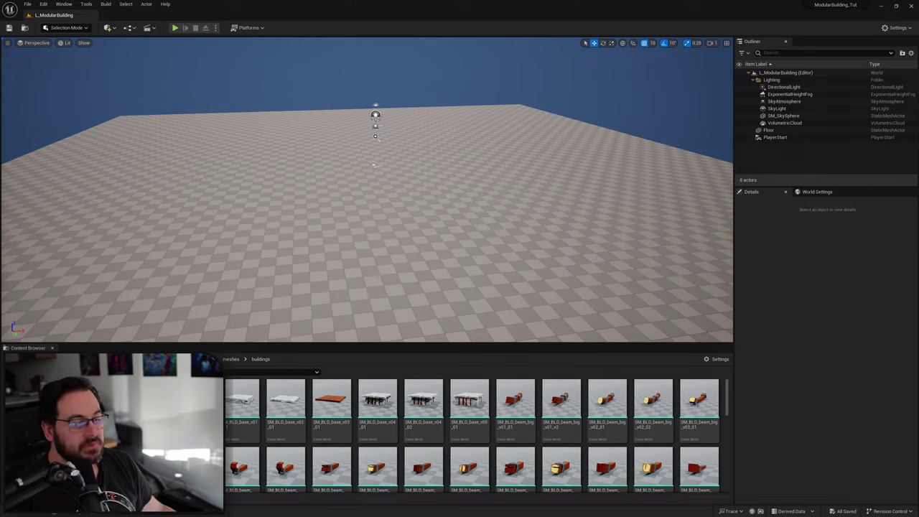
Place the SM_BLD_body_v05_02 building mesh on the floor at about X -660, Y 1020.
scroll(404, 432, down, 8)
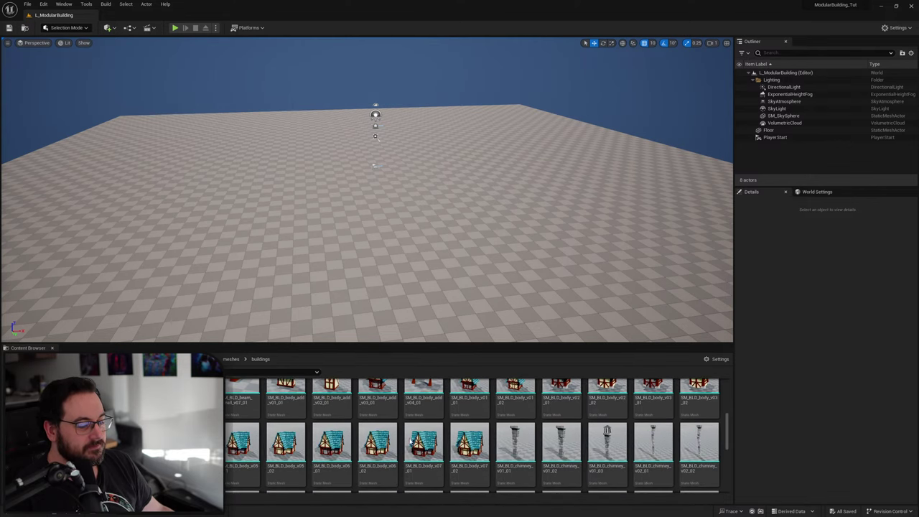
scroll(282, 431, down, 2)
click(279, 430)
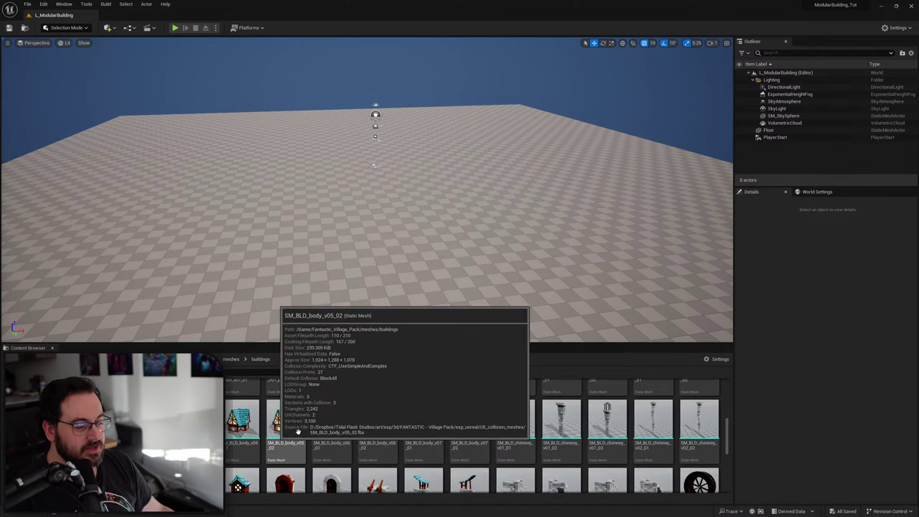
drag(288, 221, 313, 224)
right_drag(313, 224, 54, 212)
key(w)
key(d)
Add the SM_BLD_stairs_v02_02 mesh and position it against the house at about X -1020, Y 510.
scroll(422, 449, down, 2)
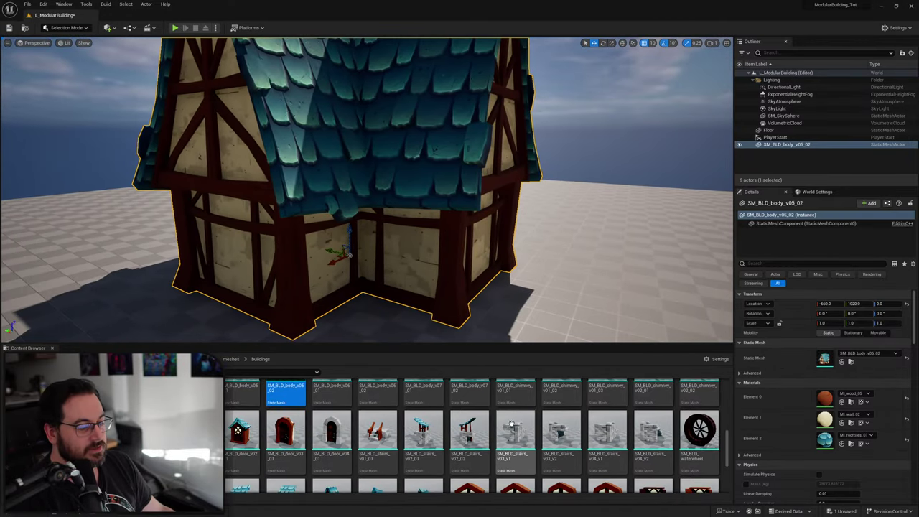
scroll(395, 419, down, 1)
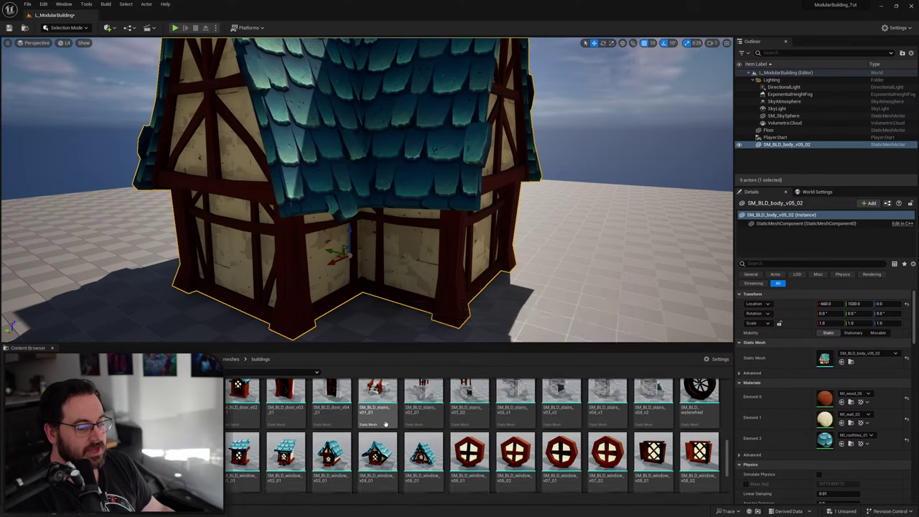
scroll(431, 418, up, 1)
drag(485, 416, 524, 239)
right_drag(728, 237, 455, 303)
drag(455, 304, 382, 302)
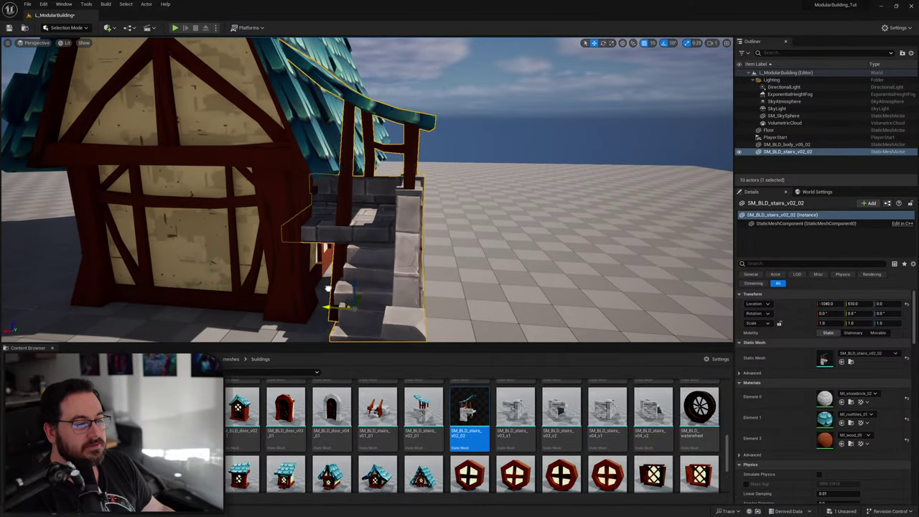
drag(318, 286, 323, 287)
Move the stairs around to the house's gable end and rotate them 90 degrees.
right_drag(323, 286, 147, 341)
right_drag(339, 301, 342, 274)
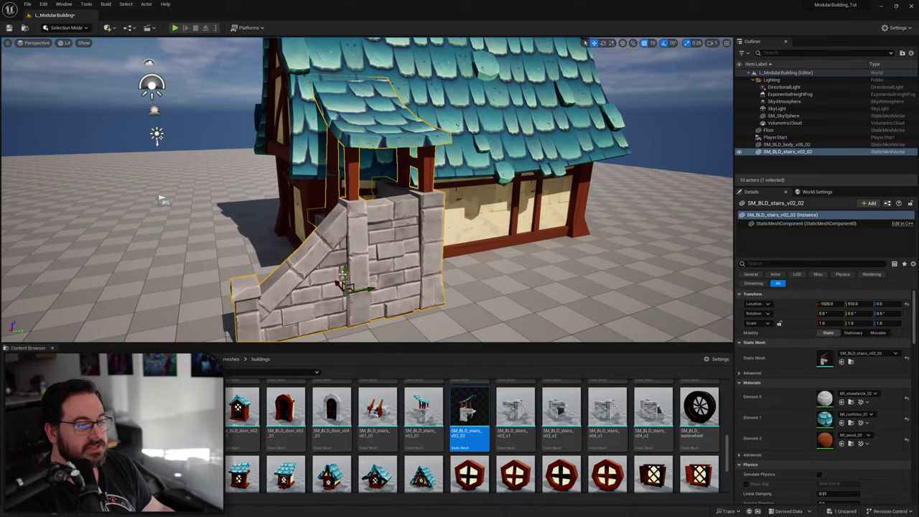
drag(370, 290, 564, 277)
right_drag(564, 276, 488, 258)
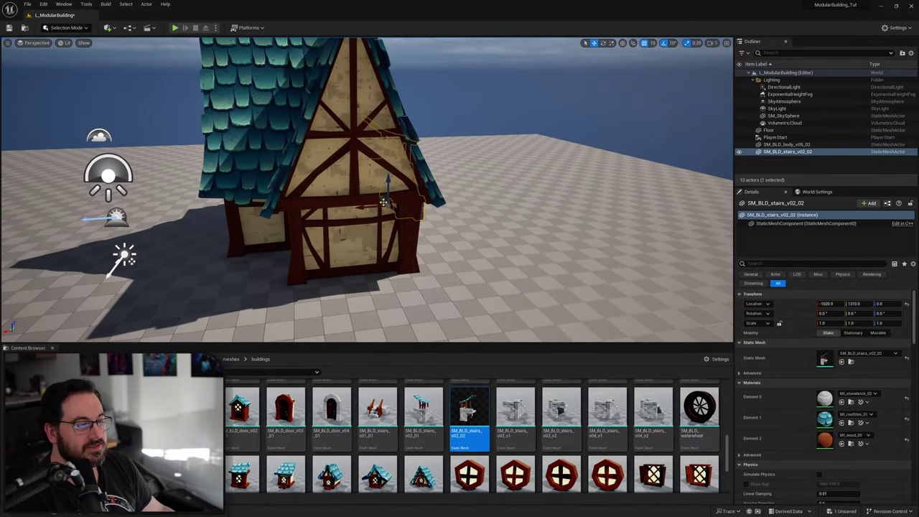
right_drag(386, 205, 445, 255)
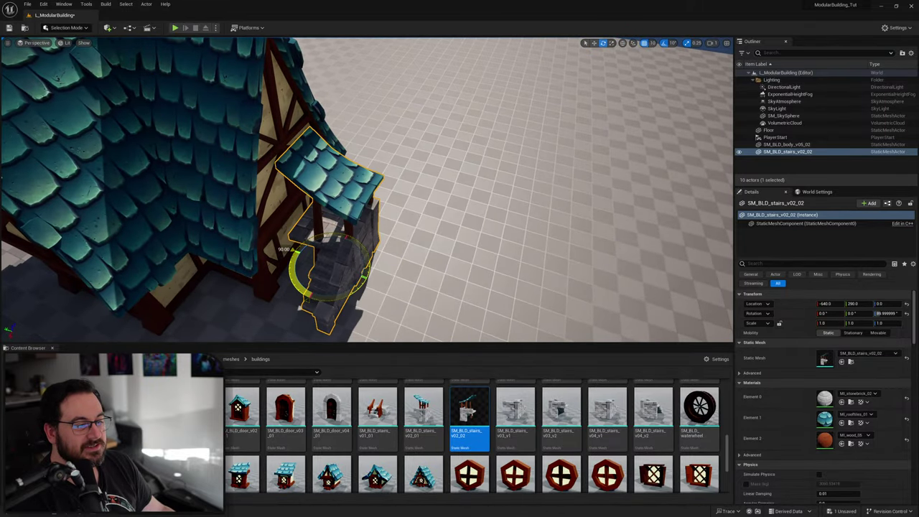
Fit the stairs against the gable wall at about X -600, Y 360 and lower them to Z -180.
right_drag(388, 282, 373, 201)
key(w)
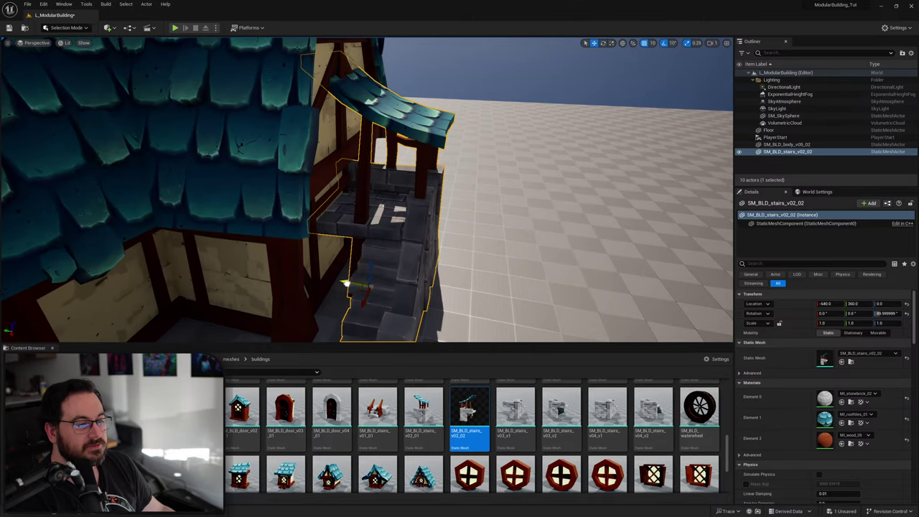
right_drag(346, 283, 431, 262)
alt+drag(366, 242, 368, 318)
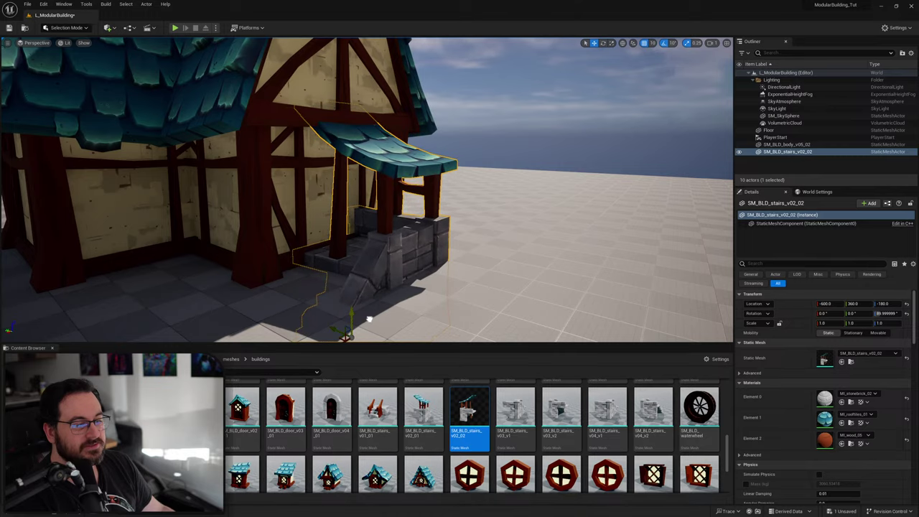
Delete the stairs mesh from the level.
mouse_move(369, 319)
right_down()
mouse_move(307, 320)
mouse_move(366, 313)
right_up()
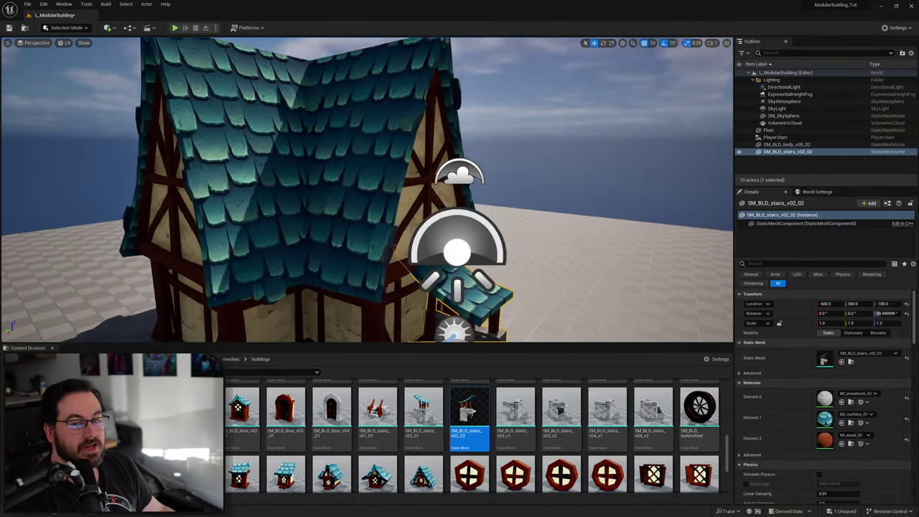
alt+drag(258, 305, 432, 280)
key(Delete)
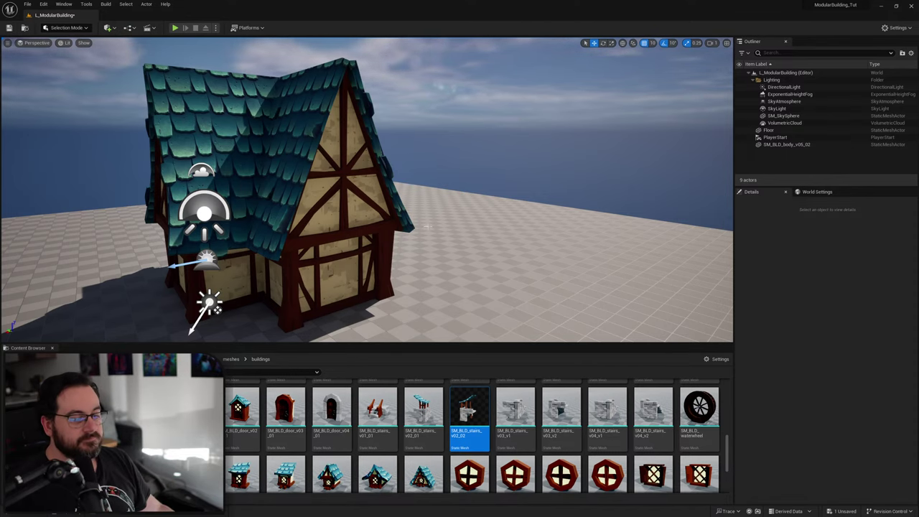
Place the round SM_BLD_window_v07_01 mesh at the crossing of the beams on the gable wall.
right_drag(428, 226, 341, 248)
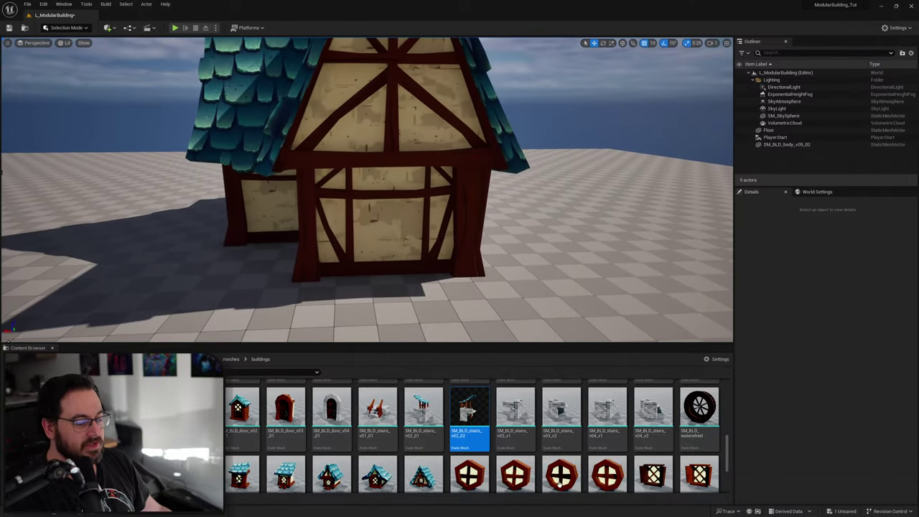
scroll(559, 485, down, 1)
mouse_move(560, 409)
mouse_down()
mouse_move(554, 379)
mouse_move(378, 134)
mouse_move(397, 126)
mouse_move(560, 410)
mouse_up()
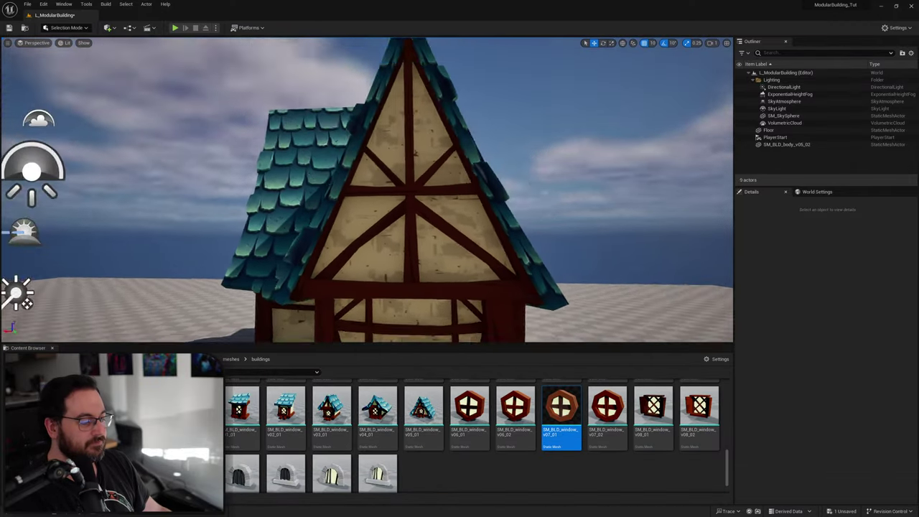
right_drag(430, 209, 229, 211)
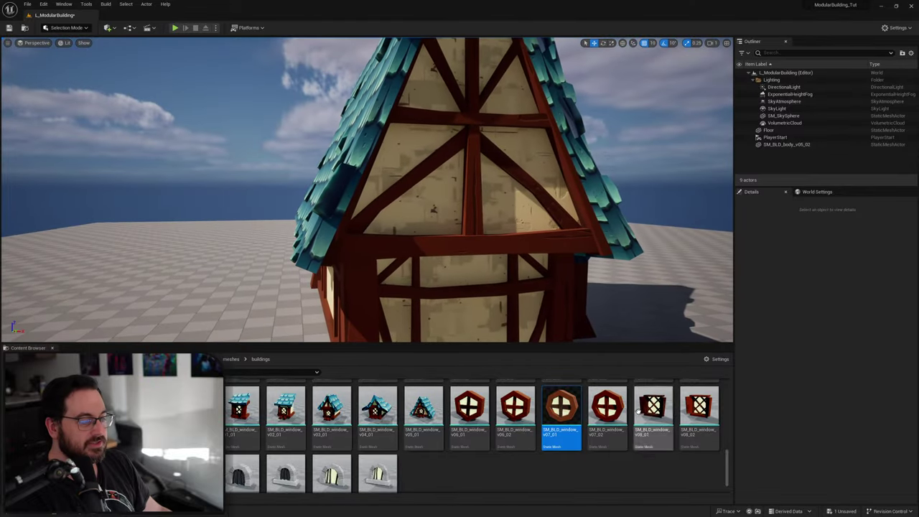
drag(561, 410, 470, 123)
Place the roofed SM_BLD_window_v02_01 mesh on the gable wall at about Z 490.
right_drag(519, 197, 501, 231)
scroll(293, 440, up, 1)
drag(285, 428, 402, 185)
right_drag(402, 185, 474, 215)
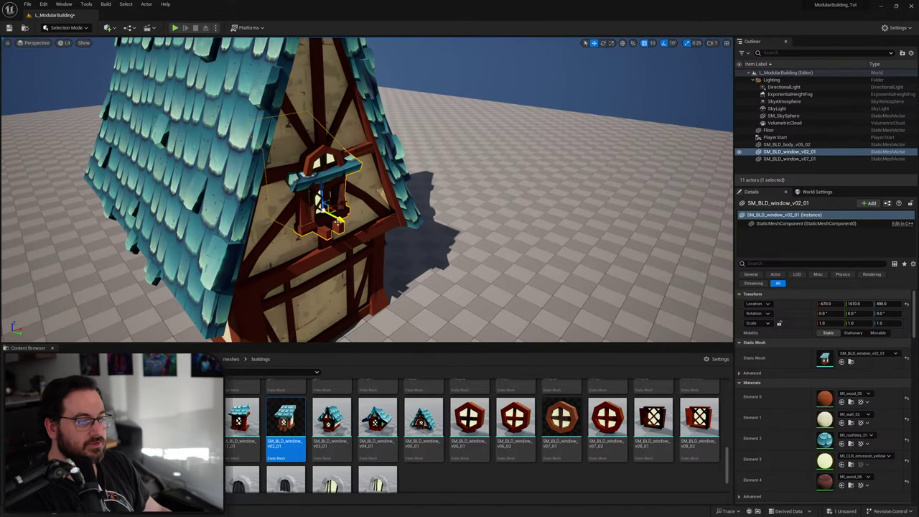
Pull the roofed window straight out from the gable wall, clear of the house, to about Y 2120.
drag(338, 219, 395, 245)
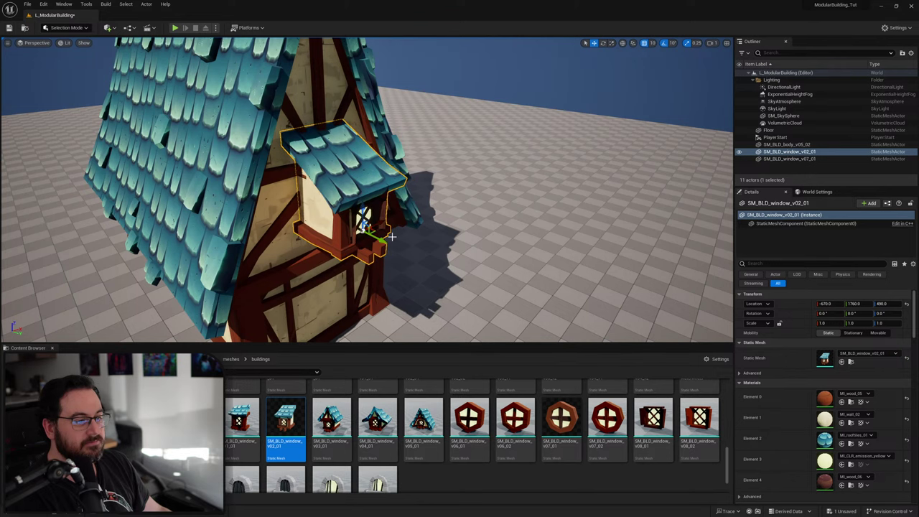
right_drag(392, 237, 429, 262)
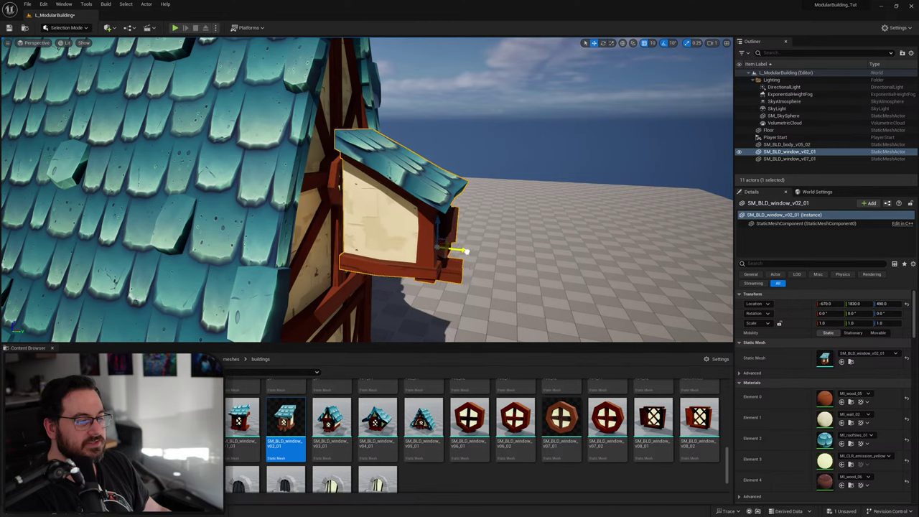
drag(466, 251, 668, 271)
mouse_move(667, 272)
right_down()
mouse_move(707, 267)
mouse_move(667, 265)
right_up()
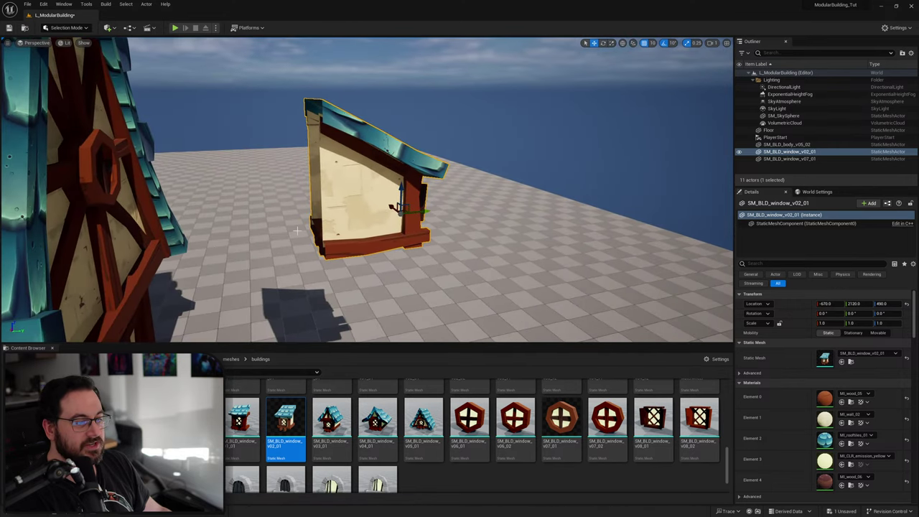
Add the SM_BLD_window_v01_01 mesh beside the roofed window and raise it to Z 470.
right_drag(297, 231, 246, 242)
drag(242, 422, 439, 333)
right_drag(439, 333, 426, 298)
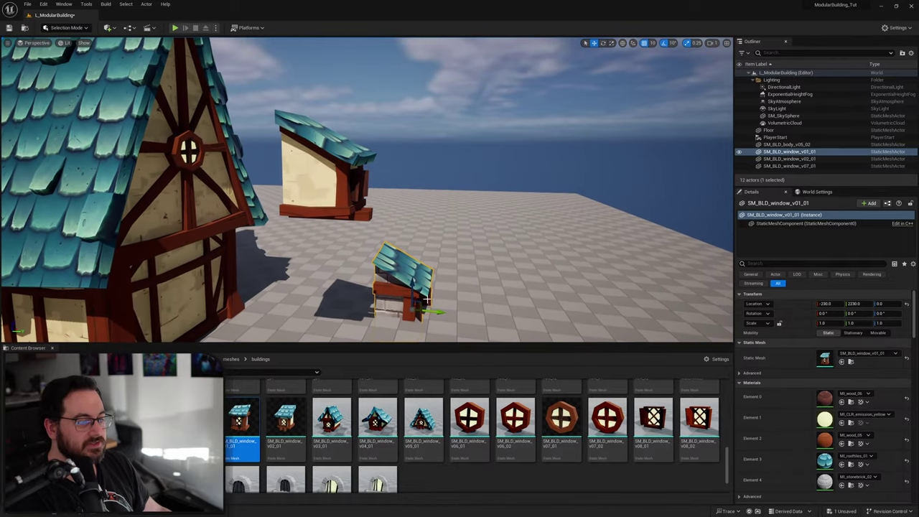
drag(426, 300, 414, 266)
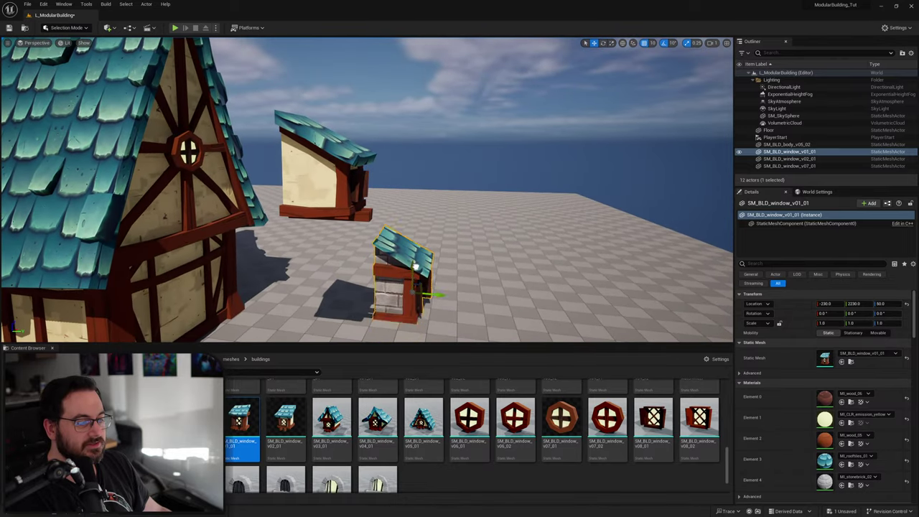
click(310, 180)
click(415, 190)
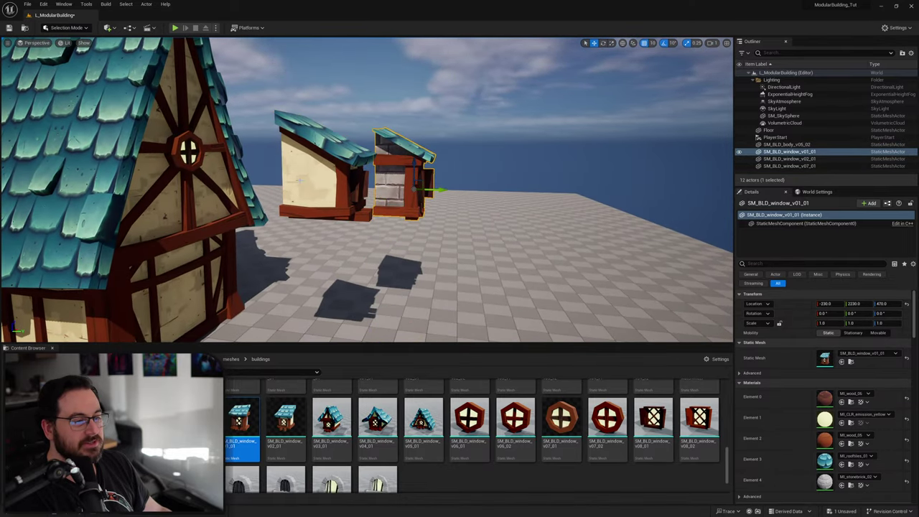
Delete both roofed window meshes and the round gable window.
right_drag(367, 203, 333, 206)
ctrl+click(333, 205)
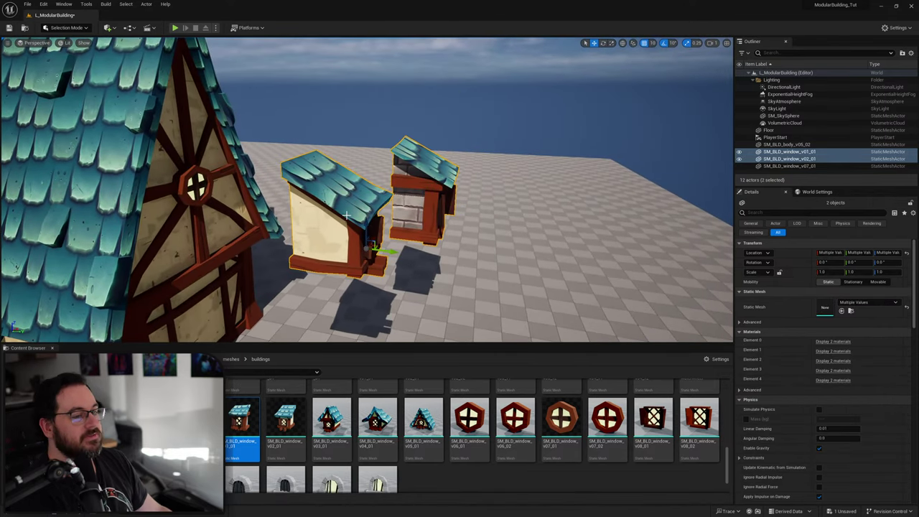
key(Delete)
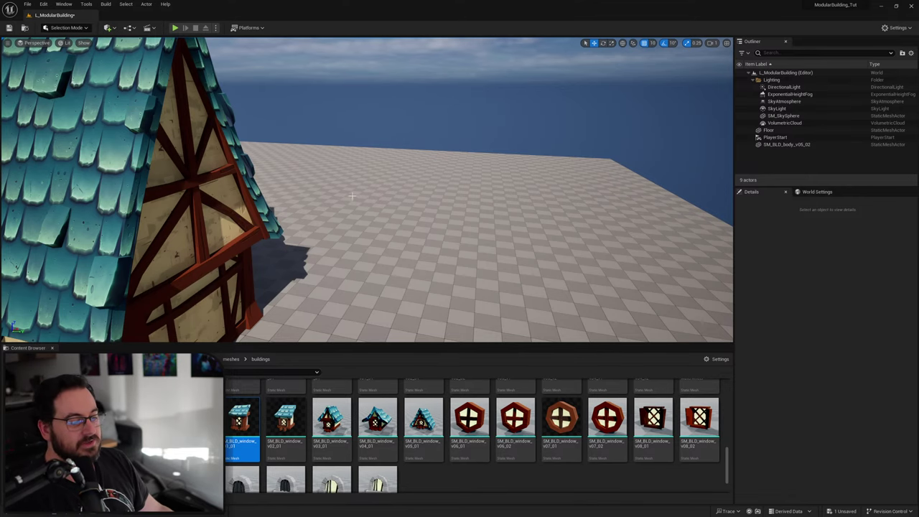
Place the SM_BLD_window_v01_01 mesh on open floor beside the house and raise it to about Z 190.
mouse_move(436, 246)
right_down()
mouse_move(352, 248)
mouse_move(402, 267)
mouse_move(436, 246)
right_up()
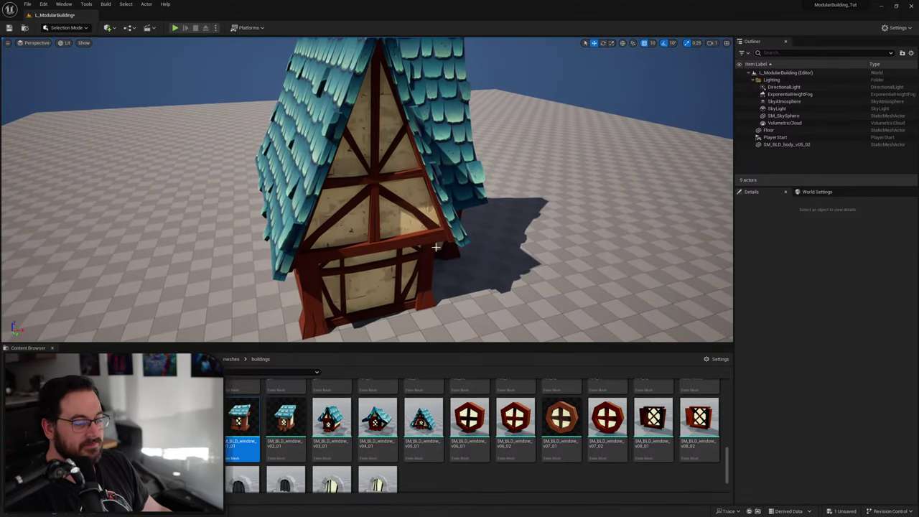
mouse_move(461, 236)
alt+mouse_down()
mouse_move(431, 237)
mouse_move(468, 241)
alt+mouse_up()
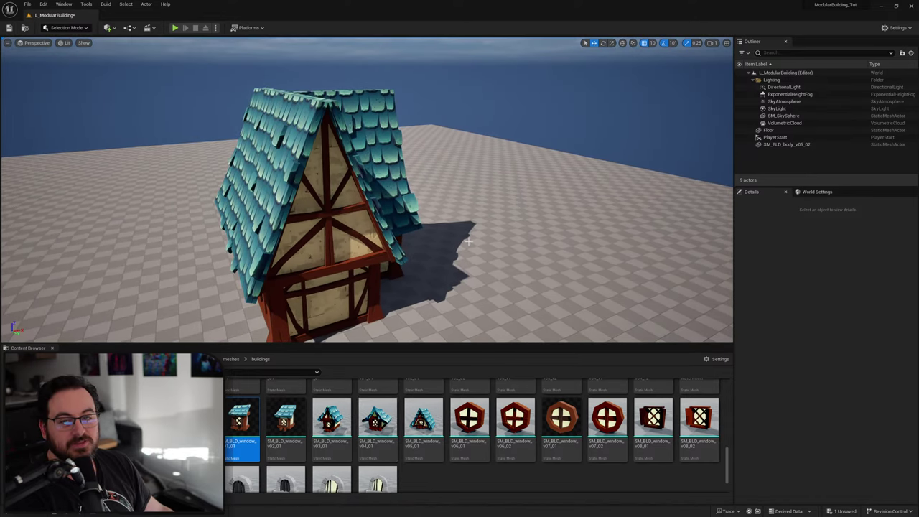
mouse_move(437, 252)
right_down()
mouse_move(387, 252)
mouse_move(438, 252)
right_up()
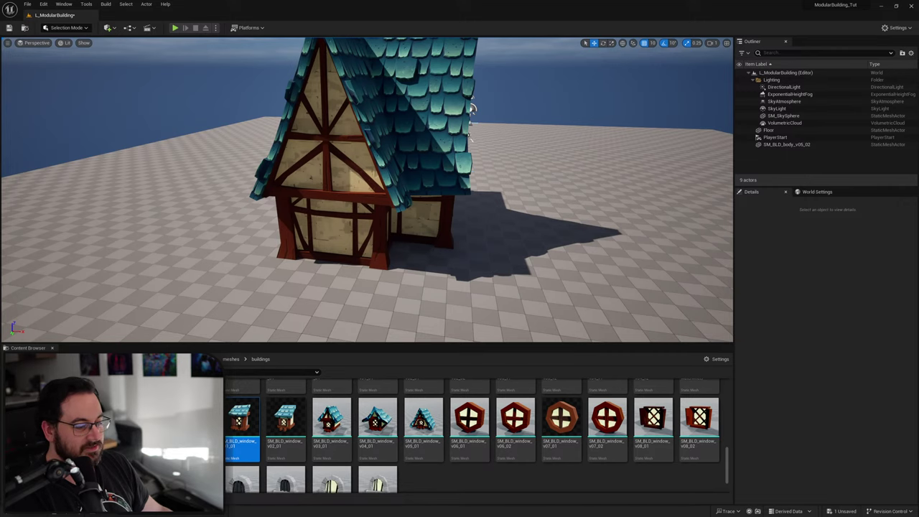
mouse_move(359, 269)
right_down()
mouse_move(431, 267)
mouse_move(359, 269)
right_up()
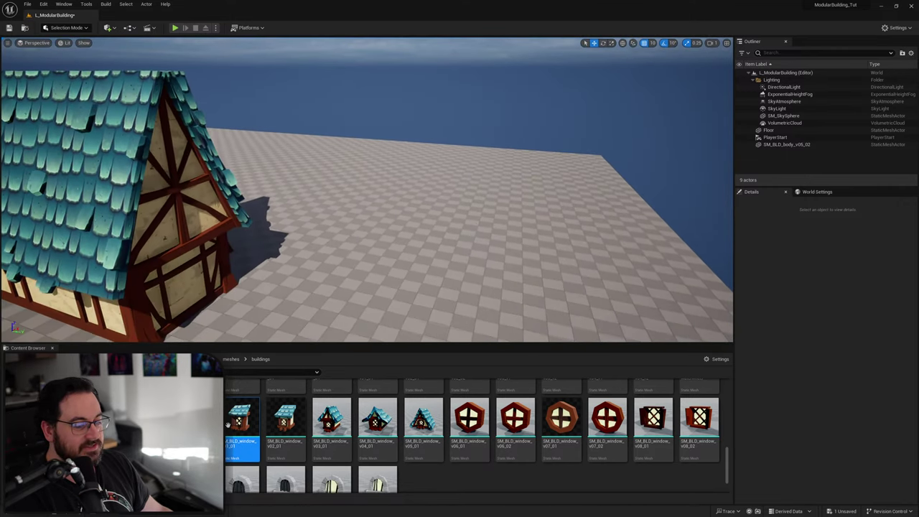
drag(228, 424, 399, 251)
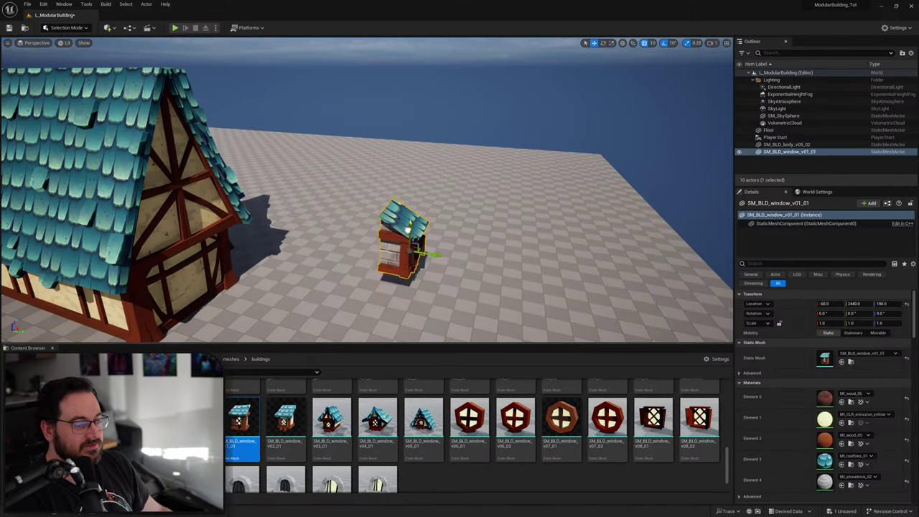
Add the SM_BLD_window_v02_01 mesh next to the first window, at about Y 2800 and Z 240.
drag(285, 420, 481, 229)
mouse_move(460, 227)
right_down()
mouse_move(465, 215)
mouse_move(453, 224)
right_up()
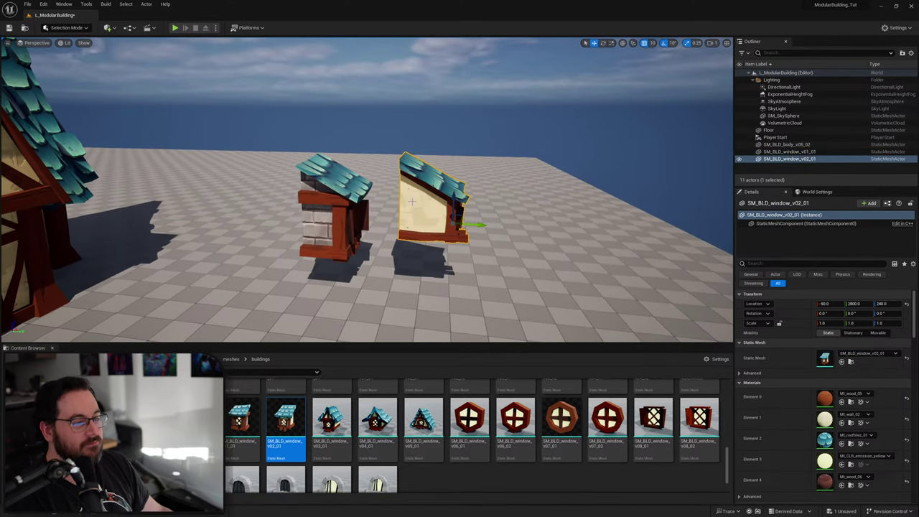
right_drag(412, 201, 414, 218)
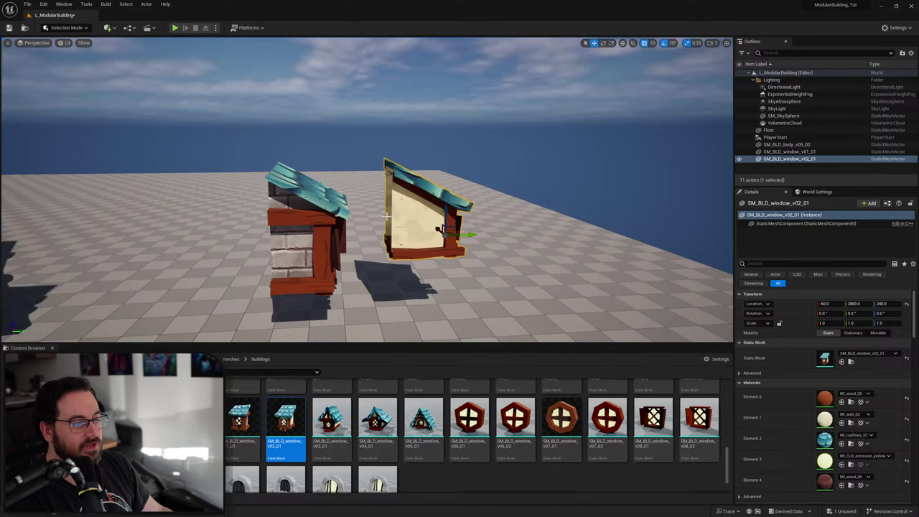
alt+drag(391, 218, 390, 250)
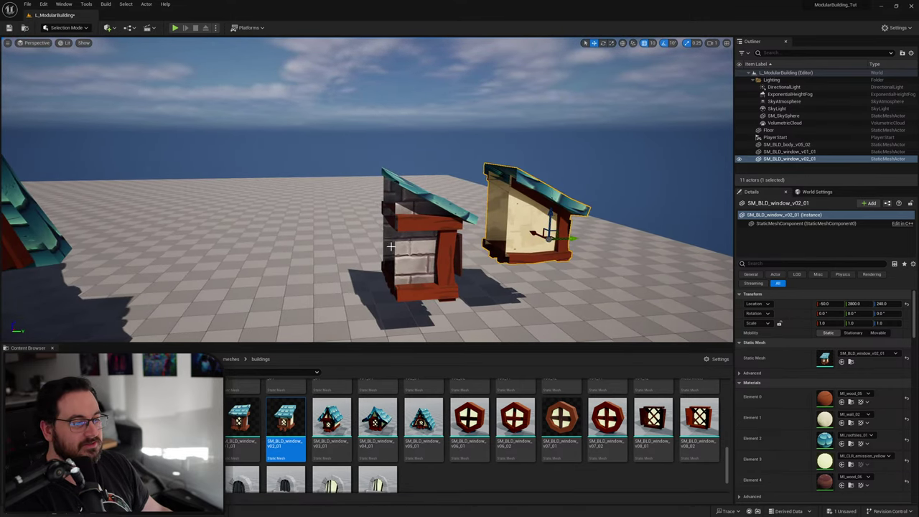
alt+drag(386, 239, 364, 239)
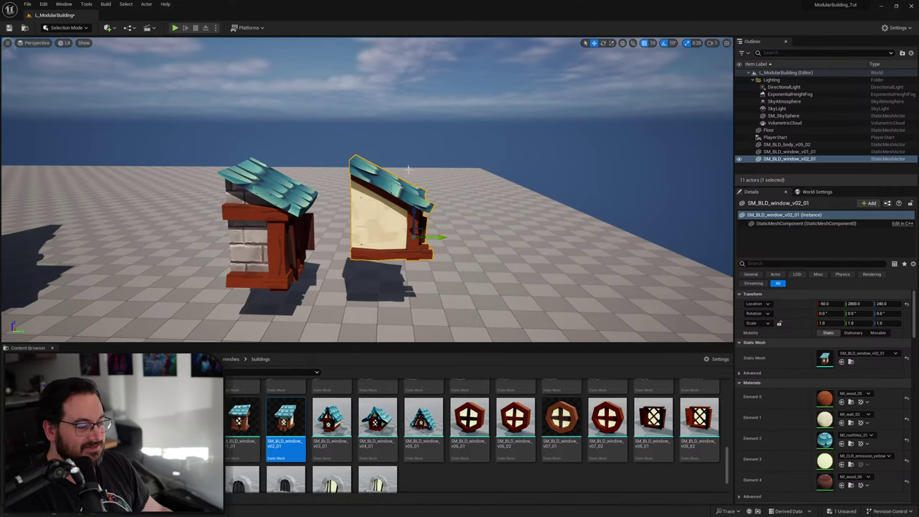
Place another SM_BLD_window_v02_01 mesh on the house's gable wall at about Z 540.
right_drag(424, 240, 320, 224)
drag(286, 426, 360, 200)
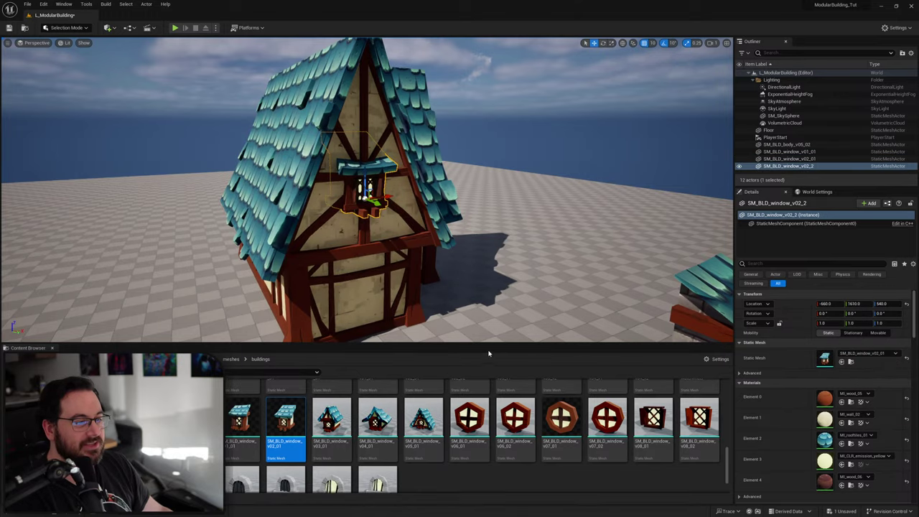
key(f)
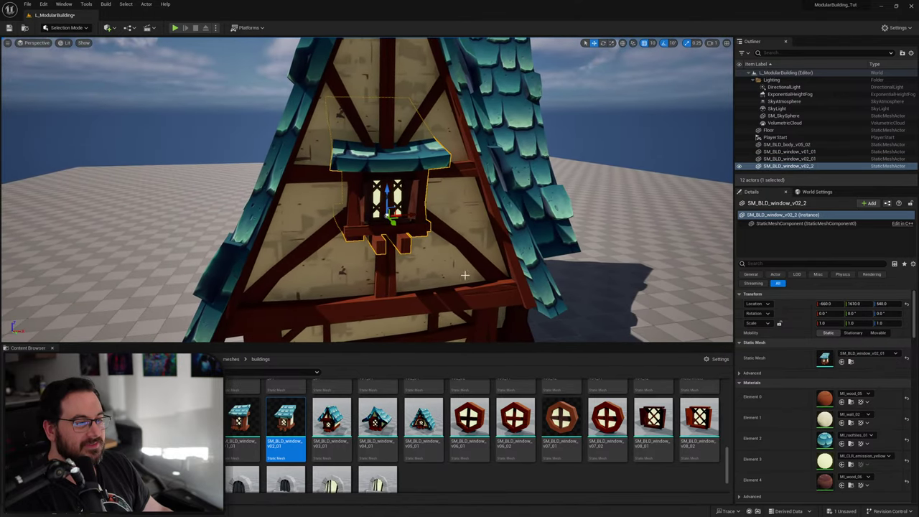
Move the gable window outward from the wall to about Y 1790.
right_drag(465, 277, 391, 270)
alt+drag(393, 268, 483, 267)
drag(388, 216, 487, 231)
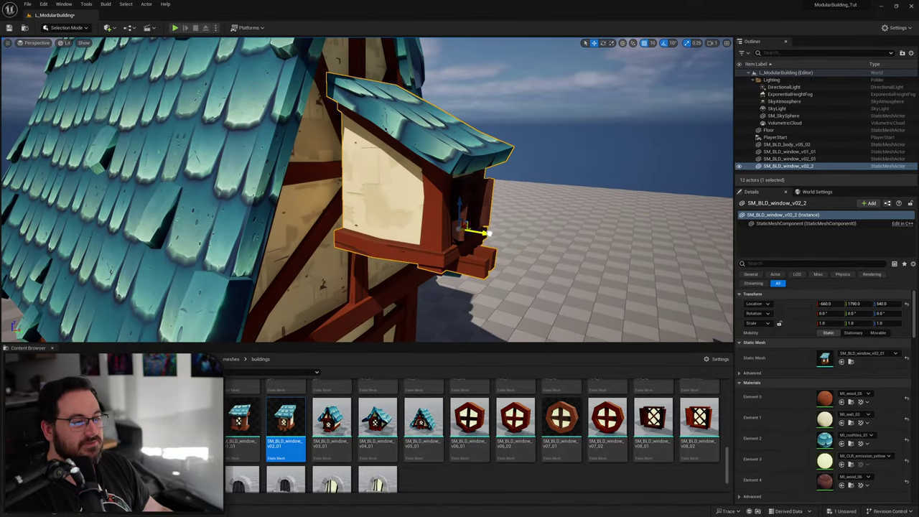
alt+drag(525, 257, 503, 258)
Delete the gable window together with the two window meshes standing beside the house.
key(s)
right_drag(406, 237, 521, 252)
shift+click(362, 221)
shift+click(423, 206)
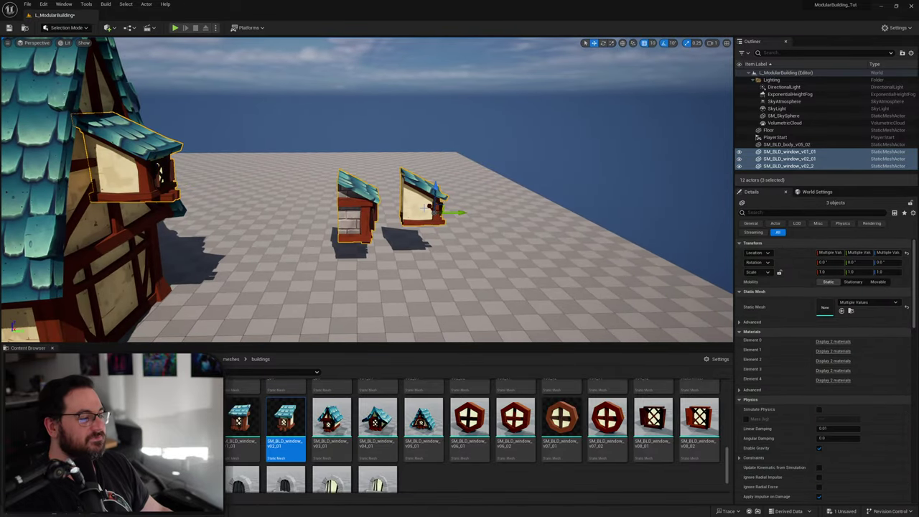
key(Delete)
Place SM_BLD_door_v03_01 and SM_BLD_door_v04_01 side by side at the base of the gable wall, at about X -750 and X -550.
right_drag(423, 208, 337, 223)
key(s)
alt+drag(503, 209, 512, 205)
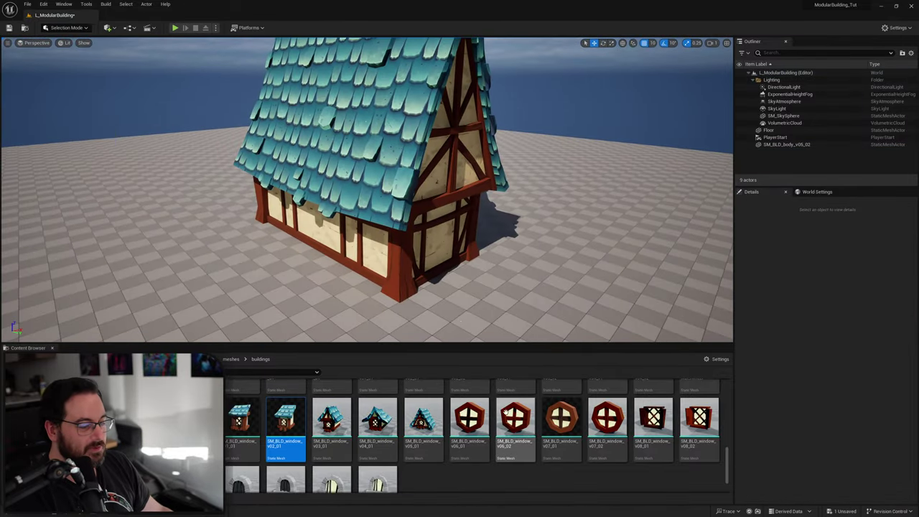
scroll(587, 425, up, 3)
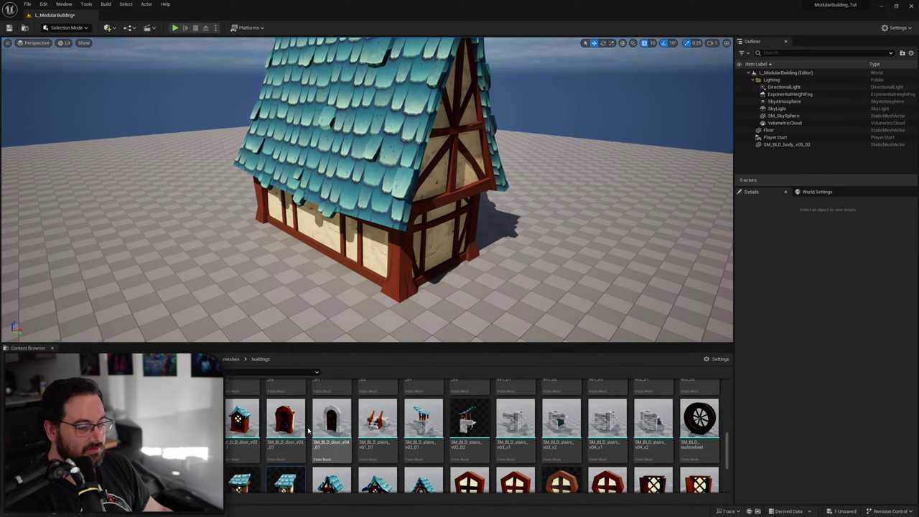
key(d)
right_drag(316, 316, 229, 337)
key(w)
drag(287, 419, 271, 247)
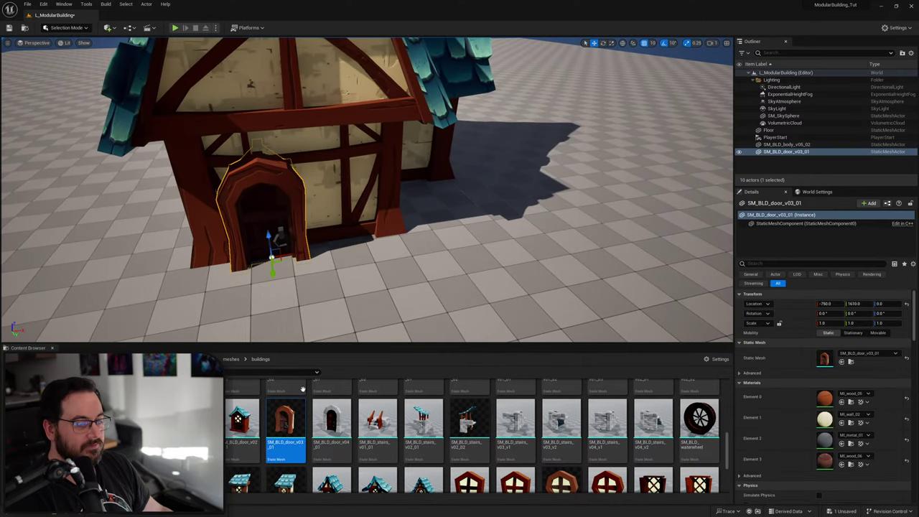
drag(331, 424, 334, 322)
drag(347, 243, 347, 244)
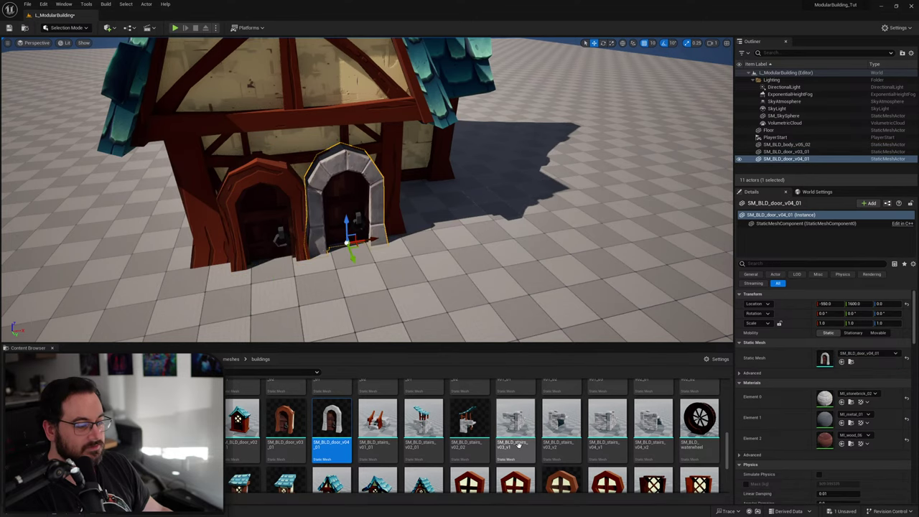
Place the SM_BLD_body_add_v04_01 porch mesh in front of the two doors, at about Y 1860.
scroll(488, 392, up, 3)
scroll(488, 391, up, 2)
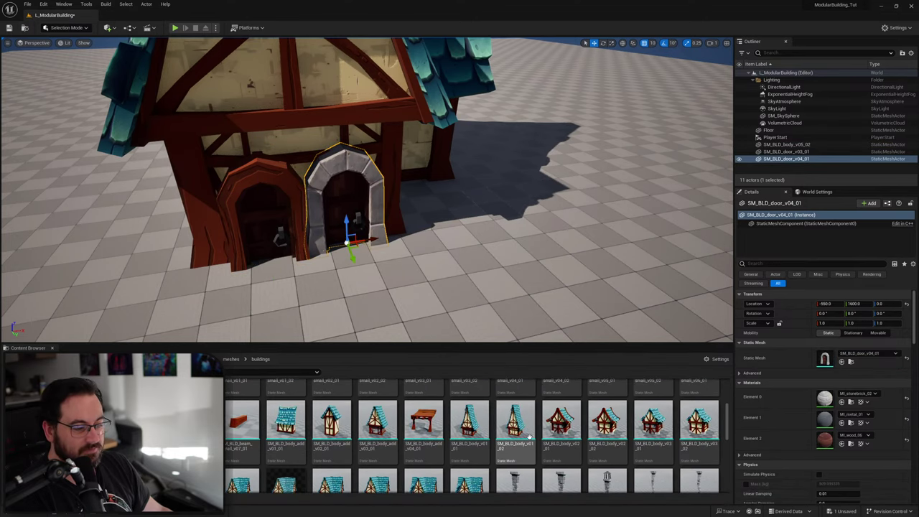
scroll(513, 402, up, 1)
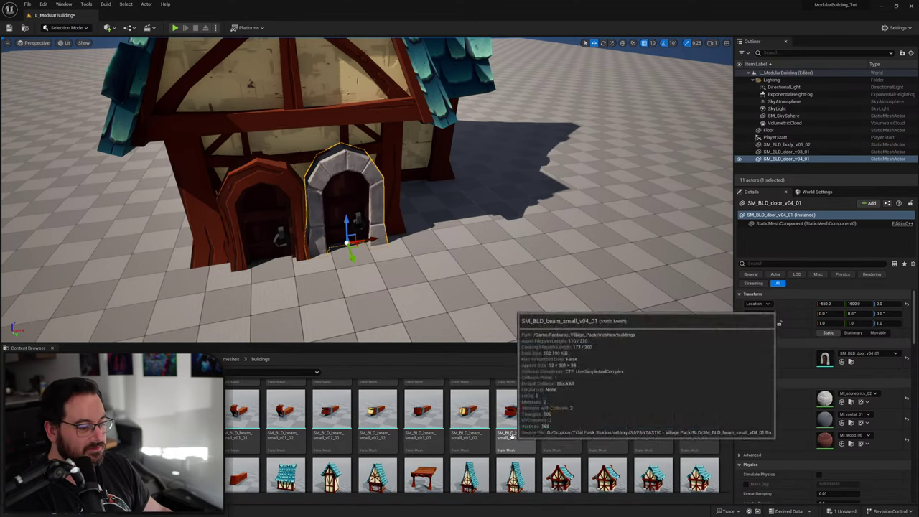
drag(423, 473, 351, 322)
right_drag(352, 322, 423, 309)
drag(403, 247, 398, 274)
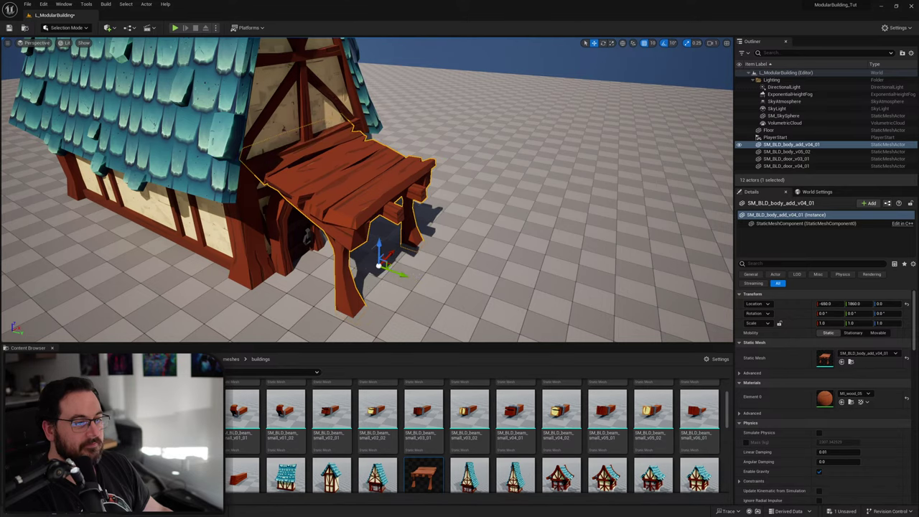
right_drag(397, 273, 366, 253)
right_drag(458, 261, 470, 260)
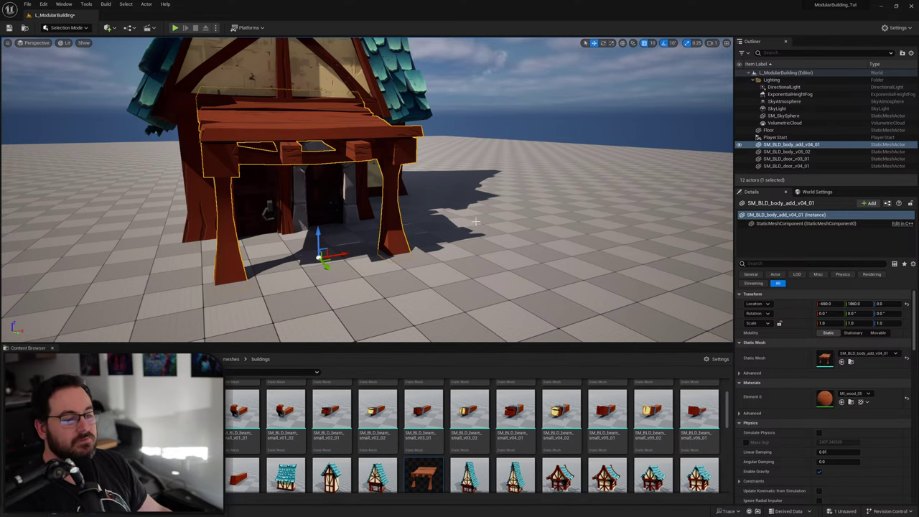
right_drag(413, 213, 506, 255)
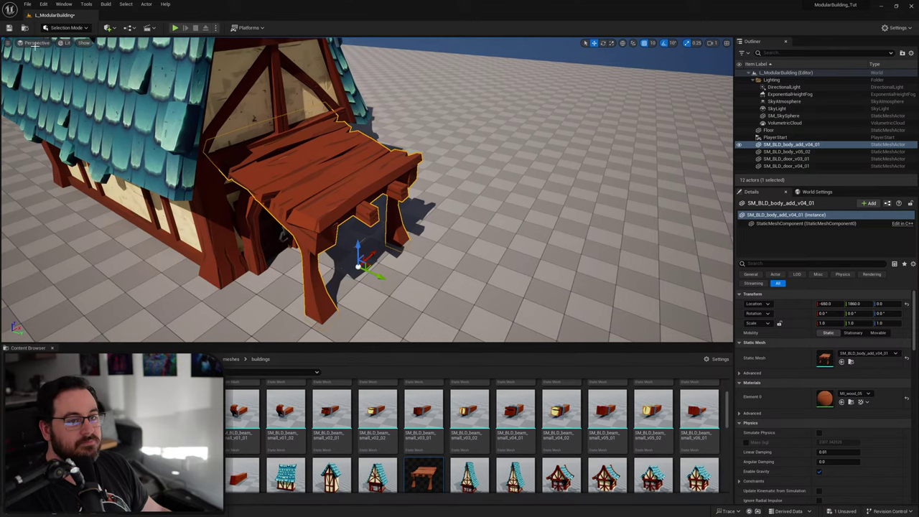
Delete the wooden porch mesh in front of the doors.
click(72, 29)
click(323, 157)
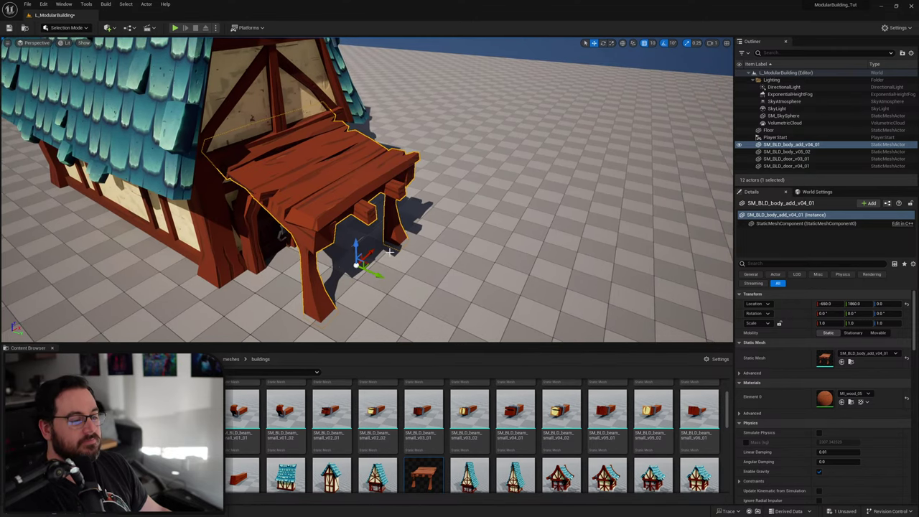
key(Delete)
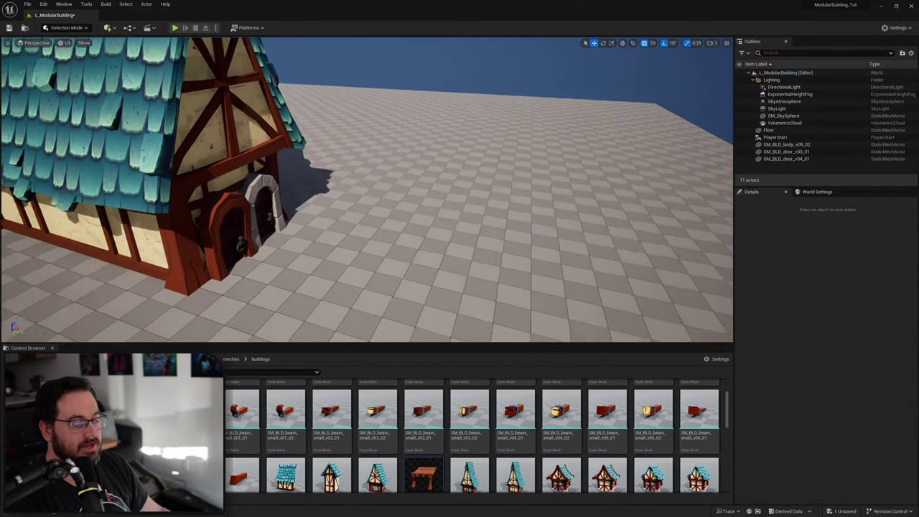
Place the SM_BLD_window_v01_01 mesh on open floor beside the house, at about Y 2460 and Z 160.
right_drag(323, 156, 323, 167)
scroll(361, 463, down, 6)
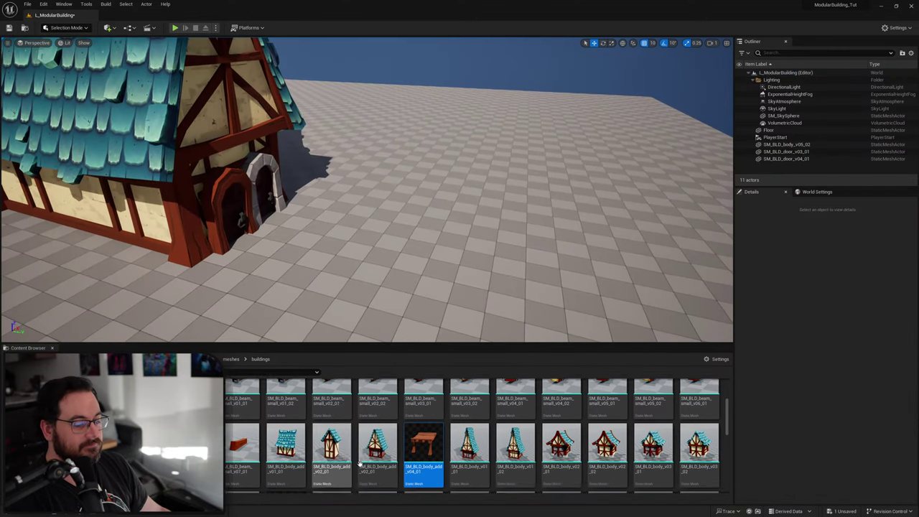
drag(240, 474, 463, 215)
key(f)
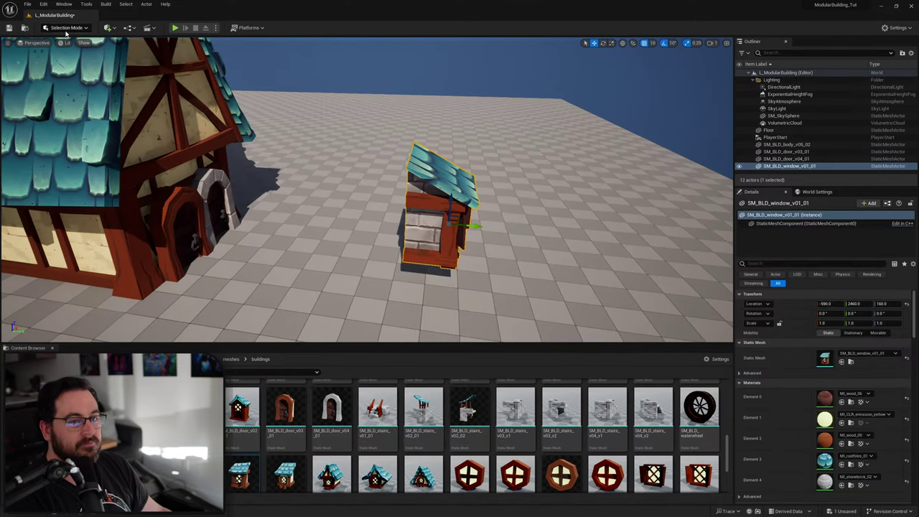
Switch to Modeling Mode and open the transform tools for the window mesh.
click(66, 27)
click(77, 72)
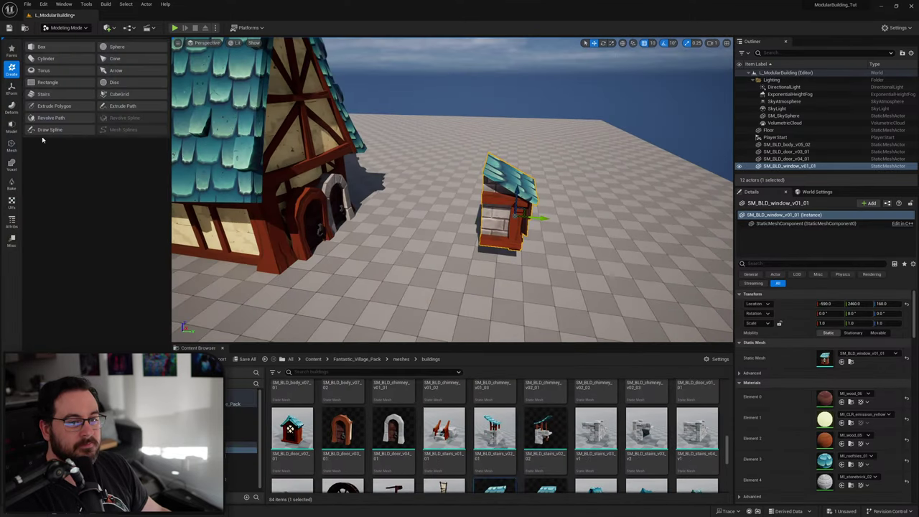
click(12, 87)
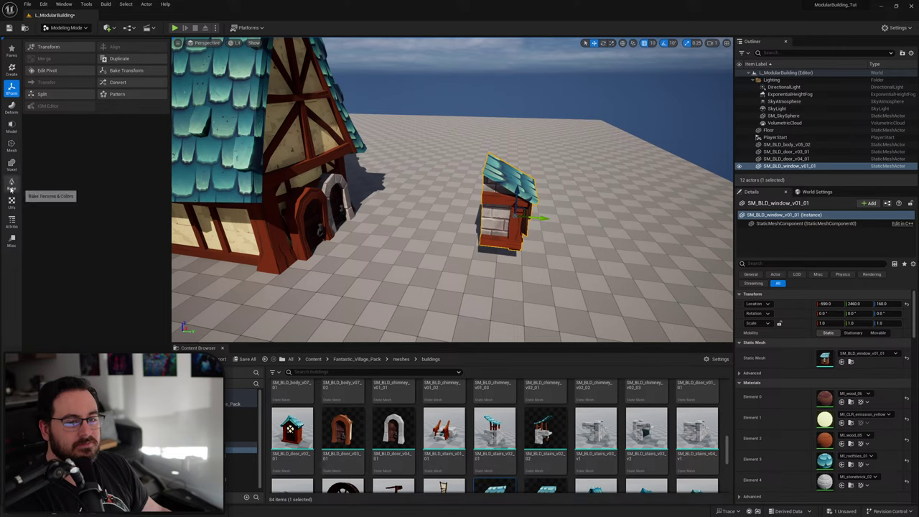
click(12, 144)
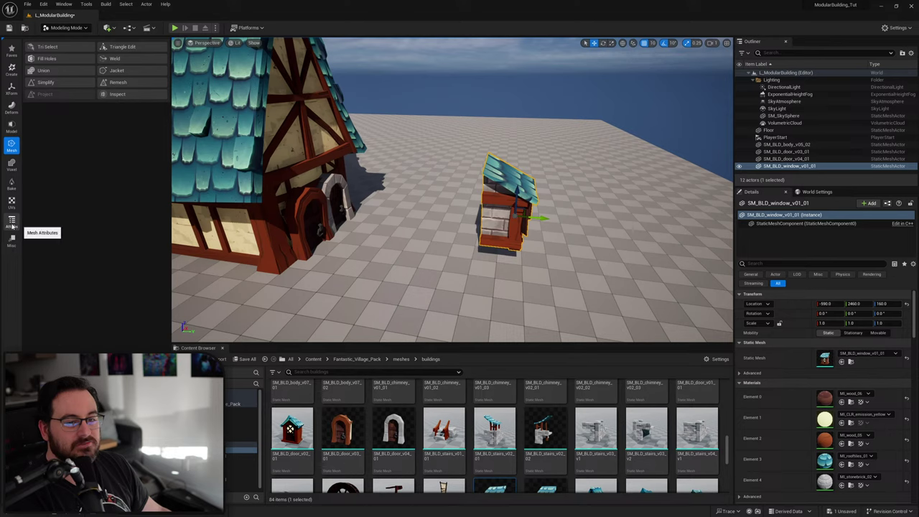
click(11, 87)
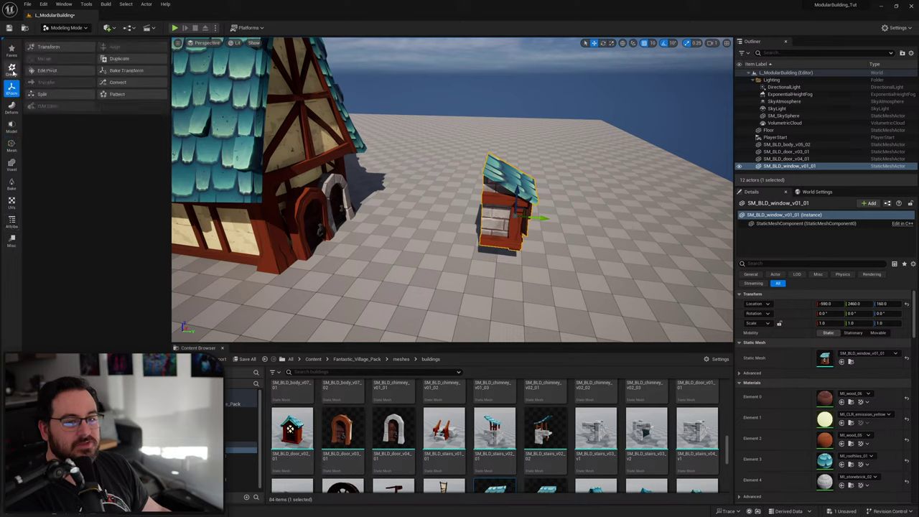
Start Edit Pivot on the window mesh and move its pivot to the open back side, at about Y 2320.
click(64, 72)
key(w)
right_drag(334, 170, 433, 208)
drag(434, 208, 361, 206)
key(s)
mouse_move(479, 223)
right_down()
mouse_move(438, 221)
mouse_move(479, 223)
right_up()
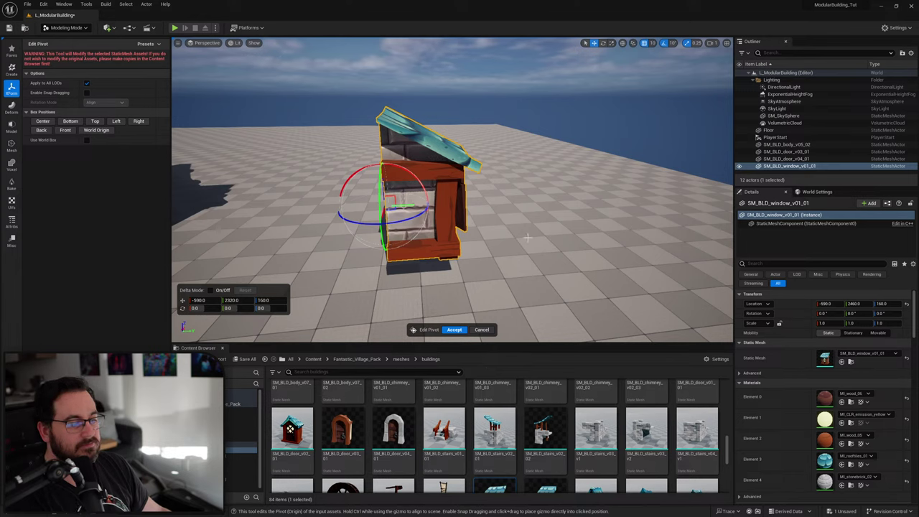
Try the preset box positions for the window's pivot, including Bottom and Top, and finish on Center.
click(42, 121)
click(66, 122)
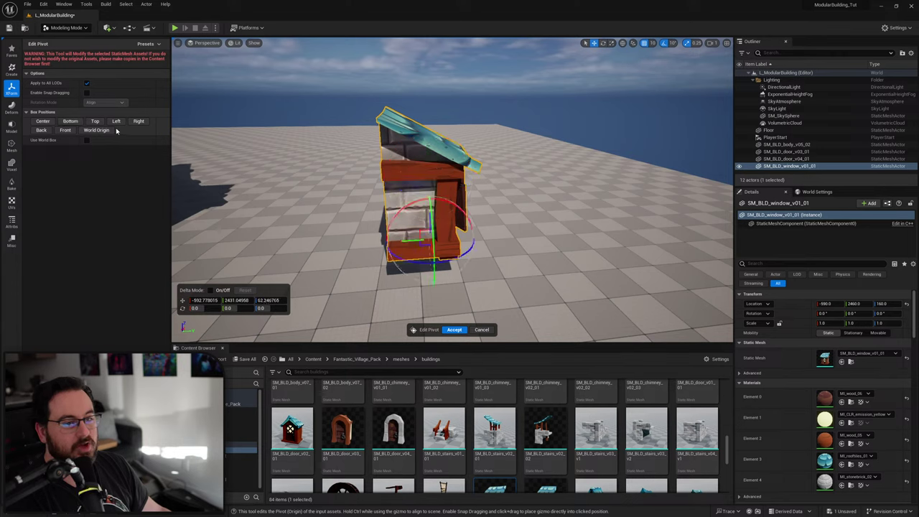
click(96, 122)
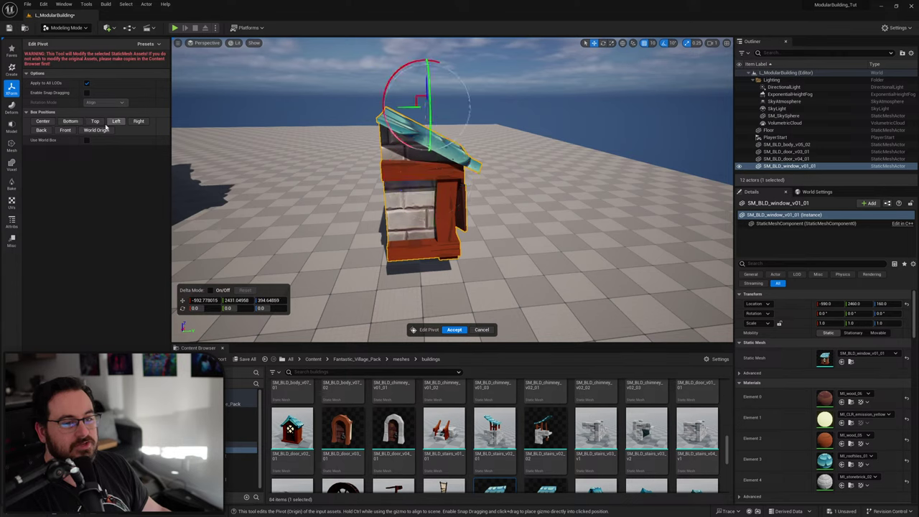
click(44, 123)
click(43, 130)
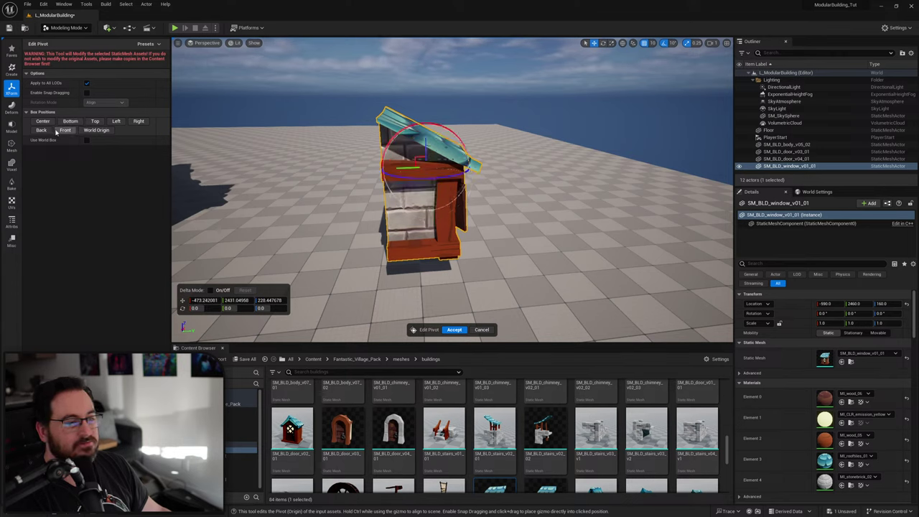
click(44, 122)
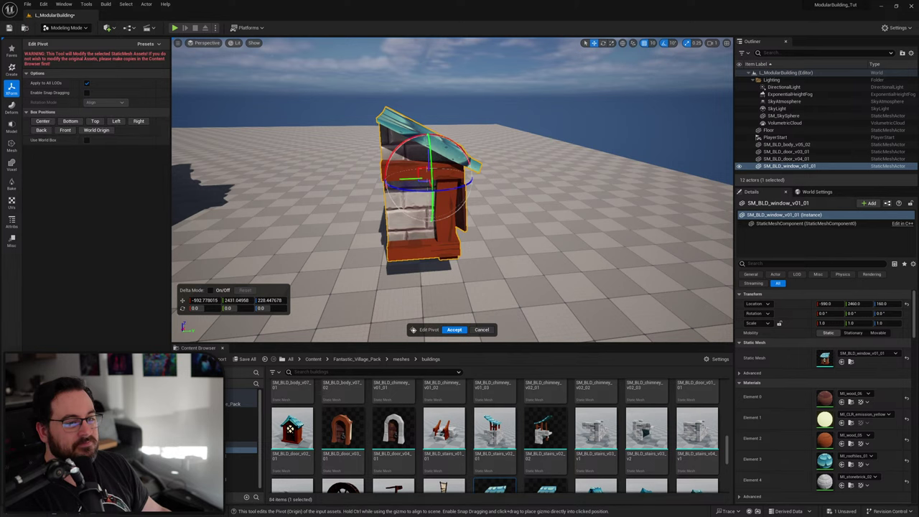
Move the window's pivot back to about Y 2331 and cancel the pivot edit.
key(a)
right_drag(476, 170, 570, 169)
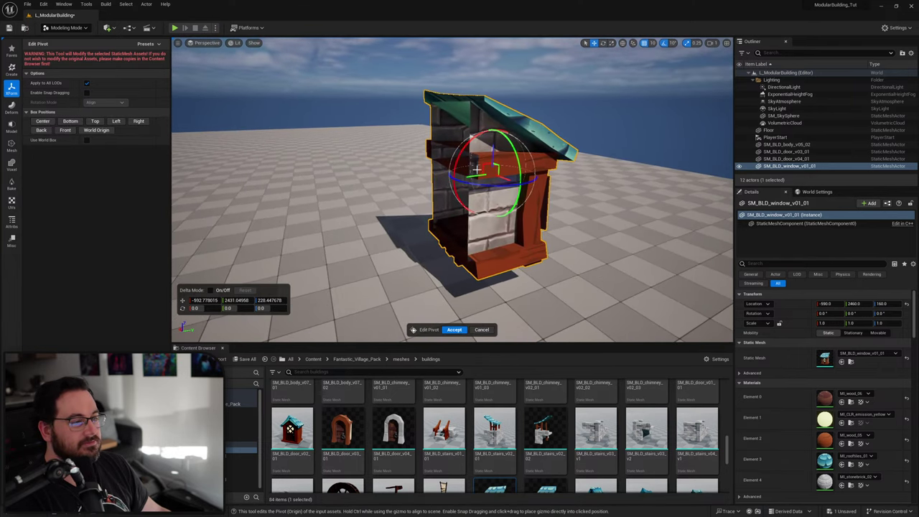
alt+drag(476, 175, 517, 173)
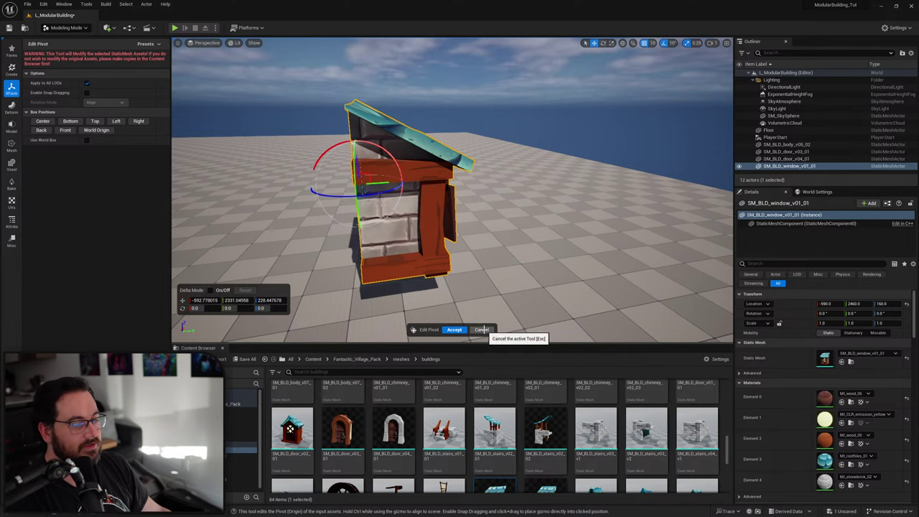
click(484, 329)
Return to Selection Mode.
right_drag(472, 237, 432, 259)
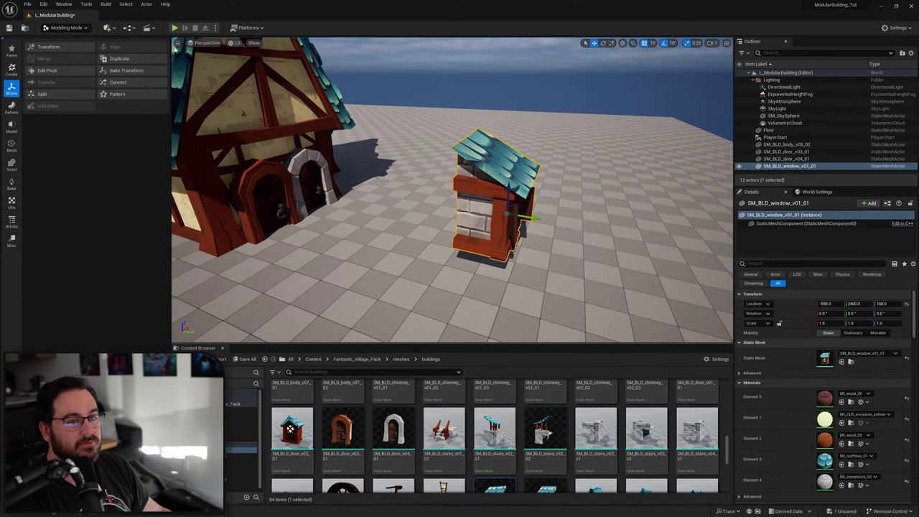
click(69, 29)
click(61, 45)
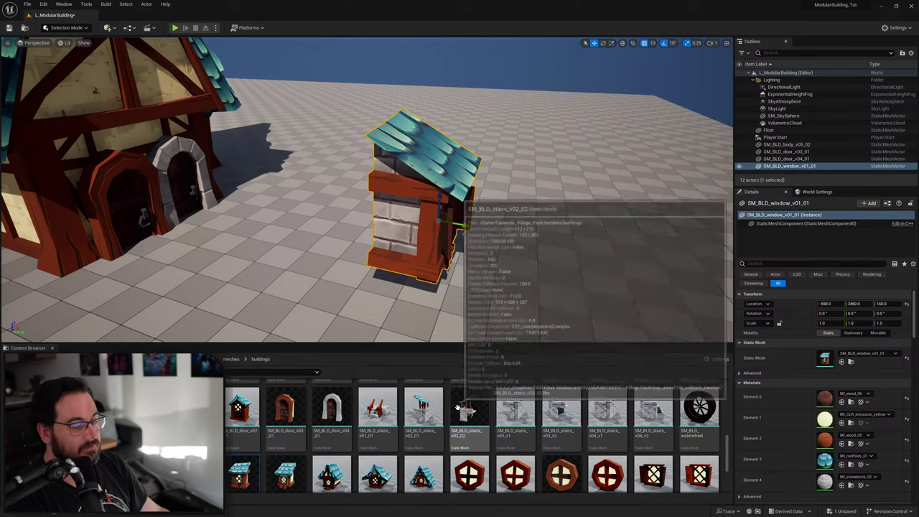
Place the SM_BLD_stairs_v03_v1 mesh on the floor beside the window mesh, at about X -400 and Y 2770.
scroll(469, 438, down, 1)
scroll(469, 441, up, 1)
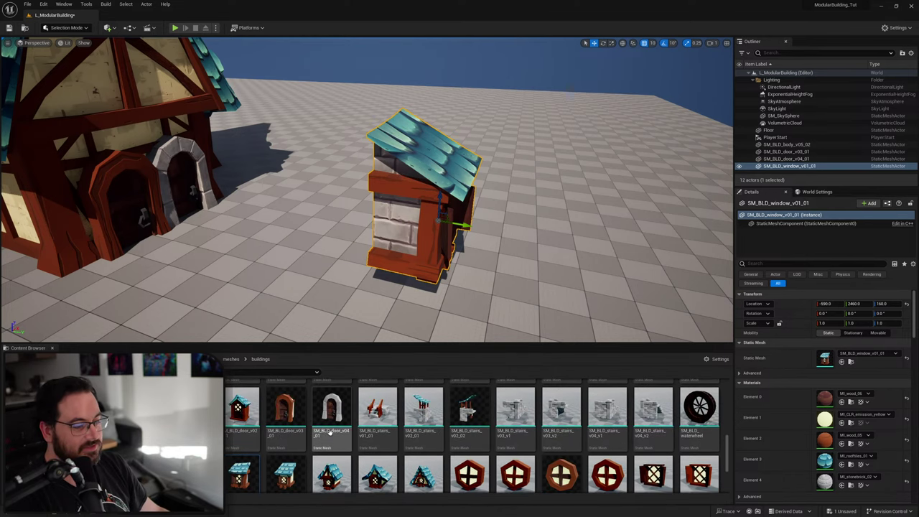
drag(515, 411, 564, 264)
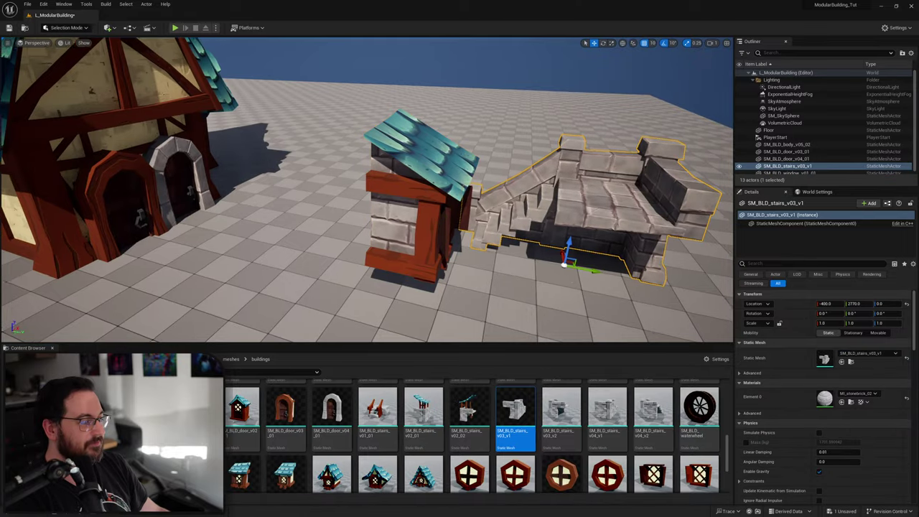
right_drag(564, 264, 574, 287)
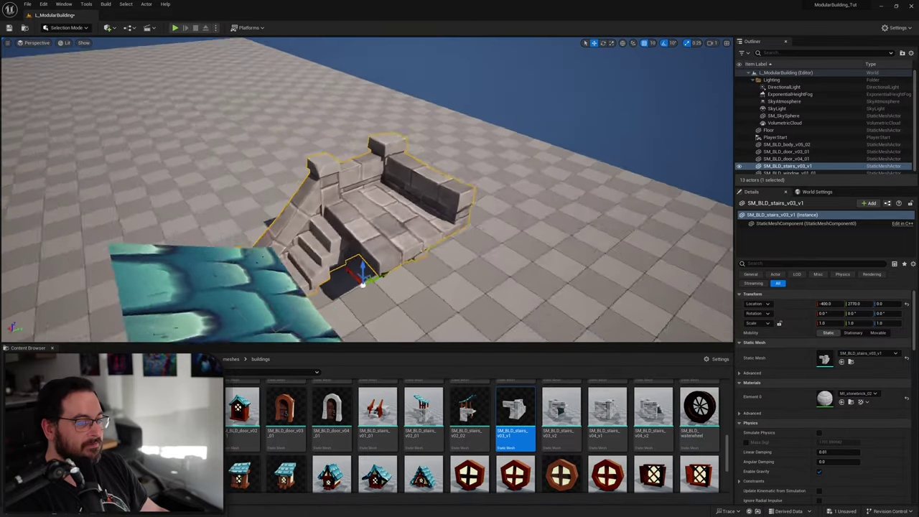
Delete the stone stairs and the roofed window mesh from the open floor.
right_drag(460, 258, 313, 233)
right_drag(391, 234, 398, 234)
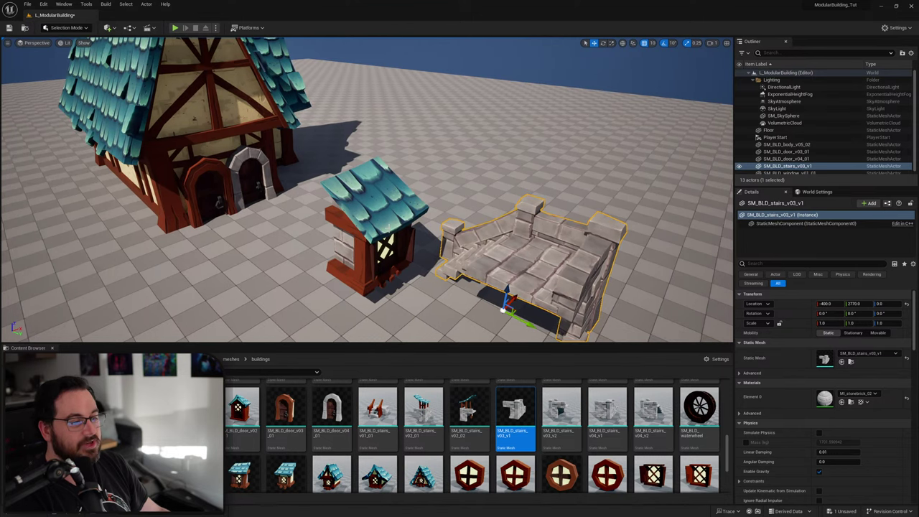
ctrl+click(367, 230)
key(Delete)
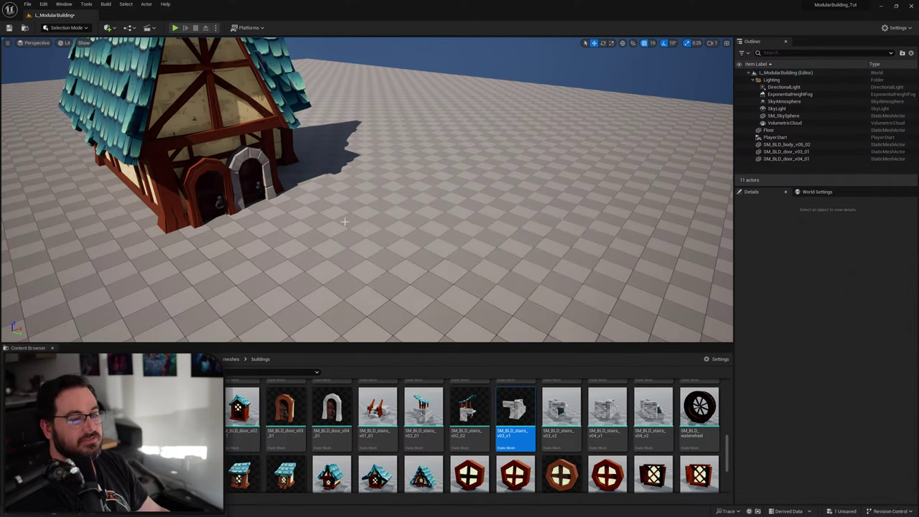
Move the wooden SM_BLD_door_v03_01 door away from the gable wall to about Y 1980.
click(210, 195)
scroll(267, 224, up, 5)
right_drag(267, 224, 265, 224)
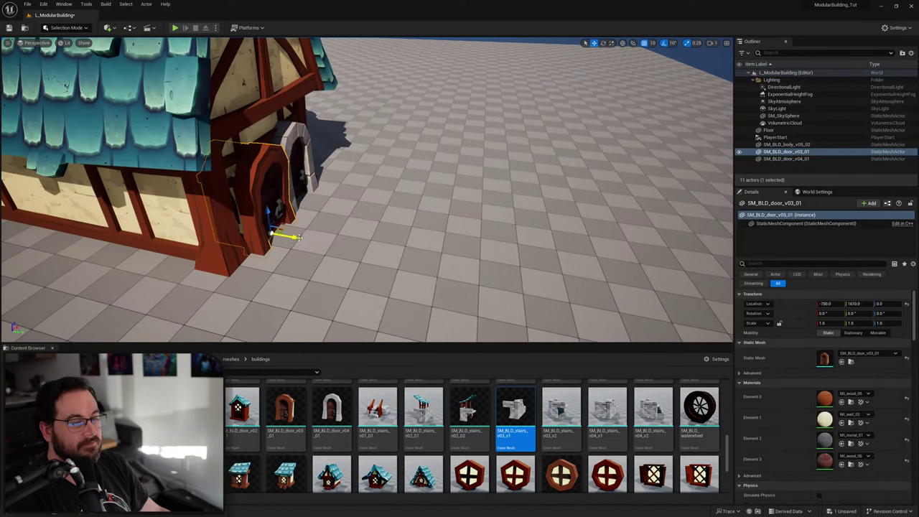
key(w)
right_drag(429, 240, 481, 221)
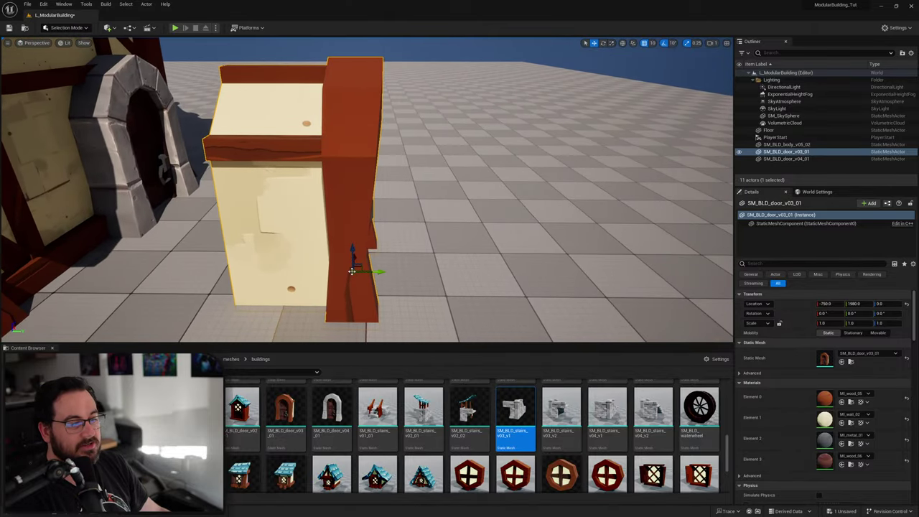
Place the SM_BLD_window_v01_01 mesh on the gable wall above the stone door, at about X -660, Y 1610, Z 480.
alt+drag(352, 270, 374, 196)
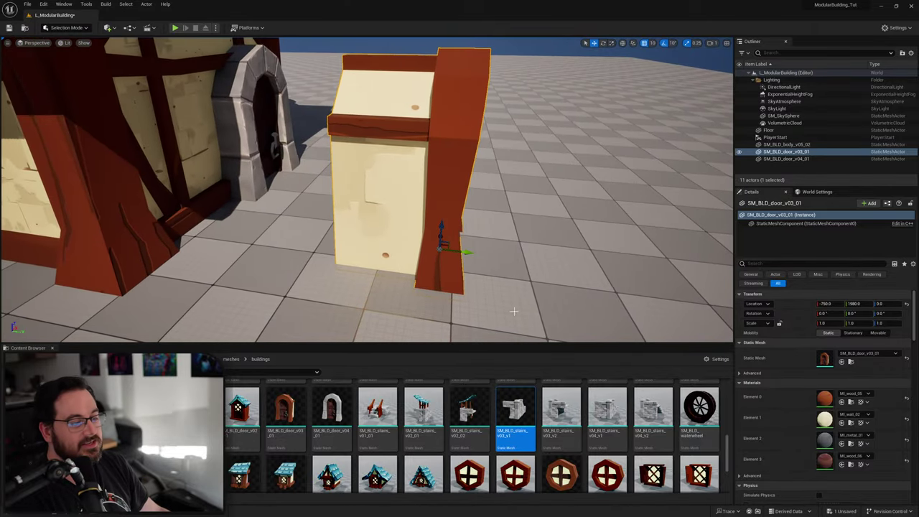
right_drag(373, 267, 313, 285)
key(e)
drag(240, 474, 302, 185)
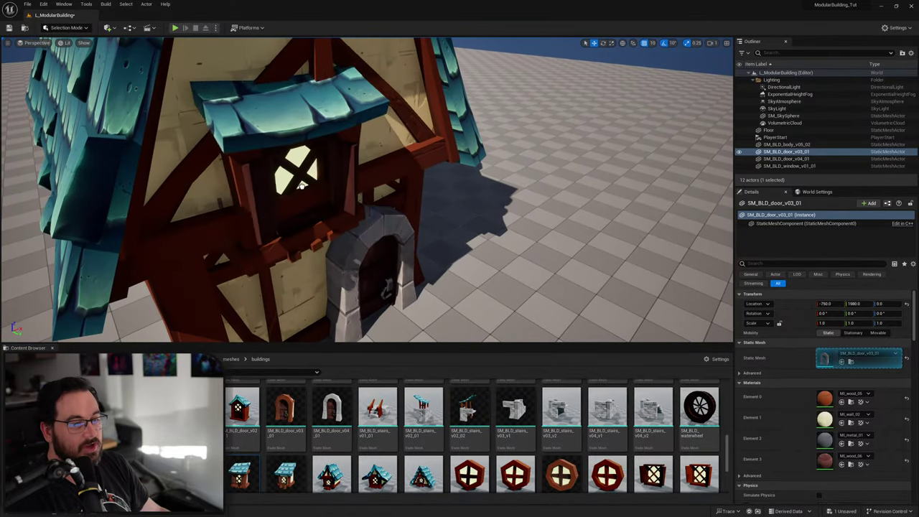
drag(329, 118, 329, 118)
Pull the roofed window out of the gable wall to expose its full depth, and undo that move.
right_drag(328, 119, 348, 201)
key(a)
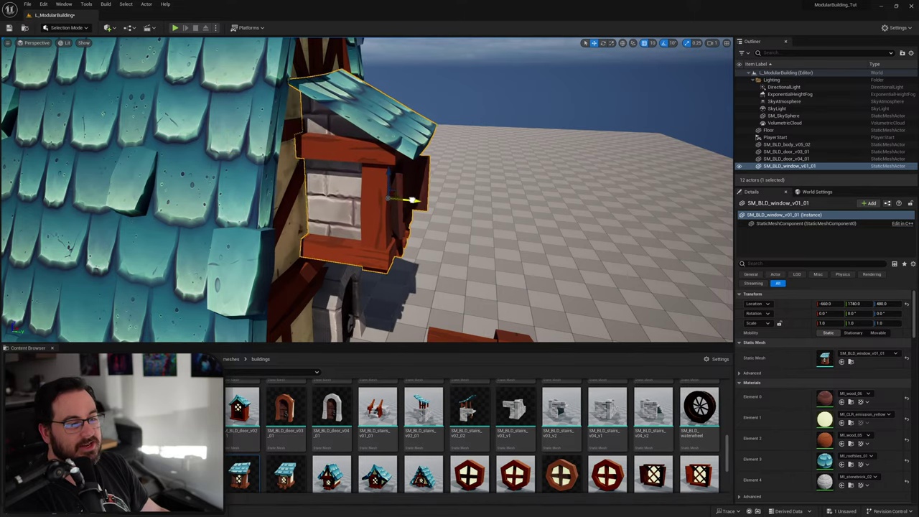
key(ctrl+z)
key(s)
right_drag(392, 198, 316, 204)
key(d)
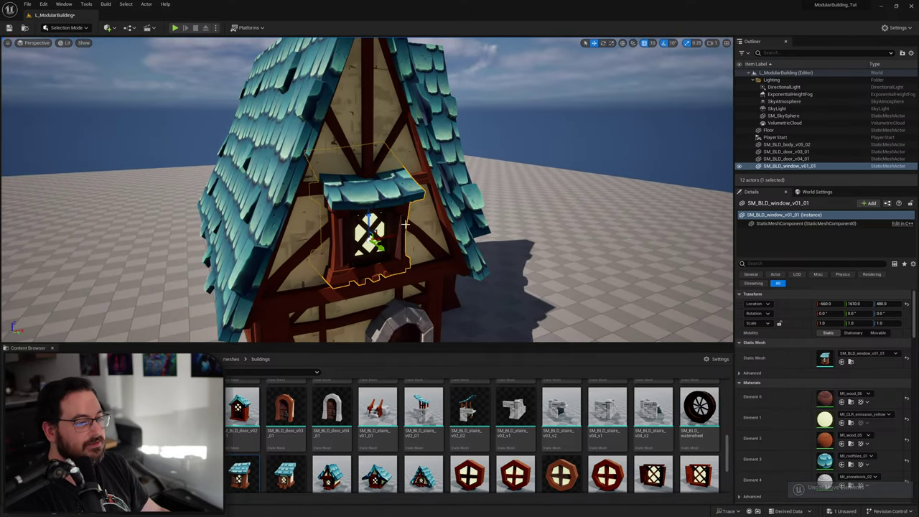
key(a)
mouse_move(405, 224)
right_down()
mouse_move(442, 240)
mouse_move(413, 215)
right_up()
key(d)
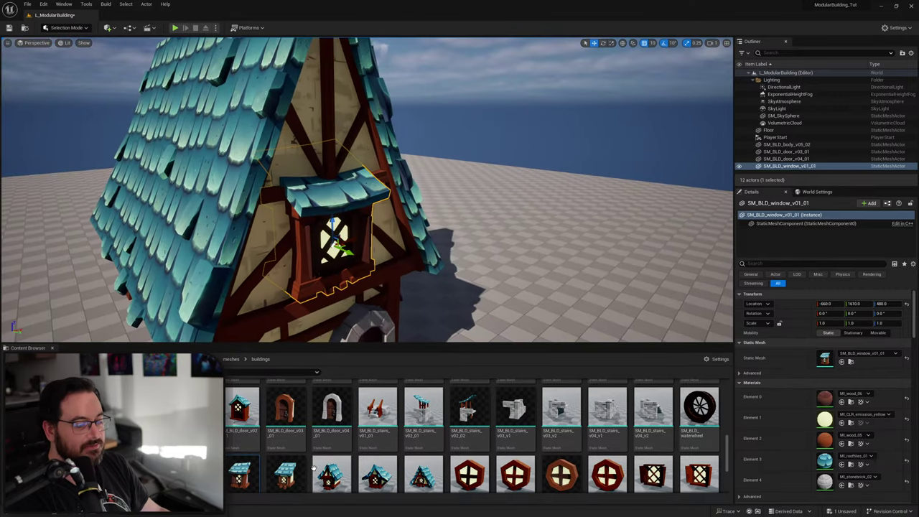
Place the other roofed window mesh on the gable wall directly above the first window.
drag(285, 472, 299, 231)
drag(333, 152, 333, 152)
right_drag(369, 194, 413, 213)
key(d)
Delete both doors and both windows, leaving only the house body on the floor.
shift+click(369, 195)
key(s)
shift+click(384, 227)
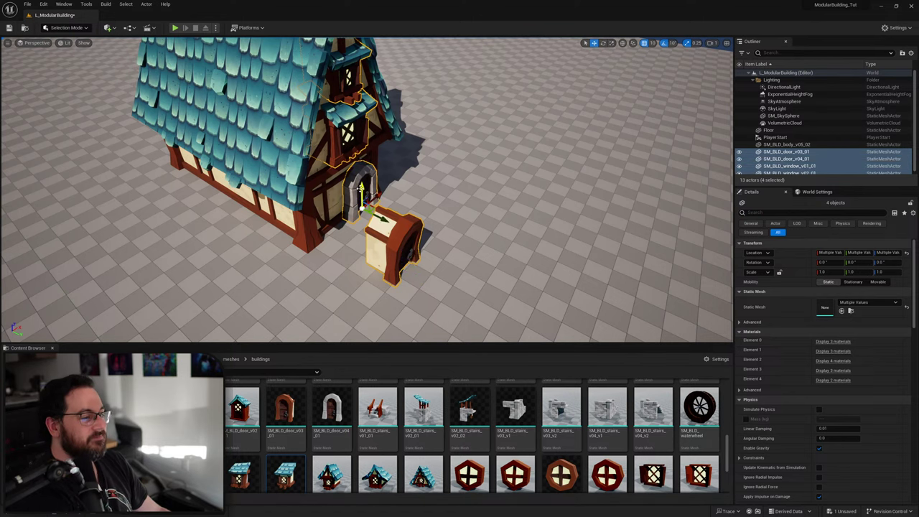
key(Delete)
right_drag(412, 188, 308, 154)
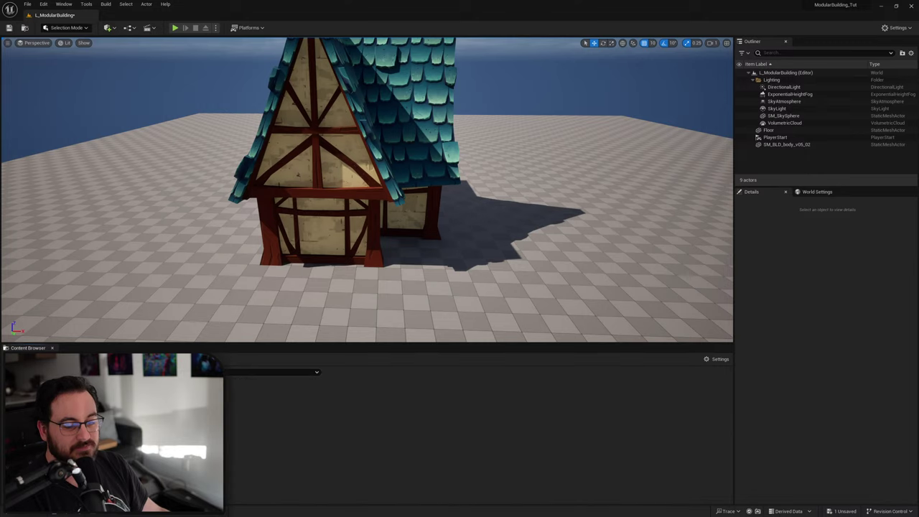
Delete the unneeded asset folder from the project content.
right_click(41, 399)
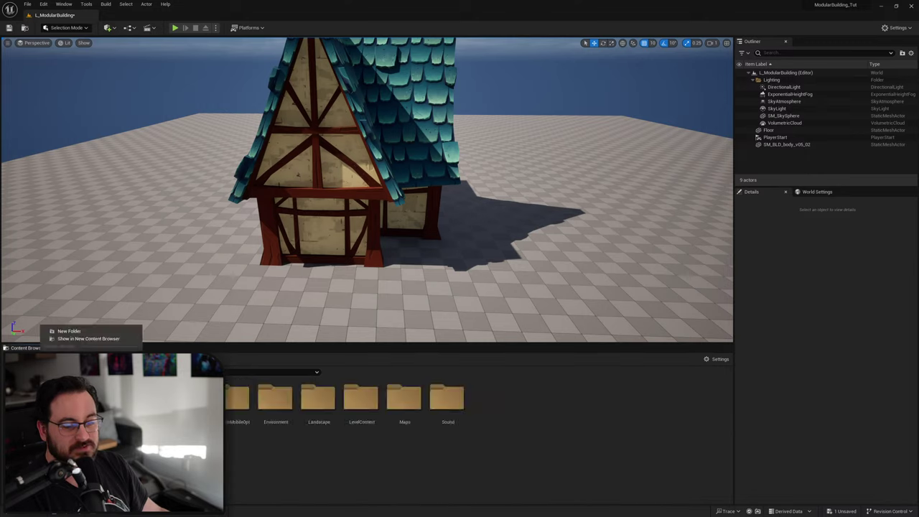
click(72, 402)
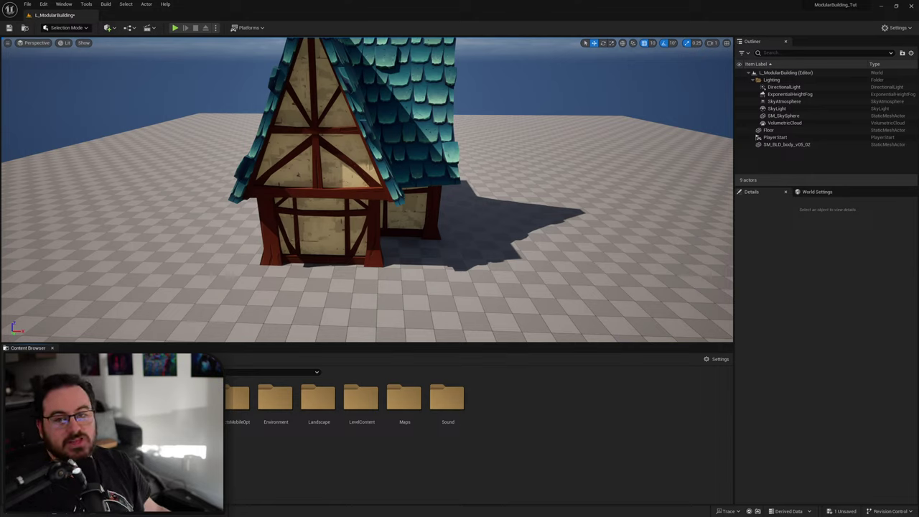
click(218, 462)
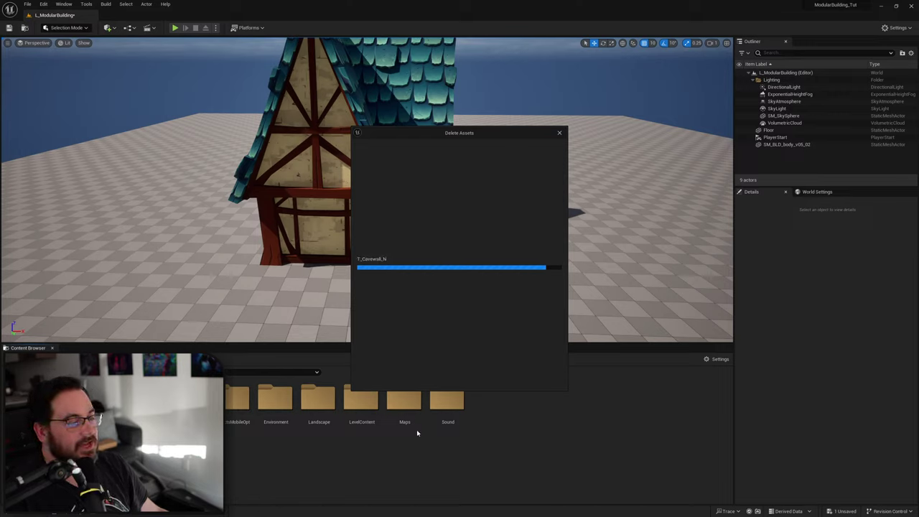
click(408, 378)
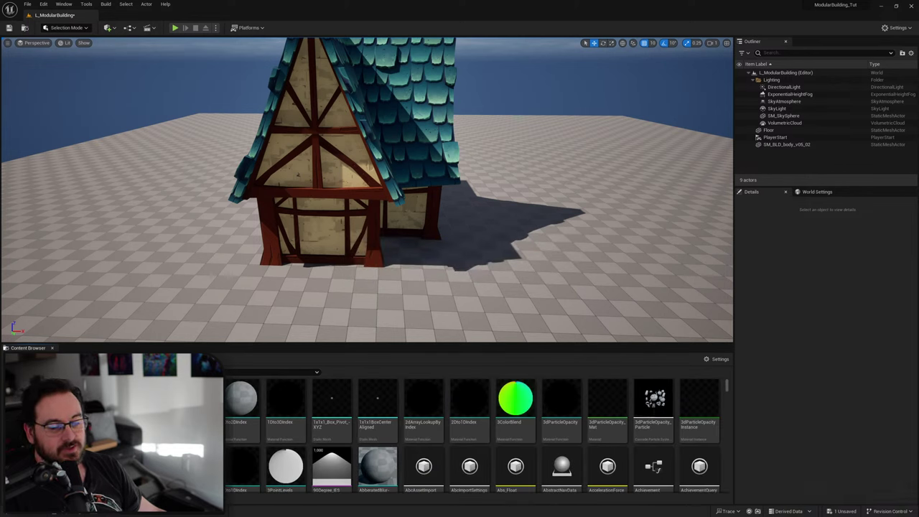
Locate the house body's SM_BLD_body_v05_02 mesh in the project content.
click(324, 176)
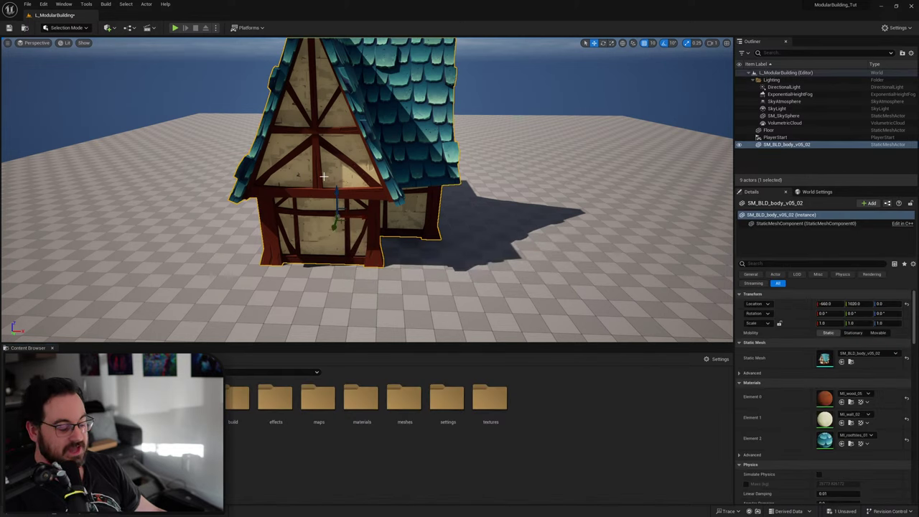
key(ctrl+b)
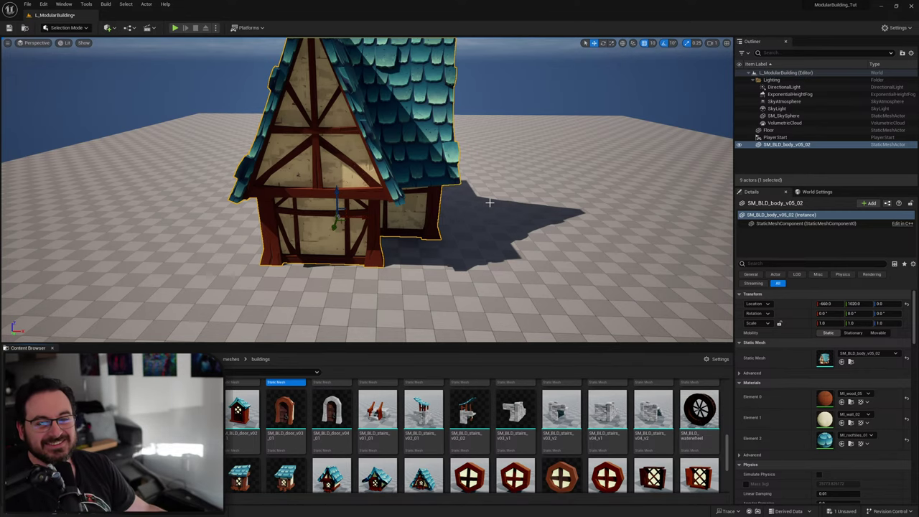
mouse_move(470, 216)
right_down()
mouse_move(480, 204)
mouse_move(478, 215)
mouse_move(464, 203)
right_up()
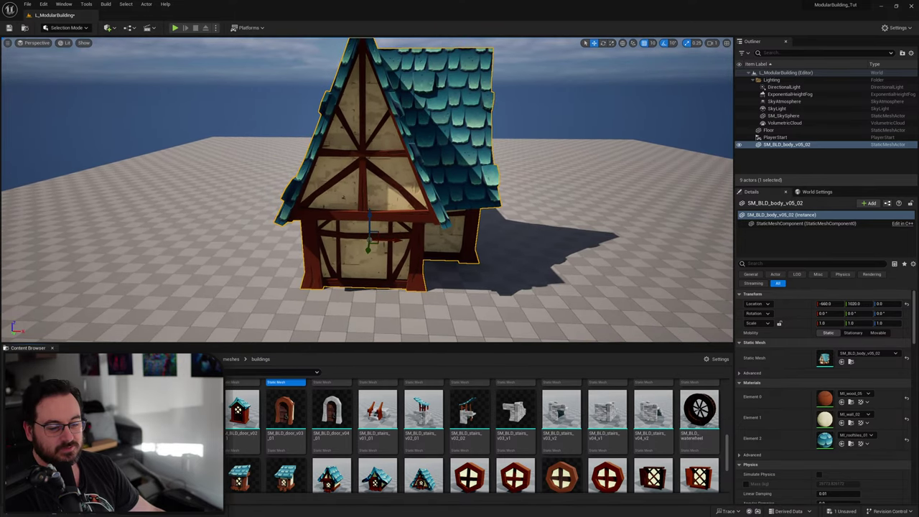
Create a new folder inside the ModularBuilding content folder.
right_click(270, 427)
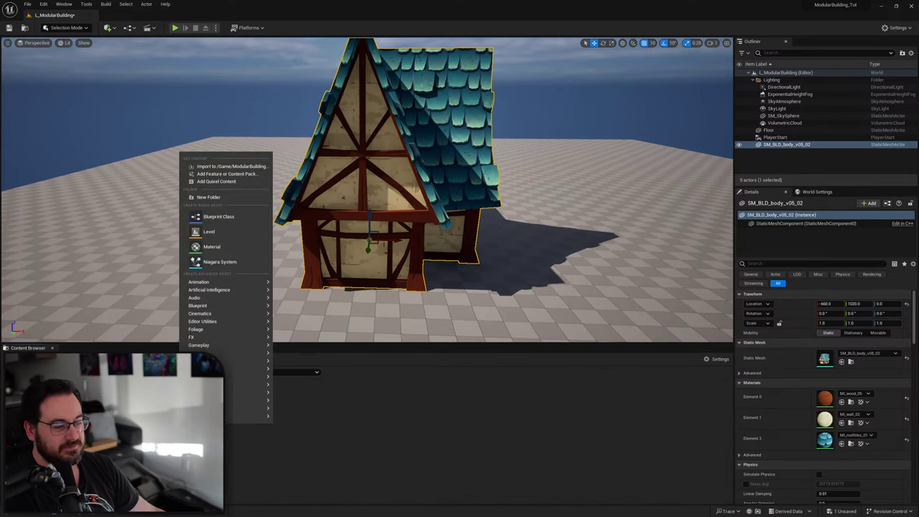
click(240, 200)
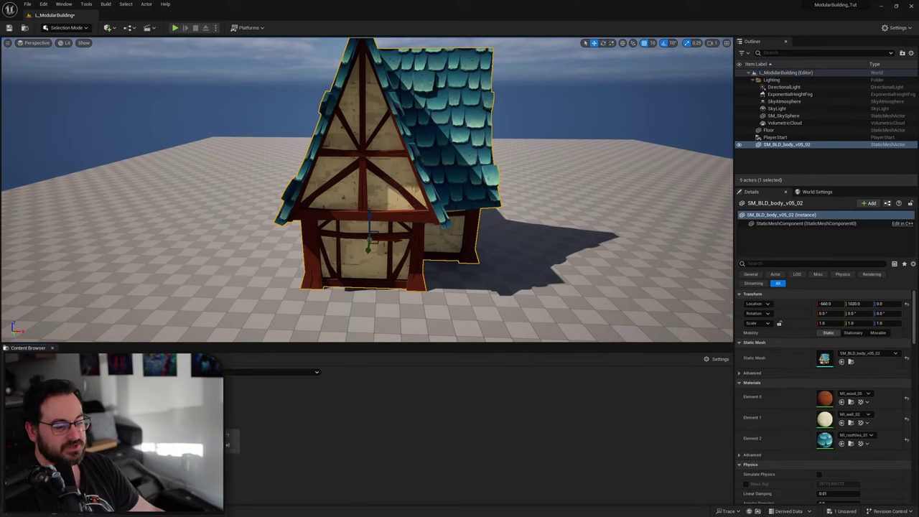
Search the asset creation options for "pcg".
right_click(232, 436)
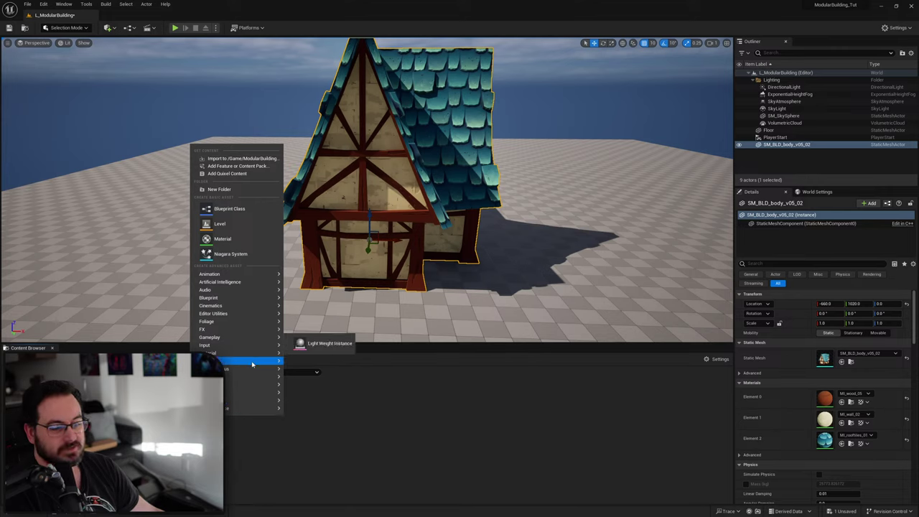
mouse_move(249, 376)
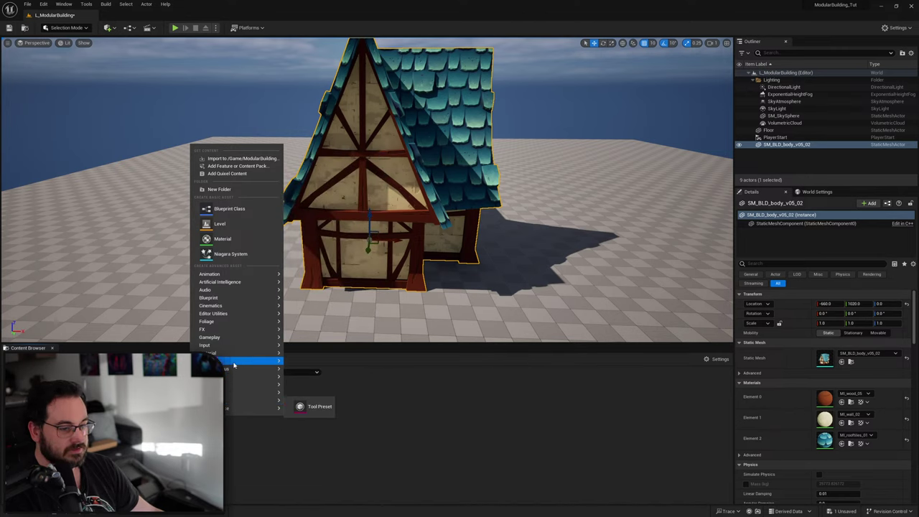
click(203, 430)
right_click(204, 430)
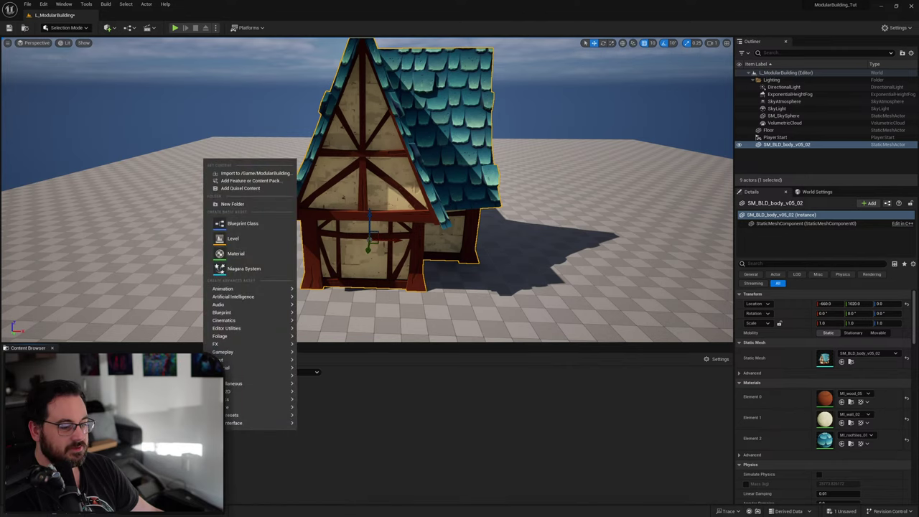
text(pcg)
click(204, 430)
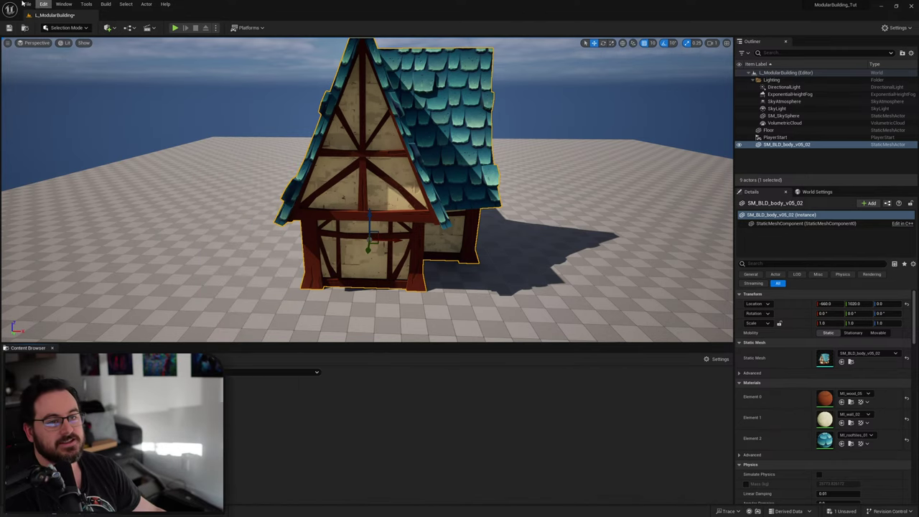
click(43, 3)
click(78, 112)
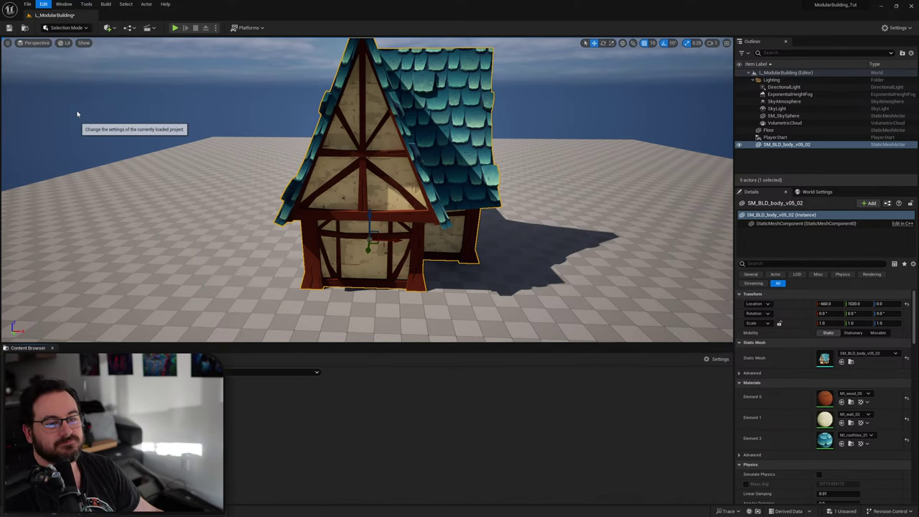
click(655, 111)
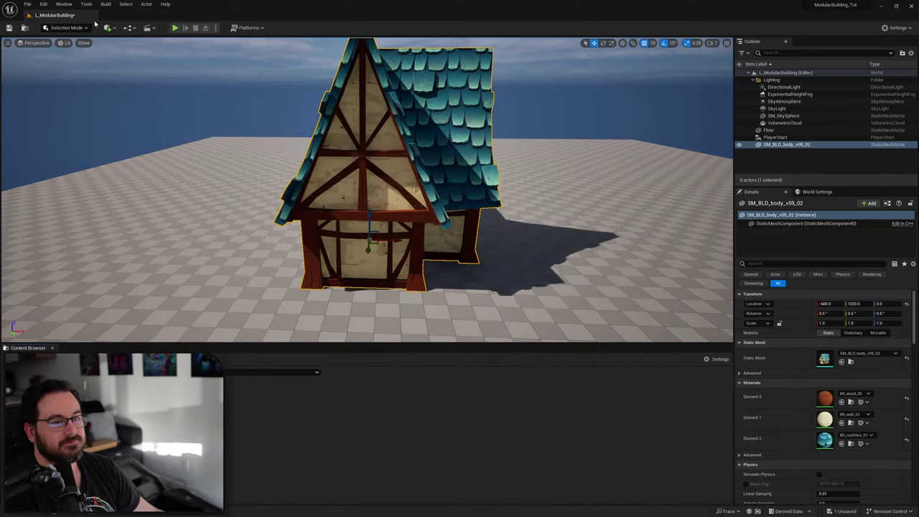
Enable the Procedural Content Generation Framework (PCG) plugin, found by searching "procedural", and restart the editor.
click(43, 4)
click(61, 115)
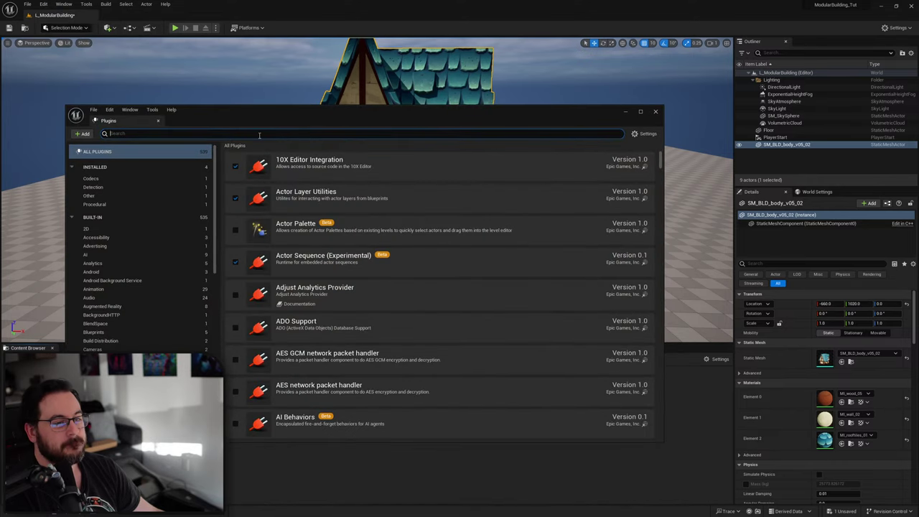
text(proced)
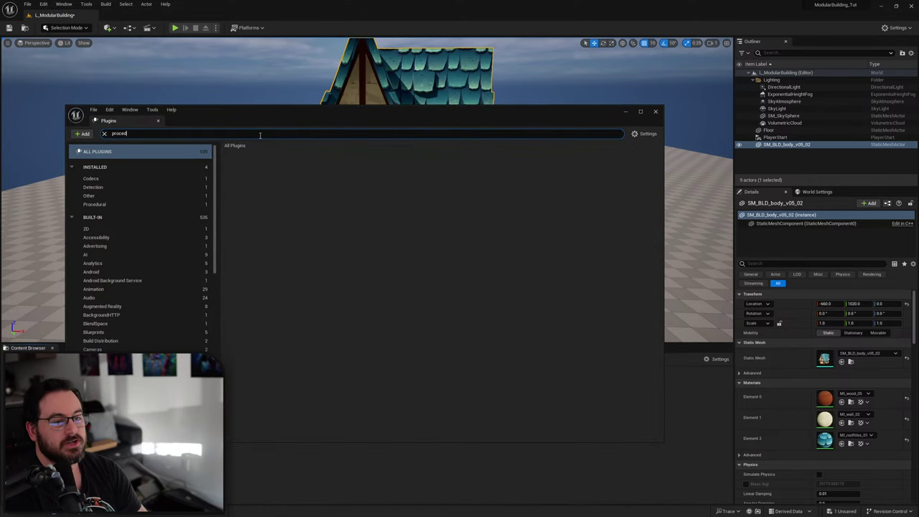
text(ural)
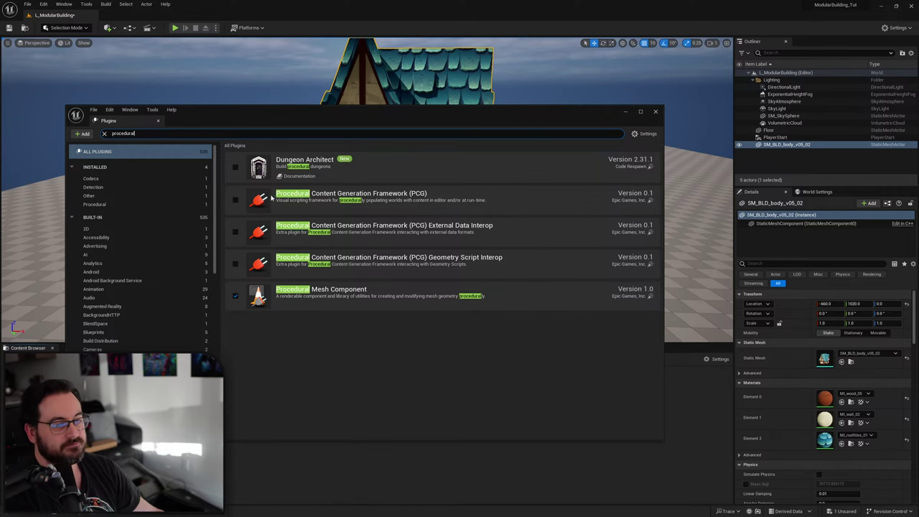
click(235, 199)
click(632, 426)
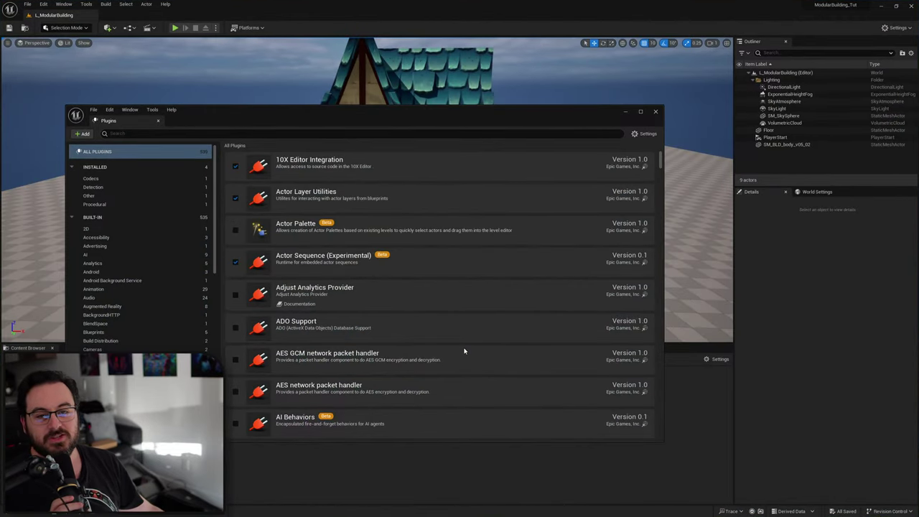
click(655, 112)
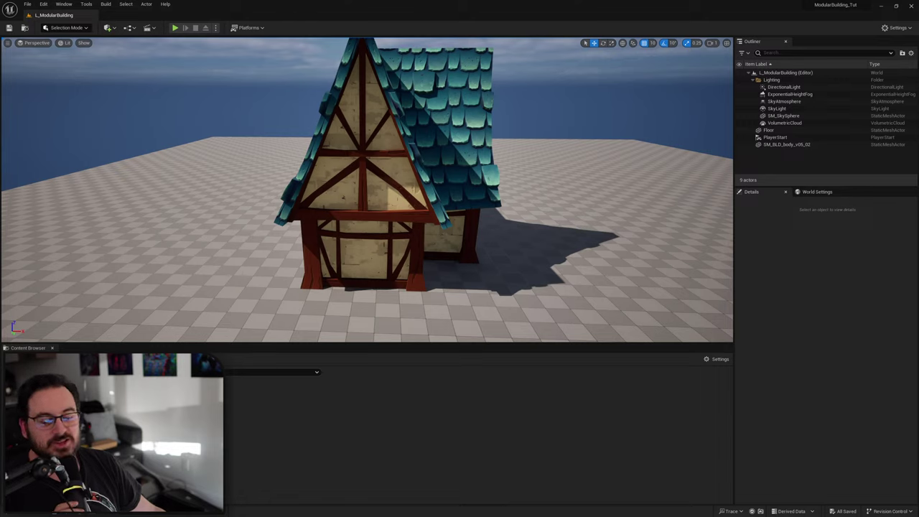
Create a PCG Graph named PCG_ModularBuilding in the ModularBuilding folder and open it for editing.
right_click(205, 417)
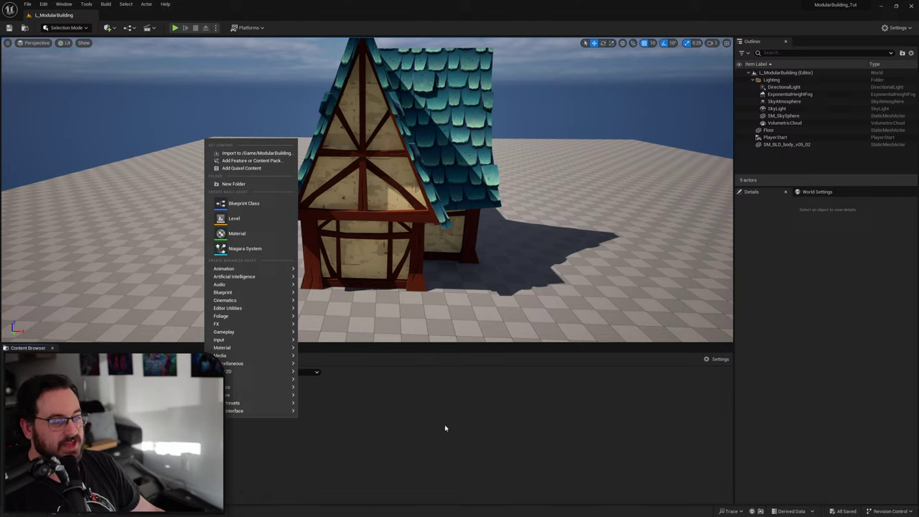
text(pcg)
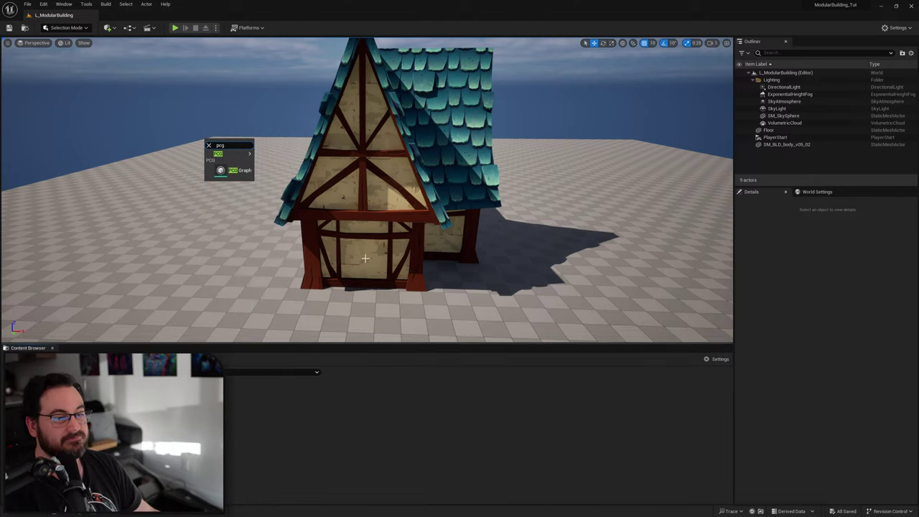
click(234, 170)
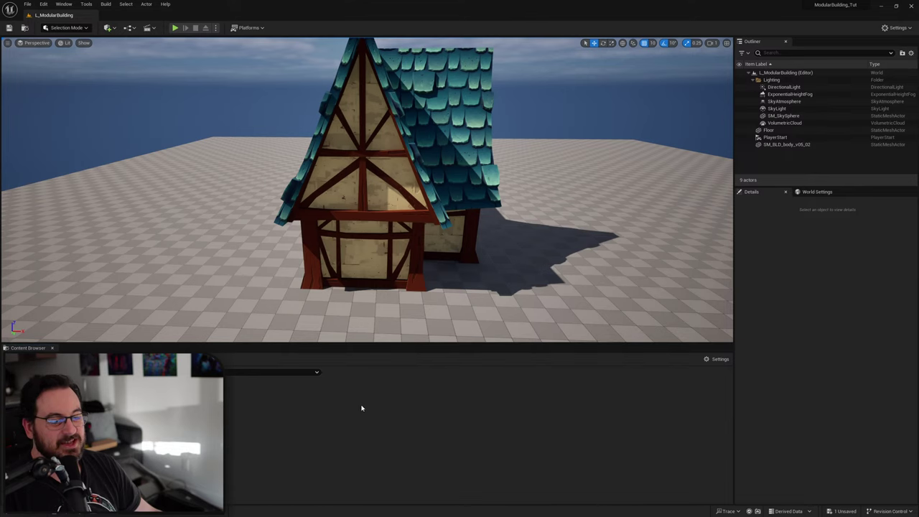
drag(918, 212, 617, 1)
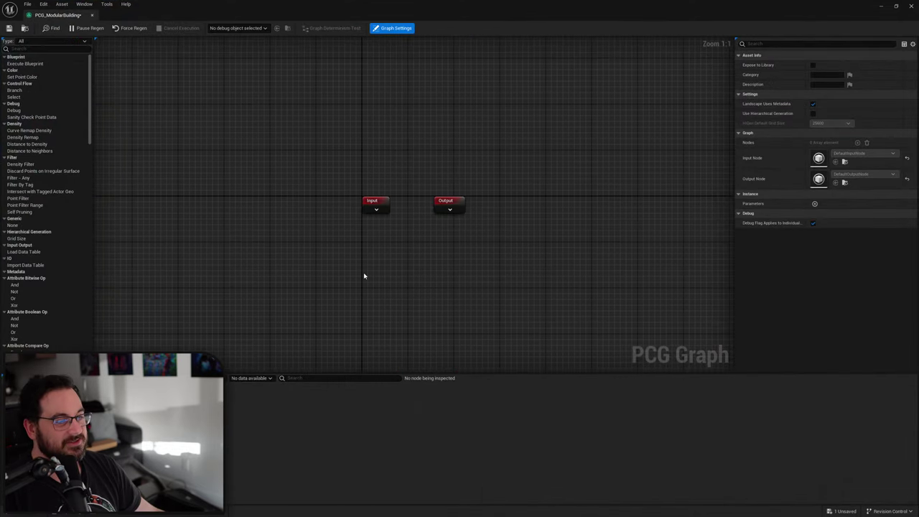
right_drag(364, 273, 346, 221)
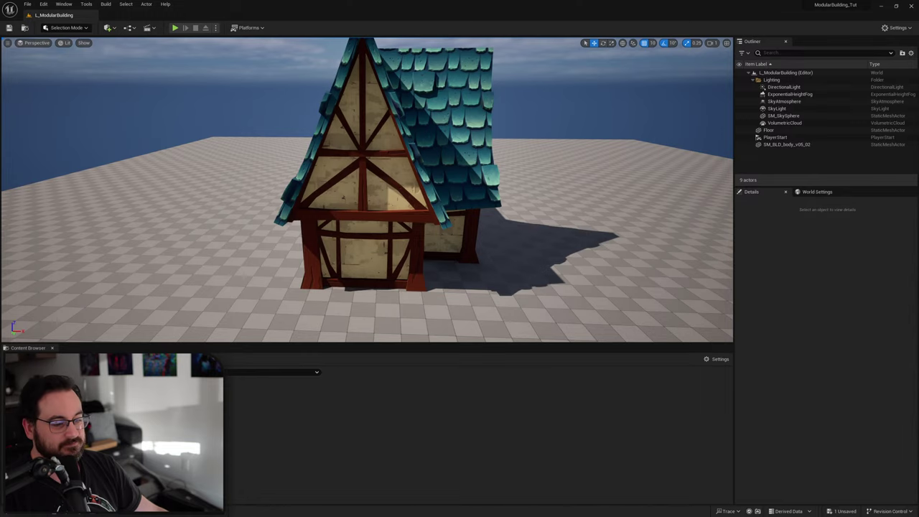
Place the PCG_ModularBuilding graph in the level as a volume around the house and raise it above the floor.
drag(179, 402, 512, 246)
right_drag(513, 246, 481, 248)
drag(468, 241, 470, 195)
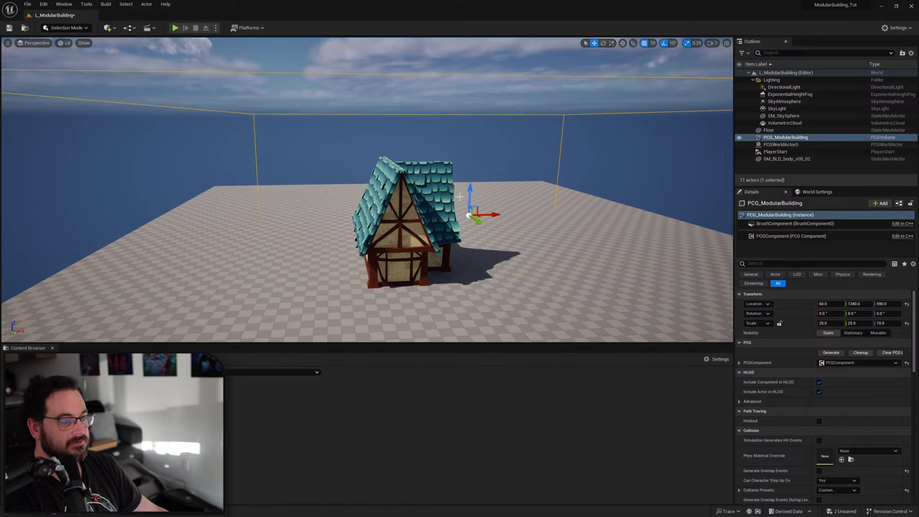
right_drag(460, 196, 475, 206)
Add an actor tag named Building to the house mesh SM_BLD_body_v05_02 in the level.
click(384, 226)
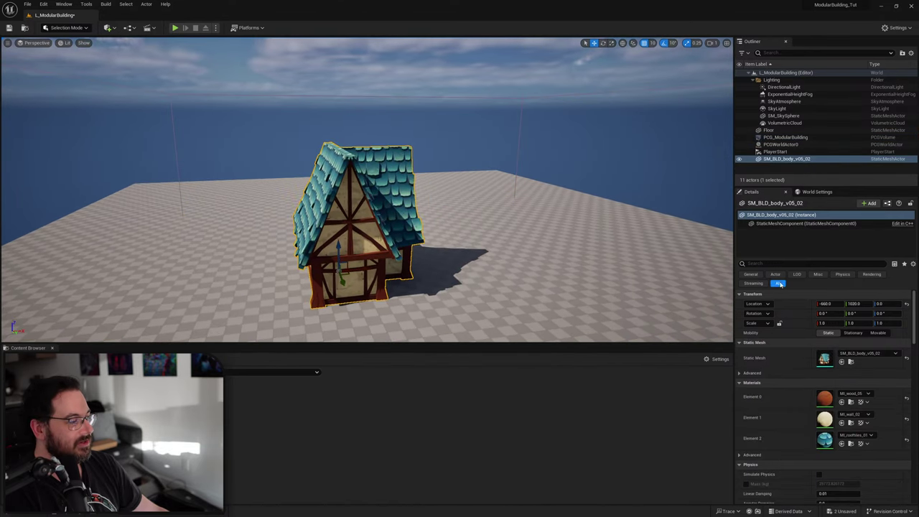
click(761, 264)
text(tag)
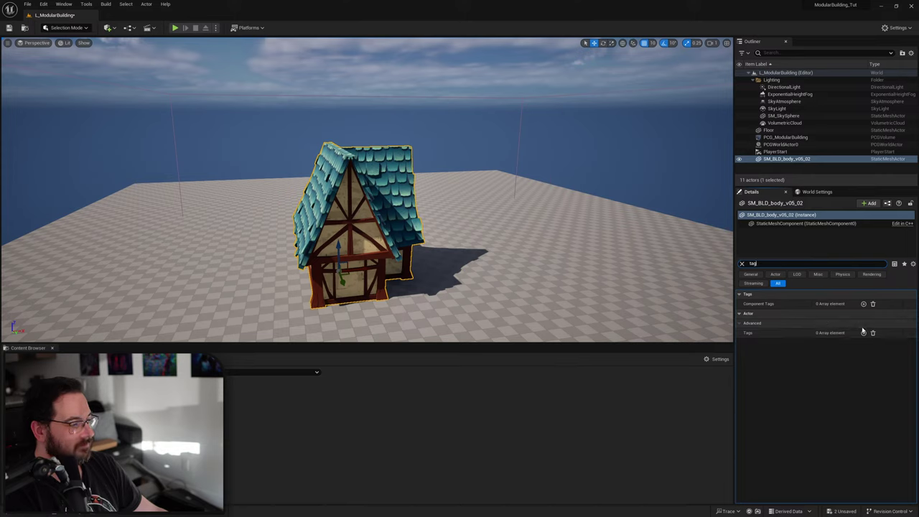
click(864, 332)
click(843, 343)
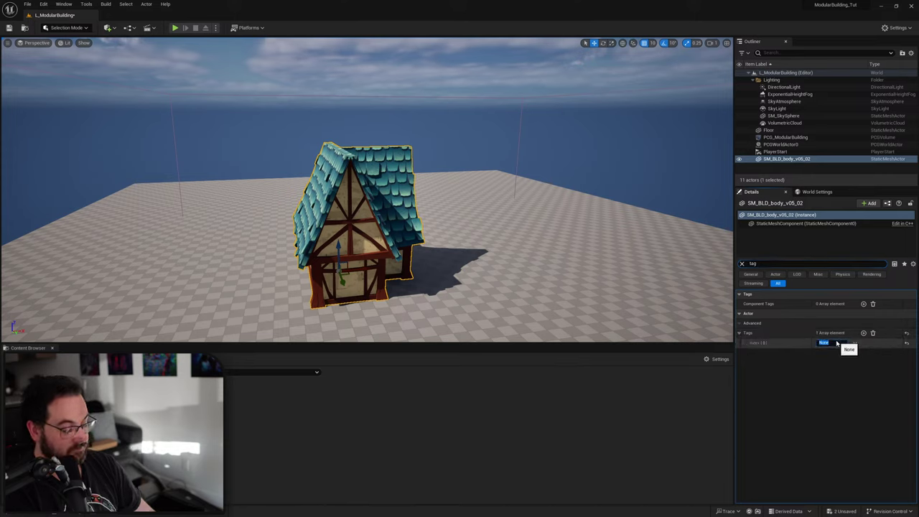
text(Building)
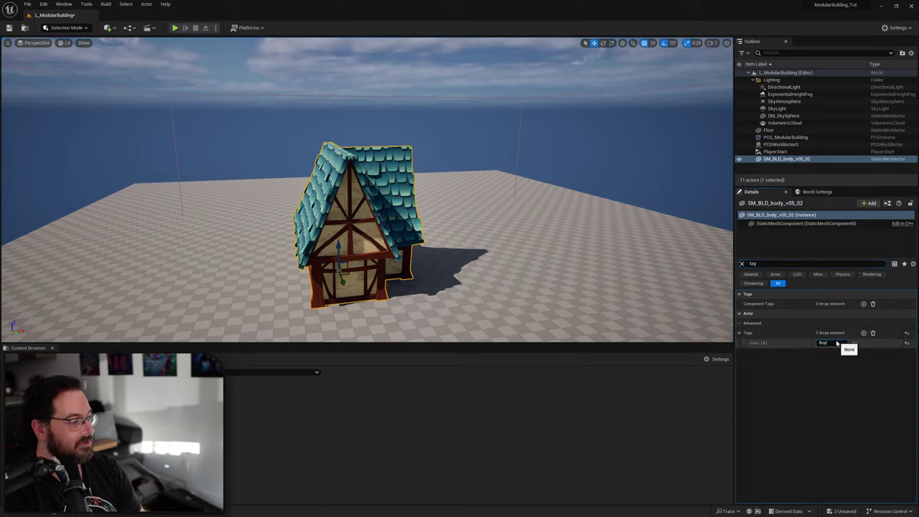
key(Return)
Add a Get Actor Data node to the PCG graph that searches all world actors by the tag Building.
click(825, 419)
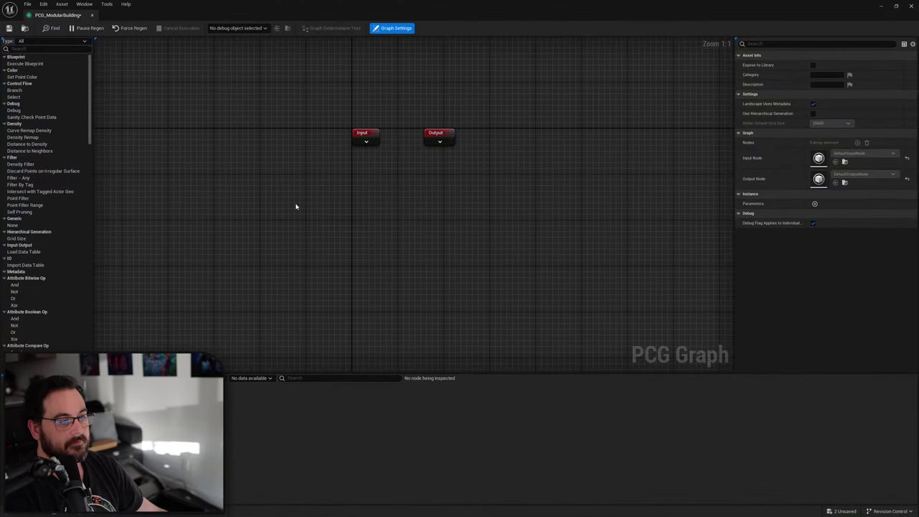
right_click(293, 206)
text(get)
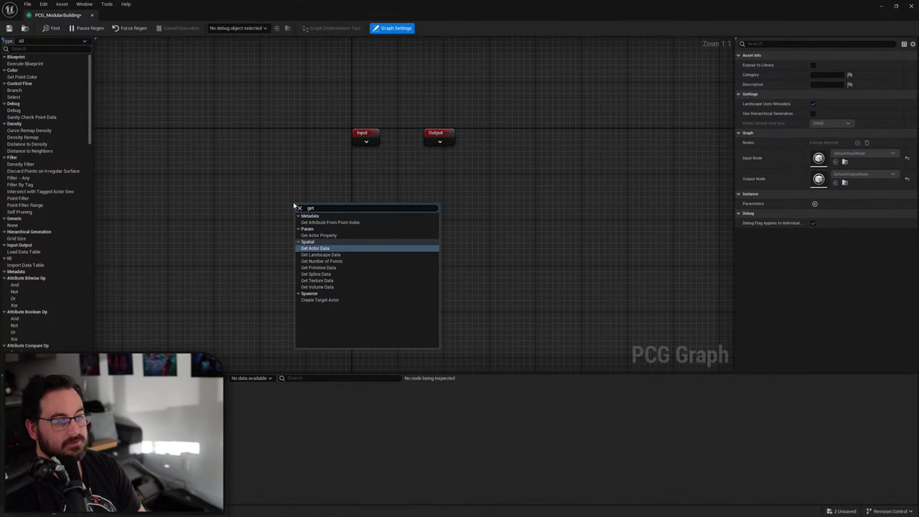
key(Return)
click(831, 64)
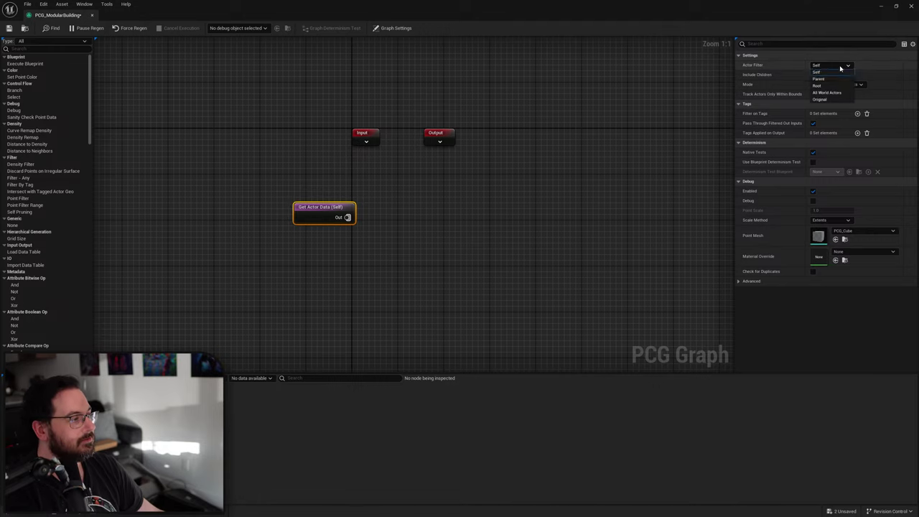
click(833, 93)
click(825, 94)
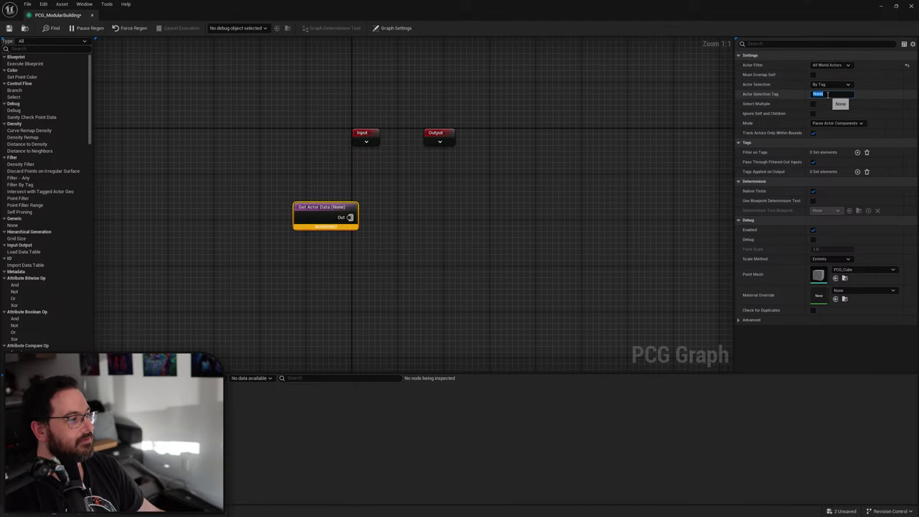
text(Building)
key(Return)
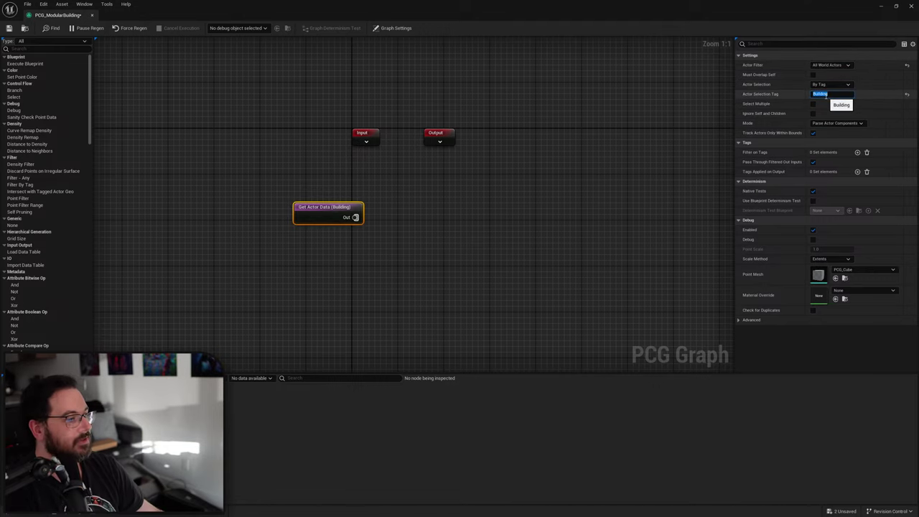
click(411, 226)
Connect a Transform Points node to the Get Actor Data output and align the nodes in a row.
right_drag(394, 220, 353, 222)
drag(307, 220, 361, 221)
text(tra)
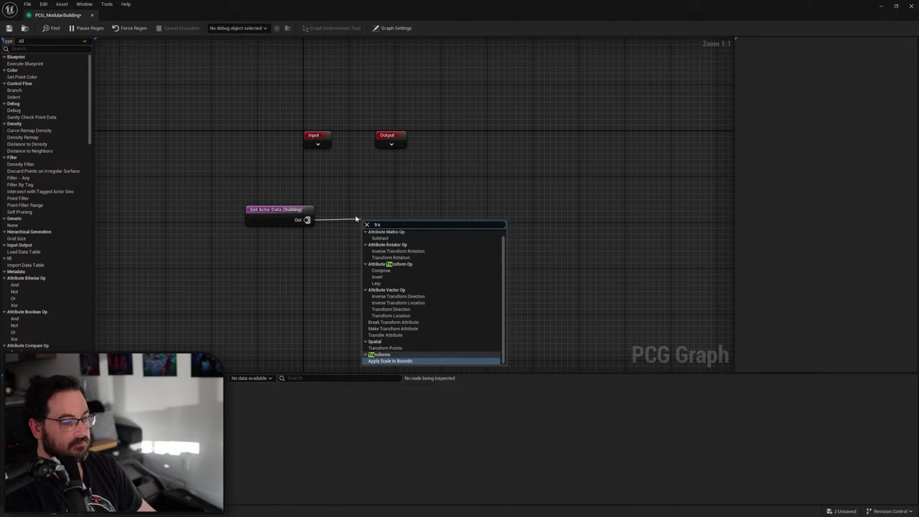
text(nsform poin)
key(Return)
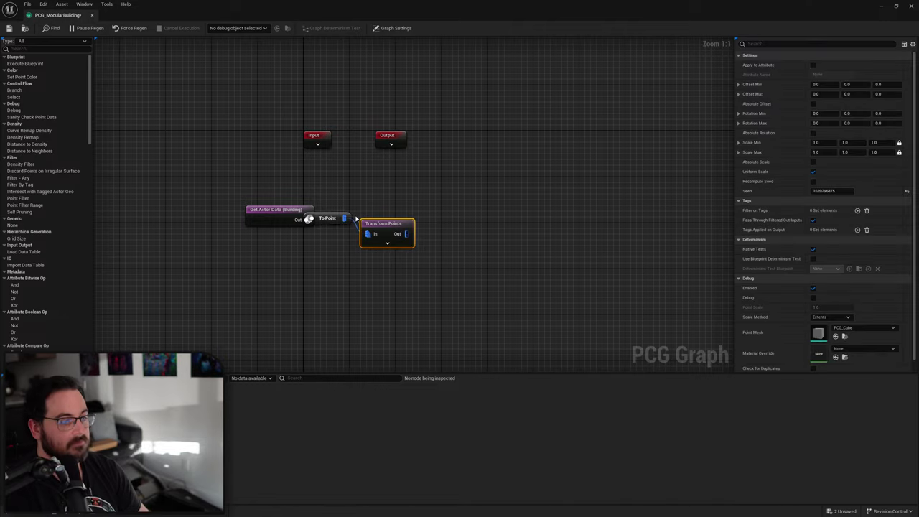
drag(393, 191, 317, 241)
key(q)
drag(383, 214, 406, 217)
Set the mode of the Get Actor Data node to Get Single Point.
drag(282, 181, 260, 249)
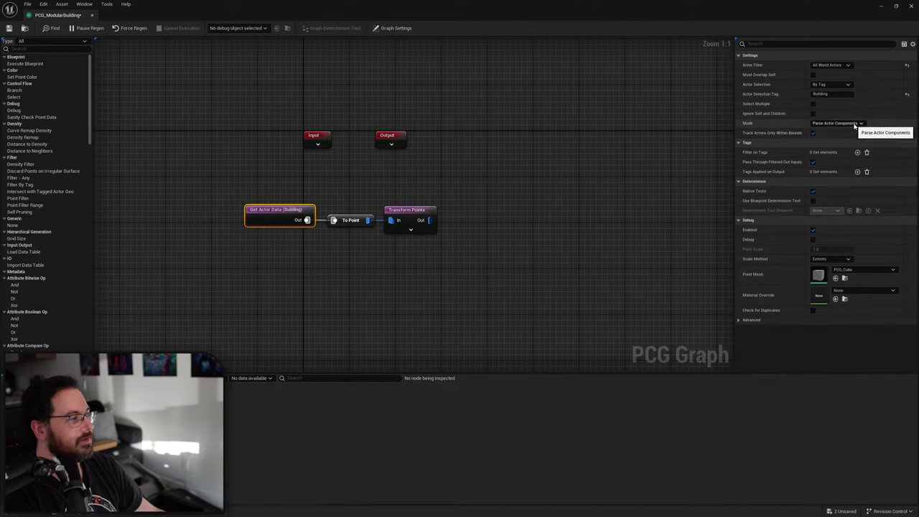
click(858, 123)
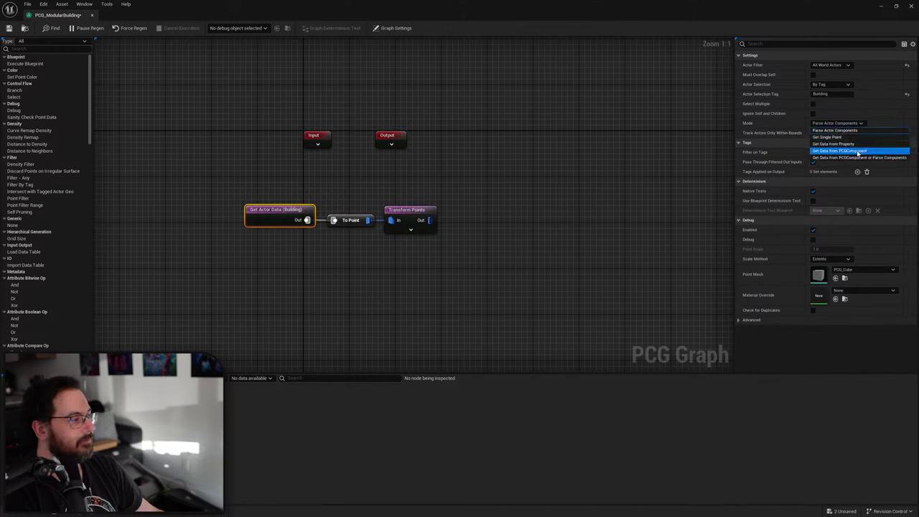
click(856, 152)
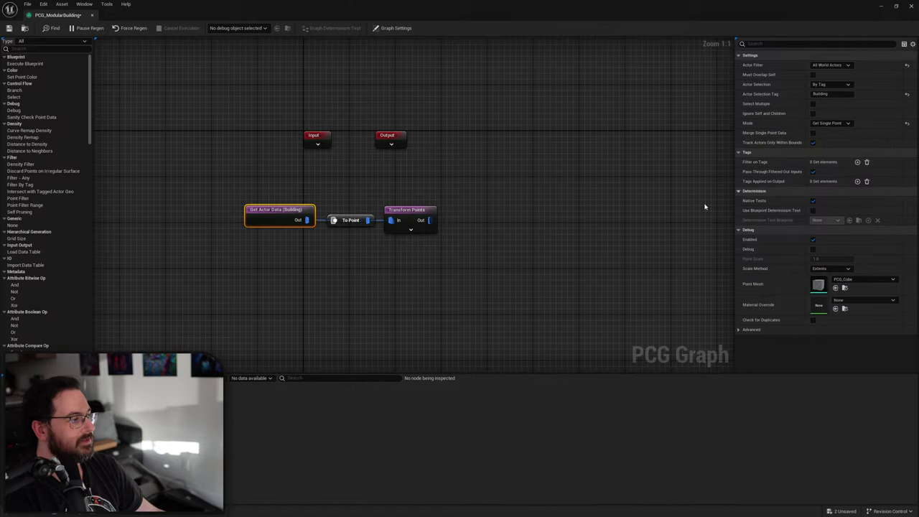
Turn on debug display for the Get Actor Data node and examine its point on the house in the level.
mouse_move(455, 191)
mouse_down()
mouse_move(455, 208)
mouse_move(400, 248)
mouse_up()
drag(303, 192, 225, 258)
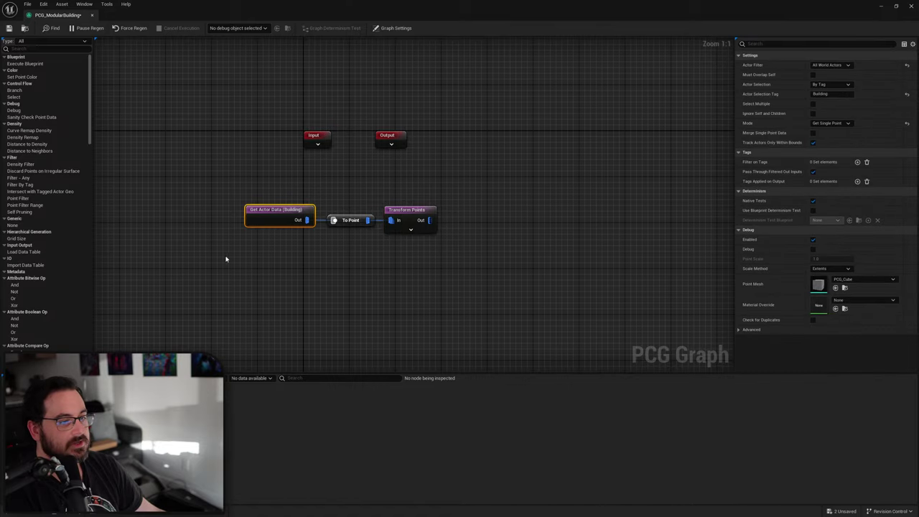
key(d)
drag(457, 16, 409, 272)
drag(388, 325, 388, 327)
right_drag(425, 129, 353, 166)
click(398, 172)
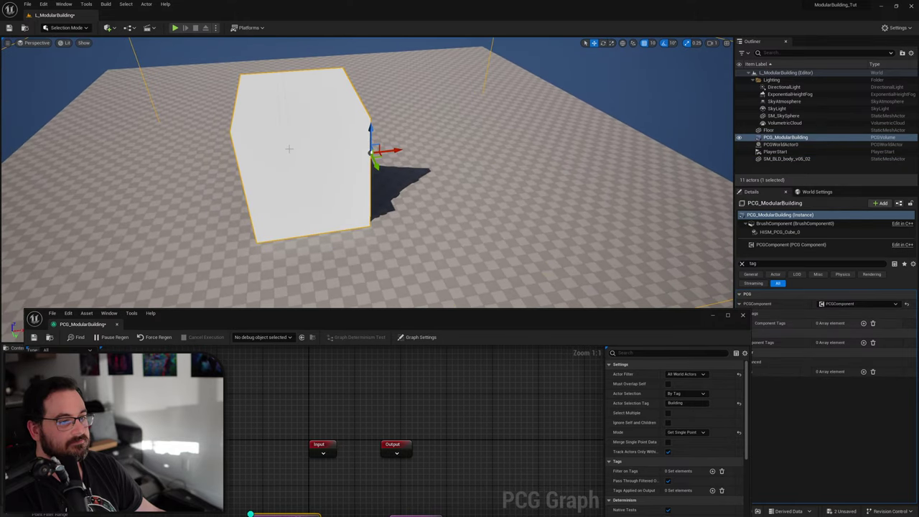
double_click(447, 322)
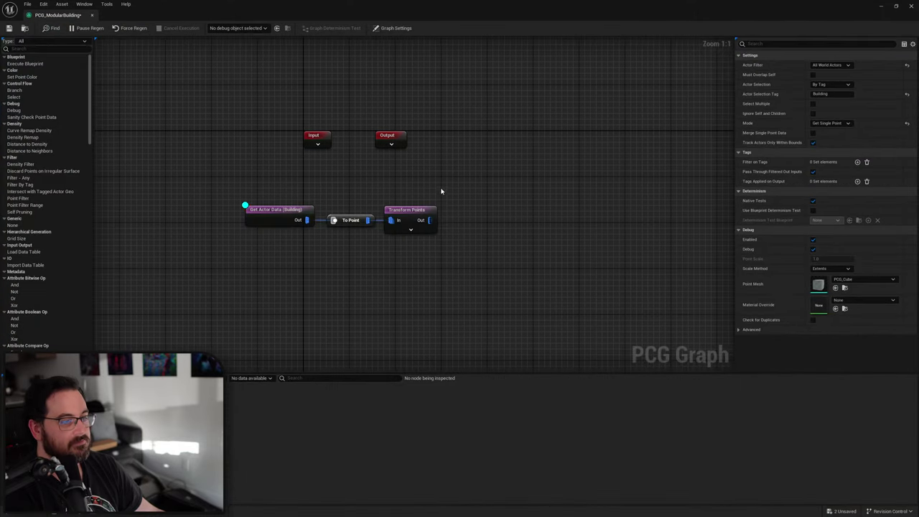
Delete the To Point and Transform Points nodes and turn off the Get Actor Data node's debug display.
drag(441, 190, 333, 250)
key(Delete)
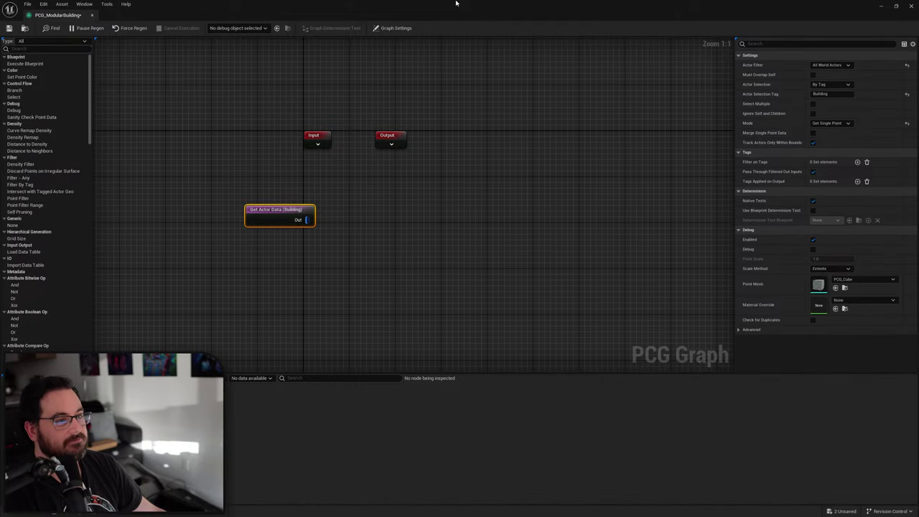
drag(455, 4, 415, 243)
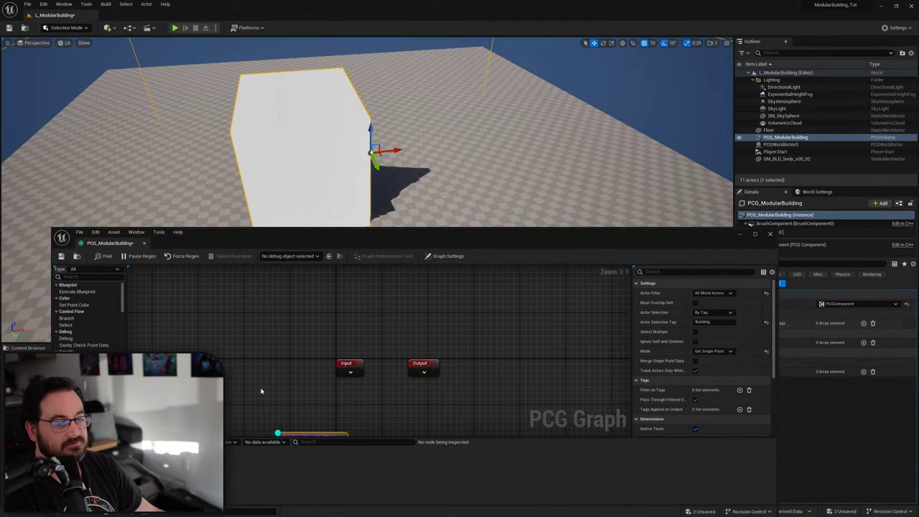
right_drag(261, 391, 294, 328)
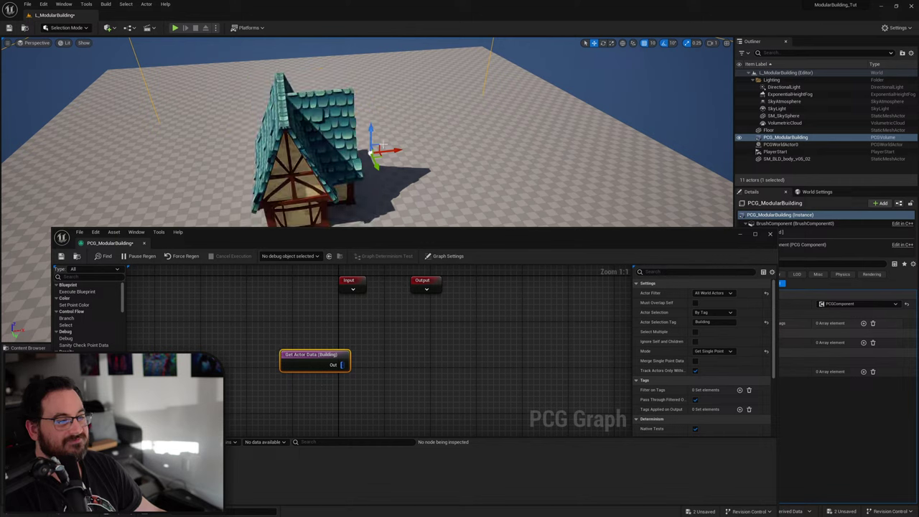
Duplicate the tagged house beside the original along the X axis and rotate the copy.
click(331, 161)
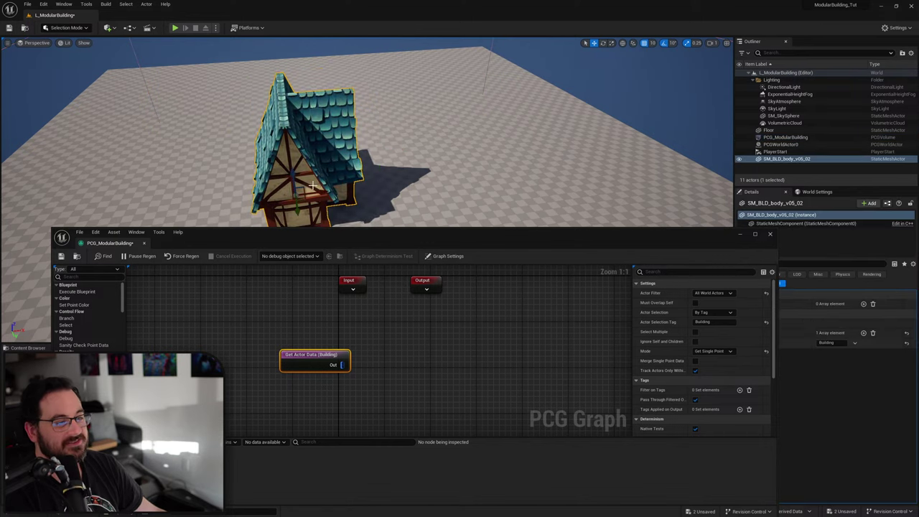
alt+drag(300, 191, 488, 188)
key(e)
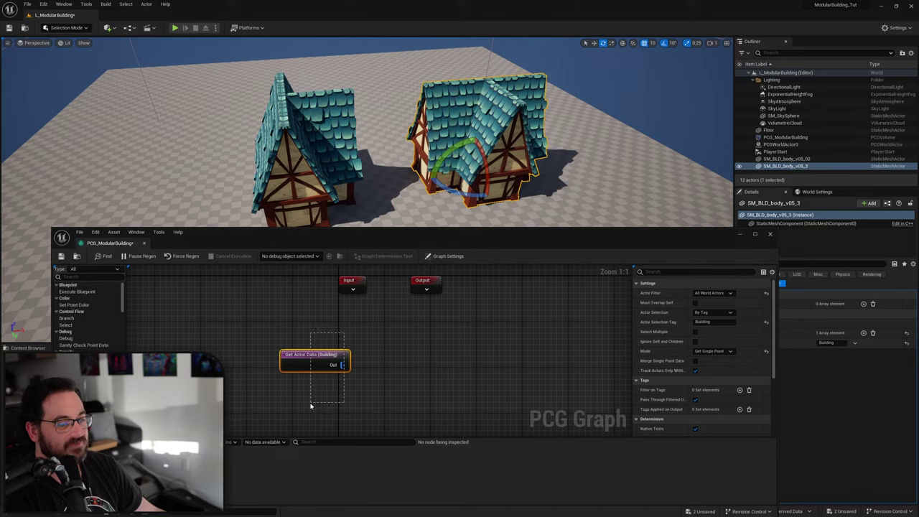
Enable Select Multiple on the Get Actor Data node, toggling its debug display to check the points on both houses.
drag(310, 406, 311, 407)
key(d)
key(d)
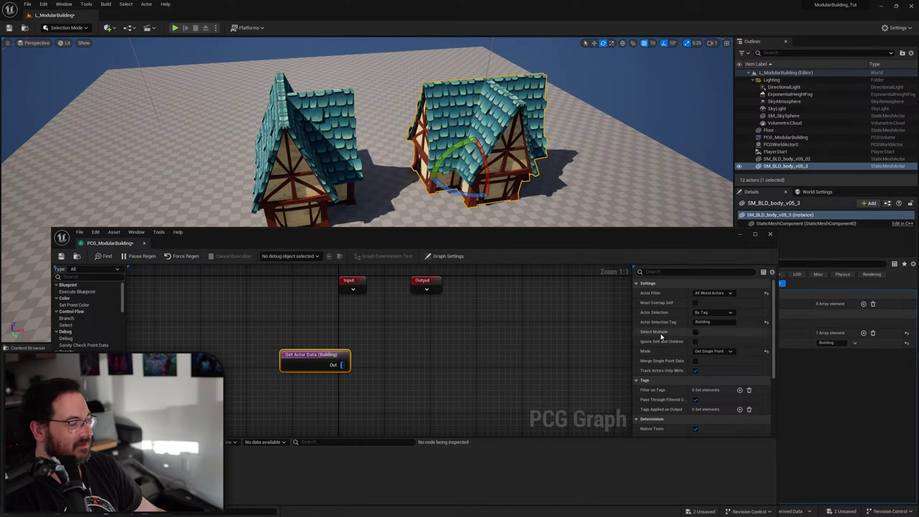
click(695, 332)
key(d)
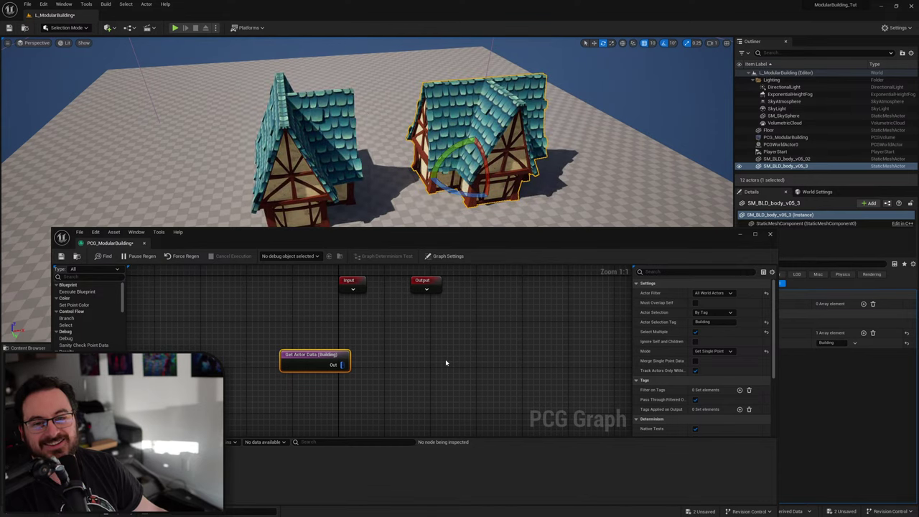
click(445, 363)
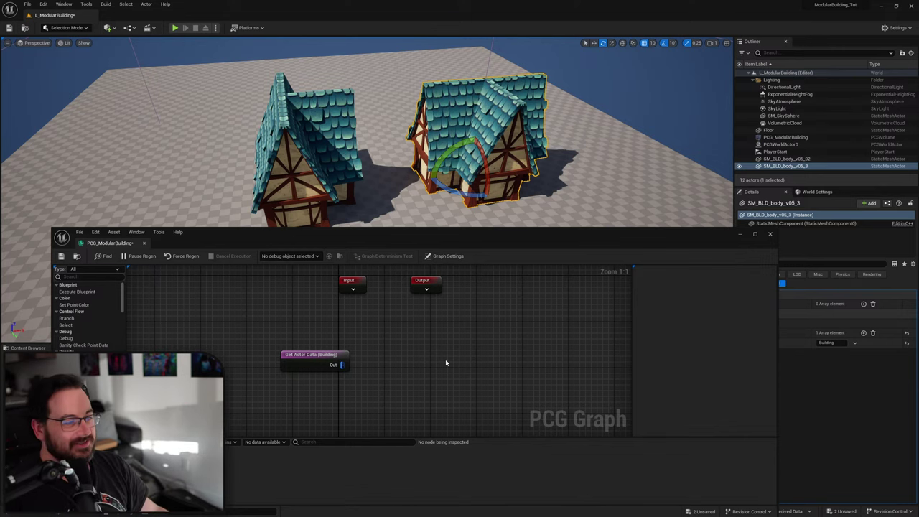
Open the SM_BLD_body_v05_02 static mesh for editing, frame the whole house and show its socket manager.
drag(445, 242, 429, 83)
click(339, 194)
double_click(285, 445)
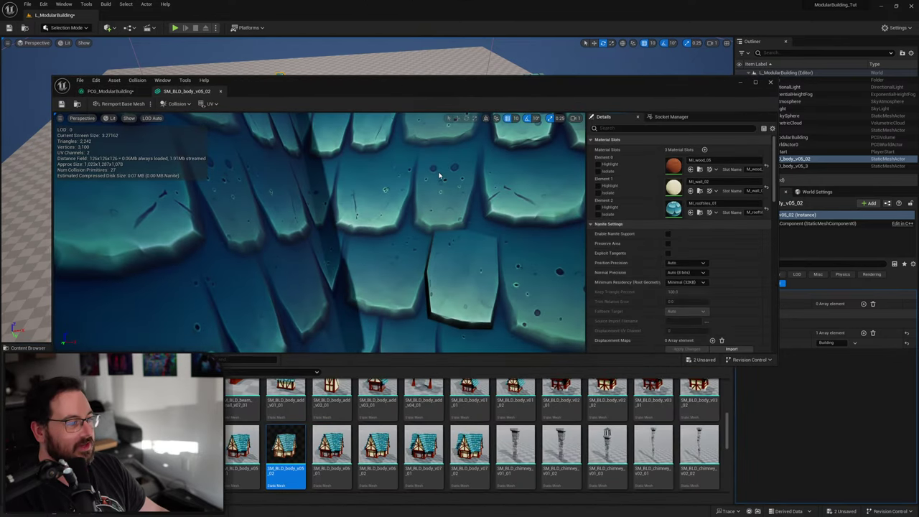
scroll(440, 174, down, 5)
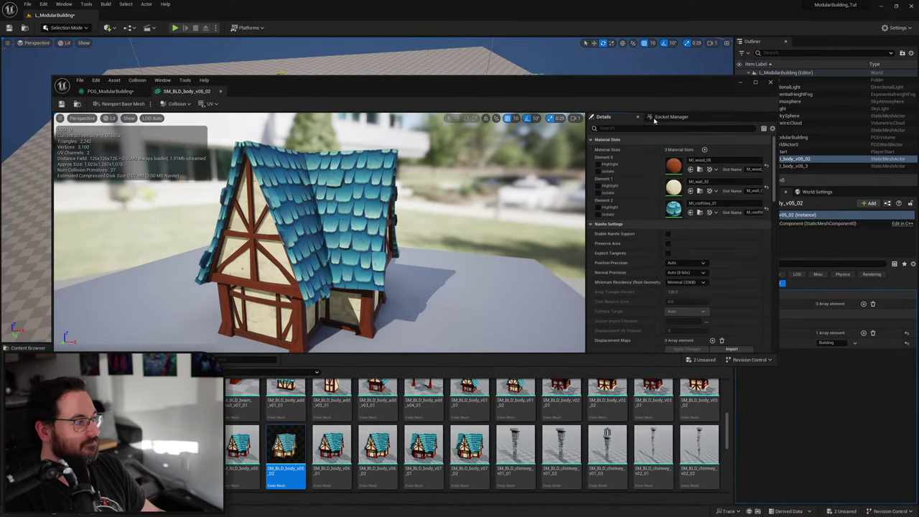
click(656, 117)
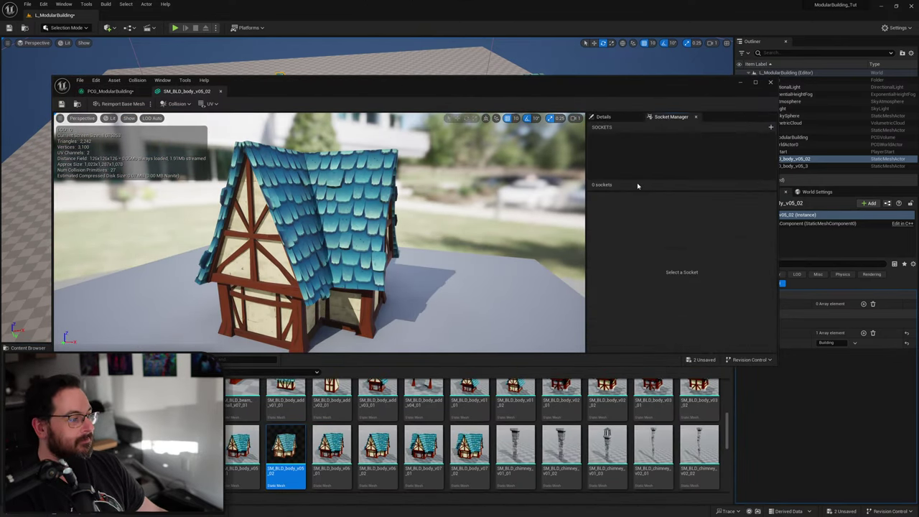
Create a socket on the house mesh and name it Door1.
click(770, 128)
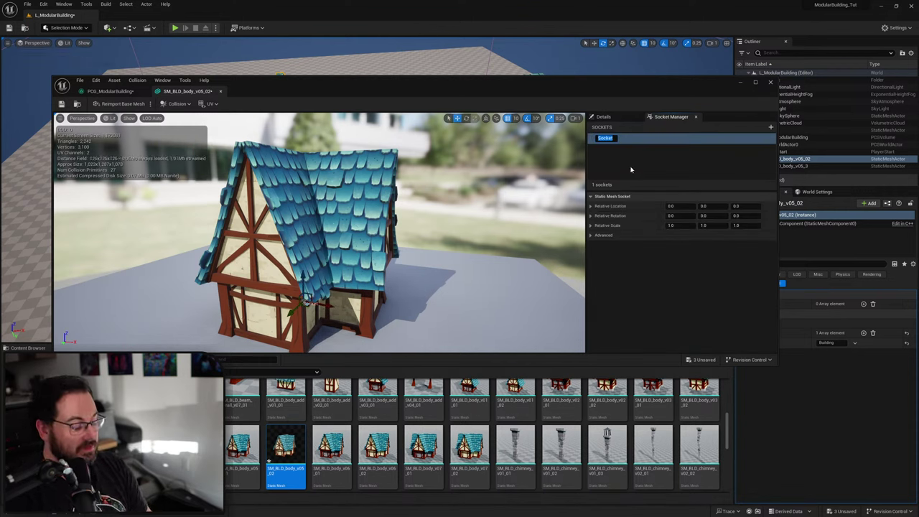
text(Door)
key(Return)
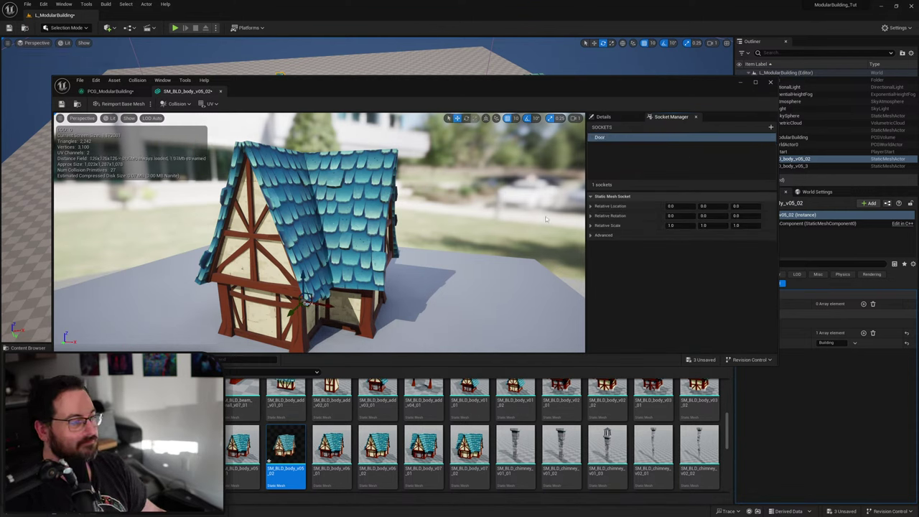
double_click(602, 138)
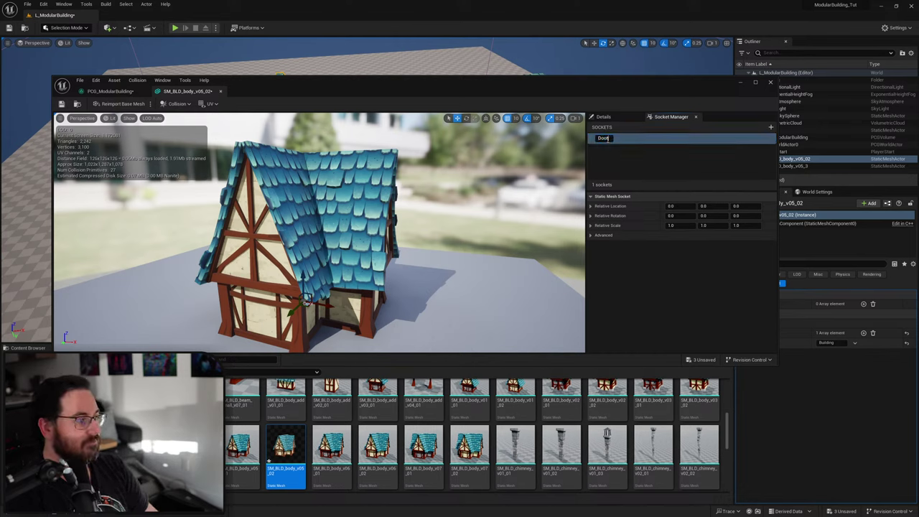
text(1)
key(Return)
Move the Door1 socket along Y to about 550, at the base of the front gable wall.
drag(295, 310, 250, 347)
right_drag(250, 347, 240, 363)
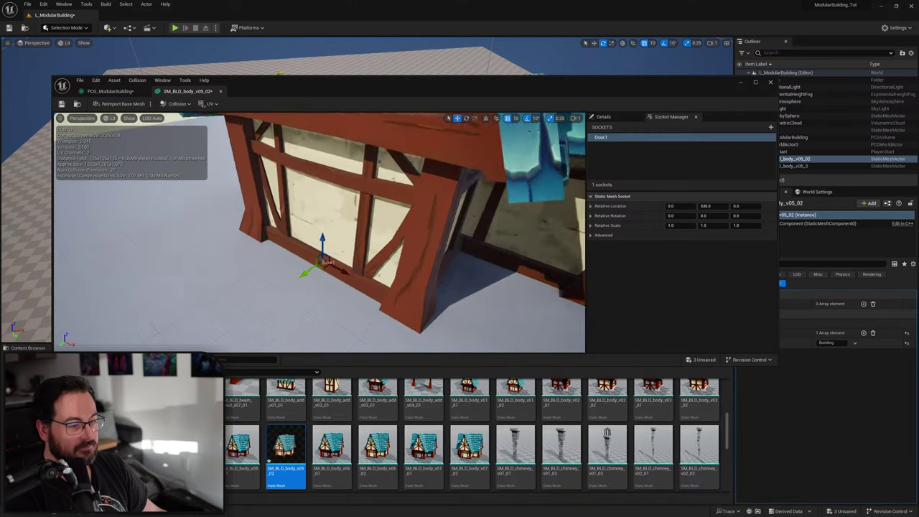
right_drag(378, 282, 413, 282)
key(s)
drag(523, 255, 566, 203)
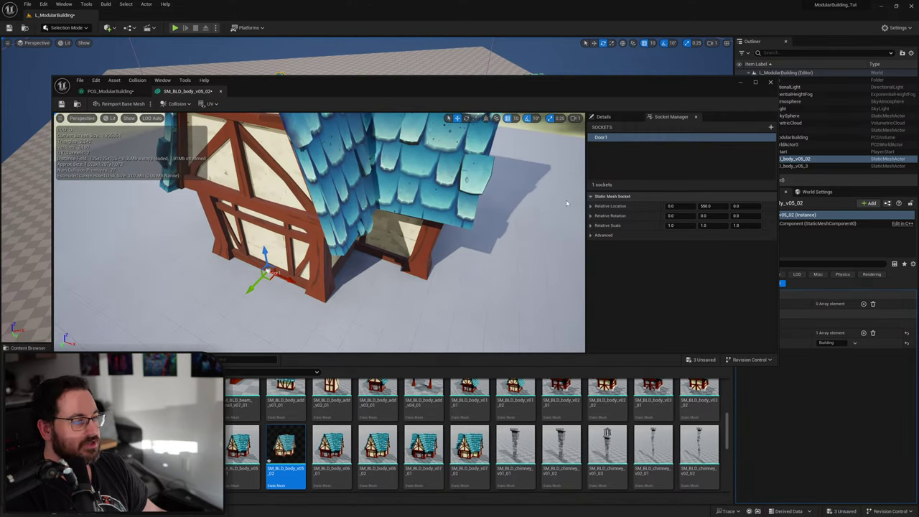
Create a second socket on the house mesh and name it Door2.
click(770, 127)
text(Doo)
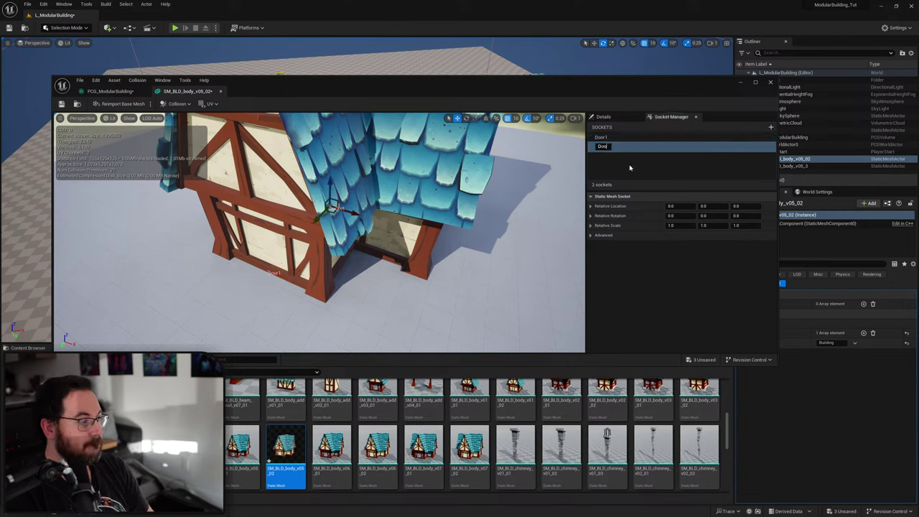
text(r2)
key(Return)
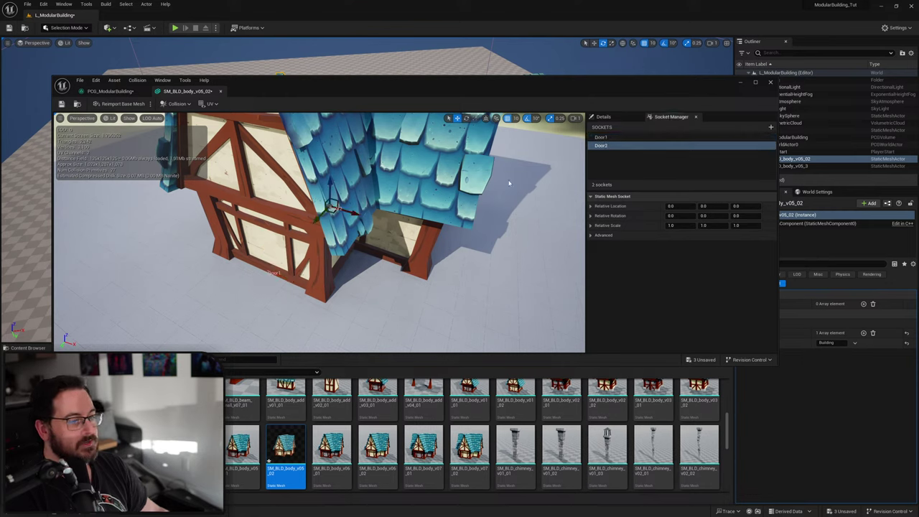
Move the Door2 socket along X to about 550, at the base of the side extension's gable wall.
drag(496, 183, 393, 199)
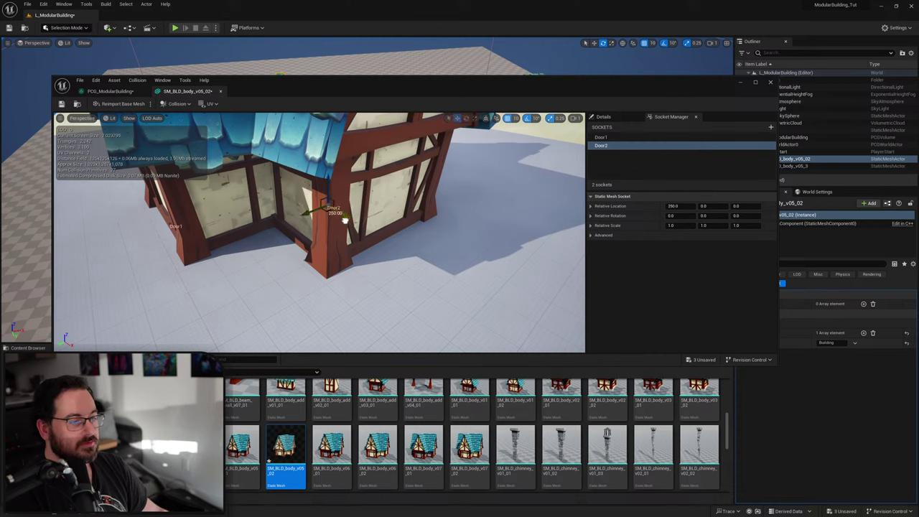
drag(318, 195, 151, 244)
drag(264, 238, 223, 236)
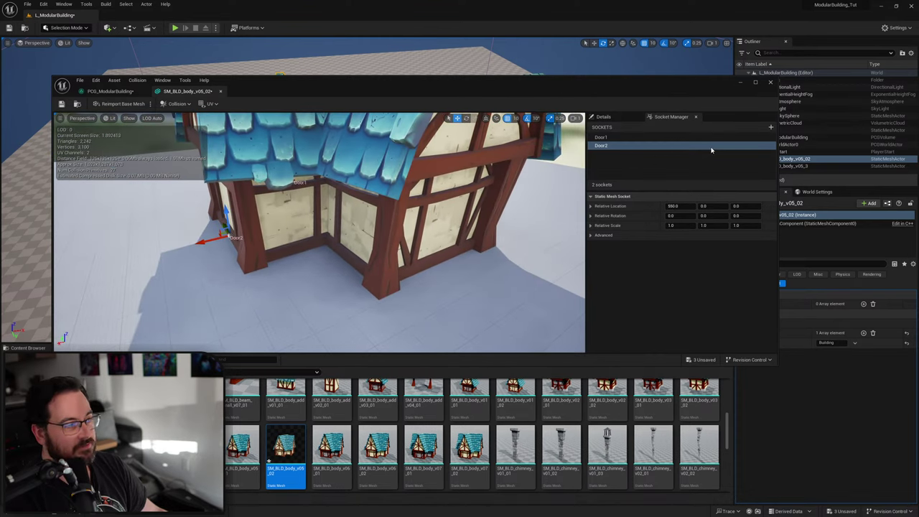
Create a third socket named Door4 and move it along Y to about -550, at the base of the opposite gable wall.
click(770, 128)
text(Doo)
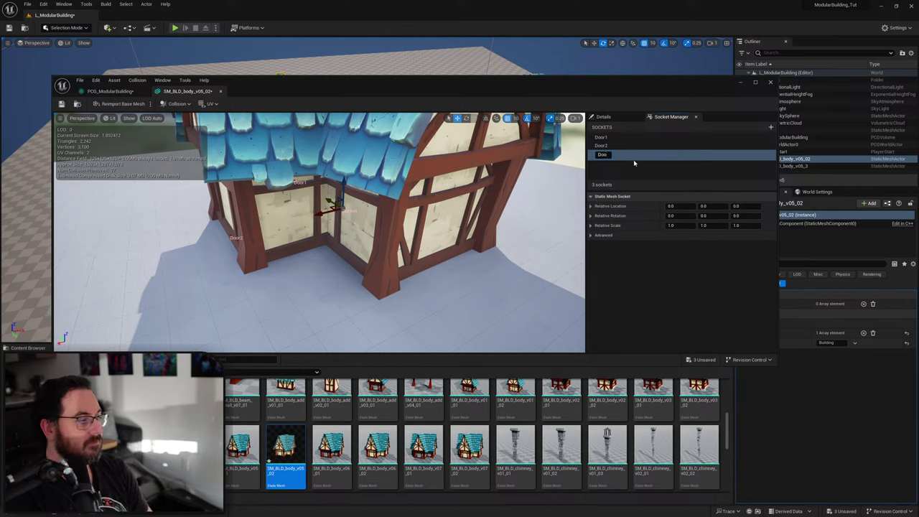
text(r4)
key(Return)
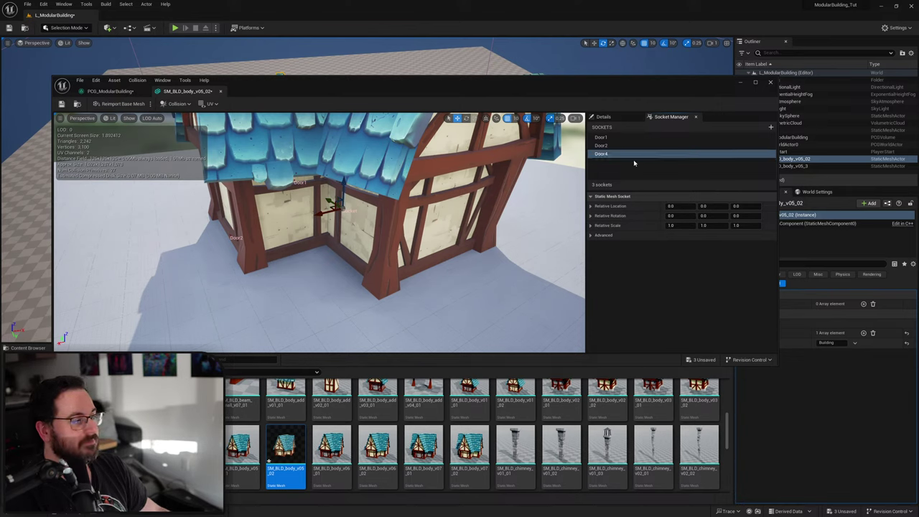
drag(295, 217, 366, 308)
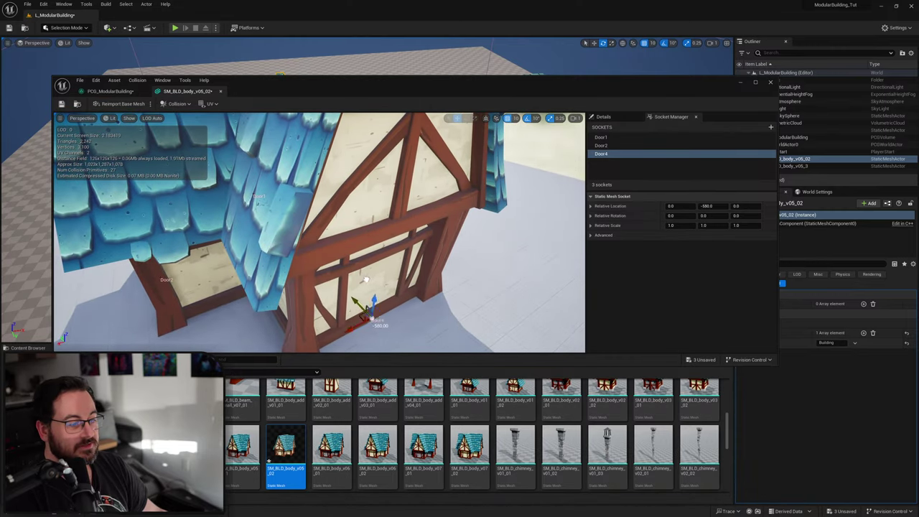
right_drag(365, 308, 248, 286)
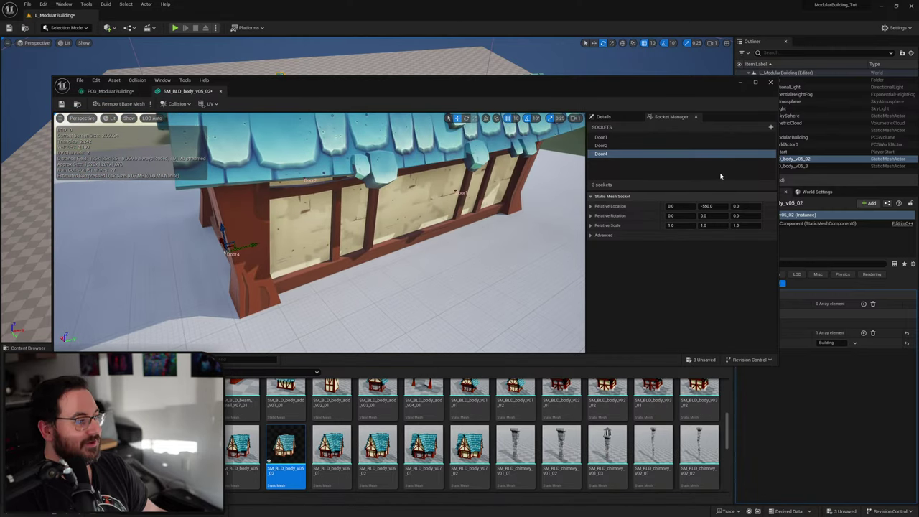
Create a socket named Door3 and place it at about X -260, Y -270, at the foot of the long side wall.
click(770, 127)
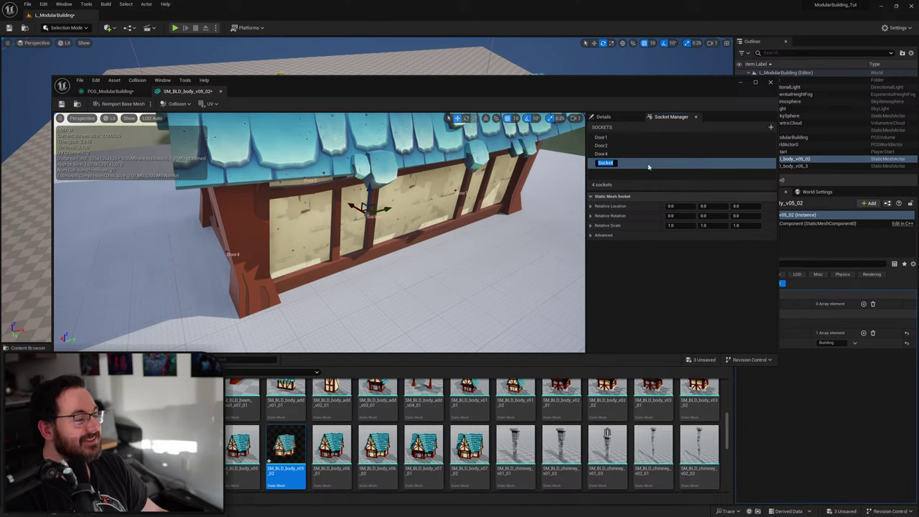
text(Door)
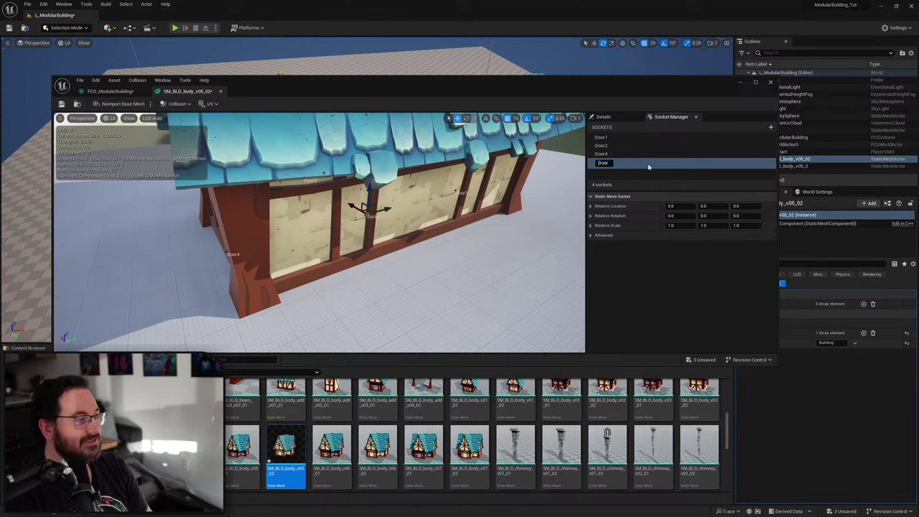
text(3)
key(Return)
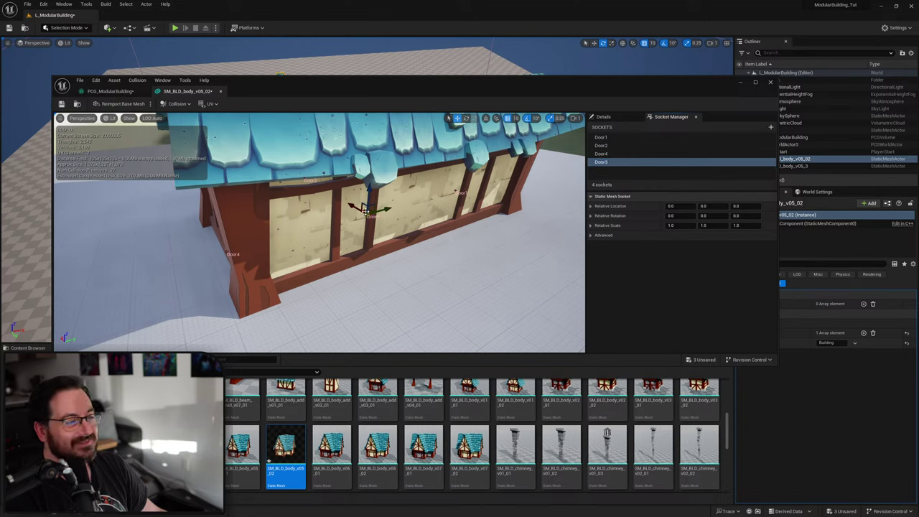
drag(365, 209, 327, 268)
alt+drag(359, 288, 310, 276)
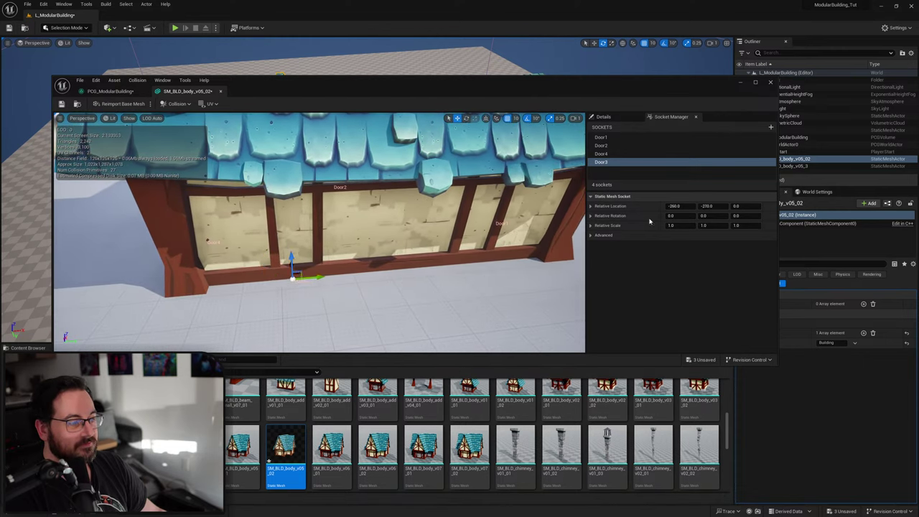
Create a socket named Door5 and place it at about X -260, Y 260, along the same long side wall.
click(770, 127)
text(D)
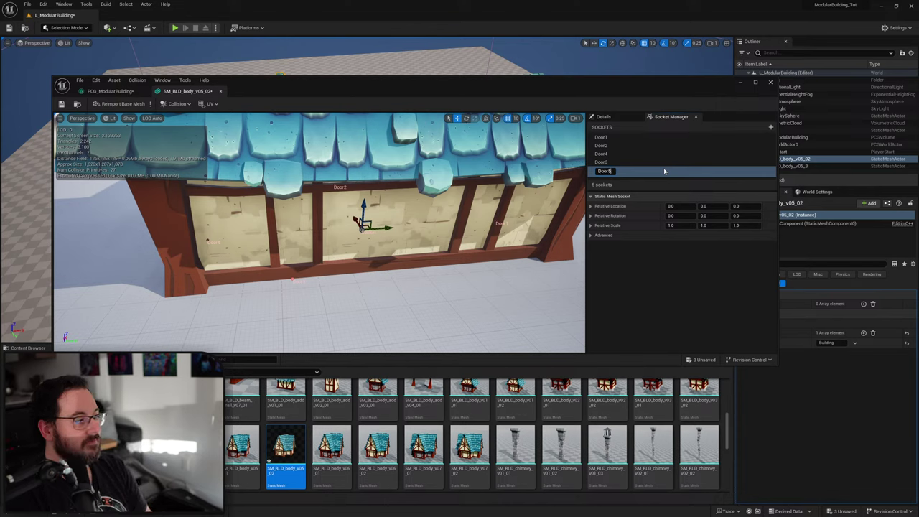
text(oor5)
key(Return)
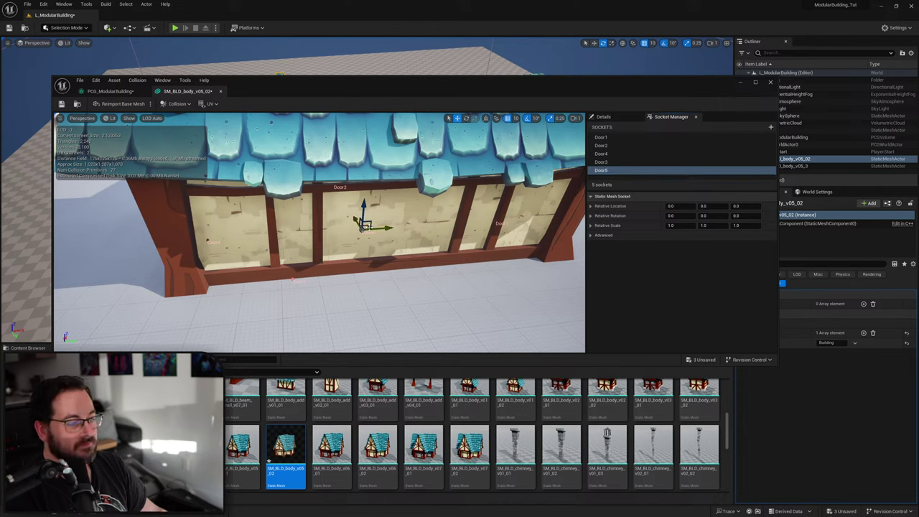
drag(368, 229, 476, 262)
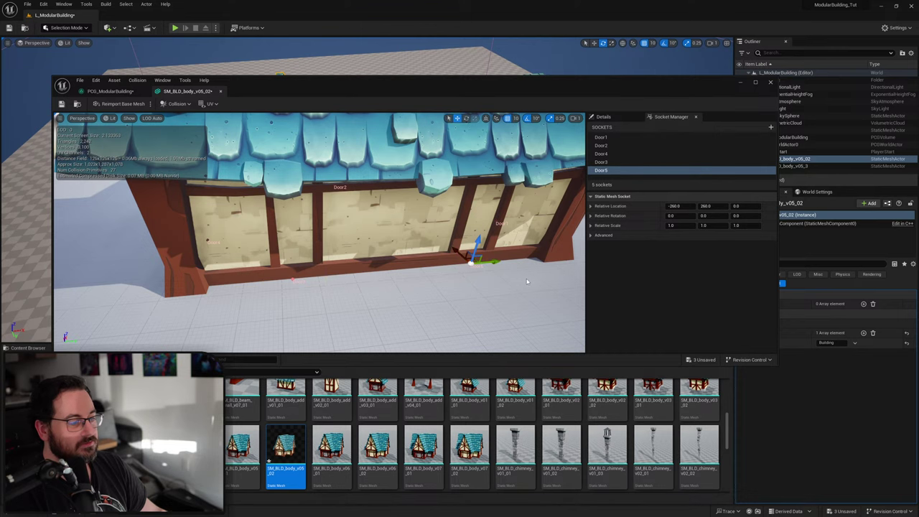
mouse_move(526, 282)
right_down()
mouse_move(553, 281)
mouse_move(527, 282)
right_up()
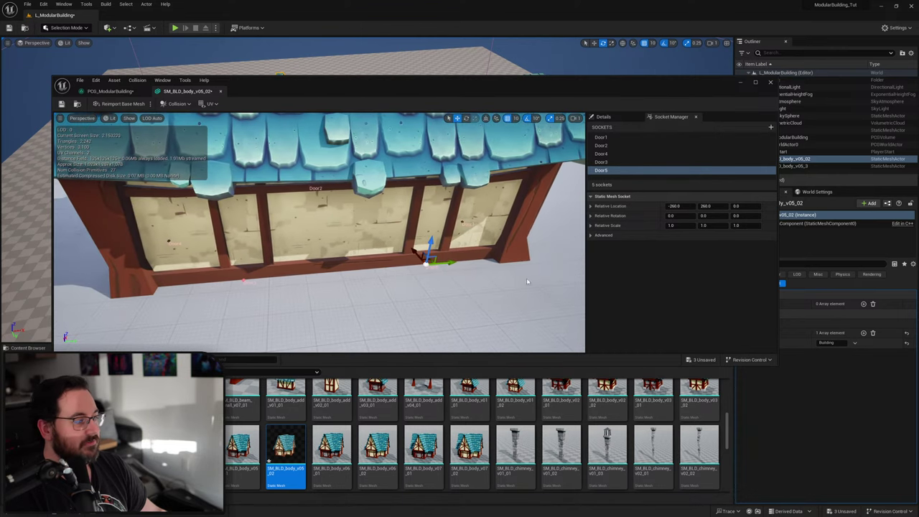
Set the advanced Tag of the Door5 socket to Door and reuse that tag on the Door3 and Door4 sockets.
click(593, 237)
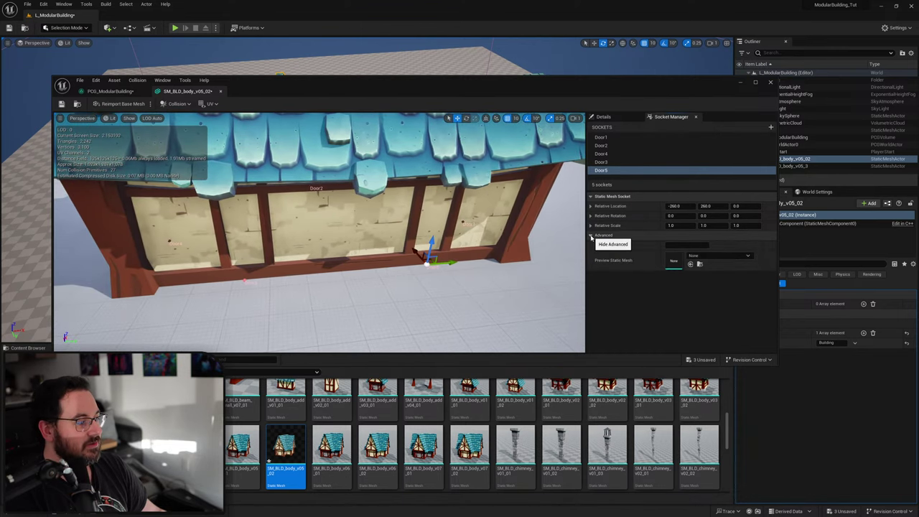
click(679, 244)
text(Door)
key(Return)
key(ctrl+c)
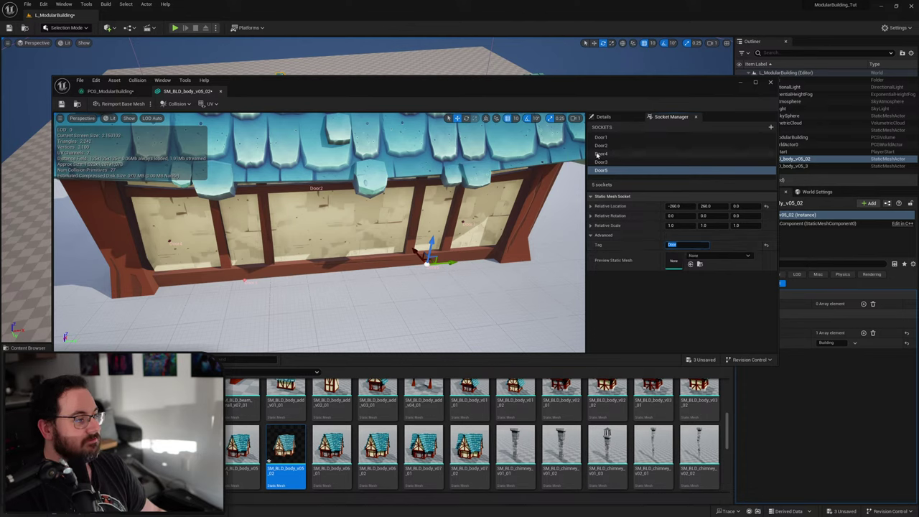
click(602, 161)
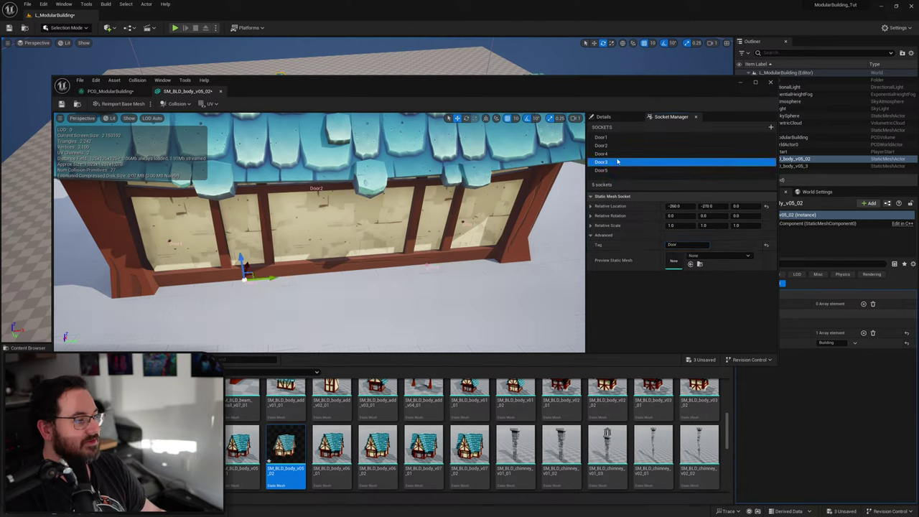
click(616, 154)
click(688, 244)
key(ctrl+v)
Set the tag of the Door2 and Door1 sockets to Door.
click(609, 137)
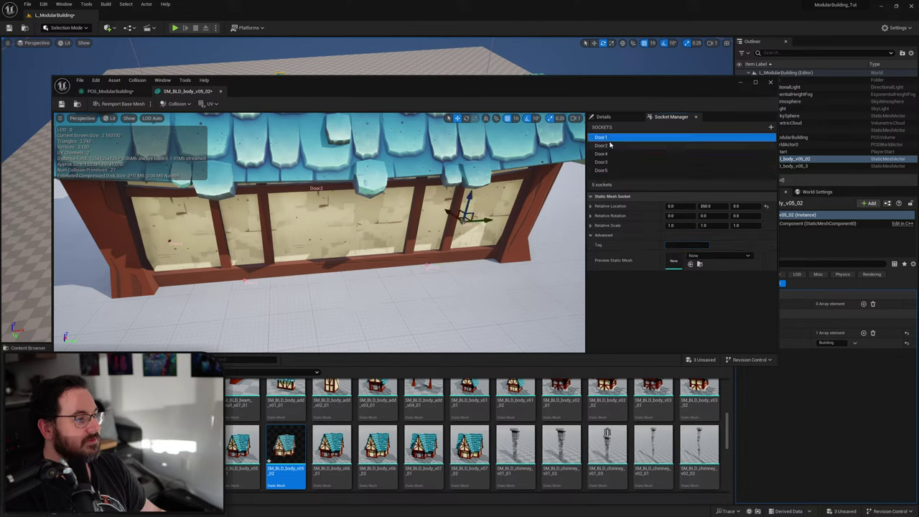
click(610, 146)
click(687, 245)
key(ctrl+v)
key(Return)
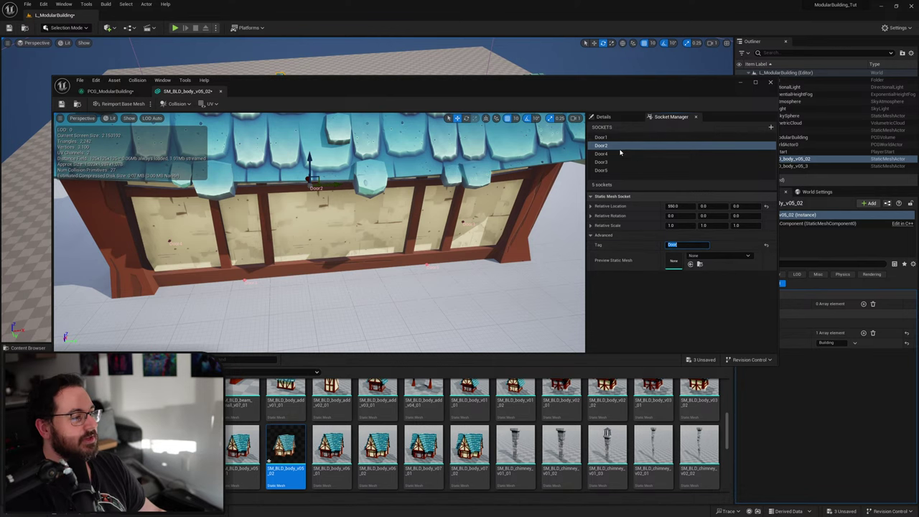
click(609, 137)
click(678, 245)
text(Door)
key(Return)
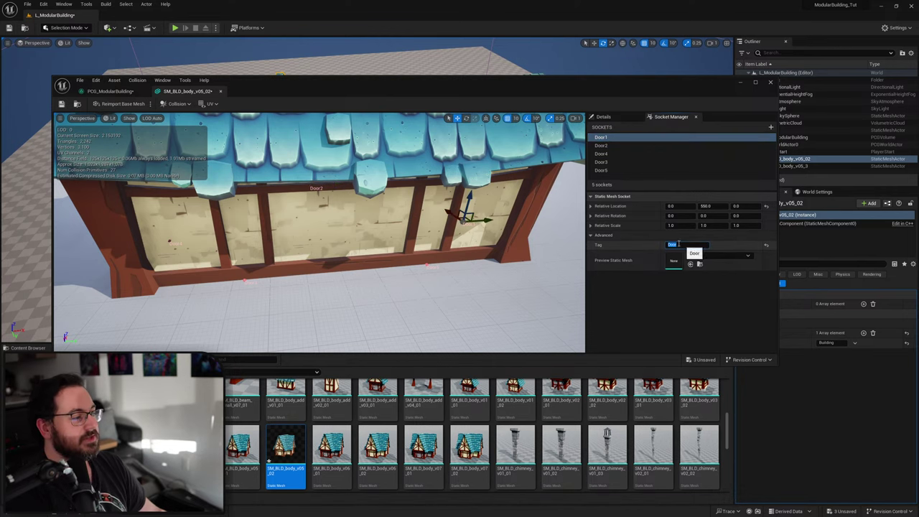
Return to the PCG_ModularBuilding graph and search the available nodes for socket.
click(110, 91)
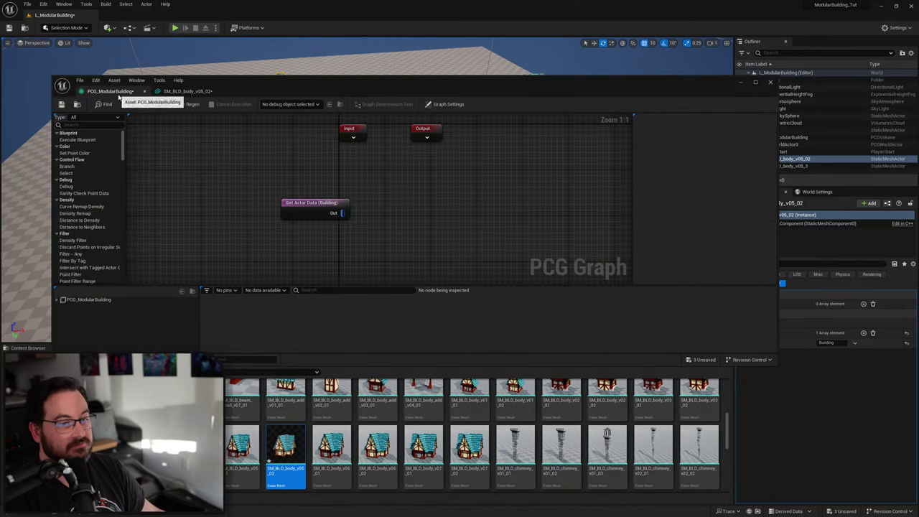
right_click(343, 177)
text(socket)
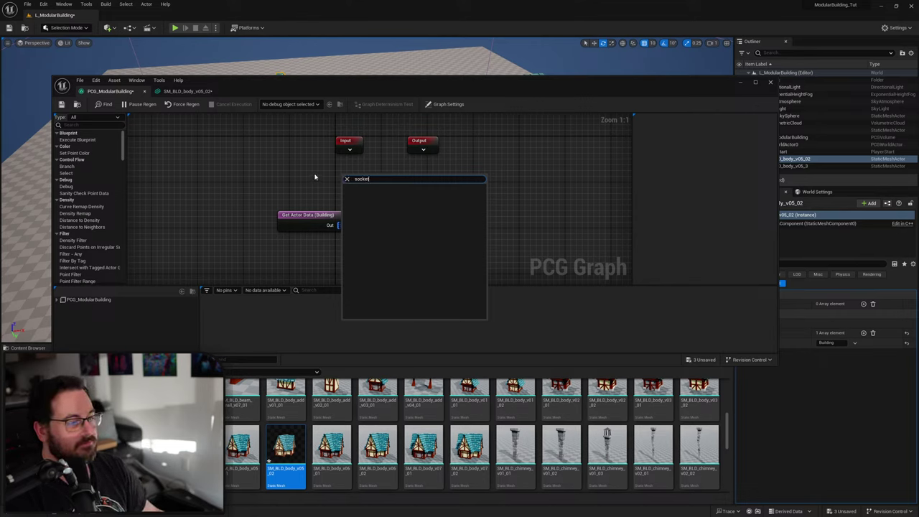
key(Escape)
Add an Execute Blueprint node with element type MeshSocketsToPoints and place it beside the Get Actor Data (Building) node.
drag(76, 139, 344, 175)
click(709, 142)
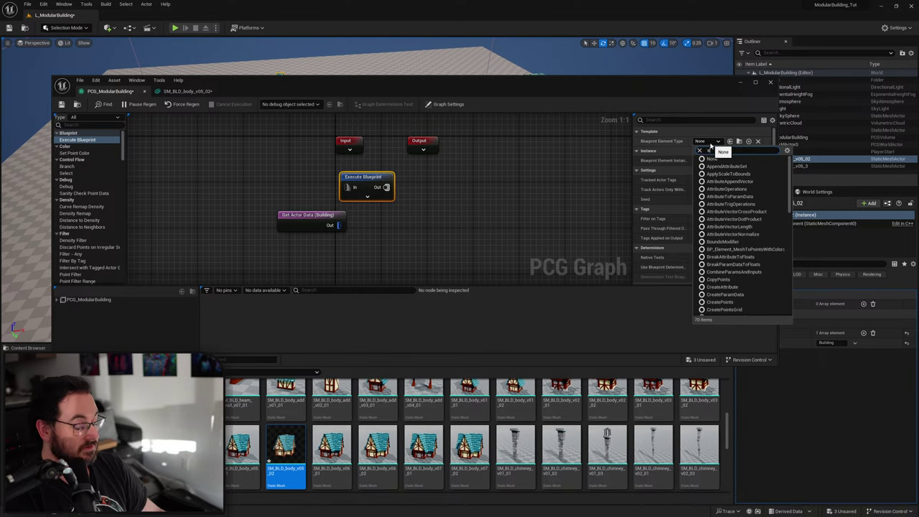
text(socket)
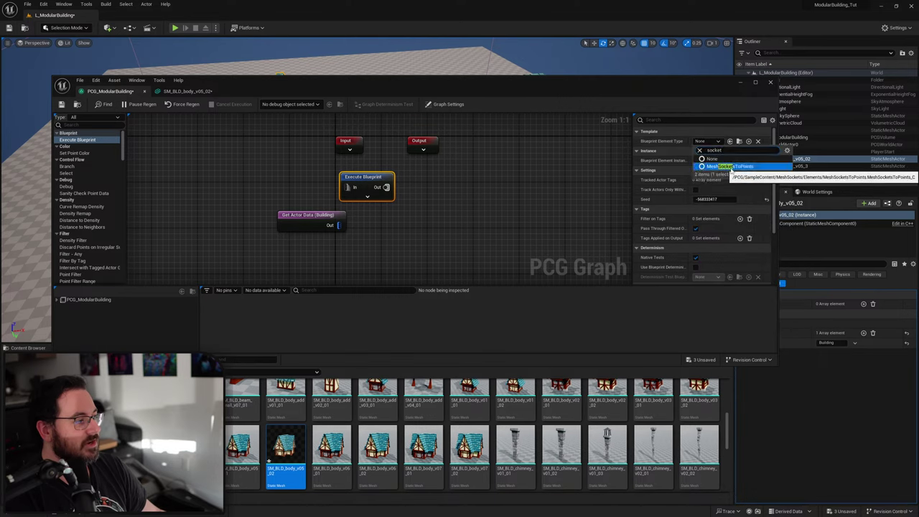
click(715, 167)
click(330, 194)
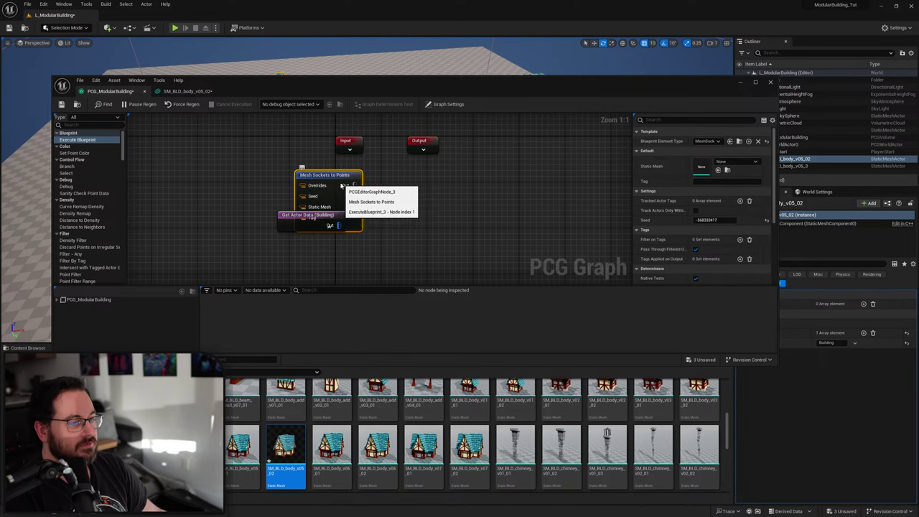
drag(340, 190, 432, 178)
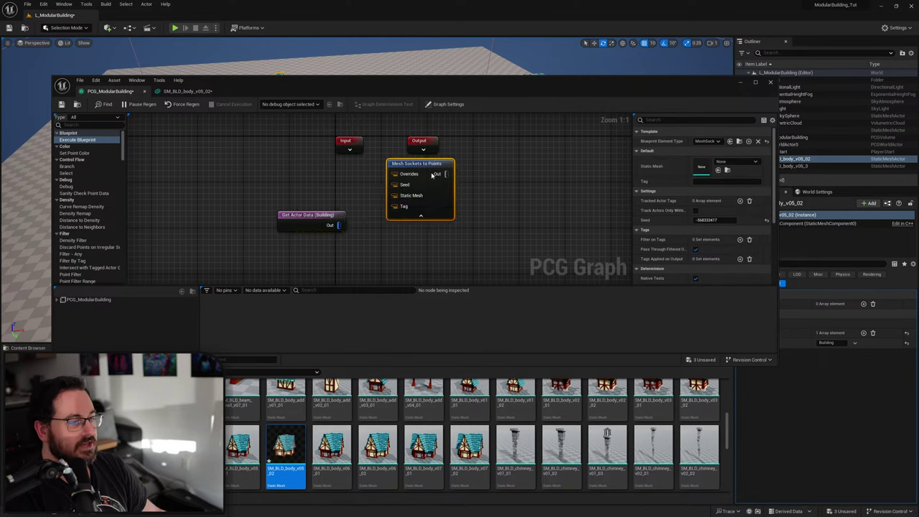
click(322, 190)
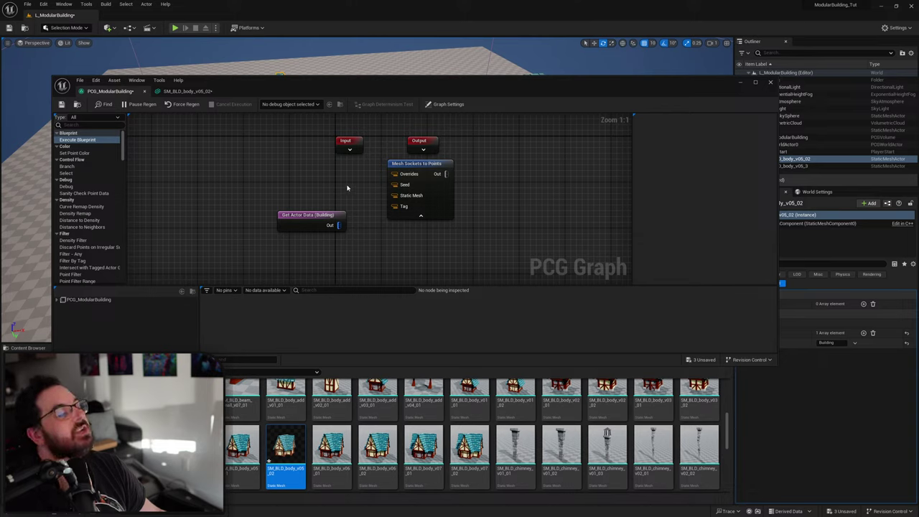
drag(396, 204, 313, 192)
click(451, 93)
drag(452, 93, 384, 281)
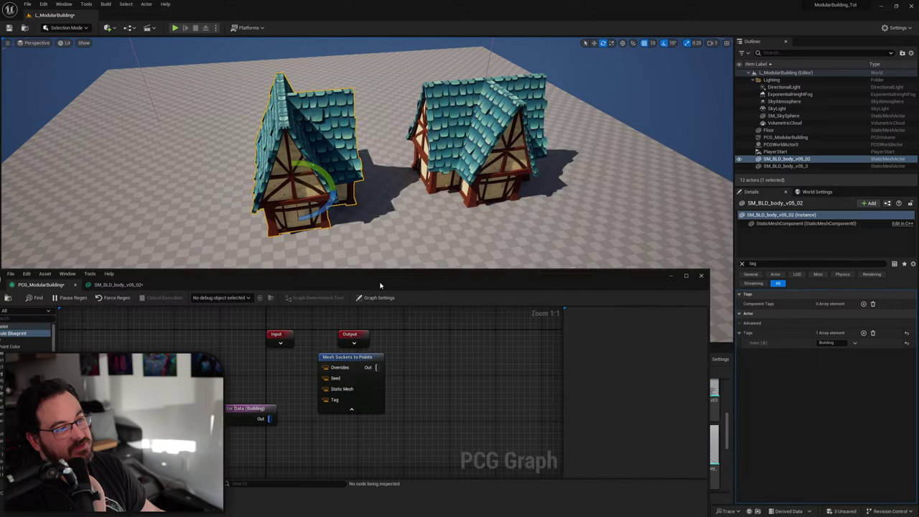
drag(439, 272, 510, 98)
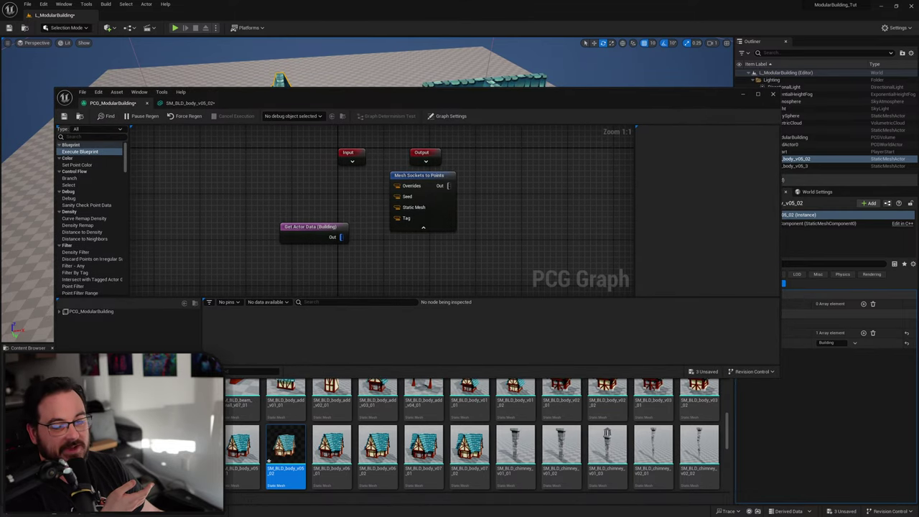
Create an Actor Blueprint named BP_AssembledBuilding in the ModularBuilding content folder and open it for editing.
right_click(229, 427)
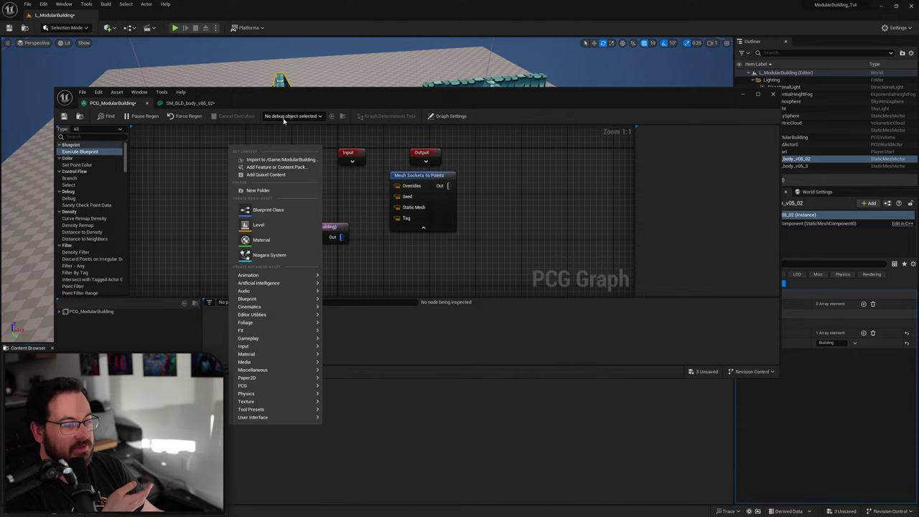
click(267, 209)
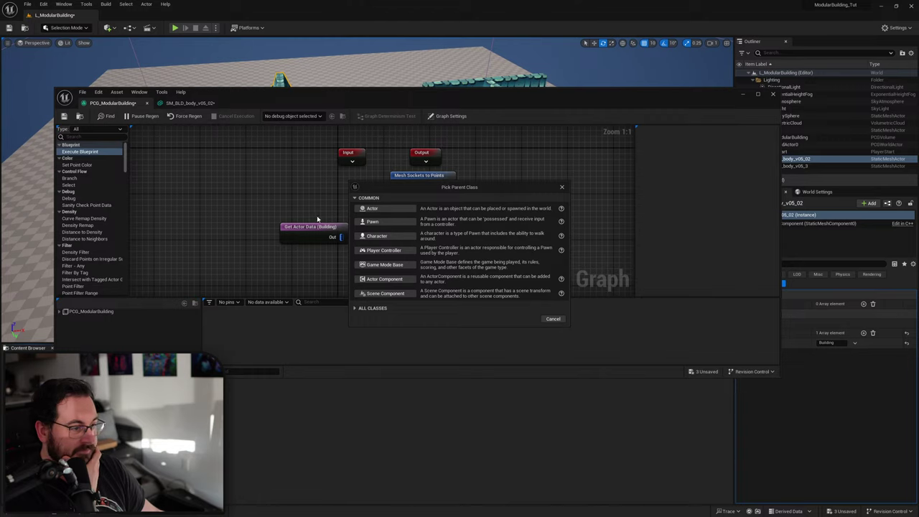
click(373, 208)
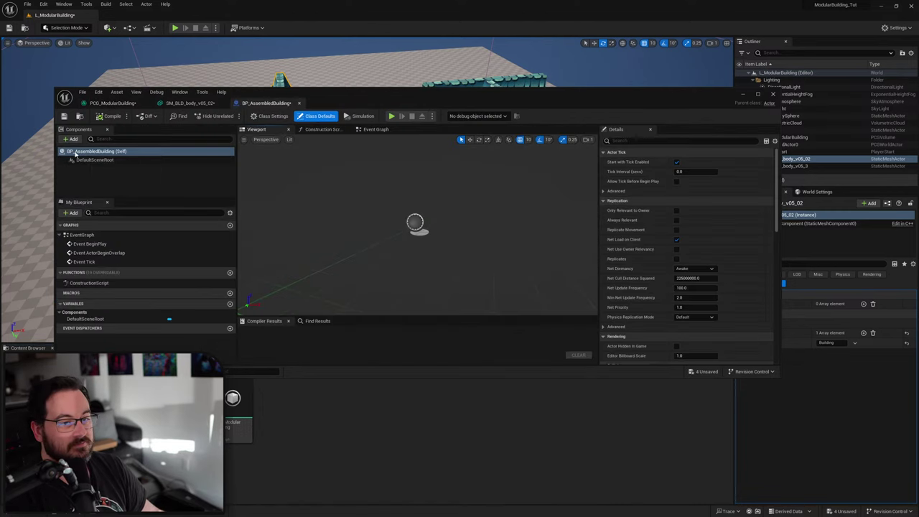
Add a Static Mesh component to BP_AssembledBuilding, keeping its default name.
click(71, 139)
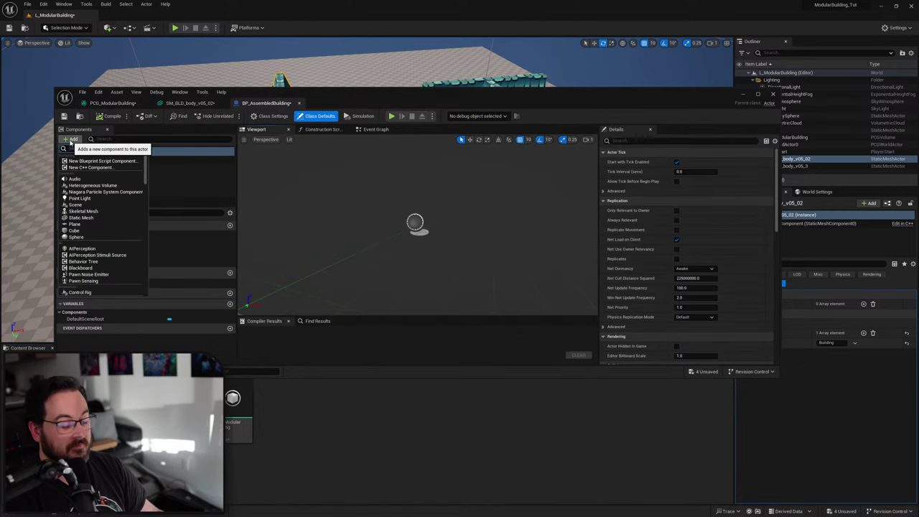
text(staticme)
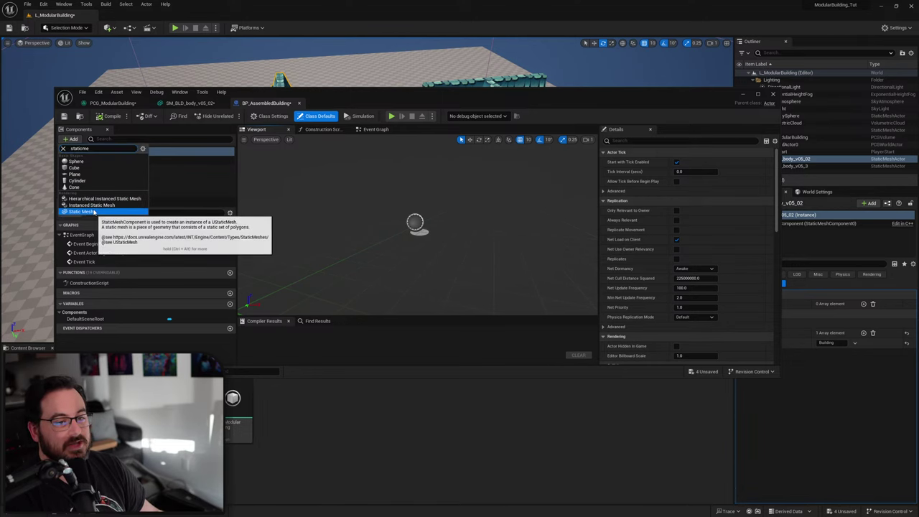
click(82, 211)
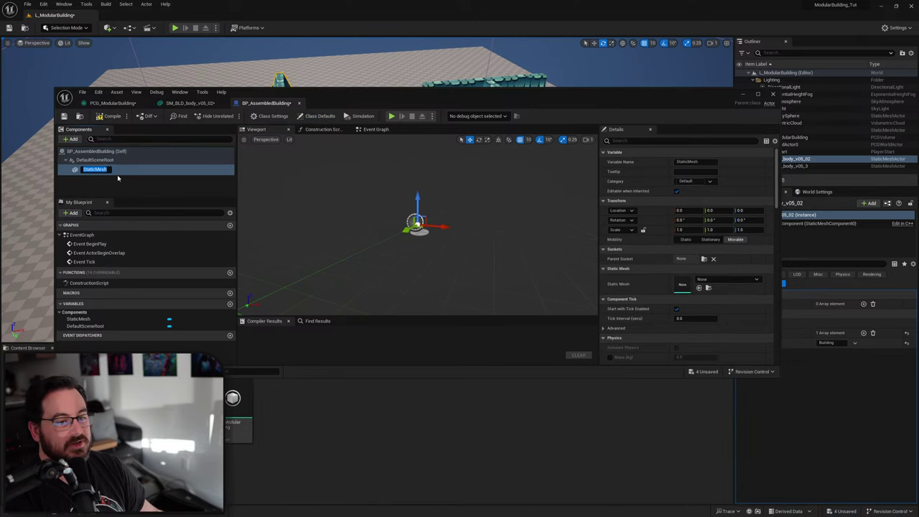
key(Return)
Assign the SM_BLD_body_v05_02 mesh to the StaticMesh component and compile the blueprint.
mouse_move(368, 102)
mouse_down()
mouse_move(378, 81)
mouse_move(366, 242)
mouse_move(372, 112)
mouse_up()
click(314, 124)
key(ctrl+b)
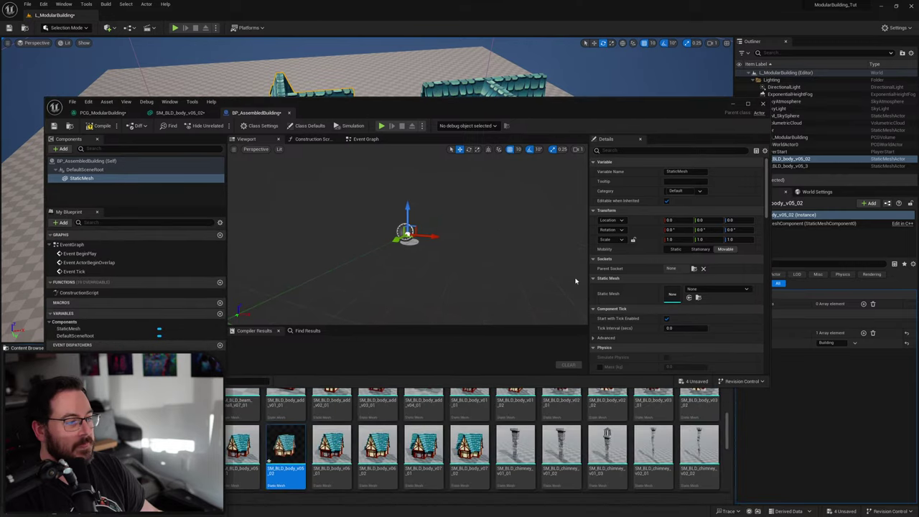
click(688, 296)
key(f)
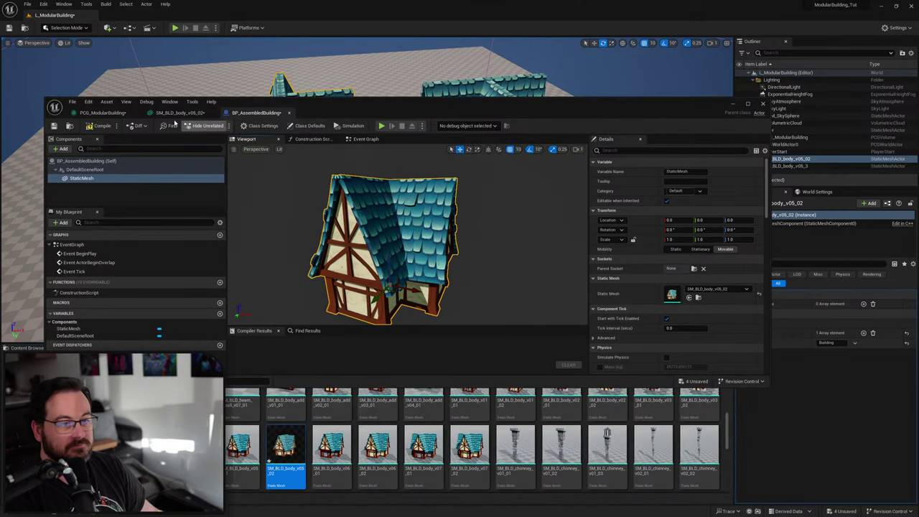
click(101, 126)
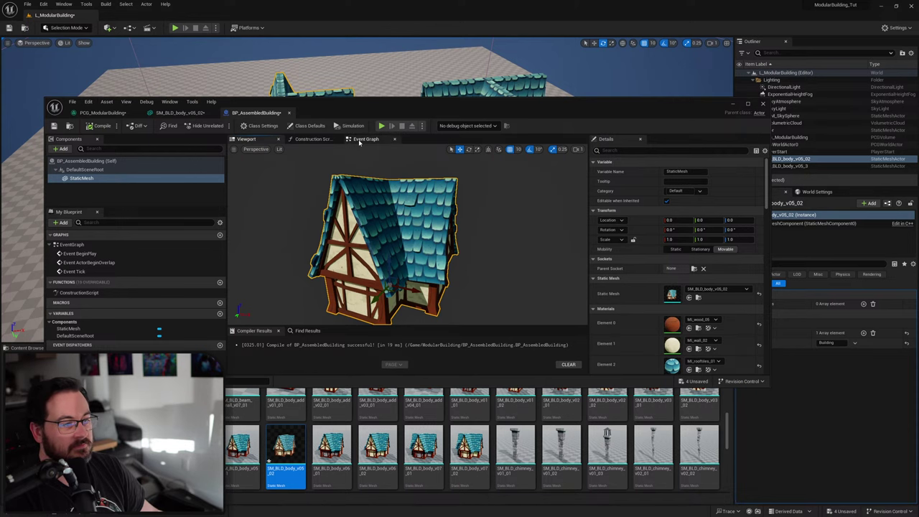
drag(443, 115, 448, 84)
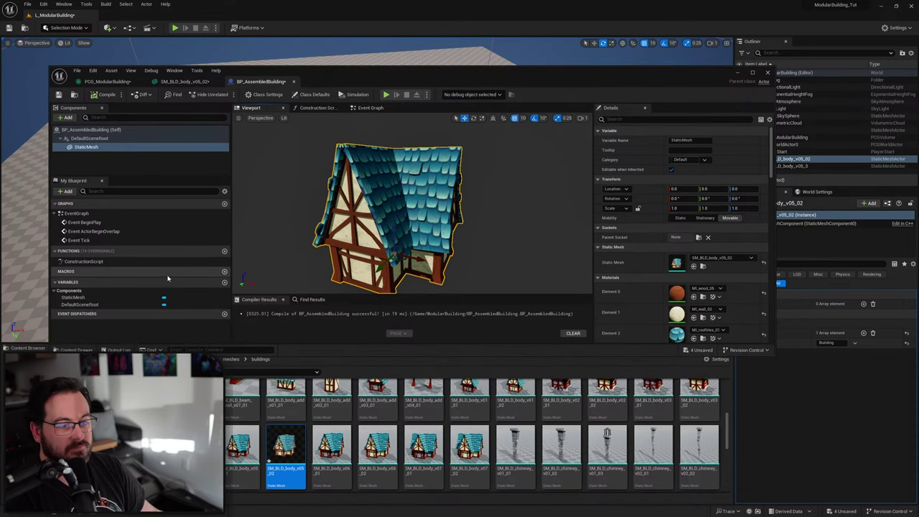
click(224, 282)
text(Static)
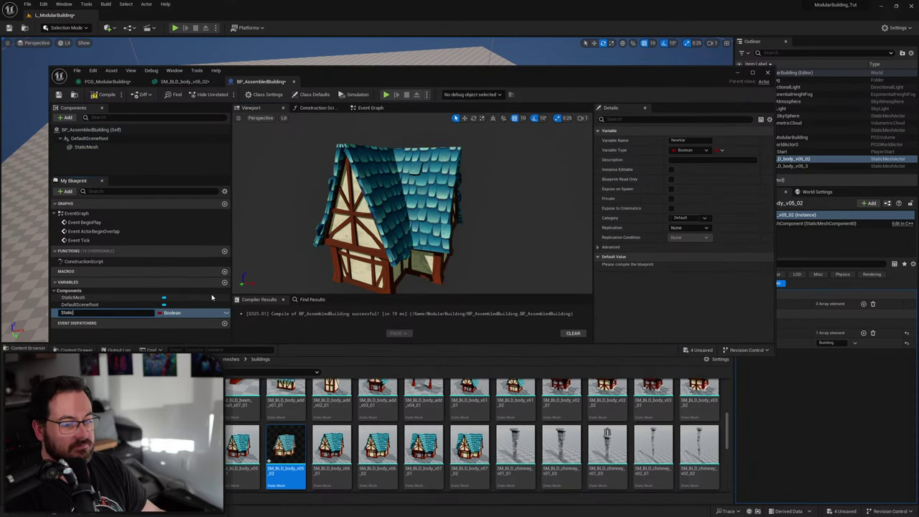
key(Escape)
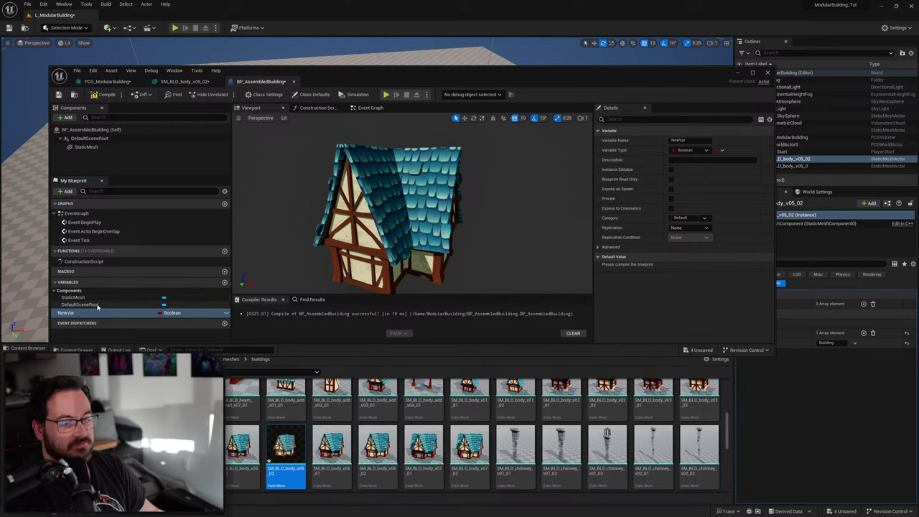
click(96, 305)
click(95, 312)
key(Delete)
In the Construction Script, add a Set Static Mesh node targeting the StaticMesh component and connect the script's execution to it.
click(315, 108)
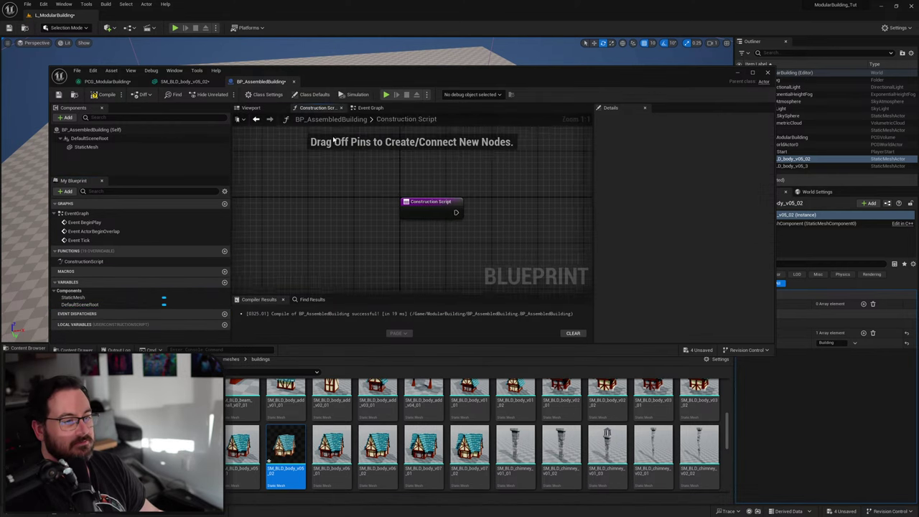
drag(97, 147, 430, 221)
text(set static)
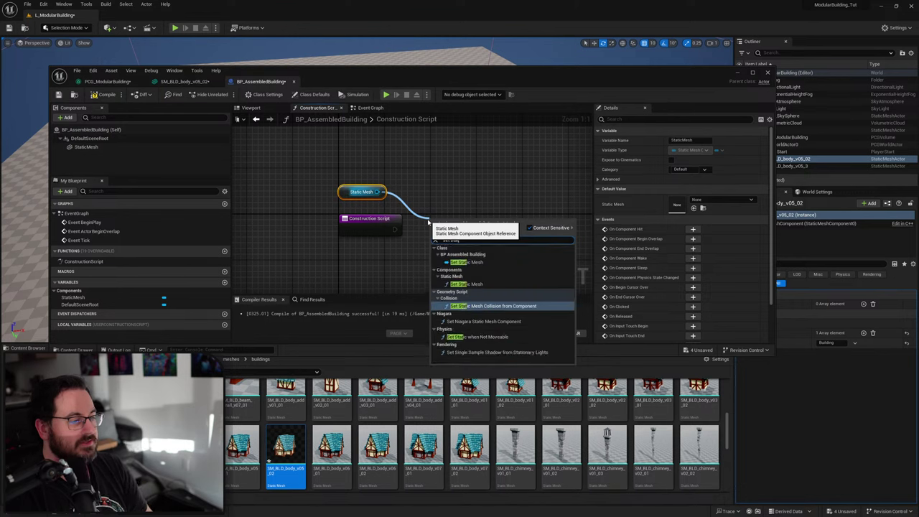
key(Up)
key(Up)
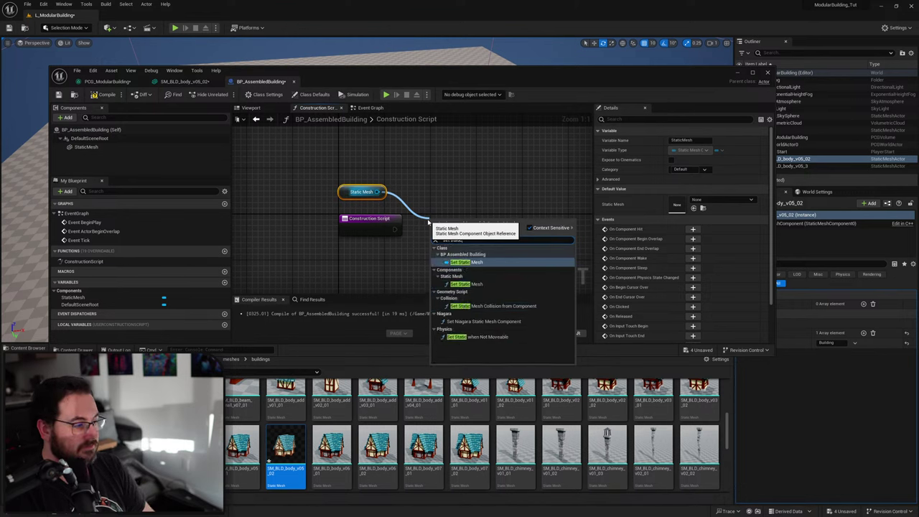
key(Return)
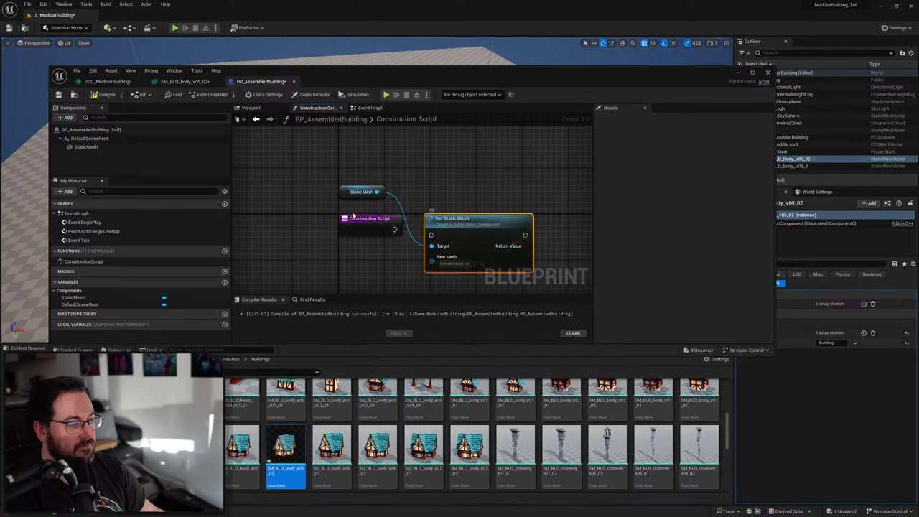
drag(394, 228, 431, 235)
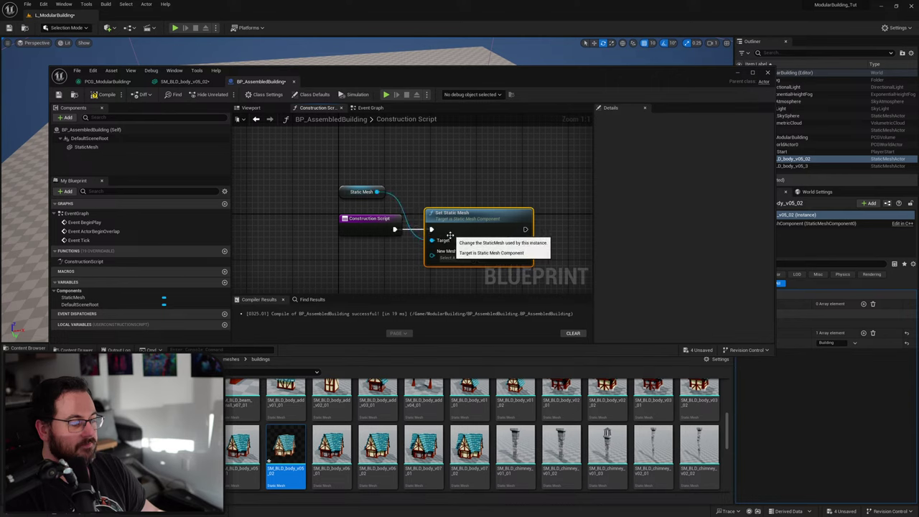
Promote the New Mesh input of Set Static Mesh to a variable named Static Mesh.
right_click(434, 255)
click(464, 269)
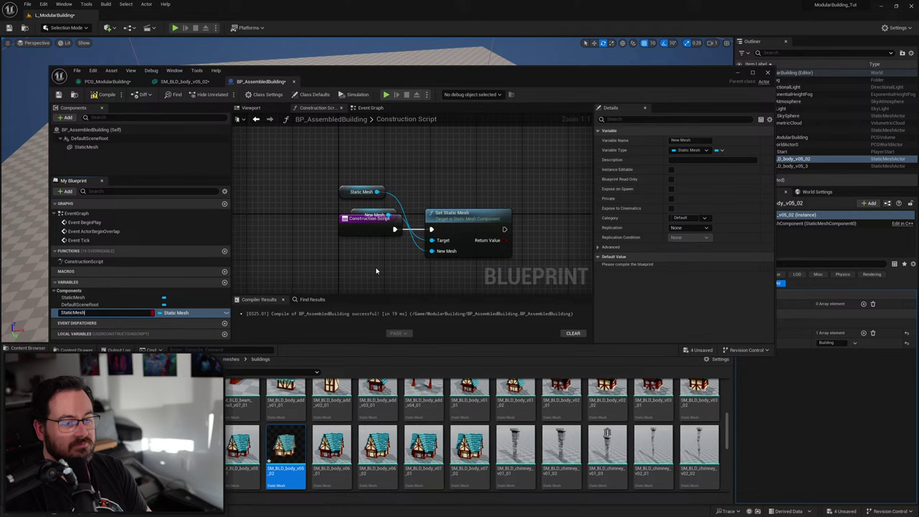
click(376, 270)
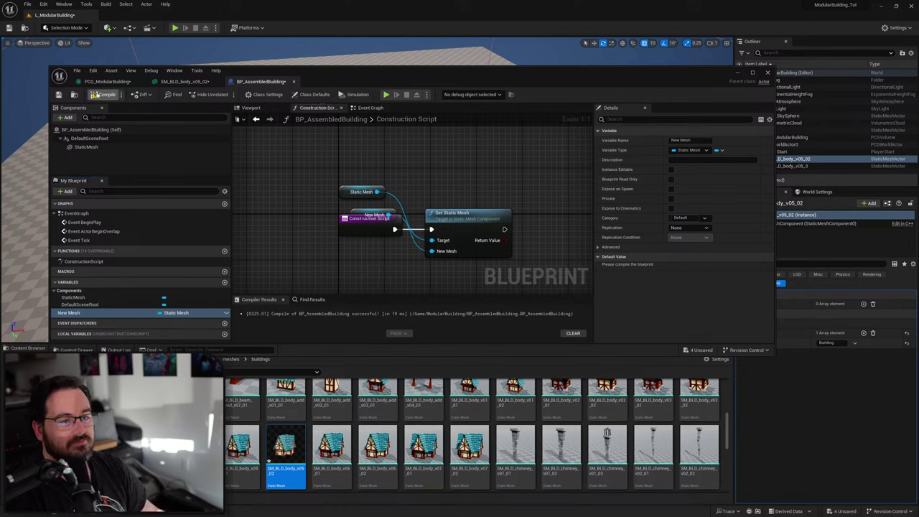
click(106, 95)
double_click(81, 313)
text(Static)
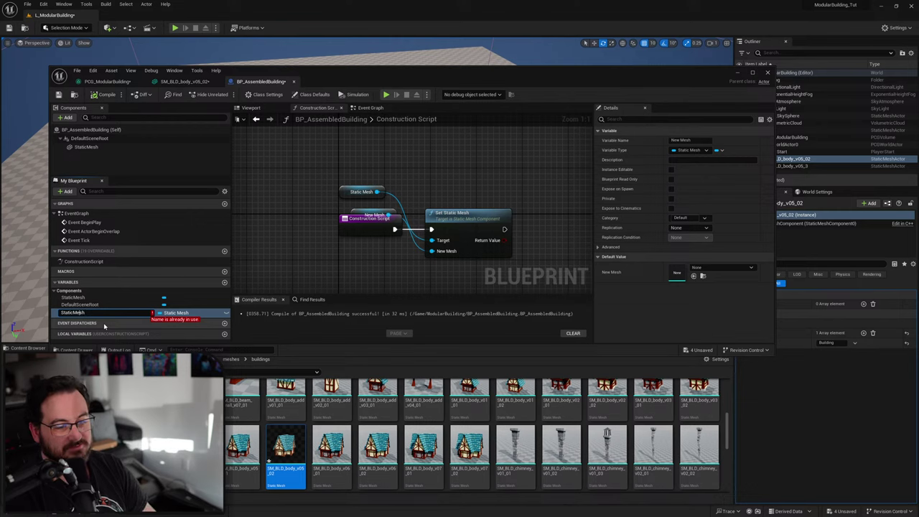
key(Return)
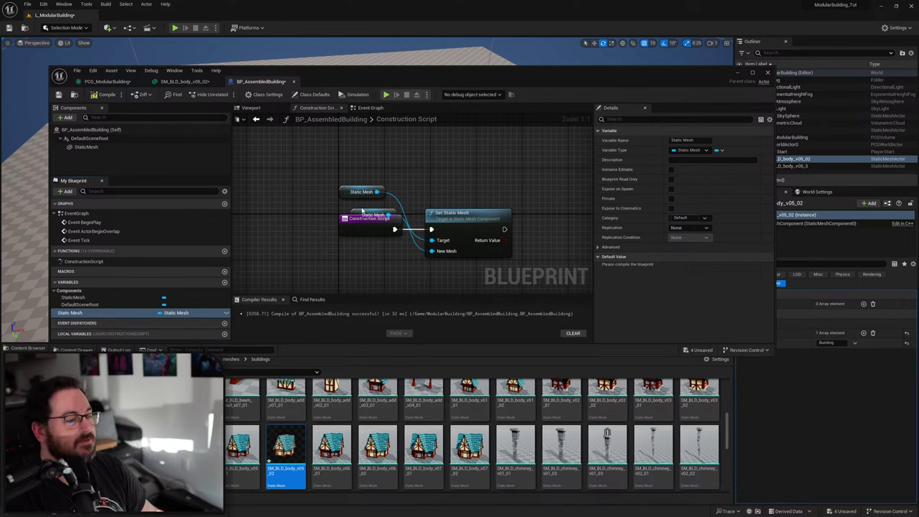
Move the two variable nodes clear of the Construction Script node and rename the static mesh component as Building.
ctrl+drag(363, 210, 362, 264)
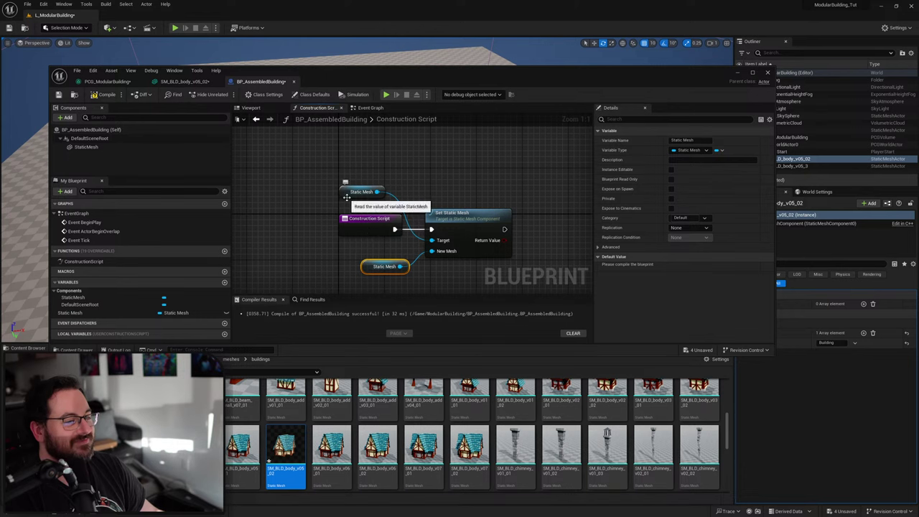
drag(346, 196, 369, 201)
click(94, 147)
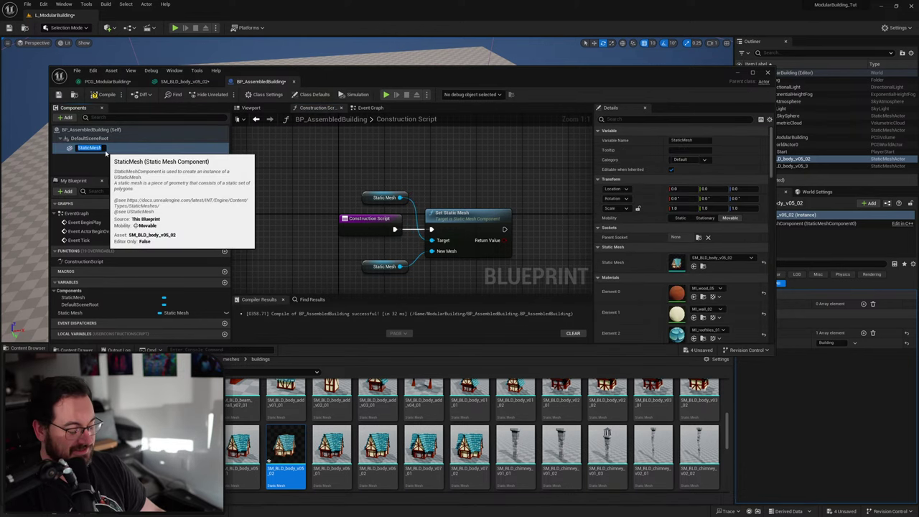
text(Building)
key(Return)
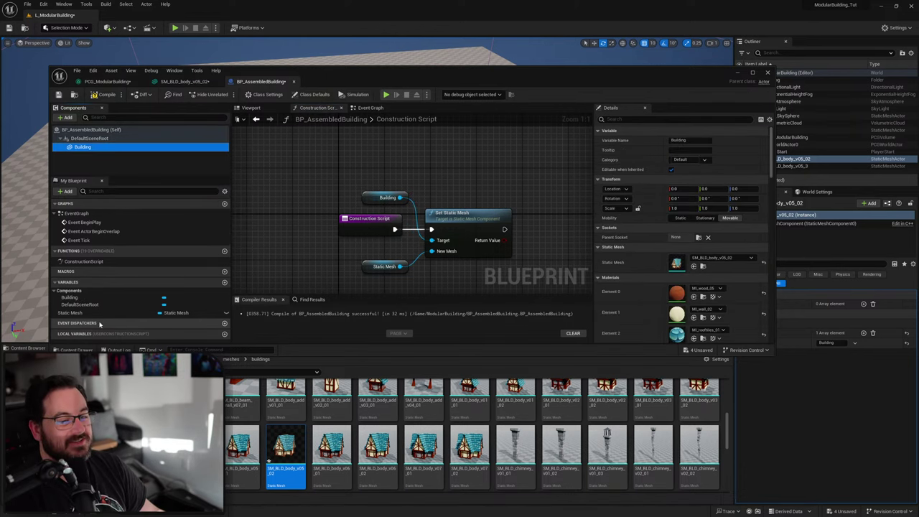
Rename the mesh variable to StaticMesh, place the Building node just below the Construction Script node, and compile.
click(72, 313)
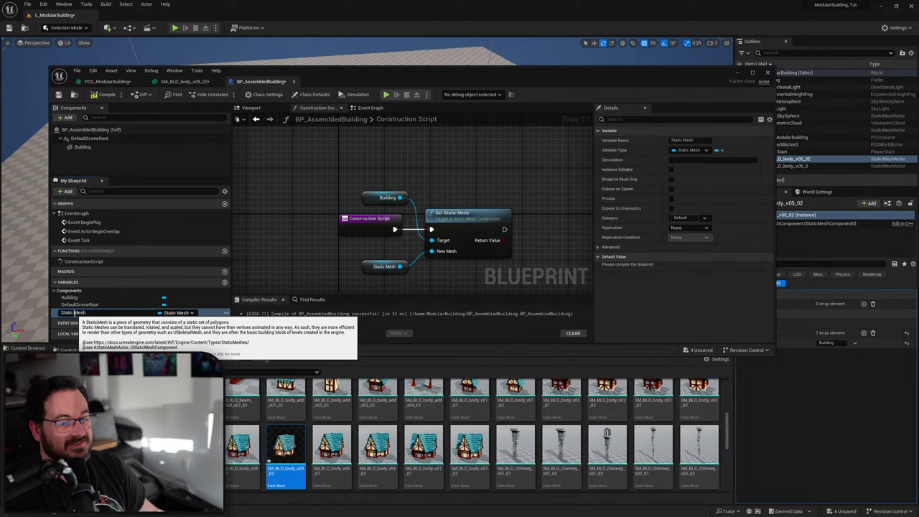
key(BackSpace)
key(Return)
right_drag(369, 245, 355, 216)
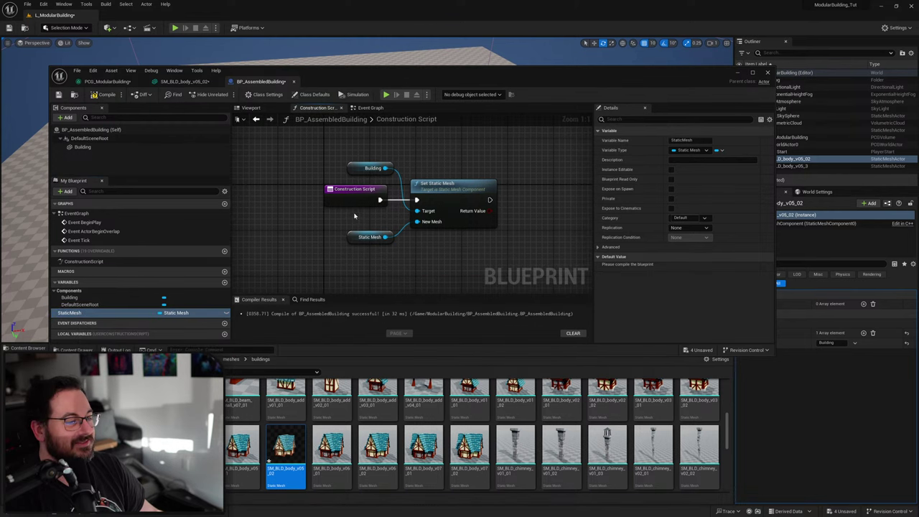
drag(361, 170, 360, 215)
key(F7)
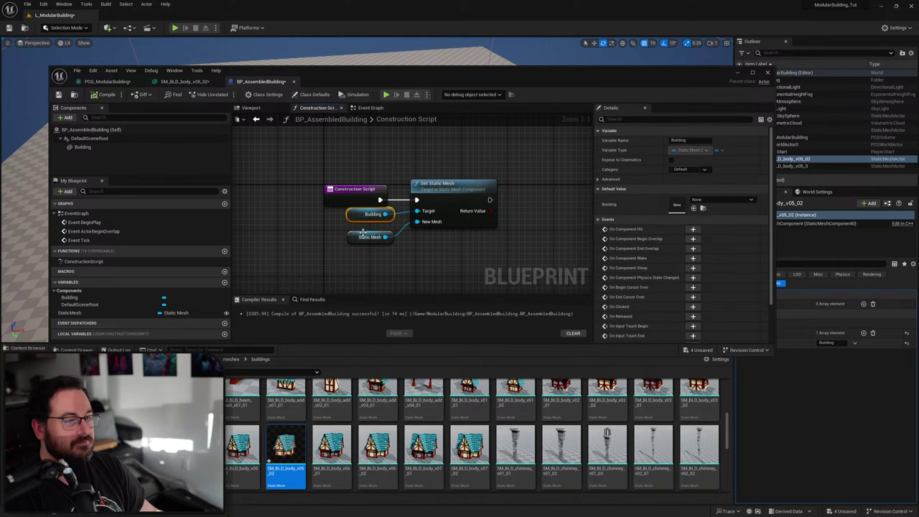
Make the StaticMesh variable instance editable with SM_BLD_body_v05_02 as its default value, then compile and save the blueprint.
click(354, 239)
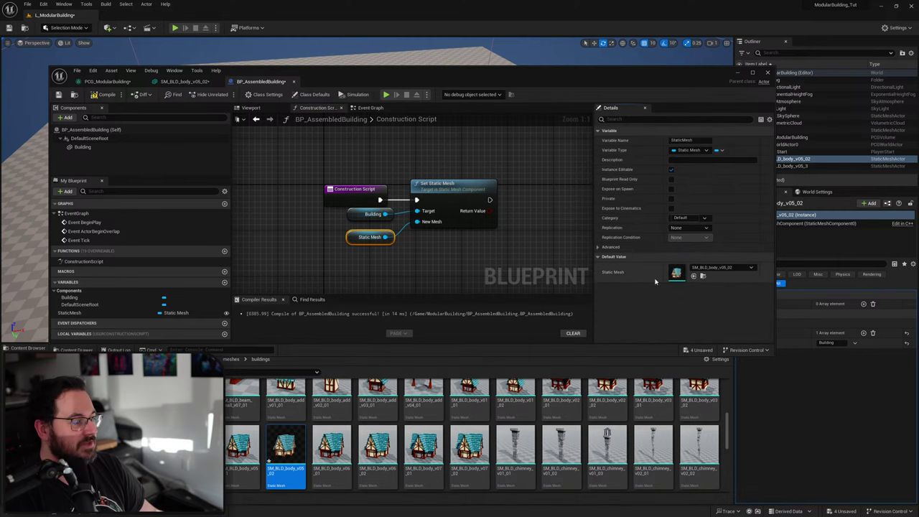
click(106, 94)
click(59, 94)
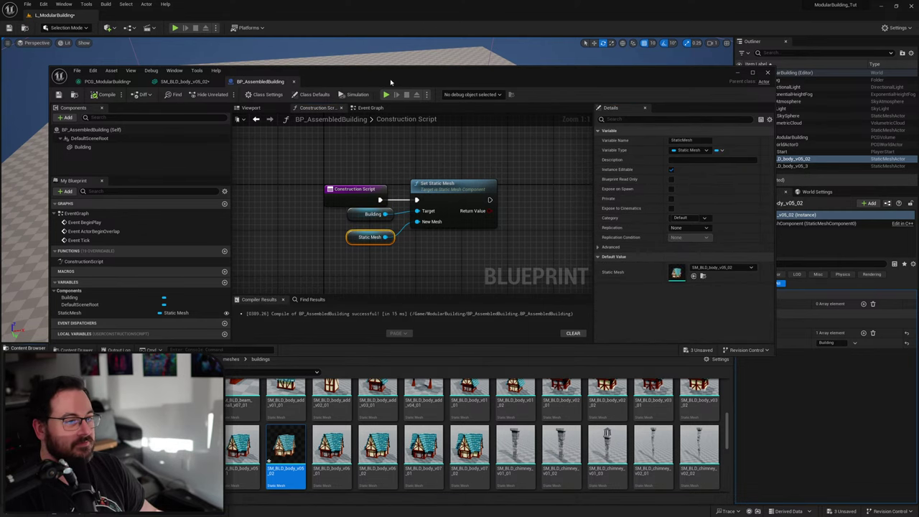
Add a PCG component to the BP_AssembledBuilding blueprint.
drag(391, 80, 373, 59)
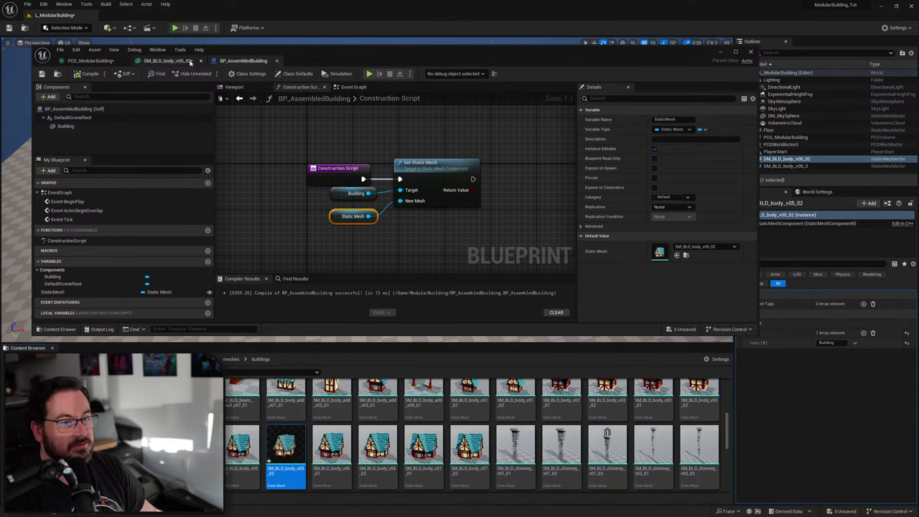
click(90, 61)
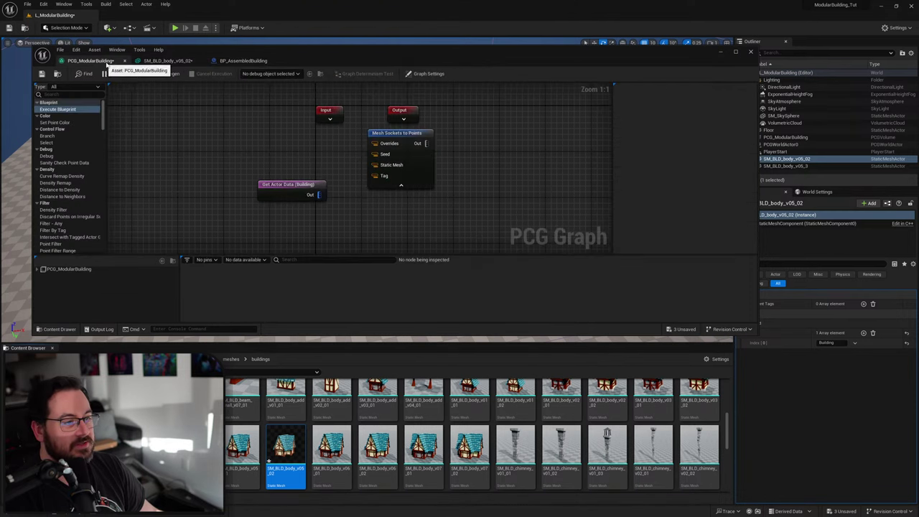
click(242, 61)
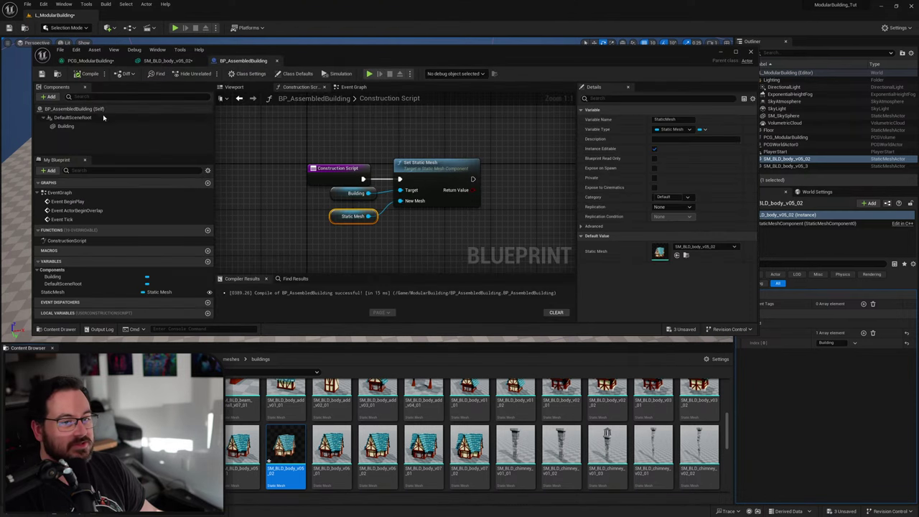
click(48, 96)
text(pcg)
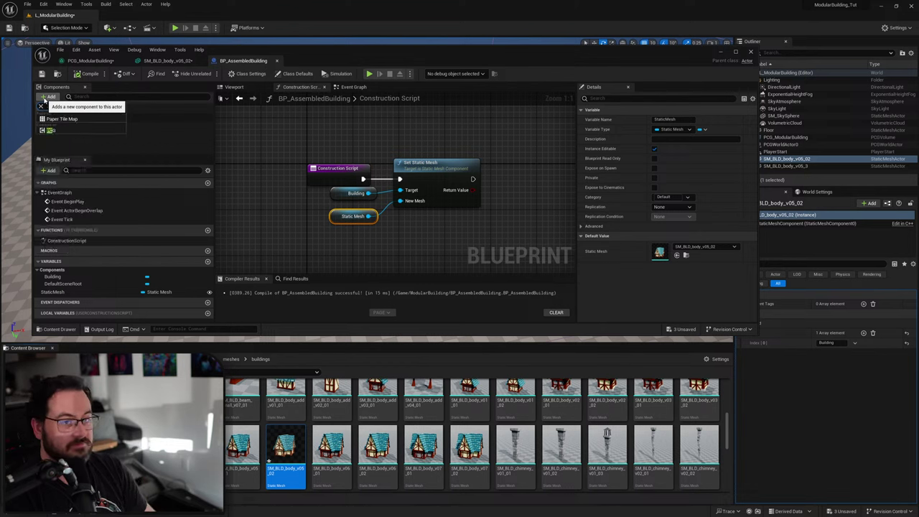
click(69, 121)
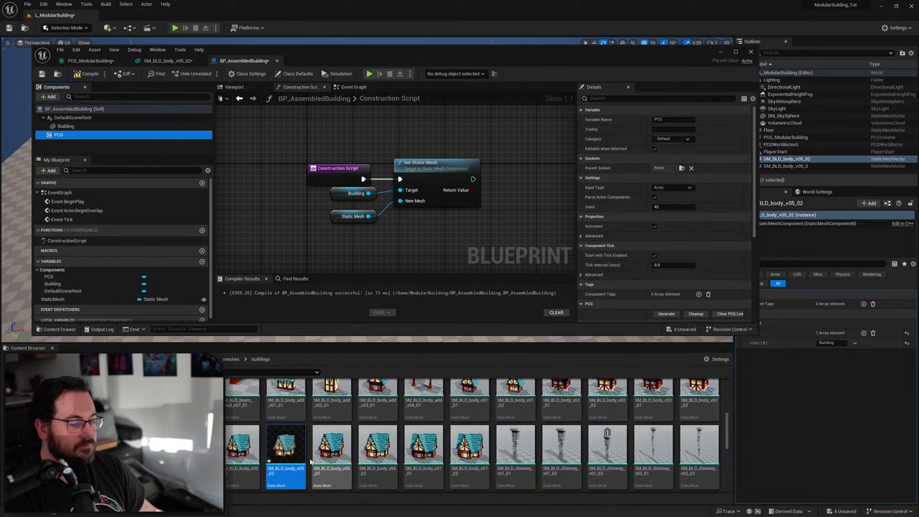
Assign the PCG_ModularBuilding graph to the PCG component and compile the blueprint.
key(alt+Left)
click(236, 436)
scroll(654, 280, down, 5)
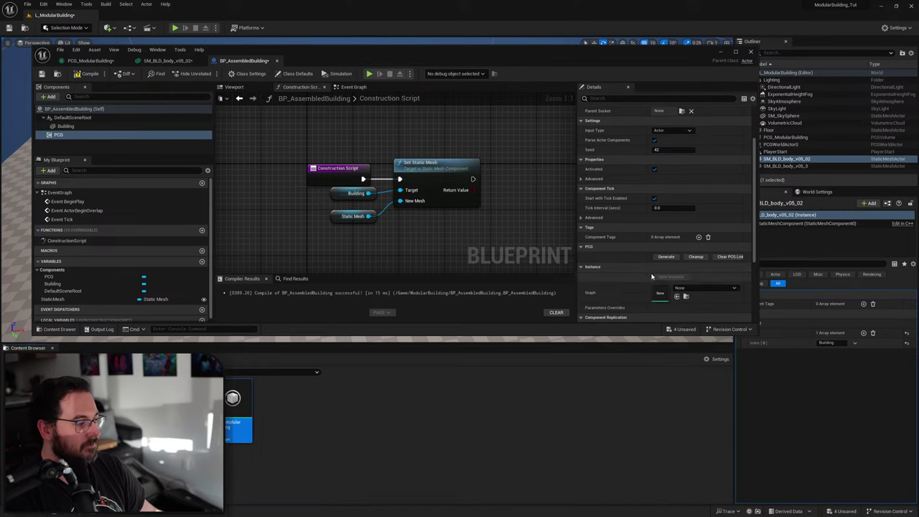
click(677, 296)
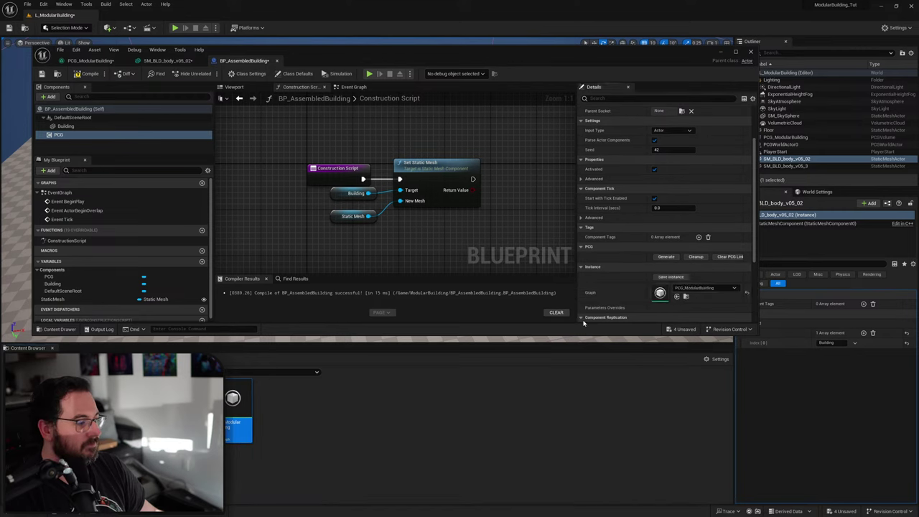
click(90, 73)
Delete the two SM_BLD_body building static meshes from the level.
click(245, 458)
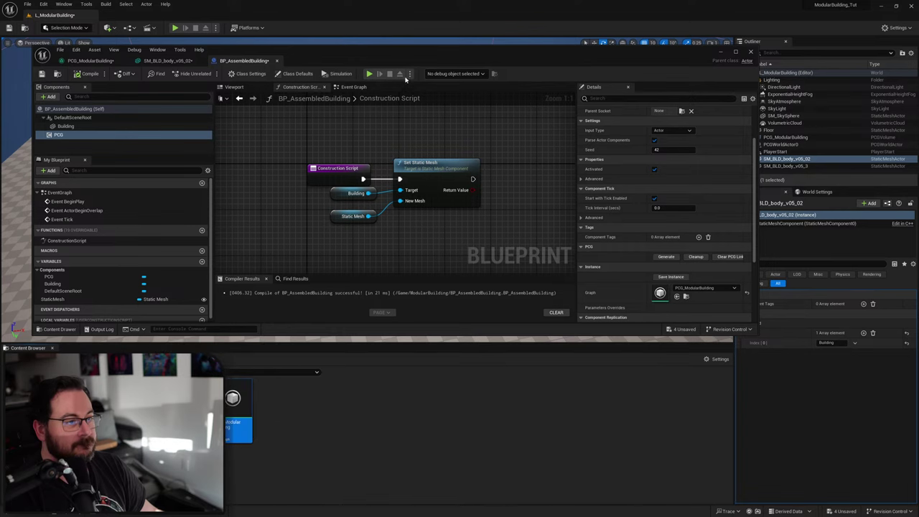
drag(408, 64, 381, 311)
shift+click(472, 137)
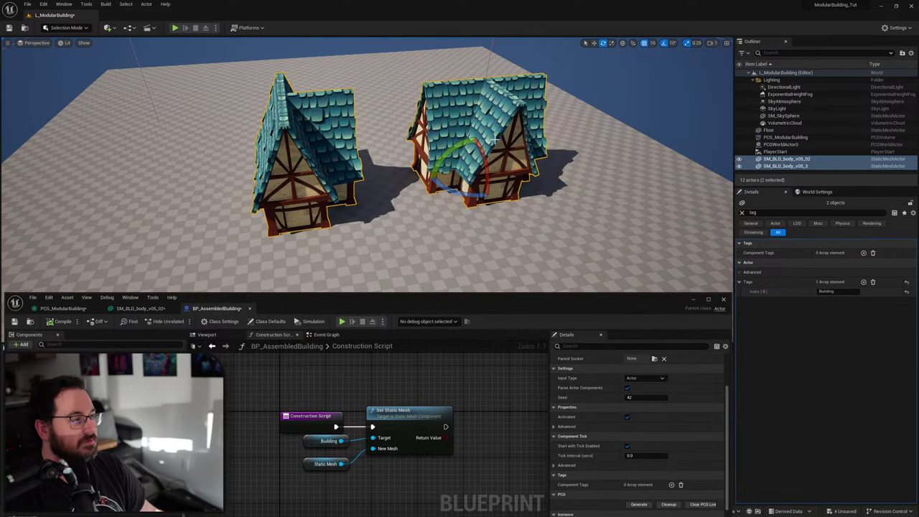
key(Delete)
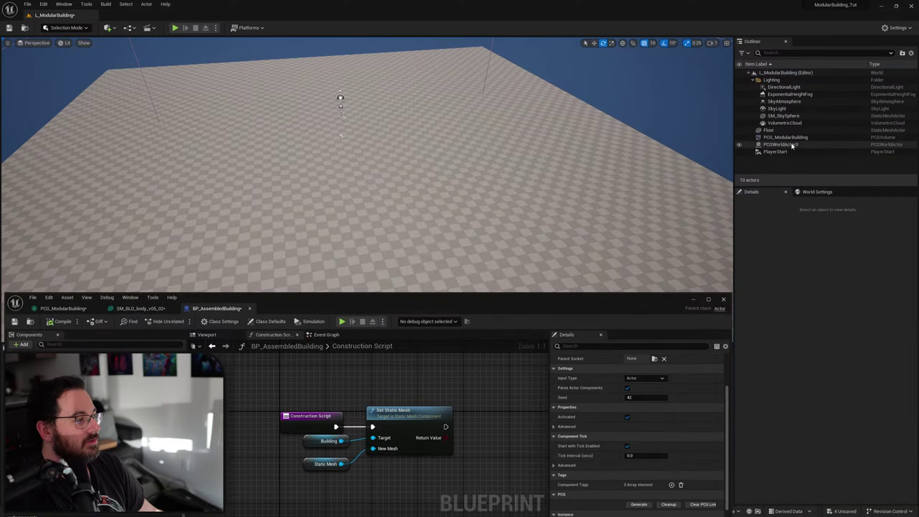
Delete the PCG_ModularBuilding volume from the level, keeping the PCGWorldActor and the PlayerStart.
click(792, 145)
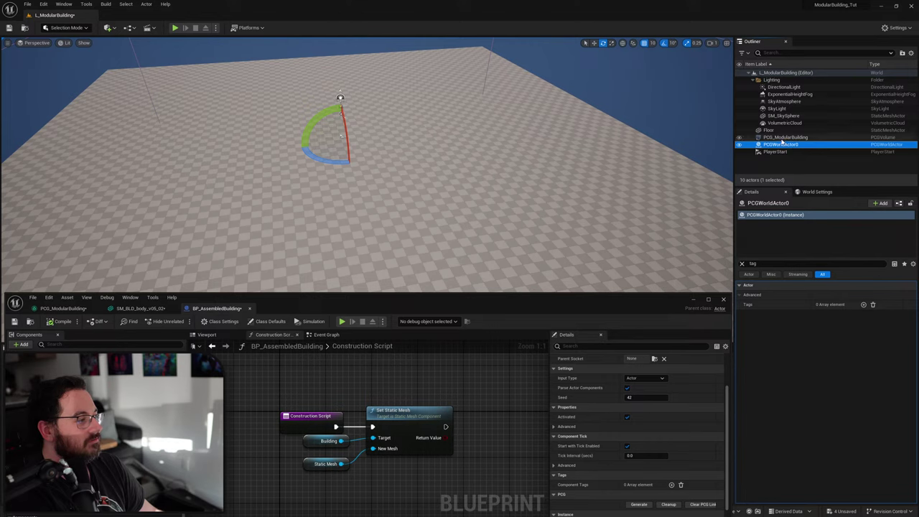
click(783, 139)
key(Delete)
click(776, 139)
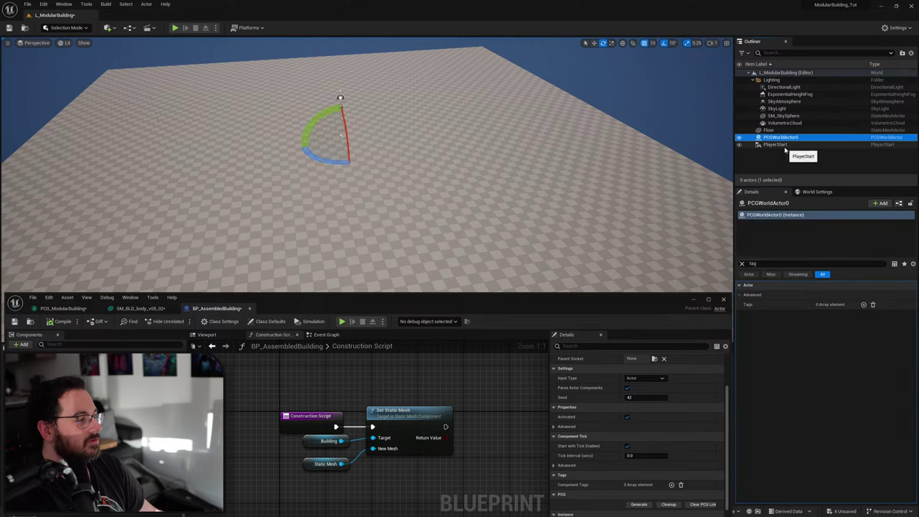
click(782, 147)
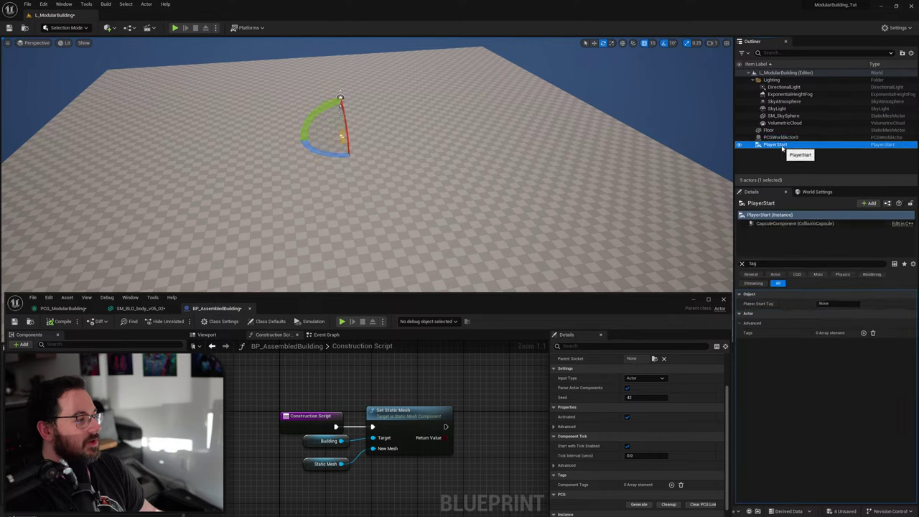
key(f)
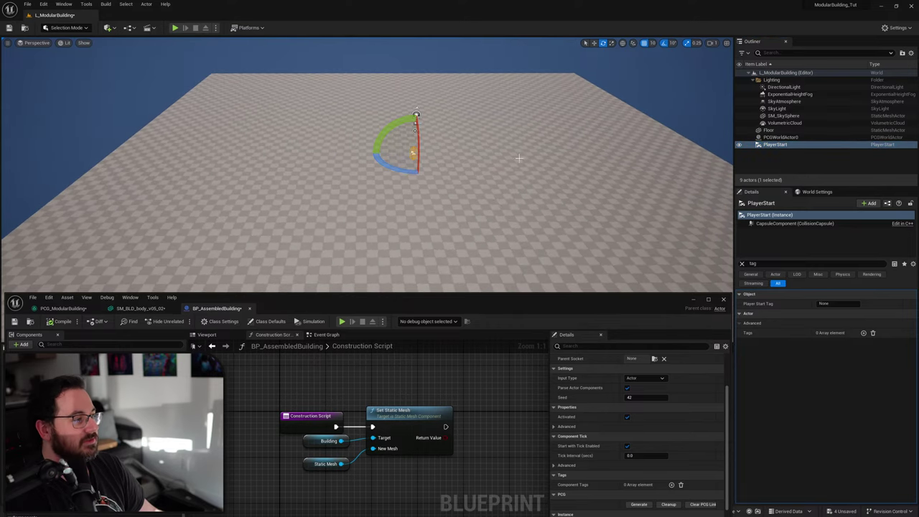
click(532, 184)
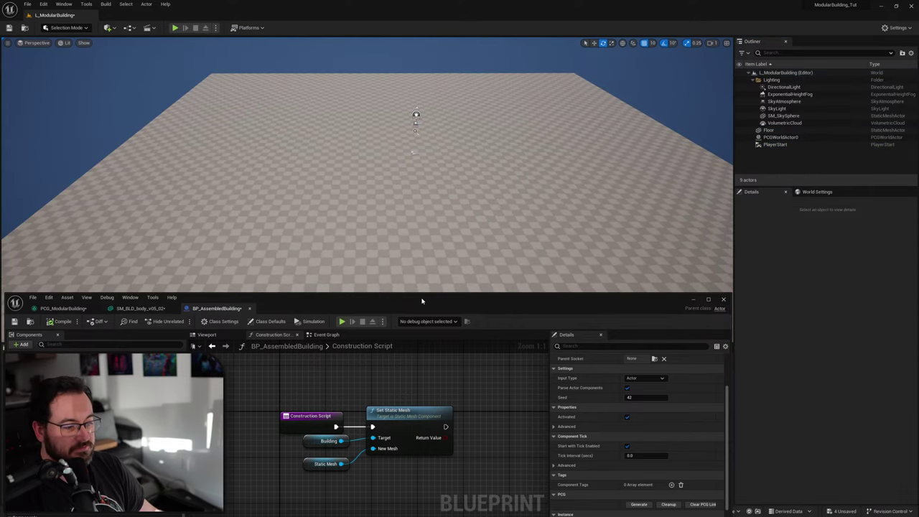
Place a BP_AssembledBuilding actor on the level floor and clear the tag filter from its details.
drag(422, 301, 400, 462)
drag(237, 408, 310, 191)
right_drag(310, 191, 257, 188)
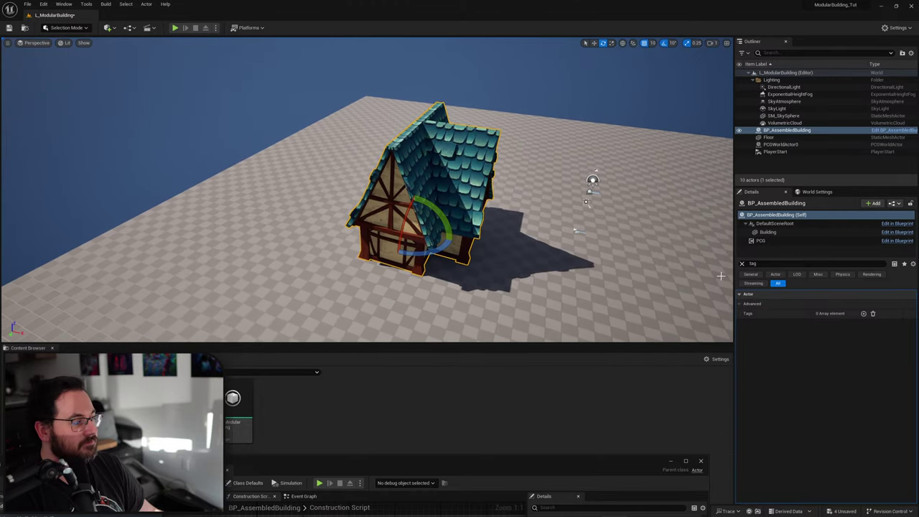
click(742, 263)
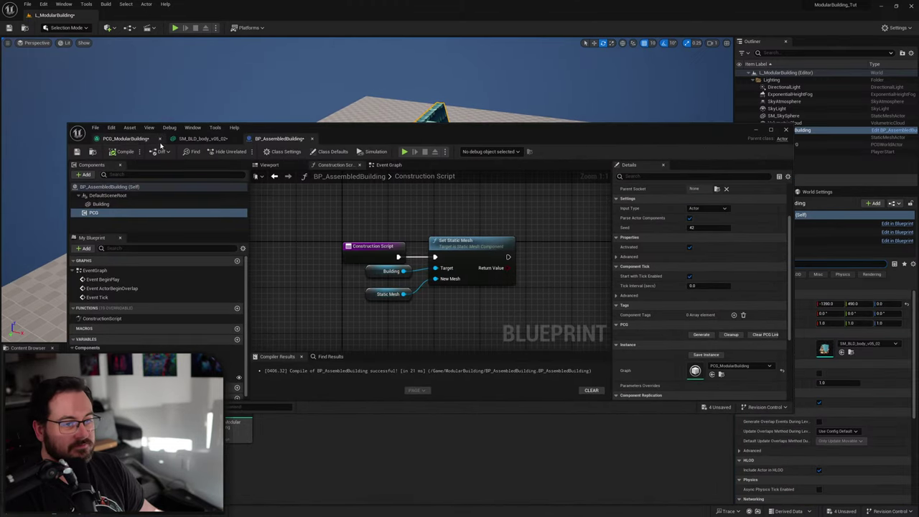
In the PCG_ModularBuilding graph, set the Get Actor Data node's Actor Filter to Self and move the node lower.
click(130, 138)
right_drag(415, 279, 407, 248)
click(313, 239)
click(728, 188)
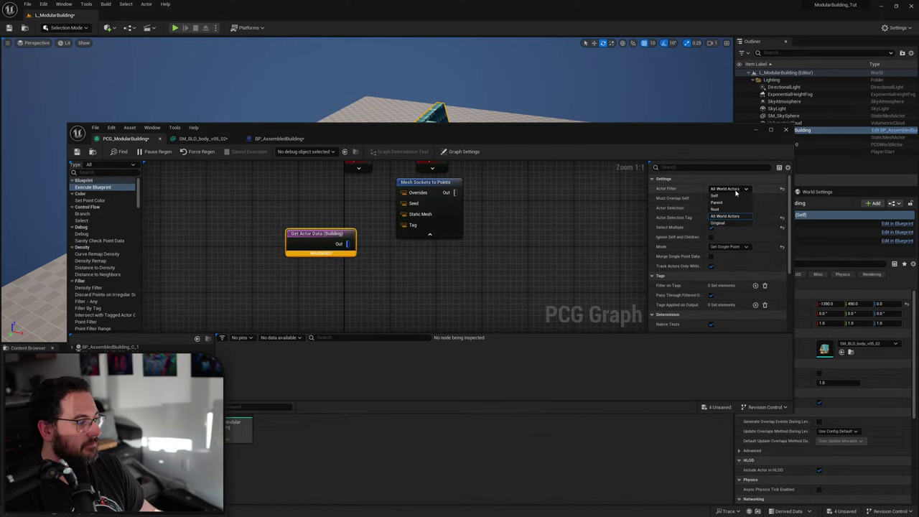
click(718, 196)
drag(317, 242, 317, 294)
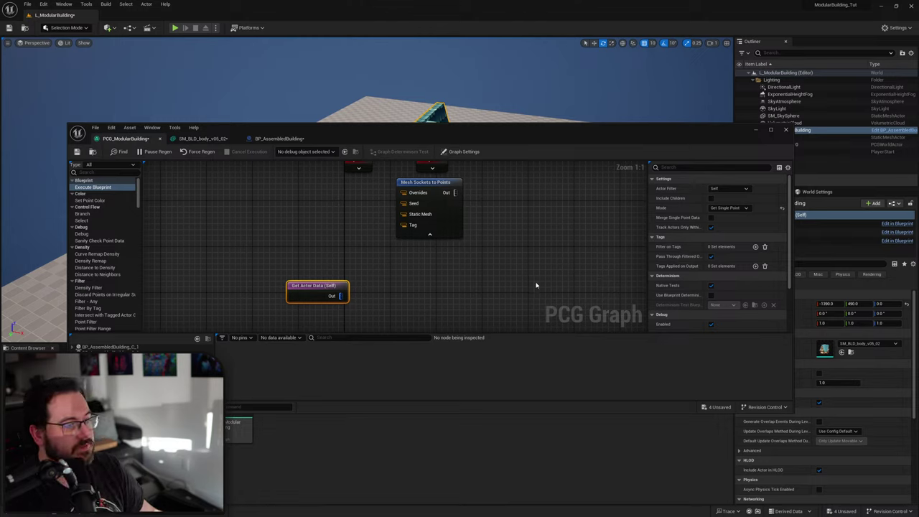
click(349, 252)
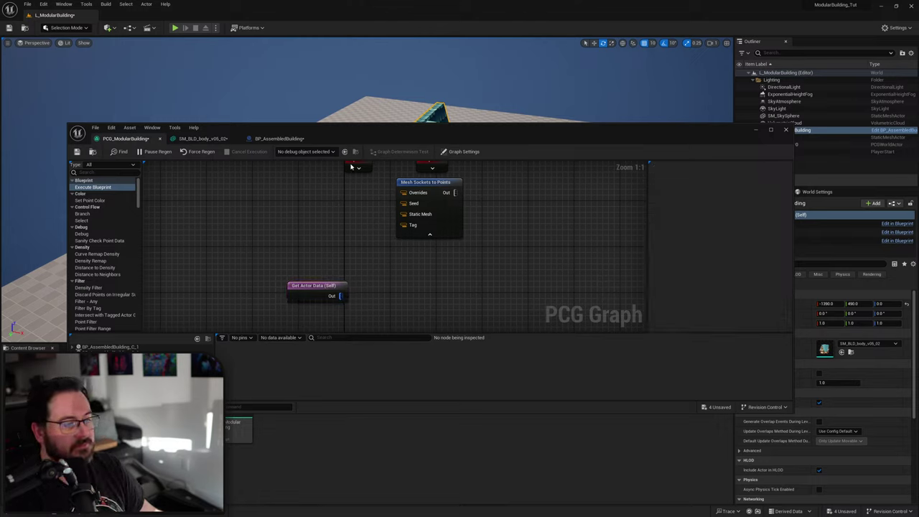
Add a Get Actor Property node above Get Actor Data and set its Property Name to StaticMesh.
right_click(283, 218)
text(get)
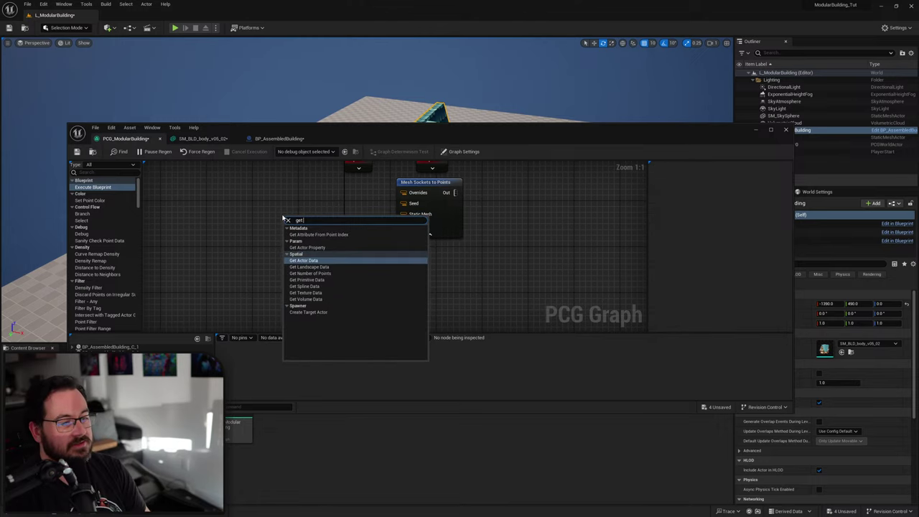
text( act)
key(Up)
key(Return)
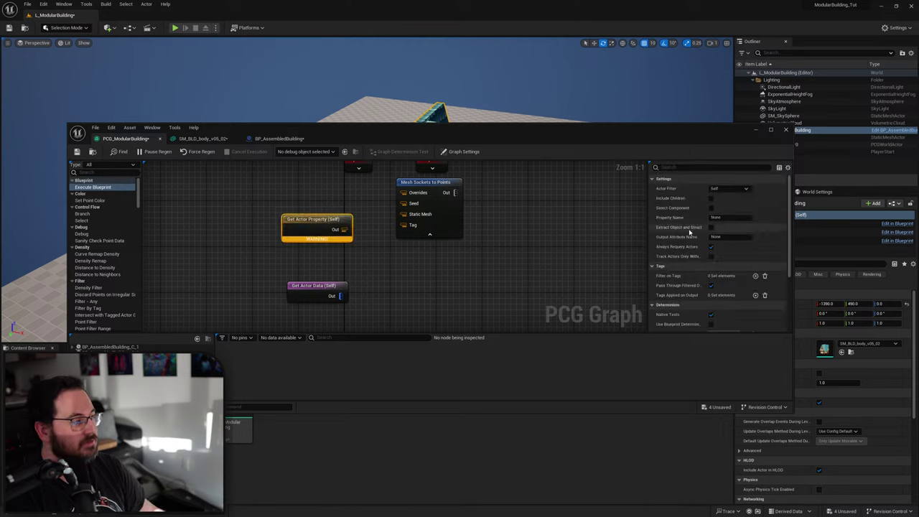
click(717, 217)
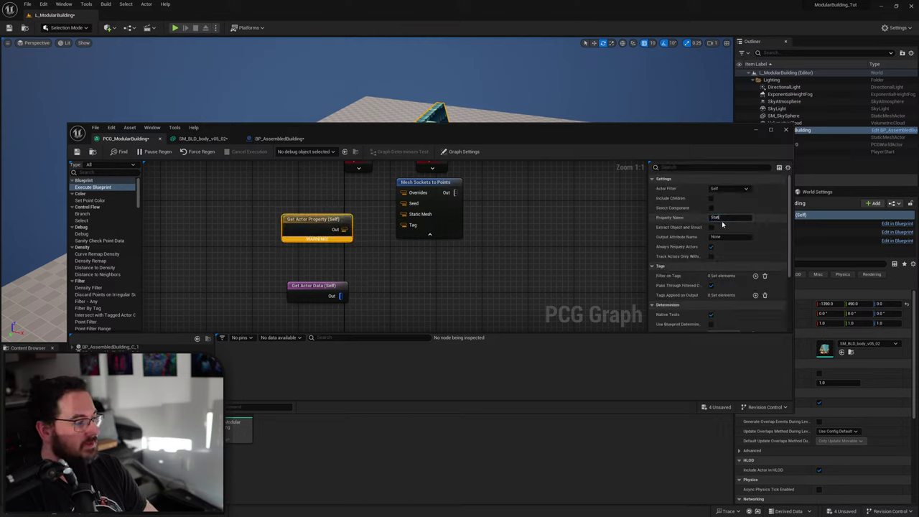
text(StaticMesh)
key(Return)
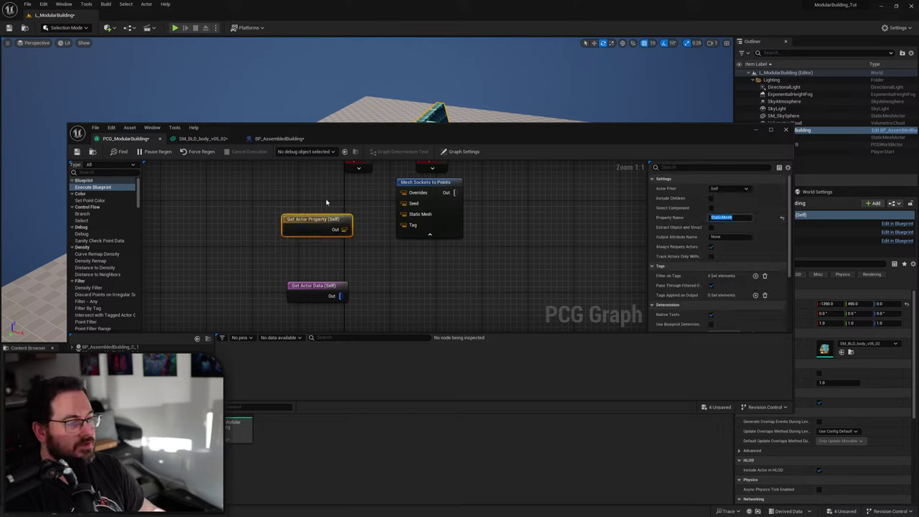
Connect Get Actor Property to the Static Mesh input of Mesh Sockets to Points and align the two nodes.
mouse_move(337, 228)
mouse_down()
mouse_move(402, 214)
mouse_move(330, 240)
mouse_up()
click(429, 234)
key(q)
click(334, 245)
click(393, 228)
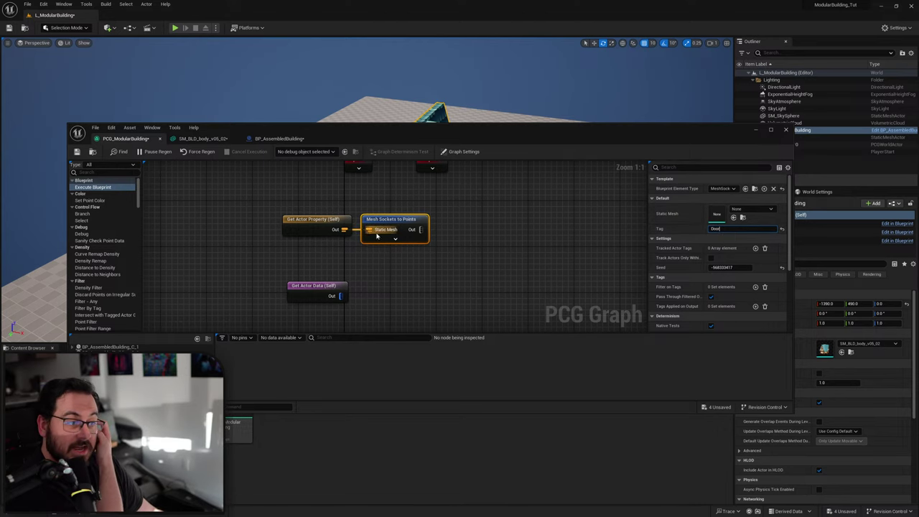
Try the debug display on the Mesh Sockets to Points node while viewing the building in the level.
drag(352, 199, 255, 266)
click(470, 265)
click(422, 220)
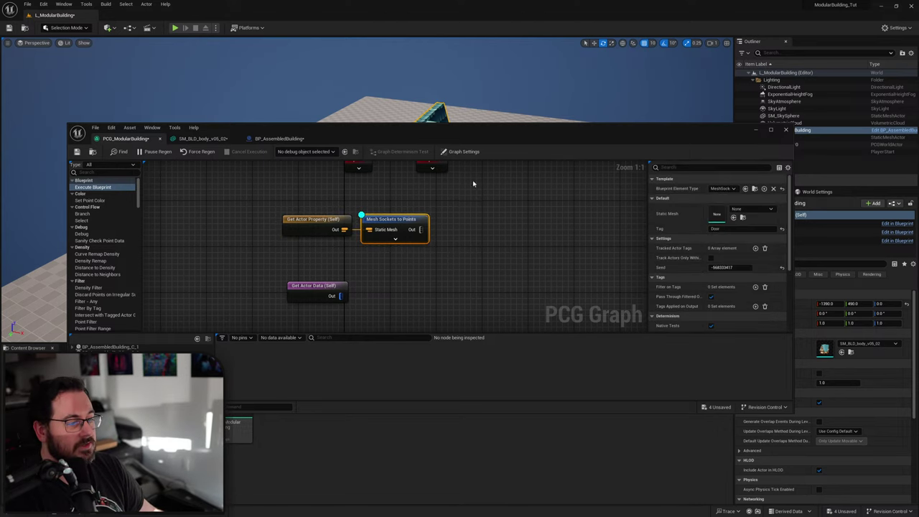
drag(507, 135, 484, 185)
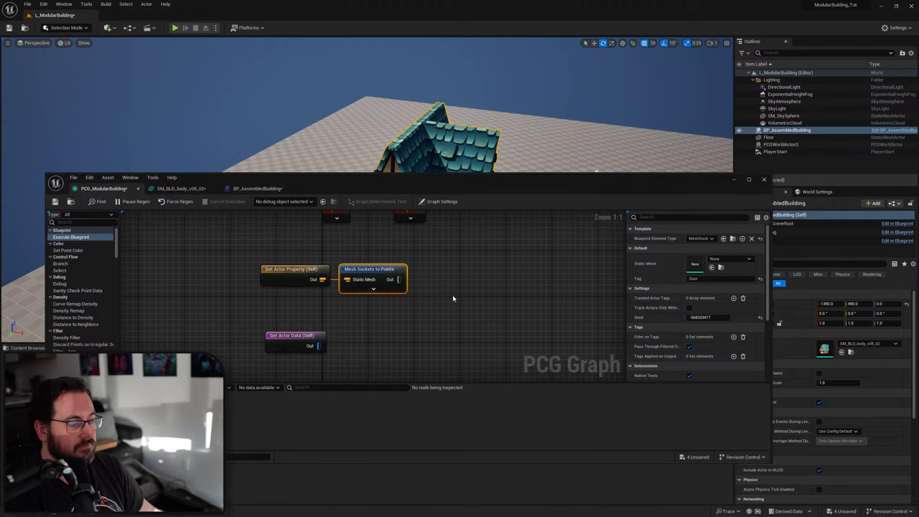
Add a Copy Points node and feed Mesh Sockets to Points into its Source input through a Filter - Point conversion.
right_drag(424, 291, 422, 247)
right_click(422, 248)
text(copy)
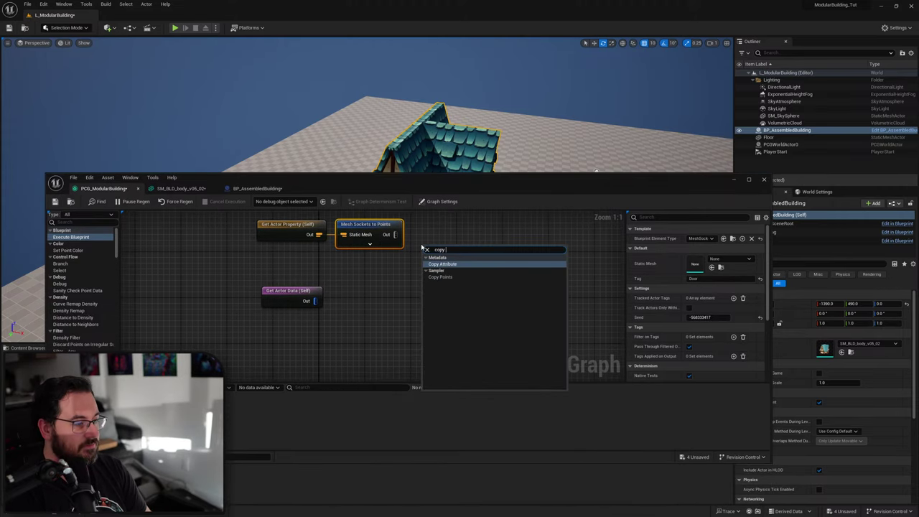
text( po)
key(Return)
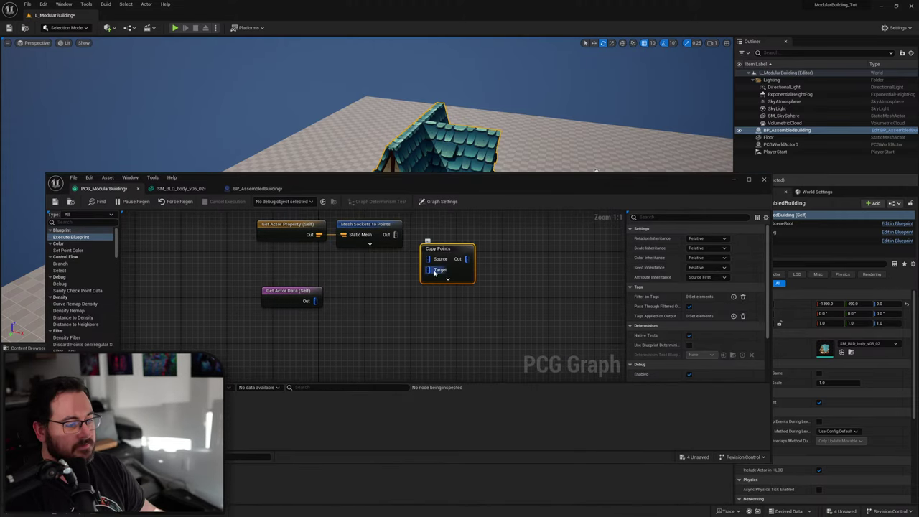
drag(392, 237, 483, 226)
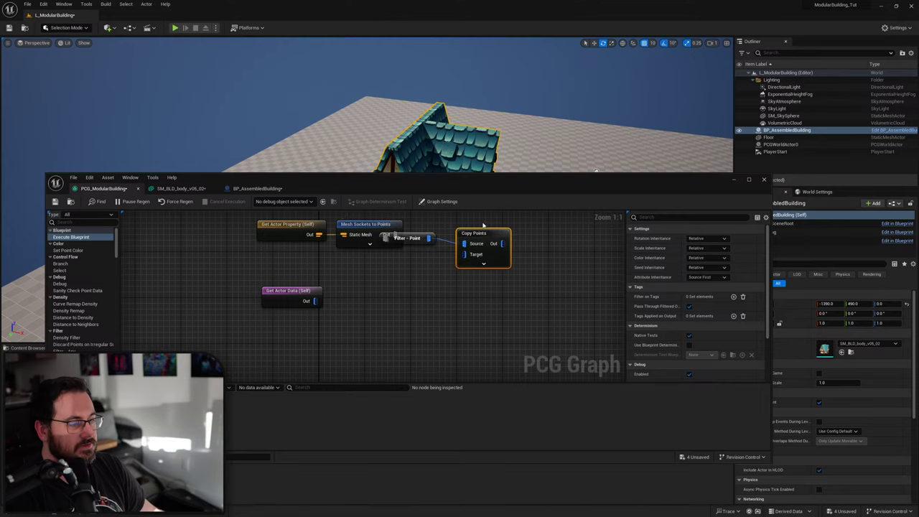
shift+click(415, 240)
key(q)
drag(414, 240, 446, 271)
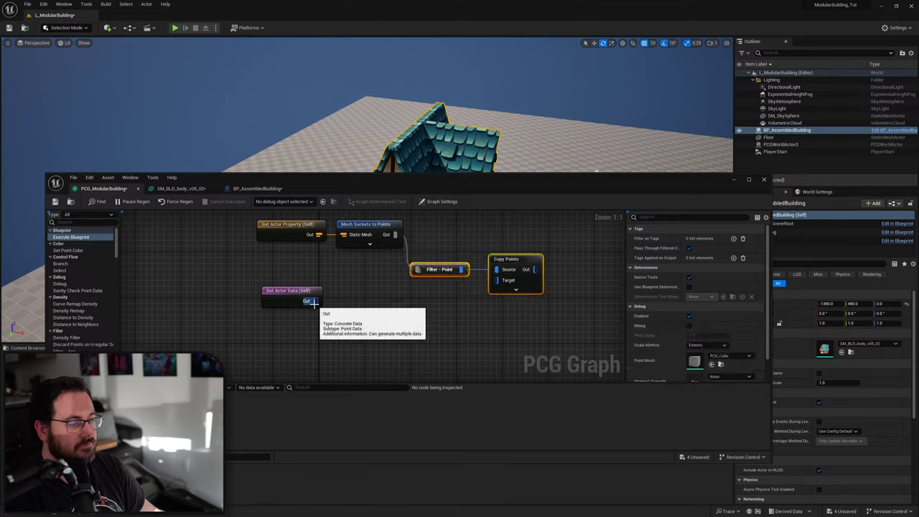
Connect Get Actor Data to the Target input of Copy Points and turn on debug display for Copy Points.
drag(314, 303, 503, 280)
click(483, 245)
click(503, 267)
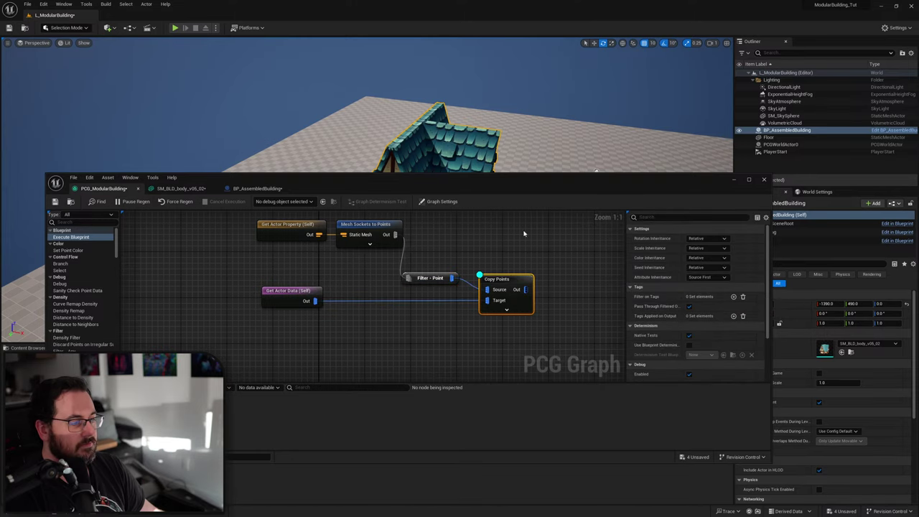
Examine the front of the building for debug points while toggling debug on the Get Actor Data and Copy Points nodes.
drag(524, 183, 500, 295)
right_drag(495, 215, 513, 223)
key(w)
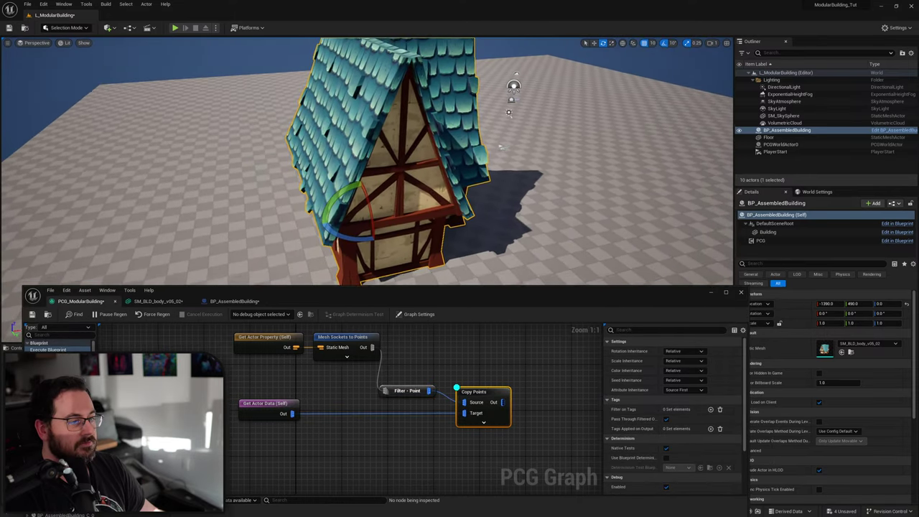
right_drag(501, 146, 501, 146)
drag(271, 388, 257, 429)
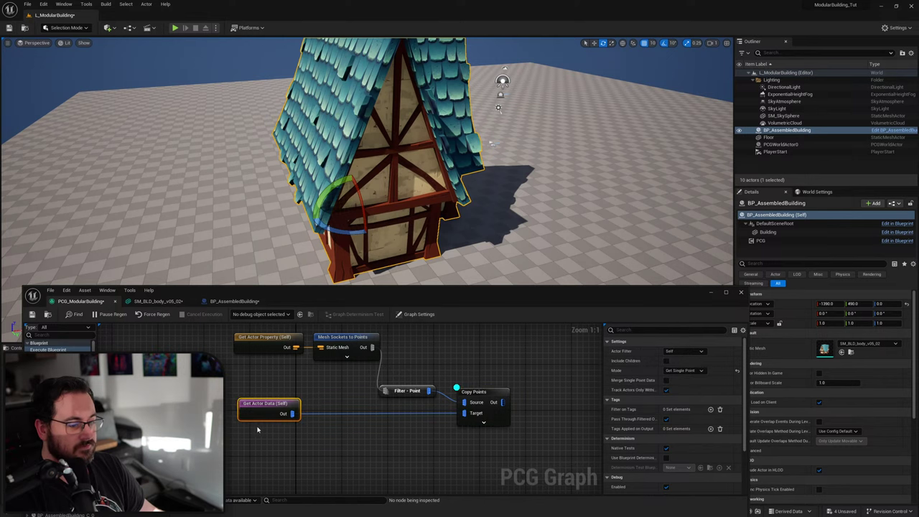
key(d)
key(d)
drag(486, 363, 483, 442)
key(d)
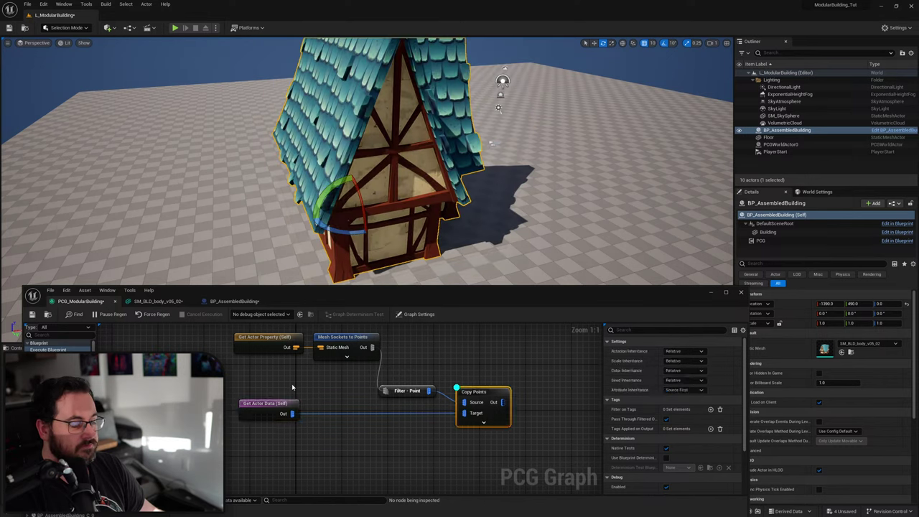
click(283, 404)
click(470, 432)
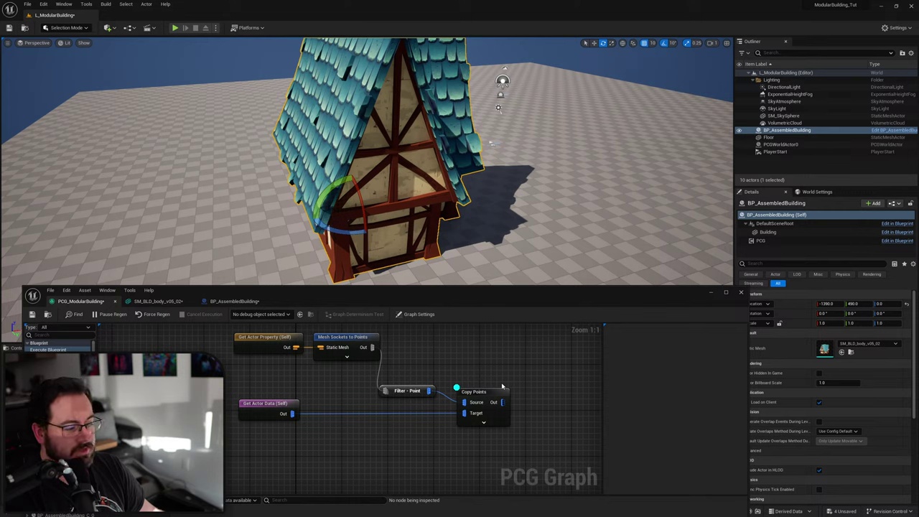
Check the Mesh Sockets to Points tag setting and place the Filter - Point node beside that node, level with it.
right_drag(402, 361, 407, 402)
click(352, 380)
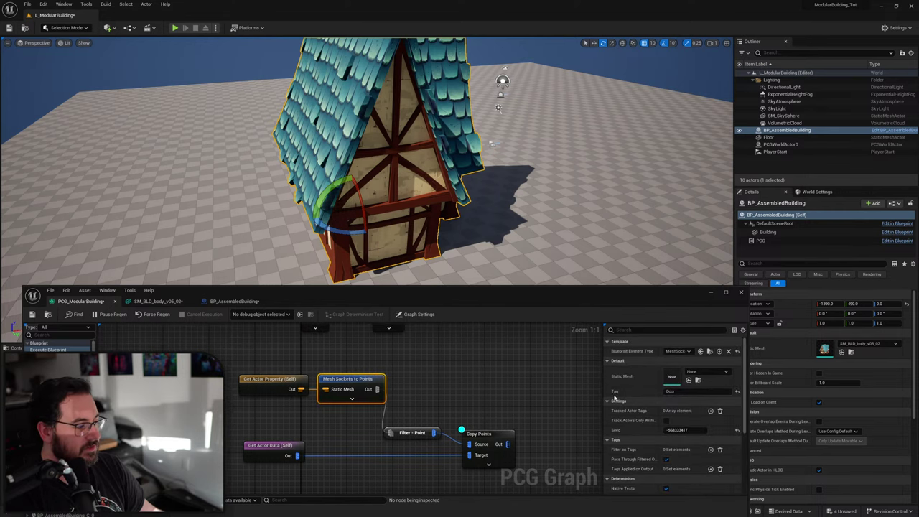
right_drag(411, 390, 382, 375)
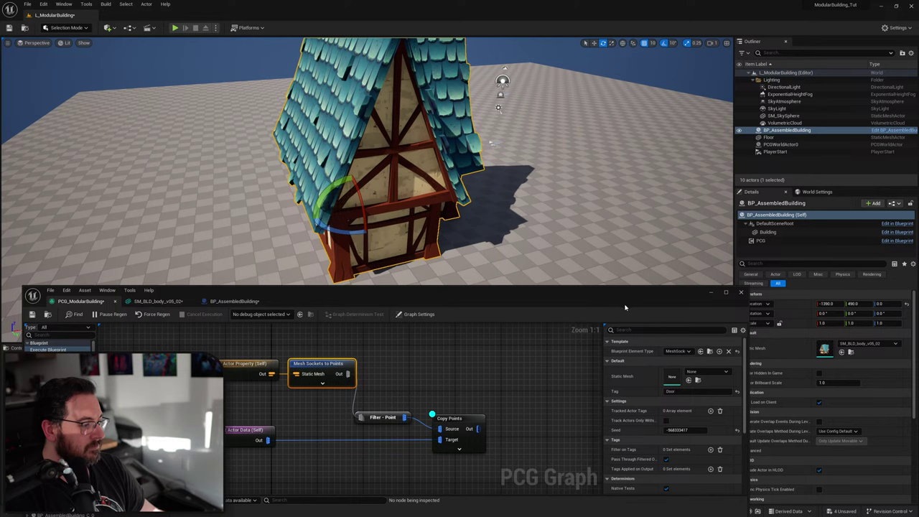
drag(625, 308, 630, 195)
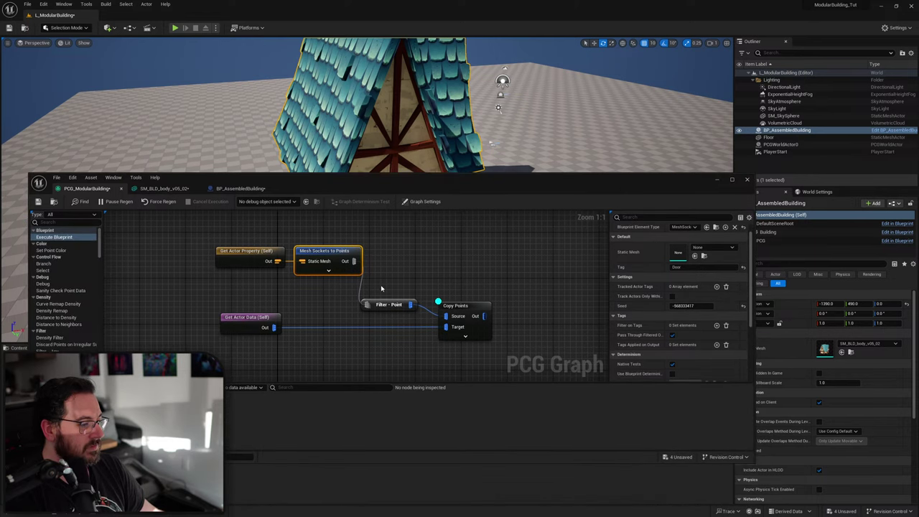
drag(387, 308, 402, 260)
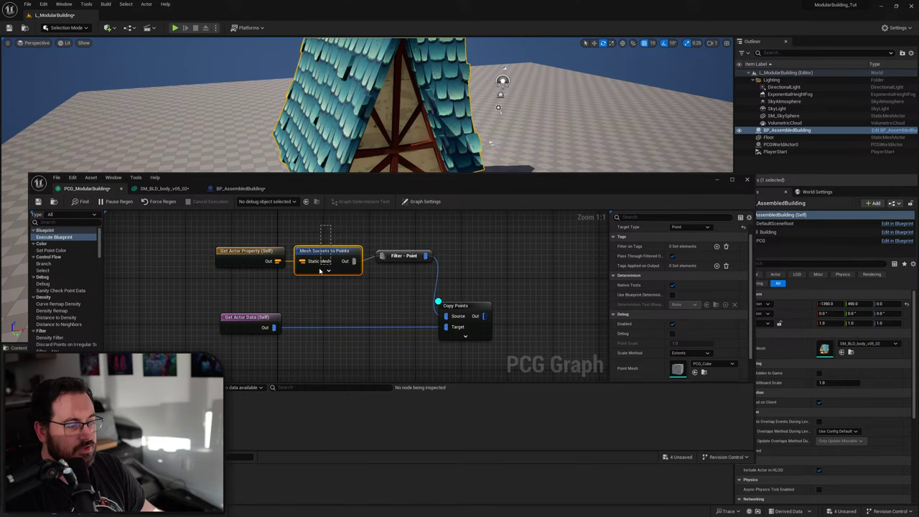
click(353, 299)
click(334, 261)
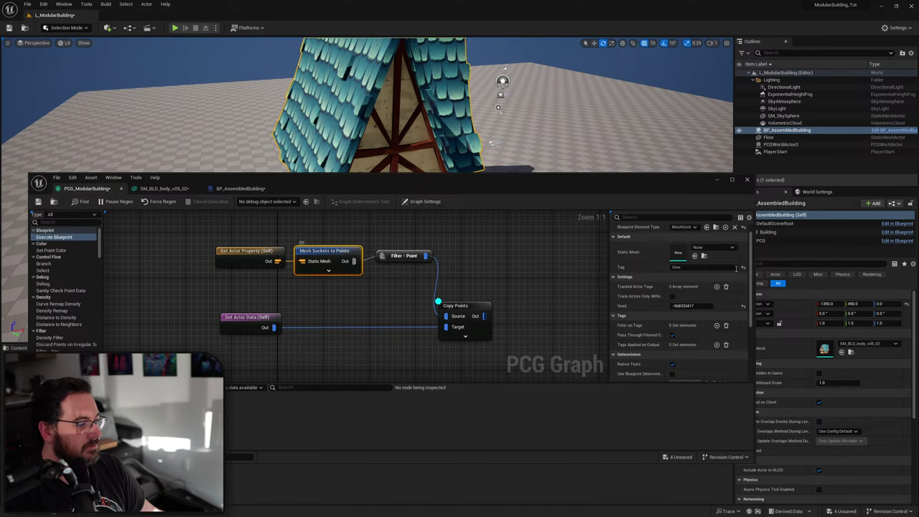
drag(542, 192, 551, 98)
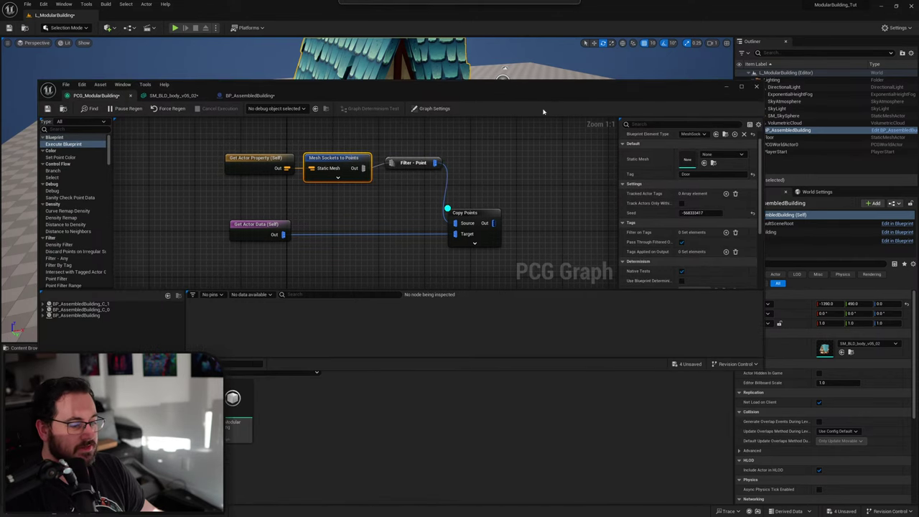
Assign SM_BLD_body_v05_02 as the static mesh of Mesh Sockets to Points and disconnect Get Actor Property from its Static Mesh input.
click(286, 455)
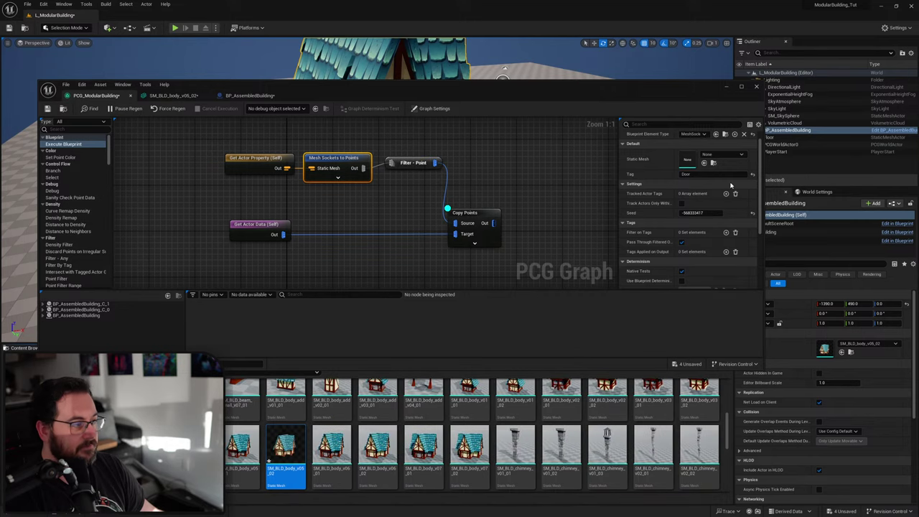
click(704, 163)
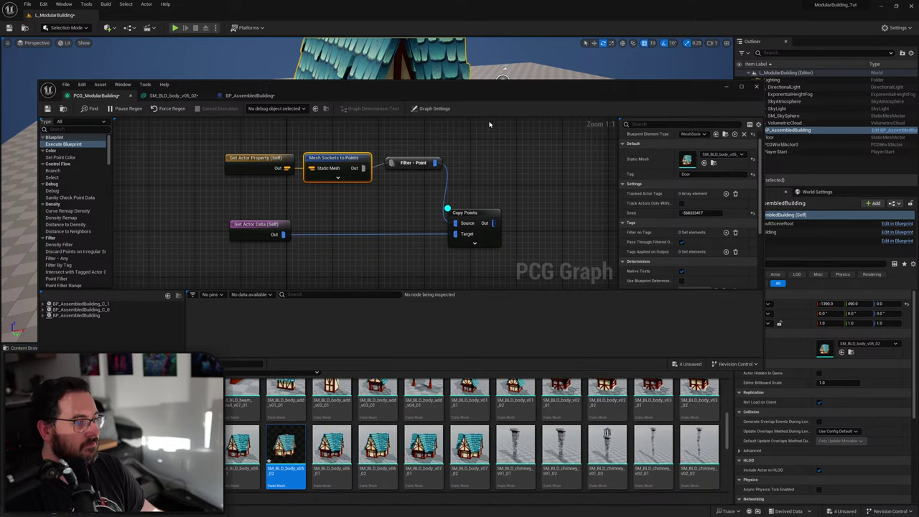
drag(480, 98, 485, 272)
click(489, 389)
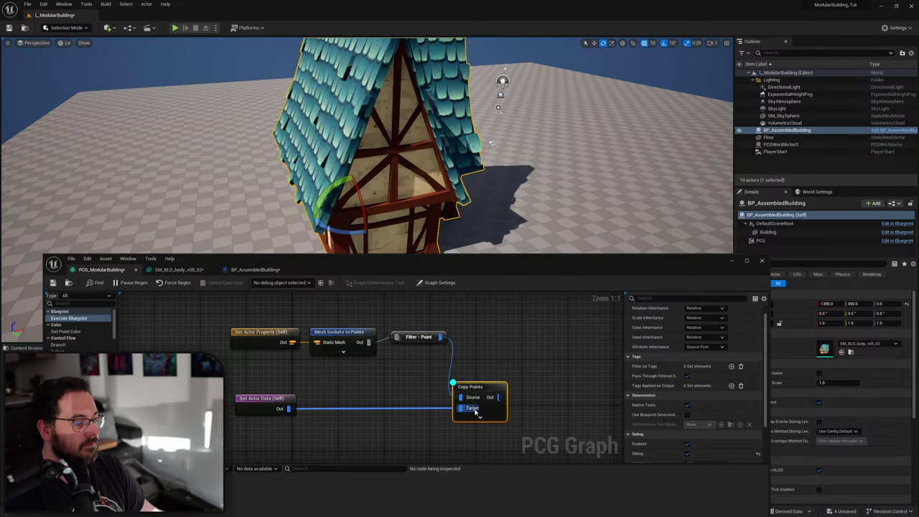
click(343, 339)
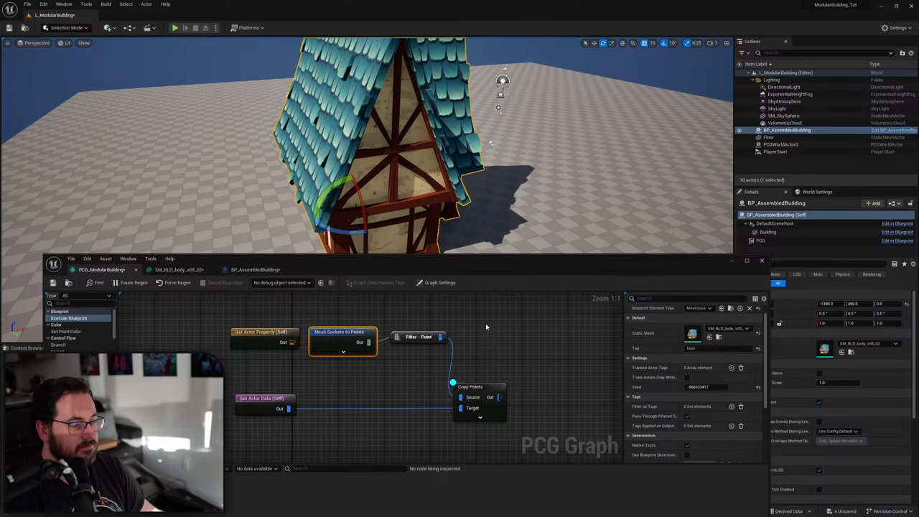
Check the building in the level for debug points and turn off the debug display of Copy Points.
drag(492, 267, 484, 280)
right_drag(499, 236, 495, 238)
click(486, 335)
click(474, 419)
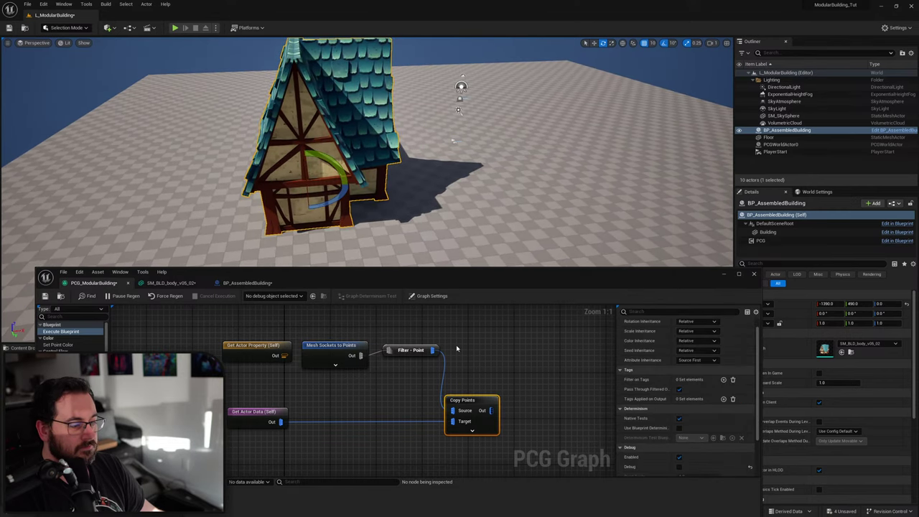
Try to add a Transform Points node fed by the output of Filter - Point.
drag(415, 351, 501, 349)
text(transform point)
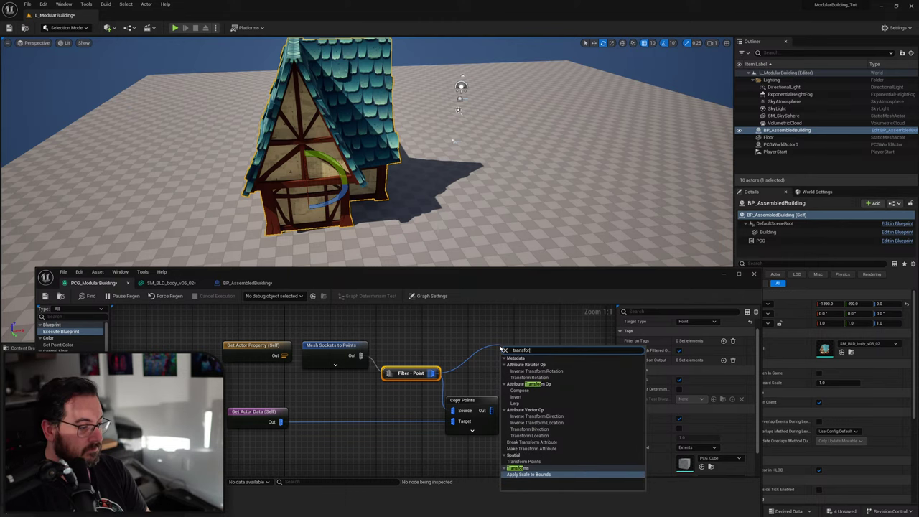
key(Return)
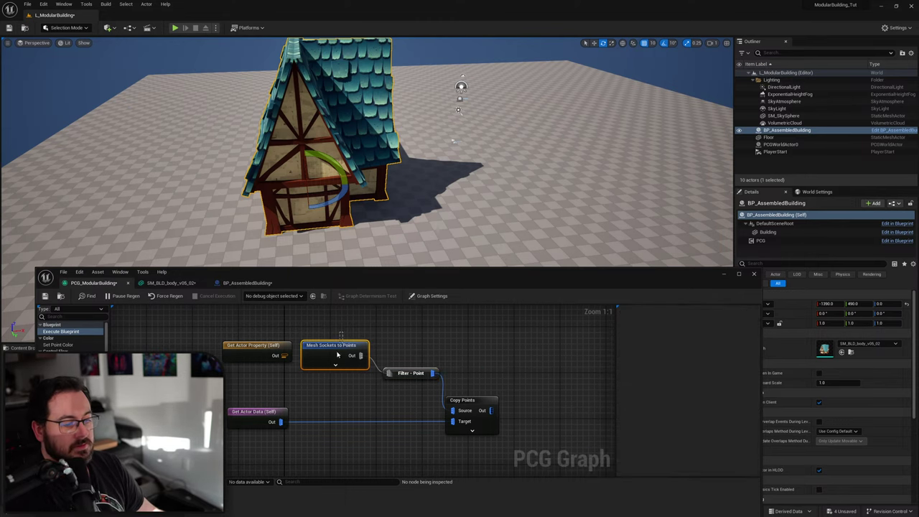
Save the SM_BLD_body_v05_02 static mesh with its sockets and return to the PCG graph.
click(247, 282)
click(167, 282)
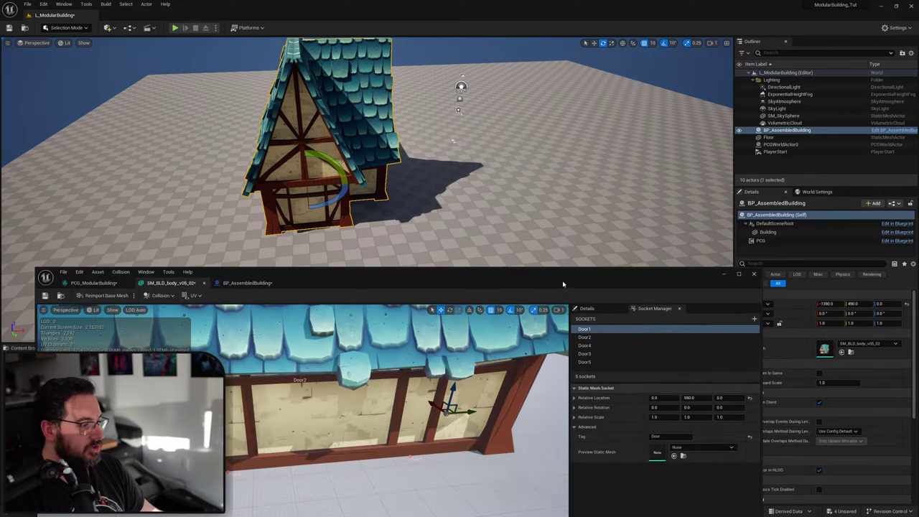
drag(563, 283, 547, 136)
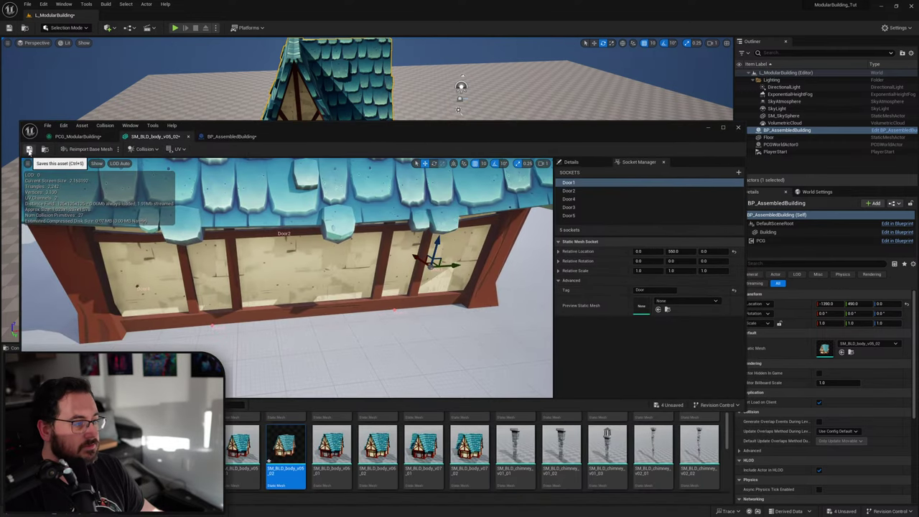
click(78, 136)
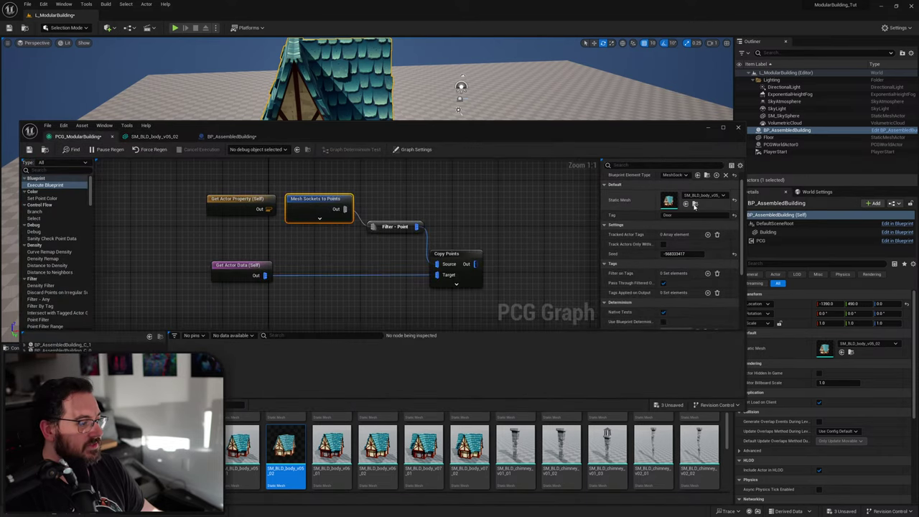
Open the mesh assigned to Mesh Sockets to Points and inspect its door sockets around the building's base.
double_click(668, 203)
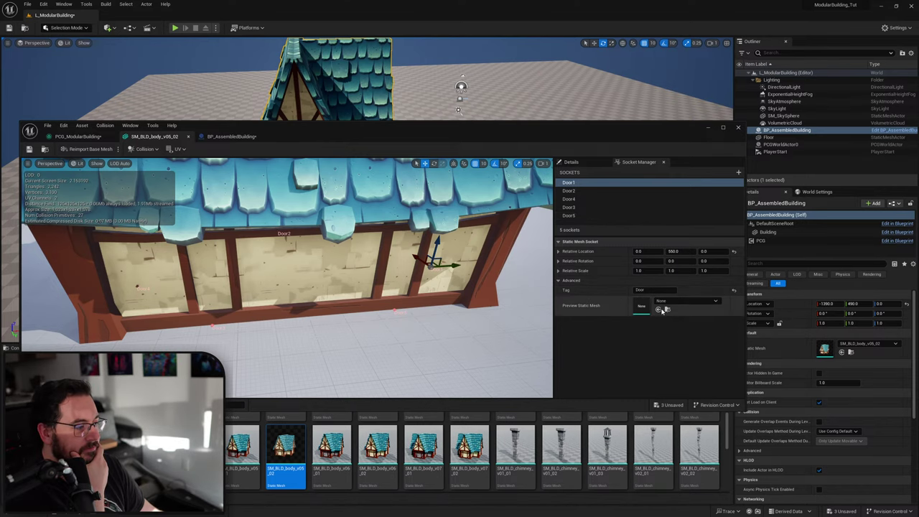
right_drag(460, 302, 424, 295)
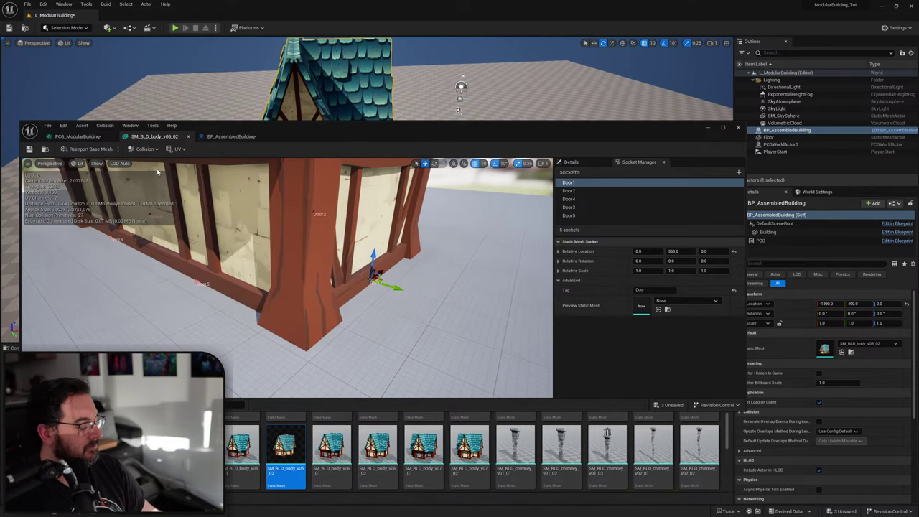
click(75, 136)
Examine the override pins of the Mesh Sockets to Points node and collapse them again.
click(412, 202)
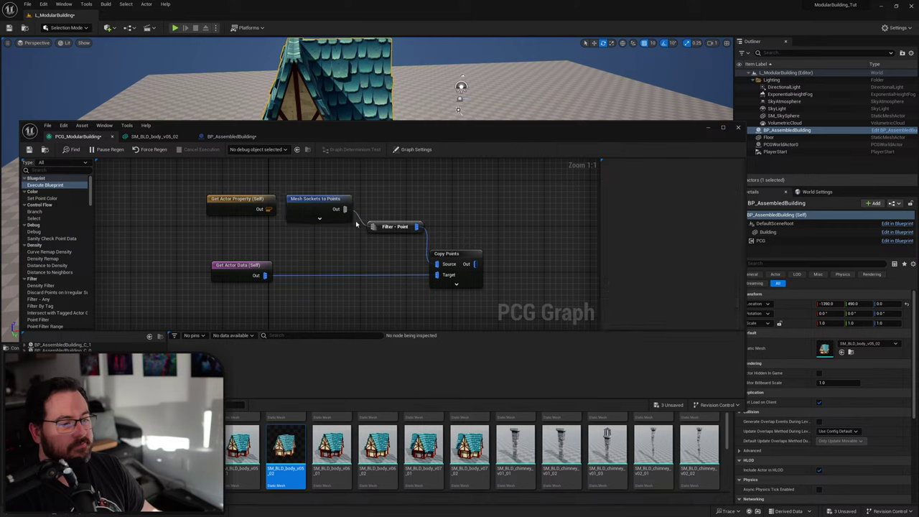
right_drag(383, 202, 382, 223)
click(316, 226)
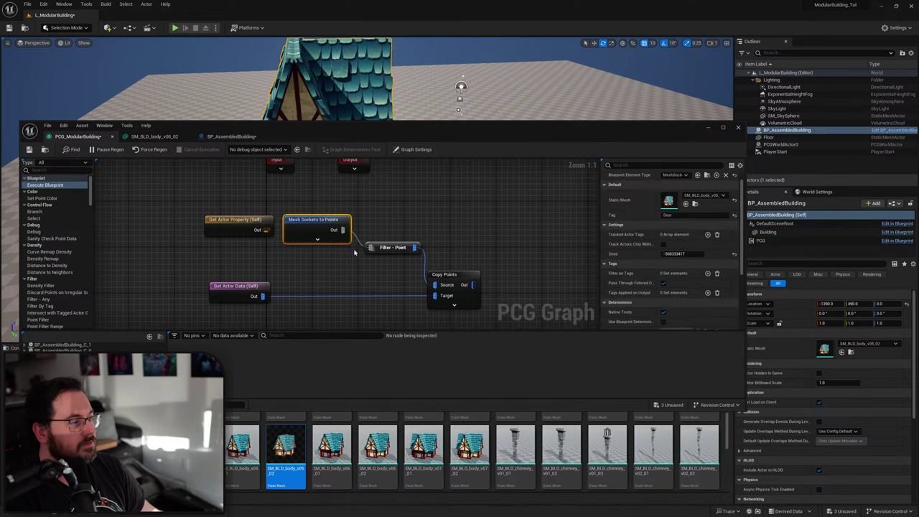
click(317, 238)
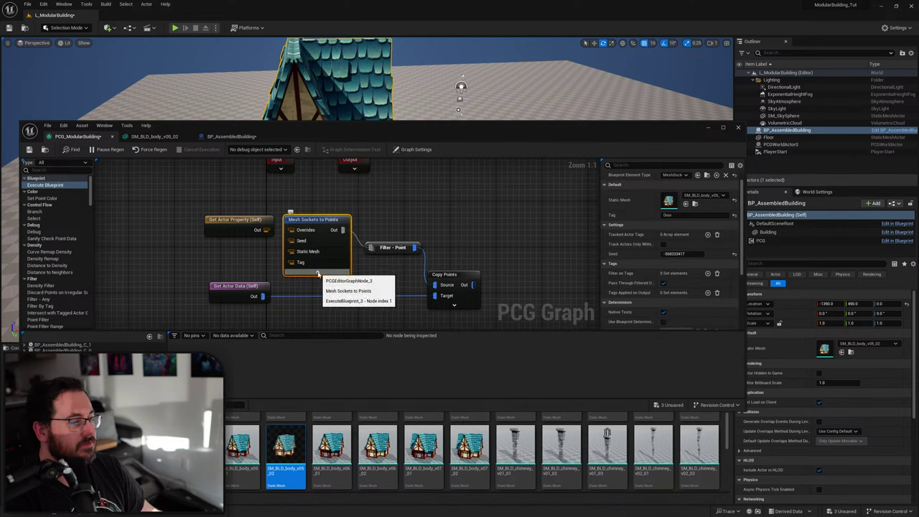
click(317, 273)
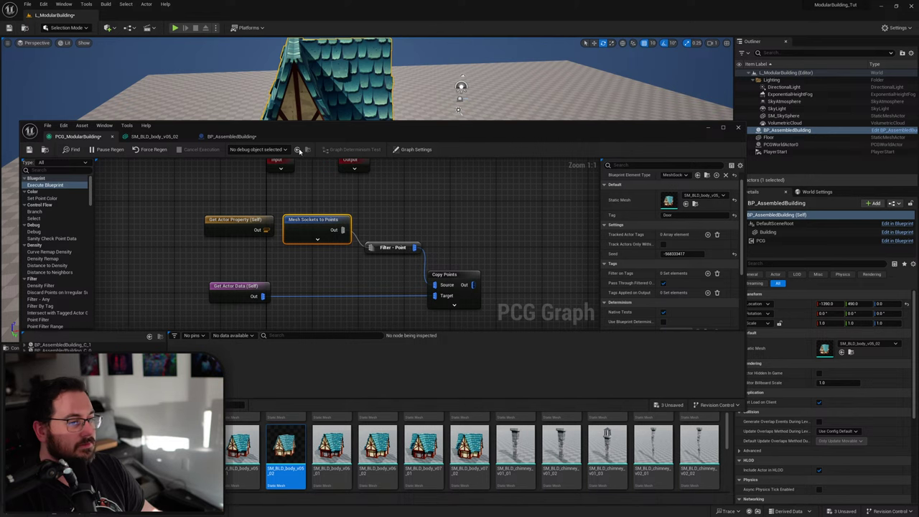
Copy the Door tag from the mesh's Door1 socket into the Tag setting of Mesh Sockets to Points.
click(231, 136)
click(153, 135)
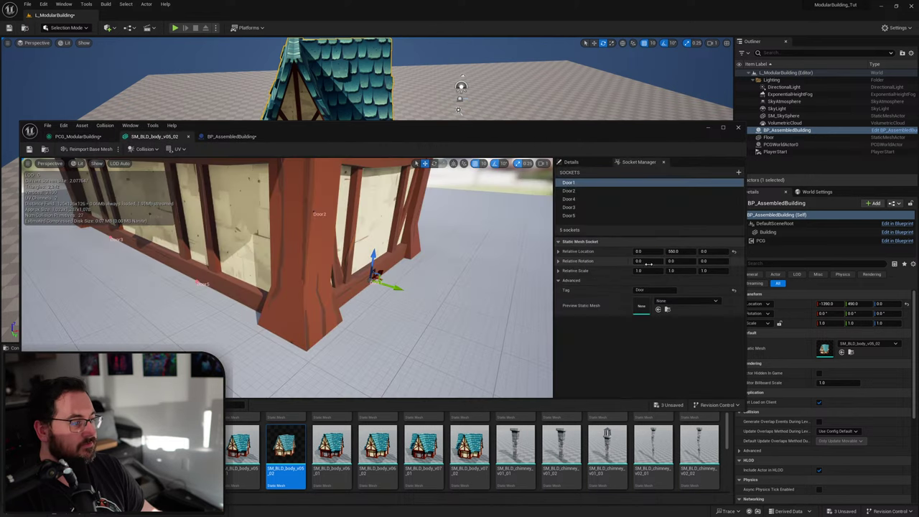
click(659, 290)
click(78, 136)
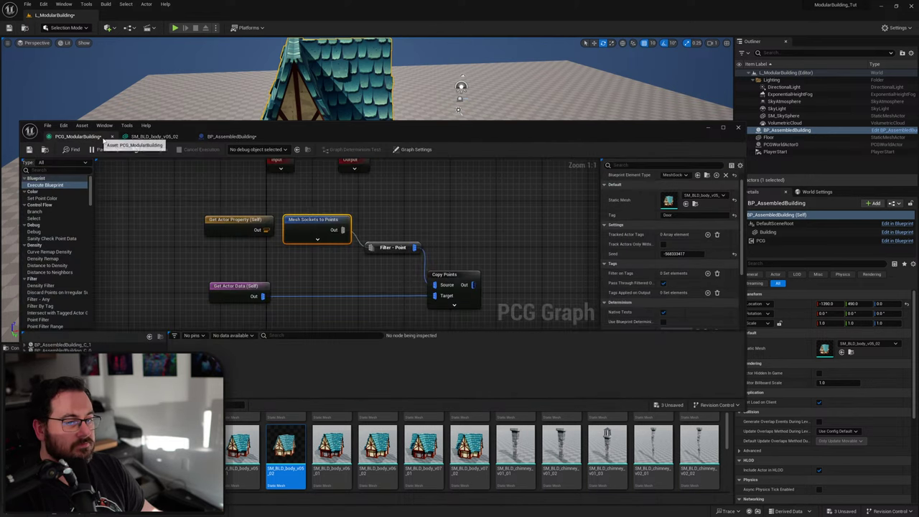
click(682, 216)
key(ctrl+v)
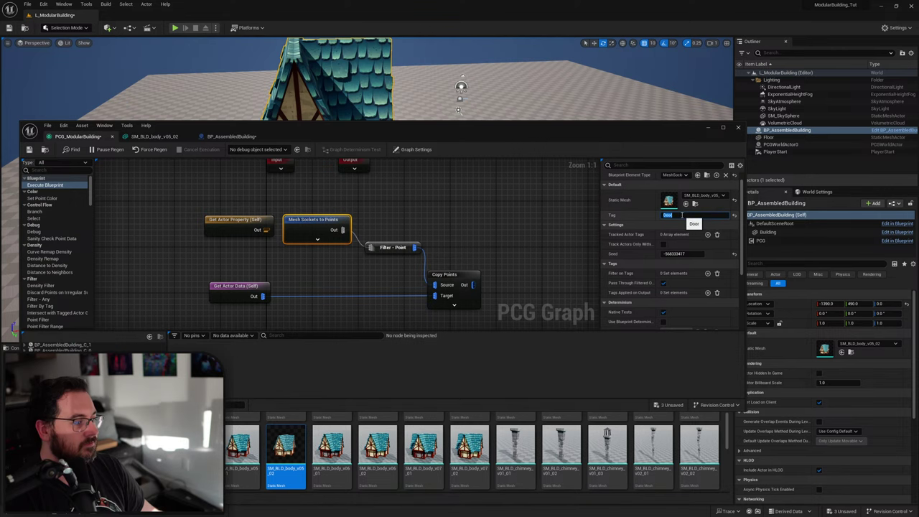
Check the level for points by toggling the debug display of Mesh Sockets to Points, with the graph window moved off the viewport.
click(377, 237)
click(323, 218)
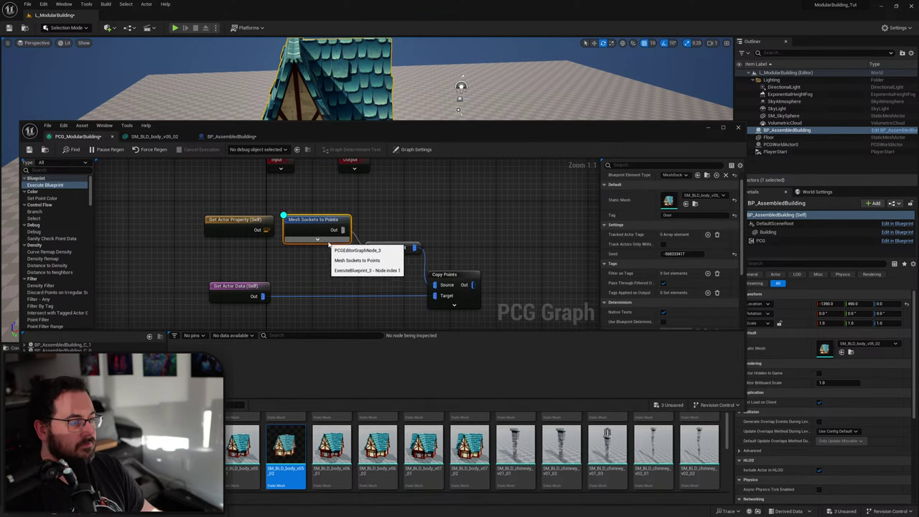
drag(427, 143, 417, 239)
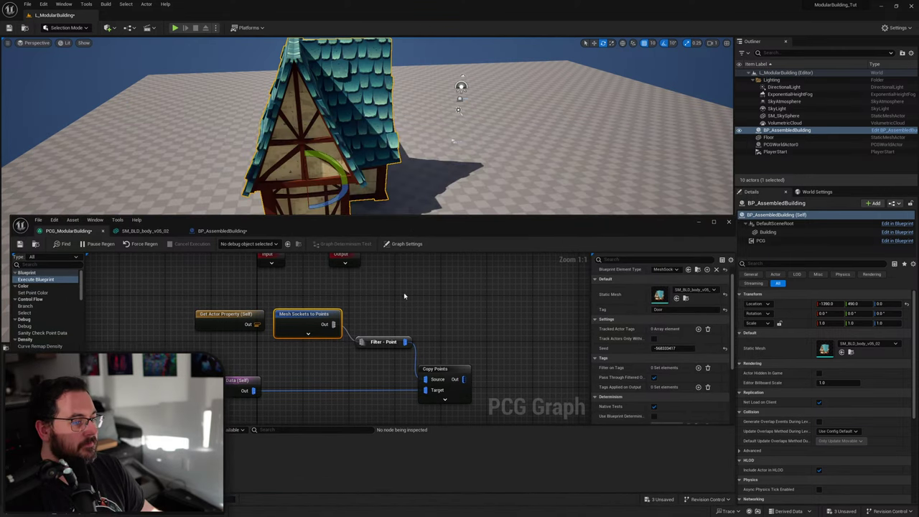
Reconnect Mesh Sockets to Points to the Source input of Copy Points through a new Filter - Point and delete the old one.
drag(333, 325, 429, 379)
click(410, 341)
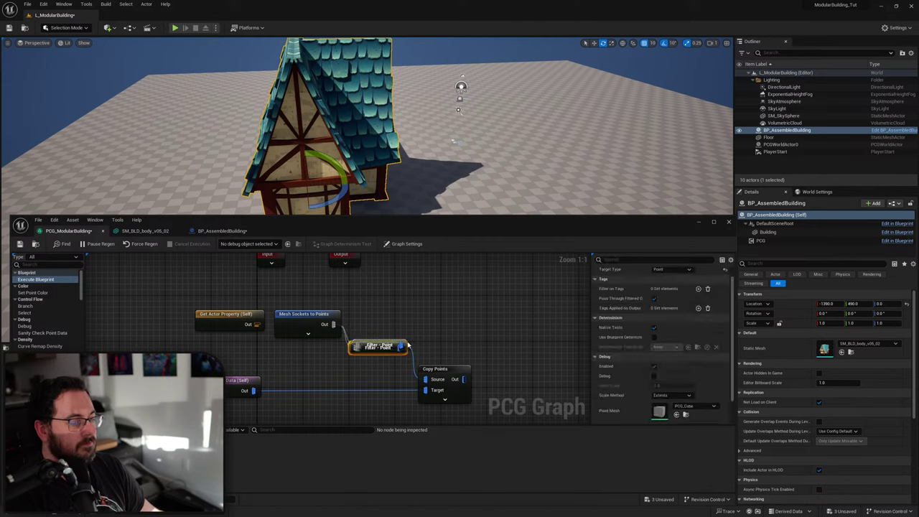
key(Delete)
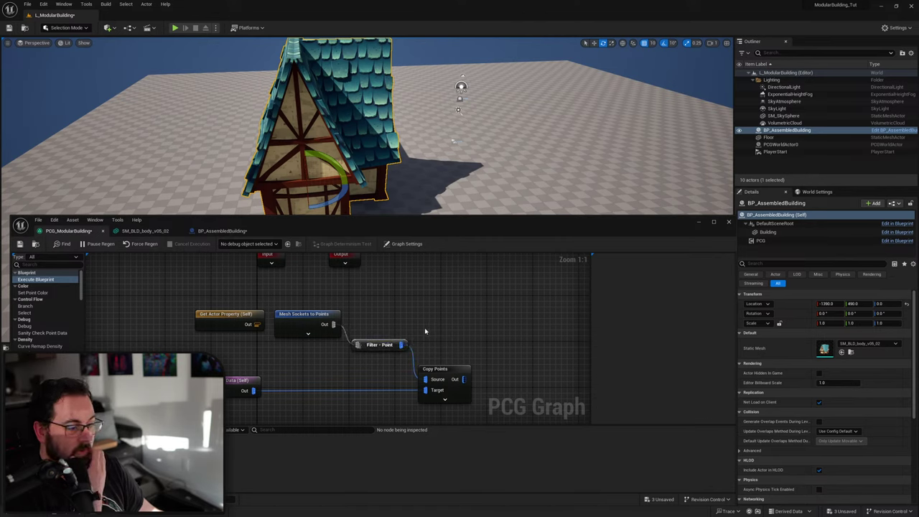
Check the debug display of Get Actor Data and straighten the connection between Mesh Sockets to Points and Filter - Point.
click(256, 386)
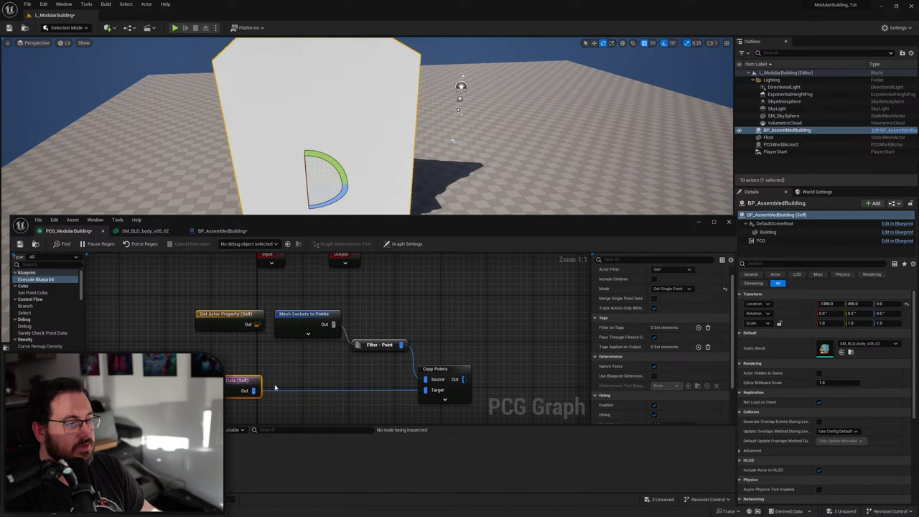
drag(388, 302, 333, 351)
key(q)
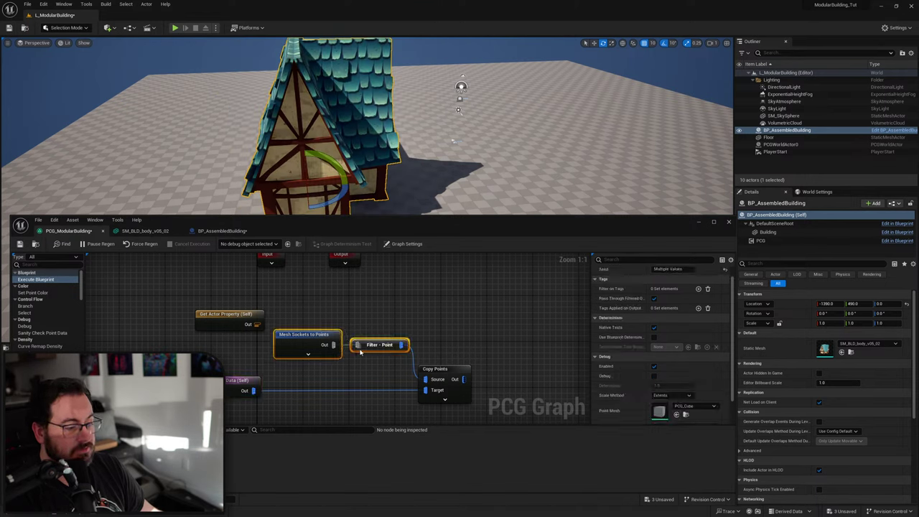
Review the Rotation Inheritance options of Copy Points, keeping Relative.
click(436, 370)
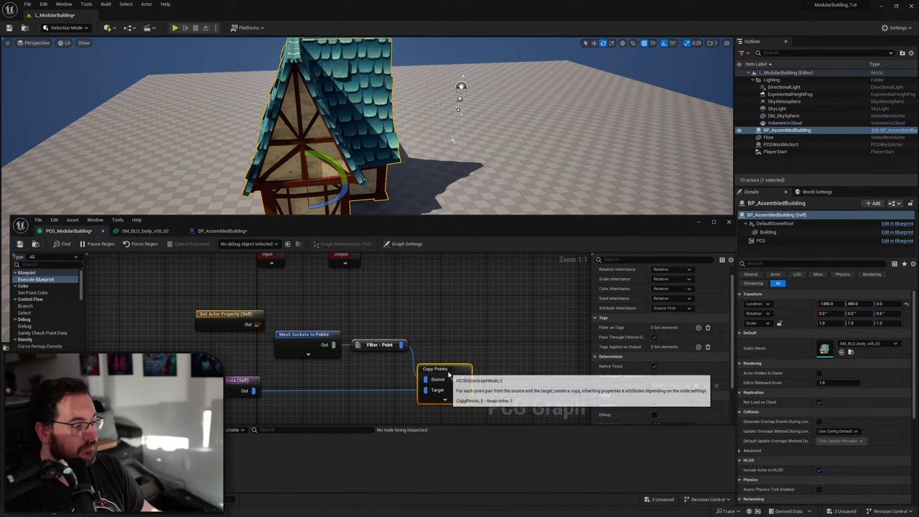
click(671, 269)
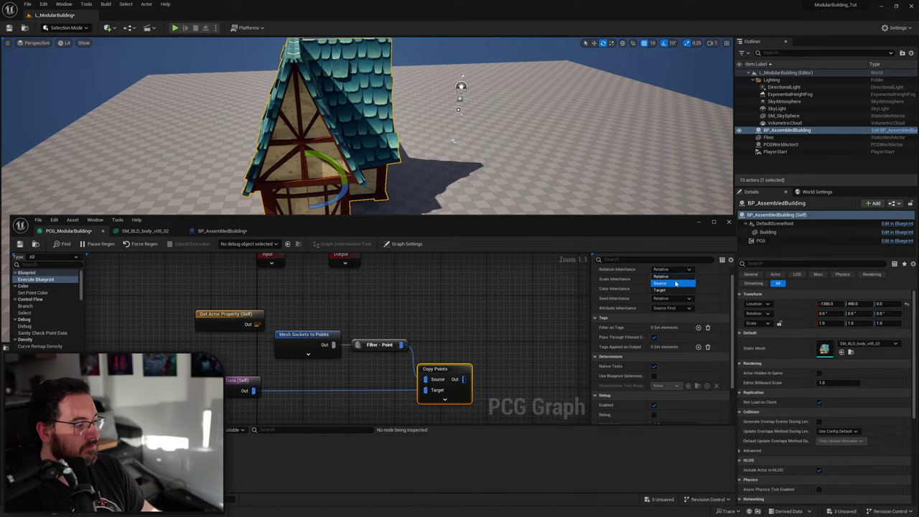
click(671, 270)
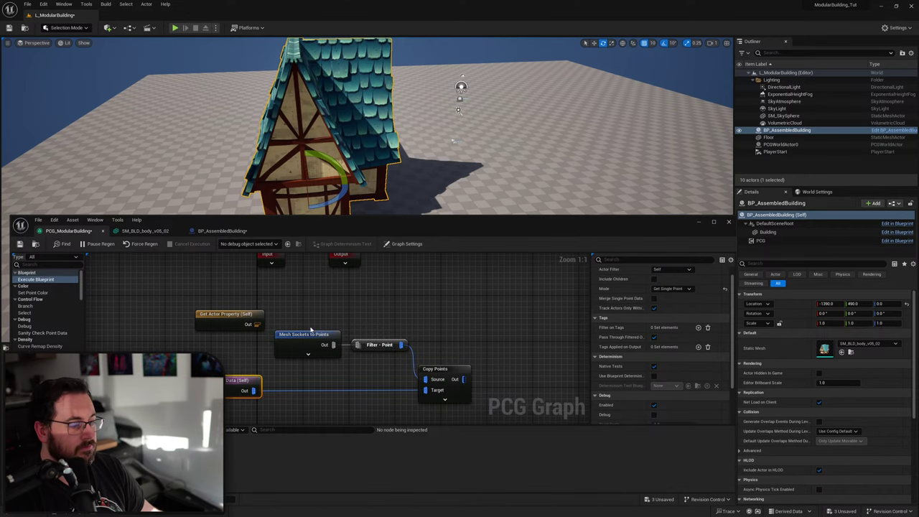
Examine the front of the building for socket points while toggling the debug display of Mesh Sockets to Points.
click(309, 352)
key(w)
right_drag(458, 134, 575, 172)
key(w)
key(s)
mouse_move(453, 162)
right_down()
mouse_move(447, 152)
mouse_move(453, 162)
right_up()
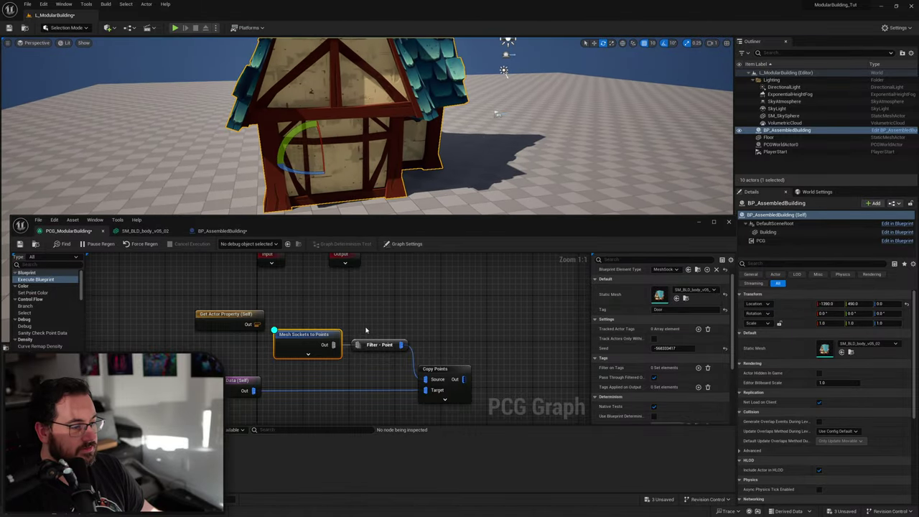
drag(326, 320, 319, 342)
key(d)
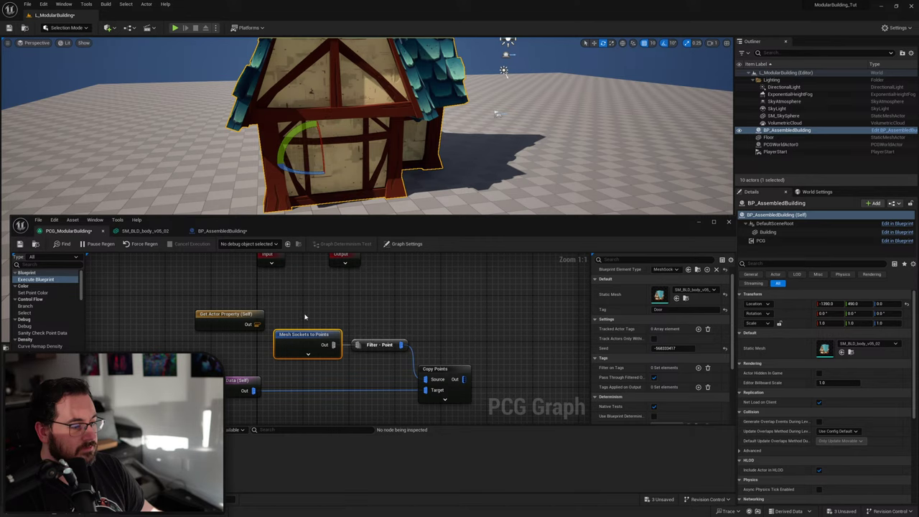
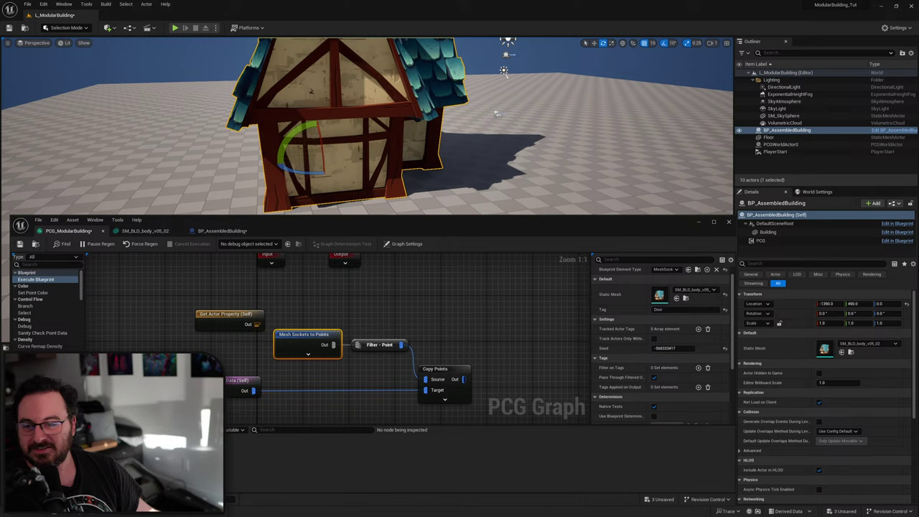
click(387, 321)
right_drag(390, 326, 377, 291)
click(284, 314)
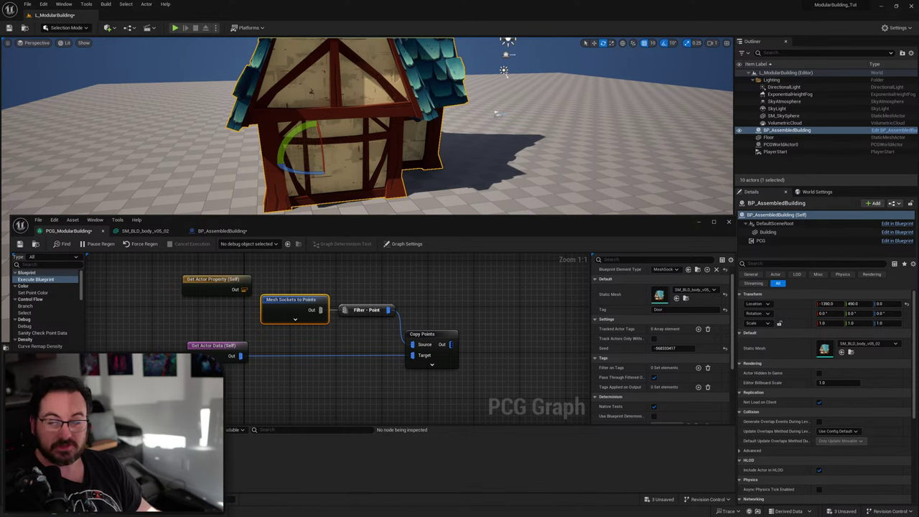
Switch to the browser and rewind the Unreal Fest 2023 PCG video to the Copy Points part around 29:29.
drag(0, 147, 331, 117)
double_click(330, 117)
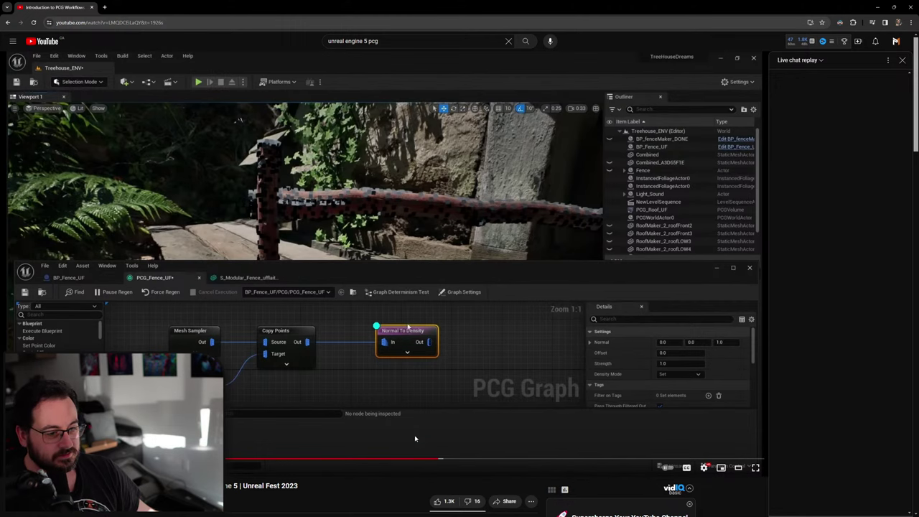
drag(425, 459, 422, 459)
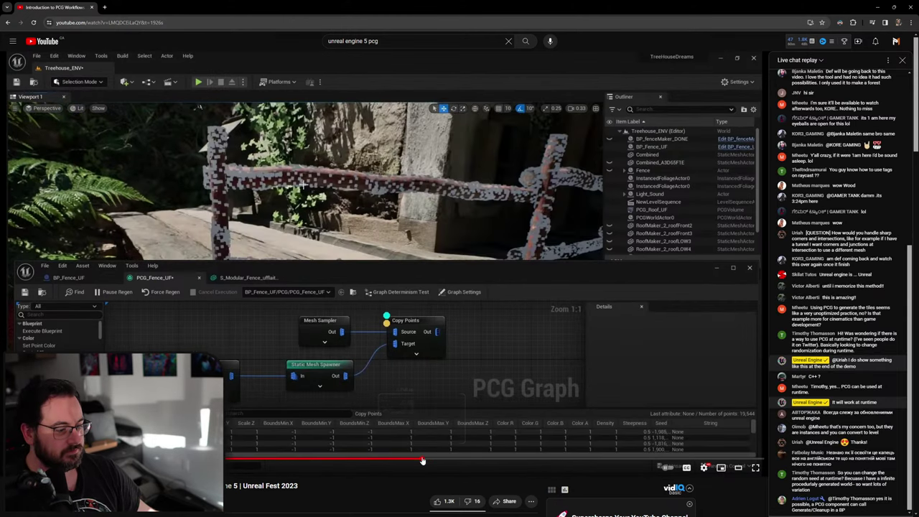
click(414, 460)
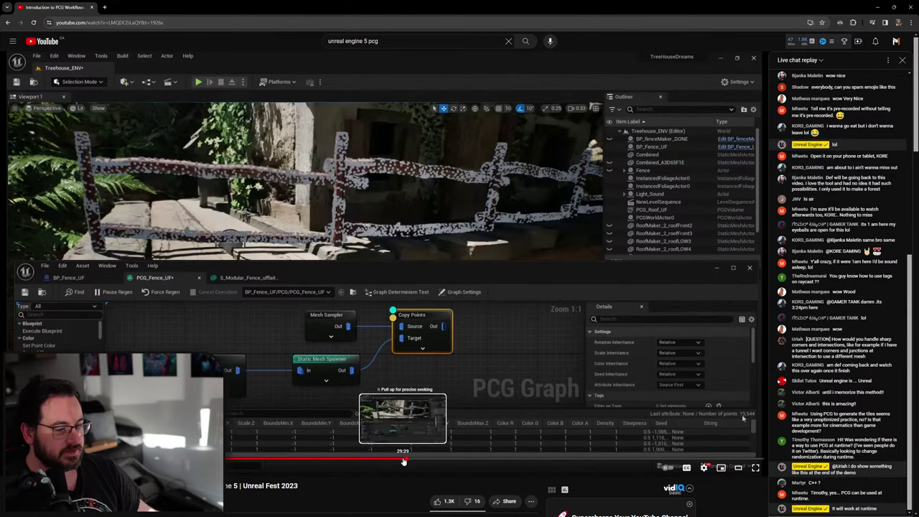
Skim back and forth through the fence section of the PCG video to find the mesh socket demonstration.
click(398, 460)
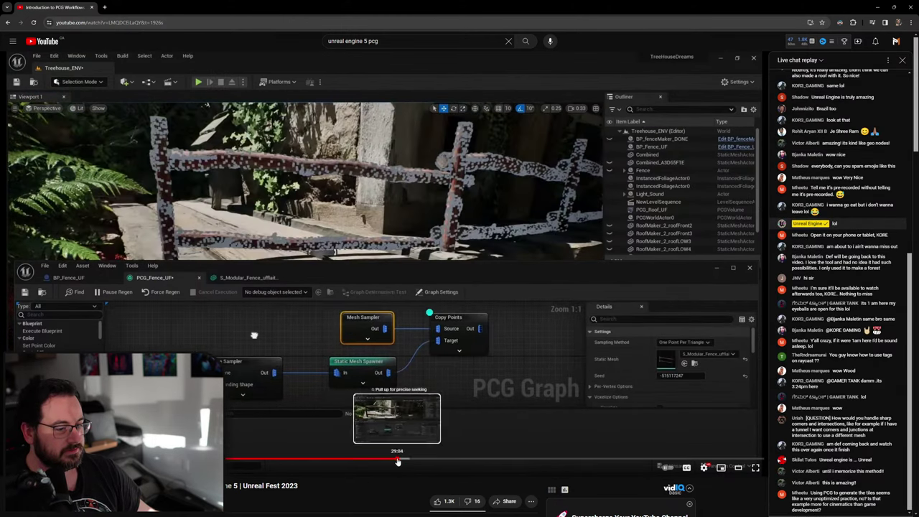
click(434, 459)
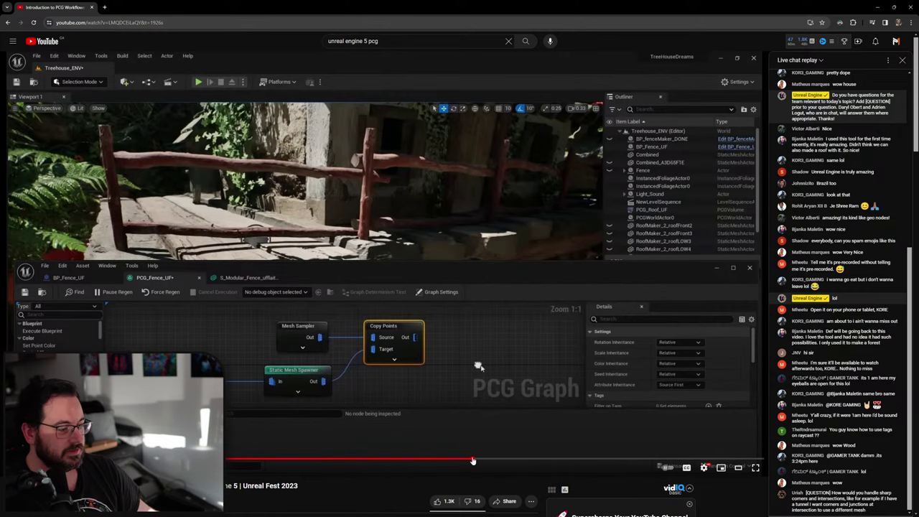
click(476, 460)
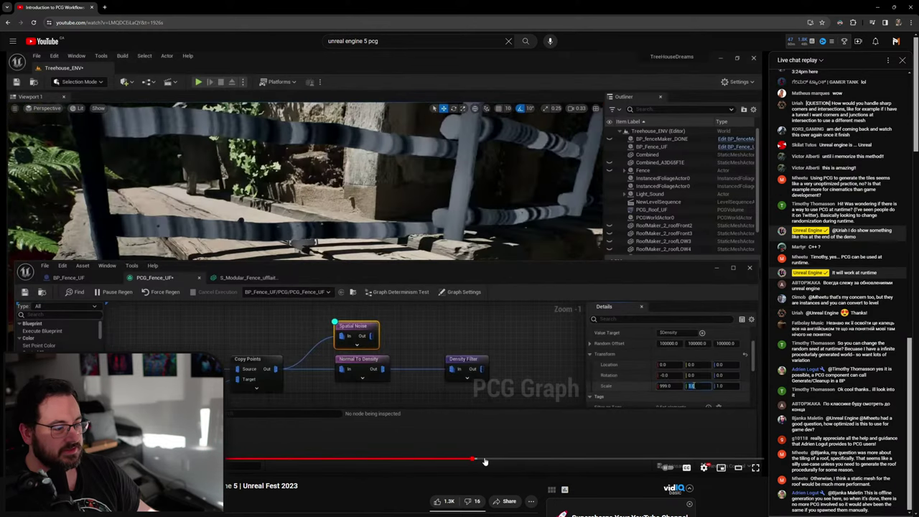
drag(487, 460, 508, 460)
click(520, 460)
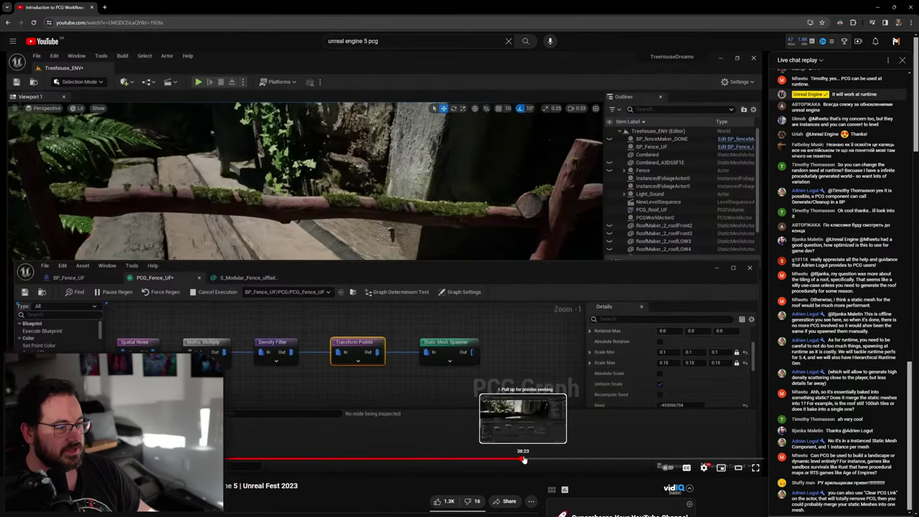
click(534, 460)
drag(535, 460, 538, 460)
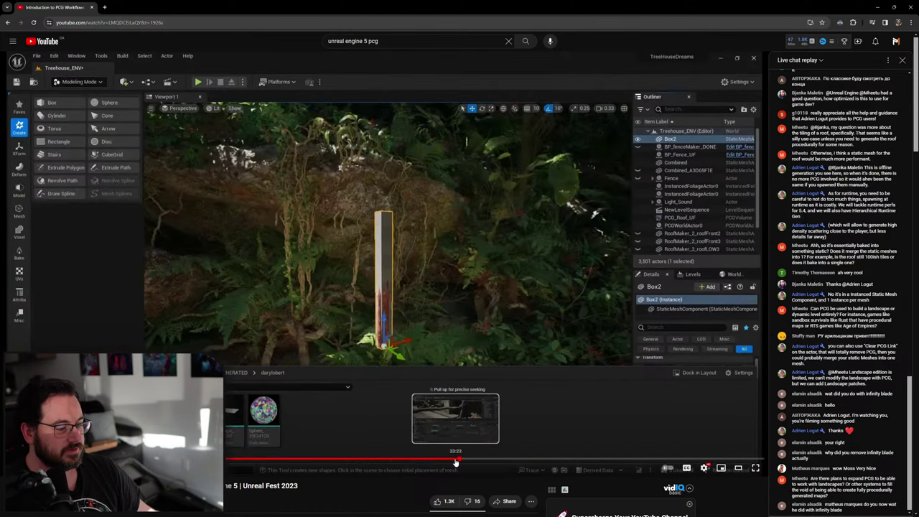
click(455, 460)
drag(451, 462, 412, 463)
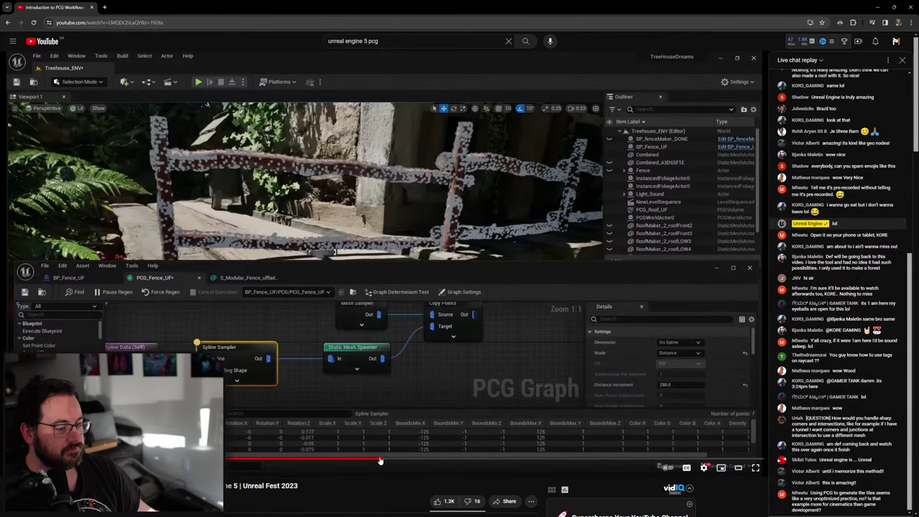
click(380, 462)
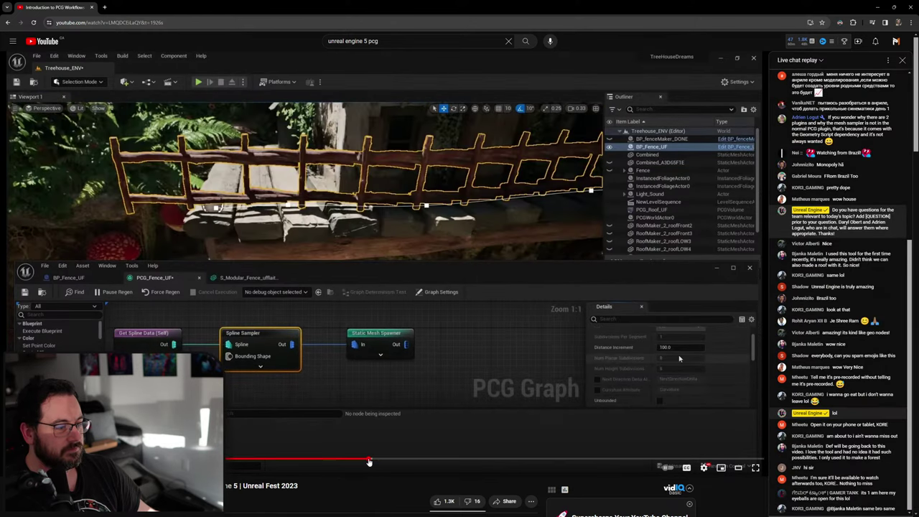
click(363, 462)
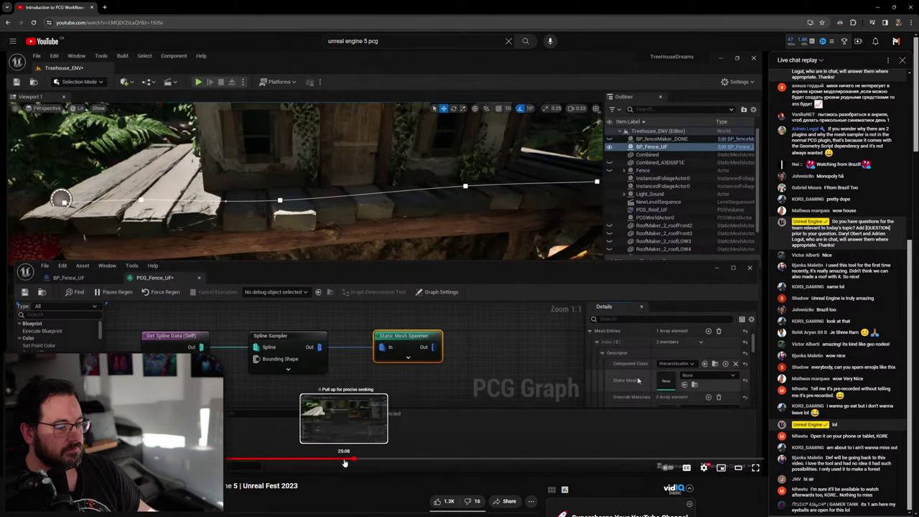
Skip forward through the video from the Copy Points section to the Mesh Sockets to Points demonstration at about 45 minutes.
click(425, 461)
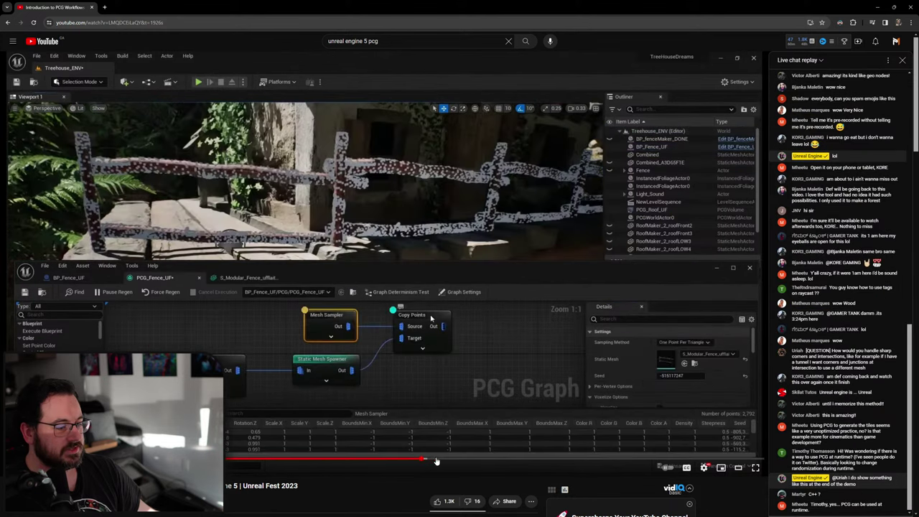
click(439, 461)
click(454, 461)
click(467, 460)
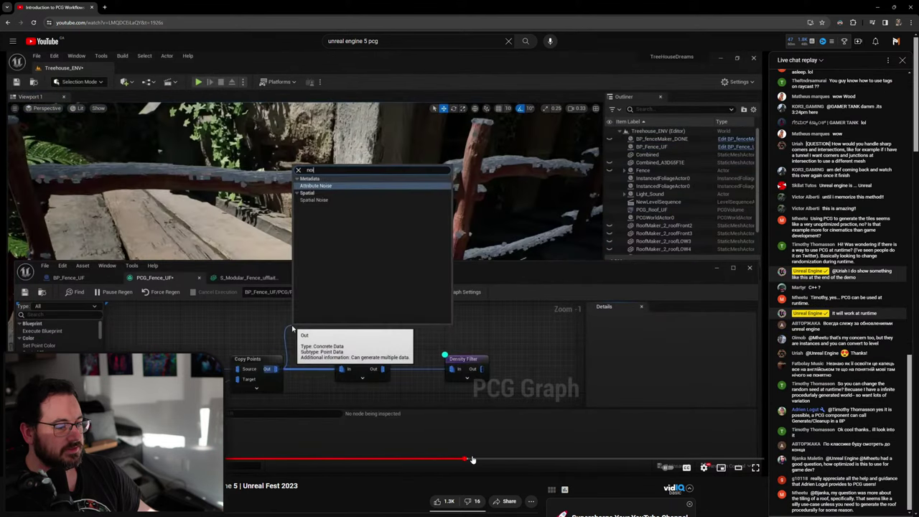
click(476, 460)
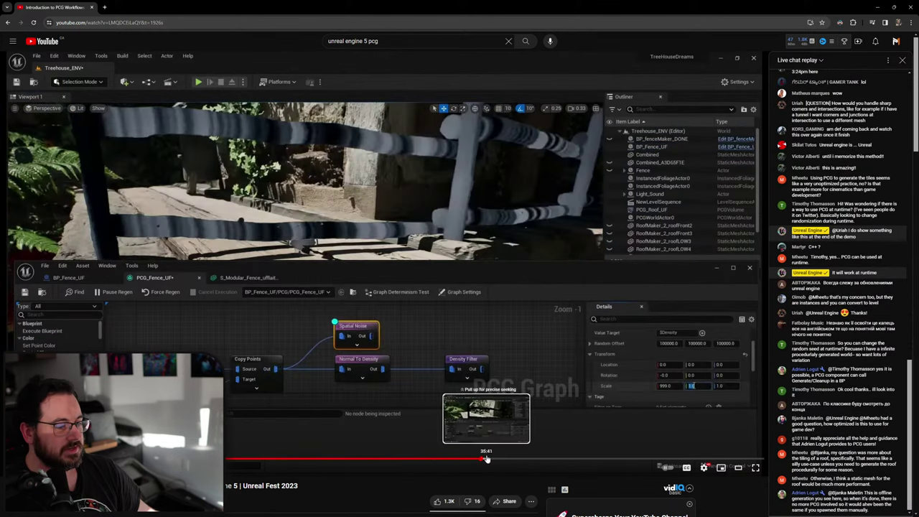
click(487, 460)
click(496, 459)
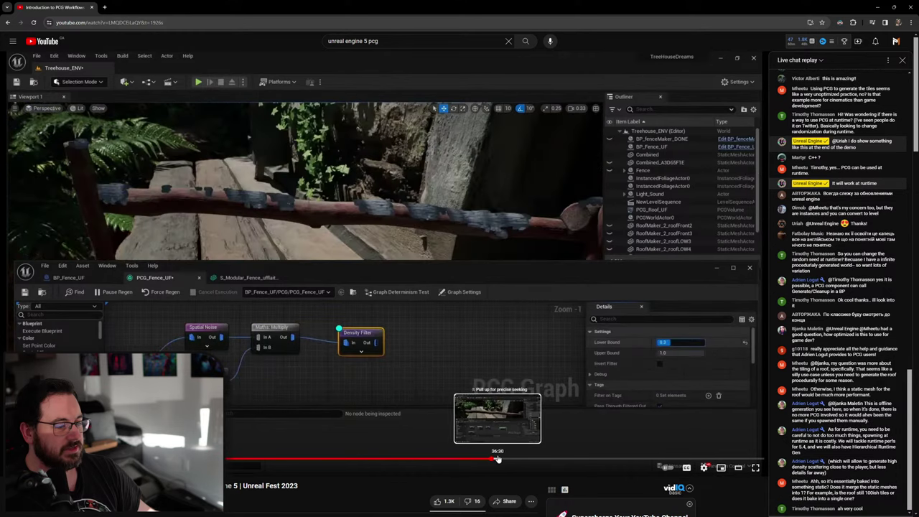
click(502, 459)
click(509, 460)
click(519, 458)
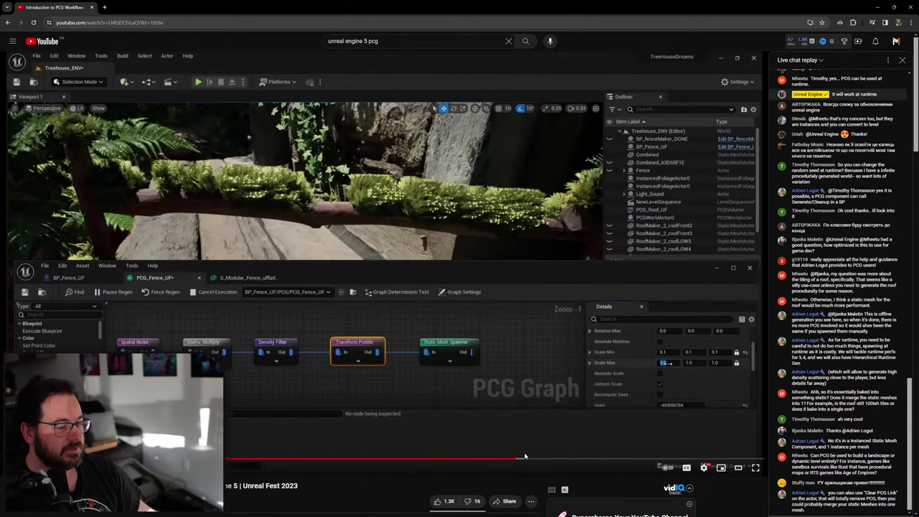
click(526, 458)
click(535, 459)
click(542, 460)
click(549, 459)
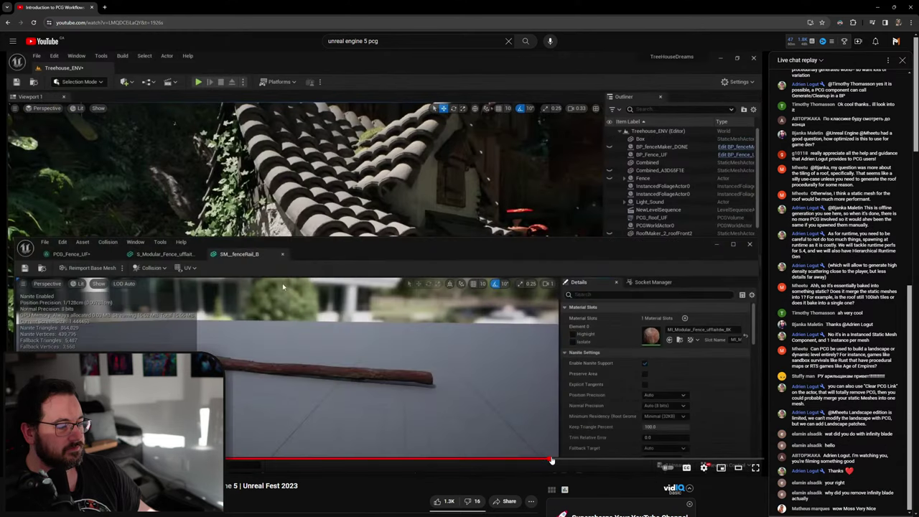
click(557, 460)
click(564, 460)
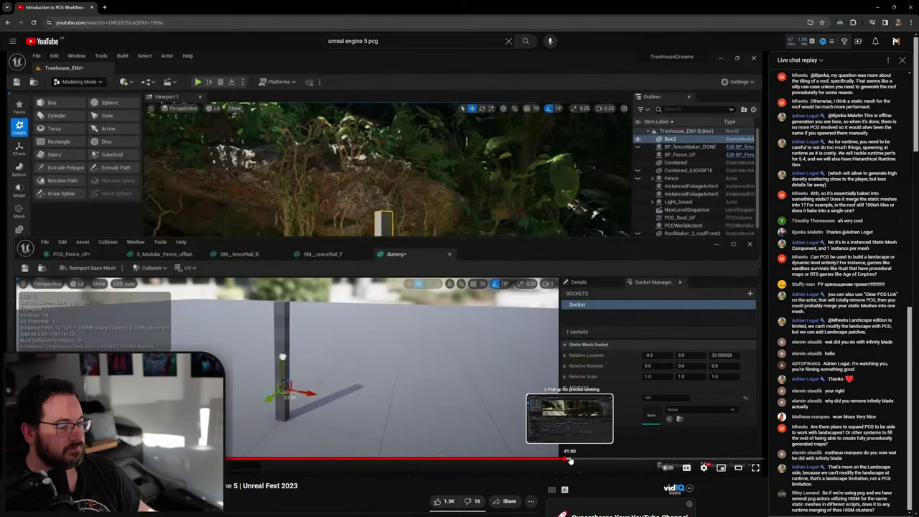
click(574, 459)
click(581, 460)
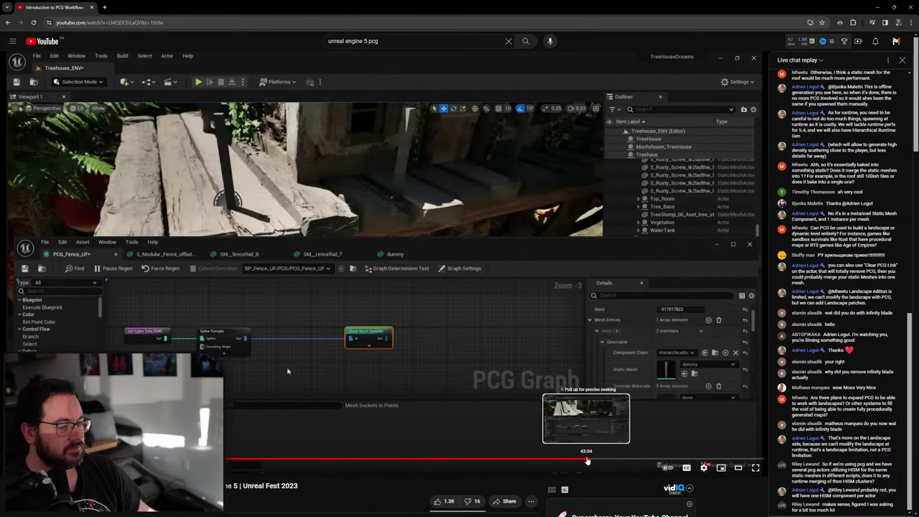
click(595, 460)
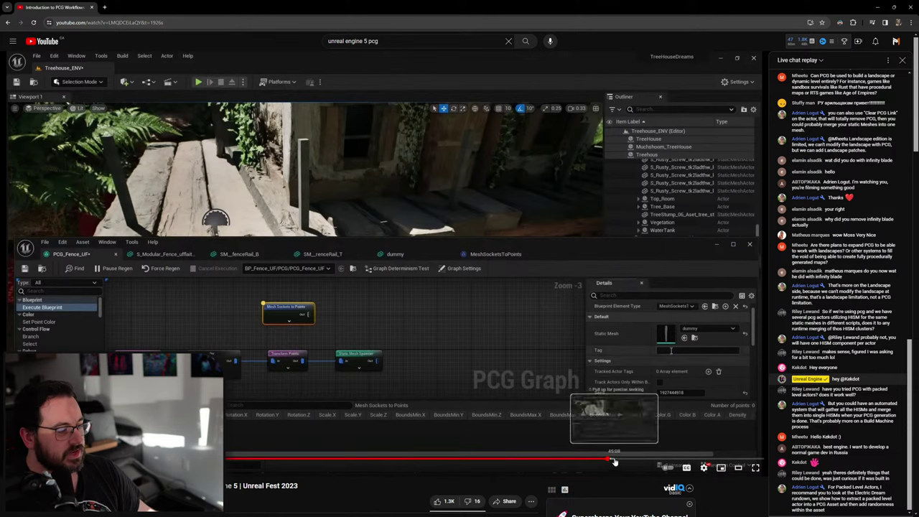
click(614, 460)
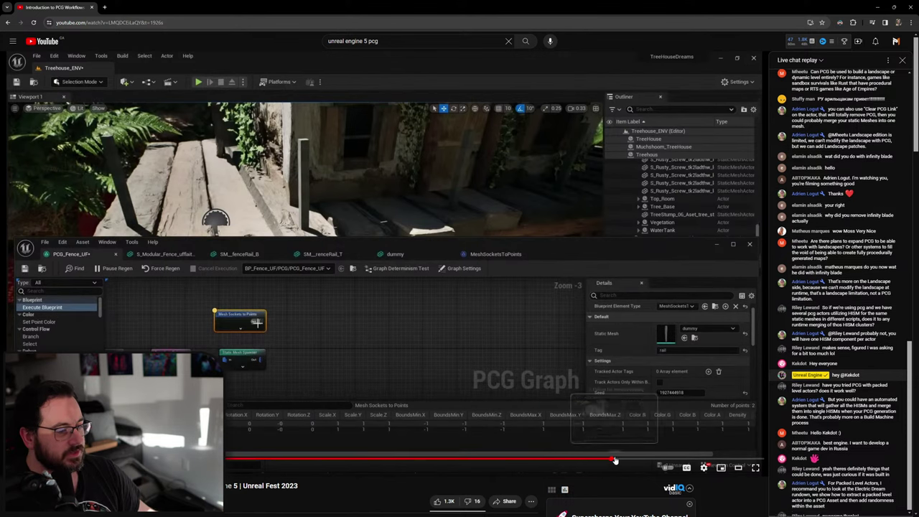
Replay the Mesh Sockets to Points setup from around 44:30 to study its Static Mesh and Tag settings.
mouse_move(615, 460)
mouse_down()
mouse_move(625, 460)
mouse_move(610, 460)
mouse_up()
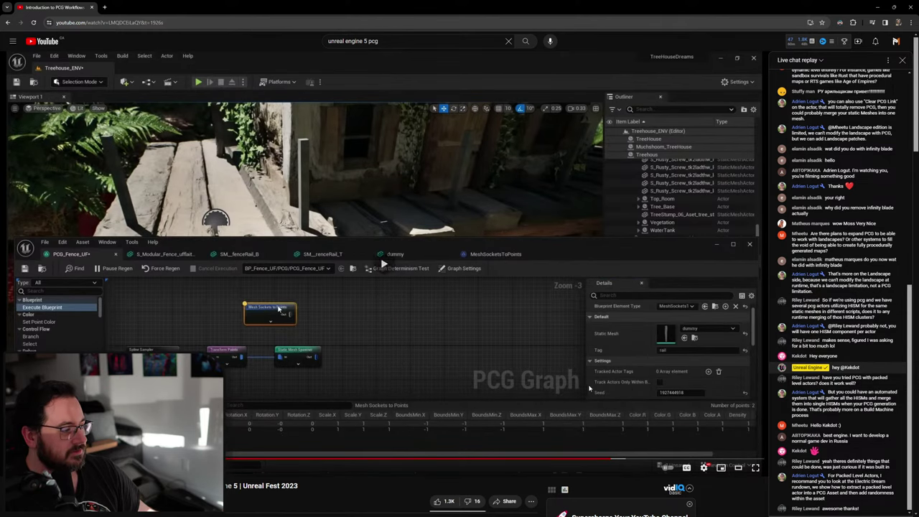
click(603, 460)
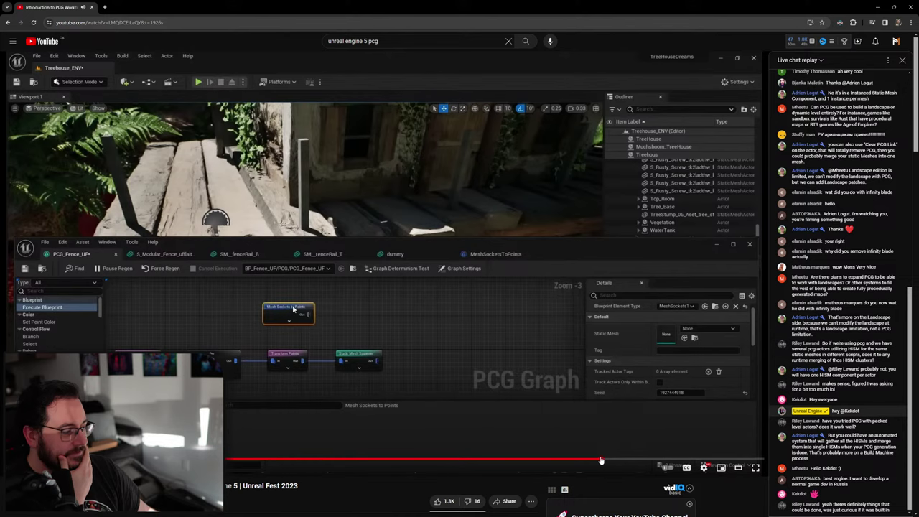
click(598, 460)
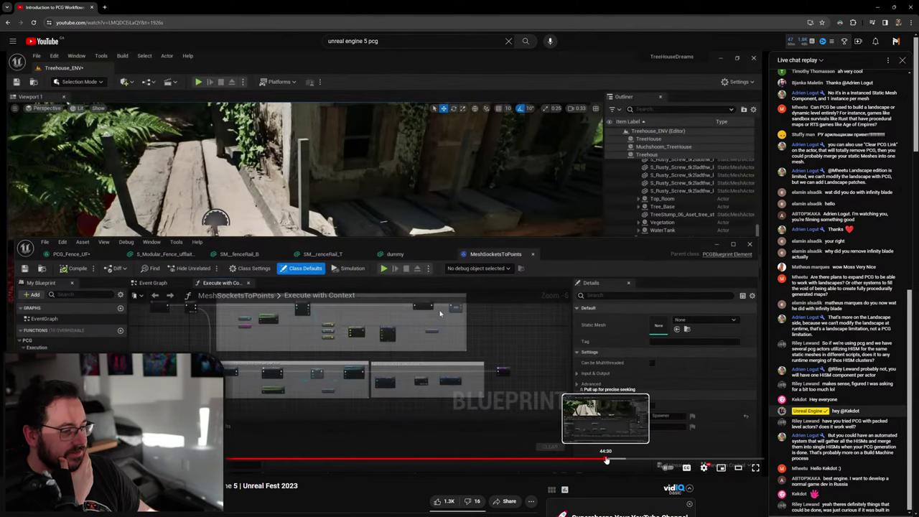
click(608, 460)
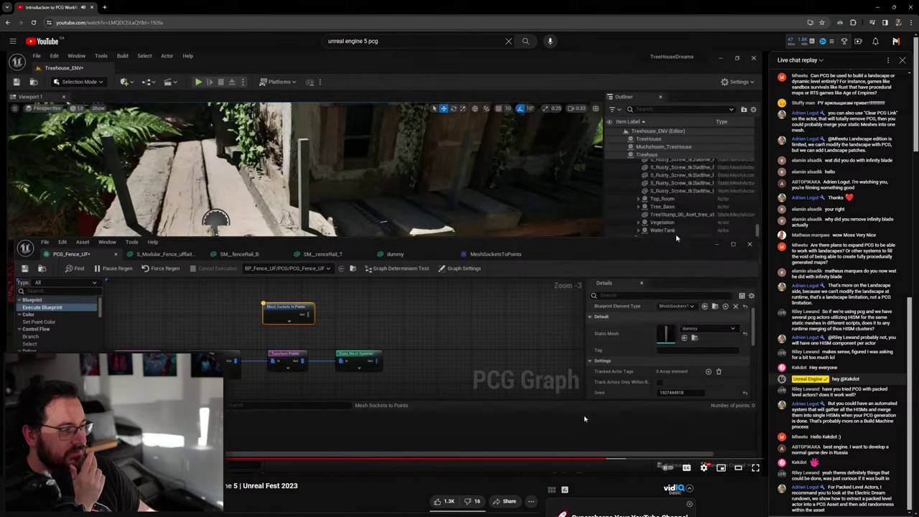
key(Right)
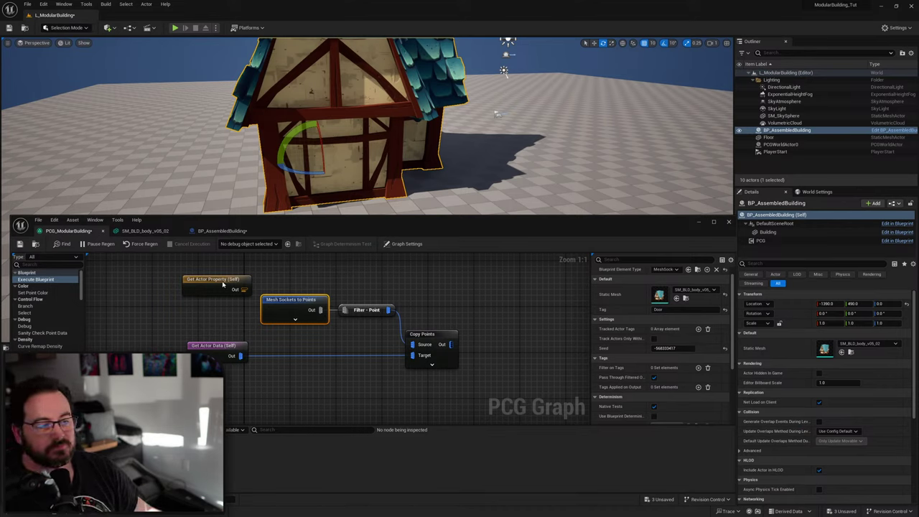
Add a Static Mesh Spawner node fed by the Copy Points output.
click(452, 291)
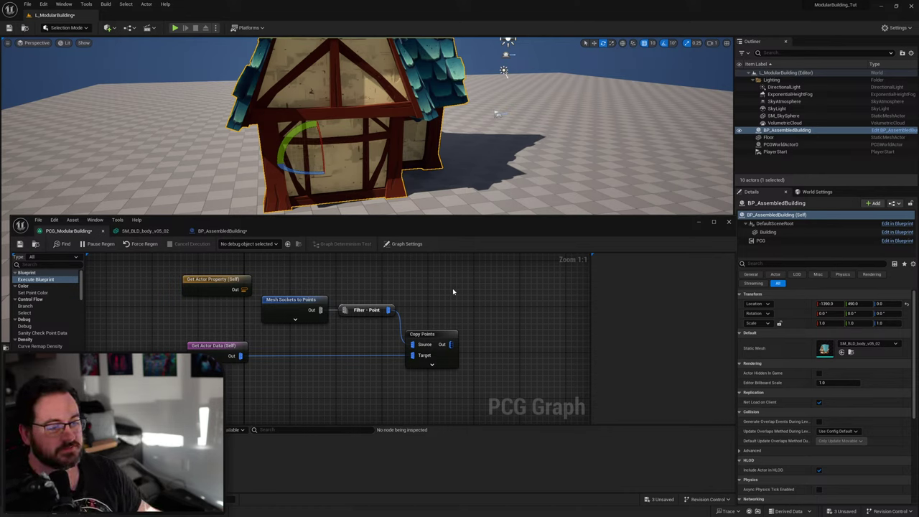
right_drag(322, 290, 314, 300)
right_drag(496, 334, 384, 328)
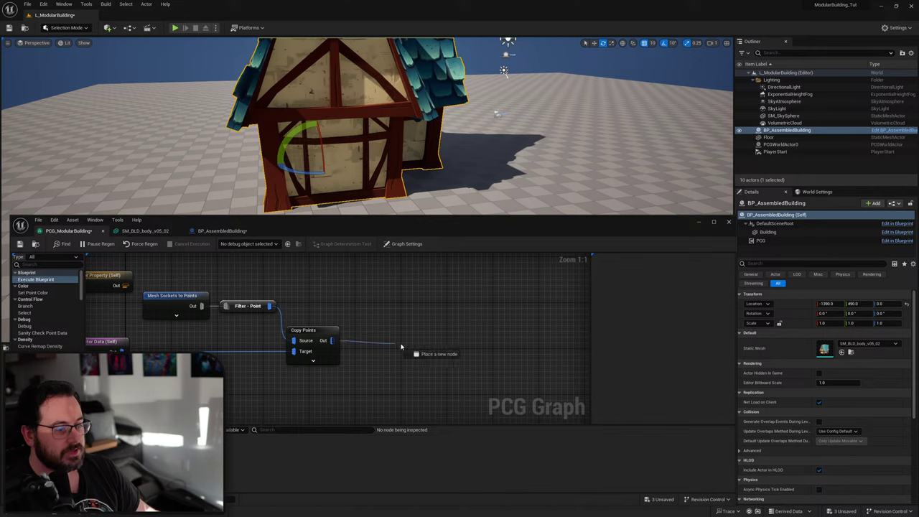
drag(401, 347, 409, 345)
text(stati)
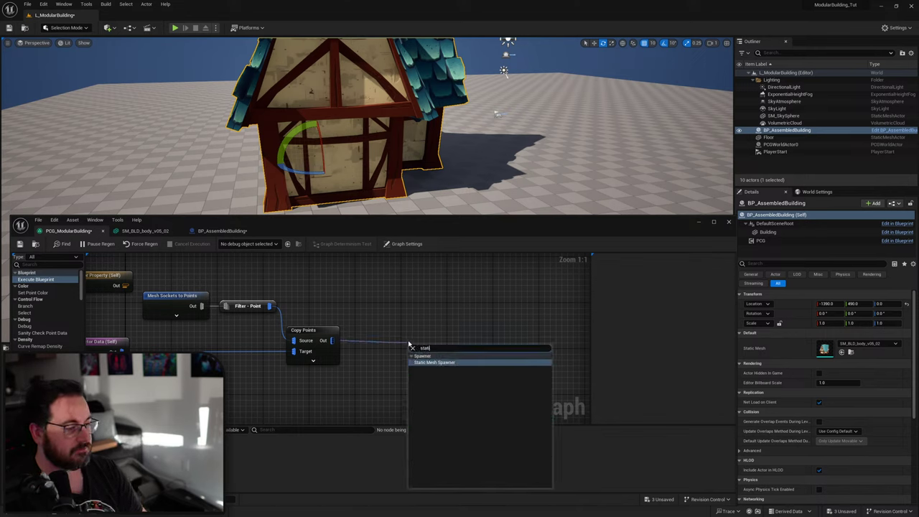
key(Return)
Assign the cube-with-socket mesh to the first mesh entry of the Static Mesh Spawner.
click(698, 328)
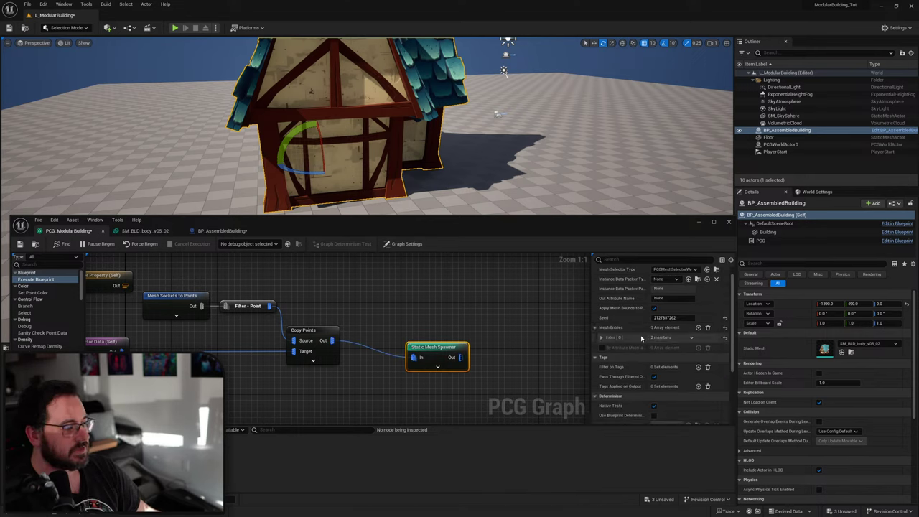
click(602, 338)
click(606, 348)
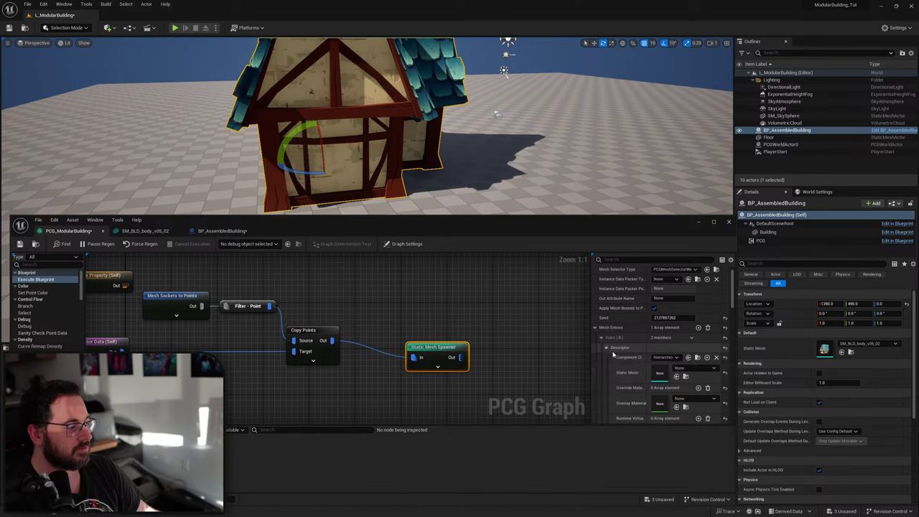
click(695, 367)
click(721, 289)
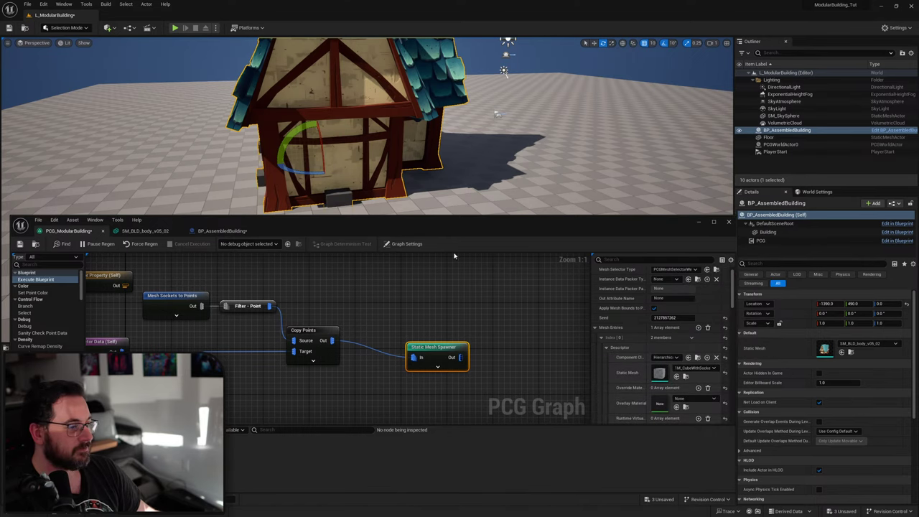
Look around the building at the spawned cubes and check the debug display of Copy Points.
key(a)
right_drag(424, 154, 502, 154)
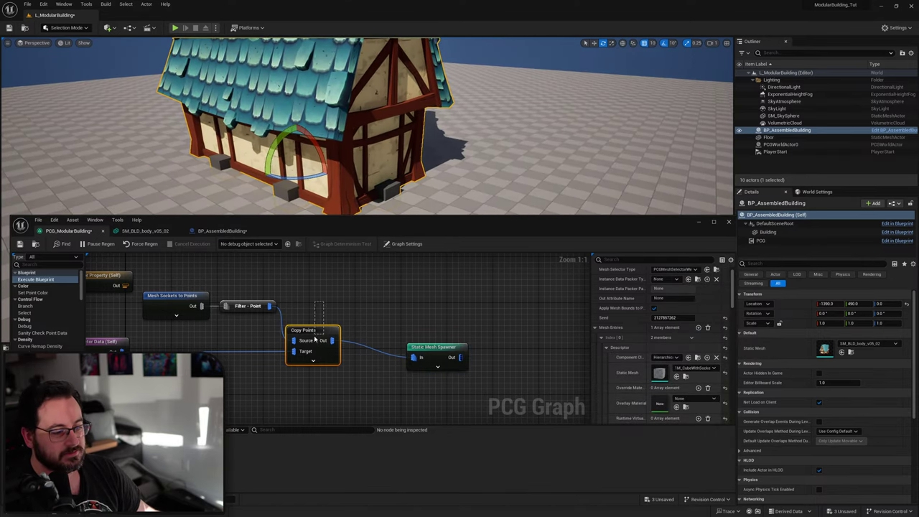
drag(315, 340, 314, 340)
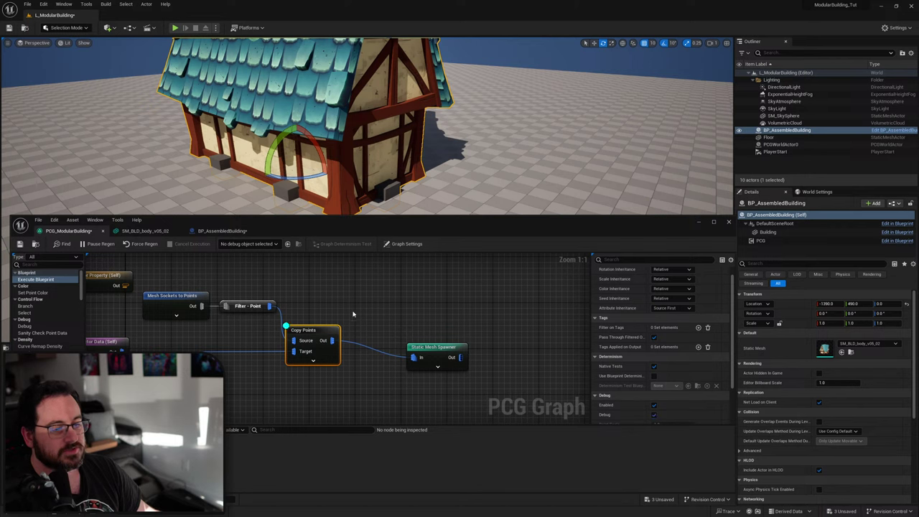
drag(449, 415, 448, 412)
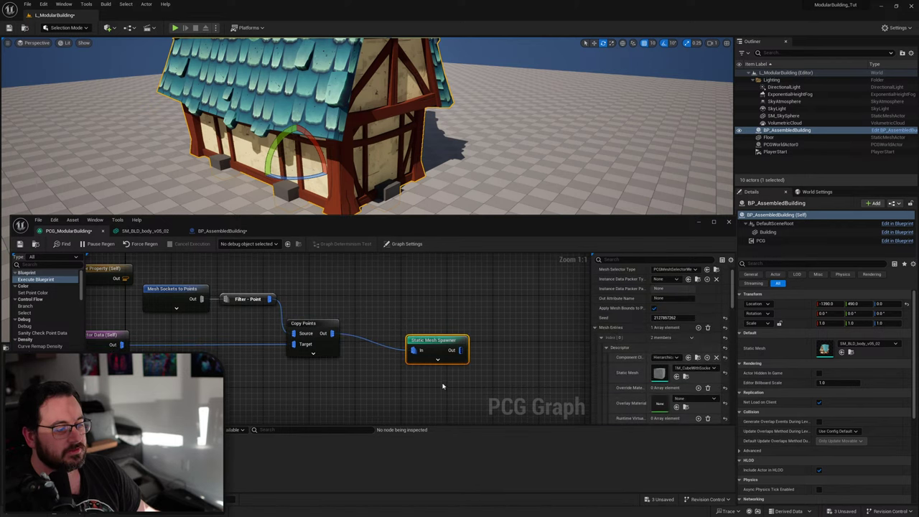
right_drag(394, 324, 482, 316)
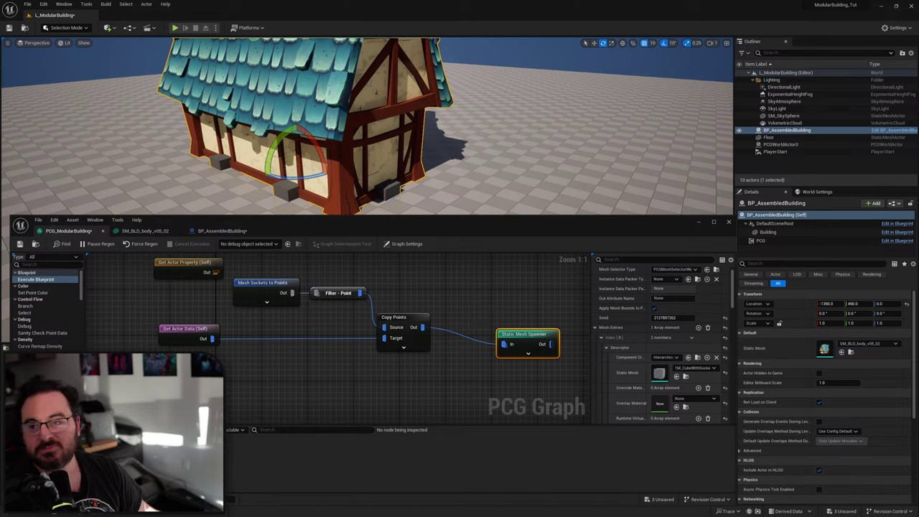
Delete the Static Mesh Spawner node after Copy Points.
click(408, 318)
drag(513, 284, 534, 385)
key(d)
drag(410, 282, 400, 348)
drag(514, 294, 526, 390)
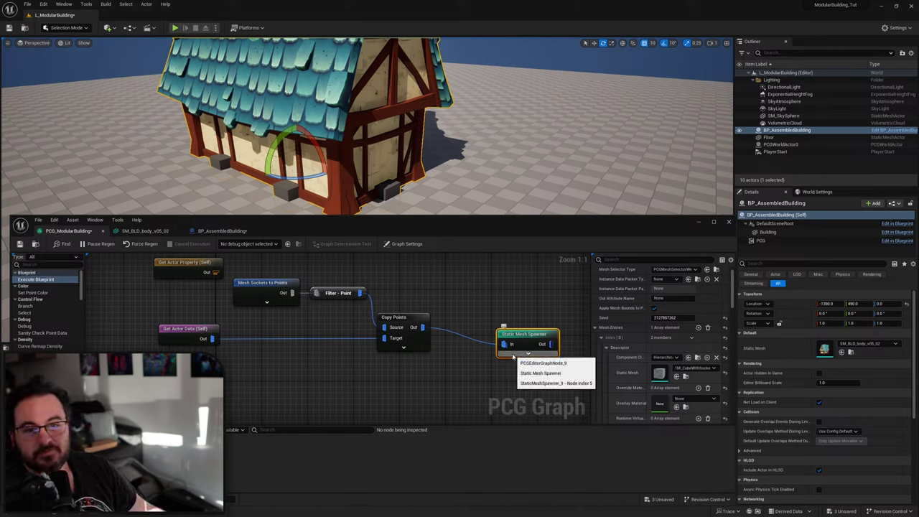
key(Delete)
Toggle the debug display of Copy Points on and off to check its points around the building.
right_drag(428, 297, 478, 335)
drag(476, 334, 452, 387)
key(d)
key(d)
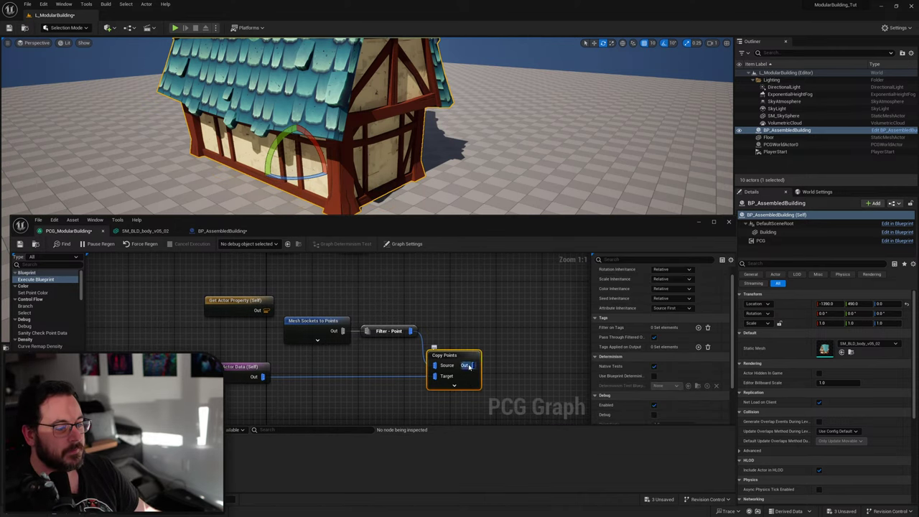
Add a Static Mesh Spawner node fed by the output of Copy Points and give it a first mesh entry.
right_drag(469, 366, 502, 324)
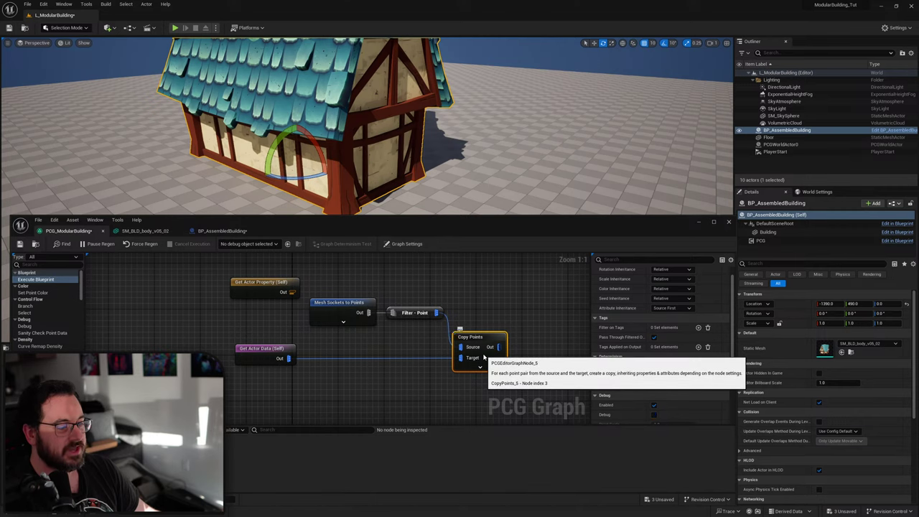
right_drag(530, 325, 391, 313)
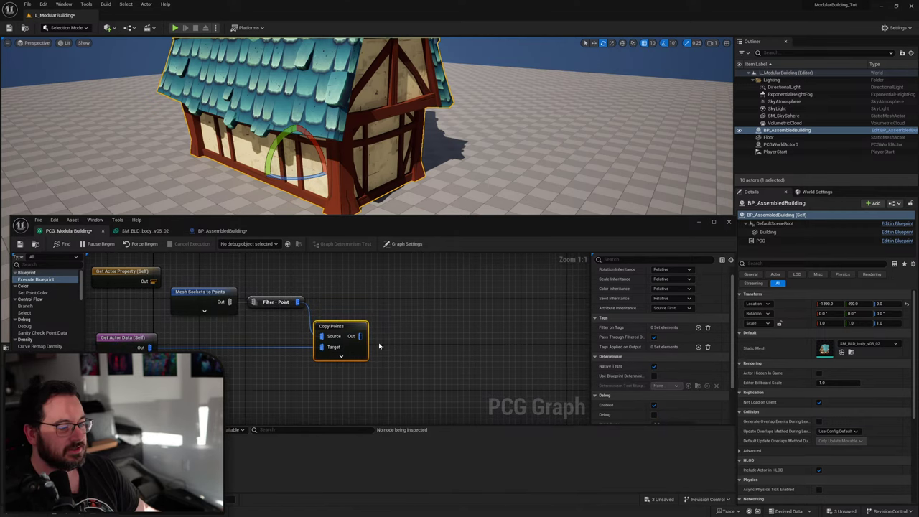
text(stat)
drag(412, 341, 447, 332)
key(Return)
click(697, 327)
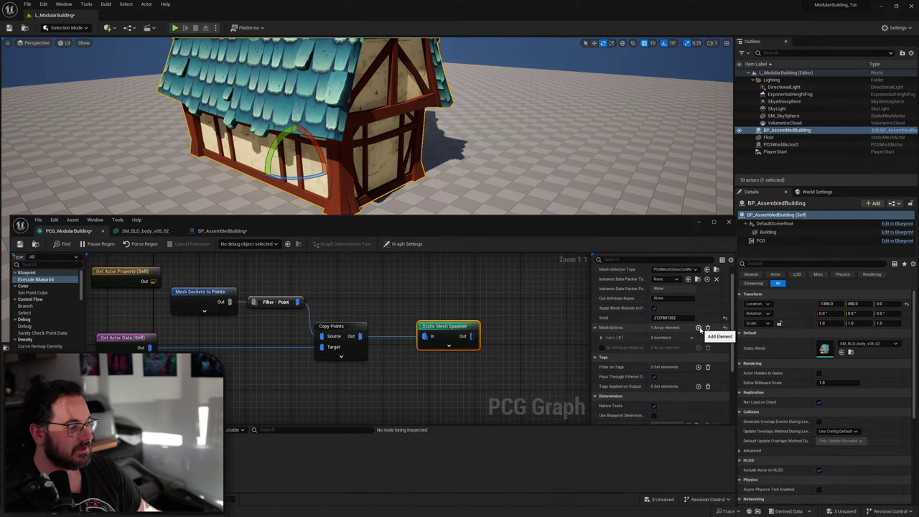
Add a second mesh entry to the Static Mesh Spawner and assign SM_BLD_door_v03_01 to the first entry.
drag(562, 228, 585, 90)
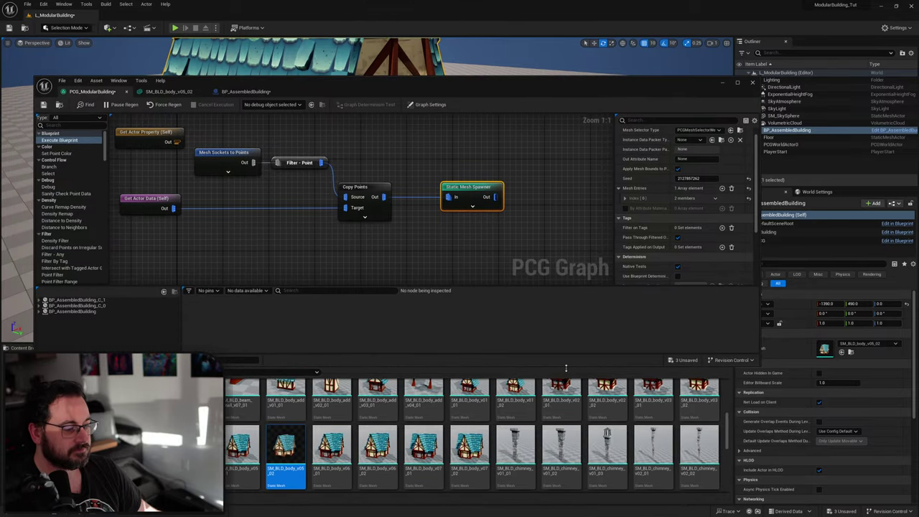
right_drag(547, 488, 547, 430)
scroll(547, 430, down, 2)
click(286, 402)
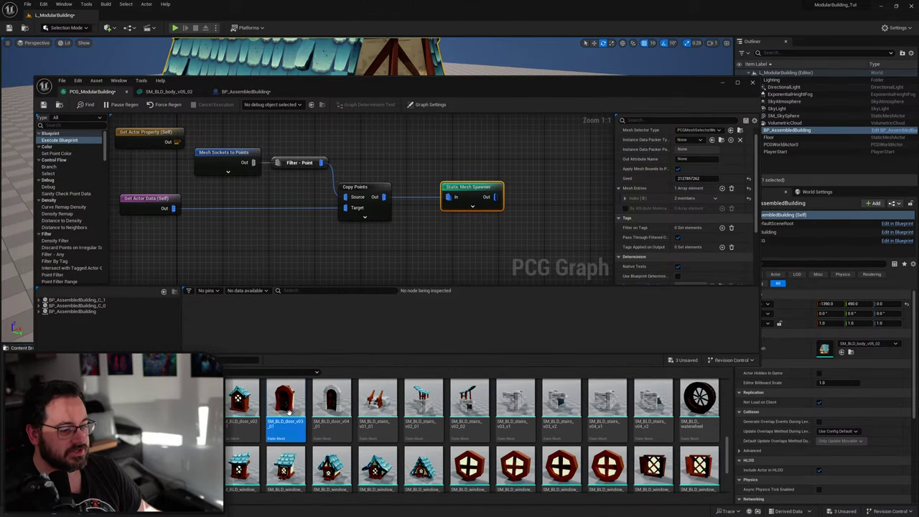
click(721, 188)
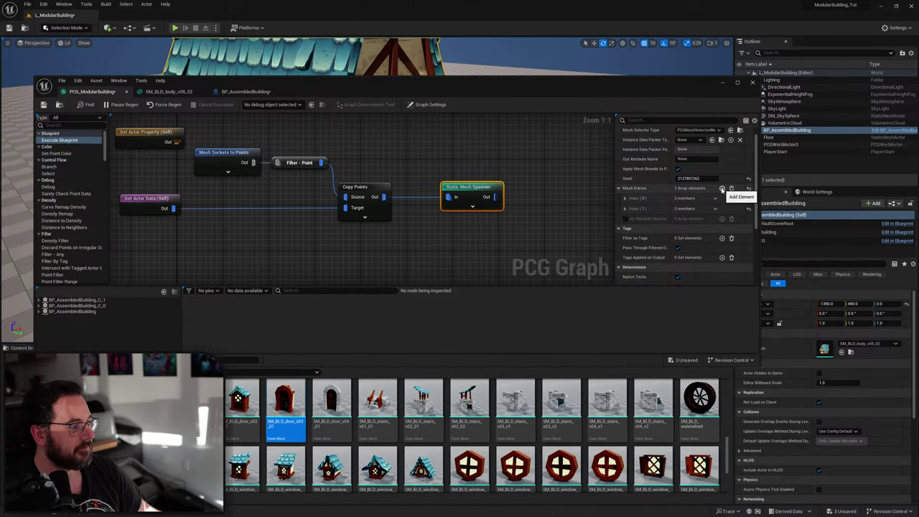
click(625, 209)
click(624, 198)
click(630, 208)
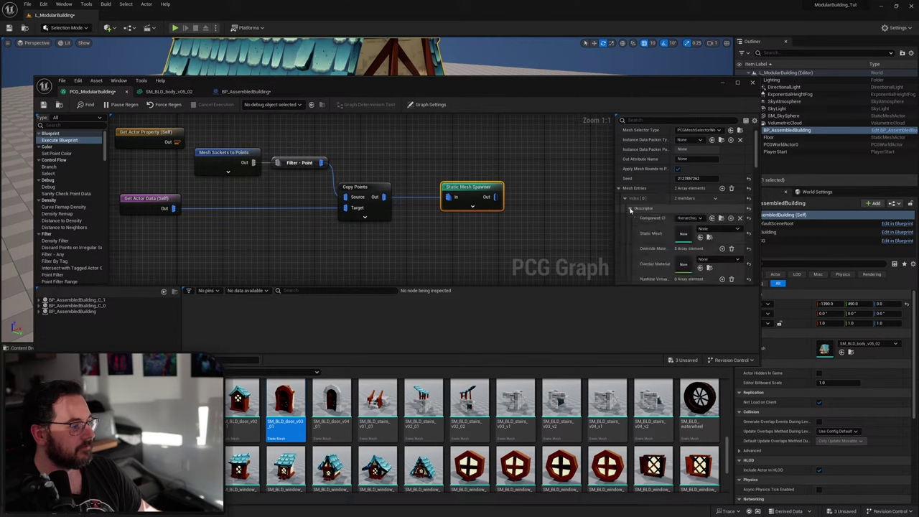
click(700, 237)
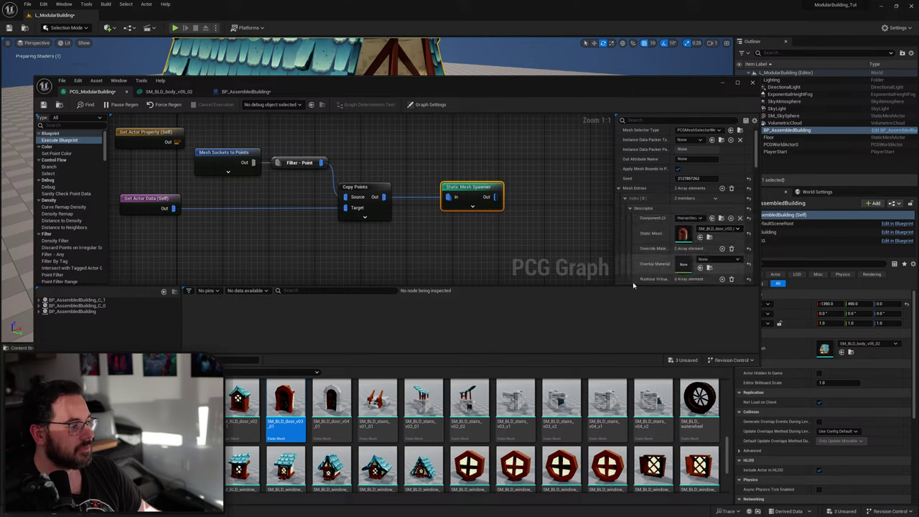
Assign SM_BLD_door_v04_01 to the second mesh entry of the Static Mesh Spawner and look at the doors on the building.
scroll(668, 247, down, 2)
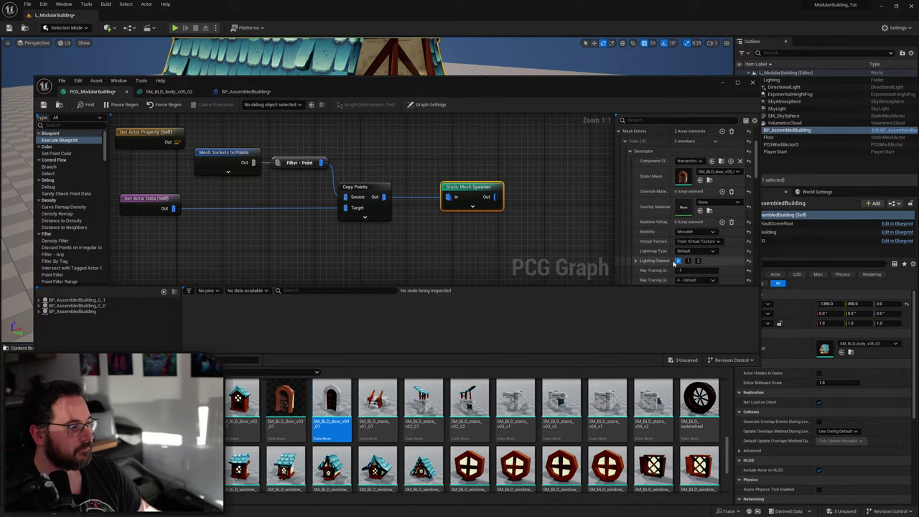
click(630, 151)
click(631, 185)
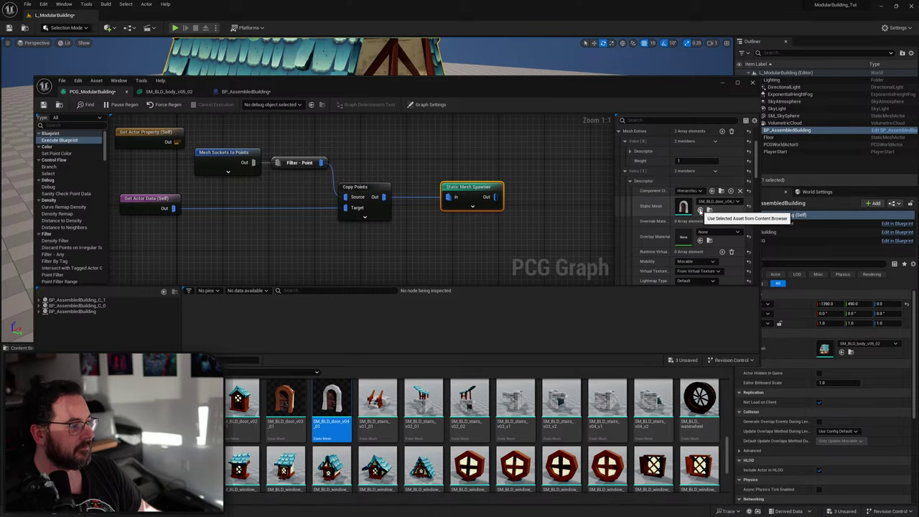
click(700, 210)
drag(463, 91, 433, 292)
mouse_move(431, 216)
right_down()
mouse_move(416, 226)
mouse_move(345, 204)
mouse_move(294, 213)
mouse_move(338, 215)
mouse_move(381, 237)
mouse_move(438, 230)
right_up()
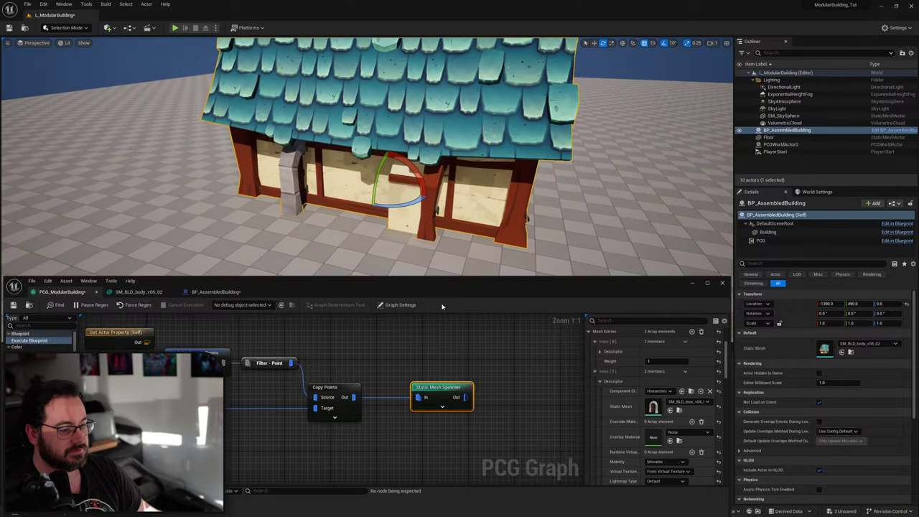
Rotate the Door3 and Door5 sockets of SM_BLD_body_v05_02 by 90° in yaw.
click(159, 293)
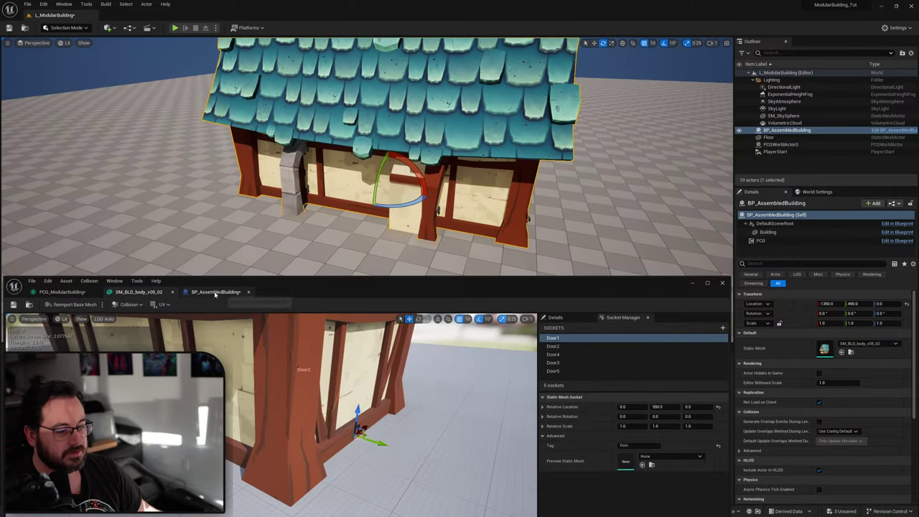
right_drag(353, 346, 366, 333)
mouse_move(465, 415)
right_down()
mouse_move(456, 410)
mouse_move(465, 415)
right_up()
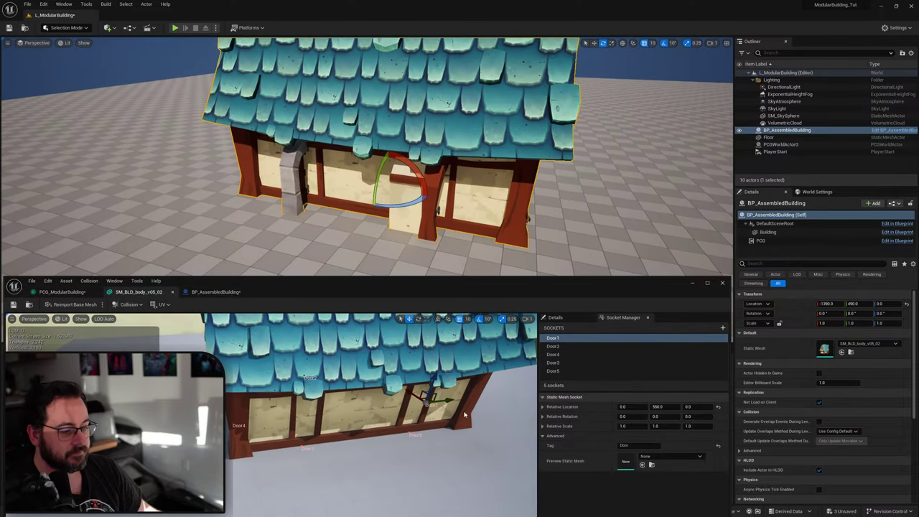
click(552, 362)
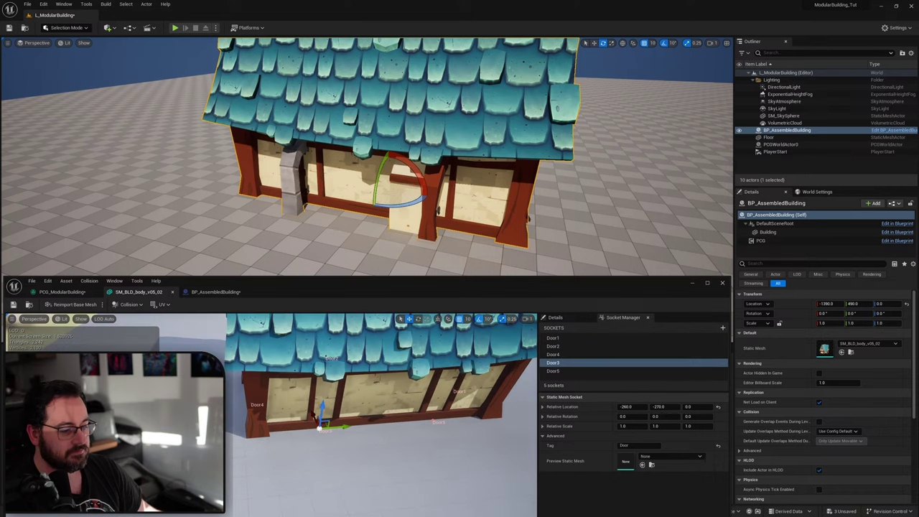
key(e)
drag(310, 449, 367, 429)
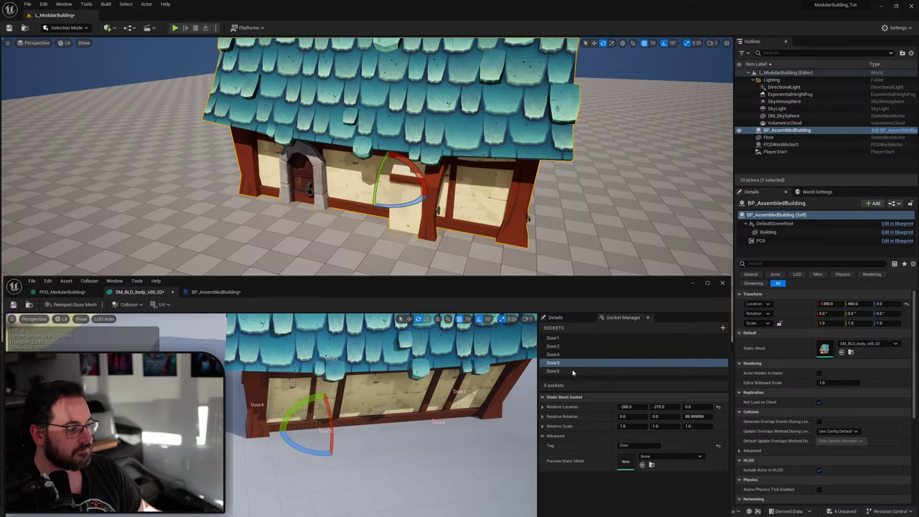
click(610, 370)
drag(439, 440, 472, 418)
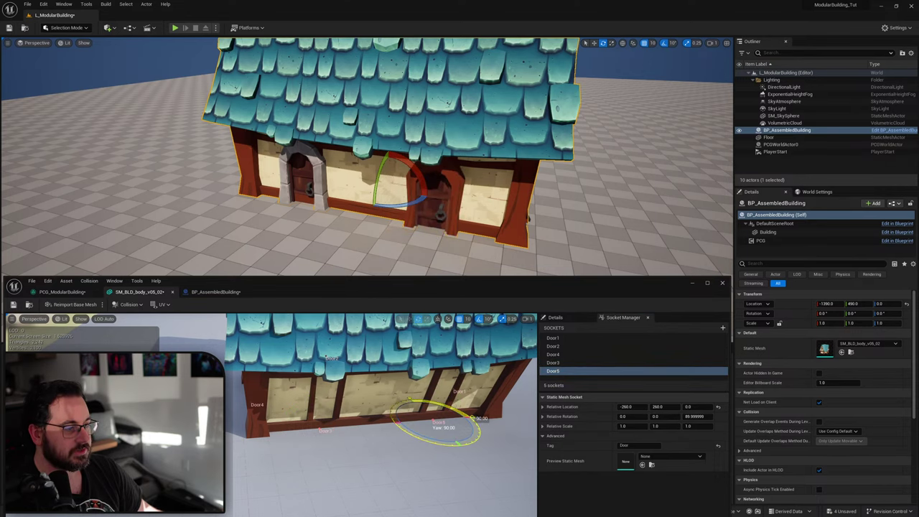
mouse_move(437, 443)
right_down()
mouse_move(443, 460)
mouse_move(473, 463)
mouse_move(438, 442)
right_up()
Set the yaw rotation of the Door4 socket on the building's end wall to 180°.
right_drag(290, 233, 431, 237)
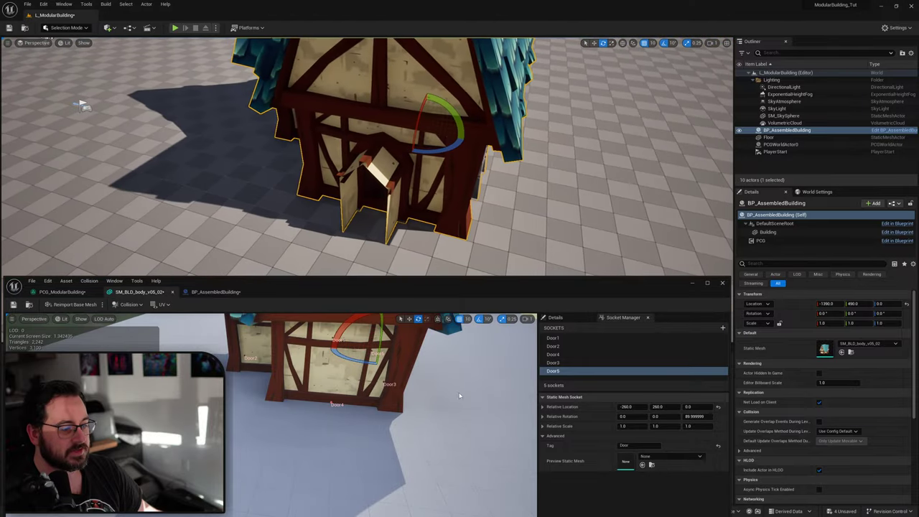
click(563, 355)
right_drag(431, 416, 467, 402)
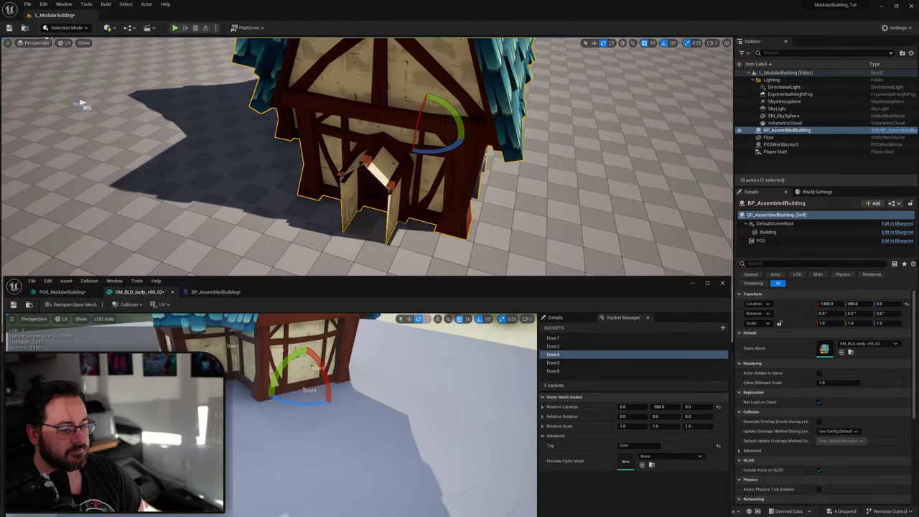
click(303, 399)
click(566, 354)
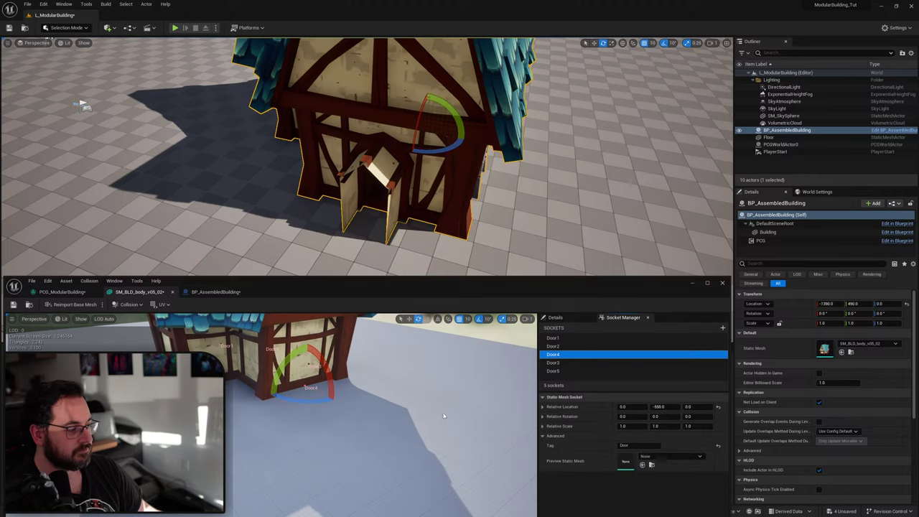
click(695, 417)
key(Return)
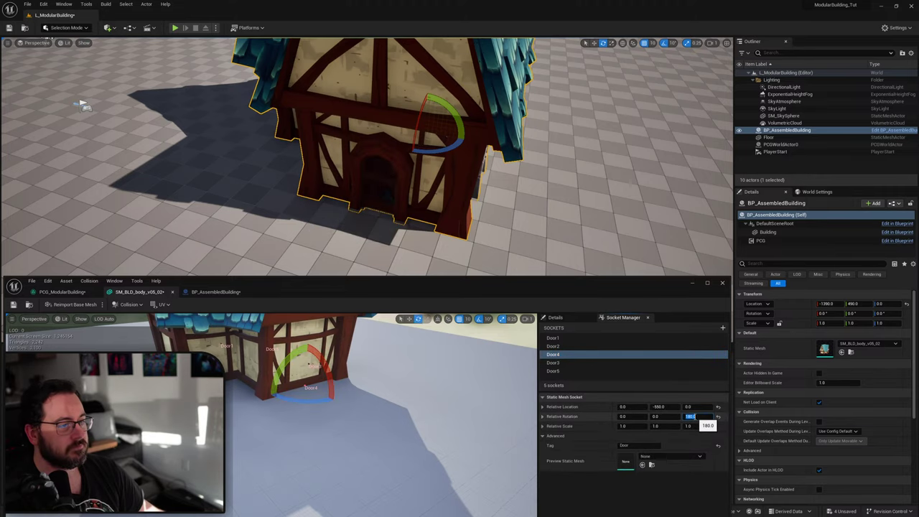
Rotate the Door2 socket to a yaw of about 270° and look at its door on the building.
right_drag(503, 179, 301, 154)
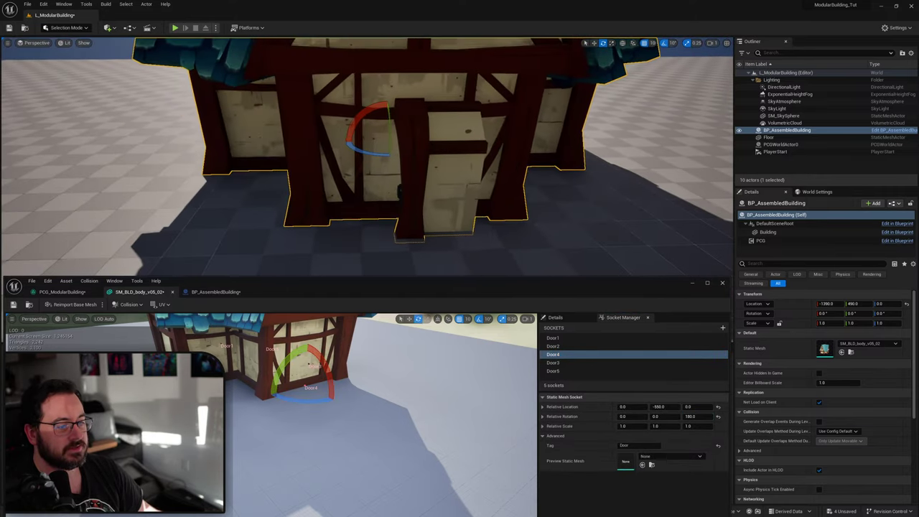
mouse_move(395, 464)
right_down()
mouse_move(430, 470)
mouse_move(395, 464)
right_up()
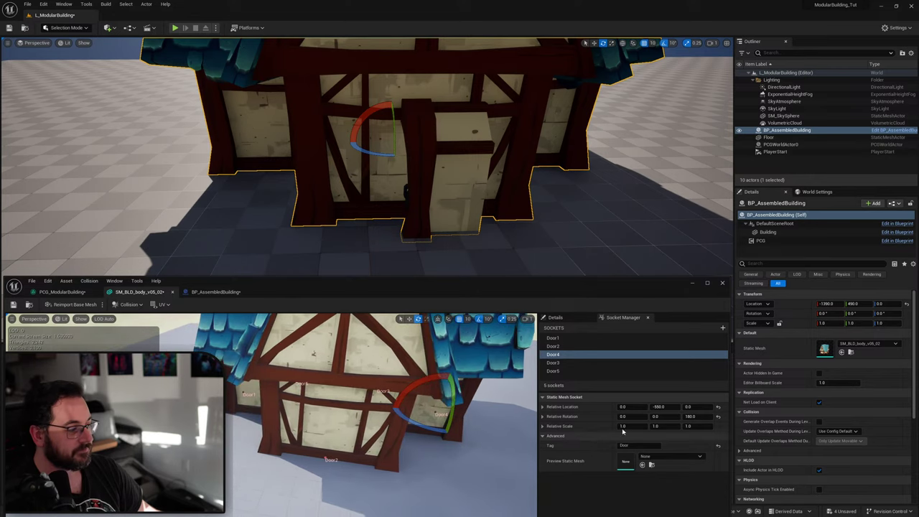
click(557, 348)
drag(295, 474, 361, 470)
right_drag(402, 165, 301, 154)
mouse_move(244, 197)
right_down()
mouse_move(295, 200)
mouse_move(236, 202)
right_up()
right_drag(342, 225, 338, 257)
right_drag(431, 439, 444, 441)
drag(444, 440, 459, 430)
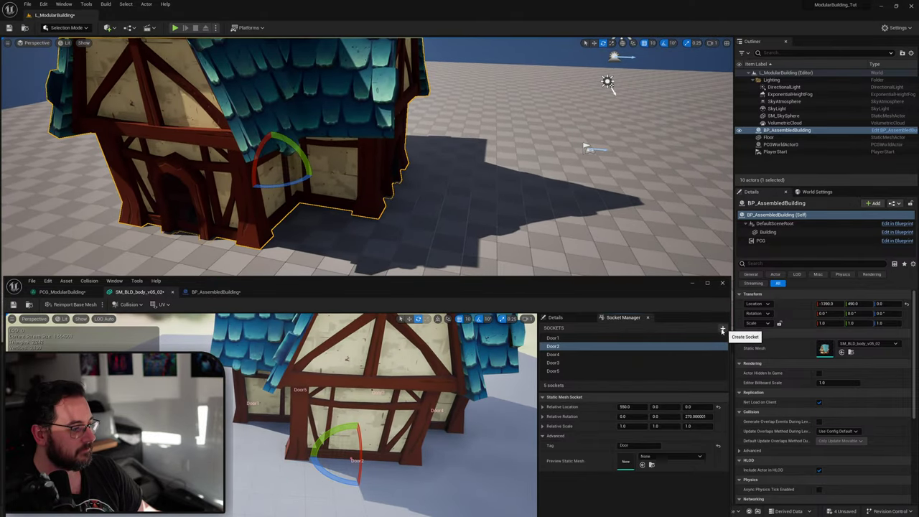
Create a socket named Door6 and move it to the side wall at relative location 350, 250, 0.
click(722, 330)
text(Door)
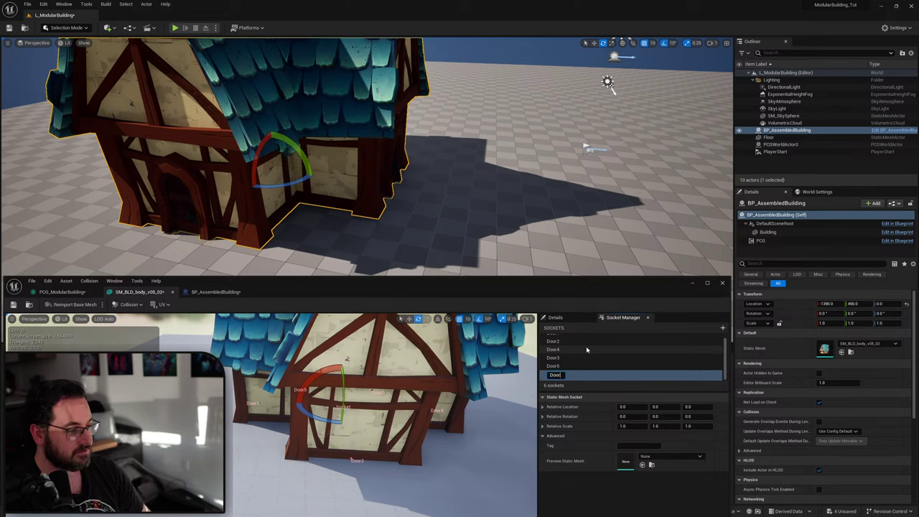
text(6)
key(Return)
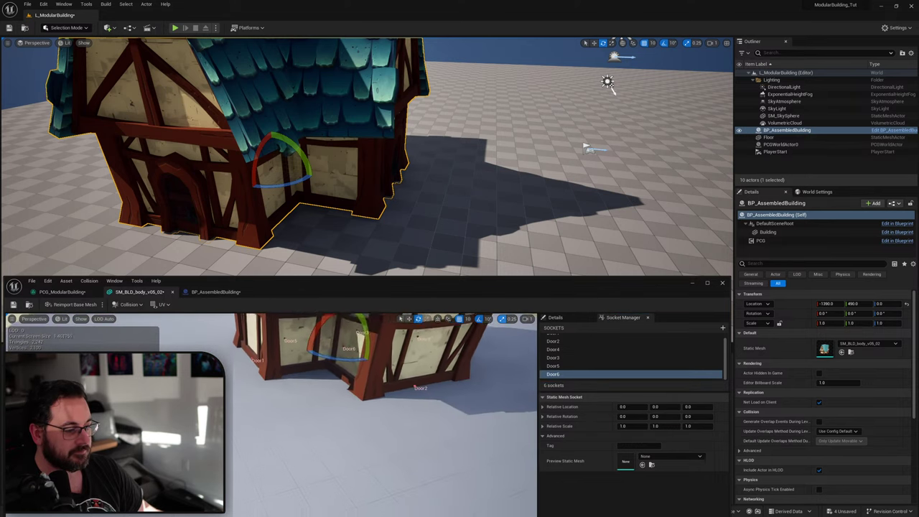
right_drag(445, 419, 446, 388)
key(w)
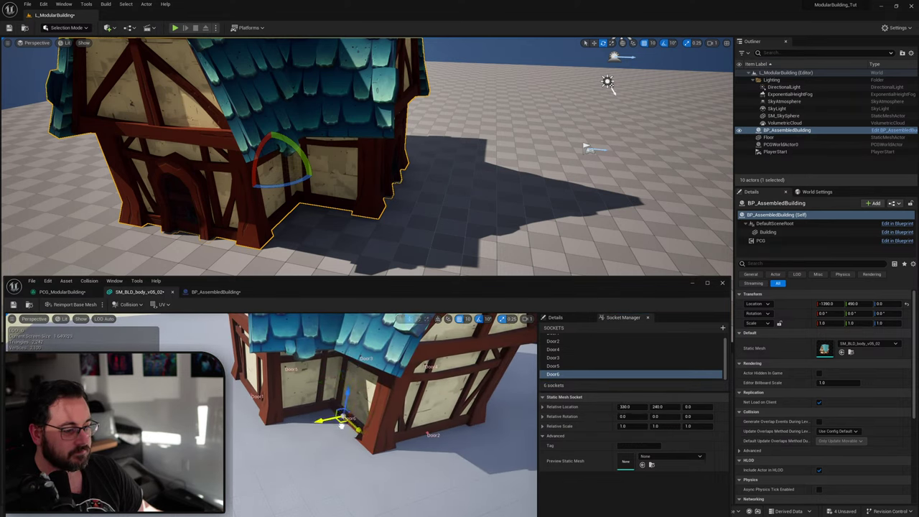
right_drag(392, 432, 488, 431)
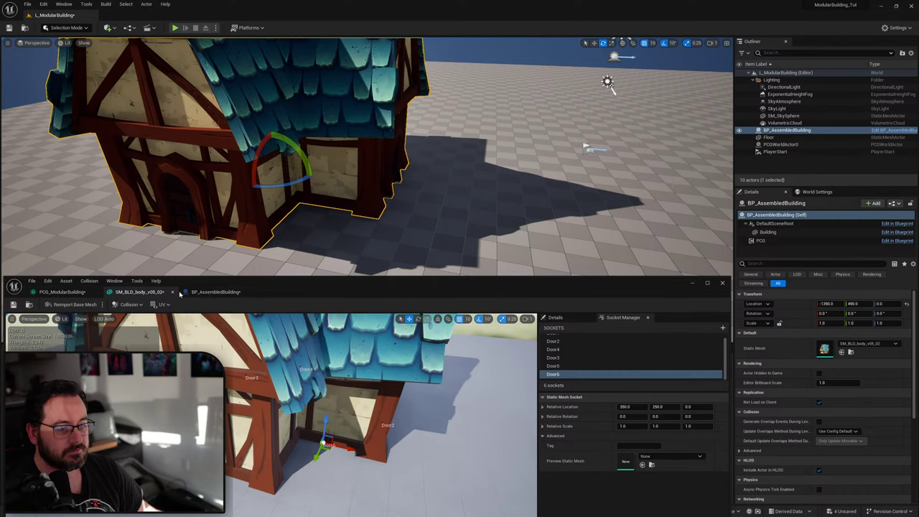
In the PCG graph, connect Get Actor Property's output to the Static Mesh input of Mesh Sockets to Points and align the nodes.
click(215, 291)
click(62, 291)
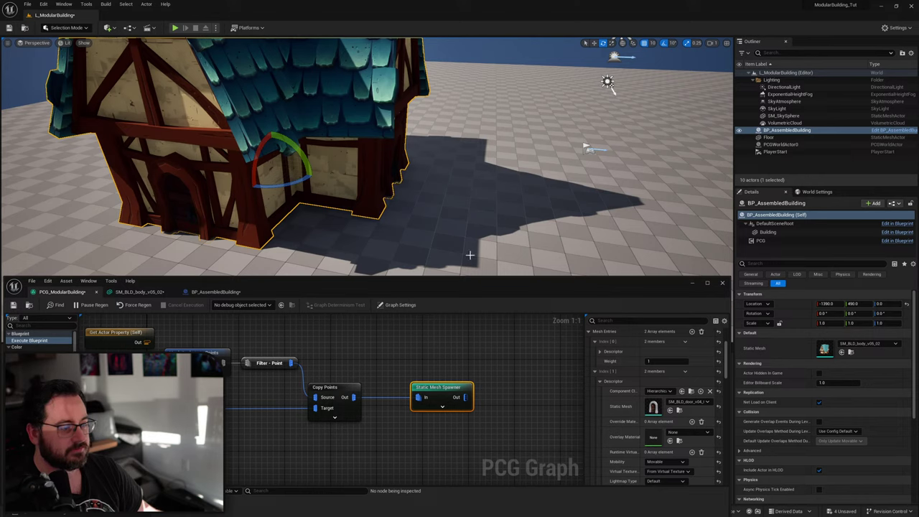
click(208, 353)
right_drag(202, 368, 297, 371)
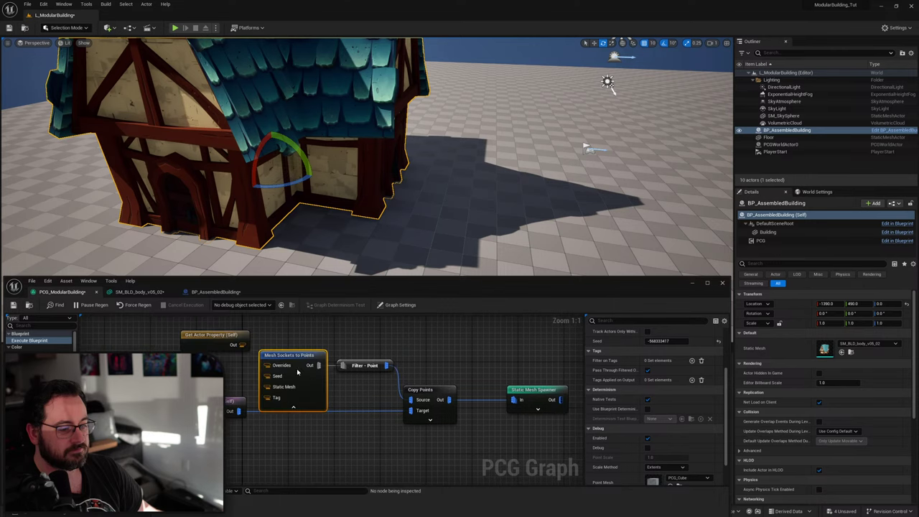
drag(242, 344, 280, 388)
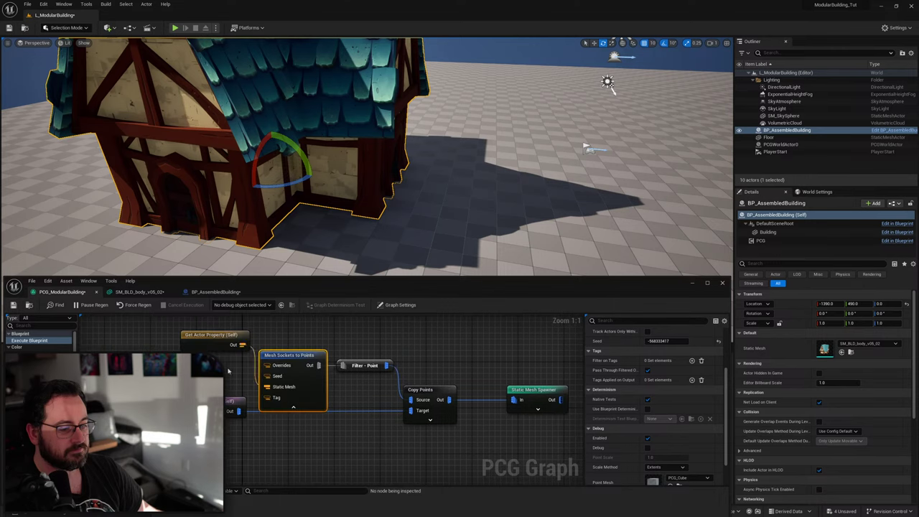
click(293, 407)
drag(218, 334, 217, 361)
click(295, 356)
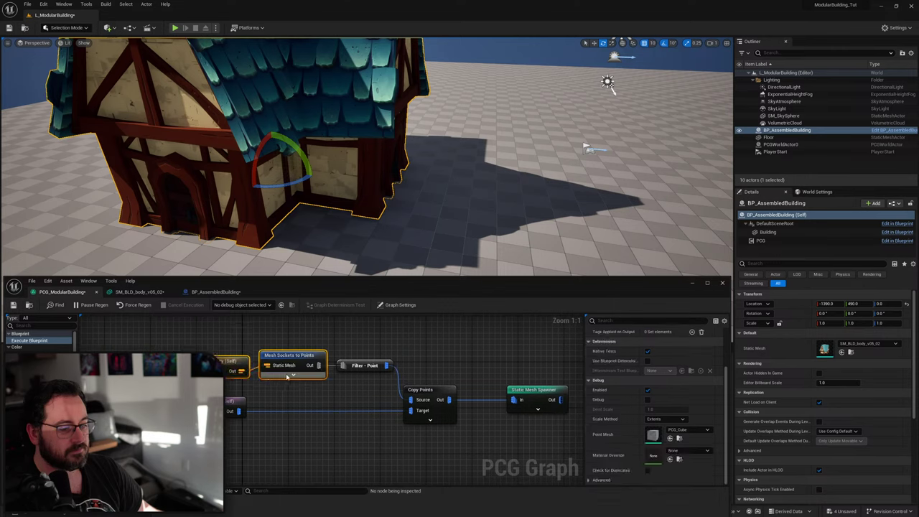
Check the Copy Points and Static Mesh Spawner settings and save the SM_BLD_body_v05_02 mesh.
click(374, 386)
click(423, 390)
click(534, 392)
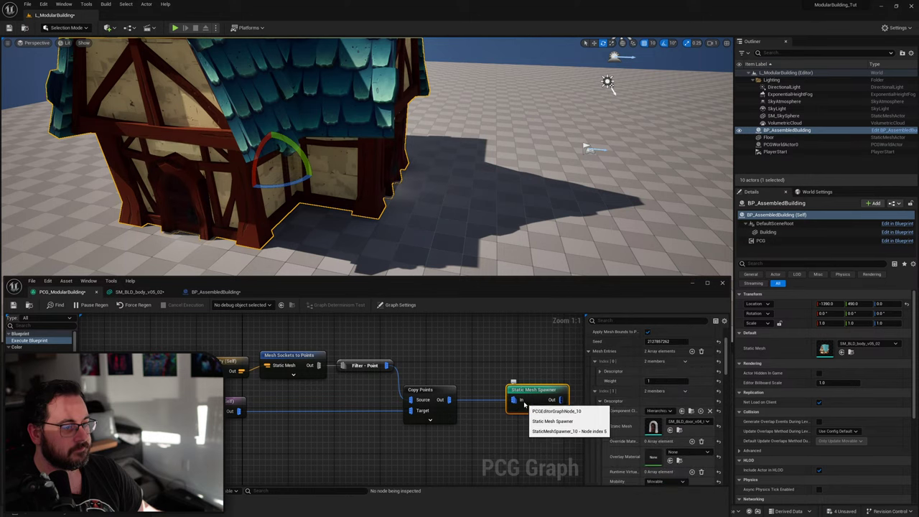
click(208, 291)
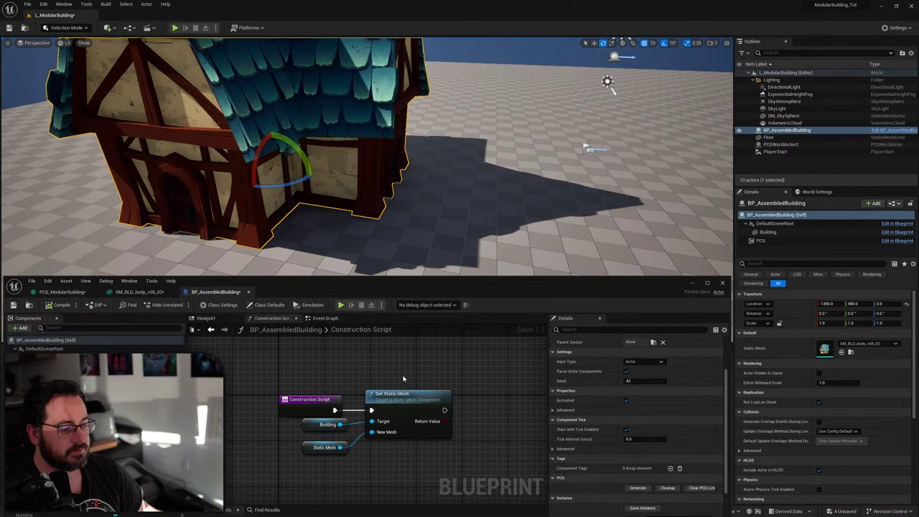
click(139, 291)
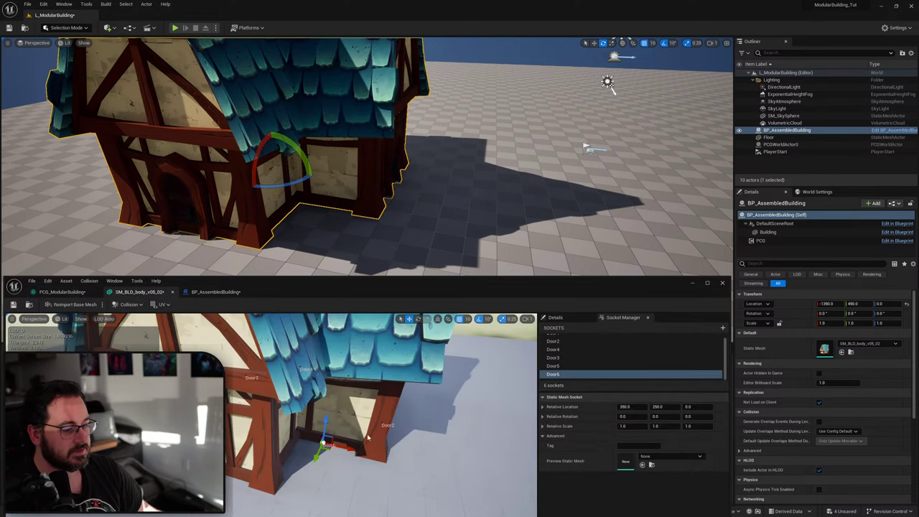
click(13, 304)
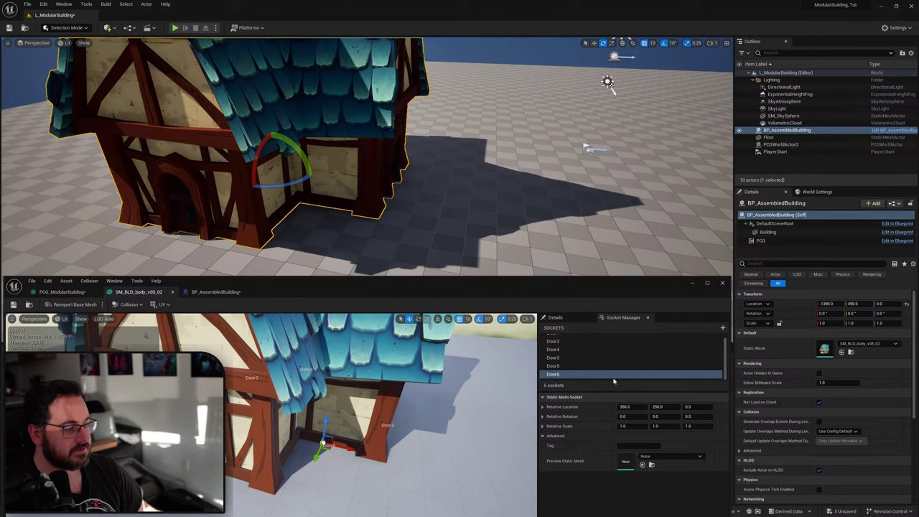
Tag the Door6 socket as Door and force a regeneration of the PCG_ModularBuilding graph.
click(628, 445)
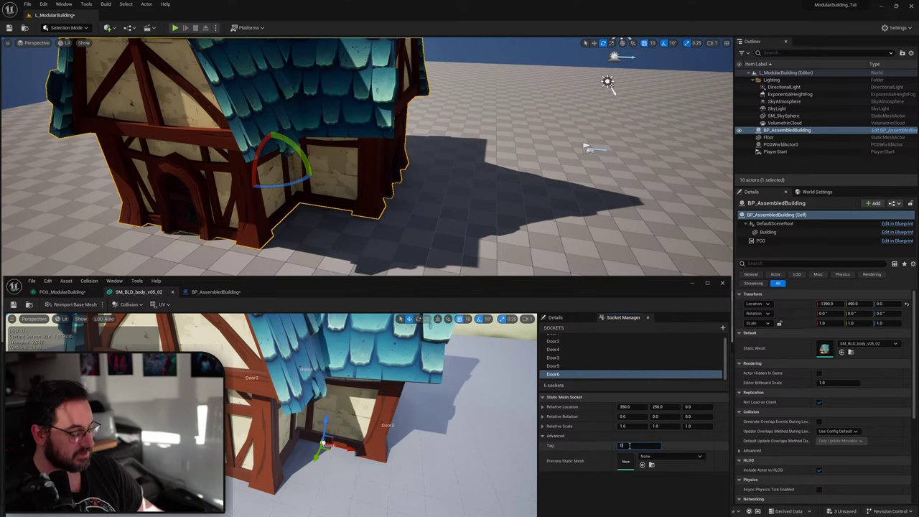
key(Return)
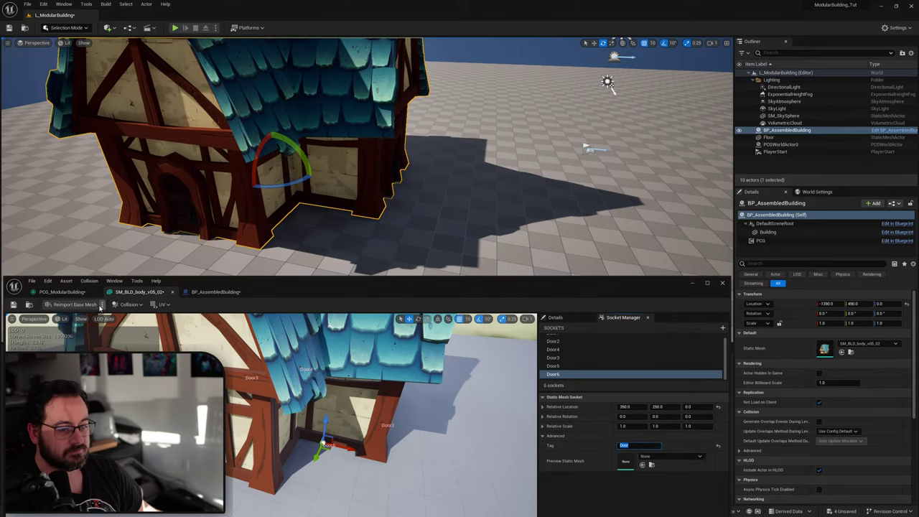
click(63, 292)
click(136, 307)
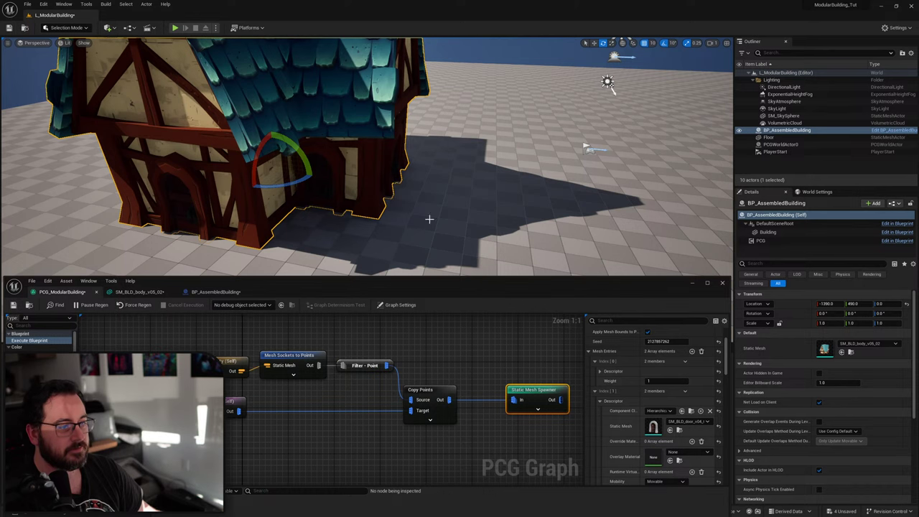
Move the Door6 socket of the body mesh outward to relative location 390, 250, 0 and regenerate the PCG graph.
click(216, 291)
click(157, 294)
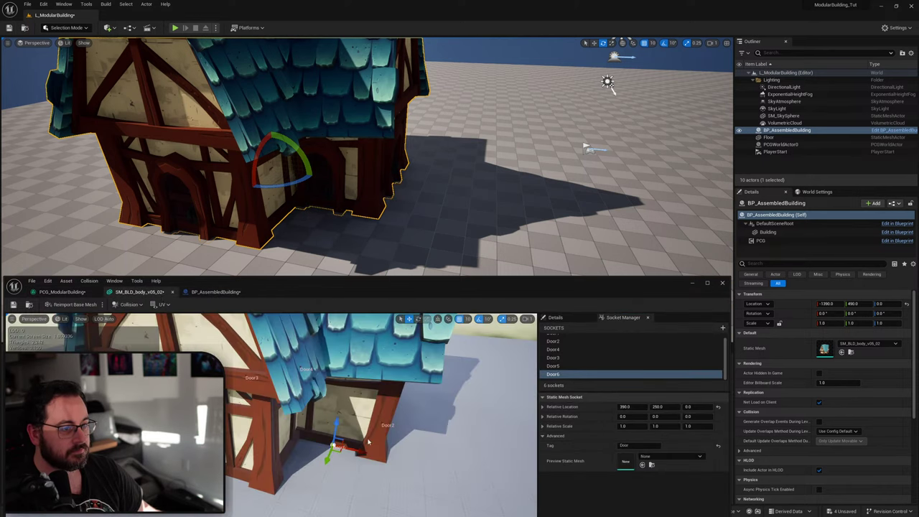
click(66, 292)
click(141, 307)
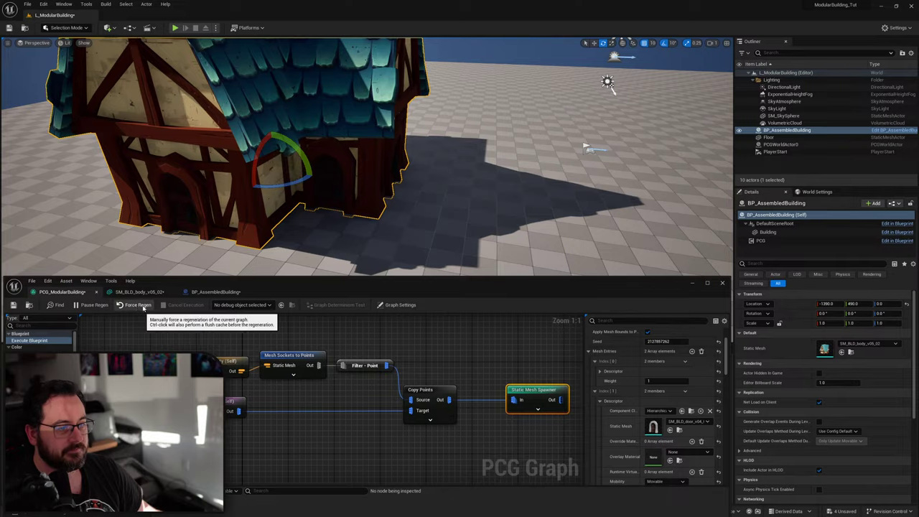
Examine the spawned doors from the other sides of the building in the level.
key(d)
right_drag(454, 185, 359, 169)
alt+drag(716, 255, 689, 248)
key(d)
right_drag(431, 173, 295, 165)
alt+drag(531, 248, 424, 248)
click(213, 292)
drag(394, 292, 393, 242)
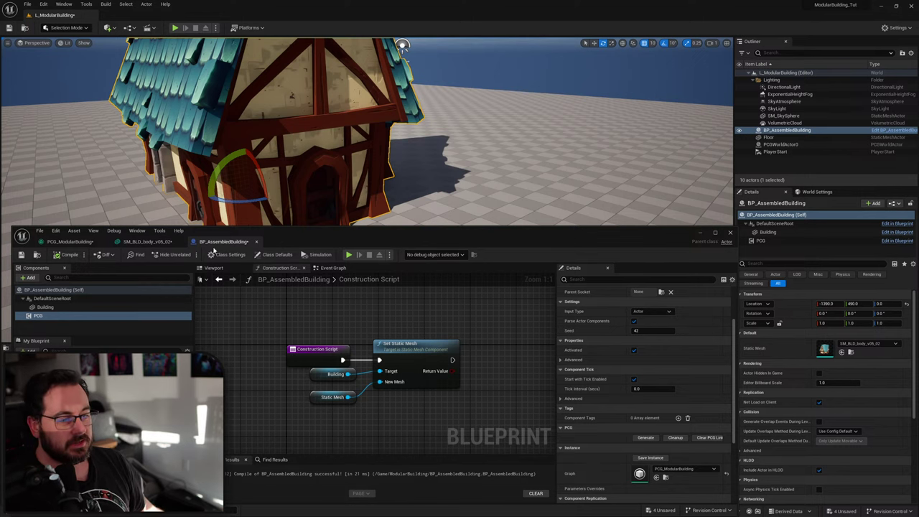
Insert an Attribute Noise node between Copy Points and Static Mesh Spawner in the PCG graph.
click(76, 243)
click(424, 387)
right_drag(425, 387, 239, 354)
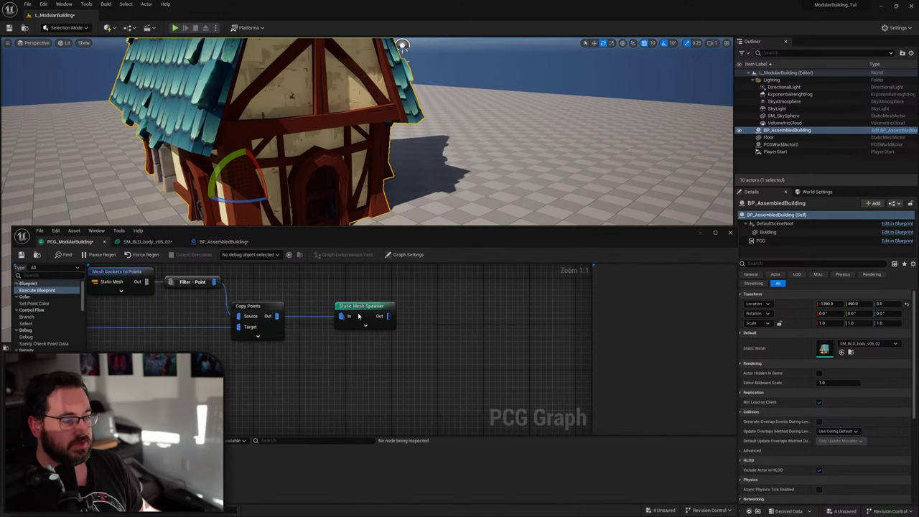
drag(358, 316, 485, 316)
drag(277, 315, 333, 333)
text(noise)
key(Return)
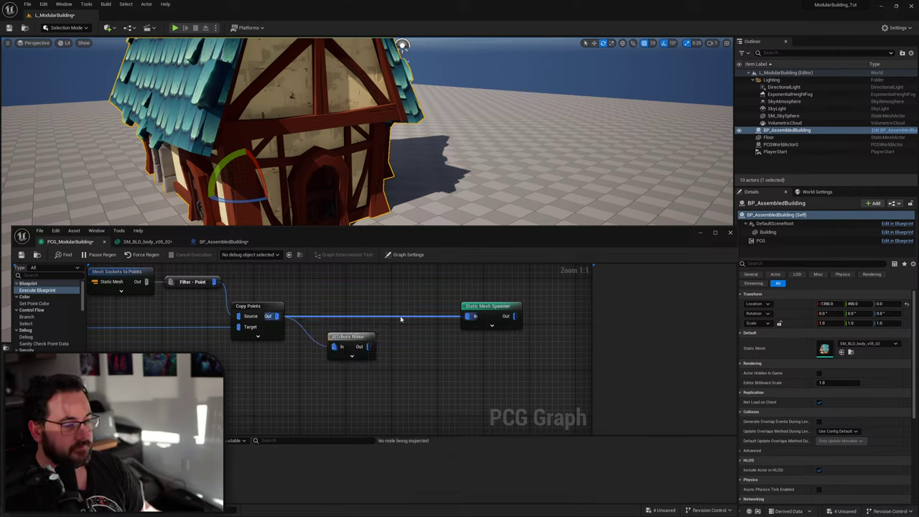
drag(351, 337, 468, 317)
click(335, 314)
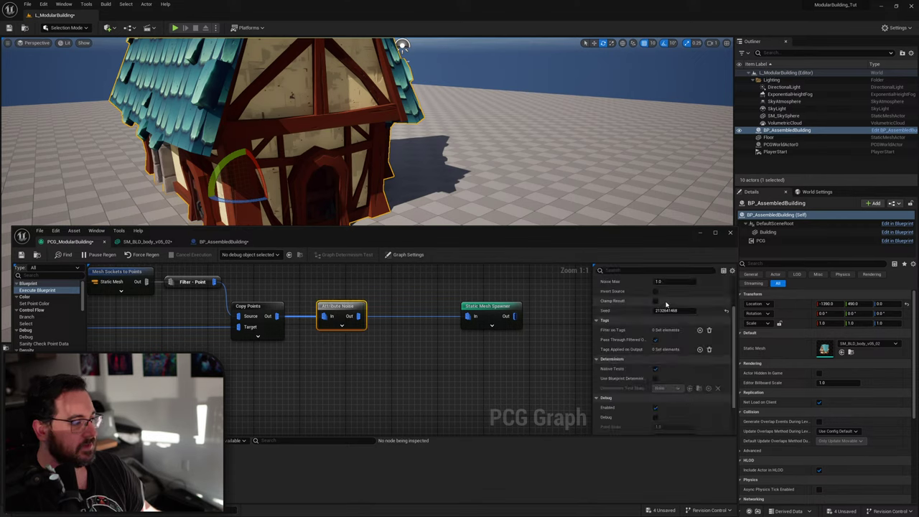
click(473, 360)
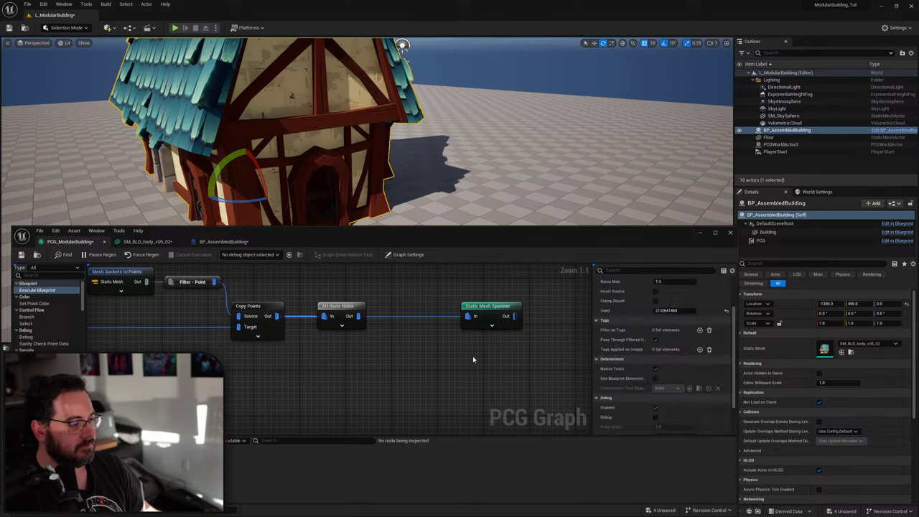
Insert a Density Filter node between Attribute Noise and Static Mesh Spawner.
alt+click(357, 316)
drag(358, 316, 392, 318)
text(filter)
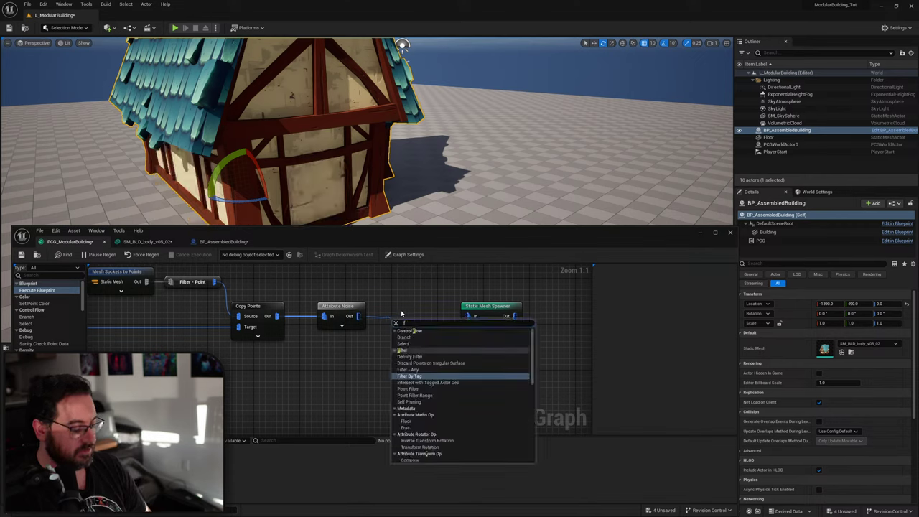
key(Up)
key(Up)
key(Up)
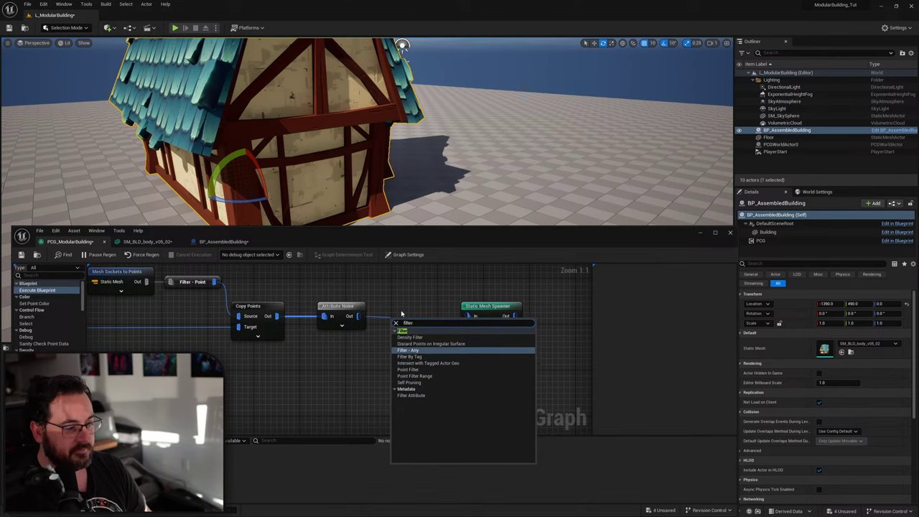
key(Return)
drag(407, 327, 467, 316)
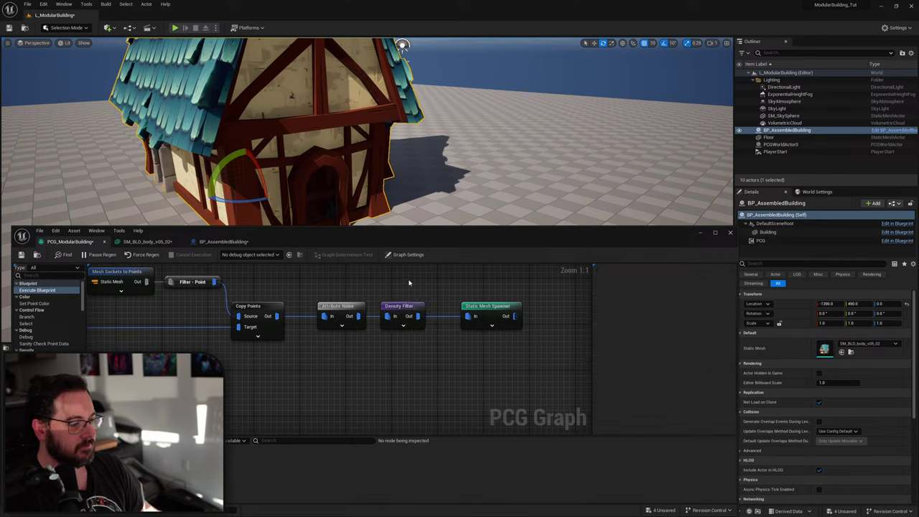
Set the Density Filter's Lower Bound to 0 and its Upper Bound to 0.3.
scroll(664, 335, up, 3)
scroll(665, 336, up, 1)
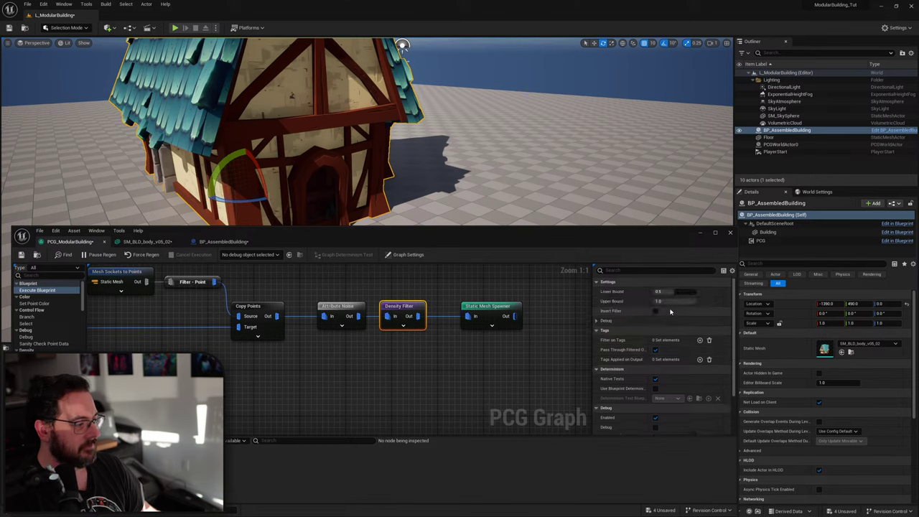
text(0)
key(Tab)
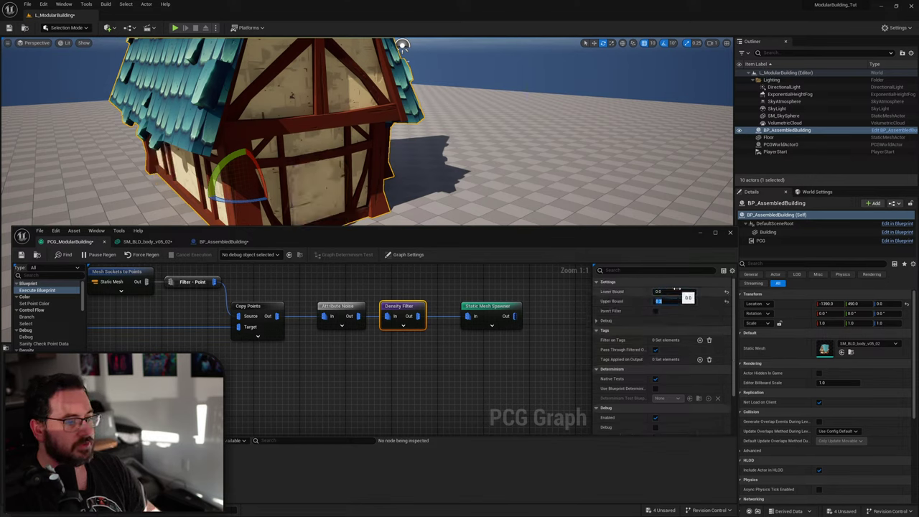
key(Return)
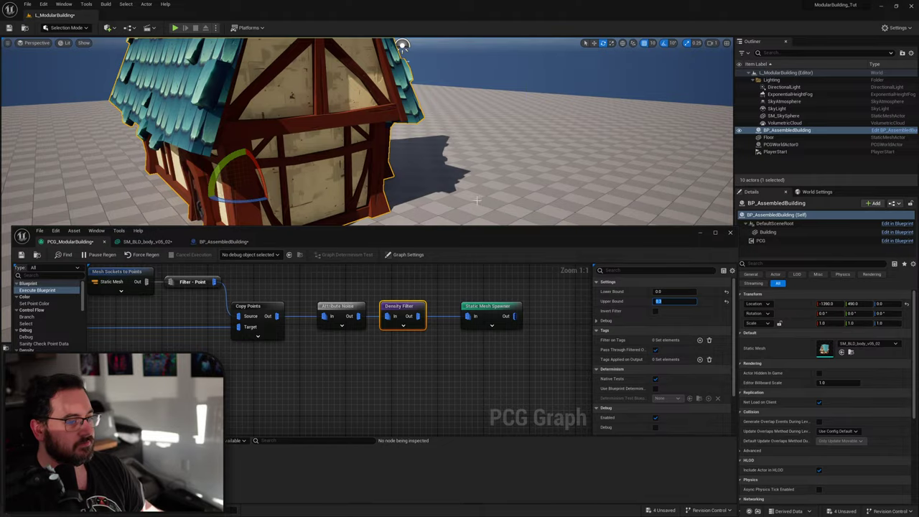
Set the Density Filter's Upper Bound to 0.4 and check the doors around the building.
alt+drag(519, 214, 201, 197)
right_drag(200, 198, 474, 190)
right_drag(59, 153, 58, 153)
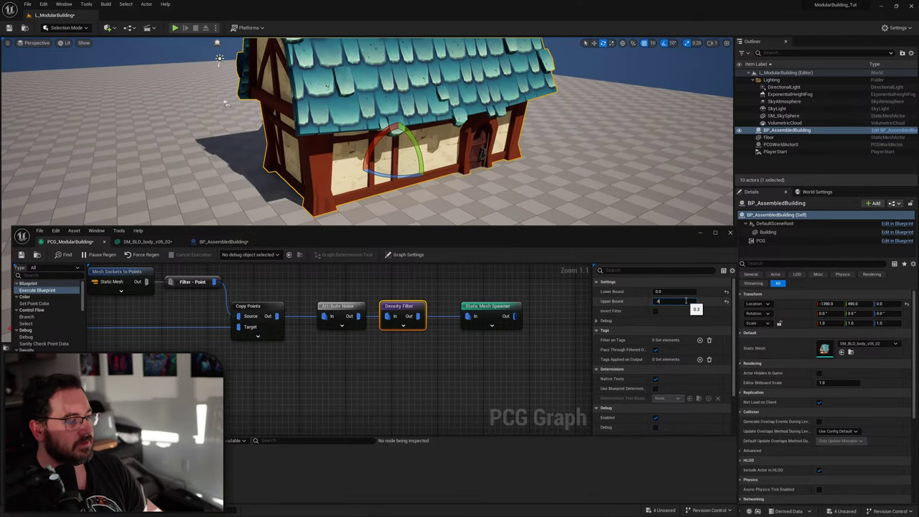
key(Return)
right_drag(610, 180, 707, 182)
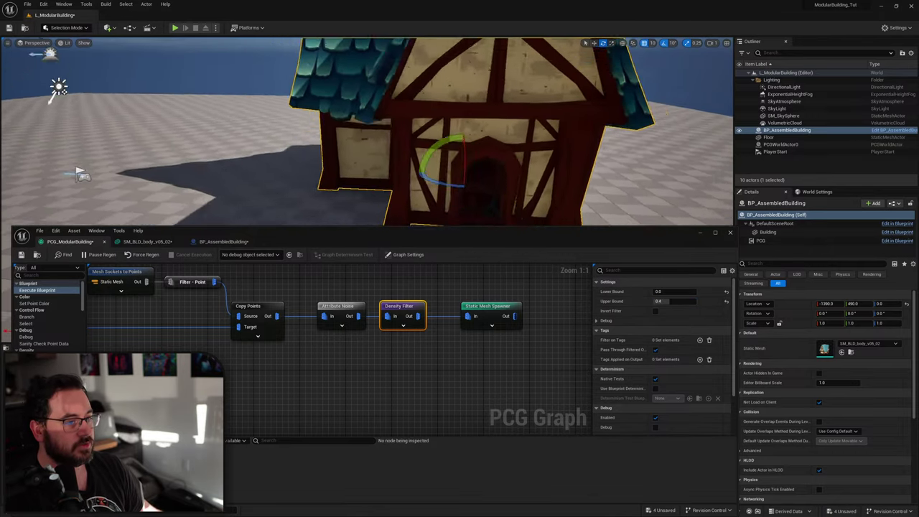
right_drag(59, 153, 59, 153)
Add an instance-editable float variable ChanceOfDoor to BP_AssembledBuilding, compile, and set its default value to 0.2.
drag(304, 235, 349, 175)
click(263, 183)
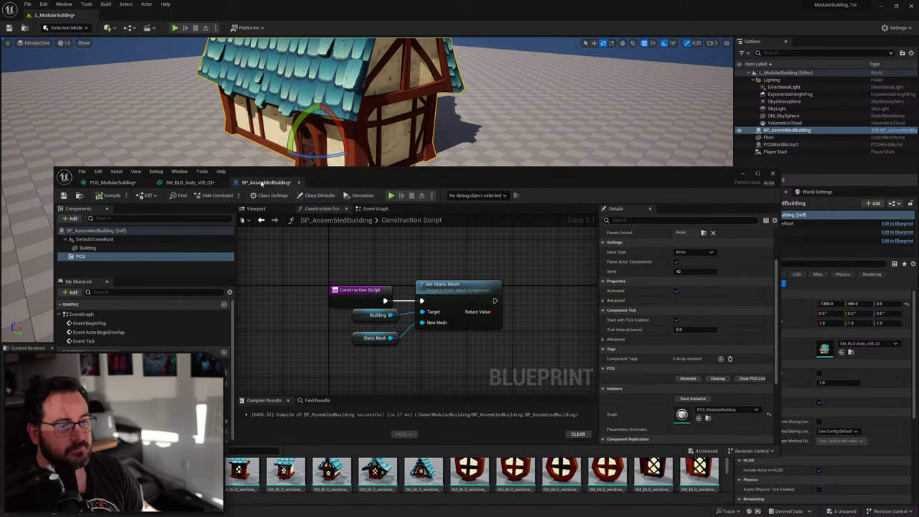
scroll(144, 374, down, 1)
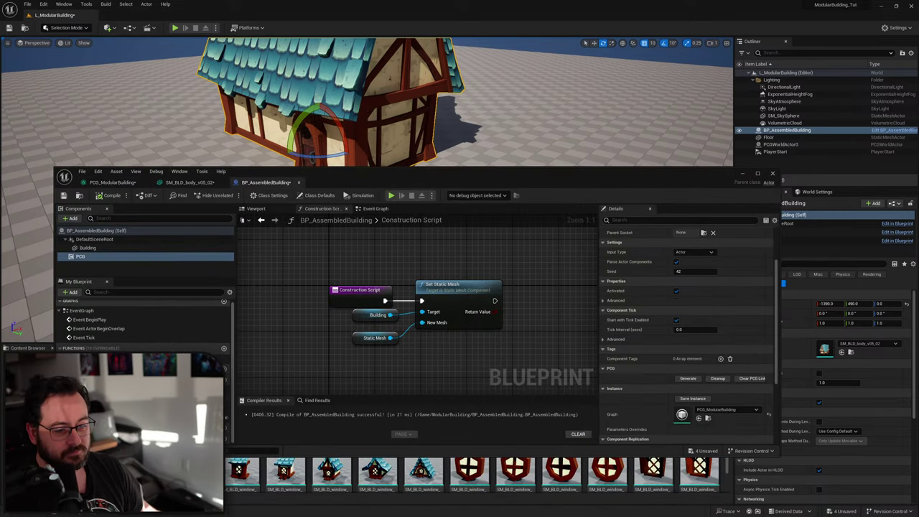
click(225, 380)
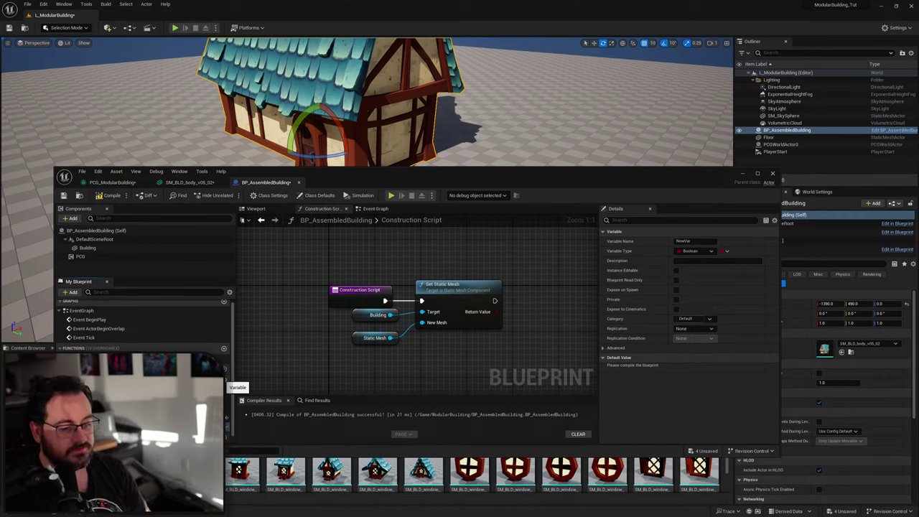
click(175, 426)
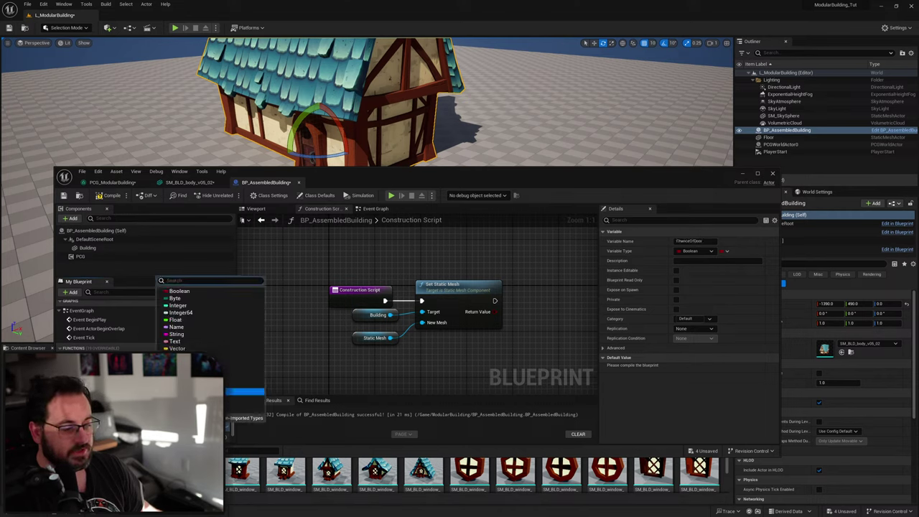
click(183, 320)
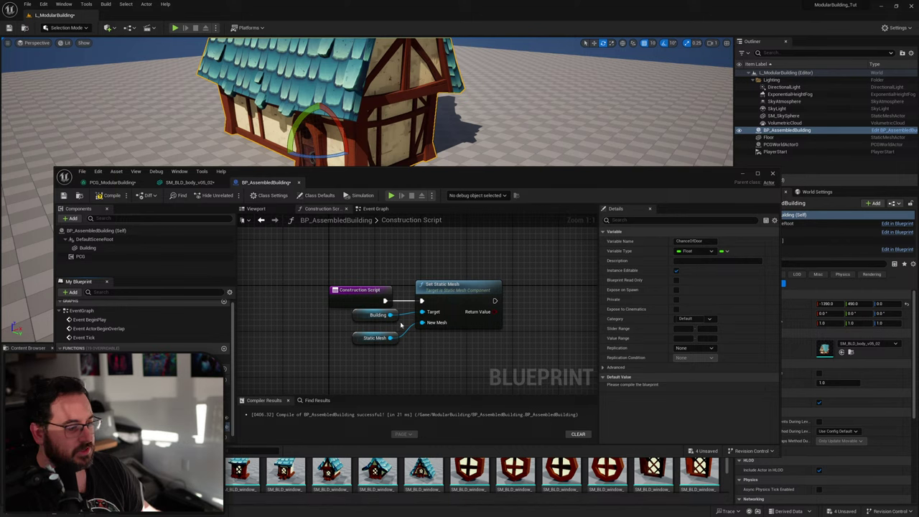
key(F7)
click(685, 387)
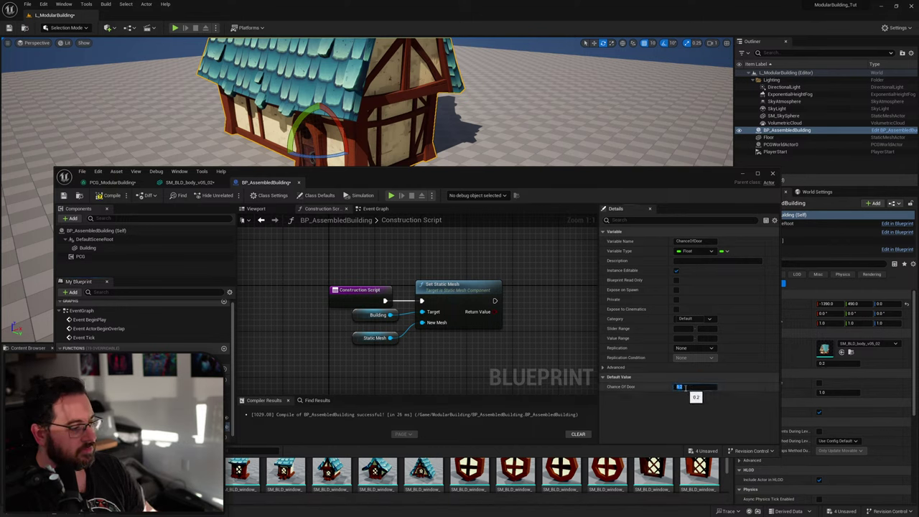
Duplicate the Get Actor Property node below Copy Points in the PCG graph and set its Property Name to ChanceOfDoor.
click(111, 181)
click(455, 267)
right_drag(386, 312, 600, 299)
right_drag(365, 280, 346, 316)
click(280, 253)
right_drag(535, 337, 322, 297)
key(ctrl+v)
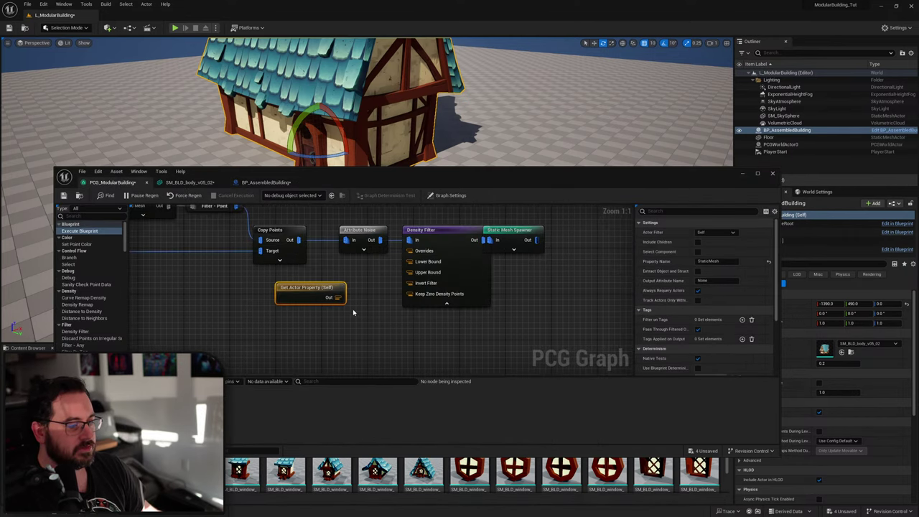
click(712, 262)
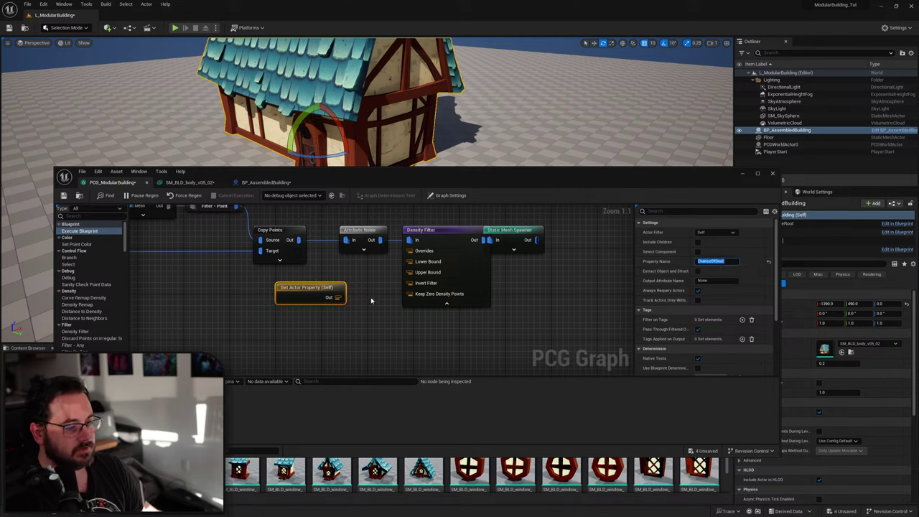
Connect the ChanceOfDoor property output to the Density Filter's Upper Bound, then tidy and collapse the nodes.
drag(338, 298, 413, 273)
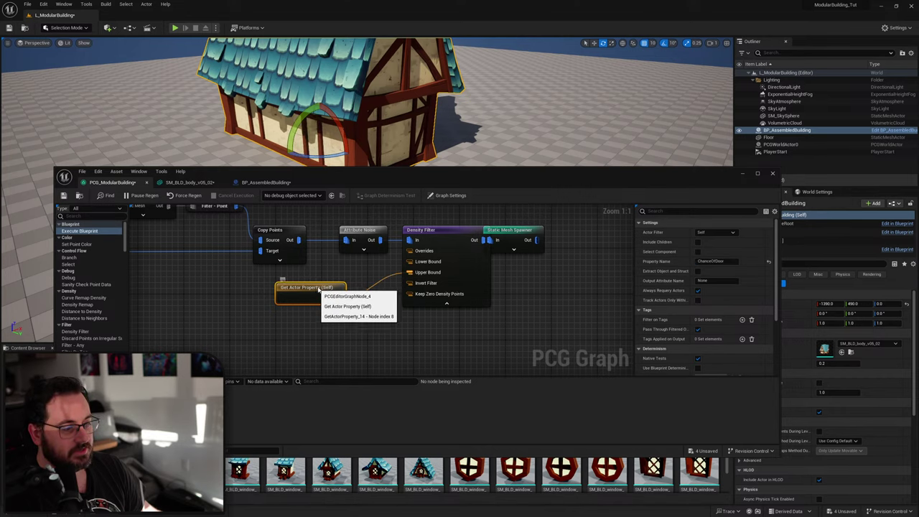
drag(318, 288, 358, 266)
click(447, 304)
right_drag(429, 305, 446, 336)
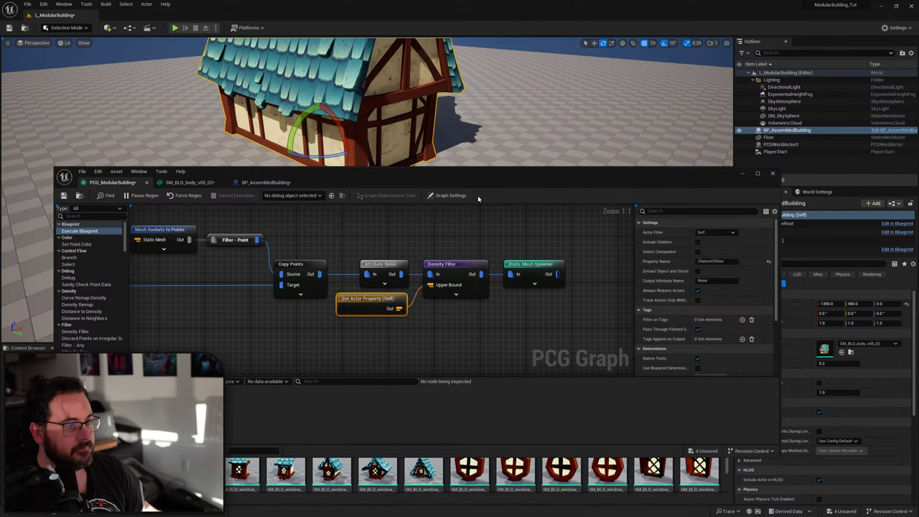
Raise Chance Of Door on the placed building and look at the doors it spawns on several sides.
drag(491, 181, 334, 276)
mouse_move(819, 363)
mouse_down()
mouse_move(847, 363)
mouse_move(836, 363)
mouse_up()
mouse_move(399, 201)
right_down()
mouse_move(295, 188)
mouse_move(405, 201)
right_up()
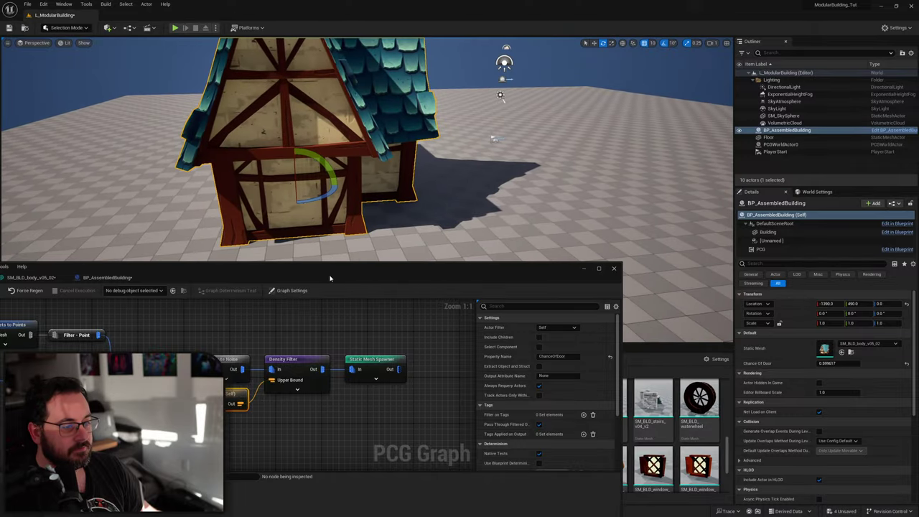
drag(329, 275, 425, 312)
right_drag(425, 237, 136, 231)
alt+drag(215, 179, 190, 180)
drag(421, 318, 462, 253)
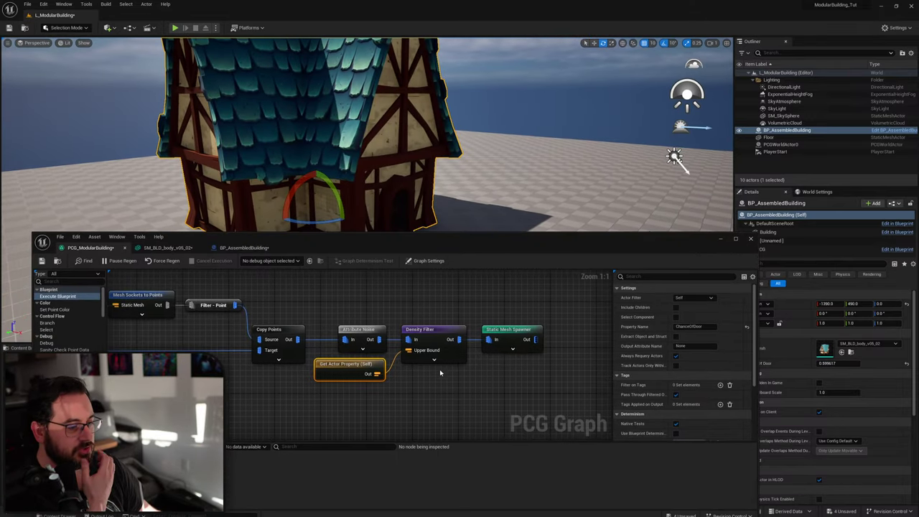
Move the ChanceOfDoor Get Actor Property node further below the Attribute Noise node.
click(439, 369)
right_drag(384, 380, 417, 363)
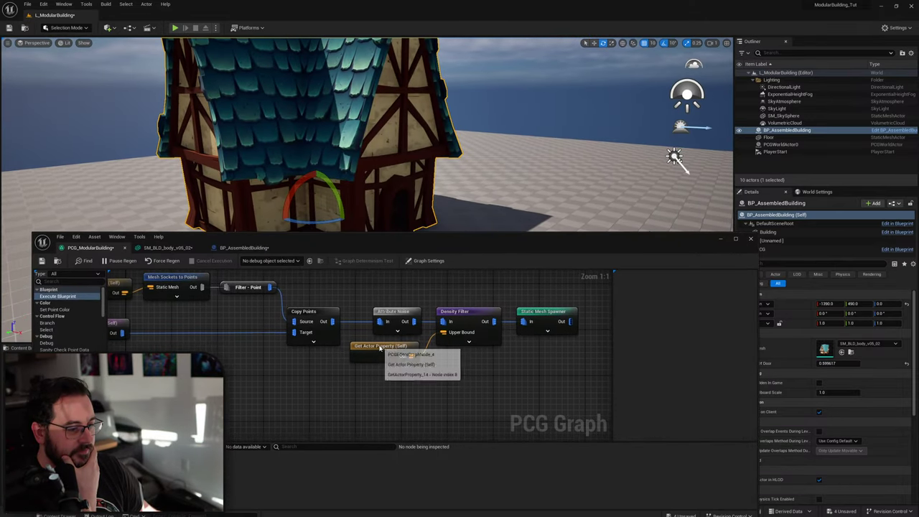
drag(382, 348, 388, 388)
Add an instance-editable integer variable named Seed to BP_AssembledBuilding.
click(260, 248)
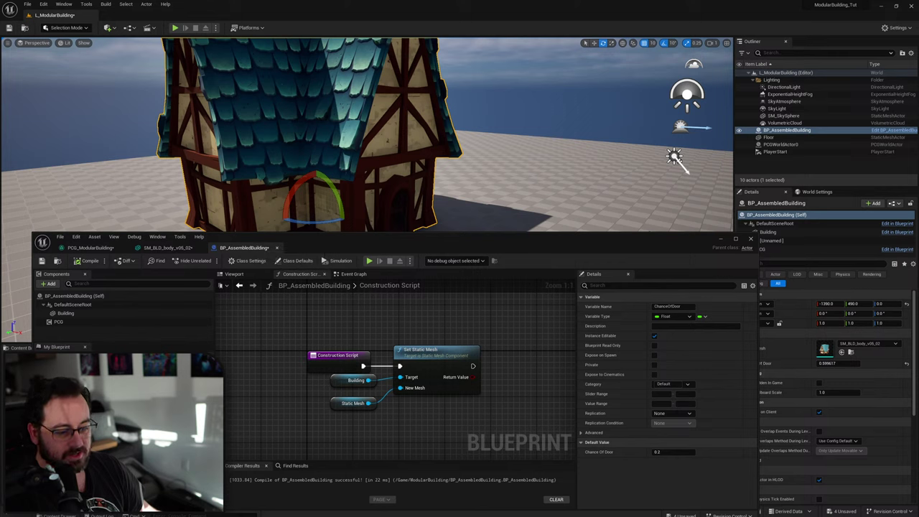
click(208, 422)
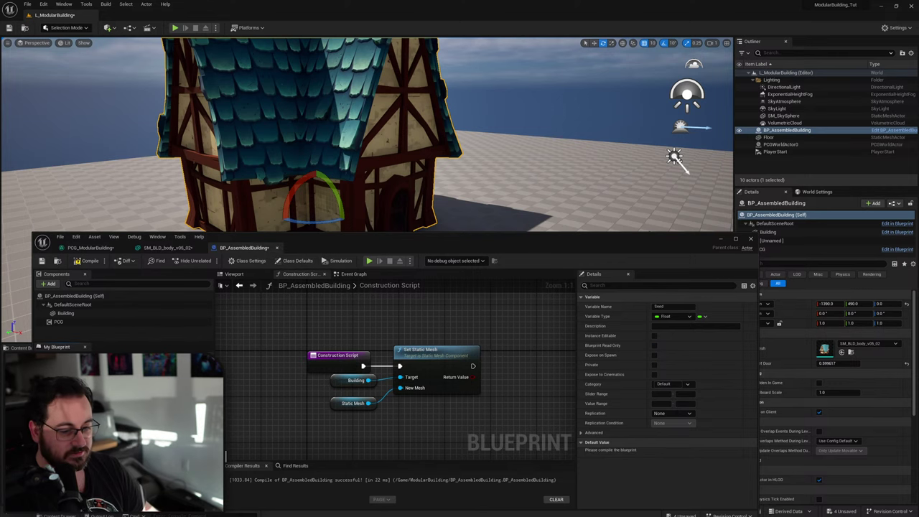
click(147, 501)
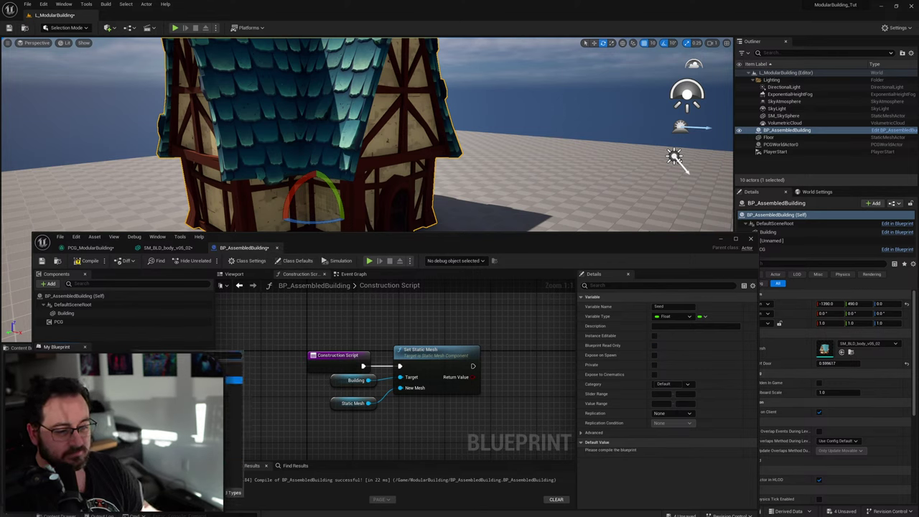
click(172, 379)
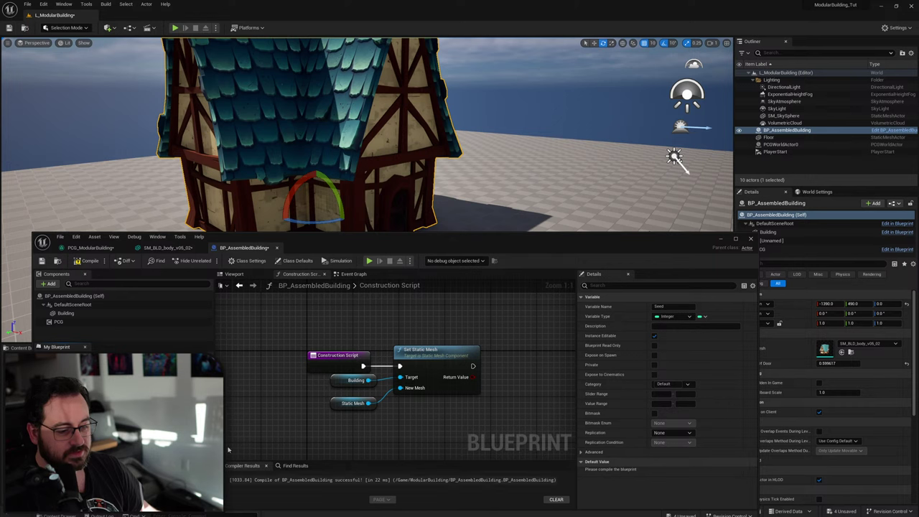
In the PCG_ModularBuilding graph, expand the Attribute Noise node's hidden inputs and move the ChanceOfDoor Get Actor Property node below it.
click(89, 247)
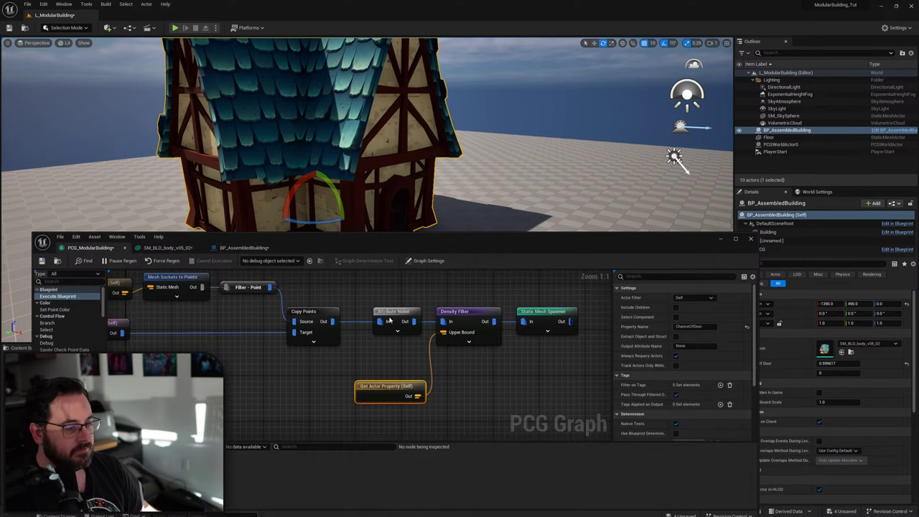
double_click(399, 315)
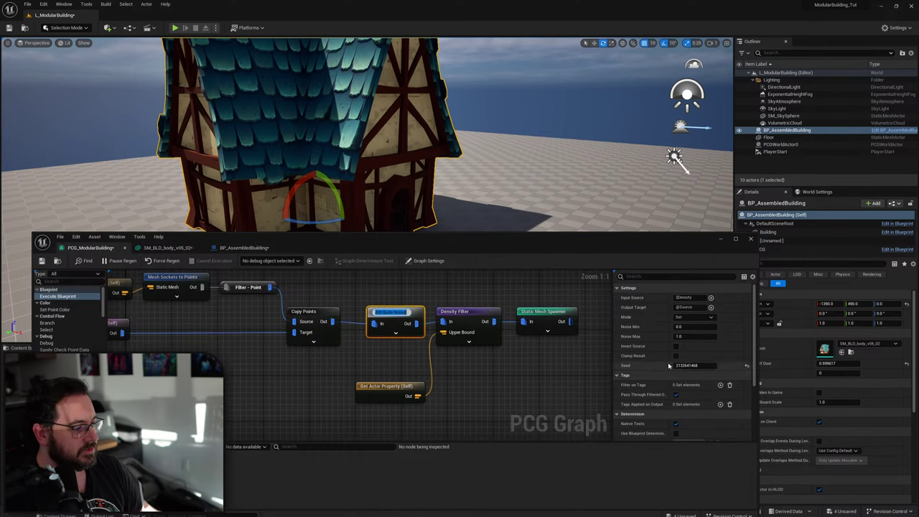
click(411, 291)
click(397, 313)
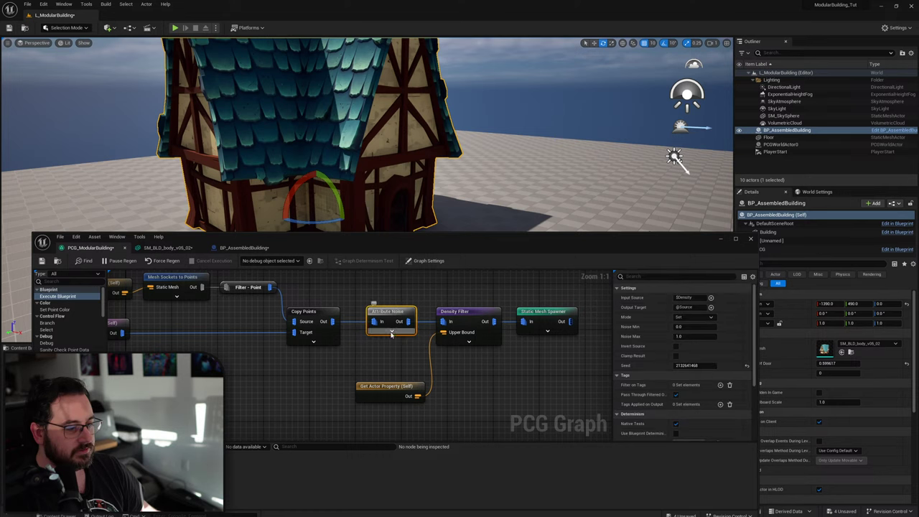
click(394, 333)
right_drag(422, 410, 415, 378)
drag(358, 352, 369, 400)
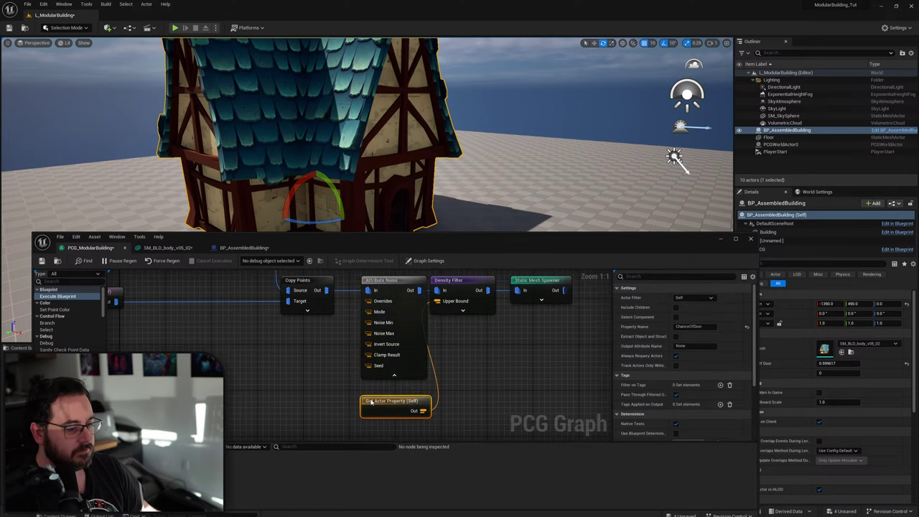
Duplicate the Get Actor Property node, set its property name to Seed, and connect its output to Attribute Noise's Seed input.
key(ctrl+d)
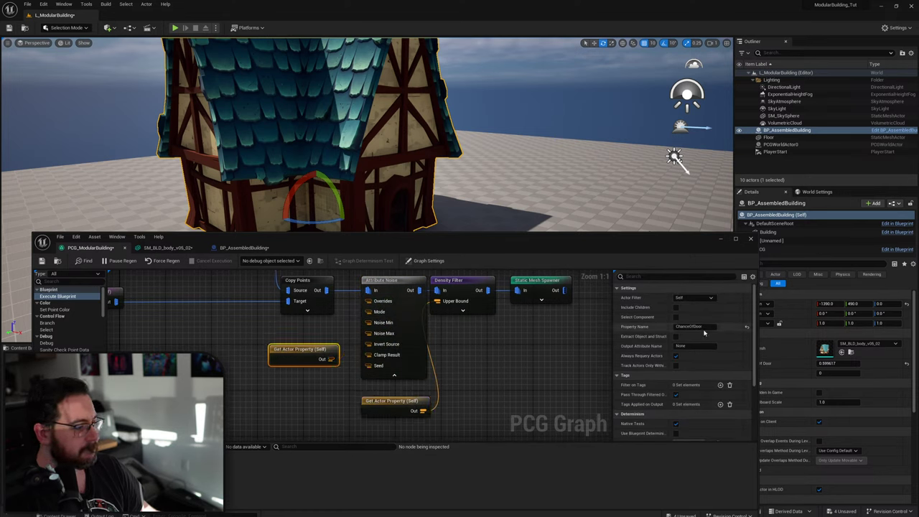
click(706, 327)
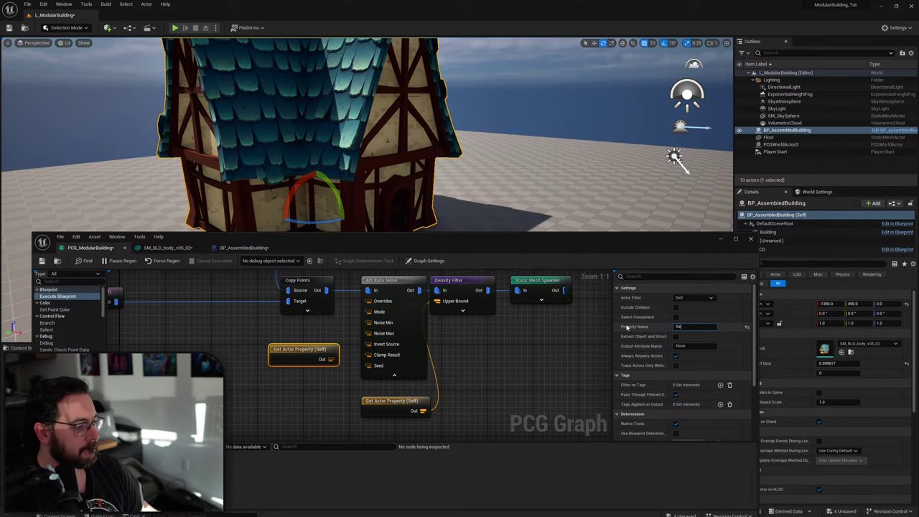
key(Return)
drag(331, 359, 370, 366)
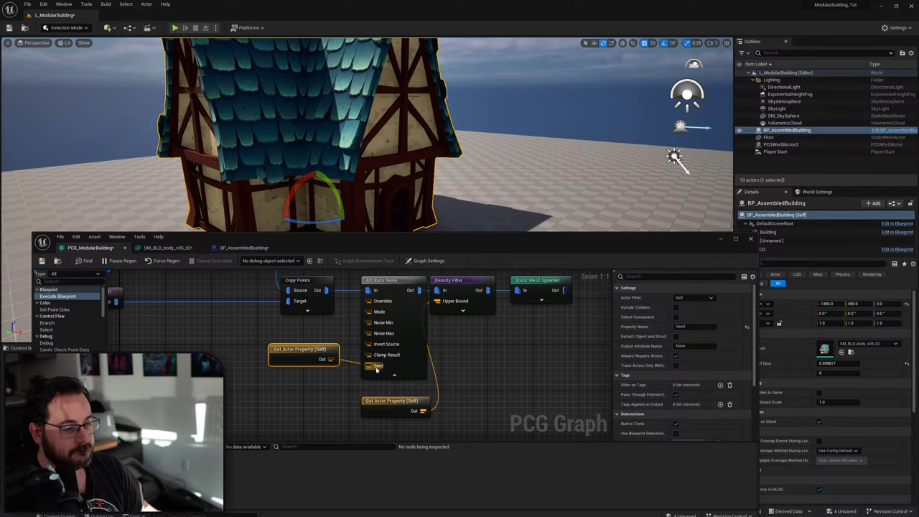
Collapse the Attribute Noise node and move both Get Actor Property nodes up closer to the main node row.
click(391, 377)
drag(315, 350, 322, 327)
drag(384, 399, 373, 364)
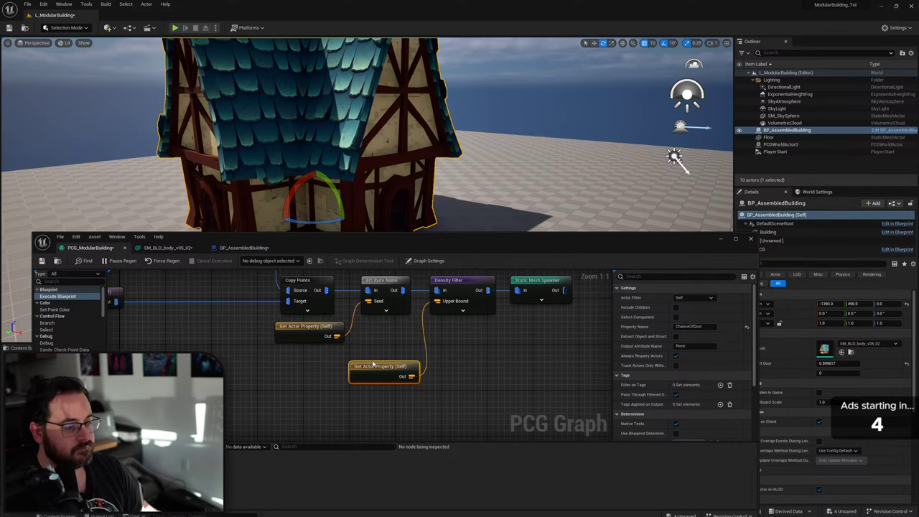
Set Chance Of Door to 0.5 on the placed BP_AssembledBuilding.
right_drag(367, 137, 287, 169)
alt+drag(194, 122, 179, 120)
click(827, 364)
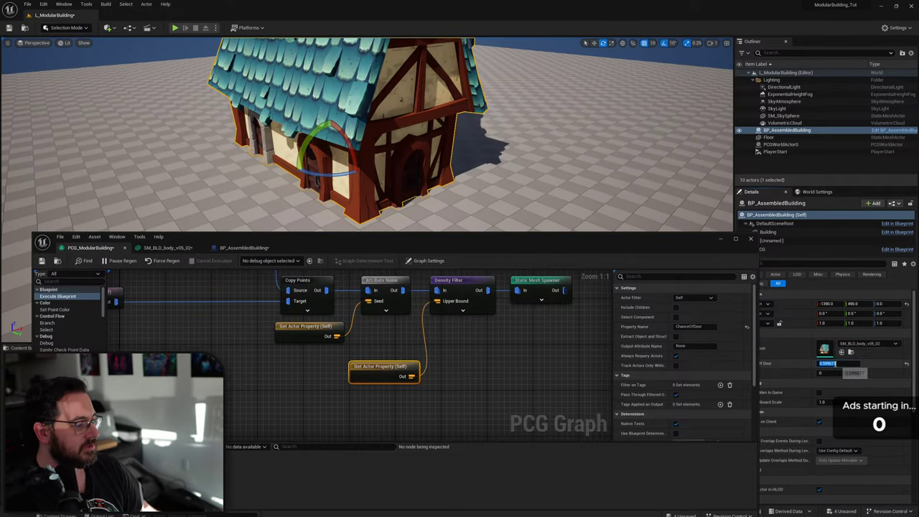
text(0.5)
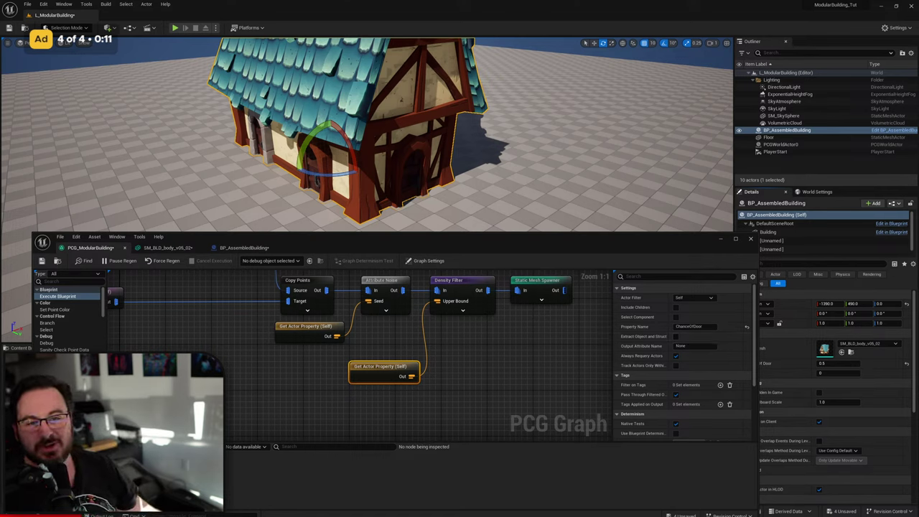
drag(0, 72, 918, 48)
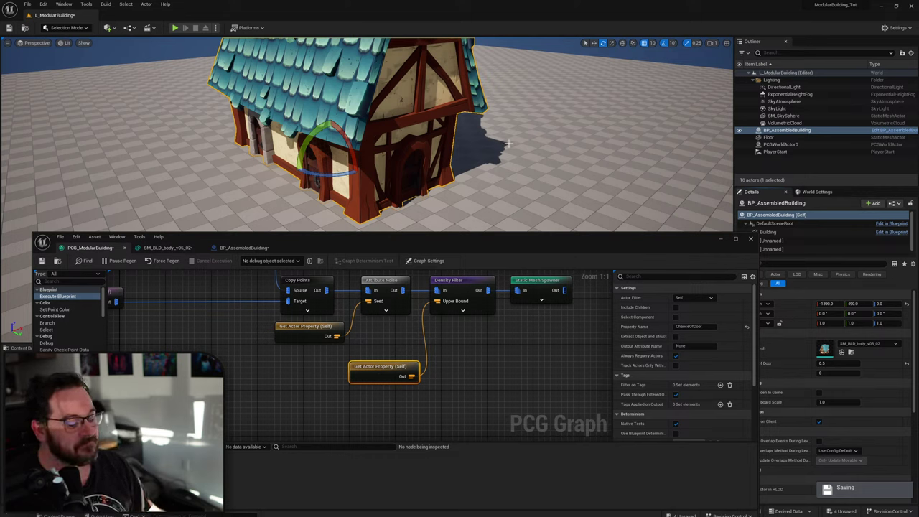
Place the ChanceOfDoor Get Actor Property node directly beneath Attribute Noise and shift the Density Filter and Static Mesh Spawner nodes to make room.
right_drag(506, 355, 455, 378)
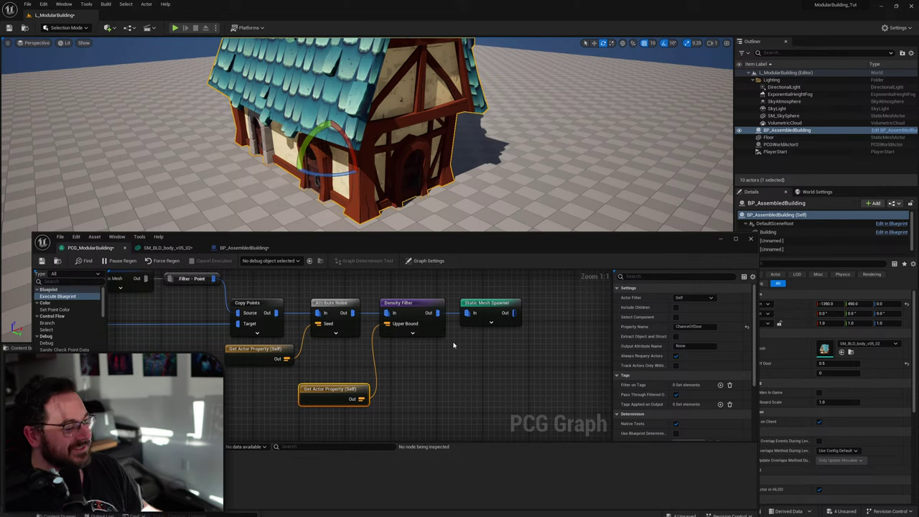
drag(318, 394, 330, 354)
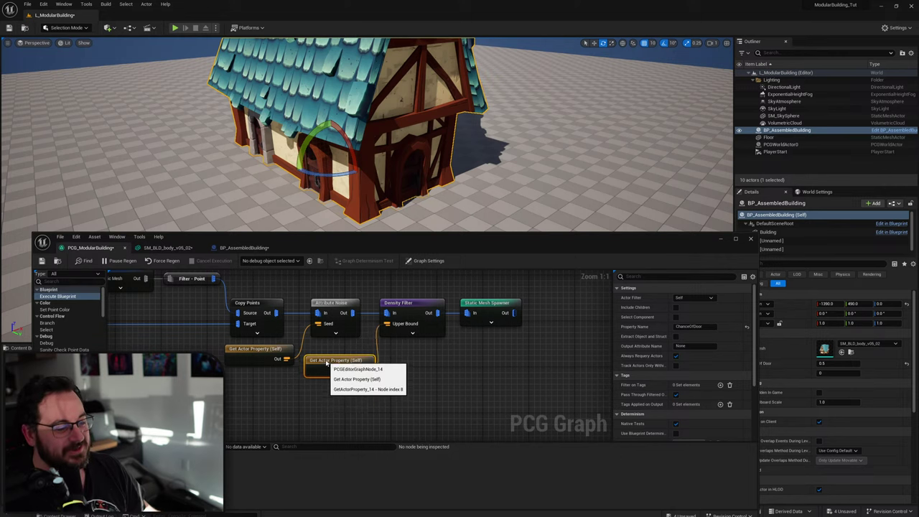
drag(413, 307, 419, 308)
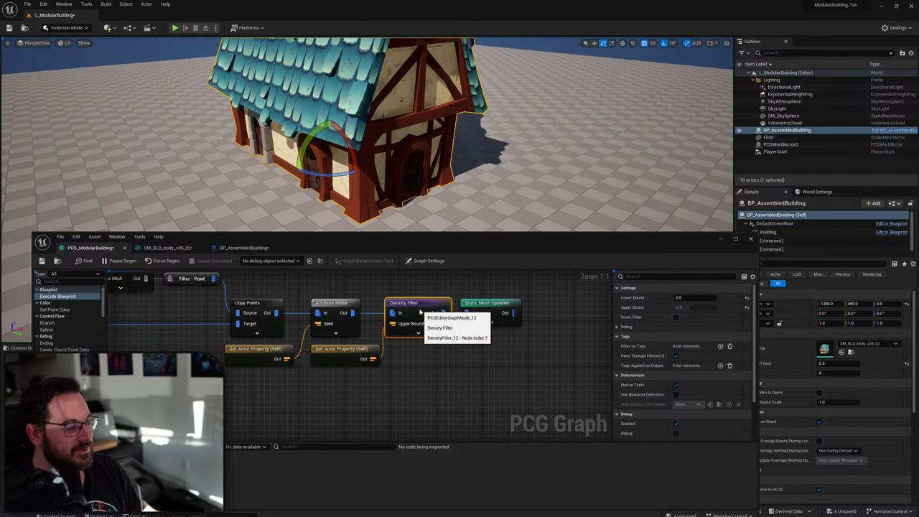
drag(508, 345, 432, 309)
drag(427, 307, 445, 308)
click(476, 368)
right_drag(476, 367, 414, 373)
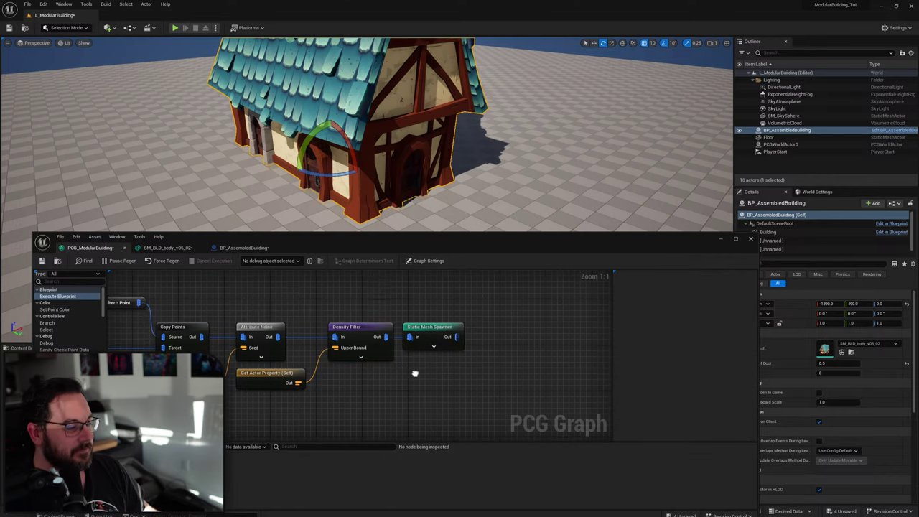
Move the graph window out of the way and browse the static meshes in the buildings folder for add-on parts.
drag(376, 253, 428, 498)
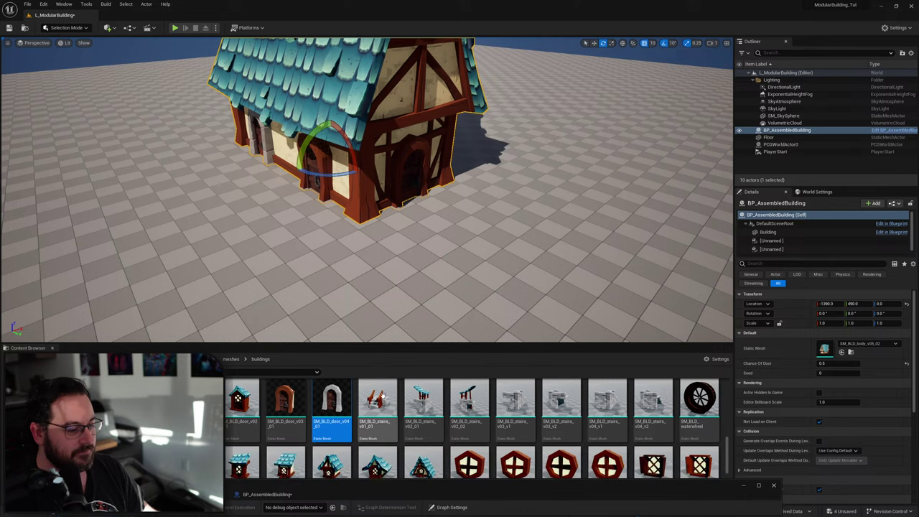
mouse_move(377, 415)
mouse_down()
mouse_move(415, 237)
mouse_move(400, 205)
mouse_move(408, 206)
mouse_move(395, 395)
mouse_move(369, 416)
mouse_up()
right_drag(402, 244, 423, 240)
right_drag(431, 320, 447, 327)
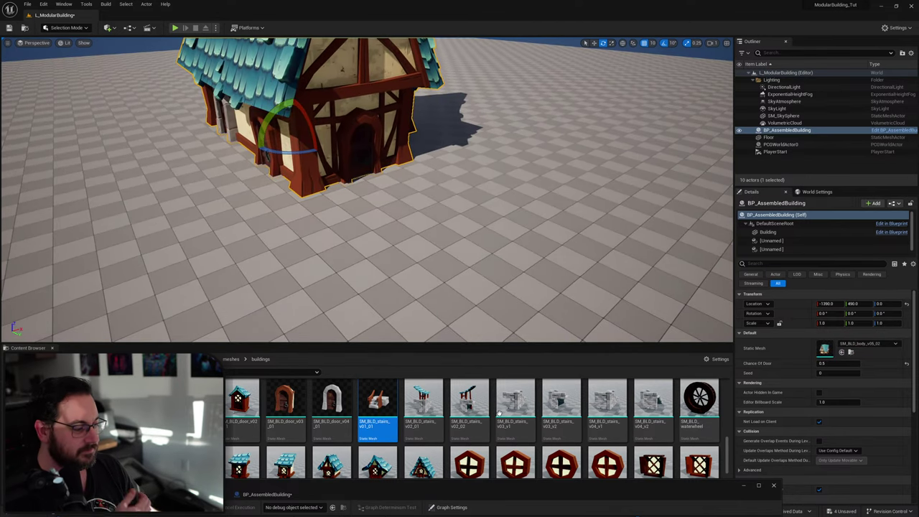
scroll(520, 417, down, 1)
scroll(519, 417, up, 1)
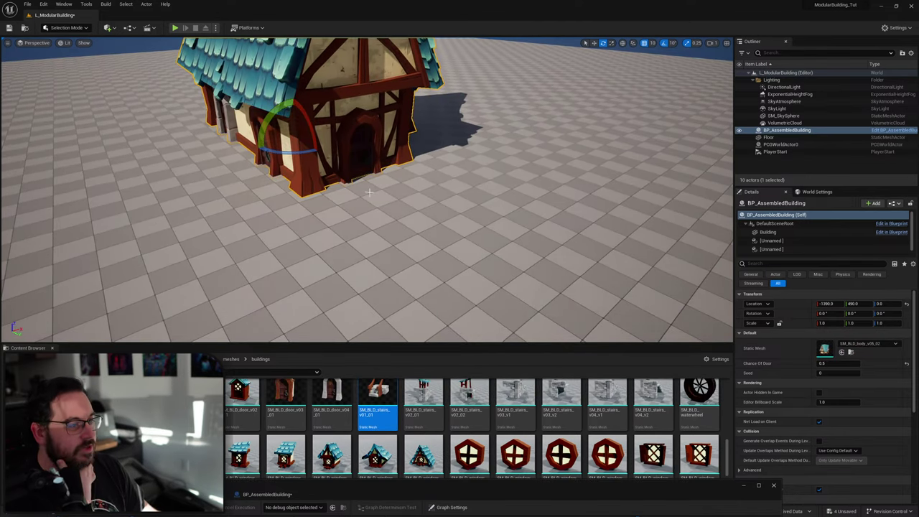
scroll(503, 429, down, 2)
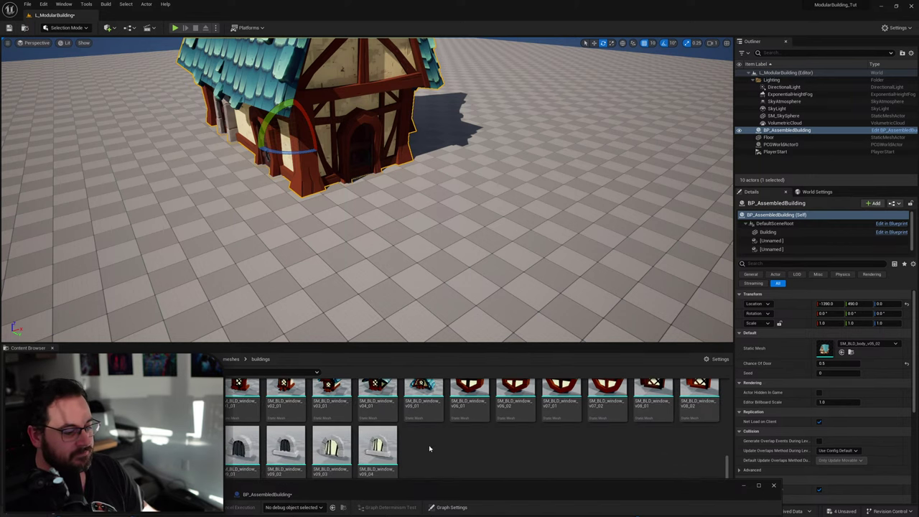
scroll(516, 438, up, 2)
scroll(527, 442, down, 2)
scroll(502, 438, up, 6)
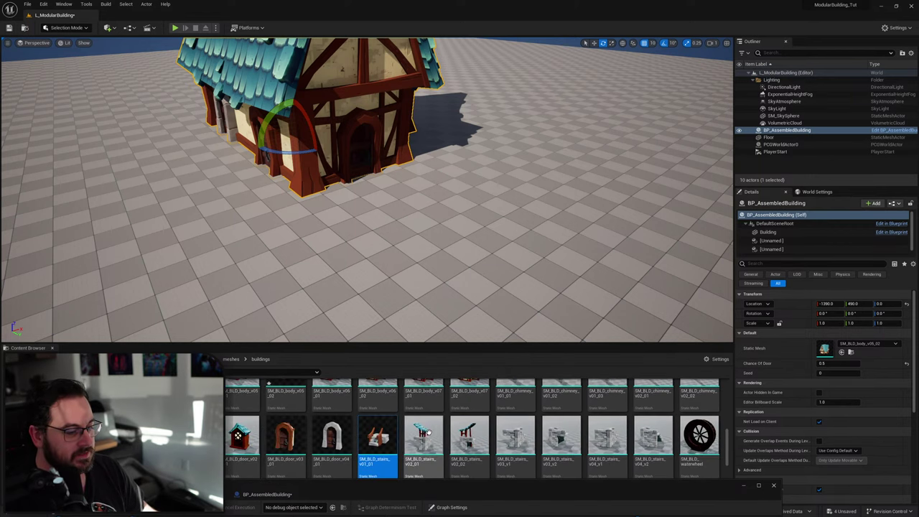
scroll(502, 430, up, 3)
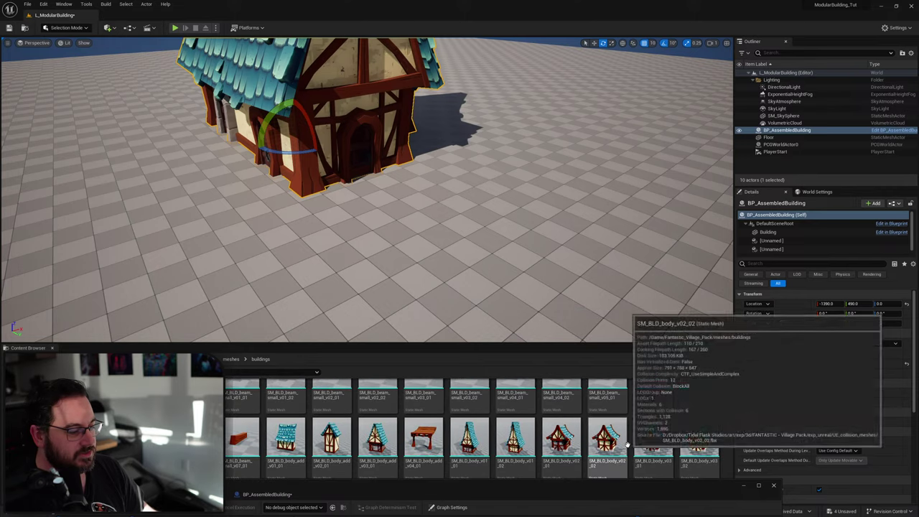
Try placing the SM_BLD_body_add_v03_01 mesh in the level and undo its creation.
drag(396, 430, 423, 222)
mouse_move(423, 223)
right_down()
mouse_move(435, 204)
mouse_move(477, 219)
mouse_move(424, 222)
right_up()
key(ctrl+z)
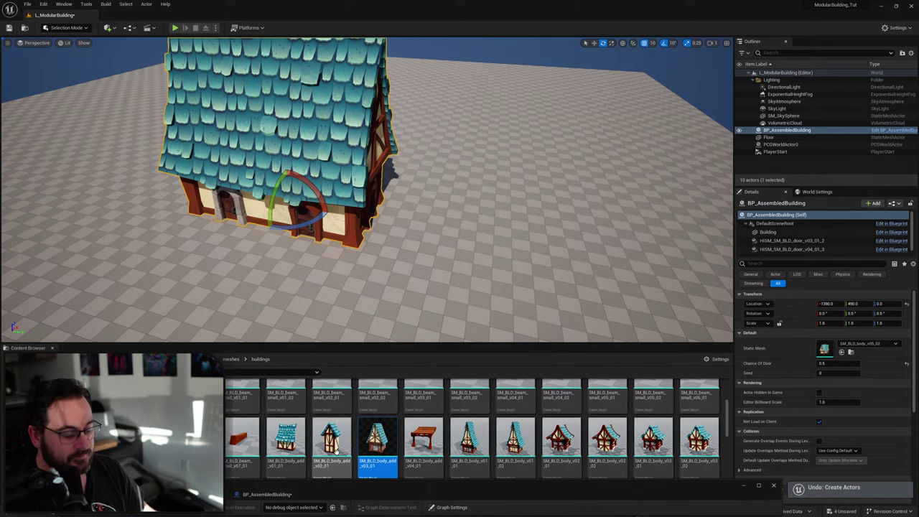
Try the SM_BLD_balcony_v01_01 mesh against the gable end of the assembled building, removing it again.
scroll(411, 439, up, 2)
scroll(411, 439, down, 2)
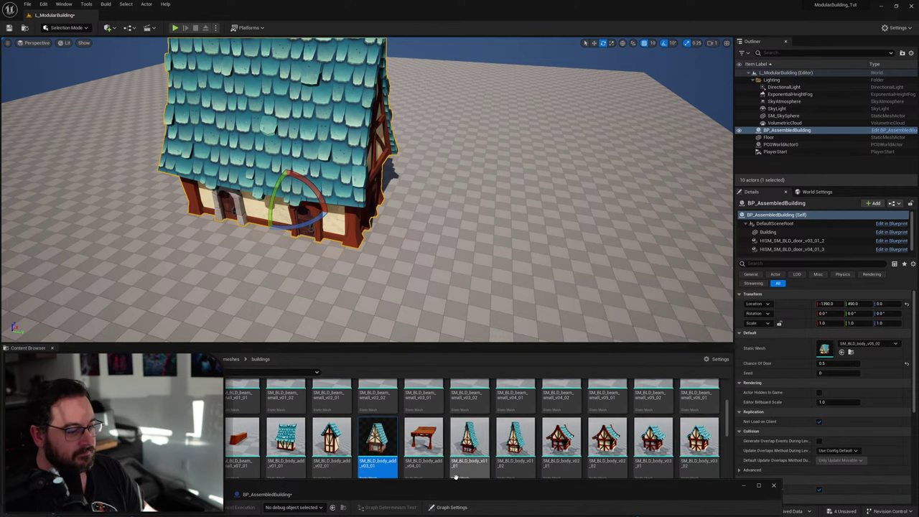
scroll(471, 450, up, 2)
scroll(471, 450, up, 1)
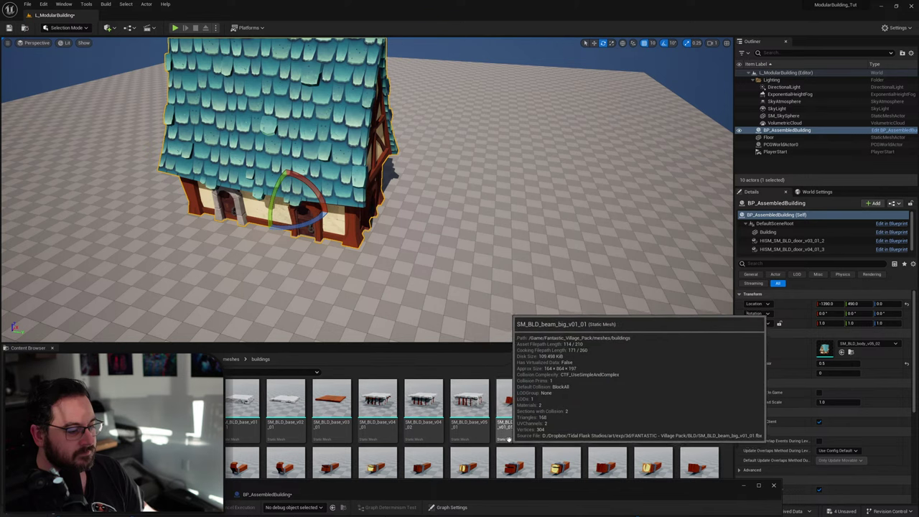
drag(382, 410, 376, 163)
right_drag(376, 163, 441, 176)
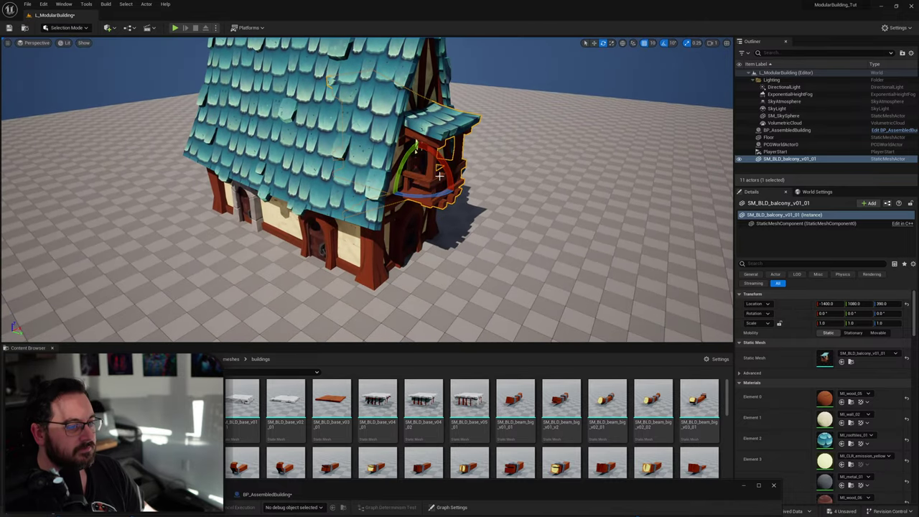
key(Delete)
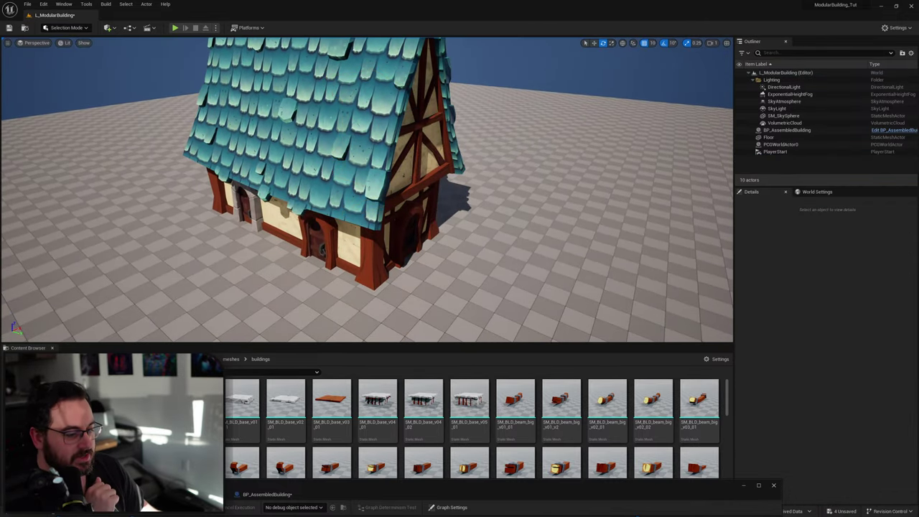
Place the SM_BLD_base_v01_01 stone base on the floor beside the assembled building.
mouse_move(197, 405)
mouse_down()
mouse_move(412, 192)
mouse_move(288, 350)
mouse_move(190, 408)
mouse_up()
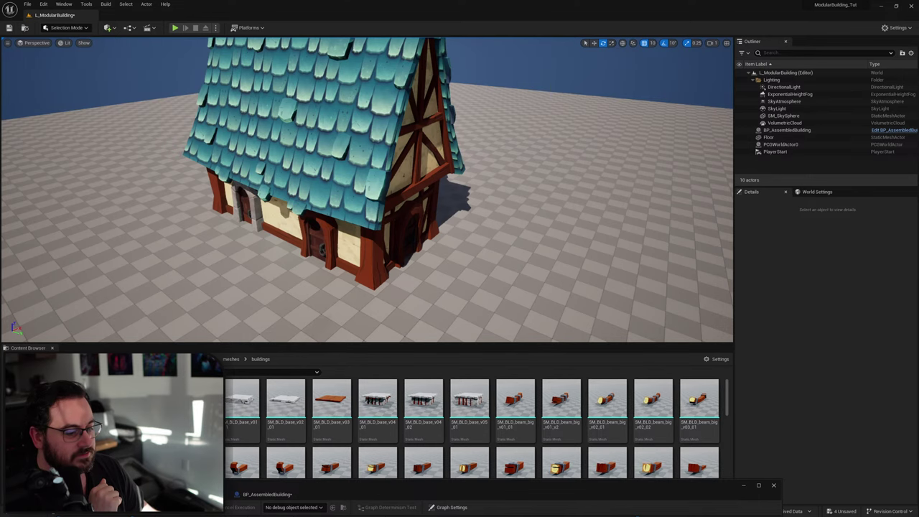
right_drag(360, 297, 327, 341)
drag(243, 403, 481, 210)
right_drag(481, 210, 474, 159)
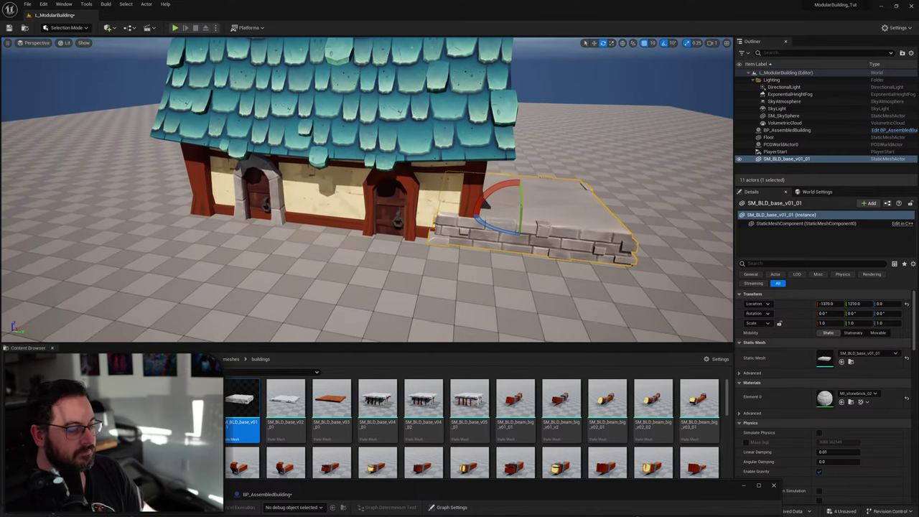
Try raising BP_AssembledBuilding to a Z location of 90 and undo the move.
click(353, 188)
key(w)
drag(349, 184, 352, 162)
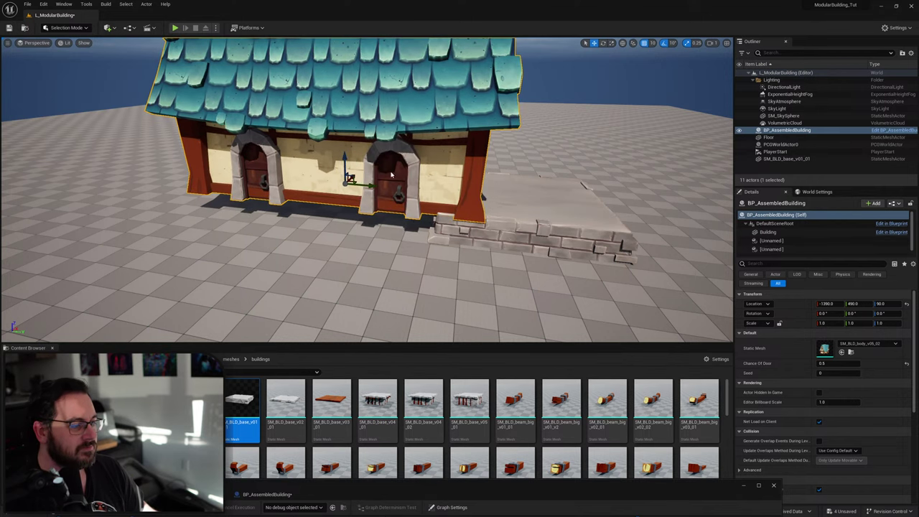
key(ctrl+z)
key(ctrl+z)
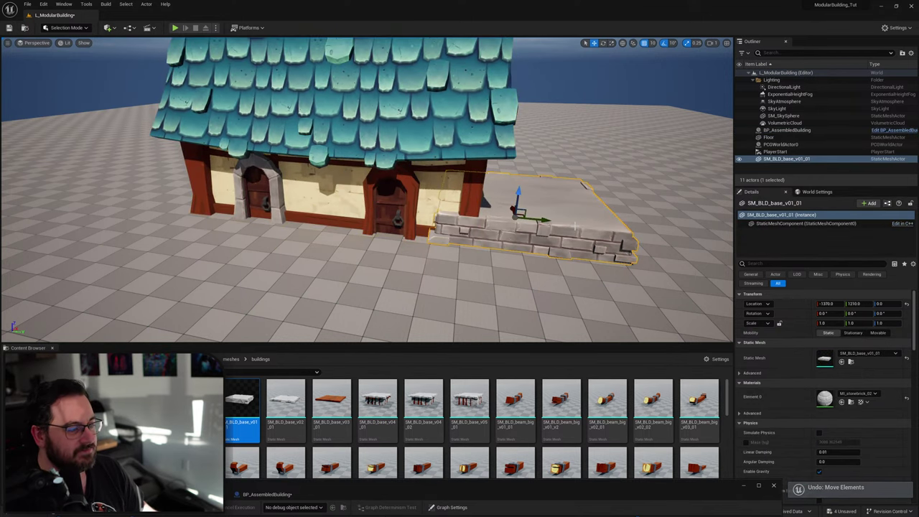
Delete the stone base mesh from the level.
mouse_move(577, 221)
right_down()
mouse_move(523, 234)
mouse_move(459, 226)
mouse_move(520, 237)
mouse_move(585, 222)
right_up()
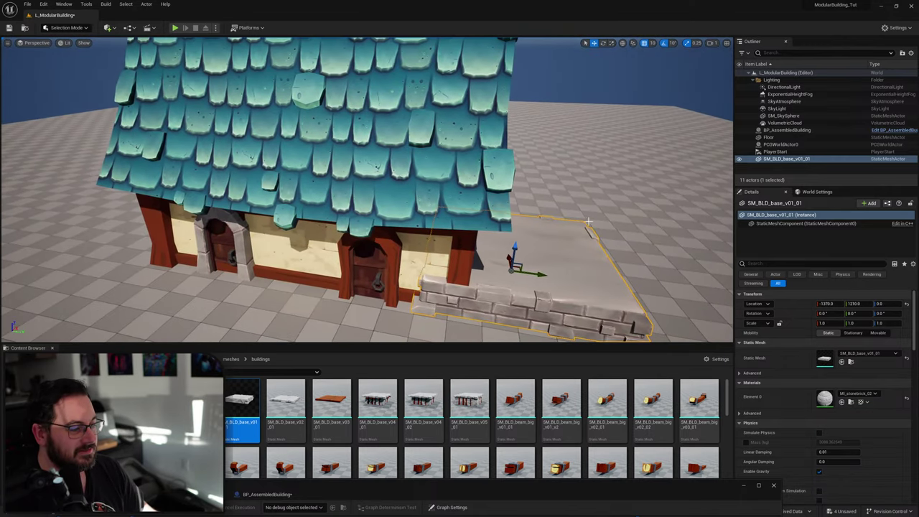
key(Delete)
drag(392, 412, 371, 411)
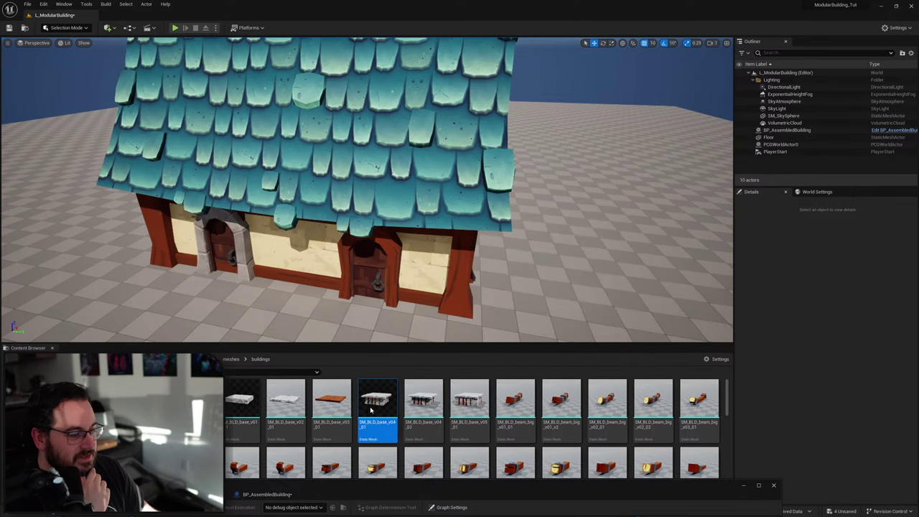
Place the SM_BLD_body_add_v01_01 extension, rotated about 90° around Z, against the long side wall near the building's corner.
right_drag(559, 280, 563, 330)
scroll(366, 420, down, 3)
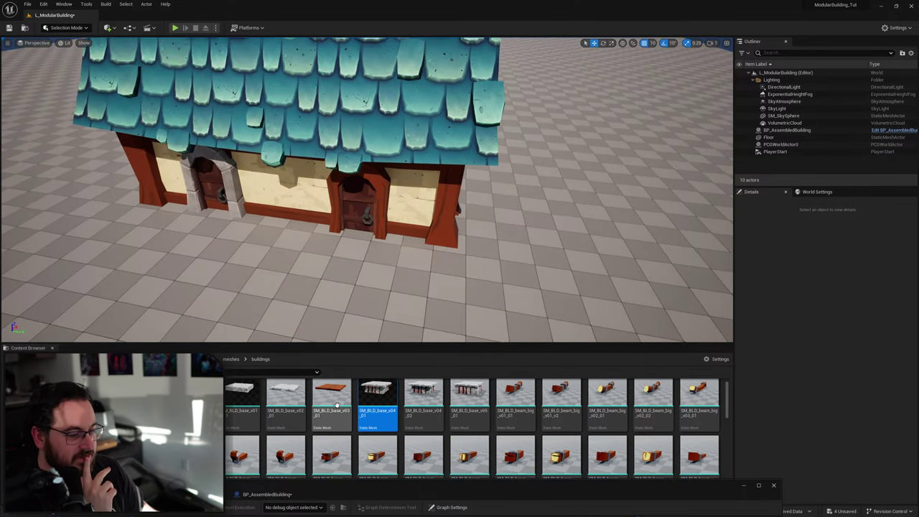
drag(286, 431, 337, 267)
key(e)
right_drag(337, 267, 294, 251)
key(w)
mouse_move(332, 257)
mouse_down()
mouse_move(308, 259)
mouse_move(326, 258)
mouse_up()
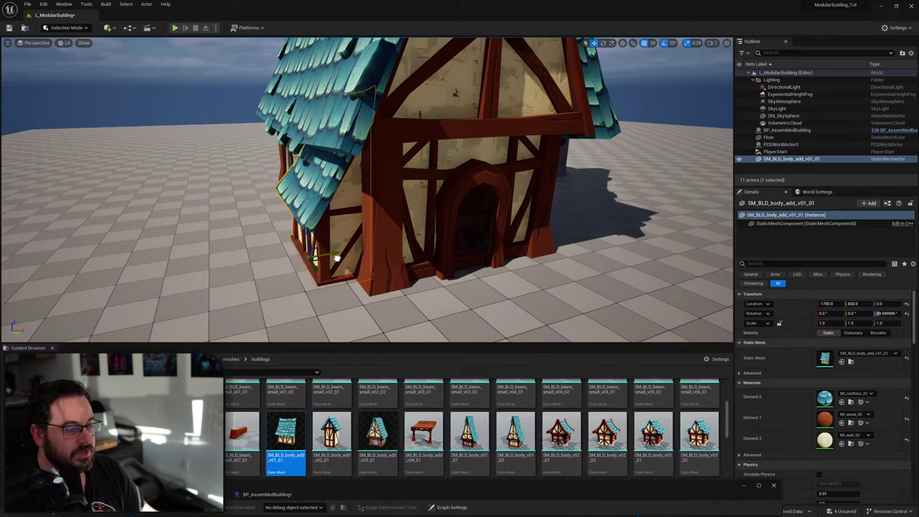
right_drag(326, 258, 391, 256)
scroll(378, 256, down, 5)
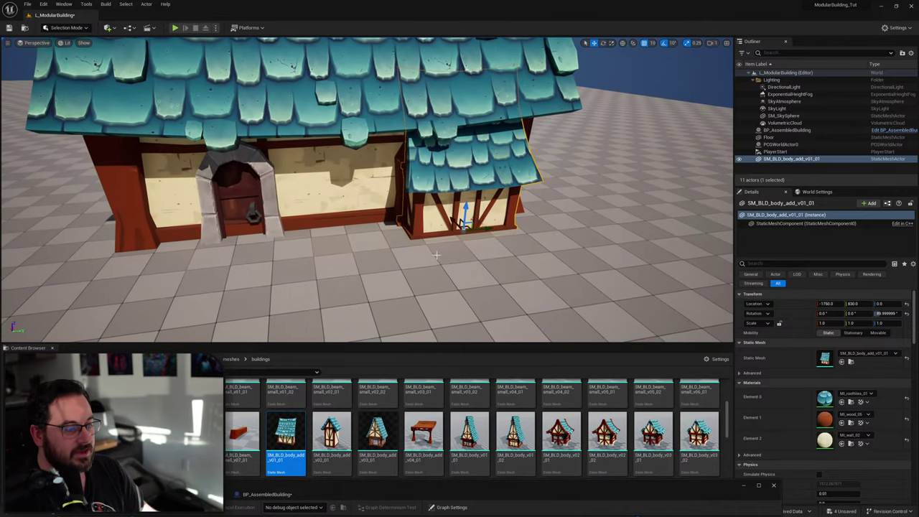
Add the SM_BLD_body_add_v02_01 extension, rotate it about 90° around Z and set it against the building's long side wall.
drag(332, 434, 669, 225)
key(s)
mouse_move(526, 249)
right_down()
mouse_move(535, 233)
mouse_move(526, 249)
right_up()
key(e)
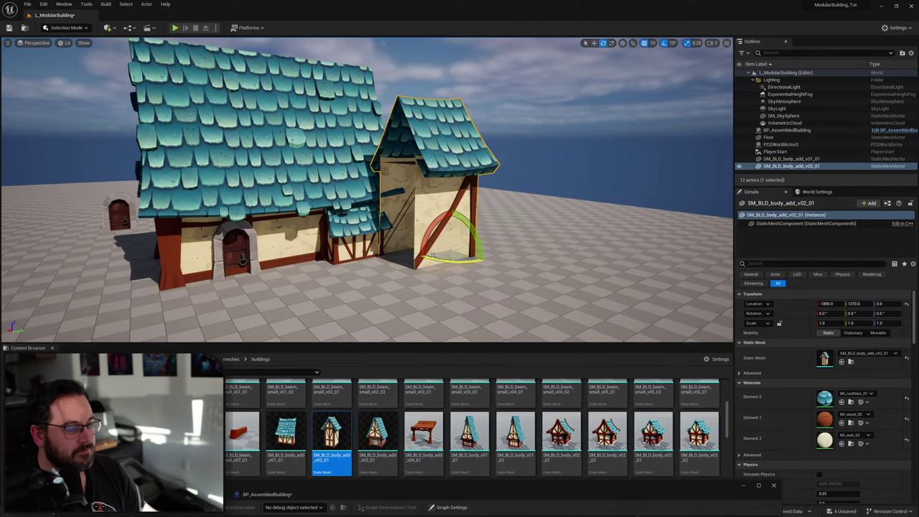
drag(440, 262, 246, 279)
key(w)
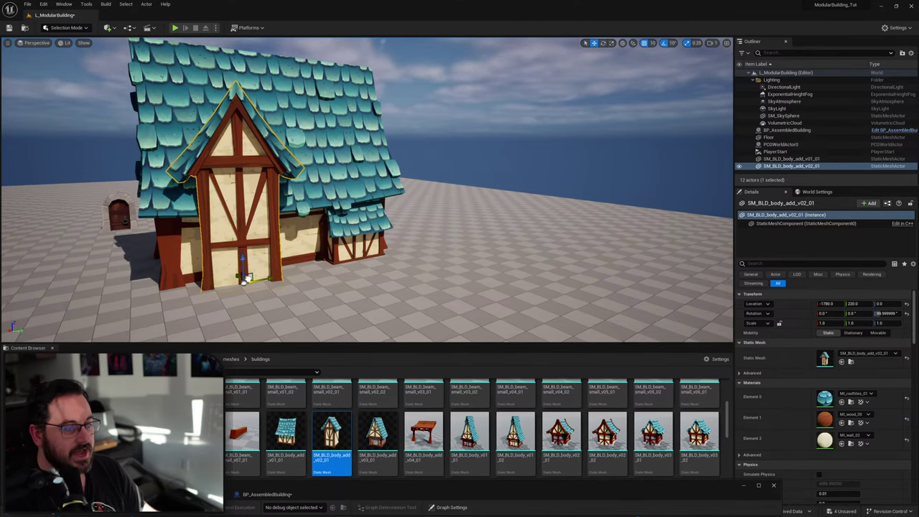
Check both extensions against the building from other angles and delete them from the level.
key(a)
right_drag(247, 278, 287, 278)
key(s)
key(d)
key(e)
drag(310, 327, 323, 327)
right_drag(323, 328, 319, 326)
key(d)
key(d)
right_drag(414, 300, 352, 301)
ctrl+click(405, 294)
key(Delete)
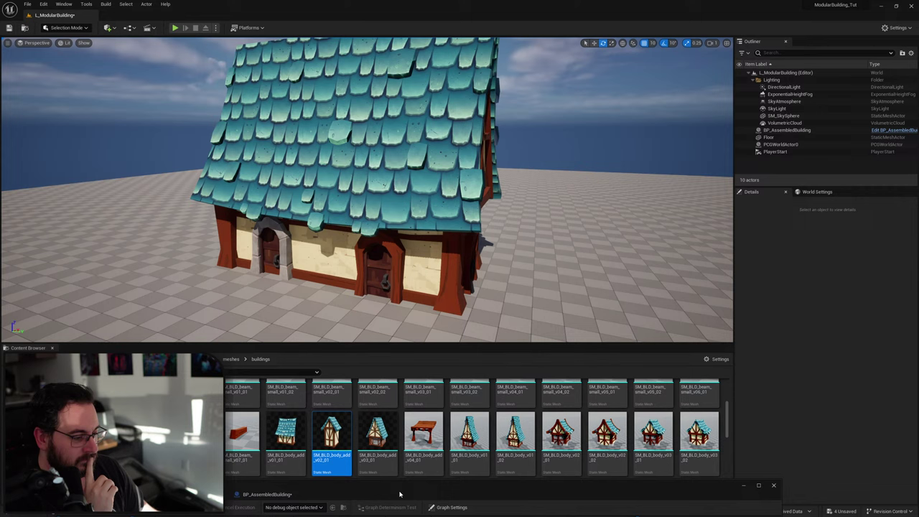
Examine the Static Mesh Spawner's mesh entries in the PCG graph and browse the available building meshes again.
mouse_move(399, 494)
mouse_down()
mouse_move(397, 463)
mouse_move(393, 484)
mouse_up()
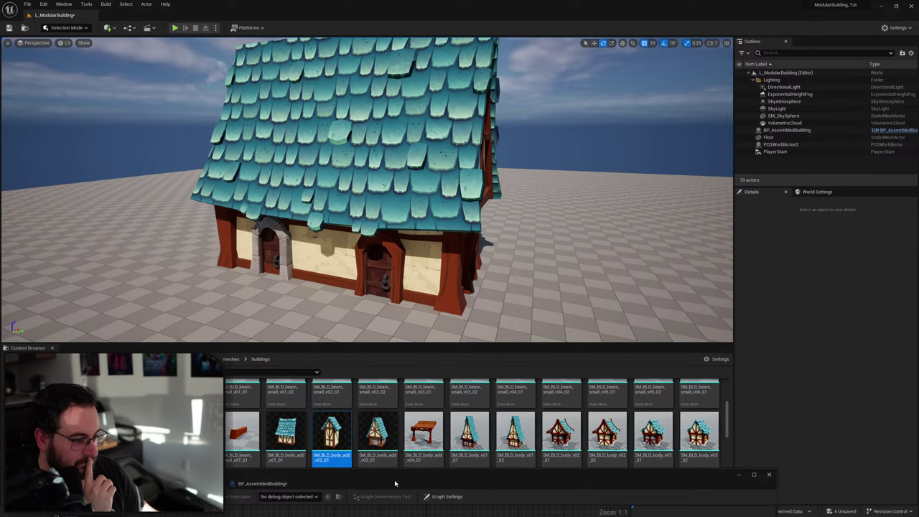
drag(394, 479, 412, 234)
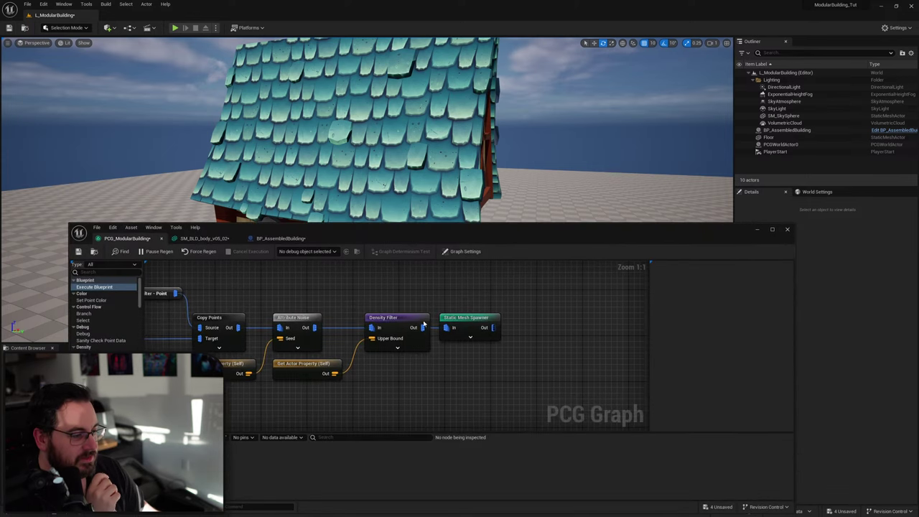
click(472, 321)
right_drag(564, 339, 445, 335)
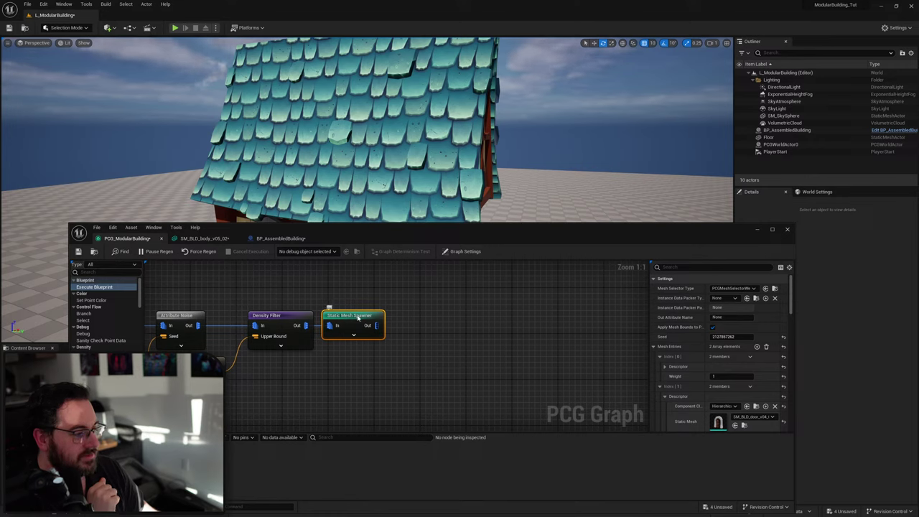
scroll(681, 357, down, 2)
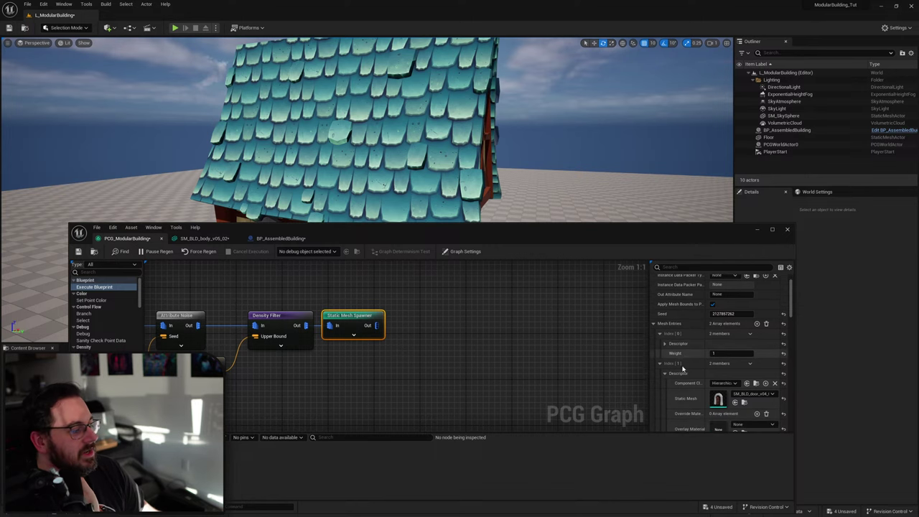
drag(427, 246, 411, 465)
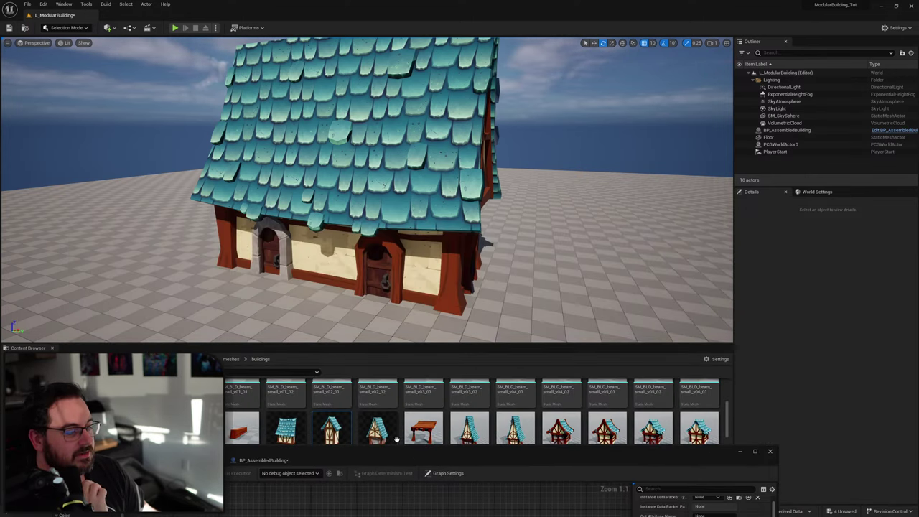
scroll(388, 429, up, 5)
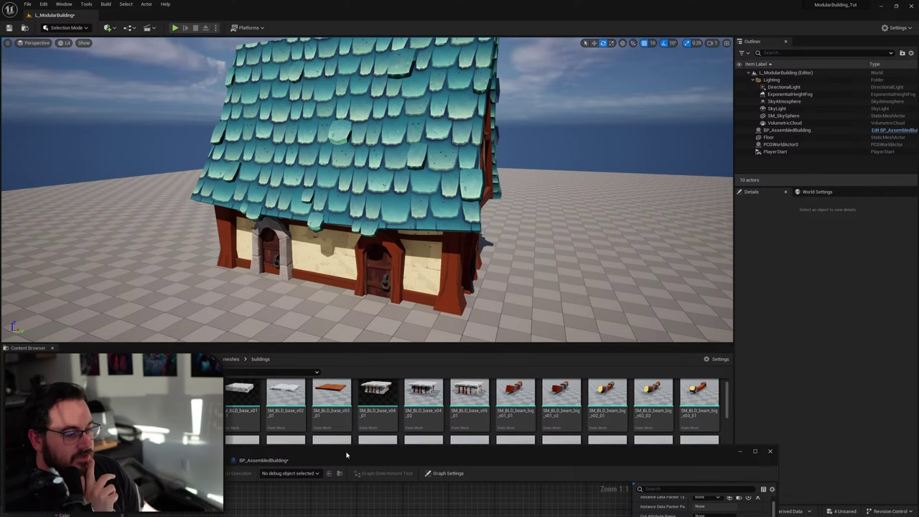
Reposition the Density Filter and its Get Actor Property node, and move the Static Mesh Spawner away to leave a gap.
drag(352, 458, 381, 259)
drag(388, 407, 230, 325)
drag(372, 349, 354, 349)
click(402, 378)
right_drag(350, 387, 442, 379)
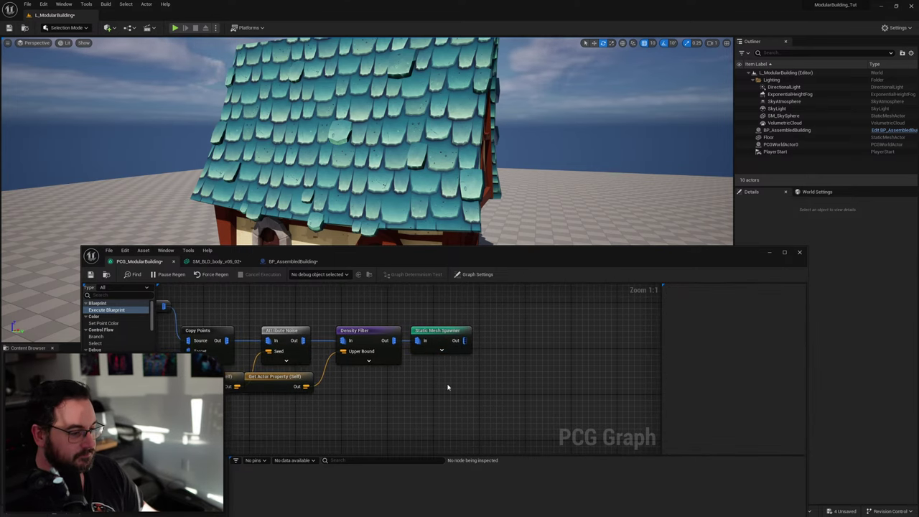
drag(447, 388, 310, 327)
mouse_move(374, 341)
mouse_down()
mouse_move(404, 341)
mouse_move(387, 341)
mouse_up()
click(451, 368)
drag(458, 342, 573, 342)
click(496, 369)
right_drag(370, 366, 419, 366)
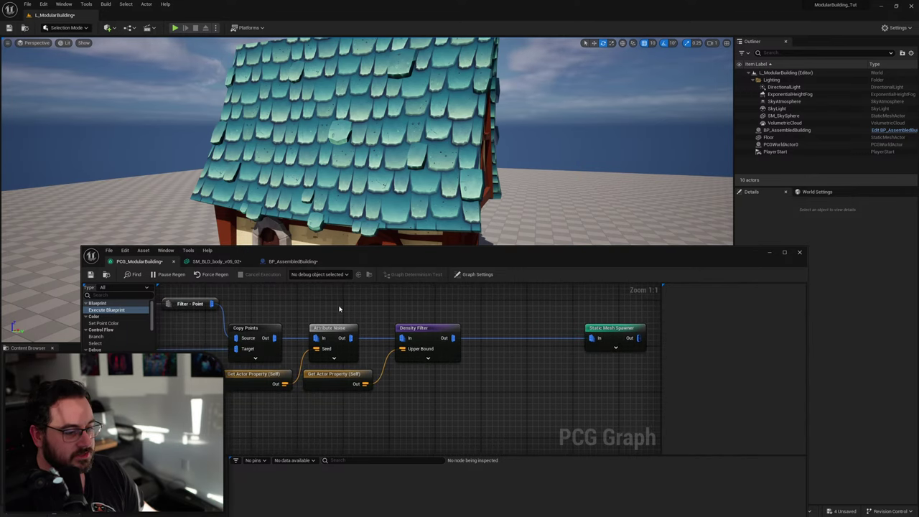
Duplicate the Attribute Noise node between the Density Filter and the Static Mesh Spawner, moving the spawner farther along for space.
click(334, 328)
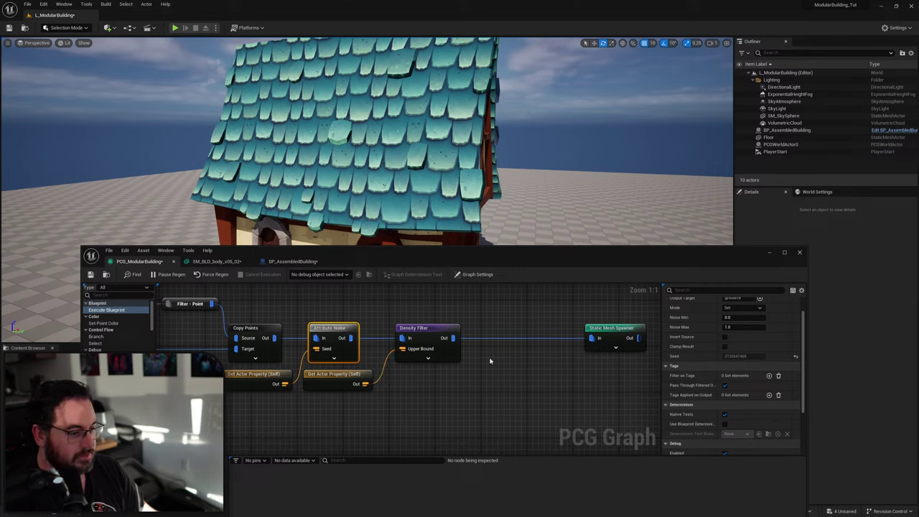
right_drag(493, 343, 455, 347)
key(ctrl+v)
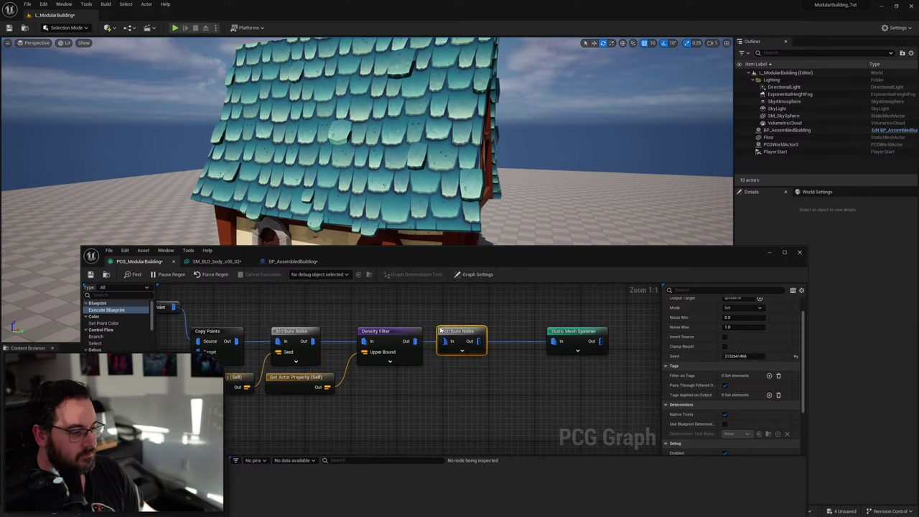
right_drag(506, 359, 426, 349)
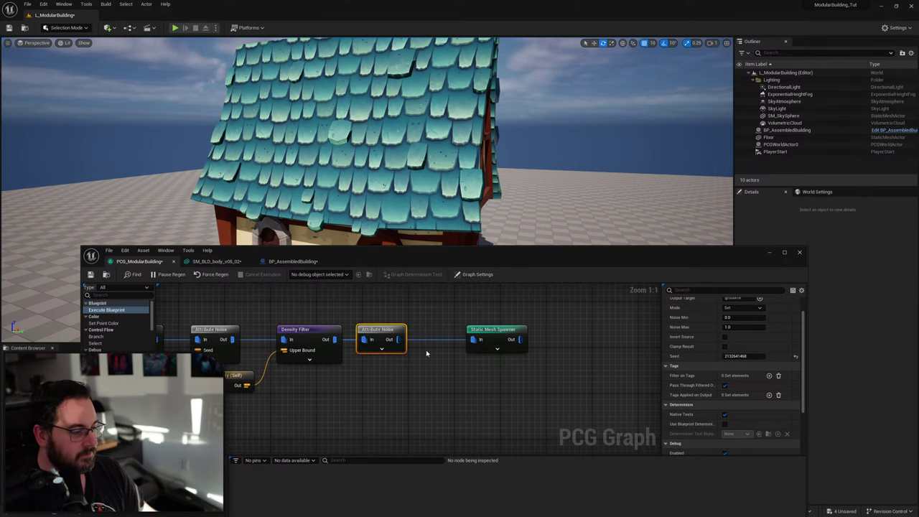
drag(496, 336, 529, 336)
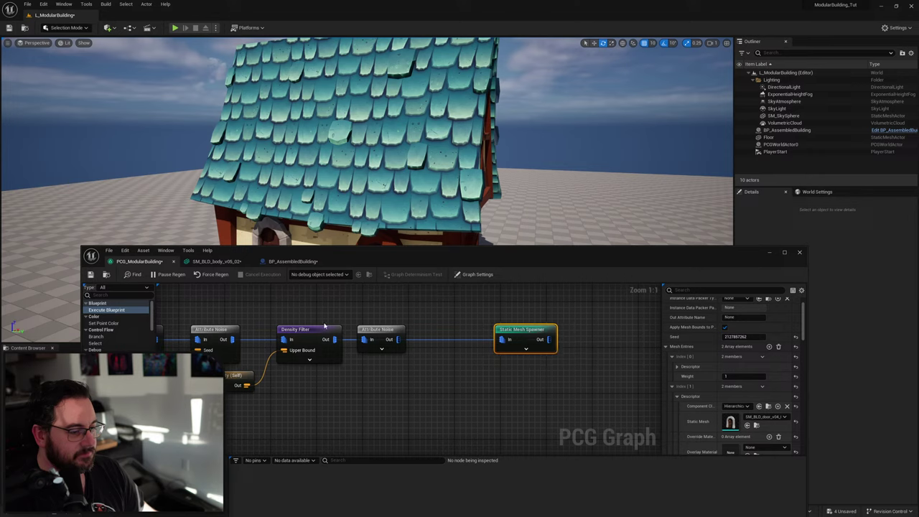
Duplicate the Density Filter after the new Attribute Noise node, forming a lower branch, and move the Static Mesh Spawner back beside the original filter.
click(295, 330)
key(ctrl+c)
key(ctrl+v)
drag(399, 338, 388, 406)
click(469, 331)
drag(522, 331, 394, 331)
right_drag(394, 330, 498, 358)
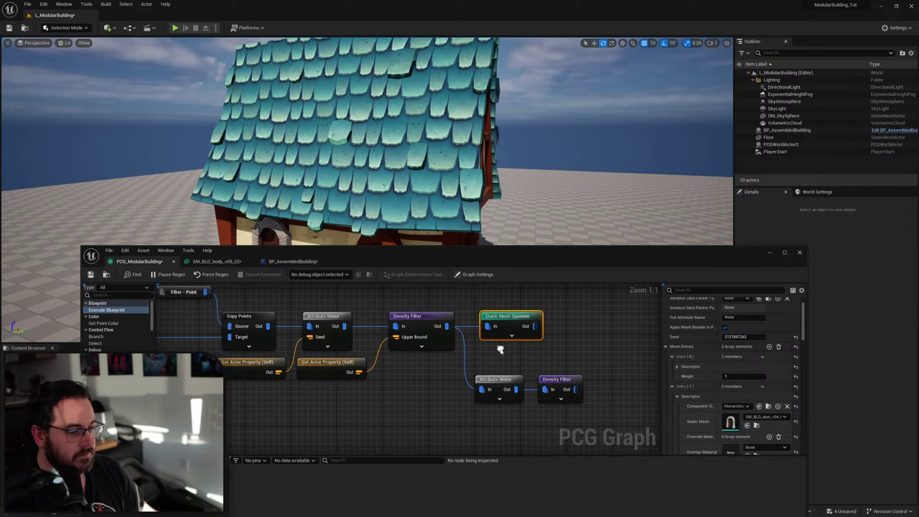
Rewire the duplicated Attribute Noise input to the Copy Points output and move it with its Density Filter below the Get Actor Property nodes.
alt+click(483, 390)
drag(268, 326, 562, 402)
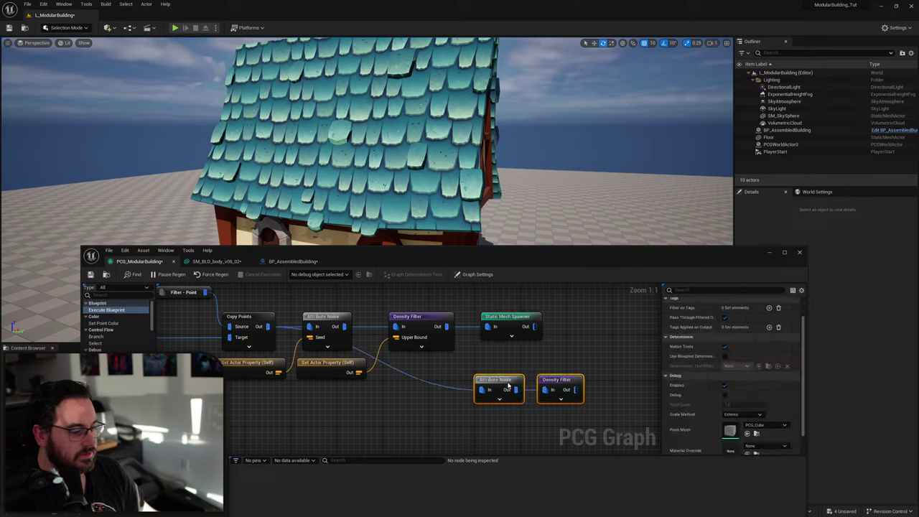
drag(509, 389, 355, 418)
click(430, 391)
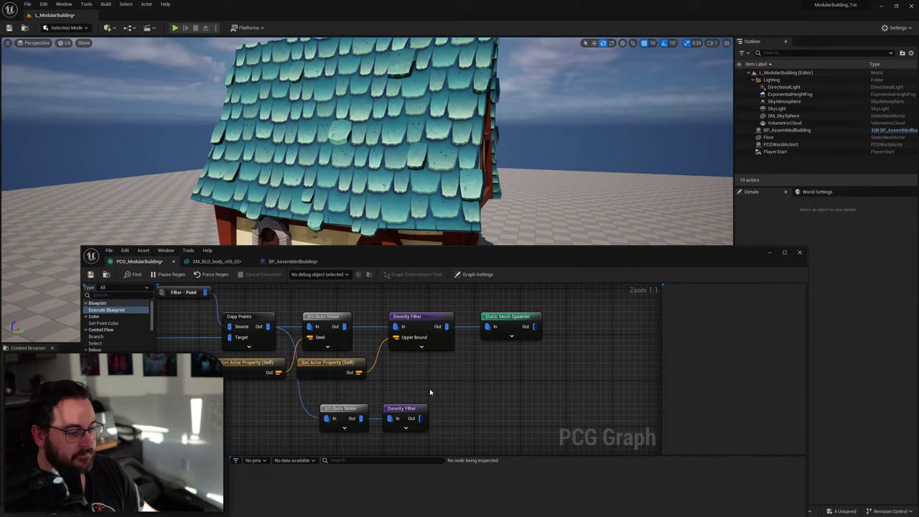
Connect the first Get Actor Property output to the duplicated Attribute Noise's Seed input, keeping that noise node wired to its Density Filter.
right_drag(431, 392, 520, 355)
click(435, 392)
drag(366, 335, 425, 423)
click(442, 430)
right_drag(390, 358, 361, 431)
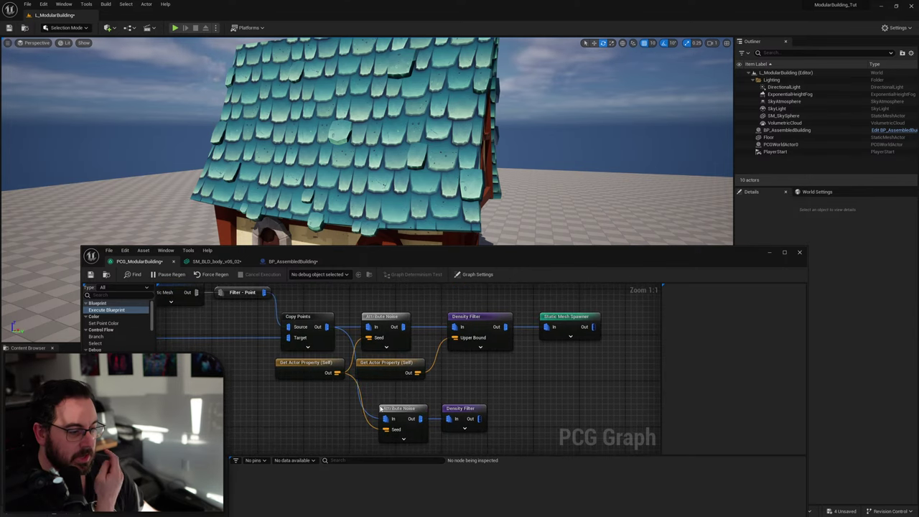
drag(403, 326, 449, 420)
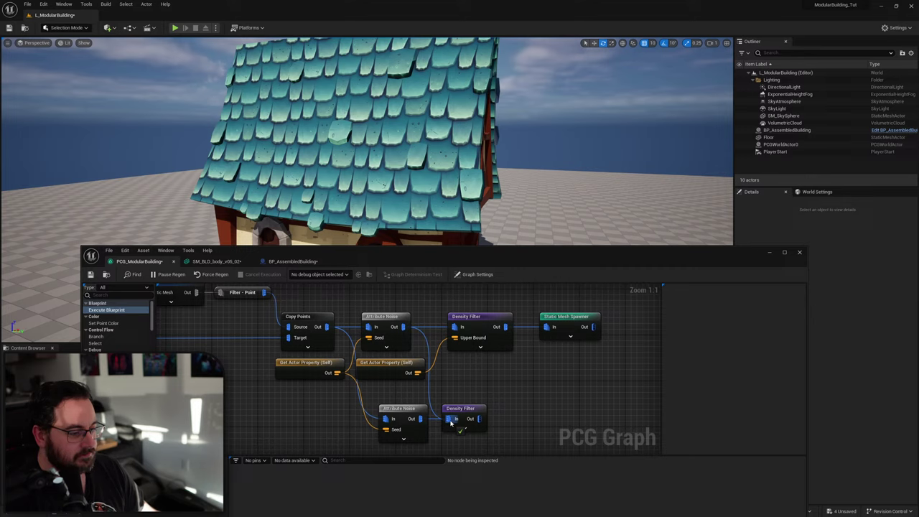
drag(450, 421, 420, 419)
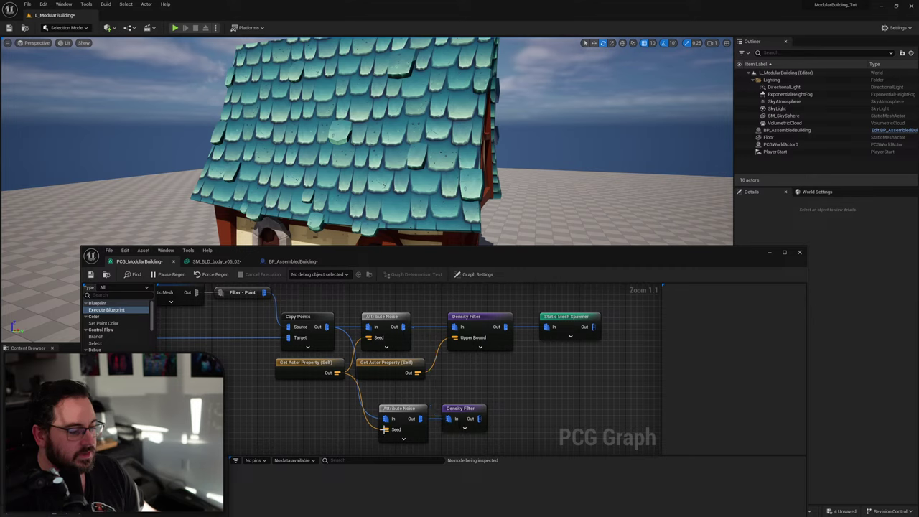
Add a Maths Add node fed by the seed's Get Actor Property and place it before the duplicated Attribute Noise.
right_drag(336, 425, 357, 386)
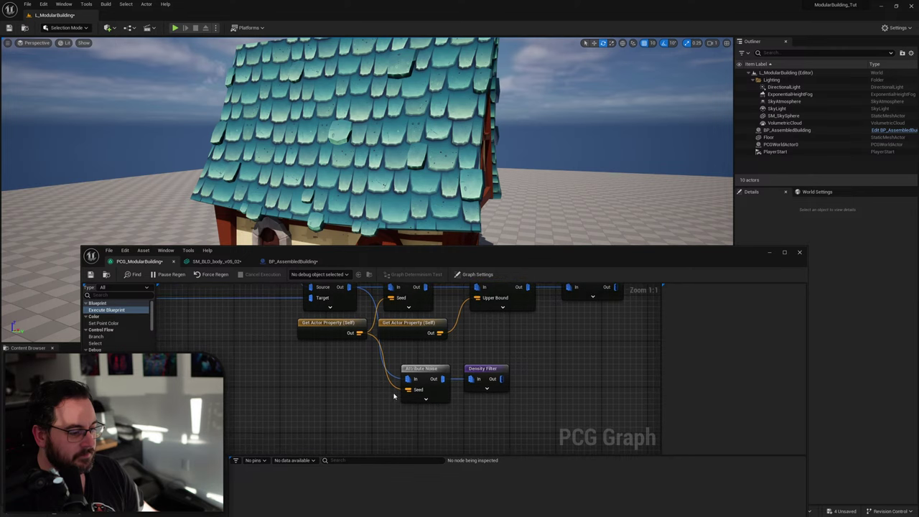
drag(408, 389, 323, 388)
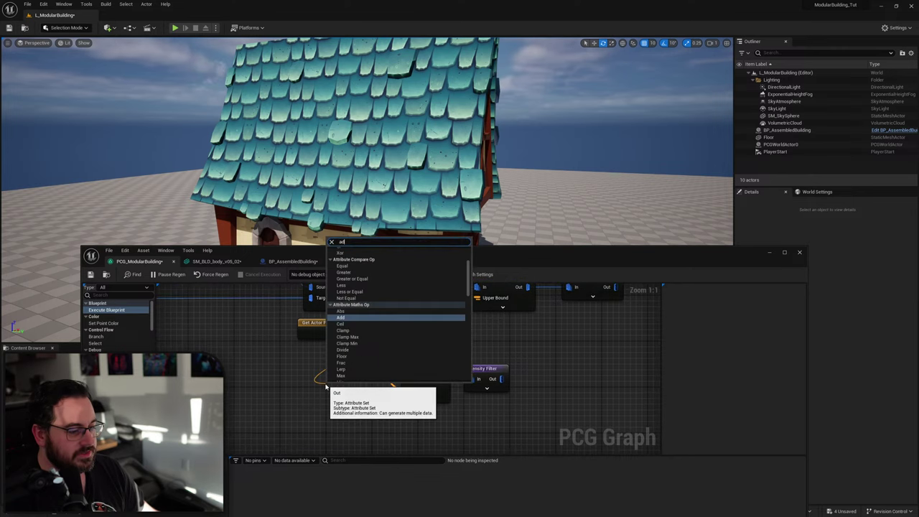
text(add)
key(Return)
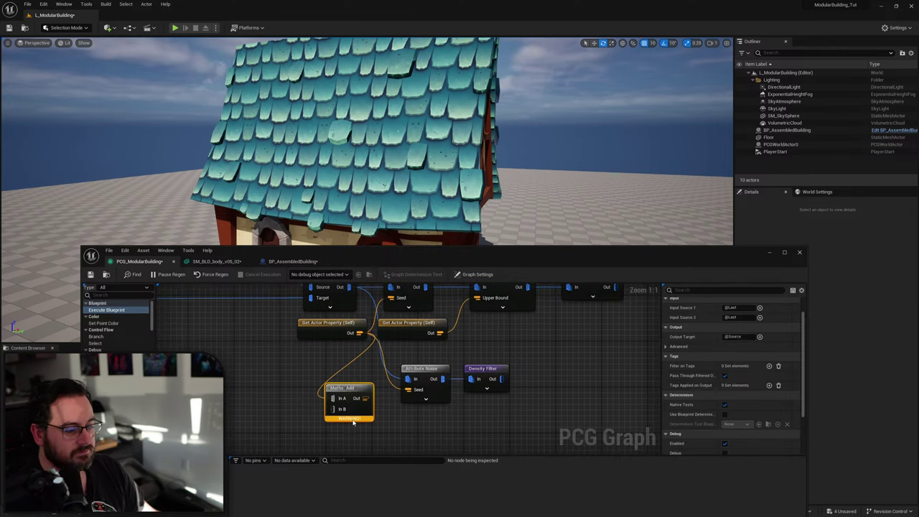
drag(360, 408, 366, 406)
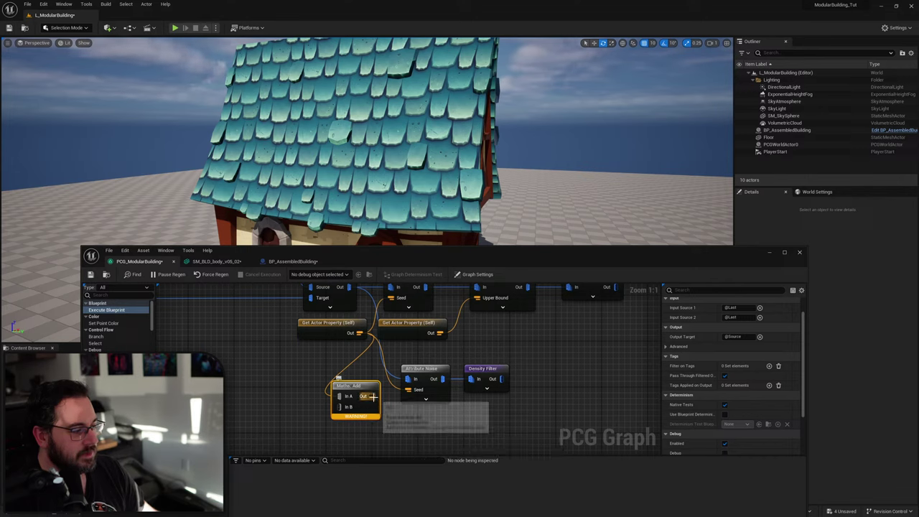
Set the Add node's Input Source 2 to 10 and connect its output to the duplicated Attribute Noise's Seed input.
click(739, 316)
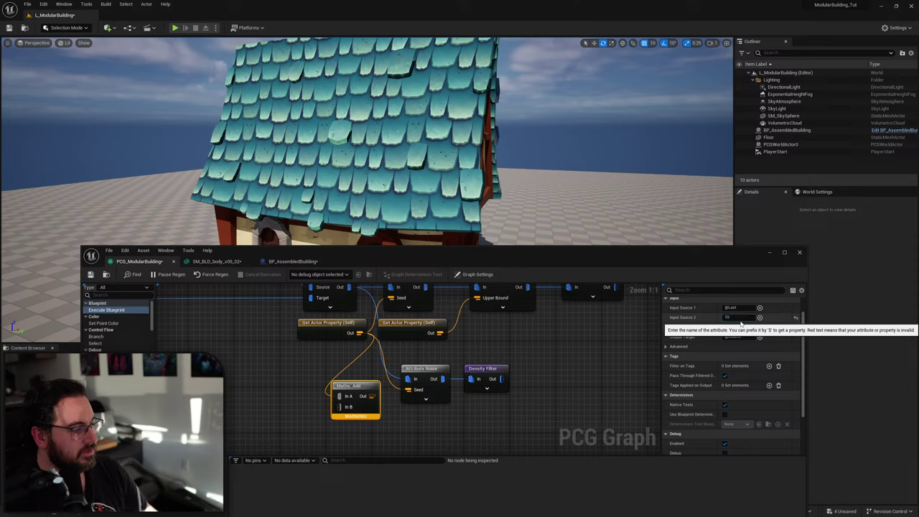
key(Return)
mouse_move(373, 396)
mouse_down()
mouse_move(409, 390)
mouse_move(370, 386)
mouse_up()
click(383, 399)
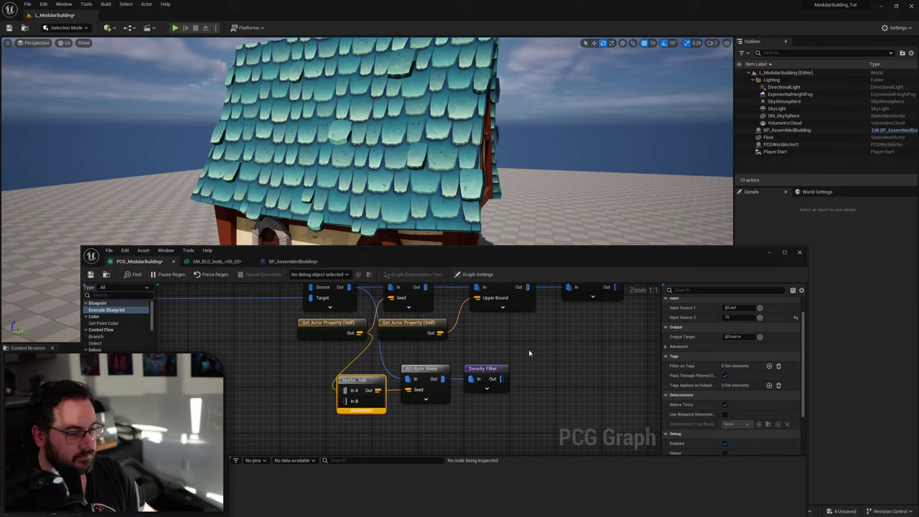
Examine the attribute choices for the Add node's Input Source 2 and look through the node's remaining settings.
mouse_move(360, 414)
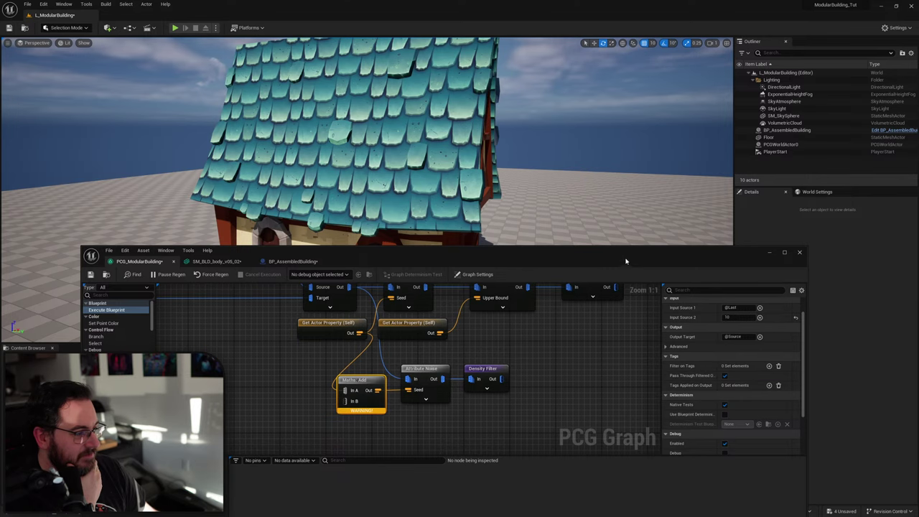
drag(624, 258, 616, 152)
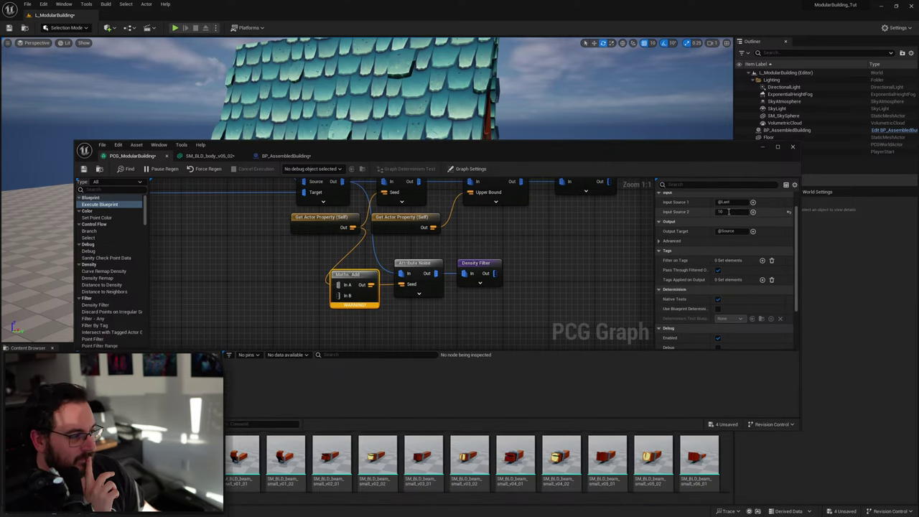
click(753, 212)
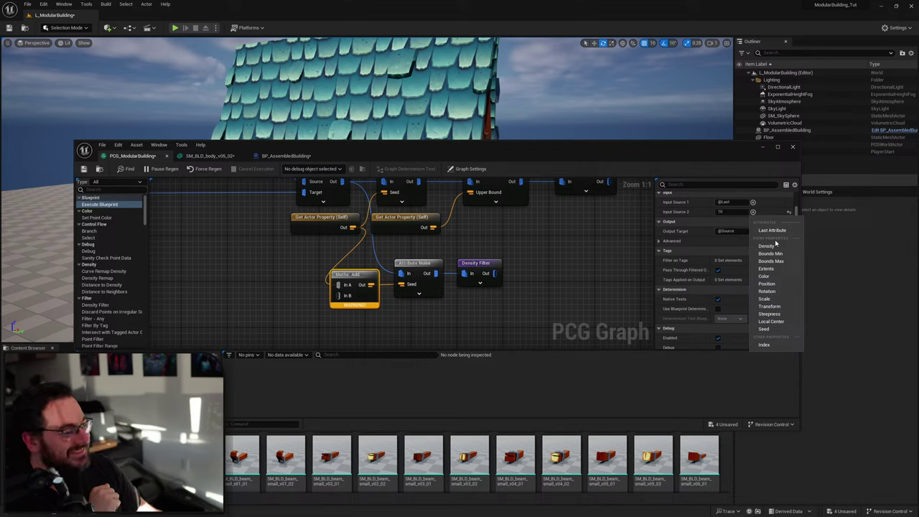
click(664, 277)
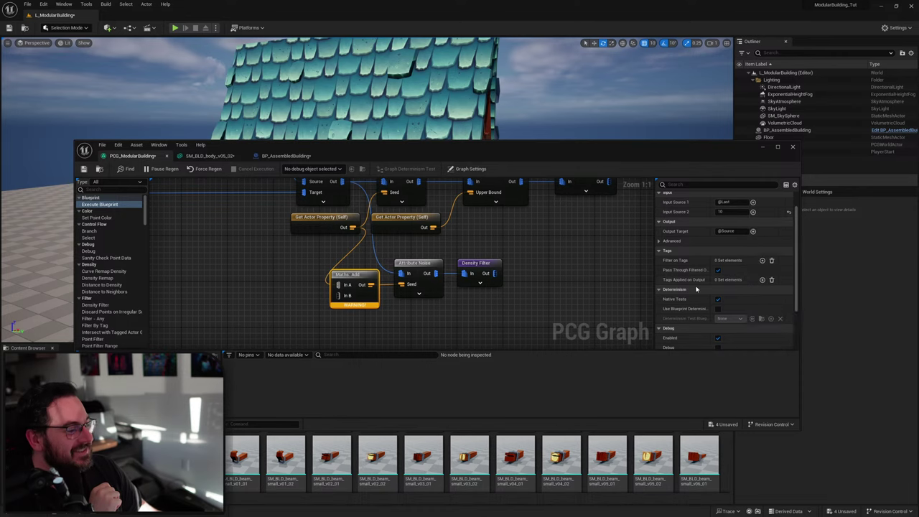
scroll(699, 291, down, 3)
scroll(700, 291, up, 3)
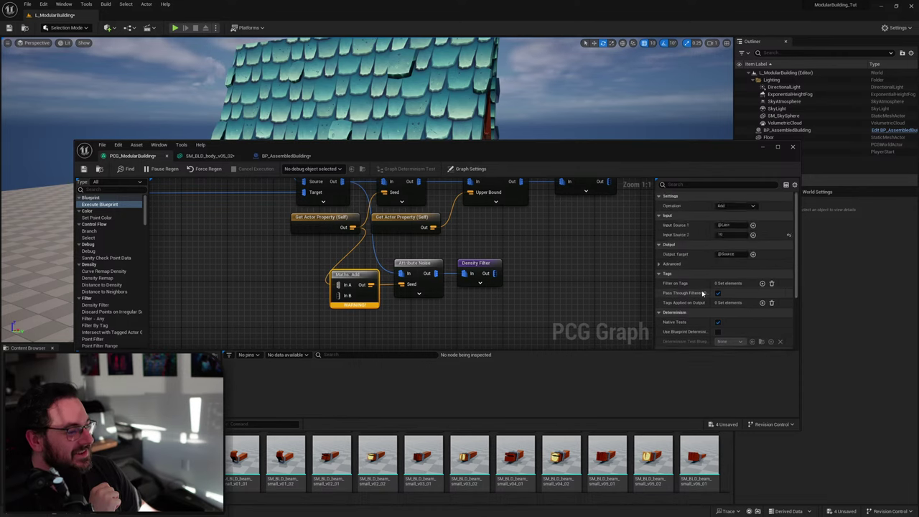
scroll(700, 294, down, 2)
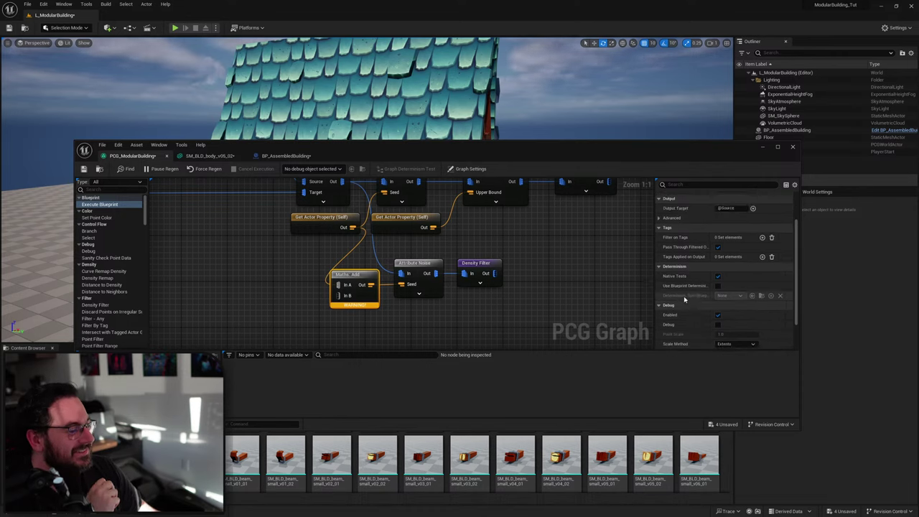
scroll(695, 283, down, 3)
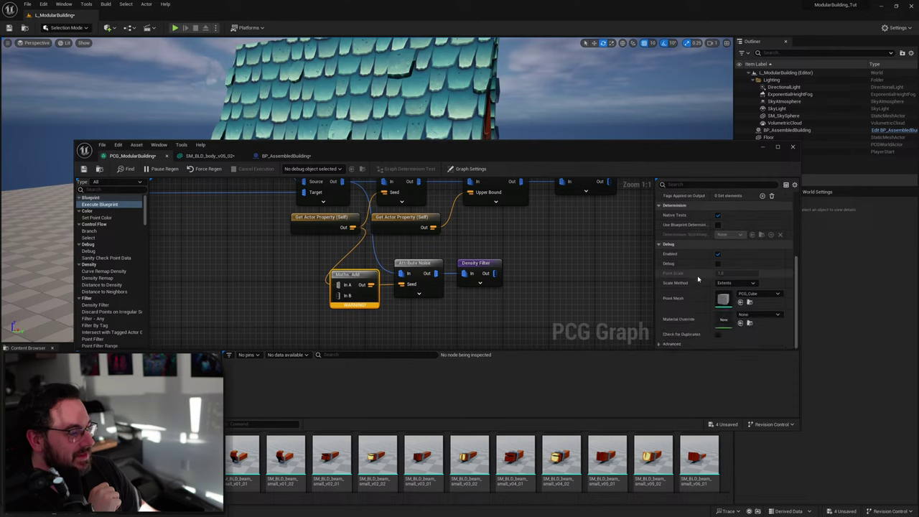
scroll(698, 279, up, 3)
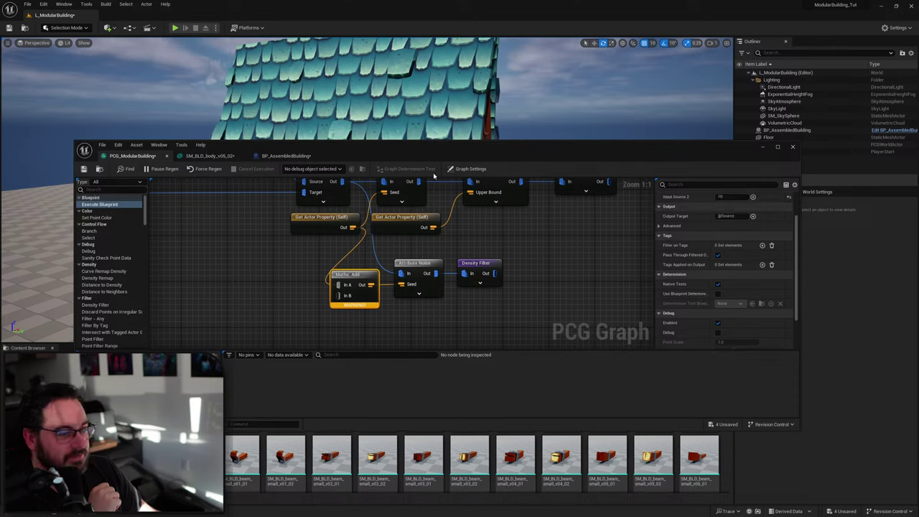
Add a float parameter named SeedOffset with the value 10.0 to the graph settings.
click(466, 168)
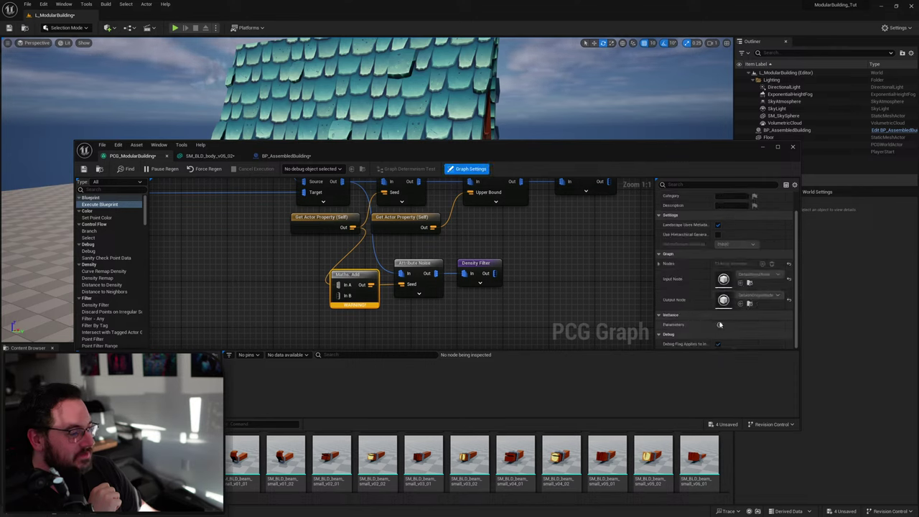
scroll(732, 331, up, 1)
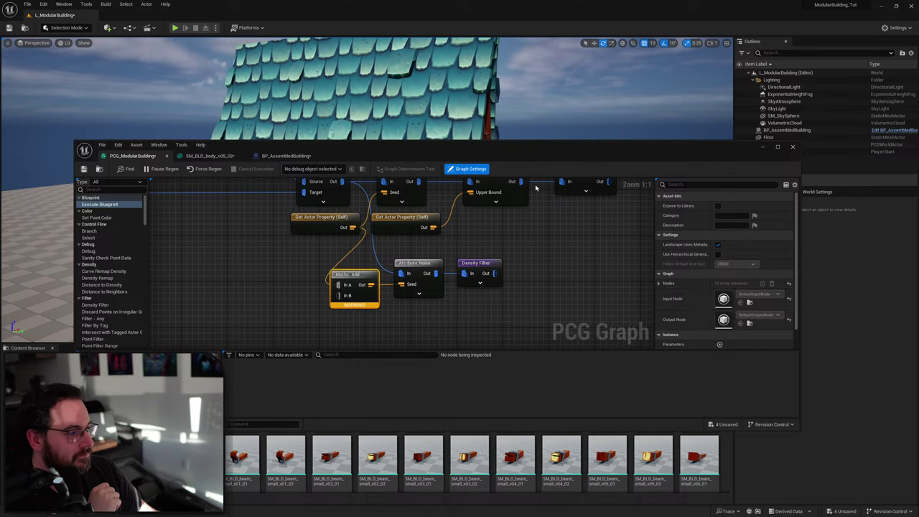
click(312, 280)
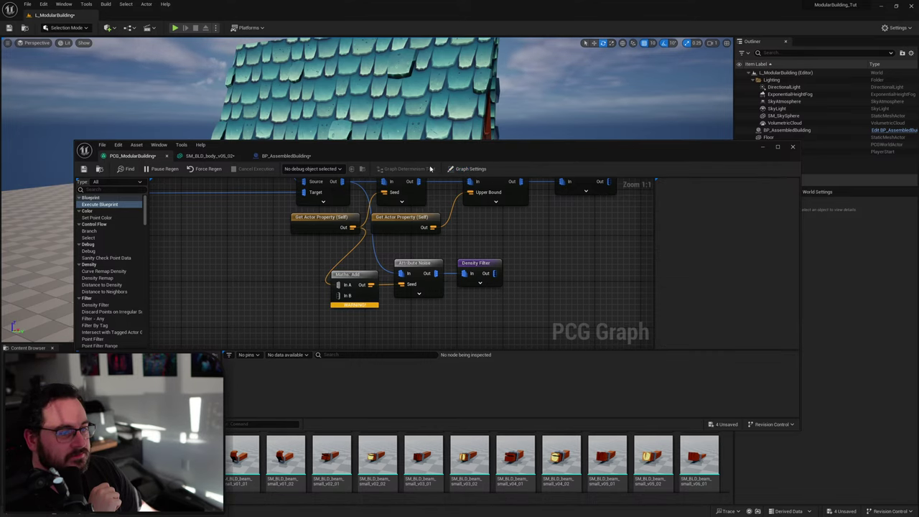
click(467, 169)
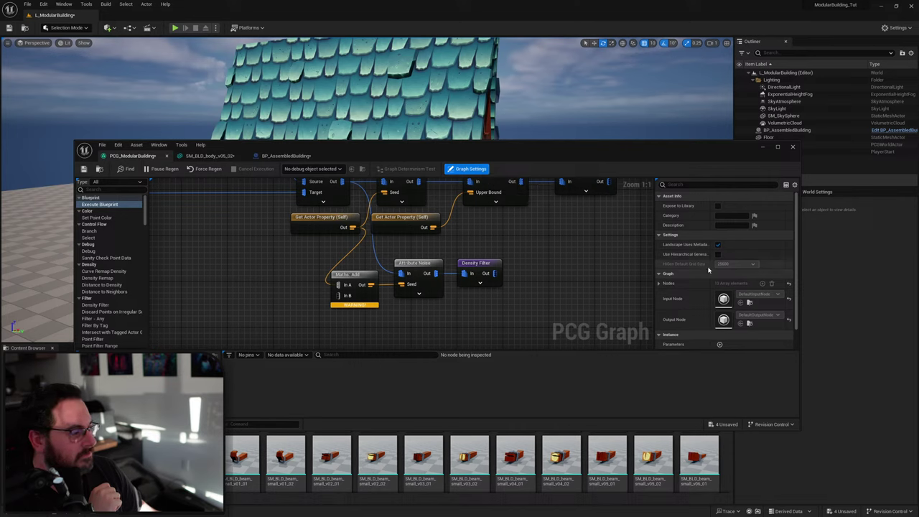
scroll(688, 291, down, 1)
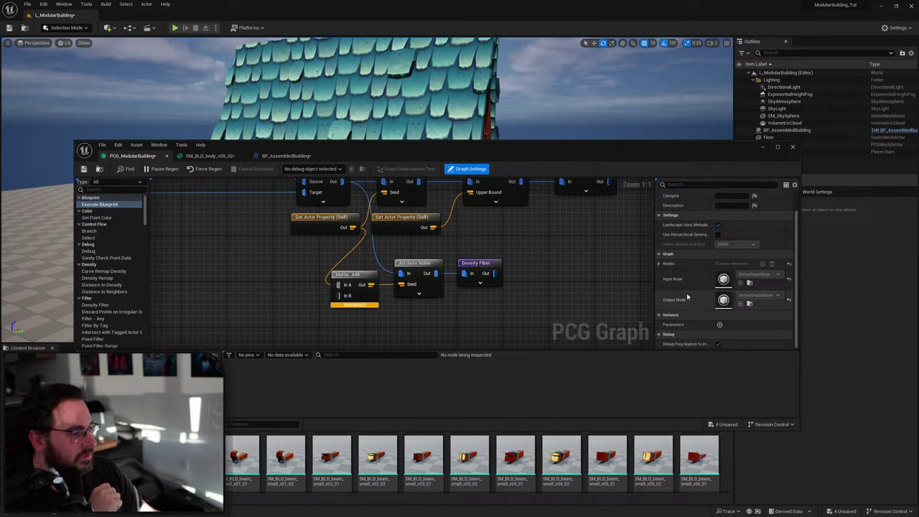
click(719, 324)
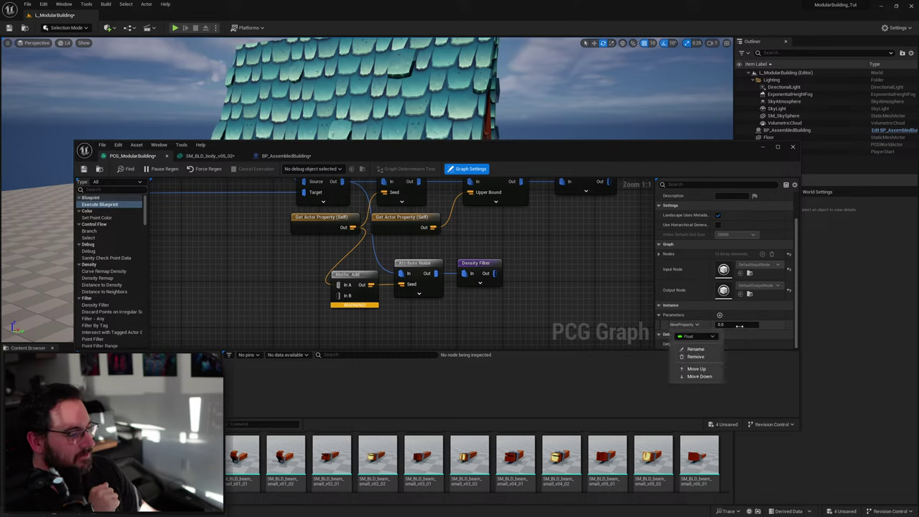
click(724, 325)
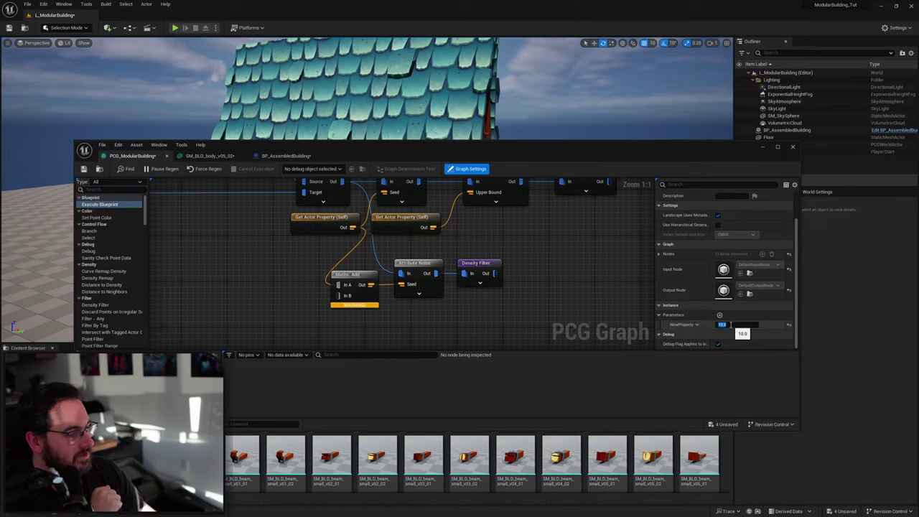
click(695, 324)
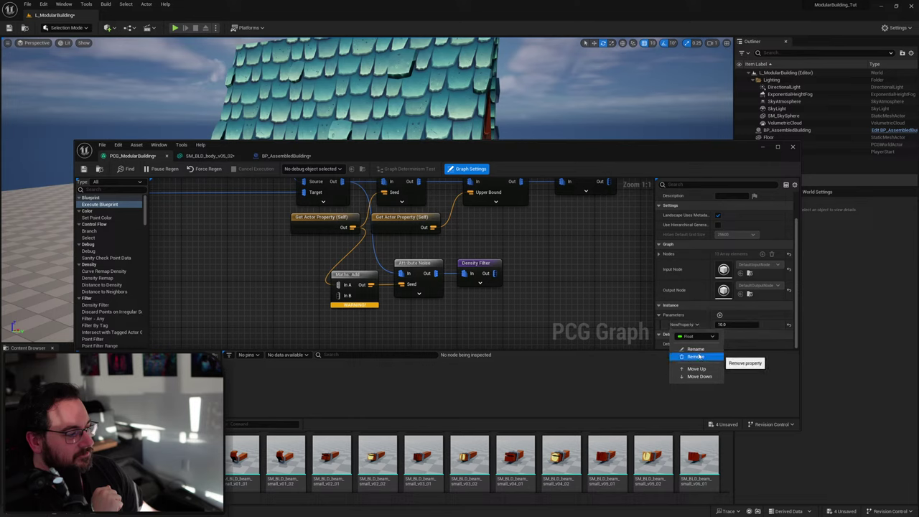
click(694, 349)
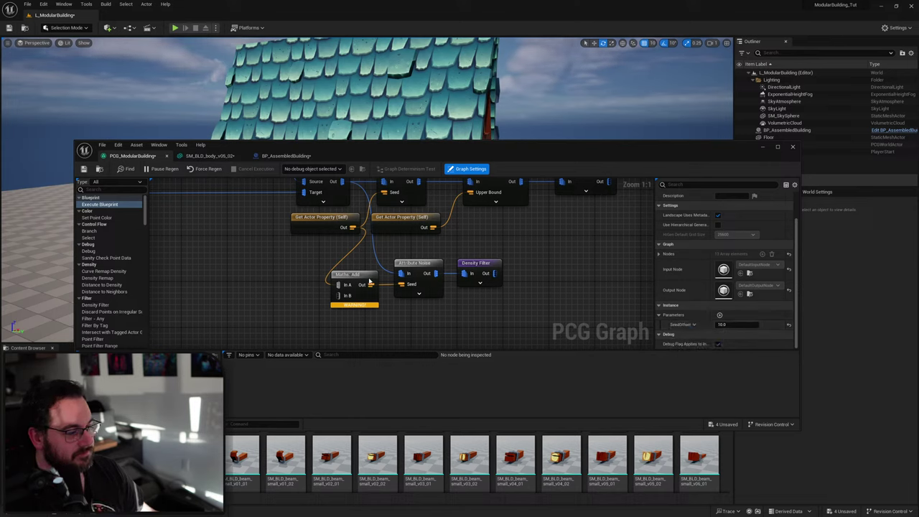
Place a getter node for the Seed Offset parameter and connect it to the Add node's In B input.
right_drag(223, 291, 285, 281)
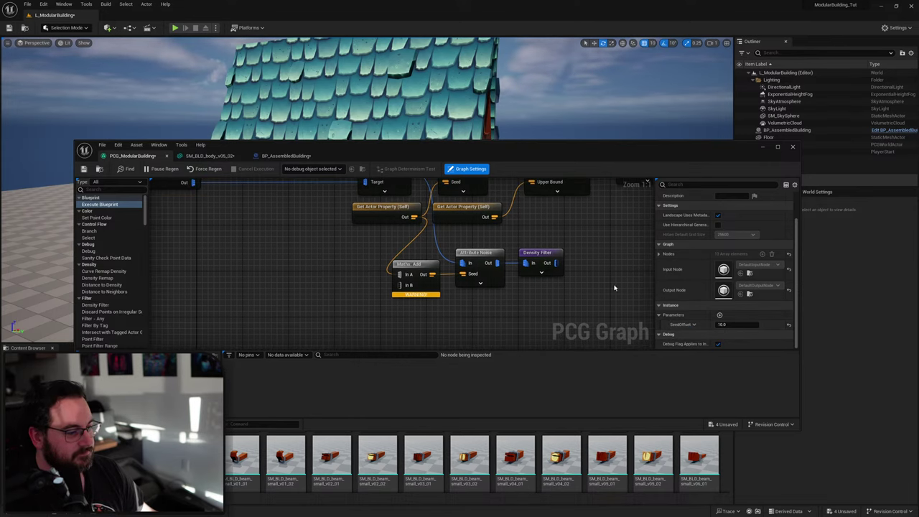
right_click(318, 293)
text(get see)
key(Return)
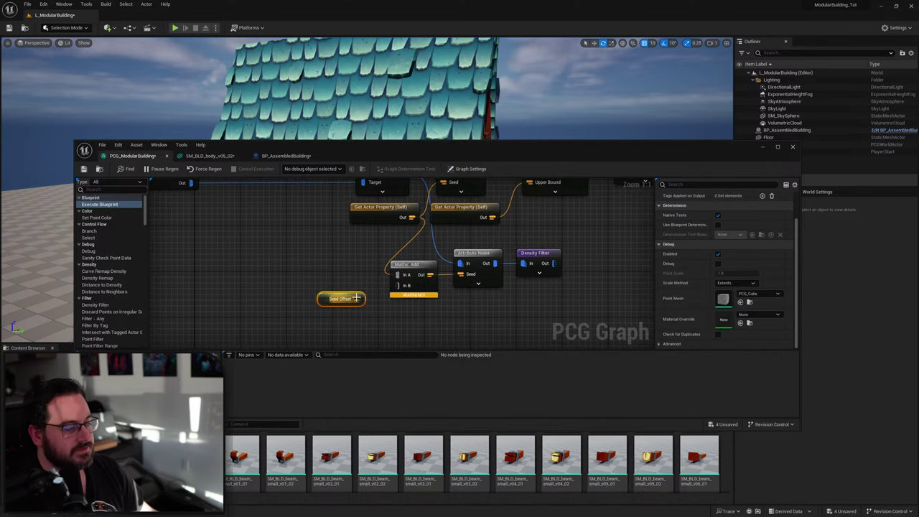
drag(356, 298, 406, 289)
click(414, 296)
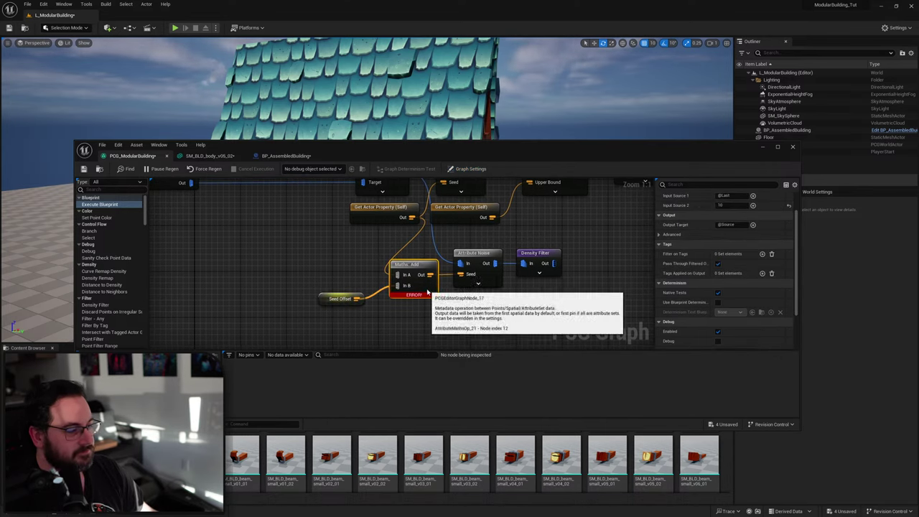
Set the Add node's Input Source 2 to Last Attribute and move the Seed Offset node closer to it.
click(753, 209)
click(776, 225)
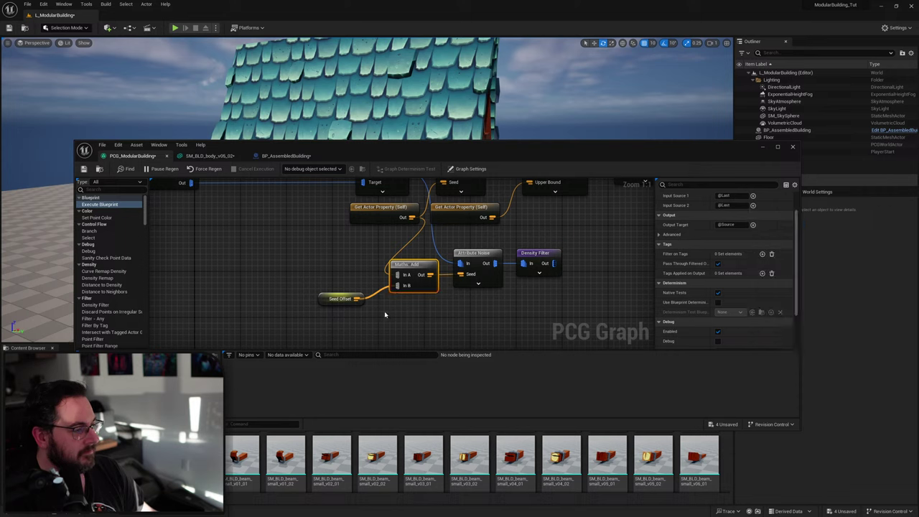
drag(325, 300, 337, 291)
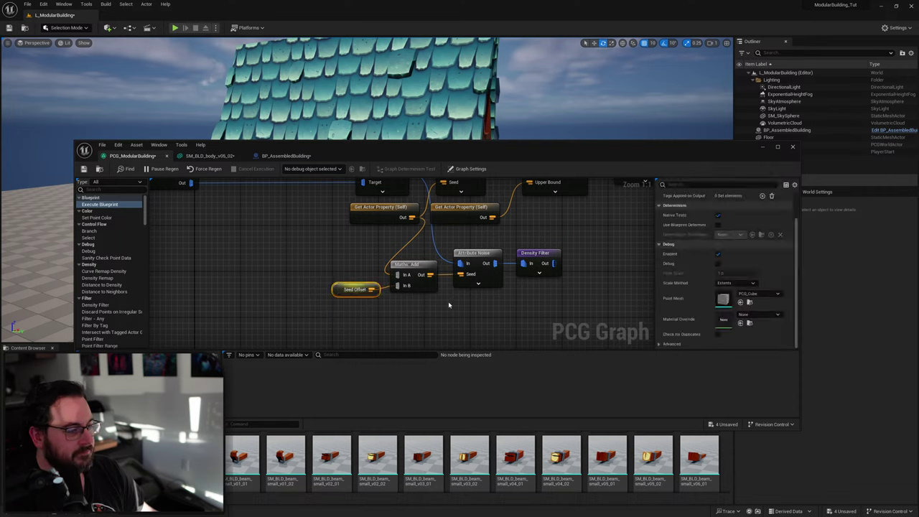
right_drag(448, 305, 378, 311)
mouse_move(437, 284)
right_down()
mouse_move(455, 347)
mouse_move(452, 286)
right_up()
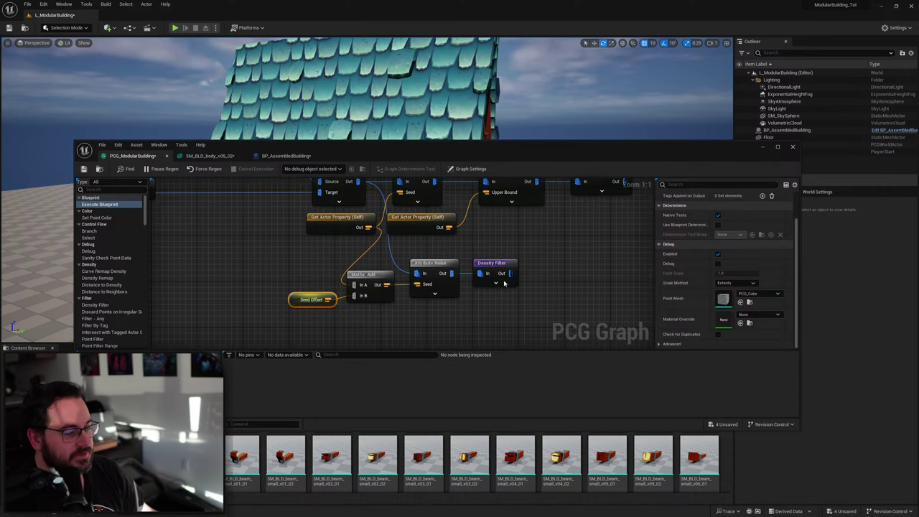
Duplicate the Static Mesh Spawner and place the copy beside the lower Density Filter.
right_drag(573, 242, 421, 273)
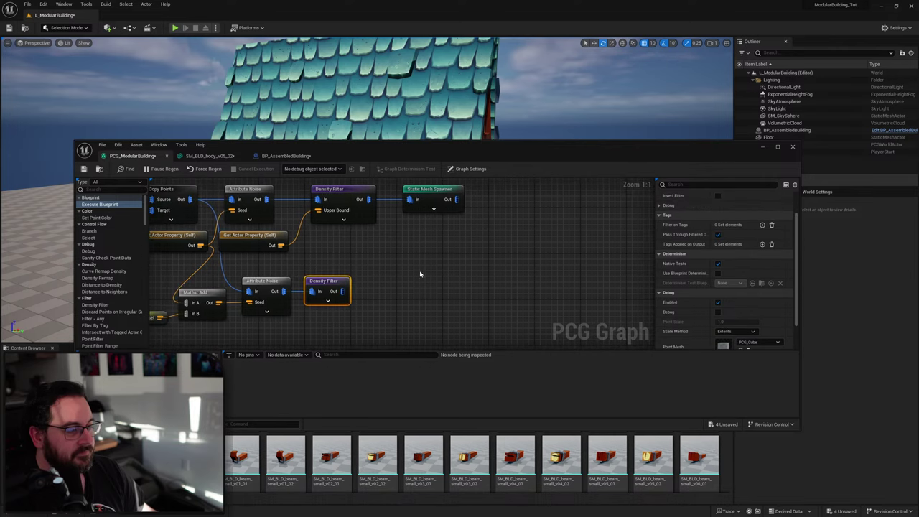
click(429, 195)
key(ctrl+d)
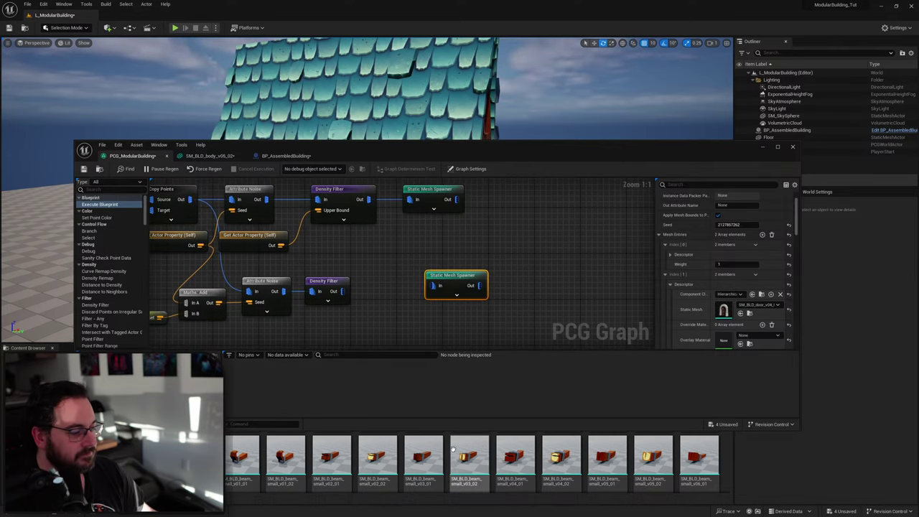
Set the duplicated spawner's Index 1 static mesh to SM_BLD_window_v06_01.
drag(545, 149, 523, 77)
scroll(424, 430, down, 2)
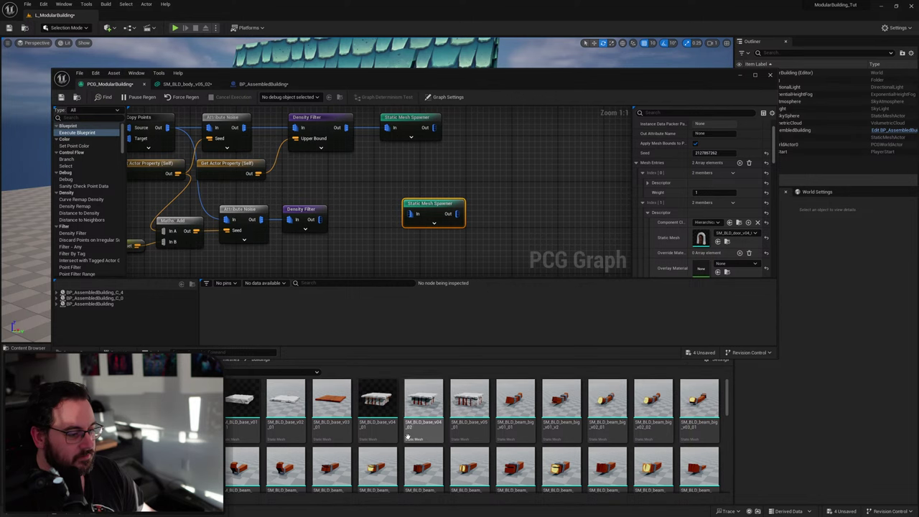
scroll(424, 430, down, 5)
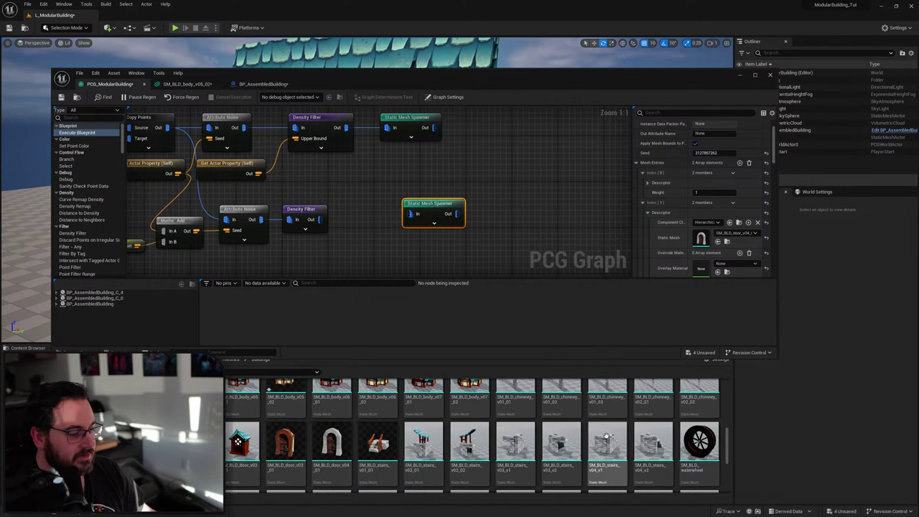
scroll(435, 445, up, 2)
scroll(431, 444, down, 2)
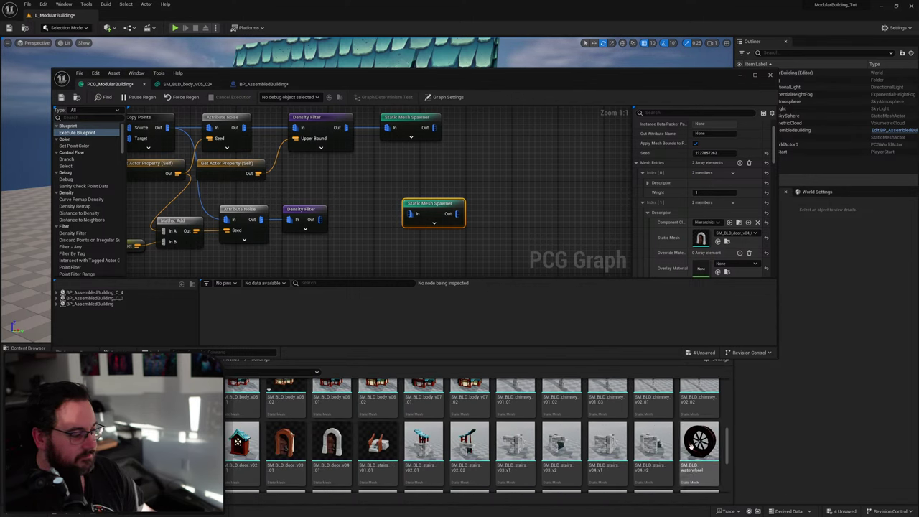
scroll(280, 438, down, 2)
click(469, 431)
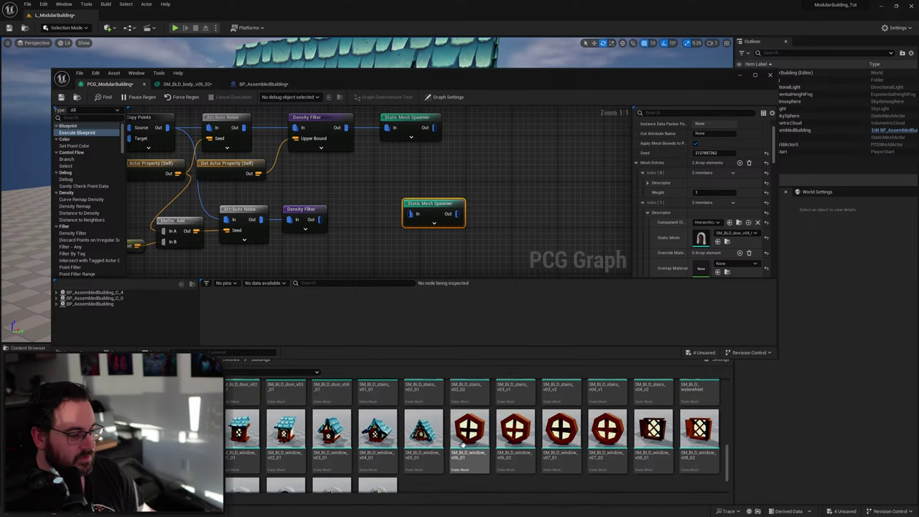
click(717, 242)
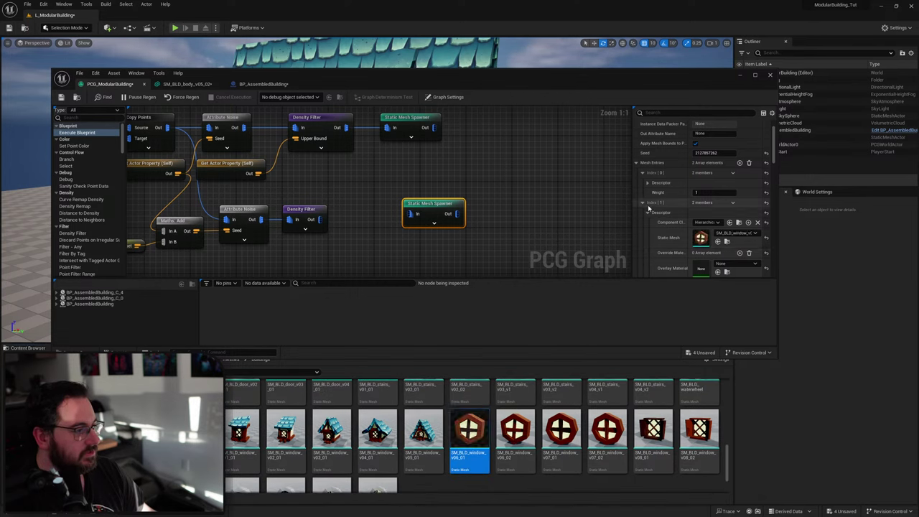
Set the duplicated spawner's Index 0 static mesh to SM_BLD_window_v06_02.
click(646, 203)
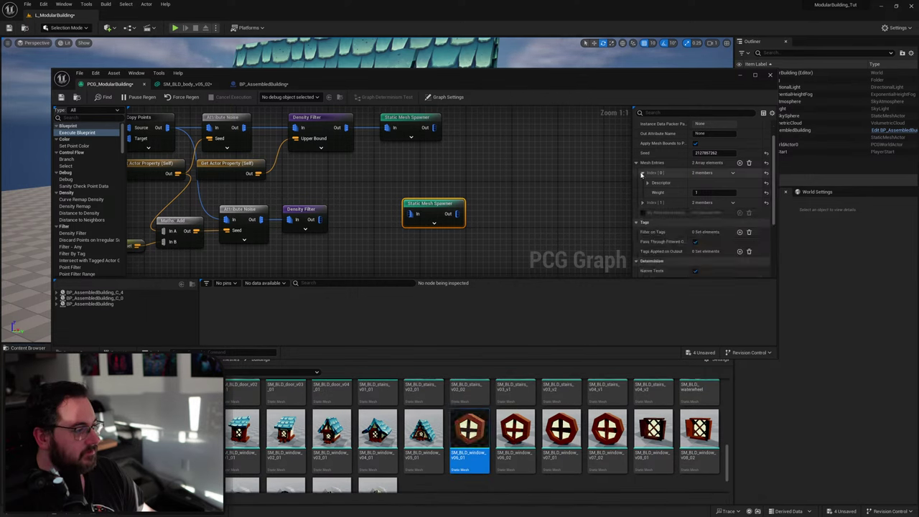
click(647, 183)
click(508, 465)
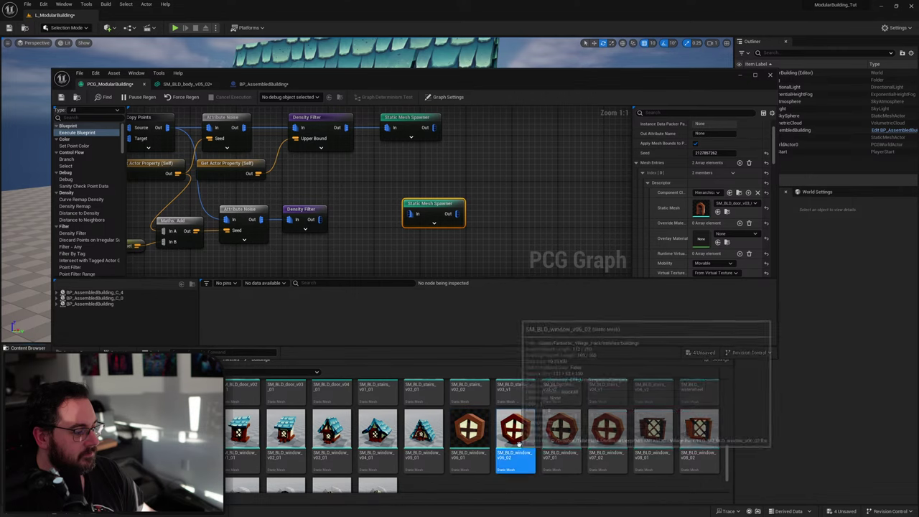
click(717, 212)
click(644, 173)
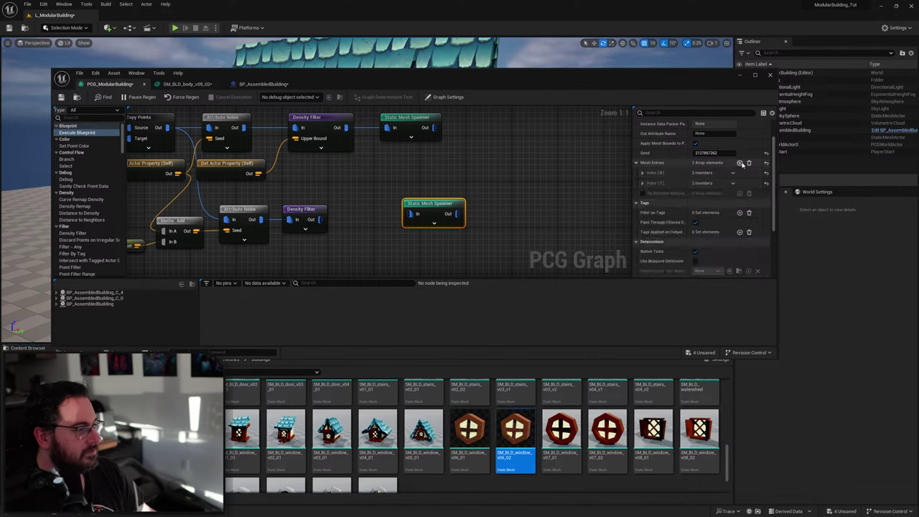
Add two more mesh entries to the window spawner and expand the descriptors of Index 2 and Index 3.
click(739, 163)
click(739, 163)
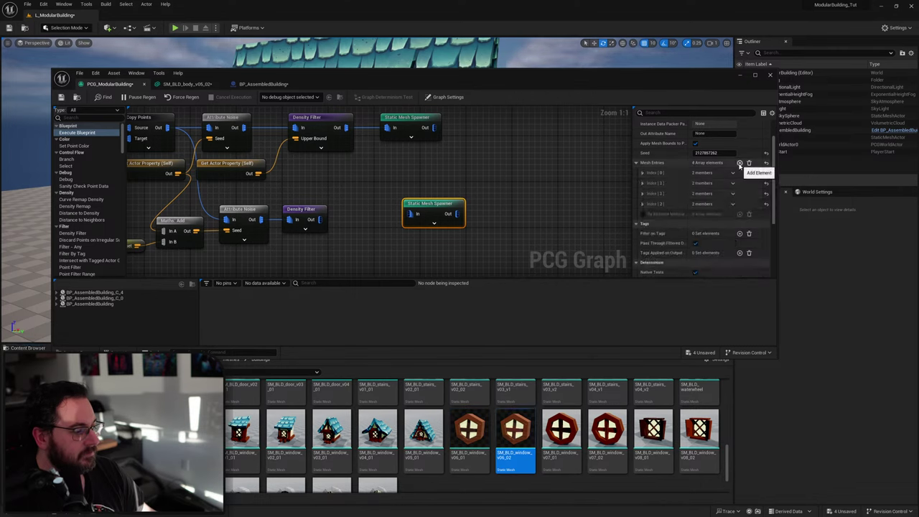
click(642, 204)
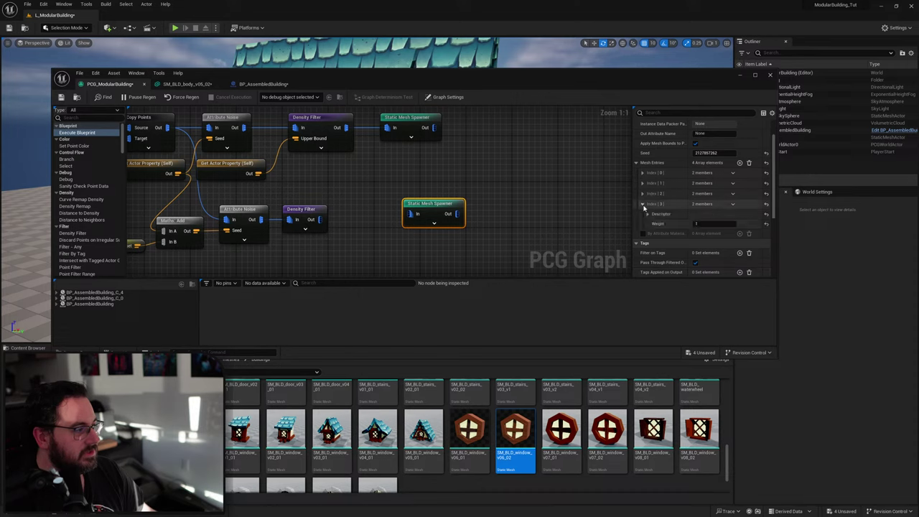
click(647, 214)
click(642, 194)
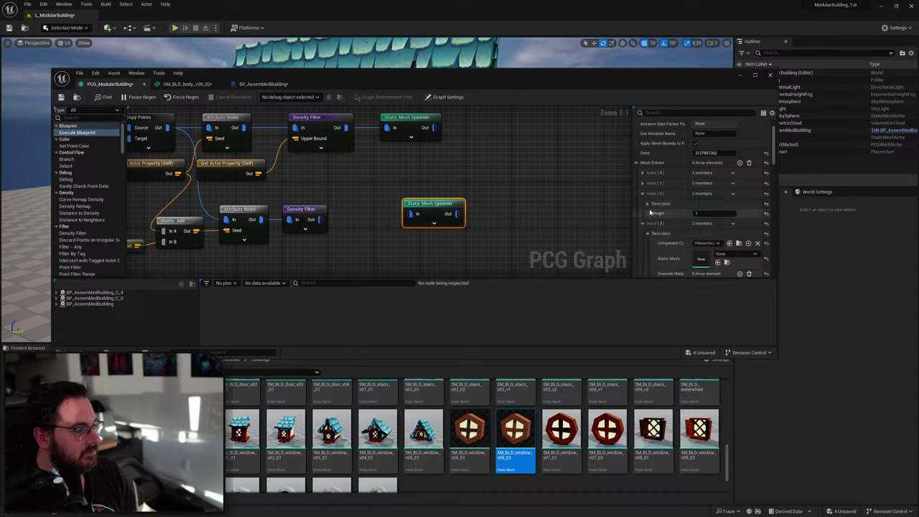
click(647, 204)
Assign SM_BLD_window_v07_01 to the Index 2 mesh entry and SM_BLD_window_v07_02 to Index 3.
scroll(661, 230, down, 2)
scroll(521, 461, down, 3)
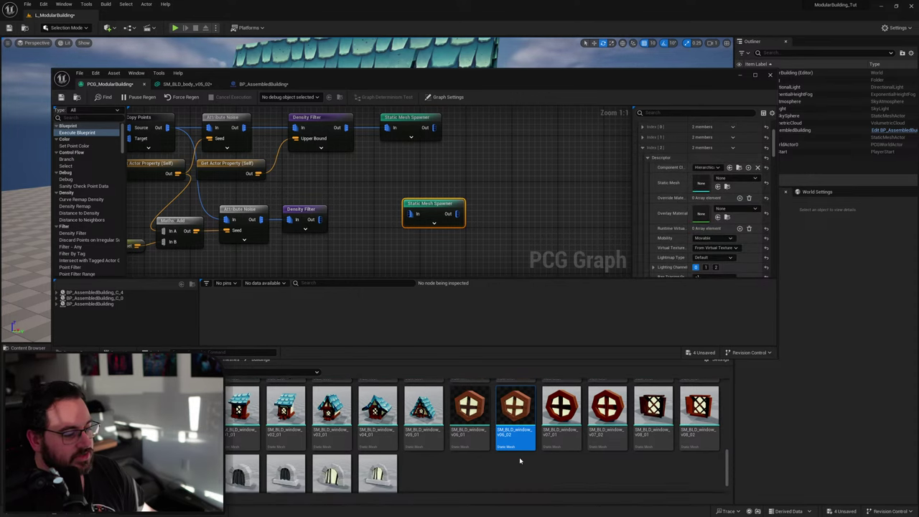
scroll(521, 450, up, 2)
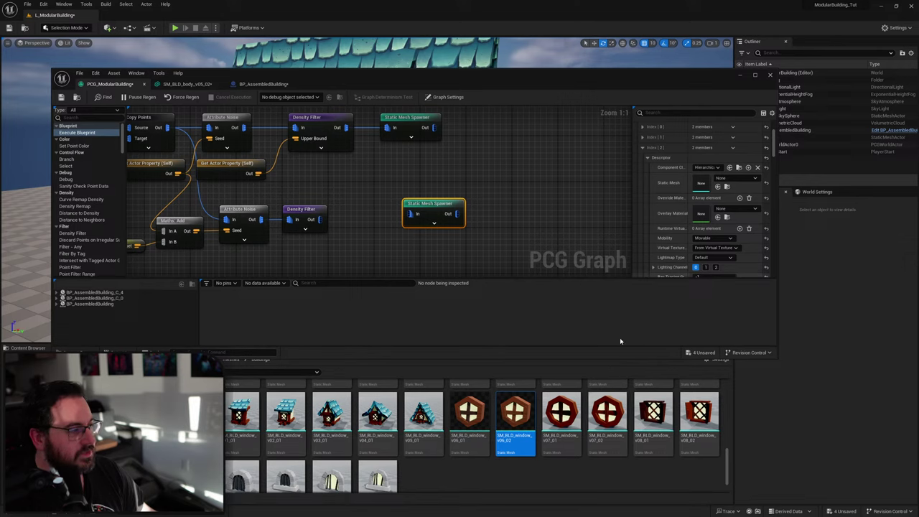
click(562, 420)
click(717, 189)
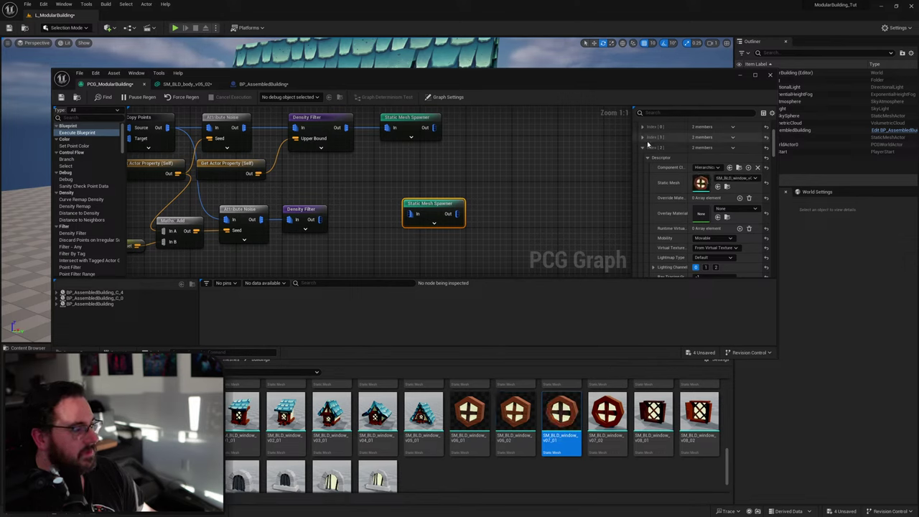
click(643, 148)
click(607, 424)
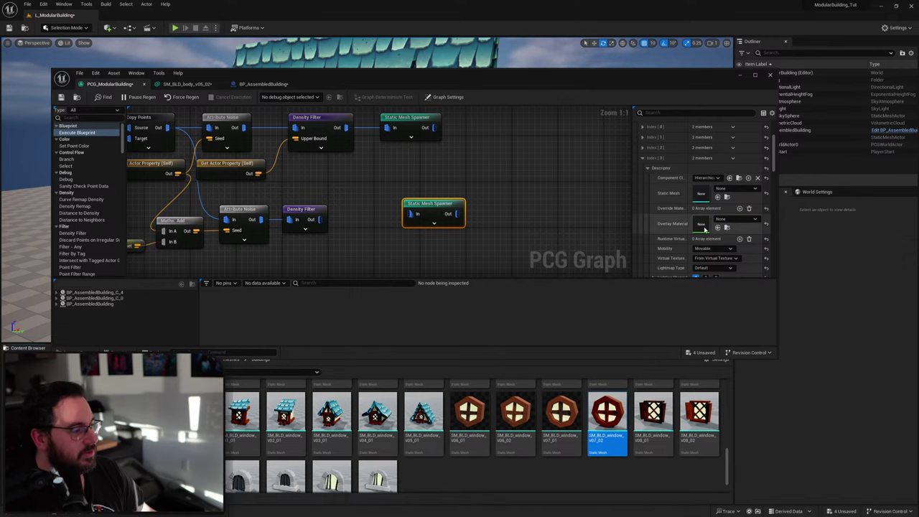
click(717, 197)
click(642, 158)
scroll(643, 161, up, 3)
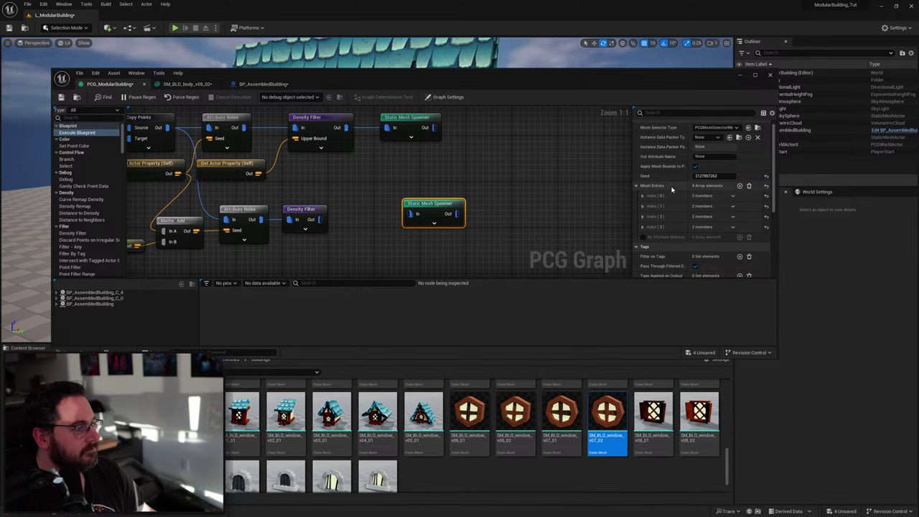
Duplicate the window Static Mesh Spawner below the first and set the copy's Index 3 mesh to SM_BLD_window_v08_01.
right_drag(415, 247, 431, 184)
key(ctrl+d)
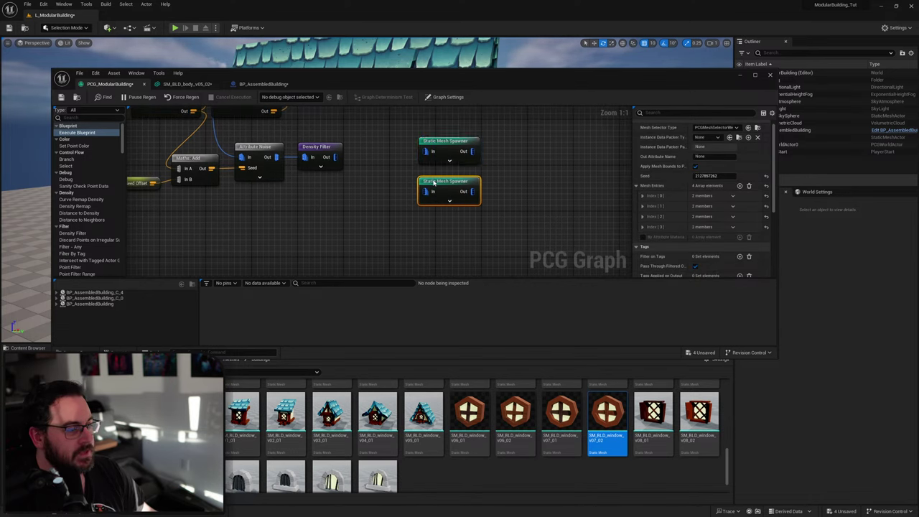
click(654, 416)
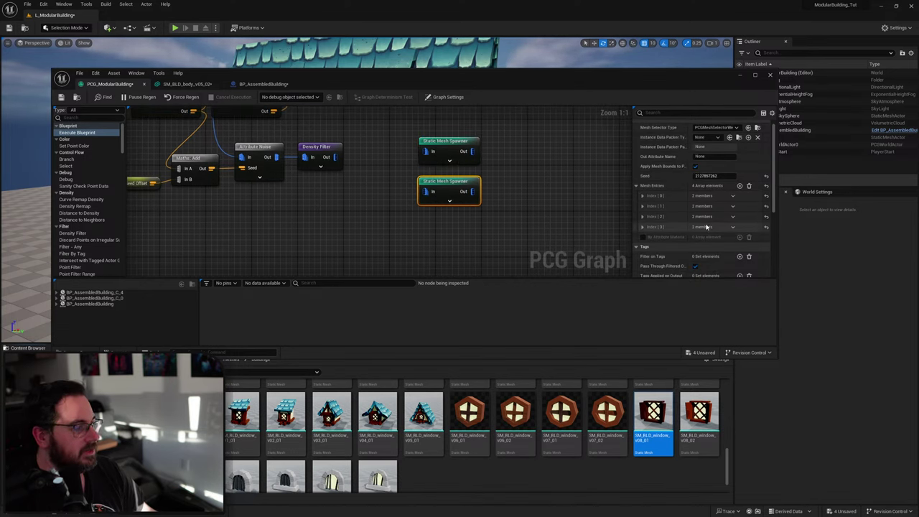
click(642, 227)
click(646, 238)
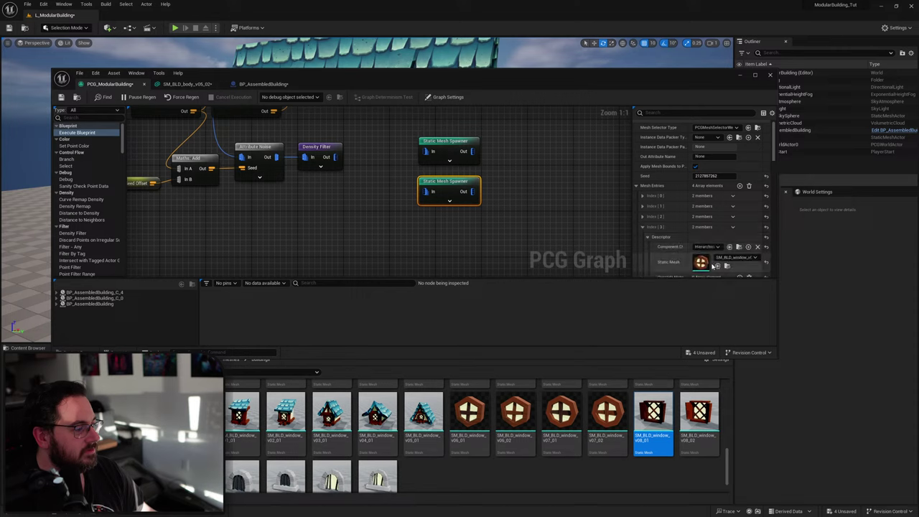
click(727, 265)
click(643, 227)
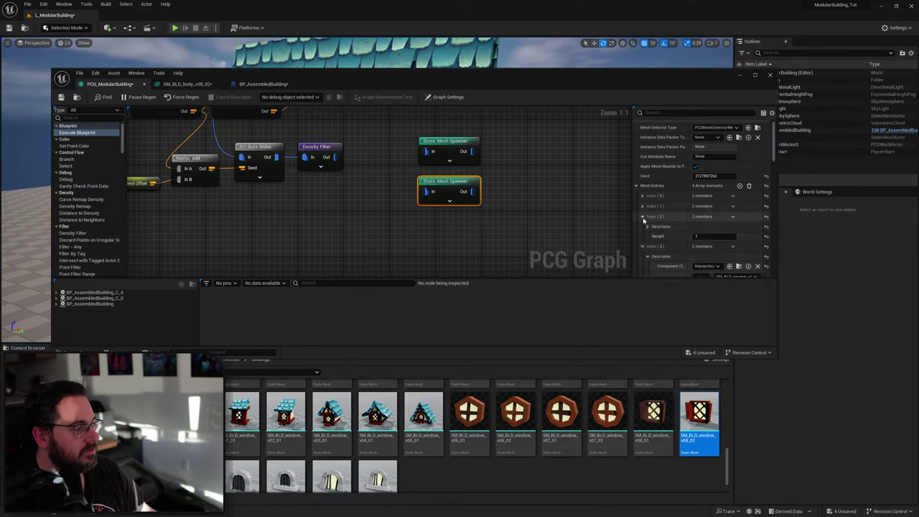
Set the Index 2 static mesh of the second window spawner to SM_BLD_window_v08_02.
click(643, 216)
click(647, 227)
click(716, 256)
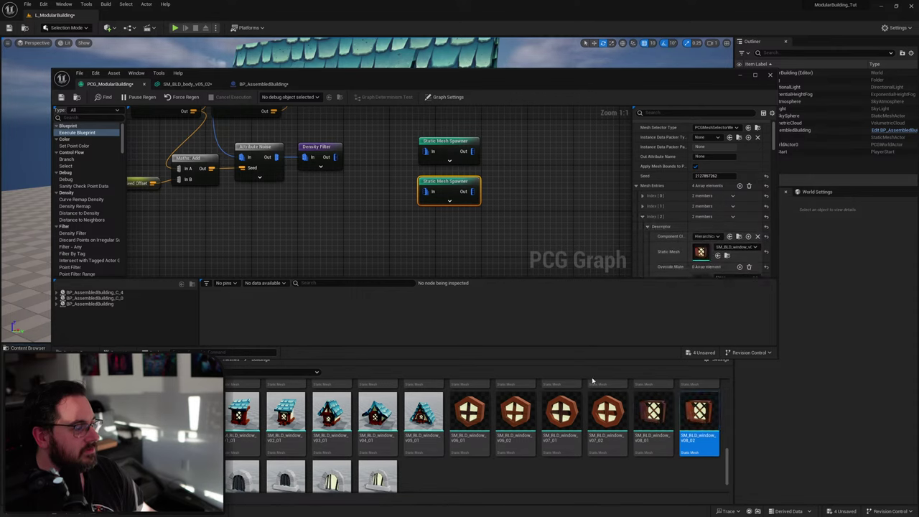
Replace the static meshes in Index 1 and Index 0 of the second window spawner with further window meshes.
scroll(322, 427, down, 1)
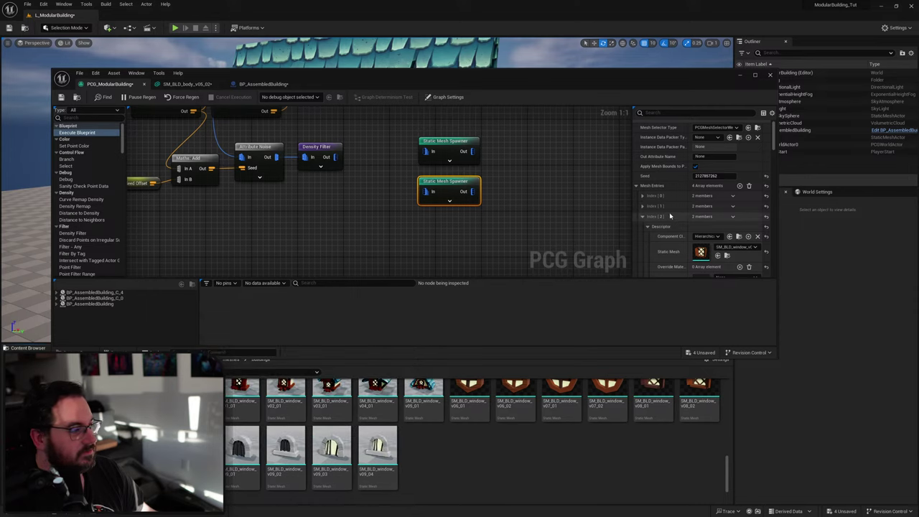
click(642, 216)
click(643, 206)
click(647, 216)
click(717, 245)
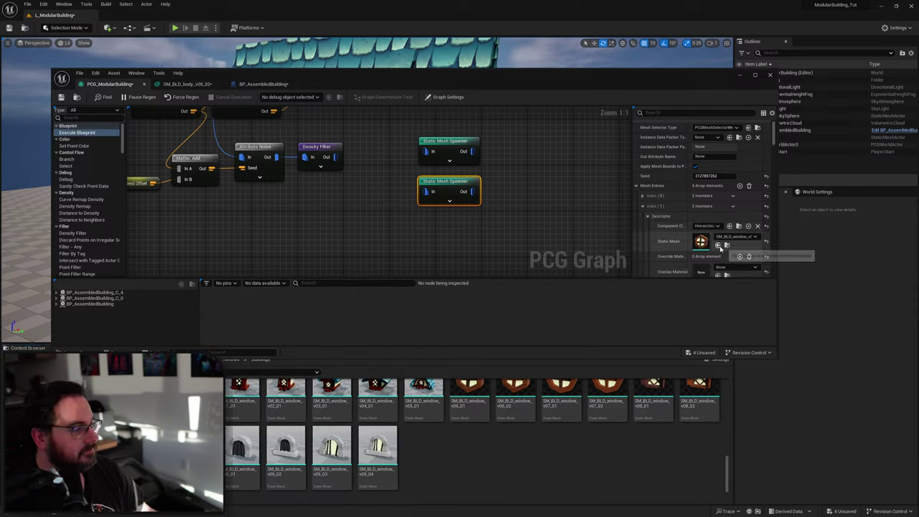
click(643, 195)
click(647, 206)
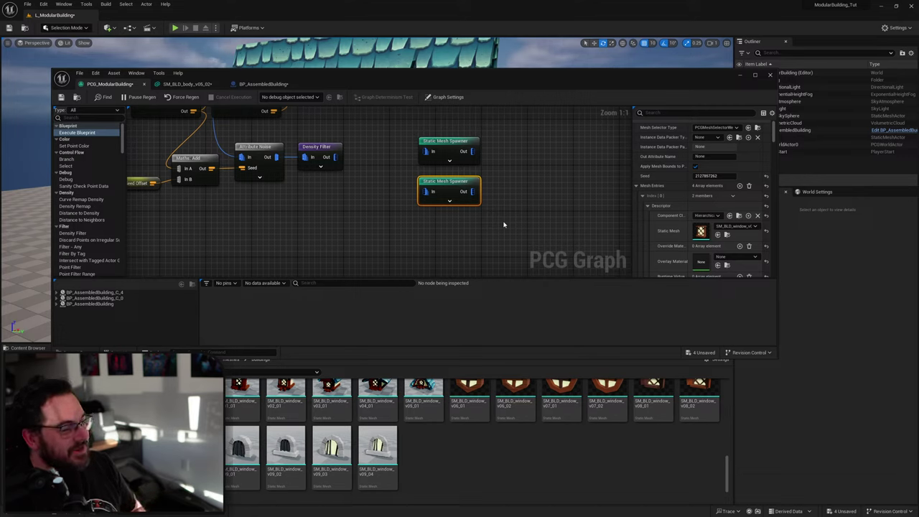
Move the two window Static Mesh Spawner nodes together slightly farther from the lower Density Filter.
right_drag(501, 159, 504, 192)
drag(356, 162, 524, 227)
click(558, 206)
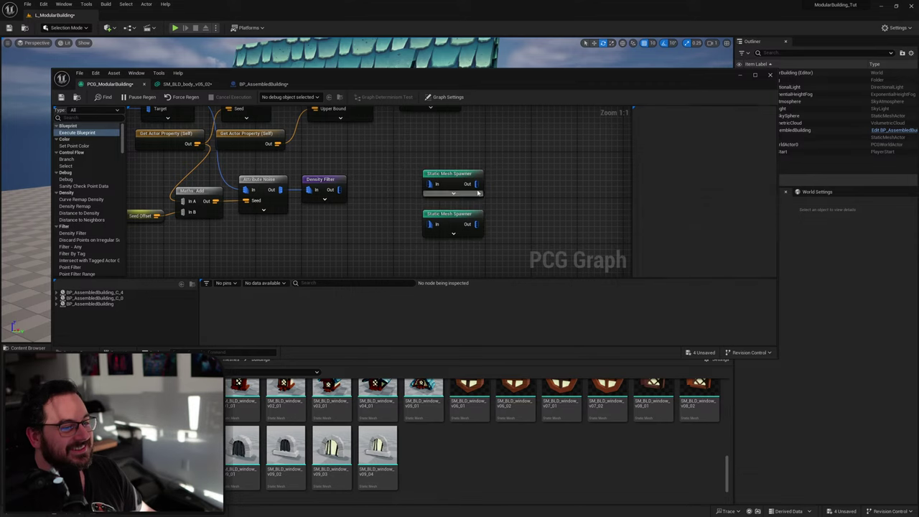
drag(466, 239, 464, 239)
drag(458, 181, 469, 174)
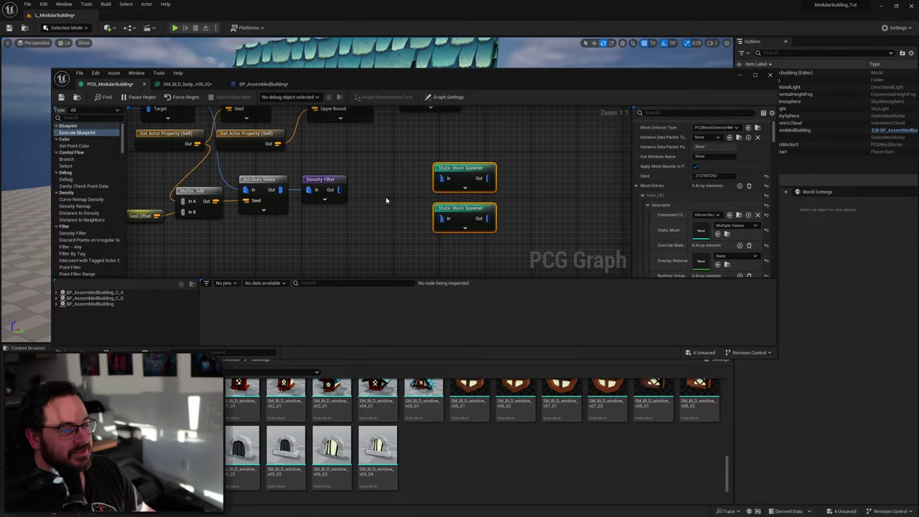
Connect the lower Density Filter's output to the upper window Static Mesh Spawner's input.
click(381, 193)
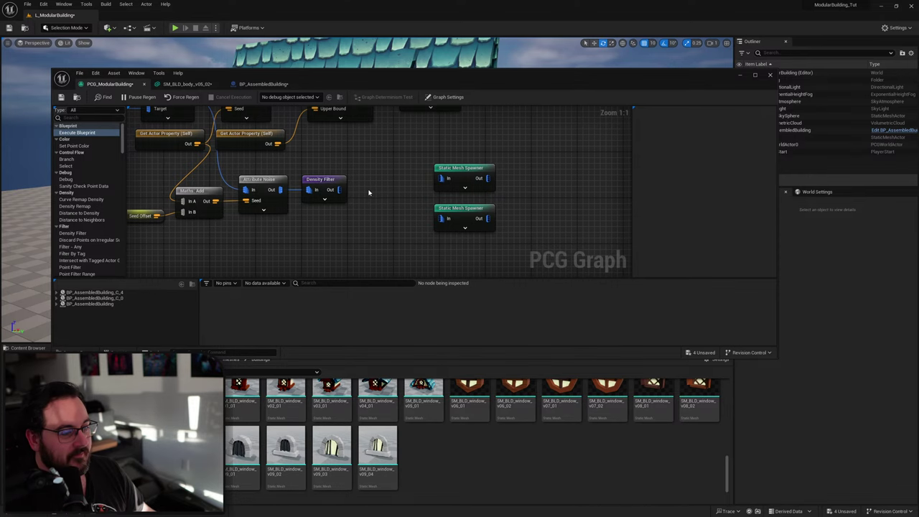
drag(511, 155, 454, 218)
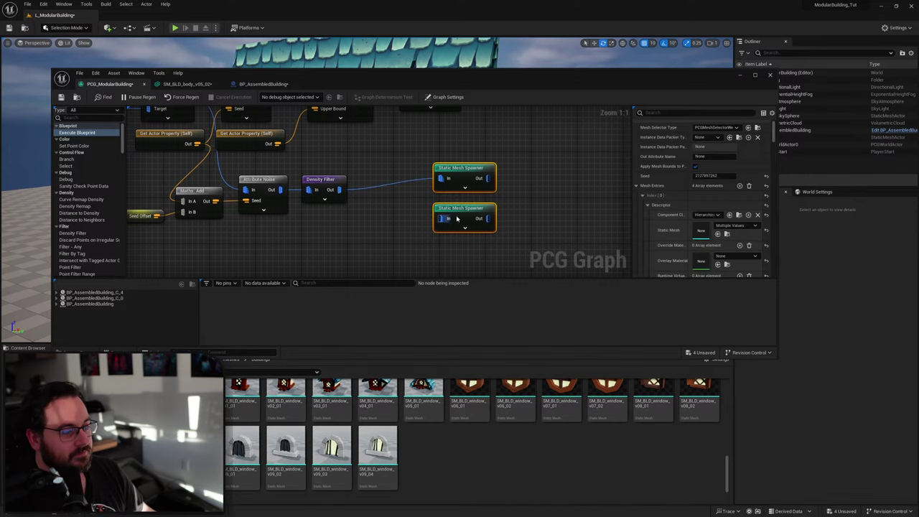
drag(473, 178, 443, 189)
Uncover the level viewport and move BP_AssembledBuilding along Y to 330.0.
drag(498, 83, 440, 318)
right_drag(417, 230, 567, 262)
key(w)
key(a)
right_drag(345, 171, 335, 193)
click(335, 193)
key(w)
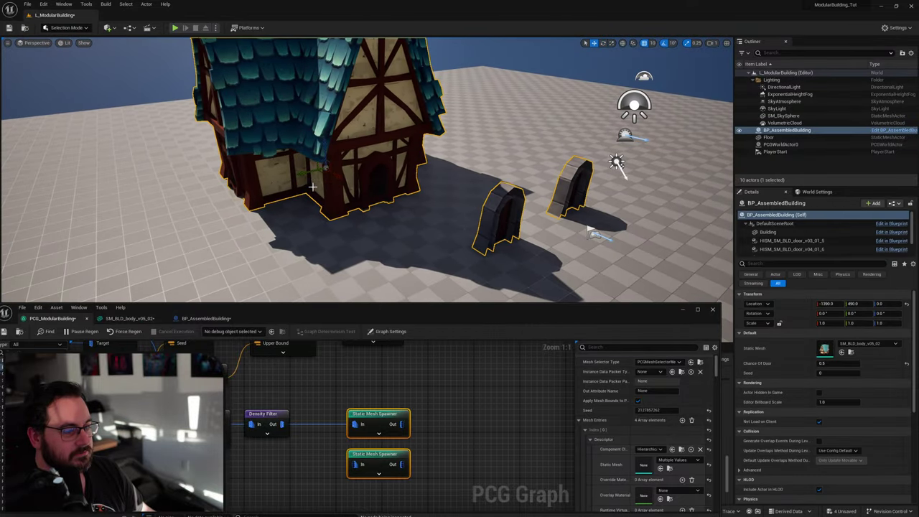
drag(303, 176, 433, 192)
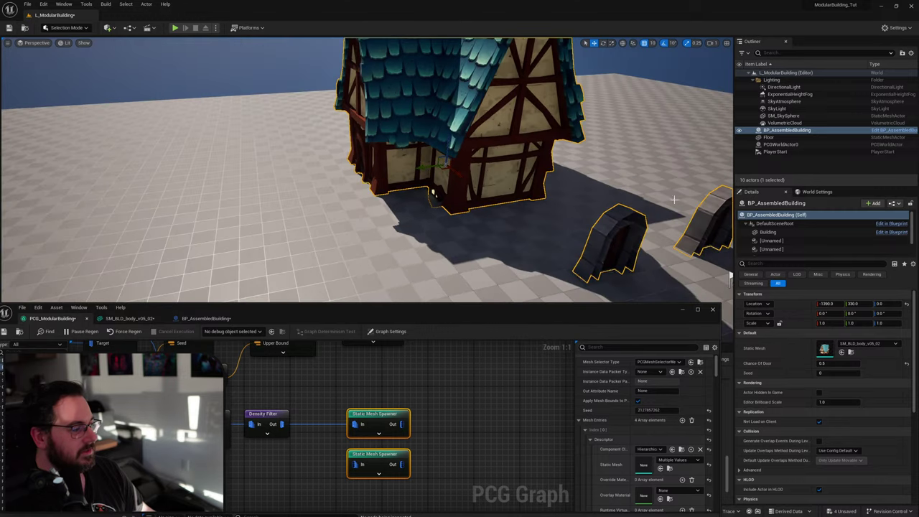
Select the building's PCG component and clean up its generated door meshes.
click(819, 241)
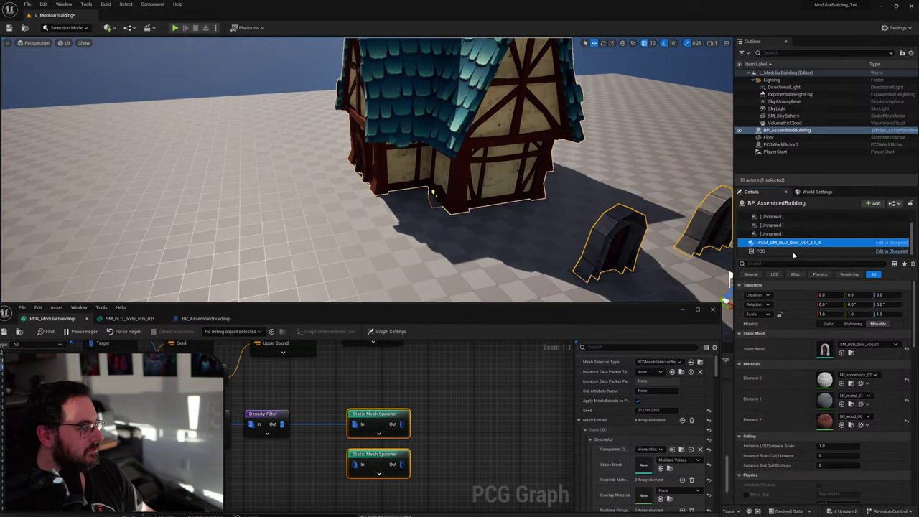
click(826, 251)
click(859, 300)
click(789, 242)
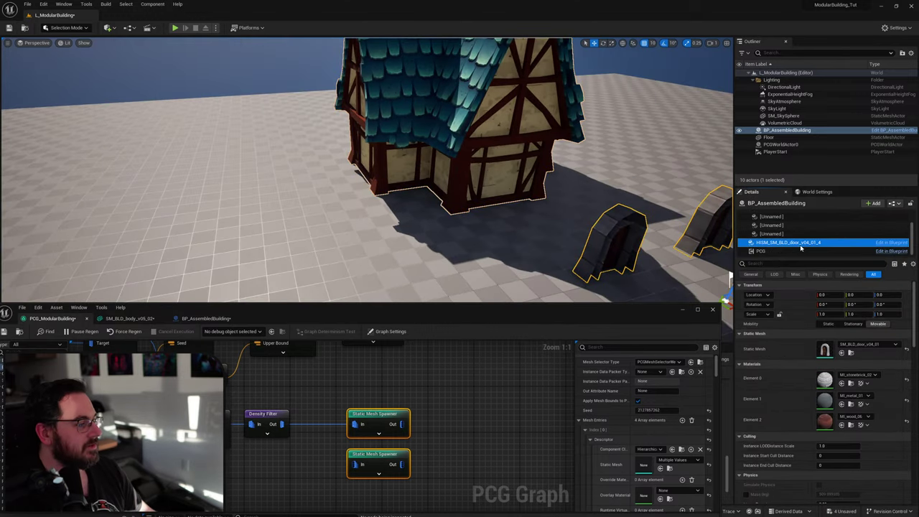
click(760, 241)
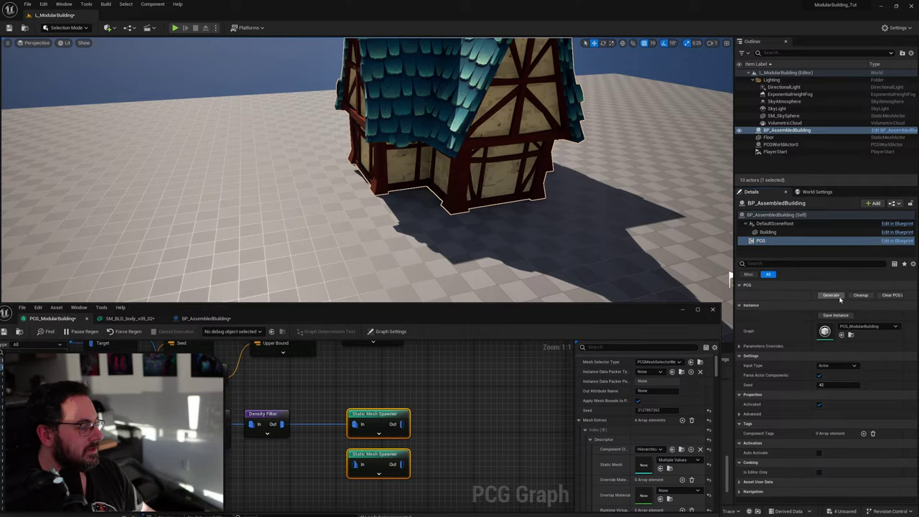
Duplicate the ChanceOfDoor float variable in the BP_AssembledBuilding blueprint and name the copy ChanceOfWindow.
right_drag(539, 233, 646, 240)
right_drag(268, 204, 481, 212)
right_drag(366, 180, 310, 147)
right_drag(251, 360, 361, 378)
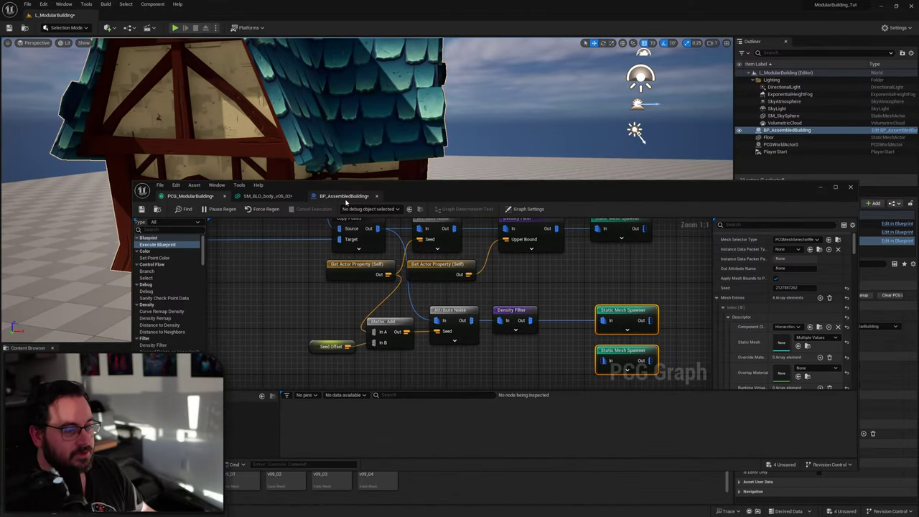
click(344, 196)
click(249, 439)
key(ctrl+d)
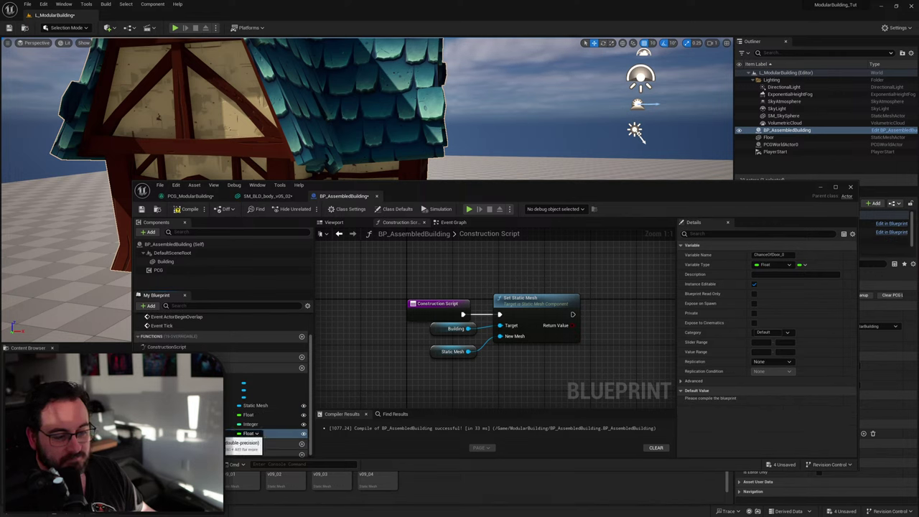
key(Return)
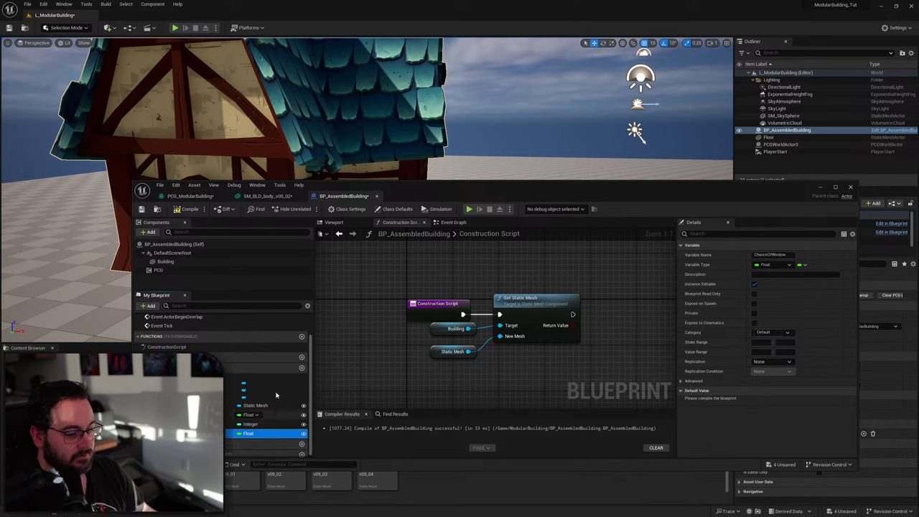
Compile BP_AssembledBuilding, edit the default value of ChanceOfWindow, and recompile the blueprint.
click(191, 209)
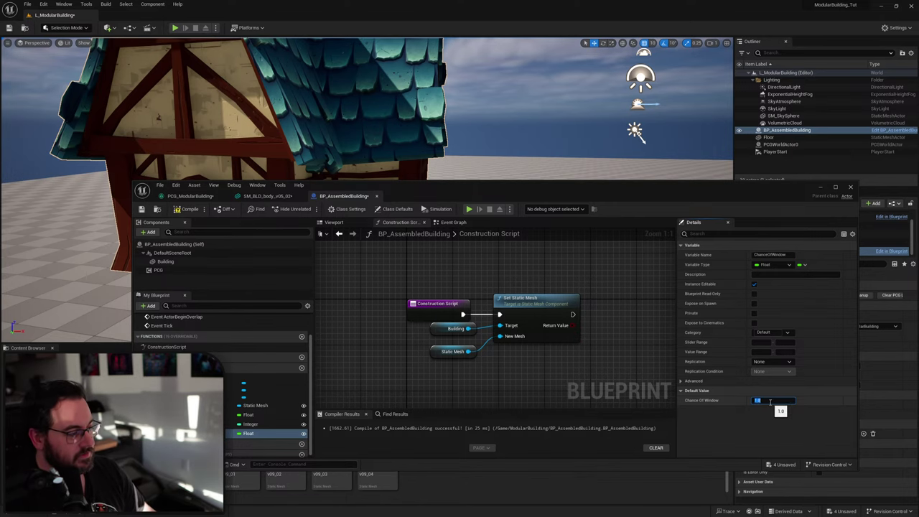
click(193, 197)
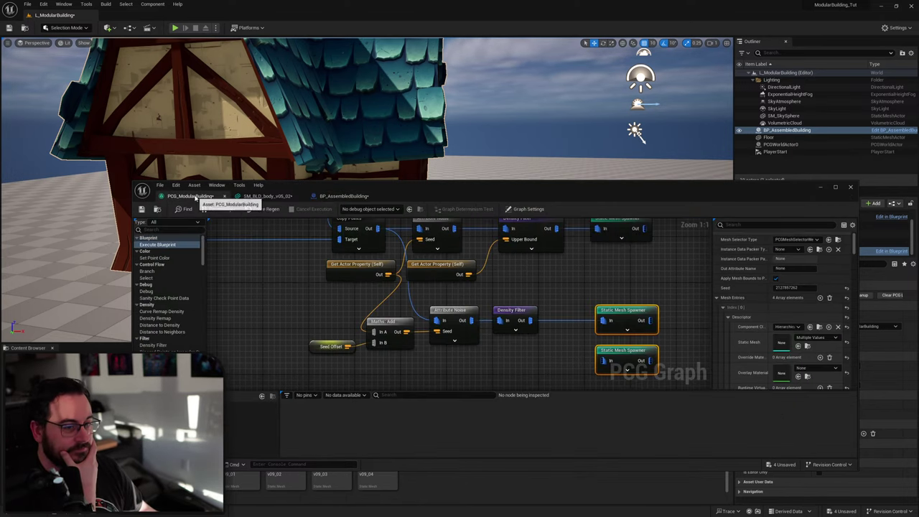
click(344, 197)
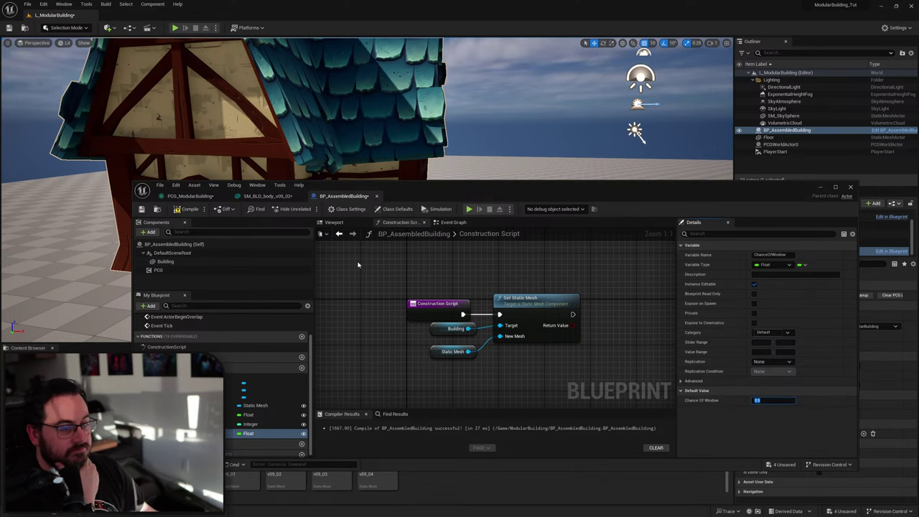
In PCG_ModularBuilding, paste a Get Actor Property node reading ChanceOfWindow and connect it to the lower Density Filter's Upper Bound.
click(191, 196)
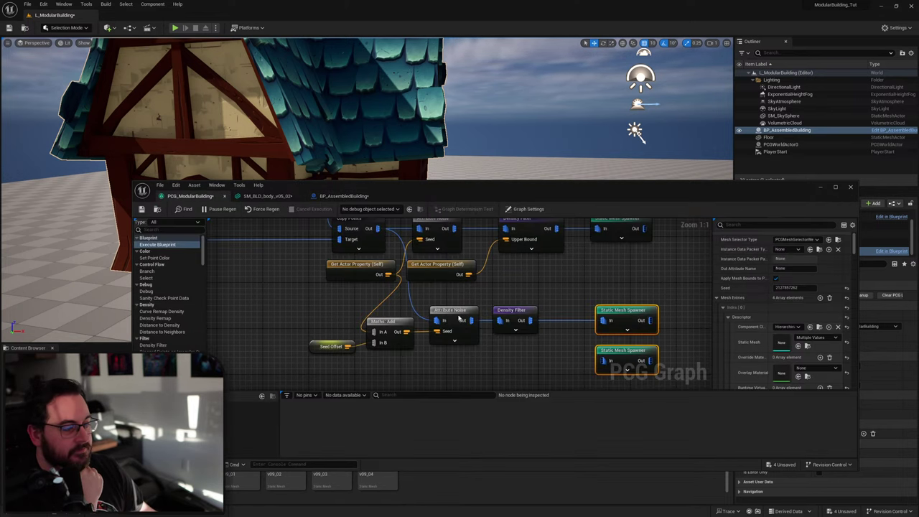
right_drag(460, 317, 418, 235)
key(ctrl+v)
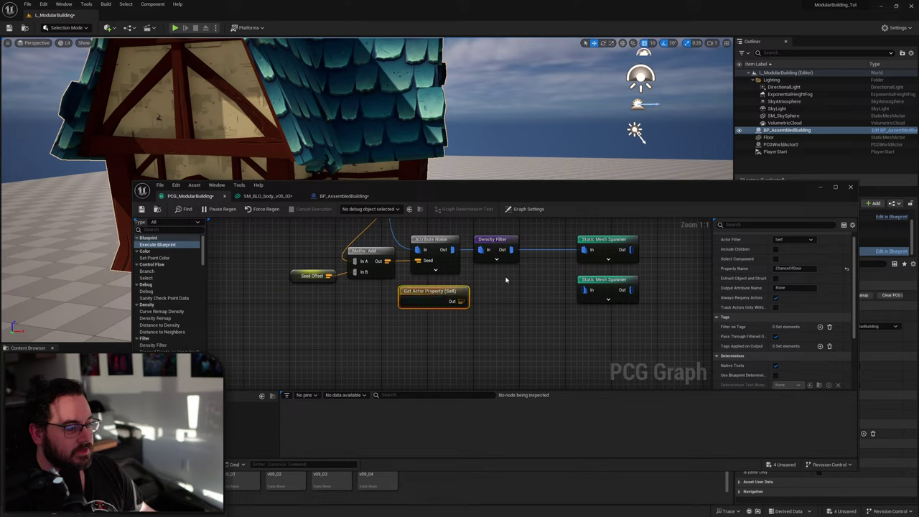
click(496, 258)
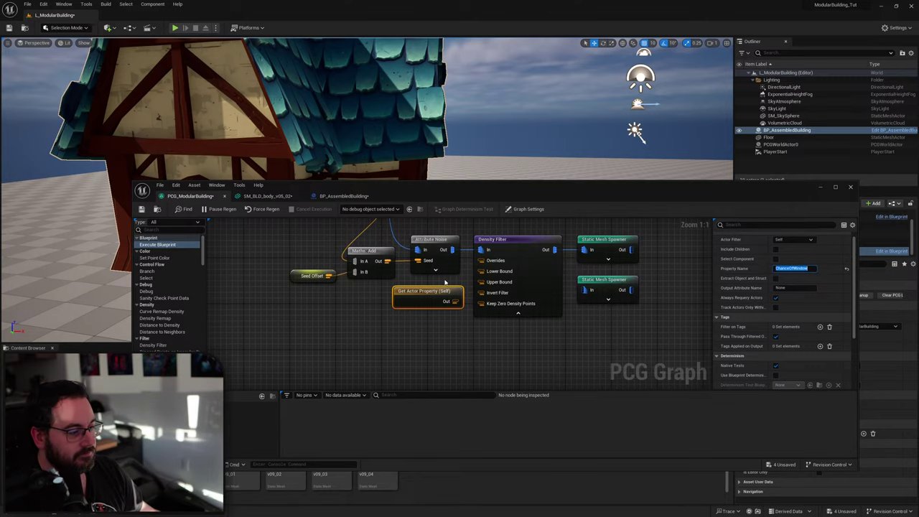
right_click(488, 283)
click(523, 311)
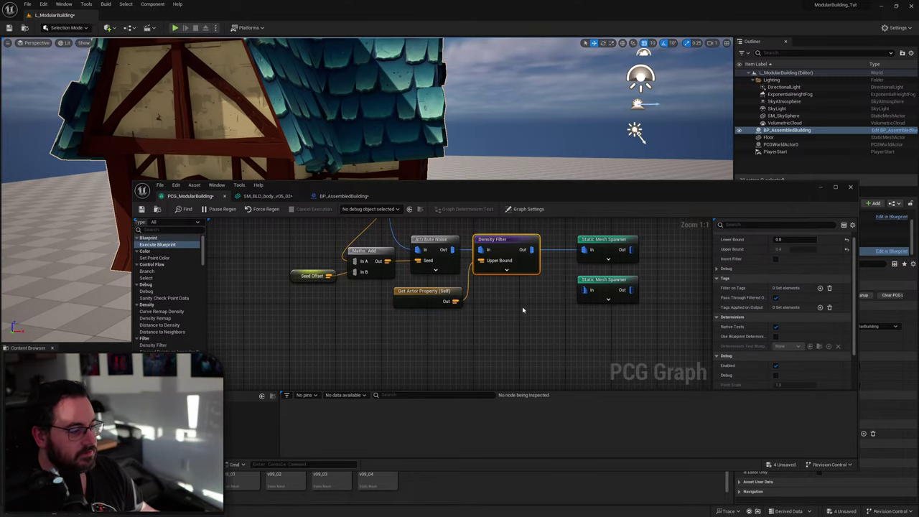
Uncover the level viewport and move both window Static Mesh Spawner nodes farther away from the lower Density Filter.
drag(559, 195, 497, 314)
right_drag(474, 230, 474, 204)
right_drag(439, 246, 440, 246)
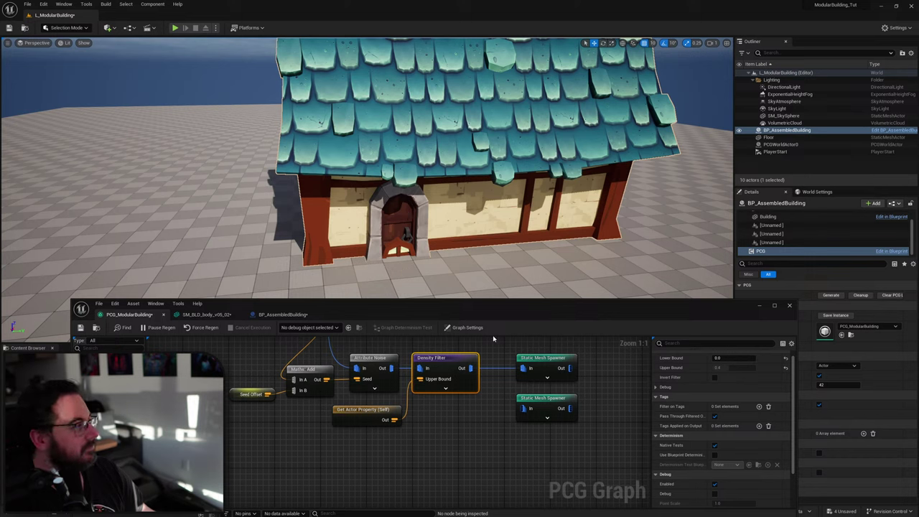
right_drag(447, 394, 276, 437)
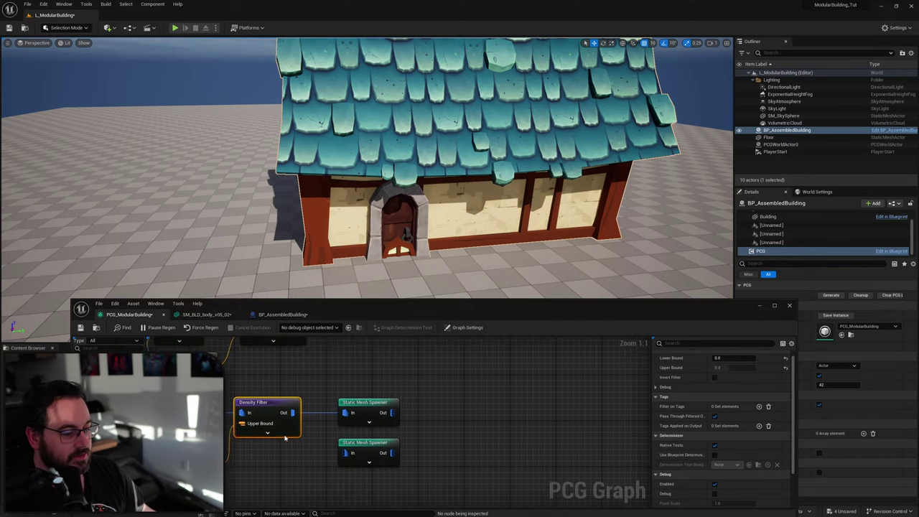
drag(420, 397, 365, 452)
mouse_move(388, 438)
right_down()
mouse_move(433, 465)
mouse_move(374, 434)
right_up()
drag(364, 404, 484, 407)
Add a Difference node in place of the lower Density Filter's direct spawner link, with the upper Density Filter feeding Differences.
right_drag(378, 388, 379, 431)
drag(343, 446, 375, 429)
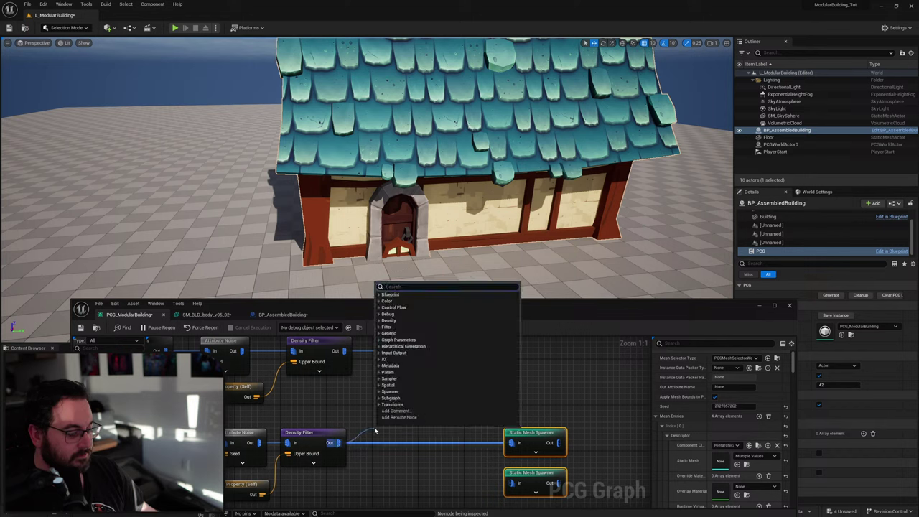
text(diff)
key(Return)
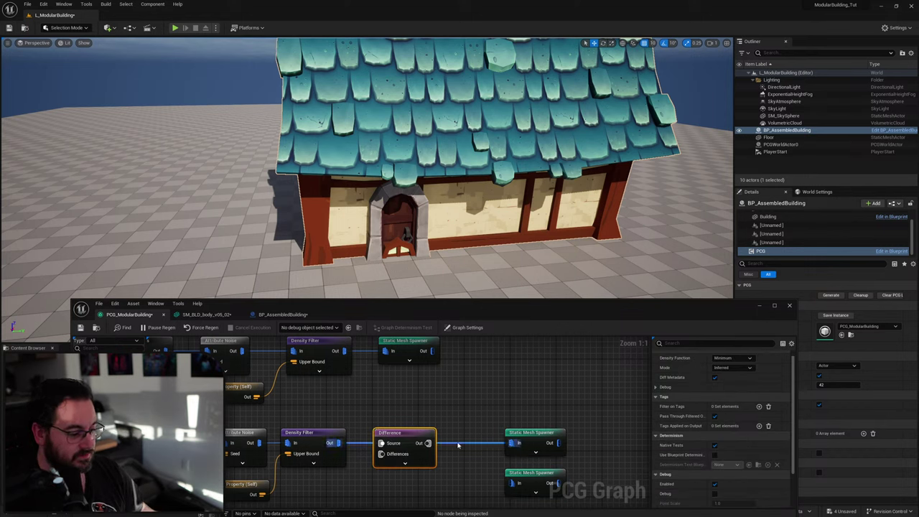
click(455, 445)
drag(396, 440, 422, 441)
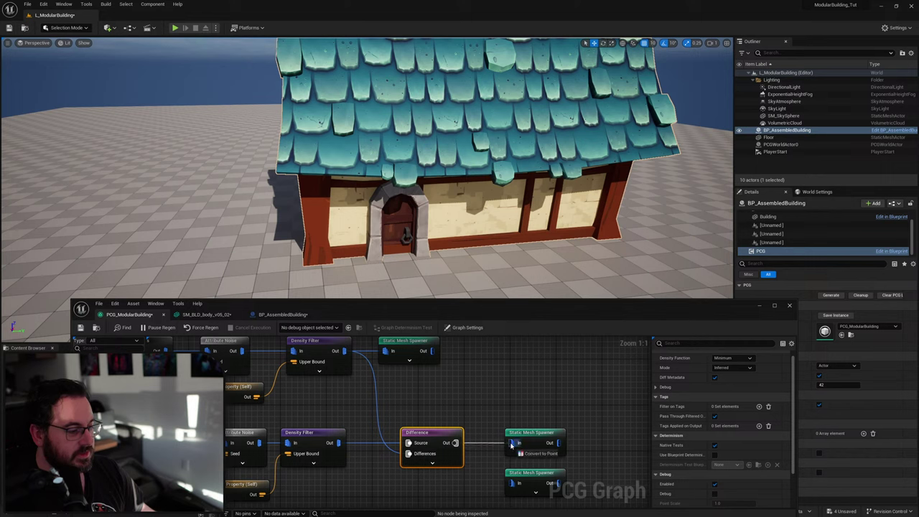
Connect the Difference node's output to the upper window Static Mesh Spawner through a To Point conversion.
drag(512, 445, 513, 445)
right_drag(585, 404, 571, 367)
drag(532, 372, 480, 408)
right_drag(470, 358, 495, 427)
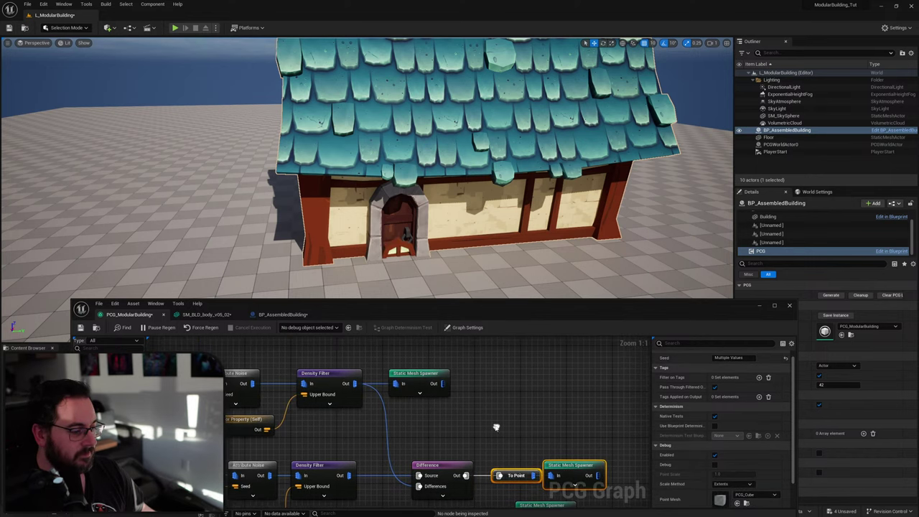
Feed the Differences input from the door Static Mesh Spawner's output instead and set the Difference node's Density Function to Binary.
click(432, 427)
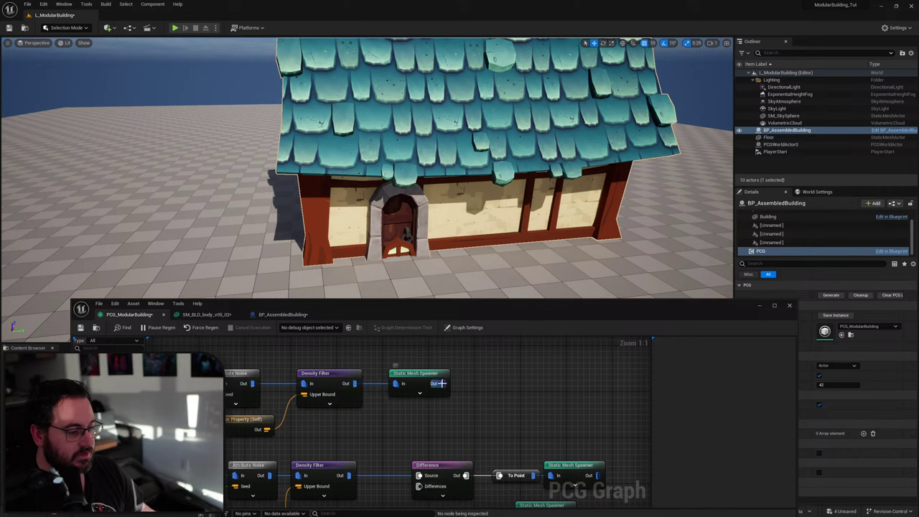
right_drag(481, 457, 463, 434)
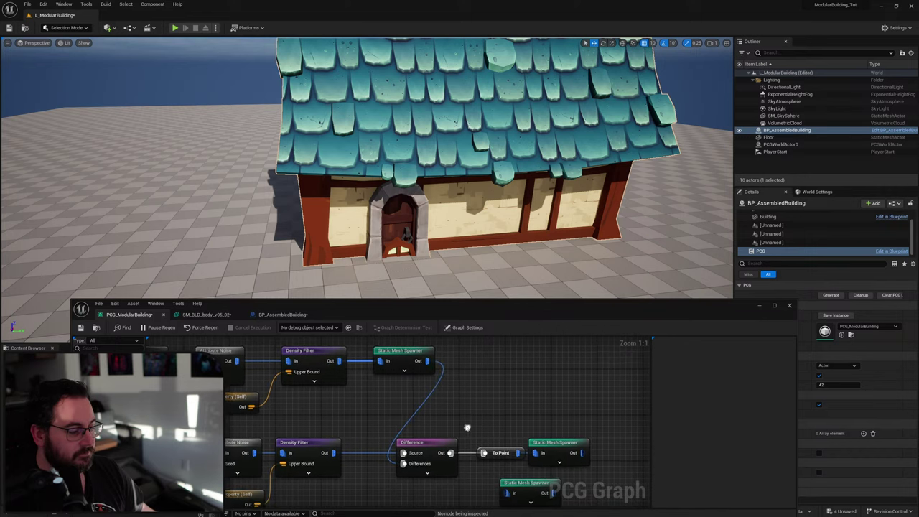
click(428, 445)
click(732, 358)
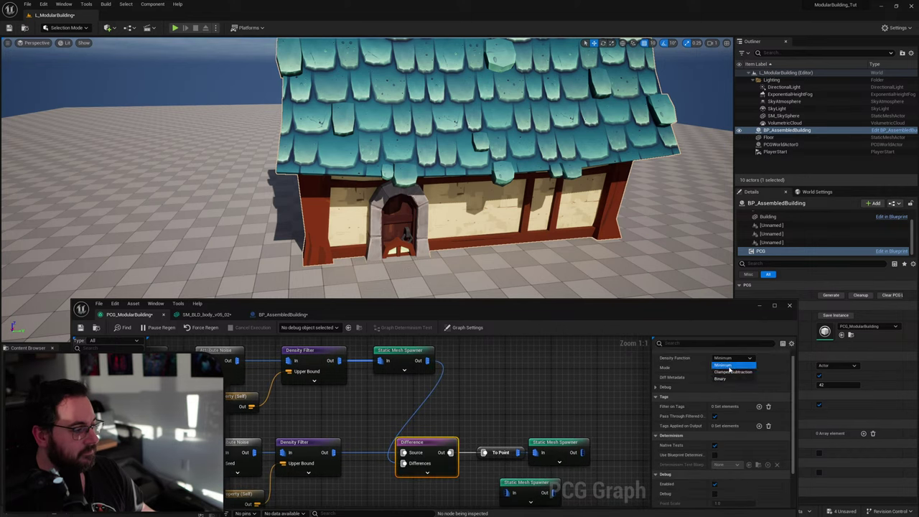
click(725, 379)
Toggle the debug display of the door Static Mesh Spawner on and off to examine its points around the building.
right_drag(504, 421, 500, 438)
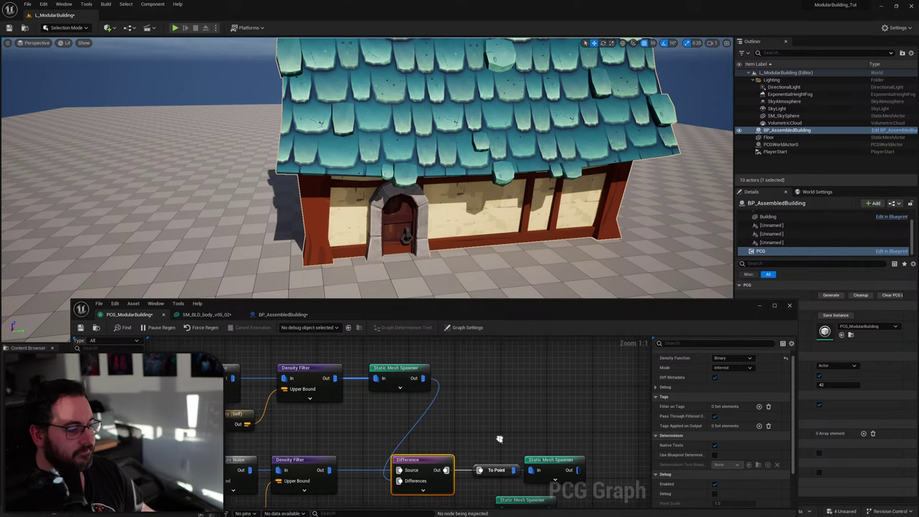
right_drag(525, 394, 491, 367)
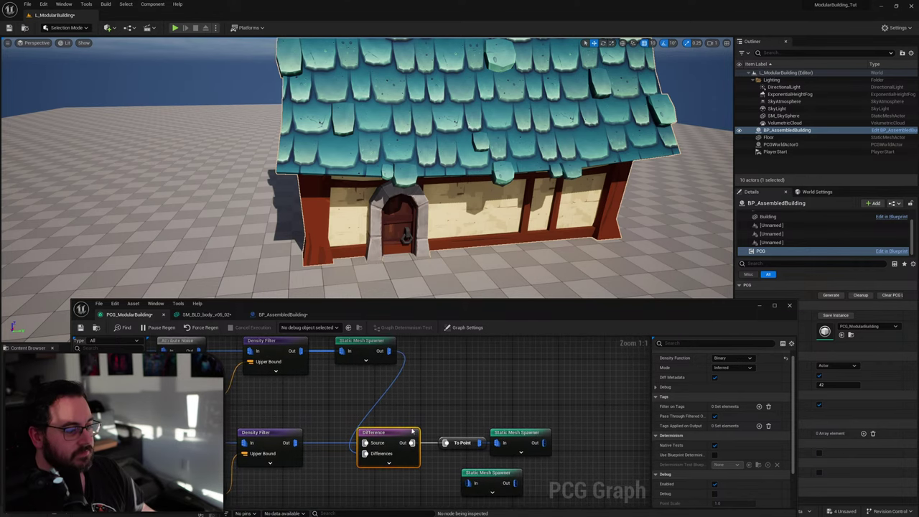
right_drag(421, 372, 403, 398)
click(391, 368)
click(338, 397)
key(d)
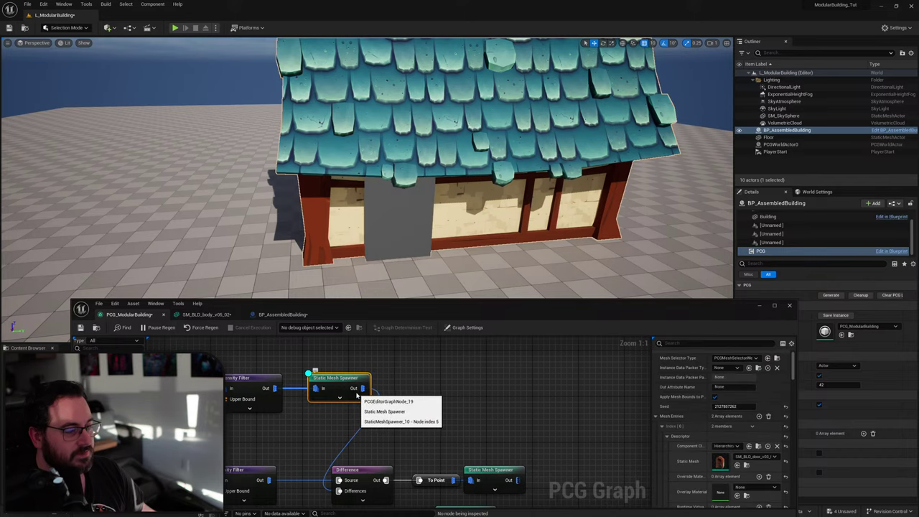
key(d)
key(d)
key(d)
right_drag(388, 265, 397, 264)
right_drag(445, 193, 338, 197)
click(480, 415)
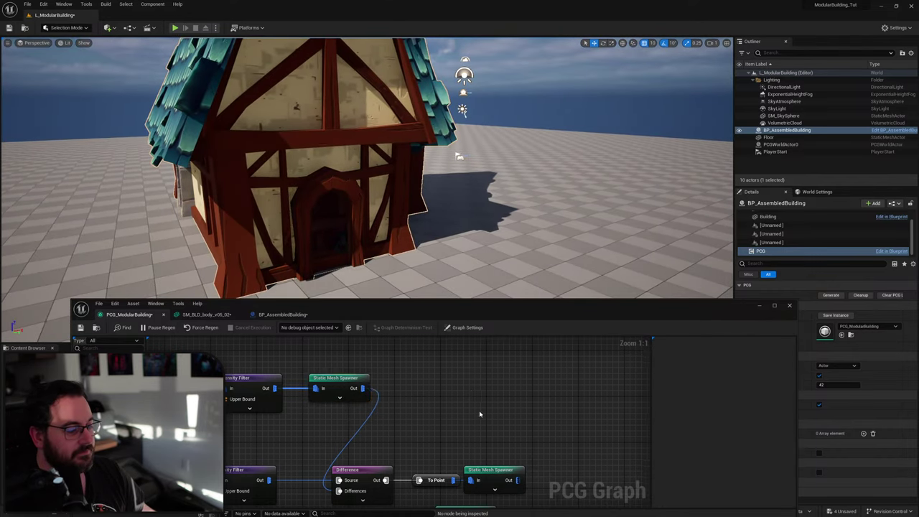
Insert a Transform Points node between To Point and the upper window Static Mesh Spawner, replacing their direct connection.
right_drag(485, 431, 522, 371)
right_drag(560, 418, 463, 402)
drag(439, 404, 562, 403)
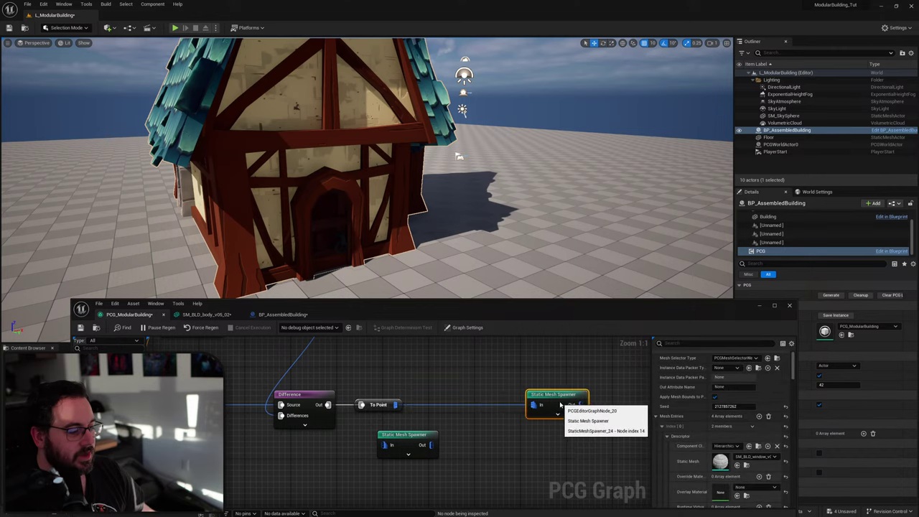
alt+click(417, 406)
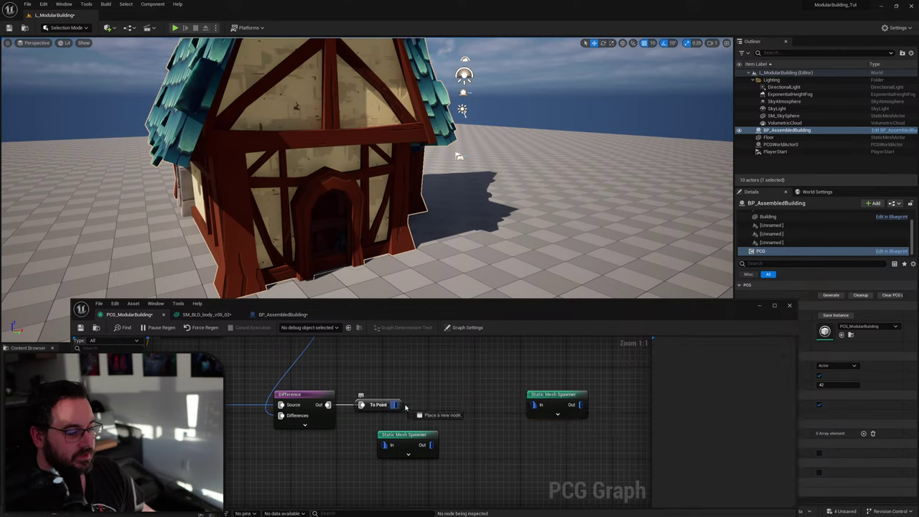
drag(395, 405, 437, 405)
text(transform points)
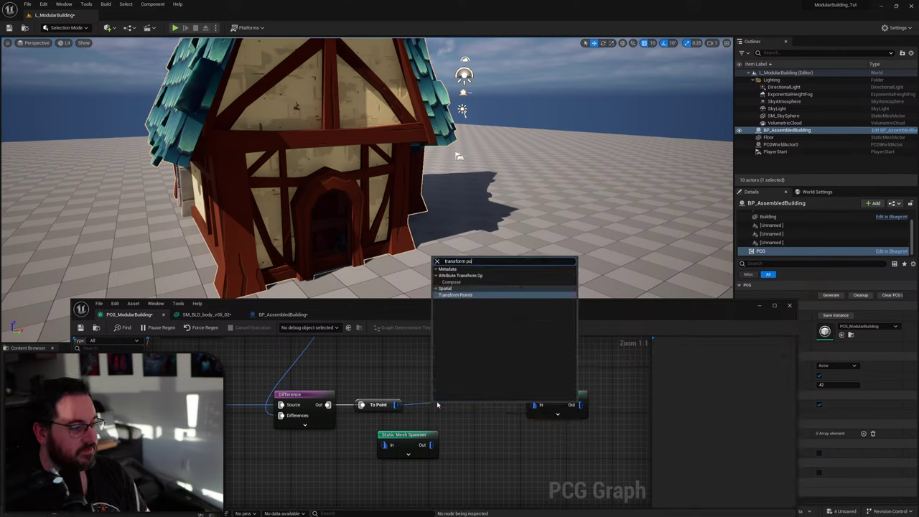
key(Return)
drag(450, 415, 519, 404)
Set the Transform Points node's Offset Max Z to 100 while viewing the spawned window.
click(459, 396)
key(d)
right_drag(499, 251, 434, 247)
key(w)
key(s)
drag(767, 386, 759, 387)
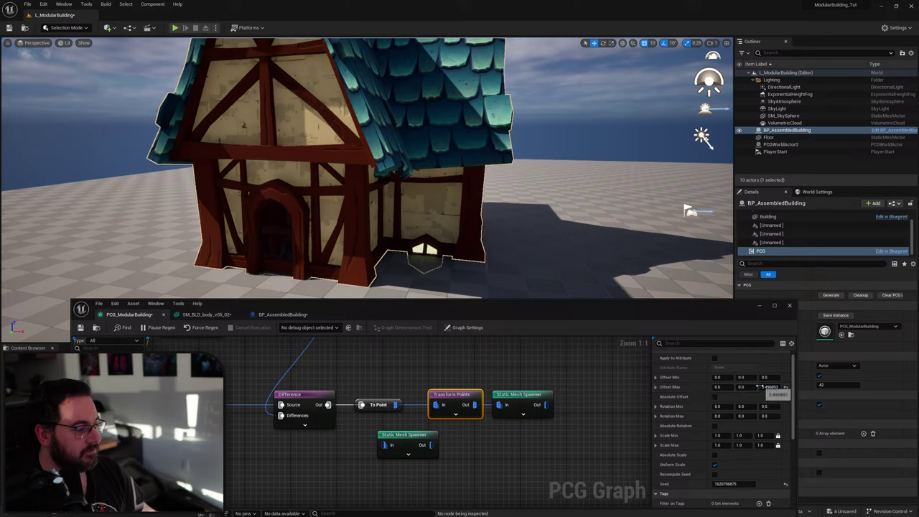
click(766, 387)
text(100)
key(Return)
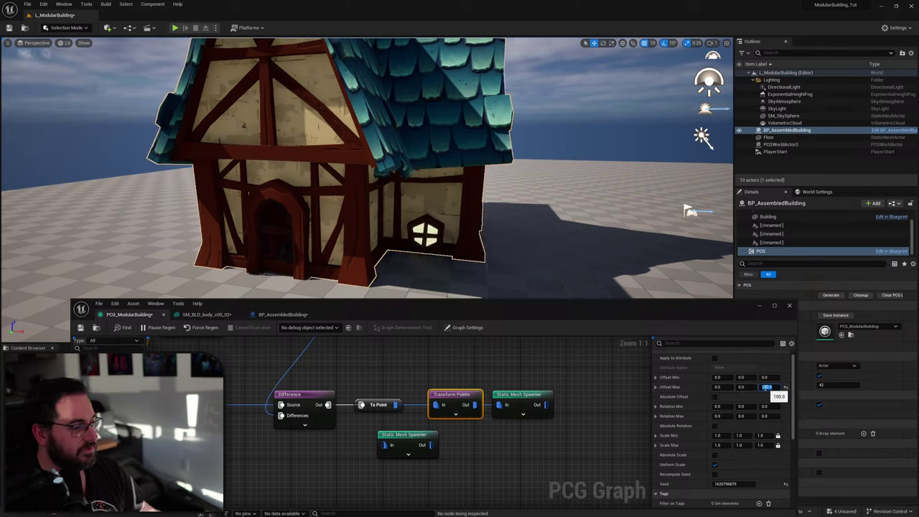
Set both Offset Min Z and Offset Max Z of the Transform Points node to 200.
click(768, 377)
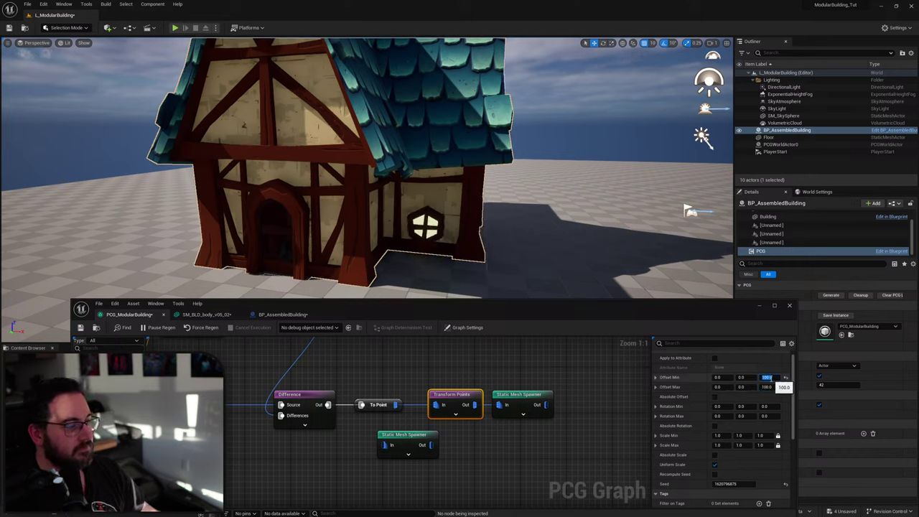
text(200)
key(Return)
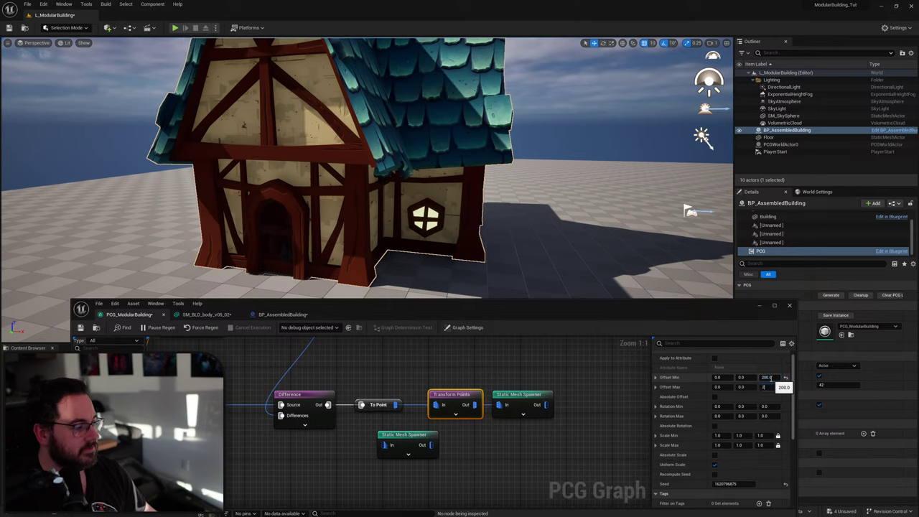
text(200)
key(Return)
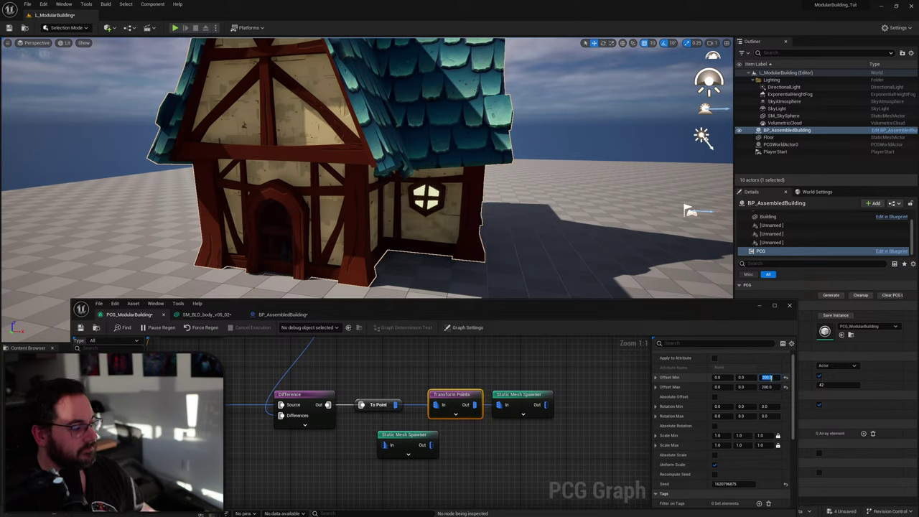
Try an Offset Min Z of 150 on the Transform Points node, then lower it to 100.
key(Return)
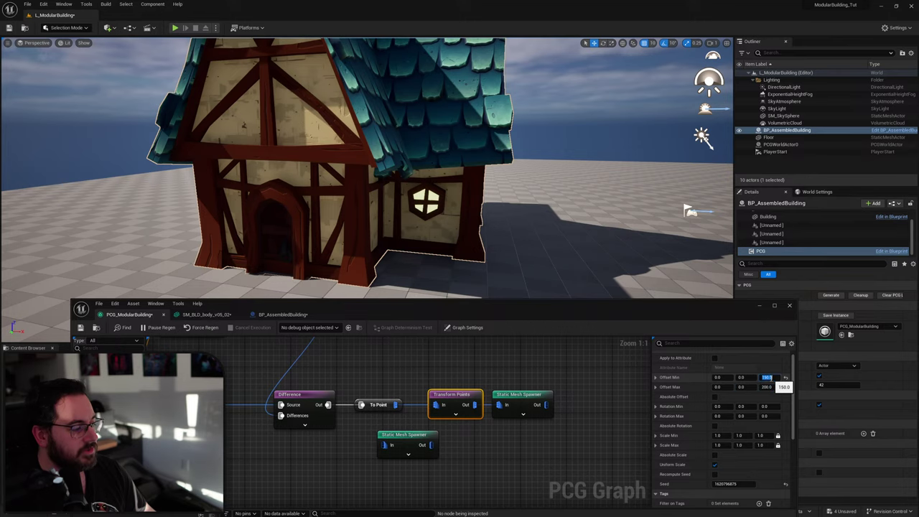
text(100)
key(Return)
Set the Transform Points node's Offset Min X and Y to -25 and its Offset Max X and Y to 25.
alt+drag(567, 266, 29, 267)
alt+drag(503, 216, 535, 216)
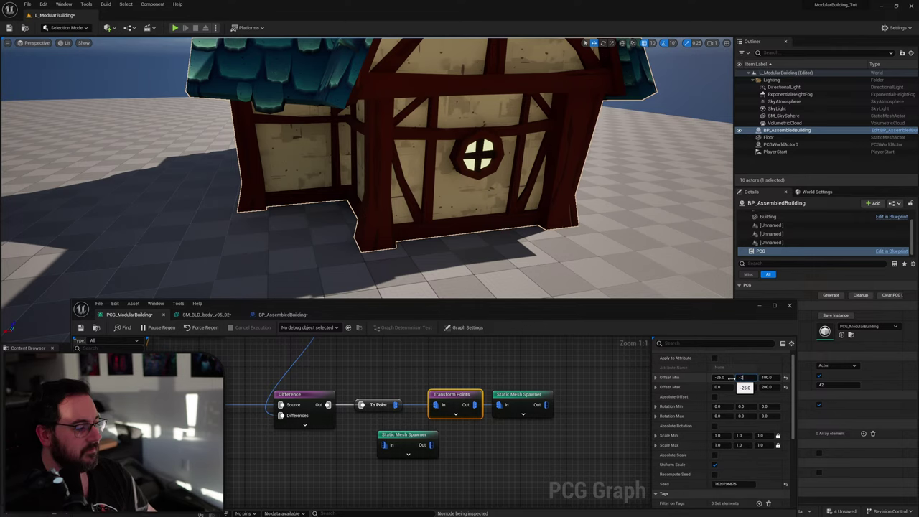
text(5)
key(Tab)
key(Tab)
text(25)
key(Tab)
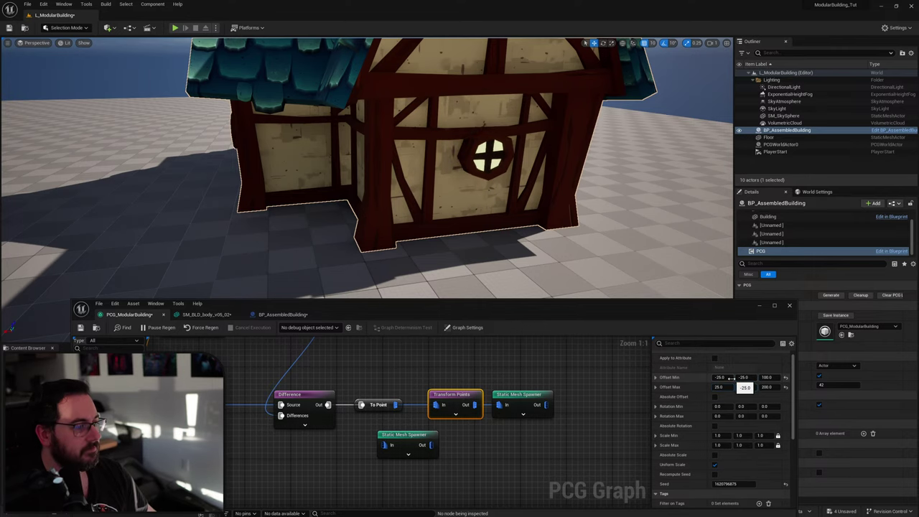
right_drag(570, 196, 689, 190)
right_drag(359, 176, 212, 183)
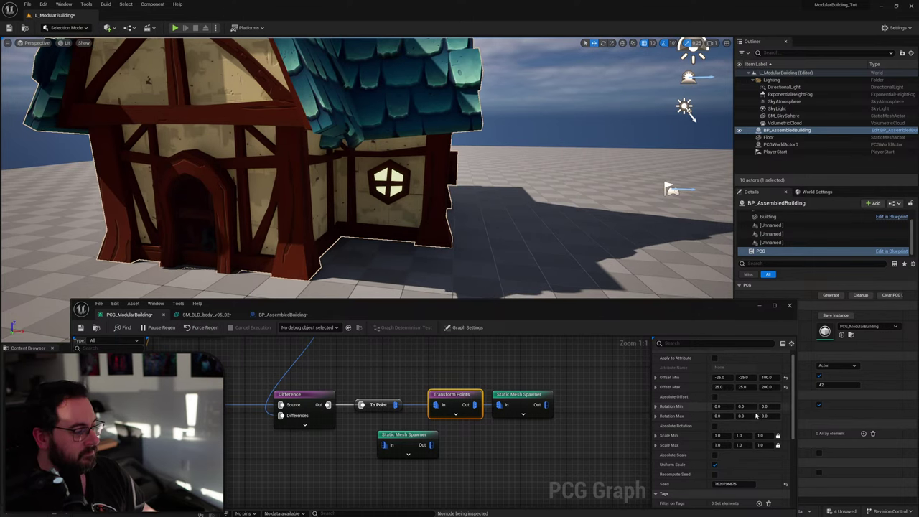
Set all axes of the window Transform Points node's Rotation Min to -2 and its Rotation Max to 2.
click(721, 406)
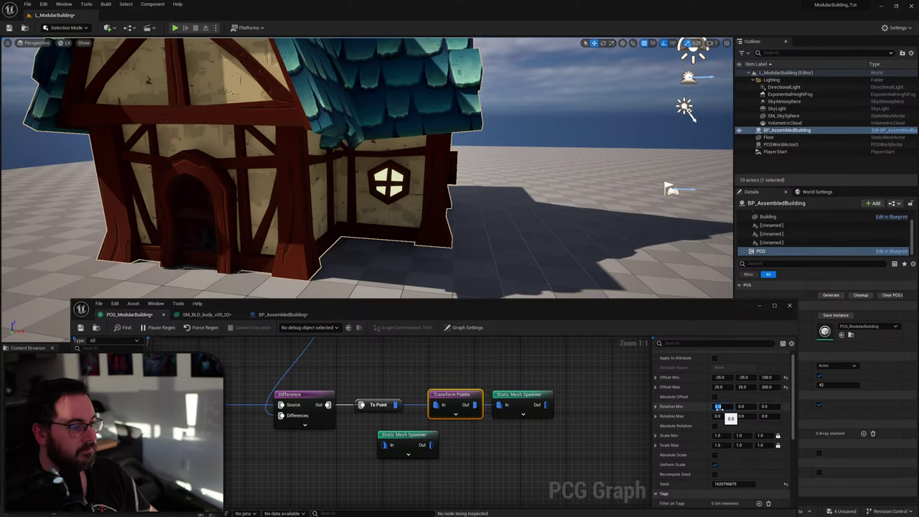
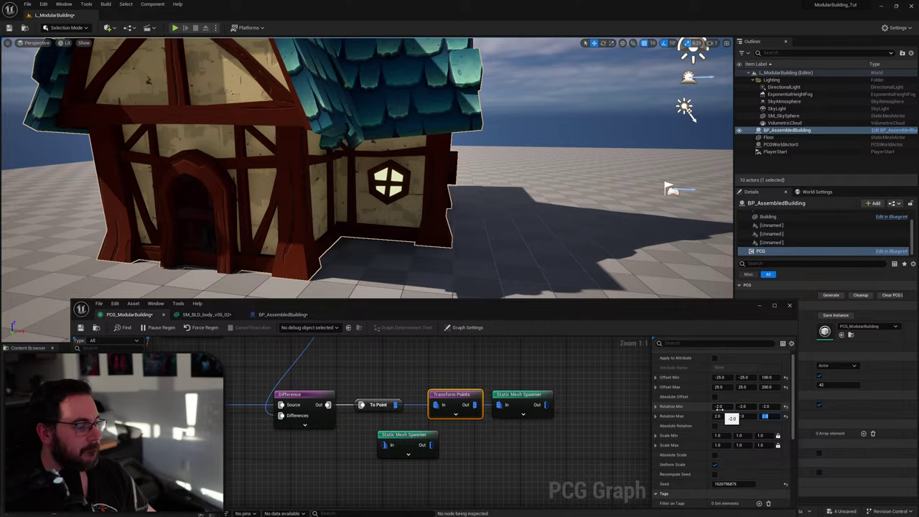
mouse_move(400, 145)
right_down()
mouse_move(273, 145)
mouse_move(459, 145)
mouse_move(402, 146)
mouse_move(413, 161)
mouse_move(402, 161)
right_up()
Paste a copy of the Transform Points node between the doors' Density Filter and Static Mesh Spawner and connect it there.
right_drag(474, 370, 529, 437)
right_drag(467, 418, 512, 428)
key(ctrl+v)
drag(425, 388, 498, 386)
drag(374, 361, 452, 398)
alt+click(422, 399)
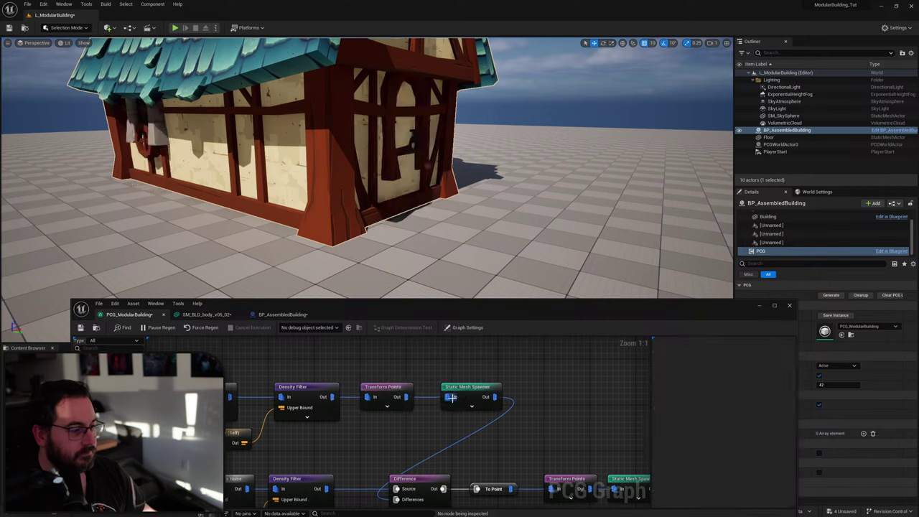
Set both Offset Min Z and Offset Max Z of the doors' Transform Points node to 0.
click(384, 388)
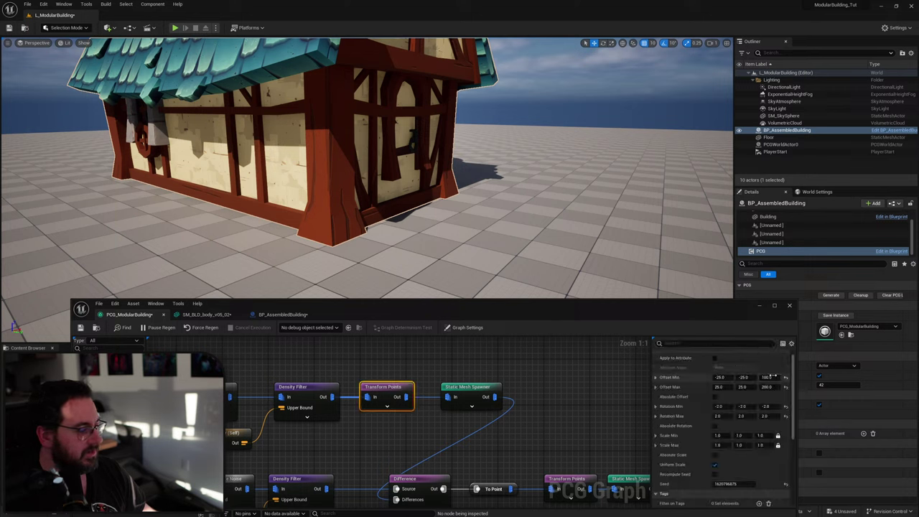
text(0)
key(Tab)
key(Tab)
key(Tab)
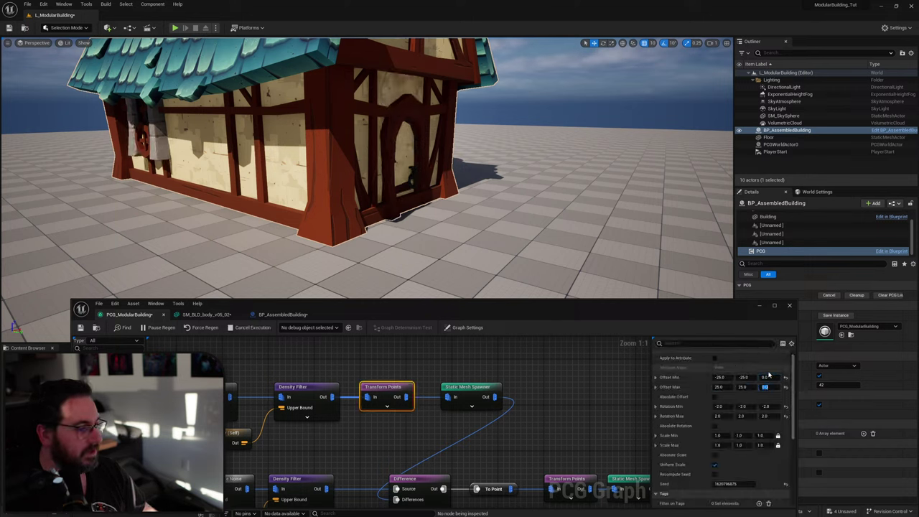
Set the doors' Transform Points Offset Min Y to 0, trying 0 for Offset Max Y before setting it to 25.
text(0)
key(Return)
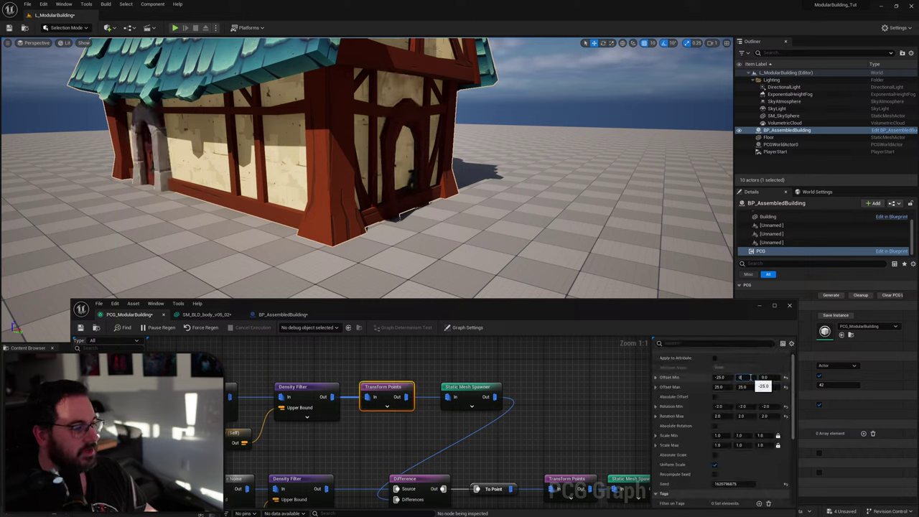
key(Tab)
key(Return)
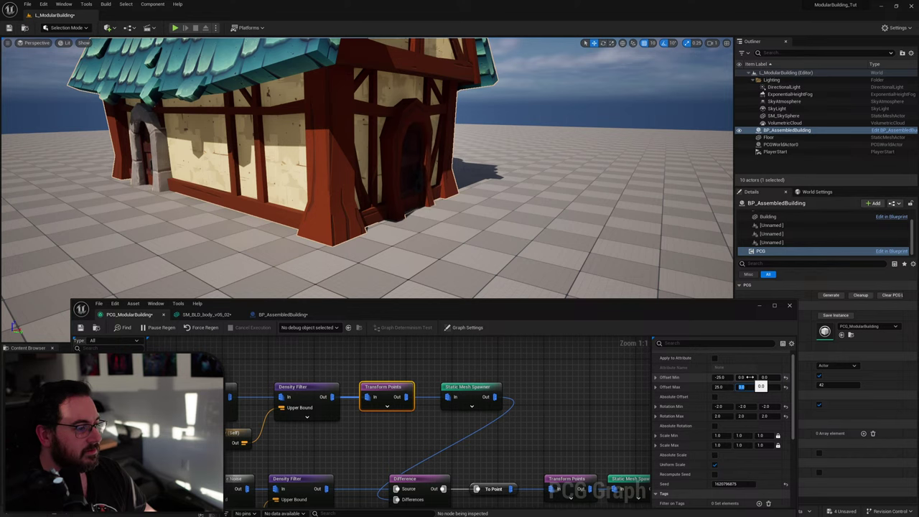
key(Return)
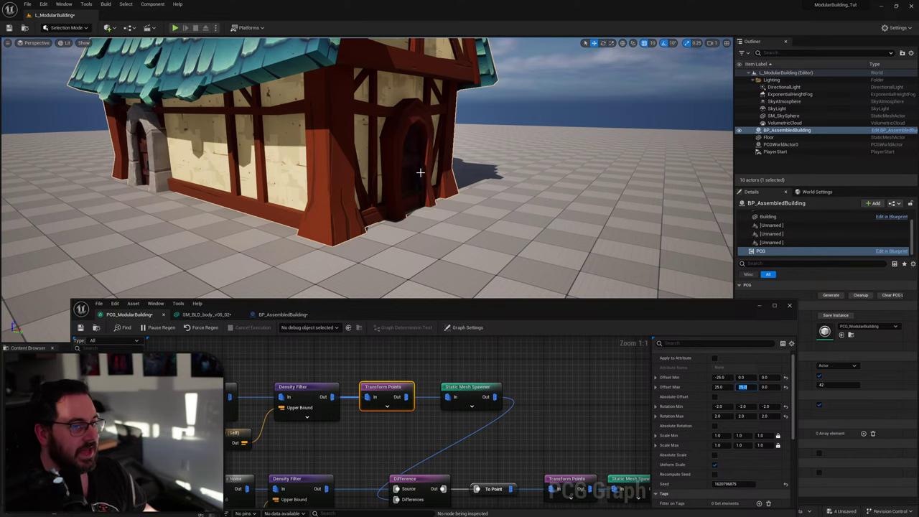
Set the Offset Min Y of the windows' Transform Points node to 0.
right_drag(429, 407, 335, 362)
click(479, 439)
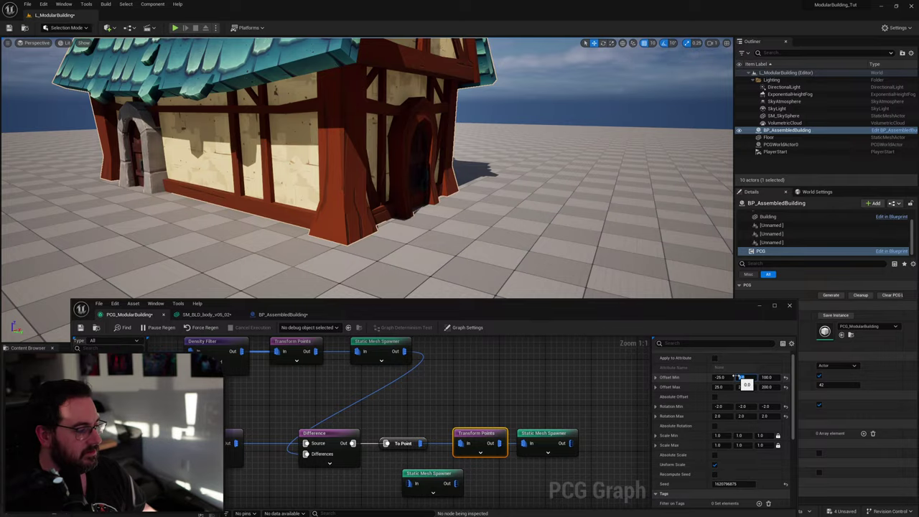
key(Return)
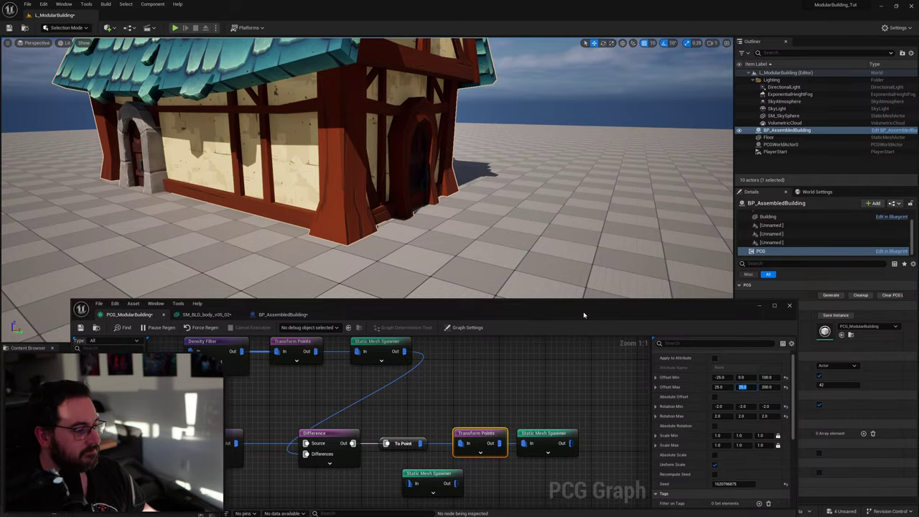
Examine how the doors and windows sit in the walls from several sides of the building.
key(a)
right_drag(513, 252, 707, 240)
key(w)
key(s)
key(a)
right_drag(452, 222, 426, 194)
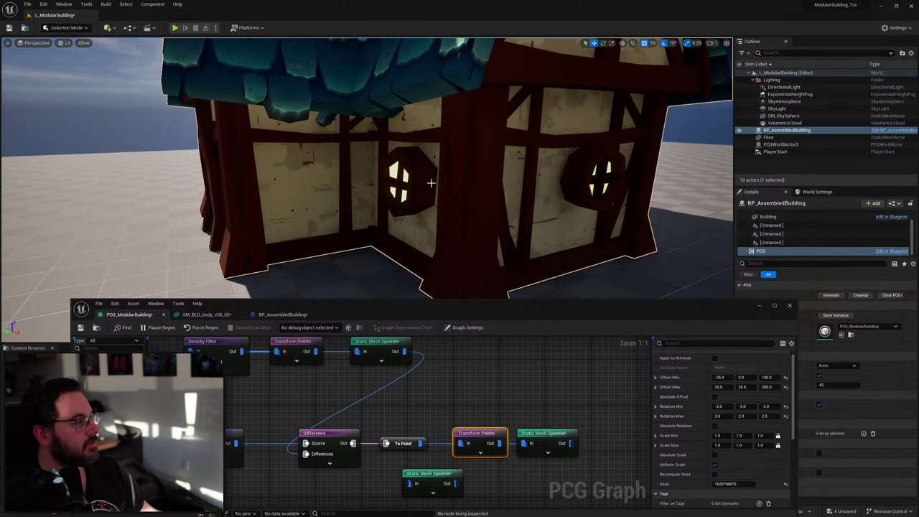
right_drag(413, 189, 528, 197)
mouse_move(366, 188)
right_down()
mouse_move(387, 187)
mouse_move(373, 187)
right_up()
Try other layouts by changing the PCG component's Seed to 48 and then 58, inspecting the building's sides.
drag(682, 315, 567, 323)
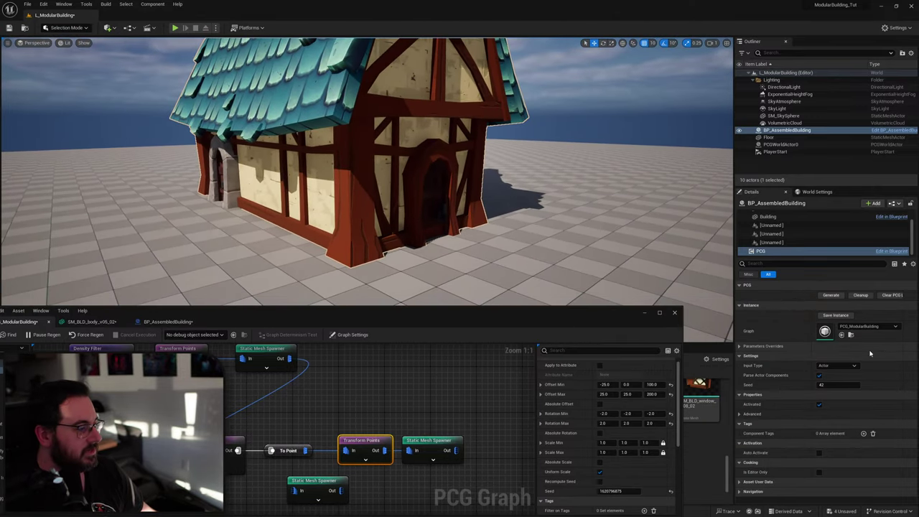
drag(824, 386, 829, 385)
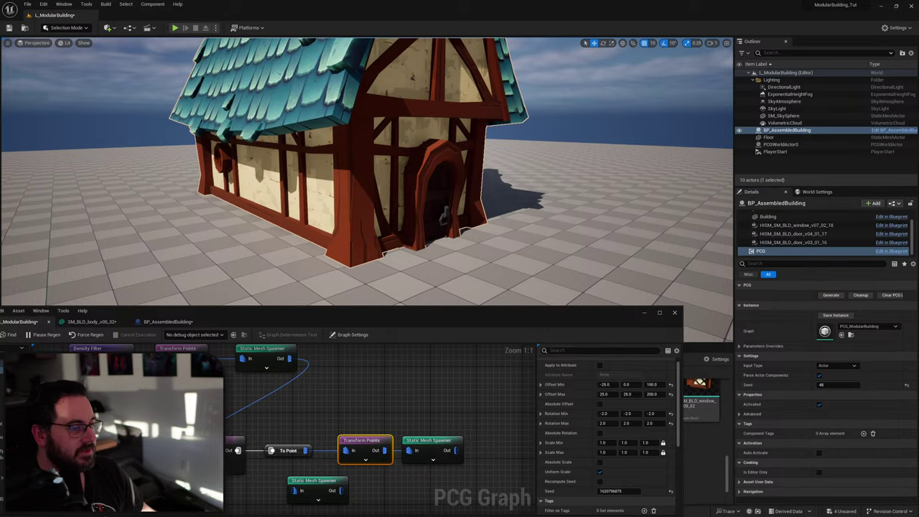
right_drag(409, 197, 359, 199)
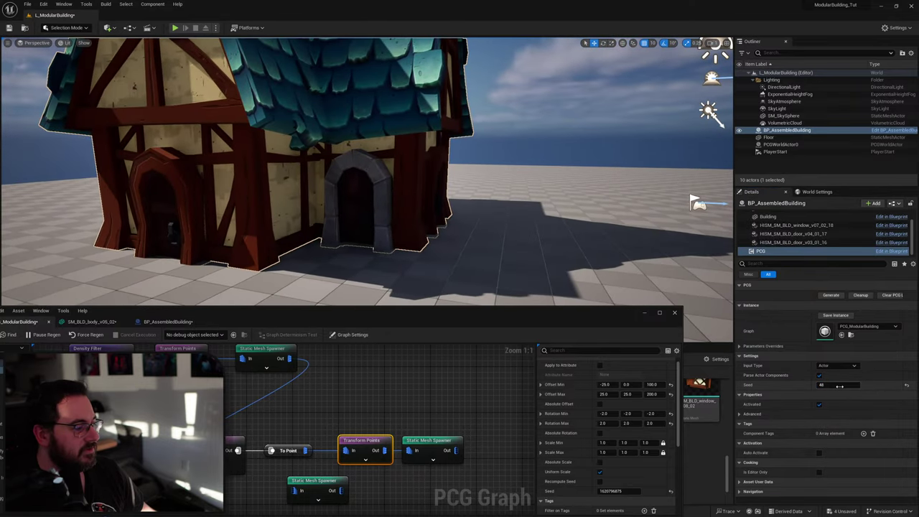
drag(838, 385, 845, 386)
right_drag(409, 197, 482, 181)
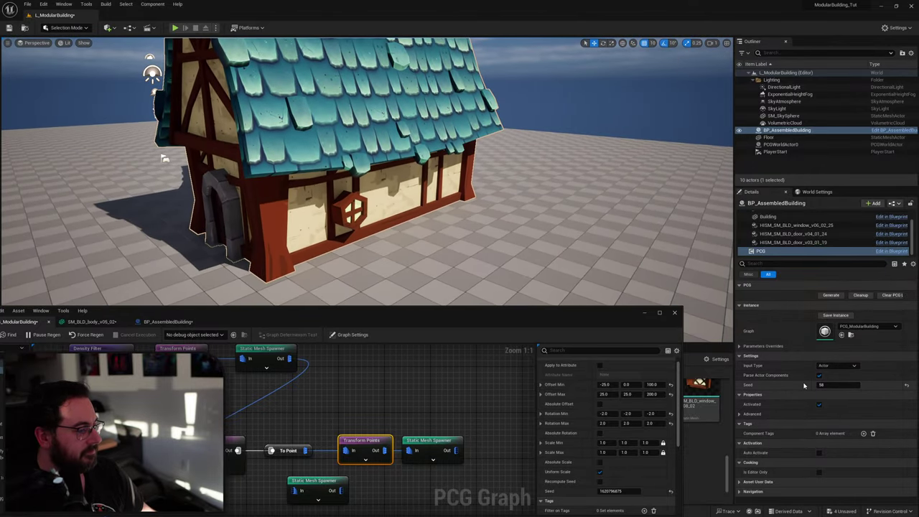
Set the Seed variable on the BP_AssembledBuilding actor to 1185 and check the regenerated building.
scroll(802, 236, up, 2)
click(782, 216)
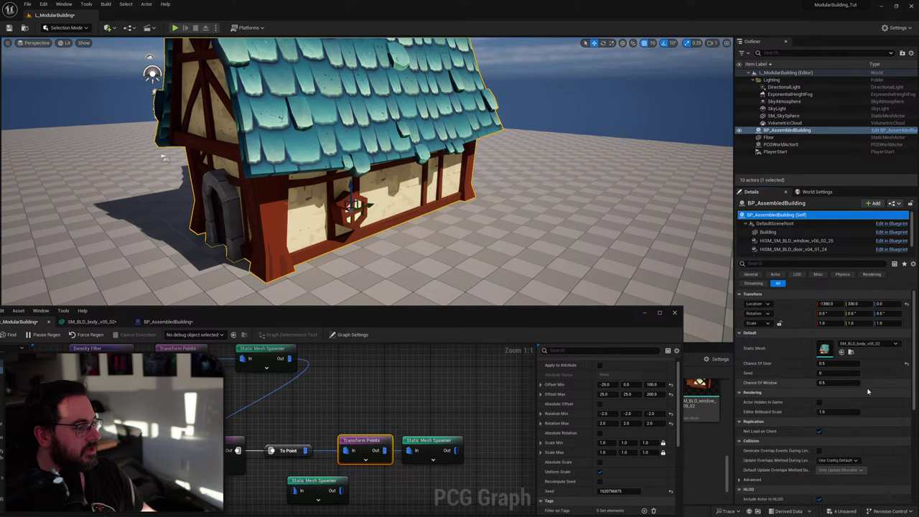
drag(829, 373, 854, 373)
right_drag(502, 208, 366, 205)
right_drag(316, 186, 266, 188)
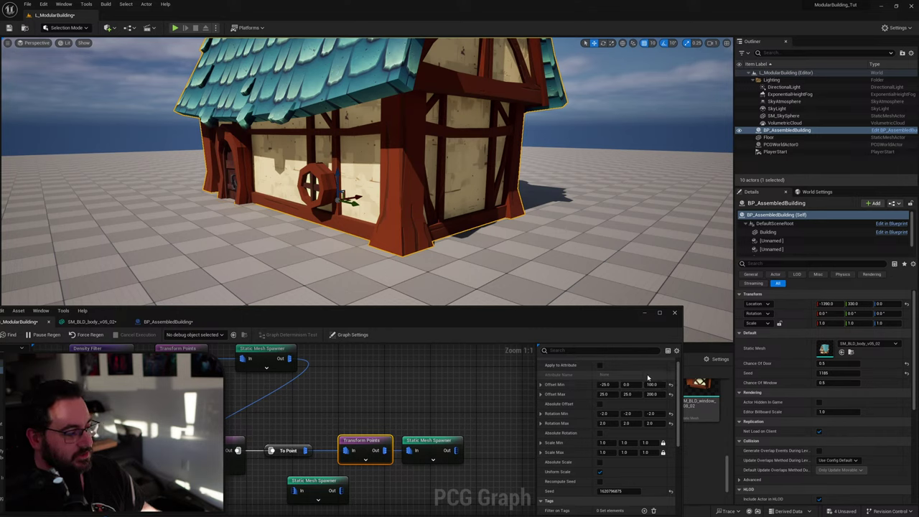
Set the windows' Transform Points Offset Min Z to 150 and Offset Max Z to 250.
click(650, 384)
text(150)
key(Return)
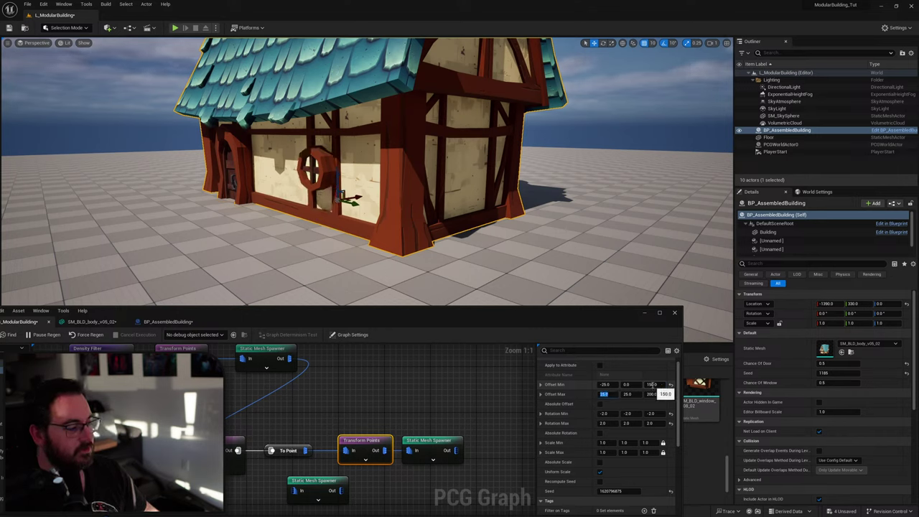
text(250)
key(Return)
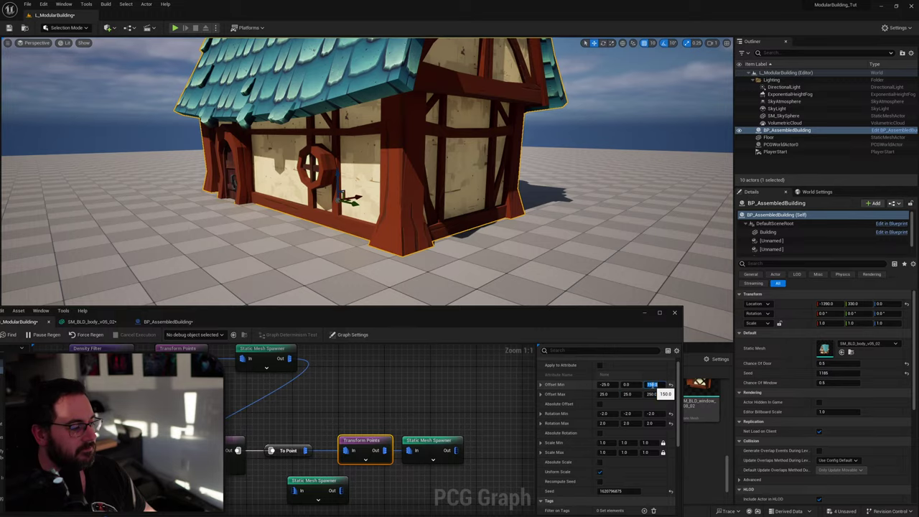
Try an Offset Min Z of 200 for the windows, then set Offset Min Z to 150 and Offset Max Z to 200.
click(652, 385)
text(200)
key(Return)
alt+drag(517, 194, 506, 221)
key(Tab)
key(Tab)
key(Tab)
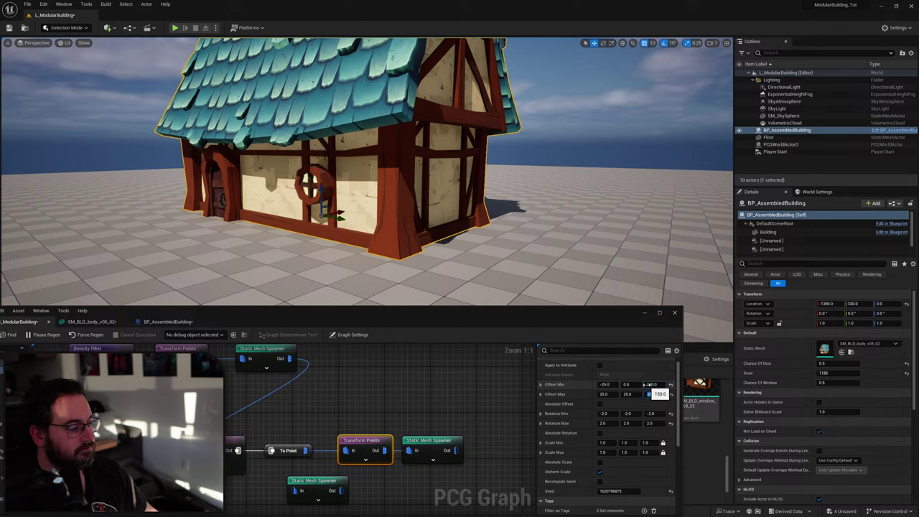
key(Return)
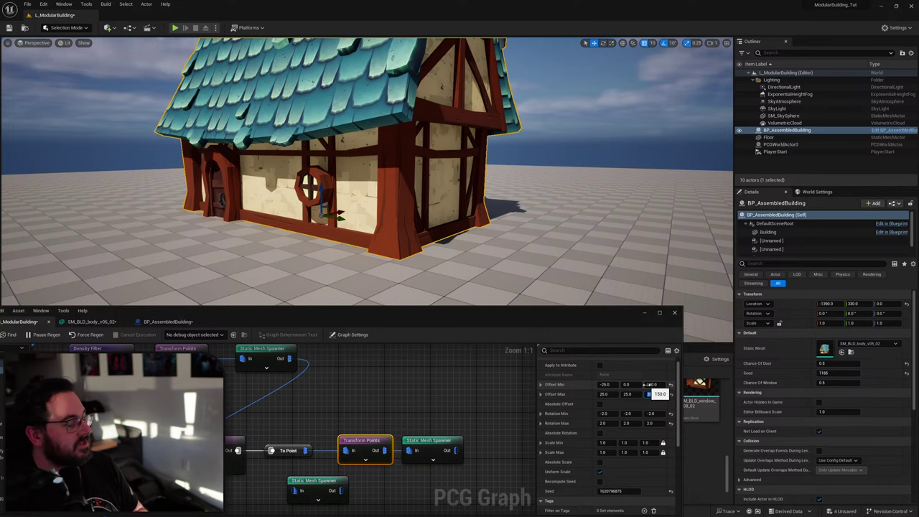
click(651, 394)
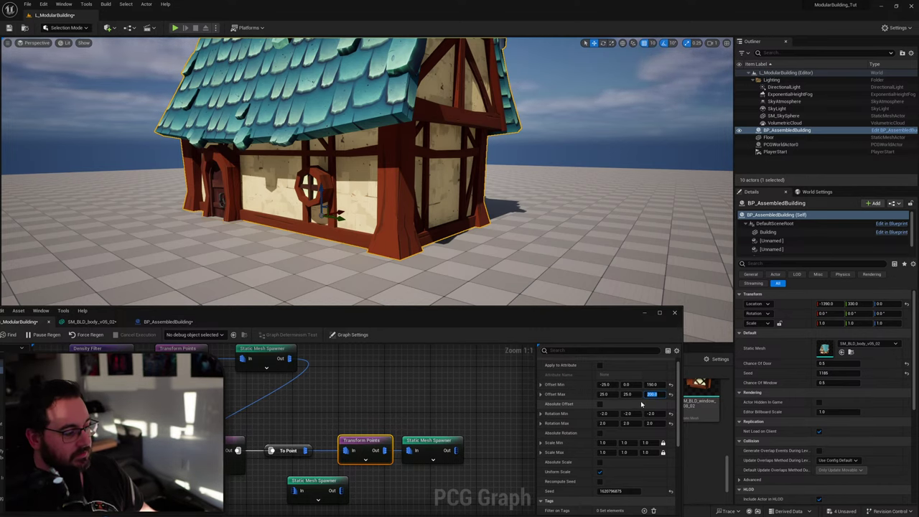
Set the windows' Transform Points Offset Max Y to 0 and check the window's depth in the wall.
mouse_move(468, 247)
right_down()
mouse_move(488, 248)
mouse_move(468, 247)
right_up()
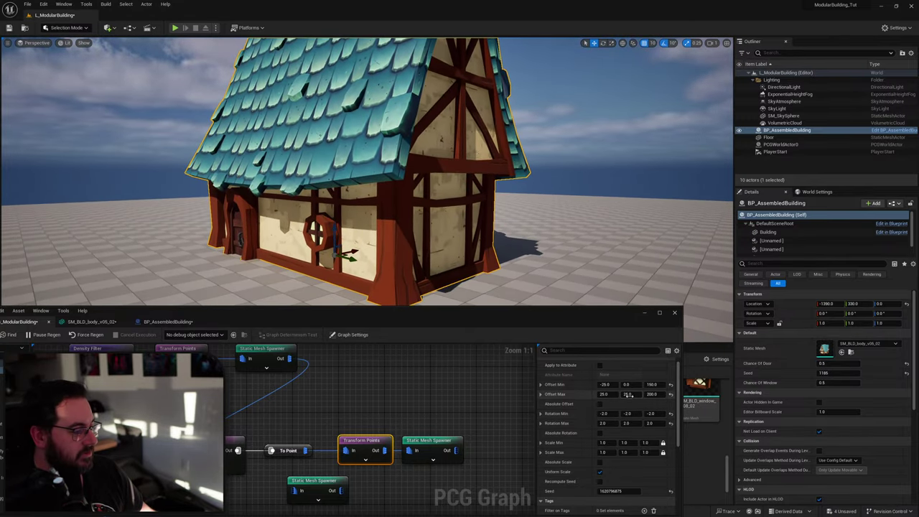
text(0)
key(Return)
right_drag(495, 262, 546, 267)
mouse_move(457, 287)
right_down()
mouse_move(467, 296)
mouse_move(457, 301)
right_up()
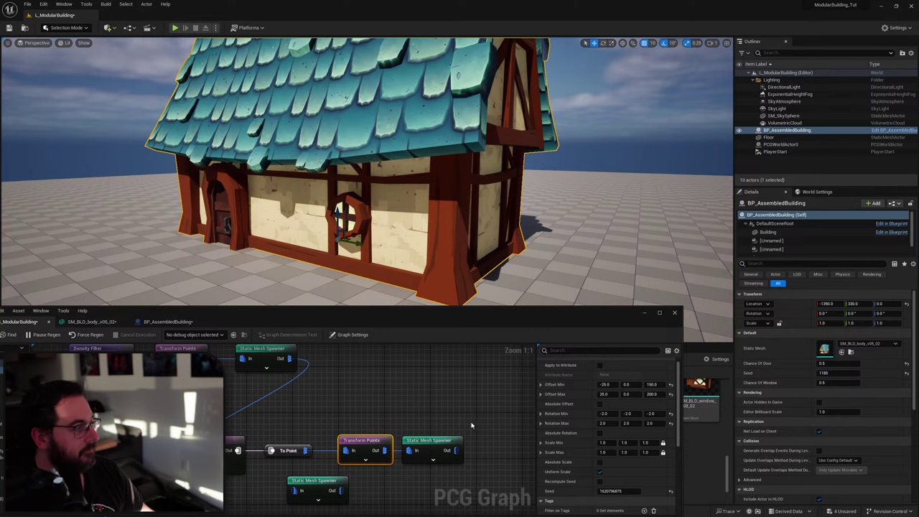
Set the windows' Offset Min Z to 200 and Offset Max Z to 250, then inspect a window up close.
right_drag(471, 425, 456, 413)
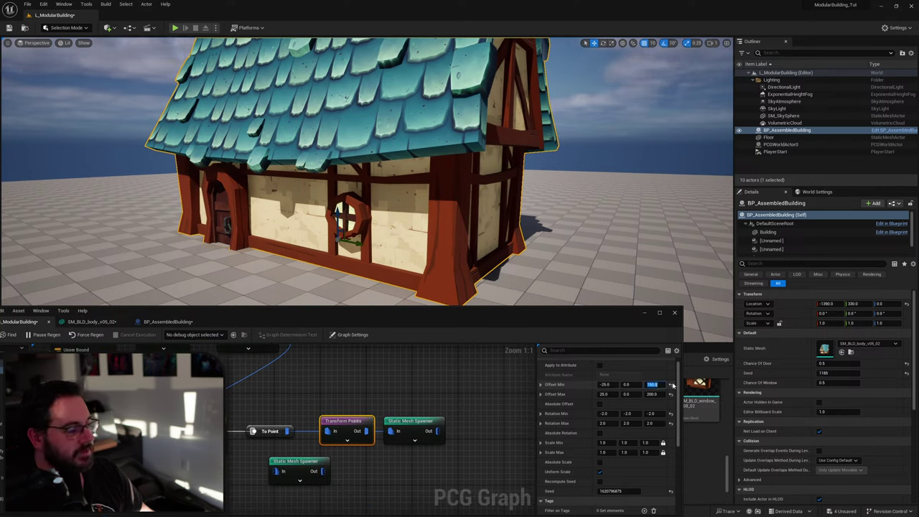
key(Tab)
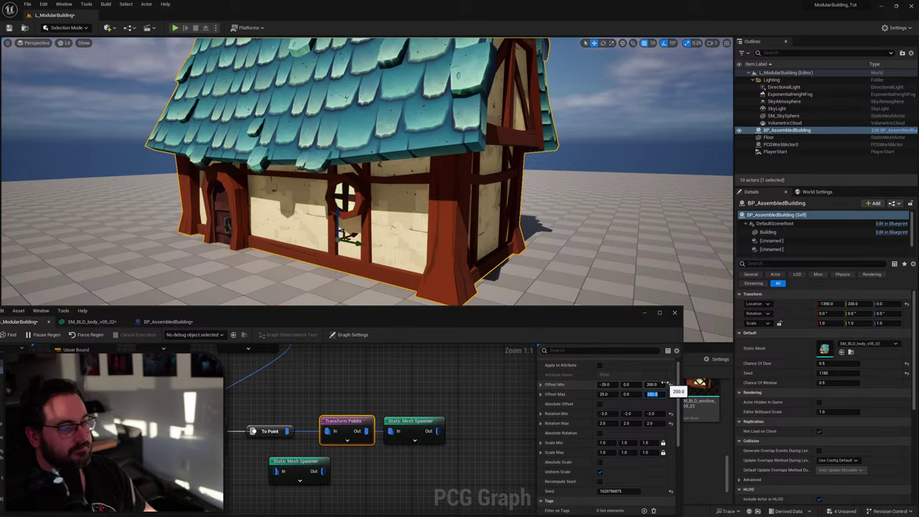
alt+drag(531, 237, 208, 233)
right_drag(337, 179, 316, 183)
right_drag(376, 172, 395, 185)
key(w)
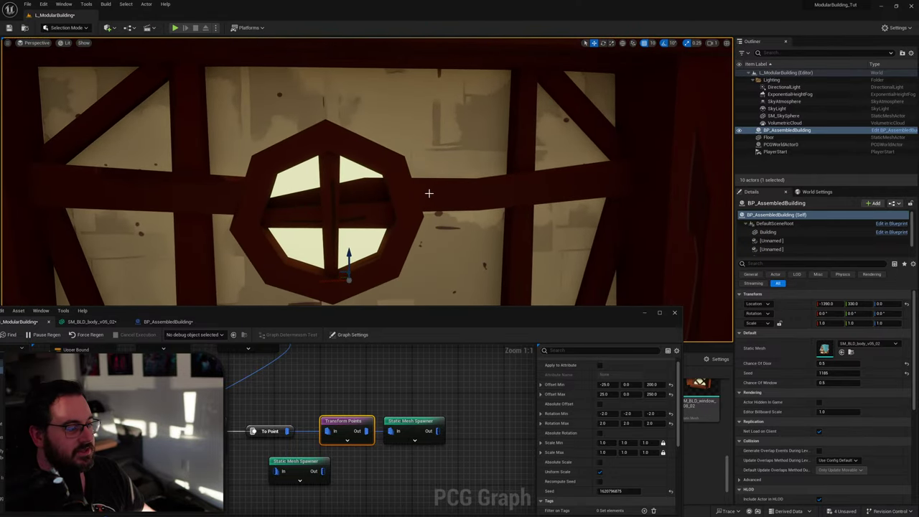
Try an Offset Max Y of 25 for the windows, then set both Offset Min Y and Offset Max Y to 10.
click(632, 395)
text(25)
key(Return)
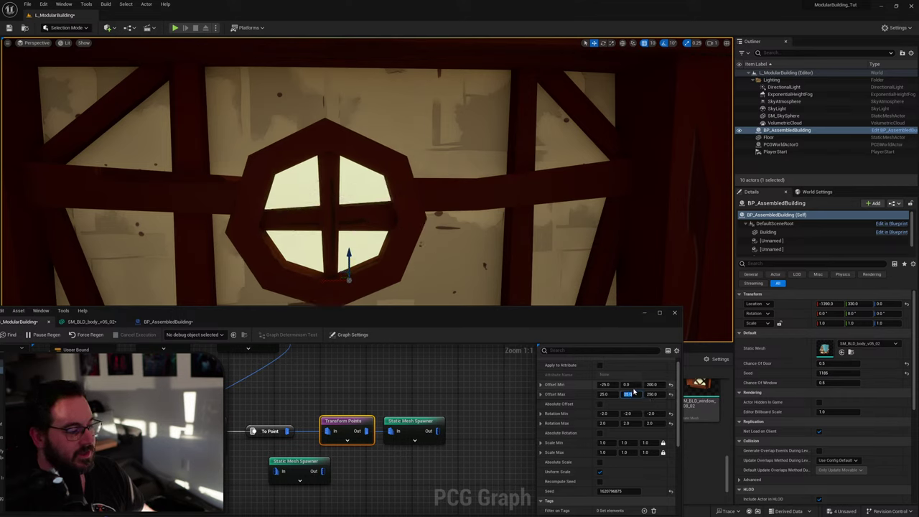
click(629, 386)
text(10)
key(Tab)
key(Tab)
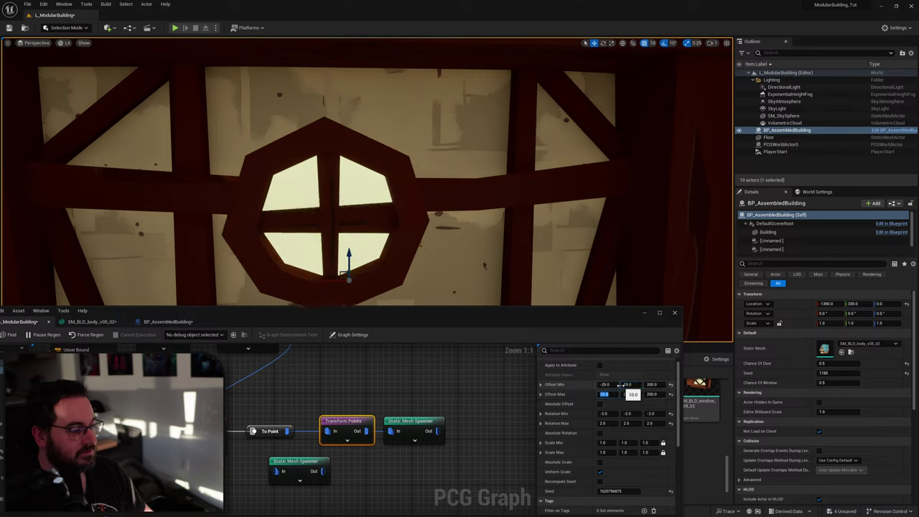
Examine the window's depth in the wall up close and from around the building.
right_drag(560, 244, 682, 244)
key(a)
key(d)
right_drag(401, 161, 319, 159)
key(w)
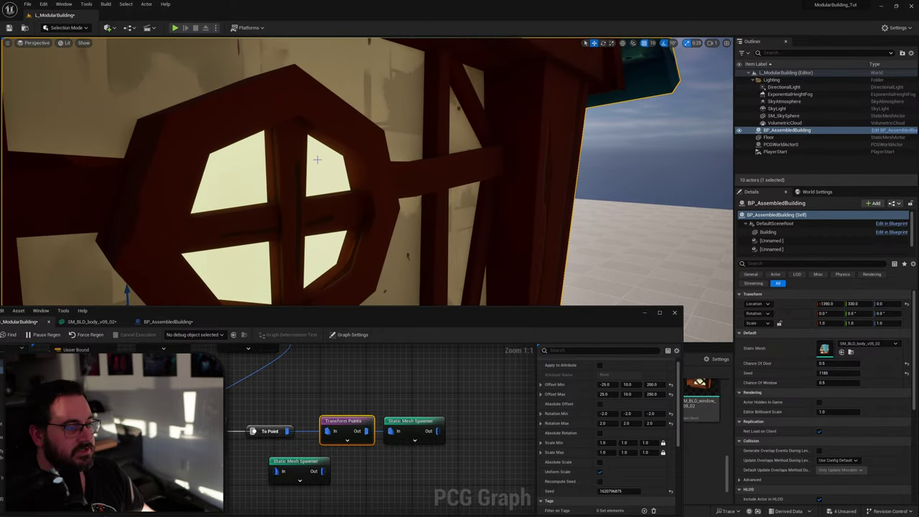
key(d)
right_drag(449, 186, 240, 194)
key(s)
key(w)
key(a)
key(s)
key(d)
key(a)
key(a)
Move the Transform Points node closer to To Point and place the unconnected Static Mesh Spawner beneath the connected window spawner.
drag(348, 423, 336, 423)
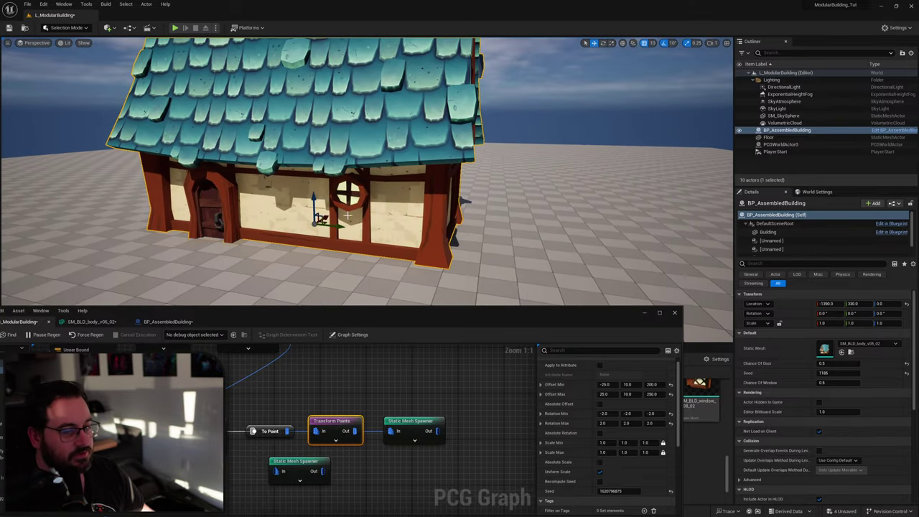
click(439, 399)
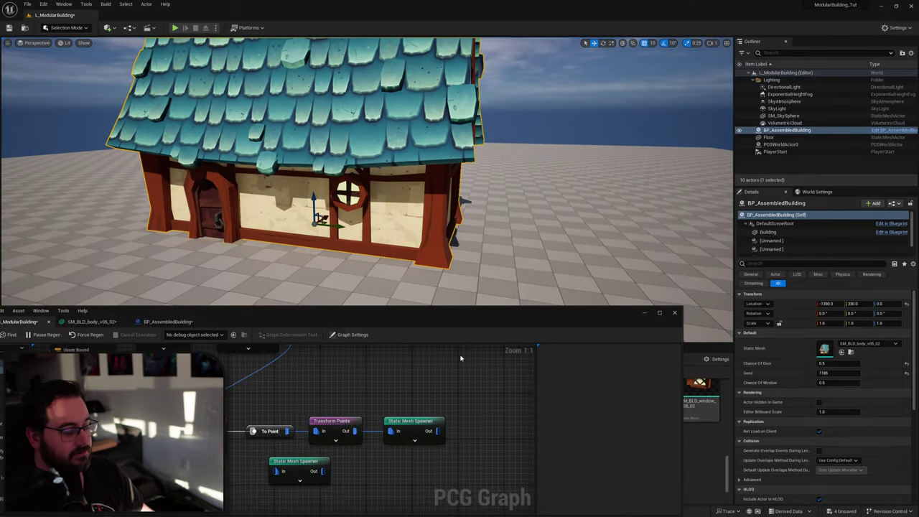
drag(462, 320, 491, 189)
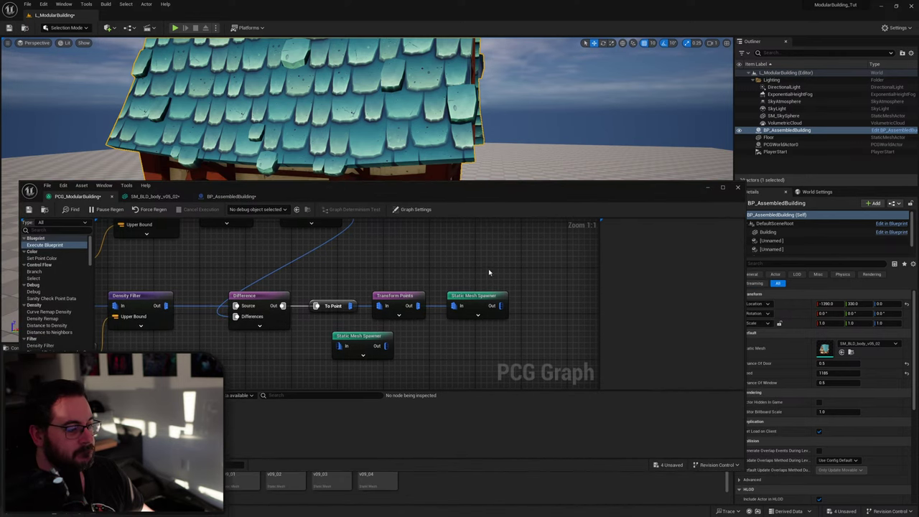
right_drag(493, 287, 448, 276)
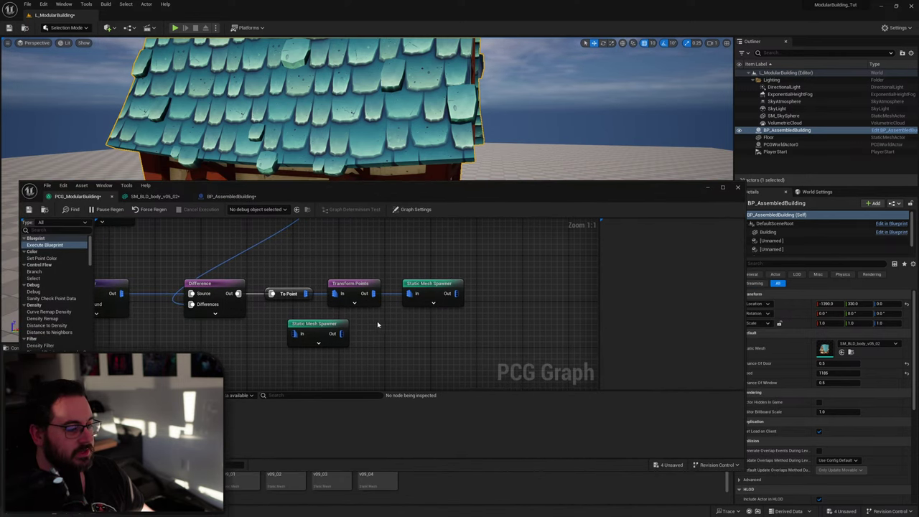
right_drag(376, 325, 349, 302)
drag(293, 302, 407, 308)
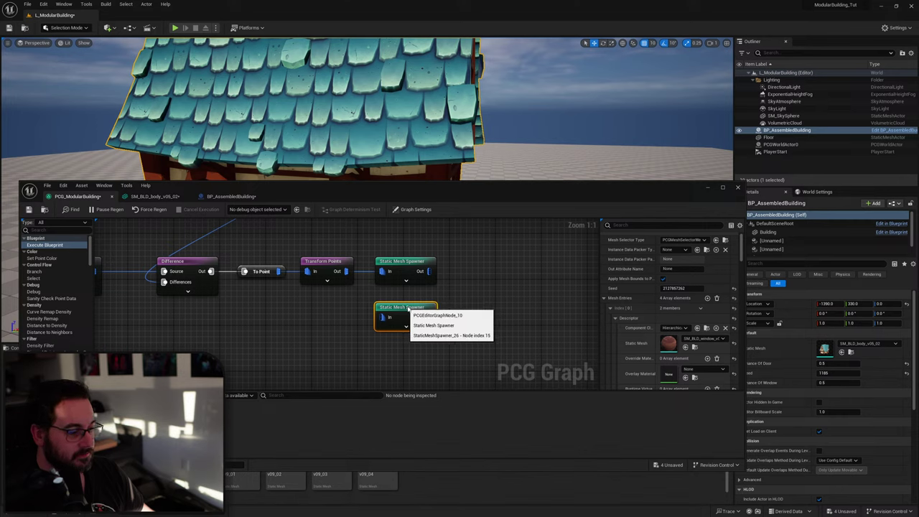
Move both window Static Mesh Spawner nodes farther from Transform Points to make room between them.
shift+click(406, 263)
drag(406, 263, 537, 262)
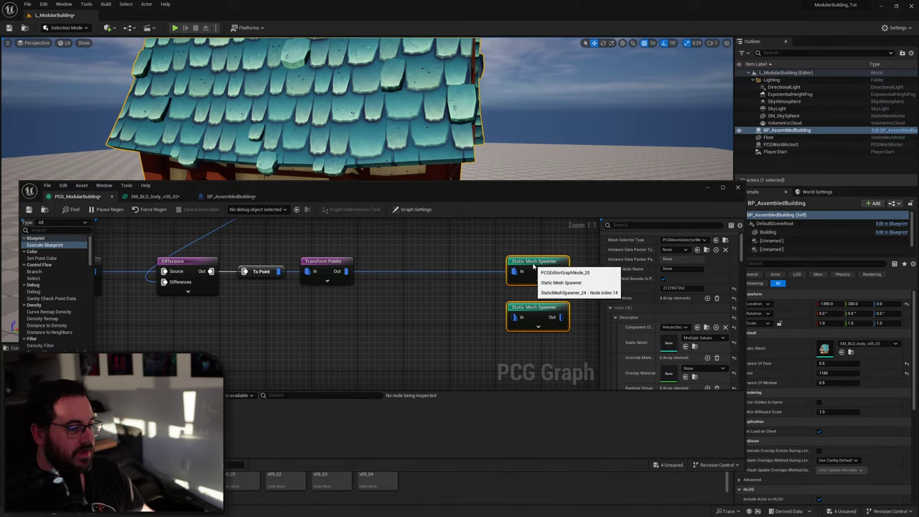
click(440, 296)
right_drag(368, 300, 351, 321)
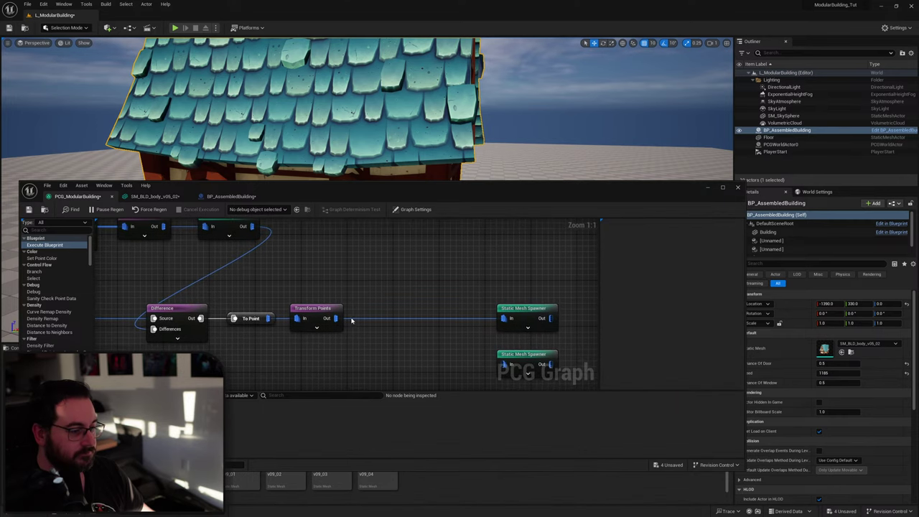
drag(335, 318, 355, 337)
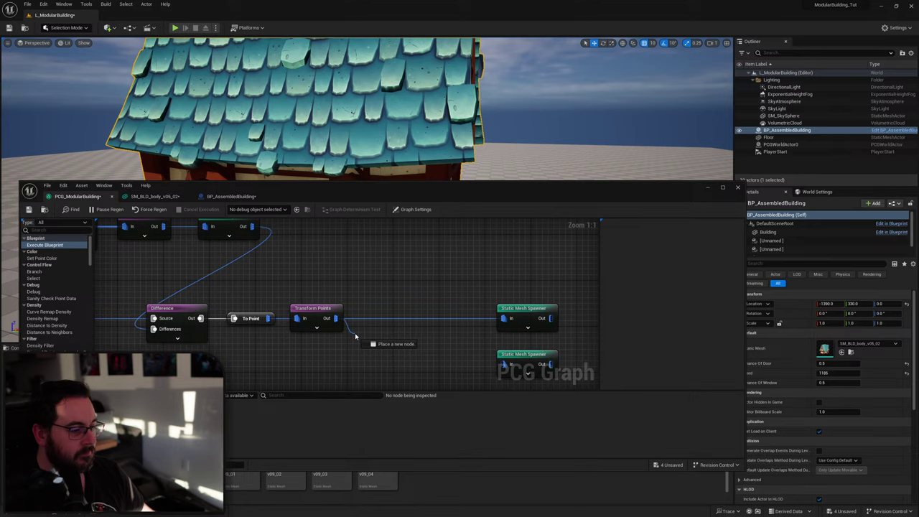
click(359, 295)
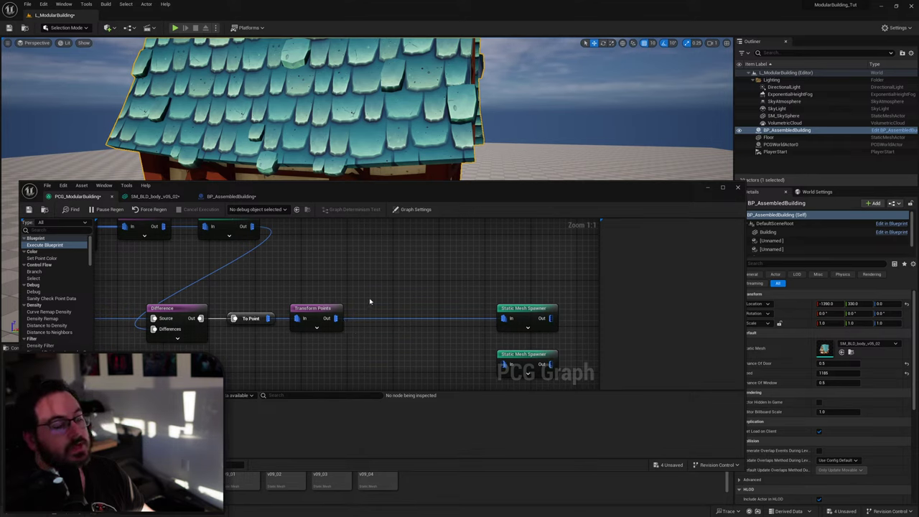
right_drag(377, 289, 385, 278)
drag(491, 198, 498, 165)
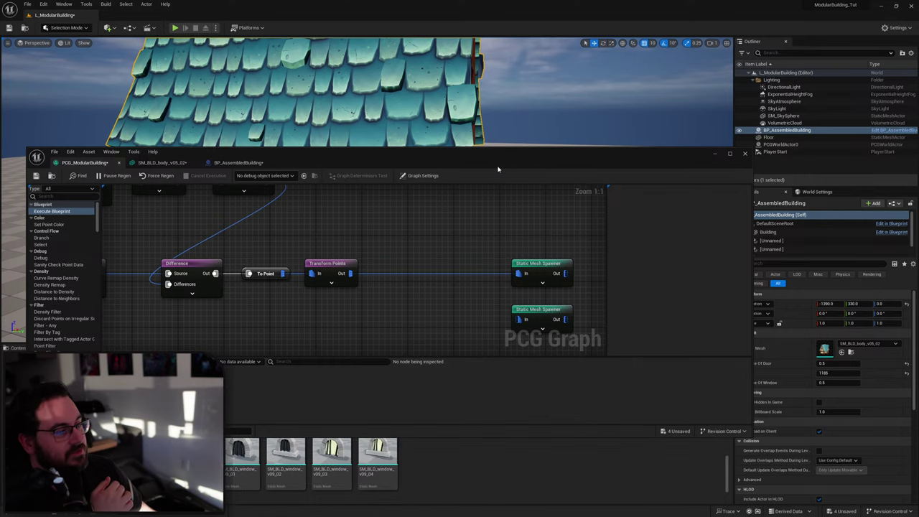
drag(497, 168, 397, 254)
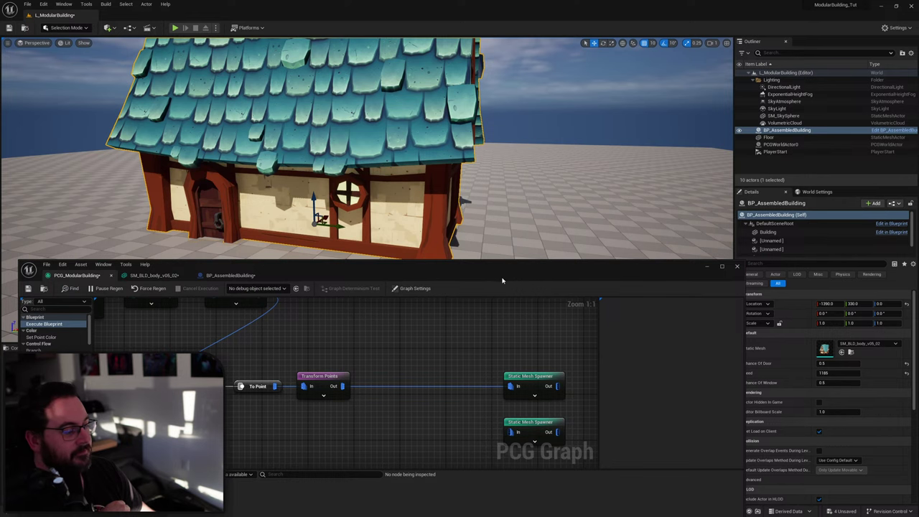
drag(503, 280, 509, 194)
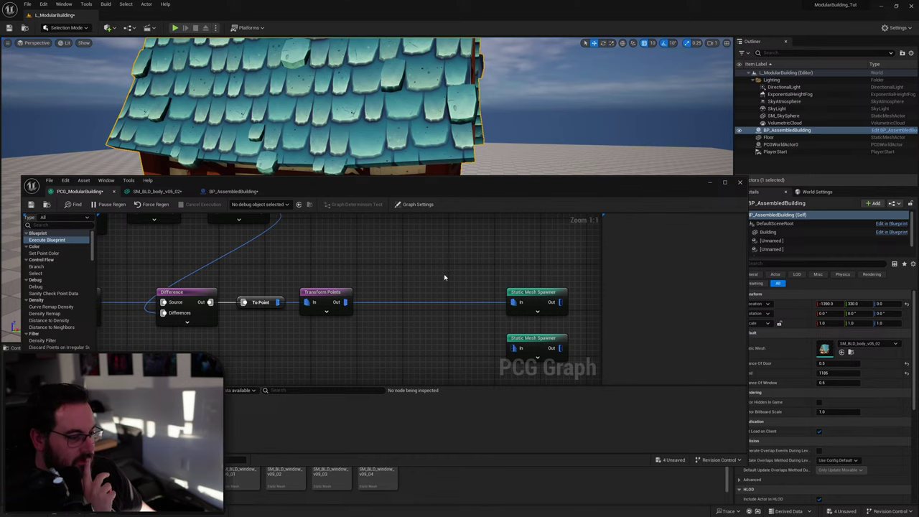
right_drag(441, 280, 316, 259)
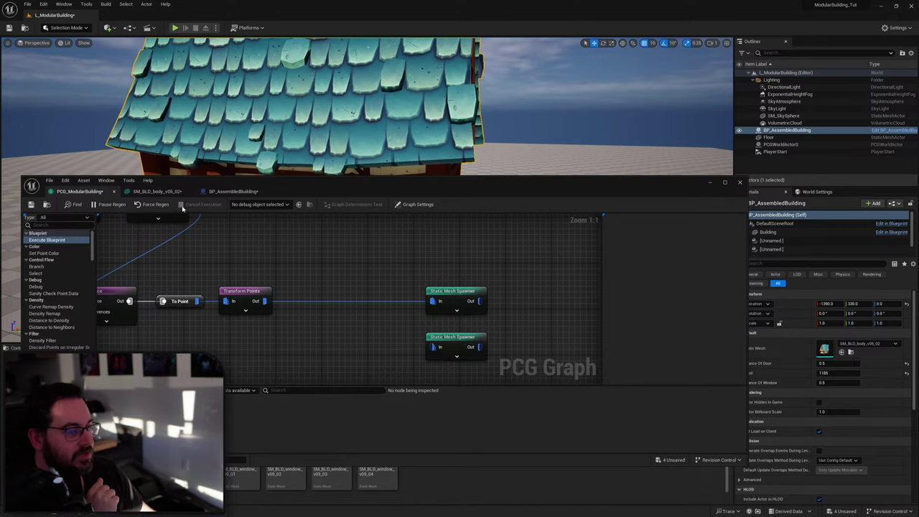
In the BP_AssembledBuilding construction script, add a PCG component reference and a Get Graph Instance node connected to it.
click(157, 191)
click(233, 191)
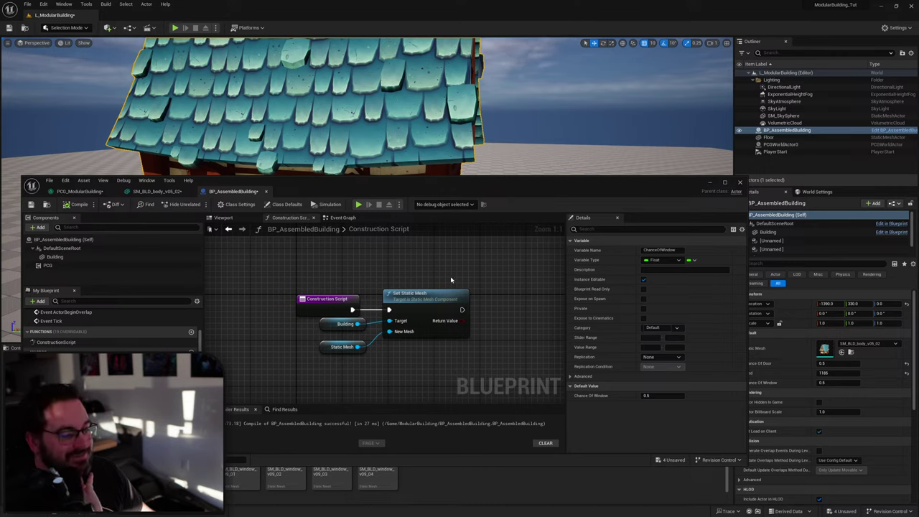
right_drag(430, 270, 374, 289)
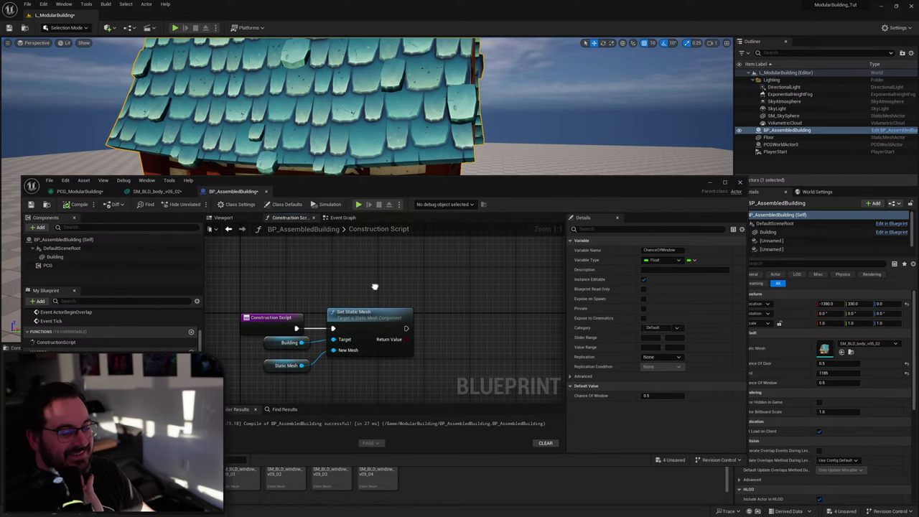
drag(69, 266, 406, 280)
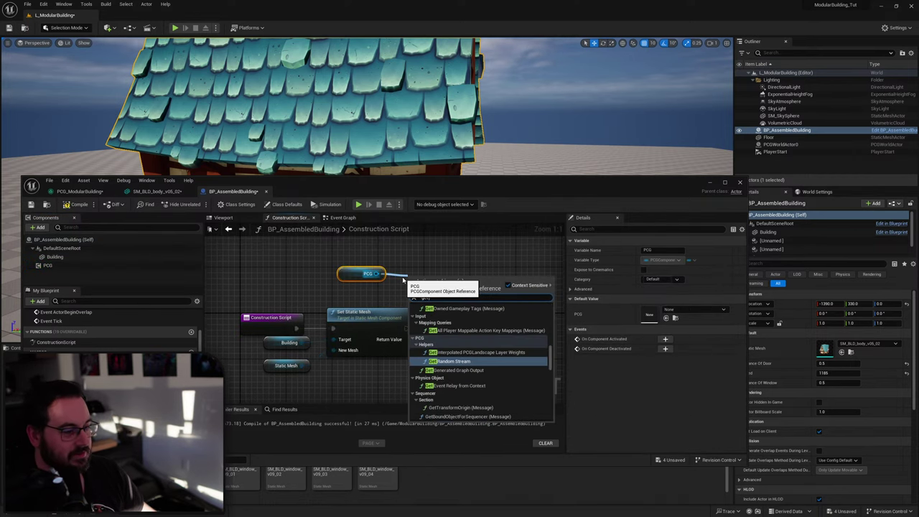
text(get inst)
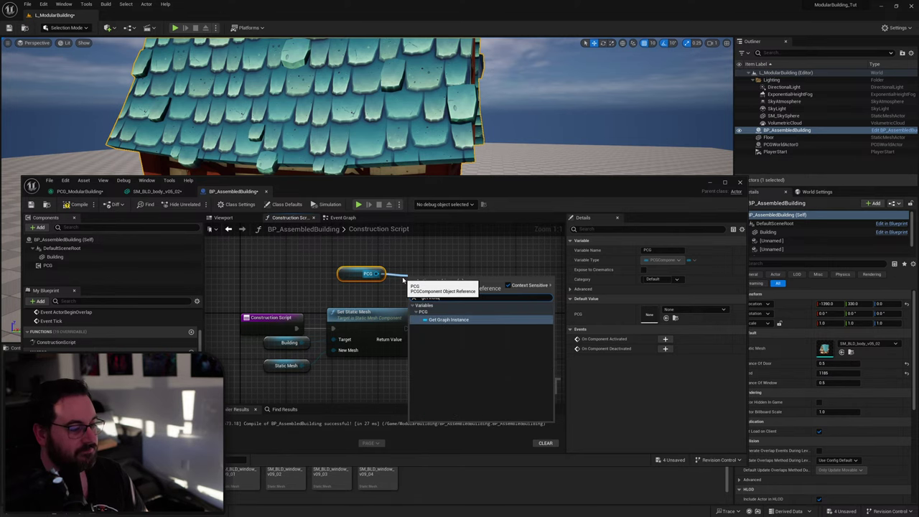
key(Return)
drag(450, 279, 438, 274)
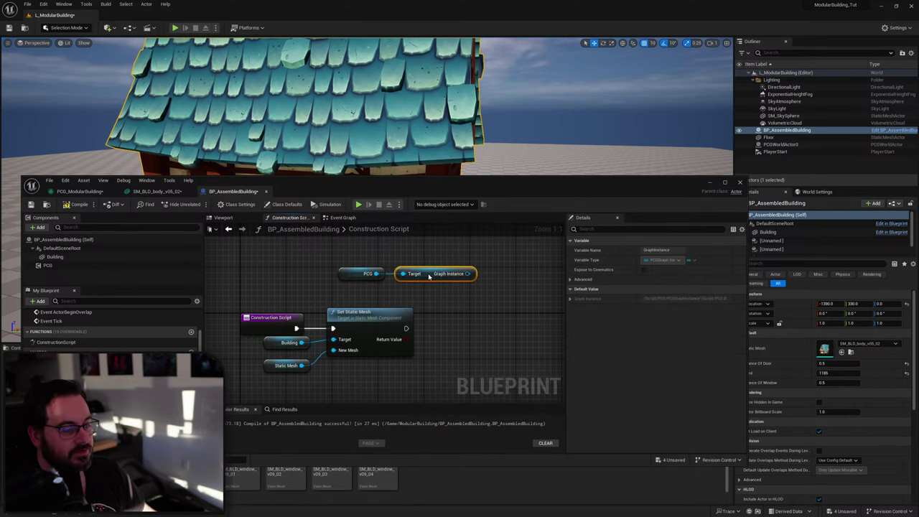
Add a new Boolean parameter to the PCG_ModularBuilding graph's settings.
click(80, 192)
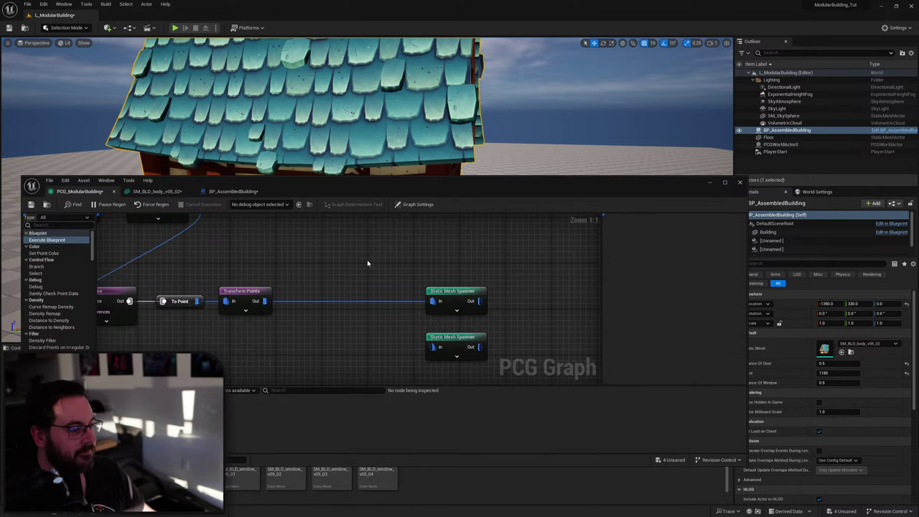
click(413, 204)
scroll(672, 344, down, 1)
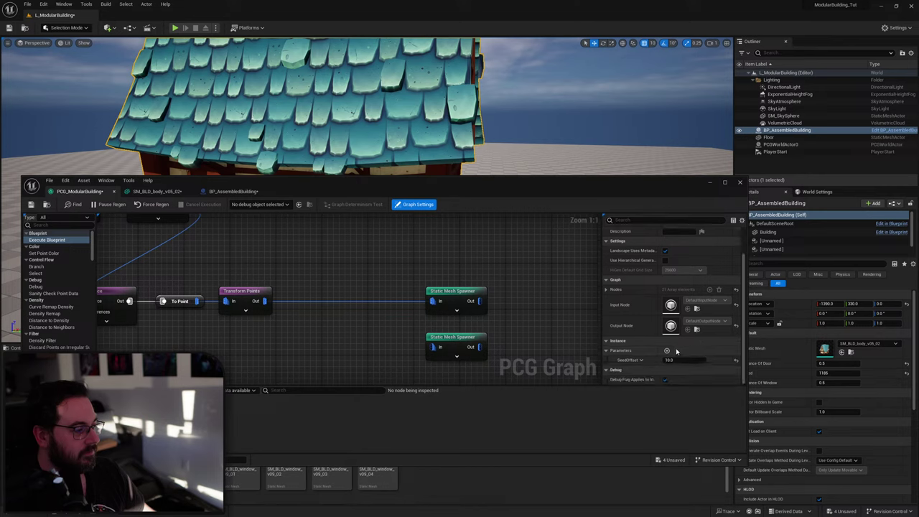
click(666, 351)
click(644, 371)
click(644, 381)
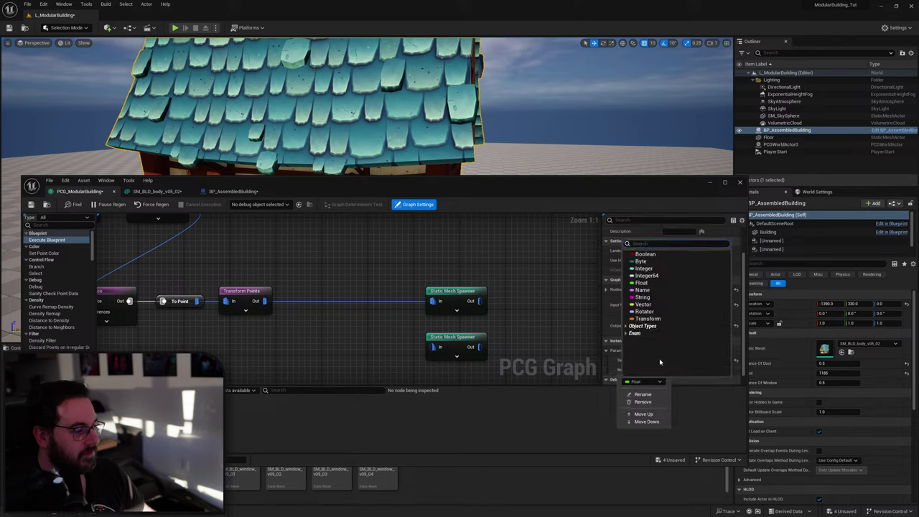
click(640, 255)
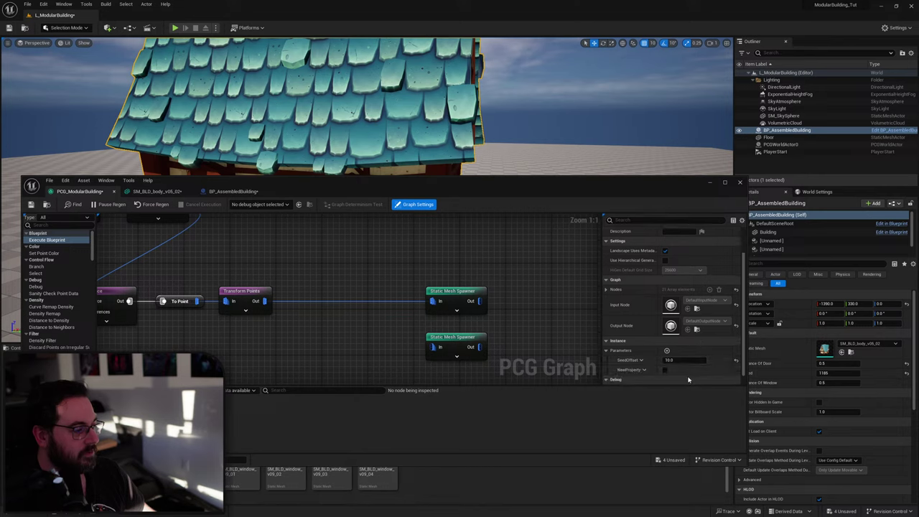
Rename the new Boolean graph parameter as SquareWindows.
click(643, 370)
click(642, 394)
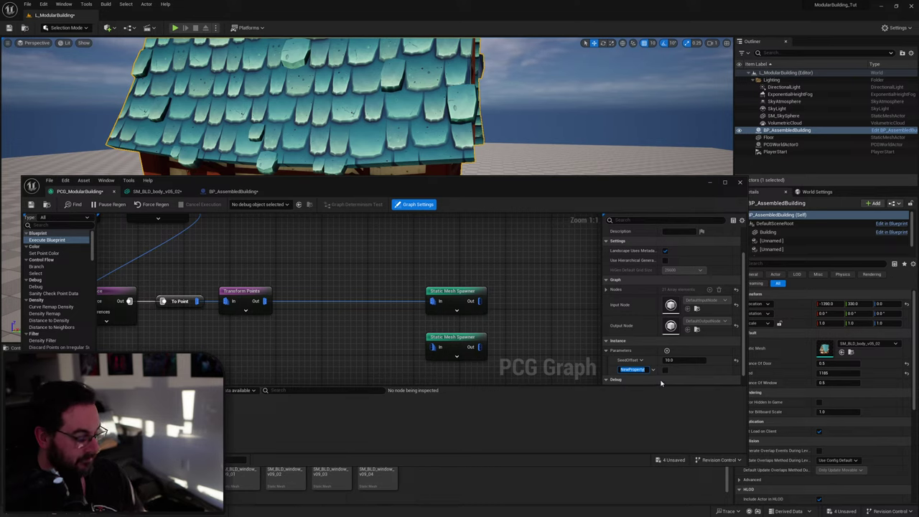
text(Random)
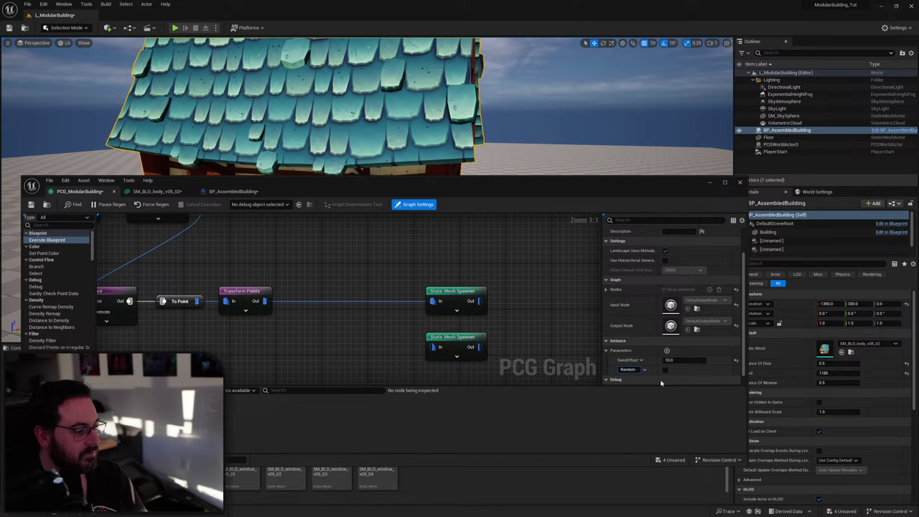
key(ctrl+a)
text(S)
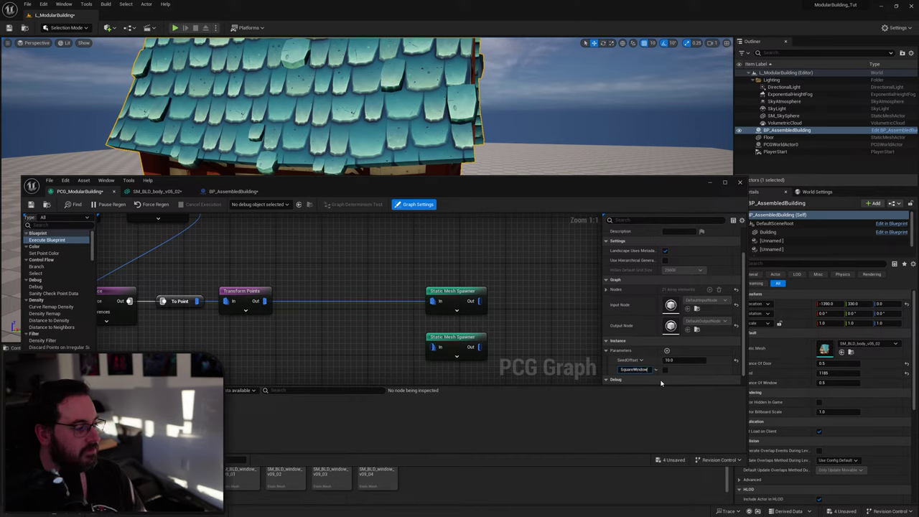
key(Return)
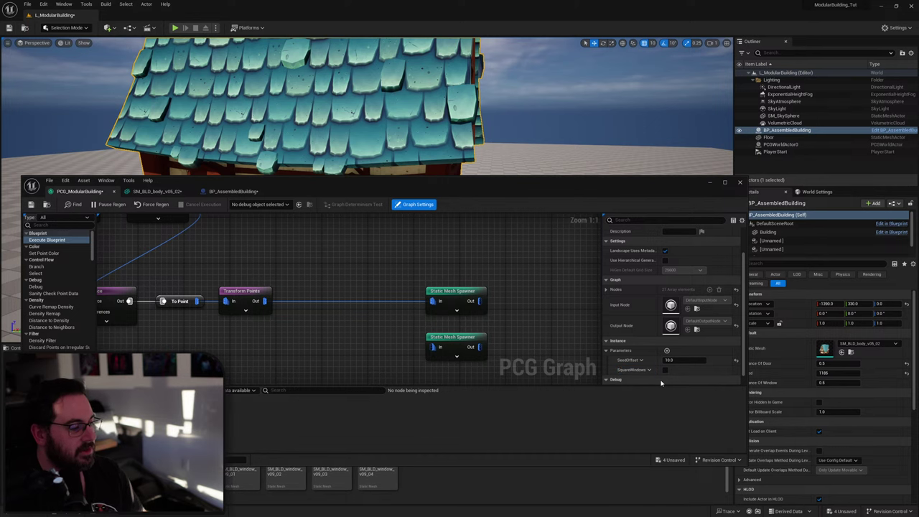
In the BP_AssembledBuilding construction script, add a Set Bool Parameter node fed by the Graph Instance output.
click(233, 191)
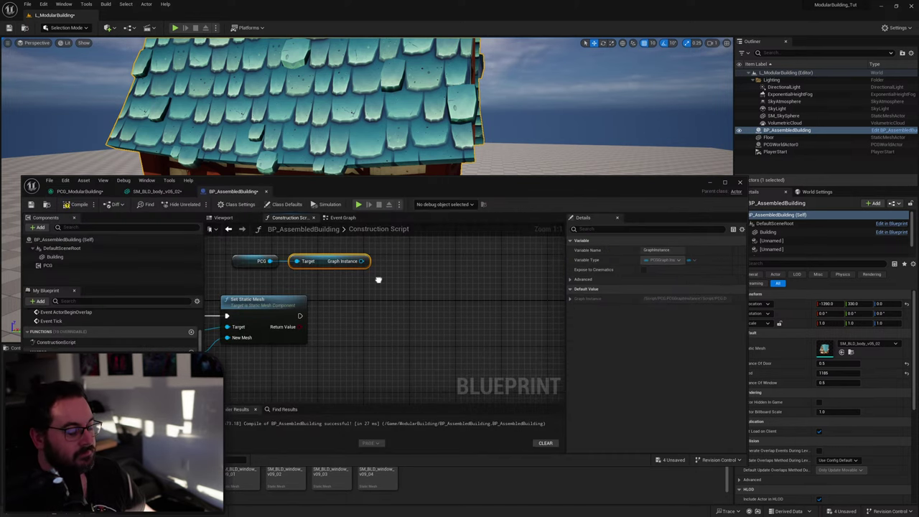
drag(363, 261, 385, 310)
text(set value)
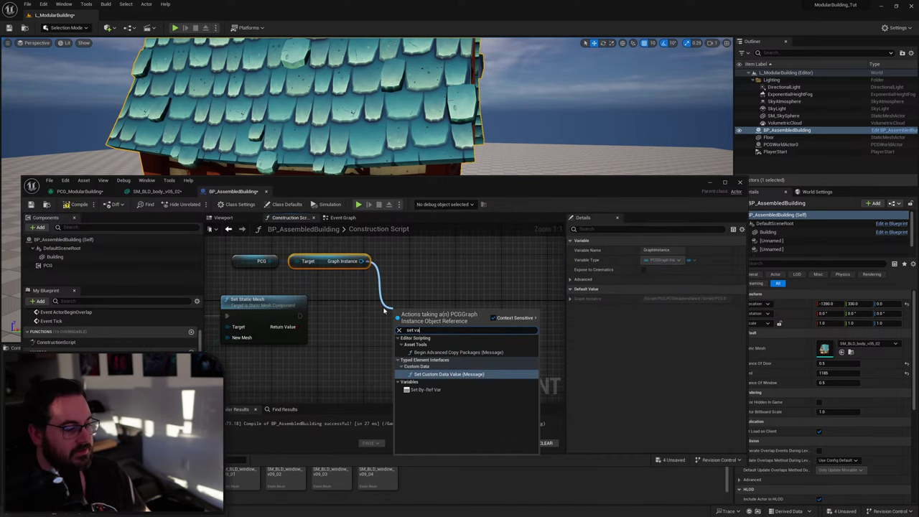
key(BackSpace)
key(BackSpace)
key(BackSpace)
key(BackSpace)
key(BackSpace)
text(bool)
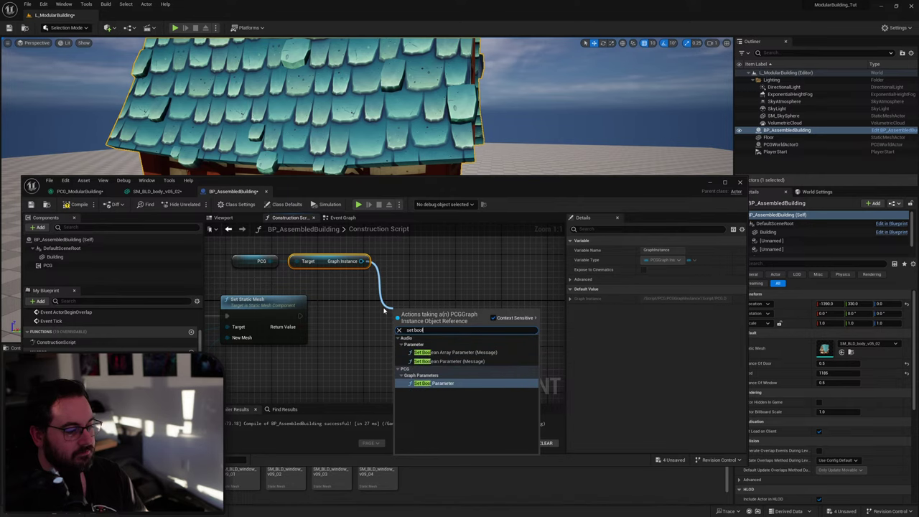
key(Return)
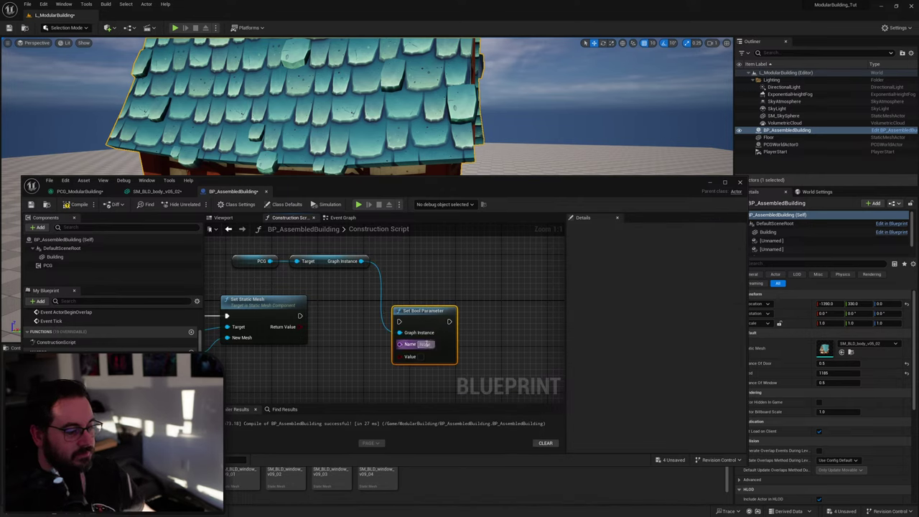
Set the Set Bool Parameter node's Name to SquareWindows and run it after Set Static Mesh.
click(429, 345)
text(SquareWindows)
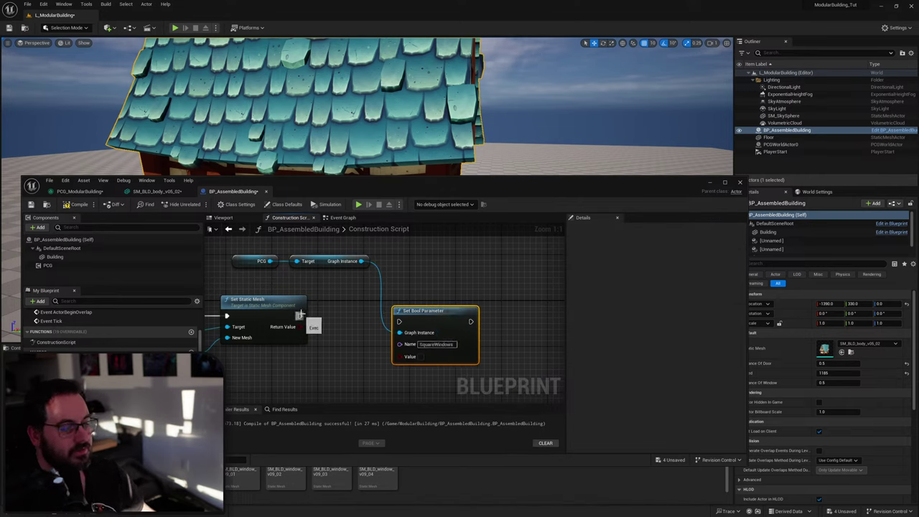
drag(300, 315, 430, 318)
right_drag(353, 350, 429, 319)
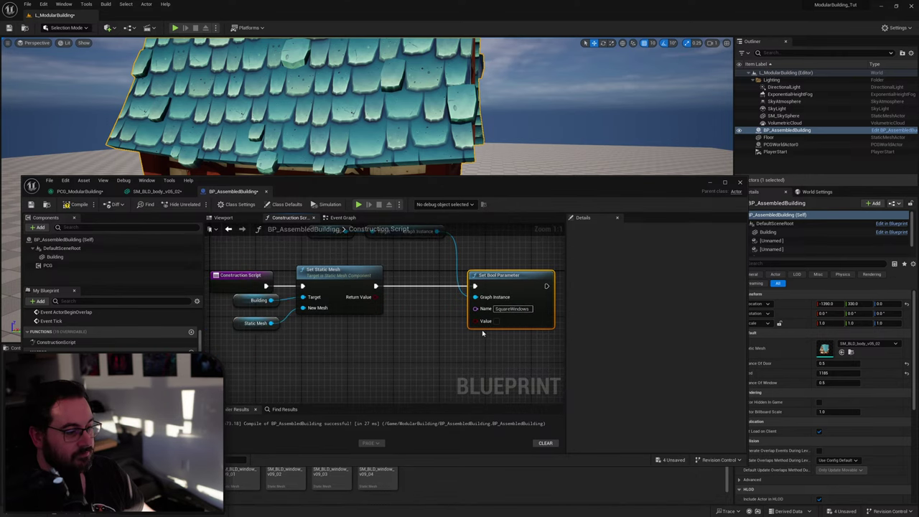
Feed the Set Bool Parameter node's Value from a new Random Bool node and place that node beside it.
drag(476, 320, 363, 352)
text(random bool)
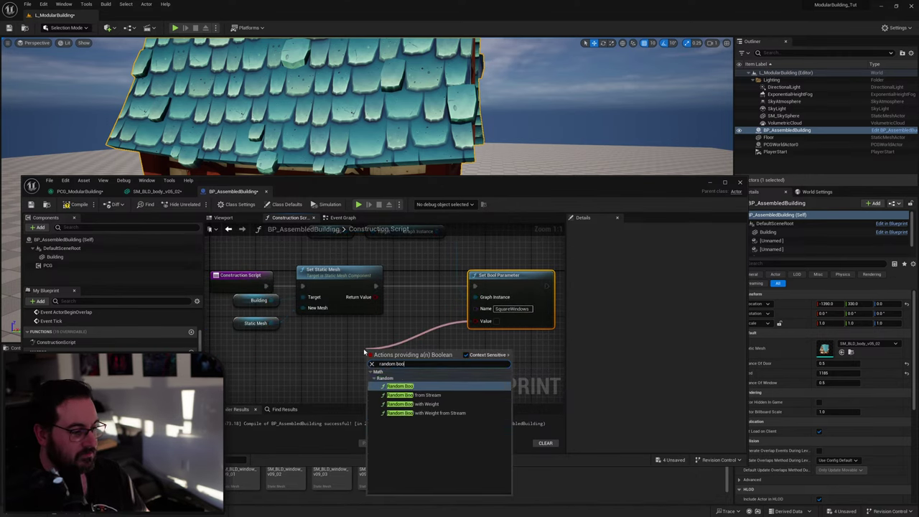
key(Return)
drag(388, 351, 427, 315)
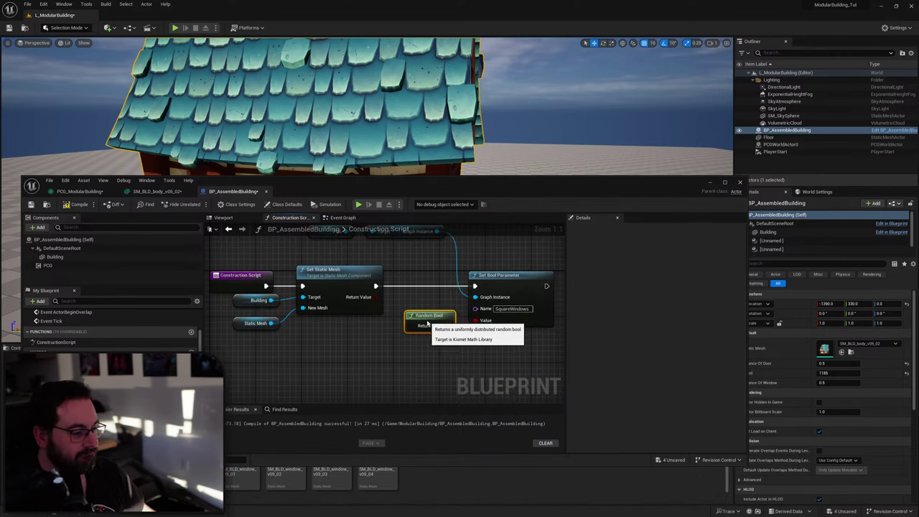
Add a Branch node between Transform Points and the window spawners in the PCG_ModularBuilding graph.
click(79, 191)
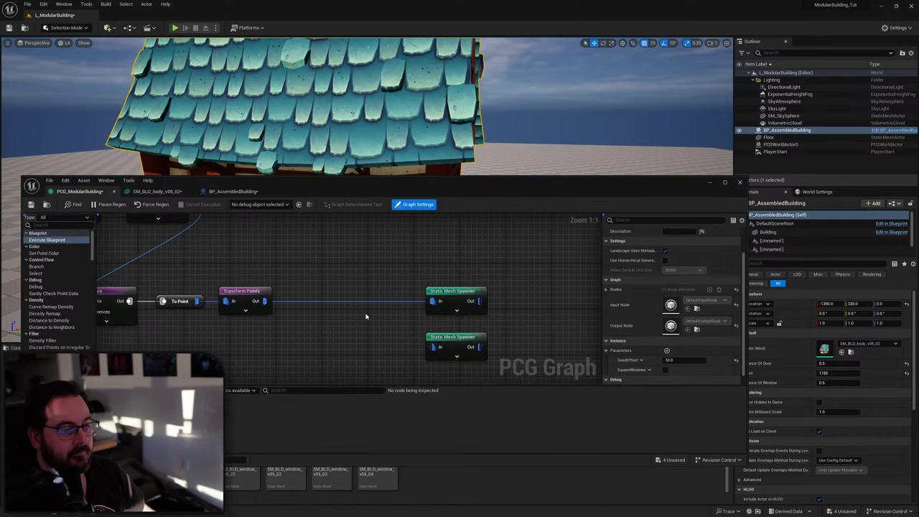
right_drag(311, 313, 324, 298)
right_click(325, 297)
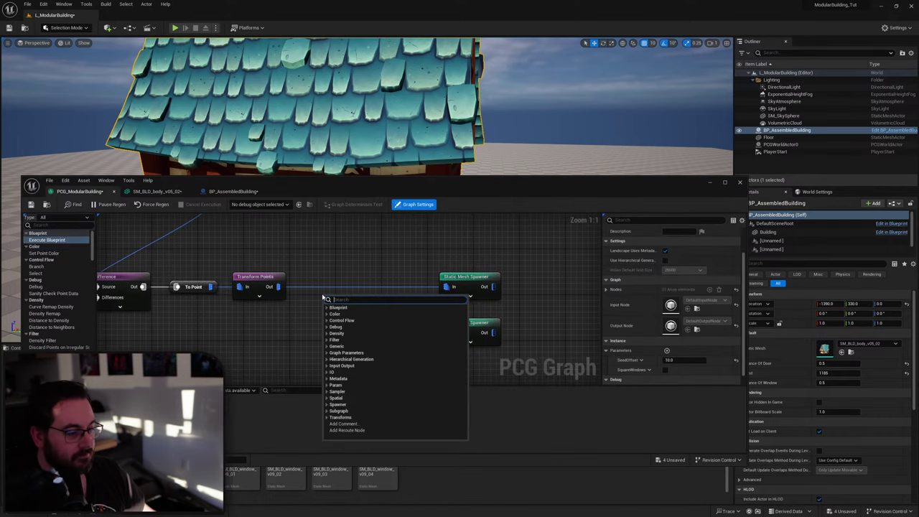
text(branch)
key(Return)
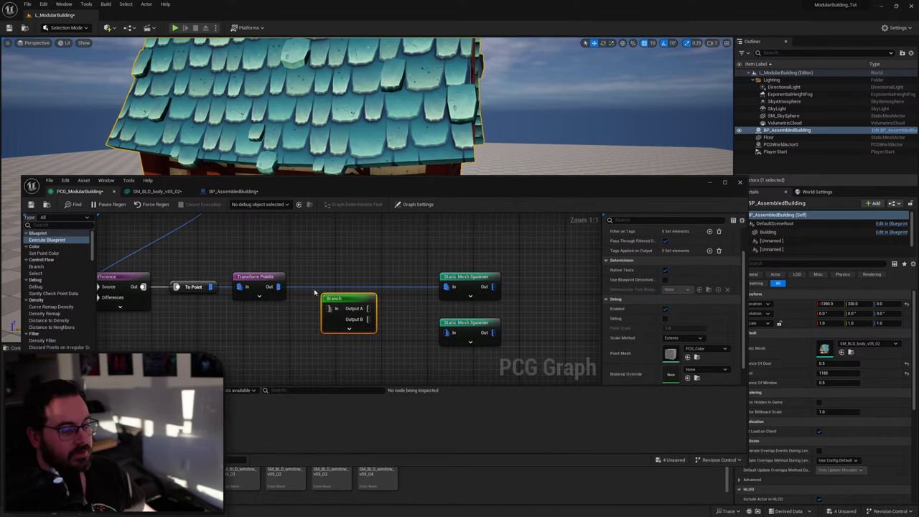
Route Transform Points through the Branch, with Output A to the upper spawner and Output B to the lower, and bring both spawners closer.
drag(277, 287, 446, 287)
drag(370, 297, 446, 332)
drag(463, 325, 469, 316)
drag(481, 256, 430, 312)
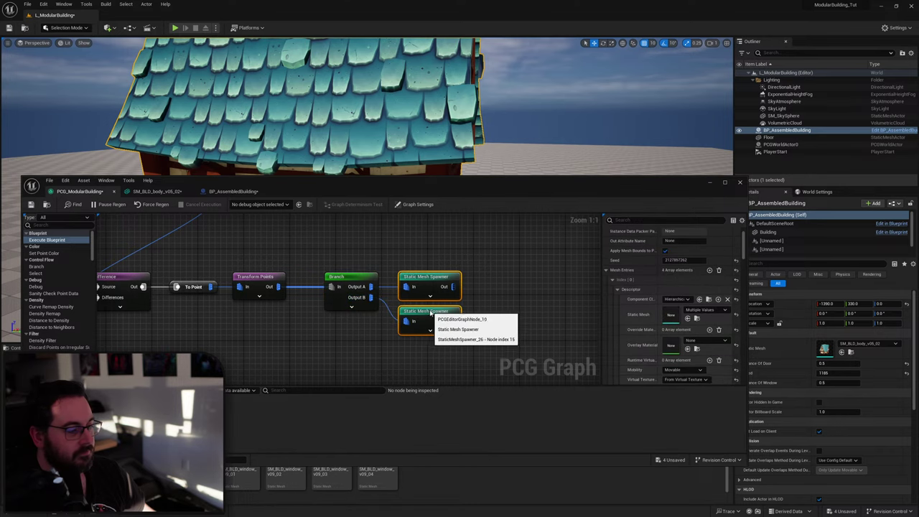
Expand the Branch node's override pins and add a Get SquareWindows parameter node below Transform Points.
click(318, 335)
click(352, 307)
right_drag(260, 323, 269, 318)
right_click(269, 319)
text(ge)
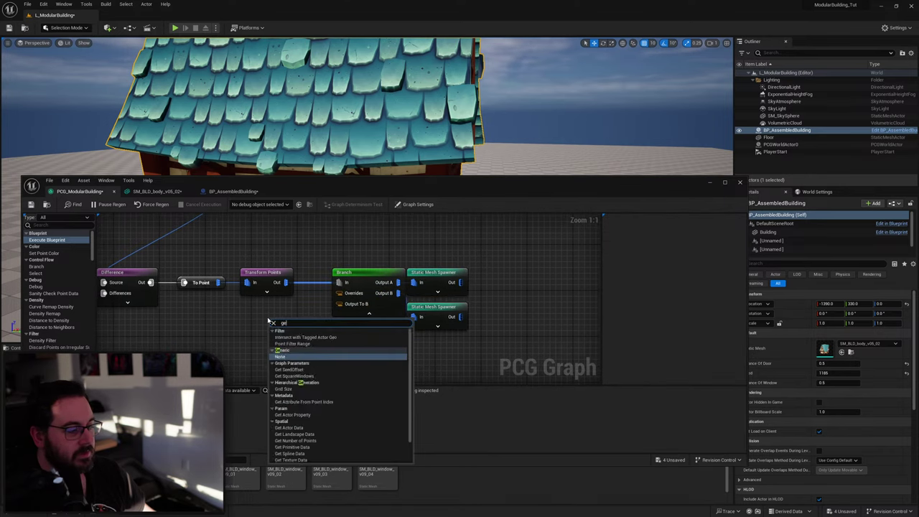
text(t s)
click(294, 343)
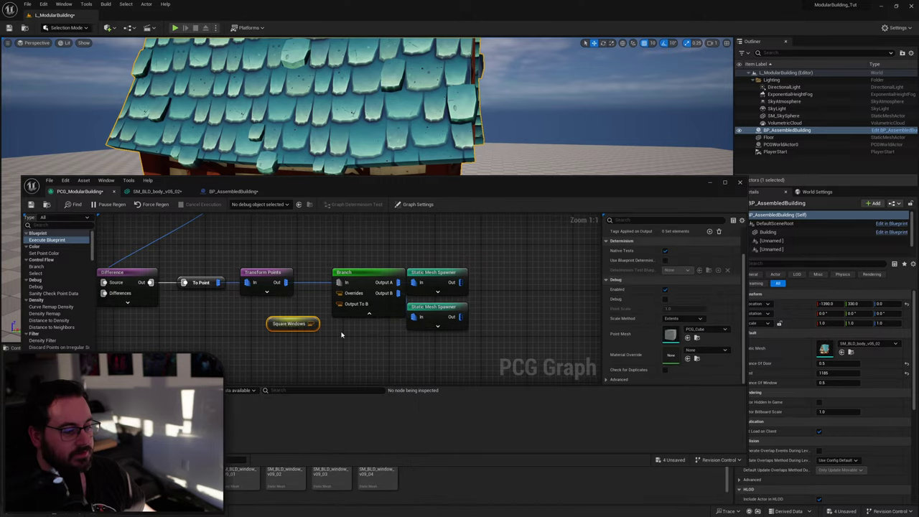
Connect the Square Windows parameter to the Branch node's Output To B override and collapse the node's extra pins.
drag(310, 323, 346, 304)
click(369, 313)
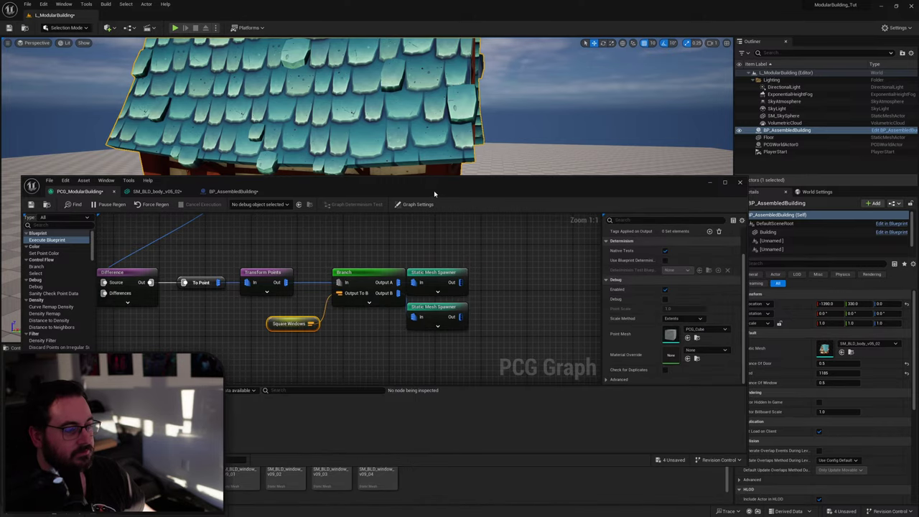
Move the building along Y to 270 in the level to regenerate it and inspect its windows from the side.
drag(435, 192, 405, 378)
right_drag(425, 302, 409, 272)
key(w)
key(s)
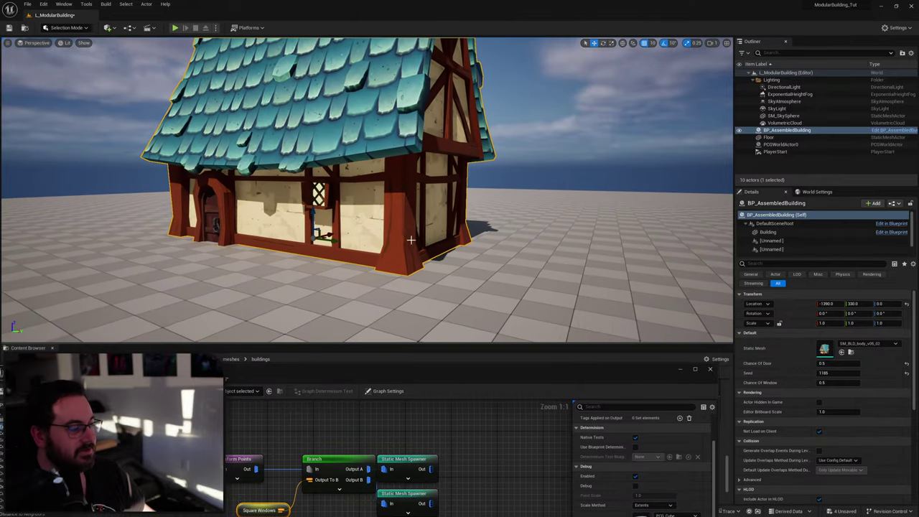
mouse_move(334, 240)
mouse_down()
mouse_move(343, 242)
mouse_move(317, 239)
mouse_up()
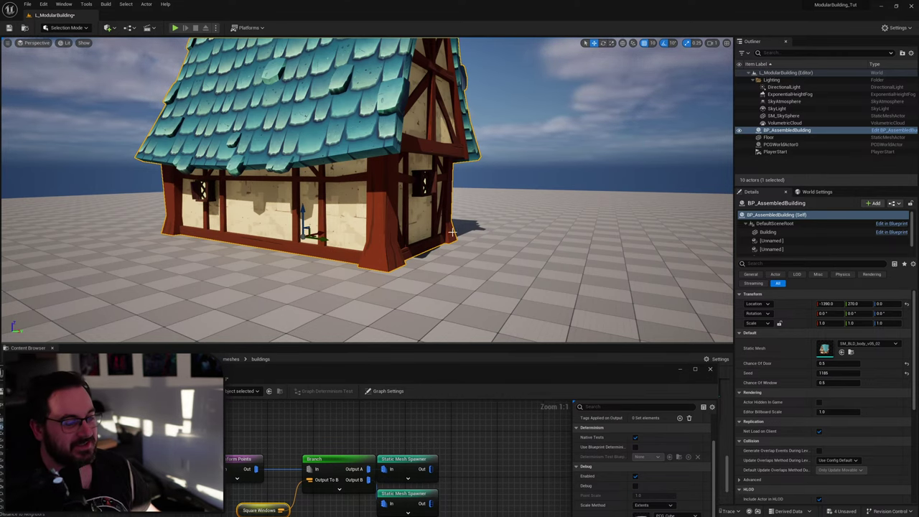
right_drag(426, 241, 323, 277)
drag(413, 378, 376, 493)
scroll(602, 419, up, 2)
mouse_move(669, 424)
mouse_down()
mouse_move(320, 212)
mouse_move(572, 386)
mouse_move(655, 419)
mouse_up()
right_drag(560, 280, 552, 260)
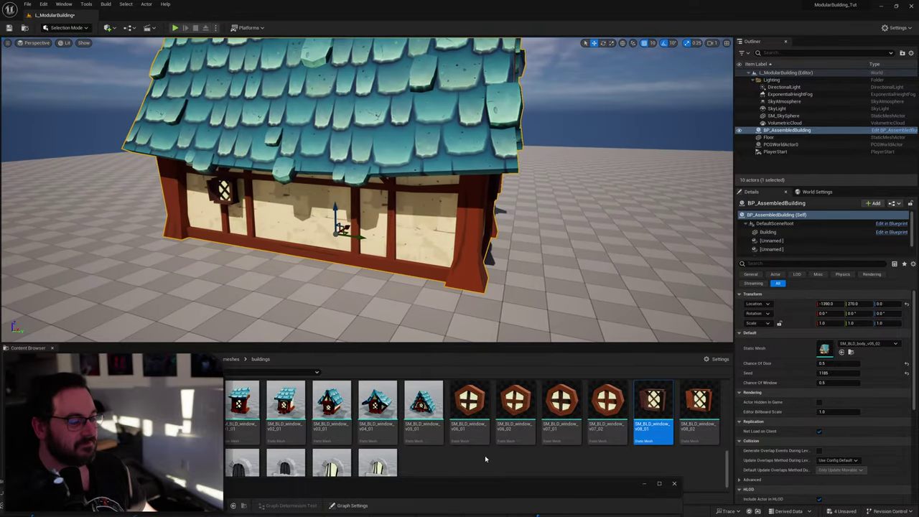
Select the Transform Points node ahead of the Branch in the PCG graph to show its settings.
drag(460, 496, 533, 192)
right_drag(508, 263, 475, 251)
drag(468, 231, 399, 328)
drag(524, 224, 286, 319)
right_drag(334, 318, 435, 351)
click(338, 293)
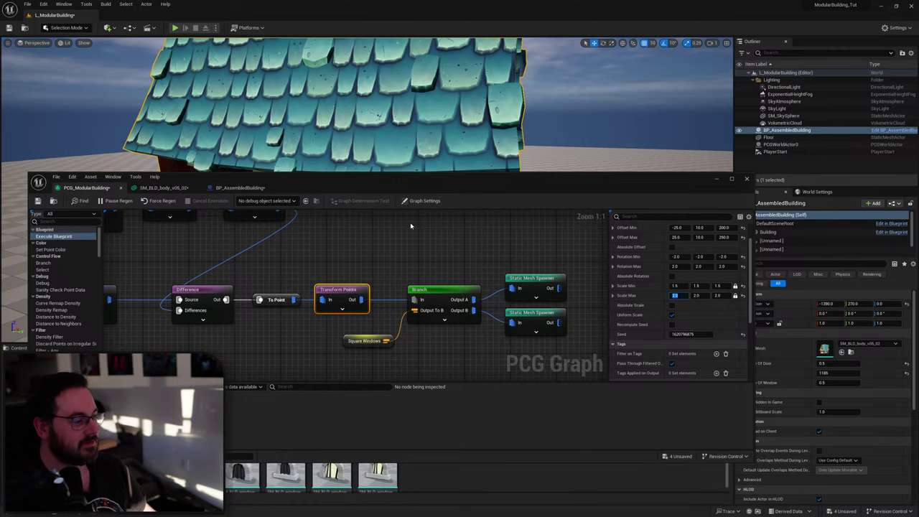
Move the building along Y to 210 in the level and change its Seed to 909.
drag(461, 188, 466, 317)
alt+drag(459, 230, 729, 219)
drag(297, 202, 306, 200)
mouse_move(358, 186)
right_down()
mouse_move(391, 186)
mouse_move(374, 186)
right_up()
alt+drag(357, 186, 282, 145)
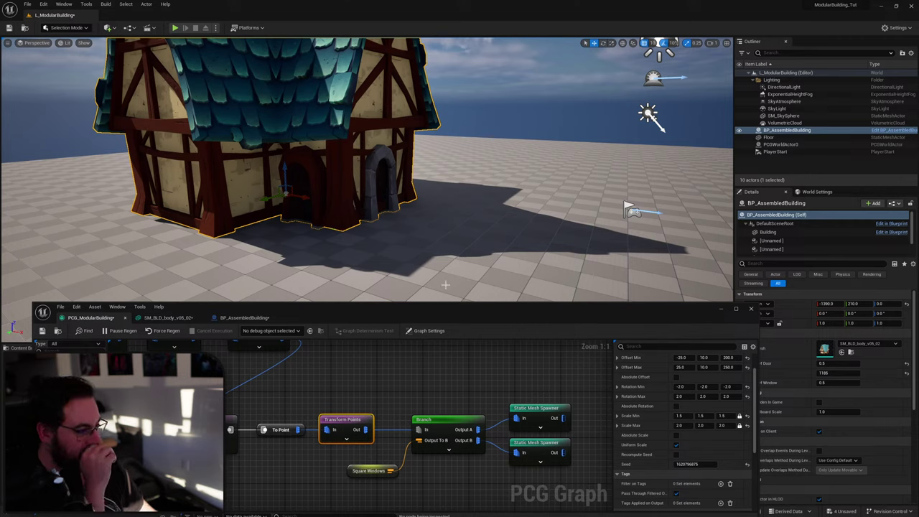
drag(825, 374, 834, 374)
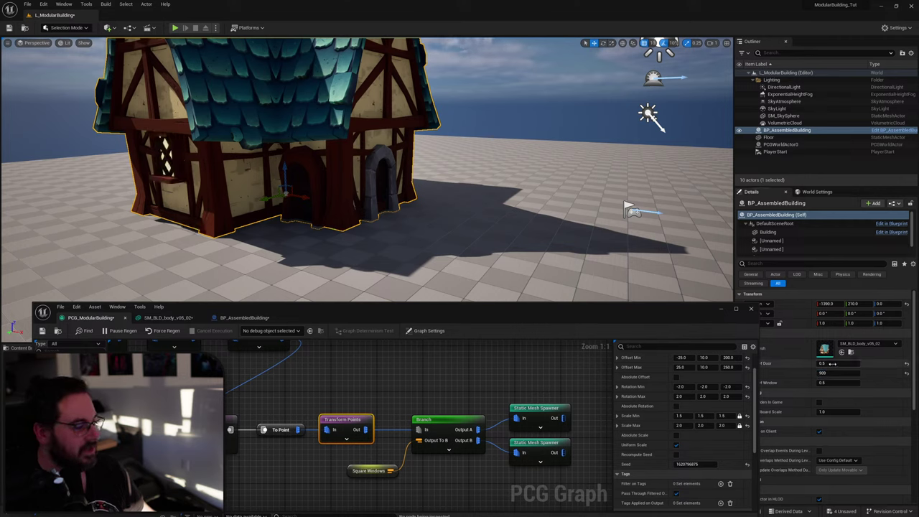
Set the building's Chance Of Door to 0.2 and inspect its sides.
click(833, 364)
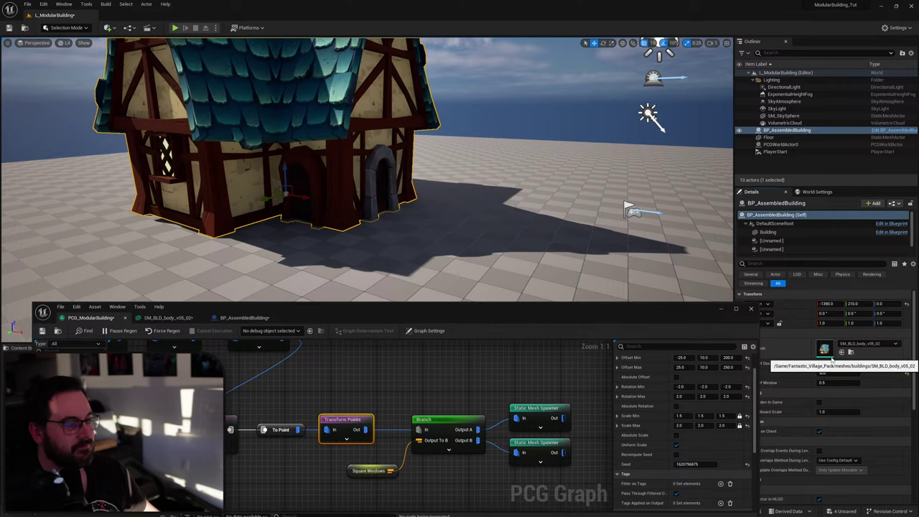
text(0.3)
key(Return)
click(836, 363)
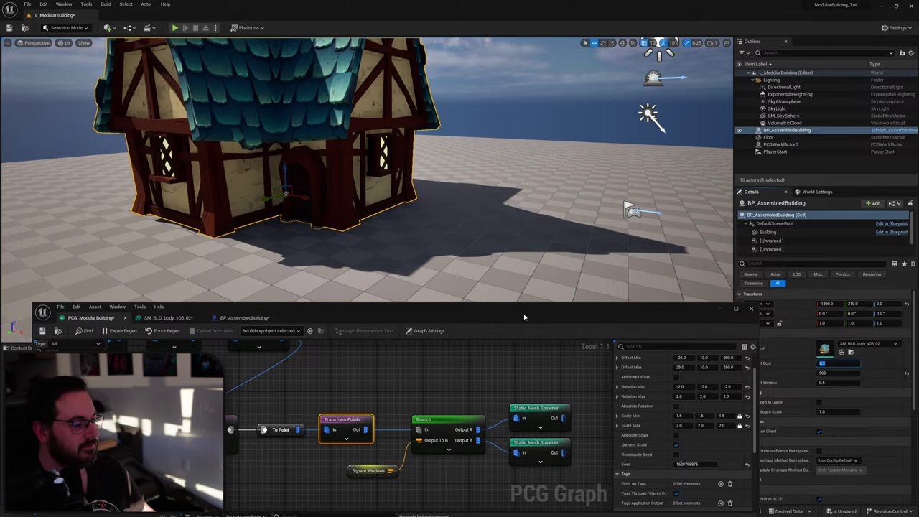
drag(524, 317, 696, 286)
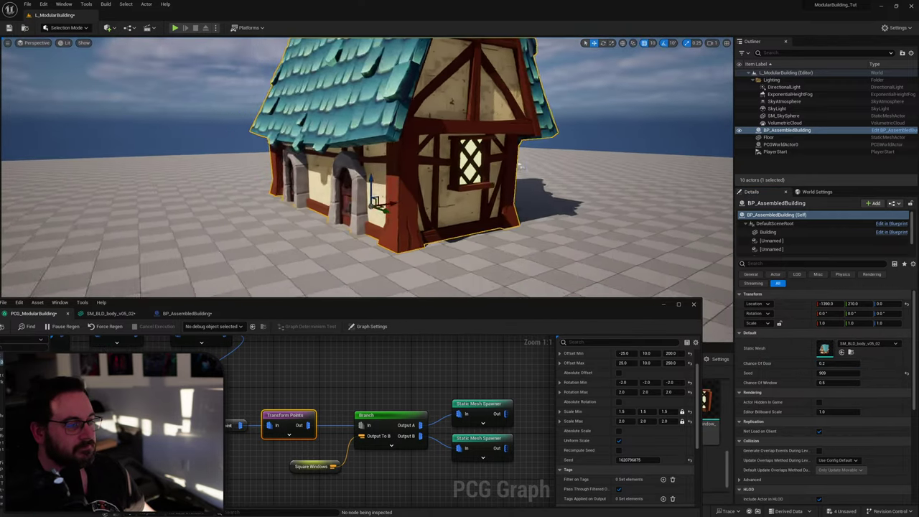
alt+drag(522, 166, 668, 203)
Set the building's Chance Of Door to 0.05 and check the result around the house.
click(828, 363)
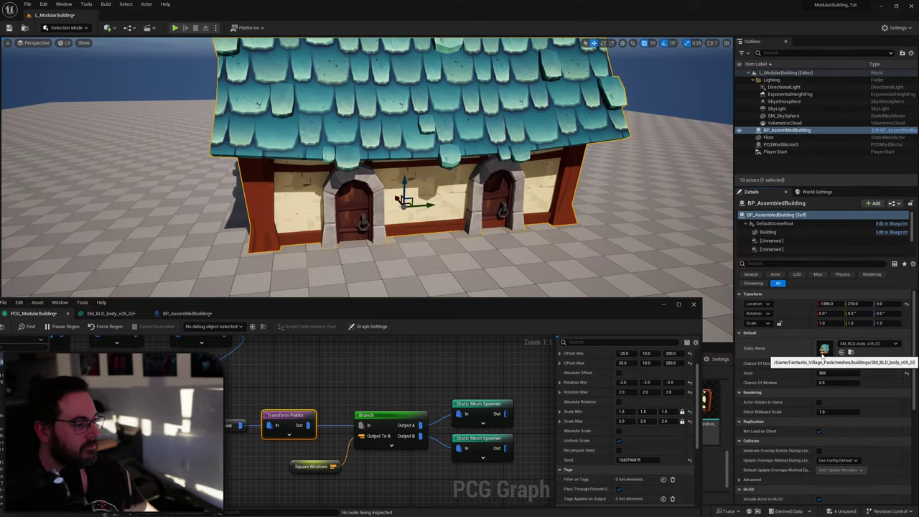
text(0.05)
key(Return)
right_drag(449, 251, 621, 251)
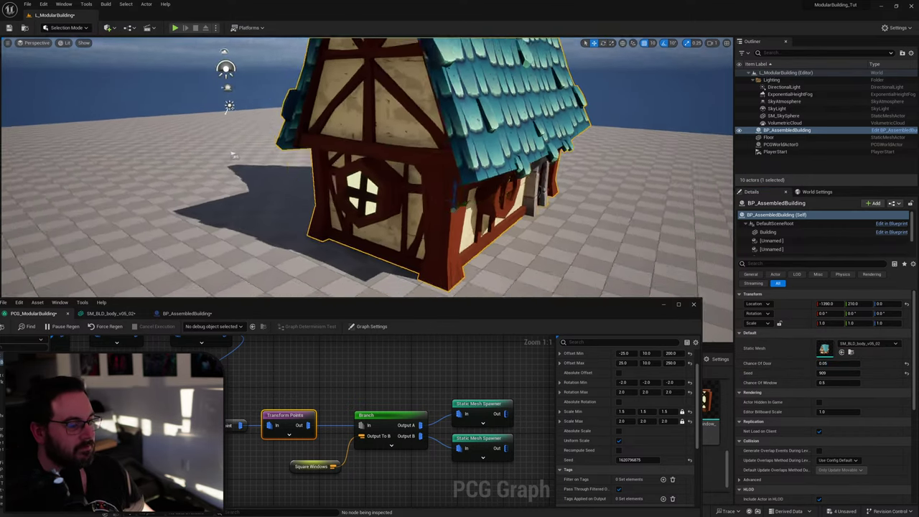
Set the Transform Points node's Scale Max to 1.5 and Scale Min to 1.2 to shrink the windows.
mouse_move(359, 208)
alt+mouse_down()
mouse_move(654, 210)
mouse_move(663, 179)
mouse_move(718, 179)
mouse_move(417, 213)
mouse_move(473, 213)
mouse_move(371, 213)
alt+mouse_up()
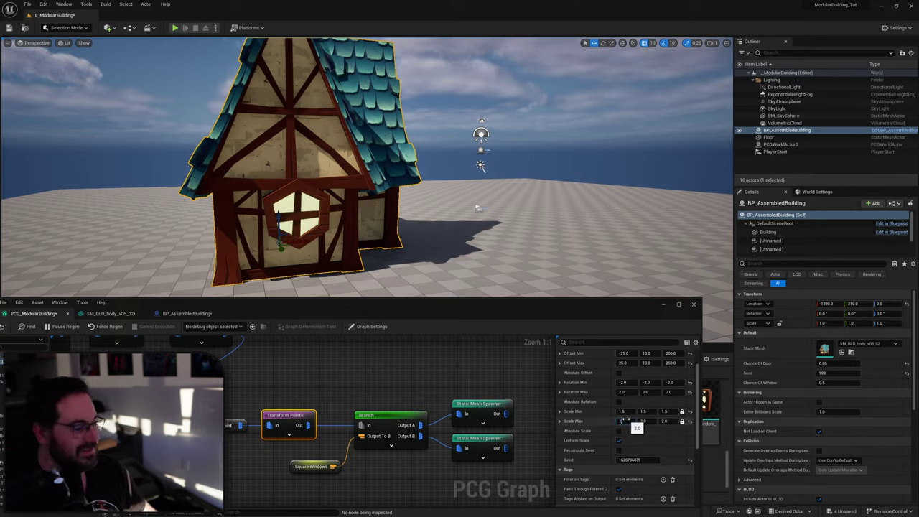
key(Return)
key(shift+Tab)
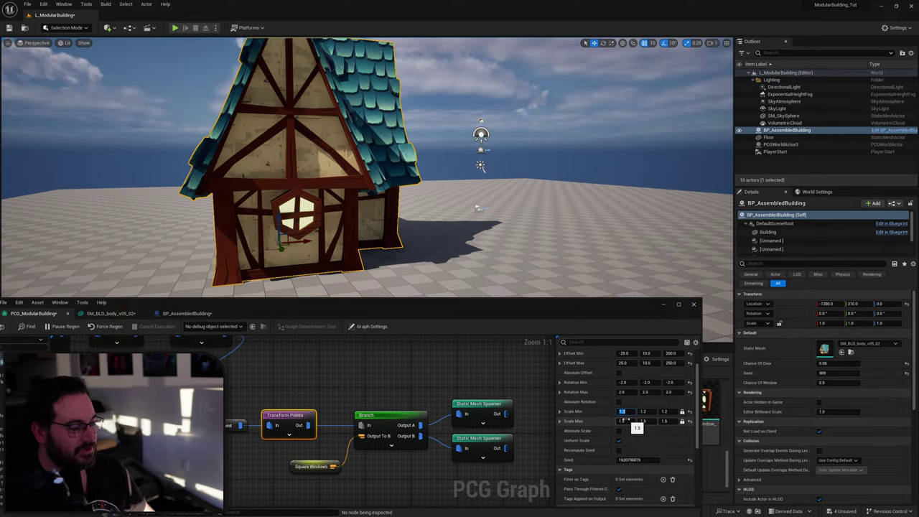
key(a)
right_drag(327, 169, 391, 171)
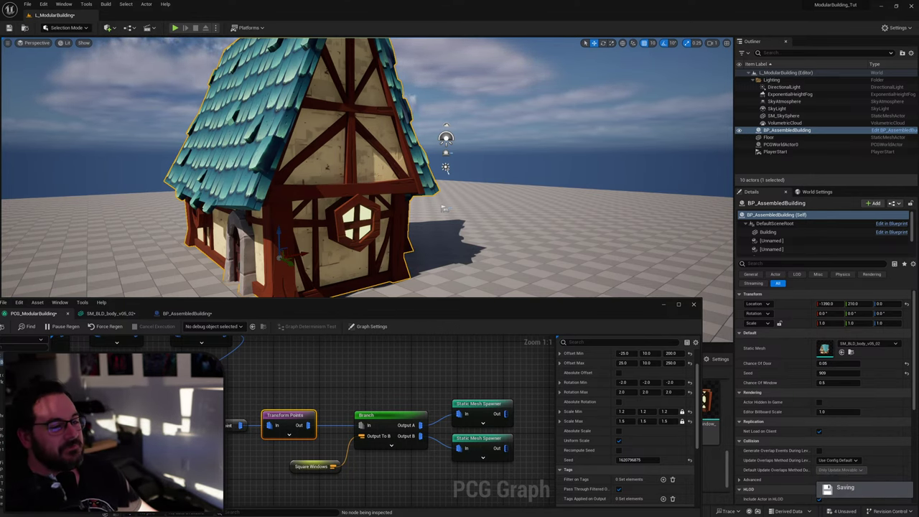
right_drag(366, 167, 333, 178)
key(w)
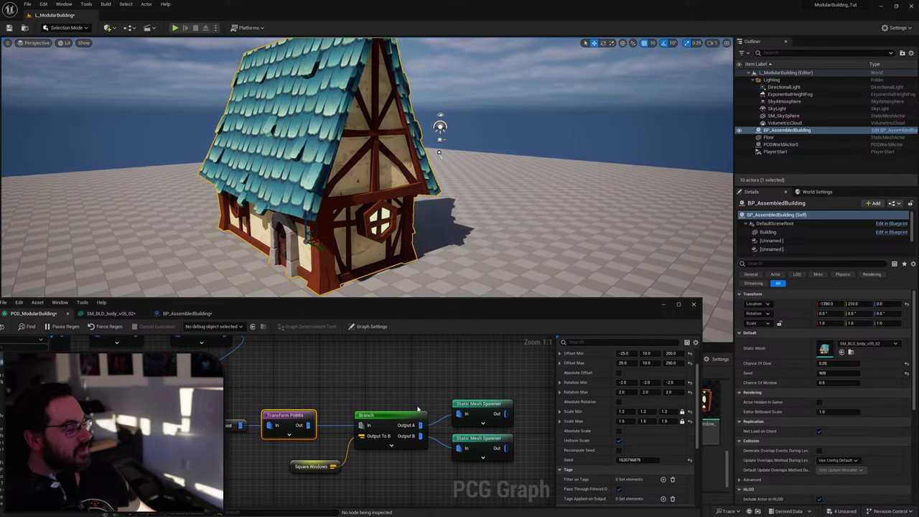
Look through the meshes in the buildings folder for chimney models and examine the building's roof in the level.
drag(373, 306, 349, 60)
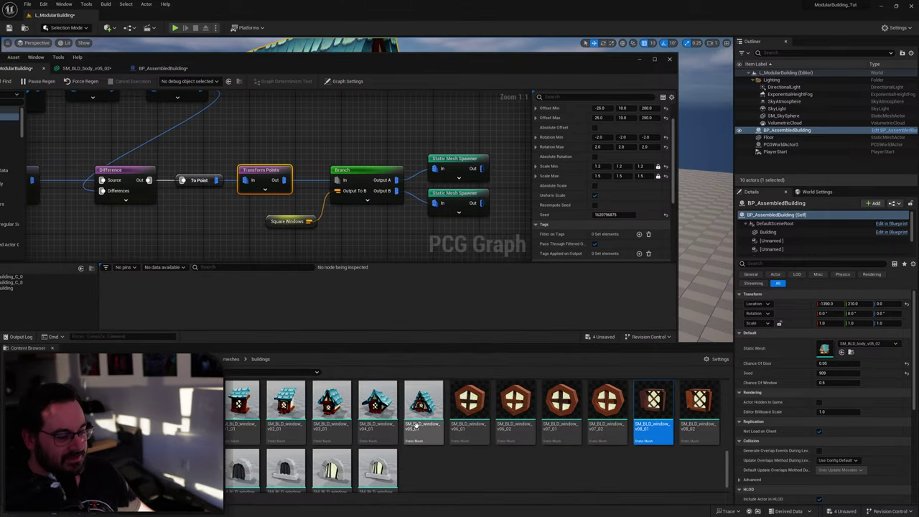
scroll(414, 439, down, 2)
scroll(414, 439, up, 3)
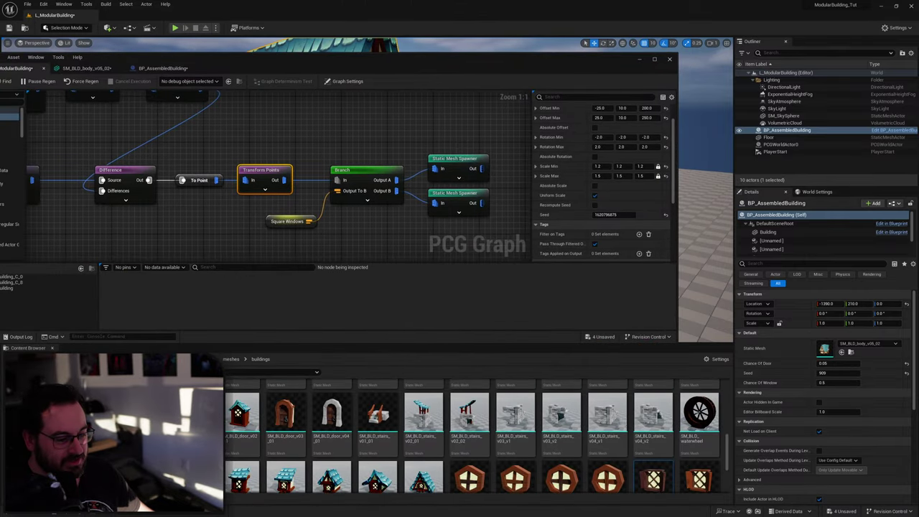
scroll(334, 448, up, 2)
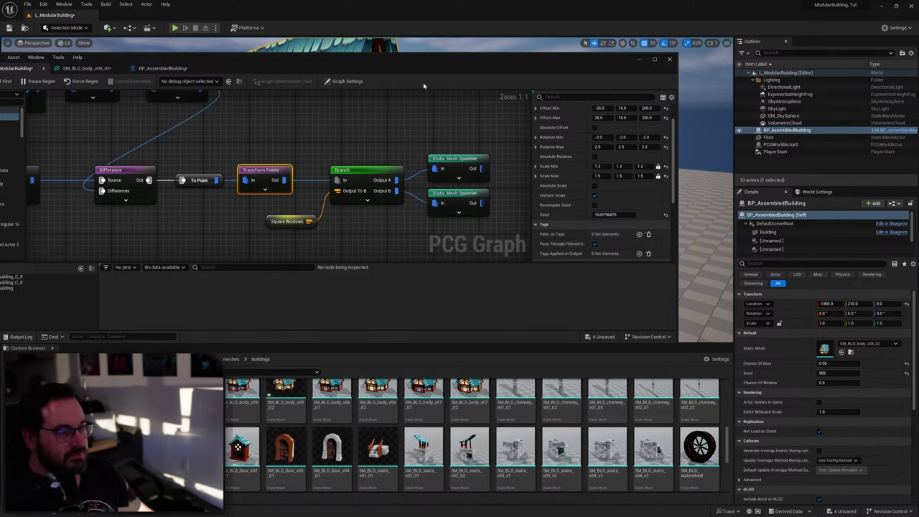
scroll(590, 438, up, 1)
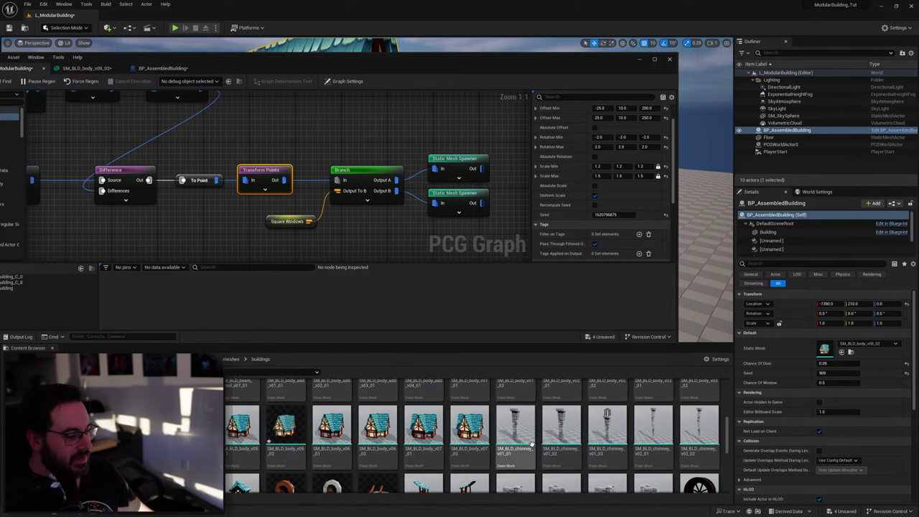
drag(472, 73, 590, 231)
right_drag(506, 119, 485, 145)
mouse_move(485, 145)
alt+mouse_down()
mouse_move(456, 152)
mouse_move(495, 179)
mouse_move(501, 161)
mouse_move(477, 161)
alt+mouse_up()
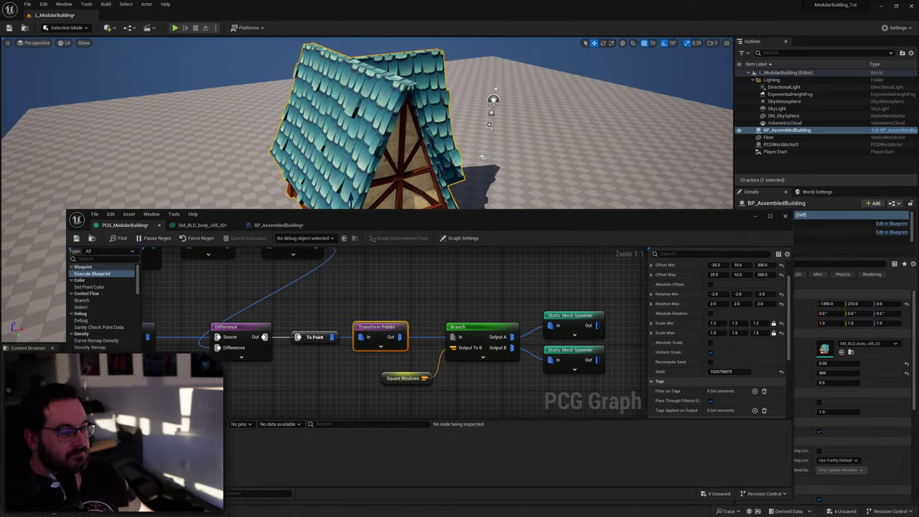
Create a socket named Chimney1 with the tag Chimney on the SM_BLD_body_v05_02 mesh.
click(278, 225)
drag(385, 229, 383, 209)
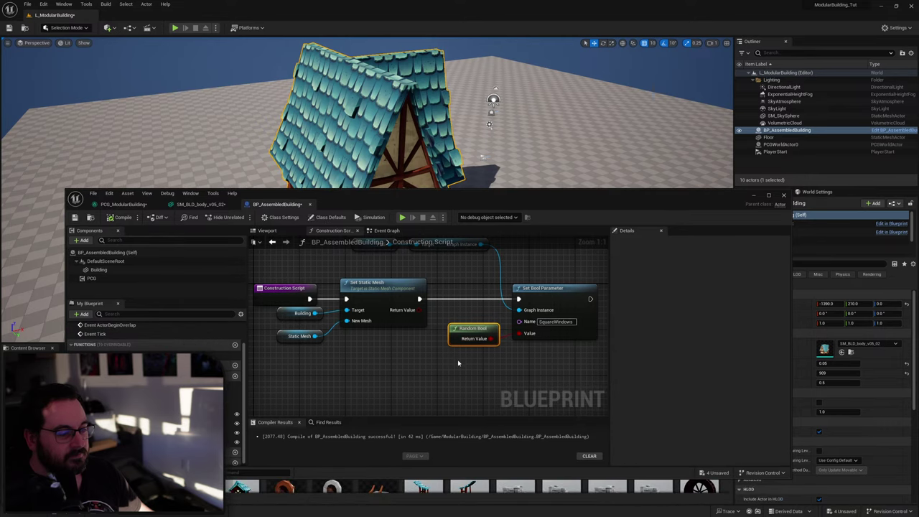
click(476, 299)
click(204, 205)
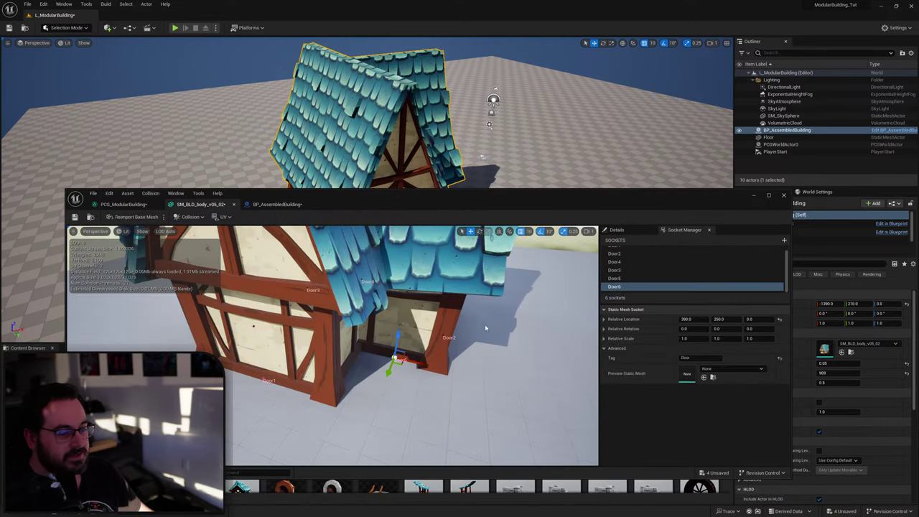
right_drag(485, 324, 495, 281)
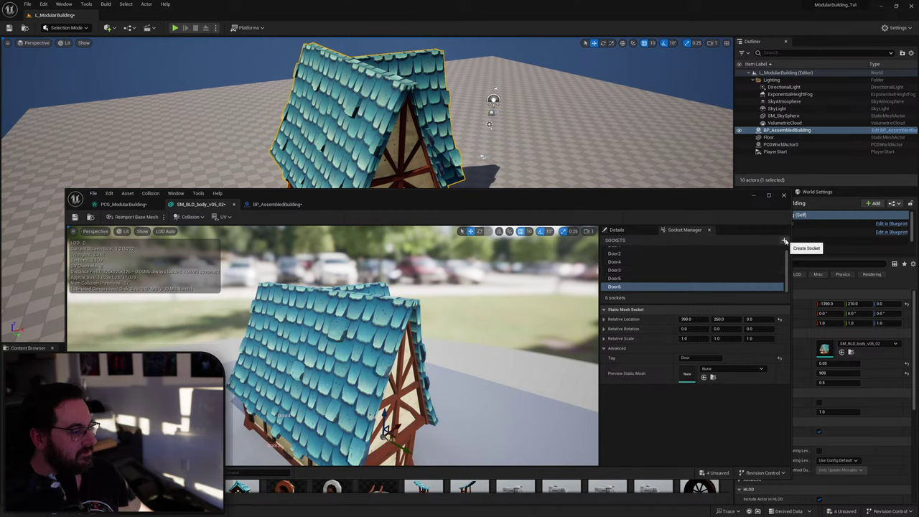
click(783, 240)
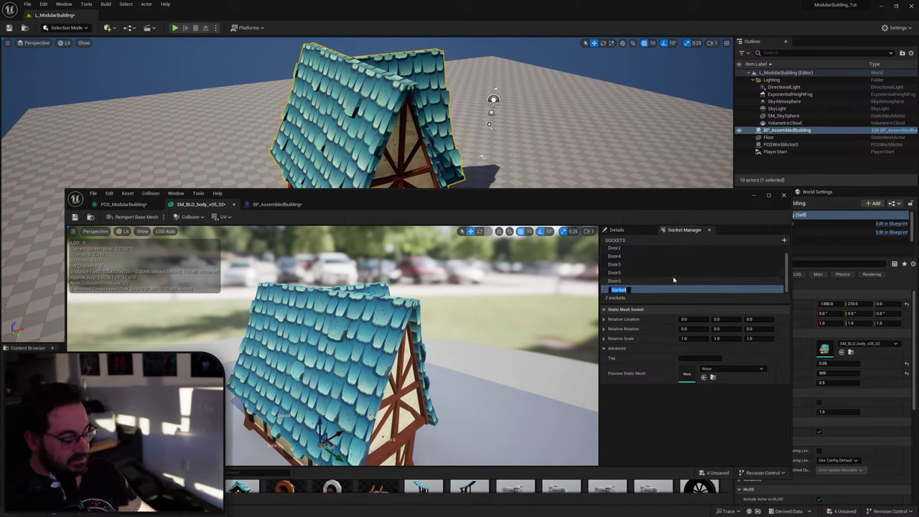
text(D)
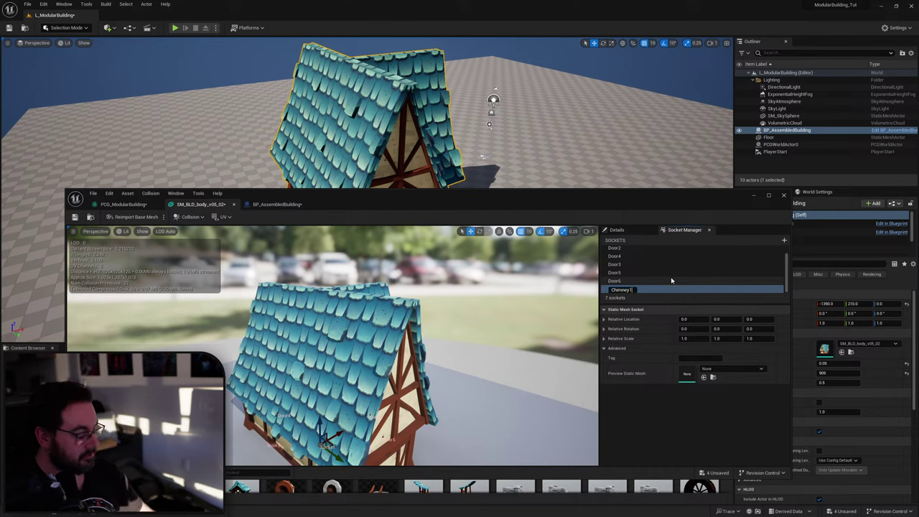
key(F2)
key(ctrl+c)
click(693, 357)
key(ctrl+v)
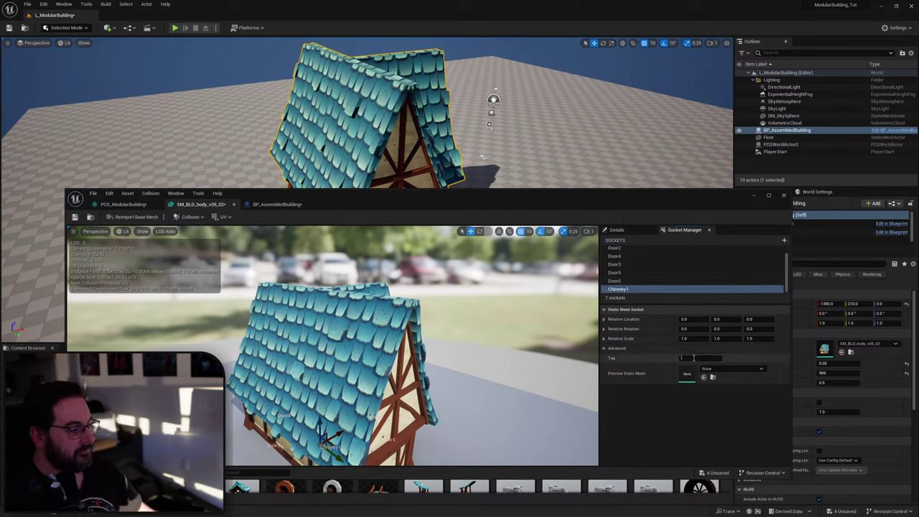
key(Return)
Position the Chimney1 socket on the roof slope near the gable end, at about X -150, Y 490, Z 780.
mouse_move(276, 386)
right_down()
mouse_move(296, 396)
mouse_move(276, 386)
right_up()
drag(275, 395, 268, 293)
key(e)
right_drag(269, 293, 227, 325)
key(w)
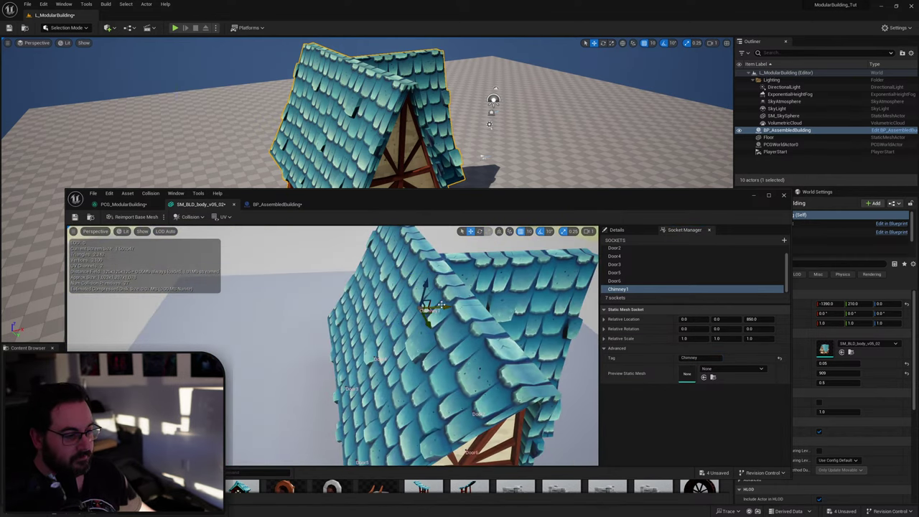
drag(431, 312, 434, 419)
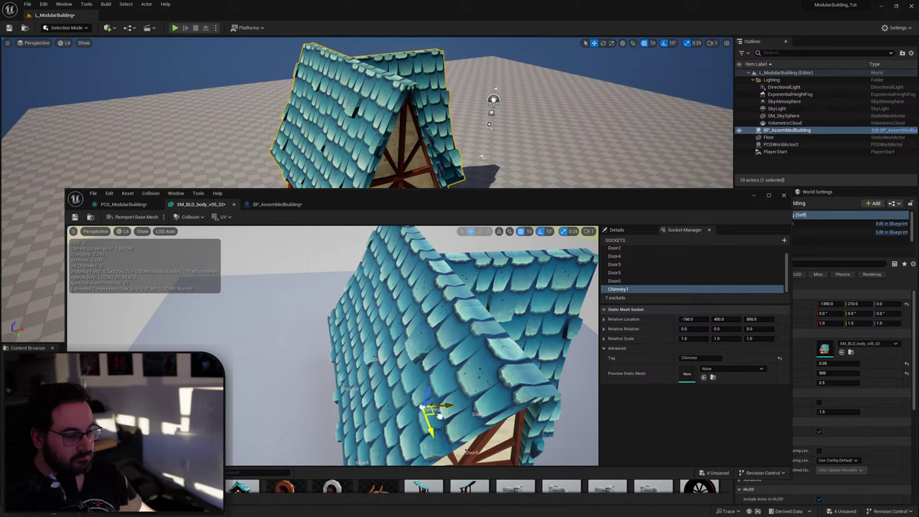
right_drag(434, 419, 420, 349)
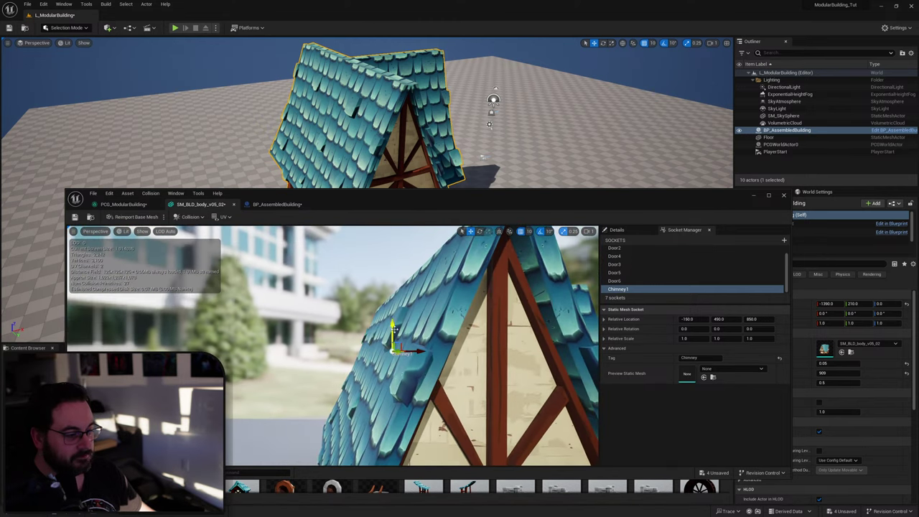
drag(394, 328, 393, 366)
right_drag(402, 359, 498, 373)
Duplicate the Chimney1 socket as Chimney2 and move it along the roof to about Y 30.
key(ctrl+d)
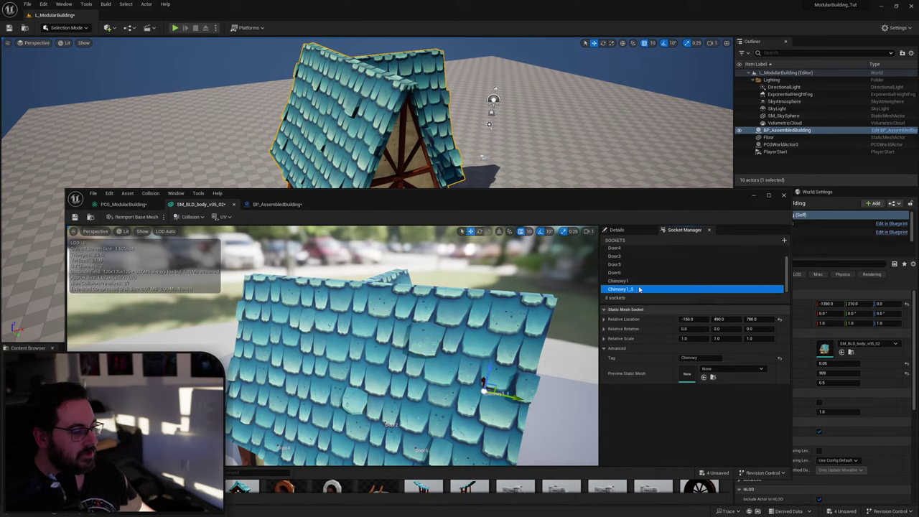
key(F2)
drag(629, 289, 656, 289)
text(2)
key(Return)
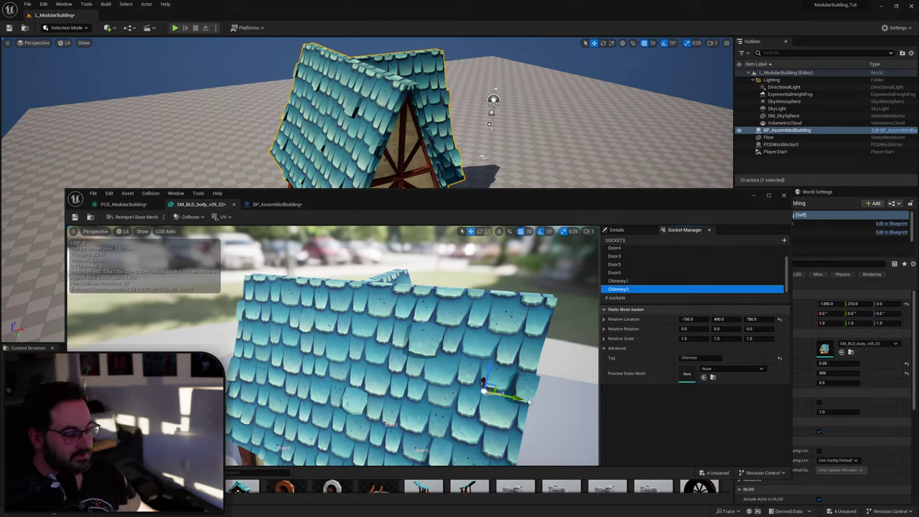
drag(506, 395, 375, 379)
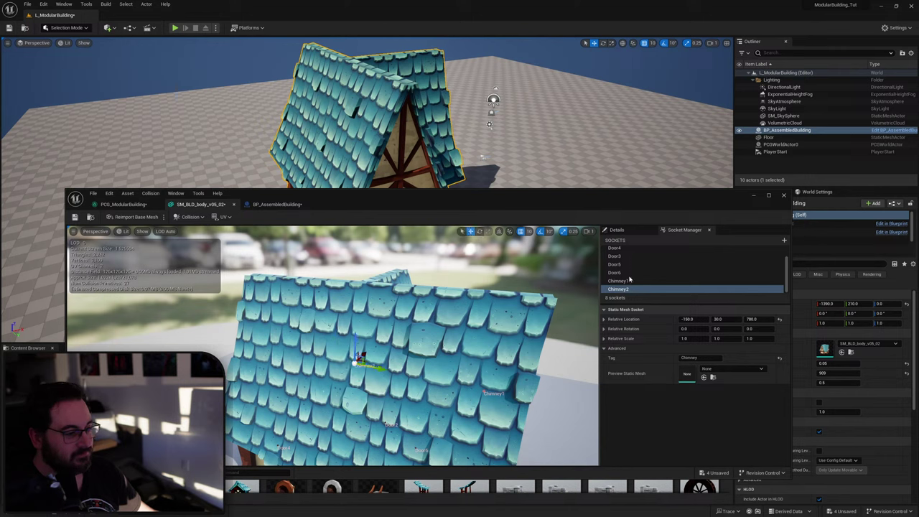
Duplicate the Chimney2 socket and rename the copy Chimney3.
click(639, 289)
key(ctrl+d)
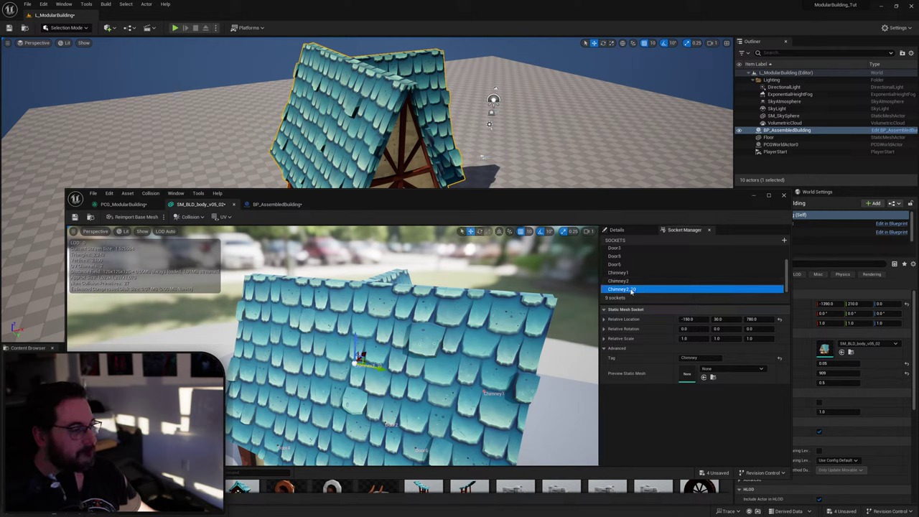
key(F2)
drag(631, 290, 685, 280)
text(3)
key(Return)
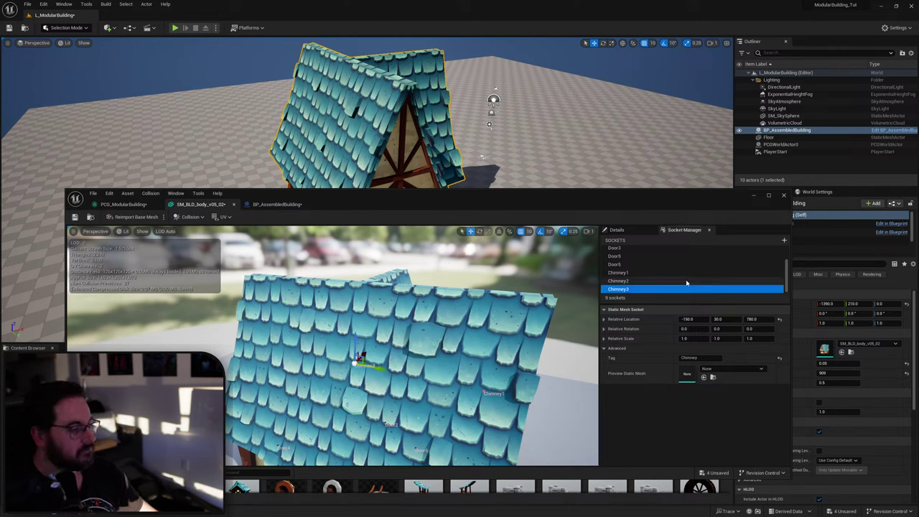
Move the Chimney3 socket to the rear roof section, at about X -200, Y -440, Z 530.
drag(372, 367, 176, 361)
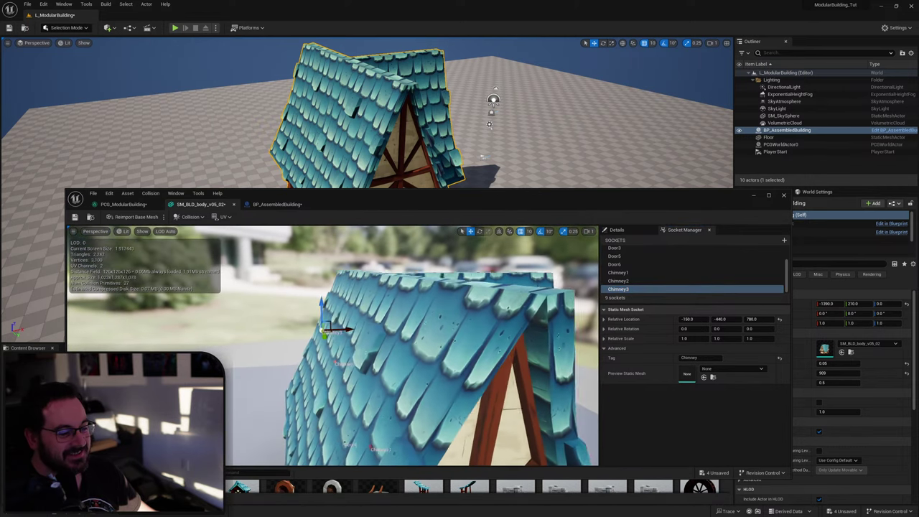
right_drag(284, 374, 281, 373)
key(a)
drag(347, 321, 172, 409)
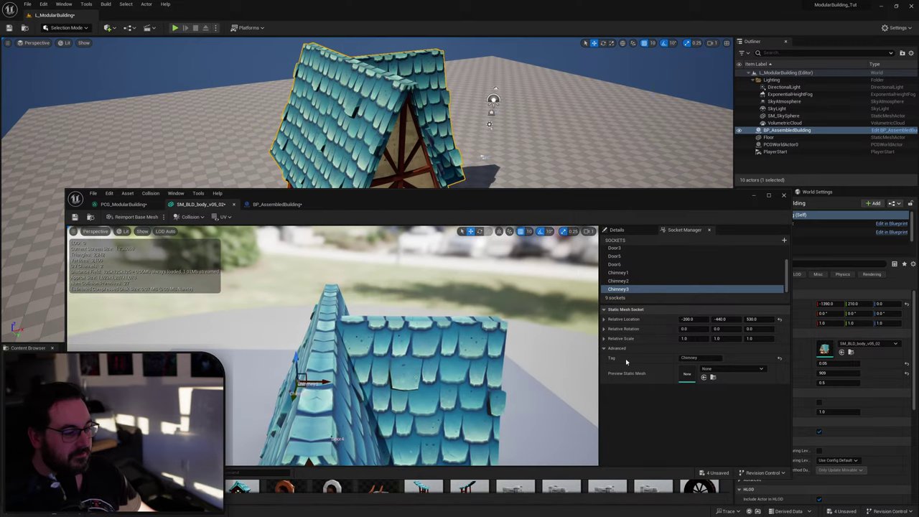
Duplicate the Chimney3 socket and rename the copy Chimney4.
click(640, 290)
click(637, 283)
click(636, 291)
key(ctrl+d)
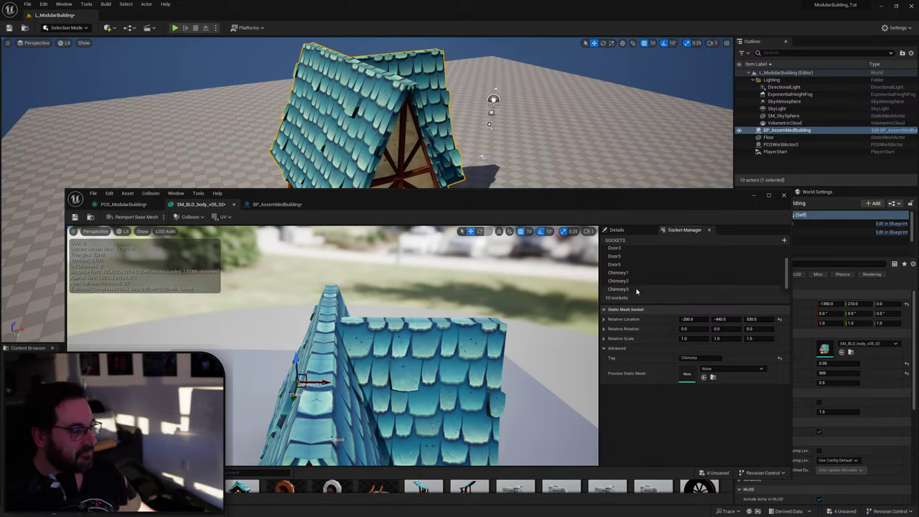
double_click(636, 290)
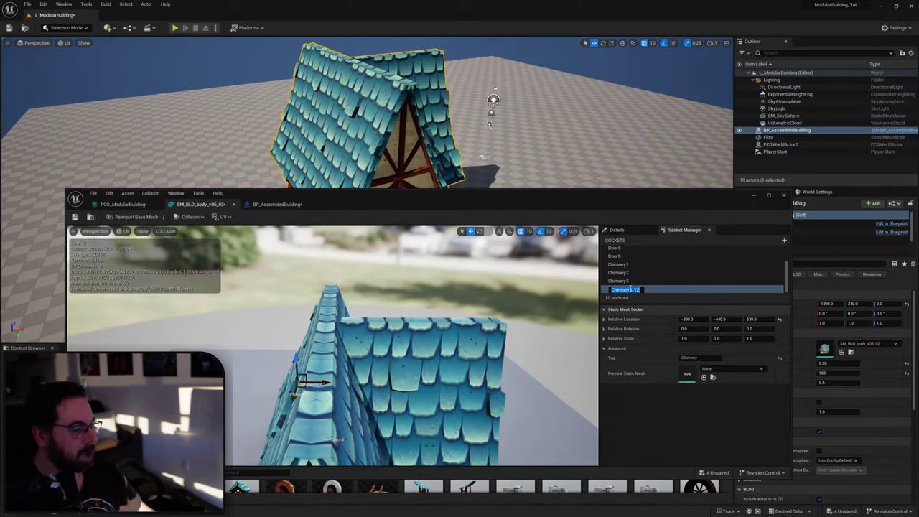
text(Chimney4)
key(Return)
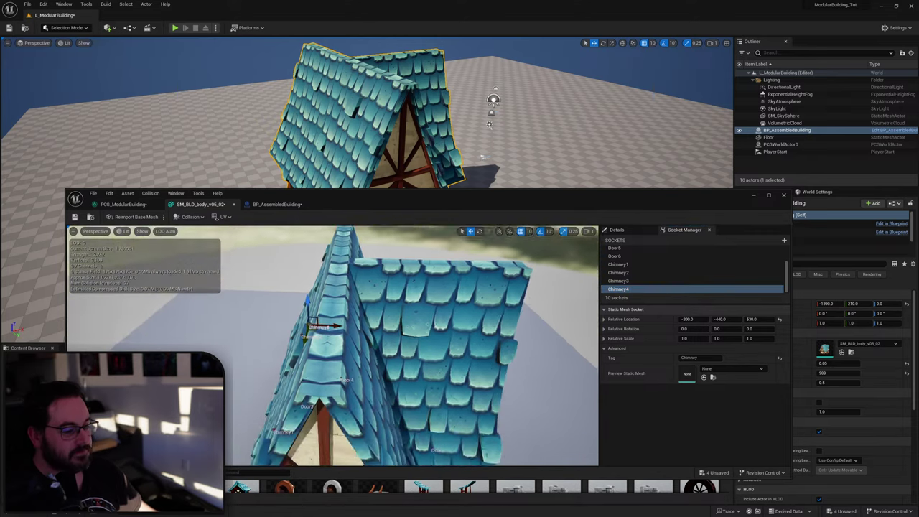
Move the Chimney4 socket across to the opposite roof slope, at about X 240, Y -440, Z 530.
right_drag(366, 330, 309, 343)
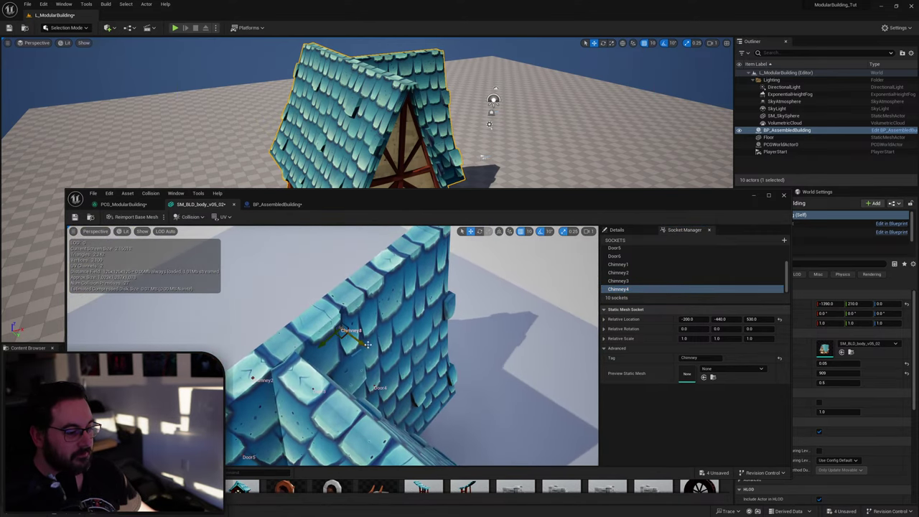
drag(366, 344, 420, 384)
right_drag(421, 388, 421, 387)
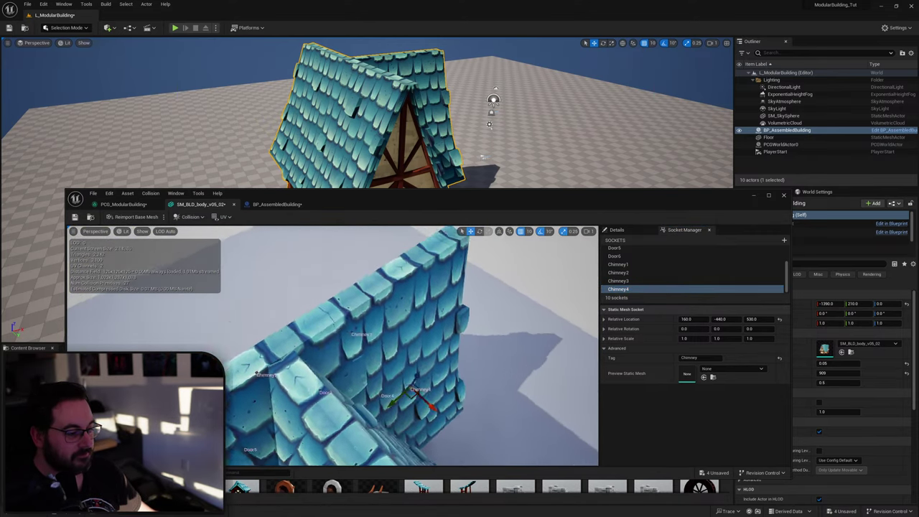
right_drag(363, 420, 363, 421)
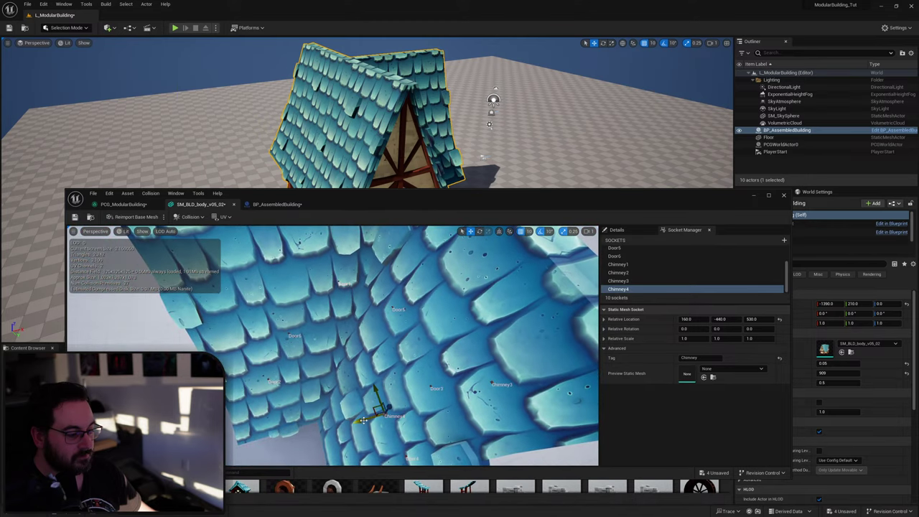
drag(364, 421, 340, 429)
right_drag(341, 429, 340, 428)
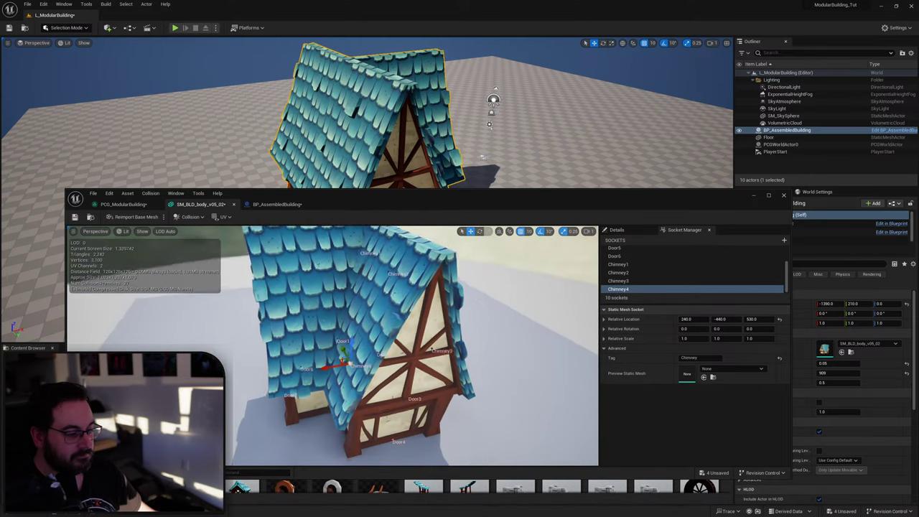
right_drag(430, 413, 431, 413)
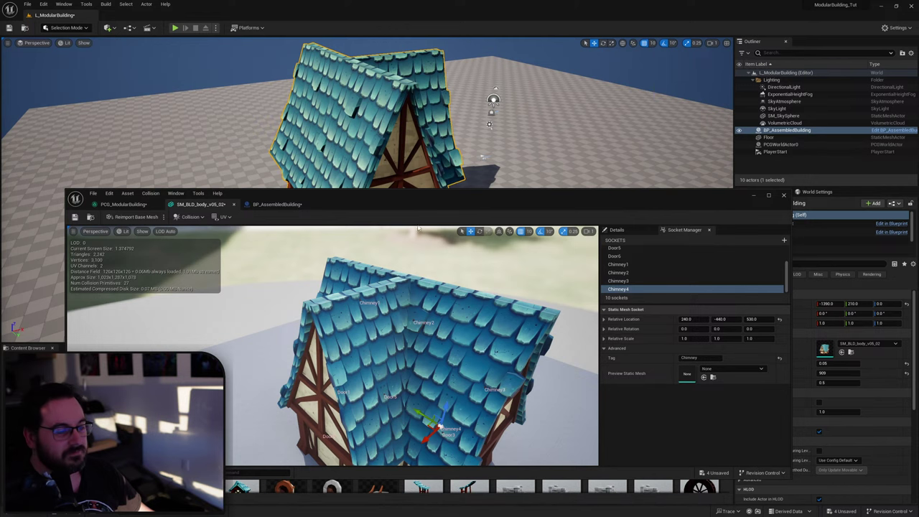
In PCG_ModularBuilding, duplicate the door chain's Get Actor Property and Mesh Sockets to Points nodes above the originals.
drag(432, 204, 436, 200)
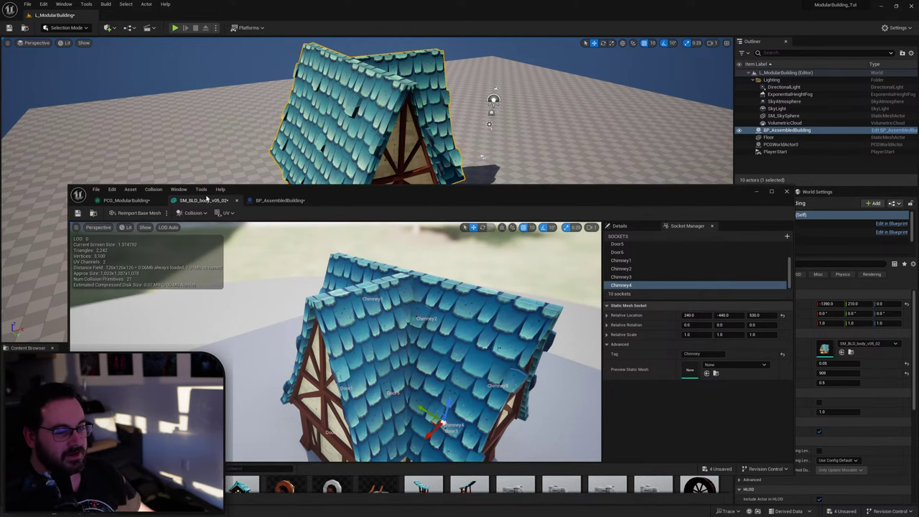
click(126, 201)
scroll(507, 314, down, 2)
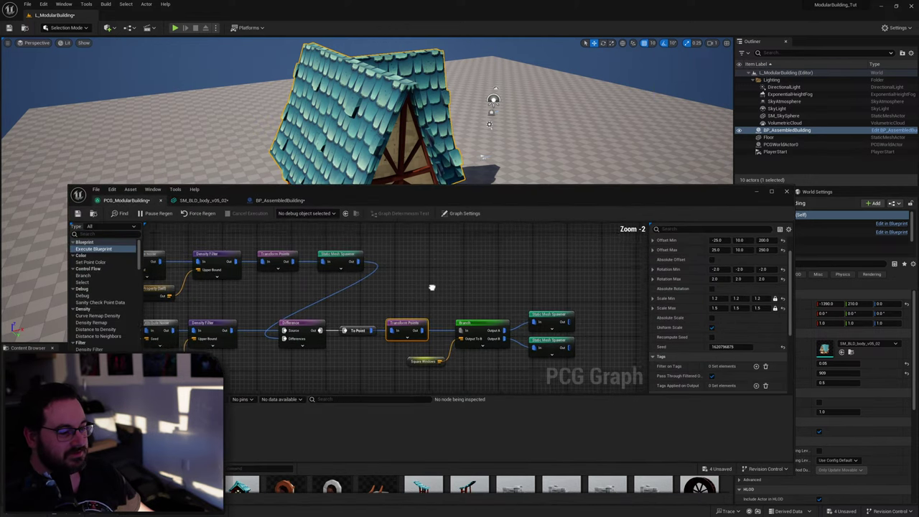
click(507, 314)
right_drag(507, 315, 542, 330)
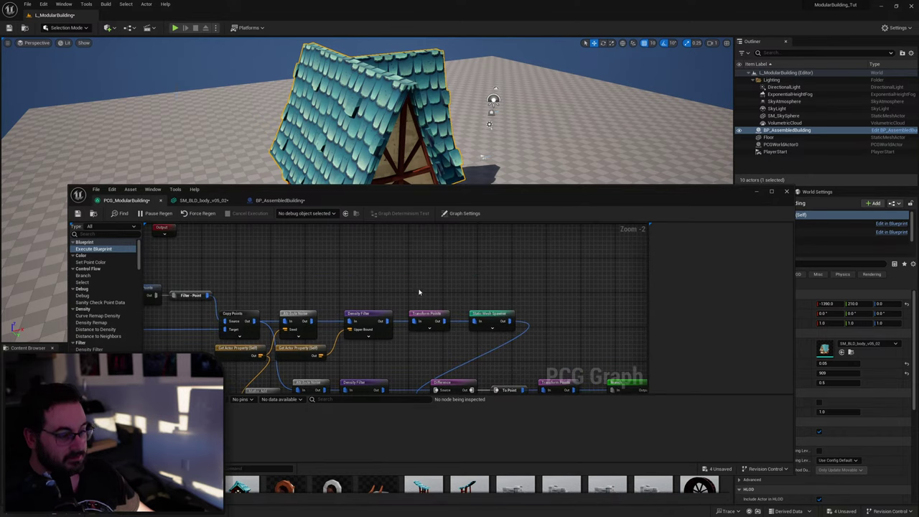
scroll(402, 291, up, 2)
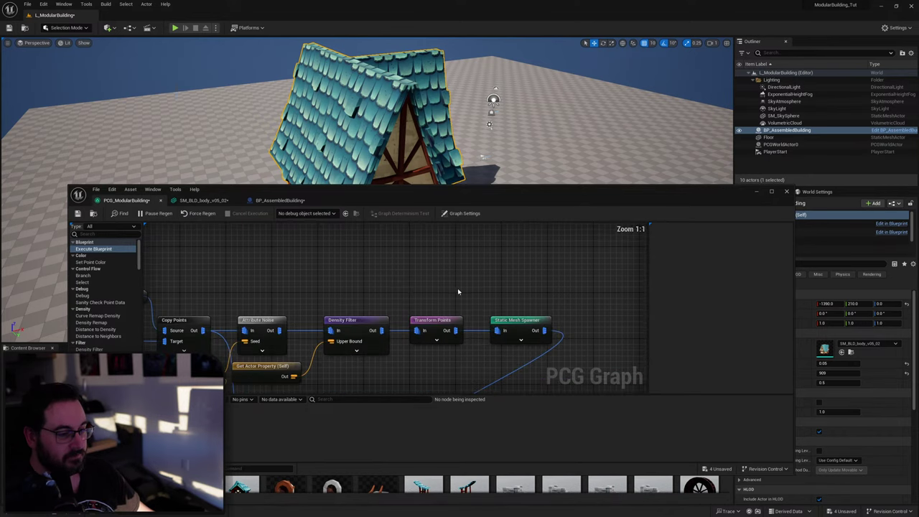
right_drag(359, 281, 615, 320)
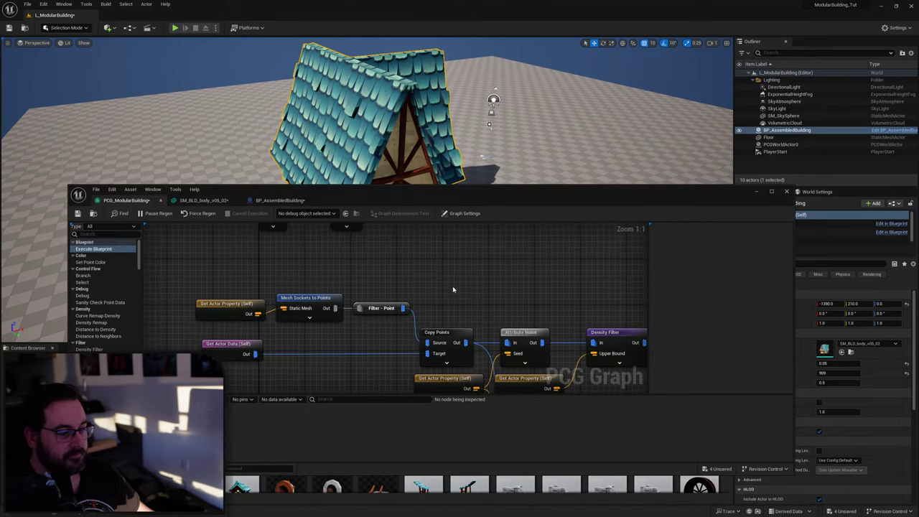
right_drag(451, 285, 449, 305)
drag(271, 322, 321, 320)
key(q)
right_click(320, 321)
key(Escape)
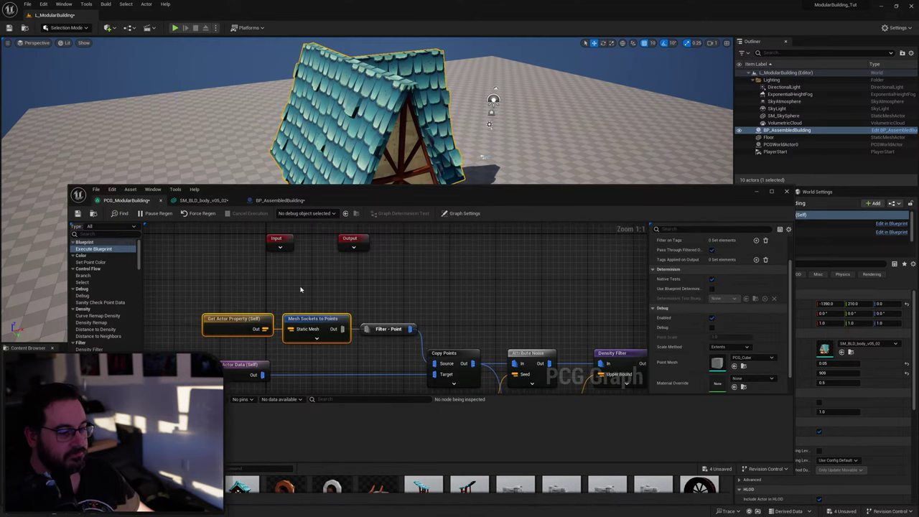
key(ctrl+v)
click(232, 273)
key(Delete)
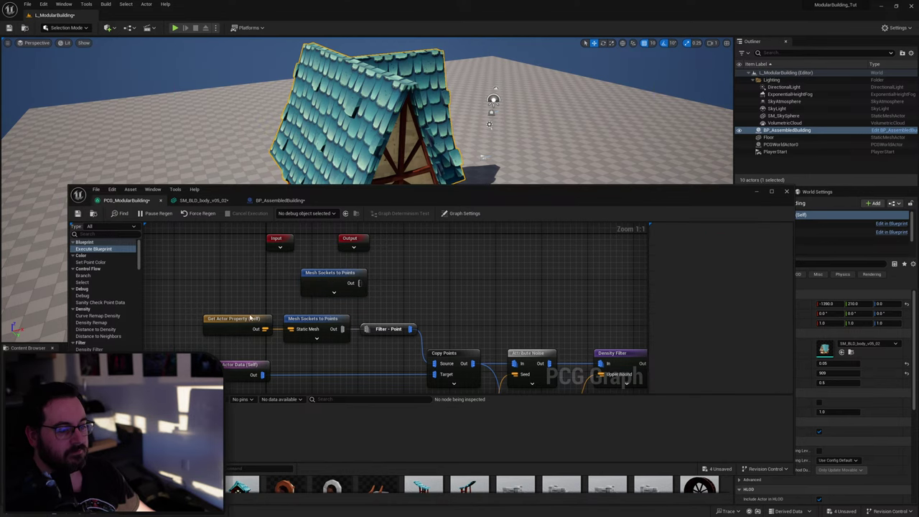
key(ctrl+z)
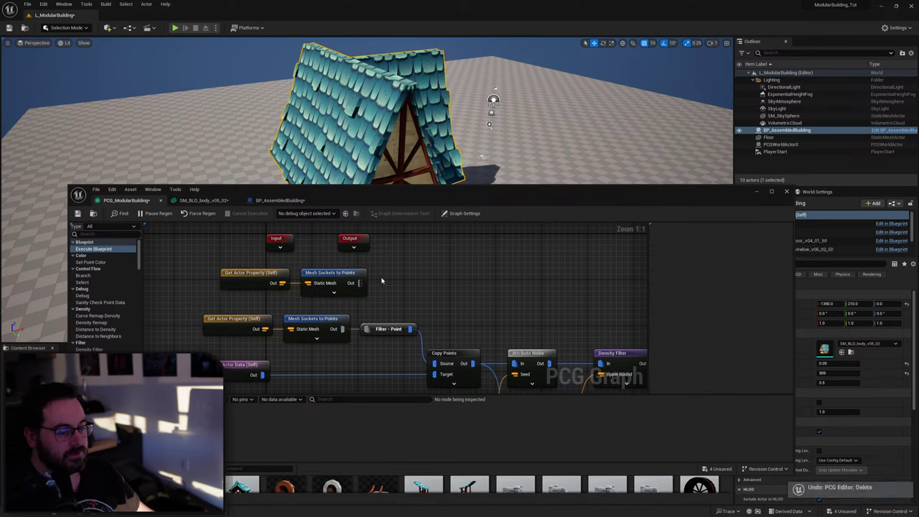
Set the Tag of the duplicated Mesh Sockets to Points node to Chimney.
click(332, 278)
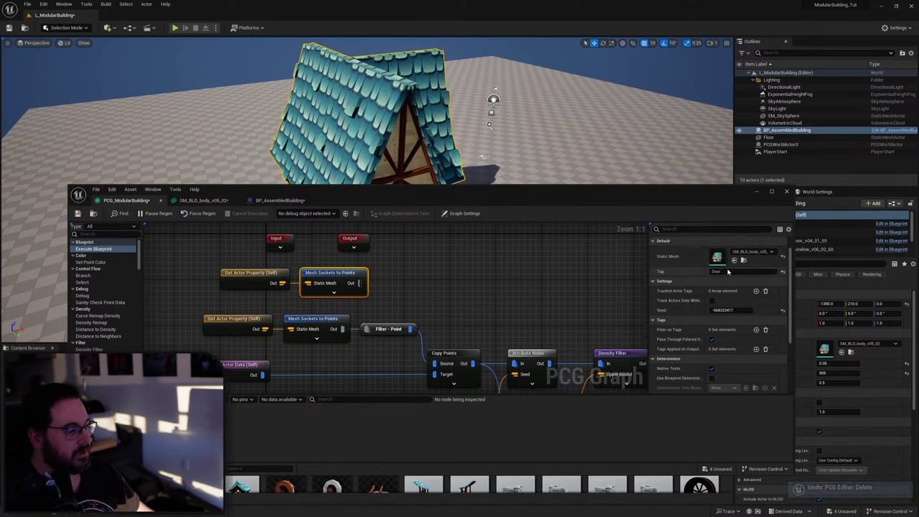
click(727, 272)
text(Chimne)
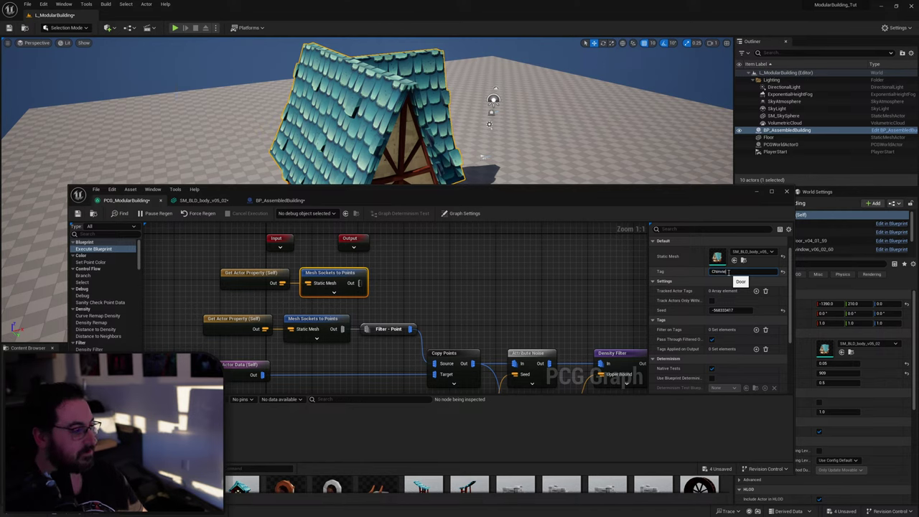
text(y)
key(Return)
Duplicate the Copy Points node and connect the chimney Mesh Sockets to Points output to its Source.
click(491, 330)
click(452, 354)
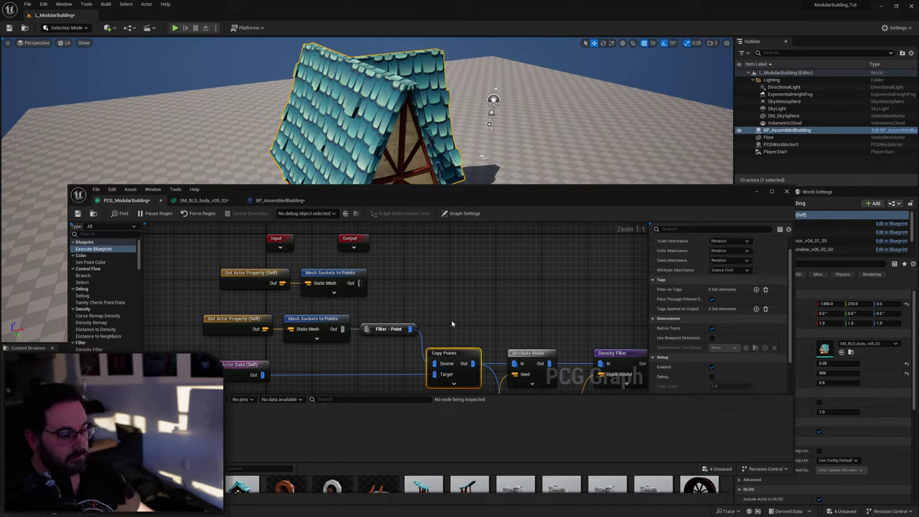
key(ctrl+d)
drag(361, 283, 471, 273)
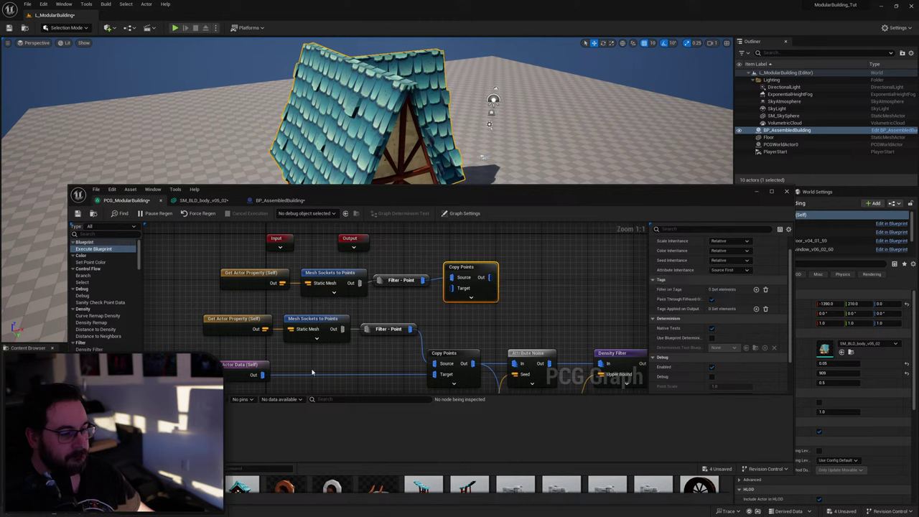
Copy the Get Actor Data node into the chimney chain and connect it to the new Copy Points Target.
click(249, 374)
right_drag(411, 347, 370, 304)
scroll(412, 281, down, 3)
scroll(463, 257, down, 3)
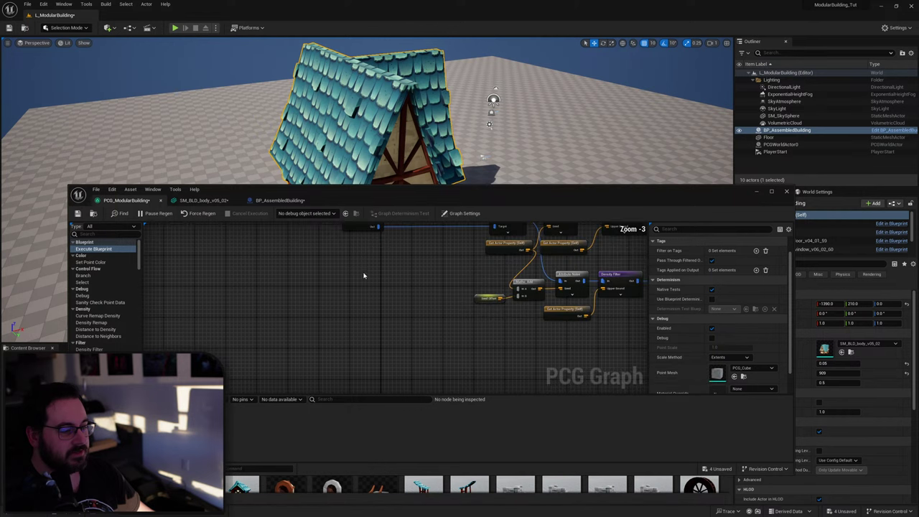
scroll(371, 277, up, 3)
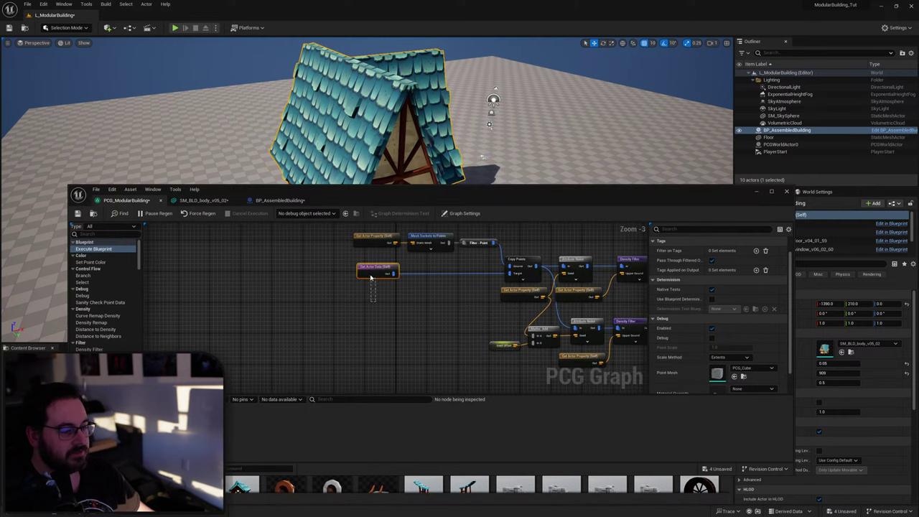
drag(370, 277, 371, 276)
key(ctrl+c)
right_drag(404, 387, 412, 256)
right_drag(452, 373, 407, 293)
scroll(423, 289, up, 3)
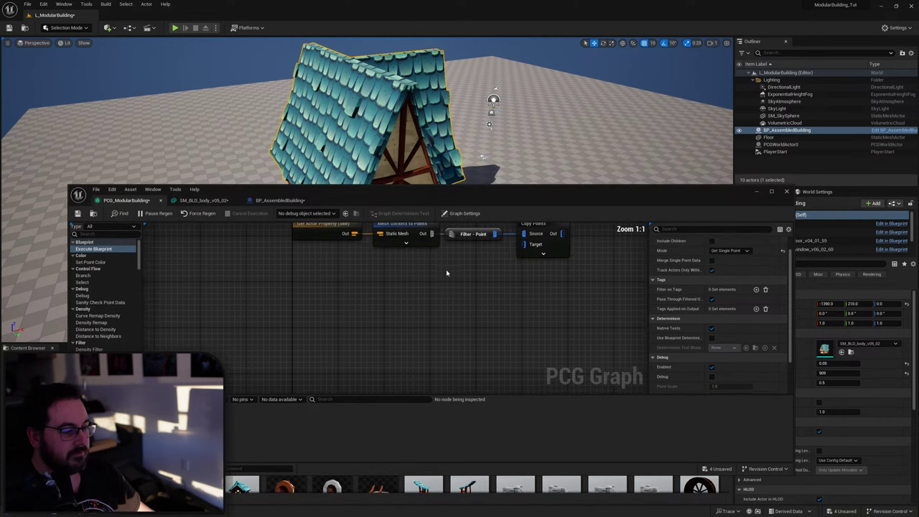
key(ctrl+v)
drag(495, 279, 531, 246)
right_drag(454, 261, 471, 347)
drag(470, 367, 329, 368)
Add a Static Mesh Spawner fed by the chimney Copy Points node and give it four mesh entries.
scroll(329, 367, down, 2)
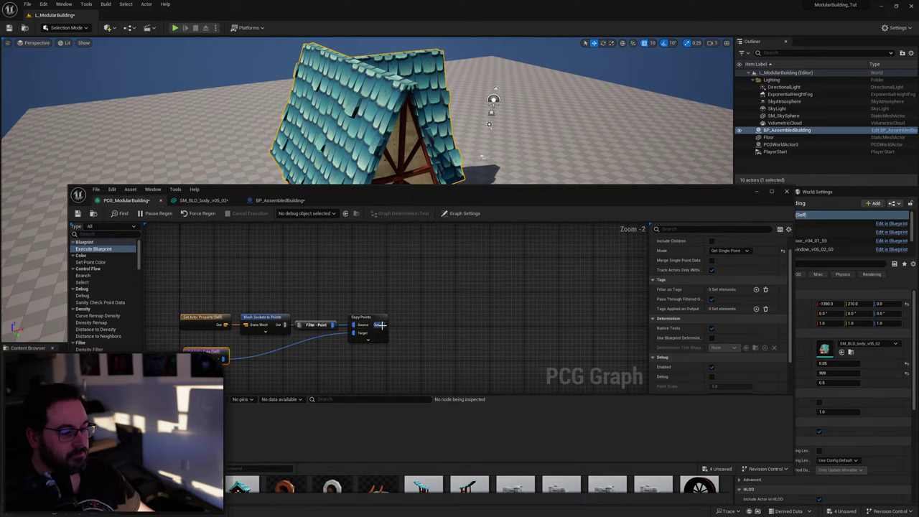
drag(382, 325, 475, 323)
text(static mesh)
key(Return)
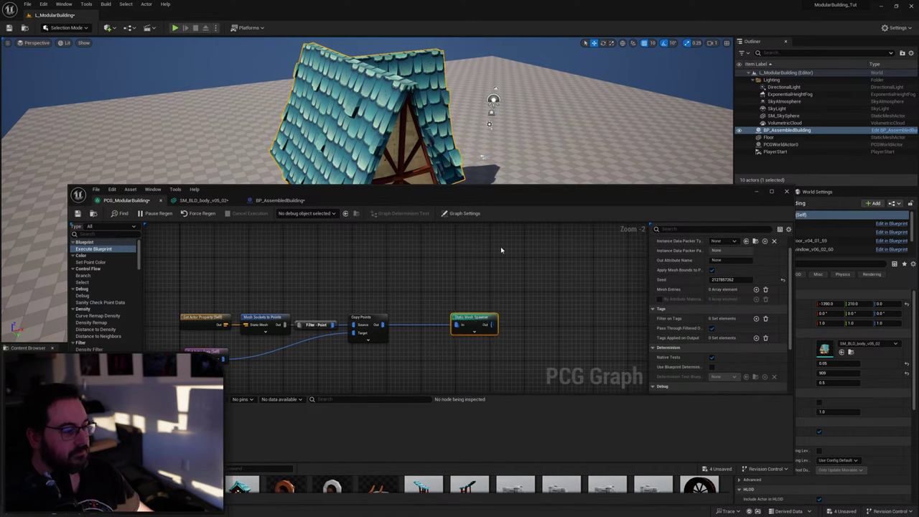
click(757, 290)
click(756, 290)
click(756, 290)
click(757, 290)
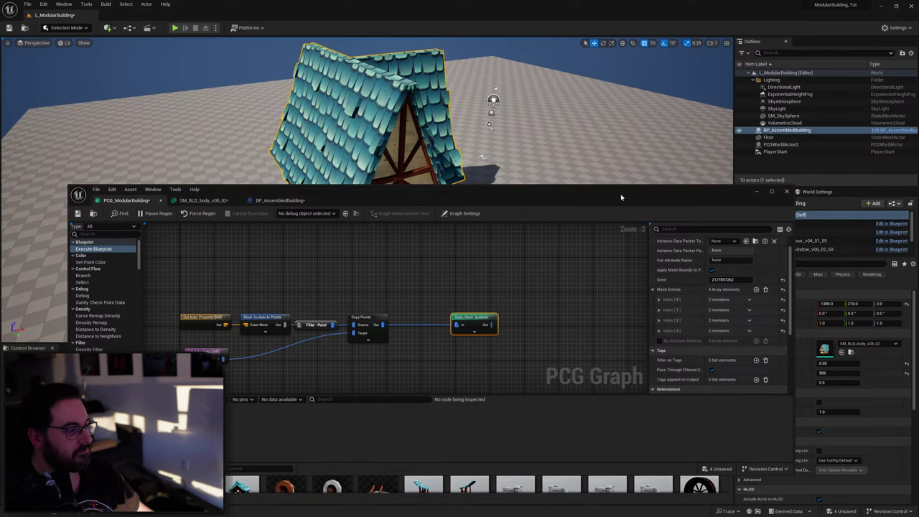
Assign SM_BLD_chimney_v01_01 as the static mesh of the spawner's first mesh entry.
drag(622, 196, 582, 106)
click(515, 427)
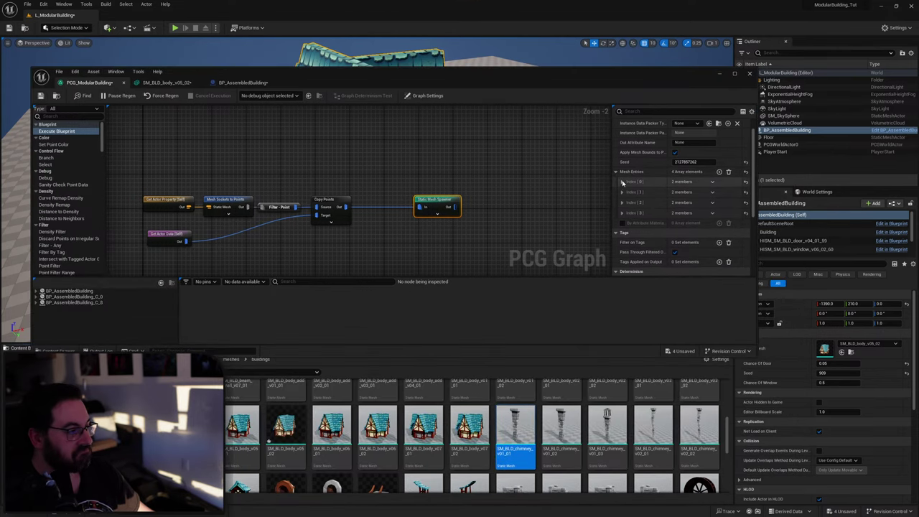
click(621, 182)
click(626, 193)
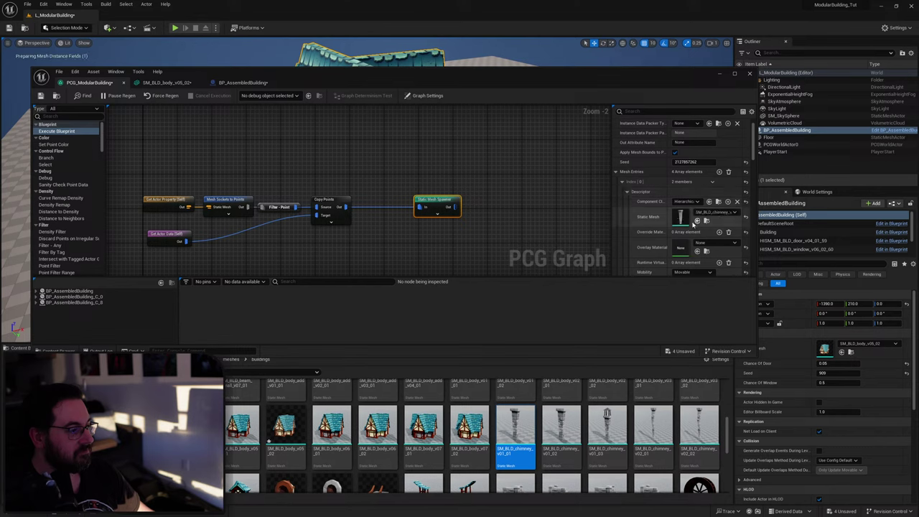
Assign SM_BLD_chimney_v01_02 as the static mesh of the spawner's second mesh entry.
click(622, 182)
click(621, 192)
click(627, 201)
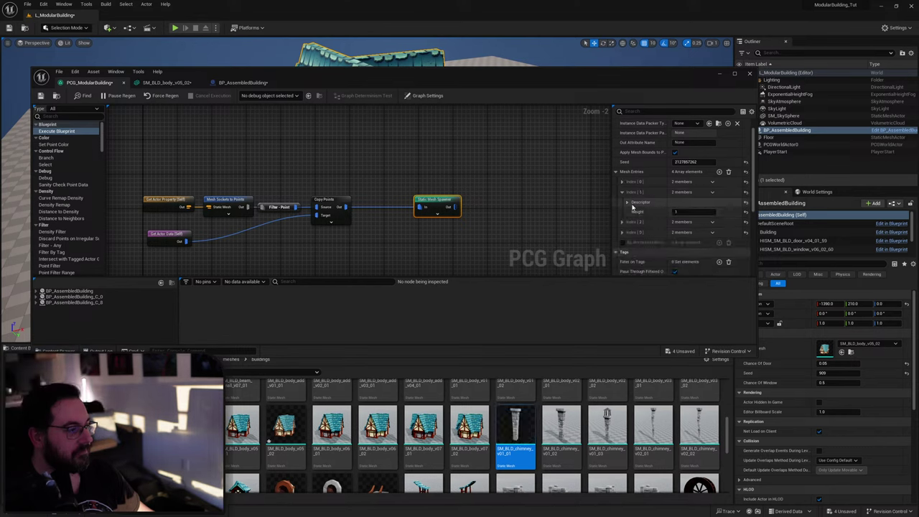
click(564, 466)
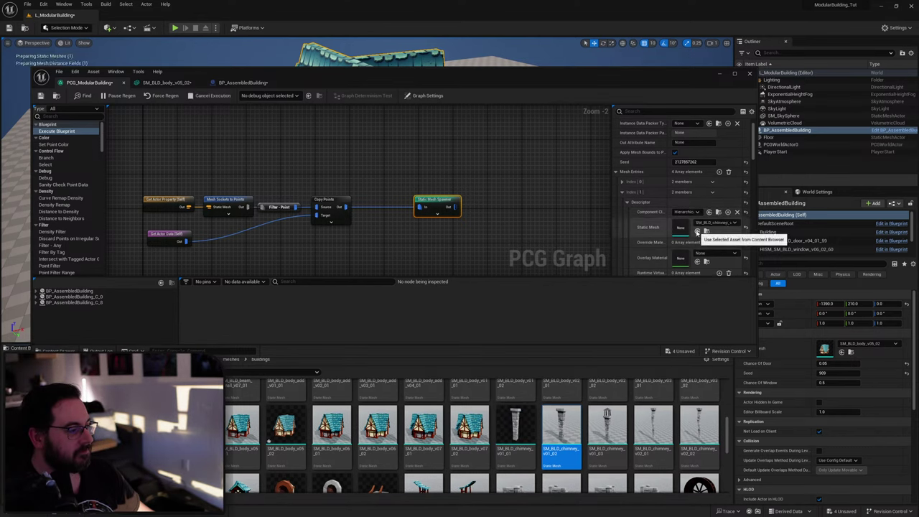
click(707, 230)
Assign SM_BLD_chimney_v01_03 as the static mesh of the spawner's third mesh entry.
click(622, 193)
click(621, 203)
click(627, 213)
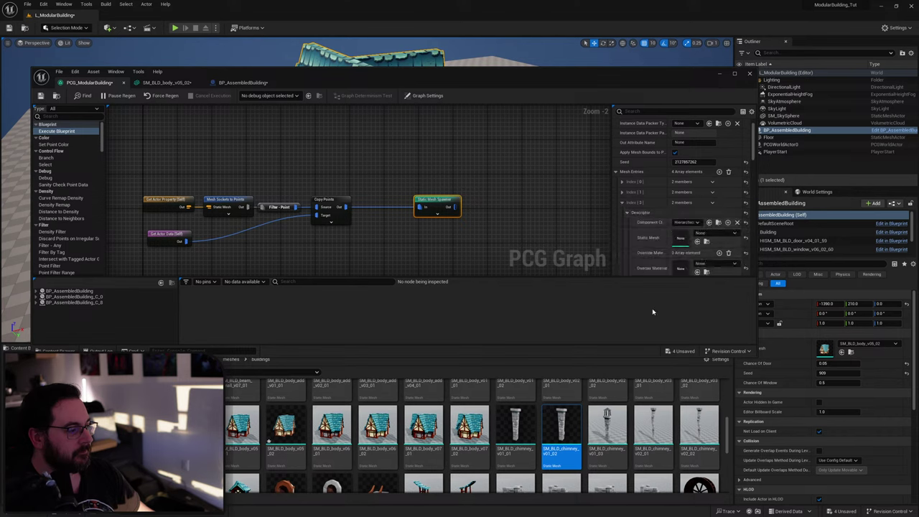
click(607, 431)
click(697, 241)
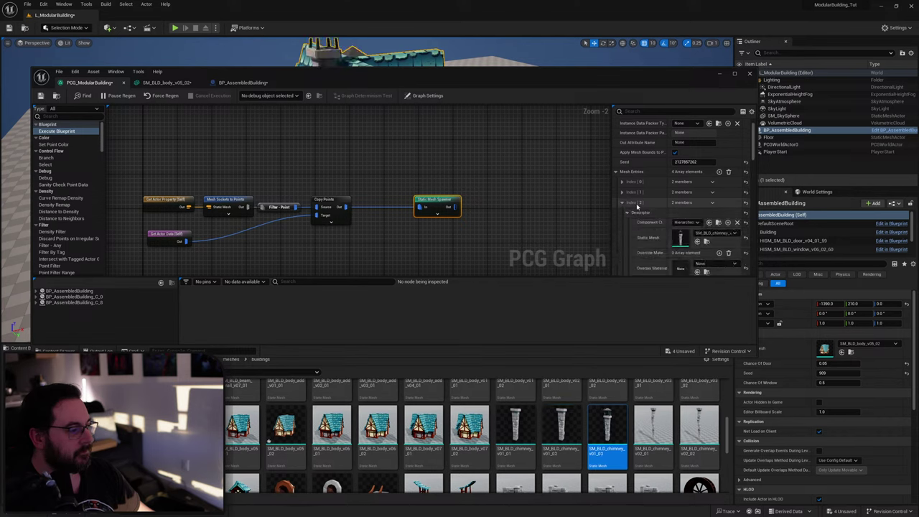
Assign SM_BLD_chimney_v02_01 as the static mesh of the spawner's fourth mesh entry.
click(621, 202)
click(621, 213)
click(626, 223)
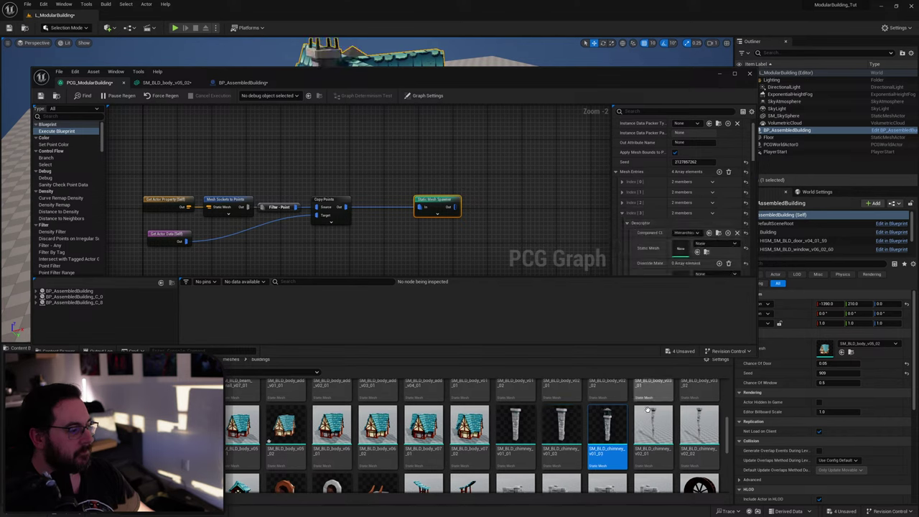
click(653, 431)
click(697, 252)
click(622, 213)
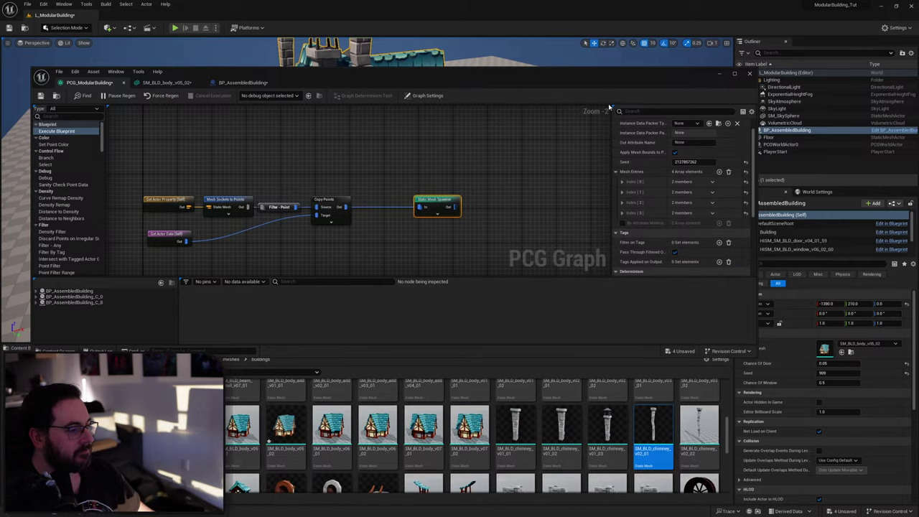
Disconnect the chimney Copy Points node from the Static Mesh Spawner and feed its output into a new Attribute Noise node.
drag(596, 82, 536, 310)
alt+drag(517, 229, 409, 236)
alt+drag(391, 152, 505, 206)
scroll(380, 407, up, 2)
right_drag(328, 450, 346, 431)
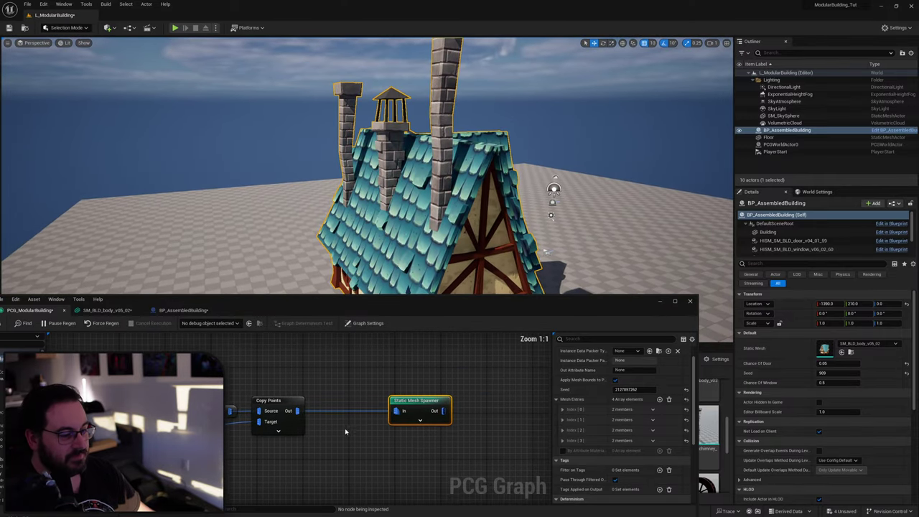
click(358, 432)
drag(414, 401, 476, 401)
click(416, 439)
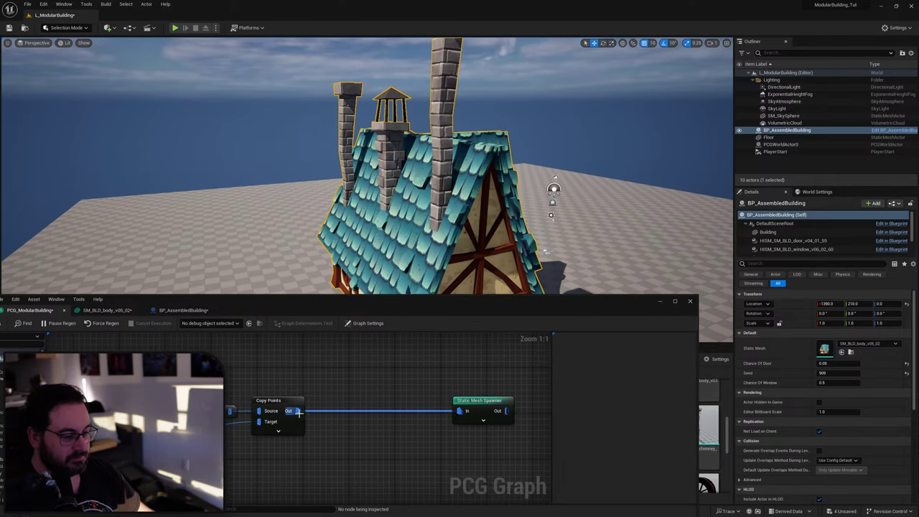
alt+click(299, 411)
drag(300, 411, 339, 414)
text(noise)
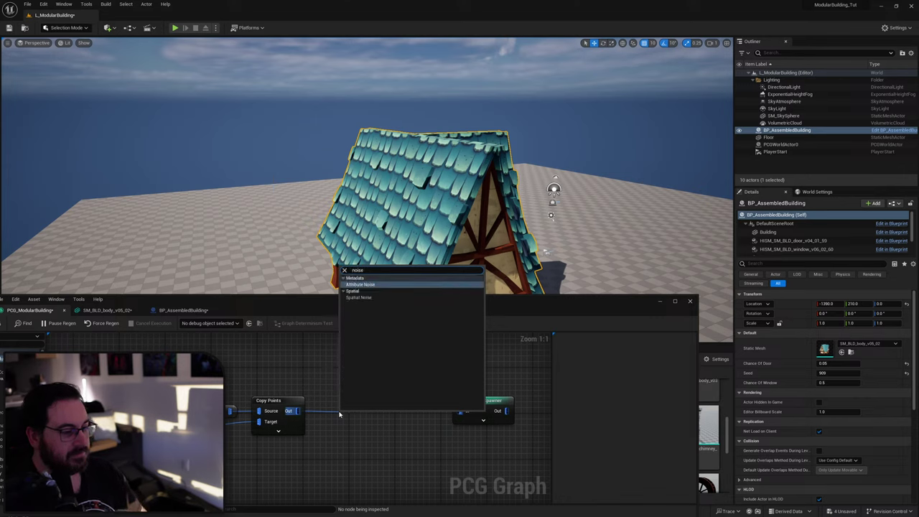
key(Return)
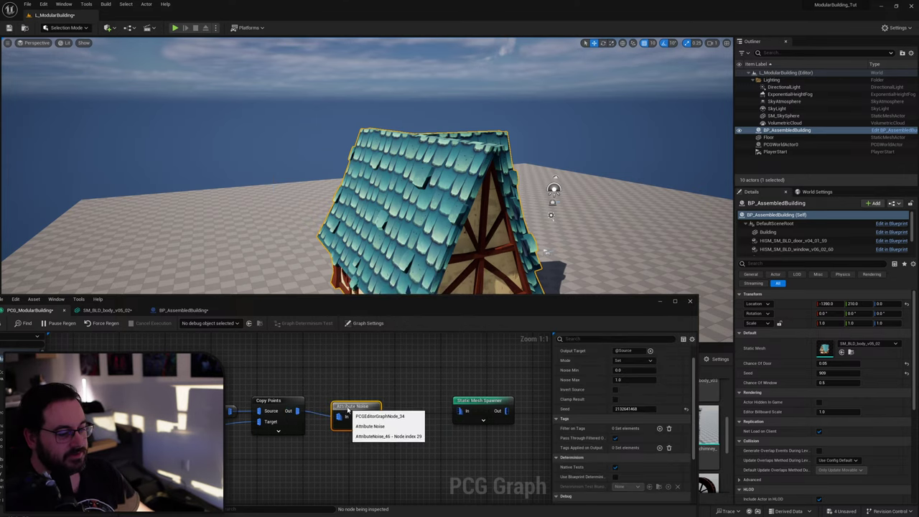
Add a Density Filter fed by the Attribute Noise output and align it in front of the Static Mesh Spawner.
drag(362, 411, 391, 411)
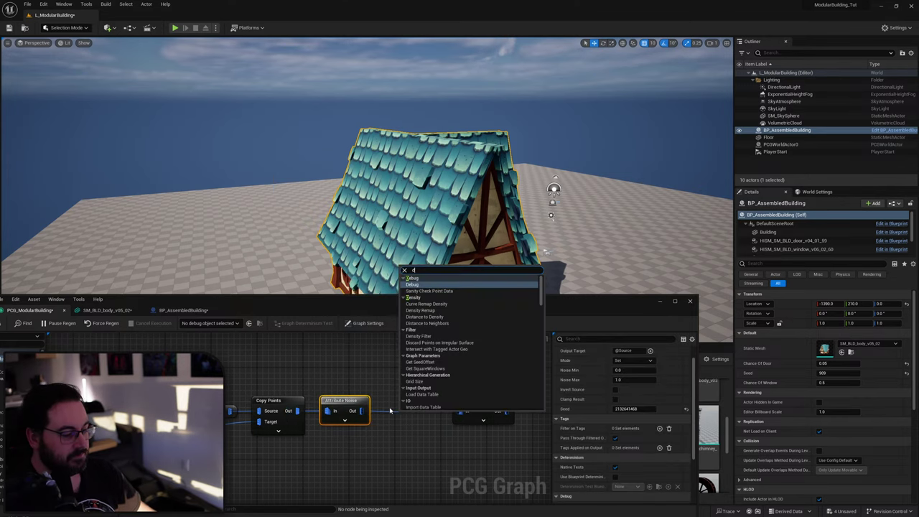
text(desn)
key(BackSpace)
text(nsi)
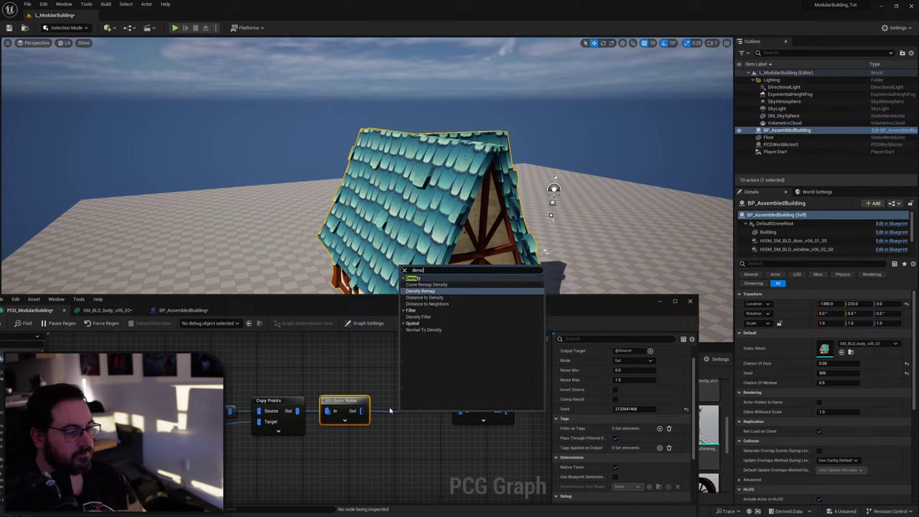
text(ty f)
key(Return)
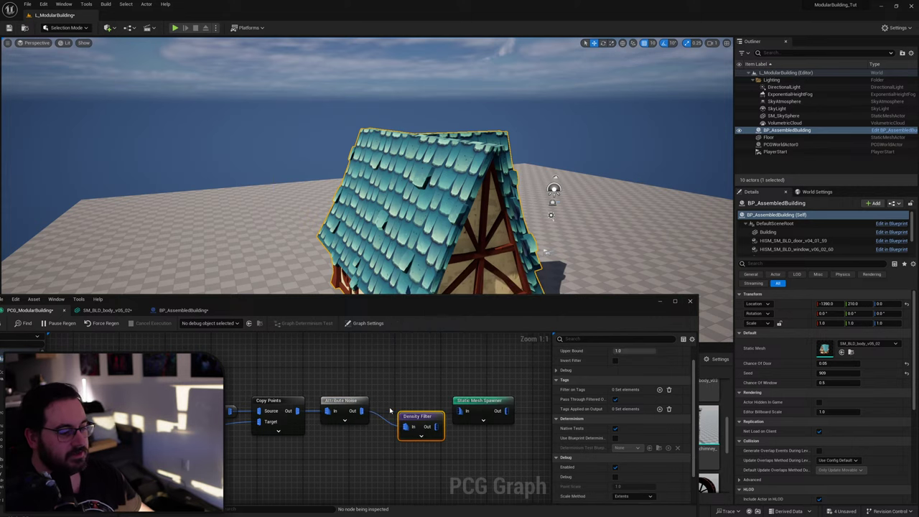
drag(422, 425, 411, 409)
Set the Density Filter's Upper Bound to 0.1 and connect its output to the chimney Static Mesh Spawner.
click(627, 351)
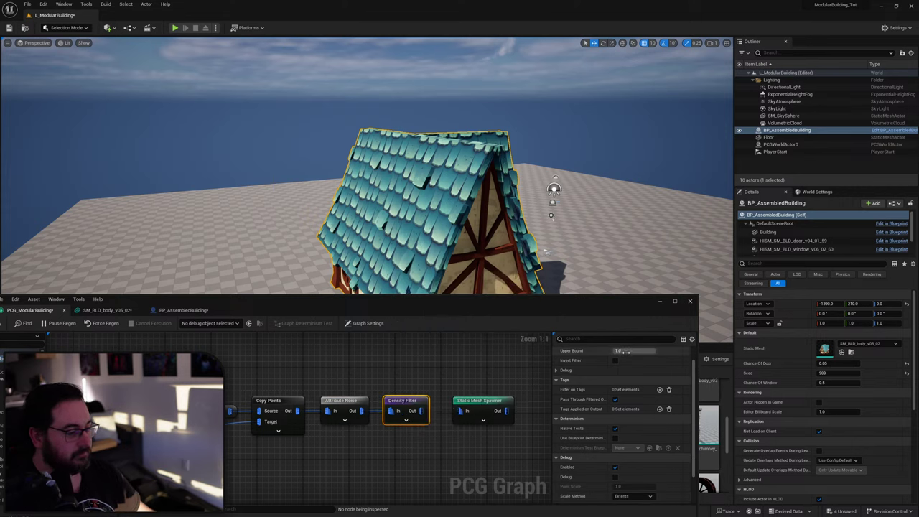
key(Return)
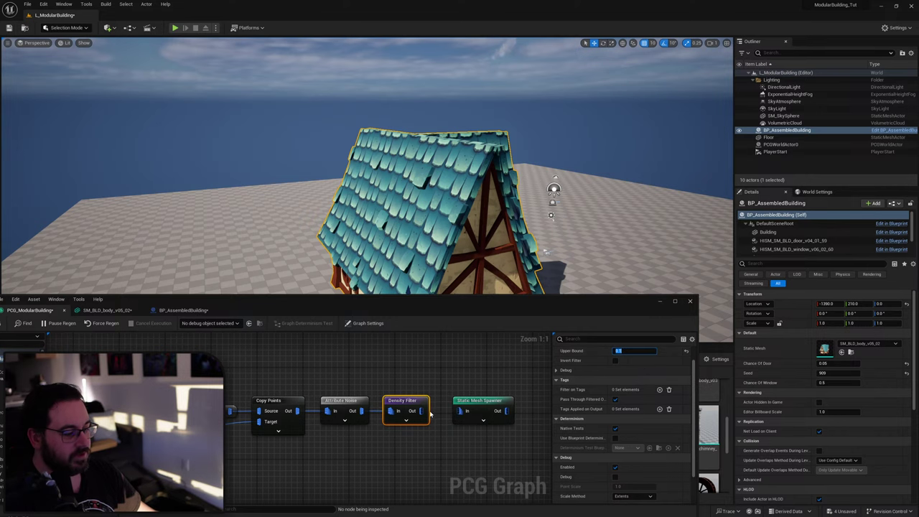
key(Return)
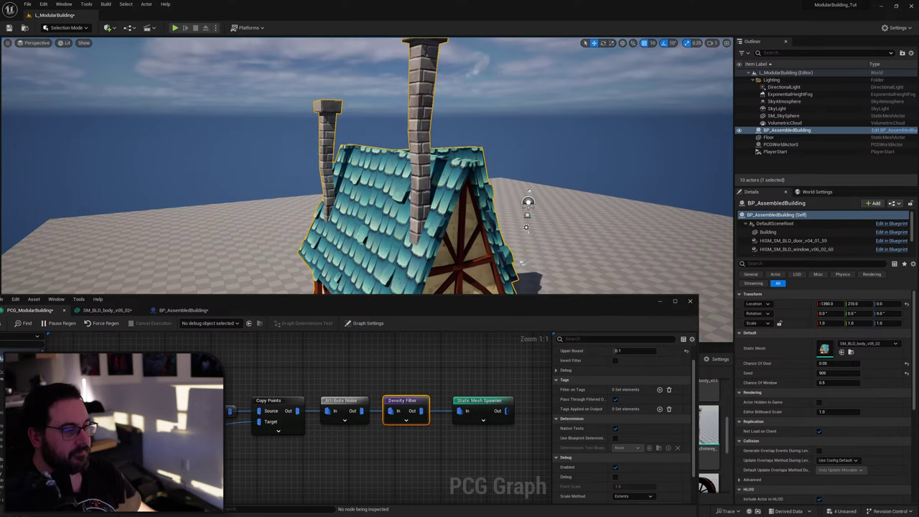
right_drag(367, 169, 370, 188)
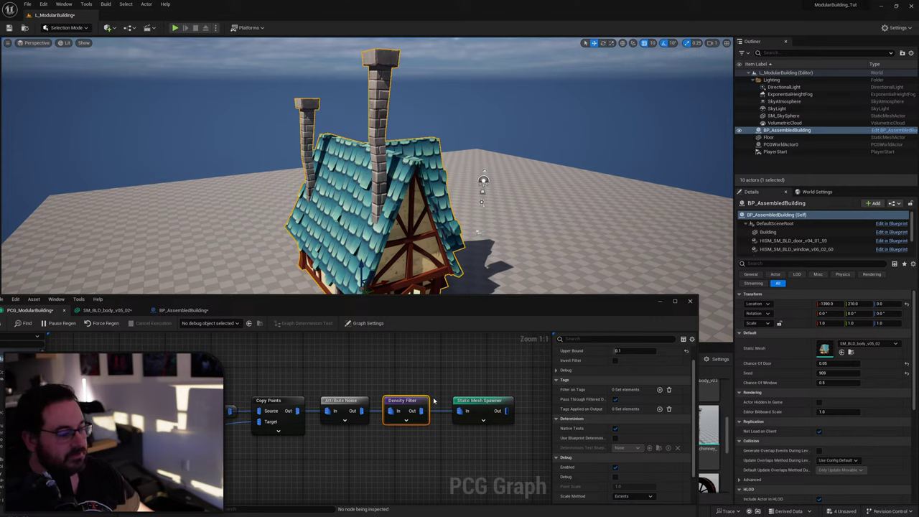
Try an Upper Bound of 0.001 on the Density Filter, shifting the building to test the chimney spawning.
click(636, 350)
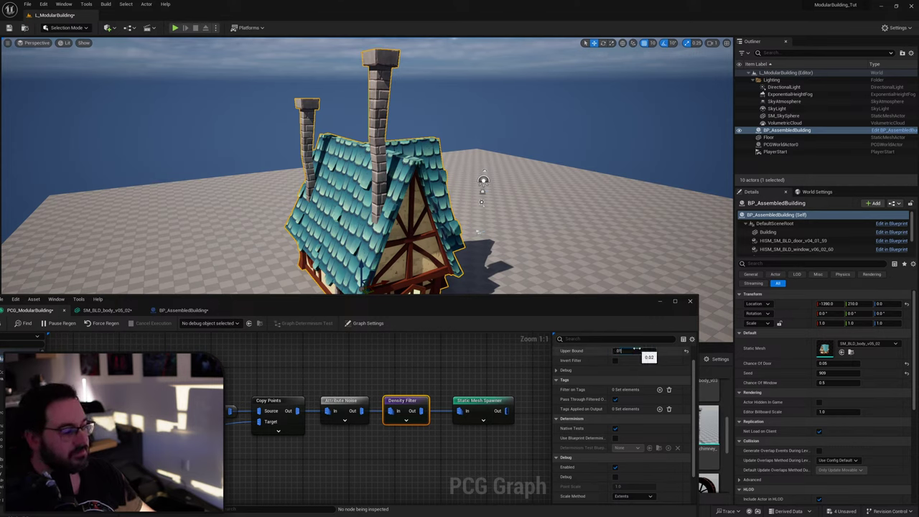
text(.00)
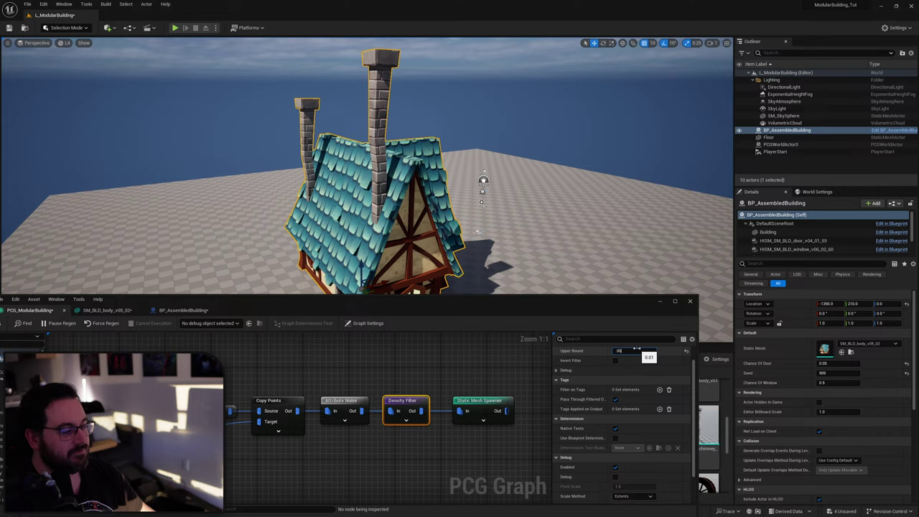
text(1)
key(Return)
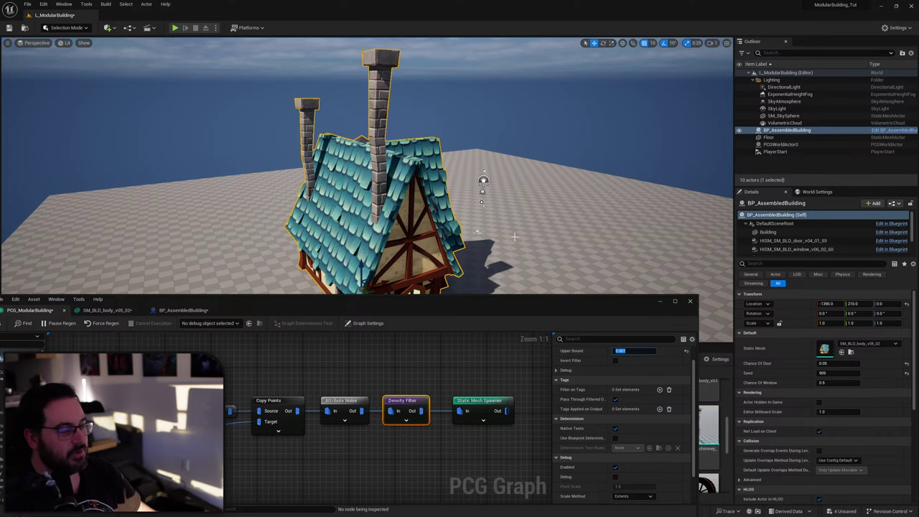
right_drag(448, 236, 416, 267)
right_drag(422, 229, 452, 229)
drag(390, 225, 399, 222)
right_drag(436, 235, 438, 190)
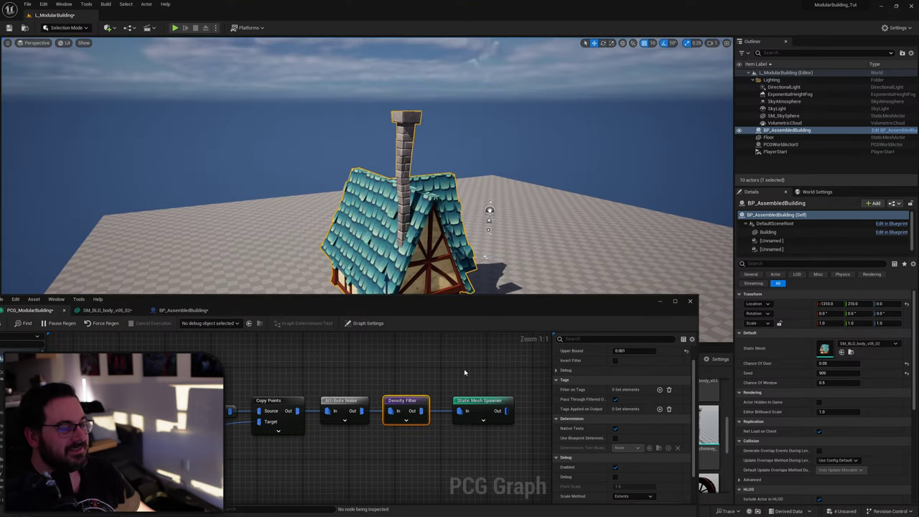
Try Density Filter Upper Bounds of 0.1, 0.05 and 0.02 while moving the building to compare the chimney spawning.
click(628, 352)
text(.0.1)
key(Return)
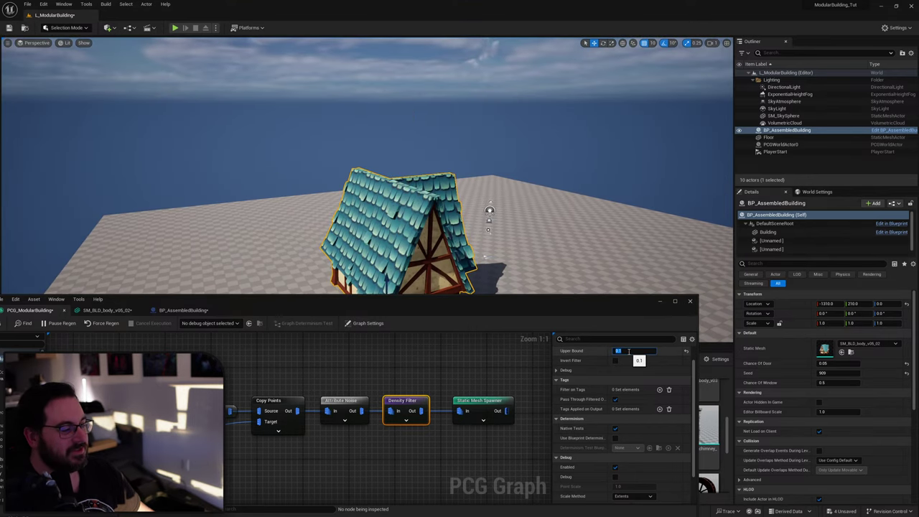
key(Return)
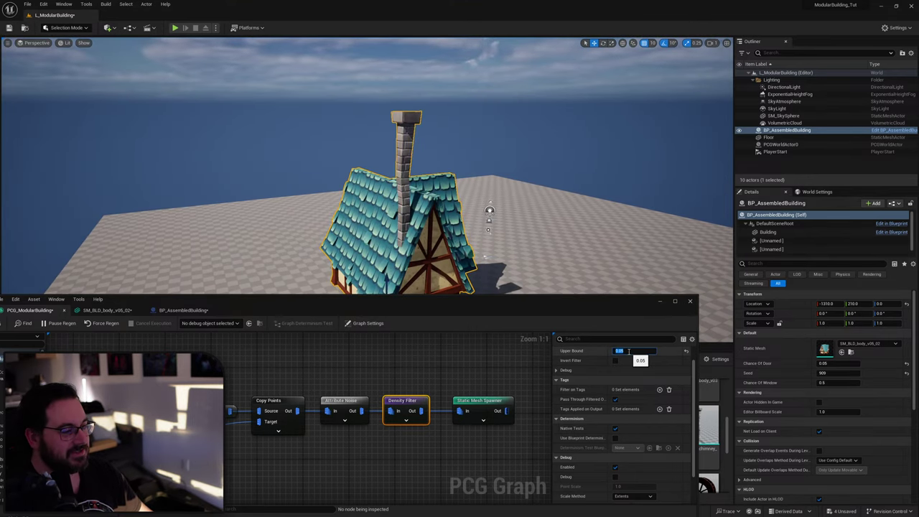
key(s)
right_drag(381, 138, 382, 169)
drag(410, 204, 417, 200)
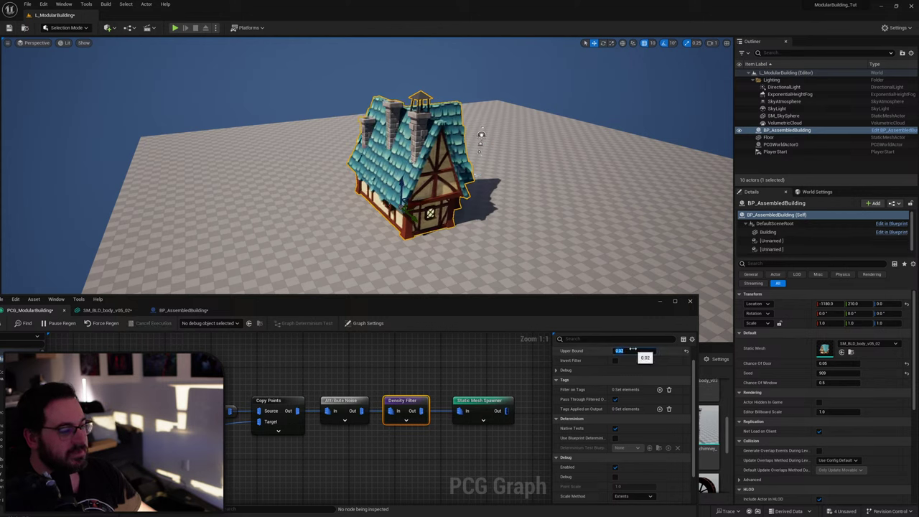
click(631, 350)
drag(420, 204, 427, 204)
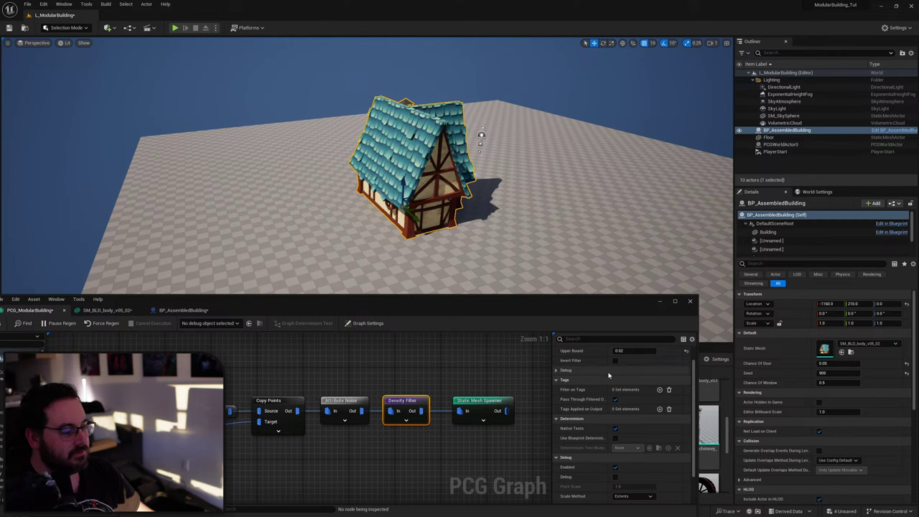
Set the Density Filter's Upper Bound to 0.05 and test the chimneys by moving the building and changing its Seed.
click(632, 351)
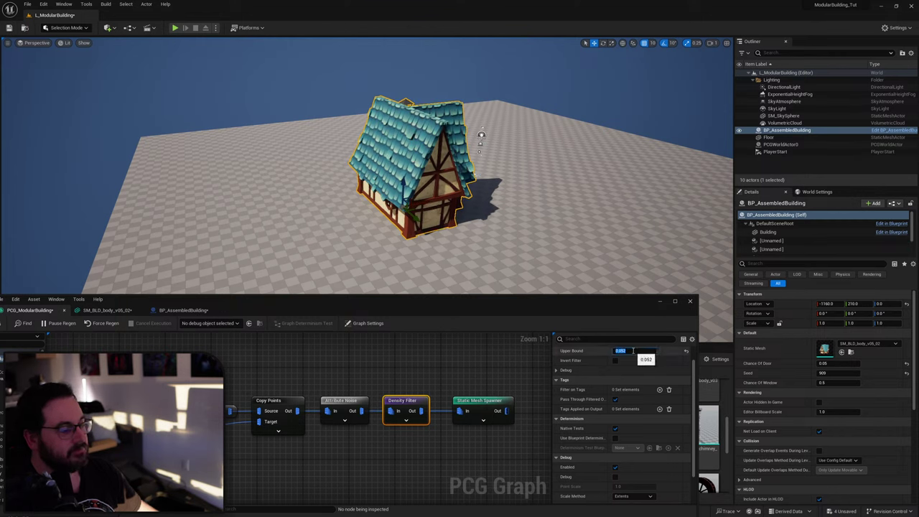
key(BackSpace)
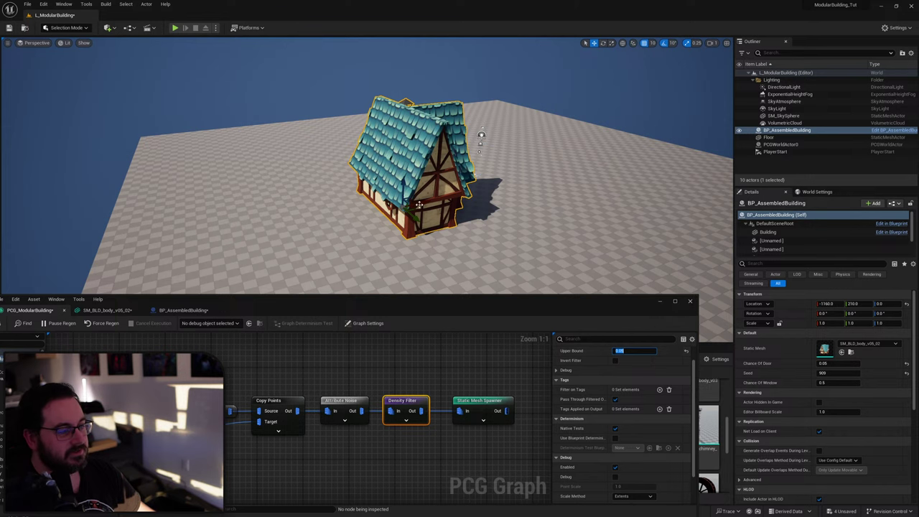
key(Return)
key(w)
right_drag(423, 204, 439, 198)
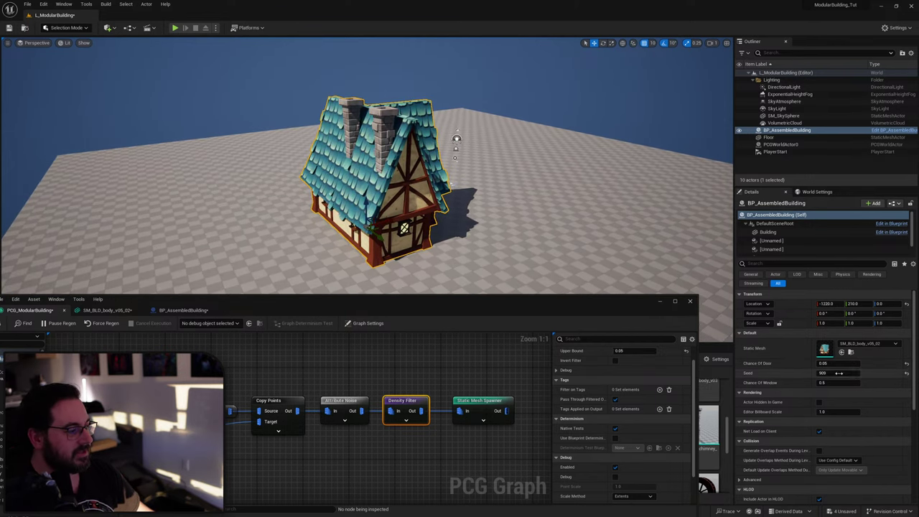
drag(824, 373, 840, 373)
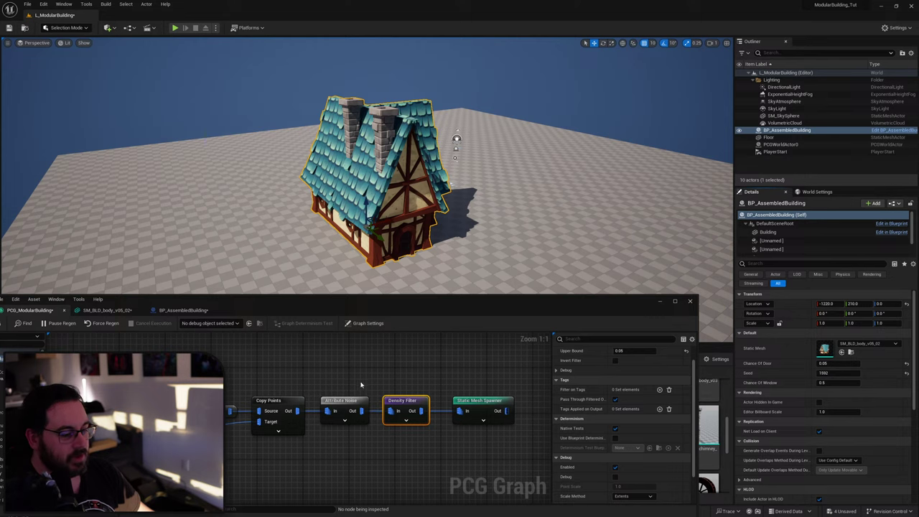
Expand the chimney Attribute Noise node to expose its override inputs, including Seed.
right_drag(333, 433, 408, 408)
click(417, 395)
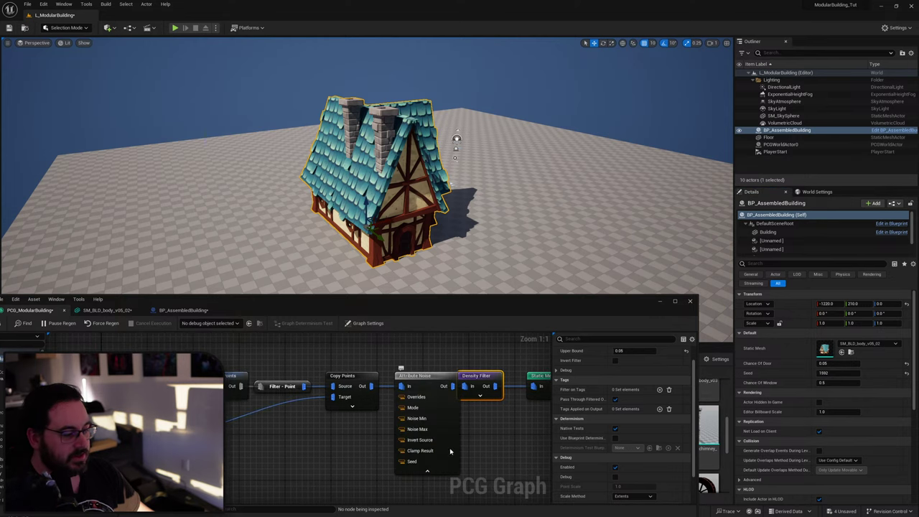
right_drag(450, 451, 353, 445)
click(407, 425)
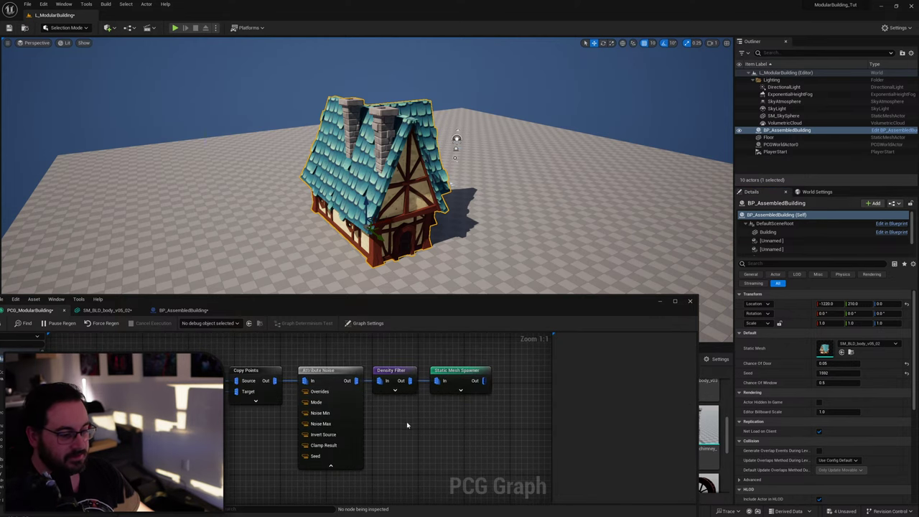
Duplicate the Get Actor Property node that reads Seed and connect it to the chimney Attribute Noise node's Seed input.
right_drag(250, 419, 295, 377)
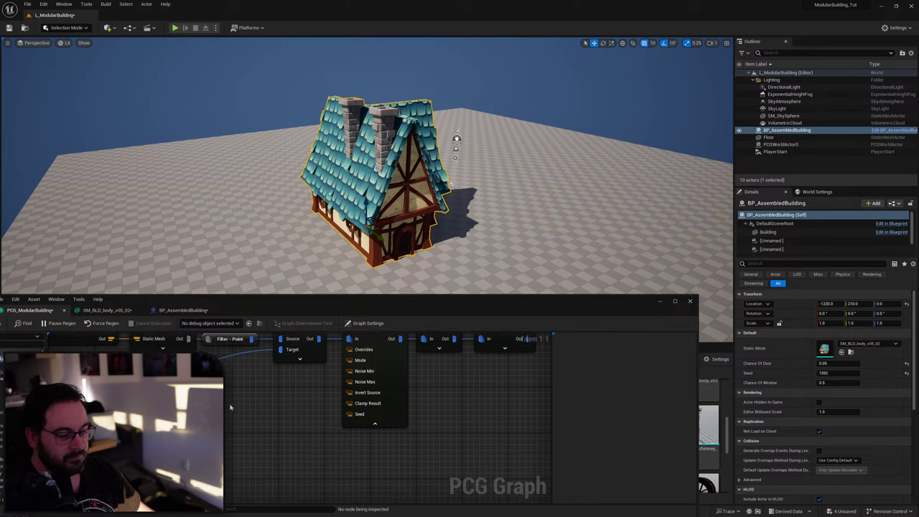
scroll(229, 407, down, 4)
scroll(283, 404, up, 2)
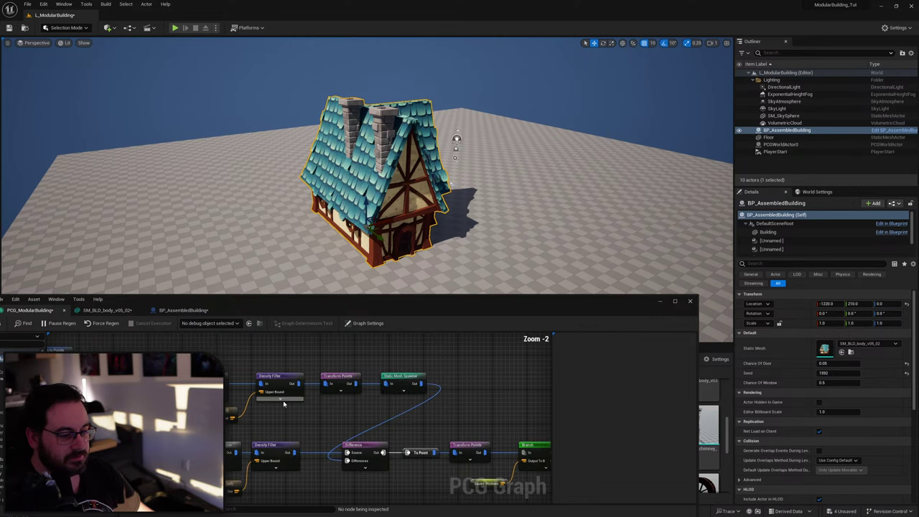
scroll(283, 404, up, 1)
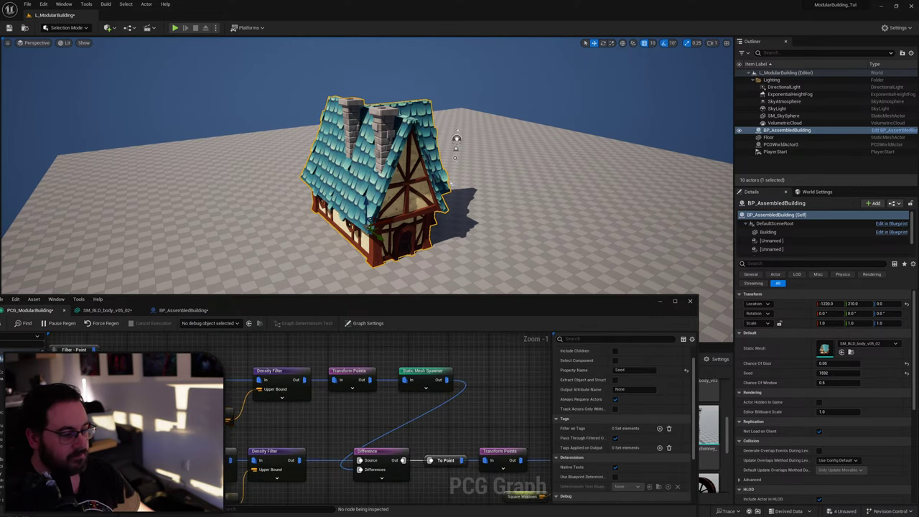
right_drag(287, 488, 349, 475)
key(ctrl+v)
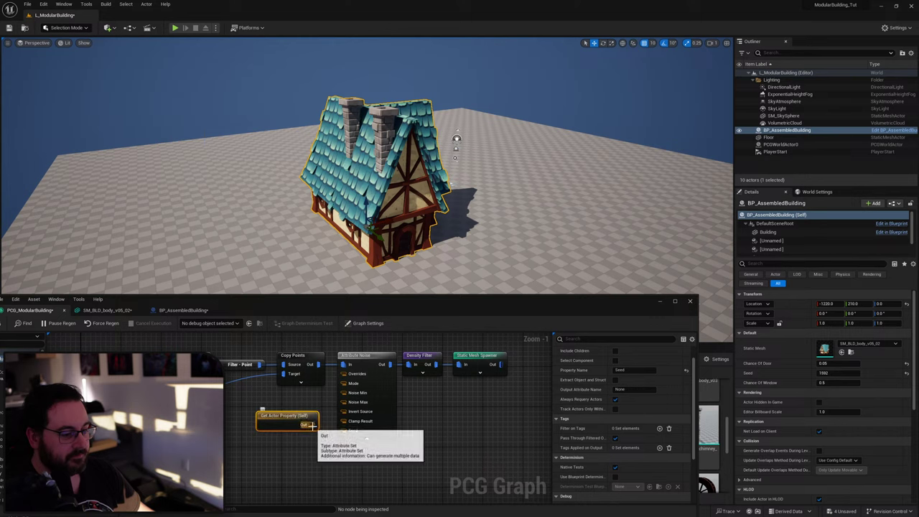
drag(311, 426, 352, 432)
click(367, 439)
drag(292, 426, 302, 411)
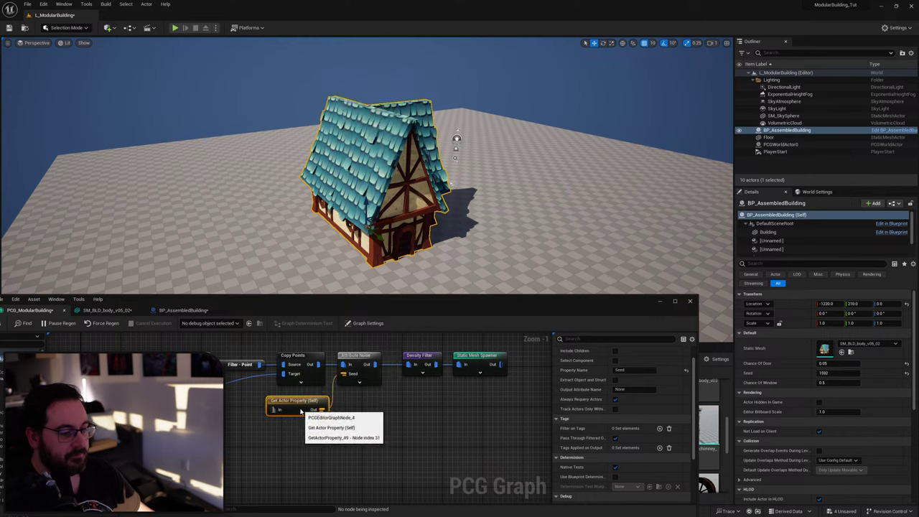
Test the seeded chimneys by moving the building to X -1330 and varying its Seed, ending at 972.
drag(837, 374, 831, 373)
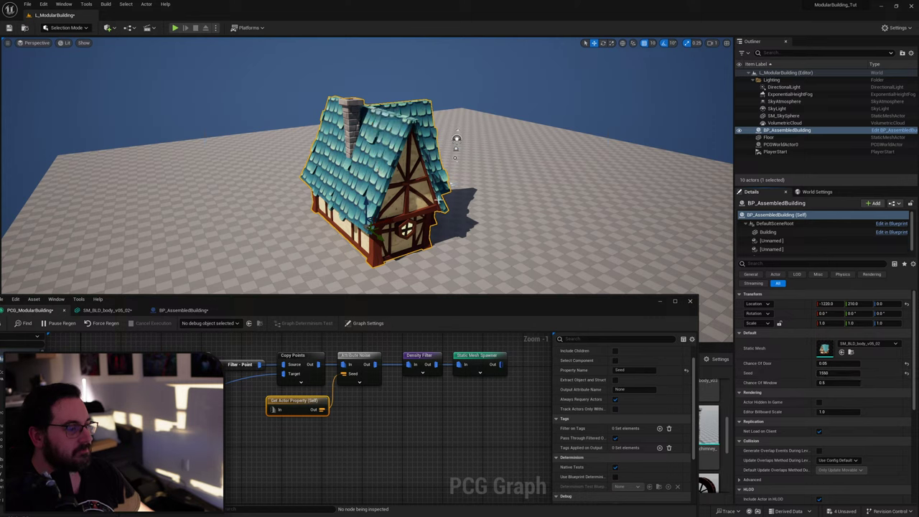
mouse_move(388, 222)
mouse_down()
mouse_move(395, 218)
mouse_move(378, 220)
mouse_up()
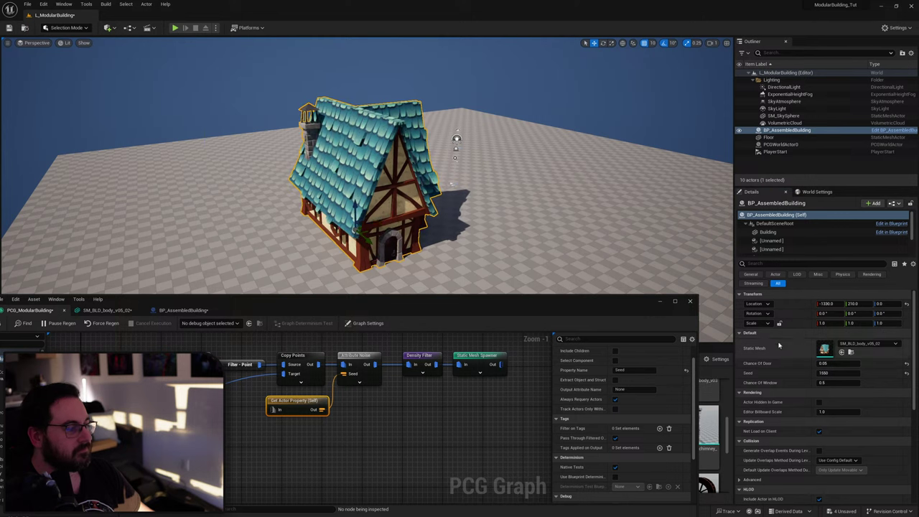
drag(839, 372, 835, 373)
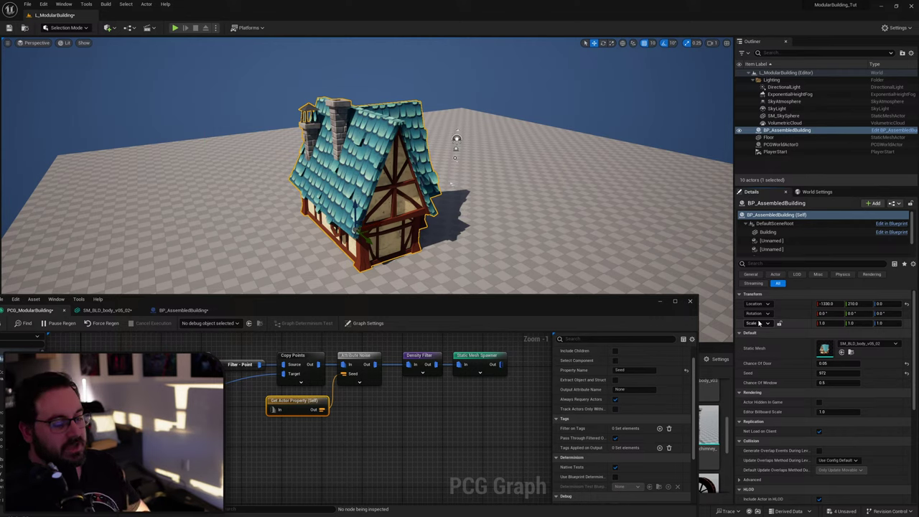
Tidy the chimney node chain by moving Get Actor Data closer to Copy Points and spacing out Attribute Noise, Density Filter and Static Mesh Spawner.
drag(375, 312, 447, 72)
scroll(617, 452, down, 1)
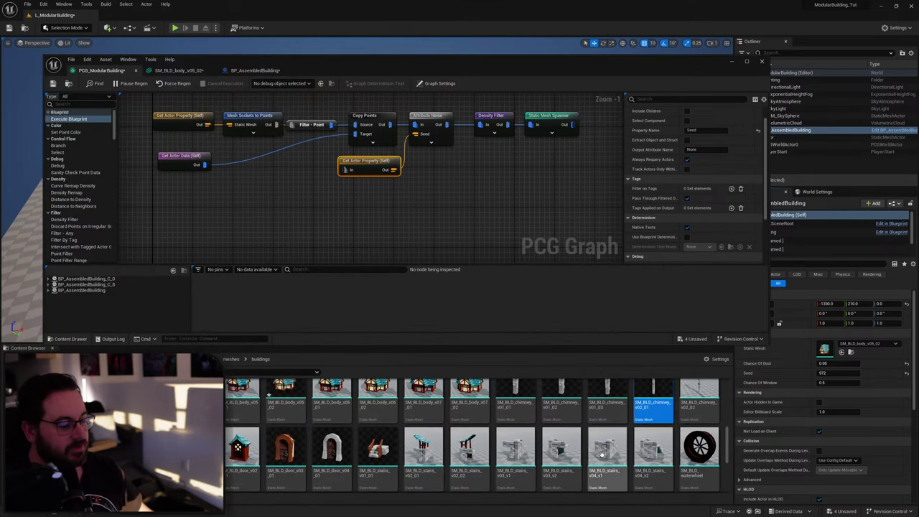
scroll(560, 452, down, 1)
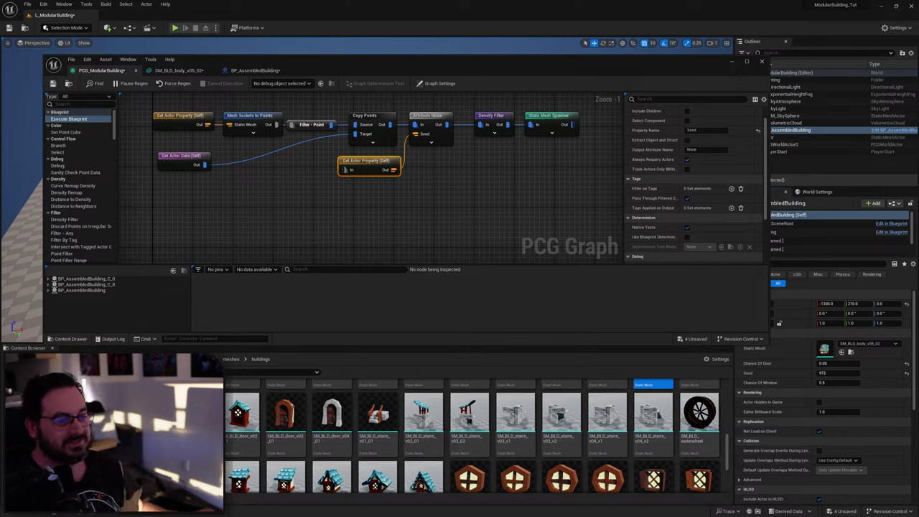
click(475, 193)
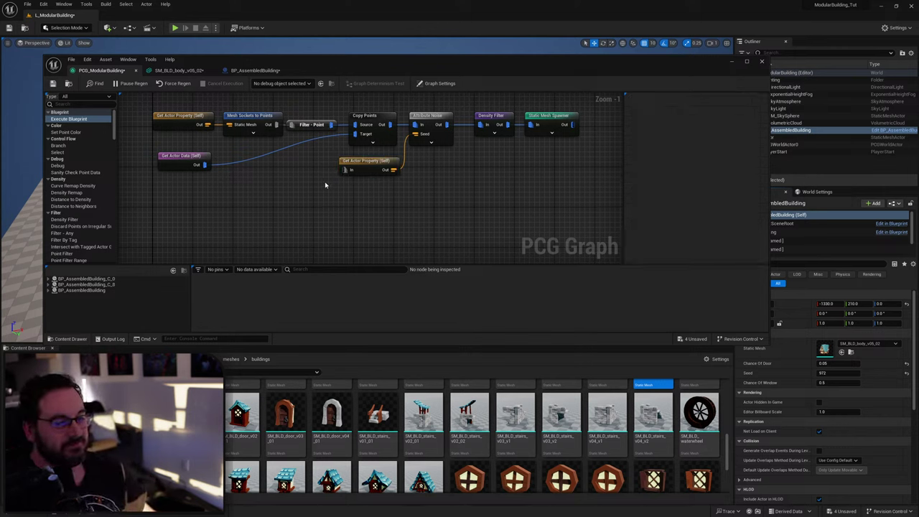
right_drag(326, 185, 333, 237)
drag(190, 213, 300, 204)
right_drag(300, 206, 201, 206)
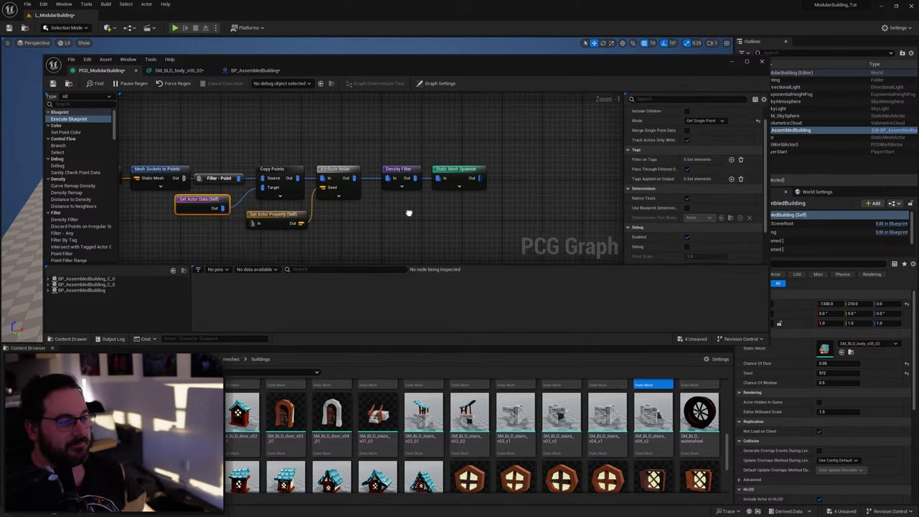
click(413, 206)
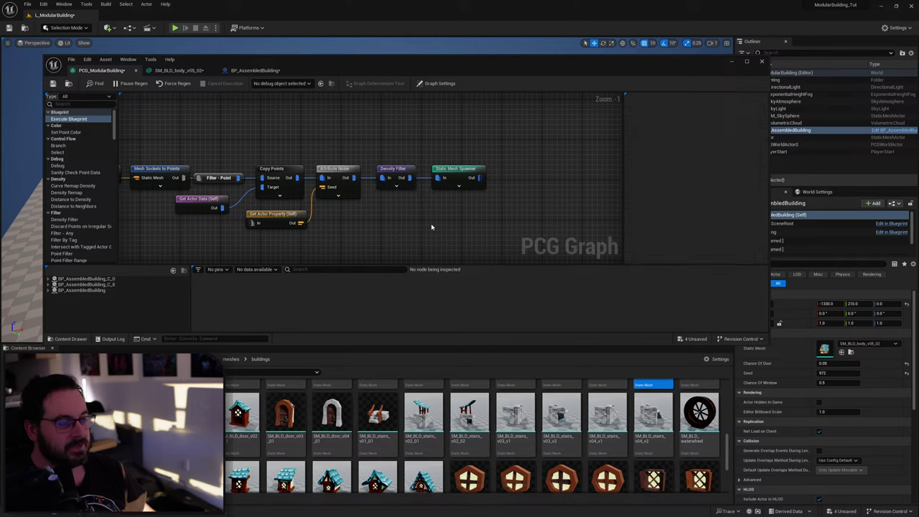
drag(489, 148, 336, 202)
drag(340, 178, 347, 180)
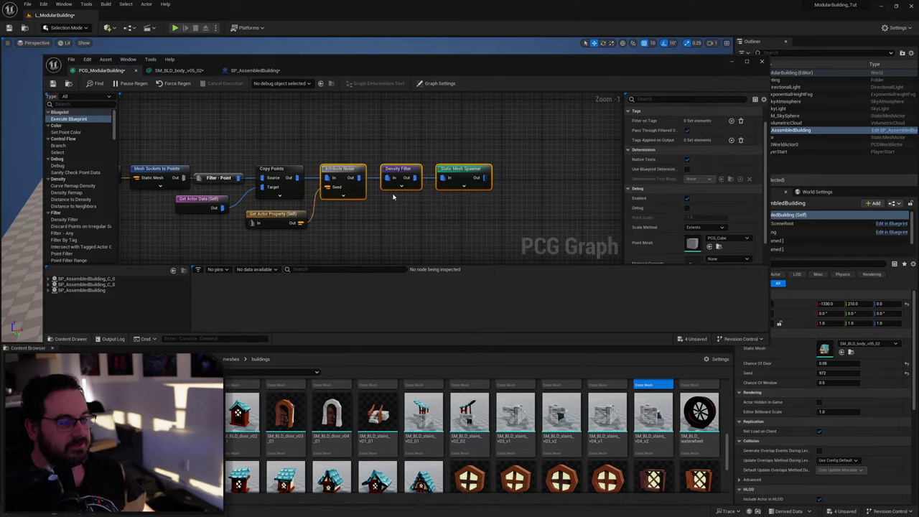
click(453, 224)
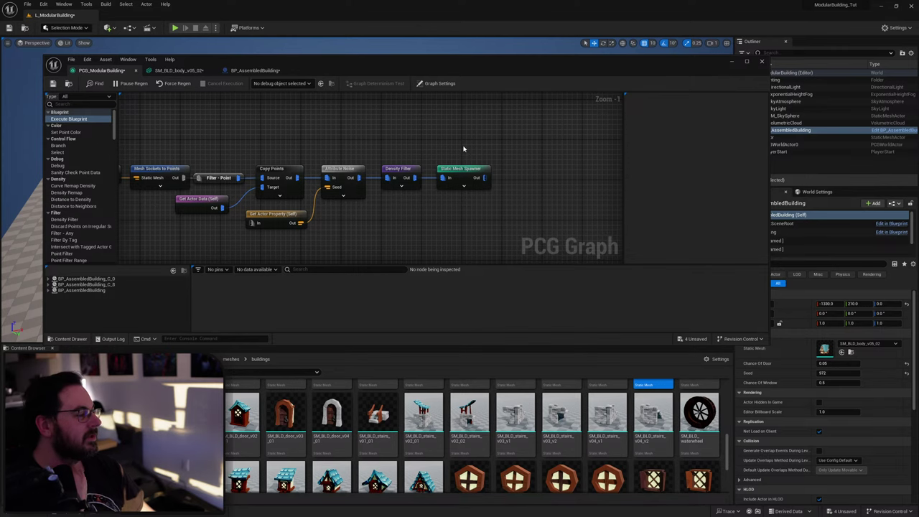
Wrap all chimney nodes in a comment box titled "Chimneys".
drag(377, 70, 381, 111)
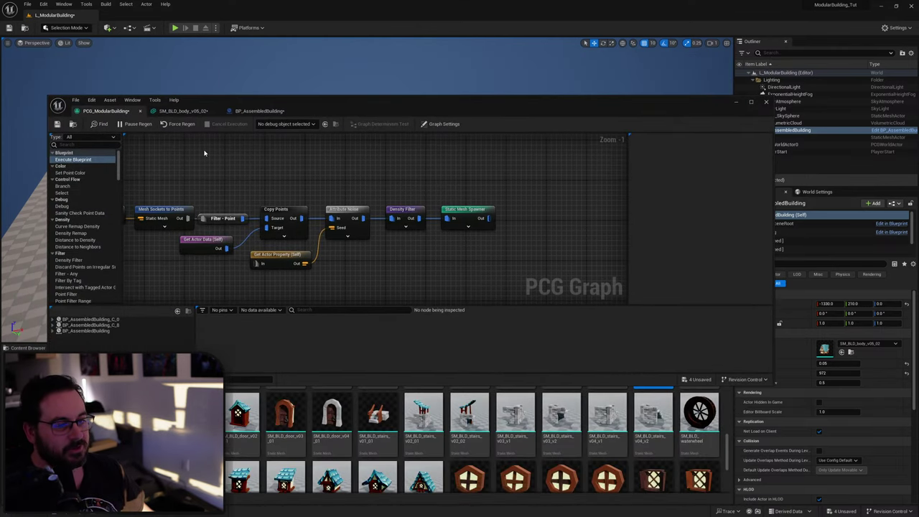
scroll(522, 208, down, 3)
right_drag(523, 209, 404, 215)
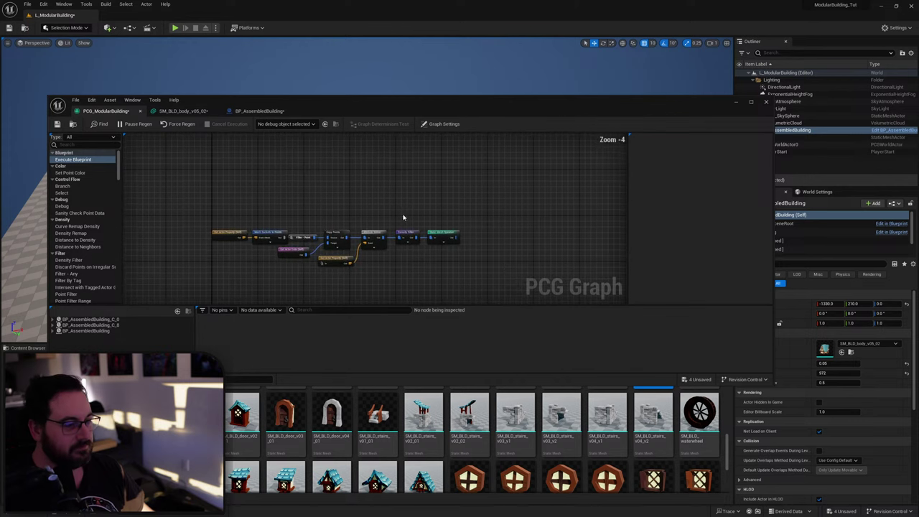
drag(482, 203, 205, 275)
key(c)
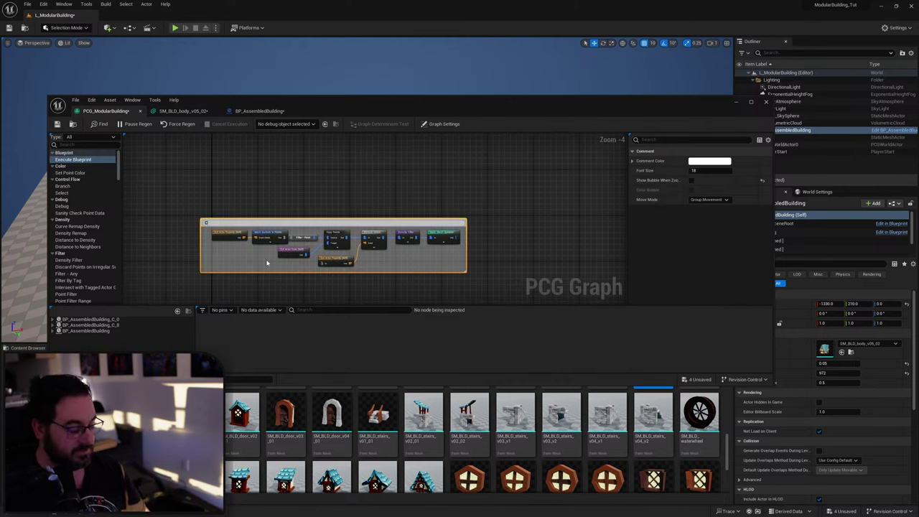
text(Chimne)
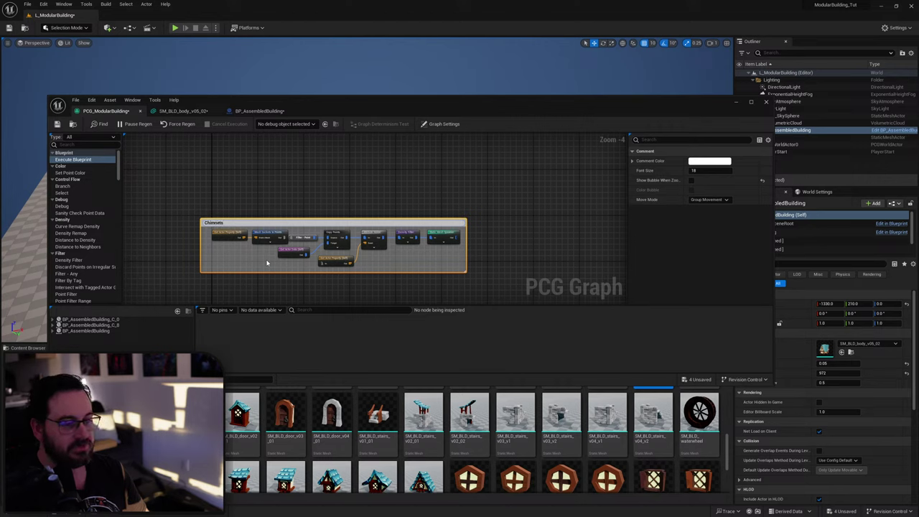
text(ys)
key(Return)
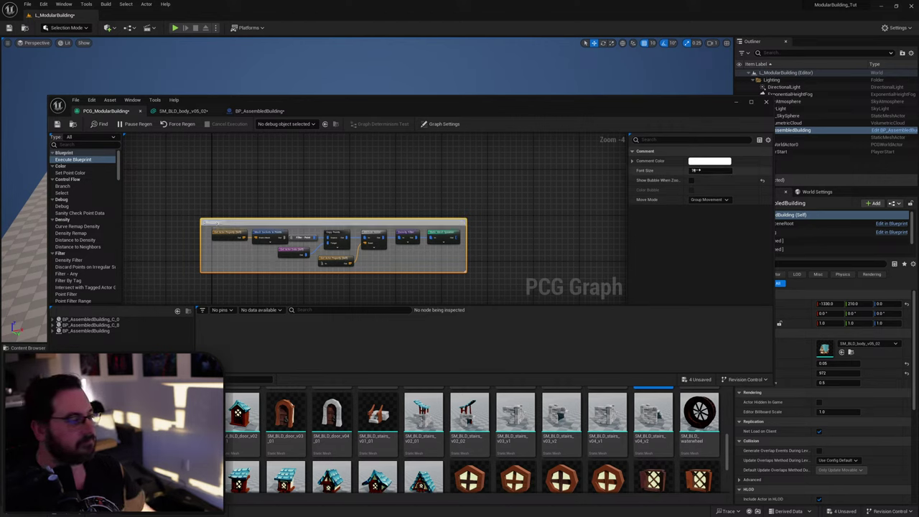
Make the Chimneys comment black and enable its bubble when zoomed out.
click(702, 162)
click(798, 254)
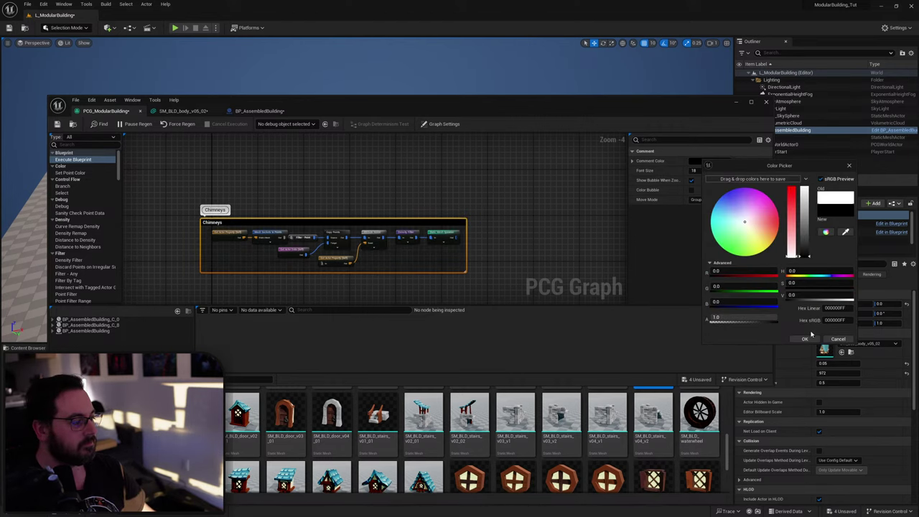
click(808, 339)
Wrap the door and window nodes in a comment box titled "Bottom Doors / Windows".
scroll(328, 165, down, 3)
right_drag(329, 164, 348, 232)
drag(266, 167, 519, 236)
key(c)
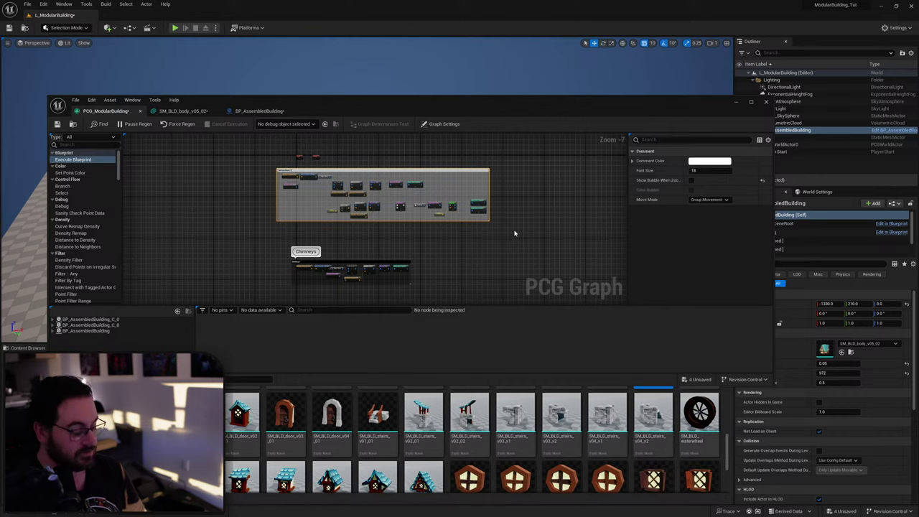
Enable the zoomed-out bubble for the Bottom Doors / Windows comment and set its color to black.
click(692, 180)
click(709, 161)
click(807, 257)
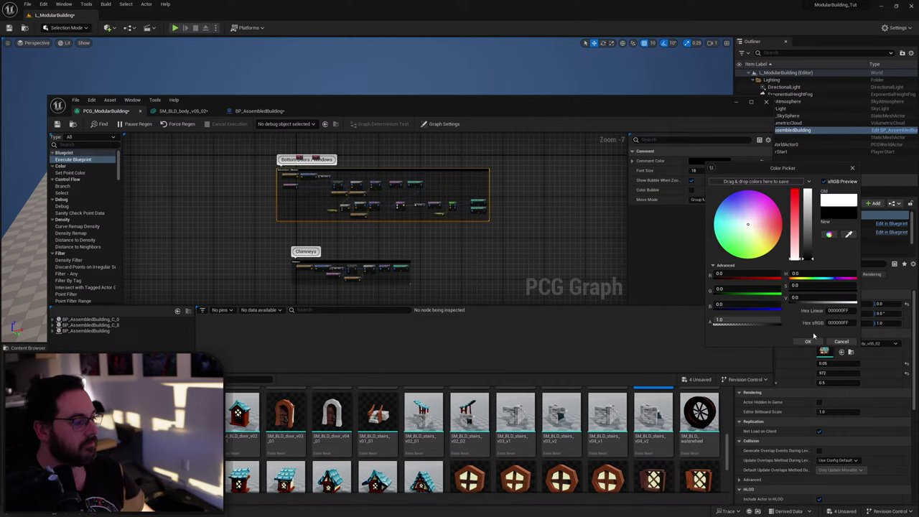
click(807, 342)
Move the Chimneys comment group up to sit directly beneath the Bottom Doors / Windows group, with their edges aligned.
scroll(345, 265, up, 1)
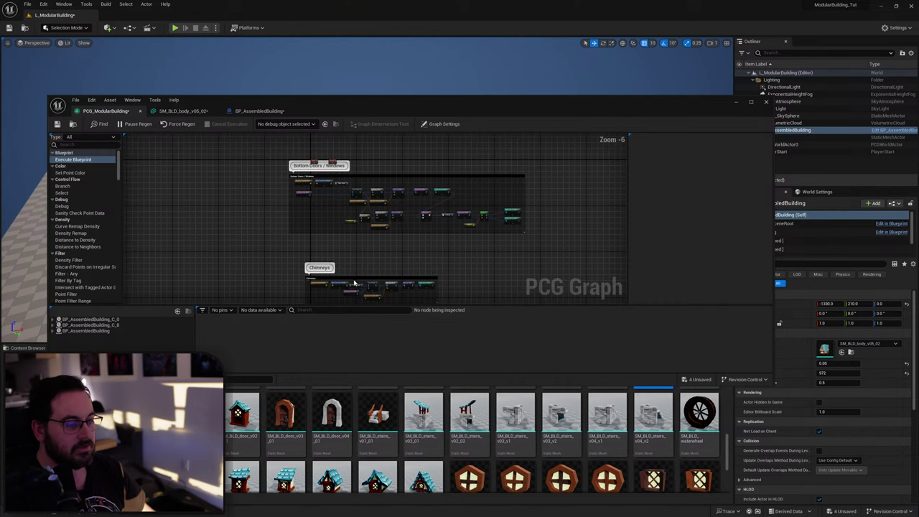
drag(353, 279, 337, 250)
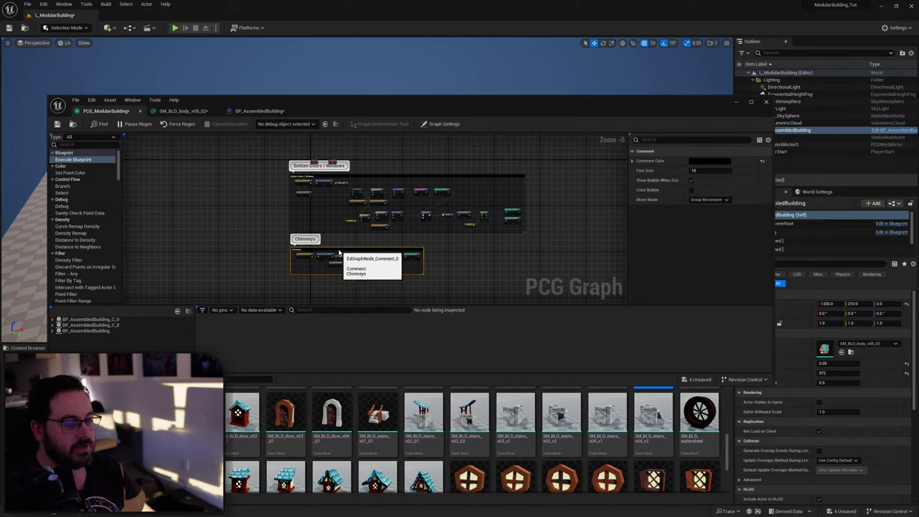
click(431, 242)
Add a socket named UpperWindow1 to the SM_BLD_body_v05_02 mesh.
click(183, 110)
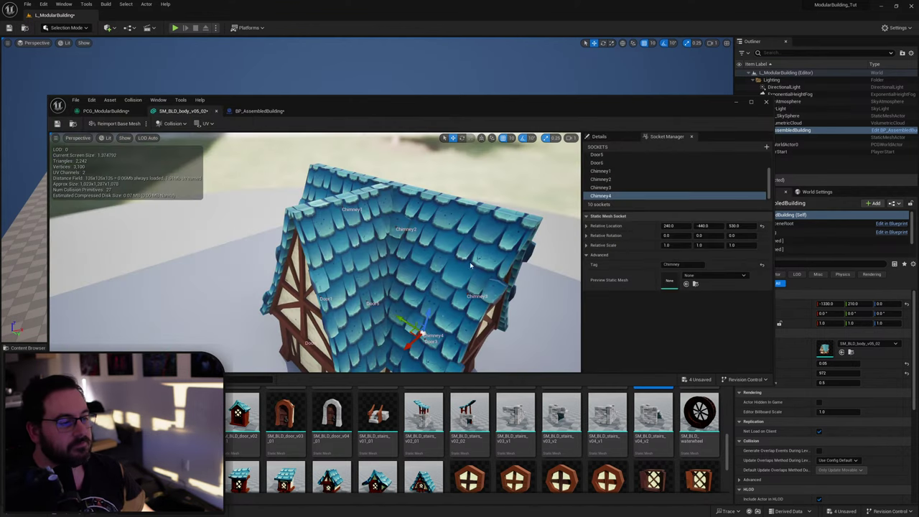
right_drag(431, 279, 312, 269)
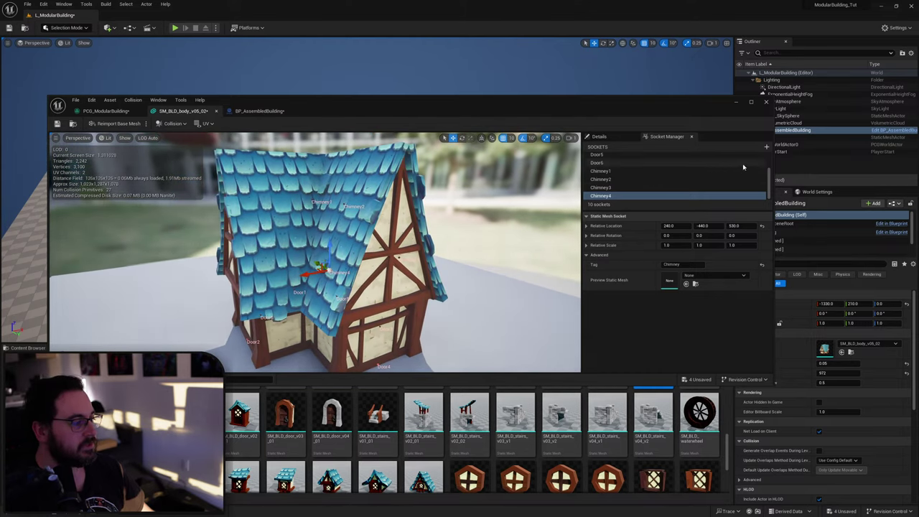
click(767, 148)
text(U)
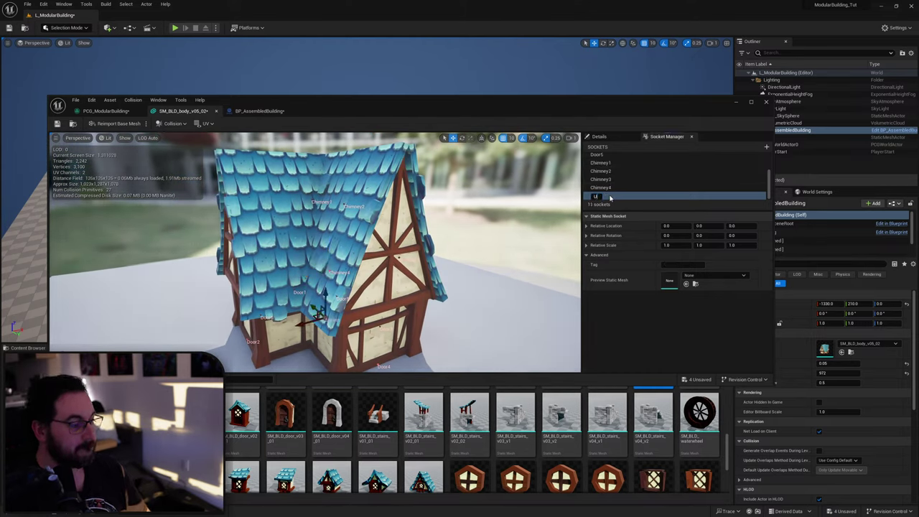
text(pperWindow1)
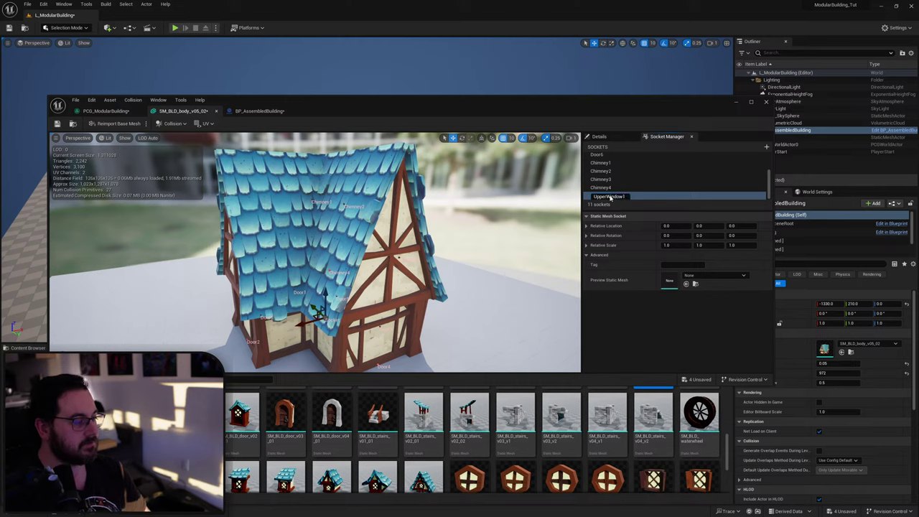
key(Left)
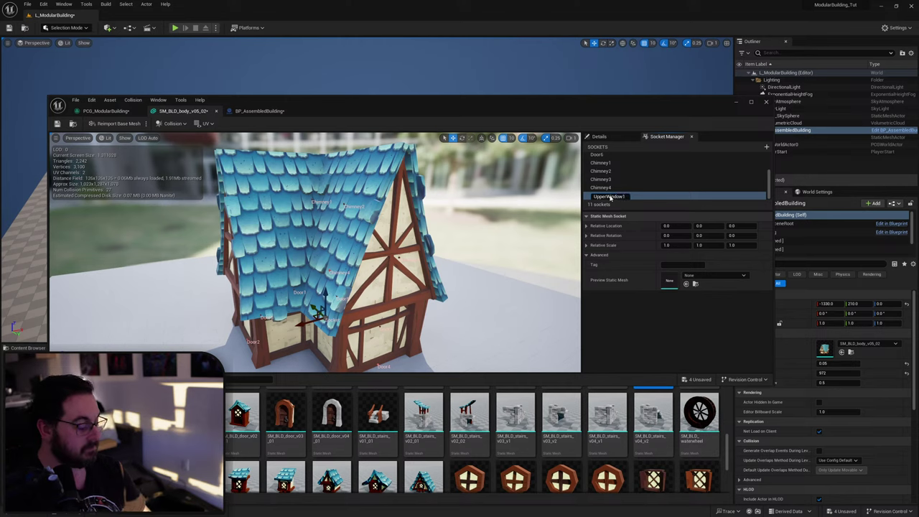
key(Return)
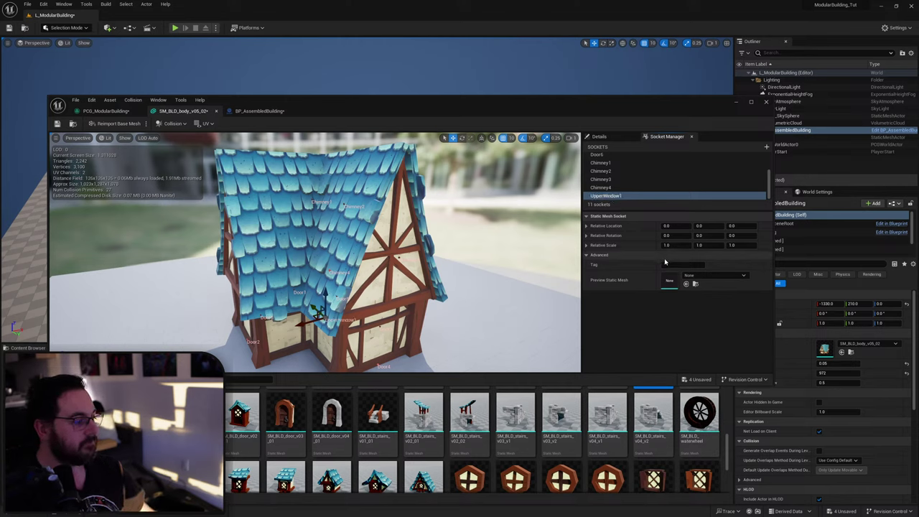
Set the UpperWindow1 socket's tag to UpperWindow.
click(664, 262)
text(UpperWindow)
key(Return)
click(614, 189)
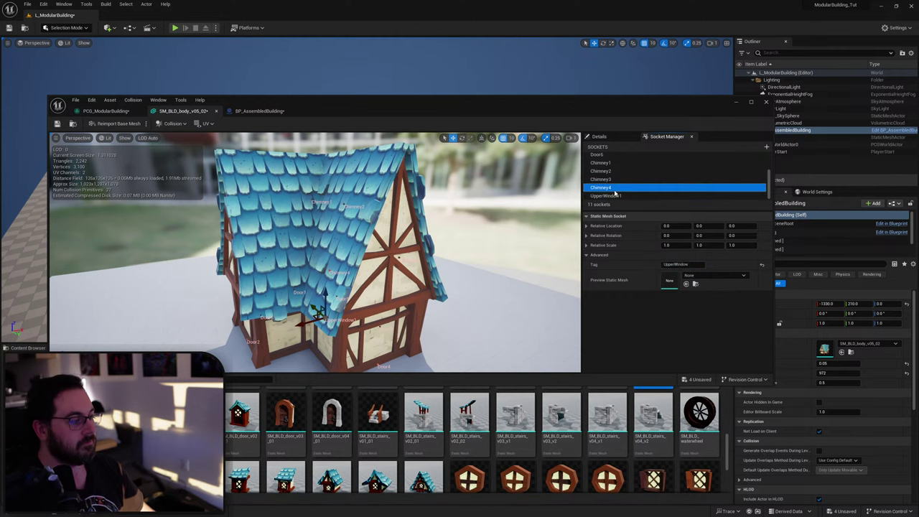
click(105, 110)
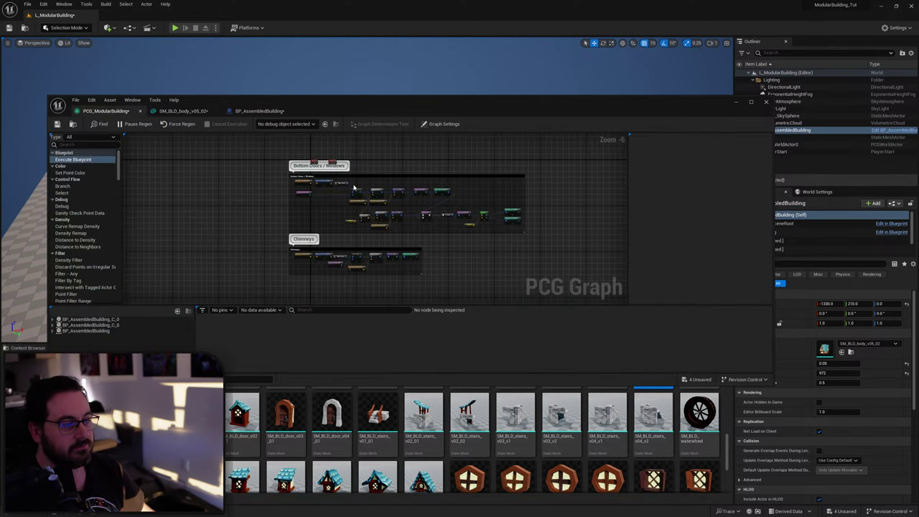
click(259, 110)
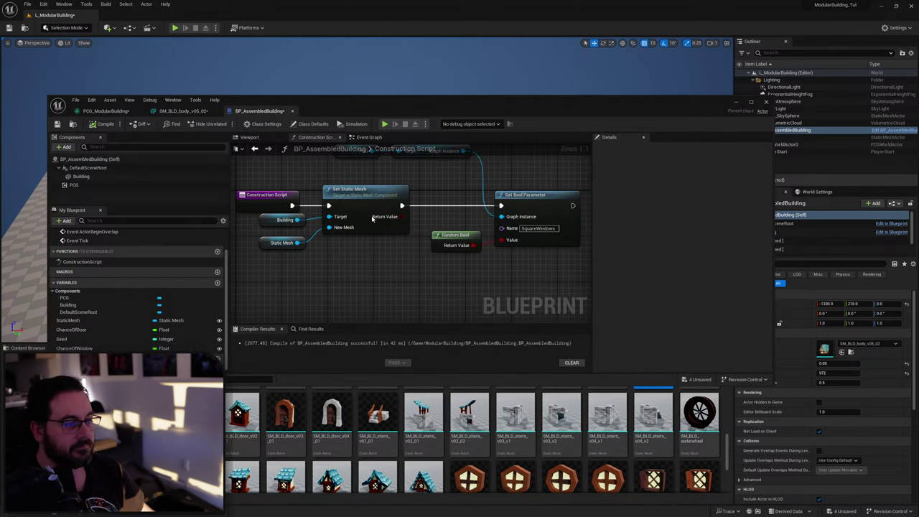
scroll(407, 278, down, 5)
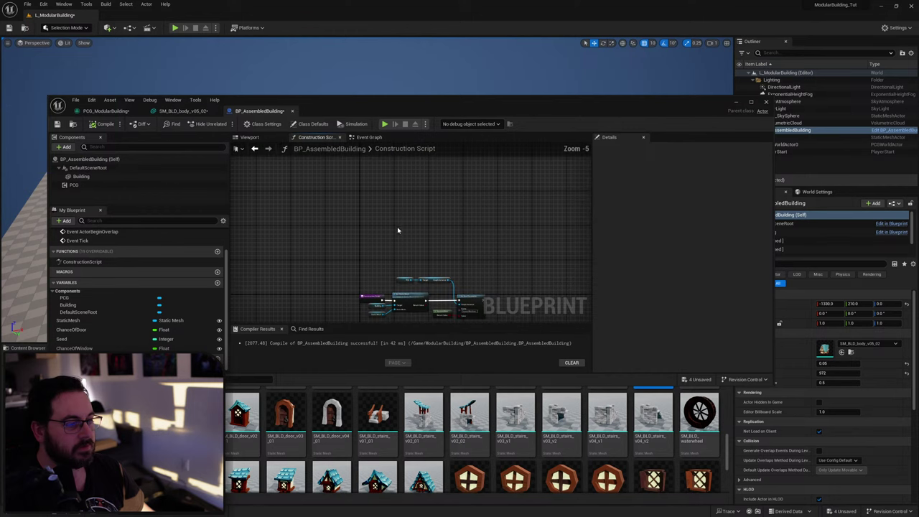
In PCG_ModularBuilding, duplicate the door chain from socket sampling through Density Filter, including its Seed property node, into empty space below the Chimneys group.
click(97, 111)
right_drag(385, 199, 407, 290)
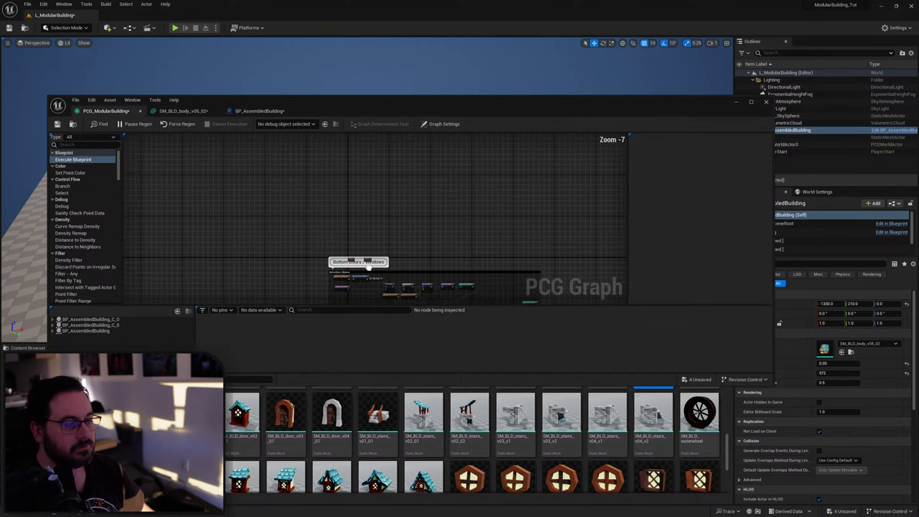
scroll(370, 261, up, 5)
right_drag(330, 296, 335, 201)
drag(237, 163, 444, 214)
right_drag(521, 252, 423, 256)
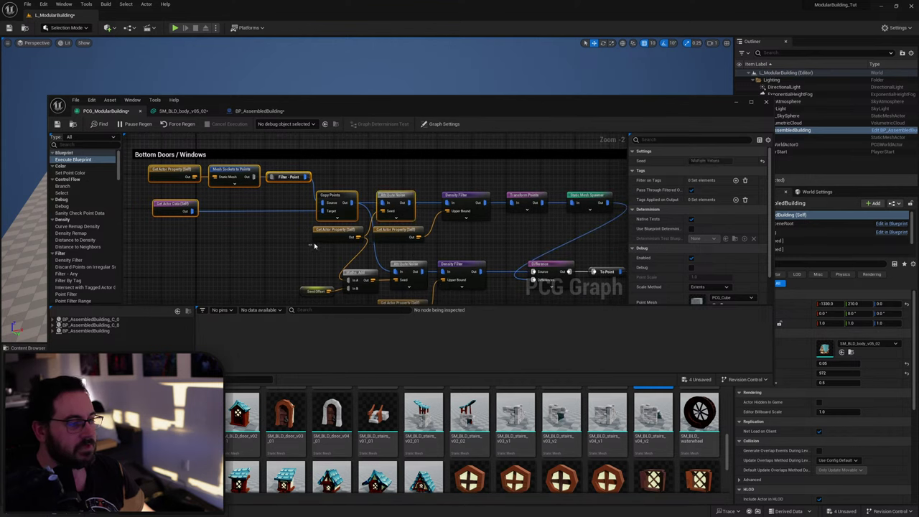
shift+click(465, 202)
scroll(467, 250, down, 3)
right_drag(458, 295, 447, 140)
key(ctrl+v)
scroll(374, 215, up, 3)
drag(341, 191, 311, 202)
Copy the UpperWindow1 socket's tag and set the duplicated Mesh Sockets to Points node's Tag to UpperWindow.
click(191, 111)
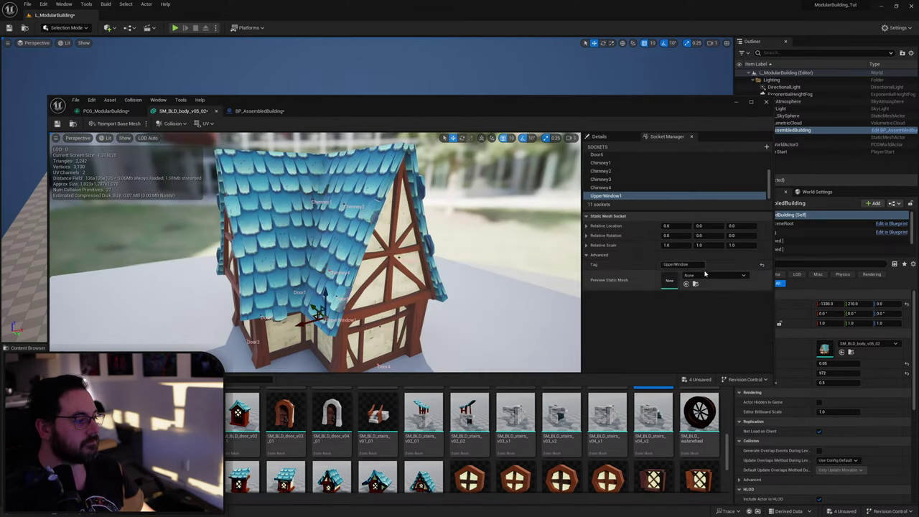
click(674, 264)
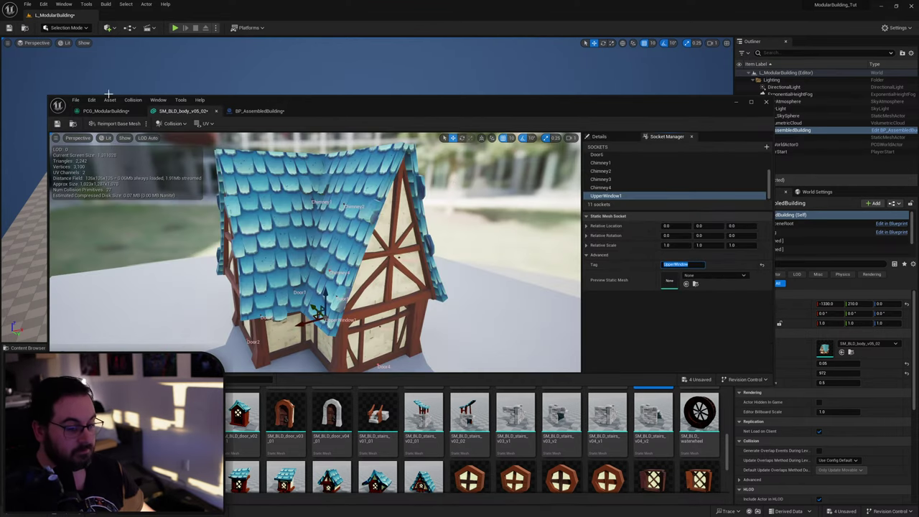
click(104, 110)
click(242, 192)
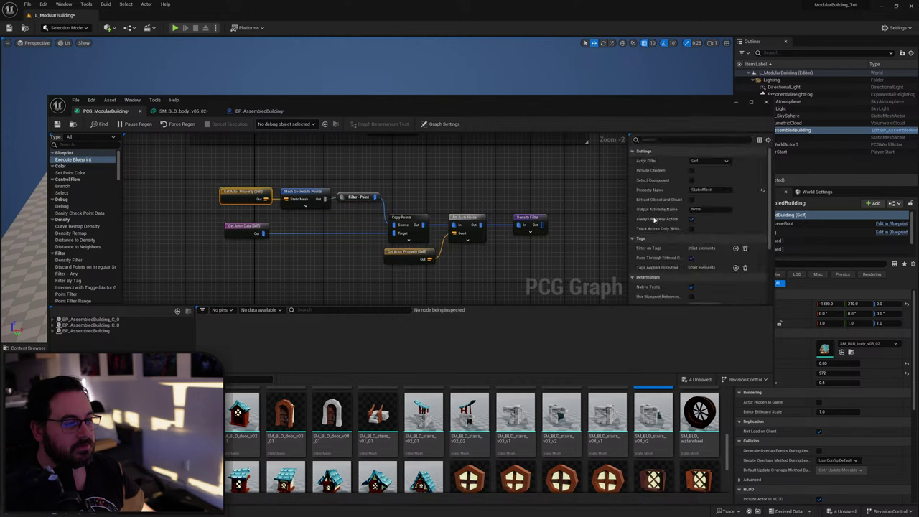
click(304, 193)
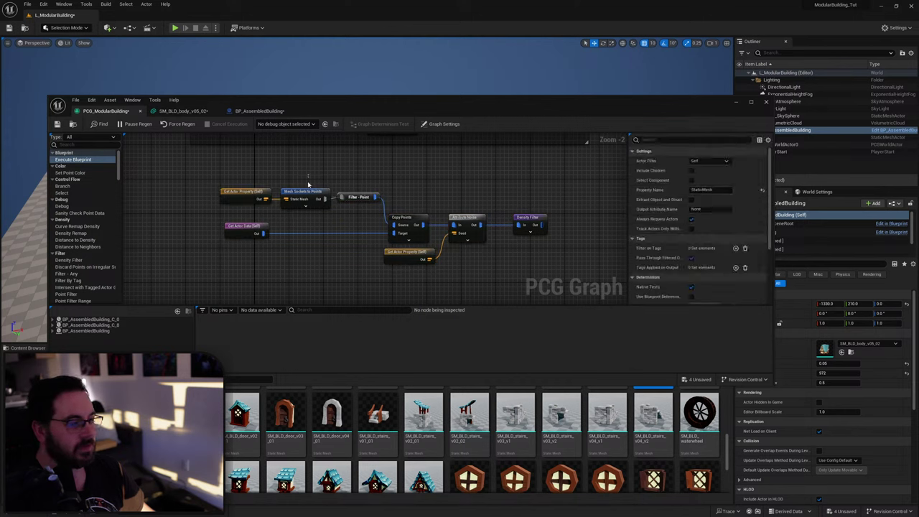
click(710, 202)
text(UpperWindow)
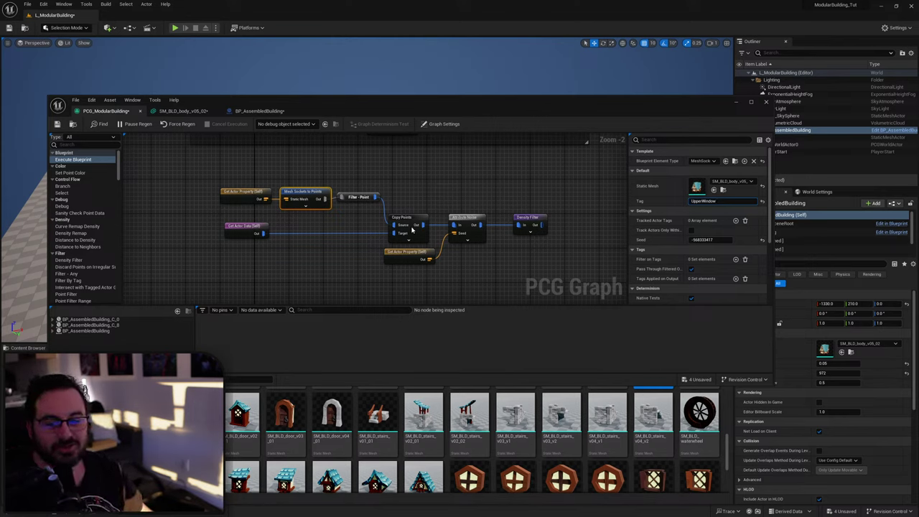
right_drag(468, 196, 445, 166)
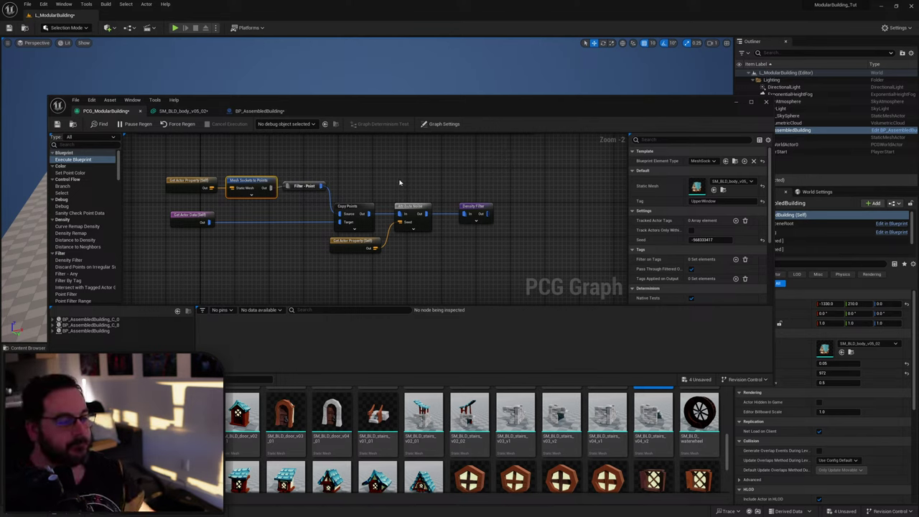
On the SM_BLD_body_v05_02 mesh, move the UpperWindow1 socket onto the upper gable wall at about 0, -590, 620.
right_drag(398, 185, 405, 202)
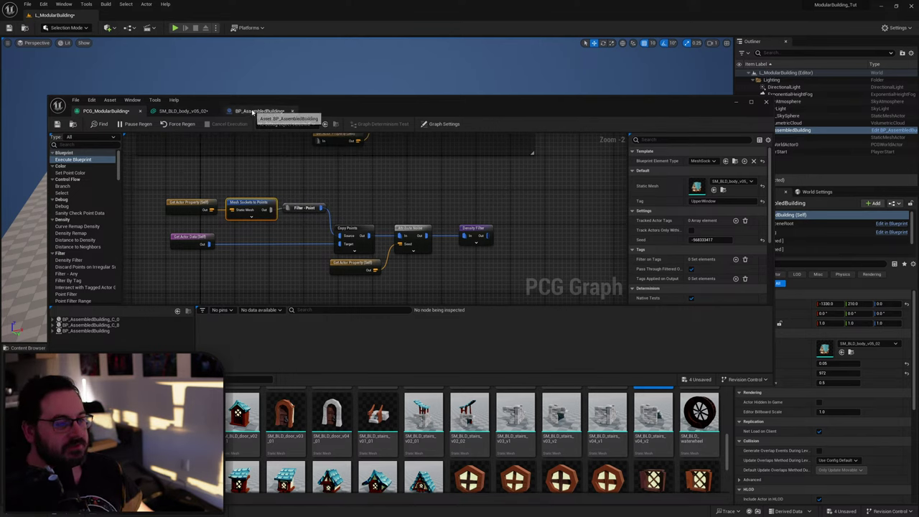
right_drag(428, 215, 377, 178)
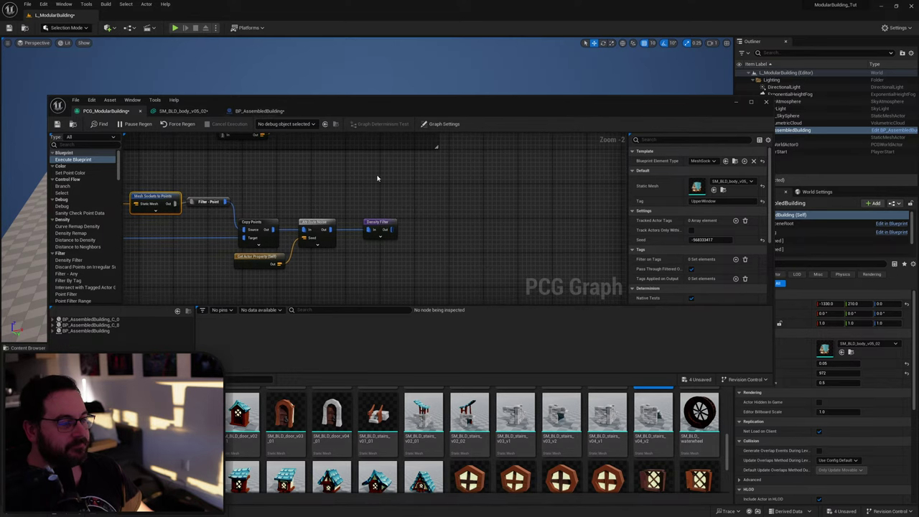
click(258, 111)
click(183, 111)
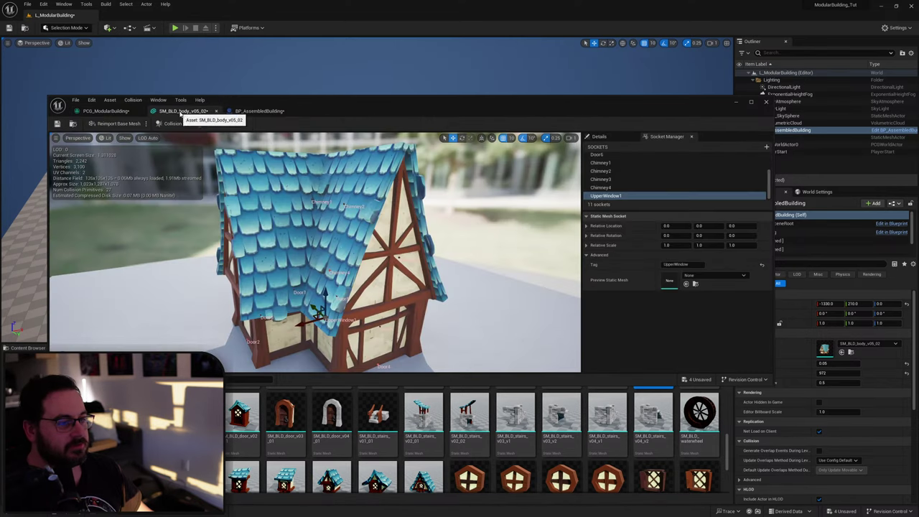
mouse_move(284, 278)
right_down()
mouse_move(320, 284)
mouse_move(284, 278)
right_up()
drag(296, 290, 396, 220)
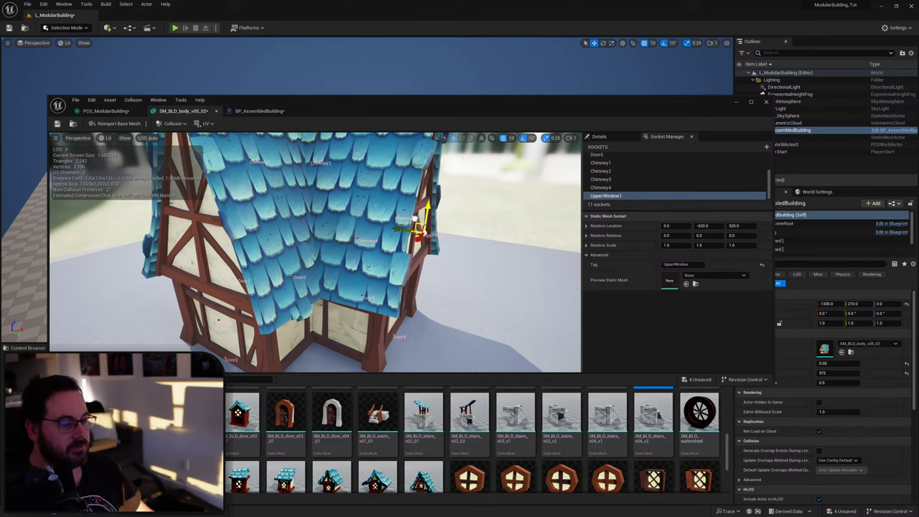
mouse_move(406, 288)
right_down()
mouse_move(341, 287)
mouse_move(406, 287)
right_up()
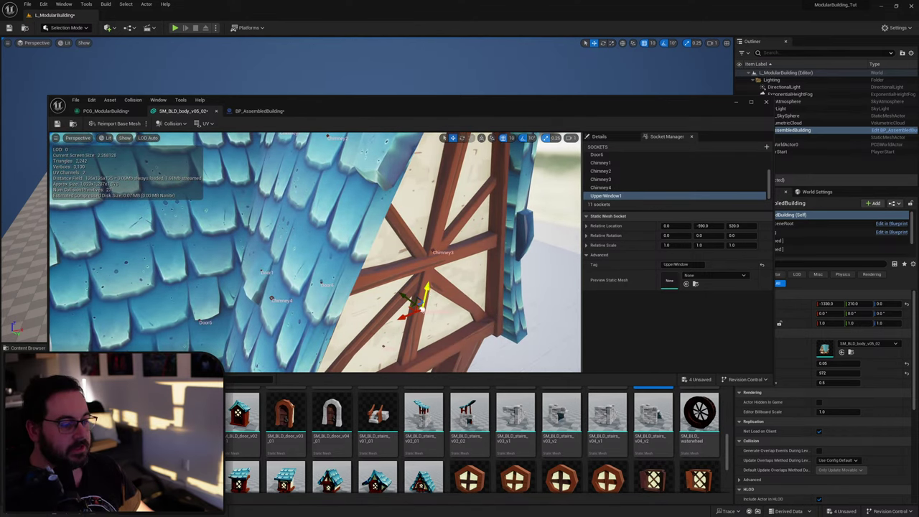
mouse_move(430, 242)
mouse_down()
mouse_move(459, 244)
mouse_move(416, 244)
mouse_up()
right_drag(416, 244, 445, 240)
Duplicate the UpperWindow1 socket and name the copy UpperWindow2.
click(637, 189)
click(631, 197)
key(ctrl+d)
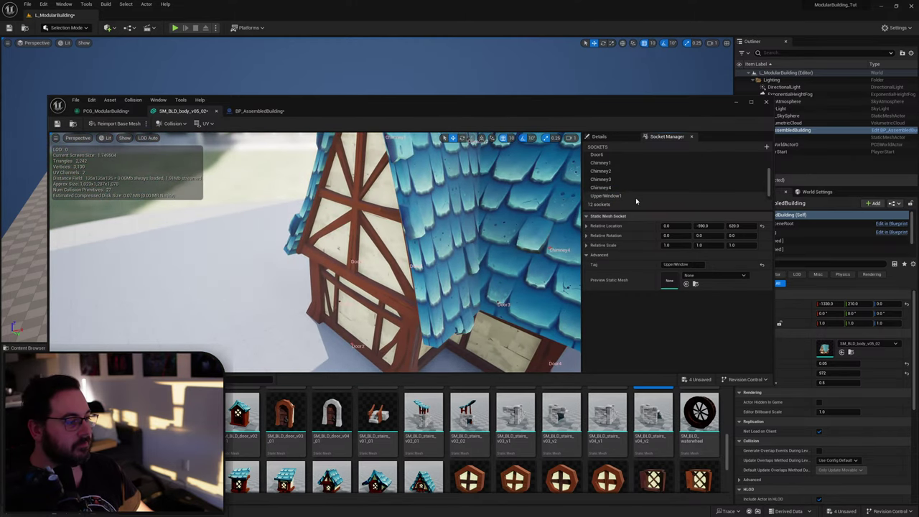
scroll(618, 194, down, 1)
key(F2)
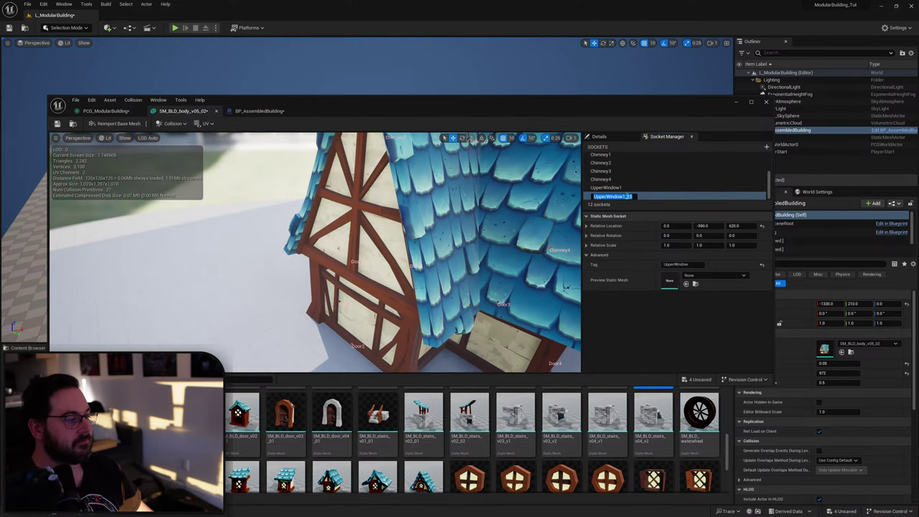
text(2)
key(Return)
Move the UpperWindow2 socket onto the adjacent side's gable wall, at location 590, 0, 620.
drag(416, 244, 459, 244)
right_drag(543, 193, 581, 222)
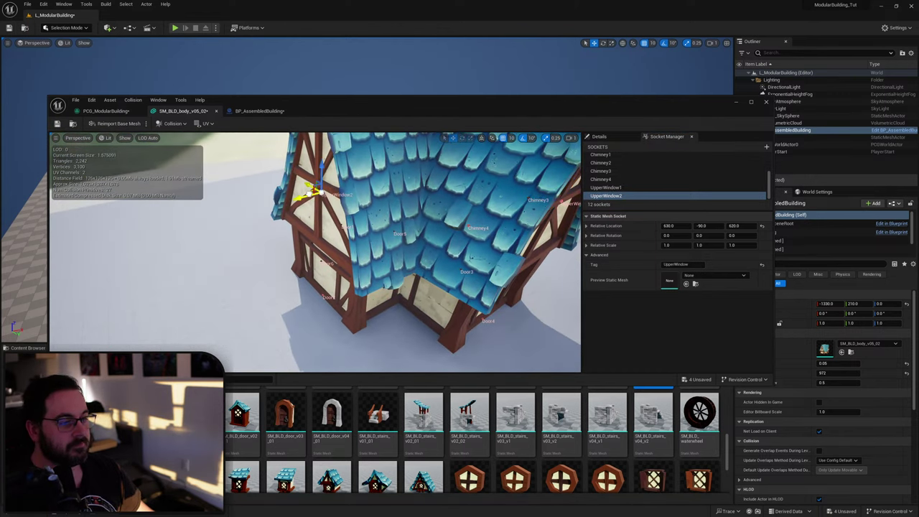
mouse_move(425, 229)
right_down()
mouse_move(446, 231)
mouse_move(424, 229)
right_up()
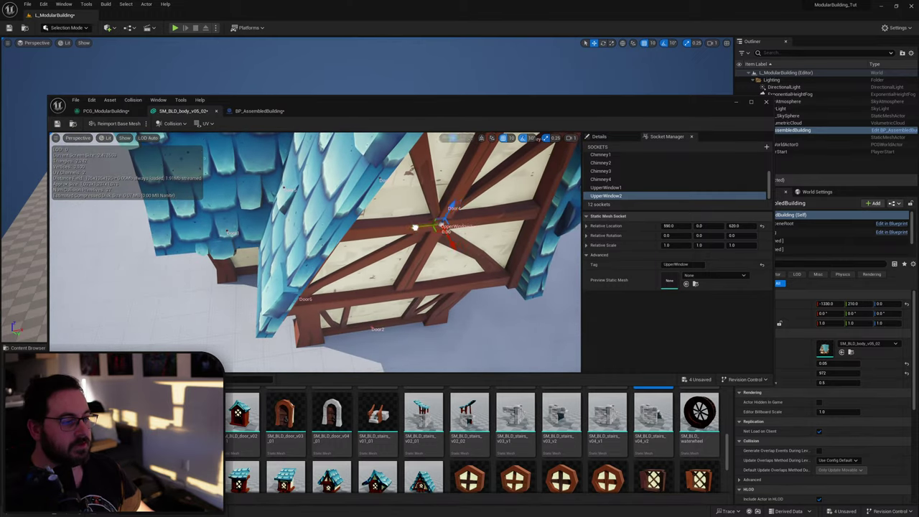
drag(414, 227, 328, 227)
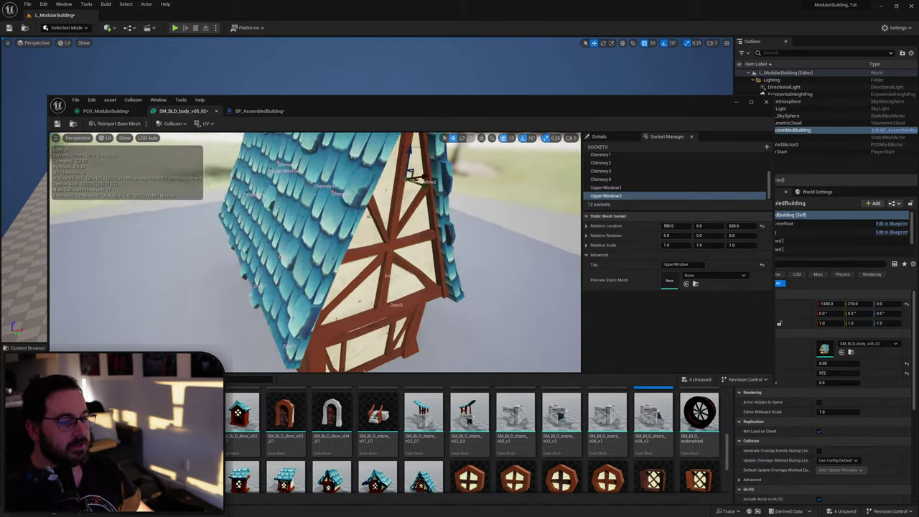
Duplicate the UpperWindow2 socket and name the copy UpperWindow3.
right_drag(415, 228, 374, 228)
click(631, 188)
click(628, 196)
key(ctrl+d)
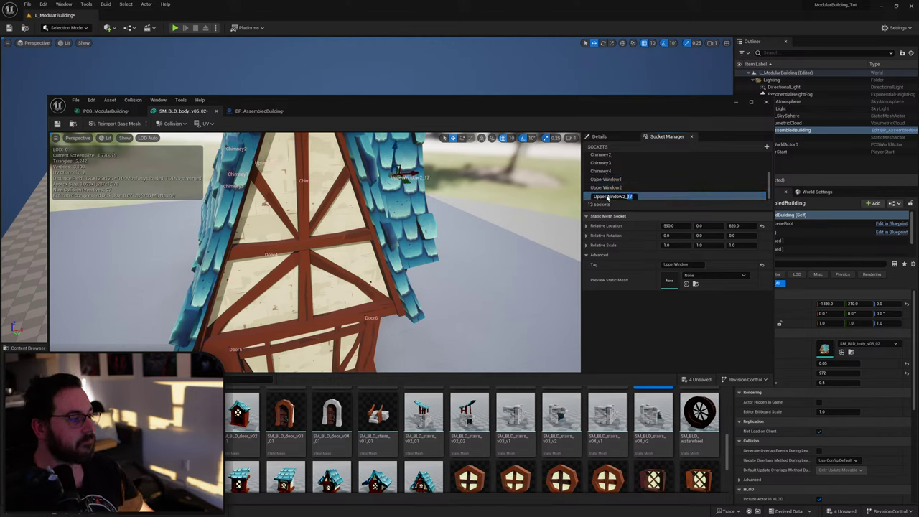
text(3)
key(Return)
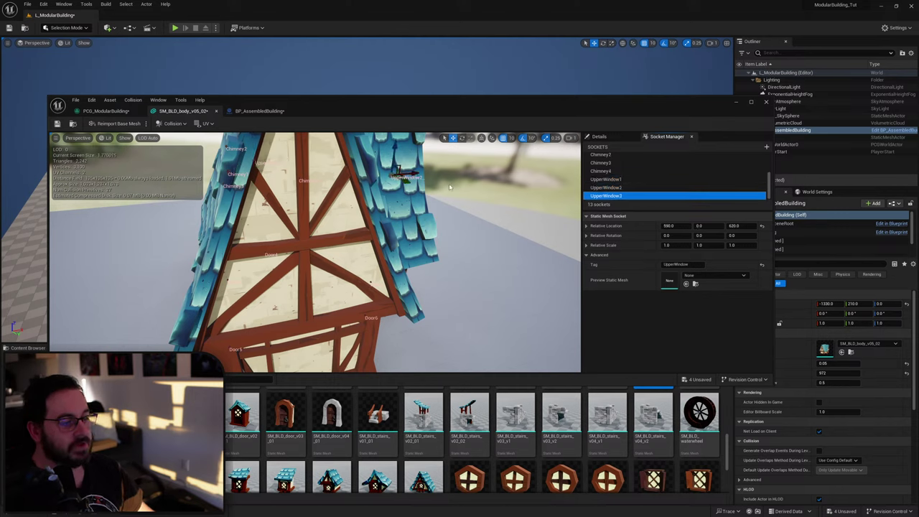
Move the UpperWindow3 socket onto the gable wall opposite UpperWindow1, at location 0, 590, 620.
drag(450, 187, 429, 184)
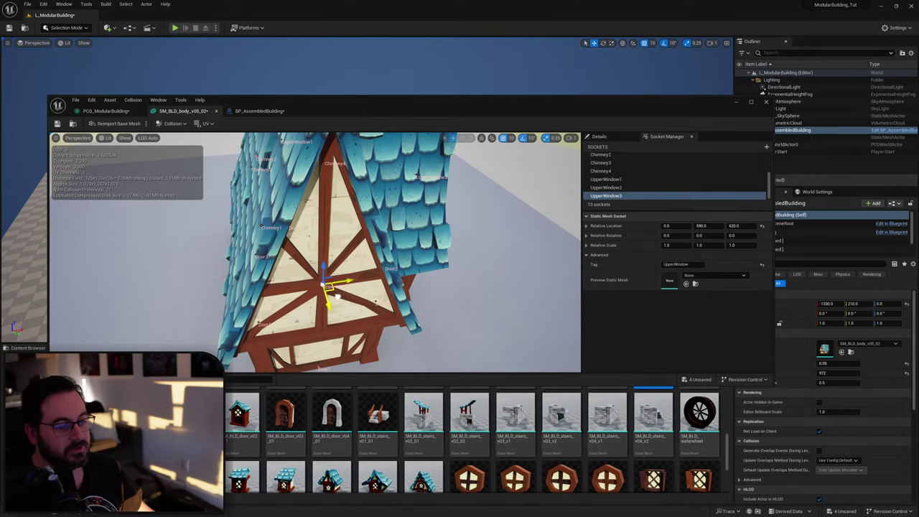
key(e)
key(w)
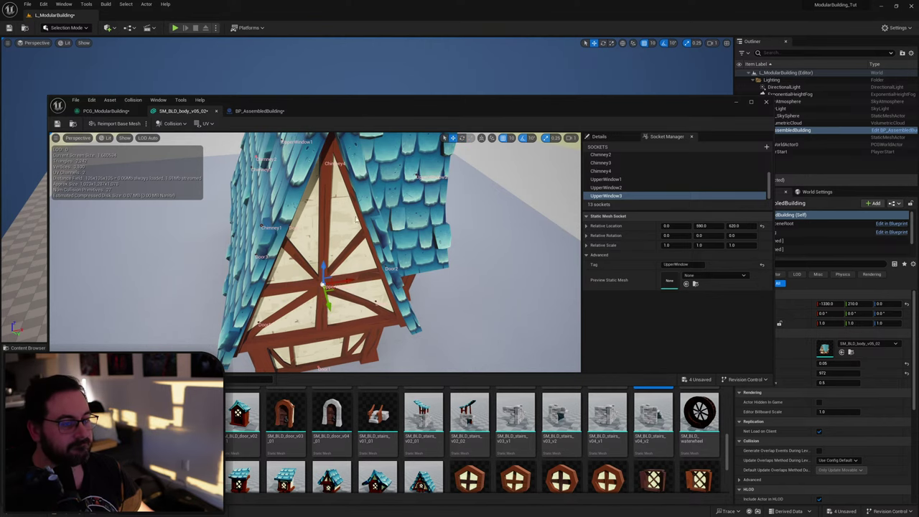
In PCG_ModularBuilding, review the Chimneys group's node chain and its Density Filter bounds.
click(134, 113)
scroll(418, 215, down, 3)
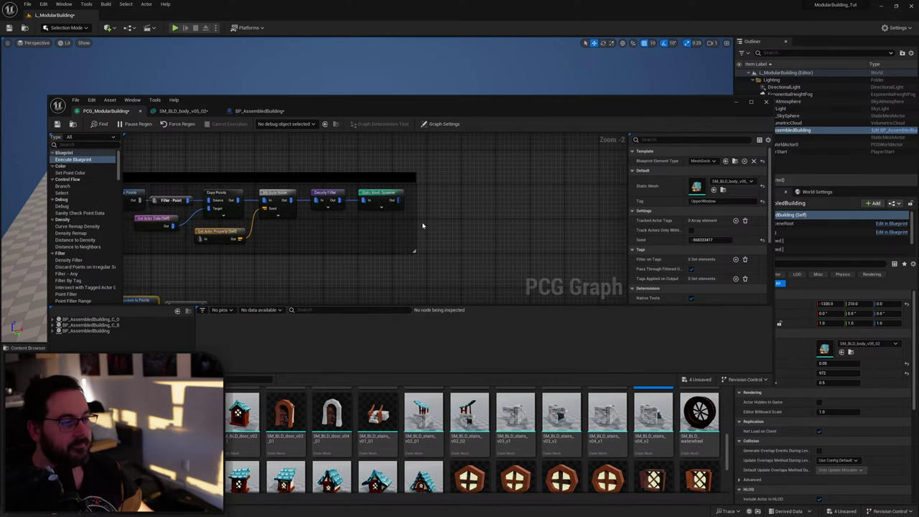
right_drag(426, 208, 379, 241)
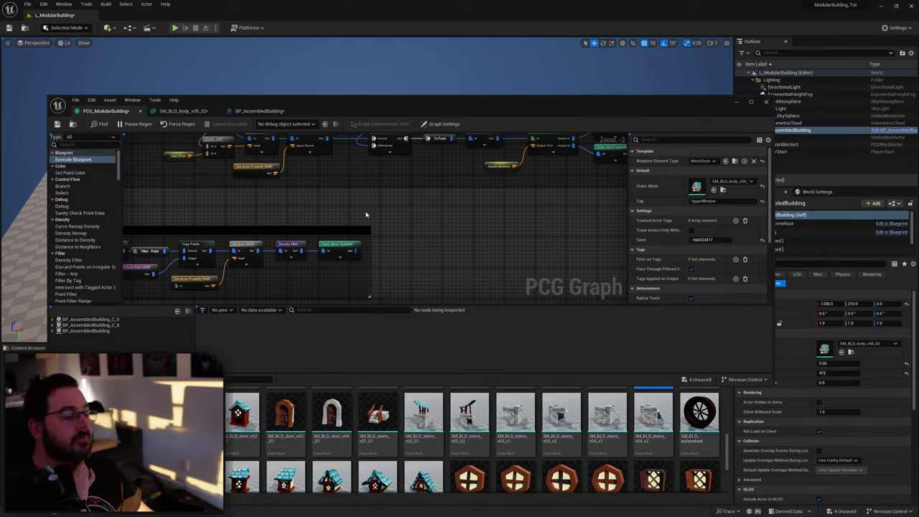
scroll(367, 220, up, 3)
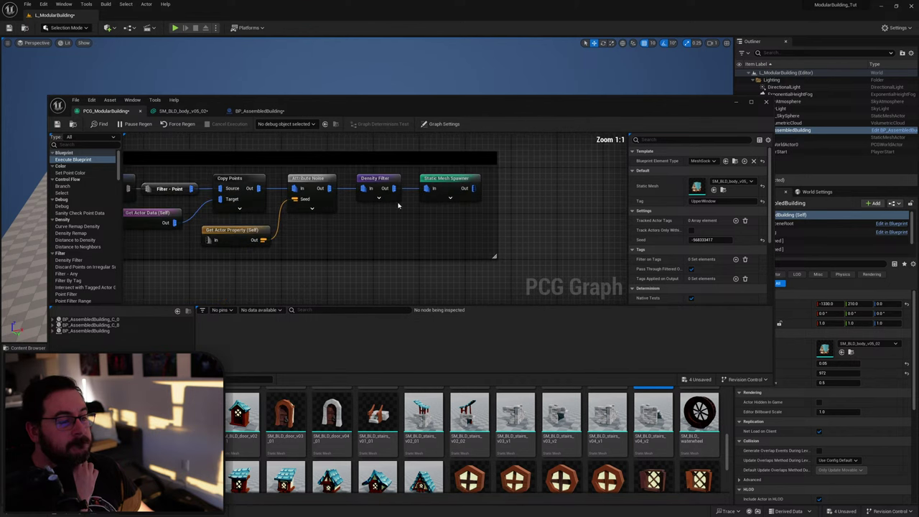
click(382, 181)
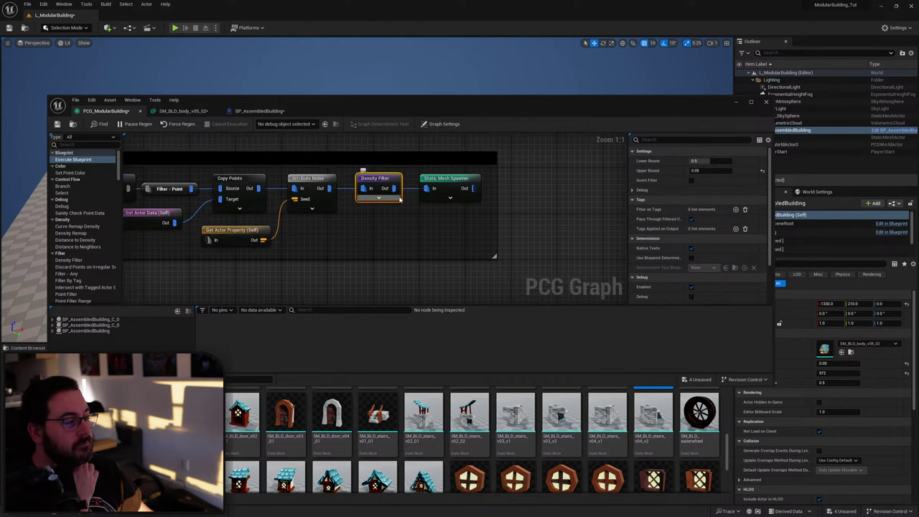
right_drag(516, 177, 459, 199)
Uncover the building in the level viewport and change BP_AssembledBuilding's Seed to 694.
drag(486, 108, 440, 341)
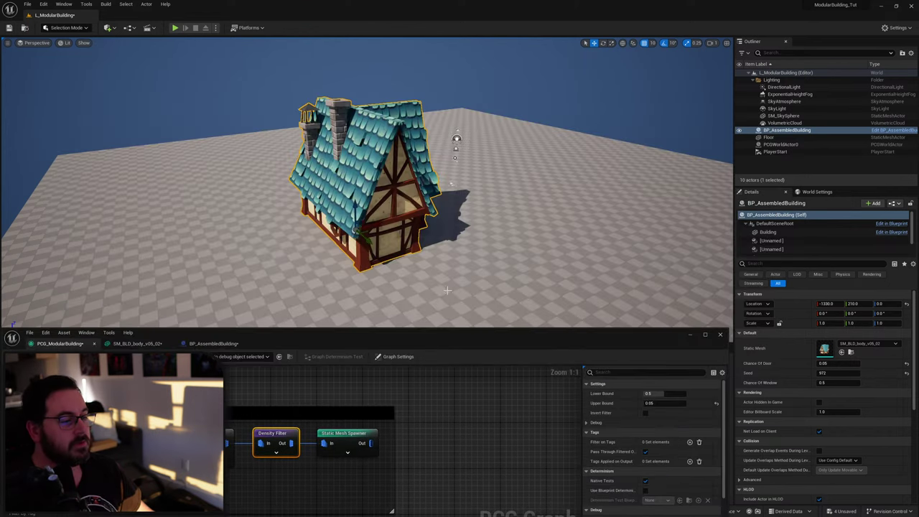
right_drag(460, 215, 710, 194)
right_drag(480, 256, 479, 256)
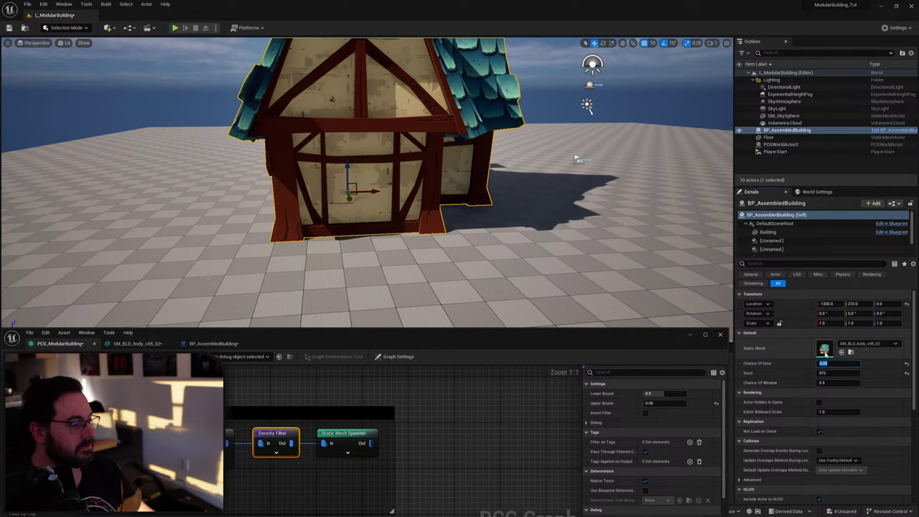
right_drag(610, 265, 610, 266)
drag(825, 372, 840, 374)
Set BP_AssembledBuilding's Chance Of Door to 0.25.
alt+drag(610, 265, 474, 266)
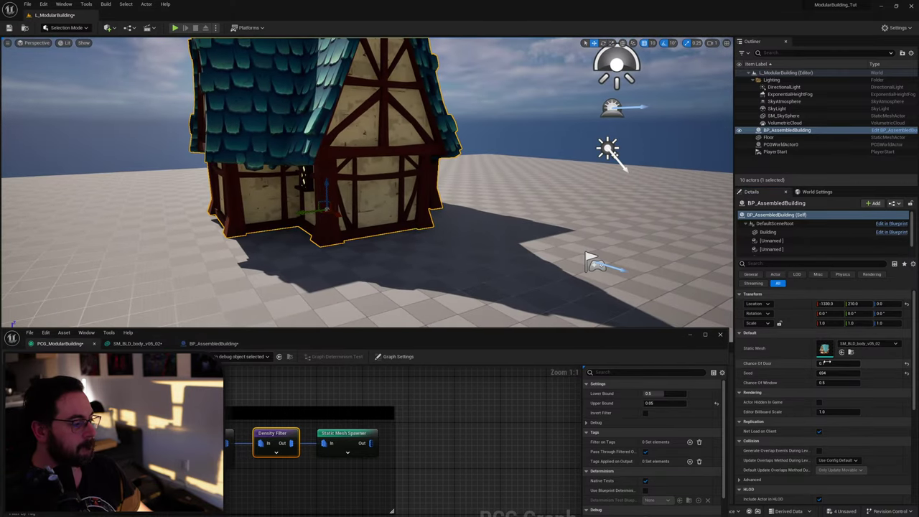
click(827, 366)
text(.25)
key(Return)
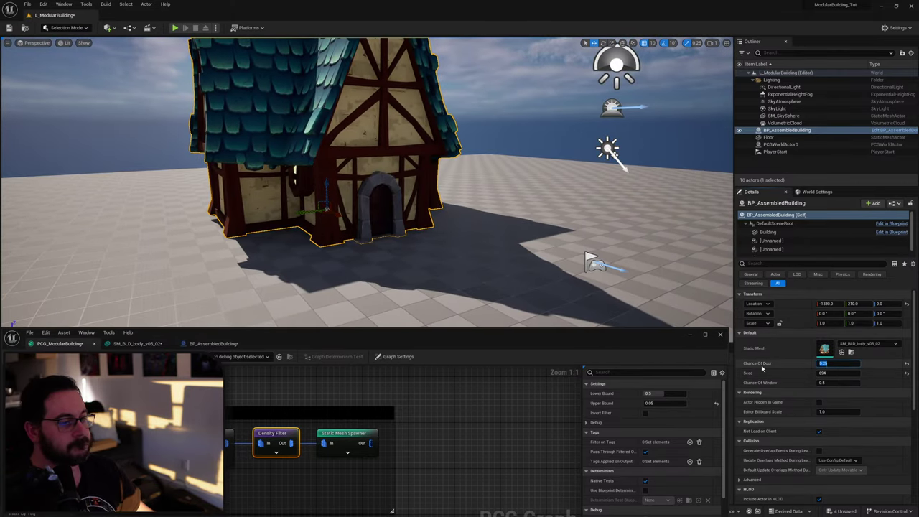
Shift the building along X to about -1350 to regenerate its randomly placed parts.
right_drag(610, 266, 502, 266)
alt+drag(502, 265, 215, 287)
mouse_move(394, 246)
right_down()
mouse_move(459, 258)
mouse_move(395, 245)
right_up()
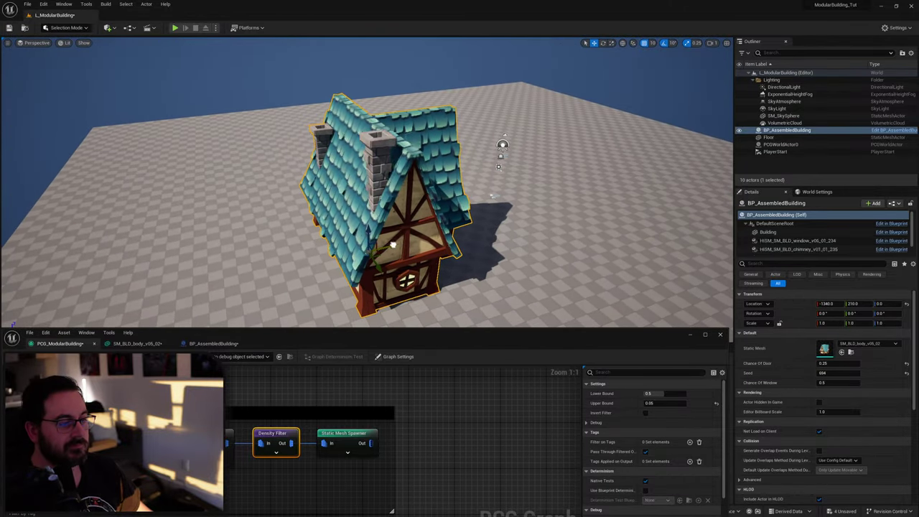
drag(394, 244, 390, 245)
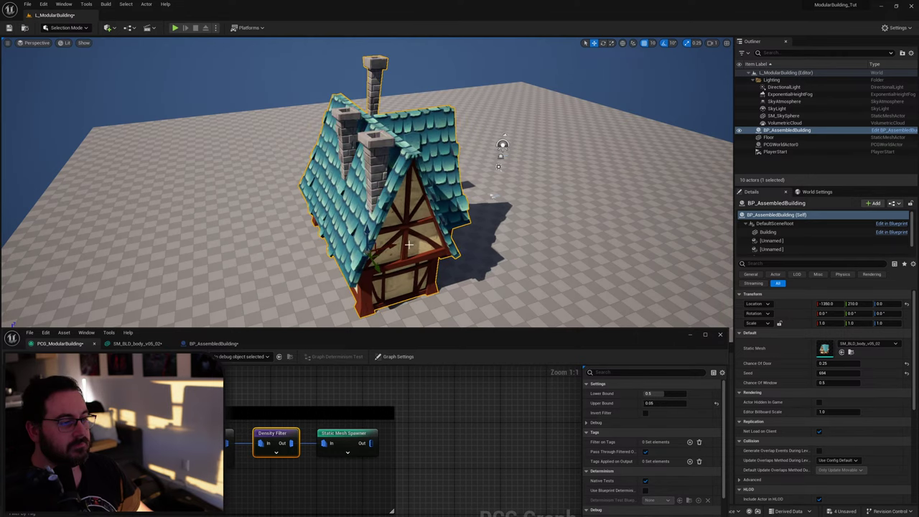
In SM_BLD_body_v05_02, compare the chimney sockets' positions and delete the Chimney2 socket.
drag(393, 348, 455, 244)
click(195, 240)
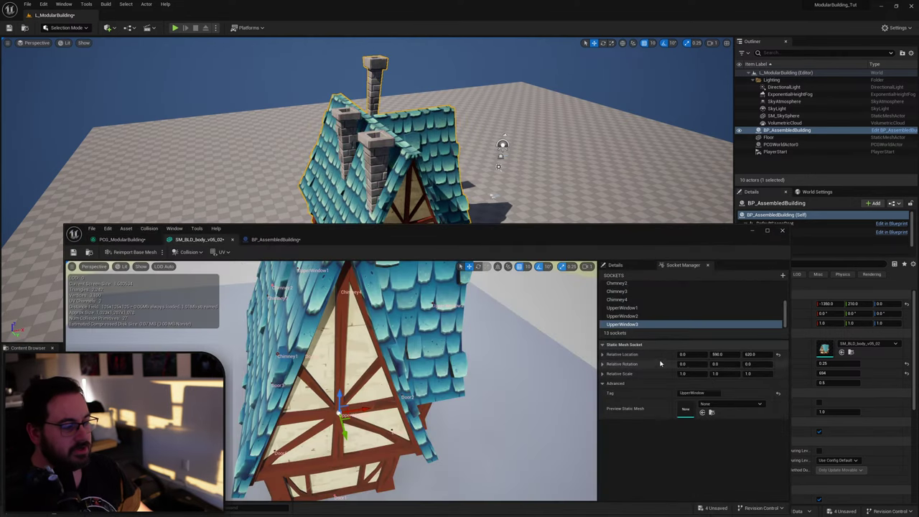
scroll(644, 322, up, 3)
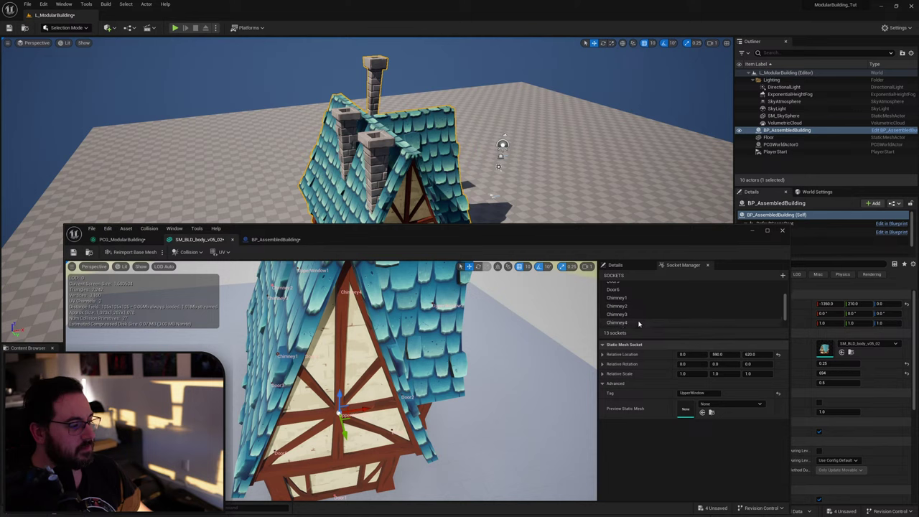
click(638, 322)
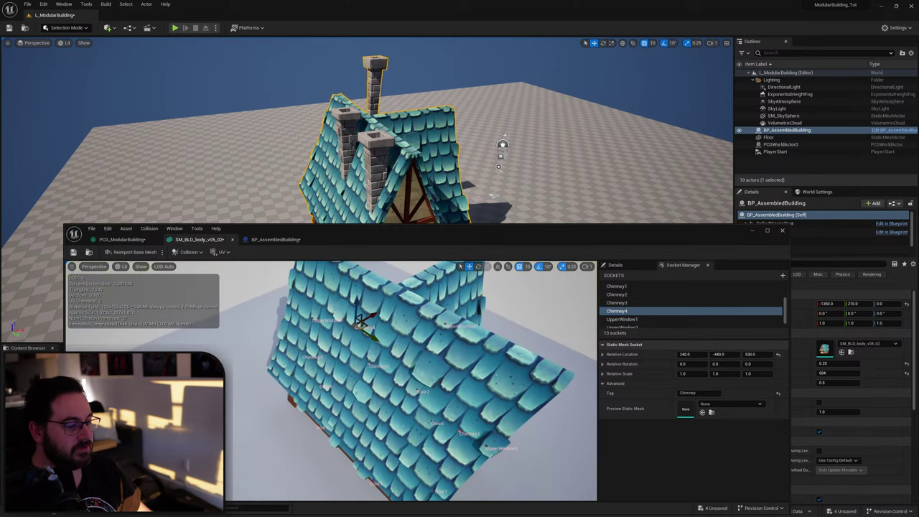
click(631, 303)
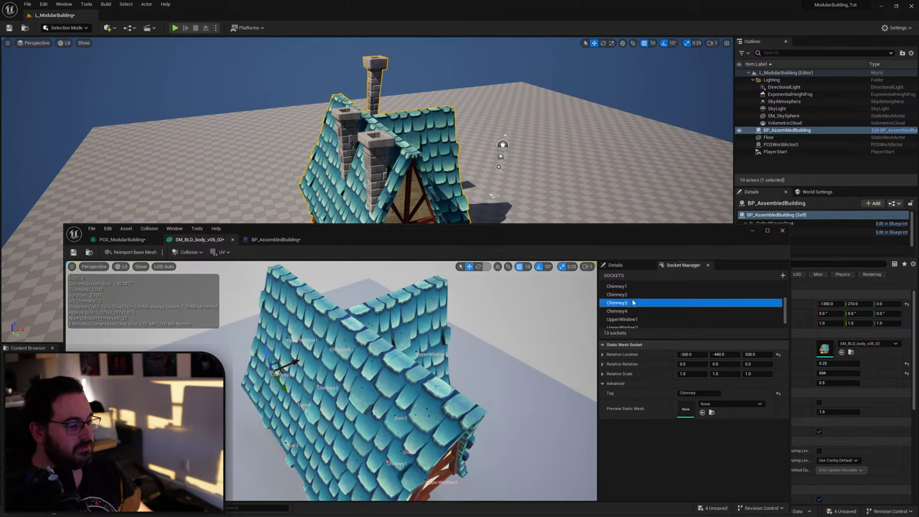
click(628, 295)
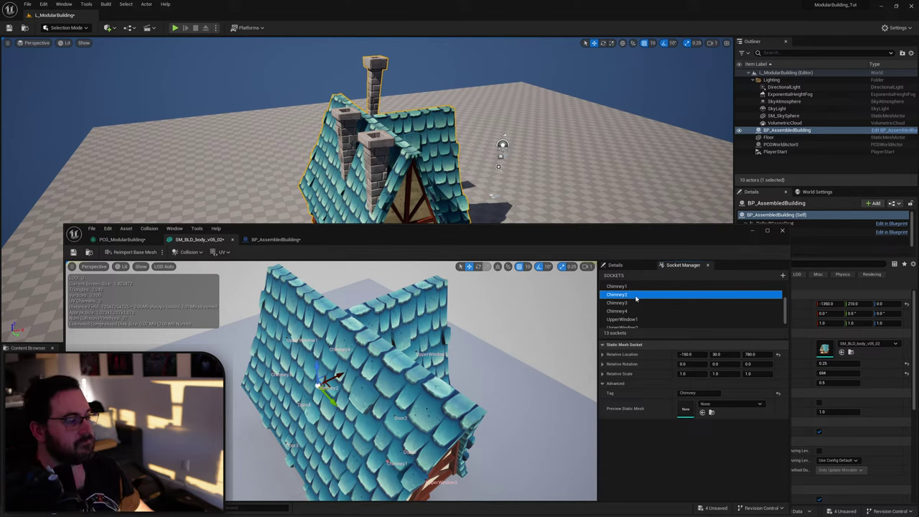
key(Delete)
Check the remaining chimney sockets on the roof and delete the Chimney3 socket.
click(629, 295)
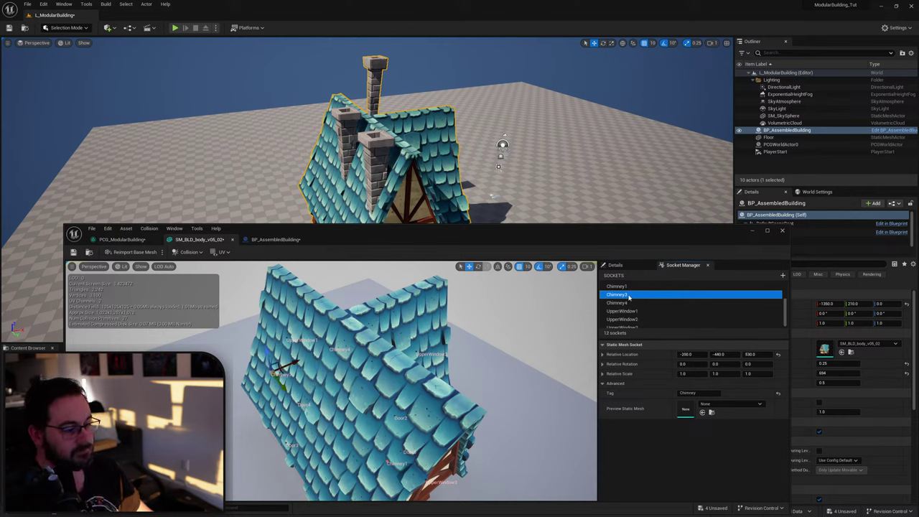
click(630, 302)
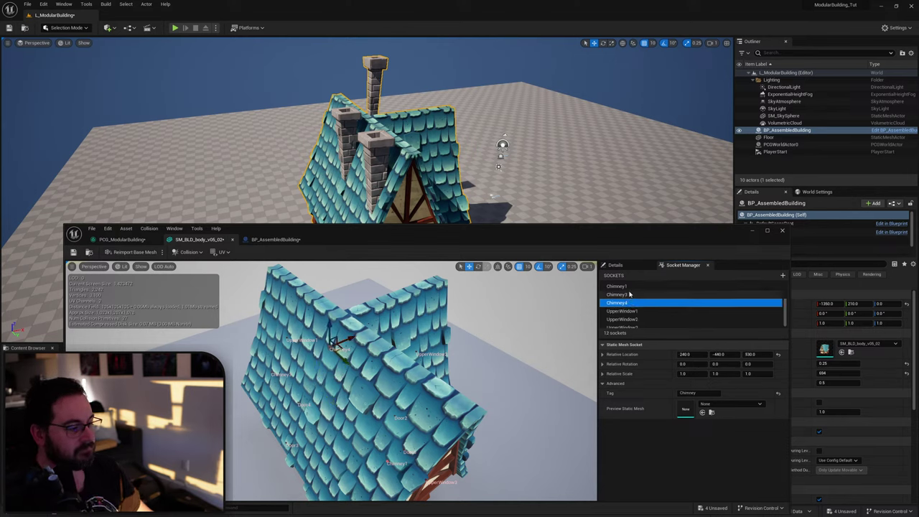
click(626, 286)
click(626, 295)
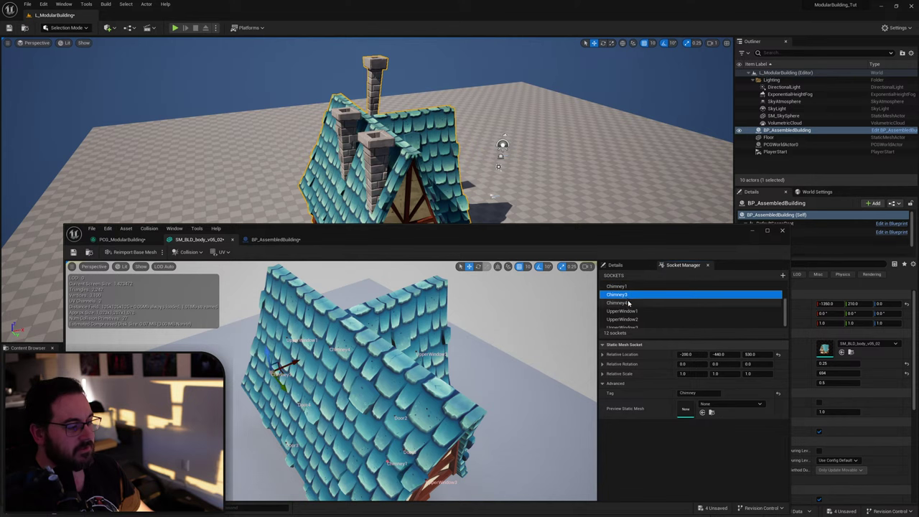
click(629, 303)
click(627, 294)
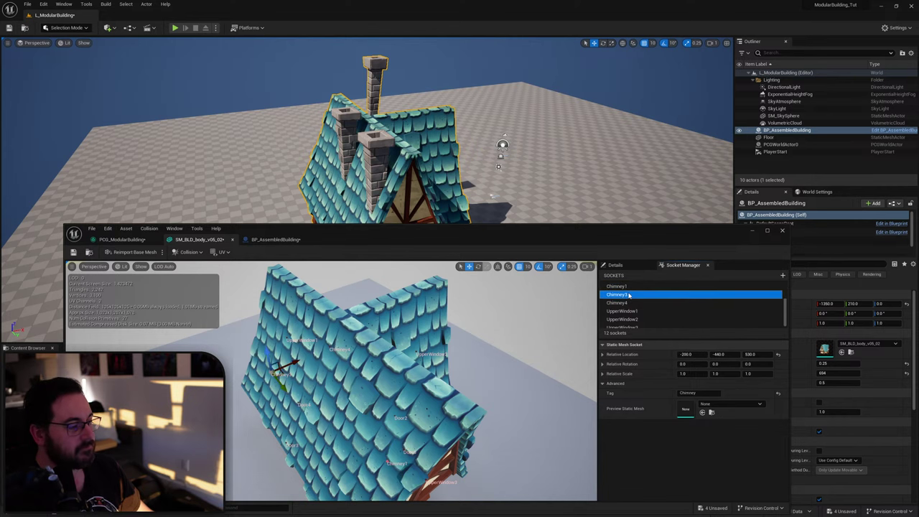
key(Delete)
Force a regeneration of the PCG_ModularBuilding graph and uncover the building in the level viewport.
click(159, 240)
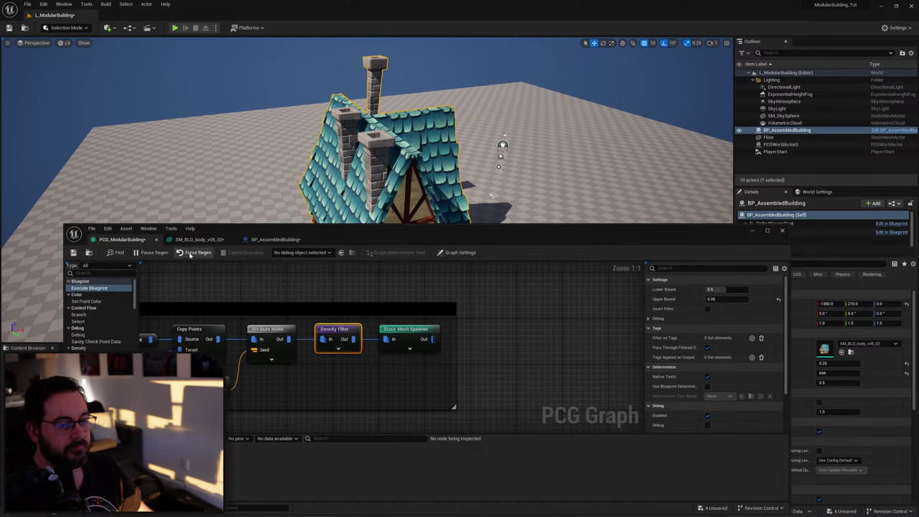
click(190, 255)
drag(513, 233, 489, 331)
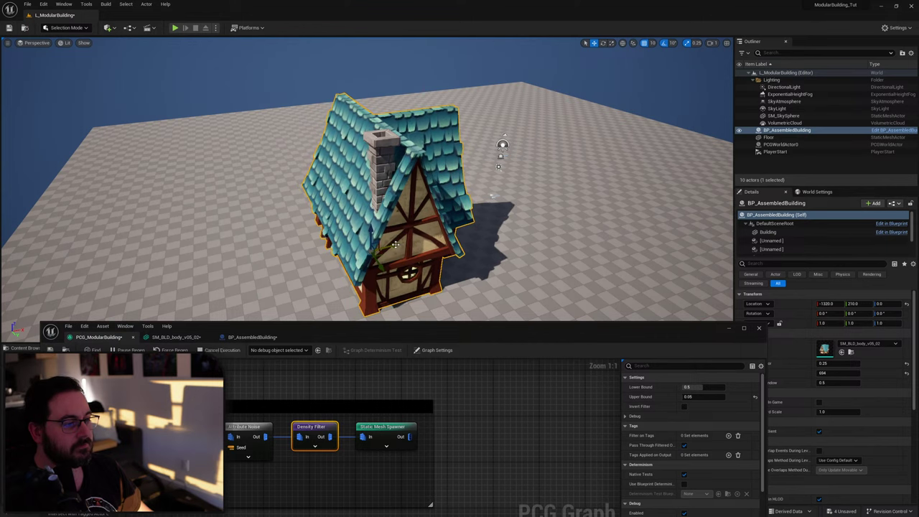
Shift the building along X to about -1430 to regenerate its random parts and inspect its chimneys.
drag(396, 245, 380, 248)
right_drag(380, 248, 319, 229)
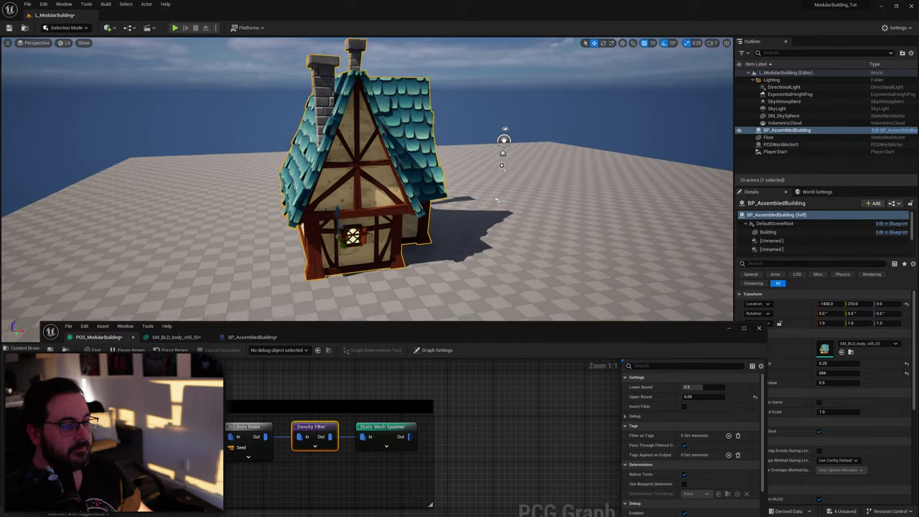
mouse_move(394, 223)
right_down()
mouse_move(397, 241)
mouse_move(395, 222)
right_up()
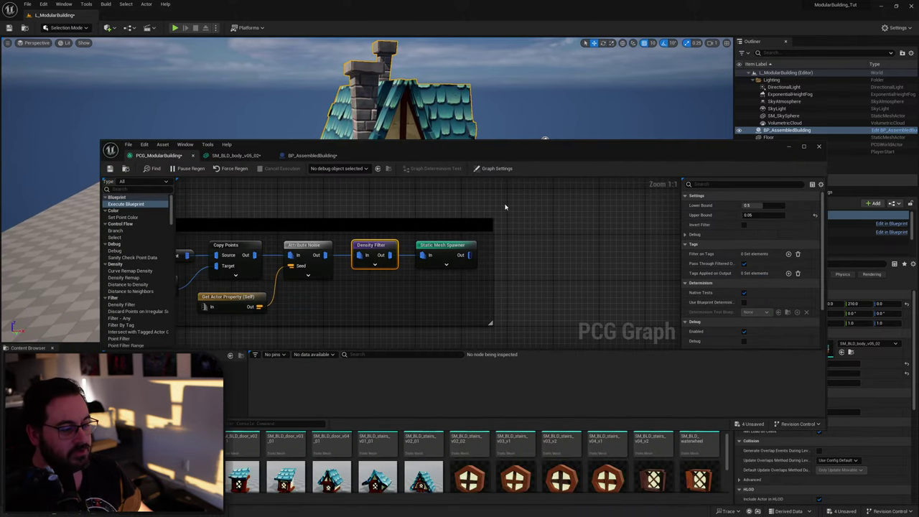
Add a Static Mesh Spawner fed by the unconnected Density Filter output in the PCG_ModularBuilding graph.
scroll(460, 287, down, 3)
scroll(458, 255, up, 3)
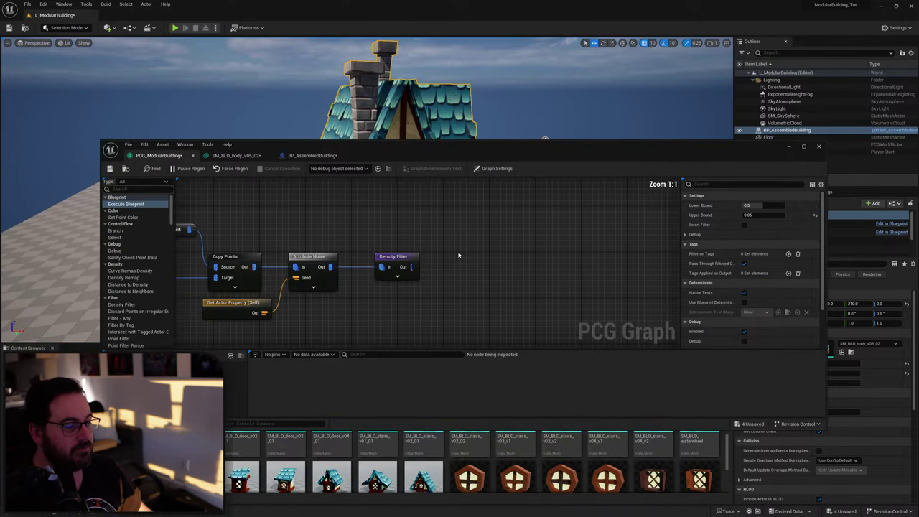
right_drag(459, 255, 388, 252)
drag(341, 263, 424, 266)
text(stat)
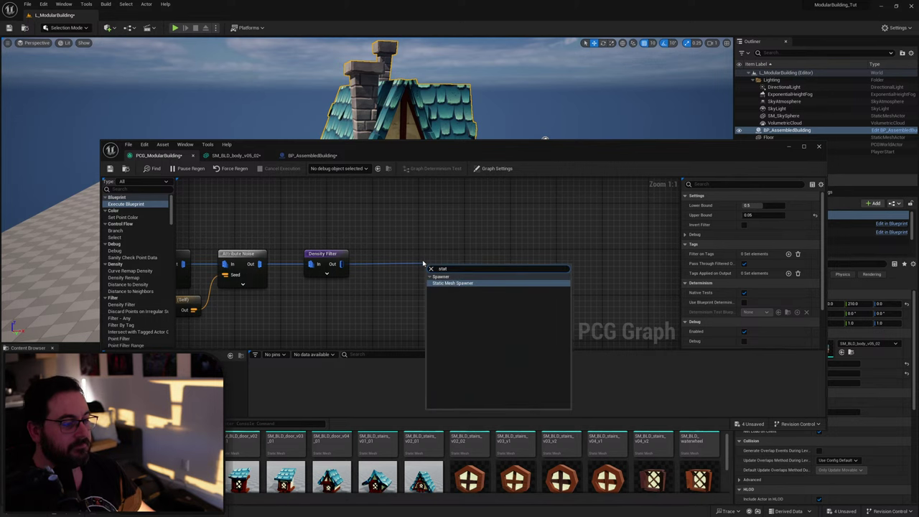
key(Return)
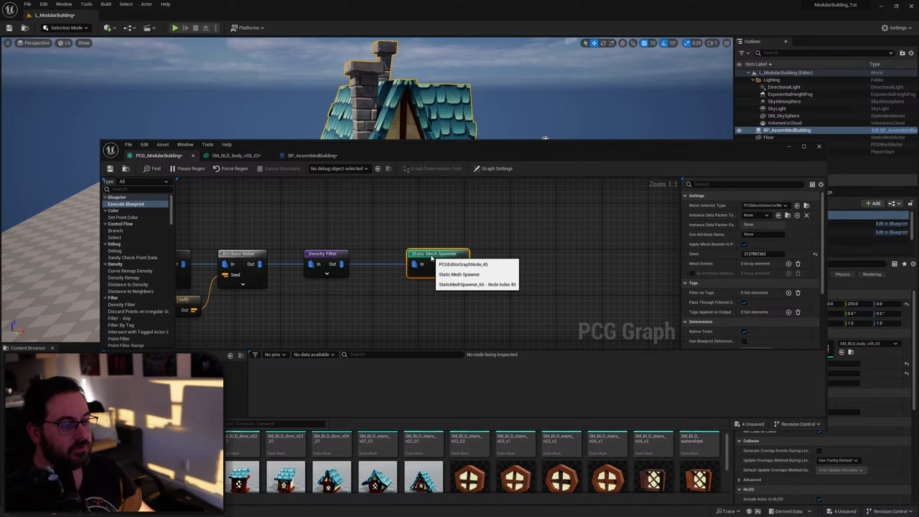
In the BP_AssembledBuilding blueprint, duplicate the ChanceOfWindow float variable.
click(311, 157)
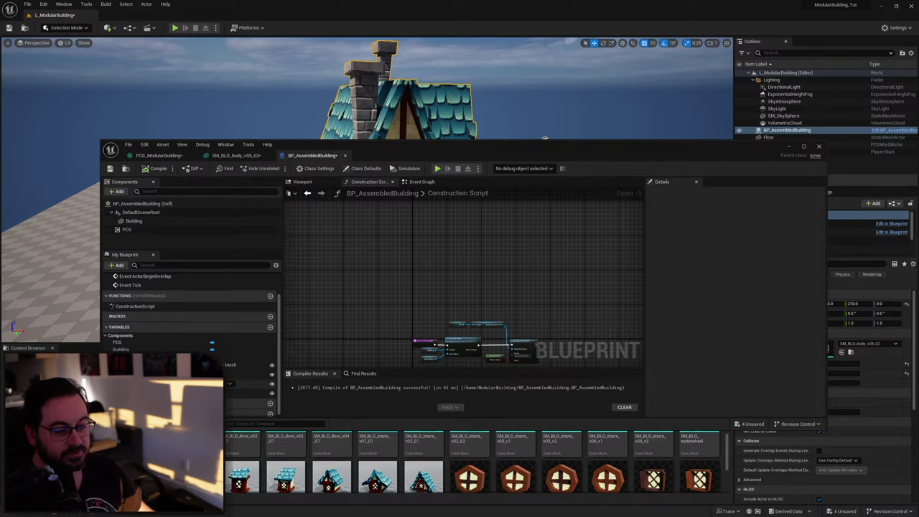
mouse_move(409, 157)
mouse_down()
mouse_move(385, 329)
mouse_move(393, 149)
mouse_up()
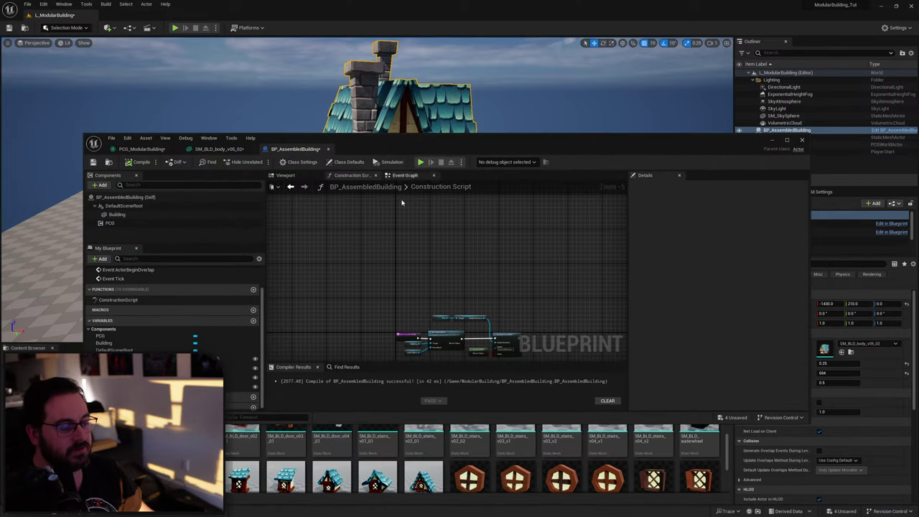
right_drag(471, 307, 425, 224)
click(137, 386)
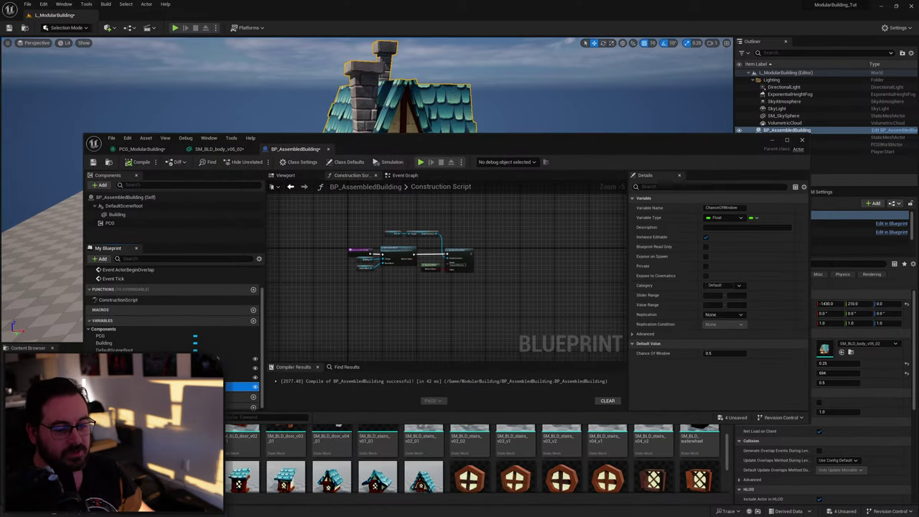
key(ctrl+d)
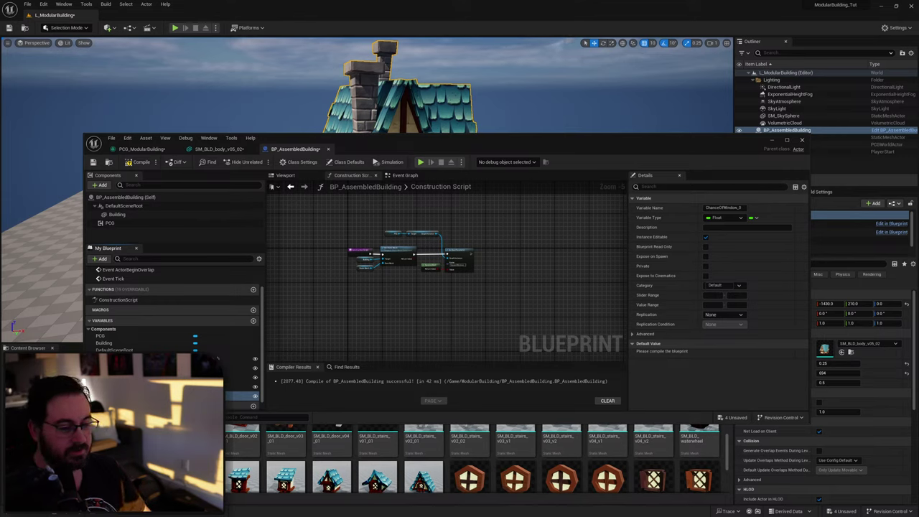
Name the new float variable ChanceOfUpperWindow and compile the BP_AssembledBuilding blueprint.
click(139, 162)
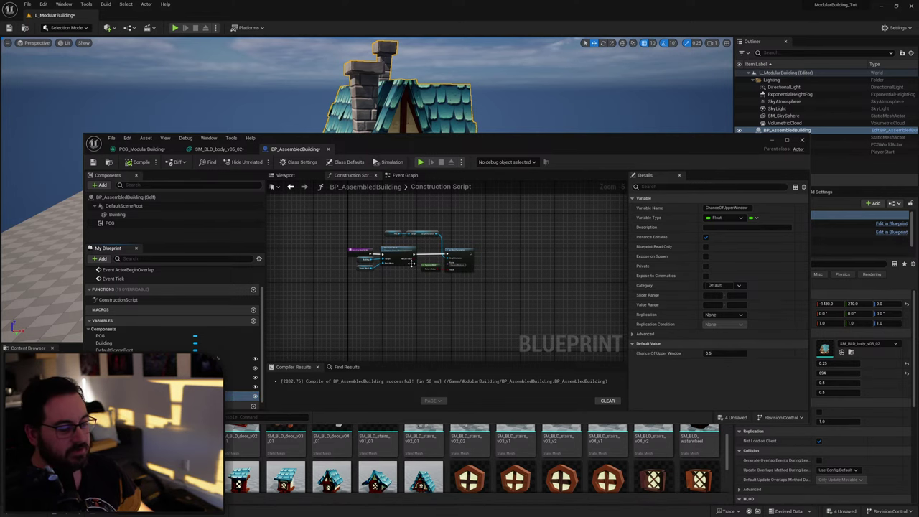
In PCG_ModularBuilding, drive the last chain's Density Filter Upper Bound with a duplicated Get Actor Property node set to ChanceOfUpperWindow.
click(146, 149)
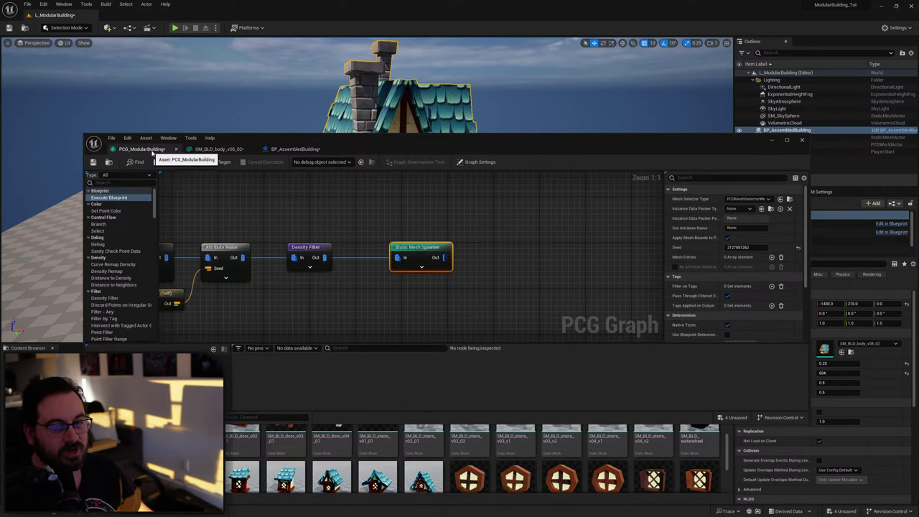
right_drag(368, 290, 411, 271)
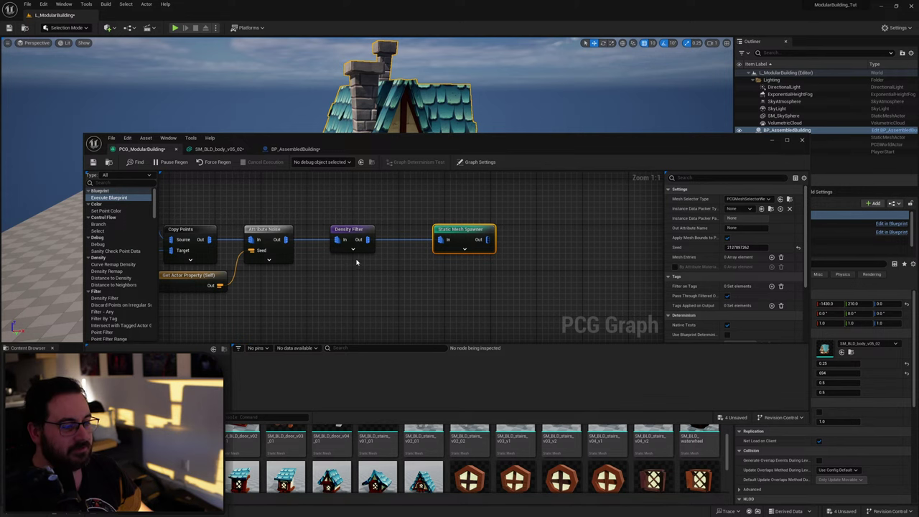
right_drag(357, 263, 402, 257)
click(408, 244)
click(241, 279)
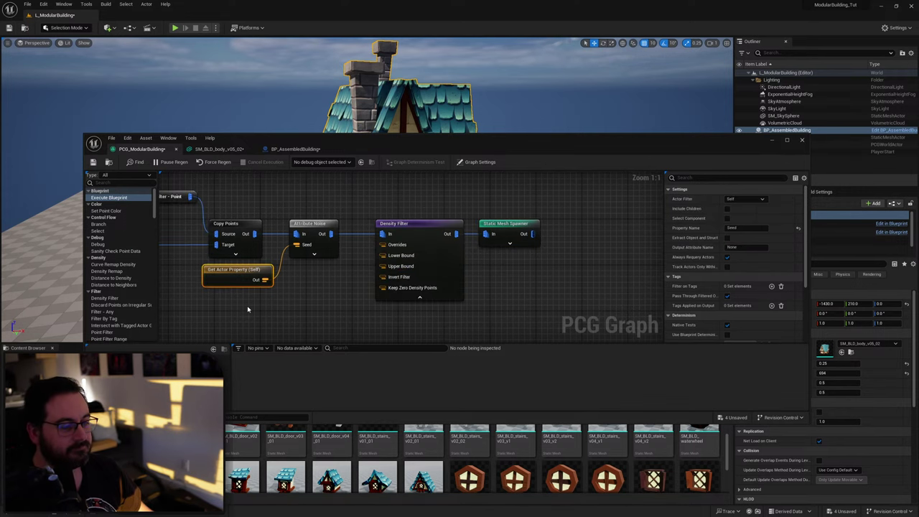
key(ctrl+d)
click(208, 149)
click(295, 149)
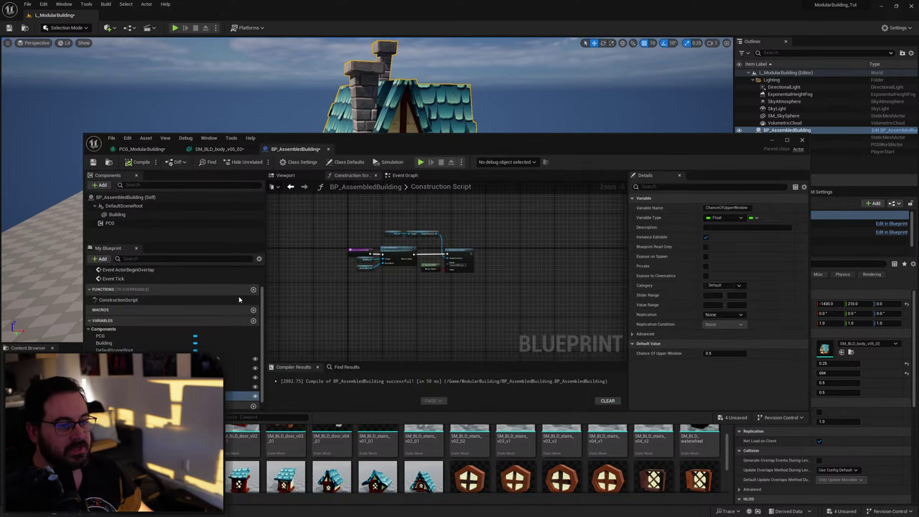
click(147, 148)
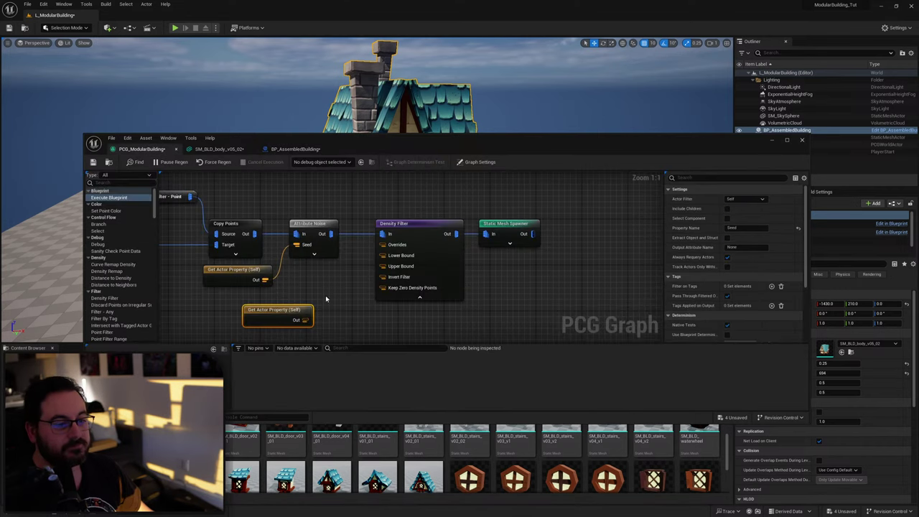
click(744, 228)
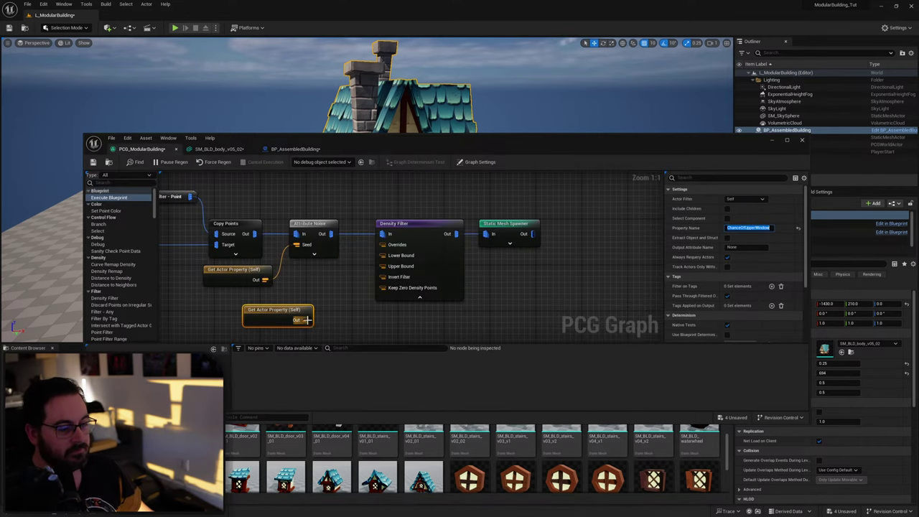
drag(273, 317, 313, 283)
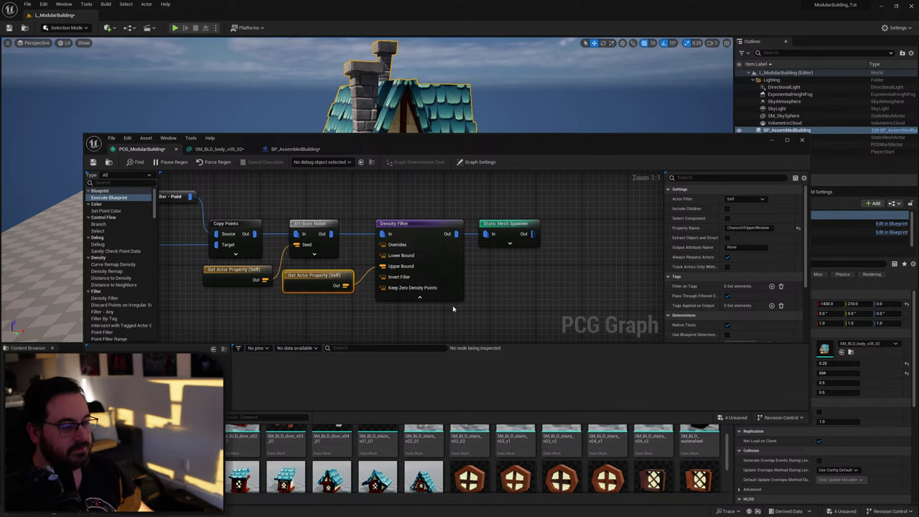
click(420, 297)
Add a mesh entry to the upper-window chain's Static Mesh Spawner and assign the SM_BLD_door_v01 mesh to it.
click(502, 241)
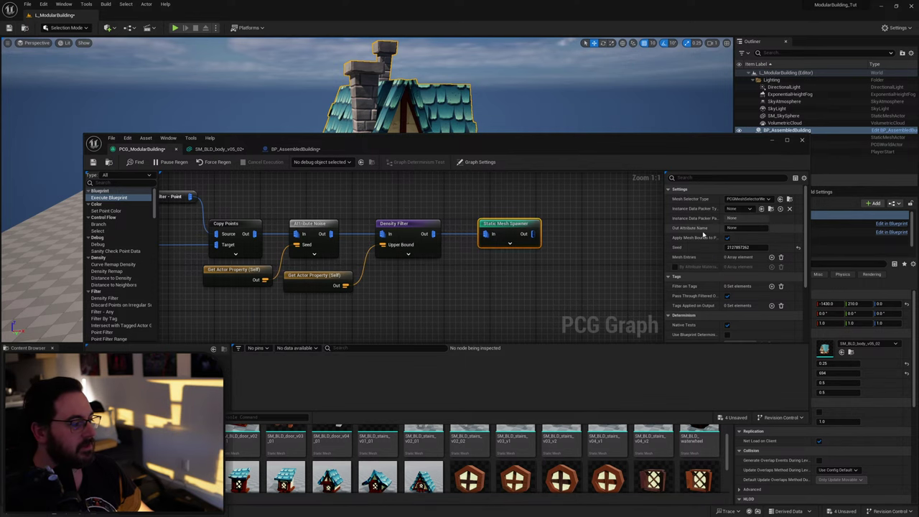
drag(561, 150, 539, 96)
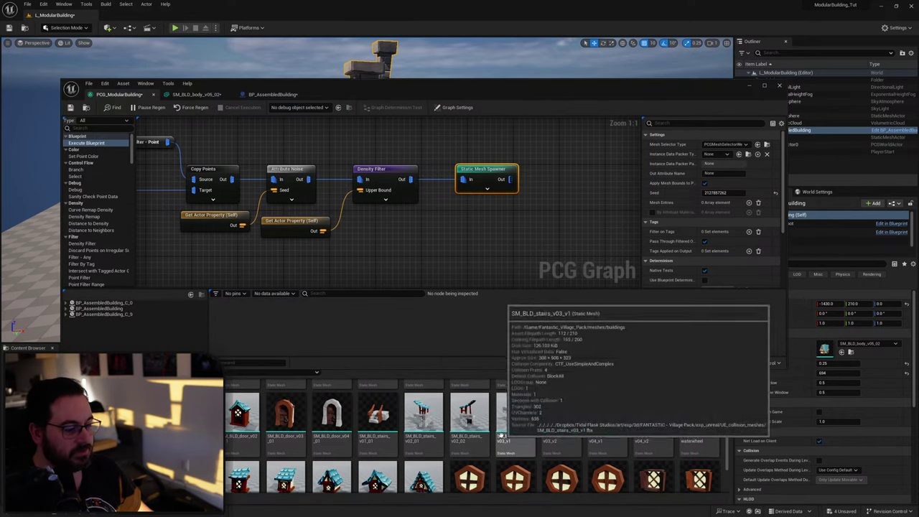
scroll(428, 437, up, 1)
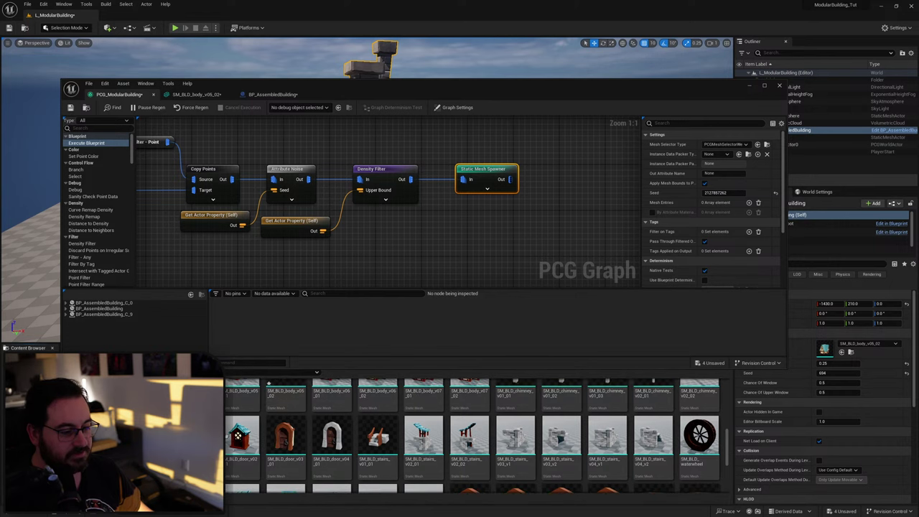
click(749, 204)
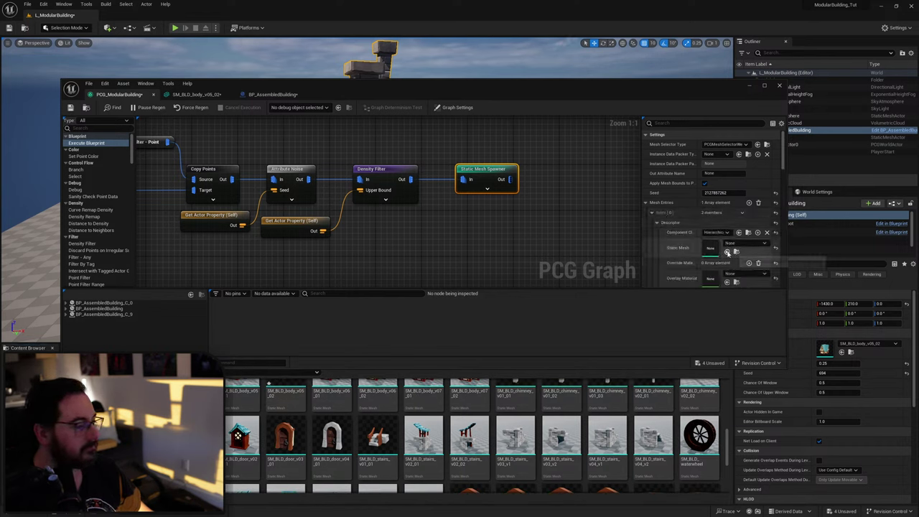
drag(241, 438, 709, 248)
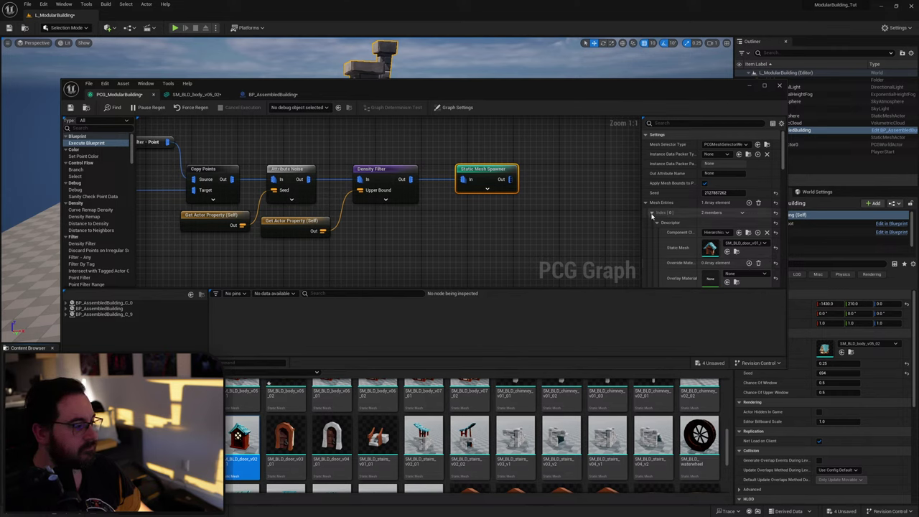
click(652, 213)
Add a second mesh entry to the same spawner using the SM_BLD_door_v02_01 mesh.
click(749, 203)
click(652, 224)
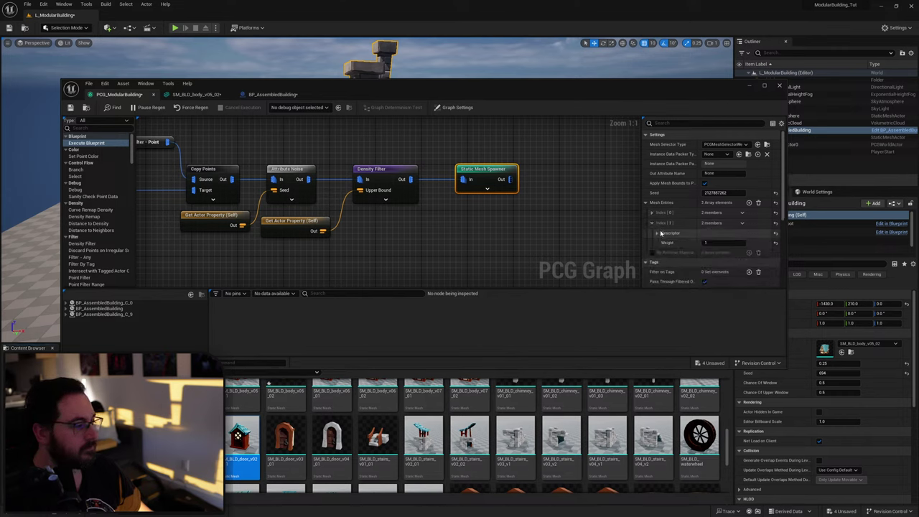
click(728, 262)
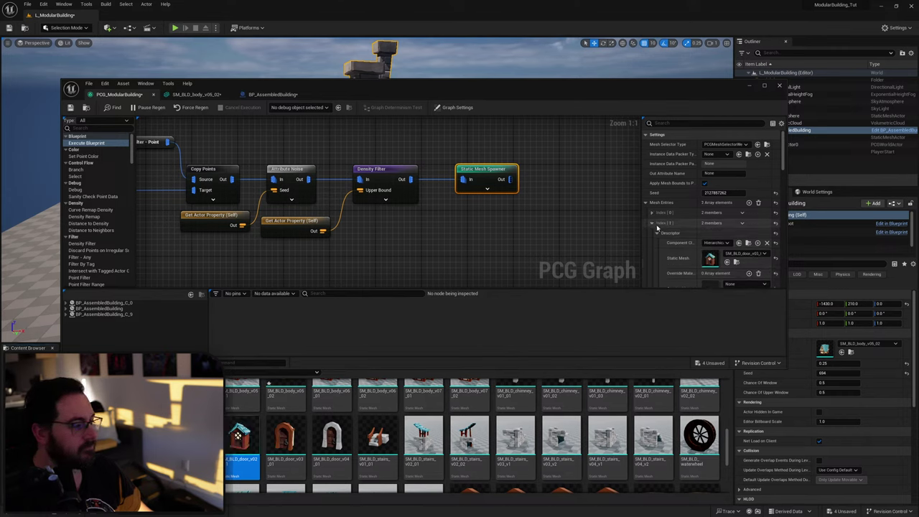
click(652, 223)
Add two mesh entries to the door spawner in the Bottom Doors / Windows group and assign SM_BLD_door_v02_01 to Index 2.
scroll(352, 452, up, 1)
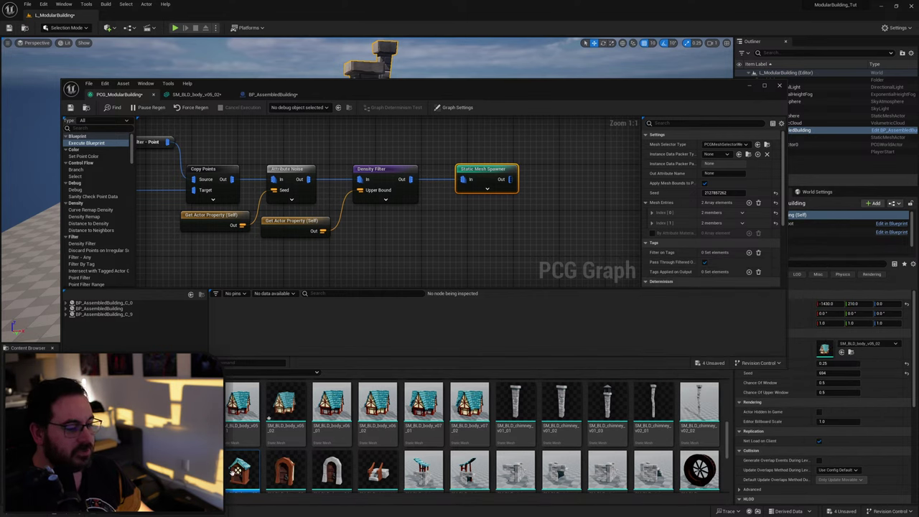
scroll(478, 184, down, 6)
right_drag(483, 184, 462, 240)
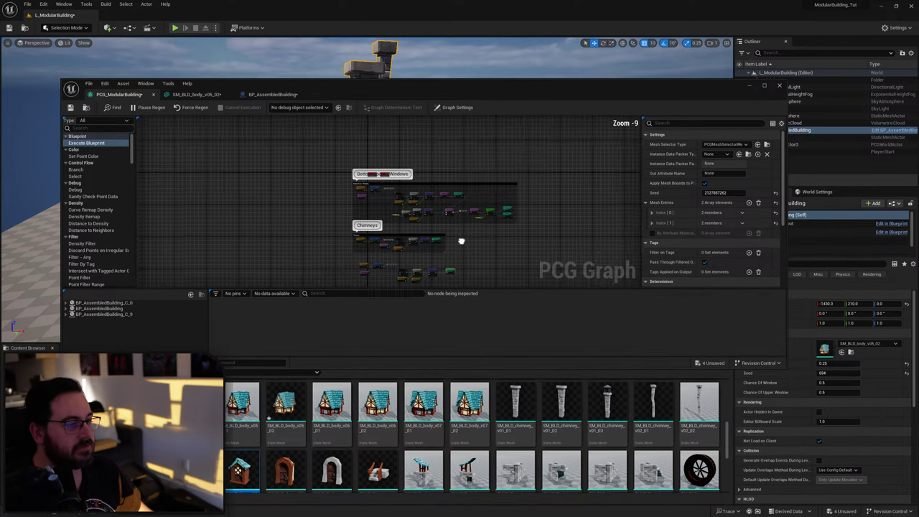
scroll(425, 209, up, 3)
right_drag(389, 174, 408, 215)
scroll(408, 214, up, 2)
scroll(407, 215, up, 1)
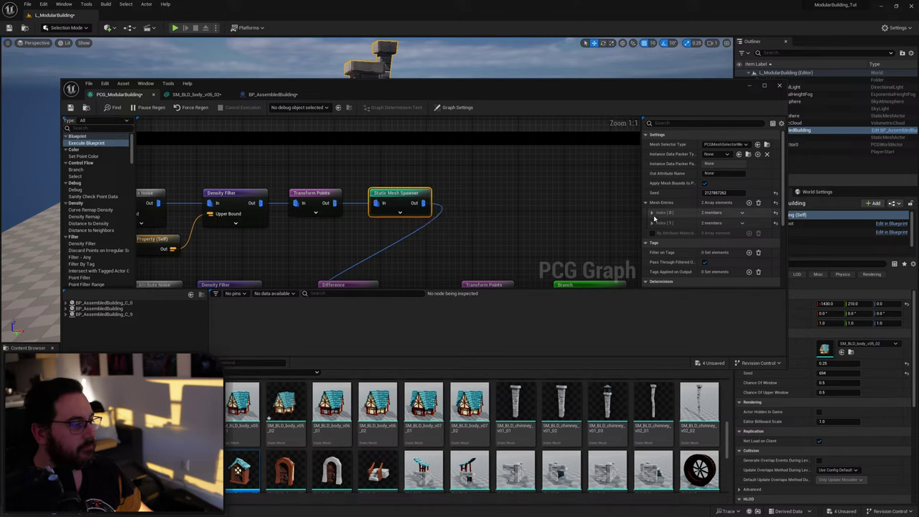
click(749, 203)
click(748, 204)
click(652, 233)
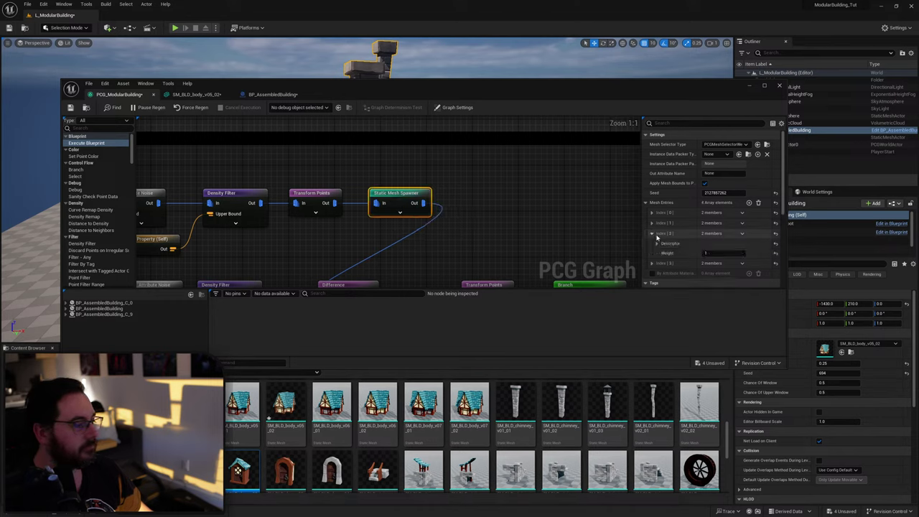
click(727, 272)
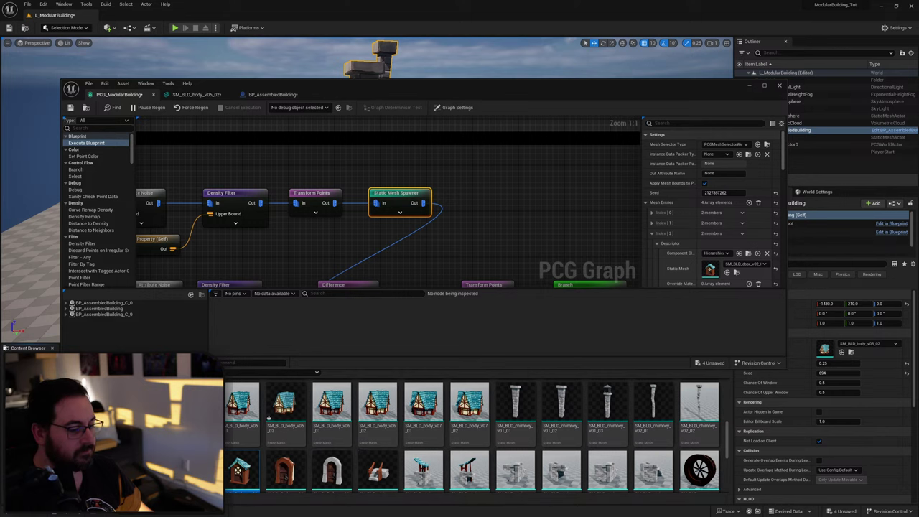
Choose the static mesh for the fourth mesh entry (Index 3) of the bottom door spawner.
click(652, 233)
click(651, 243)
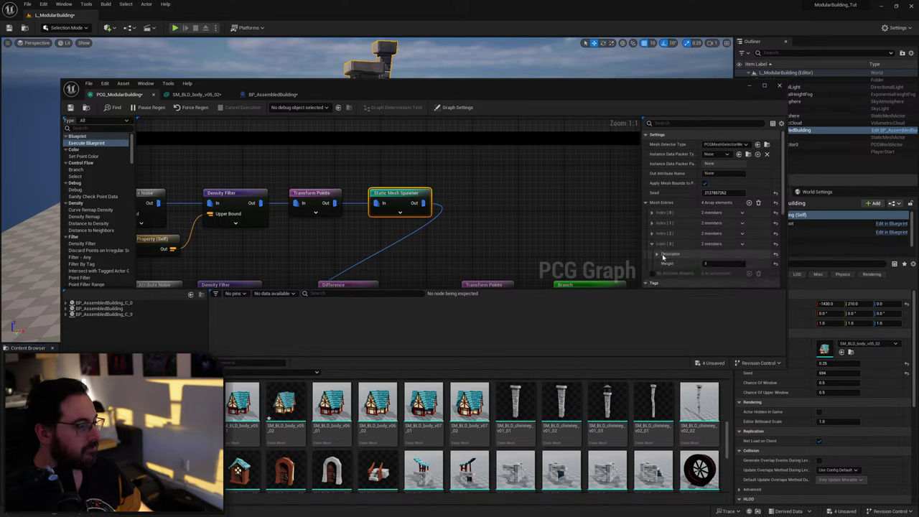
click(657, 254)
scroll(671, 259, down, 1)
scroll(671, 260, down, 3)
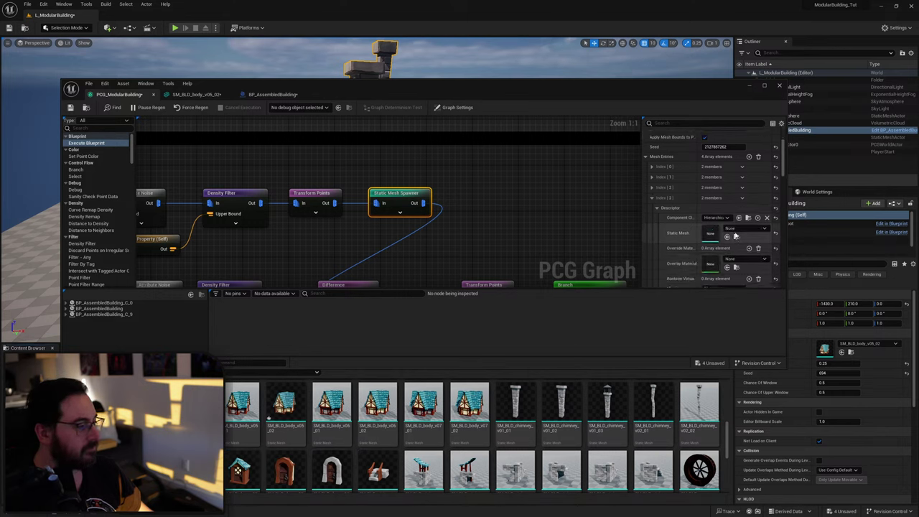
click(652, 198)
Browse the building meshes for suitable windows, select SM_BLD_window_v01_01, and inspect the ungrouped upper-window node chain.
scroll(486, 231, down, 4)
right_drag(481, 236, 478, 178)
scroll(598, 454, up, 7)
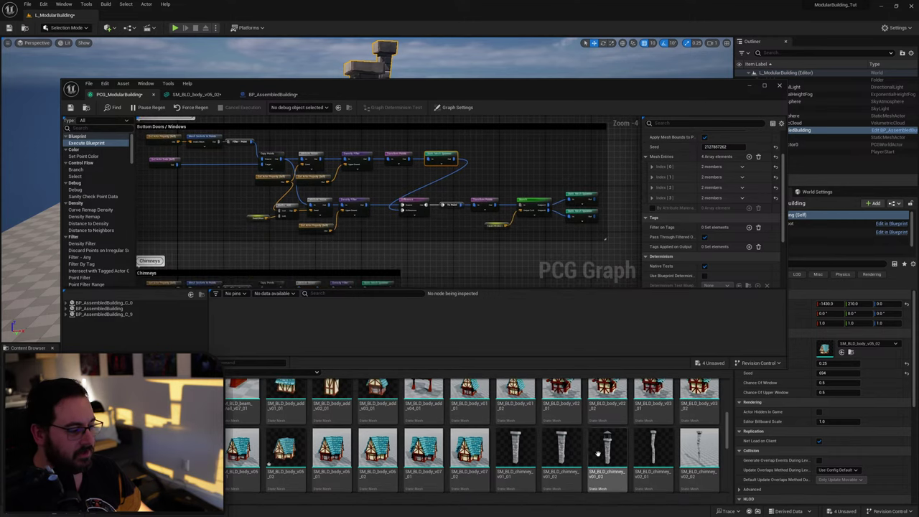
scroll(641, 451, up, 5)
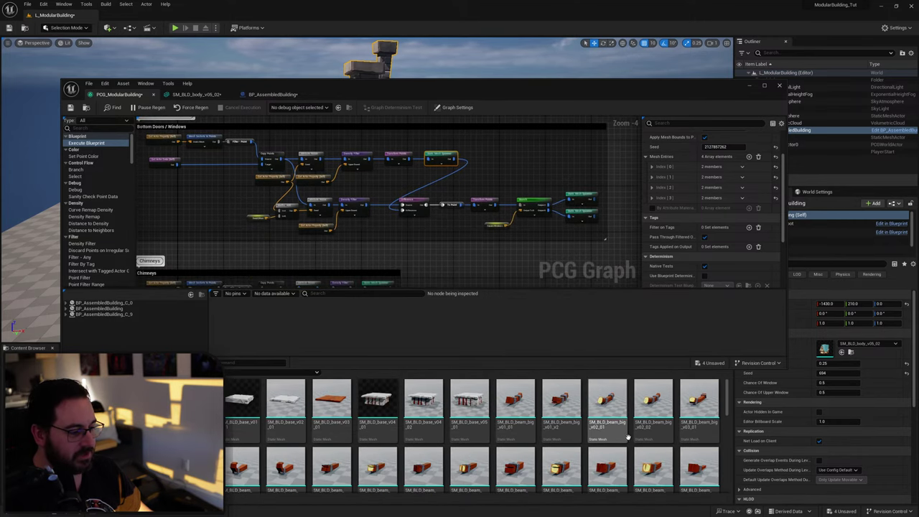
scroll(444, 427, up, 1)
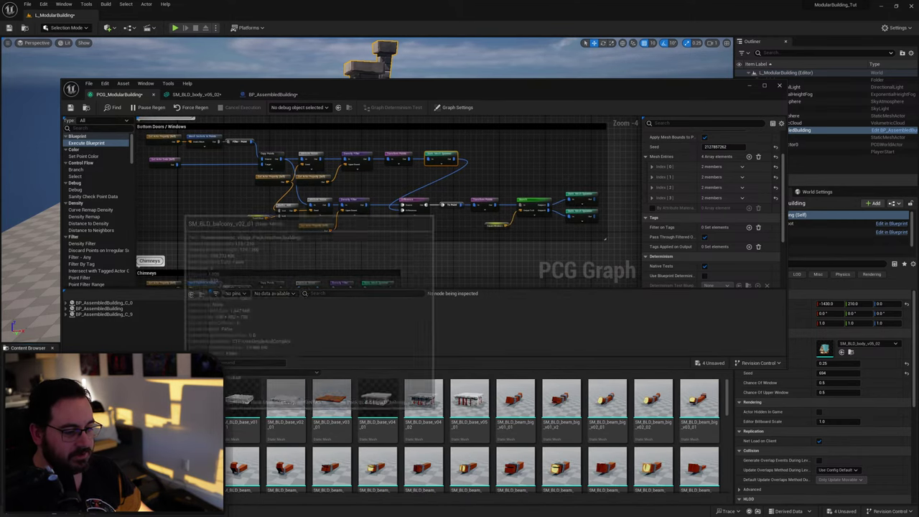
scroll(411, 434, down, 10)
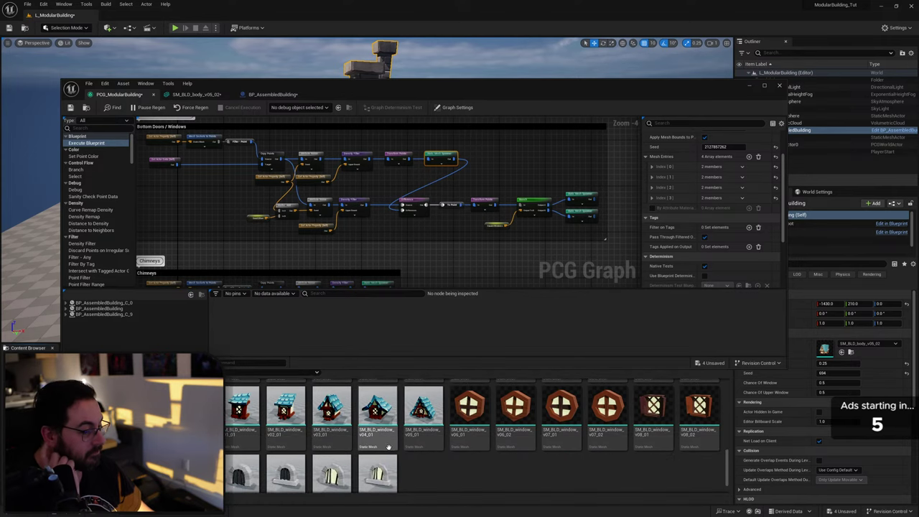
click(241, 412)
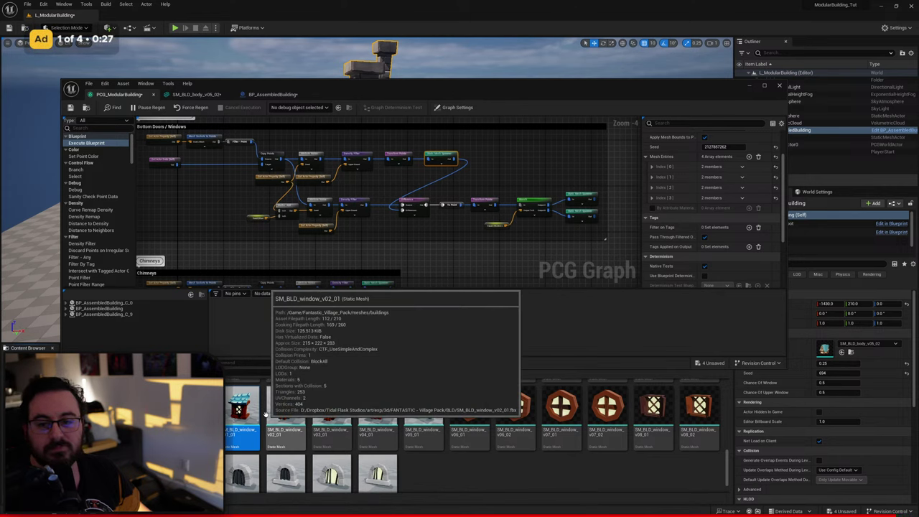
right_drag(416, 237, 433, 126)
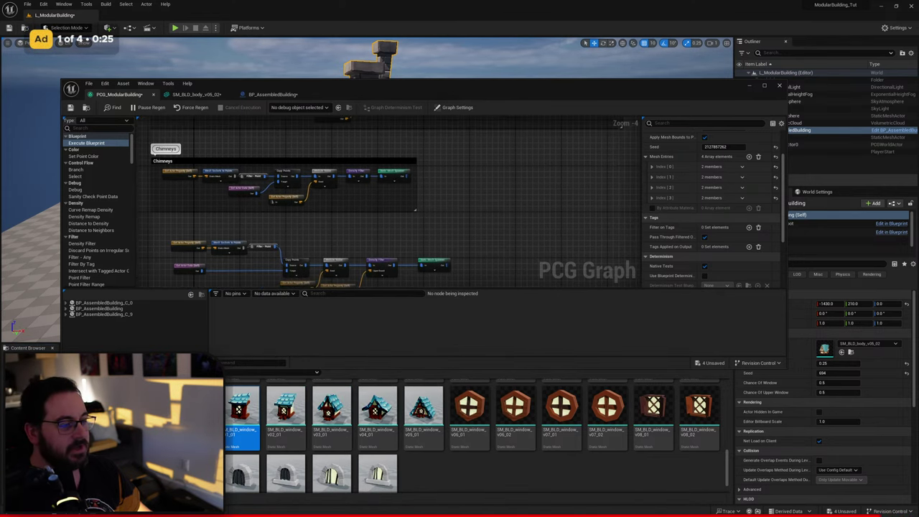
scroll(454, 182, up, 3)
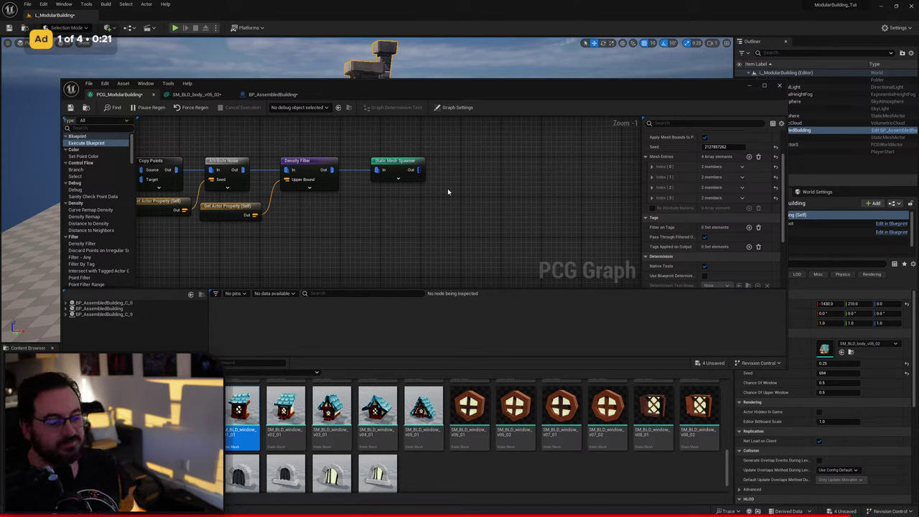
scroll(542, 205, down, 3)
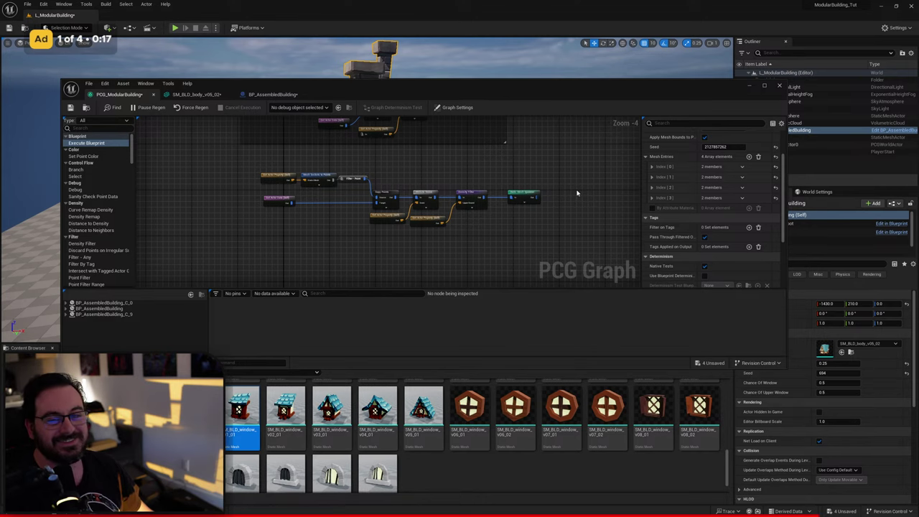
Uncover the viewport and move the assembled building along X to -1290 to regenerate its doors and windows, viewing it from several sides.
drag(545, 92, 507, 329)
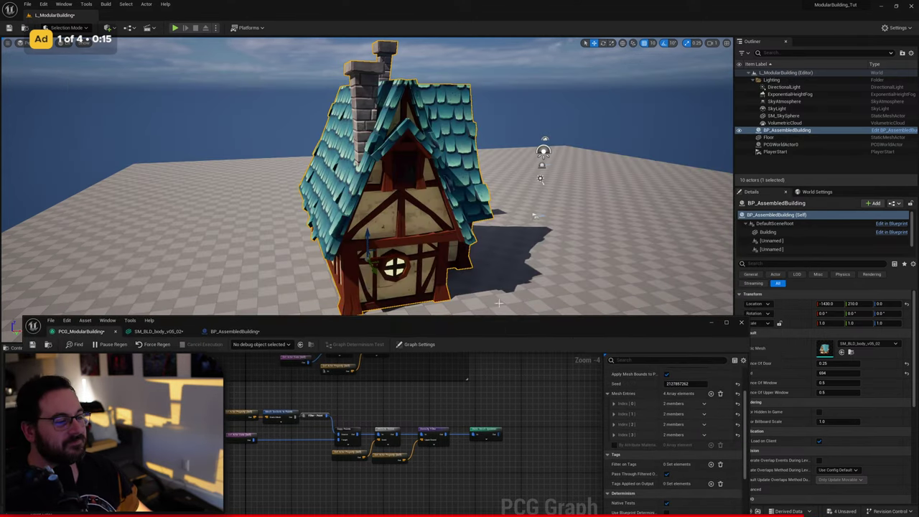
mouse_move(472, 251)
right_down()
mouse_move(452, 249)
mouse_move(471, 251)
right_up()
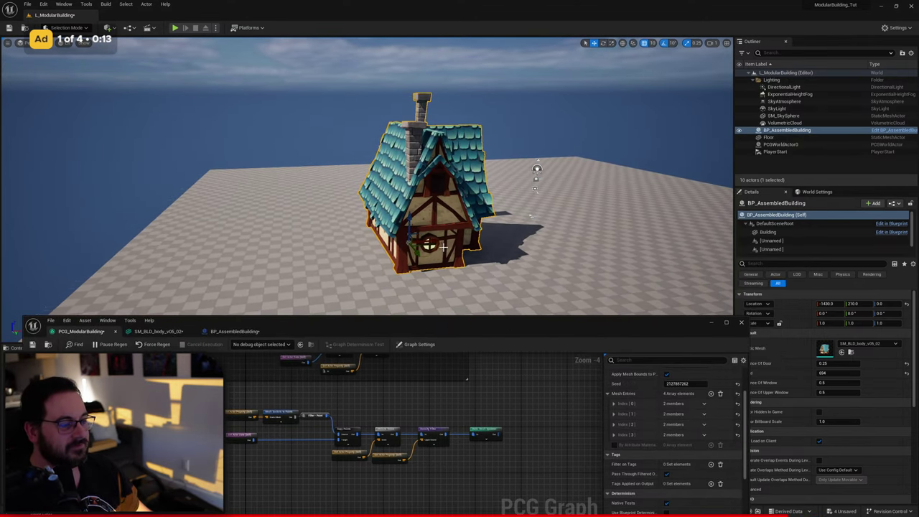
drag(429, 243, 441, 244)
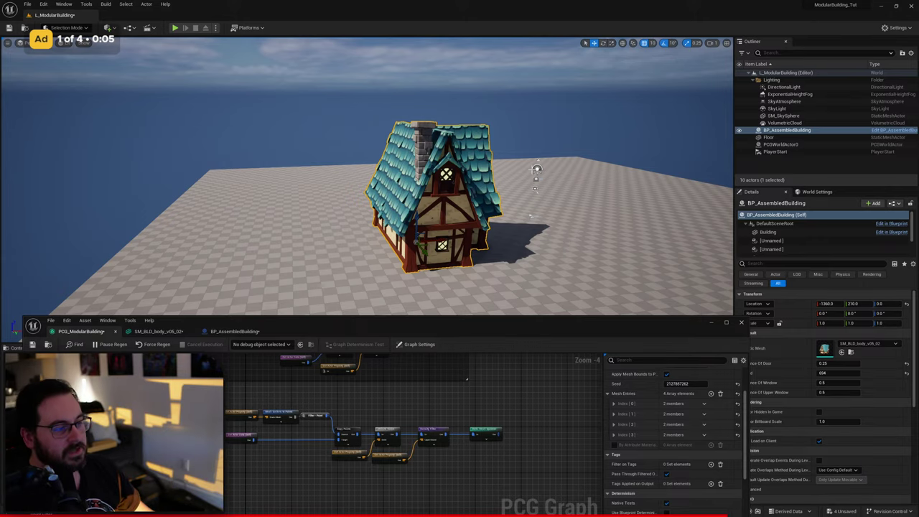
right_drag(461, 176, 439, 235)
drag(439, 234, 445, 242)
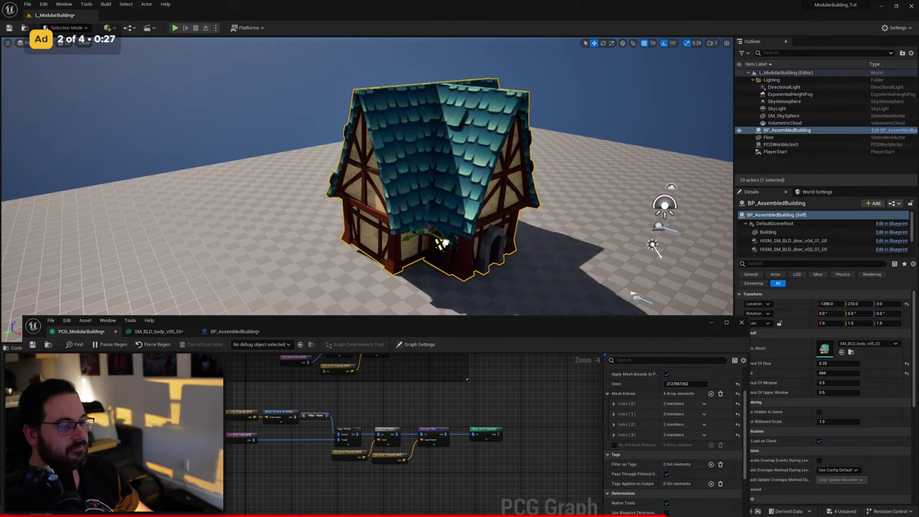
right_drag(457, 246, 424, 234)
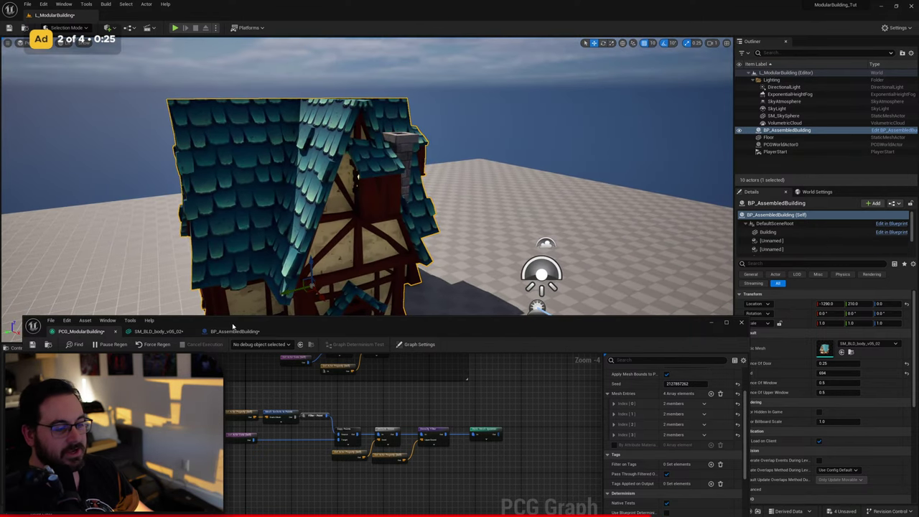
In SM_BLD_body_v05_02, rotate the UpperWindow2 socket about Z to 270 degrees.
click(235, 331)
click(161, 331)
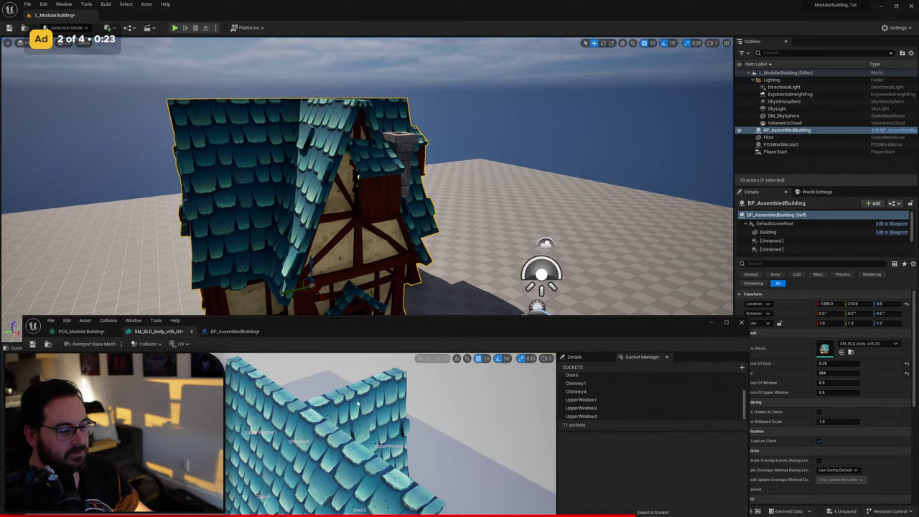
right_drag(431, 431, 359, 406)
click(595, 409)
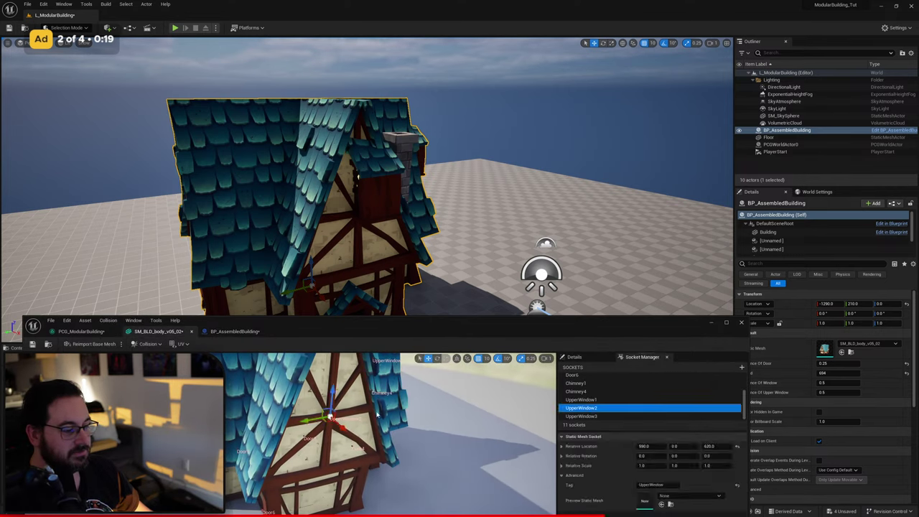
key(f)
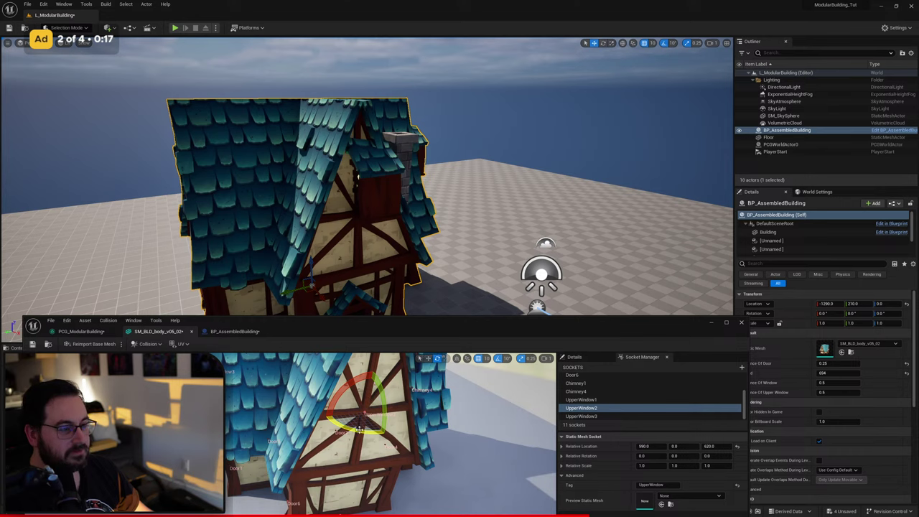
drag(362, 425, 386, 432)
right_drag(402, 430, 481, 416)
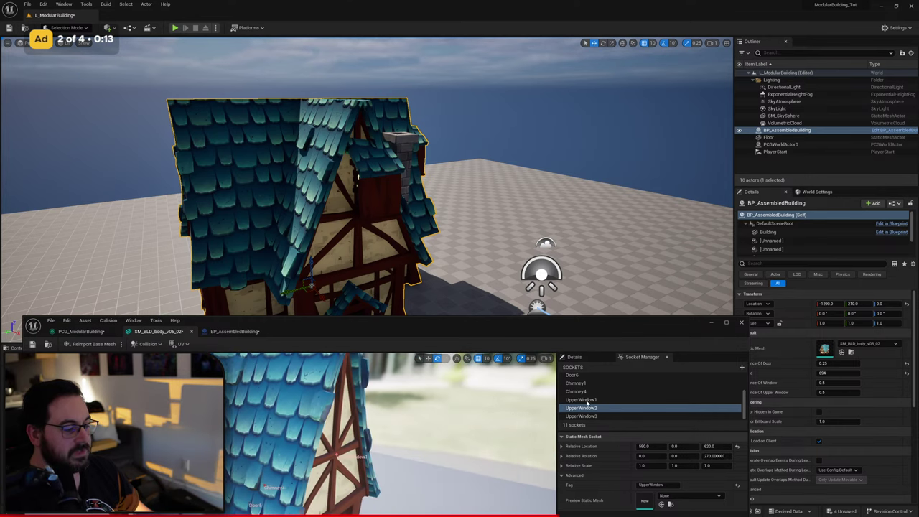
Try a Z rotation of 180 on the UpperWindow3 socket and force-regenerate the building to check its gable windows.
click(581, 416)
mouse_move(362, 417)
right_down()
mouse_move(438, 417)
mouse_move(373, 431)
right_up()
drag(406, 422, 427, 425)
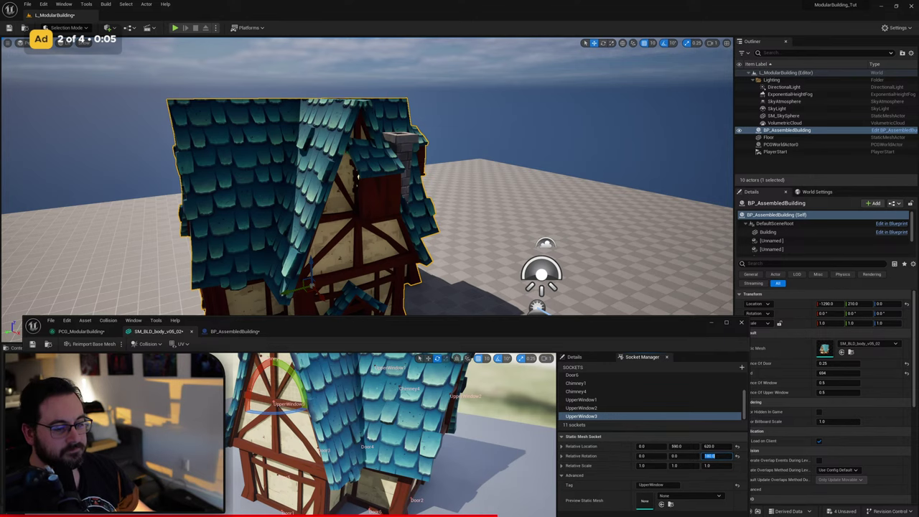
click(92, 331)
click(158, 348)
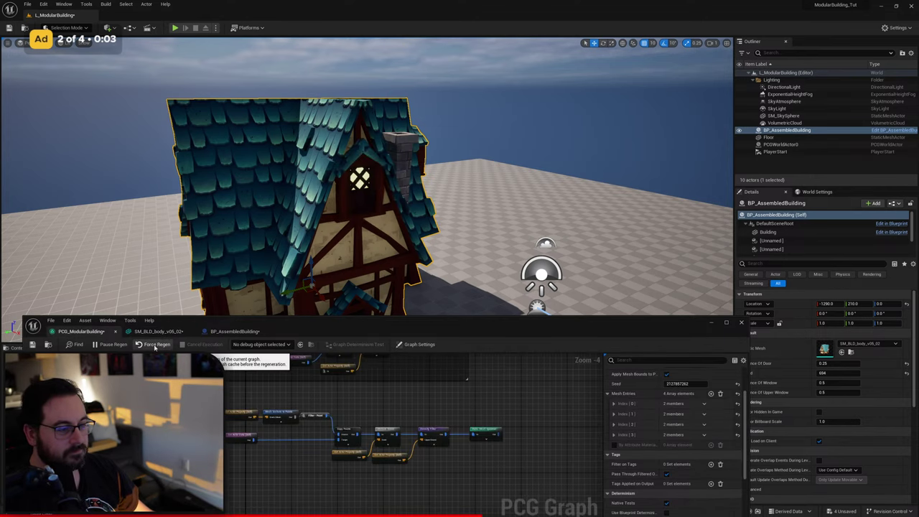
right_drag(381, 205, 237, 206)
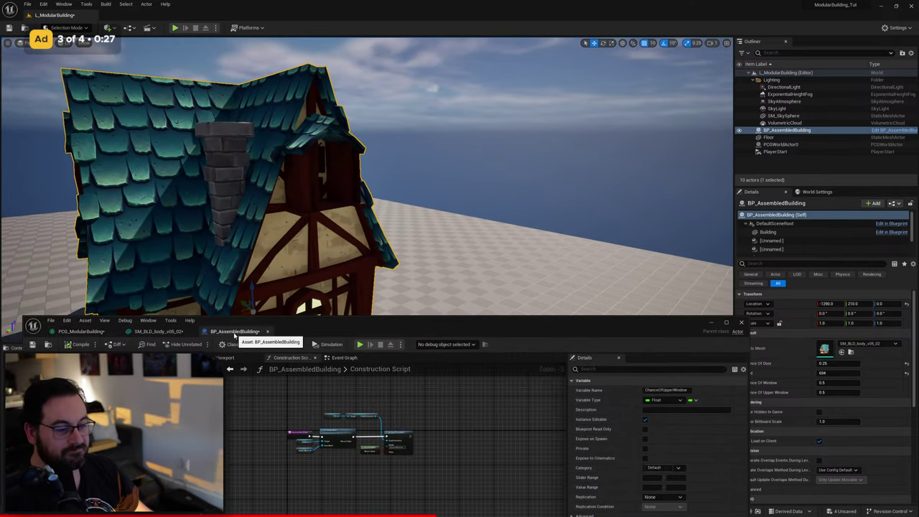
Reset UpperWindow3's Z rotation to 0, set UpperWindow1's Z rotation to 180, and force-regenerate the building to inspect its upper windows.
click(153, 331)
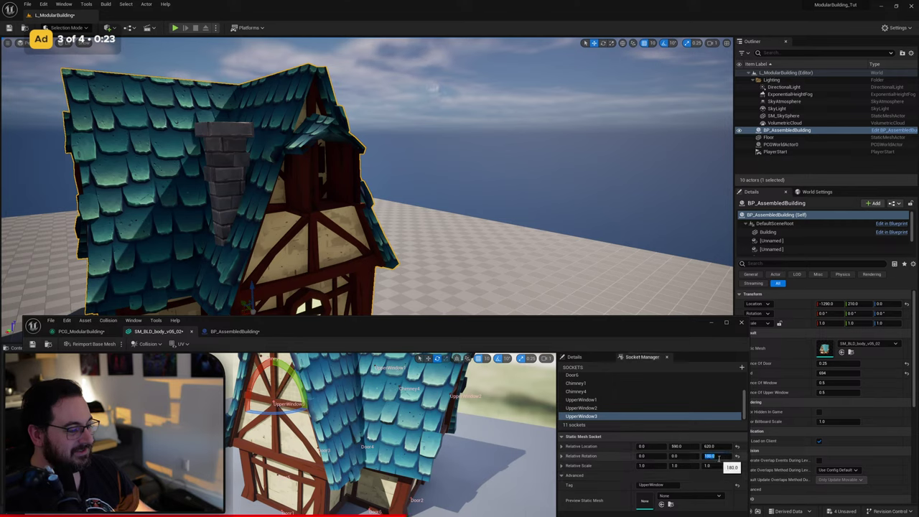
click(595, 400)
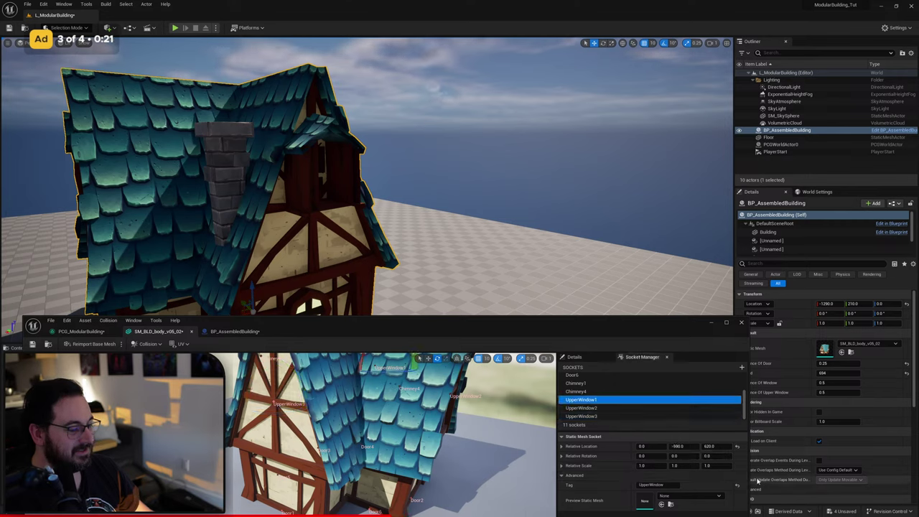
key(Return)
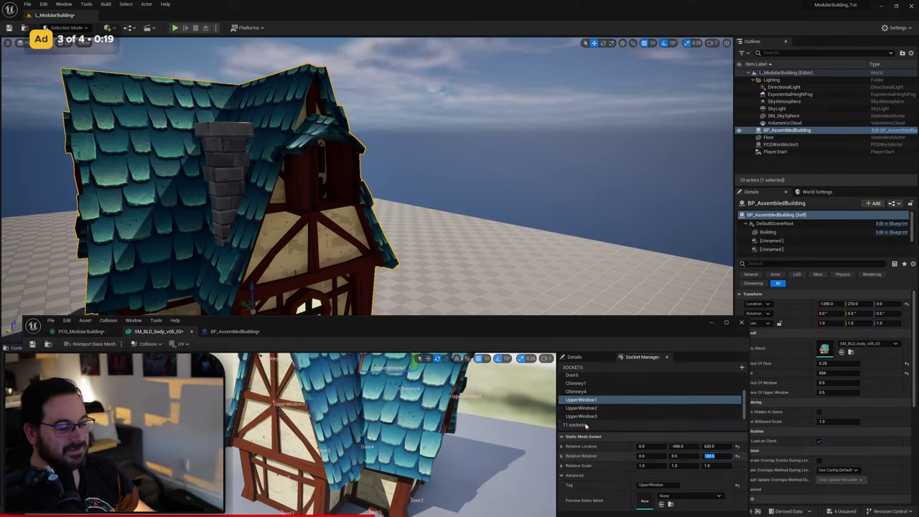
click(83, 332)
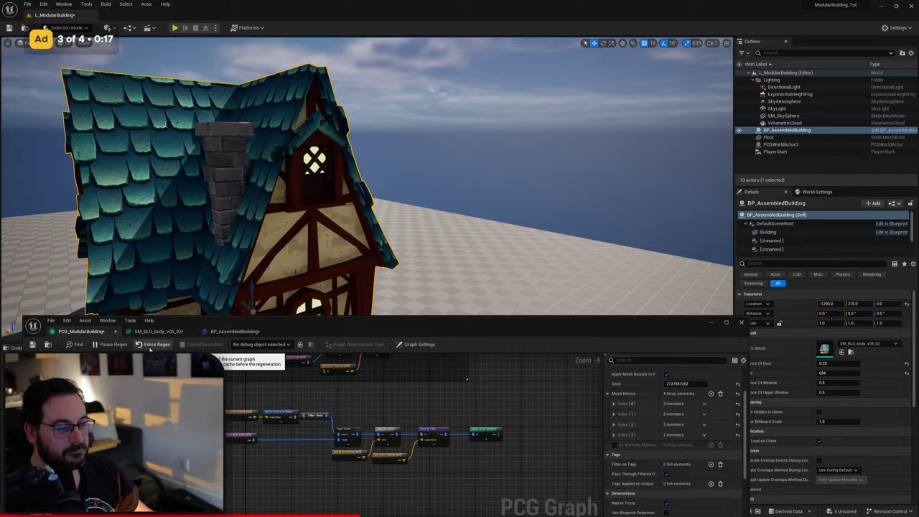
alt+drag(287, 208, 596, 222)
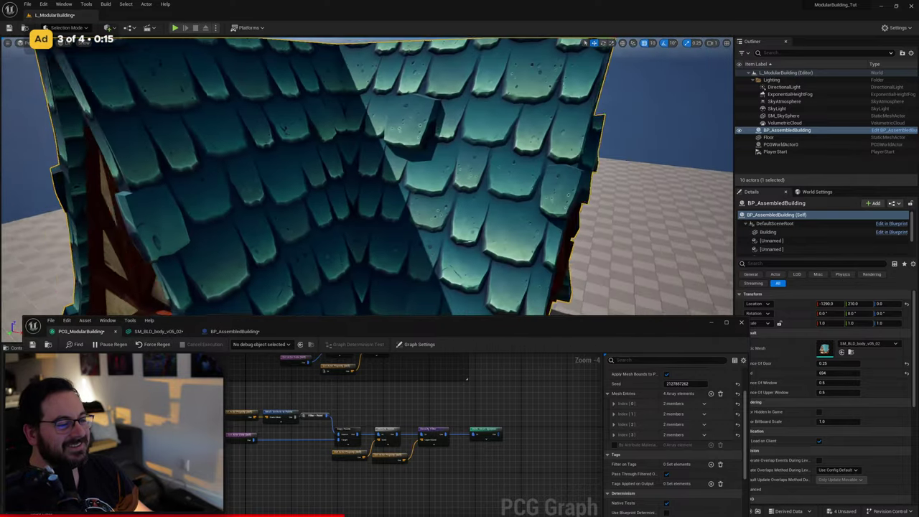
mouse_move(366, 186)
right_down()
mouse_move(344, 191)
mouse_move(374, 223)
mouse_move(417, 209)
mouse_move(430, 172)
mouse_move(137, 183)
mouse_move(438, 183)
mouse_move(309, 187)
mouse_move(374, 180)
mouse_move(445, 208)
mouse_move(560, 208)
mouse_move(509, 173)
mouse_move(252, 179)
mouse_move(323, 204)
mouse_move(358, 208)
mouse_move(369, 196)
right_up()
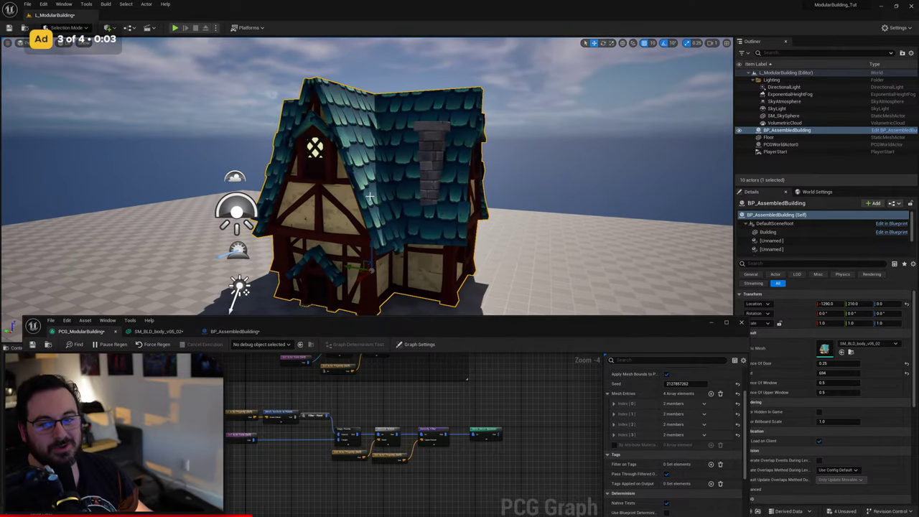
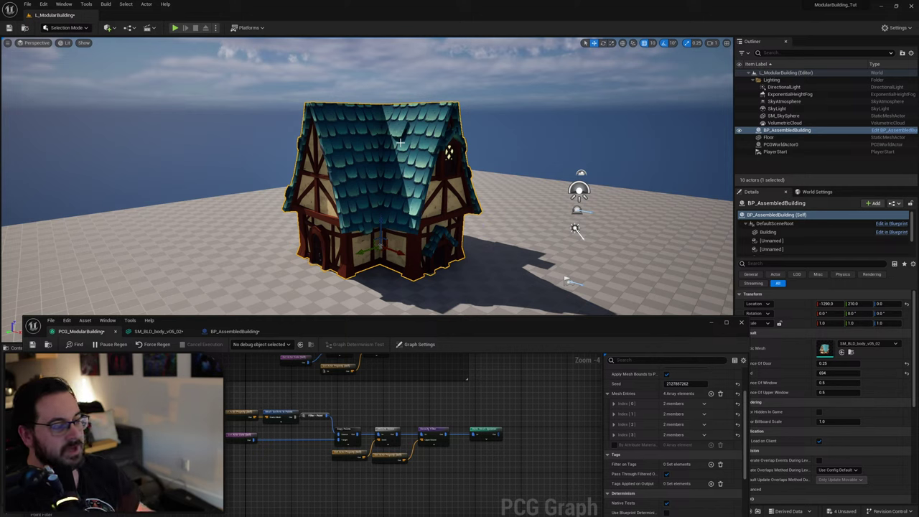
Set the UpperWindow1 socket's relative Z location to 500 on the body mesh.
click(157, 332)
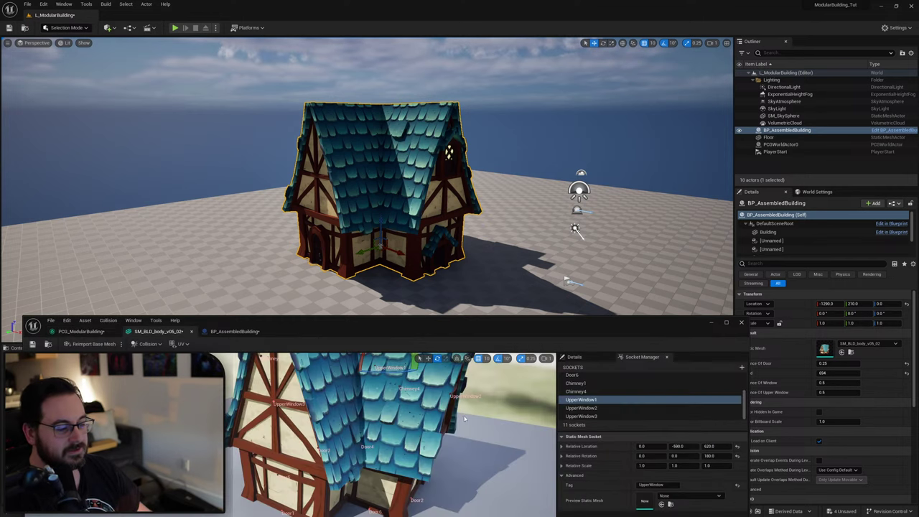
click(593, 407)
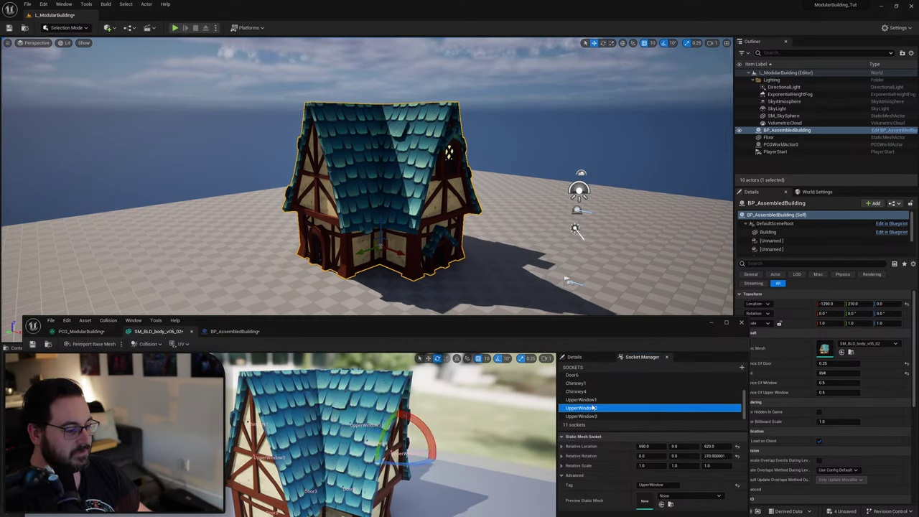
click(585, 399)
click(709, 446)
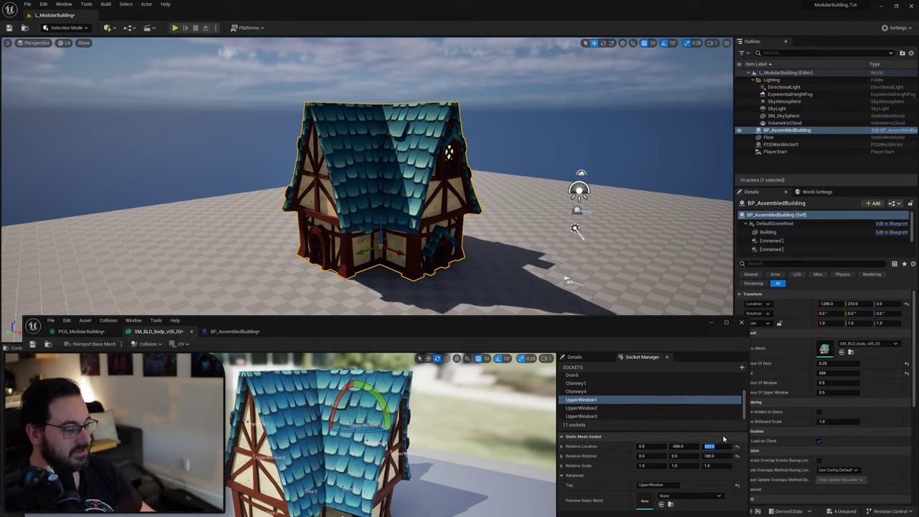
text(500)
key(Return)
Set the UpperWindow2 socket's Z location to 500, lower UpperWindow3 to match, and regenerate the building.
click(632, 408)
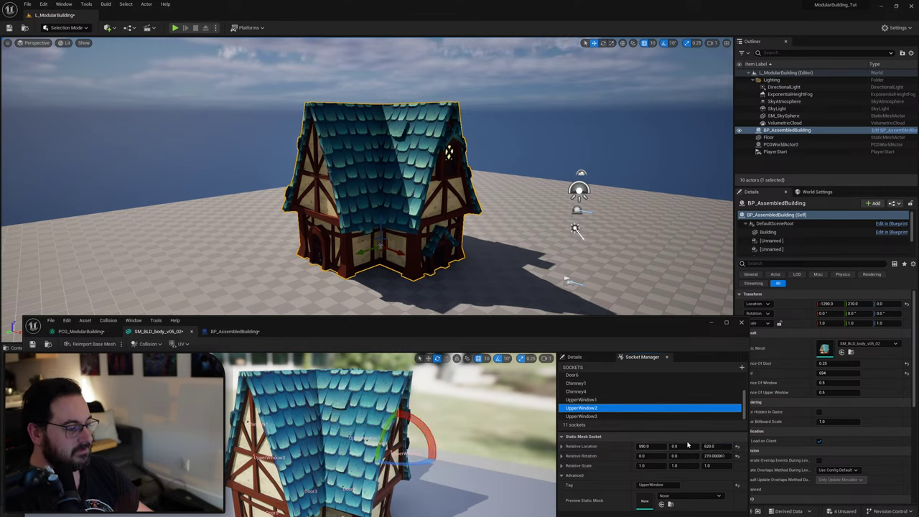
click(709, 446)
key(Return)
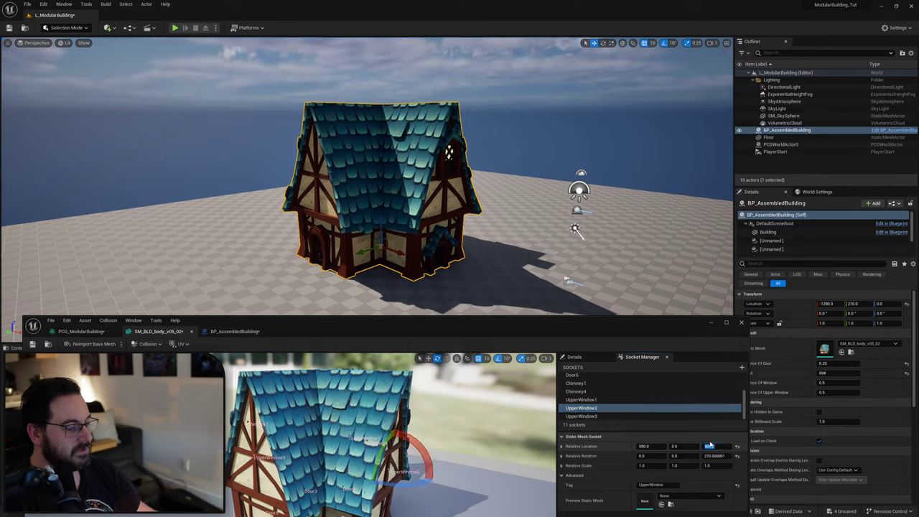
right_drag(459, 430, 431, 431)
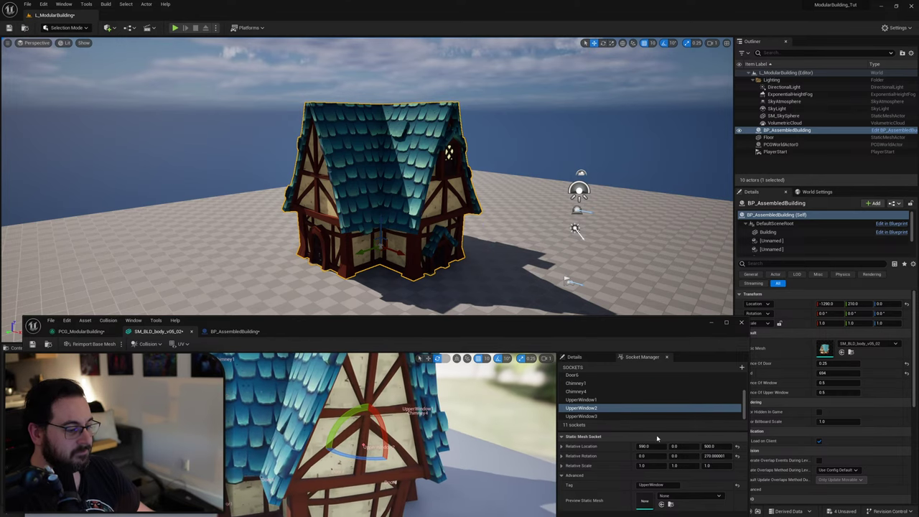
click(611, 416)
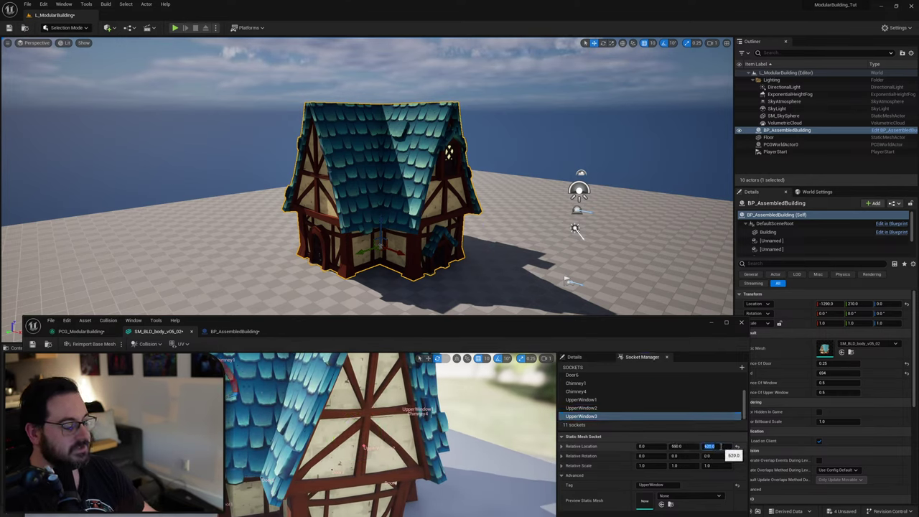
click(81, 331)
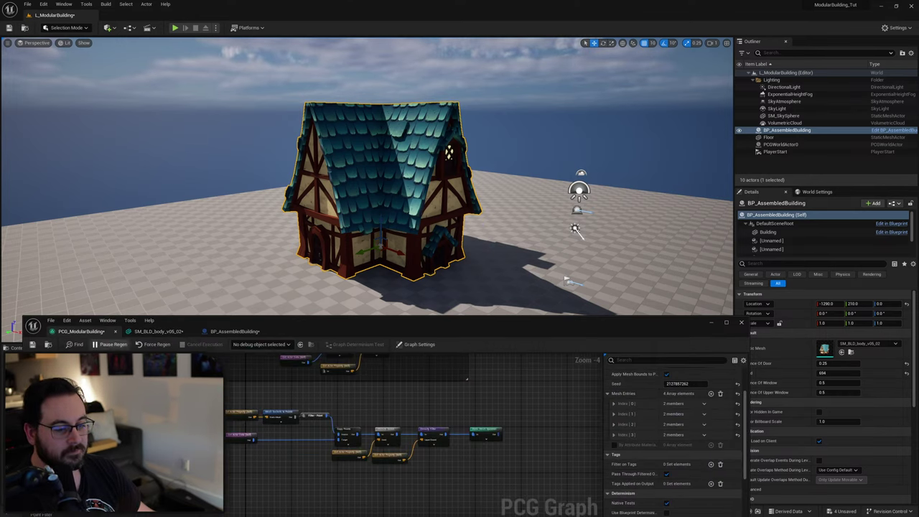
right_drag(388, 230, 371, 229)
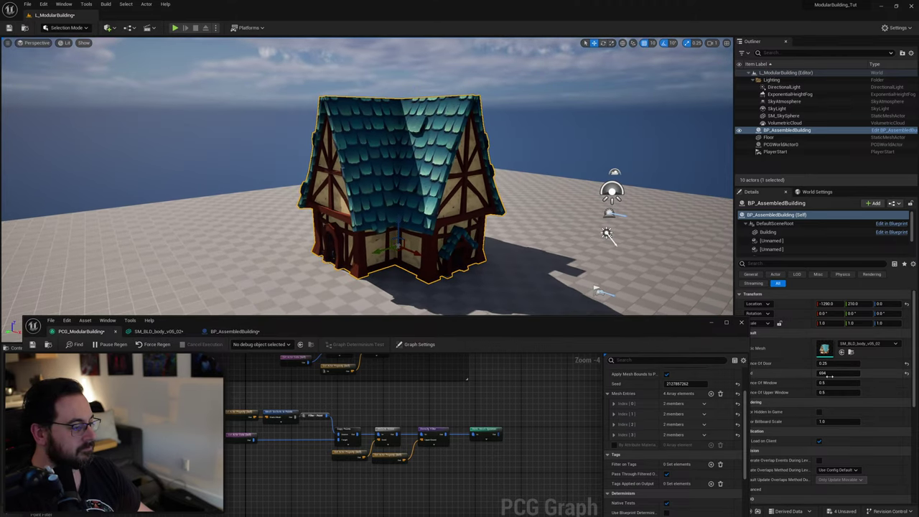
Vary the assembled building's seed to 488 and 357, checking the window placement from several sides.
drag(843, 373, 835, 374)
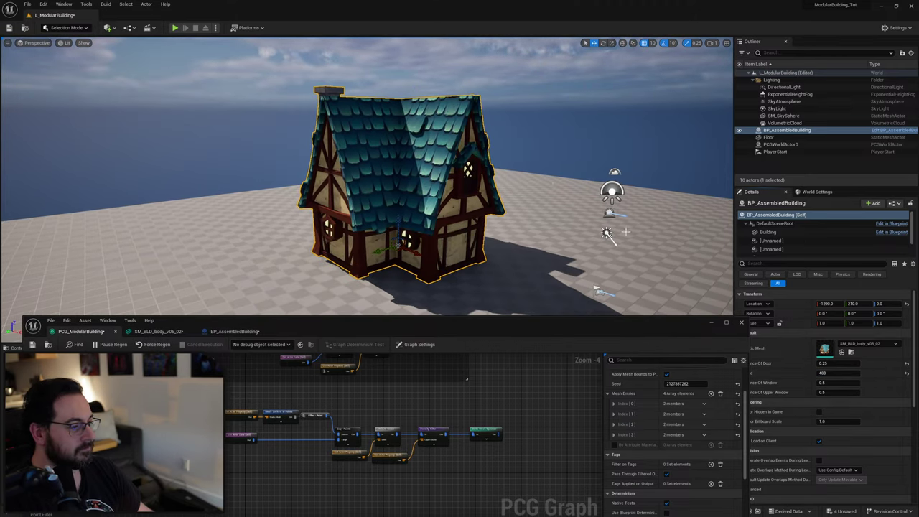
right_drag(625, 231, 527, 236)
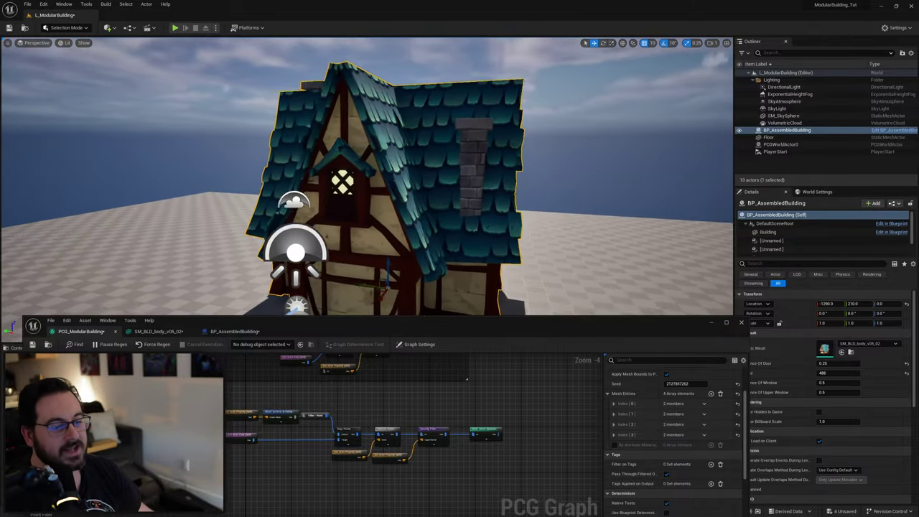
right_drag(463, 239, 355, 243)
drag(841, 373, 830, 373)
right_drag(474, 229, 540, 229)
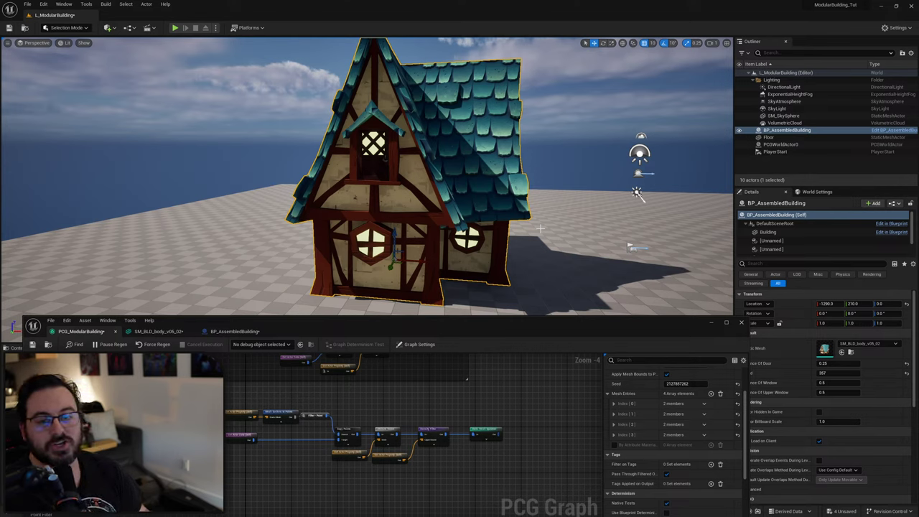
Set the weight of mesh entry Index 0 to 10 in the upper-window Static Mesh Spawner and inspect the building.
scroll(484, 414, up, 5)
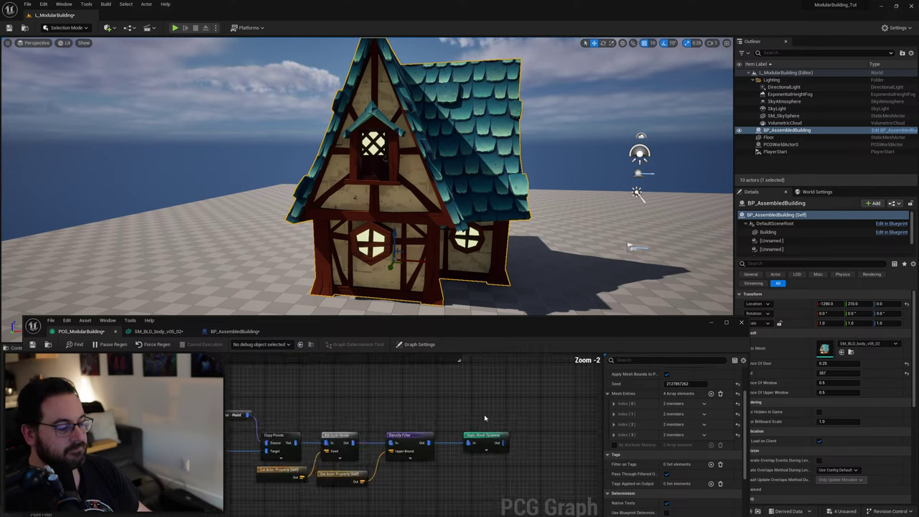
click(418, 393)
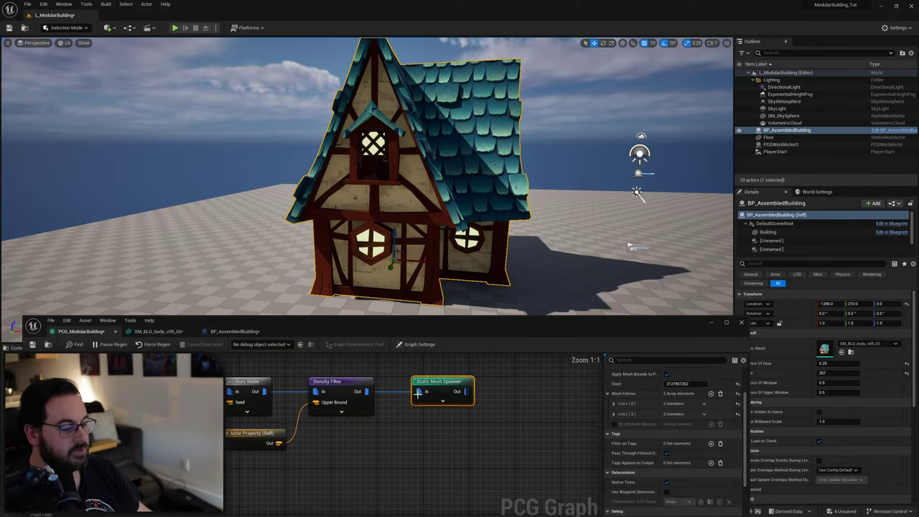
click(615, 403)
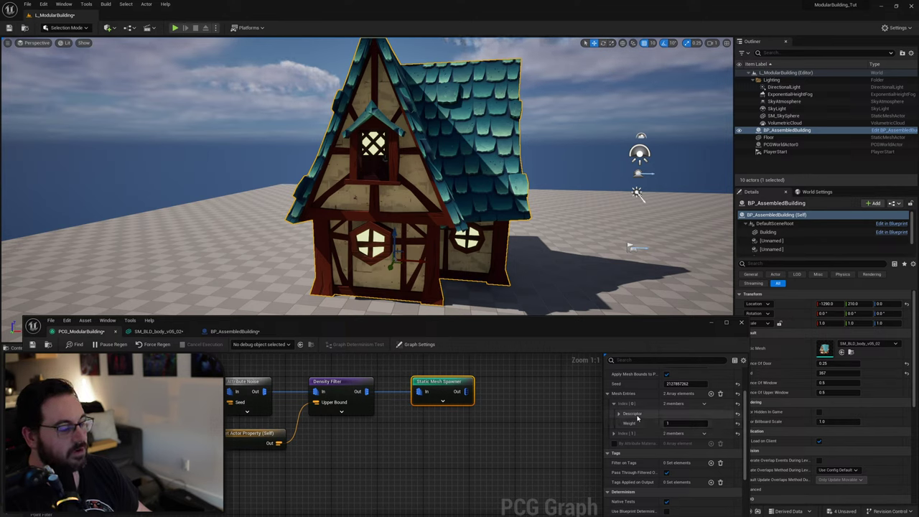
click(616, 434)
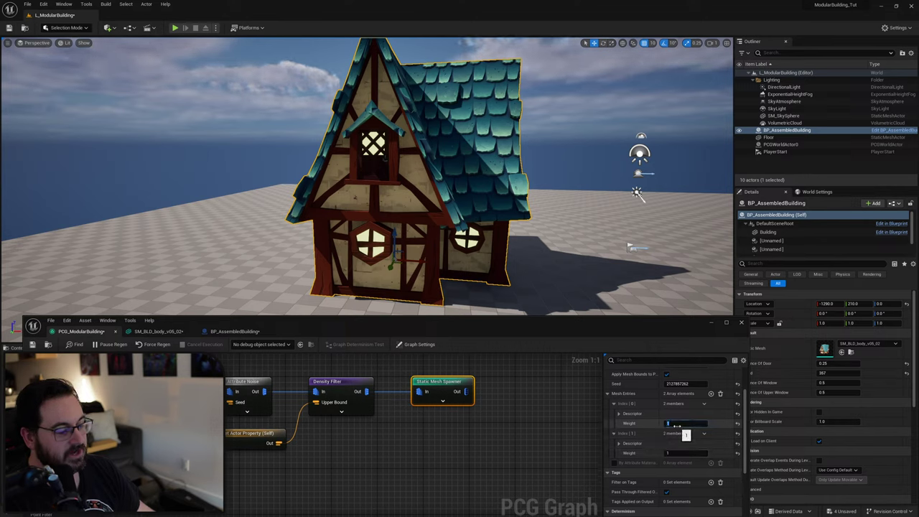
text(10)
key(Return)
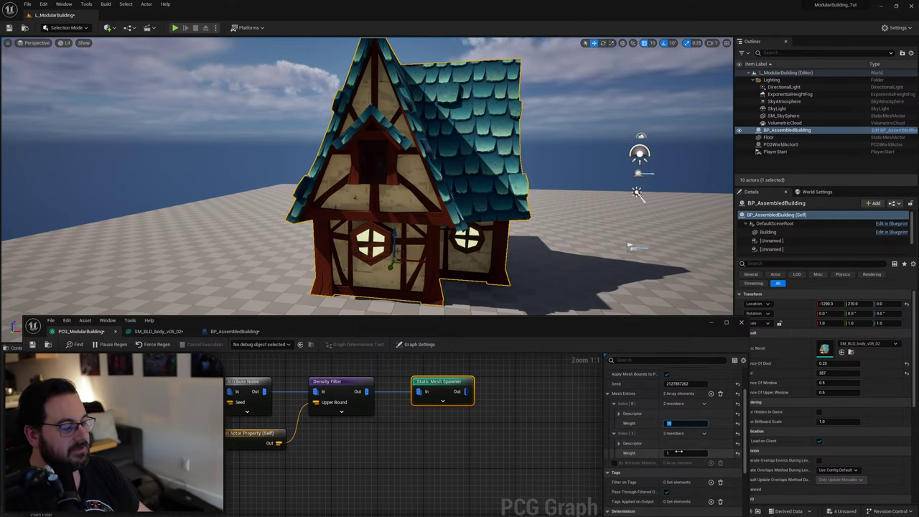
right_drag(574, 244, 593, 236)
right_drag(368, 176, 323, 208)
Expand both mesh entry descriptors and assign the selected SM_BLD_window_v01_01 as the static mesh of Index 0.
click(619, 443)
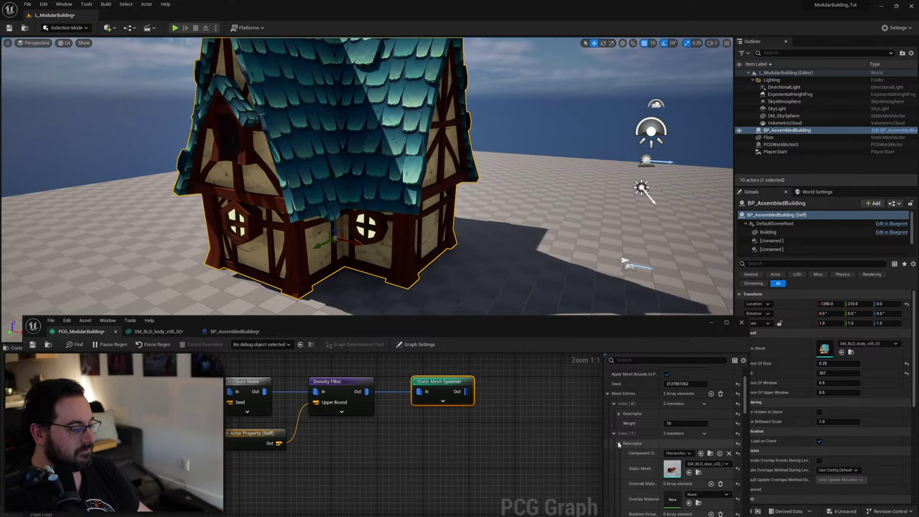
click(635, 414)
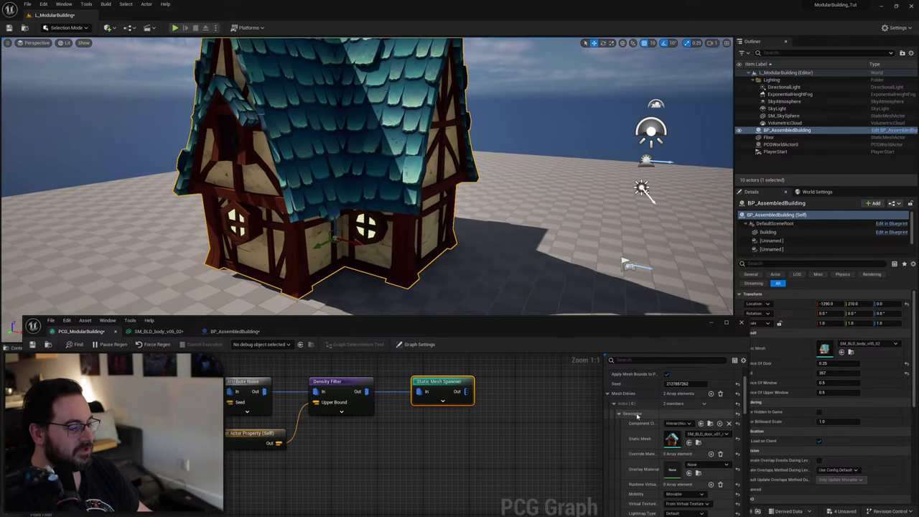
drag(512, 325, 519, 99)
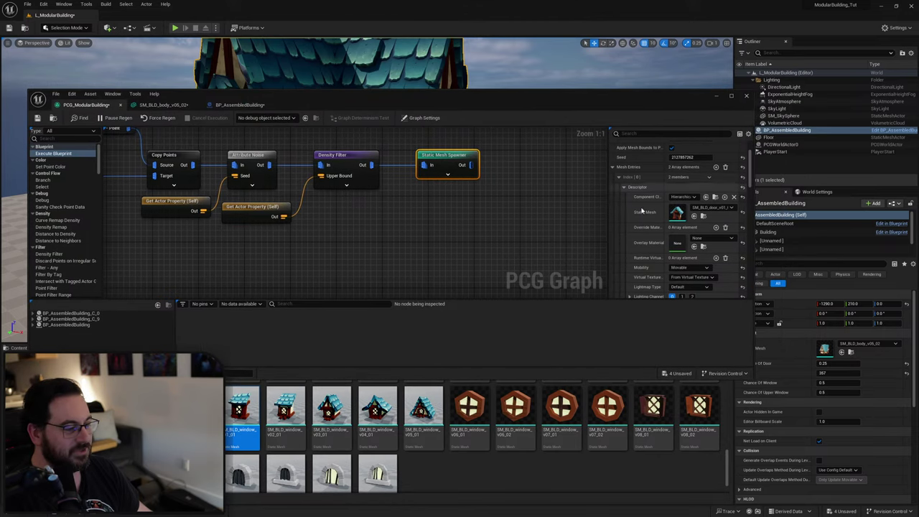
click(694, 216)
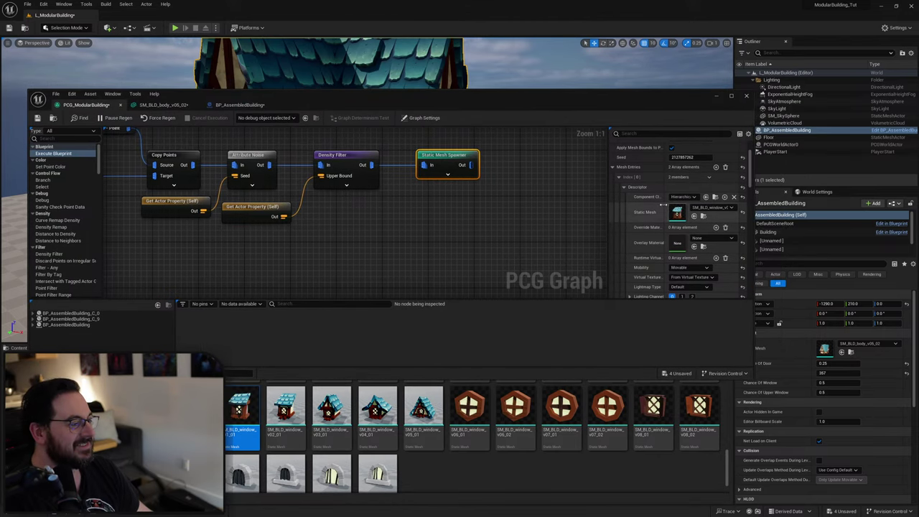
Assign SM_BLD_window_v02_01 as the static mesh of mesh entry Index 1 in the upper-window Static Mesh Spawner.
click(619, 177)
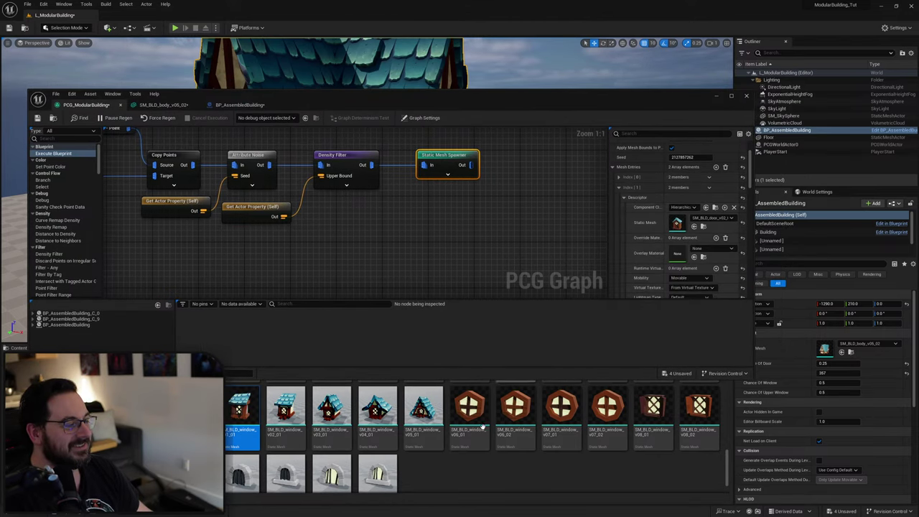
click(283, 417)
click(693, 225)
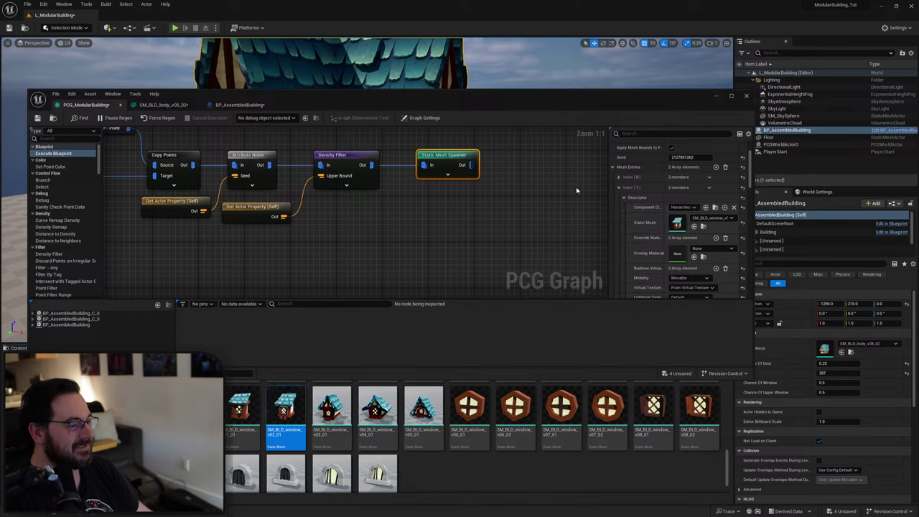
click(618, 188)
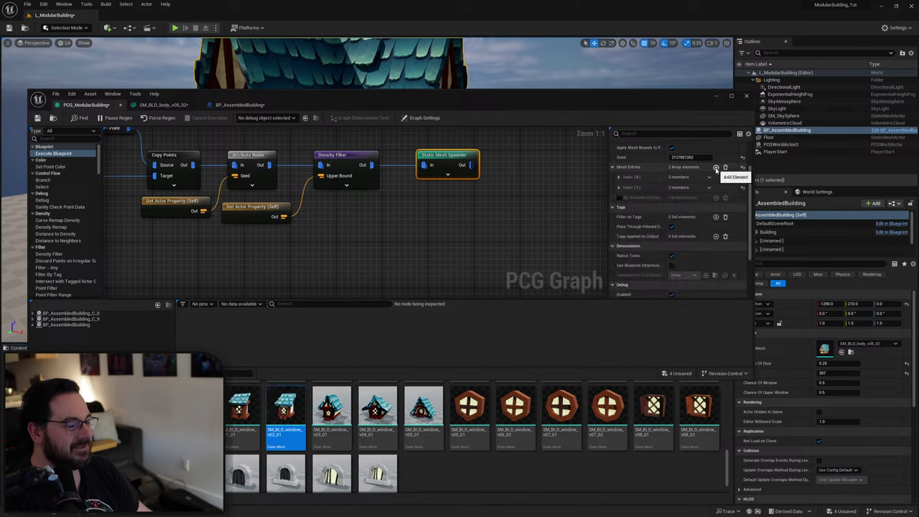
Add three more mesh entries to the upper-window Static Mesh Spawner and expand Index 2, 3 and 4.
click(716, 167)
click(715, 167)
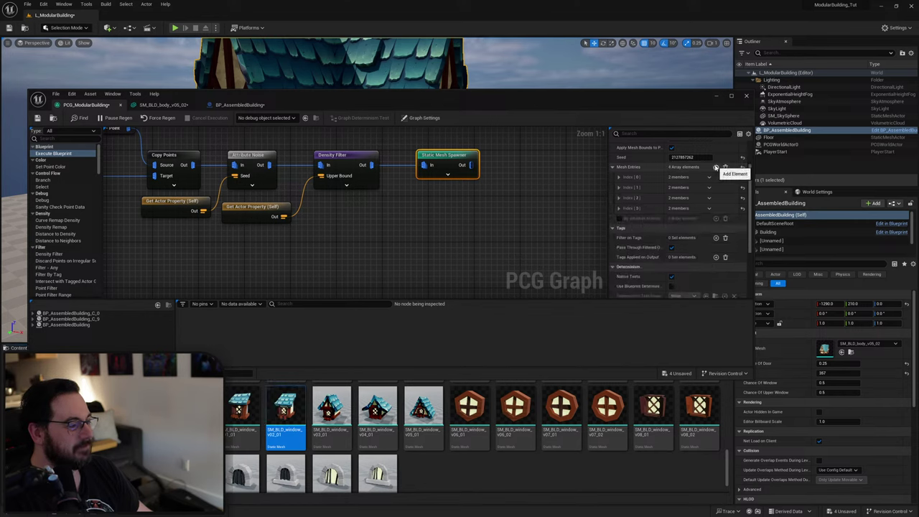
click(716, 168)
click(618, 219)
click(619, 209)
click(618, 197)
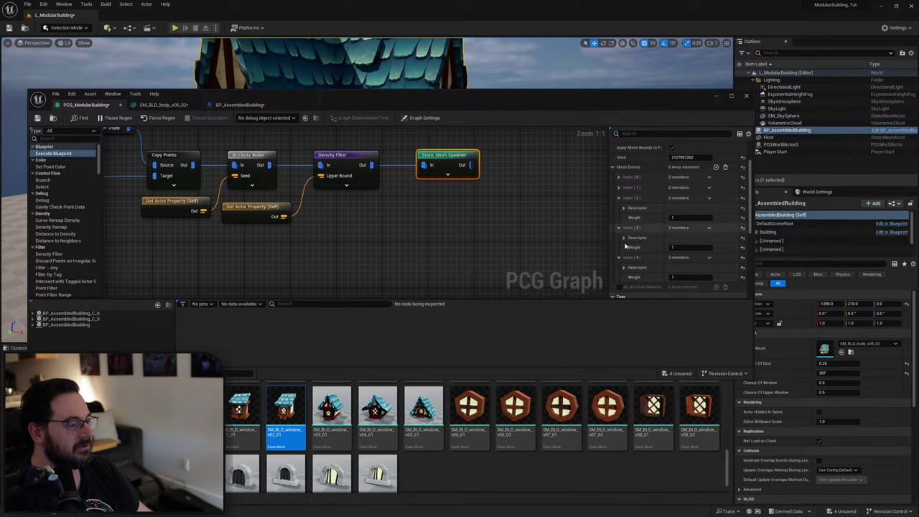
Assign SM_BLD_window_v03_01 as the static mesh of mesh entry Index 2.
click(337, 422)
click(624, 208)
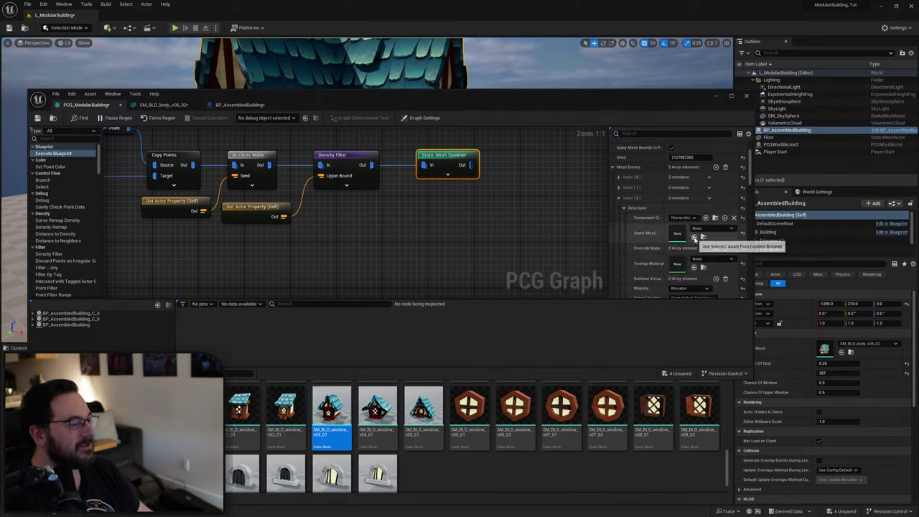
click(693, 237)
click(619, 197)
Assign SM_BLD_window_v04_01 as the static mesh of mesh entry Index 3.
click(366, 408)
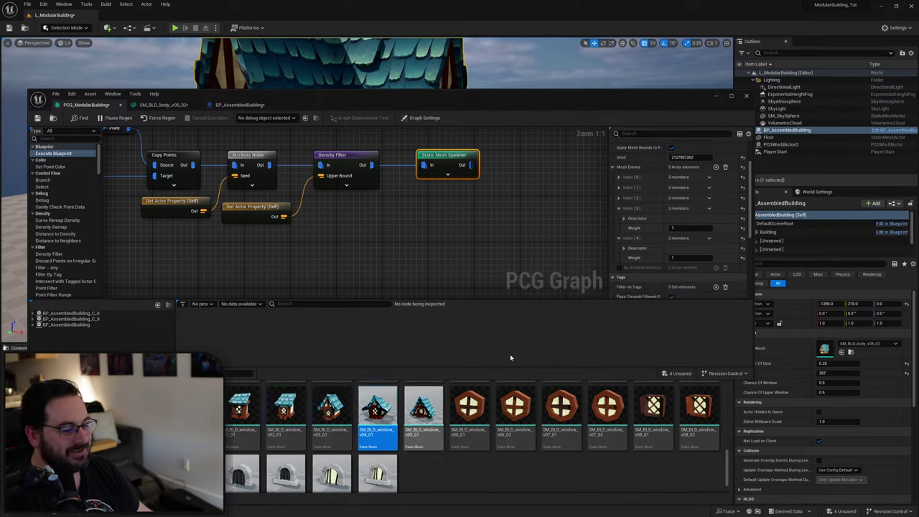
click(624, 218)
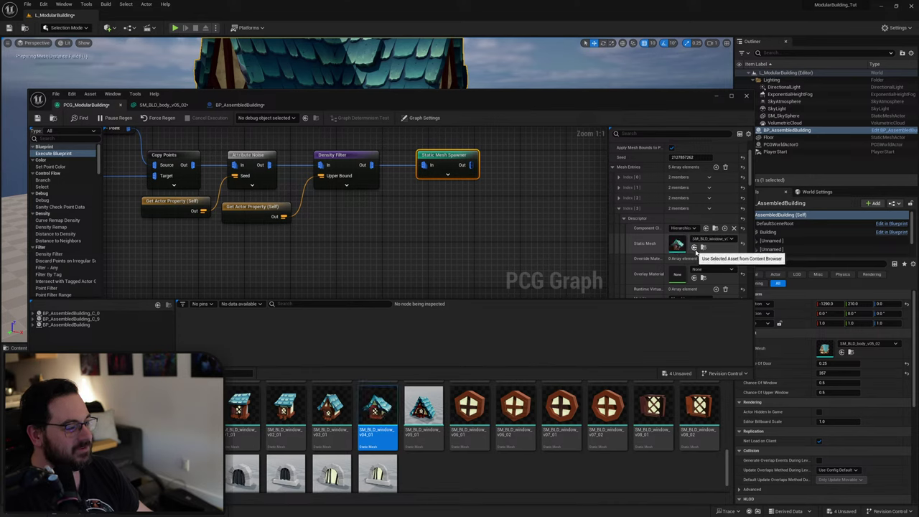
click(693, 248)
click(619, 208)
Assign SM_BLD_window_v05_01 as the static mesh of mesh entry Index 4.
click(619, 218)
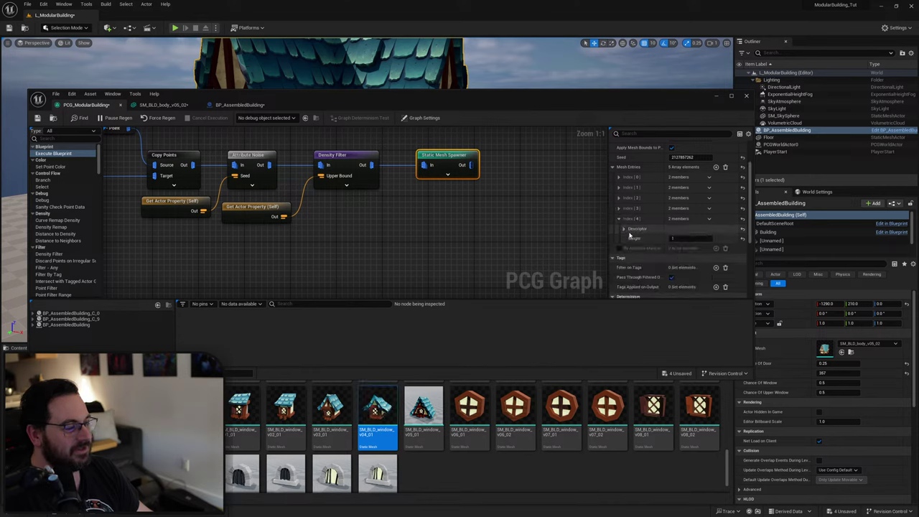
click(623, 228)
click(423, 407)
click(693, 258)
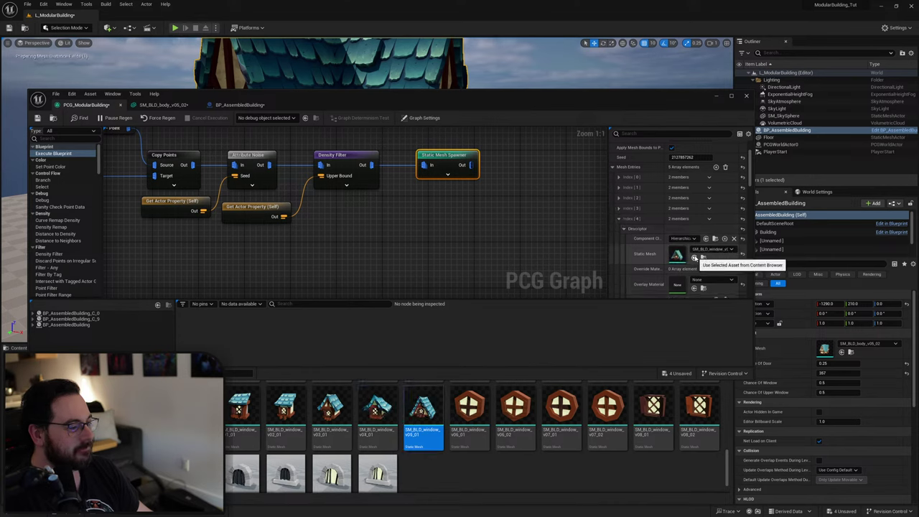
click(619, 218)
Set the assembled building's Chance Of Upper Window to 1.0 and inspect the upper windows on the gables.
drag(562, 101, 474, 303)
right_drag(469, 279, 259, 277)
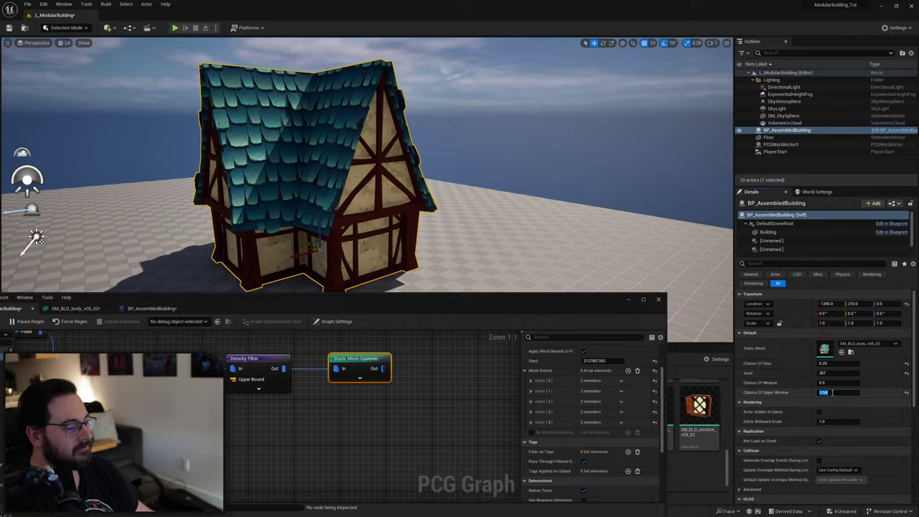
drag(832, 393, 854, 393)
right_drag(436, 187, 603, 188)
right_drag(416, 232, 557, 228)
right_drag(432, 213, 416, 240)
Insert a Transform Points node between the upper-window Density Filter and Static Mesh Spawner and align it in the chain.
right_drag(312, 389, 334, 425)
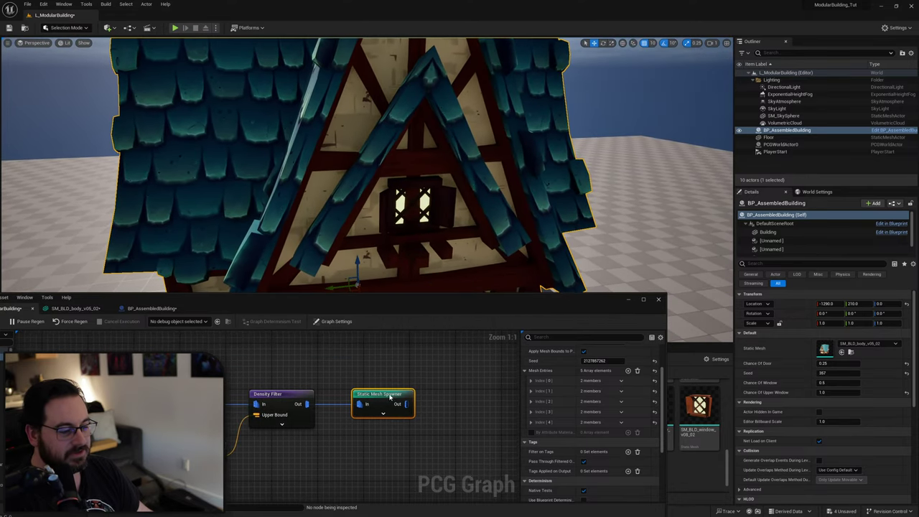
alt+click(360, 404)
drag(381, 396, 439, 390)
drag(310, 406, 338, 405)
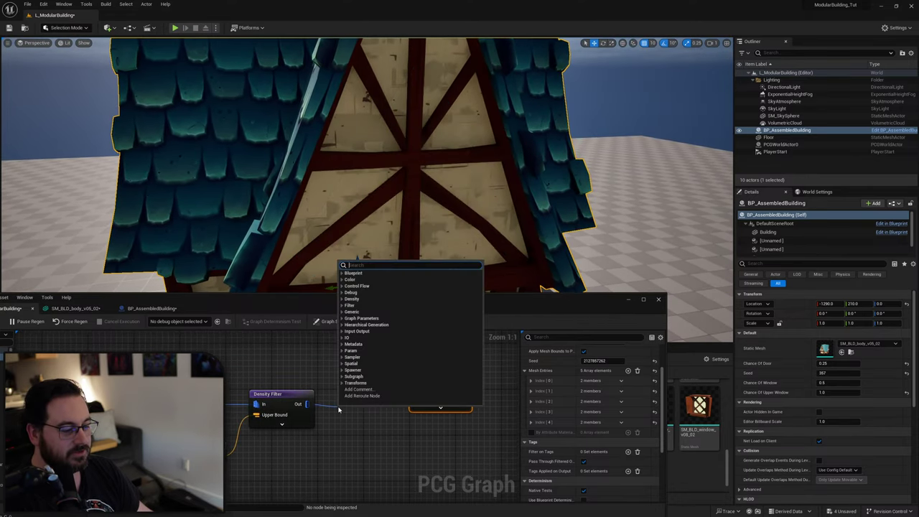
text(transform poi)
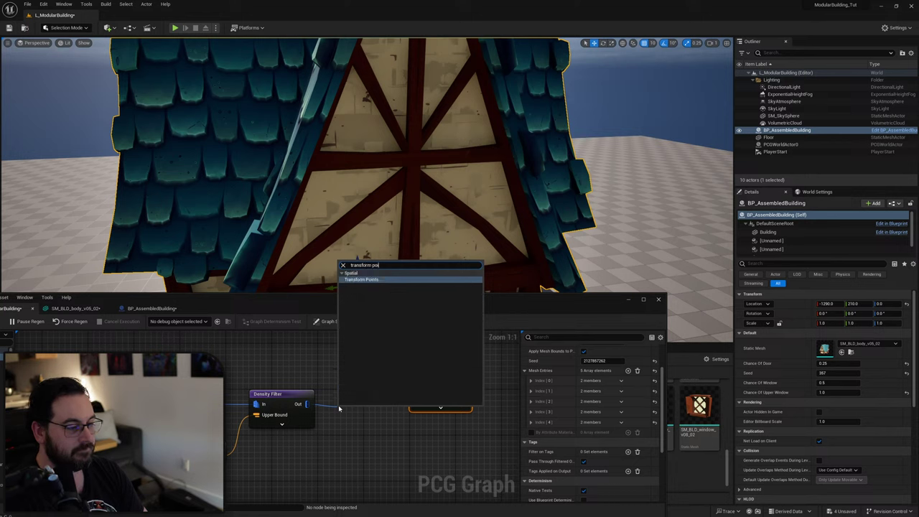
key(Return)
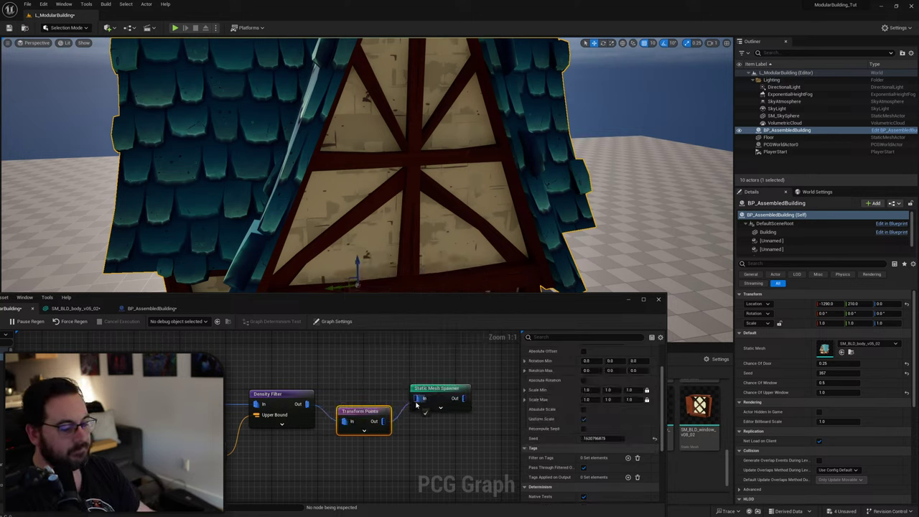
drag(416, 404, 368, 401)
drag(443, 389, 373, 407)
key(q)
Try Y offsets of 10 and 20 for both Offset Min and Offset Max in Transform Points, checking the gable window's depth.
scroll(586, 369, up, 4)
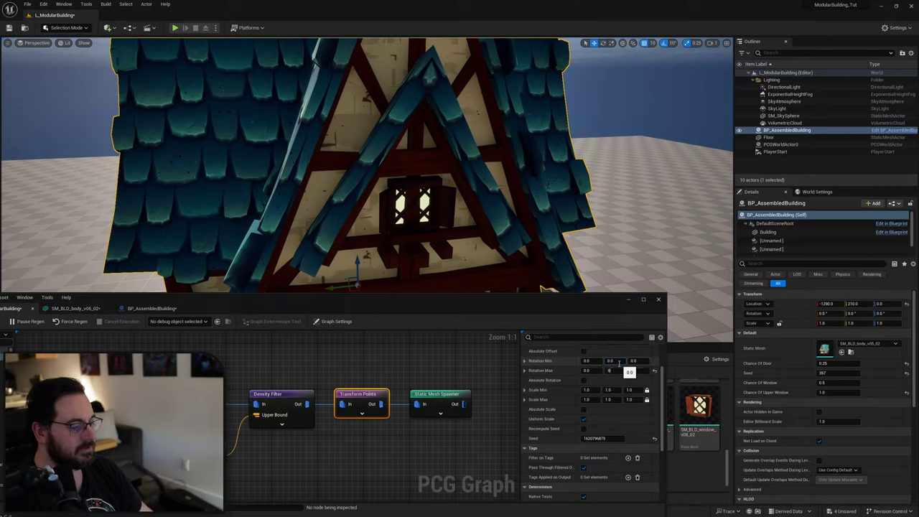
scroll(554, 384, up, 2)
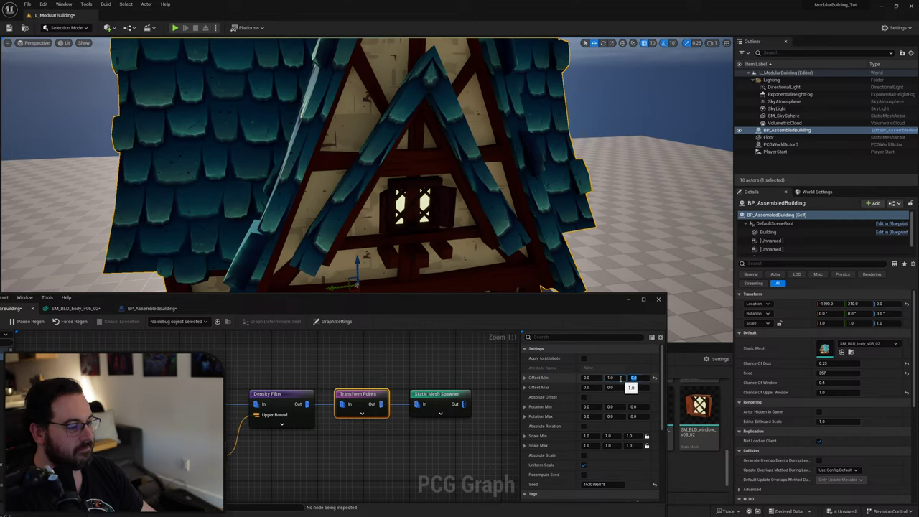
key(Tab)
key(Tab)
key(Tab)
text(10)
key(Return)
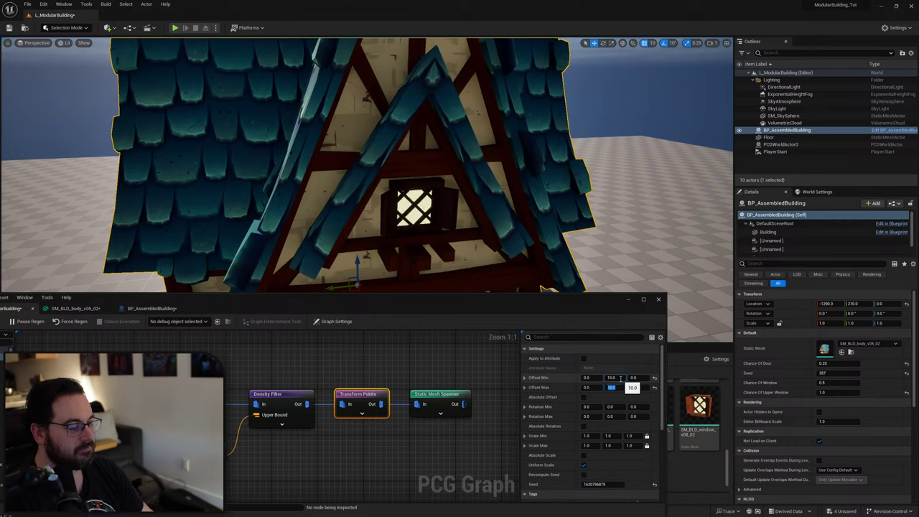
text(20)
key(Return)
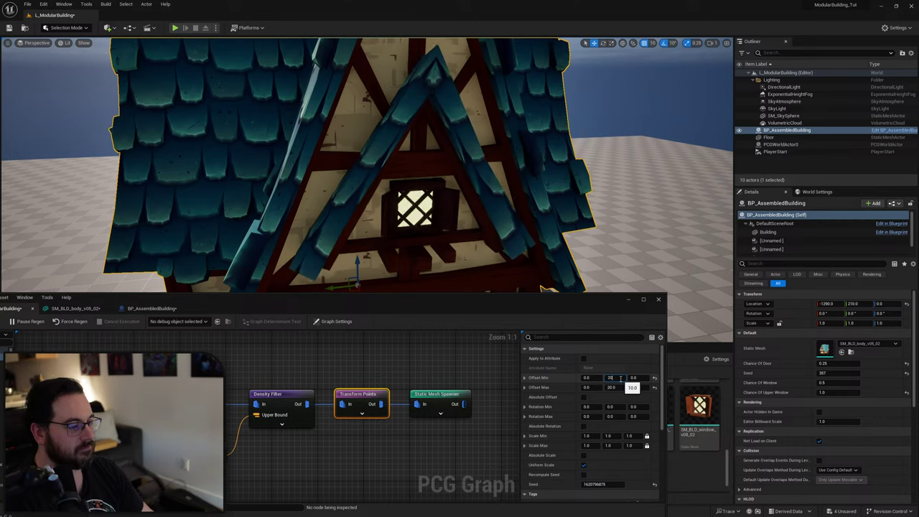
key(Return)
right_drag(511, 176, 521, 115)
right_drag(512, 150, 606, 327)
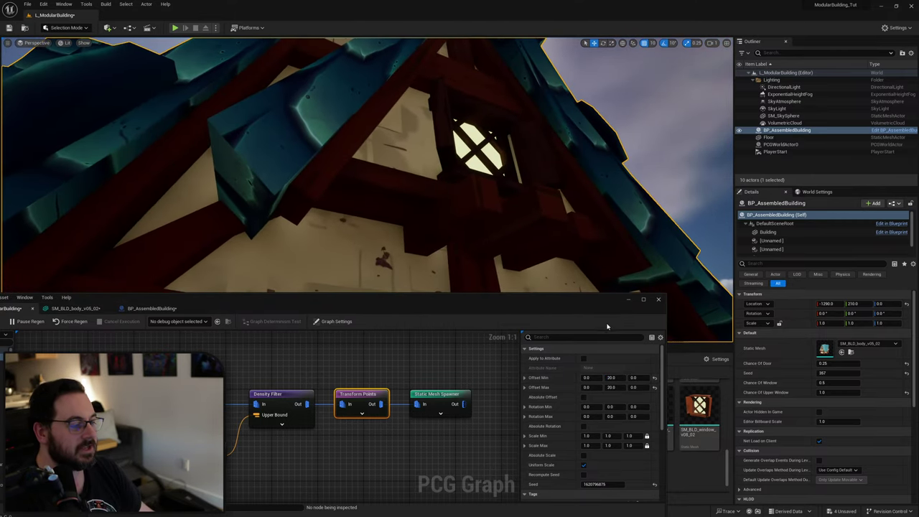
Set the Y value of both Offset Min and Offset Max to 10 in the Transform Points node.
click(620, 377)
text(10)
key(Return)
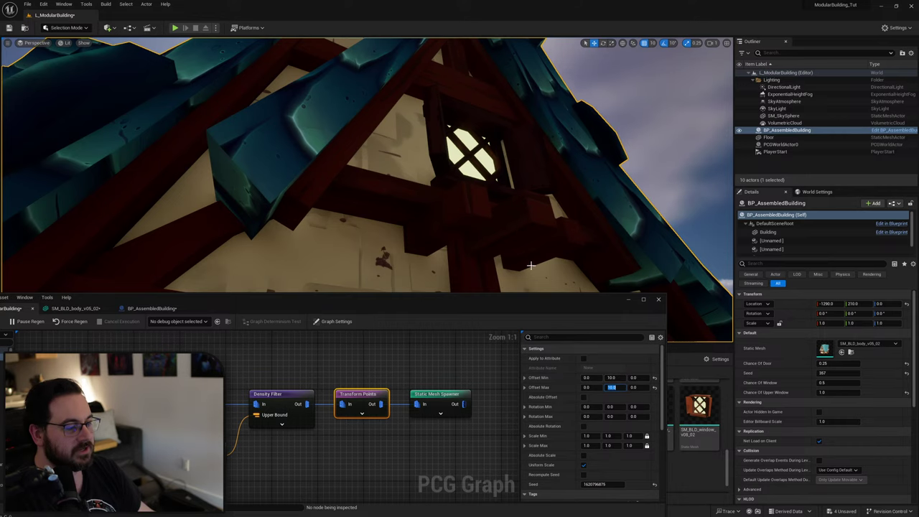
right_drag(531, 266, 482, 190)
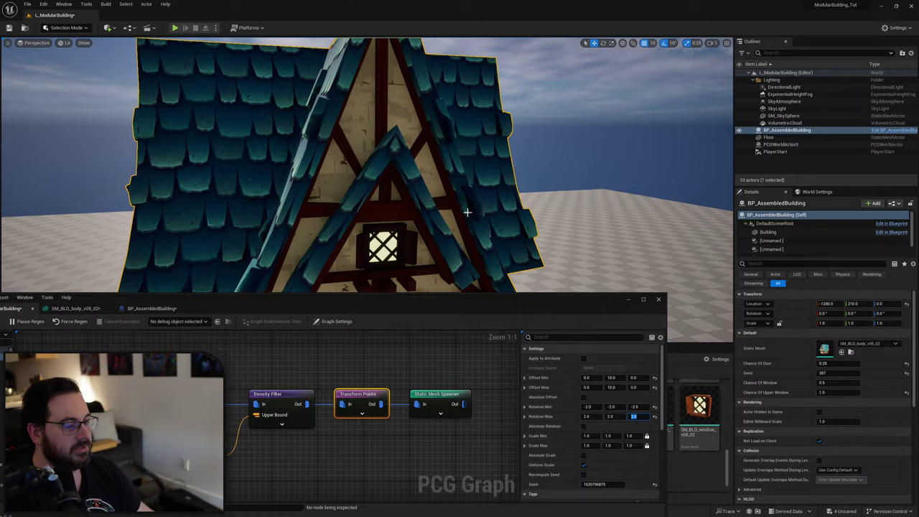
Check the transformed upper windows from several sides and shift the assembled building to X location -1350.
right_drag(468, 213, 574, 217)
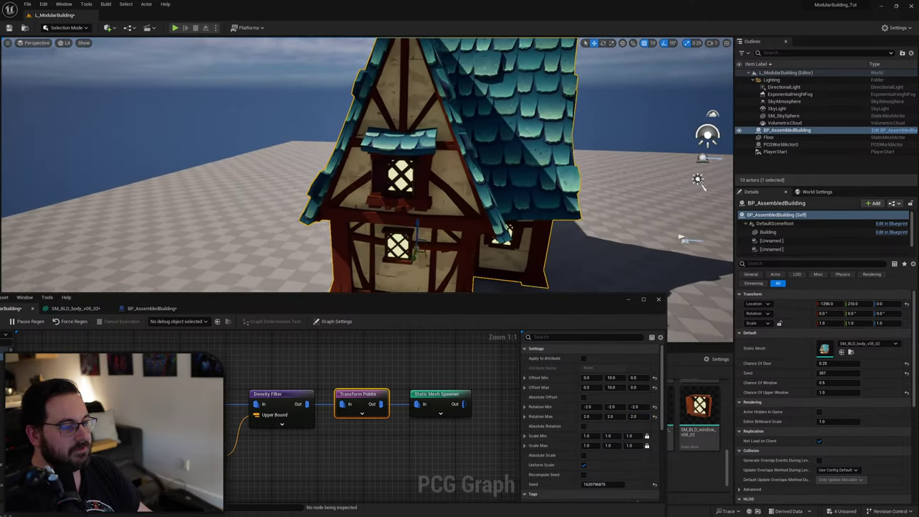
right_drag(370, 222, 223, 187)
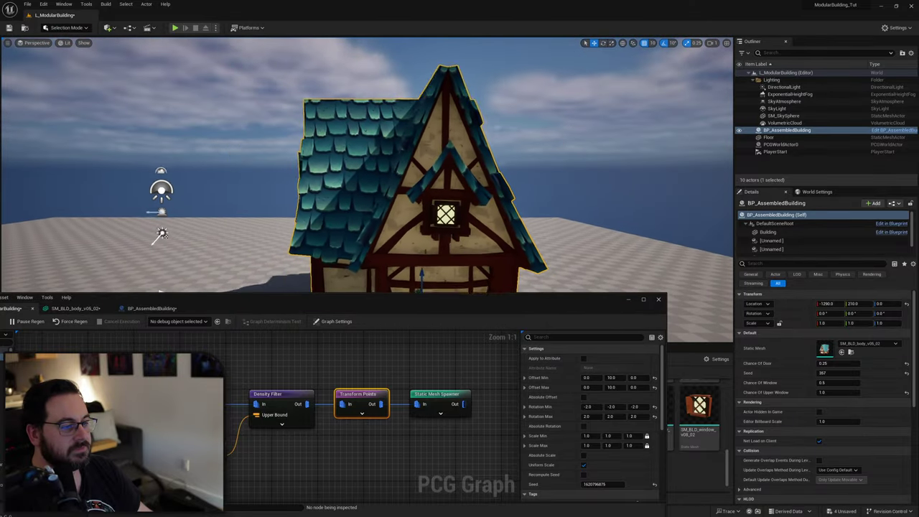
alt+drag(295, 188, 531, 208)
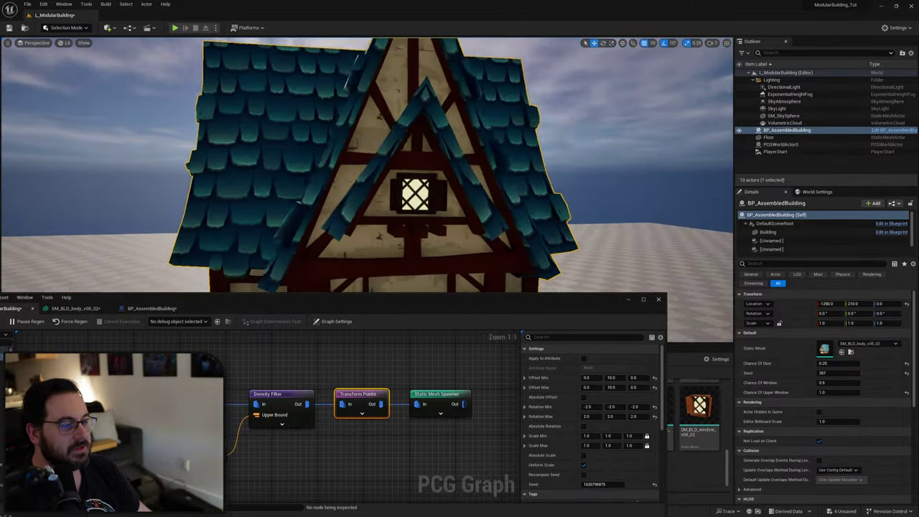
right_drag(367, 165, 215, 208)
scroll(400, 189, up, 1)
mouse_move(399, 189)
right_down()
mouse_move(423, 179)
mouse_move(399, 188)
right_up()
drag(423, 194, 409, 198)
right_drag(408, 198, 445, 150)
right_drag(359, 188, 368, 257)
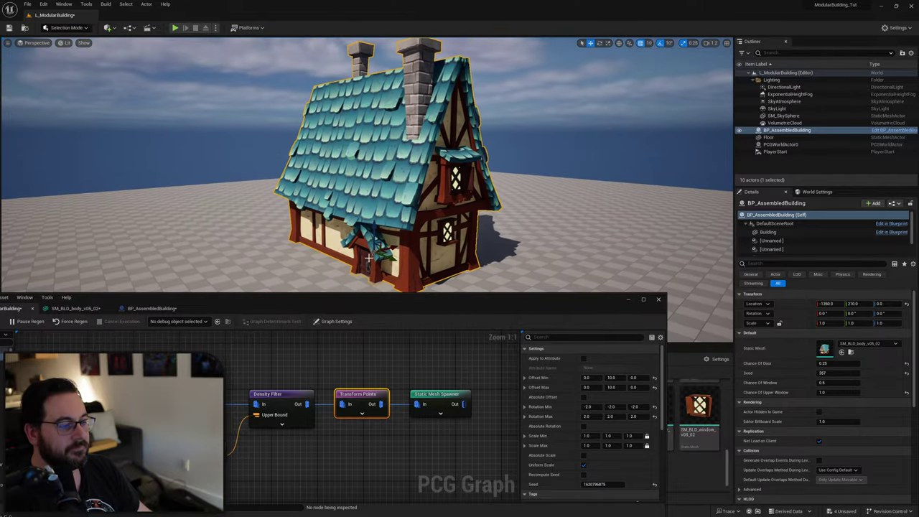
right_drag(466, 172, 424, 183)
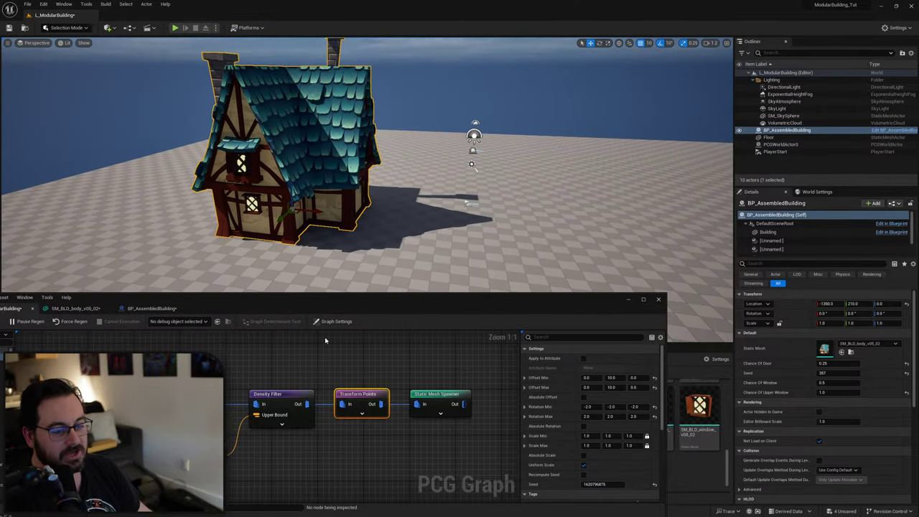
Group all upper-window nodes in the PCG graph under a comment titled Upper Windows.
drag(291, 299, 431, 177)
click(404, 247)
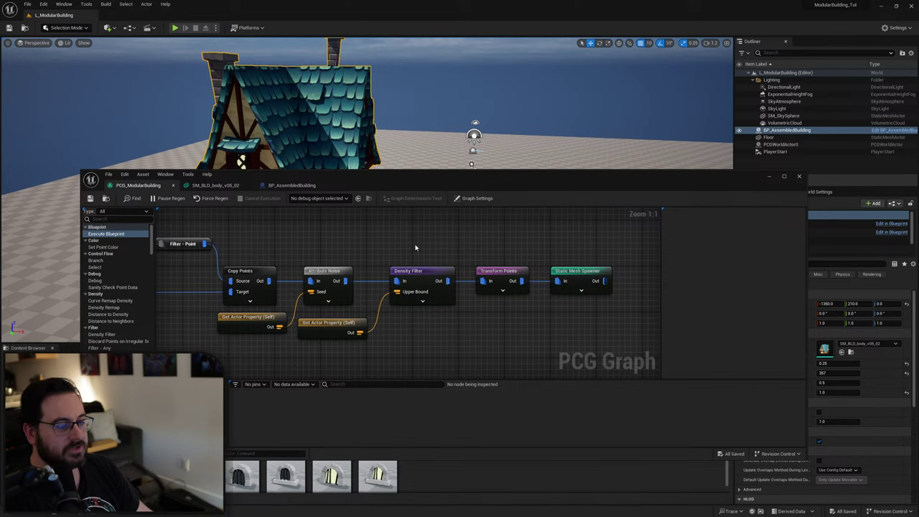
right_drag(415, 246, 552, 267)
scroll(553, 267, down, 5)
right_drag(628, 259, 584, 270)
drag(586, 269, 327, 346)
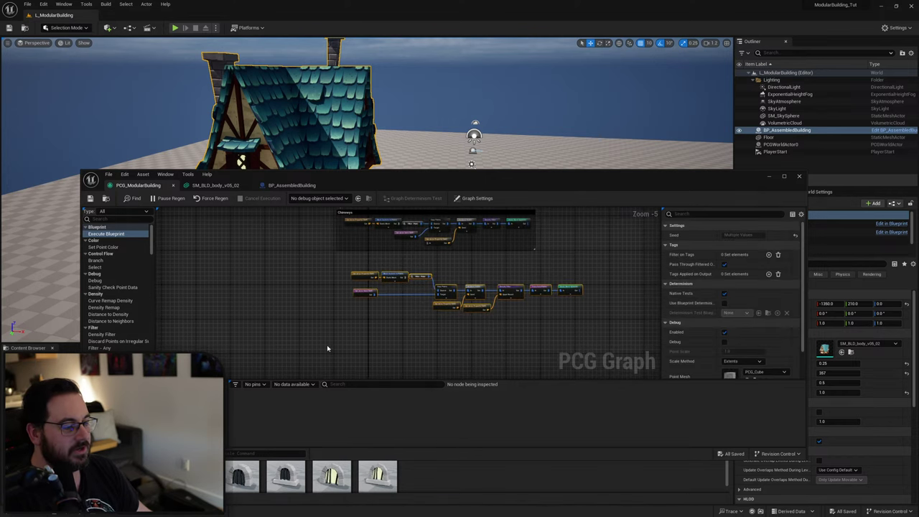
key(c)
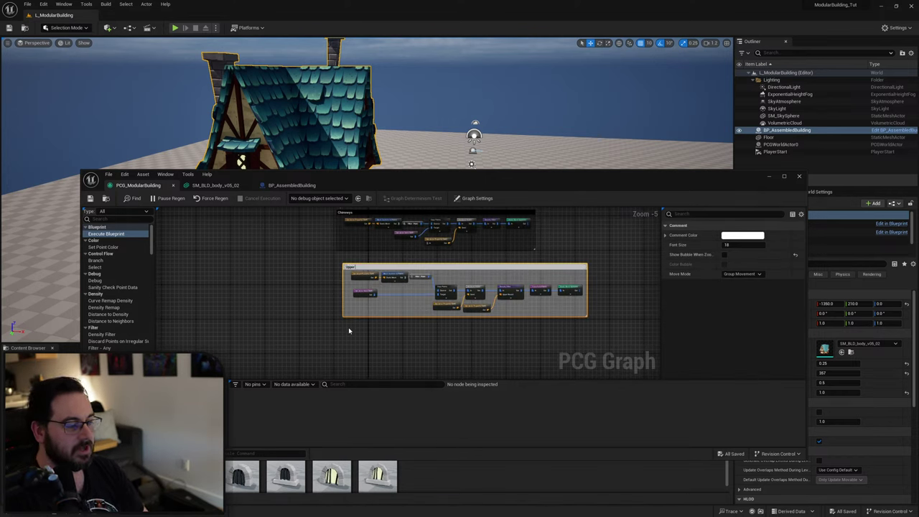
key(Return)
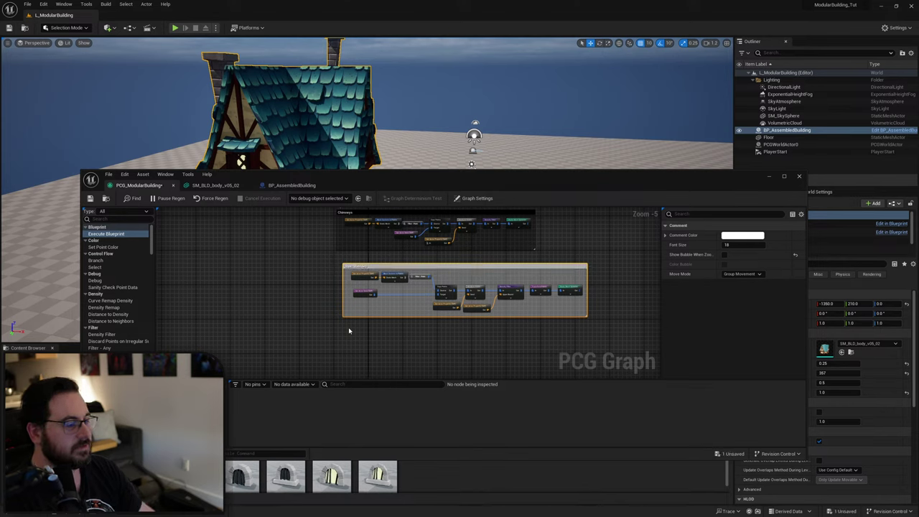
Enable the zoomed-out bubble for the Upper Windows comment and set its comment color to black.
click(727, 256)
click(744, 236)
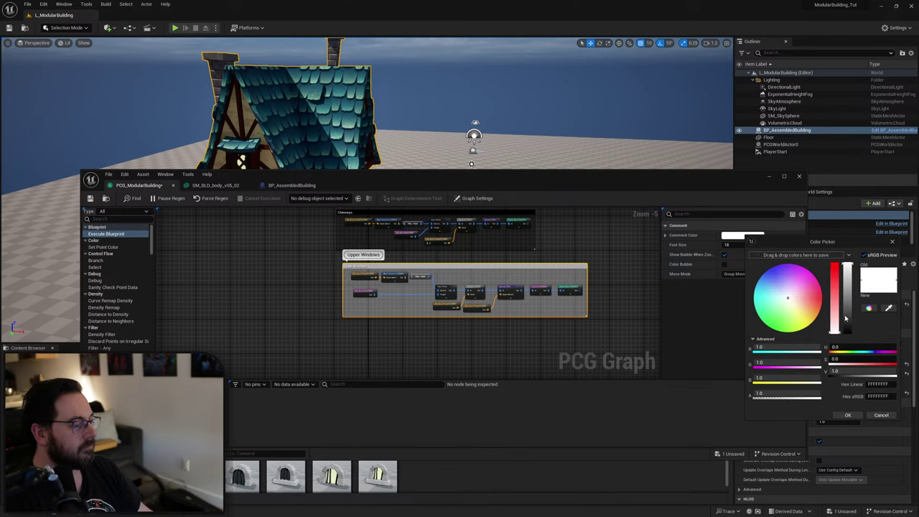
click(847, 332)
click(849, 416)
click(591, 236)
scroll(510, 301, down, 3)
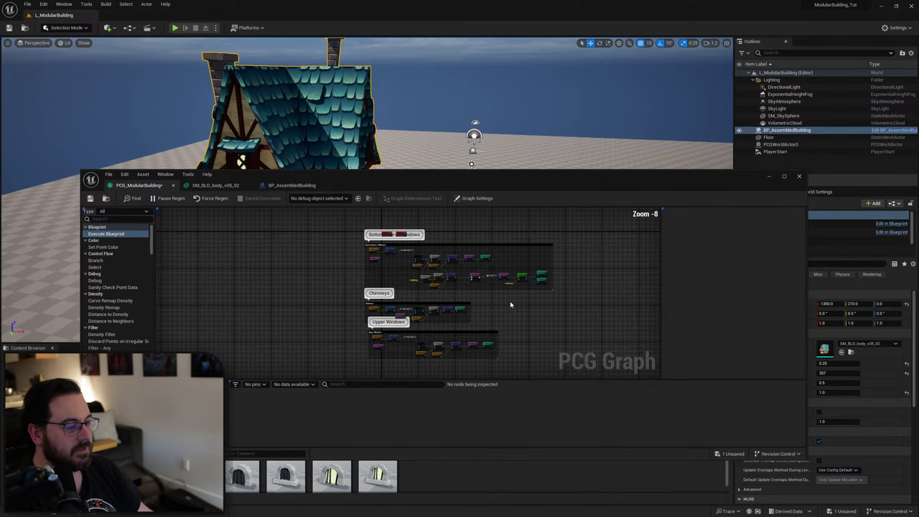
scroll(426, 255, up, 2)
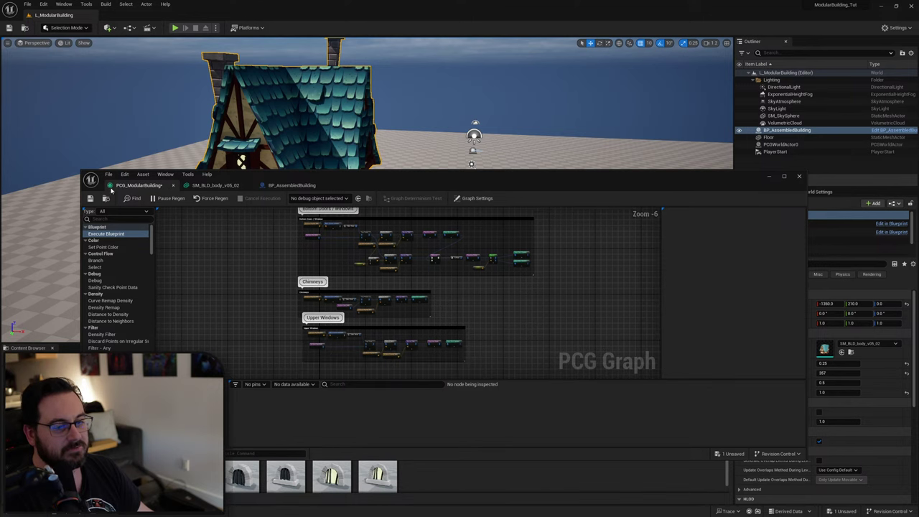
scroll(413, 281, up, 3)
right_drag(461, 279, 435, 310)
scroll(359, 334, down, 2)
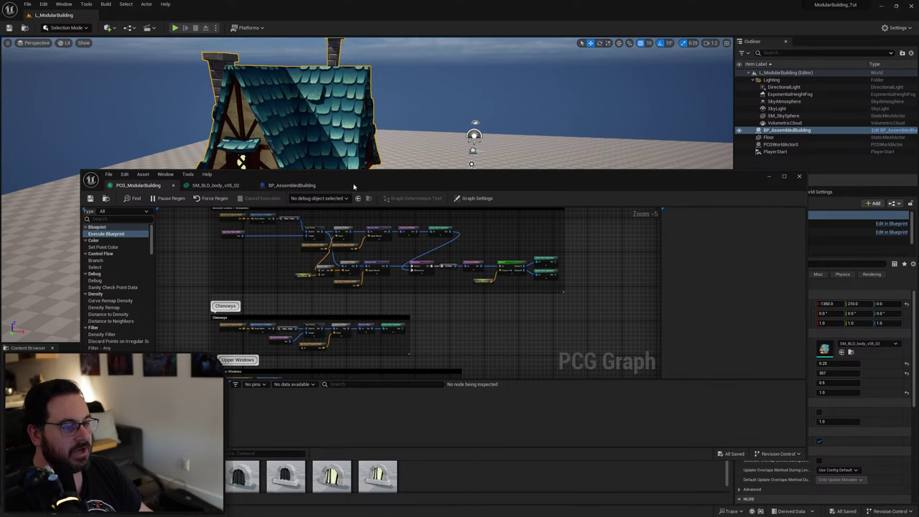
Locate the SM_BLD_body_v05_02 mesh among the project assets and move the floating editor window clear of the level view.
drag(353, 186, 340, 76)
click(192, 79)
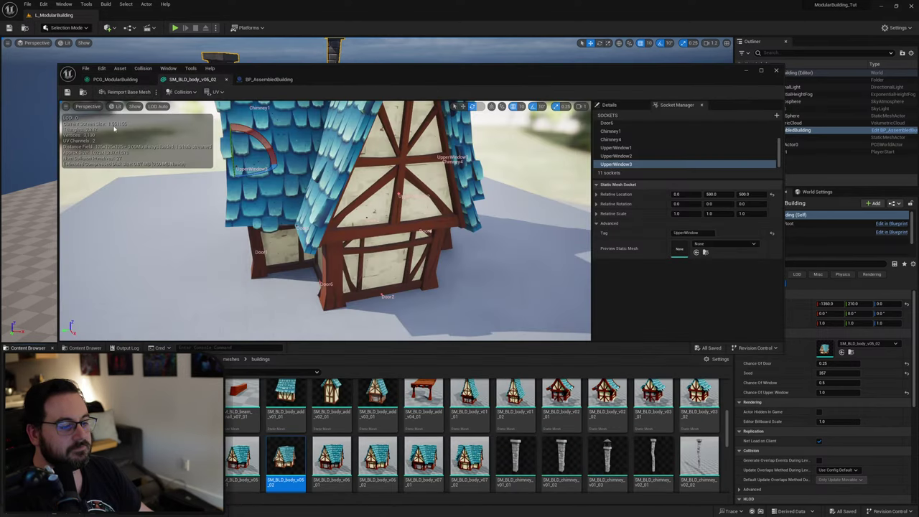
click(82, 91)
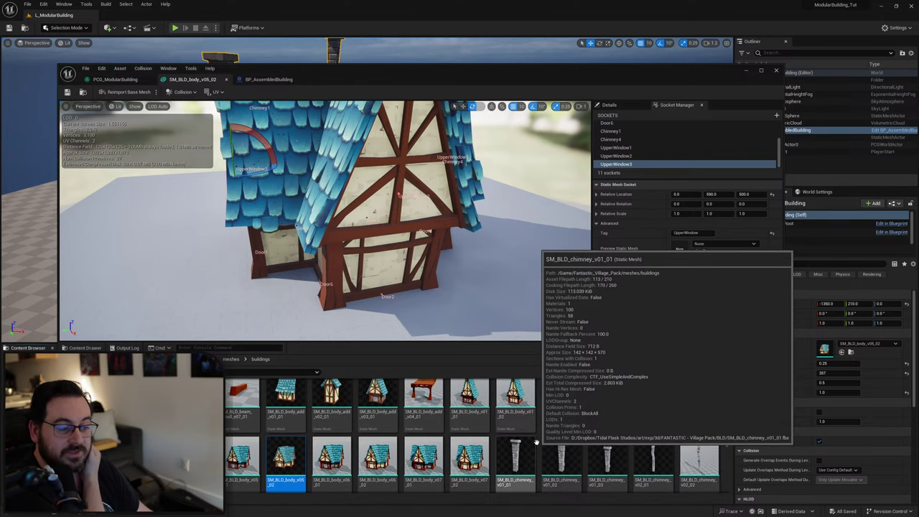
drag(503, 79, 852, 206)
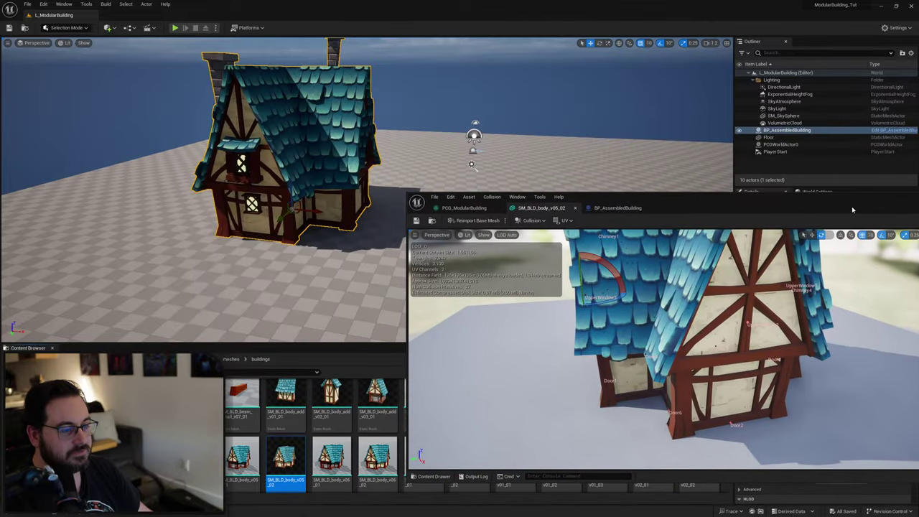
drag(696, 205, 305, 472)
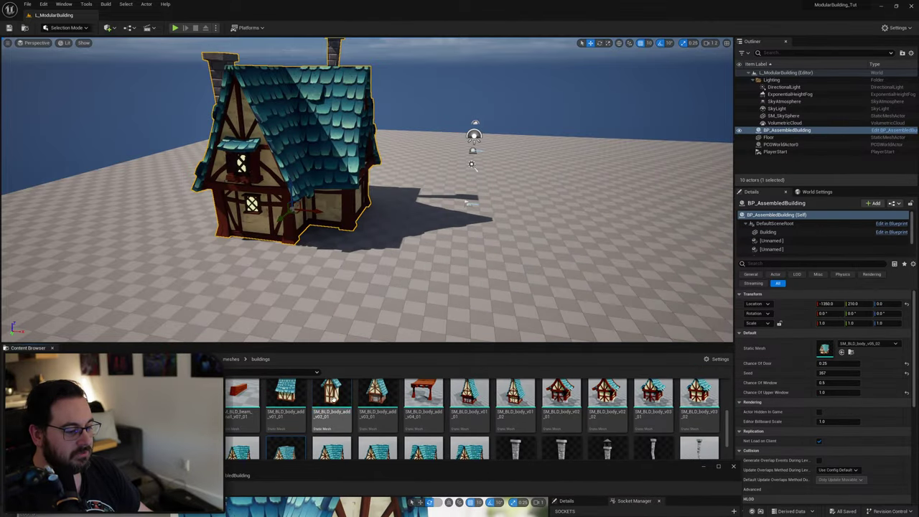
Place SM_BLD_body_add_v03_01 in the level, rotate it 90 degrees about Z and fit it against the building's side at about X -1860, Y 210.
drag(377, 401, 424, 230)
right_drag(454, 230, 458, 227)
key(e)
drag(492, 248, 335, 287)
key(w)
right_drag(335, 288, 437, 341)
key(e)
drag(328, 320, 345, 303)
drag(285, 281, 335, 303)
right_drag(336, 302, 222, 334)
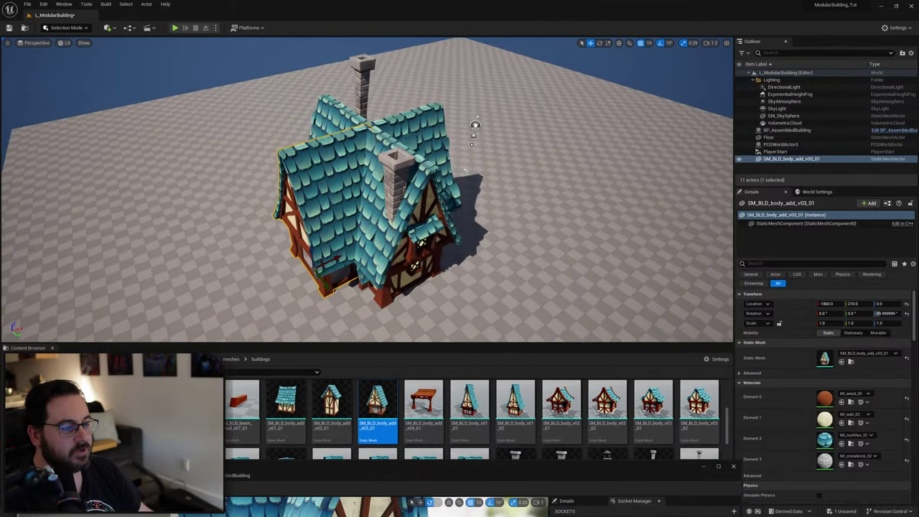
right_drag(473, 128, 391, 297)
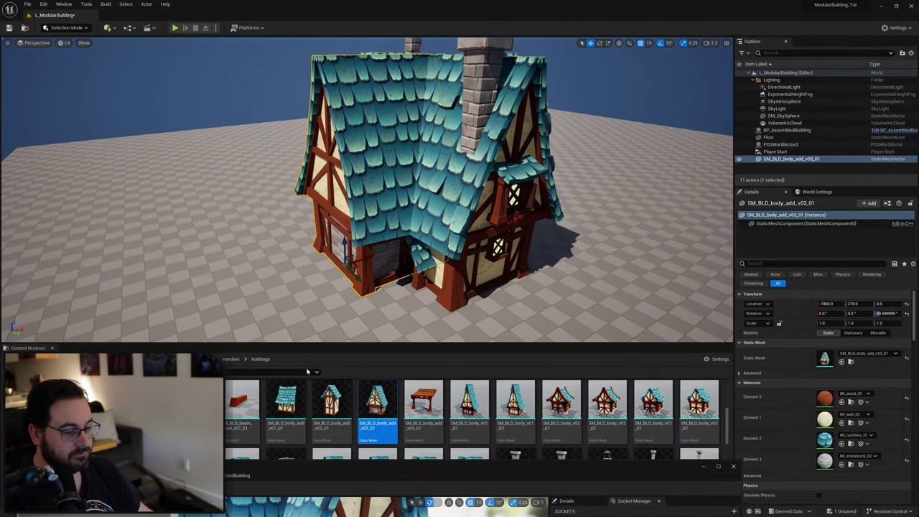
Place a second BP_AssembledBuilding beside the first and assign SM_BLD_body_add_v03_01 as its static mesh.
click(472, 209)
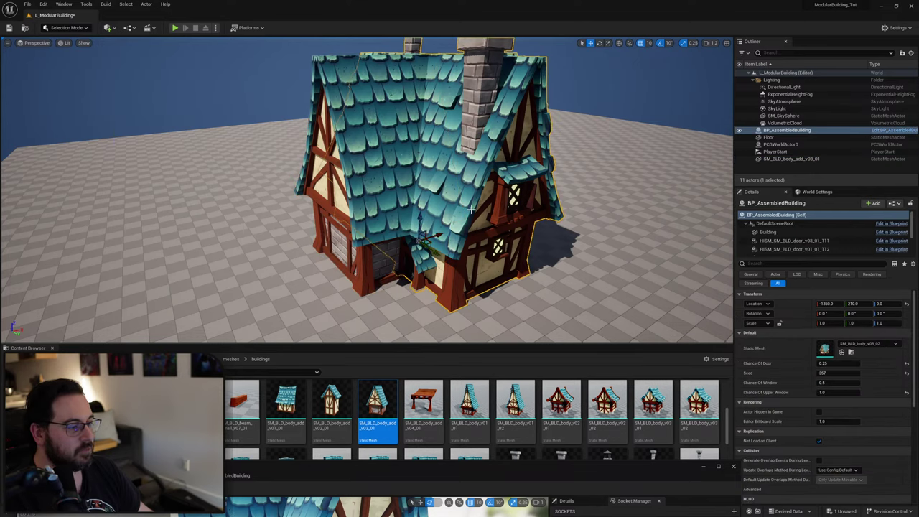
right_drag(326, 287, 324, 321)
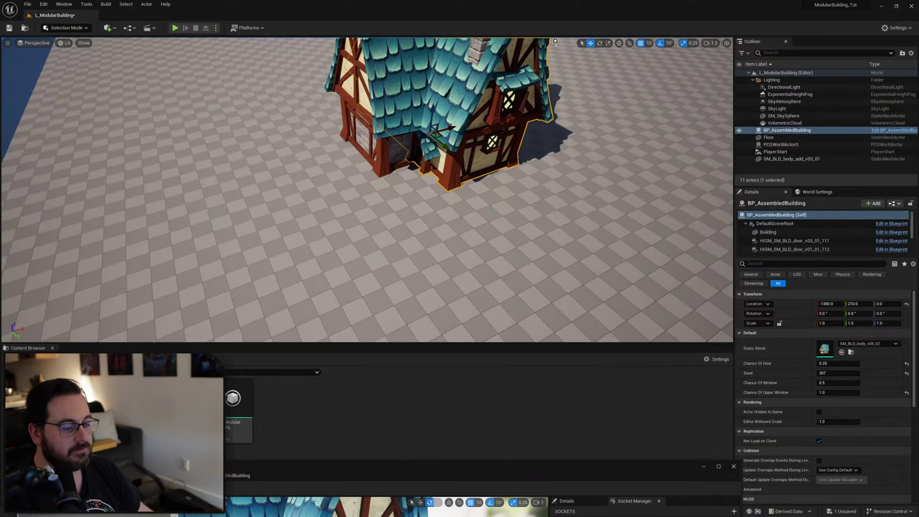
drag(190, 399, 170, 138)
click(343, 101)
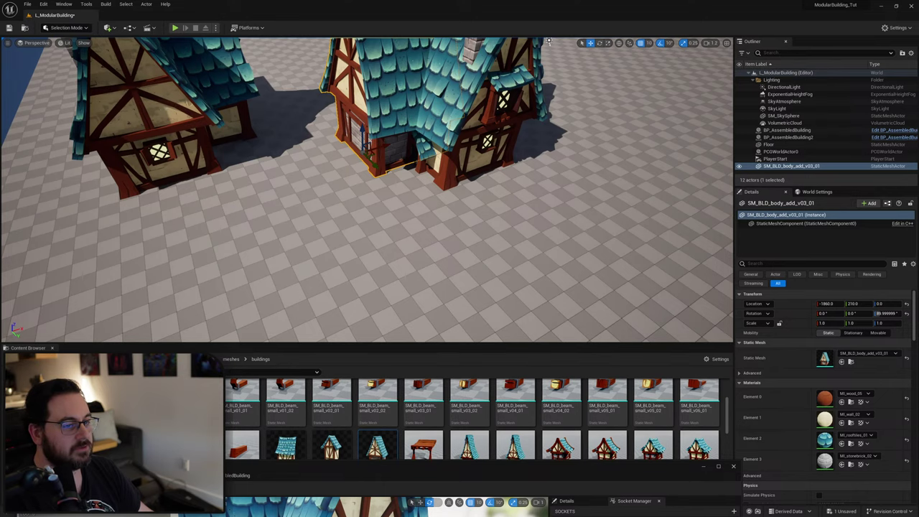
click(163, 107)
click(842, 351)
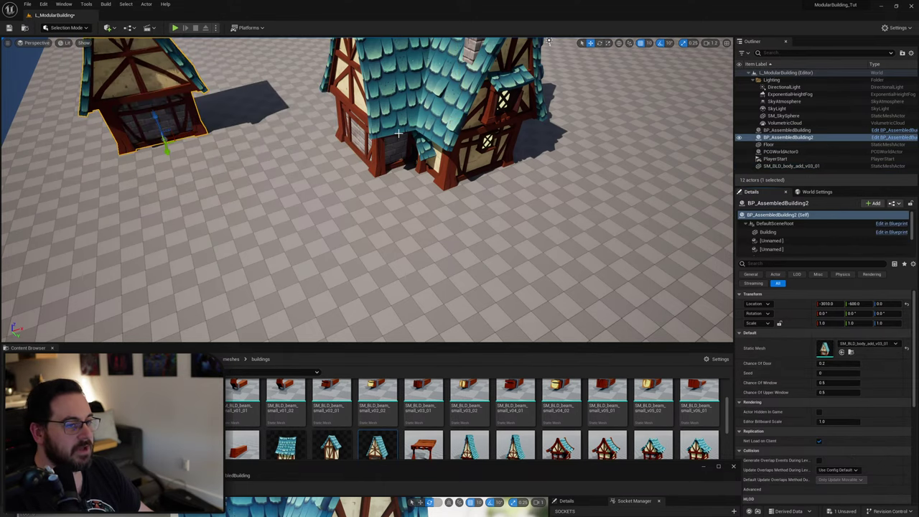
Delete the standalone add-on mesh and fit BP_AssembledBuilding2 against the first building, rotated 90 degrees about Z at about X -1900, Y 230.
click(364, 96)
key(Delete)
click(180, 118)
right_drag(179, 121, 170, 75)
key(e)
drag(217, 228, 279, 230)
drag(220, 230, 427, 276)
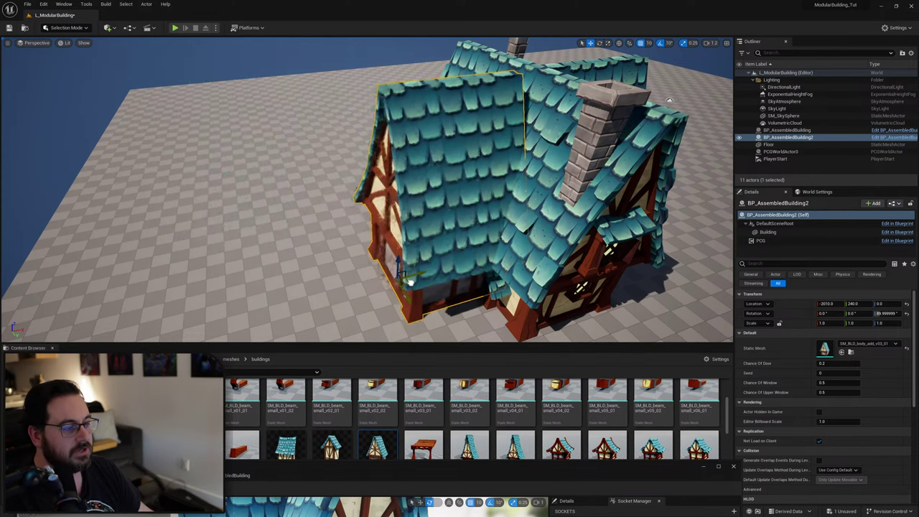
right_drag(457, 310, 545, 287)
mouse_move(293, 200)
right_down()
mouse_move(325, 214)
mouse_move(293, 201)
right_up()
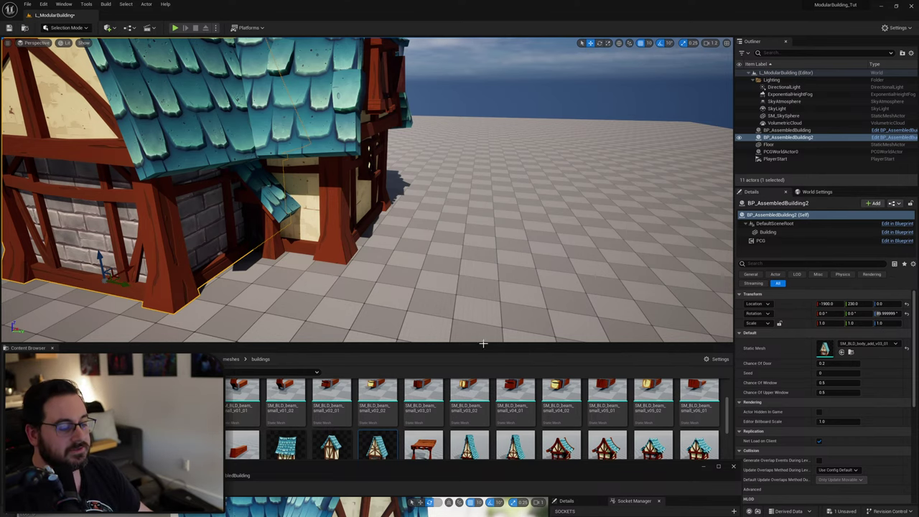
Shift BP_AssembledBuilding2 along the first building's side to Y location 90 and check the fit around it.
double_click(377, 445)
drag(539, 170, 446, 292)
right_drag(410, 193, 338, 226)
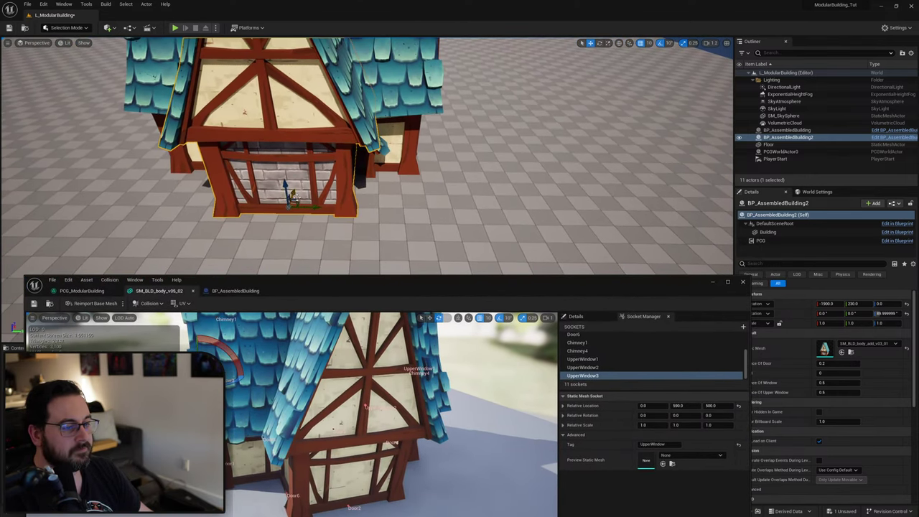
drag(302, 206, 271, 206)
right_drag(271, 205, 337, 208)
right_drag(226, 65, 301, 197)
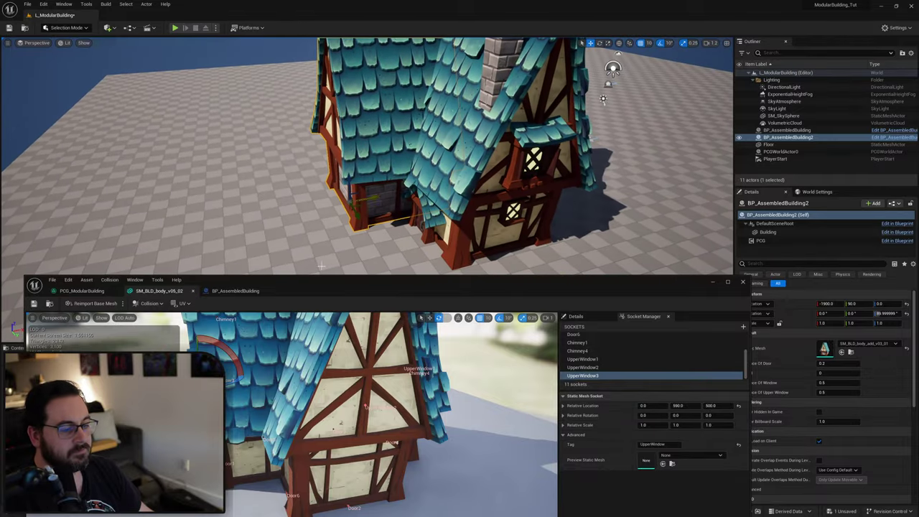
Open the SM_BLD_body_add_v03_01 mesh for editing and show its Socket Manager with the front wall in view.
double_click(823, 348)
drag(424, 288, 422, 134)
scroll(380, 256, down, 3)
right_drag(381, 255, 361, 307)
click(638, 162)
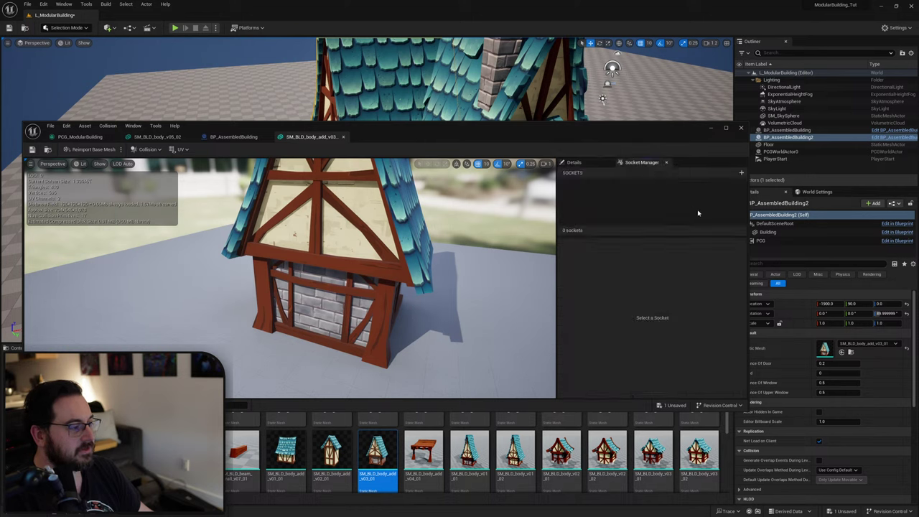
Add a socket named Door1 with the tag Door and move it to Y 40 at the base of the front wall.
click(742, 173)
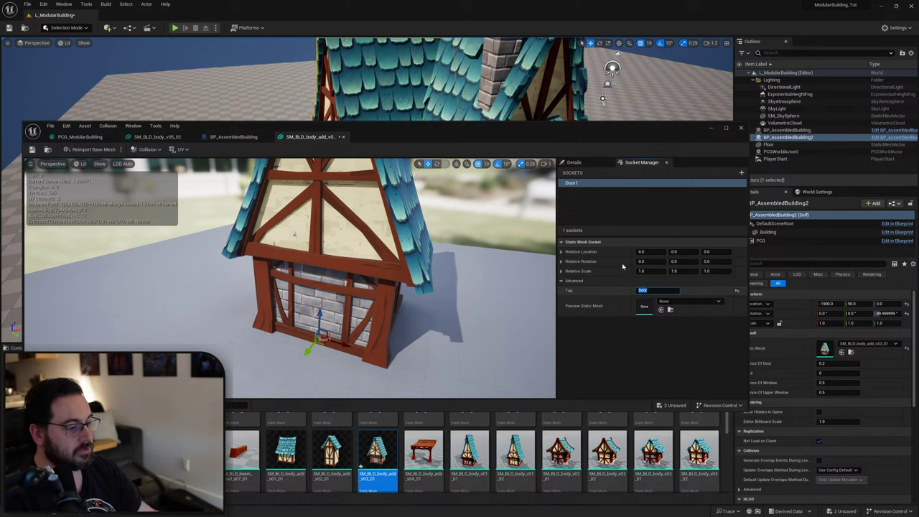
right_drag(431, 287, 330, 291)
key(w)
drag(285, 288, 276, 291)
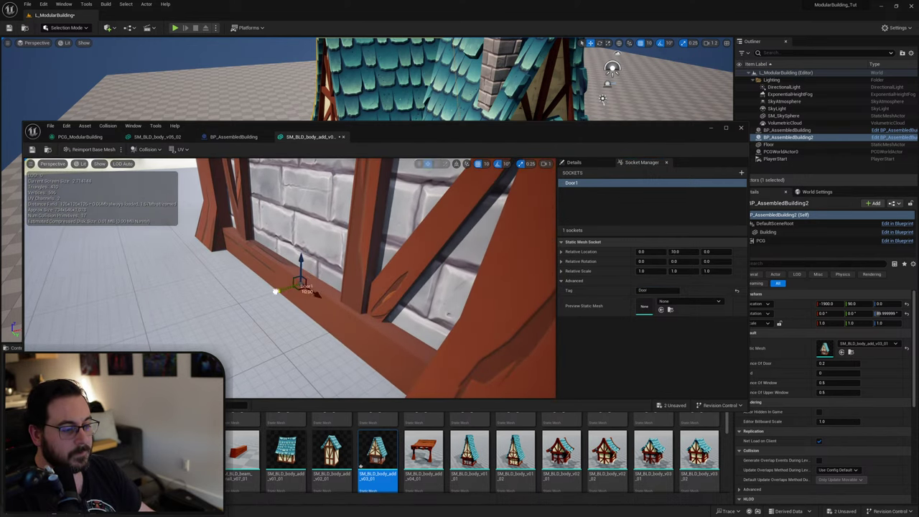
key(s)
mouse_move(356, 341)
right_down()
mouse_move(380, 346)
mouse_move(377, 326)
mouse_move(357, 340)
right_up()
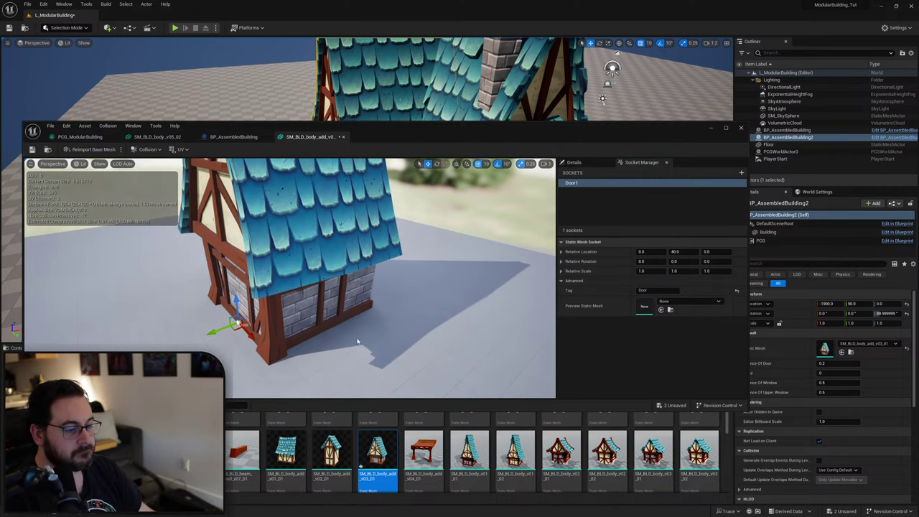
Duplicate Door1 as Door2 and place it on the side wall at X 250, Y -260 with a Z rotation of 270 degrees.
click(583, 183)
key(ctrl+d)
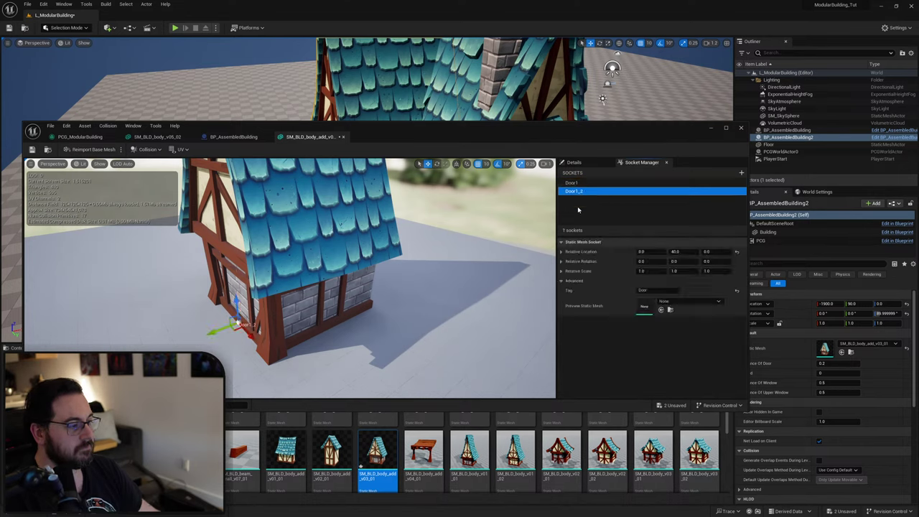
key(F2)
text(2)
key(Return)
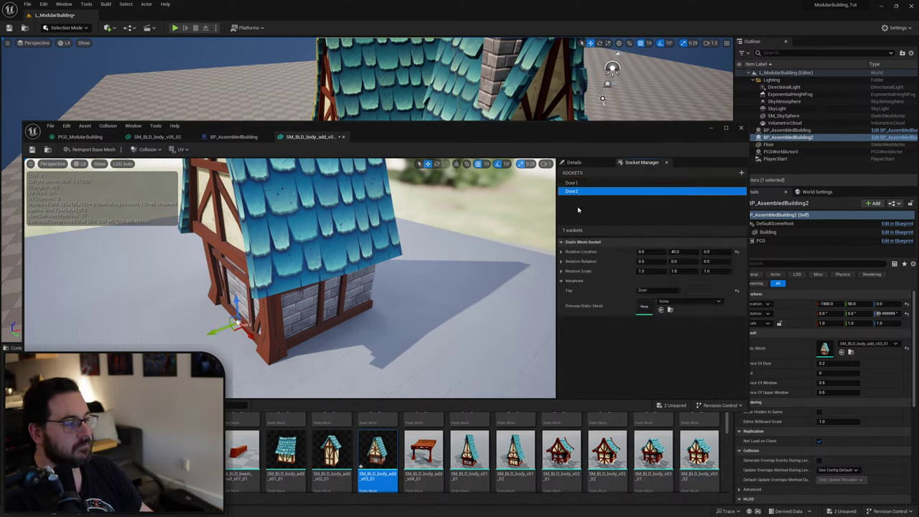
drag(233, 331, 358, 351)
key(e)
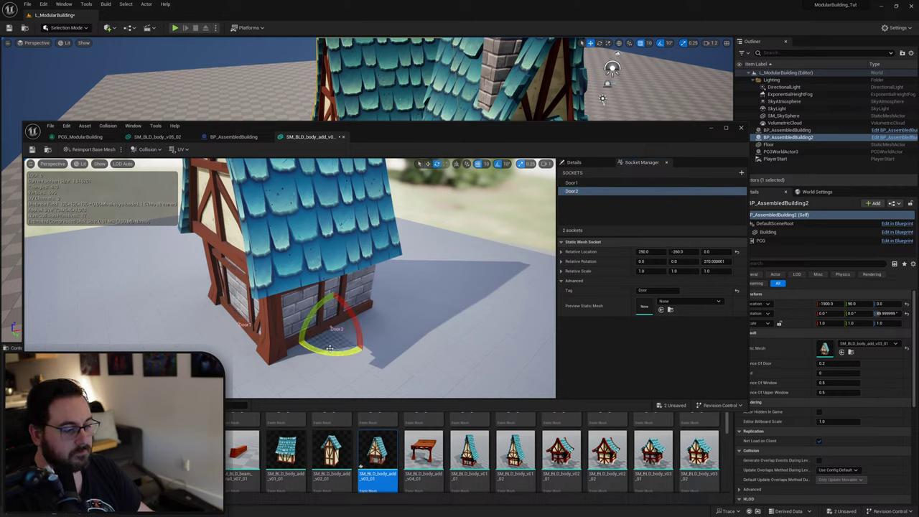
key(w)
Duplicate the Door2 socket and name the copy Door3.
right_drag(358, 350, 287, 344)
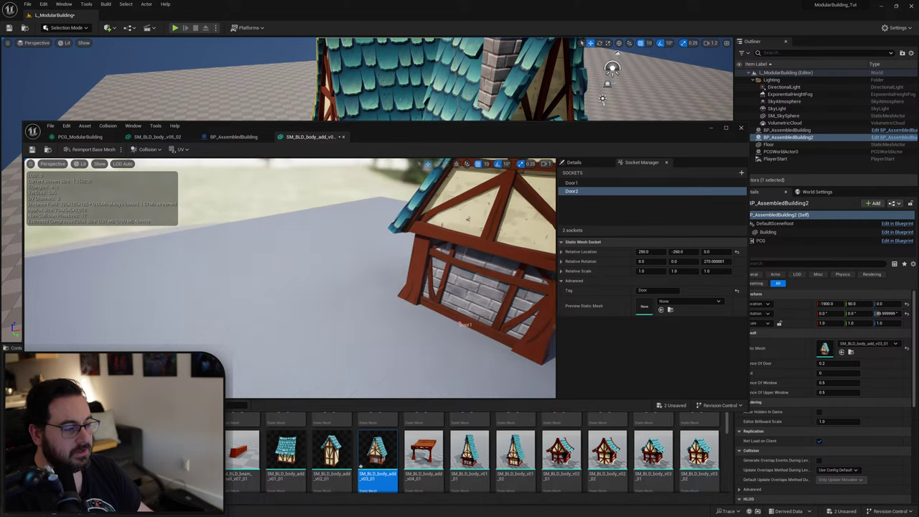
click(597, 202)
click(596, 194)
key(ctrl+d)
double_click(579, 201)
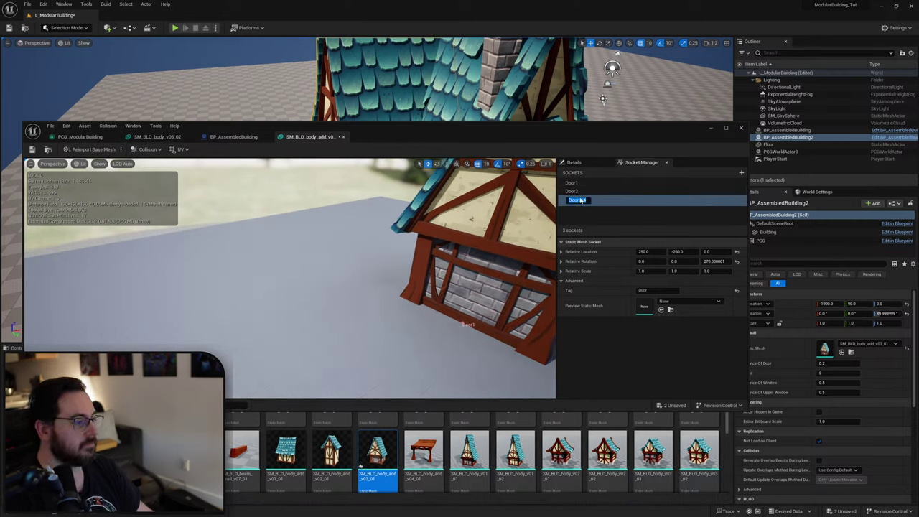
text(3)
key(Return)
Move Door3 to the opposite side wall at about X -240, Y -260 and set its Z rotation to 90 degrees.
right_drag(330, 301, 460, 304)
drag(278, 294, 226, 292)
right_drag(226, 293, 118, 306)
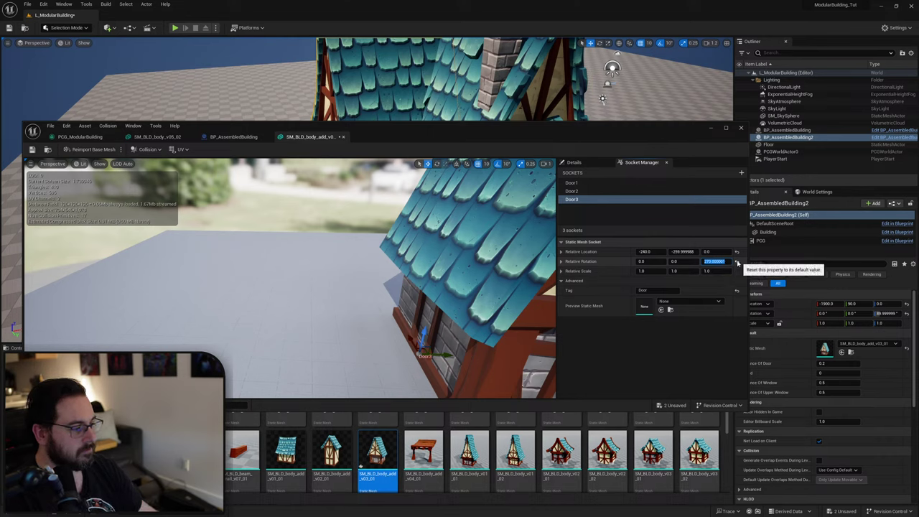
right_drag(440, 310, 441, 310)
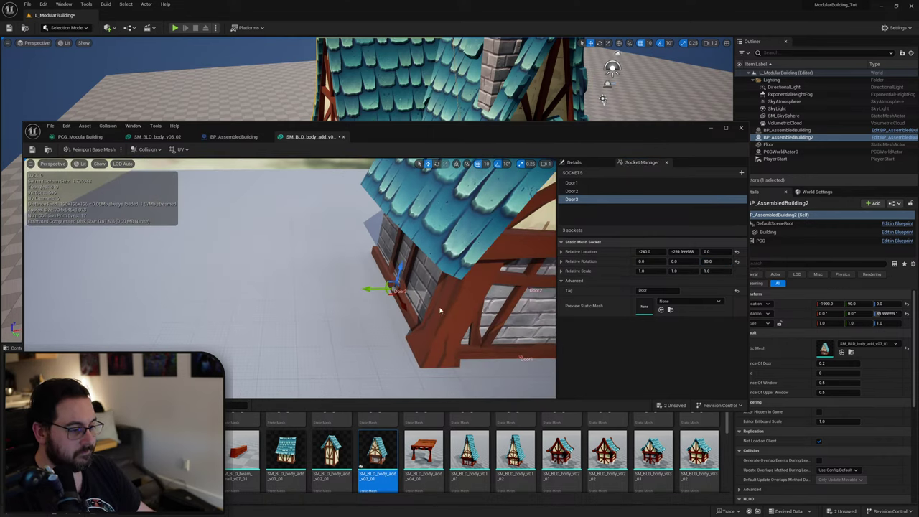
right_drag(390, 289, 390, 289)
right_drag(440, 310, 441, 310)
Add a socket named UpperWindow and position it on the front gable at Y 70, Z 500.
click(741, 173)
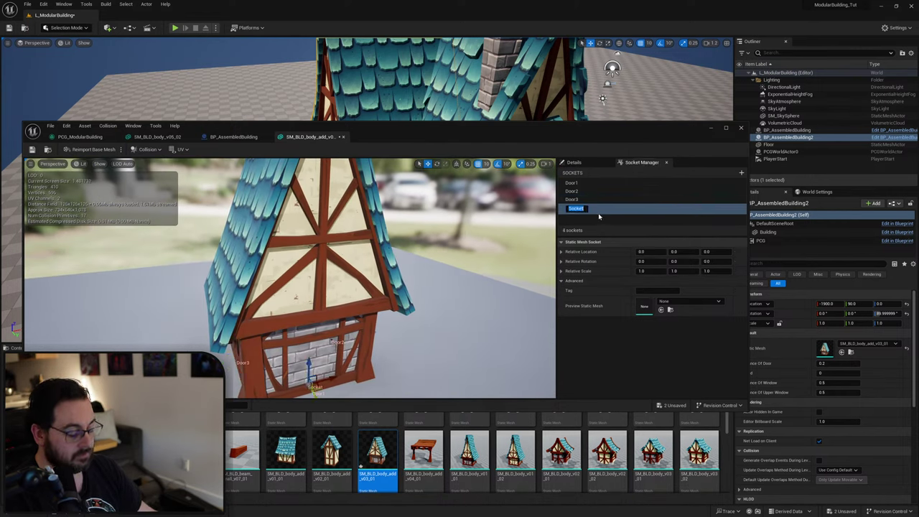
text(UpperWin)
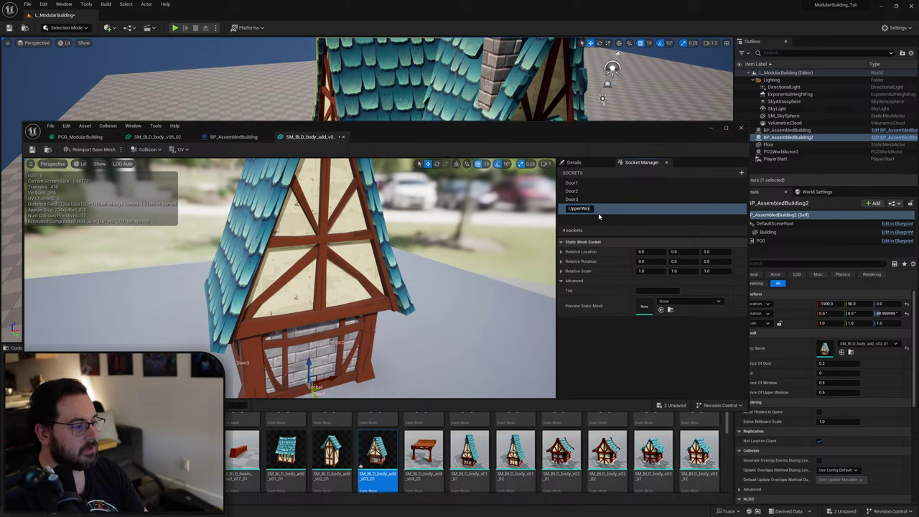
text(dow)
key(Return)
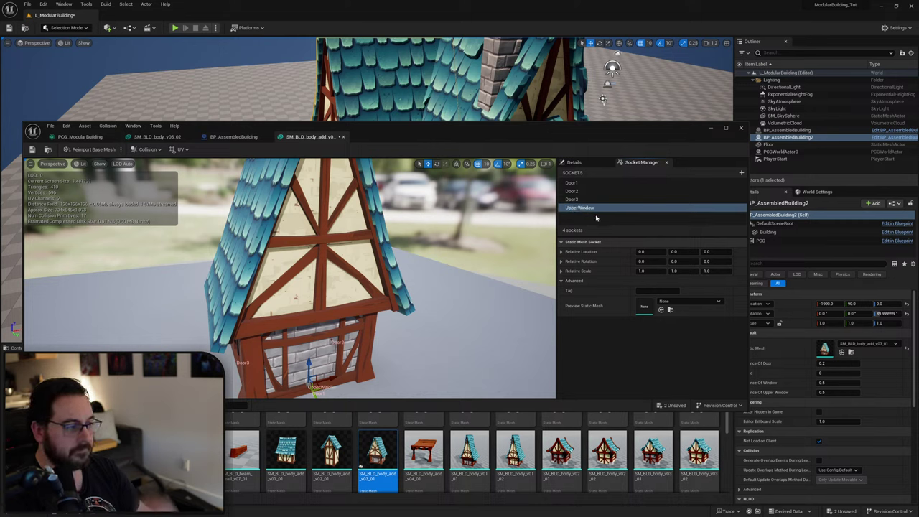
right_drag(391, 268, 391, 269)
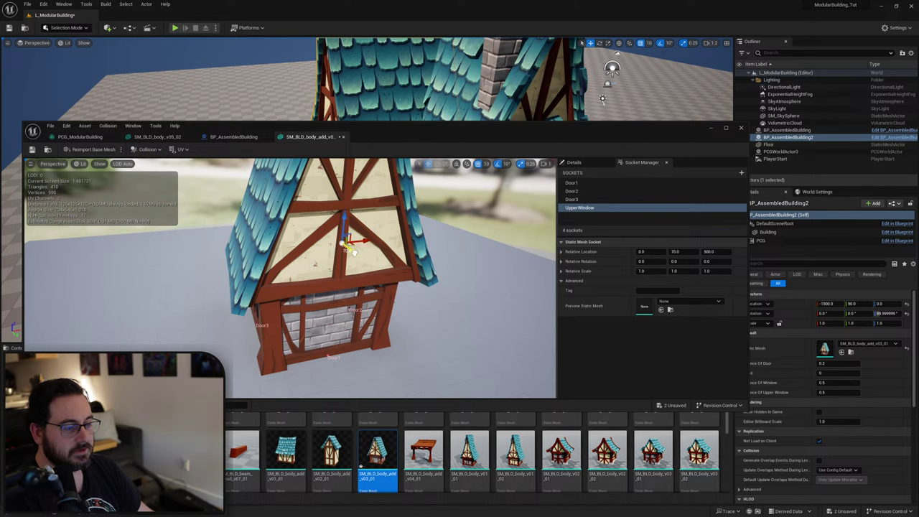
right_drag(353, 251, 353, 251)
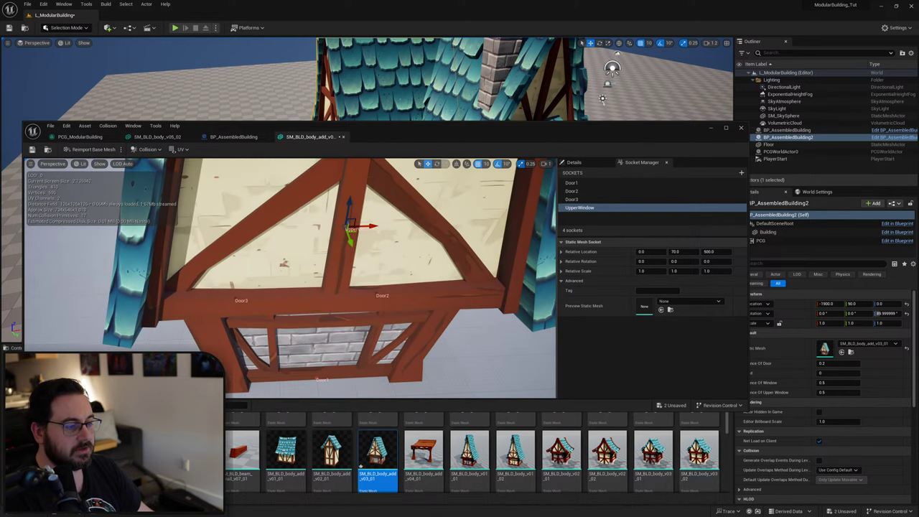
Copy the tag from the Upper Windows group's Mesh Sockets to Points node and set the UpperWindow socket's tag to UpperWindow.
click(79, 137)
scroll(338, 225, up, 3)
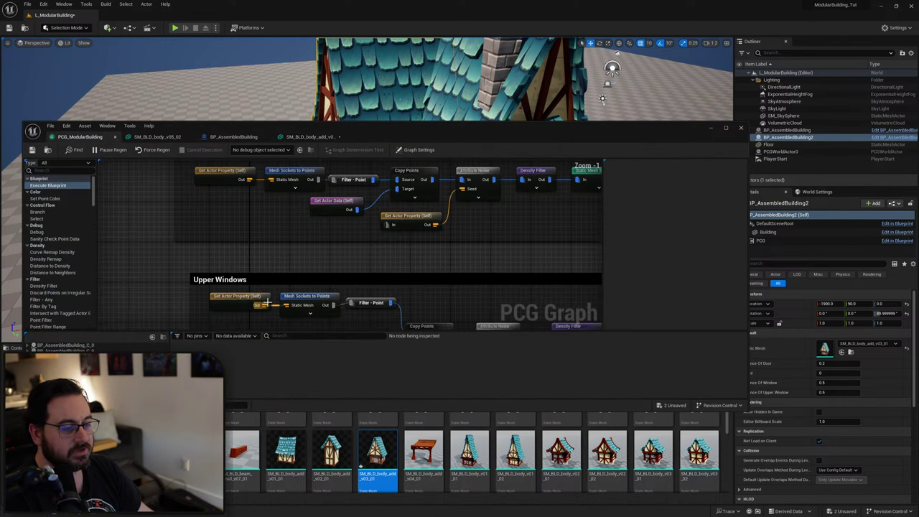
click(320, 302)
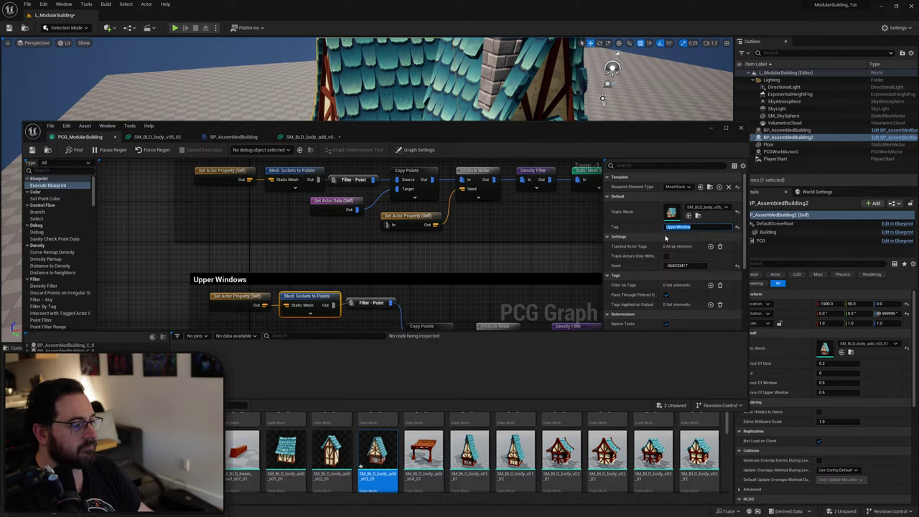
click(307, 137)
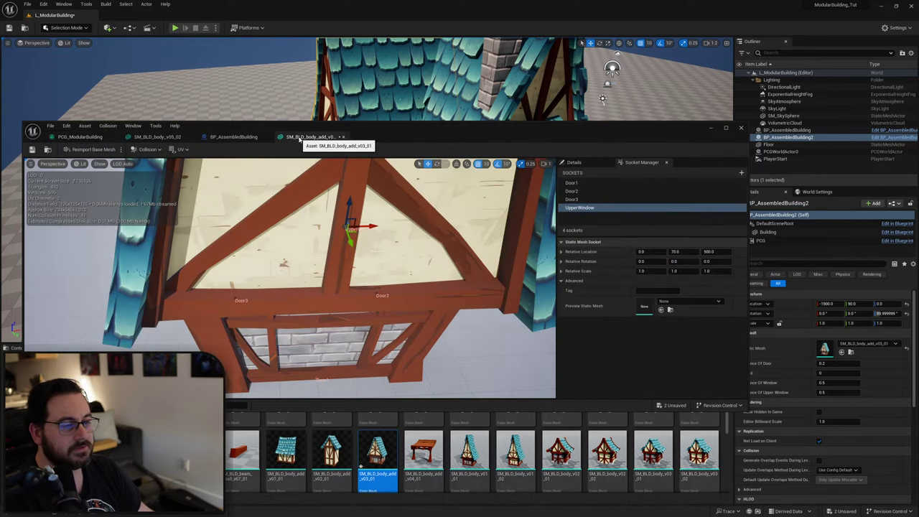
double_click(650, 290)
Reveal the level view, reselect the buildings to check the spawned parts, and move BP_AssembledBuilding2 to X location -1910.
drag(492, 126, 456, 253)
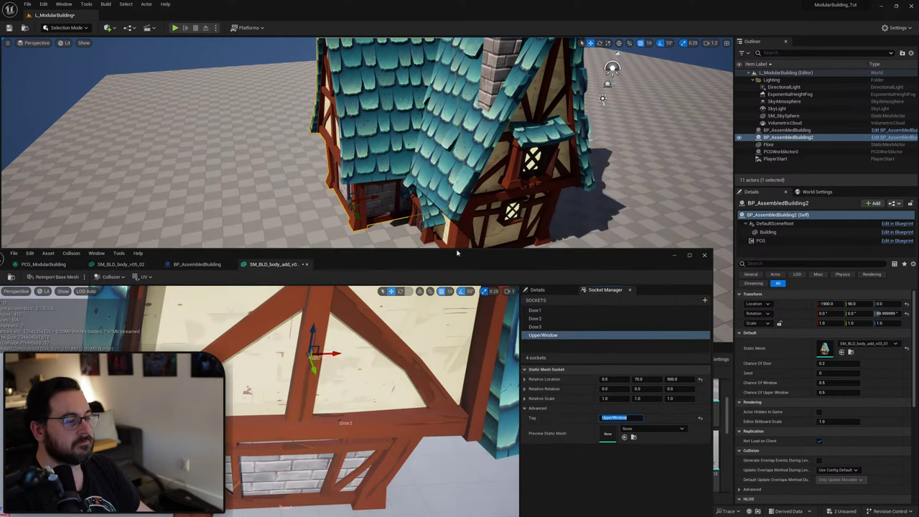
right_drag(453, 190, 392, 191)
click(478, 157)
click(393, 191)
drag(346, 213, 341, 214)
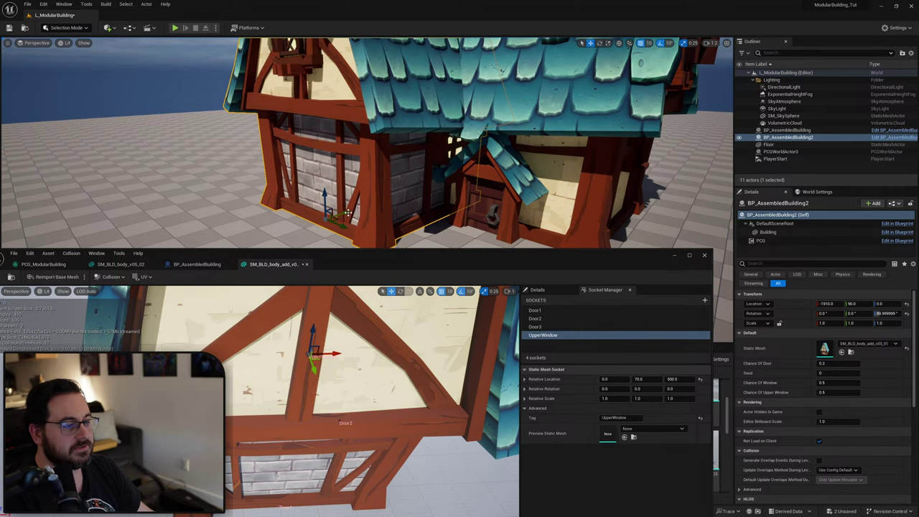
View the attached building from its front gable side and set BP_AssembledBuilding2's Seed to 2.
mouse_move(341, 214)
right_down()
mouse_move(356, 197)
mouse_move(345, 198)
right_up()
drag(337, 184, 336, 185)
right_drag(336, 186, 391, 188)
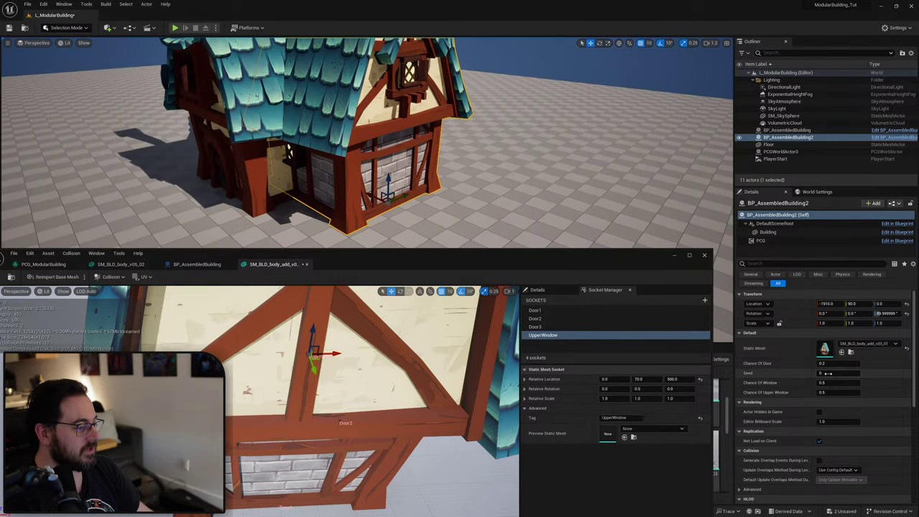
drag(832, 373, 831, 372)
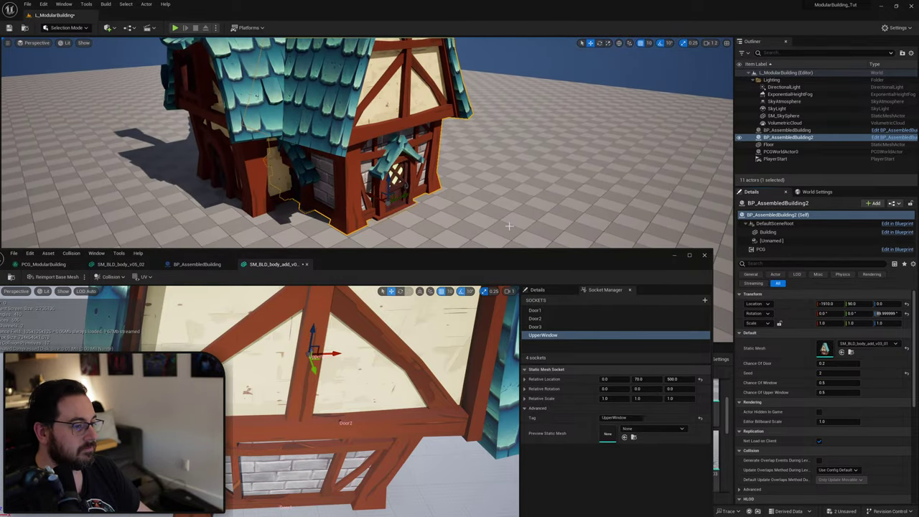
Slide BP_AssembledBuilding2 out to X -2020 and back into the main building at X -1870, checking its doors and windows.
drag(375, 194, 392, 199)
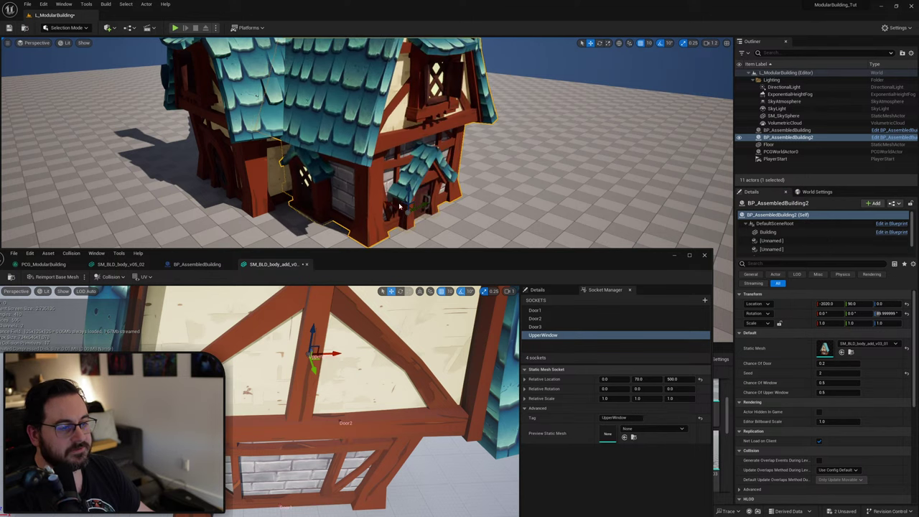
right_drag(392, 199, 359, 199)
alt+drag(309, 195, 437, 201)
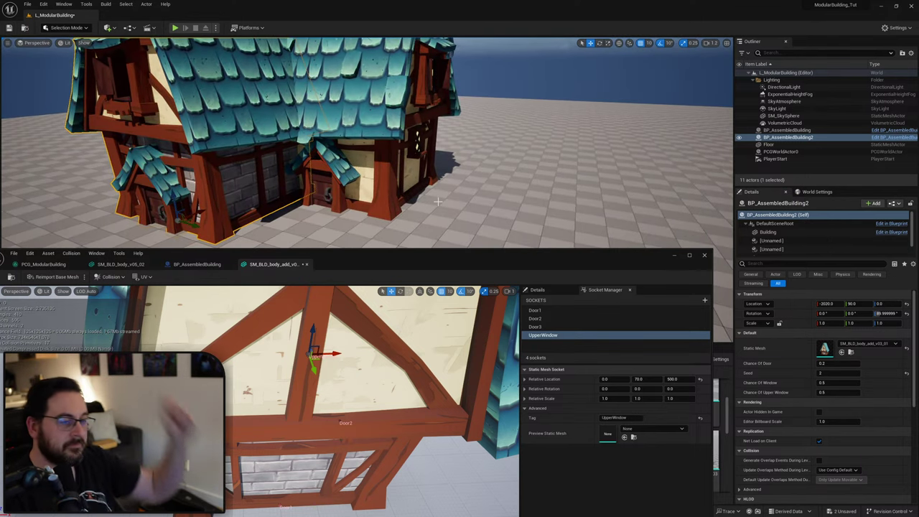
right_drag(374, 165, 287, 176)
right_drag(376, 204, 376, 193)
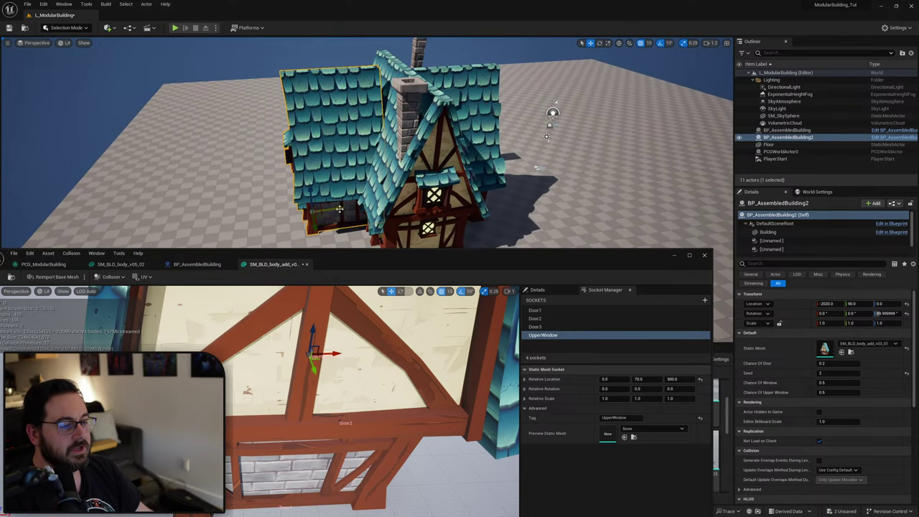
drag(339, 209, 367, 208)
right_drag(367, 208, 455, 212)
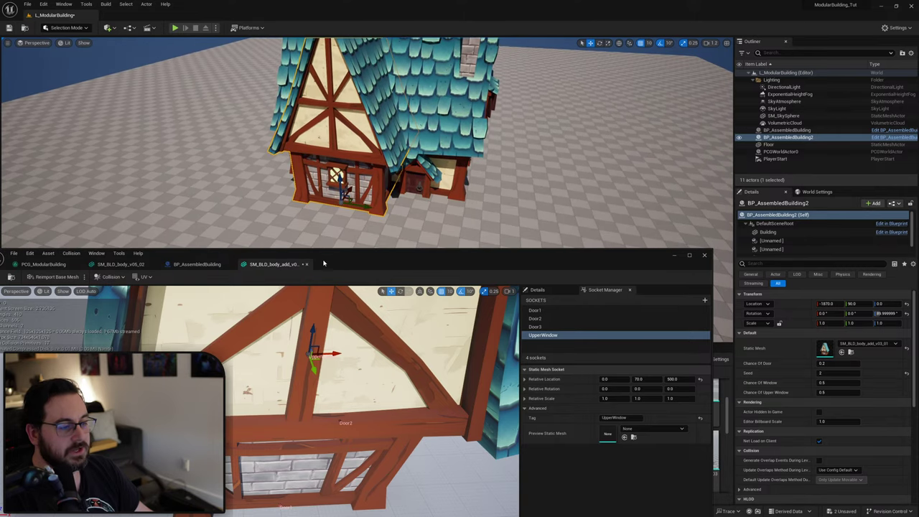
Duplicate the Get Actor Data (Self) node above the Bottom Doors / Windows group and set the copy's actor filter to All World Actors.
drag(323, 263, 454, 189)
click(174, 190)
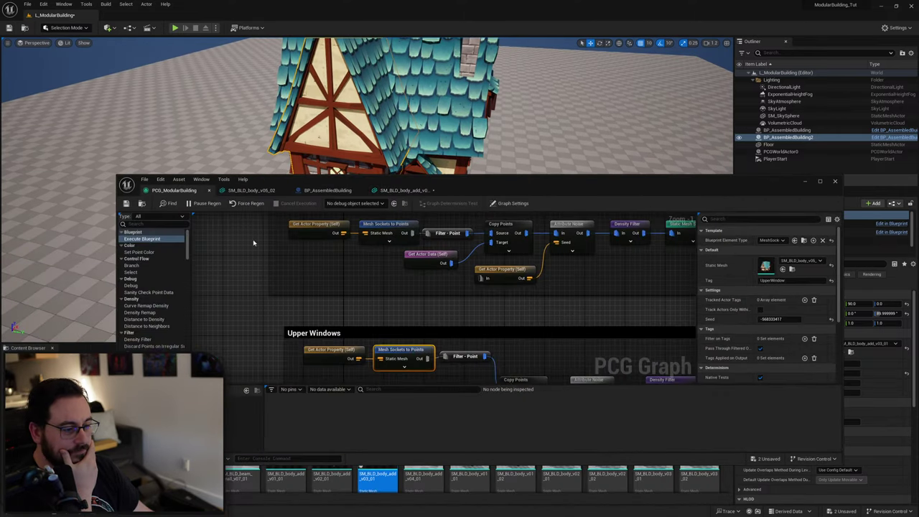
click(253, 243)
scroll(287, 287, down, 5)
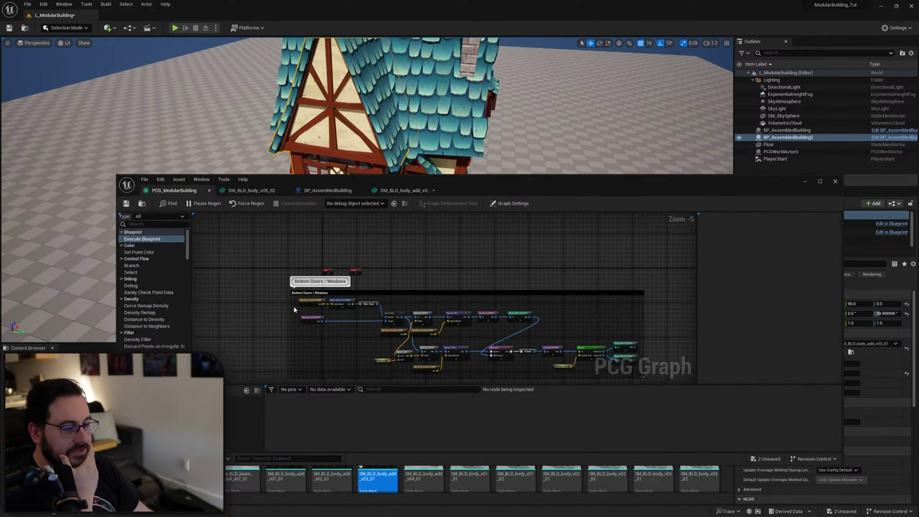
scroll(294, 309, up, 4)
click(326, 333)
right_drag(441, 319, 260, 325)
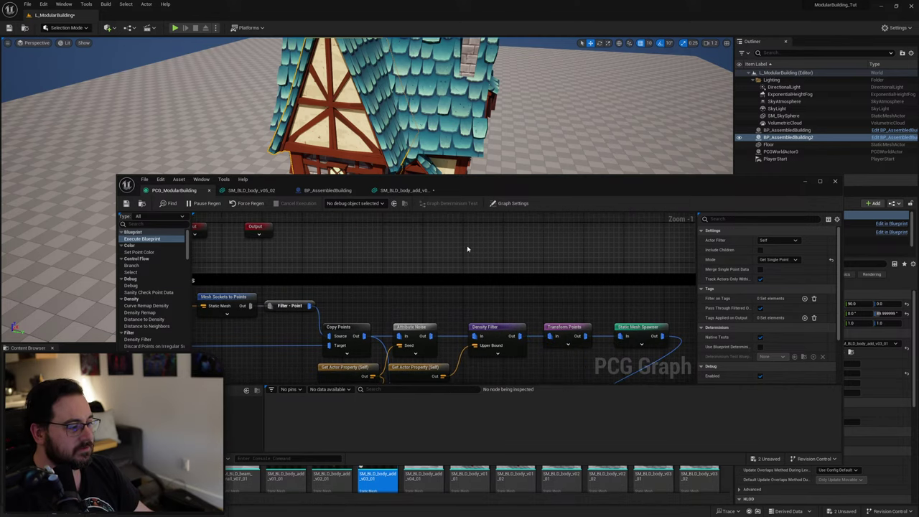
key(ctrl+v)
right_drag(489, 248, 370, 285)
drag(349, 284, 369, 260)
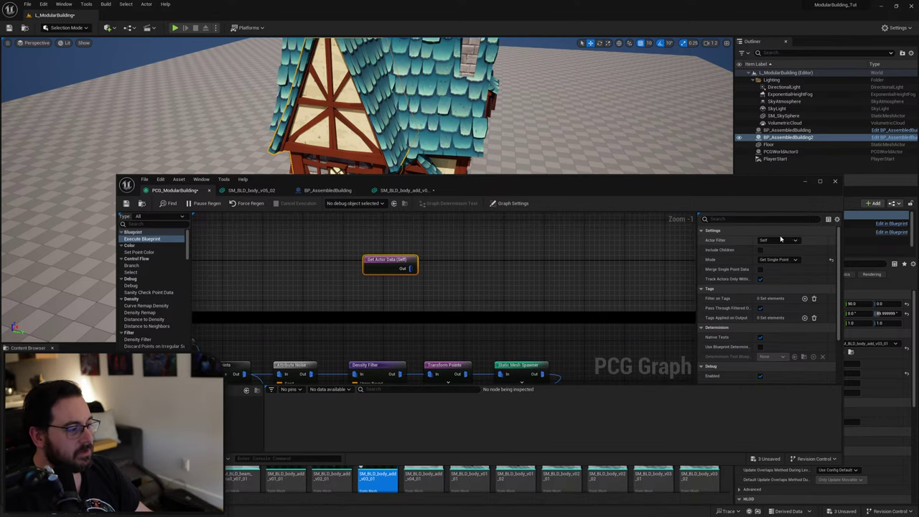
click(780, 239)
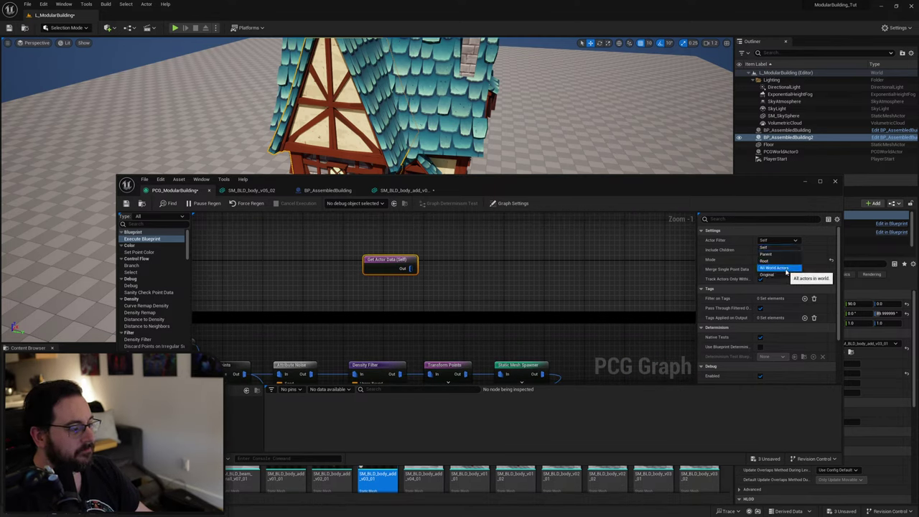
click(775, 268)
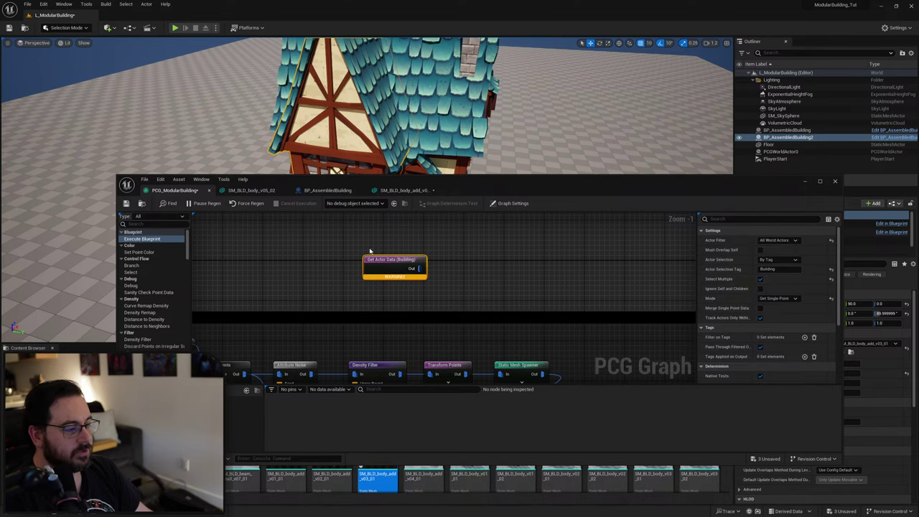
Add an actor tag named ModularBuilding to the BP_AssembledBuilding blueprint, compile it and save it.
click(327, 190)
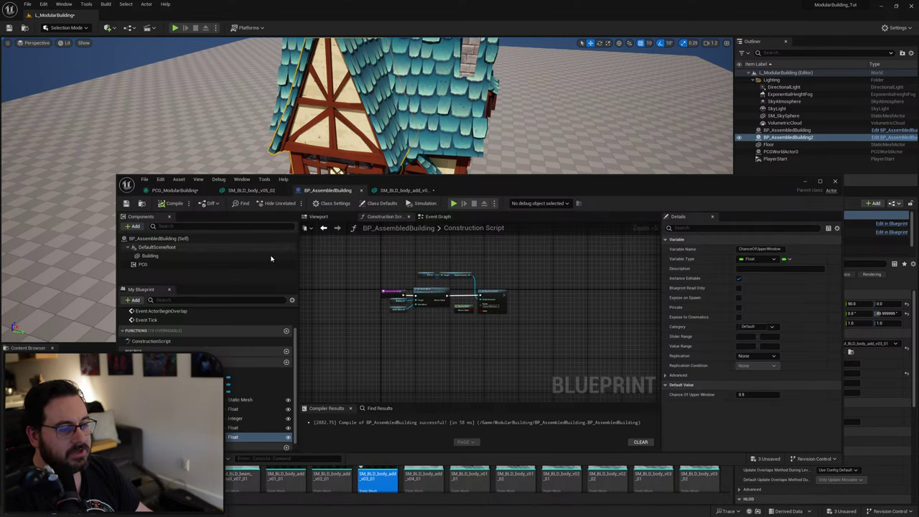
click(158, 239)
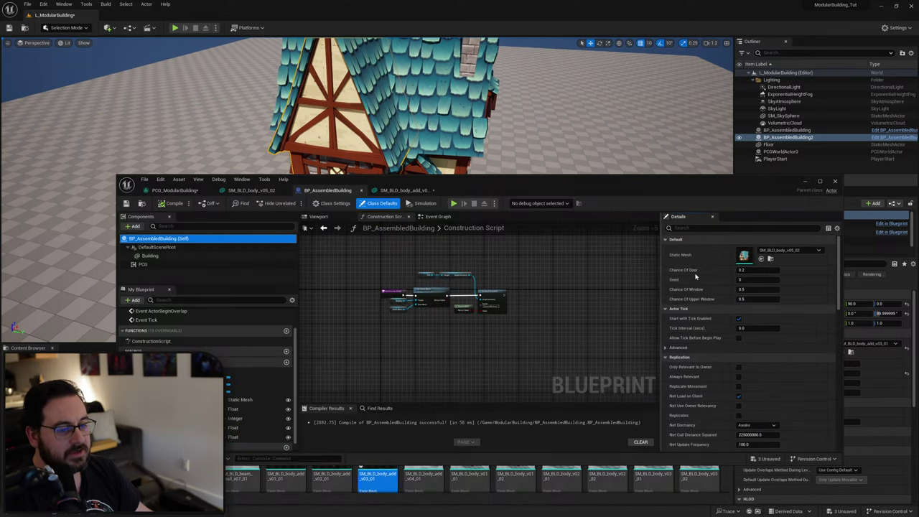
click(687, 229)
text(tag)
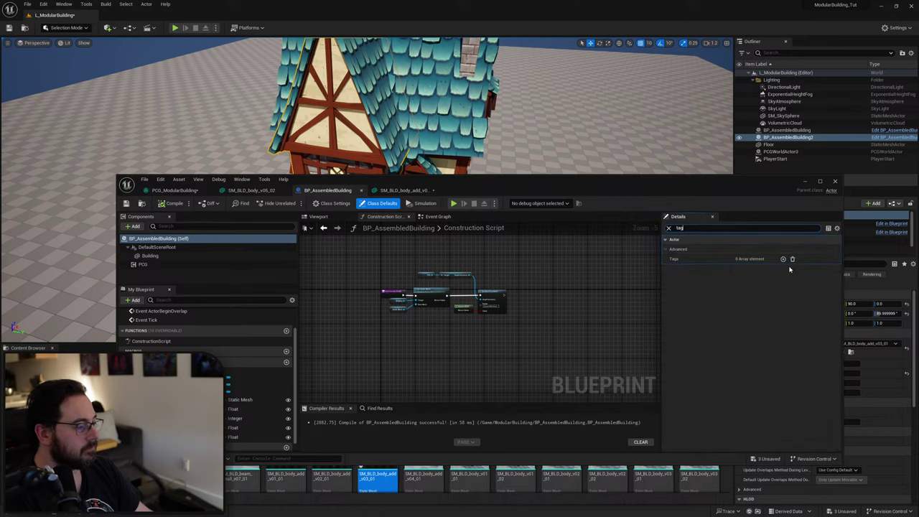
click(783, 258)
click(745, 268)
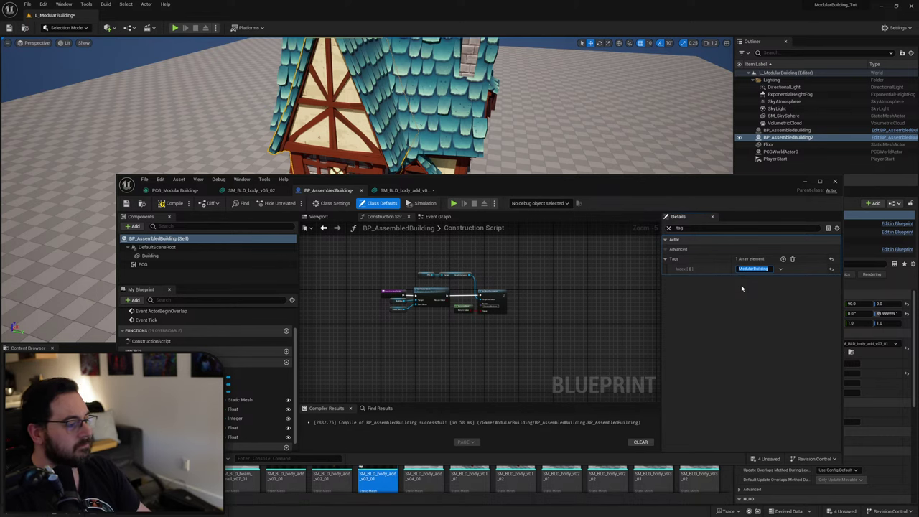
key(Return)
click(171, 203)
click(127, 203)
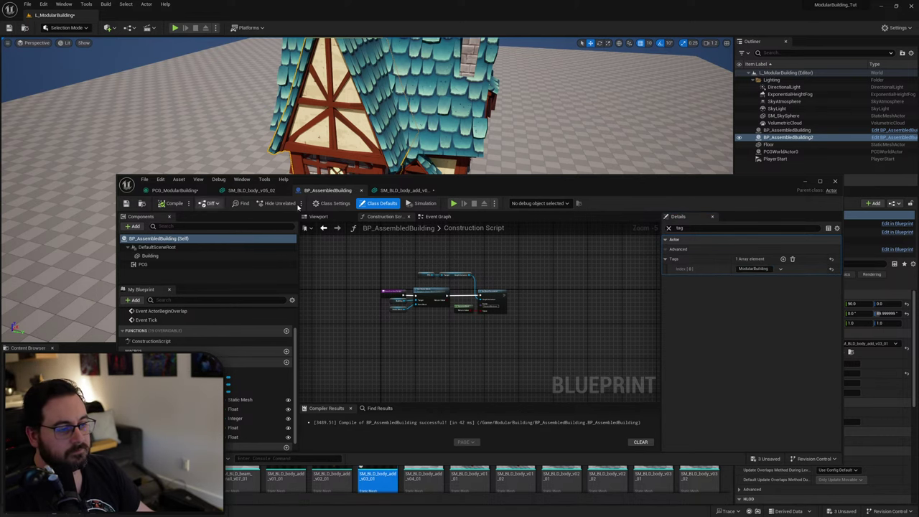
In PCG_ModularBuilding, set the duplicated Get Actor Data node's actor selection tag to ModularBuilding.
click(174, 190)
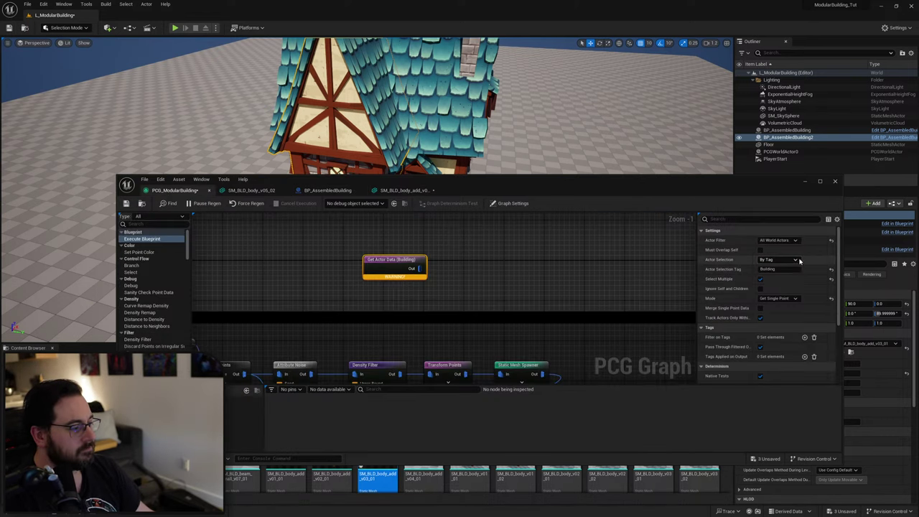
click(778, 269)
key(Return)
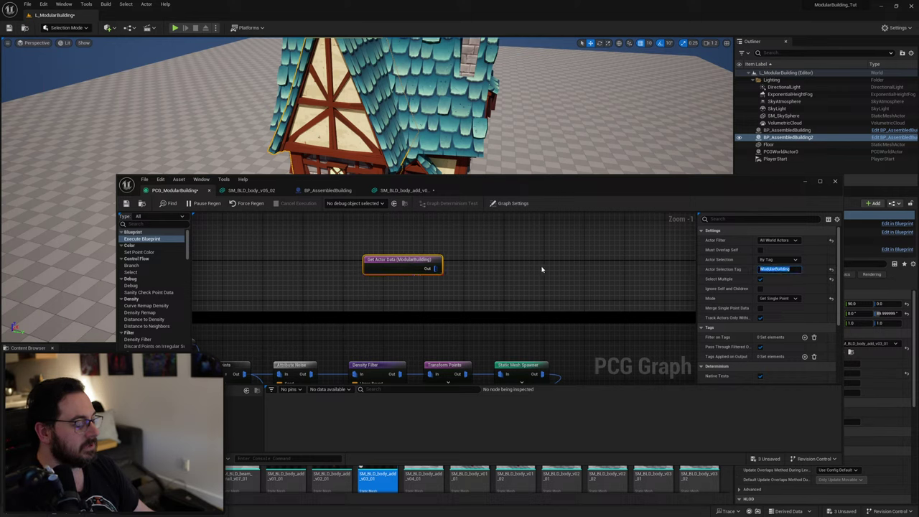
Move the Get Actor Data (ModularBuilding) node to just above the Branch at the end of the Bottom Doors / Windows group.
right_drag(491, 261, 457, 283)
drag(371, 279, 352, 274)
right_drag(447, 284, 364, 240)
scroll(542, 294, down, 3)
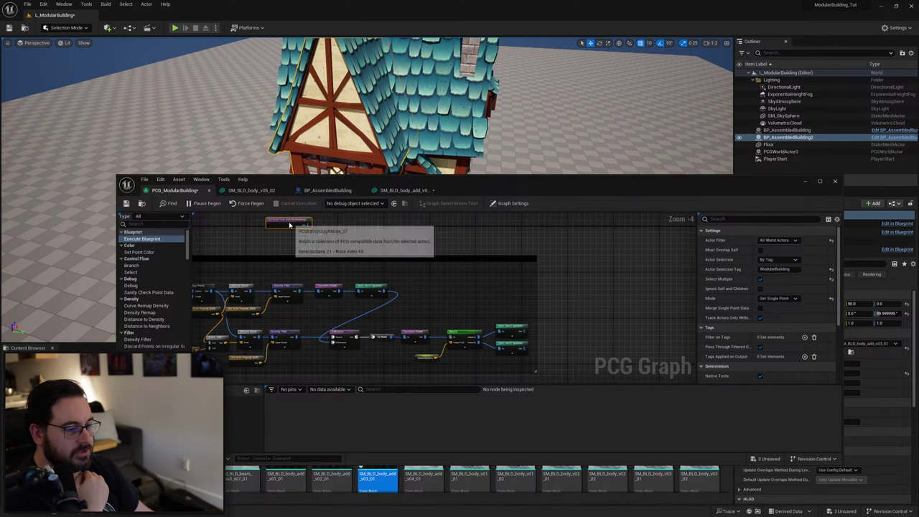
drag(288, 224, 451, 315)
right_drag(533, 329, 454, 265)
scroll(453, 264, up, 4)
right_drag(366, 257, 442, 285)
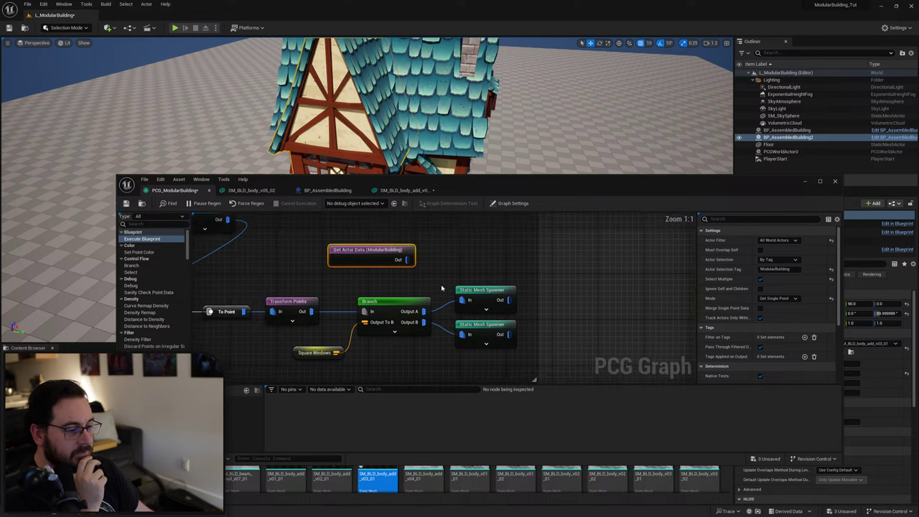
Add a Difference node fed by Get Actor Data (ModularBuilding) and align the two nodes above the Branch.
scroll(446, 286, down, 2)
right_drag(448, 254, 402, 308)
drag(363, 313, 408, 278)
text(diff)
key(Return)
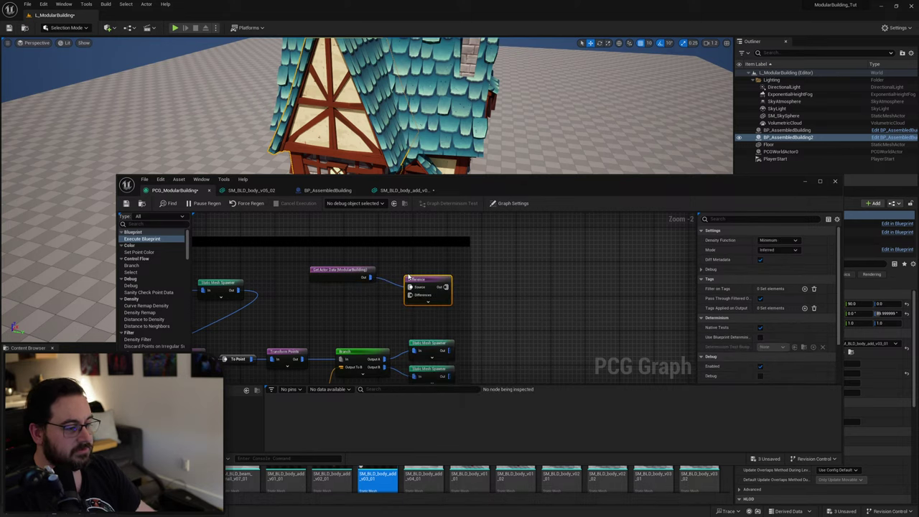
right_drag(415, 311, 418, 284)
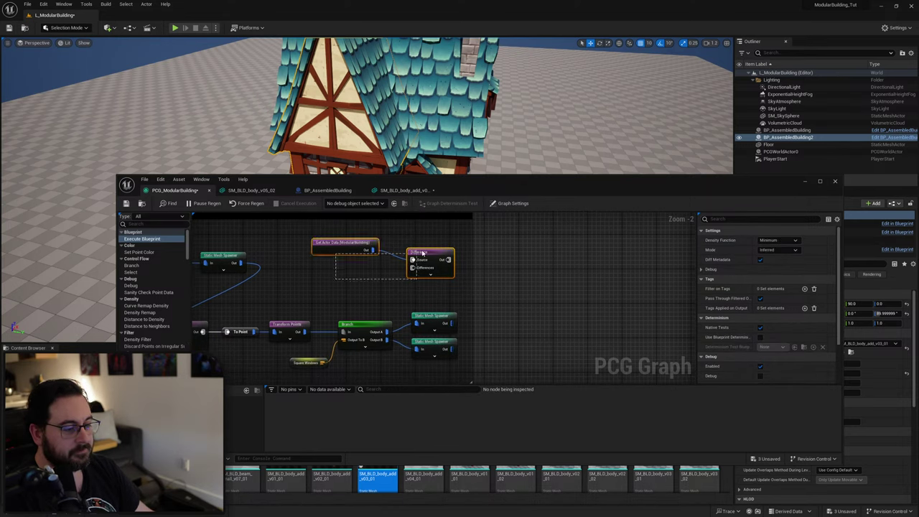
key(q)
drag(422, 253, 382, 261)
click(338, 296)
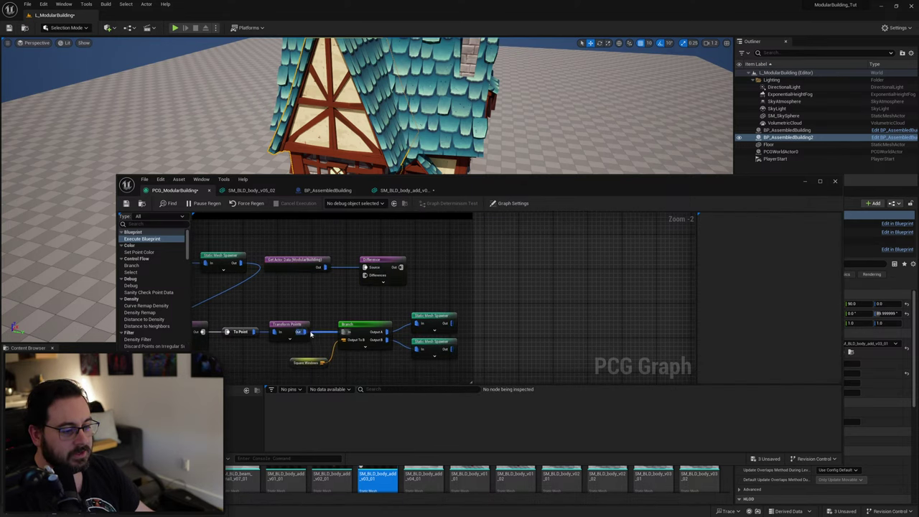
Wire Transform Points to the Difference's Source, Get Actor Data to its Differences, and its output to the Branch input.
drag(310, 333, 371, 268)
alt+click(347, 268)
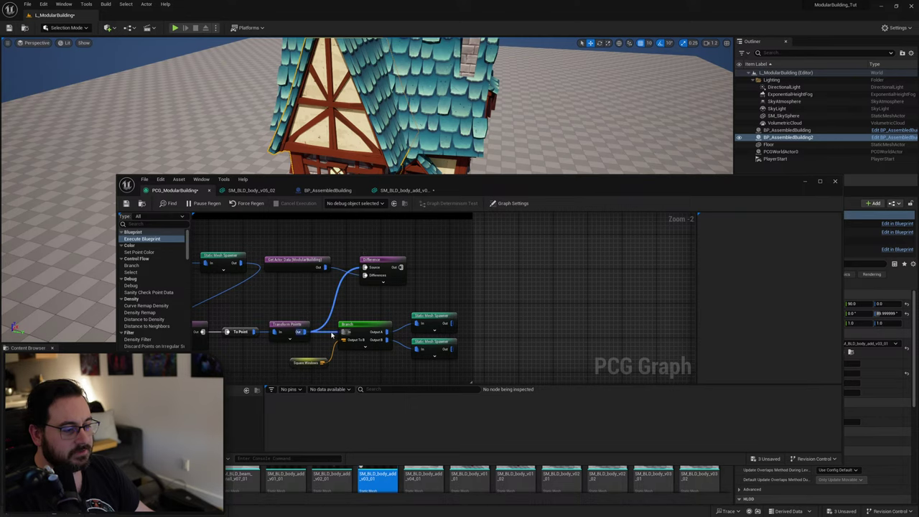
drag(370, 337, 349, 338)
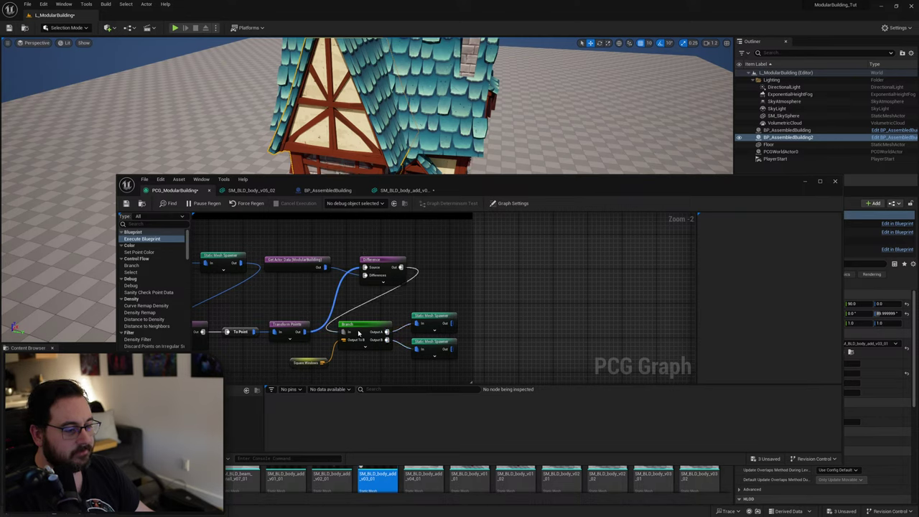
Arrange the Difference node between Transform Points and the Branch with Get Actor Data below, and widen the group's comment box around the nodes.
click(325, 361)
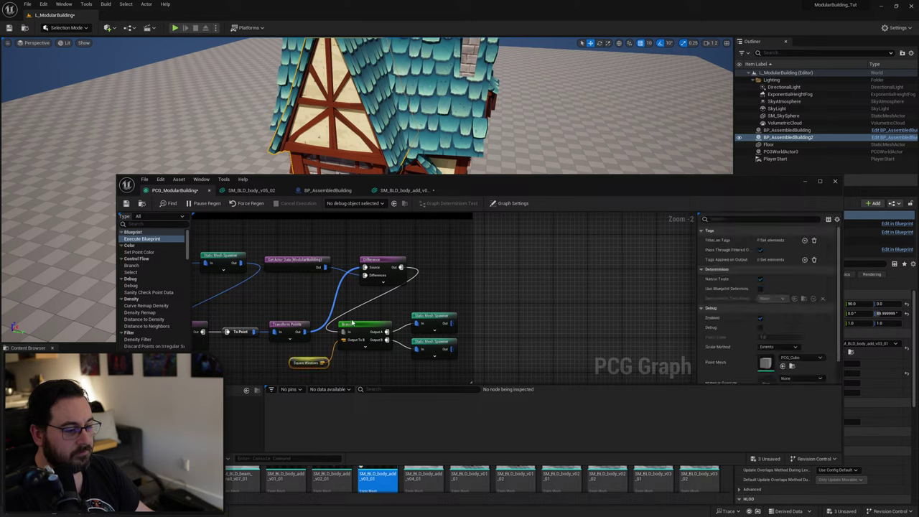
shift+drag(380, 309, 436, 352)
drag(360, 324, 382, 340)
click(334, 309)
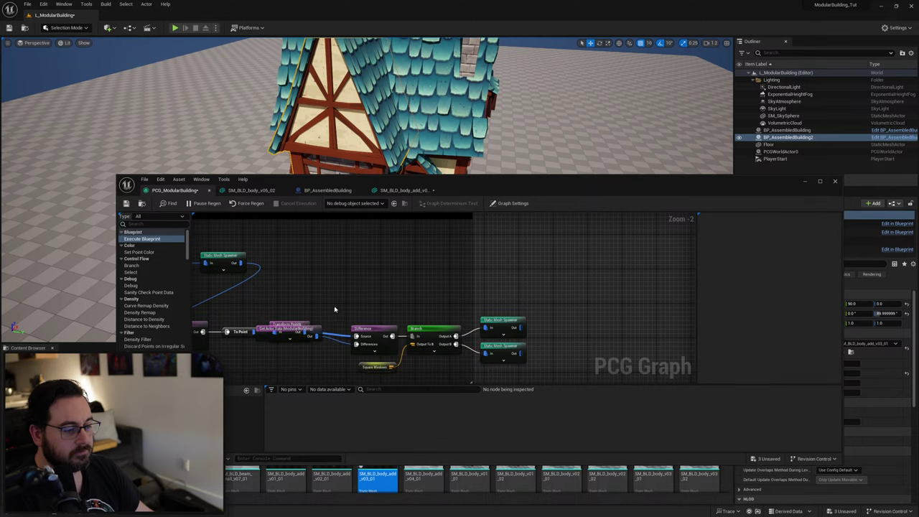
drag(316, 329, 321, 358)
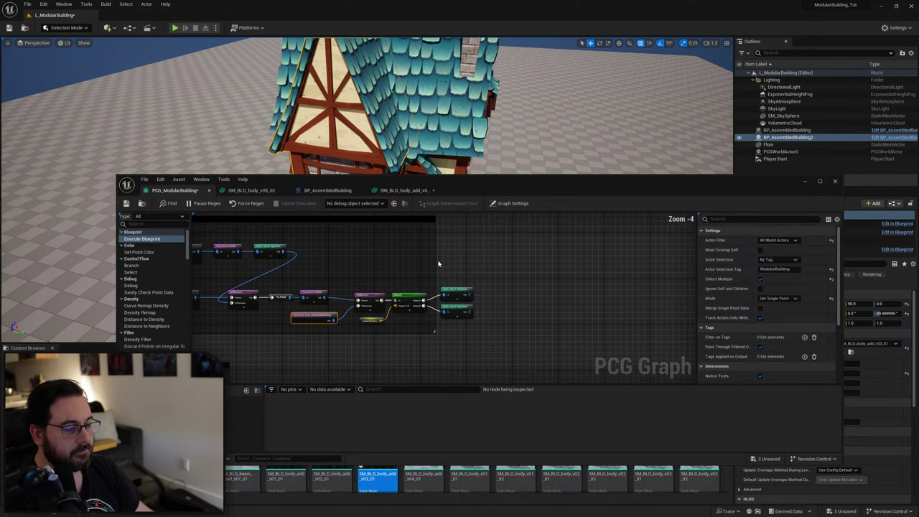
drag(434, 262, 482, 267)
Uncover the level view, move BP_AssembledBuilding2 to Y 130, and preview the debug output of the Get Actor Data (ModularBuilding) node.
drag(507, 185, 475, 278)
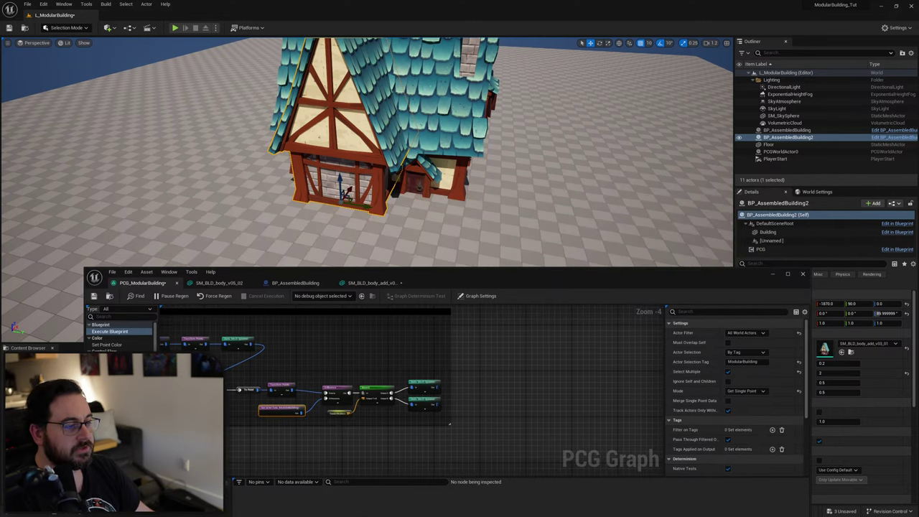
right_drag(491, 229, 477, 217)
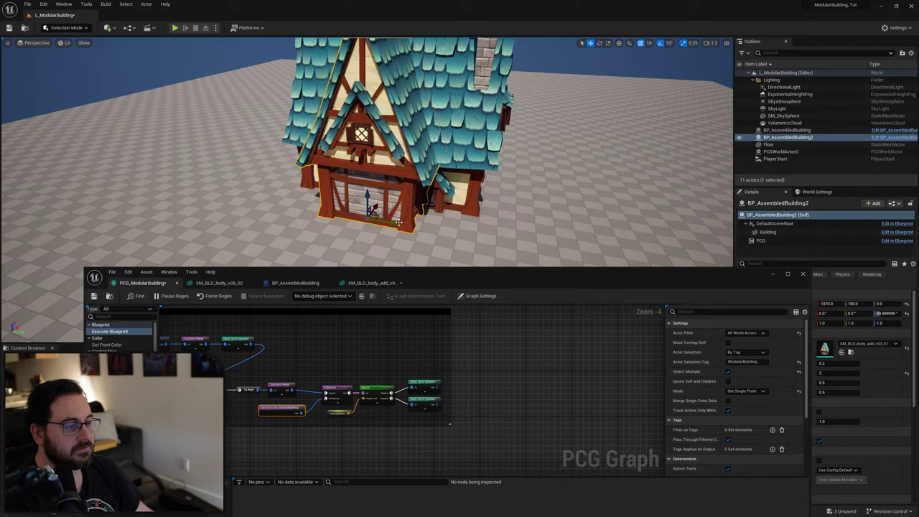
scroll(292, 415, up, 5)
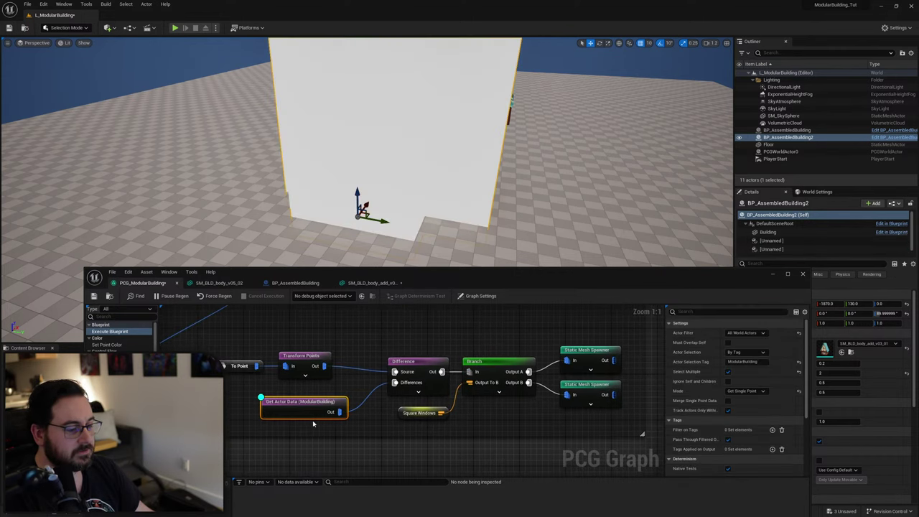
right_drag(475, 248, 434, 251)
End the Get Actor Data (ModularBuilding) debug preview and inspect the first mesh entry of the Branch's upper Static Mesh Spawner.
click(414, 368)
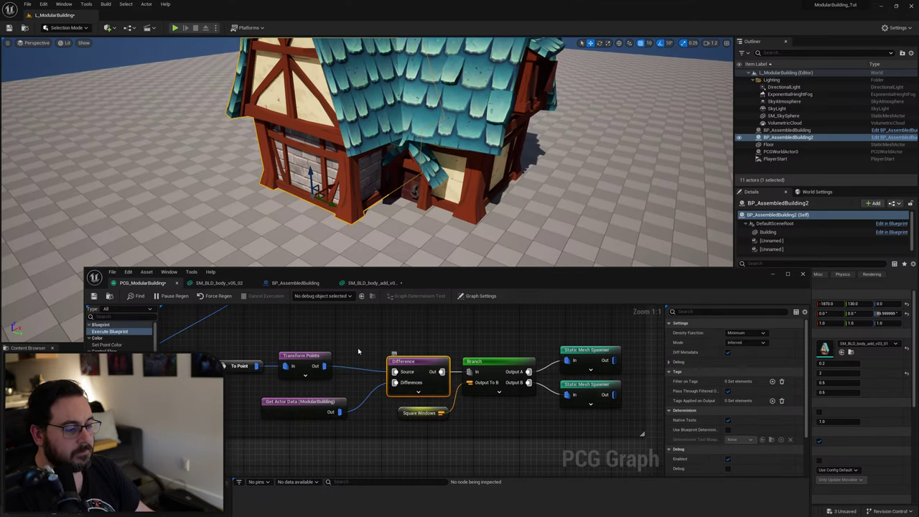
click(295, 364)
drag(598, 325, 612, 368)
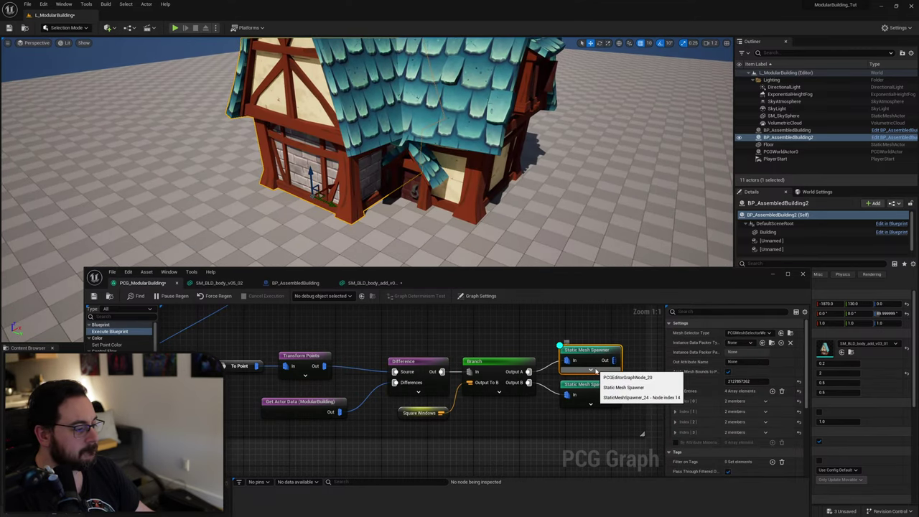
click(675, 402)
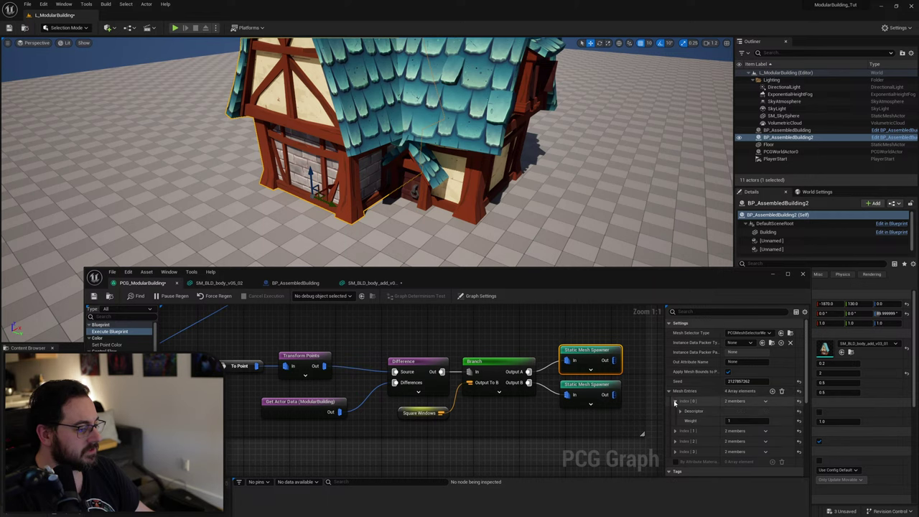
click(675, 401)
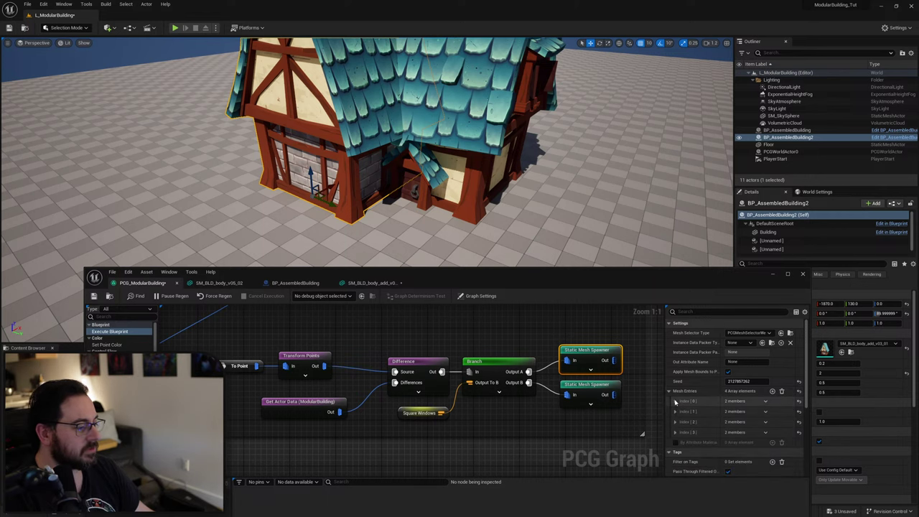
Copy the Branch's Difference and Get Actor Data (ModularBuilding) nodes and paste them above the upper Transform Points row.
right_drag(357, 239, 418, 289)
right_drag(429, 352, 554, 351)
scroll(385, 371, down, 4)
scroll(549, 352, up, 2)
right_drag(501, 368, 425, 383)
right_drag(490, 394, 434, 383)
drag(572, 367, 426, 438)
drag(432, 399, 432, 394)
click(427, 389)
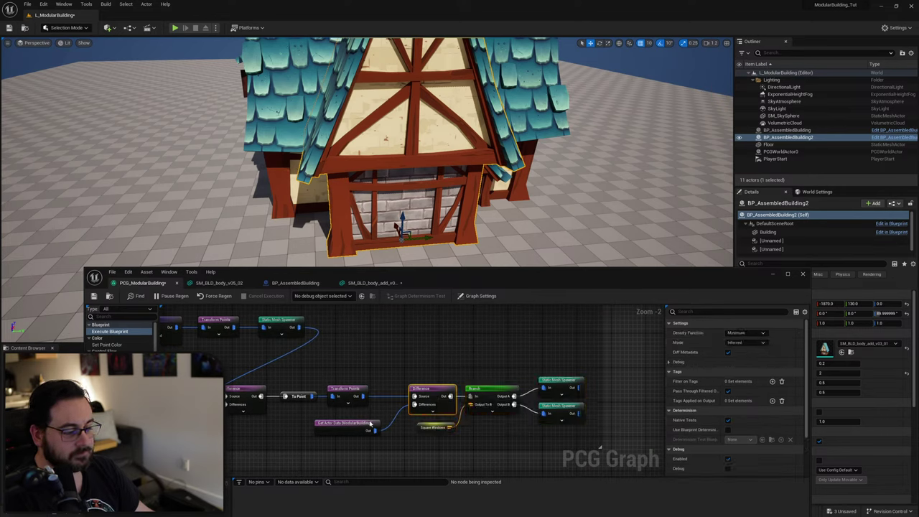
shift+click(359, 422)
right_drag(341, 372, 471, 425)
key(ctrl+v)
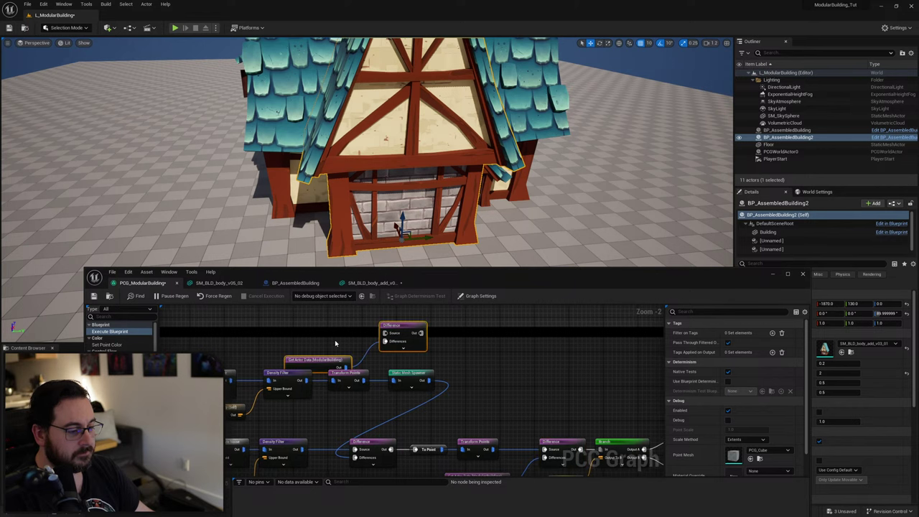
Move the pasted nodes clear of the upper row and shift its Static Mesh Spawner away from Transform Points to make room.
drag(328, 362, 315, 352)
click(441, 367)
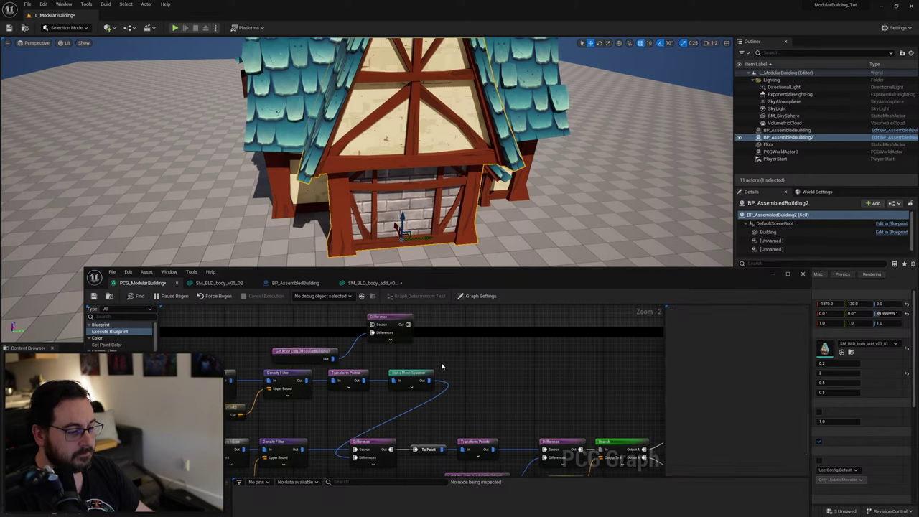
right_drag(441, 367, 397, 349)
drag(366, 358, 423, 359)
right_drag(385, 344, 410, 361)
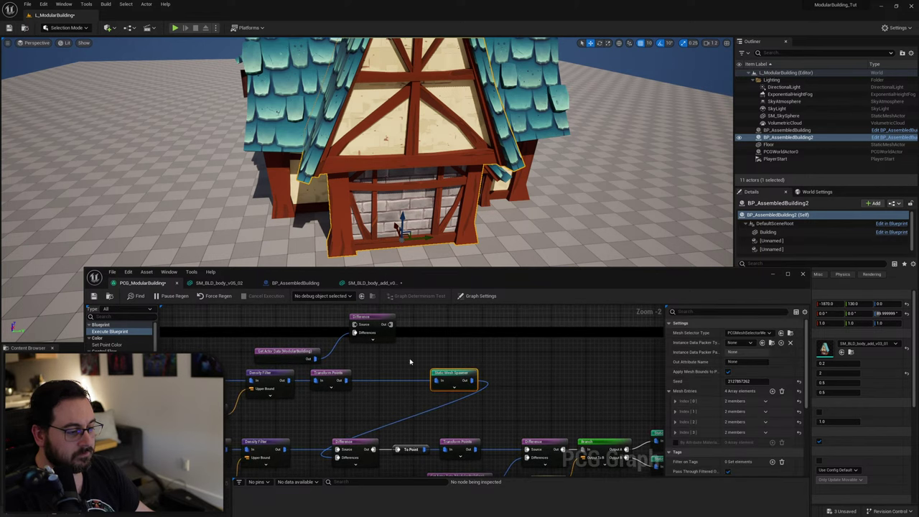
Wire the pasted Difference between the upper Transform Points and Static Mesh Spawner through a To Point node, with Get Actor Data placed below.
drag(374, 321, 384, 374)
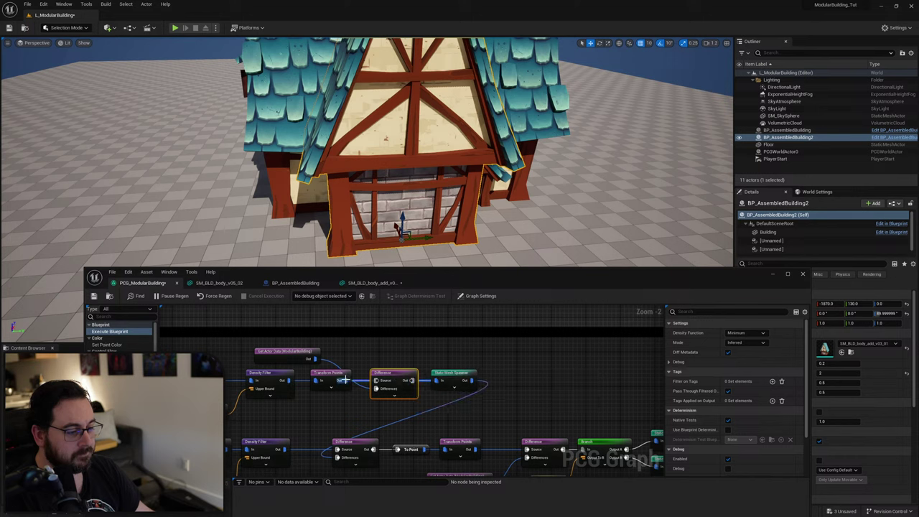
click(424, 385)
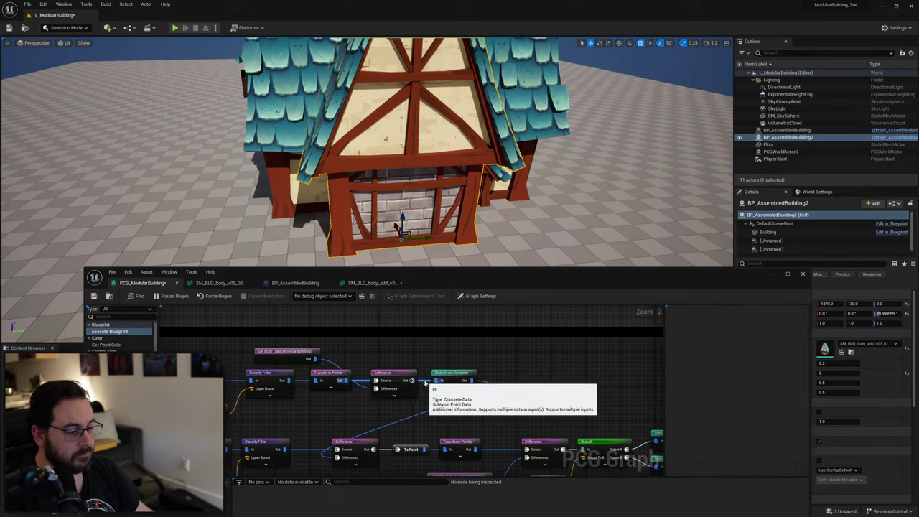
mouse_move(450, 375)
mouse_down()
mouse_move(491, 374)
mouse_move(430, 374)
mouse_move(455, 382)
mouse_up()
drag(280, 357, 314, 413)
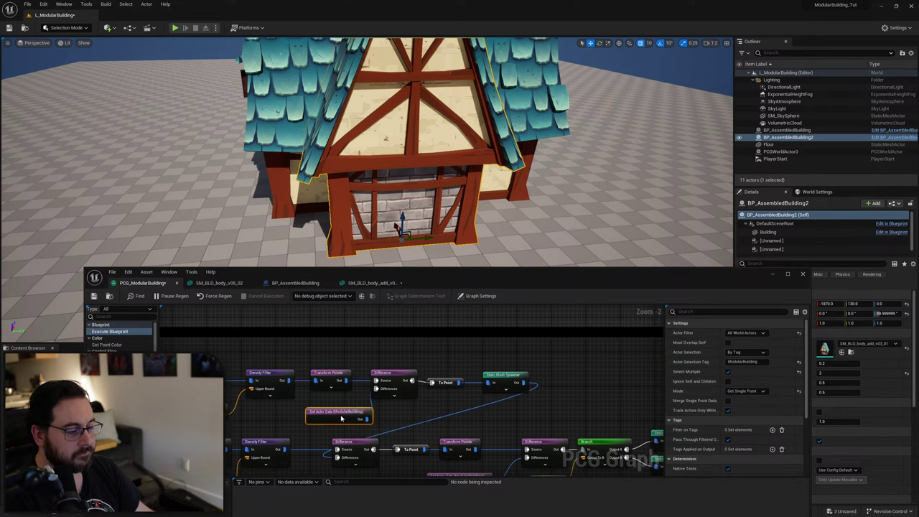
Move BP_AssembledBuilding2 to X -2010 and inspect where it meets the main building.
right_drag(387, 213, 374, 210)
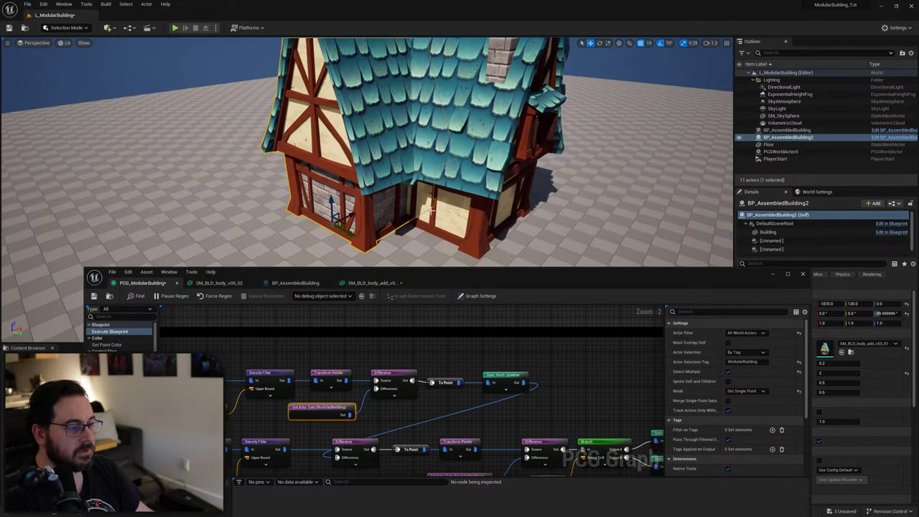
drag(356, 216, 274, 254)
right_drag(302, 231, 379, 206)
mouse_move(343, 219)
mouse_down()
mouse_move(328, 223)
mouse_move(344, 213)
mouse_up()
right_drag(343, 213, 176, 215)
key(f)
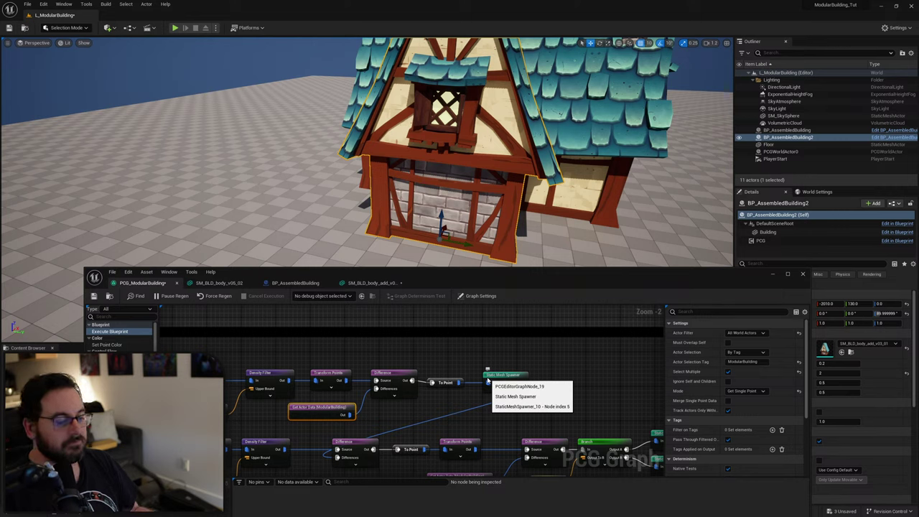
Shift the lower row's nodes from Difference through the Static Mesh Spawners to the right and widen the group's comment box around them.
right_drag(453, 369, 417, 323)
scroll(514, 385, down, 1)
right_drag(510, 378, 408, 338)
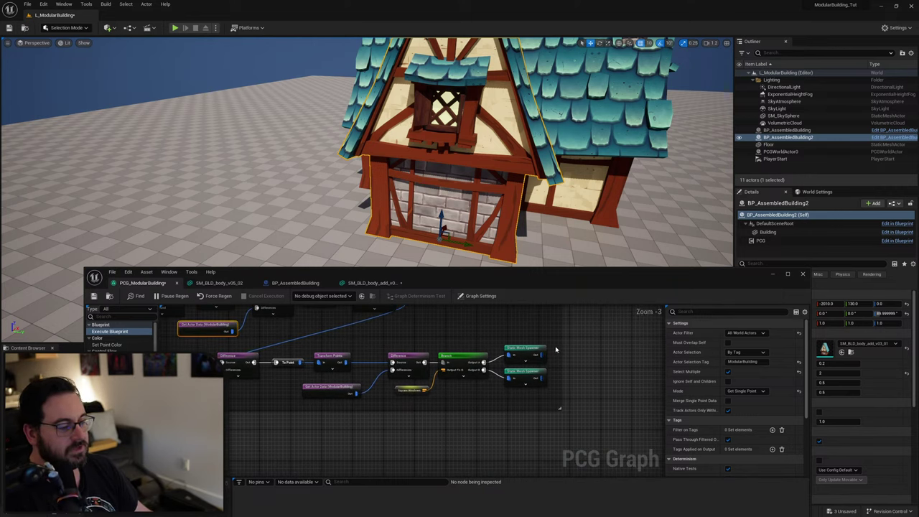
key(ctrl+a)
scroll(333, 405, down, 2)
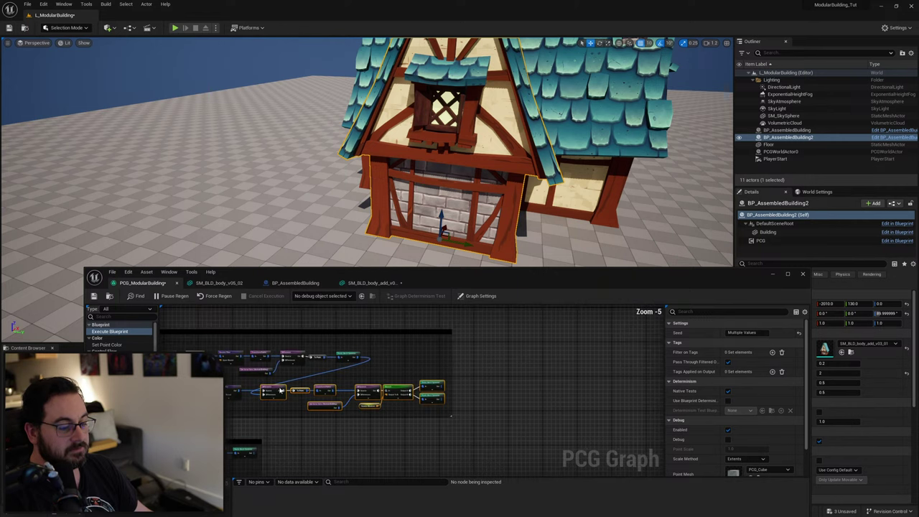
drag(280, 390, 388, 390)
click(453, 364)
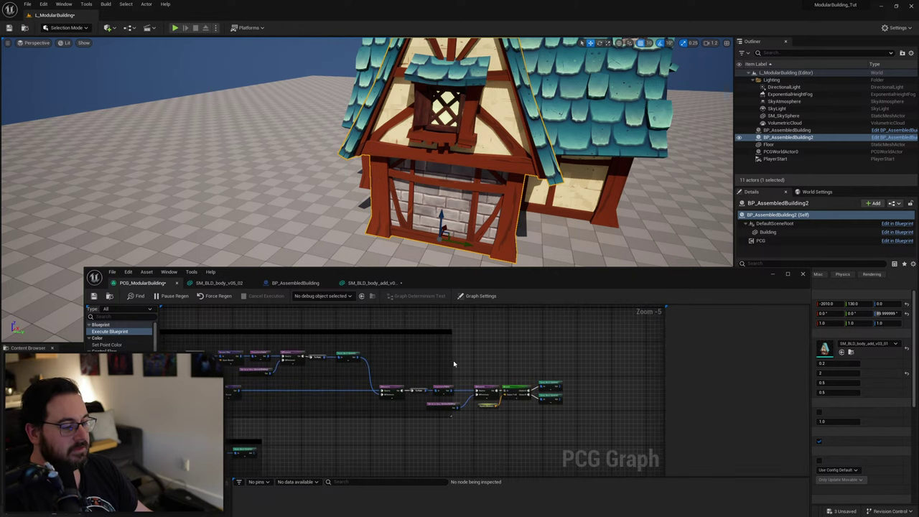
drag(451, 361, 575, 361)
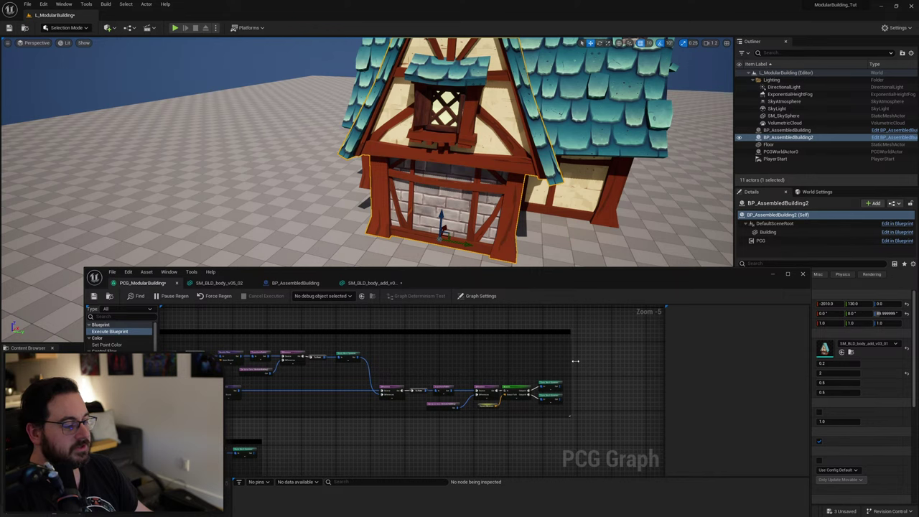
Preview the upper row's Get Actor Data (ModularBuilding) debug output and add a Bounds Modifier node from its output.
scroll(487, 363, up, 5)
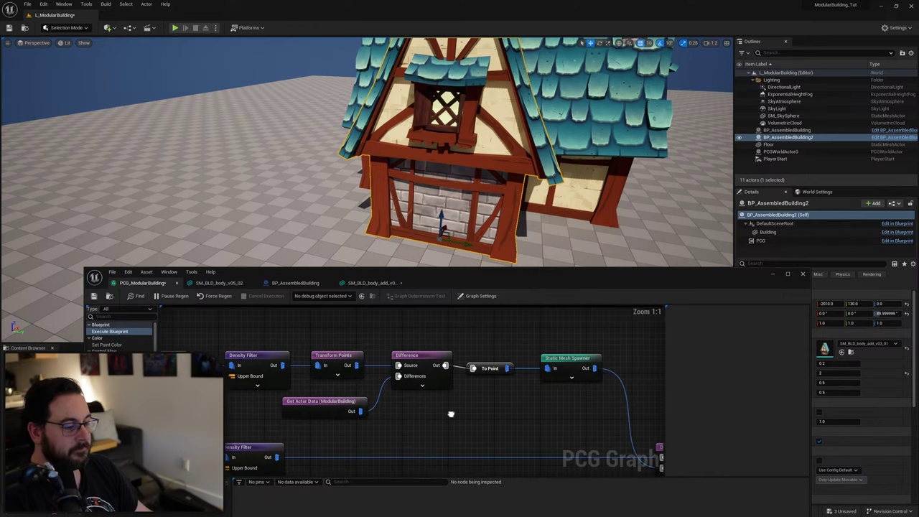
click(323, 404)
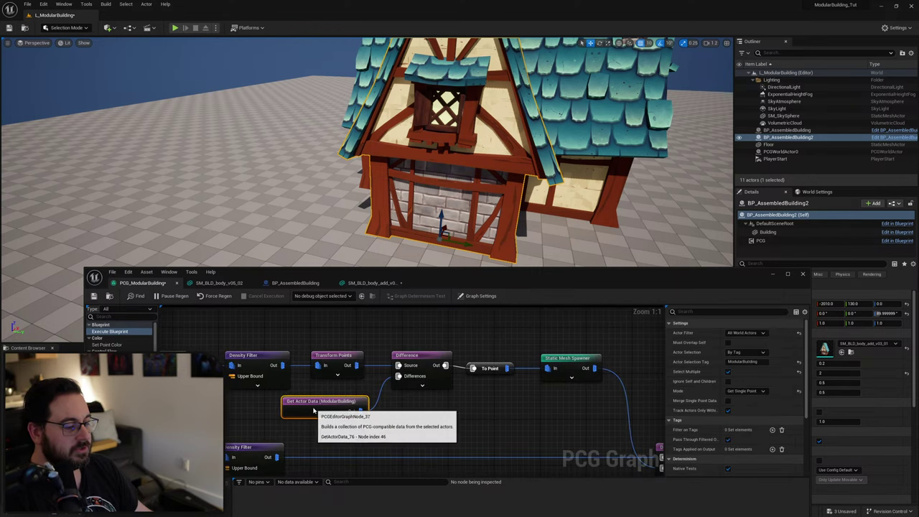
click(379, 412)
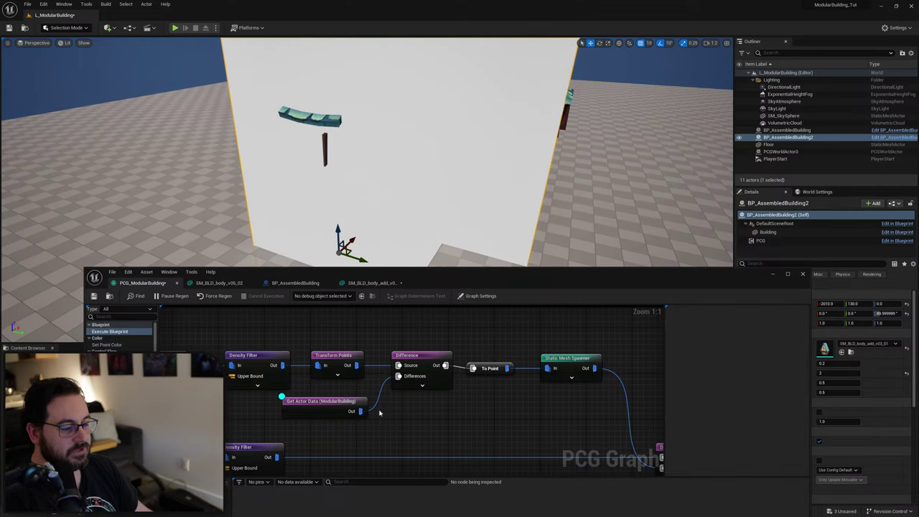
drag(381, 416, 404, 415)
text(bound)
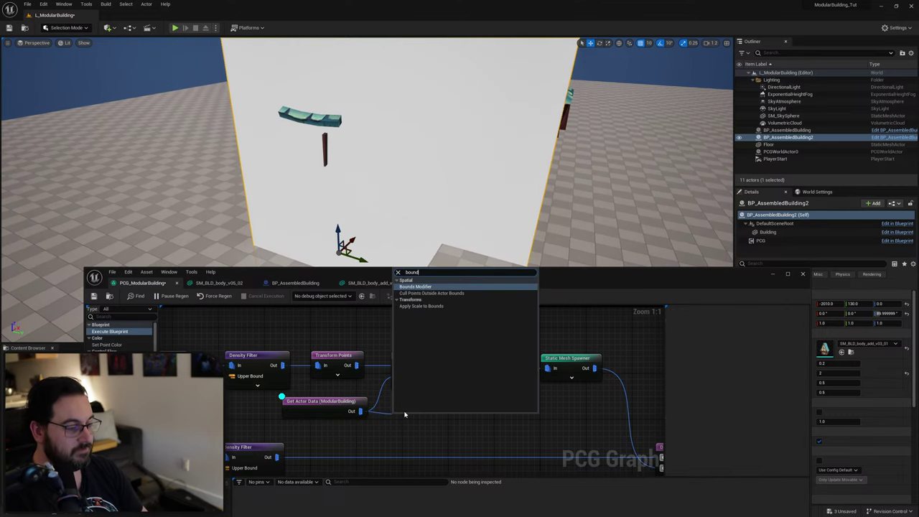
text(s)
key(Return)
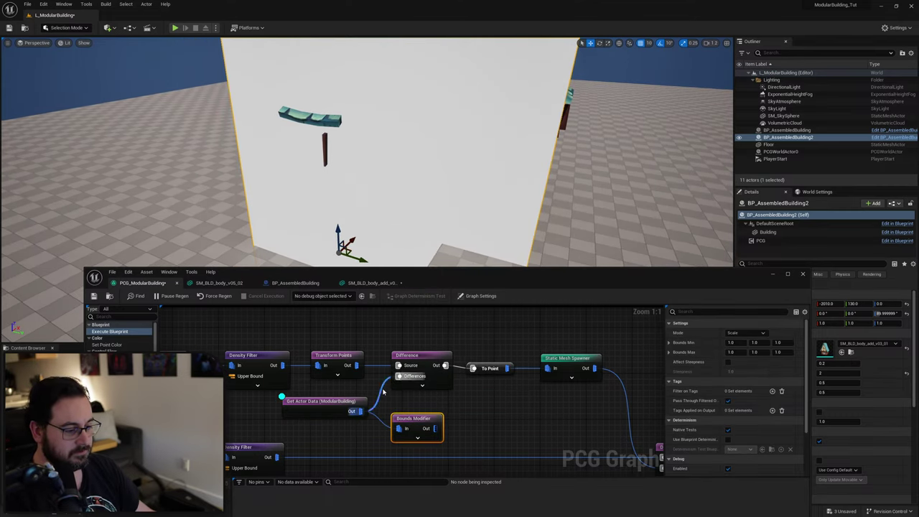
Replace the direct Get Actor Data link to Differences with the Bounds Modifier's output, and align the Bounds Modifier beside Get Actor Data.
alt+click(382, 392)
drag(425, 402, 399, 376)
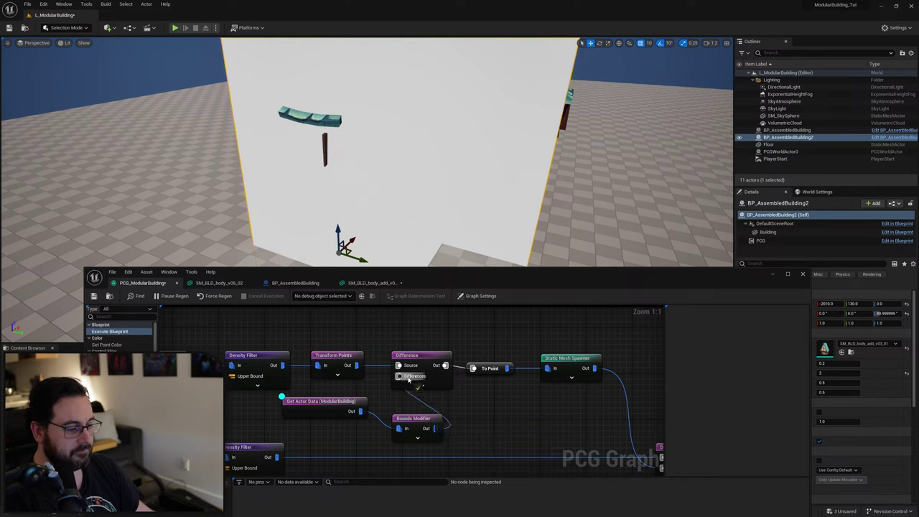
click(338, 406)
drag(406, 426, 406, 412)
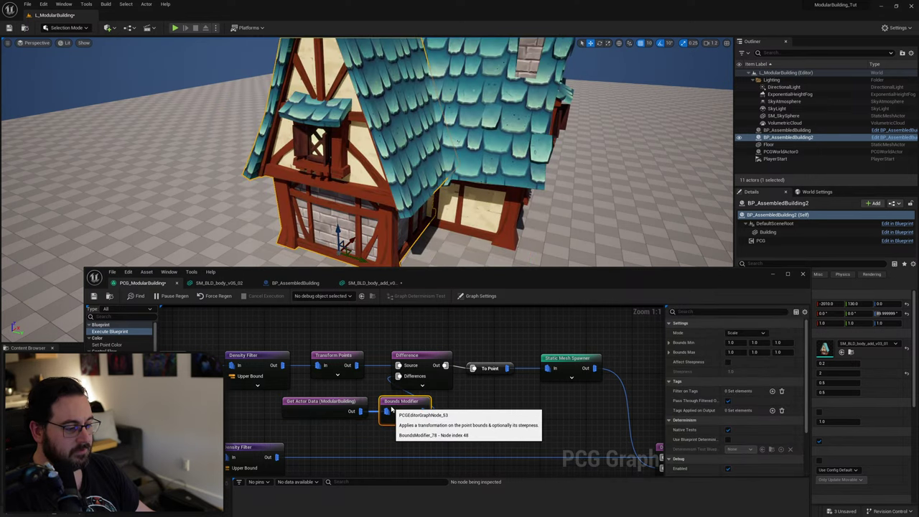
Feed the Bounds Modifier into the Branch's Difference, delete that row's Get Actor Data, and move the shared pair between the two rows.
scroll(496, 408, down, 5)
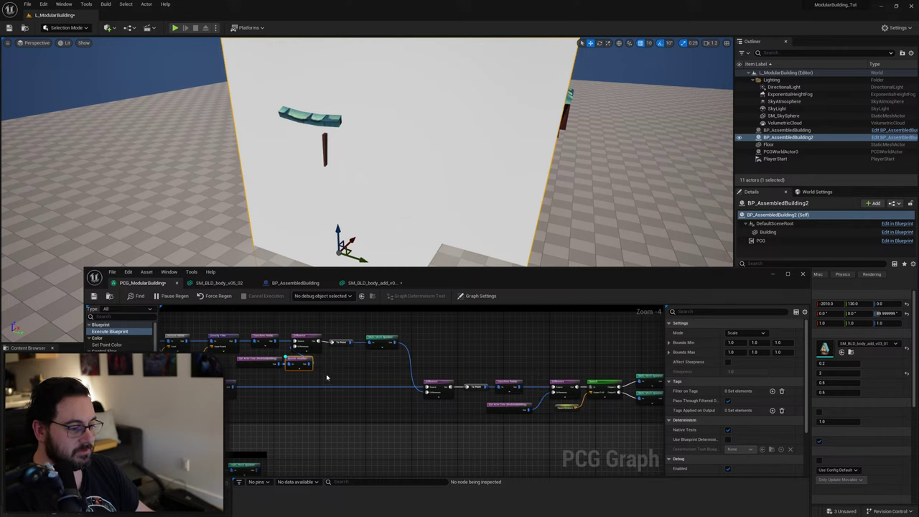
drag(310, 364, 555, 395)
click(527, 409)
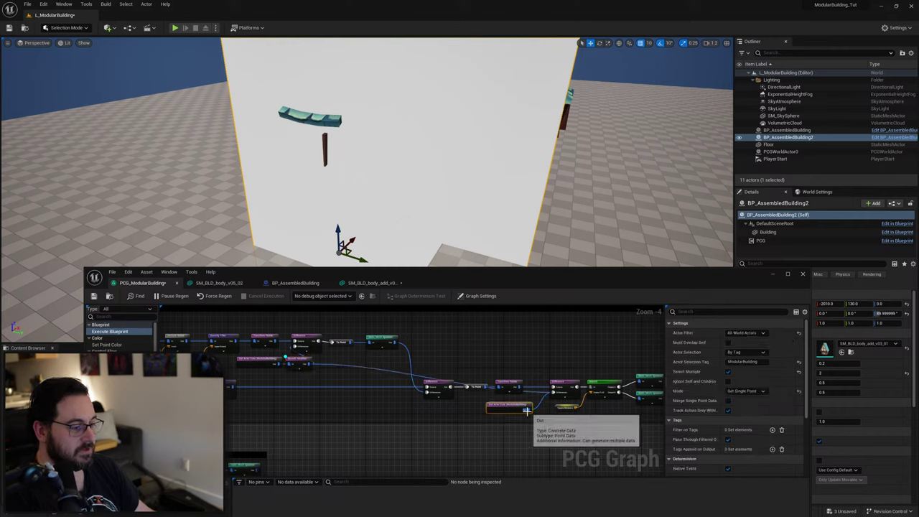
key(Delete)
drag(308, 382, 311, 405)
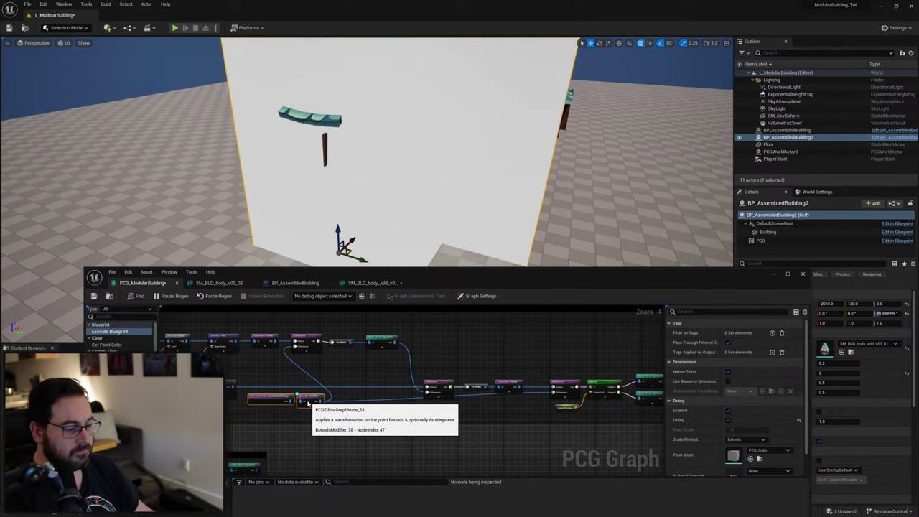
right_drag(346, 378, 387, 368)
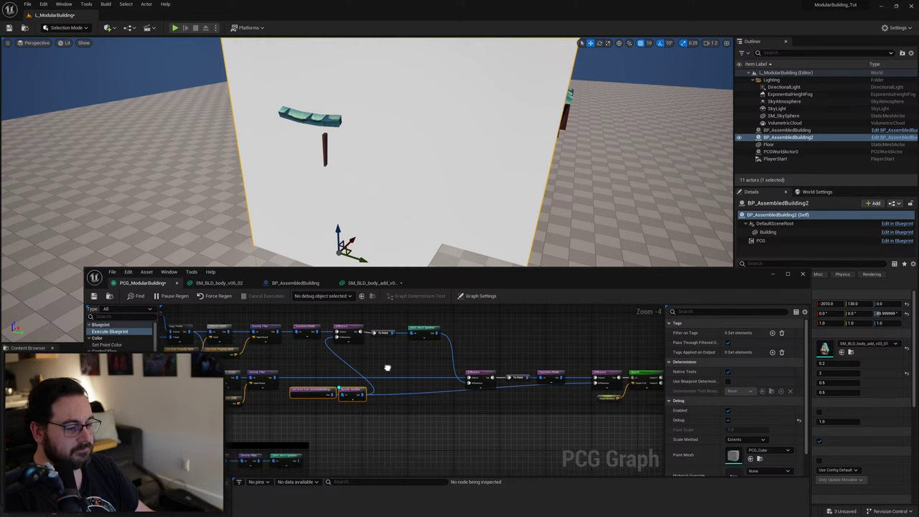
Set the Bounds Modifier's Bounds Min and Bounds Max to 0.7 in X and Y.
click(355, 393)
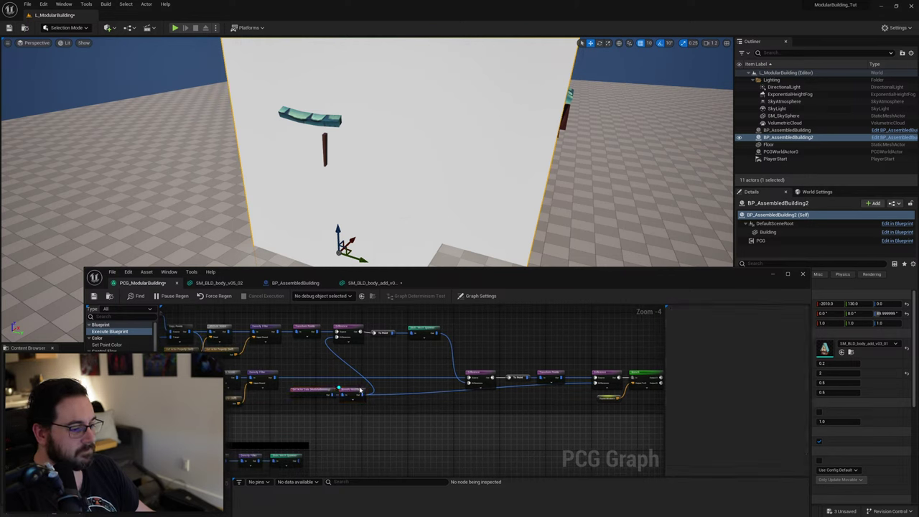
click(744, 342)
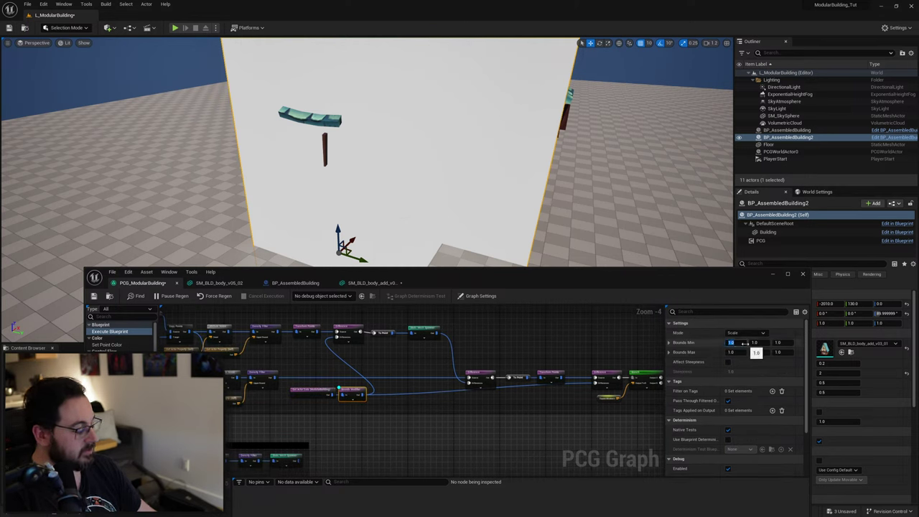
text(0.8)
key(Return)
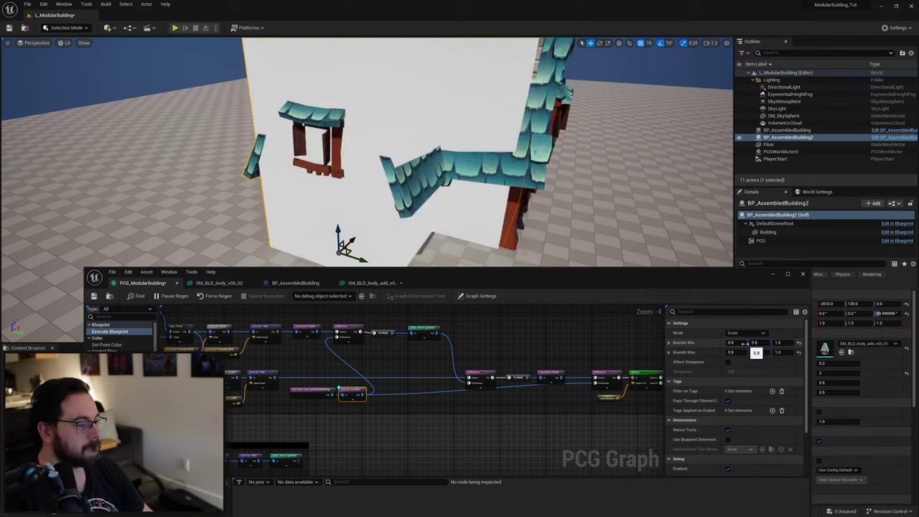
key(Tab)
text(.)
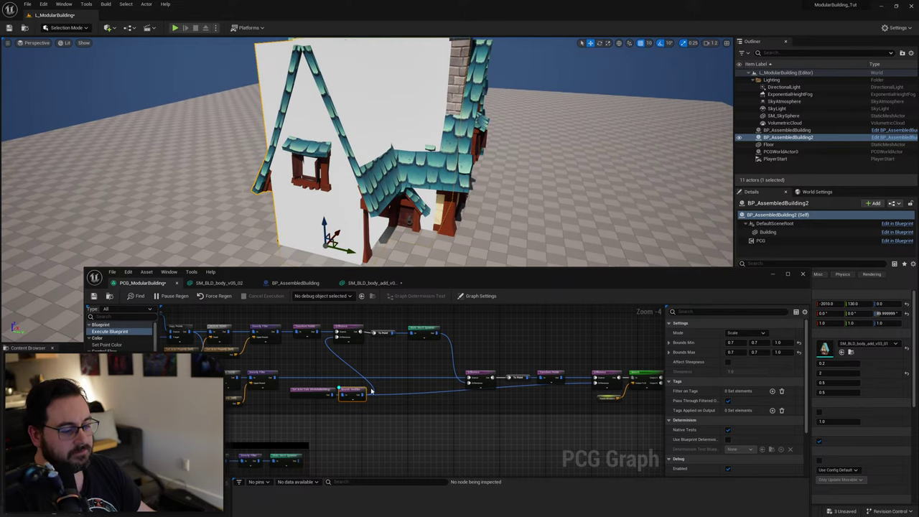
Turn off the Bounds Modifier's debug preview, move BP_AssembledBuilding2 to Y 200, and inspect the door and windows near the overlap.
scroll(373, 391, up, 3)
click(351, 405)
key(d)
mouse_move(445, 228)
right_down()
mouse_move(438, 216)
mouse_move(447, 230)
right_up()
drag(337, 195, 345, 192)
mouse_move(327, 198)
right_down()
mouse_move(316, 196)
mouse_move(326, 199)
right_up()
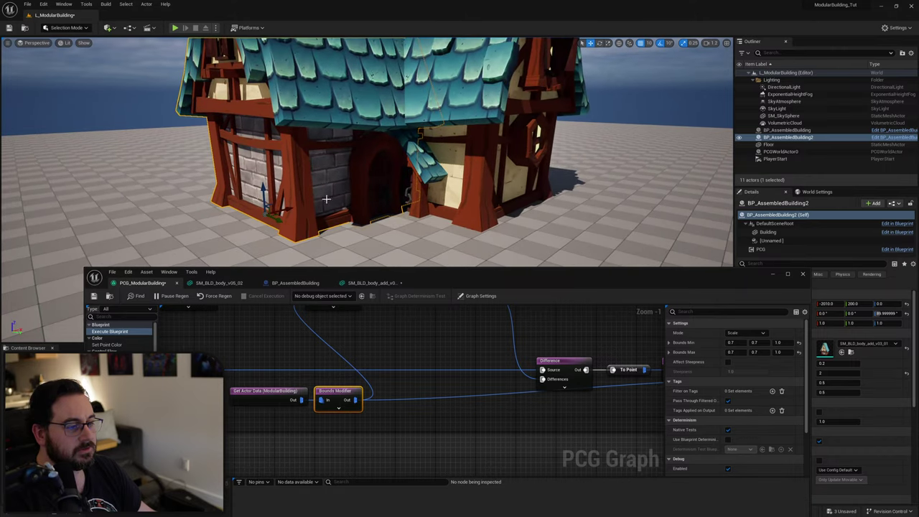
drag(286, 208, 287, 209)
right_drag(287, 208, 316, 215)
Change the Density Function of the Difference after the upper Transform Points and of the Difference before the Branch.
right_drag(389, 363, 398, 439)
click(337, 357)
click(744, 332)
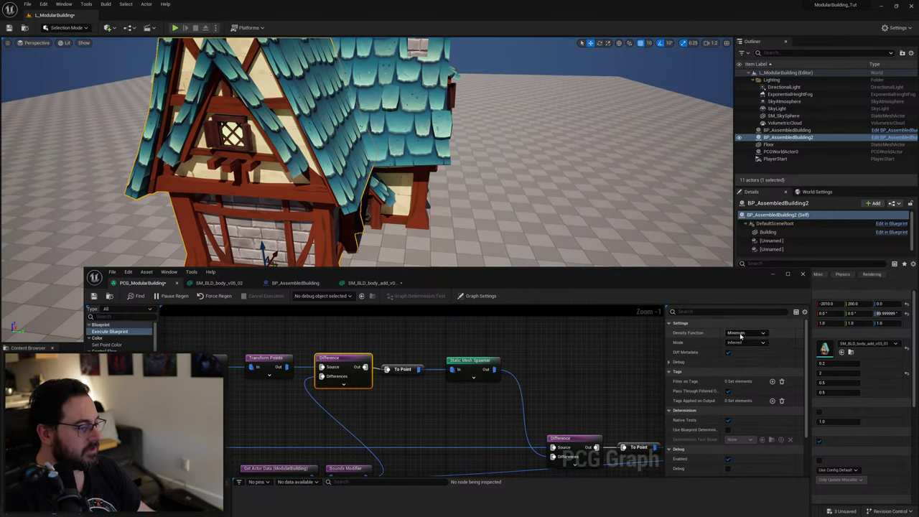
click(740, 354)
right_drag(646, 459, 452, 429)
click(520, 359)
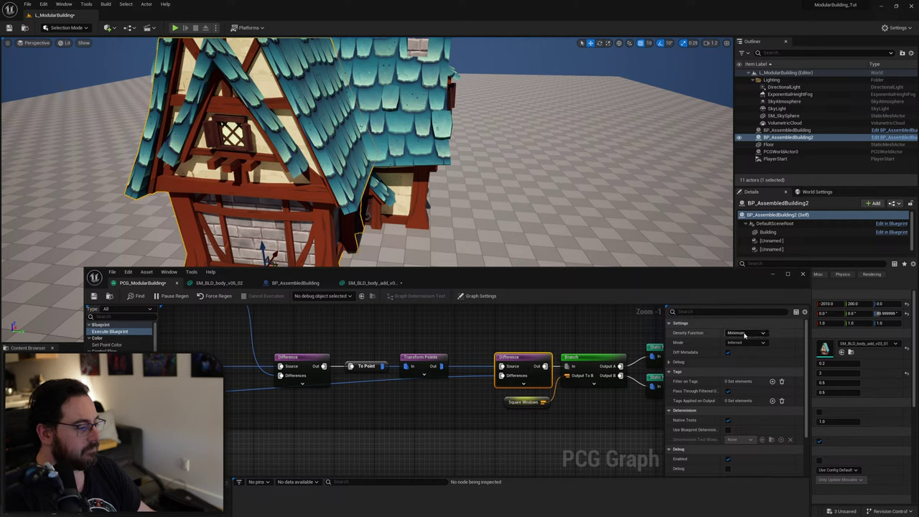
click(745, 332)
click(734, 353)
Set the Bounds Modifier's Bounds Min and Bounds Max to 0.8 in X and Y, and check the corner between the buildings.
right_drag(289, 365, 367, 371)
right_drag(272, 383, 507, 423)
click(397, 437)
click(758, 343)
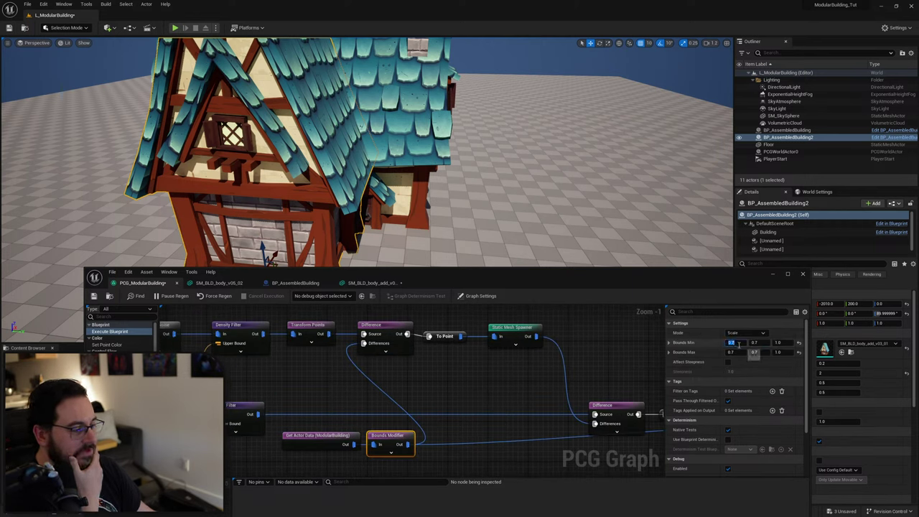
key(Tab)
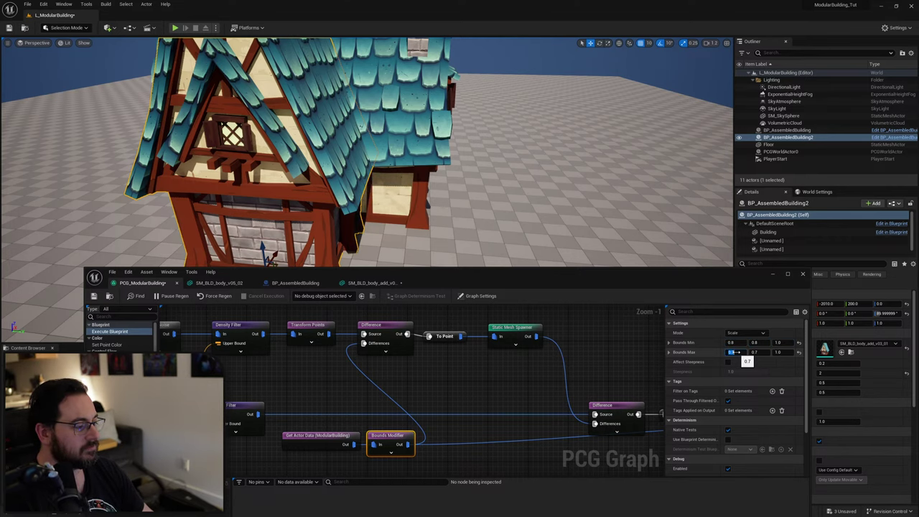
drag(733, 353, 736, 352)
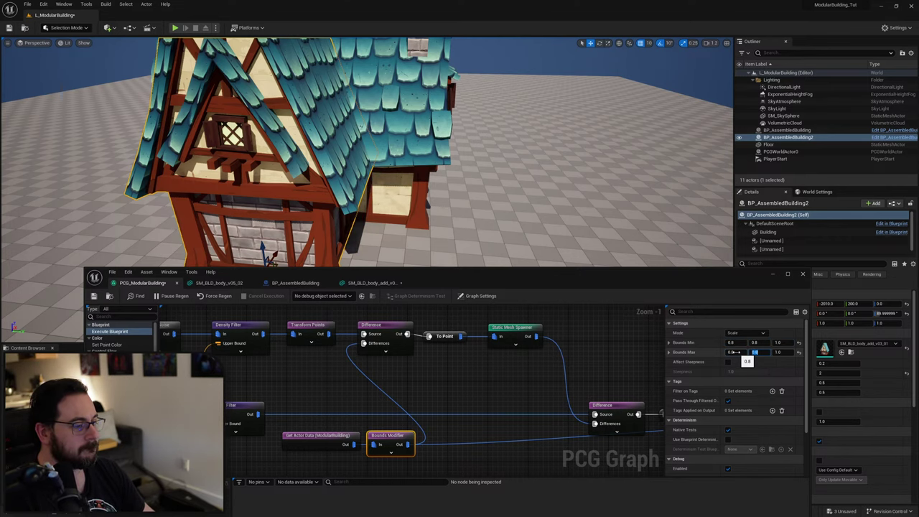
right_drag(517, 179, 438, 175)
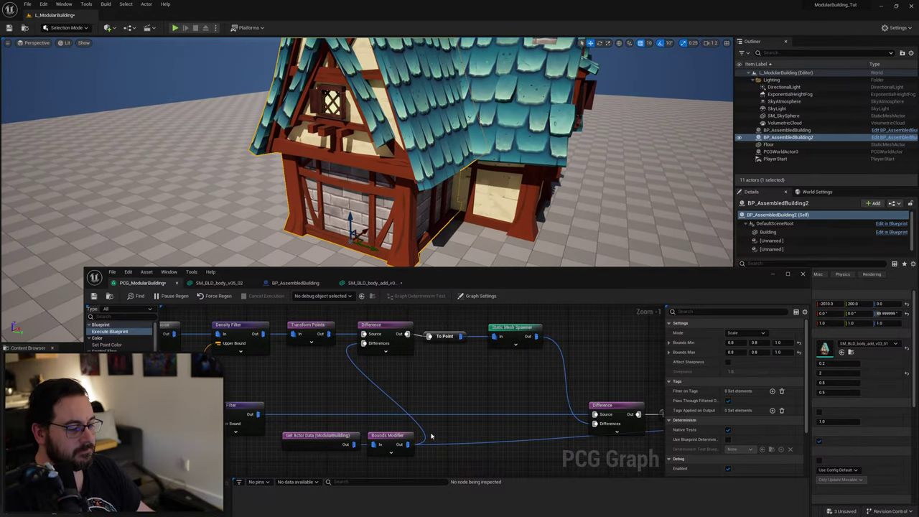
Turn on the Bounds Modifier's debug preview and set its Bounds Min and Bounds Max back to 0.7 in X and Y.
key(d)
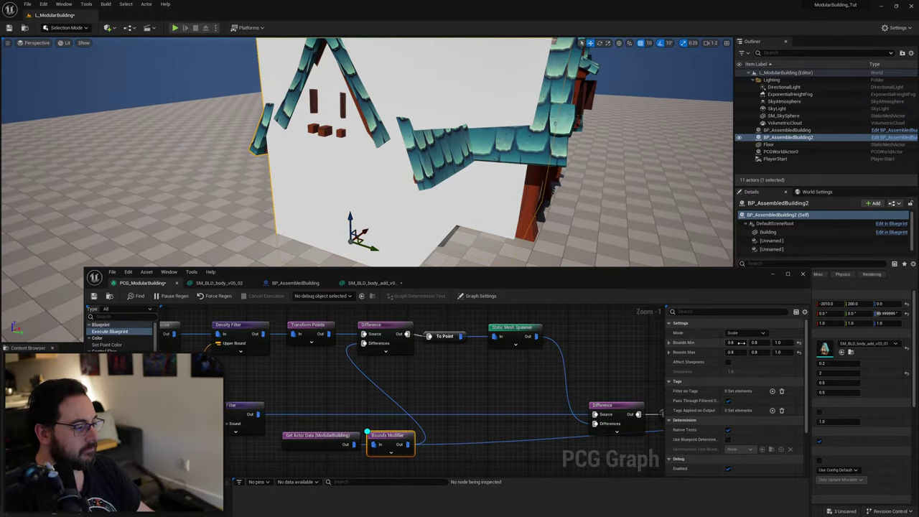
key(Return)
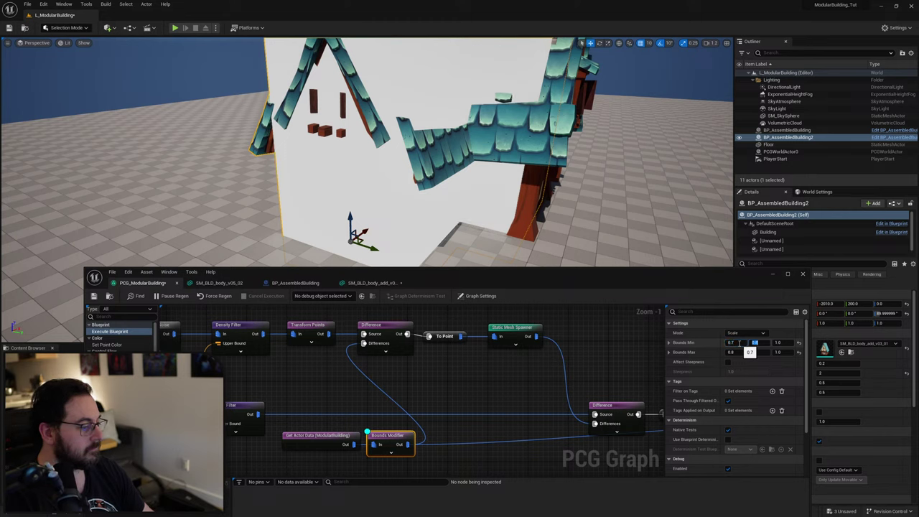
text(0.7)
key(Tab)
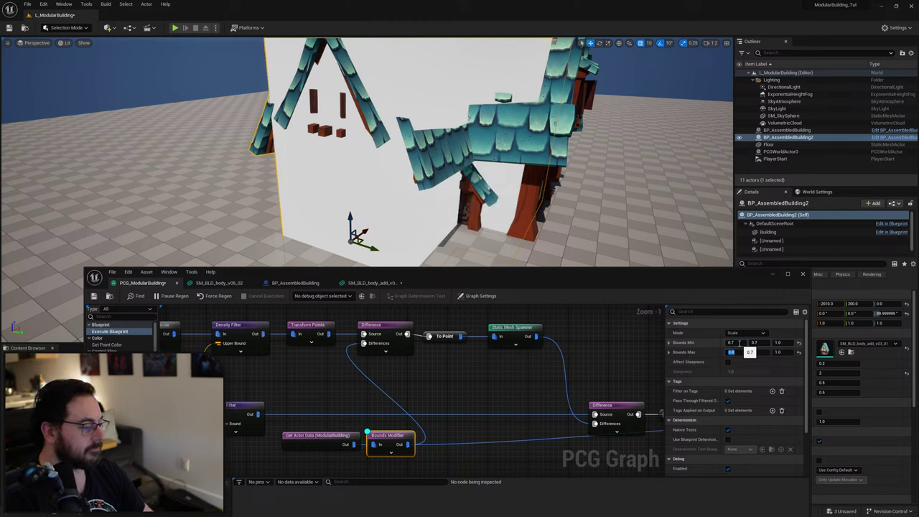
key(Tab)
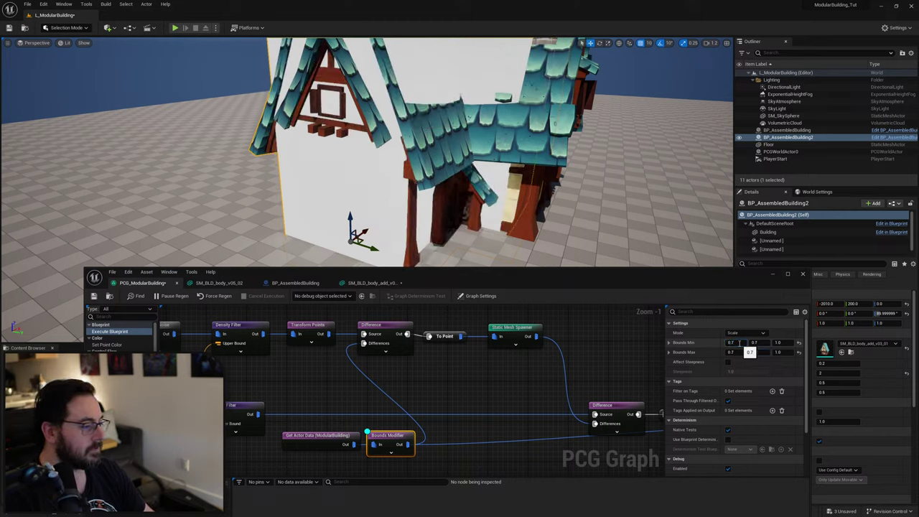
Set the Bounds Modifier's Bounds Min and Bounds Max to 0.75 in X and Y, and turn off its debug preview.
key(shift+Tab)
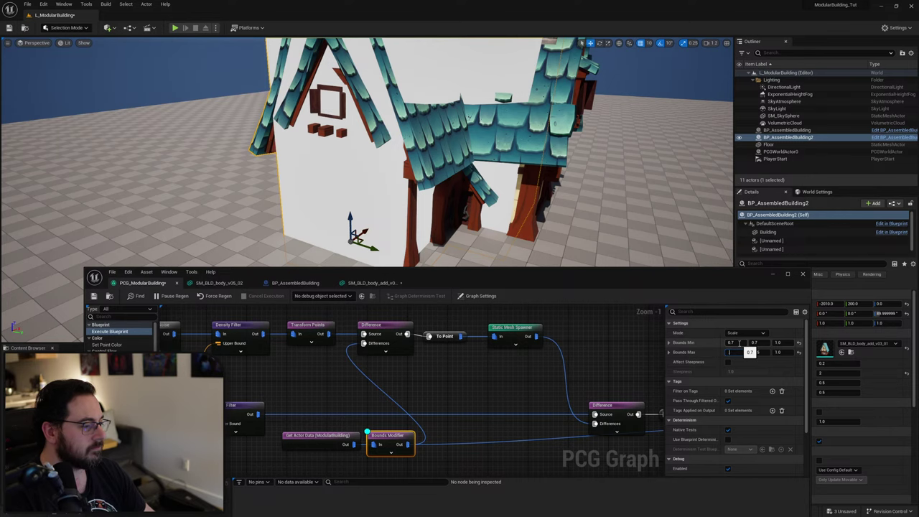
text(.75)
key(shift+Tab)
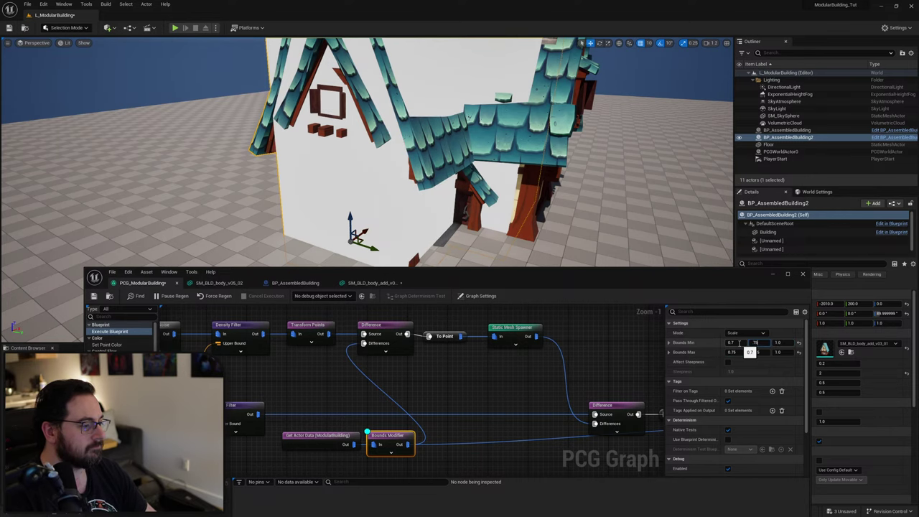
key(Return)
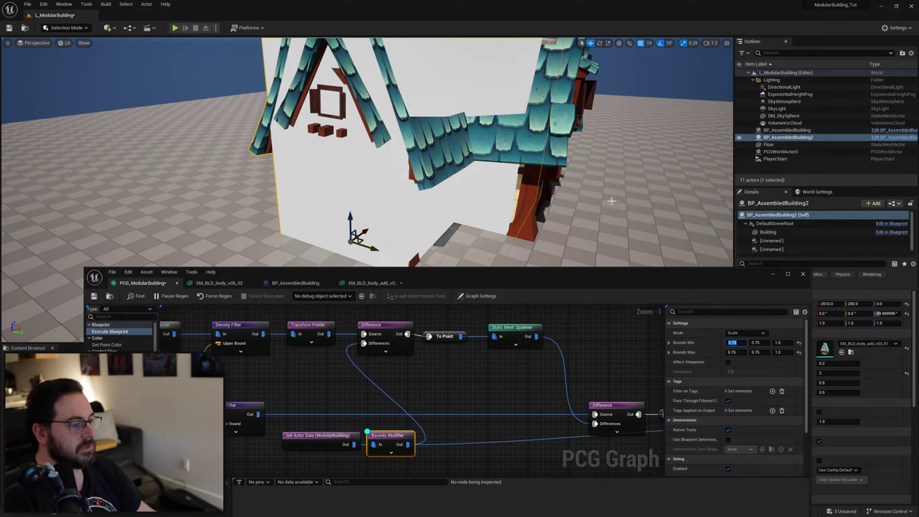
right_drag(496, 173, 495, 241)
key(w)
right_drag(560, 192, 561, 156)
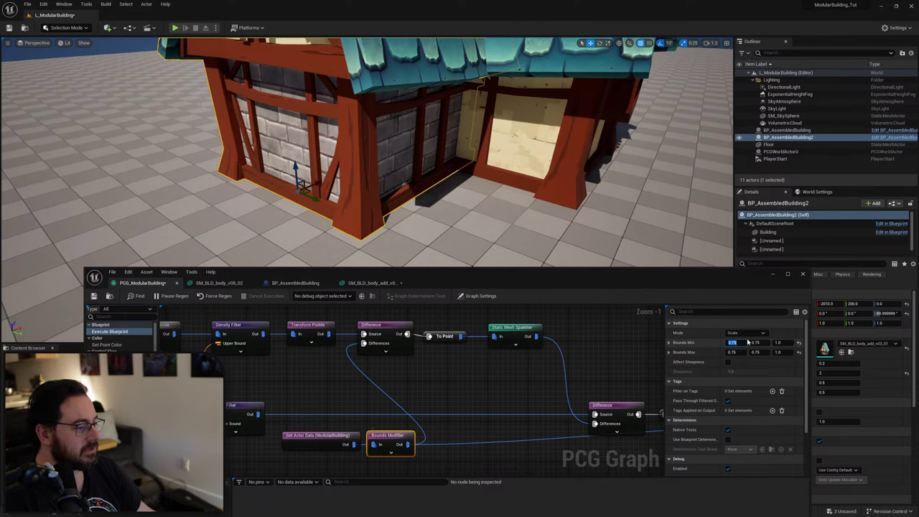
Return the Bounds Modifier's Bounds Min and Bounds Max to 0.7 in X and Y.
text(0.7)
key(Tab)
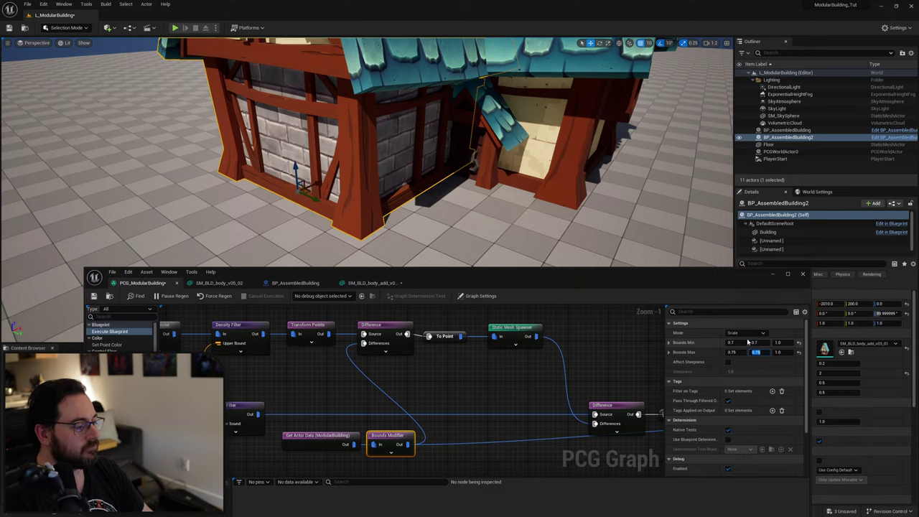
text(0.7)
key(Tab)
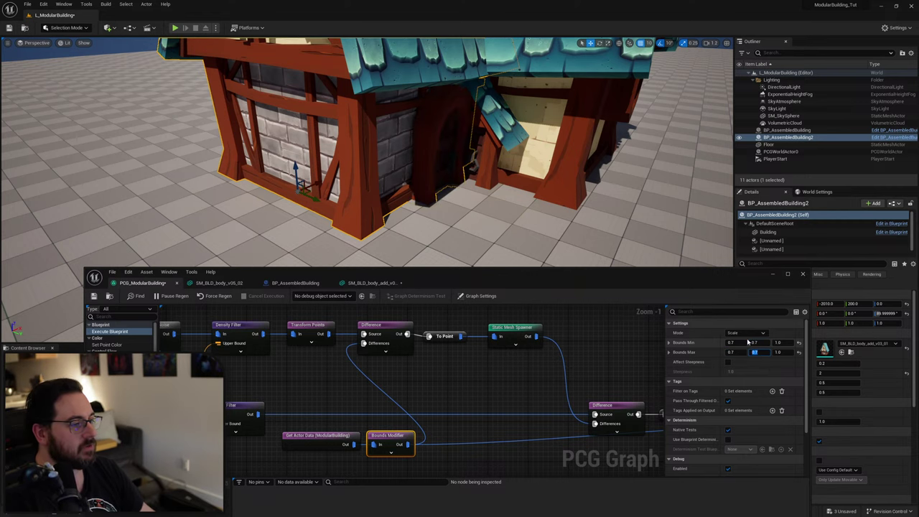
Move BP_AssembledBuilding2 to Y 190 and look at its side facing the main building.
right_drag(467, 156, 470, 172)
alt+drag(282, 251, 299, 253)
drag(253, 233, 237, 224)
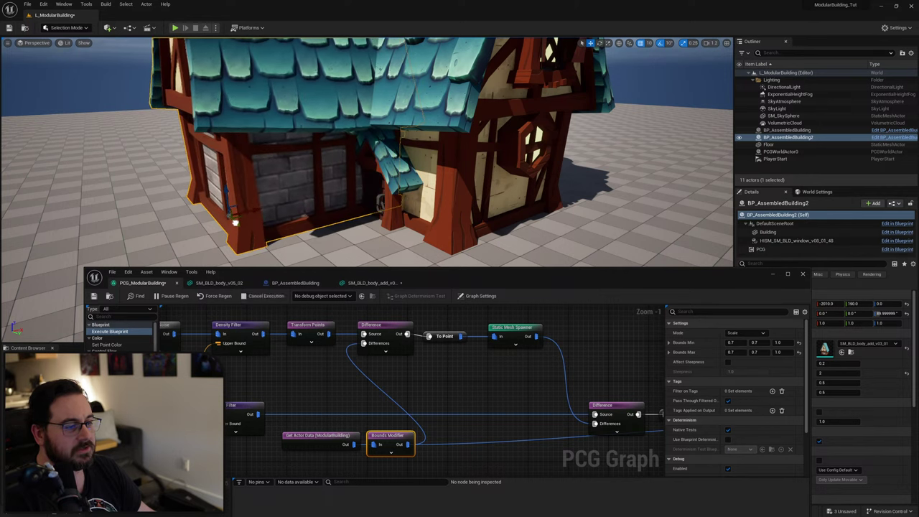
Shift the graph window clear of the Details panel and vary BP_AssembledBuilding's Seed to 322 and 388 while checking the inner corner.
click(488, 177)
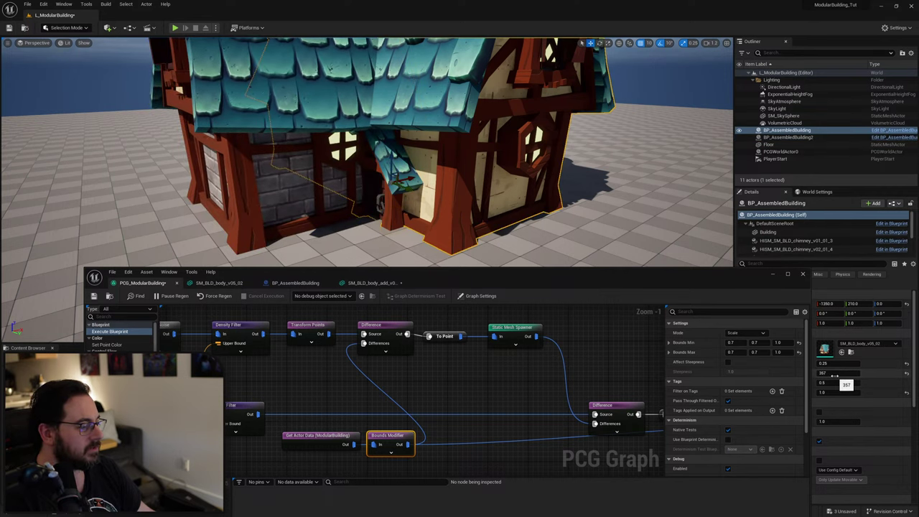
drag(657, 275, 539, 269)
drag(831, 374, 831, 374)
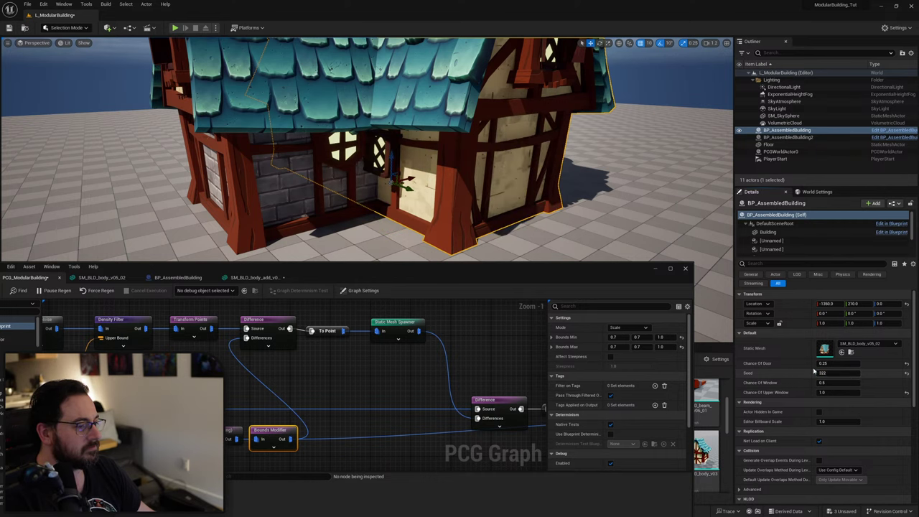
key(w)
right_drag(545, 180, 556, 179)
key(s)
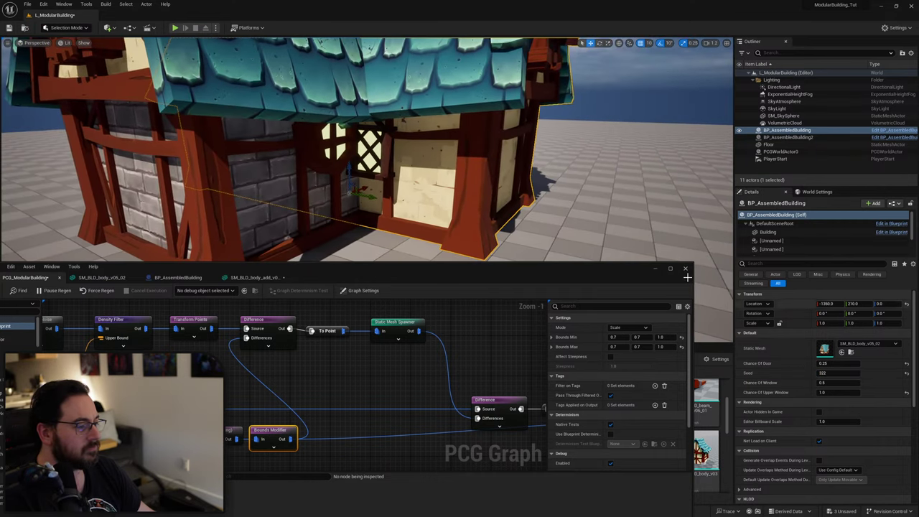
drag(832, 371, 833, 372)
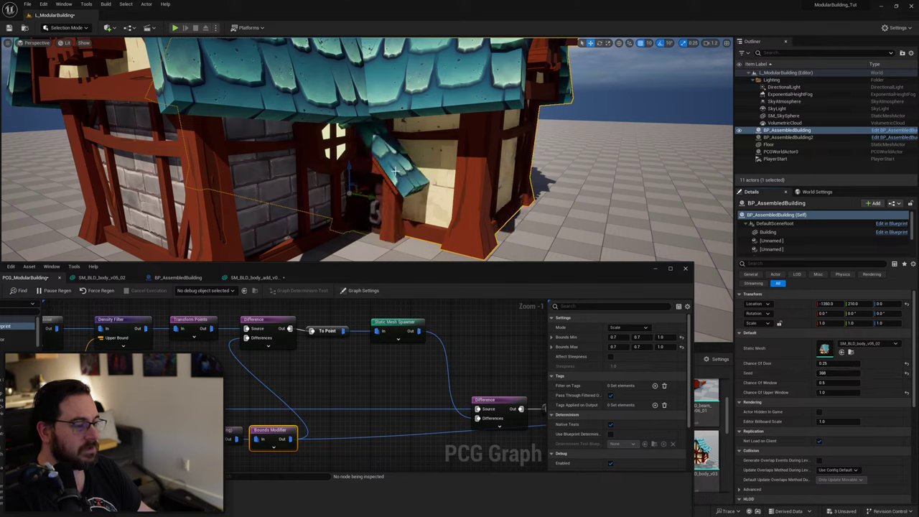
Examine the settings of the Transform Points, Density Filter and Static Mesh Spawner nodes along the door and window rows.
right_drag(429, 353, 269, 364)
click(241, 376)
right_drag(329, 371, 391, 387)
click(254, 360)
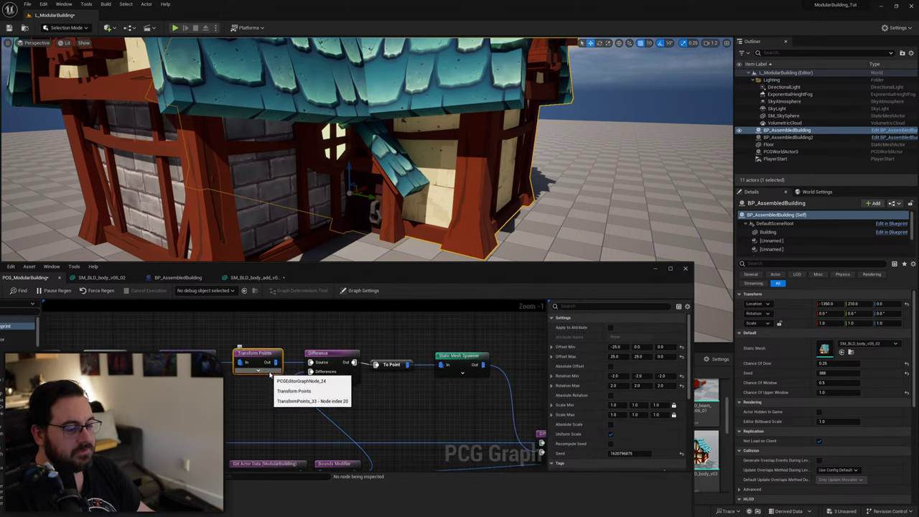
right_drag(261, 367, 362, 382)
click(313, 388)
key(d)
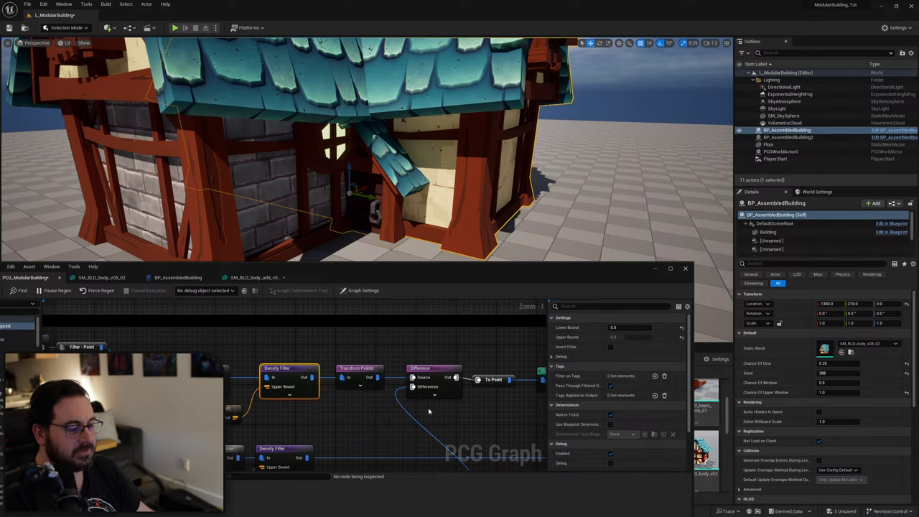
right_drag(496, 433, 310, 369)
scroll(309, 369, down, 1)
right_drag(527, 396, 262, 375)
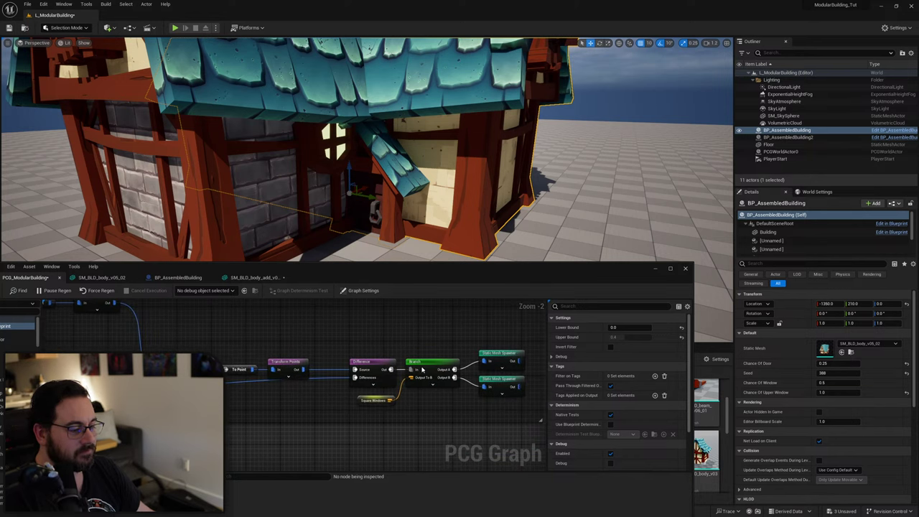
click(285, 362)
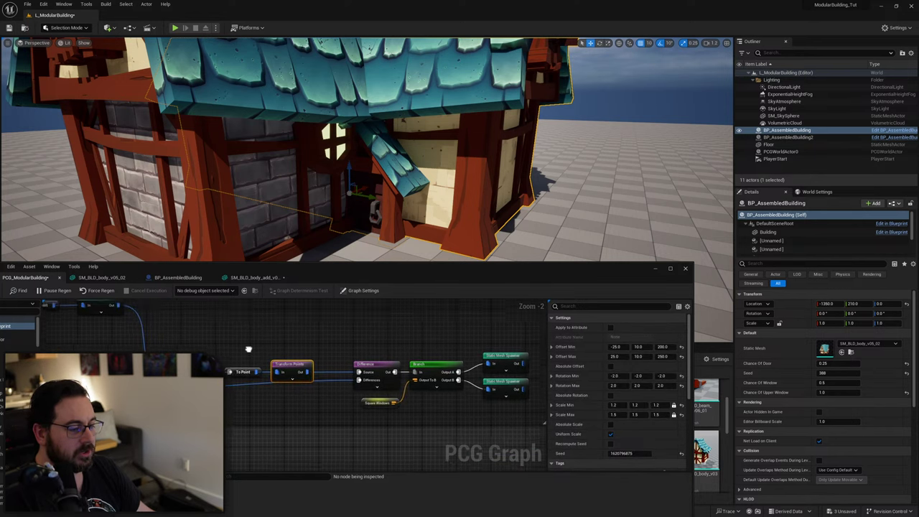
right_drag(245, 346, 491, 403)
click(344, 361)
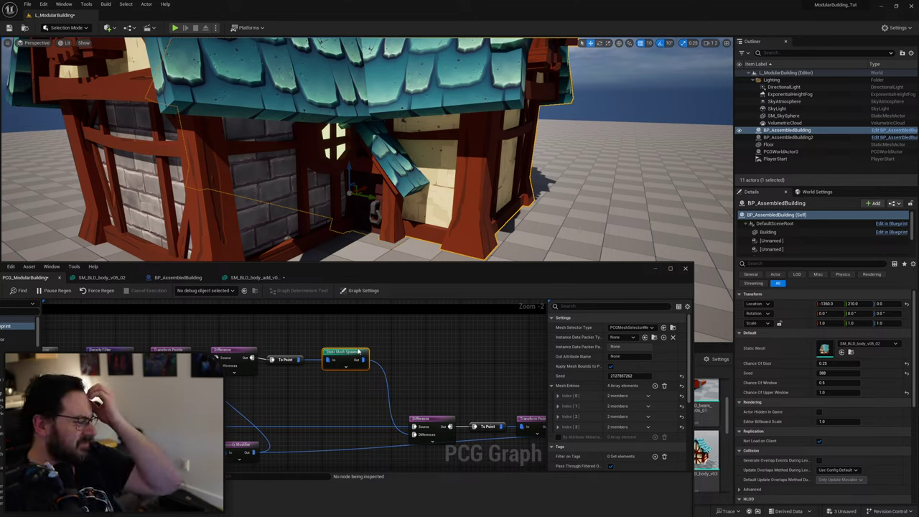
Preview the Get Actor Data (ModularBuilding) node's debug volume around the buildings, and turn the preview off again.
right_drag(429, 139, 463, 169)
right_drag(309, 435, 371, 402)
click(217, 413)
key(d)
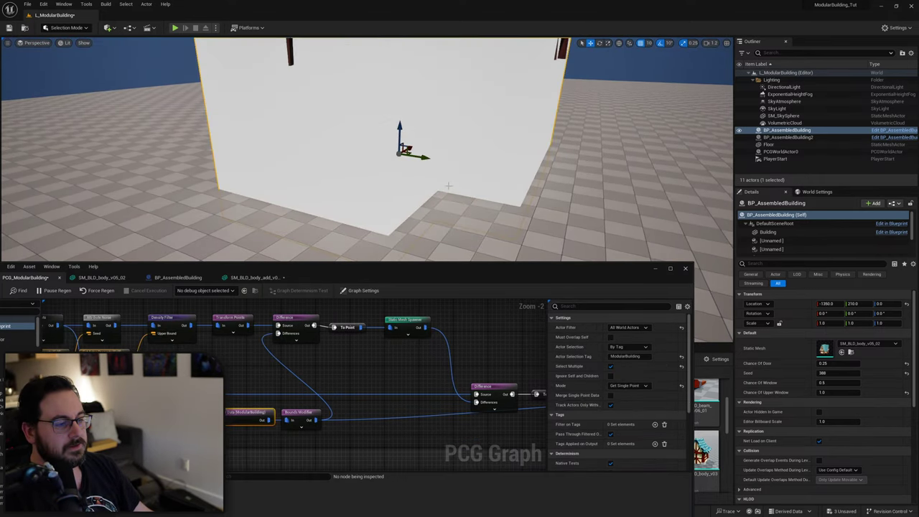
right_drag(449, 185, 330, 190)
right_drag(465, 220, 495, 241)
click(235, 420)
key(d)
right_drag(421, 217, 402, 166)
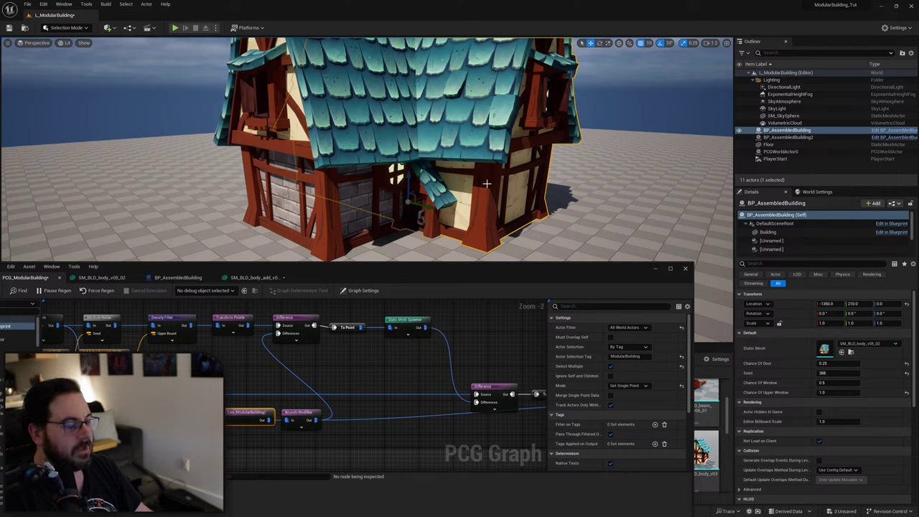
Enable Ignore Self and Children on Get Actor Data (ModularBuilding) and select BP_AssembledBuilding2.
click(610, 375)
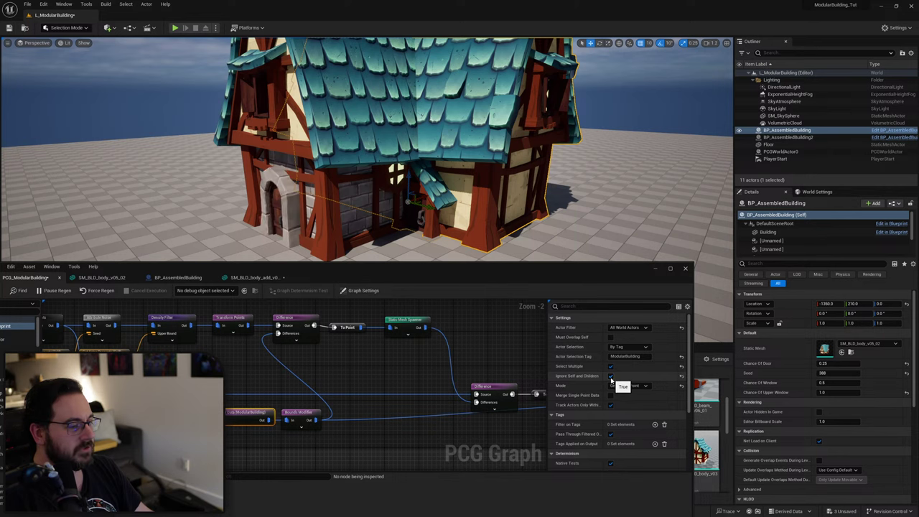
right_drag(377, 394, 291, 414)
click(347, 215)
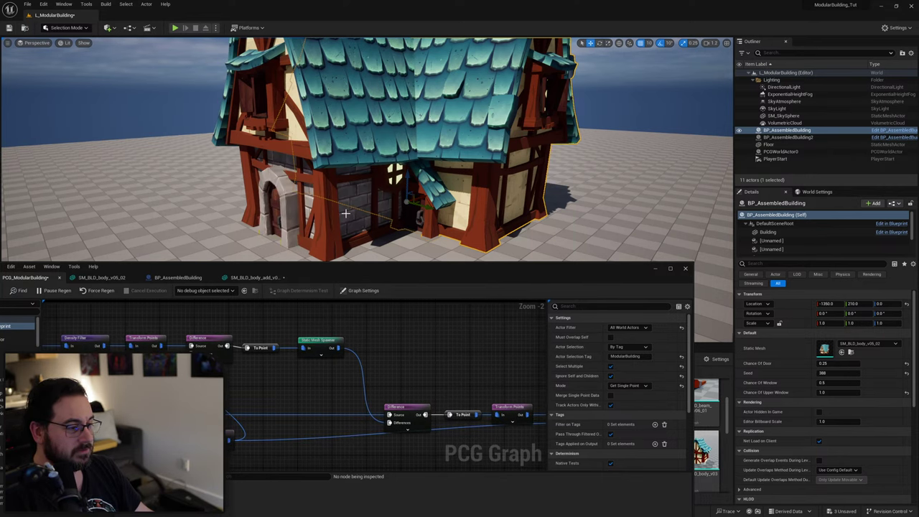
Reset the Bounds Modifier's Bounds Min and Bounds Max to their default of 1.0.
click(231, 436)
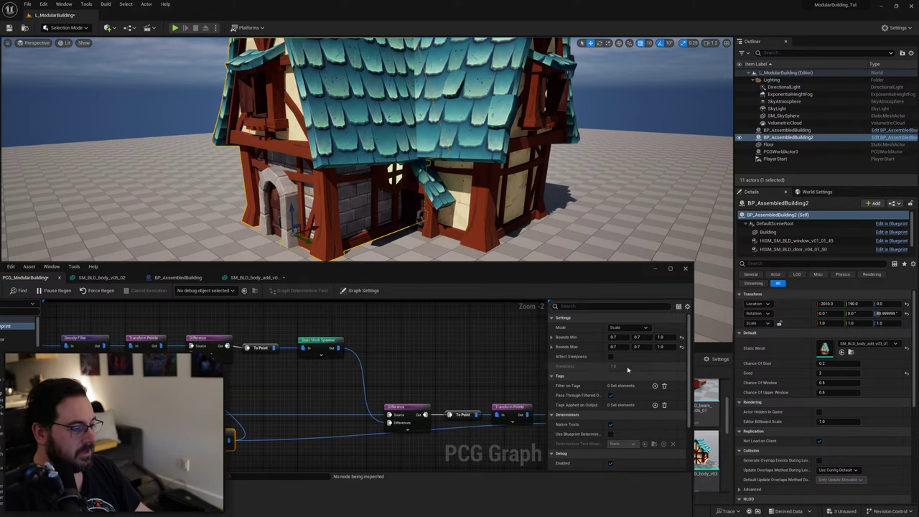
click(681, 337)
click(681, 347)
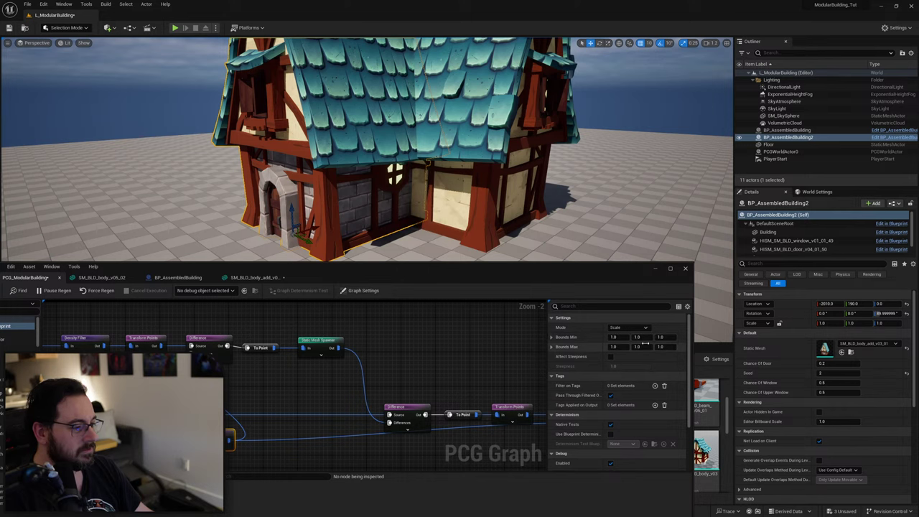
Nudge BP_AssembledBuilding2 and BP_AssembledBuilding to regenerate their parts, and inspect the doors and windows around the overlap.
drag(309, 240, 309, 240)
click(481, 216)
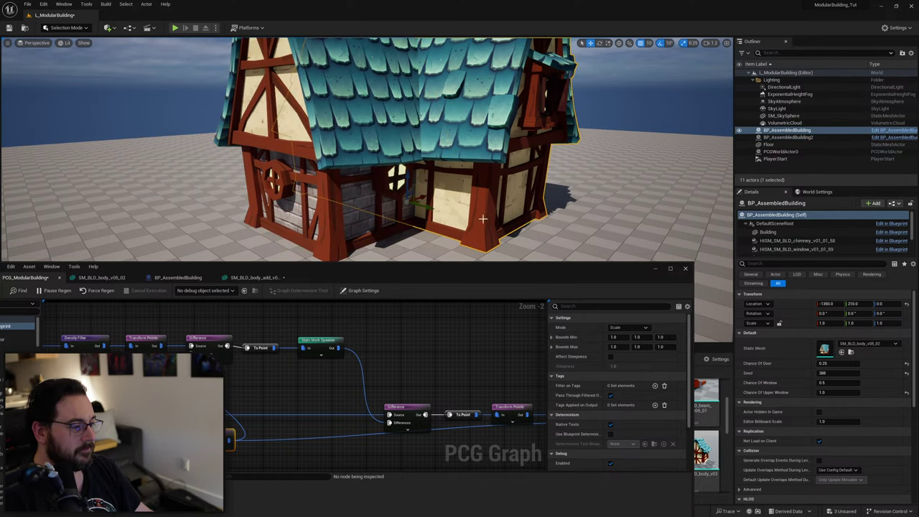
right_drag(482, 216, 451, 191)
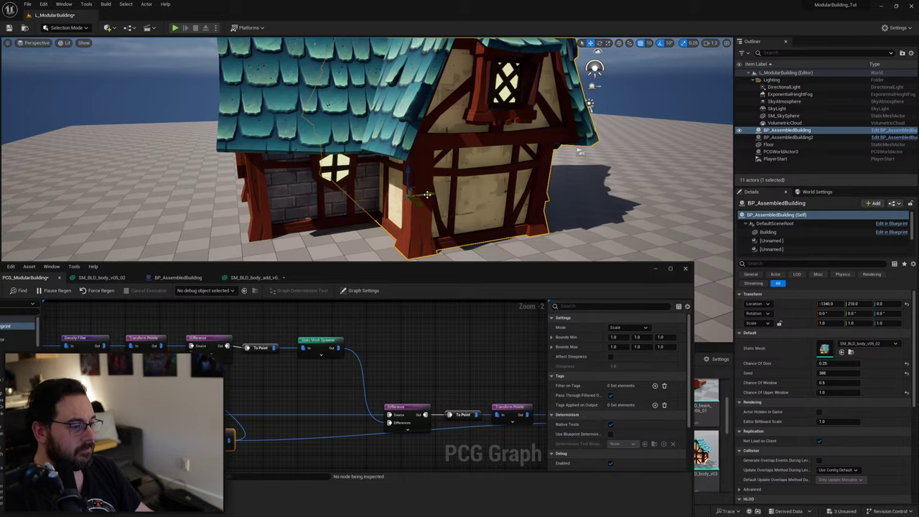
alt+drag(406, 195, 638, 190)
alt+drag(276, 179, 147, 179)
alt+drag(391, 208, 348, 206)
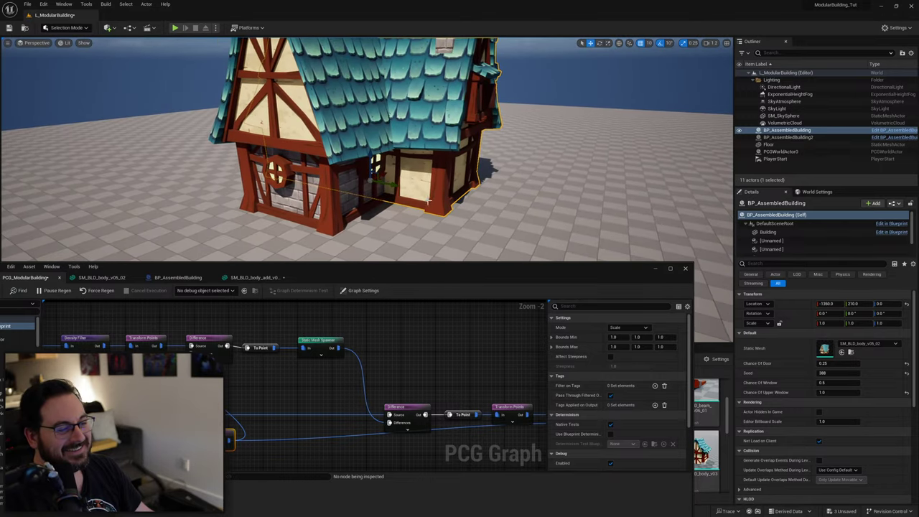
Set BP_AssembledBuilding's Seed to 287, nudge it to regenerate its parts, and inspect the overlap with the add-on.
click(361, 199)
click(434, 192)
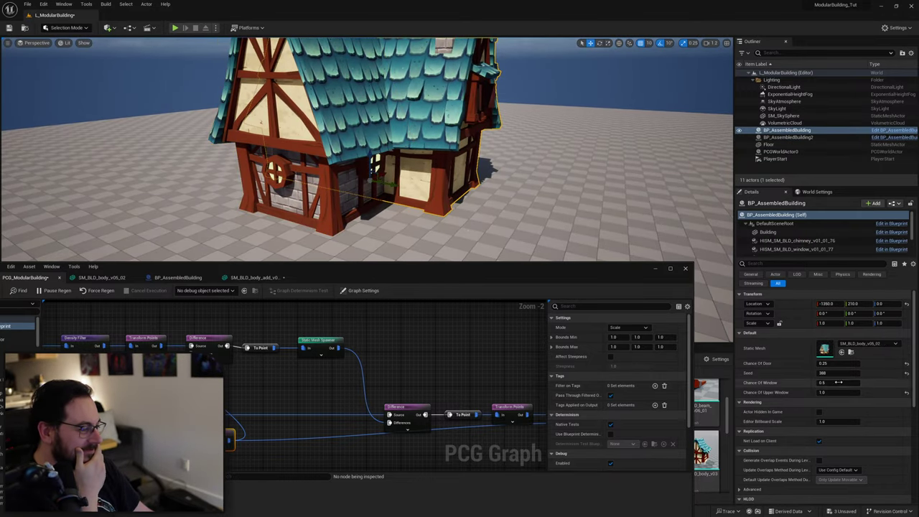
drag(830, 375, 836, 375)
right_drag(574, 172, 488, 175)
mouse_move(498, 179)
mouse_down()
mouse_move(480, 180)
mouse_move(494, 180)
mouse_up()
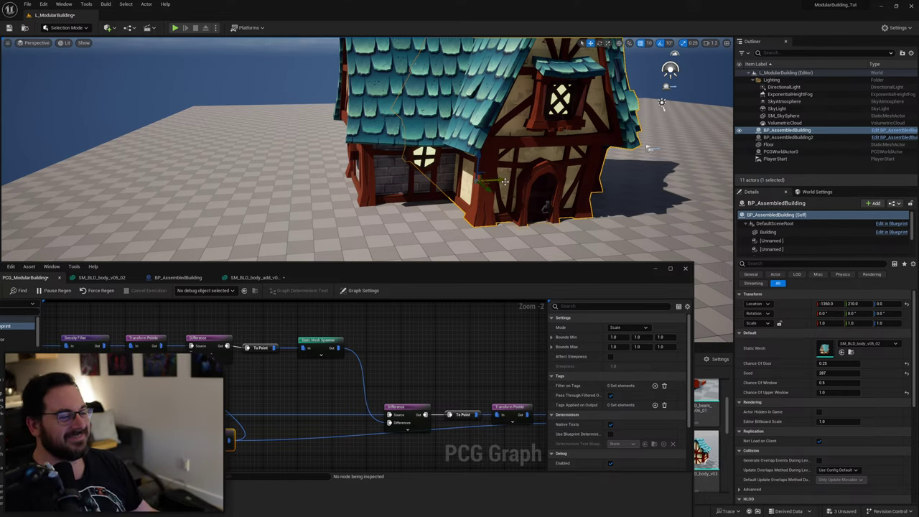
right_drag(356, 157, 423, 169)
alt+drag(291, 150, 176, 163)
Duplicate the Difference, Get Actor Data (ModularBuilding) and Bounds Modifier nodes into the next spawner chain, placing the latter two below its Density Filter.
click(313, 393)
right_drag(316, 396, 321, 360)
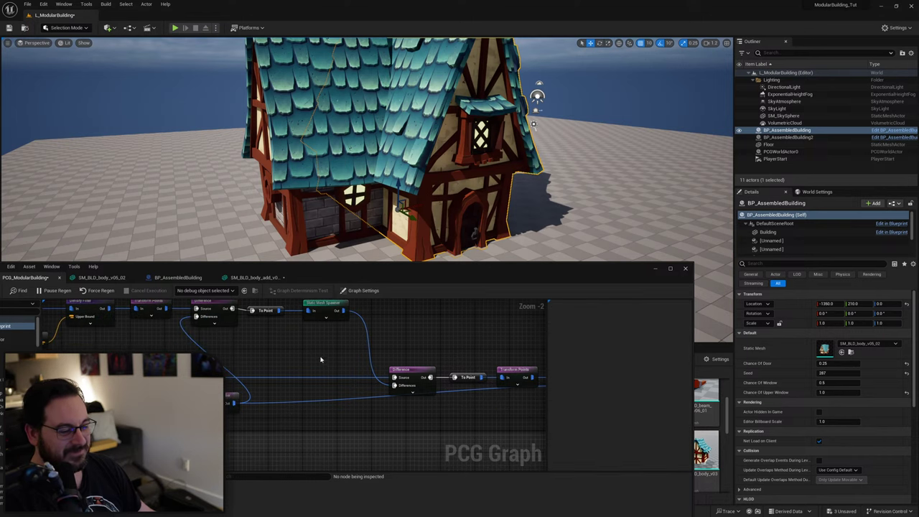
click(229, 400)
right_drag(217, 343, 244, 373)
scroll(280, 367, down, 3)
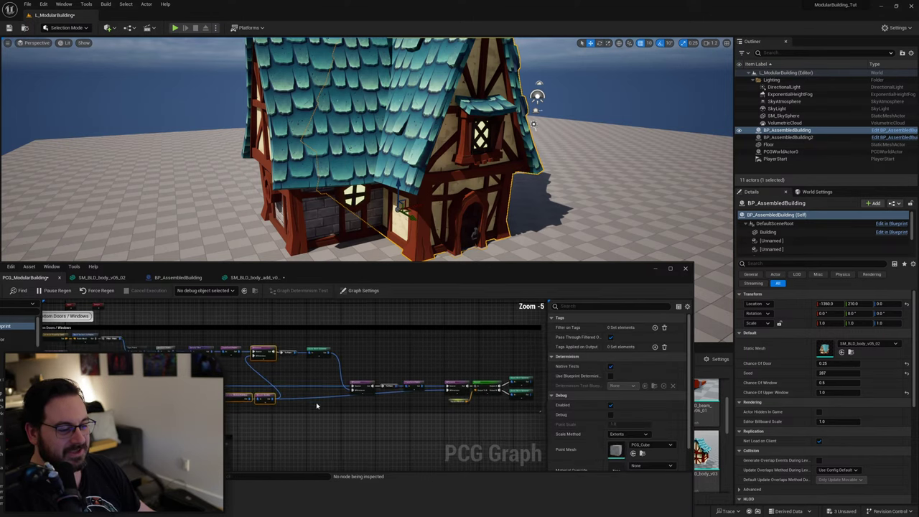
right_drag(318, 404, 322, 348)
scroll(302, 379, up, 4)
right_drag(390, 361, 343, 374)
key(ctrl+v)
click(367, 366)
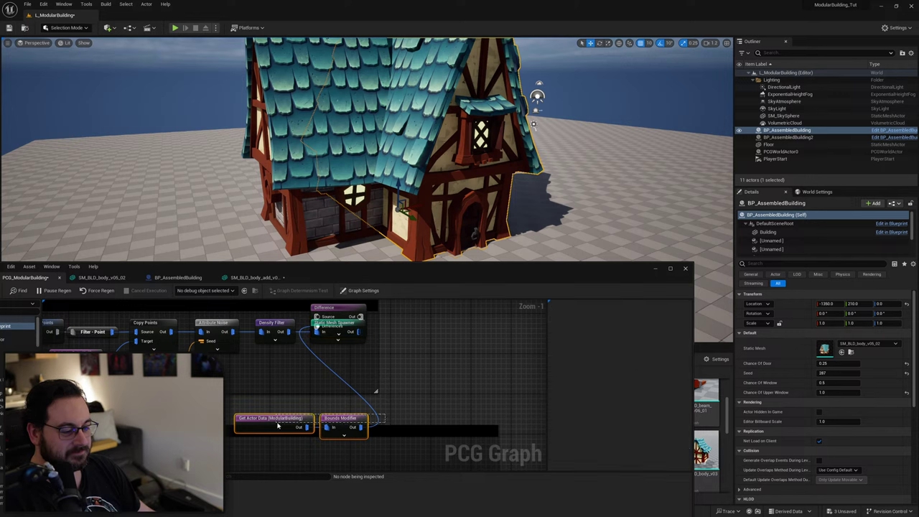
drag(278, 425, 277, 425)
drag(283, 422, 249, 382)
Route the Density Filter through the pasted Difference and a To Point node into the Static Mesh Spawner, and widen the comment box around them.
right_drag(341, 334, 330, 351)
drag(325, 329, 427, 342)
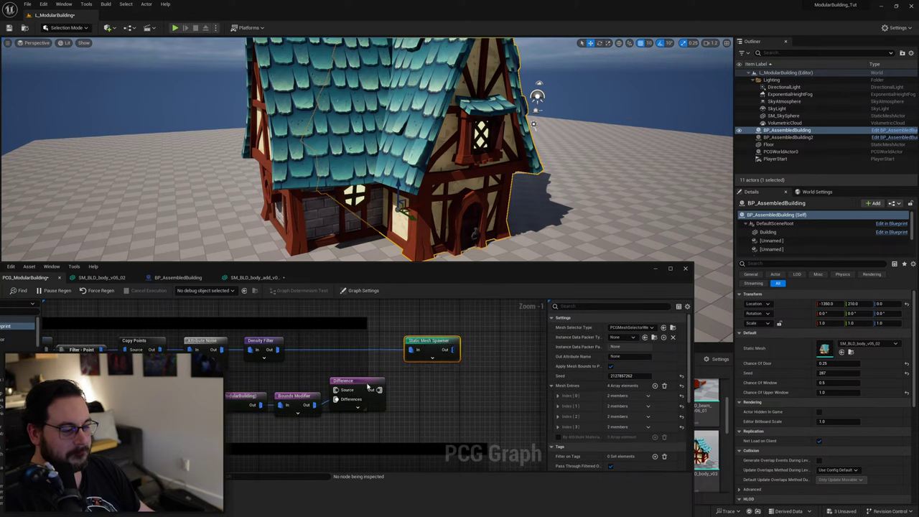
drag(358, 382, 341, 344)
drag(277, 349, 327, 351)
alt+click(389, 350)
drag(422, 348, 458, 348)
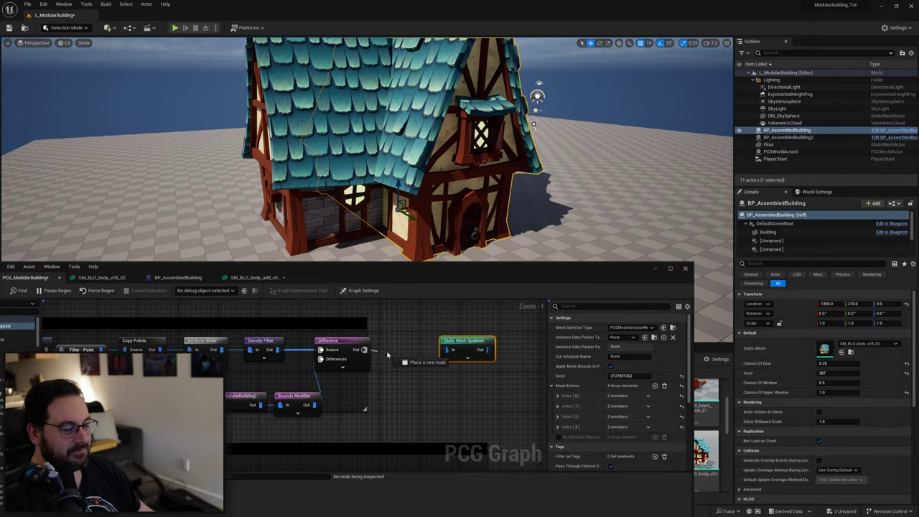
drag(388, 354, 447, 350)
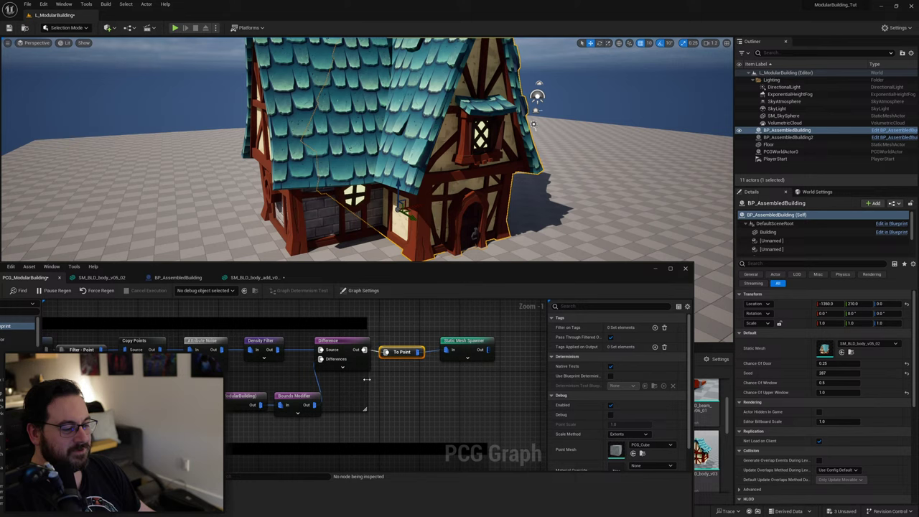
drag(367, 379, 518, 373)
Insert another copy of the Difference setup with To Point between the next chain's Transform Points and Static Mesh Spawner, and widen its comment box.
drag(389, 395, 328, 354)
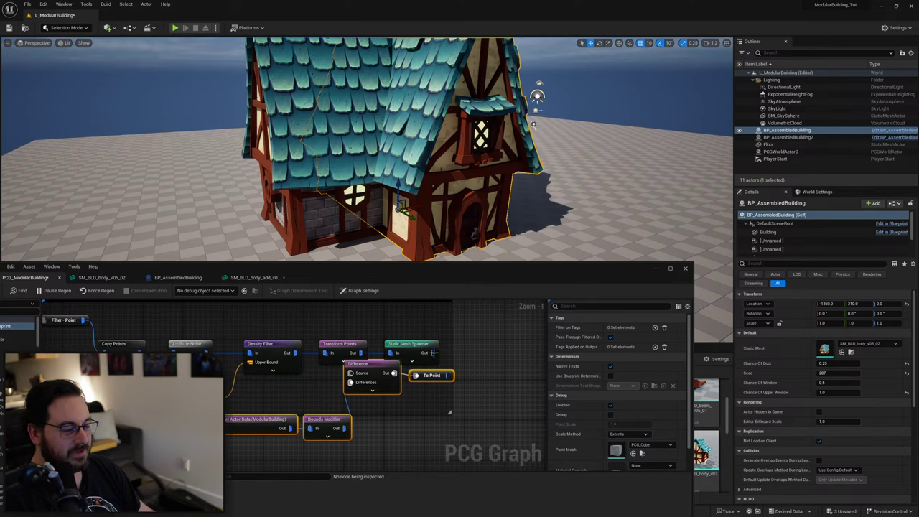
drag(369, 370, 406, 349)
alt+click(362, 352)
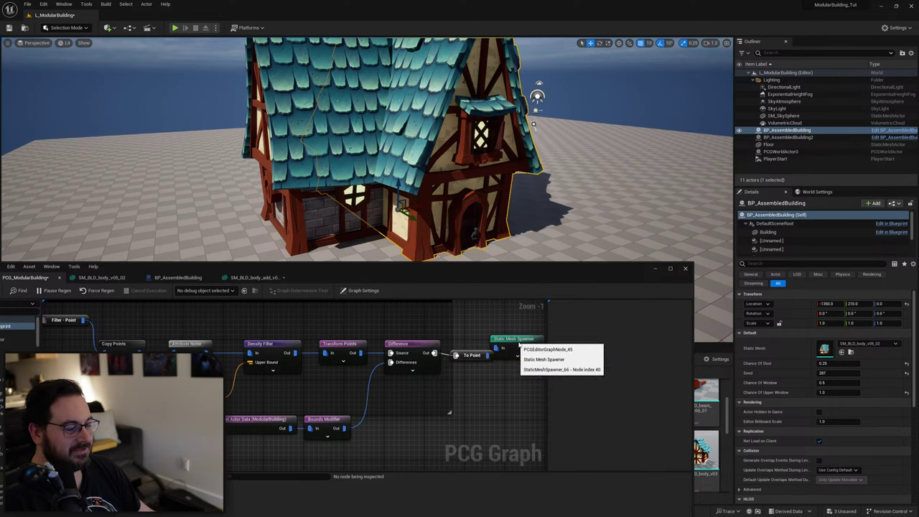
drag(509, 338, 524, 343)
mouse_move(334, 400)
mouse_down()
mouse_move(300, 423)
mouse_move(330, 399)
mouse_up()
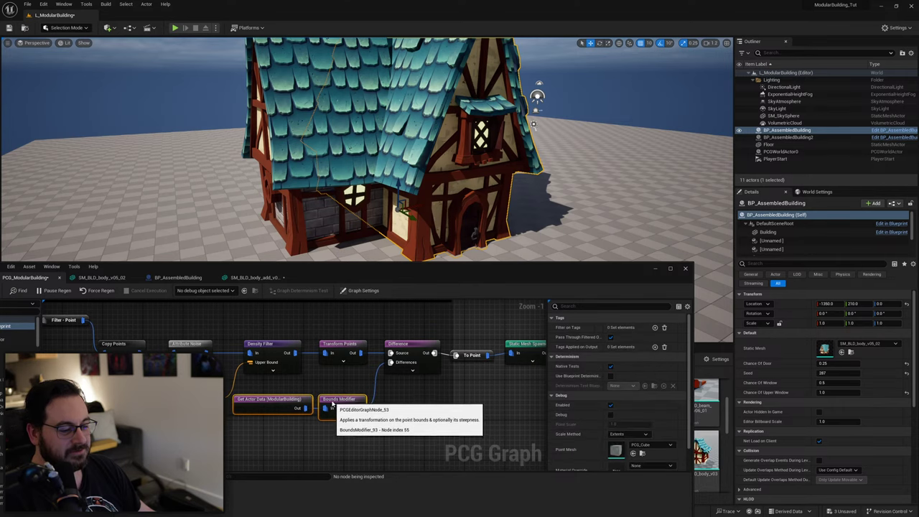
right_drag(443, 334, 396, 351)
drag(406, 350, 546, 345)
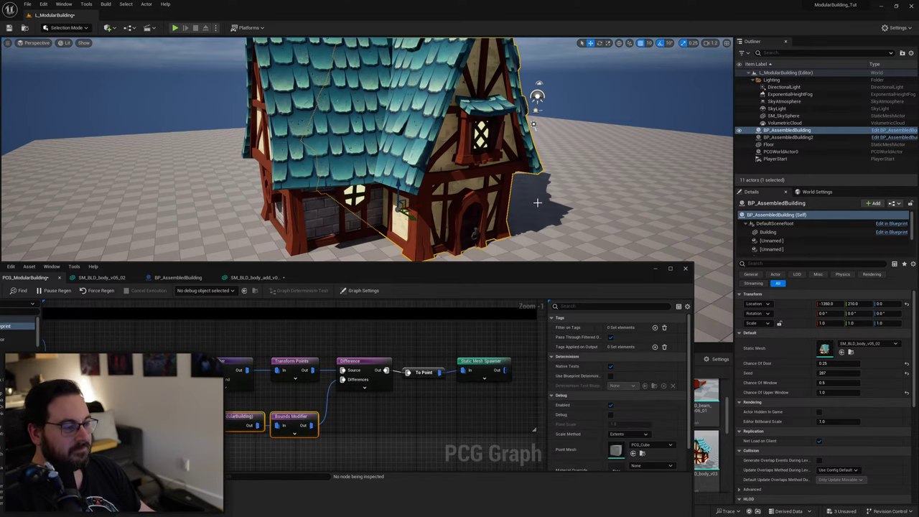
Move BP_AssembledBuilding2 to X -1920 so it regenerates against the main building, and check the doors and windows at the join.
key(s)
right_drag(536, 202, 515, 178)
click(394, 167)
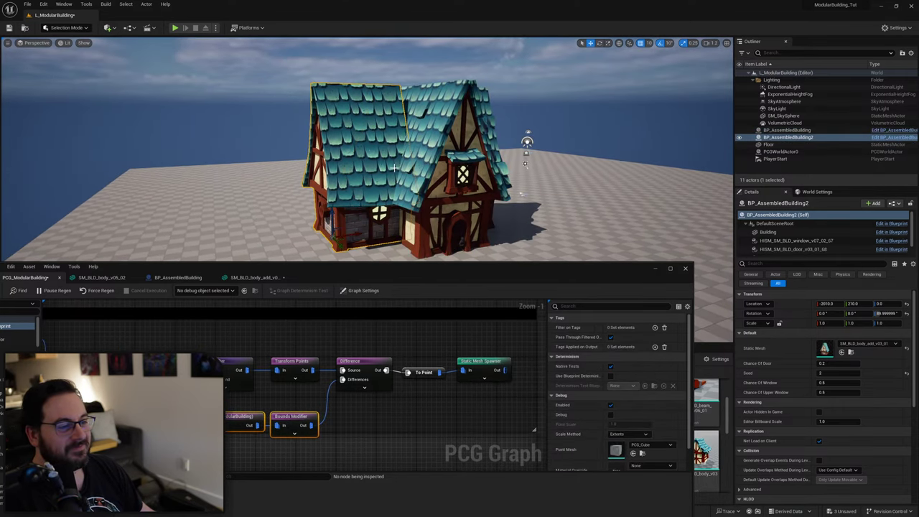
drag(354, 235, 389, 234)
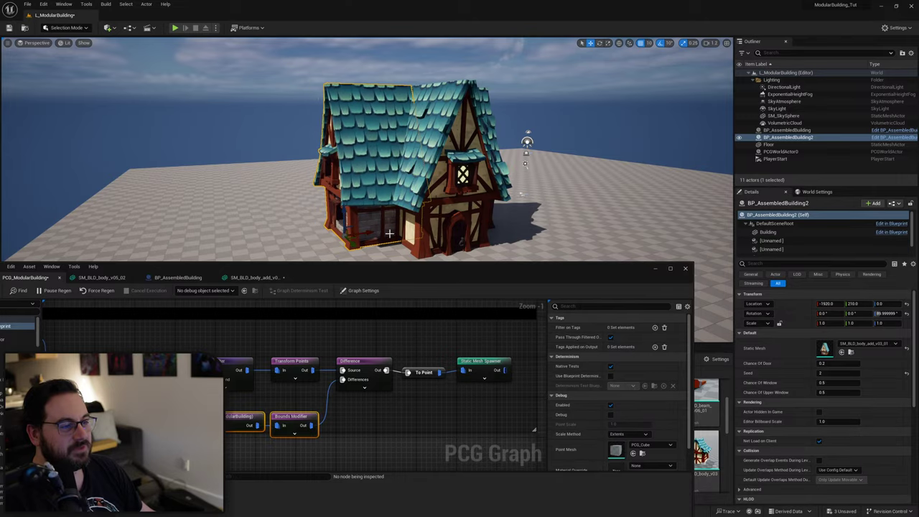
click(527, 179)
key(a)
right_drag(527, 179, 596, 190)
key(Escape)
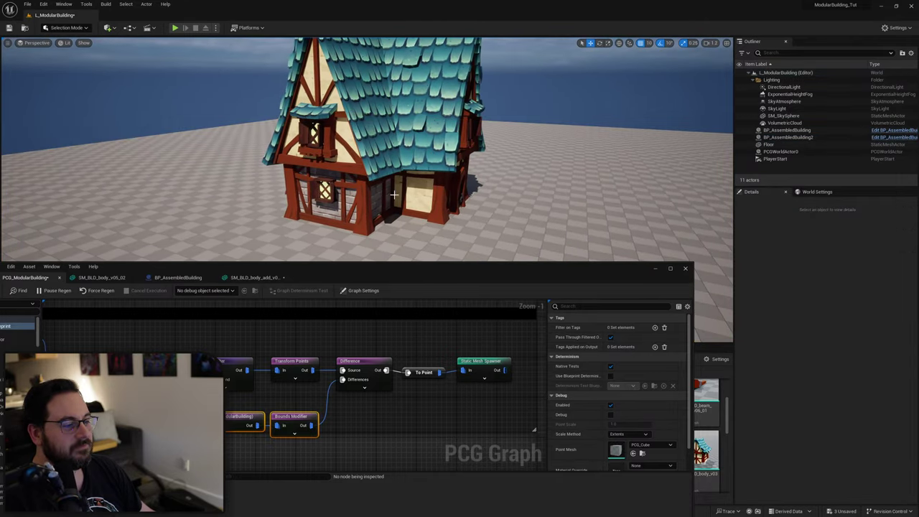
Set BP_AssembledBuilding2's Seed to 10.
key(a)
right_drag(527, 180, 357, 185)
key(d)
key(w)
key(d)
key(s)
click(357, 184)
drag(825, 374, 826, 373)
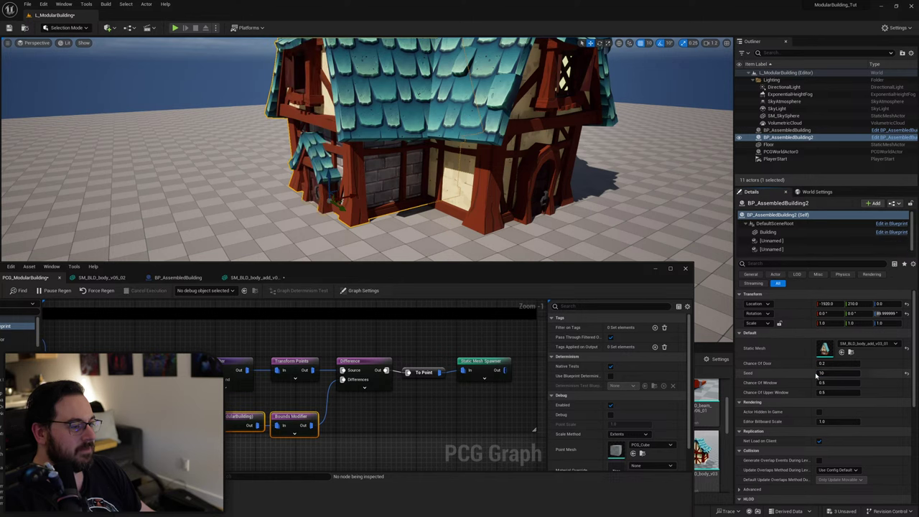
Inspect the wall where the buildings meet, and move BP_AssembledBuilding2 to X -1890.
right_drag(542, 235, 569, 147)
key(w)
right_drag(373, 184, 368, 183)
key(s)
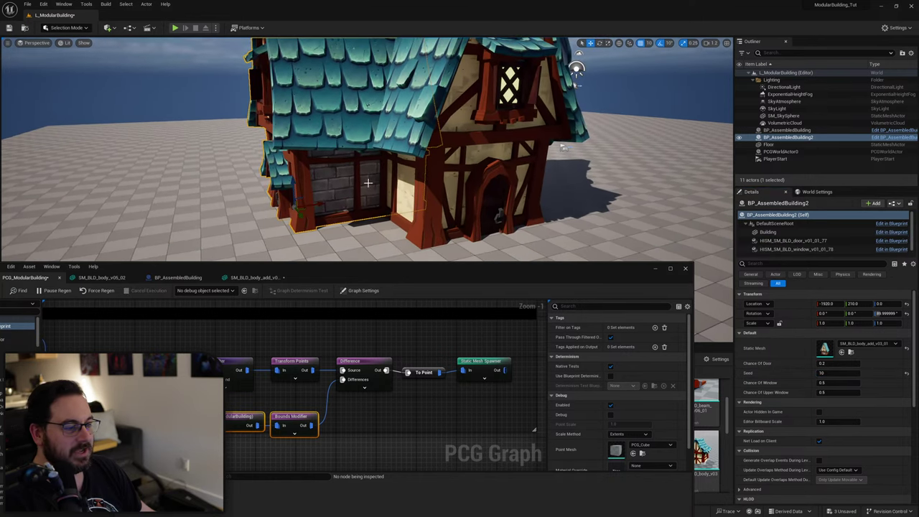
mouse_move(314, 207)
mouse_down()
mouse_move(288, 207)
mouse_move(324, 206)
mouse_up()
key(s)
right_drag(324, 206, 361, 246)
Open the SM_BLD_body_add_v03_01 mesh and move its Door2 socket along the side wall to about Y -180.
click(275, 278)
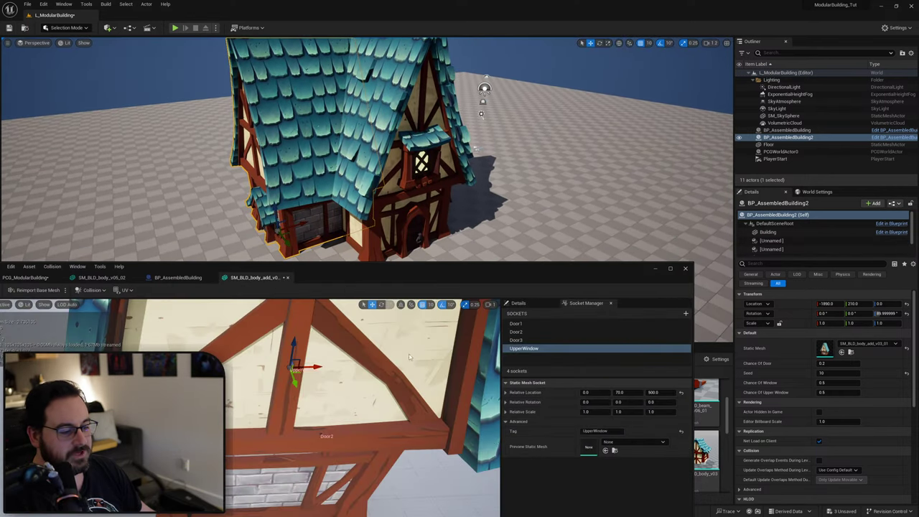
key(s)
right_drag(409, 357, 375, 361)
key(d)
key(w)
click(521, 333)
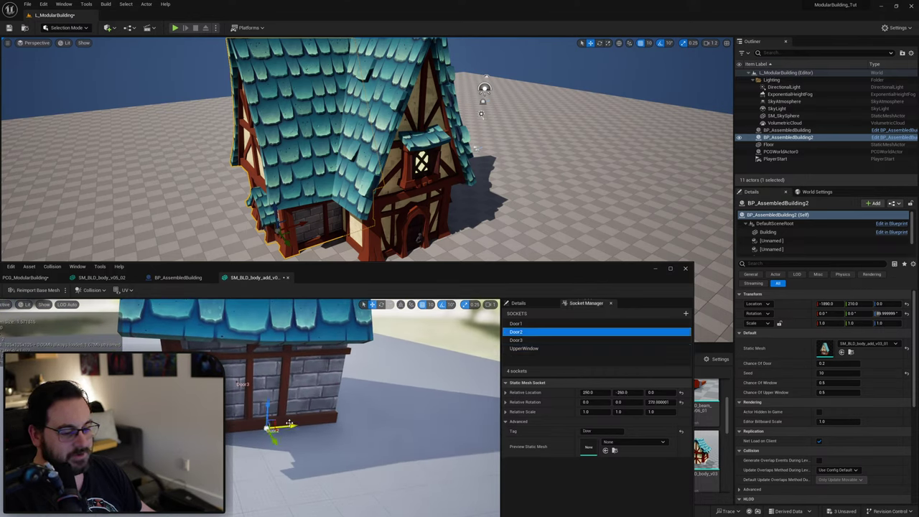
drag(289, 423, 270, 427)
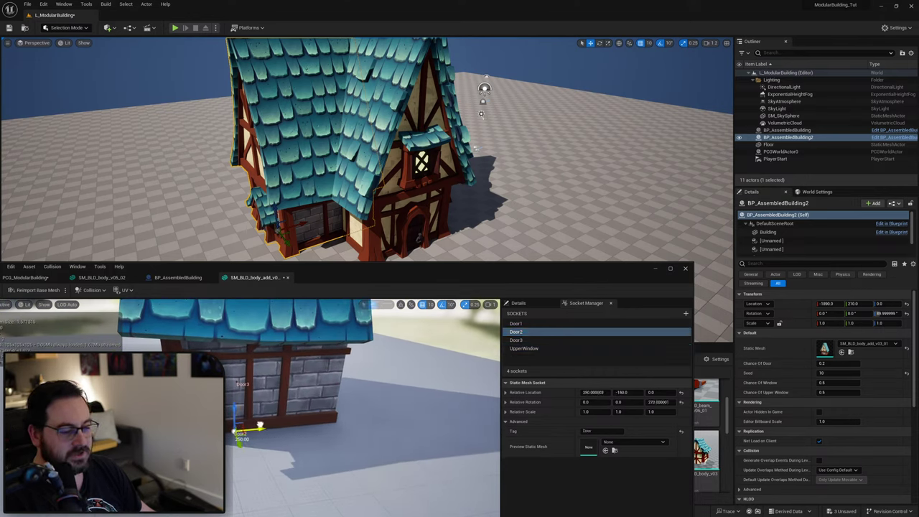
Move the add-on mesh's Door3 socket along the opposite wall to about Y -170.
click(517, 339)
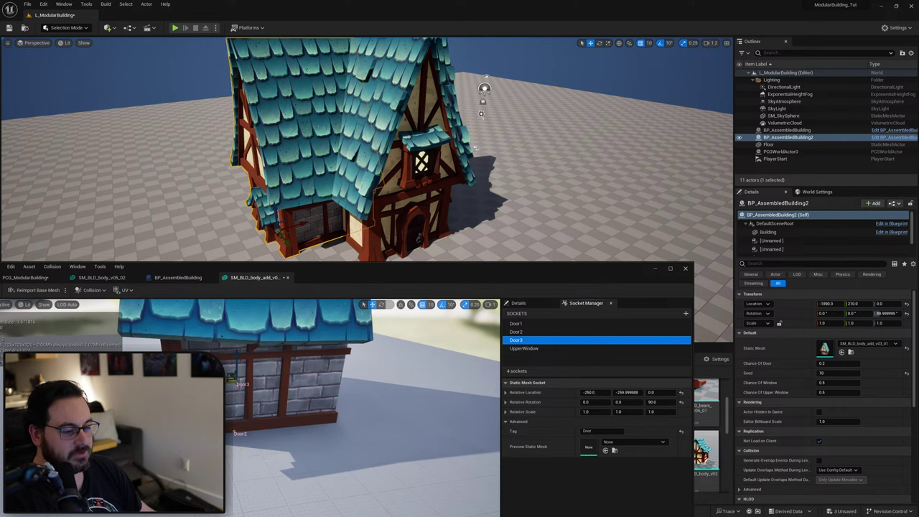
drag(231, 377, 218, 380)
drag(321, 278, 394, 267)
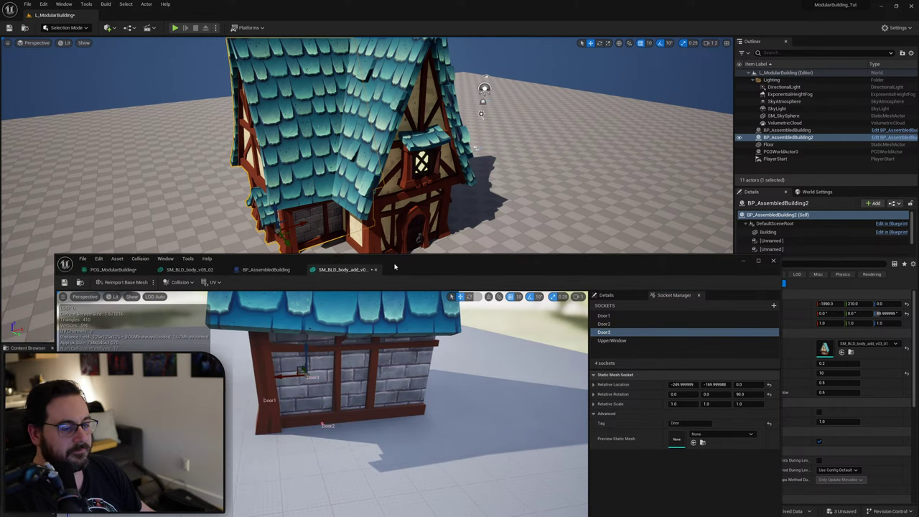
Move BP_AssembledBuilding2 to X -1910 and set its Seed to 73.
drag(312, 224, 306, 225)
right_drag(306, 225, 312, 208)
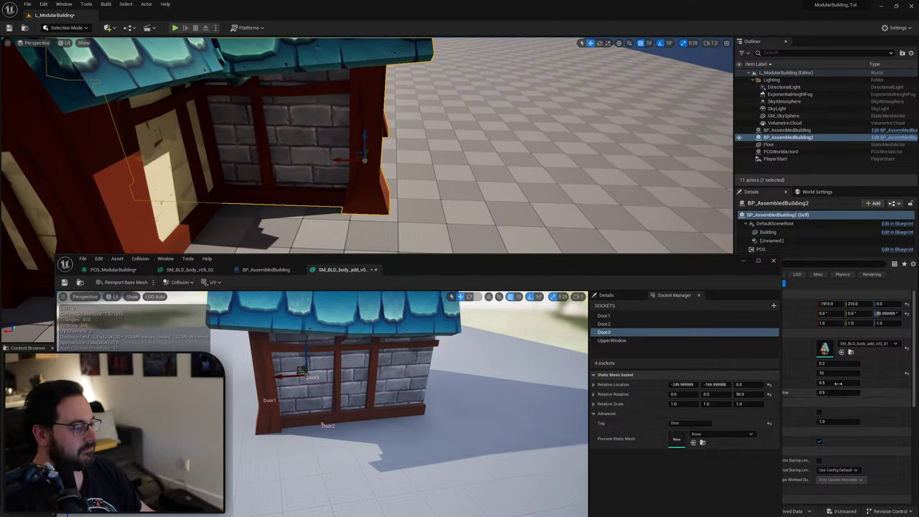
mouse_move(823, 373)
mouse_down()
mouse_move(817, 379)
mouse_move(833, 379)
mouse_move(811, 378)
mouse_up()
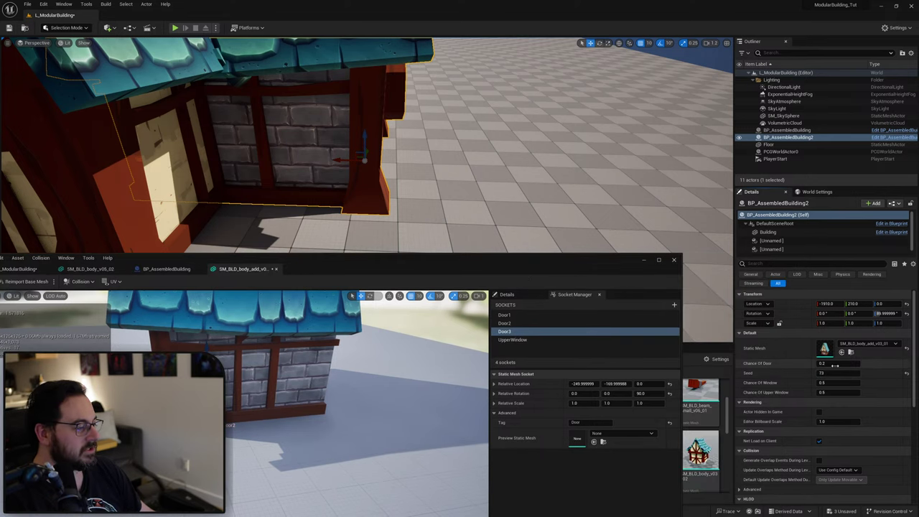
Set BP_AssembledBuilding2's Chance Of Door to 1.0 and nudge the building to regenerate its doors.
click(833, 364)
text(1)
key(Return)
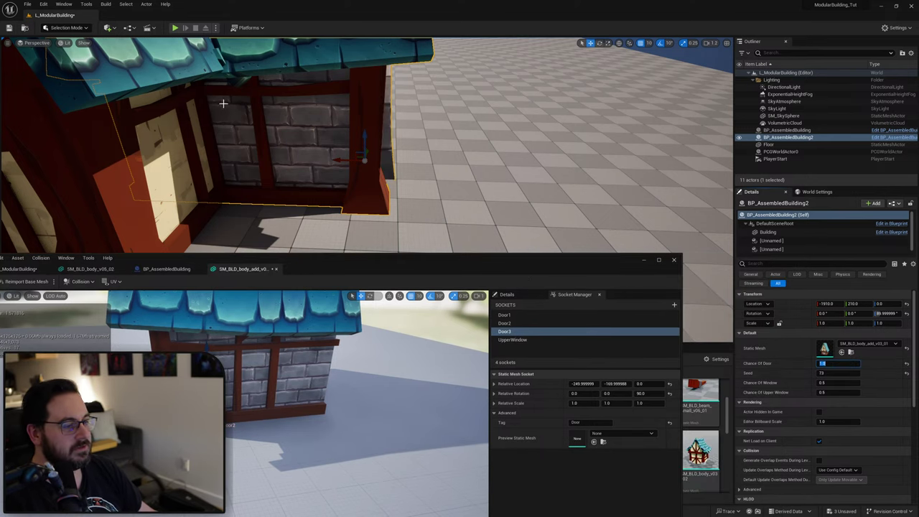
drag(347, 161, 349, 161)
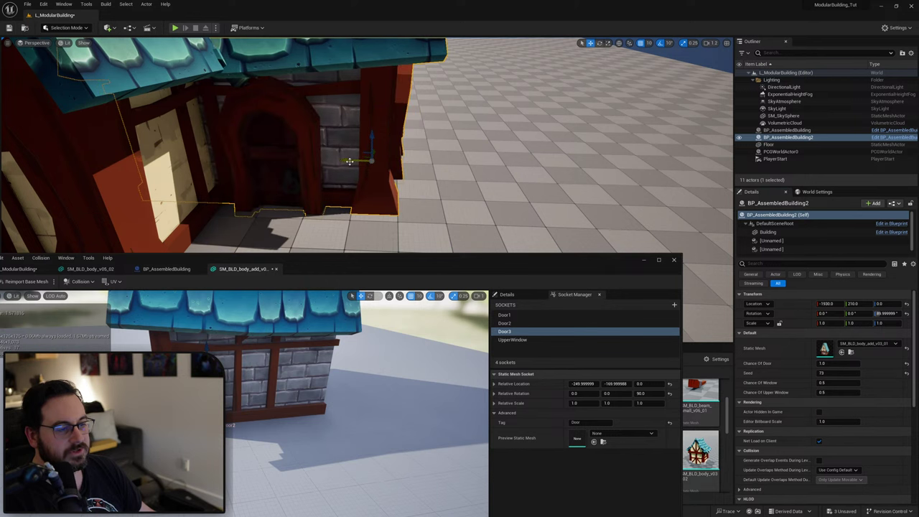
Move the add-on mesh's side door sockets further along the walls, Door3 to about Y -120 and Door2 to about Y -110.
drag(400, 271, 543, 216)
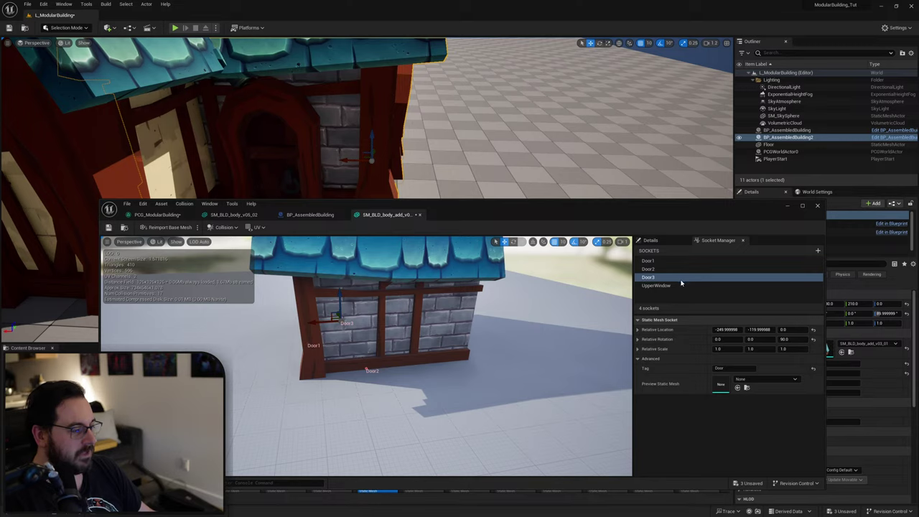
click(657, 269)
drag(391, 365, 383, 367)
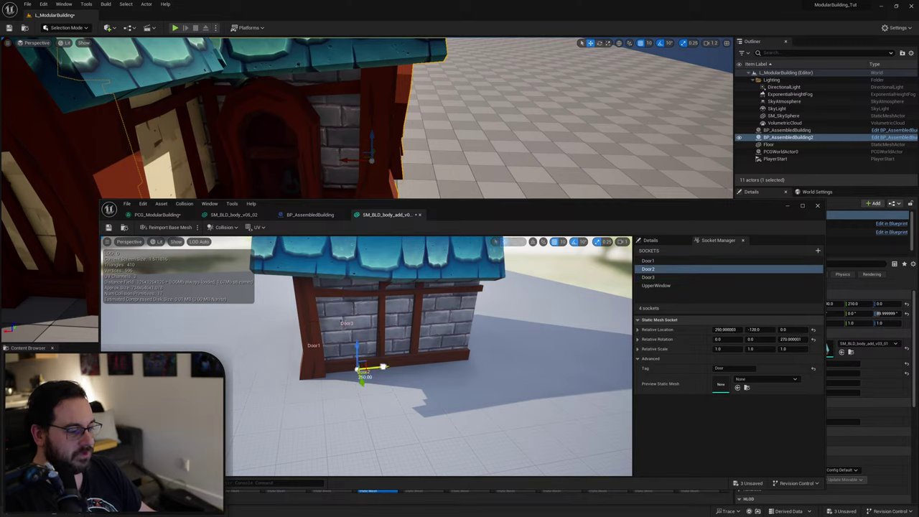
right_drag(380, 368, 556, 355)
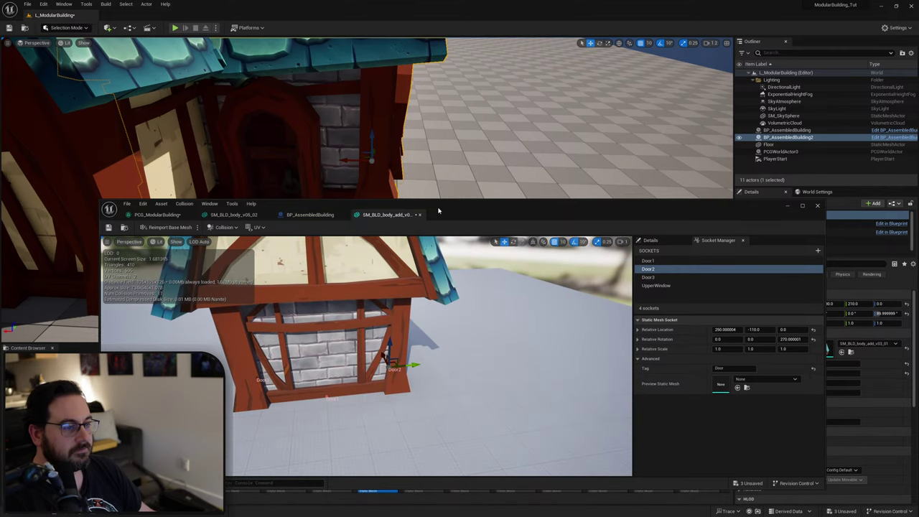
Nudge BP_AssembledBuilding2 to regenerate it with the adjusted sockets, and inspect its doors from several sides.
drag(439, 210, 429, 247)
drag(346, 158, 337, 157)
right_drag(338, 159, 367, 144)
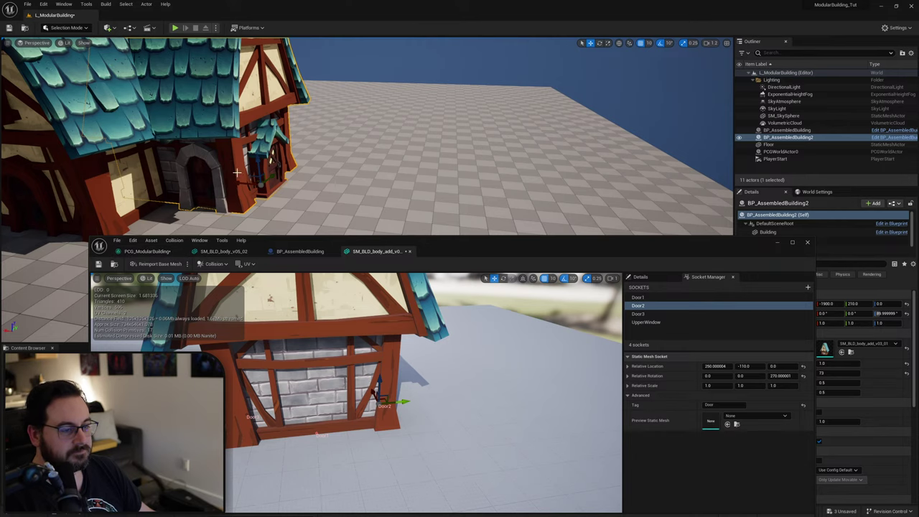
mouse_move(316, 176)
right_down()
mouse_move(266, 175)
mouse_move(302, 175)
right_up()
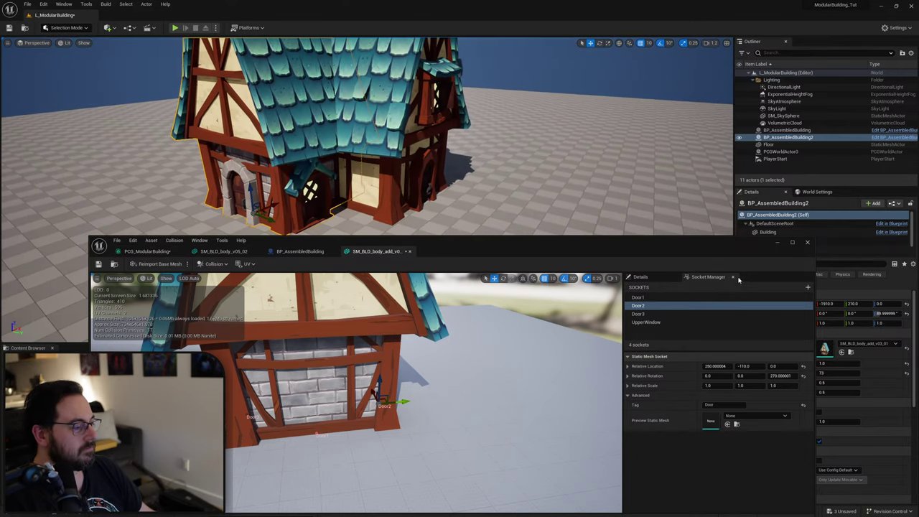
Set BP_AssembledBuilding2's Chance Of Door to 0.25.
drag(709, 244, 590, 343)
click(851, 364)
text(.2)
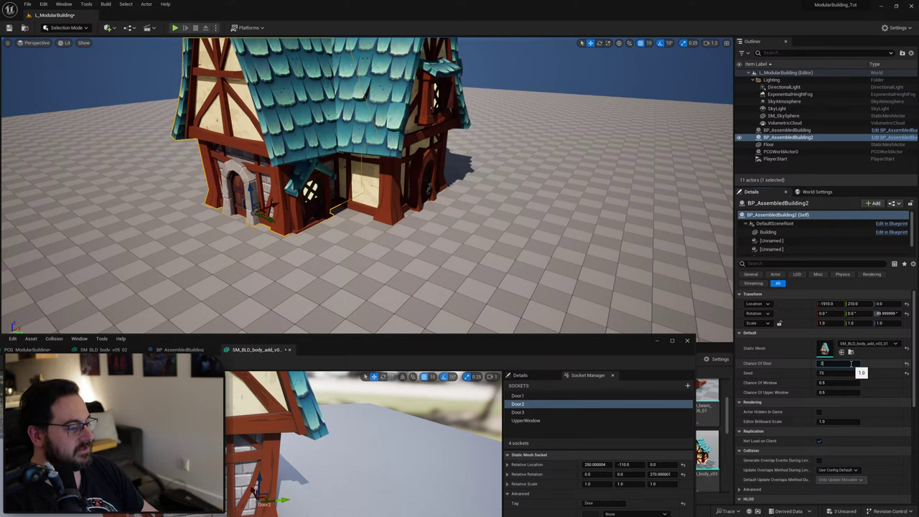
text(5)
key(Return)
Look over the combined building and move BP_AssembledBuilding2 to X -1890.
right_drag(477, 259, 416, 240)
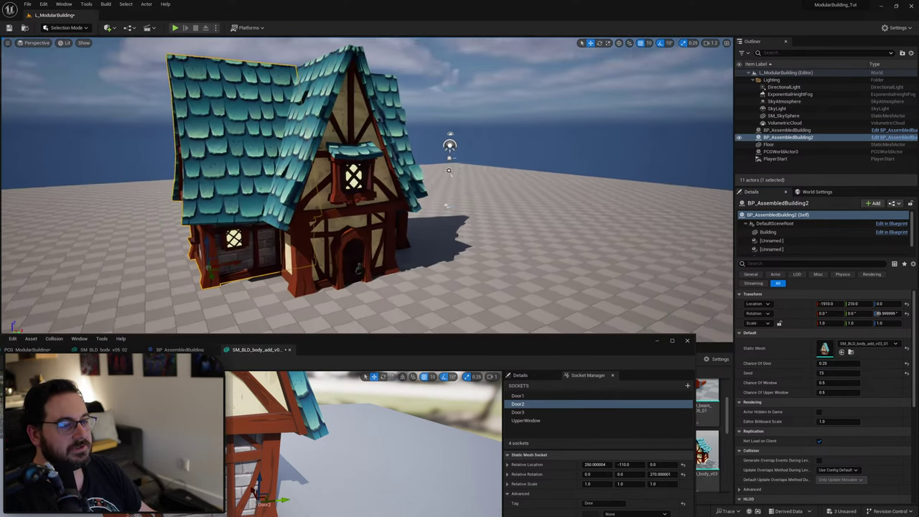
right_drag(358, 279, 307, 318)
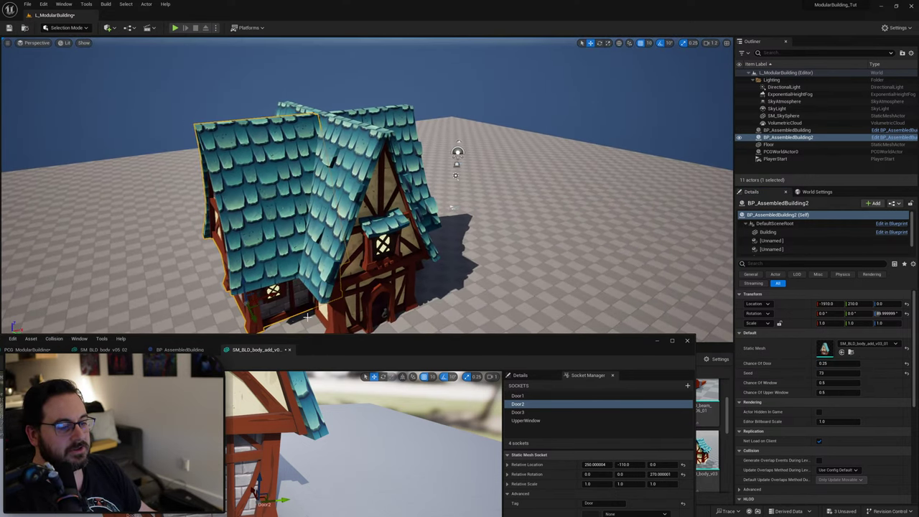
drag(252, 296, 261, 295)
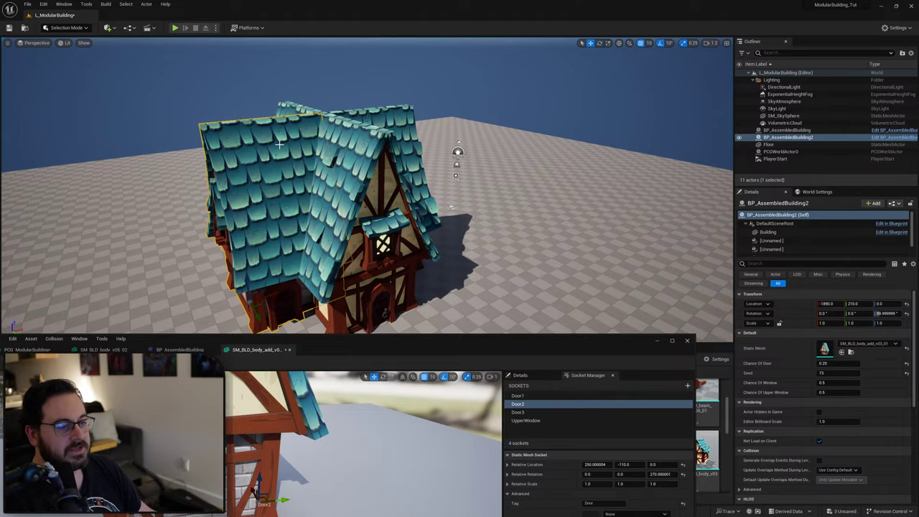
Inspect the combined building's doors from ground level and review the settings of the Get Actor Data (ModularBuilding) node in PCG_ModularBuilding.
click(286, 84)
right_drag(286, 85, 222, 86)
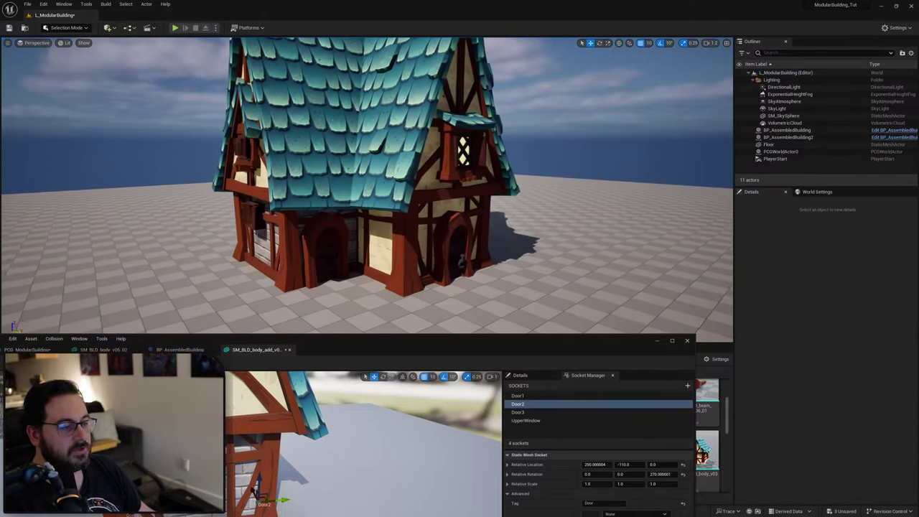
right_drag(270, 260, 277, 259)
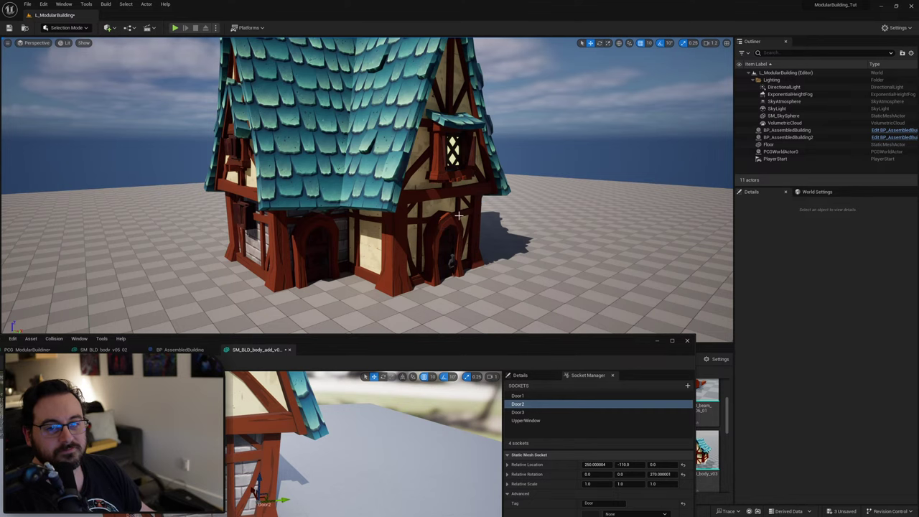
drag(366, 349, 455, 245)
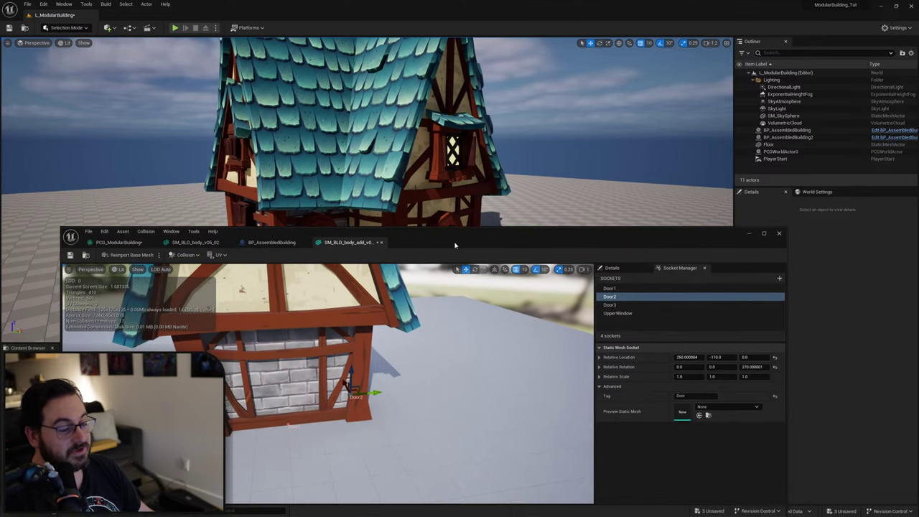
click(118, 243)
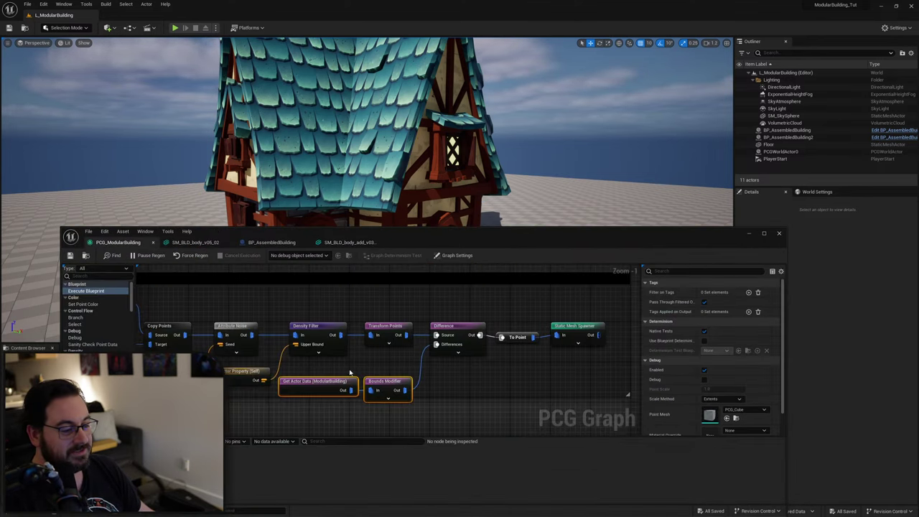
click(333, 381)
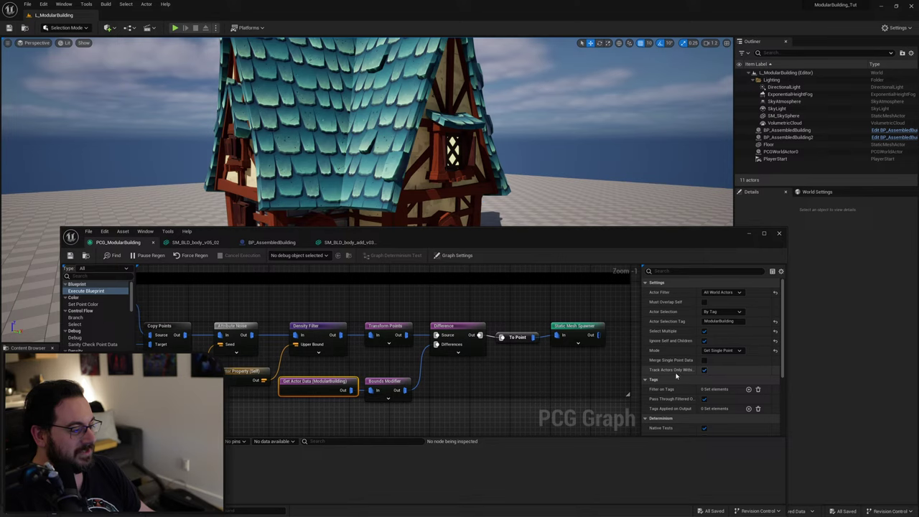
mouse_move(674, 345)
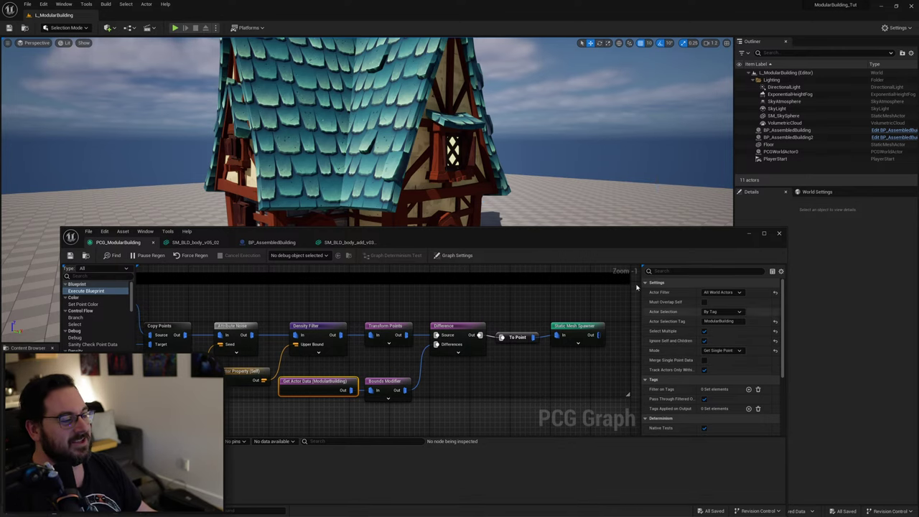
Duplicate the main assembled building and place the copy on open floor beside the original at X 770, Y 1310.
drag(525, 239, 506, 336)
key(s)
right_drag(483, 228, 509, 273)
right_drag(423, 302, 427, 295)
click(361, 168)
right_drag(361, 169, 377, 209)
key(s)
alt+drag(352, 208, 565, 186)
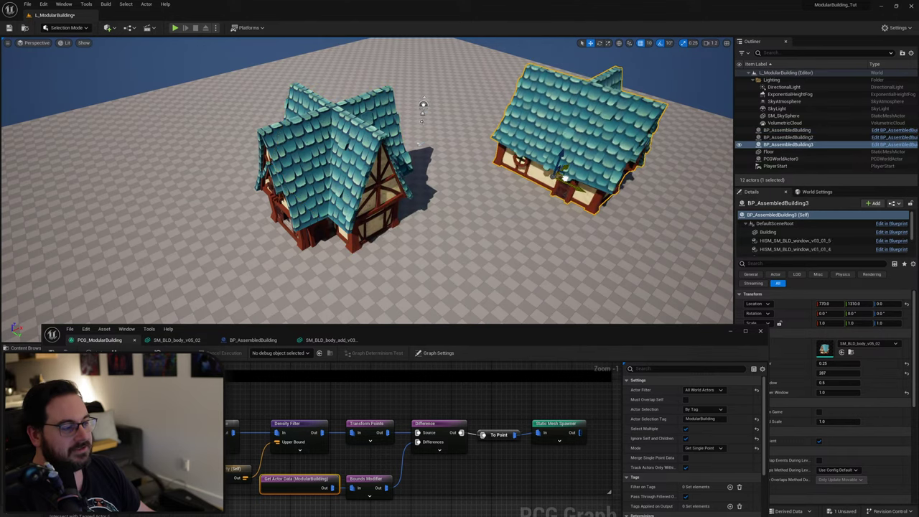
Rotate the duplicated building about 90 degrees around its vertical axis.
right_drag(565, 186, 524, 179)
key(d)
key(w)
key(e)
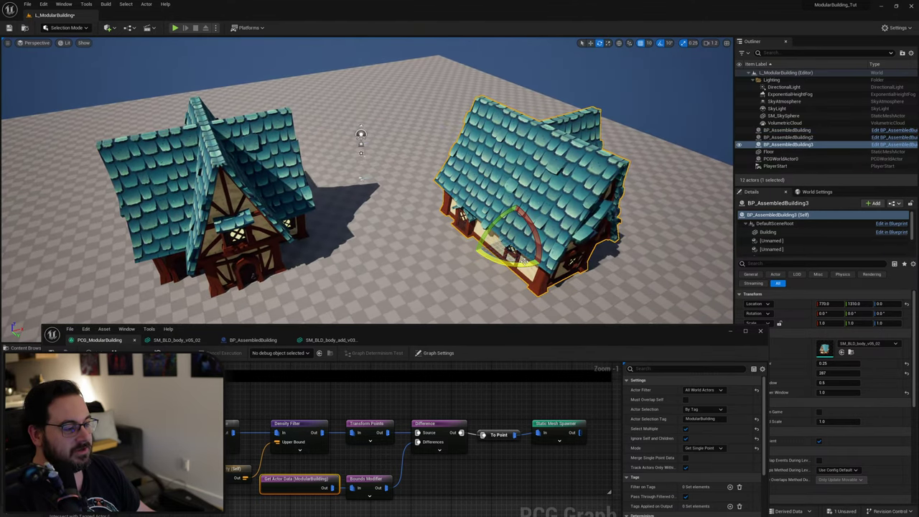
drag(511, 264, 465, 271)
Locate the static mesh used by BP_AssembledBuilding2 in the project's assets and browse the neighbouring building bodies.
drag(469, 357, 399, 490)
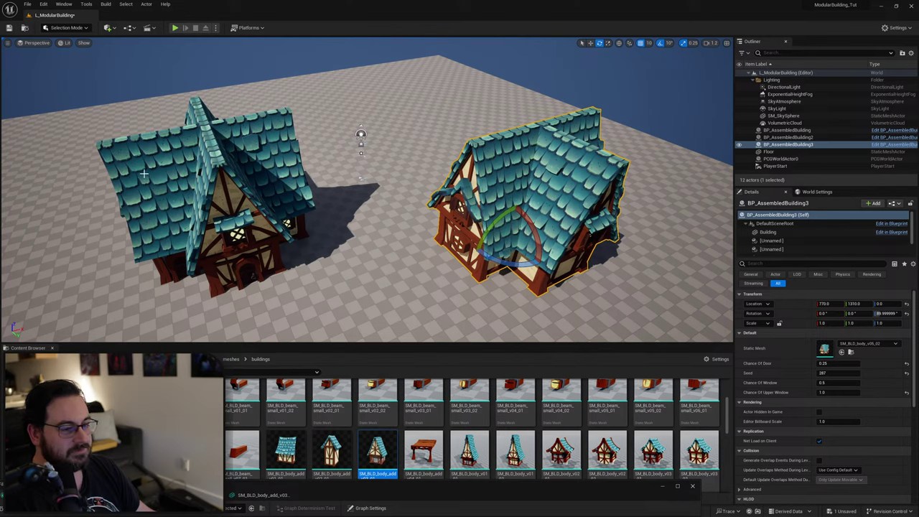
click(144, 173)
click(310, 361)
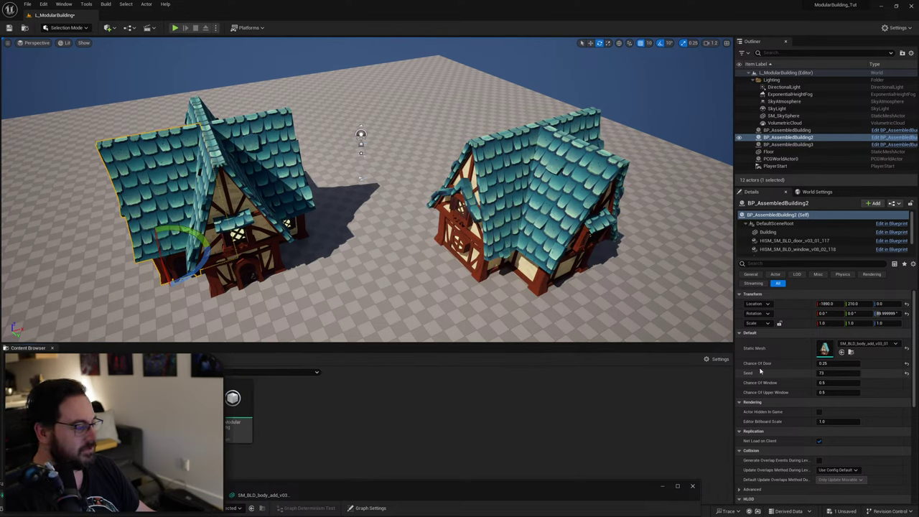
click(851, 353)
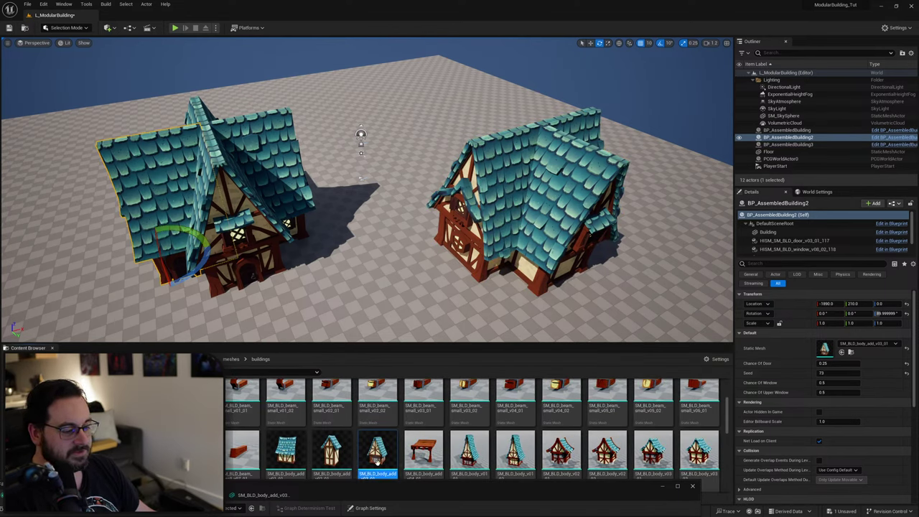
scroll(499, 459, down, 1)
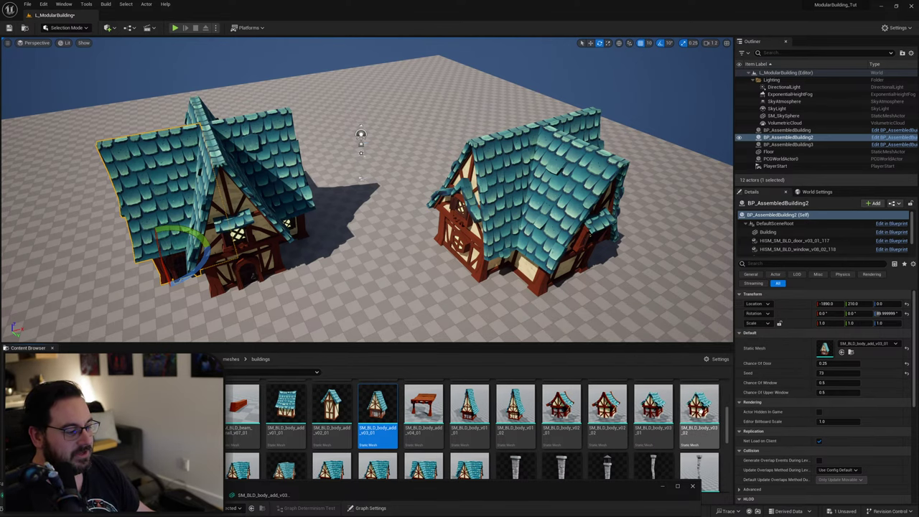
Try out SM_BLD_body_v03_01 in the level between the two buildings at X -420, Y 1180, and view it up close.
drag(652, 412, 383, 285)
key(f)
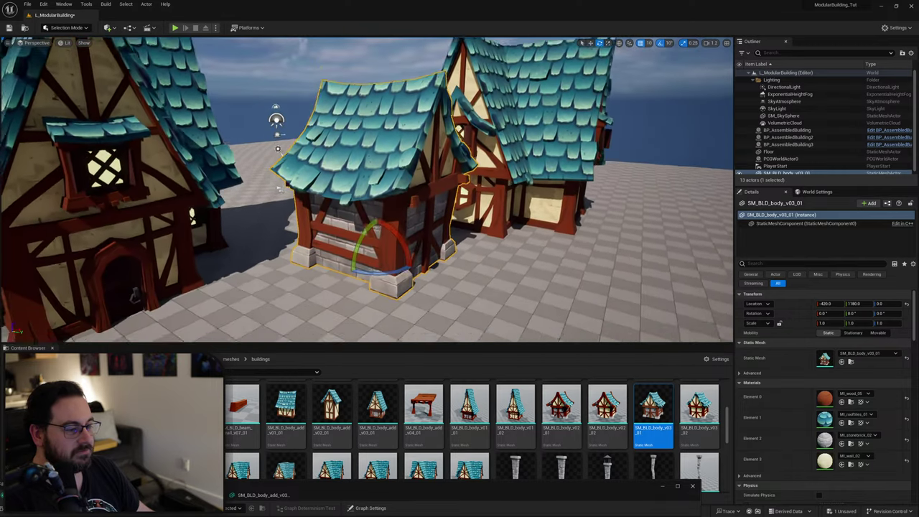
right_drag(383, 285, 280, 303)
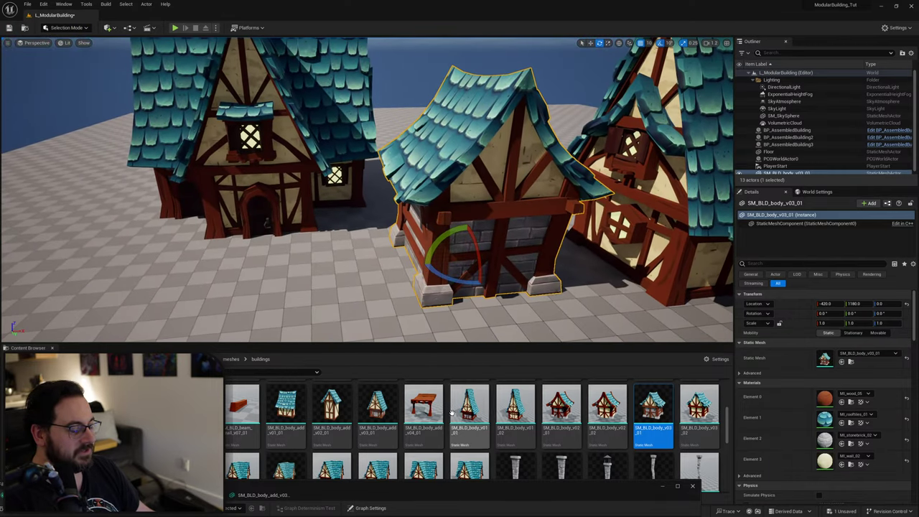
Open the SM_BLD_body_v03_01 mesh for editing and delete its placed copy from the level.
double_click(656, 408)
key(Delete)
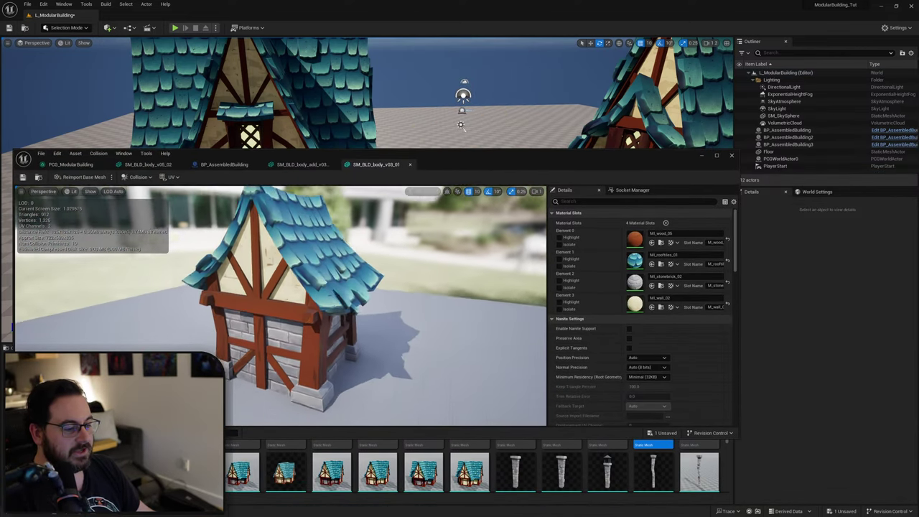
drag(402, 309, 305, 298)
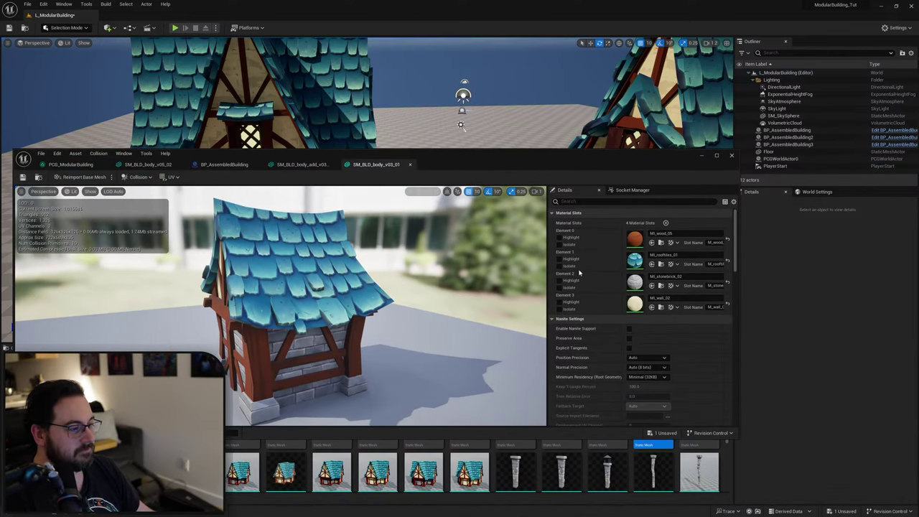
Add a socket named Door1 to SM_BLD_body_v03_01, move it outside the gable wall at Y 270, and tag it Door.
click(631, 190)
click(731, 201)
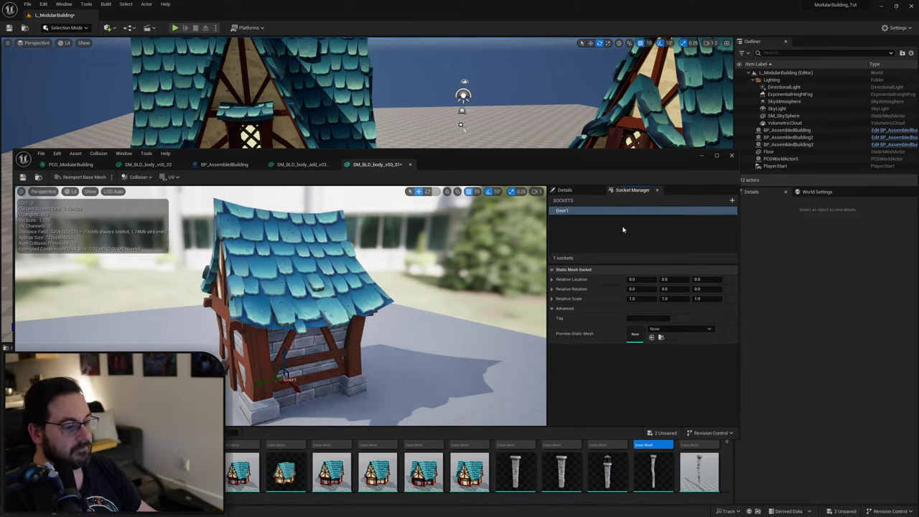
right_drag(390, 298, 380, 323)
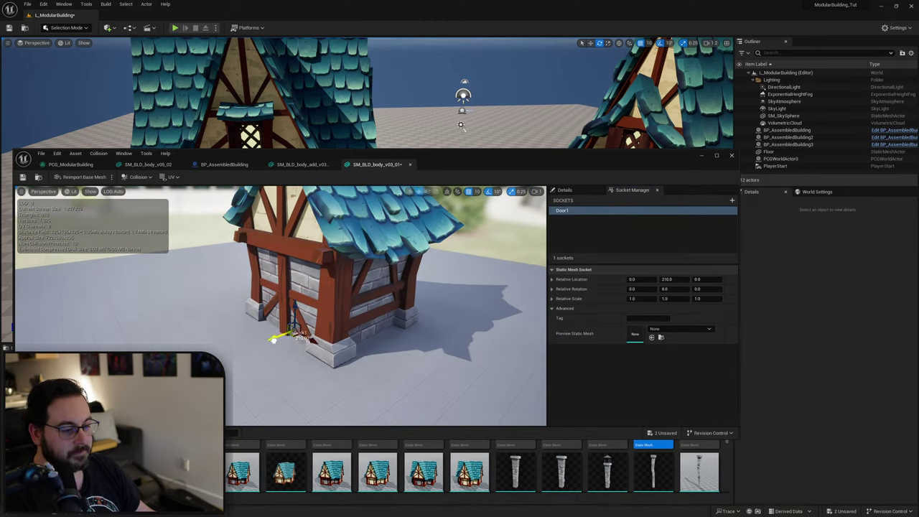
right_drag(263, 343, 334, 344)
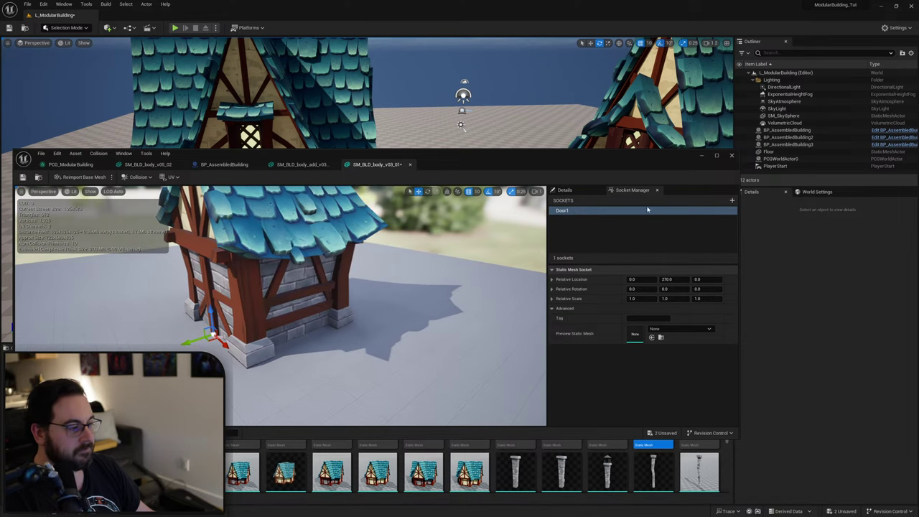
click(603, 222)
click(621, 211)
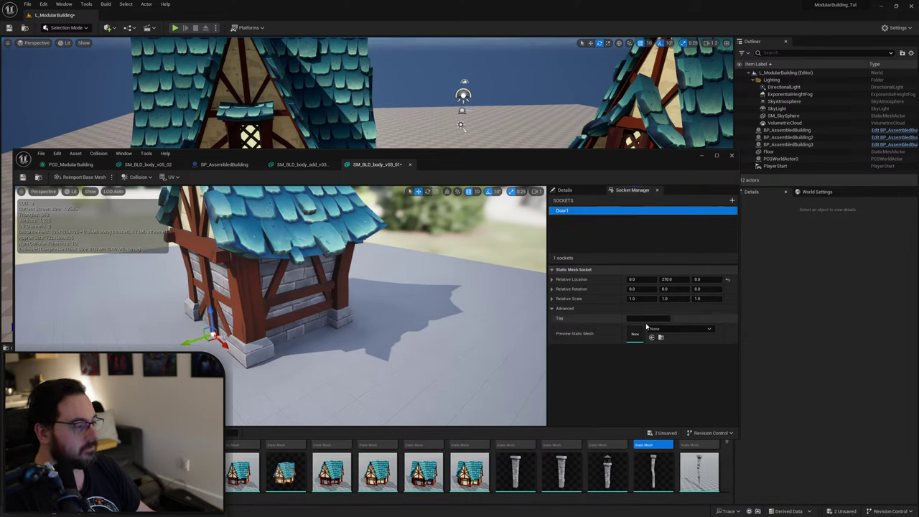
click(644, 318)
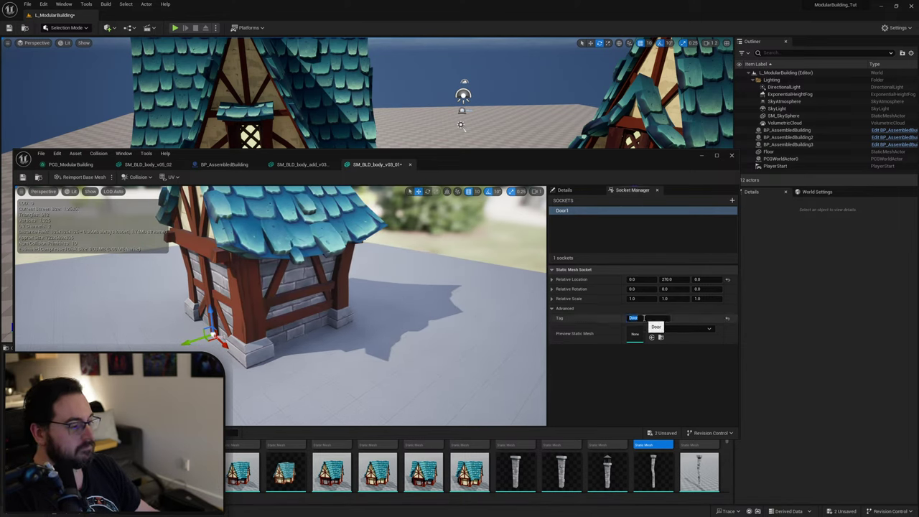
Duplicate the Door1 socket and name the copy Door2.
click(585, 221)
click(582, 212)
key(ctrl+d)
key(F2)
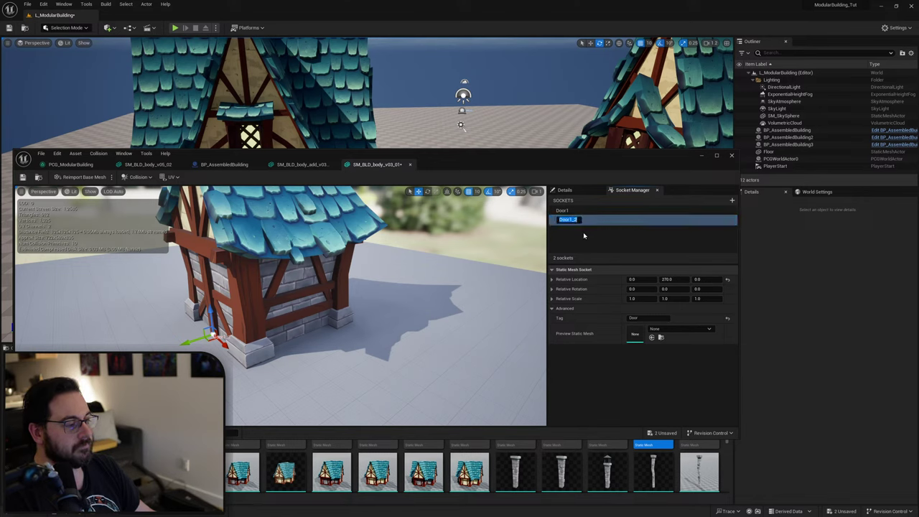
text(2)
key(Return)
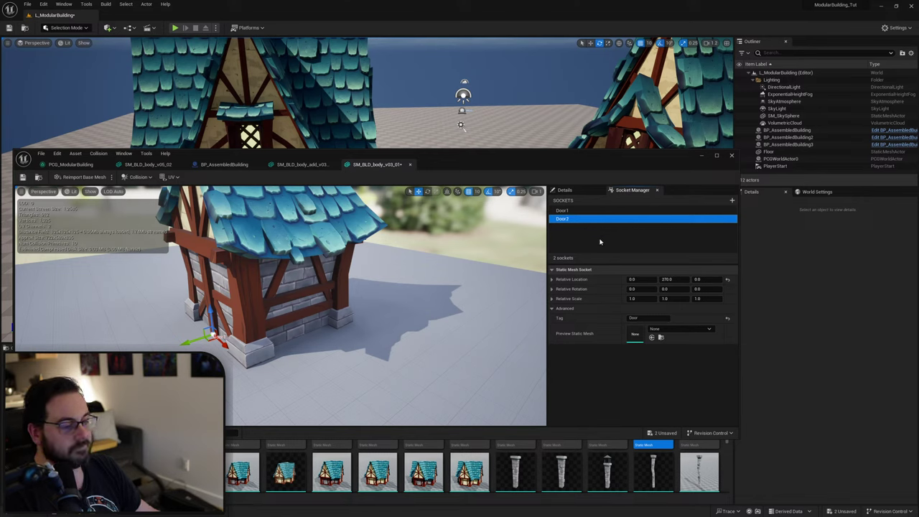
Move the Door2 socket to the adjacent side wall at X 230, Y -20, and rotate it to a yaw of 270 degrees.
key(f)
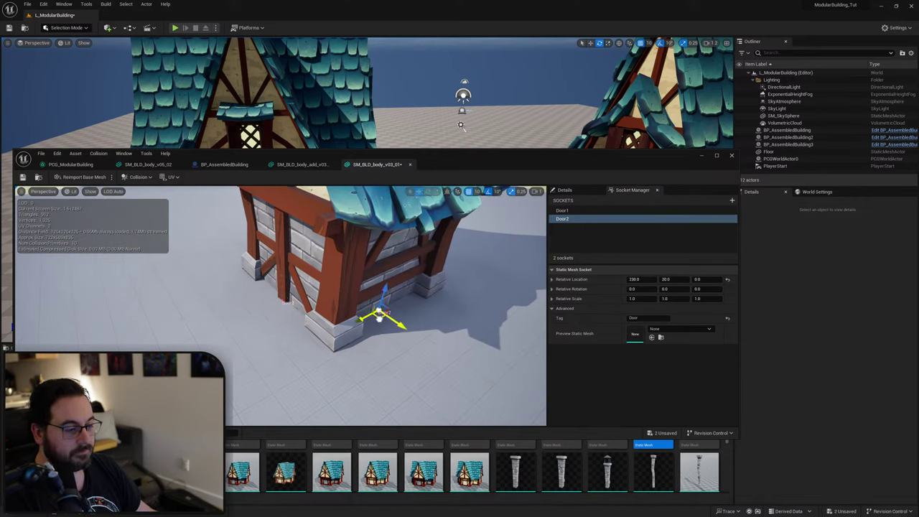
right_drag(387, 312, 337, 294)
right_drag(375, 335, 356, 335)
key(e)
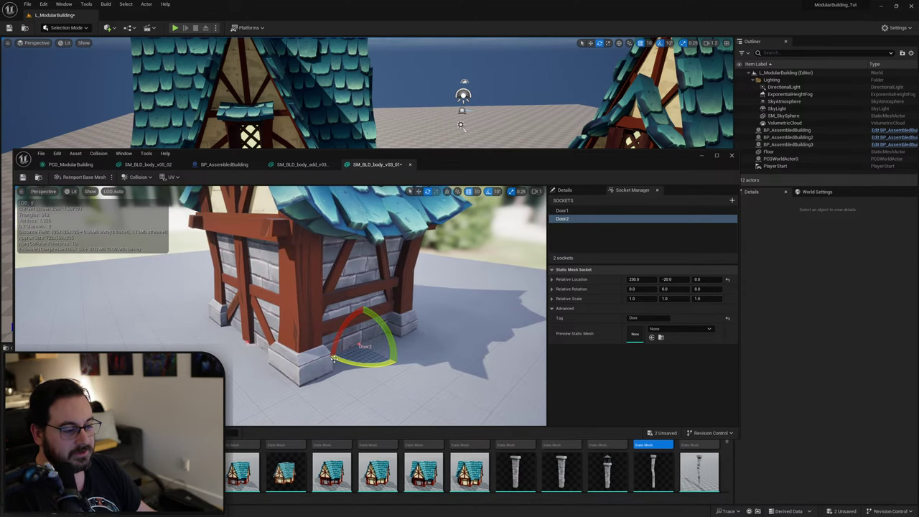
drag(350, 362, 396, 354)
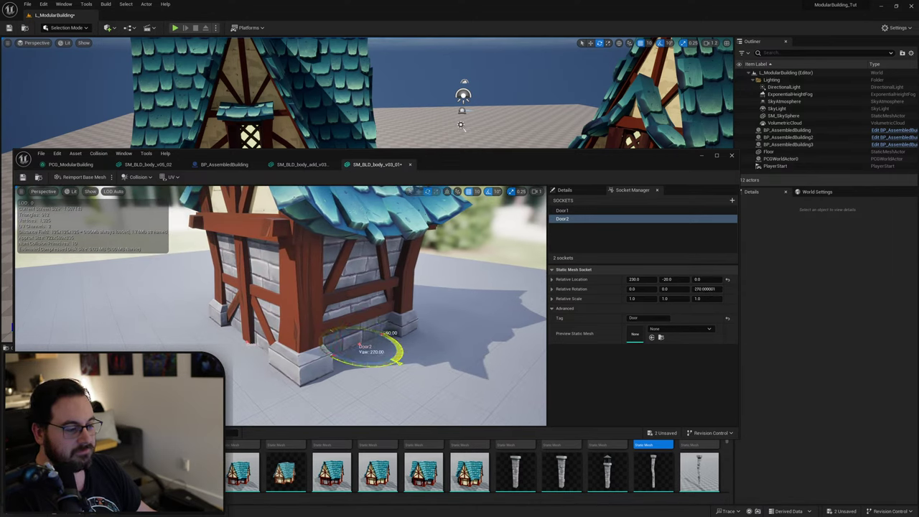
key(w)
mouse_move(428, 357)
right_down()
mouse_move(366, 362)
mouse_move(428, 357)
right_up()
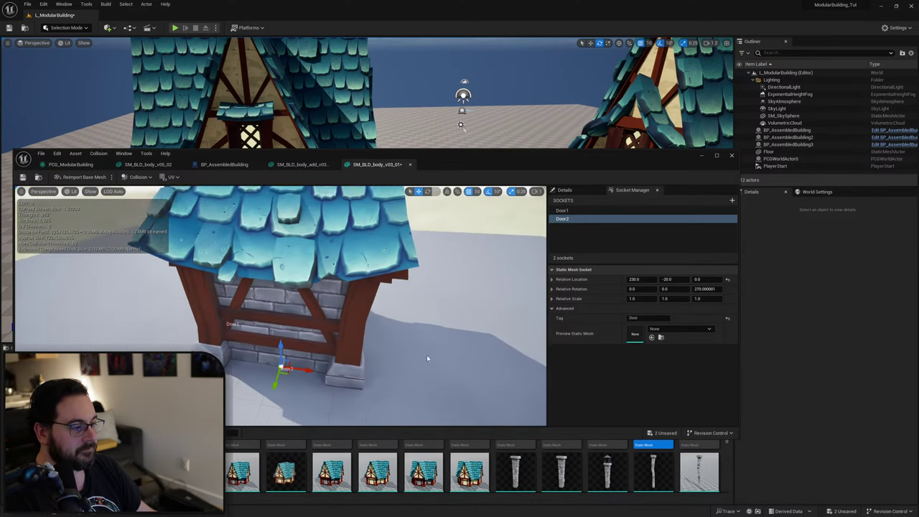
Duplicate the Door2 socket and name the copy Door3.
click(599, 233)
click(587, 219)
key(ctrl+d)
click(579, 229)
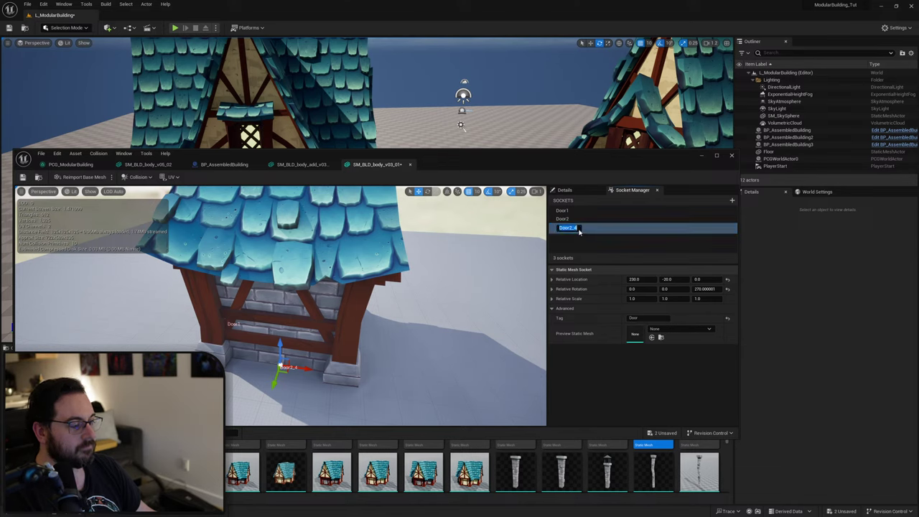
text(3)
key(Return)
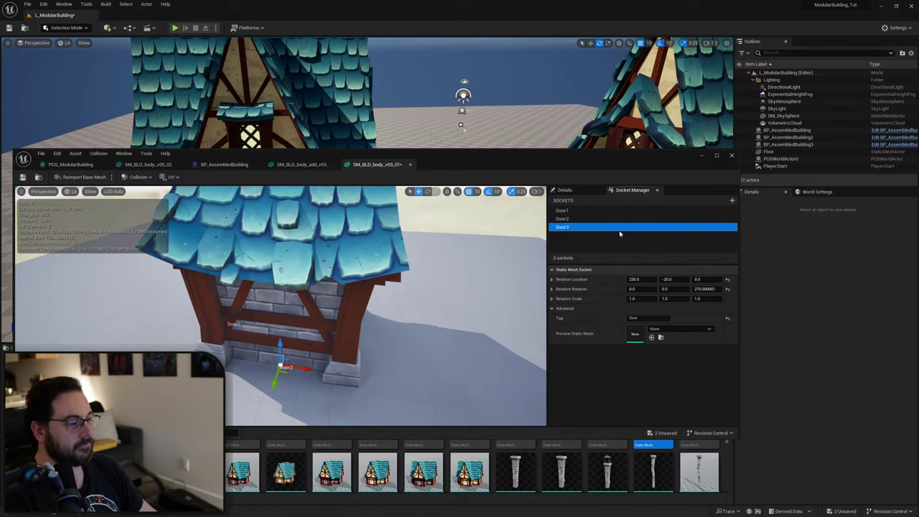
Move the Door3 socket to the opposite gable wall at about X 0, Y -270, and rotate it to a yaw of 180 degrees.
drag(443, 324, 269, 357)
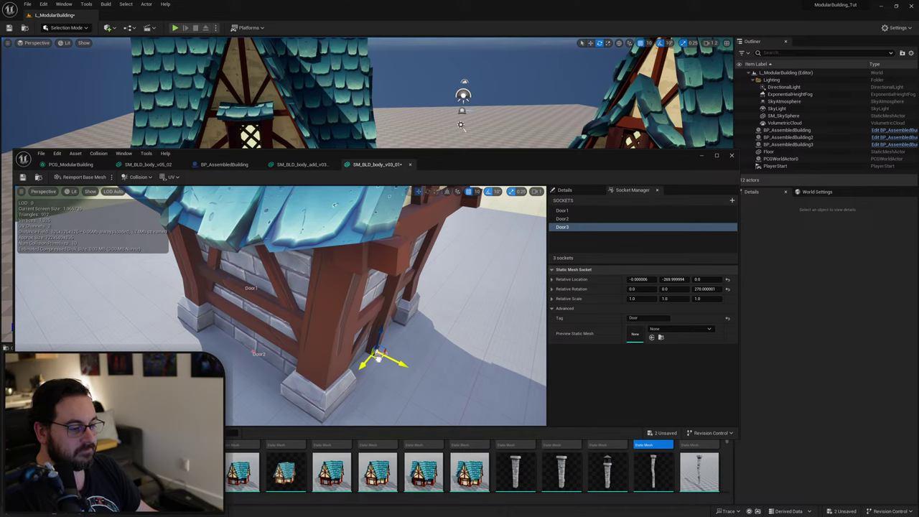
key(e)
drag(402, 337, 348, 366)
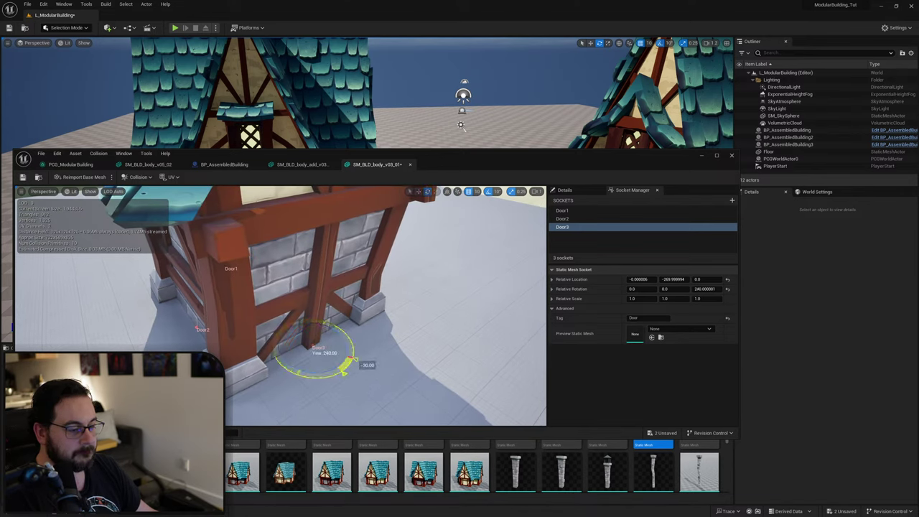
alt+drag(402, 337, 222, 298)
Duplicate the Door3 socket and name the copy Door4.
click(603, 239)
click(575, 228)
key(ctrl+d)
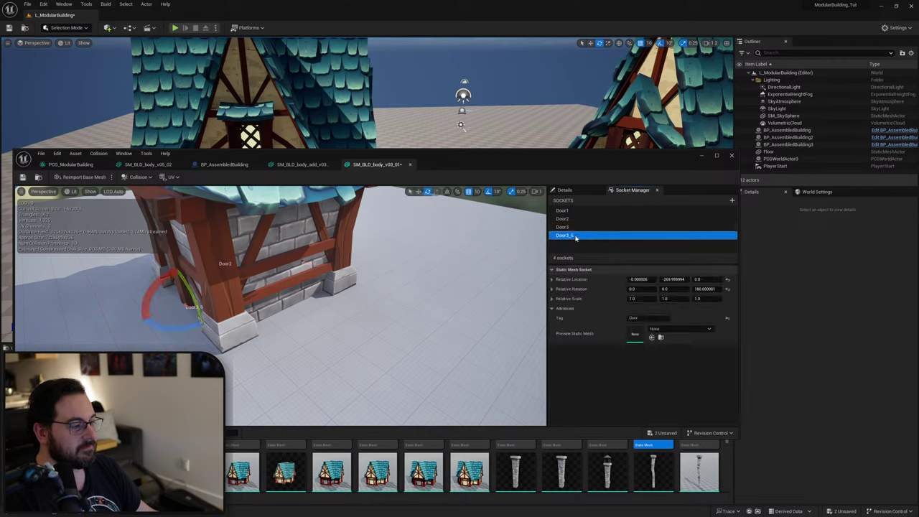
click(572, 236)
text(Door4)
key(Return)
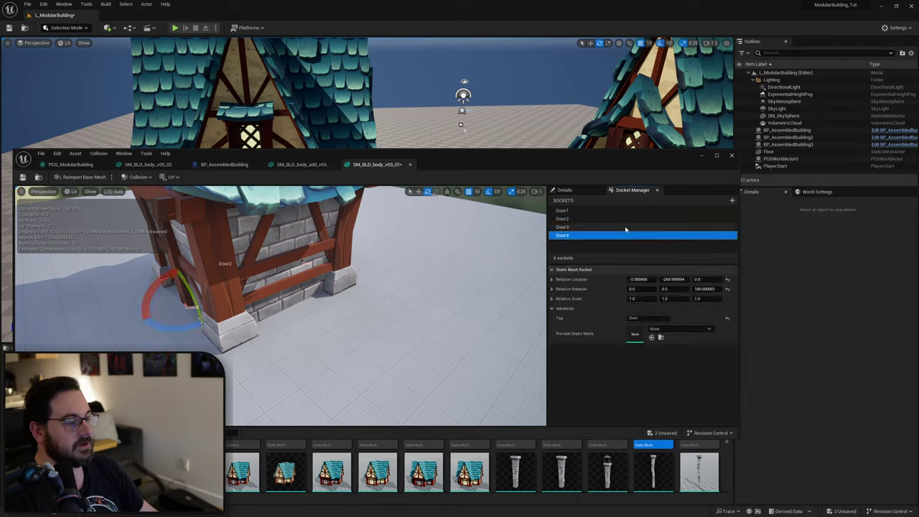
Move the Door4 socket to the remaining side wall at about X -230, Y 10, and rotate it to a yaw of 90 degrees.
click(212, 316)
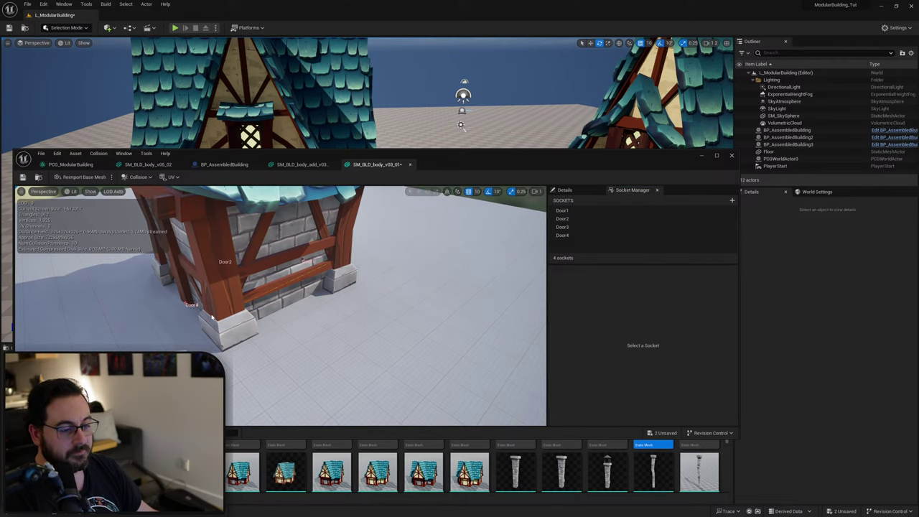
click(570, 235)
right_drag(204, 307, 188, 311)
key(w)
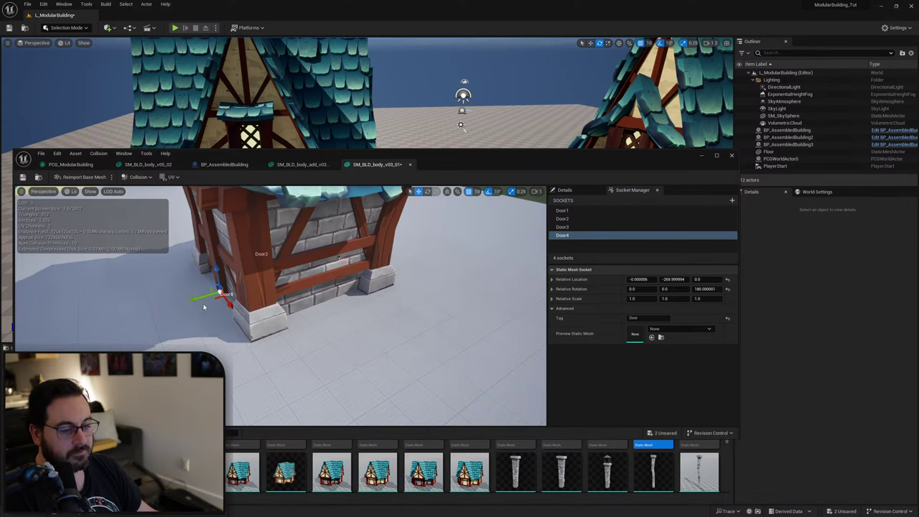
key(e)
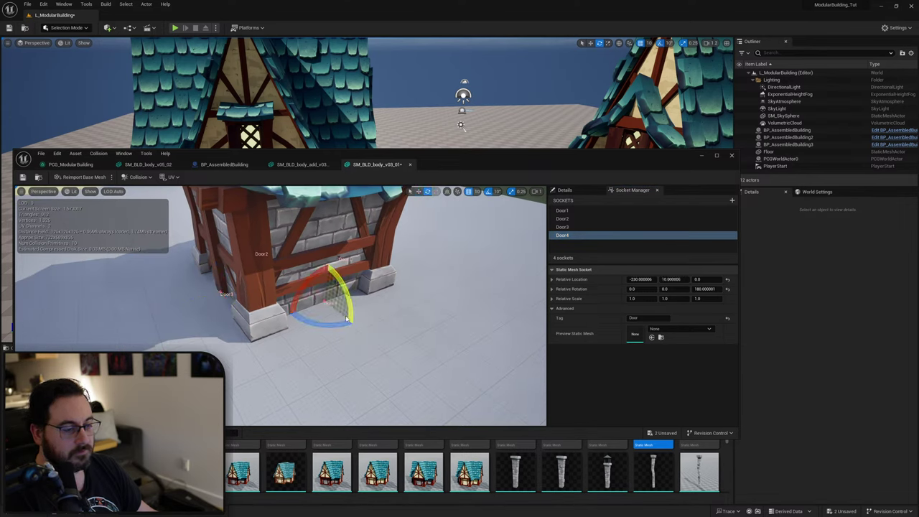
drag(347, 317, 356, 323)
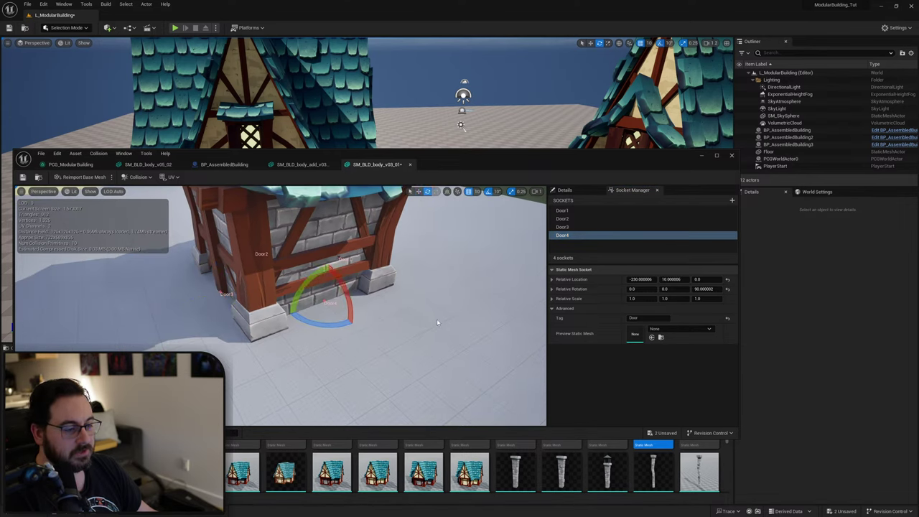
right_drag(437, 321, 301, 310)
drag(351, 321, 309, 321)
Add a socket named UpperWindow1 and place it on the upper gable wall at X 0, Y 300, Z 420.
click(731, 201)
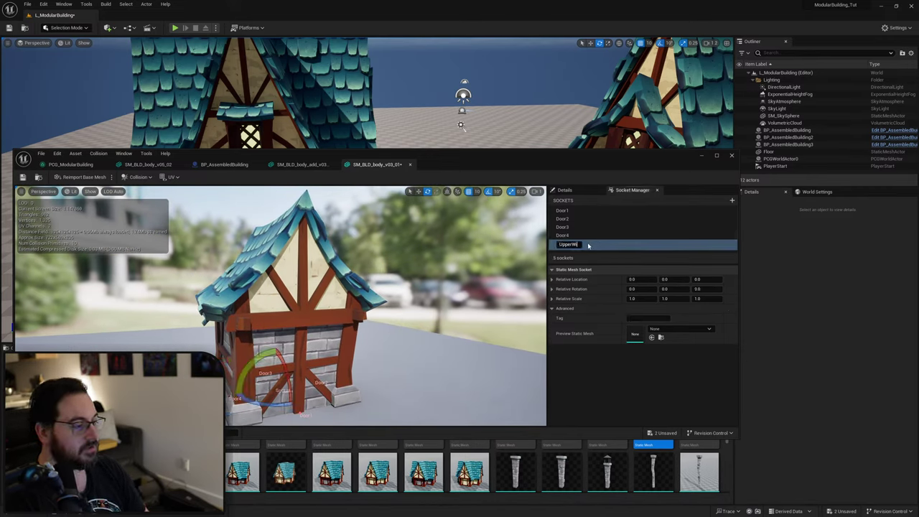
alt+drag(120, 238, 190, 273)
key(w)
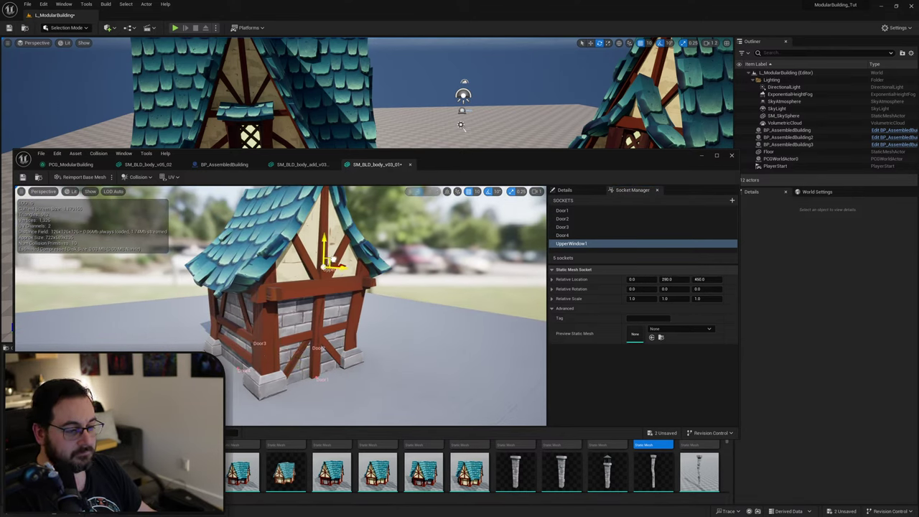
right_drag(332, 304, 337, 354)
alt+drag(353, 318, 190, 303)
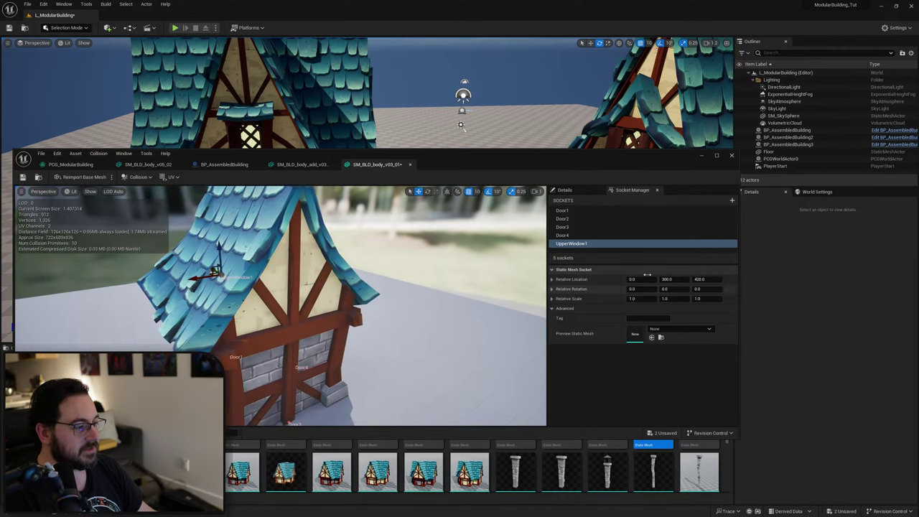
Duplicate the UpperWindow1 socket, name the copy UpperWindow2, and tag both sockets UpperWindow.
click(592, 245)
key(ctrl+d)
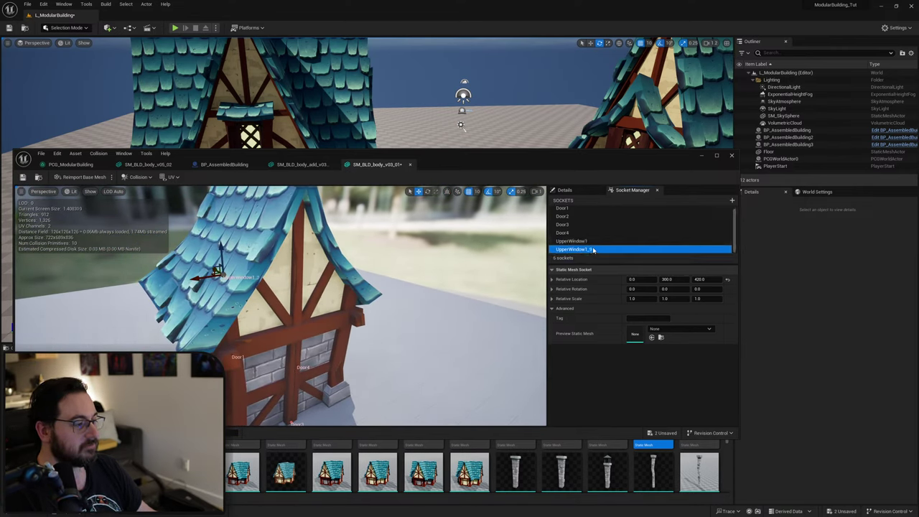
text(2)
key(Return)
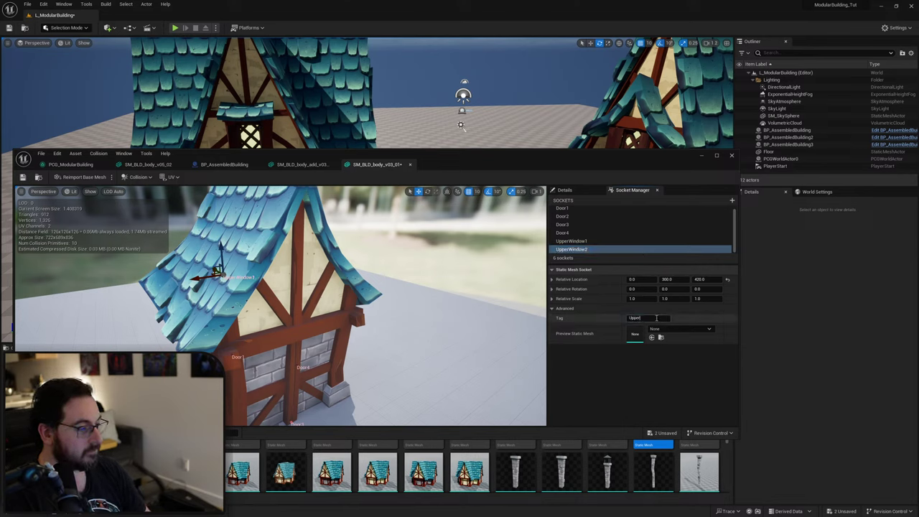
click(583, 242)
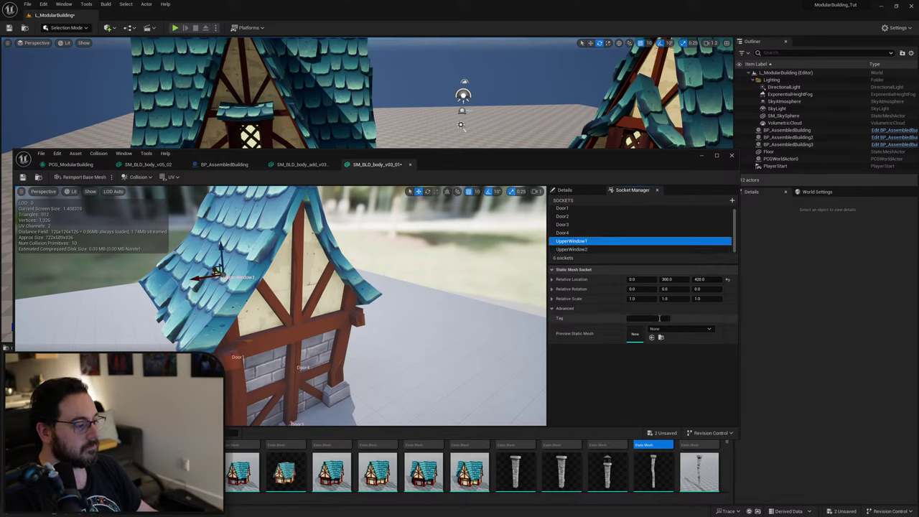
Move the UpperWindow2 socket to the opposite gable at Y -290 and set its yaw to 180 degrees.
click(581, 249)
drag(216, 283, 346, 338)
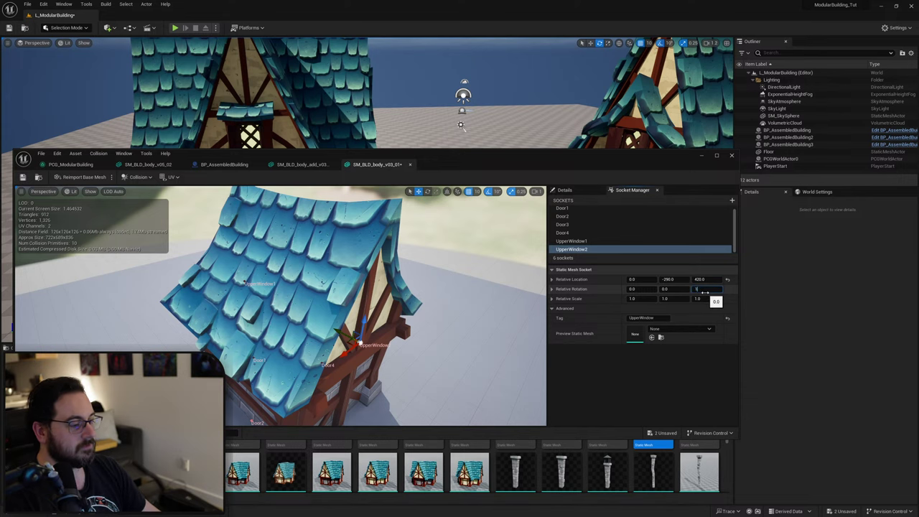
right_drag(334, 259, 305, 248)
Duplicate the SM_BLD_body_v05_02 assembled building in the level and assign SM_BLD_body_v03_01 as the copy's static mesh.
drag(522, 163, 463, 476)
click(279, 175)
right_drag(278, 208, 278, 175)
key(w)
alt+drag(267, 172, 424, 244)
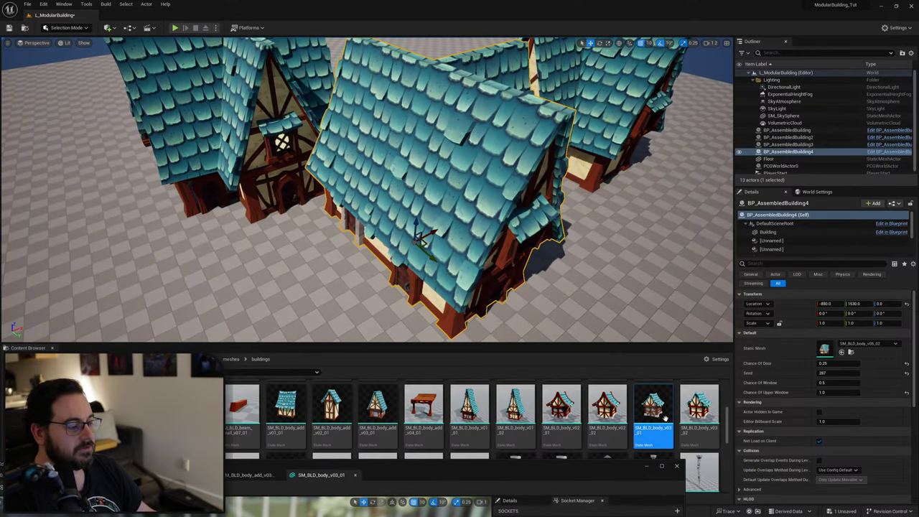
drag(664, 411, 830, 349)
Move the new small building against the side of the larger house, at about X 550, Y 880.
right_drag(545, 244, 667, 187)
right_drag(335, 255, 281, 281)
drag(331, 247, 626, 208)
right_drag(638, 213, 678, 179)
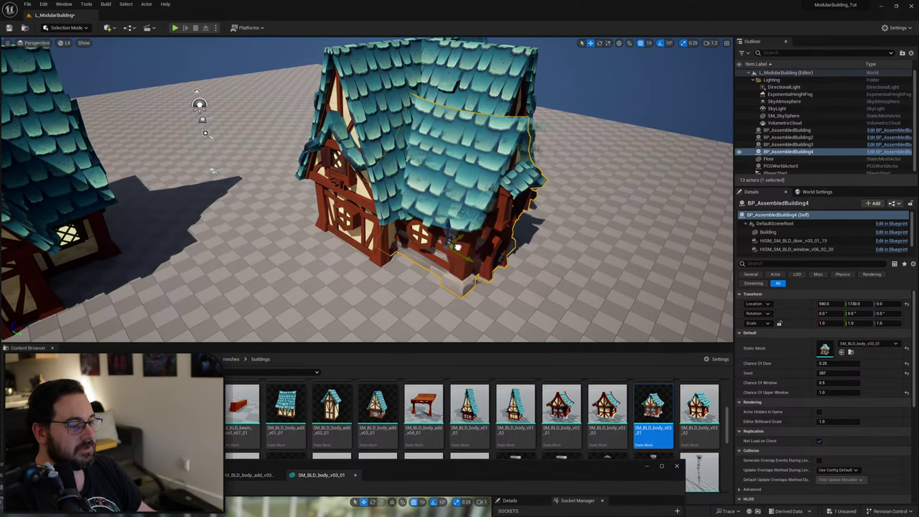
right_drag(420, 221, 581, 240)
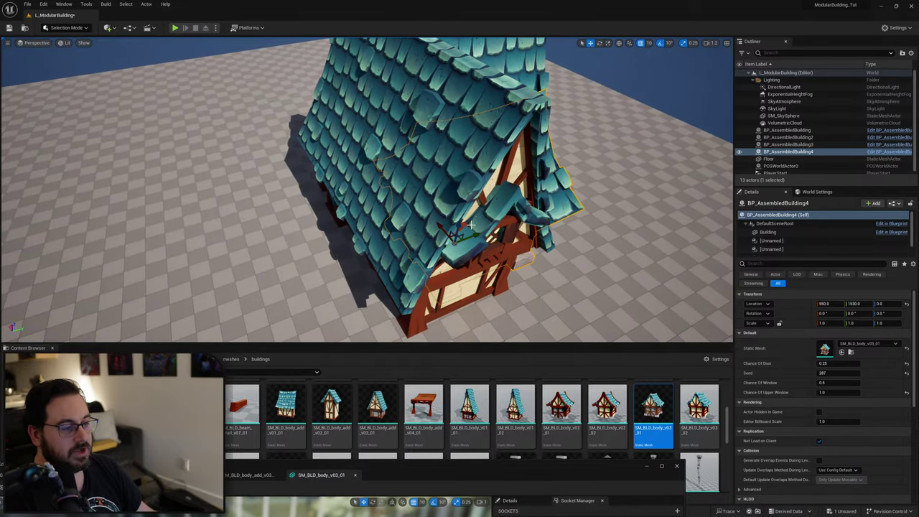
right_drag(365, 266, 395, 200)
right_drag(367, 189, 252, 192)
mouse_move(385, 262)
right_down()
mouse_move(389, 276)
mouse_move(409, 279)
mouse_move(545, 273)
mouse_move(408, 251)
mouse_move(502, 251)
mouse_move(492, 265)
right_up()
key(g)
click(409, 251)
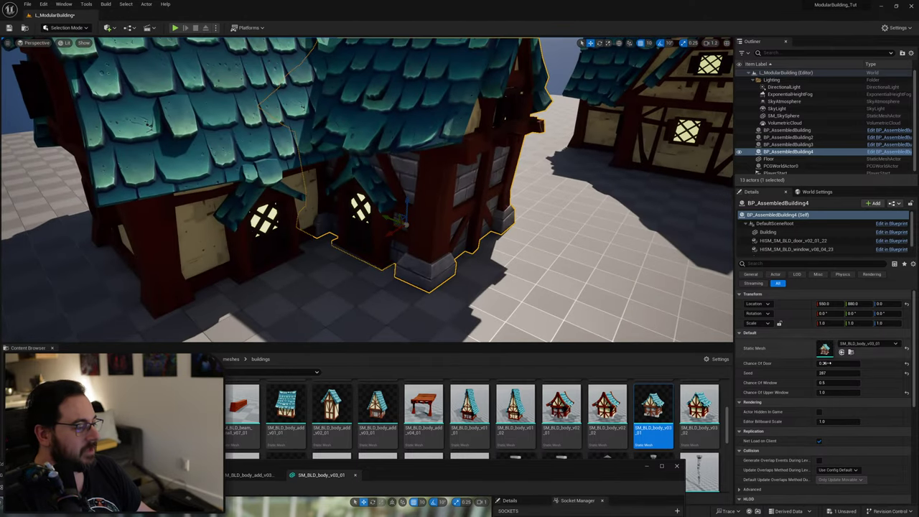
Set the small building's seed to 192 and check its doors and windows from the other side.
drag(836, 373, 771, 373)
right_drag(502, 248, 294, 240)
right_drag(623, 231, 607, 234)
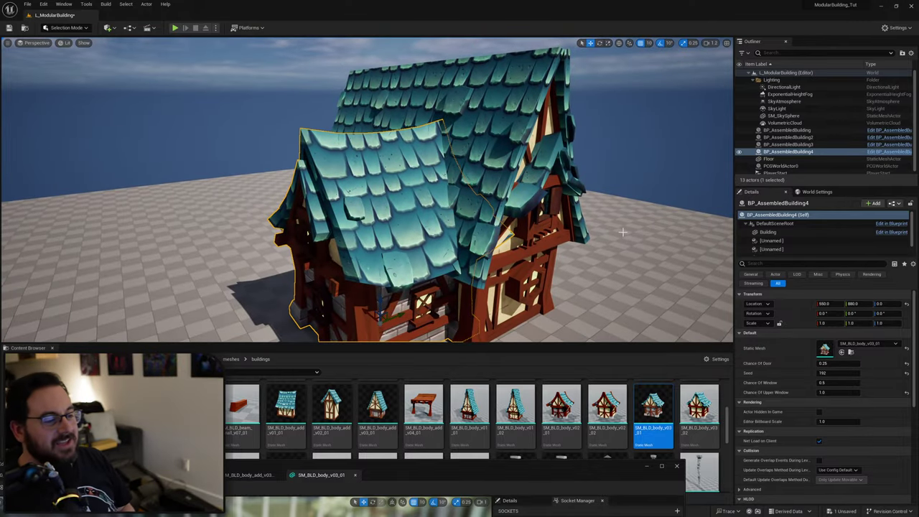
Move the Door3 socket of SM_BLD_body_v03_01 outward from the gable wall to about Y -290.
right_drag(571, 187, 674, 194)
key(g)
right_drag(493, 207, 435, 221)
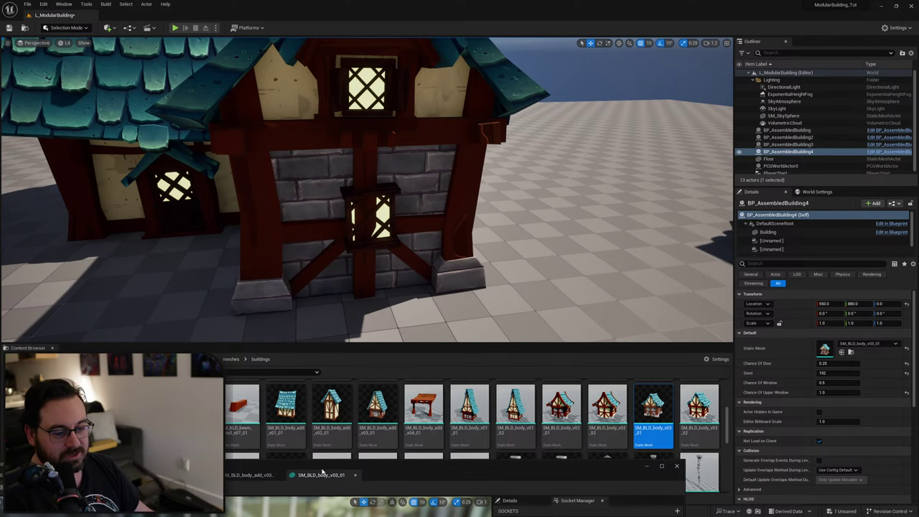
drag(405, 482, 517, 189)
right_drag(373, 323, 402, 323)
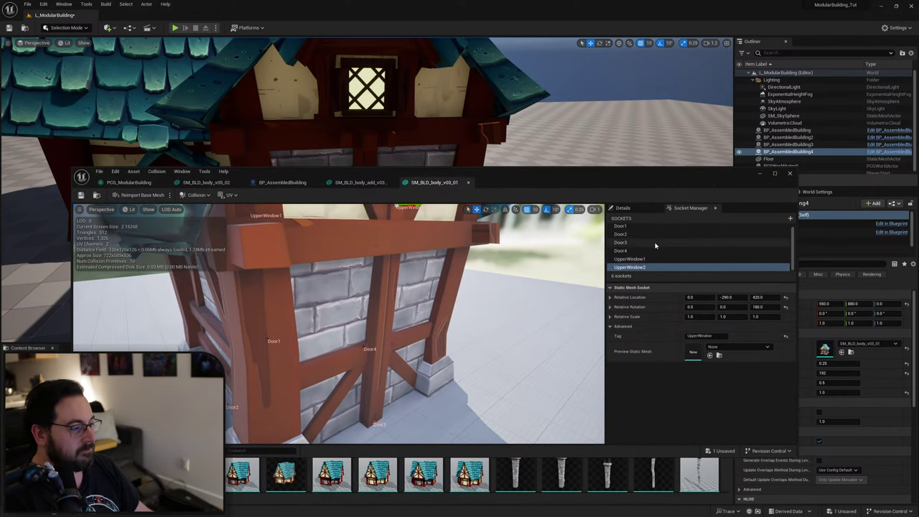
click(627, 242)
right_drag(403, 392, 378, 399)
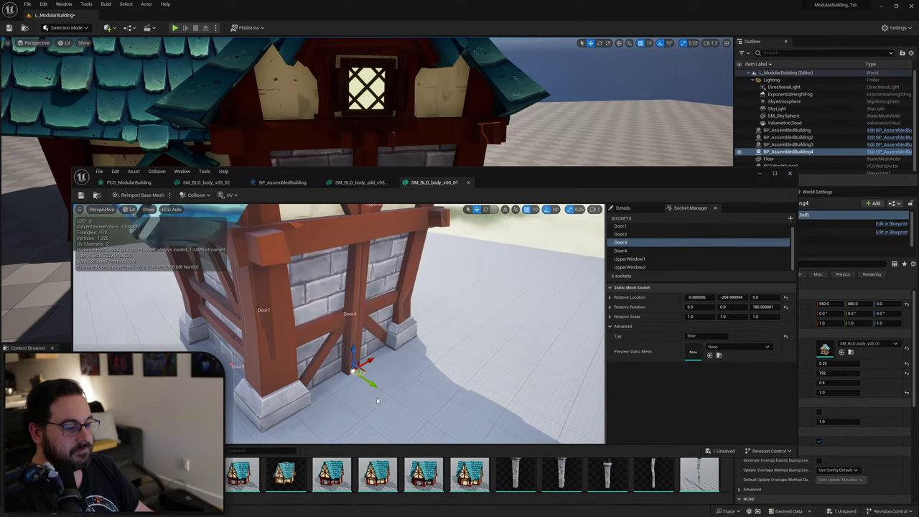
drag(520, 185, 477, 362)
Set the small building's seed to 191 and check the window placement on its gable.
drag(825, 375, 828, 375)
right_drag(503, 230, 564, 241)
right_drag(388, 194, 458, 234)
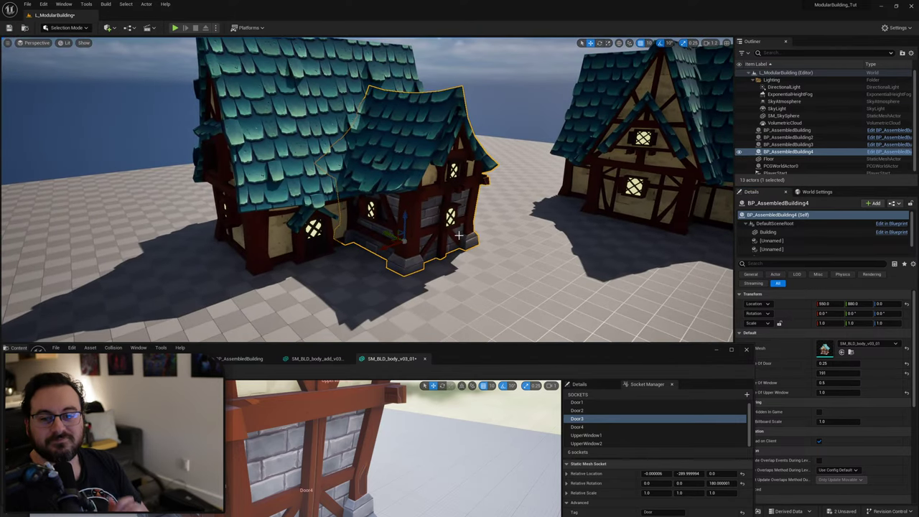
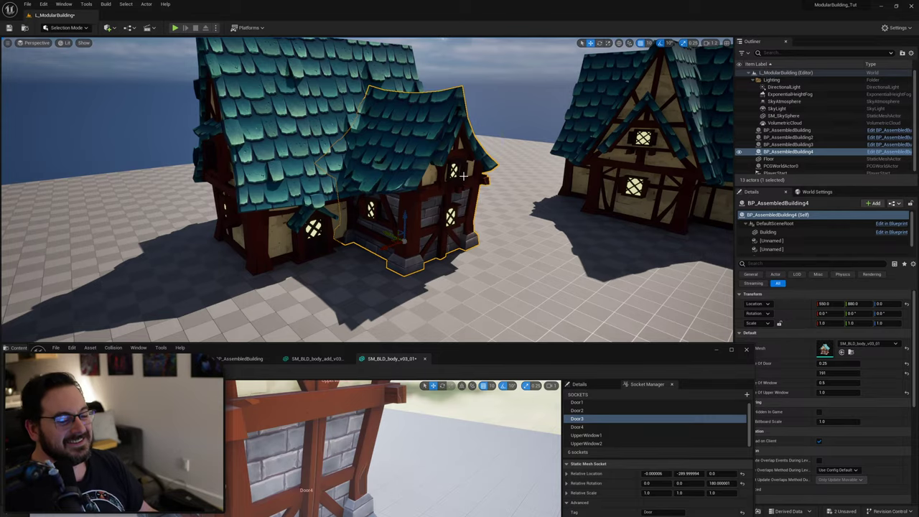
Duplicate the BP_AssembledBuilding2 add-on beside the other house and turn the copy to a yaw of 180 degrees.
right_drag(474, 237, 501, 113)
click(448, 126)
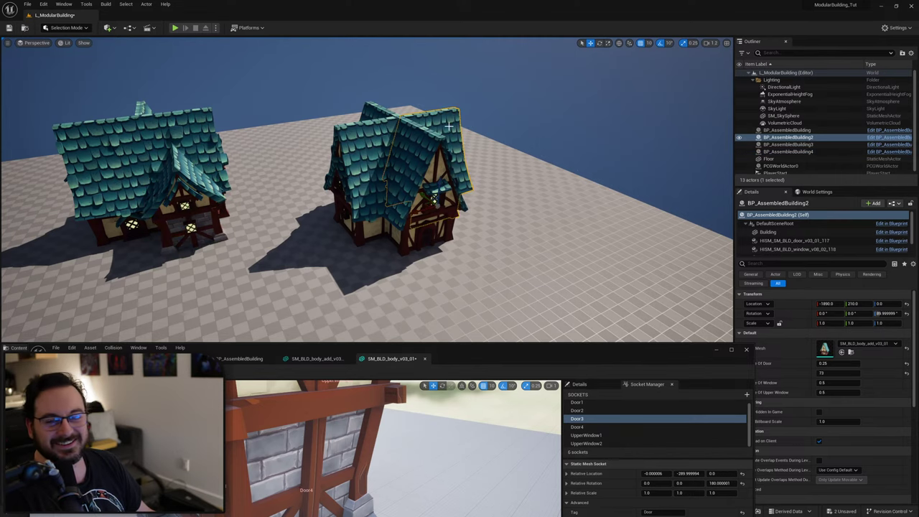
scroll(450, 203, up, 4)
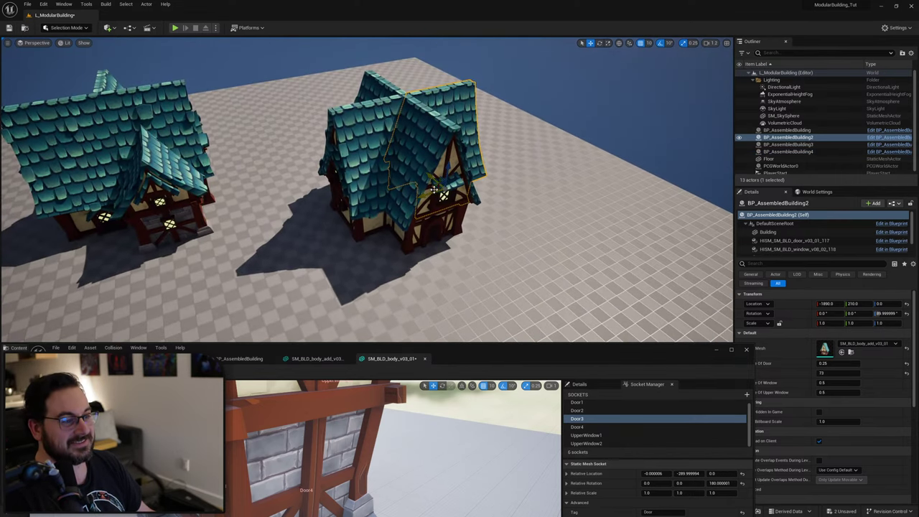
alt+drag(450, 203, 193, 301)
right_drag(256, 287, 277, 323)
right_drag(355, 266, 316, 269)
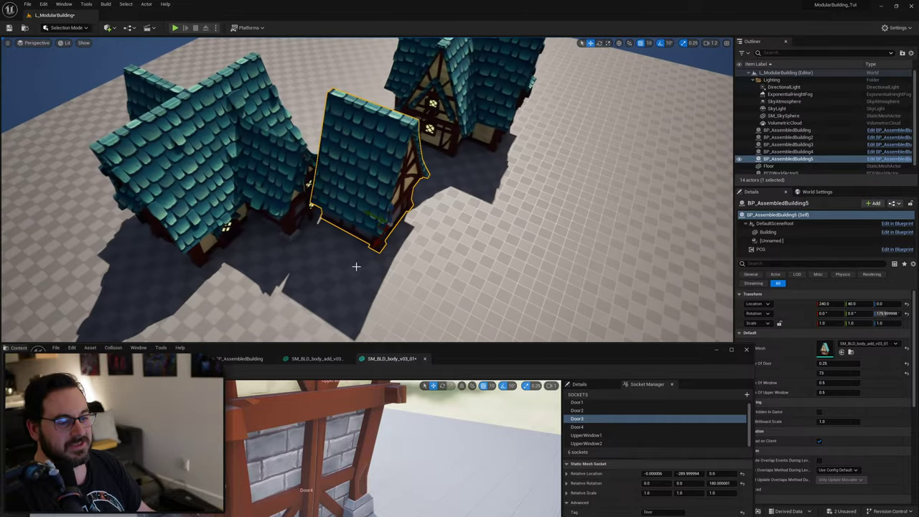
Move the duplicated add-on into the side of the house at X 1000, Y 800.
key(w)
drag(381, 227, 245, 250)
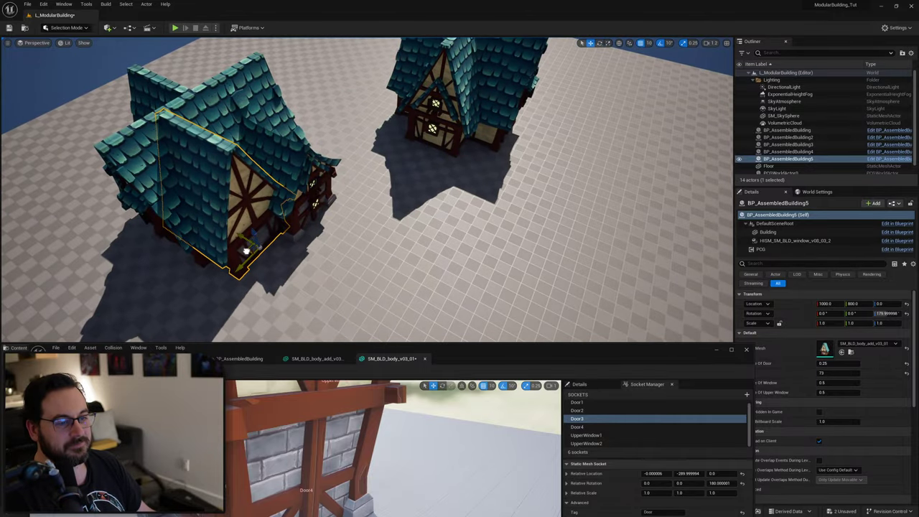
right_drag(246, 250, 347, 196)
Move the small BP_AssembledBuilding4 body to the front of the new add-on at X 1000, Y 560.
click(347, 196)
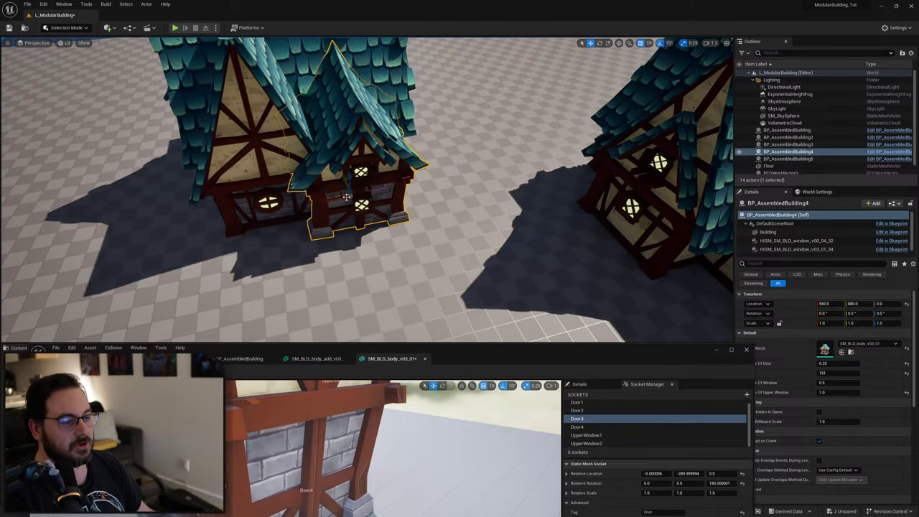
drag(338, 194, 269, 241)
right_drag(269, 241, 359, 237)
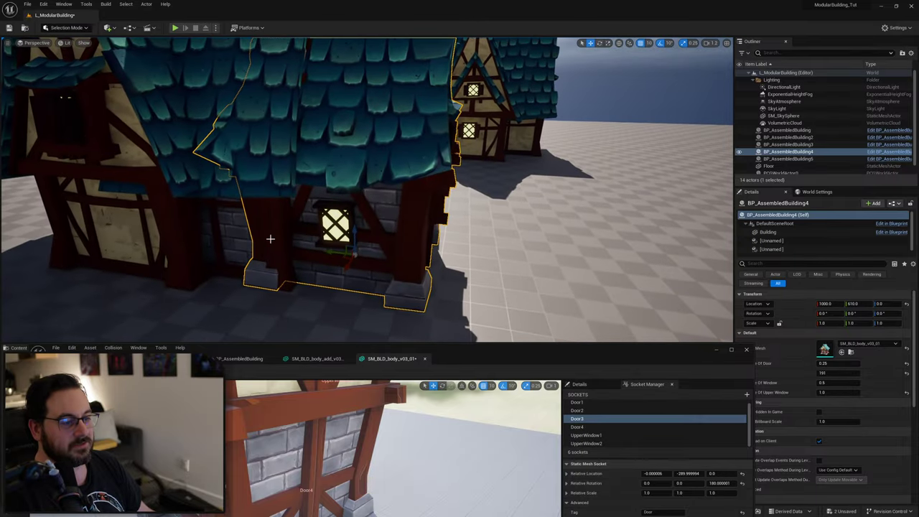
drag(311, 248, 345, 254)
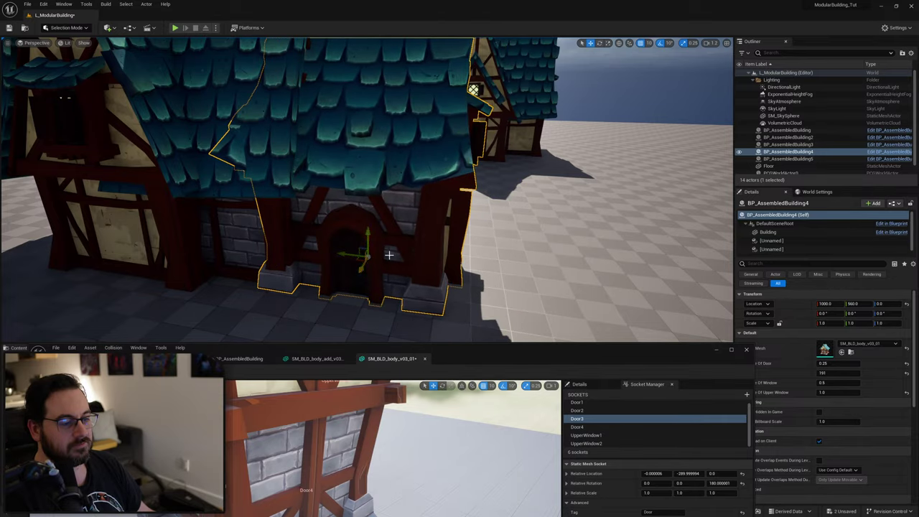
right_drag(346, 254, 168, 256)
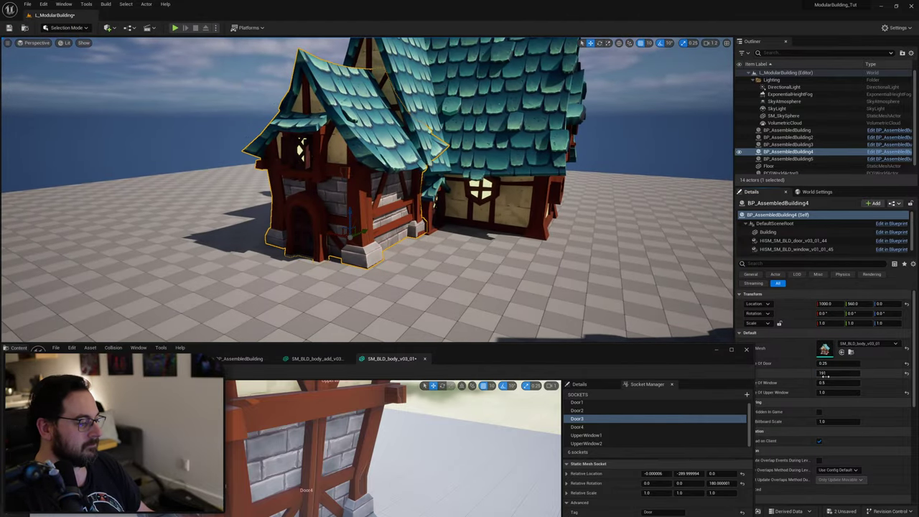
Try different seeds on BP_AssembledBuilding4 and settle on 170, checking the door and windows from several sides.
drag(827, 373, 795, 374)
right_drag(546, 280, 438, 284)
mouse_move(838, 375)
mouse_down()
mouse_move(822, 375)
mouse_move(833, 375)
mouse_up()
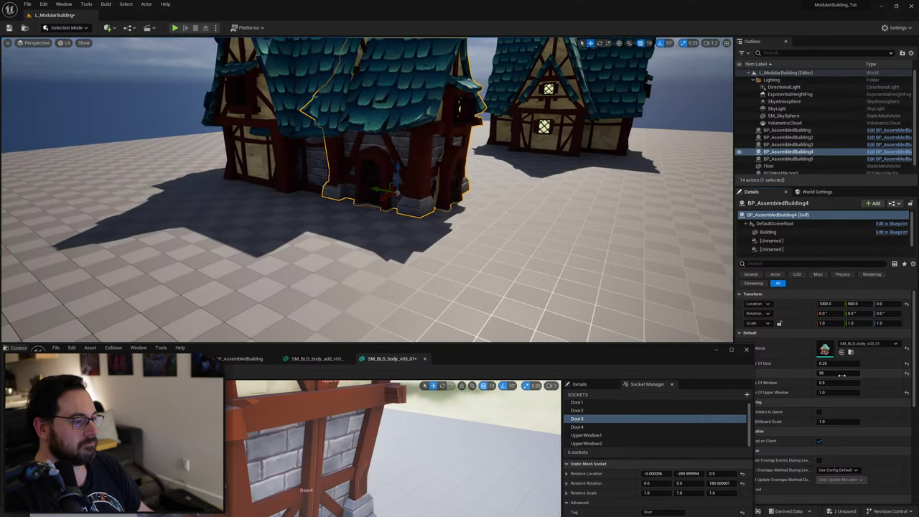
right_drag(546, 244, 434, 241)
drag(831, 373, 855, 374)
right_drag(335, 181, 355, 181)
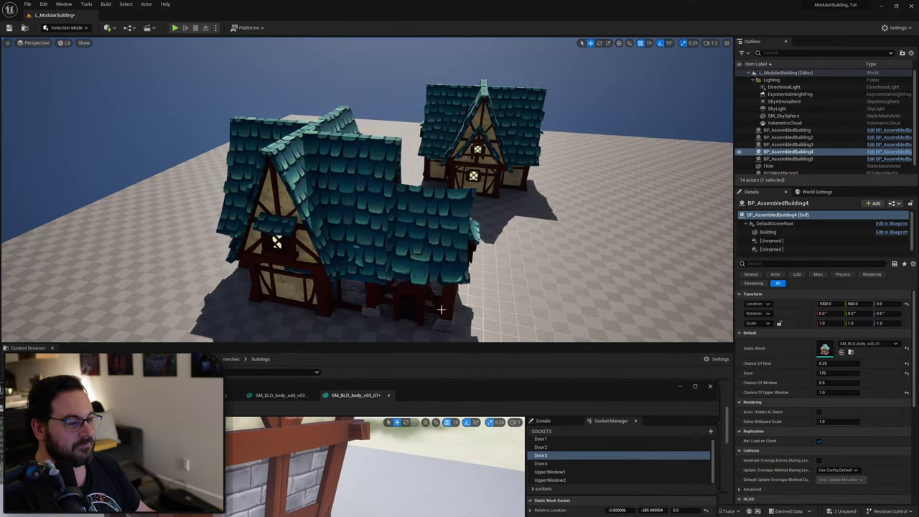
Locate the static mesh used by the BP_AssembledBuilding5 add-on among the building assets.
click(360, 222)
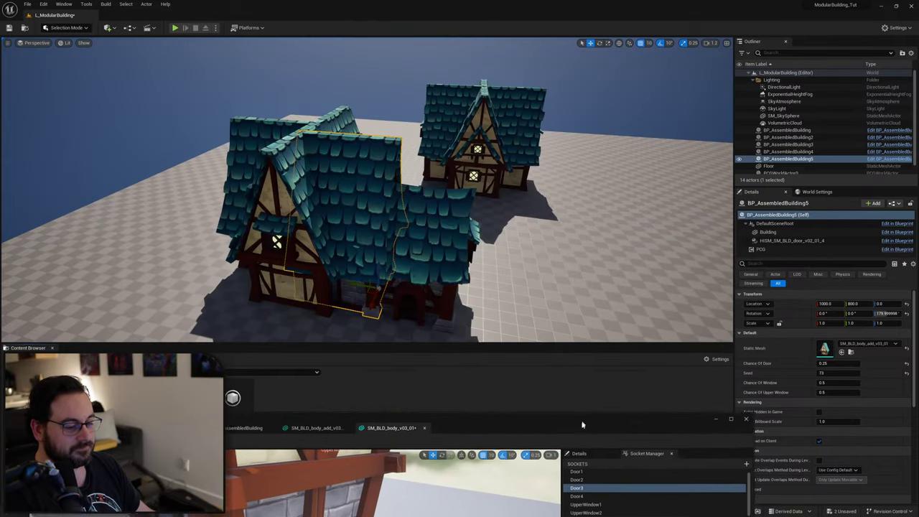
drag(557, 423, 553, 506)
click(850, 353)
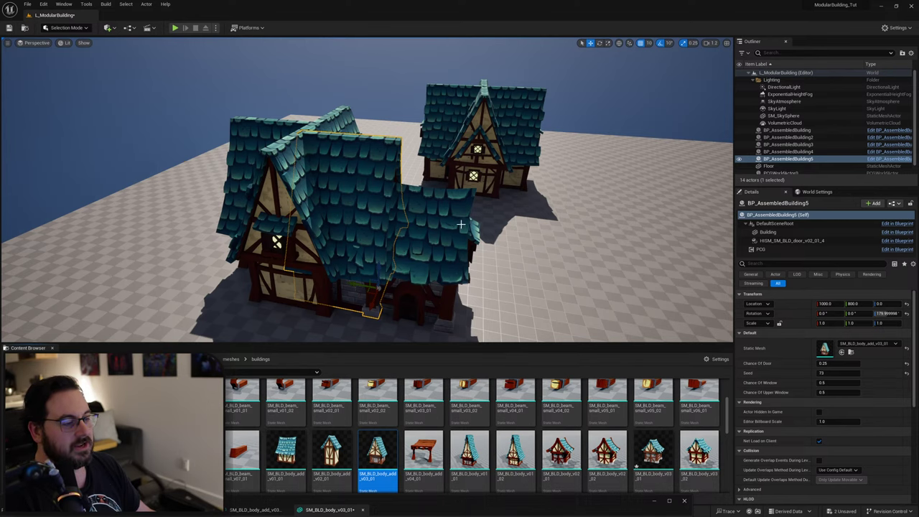
Select BP_AssembledBuilding4 and review its list of instanced door and window components.
click(450, 237)
right_drag(450, 239, 504, 243)
right_drag(381, 133, 343, 135)
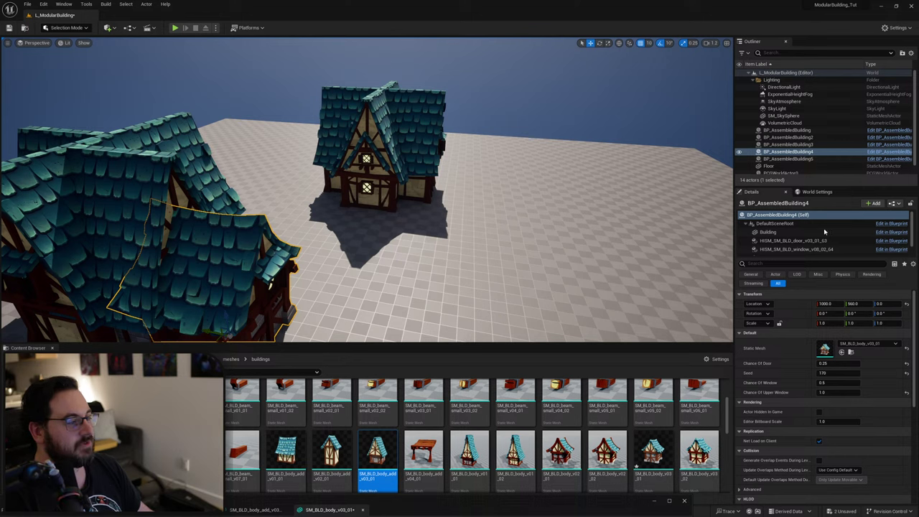
scroll(811, 237, down, 2)
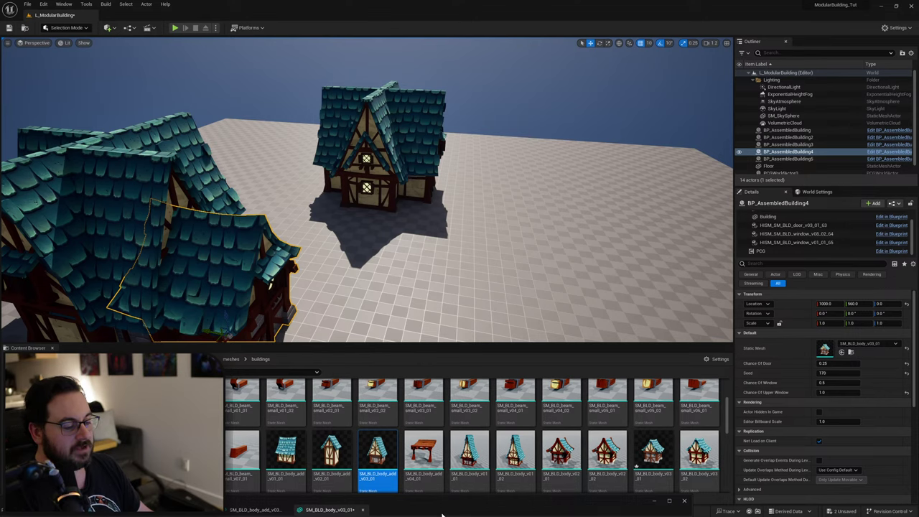
Examine the output and override inputs of the Upper Windows Static Mesh Spawner in the PCG_ModularBuilding graph.
drag(443, 498, 513, 127)
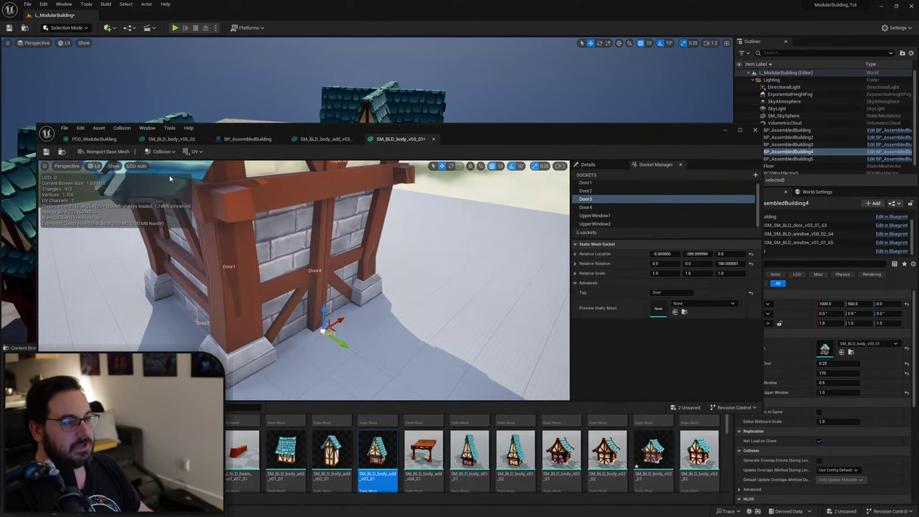
click(97, 138)
scroll(535, 255, down, 1)
scroll(535, 255, up, 2)
right_drag(535, 255, 376, 267)
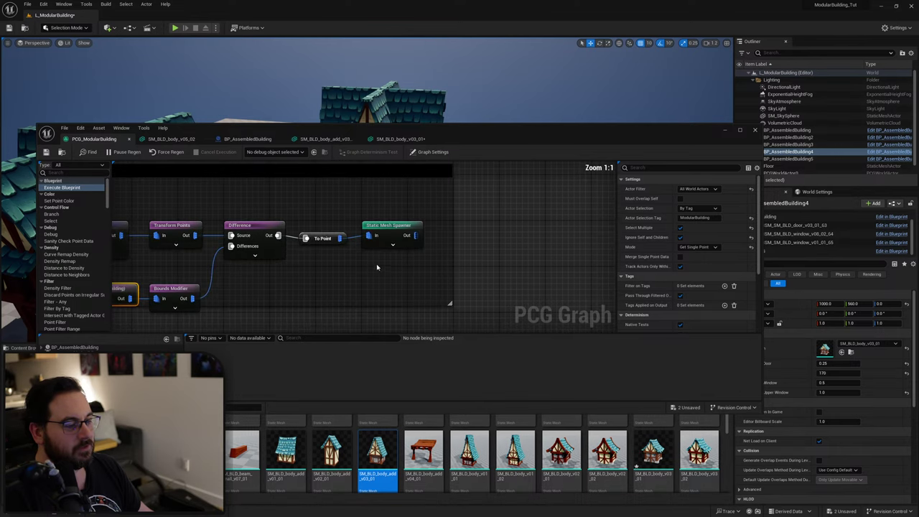
drag(322, 245, 322, 240)
click(354, 247)
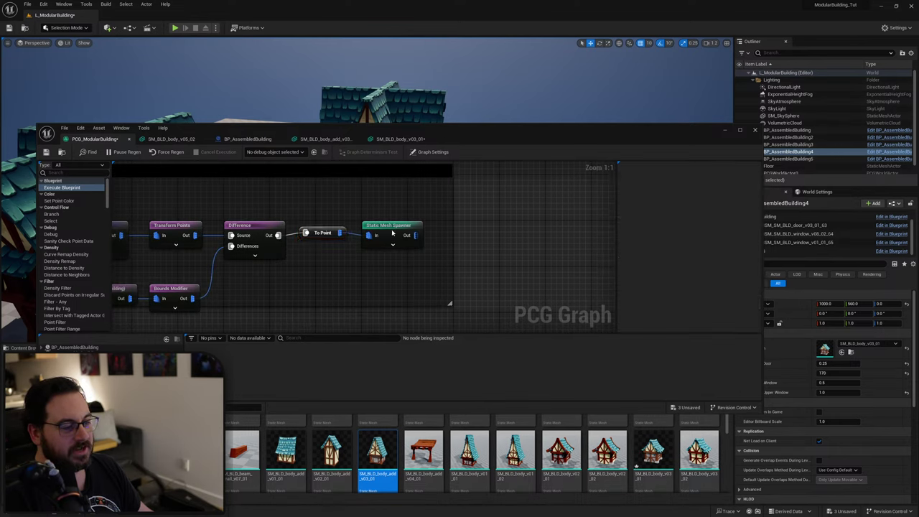
drag(397, 235, 399, 230)
click(393, 239)
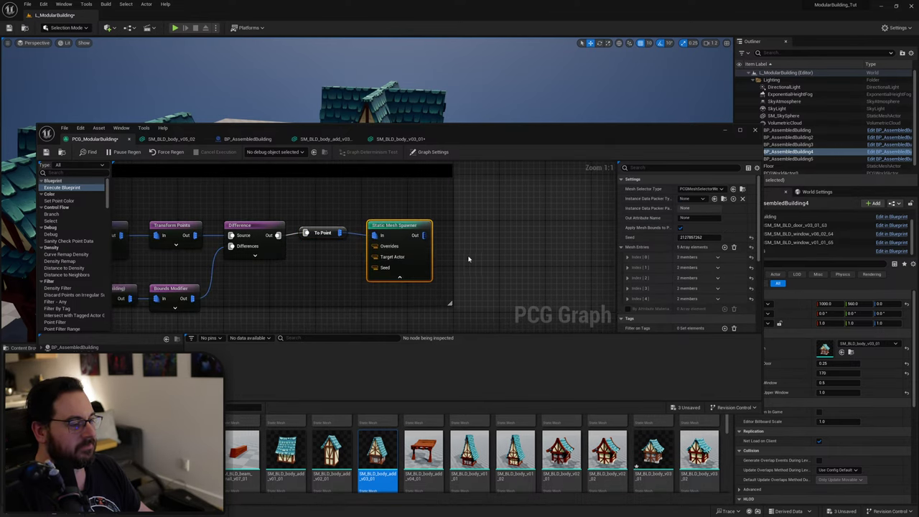
right_drag(468, 259, 439, 256)
drag(391, 232, 474, 241)
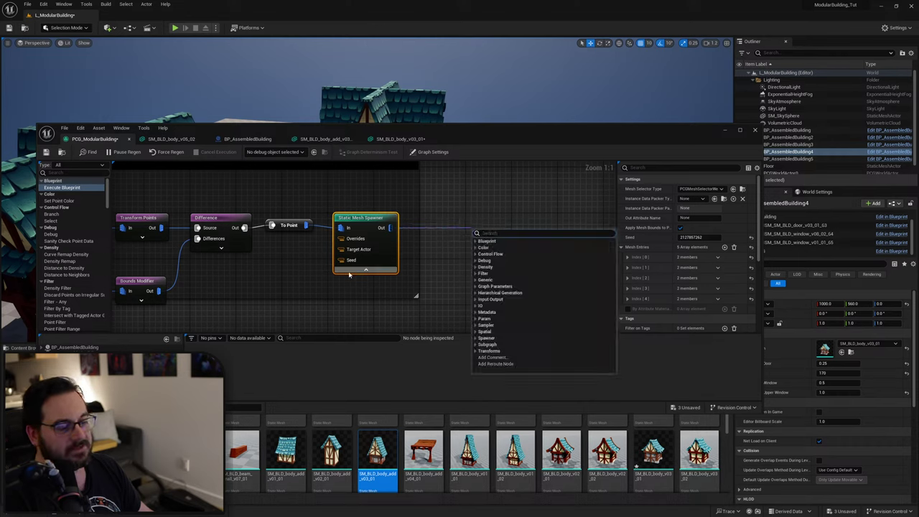
click(365, 269)
drag(384, 227, 457, 232)
click(441, 204)
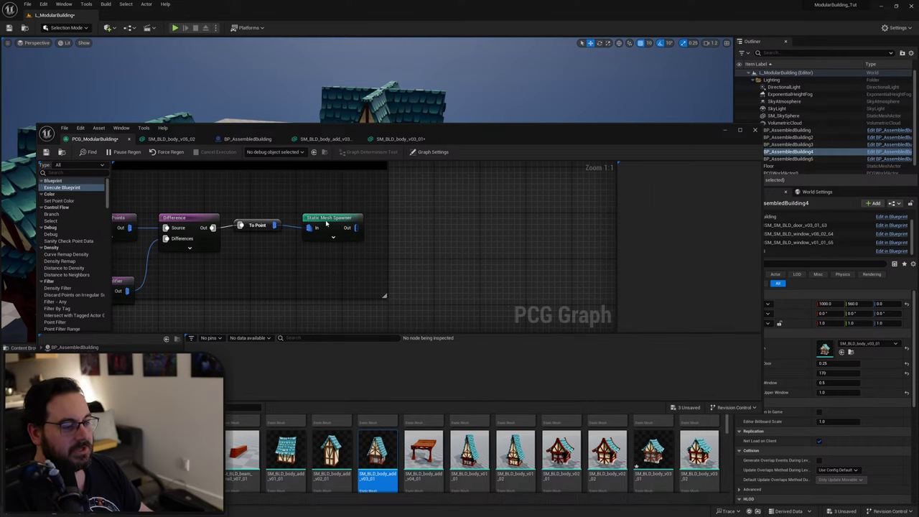
Inspect the first mesh entry of the Static Mesh Spawner and review the Upper Windows node chain.
click(326, 222)
click(626, 257)
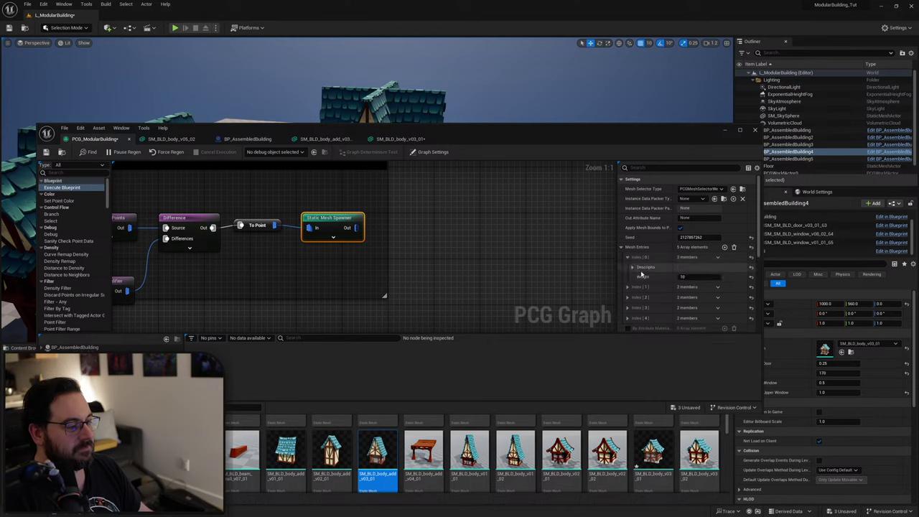
click(632, 267)
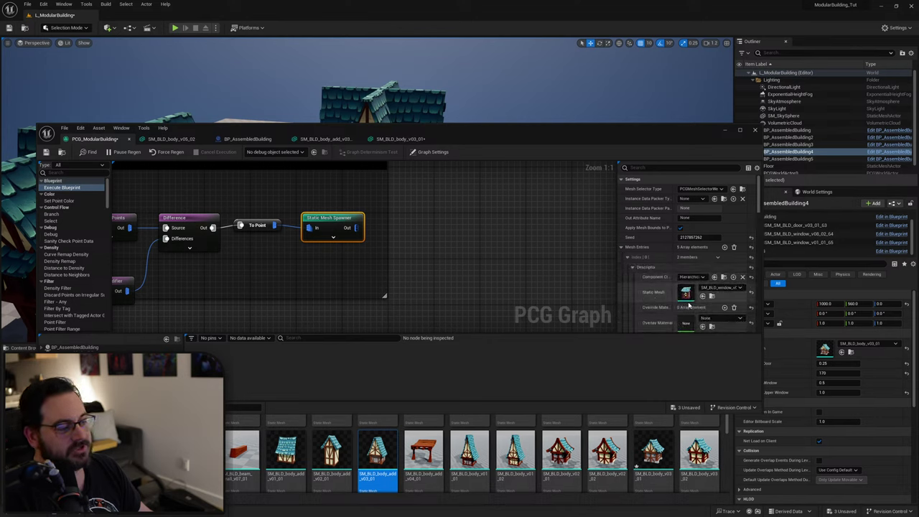
click(626, 257)
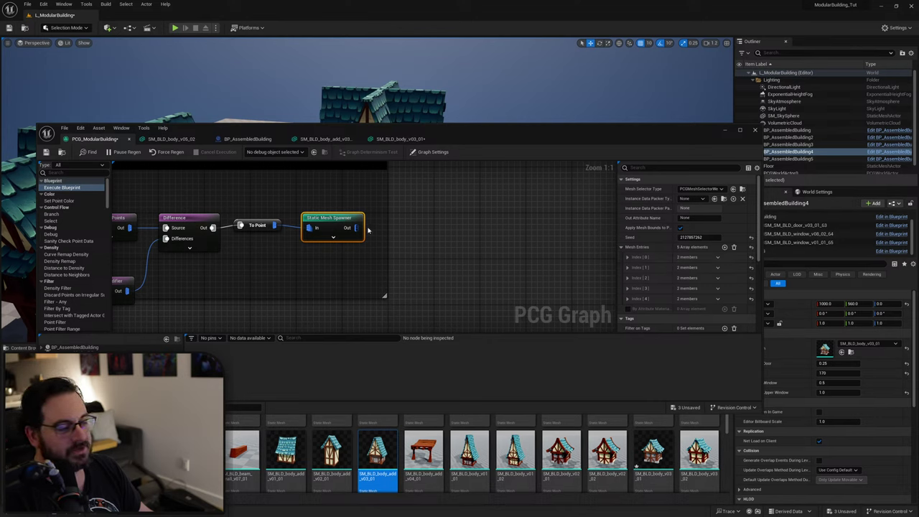
drag(356, 228, 443, 232)
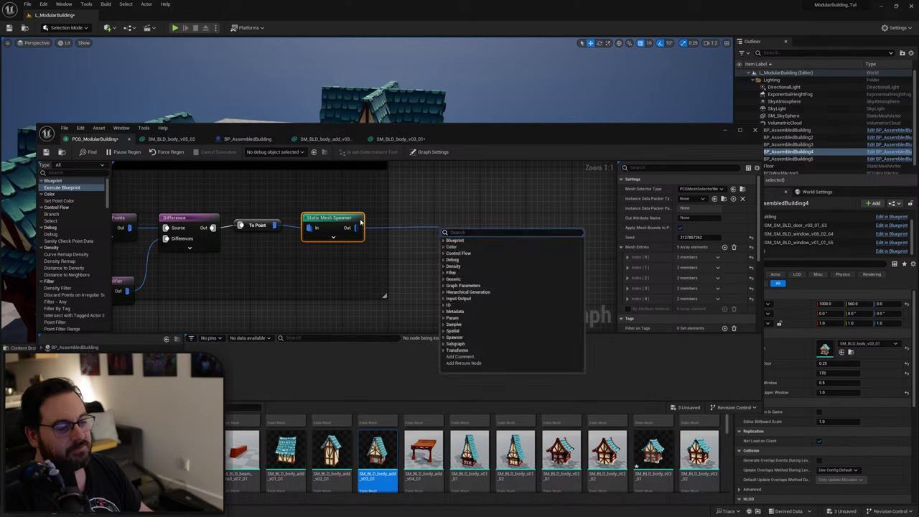
scroll(361, 223, down, 5)
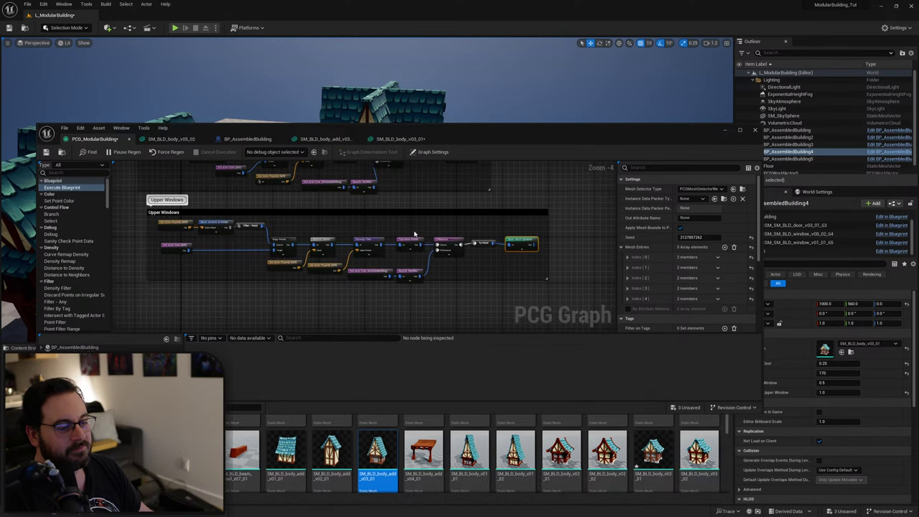
scroll(348, 224, up, 5)
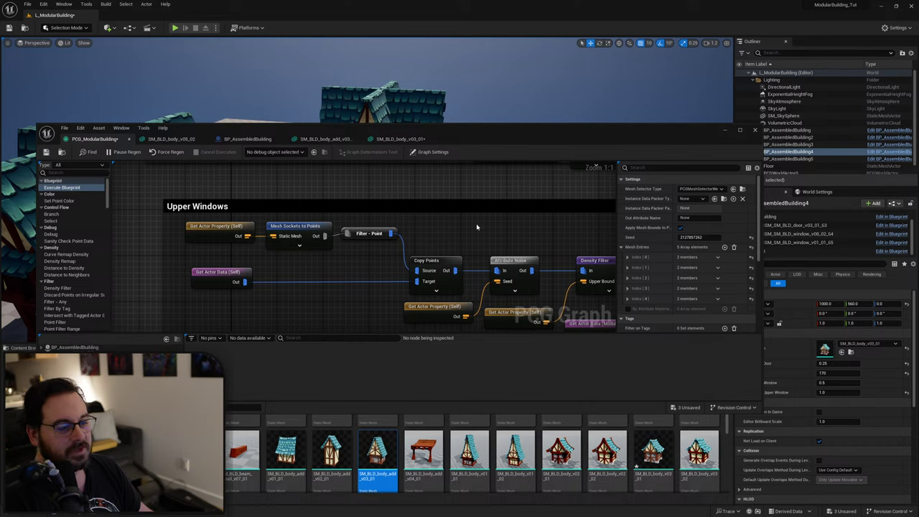
right_drag(529, 224, 113, 226)
right_drag(338, 236, 613, 243)
scroll(424, 244, down, 3)
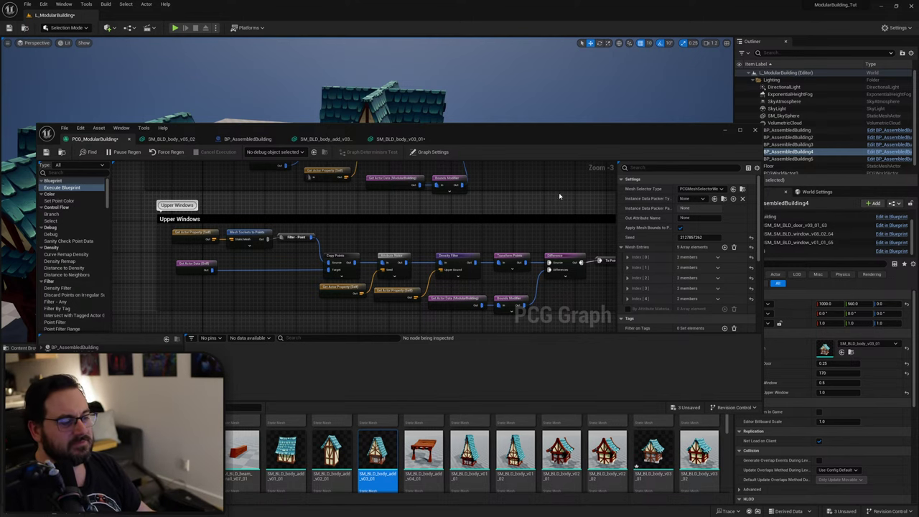
drag(490, 146, 480, 414)
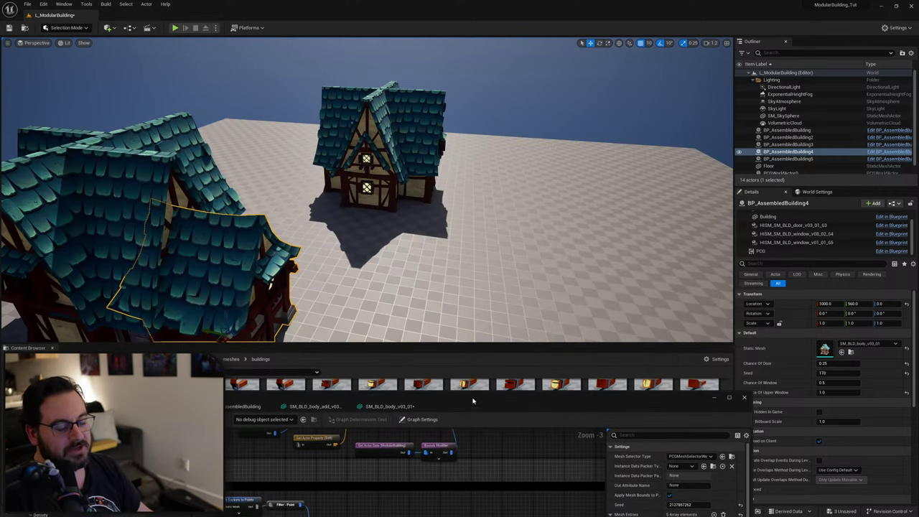
Change the seed of BP_AssembledBuilding3 and check its walls and windows from several sides.
key(f)
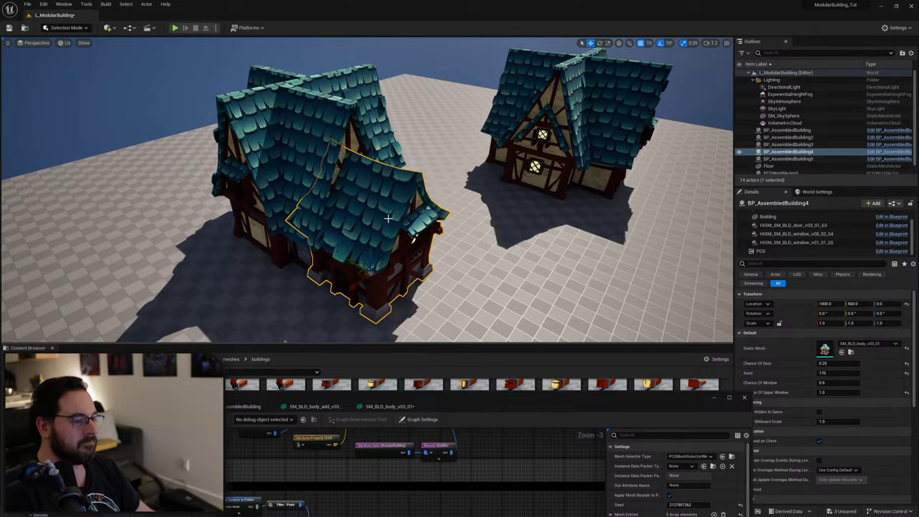
key(w)
right_drag(323, 287, 169, 280)
key(d)
click(420, 223)
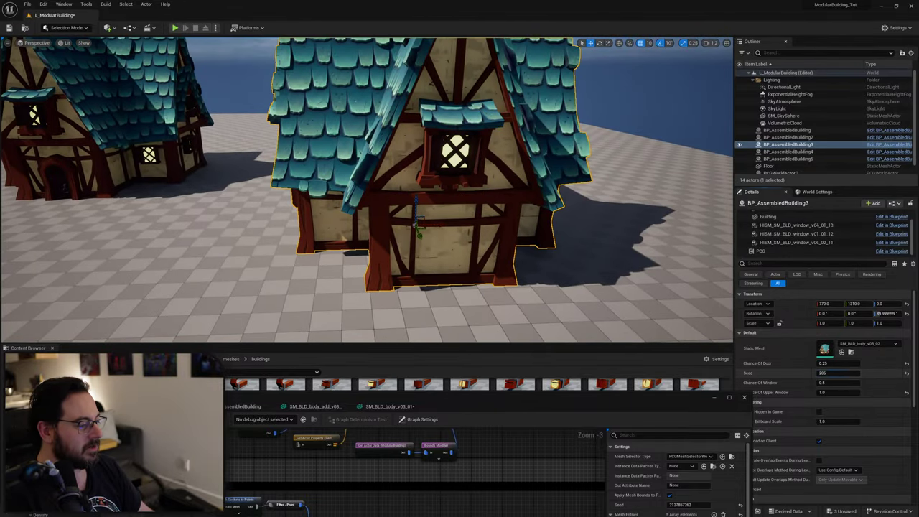
drag(849, 373, 826, 373)
right_drag(574, 259, 710, 275)
key(a)
key(d)
mouse_move(569, 259)
right_down()
mouse_move(366, 257)
mouse_move(237, 240)
mouse_move(137, 259)
mouse_move(273, 233)
right_up()
key(d)
right_drag(474, 247, 504, 240)
Duplicate the small BP_AssembledBuilding4 body onto open floor at X -150, Y -710 and scale the copy uniformly to 2.75.
click(386, 271)
key(a)
key(s)
alt+drag(285, 248, 508, 183)
key(r)
right_drag(509, 184, 522, 178)
key(d)
right_drag(464, 220, 413, 188)
key(w)
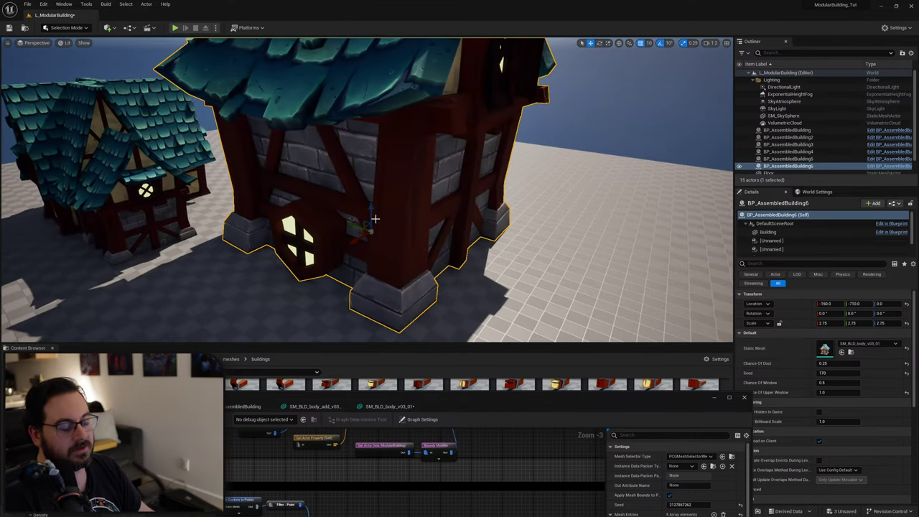
Test lowering the enlarged building, undo that, and move it along Y to -1260, checking where its doors and windows land.
drag(370, 214, 380, 227)
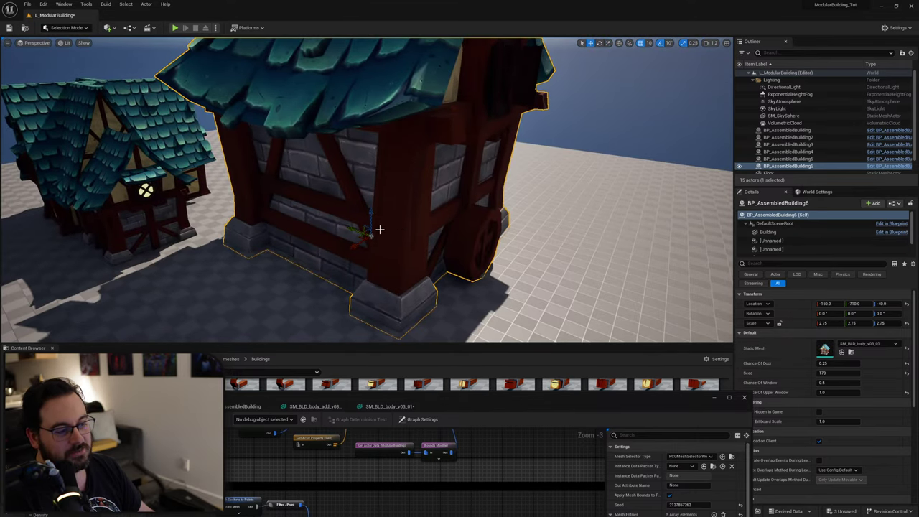
key(ctrl+z)
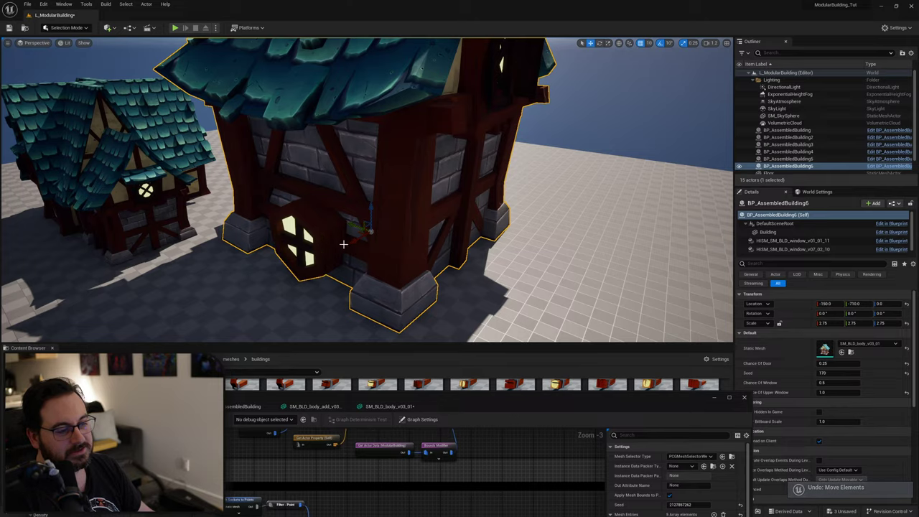
drag(354, 226, 378, 238)
key(a)
right_drag(377, 238, 488, 248)
key(s)
key(w)
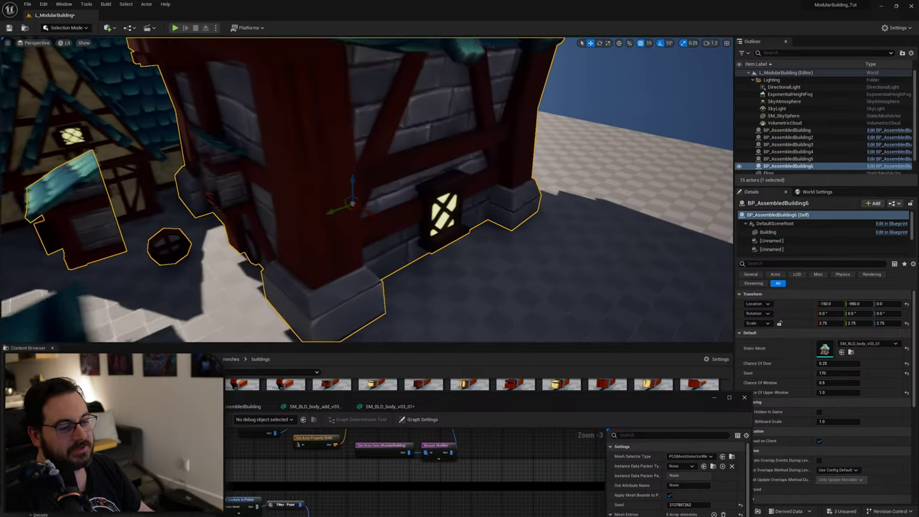
right_drag(431, 245, 396, 242)
drag(323, 218, 360, 201)
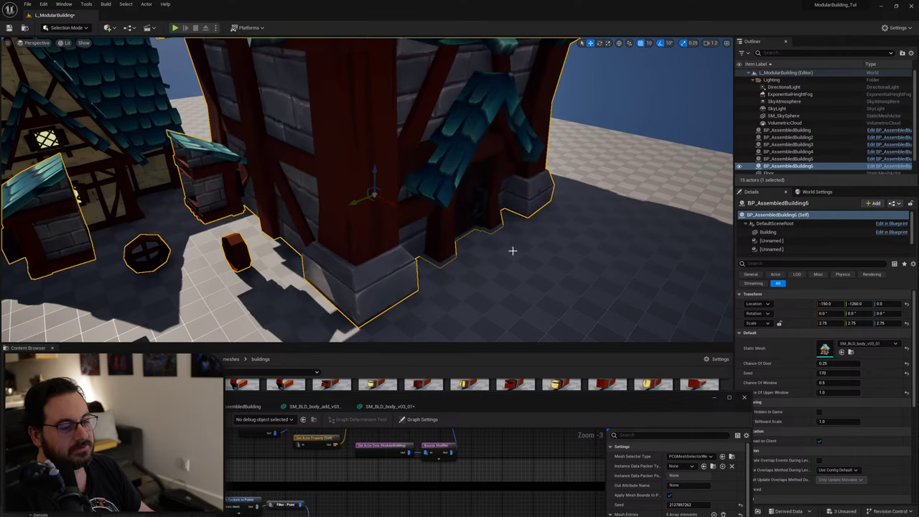
Clean up the enlarged building's PCG output and delete its leftover HISM window components.
scroll(789, 237, down, 1)
click(762, 251)
click(860, 294)
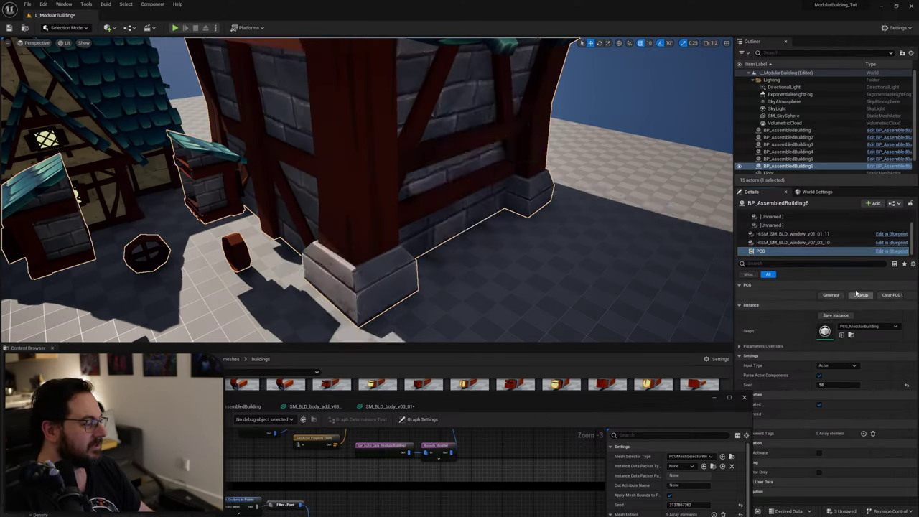
click(794, 235)
shift+click(791, 243)
key(Delete)
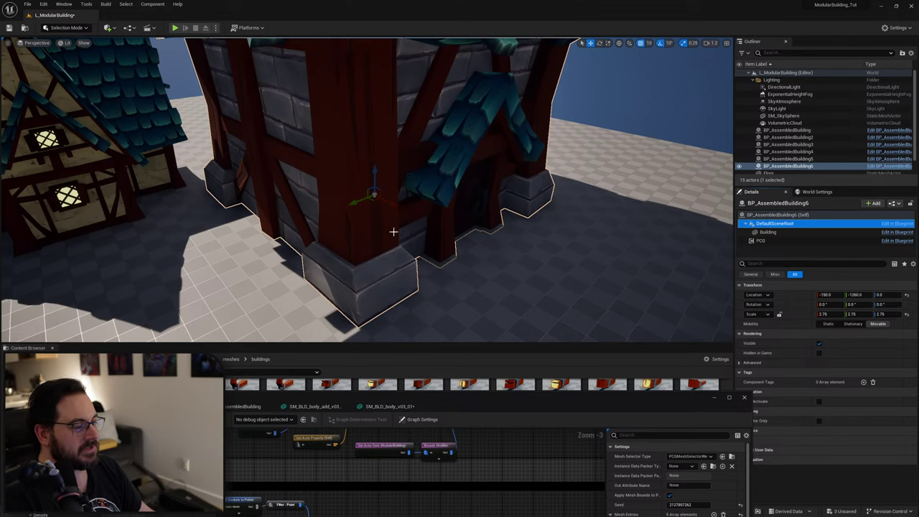
right_drag(393, 231, 431, 225)
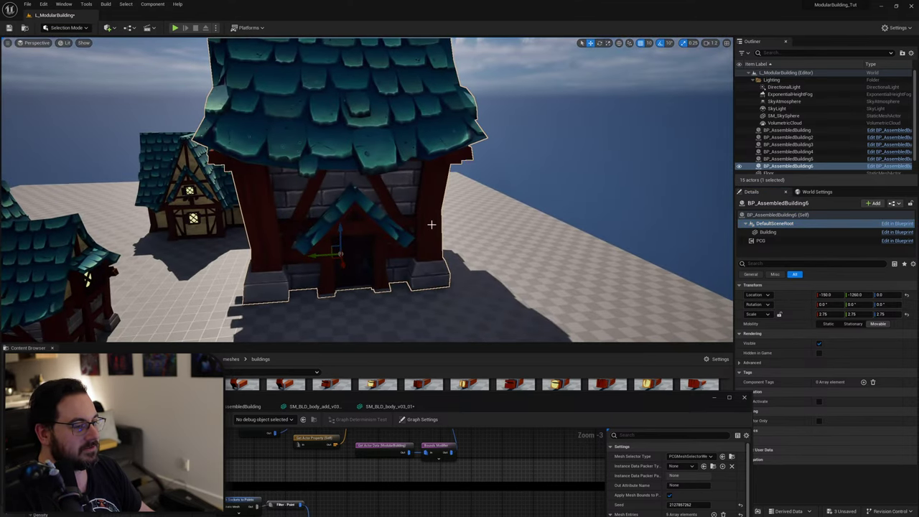
Add a Float graph parameter named ActorScale to PCG_ModularBuilding.
drag(515, 399, 539, 156)
right_drag(493, 190, 415, 301)
right_drag(507, 274, 427, 305)
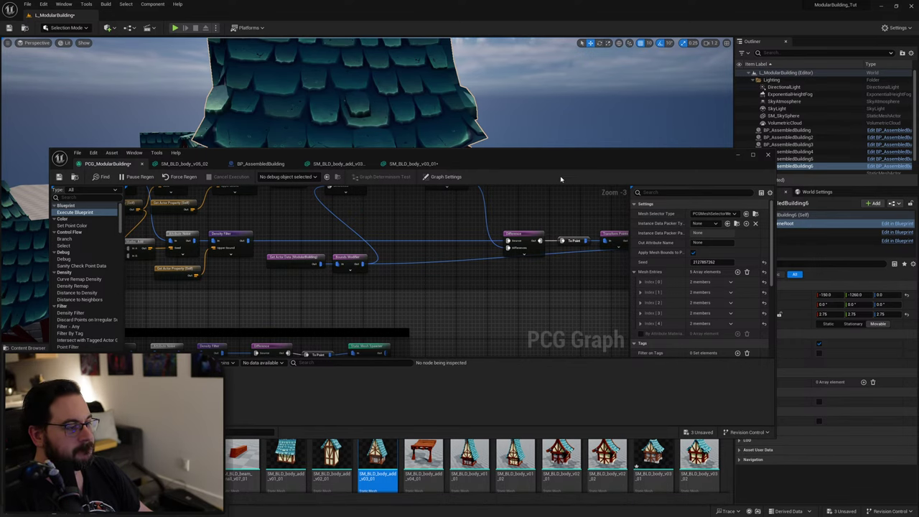
double_click(536, 159)
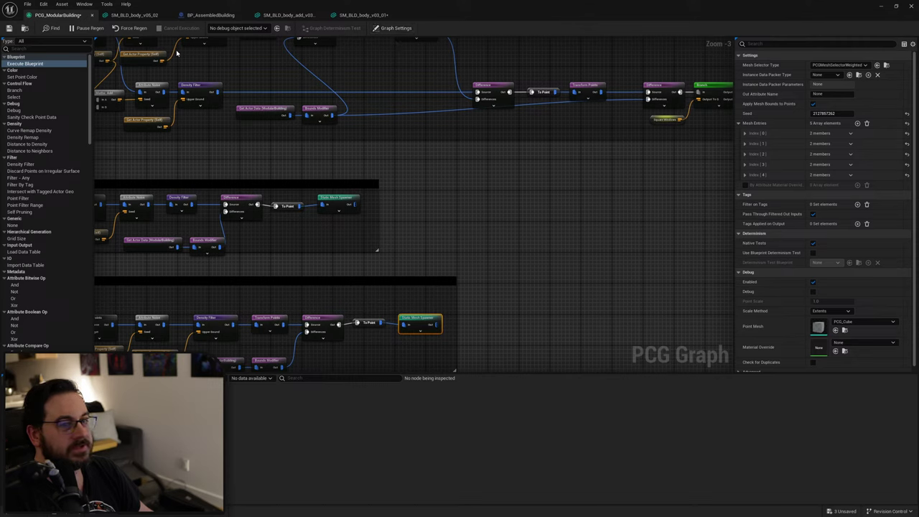
click(386, 28)
click(814, 204)
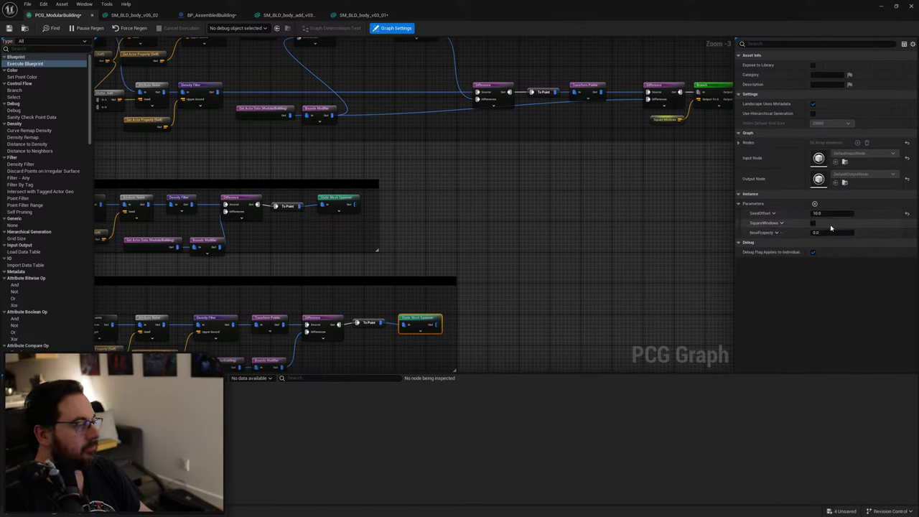
click(776, 233)
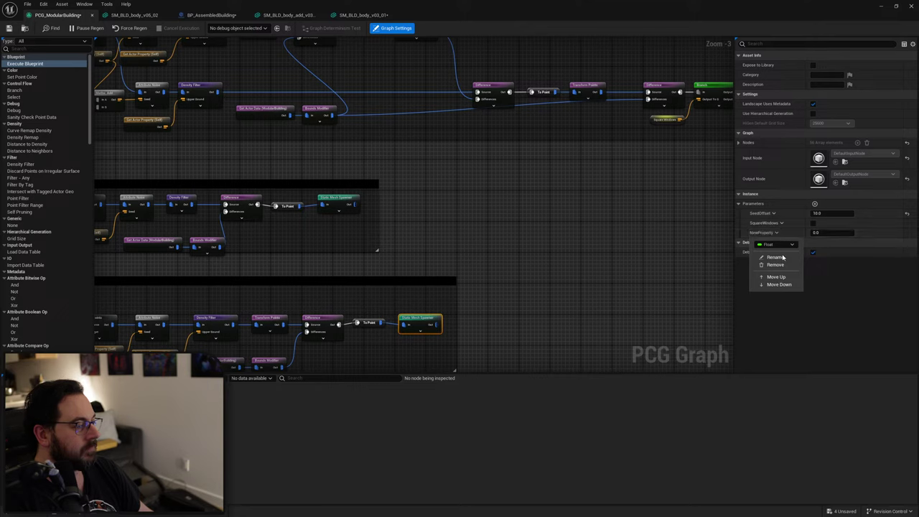
click(822, 232)
click(777, 232)
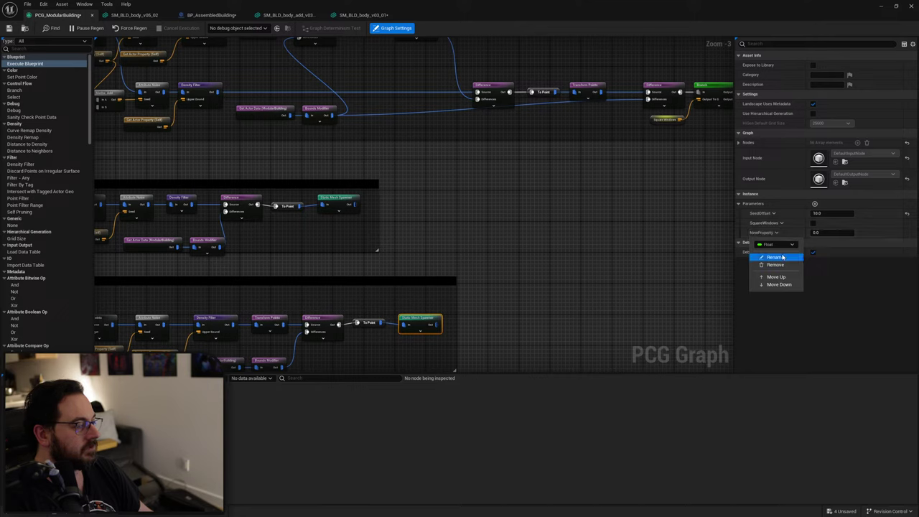
click(783, 260)
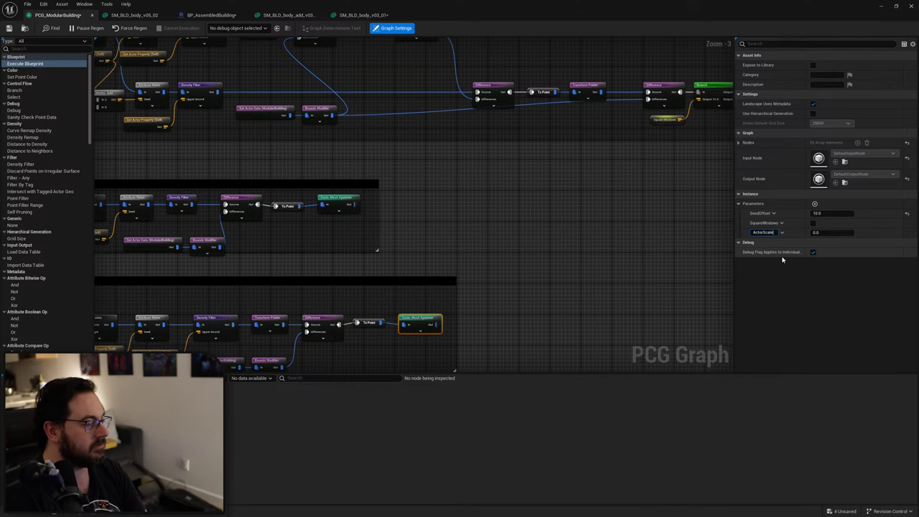
In BP_AssembledBuilding's construction script, add a Set Float Parameter node on the graph instance, chained after Set Bool Parameter, and reroute its Graph Instance wire.
click(207, 17)
right_drag(453, 156, 445, 266)
scroll(424, 238, up, 5)
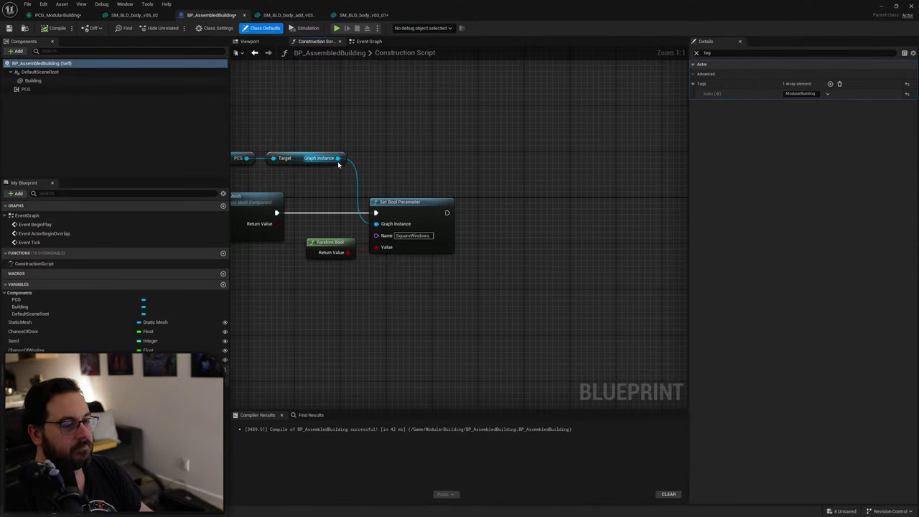
drag(339, 158, 517, 209)
text(set float)
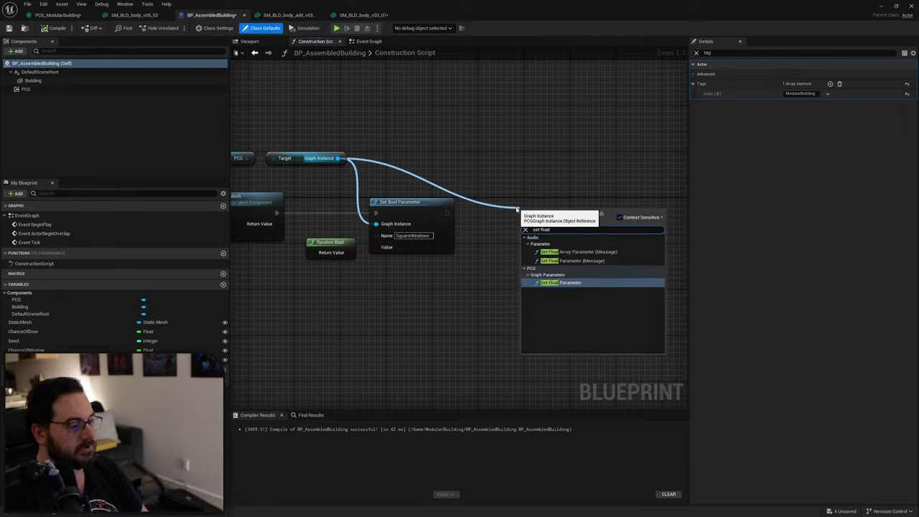
key(Up)
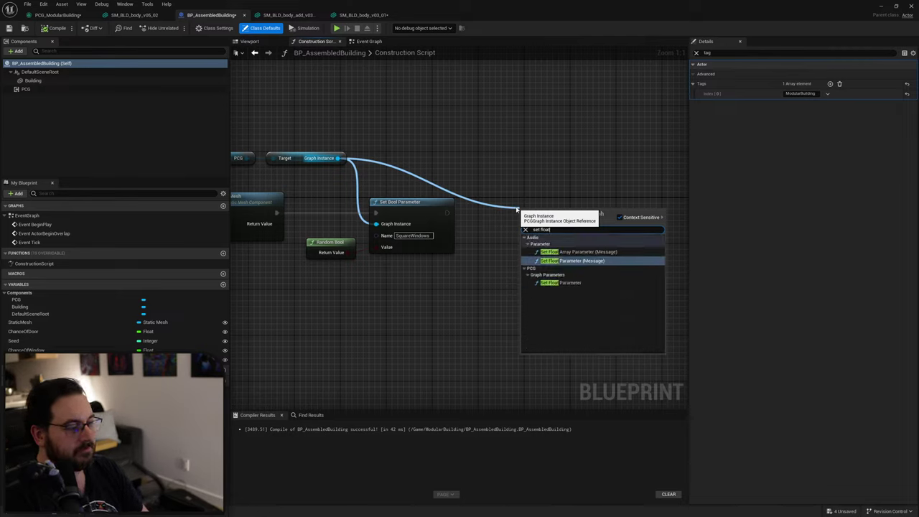
key(Down)
text(at)
key(Return)
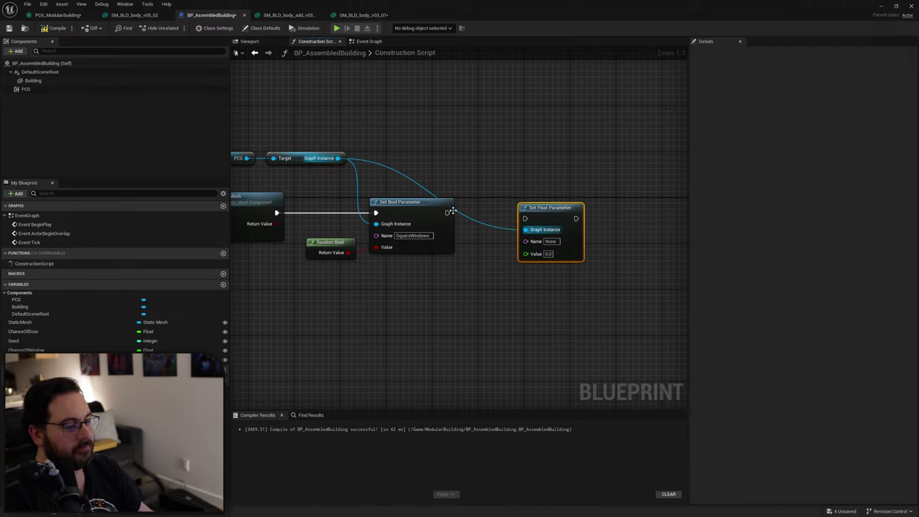
drag(447, 213, 478, 167)
double_click(483, 221)
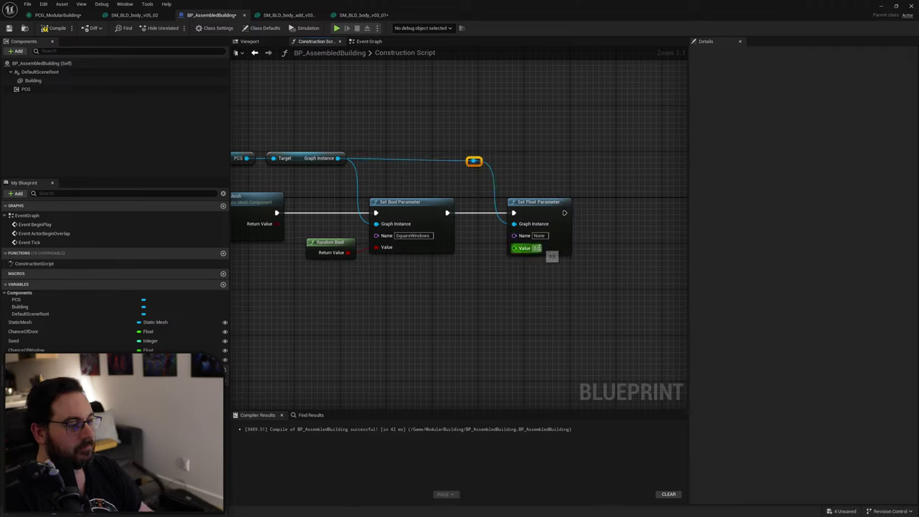
Set the Set Float Parameter node's name to ActorScale and add a Get Actor Scale 3D node with its return value split.
click(540, 235)
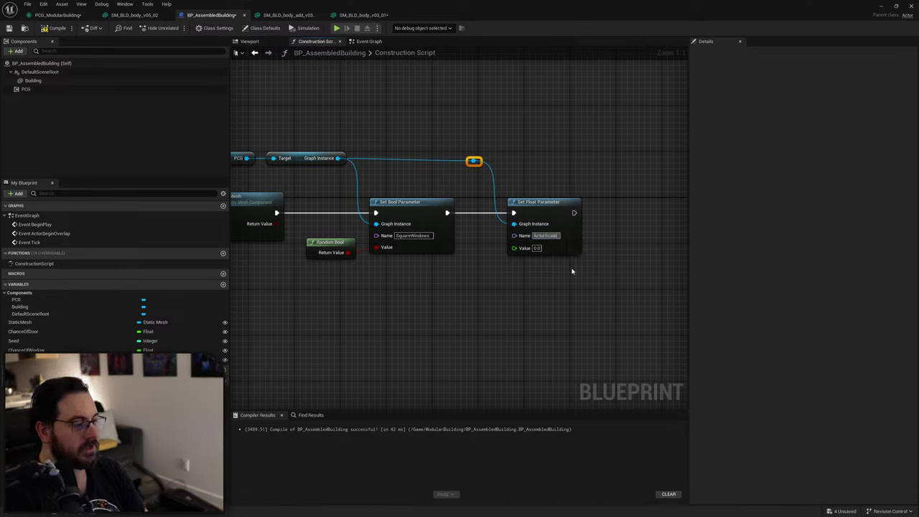
right_click(356, 297)
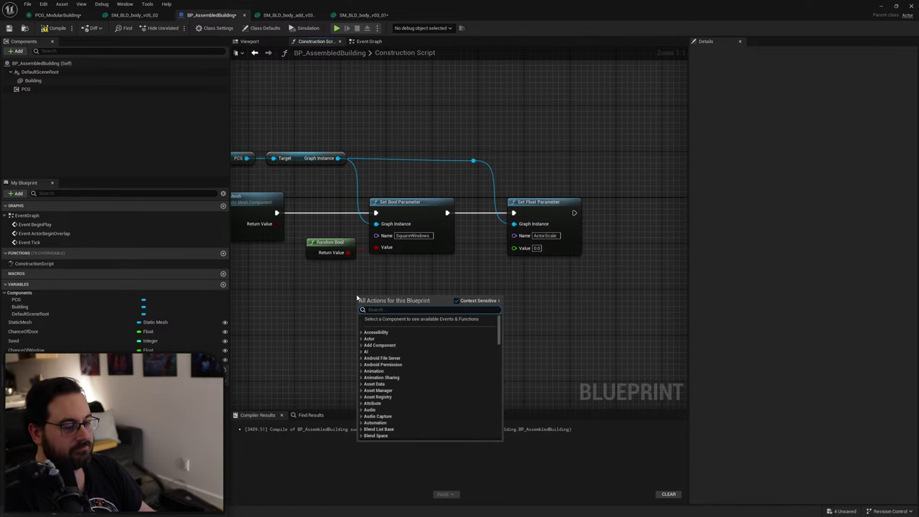
text(get actor)
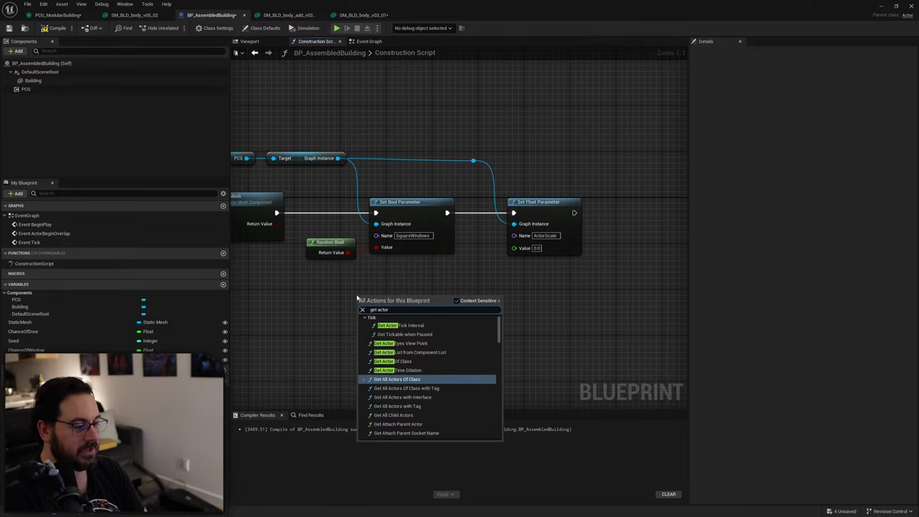
text( scale)
key(Return)
drag(403, 299, 442, 287)
right_click(440, 287)
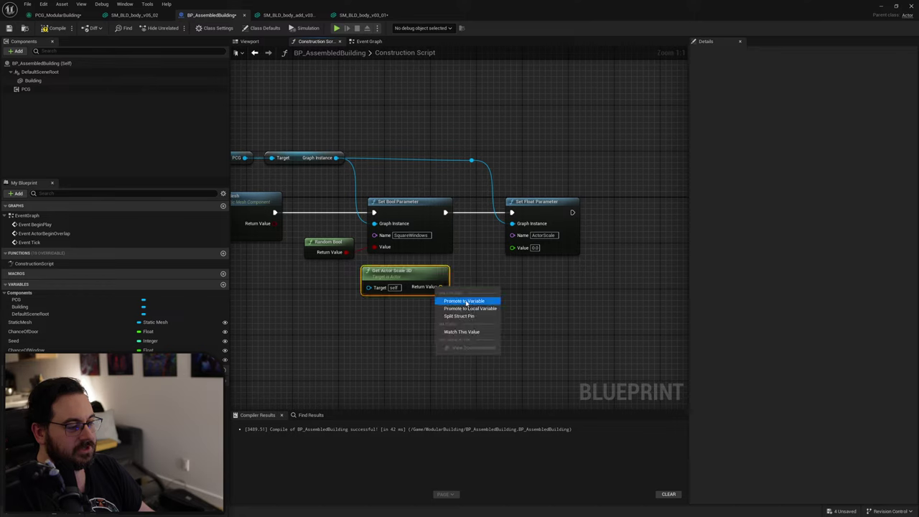
click(460, 316)
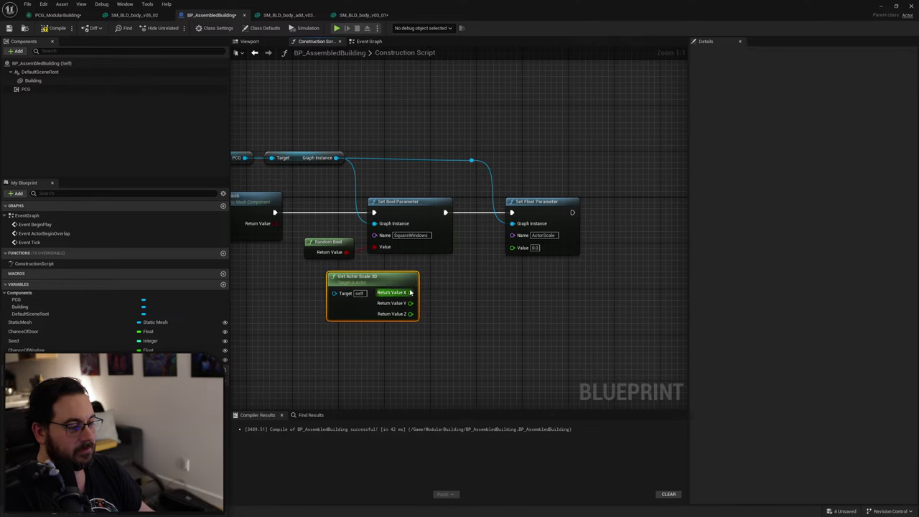
Sum the actor scale's X, Y and Z return values with a three-input Add node.
drag(409, 292, 448, 294)
text(add)
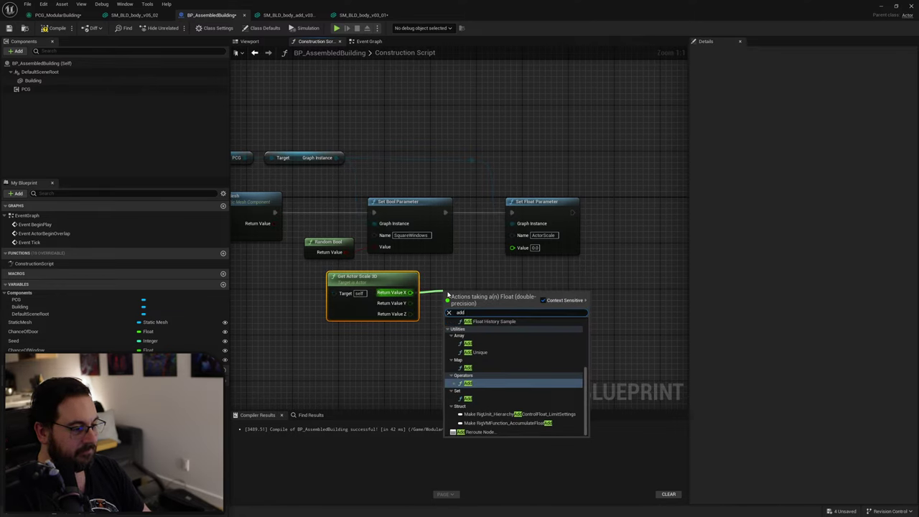
key(BackSpace)
key(BackSpace)
text(ver)
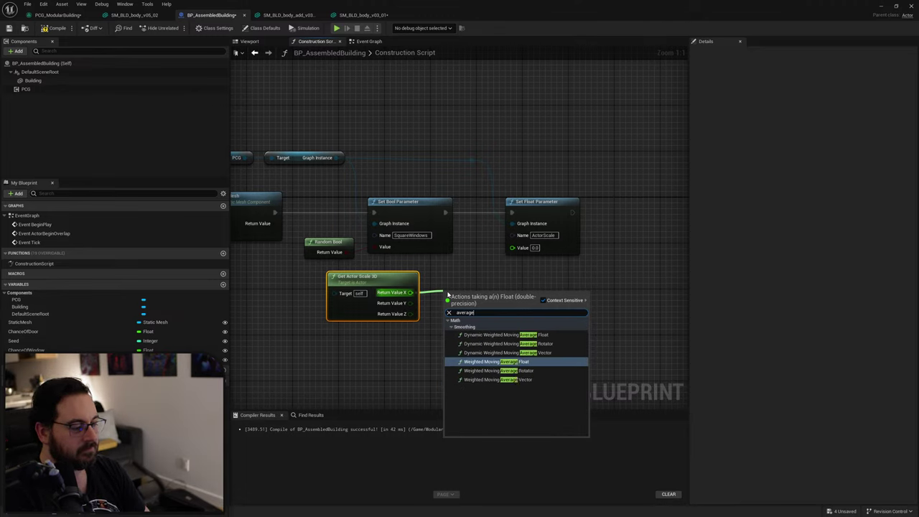
text(age)
key(ctrl+a)
key(BackSpace)
text(add)
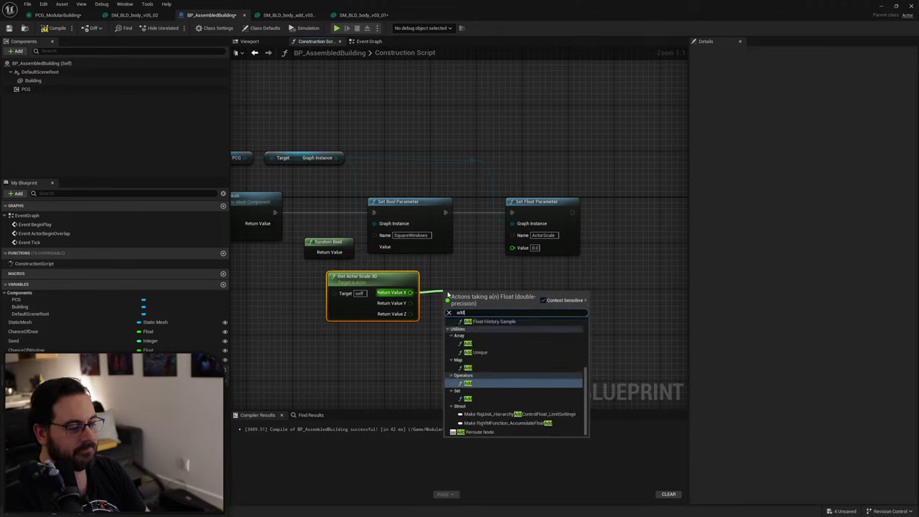
key(Return)
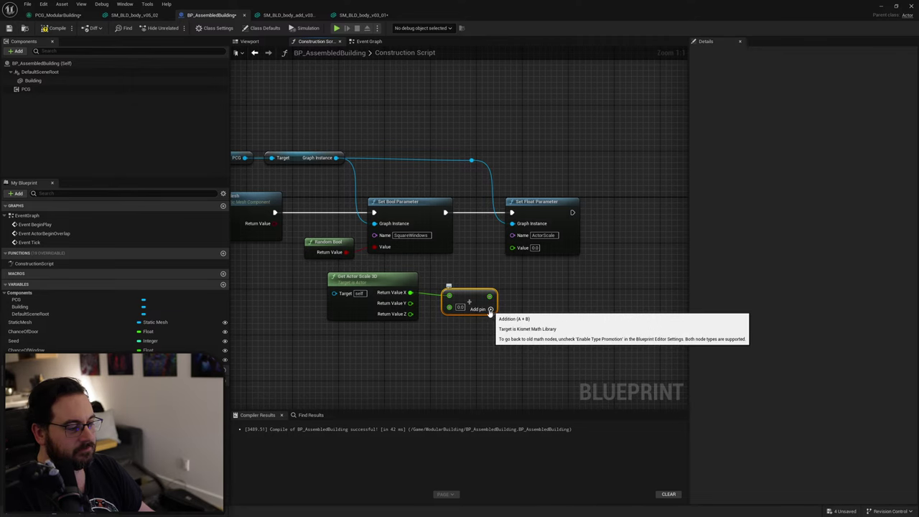
drag(410, 303, 452, 321)
Divide the summed scale by 3 and feed the result into the Value of Set Float Parameter.
drag(478, 304, 506, 295)
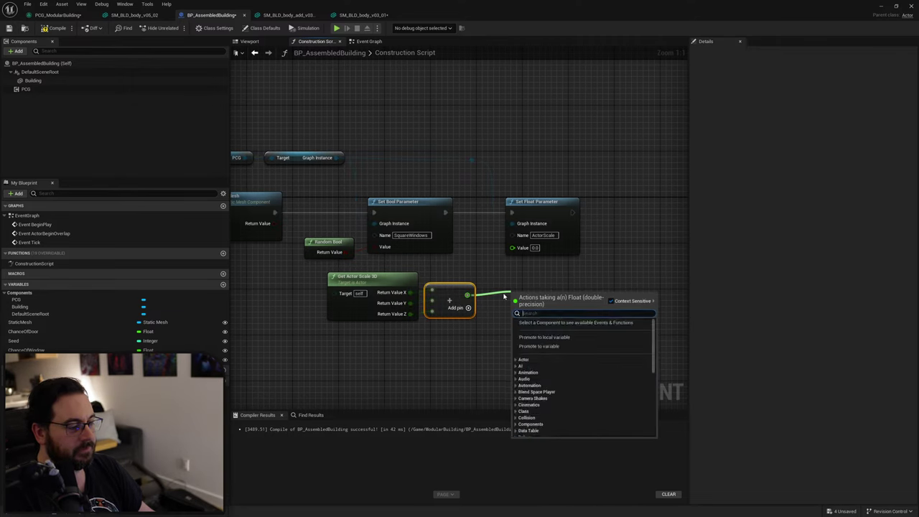
text(div)
key(Return)
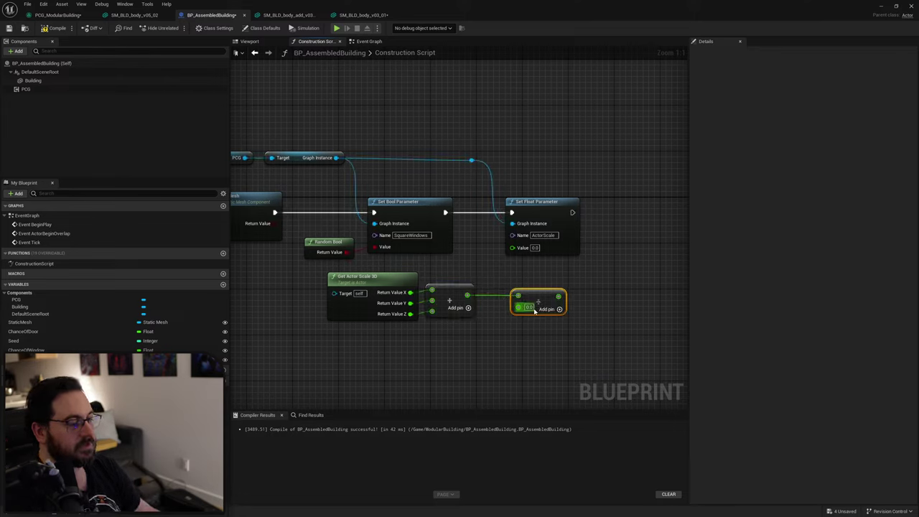
text(3)
drag(558, 295, 505, 293)
Straighten the Get Actor Scale 3D, Add and Divide nodes, shift them clear of the Value input, and go to the PCG_ModularBuilding graph.
drag(525, 336, 383, 296)
key(q)
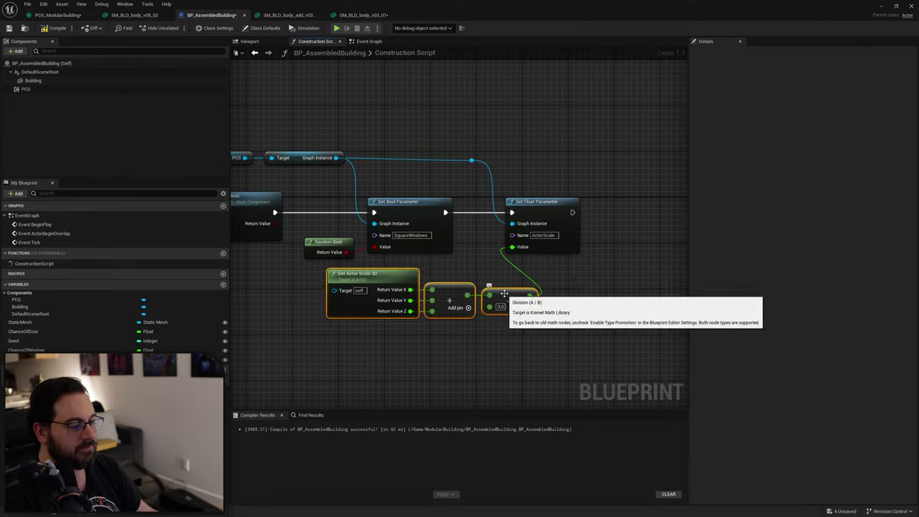
drag(505, 295, 437, 299)
click(533, 294)
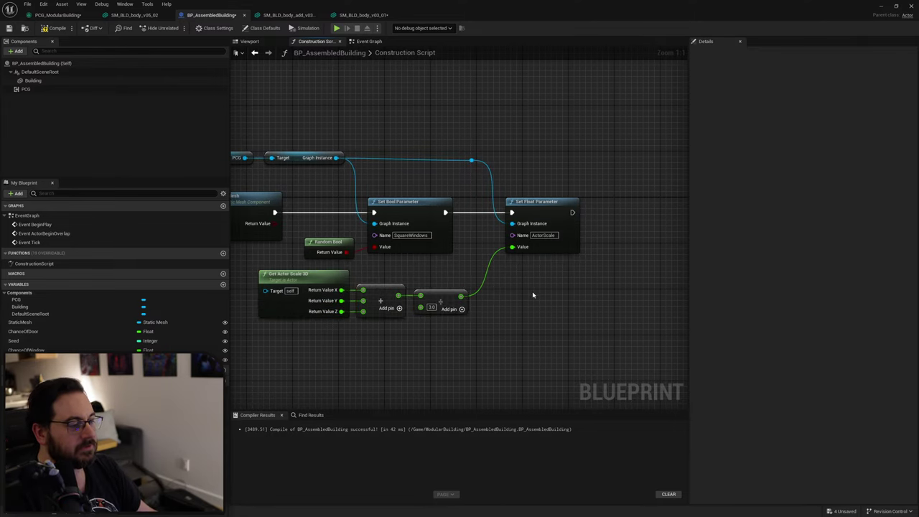
click(58, 14)
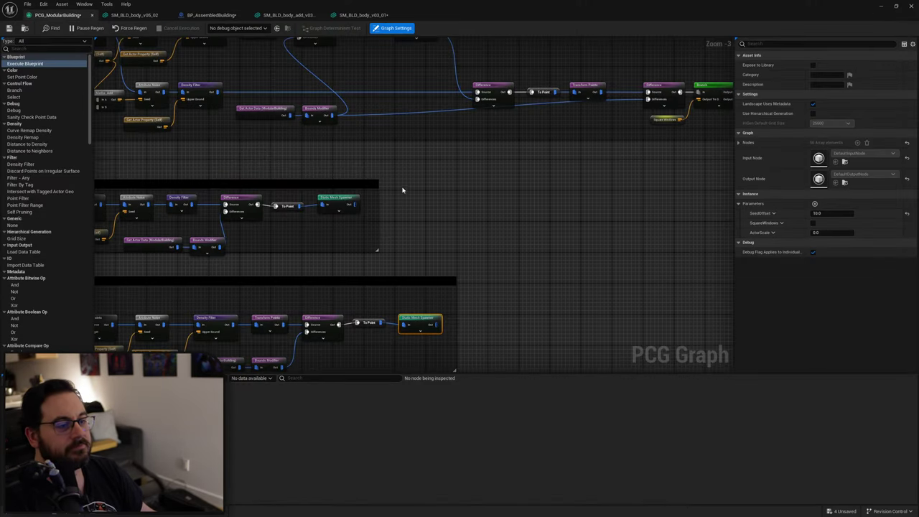
Examine the offset, rotation and scale settings of the Transform Points nodes in the bottom section and the window section of the graph.
right_drag(427, 296, 419, 259)
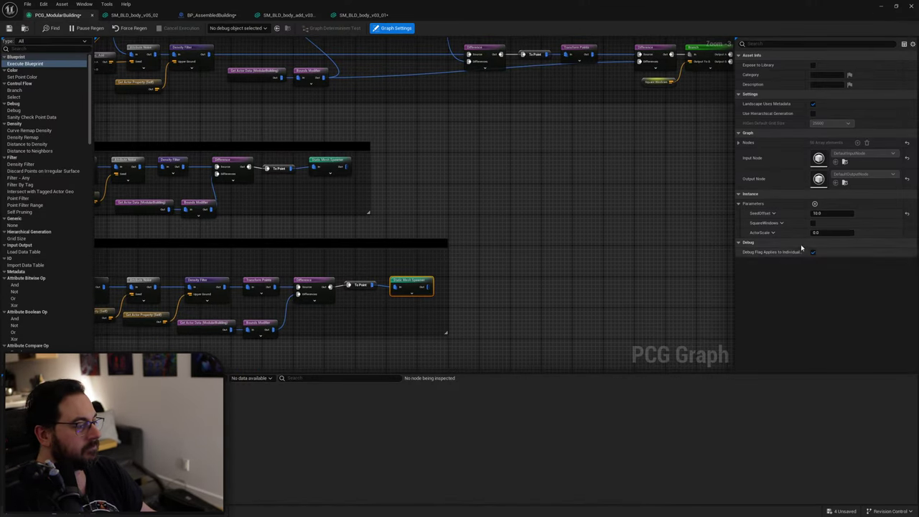
scroll(394, 281, up, 3)
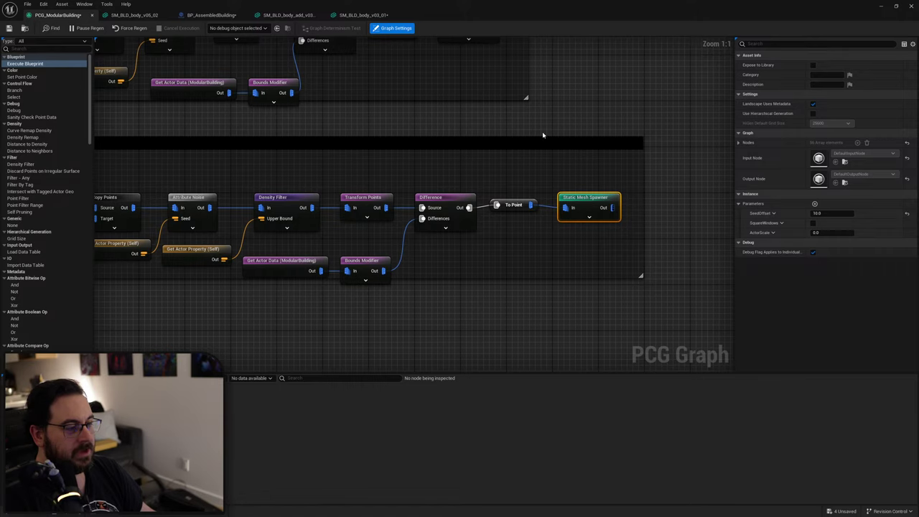
right_drag(542, 134, 599, 170)
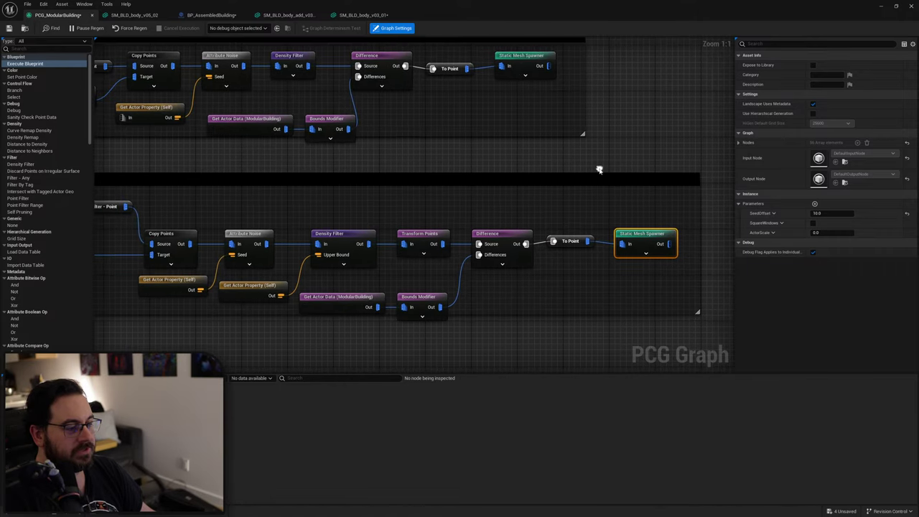
click(431, 242)
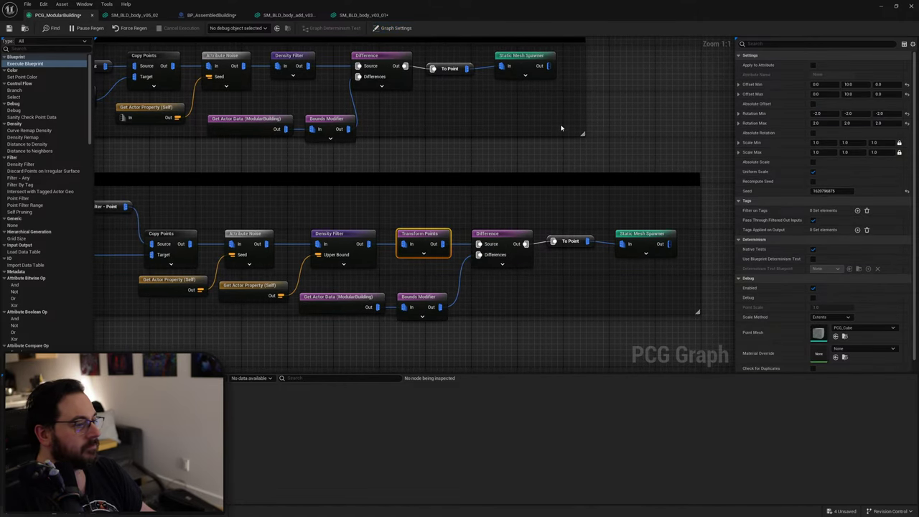
scroll(562, 128, down, 3)
right_drag(535, 116, 465, 246)
right_drag(370, 247, 575, 243)
right_drag(563, 244, 267, 268)
scroll(423, 253, up, 3)
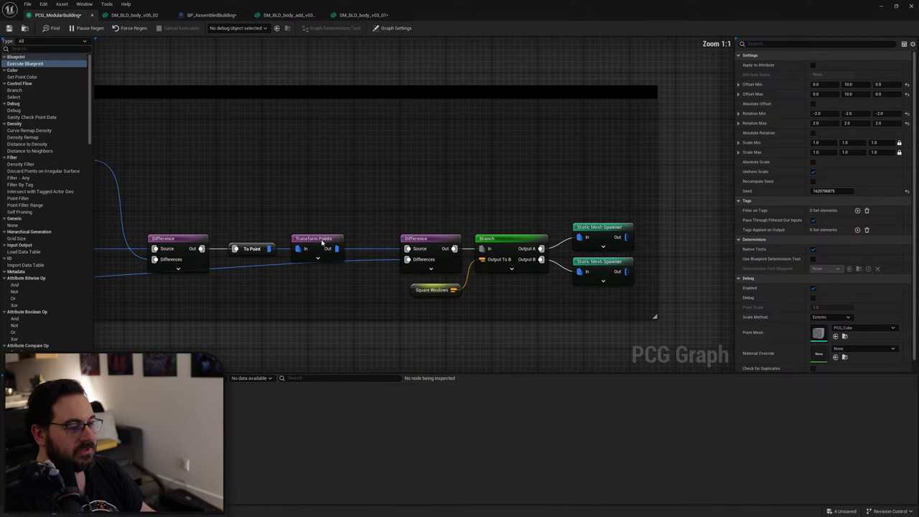
click(316, 240)
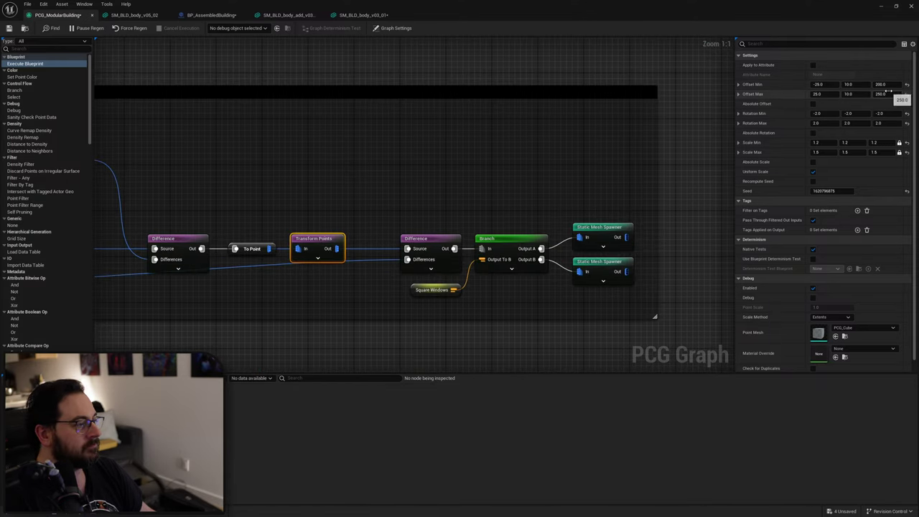
right_drag(370, 191, 517, 127)
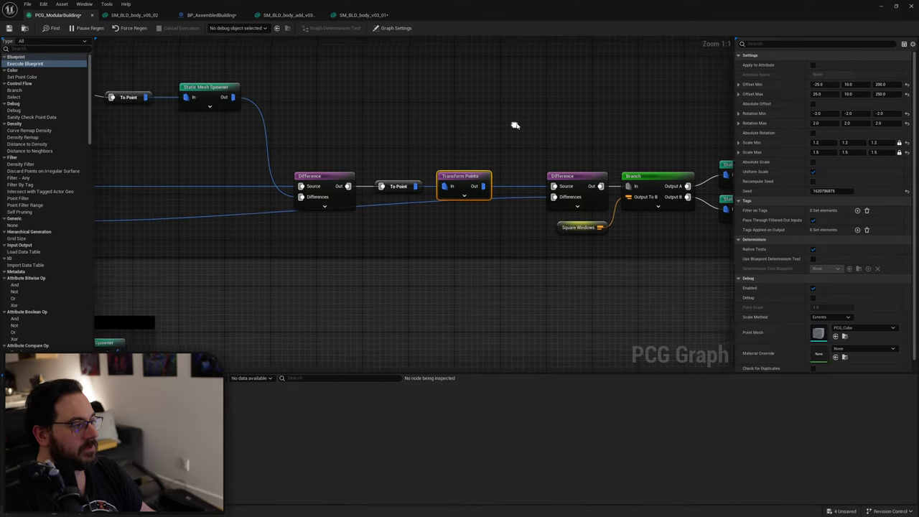
Expose the override pins of the window section's Transform Points node and add a Multiply maths node feeding Offset Min.
click(465, 195)
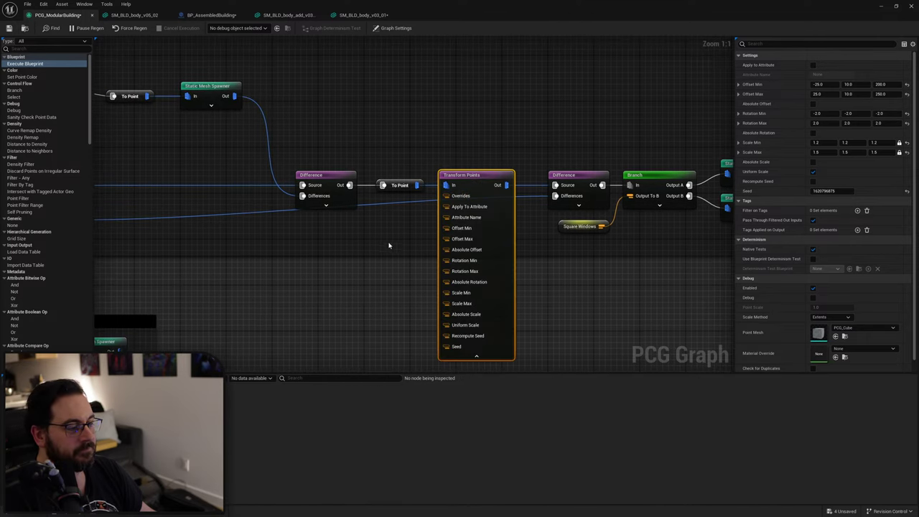
drag(451, 232, 314, 243)
text(mul)
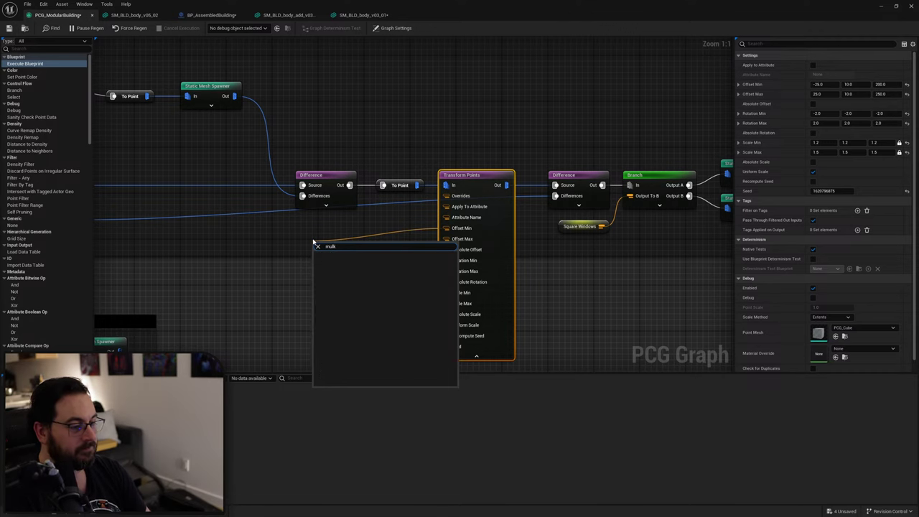
key(Return)
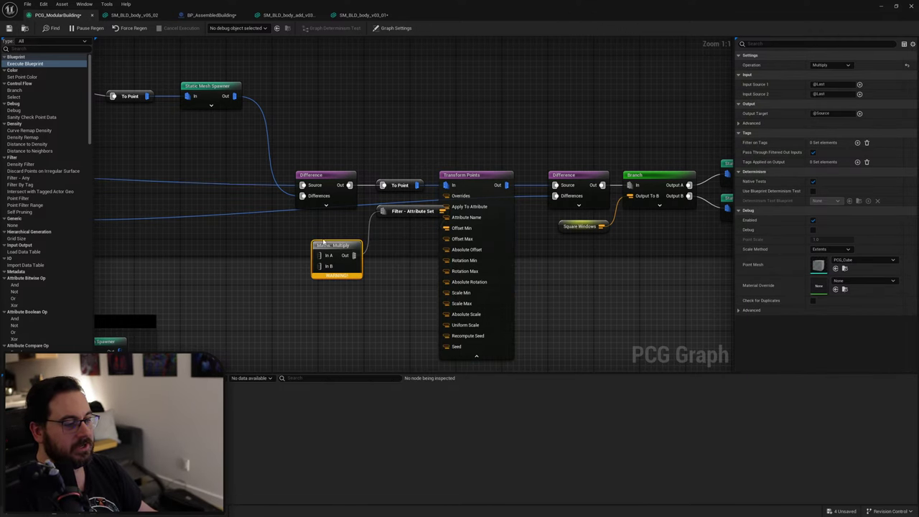
Delete the Filter - Attribute Set node and place the Multiply node below the Difference node, before Transform Points.
drag(334, 246, 423, 238)
click(405, 211)
key(Delete)
click(303, 231)
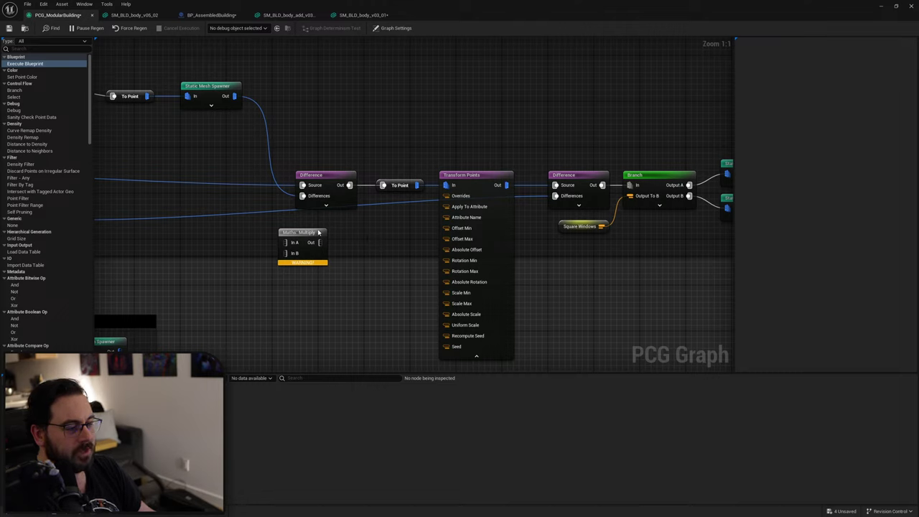
drag(302, 231, 332, 233)
click(359, 225)
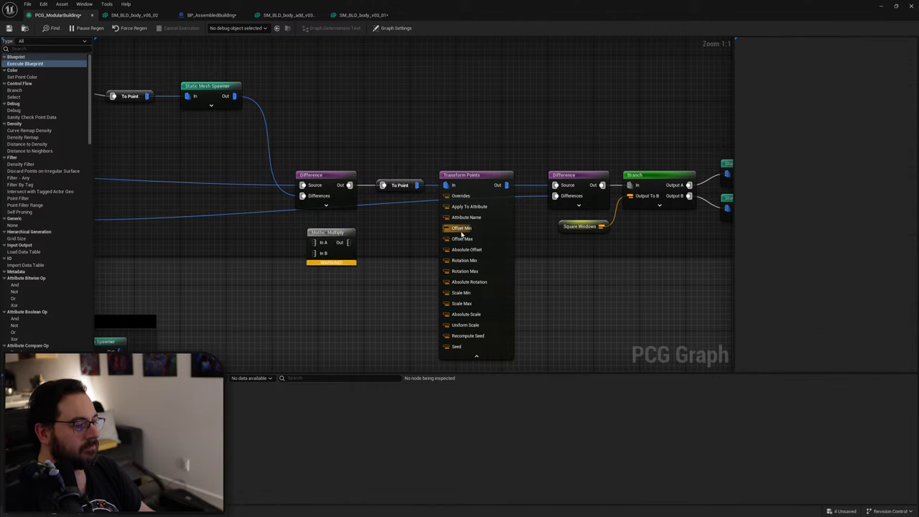
Change the type of the PCG graph's ActorScale parameter to Vector.
click(356, 14)
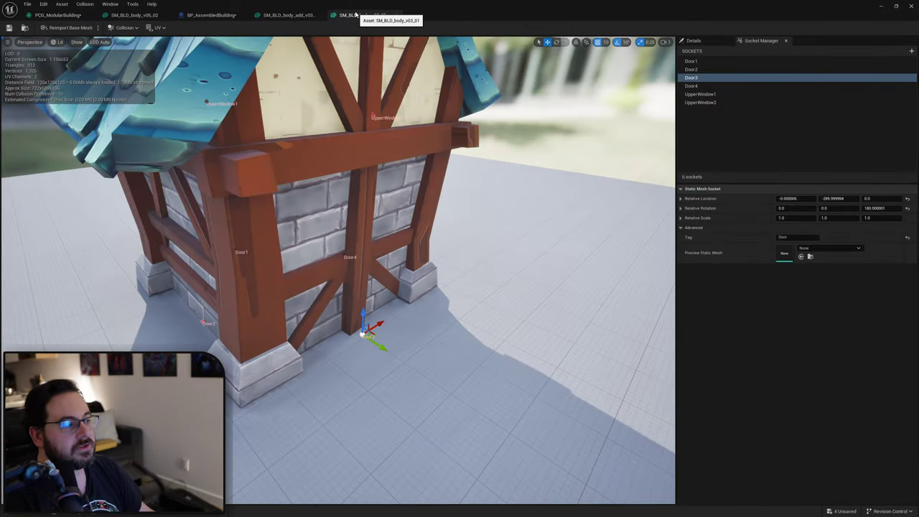
click(65, 15)
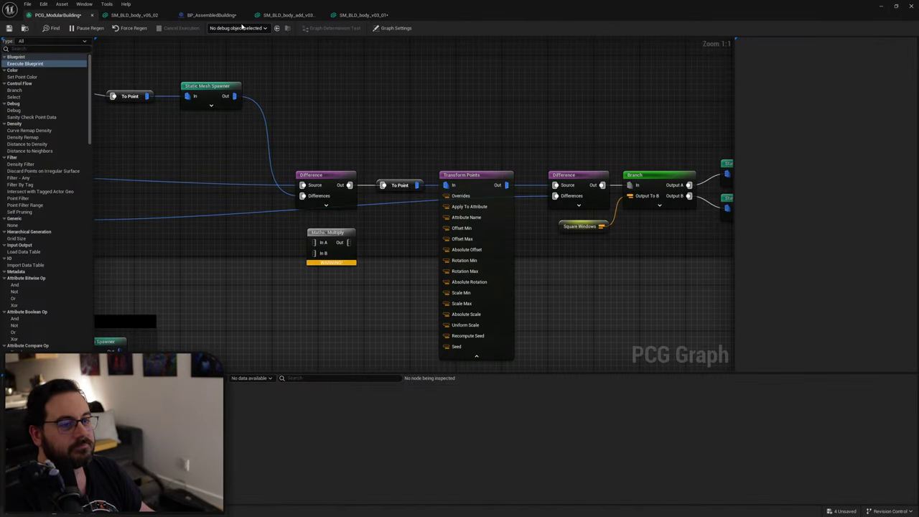
click(401, 29)
click(772, 242)
click(778, 245)
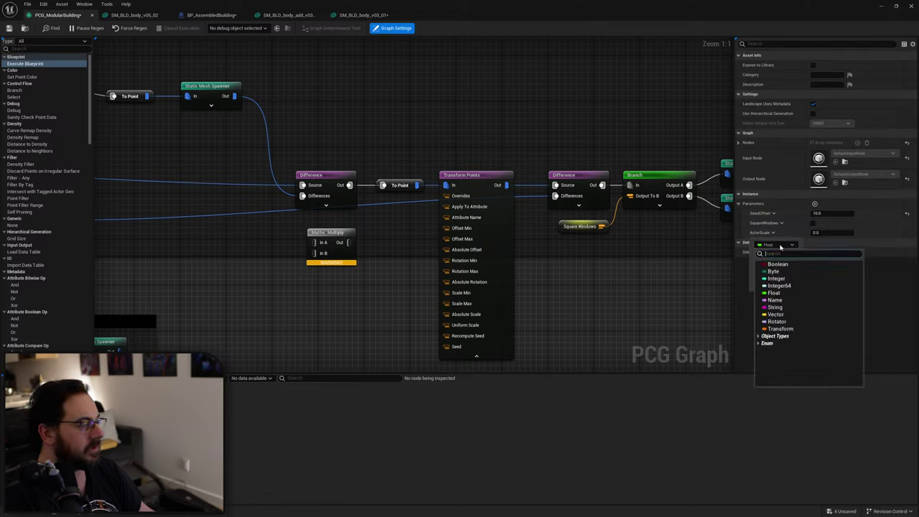
click(777, 314)
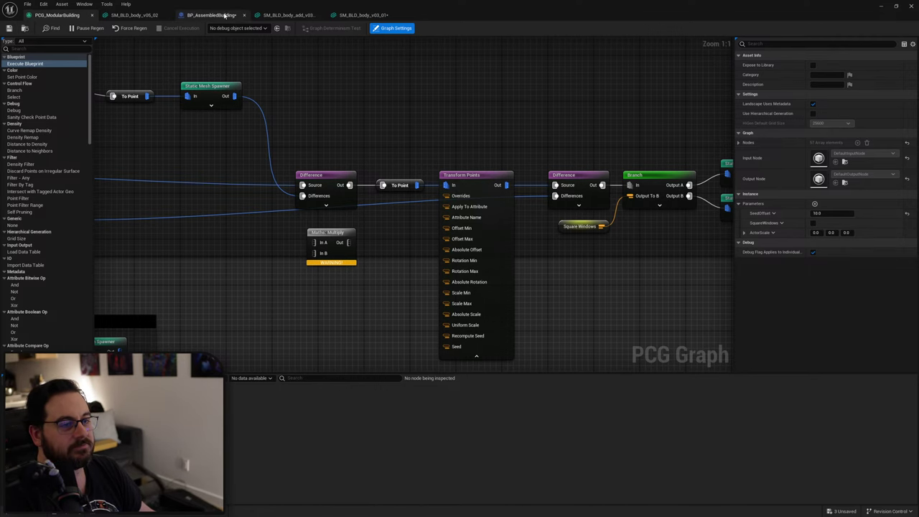
Delete the old parameter-setting node at the end of the Graph Instance wire in the BP_AssembledBuilding construction script.
click(225, 16)
drag(615, 181, 552, 261)
key(Delete)
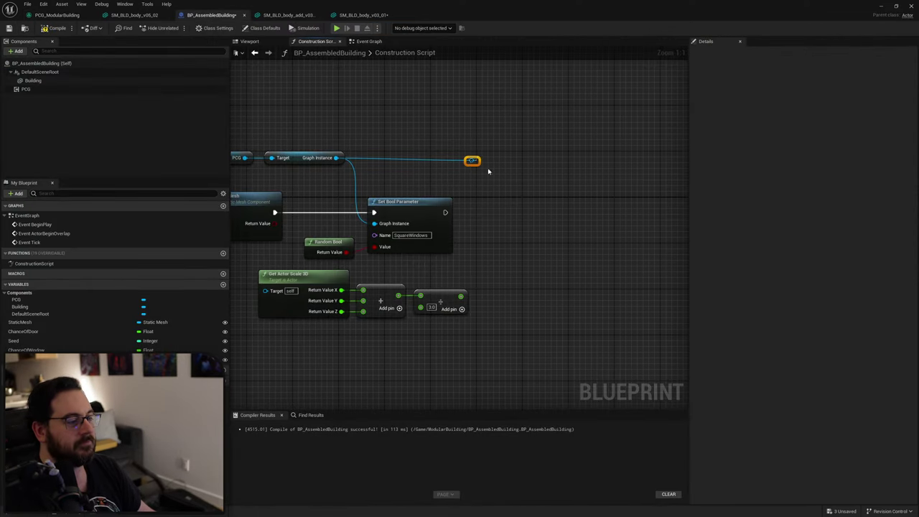
Add a Set Vector Parameter node from the Graph Instance reroute point and set its parameter name to ActorScale.
drag(471, 159, 518, 211)
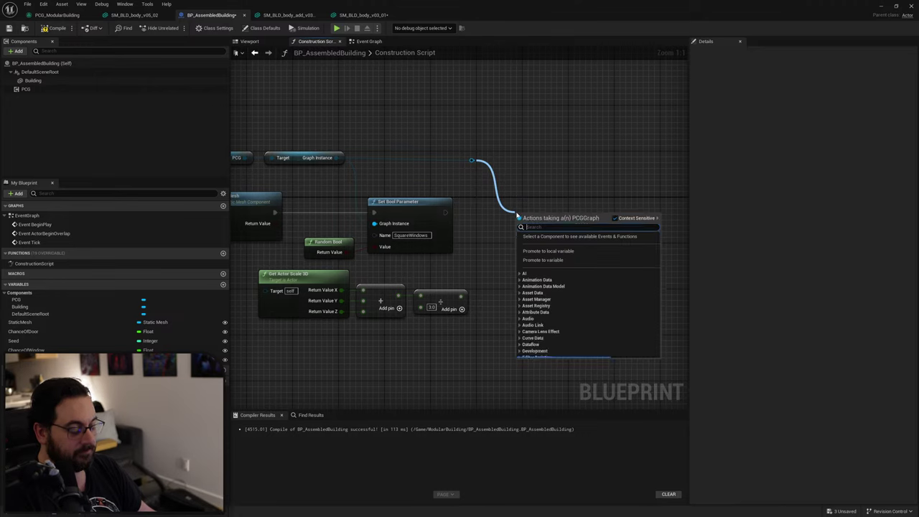
text(vector)
key(Return)
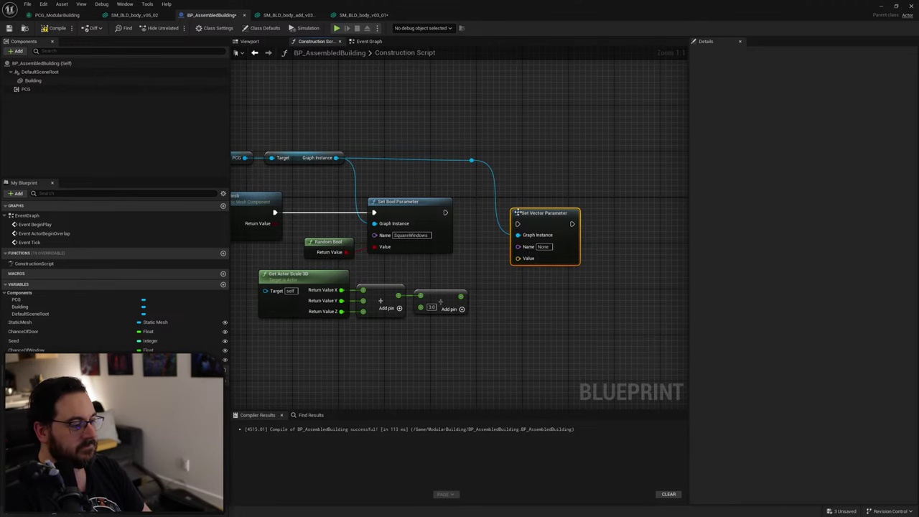
click(543, 247)
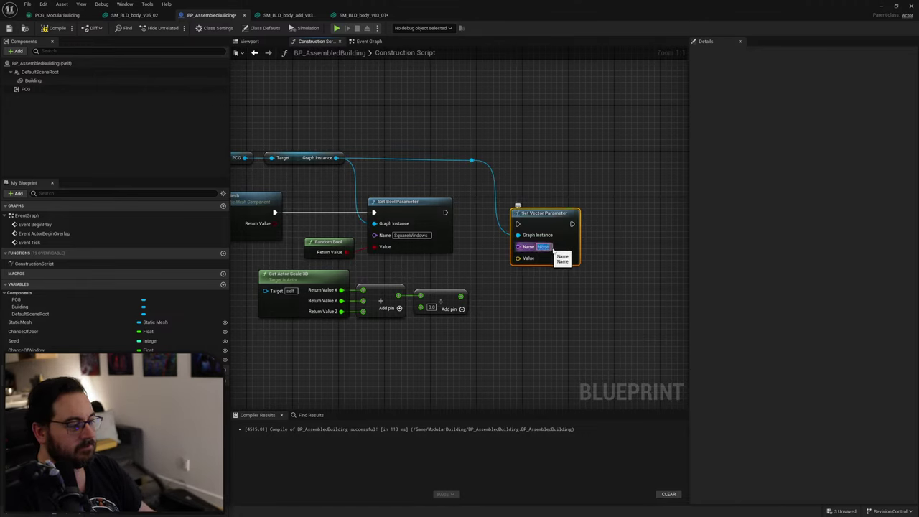
text(ActorScale)
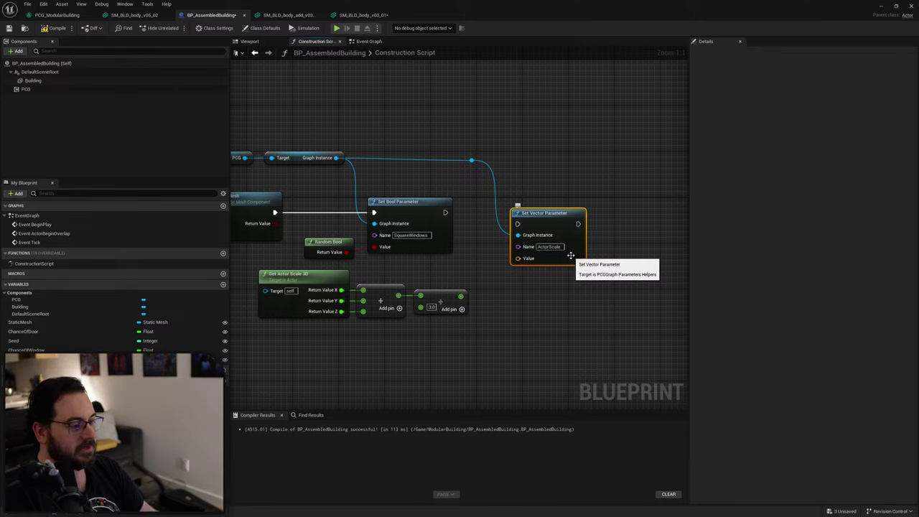
Recombine the Get Actor Scale 3D output, feed it into the Set Vector Parameter value, and run that node after Set Bool Parameter.
right_click(342, 289)
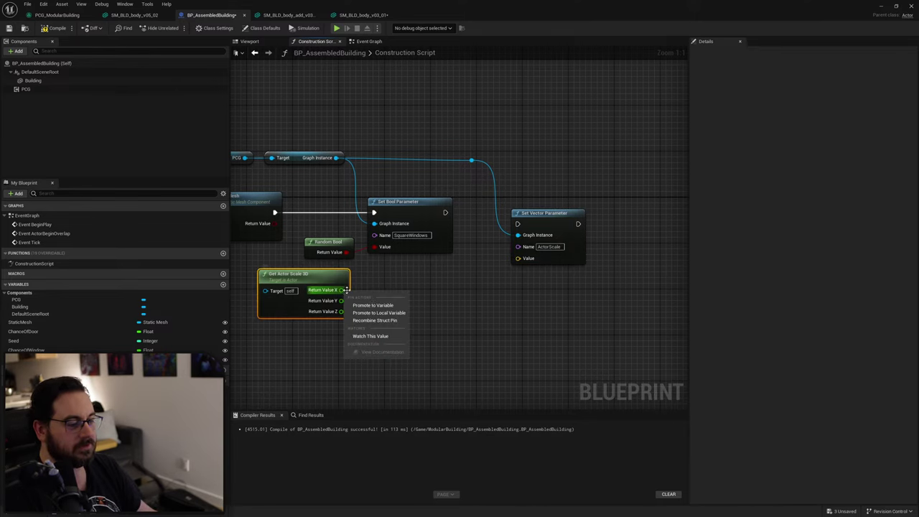
click(374, 320)
drag(337, 289, 518, 258)
drag(450, 214, 523, 202)
drag(284, 275, 393, 272)
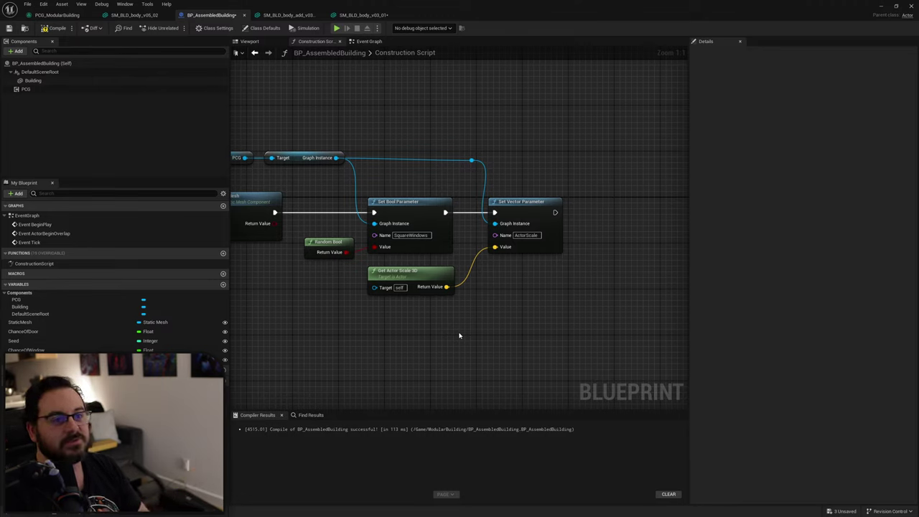
Move the PCG, Graph Instance and reroute nodes down closer to the execution row.
right_drag(459, 336, 568, 342)
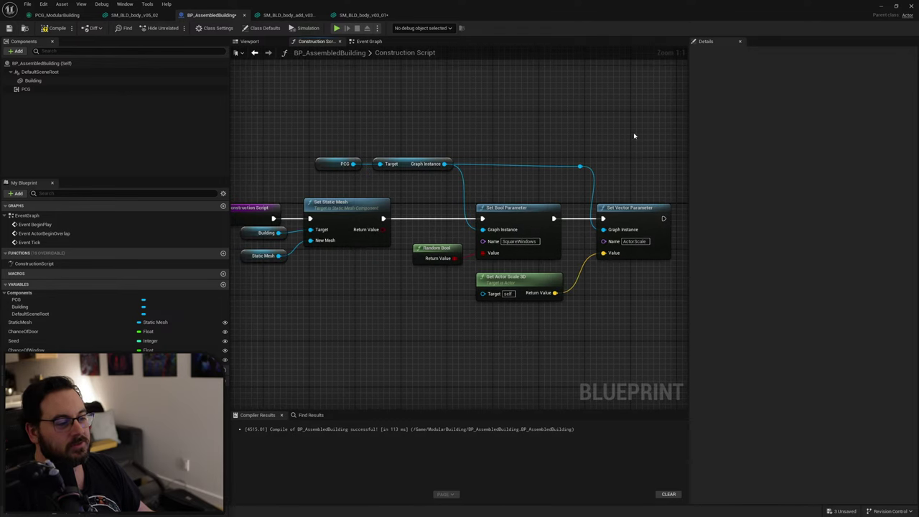
drag(647, 132, 338, 180)
drag(409, 165, 402, 180)
click(435, 143)
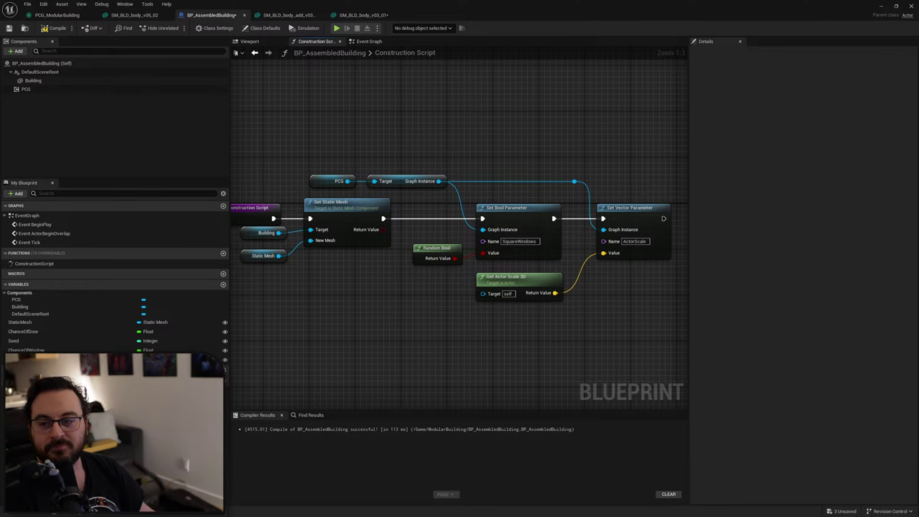
right_drag(483, 145, 470, 145)
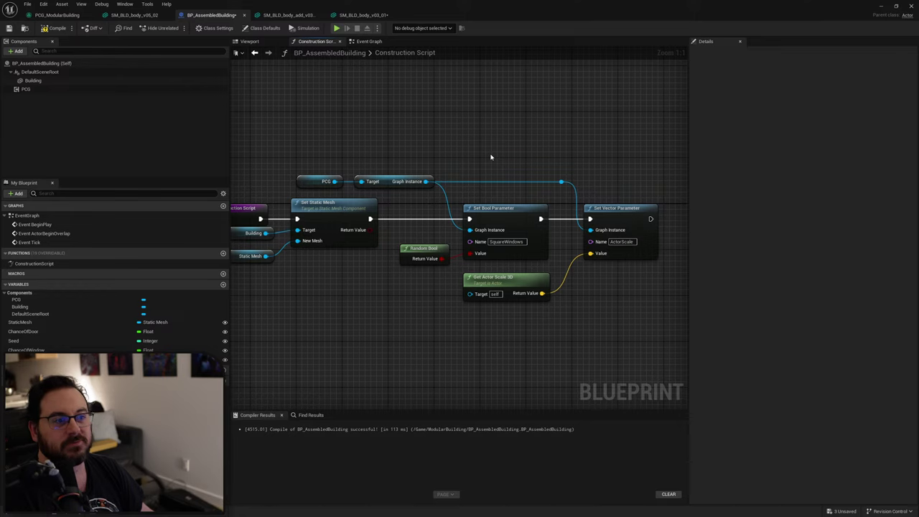
drag(586, 168, 280, 194)
click(275, 184)
click(601, 172)
click(279, 189)
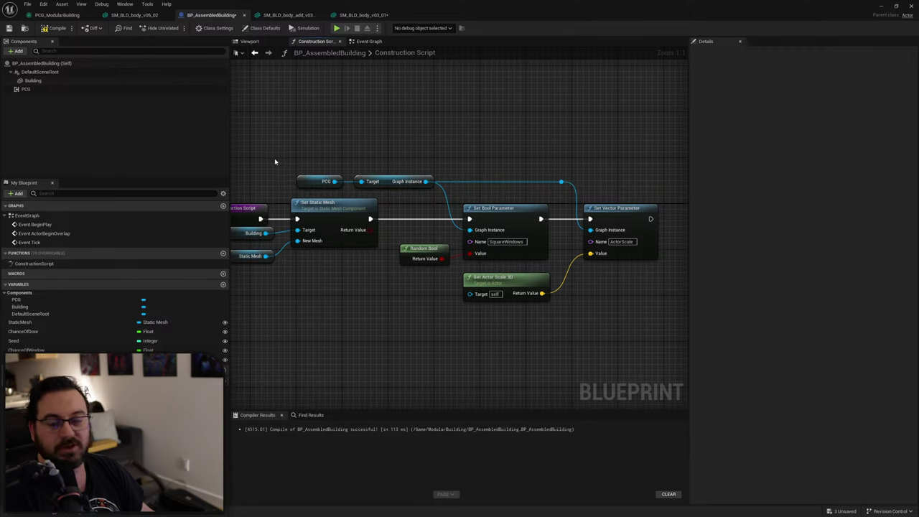
drag(273, 157, 410, 150)
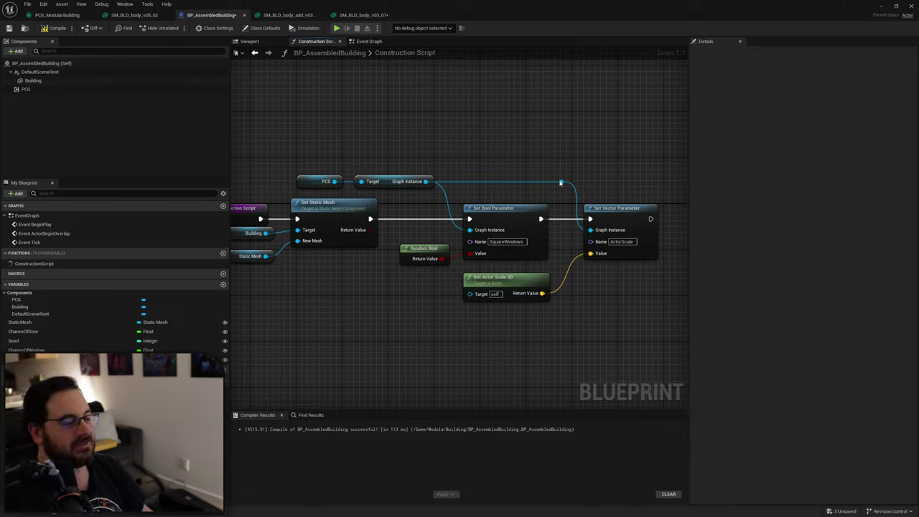
Move the PCG parameter nodes closer to Set Static Mesh and lower the Random Bool node clear of it.
drag(623, 145, 352, 194)
shift+drag(337, 164, 318, 175)
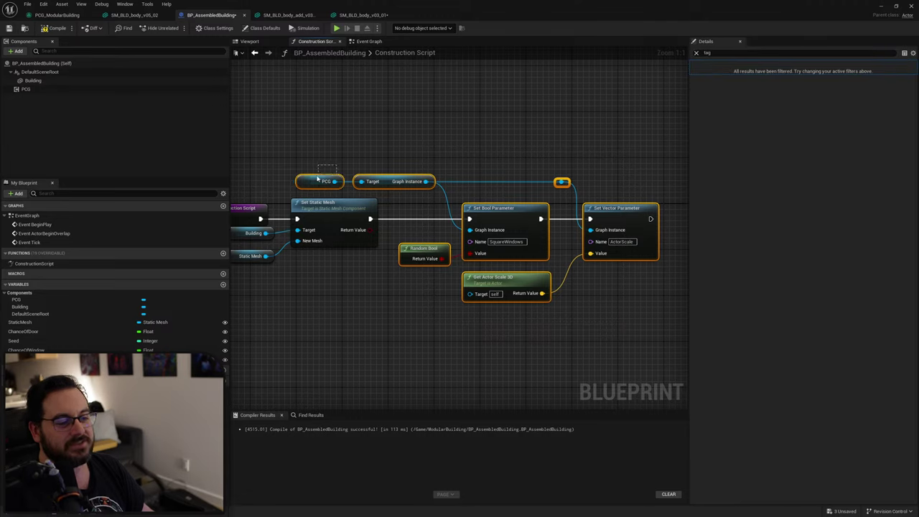
drag(476, 208, 437, 207)
click(394, 280)
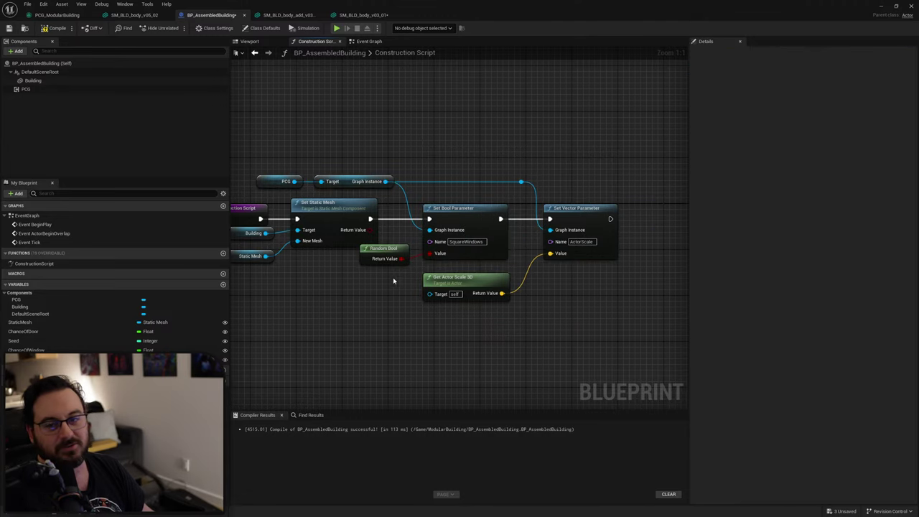
drag(395, 250, 389, 262)
click(375, 336)
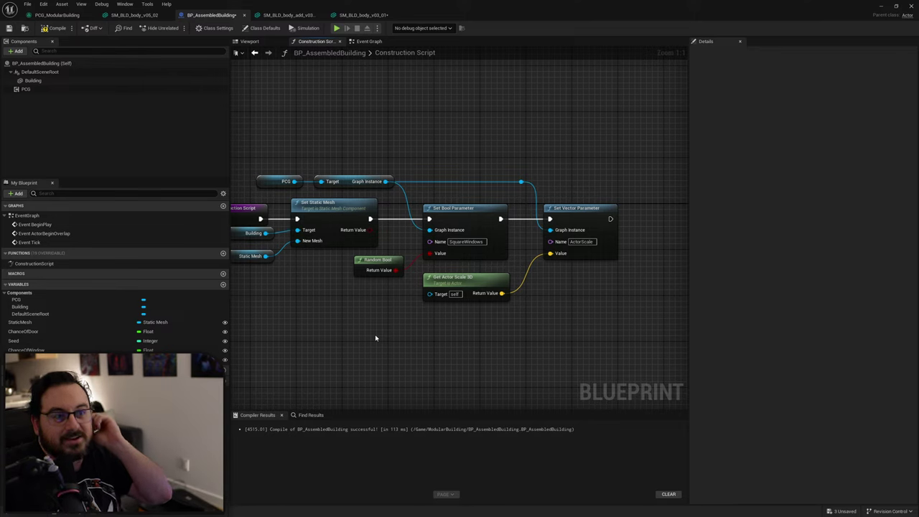
Compile the blueprint and move Set Vector Parameter with its reroute point closer to Set Bool Parameter.
click(53, 28)
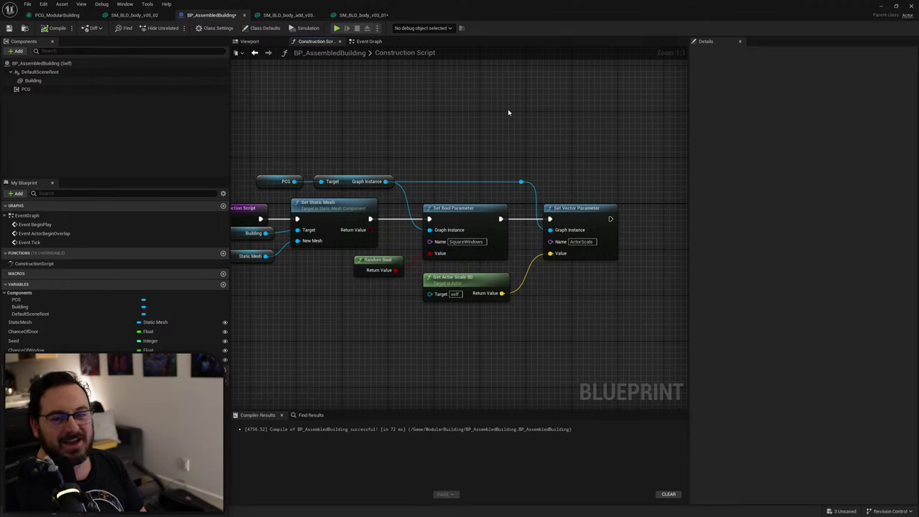
right_drag(651, 180, 584, 175)
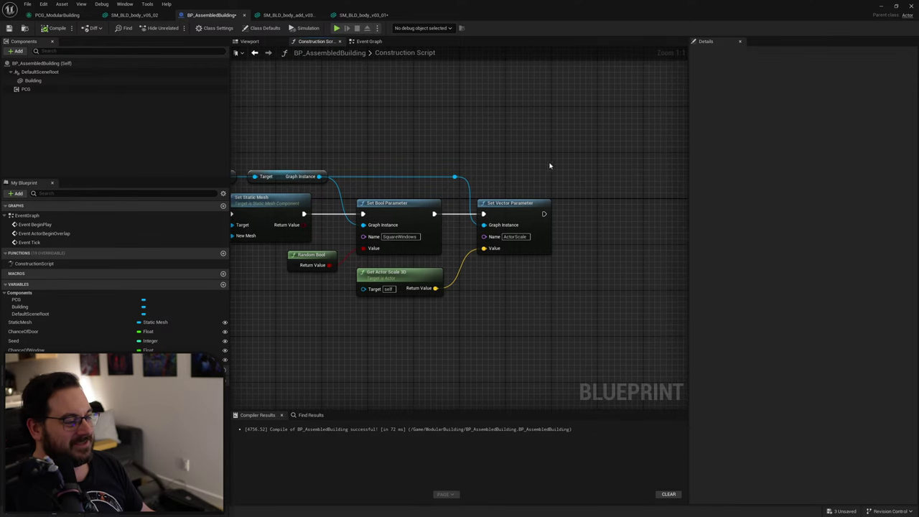
drag(550, 154, 454, 228)
drag(502, 204, 492, 204)
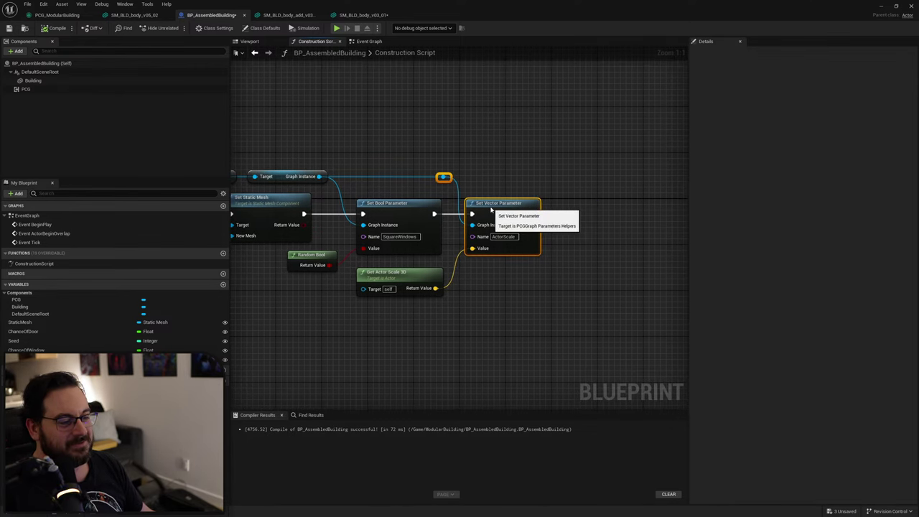
click(507, 189)
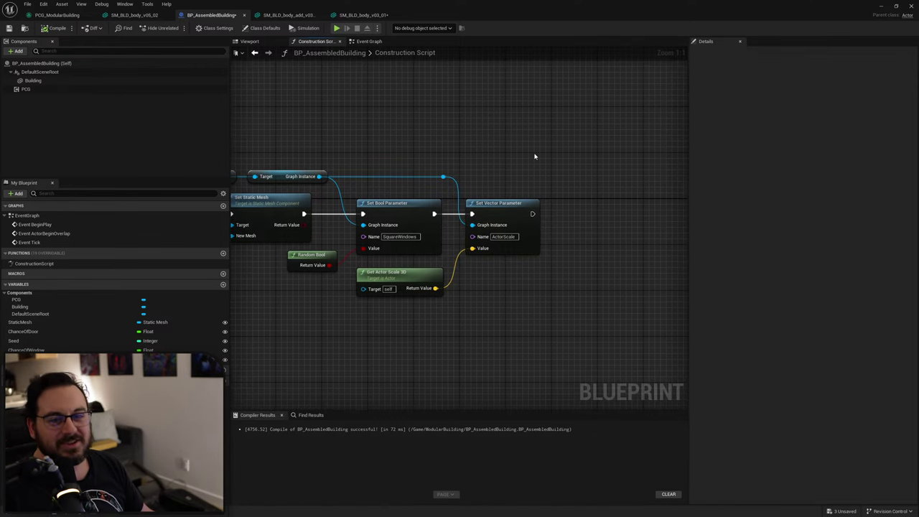
Move Set Bool Parameter, Set Vector Parameter, Get Actor Scale 3D and the reroute point together slightly closer to Set Static Mesh.
drag(548, 137, 404, 312)
drag(411, 219, 405, 219)
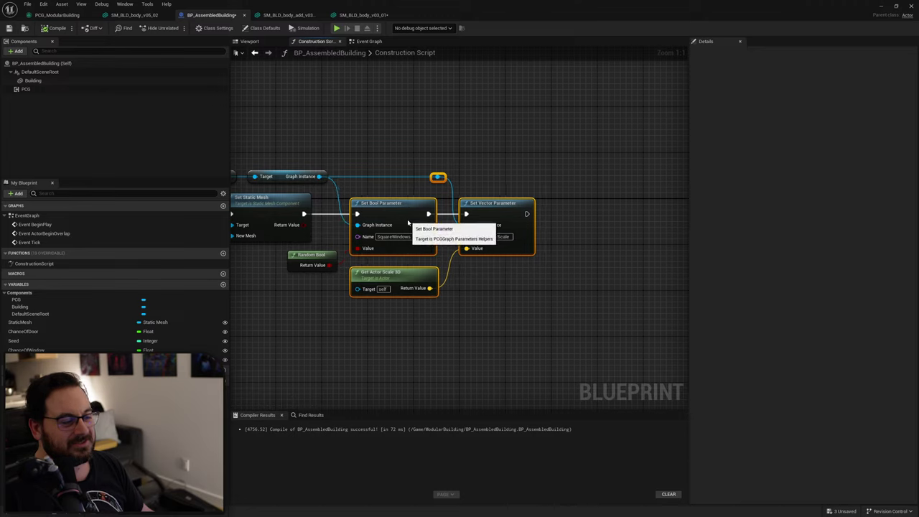
click(482, 166)
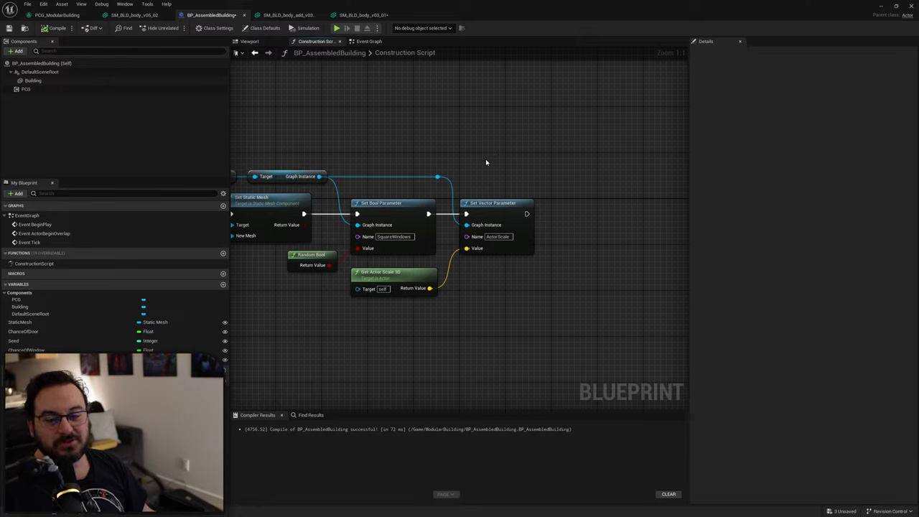
right_drag(488, 162, 559, 159)
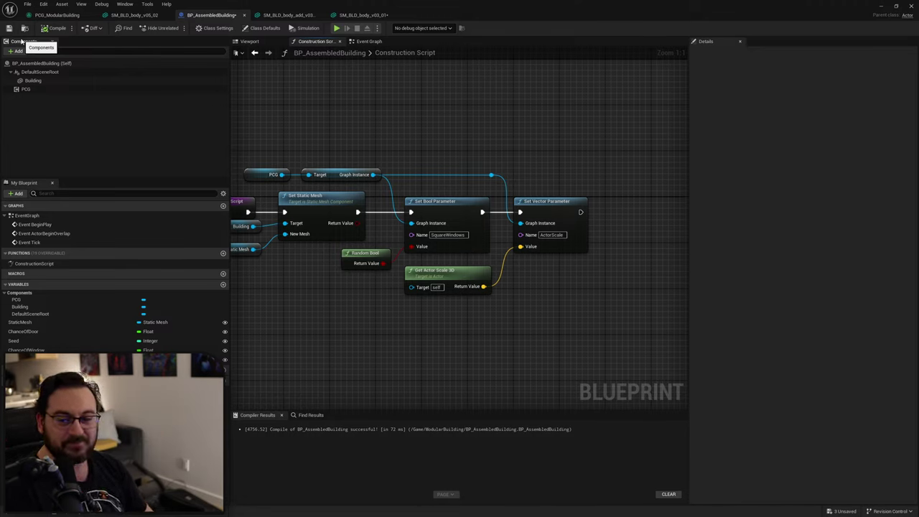
Multiply 1,000,000 by 0.01 in the system calculator and close it.
key(XF86Calculator)
text(1000000)
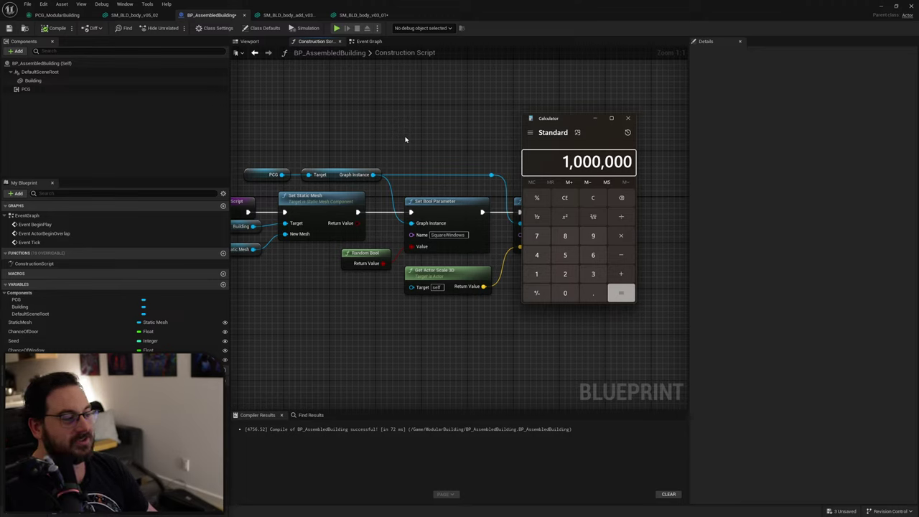
key(Return)
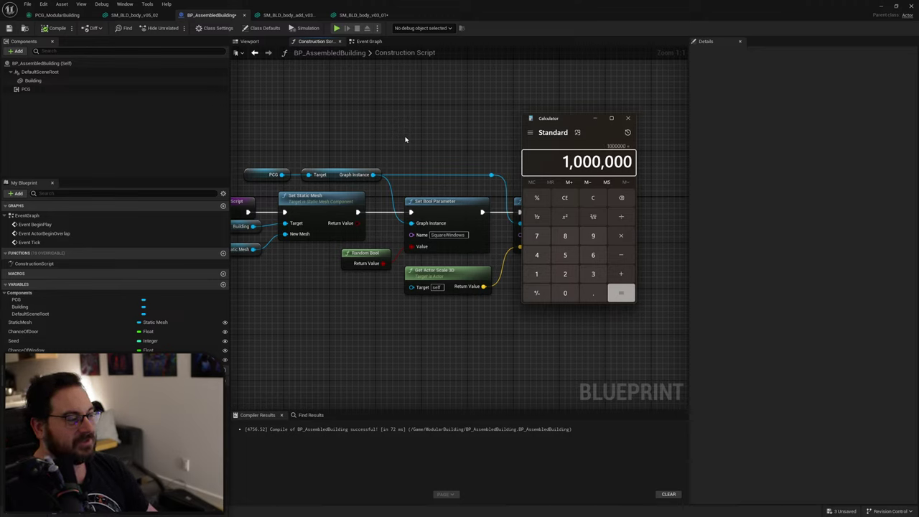
text(*0.01)
key(Return)
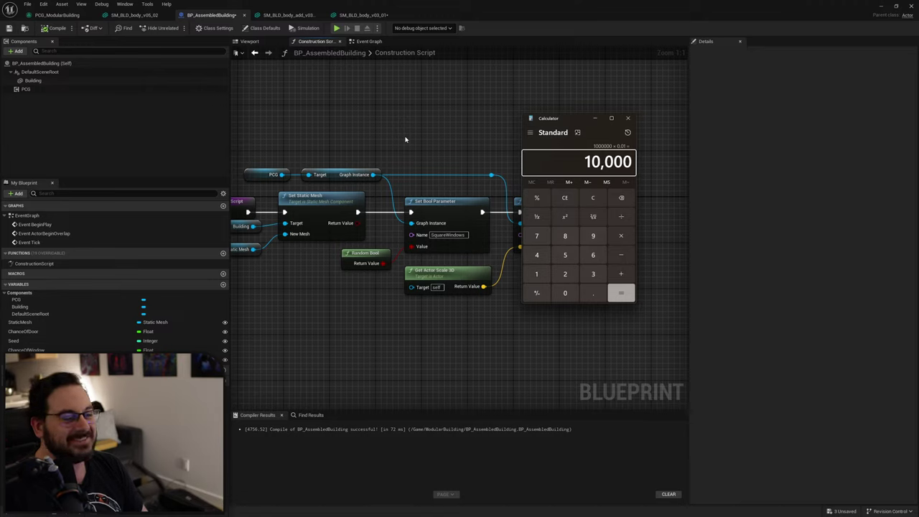
click(628, 118)
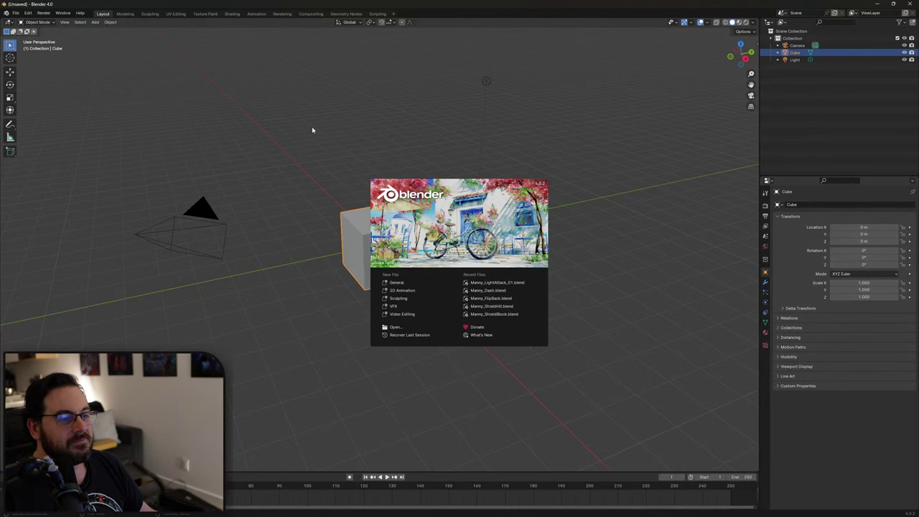
Switch to Blender, dismiss the splash screen and open the recent file Manny_LightAttack_01.blend.
click(300, 128)
click(15, 14)
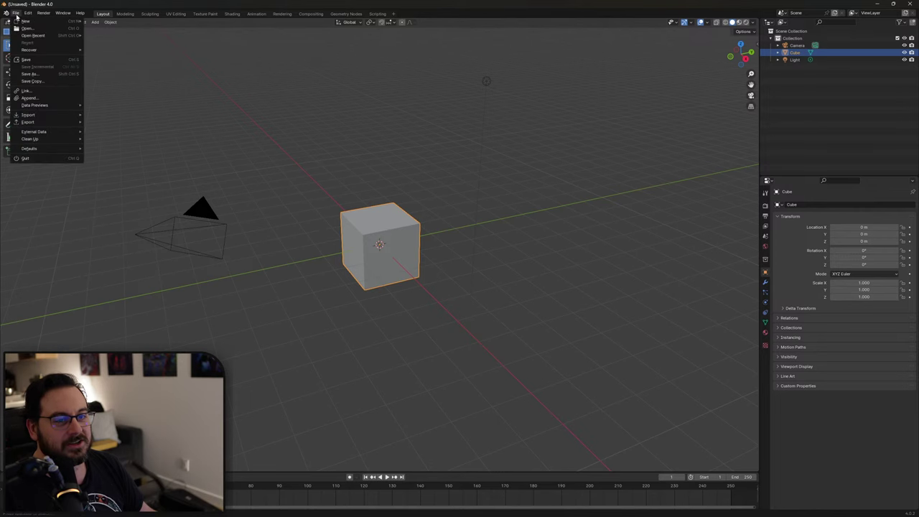
mouse_move(66, 36)
click(137, 37)
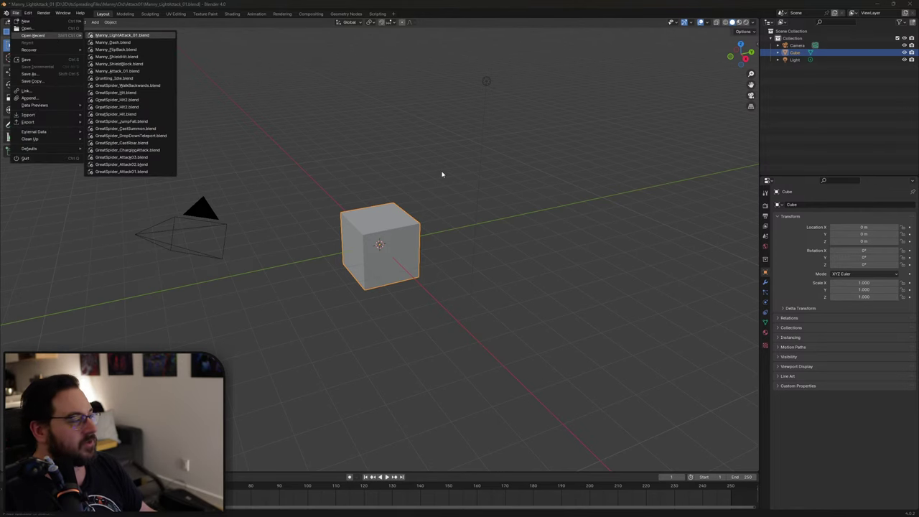
Play the sword attack animation from an angled view, then stop it and preview a render of the current frame.
middle_drag(530, 217, 485, 218)
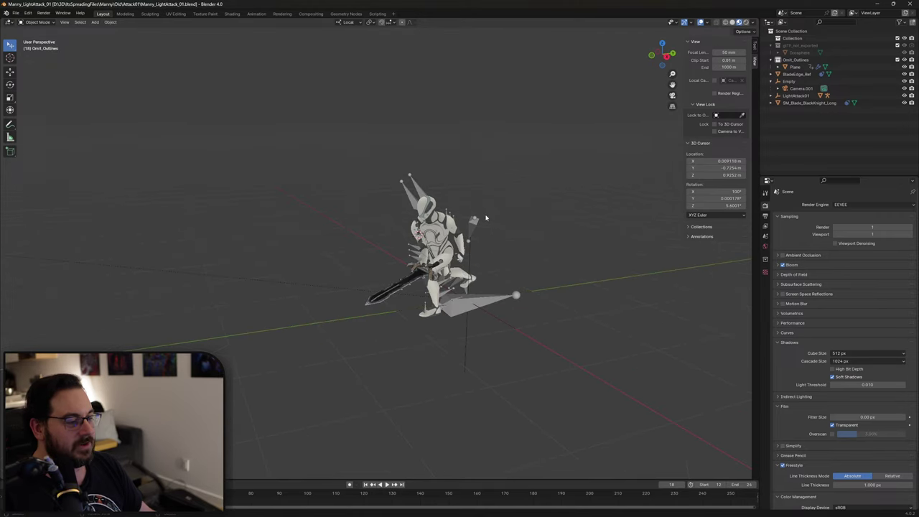
middle_drag(179, 328, 219, 357)
key(space)
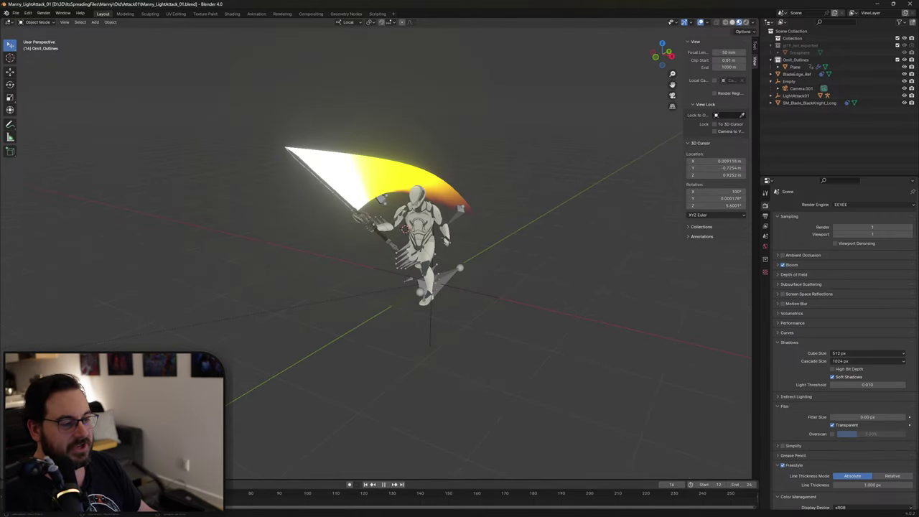
key(Escape)
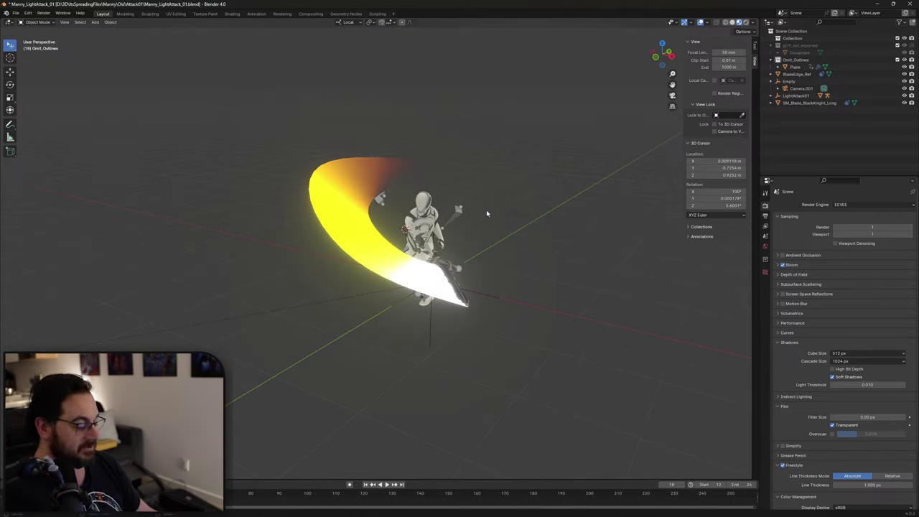
key(F12)
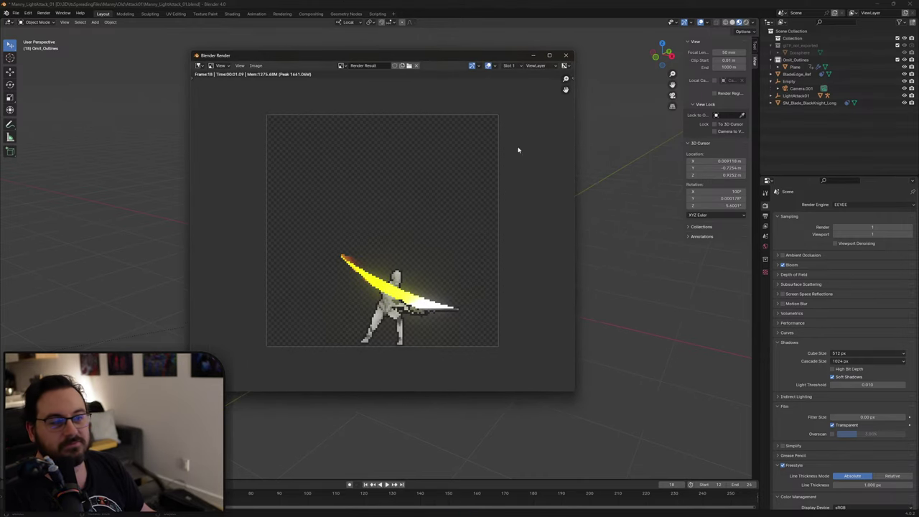
key(Escape)
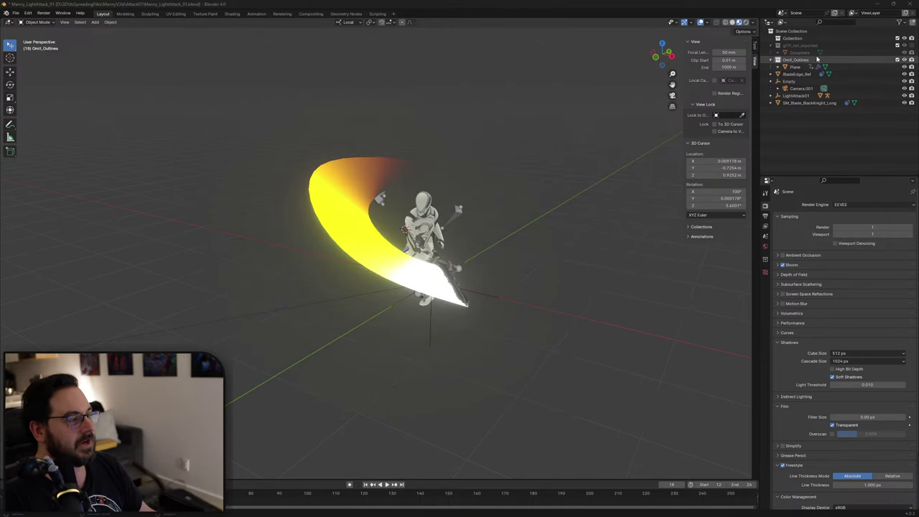
Set the Z rotation of the camera's parent Empty to 45° and preview a render of the frame from that direction.
click(790, 81)
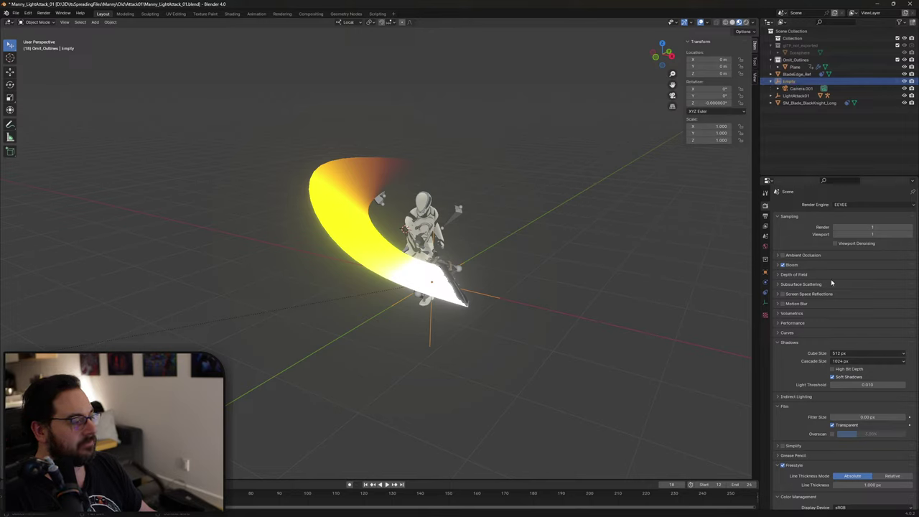
click(764, 272)
double_click(866, 265)
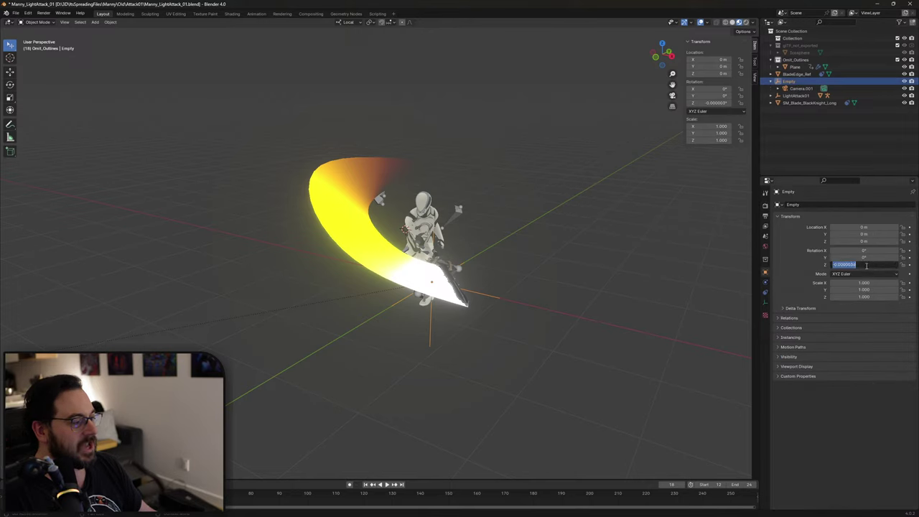
text(45)
key(Return)
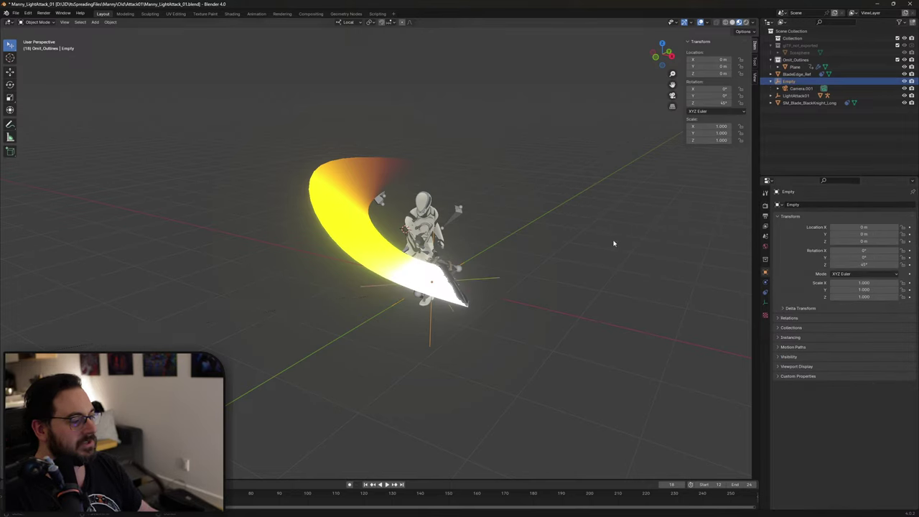
key(F12)
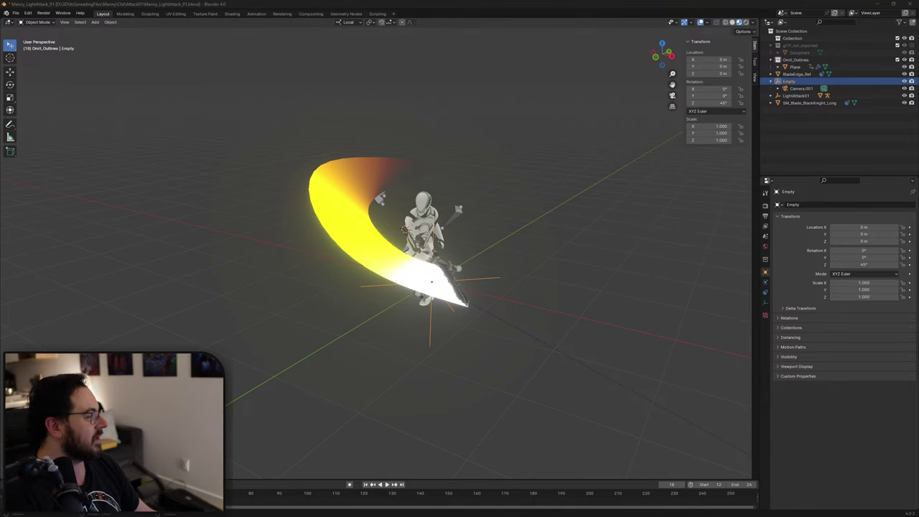
drag(356, 122, 356, 104)
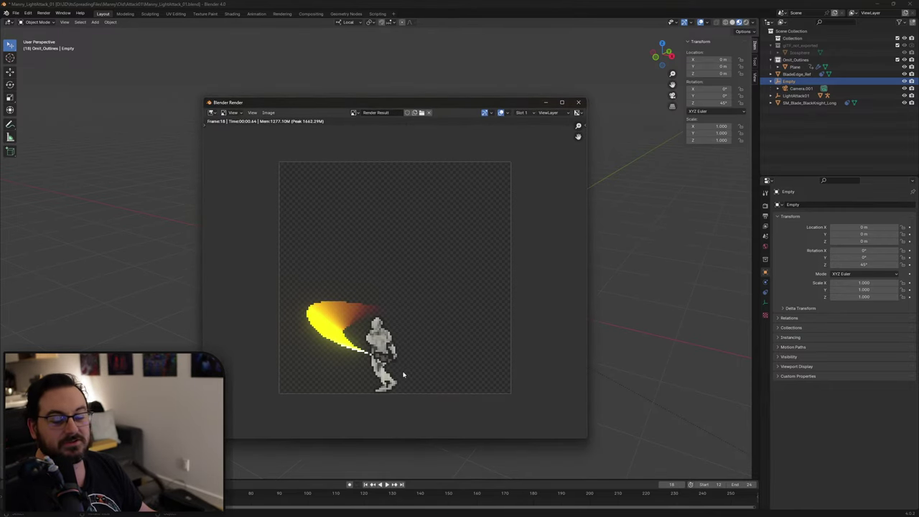
click(577, 102)
Examine the Render 8 Directions script in the Scripting workspace and close Blender without saving the changes.
click(376, 14)
click(434, 213)
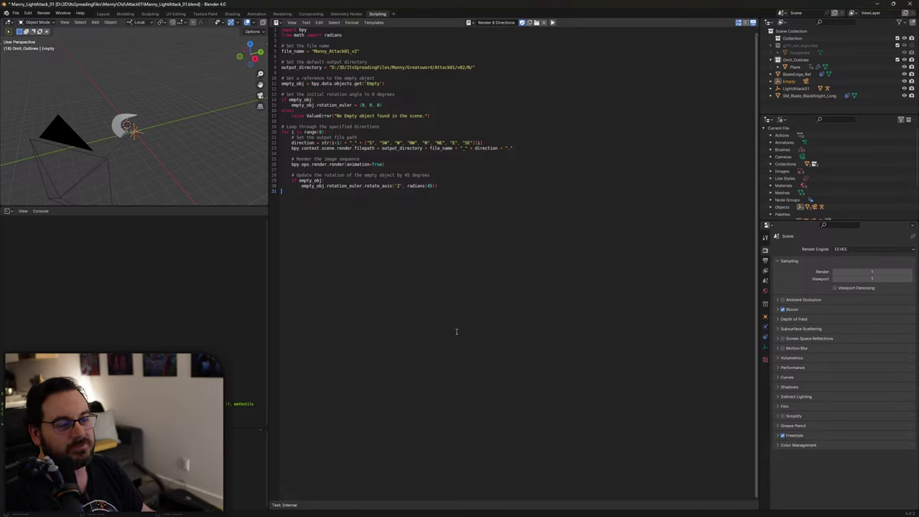
drag(457, 332, 210, 293)
key(ctrl+a)
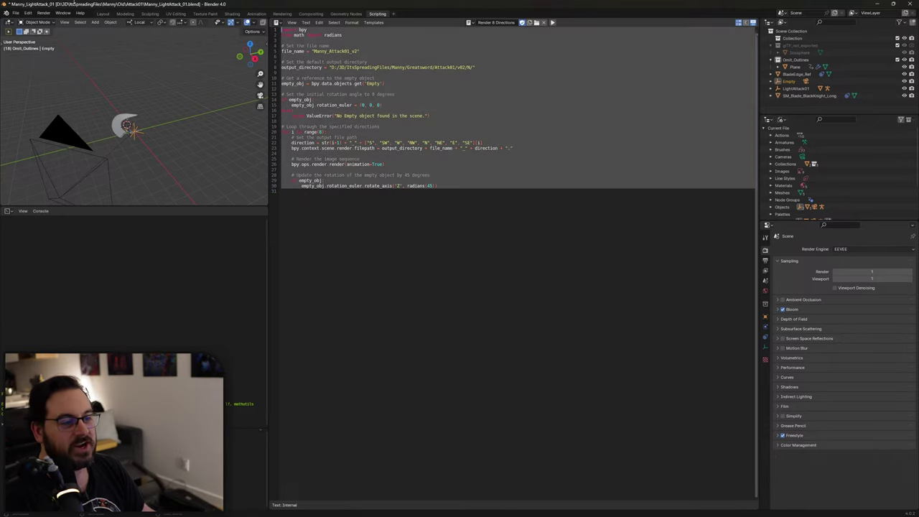
click(484, 273)
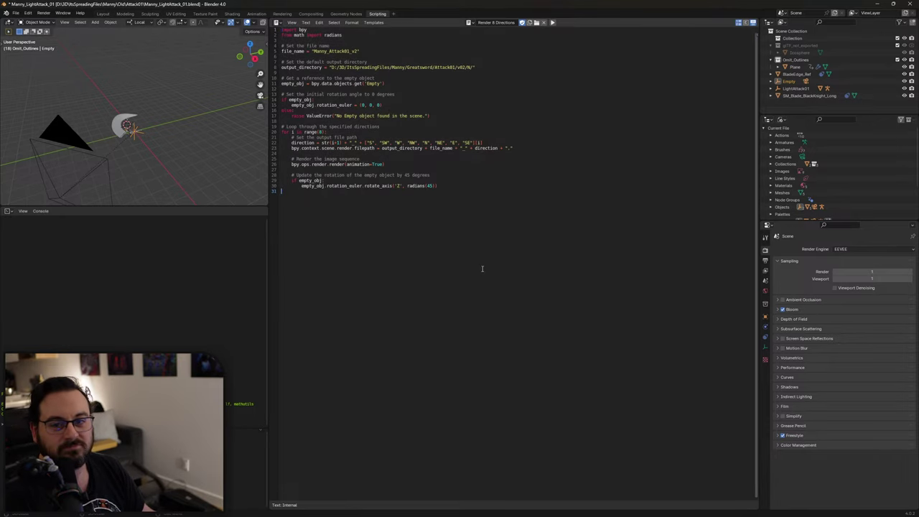
drag(476, 262, 281, 332)
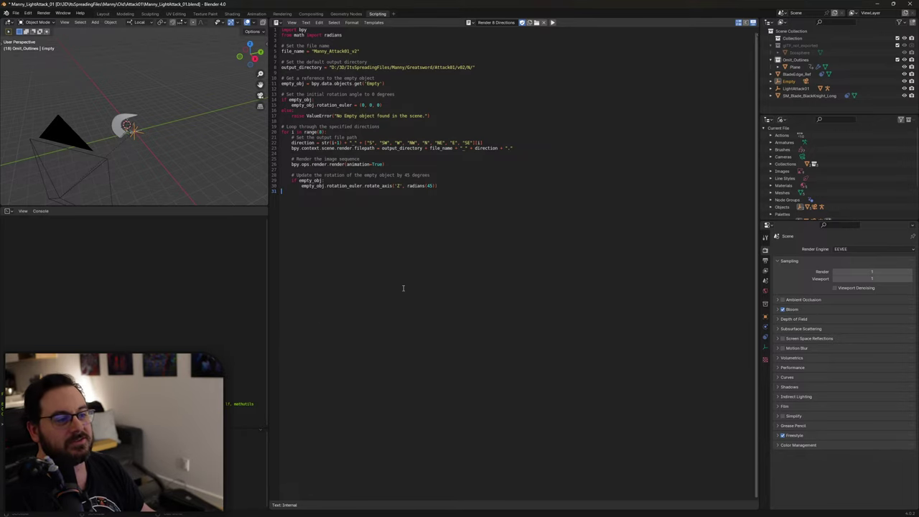
drag(404, 288, 384, 253)
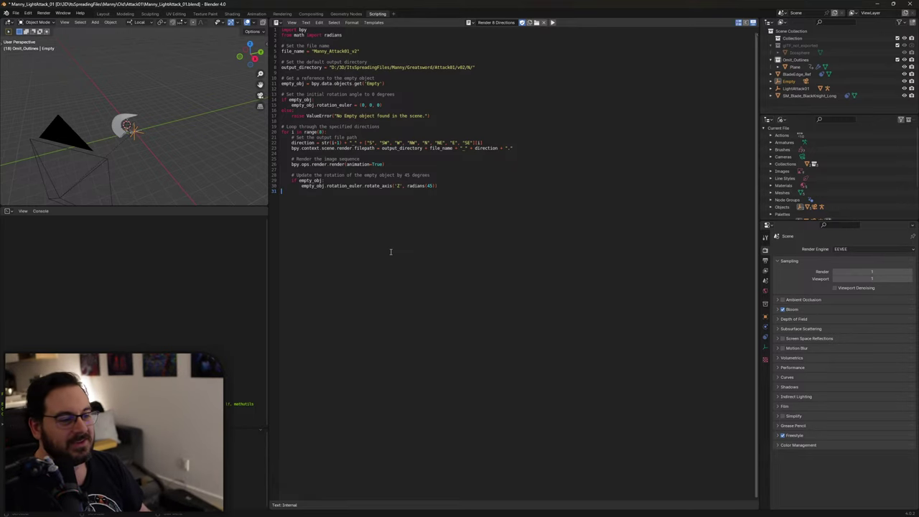
drag(356, 218, 531, 259)
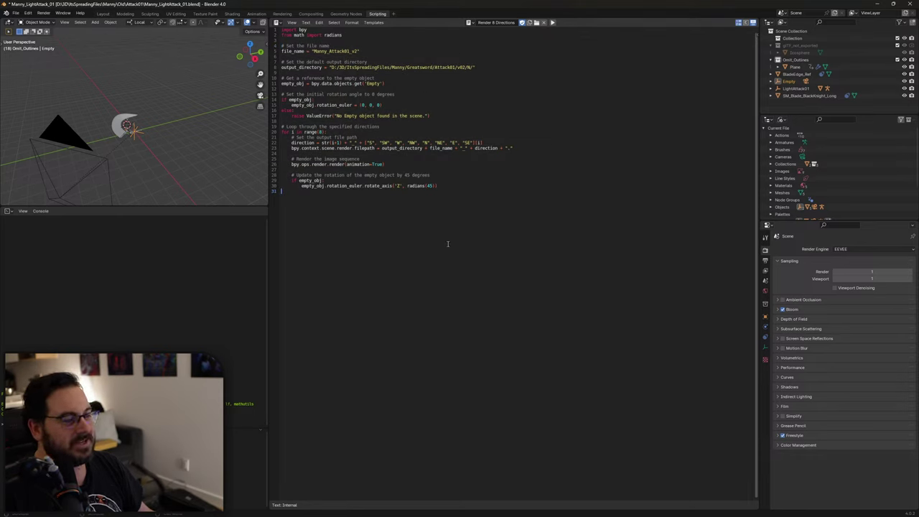
click(909, 5)
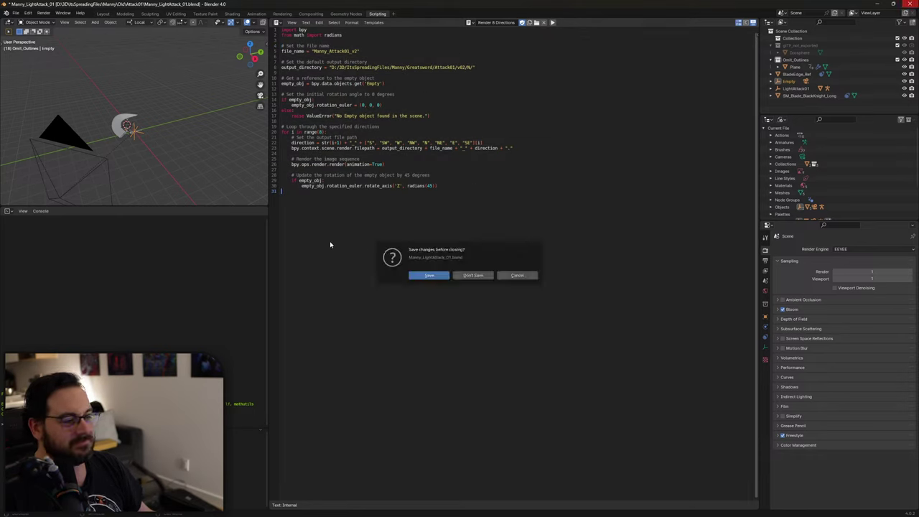
click(474, 275)
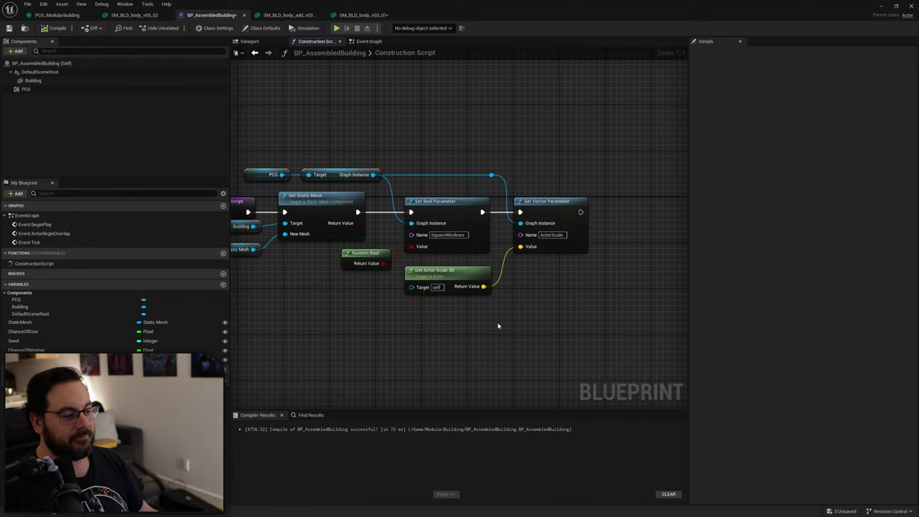
In the PCG_ModularBuilding graph, add a Get ActorScale parameter node and connect it to In B of the Multiply node.
click(56, 15)
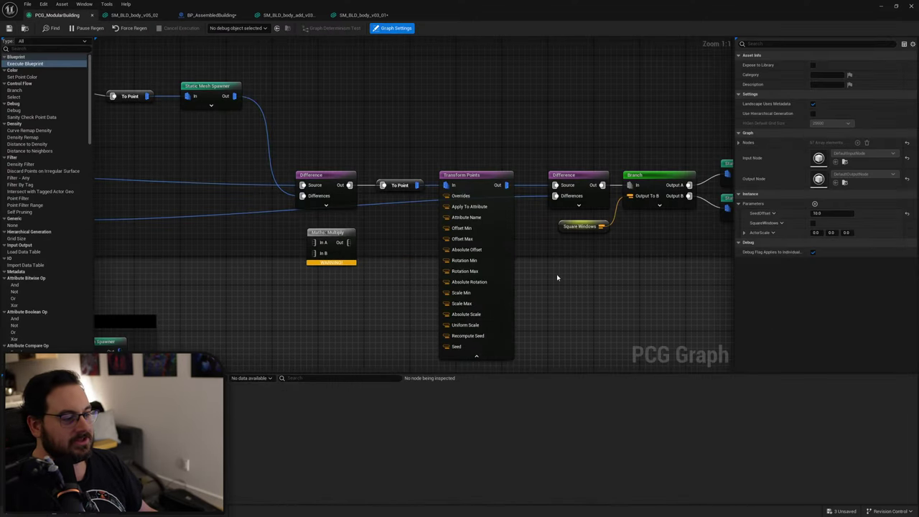
right_drag(557, 278, 567, 234)
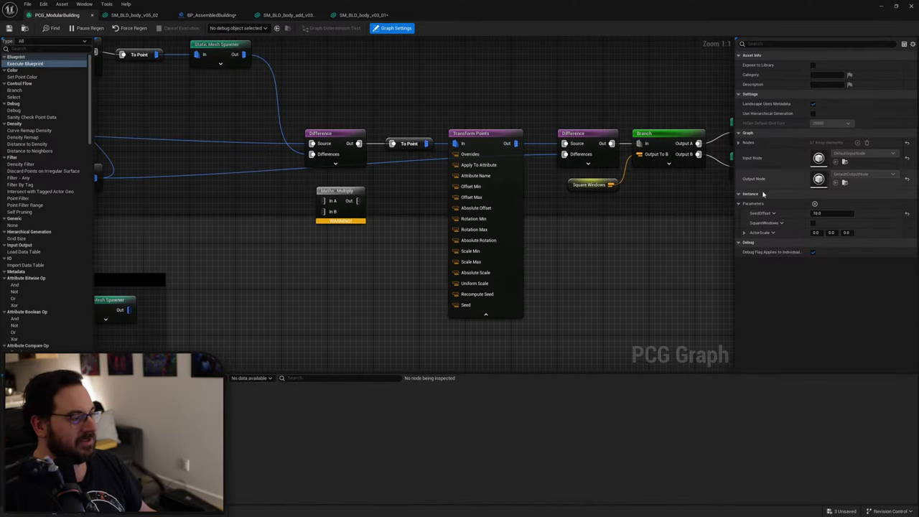
right_click(270, 270)
text(get actor)
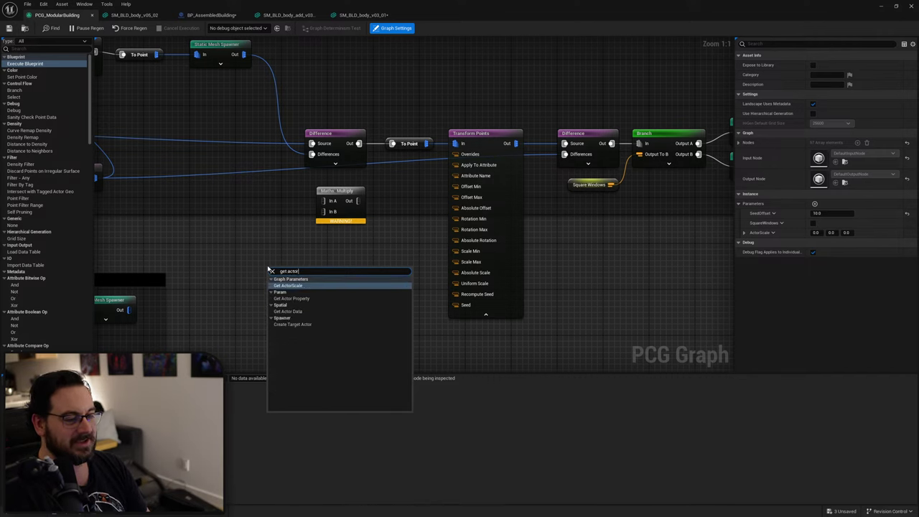
key(Return)
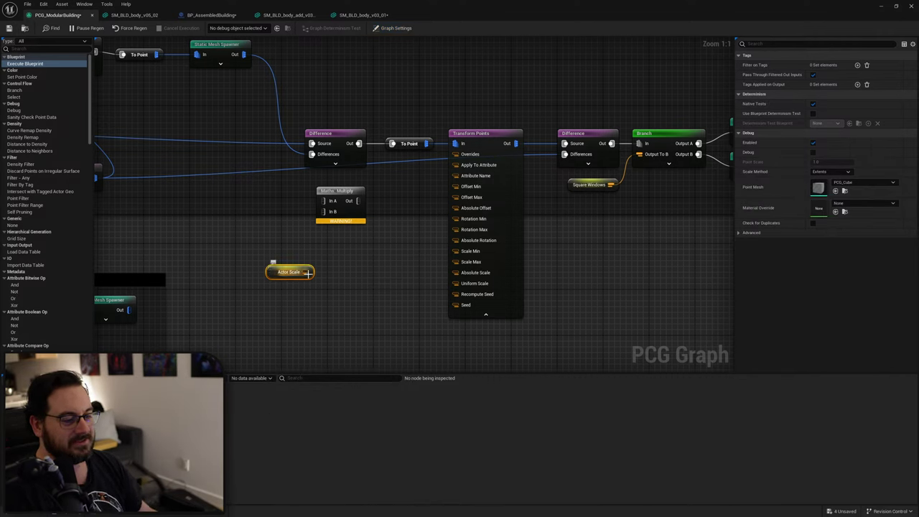
drag(304, 272, 324, 212)
Move the Multiply node lower, clear of the Difference node, and place Actor Scale just before it.
drag(275, 272, 253, 244)
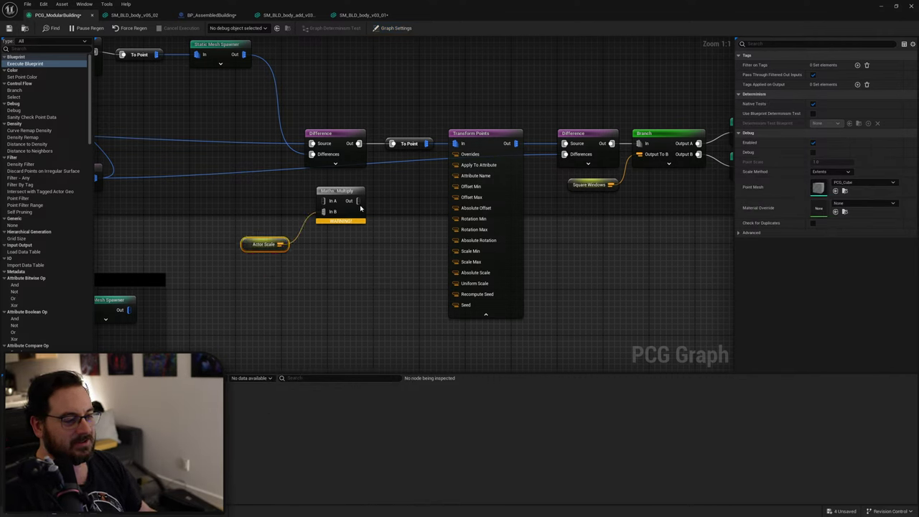
drag(337, 192, 353, 214)
drag(251, 246, 274, 257)
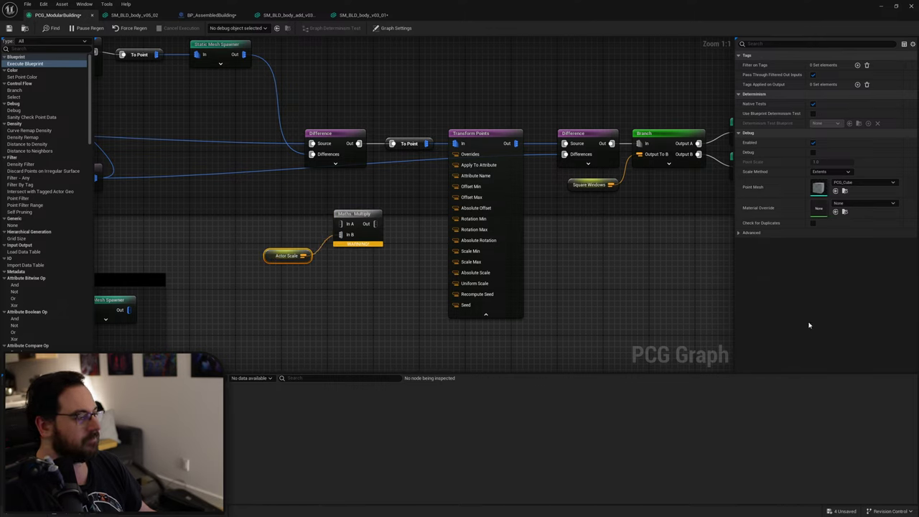
Search the nodes that can feed In A of the Multiply node for a numeric constant such as integer or float.
click(355, 227)
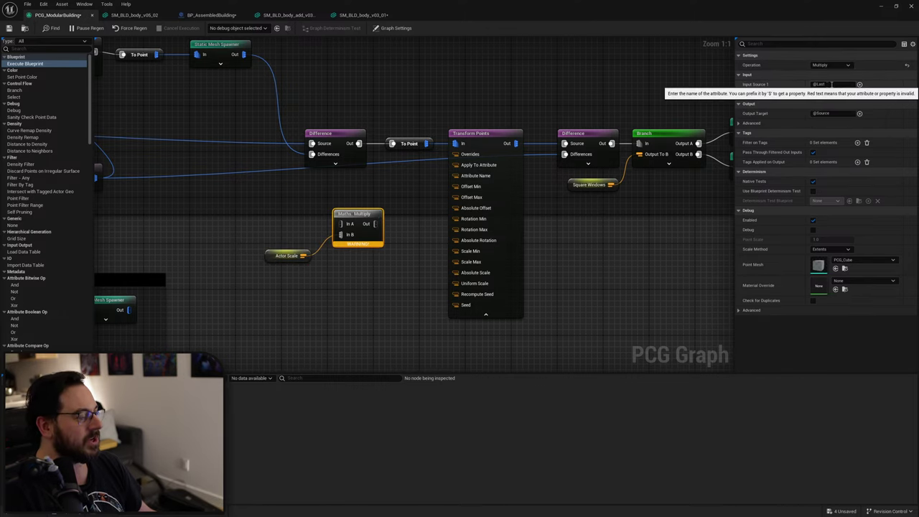
drag(340, 223, 261, 204)
text(mum)
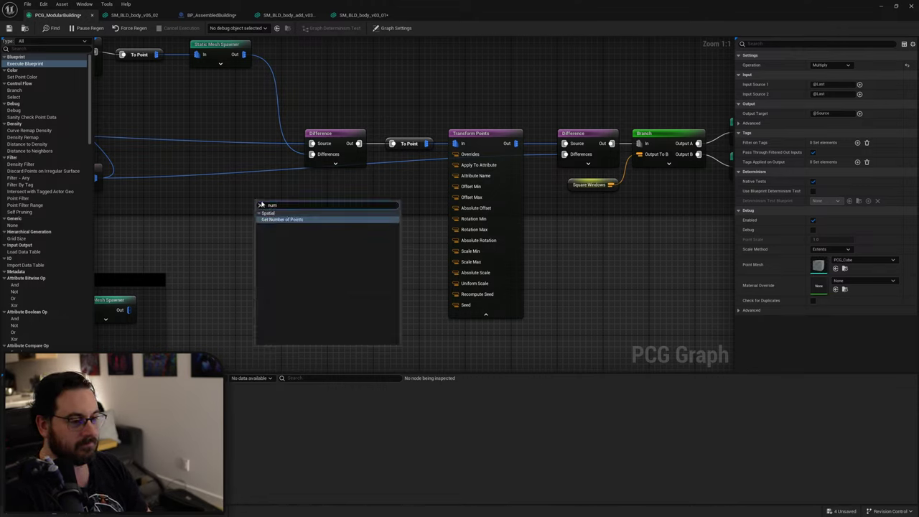
key(BackSpace)
key(BackSpace)
key(BackSpace)
text(integ)
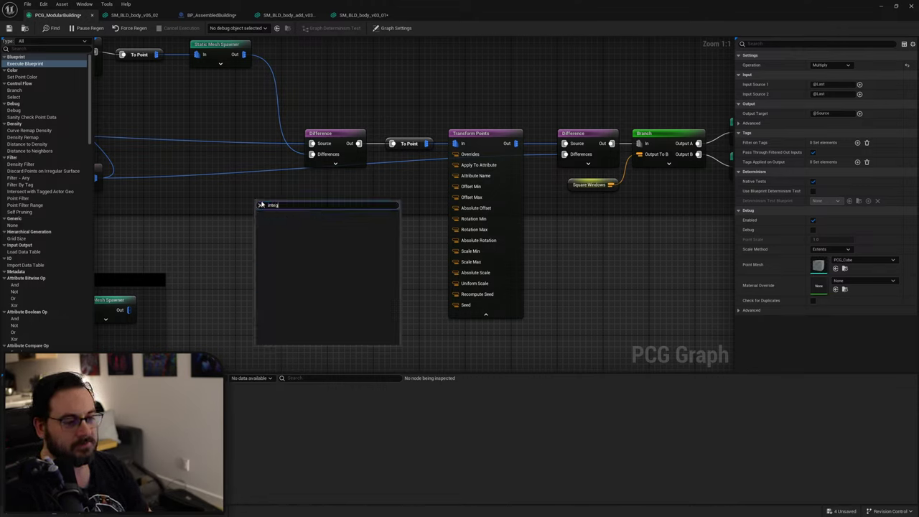
key(BackSpace)
key(BackSpace)
key(BackSpace)
key(BackSpace)
key(BackSpace)
text(float)
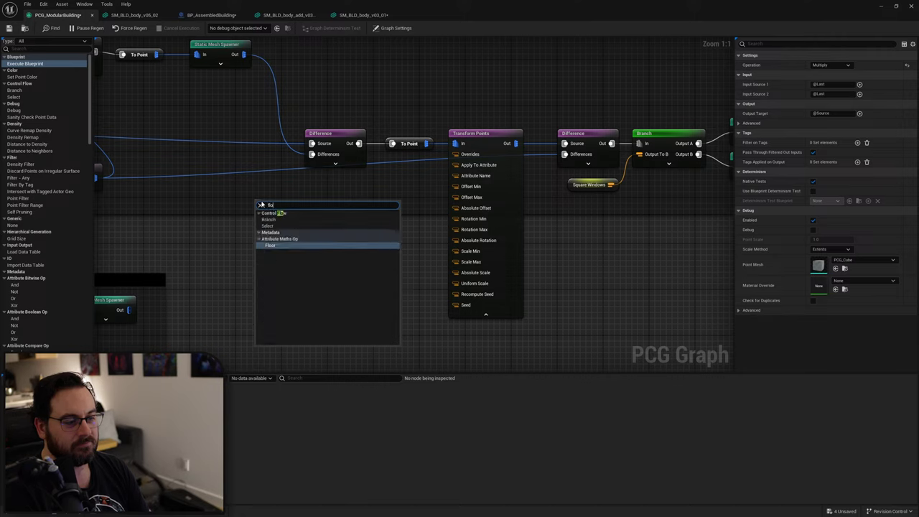
key(BackSpace)
key(BackSpace)
key(BackSpace)
key(BackSpace)
key(BackSpace)
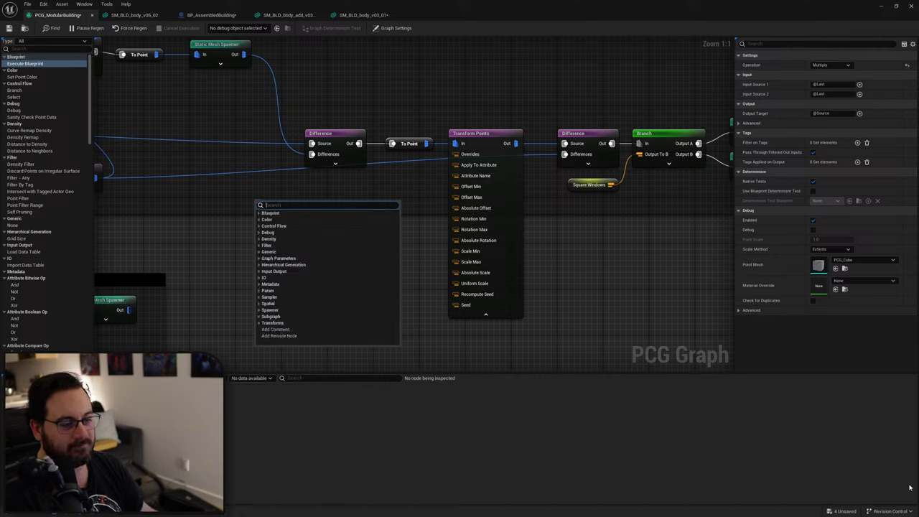
Try to feed In A of the Multiply node from a generic None node, and delete that node.
click(267, 259)
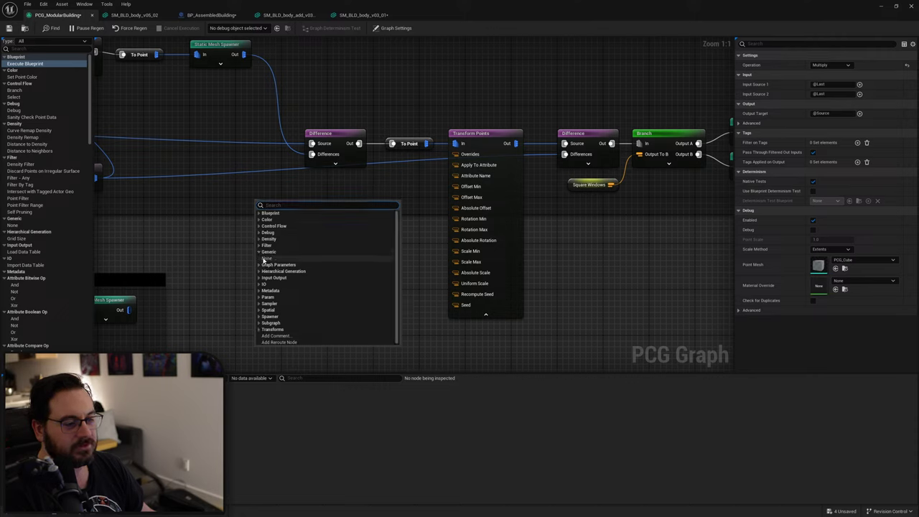
click(282, 264)
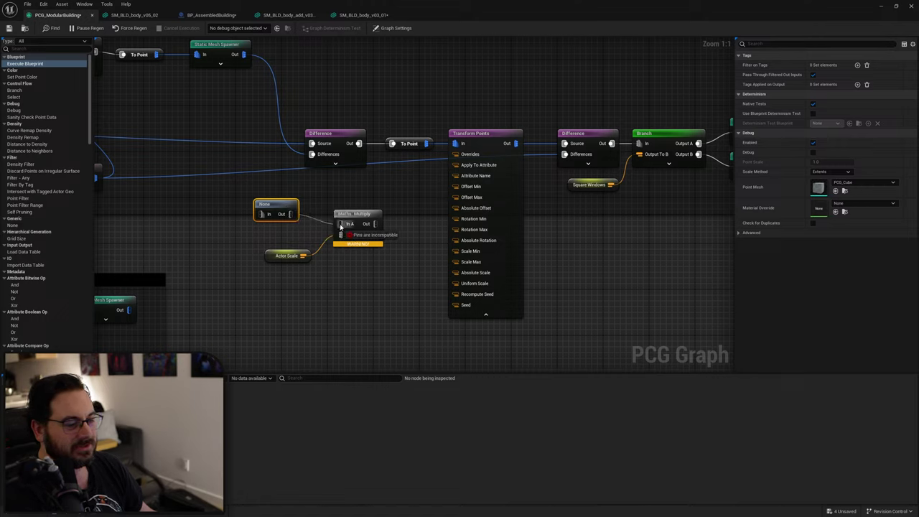
key(Delete)
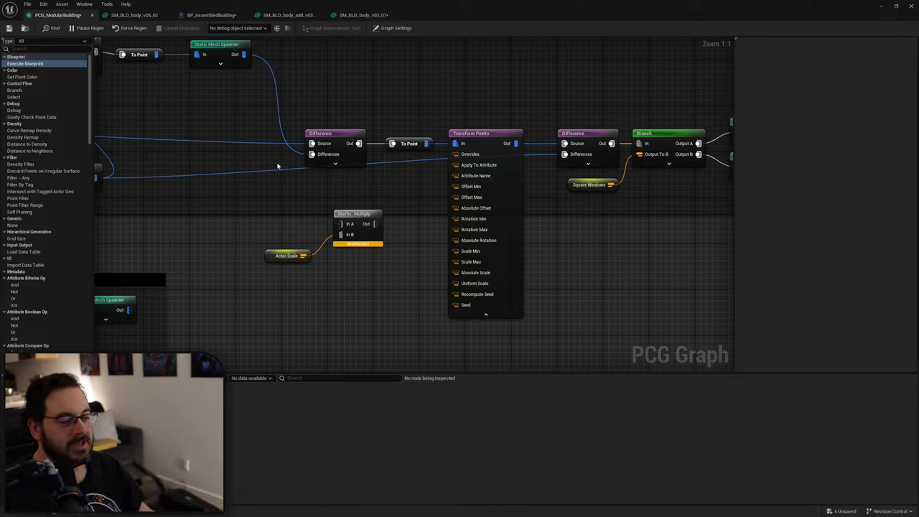
Move the Multiply and Actor Scale nodes together slightly lower in the graph.
drag(373, 293, 292, 238)
drag(350, 221, 350, 243)
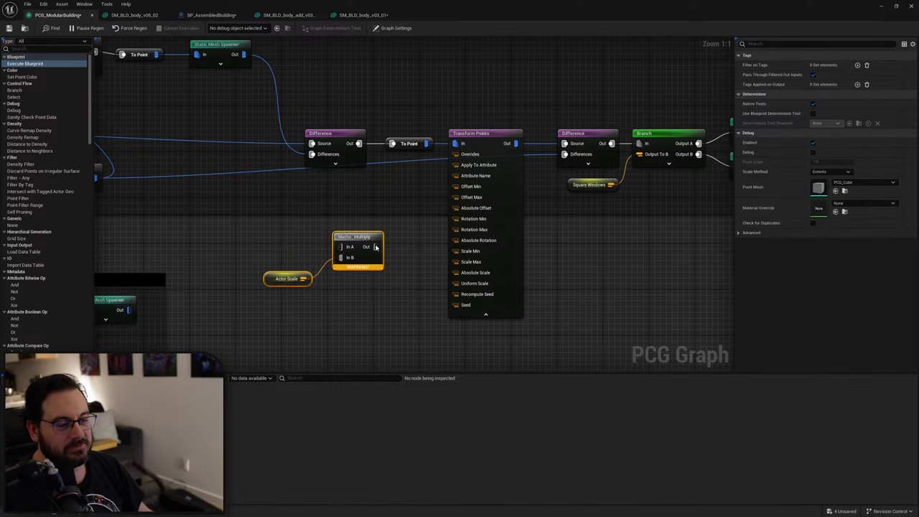
click(413, 249)
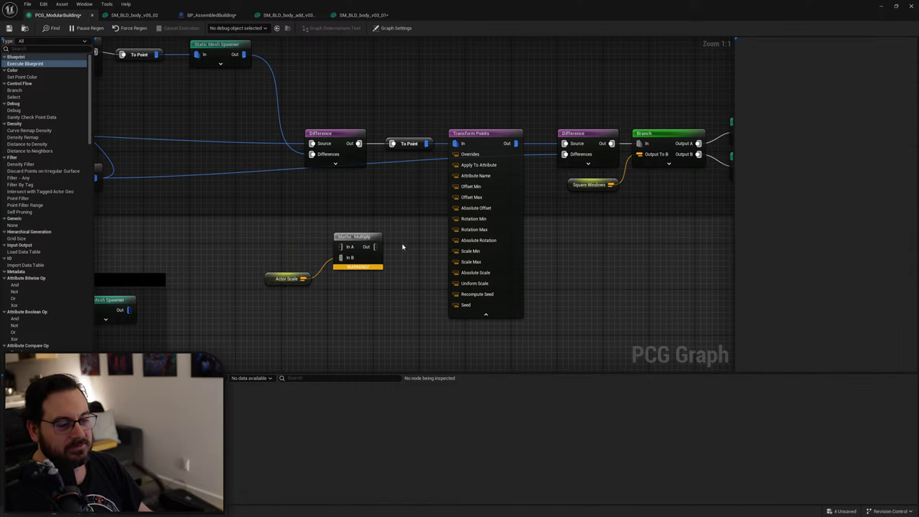
right_click(280, 231)
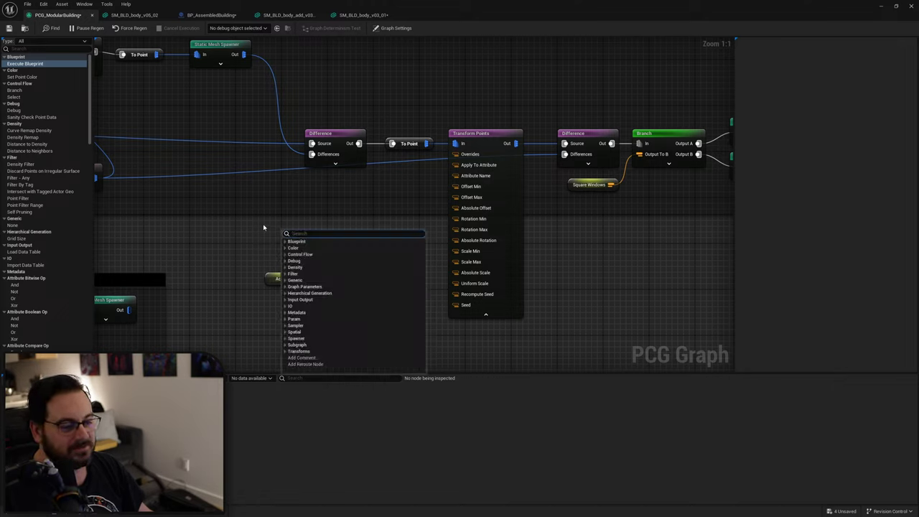
key(Escape)
click(359, 238)
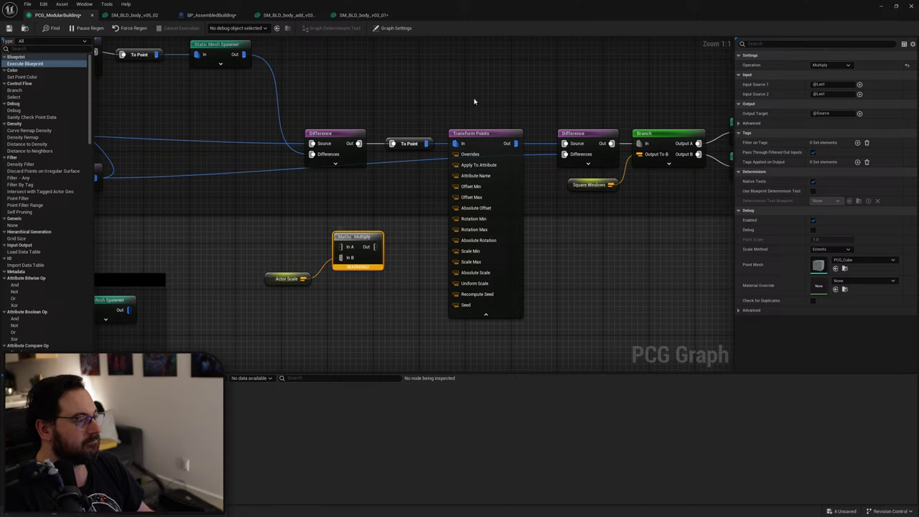
Try a new float graph parameter named One in the graph's instance parameters, and remove it.
click(393, 28)
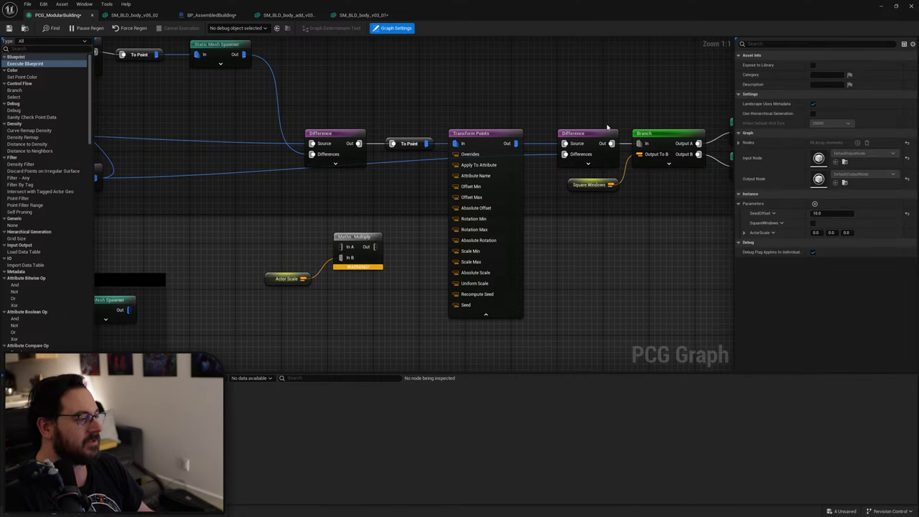
click(814, 203)
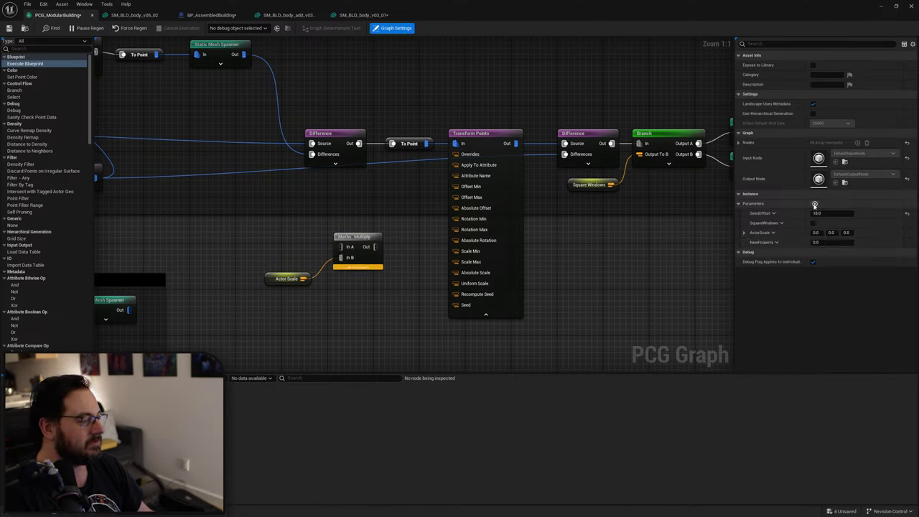
click(775, 243)
click(780, 267)
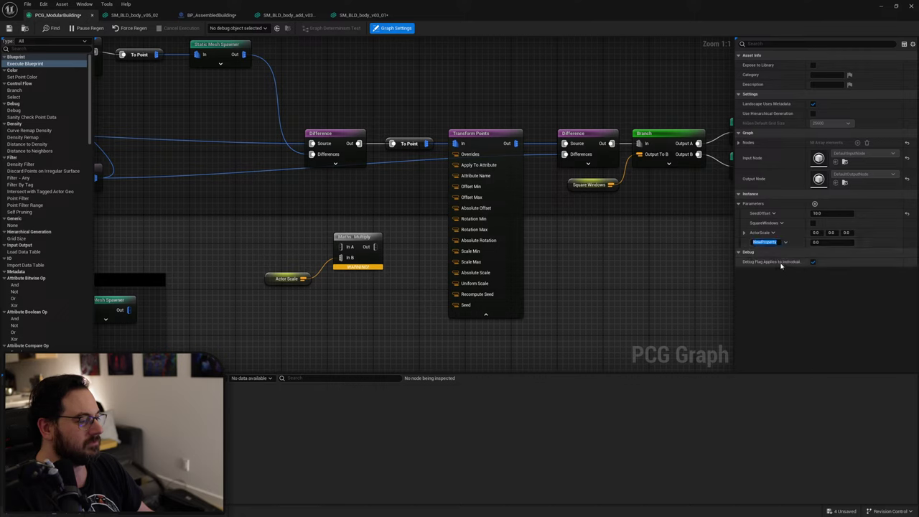
text(Onf)
key(Return)
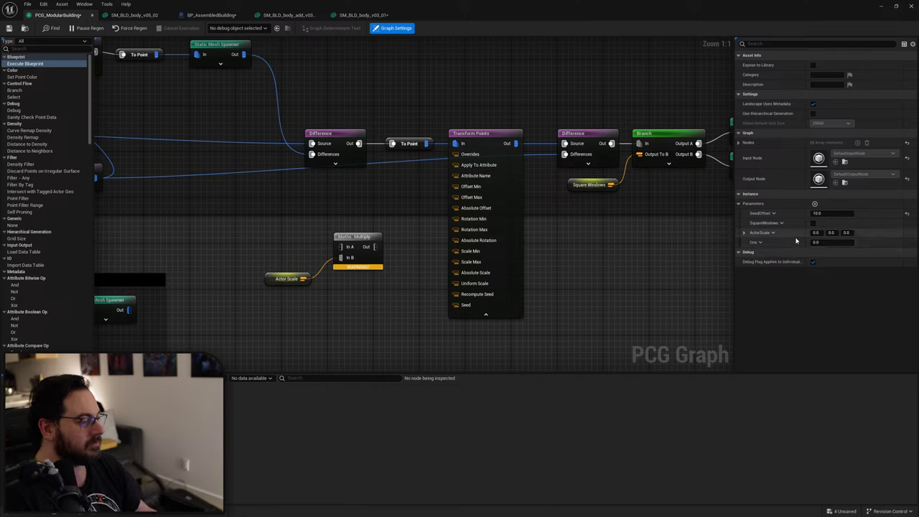
click(822, 243)
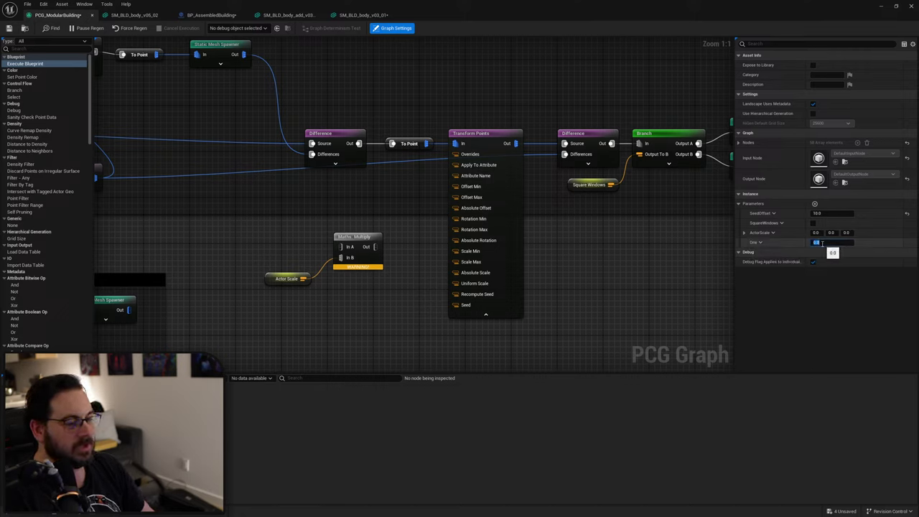
click(759, 243)
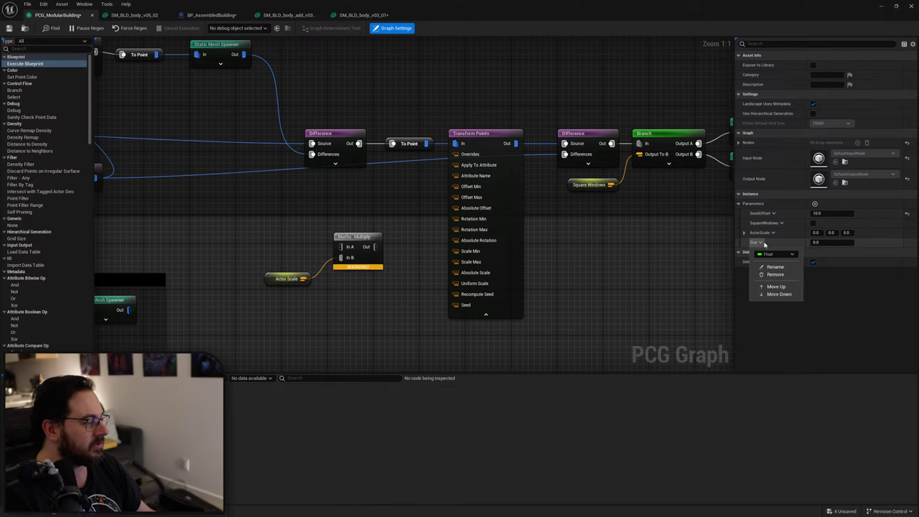
click(770, 276)
Check the offsets of the Transform Points node and add a new graph parameter of type Vector.
mouse_move(422, 240)
right_down()
mouse_move(476, 257)
mouse_move(410, 236)
right_up()
drag(353, 324, 328, 272)
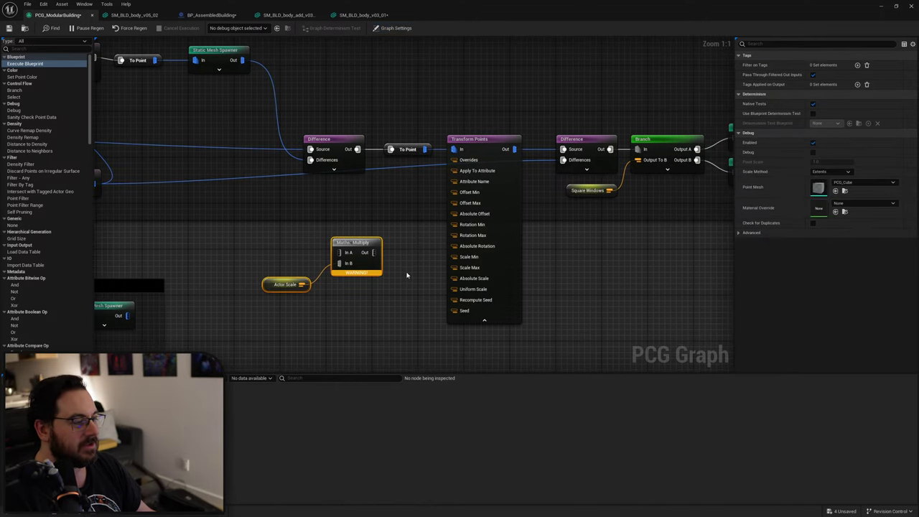
click(377, 256)
click(497, 205)
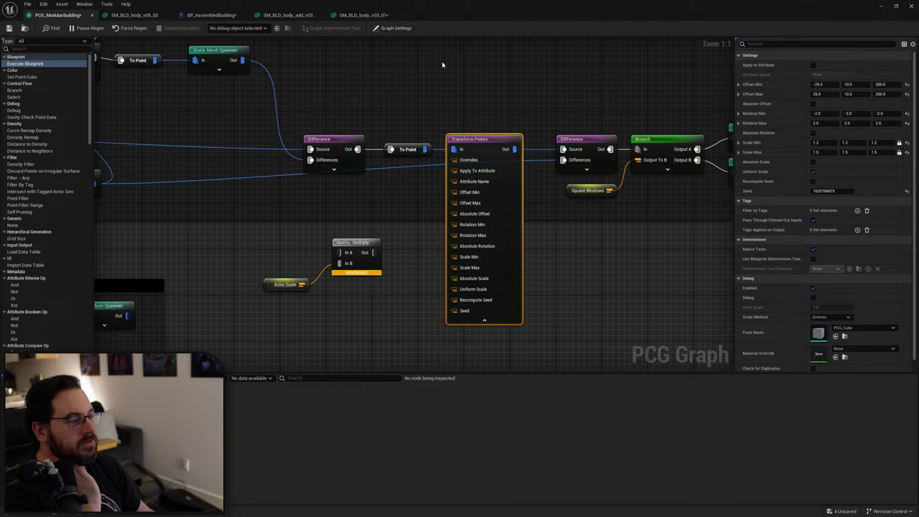
click(384, 29)
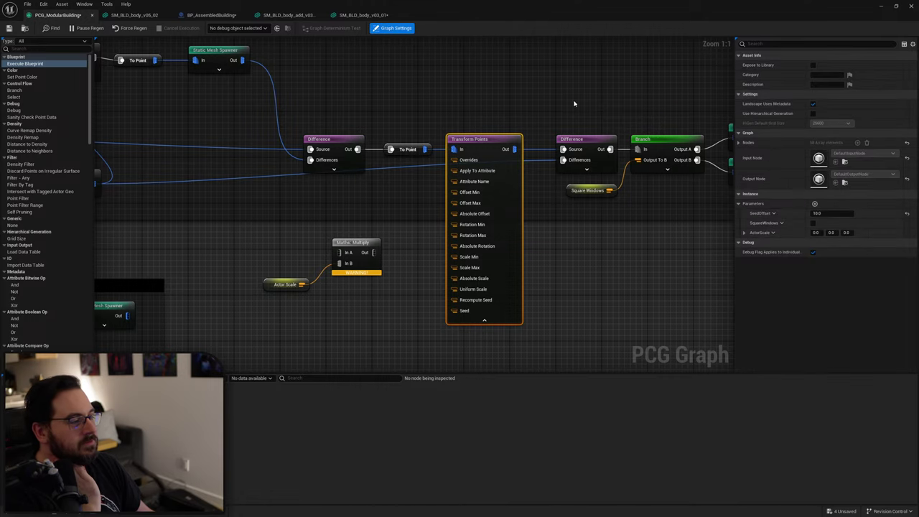
click(814, 204)
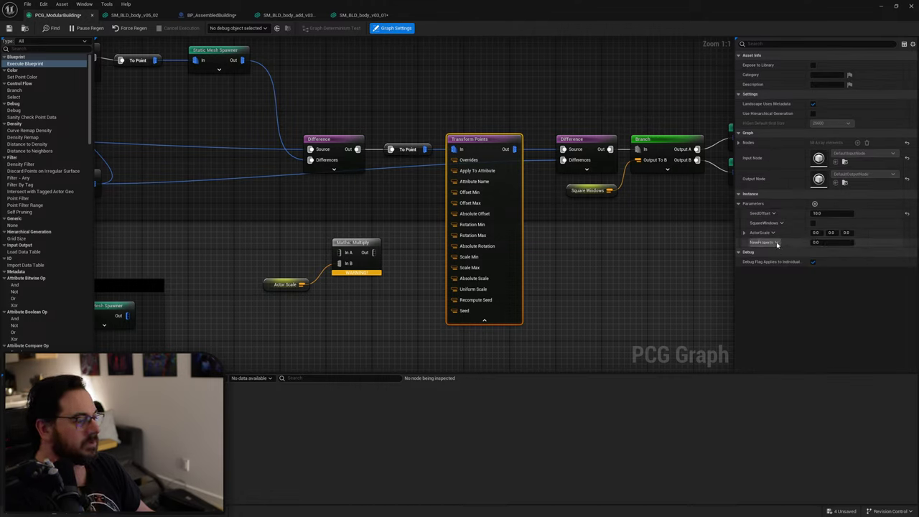
click(776, 242)
click(780, 255)
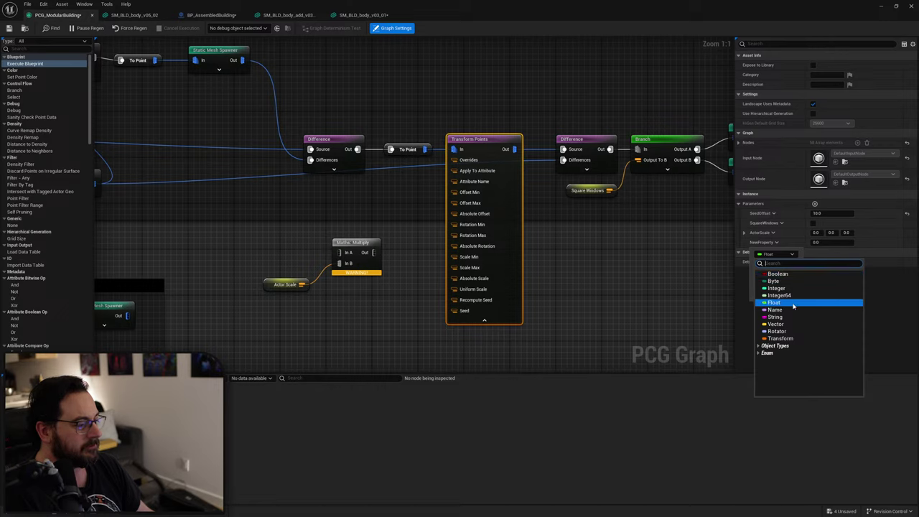
click(775, 323)
Rename the new vector parameter as OffsetMin.
click(776, 242)
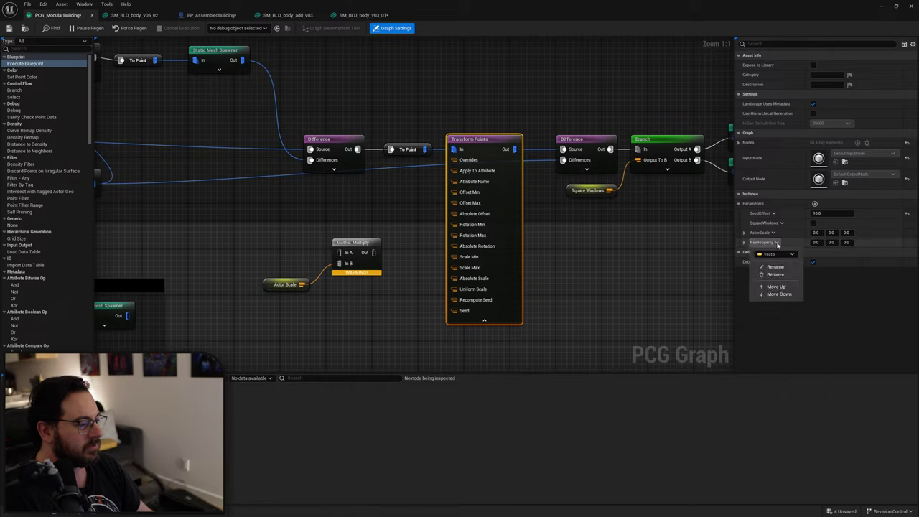
click(784, 267)
text(Offset)
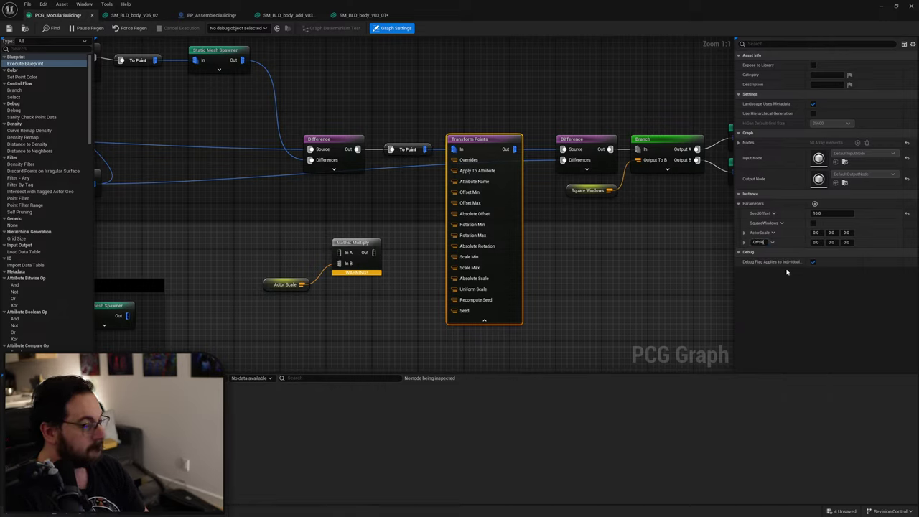
text(Min)
key(Return)
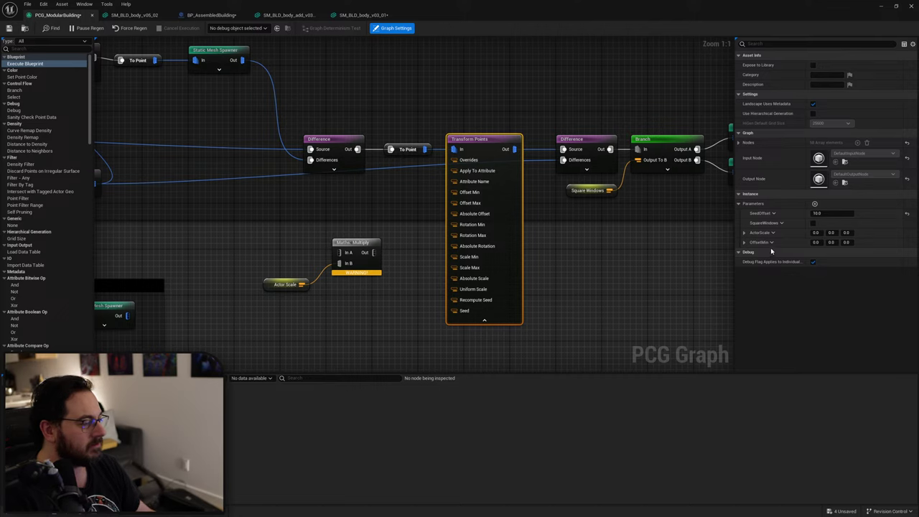
click(772, 242)
click(830, 279)
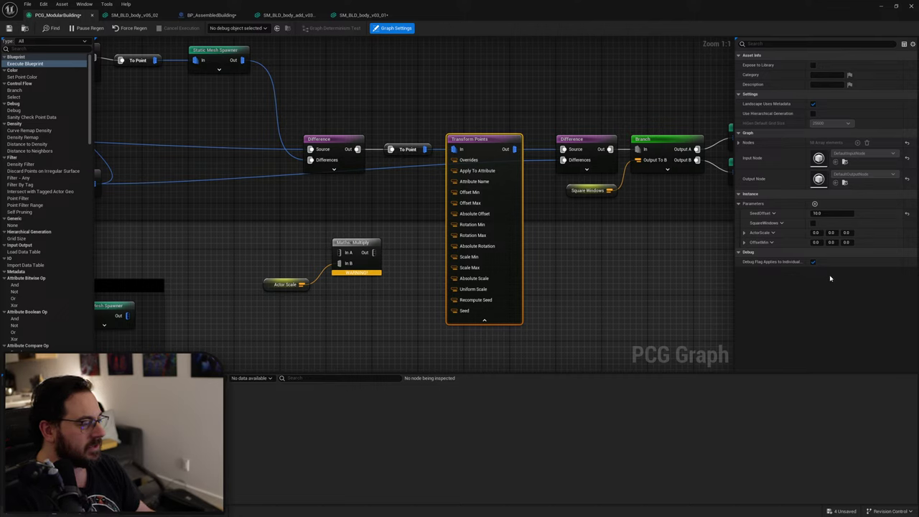
Add another graph parameter named OffsetMax and set its type to Vector.
click(814, 203)
click(771, 252)
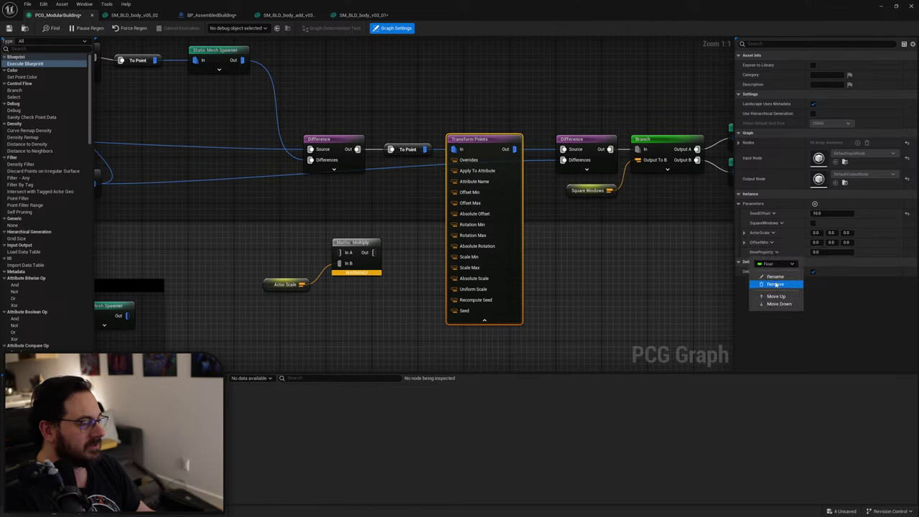
click(775, 277)
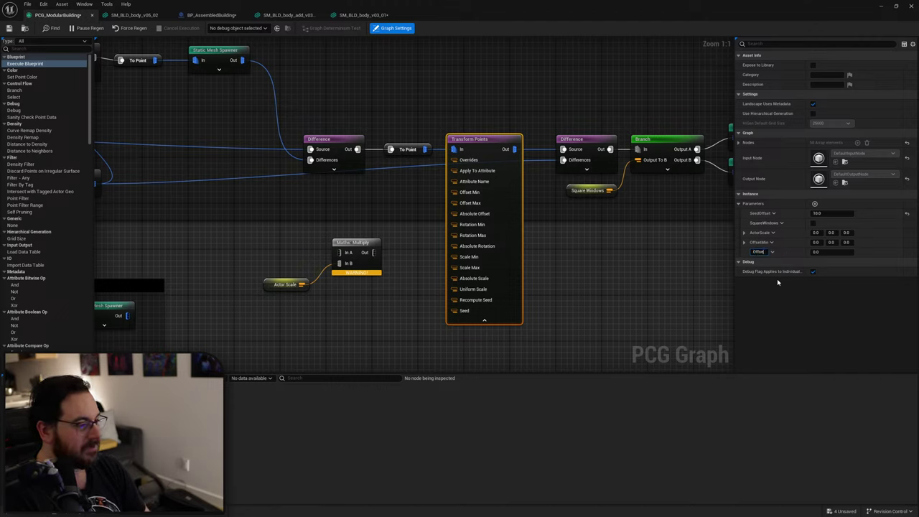
click(772, 252)
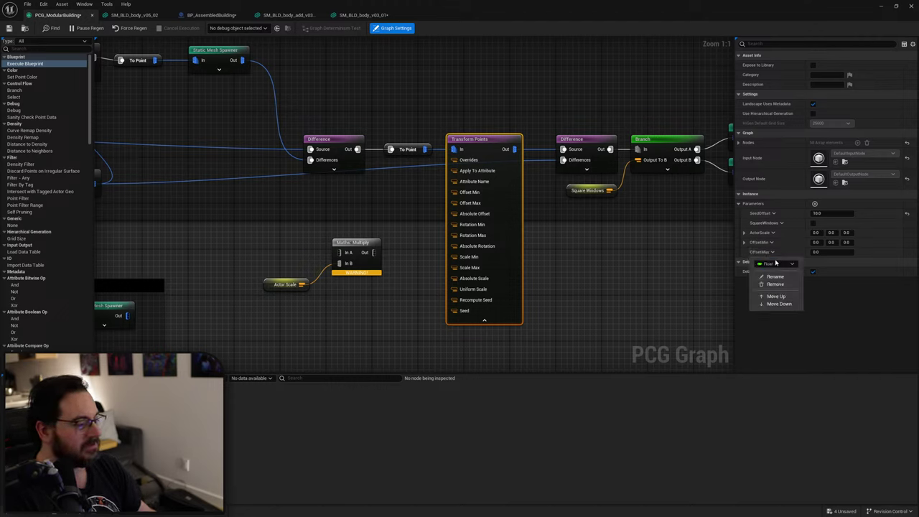
click(778, 280)
click(775, 333)
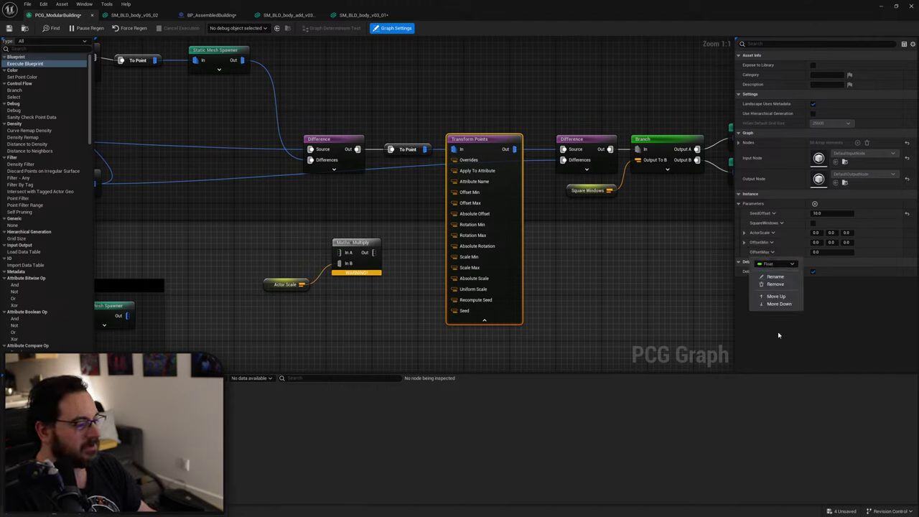
Set the Z value of OffsetMin to 200 and of OffsetMax to 250, and compare them with the Transform Points offsets.
click(847, 252)
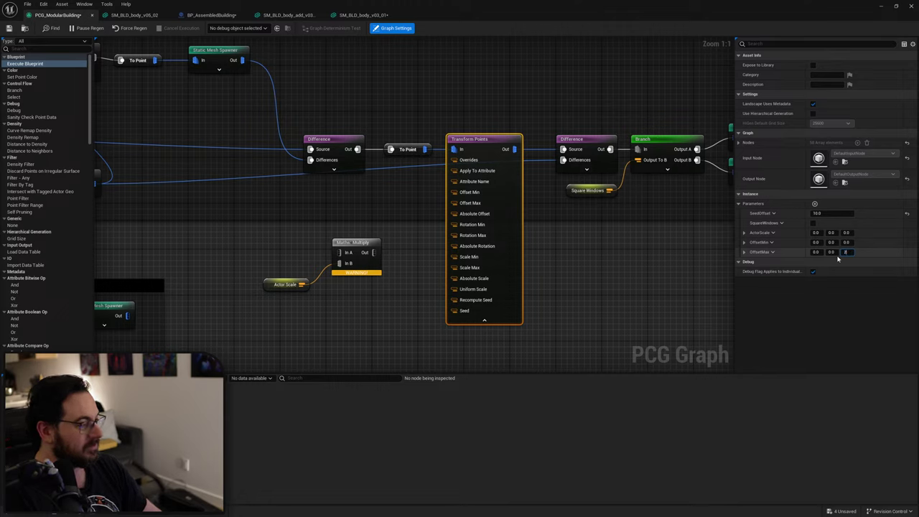
key(Tab)
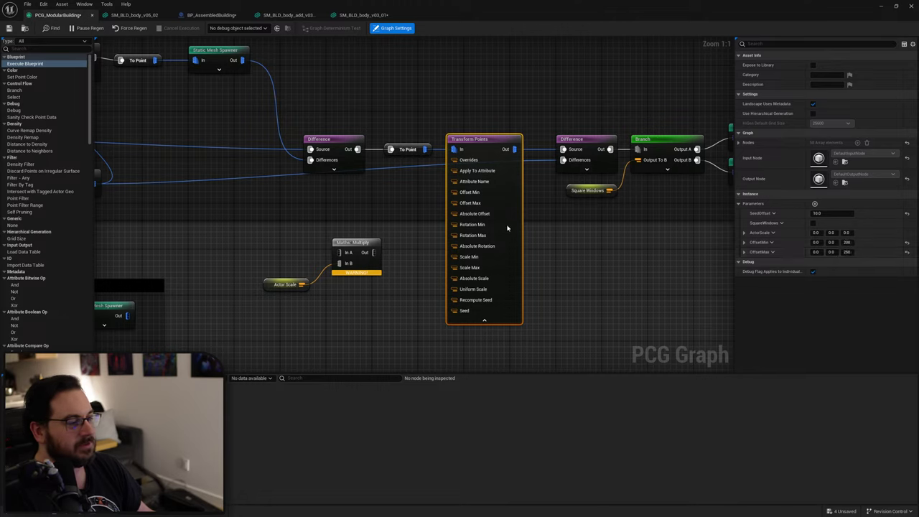
click(468, 215)
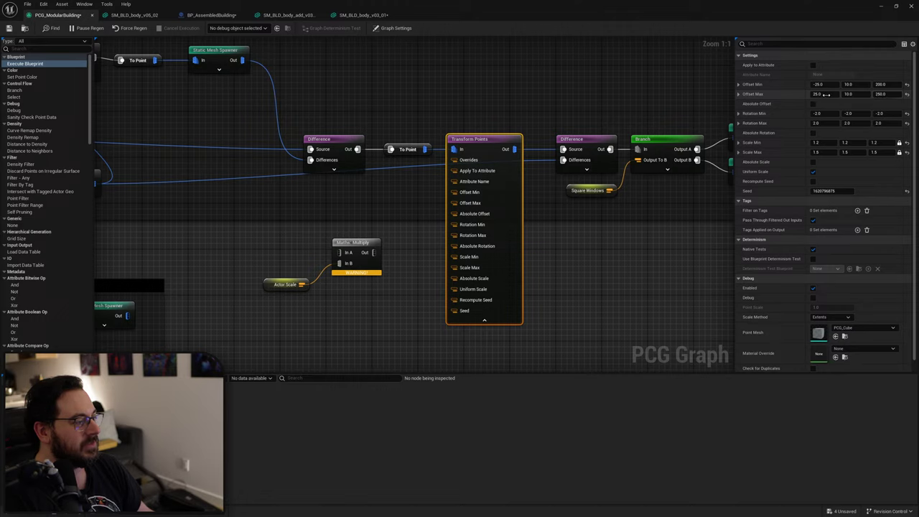
click(344, 263)
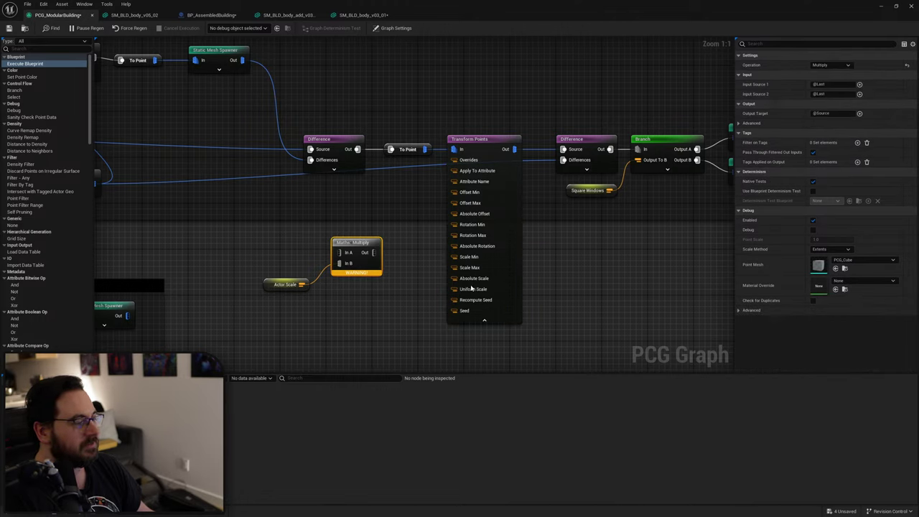
Open the PCG graph's settings with its parameter values.
click(613, 276)
click(392, 27)
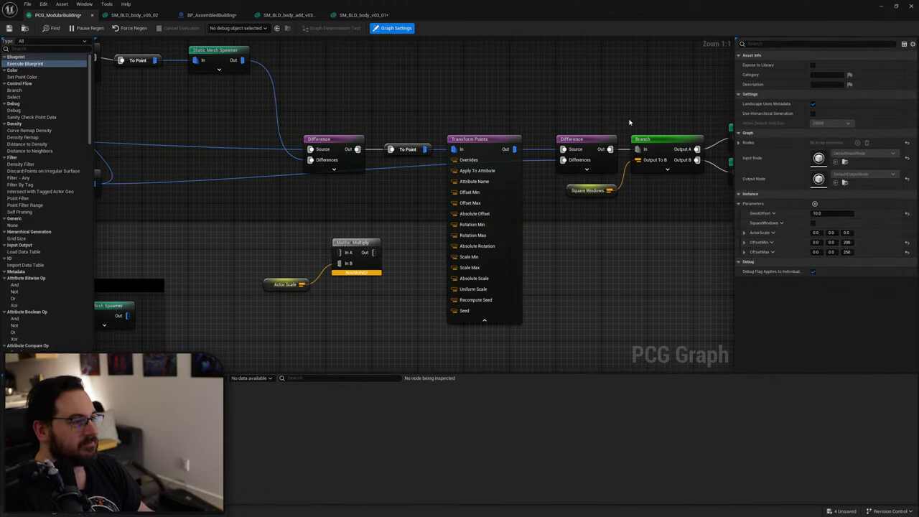
click(816, 233)
text(-25)
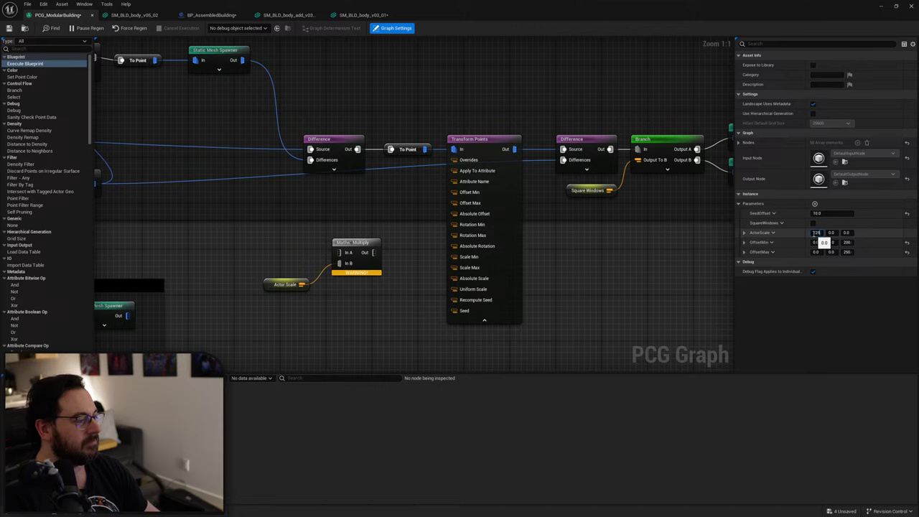
key(Tab)
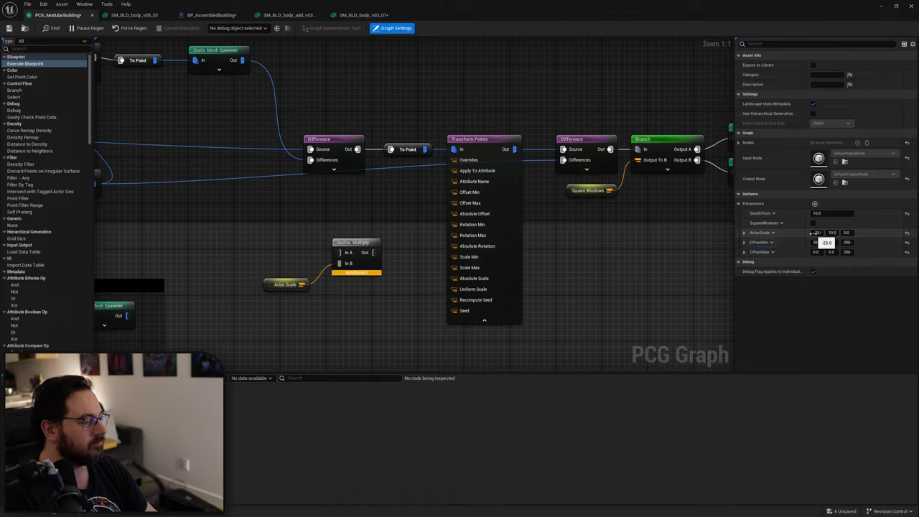
key(shift+Tab)
key(shift+Tab)
key(shift+Tab)
text(0)
key(Tab)
key(Tab)
key(Tab)
key(Tab)
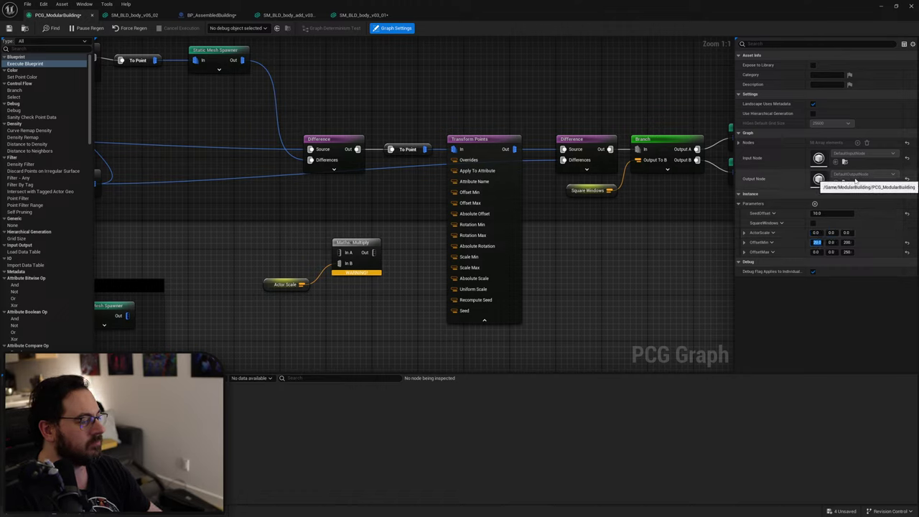
Set OffsetMin to X -25 and Y 10, and OffsetMax to X 25 and Y 10.
text(-25)
key(Tab)
text(10)
key(Return)
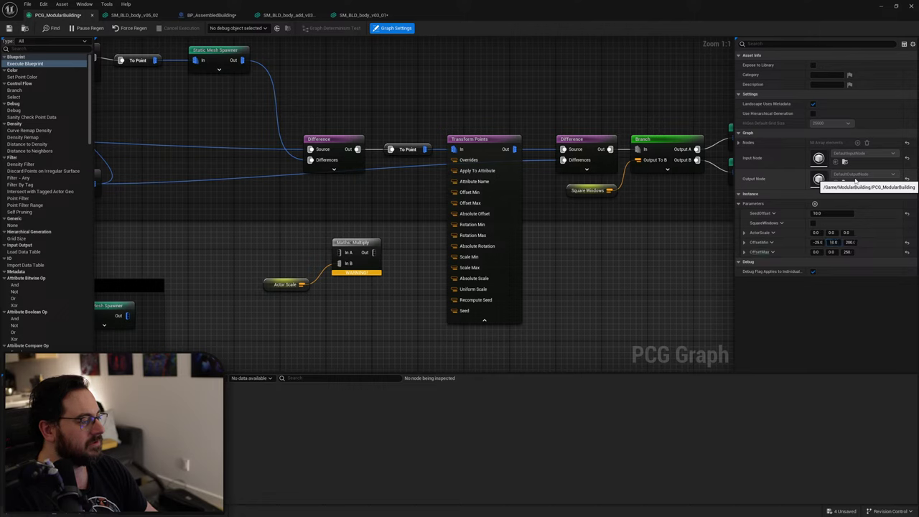
text(25)
key(Tab)
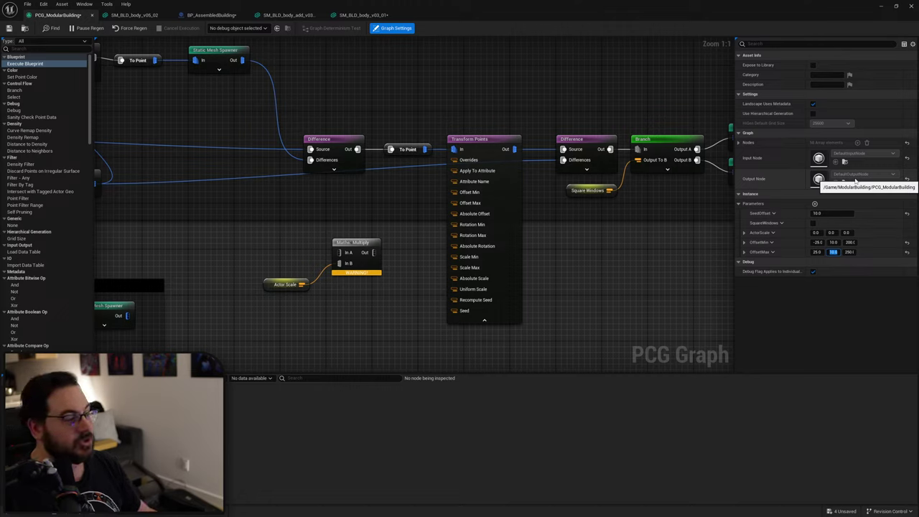
Add a Get OffsetMin node, multiply it by Actor Scale, and feed the result into Offset Min of Transform Points.
click(403, 314)
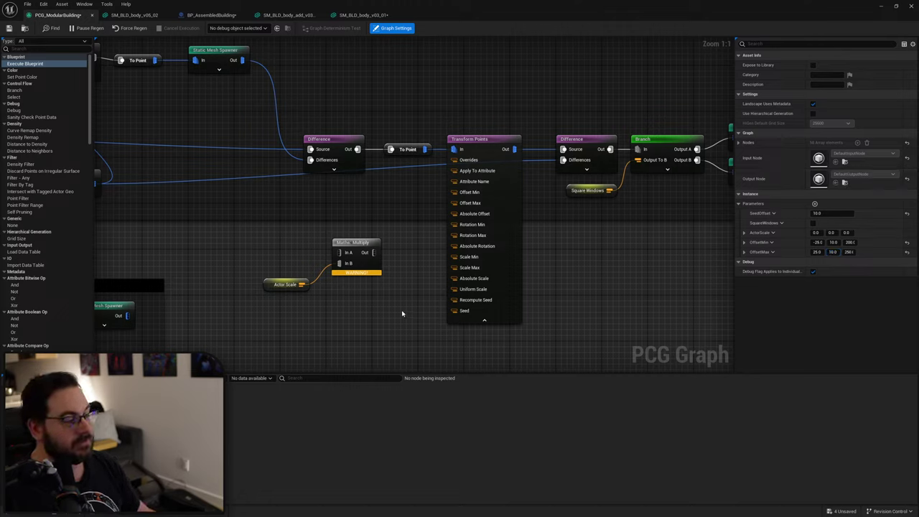
right_click(259, 245)
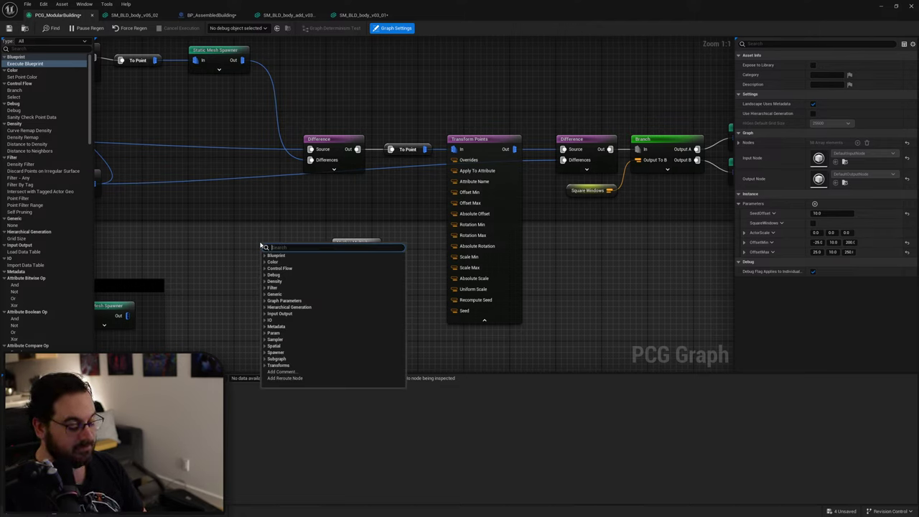
text(get min)
key(Return)
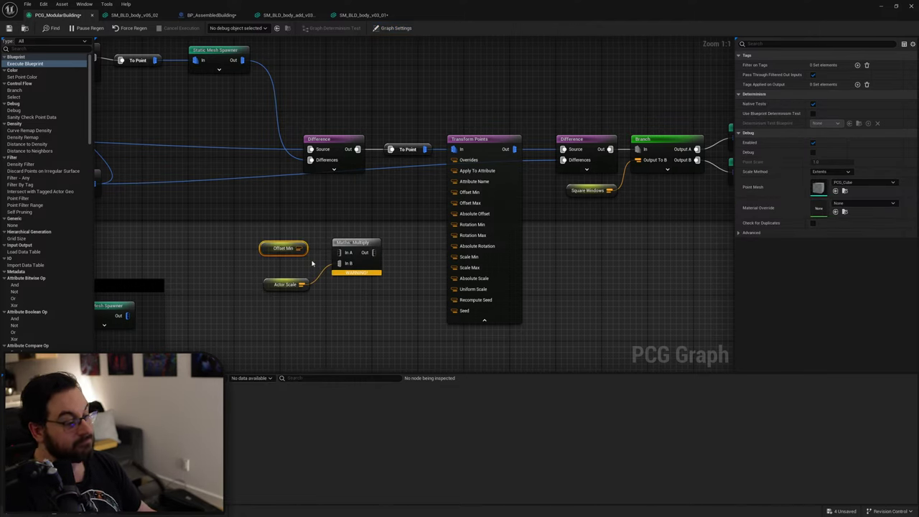
drag(299, 247, 455, 192)
Duplicate the Multiply node, feed it Actor Scale and a Get OffsetMax node, and connect its output to Offset Max of Transform Points.
mouse_move(365, 290)
mouse_down()
mouse_move(299, 265)
mouse_move(365, 283)
mouse_up()
key(ctrl+c)
key(ctrl+v)
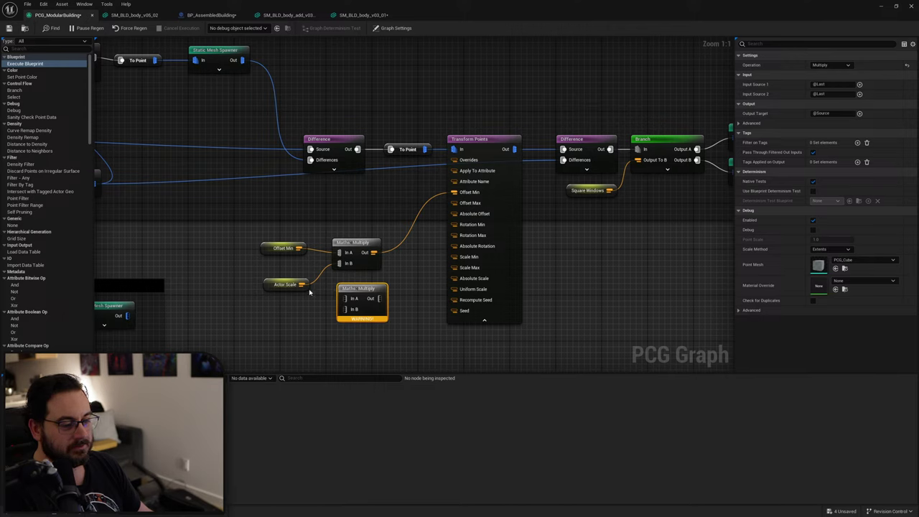
drag(345, 308, 277, 318)
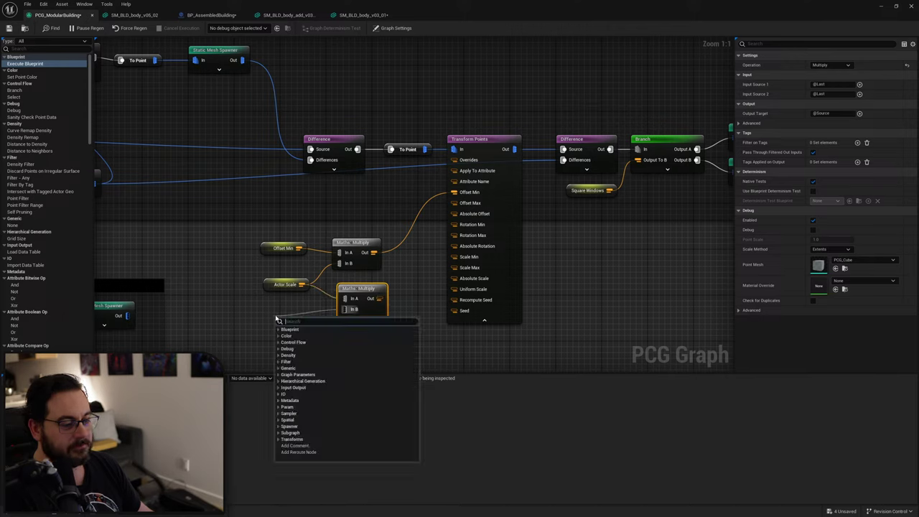
text(max)
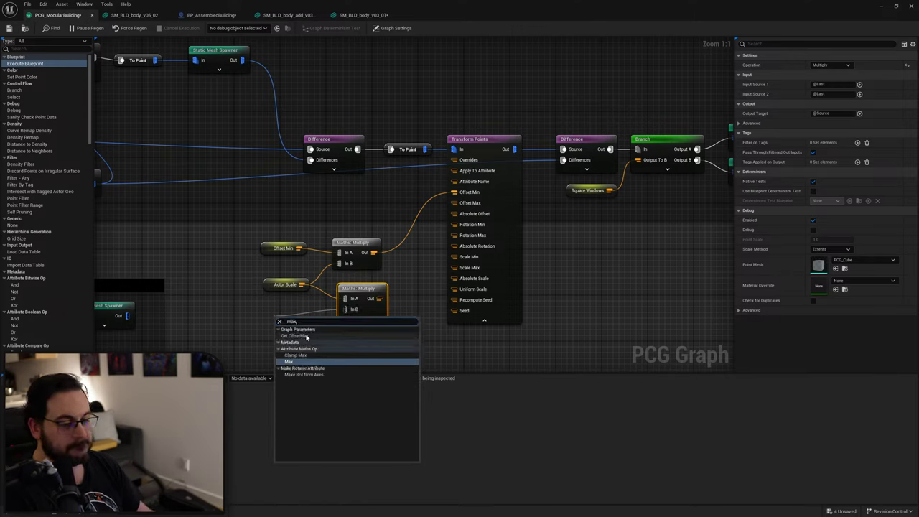
click(301, 335)
drag(379, 298, 462, 206)
Move the parameter and Multiply nodes up beside Transform Points and align the Offset Min pair.
drag(366, 337, 277, 252)
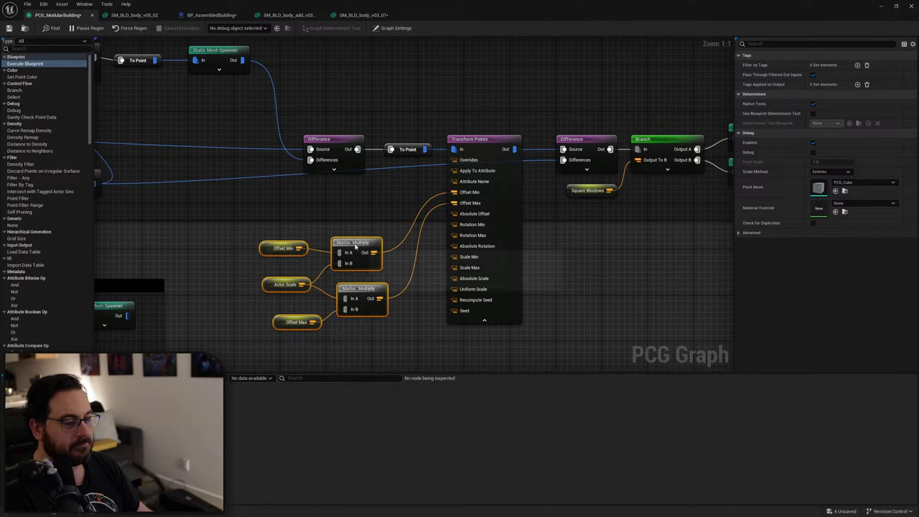
drag(354, 246, 382, 195)
click(303, 211)
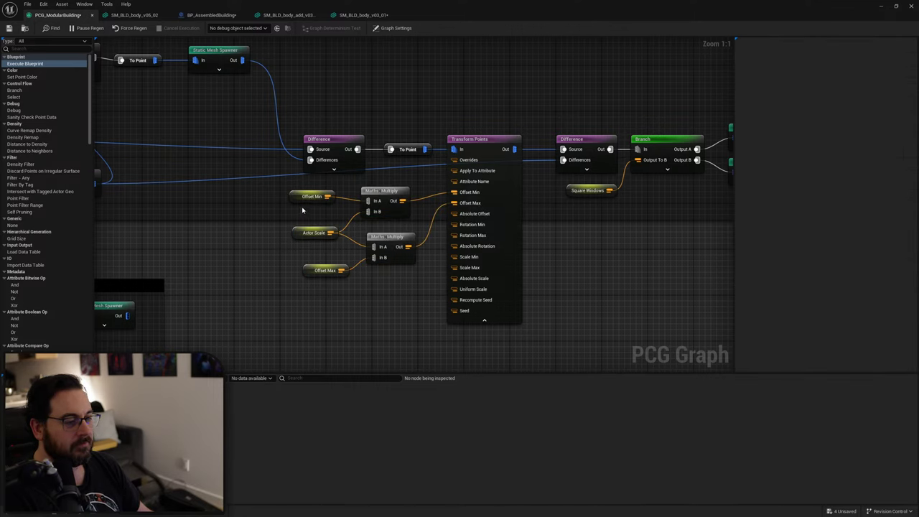
drag(297, 200, 305, 202)
drag(384, 196, 390, 196)
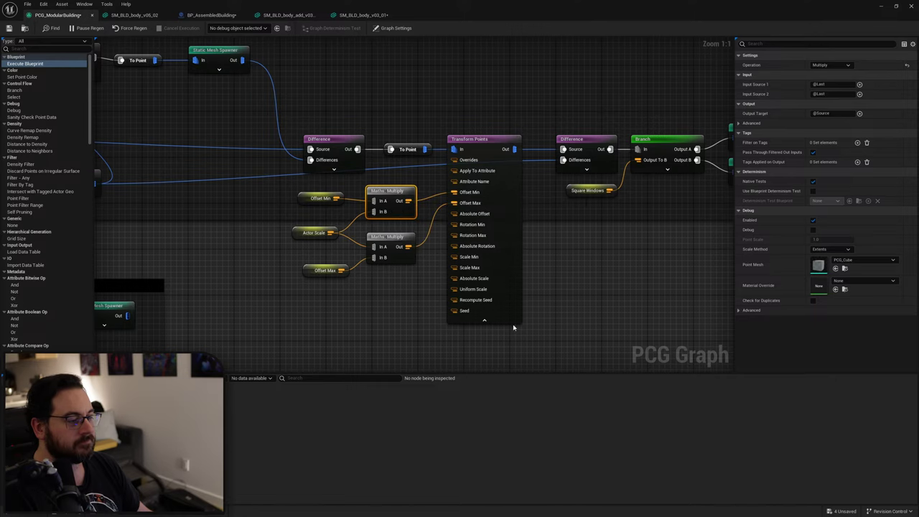
Look over the surrounding graph sections and save the PCG_ModularBuilding graph.
scroll(493, 322, down, 4)
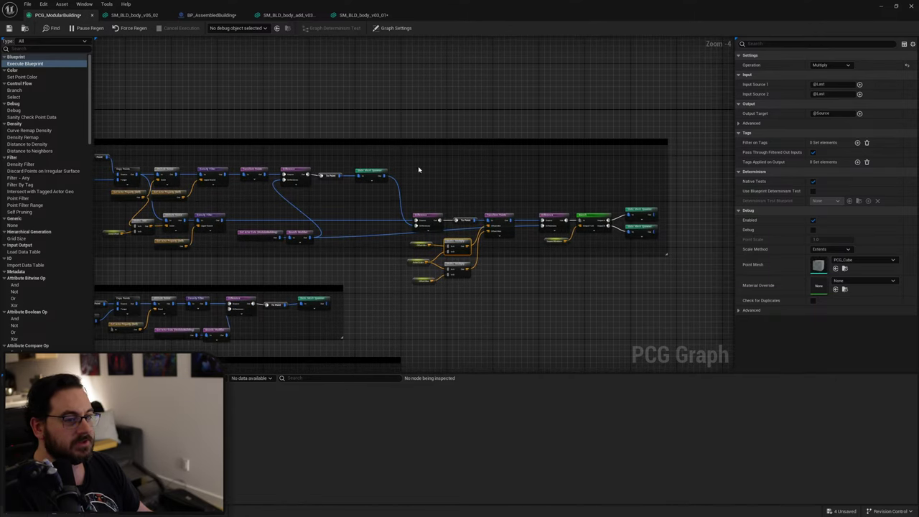
scroll(332, 280, up, 4)
right_drag(332, 279, 497, 182)
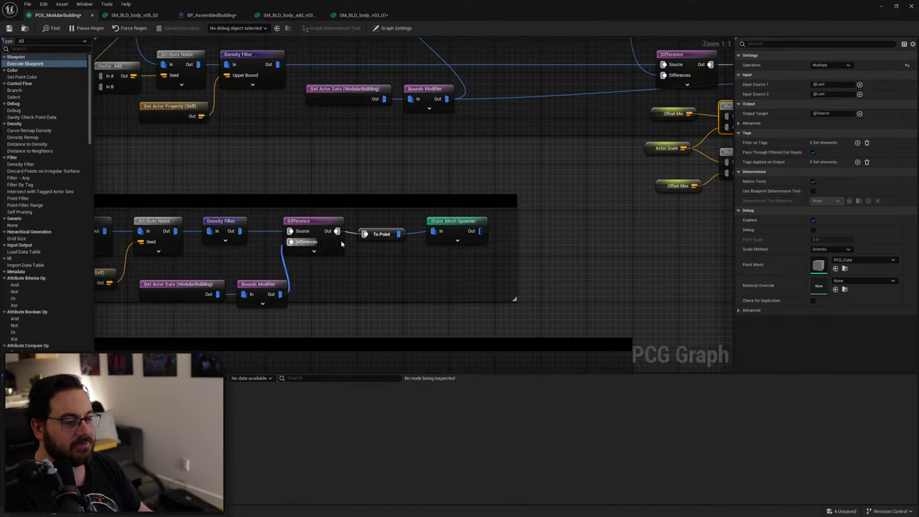
right_drag(361, 258, 202, 279)
scroll(481, 206, down, 2)
key(ctrl+s)
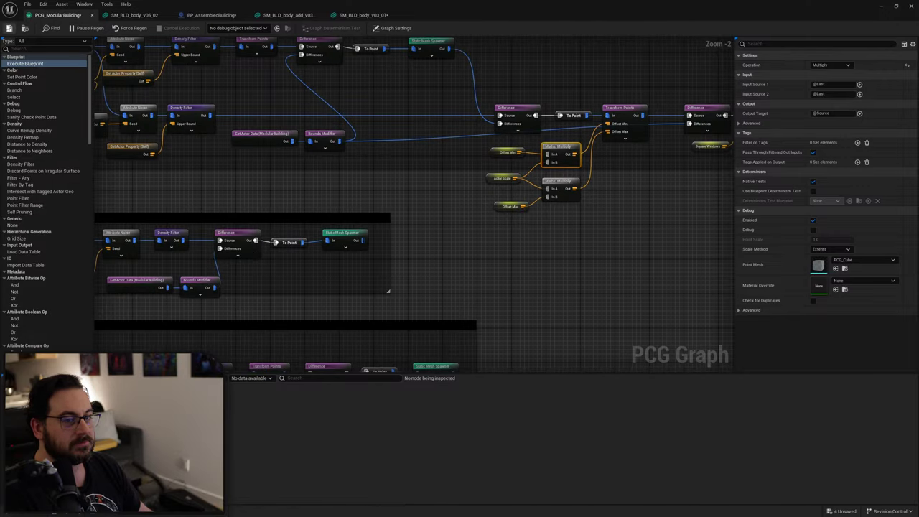
Return to the level and move BP_AssembledBuilding6 around, inspecting the window placement on its walls.
double_click(493, 10)
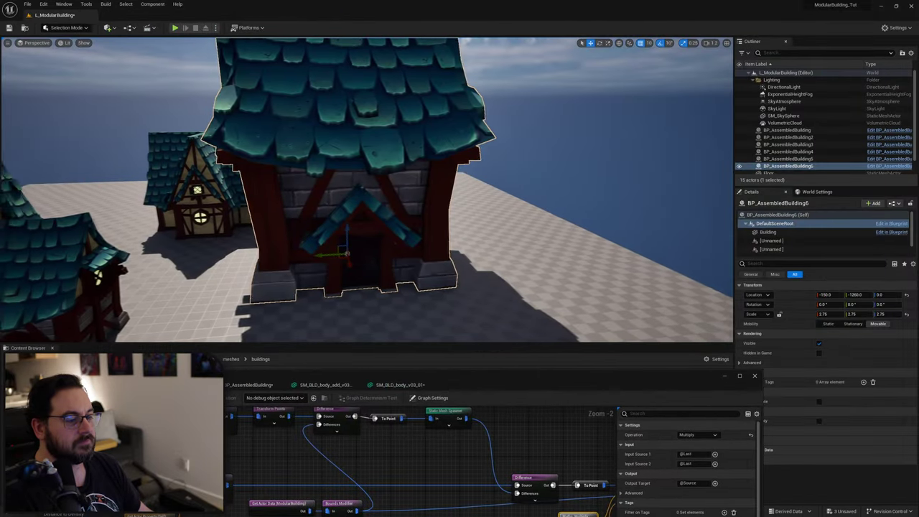
right_drag(388, 252, 397, 256)
drag(397, 257, 420, 264)
mouse_move(421, 263)
right_down()
mouse_move(287, 251)
mouse_move(424, 262)
right_up()
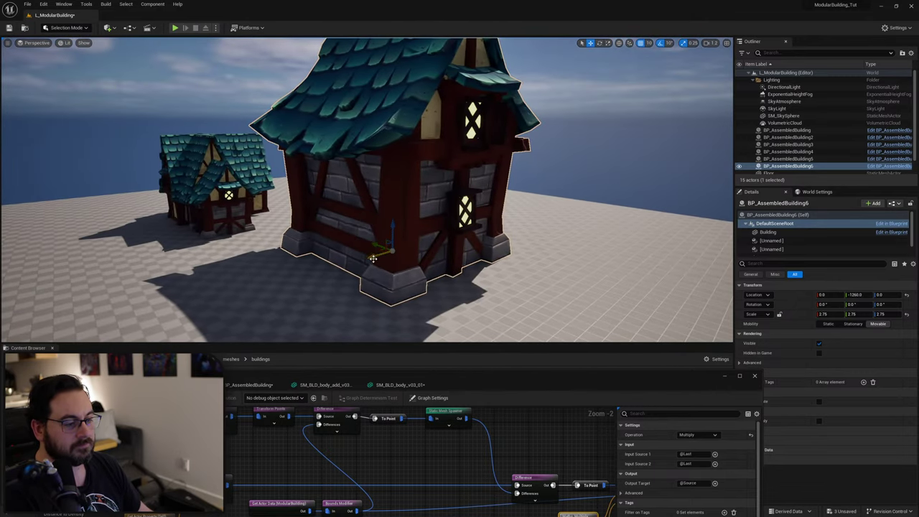
drag(369, 257, 379, 256)
right_drag(379, 256, 495, 273)
right_drag(368, 209, 269, 197)
alt+drag(294, 211, 277, 236)
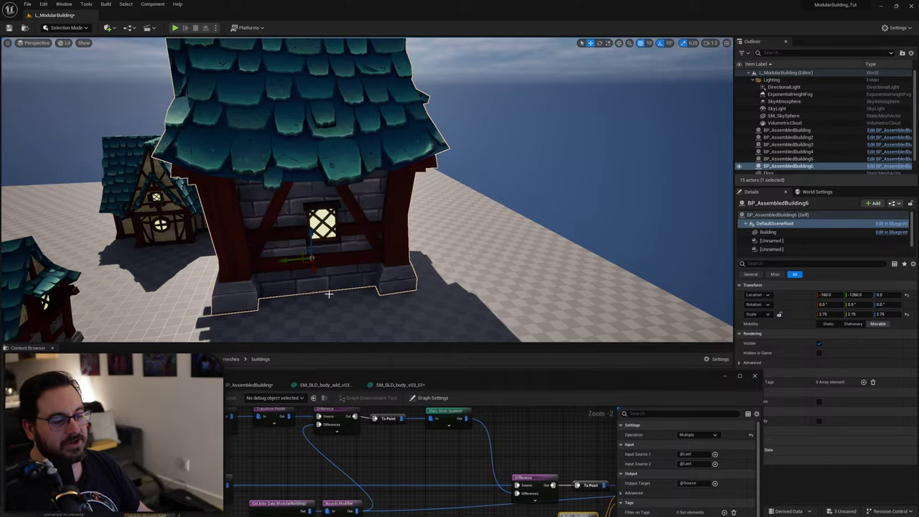
right_drag(433, 224, 373, 223)
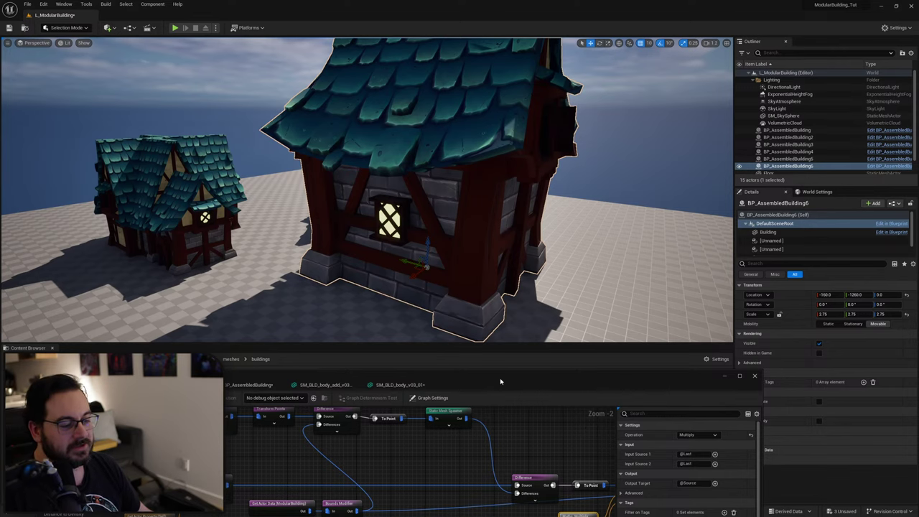
Extend the Bottom Doors / Windows comment box downward in the PCG graph so that it encloses the new offset nodes.
drag(501, 378, 524, 211)
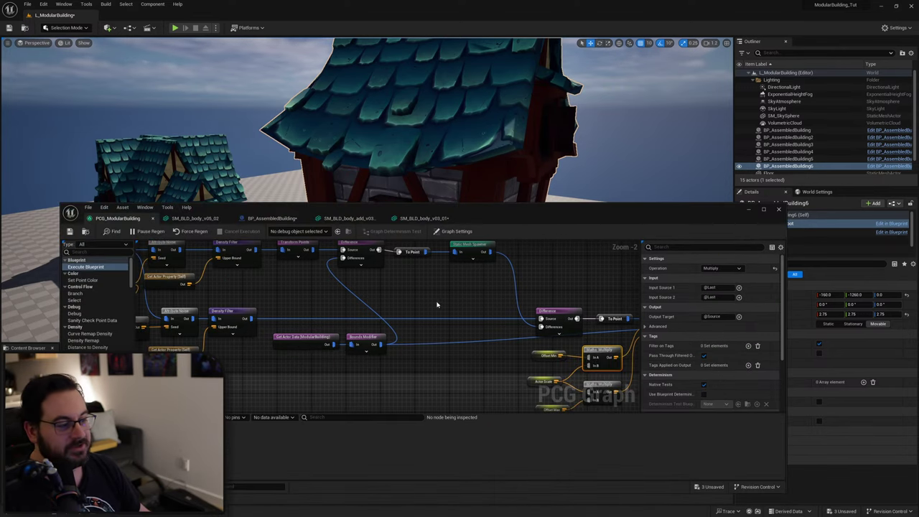
right_drag(437, 304, 318, 318)
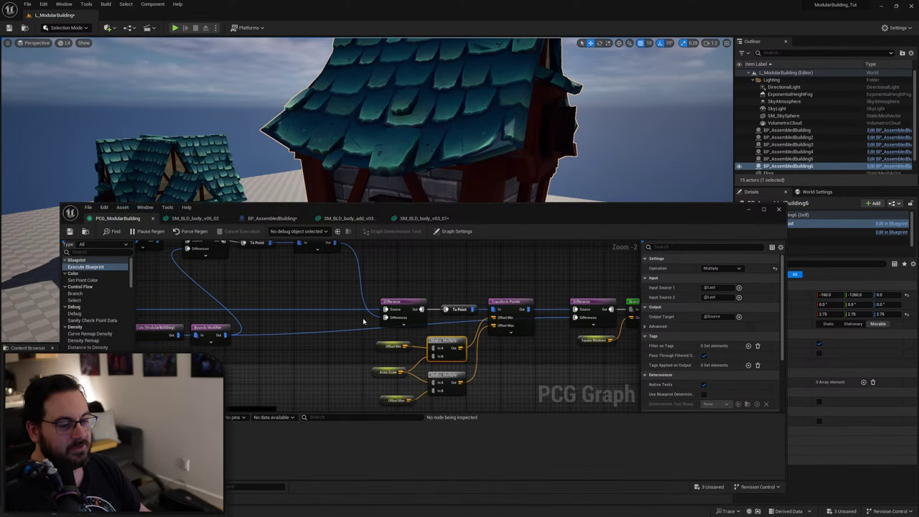
right_drag(392, 360, 381, 324)
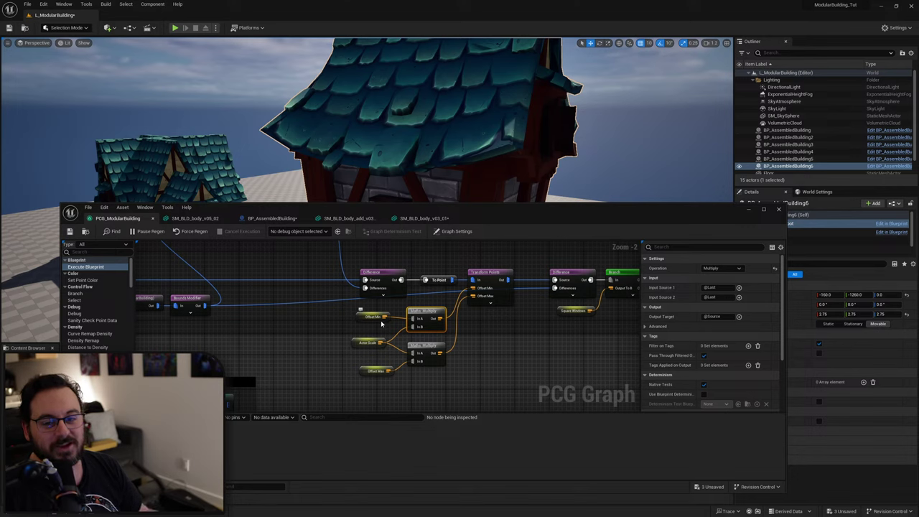
scroll(463, 322, down, 4)
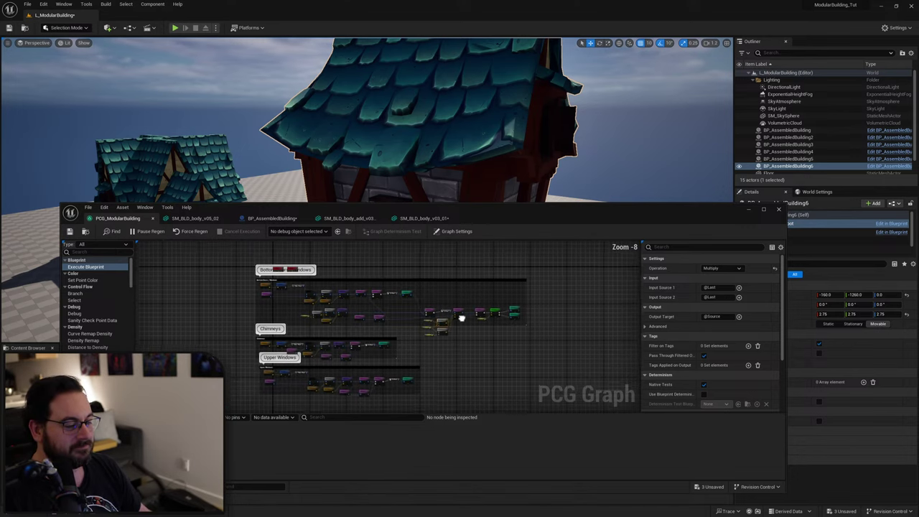
click(460, 325)
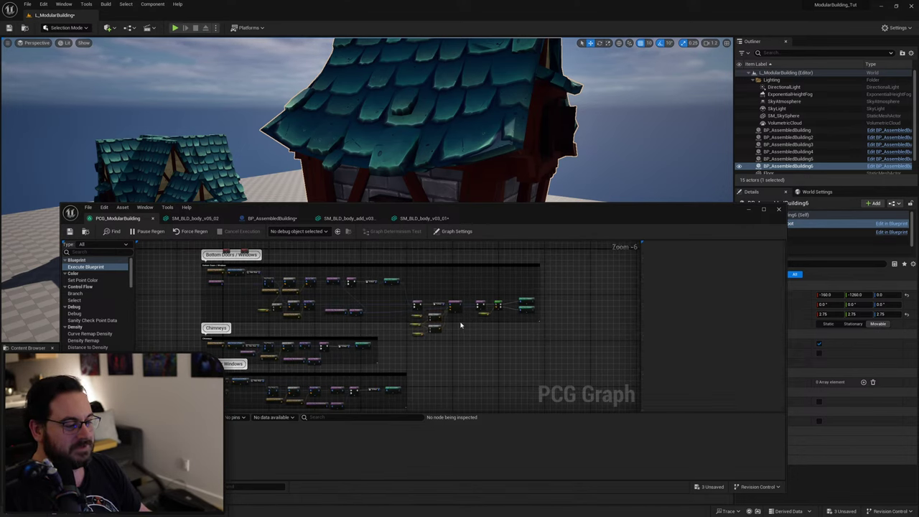
drag(461, 321, 456, 336)
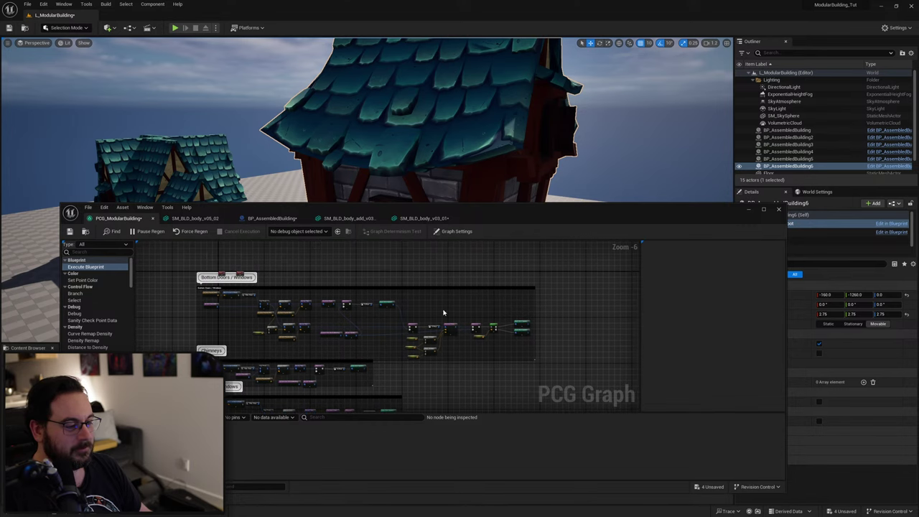
click(431, 325)
scroll(431, 325, up, 3)
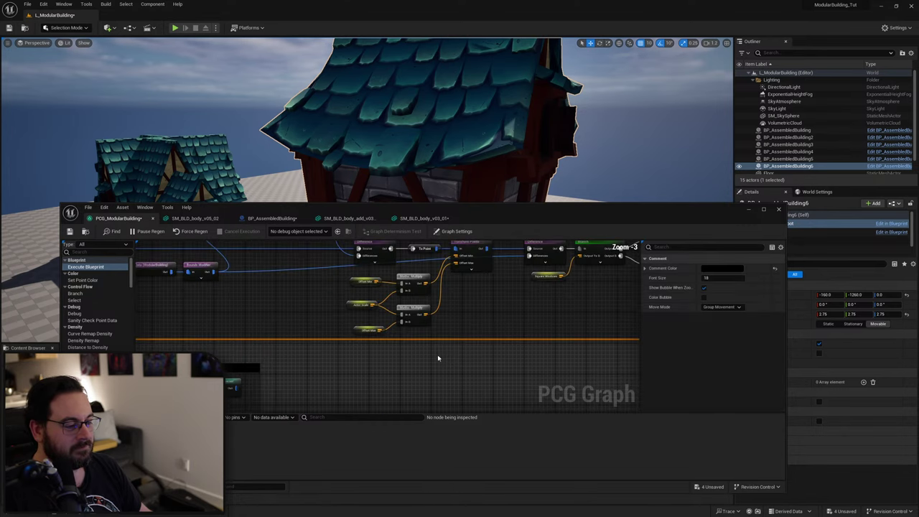
click(434, 337)
scroll(441, 348, down, 2)
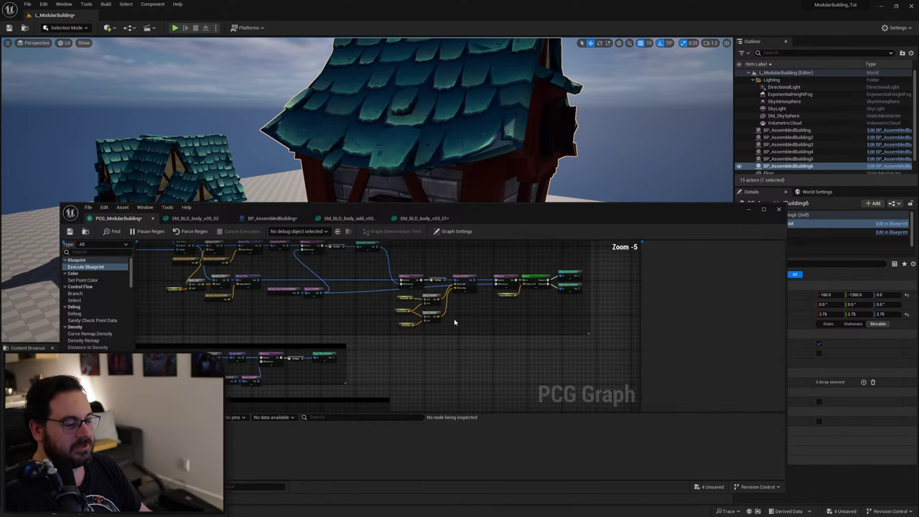
right_drag(447, 304, 564, 368)
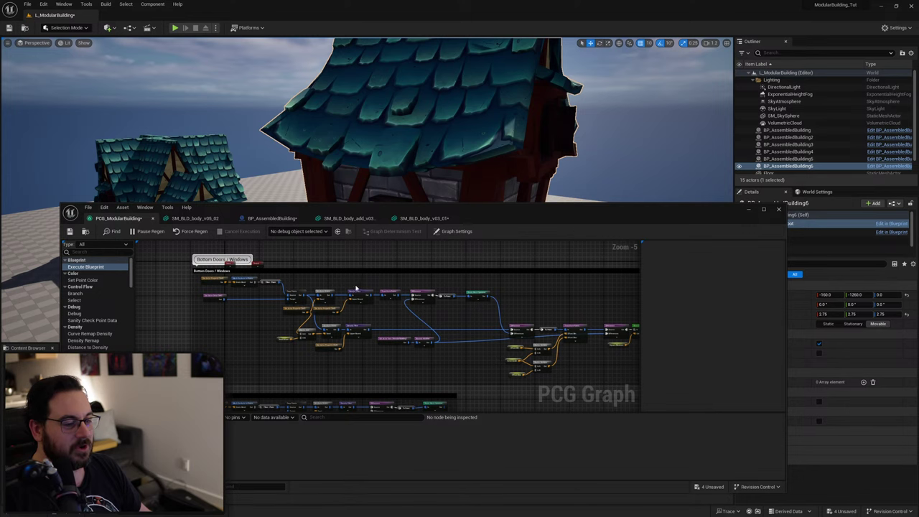
right_drag(404, 293, 316, 272)
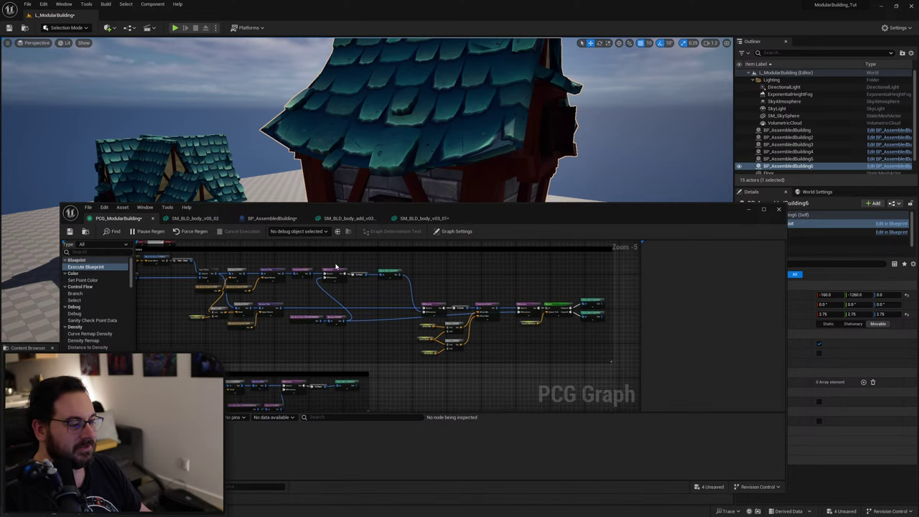
Scale BP_AssembledBuilding6 uniformly to 4.75 in the level and move it to X -140, Y -2480.
drag(491, 218, 447, 447)
mouse_move(394, 259)
right_down()
mouse_move(438, 251)
mouse_move(394, 258)
right_up()
key(s)
key(r)
drag(384, 238, 407, 215)
right_drag(384, 238, 503, 257)
key(w)
drag(302, 268, 370, 244)
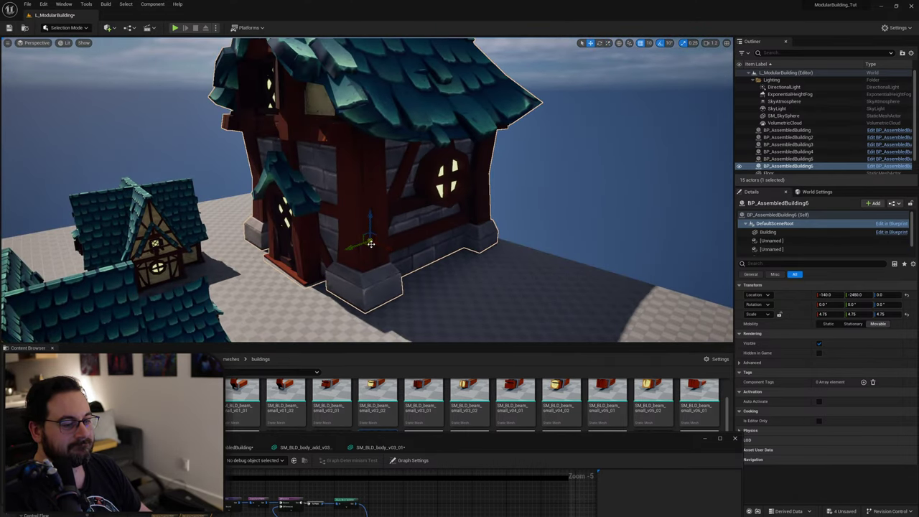
Scale BP_AssembledBuilding6 down uniformly to 1.75 to check the window offsets at a smaller size.
right_drag(372, 244, 404, 246)
key(r)
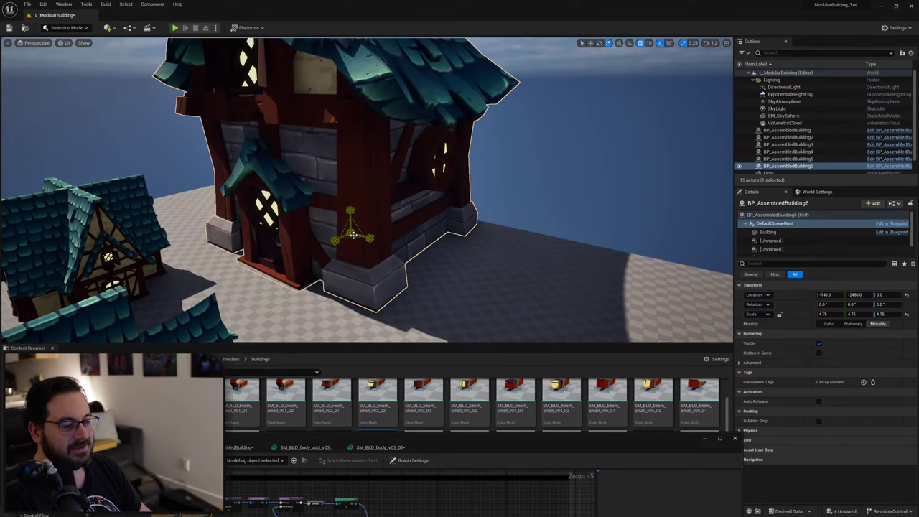
mouse_move(352, 233)
mouse_down()
mouse_move(334, 248)
mouse_move(363, 234)
mouse_up()
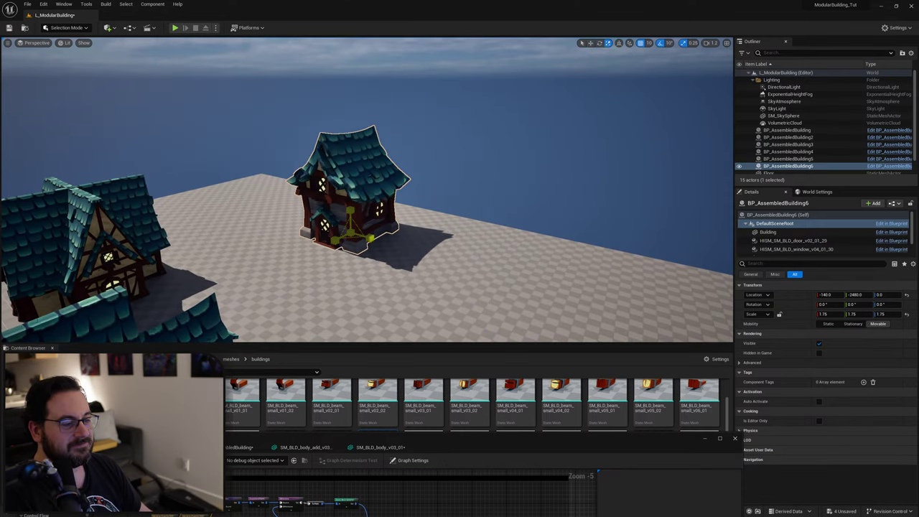
Move BP_AssembledBuilding6 beside the taller building at X -1450, Y -490 and scale it uniformly to 0.75 to check the windows.
right_drag(364, 235, 309, 246)
key(w)
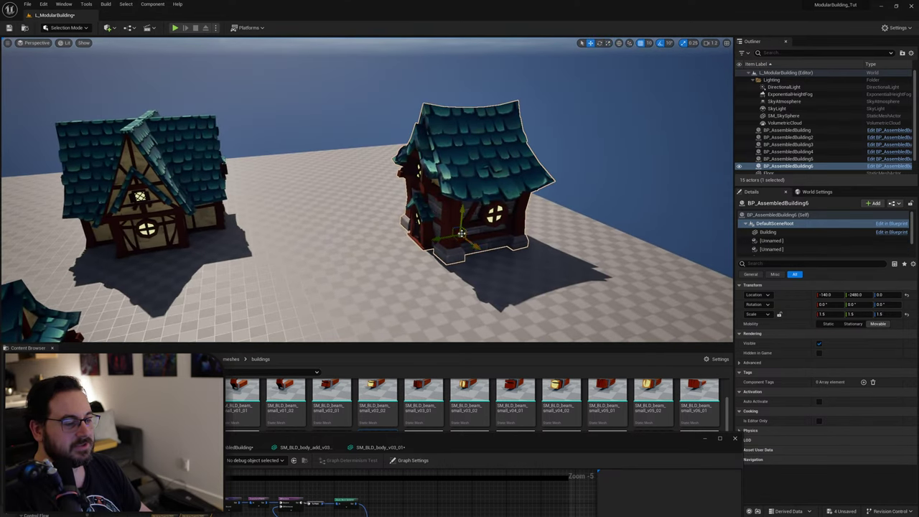
drag(458, 239, 247, 214)
right_drag(247, 214, 59, 194)
key(r)
right_drag(270, 295, 260, 320)
drag(282, 230, 258, 247)
right_drag(281, 232, 285, 224)
key(w)
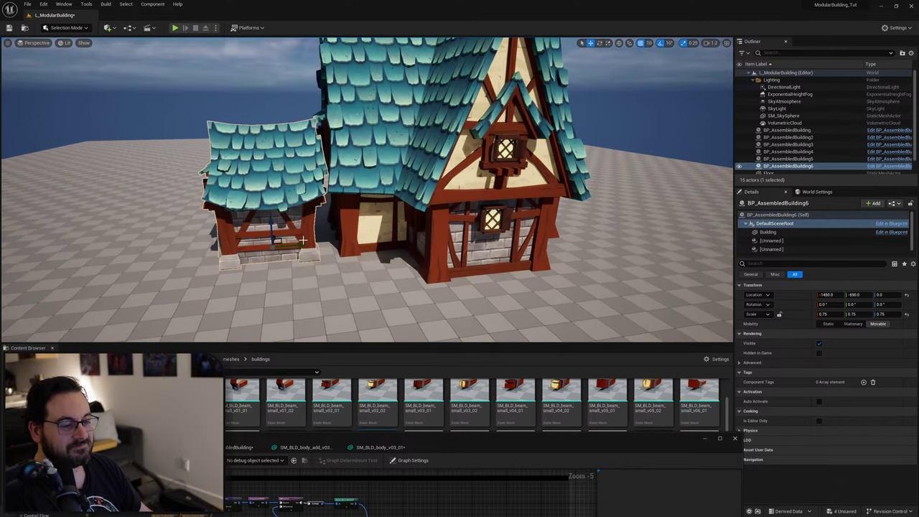
drag(299, 244, 345, 242)
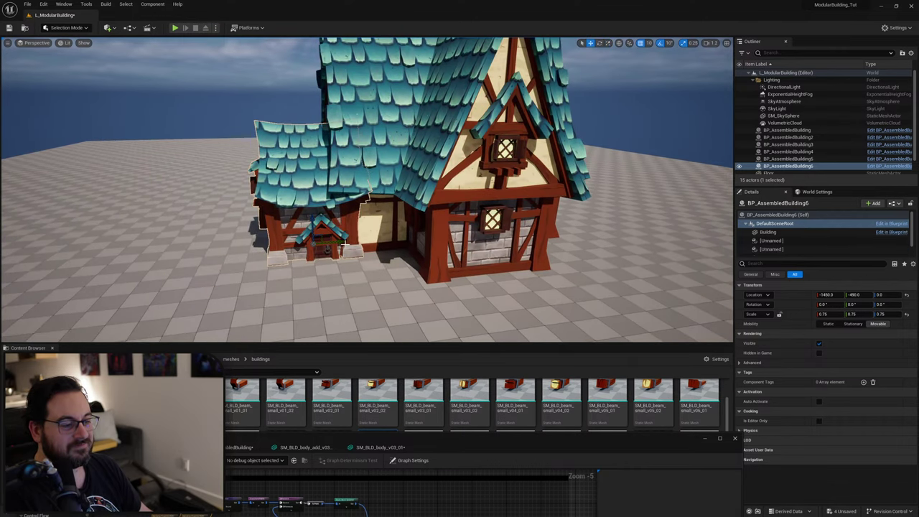
Scale BP_AssembledBuilding6 non-uniformly to 1.0, 2.75, 1.0 and move it along Y to -1370.
right_drag(345, 244, 298, 244)
key(r)
drag(384, 234, 486, 230)
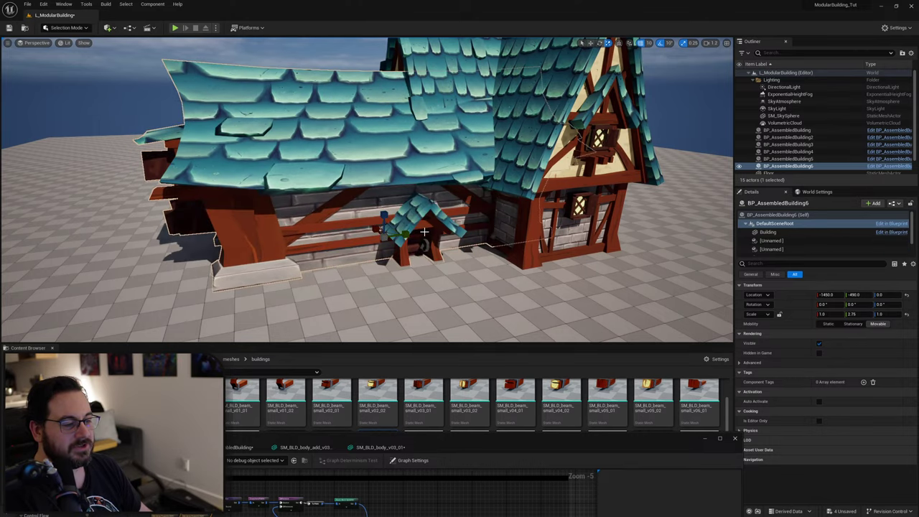
key(w)
drag(406, 234, 222, 236)
right_drag(222, 236, 445, 244)
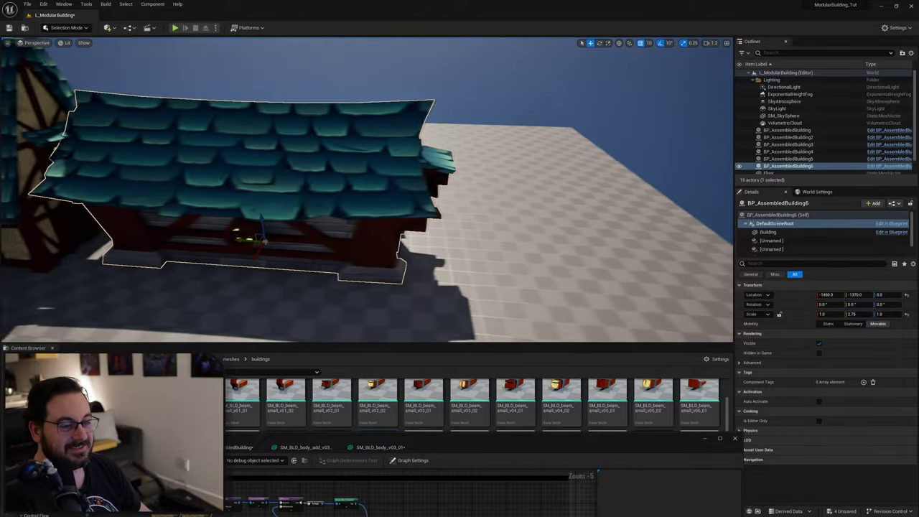
Stretch BP_AssembledBuilding6 to an X scale of 3.75 and move it to X -1310, Y -1780 to inspect its walls.
drag(262, 218, 342, 238)
right_drag(343, 239, 340, 232)
key(r)
drag(338, 196, 396, 220)
right_drag(396, 219, 387, 209)
mouse_move(256, 152)
right_down()
mouse_move(276, 137)
mouse_move(256, 152)
right_up()
right_drag(319, 115, 233, 144)
key(w)
drag(466, 236, 482, 233)
mouse_move(415, 239)
right_down()
mouse_move(434, 237)
mouse_move(394, 233)
mouse_move(405, 245)
right_up()
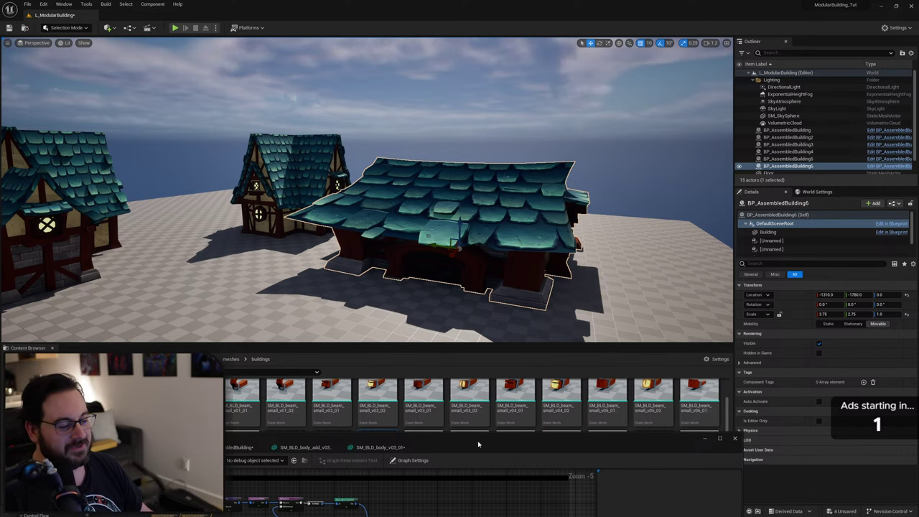
right_drag(526, 279, 503, 256)
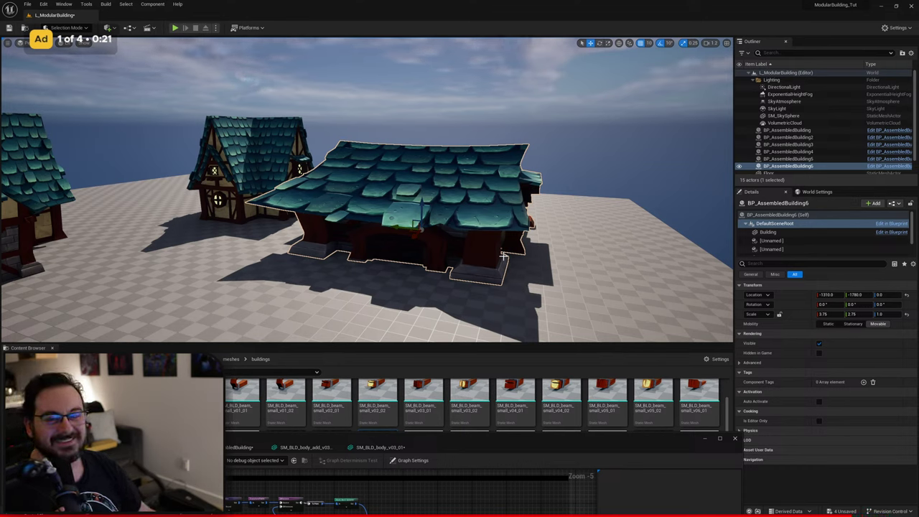
Reset the scale of BP_AssembledBuilding6 to 1.0 on all axes and move it along Y to -1640.
mouse_move(458, 220)
right_down()
mouse_move(423, 221)
mouse_move(451, 230)
mouse_move(458, 221)
right_up()
key(r)
drag(456, 234, 456, 176)
click(906, 315)
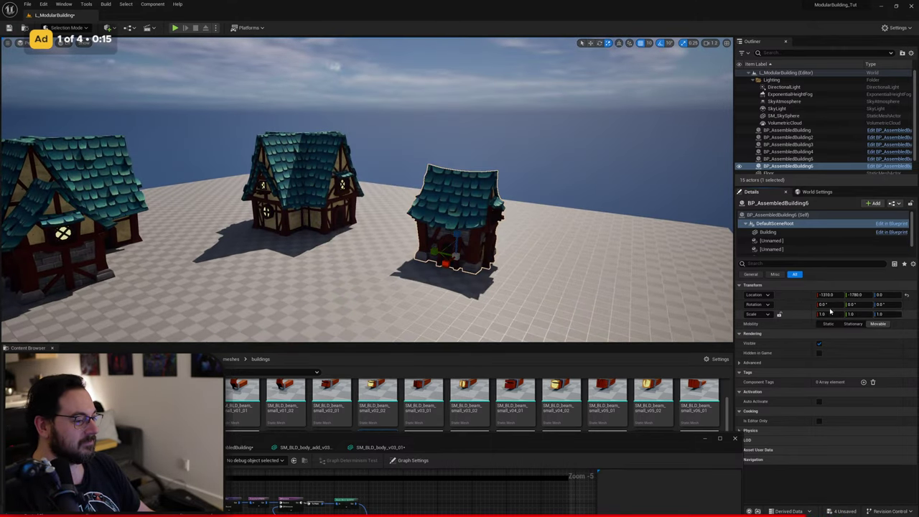
mouse_move(413, 252)
right_down()
mouse_move(438, 251)
mouse_move(413, 255)
right_up()
key(w)
drag(408, 252, 392, 247)
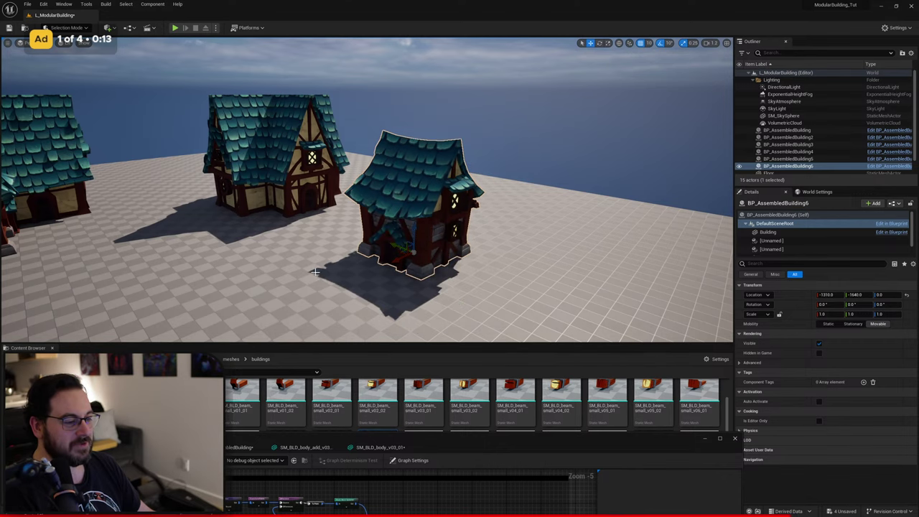
right_drag(443, 255, 405, 255)
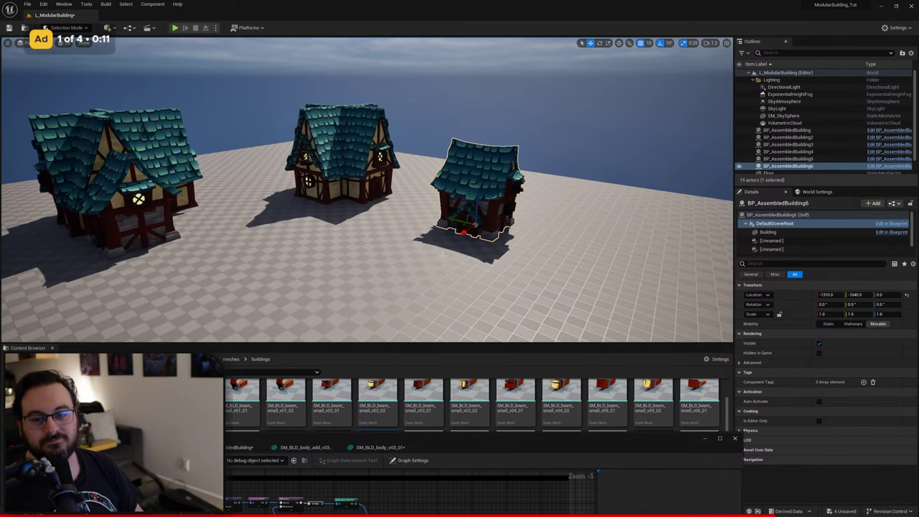
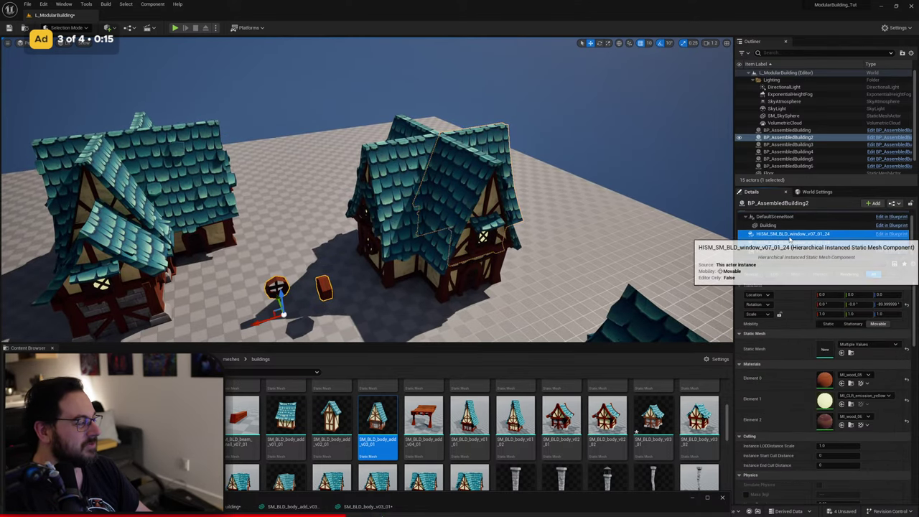
Select BP_AssembledBuilding6 in the level and move it to X -1130, Y -2400.
click(497, 130)
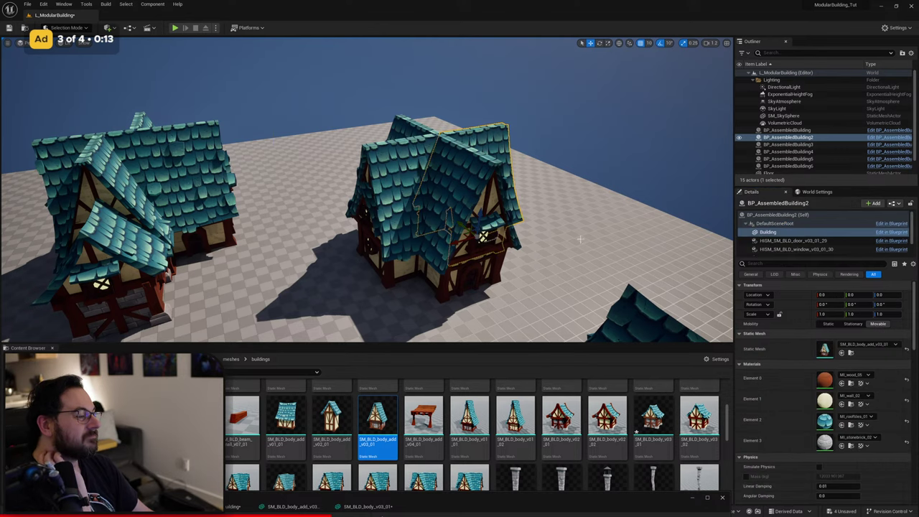
click(535, 171)
click(497, 148)
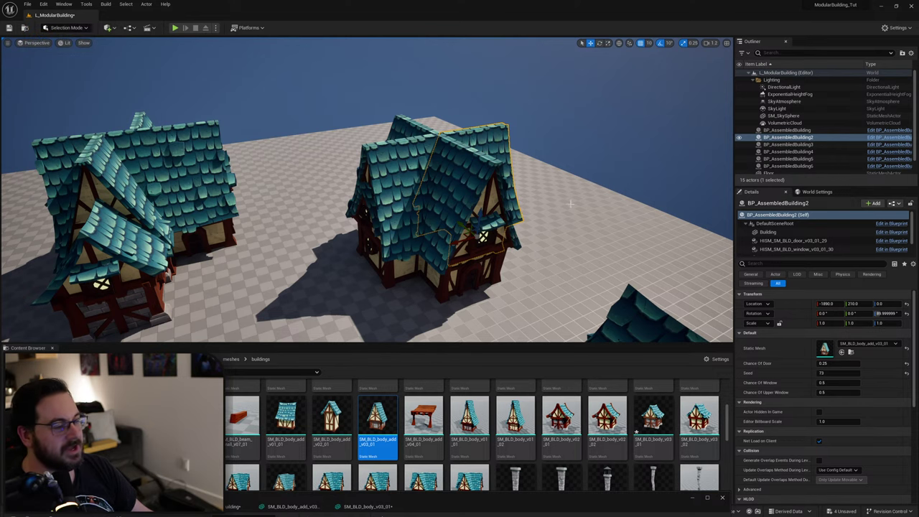
right_drag(559, 212, 552, 251)
click(412, 204)
right_drag(412, 204, 463, 193)
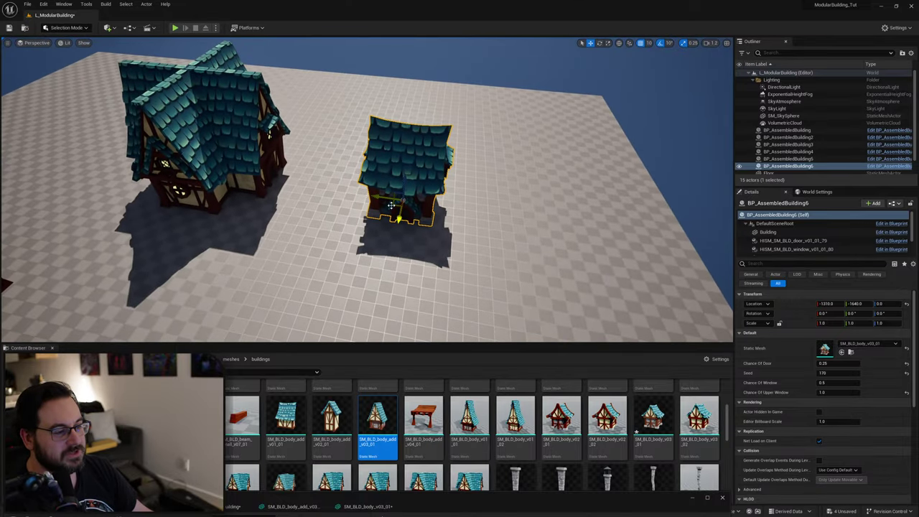
drag(390, 206, 535, 205)
Scale BP_AssembledBuilding6 uniformly to 2.5 and undo the scaling.
right_drag(535, 204, 567, 190)
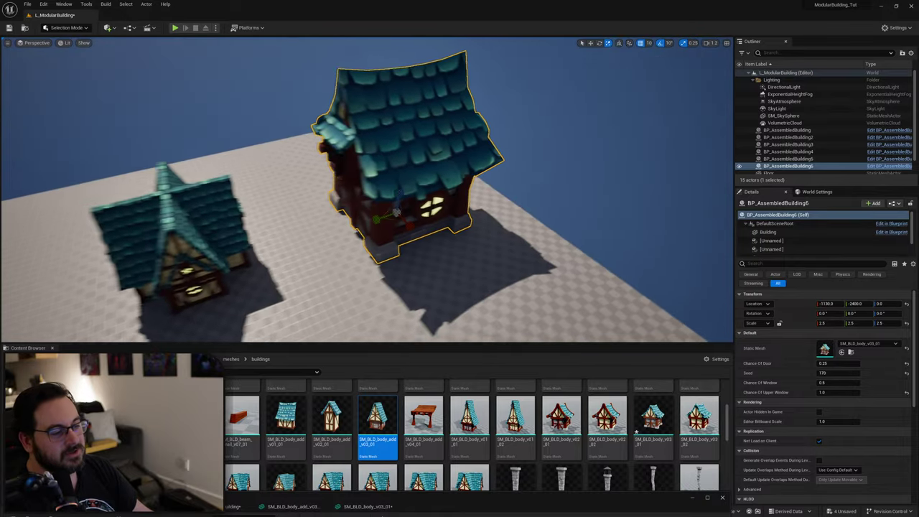
right_drag(466, 223, 291, 300)
key(ctrl+z)
key(w)
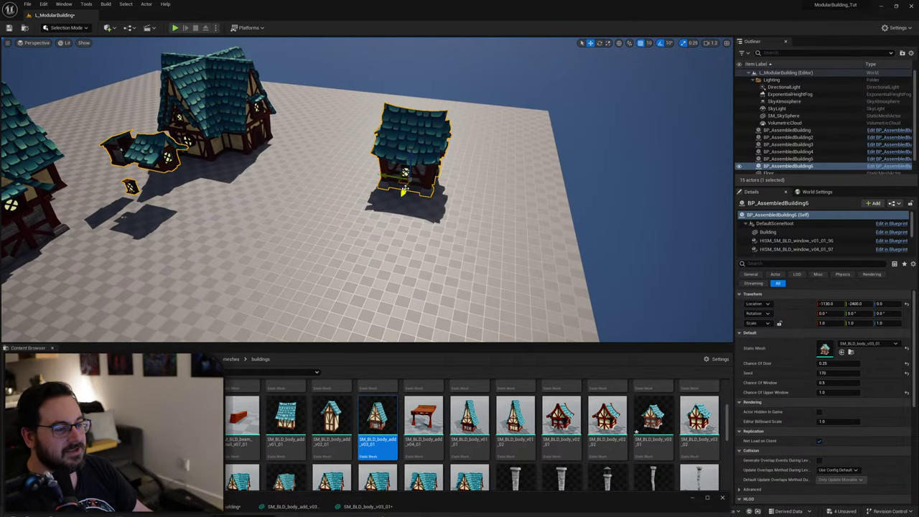
Move BP_AssembledBuilding6 to X -1680, Y -2040, and clean up and regenerate its PCG component.
drag(402, 192, 364, 153)
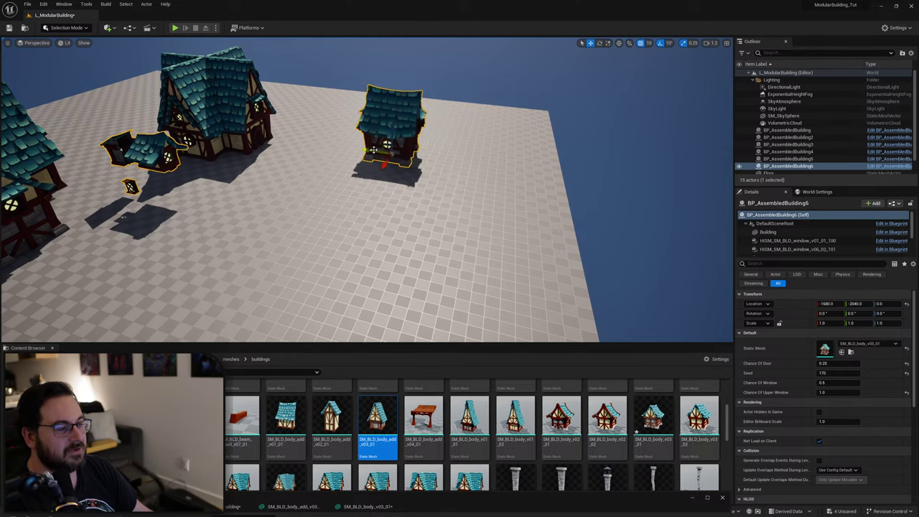
right_drag(364, 165, 319, 126)
scroll(798, 237, down, 10)
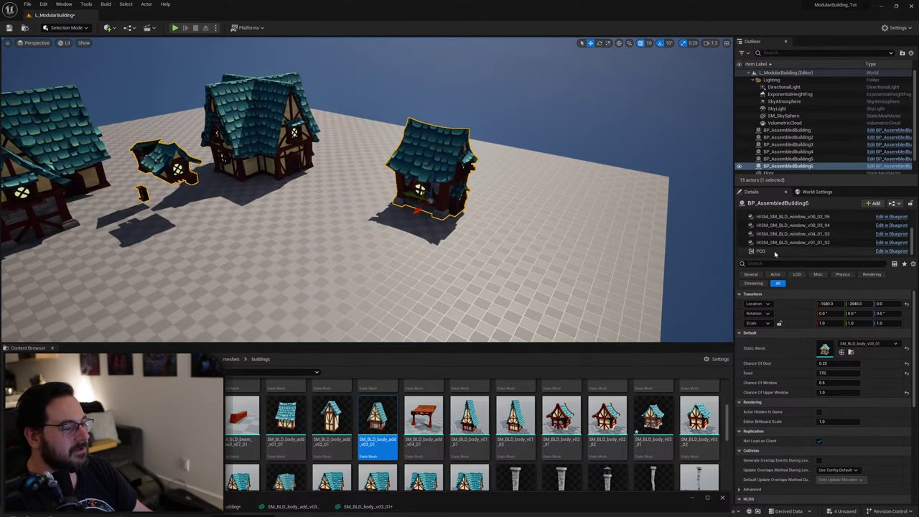
click(779, 252)
click(860, 296)
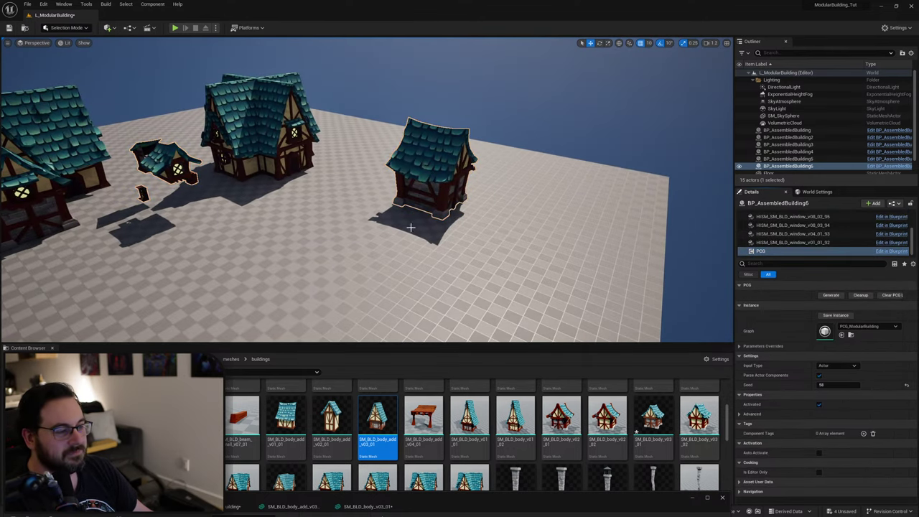
click(838, 297)
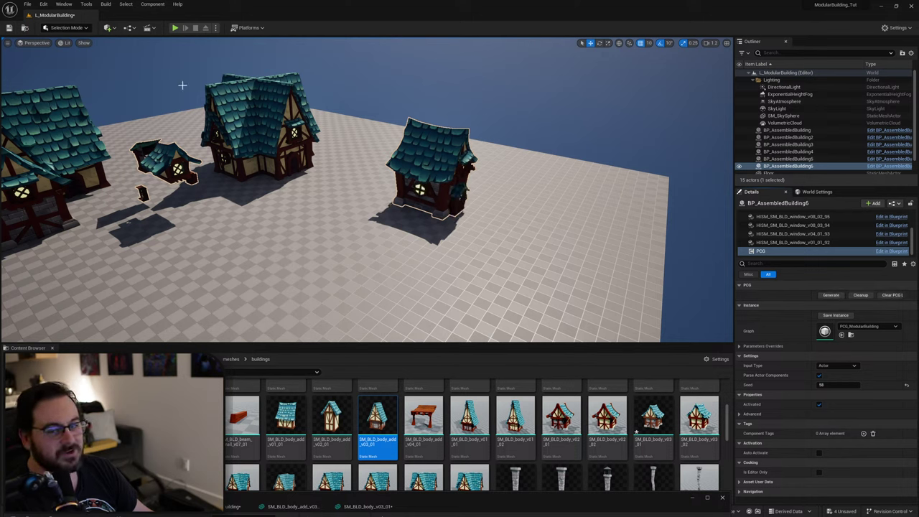
Delete the leftover HISM window components, from window_v01_01_92 through window_v08_02_95, from BP_AssembledBuilding6.
click(772, 243)
scroll(780, 245, up, 3)
scroll(782, 244, down, 1)
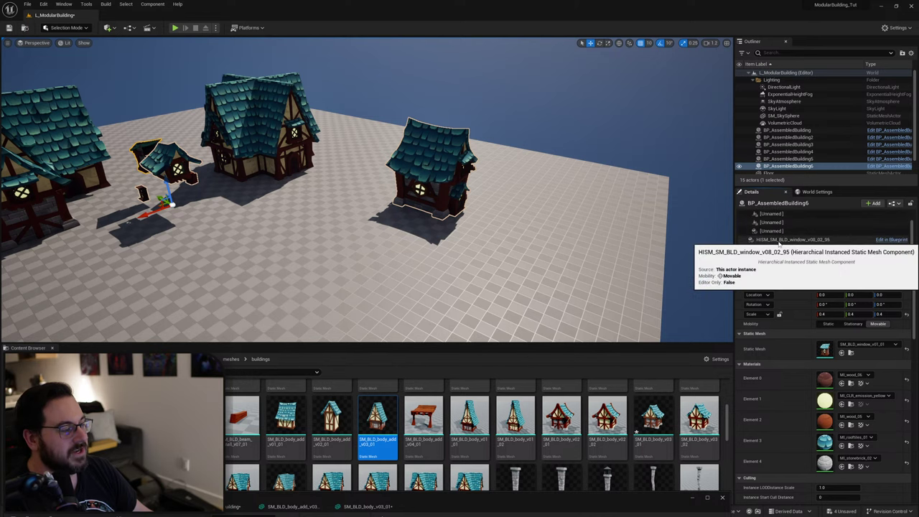
shift+click(780, 240)
key(Delete)
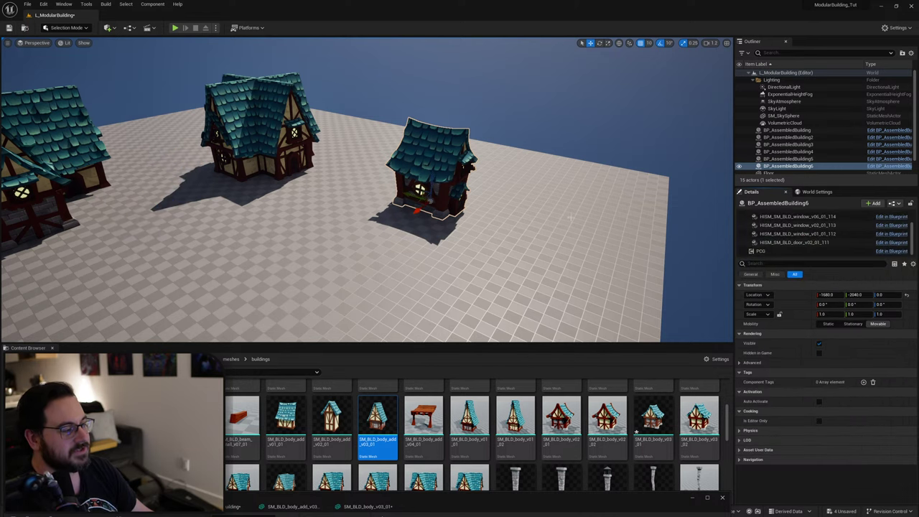
Regenerate the PCG component of BP_AssembledBuilding6 with the stray windows removed.
click(453, 171)
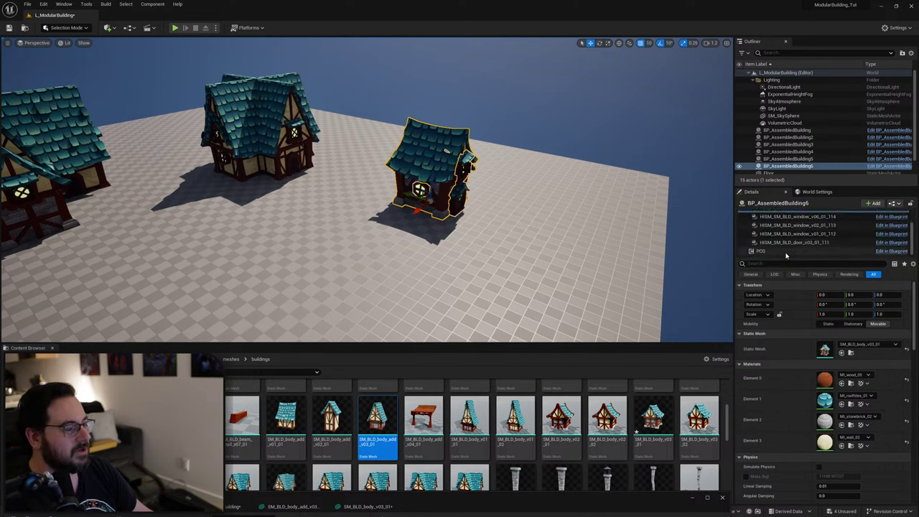
click(761, 250)
click(830, 295)
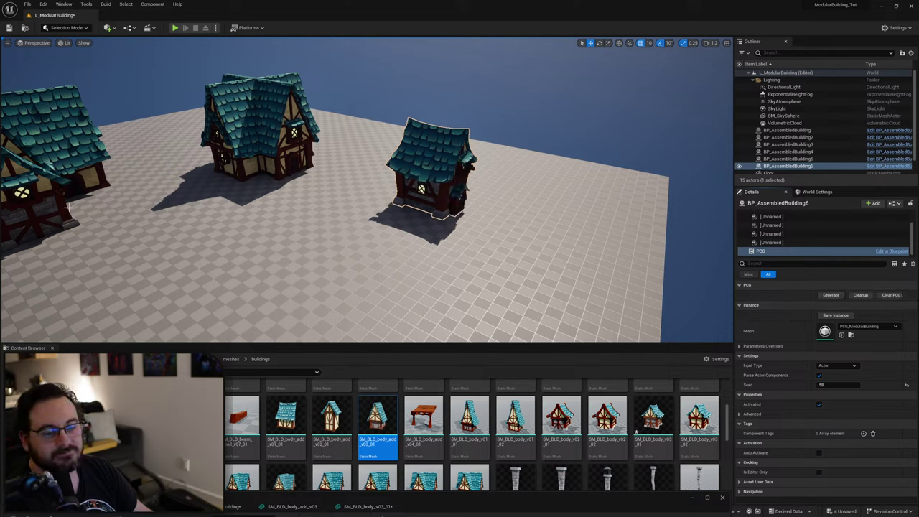
Select the whole BP_AssembledBuilding6 actor and move it to X -660, Y -1500, and from there to X -700, Y -1840.
click(419, 203)
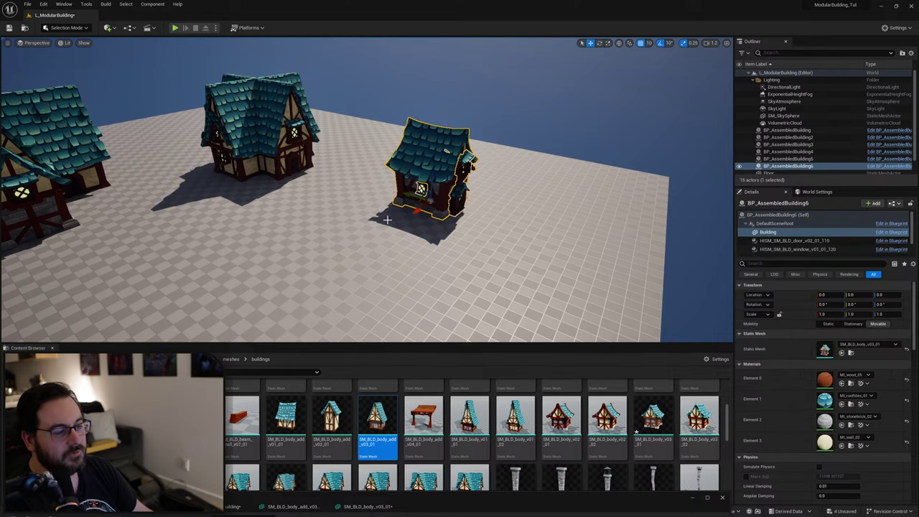
click(387, 220)
click(419, 204)
drag(418, 204, 307, 230)
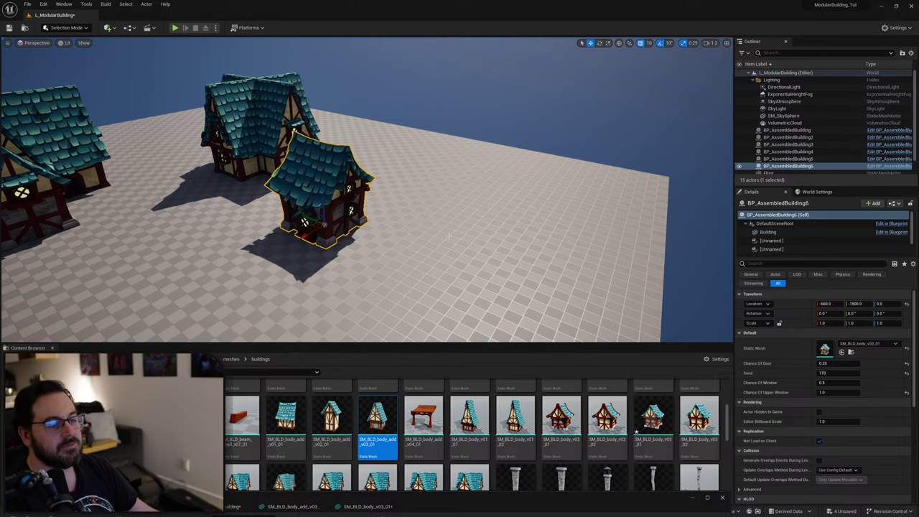
right_drag(450, 237, 402, 244)
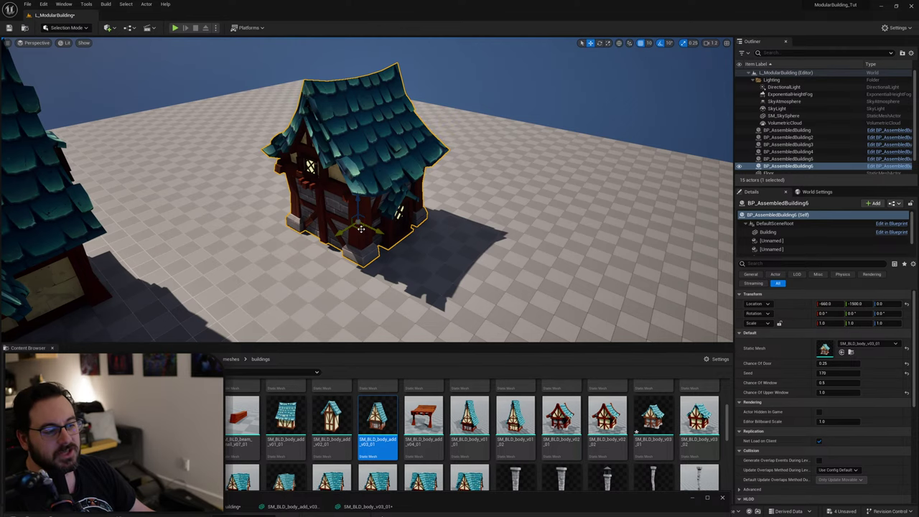
drag(361, 228, 412, 205)
right_drag(412, 206, 226, 198)
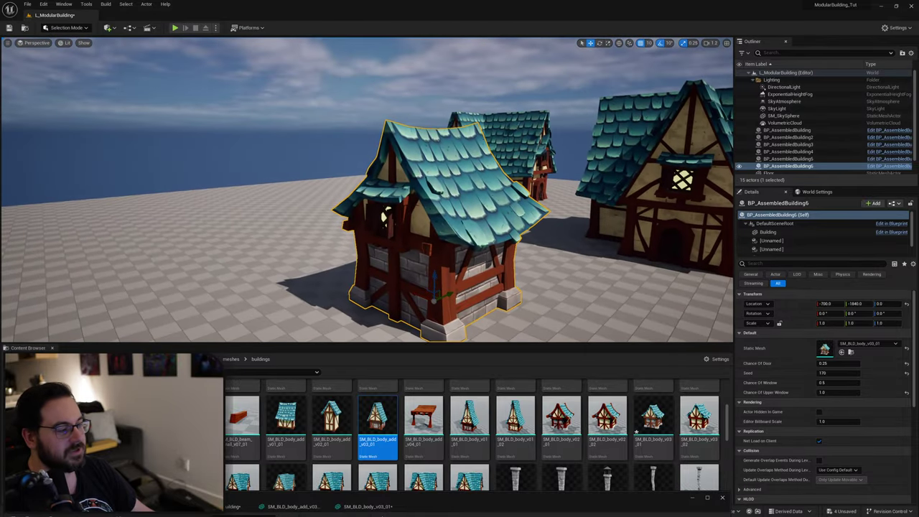
Clear the PCG link of BP_AssembledBuilding6 so its generated windows go into a separate stamp actor.
right_drag(420, 188, 419, 189)
scroll(790, 229, down, 2)
click(774, 251)
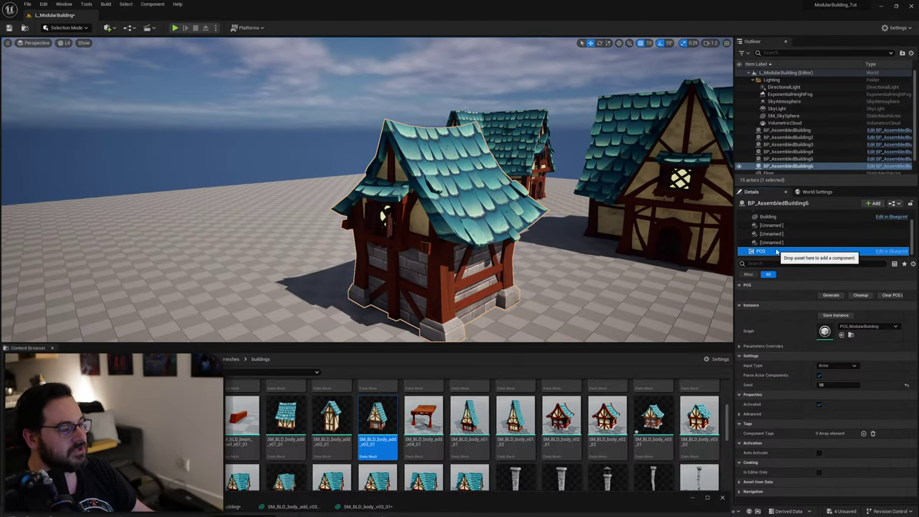
click(891, 296)
Offset the Building mesh component to a relative X of 1030 and slide the PCGStamp_0 windows along X onto it.
click(474, 253)
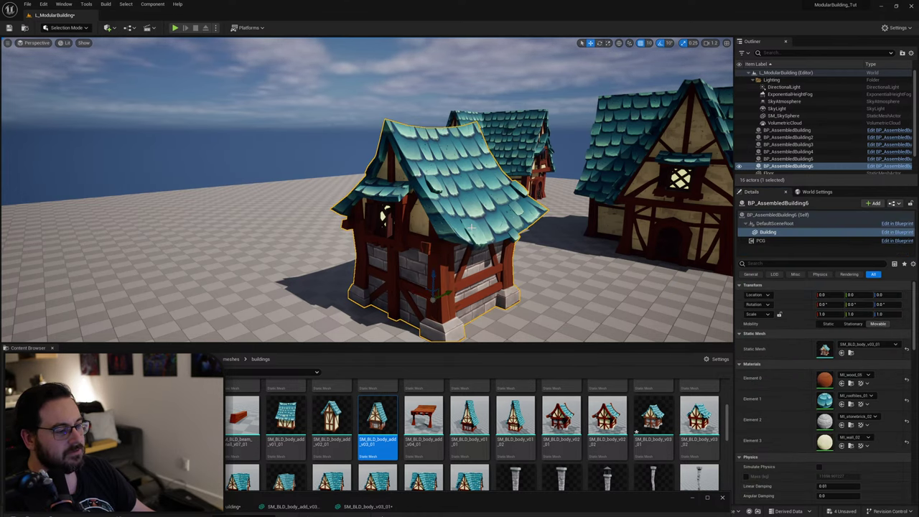
right_drag(449, 236, 450, 236)
drag(448, 235, 306, 204)
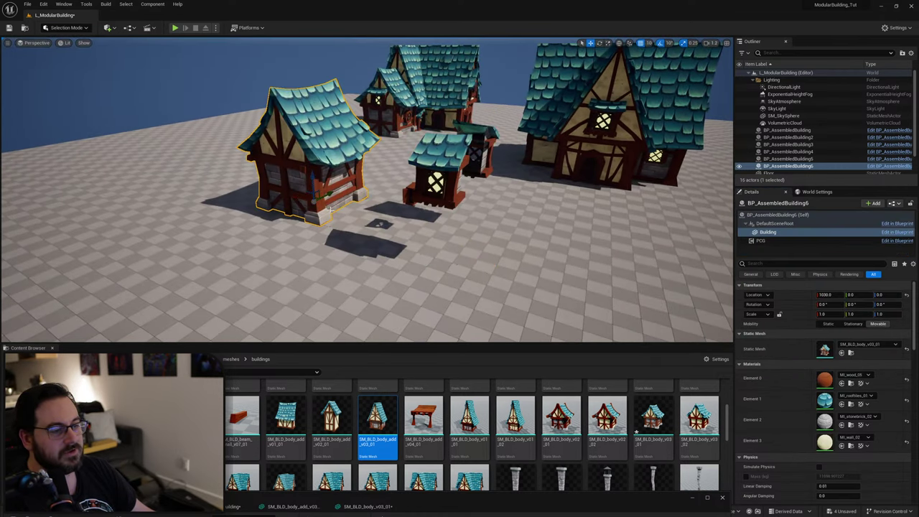
scroll(782, 158, down, 2)
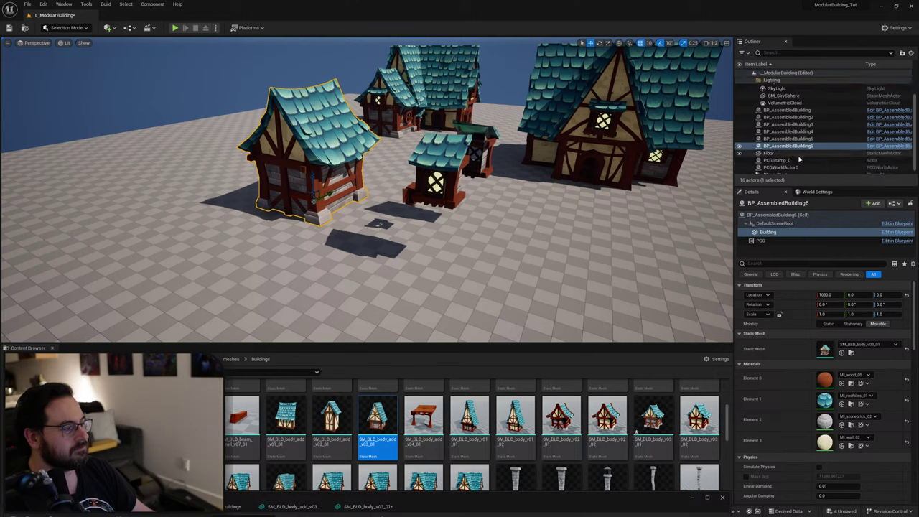
click(448, 179)
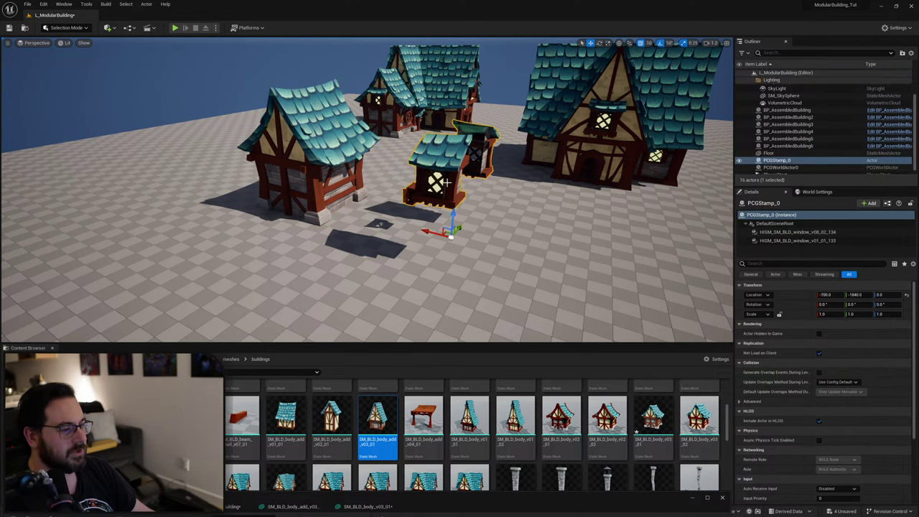
drag(427, 233, 347, 228)
Move the BP_AssembledBuilding6 actor along X to -1390, away from the PCGStamp_0 windows.
click(301, 126)
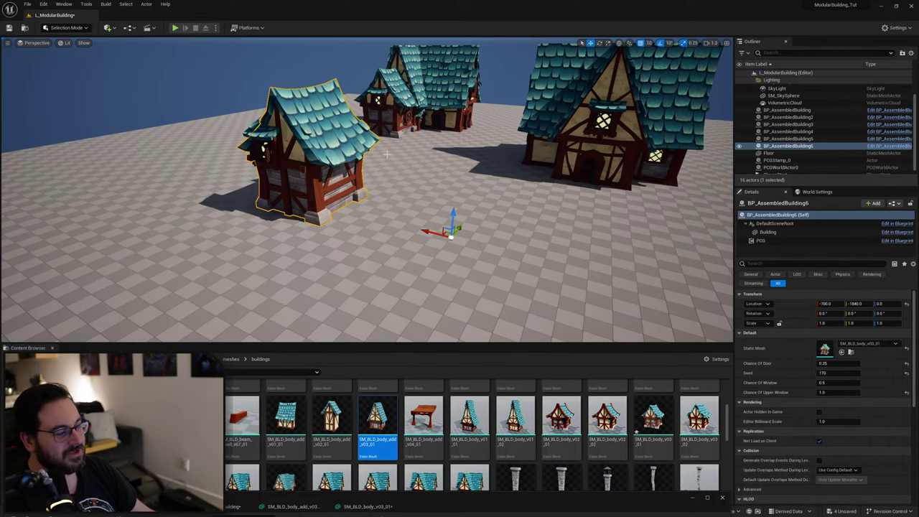
drag(427, 232, 558, 264)
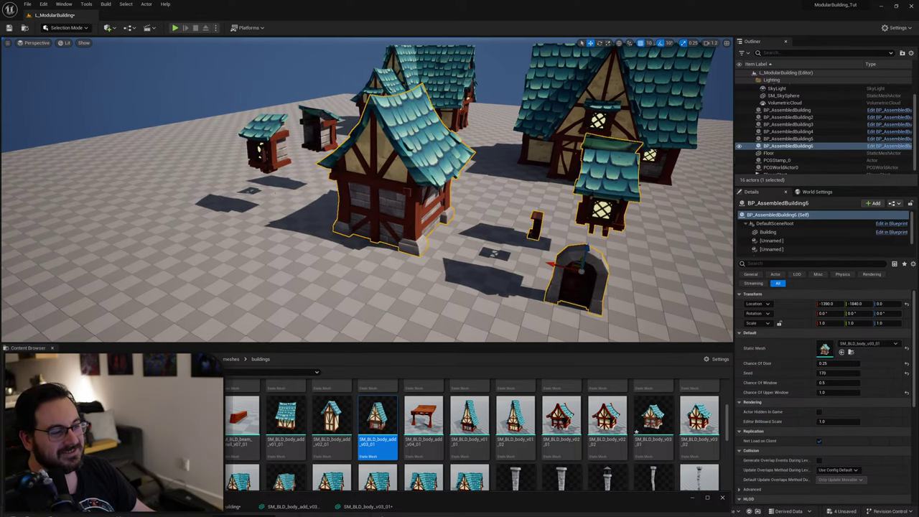
Slide the PCGStamp_0 windows along X to 660 and move the BP_AssembledBuilding6 actor along X to -1490.
click(277, 152)
drag(286, 194, 262, 189)
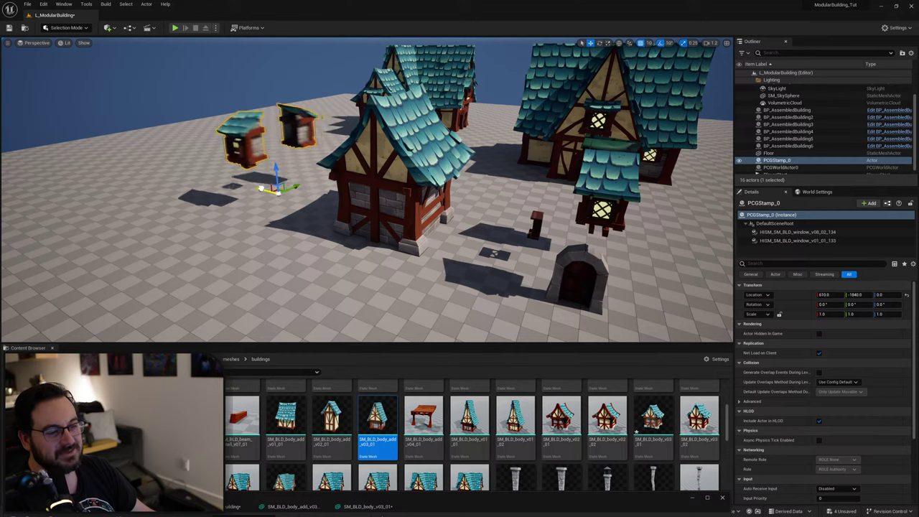
click(379, 192)
drag(552, 265, 579, 269)
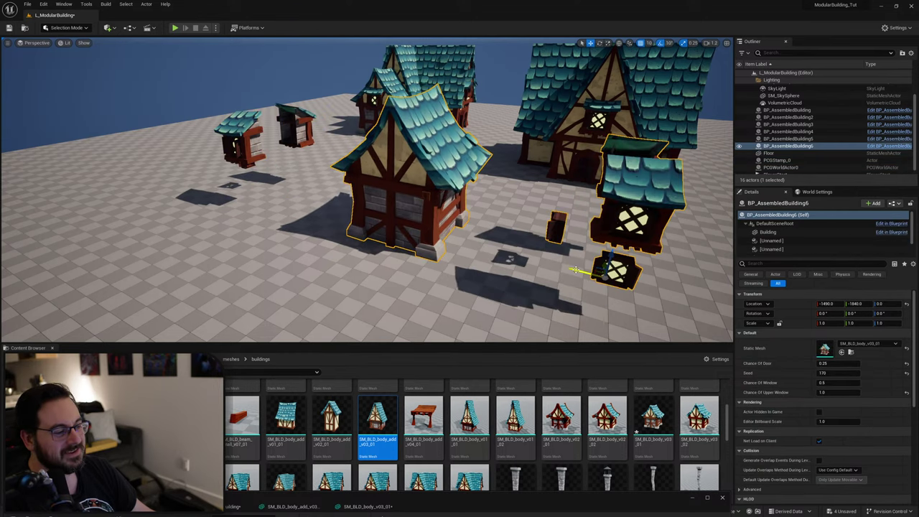
click(577, 270)
click(438, 147)
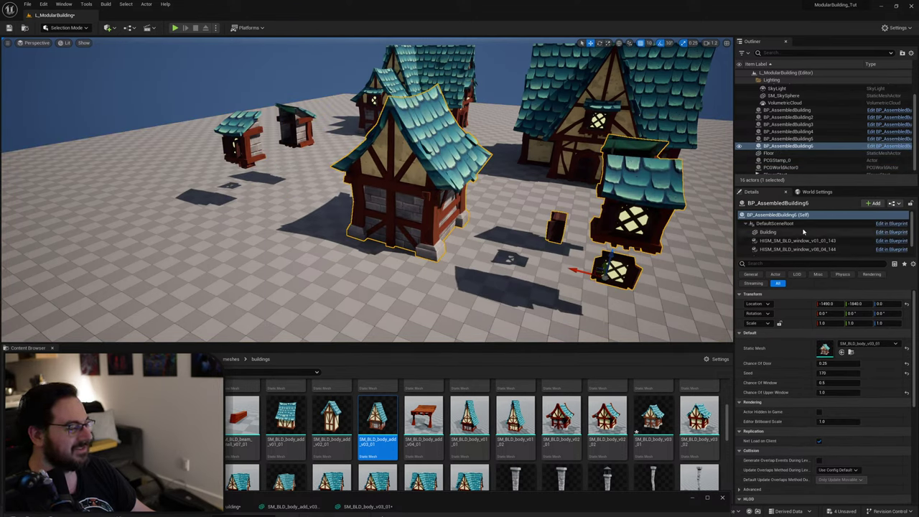
Reset the relative location of the Building mesh component in BP_AssembledBuilding6 to its default.
click(768, 232)
click(906, 295)
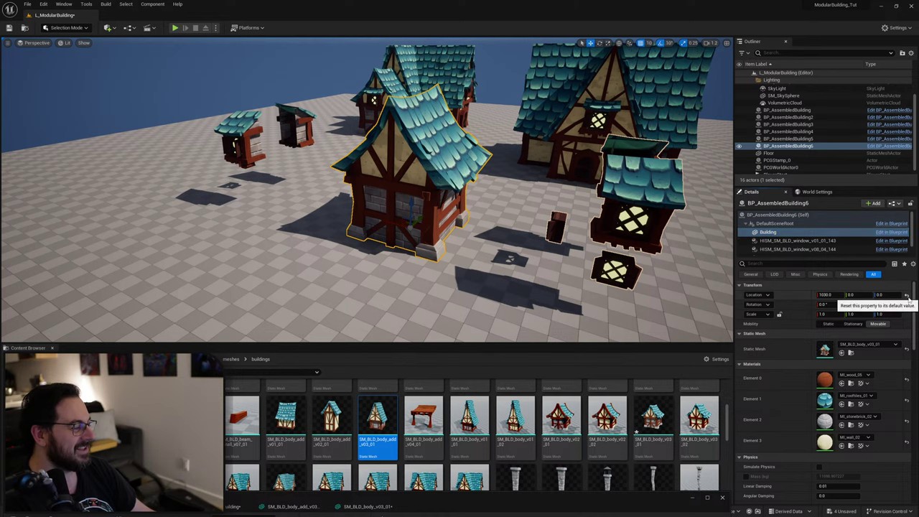
click(377, 231)
Move the PCGStamp_0 windows along X to 400 and compare them with the BP_AssembledBuilding6 actor.
click(258, 164)
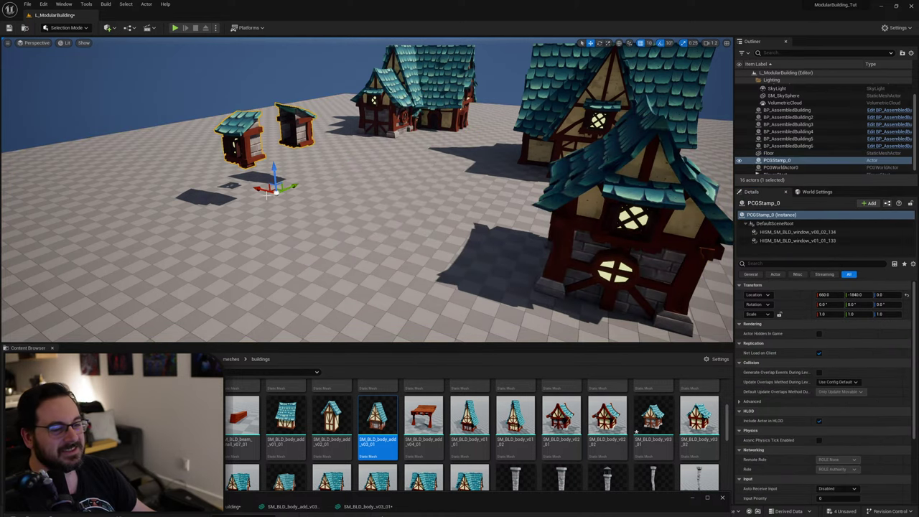
drag(267, 196, 350, 215)
click(629, 191)
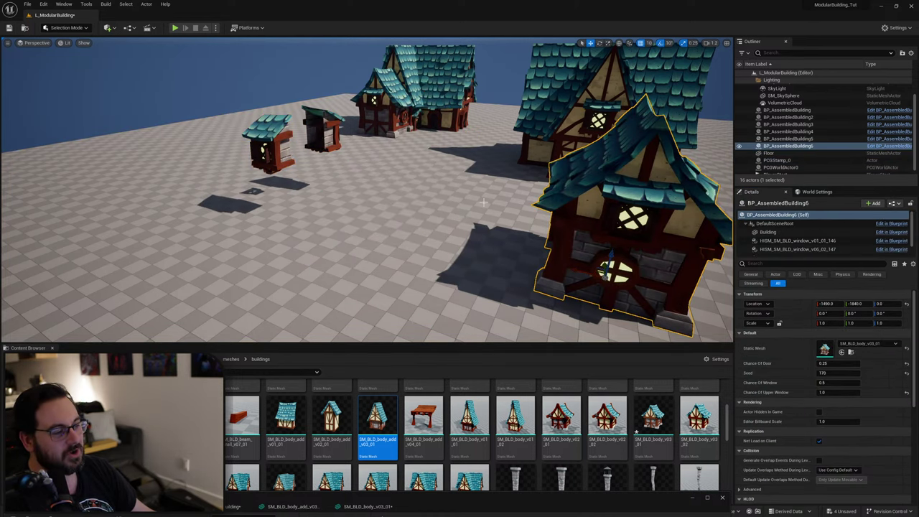
right_drag(484, 202, 502, 204)
right_drag(537, 175, 547, 160)
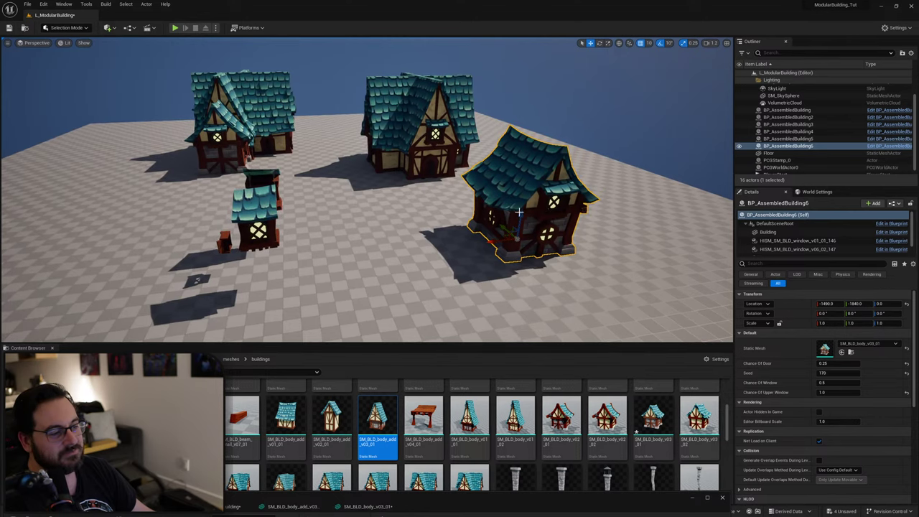
Slide the PCGStamp_0 actor along X to 140 and delete it from the level.
click(260, 218)
mouse_move(431, 159)
right_down()
mouse_move(420, 164)
mouse_move(443, 153)
right_up()
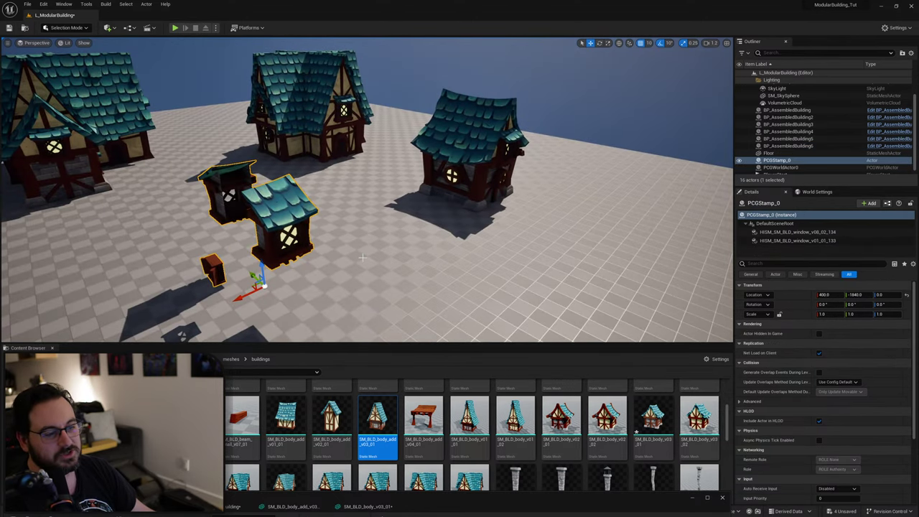
key(f)
drag(356, 277, 378, 259)
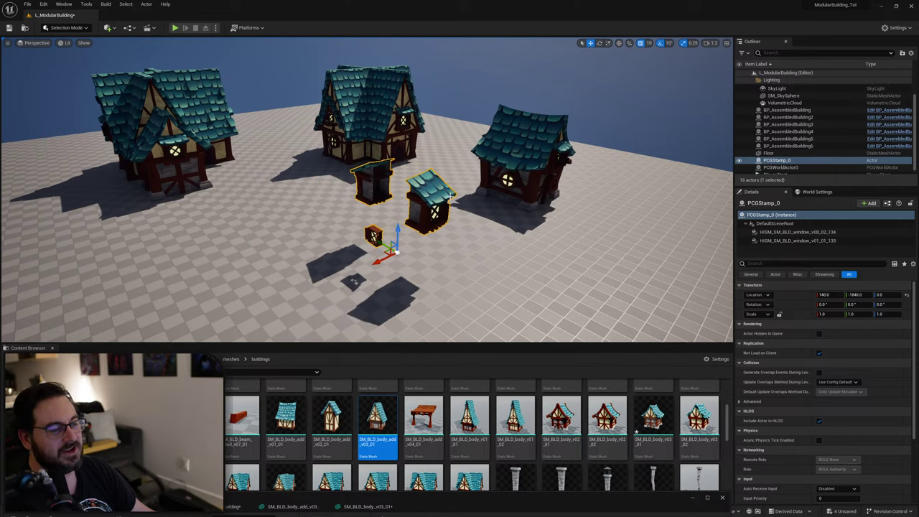
key(Delete)
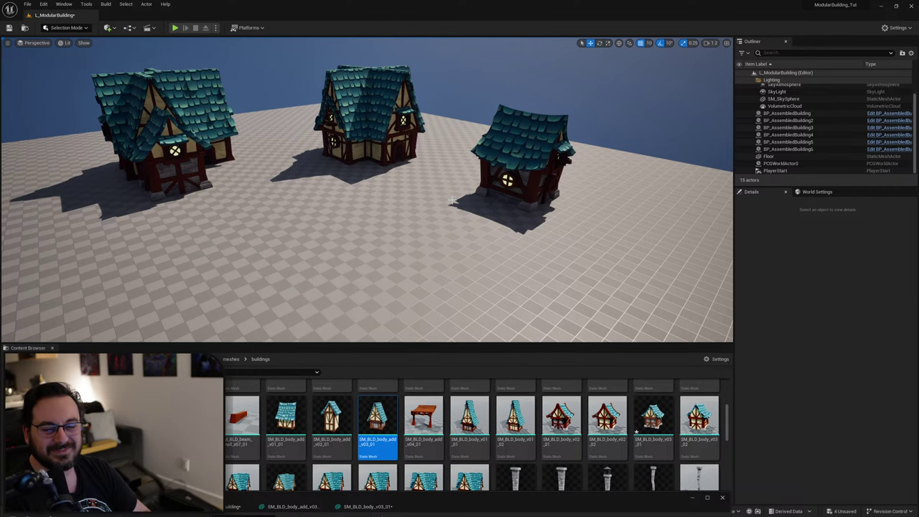
Try moving BP_AssembledBuilding6 along X to 70, and undo the move.
right_drag(468, 199, 516, 180)
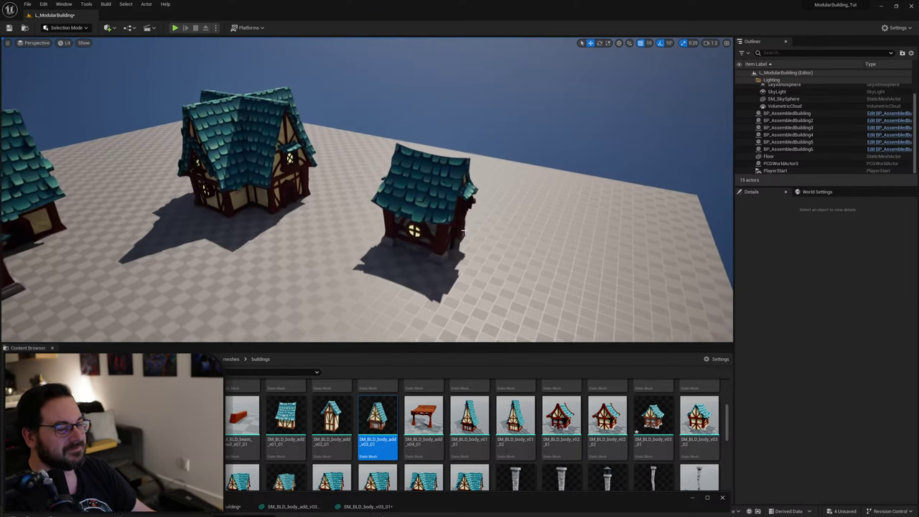
click(460, 201)
right_drag(461, 200, 431, 244)
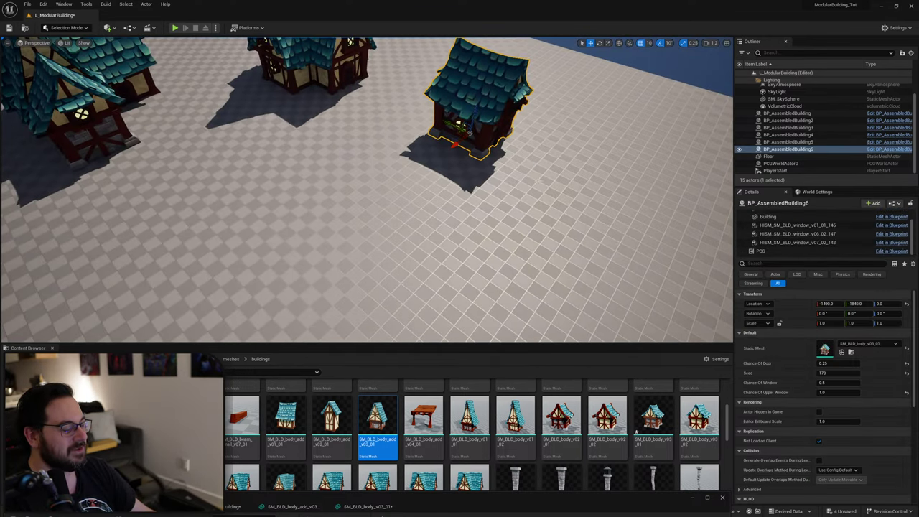
drag(464, 143, 317, 232)
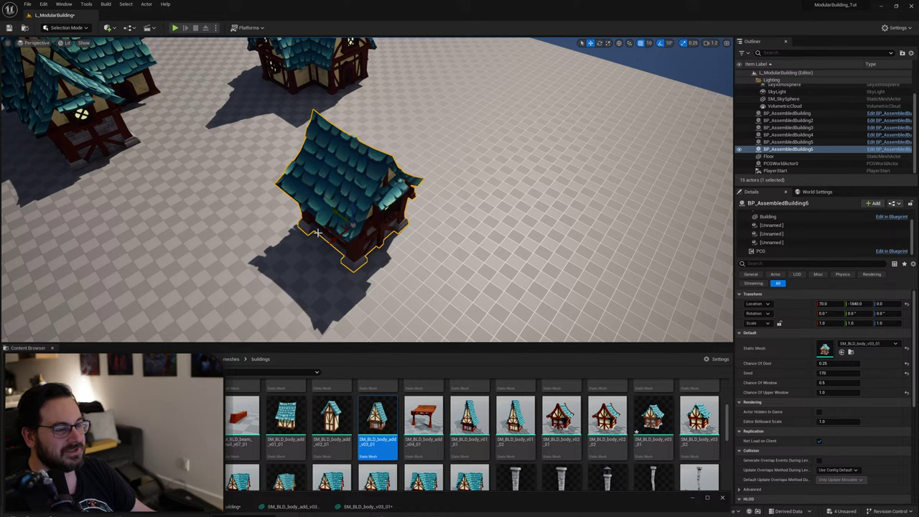
key(ctrl+z)
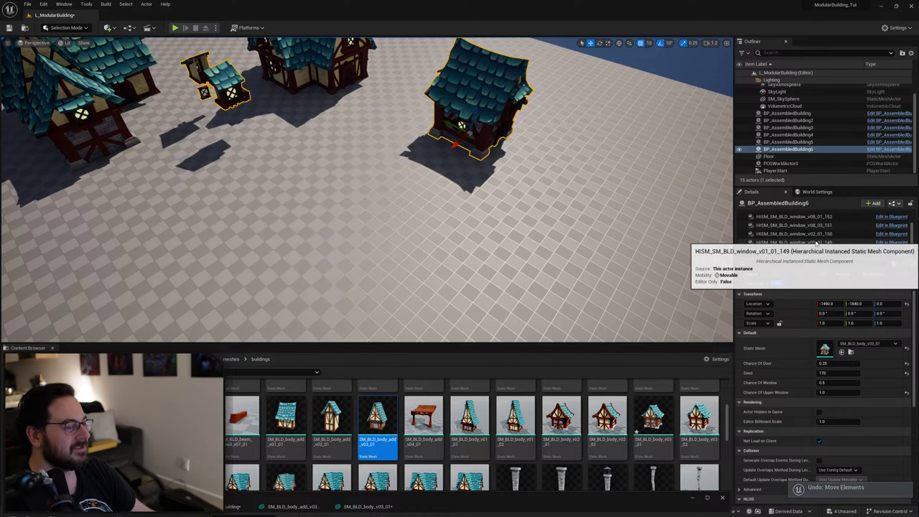
Delete the stray generated HISM window components from BP_AssembledBuilding6.
click(789, 239)
shift+click(778, 247)
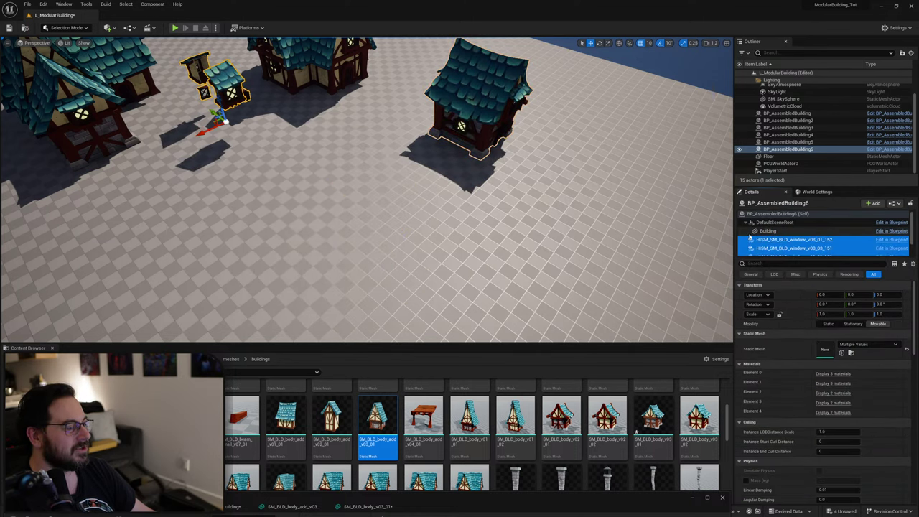
key(Delete)
Clean up and regenerate the PCG component of BP_AssembledBuilding6 twice.
scroll(798, 248, down, 2)
click(791, 250)
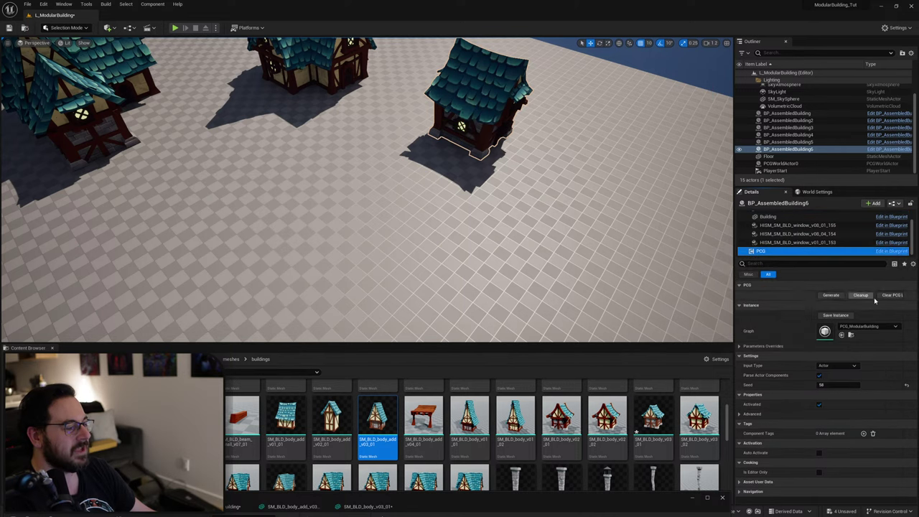
click(863, 298)
click(834, 297)
click(863, 296)
click(835, 296)
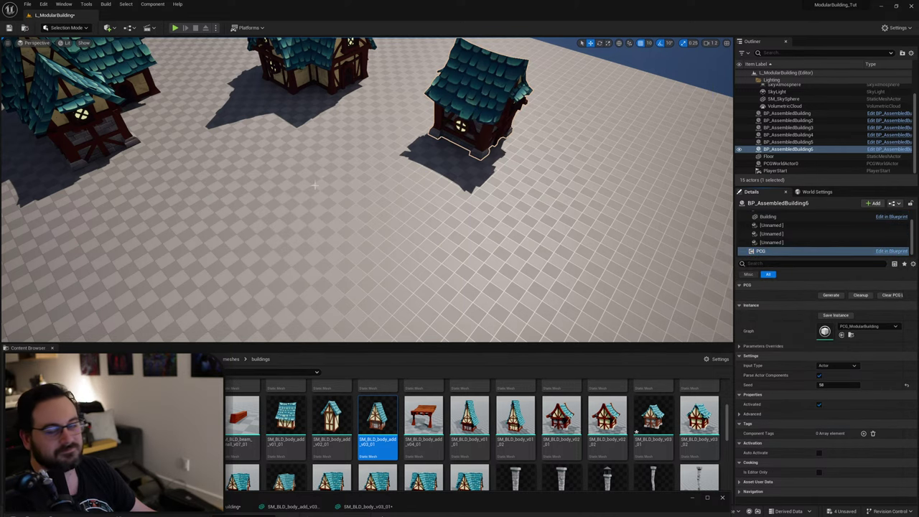
Try moving BP_AssembledBuilding6 to X -1170 and scaling it uniformly to 2.75, and undo both changes.
right_drag(366, 159, 418, 135)
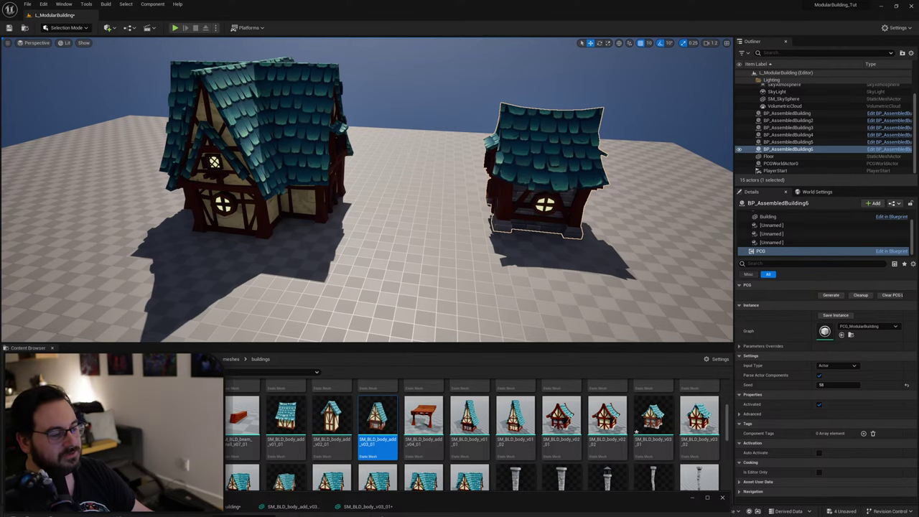
right_drag(511, 224, 505, 224)
click(424, 235)
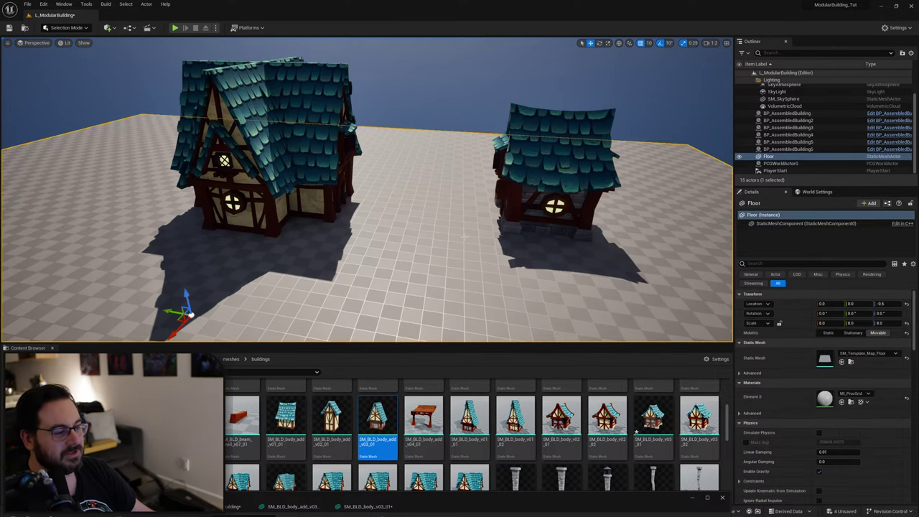
key(Escape)
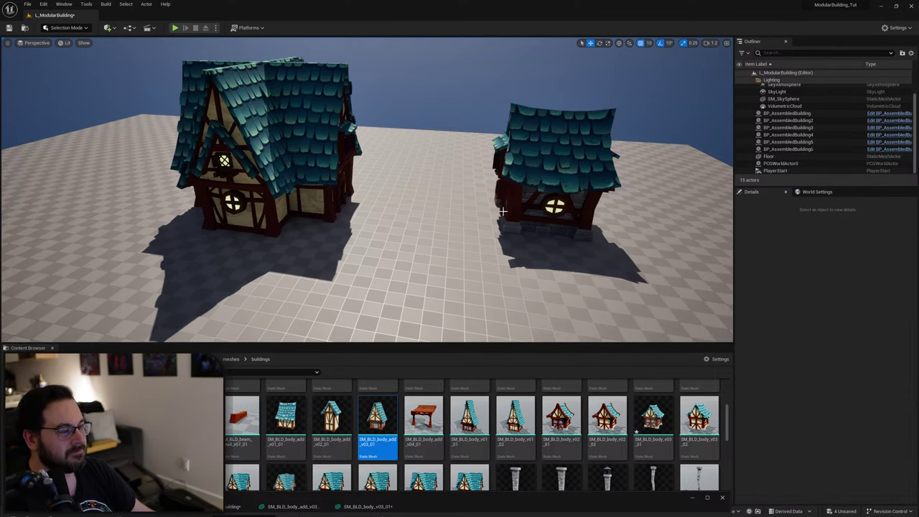
click(502, 210)
right_drag(503, 210, 503, 254)
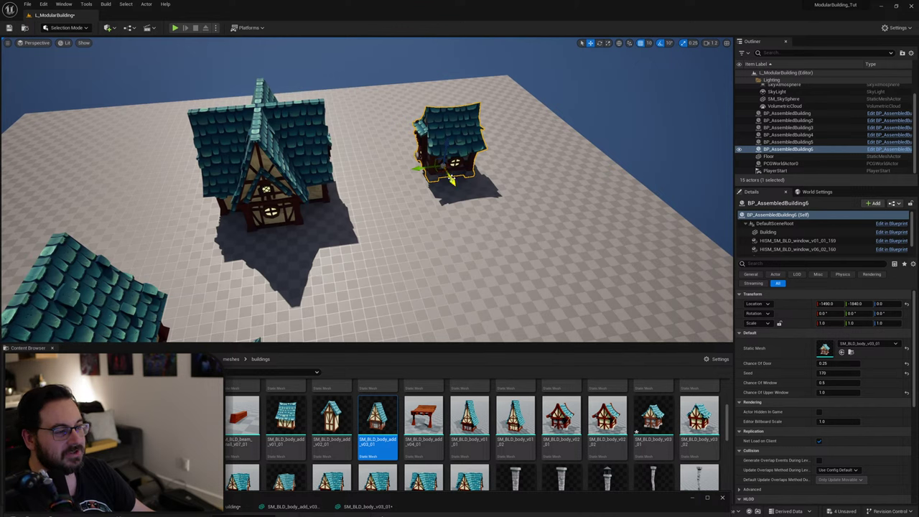
key(r)
drag(460, 195, 474, 196)
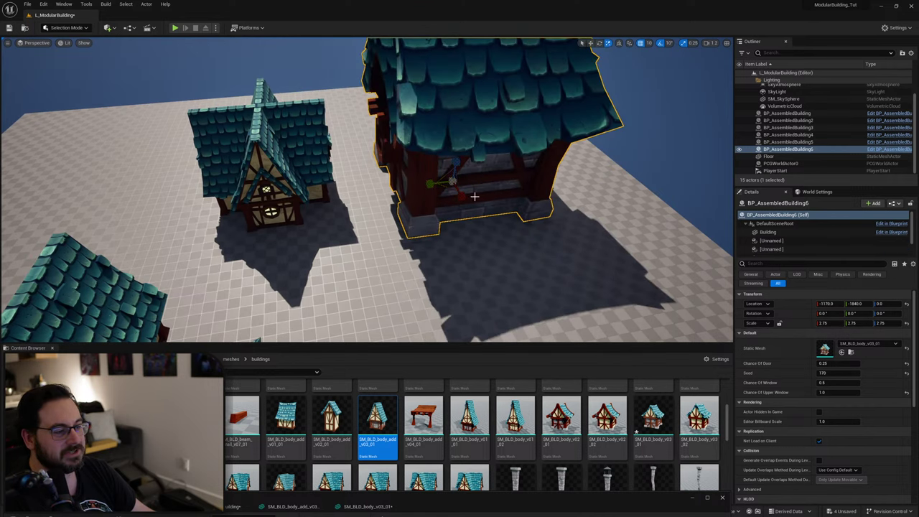
key(ctrl+z)
key(ctrl+z)
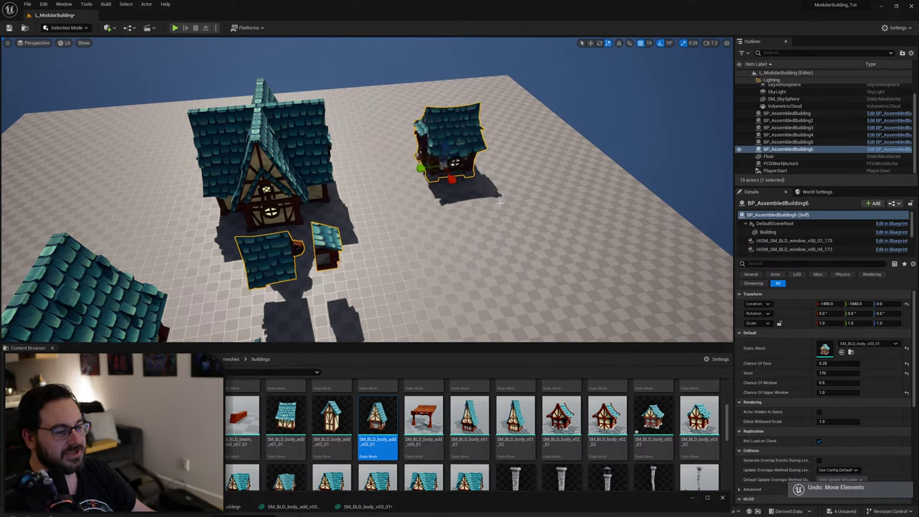
key(ctrl+z)
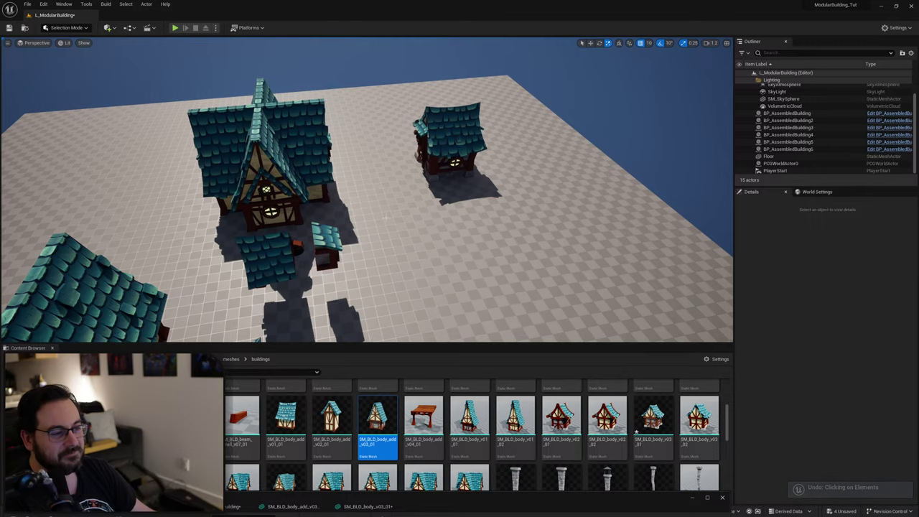
Move the BP_AssembledBuilding6 actor along Y to -2290, away from its stray windows.
click(447, 158)
key(w)
drag(424, 169, 464, 174)
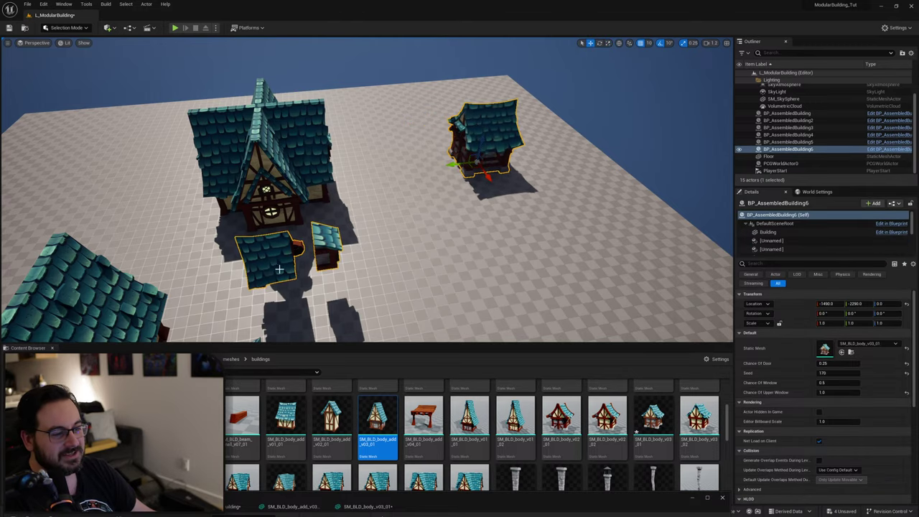
Select all generated HISM door and window components of BP_AssembledBuilding6, including the stray ones, and delete them.
right_drag(464, 175, 423, 175)
right_drag(372, 238, 422, 287)
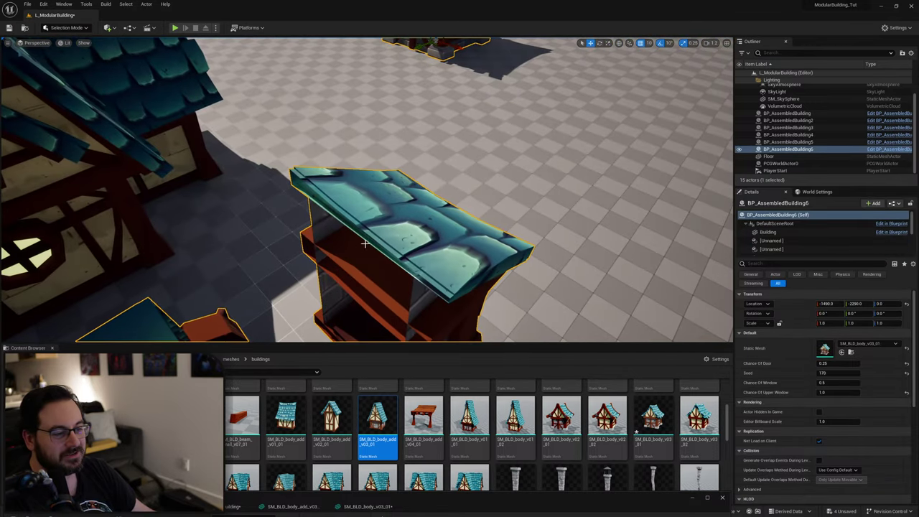
right_drag(397, 212, 395, 193)
click(516, 191)
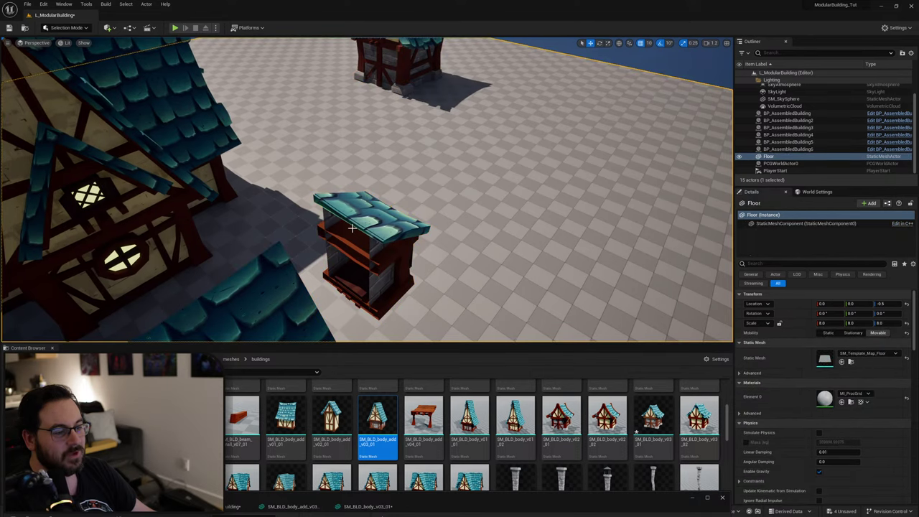
click(352, 228)
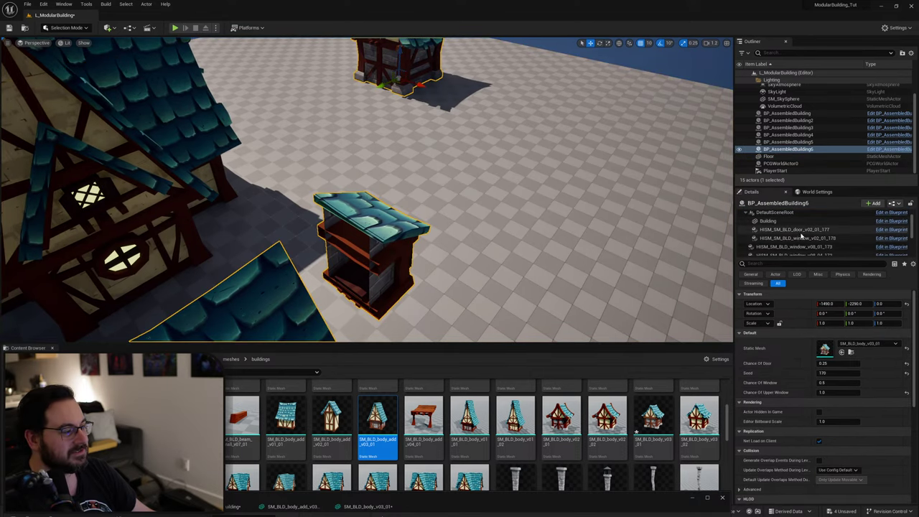
click(801, 231)
scroll(782, 244, down, 3)
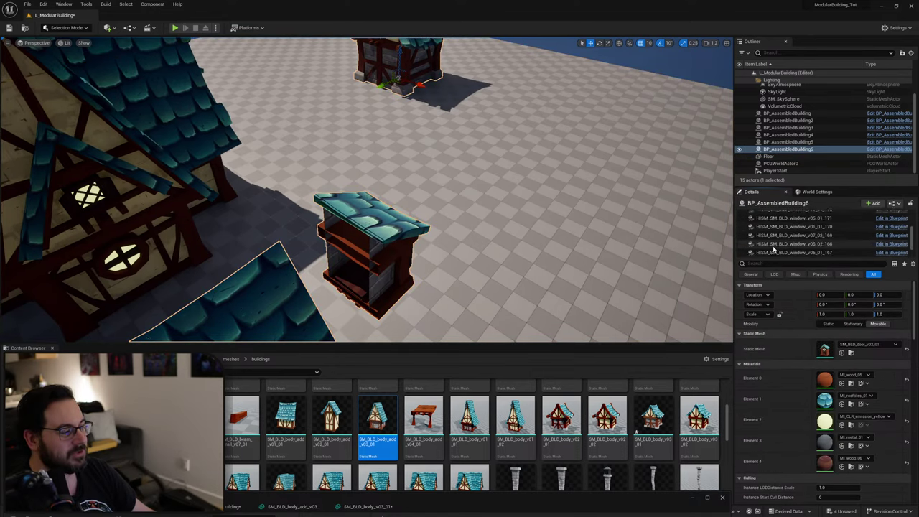
scroll(773, 248, down, 2)
shift+click(773, 244)
right_drag(608, 207, 601, 186)
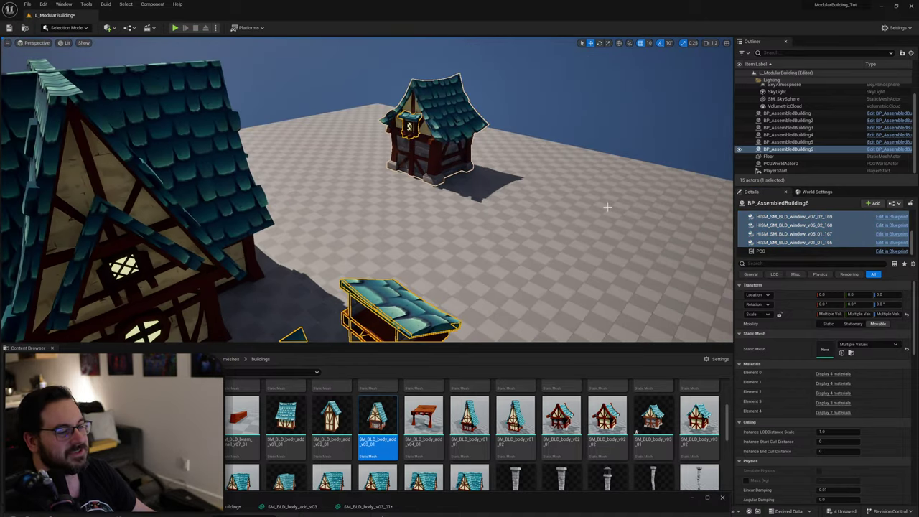
Regenerate the PCG component of BP_AssembledBuilding6 and look over the finished buildings.
click(793, 241)
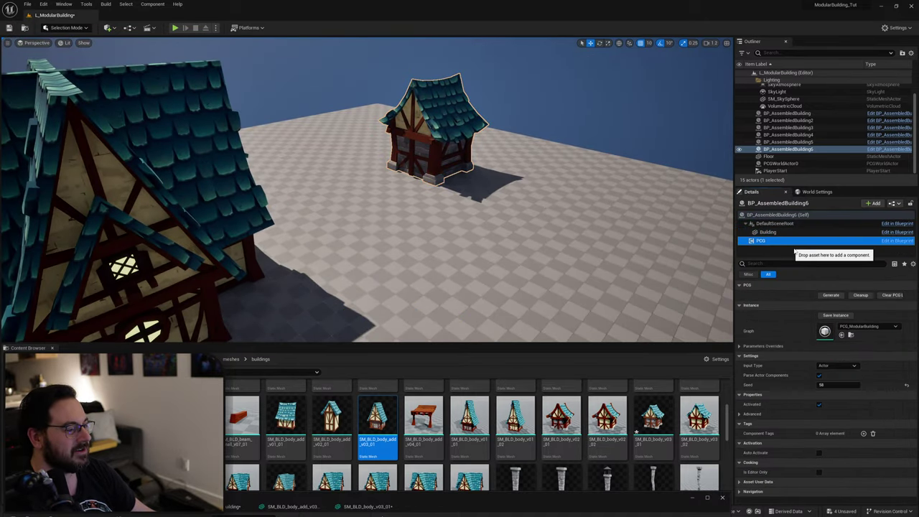
click(831, 295)
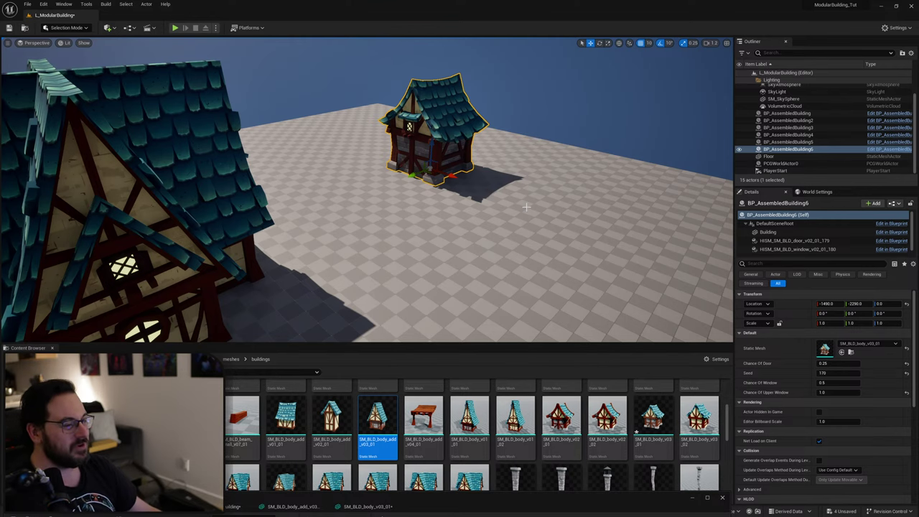
key(s)
right_drag(556, 253, 610, 272)
right_drag(369, 130, 391, 111)
key(w)
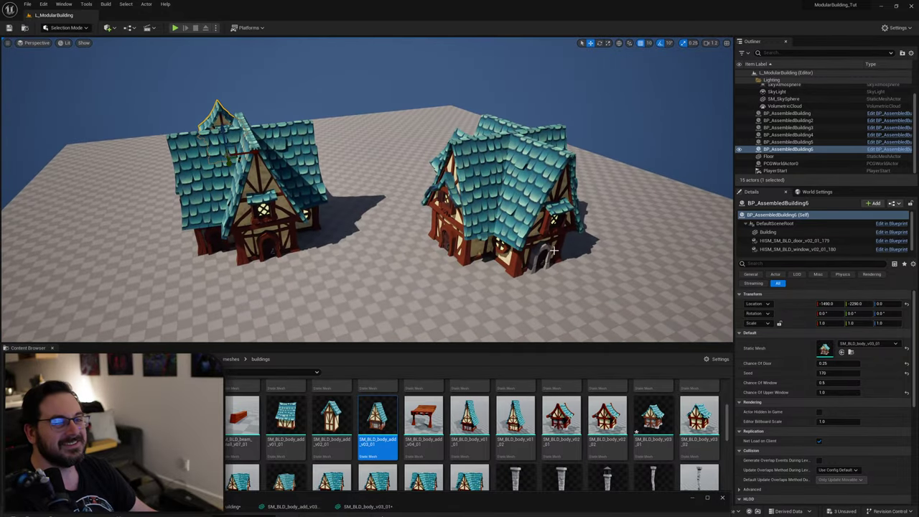
Save the L_ModularBuilding level and bring up the file commands to find Zip Project.
key(ctrl+s)
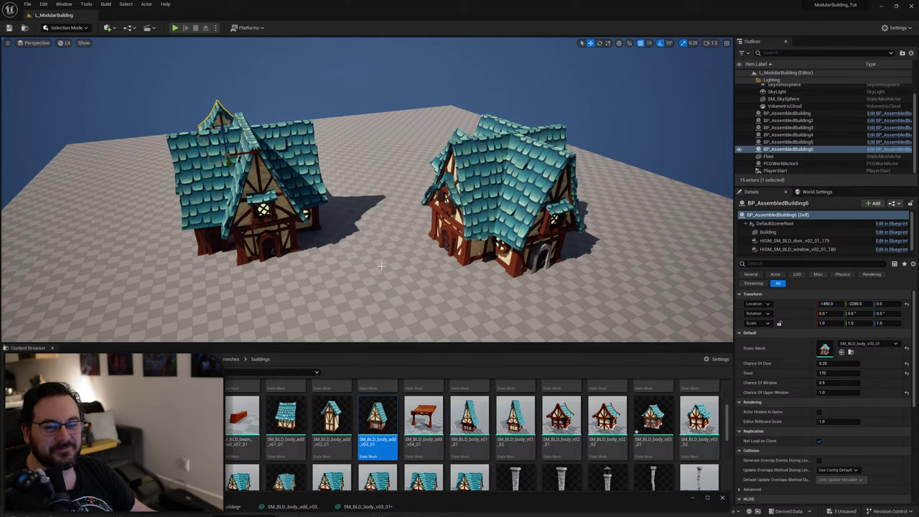
click(26, 5)
mouse_move(86, 48)
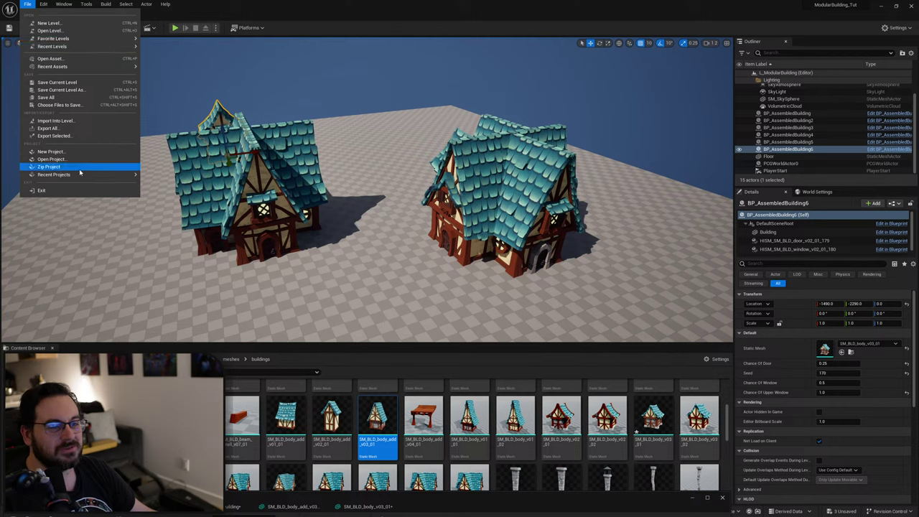
Switch to the recent ItsSpreading project, saving BP_AssembledBuilding, PCG_ModularBuilding and SM_BLD_body_v03_01 before the editor restarts.
mouse_move(80, 173)
click(167, 180)
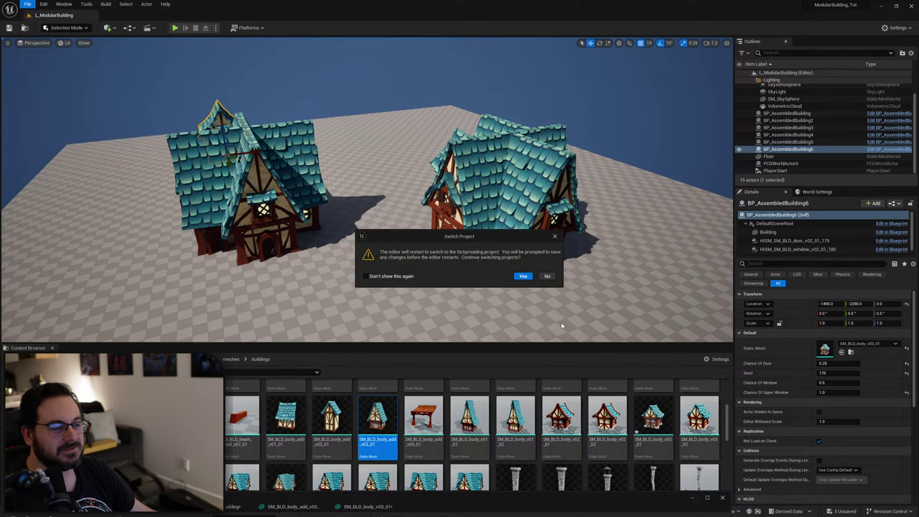
click(526, 276)
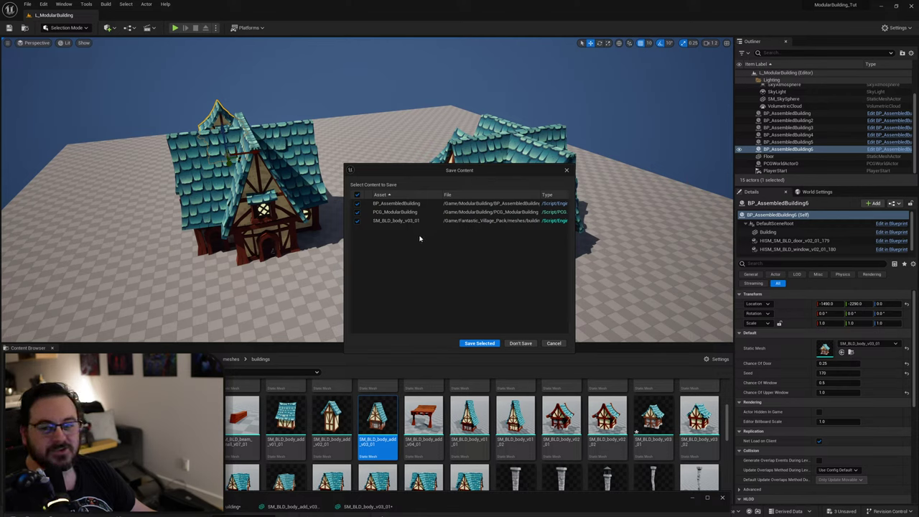
click(478, 342)
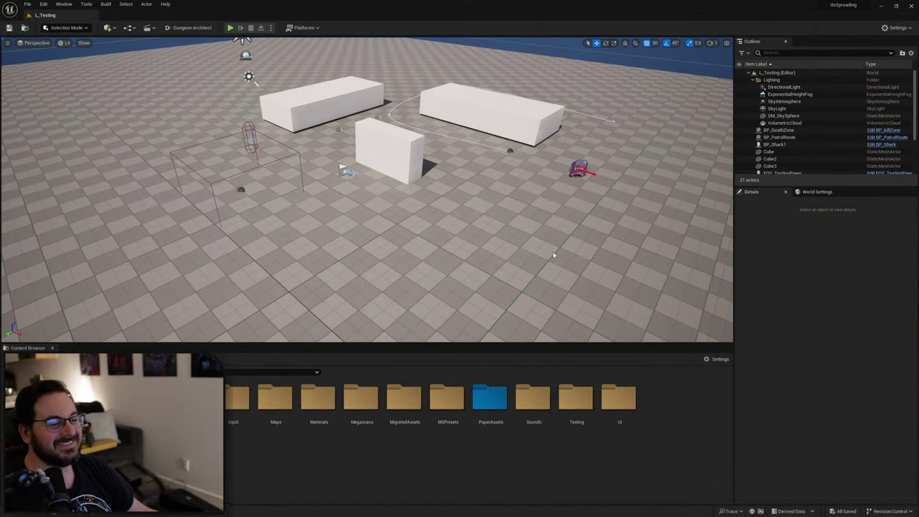
Play-test the L_Testing level by moving the character near the enemy to examine its jump attack, and stop the session.
right_drag(505, 185, 497, 202)
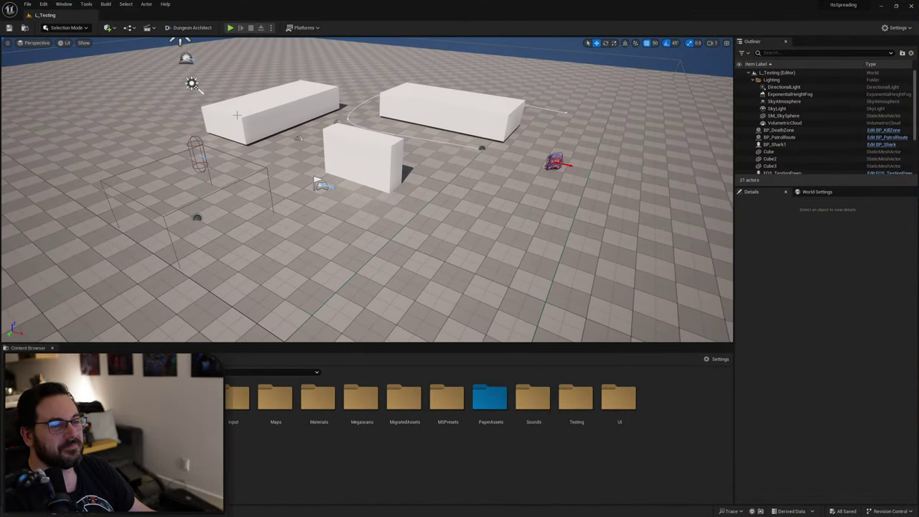
click(229, 27)
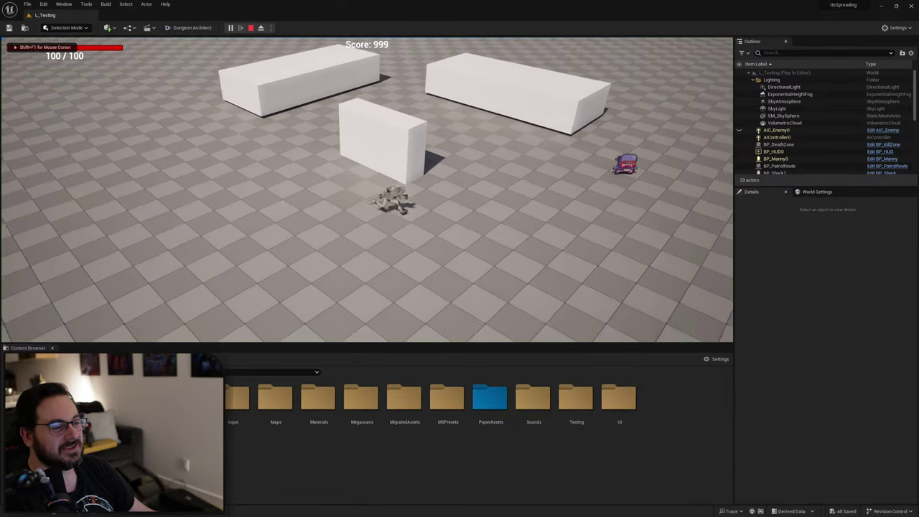
key(d)
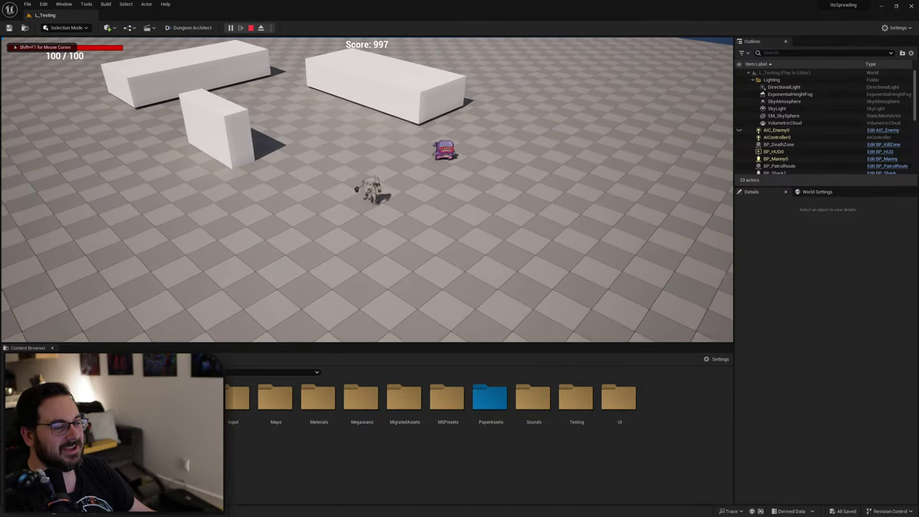
key(w)
key(d)
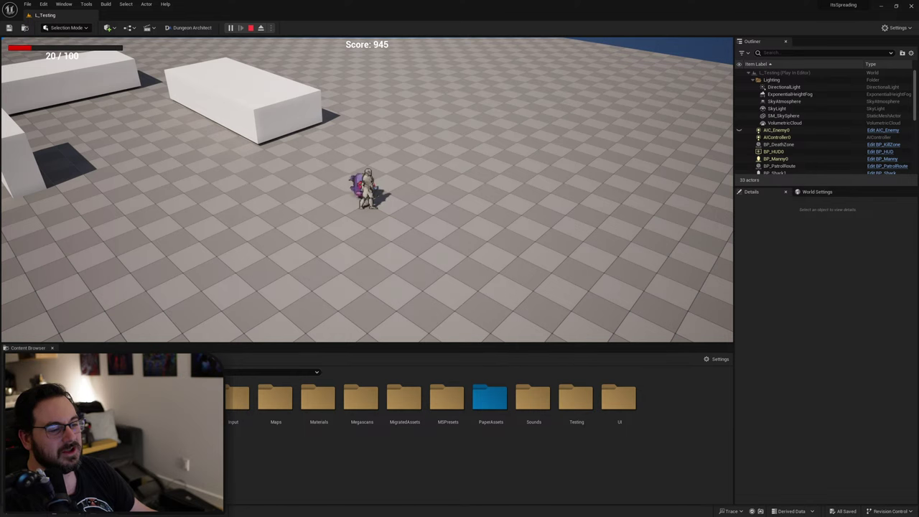
key(Escape)
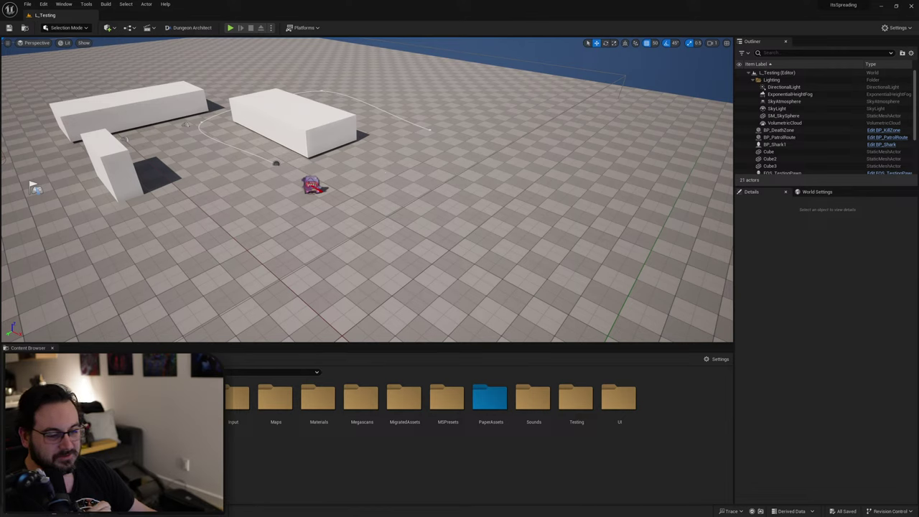
Open the BTT_MeleeJumpAttackSequence blueprint from the Blueprints/AI/Tasks folder in a maximized window.
double_click(147, 398)
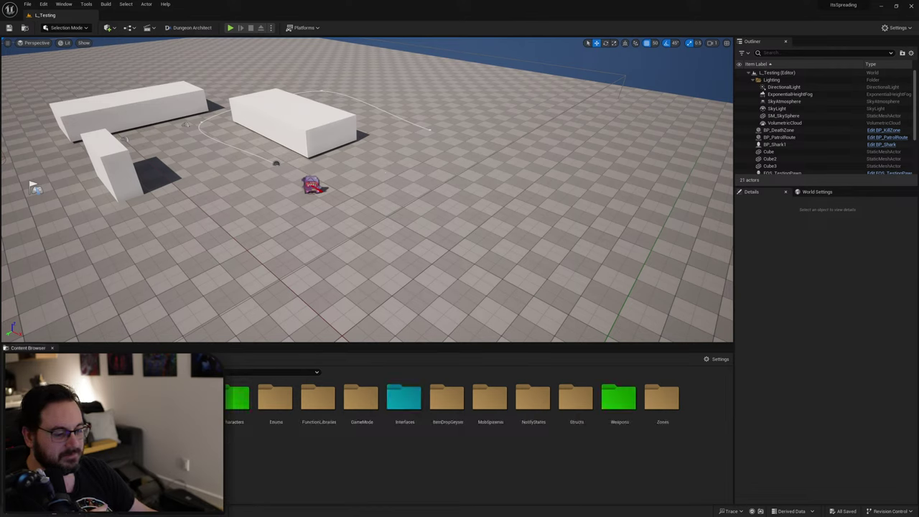
double_click(189, 400)
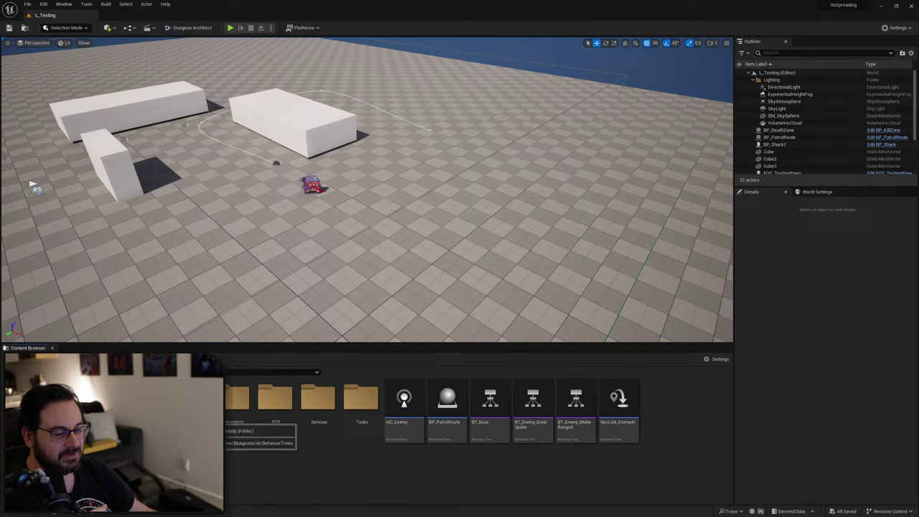
double_click(193, 398)
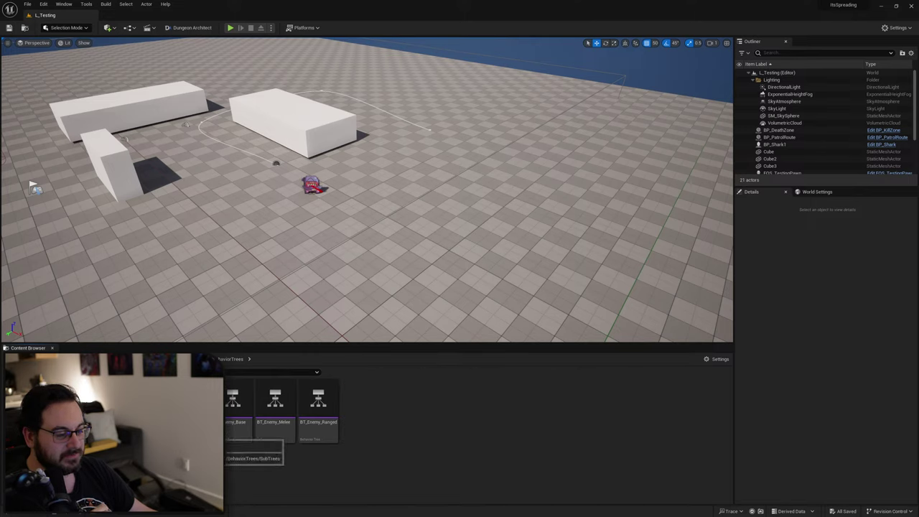
key(alt+Left)
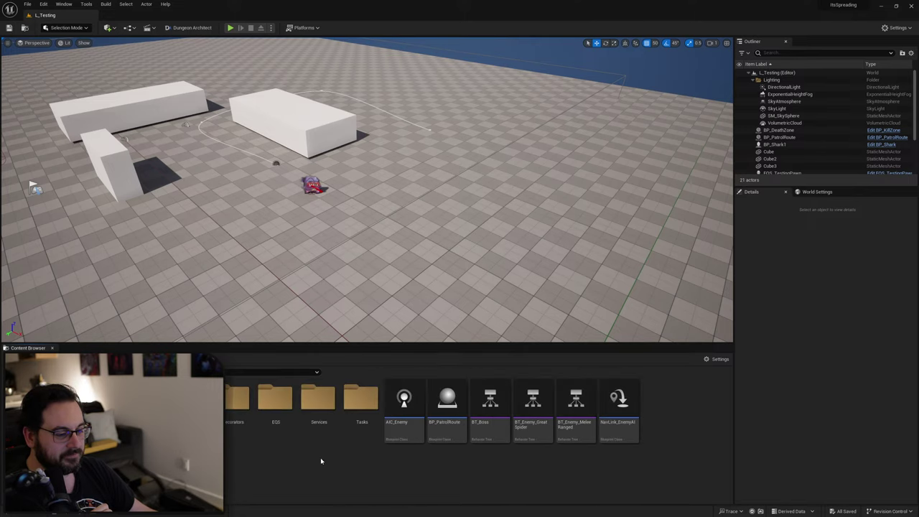
double_click(350, 425)
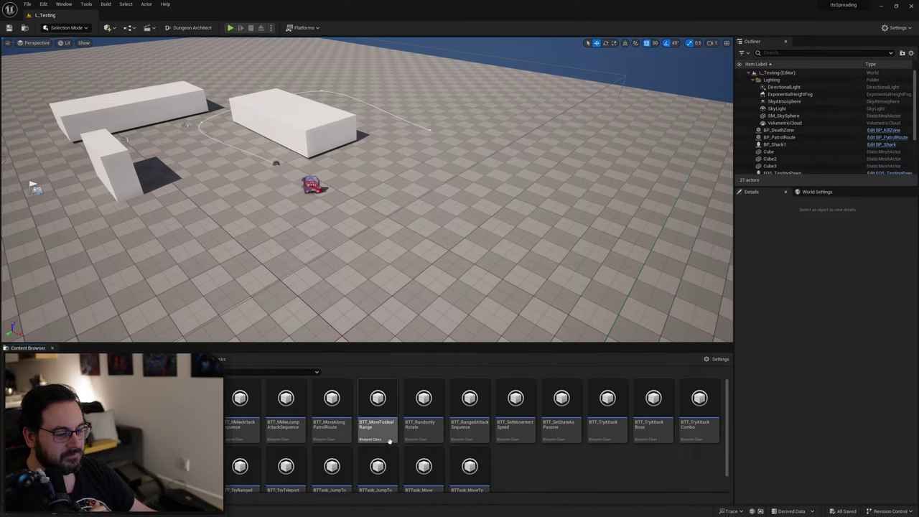
click(290, 425)
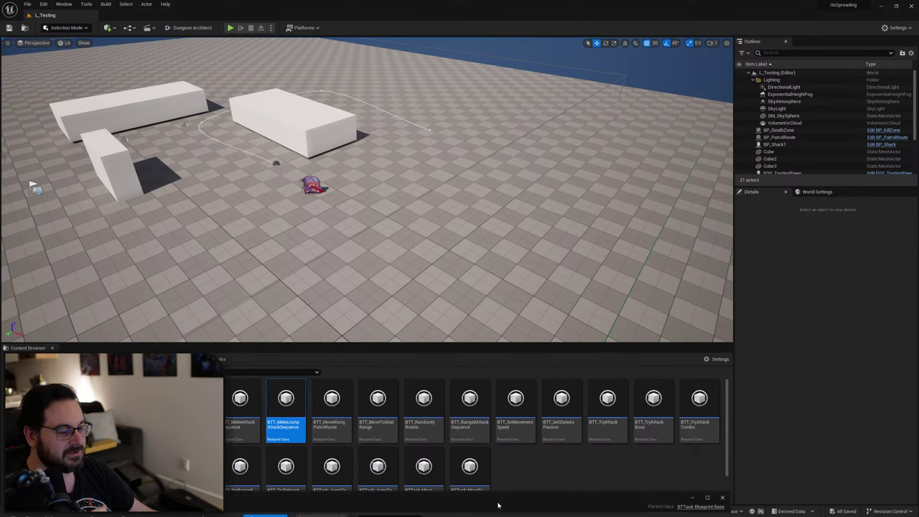
drag(498, 504, 492, 173)
double_click(491, 173)
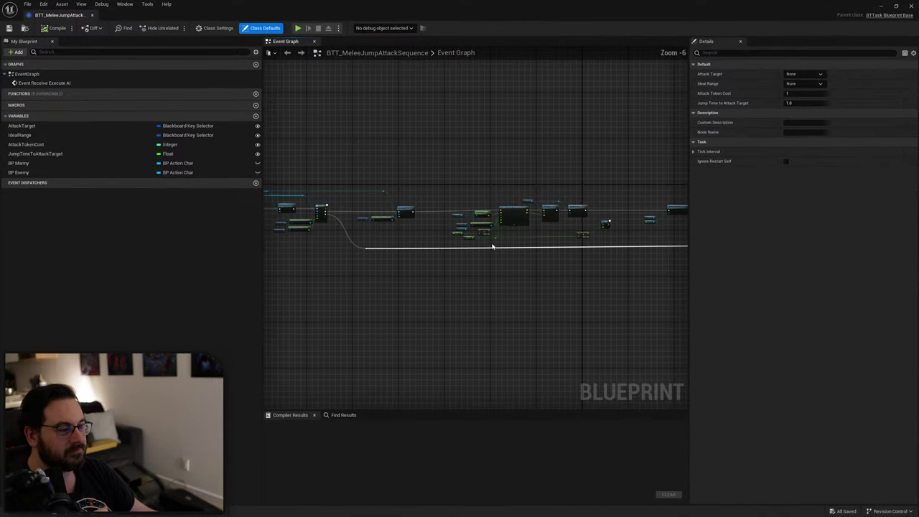
Move the Get Actor Location and Get Blackboard Value as Actor nodes, with their input variables, above the execution wire before Suggest Projectile Velocity Moving Target.
right_drag(469, 264, 511, 291)
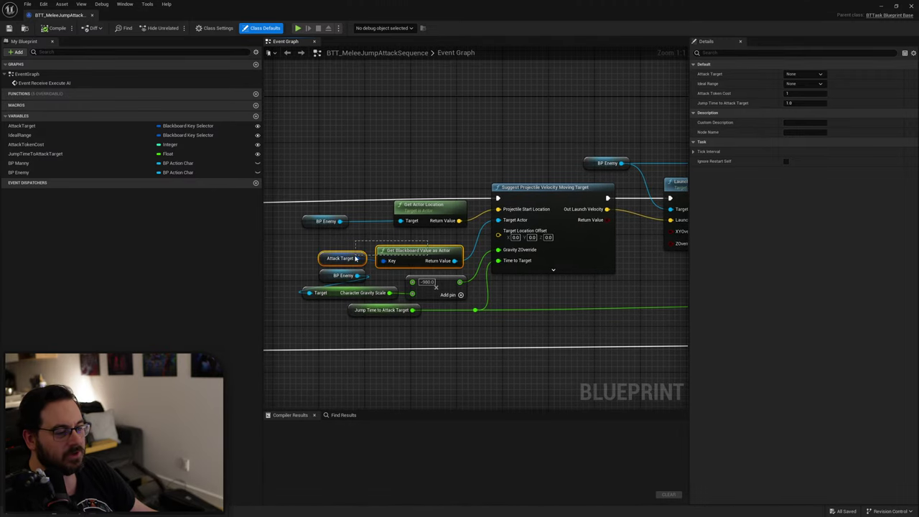
drag(356, 258, 354, 260)
drag(419, 253, 419, 237)
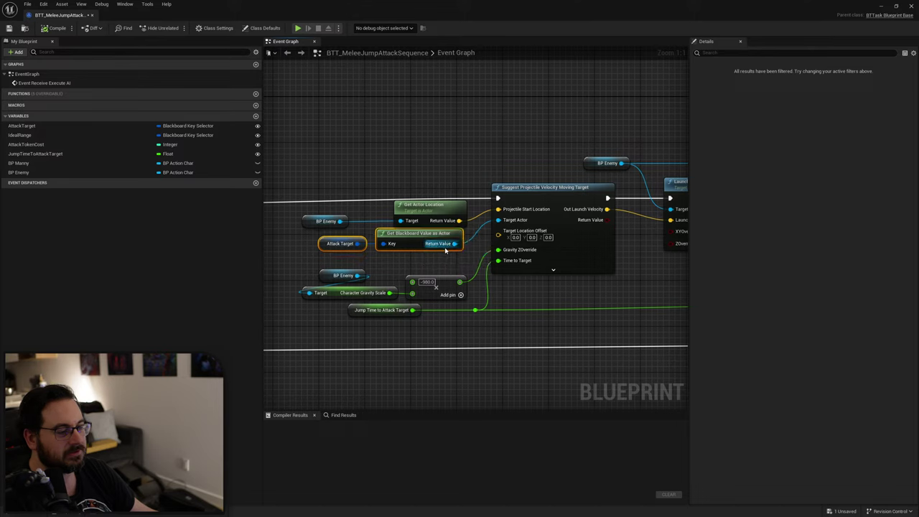
drag(432, 206, 419, 206)
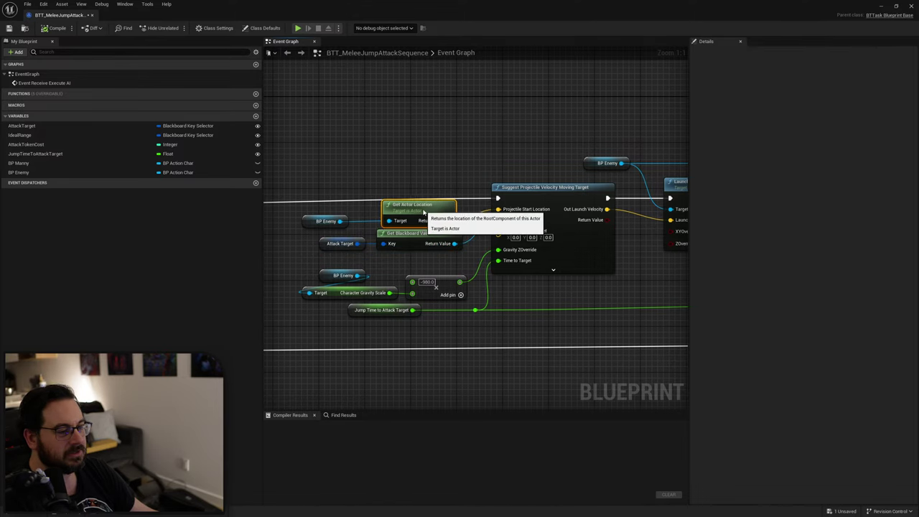
drag(413, 257, 298, 201)
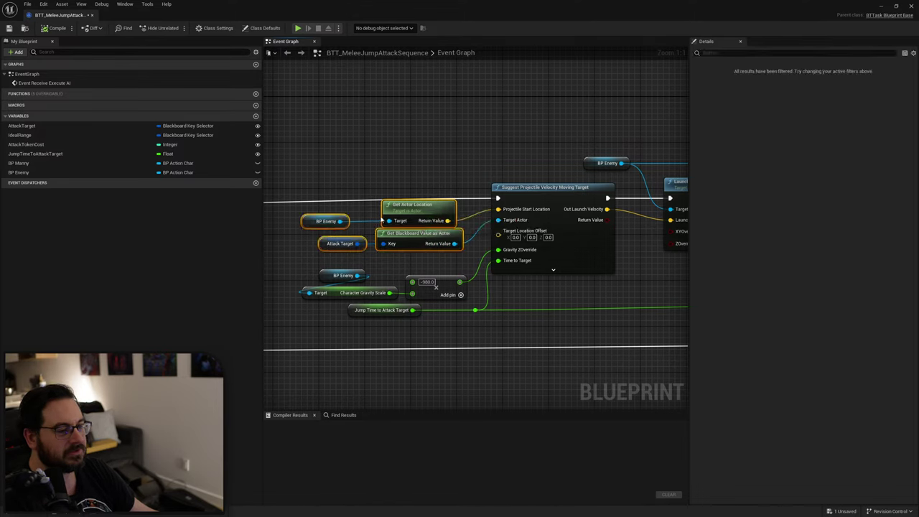
drag(401, 215, 400, 147)
right_drag(403, 229, 509, 263)
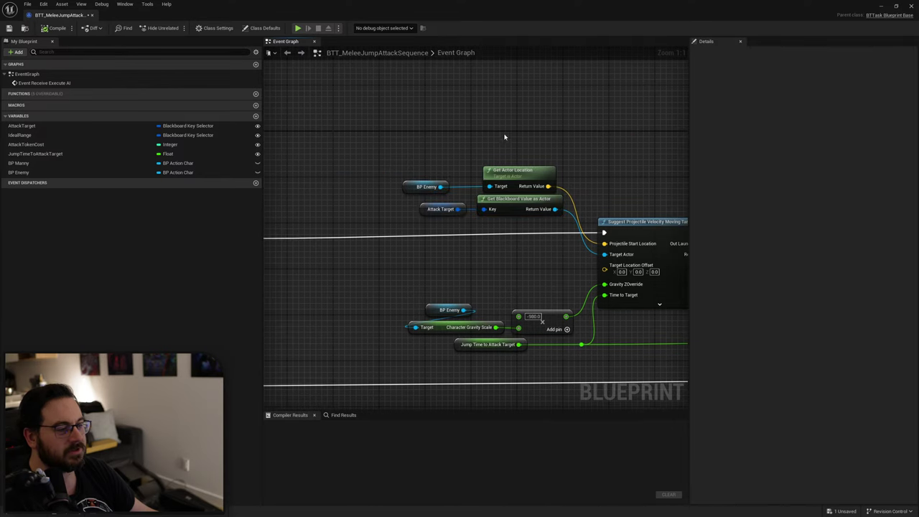
Duplicate the BP Enemy and Get Actor Location nodes below the execution wire and delete the copied Get Actor Location node.
drag(425, 187, 423, 189)
key(ctrl+c)
right_drag(402, 267, 357, 234)
key(ctrl+v)
click(463, 233)
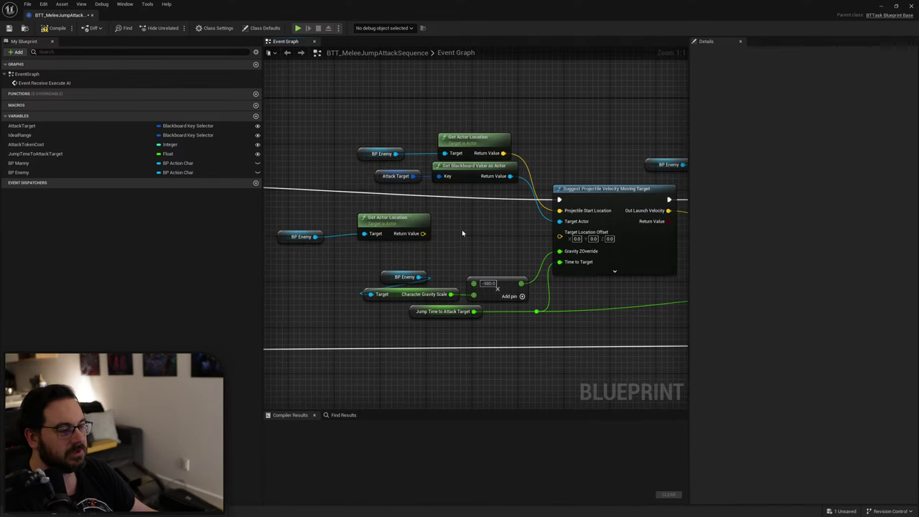
key(Delete)
Add a Get Actor Forward Vector node fed by the copied BP Enemy reference.
drag(315, 237, 359, 236)
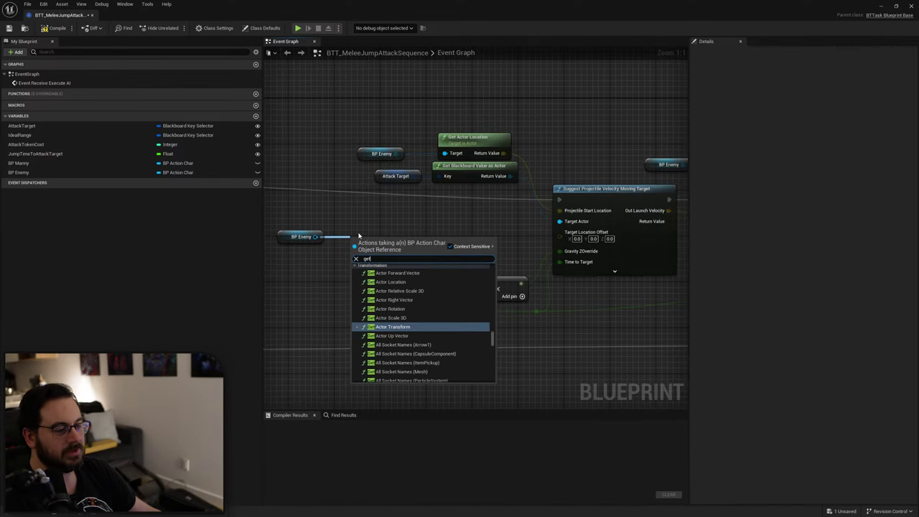
text(get actpr)
key(BackSpace)
key(BackSpace)
text(or fo)
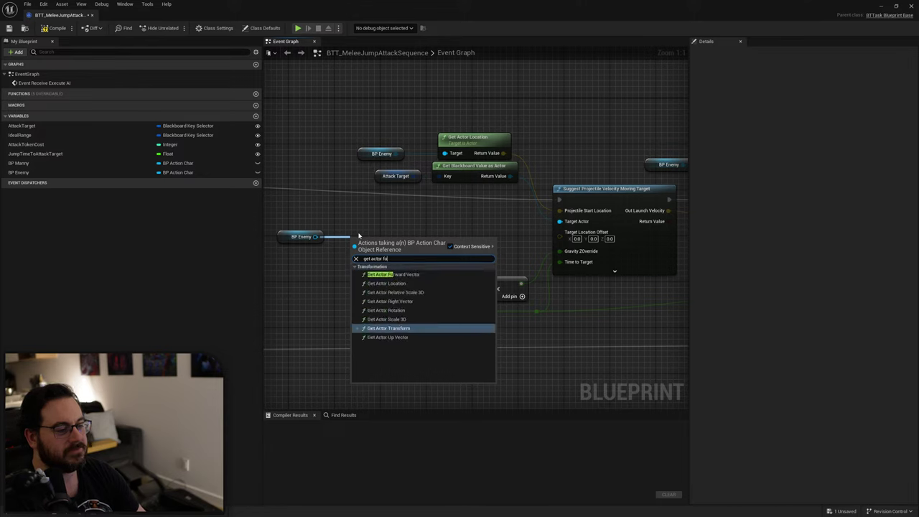
key(Up)
key(Up)
key(Up)
key(Up)
key(Up)
key(Up)
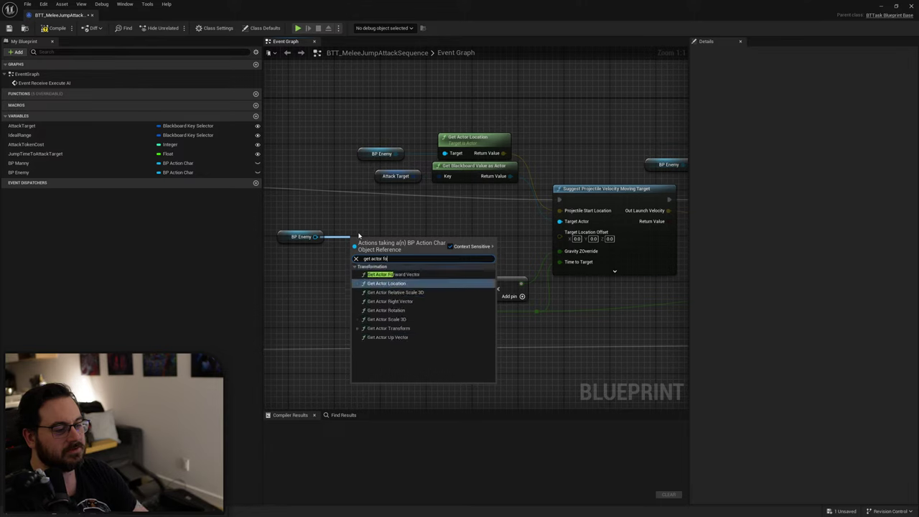
key(Return)
Multiply the enemy's forward vector by a single float value of -100.
drag(391, 242, 422, 234)
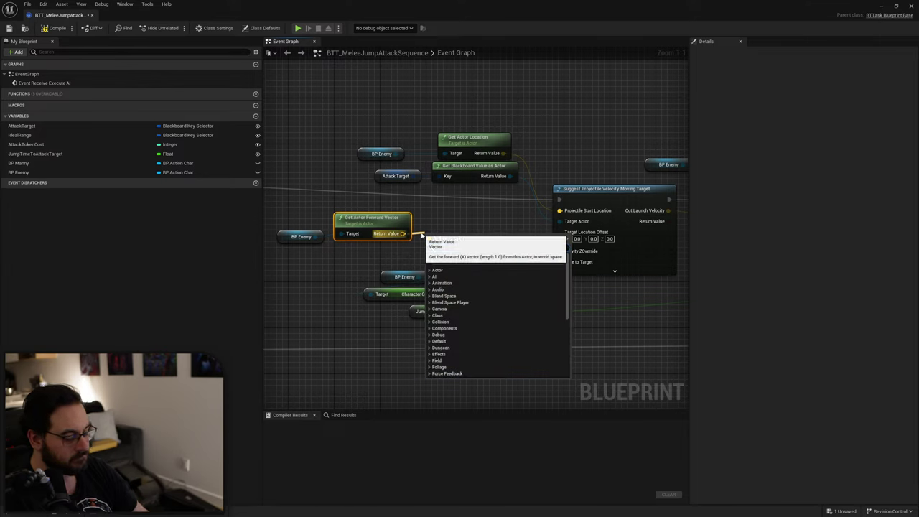
text(mult)
key(Return)
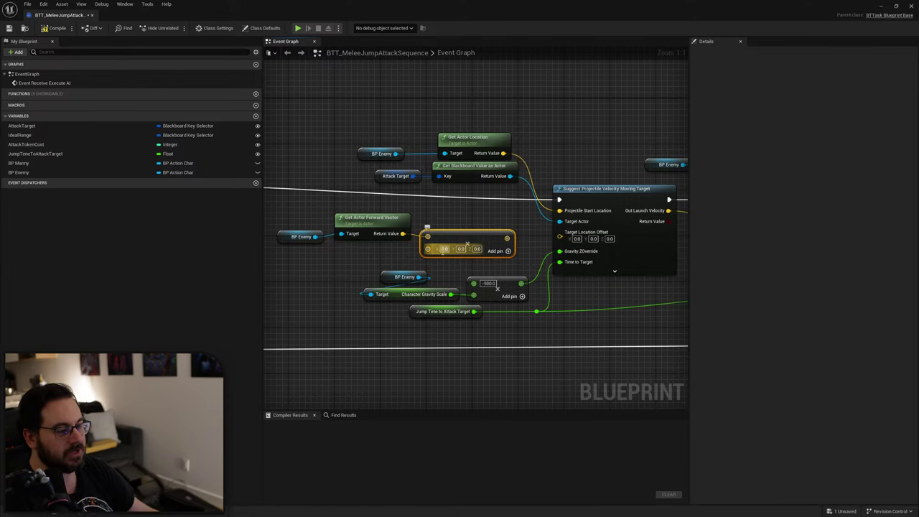
right_click(428, 250)
click(461, 351)
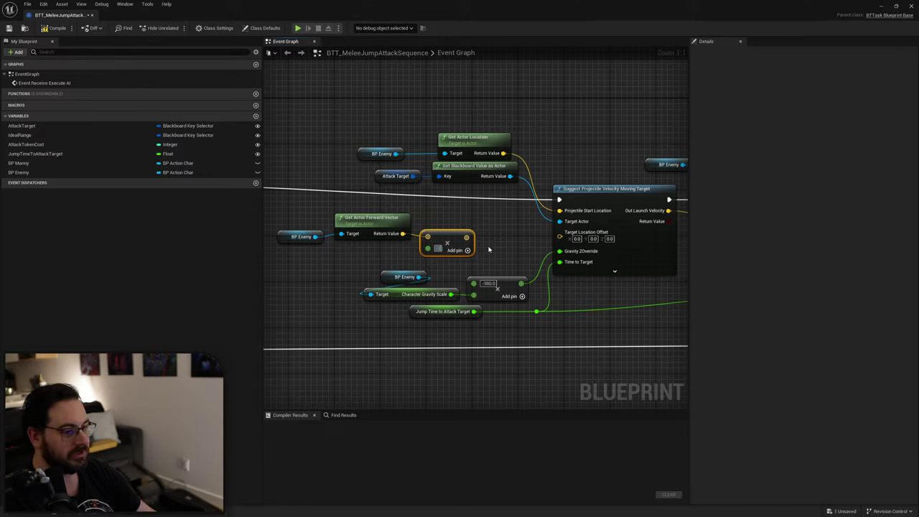
Connect the multiplied forward vector to Target Location Offset, straighten its nodes below the execution wire, and compile the blueprint.
drag(474, 238, 573, 240)
drag(474, 218, 316, 249)
key(q)
drag(446, 239, 498, 240)
click(489, 215)
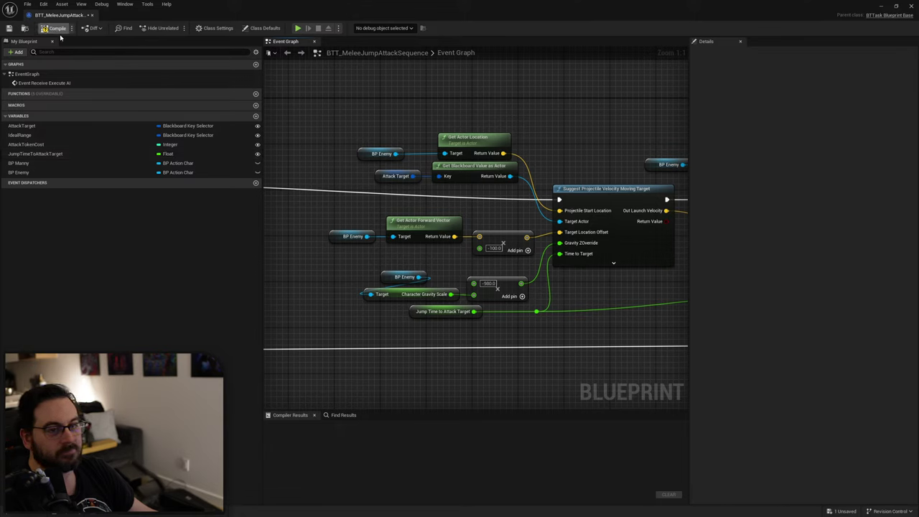
click(56, 29)
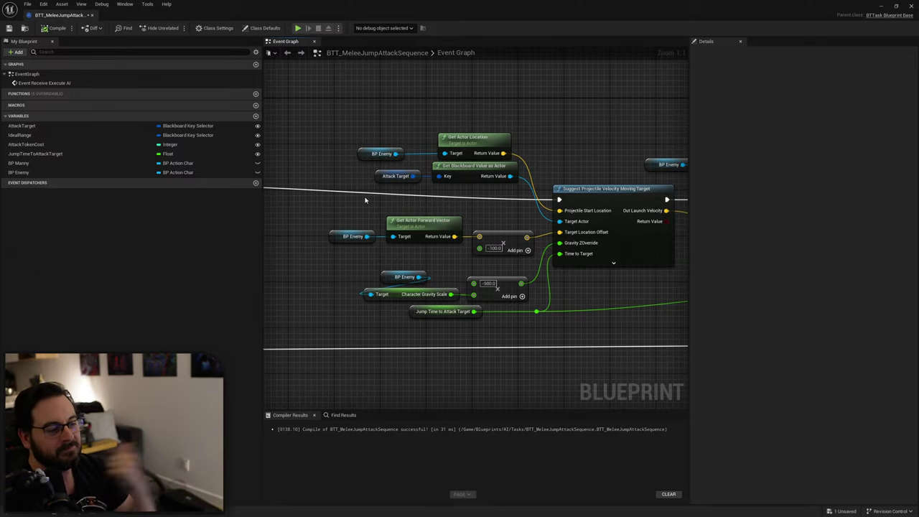
Uncover the level viewport and play-test L_Testing to check where the enemy lands with the new offset, and stop the session.
drag(549, 4, 419, 435)
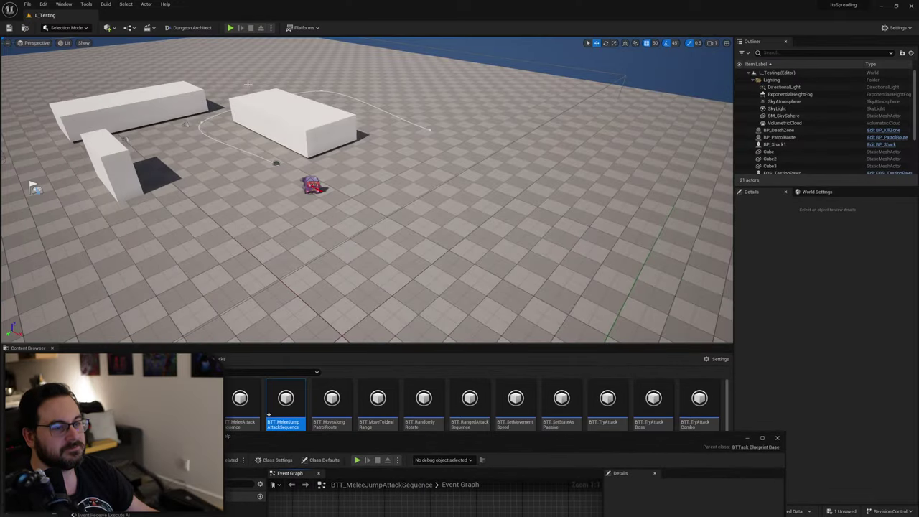
click(231, 29)
key(d)
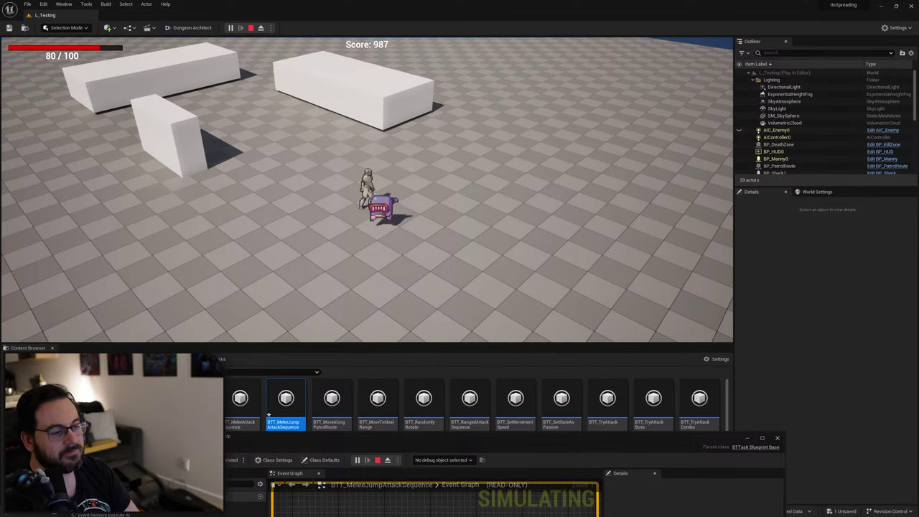
key(Escape)
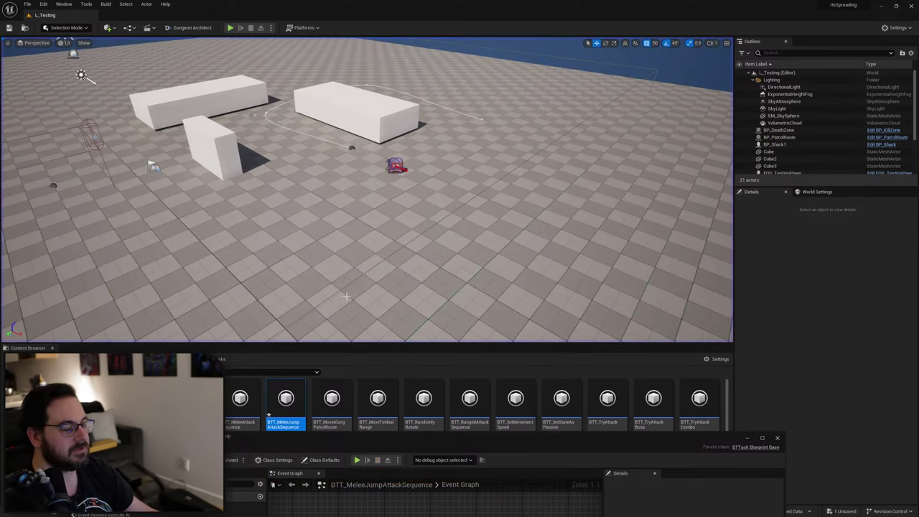
Set the forward vector multiplier to -200 and recompile BTT_MeleeJumpAttackSequence.
drag(473, 441, 474, 188)
right_drag(472, 352, 389, 238)
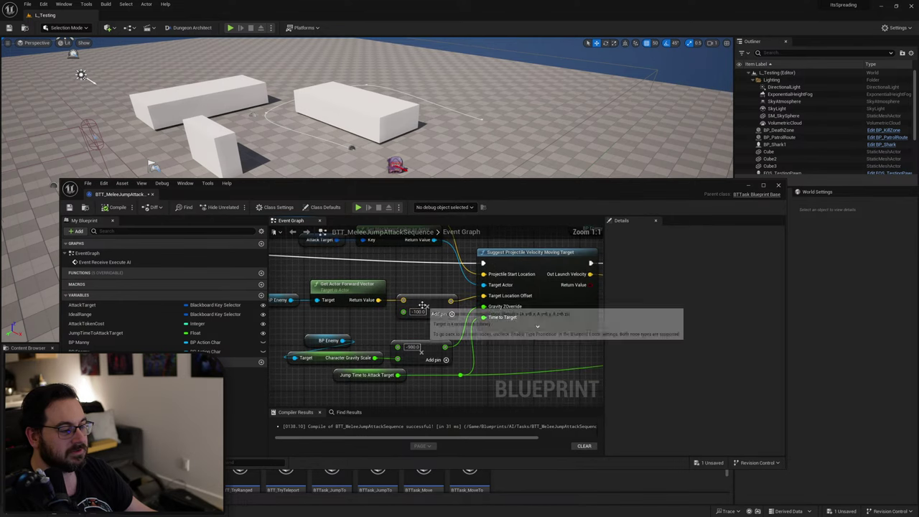
click(420, 312)
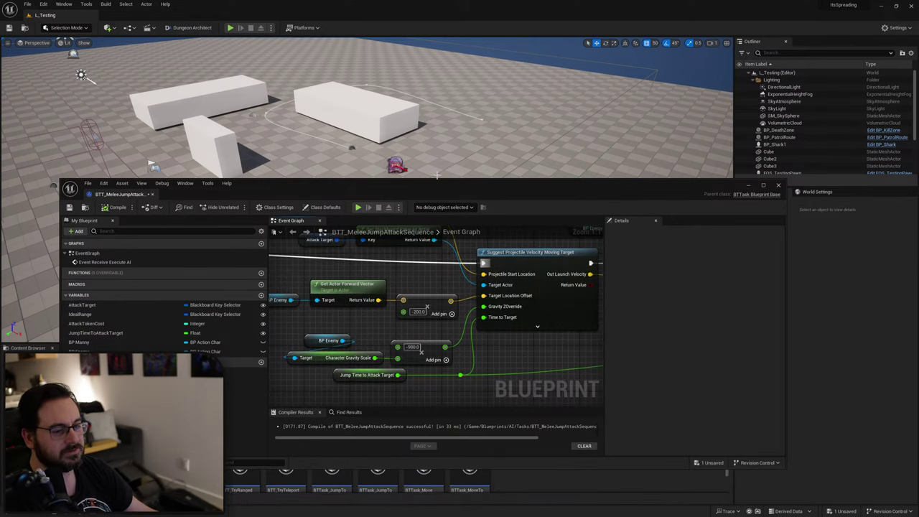
Uncover the level viewport, play-test L_Testing to check the enemy's jump attack with the -200 multiplier, and stop the session.
drag(463, 189, 437, 344)
click(230, 27)
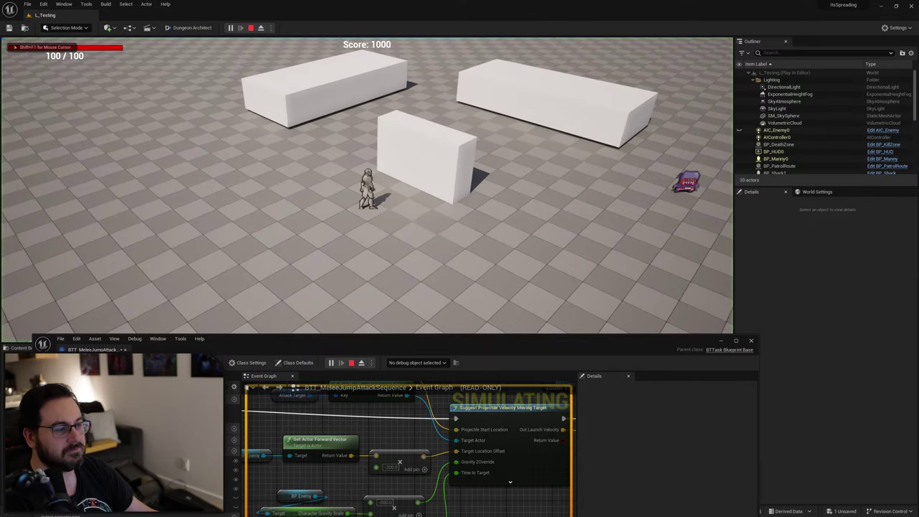
key(d)
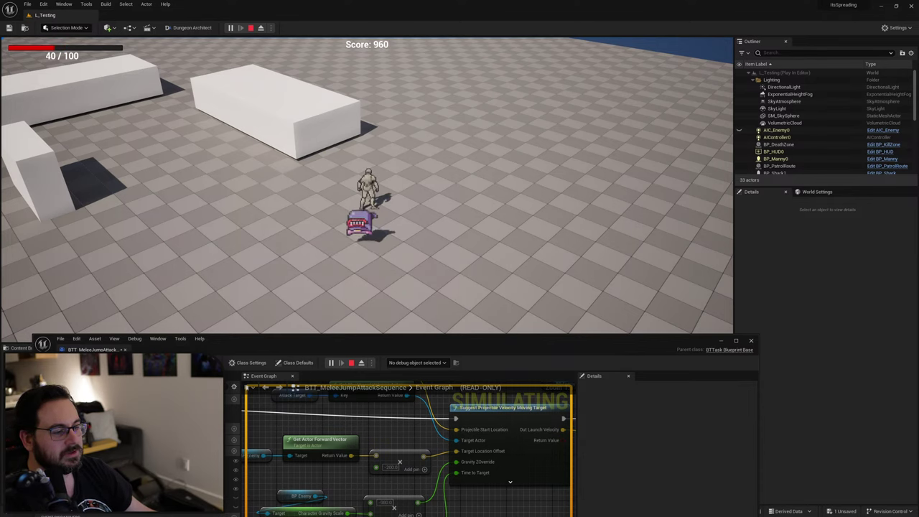
key(Escape)
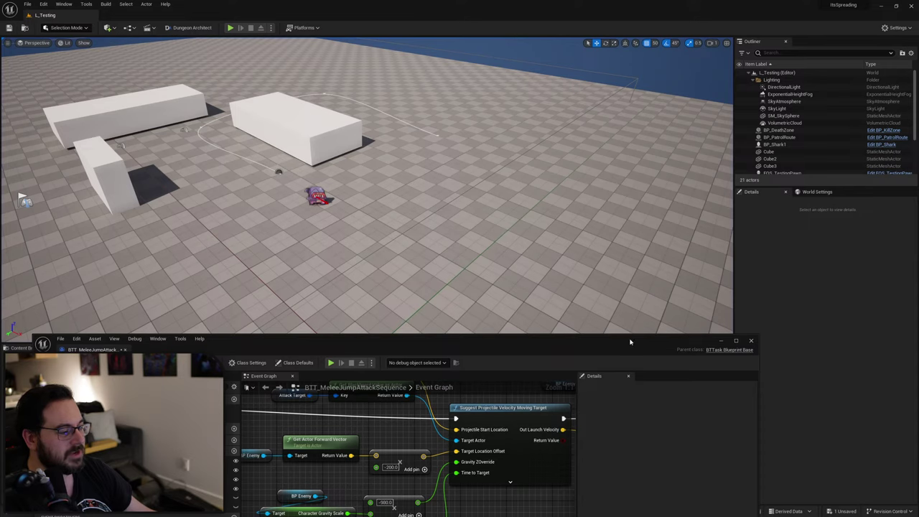
Set the forward vector multiplier to -100 and reconnect its result to Target Location Offset on Suggest Projectile Velocity Moving Target.
double_click(630, 342)
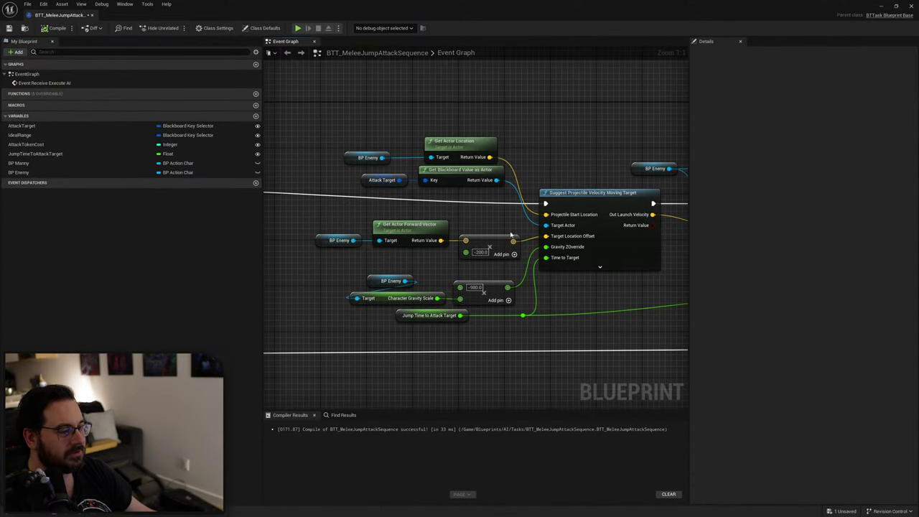
alt+click(554, 240)
right_drag(531, 234, 115, 232)
right_drag(465, 304, 465, 253)
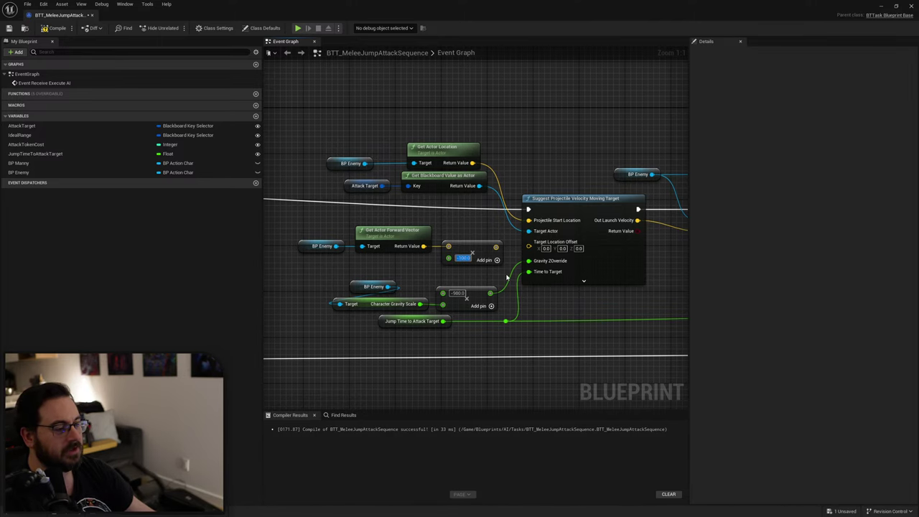
drag(495, 248, 529, 247)
Wire Add Gameplay Tag directly to Get Random Base Attack Anims and delete the Delay node with its 0.25 addition.
right_drag(610, 341, 431, 353)
scroll(432, 353, down, 2)
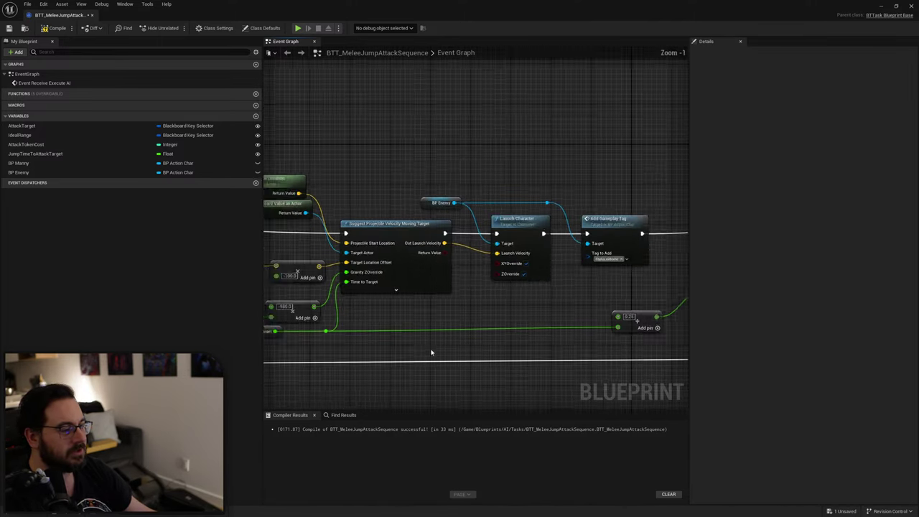
right_drag(458, 319, 202, 308)
scroll(498, 253, up, 2)
right_drag(326, 299, 480, 273)
scroll(542, 275, down, 1)
right_drag(541, 275, 366, 282)
right_drag(522, 253, 479, 255)
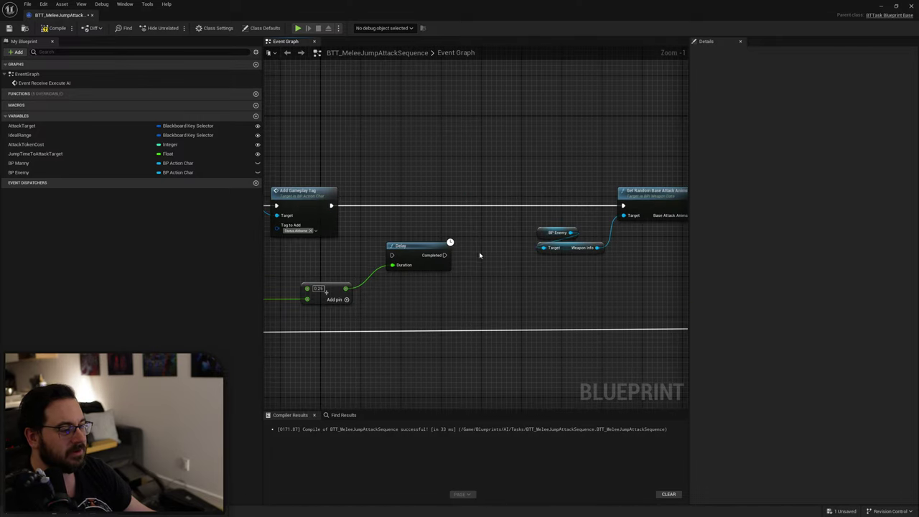
right_drag(447, 281, 235, 309)
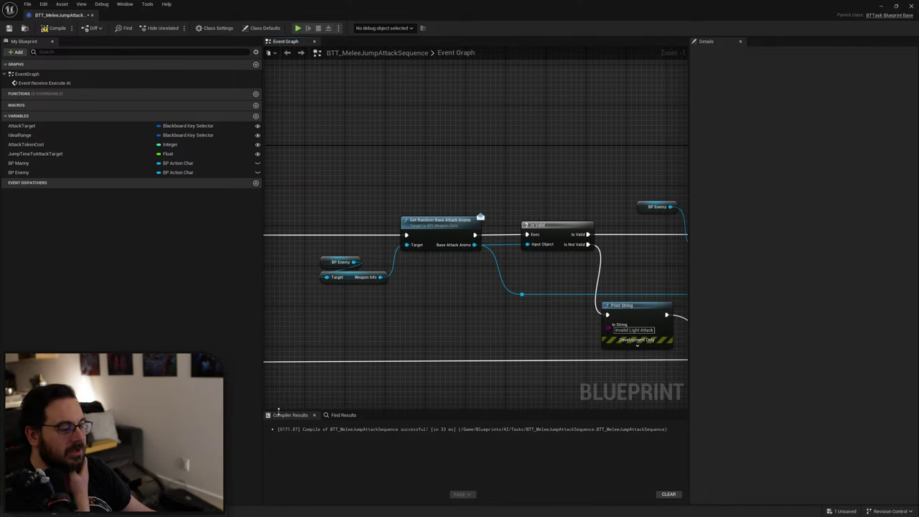
Search the blueprint for "gravity" and examine the Gravity ZOverride and Character Gravity Scale nodes feeding the jump velocity.
click(342, 415)
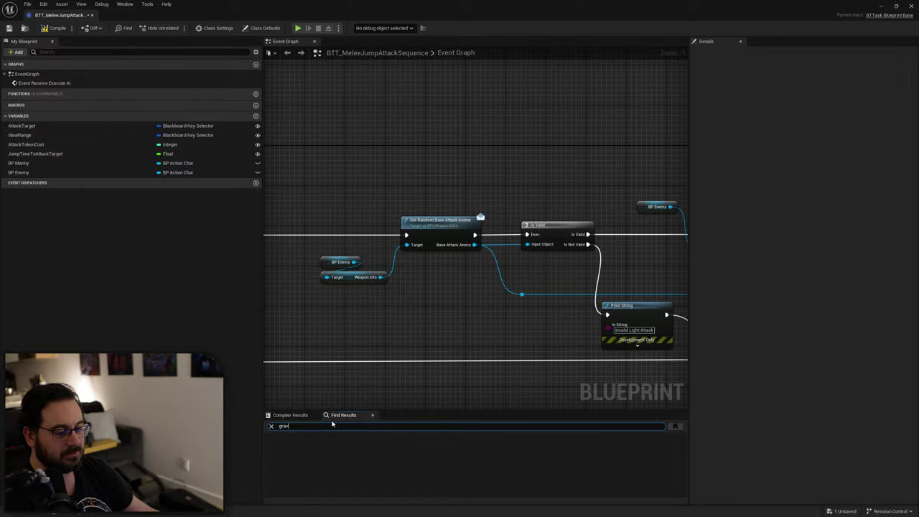
text(gravity)
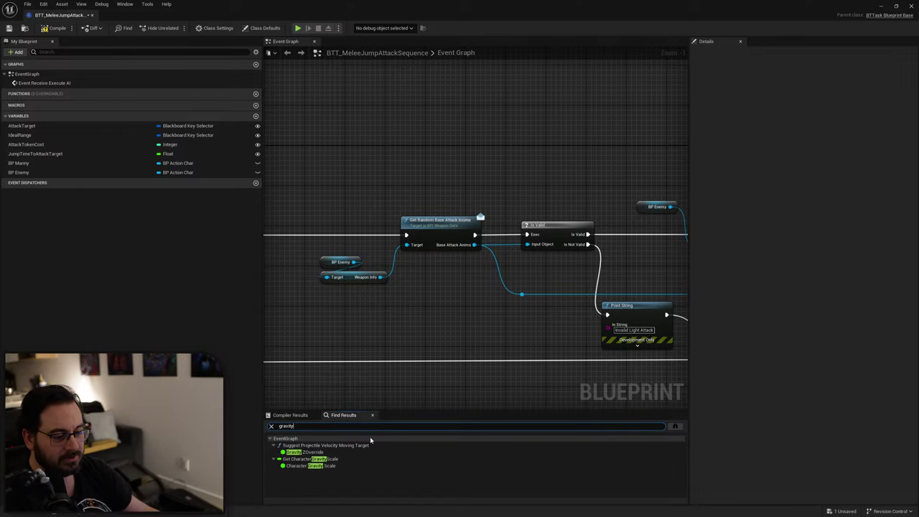
click(327, 451)
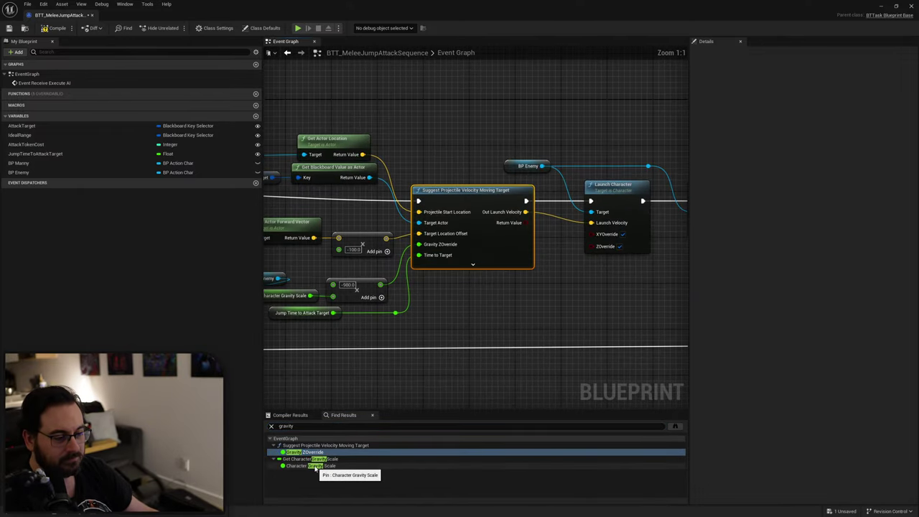
click(316, 465)
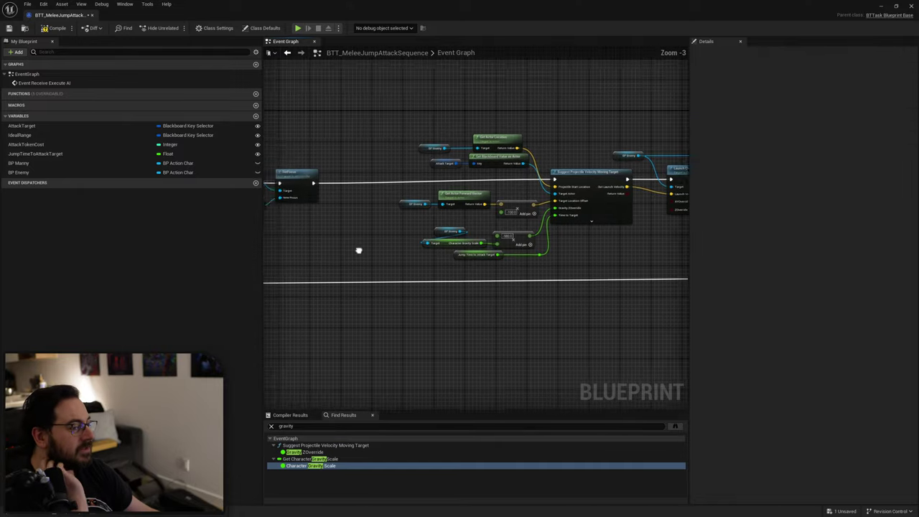
right_drag(359, 250, 264, 306)
right_drag(662, 245, 689, 247)
right_drag(351, 232, 390, 240)
scroll(499, 323, up, 4)
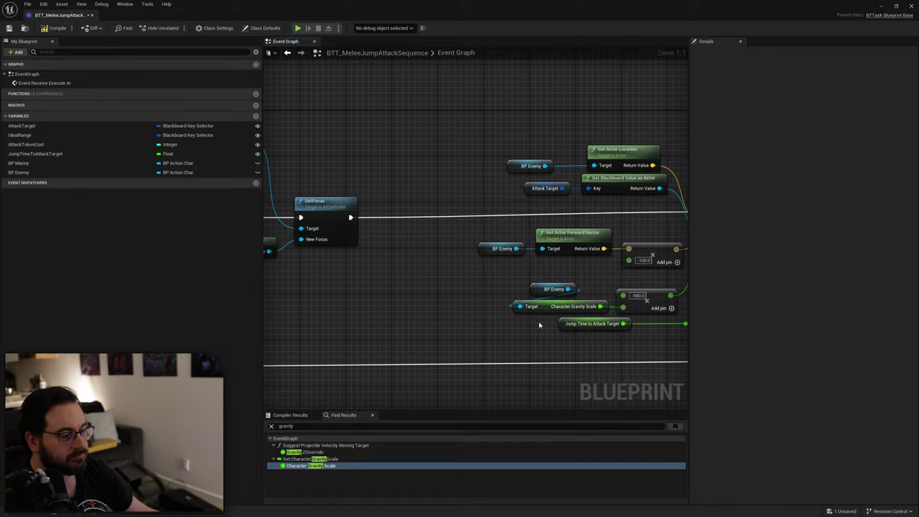
right_drag(539, 324, 189, 309)
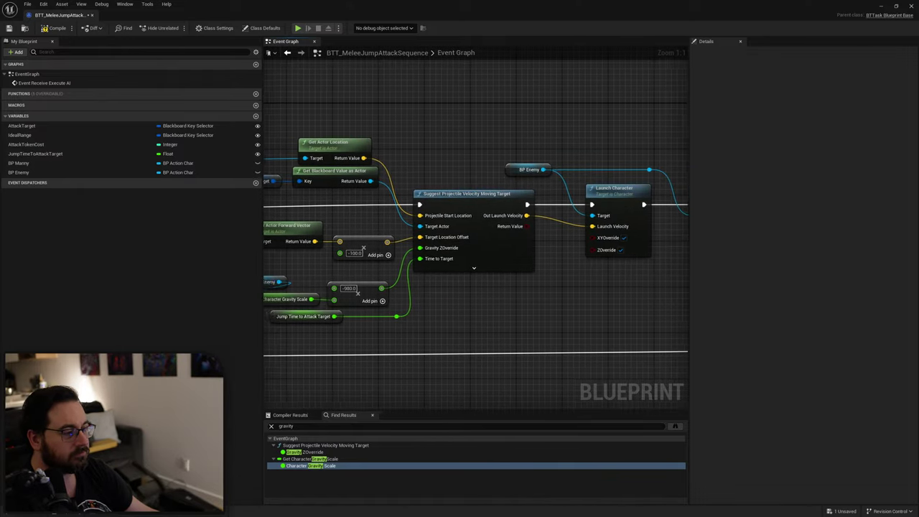
right_drag(430, 309, 365, 287)
Paste a copy of the Character Gravity Scale getter above Add Gameplay Tag and connect it to BP Enemy.
click(317, 282)
right_drag(539, 238, 357, 247)
key(ctrl+v)
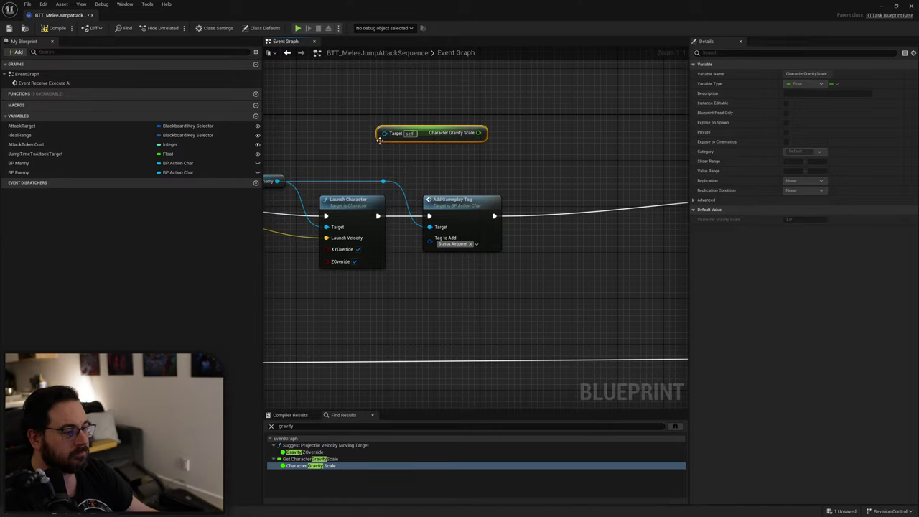
right_drag(409, 152, 355, 191)
drag(452, 212, 452, 165)
right_drag(580, 219, 374, 188)
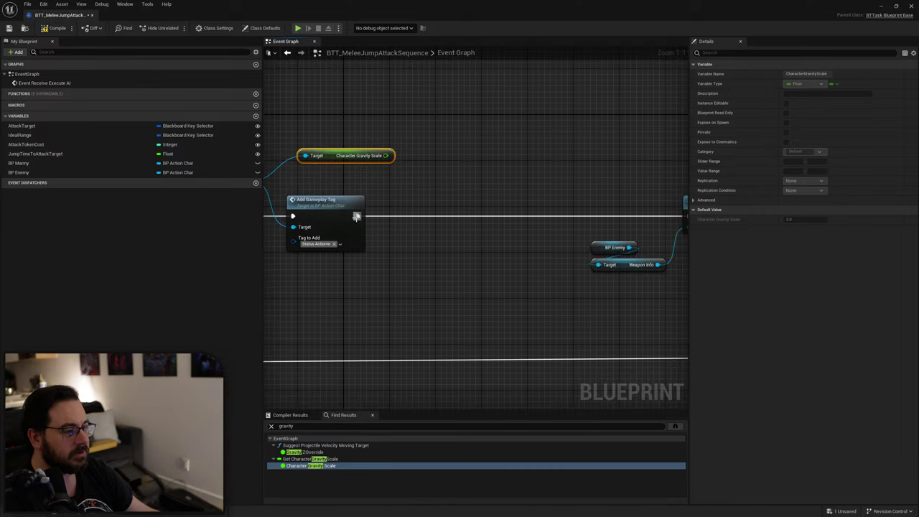
drag(356, 217, 437, 196)
click(413, 178)
right_drag(379, 176, 464, 176)
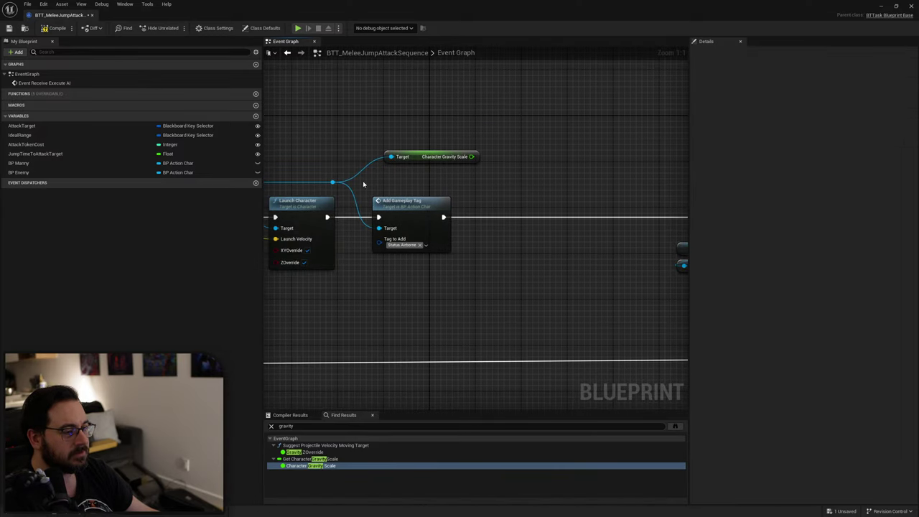
Look for a gravity setter from BP Enemy and delete the copied Character Gravity Scale getter.
drag(332, 182, 508, 209)
text(set g)
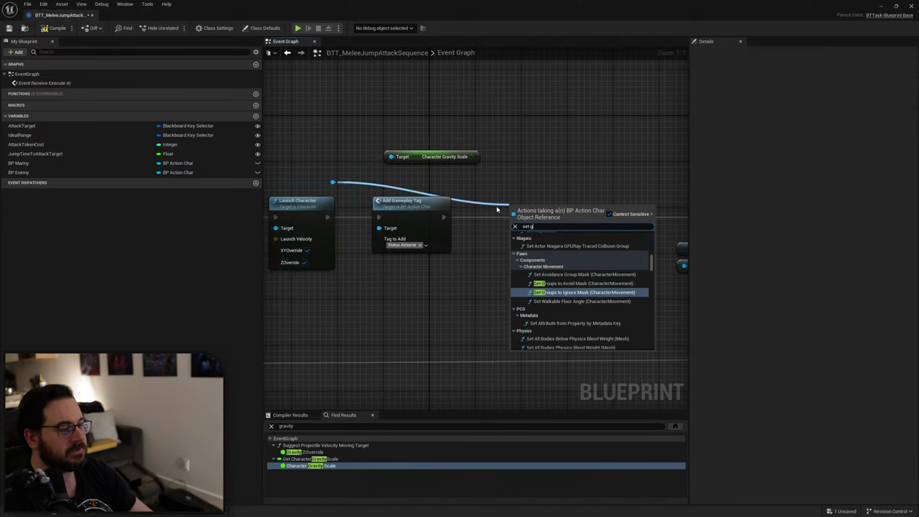
click(456, 150)
key(Delete)
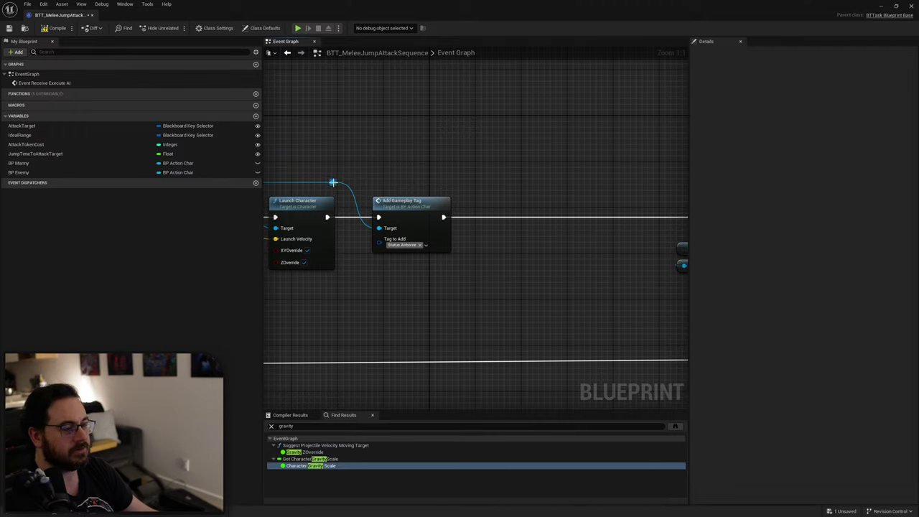
Add a Reset Gravity call on BP Enemy and wire it into the execution line after Add Gameplay Tag.
drag(332, 182, 503, 204)
text(reset g)
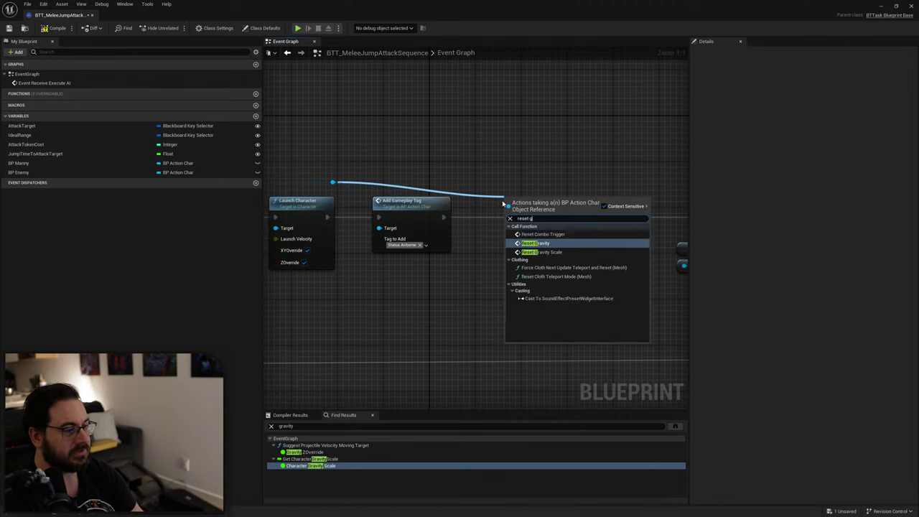
key(Return)
ctrl+drag(458, 220, 568, 219)
drag(524, 219, 510, 218)
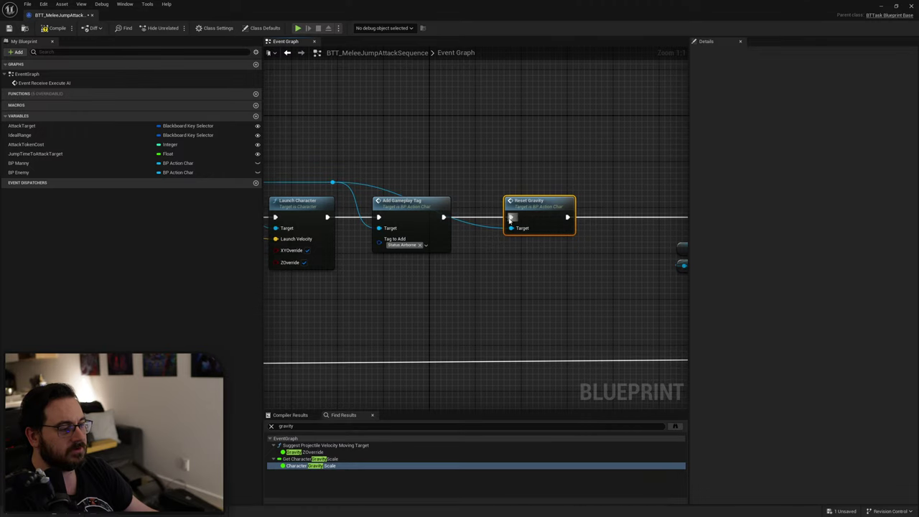
Play-test L_Testing to check the enemy's jump attack with Reset Gravity in place, and stop the session.
drag(234, 18, 292, 402)
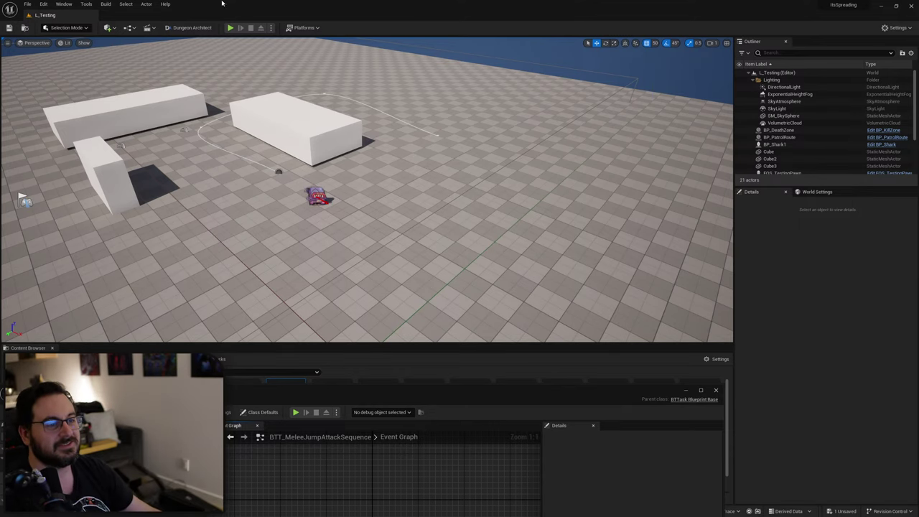
click(229, 28)
key(d)
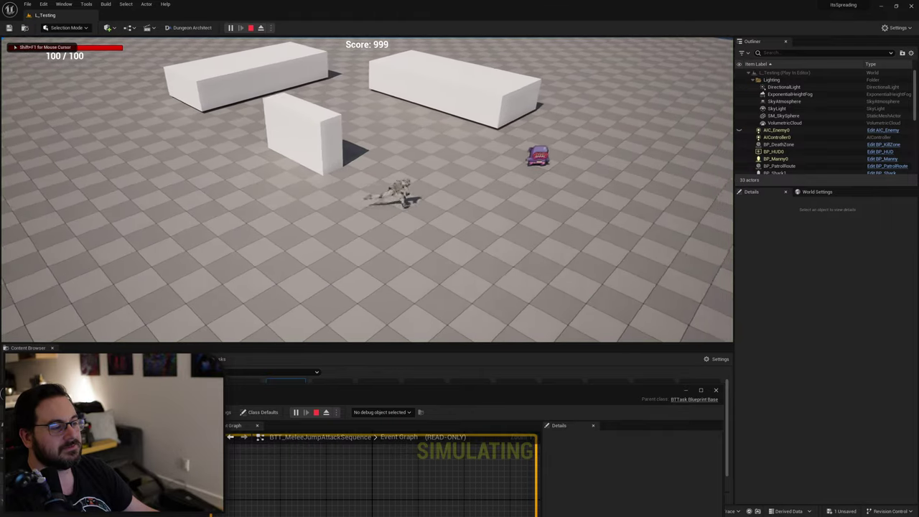
key(w)
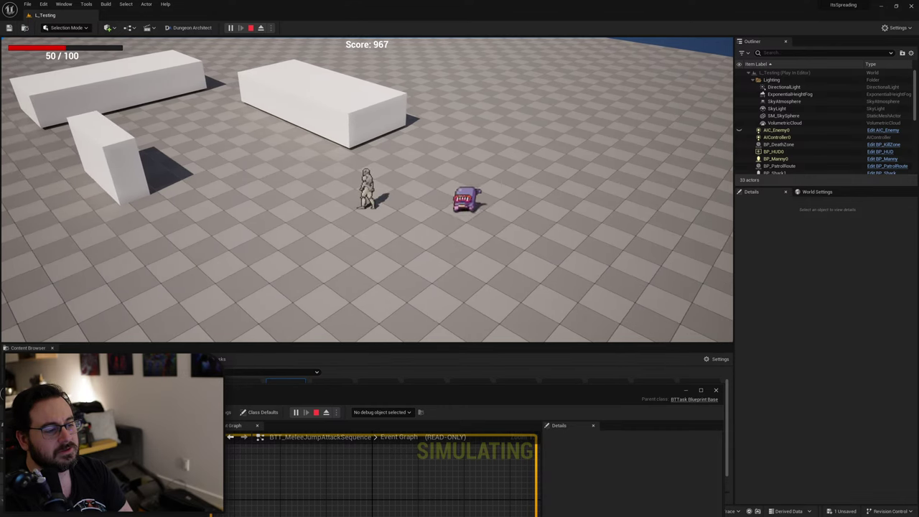
key(Escape)
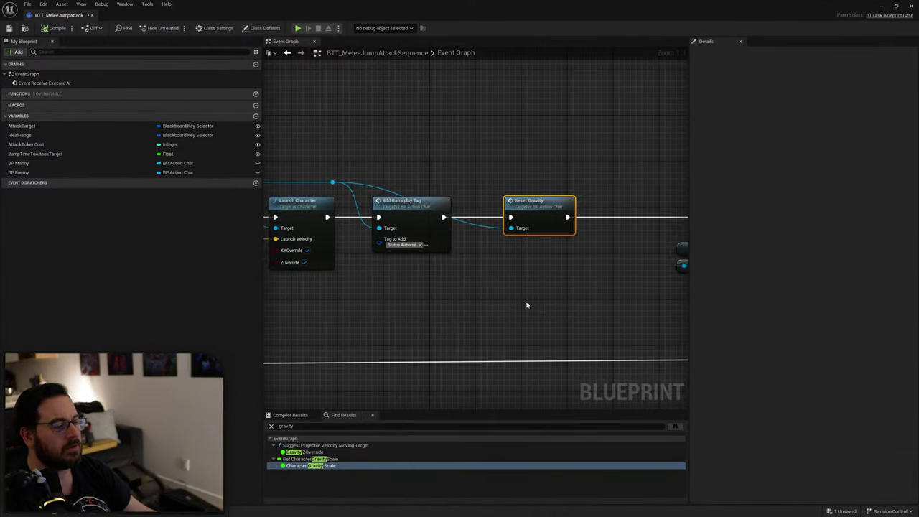
Reconnect Add Gameplay Tag directly to Get Random Base Attack Anims and delete the Reset Gravity node.
right_drag(526, 305, 438, 262)
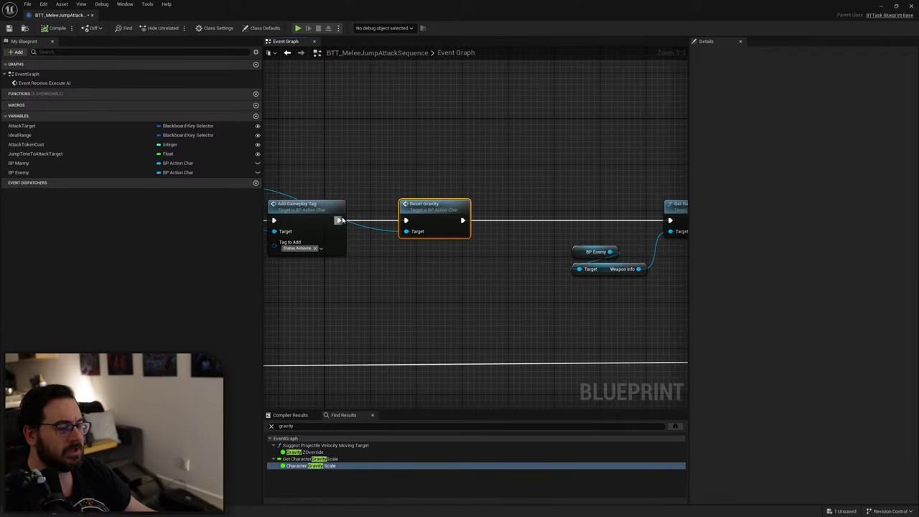
drag(342, 220, 647, 221)
drag(419, 171, 393, 252)
key(Delete)
right_drag(325, 153, 477, 160)
Compile BTT_MeleeJumpAttackSequence and open the BP_ActionChar blueprint from its content folder.
click(50, 28)
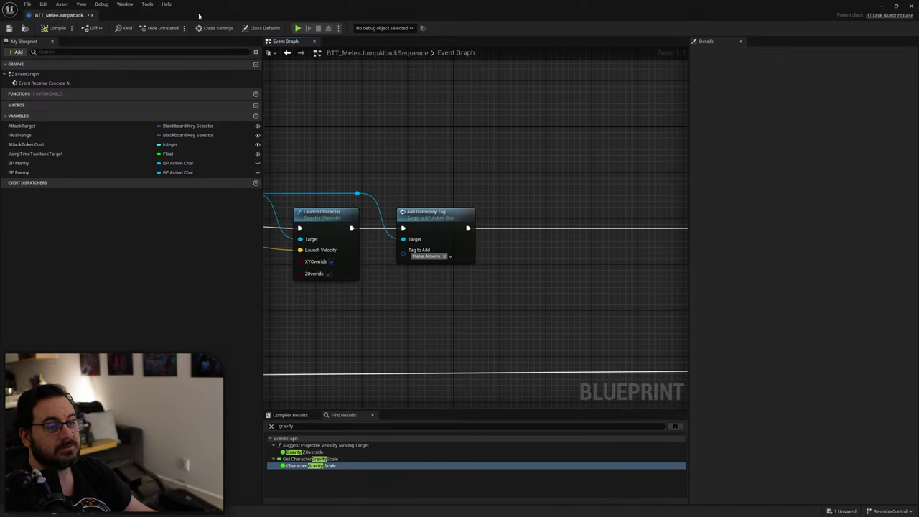
double_click(198, 15)
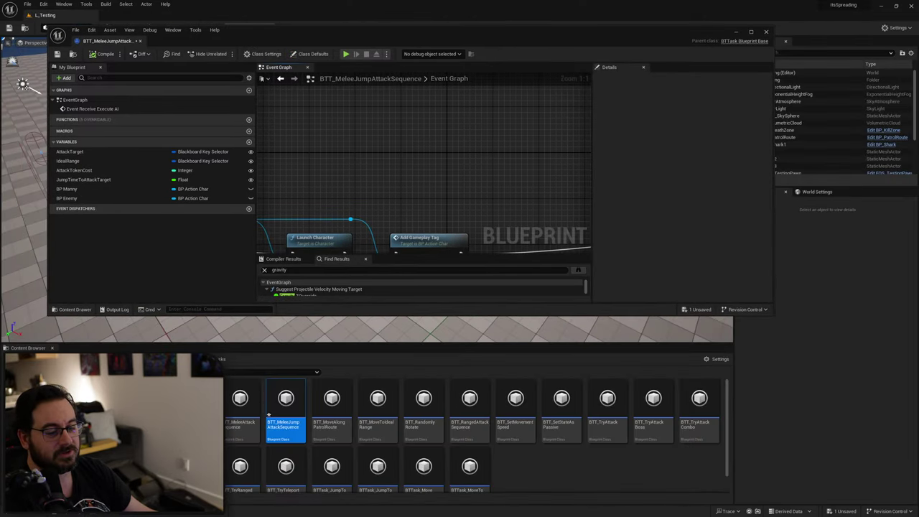
click(195, 358)
click(174, 358)
double_click(244, 422)
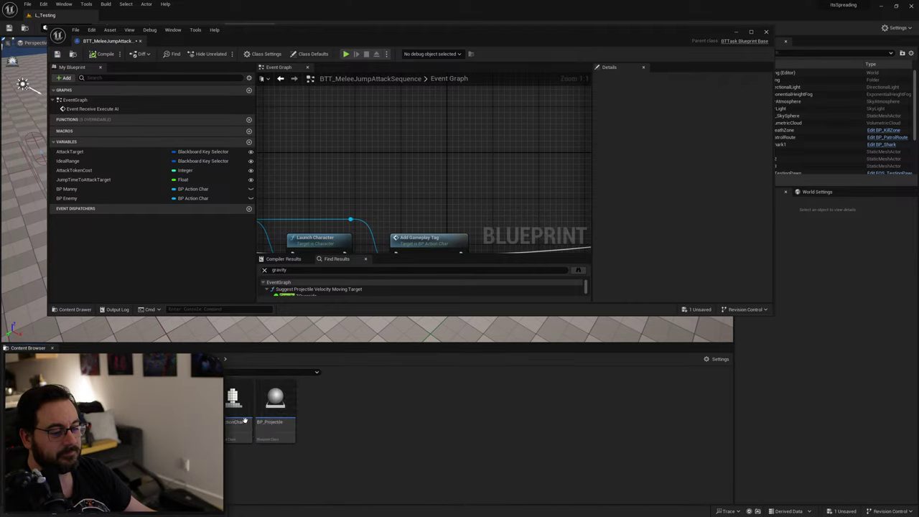
double_click(239, 423)
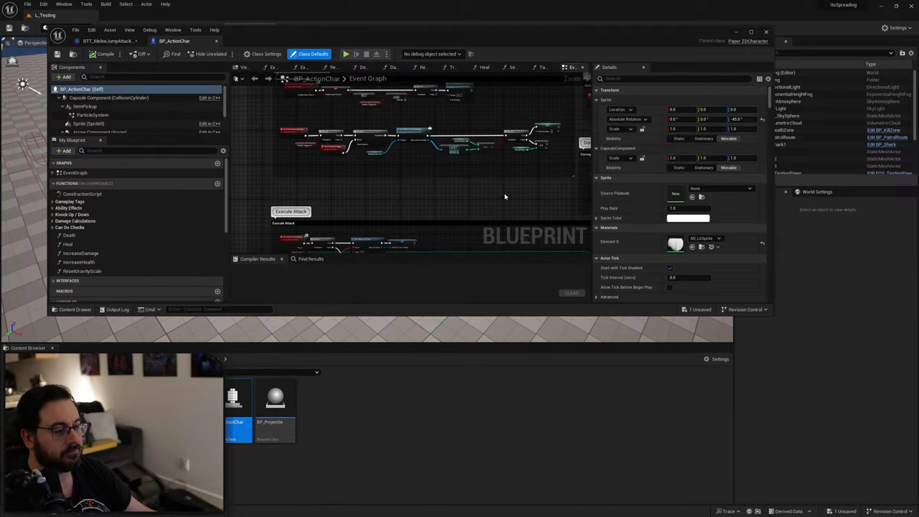
Examine the Reset Gravity and Push Aside sections in BP_ActionChar's event graph.
double_click(614, 45)
scroll(443, 188, up, 5)
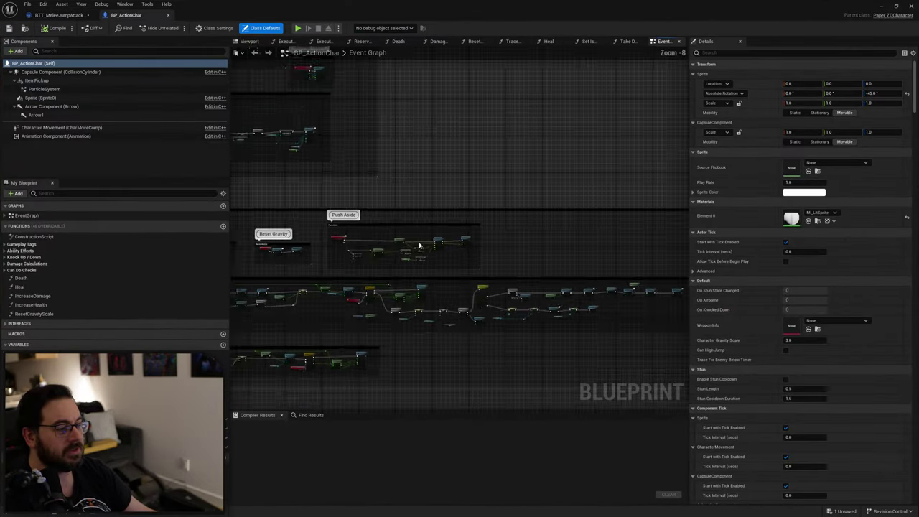
scroll(475, 235, up, 4)
scroll(451, 223, down, 5)
right_drag(489, 251, 414, 237)
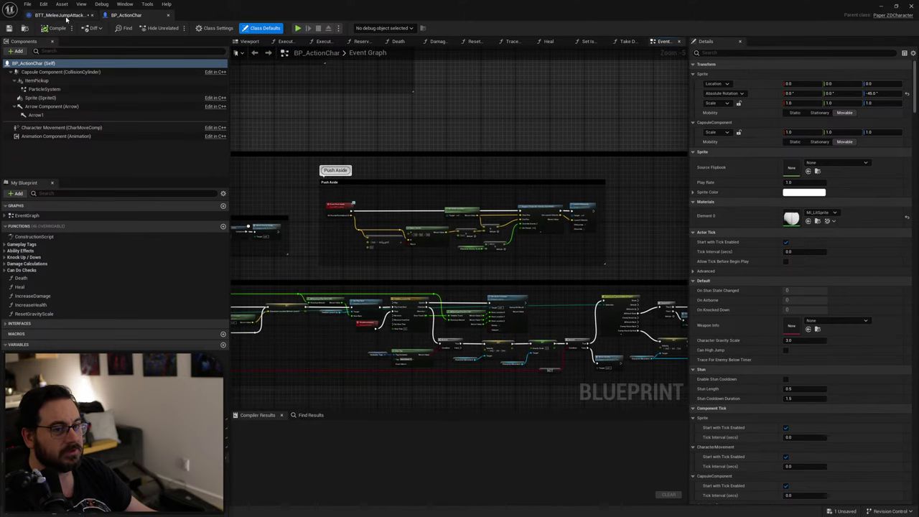
Search BTT_MeleeJumpAttackSequence for "airborn" and locate the Add Gameplay Tag node that uses Status.Airborne.
click(61, 14)
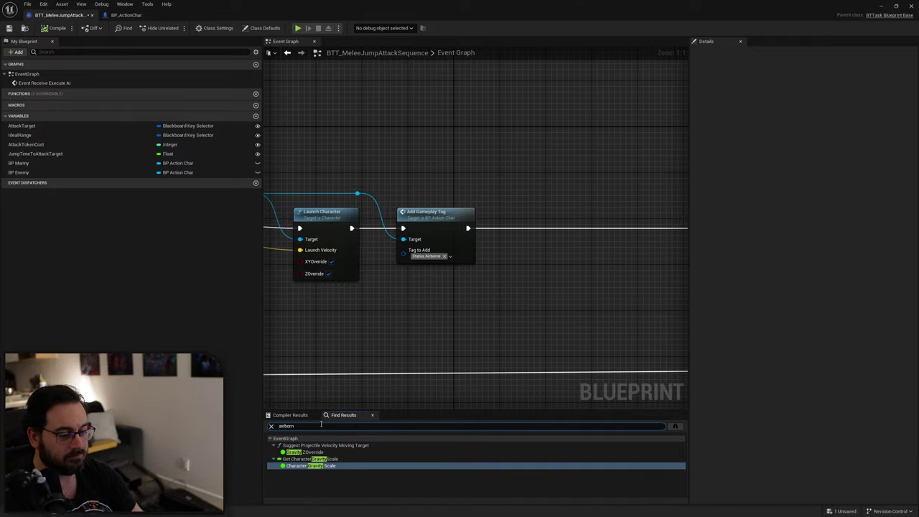
key(Return)
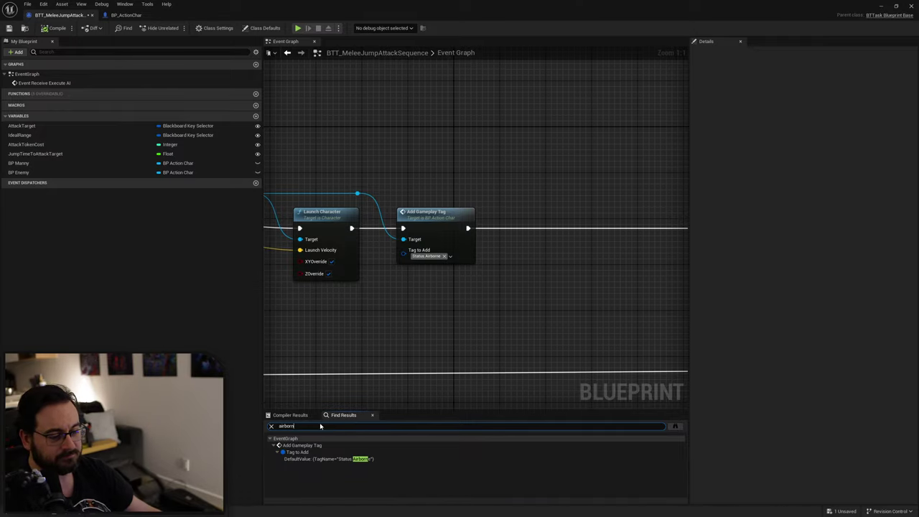
click(329, 458)
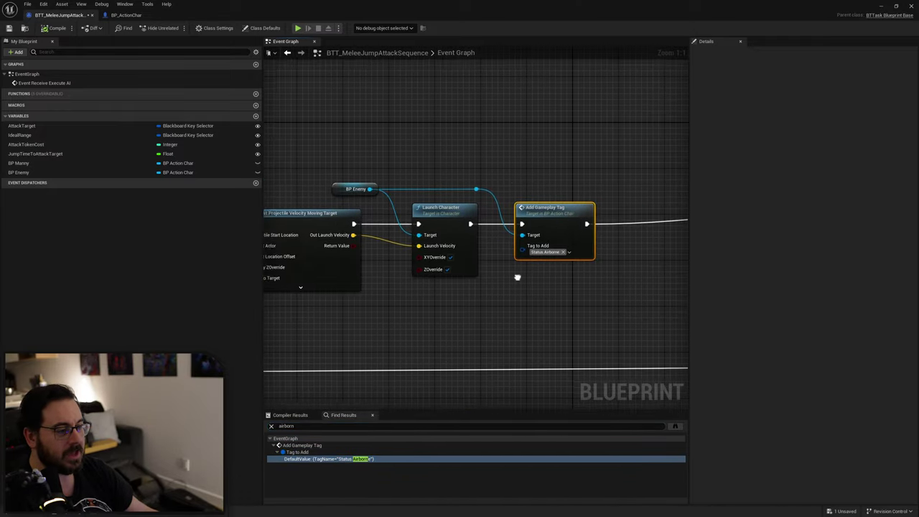
Bypass and delete the Status.Airborne Add Gameplay Tag node after Launch Character, remove its leftover reroute node, and compile the blueprint.
right_drag(516, 277, 472, 284)
right_drag(539, 244, 482, 247)
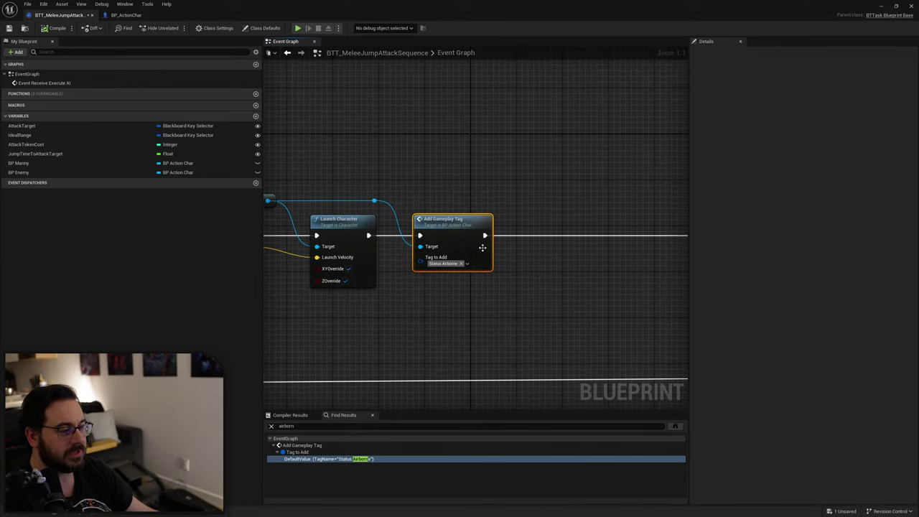
ctrl+drag(486, 235, 369, 235)
key(Delete)
drag(411, 189, 360, 213)
key(Delete)
right_drag(365, 195, 466, 209)
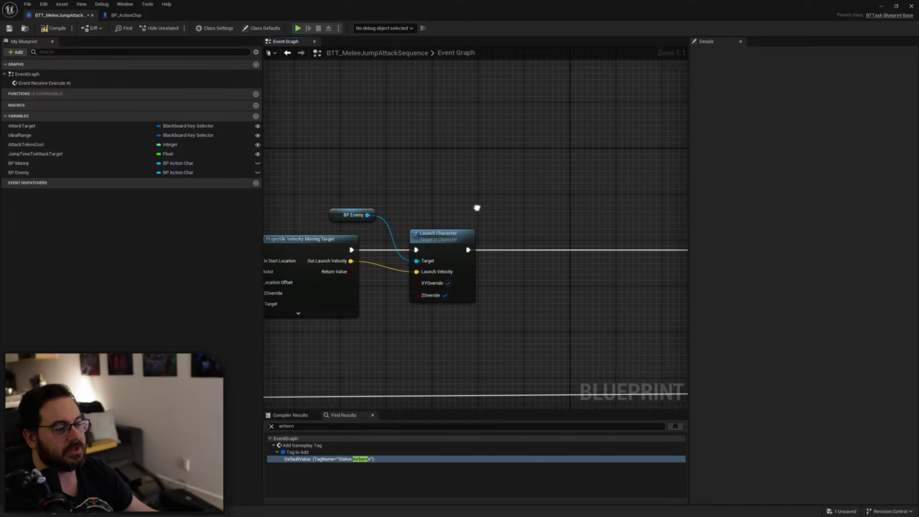
click(55, 27)
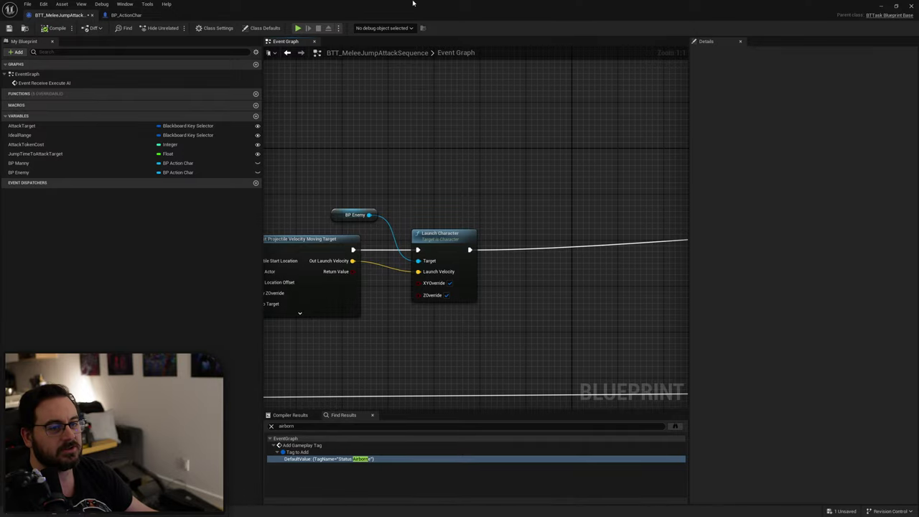
Play-test the enemy's melee jump attack in the L_Testing level and end the play session.
right_drag(550, 196, 450, 190)
drag(399, 4, 918, 118)
click(227, 27)
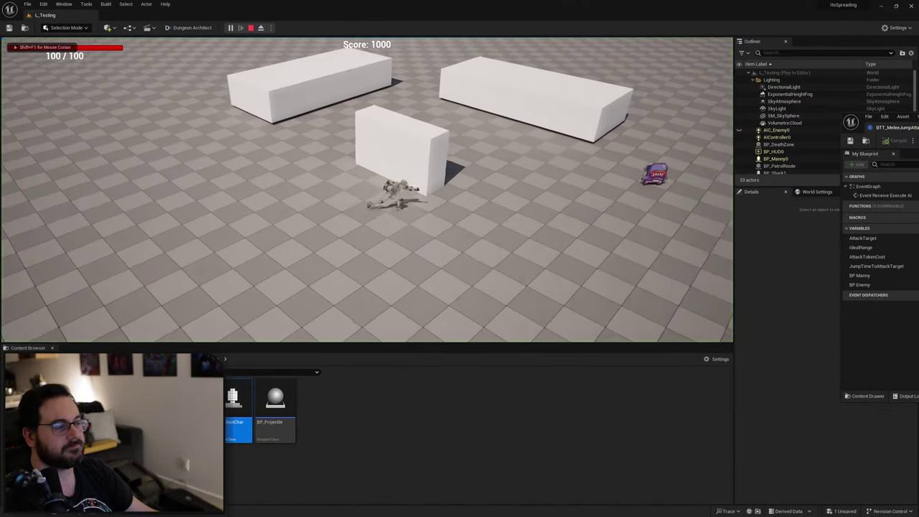
key(d)
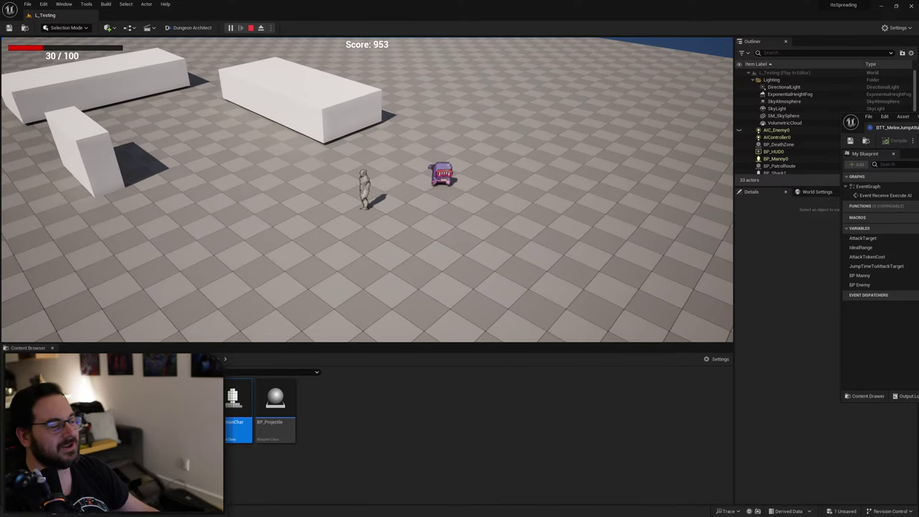
key(Escape)
Close the blueprint editor window with its changes saved and open the L_Dungeon level.
drag(918, 126, 488, 119)
click(833, 113)
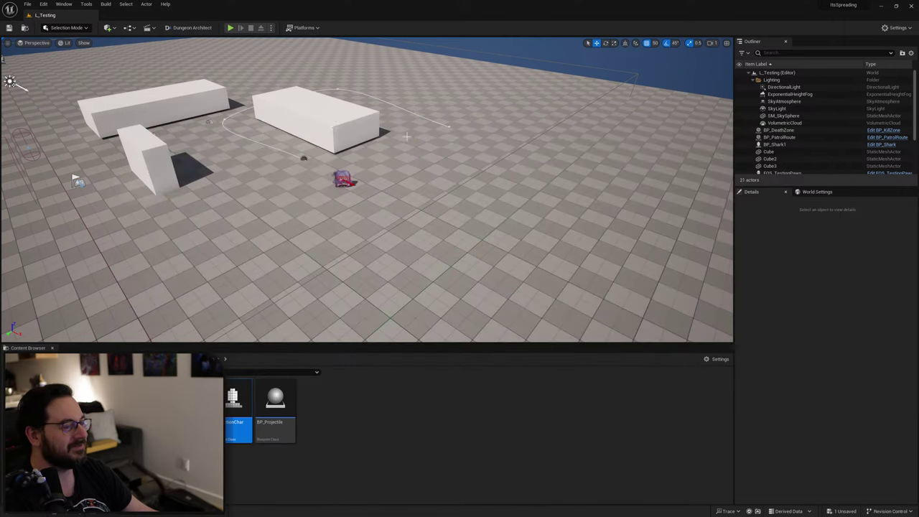
click(28, 4)
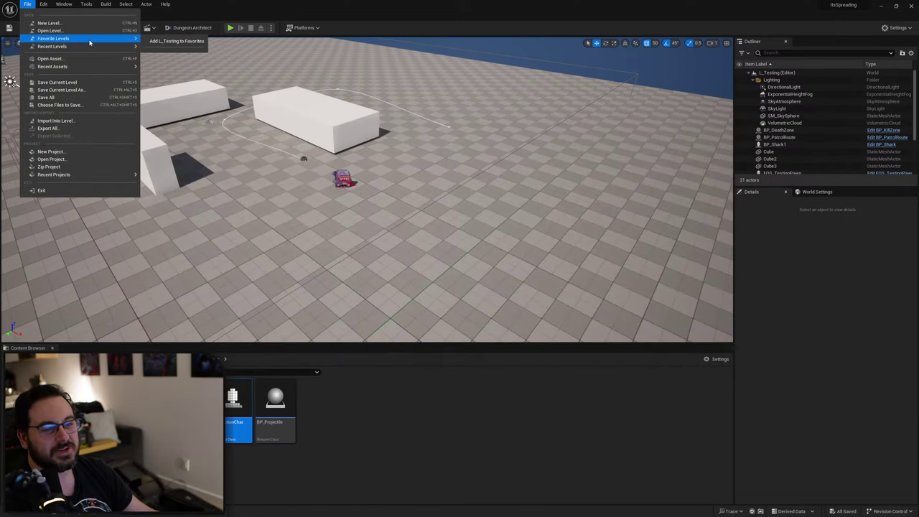
mouse_move(108, 46)
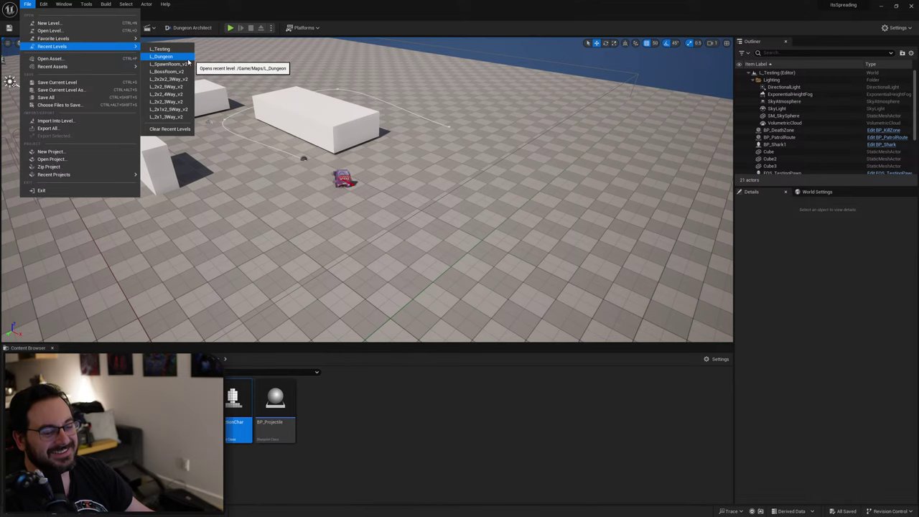
click(188, 61)
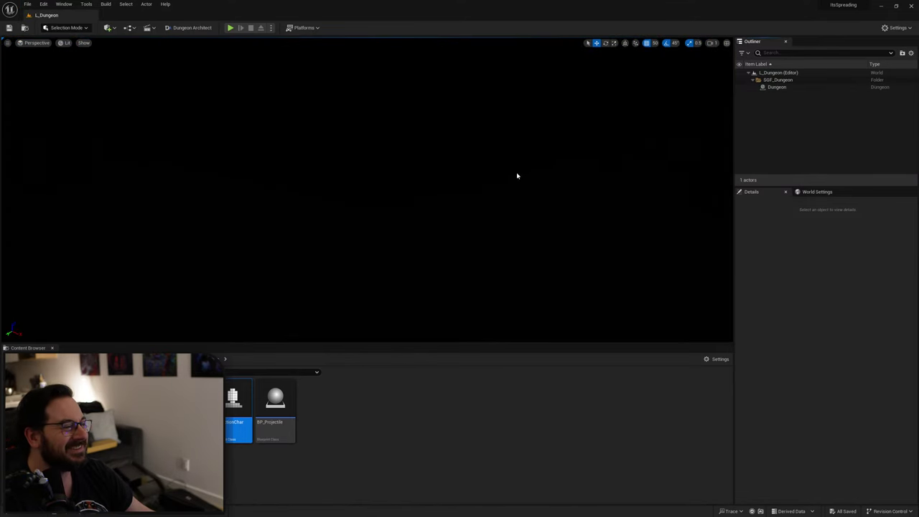
Select the Dungeon actor and open the GM_ItsSpreading blueprint from the GameMode folder.
click(773, 87)
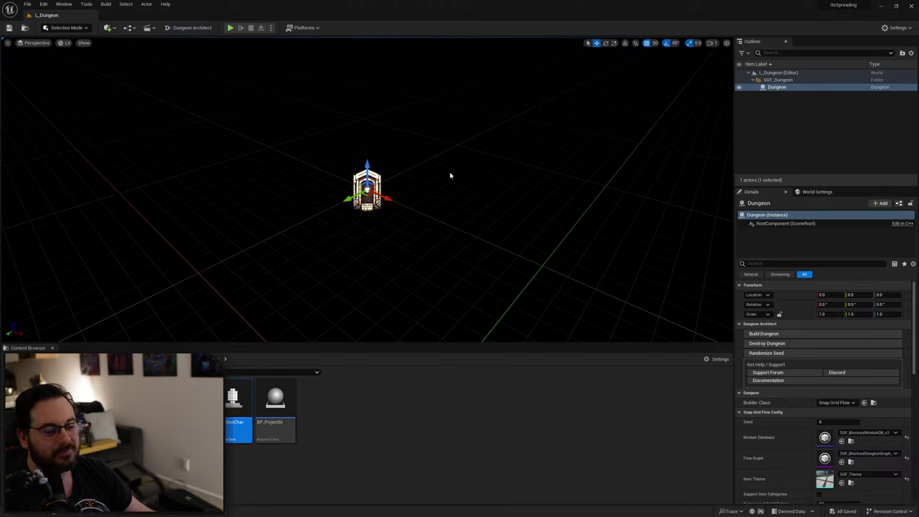
click(178, 359)
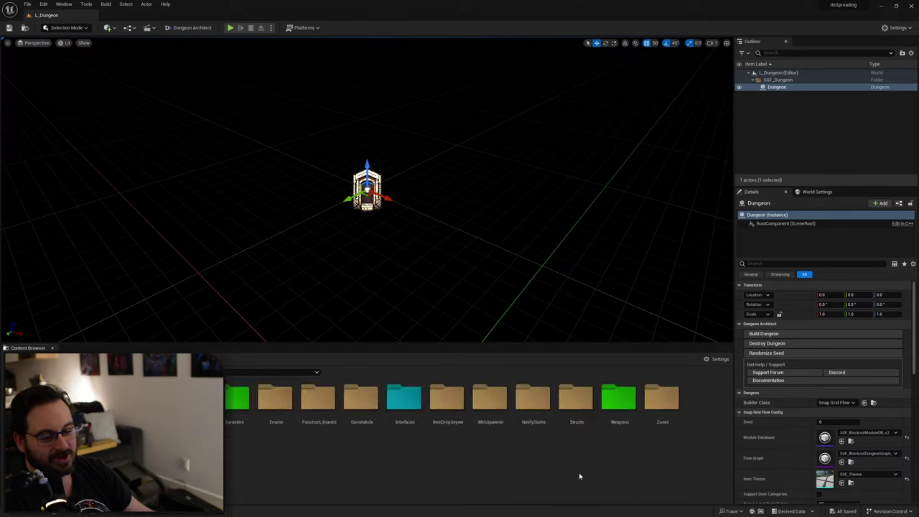
double_click(379, 435)
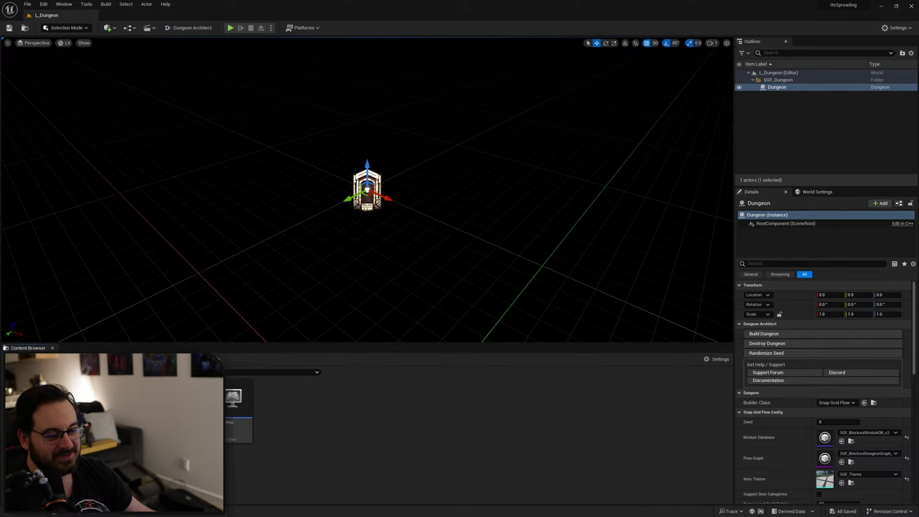
double_click(233, 402)
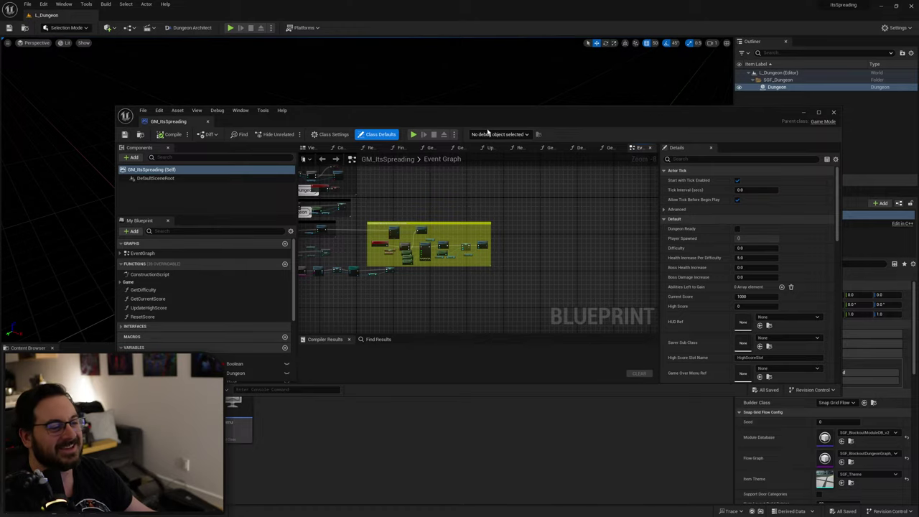
Examine the Force Reload With New Seed section and the Build Dungeon nodes that lead into it.
scroll(410, 215, up, 5)
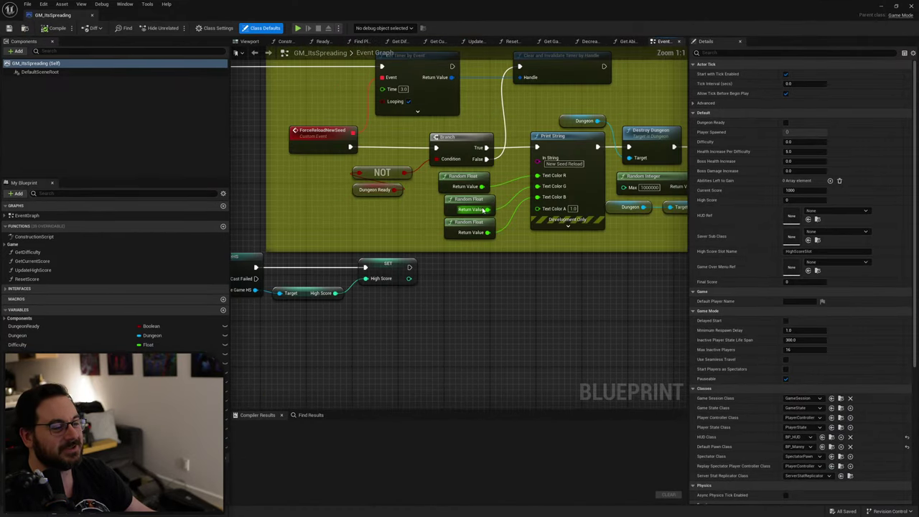
right_drag(420, 298, 484, 338)
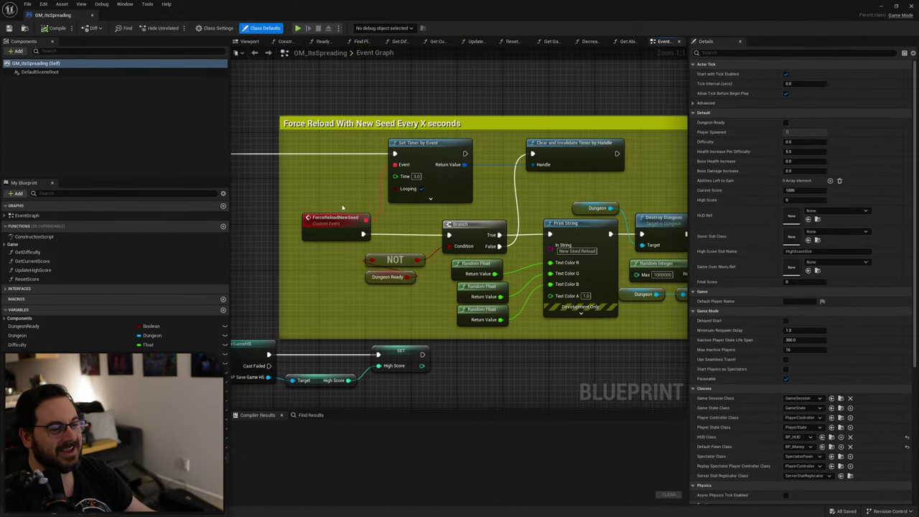
click(295, 122)
click(346, 189)
right_drag(345, 189, 605, 269)
scroll(535, 254, down, 4)
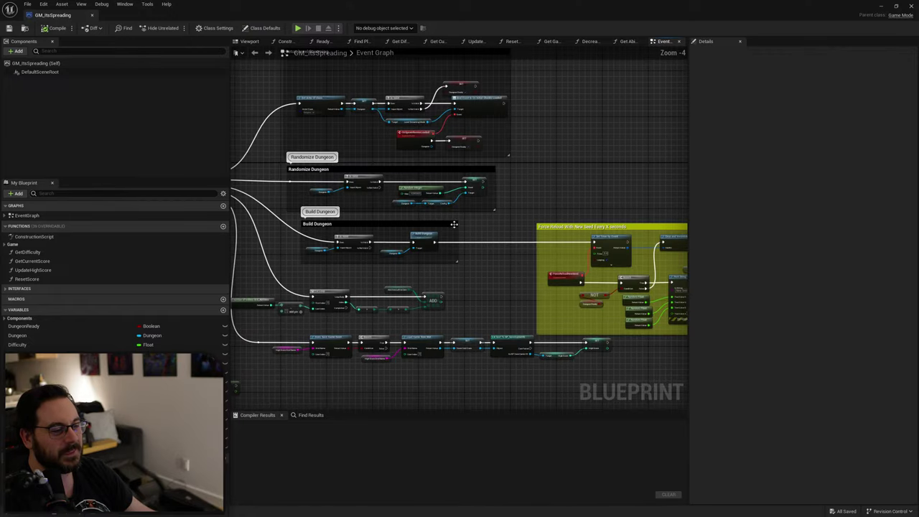
scroll(440, 261, up, 5)
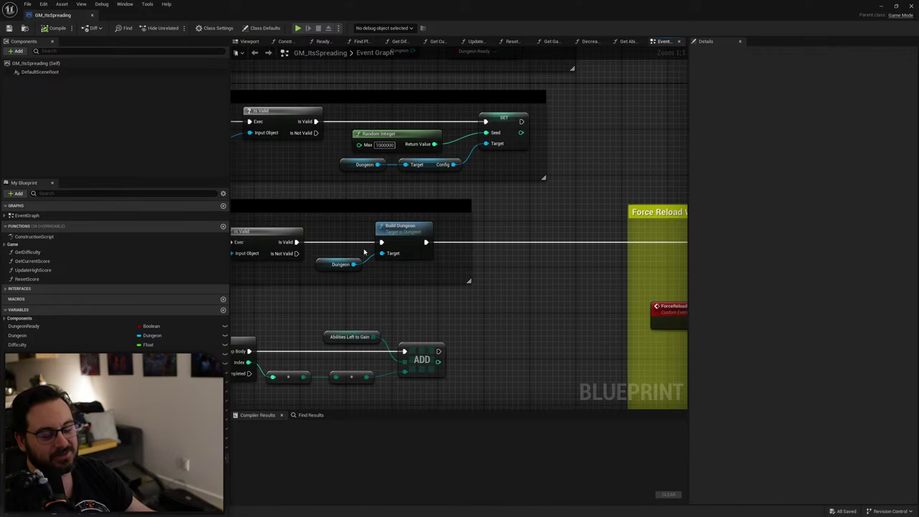
right_drag(372, 265, 353, 201)
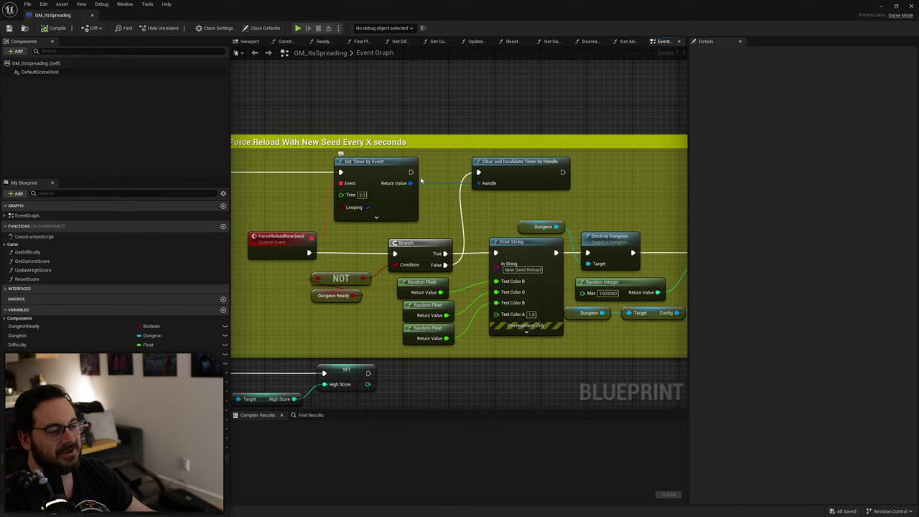
Trace the ForceReloadNewSeed event through its Dungeon Ready branch, timer clearing and dungeon rebuild nodes, and close the GM_ItsSpreading blueprint.
right_drag(329, 207, 345, 168)
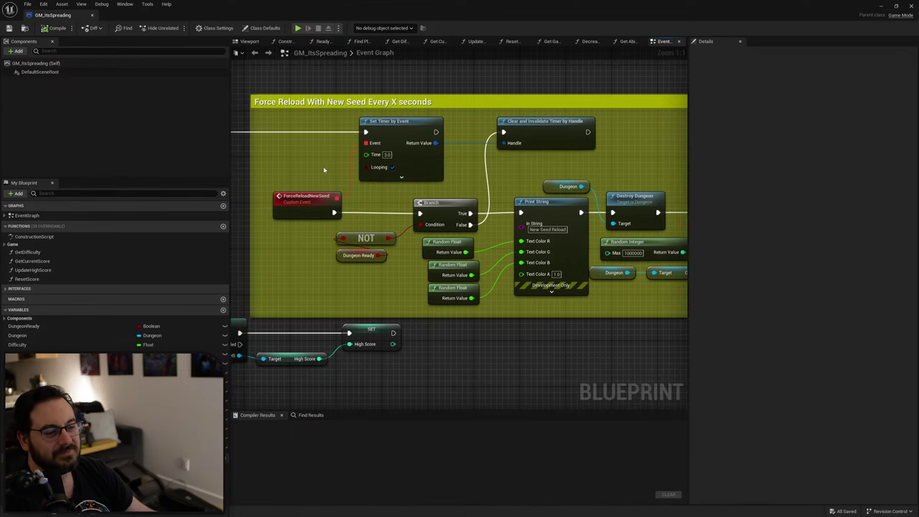
right_drag(406, 159, 474, 189)
right_drag(330, 170, 301, 201)
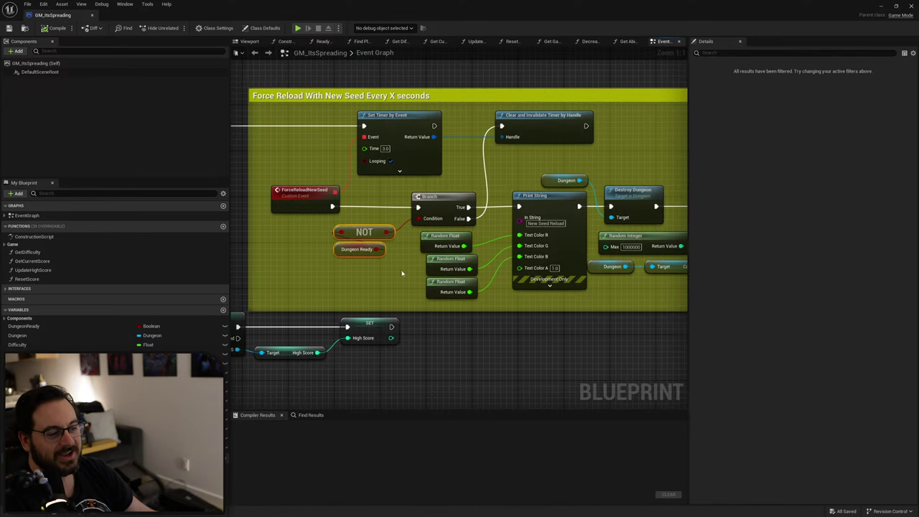
click(376, 267)
right_drag(376, 268, 394, 155)
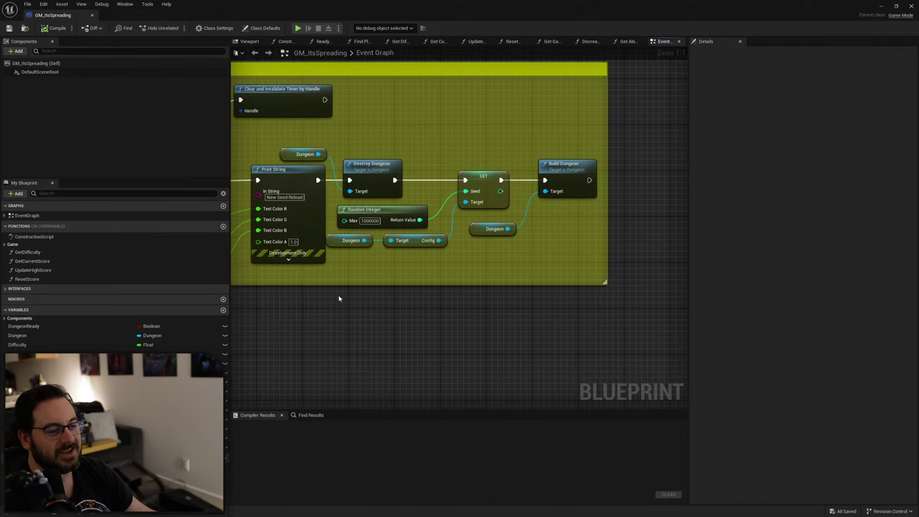
right_drag(312, 308, 548, 328)
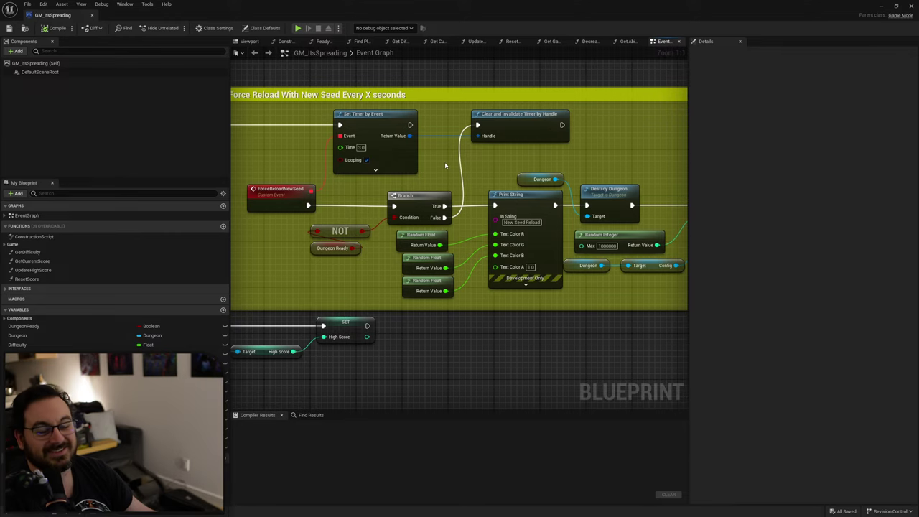
scroll(423, 169, down, 5)
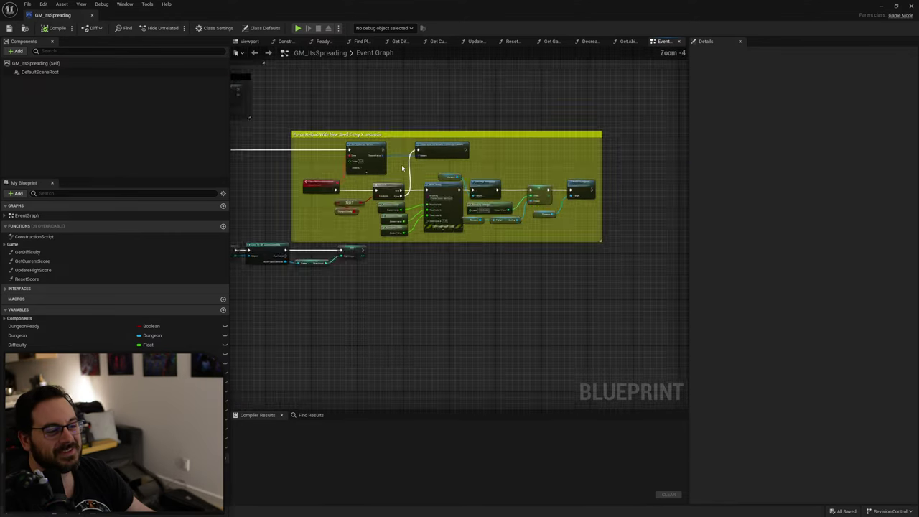
drag(306, 132, 580, 220)
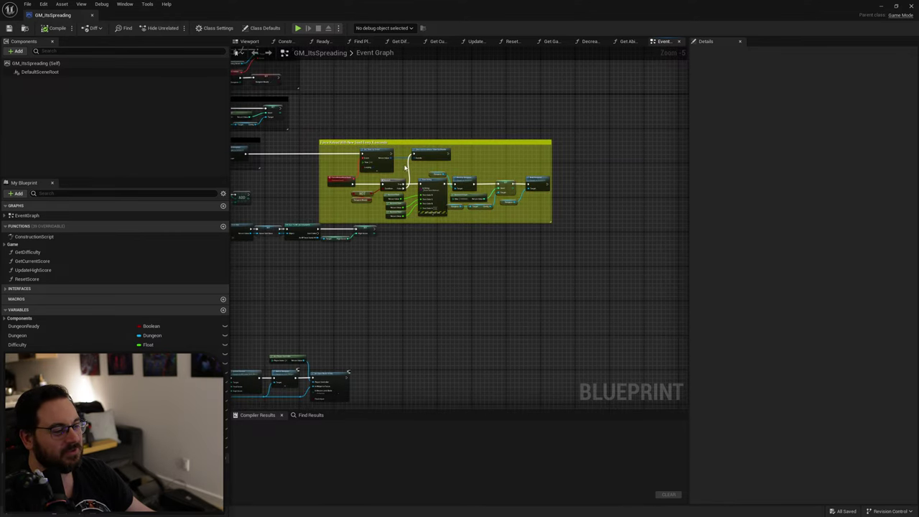
key(Home)
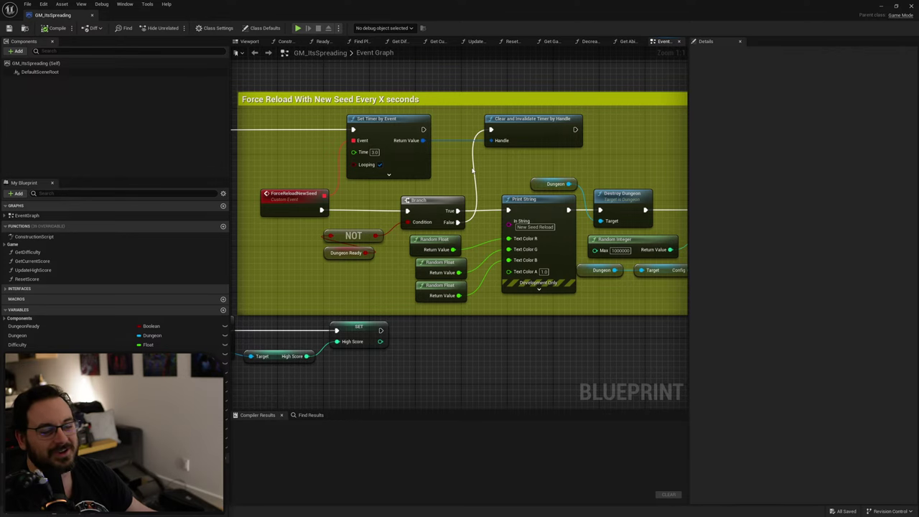
click(92, 15)
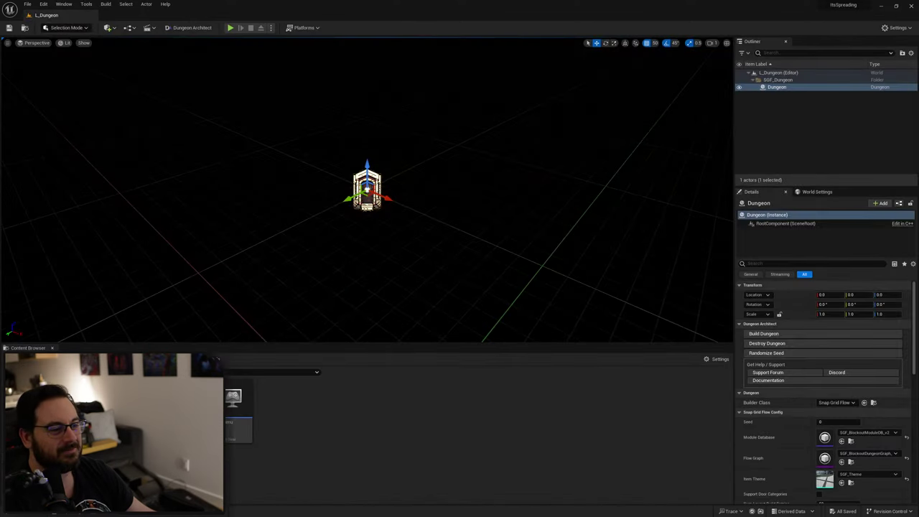
Play-test L_Dungeon in a full-screen viewport, run around the starting platform, and end the play session.
key(F11)
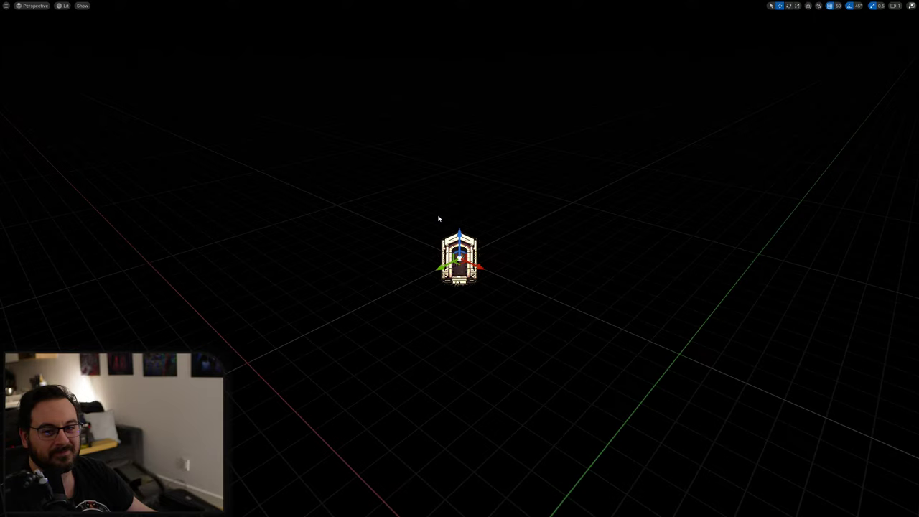
key(alt+p)
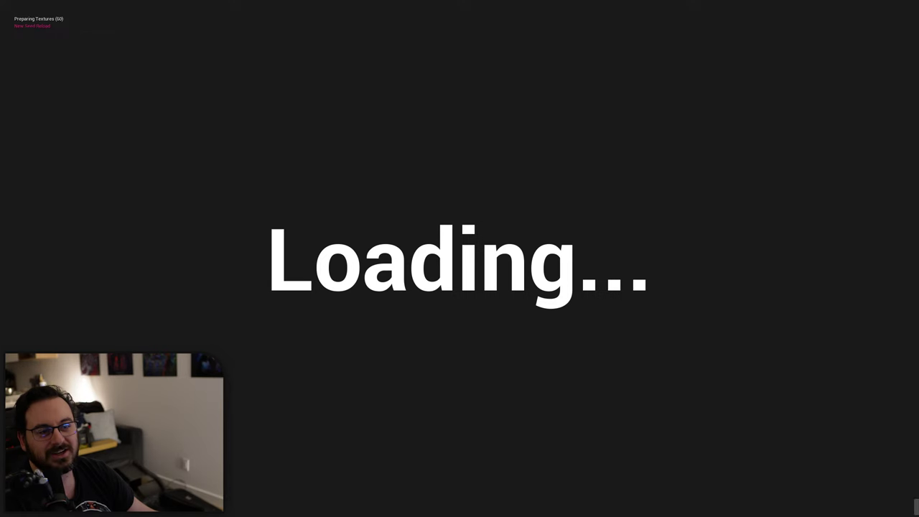
key(d)
key(s)
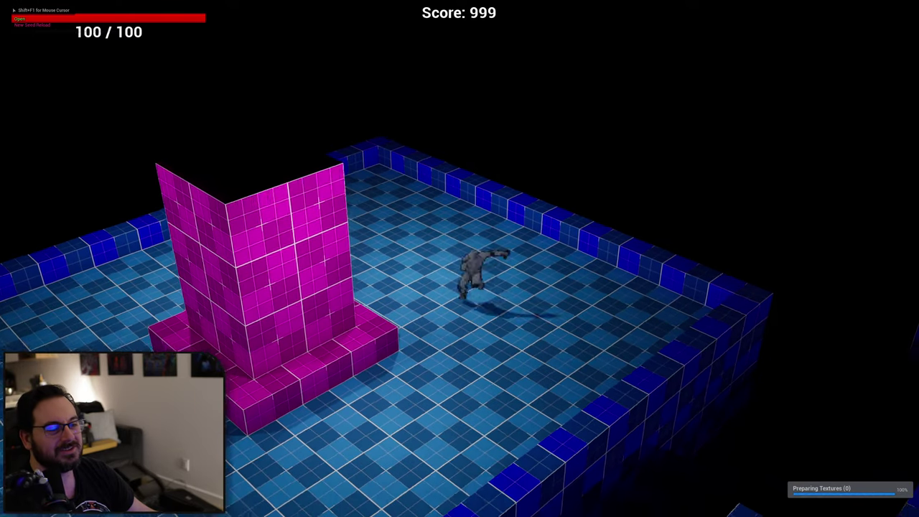
key(a)
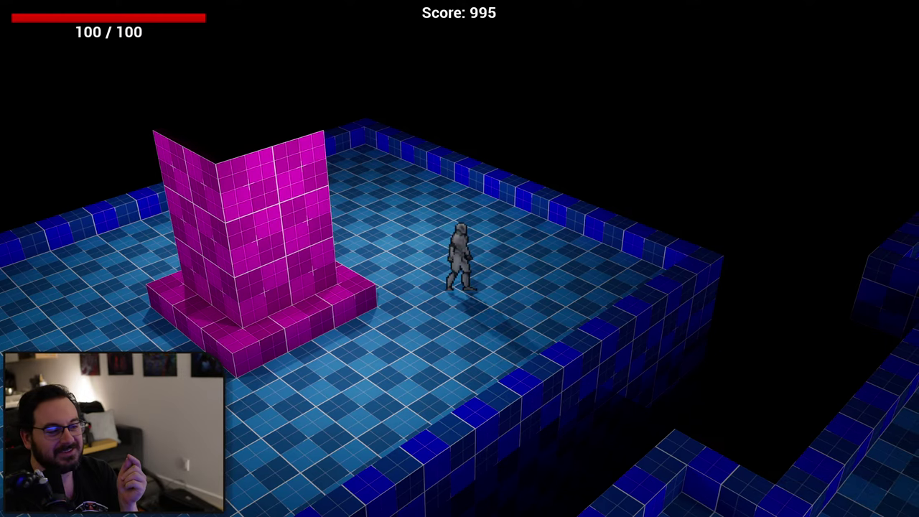
key(Escape)
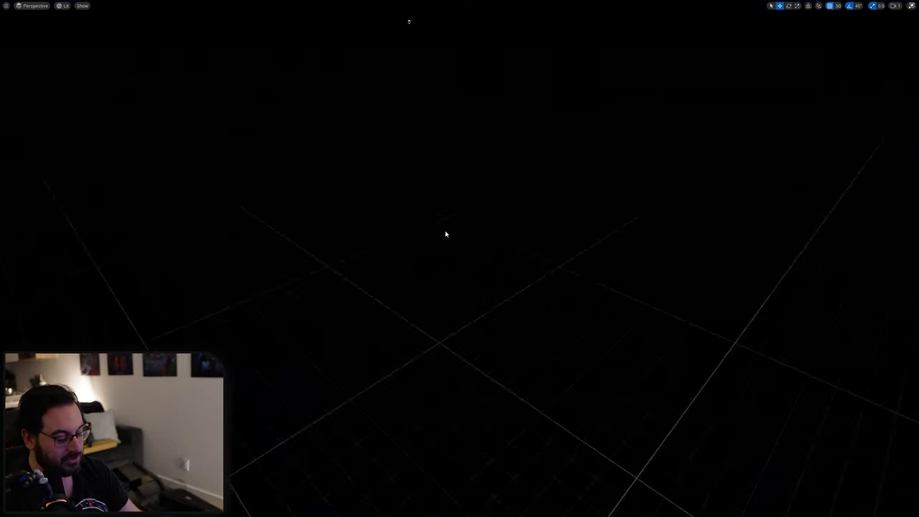
Start a new play session in the generated dungeon and run back and forth along the starting platform's edges.
key(Escape)
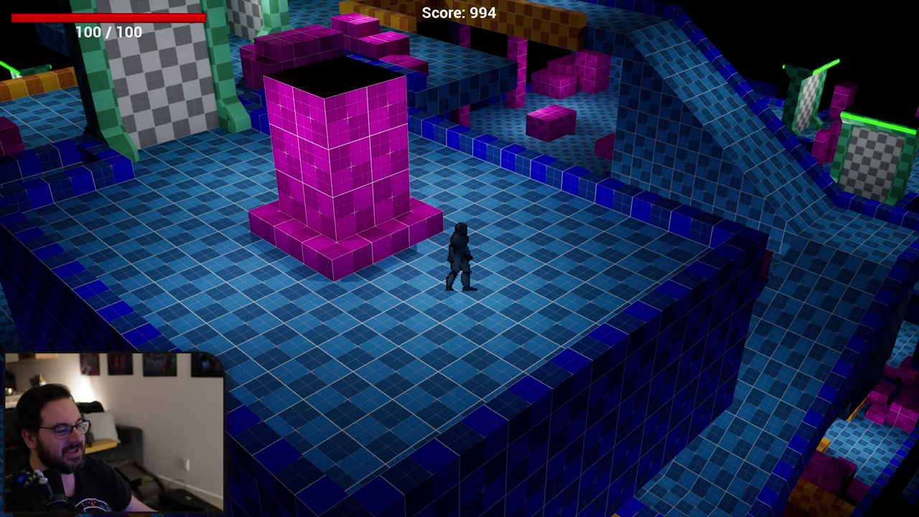
key(s)
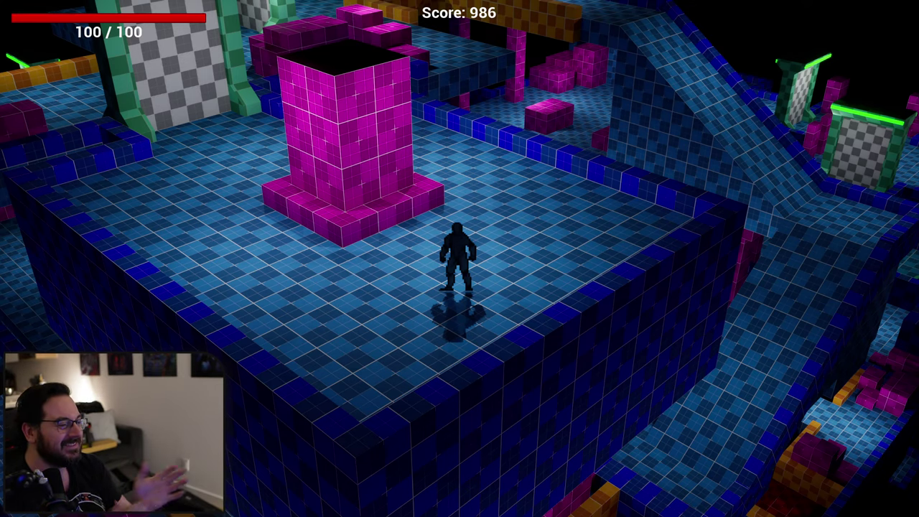
key(d)
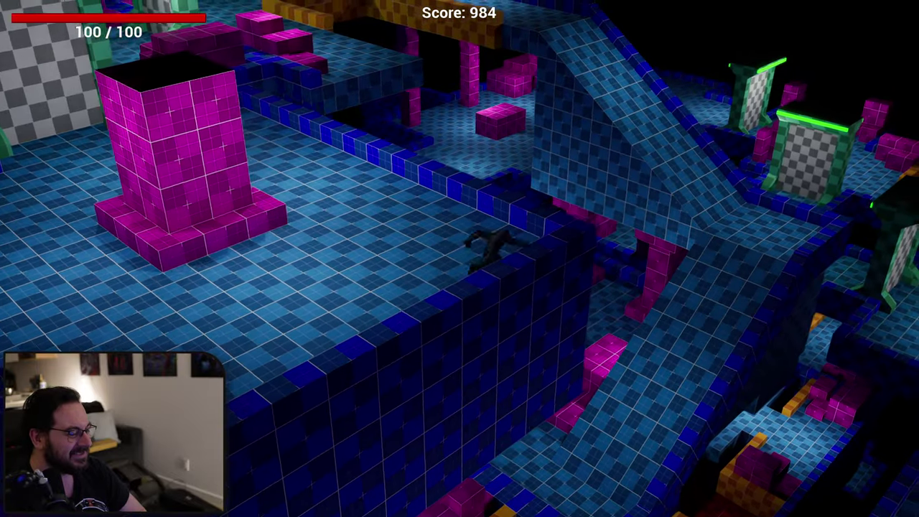
key(a)
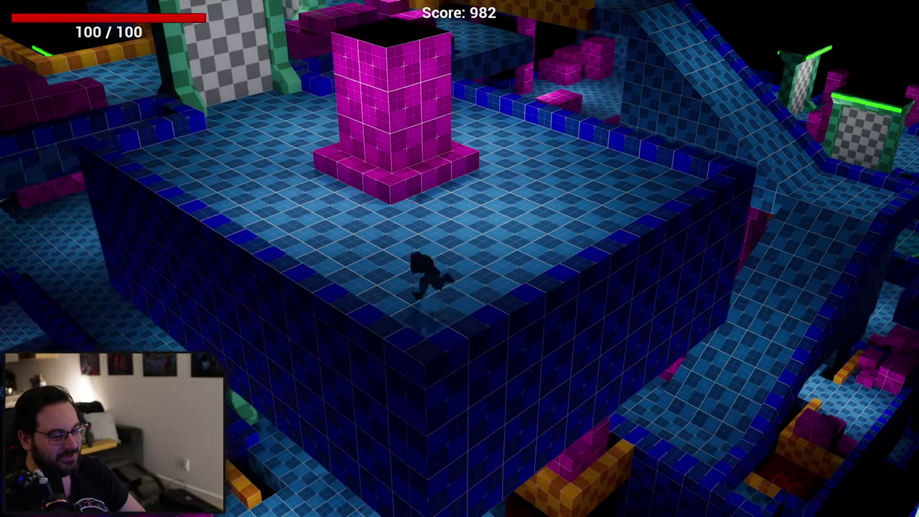
key(d)
key(d)
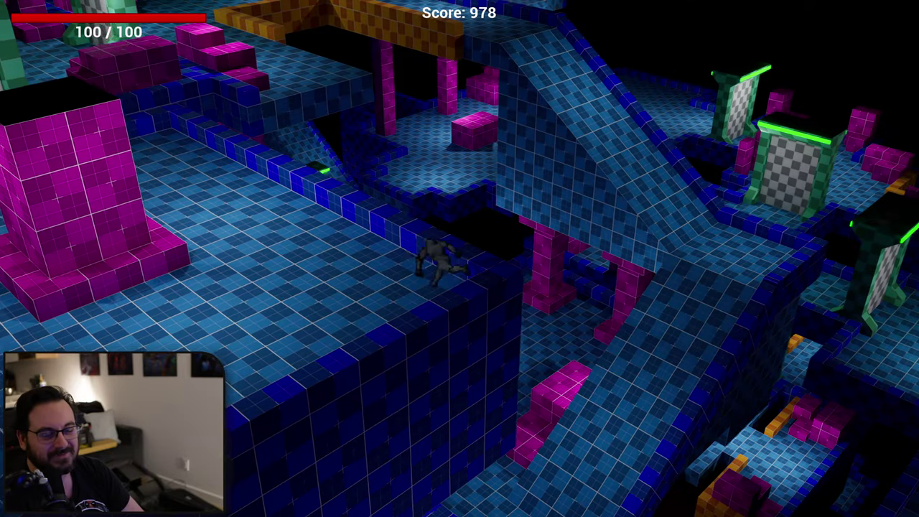
key(a)
key(s)
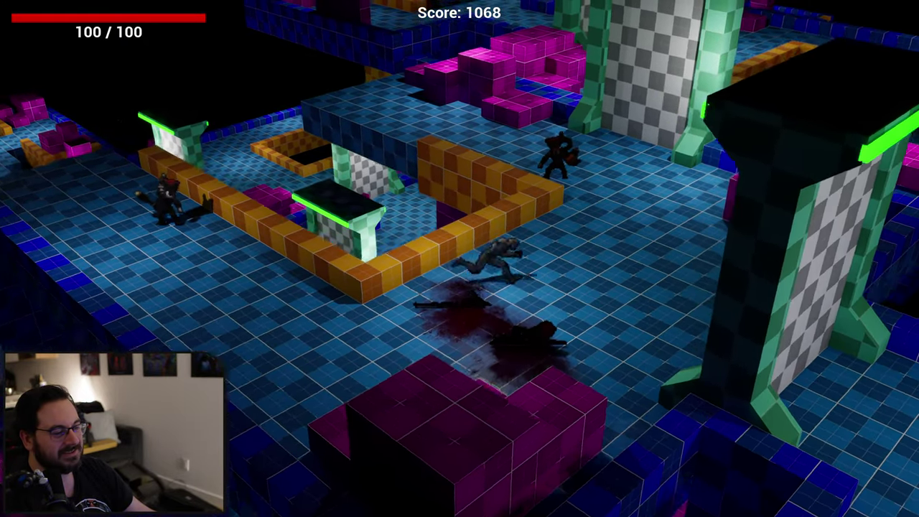
Fight the enemies on the upper walkway near the tall gate and run along the orange railing to its far end.
key(w)
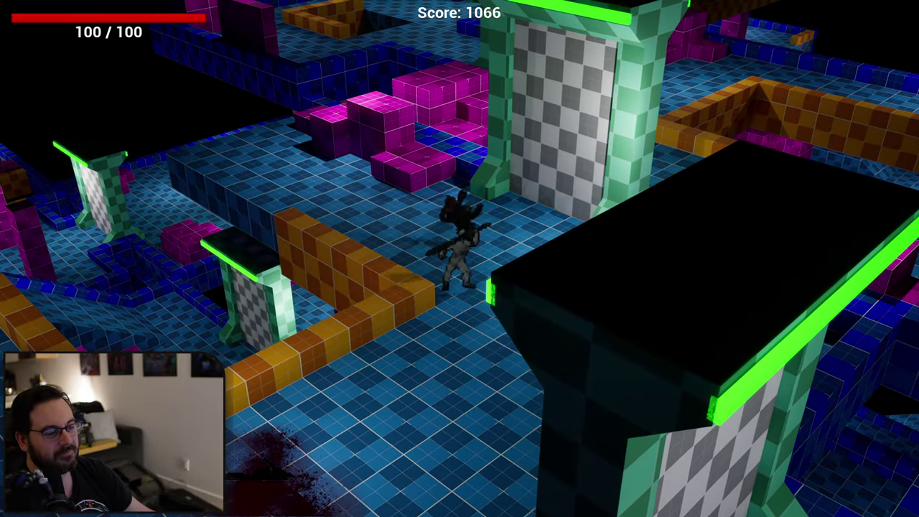
key(w)
key(a)
key(d)
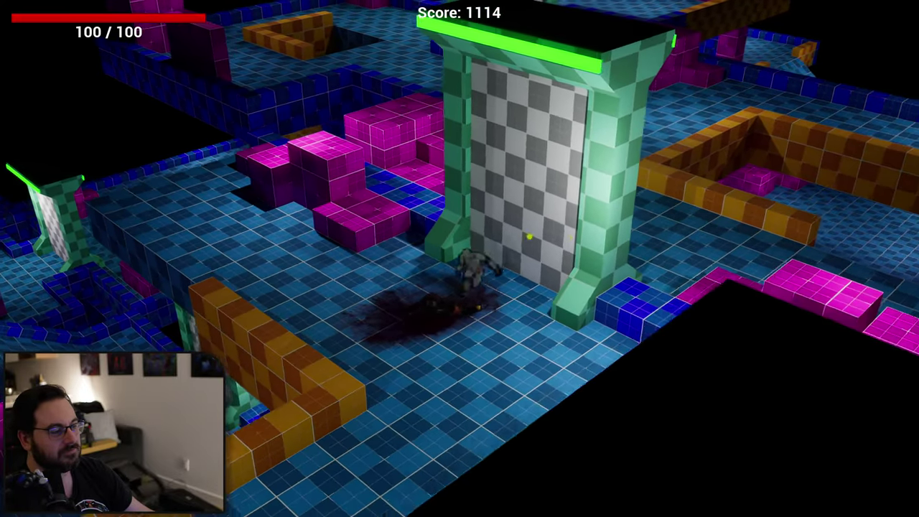
key(s)
key(s)
key(a)
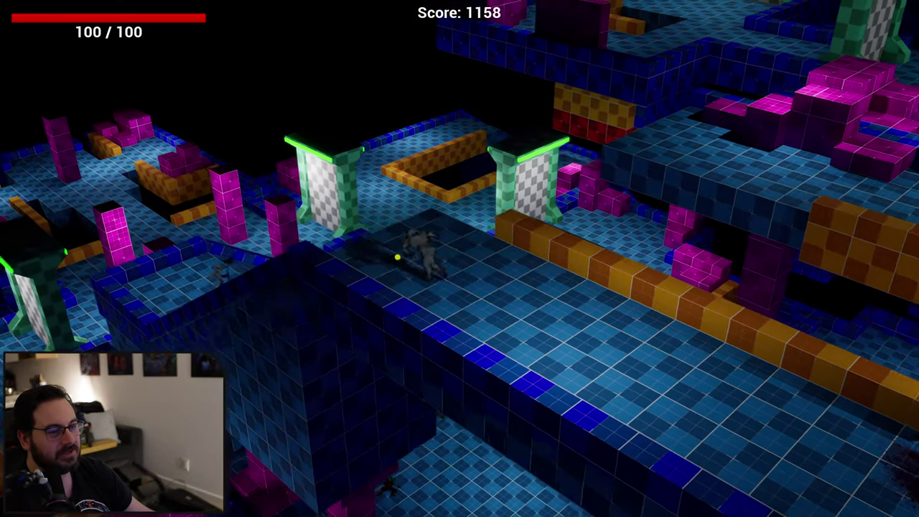
key(a)
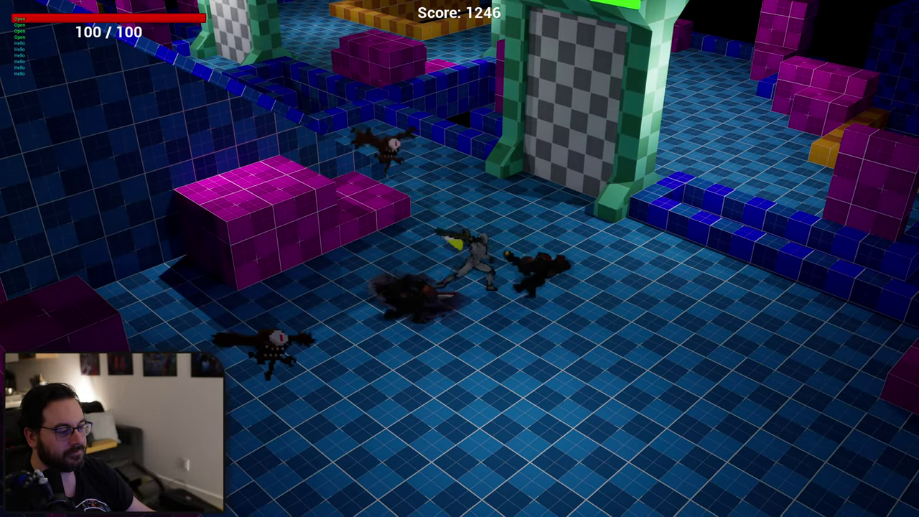
Test melee combat against the enemy group in the lower room and move past the gate into the adjoining area.
key(d)
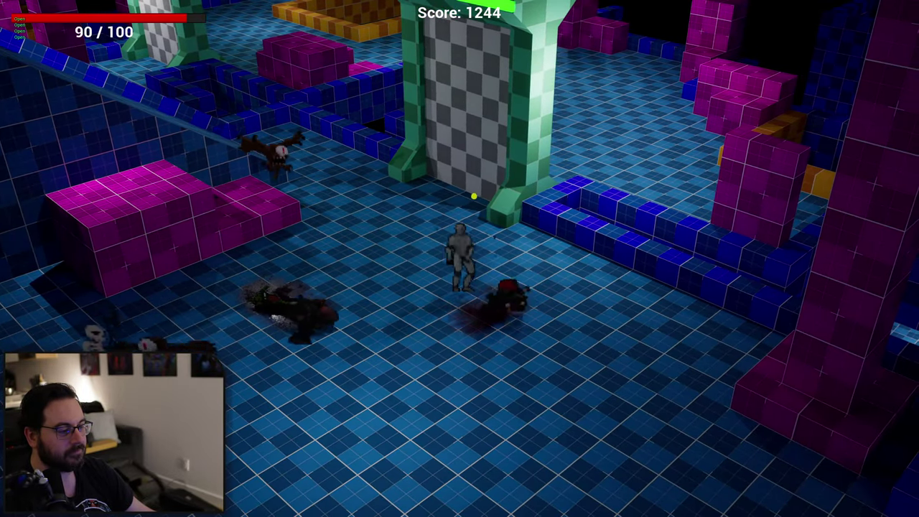
key(s)
key(a)
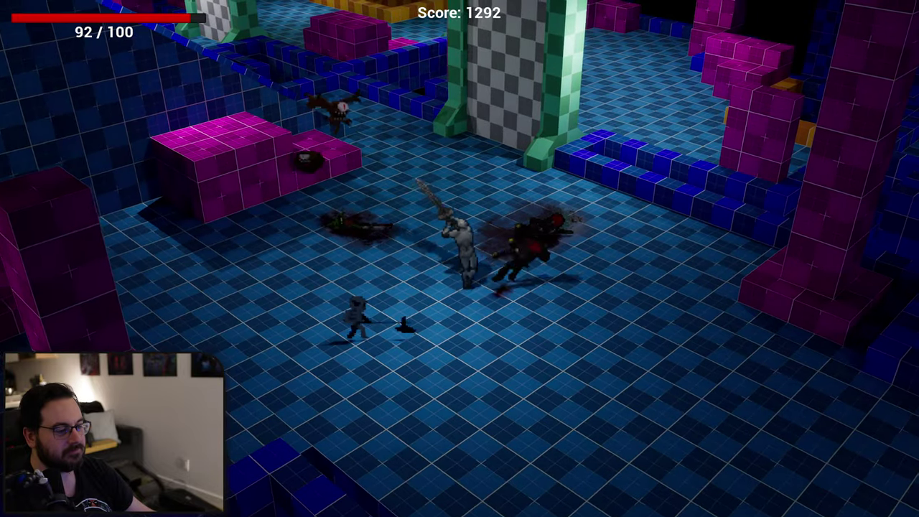
key(d)
key(w)
key(a)
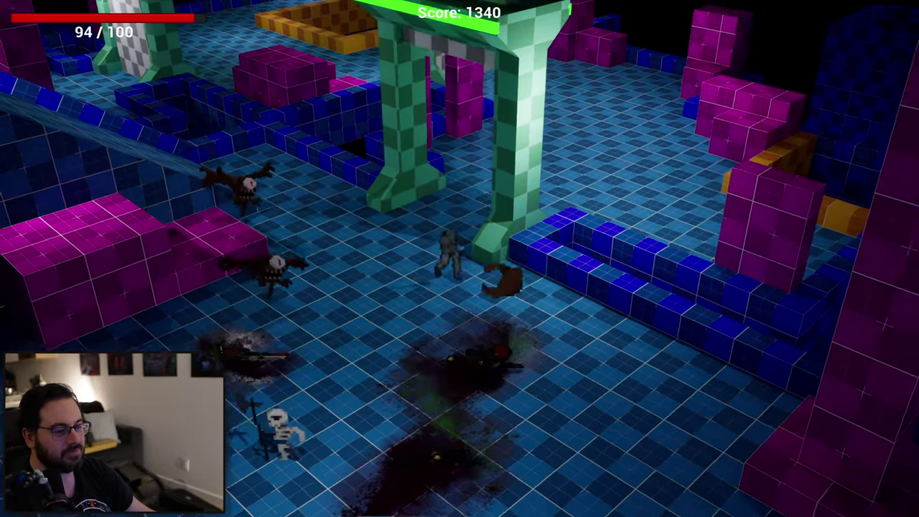
key(w)
key(d)
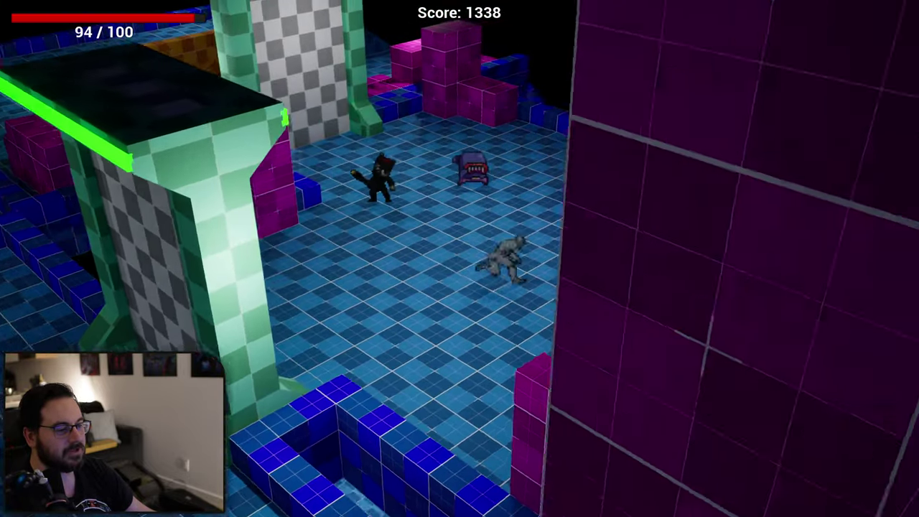
Fight the enemies beside the stacked pink blocks and head for the next gate.
key(w)
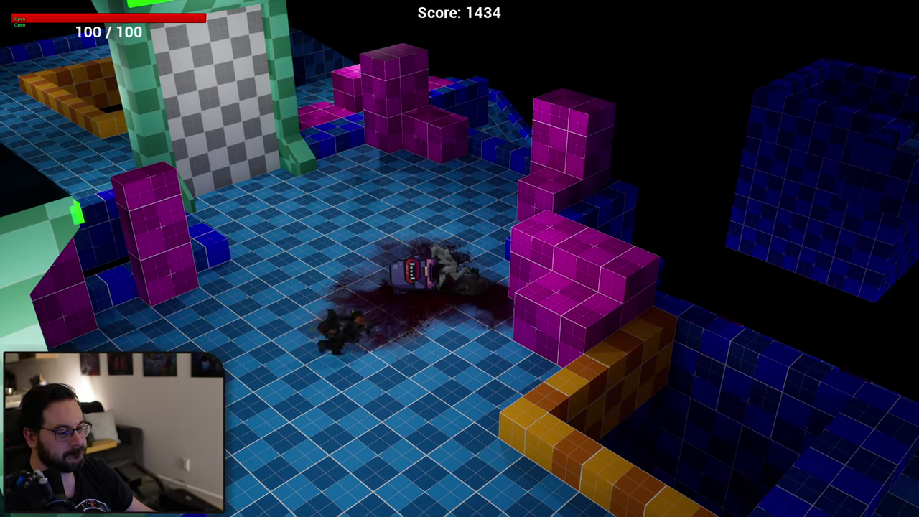
key(a)
key(d)
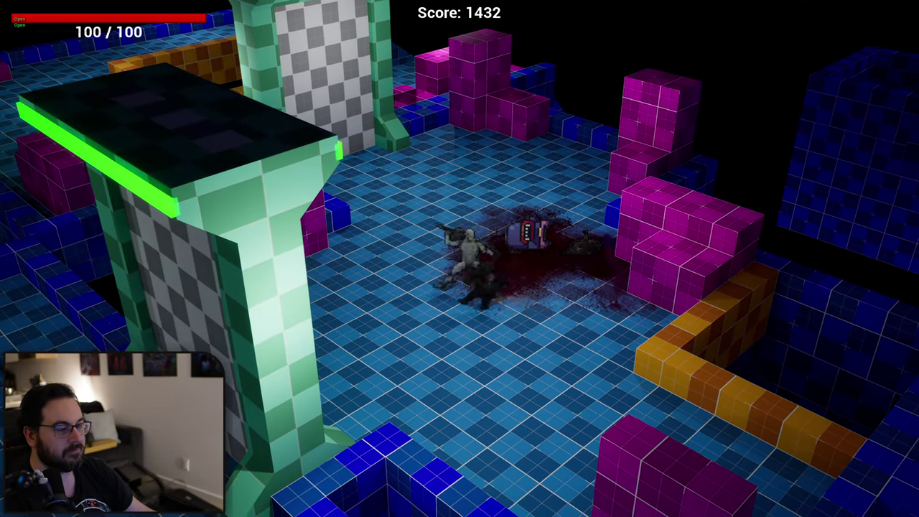
key(w)
key(a)
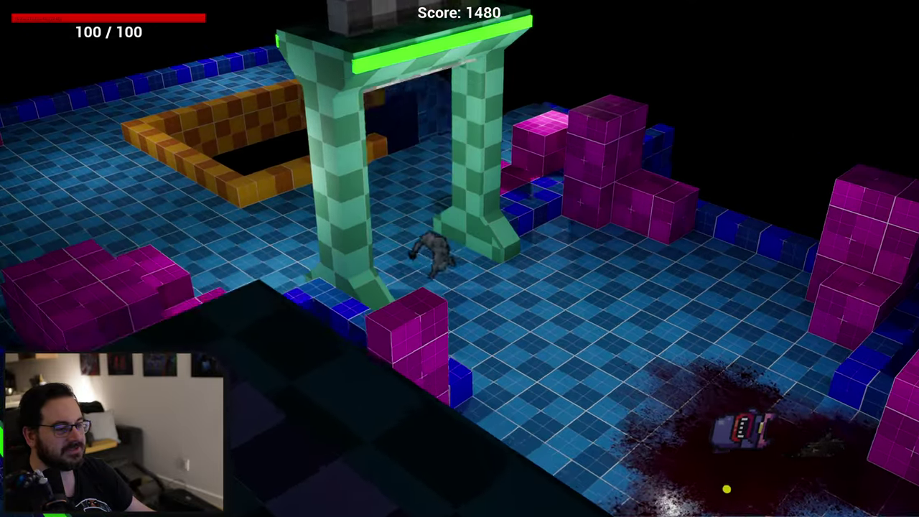
Run through the gate and around the orange-railed pit, drawing the goblin, skeleton and mushroom enemies into a chase.
key(a)
key(w)
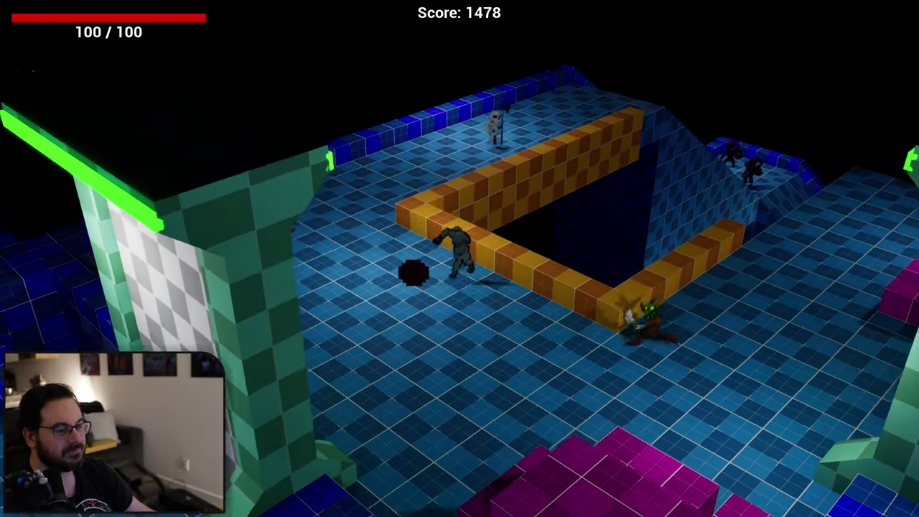
key(w)
key(a)
key(w)
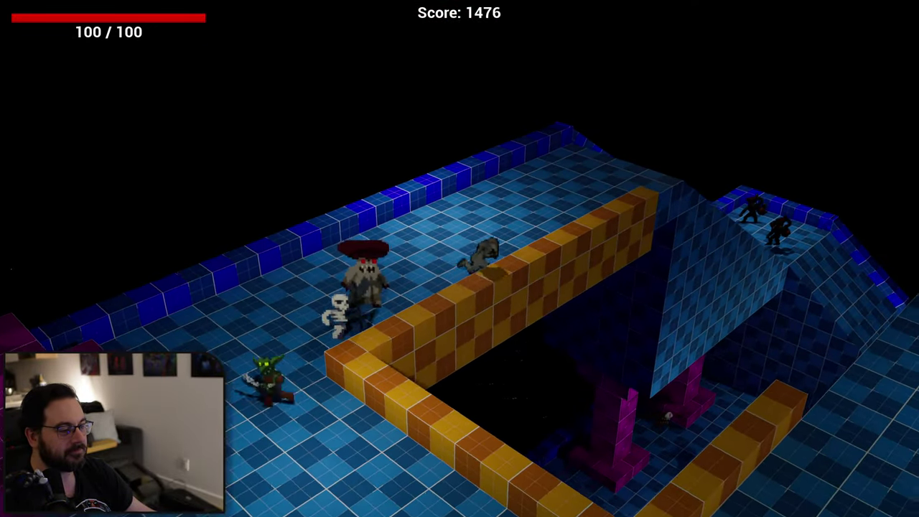
Jump and fight the goblin and skeleton at the corner of the pit walkway while avoiding the mushroom enemy.
key(w)
key(a)
key(s)
key(space)
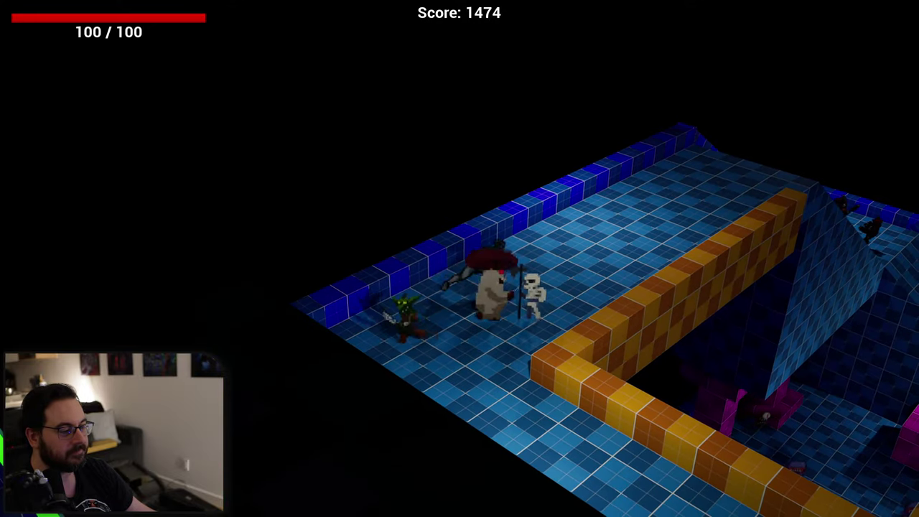
key(s)
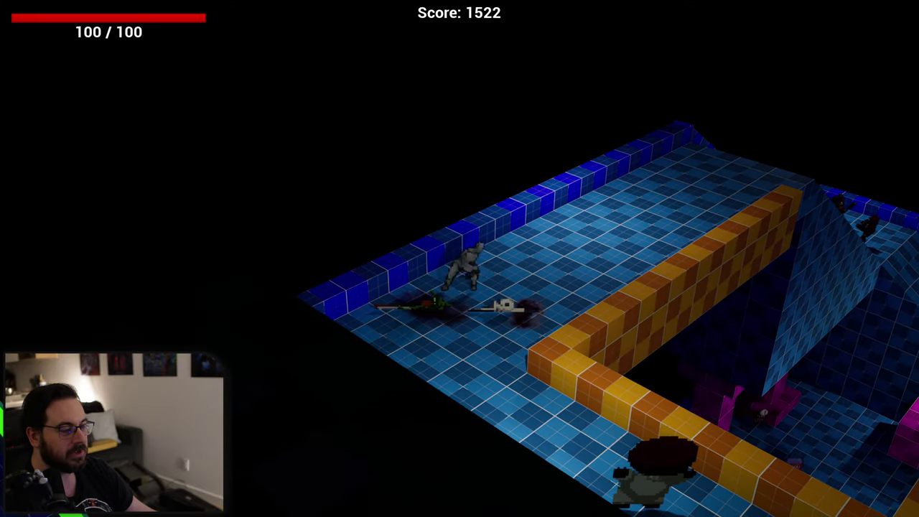
key(s)
key(a)
key(d)
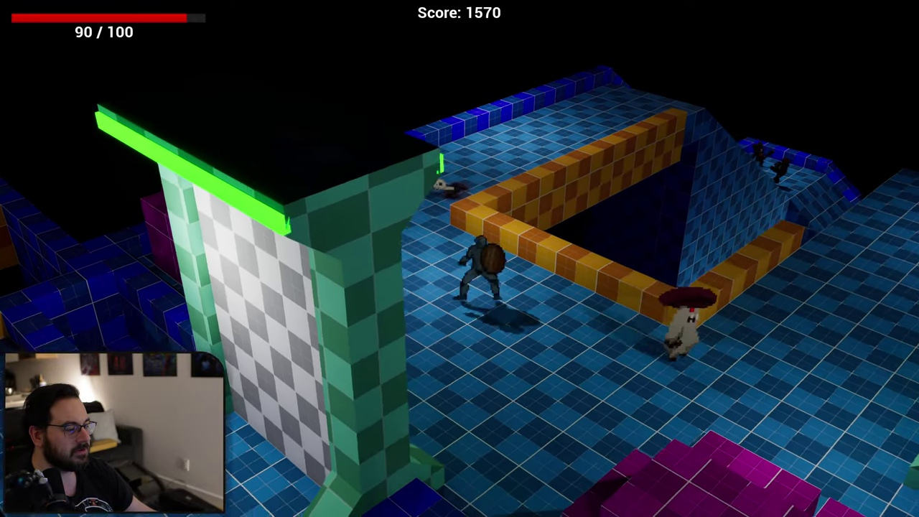
Lead the mushroom enemies around the pit and back up the walkway to test how they pursue and leap.
key(d)
key(s)
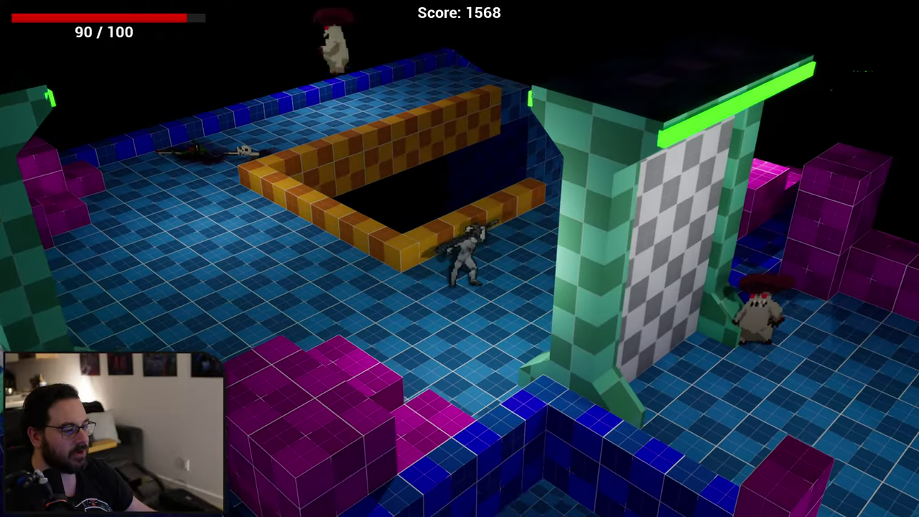
key(a)
key(w)
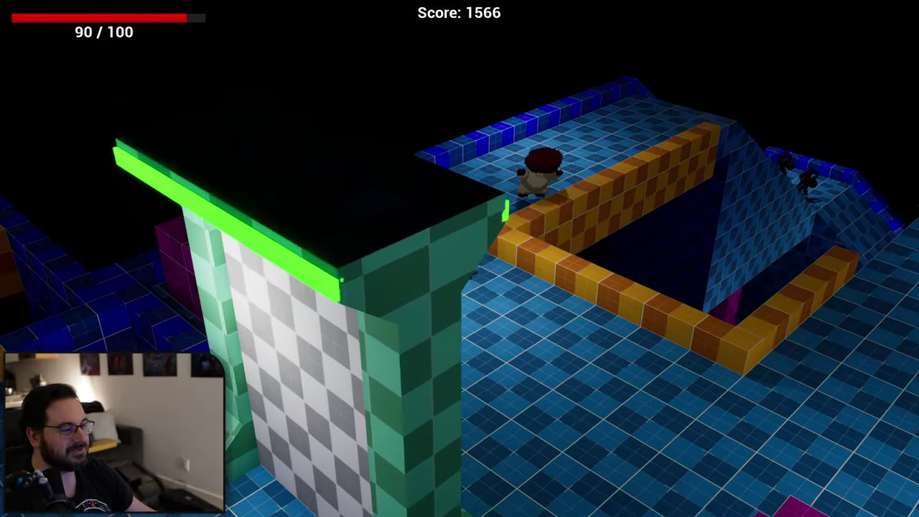
key(w)
key(w)
key(d)
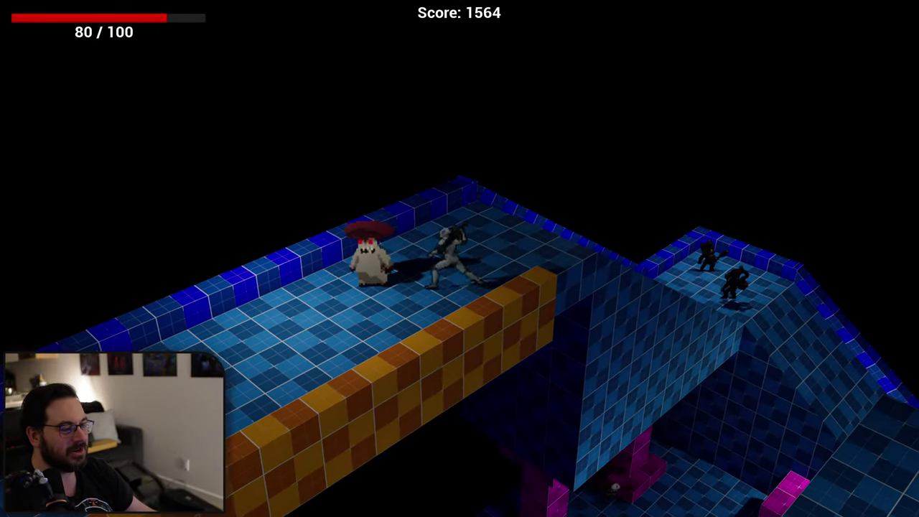
Kill the mushroom enemy on the walkway and run back around the pit towards the remaining one by the gate.
key(a)
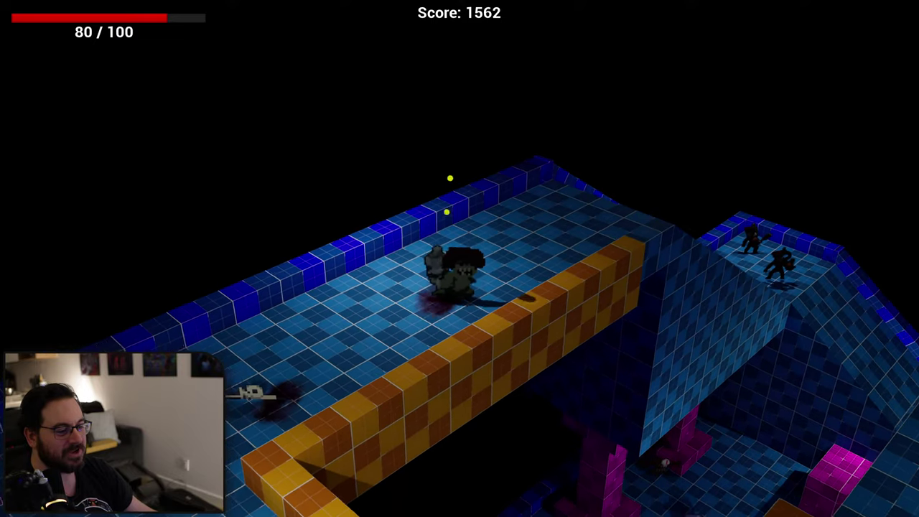
key(a)
key(s)
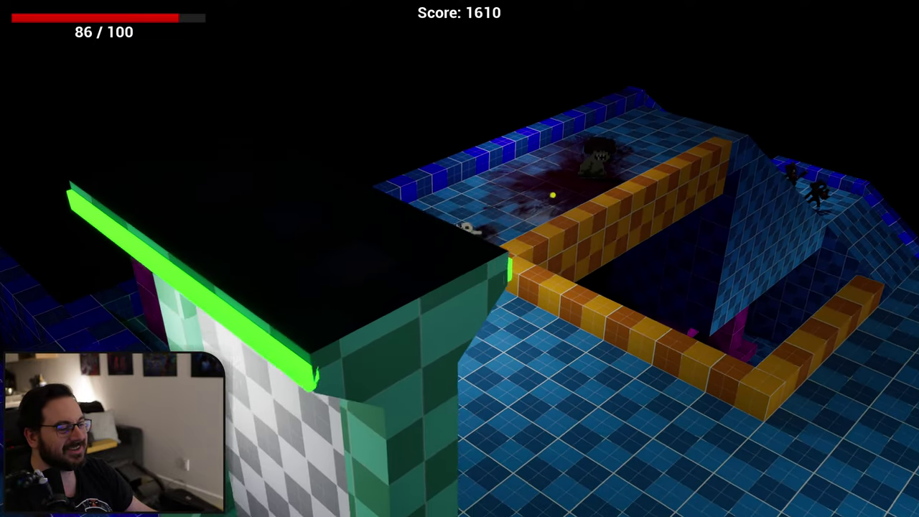
key(d)
key(w)
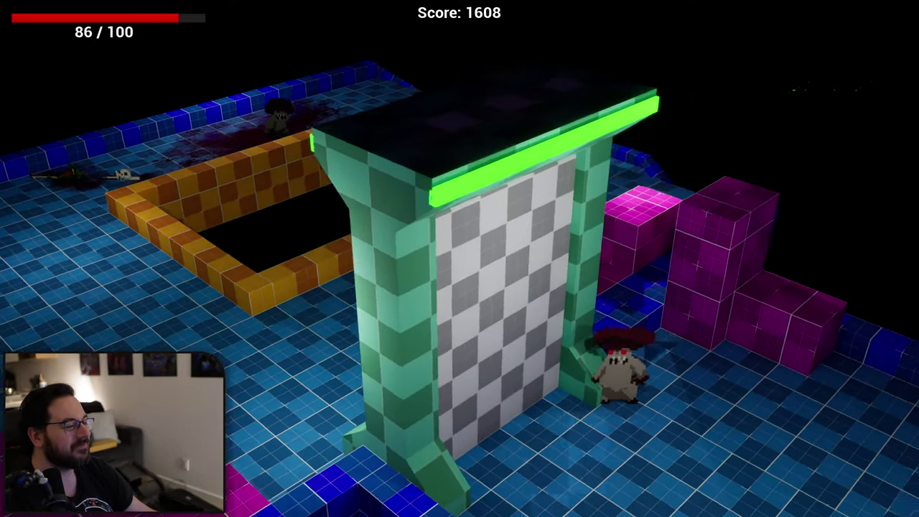
Cross to the small platform at the head of the ramp and engage the two dark enemies there.
key(w)
key(d)
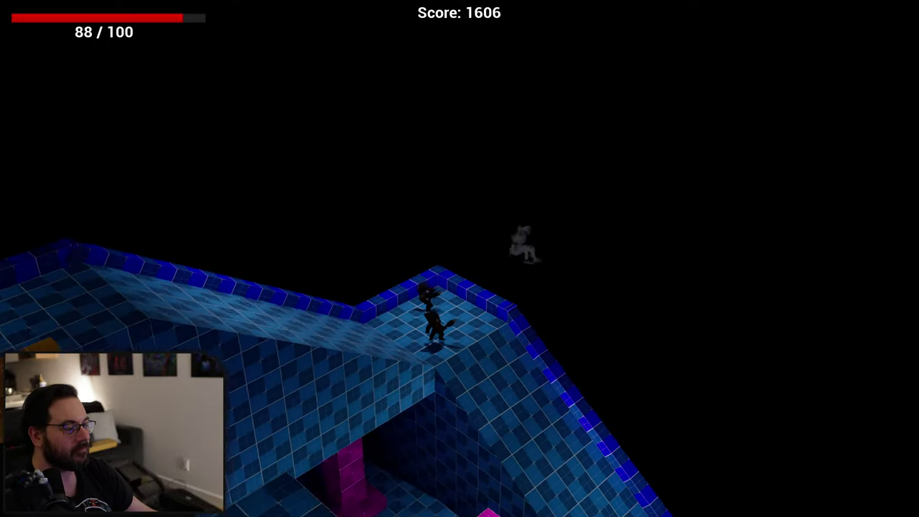
key(s)
key(d)
key(w)
key(a)
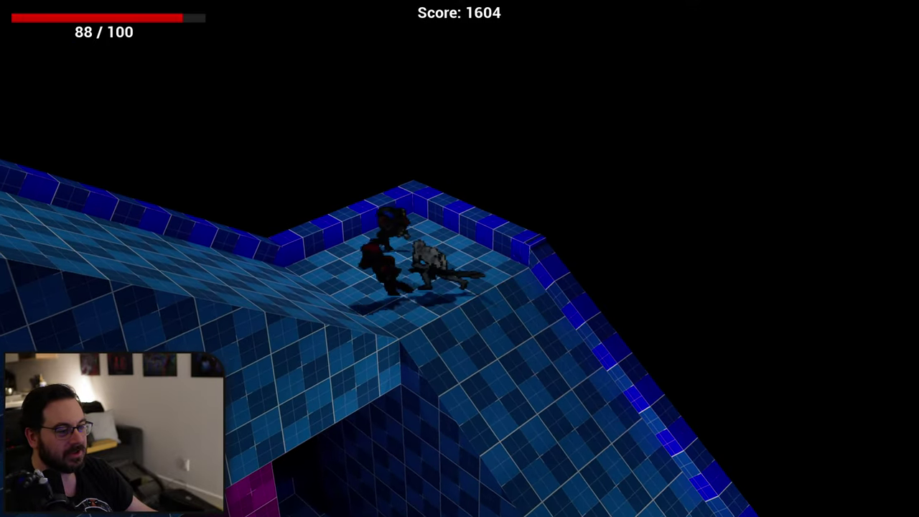
Test jumping during combat while killing the two dark enemies on the small platform.
key(space)
key(space)
key(a)
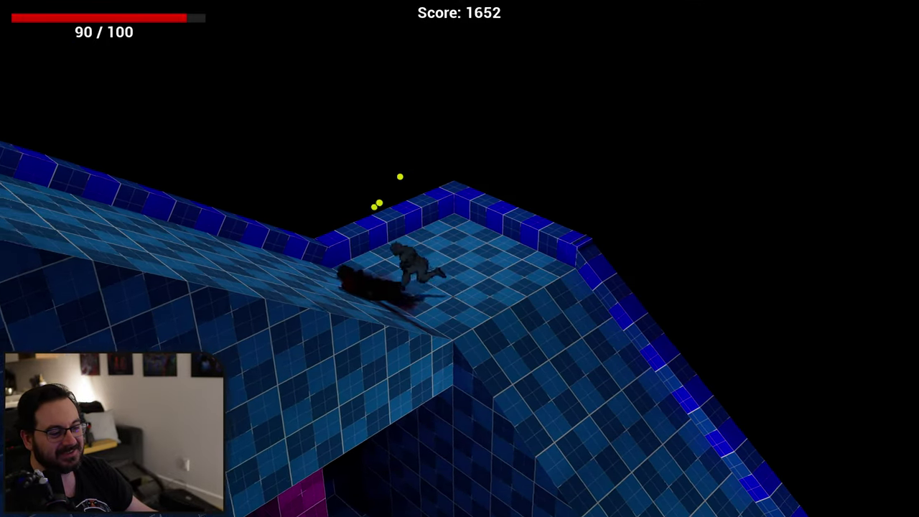
key(space)
key(w)
key(d)
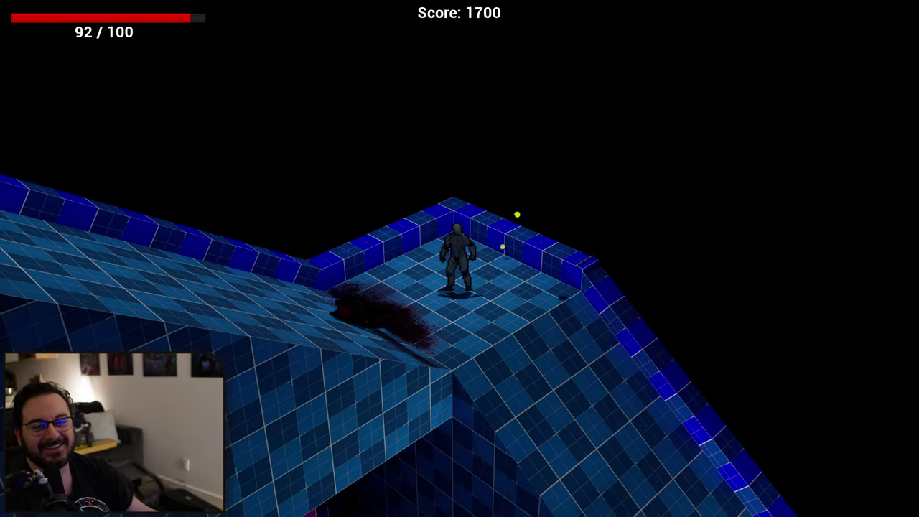
Descend the long ramp from the small platform and fight the dark enemies at its foot beside the gate.
key(d)
key(s)
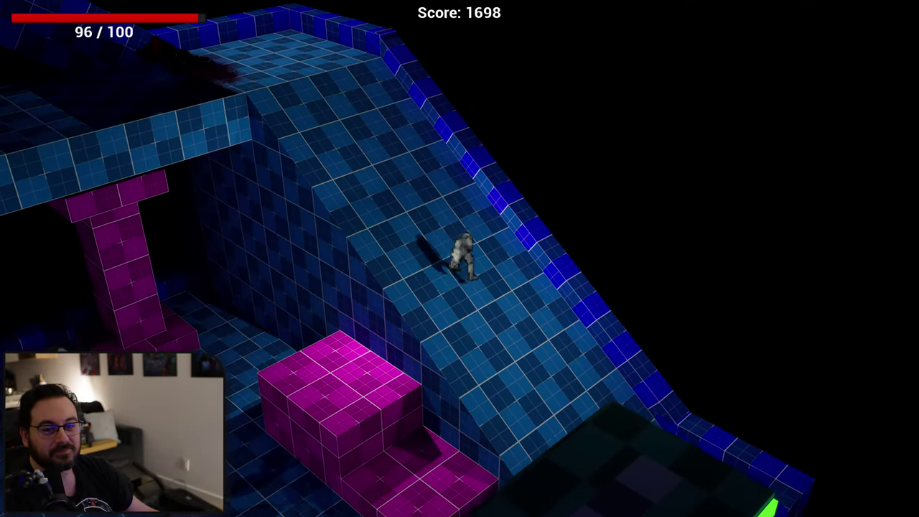
key(w)
key(d)
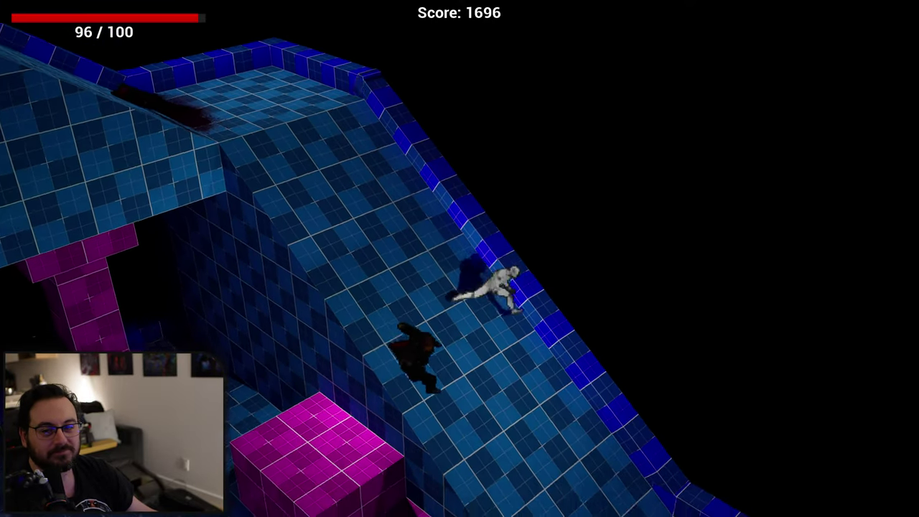
key(d)
key(s)
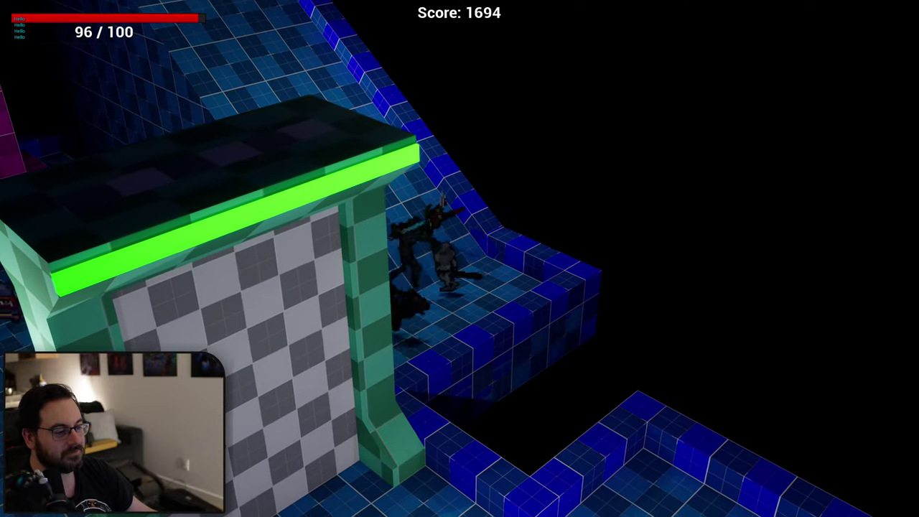
key(a)
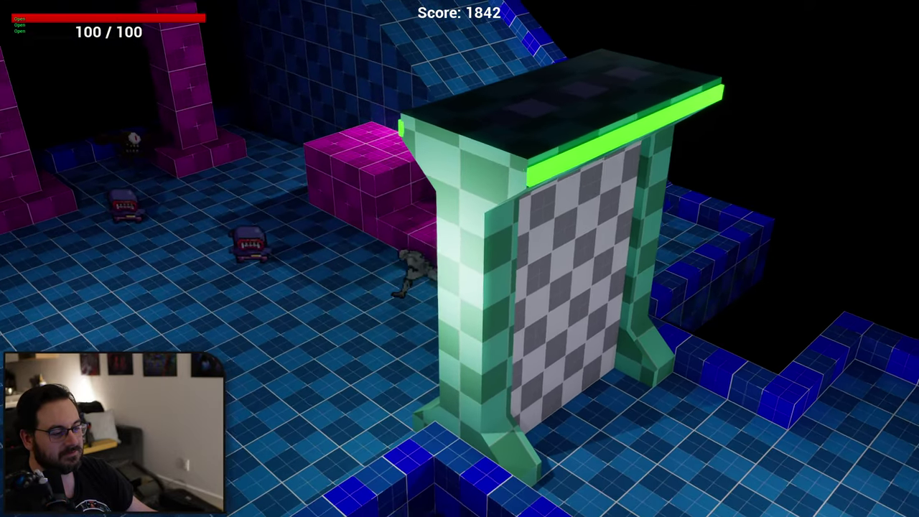
Kill the two purple box enemies and the pursuing dark enemy on the floor beside the stepped magenta blocks.
key(a)
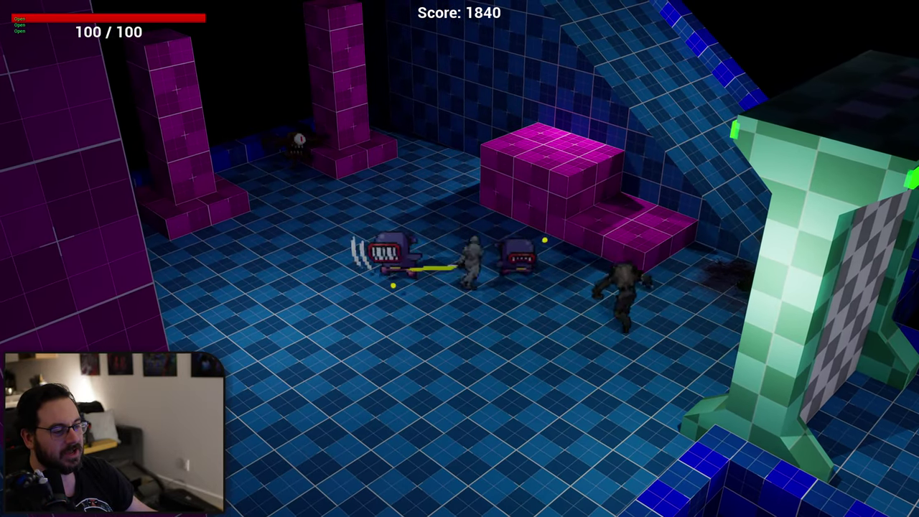
key(d)
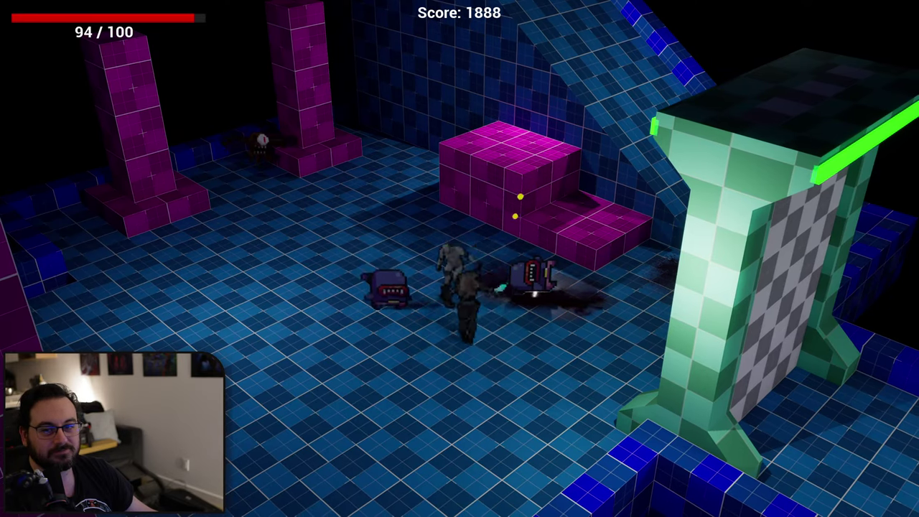
key(a)
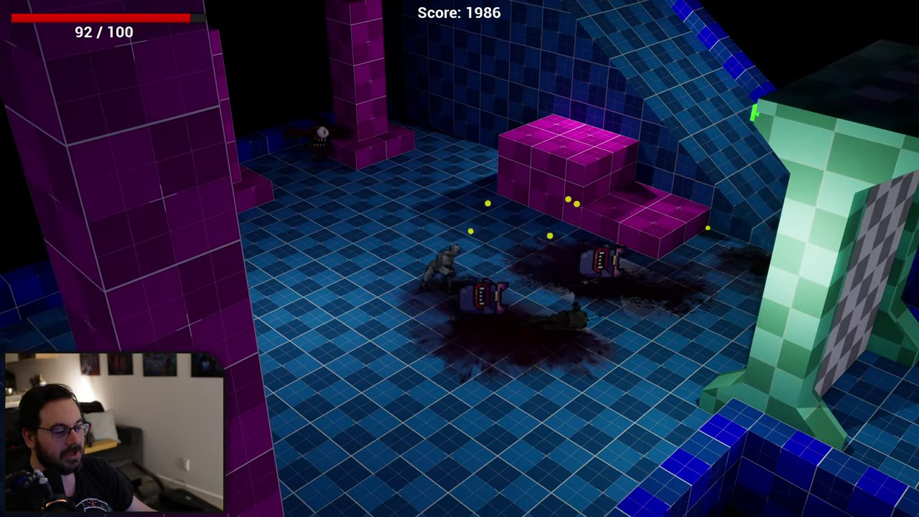
Approach the winged enemy by the two magenta columns near the wall and kill it.
key(w)
key(a)
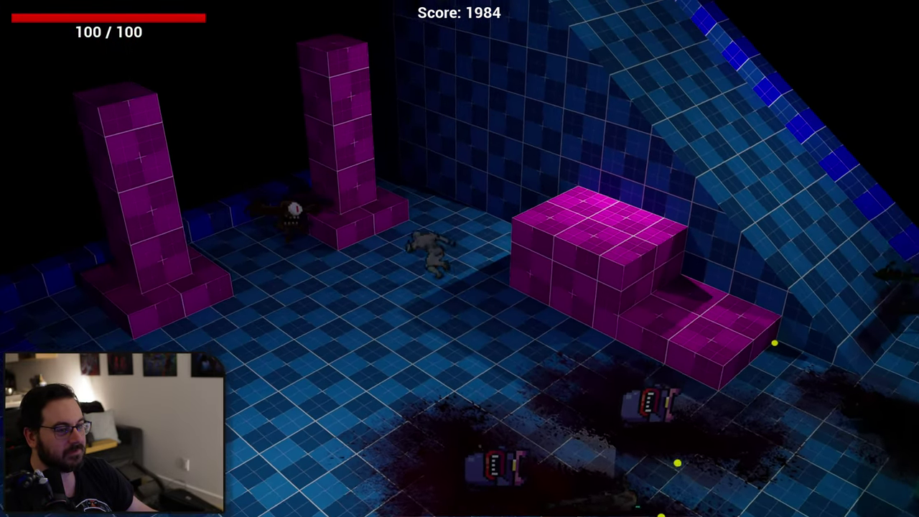
key(s)
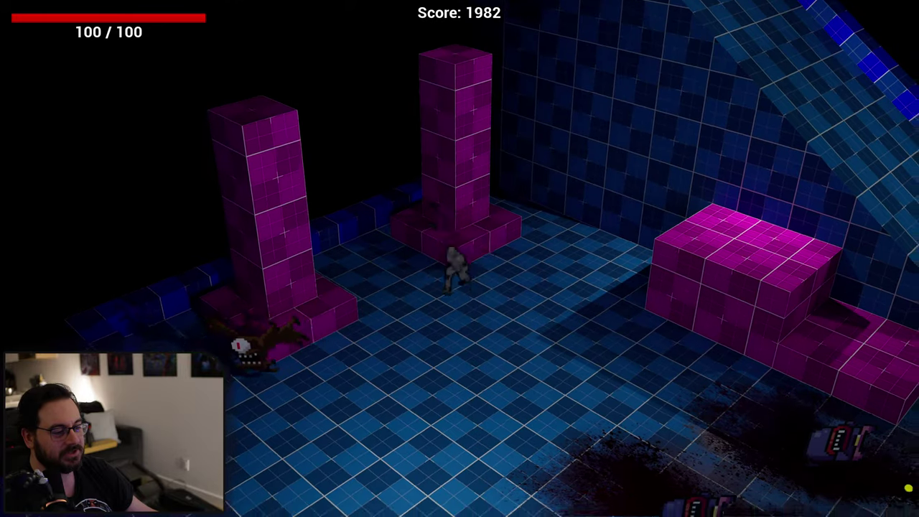
key(a)
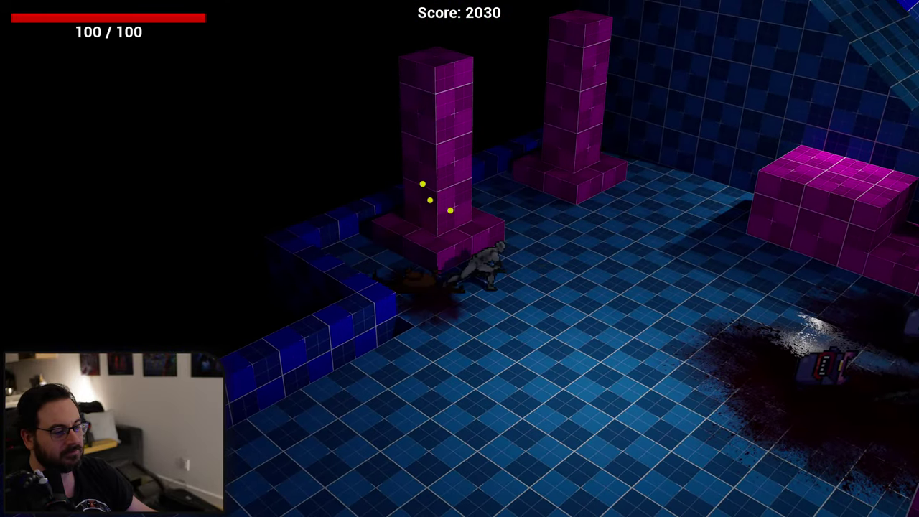
Cross past the gate to the columned floor and fight the enemies there and around the orange-walled pit.
key(d)
key(s)
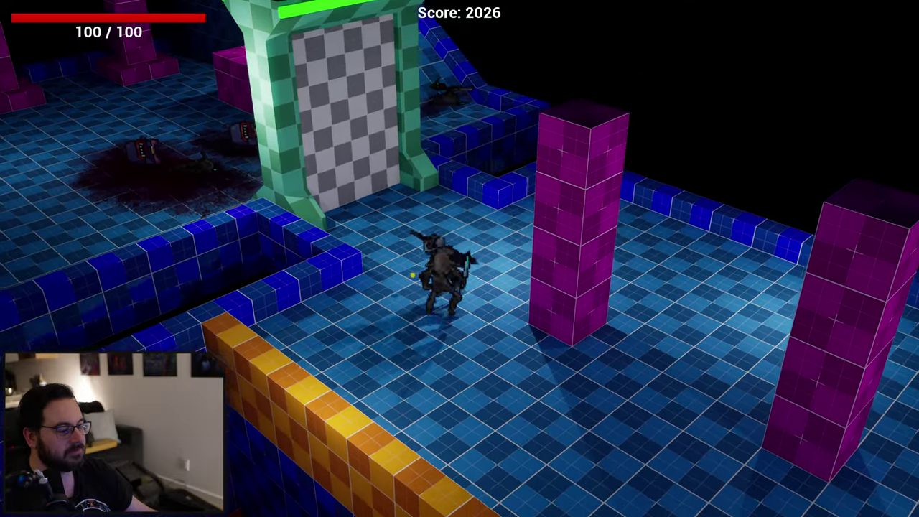
key(s)
key(d)
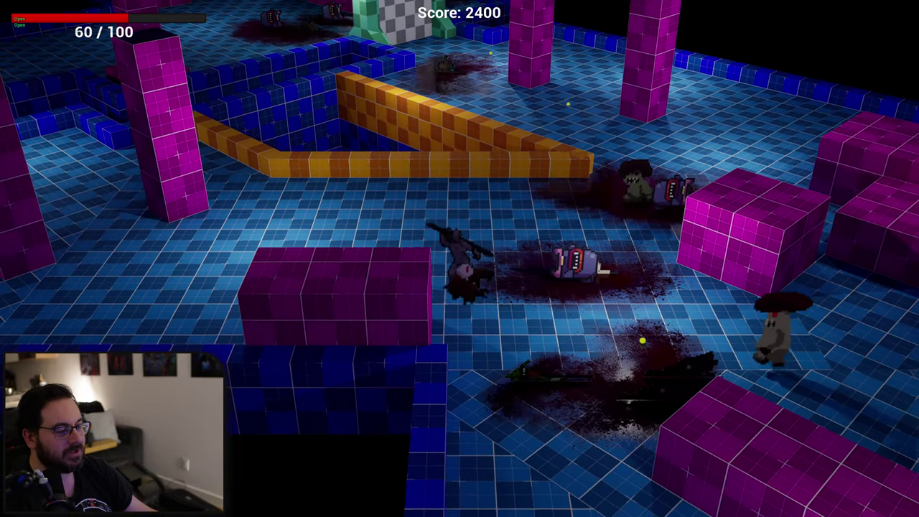
Kill the remaining mushroom enemy beside the magenta blocks and run up to the columns behind the orange wall.
key(d)
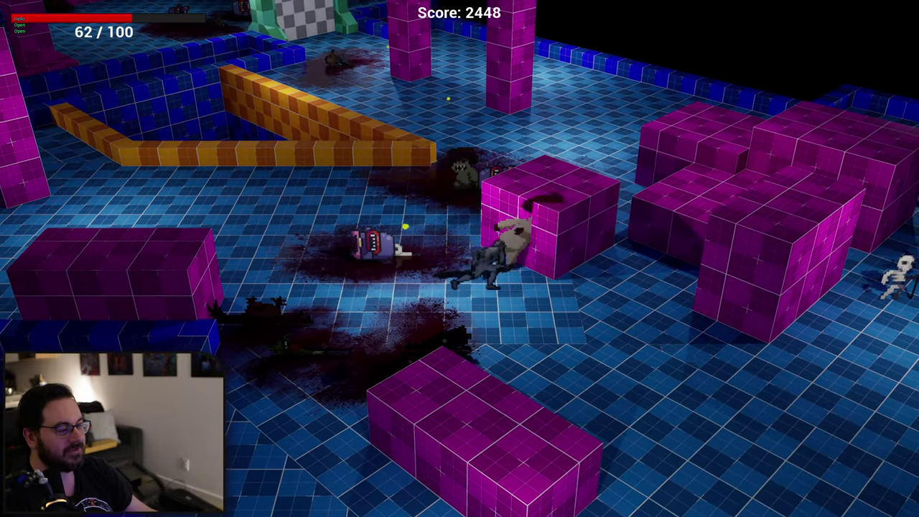
key(a)
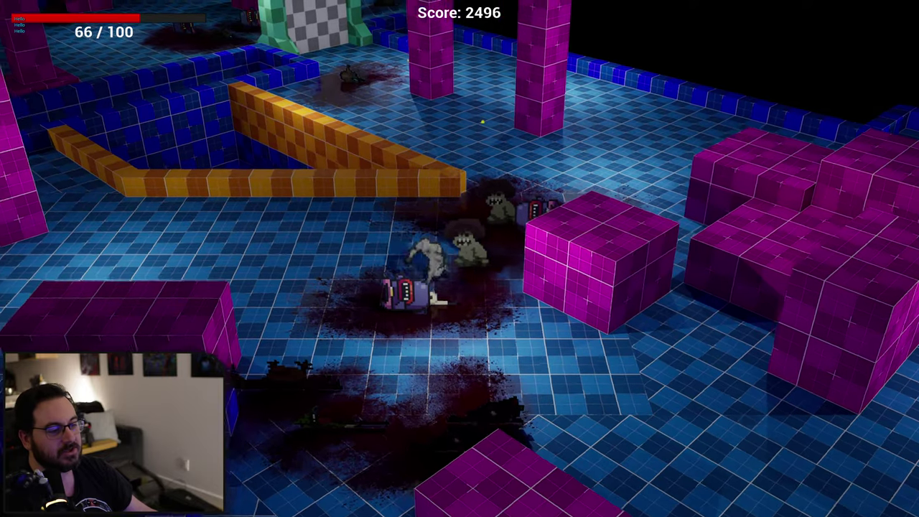
key(d)
key(w)
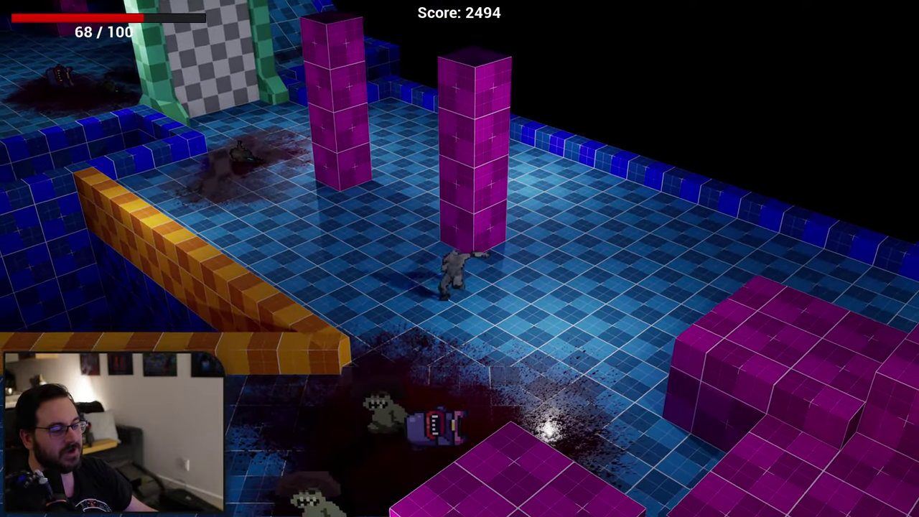
Return between the magenta blocks and fight the skeleton and the enemies approaching with it.
key(s)
key(a)
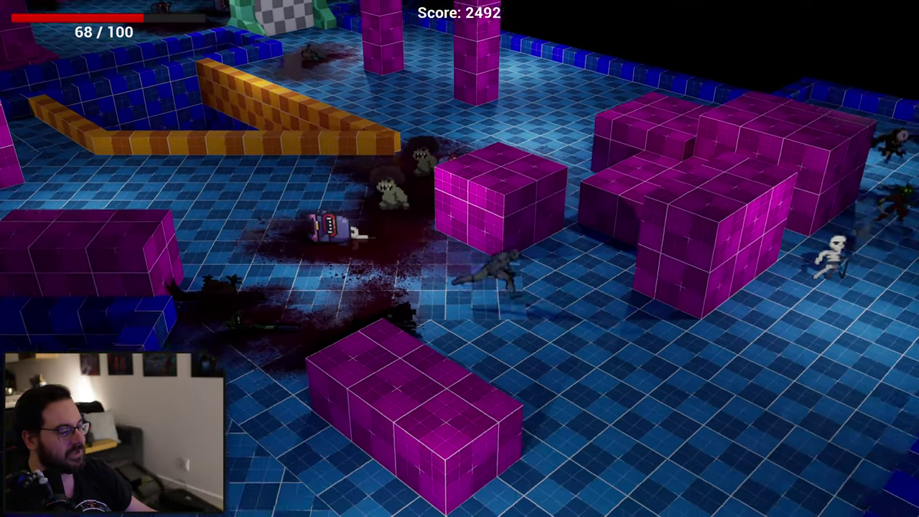
key(d)
key(s)
key(a)
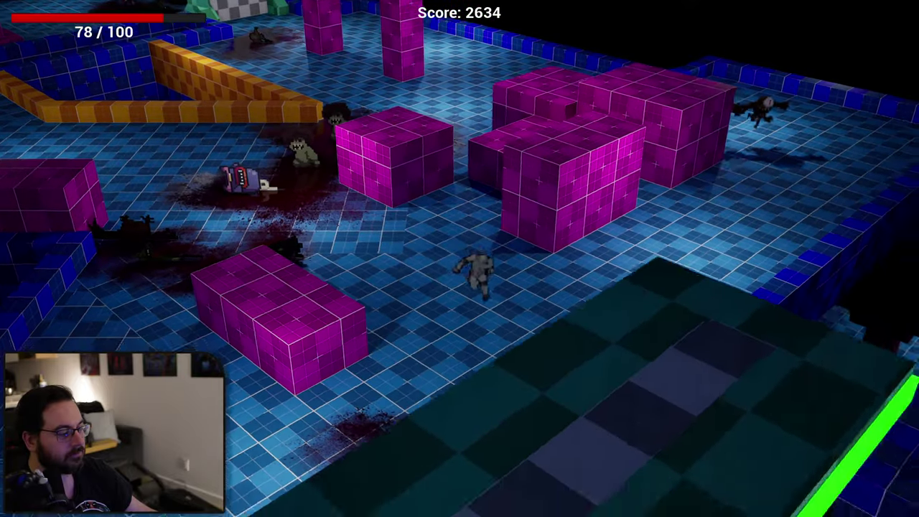
Pass through the lower gate into the four-column area and kill the enemies attacking just beyond it.
key(s)
key(d)
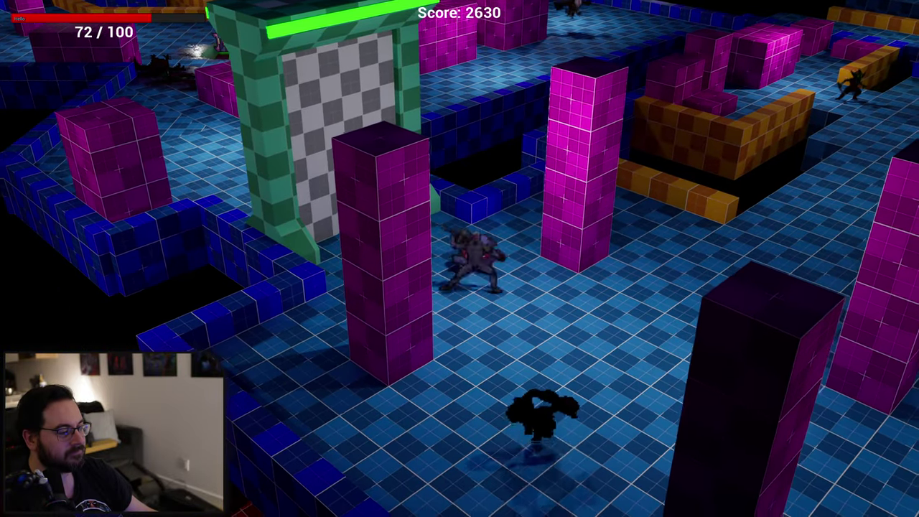
key(w)
key(a)
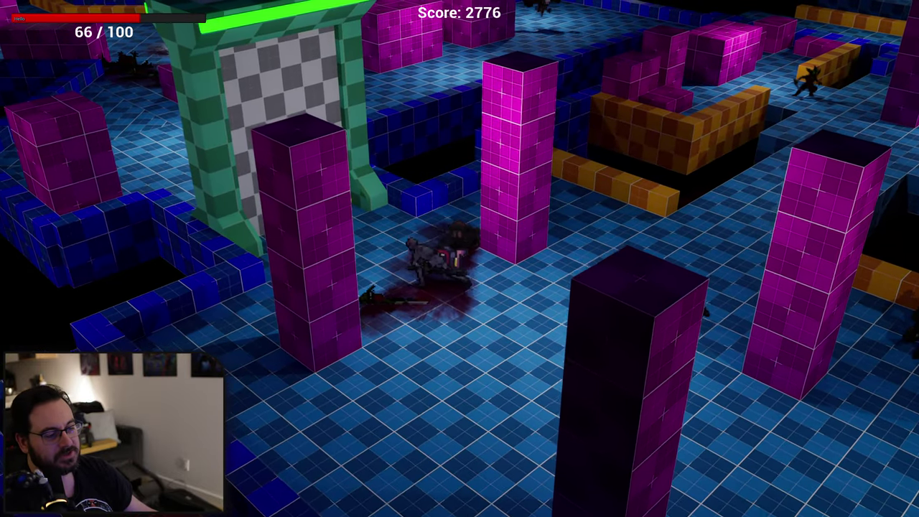
Kill the dark enemies between the columns and along the orange wall, pulling back towards the gate.
key(s)
key(d)
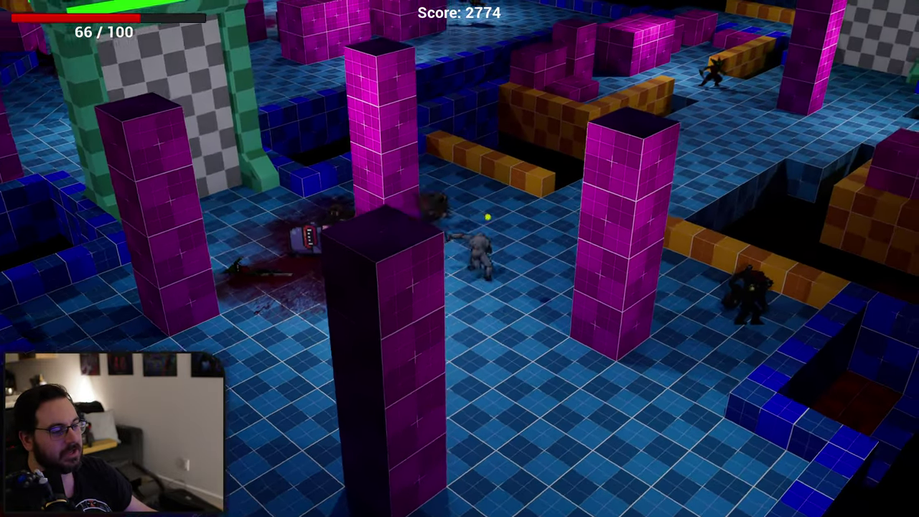
key(d)
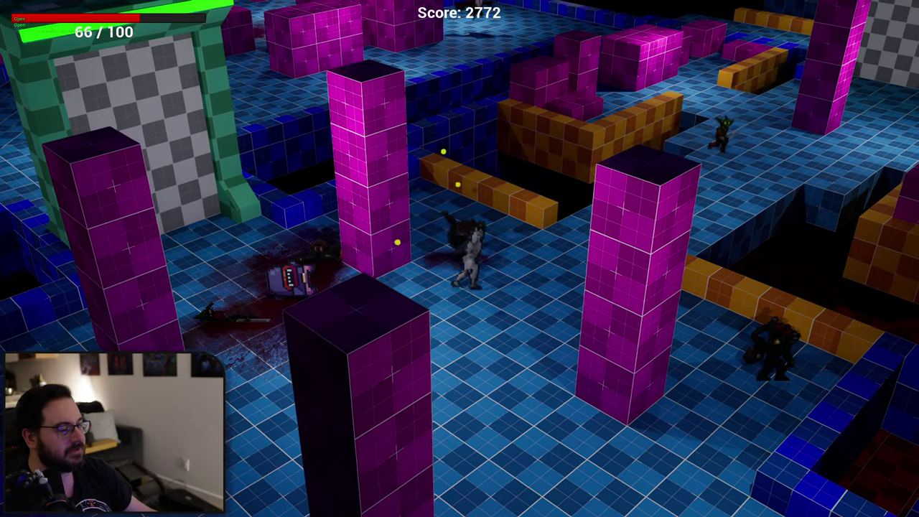
key(s)
key(d)
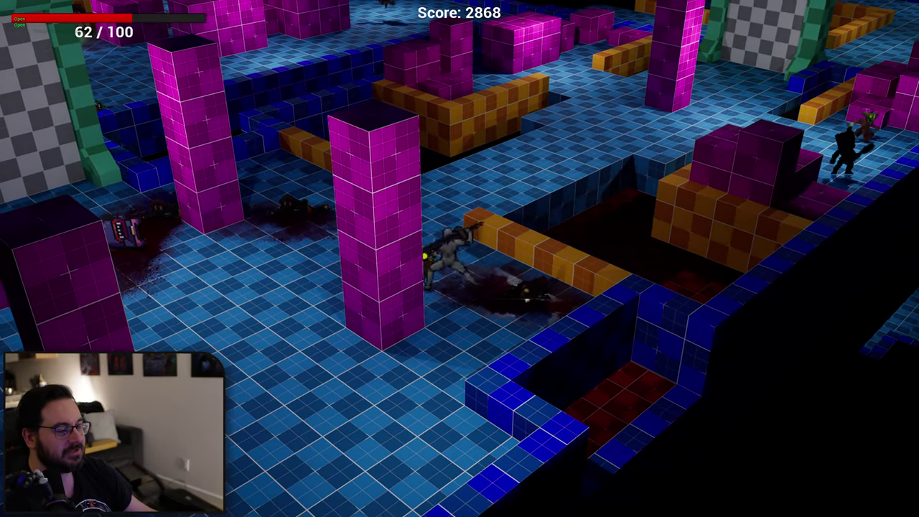
key(a)
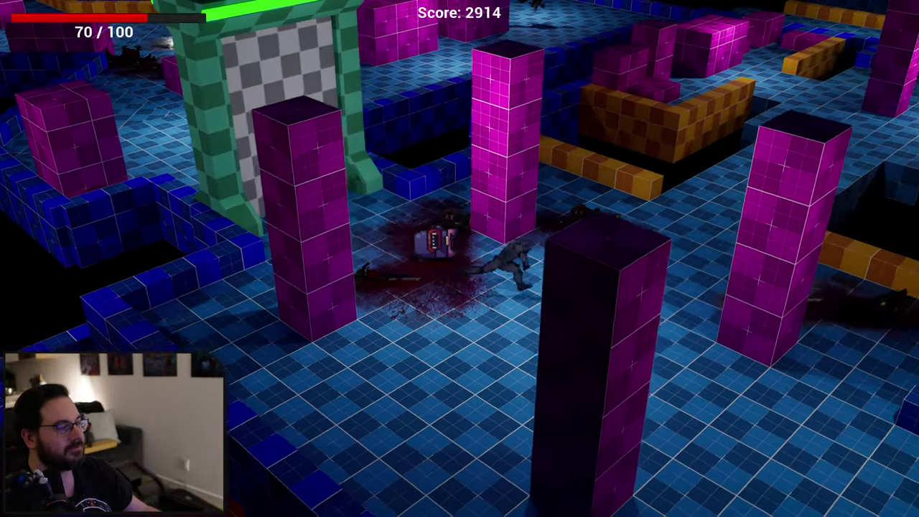
Cross the walkway between the pits to the lone magenta column and kill the two enemies beside it.
key(s)
key(d)
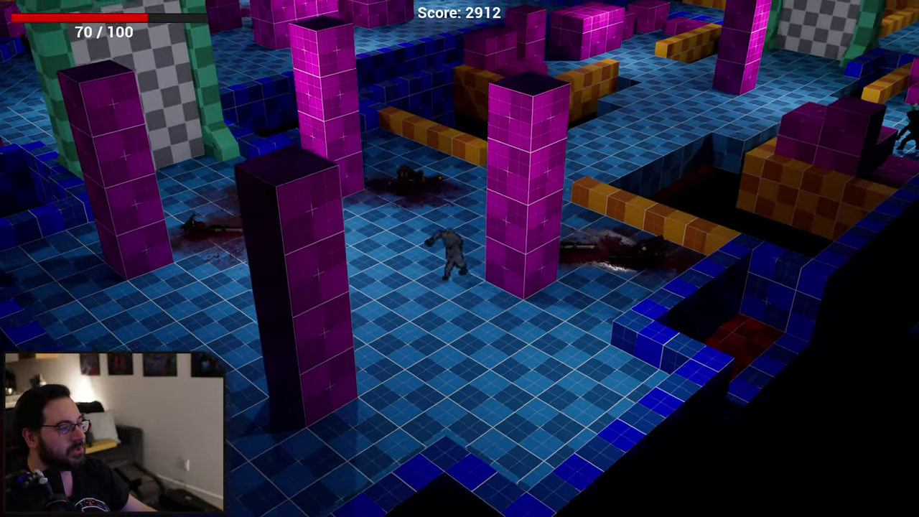
key(w)
key(d)
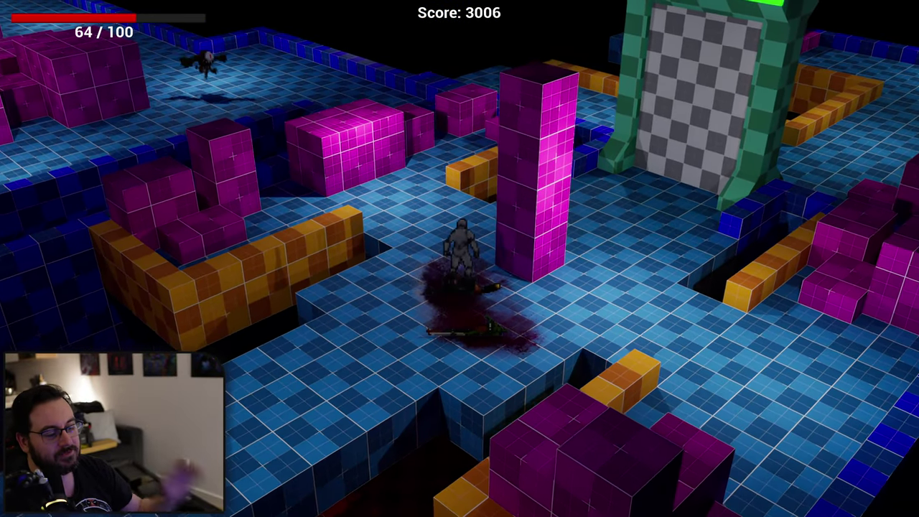
key(w)
key(d)
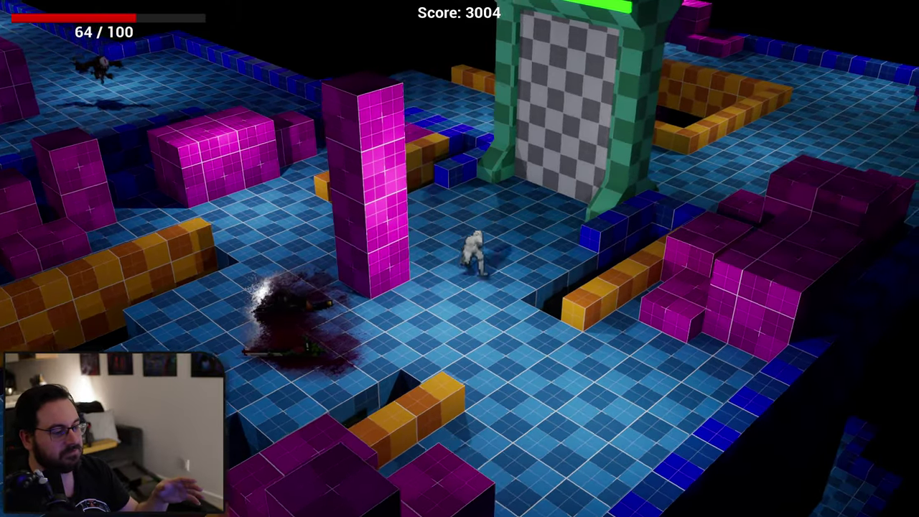
key(a)
key(s)
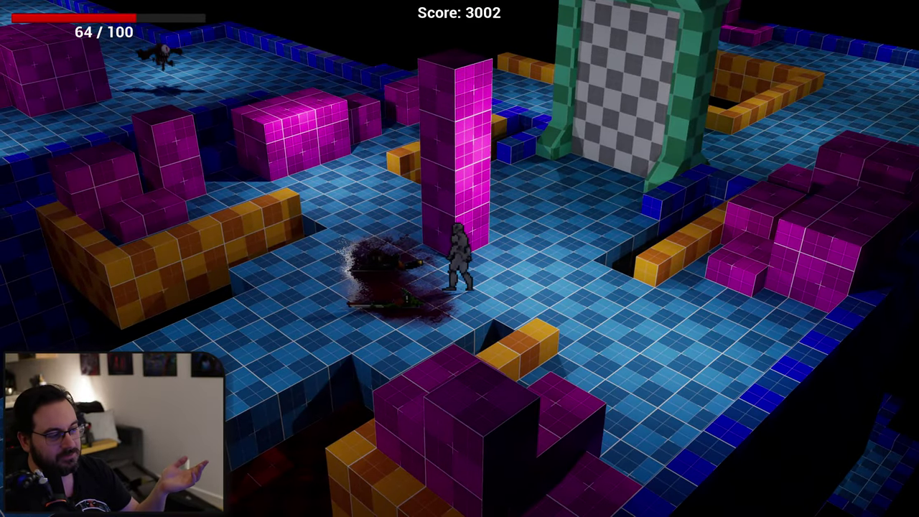
Run through the gate beyond the lone column and engage the enemies near the magenta blocks.
key(d)
key(w)
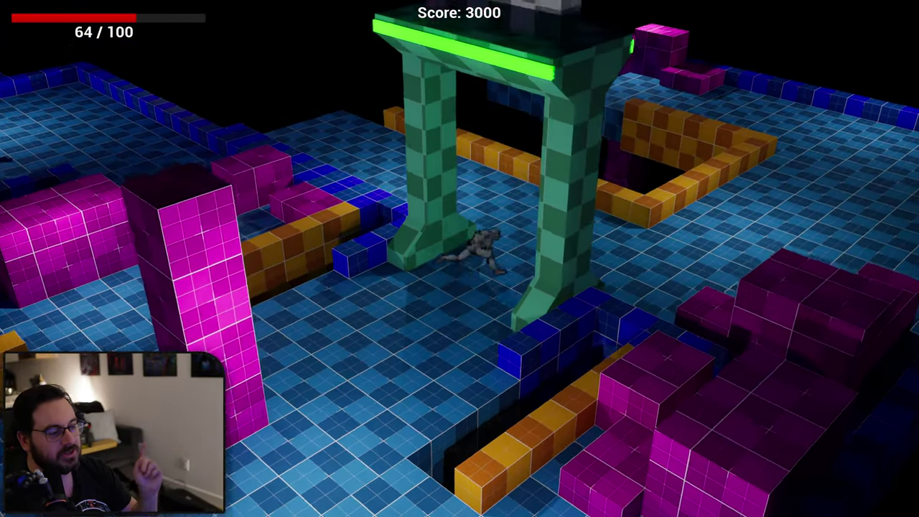
key(d)
key(w)
key(s)
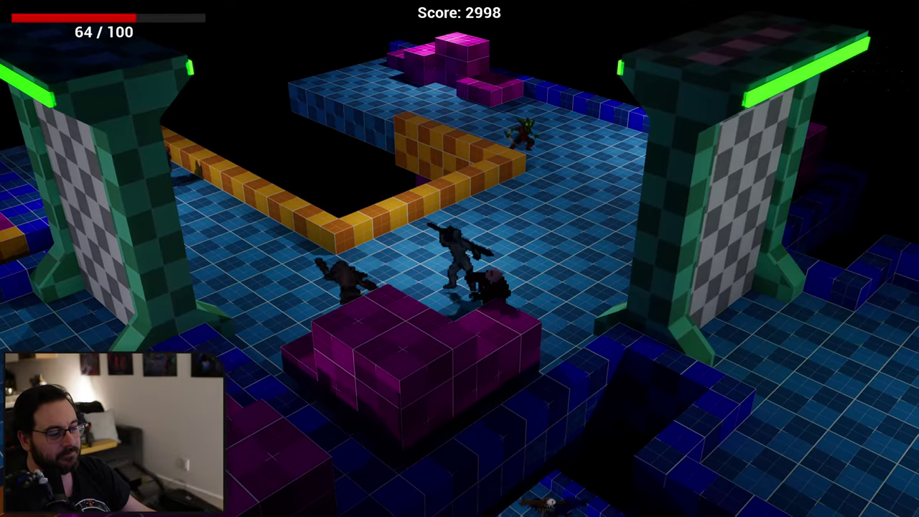
Kill the enemies by the magenta blocks and the goblin at the orange wall, then return to the wall's near corner.
key(s)
key(a)
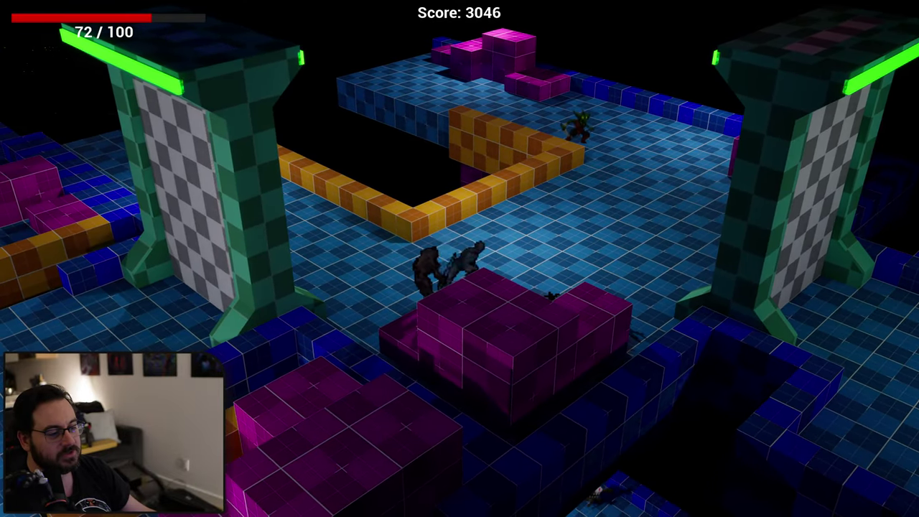
key(d)
key(w)
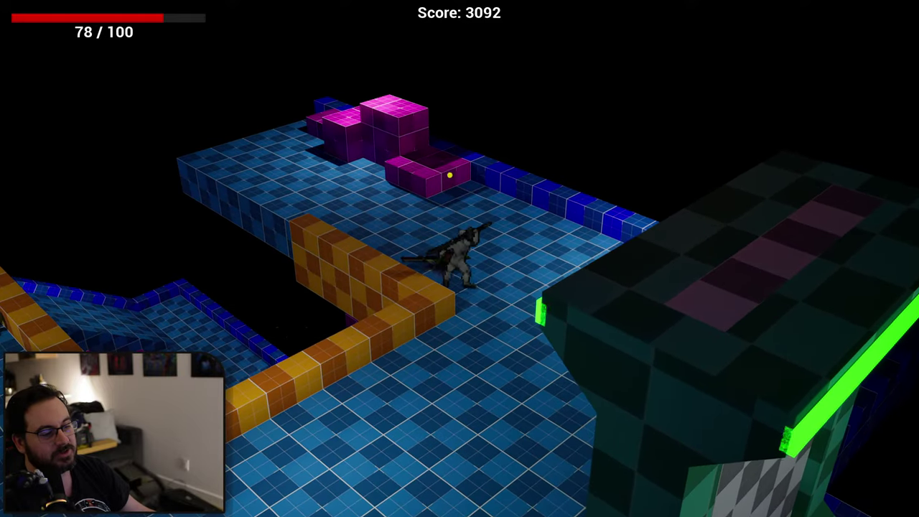
key(s)
key(a)
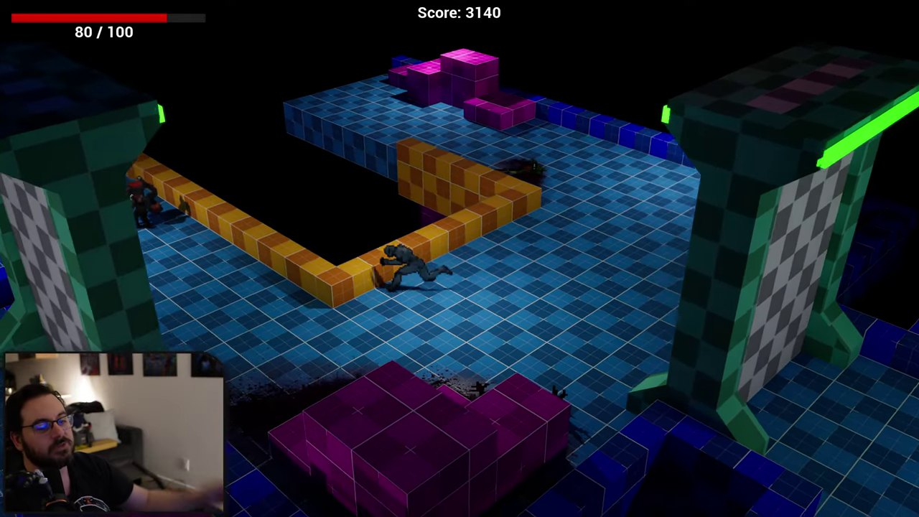
Run from the orange wall's corner around behind the gate and kill the goblin along the wall.
key(w)
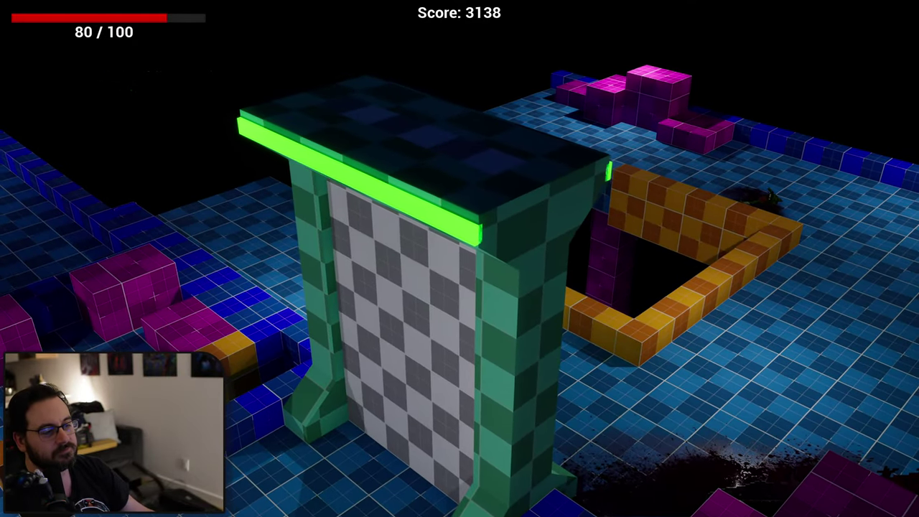
key(a)
key(w)
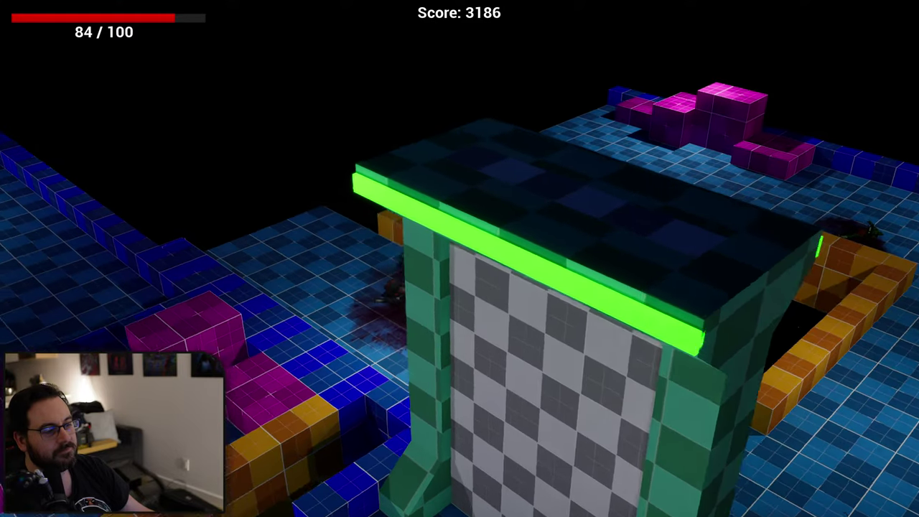
Jump down past the ramp to the lower floor and kill the winged enemy near the magenta blocks.
key(space)
key(d)
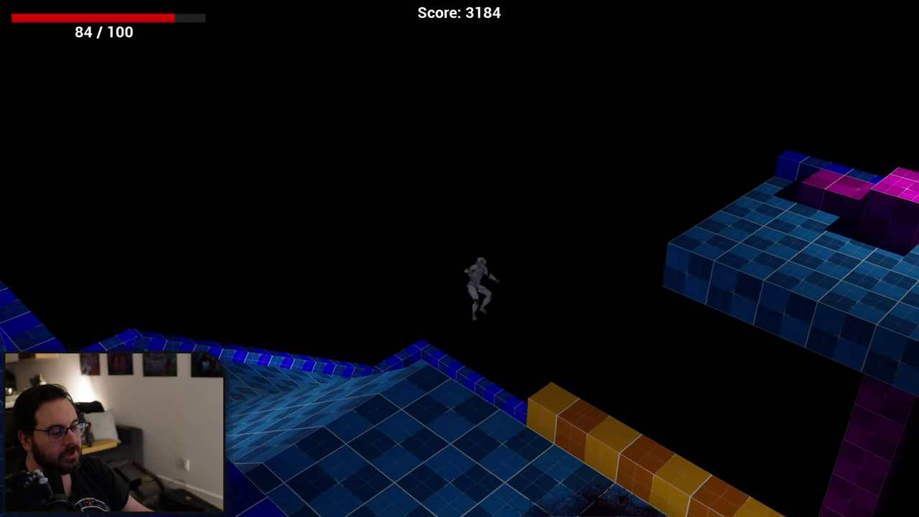
key(d)
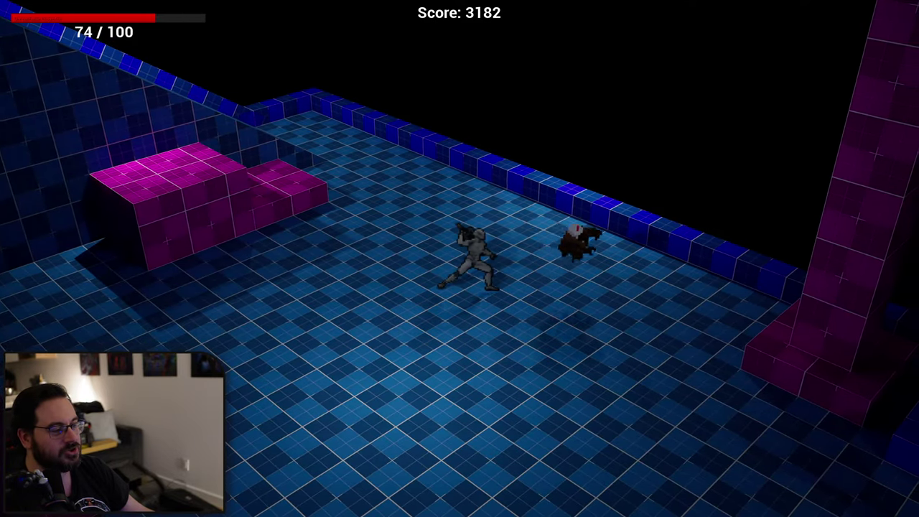
key(d)
key(s)
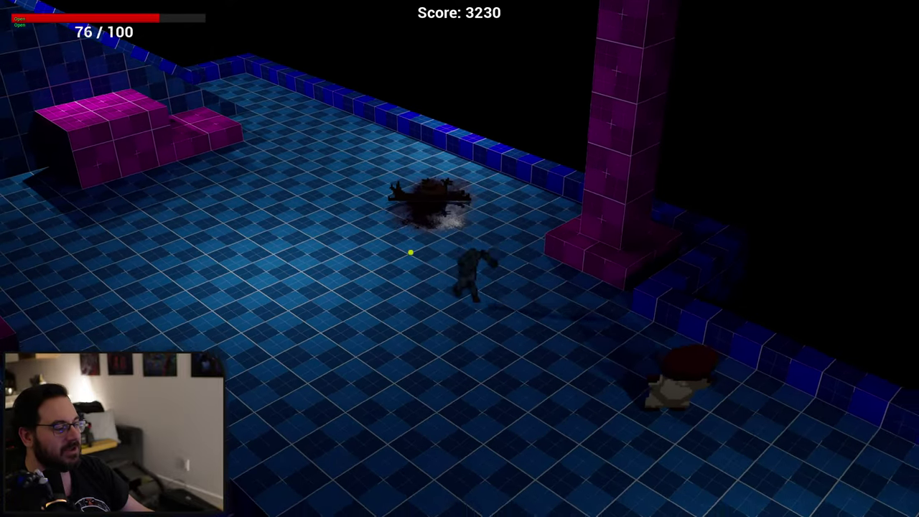
Lure the enemies at the lower floor's far end, then retreat past the column towards the magenta blocks.
key(d)
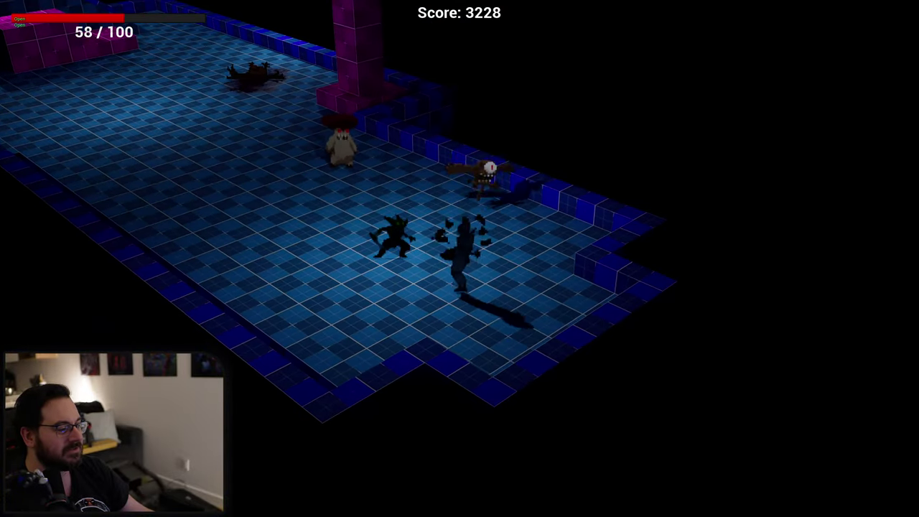
key(a)
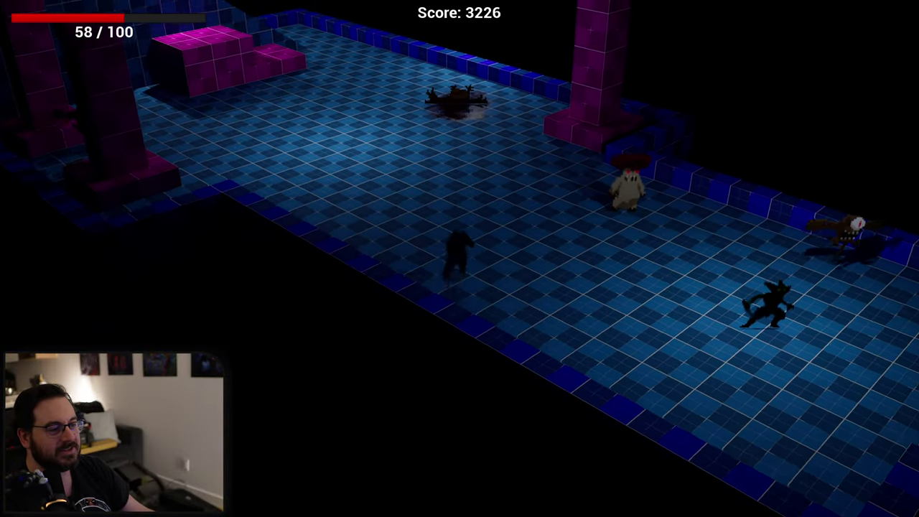
key(a)
key(w)
key(w)
key(a)
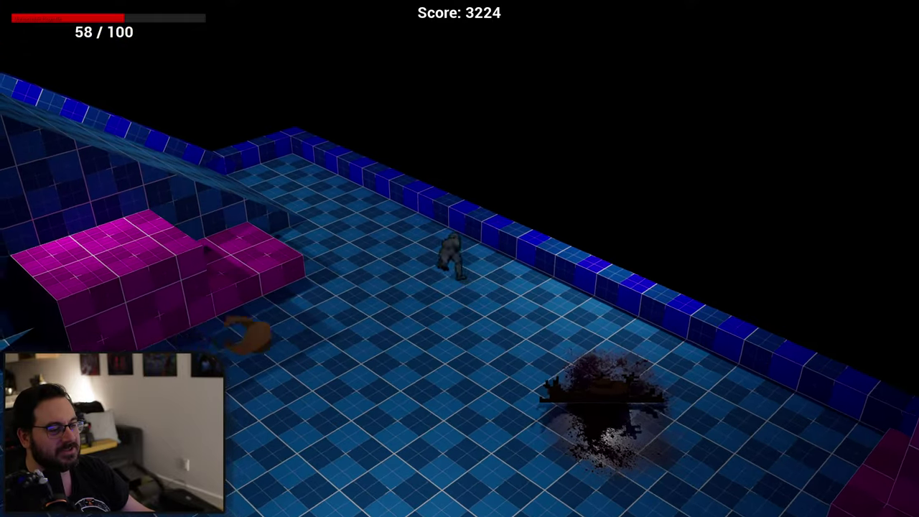
Climb the ramp to the landing, kill the skeleton there and return to the upper floor.
key(a)
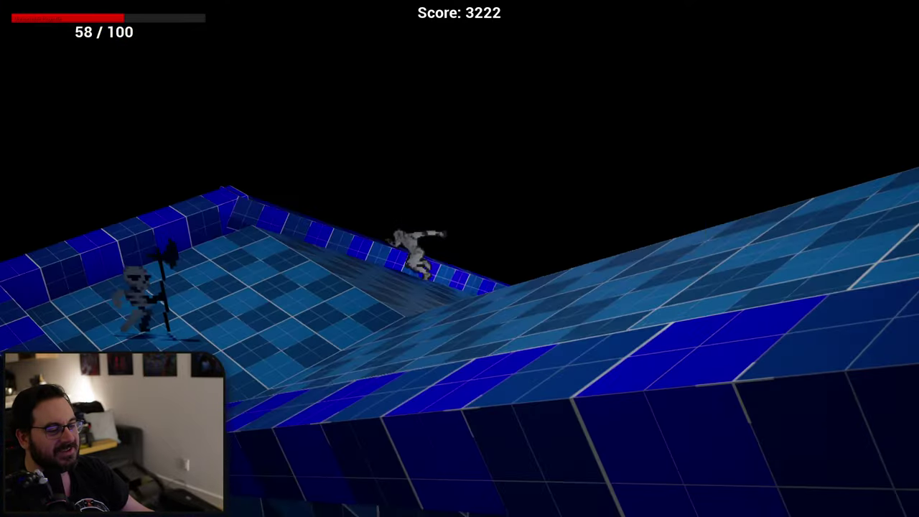
key(s)
key(d)
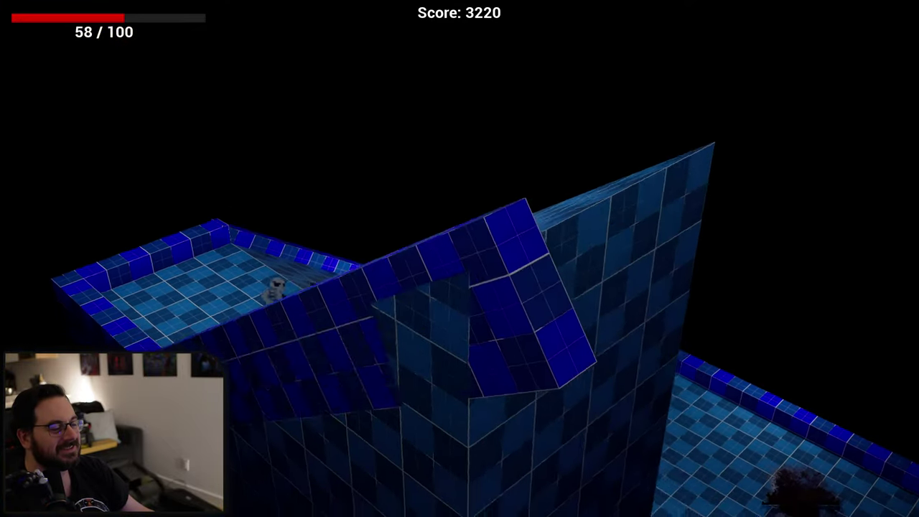
key(w)
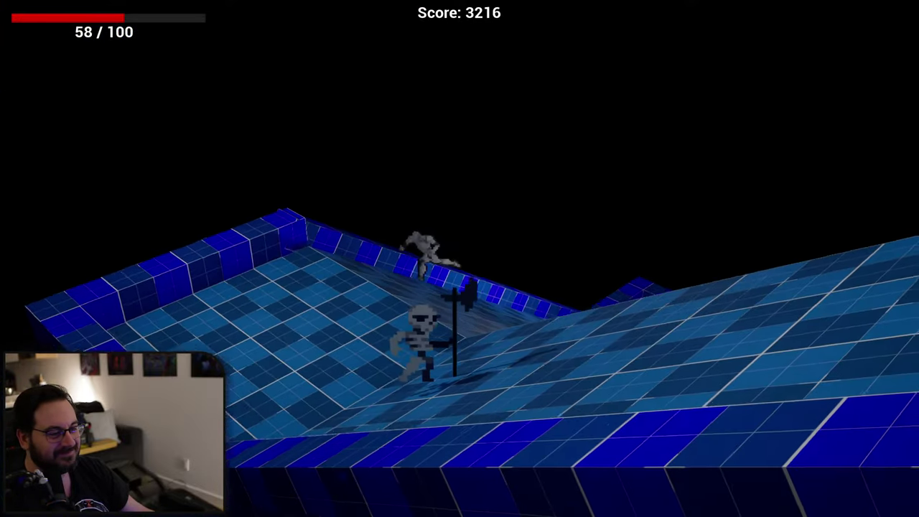
key(a)
key(d)
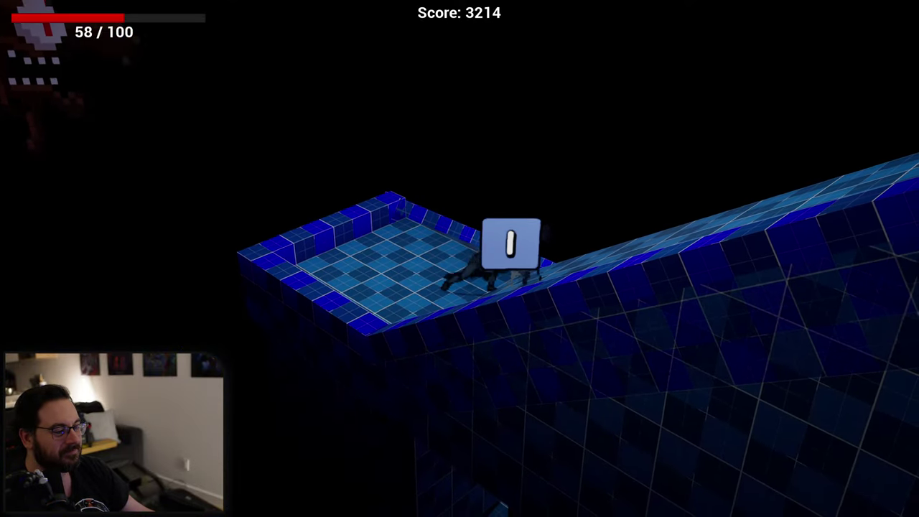
key(d)
key(d)
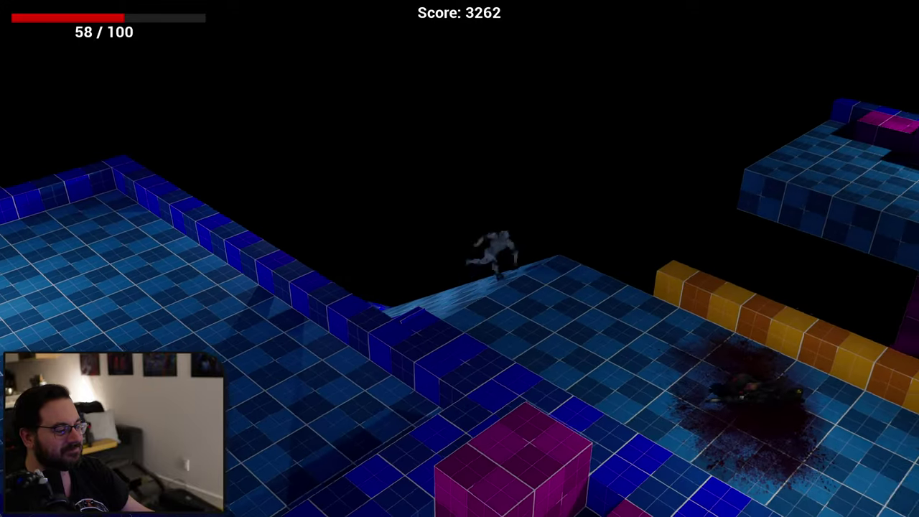
Run past the orange wall through the gate into the walled room and kill the winged enemy.
key(d)
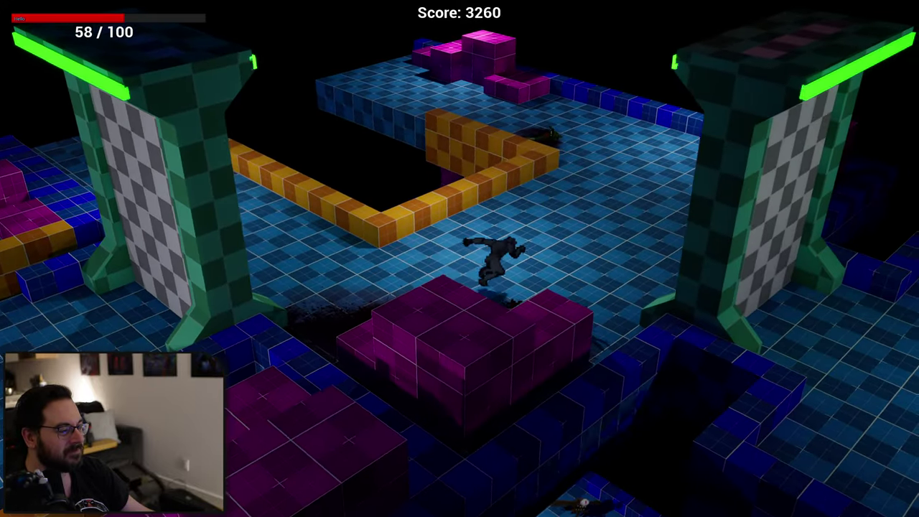
key(d)
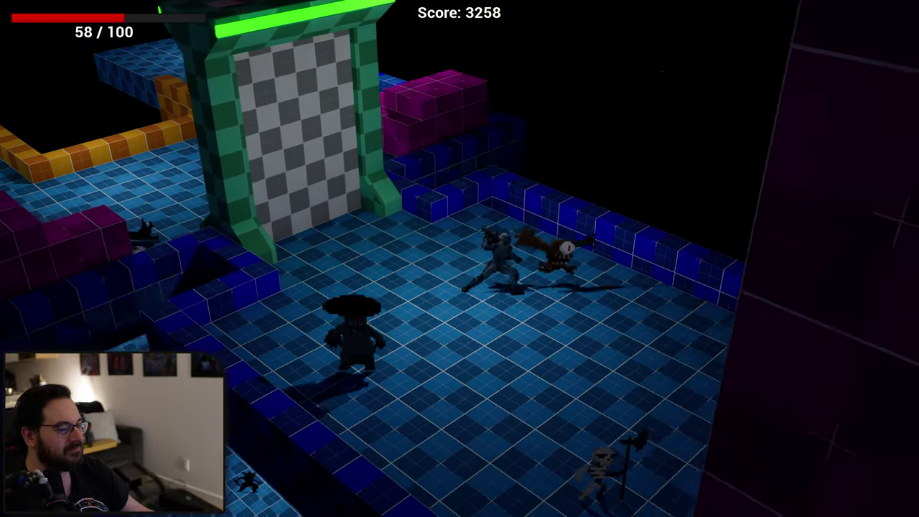
key(d)
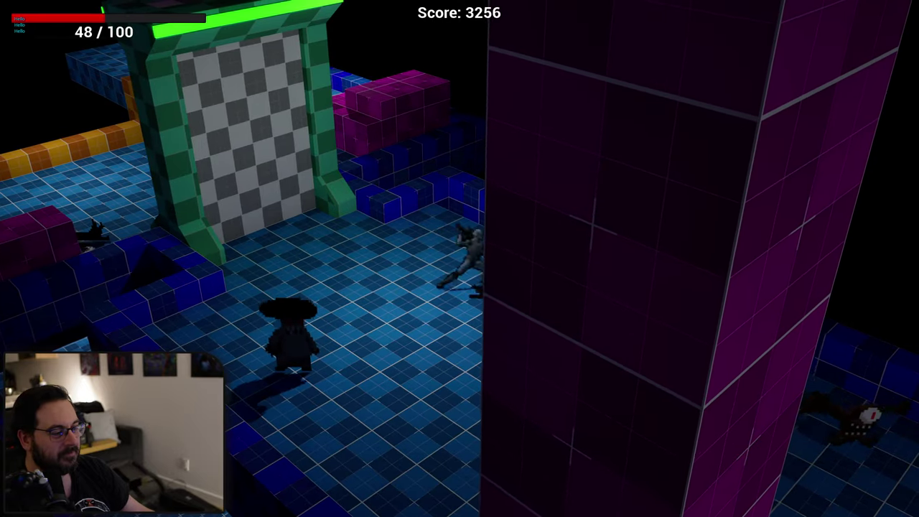
key(a)
key(s)
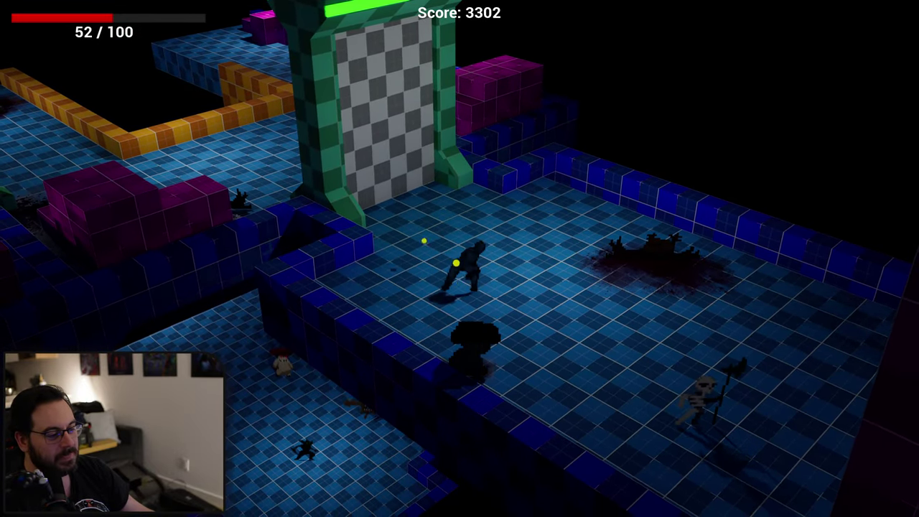
Kill the wide-hatted enemy by the blue wall and collect the yellow orbs near the gate.
key(w)
key(s)
key(d)
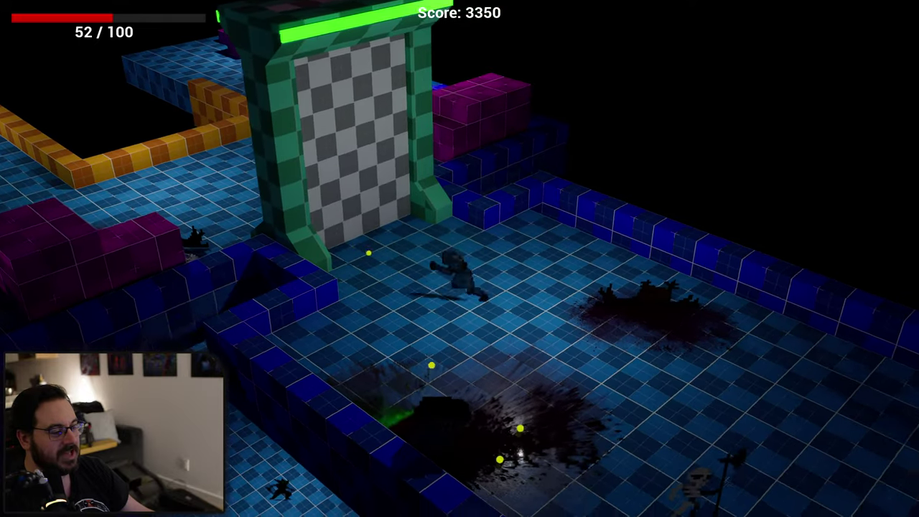
key(a)
key(w)
key(d)
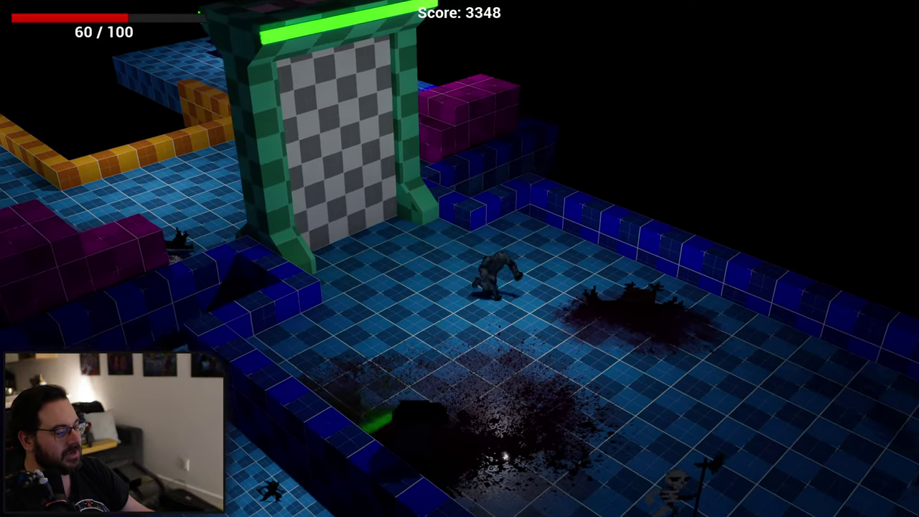
Advance past the tall magenta column, kill the skeleton and engage the winged enemy along the blue wall.
key(e)
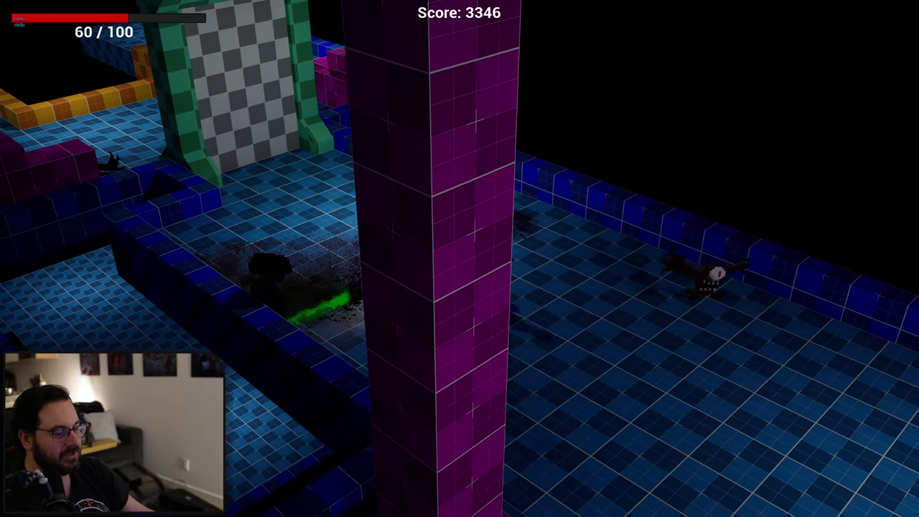
key(d)
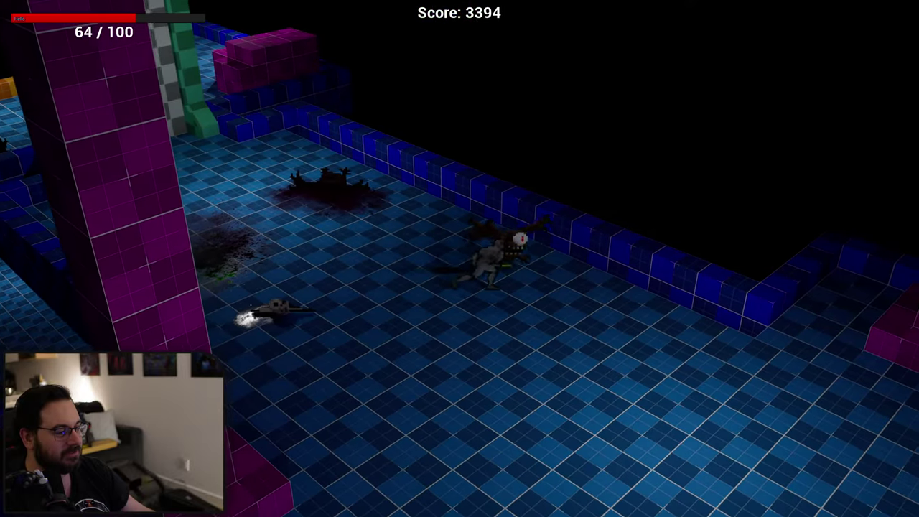
Playtest the generated dungeon by manoeuvring the character around the mobs between the dropped weapons and the magenta pillars.
key(d)
key(s)
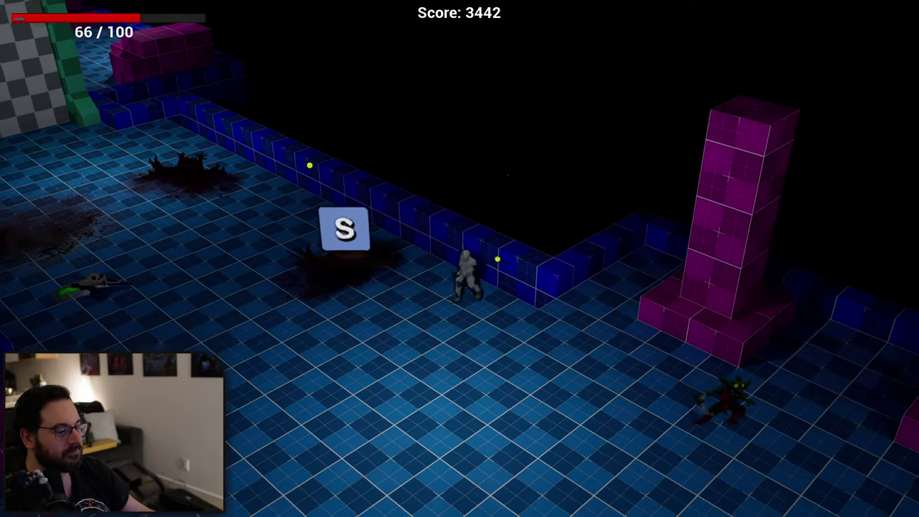
key(a)
key(d)
key(w)
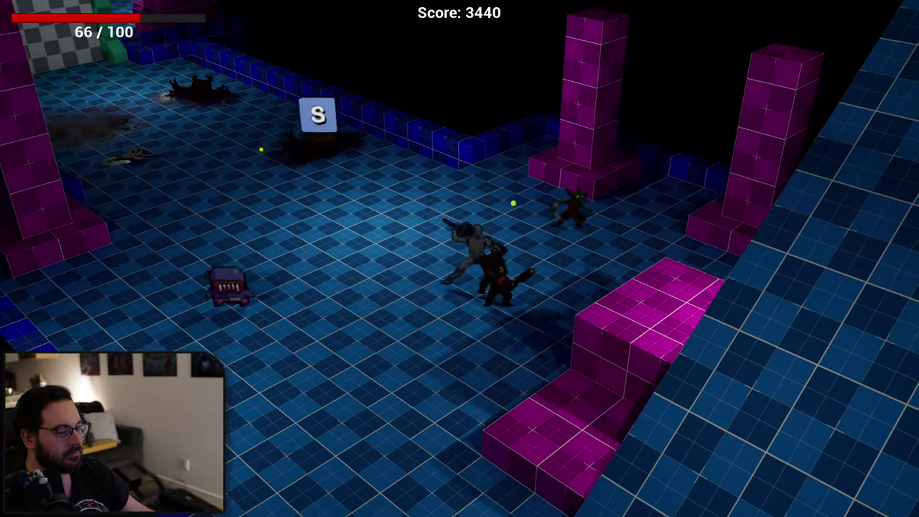
key(s)
key(w)
key(d)
key(a)
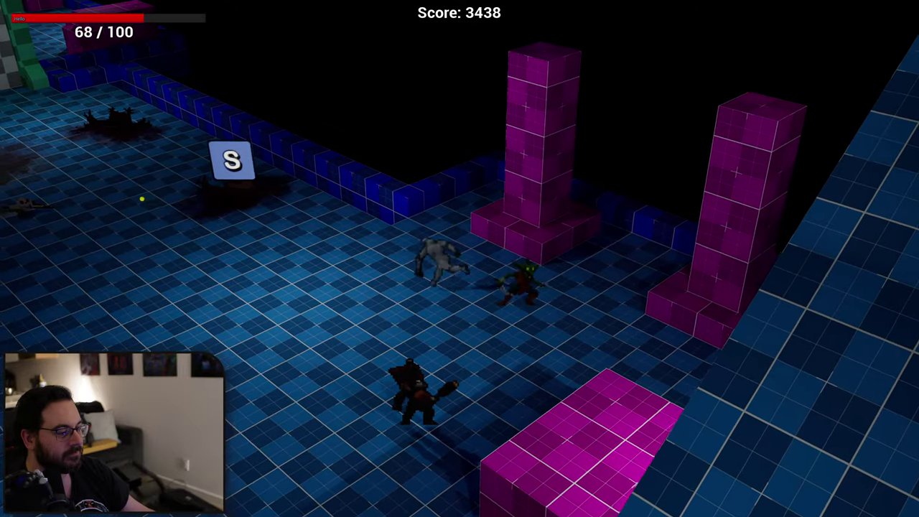
key(s)
key(d)
key(s)
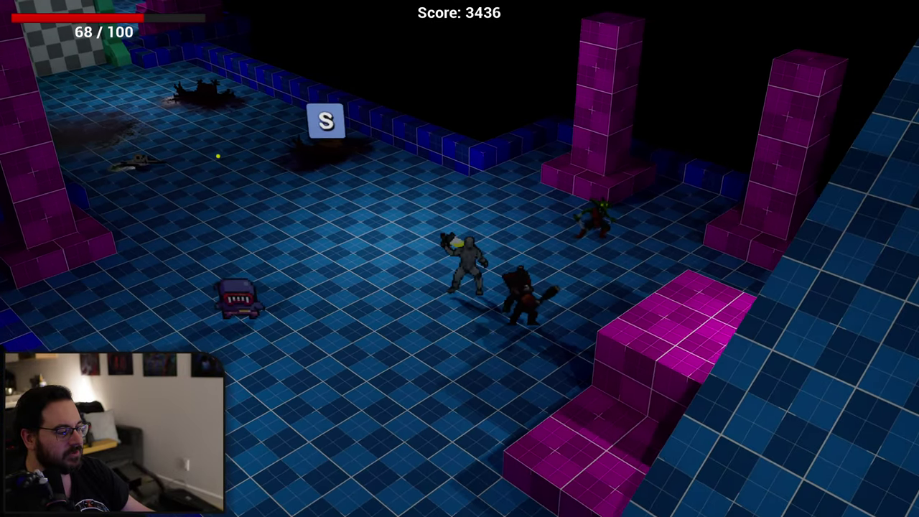
Playtest combat by shooting the purple box mob, the black club-wielding mob and the green mob beside the pillars.
key(a)
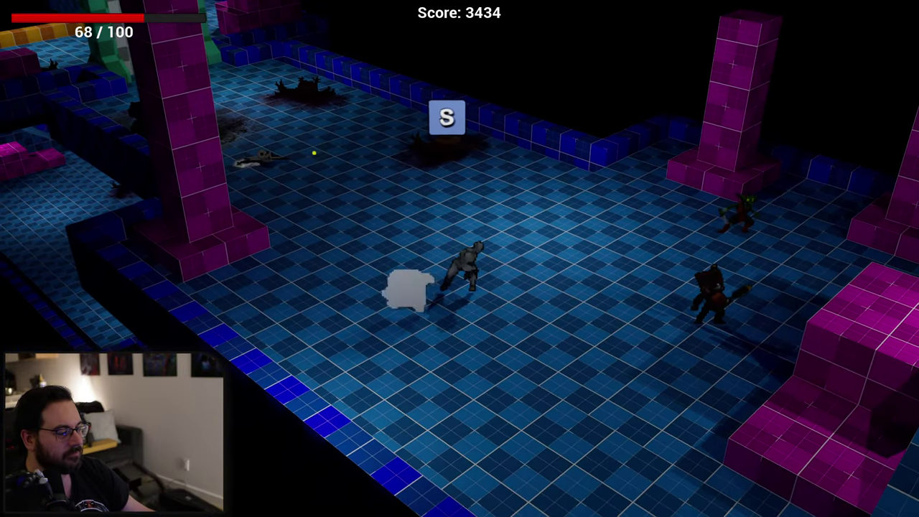
key(a)
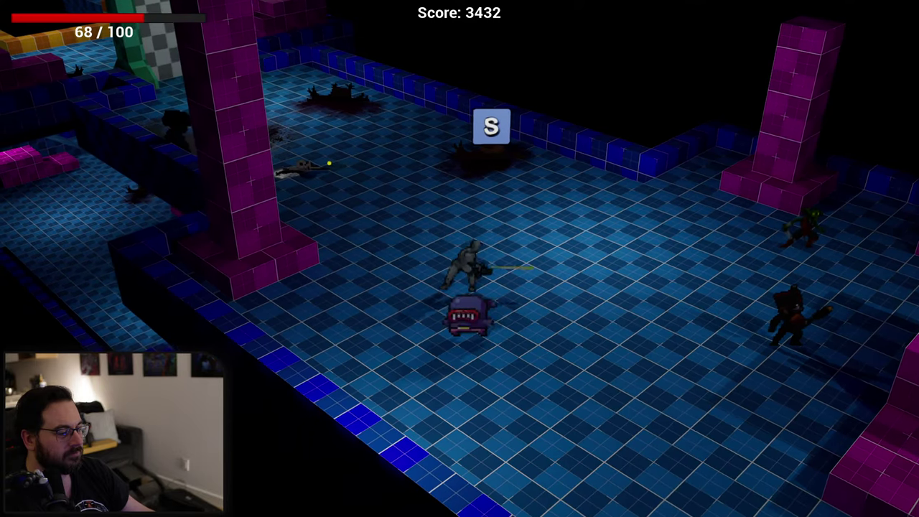
key(d)
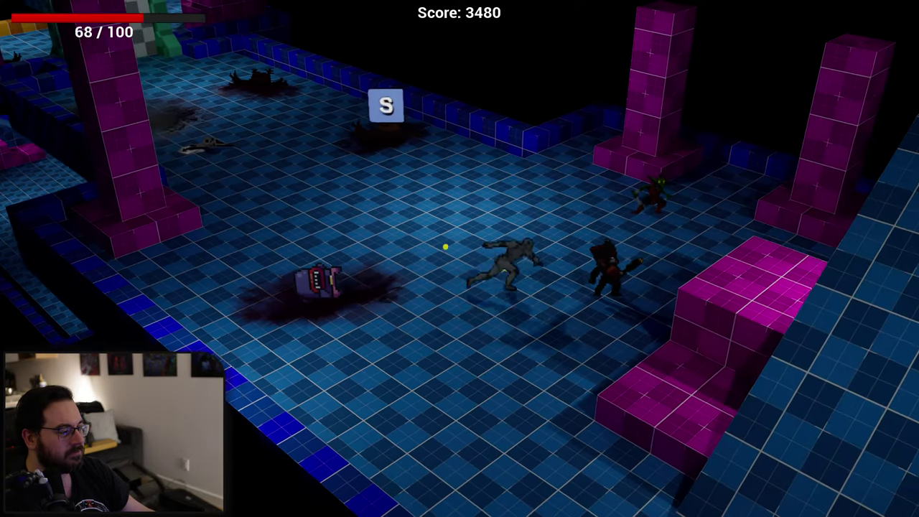
key(w)
key(d)
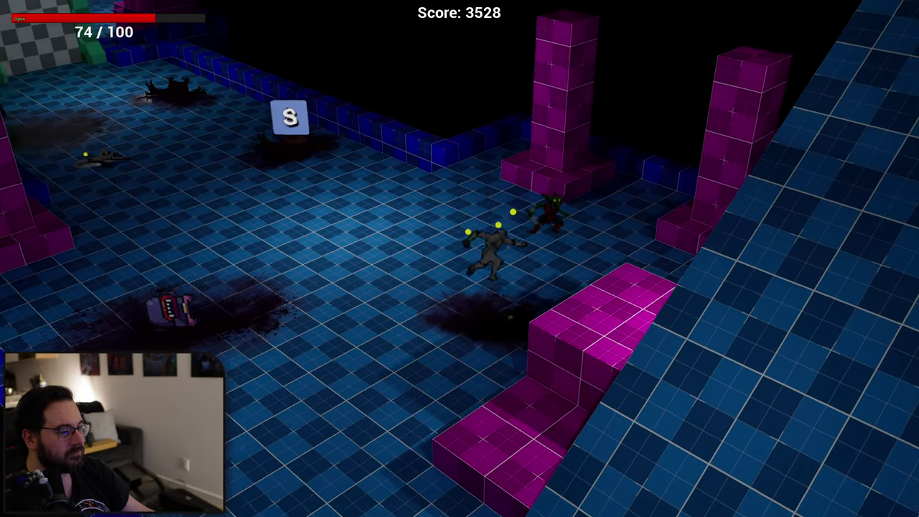
key(a)
key(a)
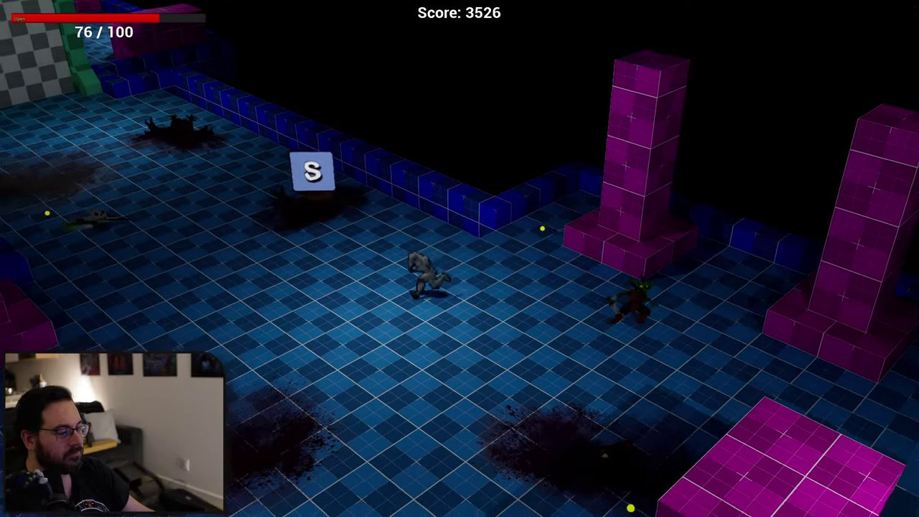
key(d)
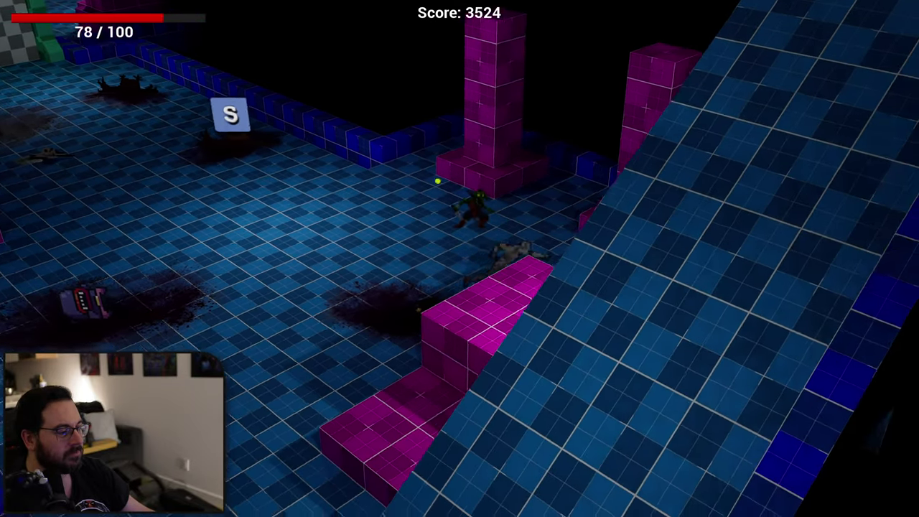
key(a)
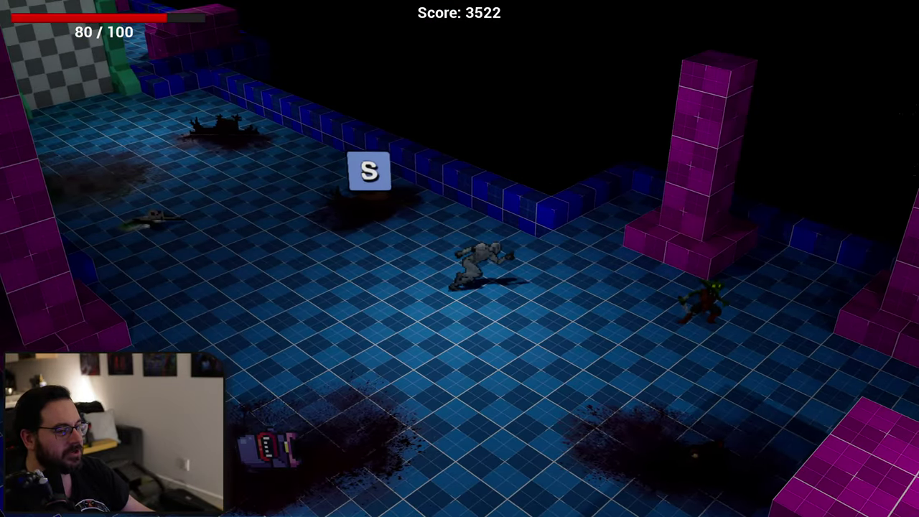
key(d)
key(d)
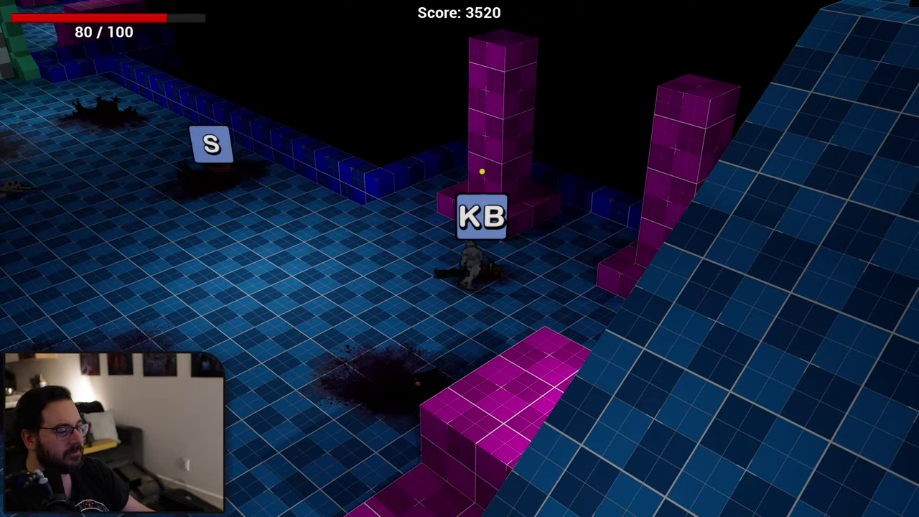
Test the mob's behaviour at the base of the ramp by approaching and killing it.
key(a)
key(s)
key(d)
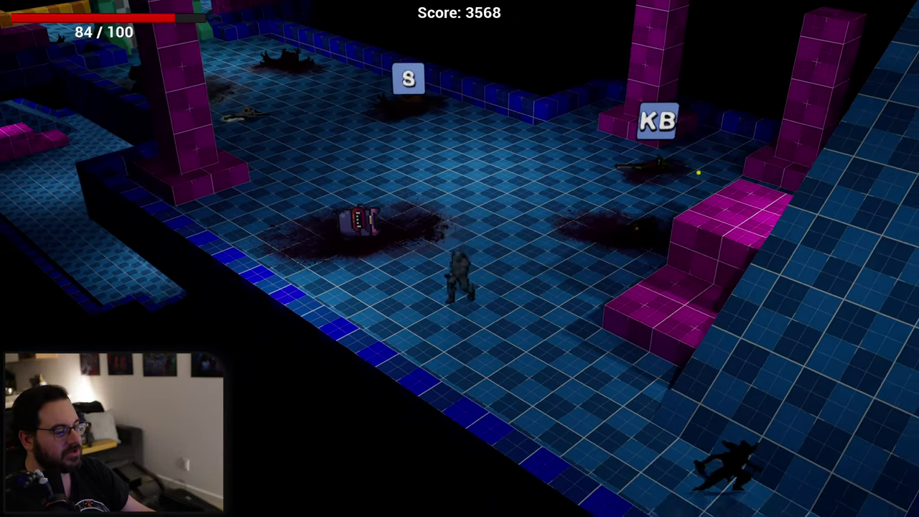
key(d)
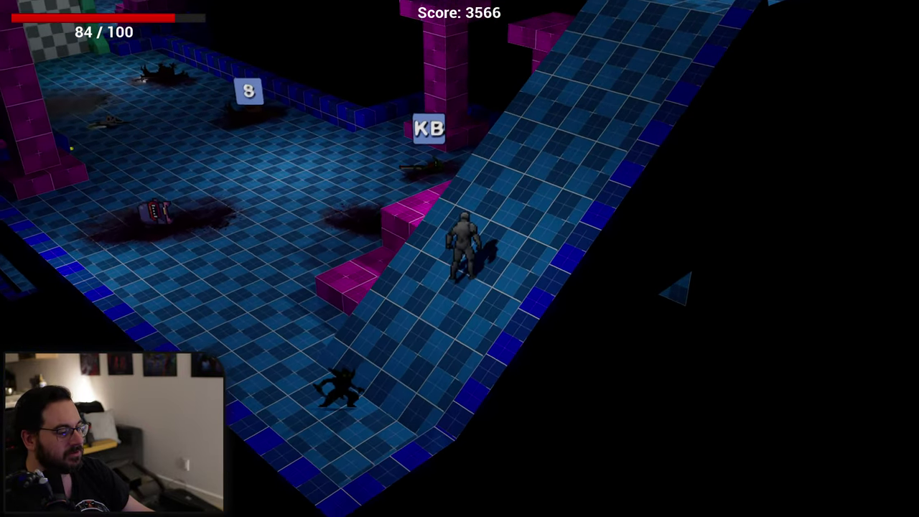
key(a)
key(s)
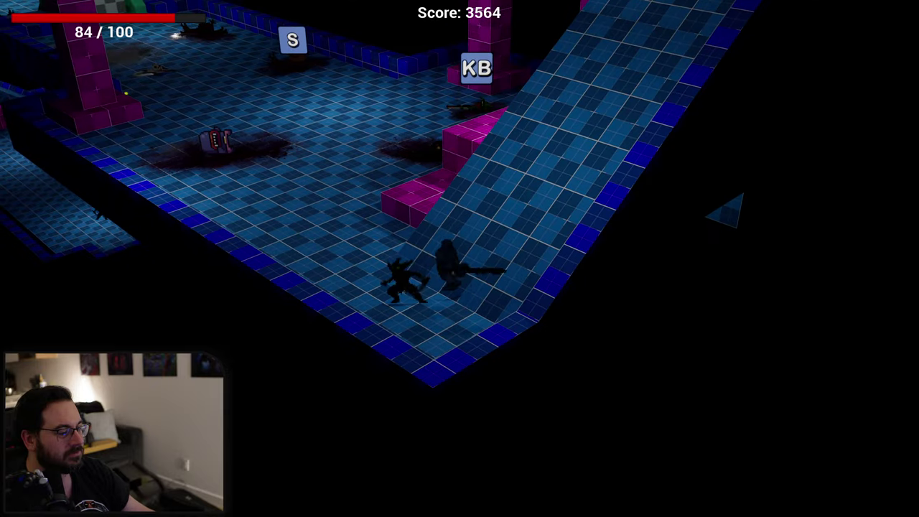
key(d)
key(w)
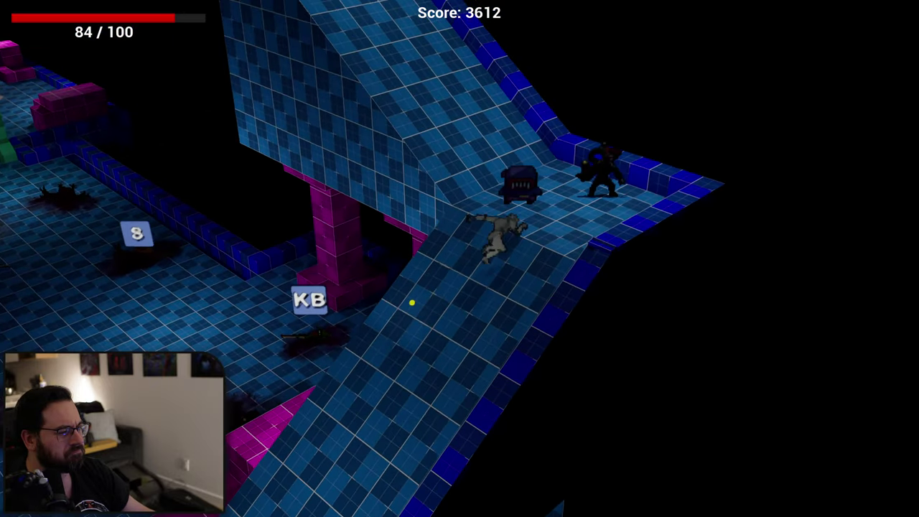
Run up both ramps and around the orange-walled pit on the upper floor to check how the mobs react.
key(w)
key(a)
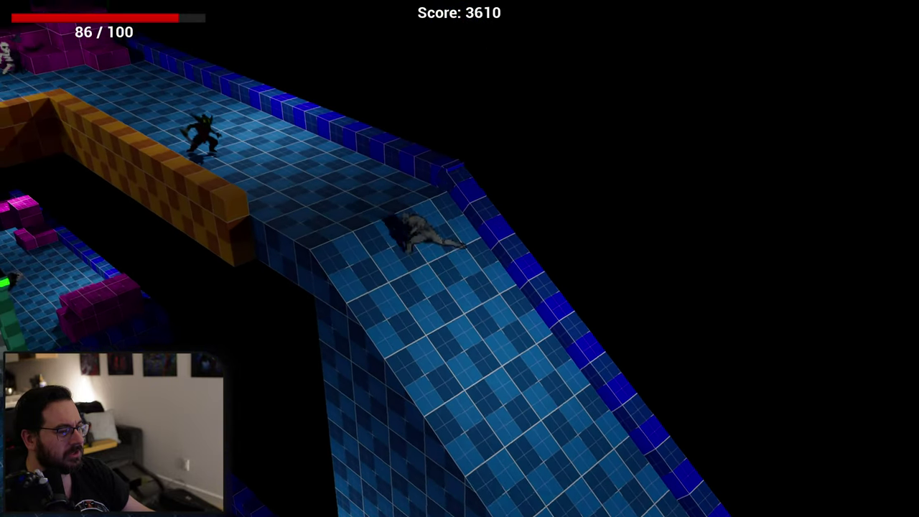
key(w)
key(a)
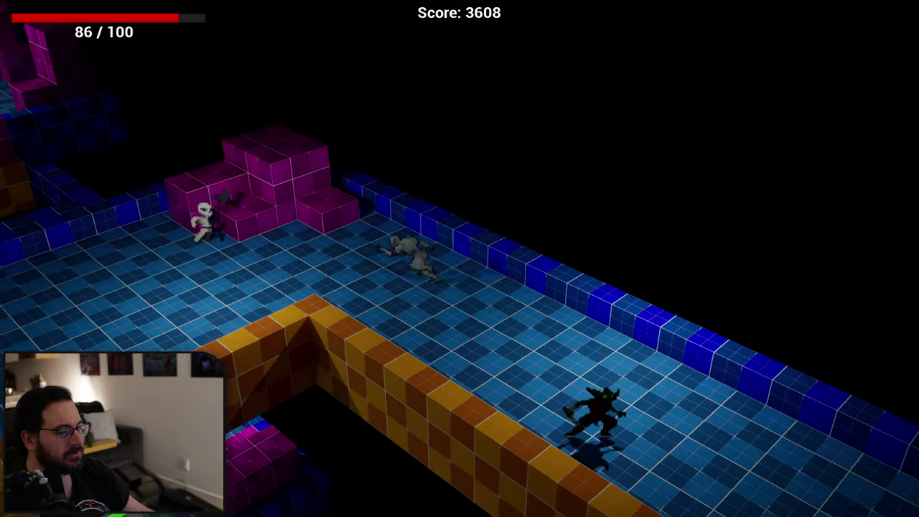
key(s)
key(d)
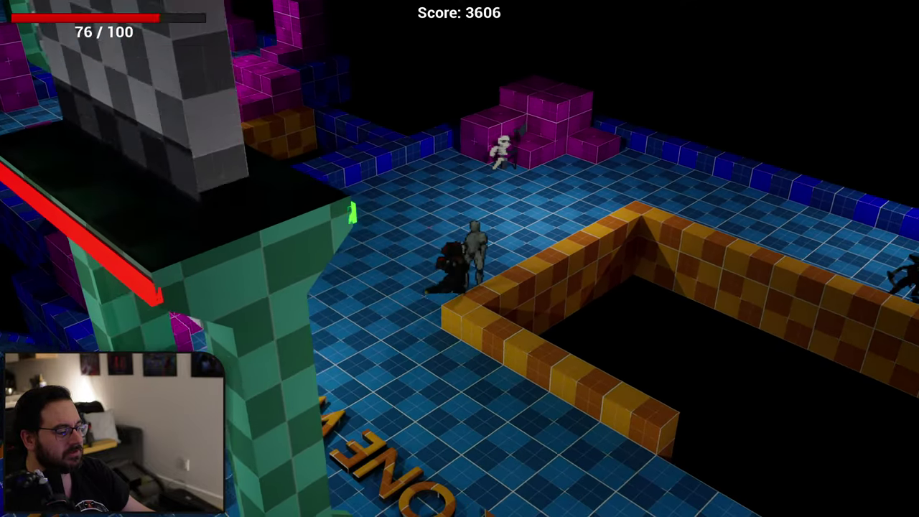
key(w)
key(a)
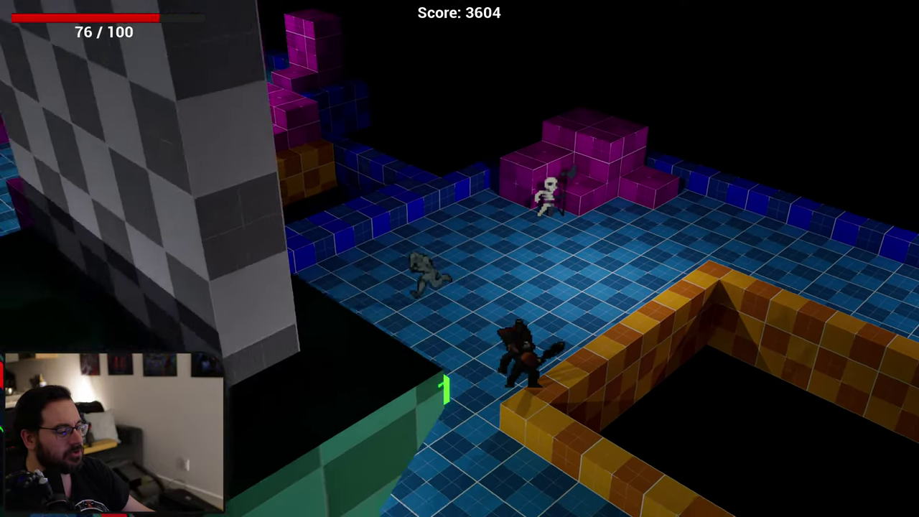
Run through the one-way gate and check mob behaviour around the tall magenta block in the adjoining room.
key(s)
key(a)
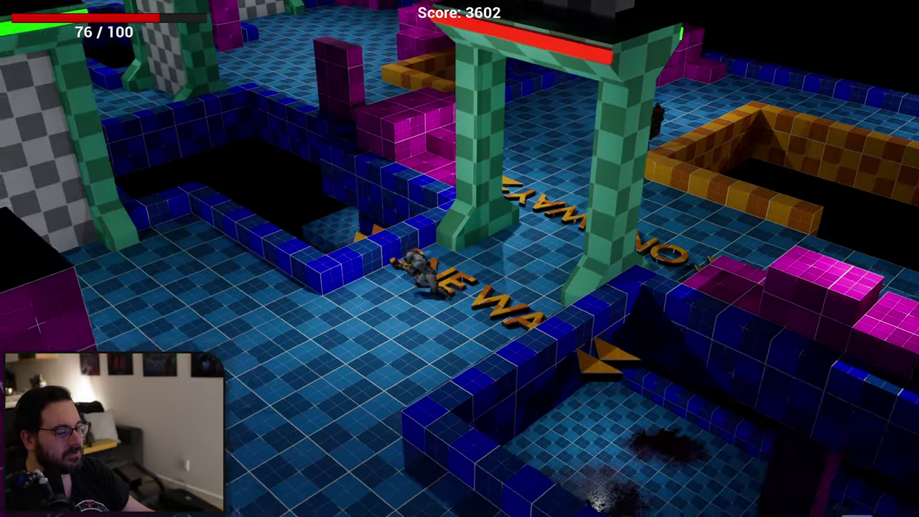
key(s)
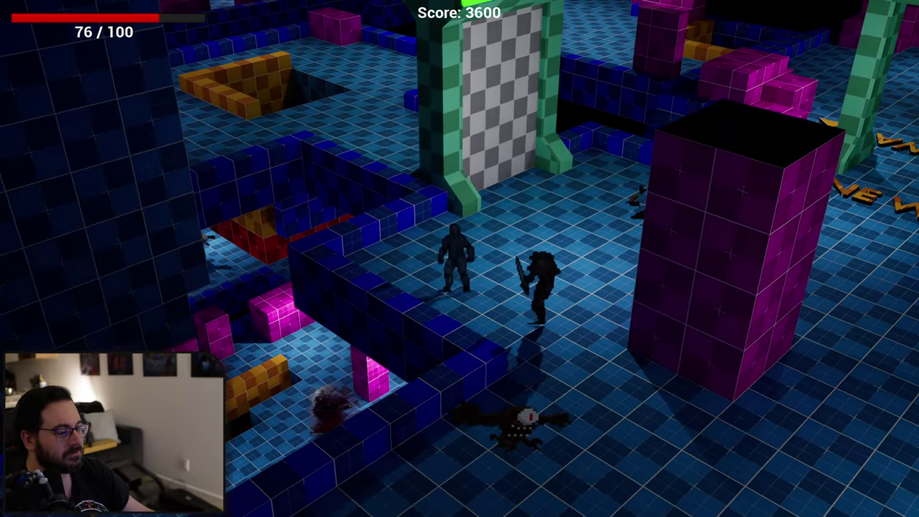
key(d)
key(w)
key(a)
key(d)
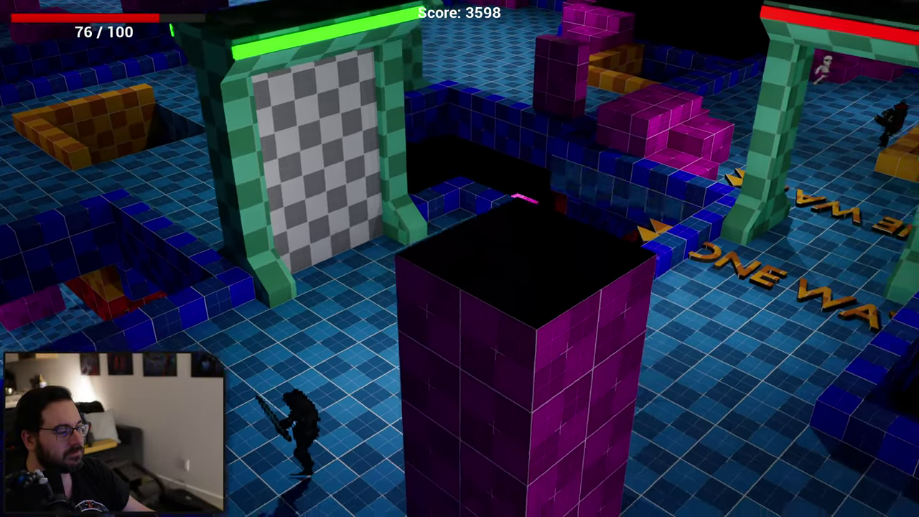
End the playtest, restore the full editor layout and open the LevelBlockout_v2 content folder.
key(Escape)
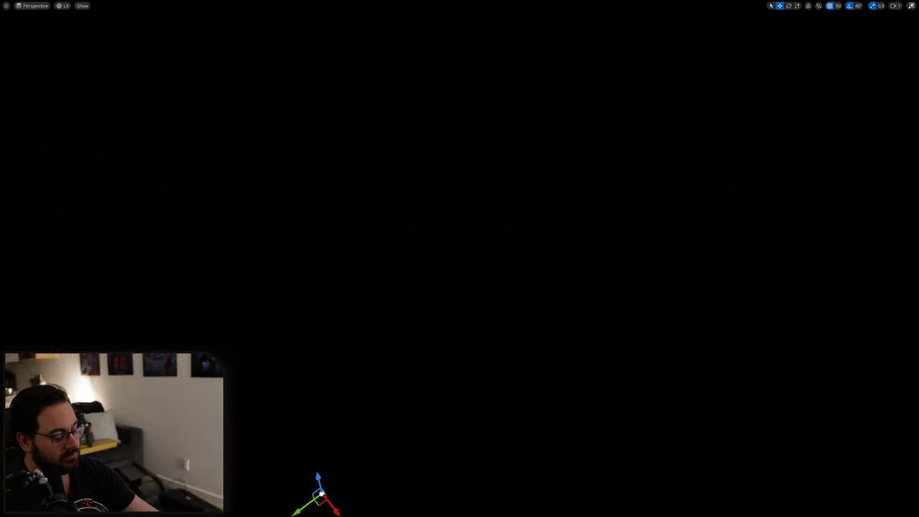
key(F11)
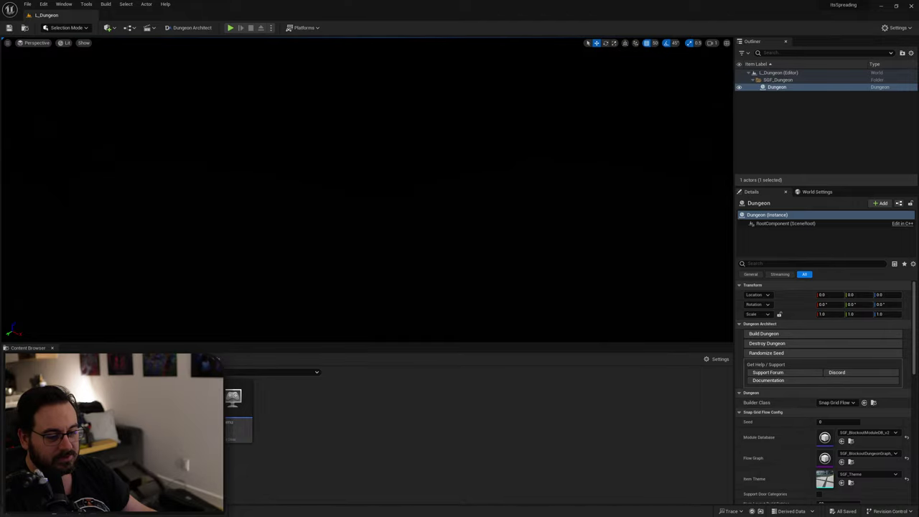
double_click(148, 411)
double_click(238, 417)
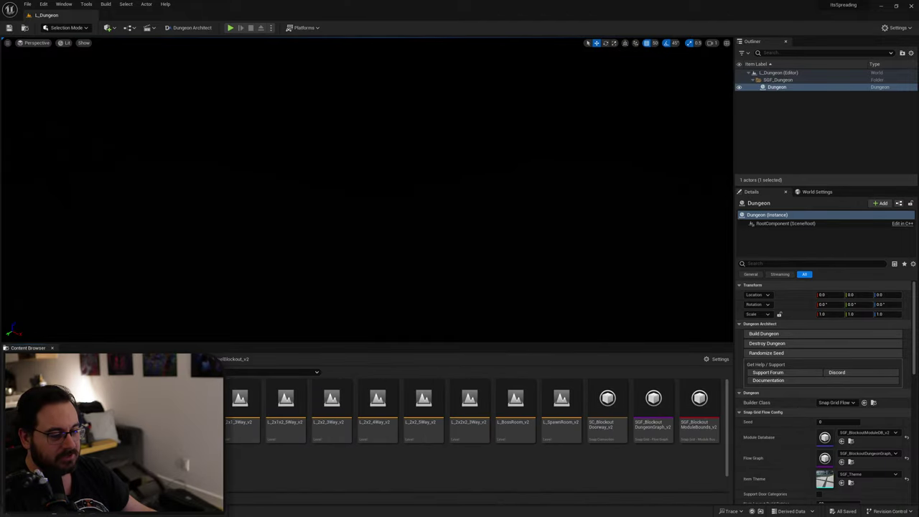
Open the L_1x1_2Way_v2 level, delete one actor from the room, save the level and inspect the layout.
double_click(144, 423)
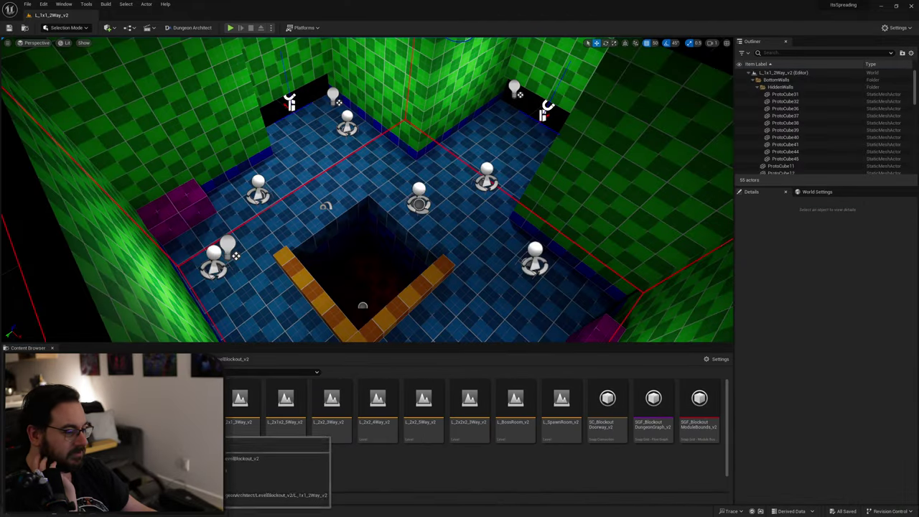
mouse_move(359, 208)
right_down()
mouse_move(373, 197)
mouse_move(381, 165)
mouse_move(460, 158)
mouse_move(388, 172)
mouse_move(377, 204)
mouse_move(355, 219)
mouse_move(365, 216)
right_up()
click(453, 148)
right_drag(453, 148, 459, 179)
key(Delete)
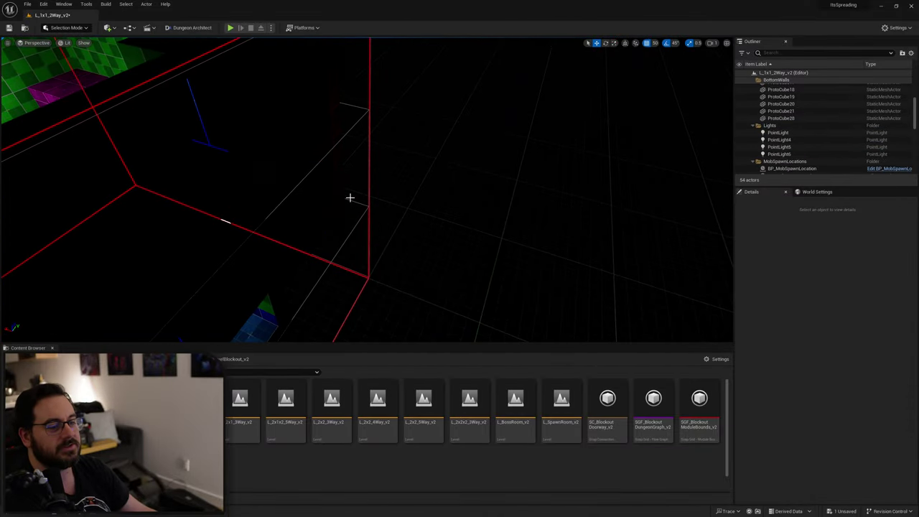
mouse_move(387, 198)
right_down()
mouse_move(377, 201)
mouse_move(387, 197)
right_up()
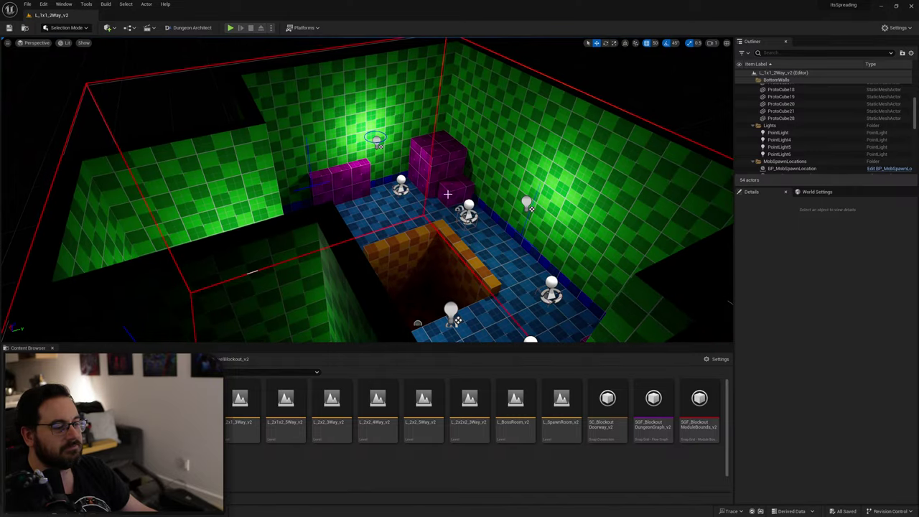
right_drag(447, 194, 409, 221)
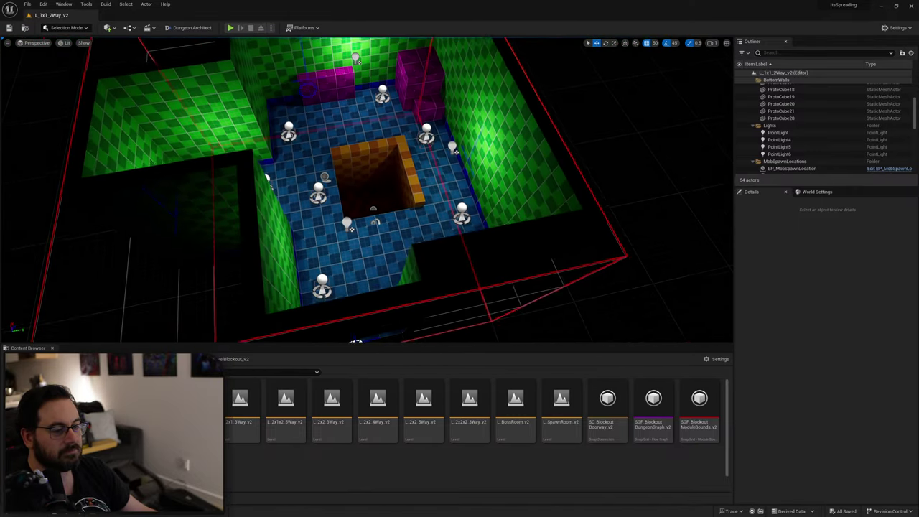
Open the L_1x1_3Way_v2 level and display its navigation mesh to examine the walkable floor coverage.
double_click(239, 401)
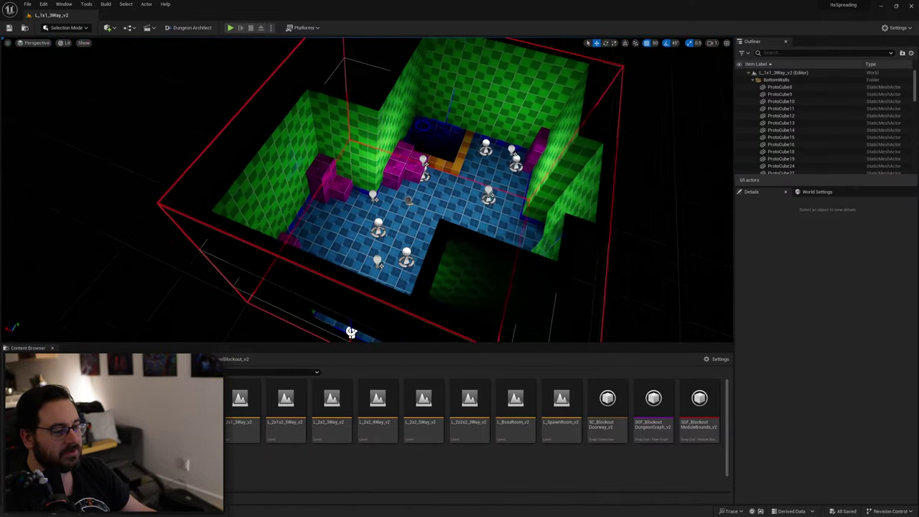
right_drag(436, 246, 442, 237)
key(p)
double_click(230, 424)
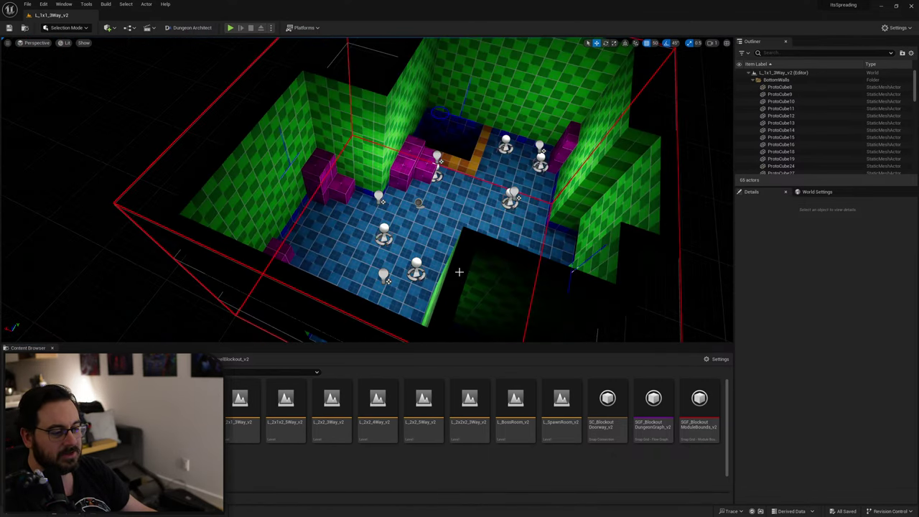
key(p)
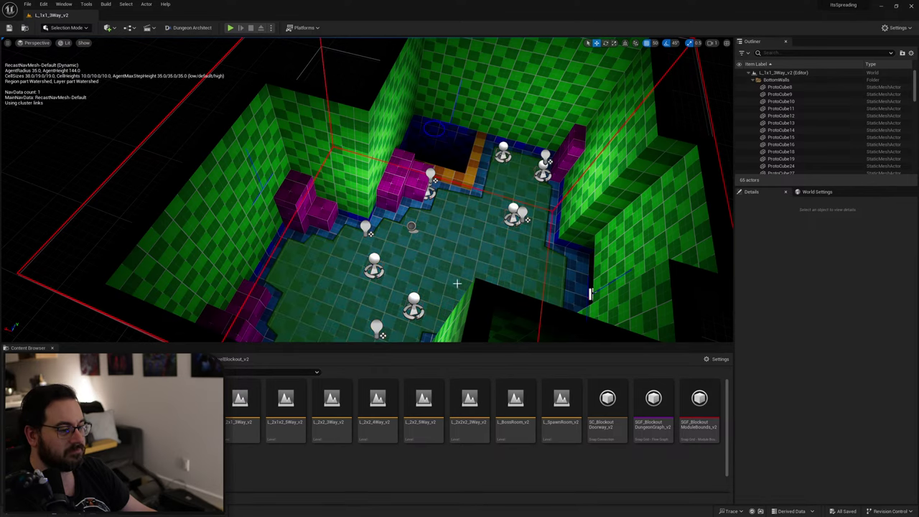
Examine the navigation mesh coverage in the L_2x1_3Way_v2 level and open the L_2x1x2_5Way_v2 level.
double_click(240, 413)
right_drag(428, 245, 475, 231)
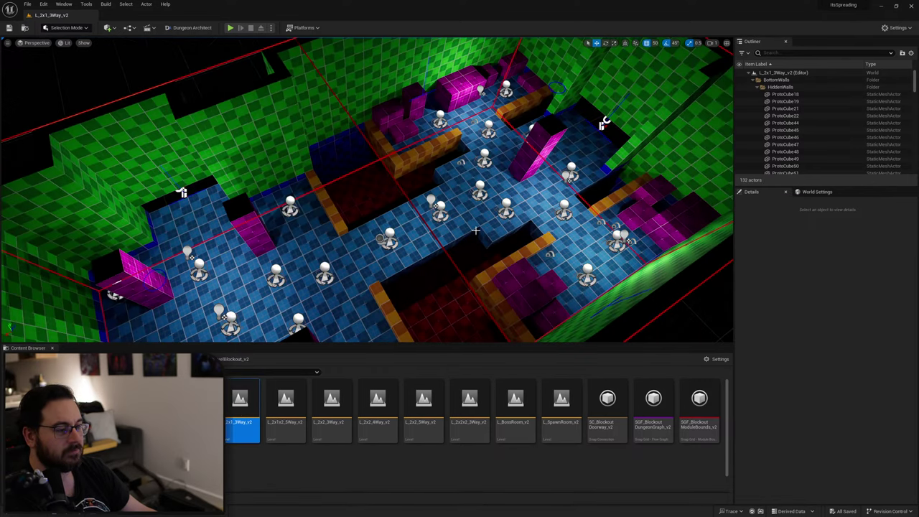
double_click(286, 408)
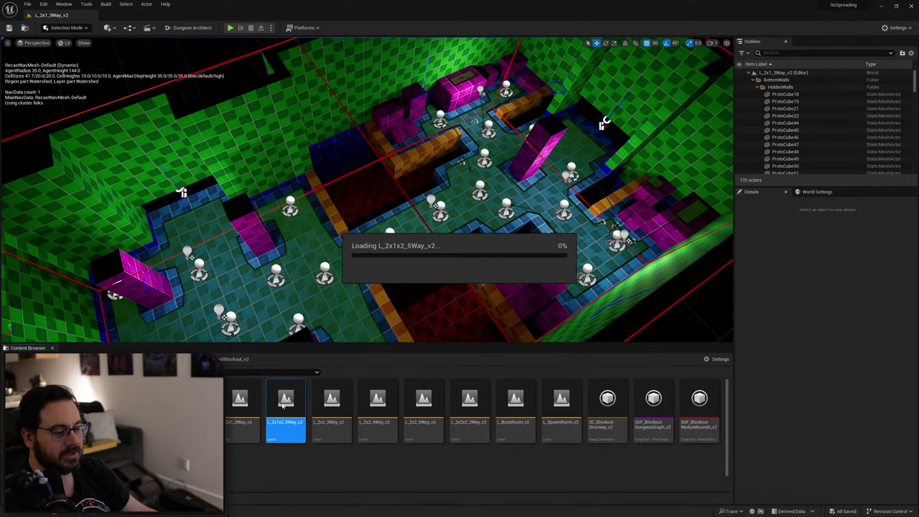
Examine the navigation meshes of the L_2x2_3Way_v2, L_2x2_4Way_v2, L_2x2_5Way_v2 and L_2x2x2_3Way_v2 levels one after another.
double_click(332, 409)
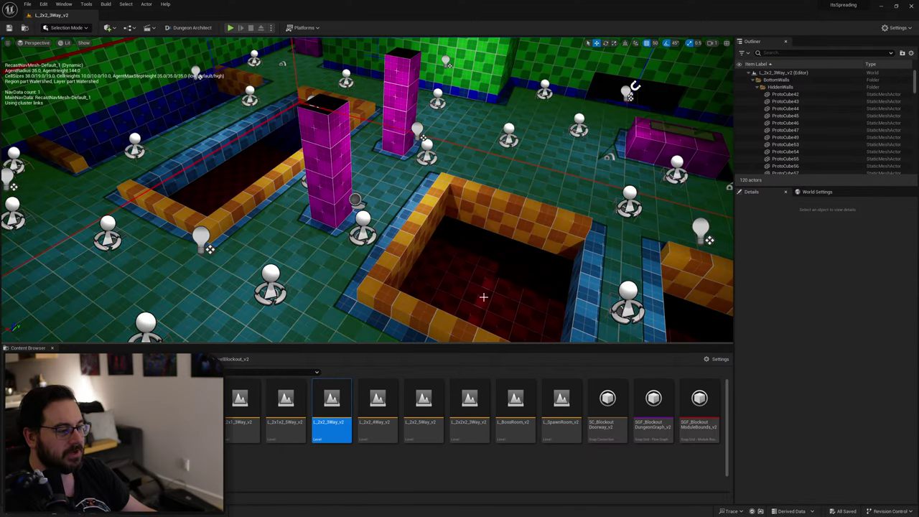
double_click(372, 409)
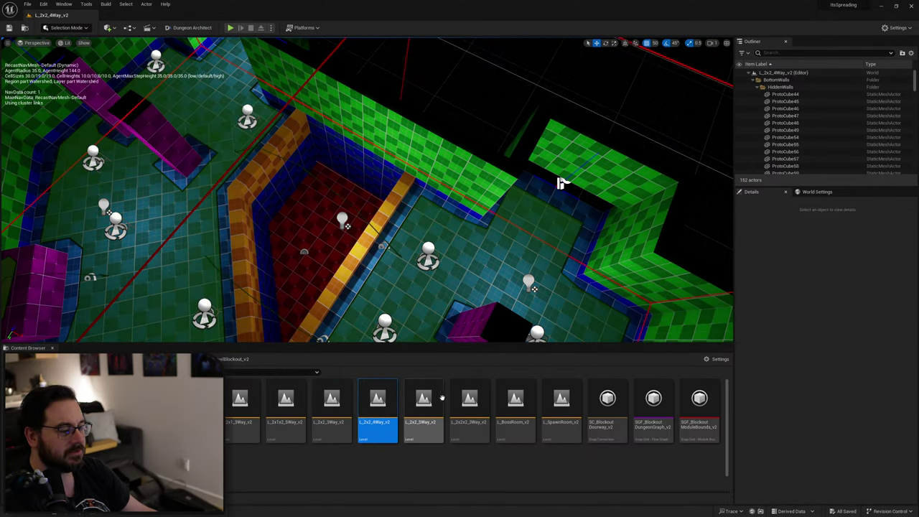
double_click(434, 402)
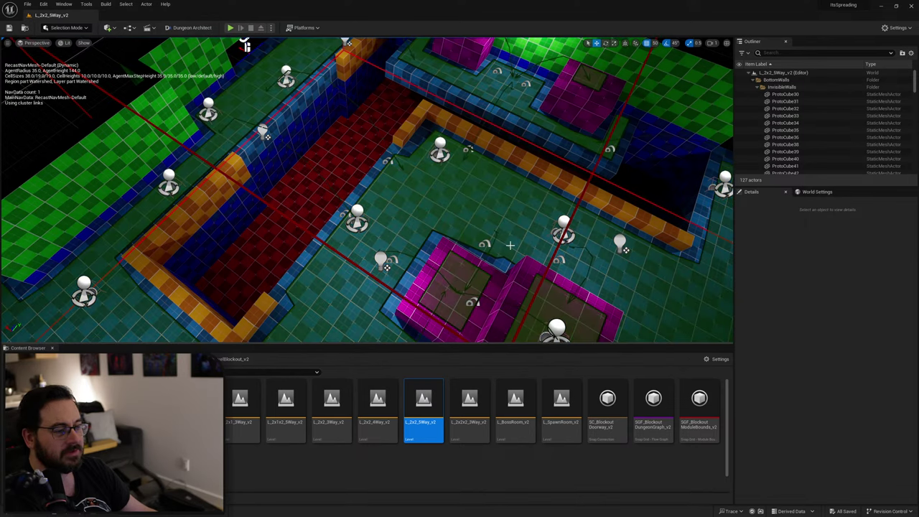
double_click(469, 406)
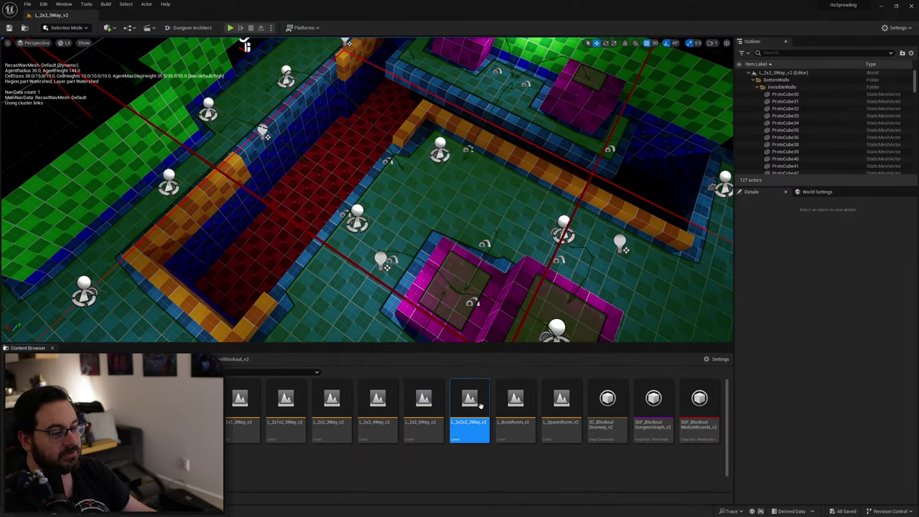
right_drag(447, 281, 611, 273)
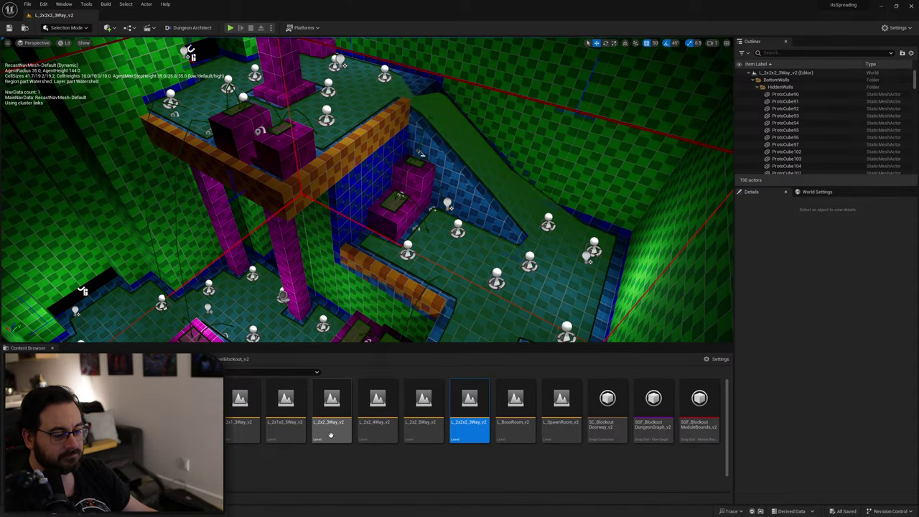
Reopen the L_2x1x2_5Way_v2 level, display its navigation mesh and examine coverage on both floors.
double_click(300, 436)
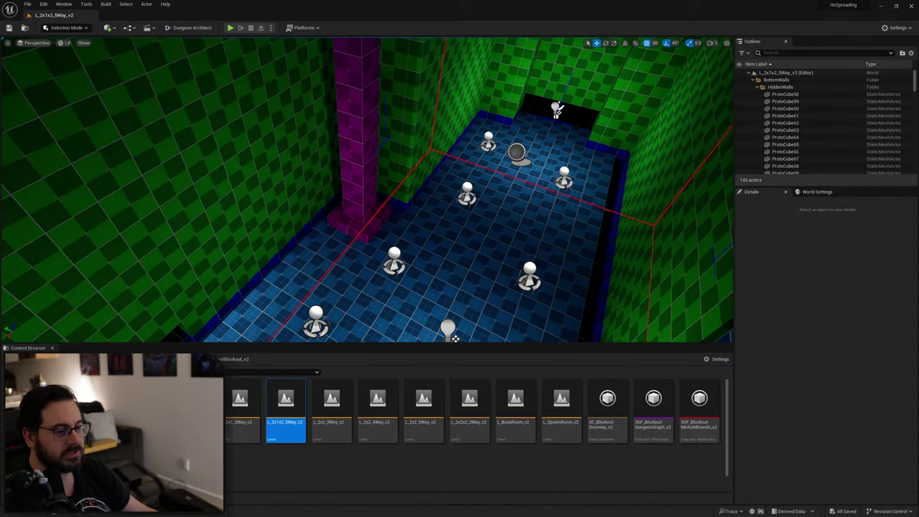
key(p)
right_drag(367, 190, 581, 158)
right_drag(500, 320, 500, 320)
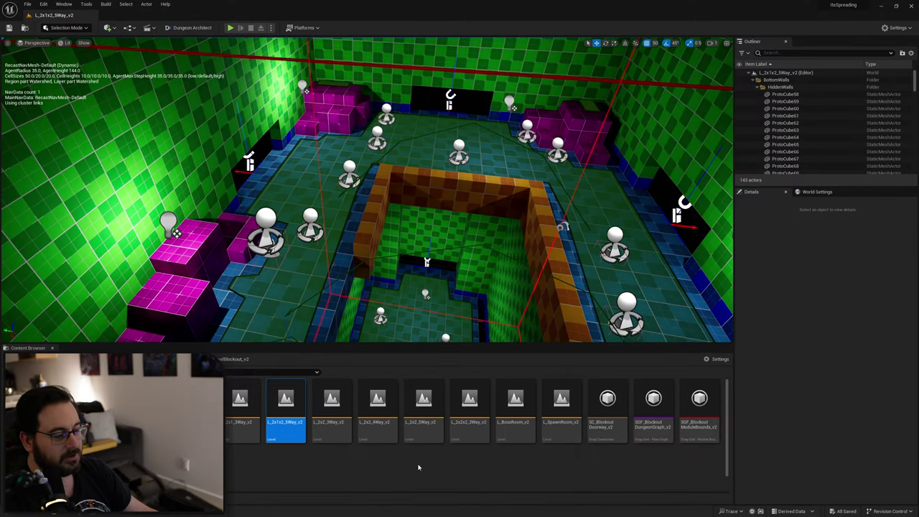
Open SGF_DungeonGraph from the parent content folder, build its layout preview and display the preview dungeon's settings.
key(alt+Left)
double_click(532, 402)
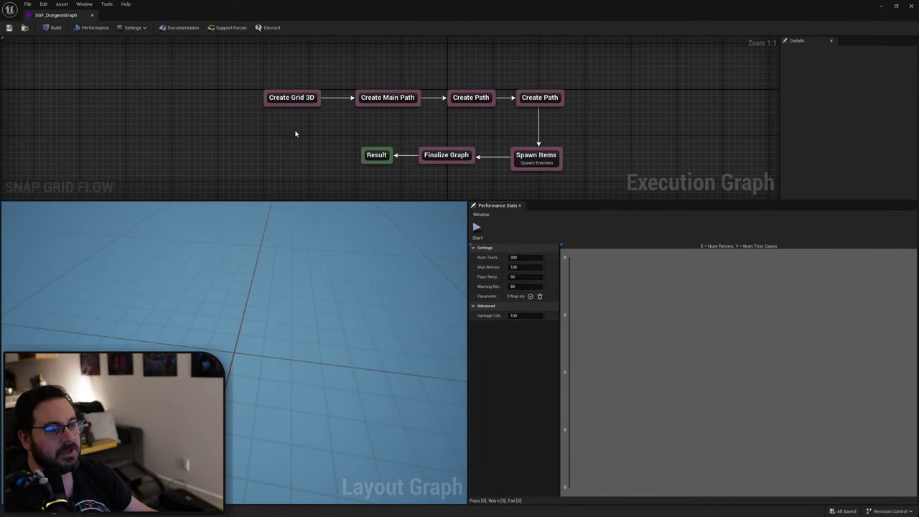
right_drag(215, 113, 155, 85)
click(54, 27)
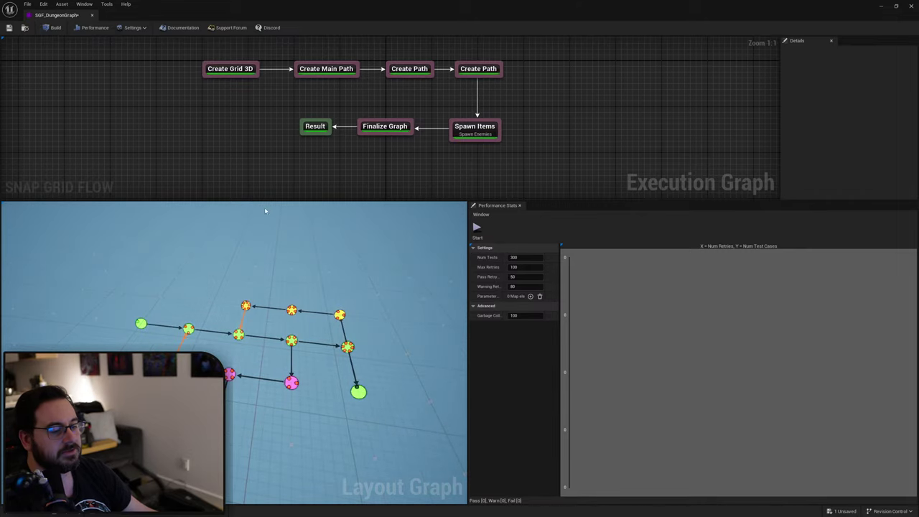
click(133, 28)
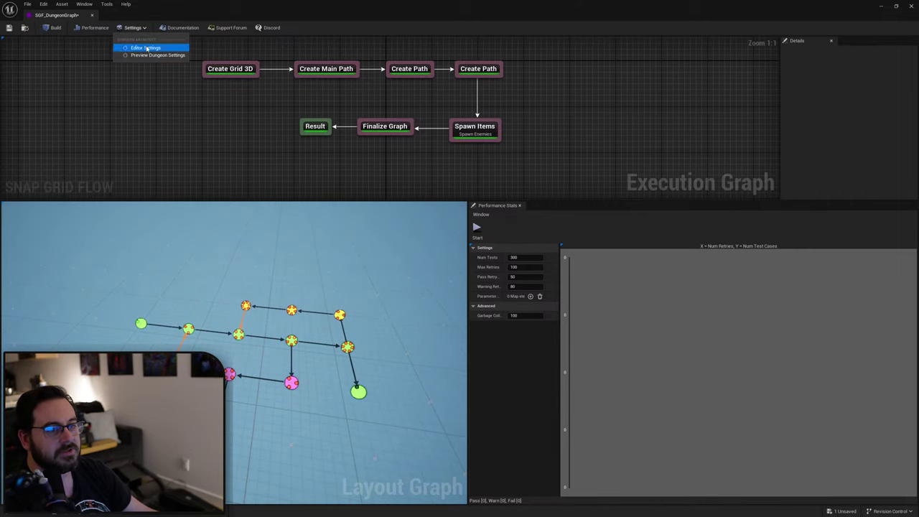
click(147, 49)
Assign SGF_BlockoutModuleDB_v2 as SGF_DungeonGraph's module database and rebuild the layout with seed 0 and seed randomization disabled.
drag(371, 14, 382, 33)
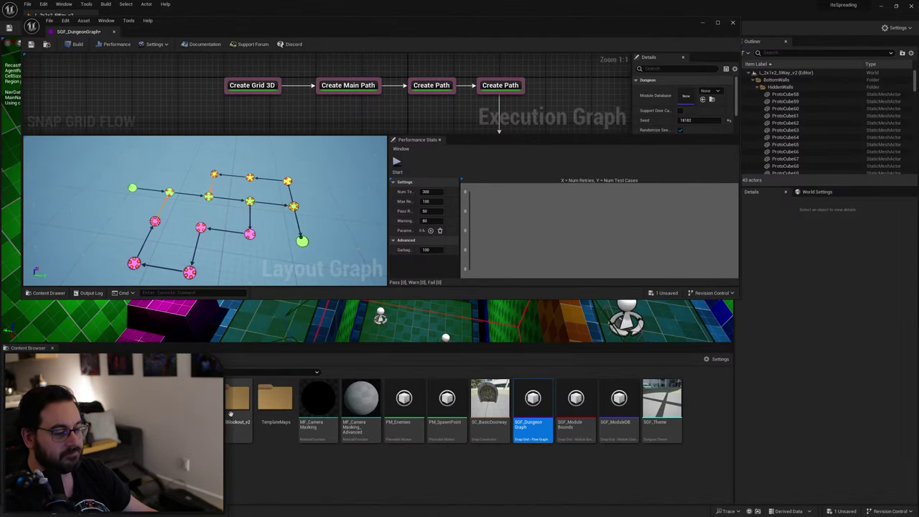
double_click(236, 402)
drag(699, 405, 678, 418)
drag(148, 463, 686, 97)
click(717, 23)
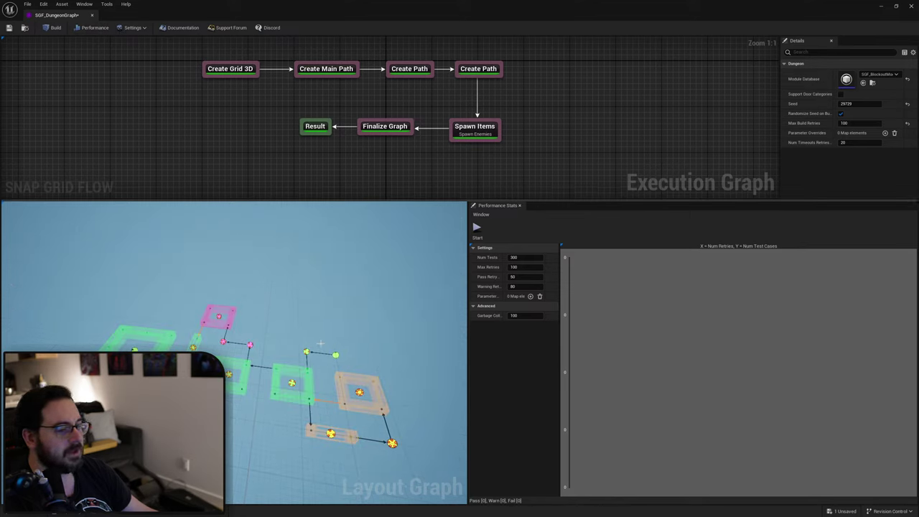
click(908, 104)
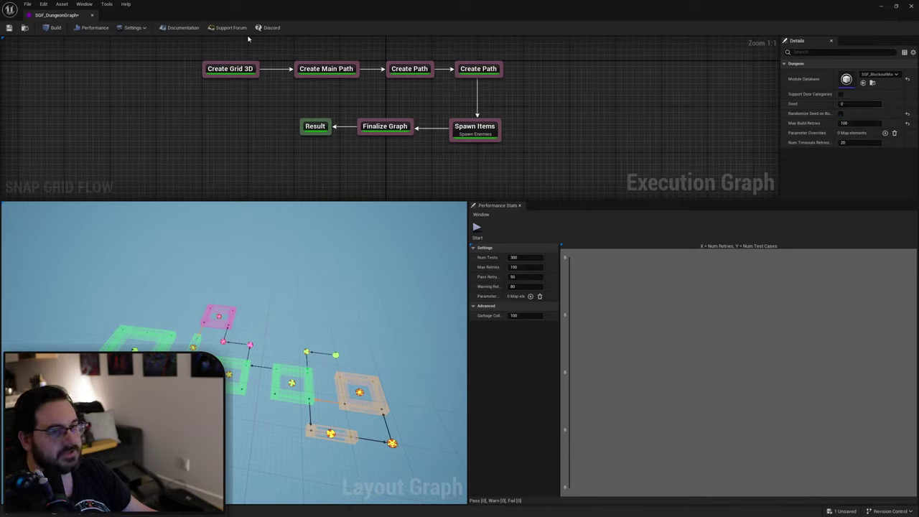
click(56, 28)
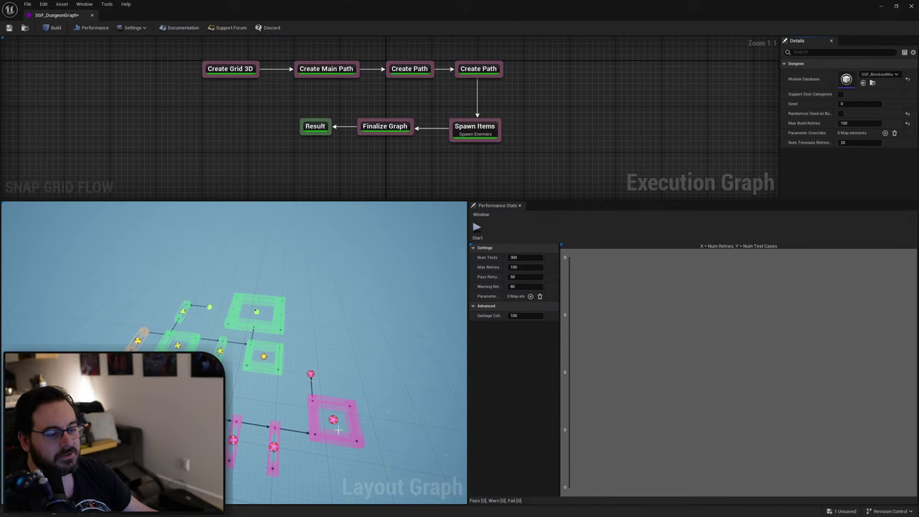
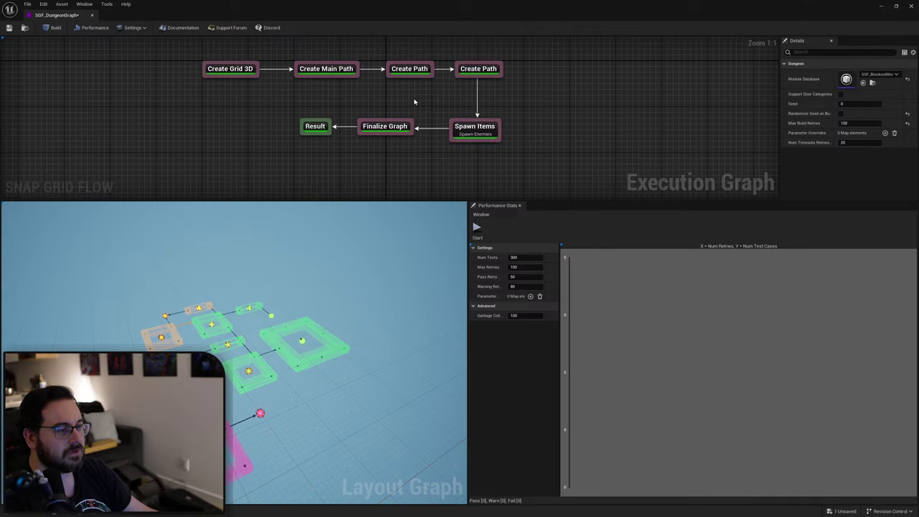
Open the SGF_BlockoutDungeonGraph_v2 flow graph and close SGF_DungeonGraph.
double_click(387, 11)
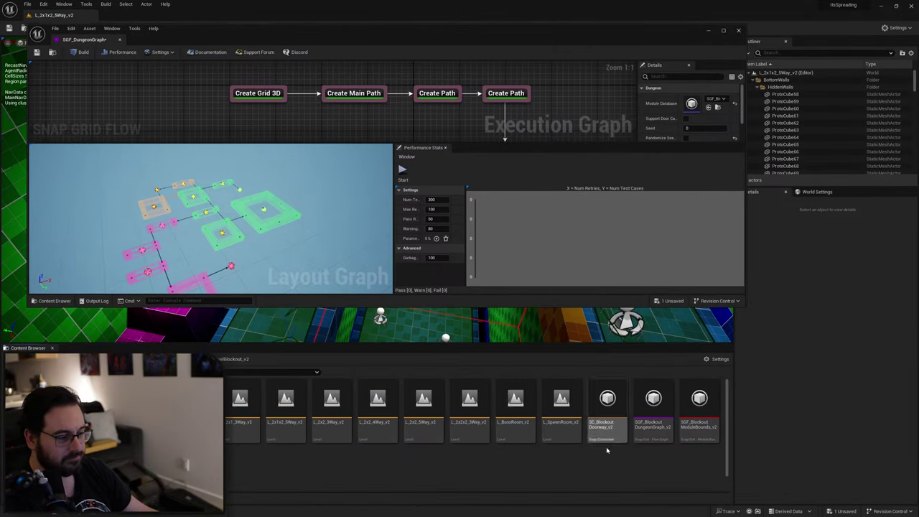
double_click(653, 422)
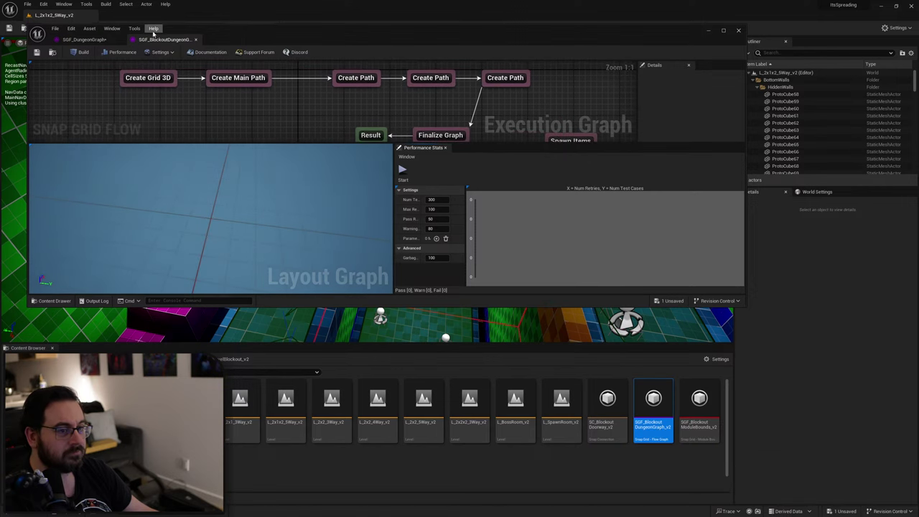
middle_click(86, 39)
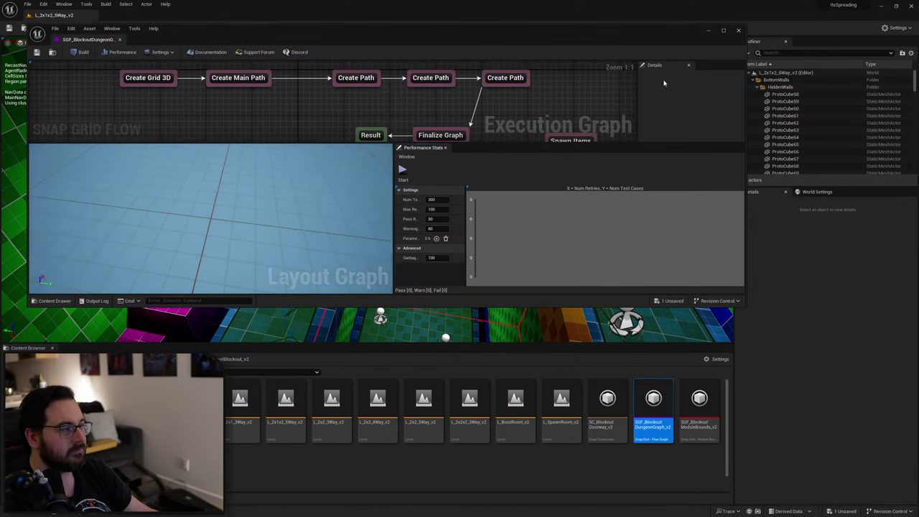
Build the graph's layout preview using the SGF_BlockoutModuleDB_v2 module database, seed 0 and no seed randomization, and examine the room arrangement.
click(162, 53)
click(166, 71)
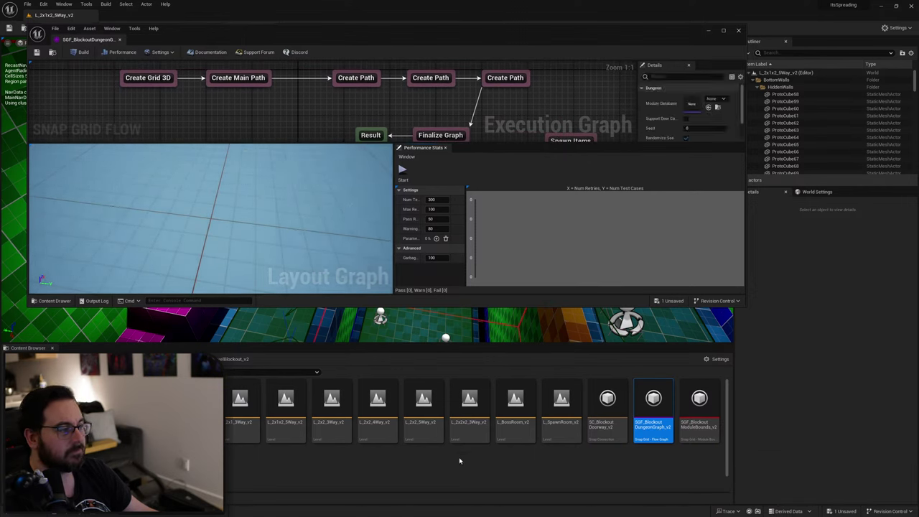
scroll(194, 441, down, 2)
drag(193, 449, 700, 104)
double_click(141, 41)
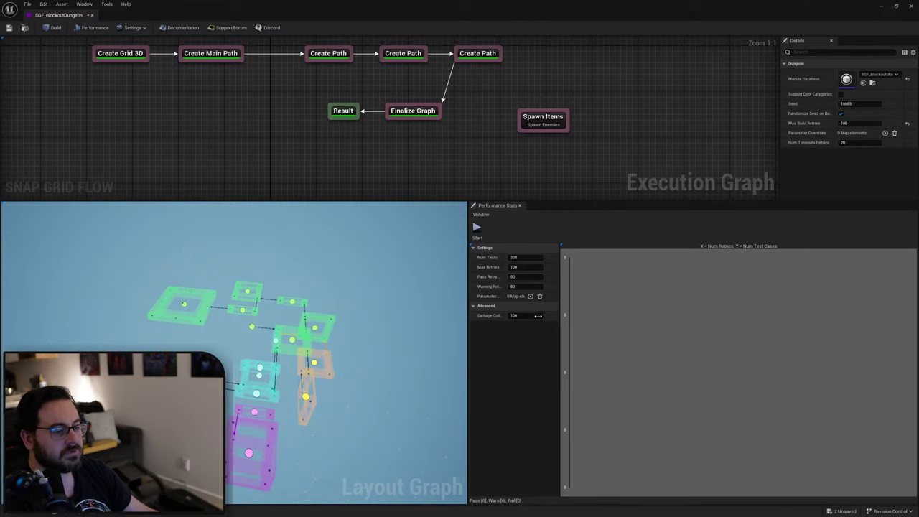
click(842, 114)
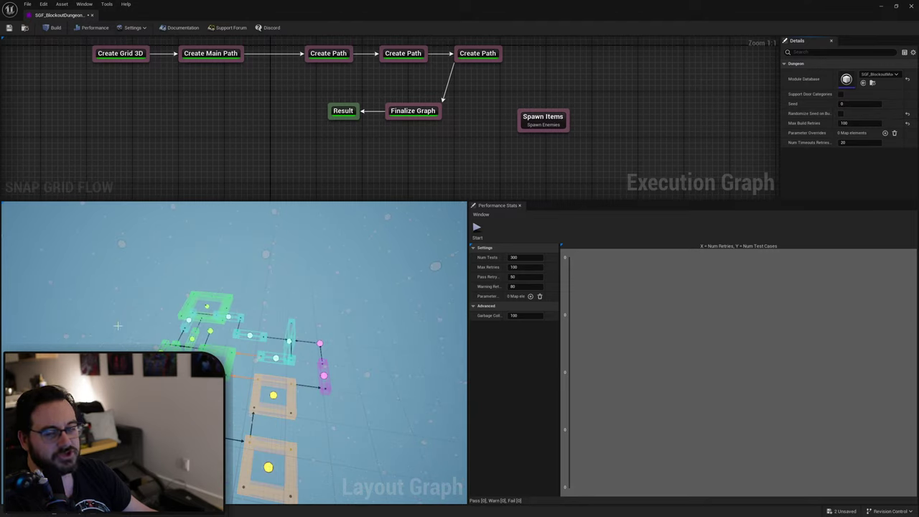
drag(280, 483, 253, 450)
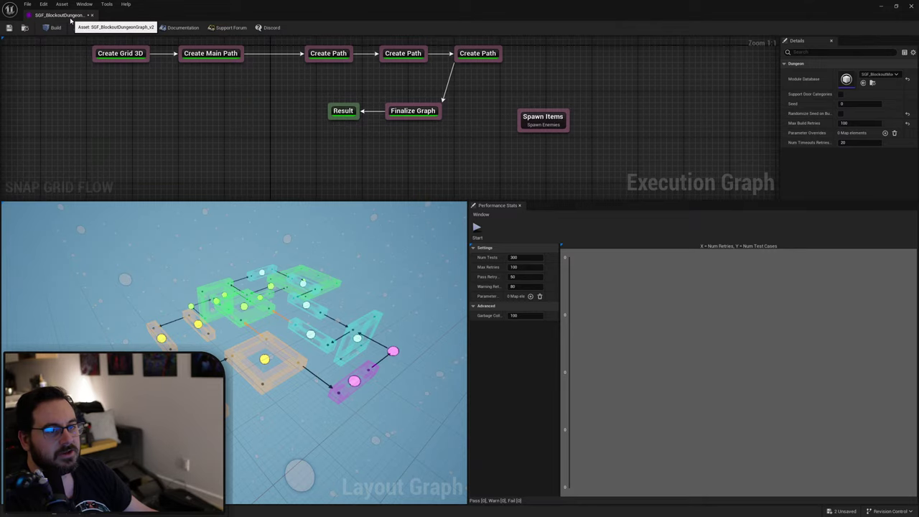
Close the flow graph and open the recent L_Dungeon level.
middle_click(67, 14)
click(27, 6)
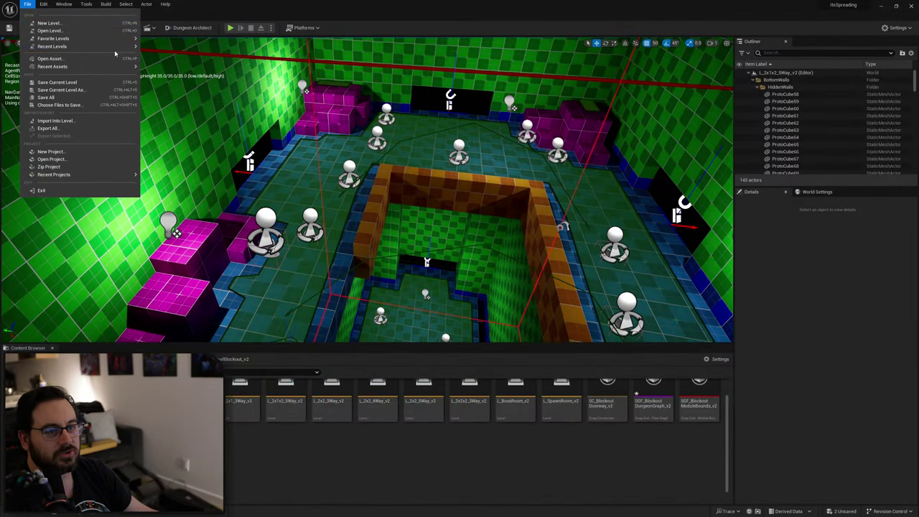
mouse_move(115, 44)
click(173, 113)
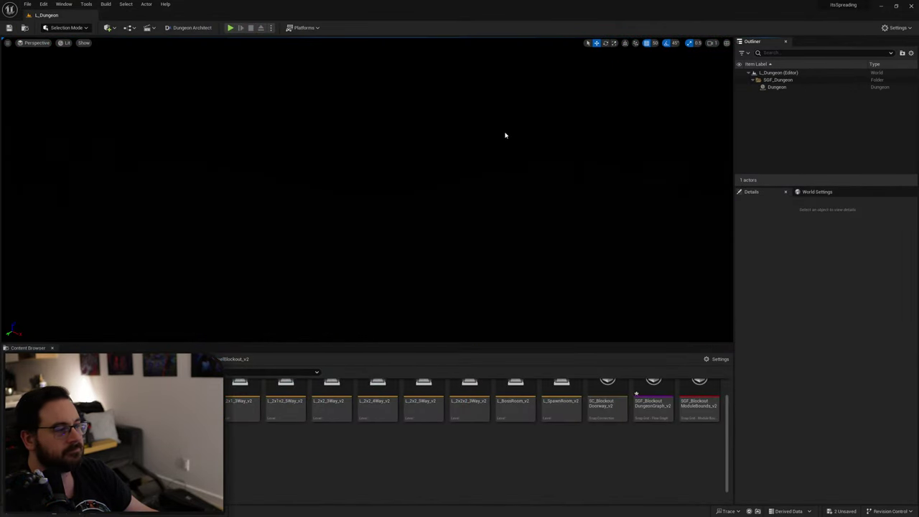
Select the Dungeon actor, review its Snap Grid Flow settings and build the dungeon.
click(789, 88)
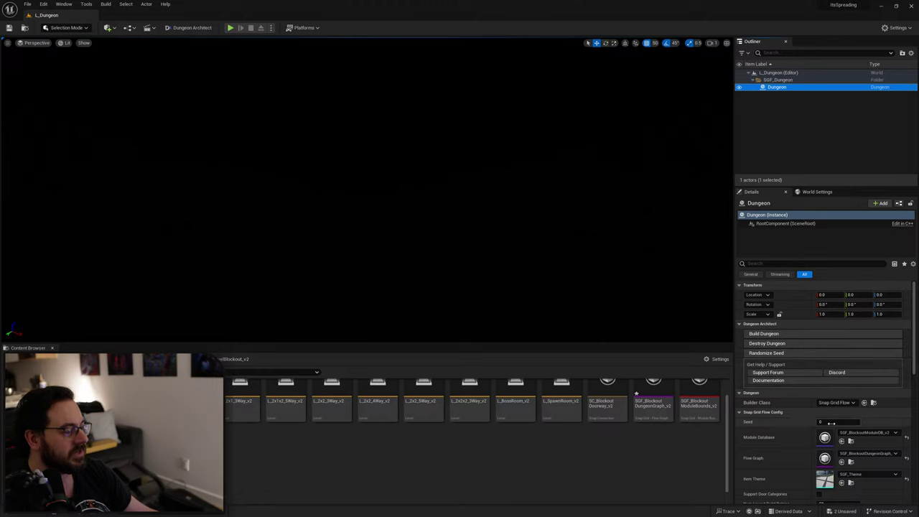
scroll(789, 446, down, 2)
scroll(785, 447, down, 5)
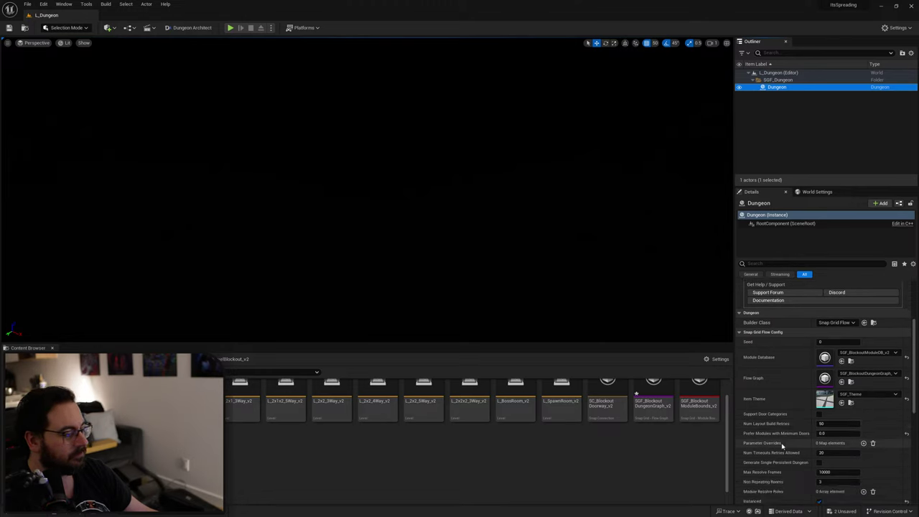
scroll(784, 448, up, 6)
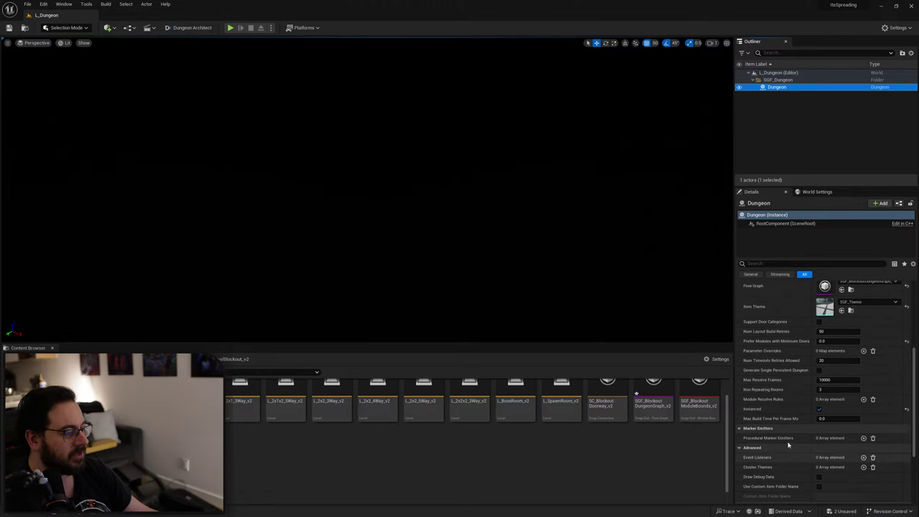
click(747, 313)
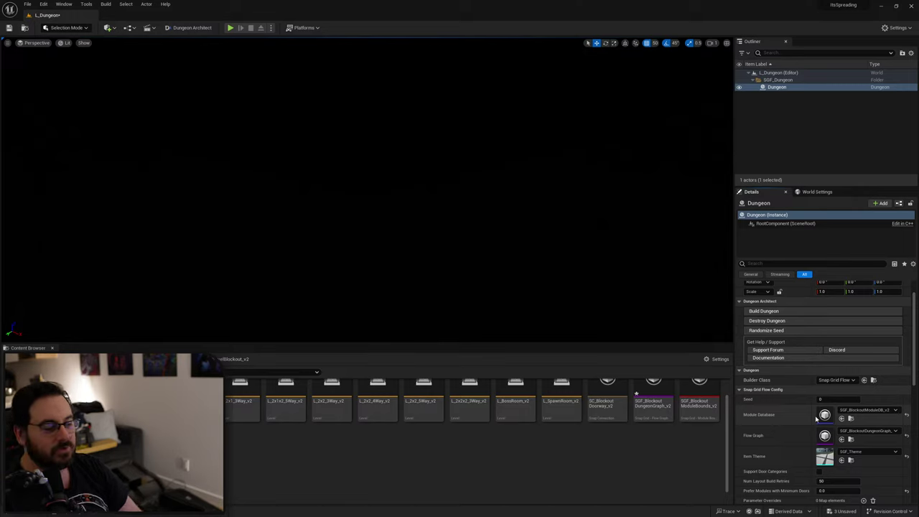
Set the Dungeon actor's Non Repeating Rooms to 1 and Num Layout Build Retries to 100.
scroll(783, 395, down, 1)
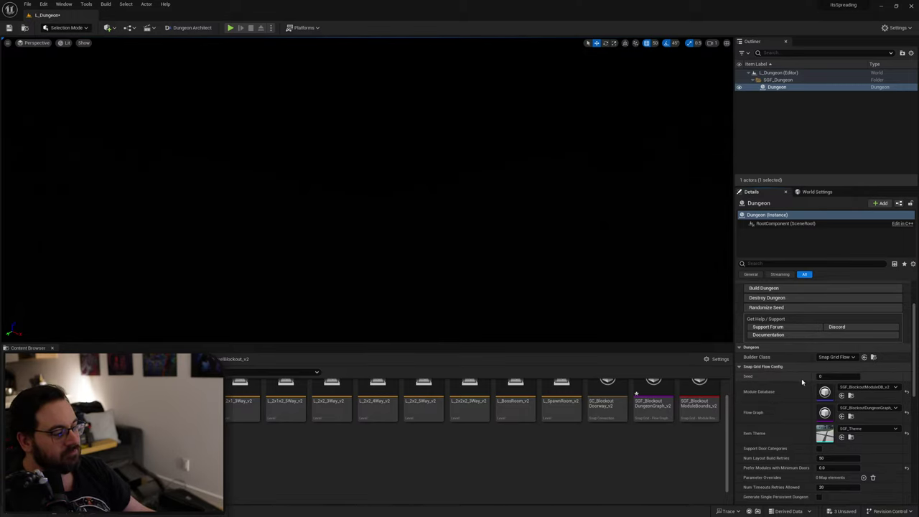
scroll(807, 387, down, 3)
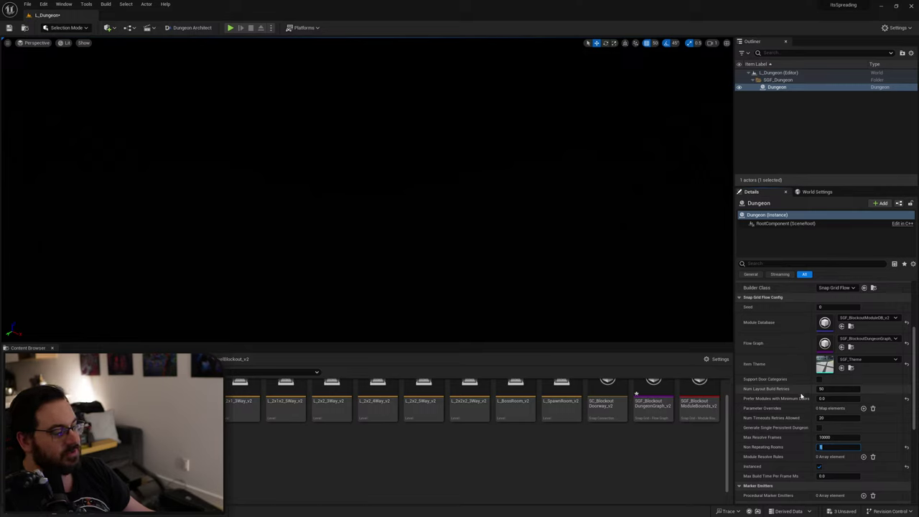
click(839, 389)
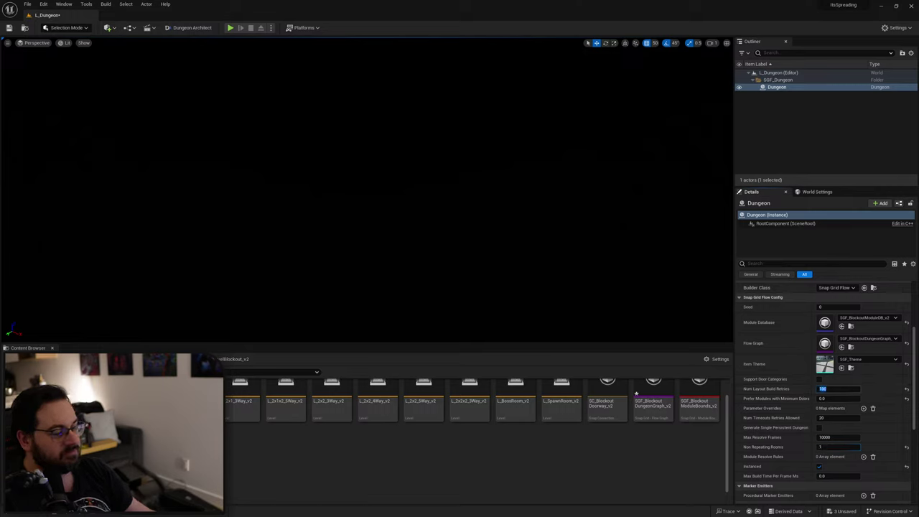
scroll(753, 395, up, 4)
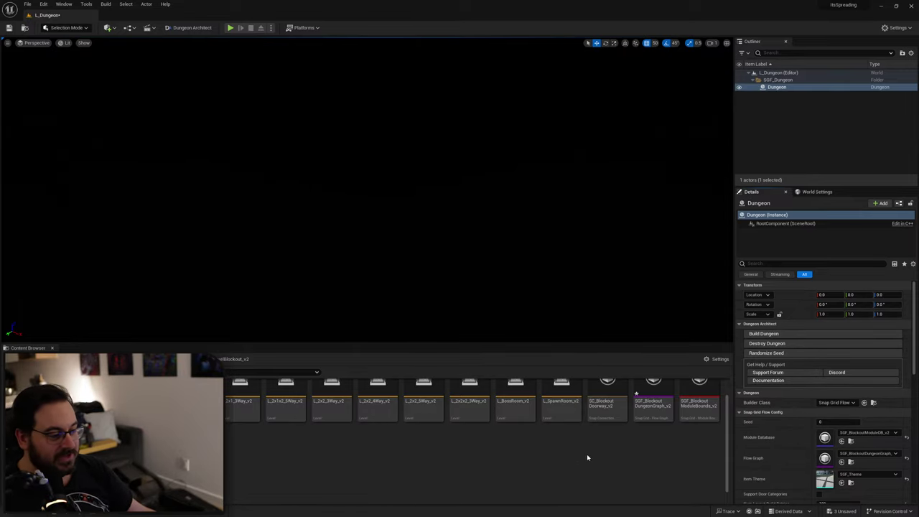
Reopen SGF_BlockoutDungeonGraph_v2, assign SGF_BlockoutModuleDB_v2 as its preview module database and disable seed randomization.
double_click(659, 406)
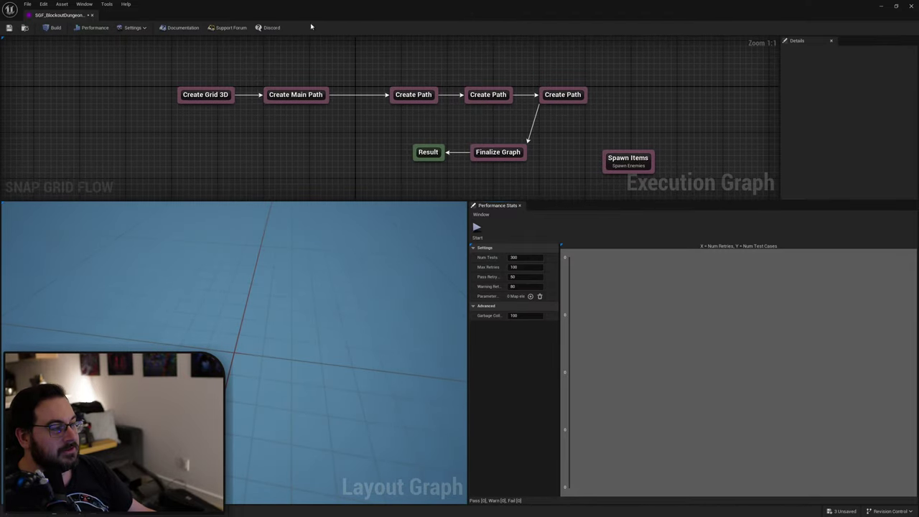
click(133, 27)
click(147, 49)
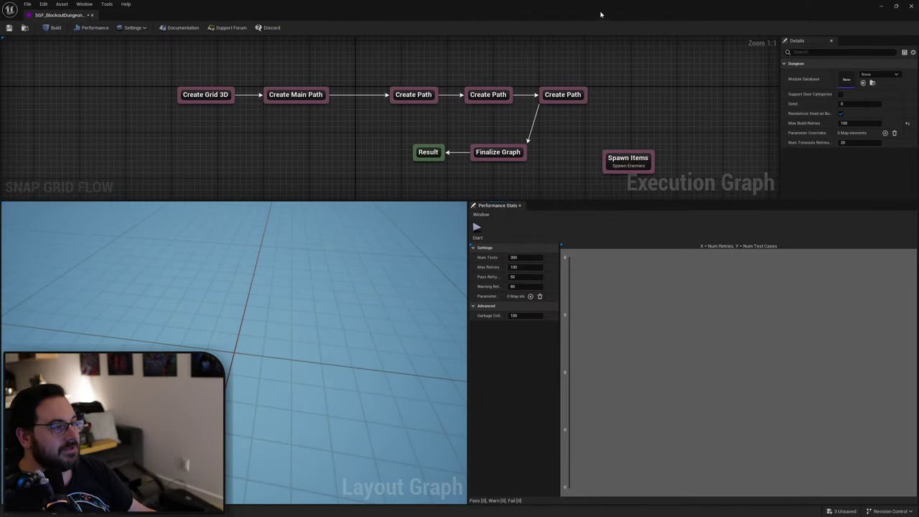
drag(602, 15, 460, 77)
drag(161, 454, 732, 138)
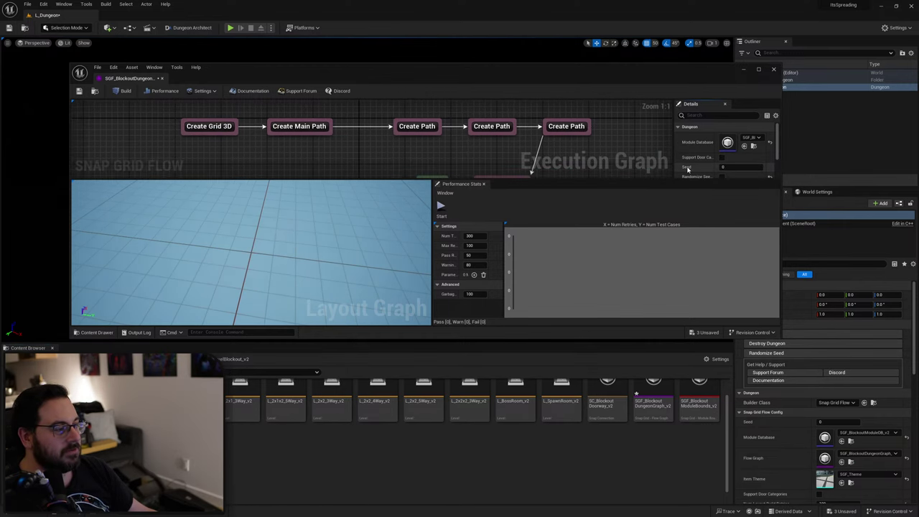
Build SGF_BlockoutDungeonGraph_v2 and inspect the generated room layout from several angles in the Layout Graph preview.
click(758, 69)
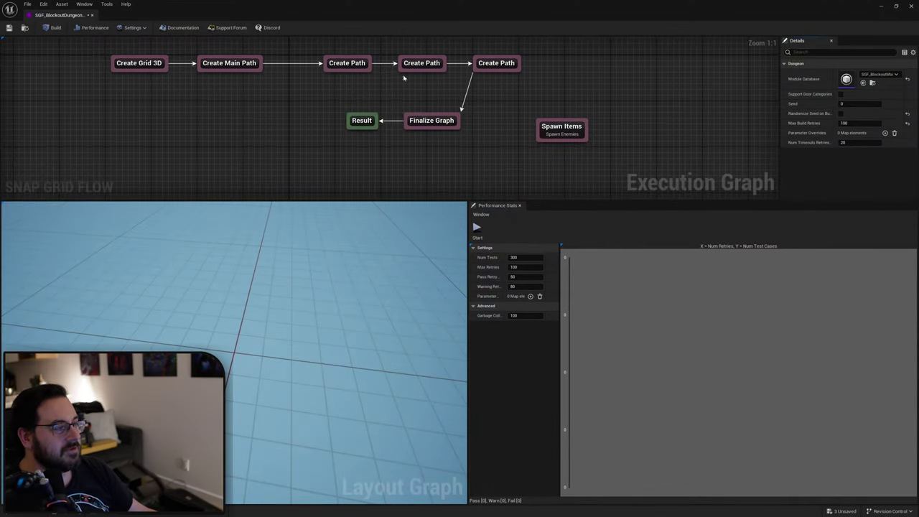
click(51, 27)
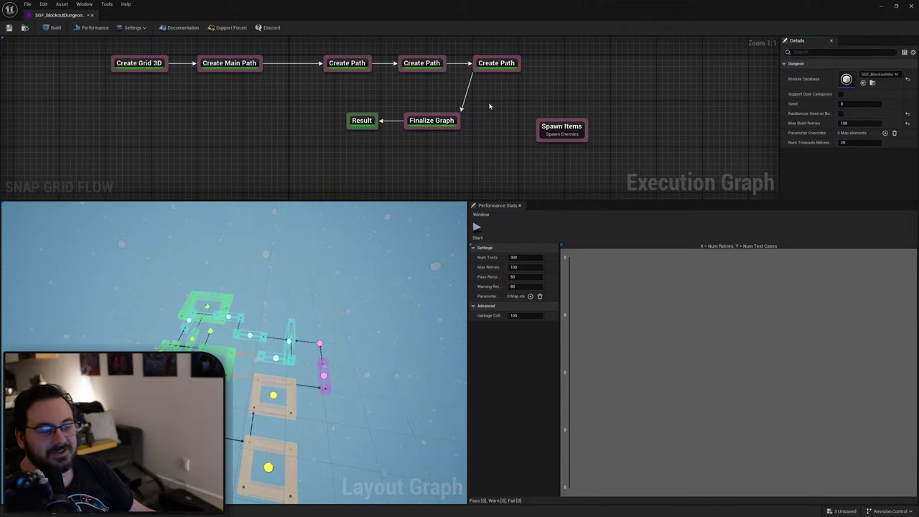
double_click(474, 5)
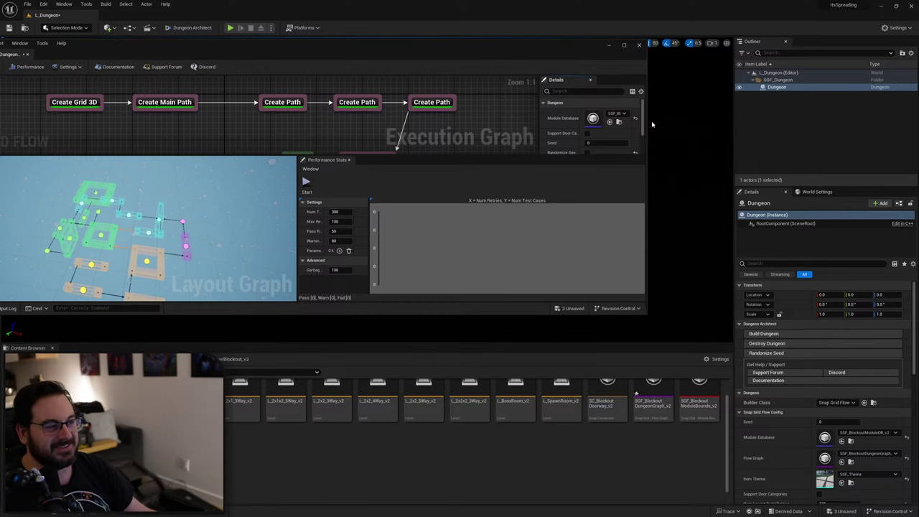
click(623, 45)
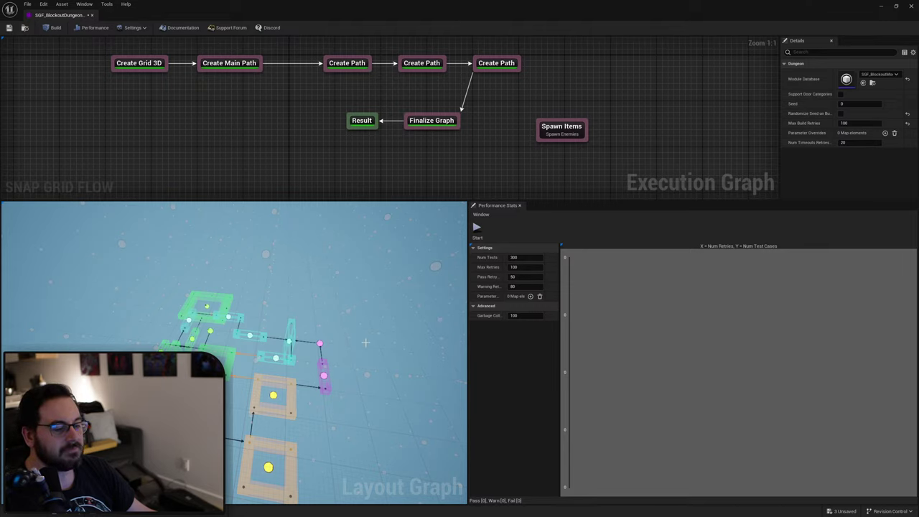
right_drag(365, 342, 412, 373)
right_drag(446, 401, 459, 403)
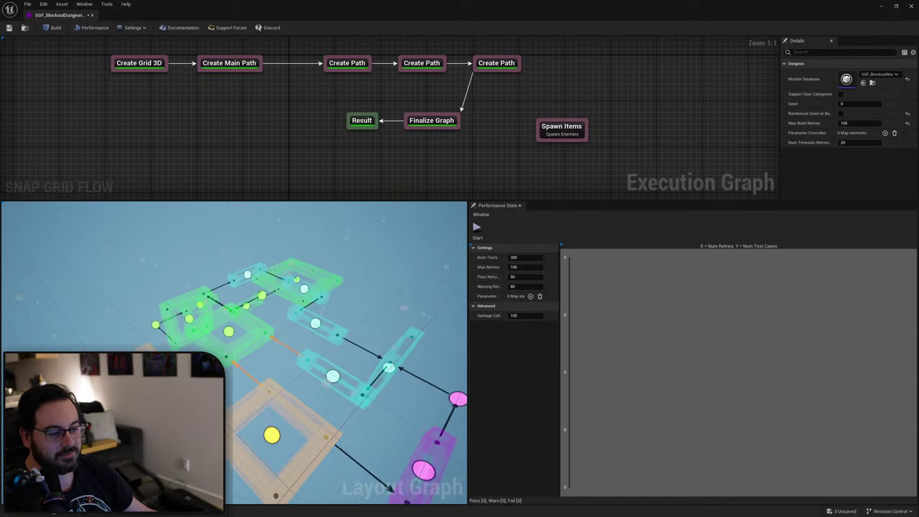
right_drag(402, 373, 443, 377)
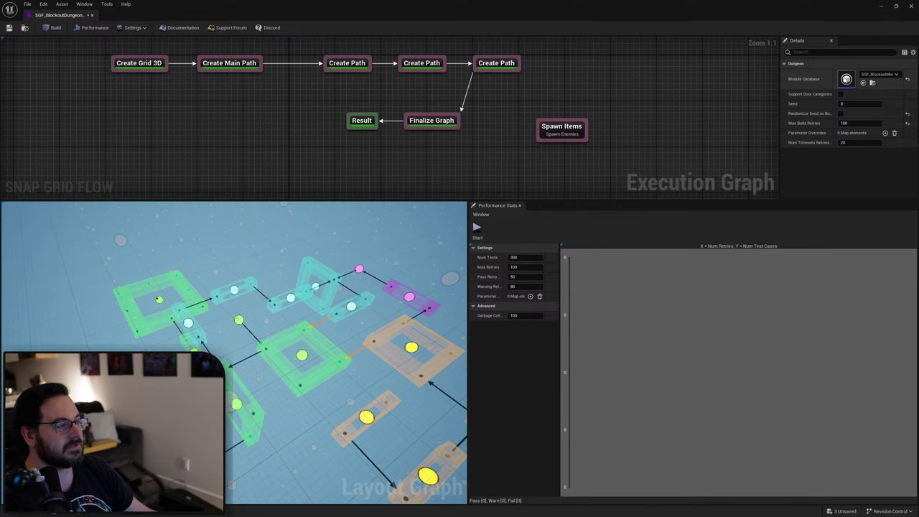
Open the assigned SGF_BlockoutModuleDB_v2, review the last two module entries and their connections, and close the database.
double_click(845, 78)
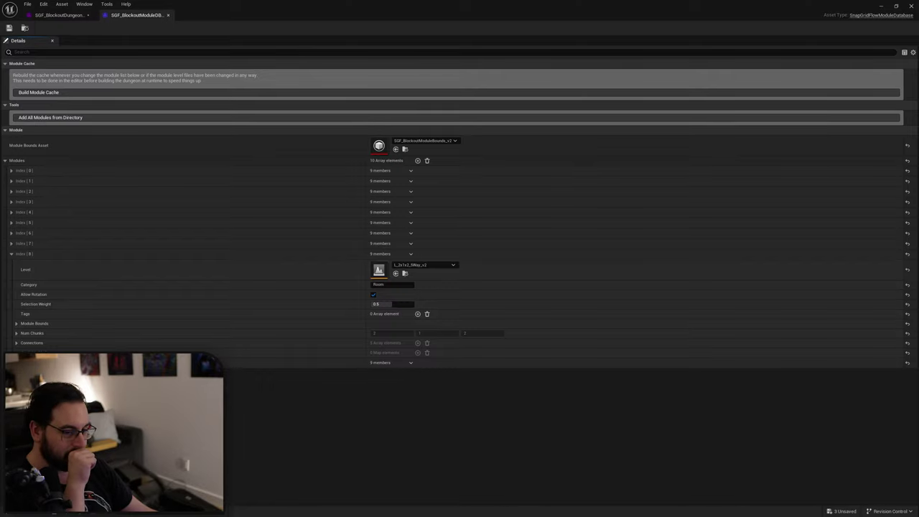
click(12, 363)
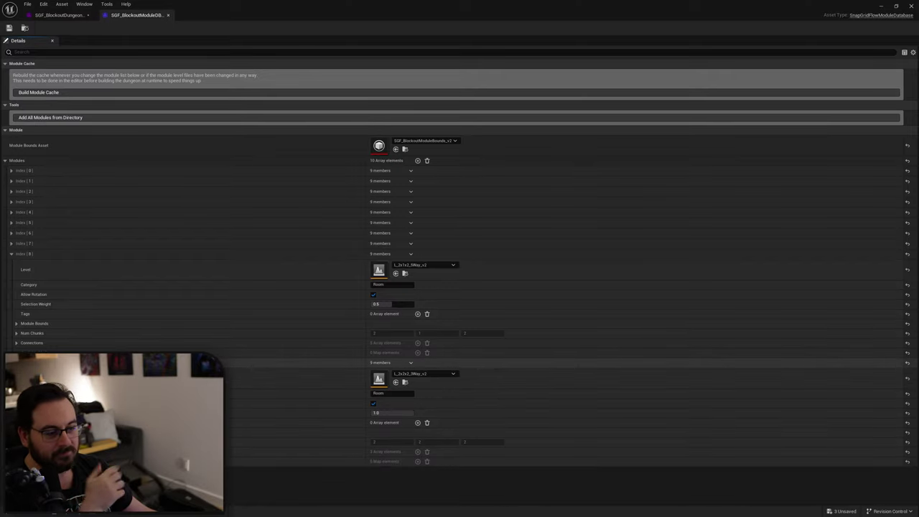
click(11, 362)
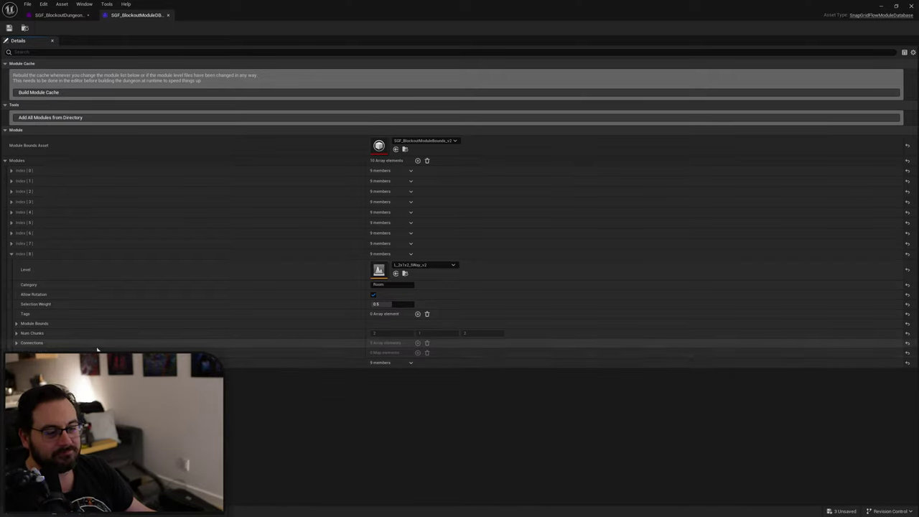
click(16, 342)
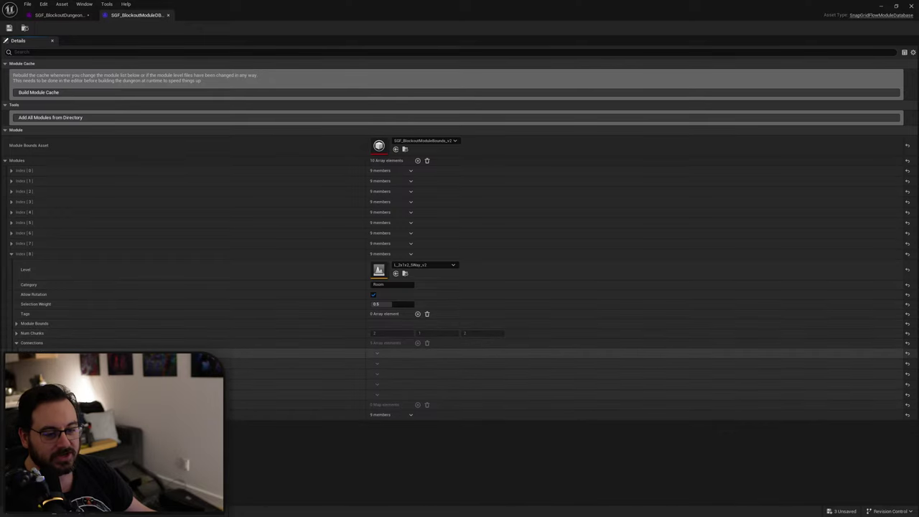
click(22, 353)
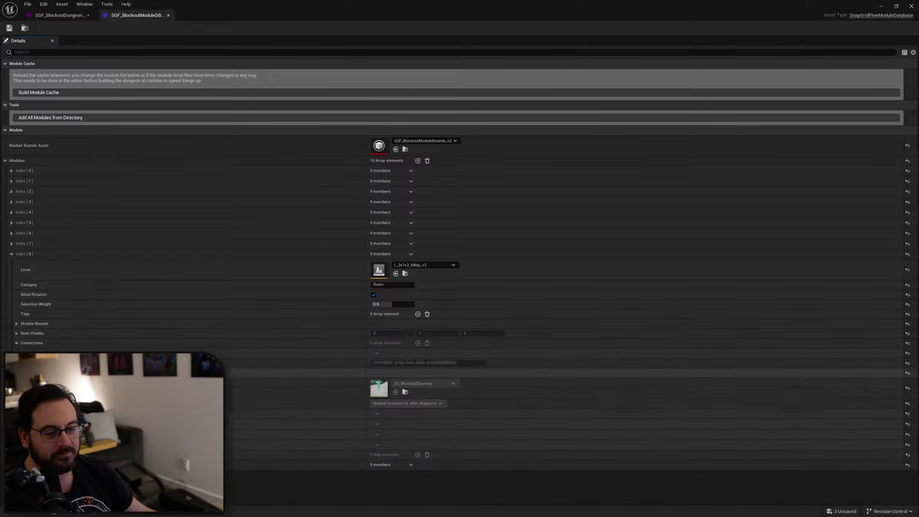
click(15, 342)
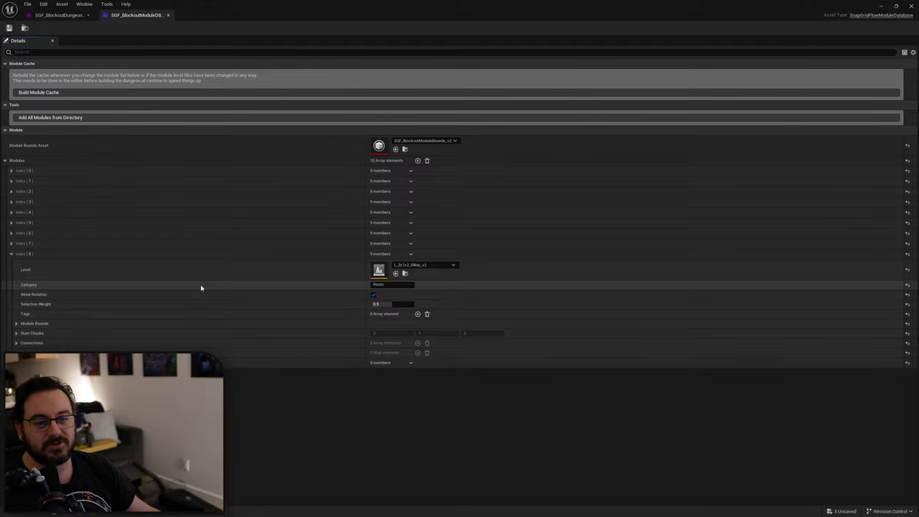
click(168, 16)
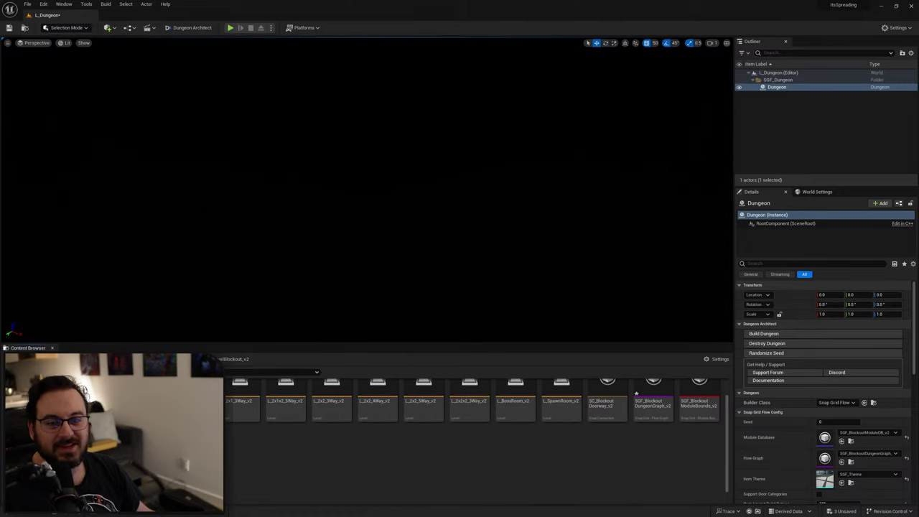
Bring the stream chat window over the level editor, read the viewers' messages and move it away again.
drag(0, 97, 417, 33)
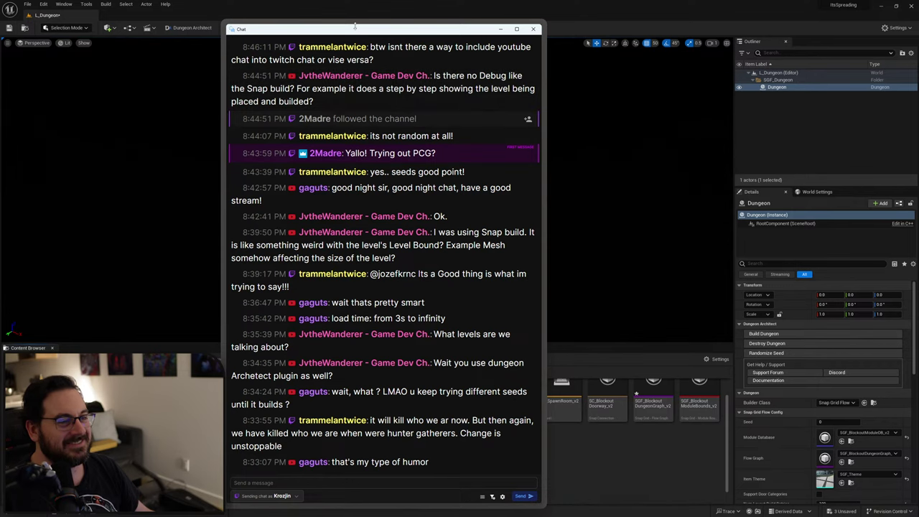
drag(213, 24, 213, 23)
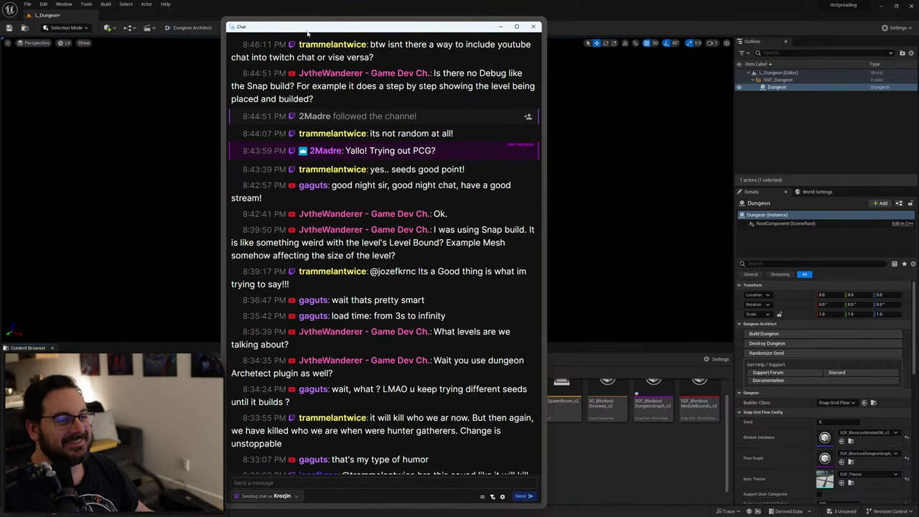
drag(307, 32, 0, 40)
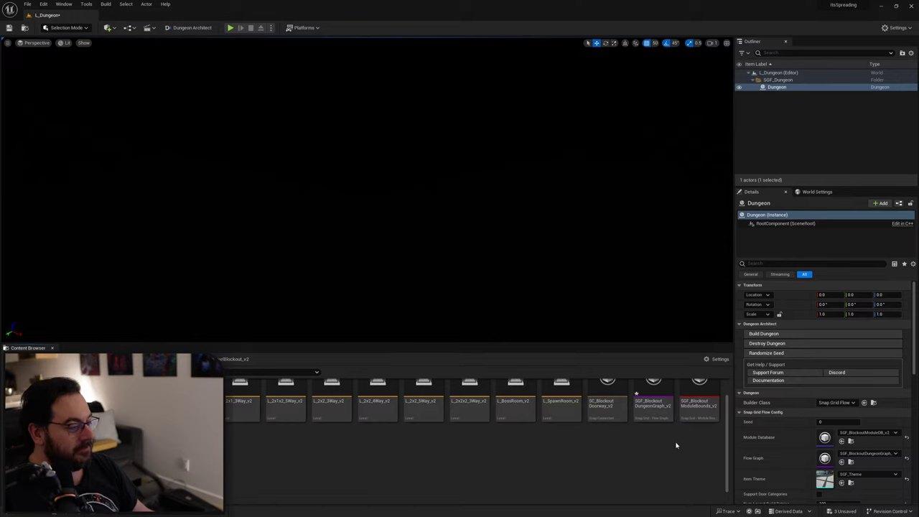
Randomize the Dungeon actor's seed and play L_Dungeon twice to test the dungeon generation, stopping each session.
click(777, 354)
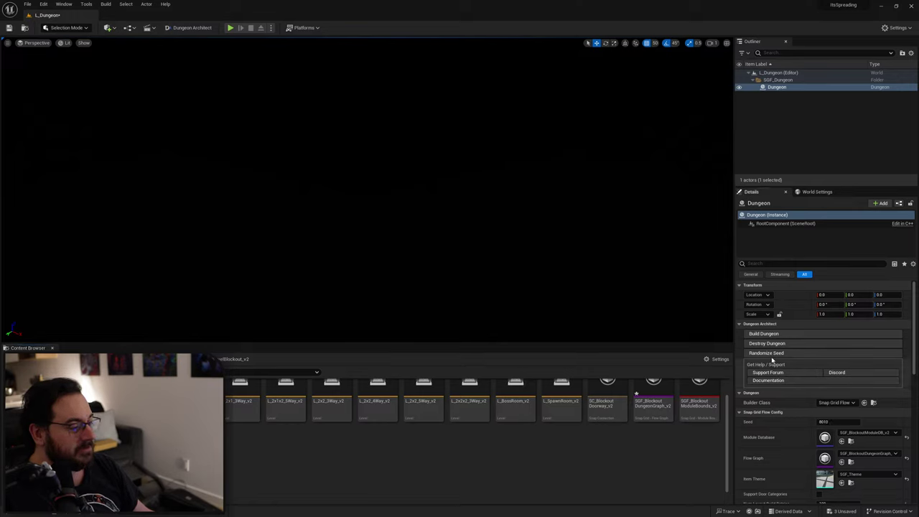
scroll(278, 458, up, 1)
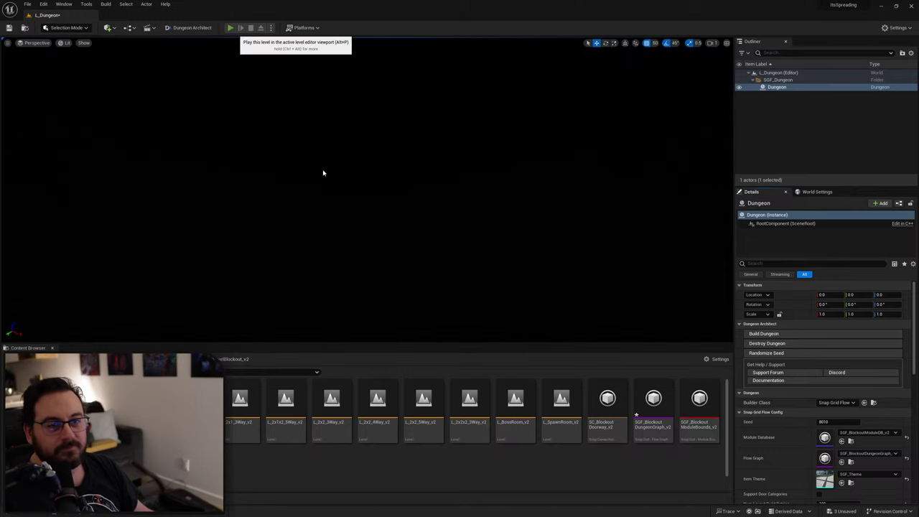
key(alt+p)
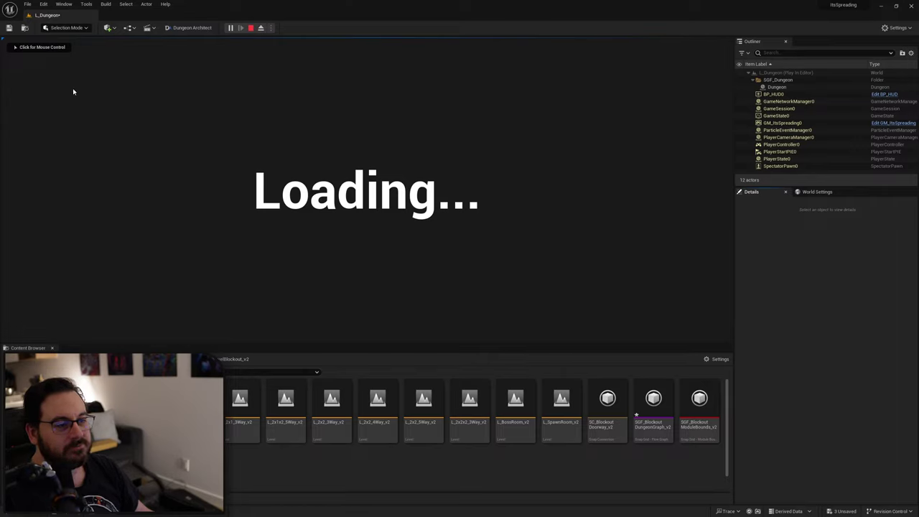
click(73, 91)
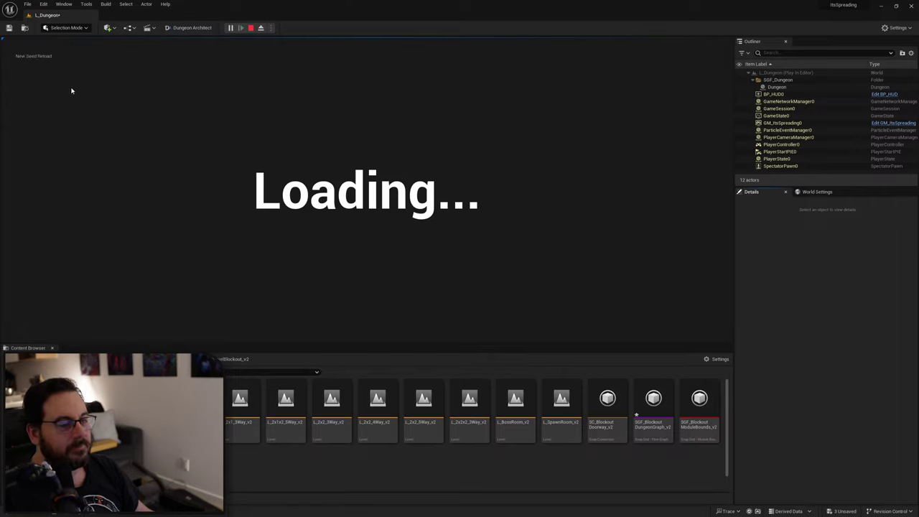
click(39, 63)
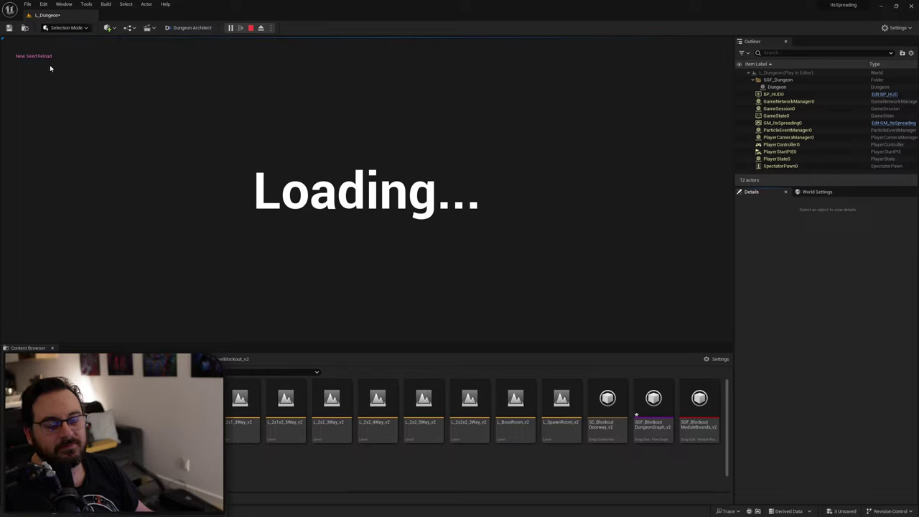
click(43, 64)
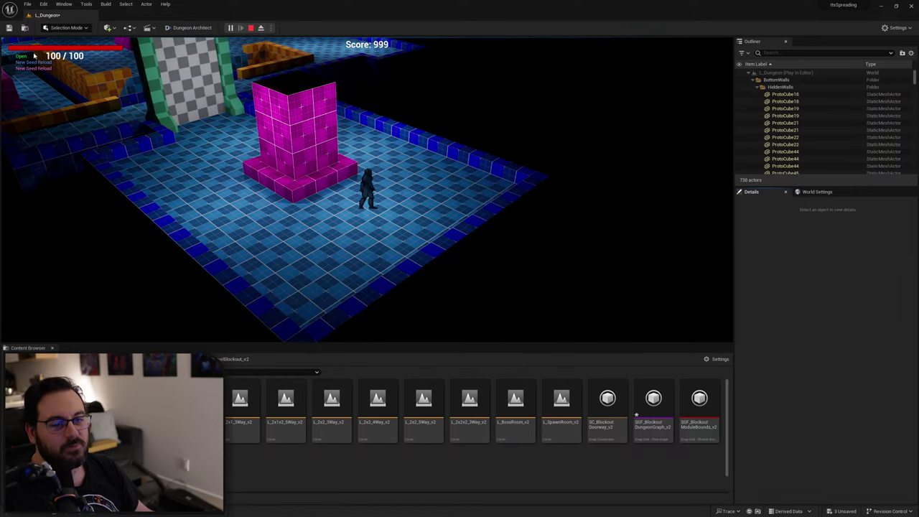
click(456, 143)
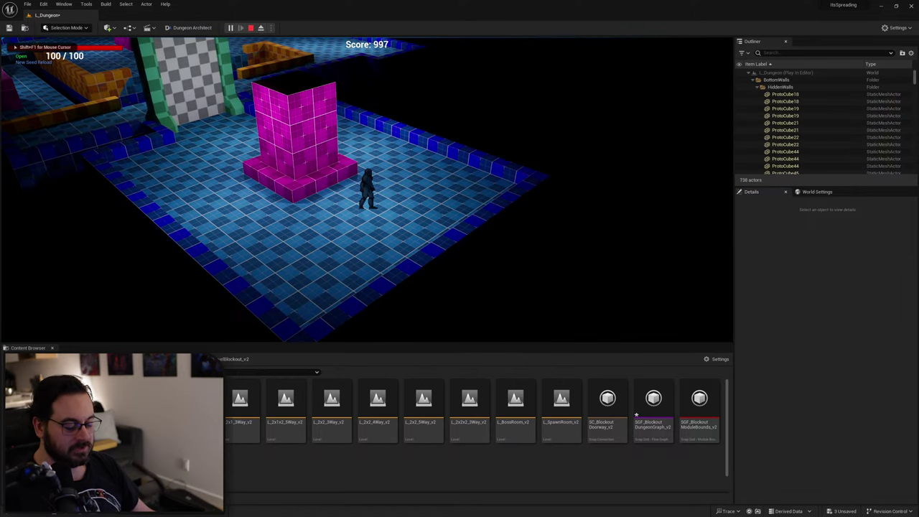
key(Escape)
click(231, 30)
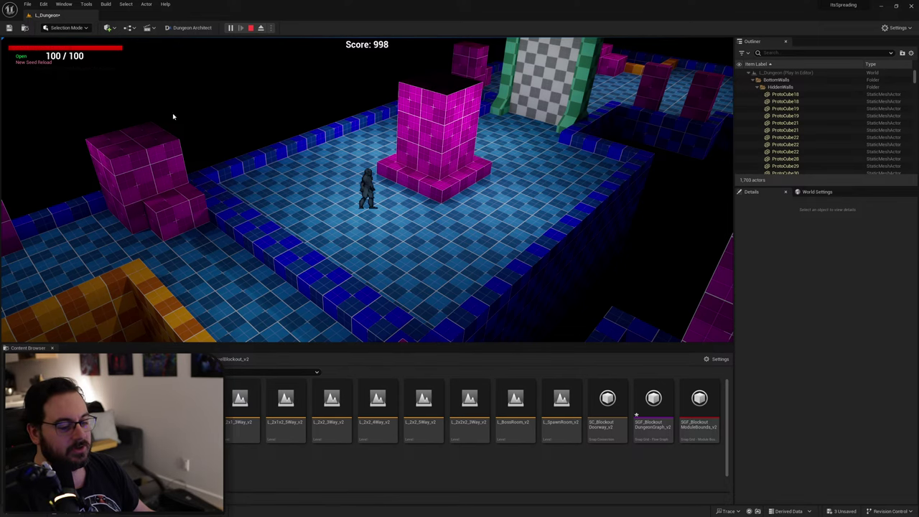
key(Escape)
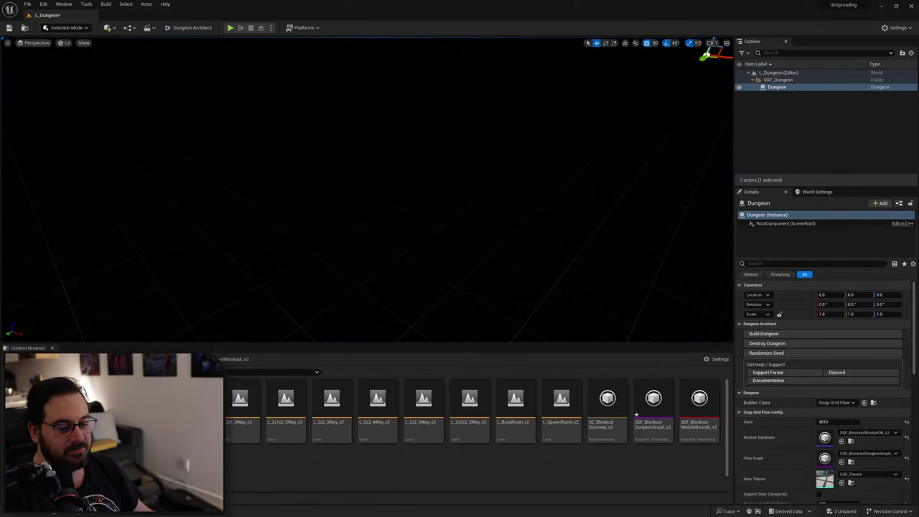
Find the GameMode folder in the project content and open the GM_ItsSpreading blueprint.
click(114, 452)
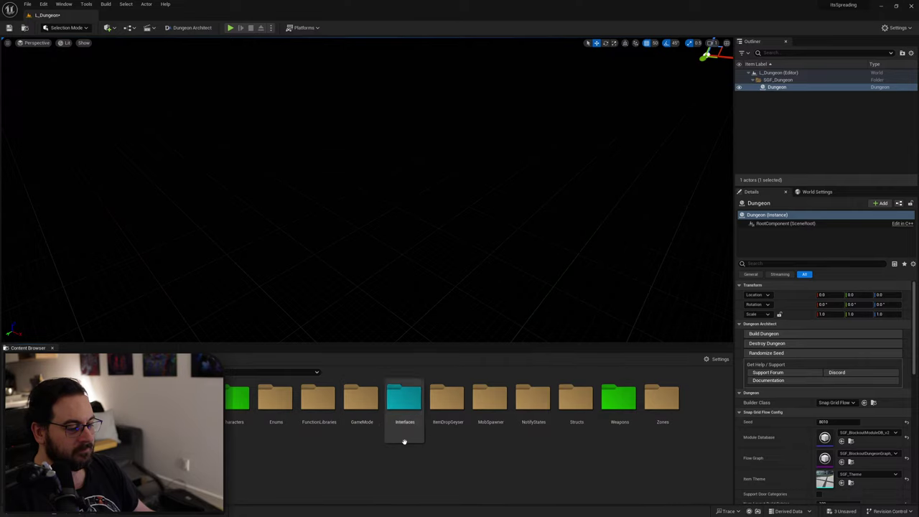
double_click(355, 422)
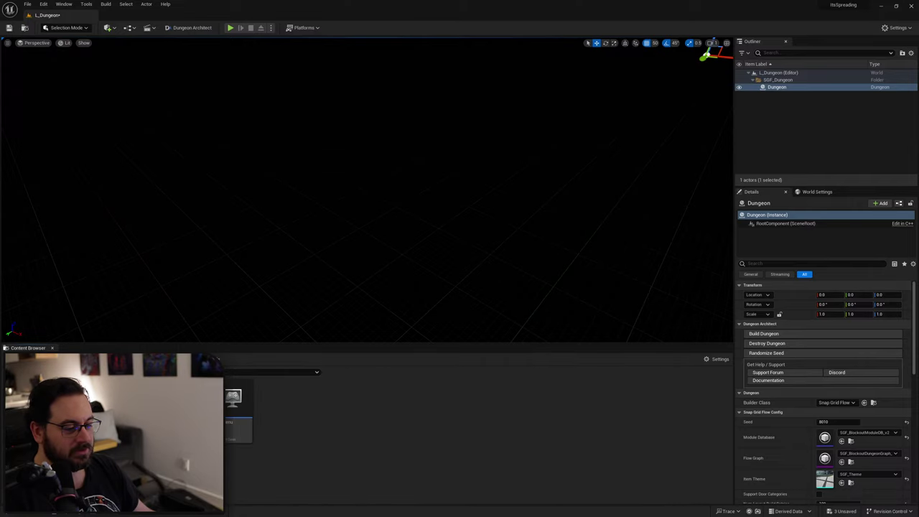
double_click(233, 400)
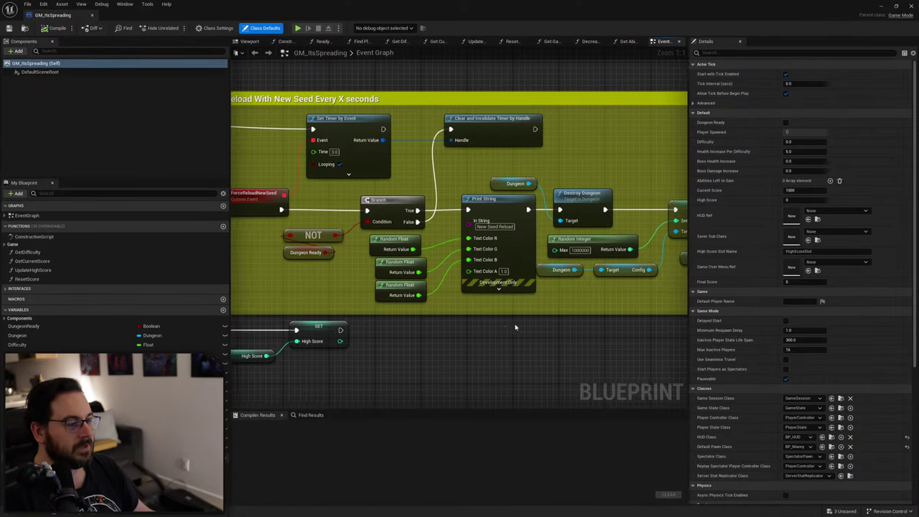
Examine the Force Reload With New Seed Every X seconds logic, from the timer and Dungeon Ready check through to Build Dungeon.
scroll(515, 328, down, 2)
right_drag(454, 299, 482, 259)
scroll(385, 209, up, 1)
mouse_move(248, 199)
right_down()
mouse_move(447, 239)
mouse_move(251, 205)
right_up()
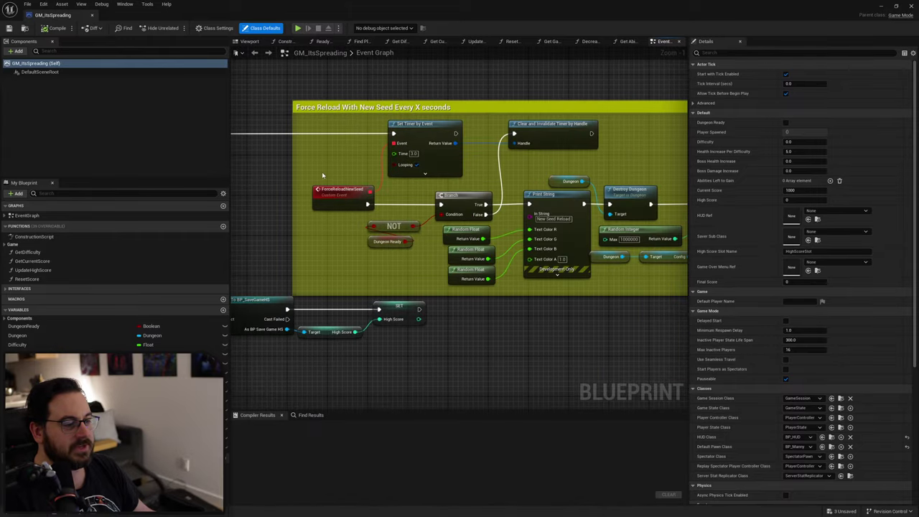
click(420, 161)
click(363, 156)
right_drag(363, 157, 340, 110)
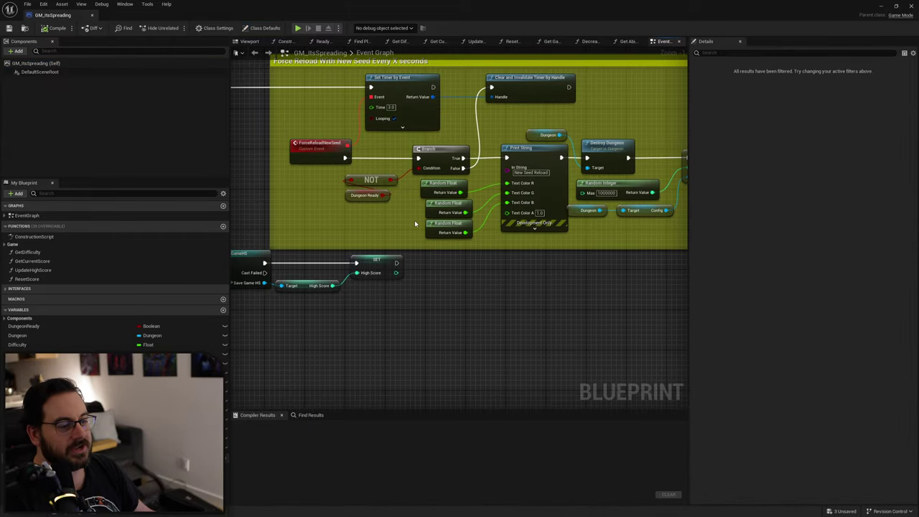
right_drag(416, 220, 279, 215)
right_drag(491, 124, 360, 127)
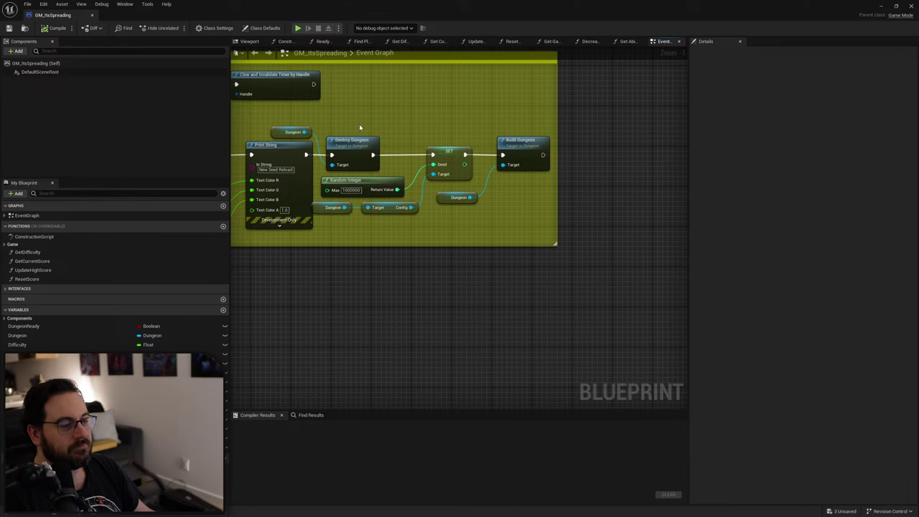
click(443, 154)
click(505, 220)
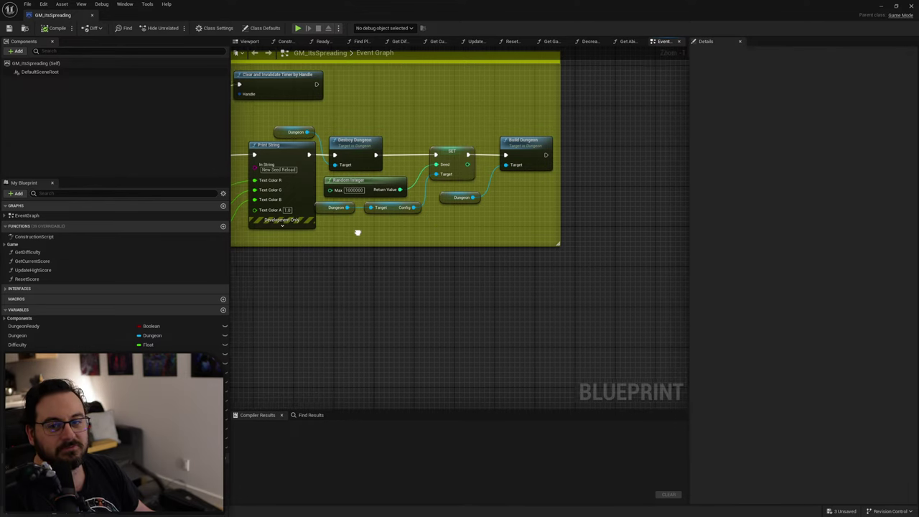
right_drag(359, 232, 519, 242)
drag(293, 219, 270, 184)
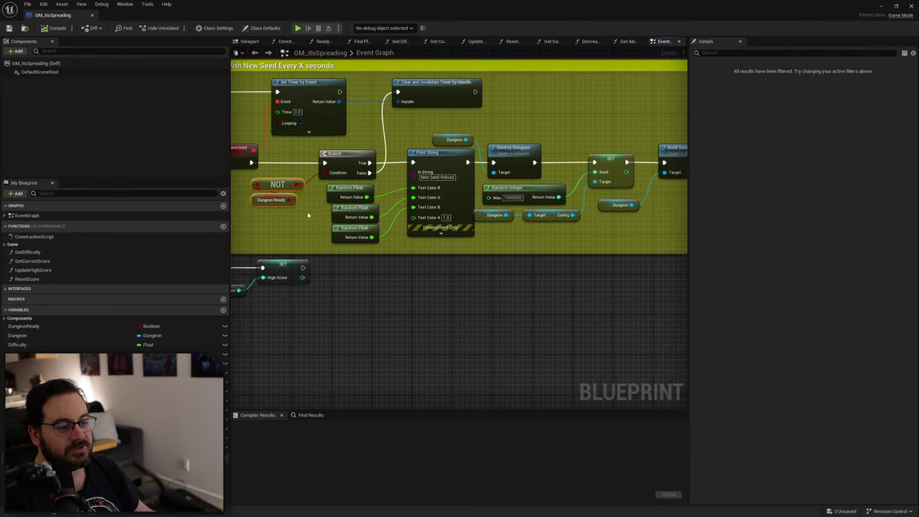
click(308, 219)
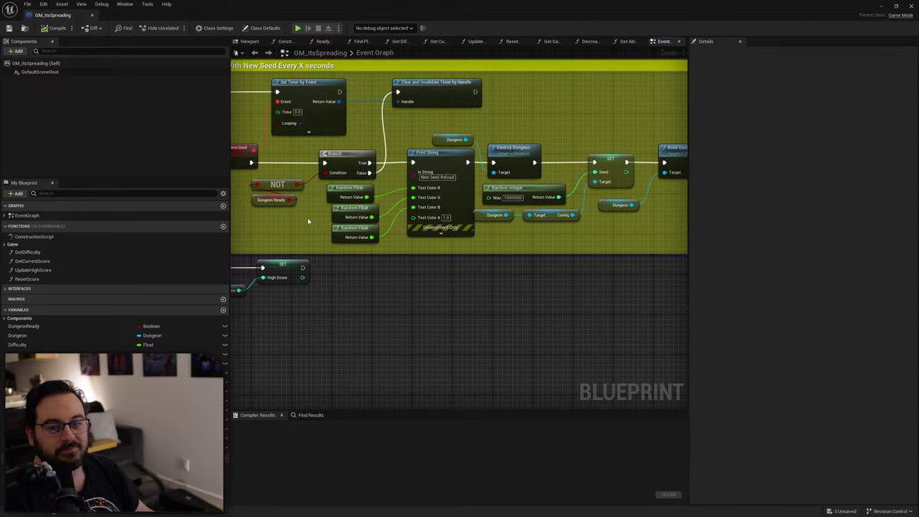
right_drag(624, 115, 494, 117)
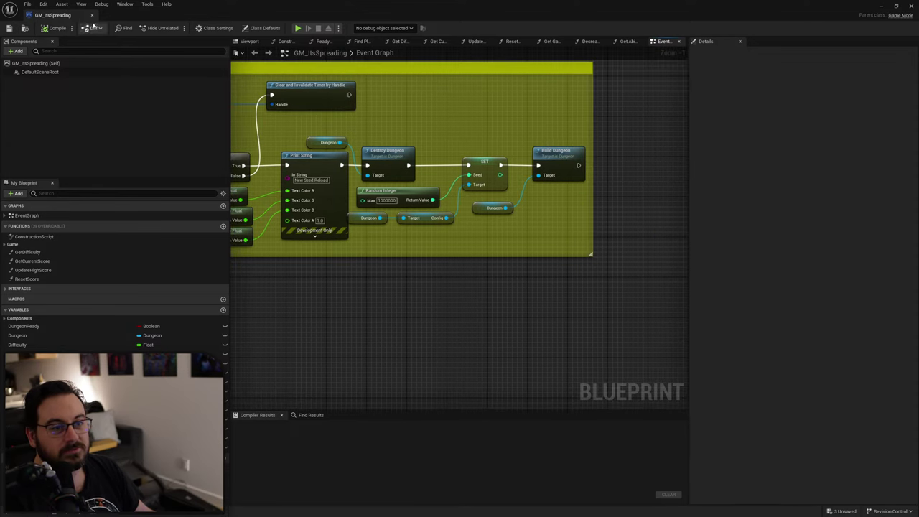
Return to the L_Dungeon level and play it three times to test dungeon generation, stopping each session.
right_drag(385, 127, 456, 131)
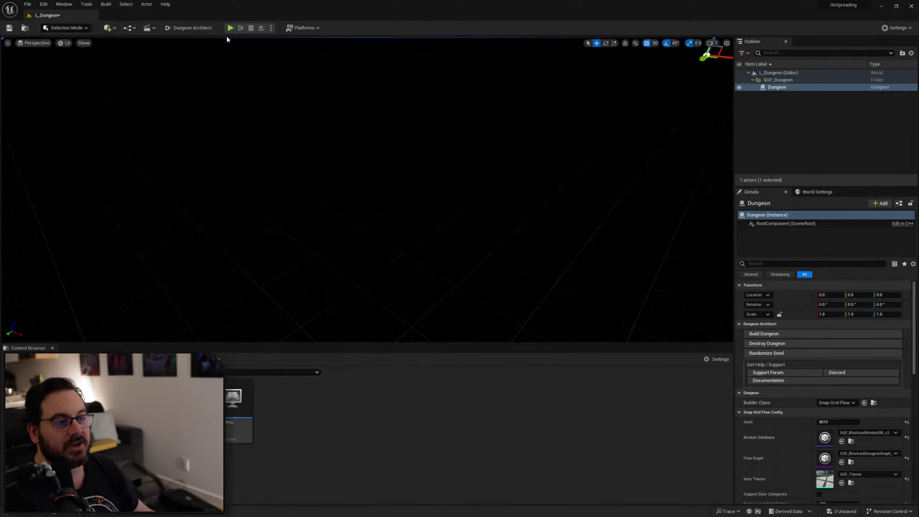
click(230, 27)
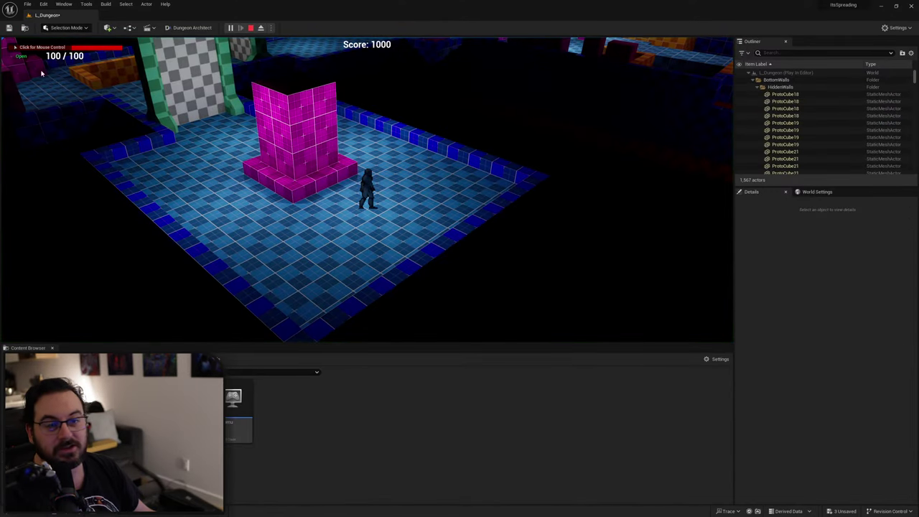
key(Escape)
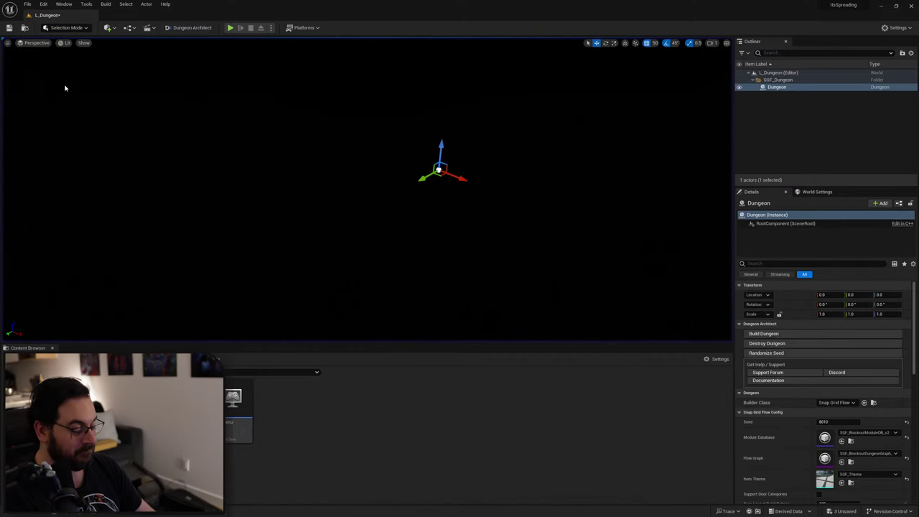
key(alt+p)
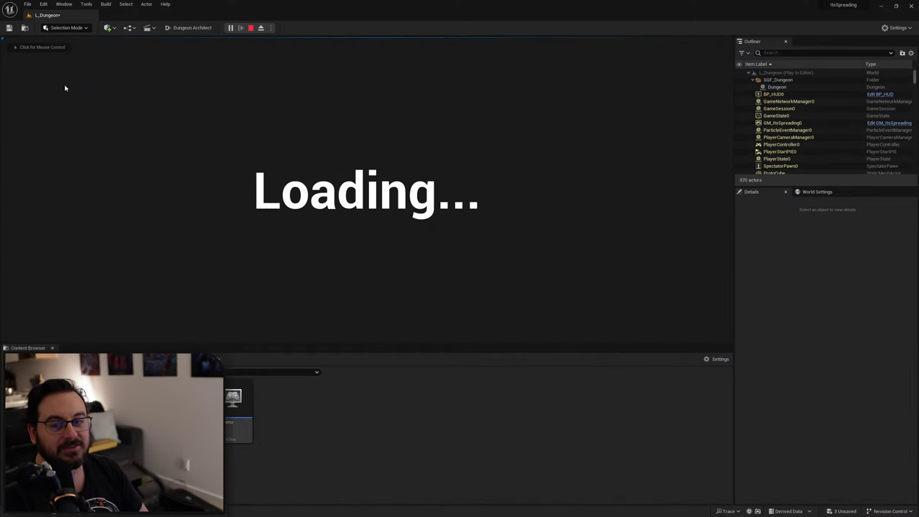
key(Escape)
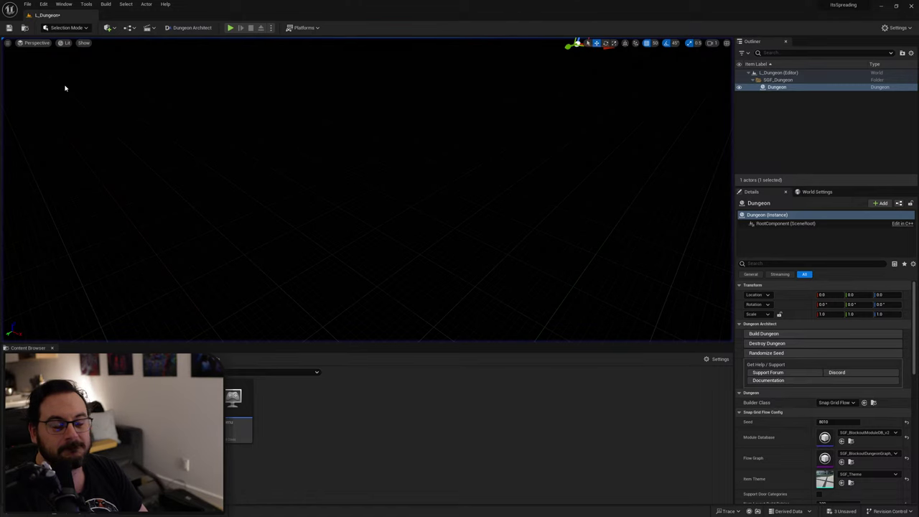
key(alt+p)
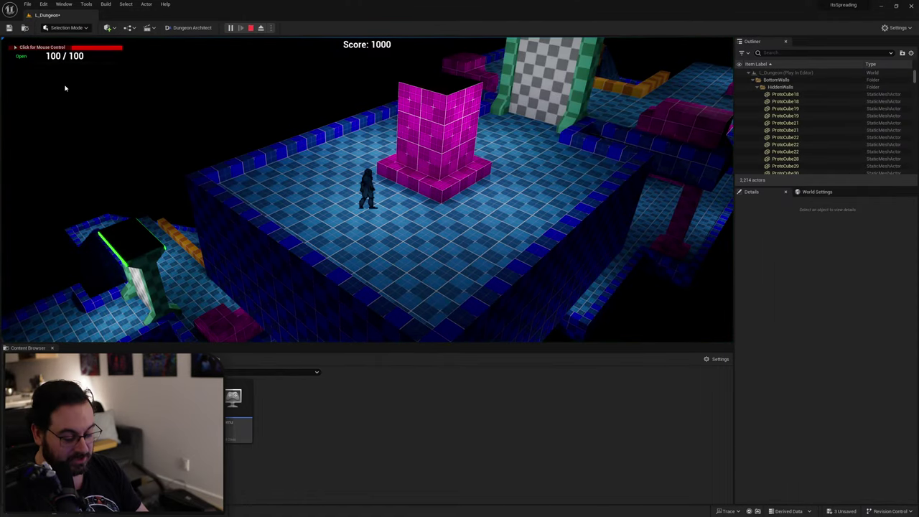
key(Escape)
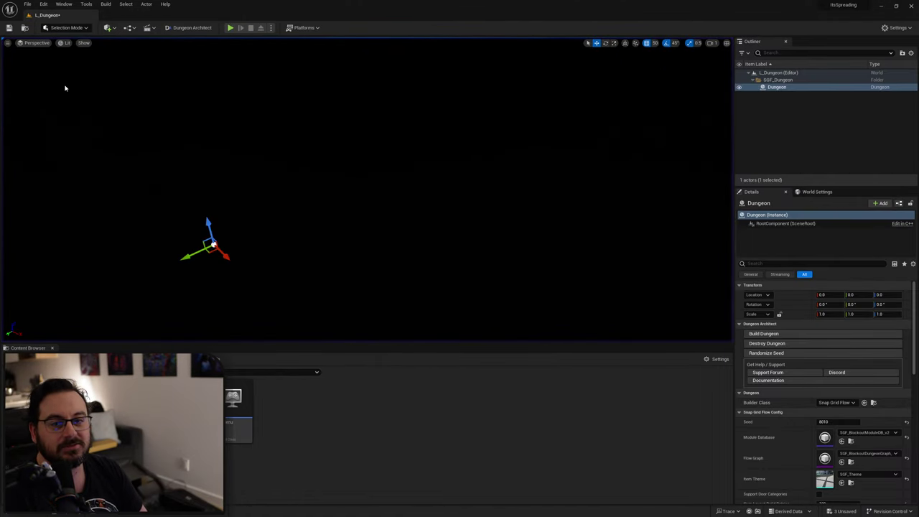
Play L_Dungeon again and run the character around the spawn room's purple pillar to inspect the surroundings, and stop the session.
key(alt+p)
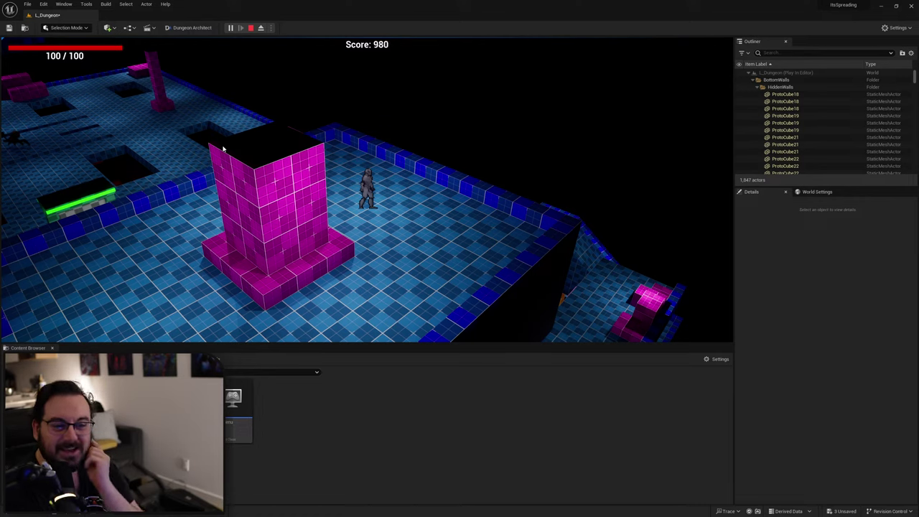
click(222, 149)
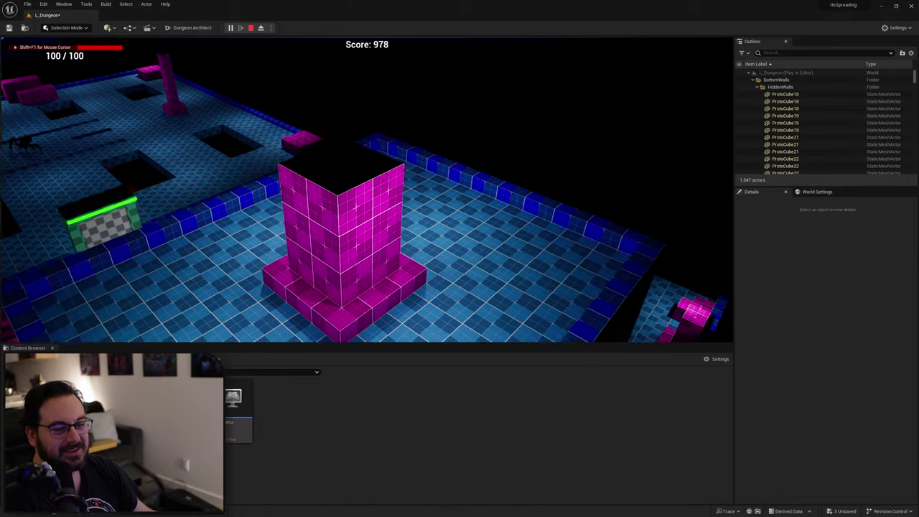
key(space)
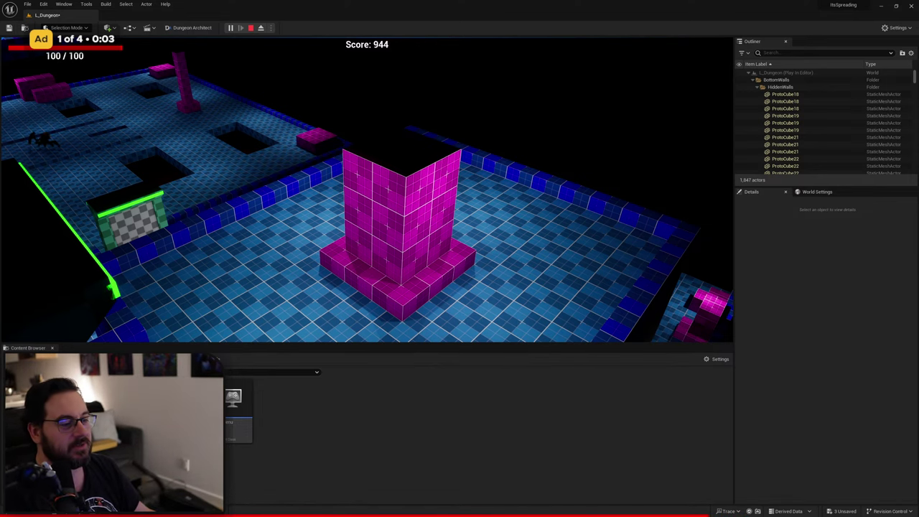
key(d)
key(s)
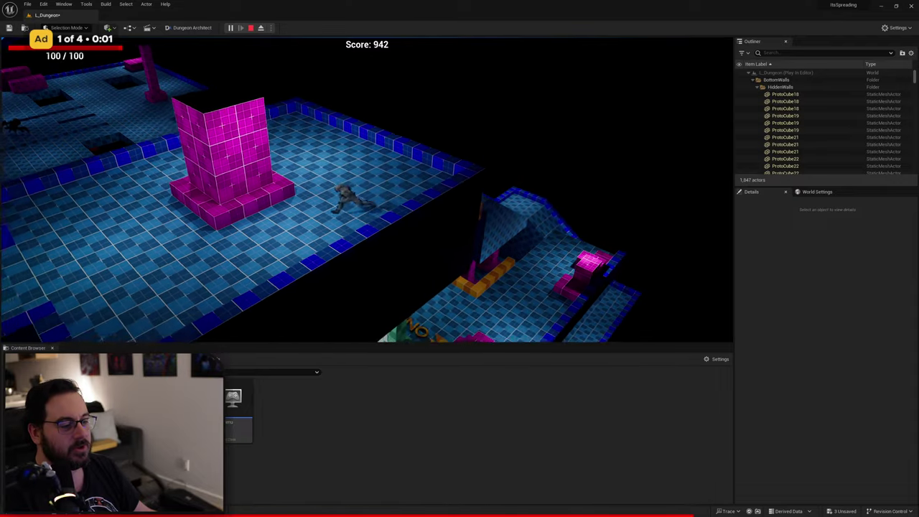
key(a)
key(d)
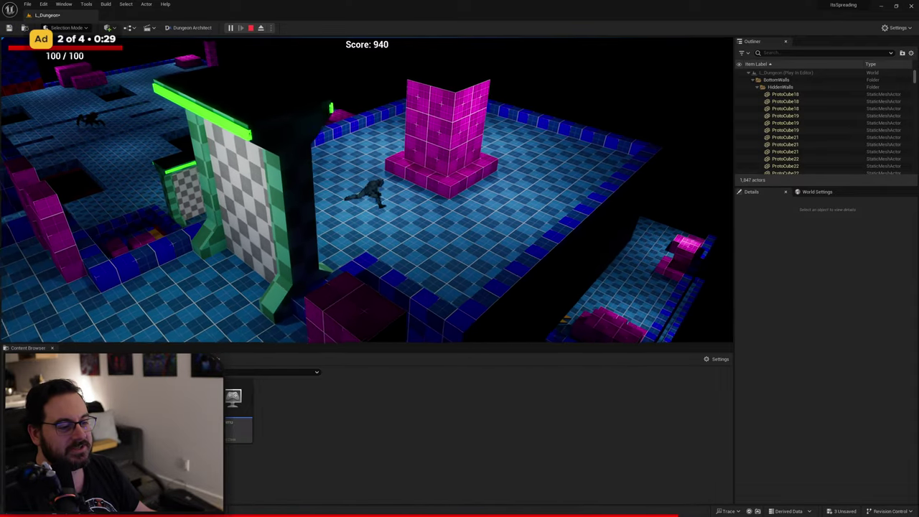
key(w)
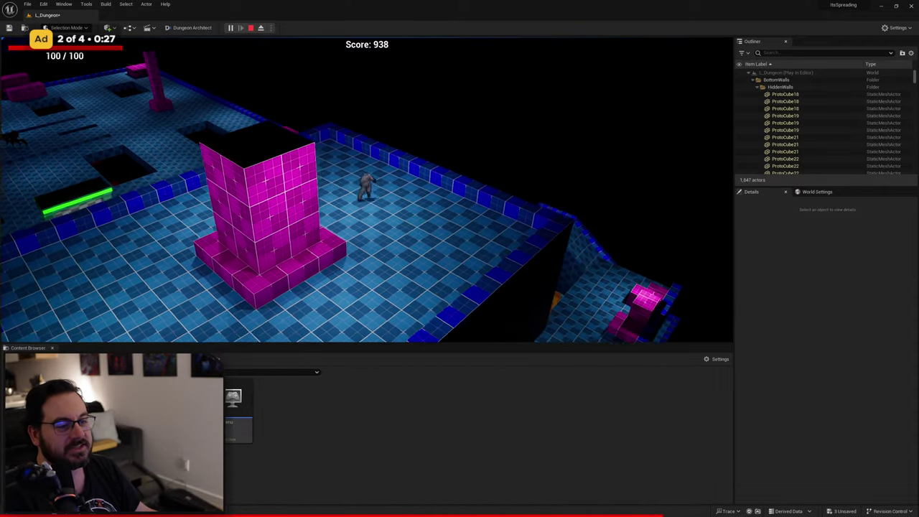
key(a)
key(d)
key(s)
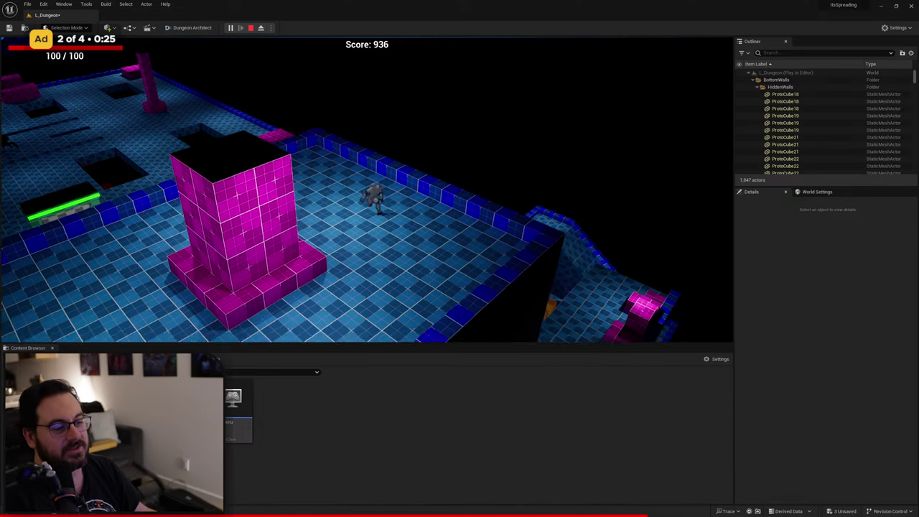
key(s)
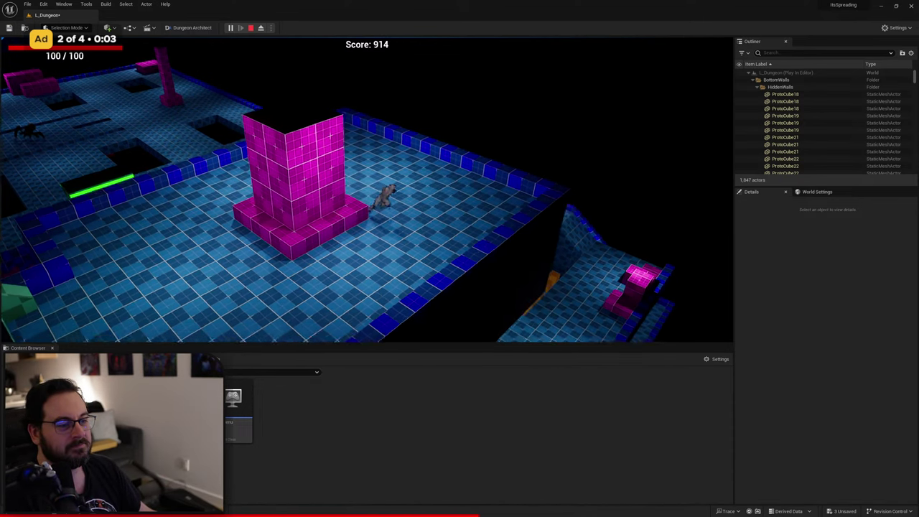
key(Escape)
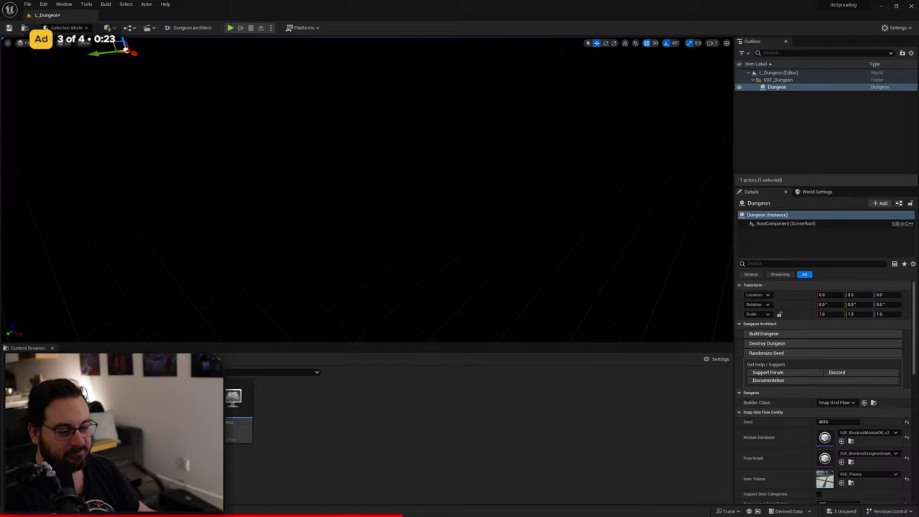
Open the L_SpawnRoom_v2 level from the LevelBlockout_v2 folder without saving the pending changes.
click(72, 438)
click(79, 449)
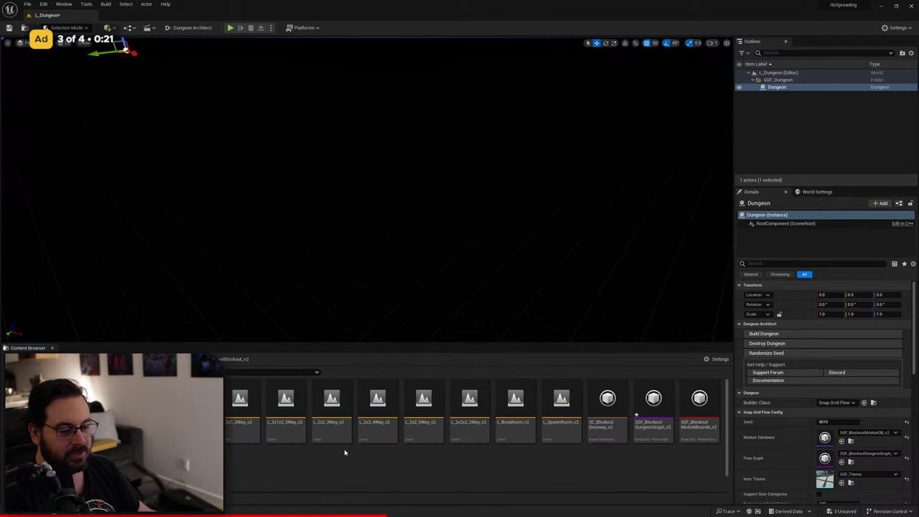
double_click(562, 405)
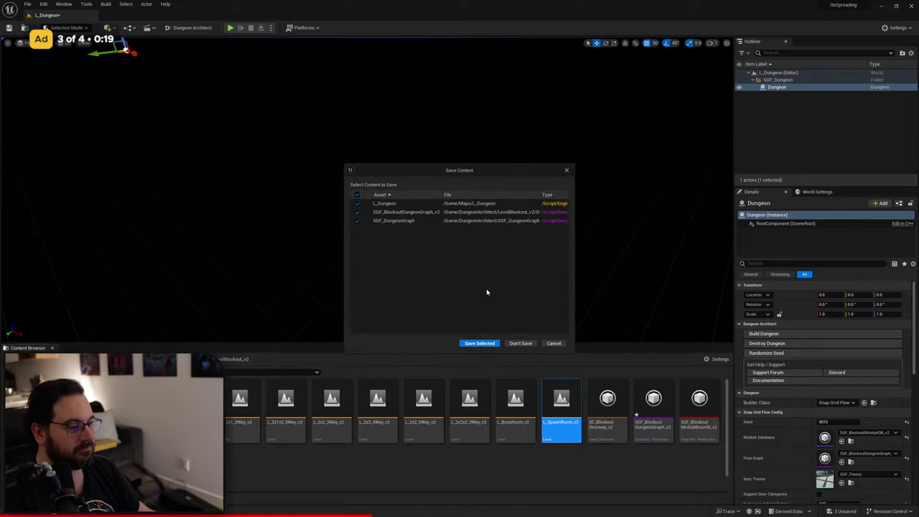
click(520, 343)
key(s)
right_drag(450, 231, 553, 248)
click(363, 136)
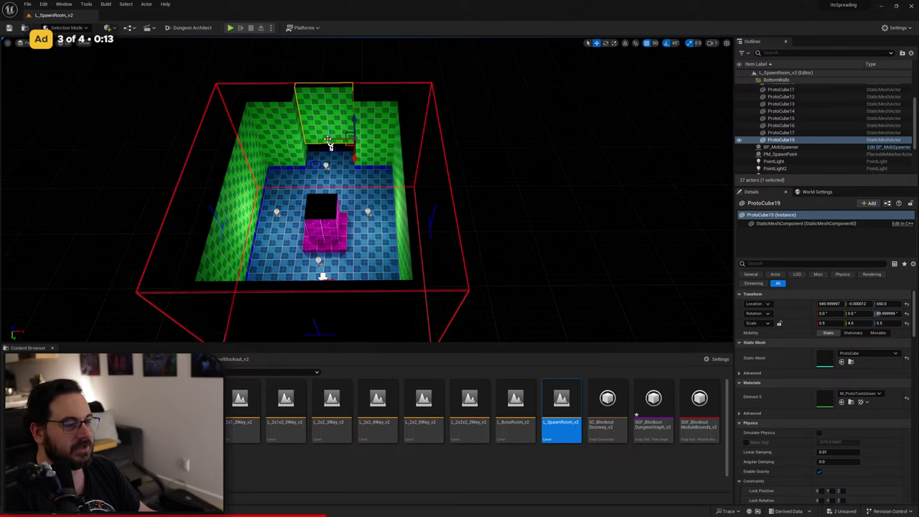
alt+drag(327, 139, 466, 139)
right_drag(466, 139, 402, 147)
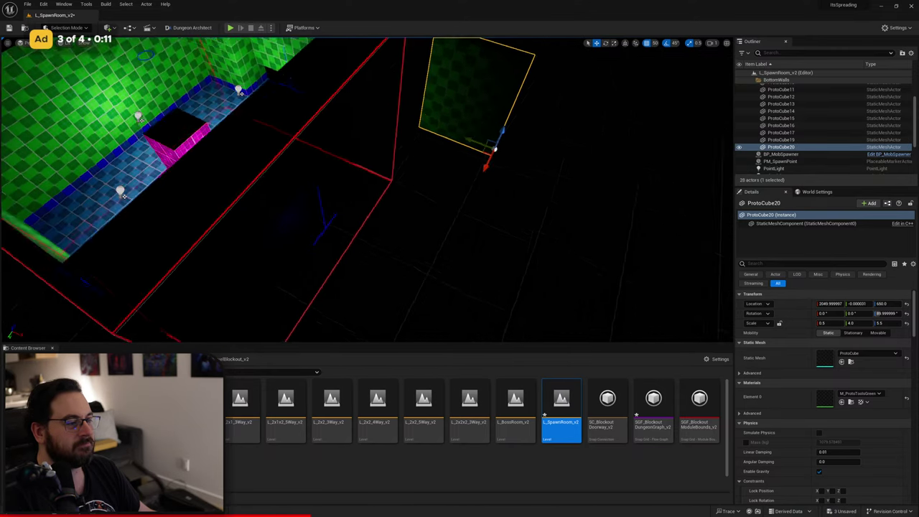
right_drag(531, 217, 520, 209)
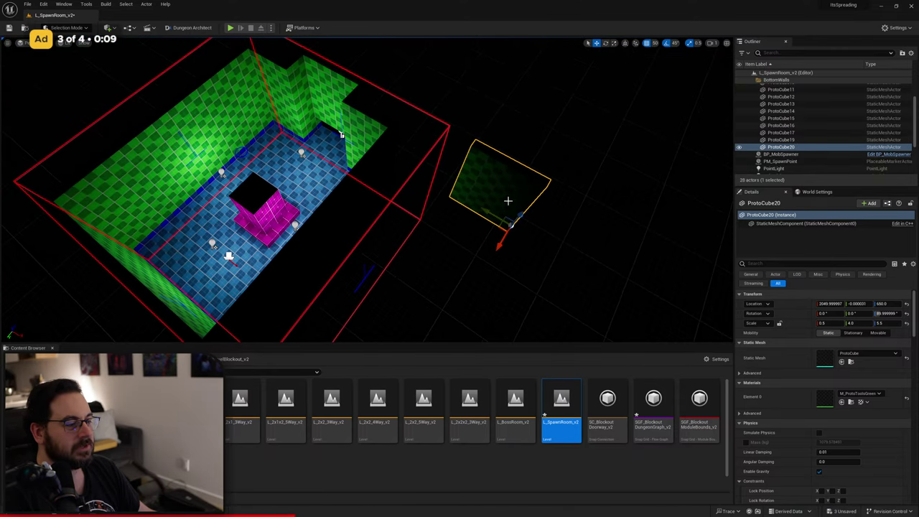
key(Delete)
Duplicate the purple pillar block, place the copy just outside the spawn room's module bounds at X 1600, and save the level.
click(268, 233)
click(264, 213)
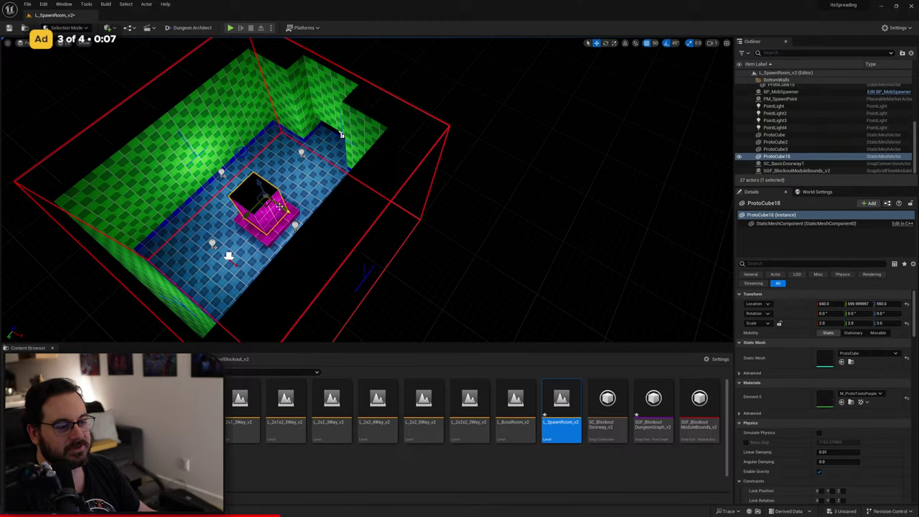
right_drag(254, 254, 307, 254)
alt+drag(252, 243, 262, 243)
key(ctrl+z)
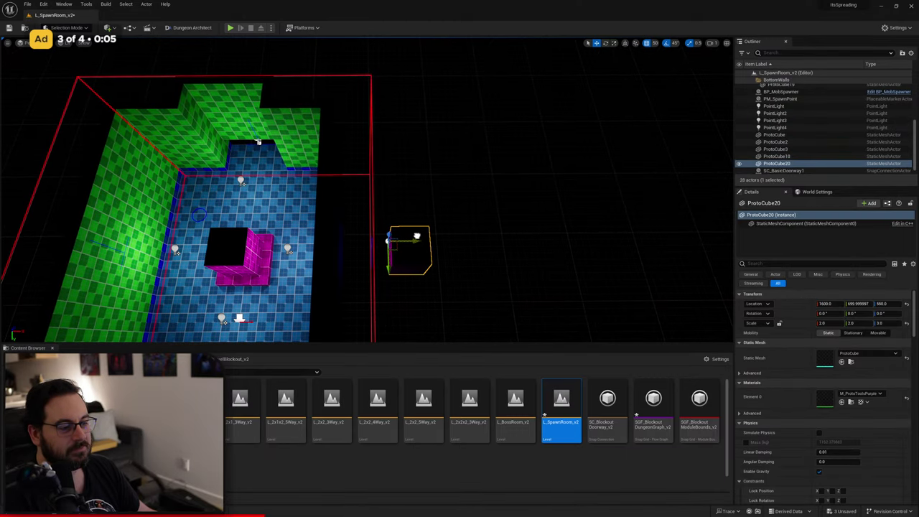
right_drag(423, 239, 294, 240)
key(g)
mouse_move(377, 225)
right_down()
mouse_move(391, 228)
mouse_move(362, 219)
mouse_move(384, 209)
right_up()
key(g)
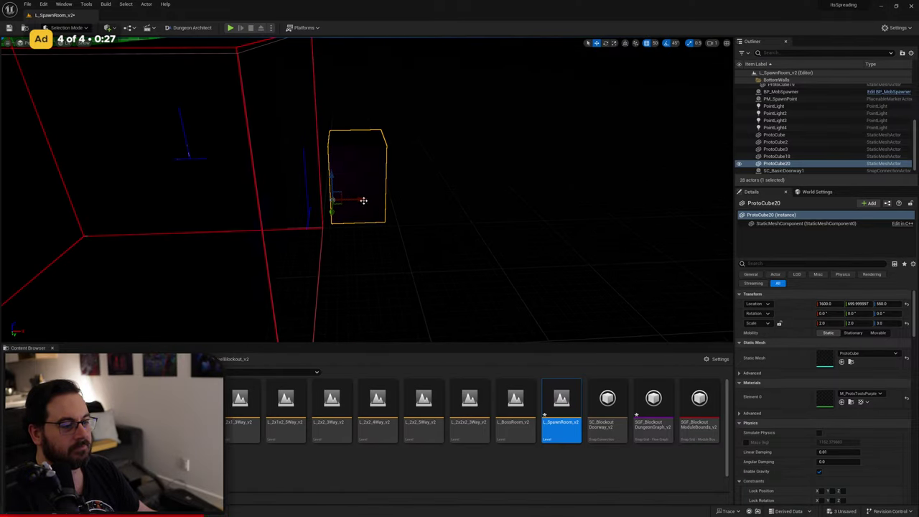
mouse_move(365, 201)
mouse_down()
mouse_move(354, 199)
mouse_move(361, 199)
mouse_up()
right_drag(361, 199, 376, 212)
key(ctrl+s)
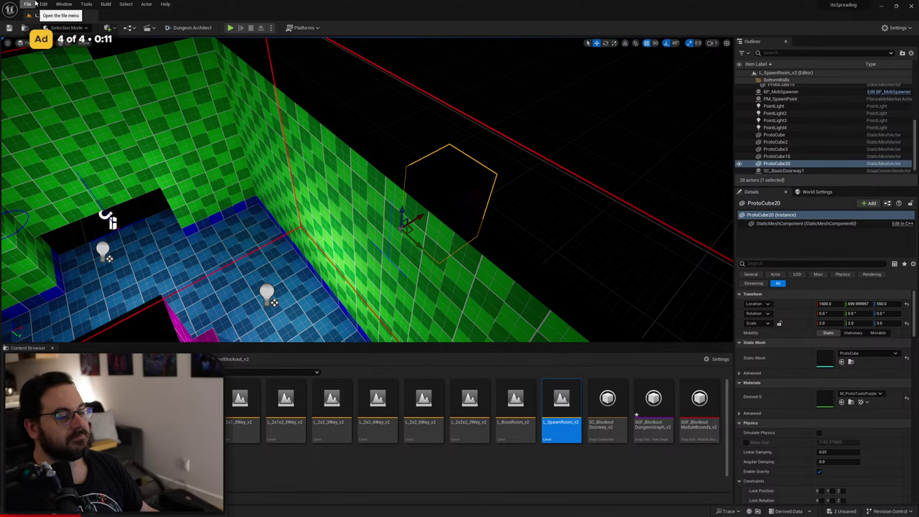
Examine the duplicated block's position relative to the spawn room and its module bounds, with Game View on and off.
right_drag(405, 219, 430, 229)
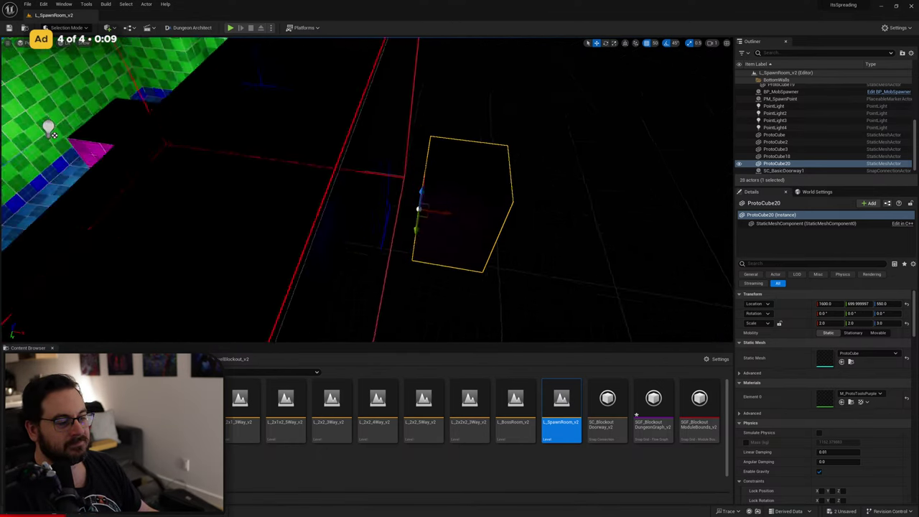
key(g)
right_drag(391, 174, 410, 175)
key(g)
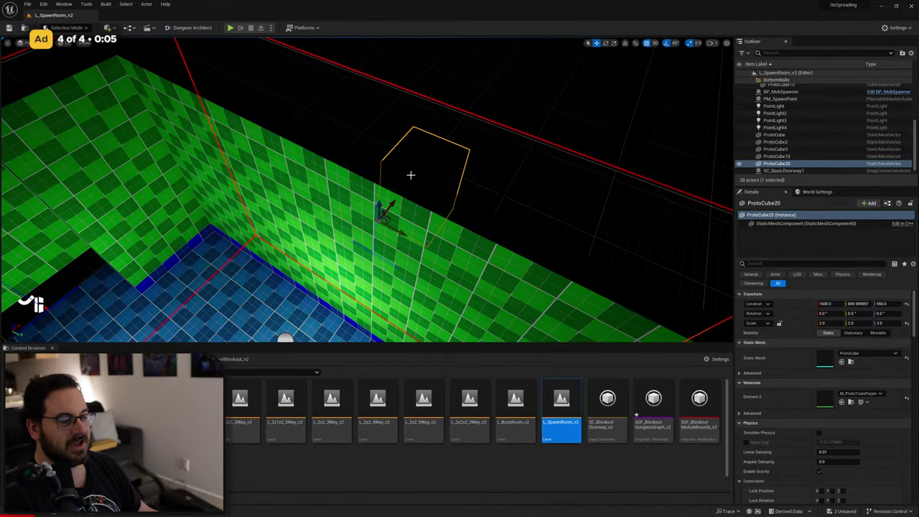
alt+drag(411, 174, 447, 205)
key(g)
key(g)
key(g)
key(g)
key(g)
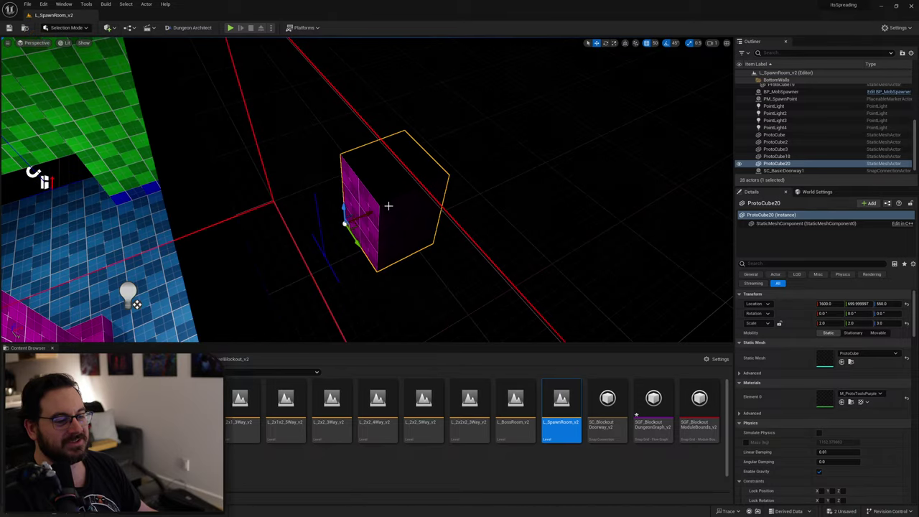
right_drag(388, 206, 453, 203)
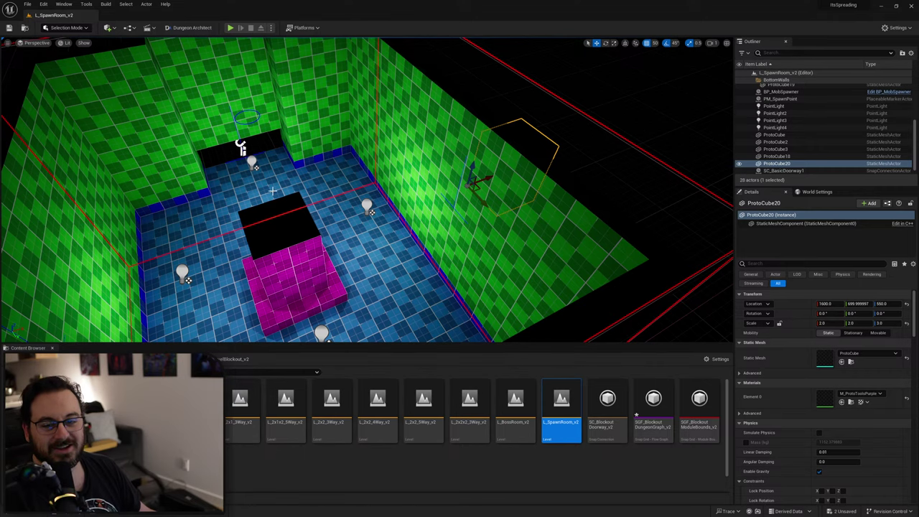
right_drag(273, 191, 290, 173)
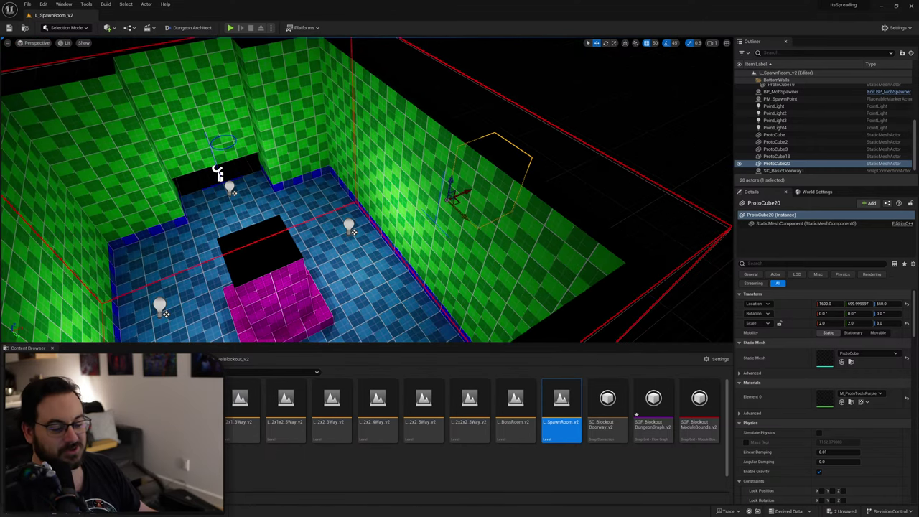
right_drag(358, 185, 315, 190)
key(g)
key(g)
alt+drag(384, 157, 404, 156)
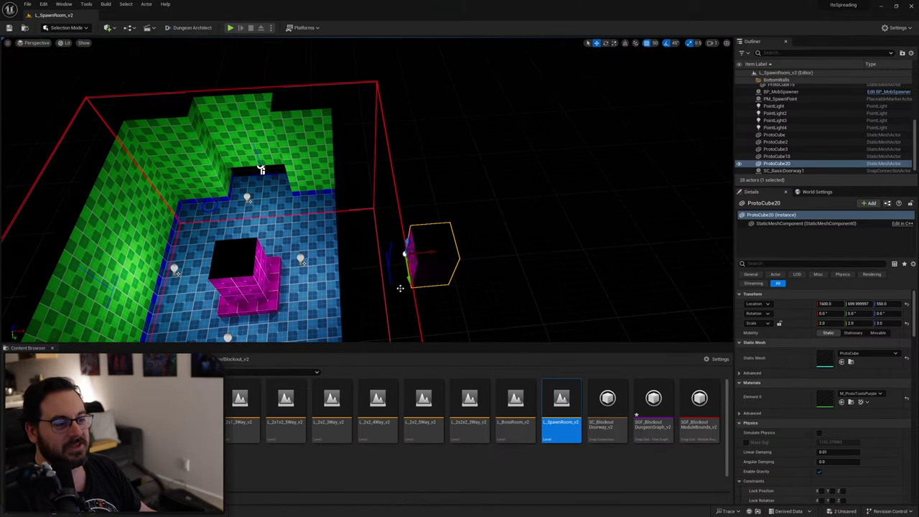
Reopen the L_Dungeon level and play it, moving the character to the spawn room's edge beside the duplicated purple block.
click(27, 3)
mouse_move(86, 49)
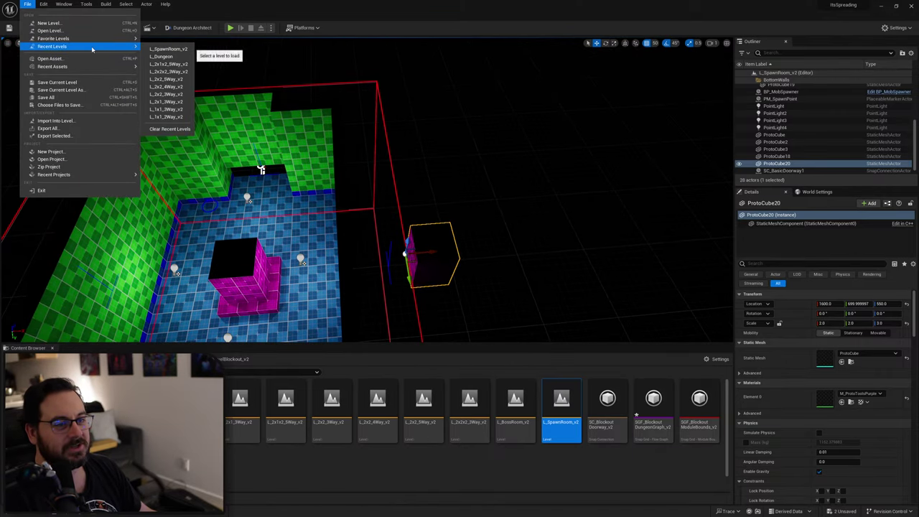
click(179, 50)
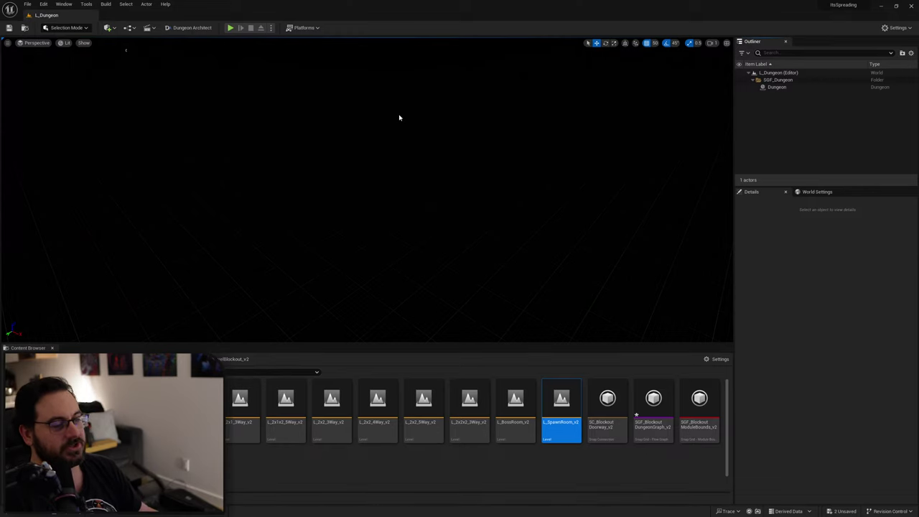
key(alt+p)
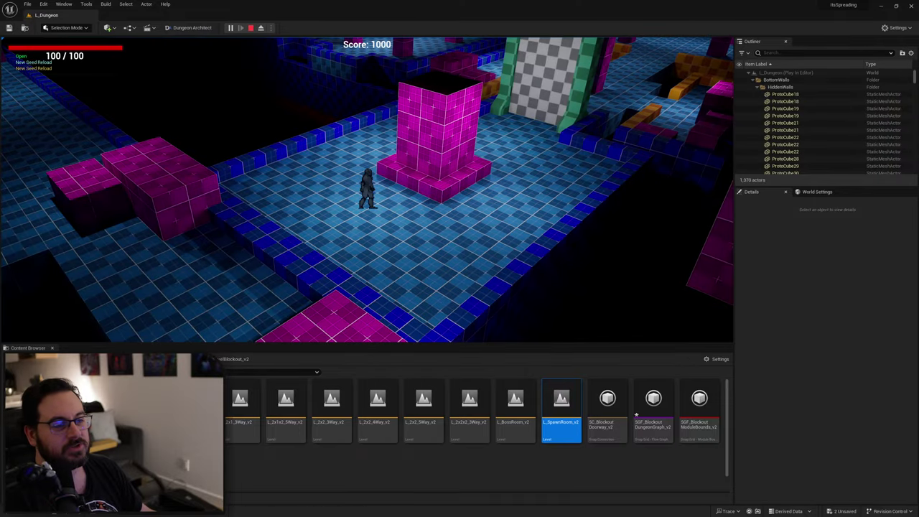
key(d)
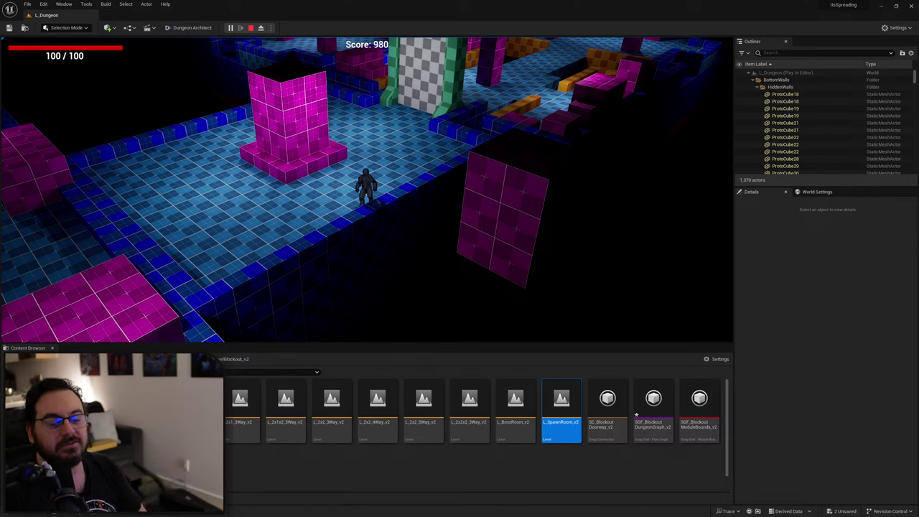
Run and jump the character around the spawn room's edge beside the duplicated purple block, and end the play session.
key(a)
key(space)
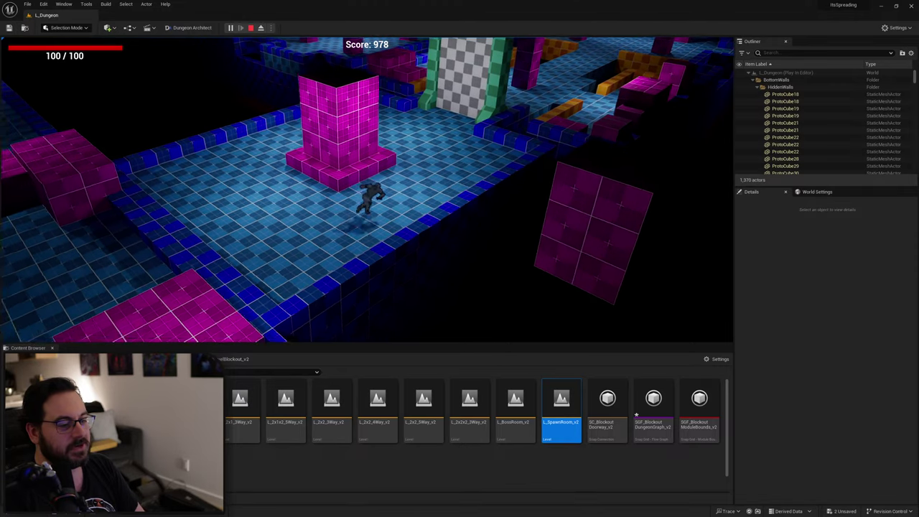
key(d)
key(space)
key(a)
key(space)
key(d)
key(space)
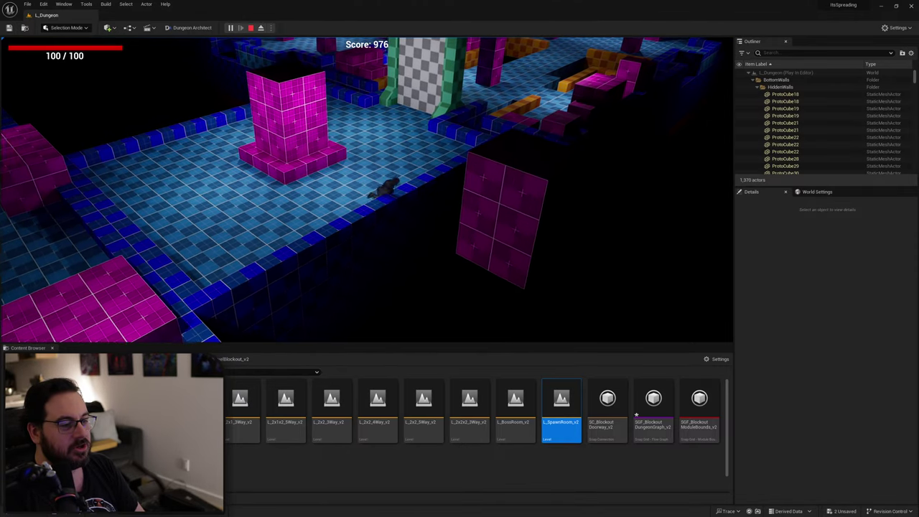
key(w)
key(s)
key(space)
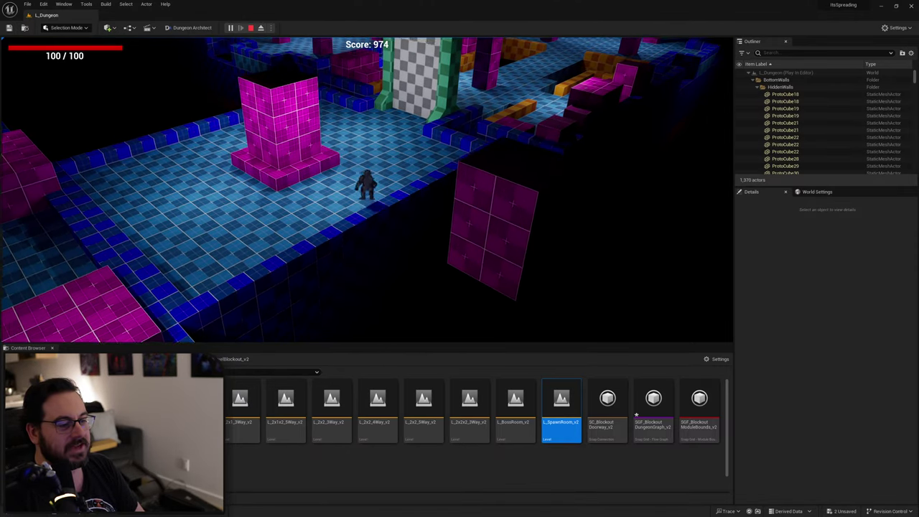
key(w)
key(space)
key(s)
key(space)
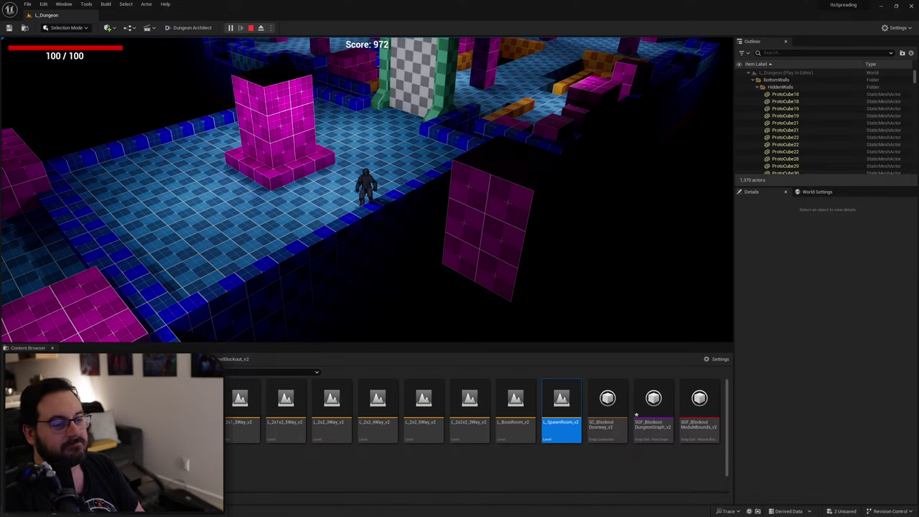
key(Escape)
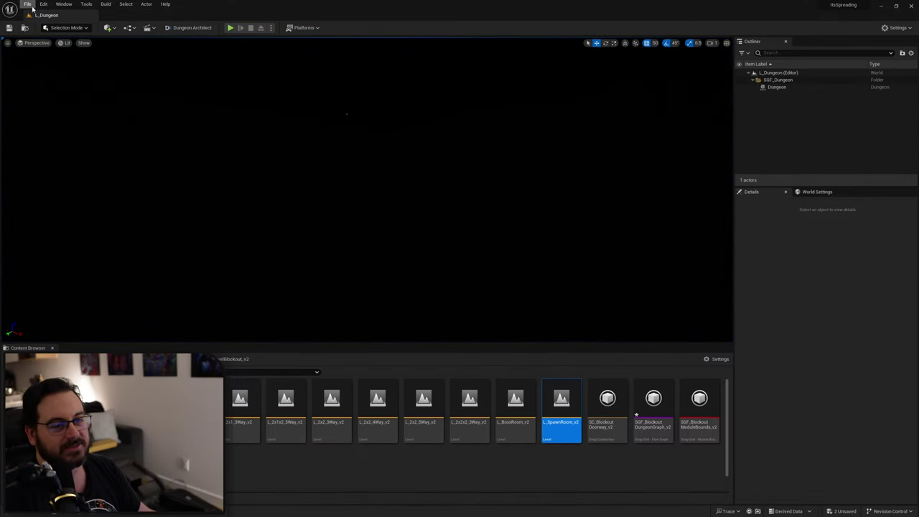
Reopen the L_SpawnRoom_v2 level and delete the duplicated purple block outside the module bounds.
click(28, 4)
mouse_move(68, 45)
click(169, 55)
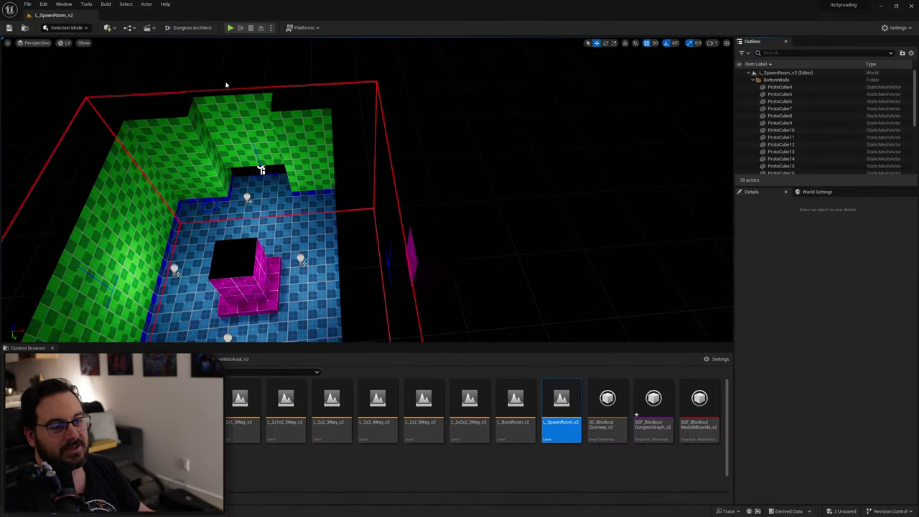
click(412, 245)
key(Delete)
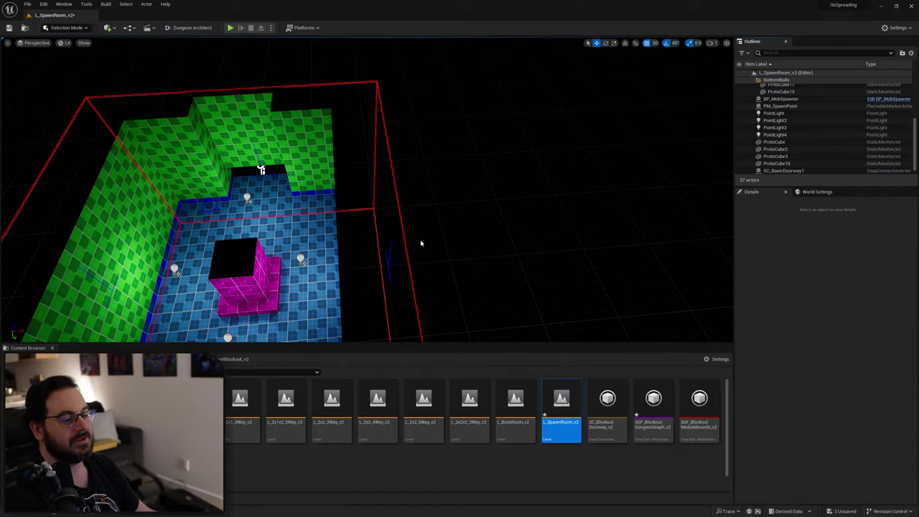
Inspect the spawn room with Game View on and in the immersive full-screen viewport, and save the level.
right_drag(422, 243, 323, 240)
mouse_move(474, 226)
right_down()
mouse_move(456, 201)
mouse_move(479, 212)
mouse_move(488, 233)
mouse_move(481, 223)
right_up()
key(g)
key(F11)
key(F11)
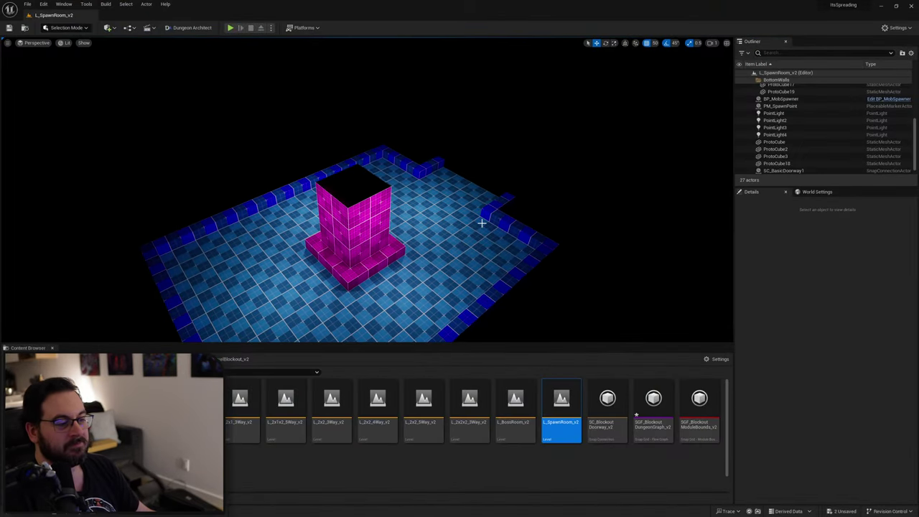
Reopen the L_Dungeon level, play it, and run the character out of the spawn room through the green doorway.
click(25, 4)
mouse_move(86, 46)
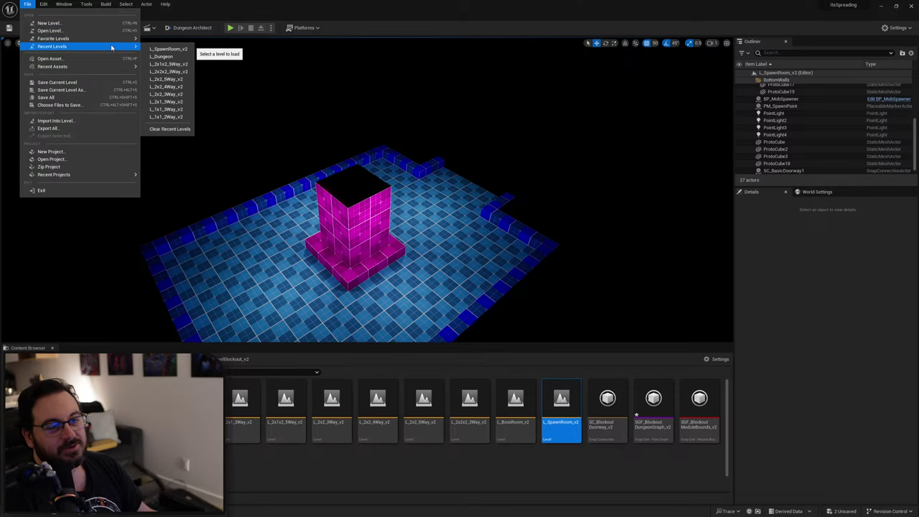
click(167, 56)
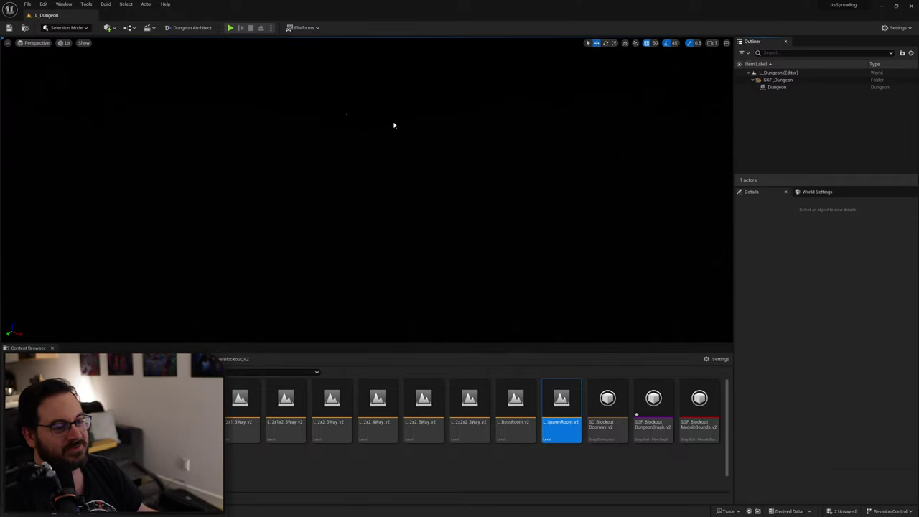
key(alt+p)
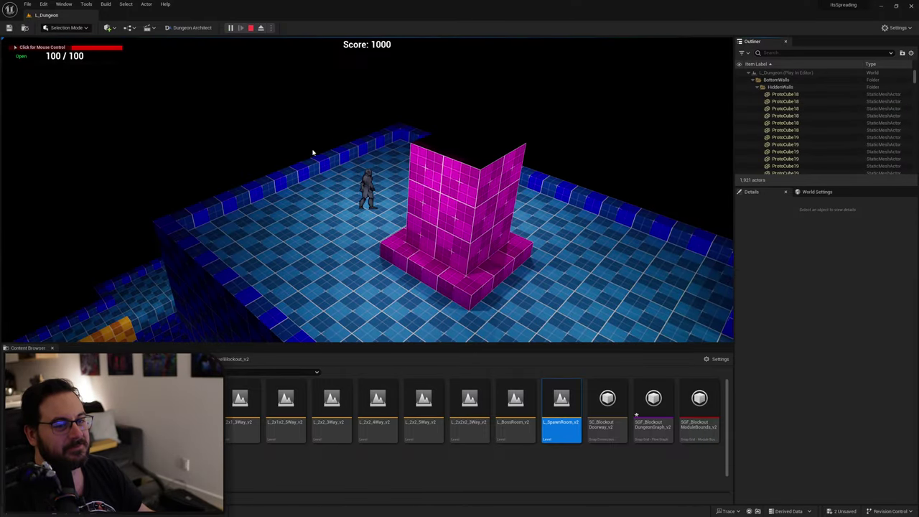
key(s)
key(d)
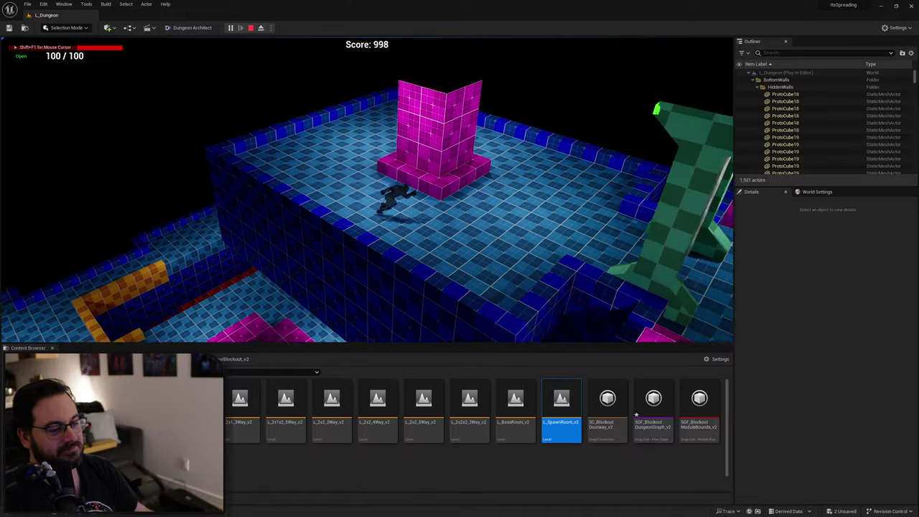
key(s)
key(d)
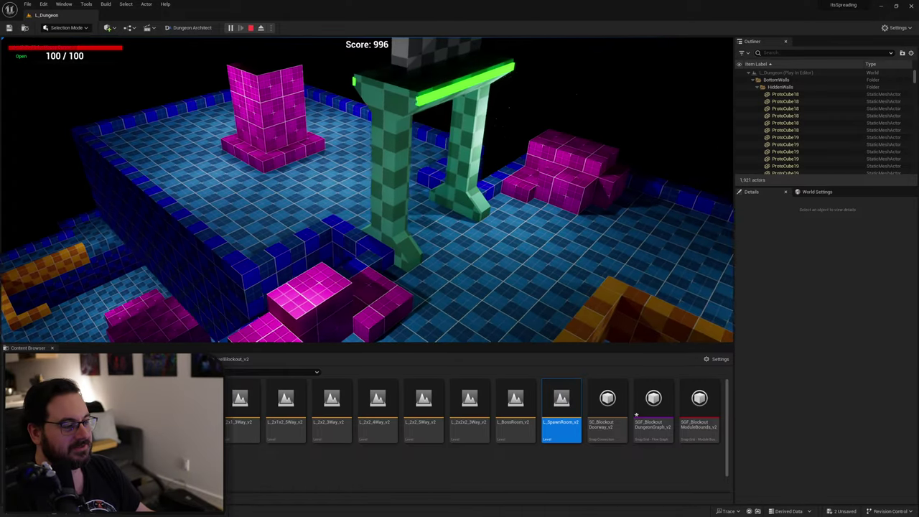
key(s)
key(d)
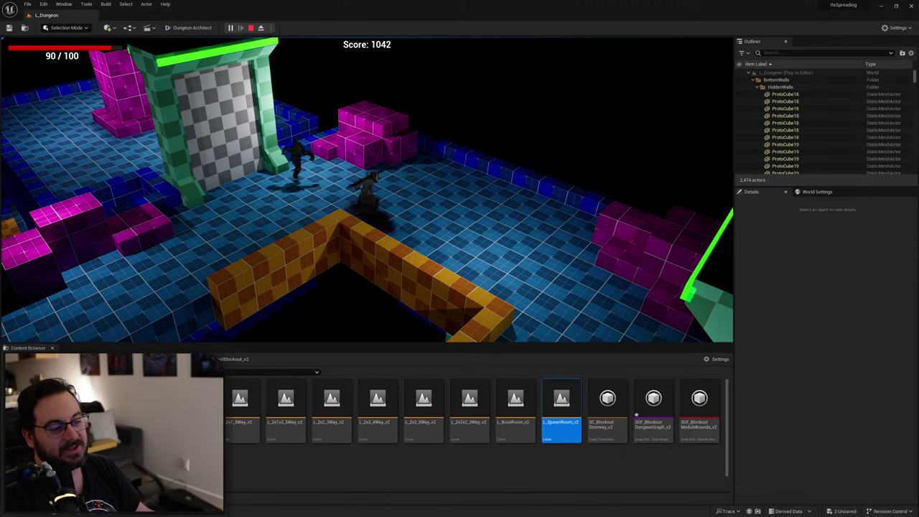
Fight the enemy beside the spawn room's doorway and move the character to the next green doorway past the pit.
key(w)
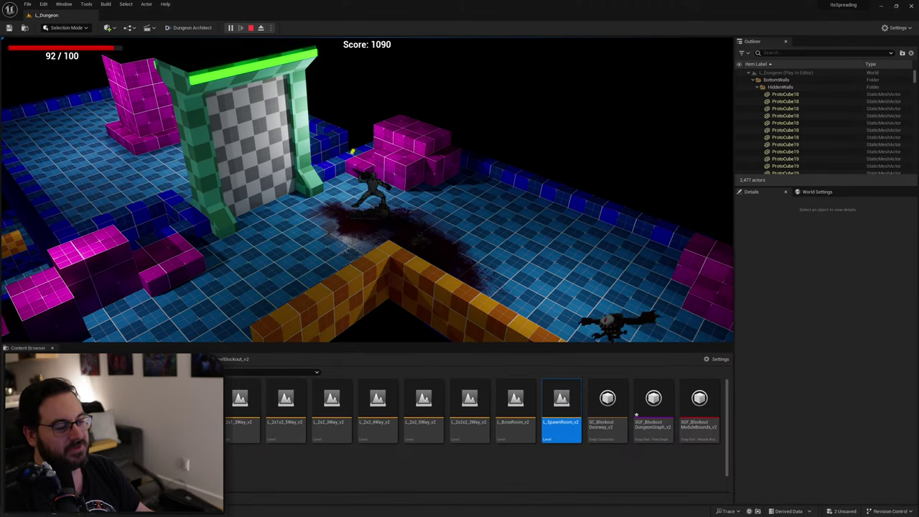
key(d)
key(d)
key(s)
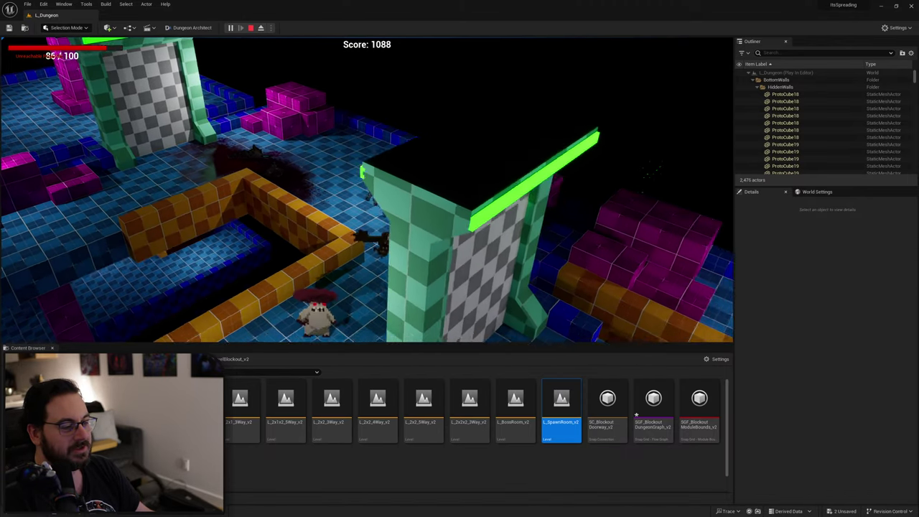
key(s)
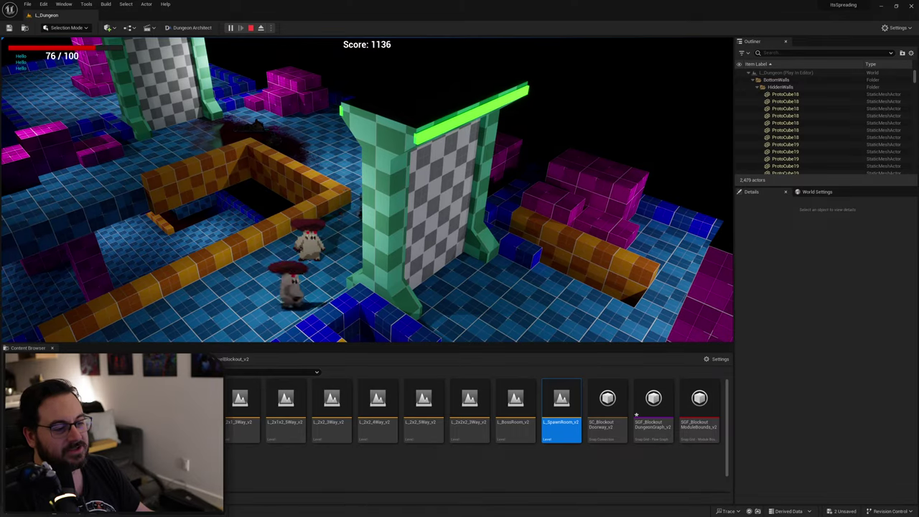
Lead the mushroom enemies to the top of the blue ramp and fight them there.
key(s)
key(a)
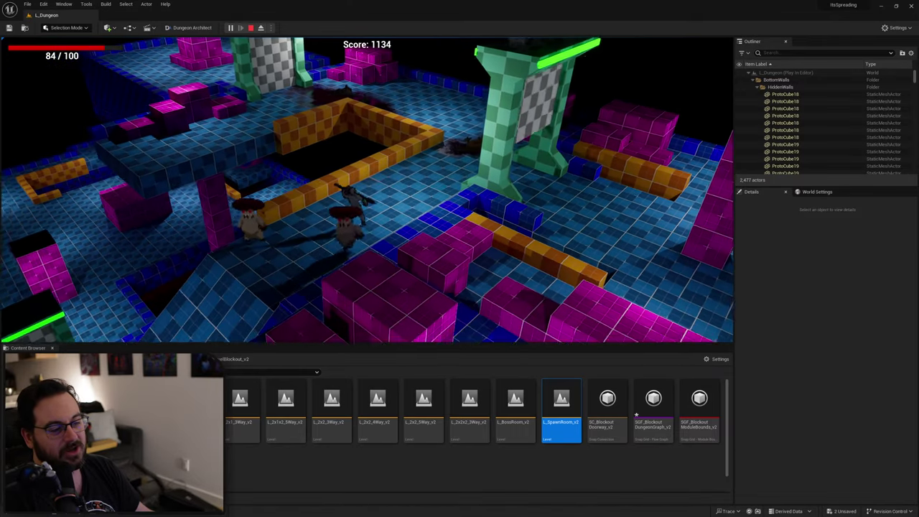
key(a)
key(s)
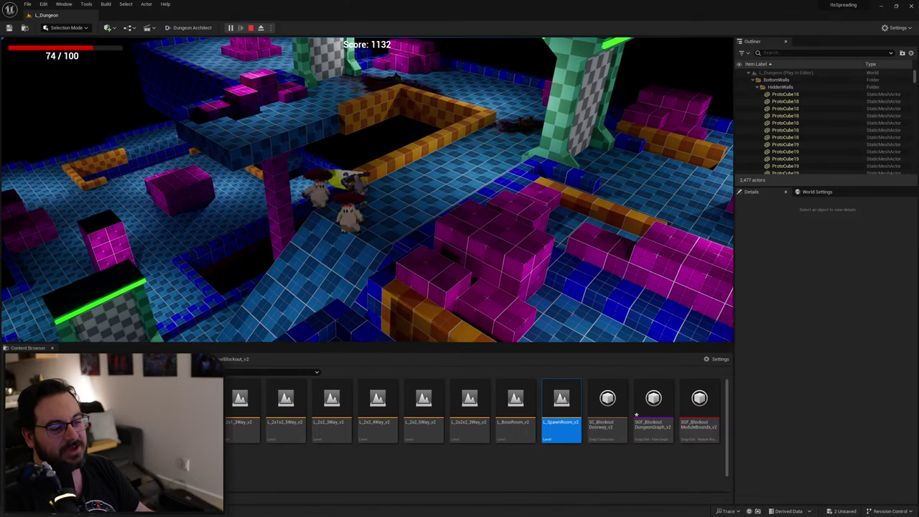
key(a)
key(s)
key(d)
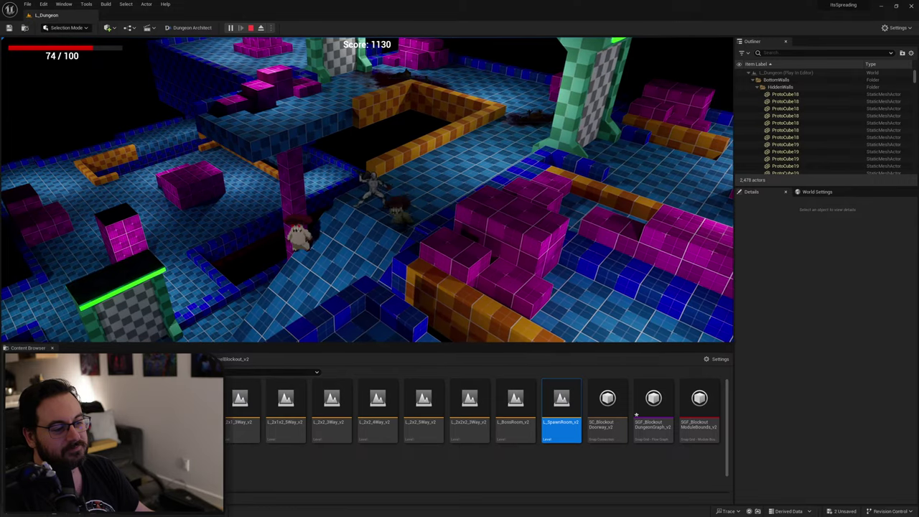
key(a)
key(s)
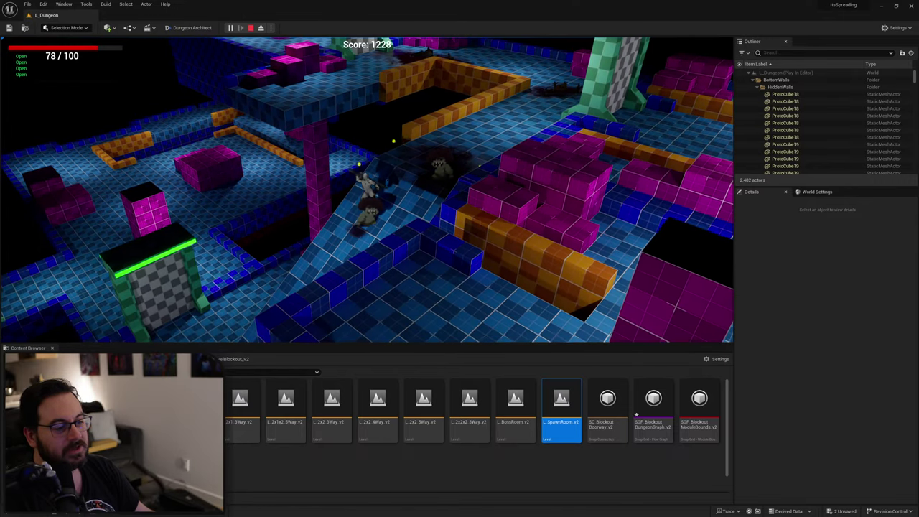
Run the character back through the second doorway, fight the enemies around the tall purple pillar, and quit from the game over screen.
key(w)
key(d)
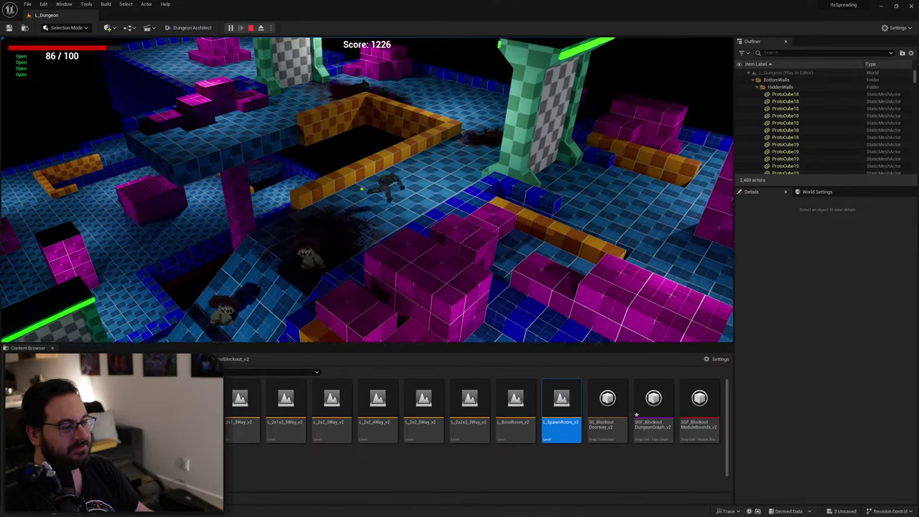
key(d)
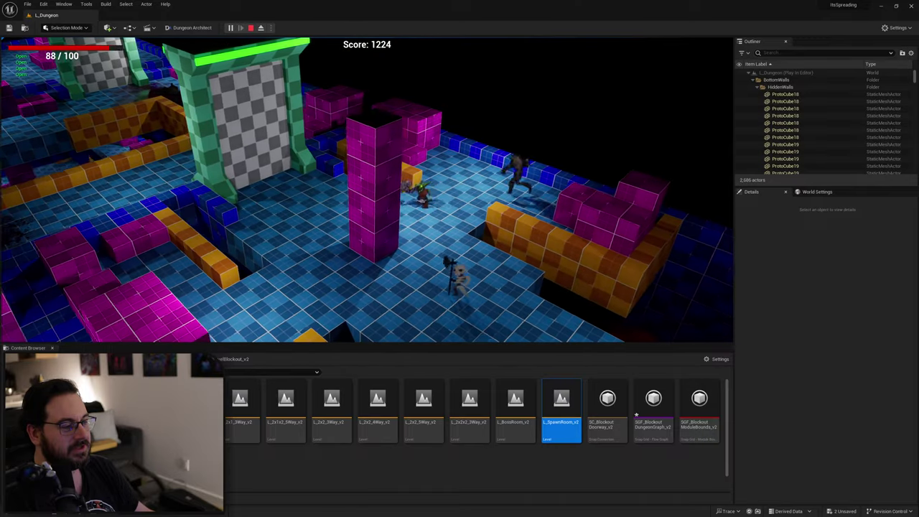
key(w)
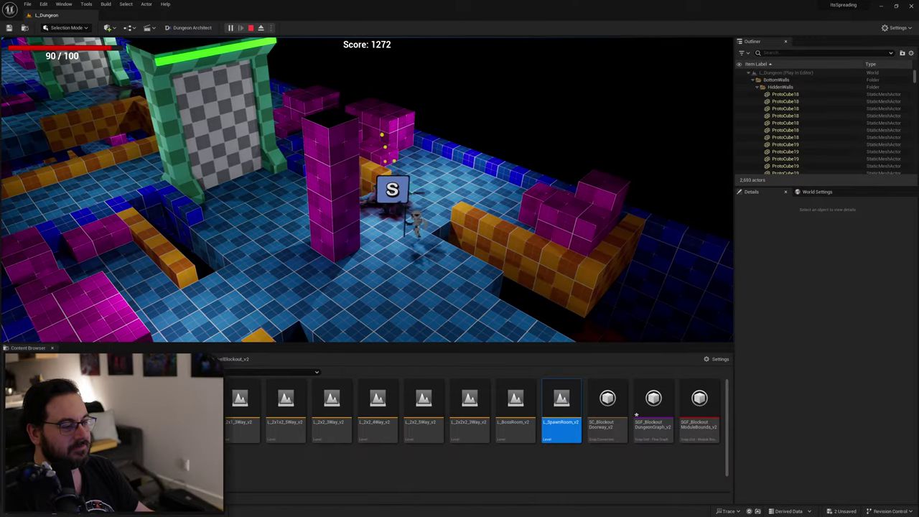
key(d)
key(w)
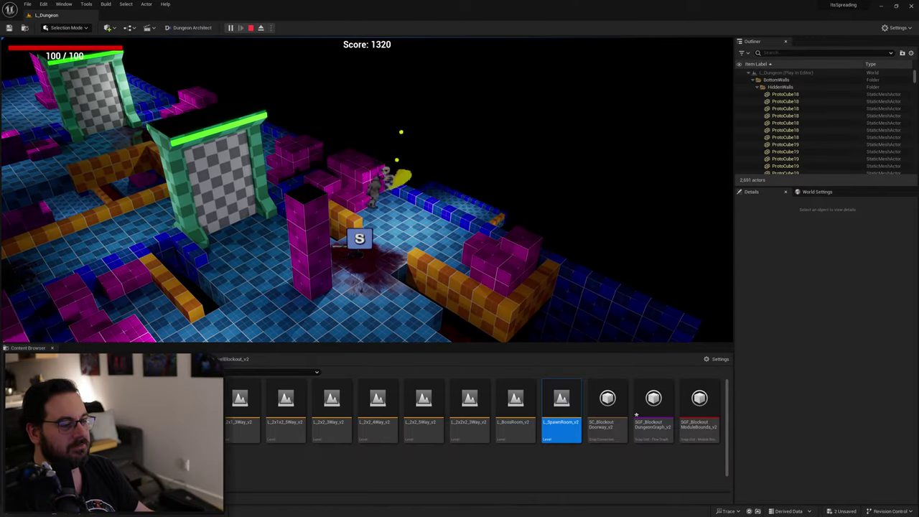
key(w)
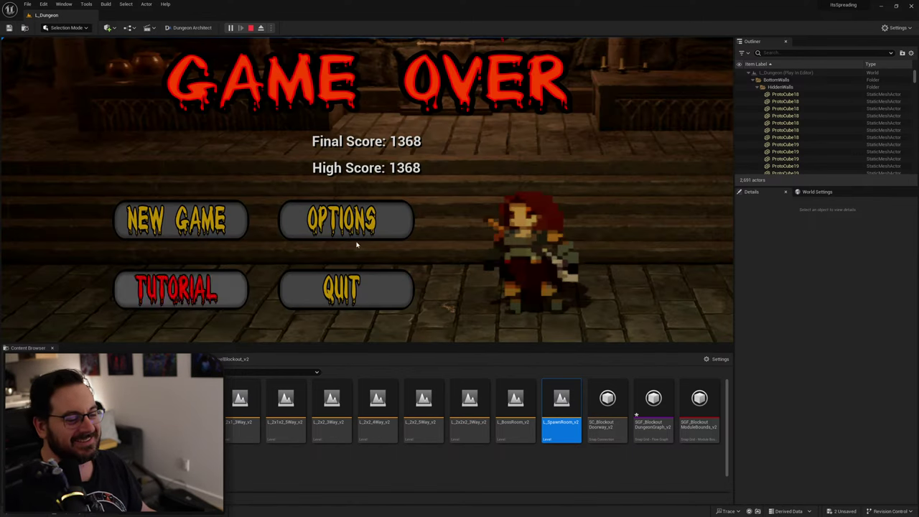
click(344, 290)
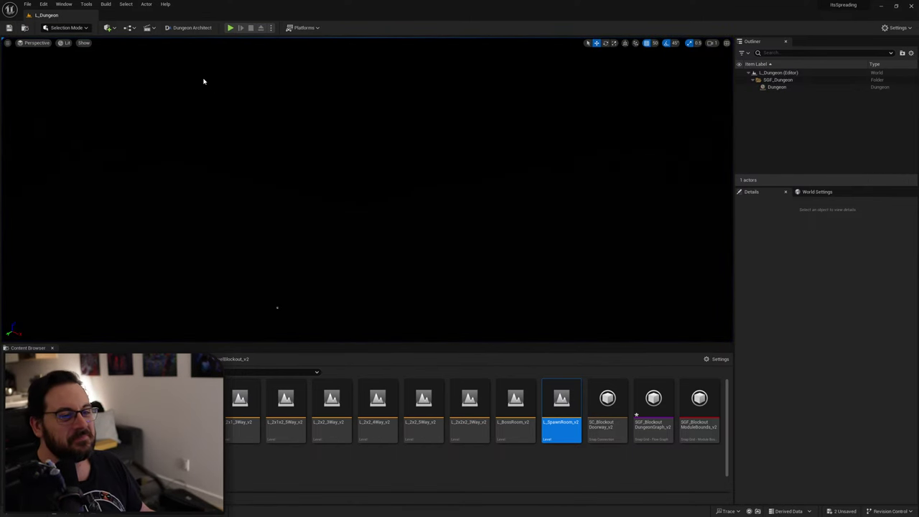
Open the existing BT_Enemy_GreatSpider behavior tree from the enemy AI assets and restore its window down to uncover the Content Browser.
click(24, 3)
mouse_move(112, 46)
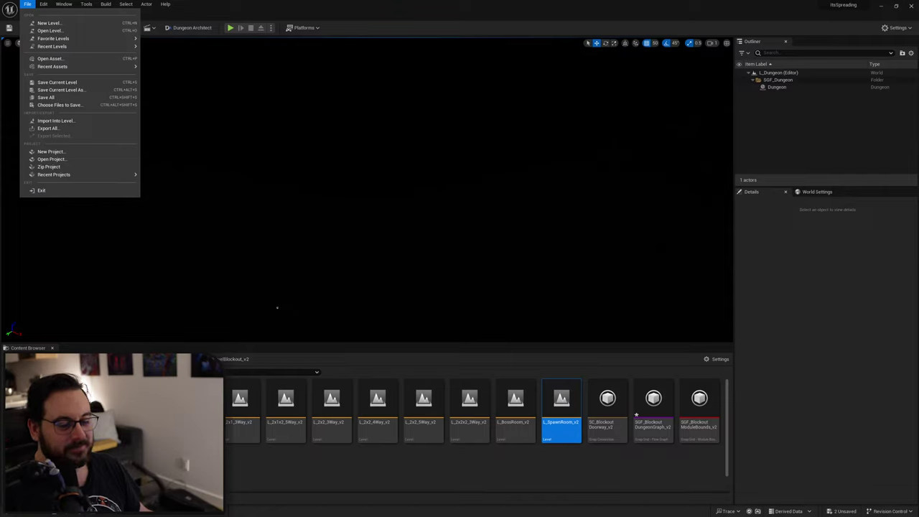
click(79, 440)
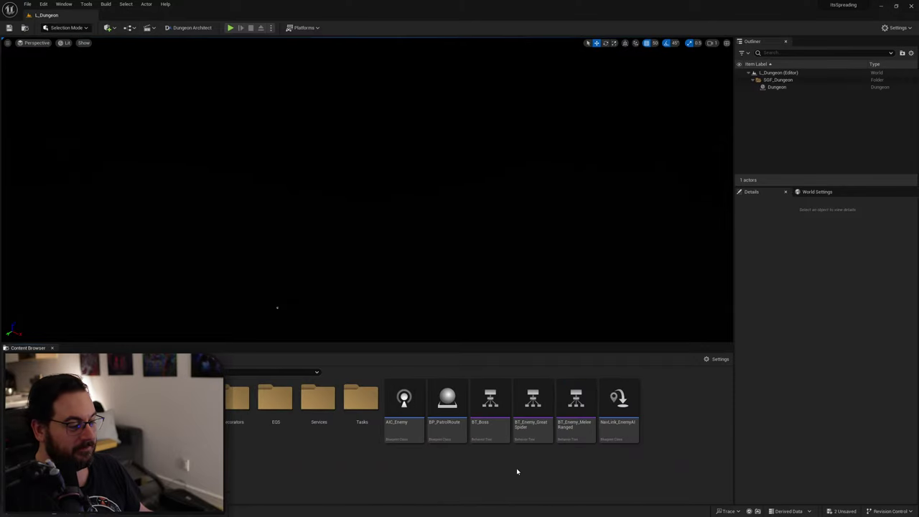
double_click(532, 416)
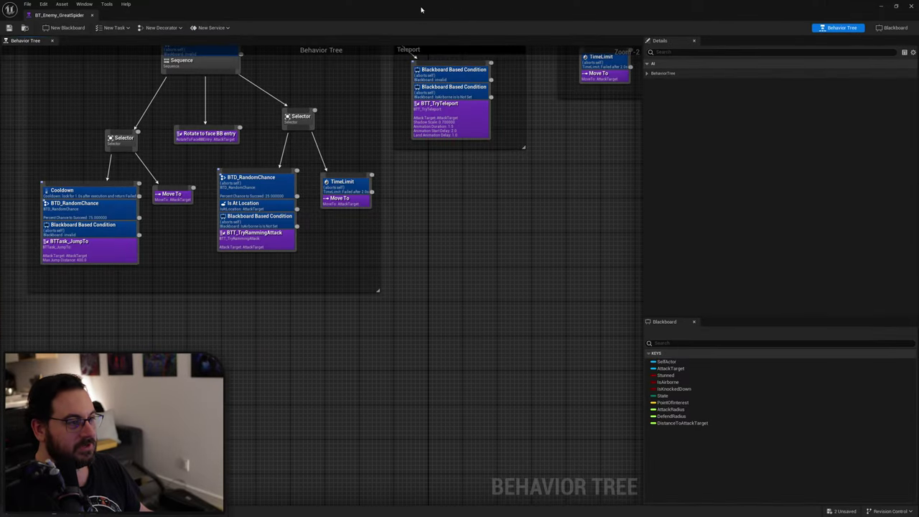
drag(421, 9, 443, 40)
In the BehaviorTrees folder, duplicate BT_Enemy_Melee as BT_Enemy_GreatSpider and open the copy.
double_click(190, 406)
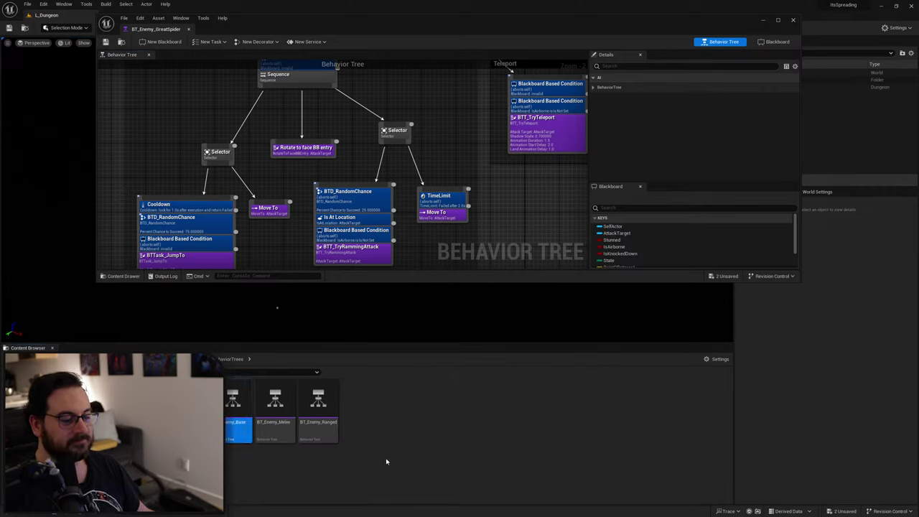
click(276, 431)
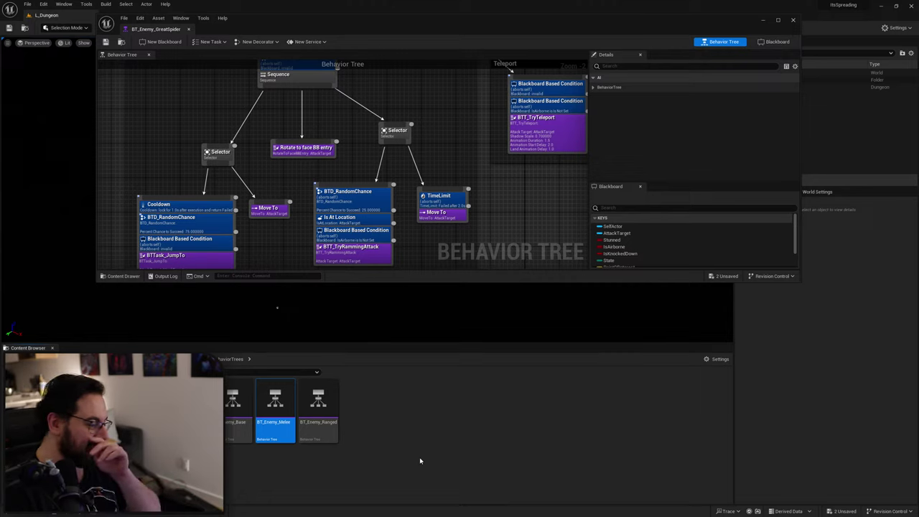
key(ctrl+d)
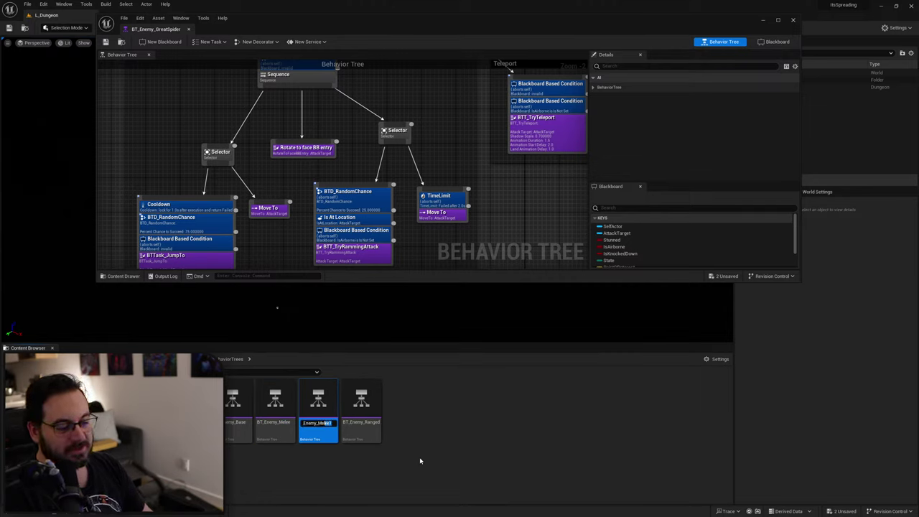
text(BT_Enemy_GreatSpider)
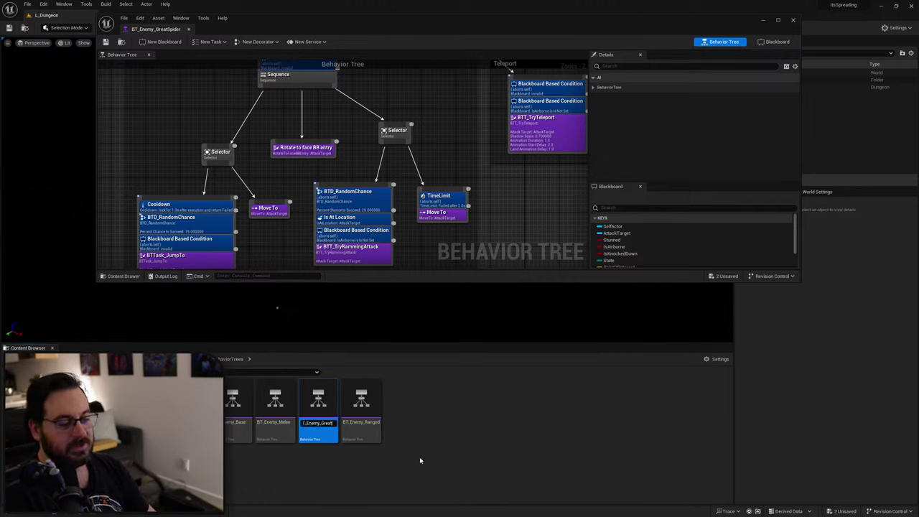
key(Return)
key(Return)
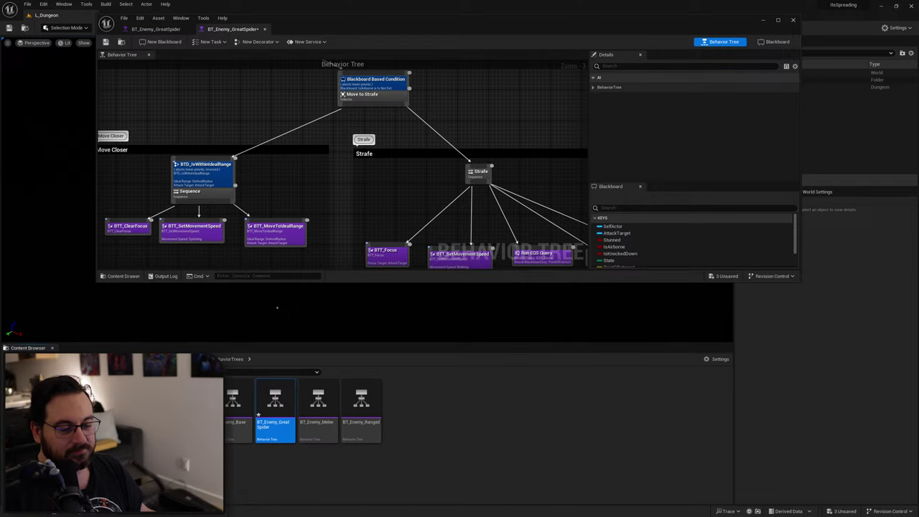
Open the L_Testing level, saving only BT_Enemy_GreatSpider and leaving out SGF_BlockoutDungeonGraph_v2 and SGF_DungeonGraph.
click(72, 434)
double_click(249, 416)
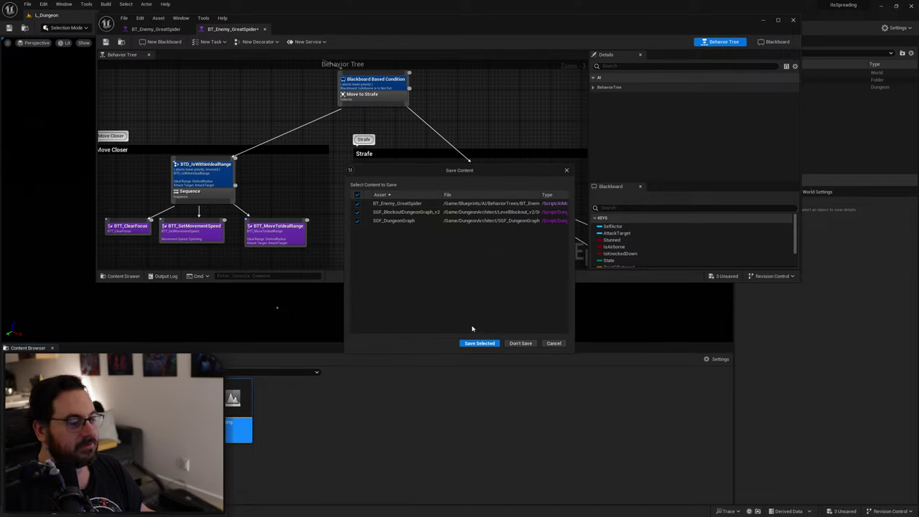
click(357, 212)
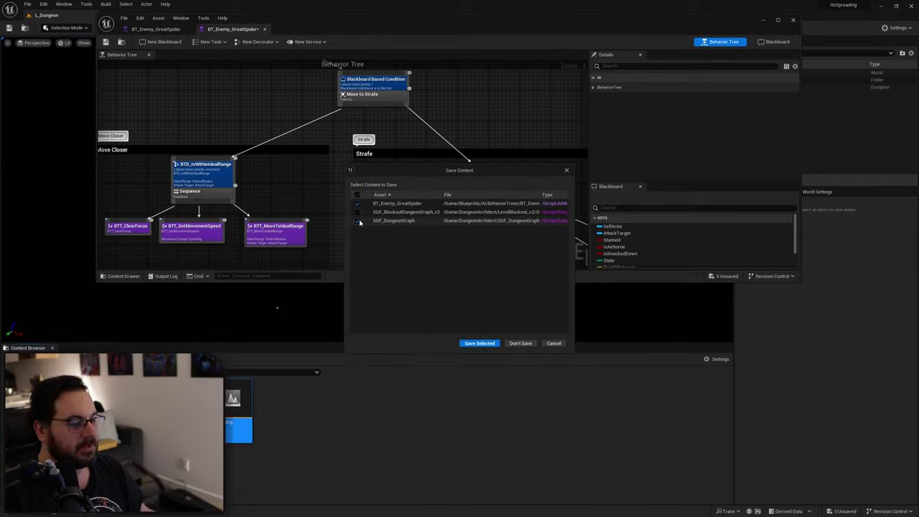
click(356, 221)
click(489, 344)
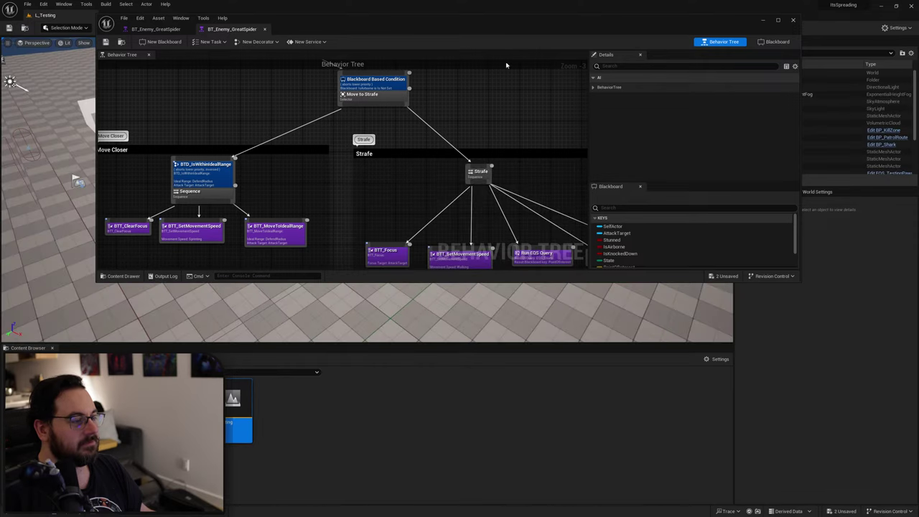
Move the behavior tree window out of the way and delete the existing actor in front of the white blocks.
drag(476, 31, 364, 502)
click(343, 179)
key(Delete)
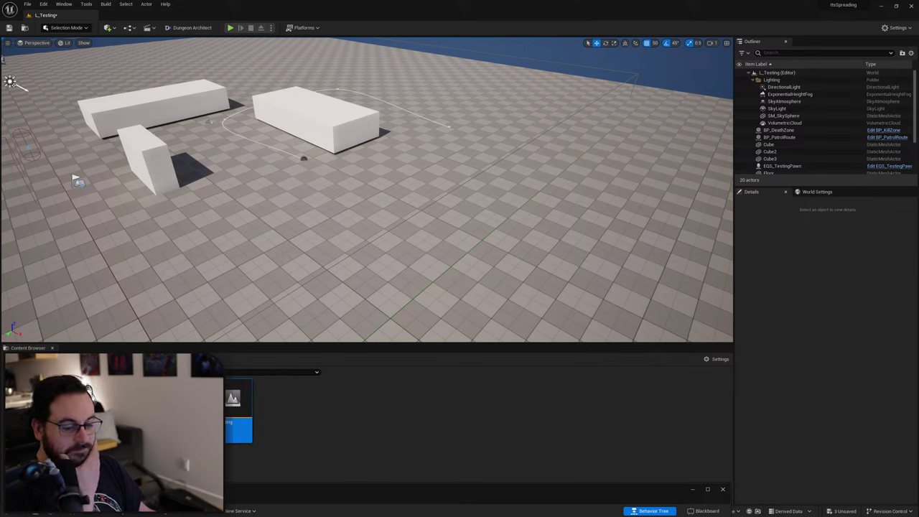
Place BP_GreatSpider from the Enemy Great_Spider folder on the floor in front of the white blocks, at about X 1350, Y -900.
click(57, 425)
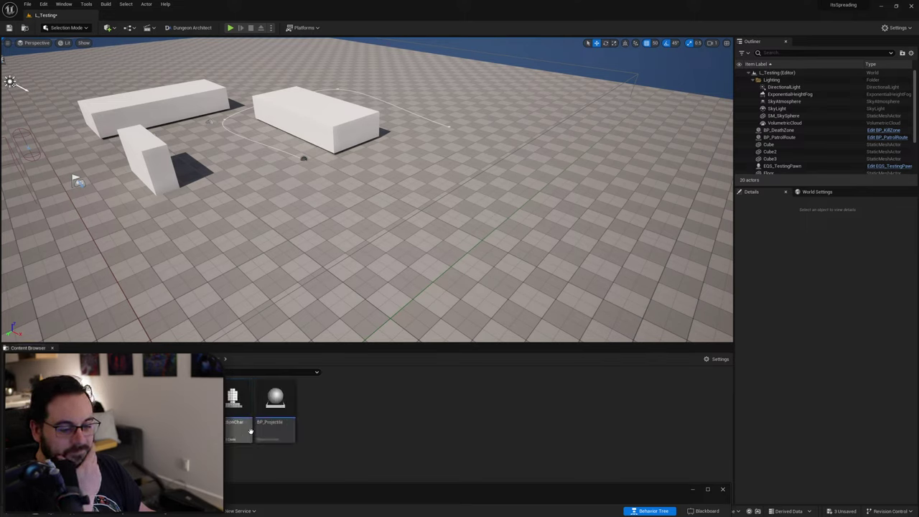
double_click(185, 413)
double_click(233, 402)
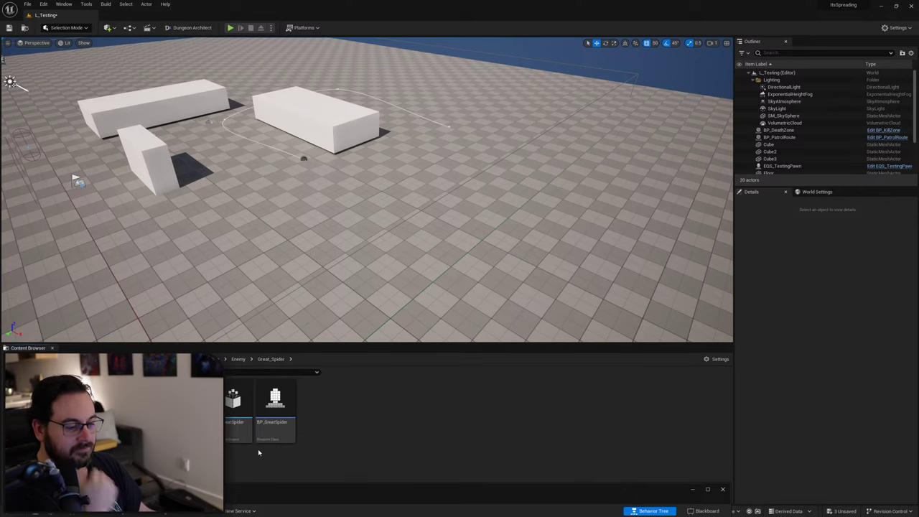
drag(274, 402, 326, 176)
key(w)
mouse_move(326, 176)
right_down()
mouse_move(298, 179)
mouse_move(314, 193)
right_up()
Play the test level, run the character near the great spider to check its behavior, and stop the session.
click(229, 28)
click(291, 89)
key(d)
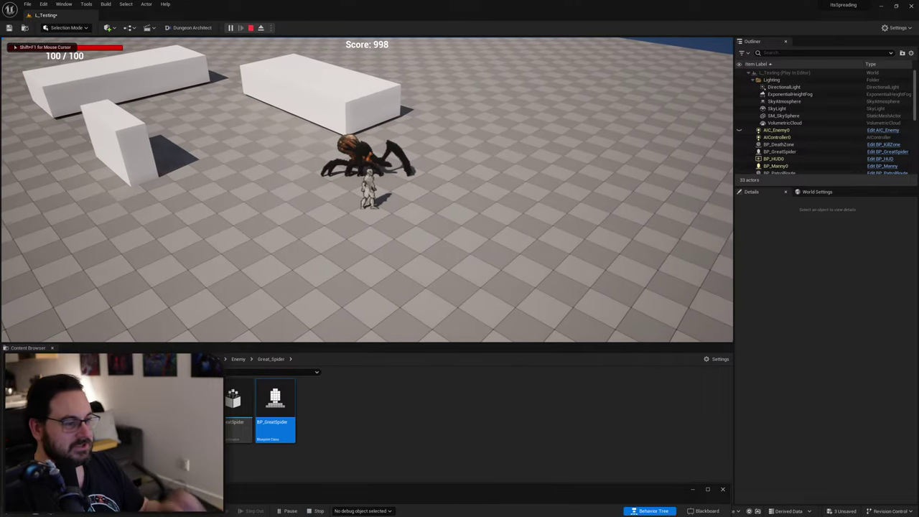
key(Escape)
Bring back the asset editor window, open BP_GreatSpider, and filter its class defaults for "tree".
drag(459, 485, 495, 87)
drag(374, 104, 382, 81)
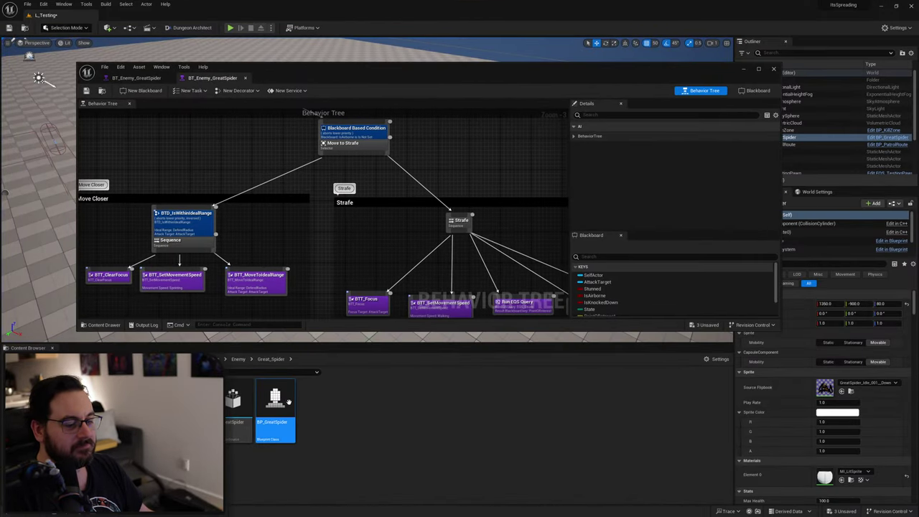
double_click(278, 406)
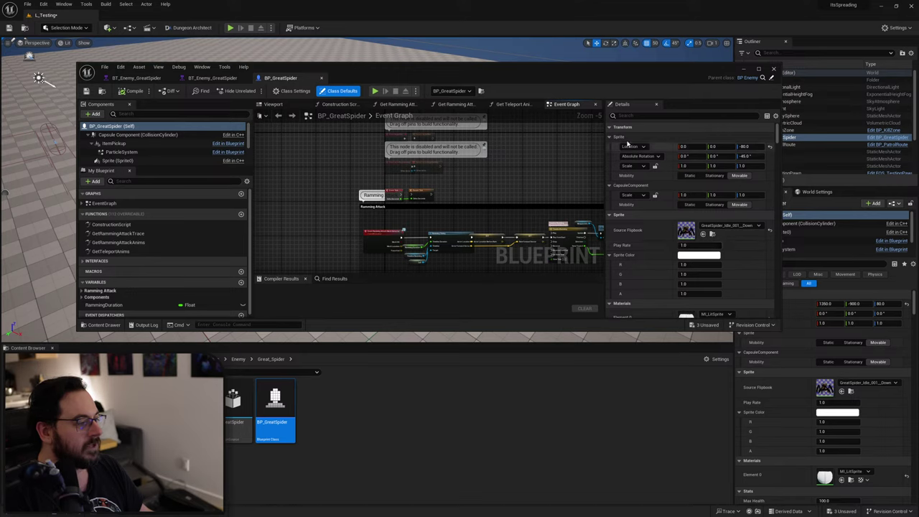
click(631, 115)
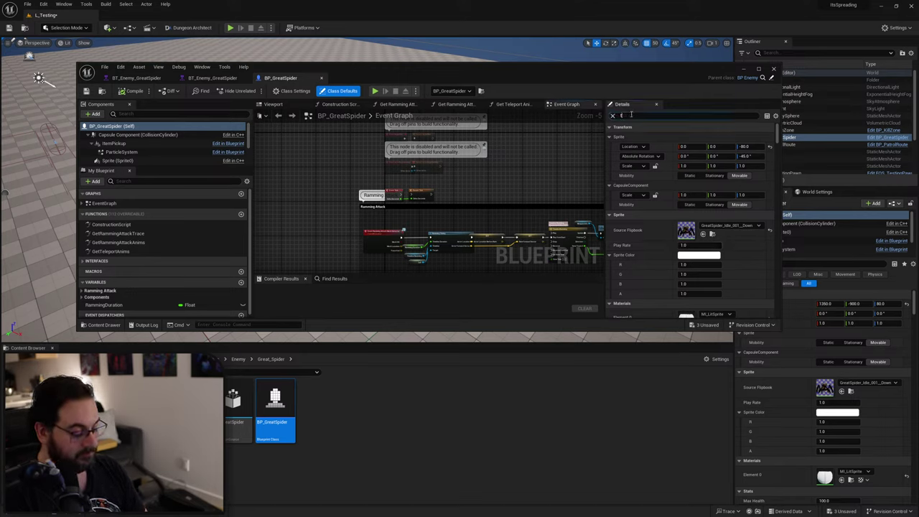
text(trtee)
key(BackSpace)
key(BackSpace)
key(BackSpace)
text(ee)
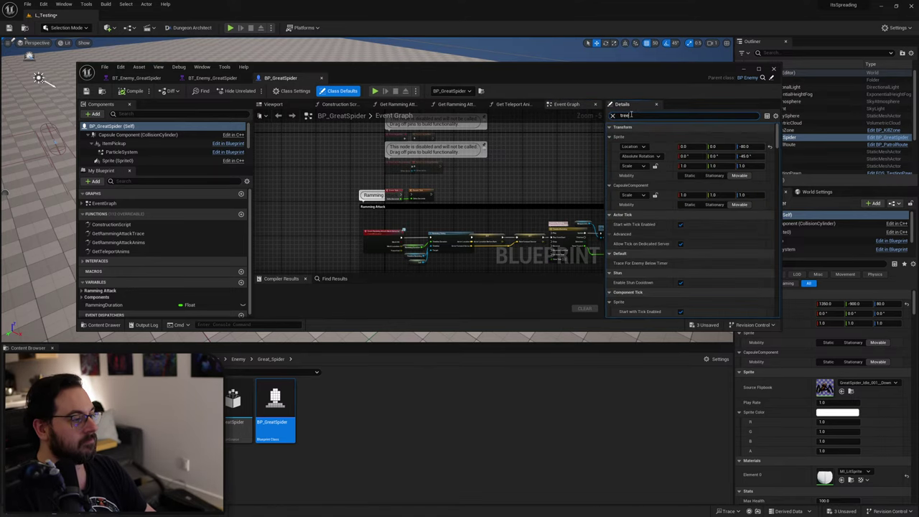
Assign the new BT_Enemy_GreatSpider from the BehaviorTrees folder as BP_GreatSpider's Behavior Tree, then compile and save the blueprint.
key(alt+Left)
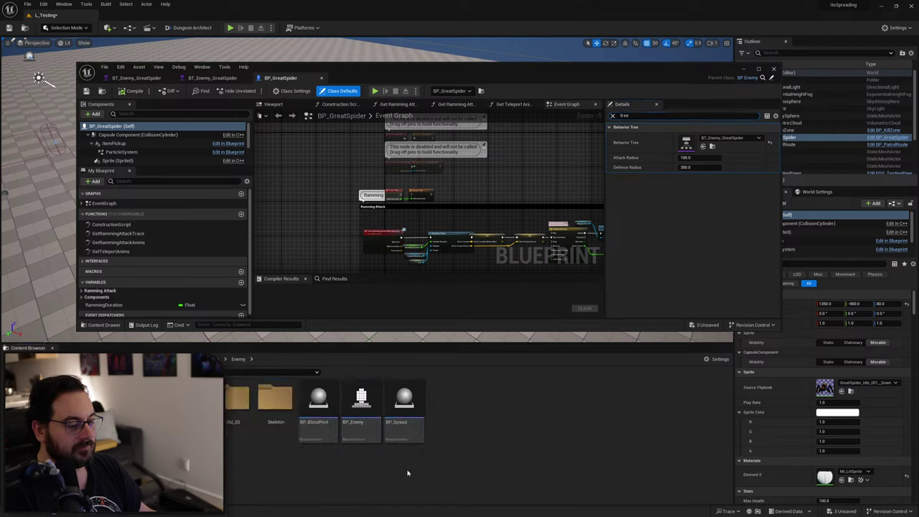
key(alt+Left)
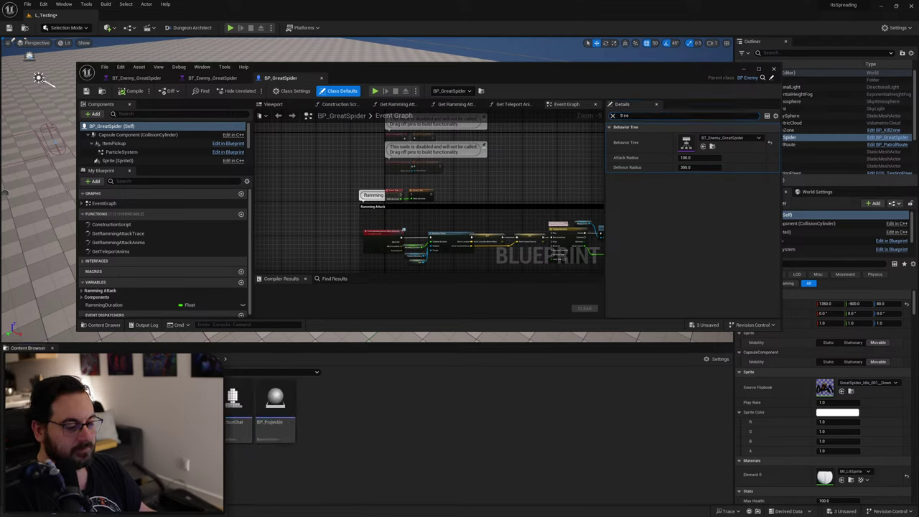
key(alt+Left)
key(alt+Left)
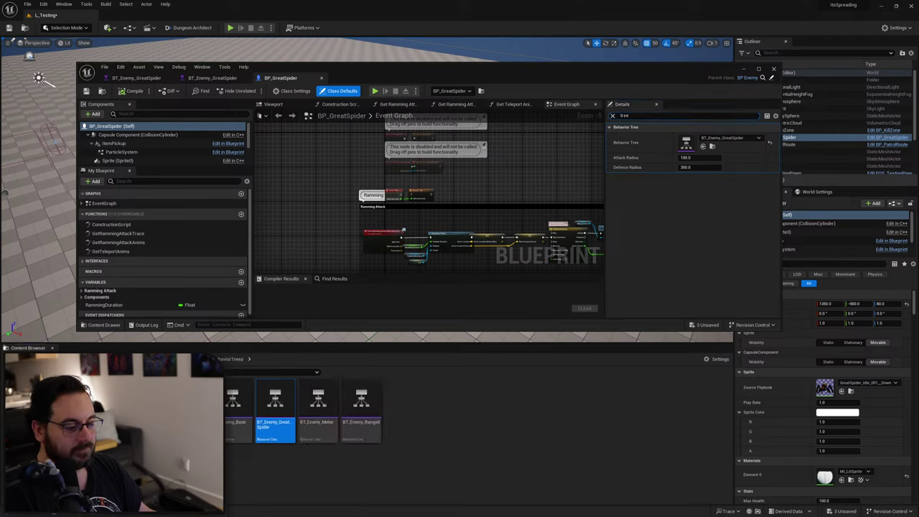
click(703, 146)
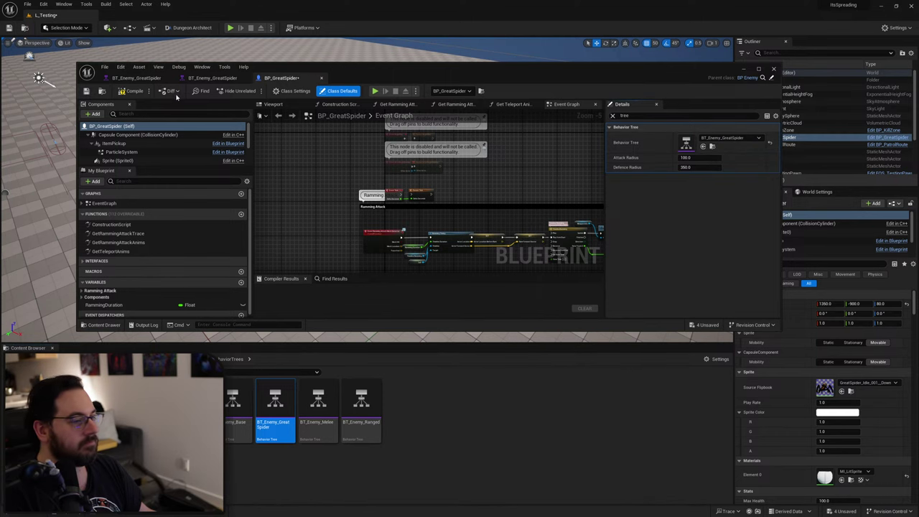
click(132, 91)
click(88, 92)
Uncover the viewport, play the level to test how the great spider chases and attacks the character, and stop playing.
drag(437, 78, 356, 408)
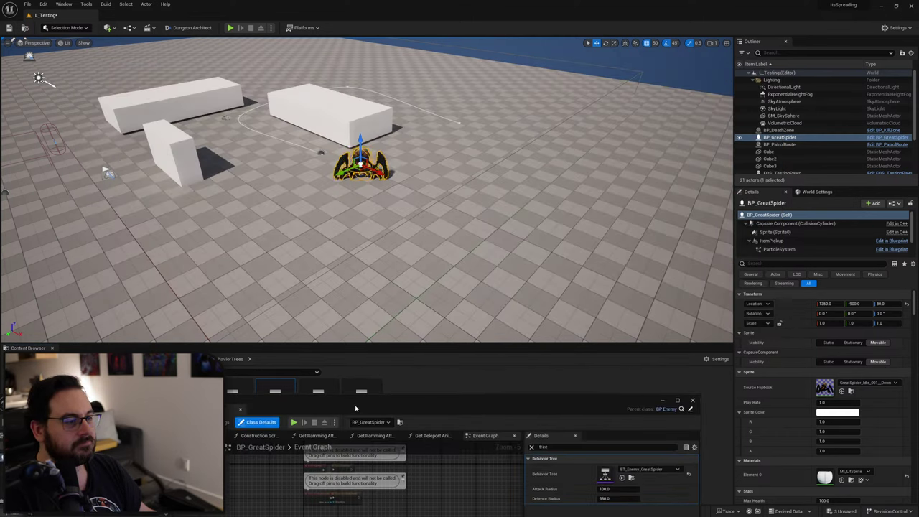
click(230, 27)
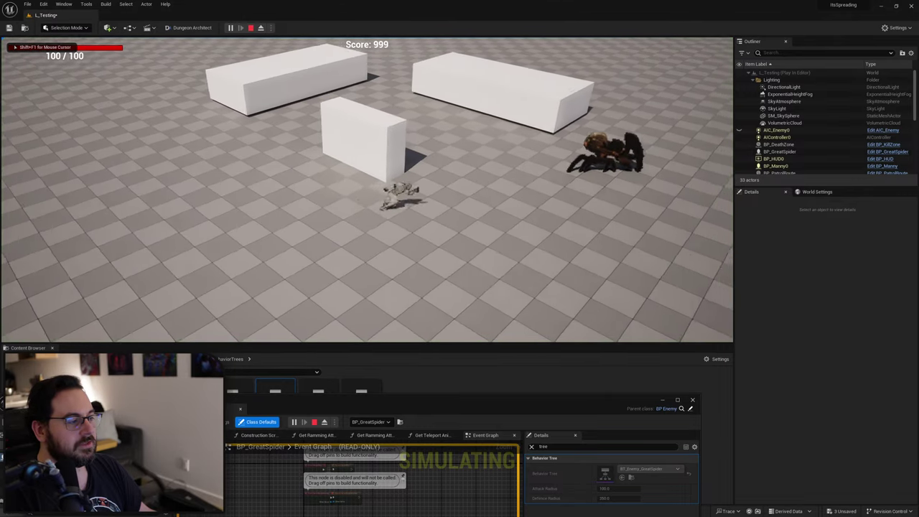
key(d)
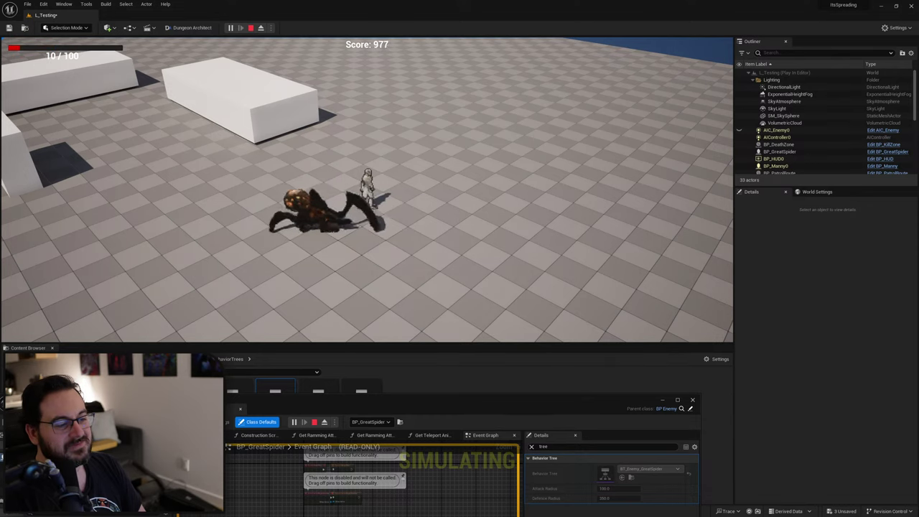
key(d)
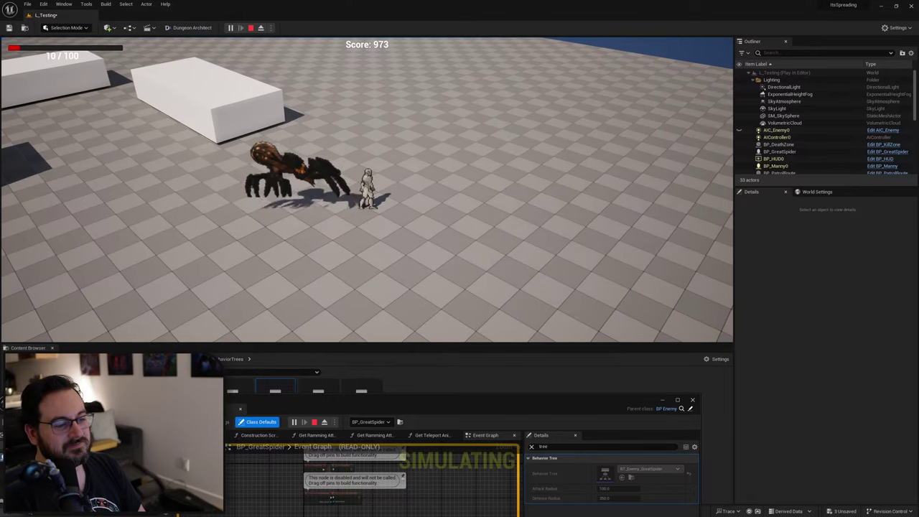
key(Escape)
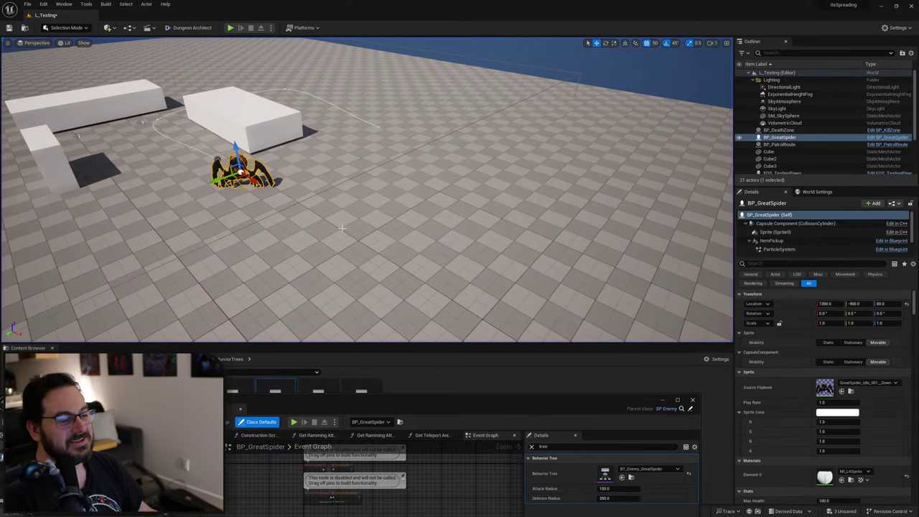
Return to BP_GreatSpider, filter its class defaults for "movement", and bring up the Movement Speed settings.
drag(458, 403, 556, 89)
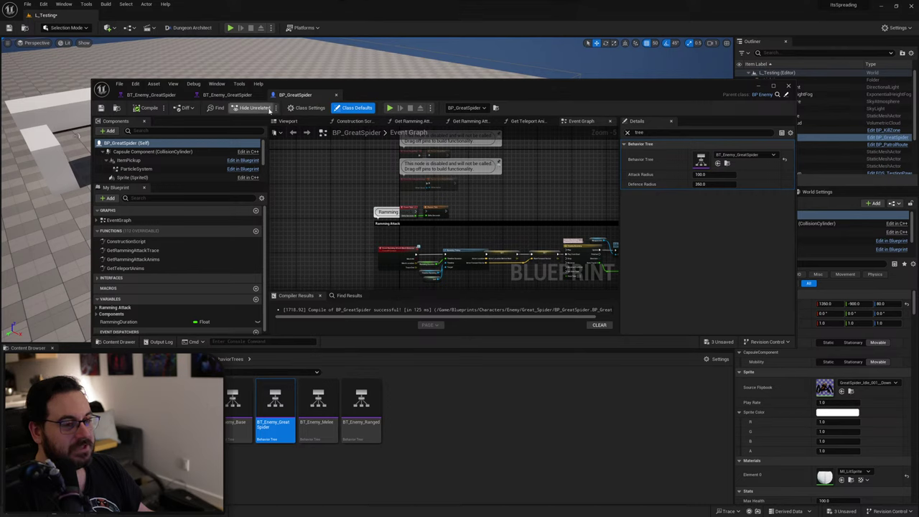
click(661, 133)
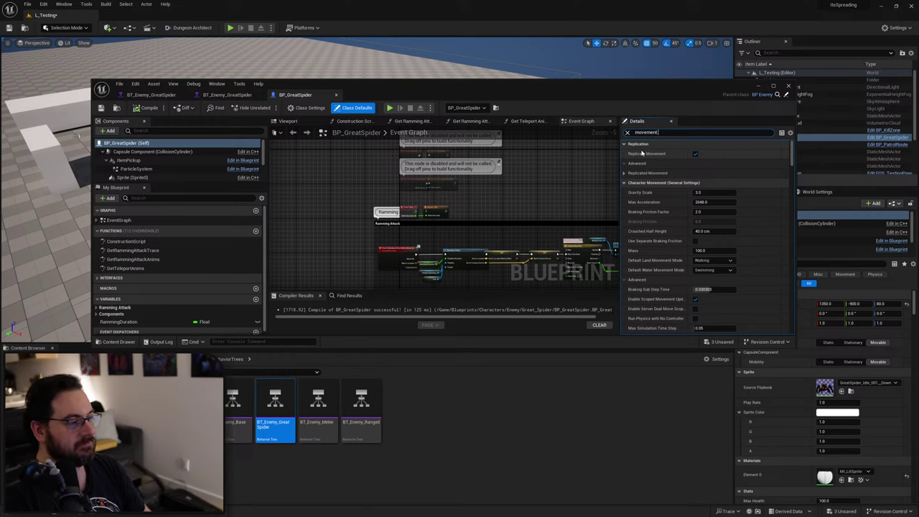
scroll(690, 254, down, 10)
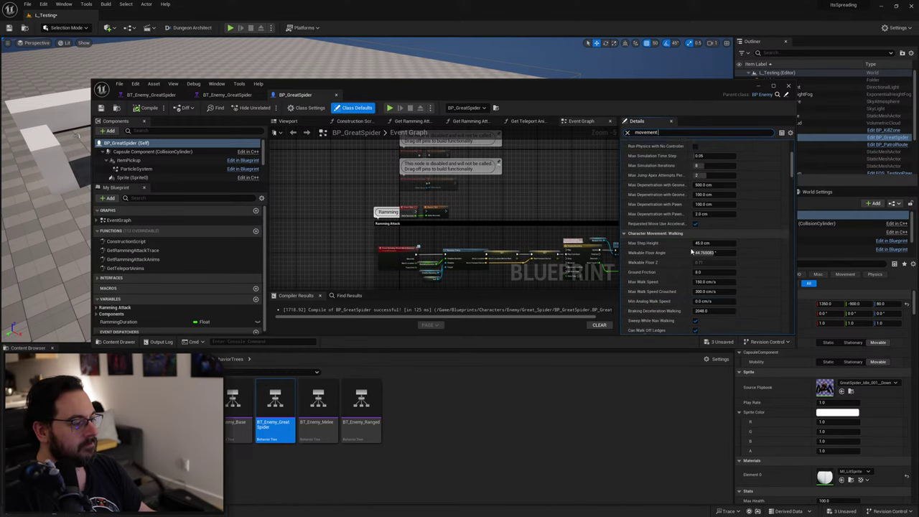
scroll(691, 254, down, 10)
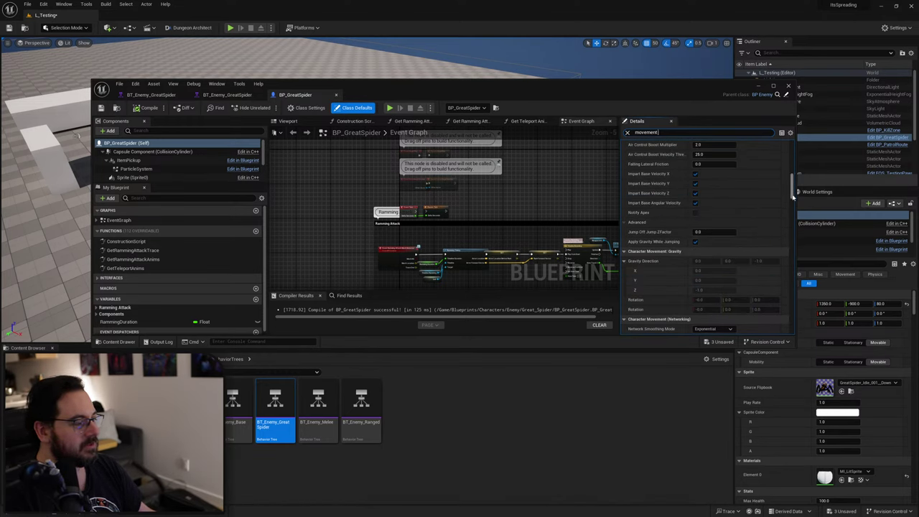
drag(788, 237, 788, 328)
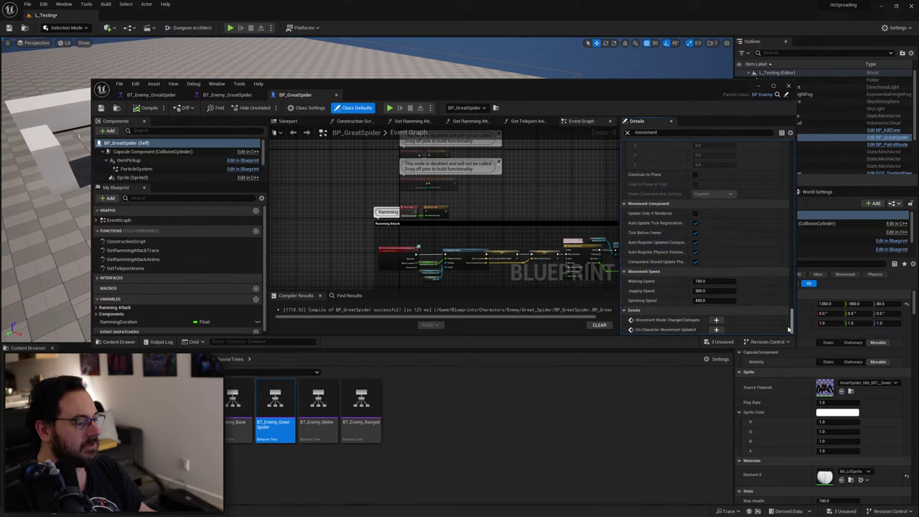
Set the great spider's Walking Speed to 250, Jogging Speed to 400 and Sprinting Speed to 500.
click(714, 280)
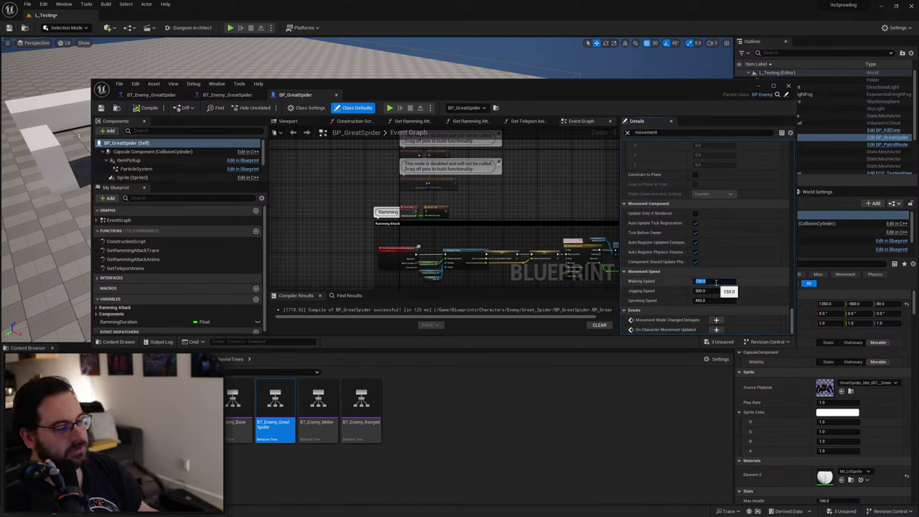
key(Tab)
key(Tab)
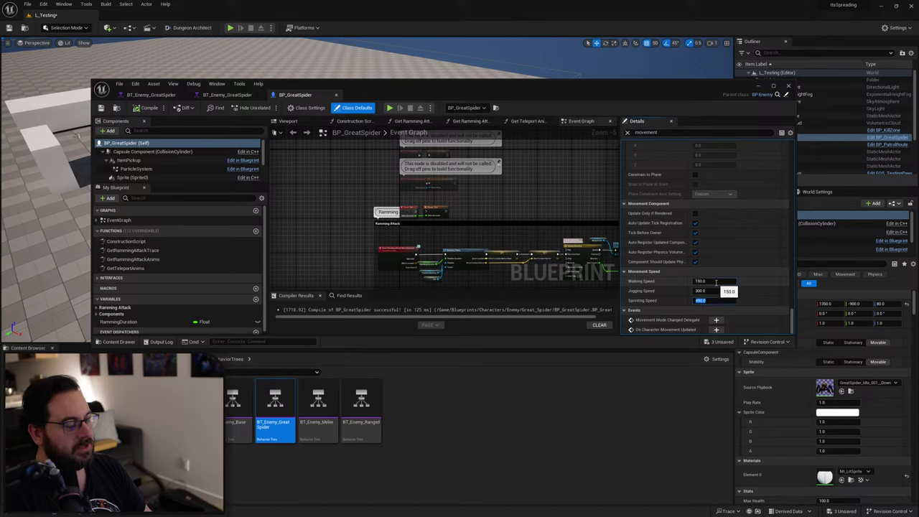
key(shift+Tab)
key(shift+Tab)
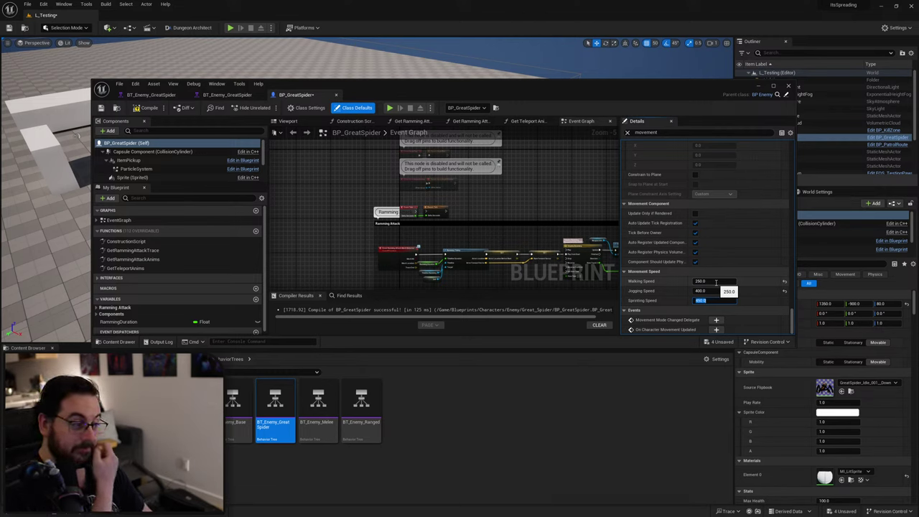
click(678, 286)
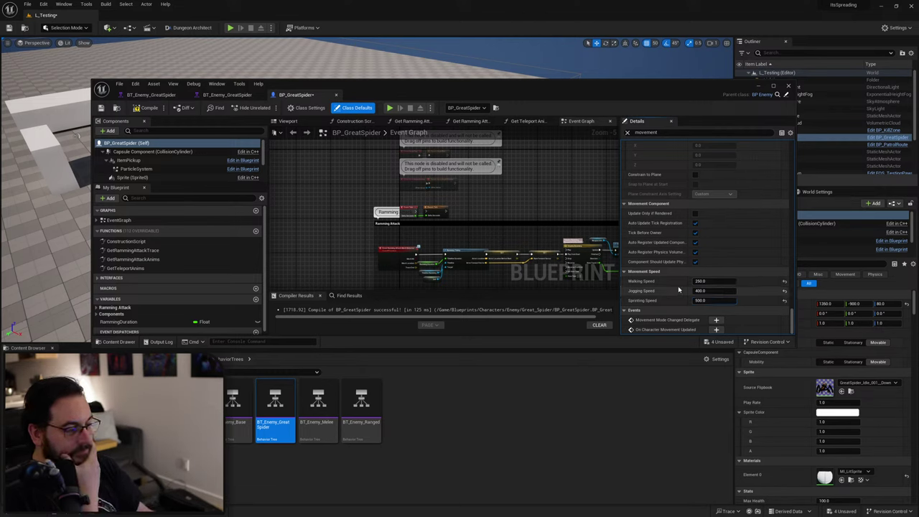
Set the great spider's Sprinting Speed to 600, Walking Speed to 300 and Jogging Speed to 450.
click(716, 300)
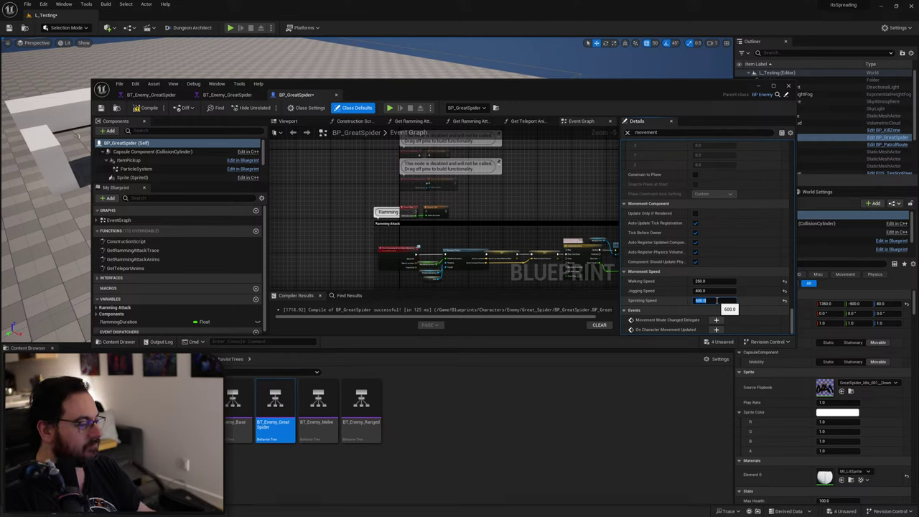
click(713, 281)
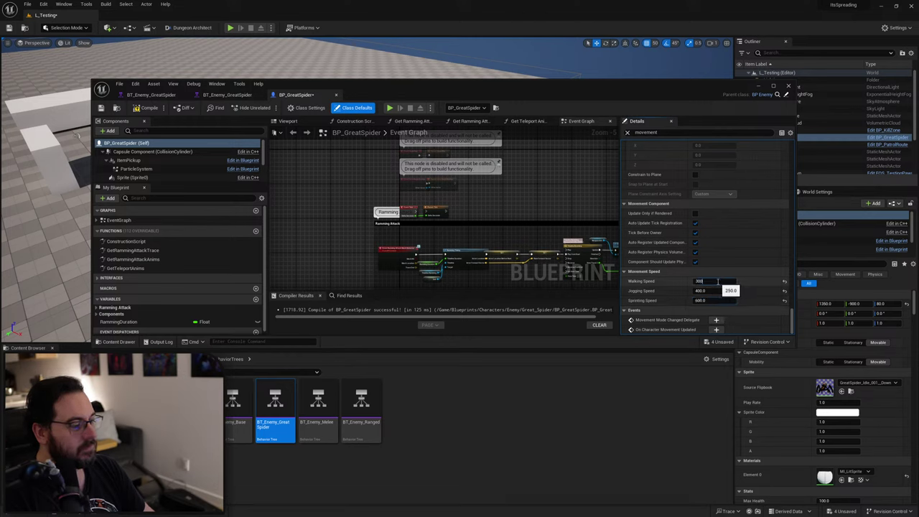
click(683, 290)
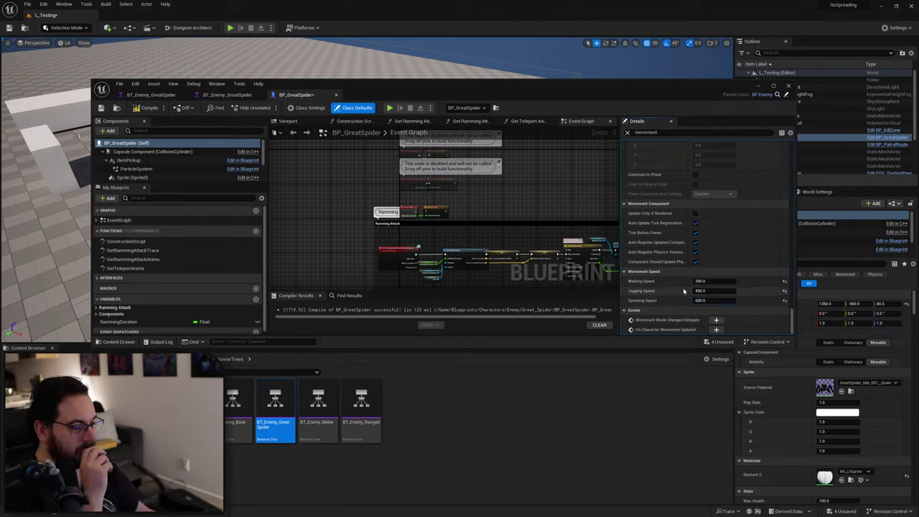
Filter the great spider's class defaults for "tree", set Attack Radius to 150 and Defence Radius to 500, and compile the blueprint.
click(629, 133)
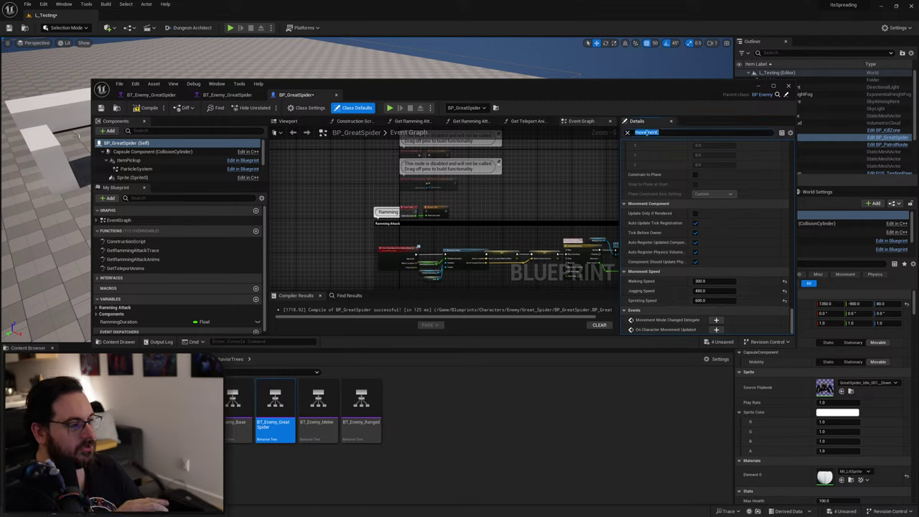
text(tree)
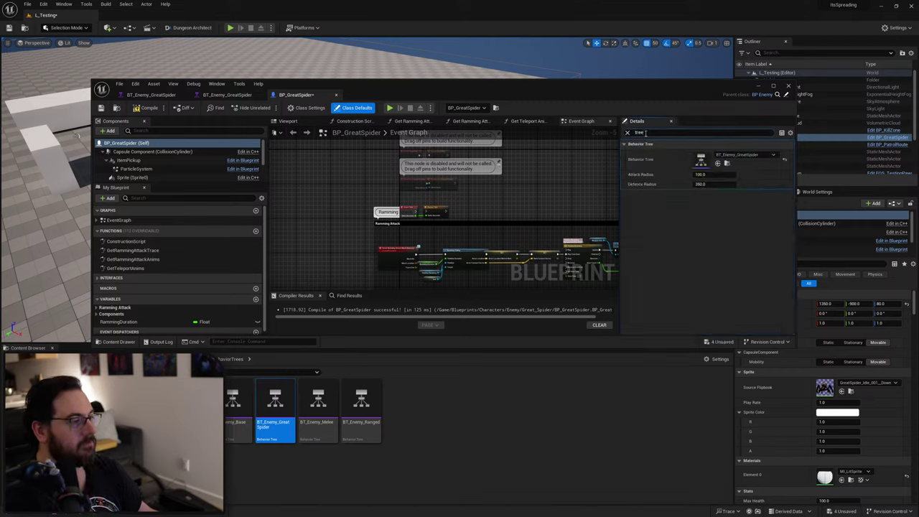
click(707, 175)
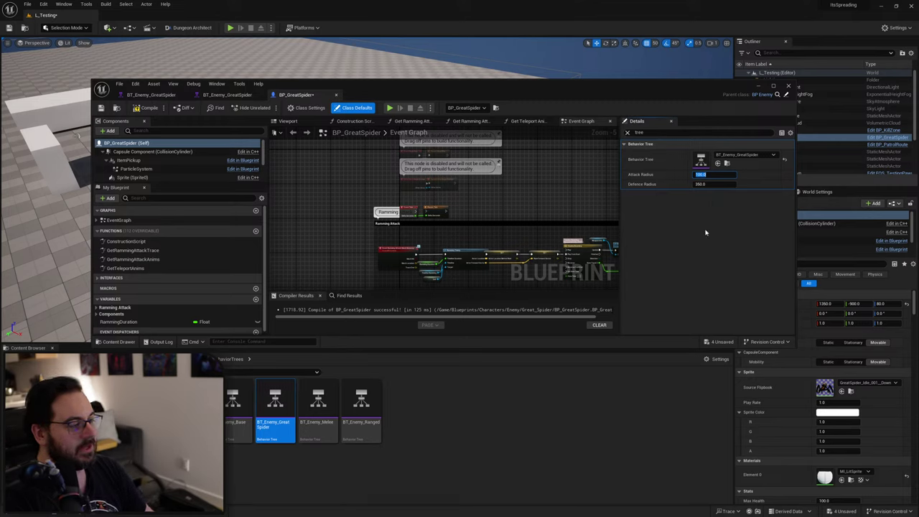
key(Tab)
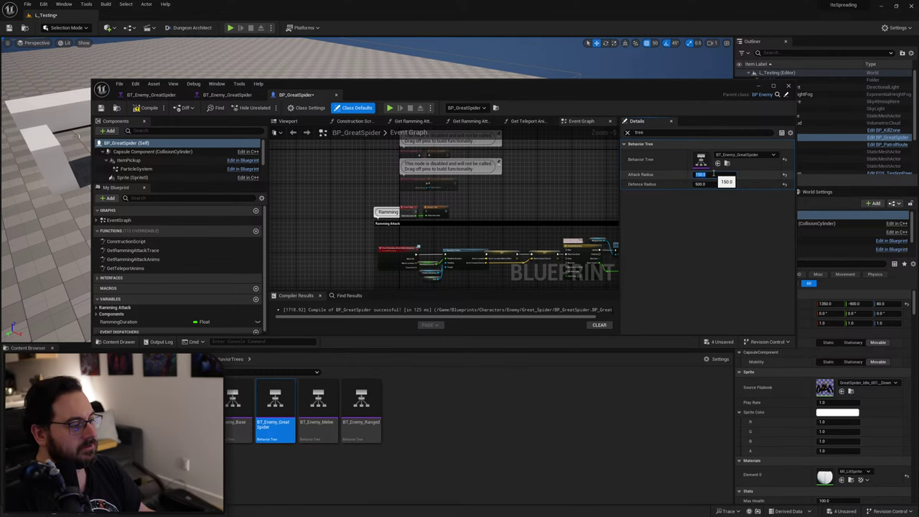
key(Return)
click(146, 112)
Uncover the viewport, play the level to test the great spider's attacks with the new radii, and stop playing.
drag(427, 81, 311, 372)
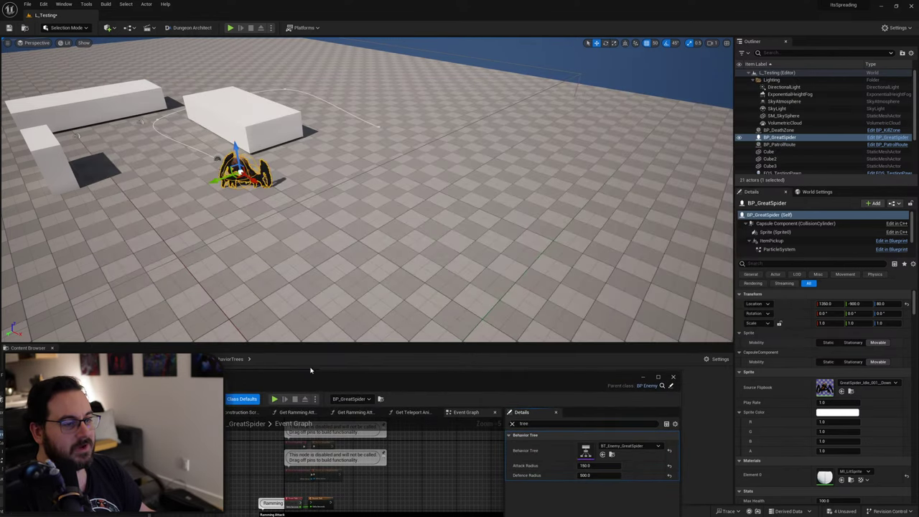
click(231, 28)
key(d)
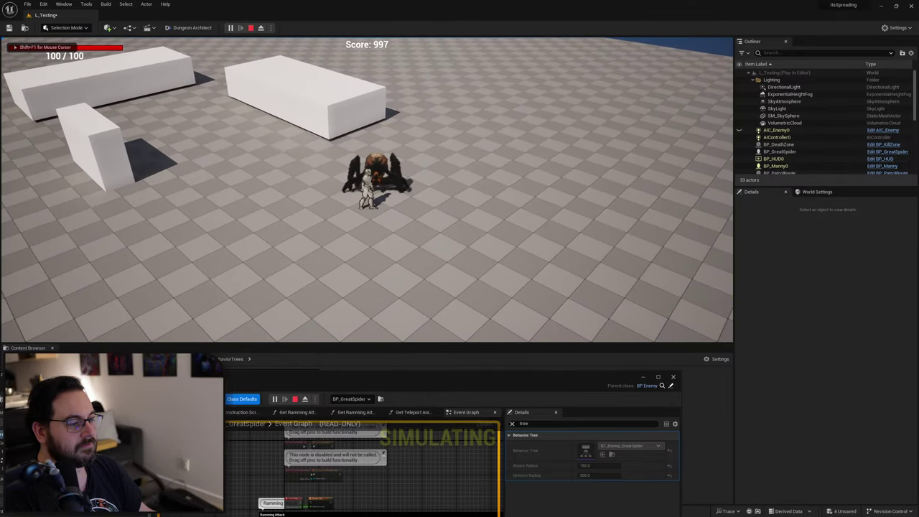
key(a)
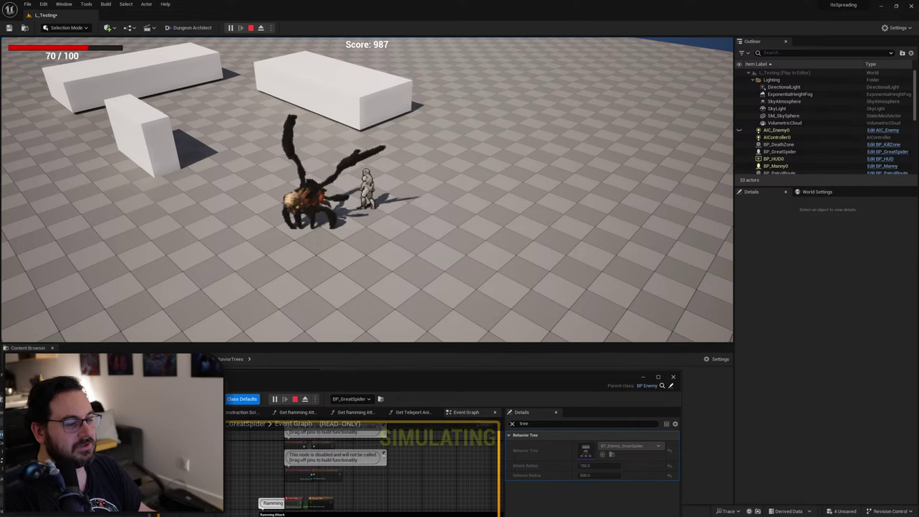
key(Escape)
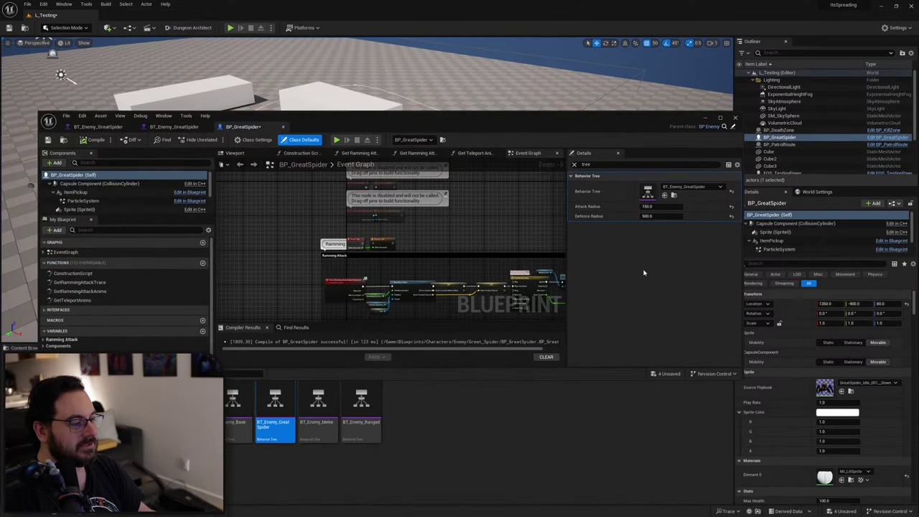
Filter the class defaults for "movement speed", set Jogging Speed to 350 and Walking Speed to 200, and compile the blueprint.
click(614, 165)
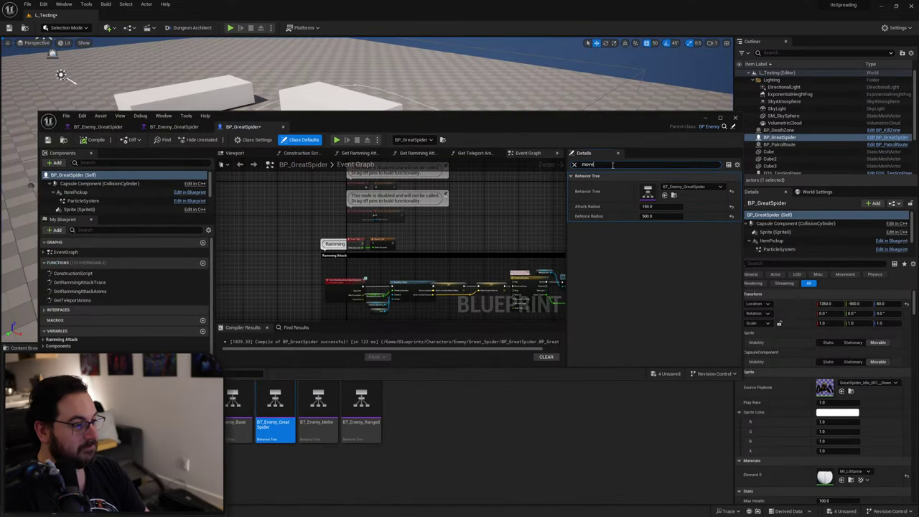
text(movement speed)
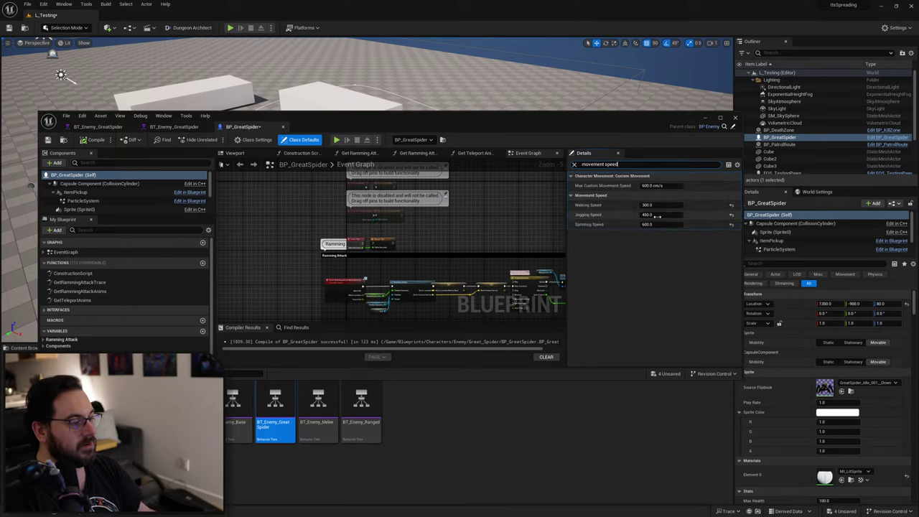
click(653, 215)
text(3)
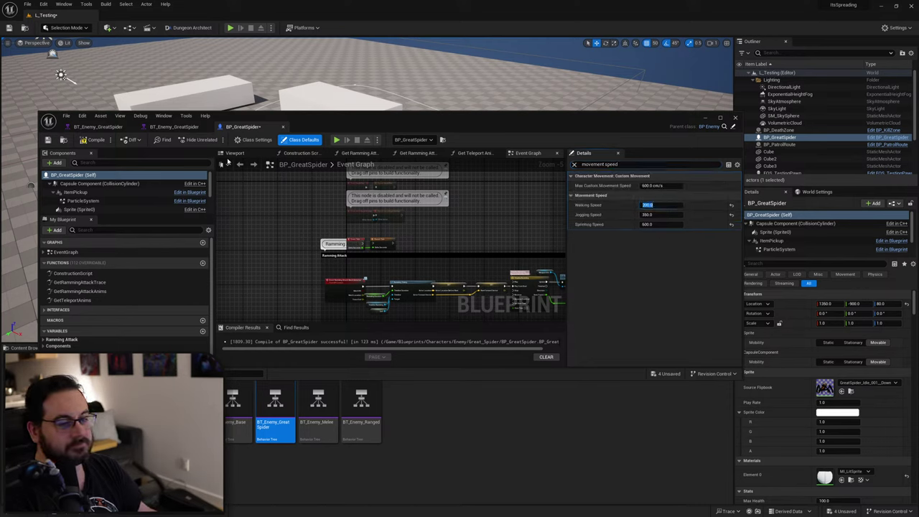
click(93, 140)
Uncover the viewport, play the level to test the great spider's slower walking and jogging speeds, and stop playing.
drag(411, 121, 374, 364)
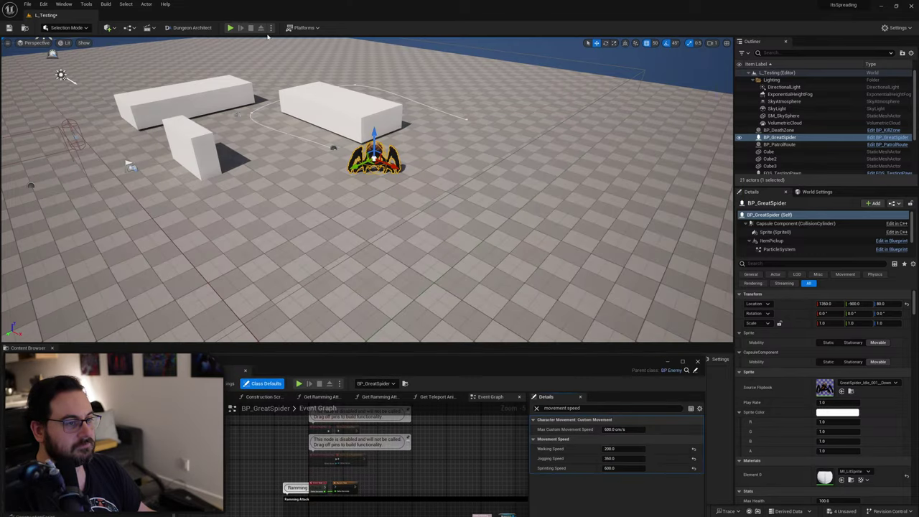
click(229, 28)
key(d)
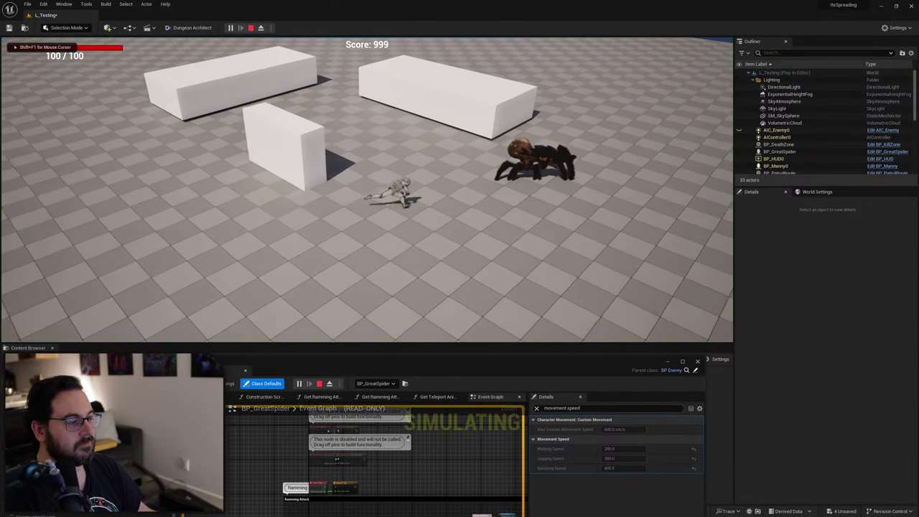
key(w)
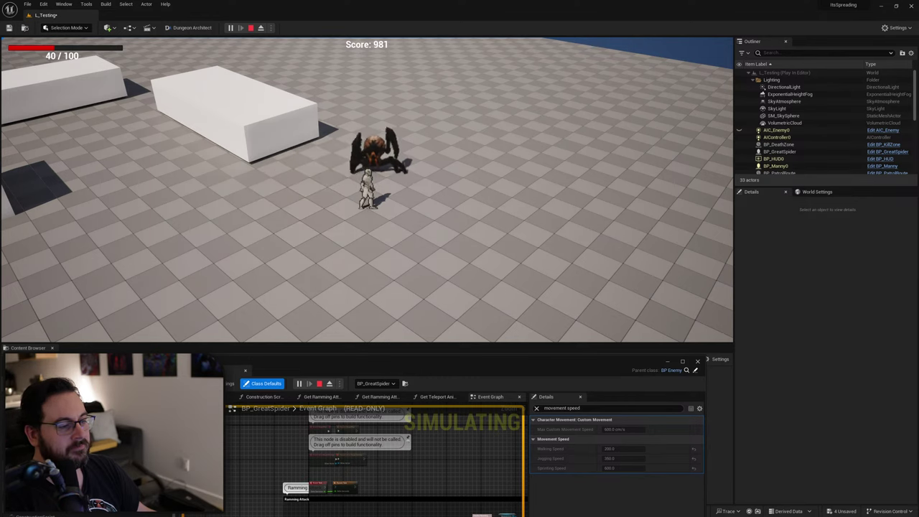
key(Escape)
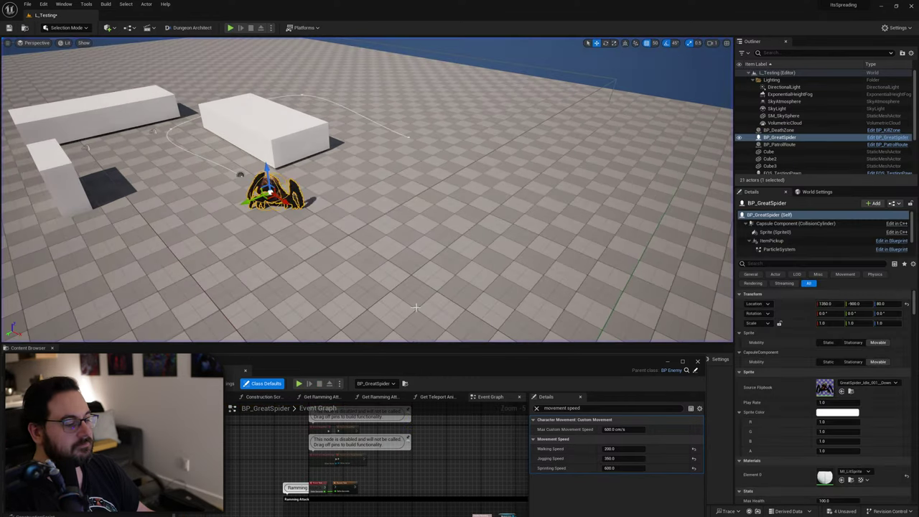
In the BT_Enemy_GreatSpider behavior tree, delete the two unconnected BTT_TryAttackCombo and BTTask_JumpTo nodes below the Move Closer and Strafe groups.
drag(383, 364, 546, 131)
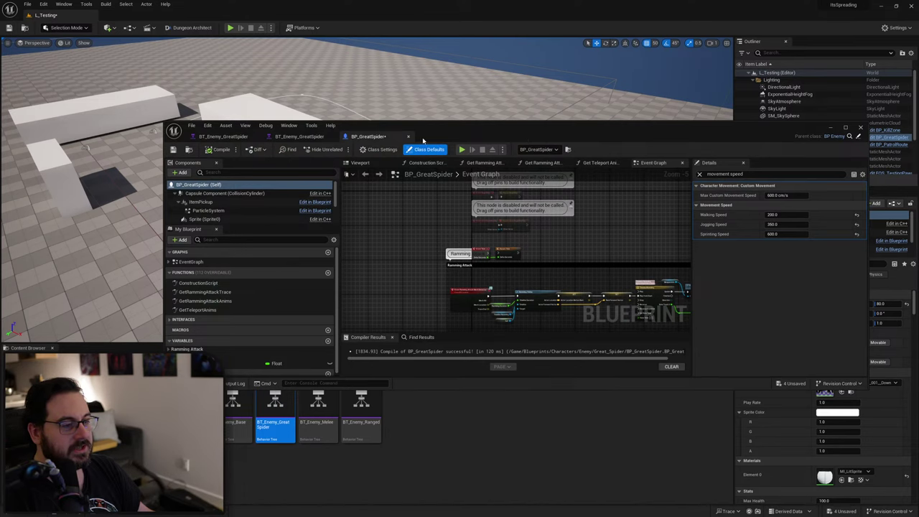
double_click(458, 133)
click(135, 14)
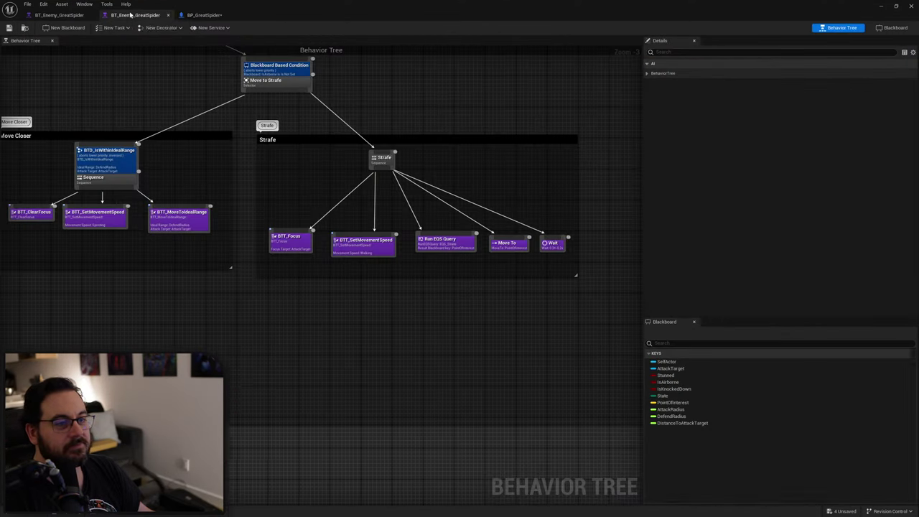
scroll(360, 314, down, 4)
scroll(431, 294, up, 2)
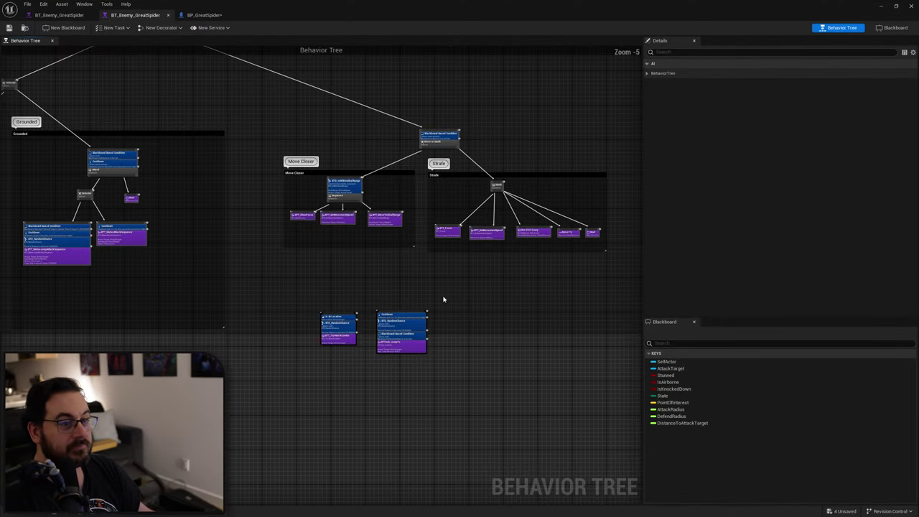
drag(496, 339, 346, 320)
scroll(405, 327, up, 3)
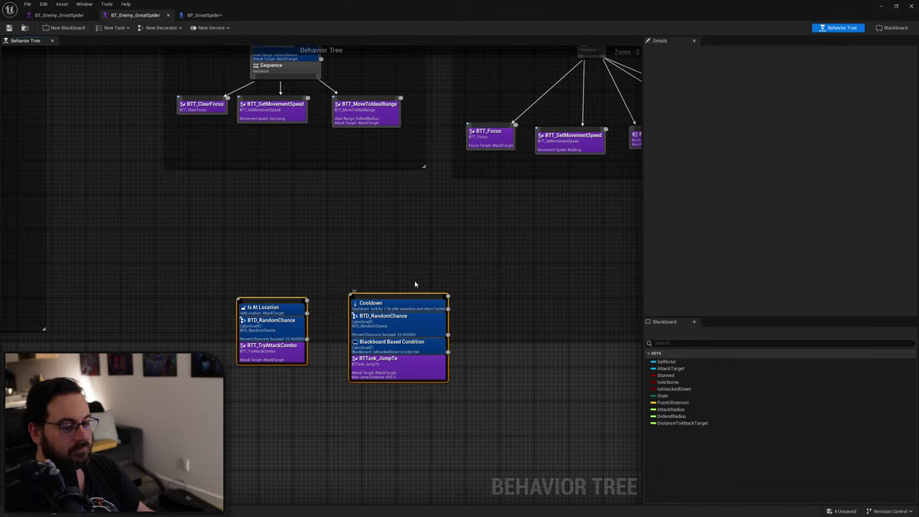
key(Delete)
Examine the Attacking State branches of the behavior tree, especially the Move to Strafe selector with its Move Closer and Strafe groups.
right_drag(356, 198, 399, 301)
scroll(399, 301, down, 5)
right_drag(280, 281, 361, 319)
scroll(311, 247, up, 2)
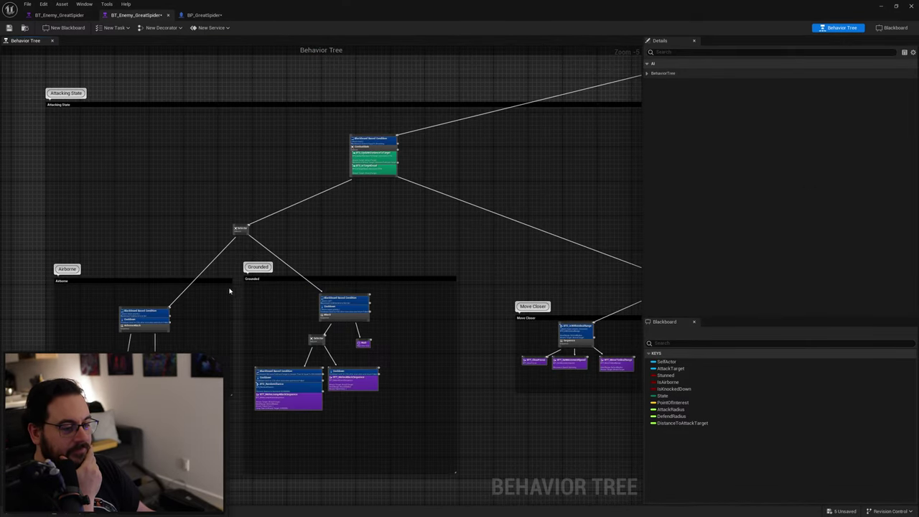
right_drag(420, 256, 198, 231)
scroll(300, 245, up, 2)
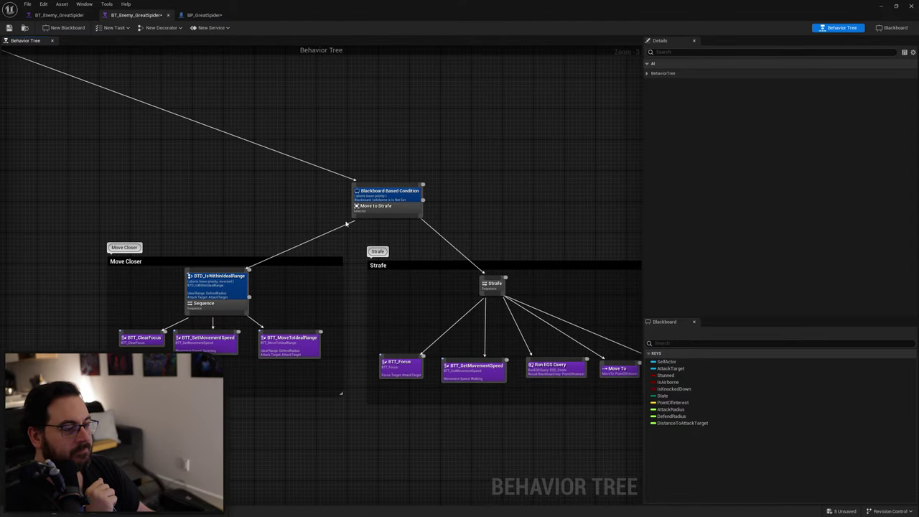
scroll(416, 211, up, 3)
scroll(474, 224, down, 2)
right_drag(361, 252, 473, 205)
scroll(337, 253, up, 2)
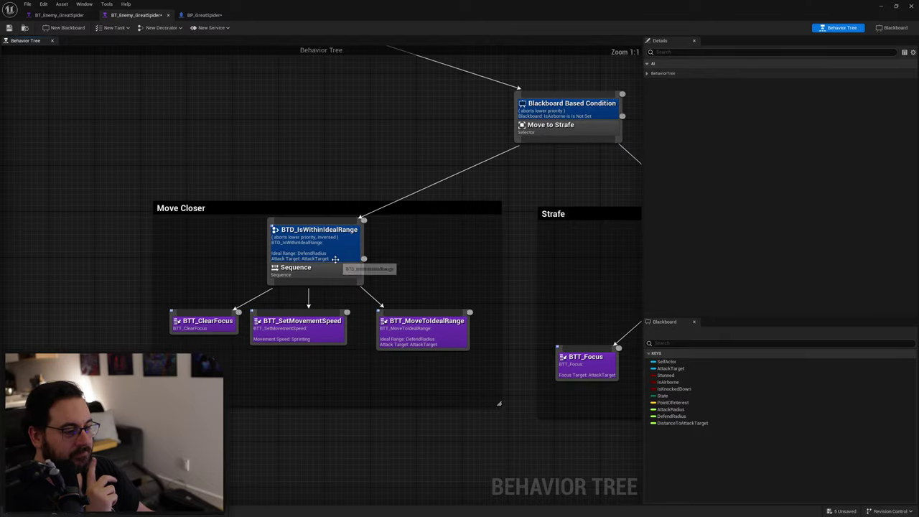
scroll(388, 254, down, 6)
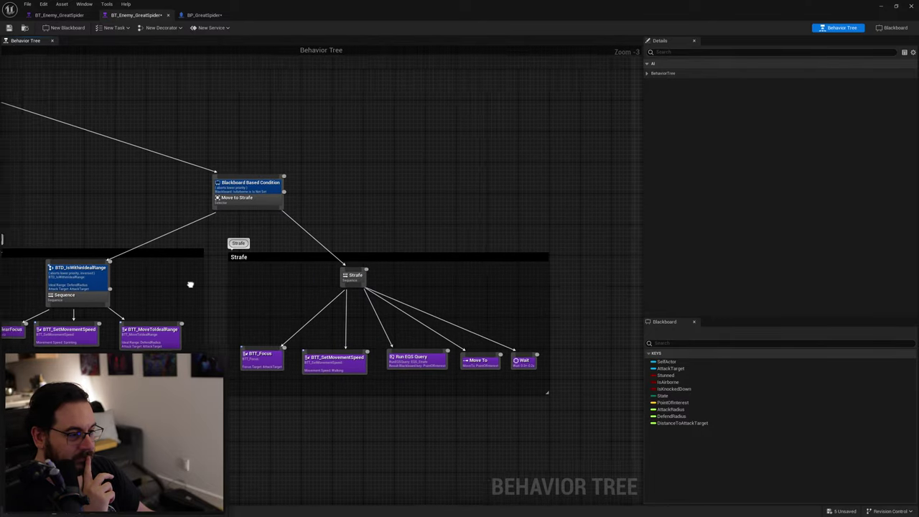
right_drag(292, 328, 493, 235)
scroll(454, 279, up, 4)
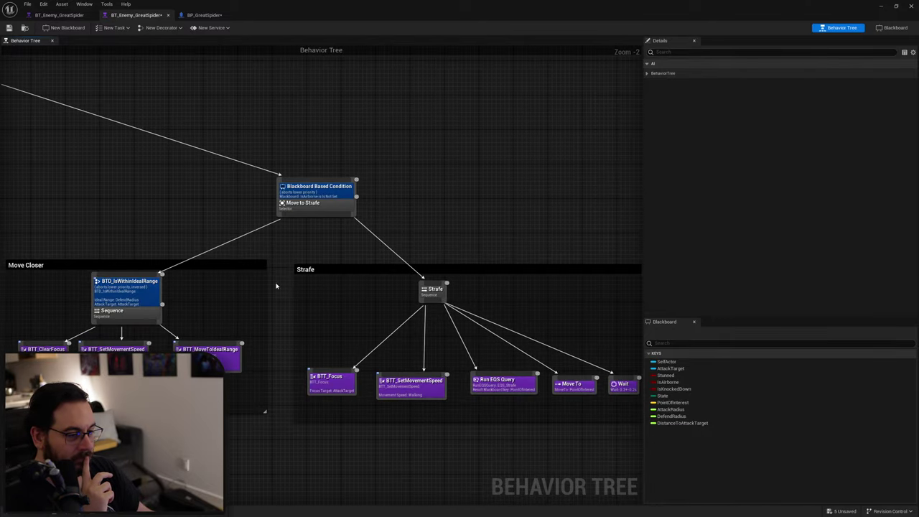
scroll(323, 283, up, 2)
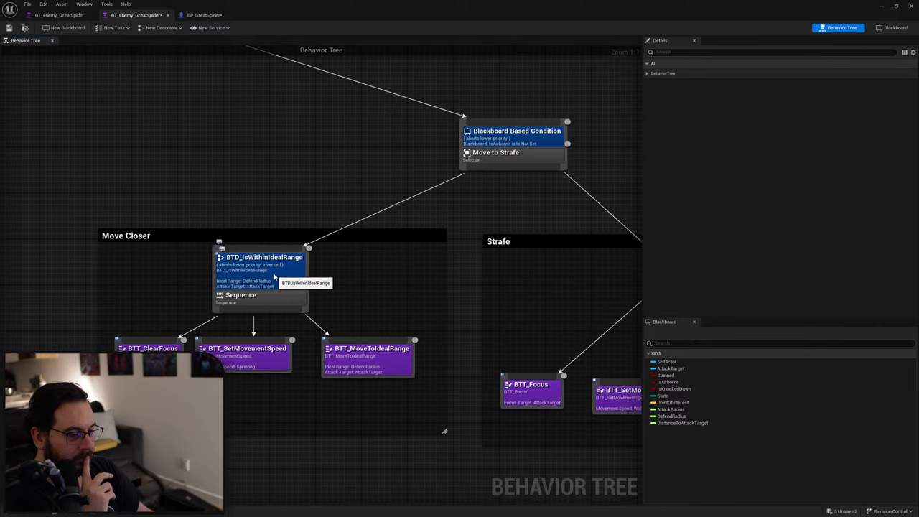
Inspect the settings of the BTD_IsWithinIdealRange decorator and of the Move to Strafe selector's Blackboard Based Condition.
click(274, 277)
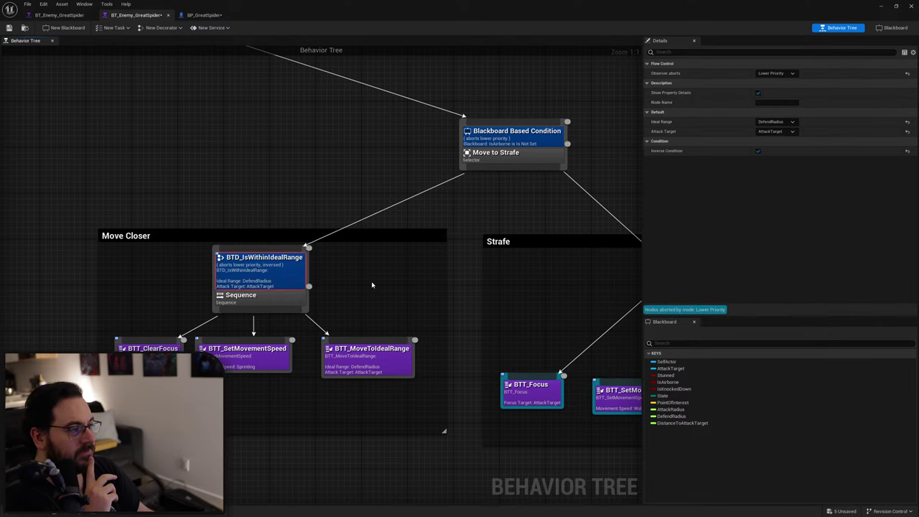
click(399, 282)
scroll(399, 282, down, 2)
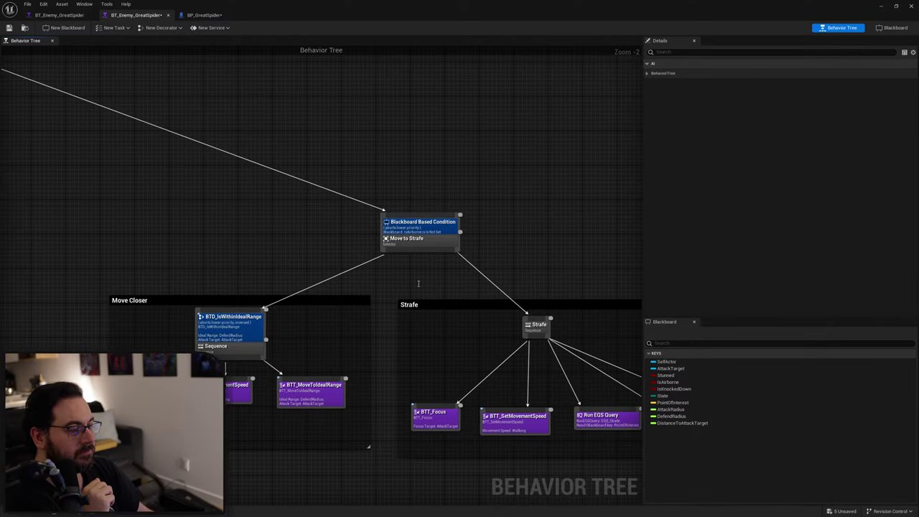
scroll(452, 226, up, 1)
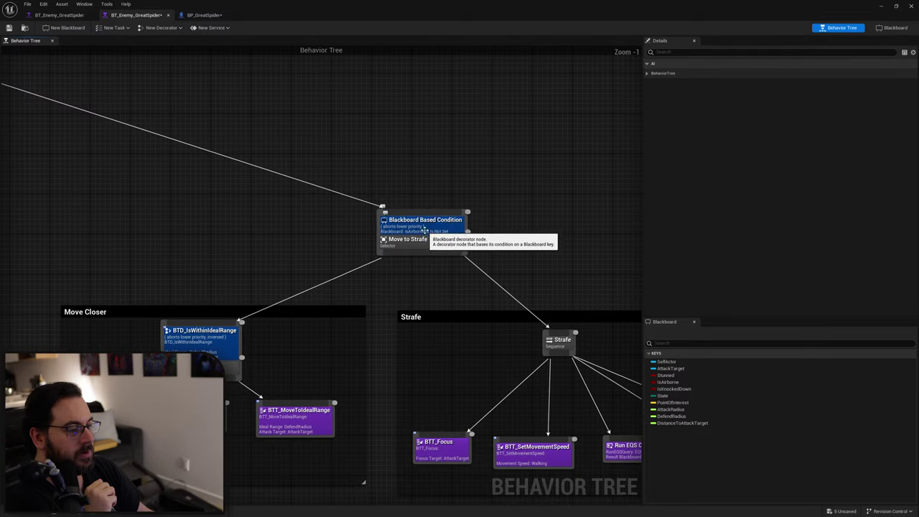
click(435, 222)
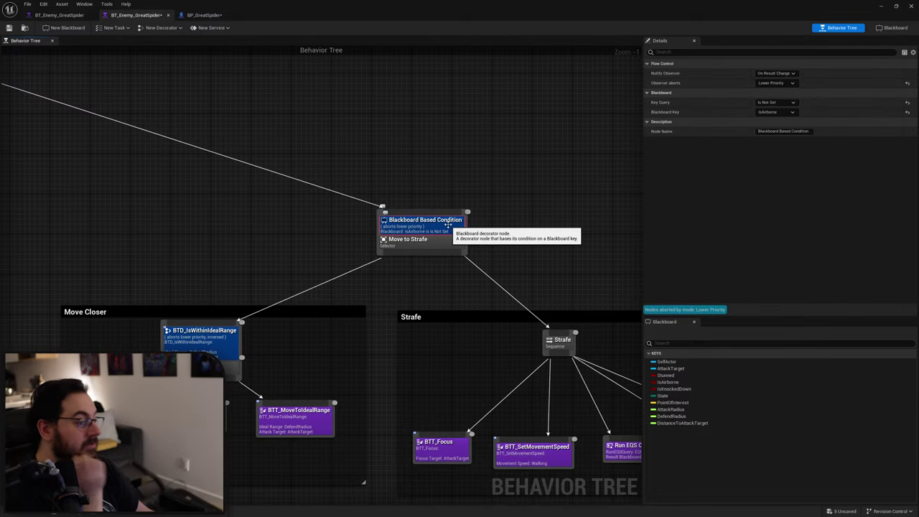
Add a second Blackboard decorator to the Move to Strafe selector.
scroll(396, 219, down, 3)
right_drag(329, 199, 541, 286)
scroll(301, 187, up, 2)
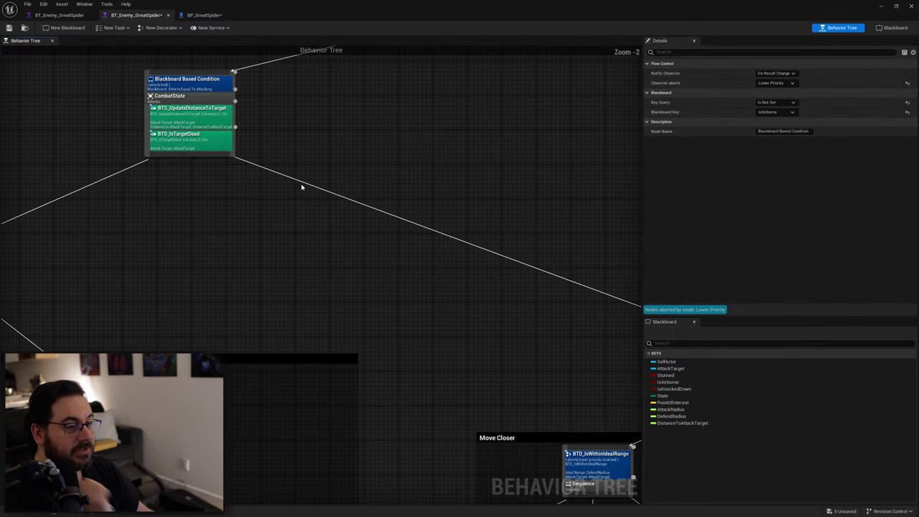
right_drag(393, 194, 102, 147)
right_click(503, 337)
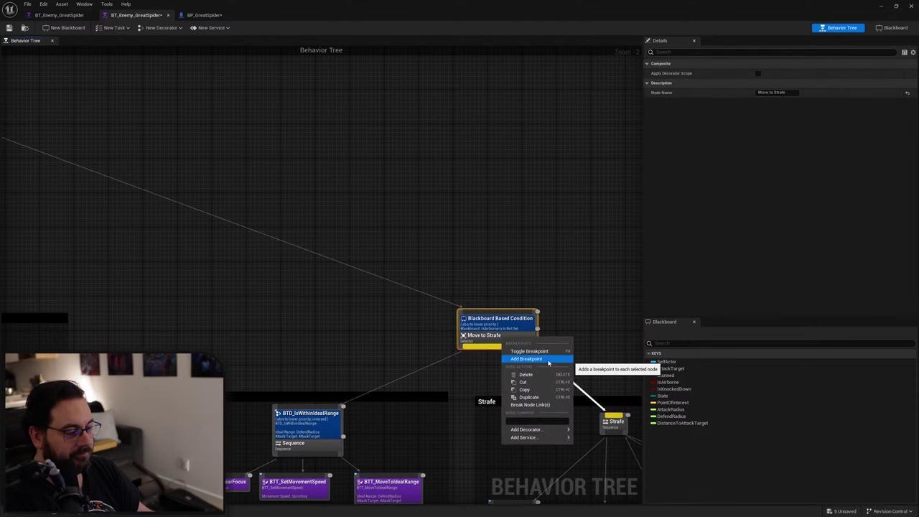
mouse_move(550, 431)
click(604, 366)
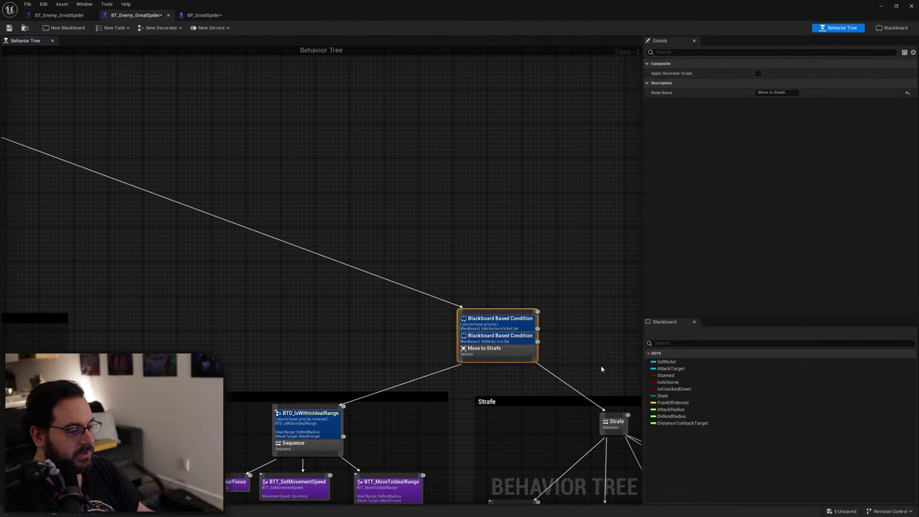
Set the new Blackboard Based Condition's Notify Observer to On Value Change and its Observer Aborts to Self.
click(513, 337)
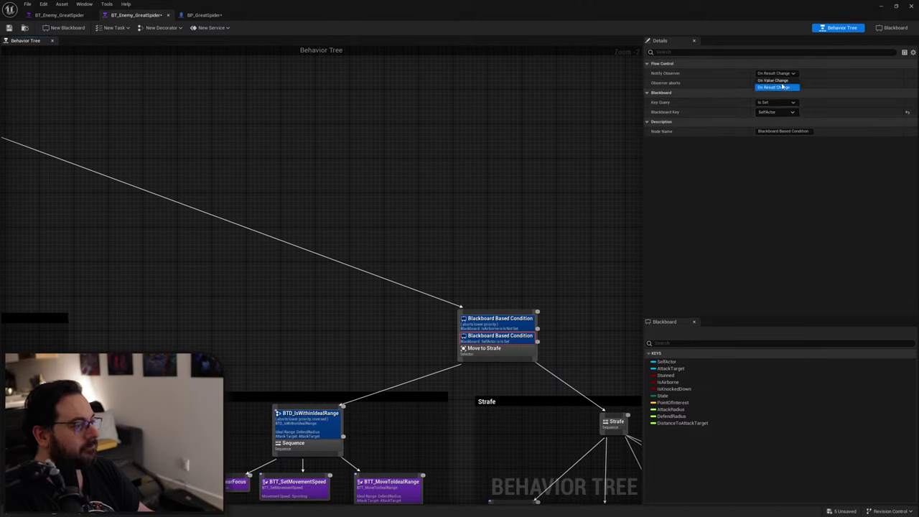
click(774, 80)
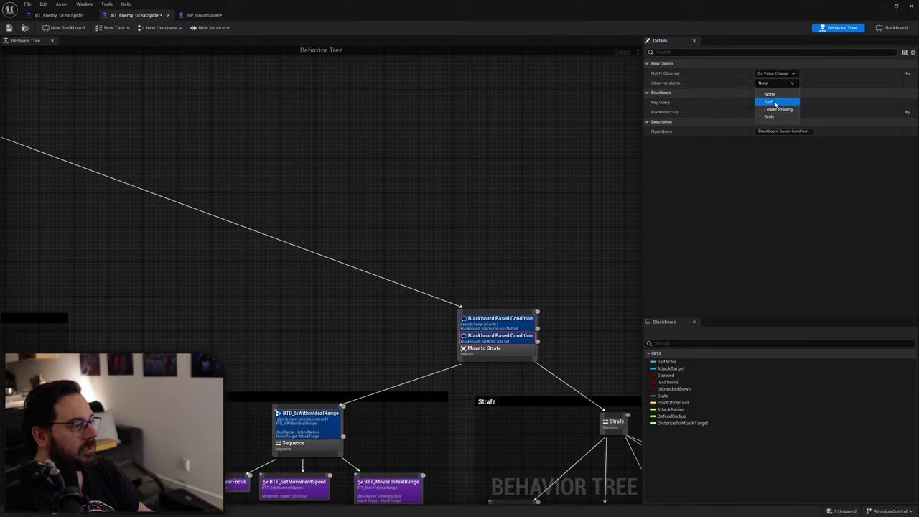
click(774, 103)
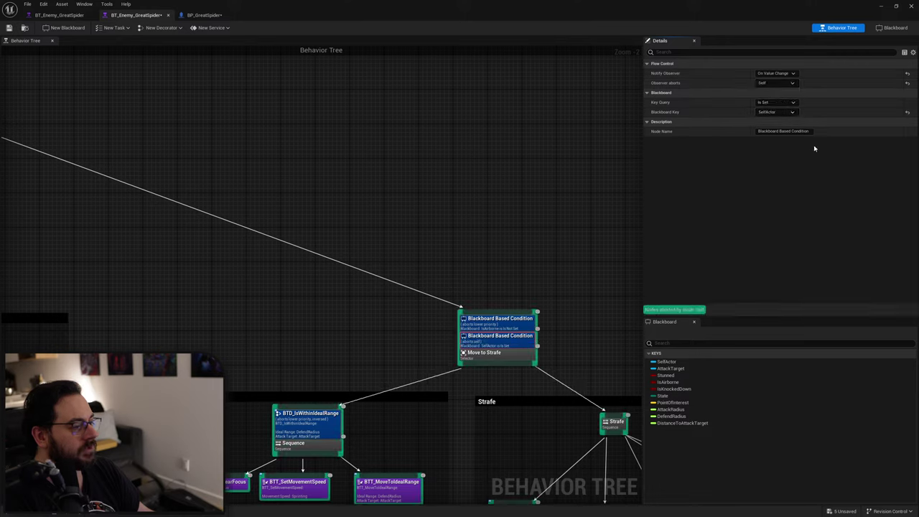
Set the new condition's Blackboard Key to DistanceToAttackTarget, its Key Query to Is Less Than and its Key Value to 500.
click(790, 113)
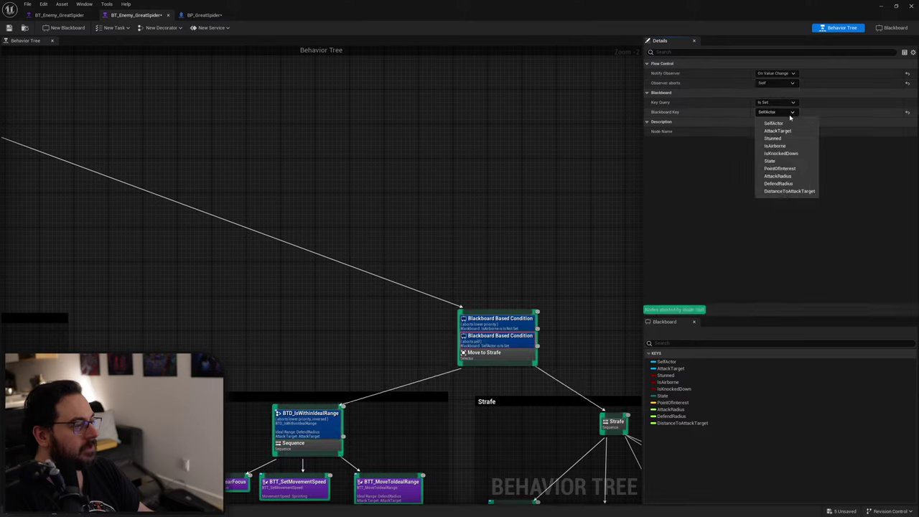
click(789, 192)
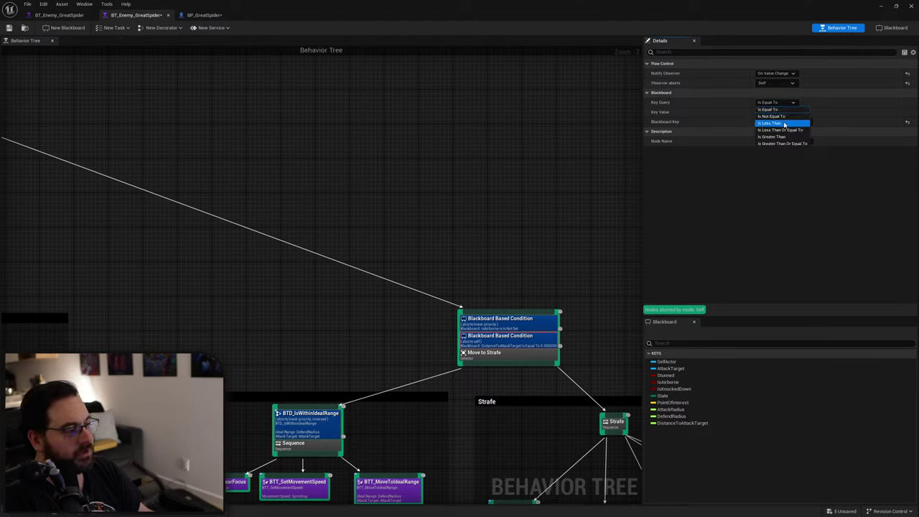
click(782, 124)
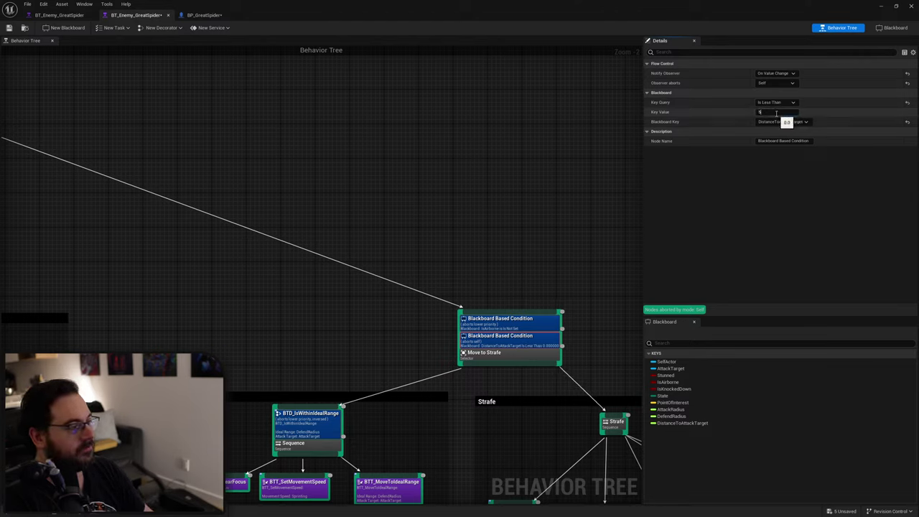
scroll(486, 233, down, 3)
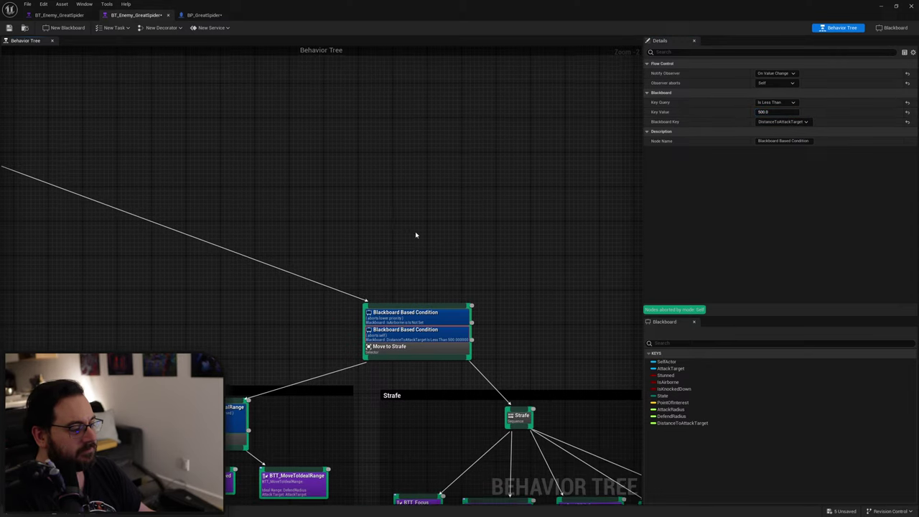
mouse_move(339, 231)
right_down()
mouse_move(328, 218)
mouse_move(352, 218)
mouse_move(343, 217)
right_up()
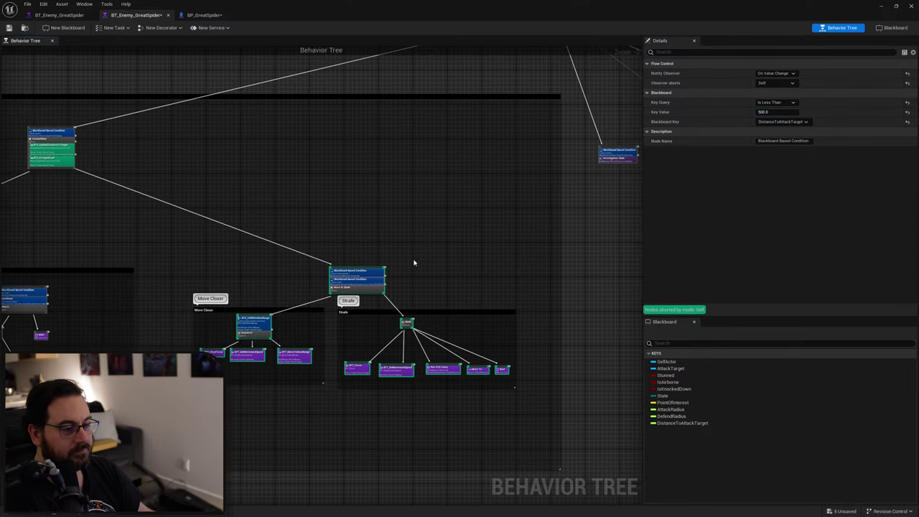
Duplicate the Move to Strafe selector to the right of the Strafe group and connect it to the Attacking State's top node.
scroll(414, 263, up, 2)
drag(399, 266, 308, 289)
key(ctrl+c)
key(ctrl+v)
right_drag(574, 267, 539, 262)
scroll(539, 262, down, 3)
right_drag(336, 229, 448, 242)
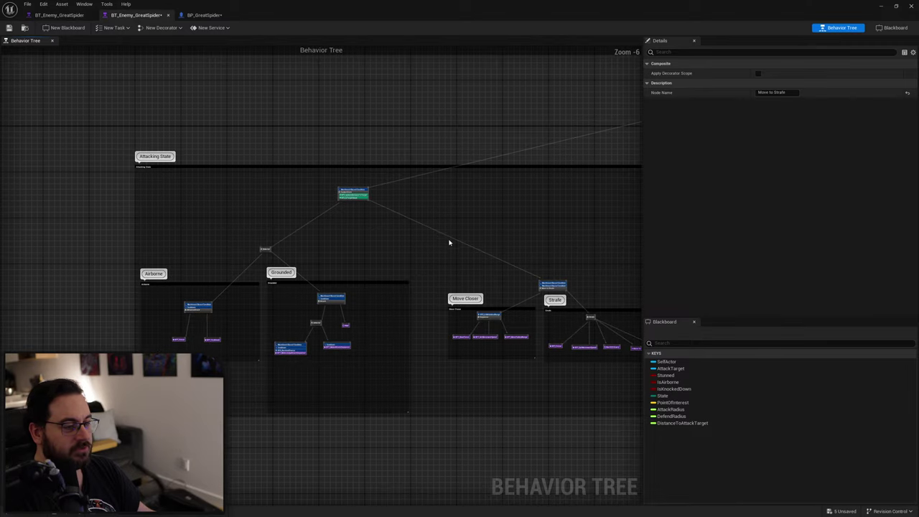
scroll(427, 232, up, 3)
drag(280, 195, 607, 331)
right_drag(550, 308, 316, 248)
scroll(315, 248, up, 2)
drag(369, 310, 558, 314)
Change the duplicated selector's DistanceToAttackTarget condition to Is Greater Than and shift the selector further right of the Strafe group.
click(558, 296)
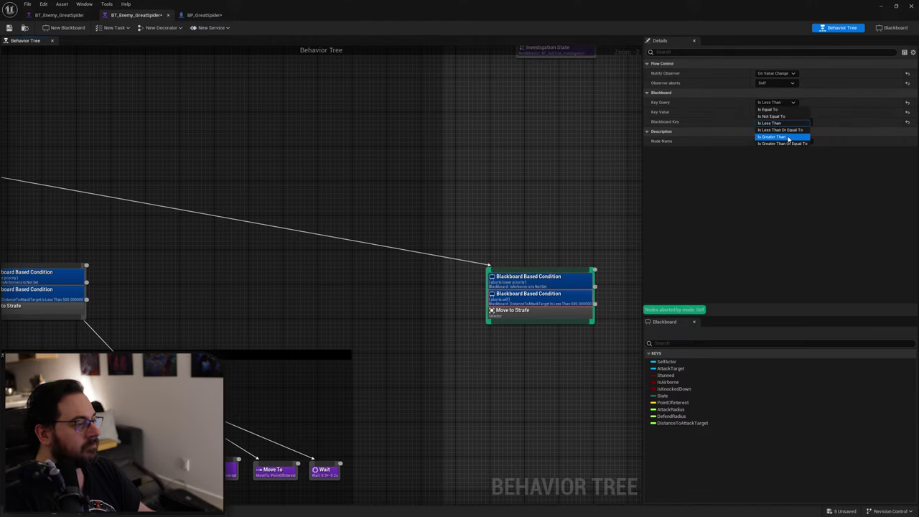
click(786, 137)
right_drag(539, 215, 426, 164)
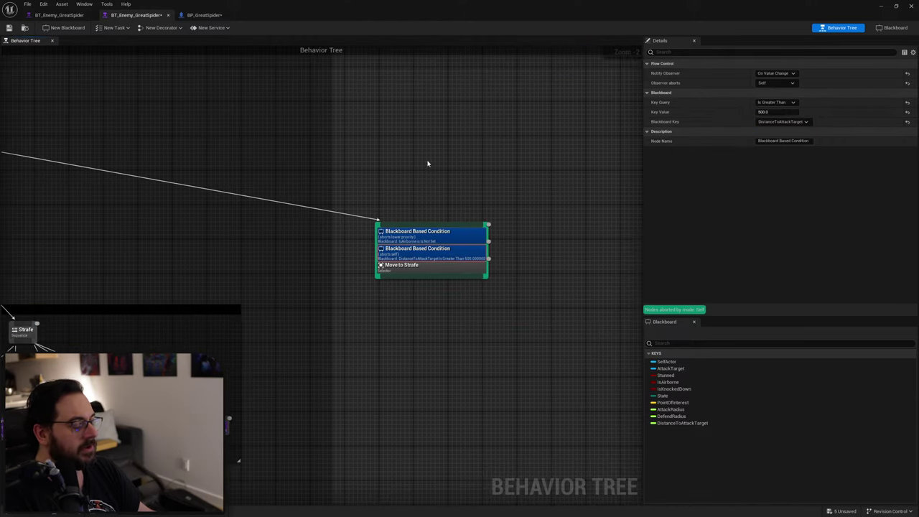
drag(454, 264, 535, 261)
scroll(536, 262, down, 2)
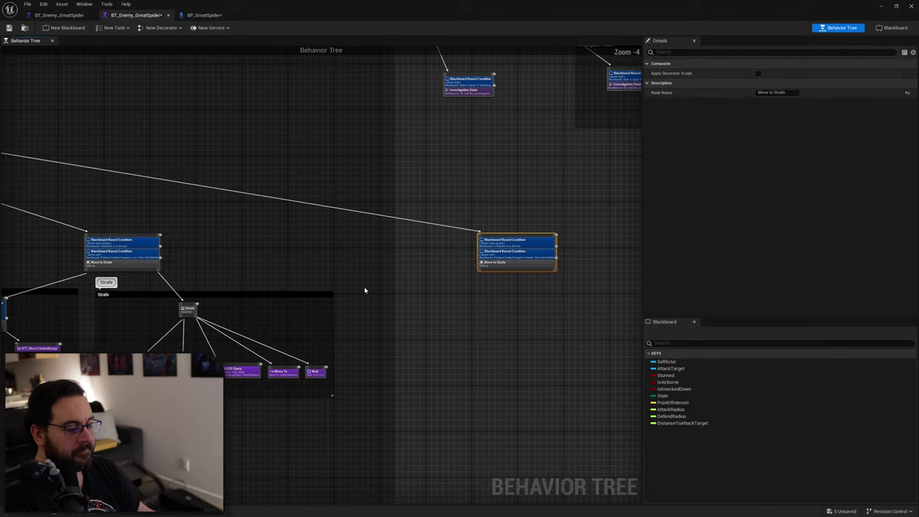
Copy the BTT_TryRammingAttack task with its decorators from the other tree's Ranged Ram group and connect it under the duplicated selector.
click(54, 15)
scroll(302, 220, up, 1)
right_drag(349, 233, 520, 328)
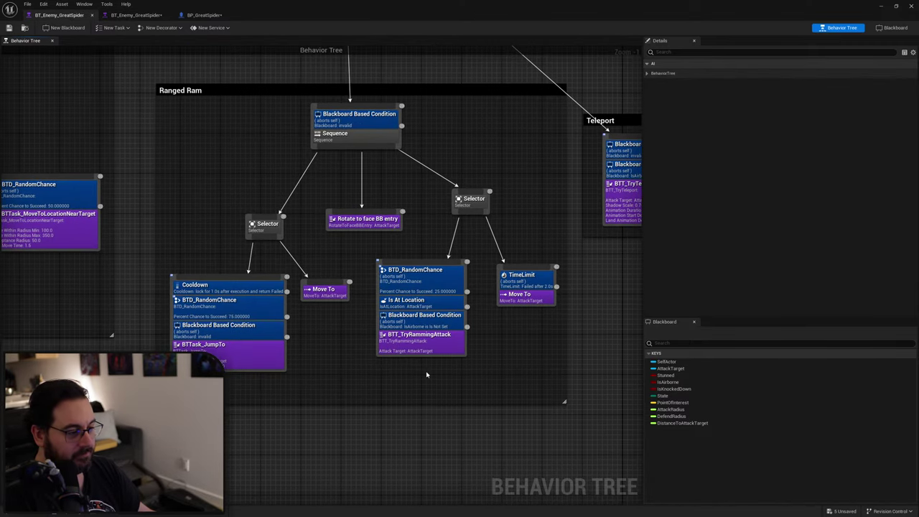
click(450, 316)
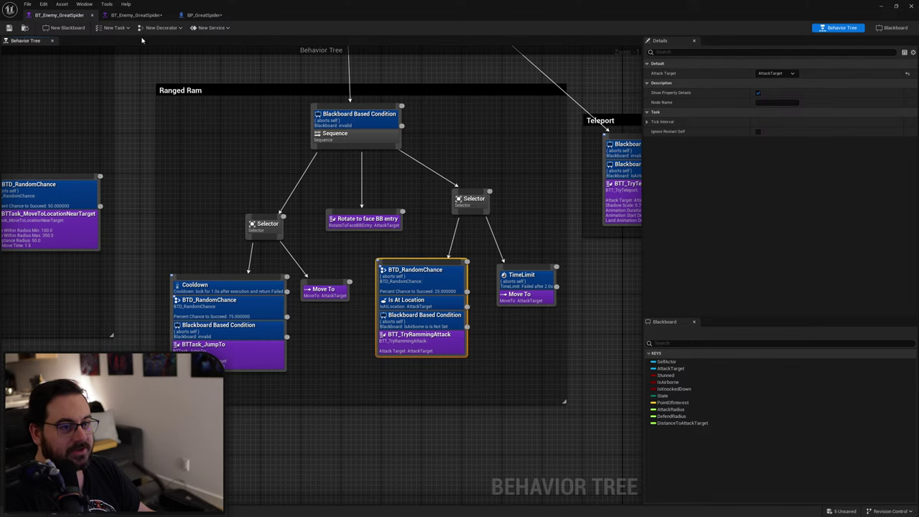
click(136, 15)
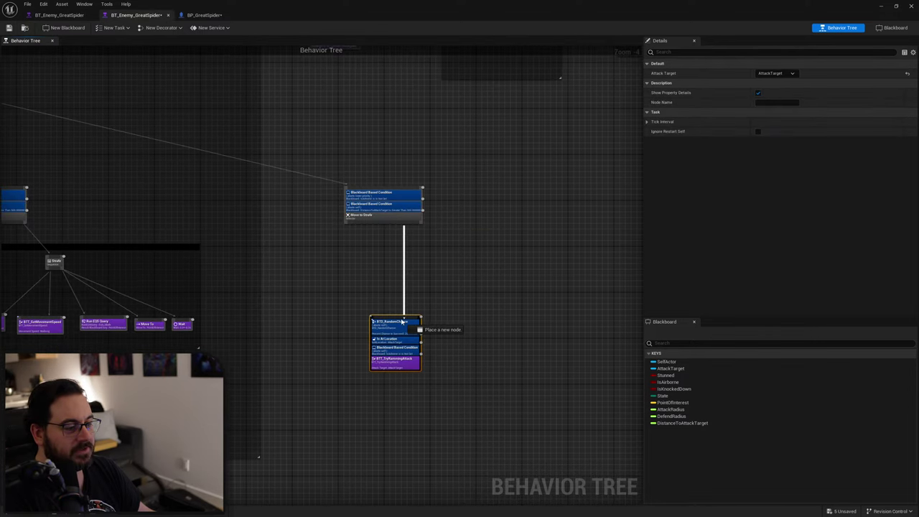
drag(397, 316, 397, 318)
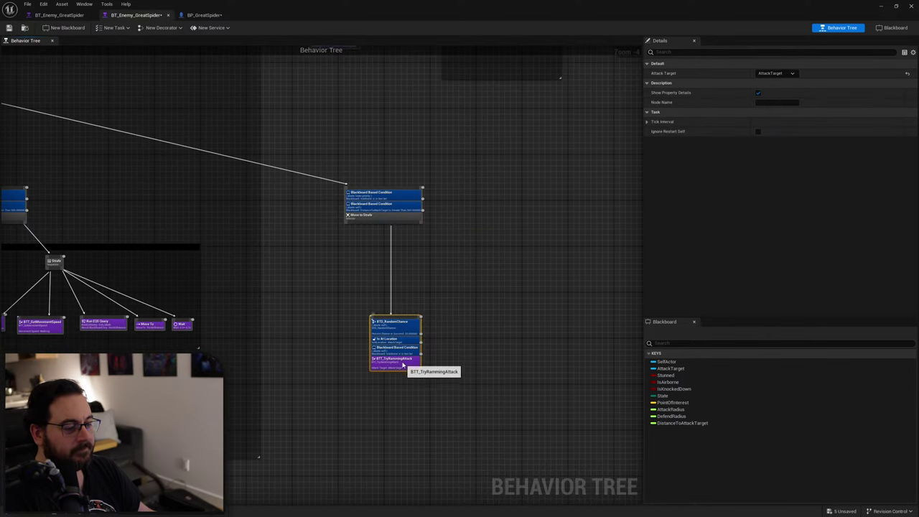
drag(402, 366, 397, 311)
Playtest L_Testing and watch which Move to Strafe branch the spider's behavior tree runs during combat.
drag(308, 7, 0, 8)
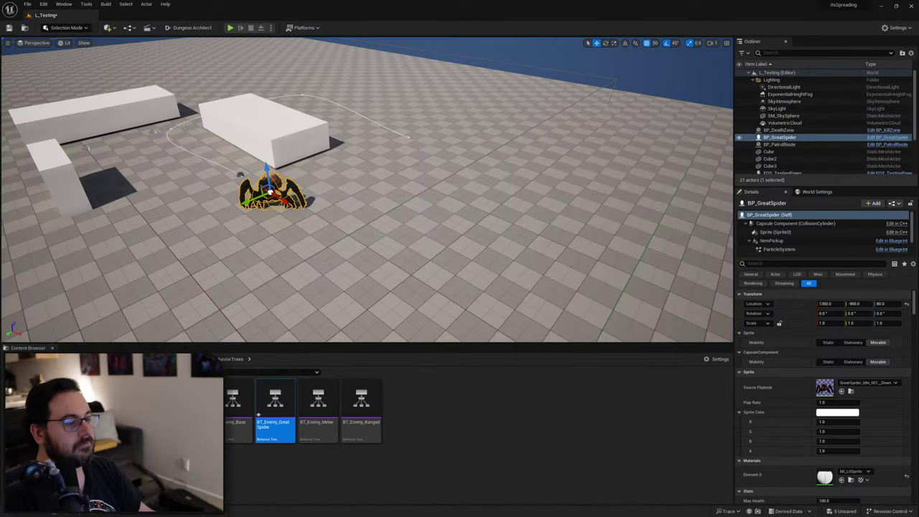
click(232, 27)
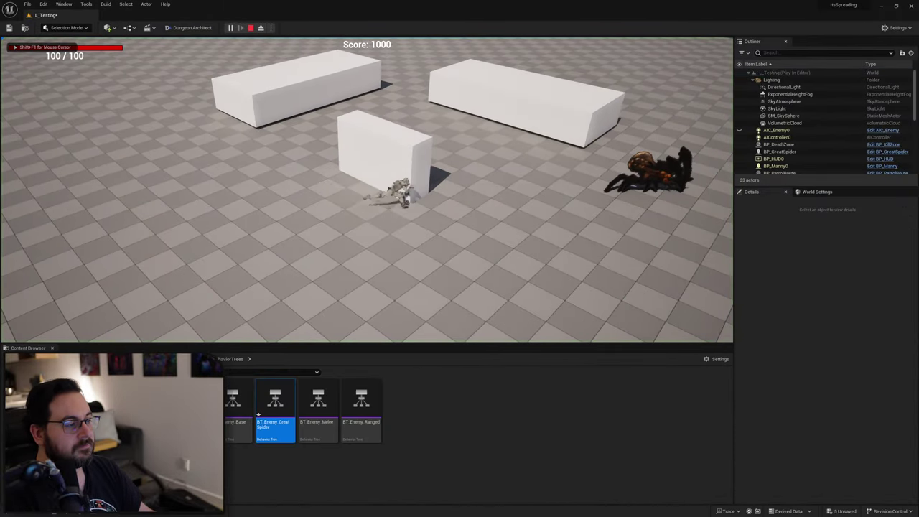
key(d)
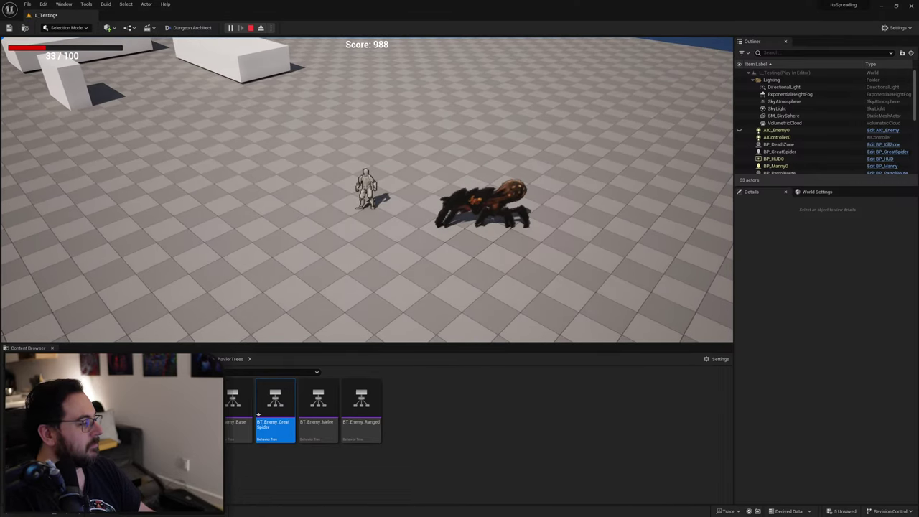
drag(918, 136, 340, 73)
scroll(369, 181, down, 8)
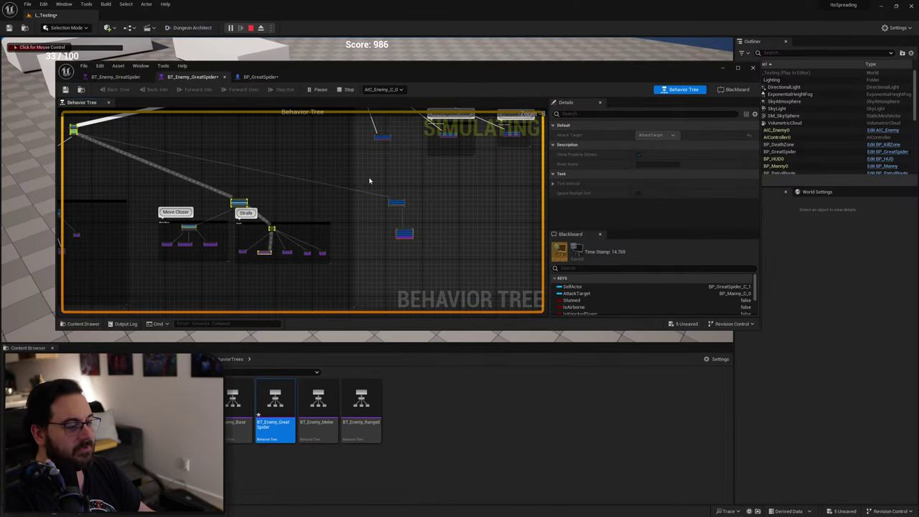
scroll(275, 234, up, 3)
right_drag(275, 234, 361, 228)
drag(513, 72, 521, 274)
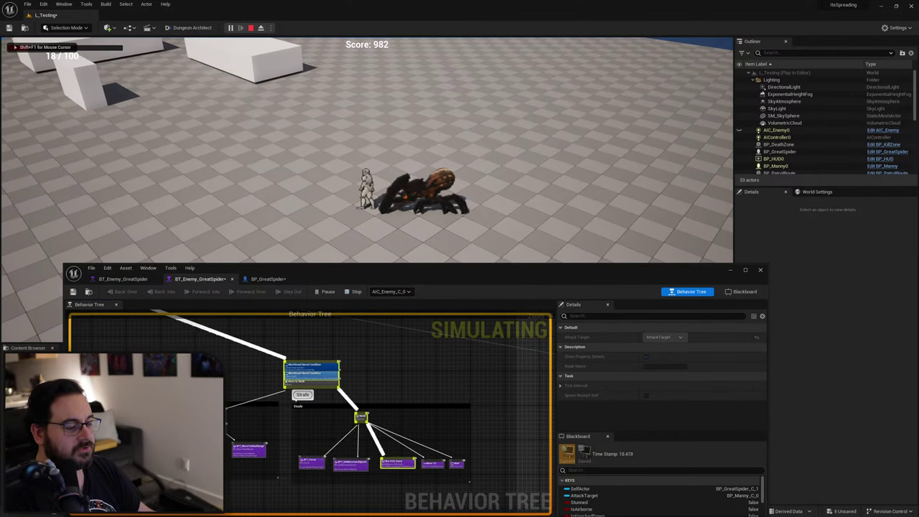
key(Escape)
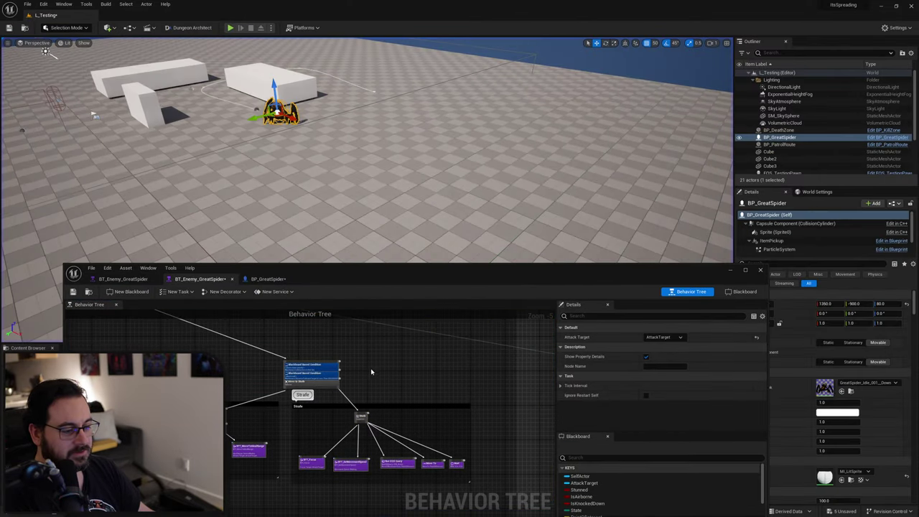
Inspect the Move to Strafe distance conditions and remove the DistanceToAttackTarget condition from the original selector.
scroll(389, 388, up, 5)
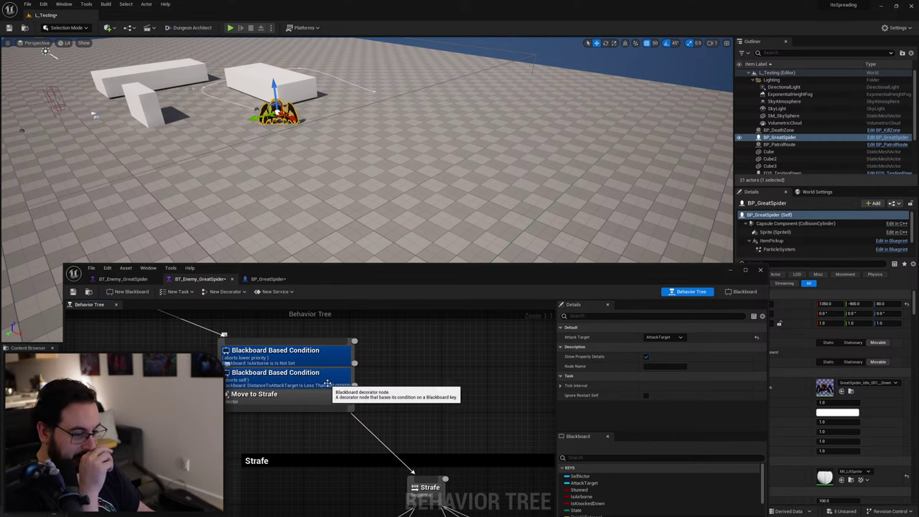
click(328, 383)
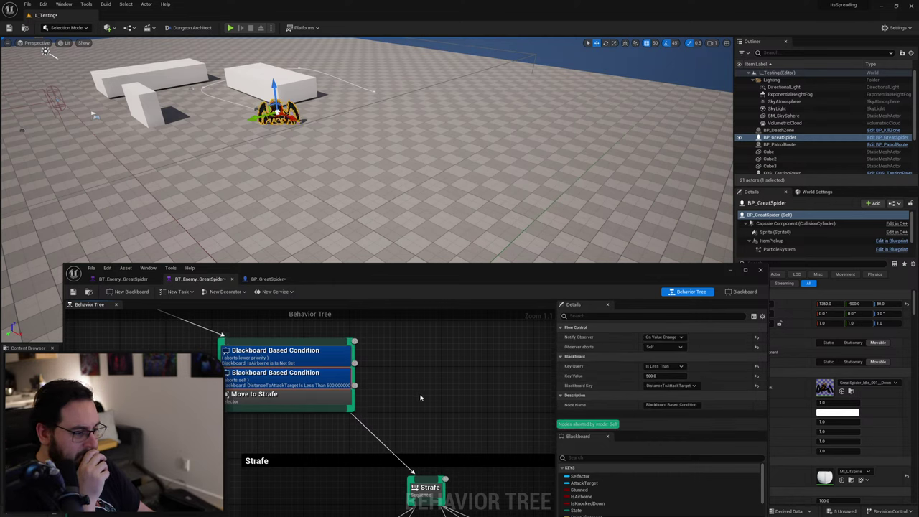
scroll(420, 398, down, 2)
right_drag(421, 398, 328, 381)
scroll(427, 408, down, 2)
scroll(274, 382, down, 1)
scroll(274, 381, up, 3)
click(376, 382)
click(268, 368)
click(359, 376)
scroll(365, 378, down, 7)
scroll(459, 385, up, 2)
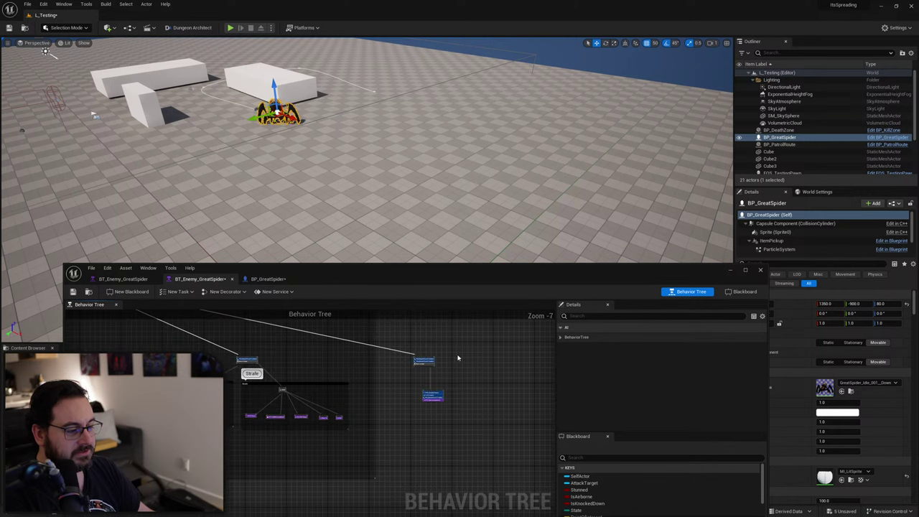
Move the duplicated selector and its BTT_TryRammingAttack task to the left of the Airborne group within the behavior tree.
drag(458, 357, 427, 407)
scroll(430, 406, down, 3)
right_drag(449, 402, 506, 392)
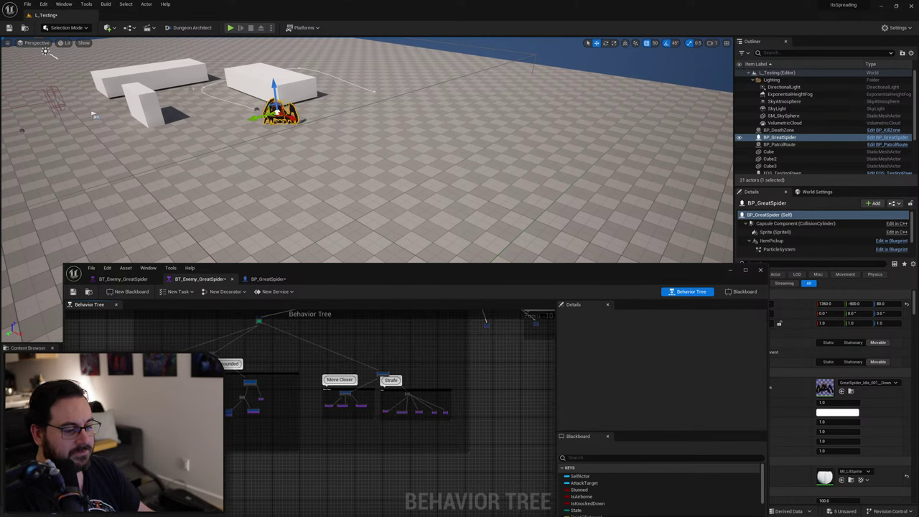
scroll(373, 383, up, 8)
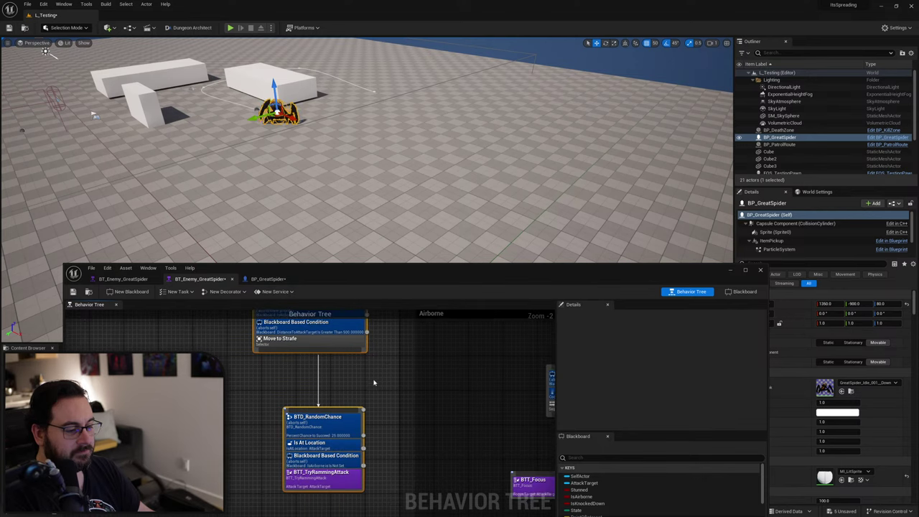
click(335, 478)
scroll(301, 460, down, 3)
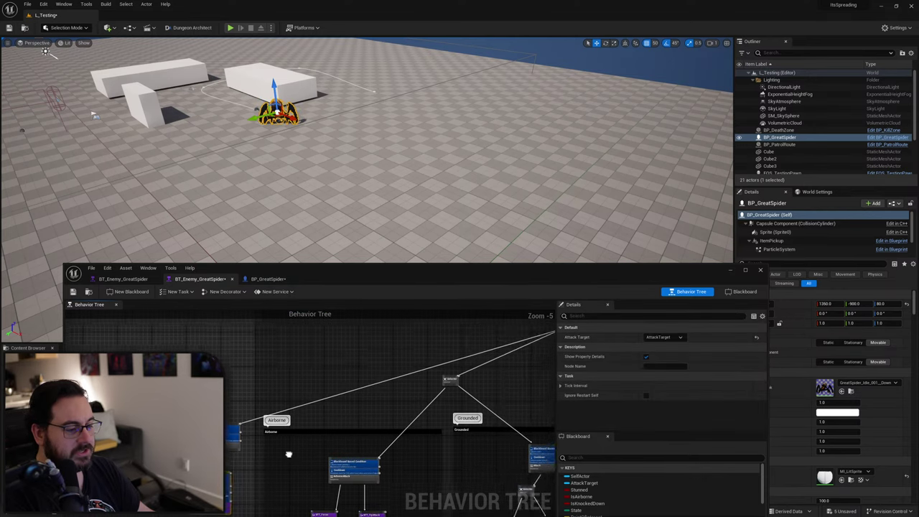
right_drag(289, 454, 355, 467)
right_drag(335, 402, 371, 328)
right_drag(458, 357, 288, 361)
scroll(302, 369, down, 2)
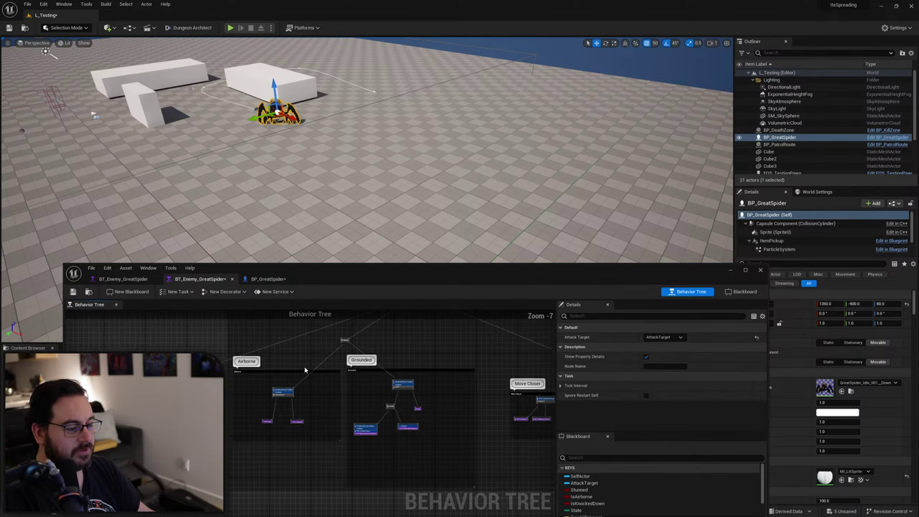
right_drag(442, 397, 374, 422)
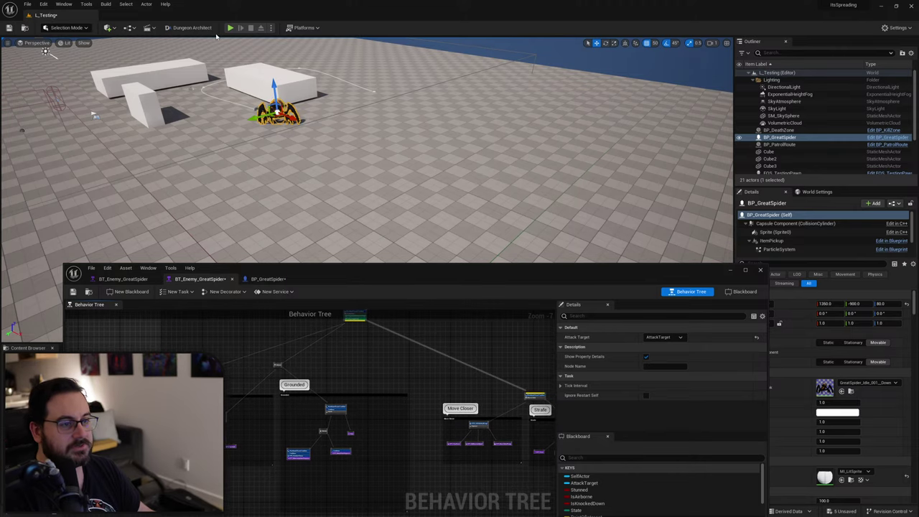
Playtest L_Testing again and follow the running Strafe and Move Closer nodes while the spider fights the player.
key(alt+p)
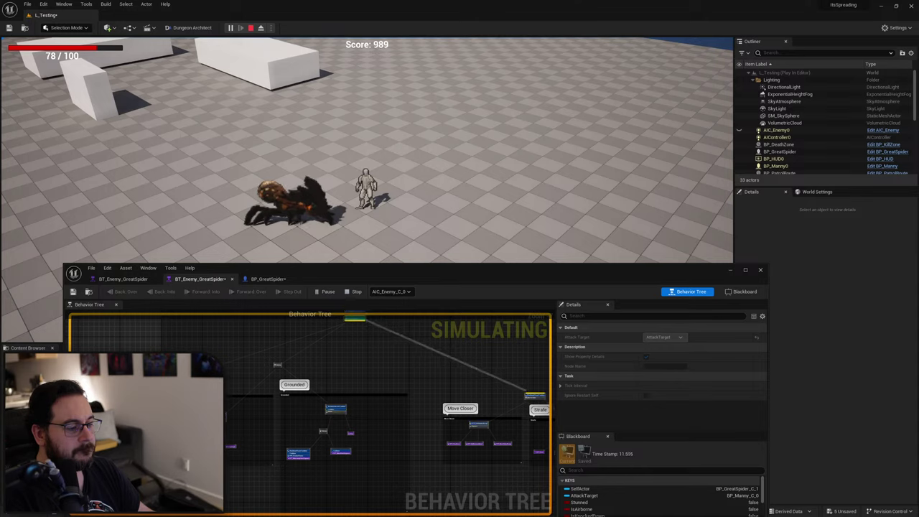
key(shift+F1)
right_drag(501, 386, 369, 341)
scroll(439, 415, up, 5)
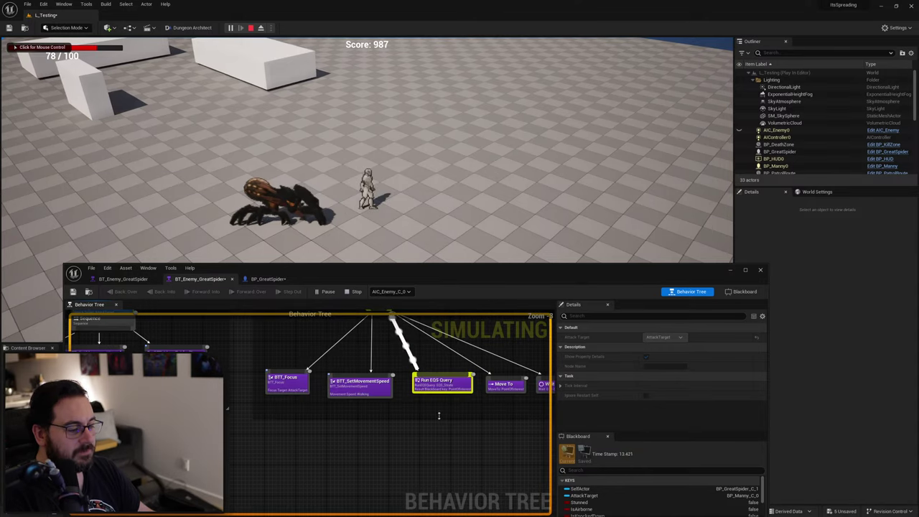
right_drag(412, 394, 393, 421)
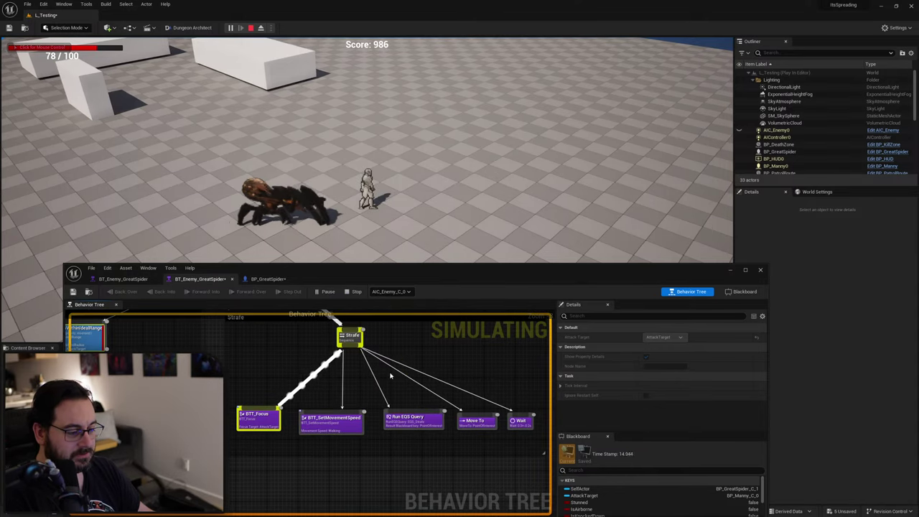
right_drag(303, 376, 460, 424)
scroll(265, 411, up, 3)
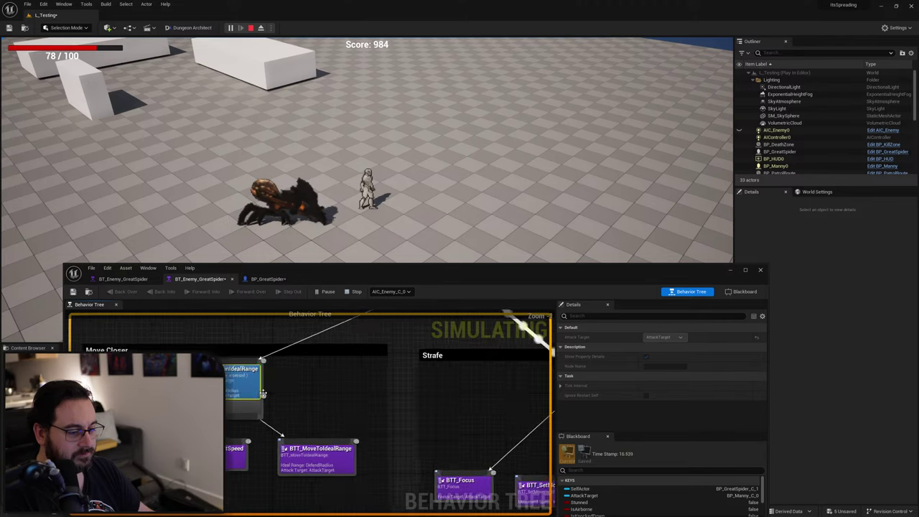
click(422, 161)
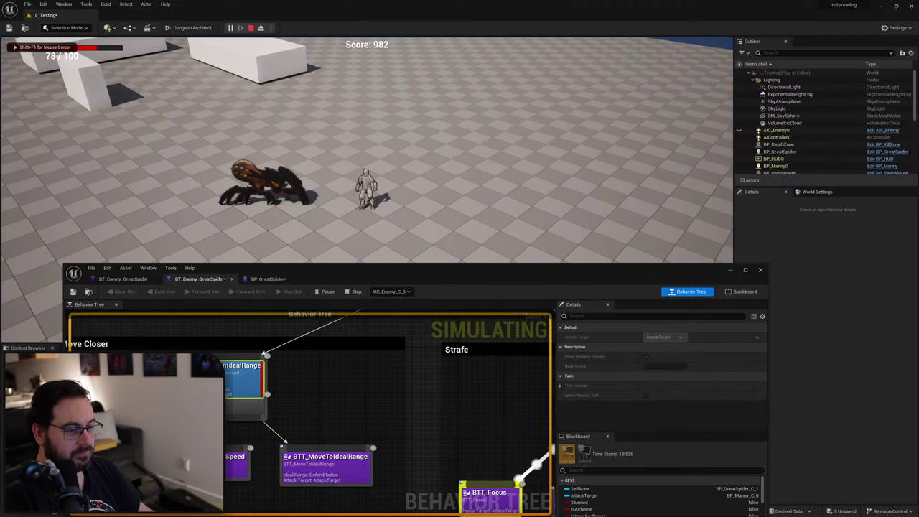
key(Escape)
Playtest L_Testing with the duplicated ramming selector disconnected from its parent, and undo the broken link.
scroll(229, 408, down, 4)
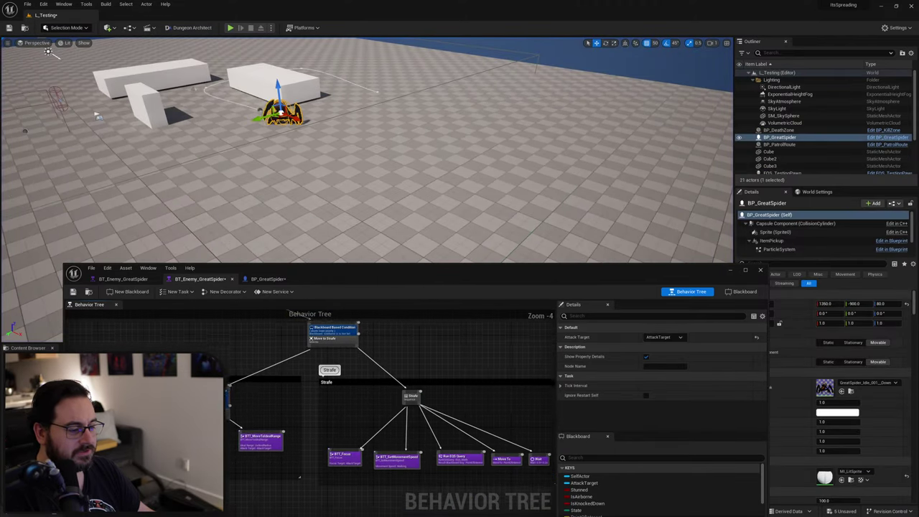
scroll(424, 379, up, 3)
scroll(405, 387, down, 2)
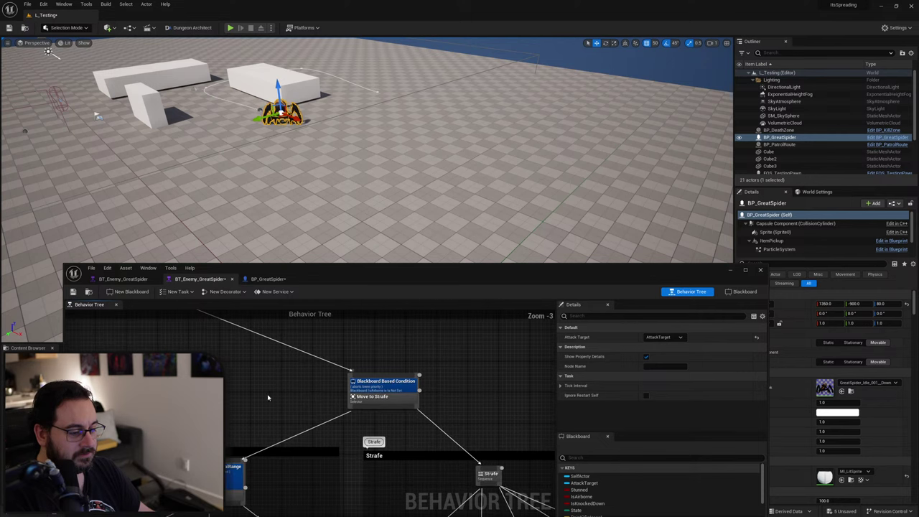
right_drag(268, 398, 296, 410)
scroll(275, 402, down, 1)
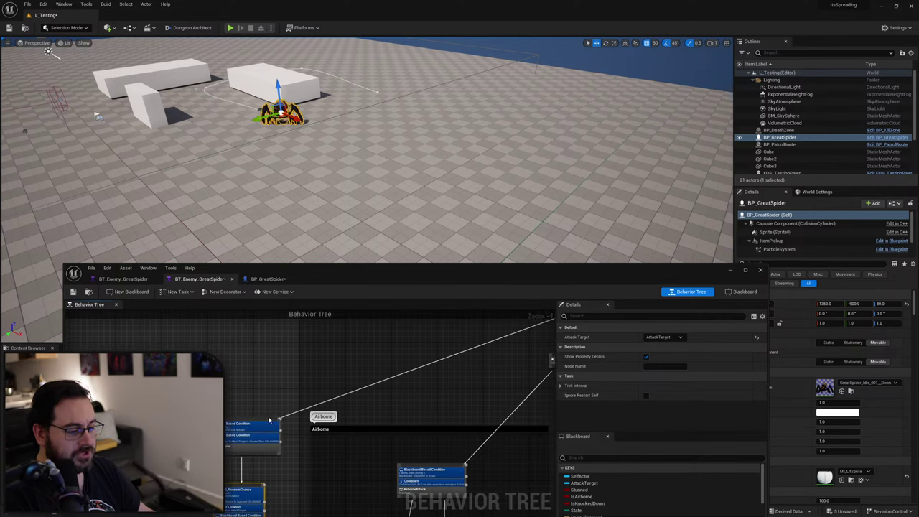
scroll(268, 422, down, 5)
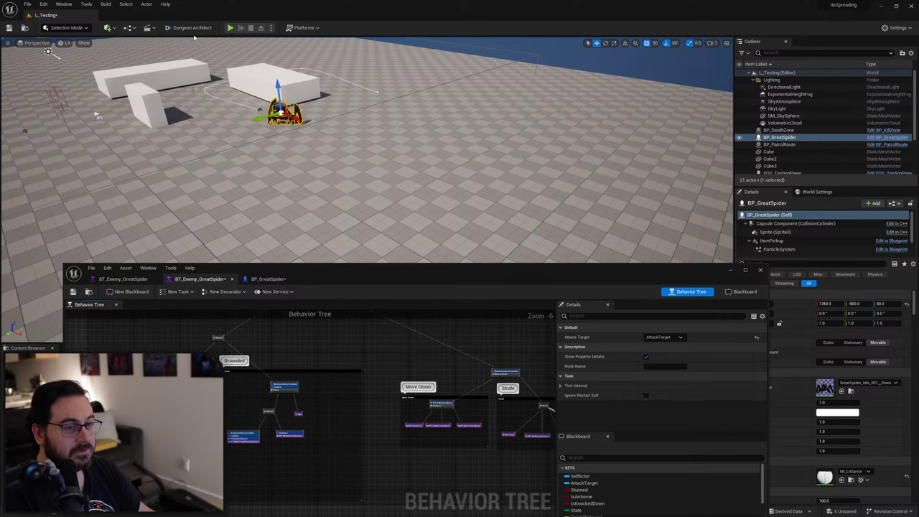
click(229, 28)
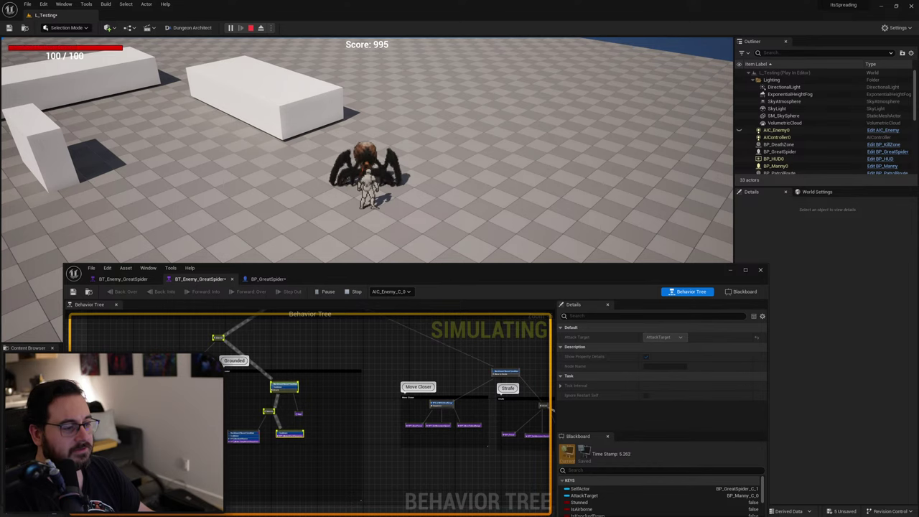
key(Escape)
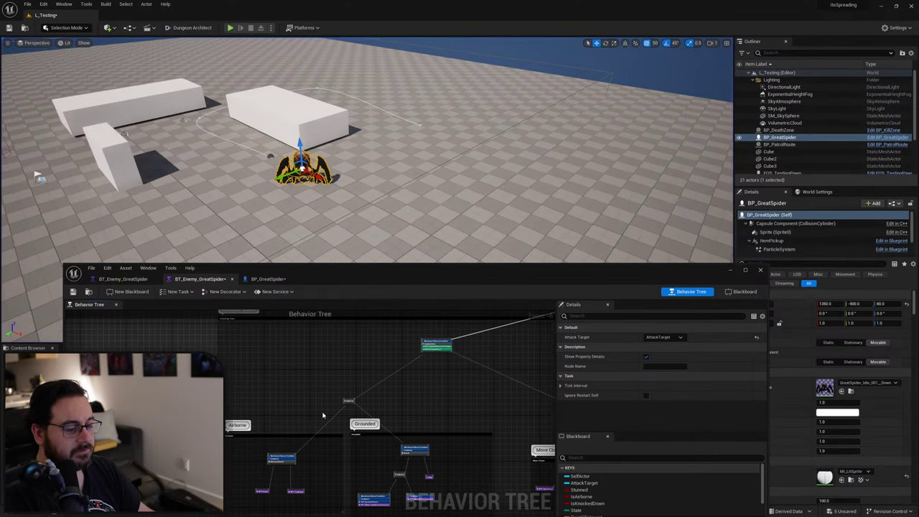
key(ctrl+z)
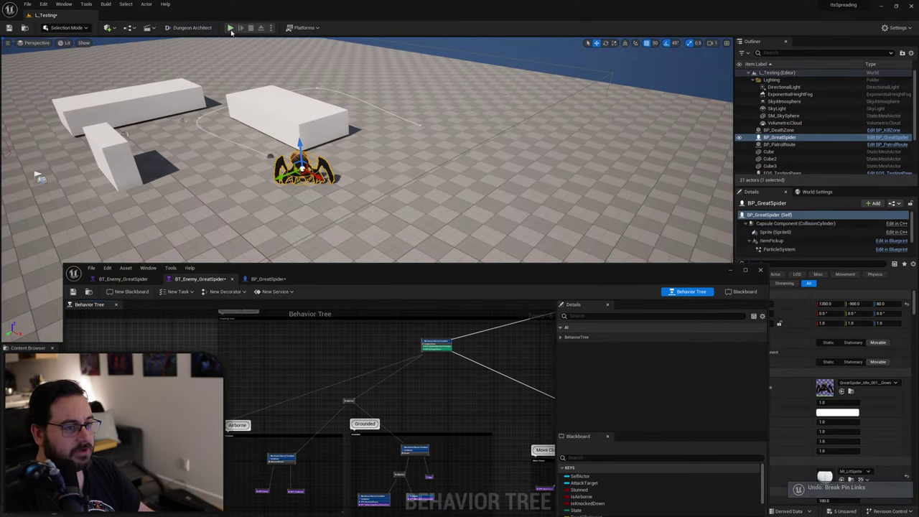
Playtest L_Testing with the ramming branch connected and watch the spider fight the player as the distance grows.
click(230, 28)
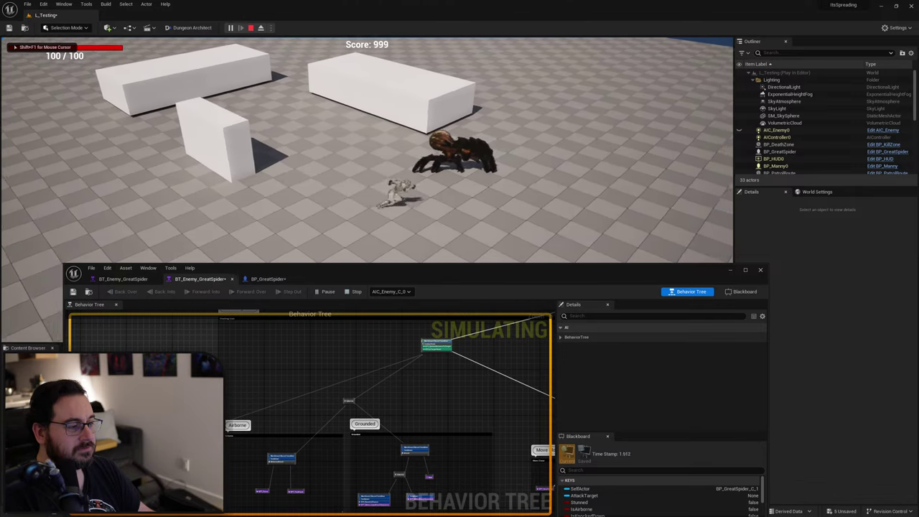
key(d)
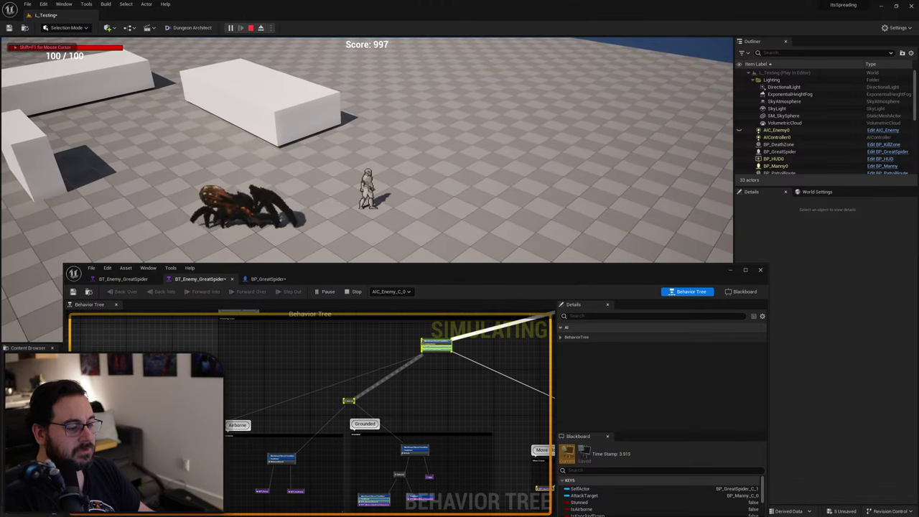
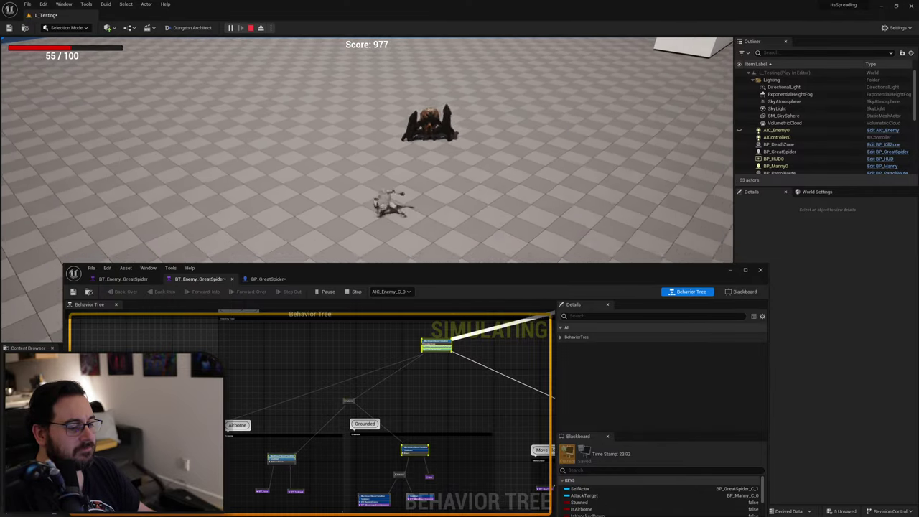
key(Escape)
Set Observer aborts to Lower Priority on the ramming selector's DistanceToAttackTarget Is Greater Than 500 condition.
scroll(285, 377, up, 3)
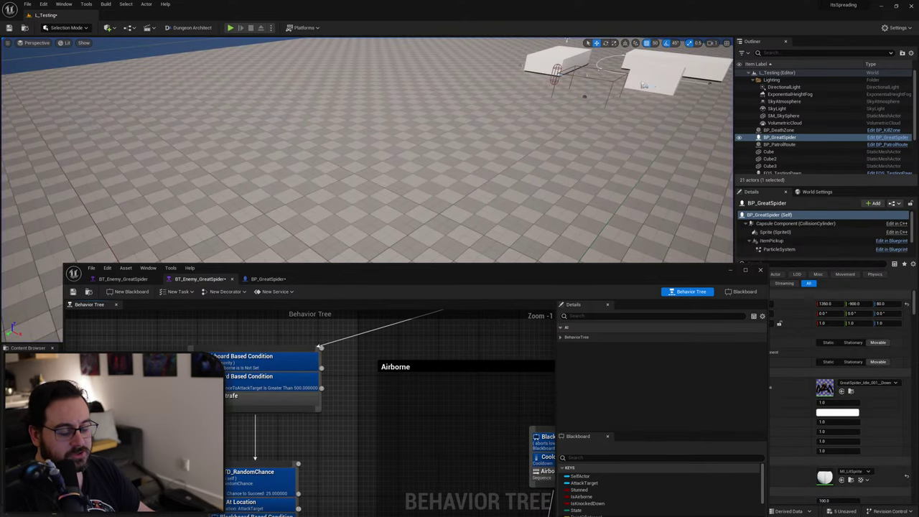
click(285, 377)
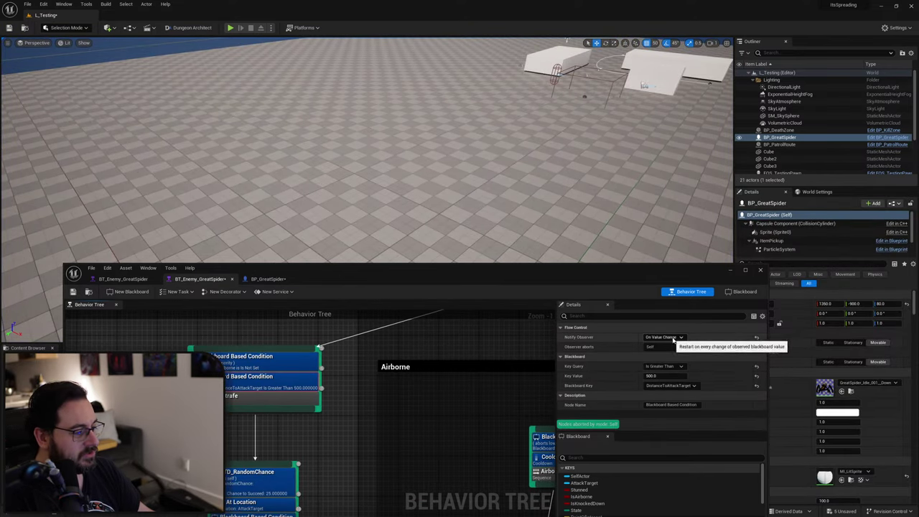
click(666, 374)
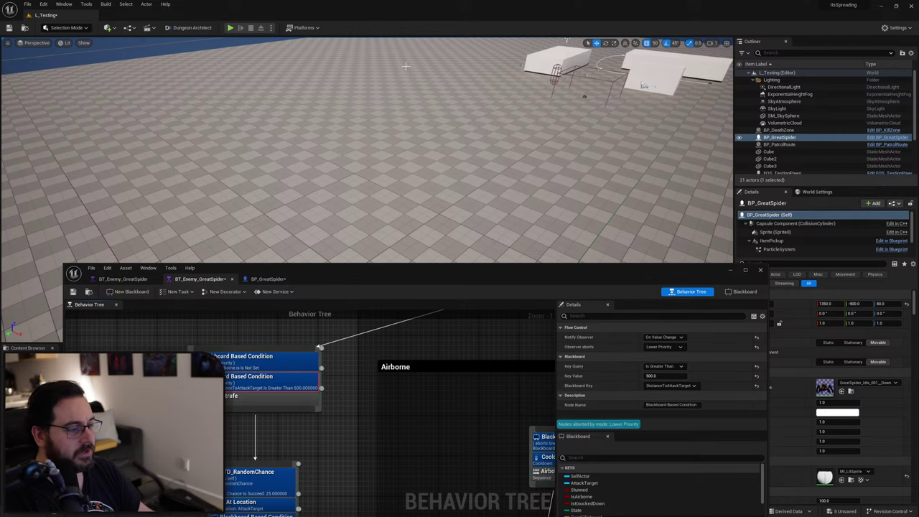
Playtest L_Testing, run away from the spider and watch whether the ramming selector's conditions and task are reached.
click(231, 28)
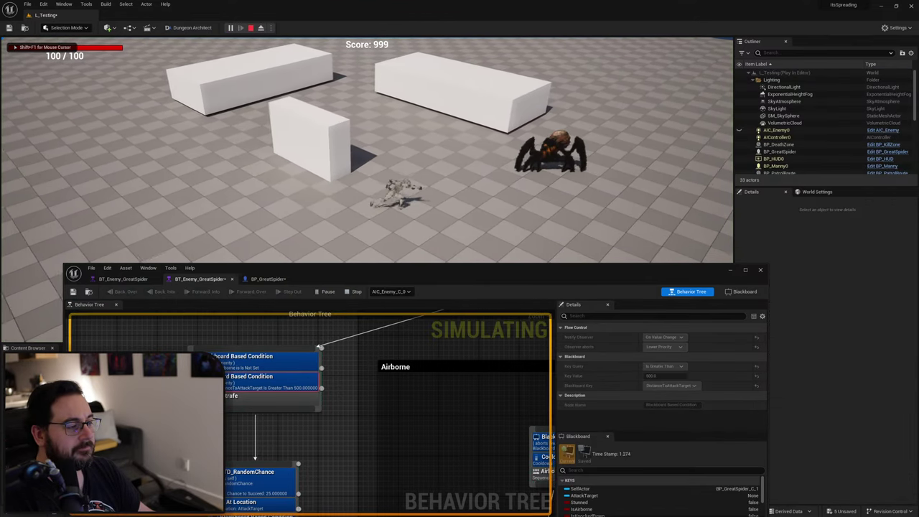
key(s)
key(a)
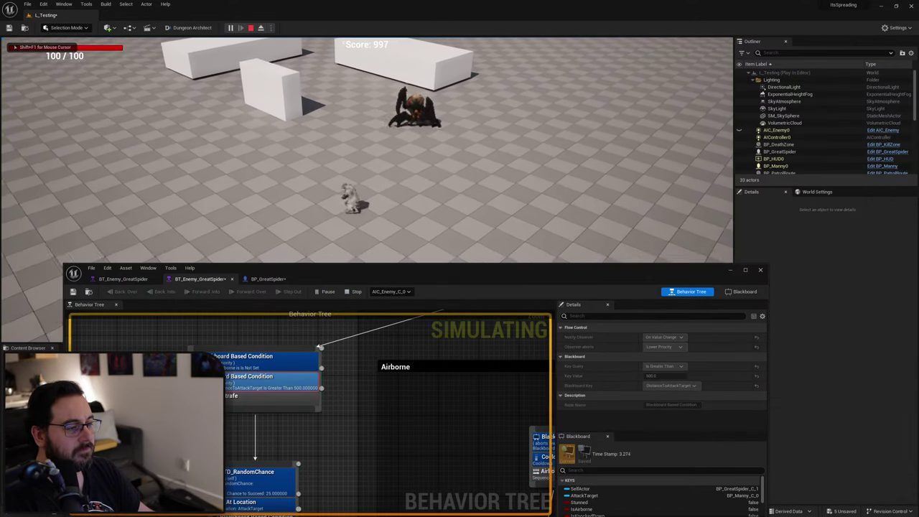
key(a)
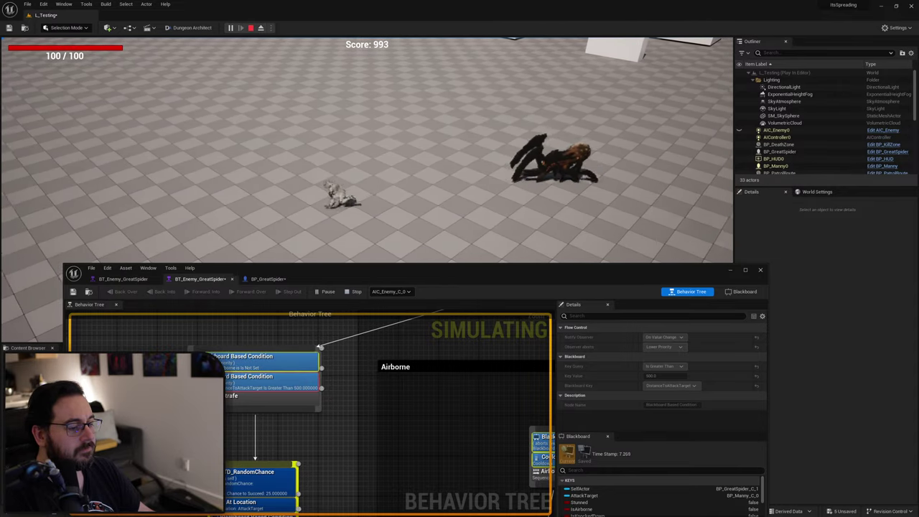
key(Escape)
Delete the BTD_RandomChance, Is At Location and IsAirborne Blackboard Based Condition decorators from the BTT_TryRammingAttack task.
right_drag(315, 474, 329, 400)
click(281, 405)
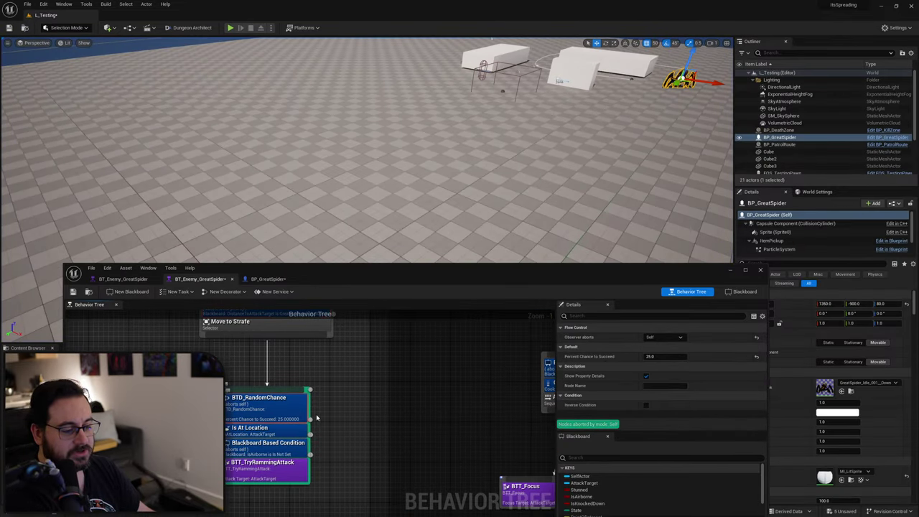
key(Delete)
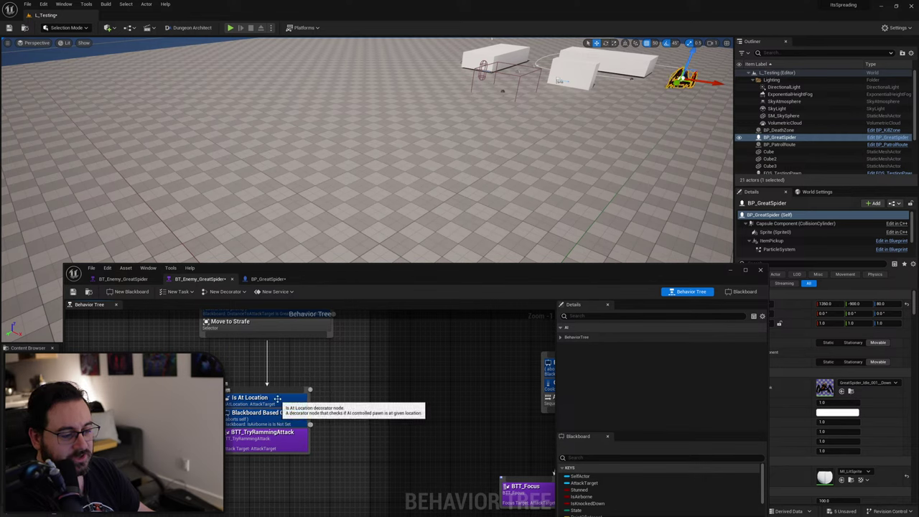
click(277, 398)
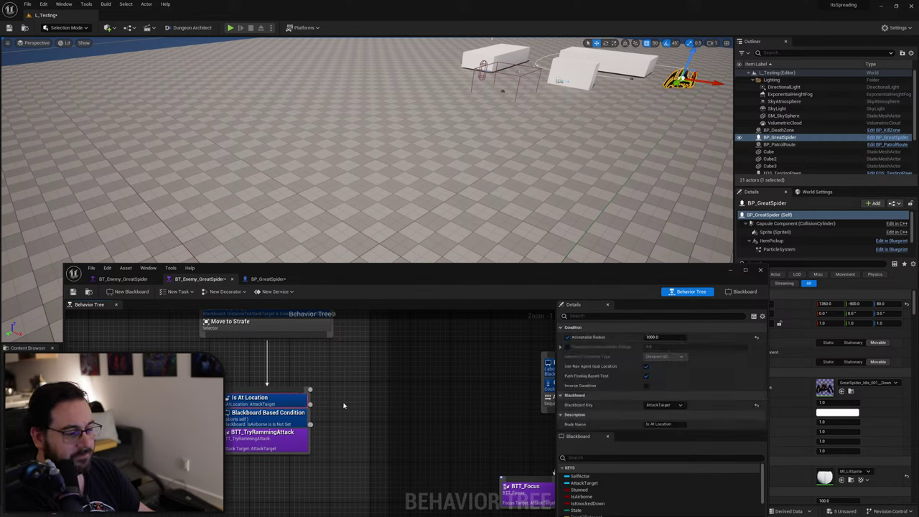
key(Delete)
click(291, 403)
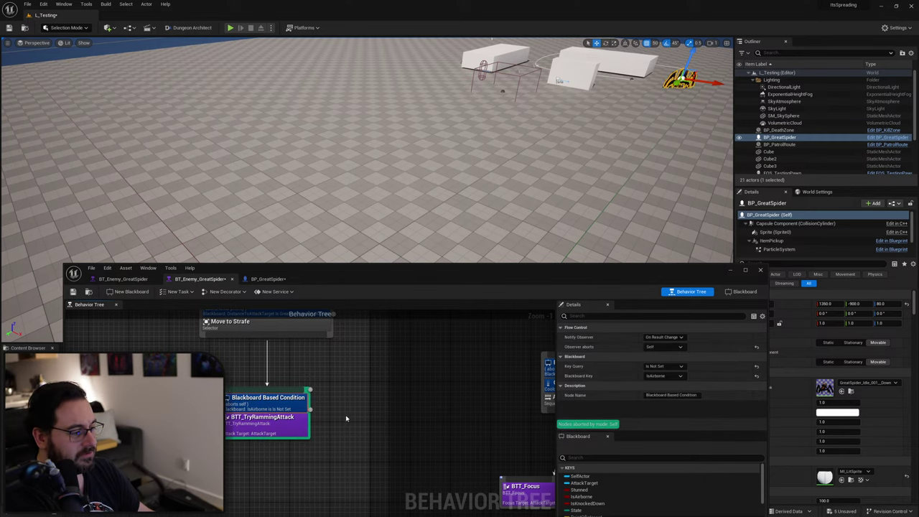
key(Delete)
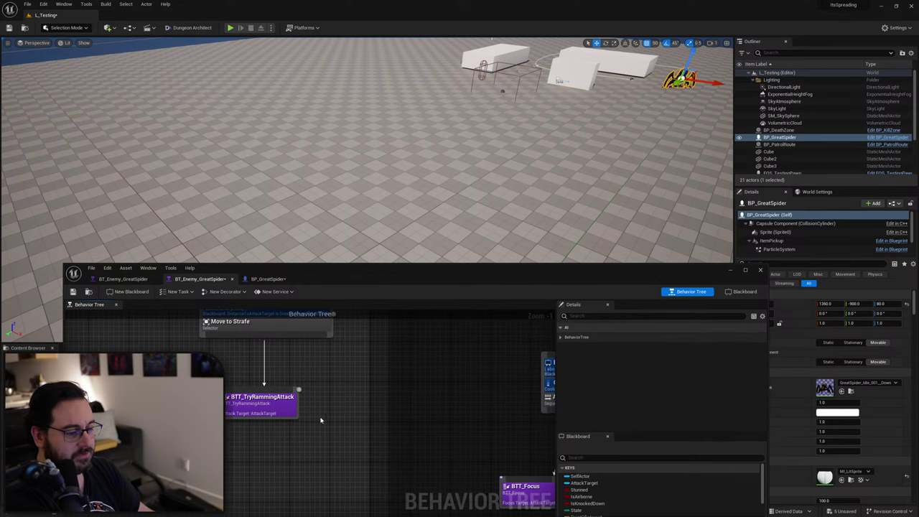
Playtest L_Testing without the ramming task's decorators and follow the active branch through the tree to the Strafe sequence.
click(231, 28)
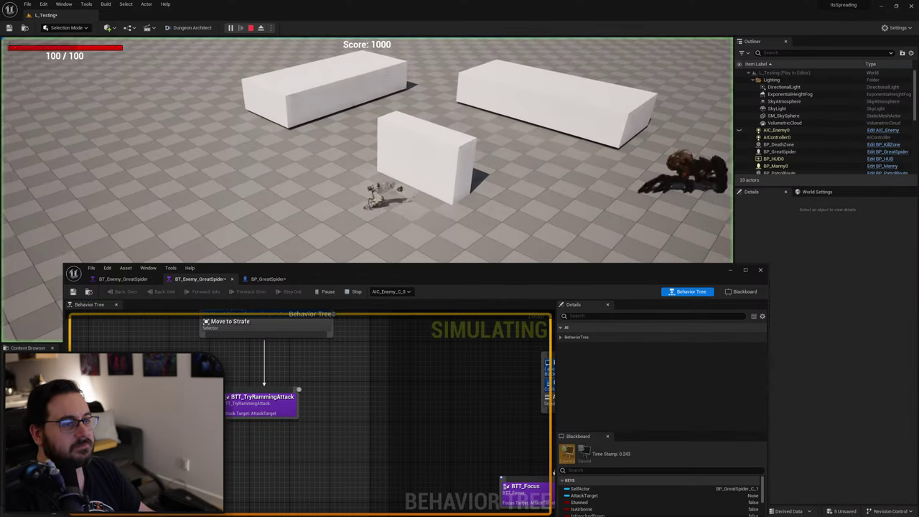
key(d)
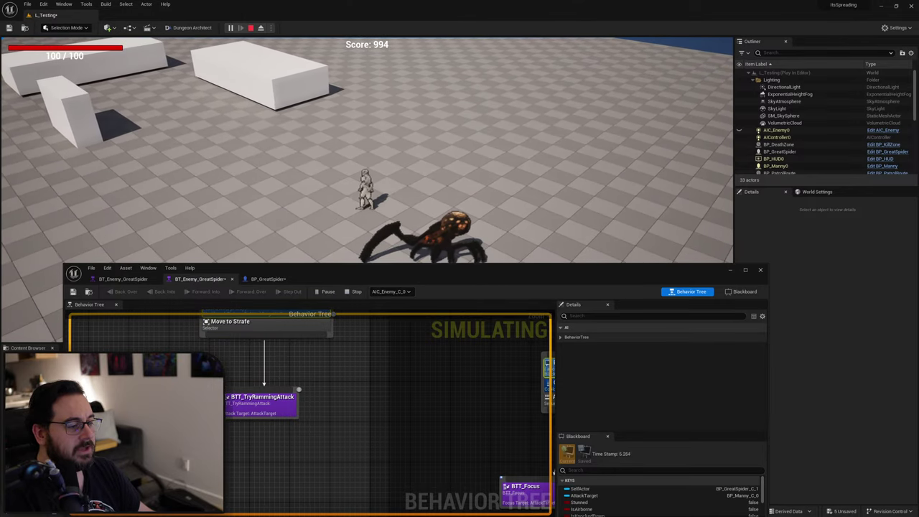
key(shift+F1)
right_drag(521, 349, 208, 408)
scroll(287, 373, down, 4)
scroll(408, 416, down, 2)
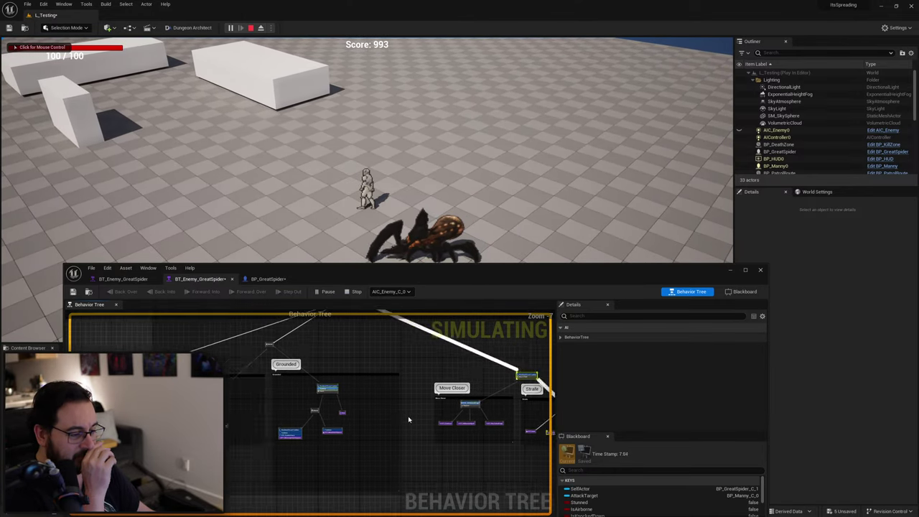
right_drag(408, 415, 283, 428)
scroll(409, 421, up, 3)
right_drag(413, 416, 333, 404)
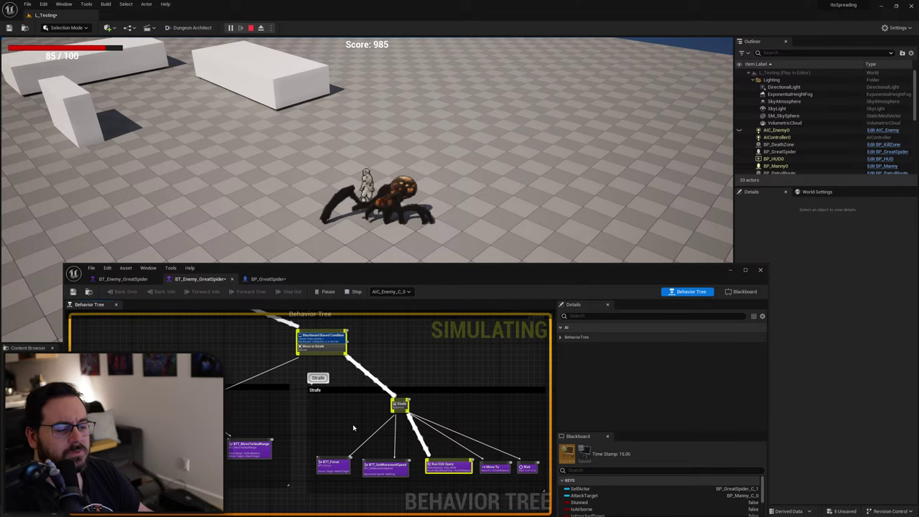
Examine the Strafe sequence's Run EQS Query task while the spider fights, and end the playtest.
scroll(453, 452, up, 2)
right_drag(454, 451, 434, 417)
click(414, 414)
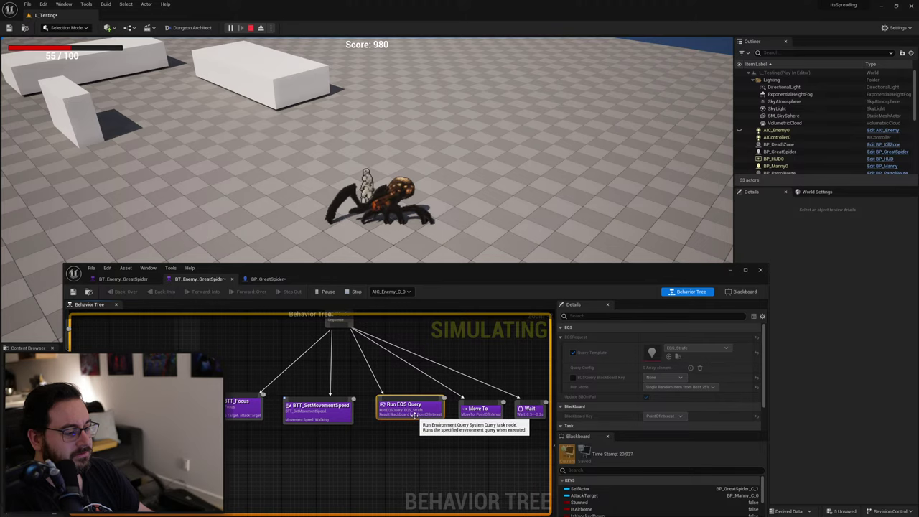
scroll(402, 391, down, 3)
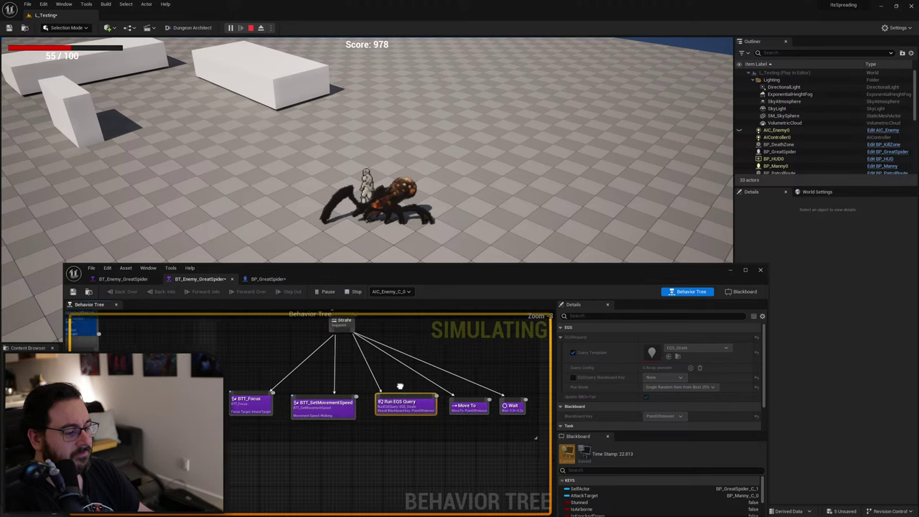
right_drag(399, 387, 330, 397)
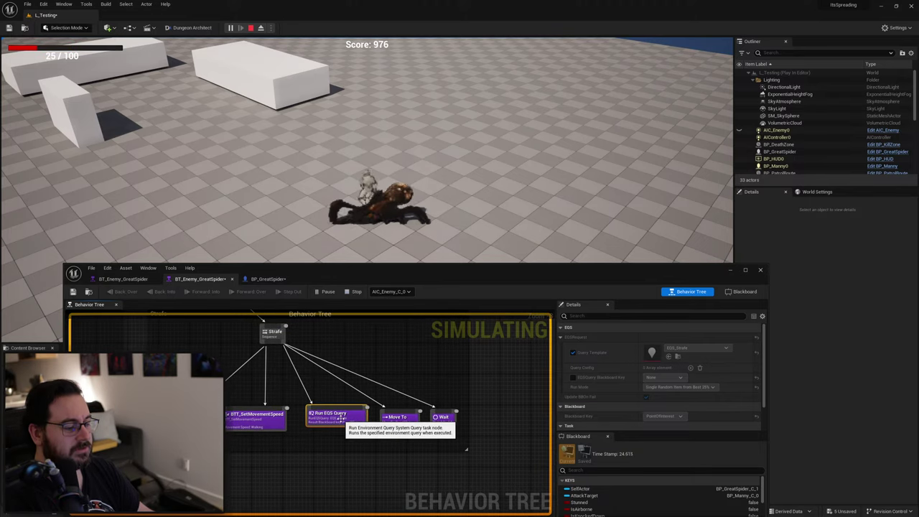
key(Escape)
Open the BTT_TryRammingAttack task's Event Graph from the ramming branch in a maximized editor window.
scroll(316, 373, down, 1)
right_drag(315, 374, 393, 370)
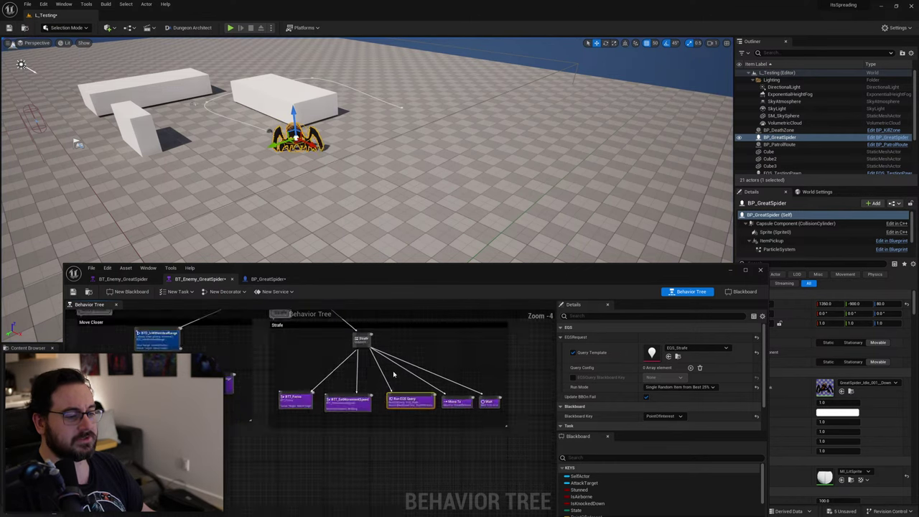
scroll(392, 371, down, 1)
right_drag(264, 378, 486, 388)
scroll(486, 388, up, 6)
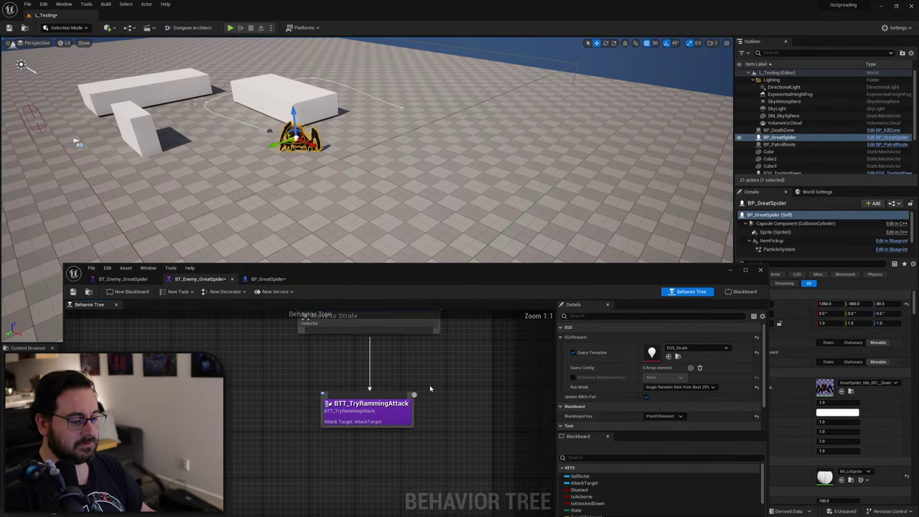
drag(378, 460, 389, 457)
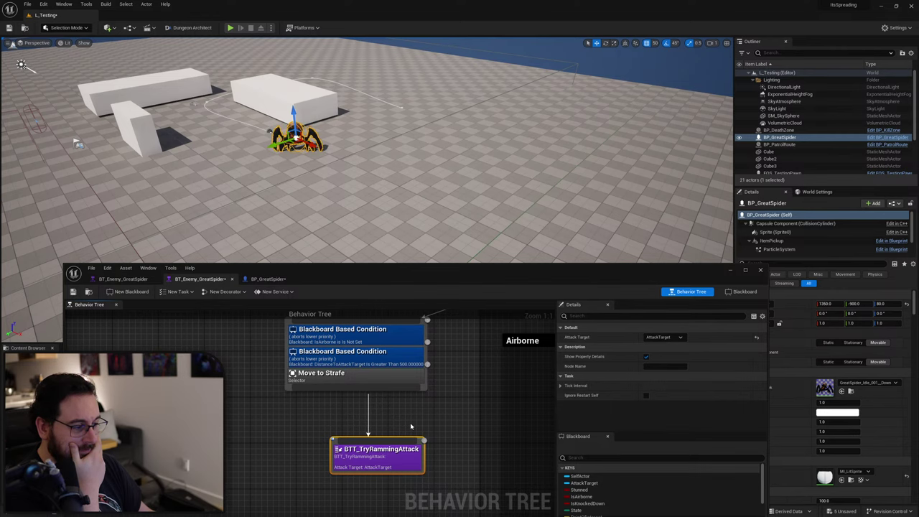
right_drag(413, 425, 361, 421)
double_click(338, 458)
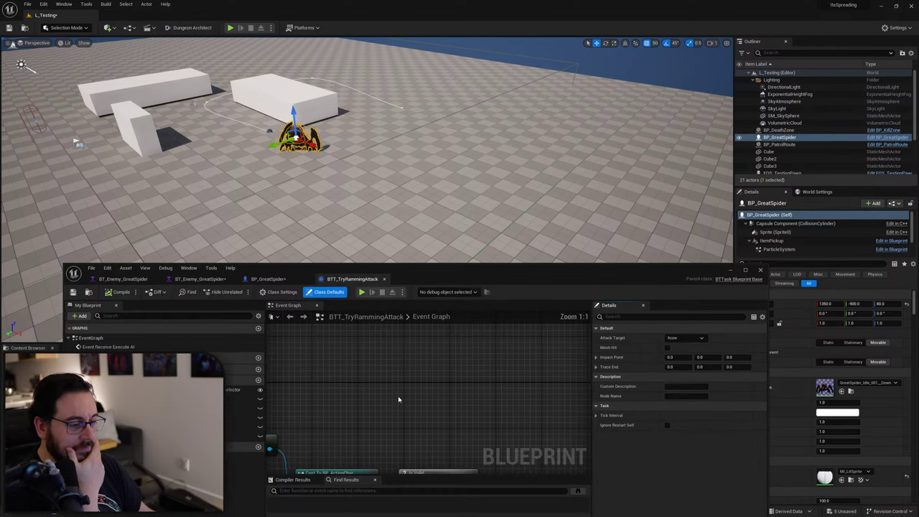
double_click(491, 276)
Bypass and delete the Set Use Controller Rotation Yaw node and its BP Enemy reference before Get Ramming Attack Trace.
right_drag(455, 302, 340, 300)
right_drag(532, 330, 366, 316)
right_drag(495, 315, 207, 299)
right_drag(537, 294, 285, 290)
mouse_move(433, 309)
right_down()
mouse_move(484, 308)
mouse_move(289, 310)
right_up()
right_drag(522, 296, 424, 287)
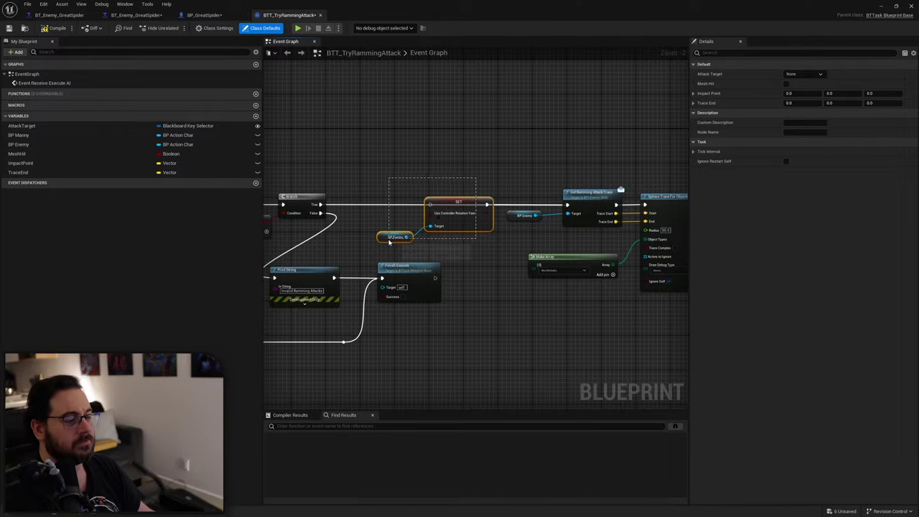
drag(389, 242, 388, 242)
key(Delete)
Bypass and delete the Set Use Controller Rotation Yaw node and its BP Enemy reference between the ramming animation's On Completed output and Remove Gameplay Tag.
right_drag(465, 258, 276, 245)
mouse_move(557, 323)
right_down()
mouse_move(330, 311)
mouse_move(2, 319)
right_up()
right_drag(627, 298, 264, 301)
right_drag(503, 299, 277, 294)
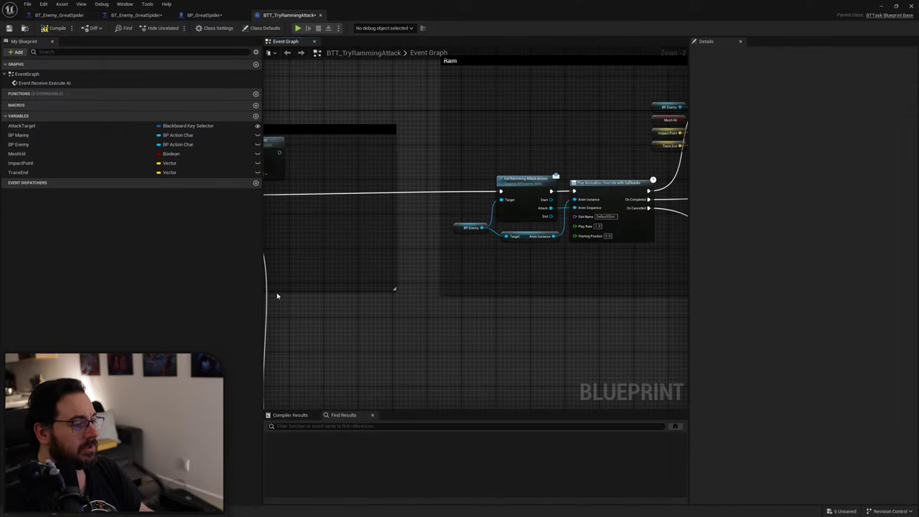
right_drag(603, 283, 177, 297)
right_drag(567, 287, 223, 277)
right_drag(538, 270, 595, 269)
drag(337, 213, 667, 223)
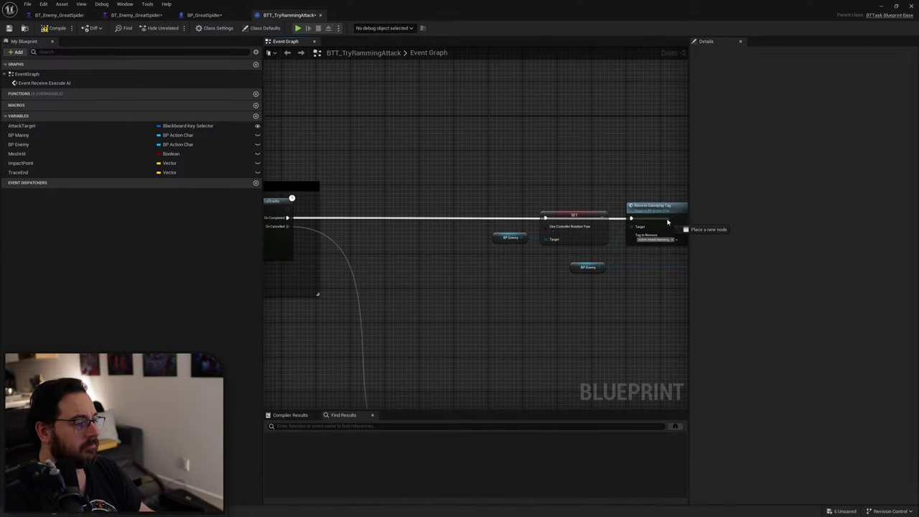
scroll(492, 287, down, 2)
Rewire the cancelled path directly into Stop All Animation Overrides and delete its Set Use Controller Rotation Yaw node with the BP Enemy reference.
right_drag(493, 295, 476, 165)
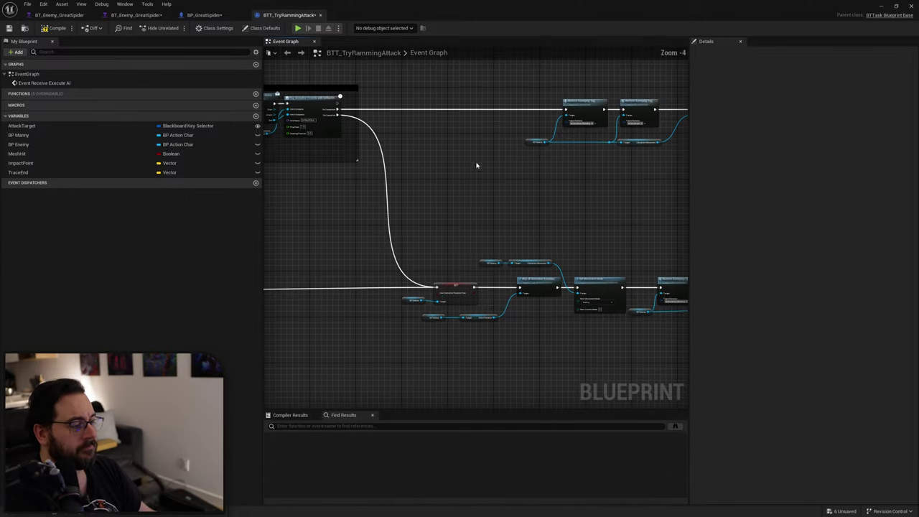
right_drag(472, 207, 498, 184)
scroll(475, 264, up, 1)
ctrl+drag(455, 270, 527, 267)
drag(423, 281, 422, 289)
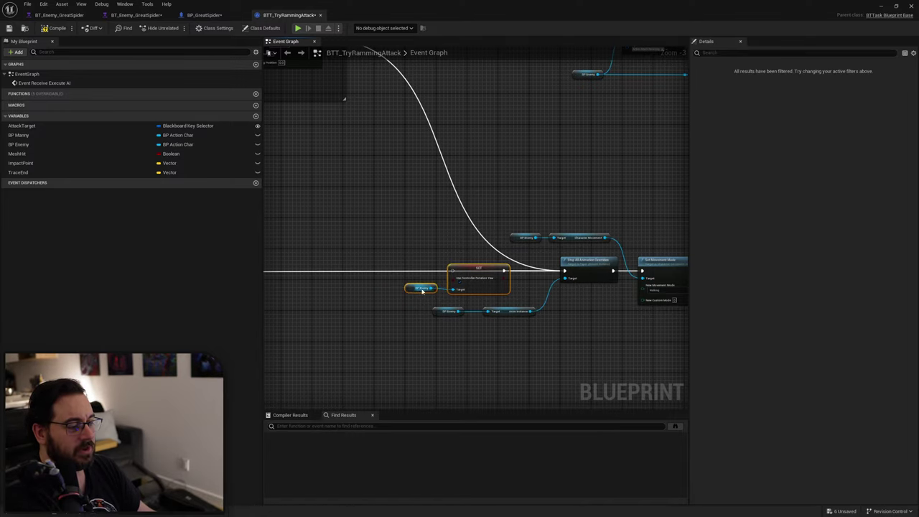
key(Delete)
Review the completed path's Remove Gameplay Tag and Set Movement Mode nodes through to the end of the task.
right_drag(599, 199, 421, 205)
scroll(483, 216, down, 1)
right_drag(558, 213, 419, 322)
scroll(455, 257, up, 1)
right_drag(455, 257, 519, 301)
scroll(519, 302, up, 1)
scroll(583, 250, up, 2)
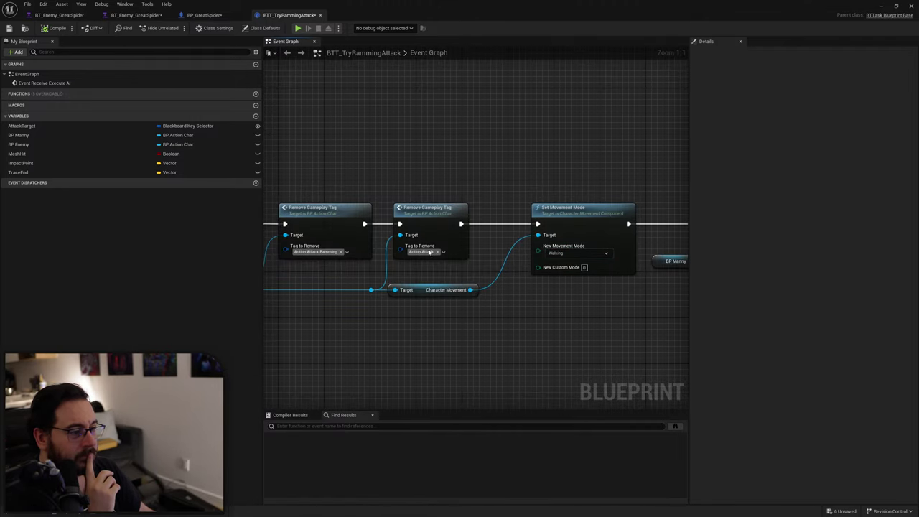
right_drag(556, 290, 480, 224)
scroll(497, 204, down, 1)
scroll(503, 215, down, 1)
right_drag(518, 275, 380, 256)
Playtest L_Testing by running the character away from the great spider and letting it attack, then release the game's mouse capture.
key(alt+Tab)
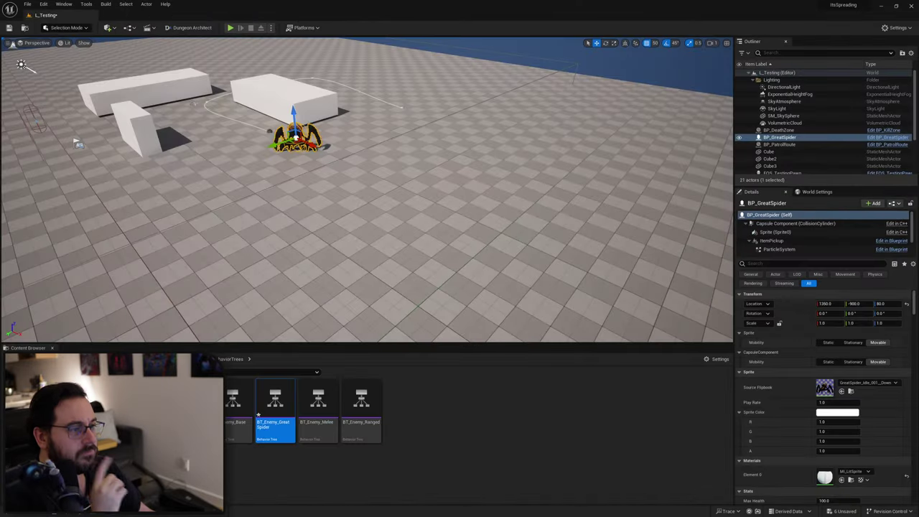
click(229, 27)
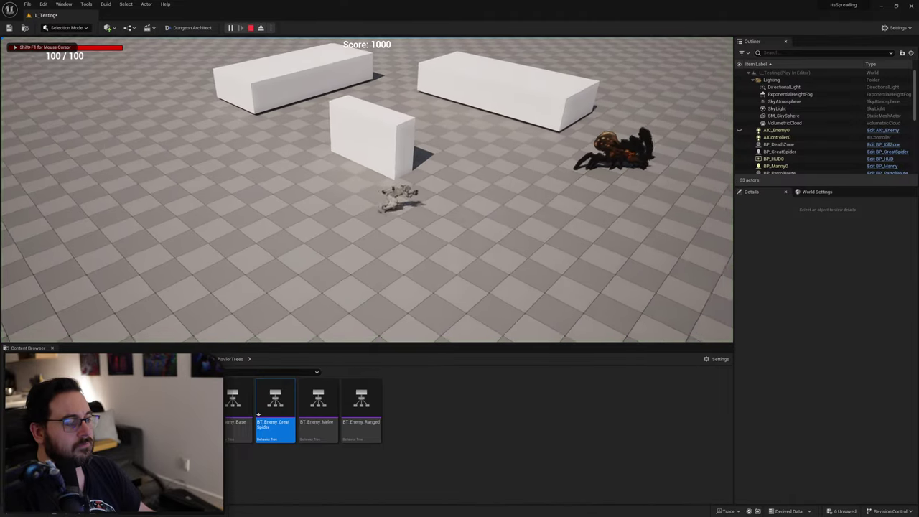
key(d)
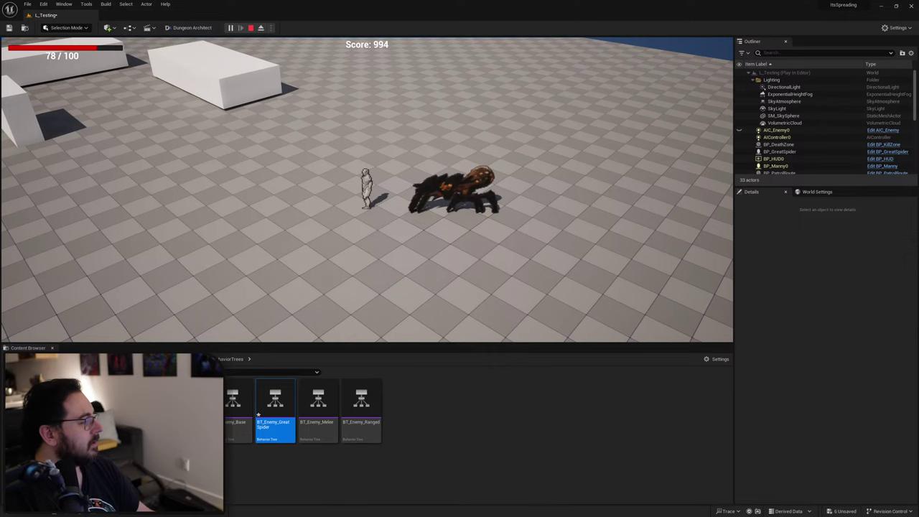
key(shift+F1)
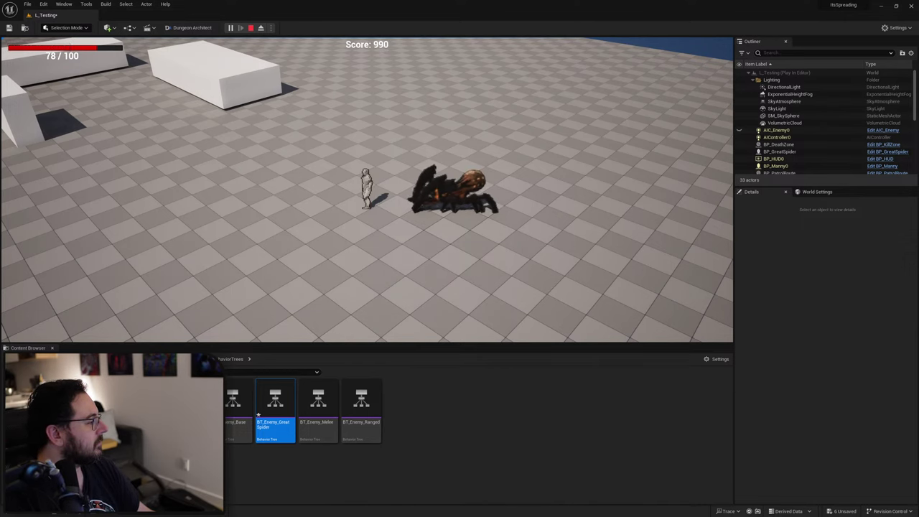
Bring up the simulating behavior tree, examine the Strafe sequence and its Run EQS Query task, and end the playtest.
drag(918, 223, 467, 186)
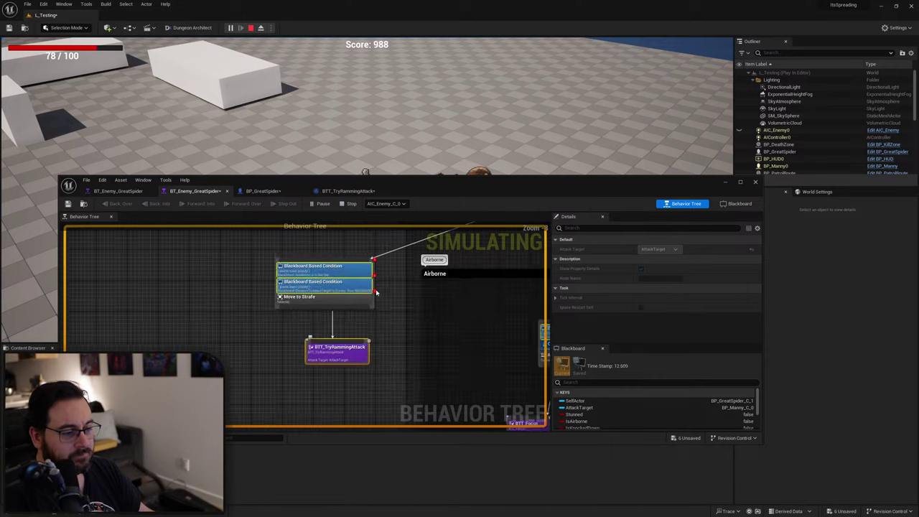
scroll(345, 280, down, 5)
right_drag(261, 293, 156, 287)
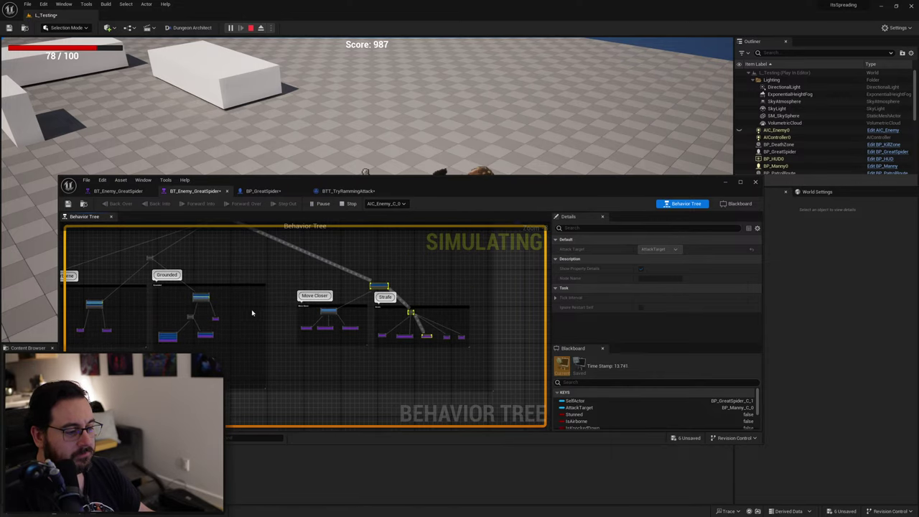
right_drag(231, 303, 365, 336)
right_drag(503, 322, 267, 295)
scroll(324, 314, up, 5)
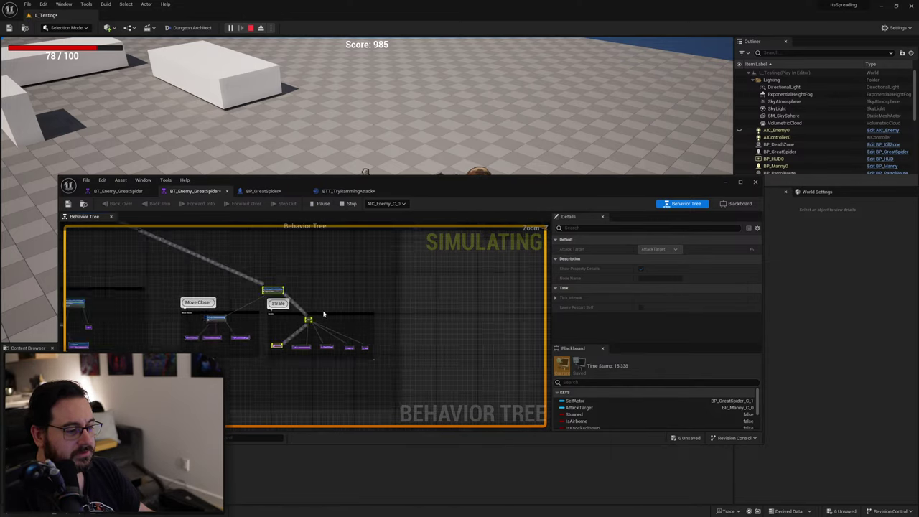
right_drag(318, 361, 336, 301)
scroll(357, 352, up, 1)
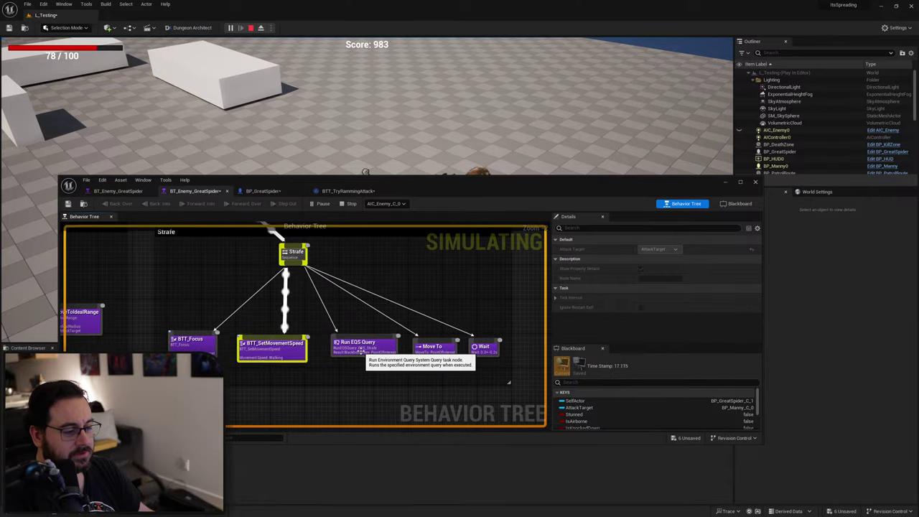
click(358, 350)
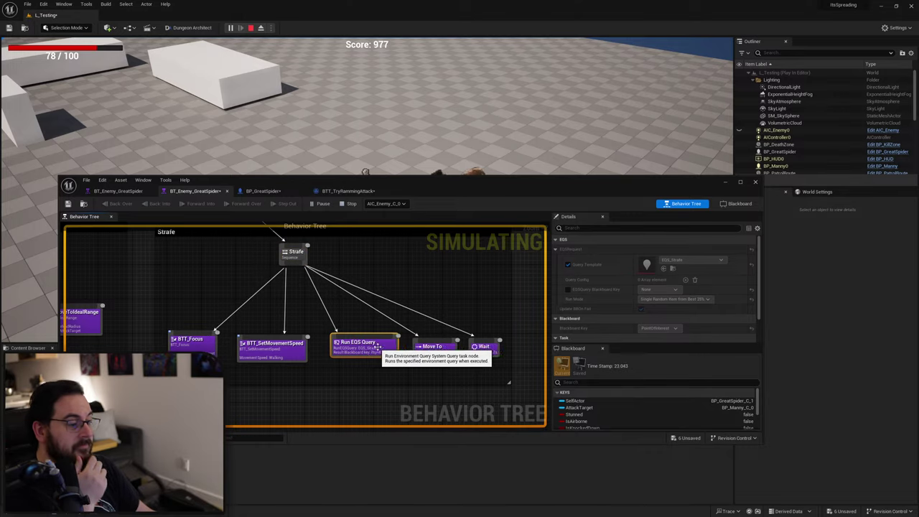
right_drag(354, 316, 428, 364)
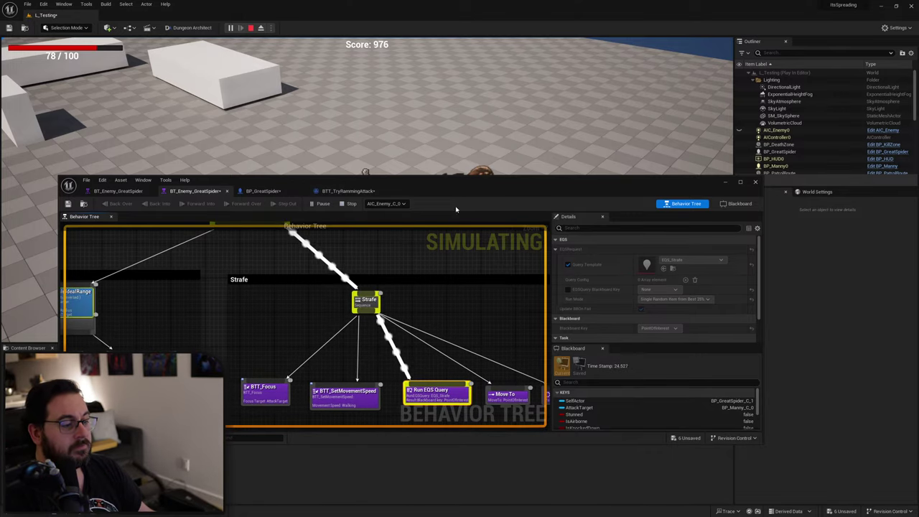
key(Escape)
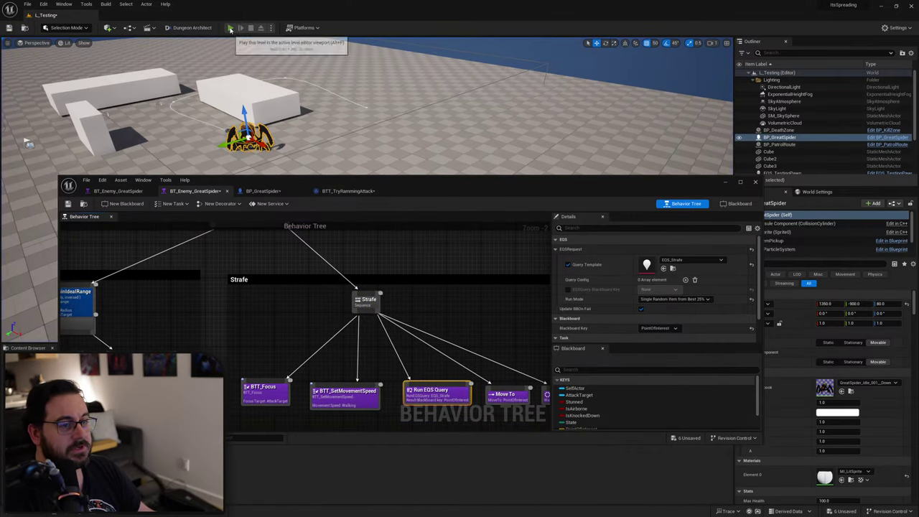
Playtest L_Testing again with the behavior tree window moved clear of the viewport, observe the spider's attacks, and end the playtest.
click(229, 28)
key(d)
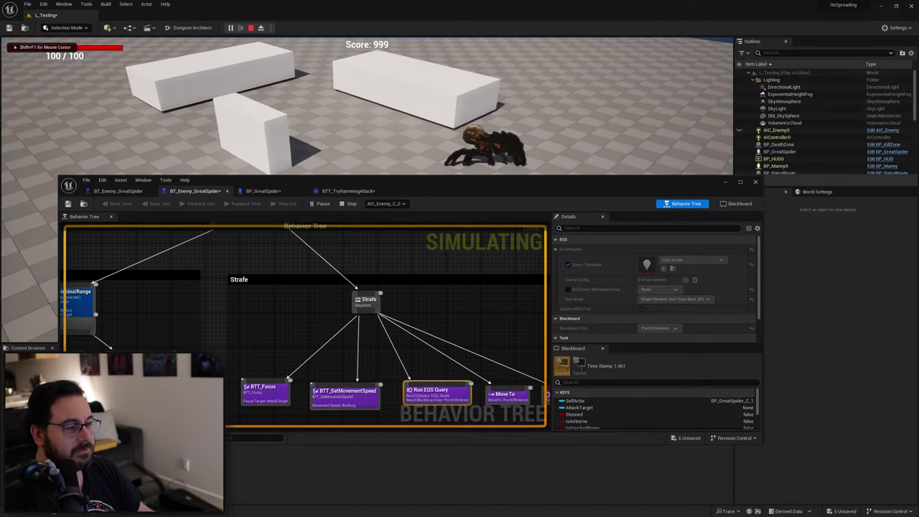
key(shift+F1)
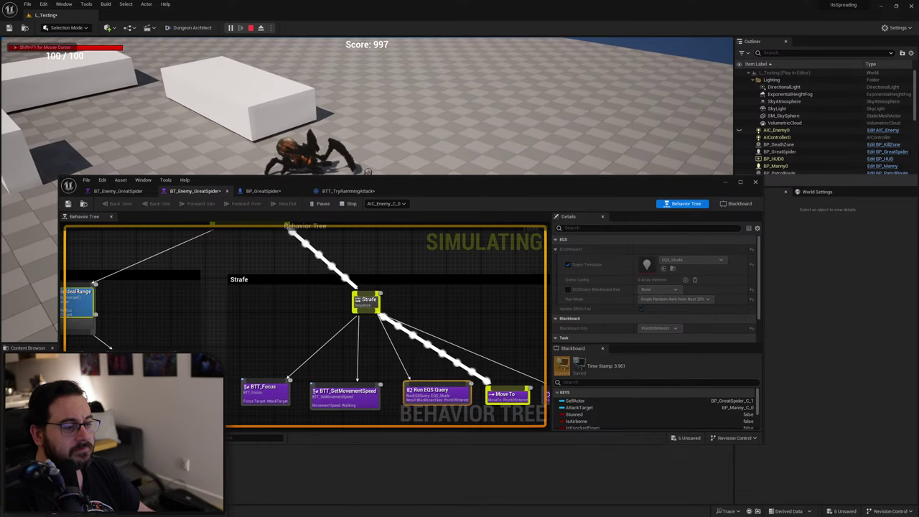
drag(431, 184, 407, 346)
click(426, 323)
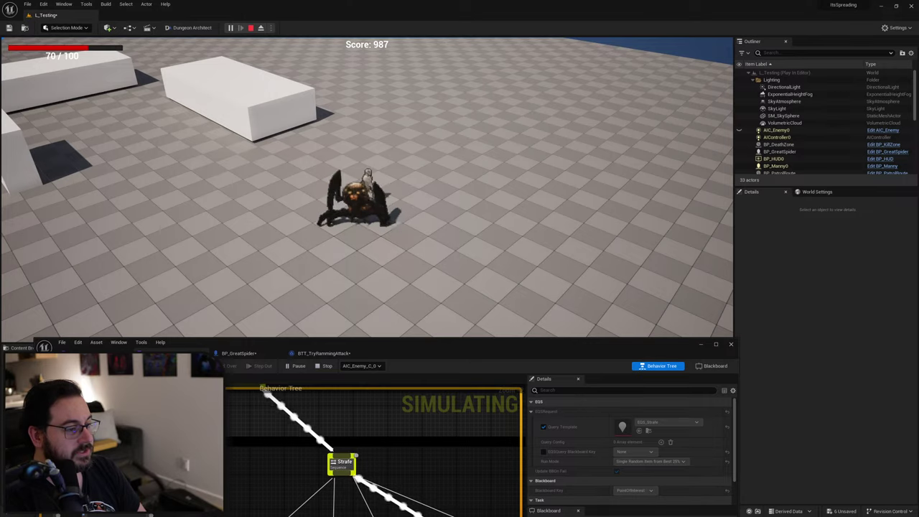
key(Escape)
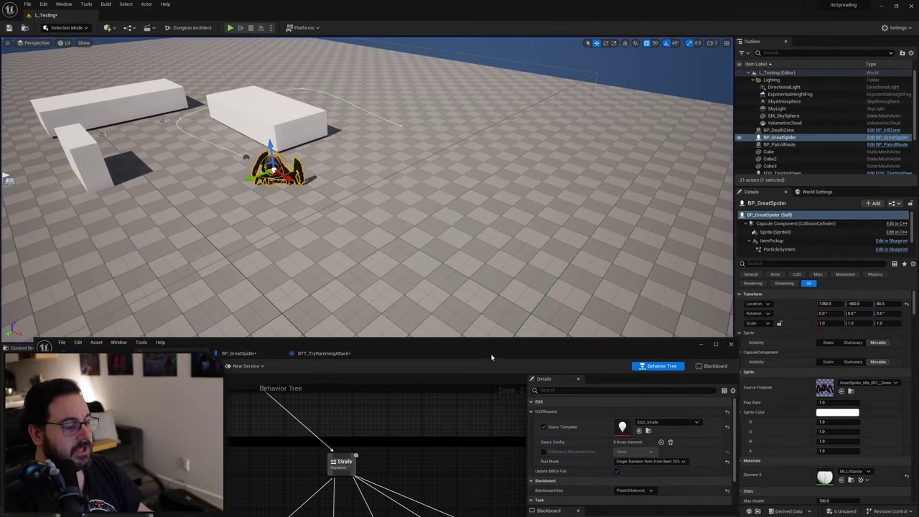
Maximize the BT_Enemy_GreatSpider editor, align BTT_TryRammingAttack under the Move to Strafe selector, and move both farther from the Airborne group.
double_click(491, 357)
scroll(344, 292, down, 5)
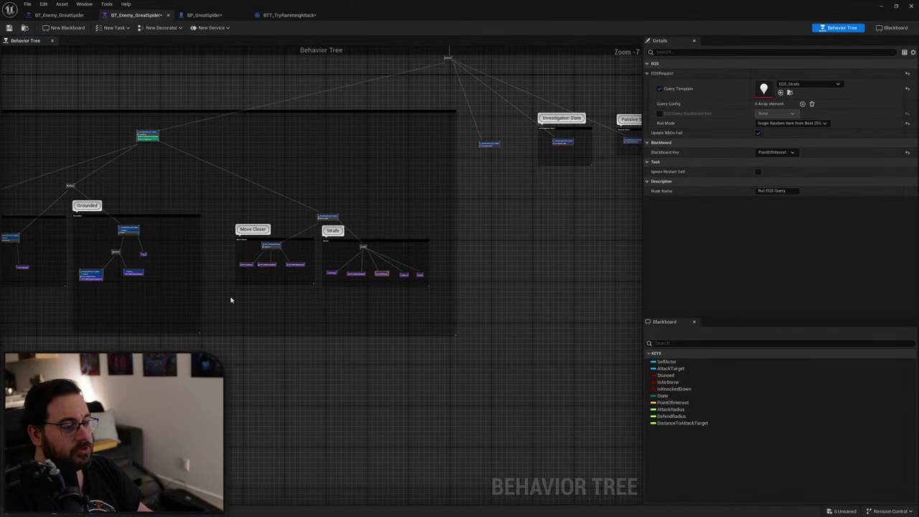
right_drag(231, 300, 577, 325)
scroll(276, 257, up, 6)
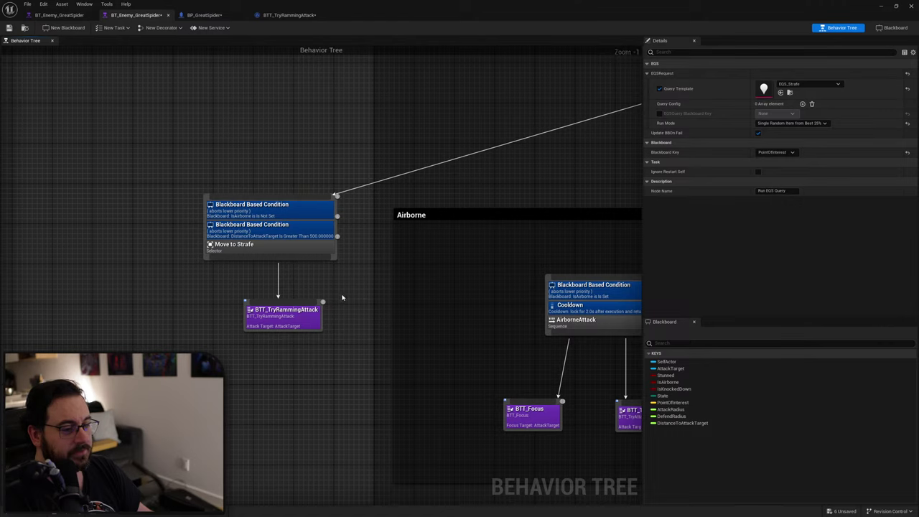
drag(299, 318, 273, 306)
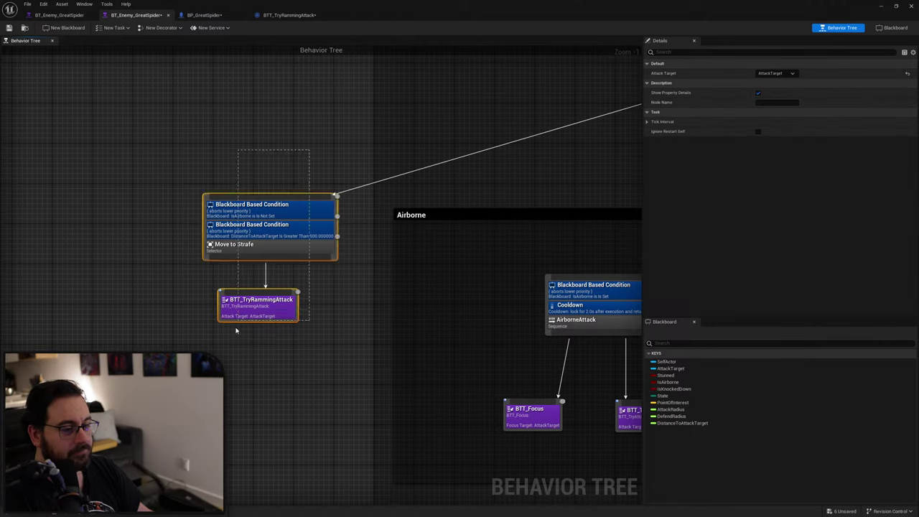
drag(237, 330, 235, 332)
drag(318, 248, 254, 248)
click(322, 170)
Examine the ramming branch's DistanceToAttackTarget condition settings and the CombatState selector with its distance-updating service.
click(236, 231)
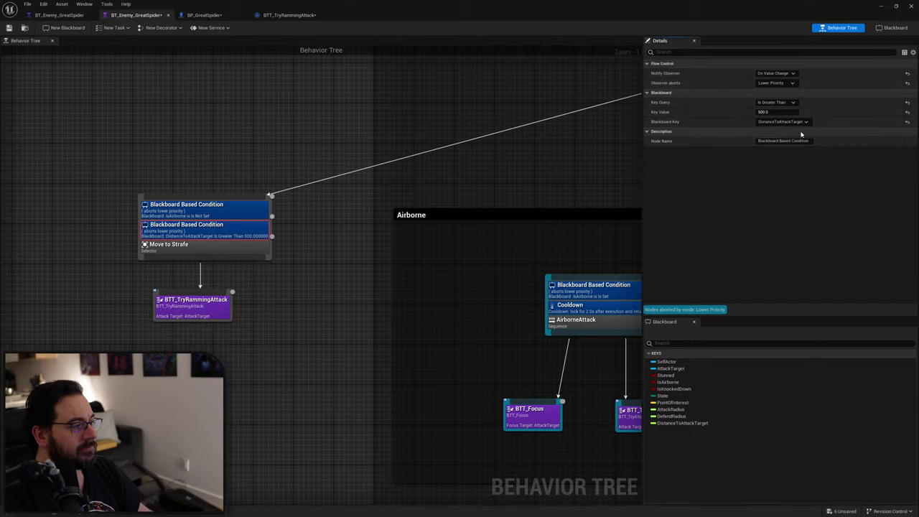
scroll(72, 296, down, 4)
right_drag(521, 168, 367, 208)
scroll(366, 208, up, 3)
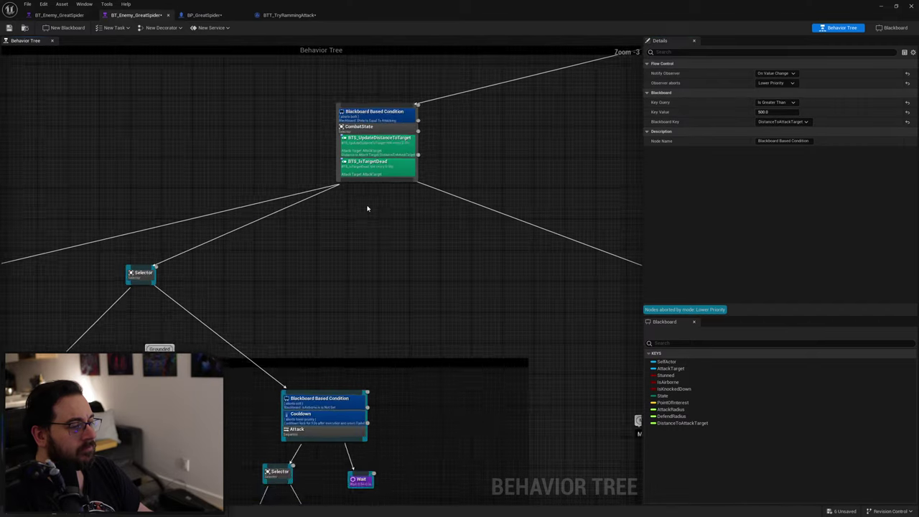
right_drag(190, 249, 457, 137)
right_drag(283, 187, 531, 207)
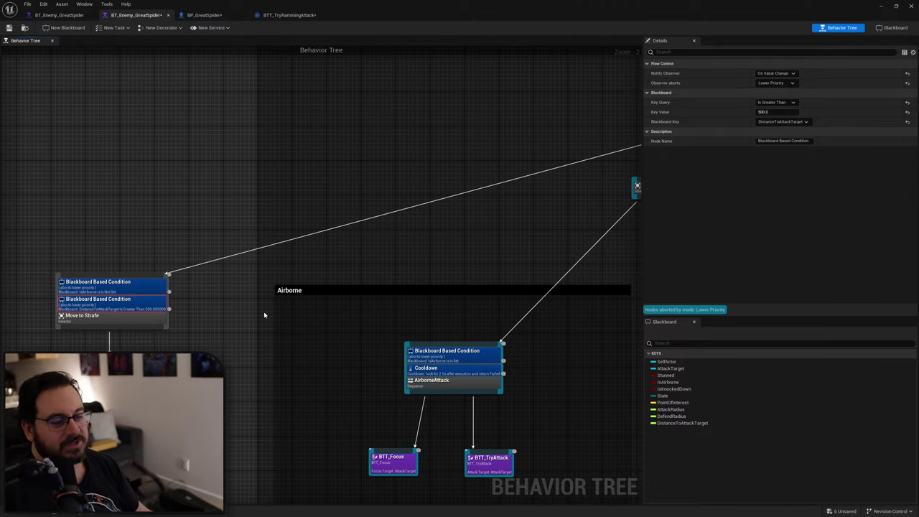
Inspect the BTT_TryRammingAttack task's settings and recheck the distance condition above Move to Strafe.
click(177, 348)
scroll(178, 346, up, 2)
right_drag(246, 335, 420, 286)
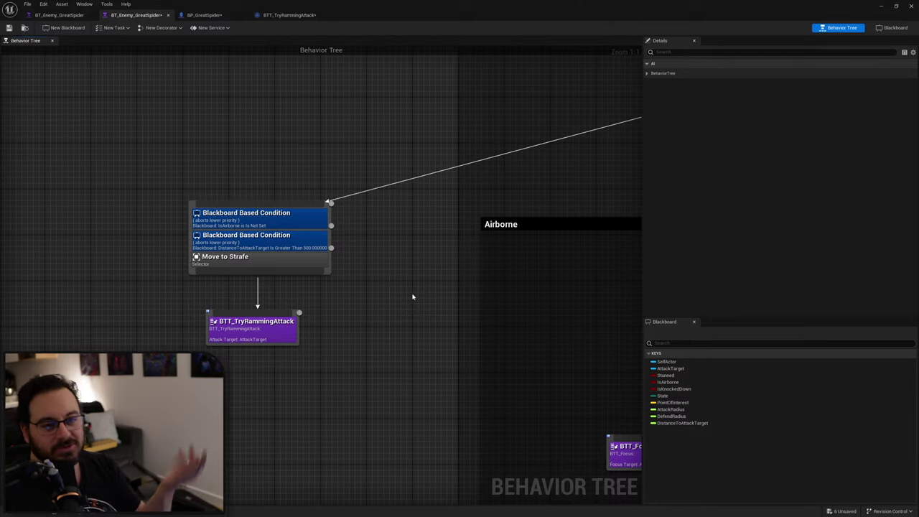
click(288, 343)
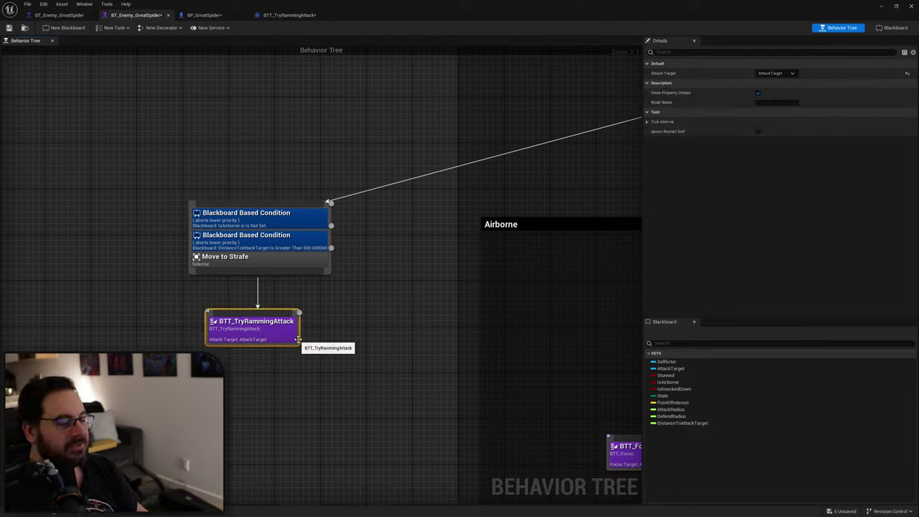
click(395, 295)
click(290, 245)
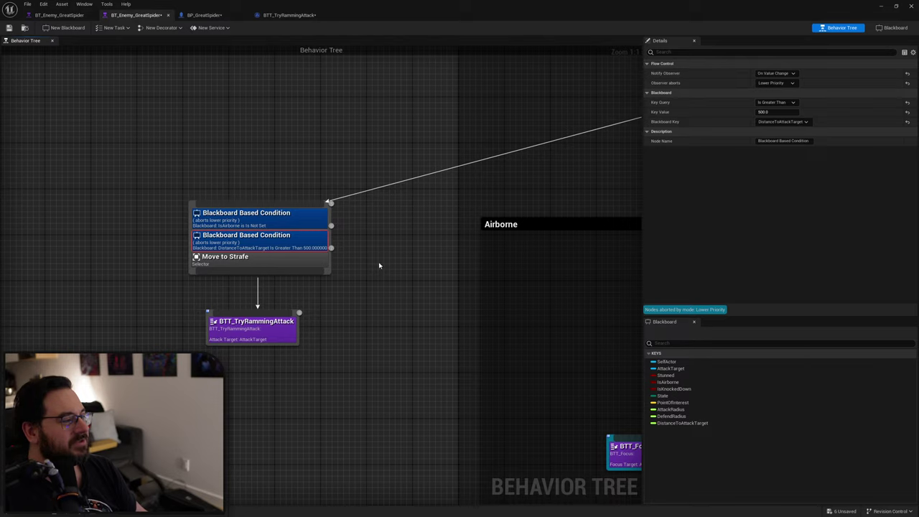
click(376, 262)
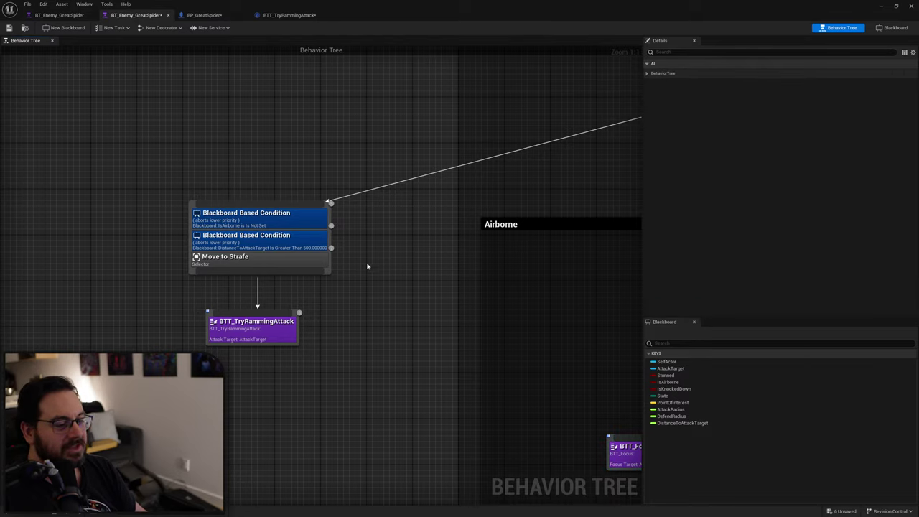
click(319, 248)
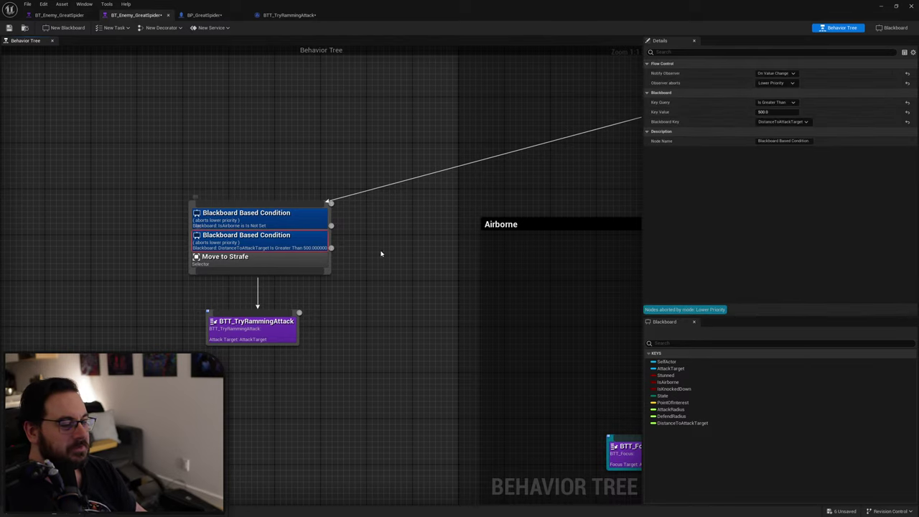
Open BTT_TryRammingAttack and trace its Event Graph from the initial checks through the sphere trace and Set Movement Mode to the Start group.
double_click(255, 337)
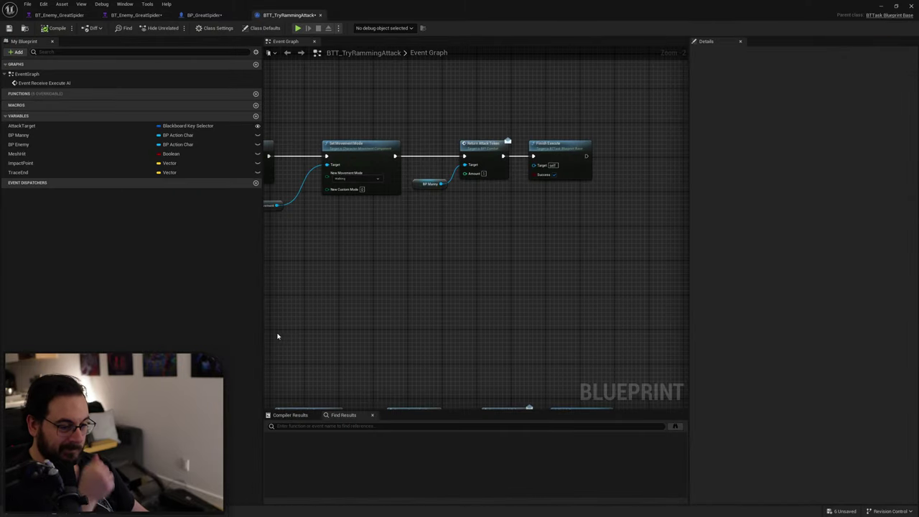
scroll(463, 270, down, 5)
right_drag(463, 271, 624, 251)
right_drag(379, 252, 659, 262)
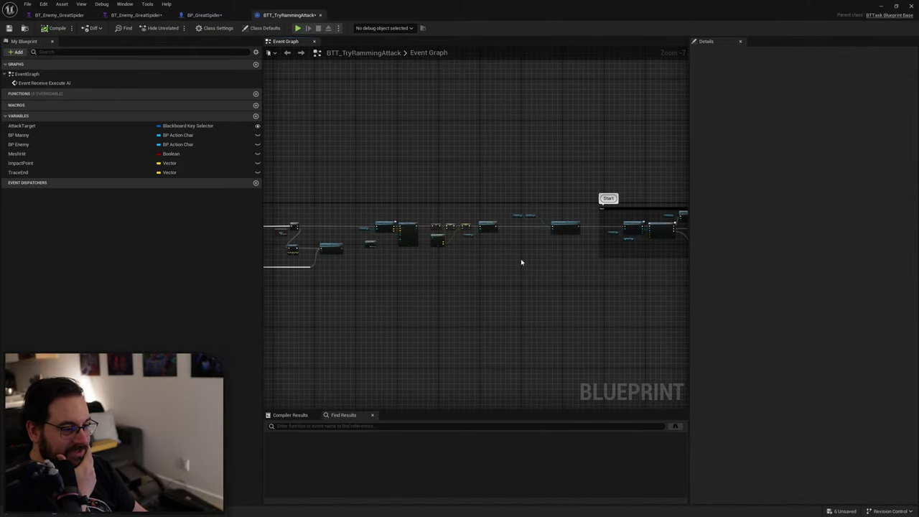
right_drag(355, 261, 611, 291)
scroll(503, 288, up, 1)
mouse_move(397, 290)
right_down()
mouse_move(584, 359)
mouse_move(571, 339)
mouse_move(299, 324)
right_up()
scroll(405, 290, up, 5)
right_drag(563, 329, 265, 323)
right_drag(602, 283, 288, 279)
right_drag(564, 296, 404, 293)
right_drag(480, 296, 276, 290)
right_drag(569, 300, 389, 296)
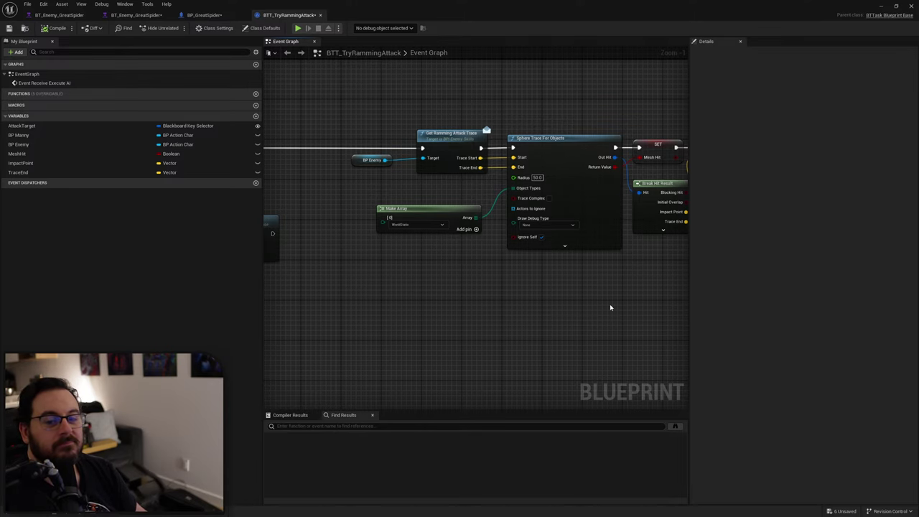
mouse_move(623, 312)
right_down()
mouse_move(572, 301)
mouse_move(435, 302)
mouse_move(480, 299)
mouse_move(491, 308)
mouse_move(40, 312)
right_up()
right_drag(586, 289, 456, 291)
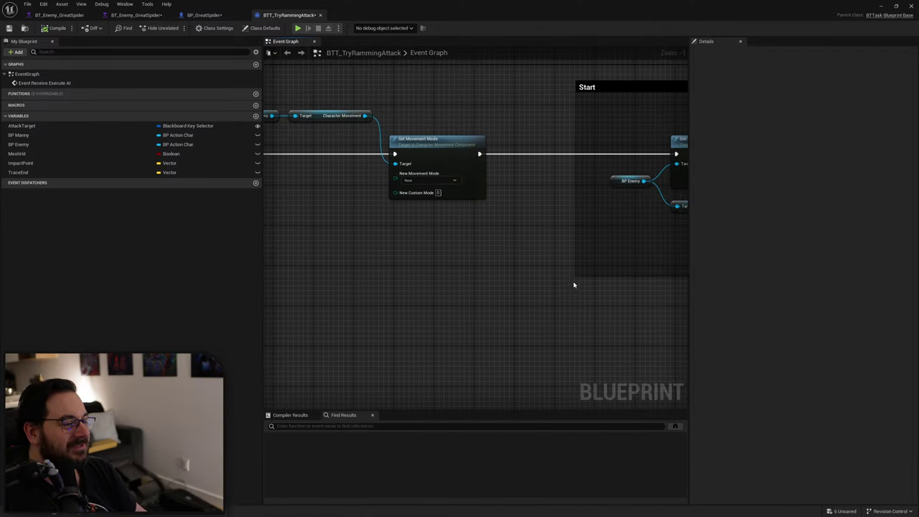
Trace the BTT_TryRammingAttack Event Graph from the Start group through the attack animation and mesh detector call to the End group.
right_drag(619, 290, 310, 301)
right_drag(492, 303, 386, 305)
right_drag(525, 313, 220, 276)
right_drag(520, 245, 331, 289)
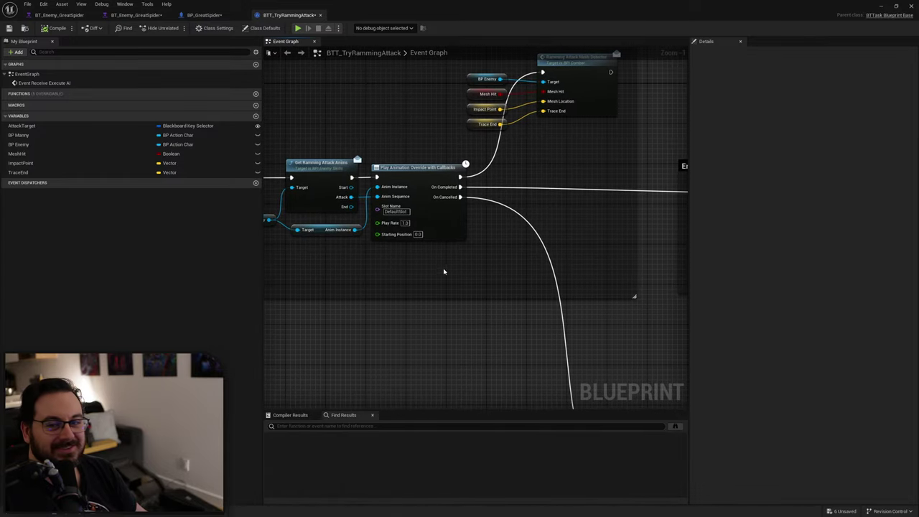
right_drag(443, 271, 360, 306)
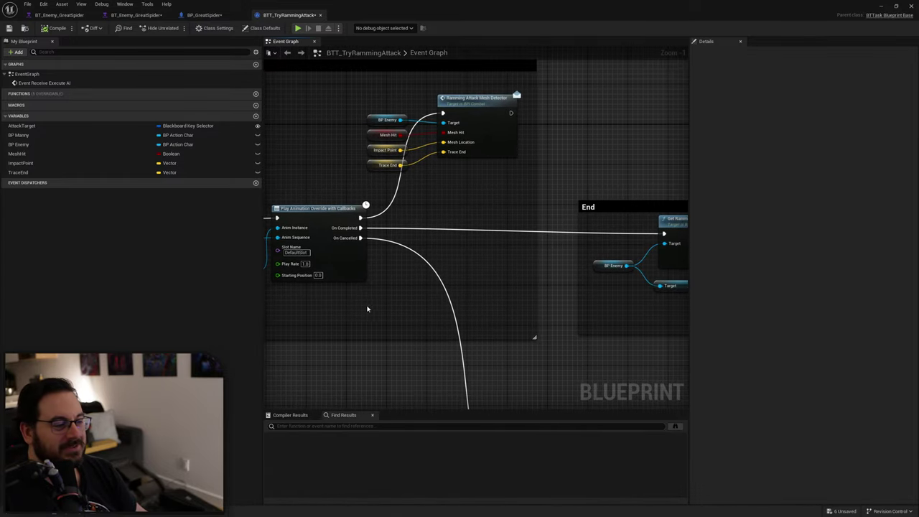
right_drag(523, 295, 365, 288)
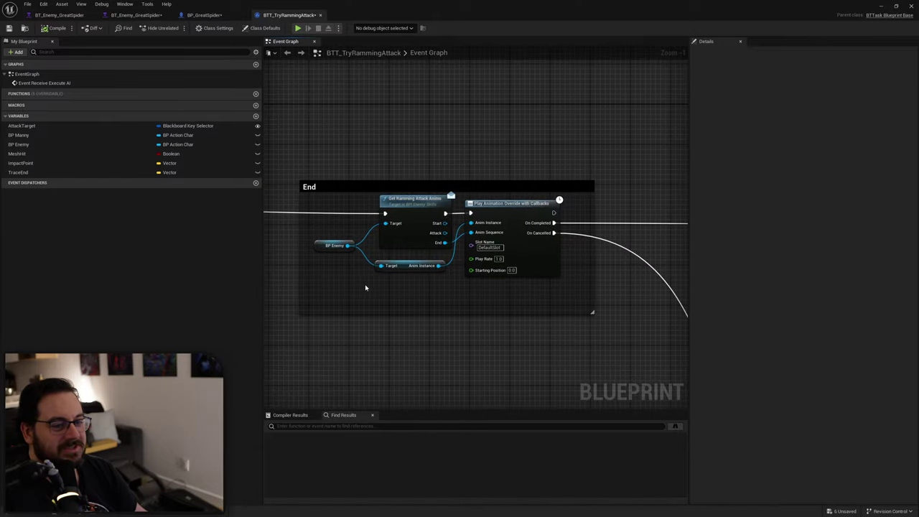
Examine the completed and cancelled paths' tag removal, movement mode, Return Attack Token and Finish Execute nodes, including the BP Manny target.
scroll(528, 308, down, 2)
right_drag(535, 316, 145, 254)
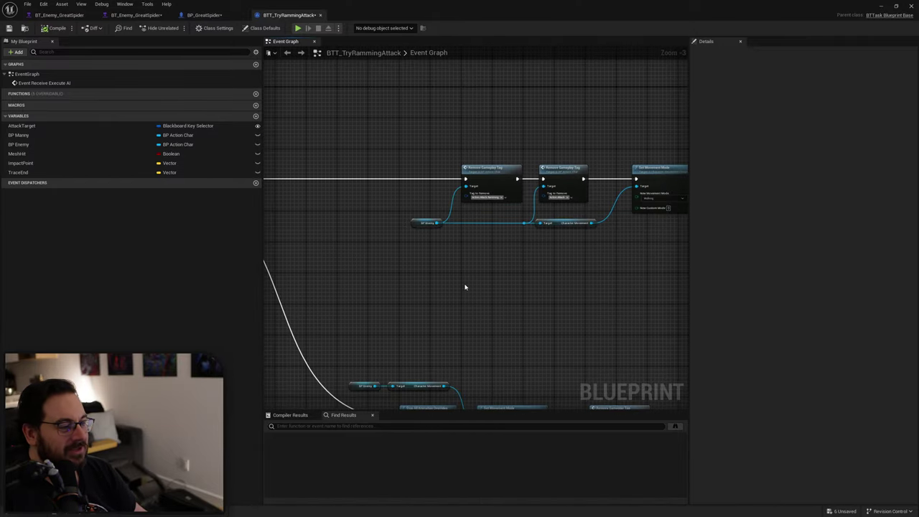
right_drag(465, 287, 225, 250)
right_drag(361, 267, 536, 148)
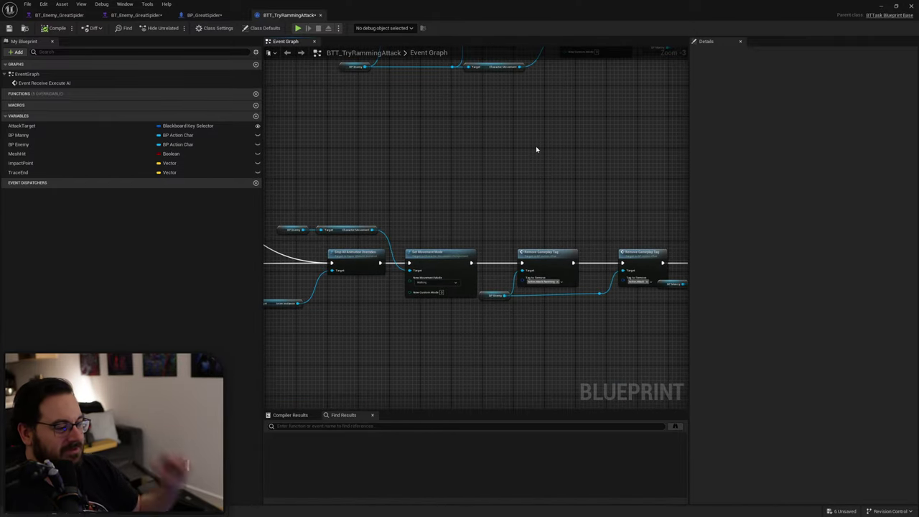
right_drag(423, 159, 362, 113)
right_drag(559, 243, 501, 247)
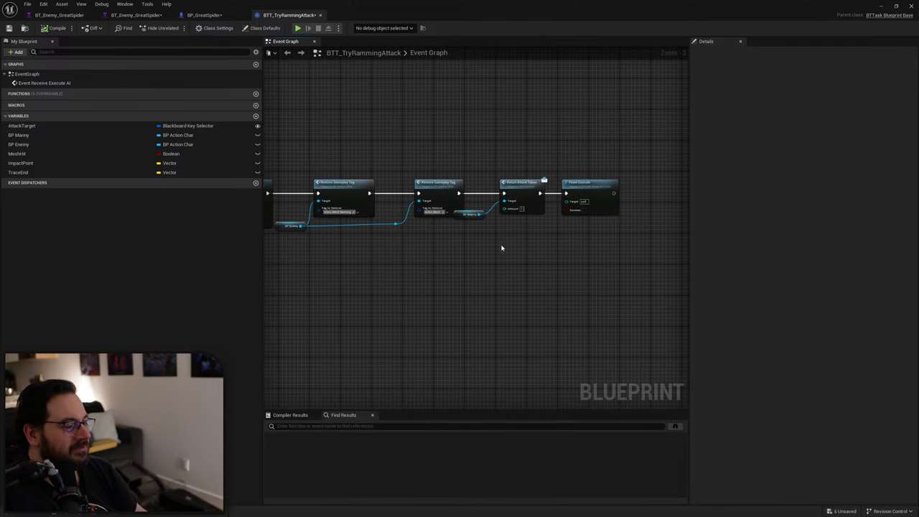
scroll(402, 266, down, 1)
right_drag(403, 265, 485, 250)
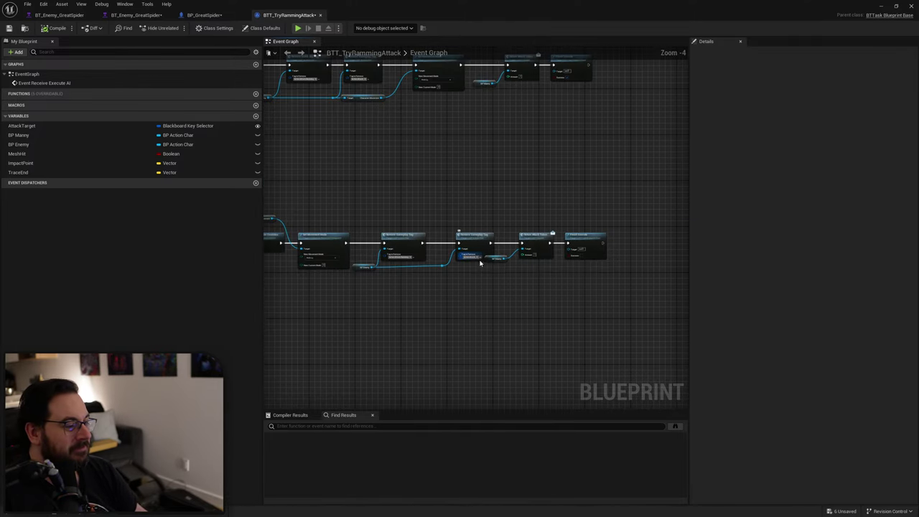
scroll(480, 263, up, 3)
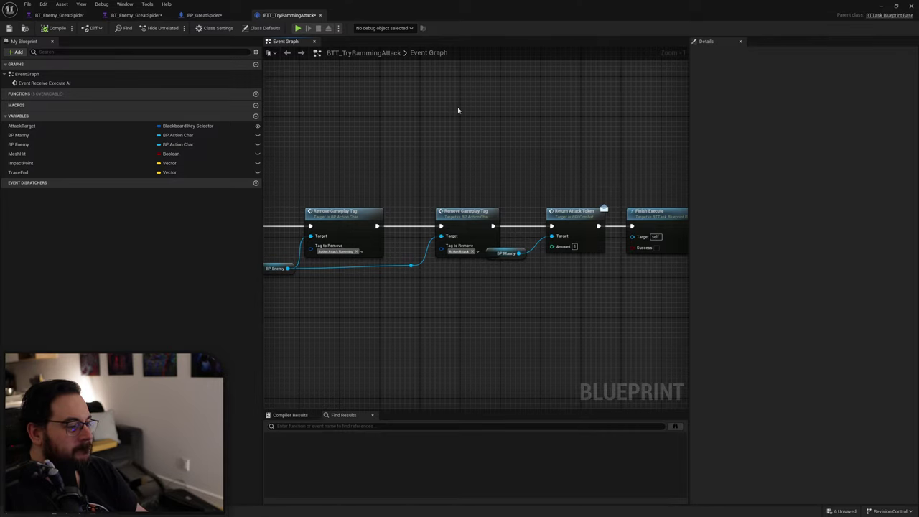
click(511, 255)
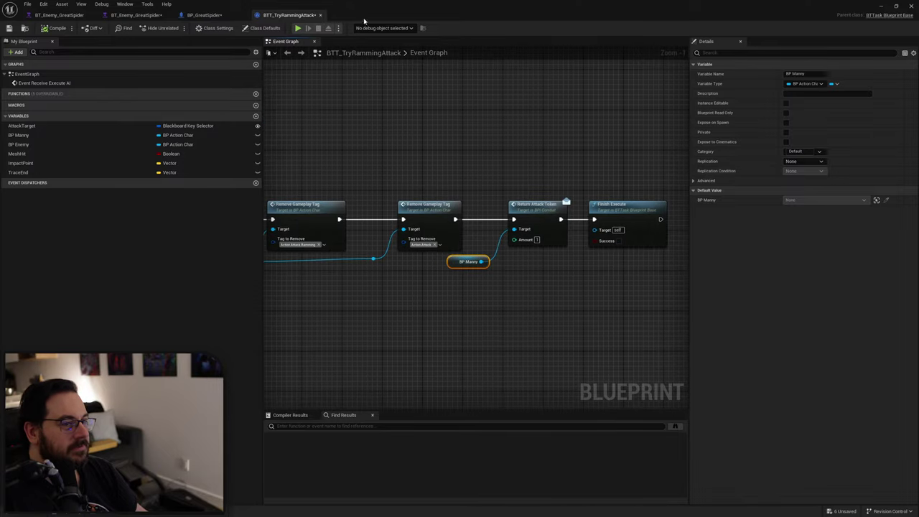
Review the Ramming Attack group in BP_GreatSpider's Event Graph and recompile the blueprint.
click(217, 15)
scroll(457, 234, up, 6)
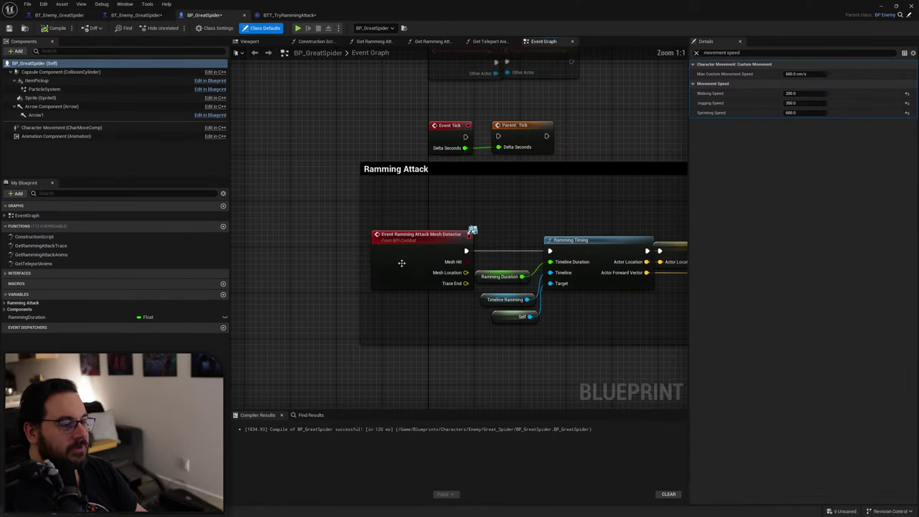
right_drag(476, 260, 152, 248)
right_drag(488, 191, 472, 245)
scroll(471, 245, down, 5)
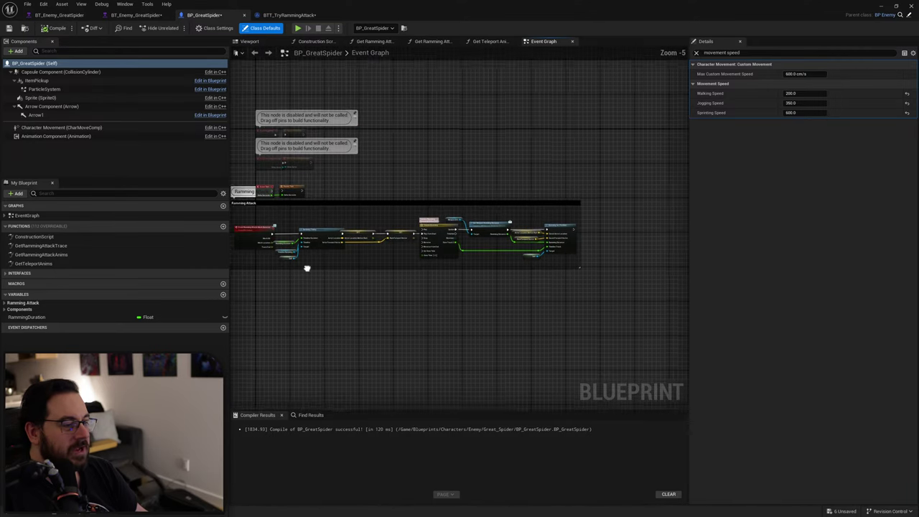
scroll(366, 199, up, 4)
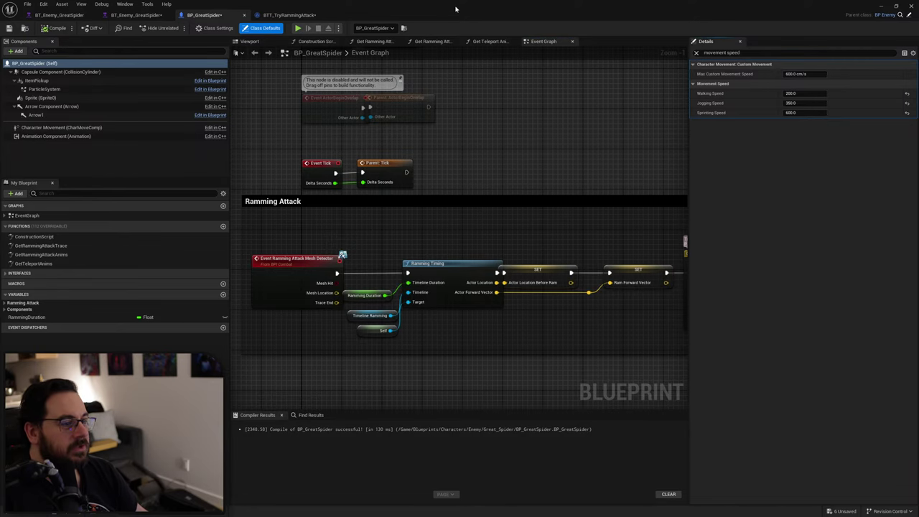
Uncover the L_Testing viewport and playtest the fight against the great spider, then release the mouse from the game.
drag(456, 8, 378, 451)
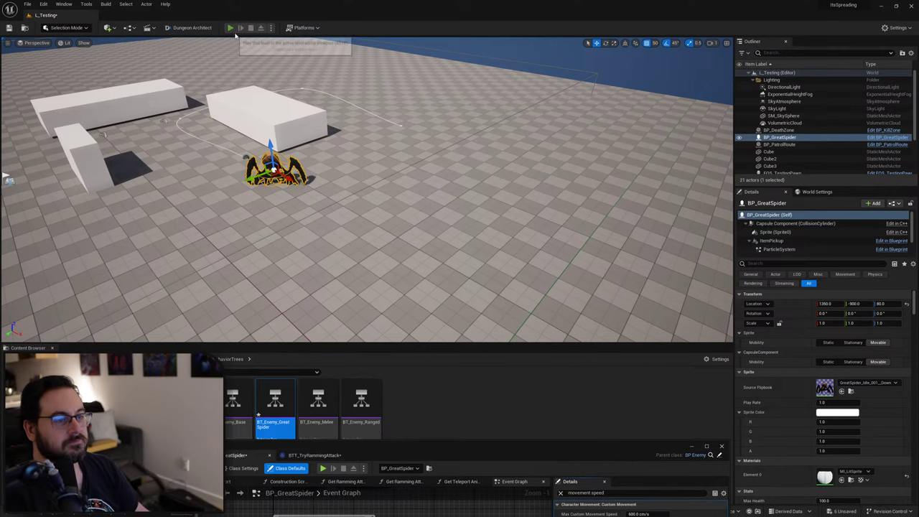
click(230, 28)
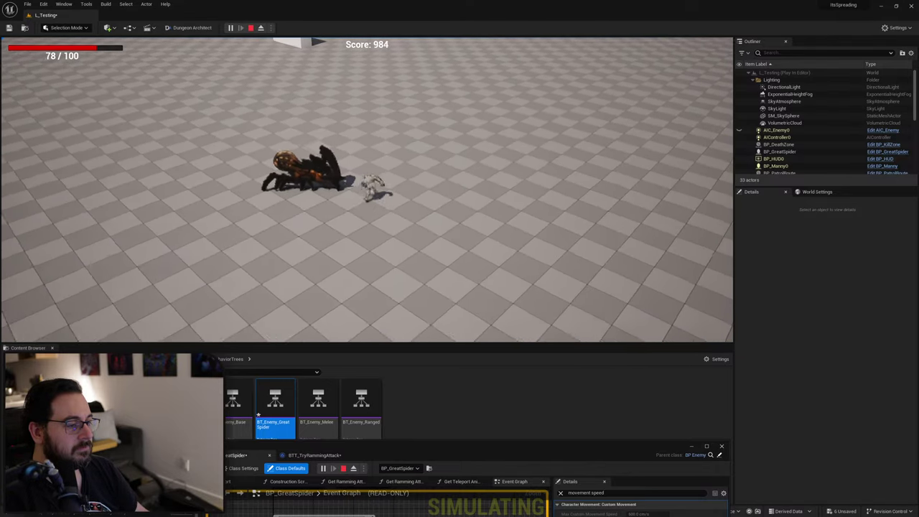
key(alt+Tab)
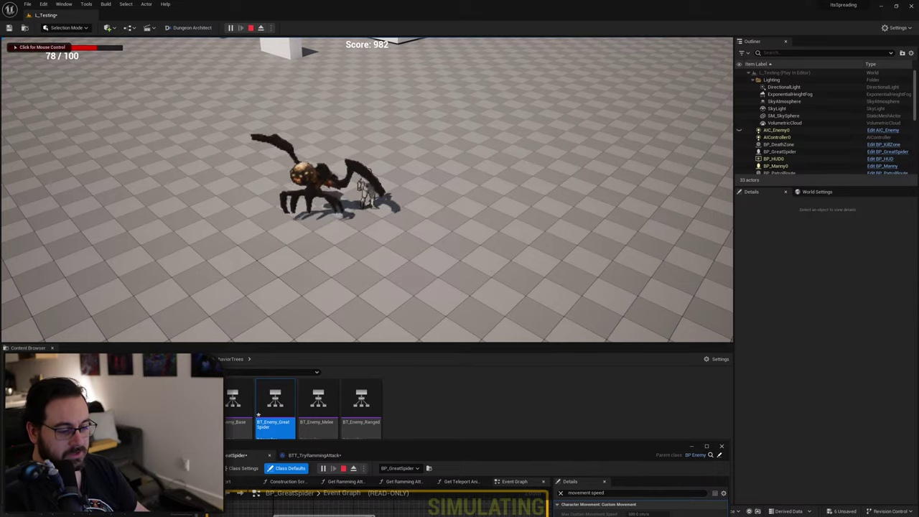
Bring up BT_Enemy_GreatSpider during simulation and follow the active execution path to the Strafe sequence.
click(178, 455)
drag(452, 451, 488, 176)
scroll(495, 303, down, 4)
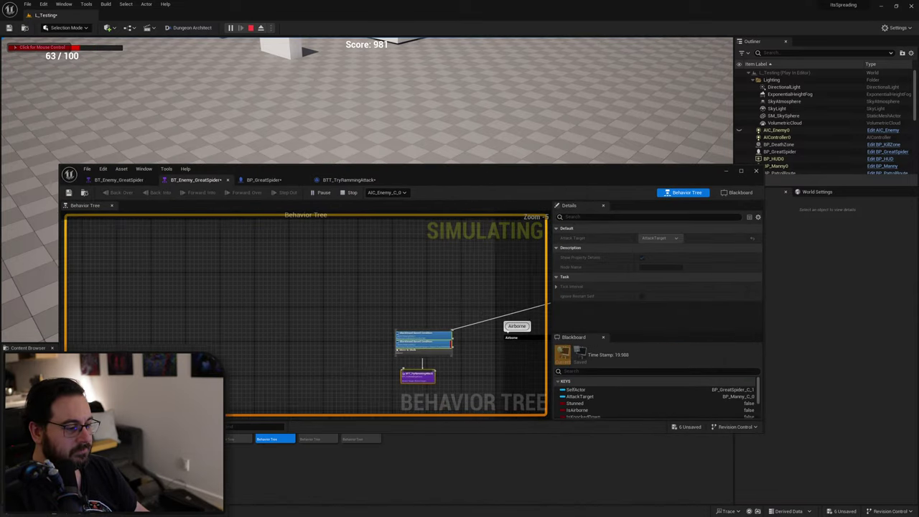
right_drag(495, 309, 148, 288)
scroll(148, 287, down, 1)
scroll(317, 304, up, 3)
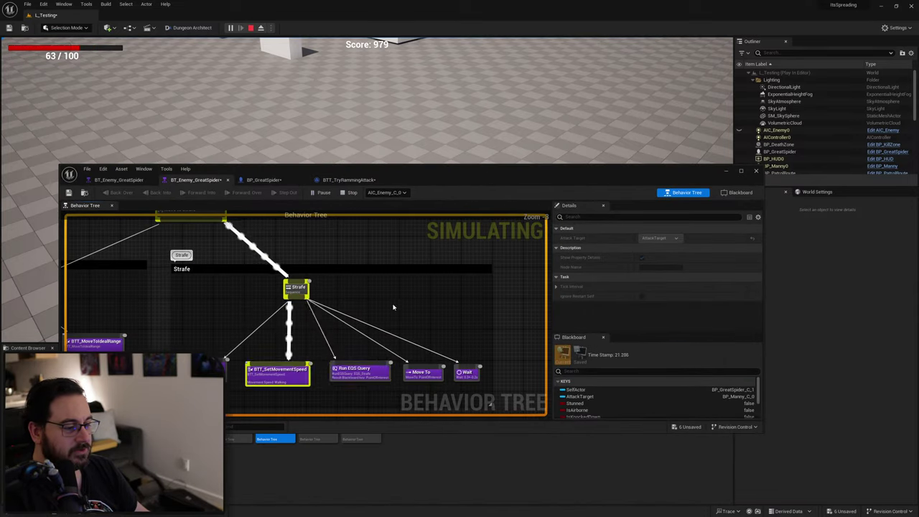
Select the Strafe sequence's Run EQS Query task, stop the play session and open its EQS_Strafe query template.
click(361, 371)
key(Escape)
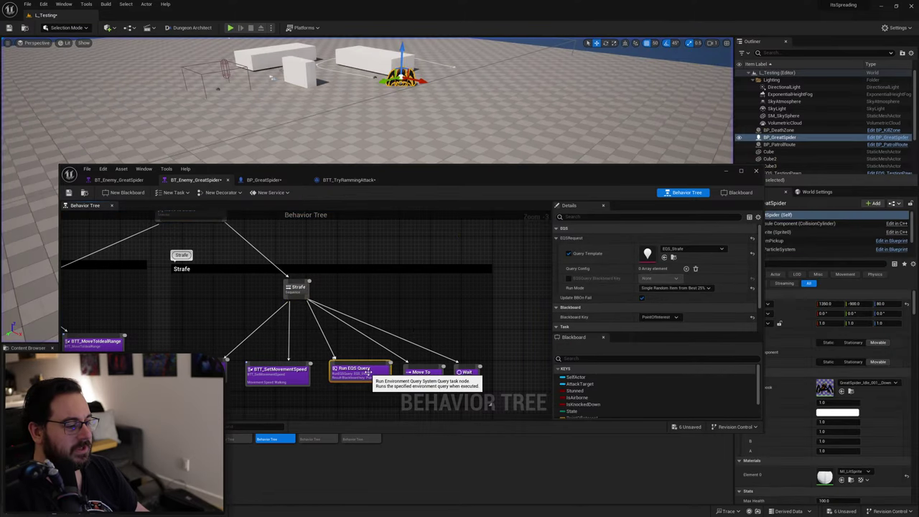
double_click(646, 256)
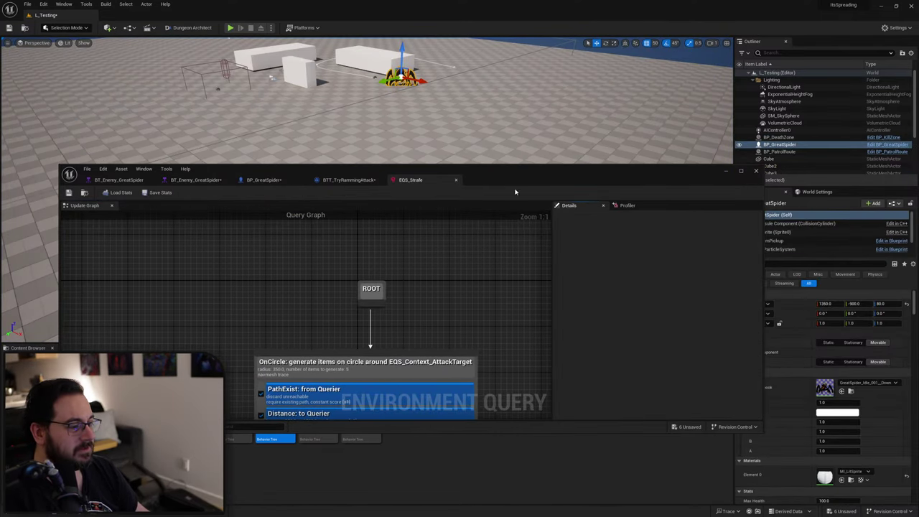
Playtest L_Testing with the AI debug overlay on BP_GreatSpider and its perception category enabled while moving around the spider.
drag(497, 173, 450, 346)
click(230, 27)
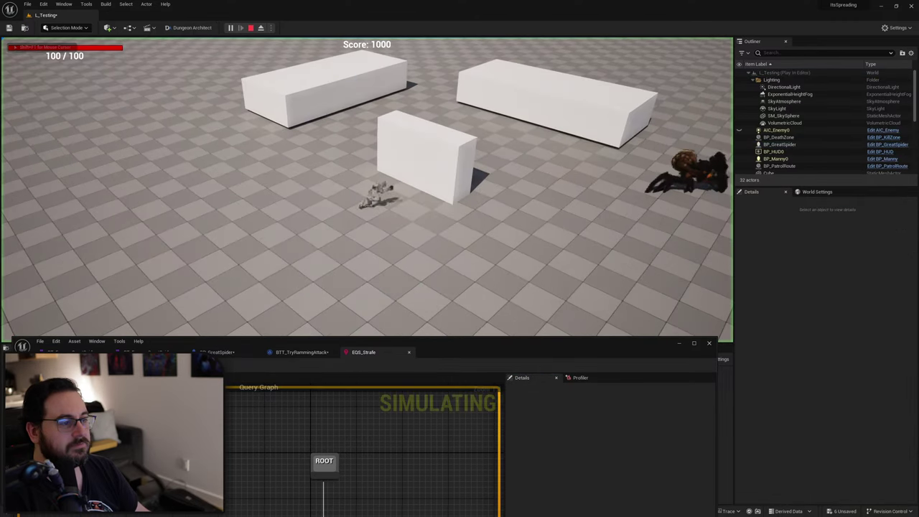
key(d)
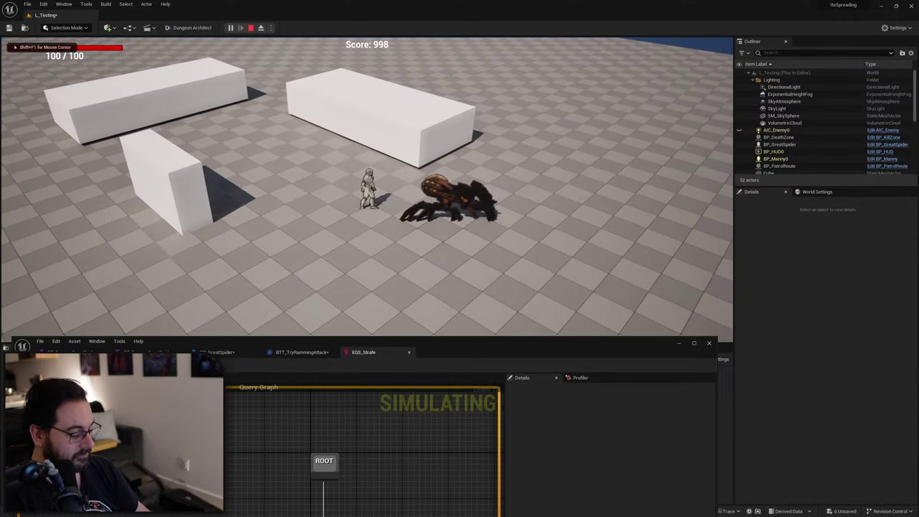
key(apostrophe)
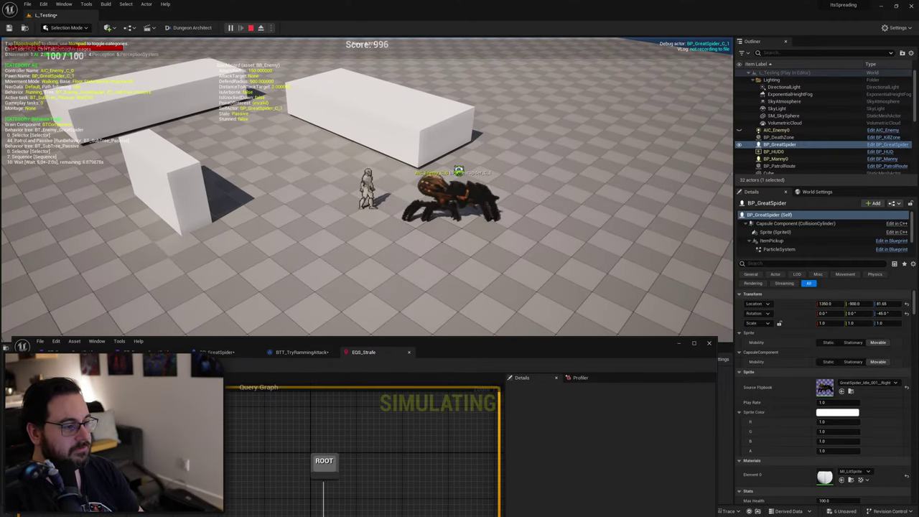
key(KP_4)
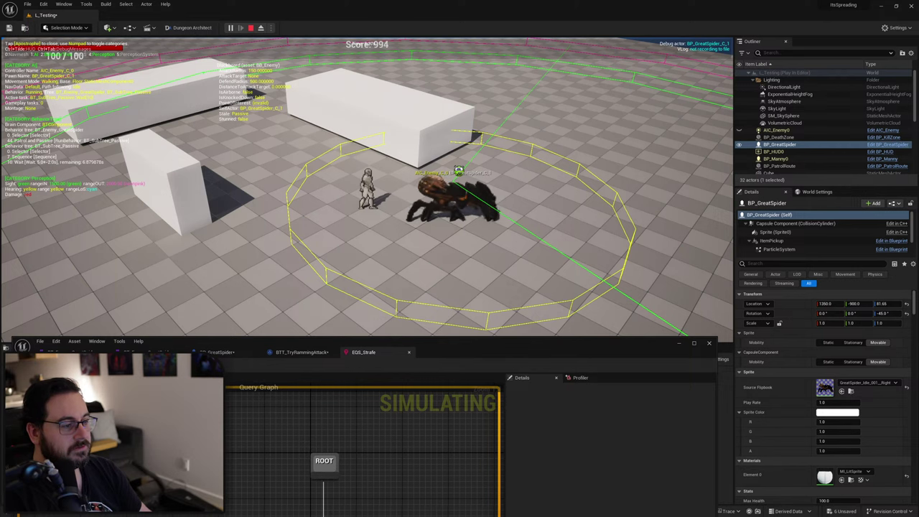
key(d)
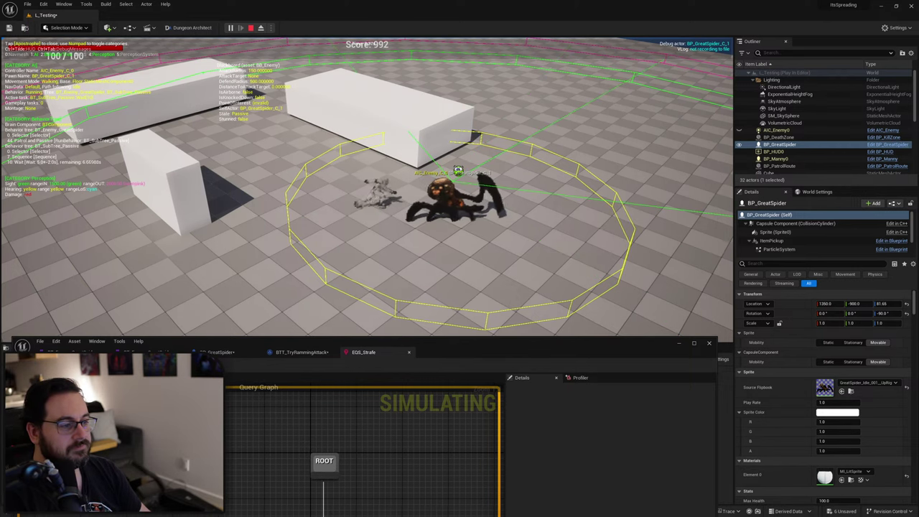
key(w)
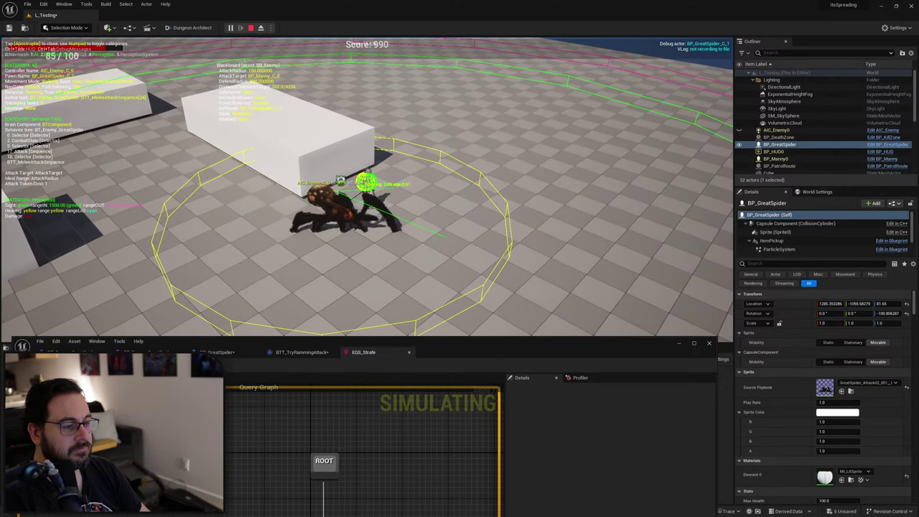
Show the navmesh and EQS debug categories, watch the spider's strafe queries while moving away, and stop the session.
key(KP_0)
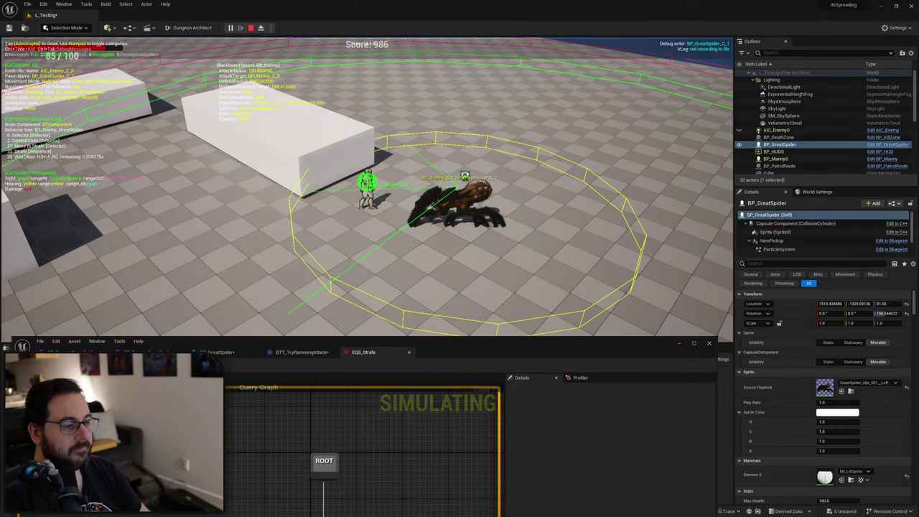
key(KP_3)
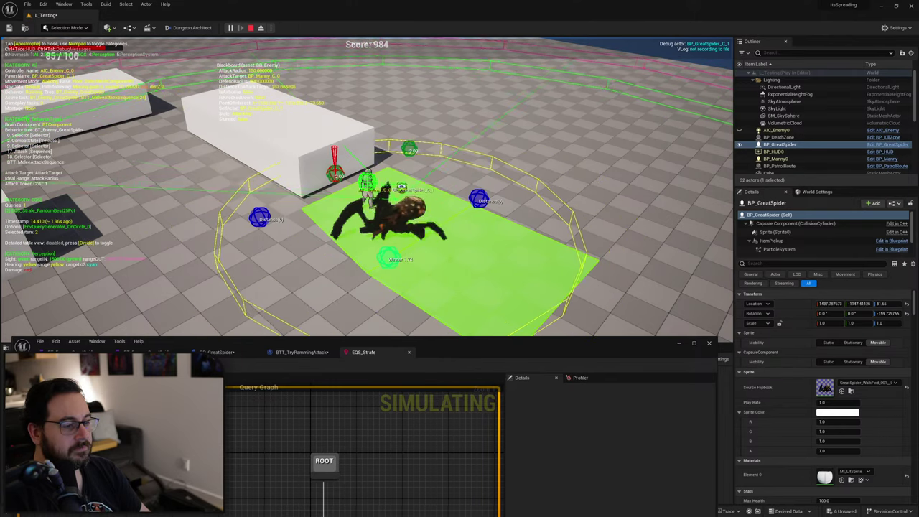
key(s)
key(a)
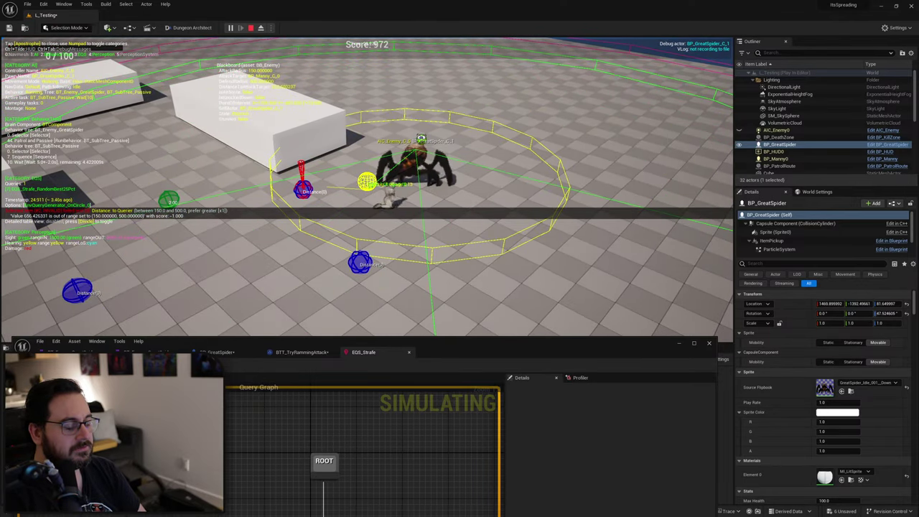
key(Escape)
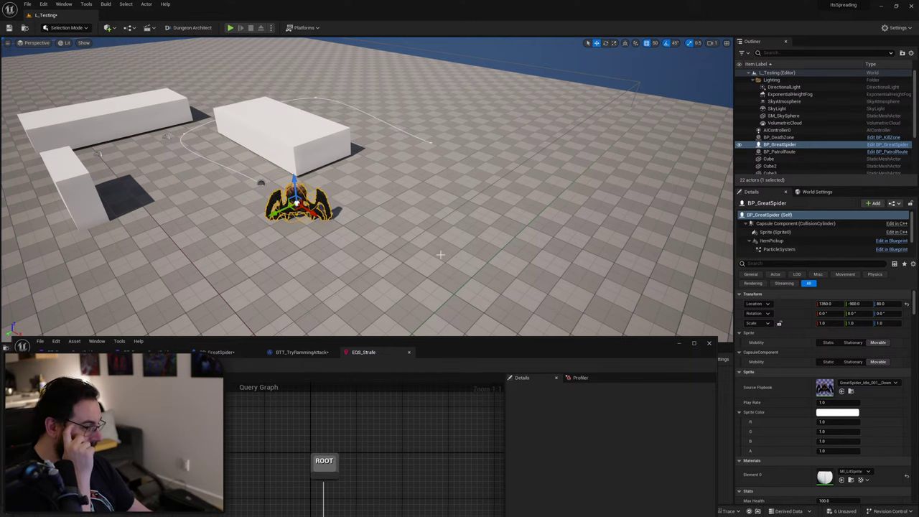
Run another playtest, retarget the AI debug overlay to BP_GreatSpider, observe its attacks, then stop and bring EQS_Strafe back into view.
click(230, 28)
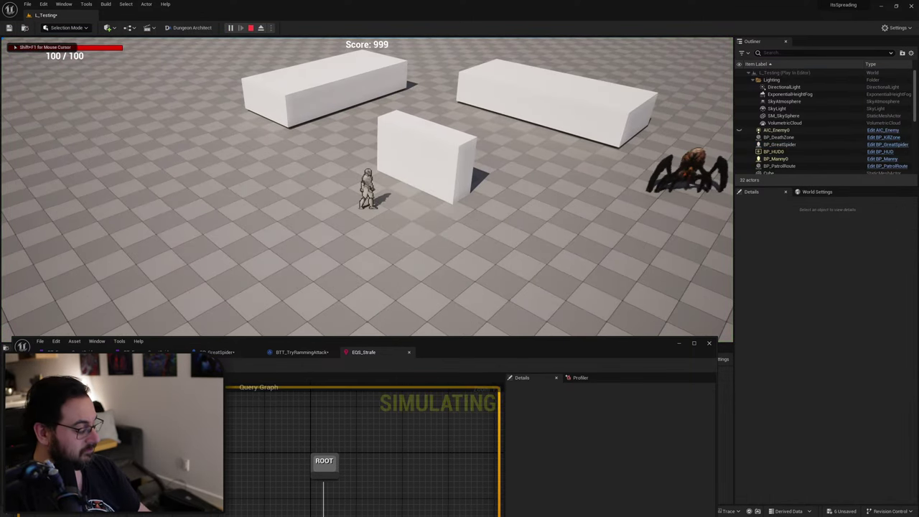
key(apostrophe)
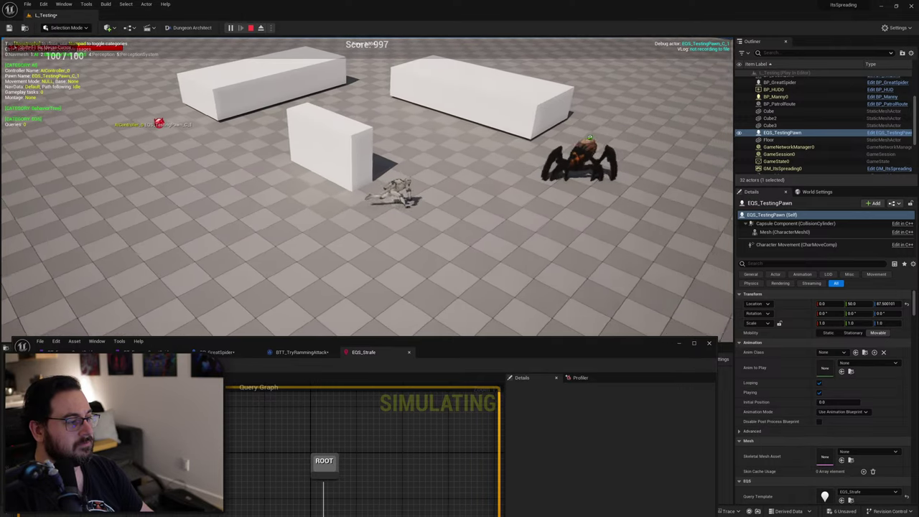
key(d)
key(a)
key(s)
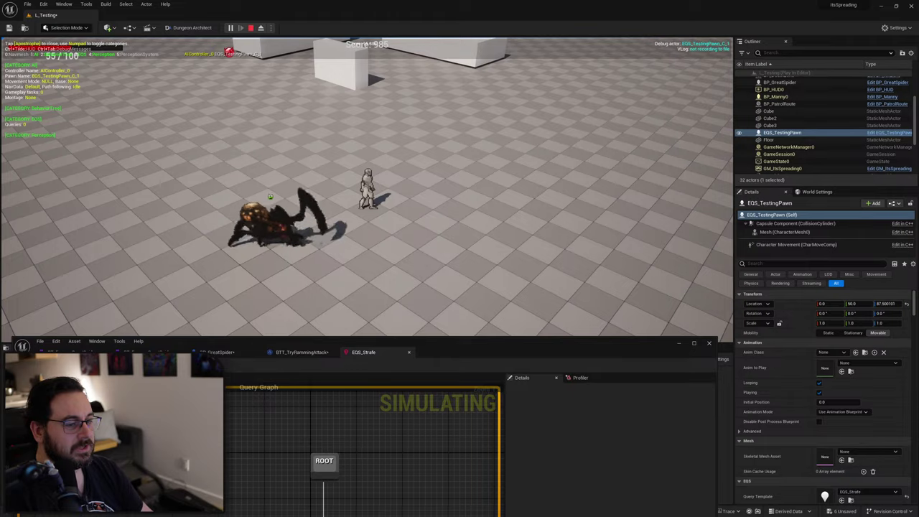
key(apostrophe)
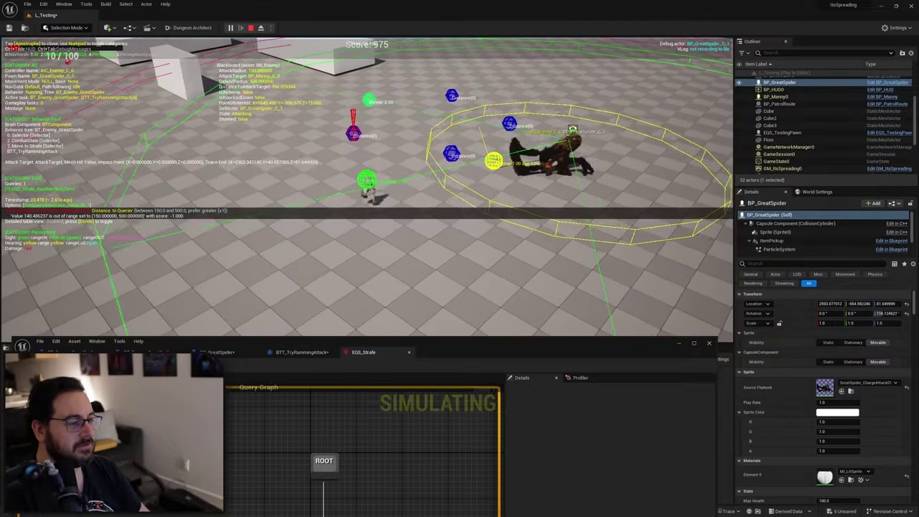
key(Escape)
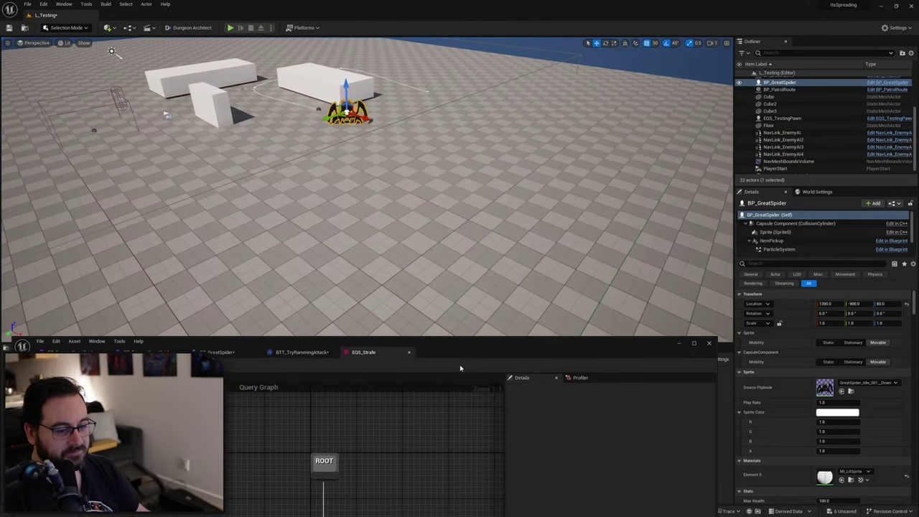
drag(402, 349, 505, 132)
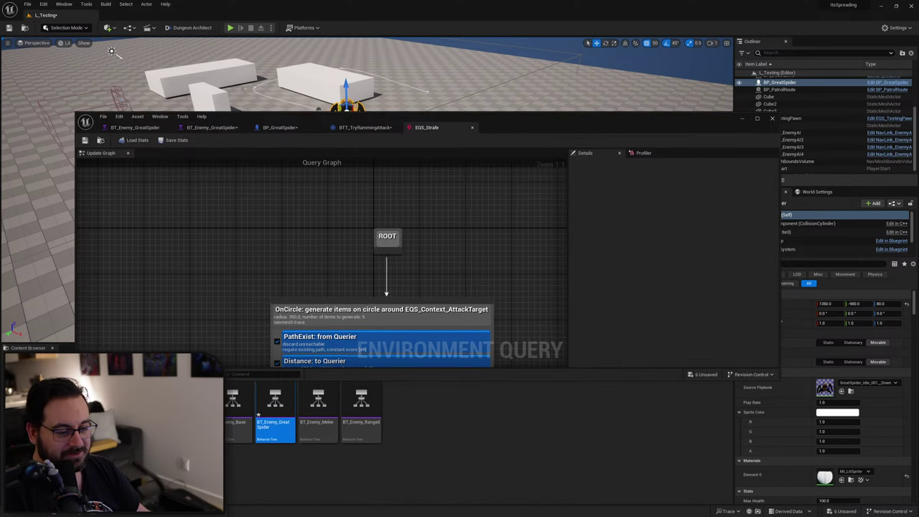
Open the DA_GreatSpider data asset from the Enemy_DataAssets folder and set its Damage stat to 0.
click(61, 445)
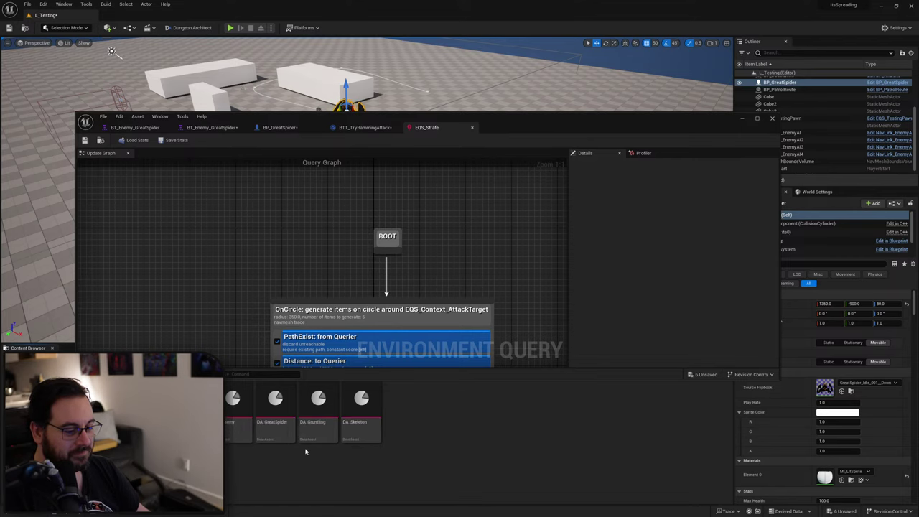
double_click(275, 411)
scroll(430, 305, down, 1)
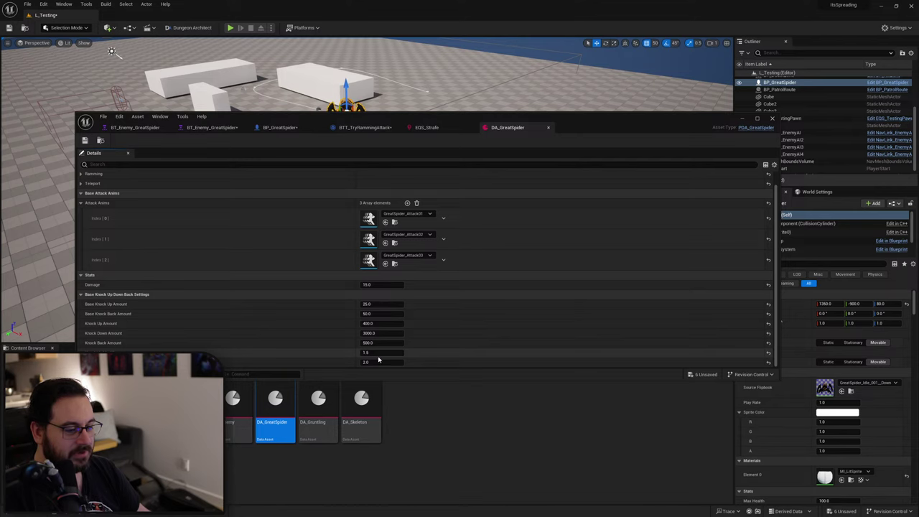
click(369, 285)
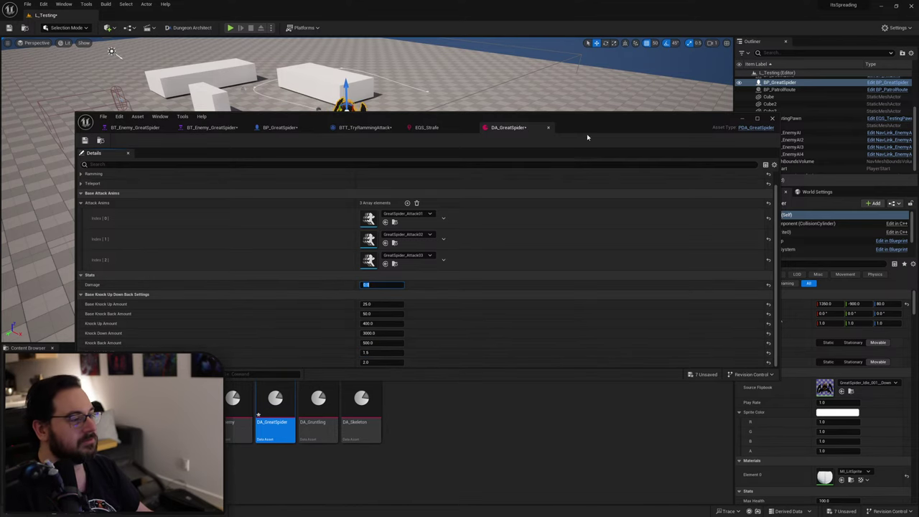
Uncover the level view, briefly playtest L_Testing against the great spider and stop the session.
drag(586, 134, 541, 347)
key(alt+p)
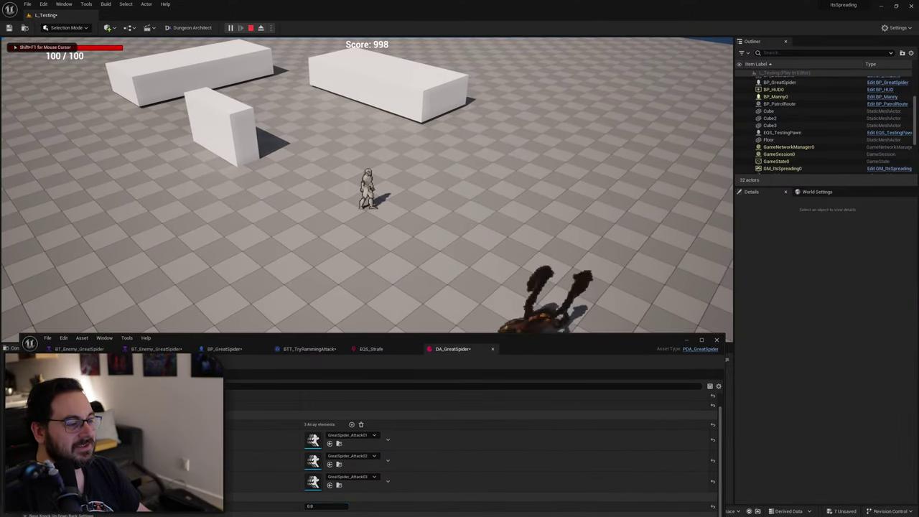
key(Escape)
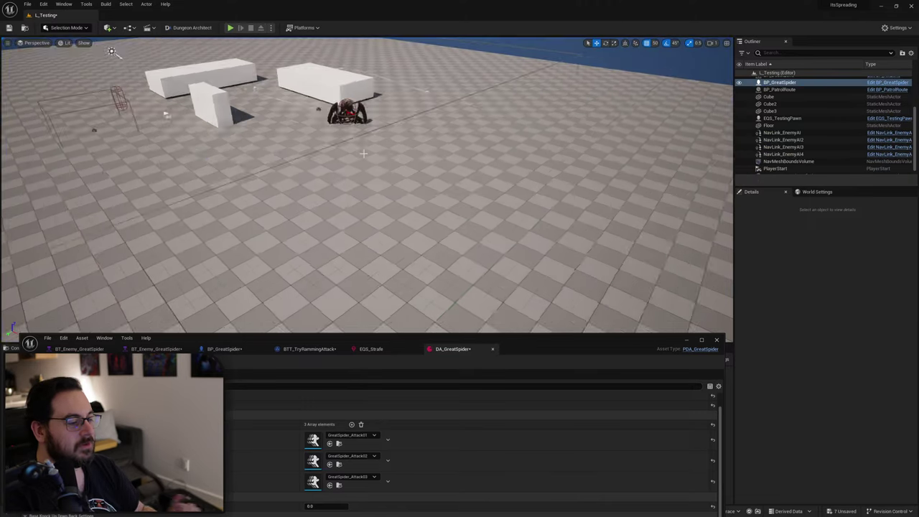
In the edited BT_Enemy_GreatSpider tree, add a BTT_Focus task under the Move to Strafe selector, ahead of BTT_TryRammingAttack.
drag(555, 345, 638, 174)
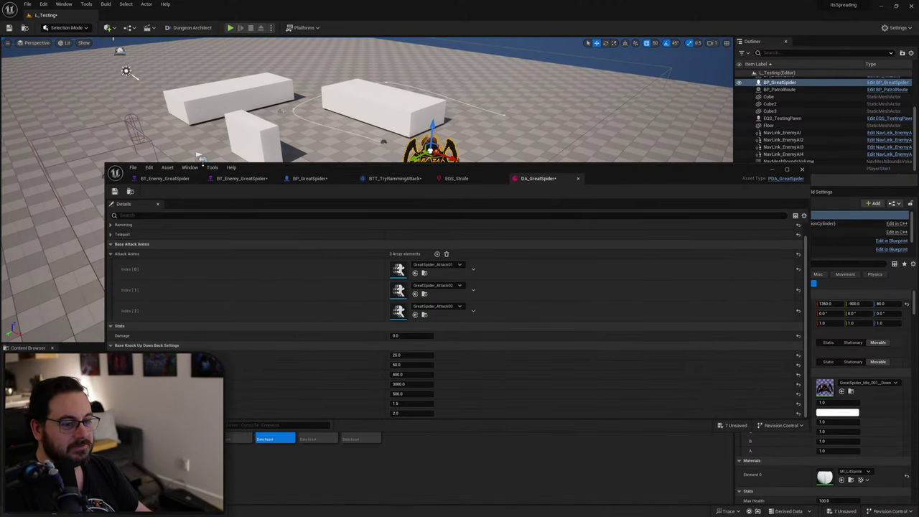
click(241, 179)
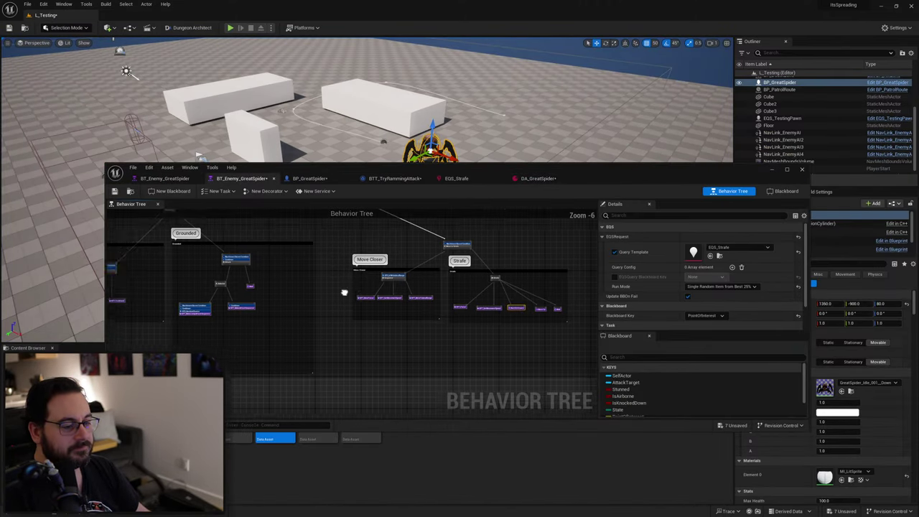
scroll(460, 314, up, 2)
right_drag(460, 313, 393, 330)
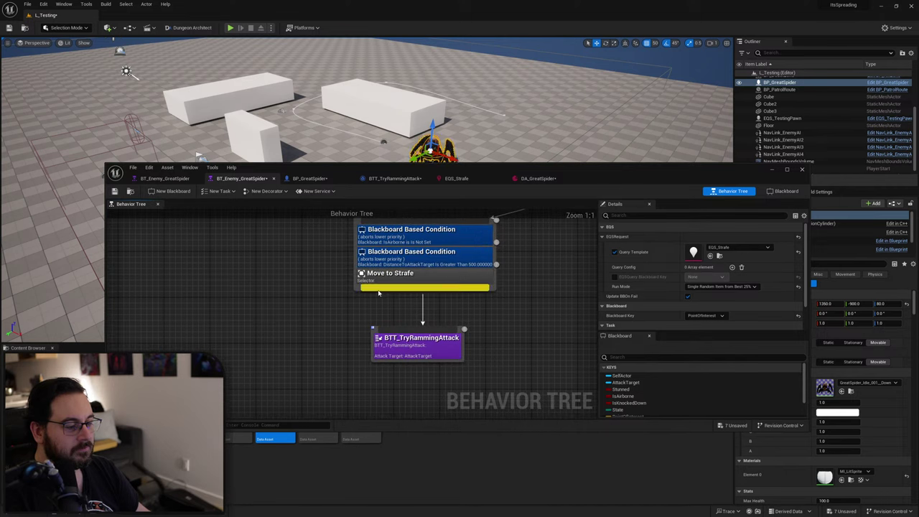
drag(299, 342, 301, 335)
text(foc)
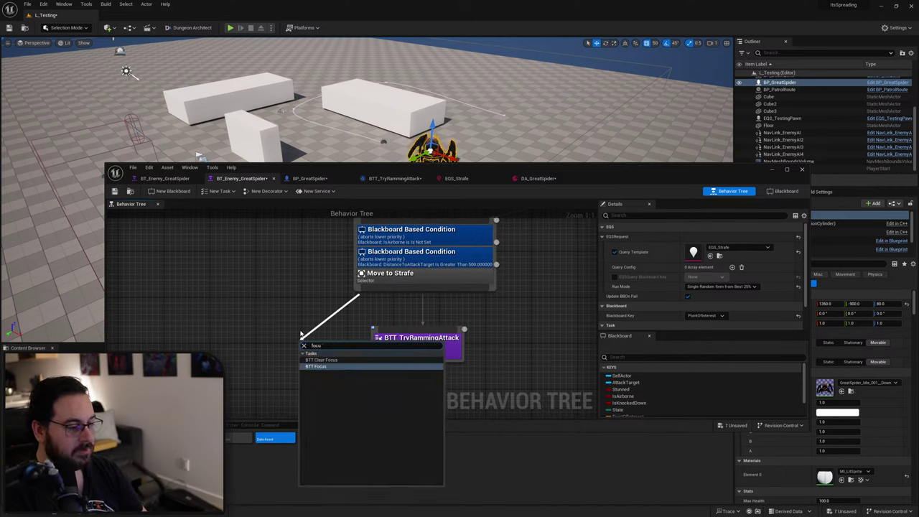
text(u)
key(Return)
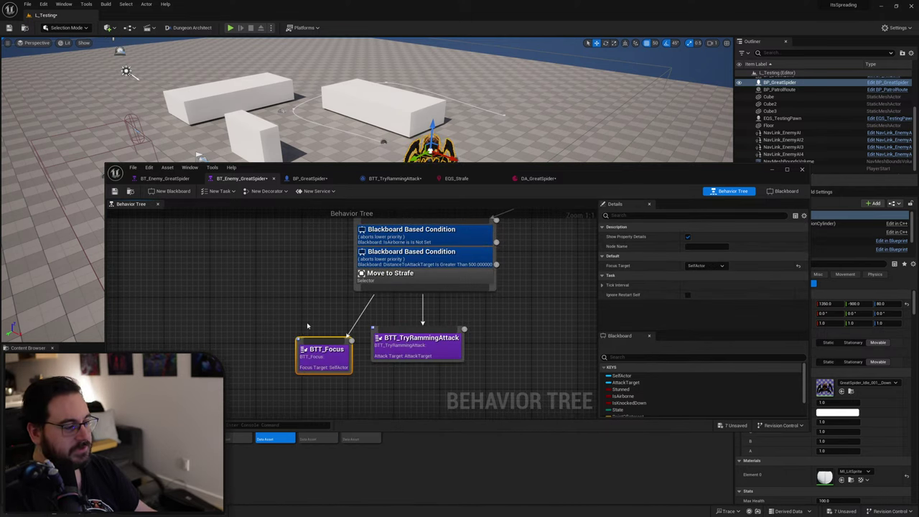
Set the new BTT_Focus task's Focus Target to the AttackTarget blackboard key.
click(722, 266)
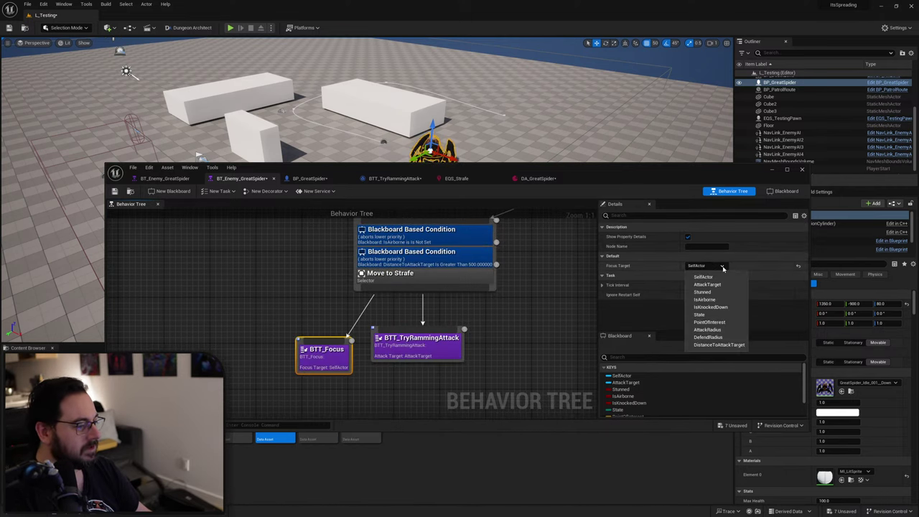
click(723, 330)
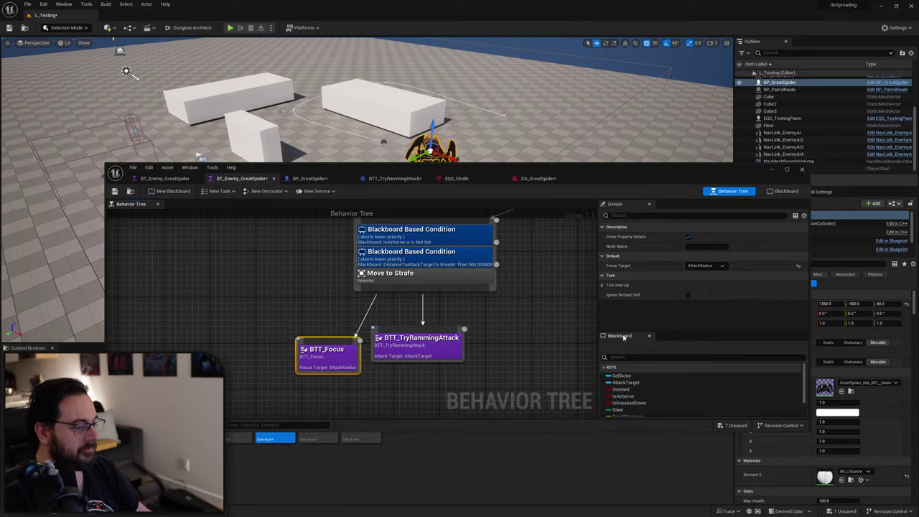
click(722, 267)
click(707, 286)
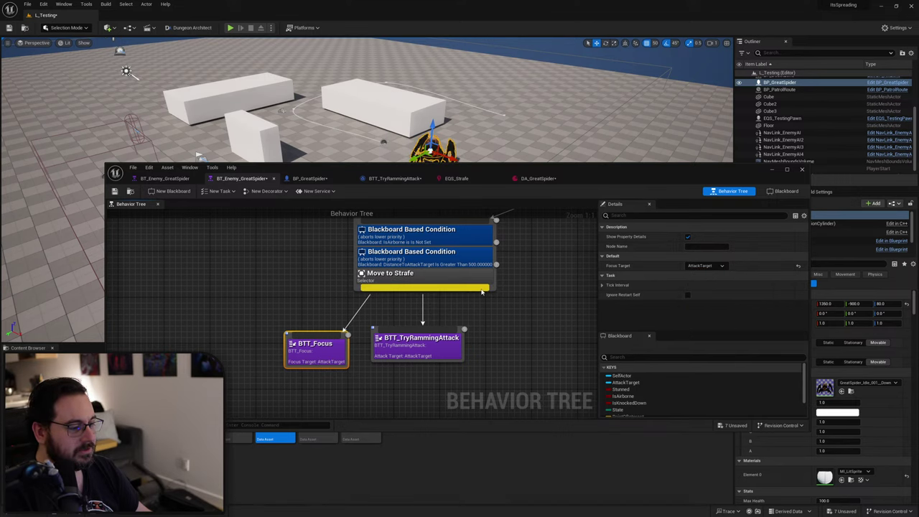
Add a BTT_ClearFocus task under the Move to Strafe selector, after BTT_TryRammingAttack.
drag(497, 337, 498, 338)
text(clea)
key(Return)
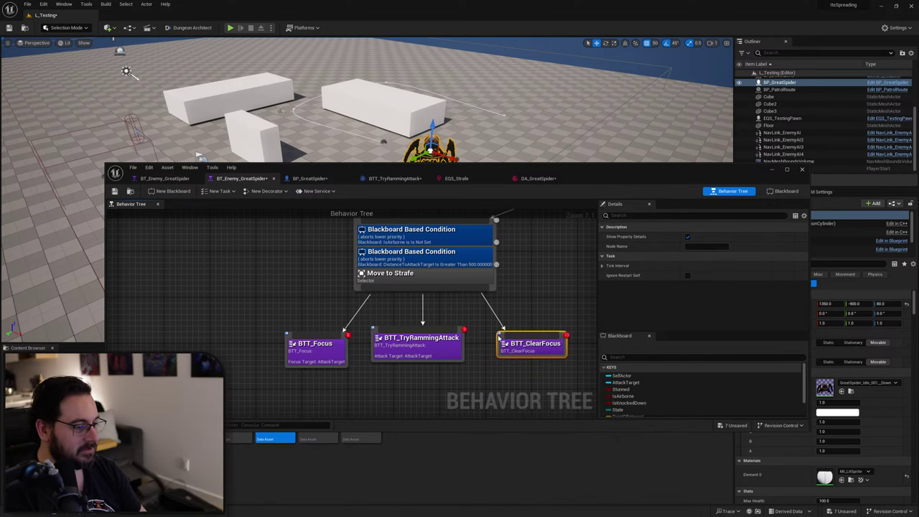
Move the behavior tree window out of the way and playtest L_Testing with the added focus tasks.
drag(605, 182, 367, 467)
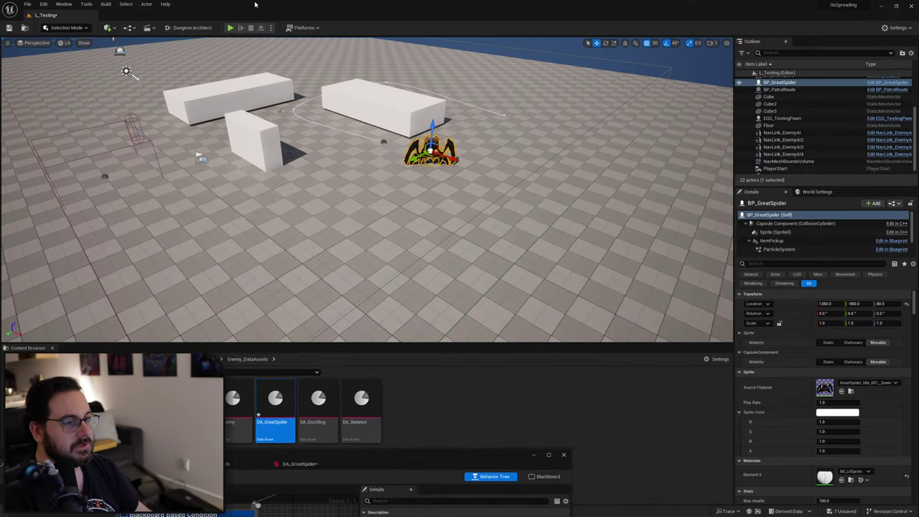
click(229, 28)
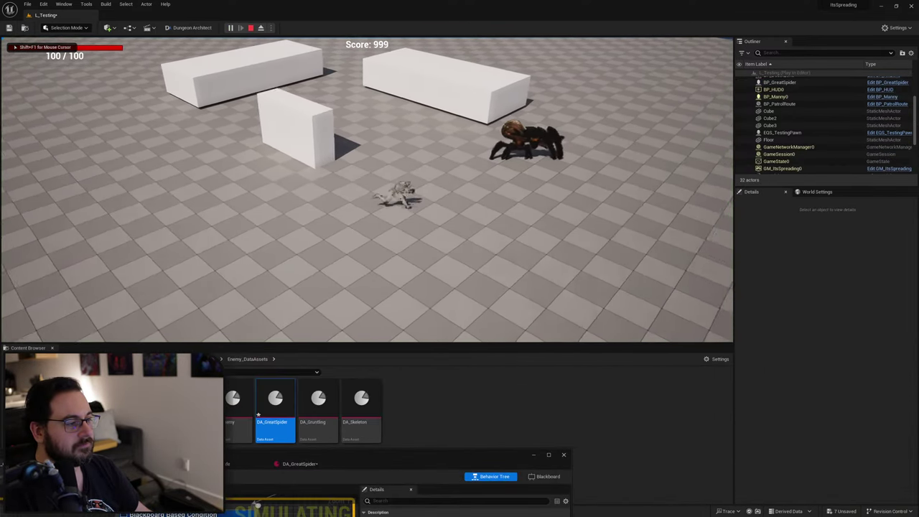
Playtest how the Great Spider reacts to the player, bring its behavior tree window into view, and stop the session.
key(d)
key(space)
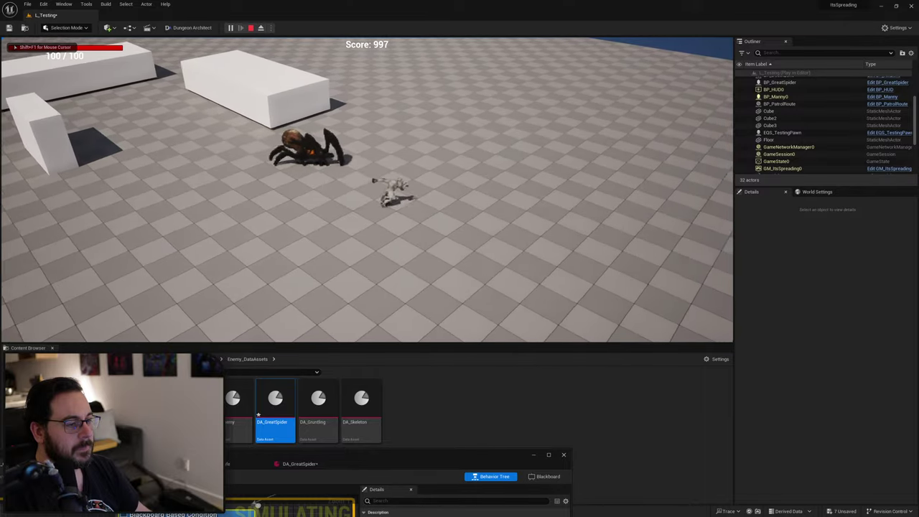
key(s)
key(a)
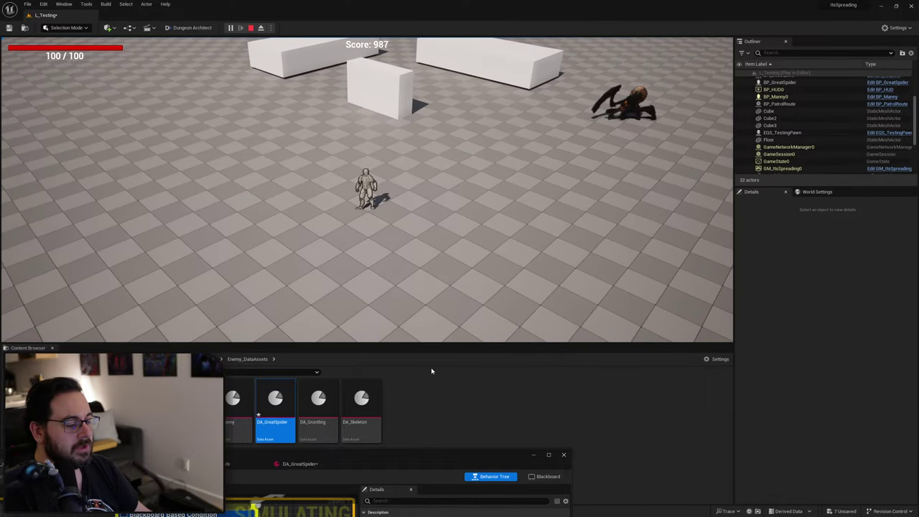
drag(426, 453, 535, 217)
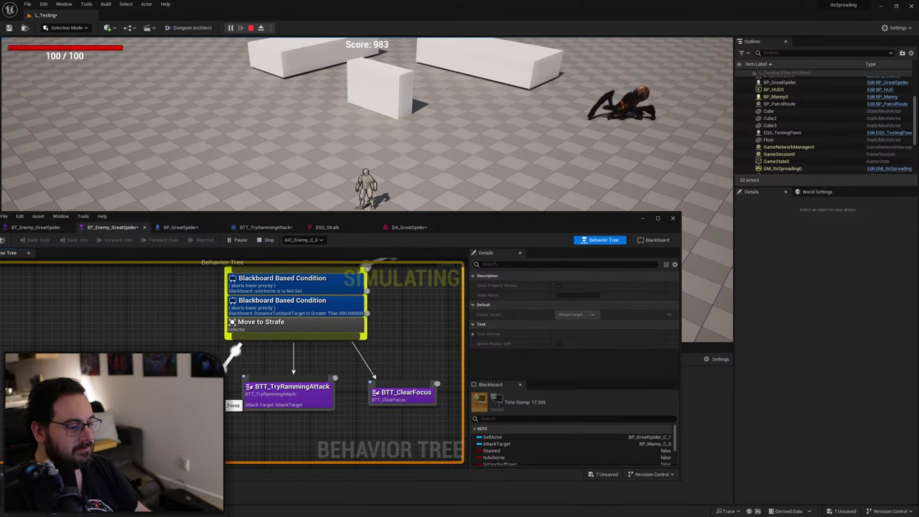
key(Escape)
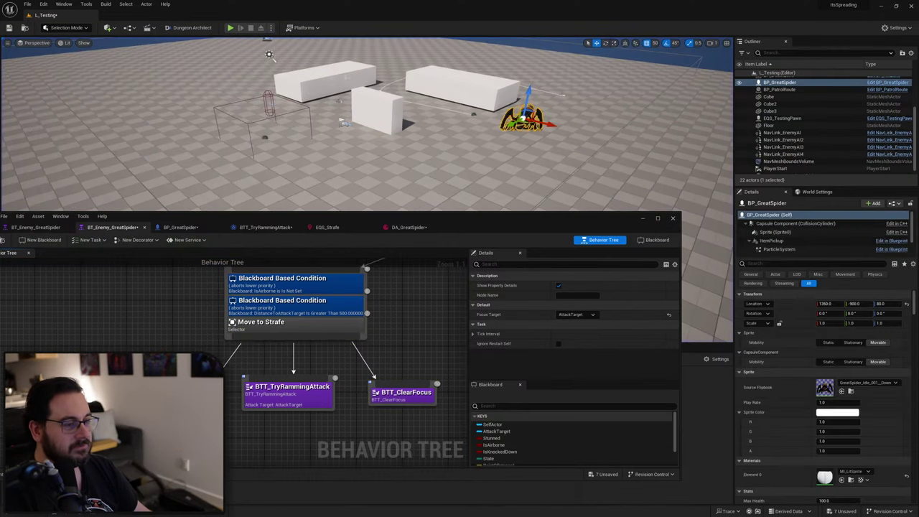
Playtest the level with the AI debug overlay for BP_GreatSpider to examine its strafing, and stop the session.
drag(466, 226, 551, 259)
right_drag(510, 355, 412, 356)
scroll(480, 367, down, 1)
scroll(480, 367, down, 1)
scroll(412, 357, up, 1)
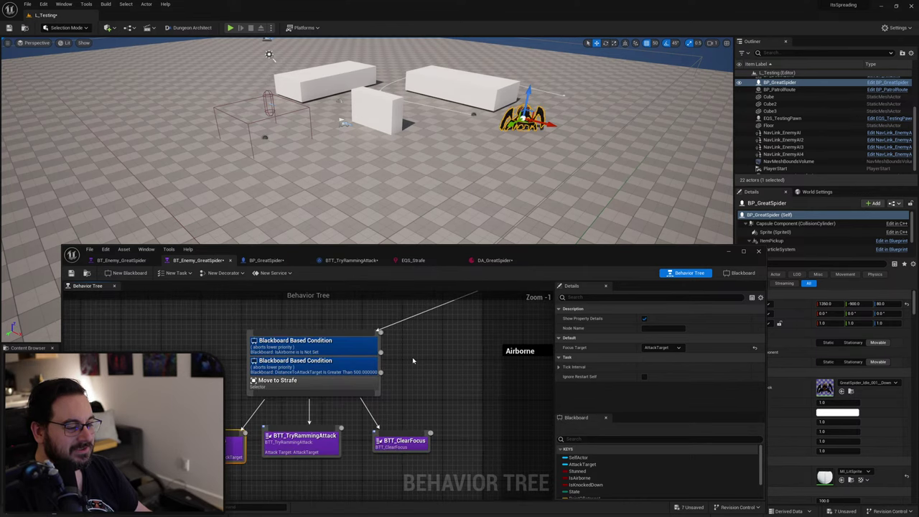
click(230, 28)
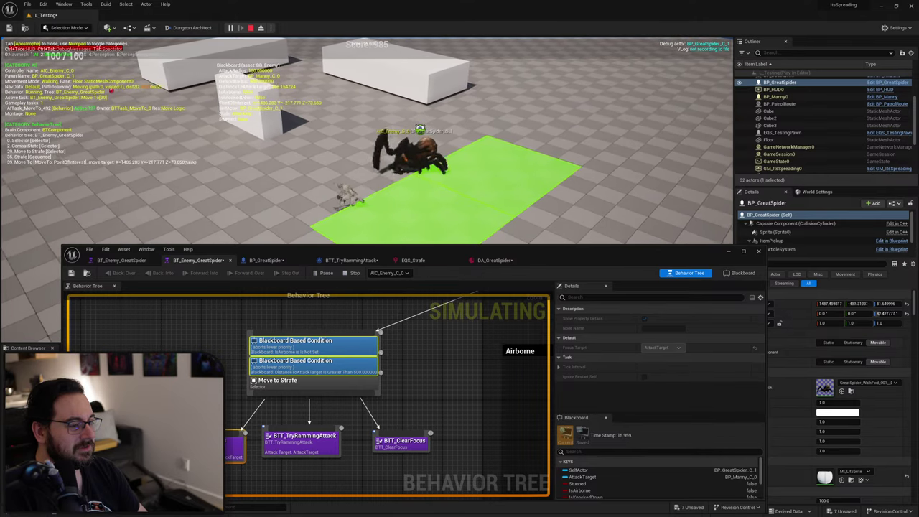
key(Escape)
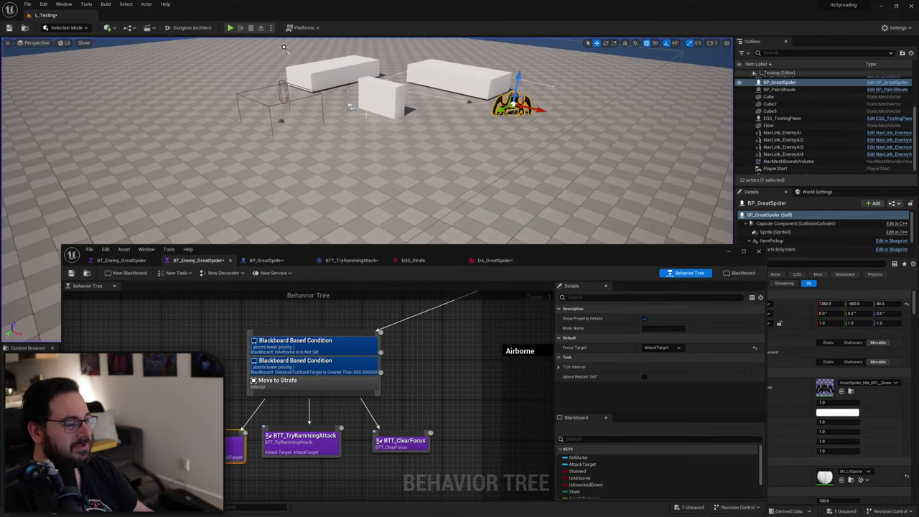
Replace the BTT_Focus task under Move to Strafe with a connected copy of the BTT_Focus beside BTT_TryAttack.
click(662, 348)
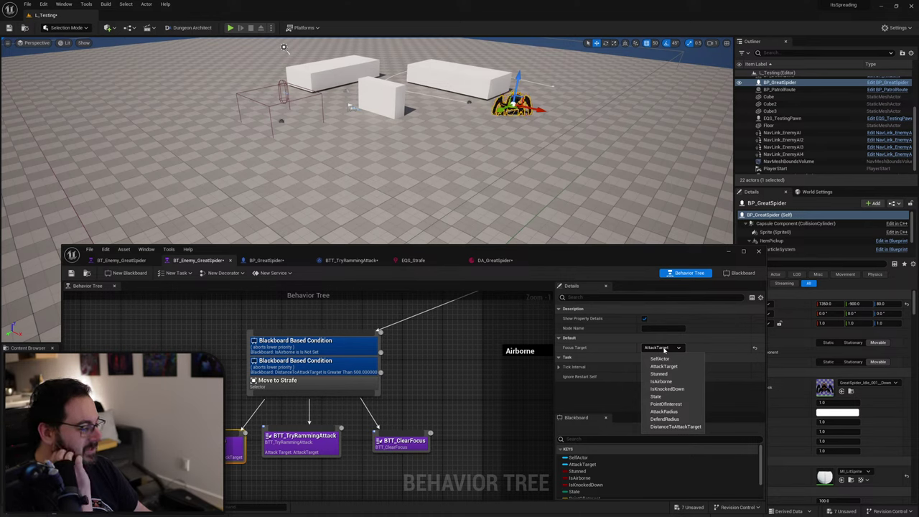
click(664, 350)
scroll(383, 386, down, 3)
right_drag(488, 420, 334, 378)
scroll(347, 408, up, 2)
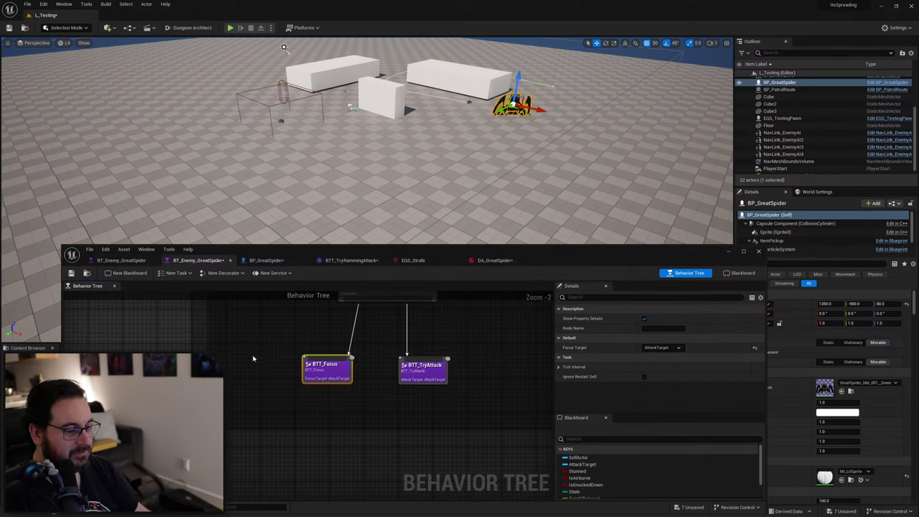
right_drag(253, 358, 519, 445)
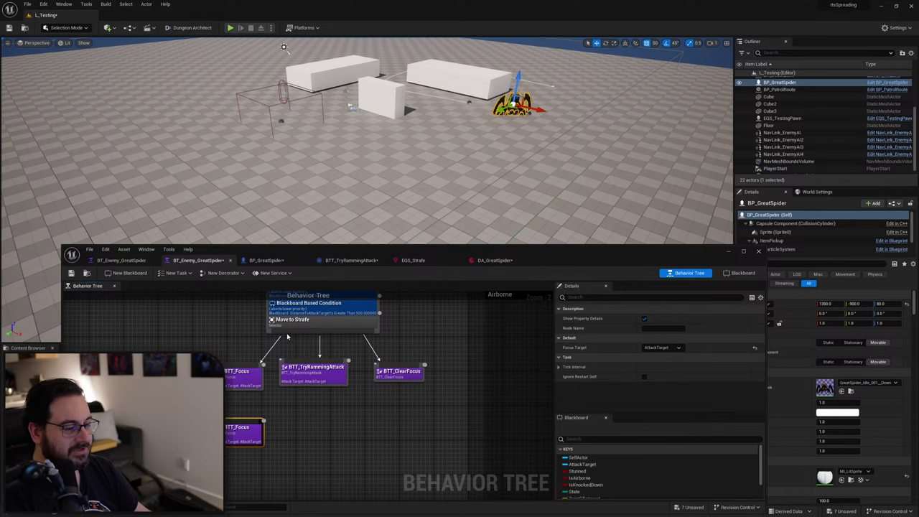
drag(287, 336, 229, 388)
key(Delete)
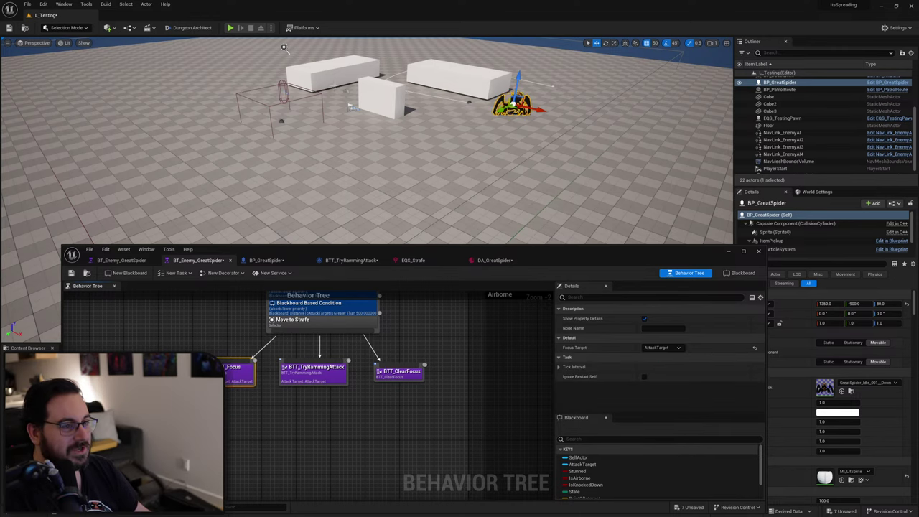
Playtest the spider's facing with the replaced BTT_Focus task, and stop the session.
click(230, 28)
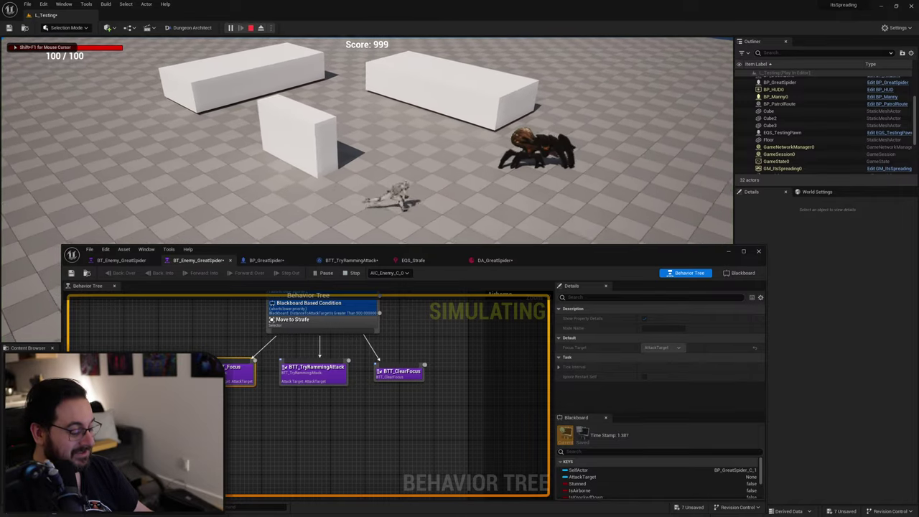
key(d)
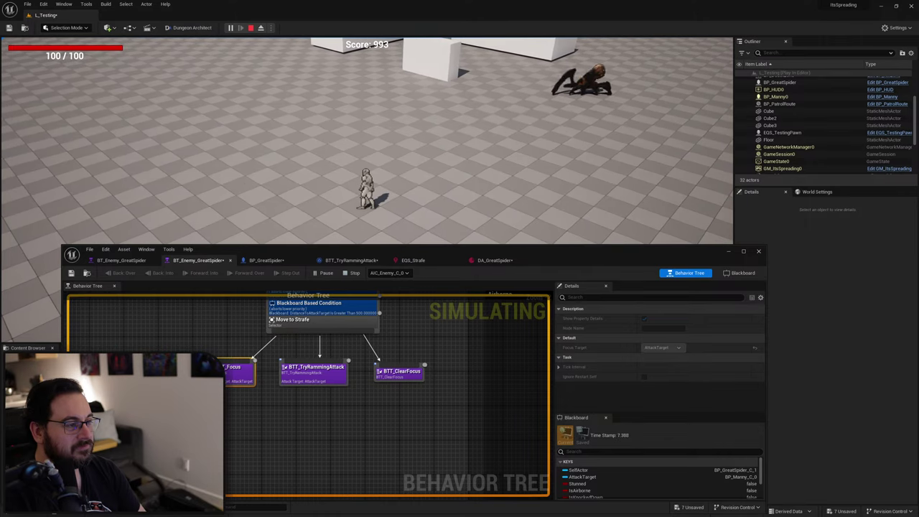
key(Escape)
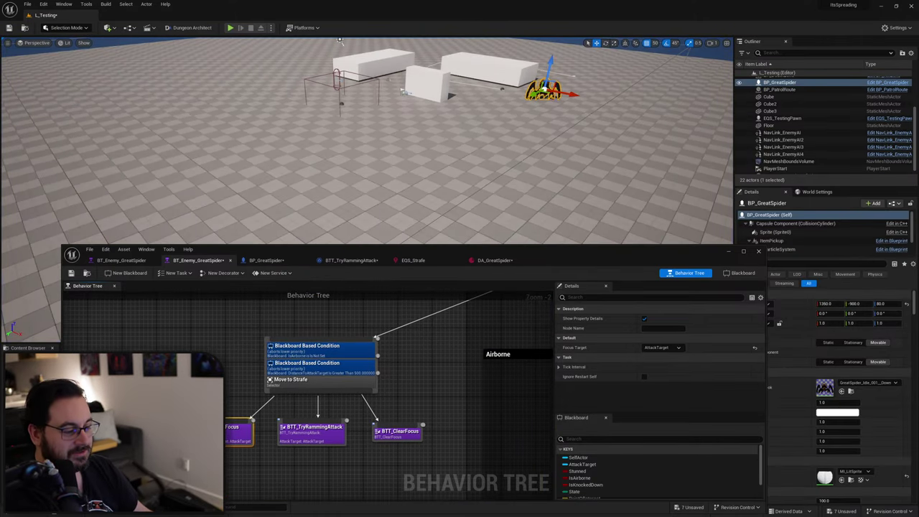
Open the BTT_Focus task blueprint and insert a Print String node between SetFocalPoint and Finish Execute.
double_click(240, 441)
right_drag(295, 363, 328, 340)
scroll(420, 328, up, 1)
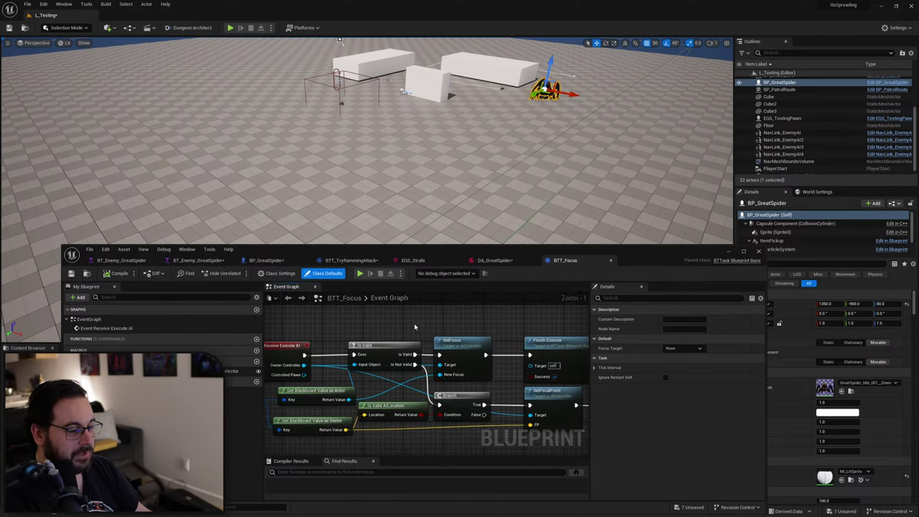
right_drag(447, 329, 351, 331)
drag(352, 431, 353, 431)
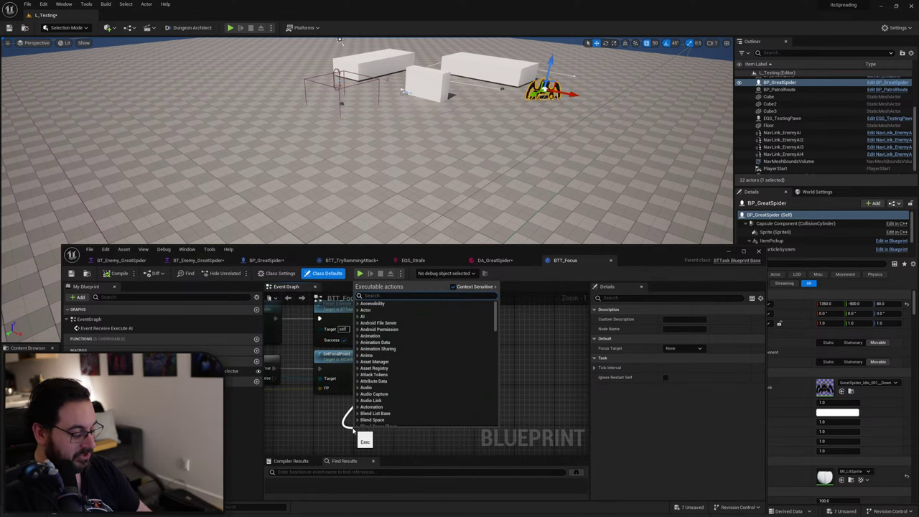
text(print)
key(Return)
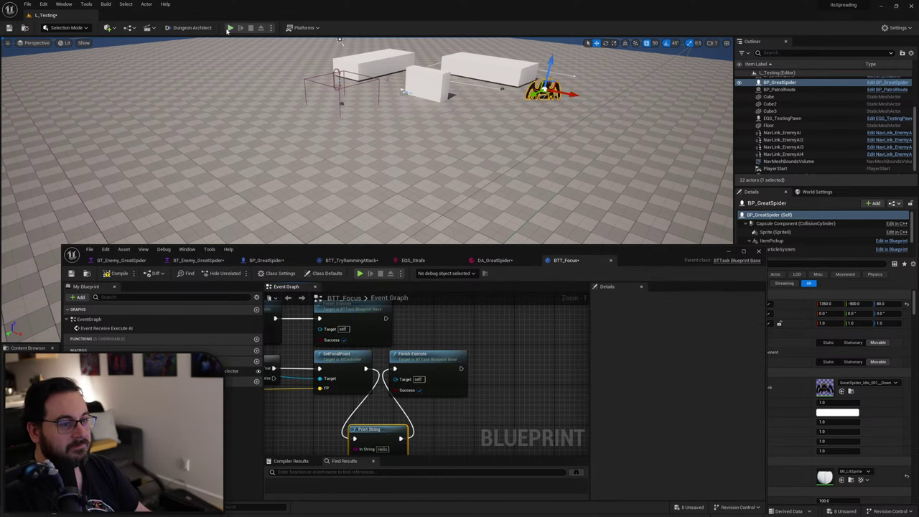
Playtest with the Print String check in place, and remove that node so SetFocalPoint connects directly to Finish Execute.
click(230, 28)
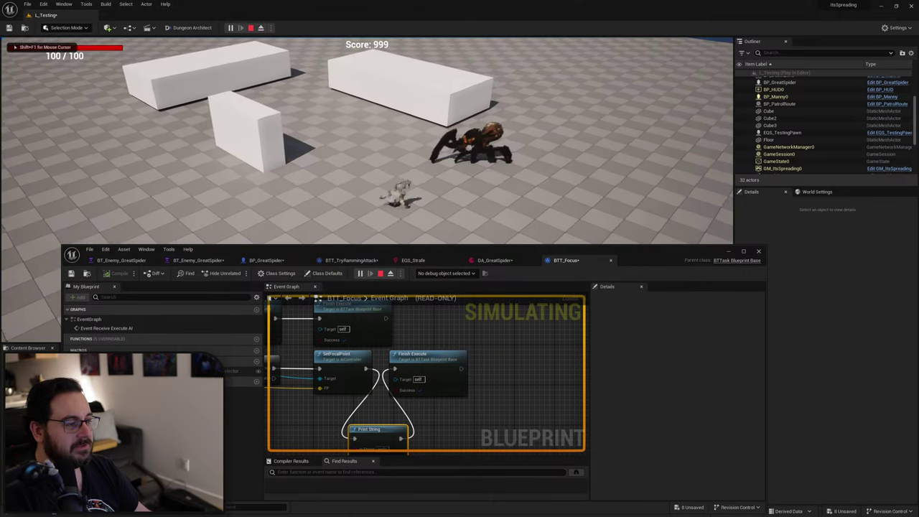
key(s)
key(a)
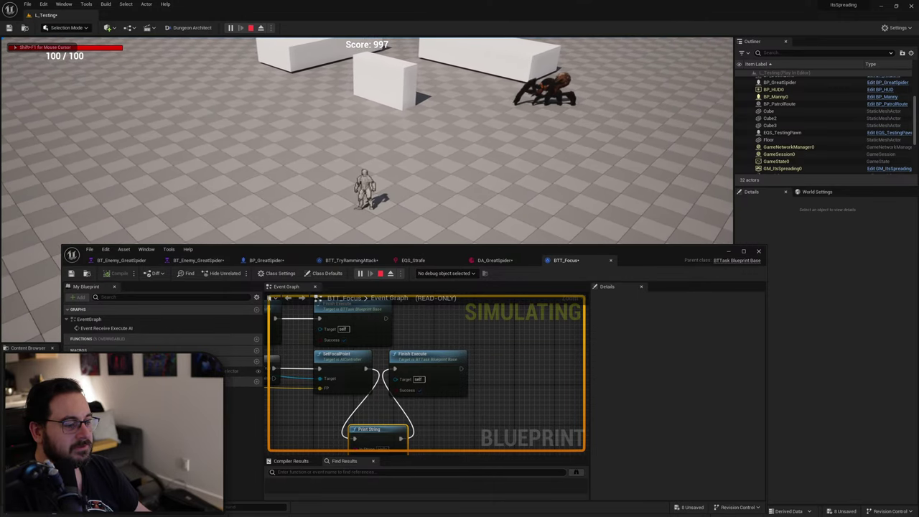
key(Escape)
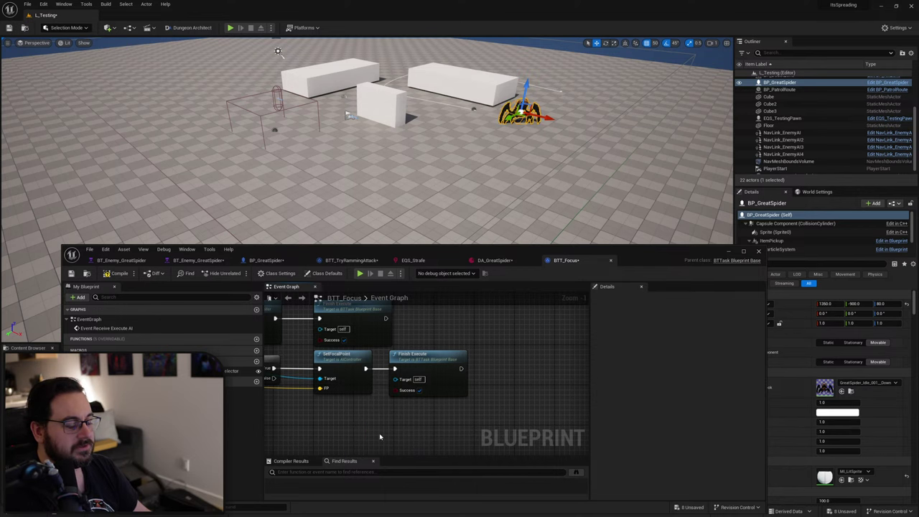
right_drag(379, 432, 555, 431)
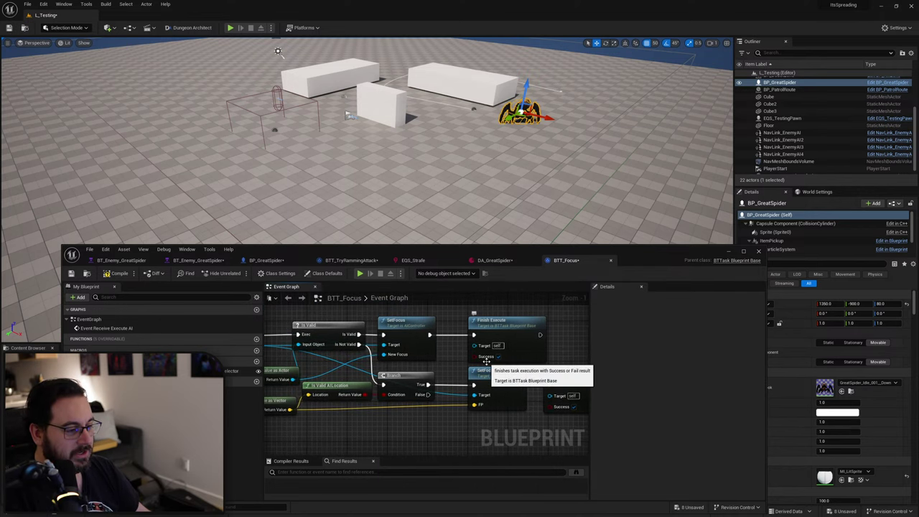
Search the BP_GreatSpider class defaults for "rotation" and review its character movement and pawn rotation settings.
click(494, 260)
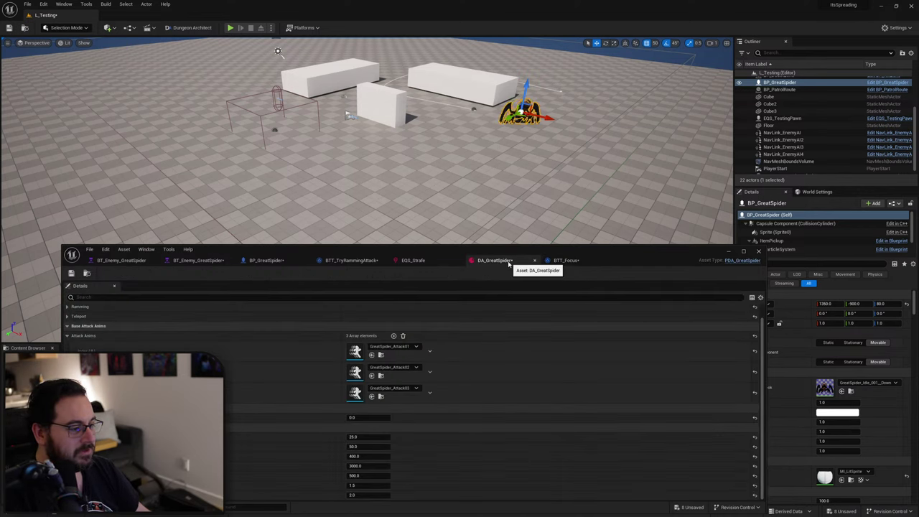
click(269, 261)
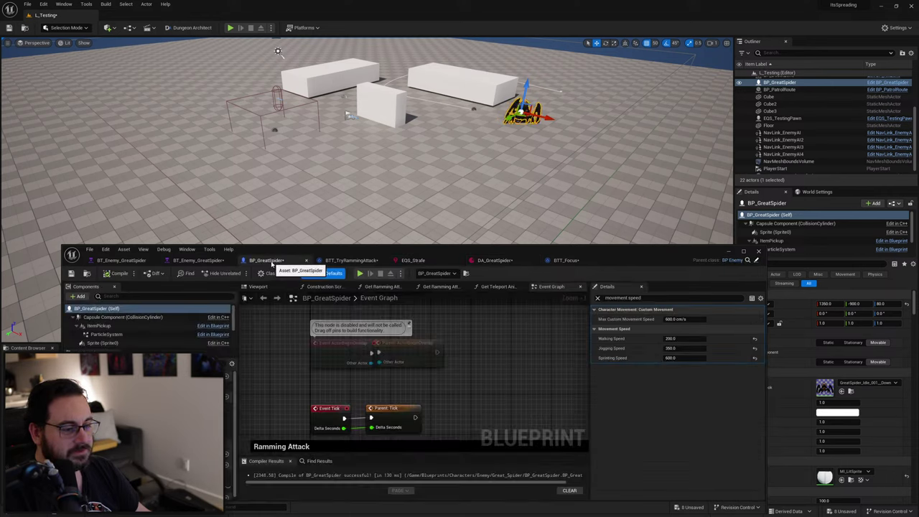
click(659, 298)
text(rota)
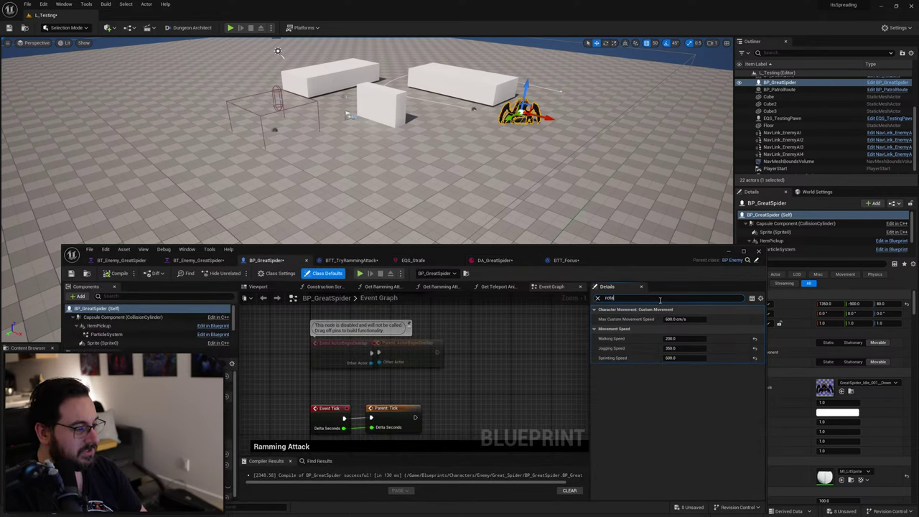
text(tion)
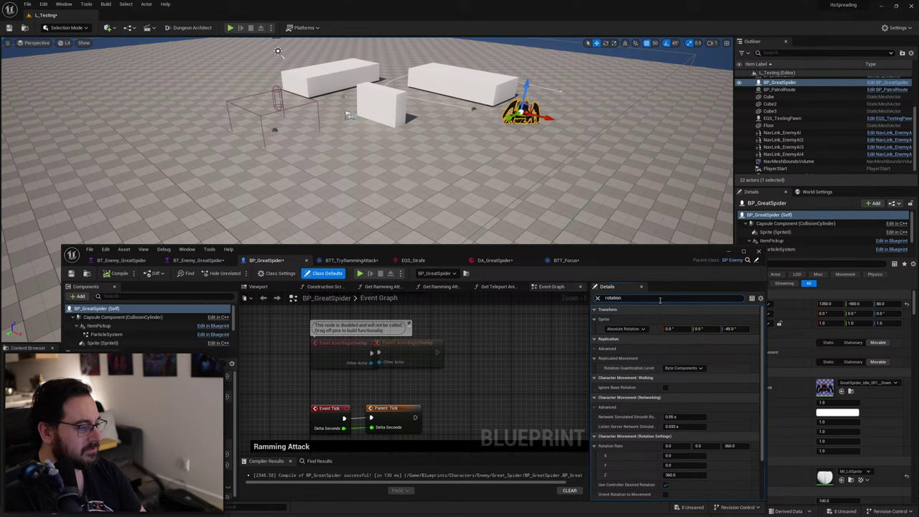
scroll(639, 426, down, 3)
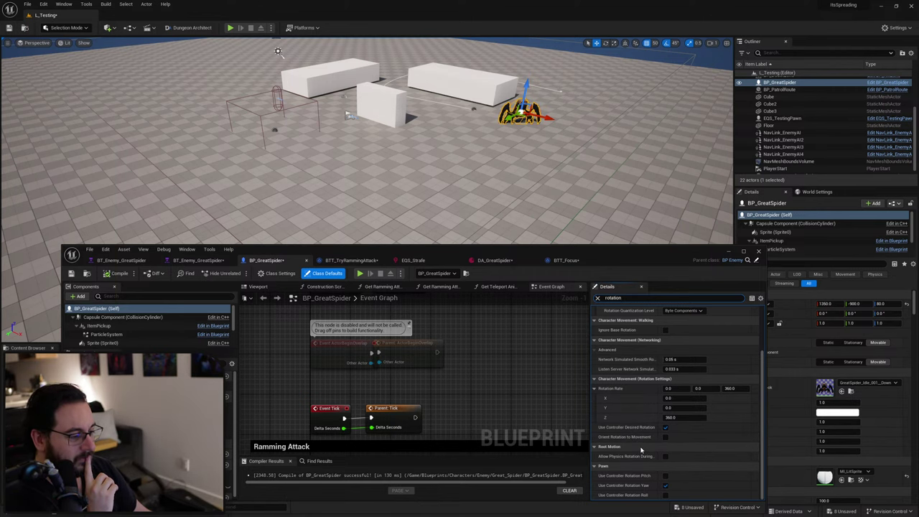
Playtest by circling the player around the Great Spider to examine how it turns, and stop the session.
drag(620, 273, 612, 379)
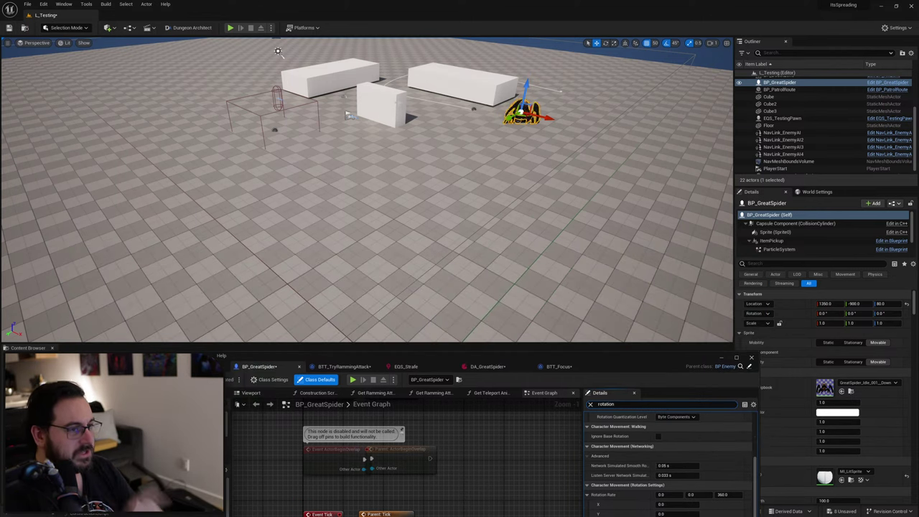
click(231, 28)
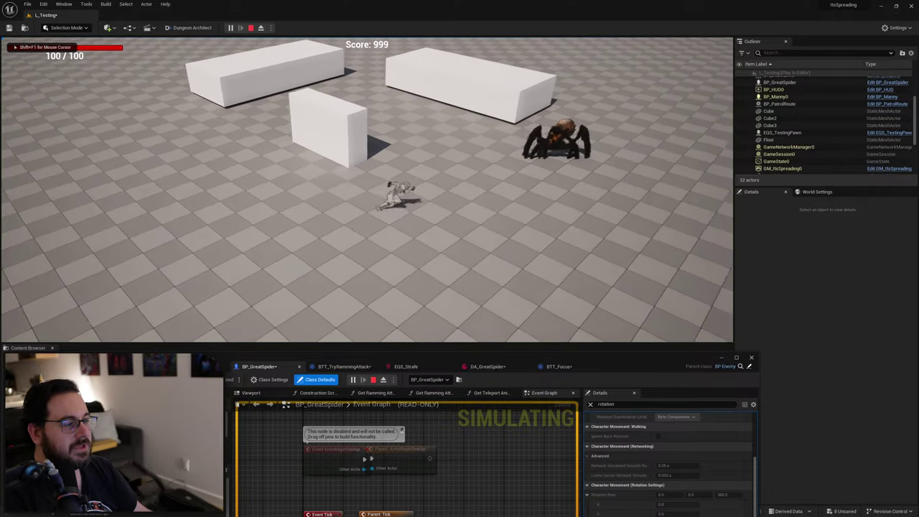
key(d)
key(w)
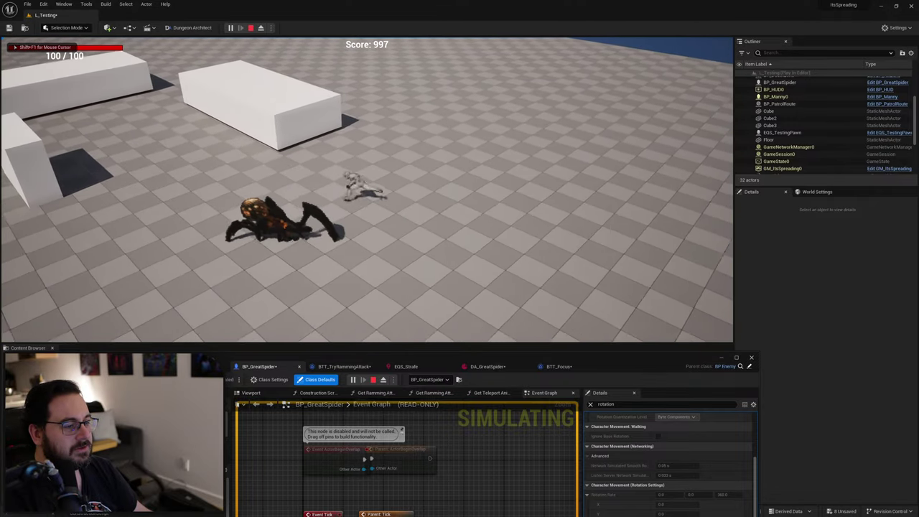
key(a)
key(s)
key(d)
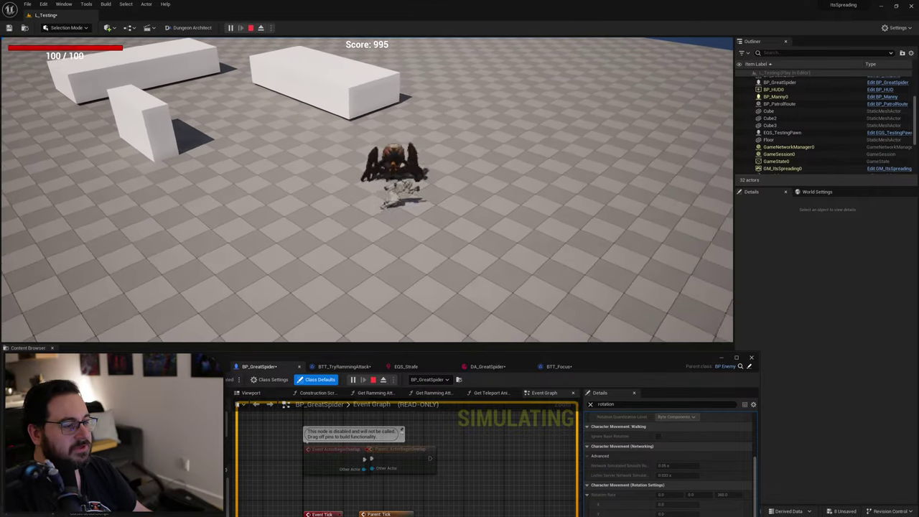
key(w)
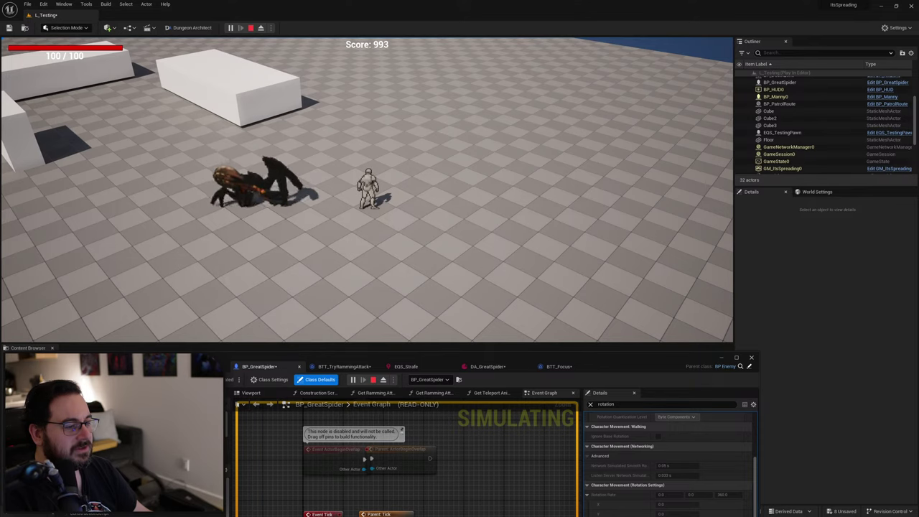
key(Escape)
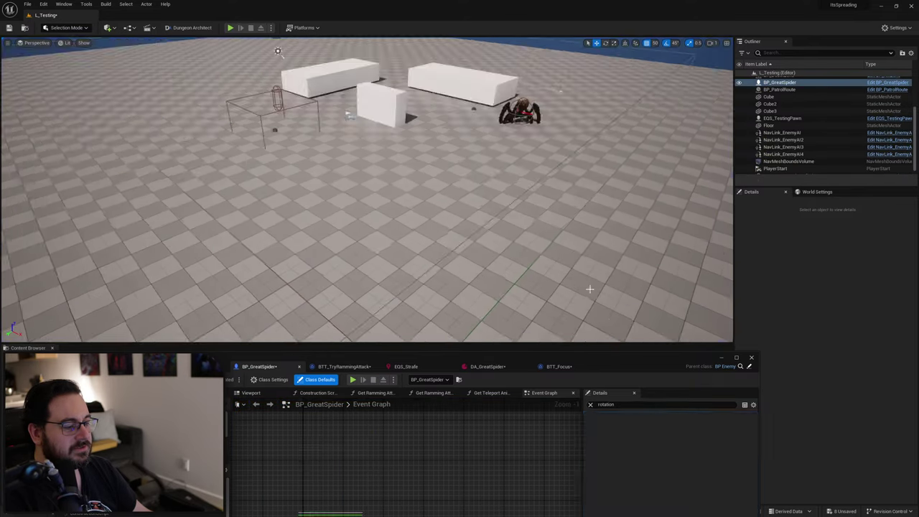
Close the duplicate unmodified BT_Enemy_GreatSpider tab and return to the Move to Strafe branch of the edited tree.
drag(620, 365, 631, 261)
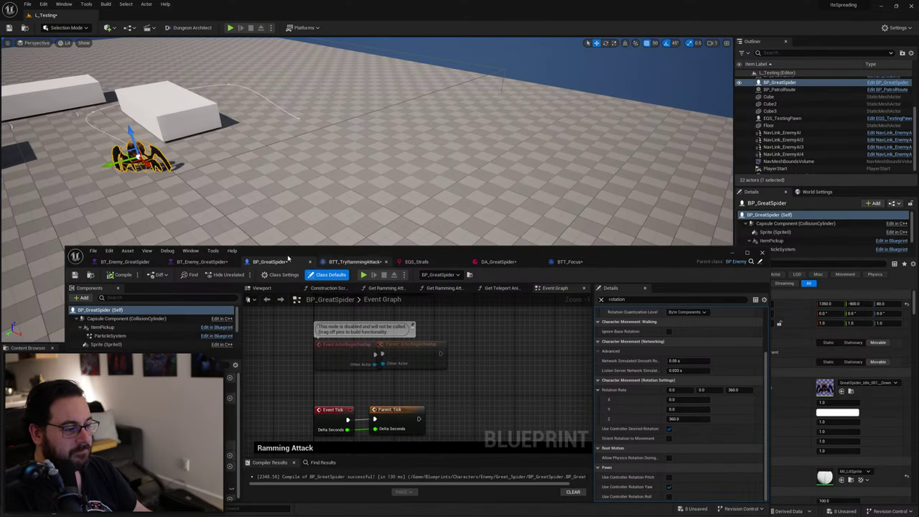
click(119, 262)
right_drag(325, 391, 803, 352)
scroll(445, 326, down, 3)
scroll(380, 365, down, 4)
right_drag(381, 363, 170, 325)
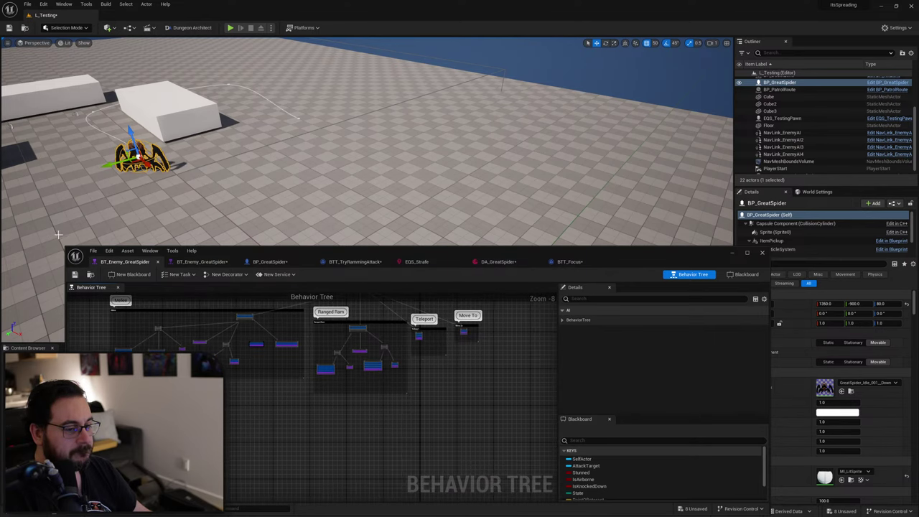
middle_click(129, 265)
right_drag(254, 394, 296, 372)
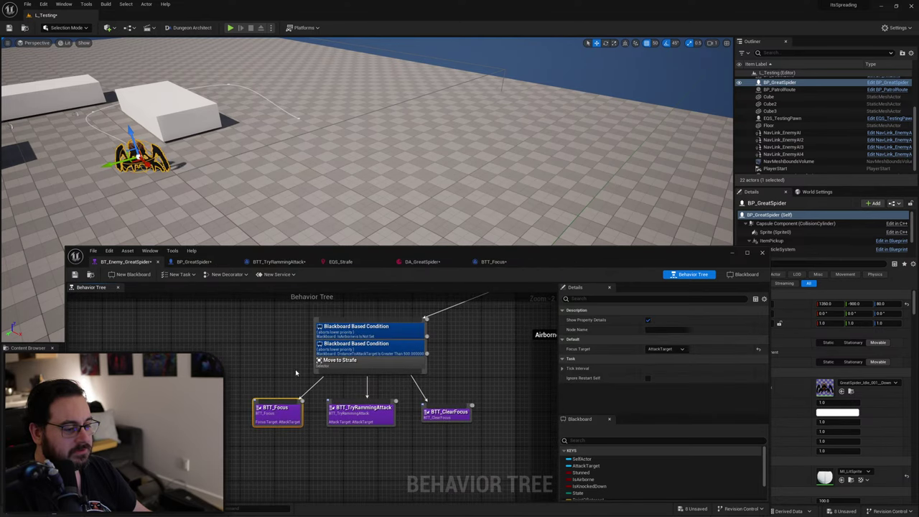
Open the BTT_Focus task and insert a Print String node between SetFocus and Finish Execute.
double_click(273, 420)
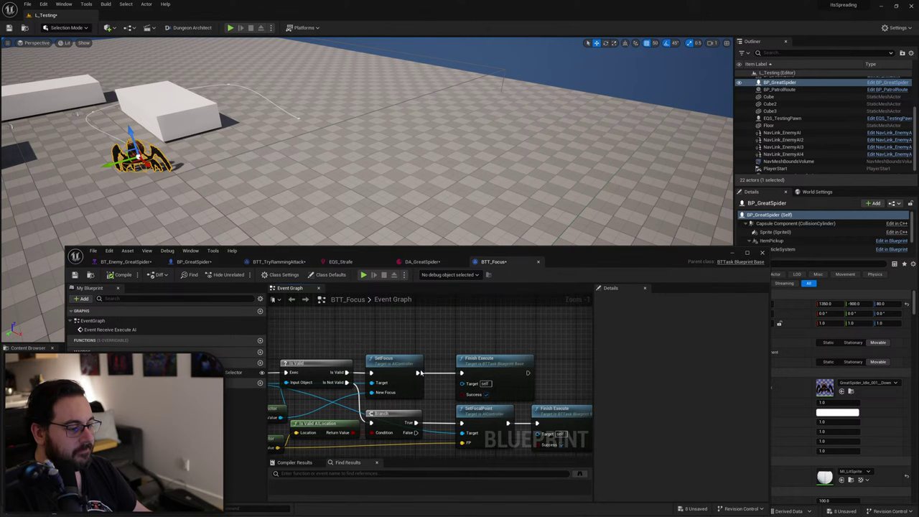
drag(425, 348, 416, 307)
text(print)
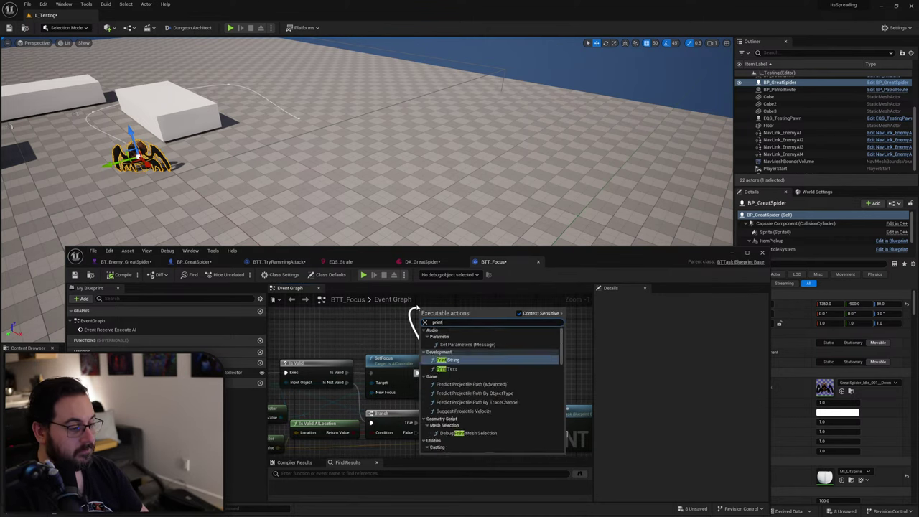
key(Return)
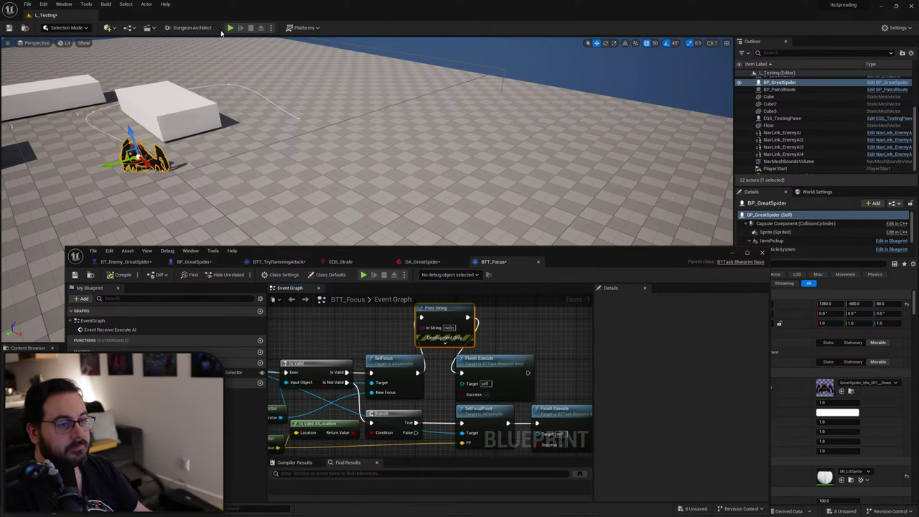
Playtest by moving the player away from the Great Spider to check whether SetFocus executes, and stop the session.
click(230, 27)
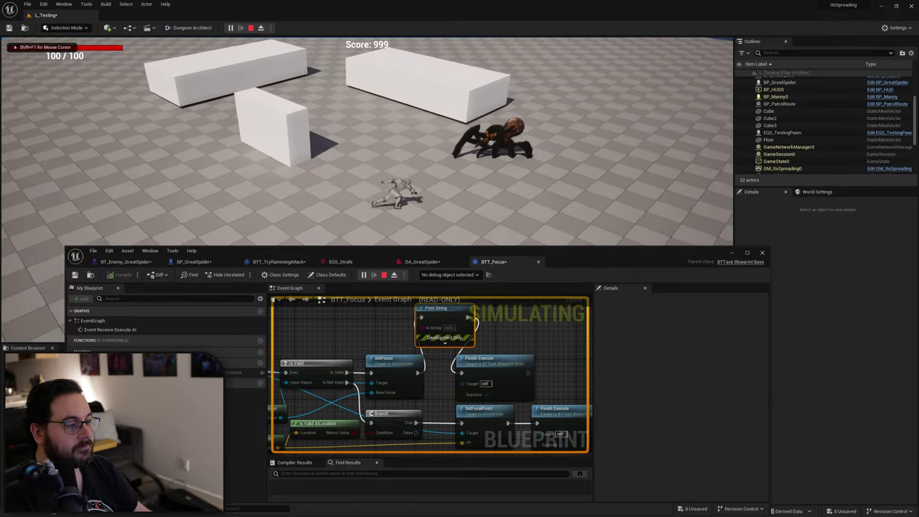
key(s)
key(a)
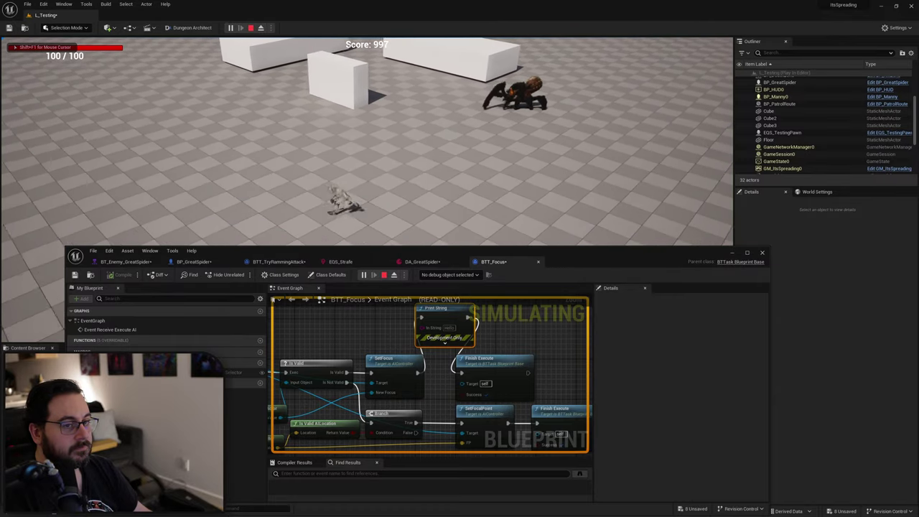
key(a)
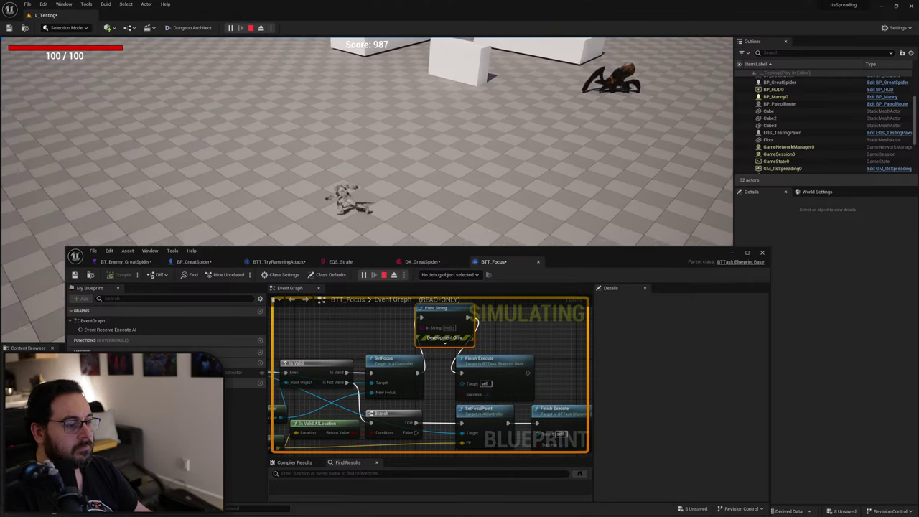
key(Escape)
Connect SetFocus directly to Finish Execute again and insert a Print String between Event Receive Execute AI and Is Valid instead.
right_drag(388, 340, 473, 333)
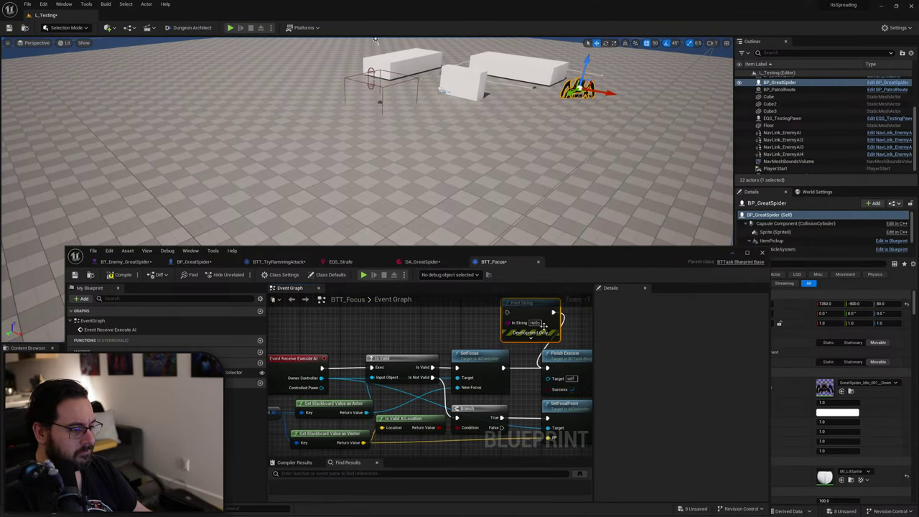
right_drag(398, 327, 432, 330)
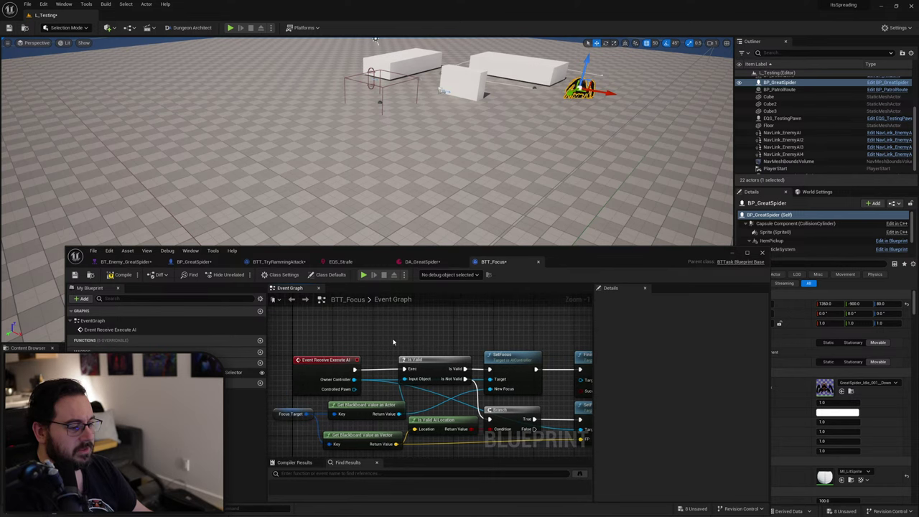
right_drag(382, 354, 414, 379)
drag(400, 334, 401, 335)
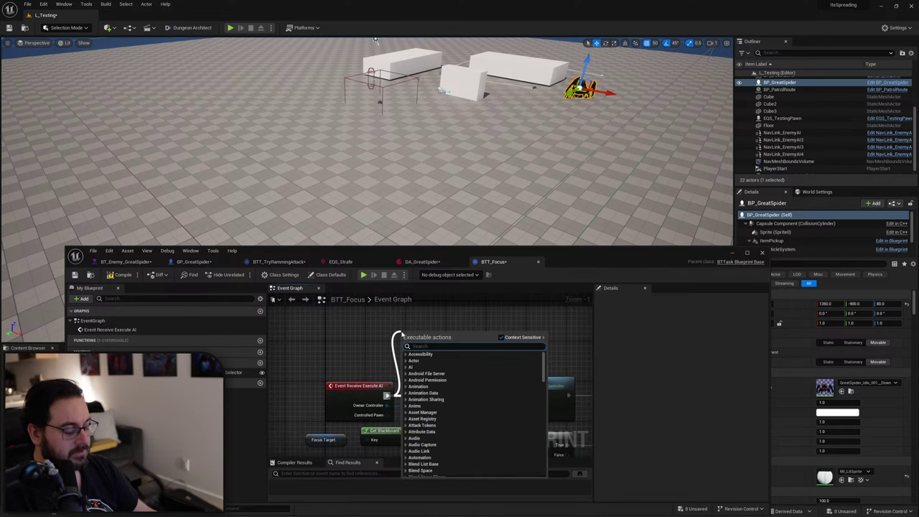
text(print)
key(Return)
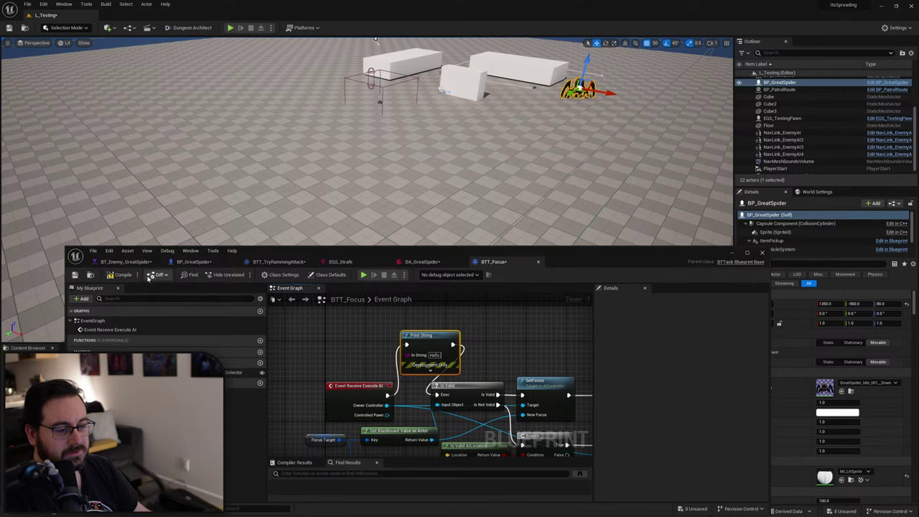
Playtest while watching the Move to Strafe branch of BT_Enemy_GreatSpider to see whether BTT_Focus runs, and stop the session.
click(231, 28)
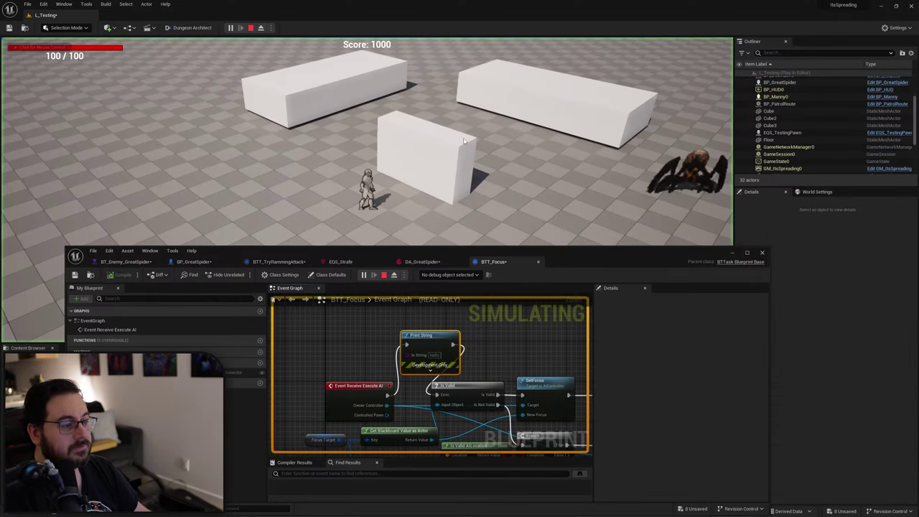
key(Escape)
click(126, 261)
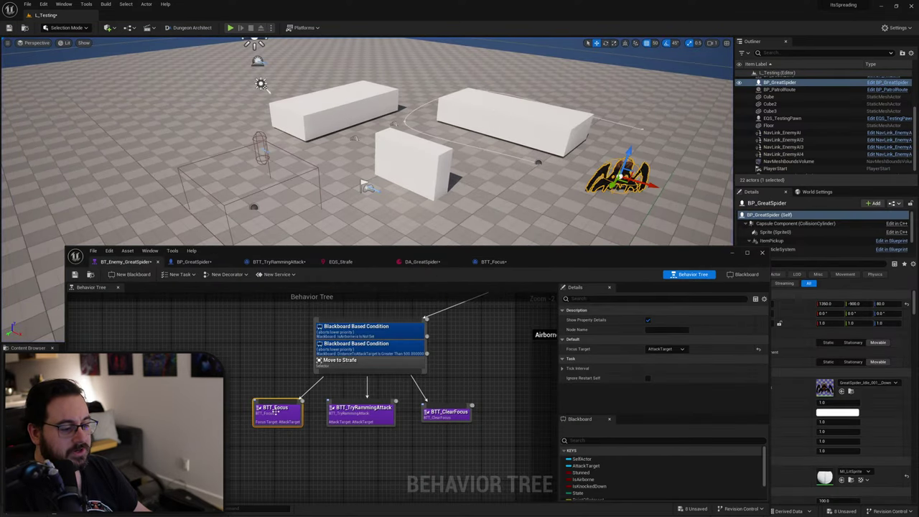
click(229, 27)
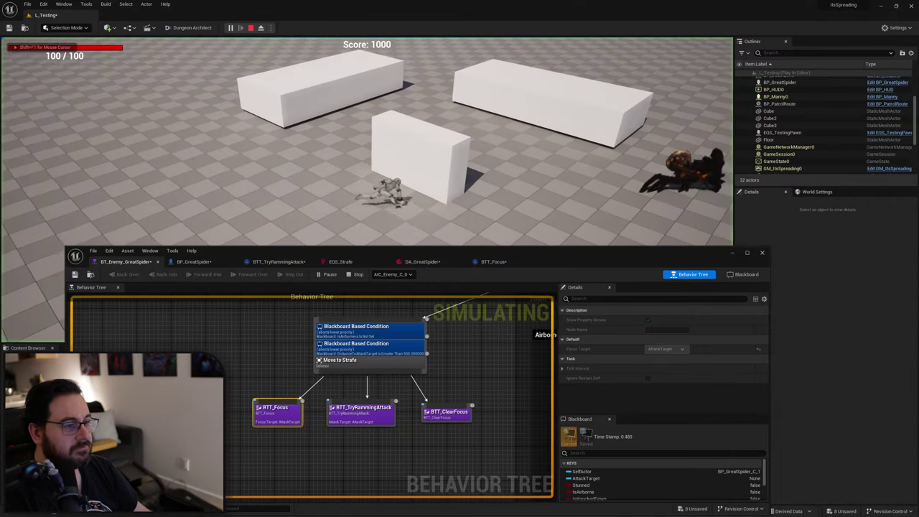
key(d)
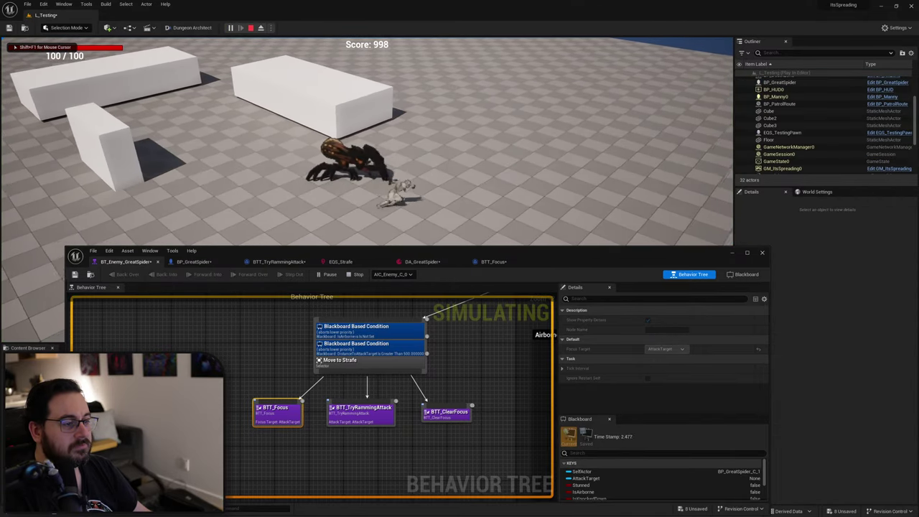
key(d)
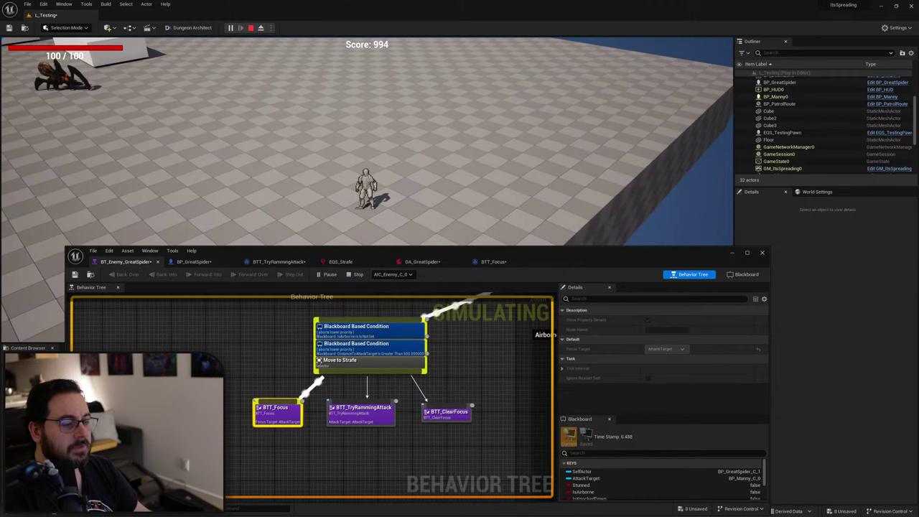
key(Escape)
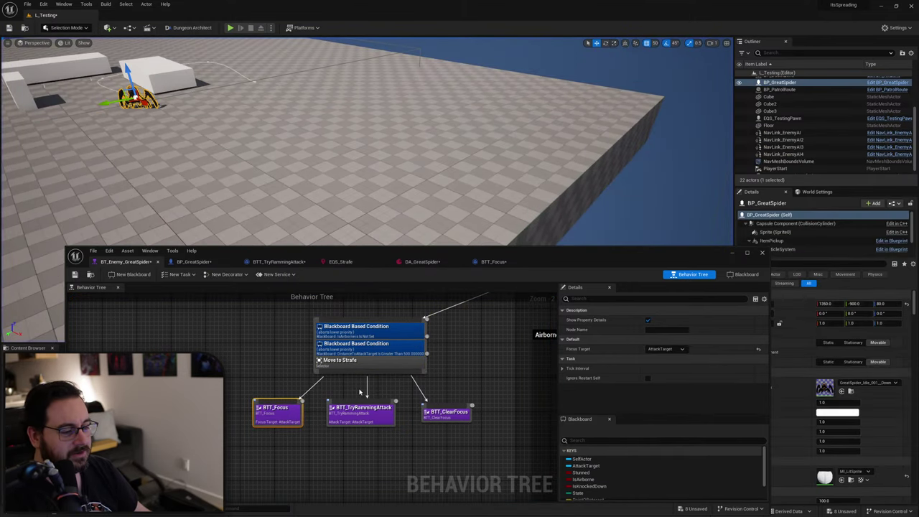
Reopen BTT_Focus, move the editor window clear of the viewport, and playtest to check for the printed text.
double_click(278, 415)
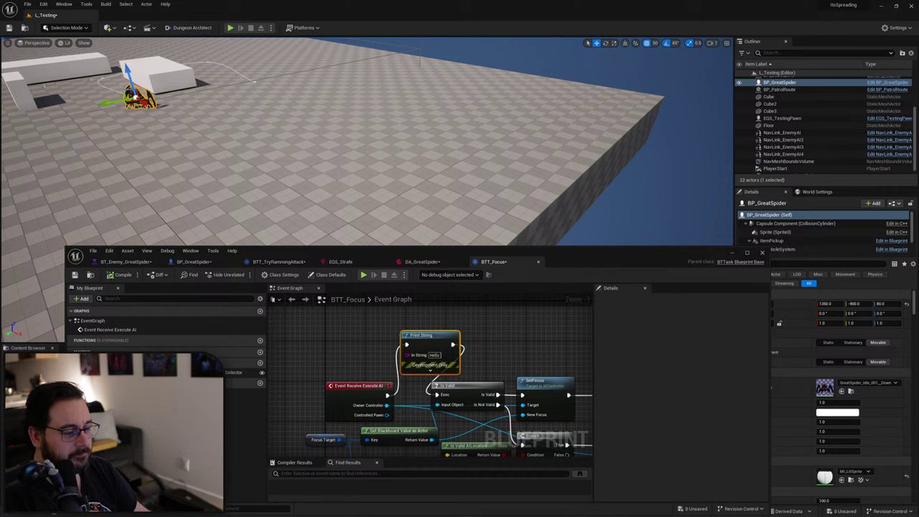
right_drag(367, 362, 344, 322)
right_drag(354, 372, 355, 393)
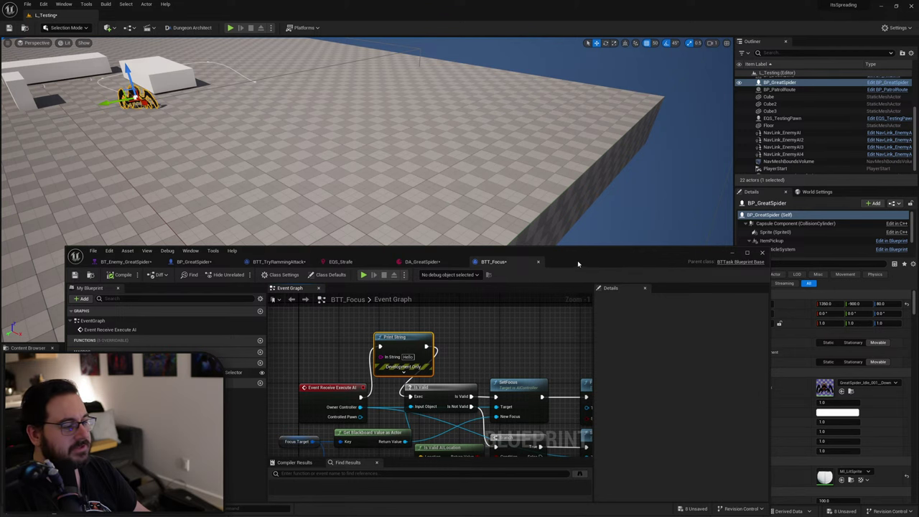
drag(578, 263, 854, 432)
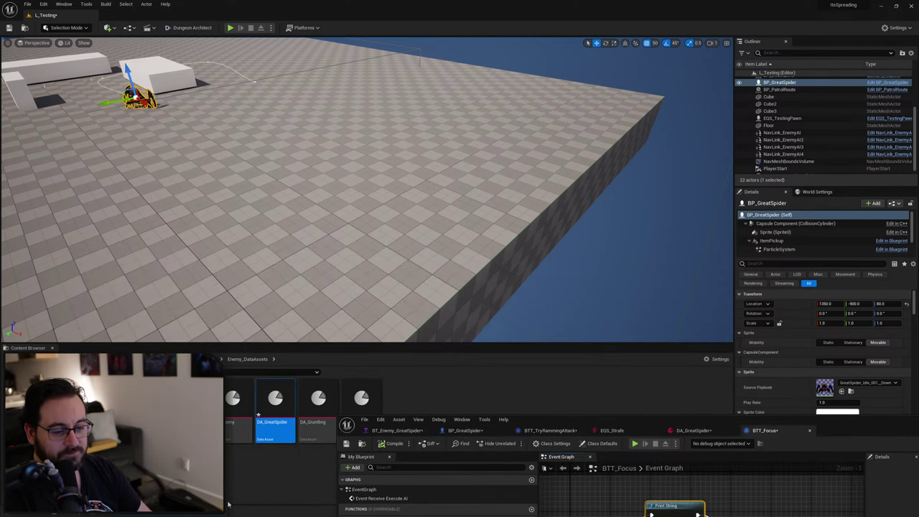
click(231, 28)
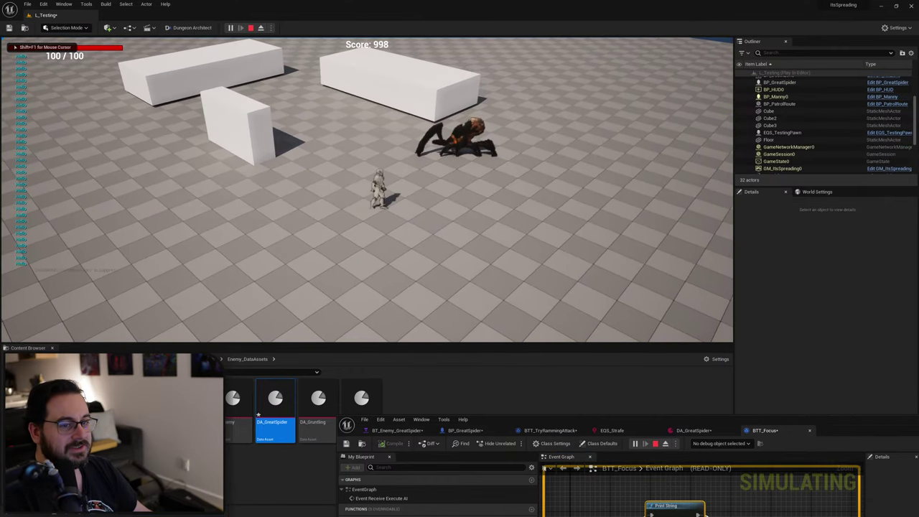
key(Escape)
Reconnect Event Receive Execute AI to Is Valid, insert a Print String between SetFocalPoint and Finish Execute, and compile BTT_Focus.
drag(837, 432, 551, 147)
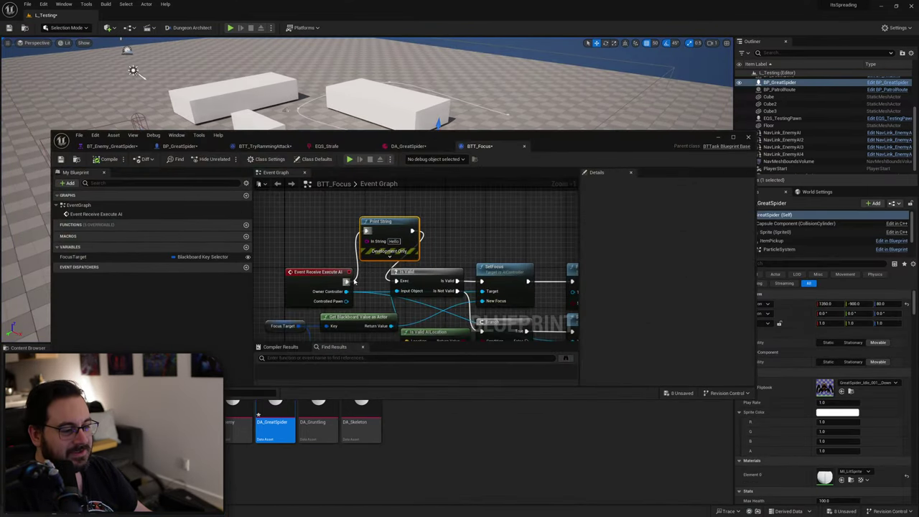
drag(347, 281, 396, 281)
right_drag(467, 263, 292, 218)
right_drag(368, 238, 304, 218)
drag(389, 266, 332, 323)
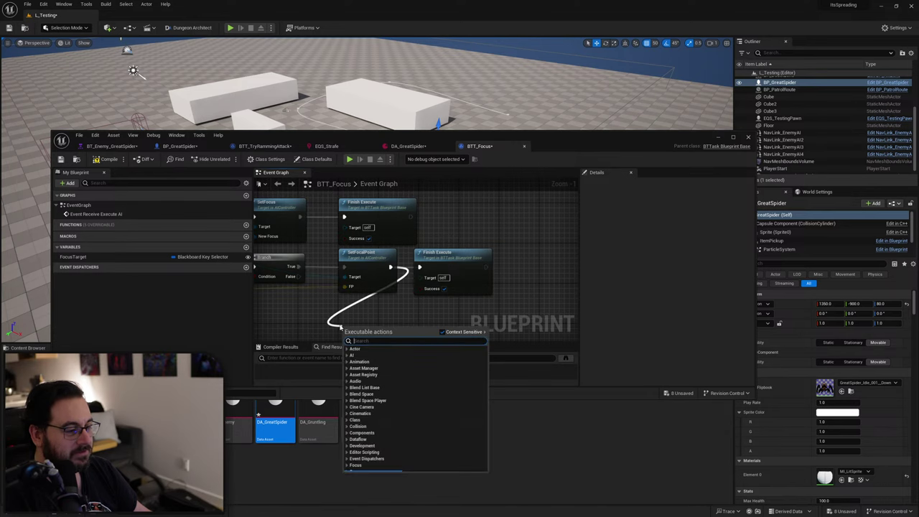
text(print)
key(Return)
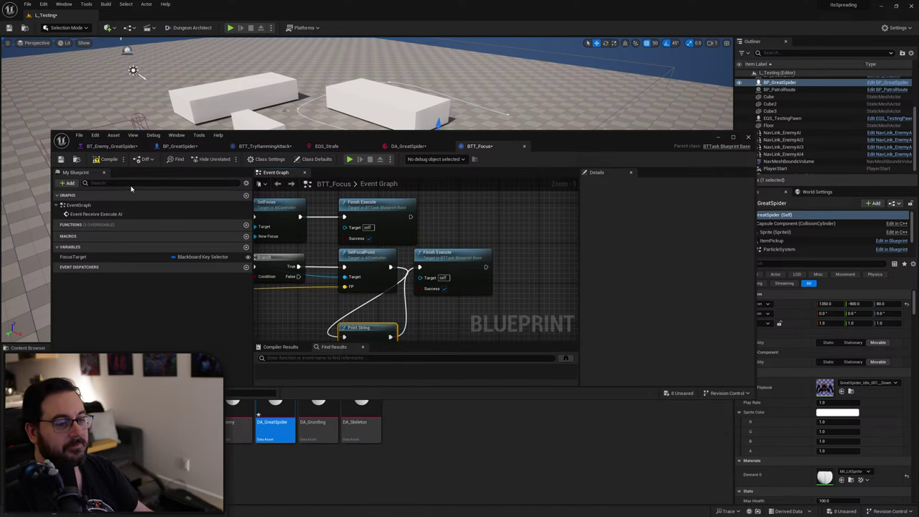
click(101, 161)
Clear the viewport and playtest to check whether the SetFocalPoint path prints its text, stopping the session at the end.
drag(553, 139, 551, 366)
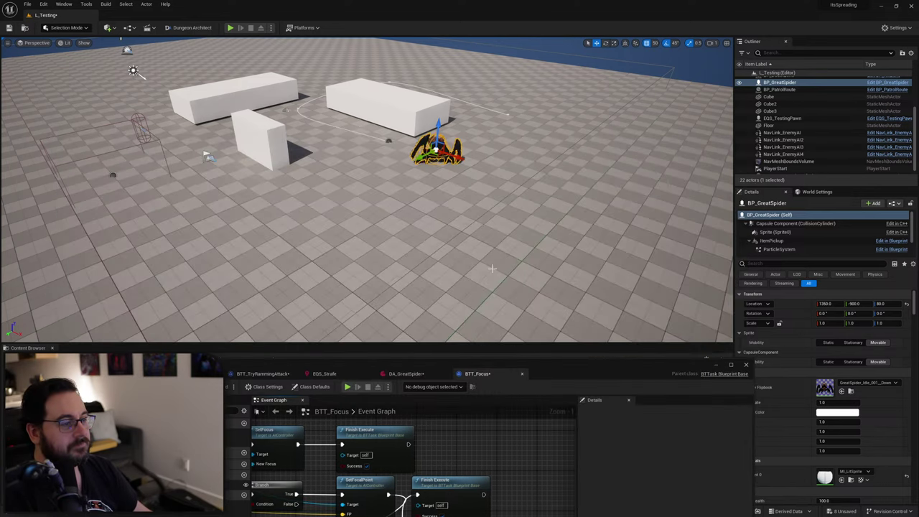
click(230, 28)
key(d)
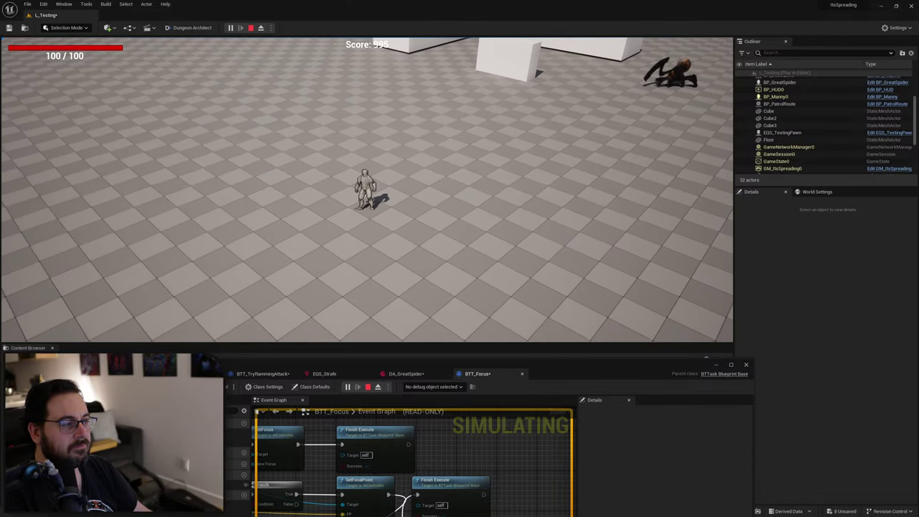
key(Escape)
Maximize the BTT_Focus editor, connect SetFocalPoint directly to Finish Execute, and delete the Print String node.
double_click(529, 364)
right_drag(481, 315, 551, 383)
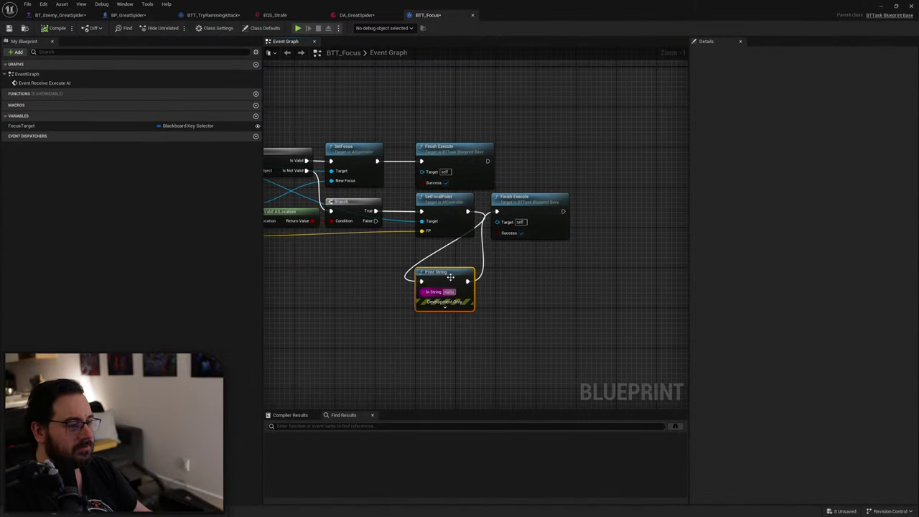
drag(468, 211, 499, 213)
drag(573, 292, 435, 313)
key(Delete)
Insert a Print String node after SetFocus in front of its Finish Execute, and compile BTT_Focus.
right_drag(350, 257, 481, 312)
drag(507, 215, 513, 155)
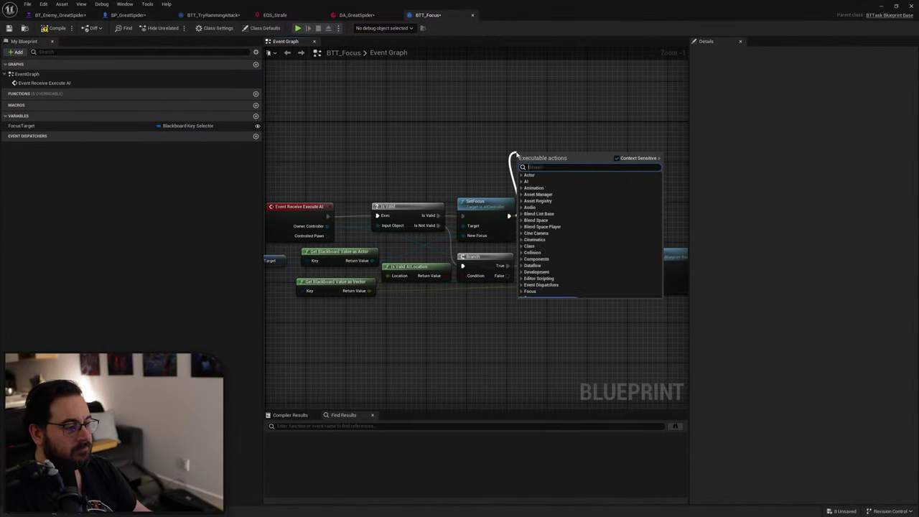
text(print)
key(Return)
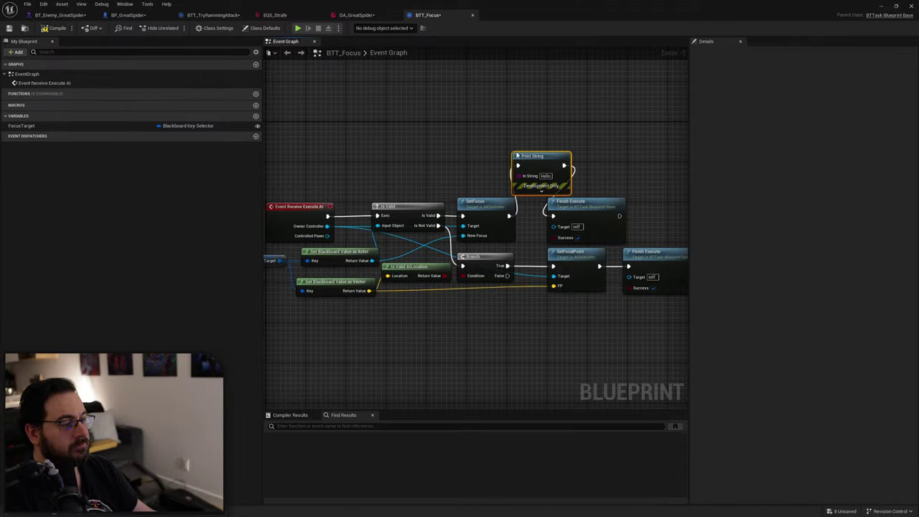
click(56, 28)
Restore the smaller editor window and playtest near the Great Spider to check whether the SetFocus path prints its text.
double_click(541, 15)
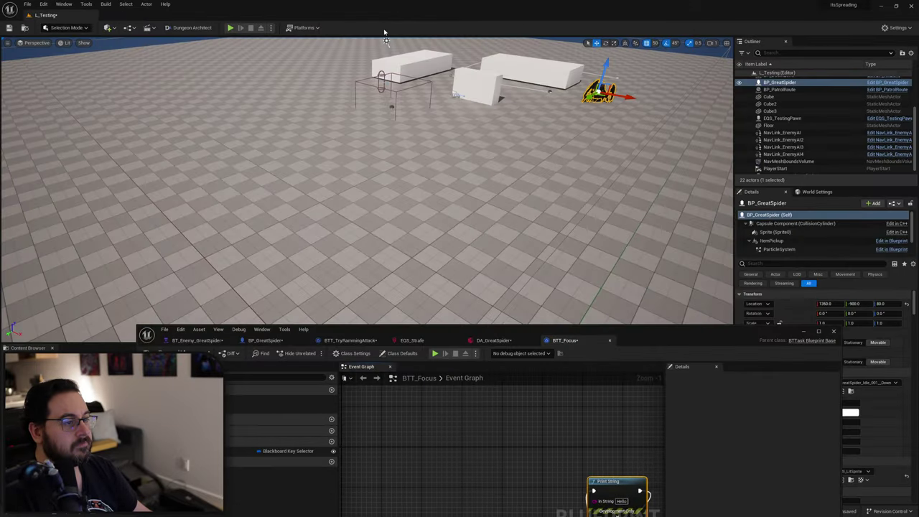
click(231, 28)
key(d)
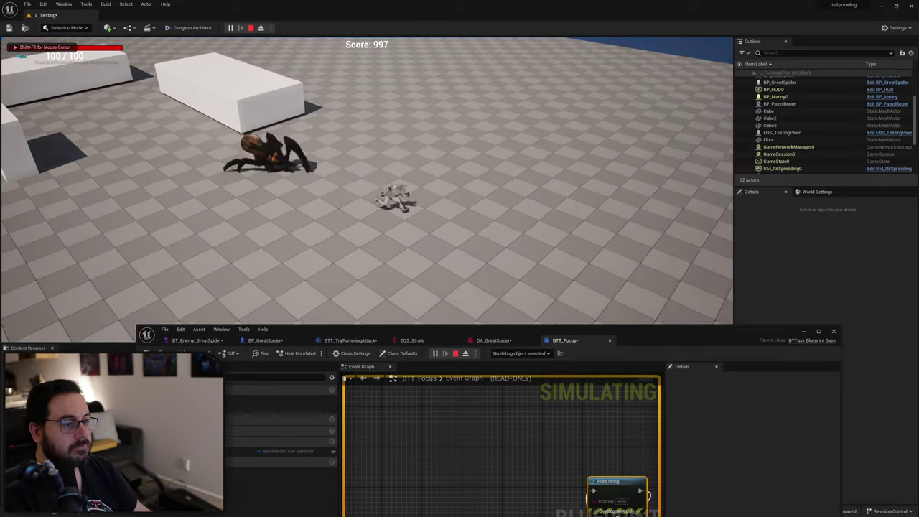
key(s)
key(Escape)
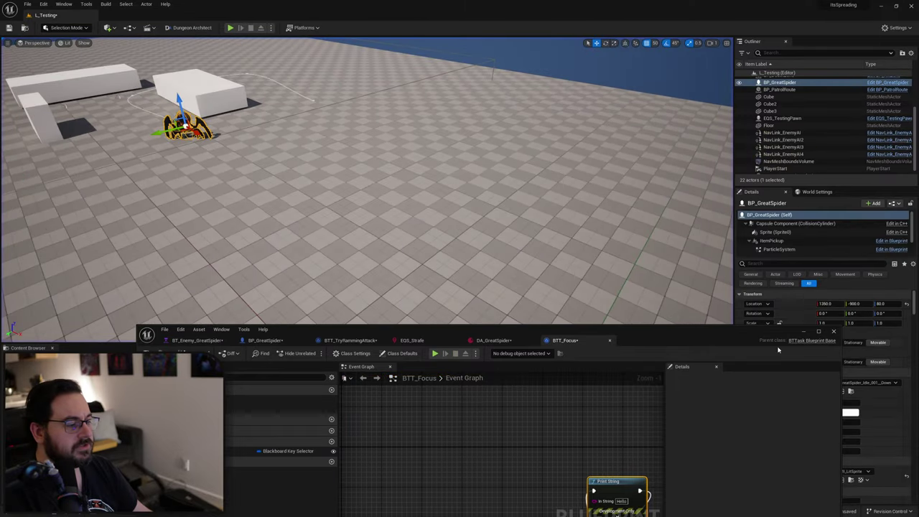
Connect SetFocus directly to Finish Execute, delete the Print String node, and compile BTT_Focus.
drag(705, 329, 664, 158)
right_drag(572, 311, 432, 238)
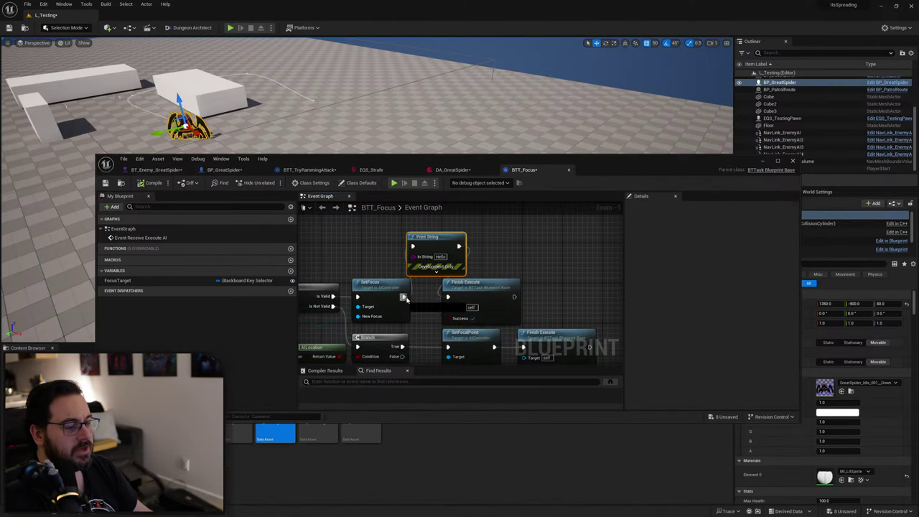
drag(404, 296, 448, 296)
key(Delete)
click(152, 183)
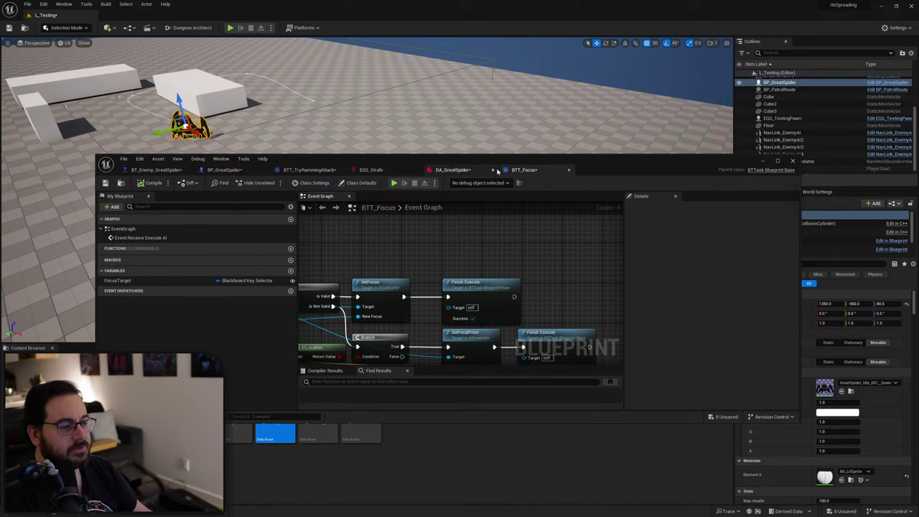
Return to BT_Enemy_GreatSpider and examine the Move to Strafe selector with its decorators and child tasks.
click(154, 170)
right_click(306, 262)
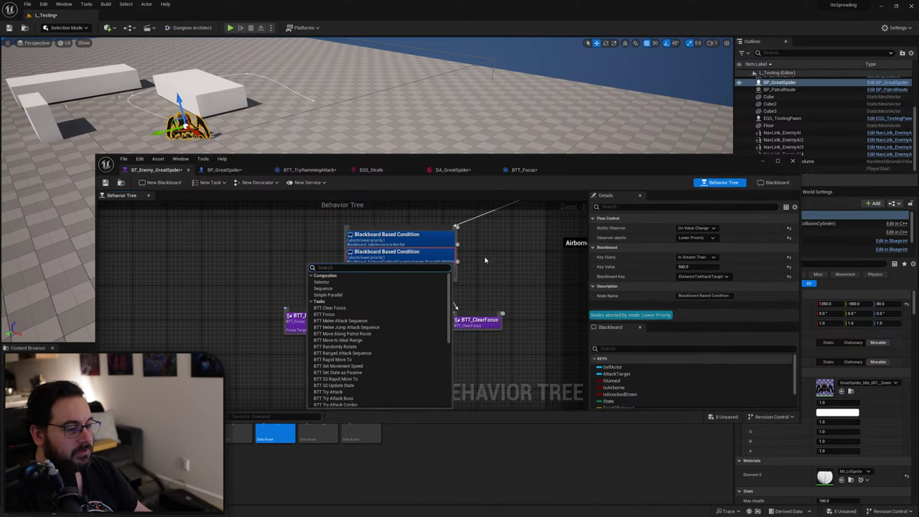
click(486, 260)
right_drag(486, 260, 323, 253)
scroll(351, 259, down, 2)
right_drag(363, 281, 493, 333)
scroll(400, 304, up, 1)
click(369, 279)
scroll(380, 312, up, 2)
click(331, 303)
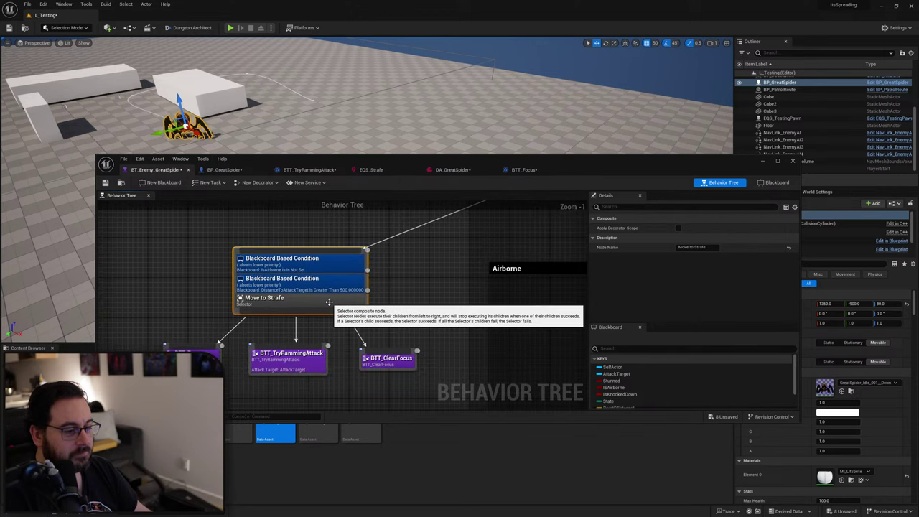
Paste a Cooldown decorator onto the Move to Strafe selector and set its Cool Down Time to 5.0.
key(ctrl+v)
click(349, 303)
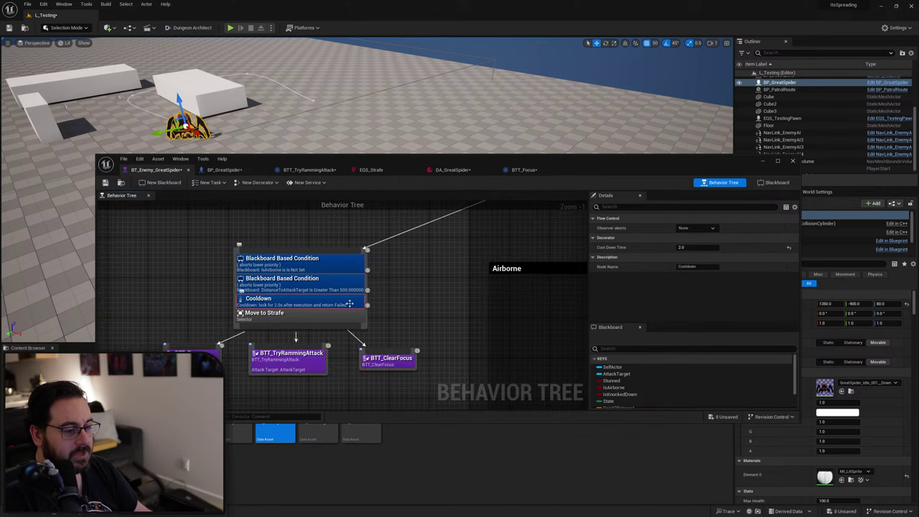
click(699, 248)
Playtest near the Great Spider with the behavior tree in view to observe the Cooldown decorator on Move to Strafe.
drag(643, 170, 545, 451)
key(alt+p)
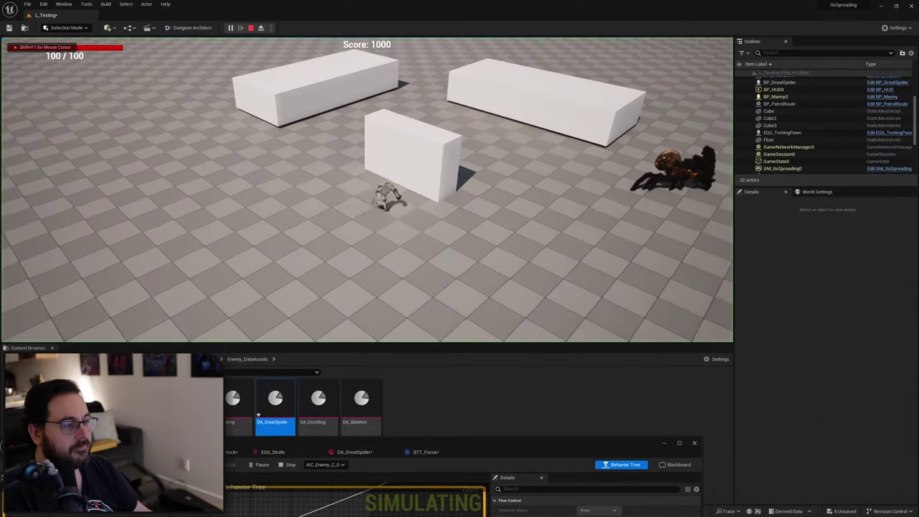
key(d)
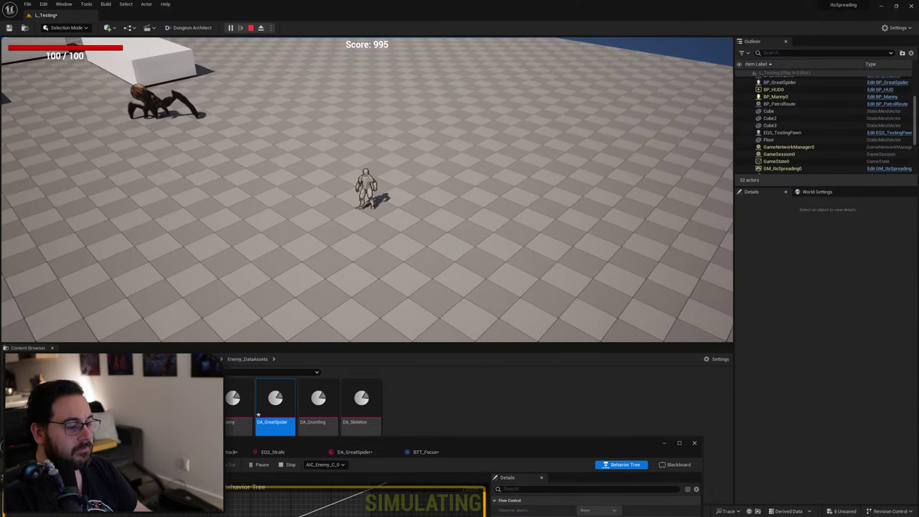
key(alt+Tab)
click(442, 219)
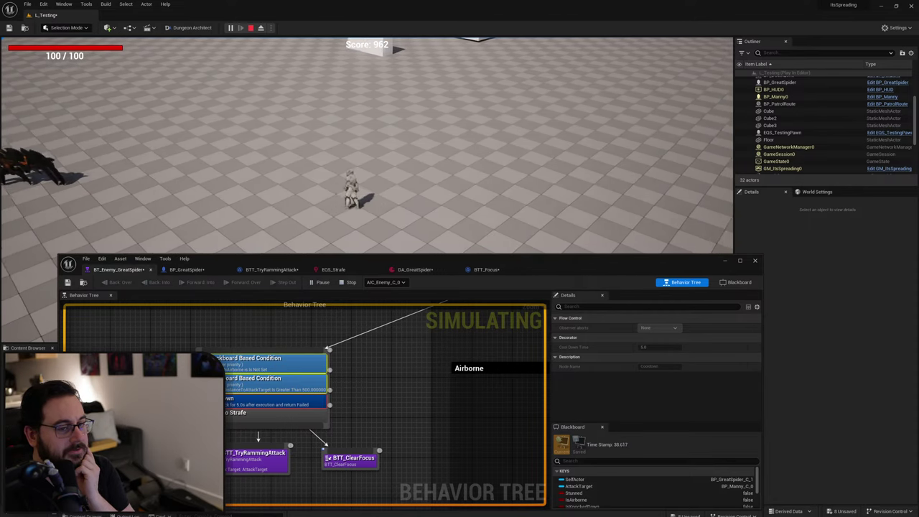
key(Escape)
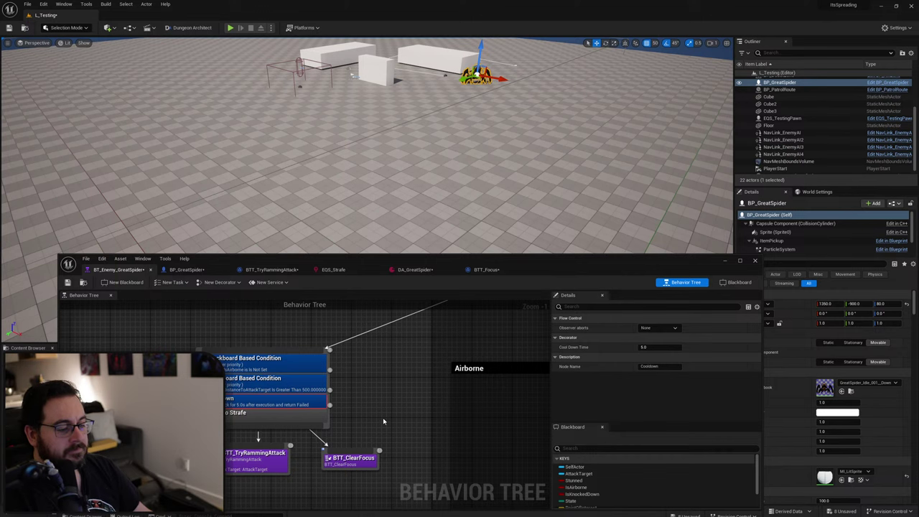
Delete the BTT_Focus and BTT_ClearFocus tasks, leaving BTT_TryRammingAttack as the only child of Move to Strafe.
click(287, 364)
click(380, 433)
click(354, 459)
key(Delete)
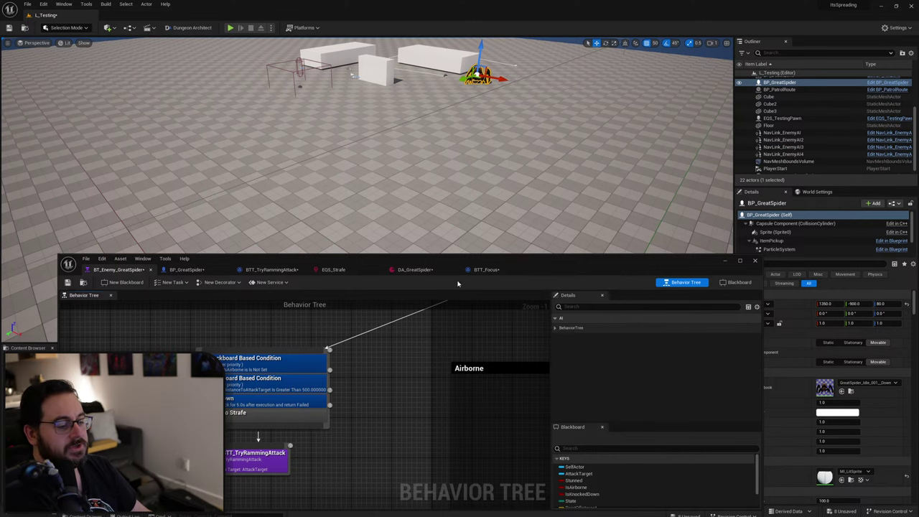
Run a short playtest of the reduced Move to Strafe branch, and move the behavior tree window off the viewport.
click(231, 28)
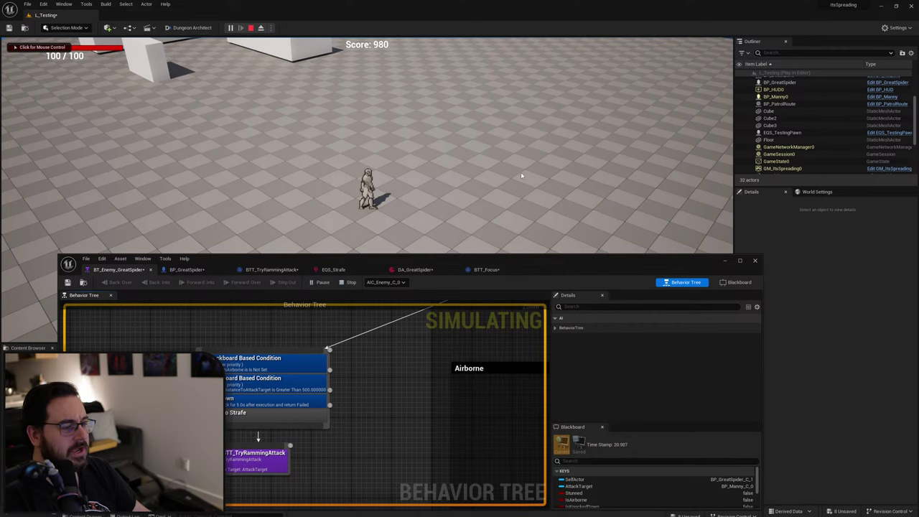
key(Escape)
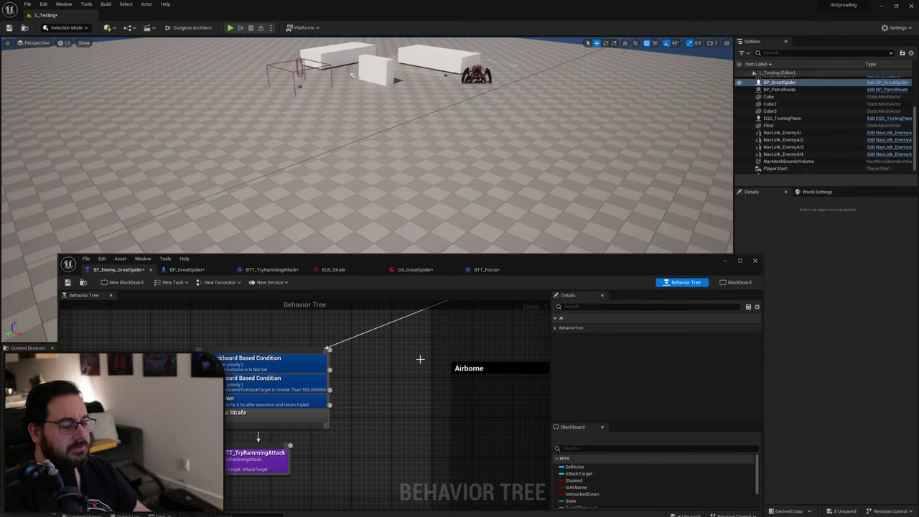
click(266, 459)
drag(606, 266, 531, 491)
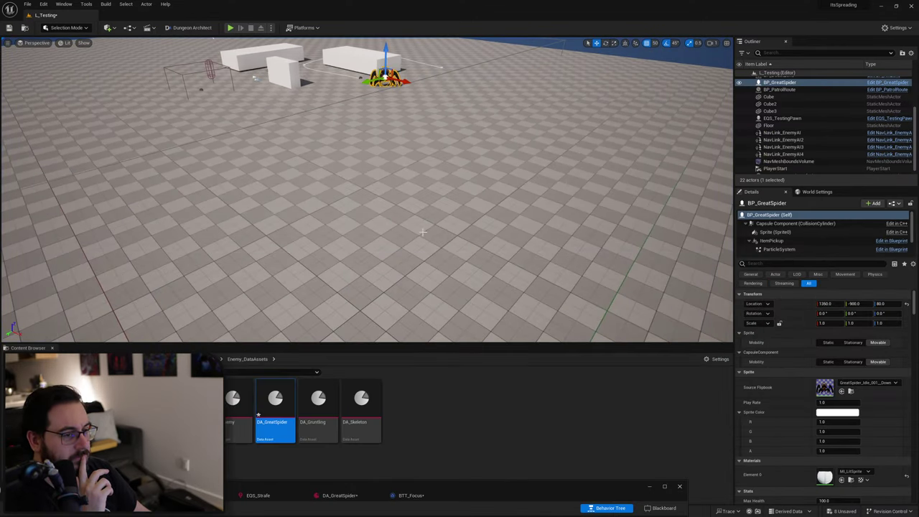
Playtest in the unobstructed viewport, running and jumping around the Great Spider to check its facing and ramming attacks.
key(alt+p)
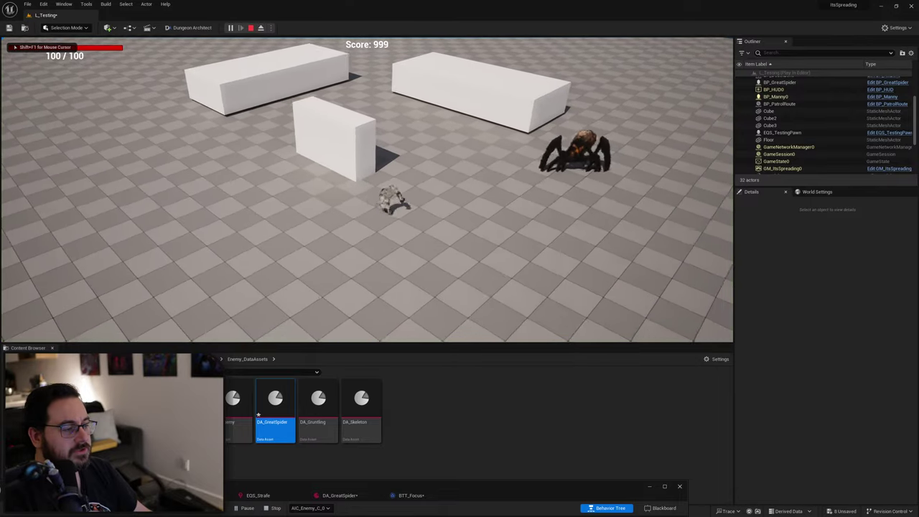
key(d)
key(s)
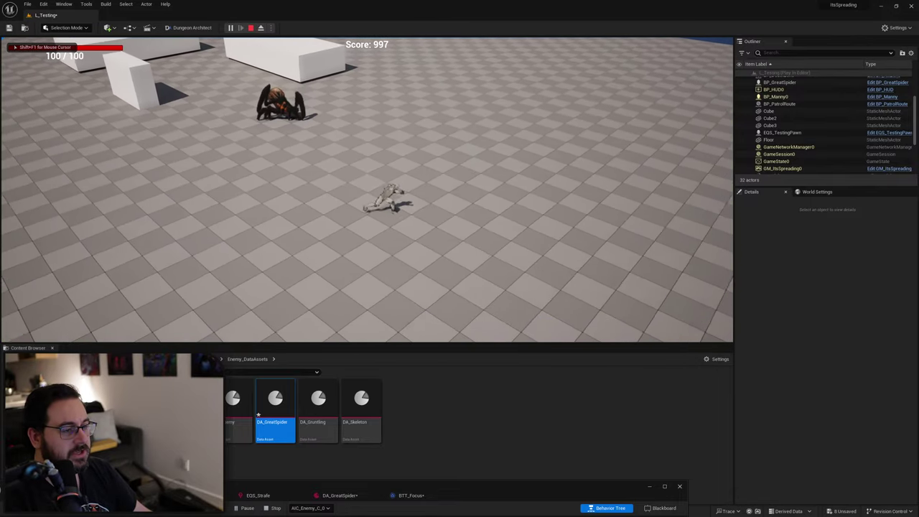
key(w)
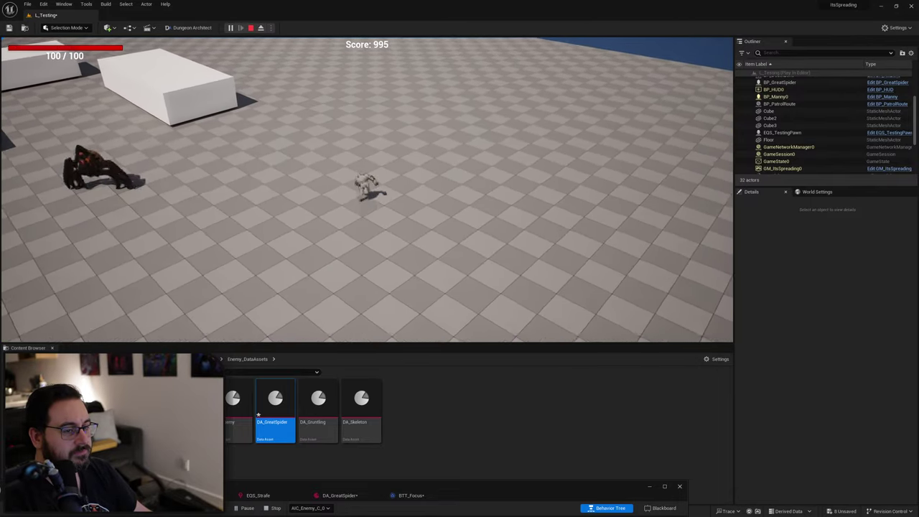
key(s)
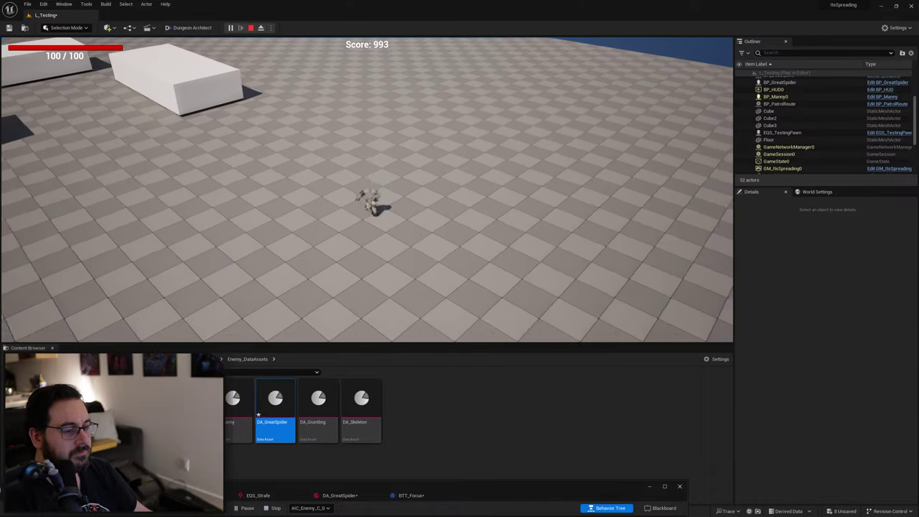
key(a)
key(s)
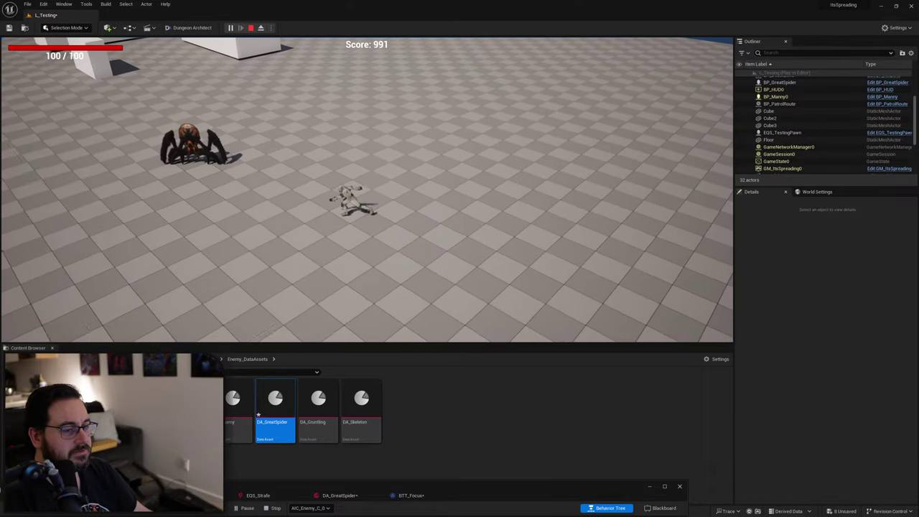
key(a)
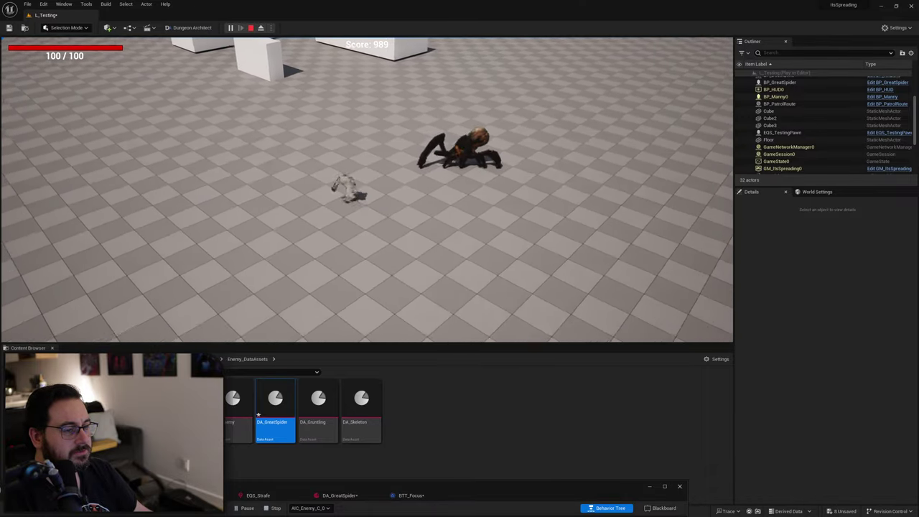
key(w)
key(space)
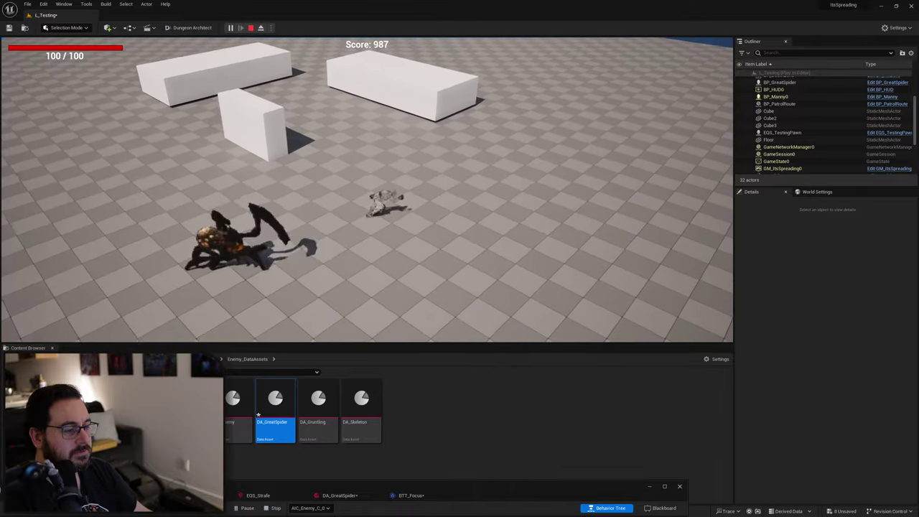
key(d)
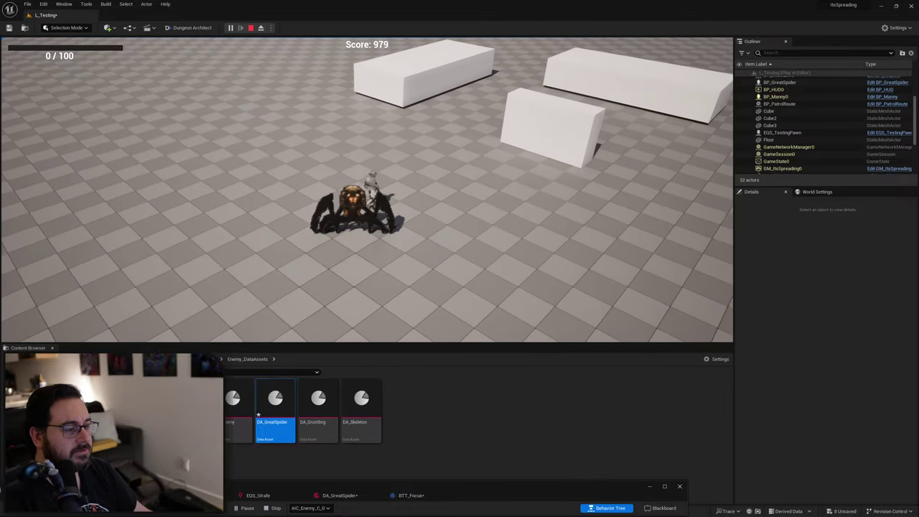
key(Escape)
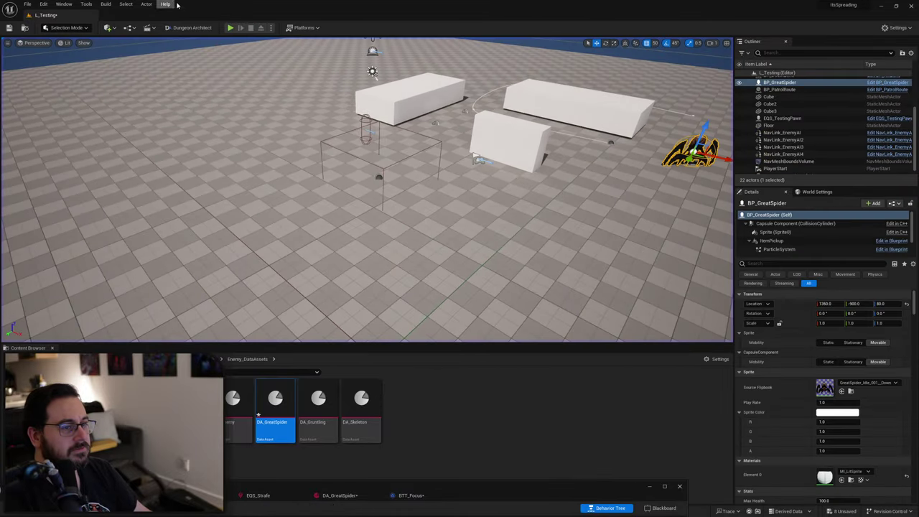
Restart the playtest and let the player stand still in the open to watch the spider's repeated ramming behavior.
click(230, 28)
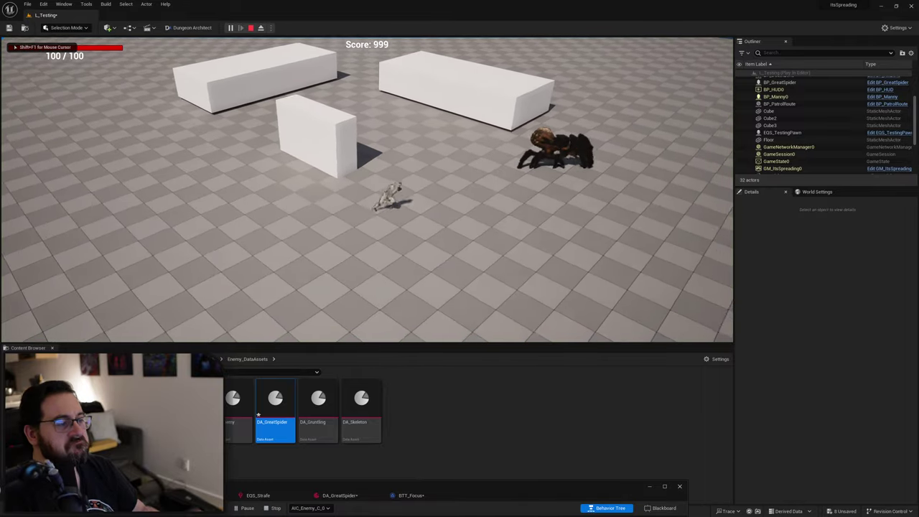
key(d)
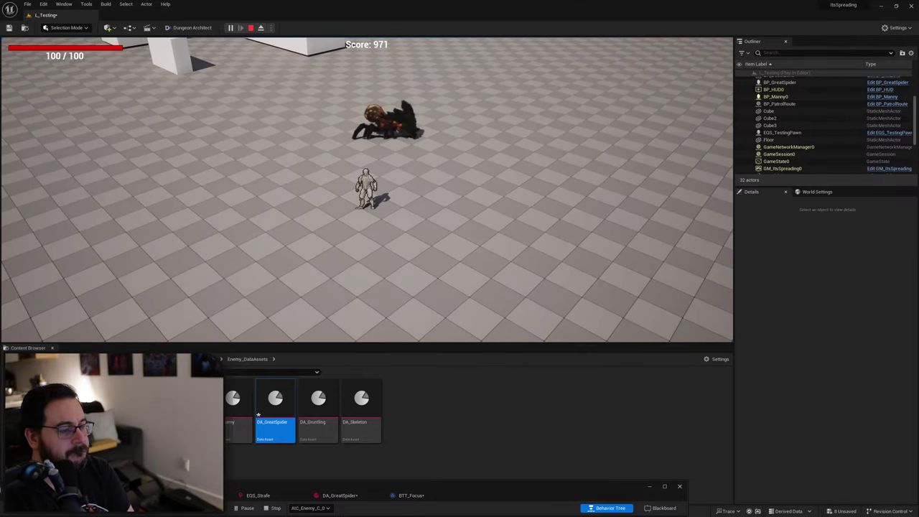
key(Escape)
Examine the BTT_TryRammingAttack event graph from its sphere trace through the Start section to the Ramming Attack Mesh Detector call.
drag(486, 481, 572, 146)
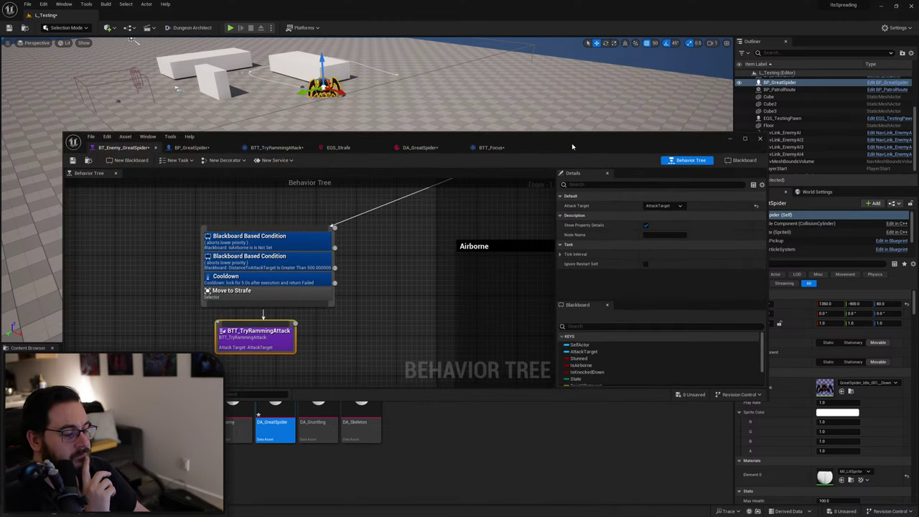
double_click(247, 344)
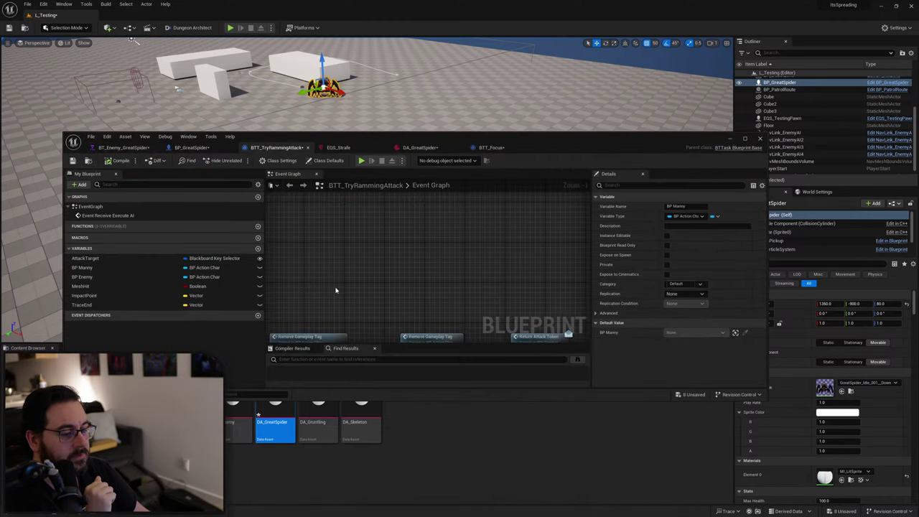
double_click(572, 150)
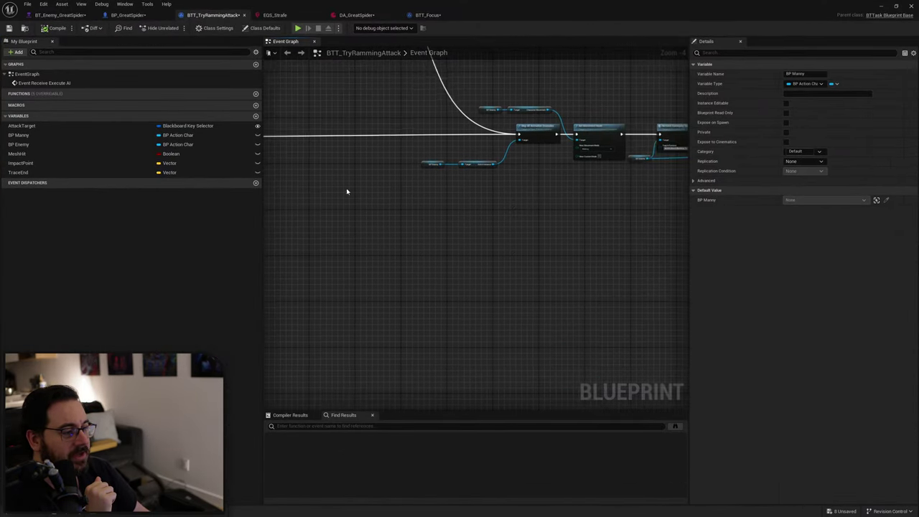
scroll(545, 283, down, 3)
scroll(440, 256, up, 4)
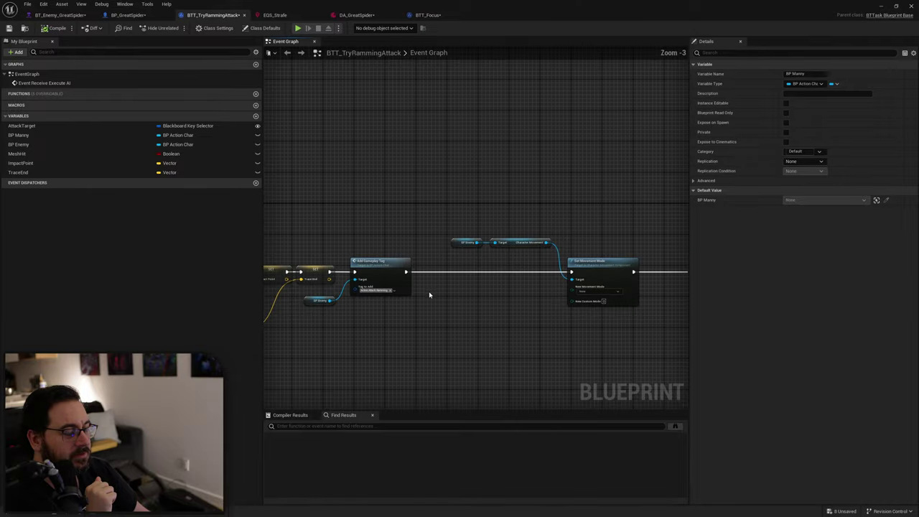
right_drag(592, 277, 633, 275)
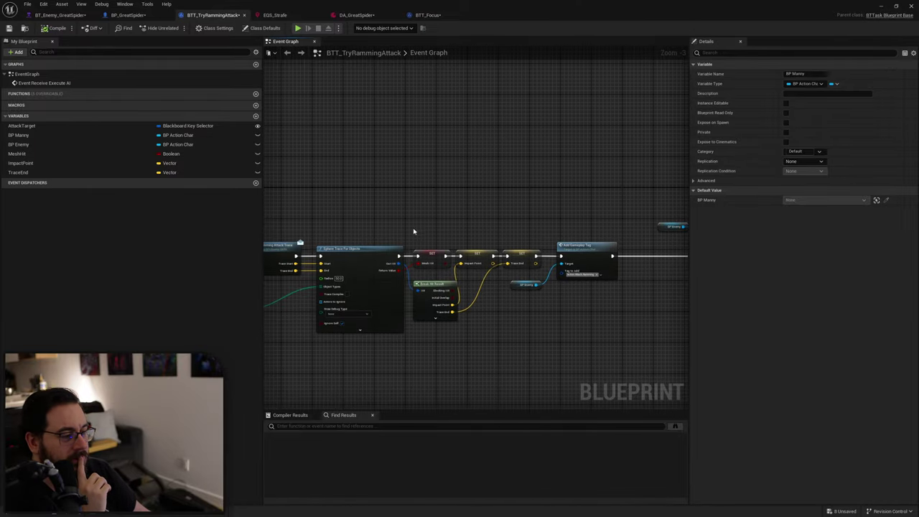
mouse_move(412, 231)
right_down()
mouse_move(523, 237)
mouse_move(654, 216)
mouse_move(514, 225)
mouse_move(296, 203)
mouse_move(459, 211)
mouse_move(300, 220)
mouse_move(349, 213)
mouse_move(333, 219)
right_up()
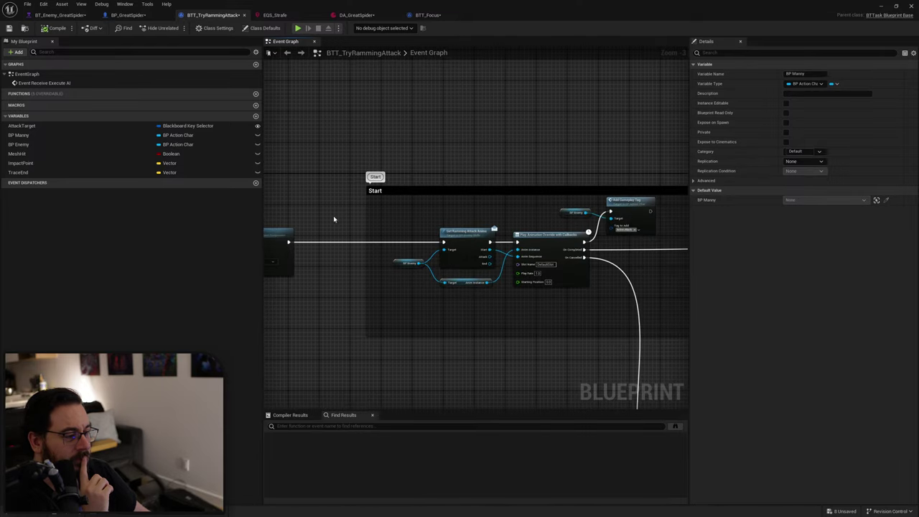
right_drag(638, 213, 418, 228)
right_drag(646, 228, 308, 259)
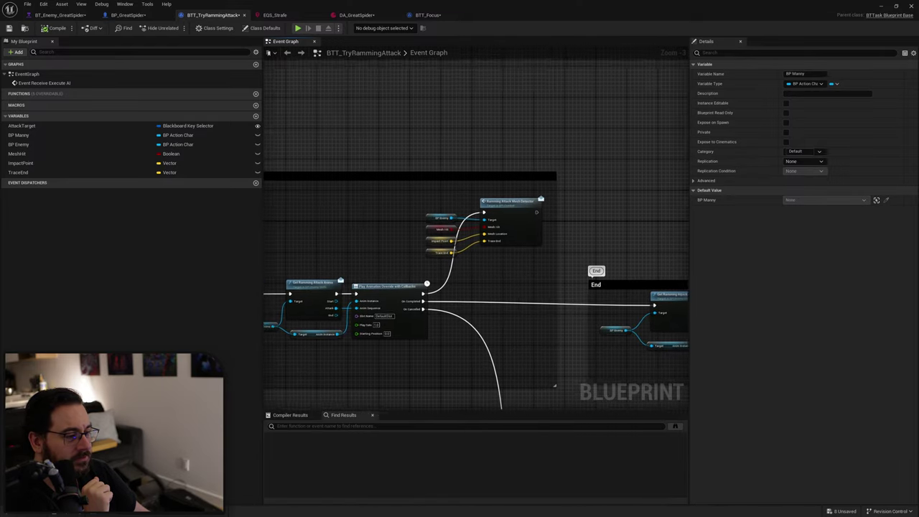
scroll(581, 267, up, 3)
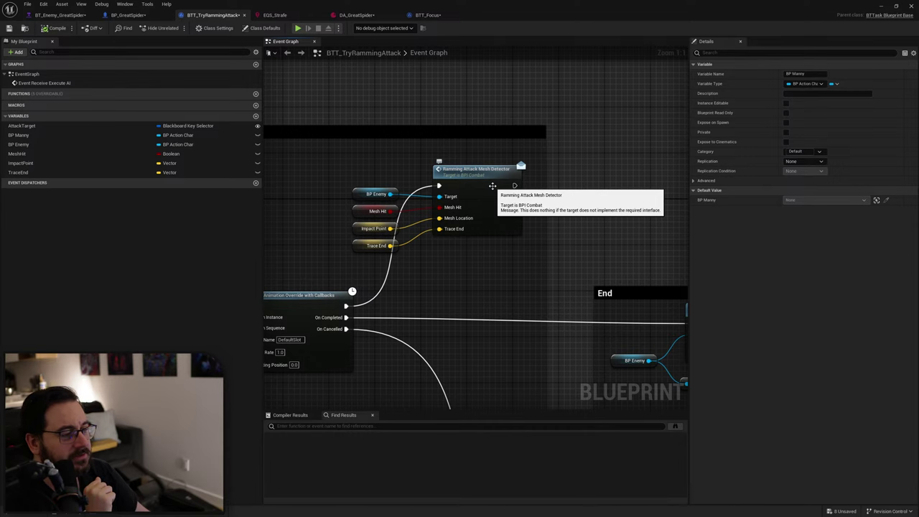
Compare BP_GreatSpider's Ramming Attack Mesh Detector event and Ramming Timing logic with the call in BTT_TryRammingAttack.
click(128, 14)
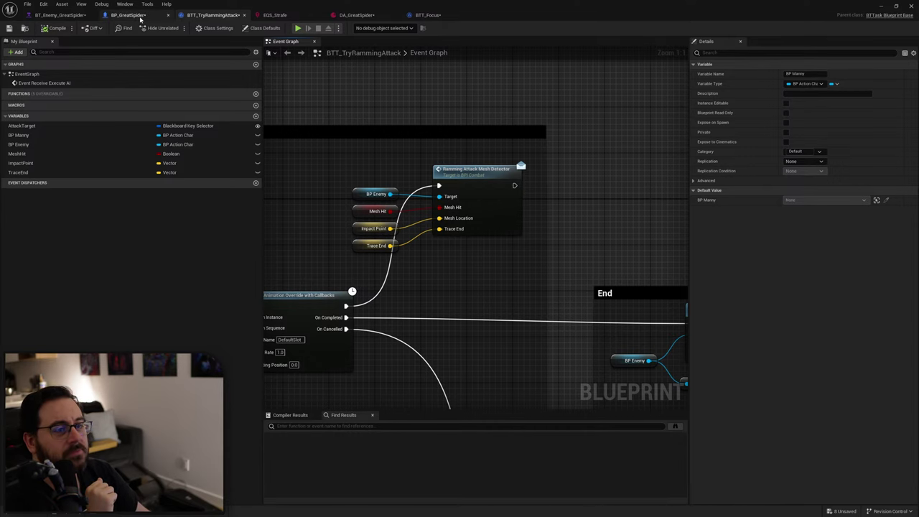
right_drag(429, 302, 396, 261)
scroll(396, 262, up, 1)
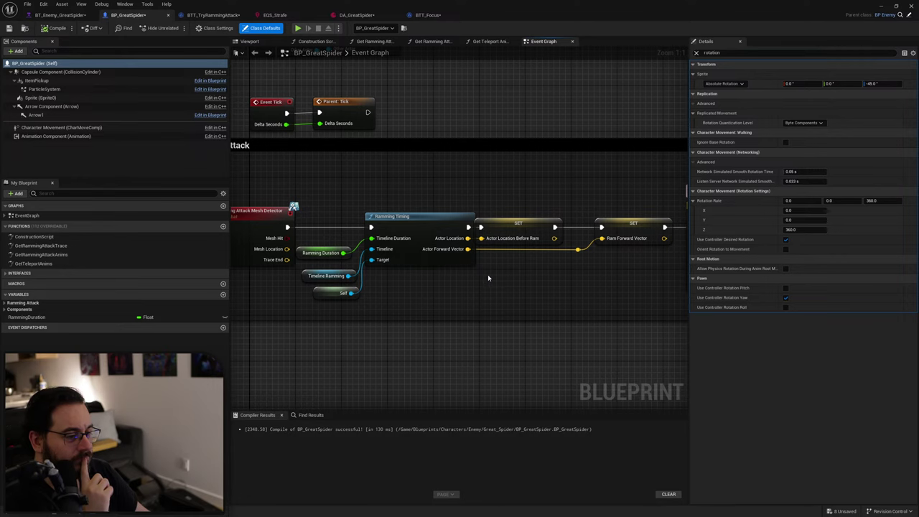
right_drag(471, 273, 501, 275)
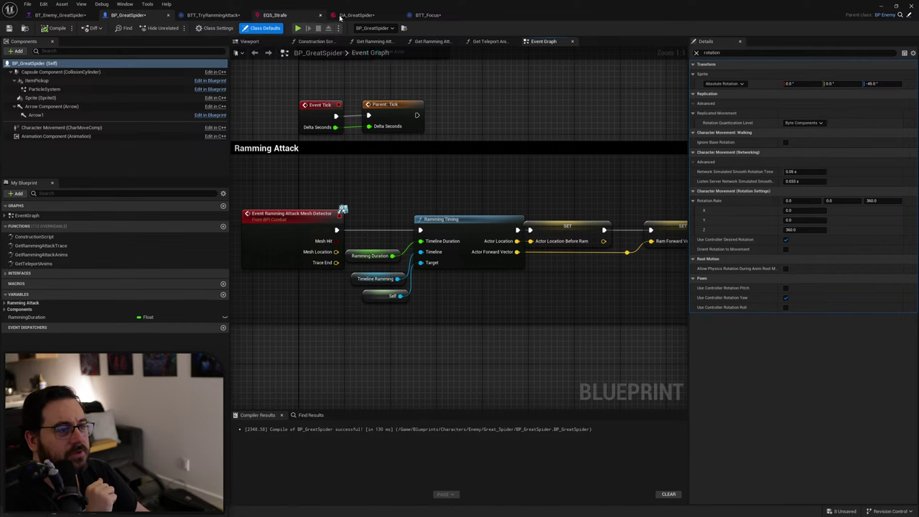
click(195, 15)
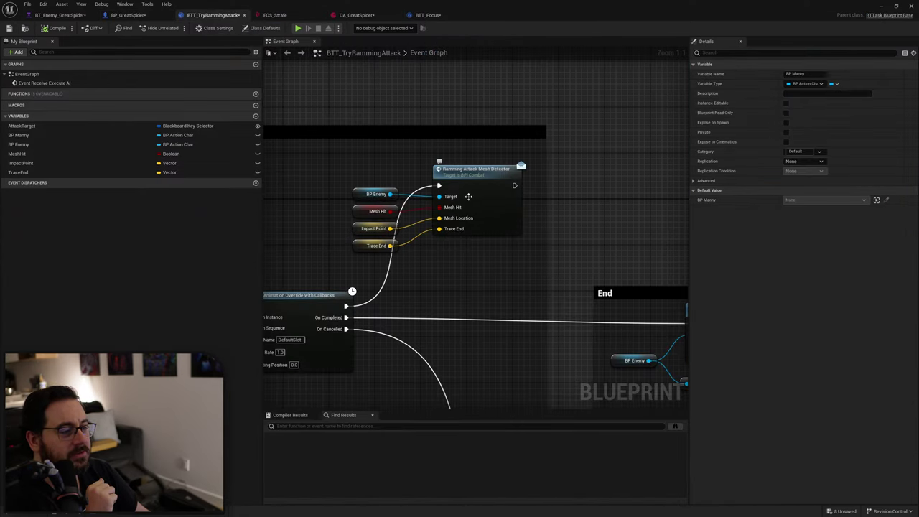
scroll(339, 251, down, 3)
right_drag(339, 252, 371, 234)
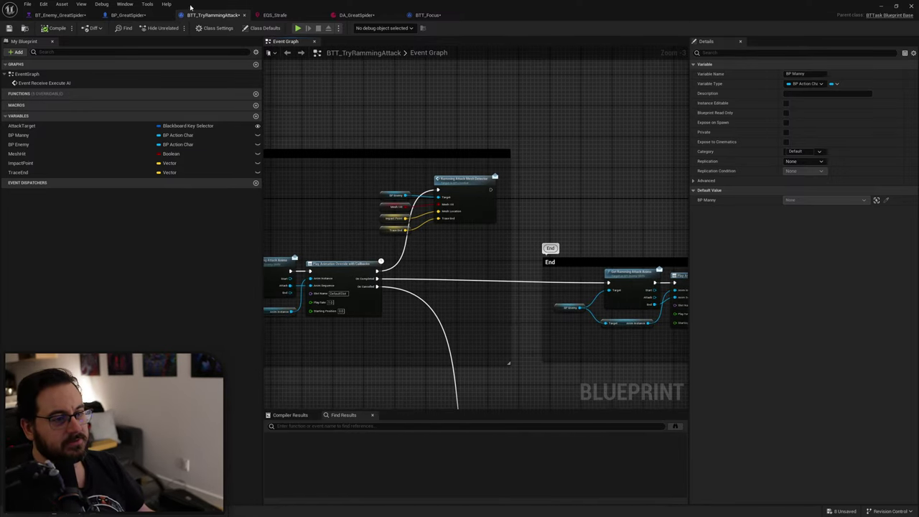
click(139, 15)
right_drag(439, 302, 478, 287)
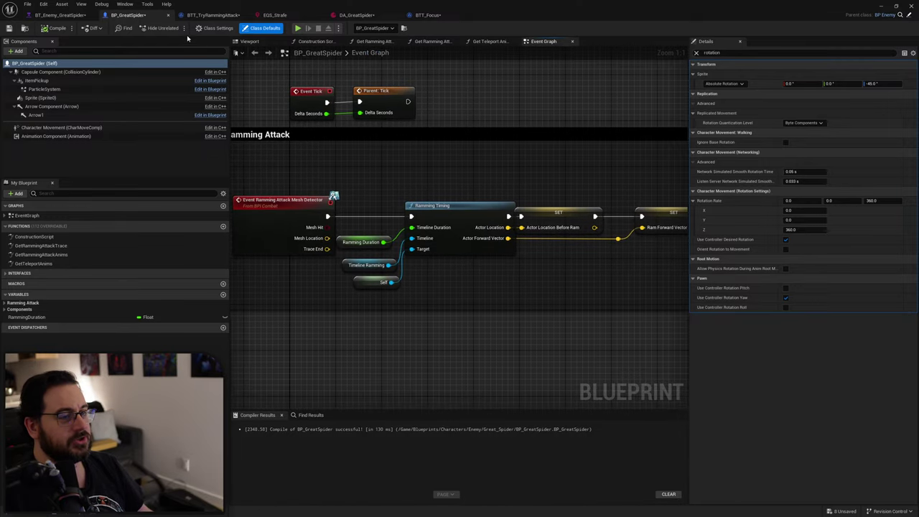
mouse_move(564, 281)
right_down()
mouse_move(498, 283)
mouse_move(553, 277)
right_up()
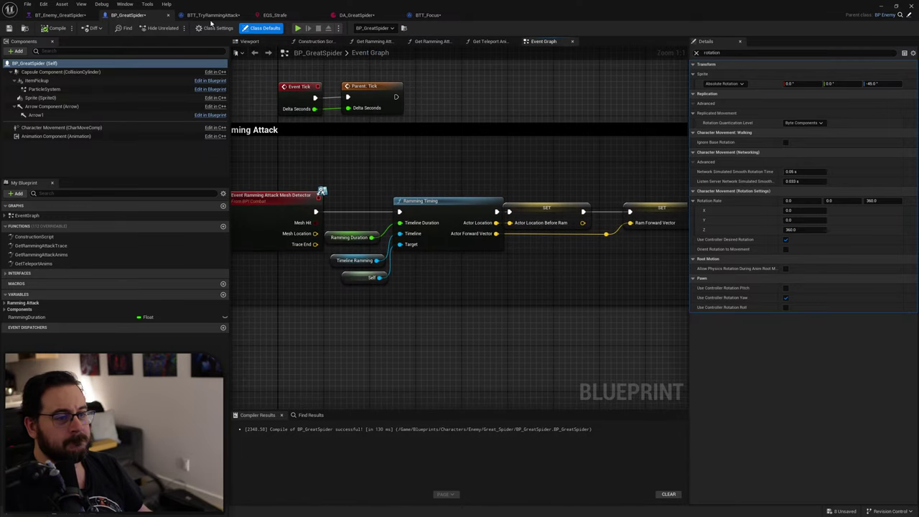
Examine the BTT_TryRammingAttack event graph from the Ram section back to the Event Receive Execute AI node and its attack target checks.
click(211, 15)
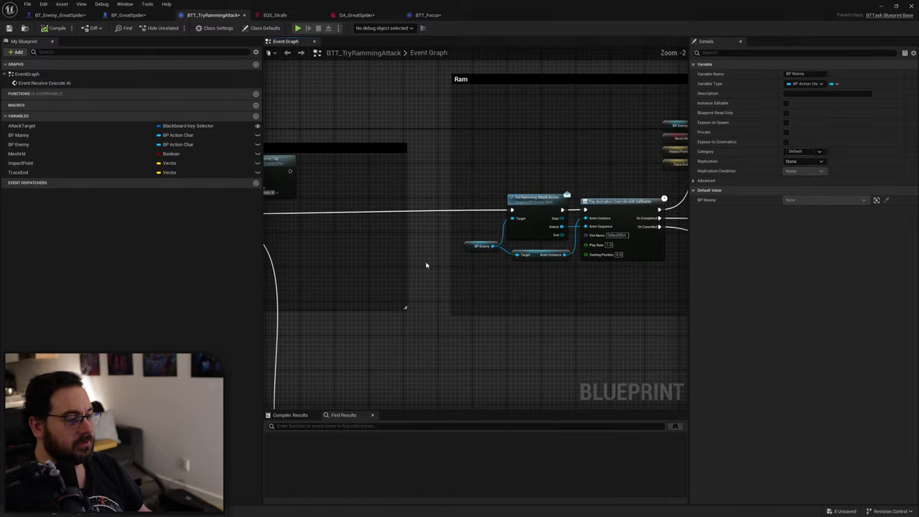
right_drag(363, 260, 619, 259)
right_drag(362, 278, 657, 285)
right_drag(407, 282, 663, 280)
right_drag(428, 294, 691, 287)
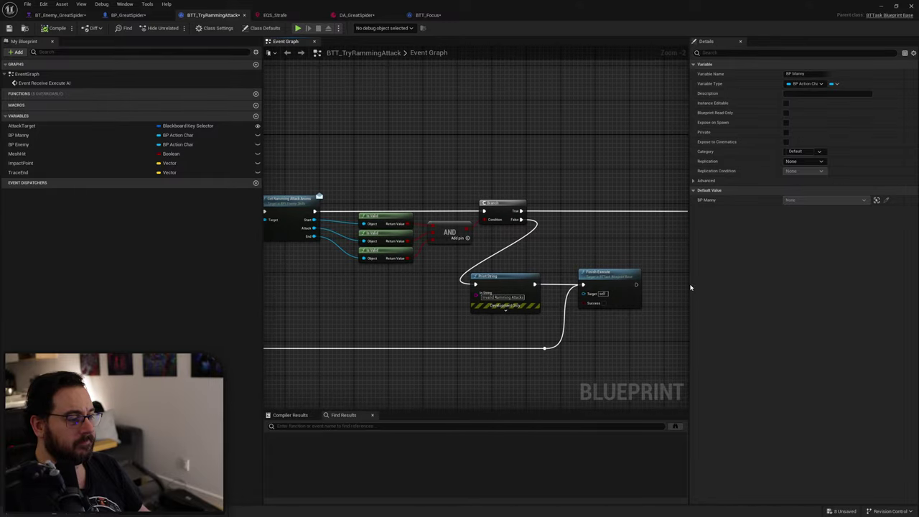
right_drag(330, 277, 621, 270)
right_drag(416, 276, 756, 281)
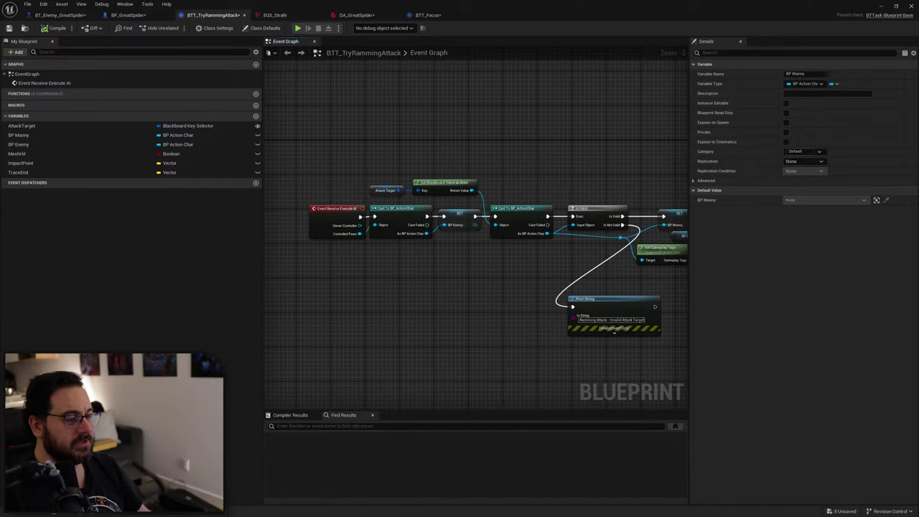
mouse_move(660, 277)
right_down()
mouse_move(330, 277)
mouse_move(360, 308)
right_up()
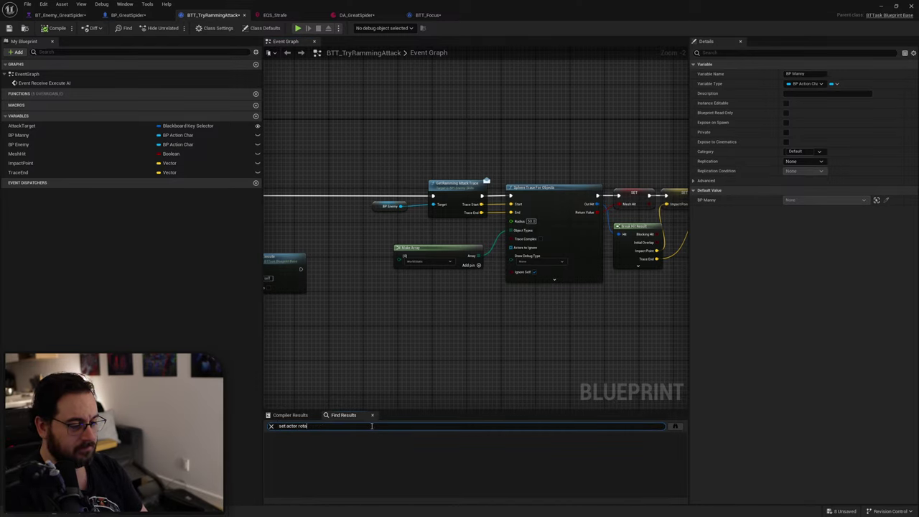
Search BTT_TryRammingAttack for a set actor rotation call and review the graph from the sphere trace to the gap before the Ram section.
key(BackSpace)
right_drag(569, 301, 246, 302)
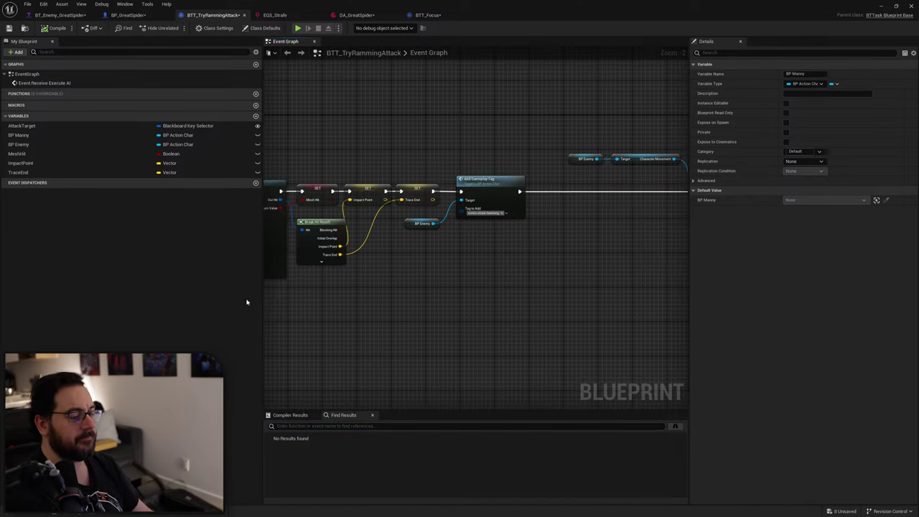
scroll(560, 309, down, 4)
right_drag(596, 305, 524, 295)
scroll(509, 256, up, 4)
right_drag(409, 283, 465, 266)
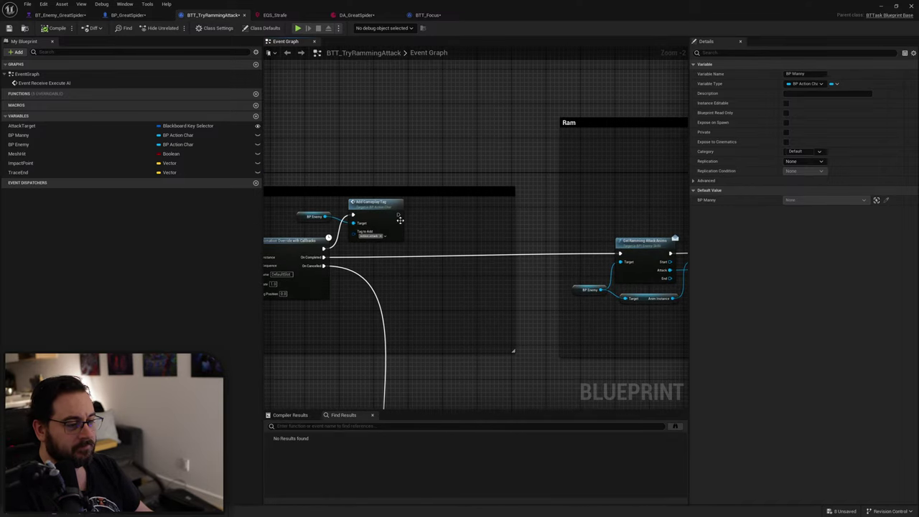
Duplicate the BP Enemy getter near the end of the Start section and add a Set Actor Rotation node that targets it.
click(320, 217)
key(ctrl+c)
key(ctrl+v)
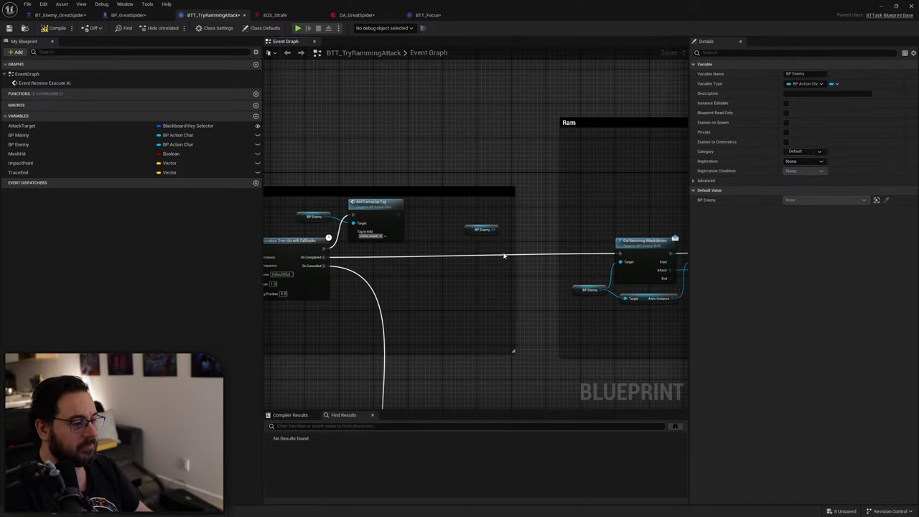
drag(496, 229, 500, 246)
text(set actor rota)
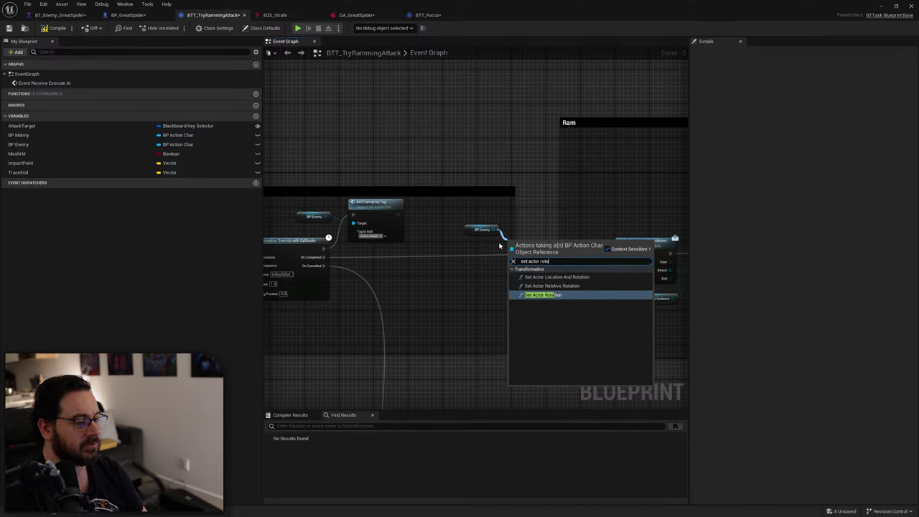
key(Return)
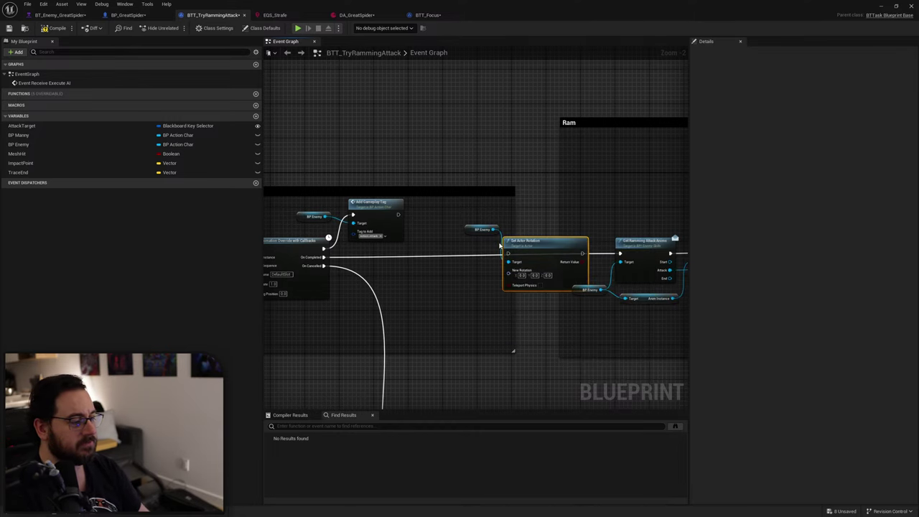
key(q)
drag(508, 253, 450, 244)
click(462, 272)
drag(531, 240, 520, 255)
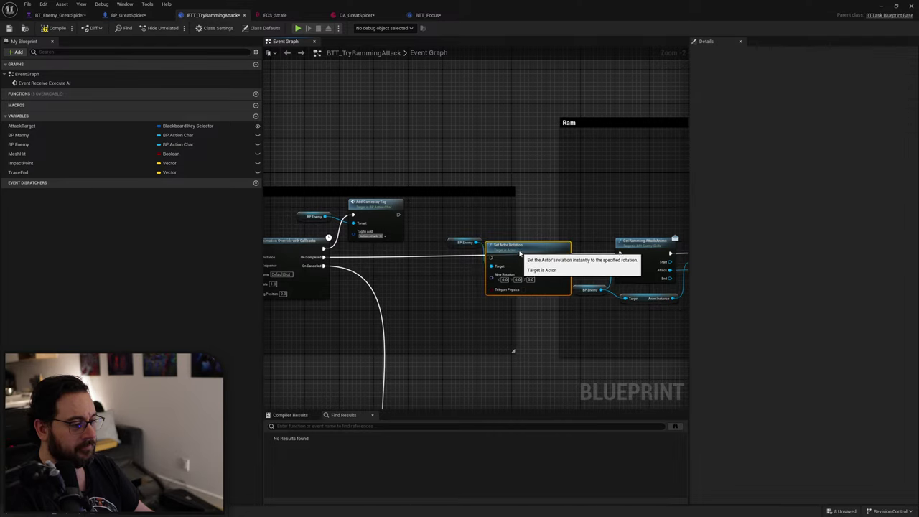
Wire Set Actor Rotation between the Start animation's On Completed output and the Ram section's Get Ramming Attack Anims, and tidy its BP Enemy getter.
drag(323, 258, 490, 257)
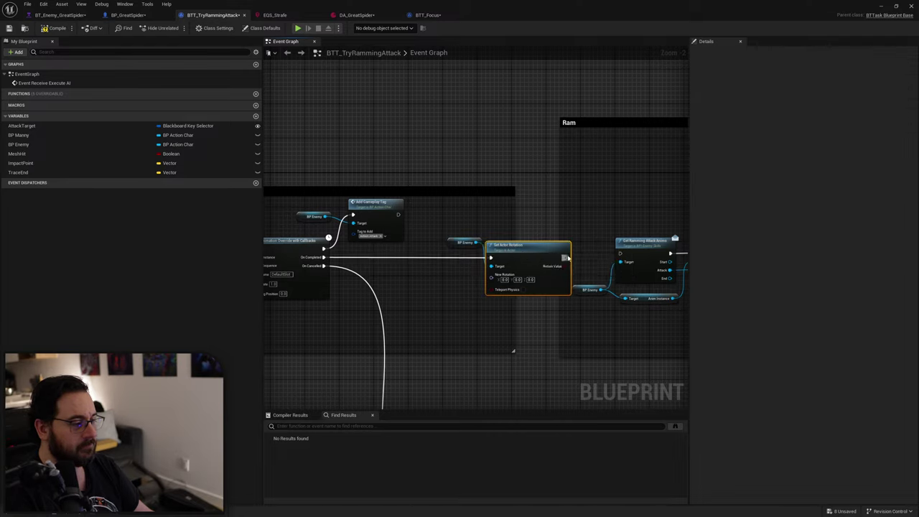
drag(565, 257, 620, 253)
drag(494, 225, 460, 251)
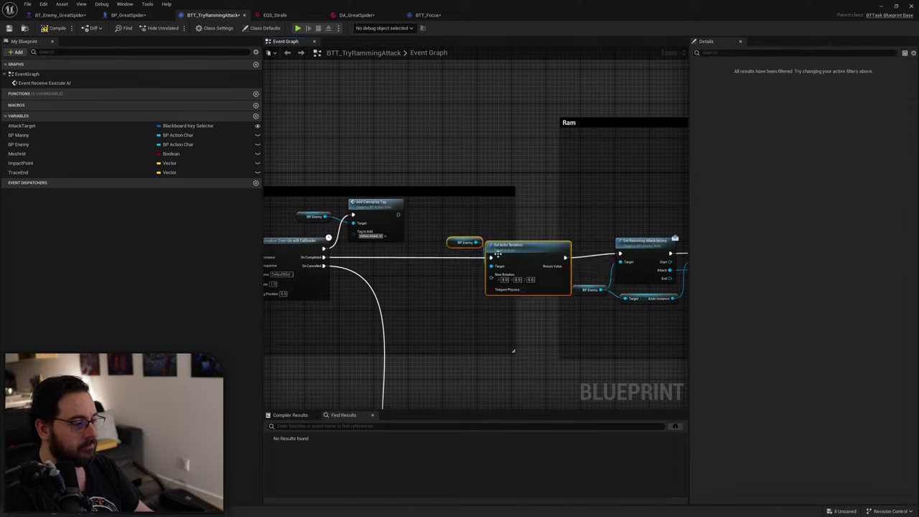
drag(519, 246, 503, 246)
click(468, 223)
drag(438, 243, 448, 224)
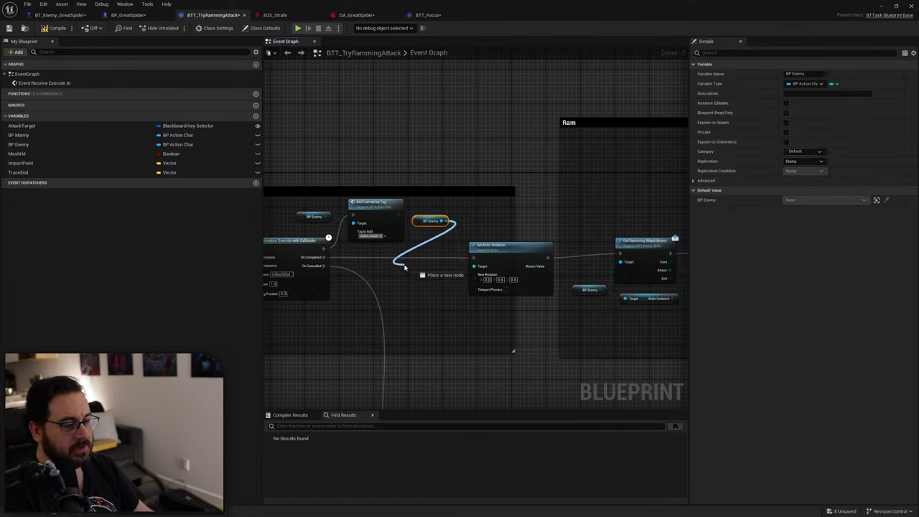
drag(404, 267, 405, 268)
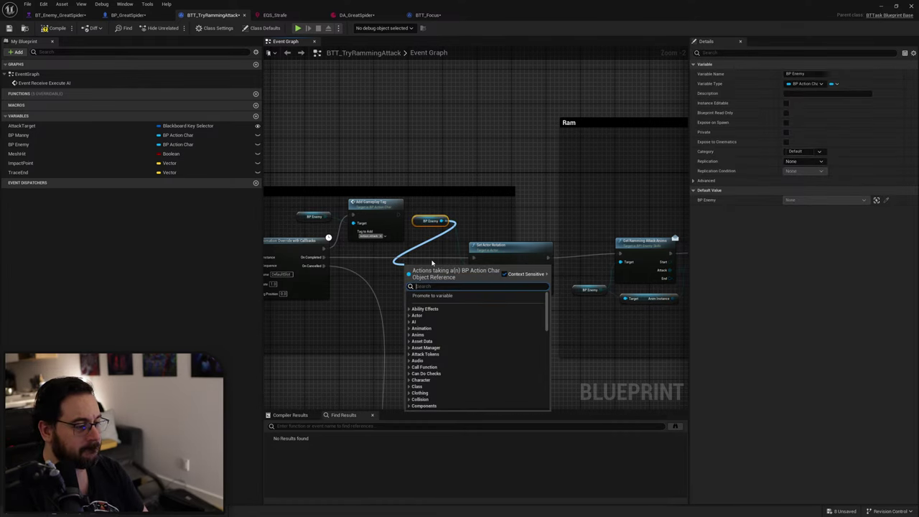
text(rotation)
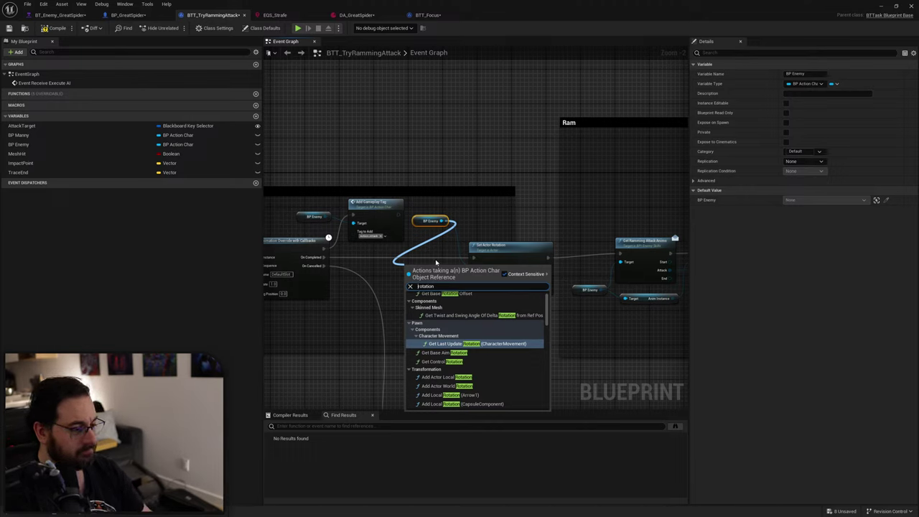
text(look)
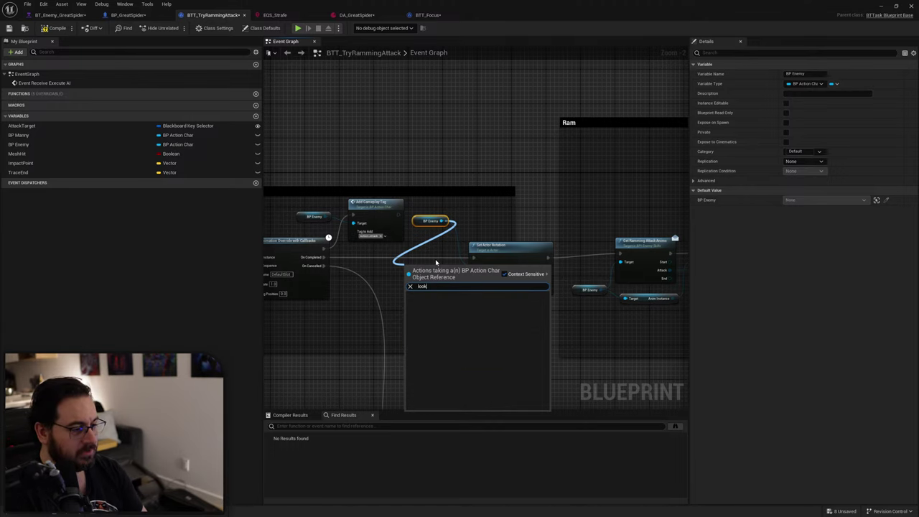
text(calculate)
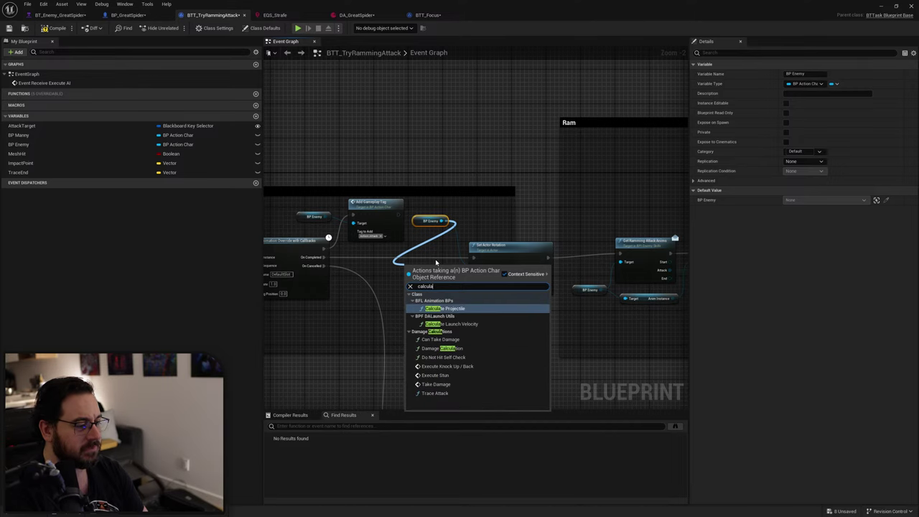
Add a Find Look at Rotation node above the Start section.
right_click(428, 142)
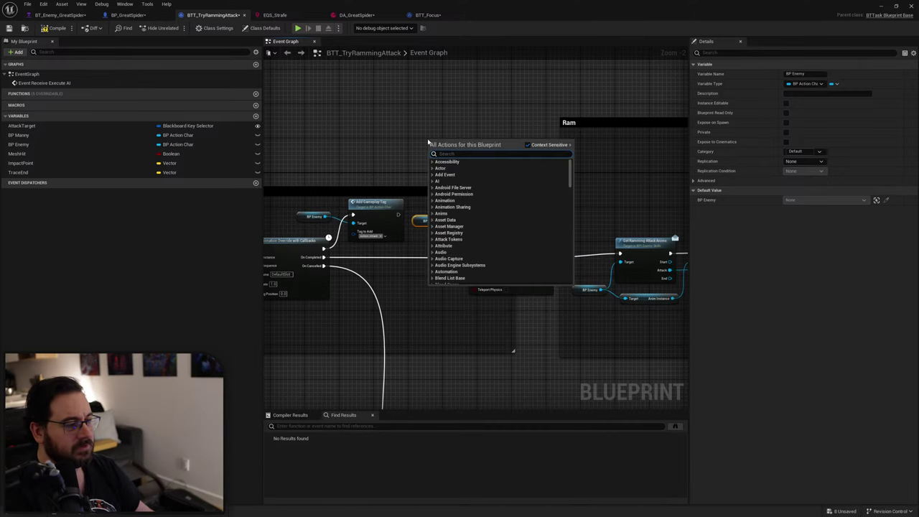
text(calculate look)
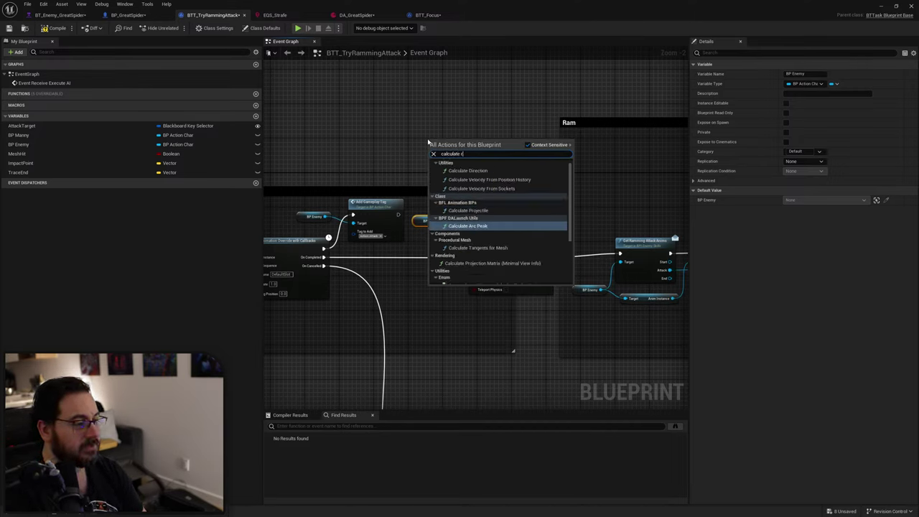
key(BackSpace)
key(ctrl+a)
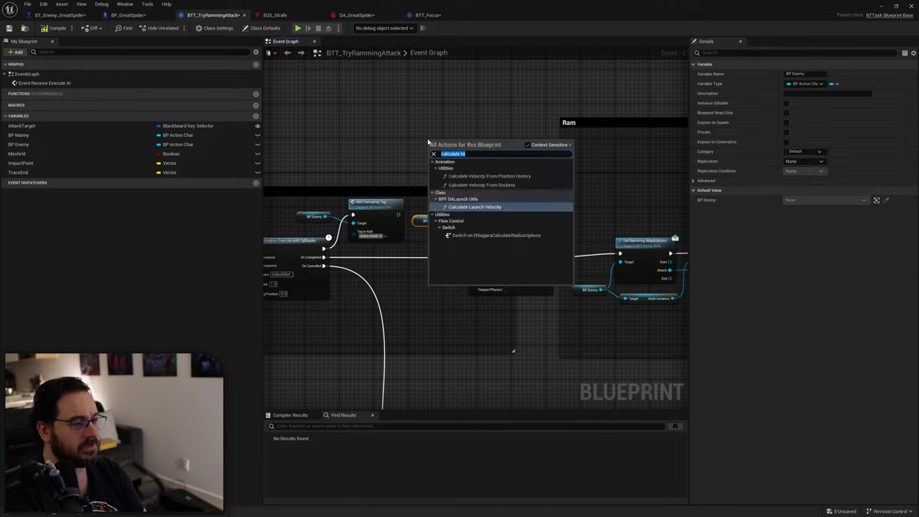
text(look)
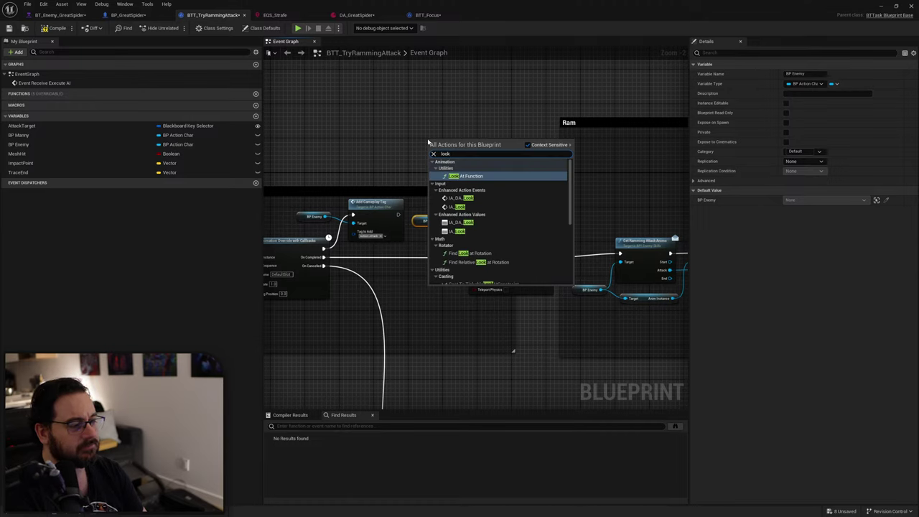
text( at)
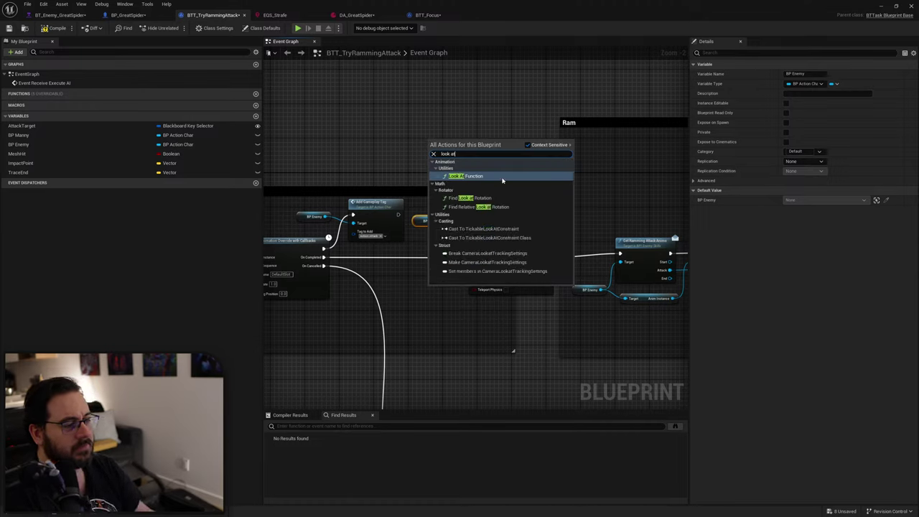
click(482, 198)
Add Get Actor Location for BP Enemy and connect its return value to the Start input of Find Look at Rotation.
scroll(488, 148, up, 2)
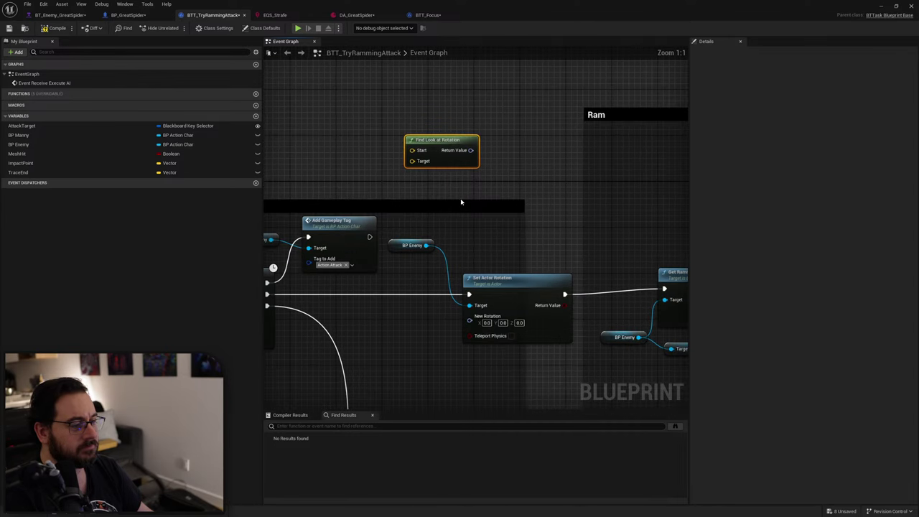
drag(431, 247, 381, 274)
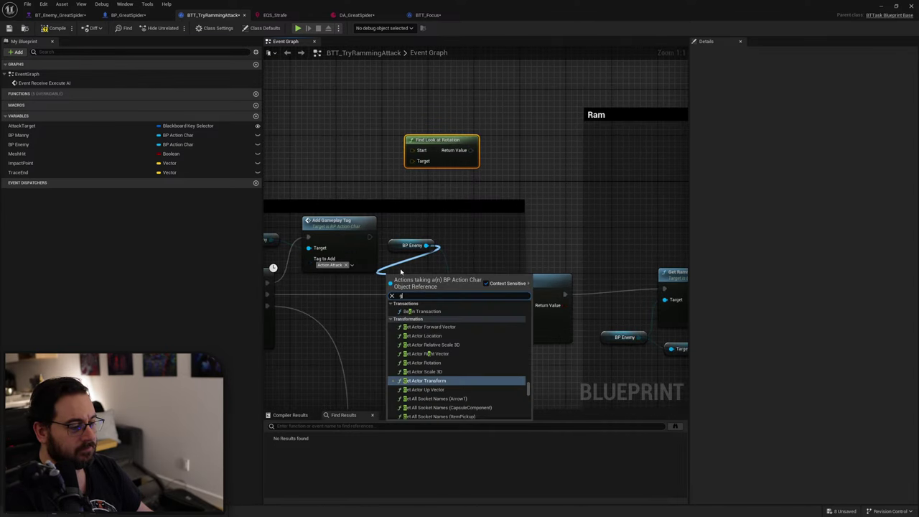
text(get actor loc)
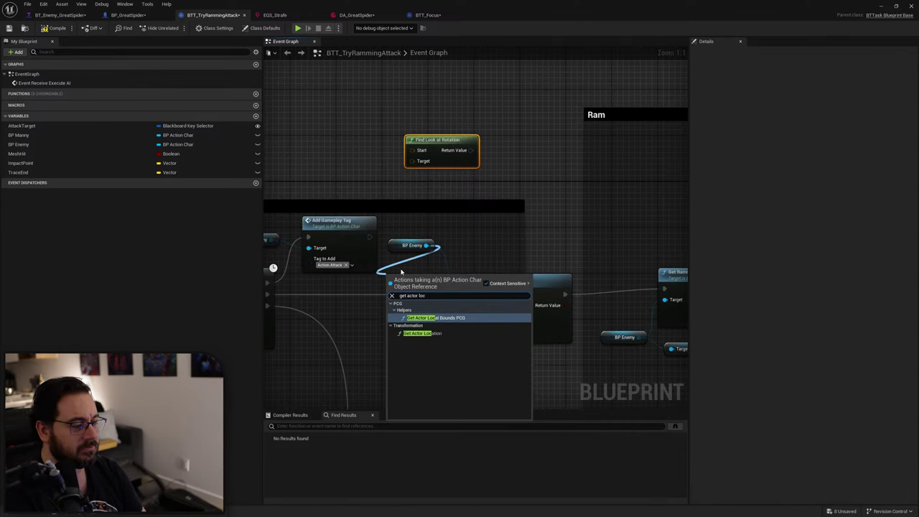
key(Return)
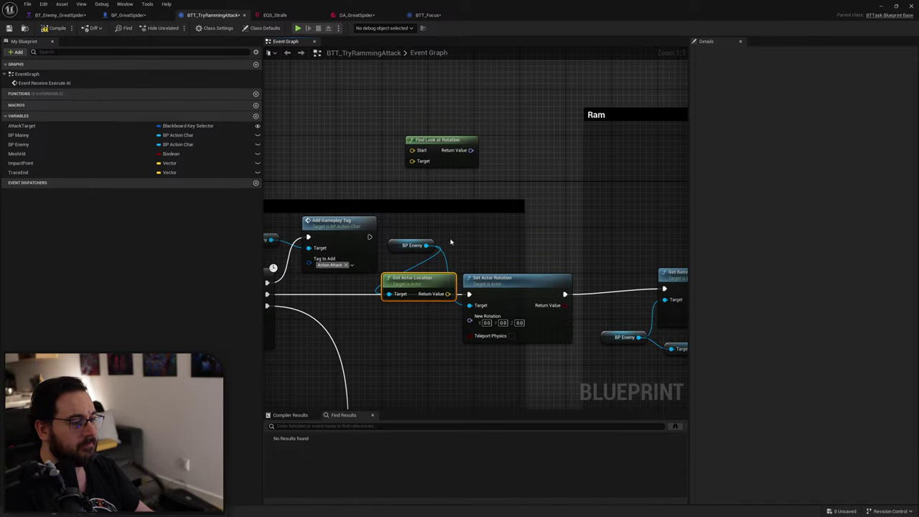
drag(420, 278, 411, 150)
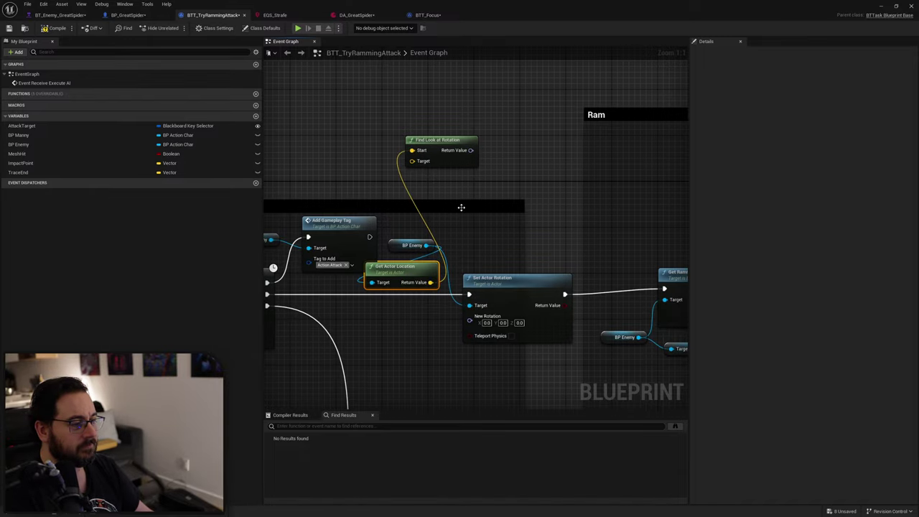
Shift the Start section and its preceding Set Movement Mode nodes away from the Ram section to make room between the two sections.
right_drag(477, 215, 411, 160)
scroll(471, 220, down, 2)
right_drag(542, 236, 581, 242)
scroll(581, 242, down, 4)
right_drag(431, 232, 459, 227)
drag(582, 175, 410, 331)
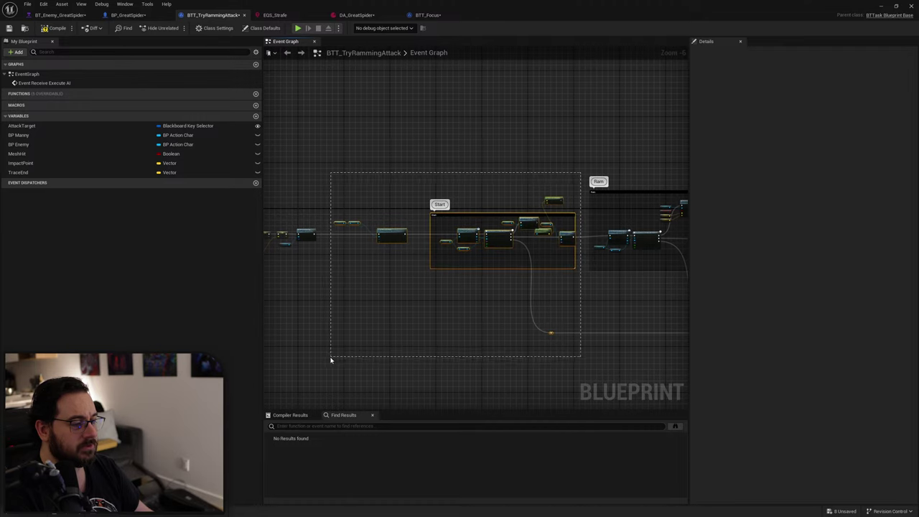
drag(330, 359, 330, 359)
drag(398, 232, 348, 231)
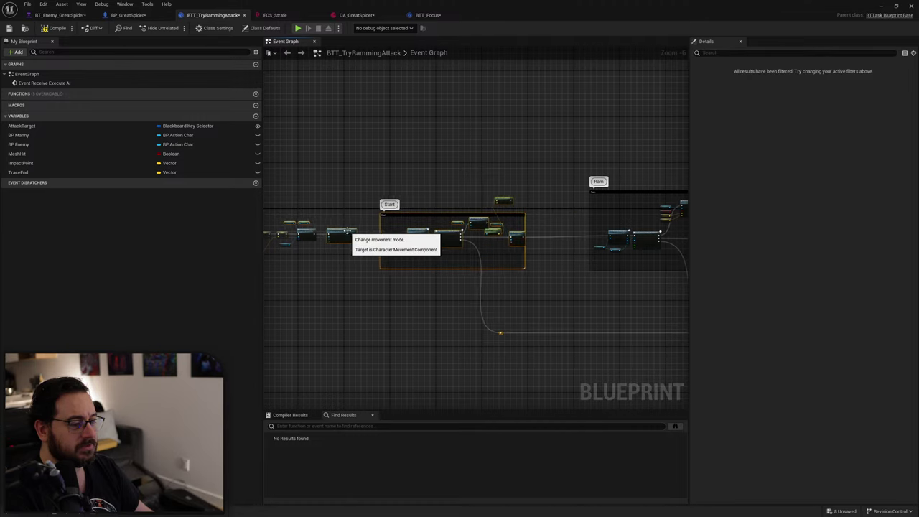
drag(357, 192, 287, 252)
click(349, 241)
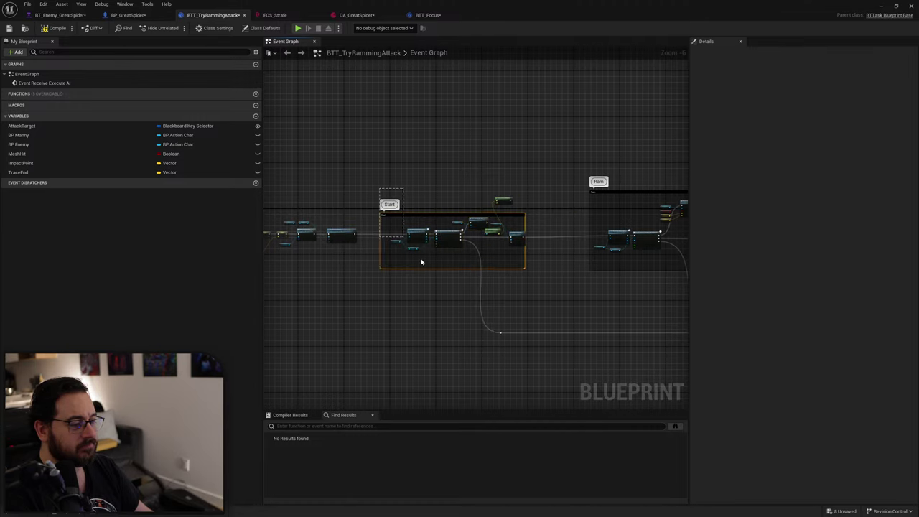
drag(555, 372, 555, 372)
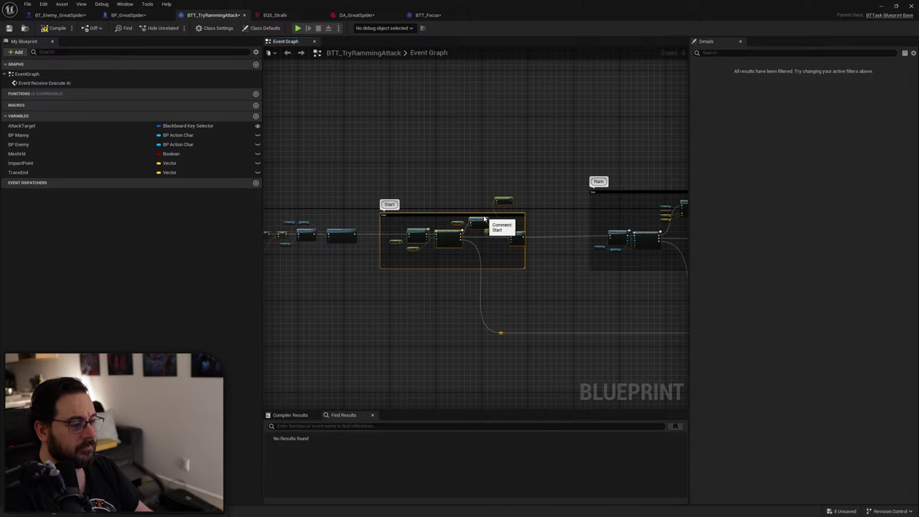
Group the rotation nodes between the Start and Ram sections and connect Find Look at Rotation's return value to Set Actor Rotation's New Rotation.
scroll(509, 216, up, 4)
drag(459, 270, 596, 277)
drag(392, 234, 482, 310)
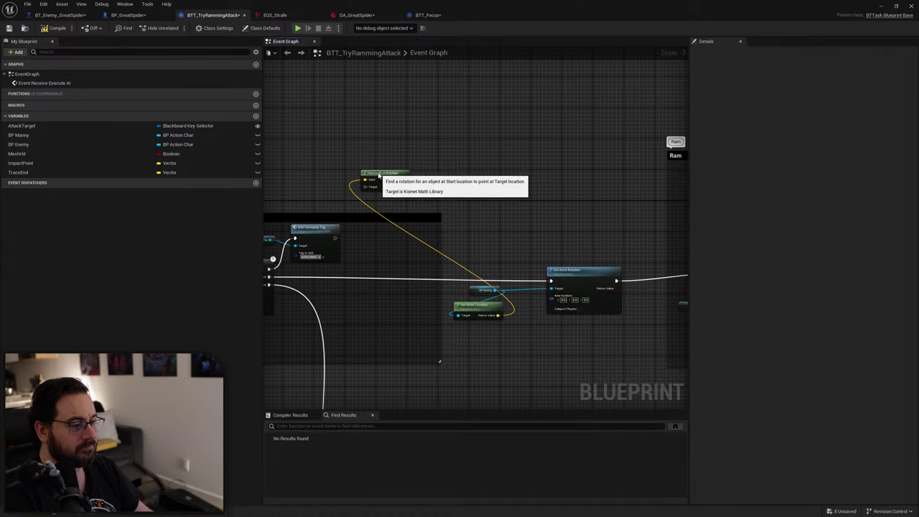
drag(379, 178, 520, 333)
right_drag(531, 324, 451, 299)
scroll(450, 299, up, 3)
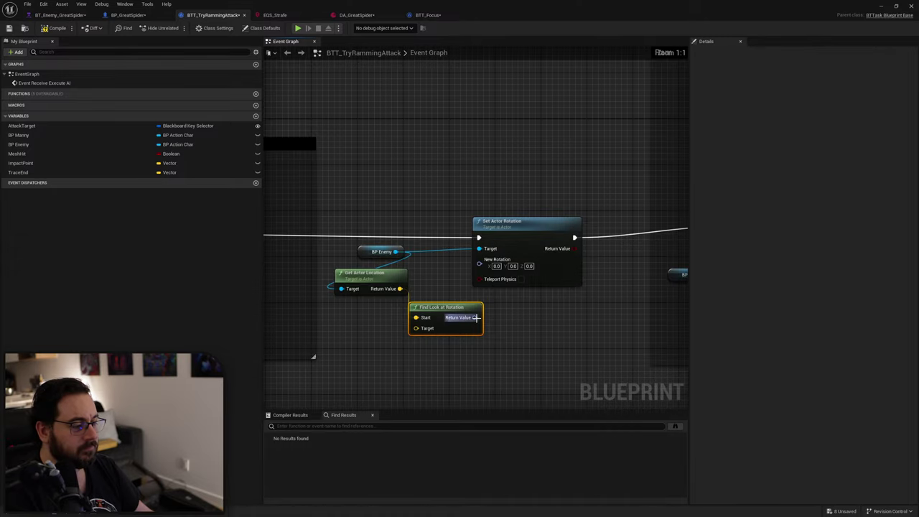
drag(476, 318, 484, 264)
Examine the BTT_TryRammingAttack chain from the Start section back to the ramming-anims Branch for how the target is referenced.
scroll(460, 274, down, 2)
right_drag(424, 262, 473, 232)
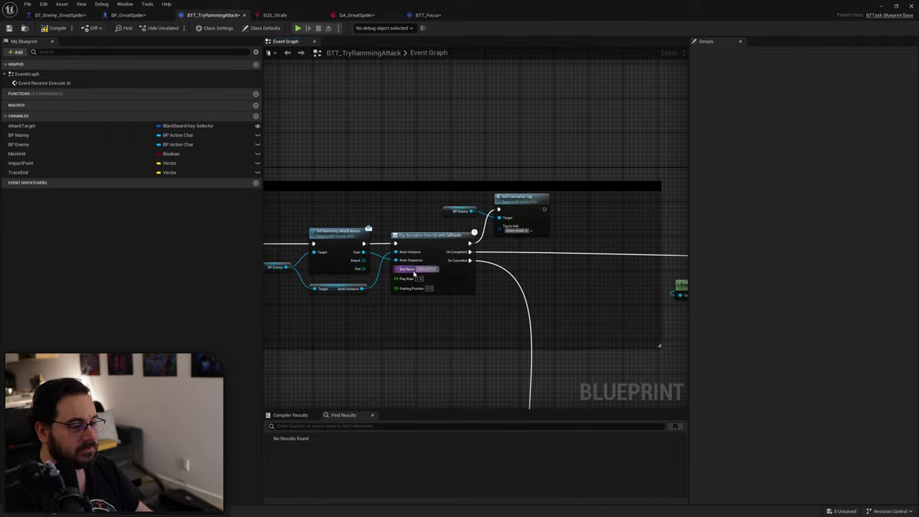
scroll(413, 272, down, 2)
right_drag(350, 310, 608, 294)
right_drag(427, 201, 477, 201)
scroll(476, 201, up, 4)
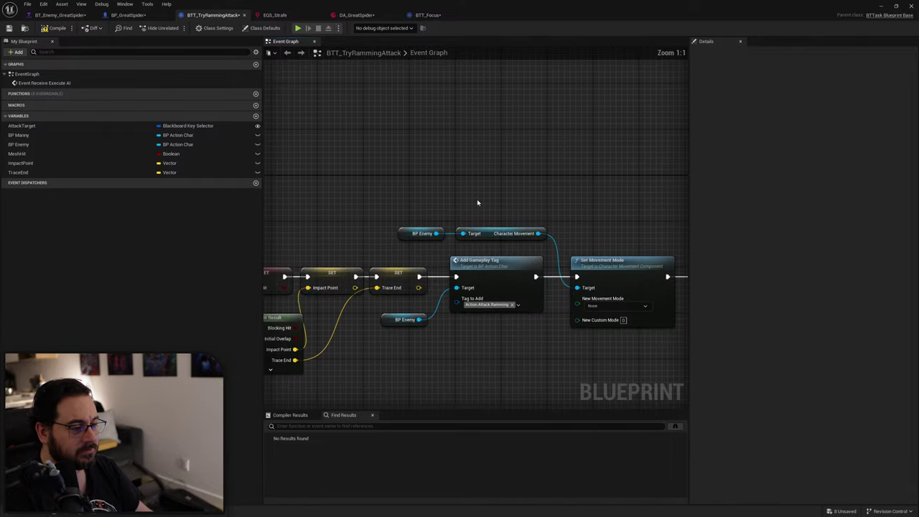
scroll(436, 221, down, 2)
right_drag(348, 296, 681, 286)
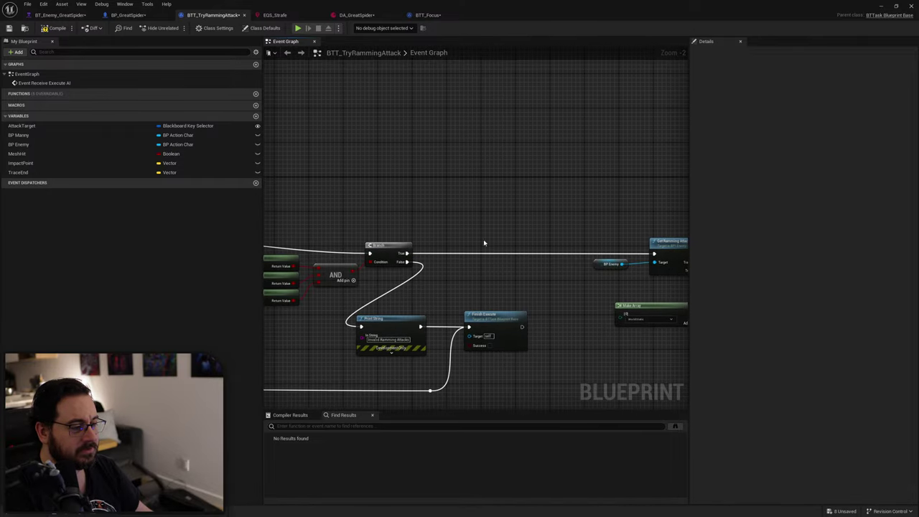
right_drag(550, 215, 264, 156)
right_drag(417, 163, 264, 145)
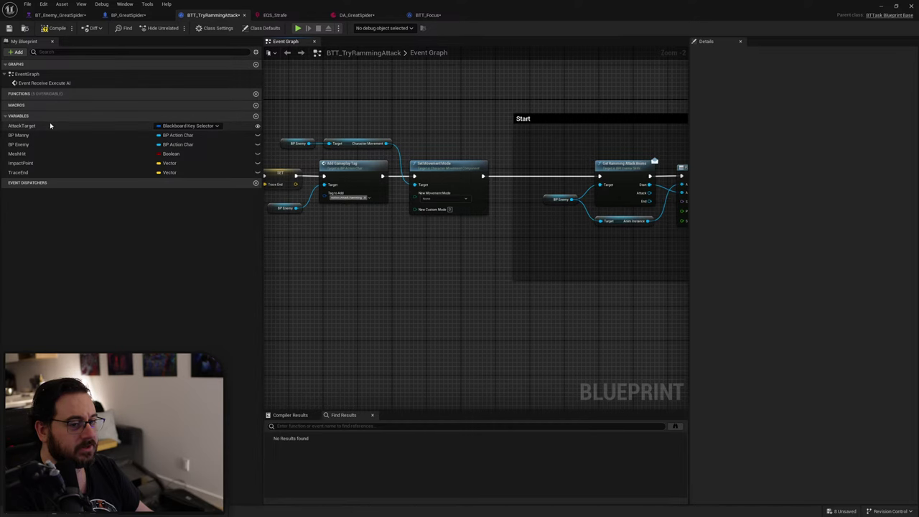
right_drag(531, 186, 264, 176)
right_drag(344, 144, 133, 122)
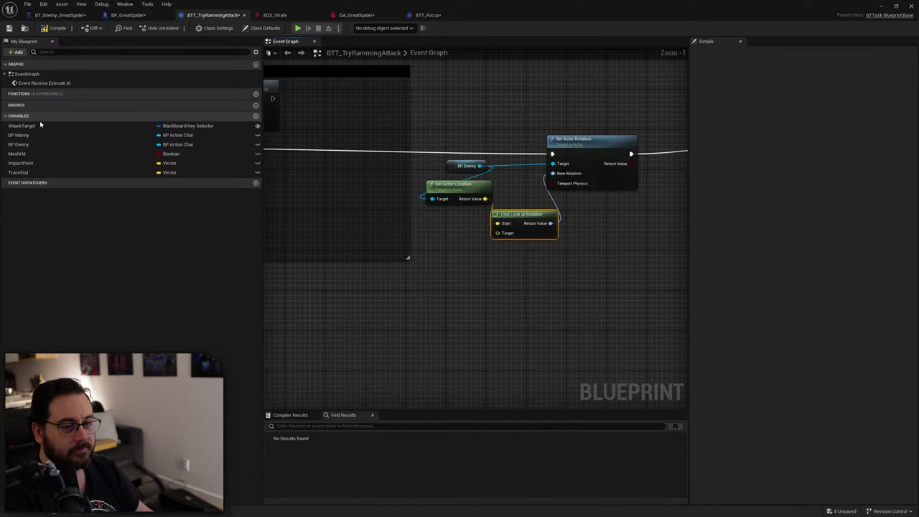
Add an AttackTarget getter below the rotation nodes and feed it into a Get Blackboard Value as Actor node.
drag(28, 126, 413, 280)
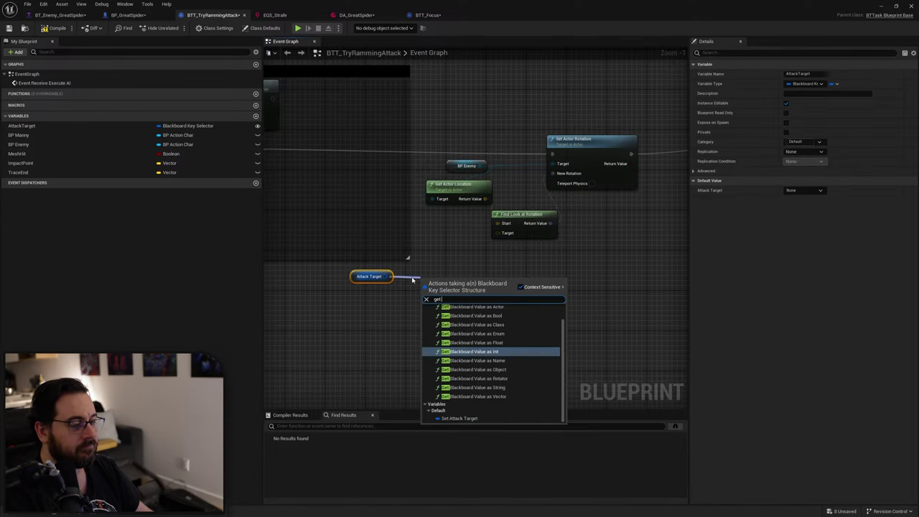
text(get acto)
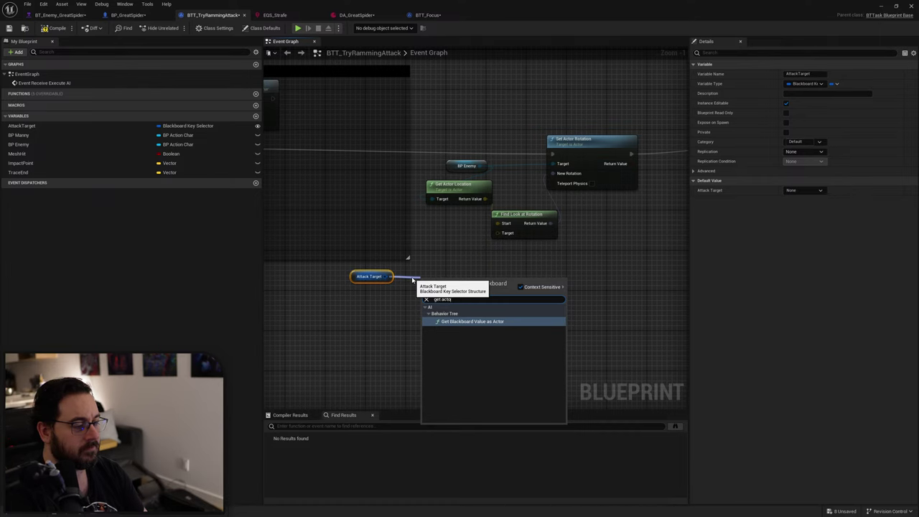
key(Return)
scroll(431, 284, up, 1)
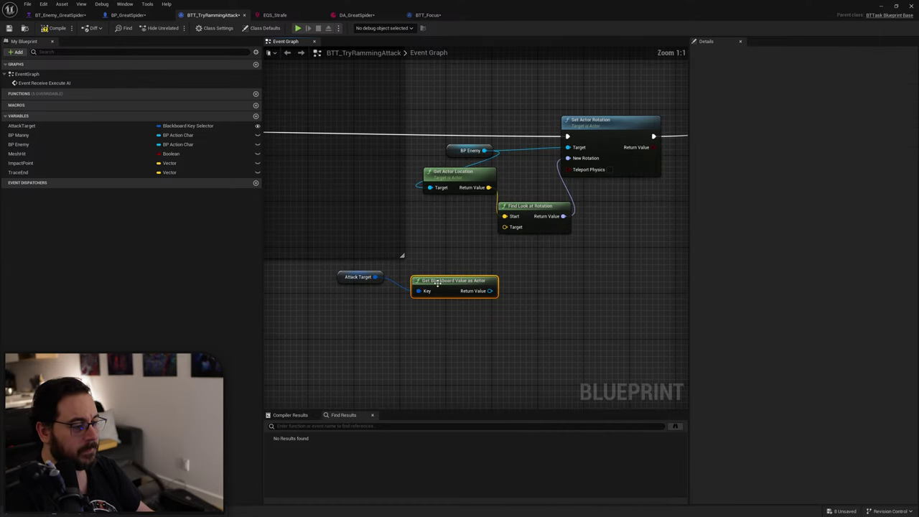
Add Get Actor Location for the blackboard actor, connect it to Find Look at Rotation's Target, and tidy the nodes.
drag(428, 302, 505, 226)
key(q)
click(484, 268)
key(ctrl+c)
key(ctrl+v)
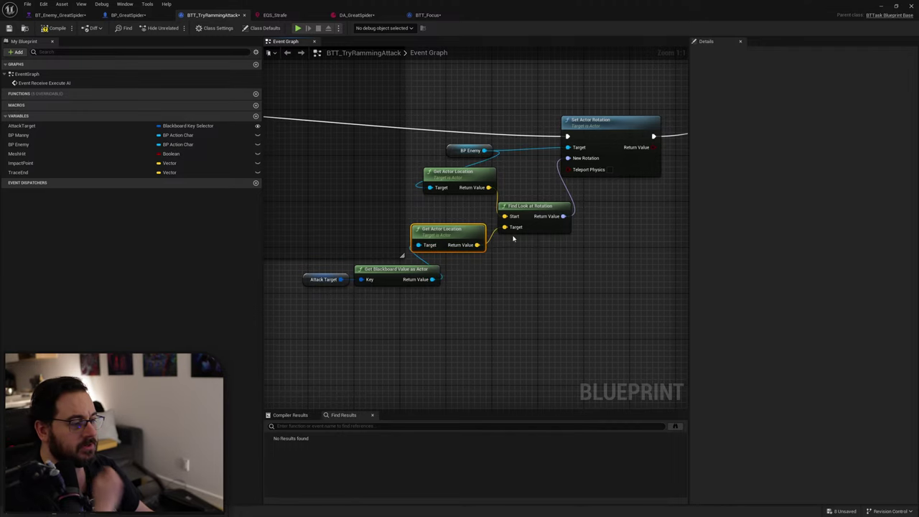
right_drag(588, 272, 425, 323)
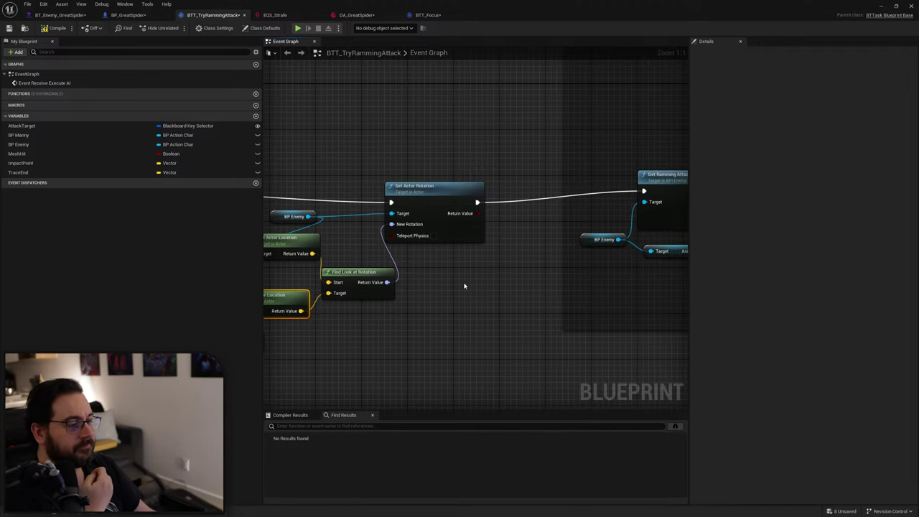
right_drag(479, 279, 459, 289)
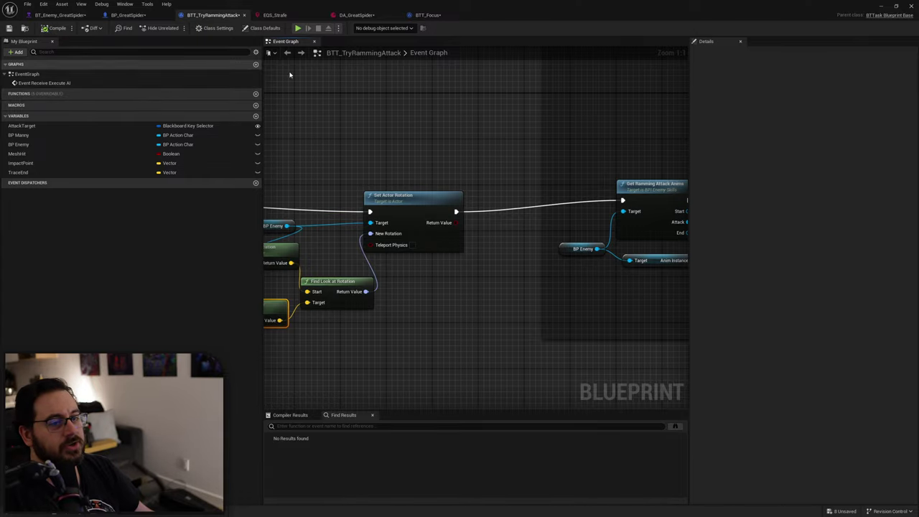
Play-test the level from the main editor, and send the crash report and restart the editor.
drag(533, 16, 429, 483)
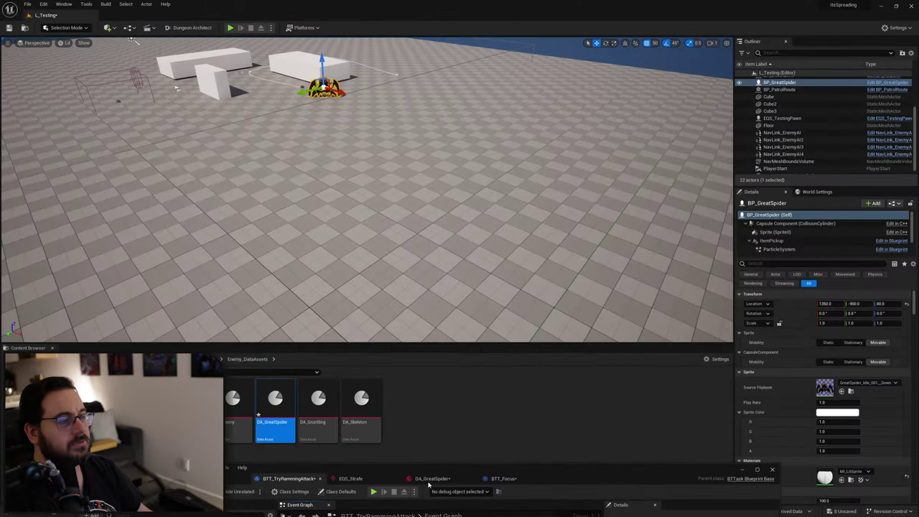
click(230, 28)
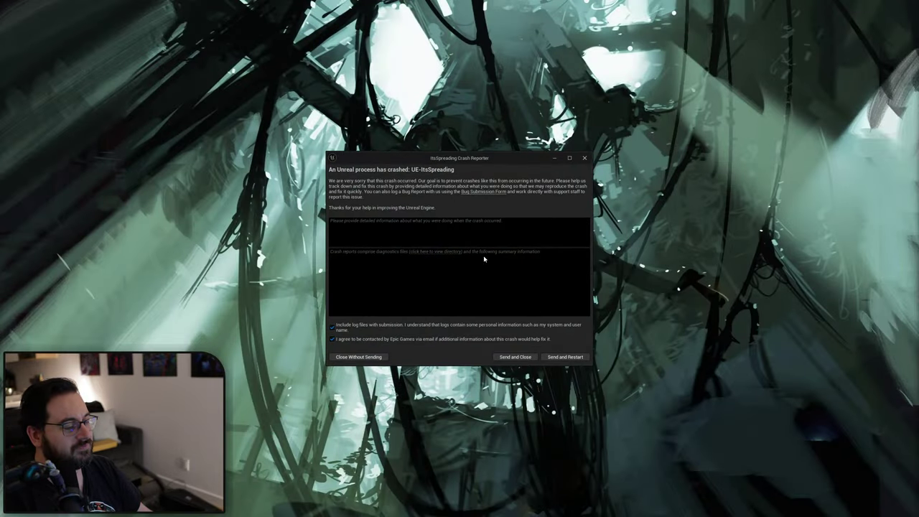
click(564, 357)
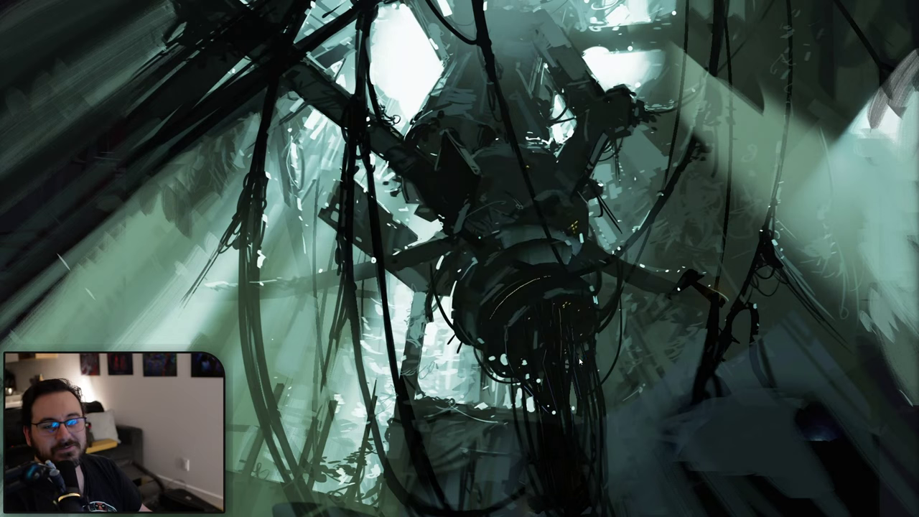
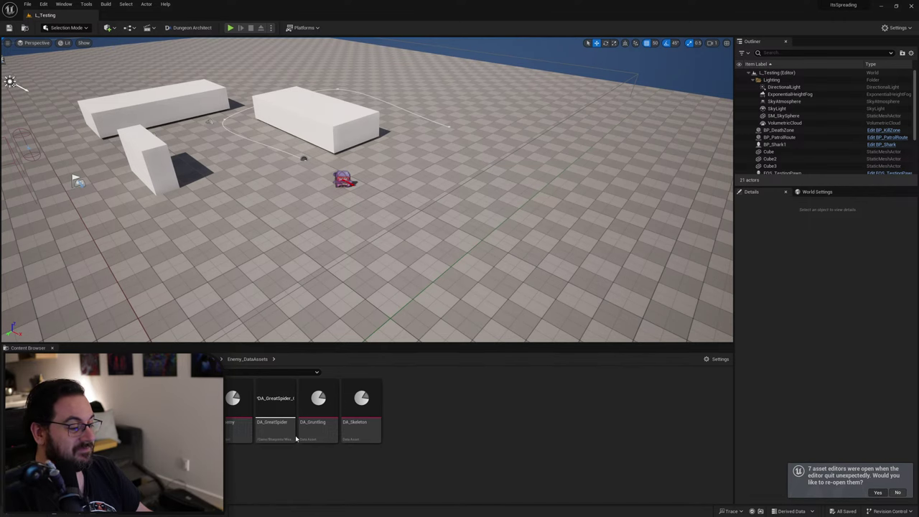
Uncover the level viewport behind the reopened asset editors and delete the BP_Shark1 actor from the level.
drag(512, 491, 554, 487)
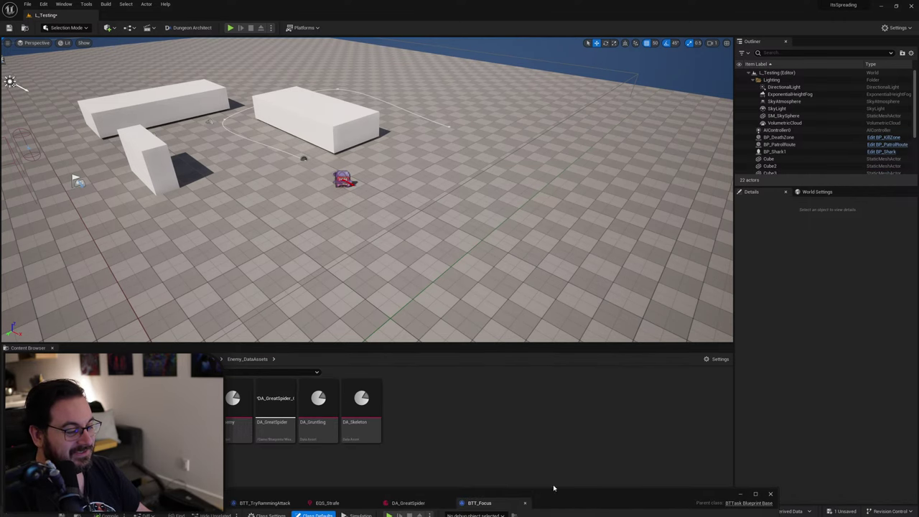
double_click(266, 412)
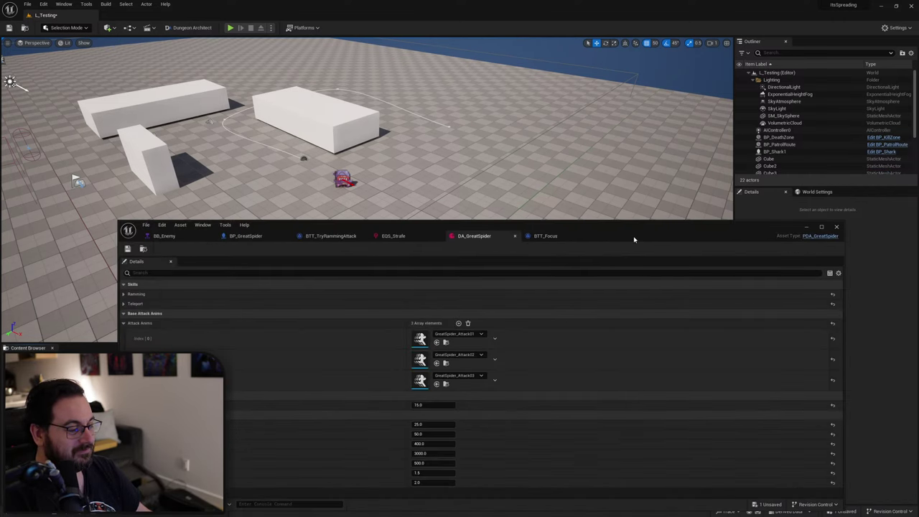
drag(631, 238, 643, 464)
click(344, 179)
key(Delete)
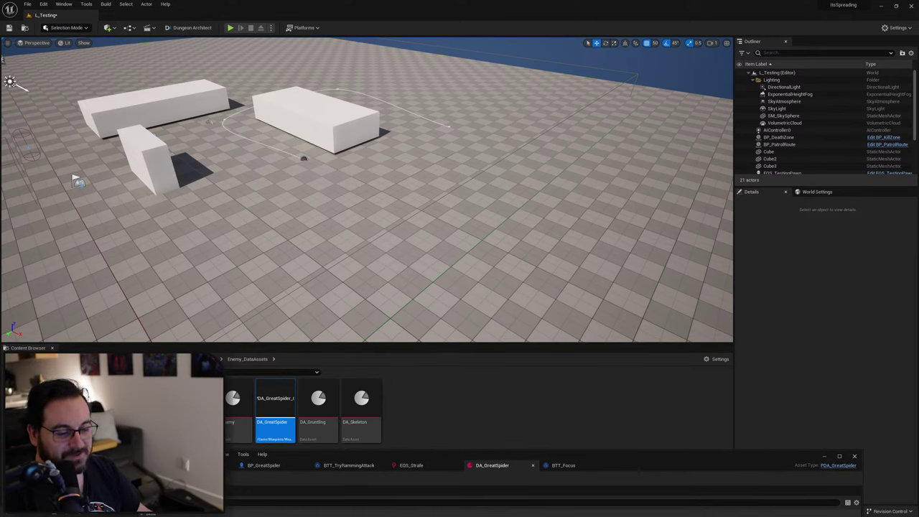
Place BP_GreatSpider from the Great_Spider folder on the floor of the testing level.
click(65, 431)
click(57, 417)
double_click(189, 399)
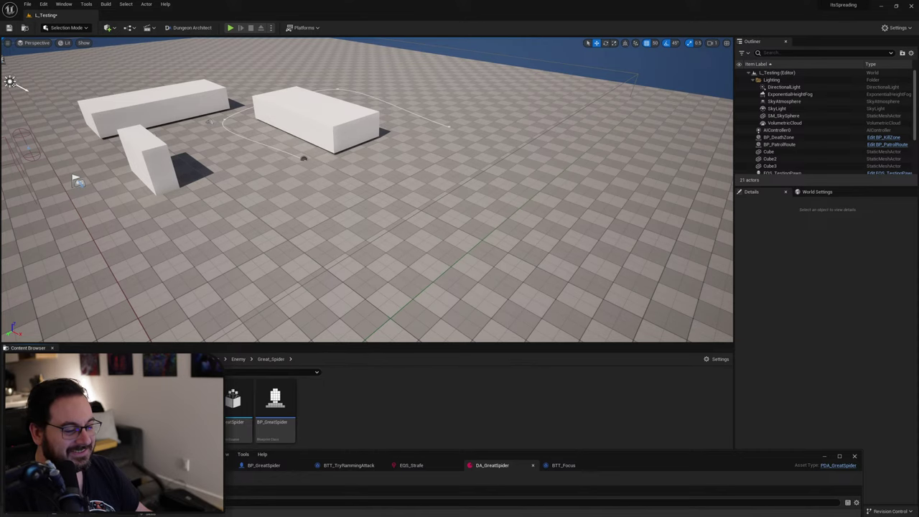
drag(289, 432, 262, 187)
right_drag(296, 153, 320, 153)
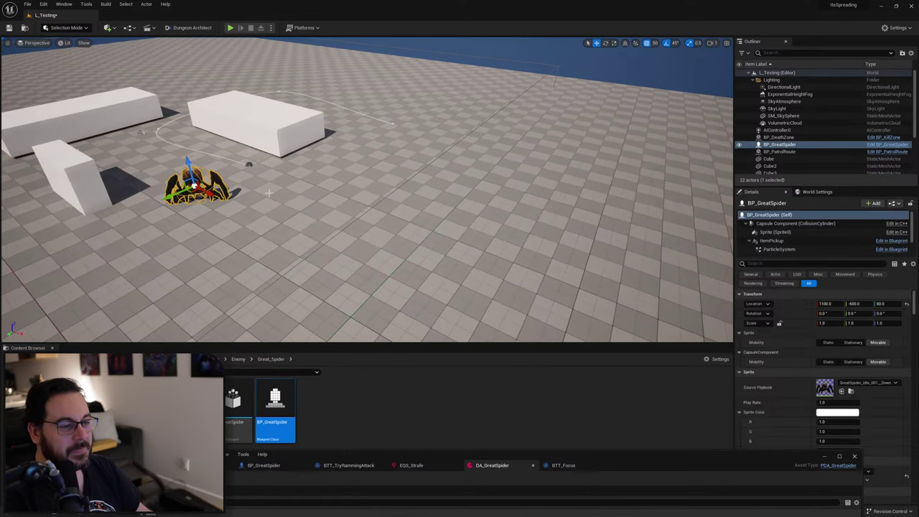
Play-test the level, moving the character around the Great Spider to check its behaviour, and end the session.
click(229, 27)
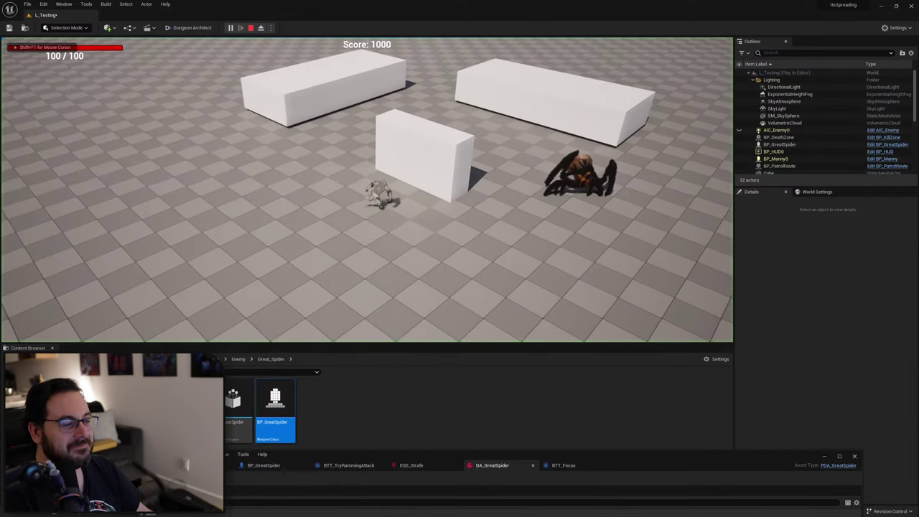
key(a)
key(s)
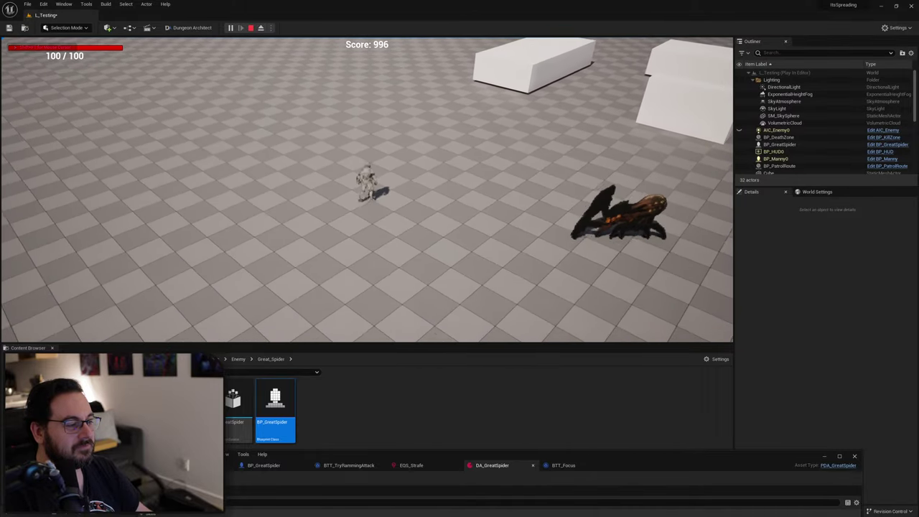
key(Escape)
Edit the Great Spider's Damage stat in DA_GreatSpider.
click(501, 465)
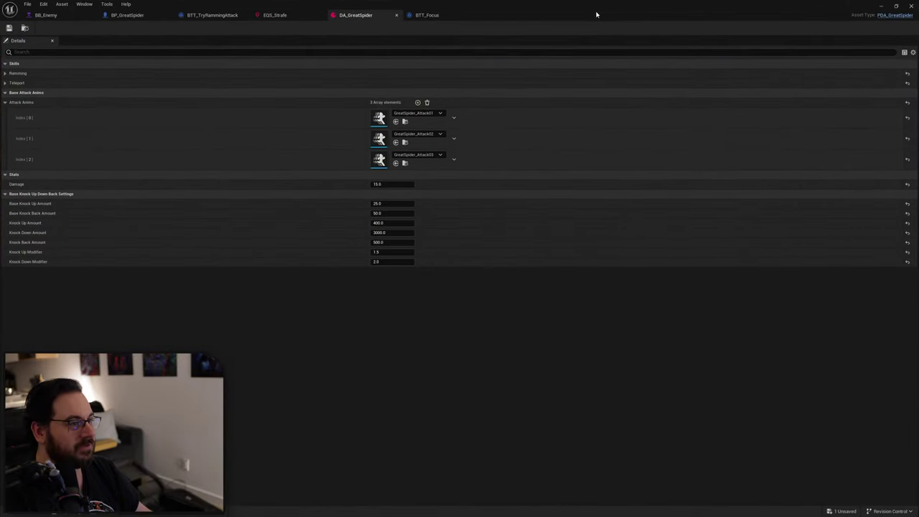
double_click(596, 15)
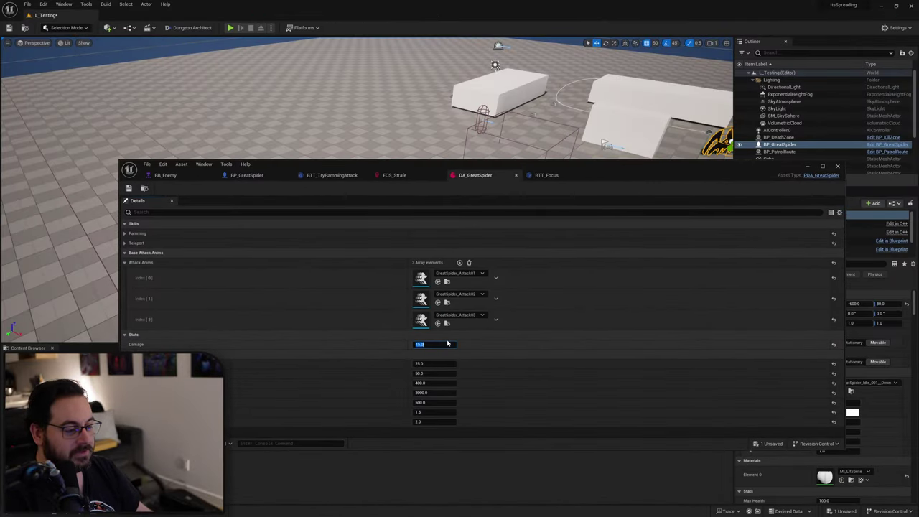
Check the BTT_Focus graph and close the BTT_Focus and EQS_Strafe editors.
click(551, 175)
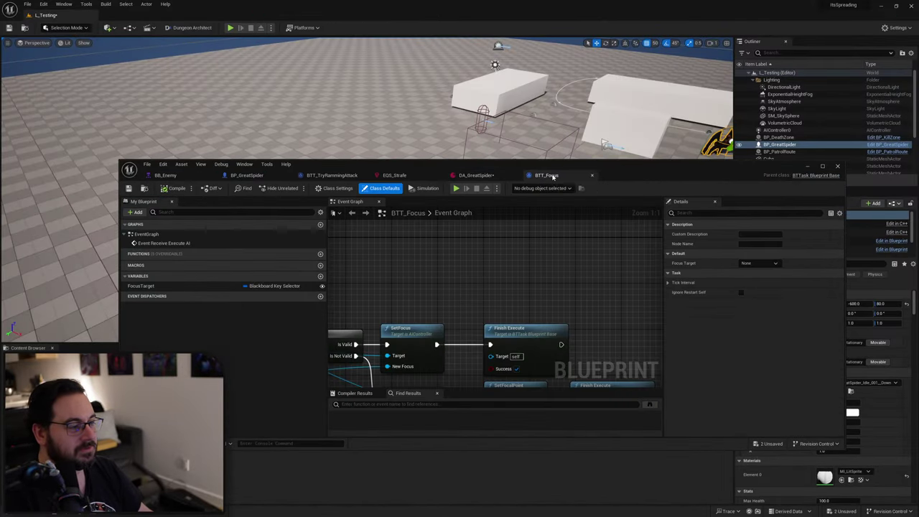
scroll(502, 307, down, 6)
scroll(524, 287, up, 2)
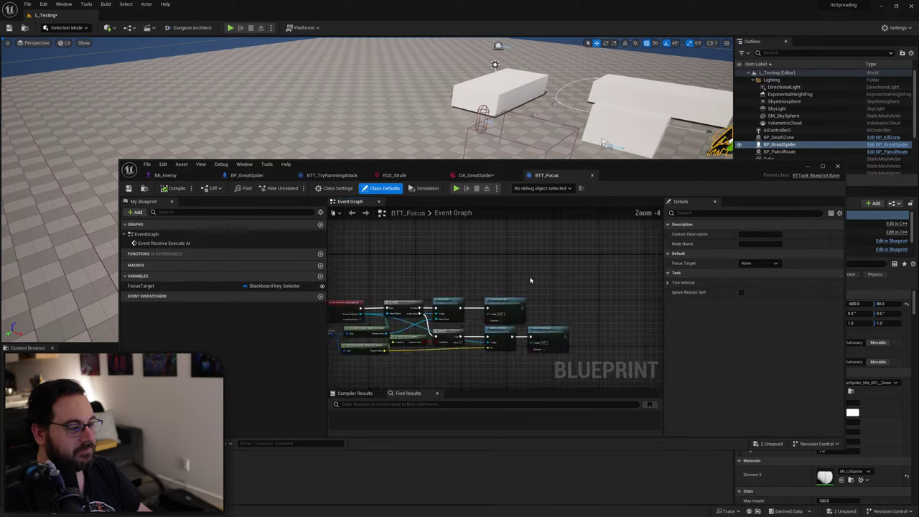
middle_click(560, 177)
click(414, 180)
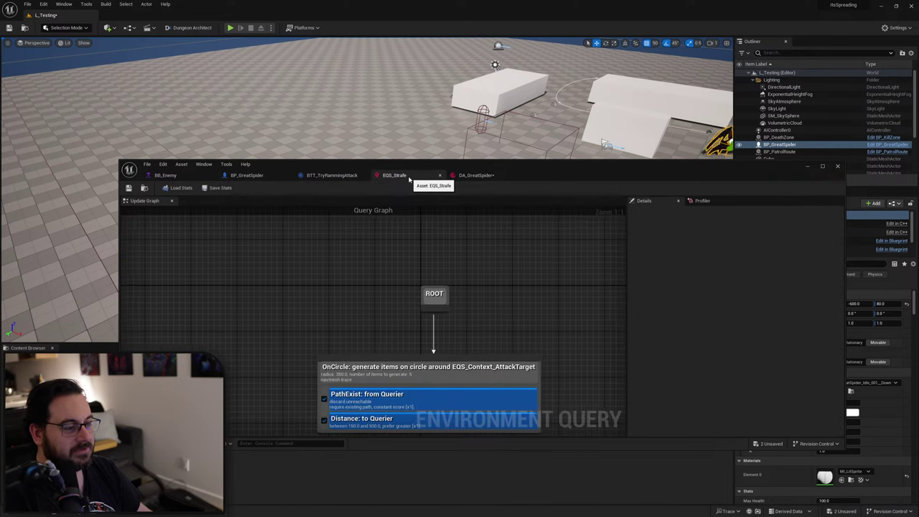
middle_click(412, 180)
Examine the BTT_TryRammingAttack graph through the Start, Ram and End sections to see which nodes survived the restart.
right_drag(471, 295, 333, 221)
scroll(384, 230, down, 6)
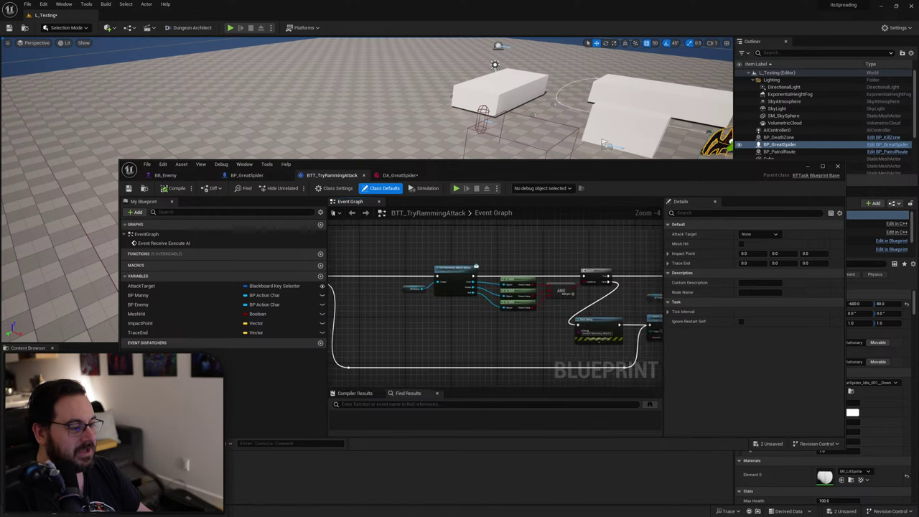
scroll(445, 249, up, 3)
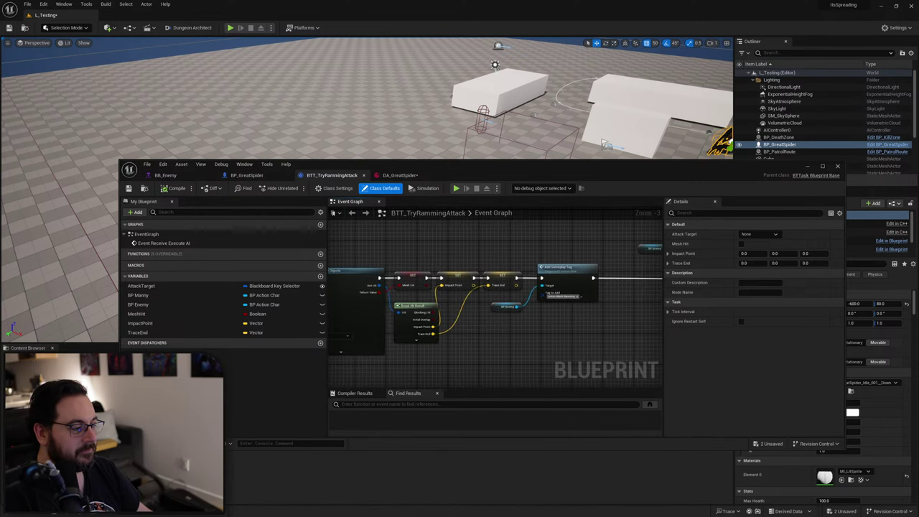
scroll(534, 286, down, 4)
scroll(536, 286, up, 3)
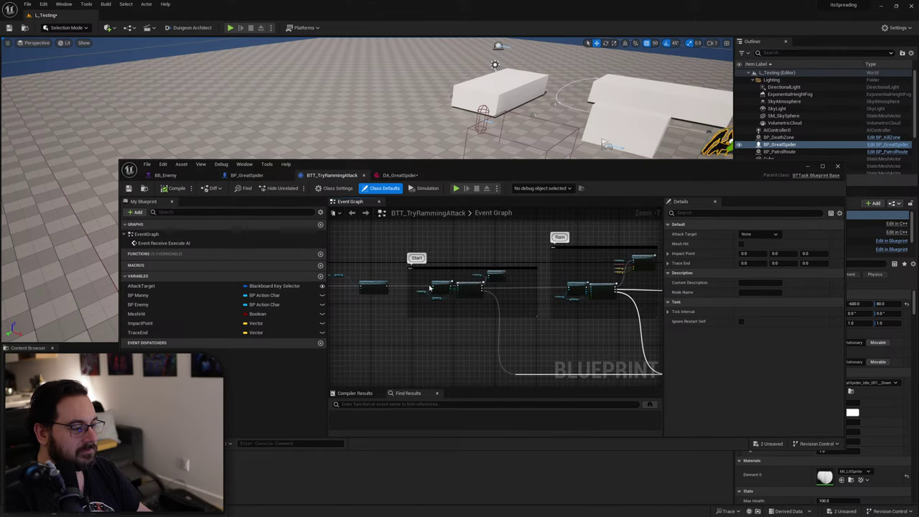
scroll(495, 287, up, 2)
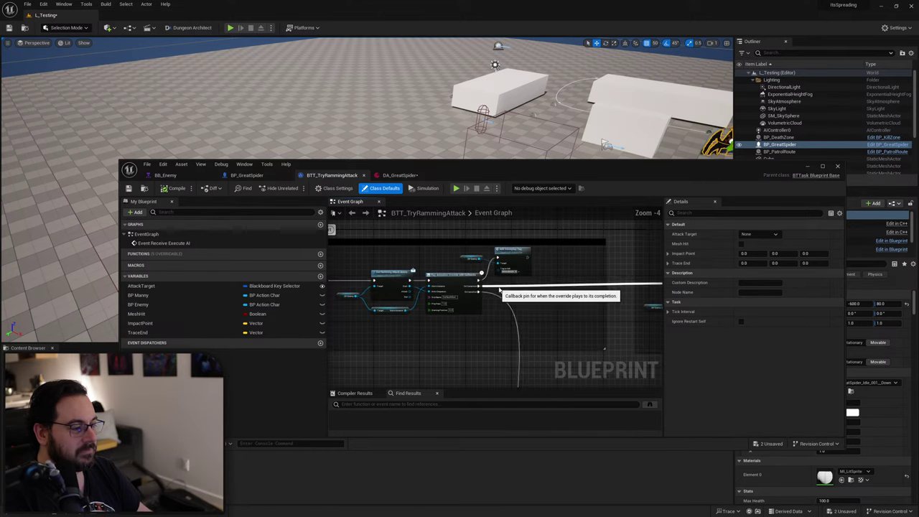
double_click(580, 180)
right_drag(404, 242, 456, 379)
scroll(445, 291, down, 3)
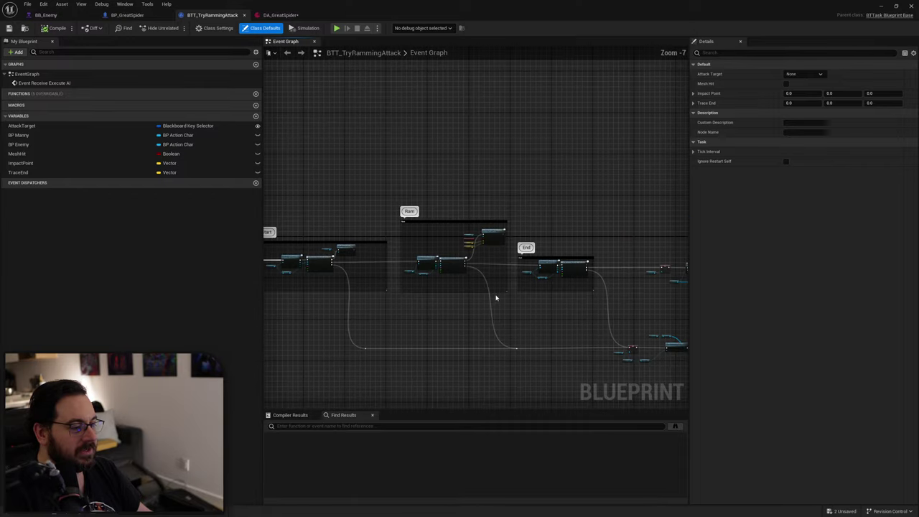
right_drag(416, 286, 648, 264)
scroll(527, 272, up, 2)
scroll(294, 227, up, 3)
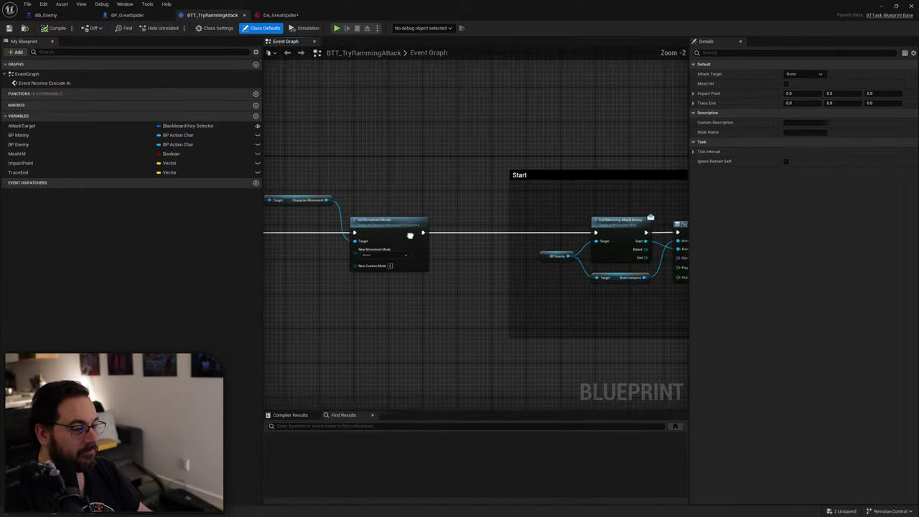
Move Set Movement Mode with its BP Enemy and Character Movement nodes next to Add Gameplay Tag, making room before the Start section.
drag(493, 144, 323, 338)
right_drag(410, 300, 580, 291)
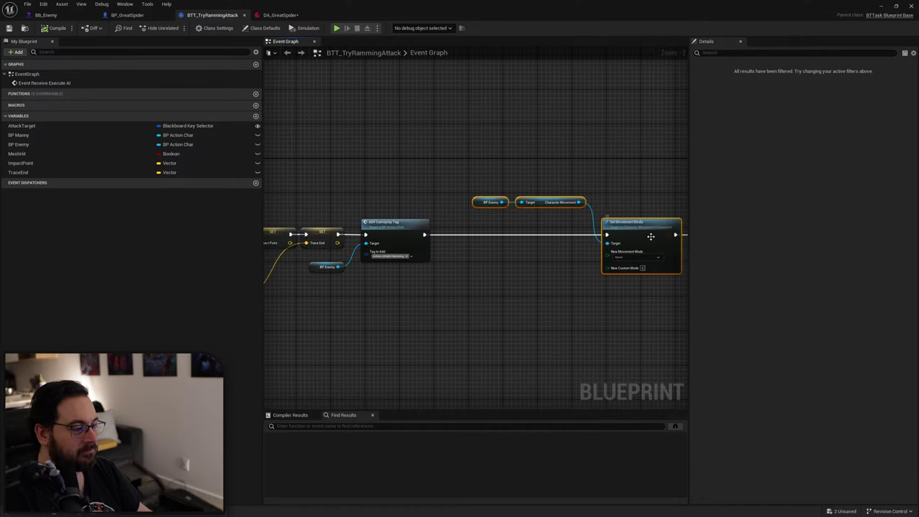
drag(651, 237, 500, 237)
click(498, 191)
drag(341, 186, 461, 216)
right_drag(461, 216, 286, 239)
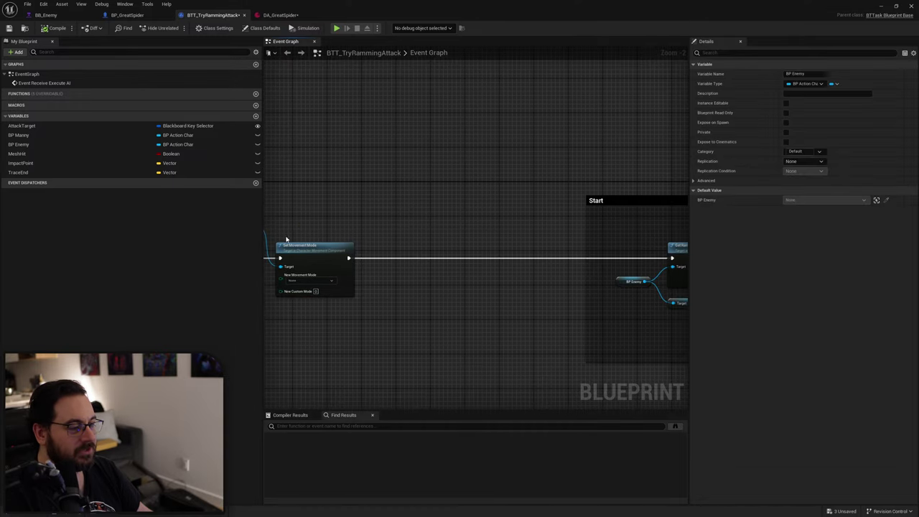
Add a Set Actor Rotation node targeting BP Enemy and wire its execution between Set Movement Mode and Get Ramming Attack Anims.
scroll(355, 215, up, 2)
drag(388, 214, 471, 249)
text(set)
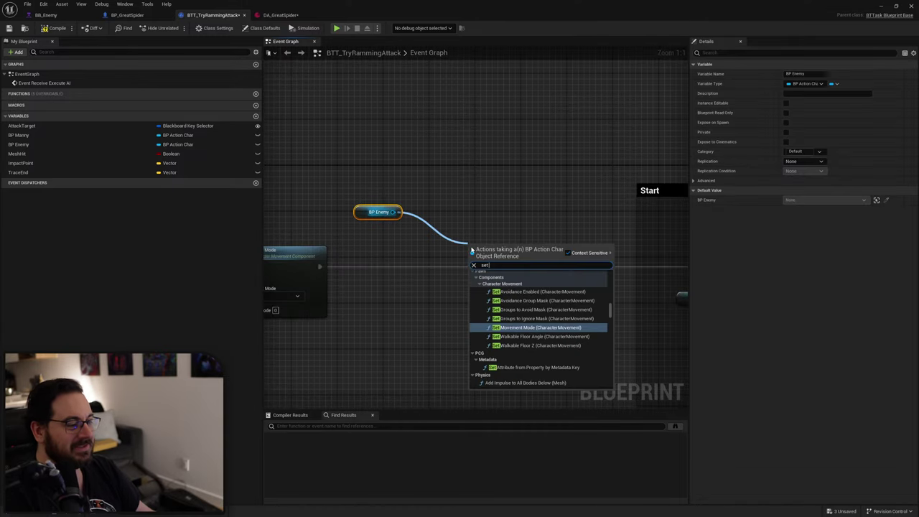
text( actor rot)
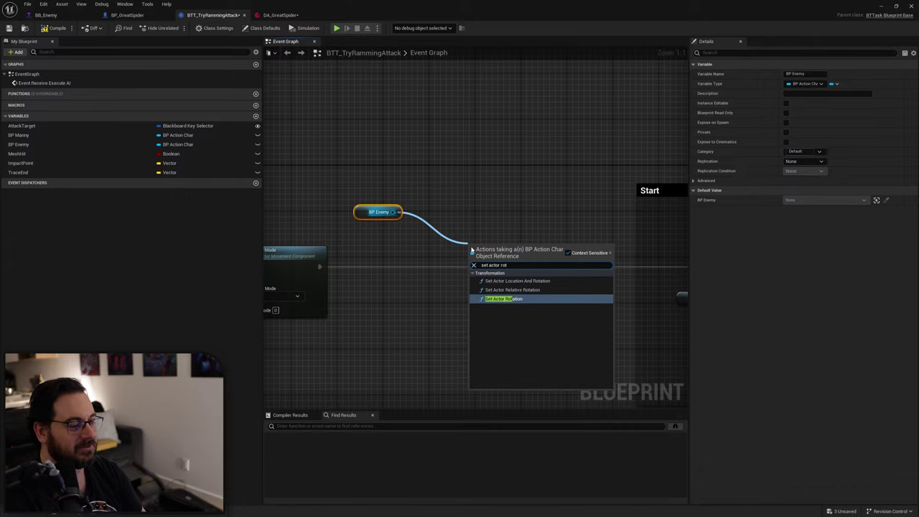
key(Return)
right_drag(445, 225, 479, 186)
drag(353, 226, 505, 222)
right_drag(553, 224, 359, 220)
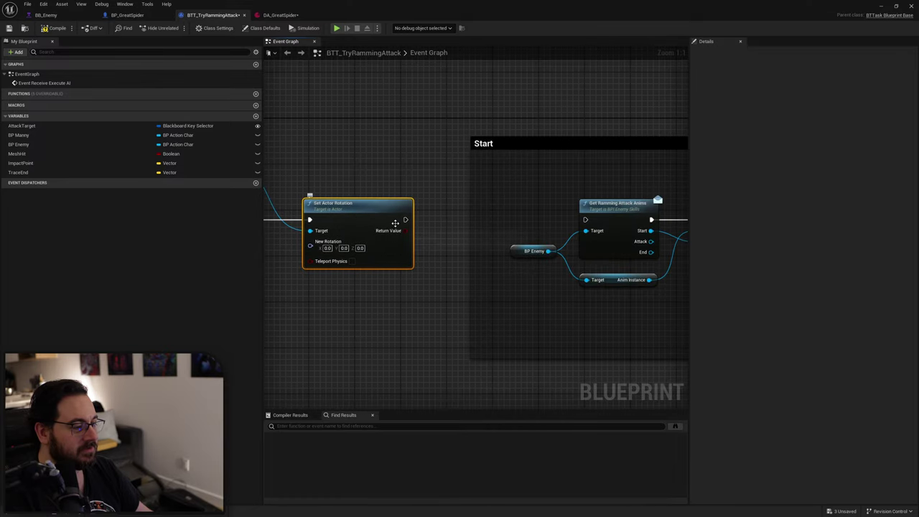
drag(405, 220, 587, 221)
right_drag(358, 187, 590, 197)
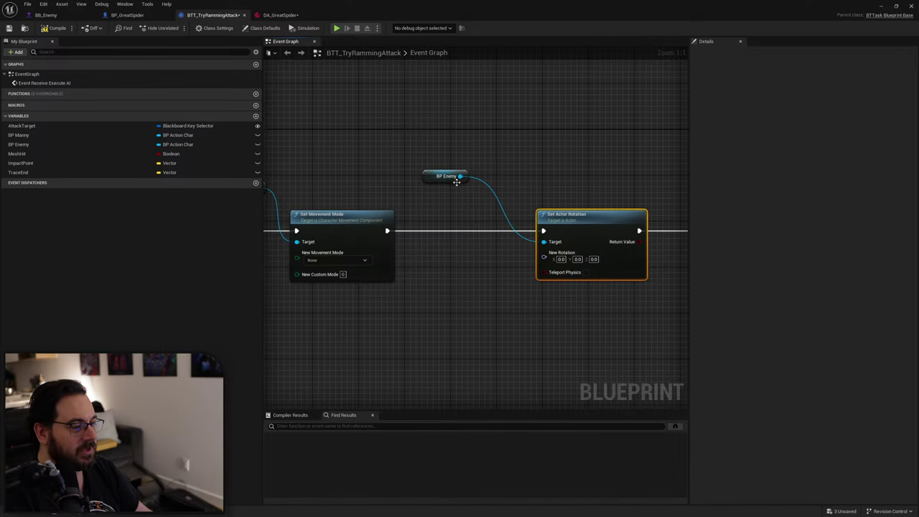
Add a Find Look at Rotation node between Set Movement Mode and Set Actor Rotation.
right_click(441, 205)
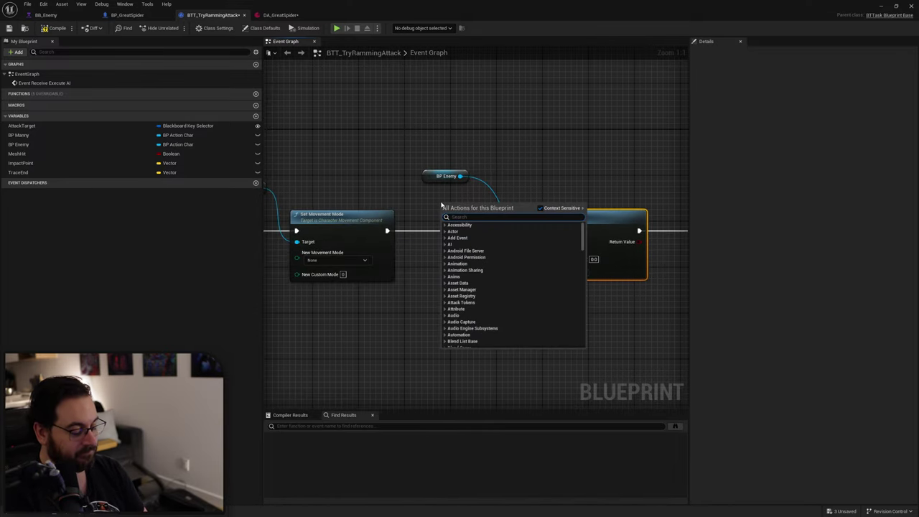
text(look at)
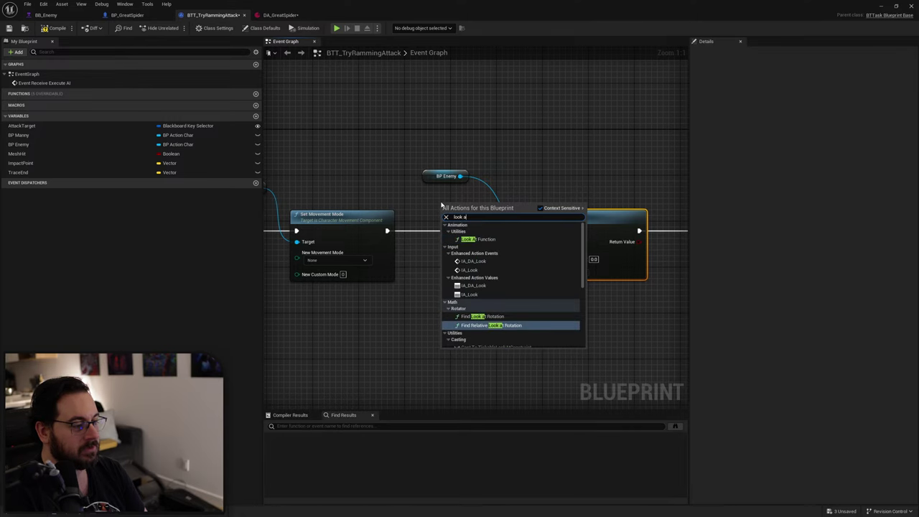
key(Down)
key(Down)
key(Down)
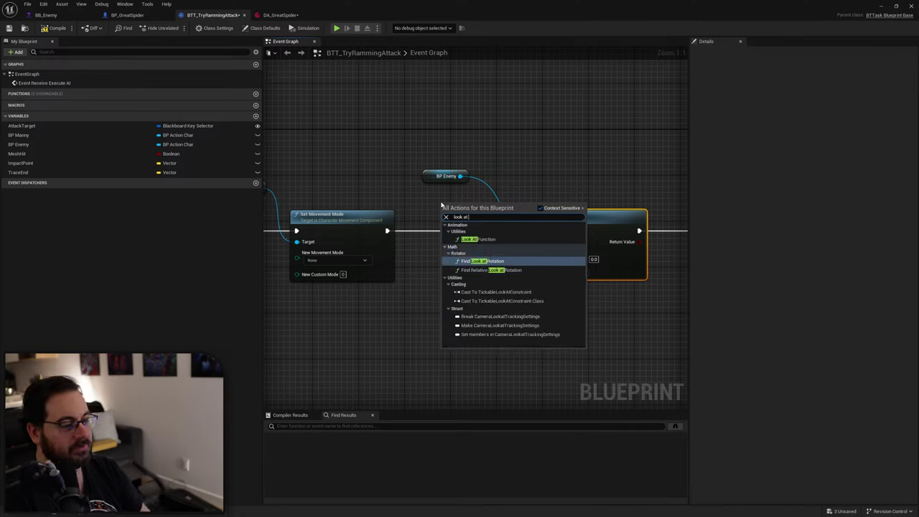
key(Return)
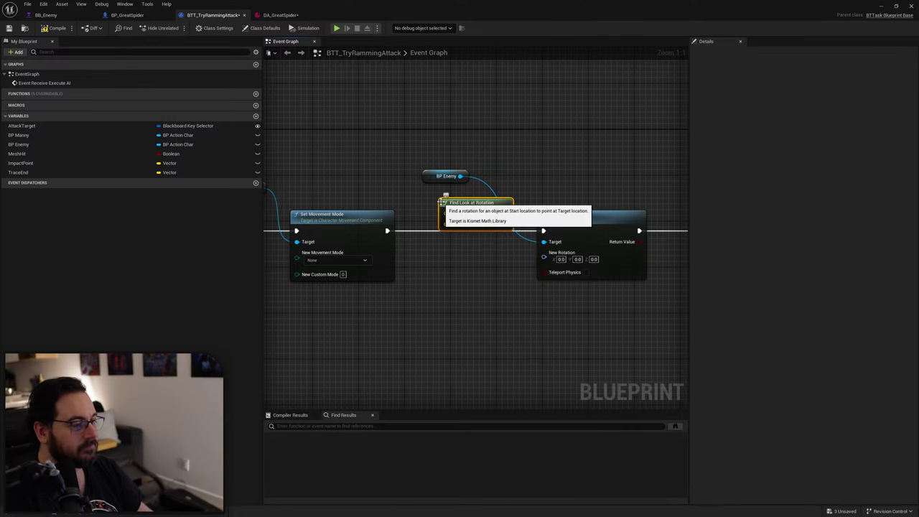
Get BP Enemy's actor location and connect it to the Start input of Find Look at Rotation.
drag(445, 175, 363, 157)
text(get)
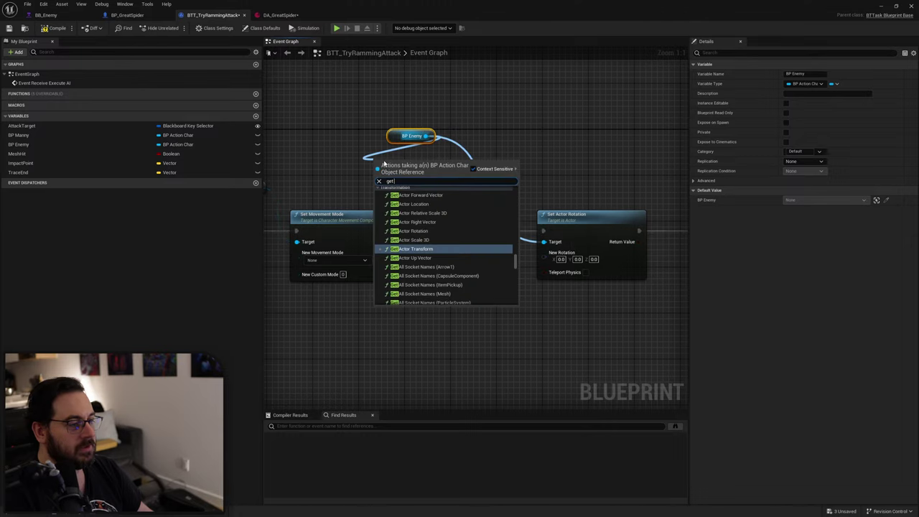
text( actor locat)
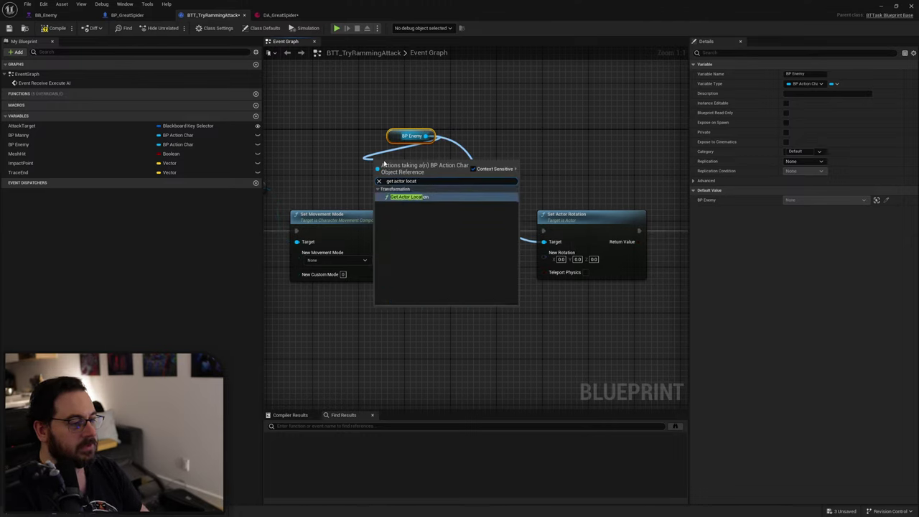
key(Return)
drag(436, 179, 448, 213)
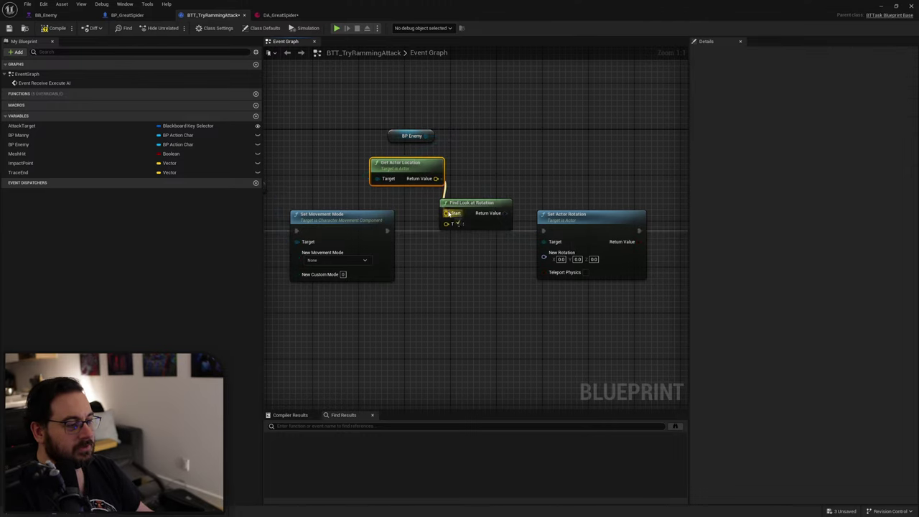
Read Attack Target with Get Blackboard Value as Actor and feed its actor location into Find Look at Rotation's Target.
drag(28, 126, 367, 313)
text(act)
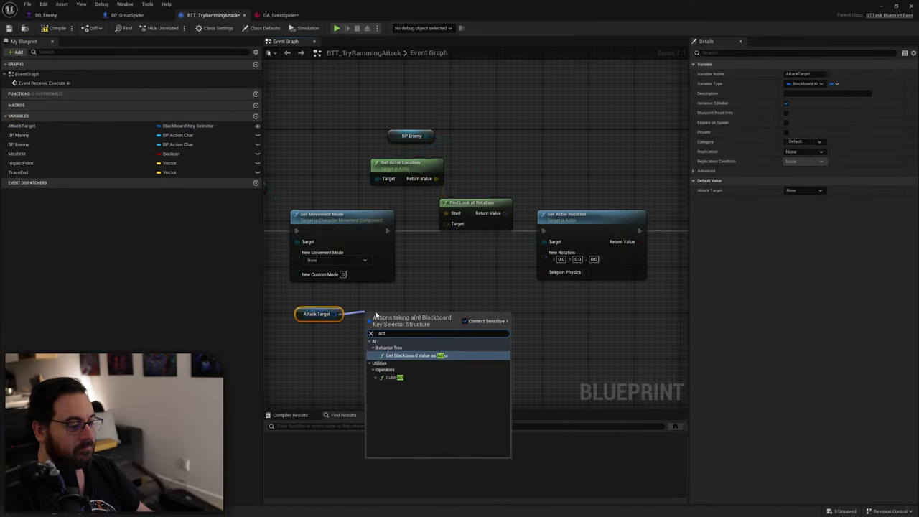
key(Return)
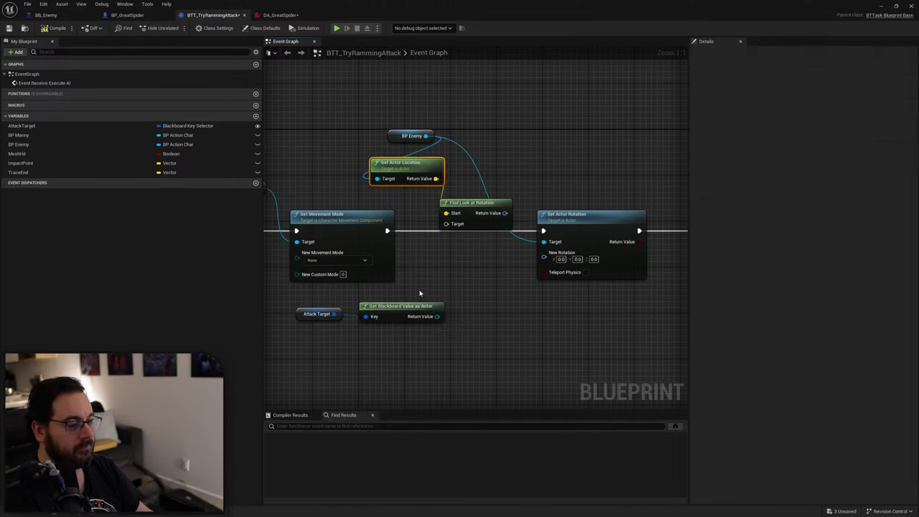
key(ctrl+c)
key(ctrl+v)
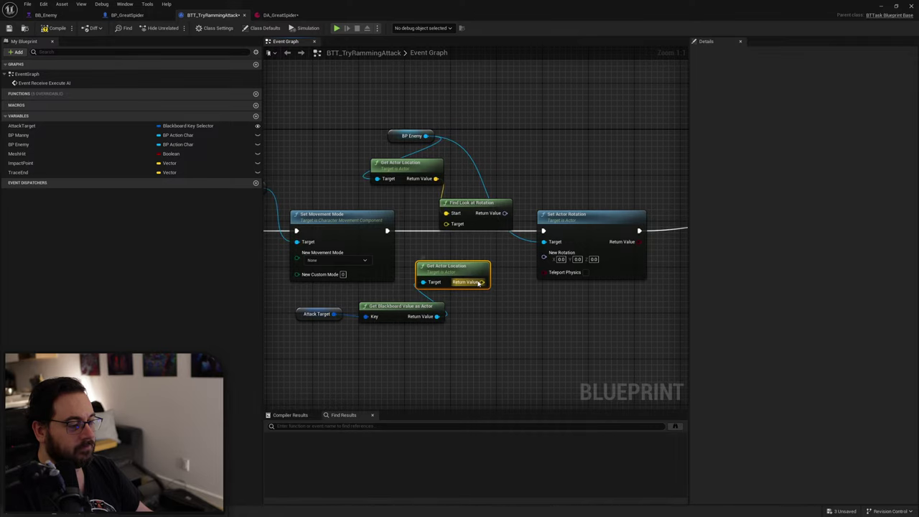
drag(479, 283, 446, 223)
Connect the look-at rotation to New Rotation on Set Actor Rotation and save BTT_TryRammingAttack.
drag(504, 213, 545, 259)
right_drag(569, 306, 502, 310)
scroll(566, 307, down, 2)
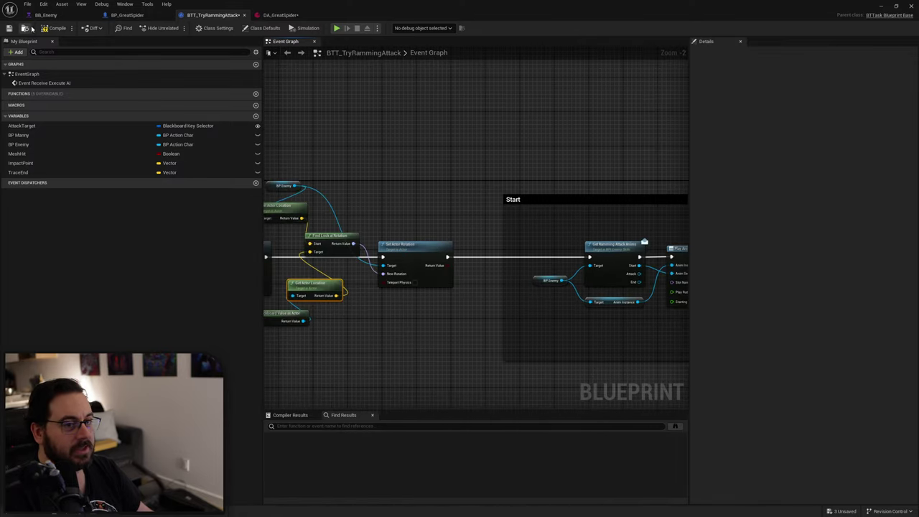
click(11, 29)
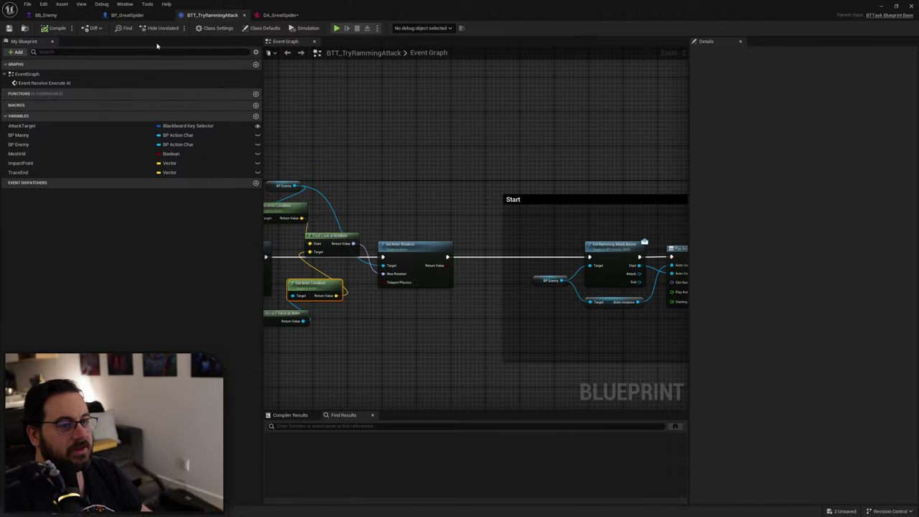
Show the behavior tree instead of the BB_Enemy blackboard, uncover the Content Browser and open BT_Enemy_GreatSpider from the BehaviorTrees folder.
click(79, 15)
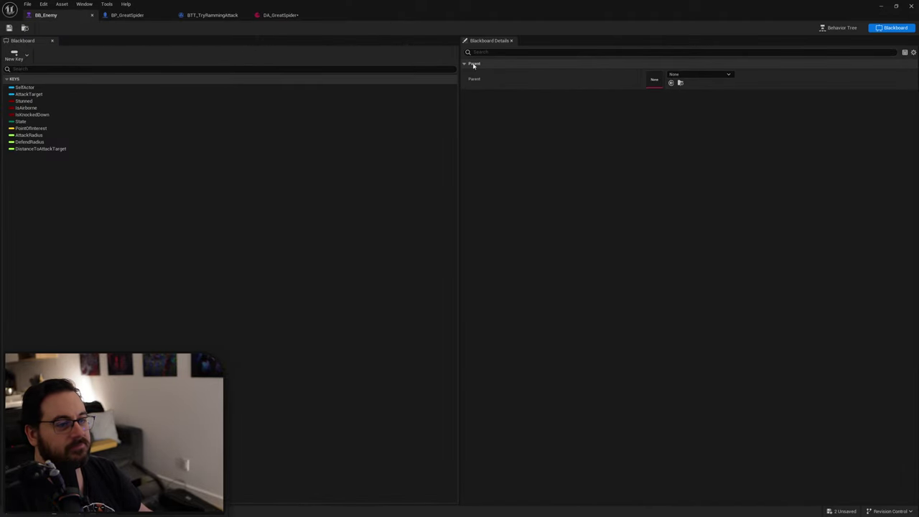
click(842, 29)
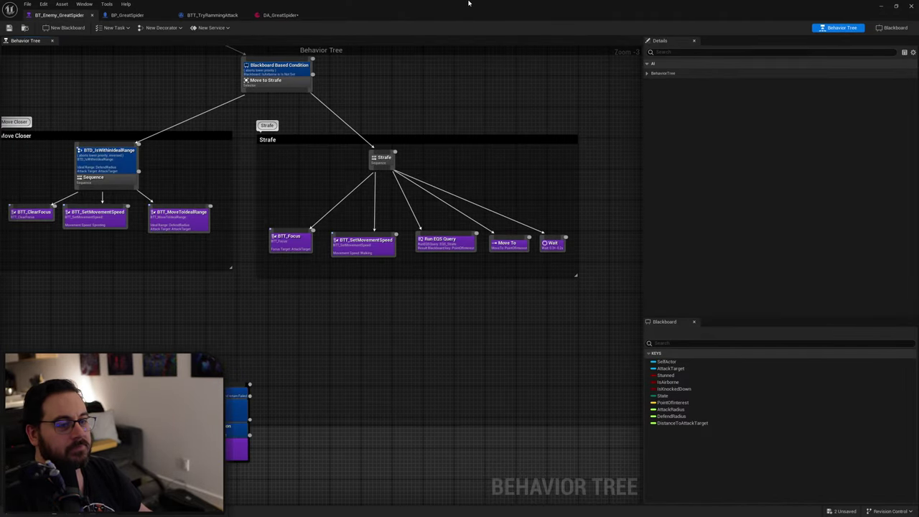
drag(468, 4, 462, 56)
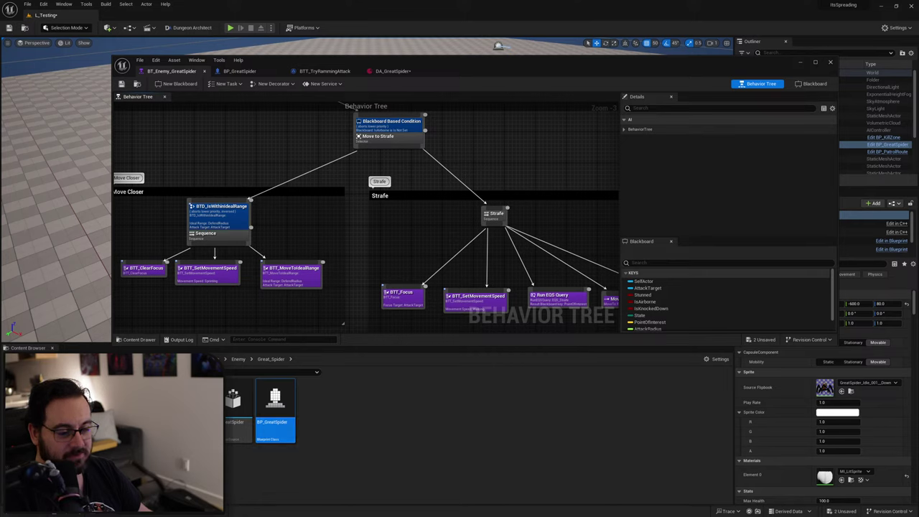
click(79, 434)
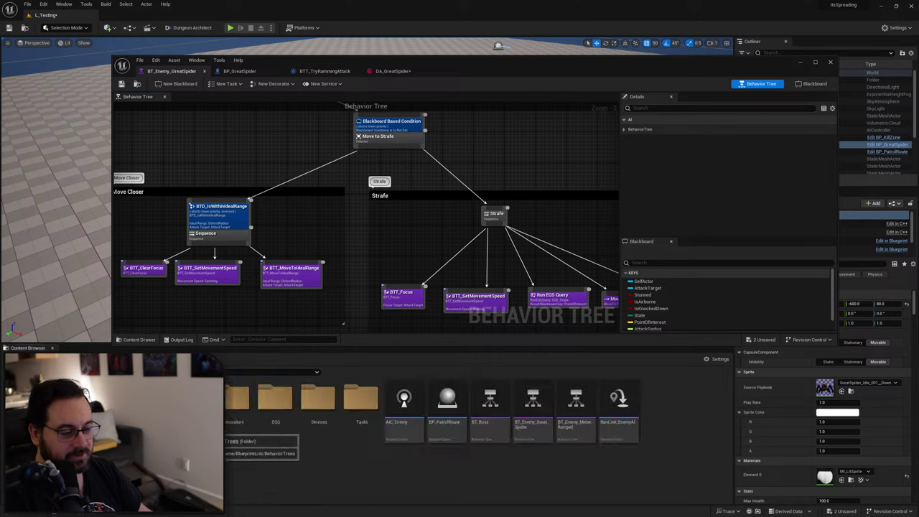
double_click(189, 424)
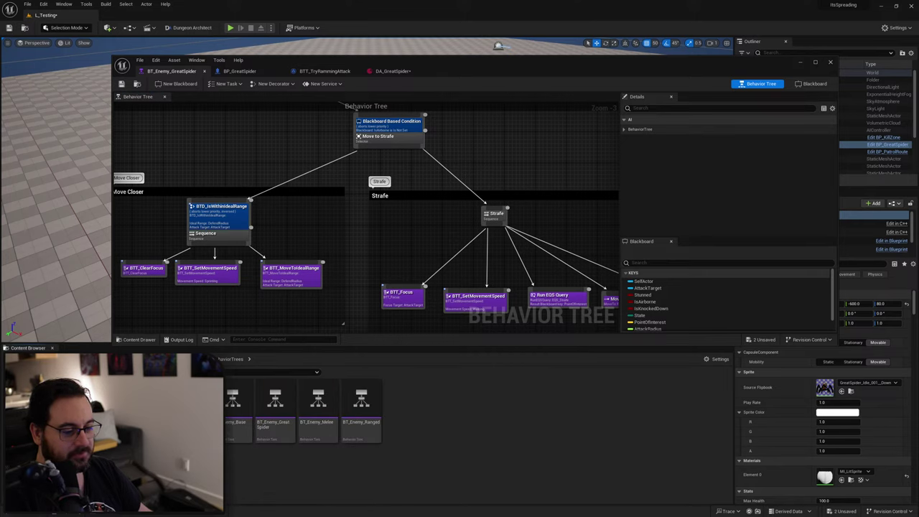
click(274, 405)
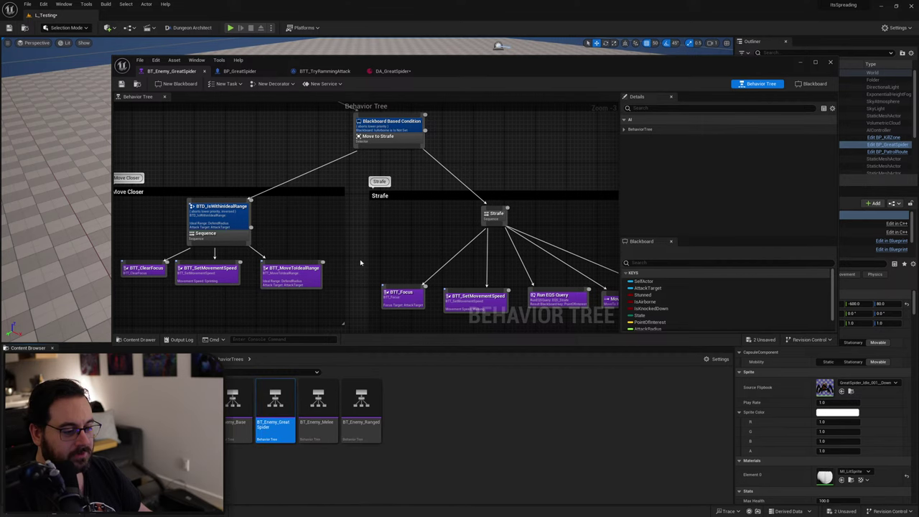
double_click(275, 405)
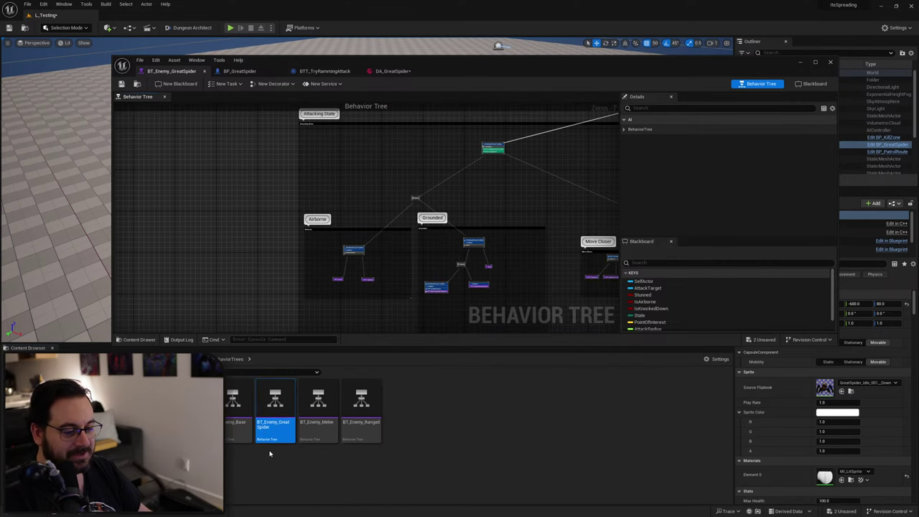
Open the other BT_Enemy_GreatSpider in the parent AI folder, copy its BTT_TryRammingAttack task with decorators, and close that tree.
key(alt+Left)
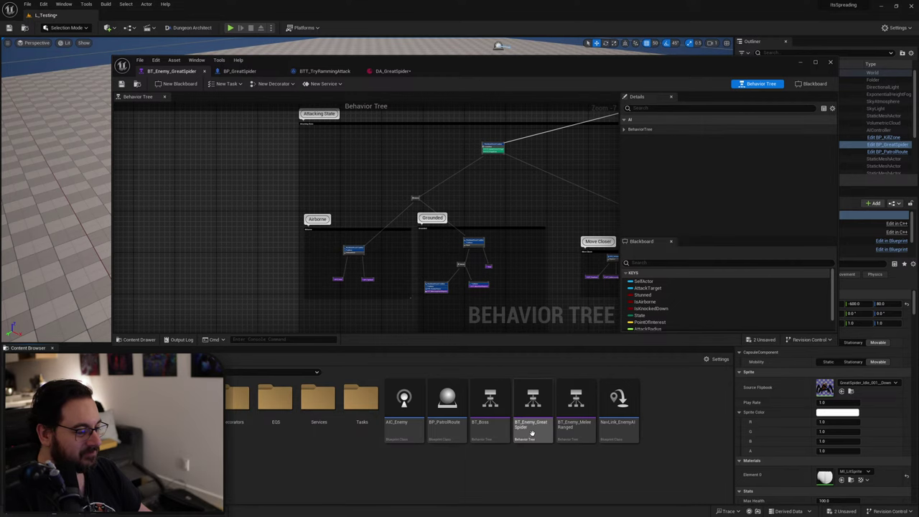
double_click(532, 416)
right_drag(247, 249, 460, 222)
scroll(445, 221, down, 4)
scroll(377, 217, up, 3)
right_drag(312, 229, 450, 240)
scroll(406, 255, up, 2)
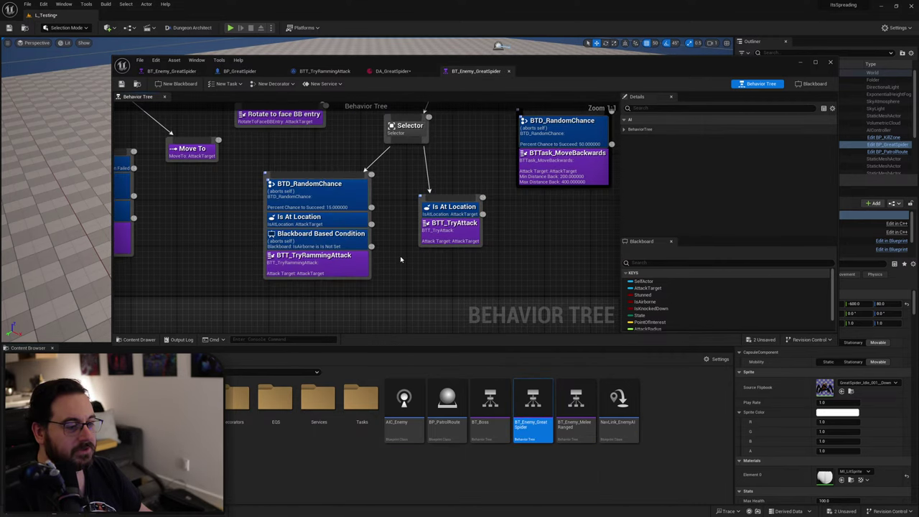
click(359, 256)
middle_click(486, 72)
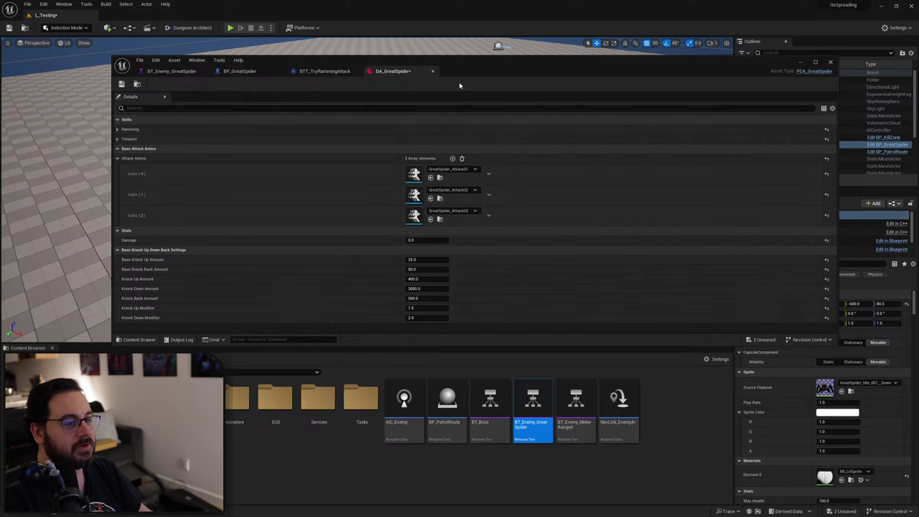
Paste the BTT_TryRammingAttack task into the remaining BT_Enemy_GreatSpider tree and delete its BTD_RandomChance and Is At Location decorators.
click(172, 71)
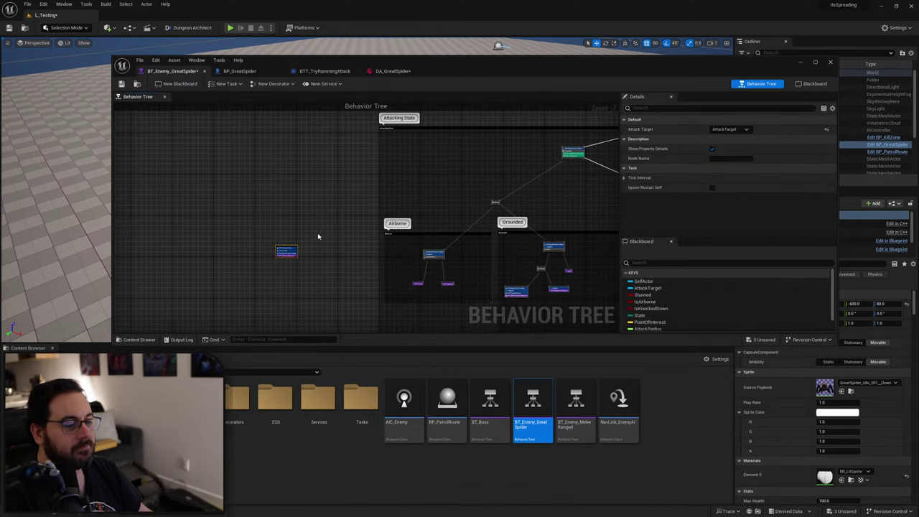
scroll(313, 231, up, 5)
click(308, 227)
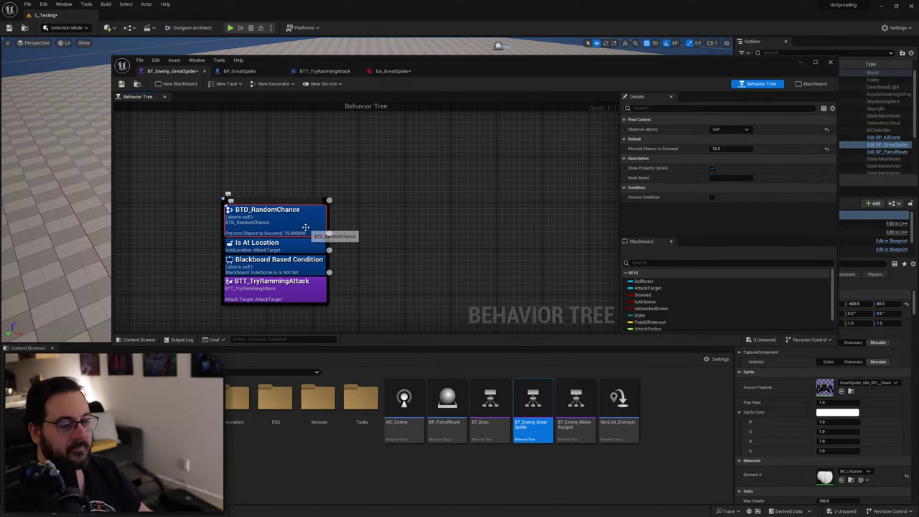
key(Delete)
click(280, 212)
key(Delete)
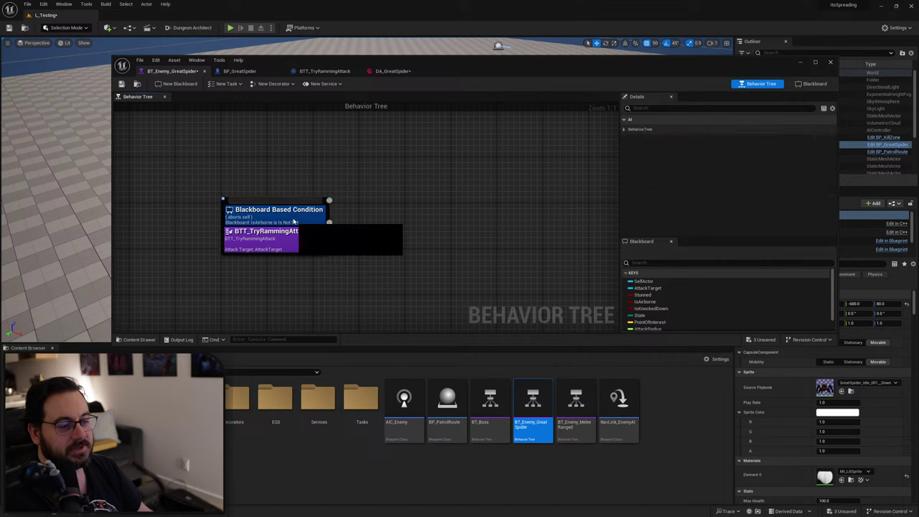
Configure the ramming task's Blackboard Based Condition as DistanceToAttackTarget Is Greater Than 500, with observer aborts set to Lower Priority.
click(287, 210)
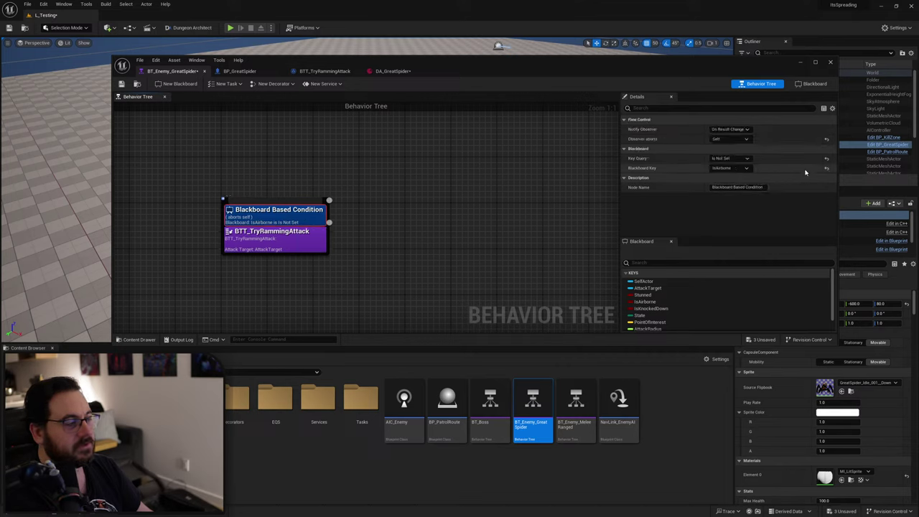
click(739, 168)
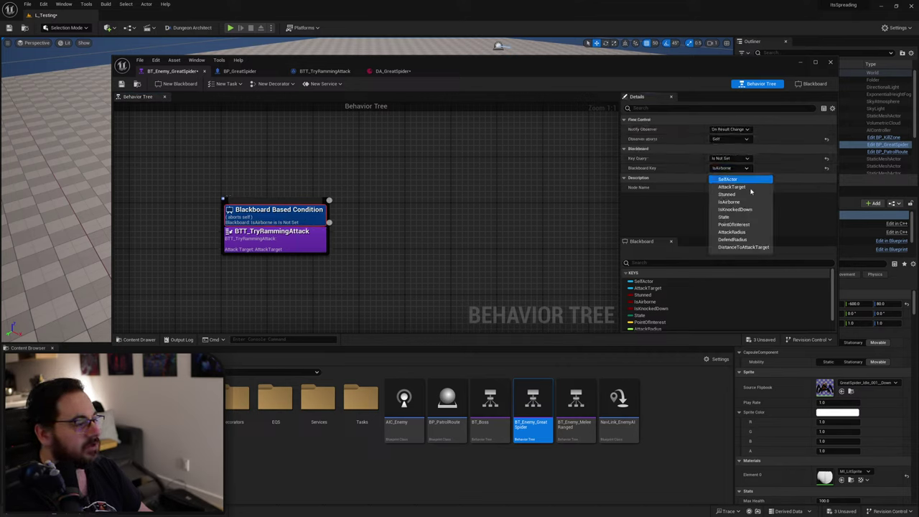
click(745, 247)
click(738, 159)
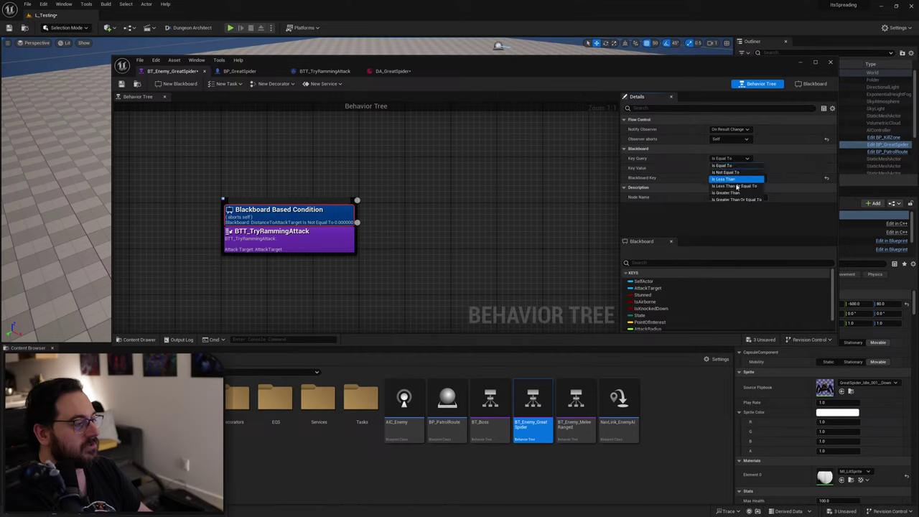
click(741, 193)
click(730, 168)
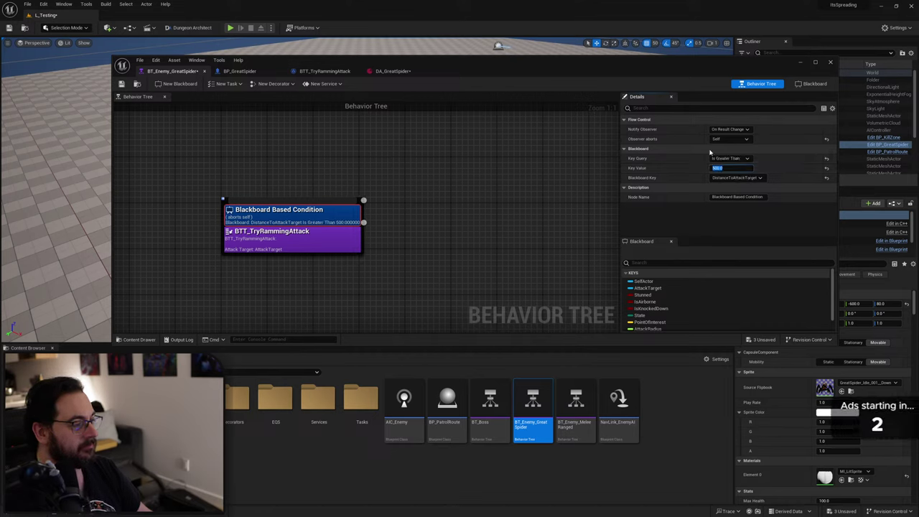
click(735, 140)
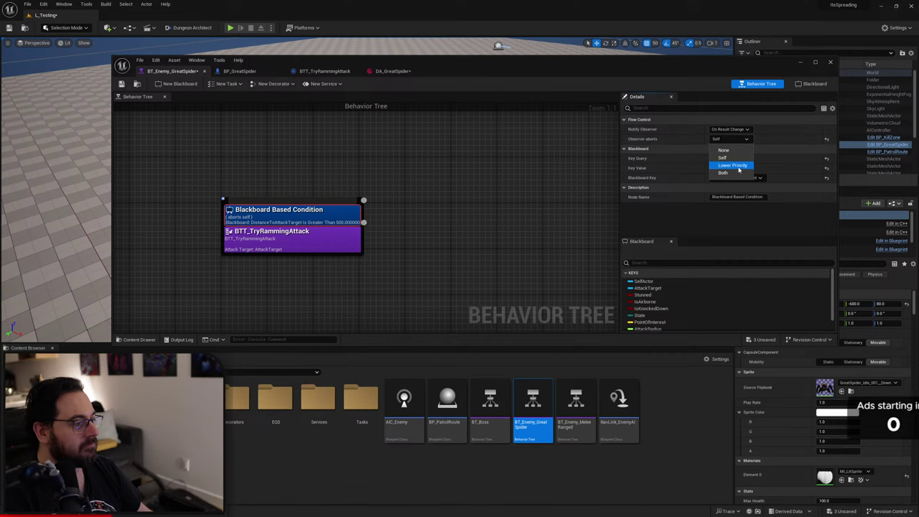
click(732, 165)
scroll(420, 207, down, 6)
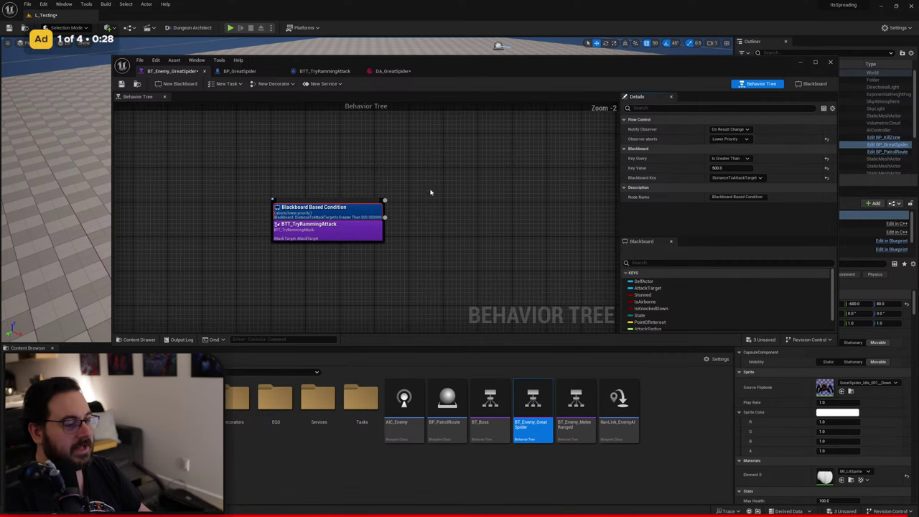
Connect the CombatState selector above the Airborne and Grounded branches to the BTT_TryRammingAttack task as its leftmost child.
scroll(415, 168, up, 1)
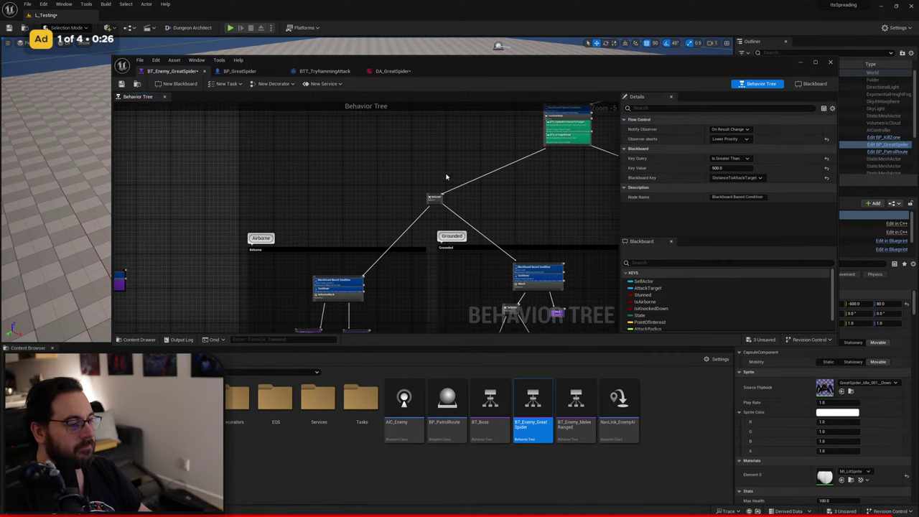
right_drag(355, 216, 425, 150)
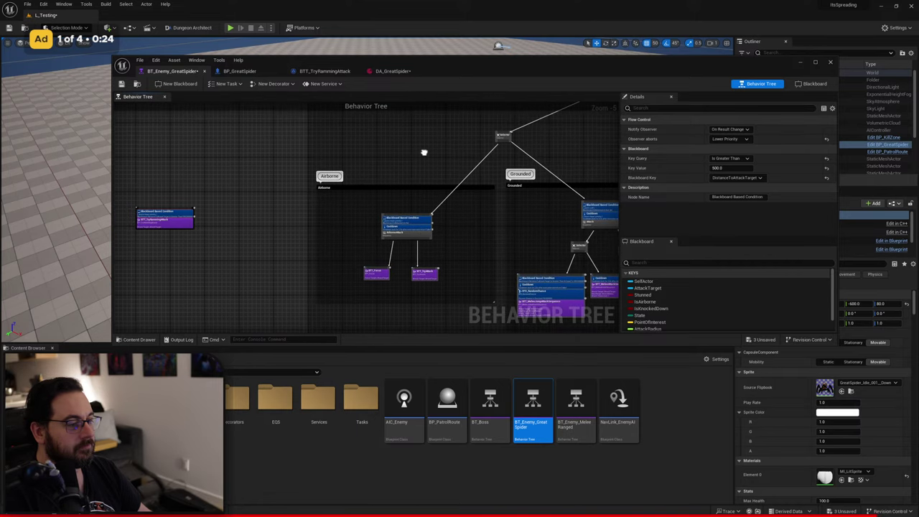
drag(500, 143, 227, 178)
click(191, 145)
right_drag(425, 134, 380, 175)
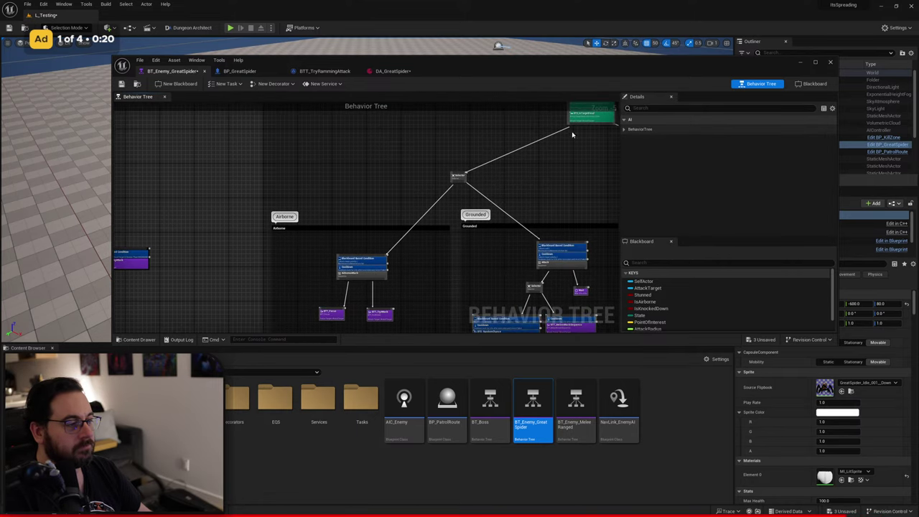
drag(577, 128, 213, 250)
scroll(404, 213, up, 6)
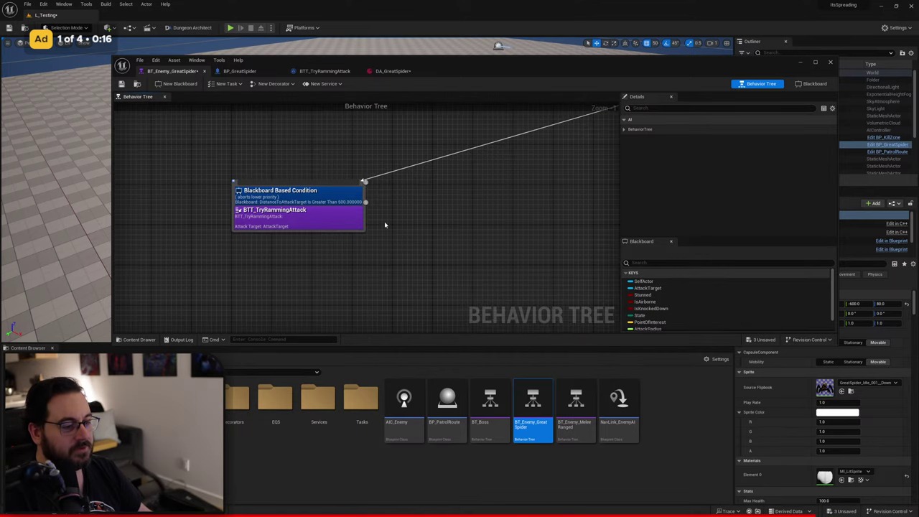
click(327, 216)
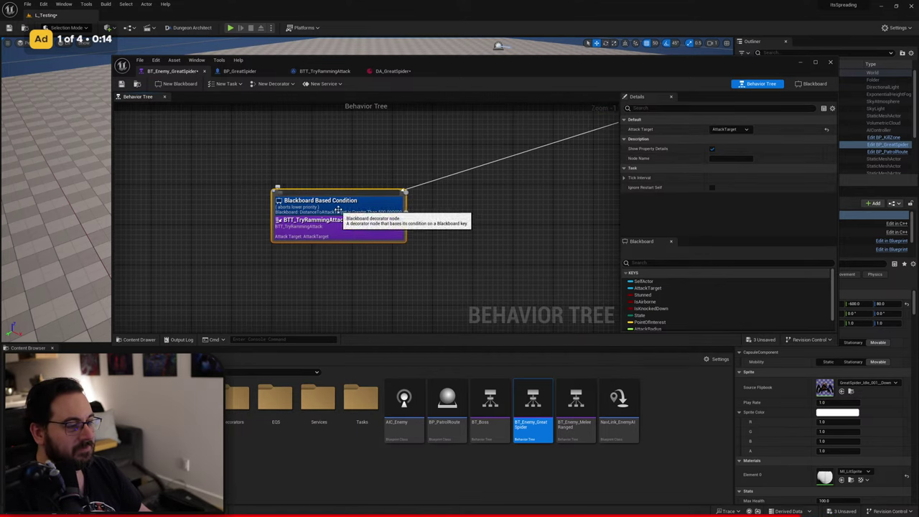
click(373, 214)
click(452, 222)
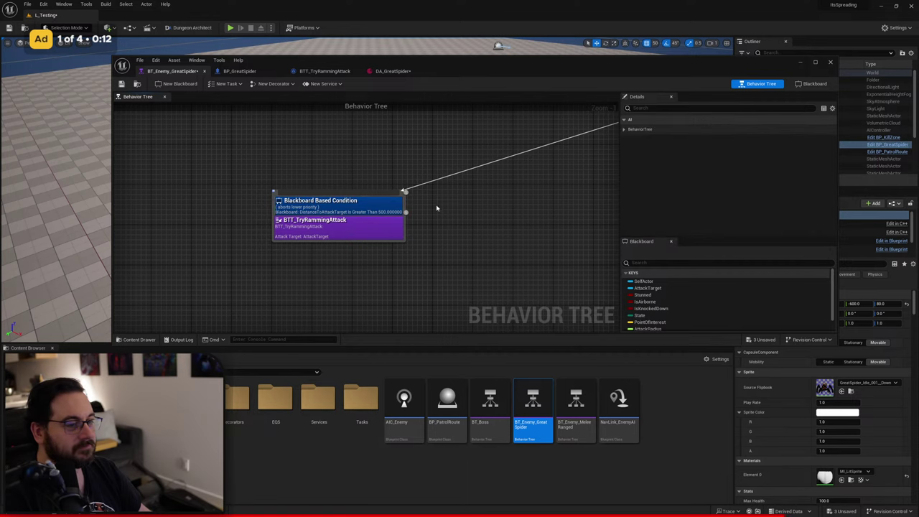
Uncover the level viewport, play-test the Great Spider's ramming attack, and stop the session.
drag(588, 81, 535, 381)
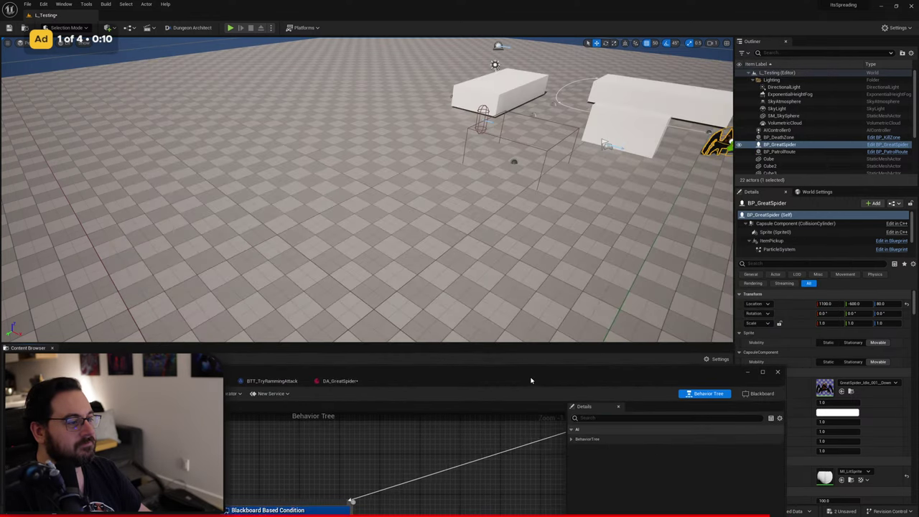
click(229, 28)
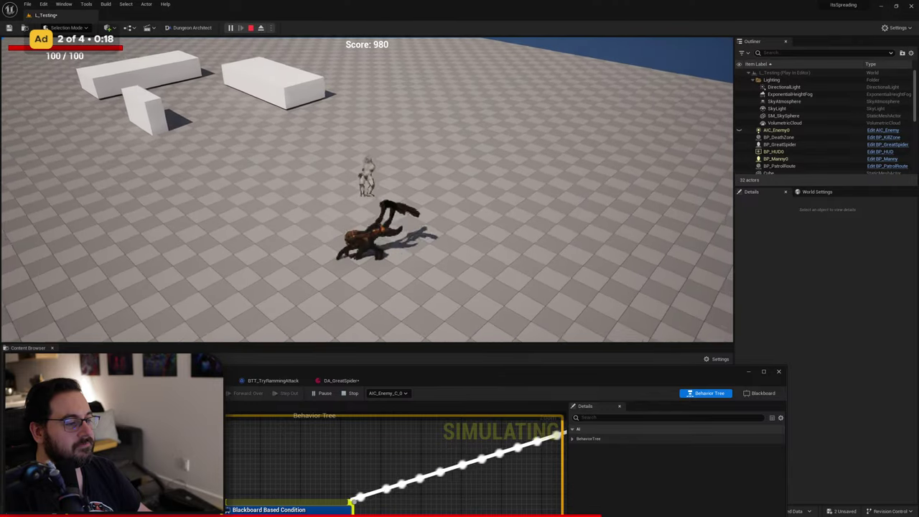
key(Escape)
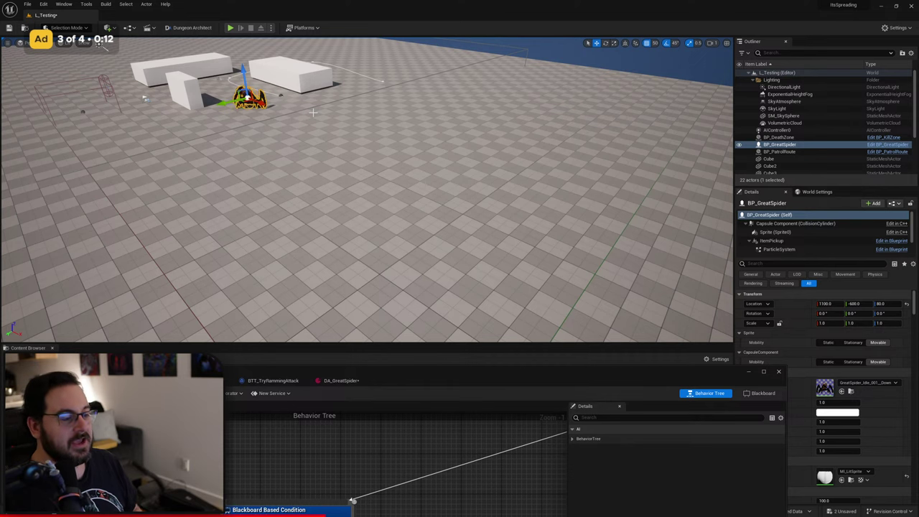
Bring back and maximize the BT_Enemy_GreatSpider editor, and move the BTT_TryRammingAttack task slightly closer to the Airborne group.
drag(485, 388, 493, 96)
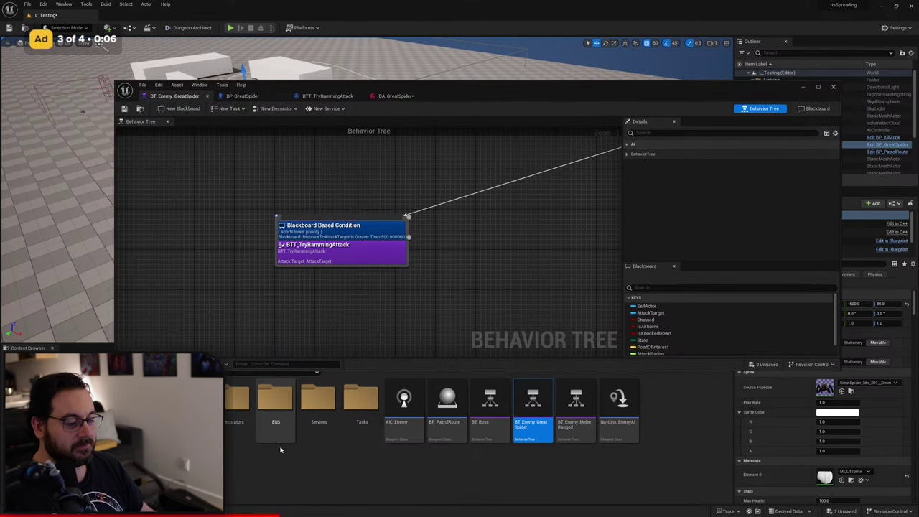
click(336, 479)
key(ctrl+b)
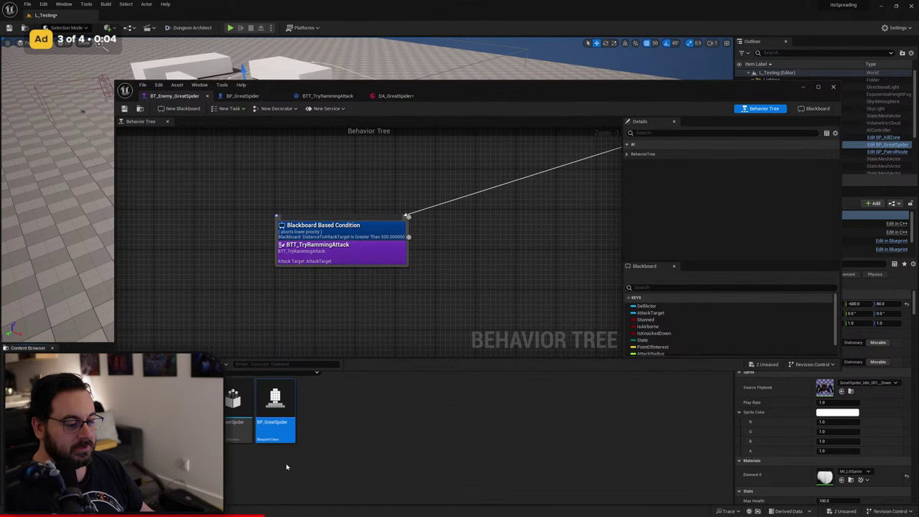
key(alt+Right)
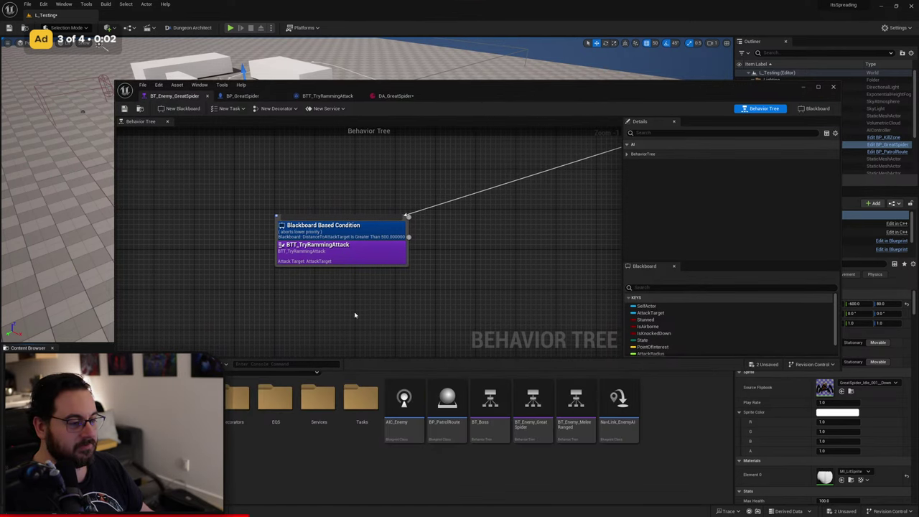
scroll(353, 291, down, 3)
scroll(254, 250, down, 3)
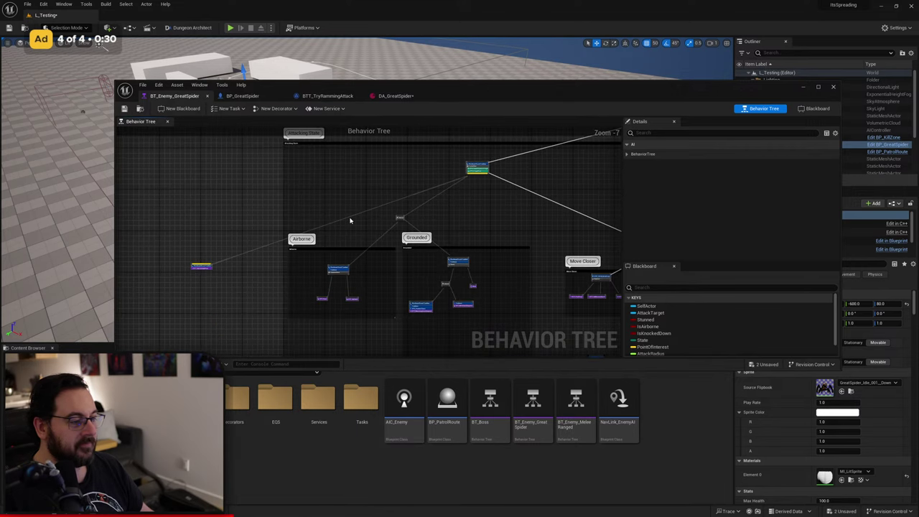
double_click(572, 93)
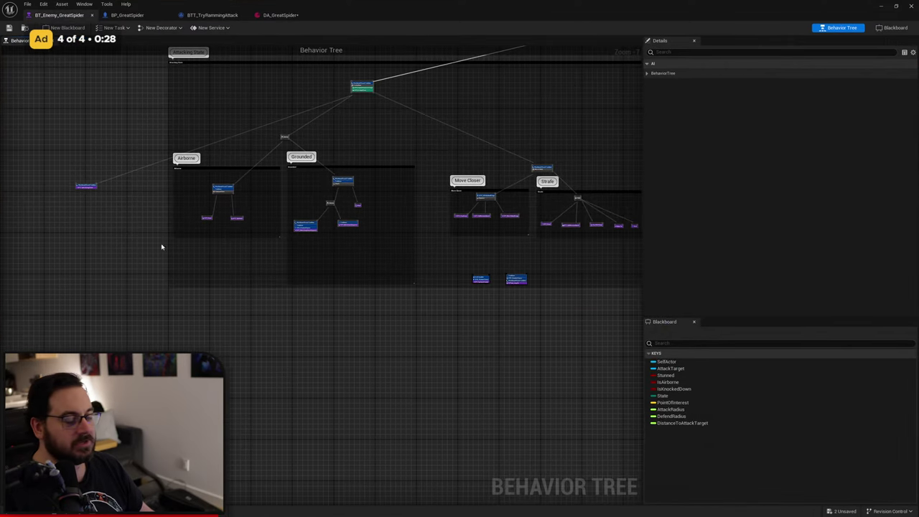
scroll(312, 281, up, 5)
click(276, 202)
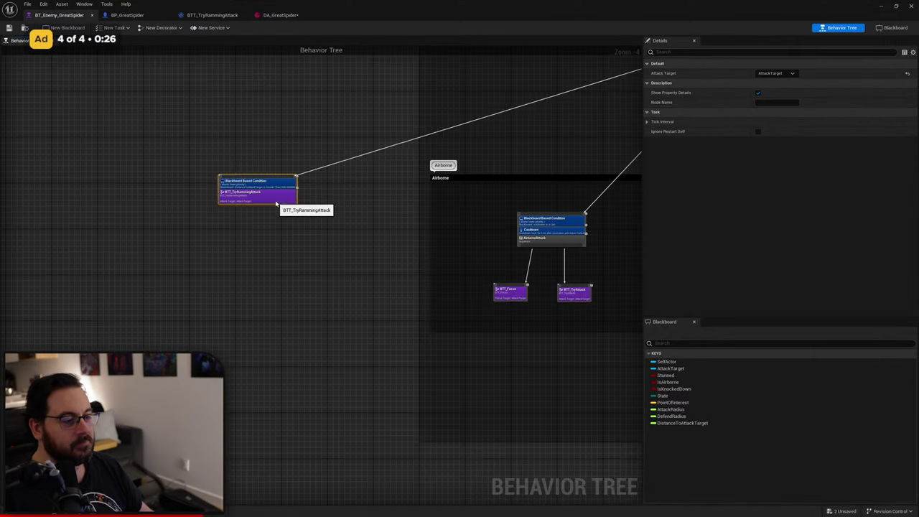
drag(275, 203, 296, 203)
click(323, 244)
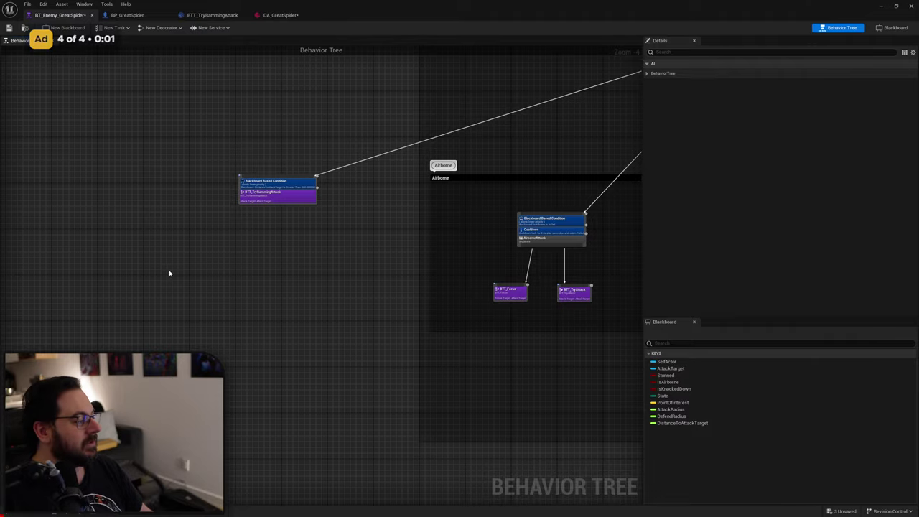
Uncover the viewport and play-test the level, running away from and around the Great Spider to check its ramming attack.
drag(467, 8, 282, 411)
click(229, 28)
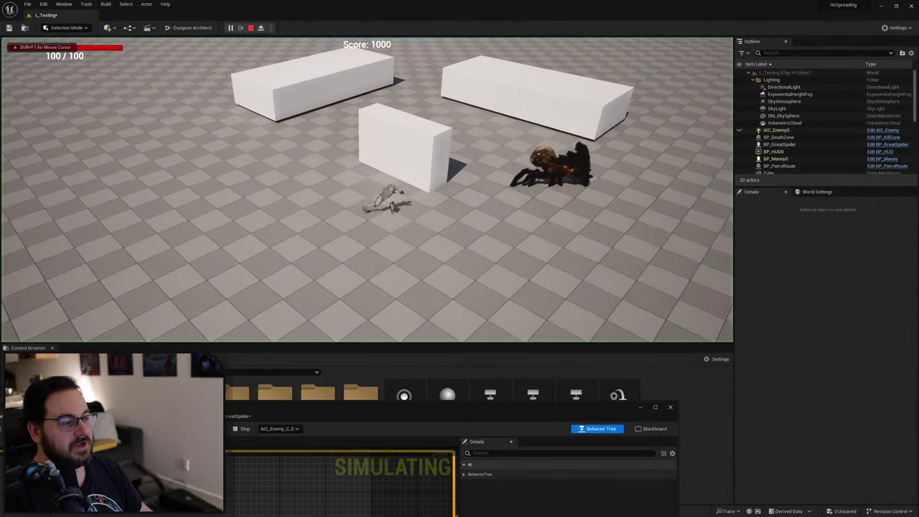
key(s)
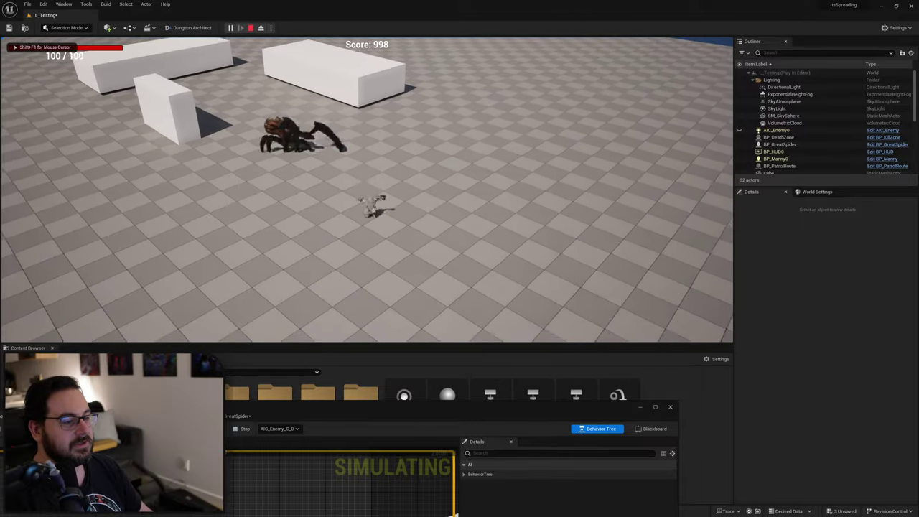
key(a)
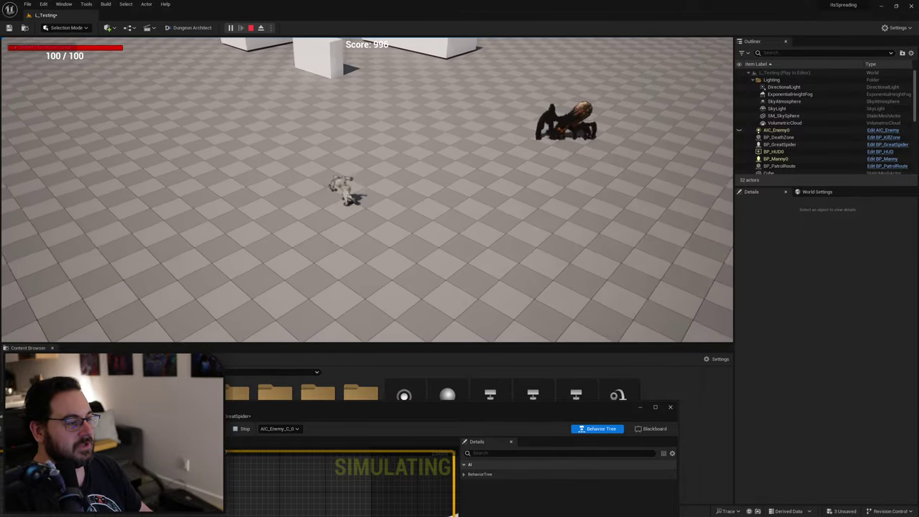
key(w)
key(d)
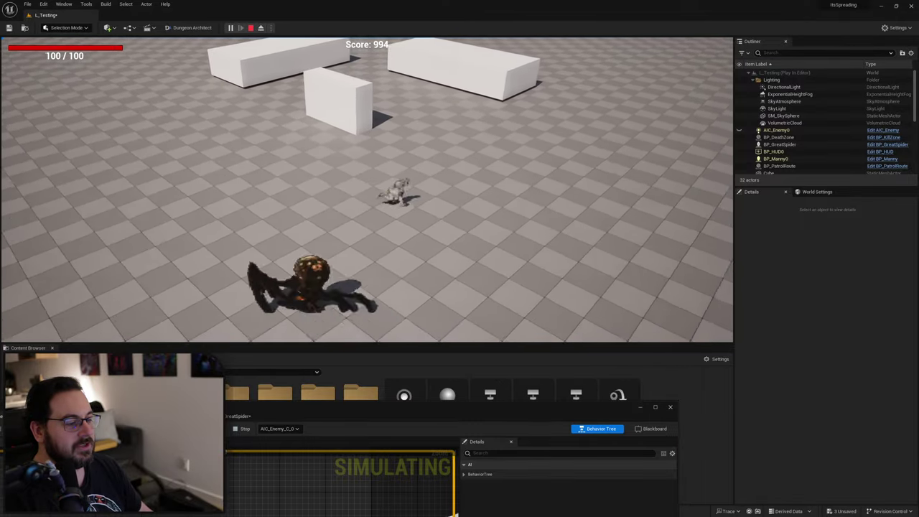
key(s)
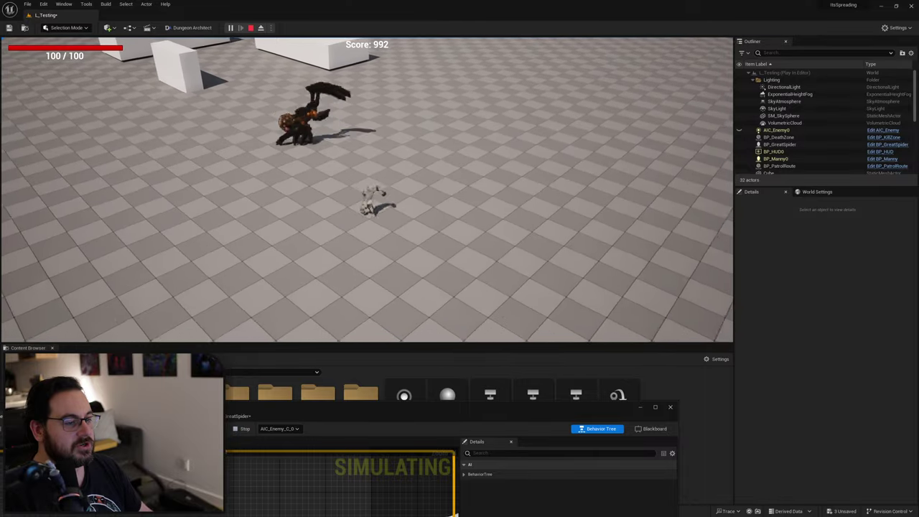
key(a)
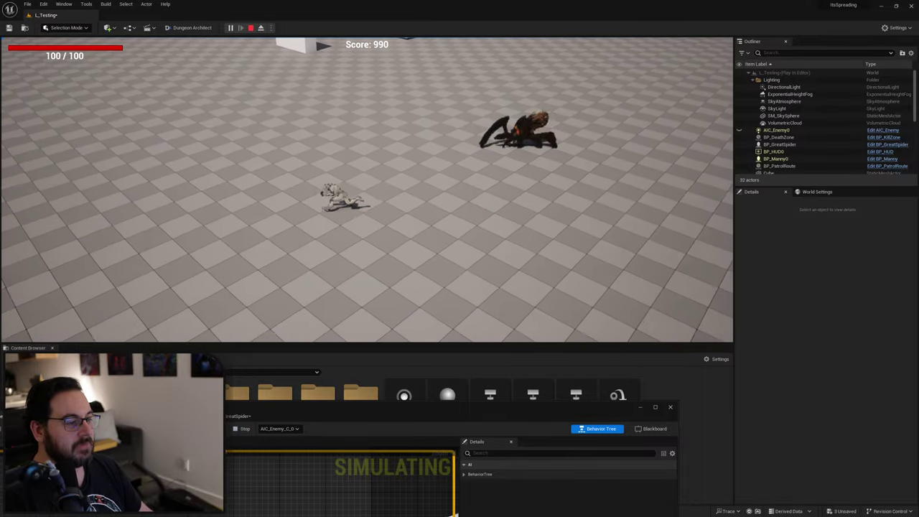
key(w)
key(d)
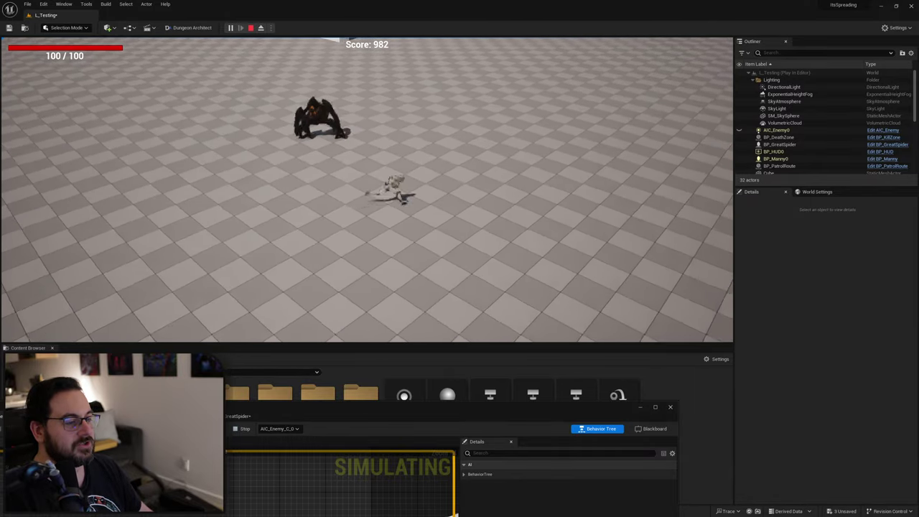
key(w)
key(a)
key(d)
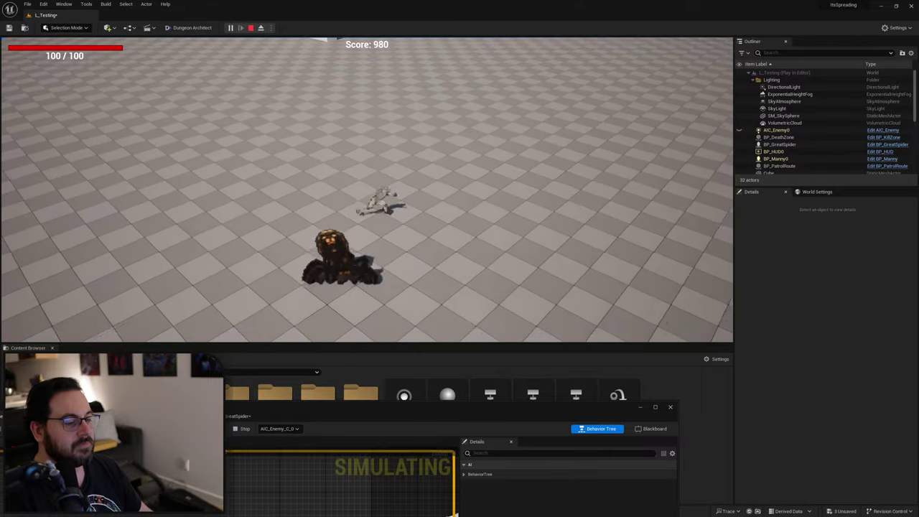
key(s)
key(space)
key(w)
key(space)
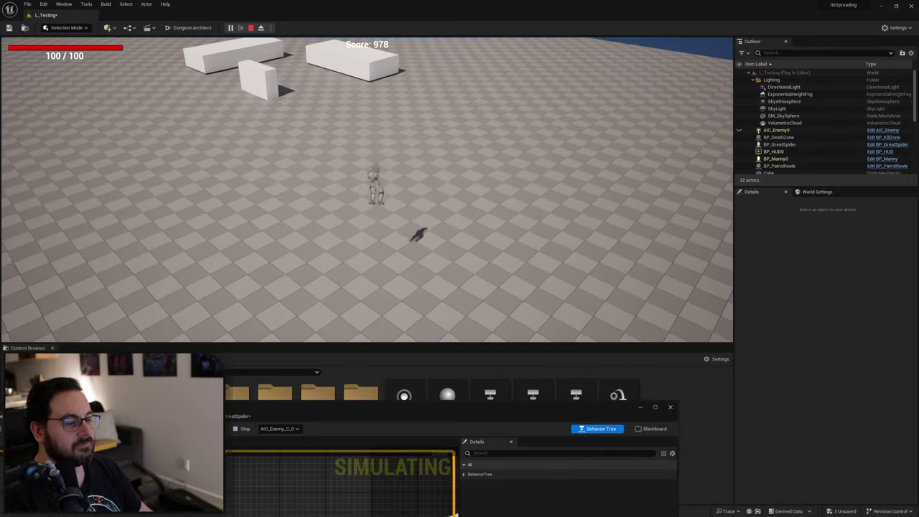
key(s)
key(d)
key(a)
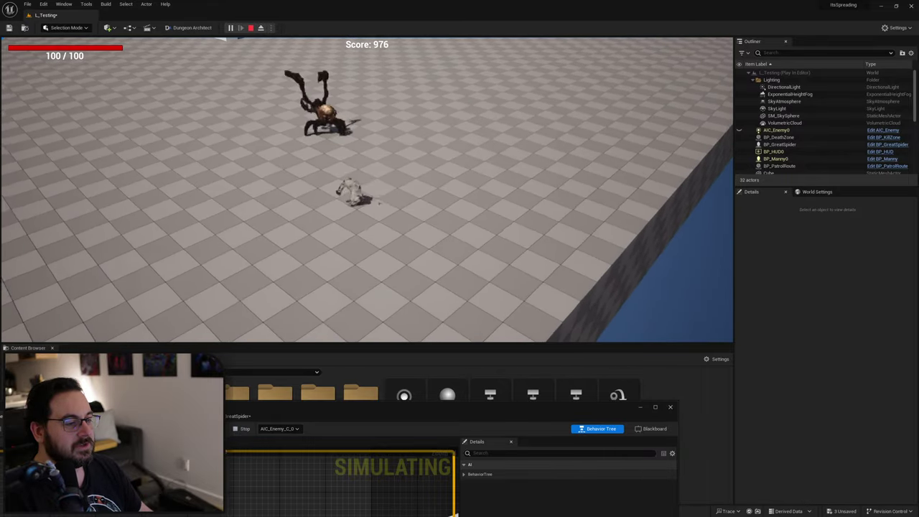
key(w)
key(d)
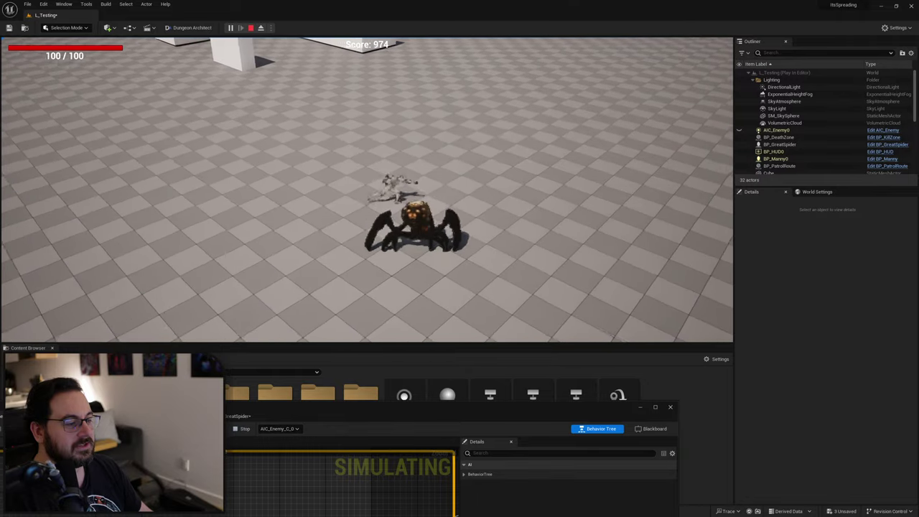
key(s)
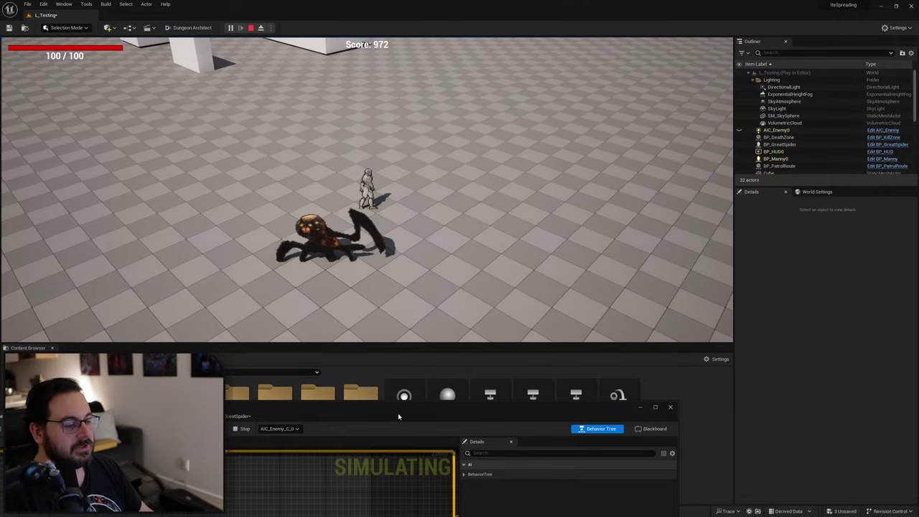
Inspect the active Strafe branch of the simulating behavior tree, and uncover the game viewport again.
drag(419, 408, 500, 169)
right_drag(425, 289, 302, 282)
scroll(316, 288, down, 4)
right_drag(495, 337, 364, 331)
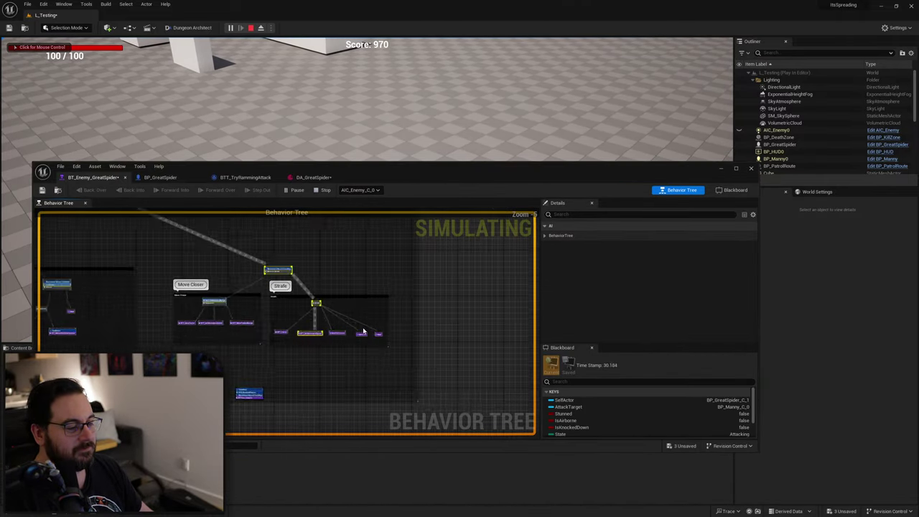
scroll(359, 326, up, 3)
drag(390, 188, 454, 337)
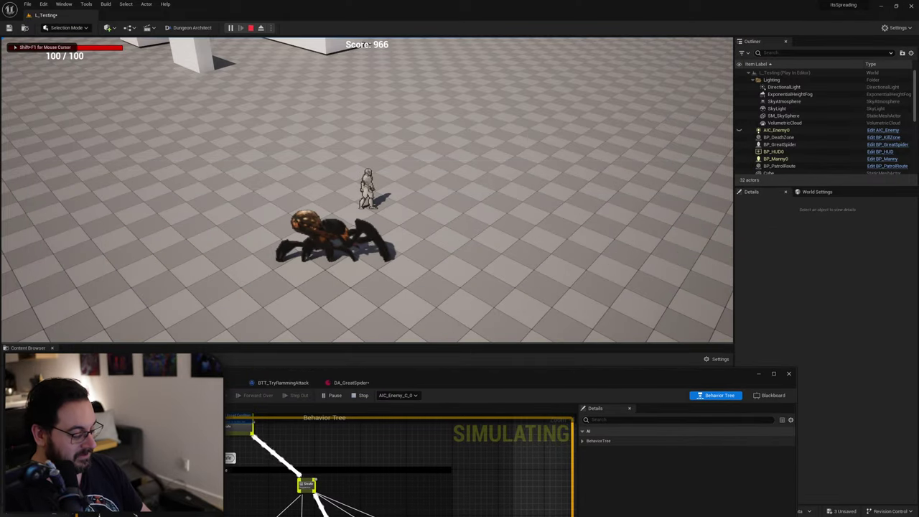
Show the AI gameplay debugger with the EQS and Perception categories, examine the spider's strafe points while moving, and stop the session.
key(apostrophe)
key(KP_3)
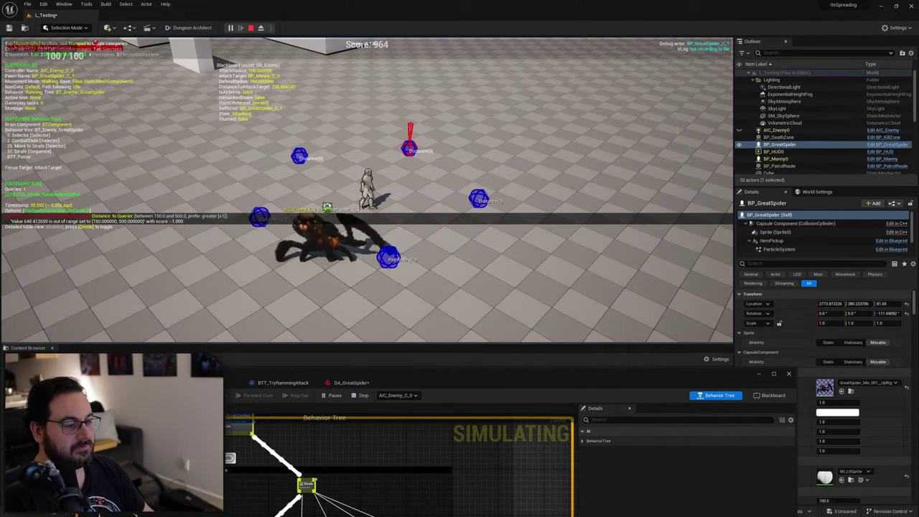
key(KP_4)
key(d)
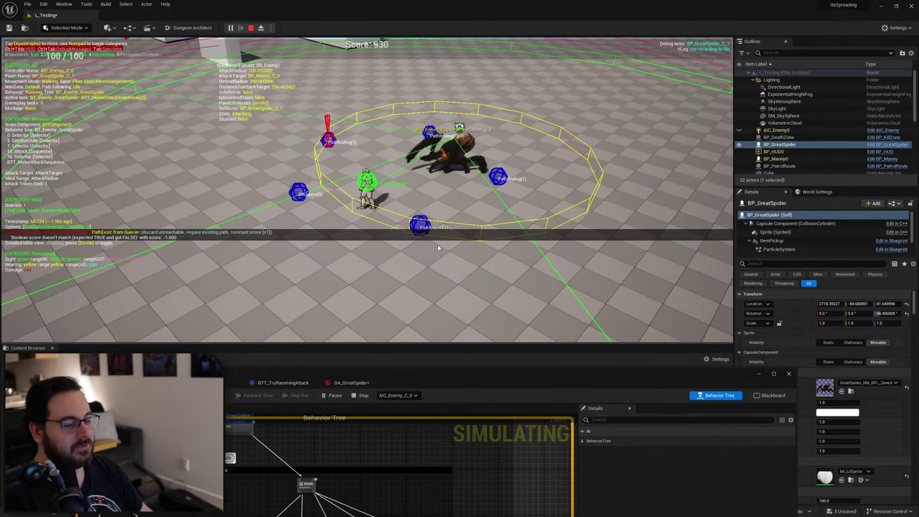
key(Escape)
Bring back the behavior tree editor and open the EQS_Strafe query template used by the Strafe branch's Run EQS Query task.
drag(471, 371, 496, 123)
scroll(375, 310, up, 4)
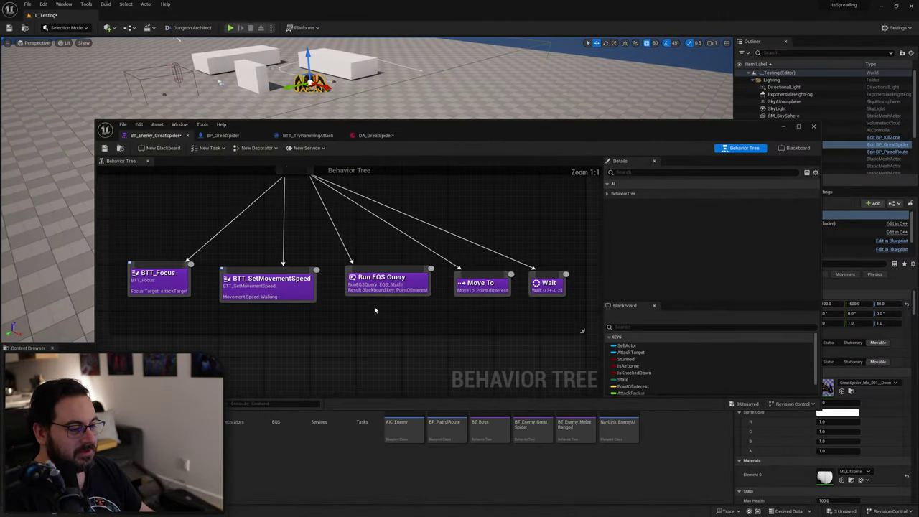
click(397, 280)
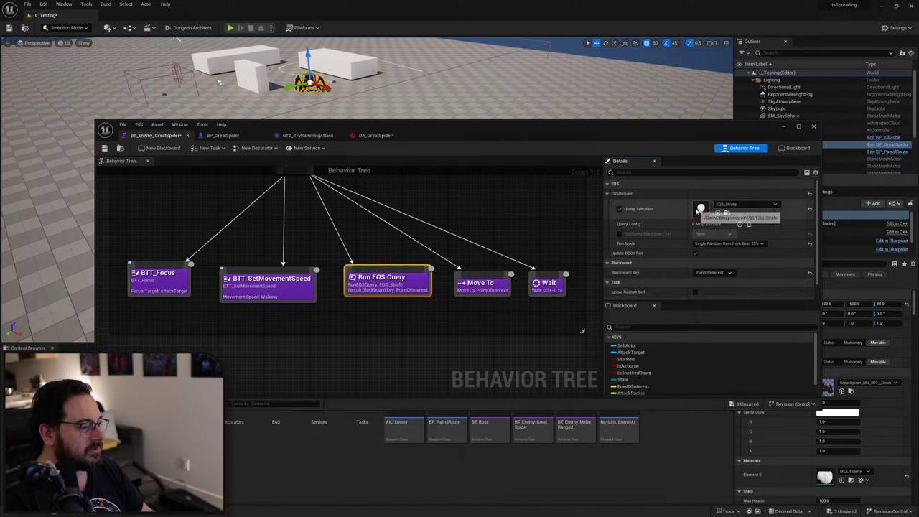
double_click(700, 209)
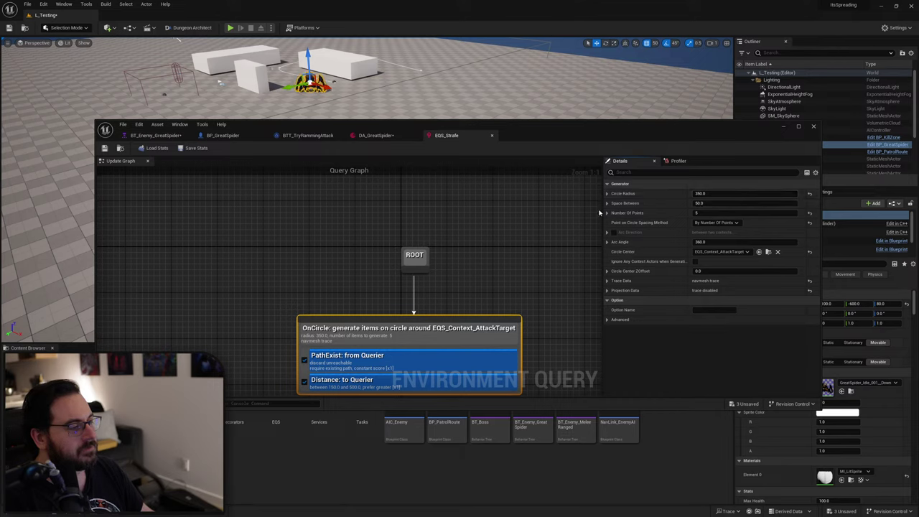
Look through the open Great Spider assets and examine the Run EQS Query task's settings in the behavior tree's Strafe branch.
click(307, 135)
click(376, 135)
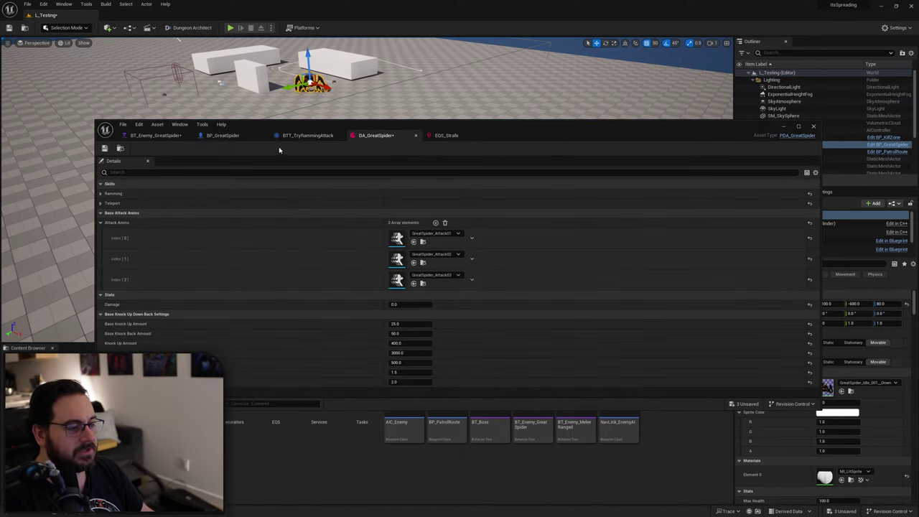
click(223, 135)
click(295, 136)
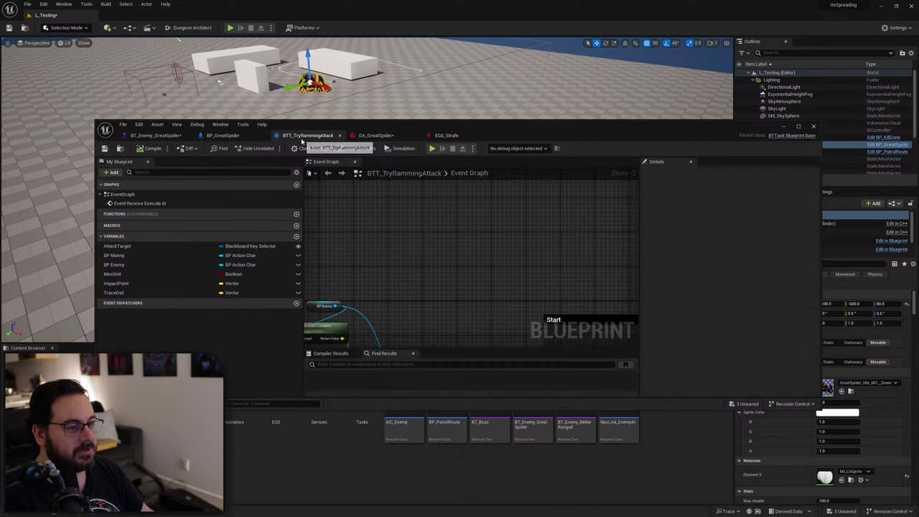
click(154, 135)
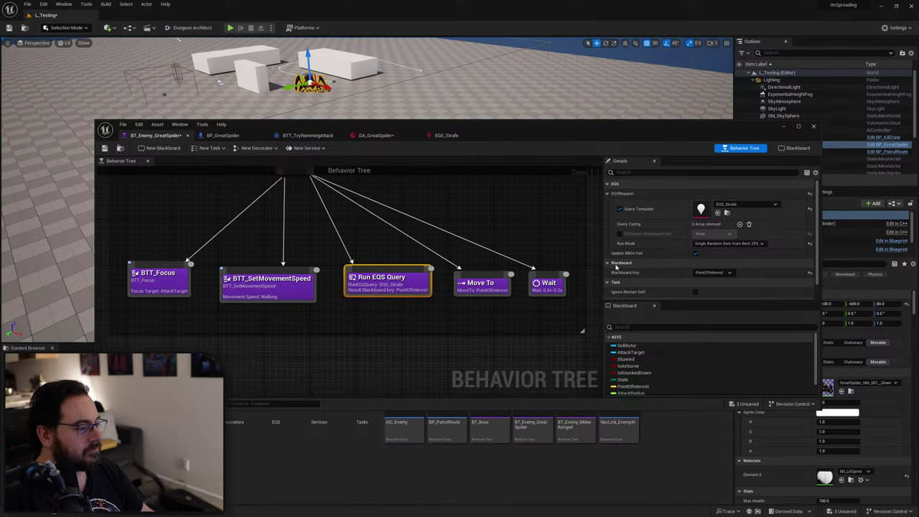
scroll(644, 282, down, 1)
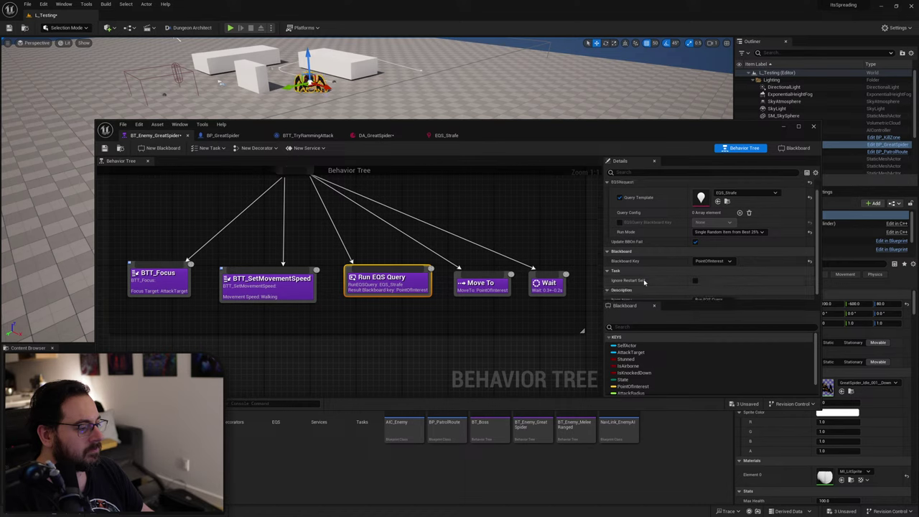
scroll(644, 282, down, 1)
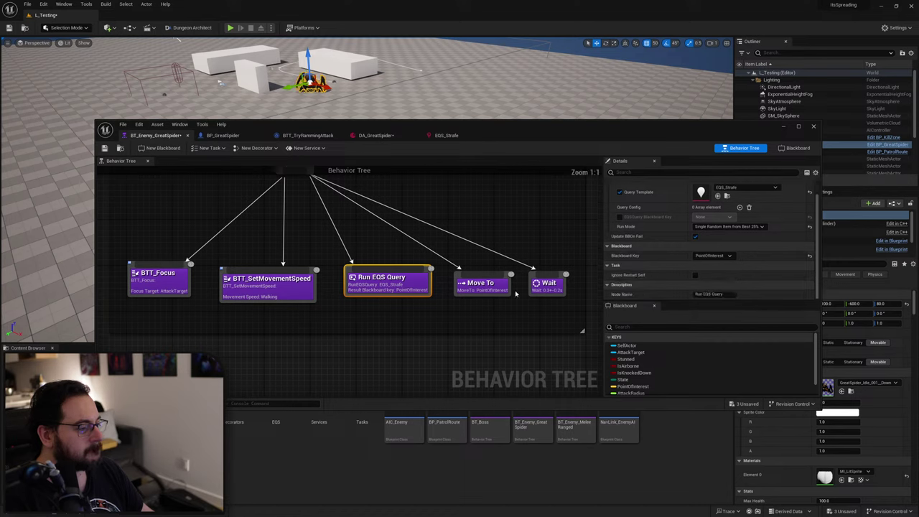
right_drag(370, 314, 366, 325)
click(400, 269)
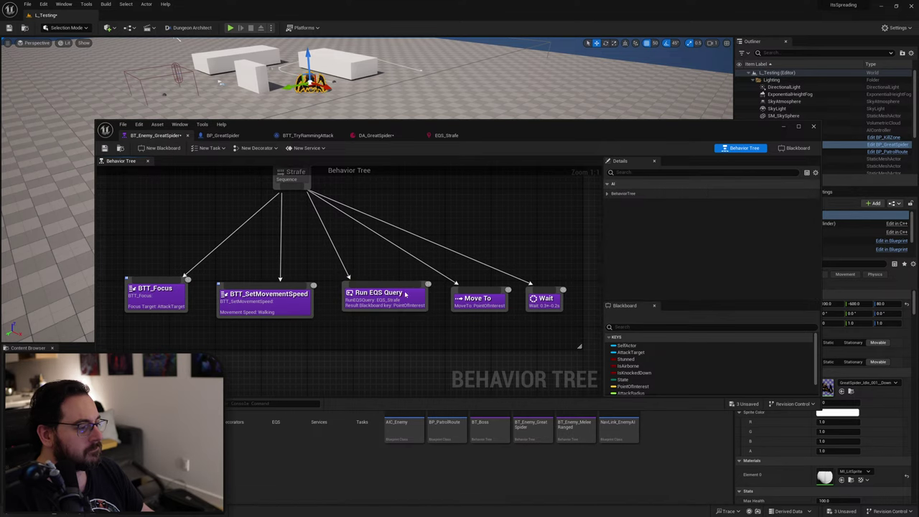
click(404, 292)
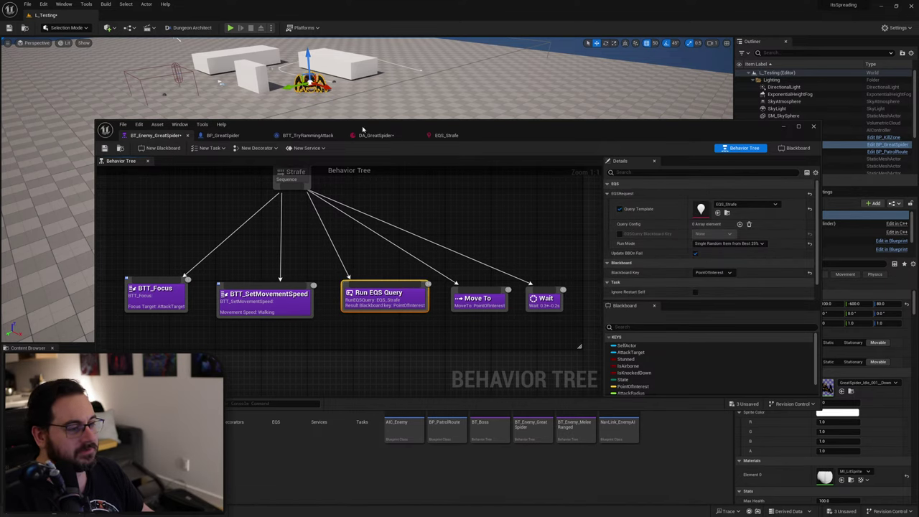
Try a Circle Radius of 500 in EQS_Strafe with a short play-test, stop the session, and restore the radius to 350.
click(453, 136)
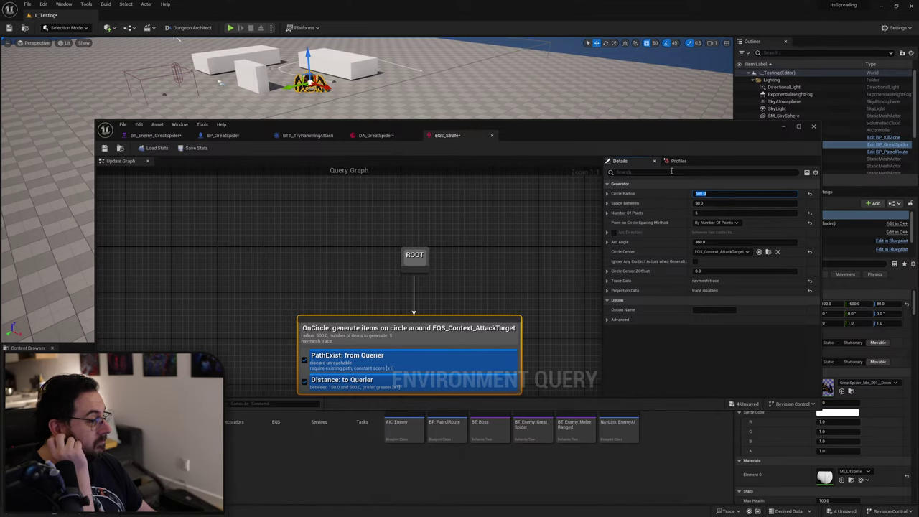
drag(598, 137, 547, 242)
click(231, 28)
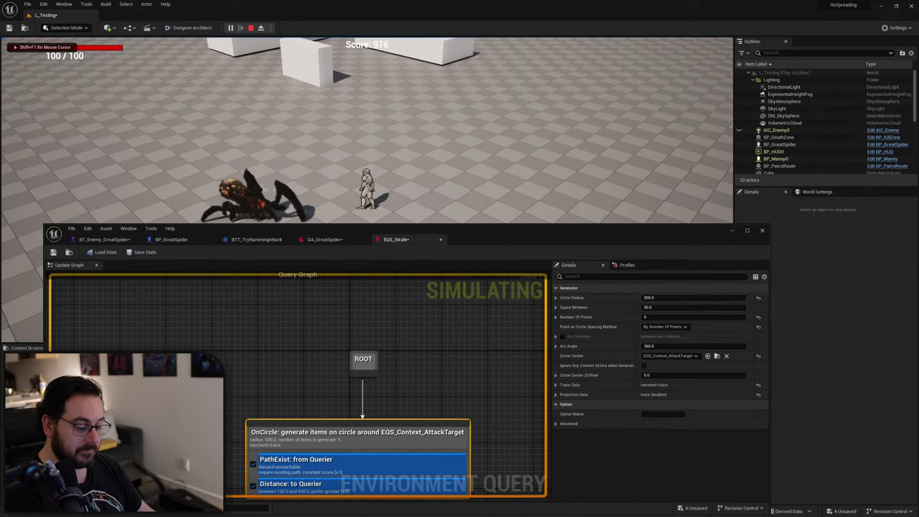
key(Escape)
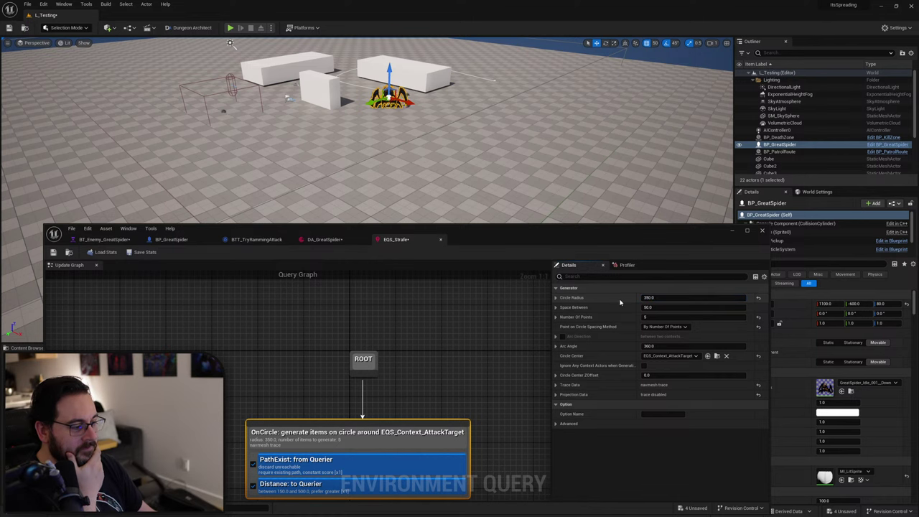
Locate EQS_Strafe in the content browser, duplicate it as EQS_Strafe_LargeCircle, and set the copy's Circle Radius to 500.
drag(546, 247, 566, 73)
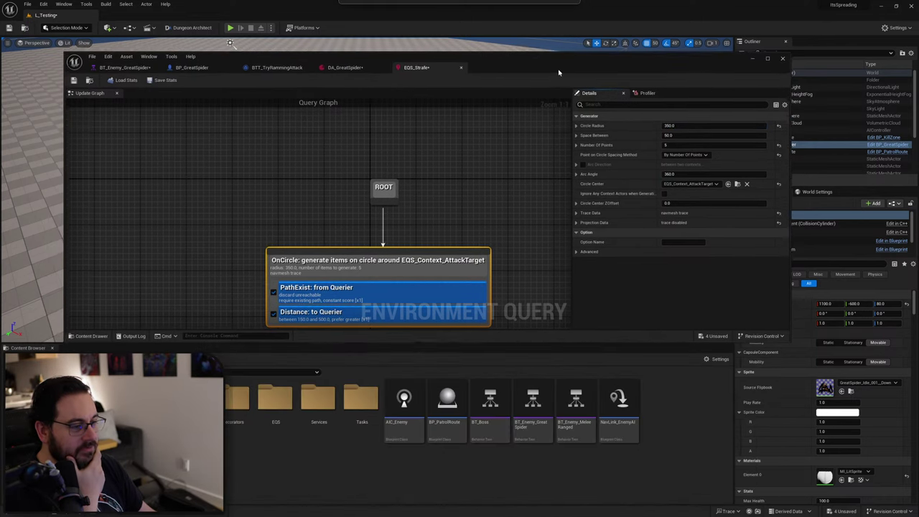
click(89, 78)
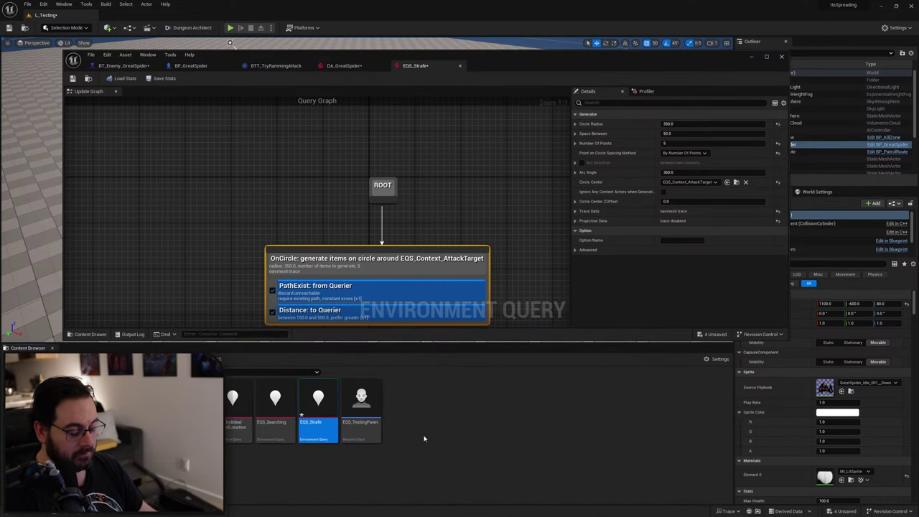
key(ctrl+d)
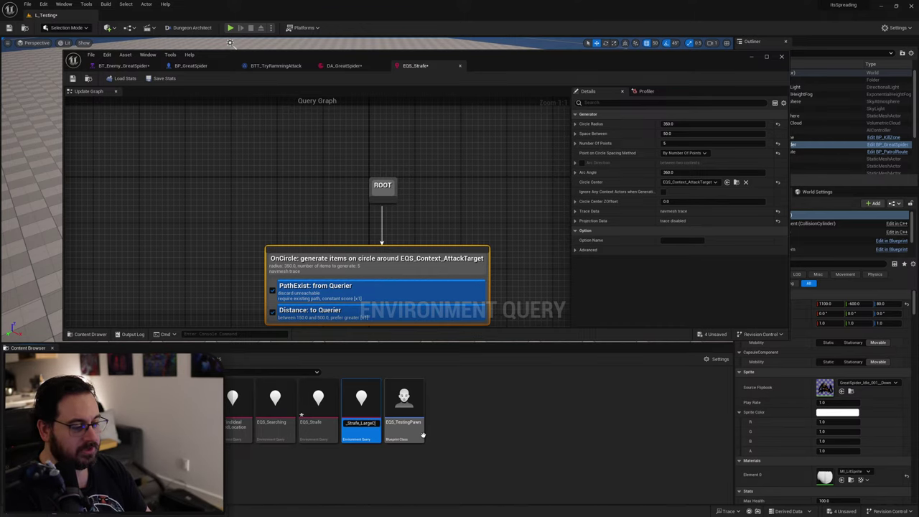
text(_LargeCircle)
key(Return)
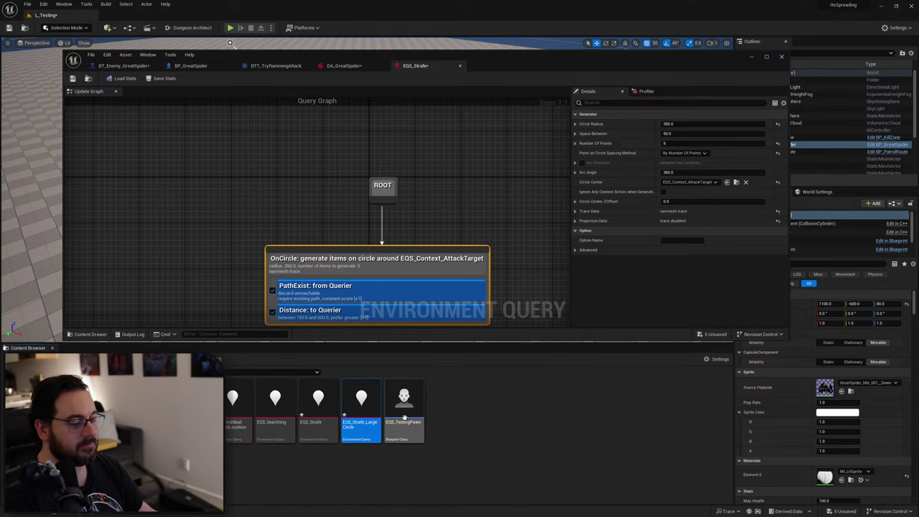
double_click(371, 401)
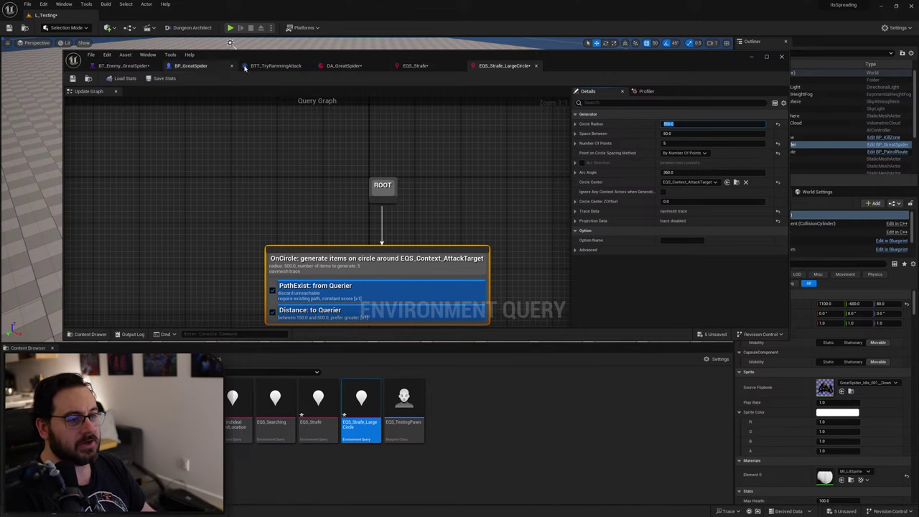
Assign EQS_Strafe_LargeCircle as the query template of the Strafe branch's Run EQS Query task in BT_Enemy_GreatSpider, and save all assets.
click(126, 65)
click(714, 135)
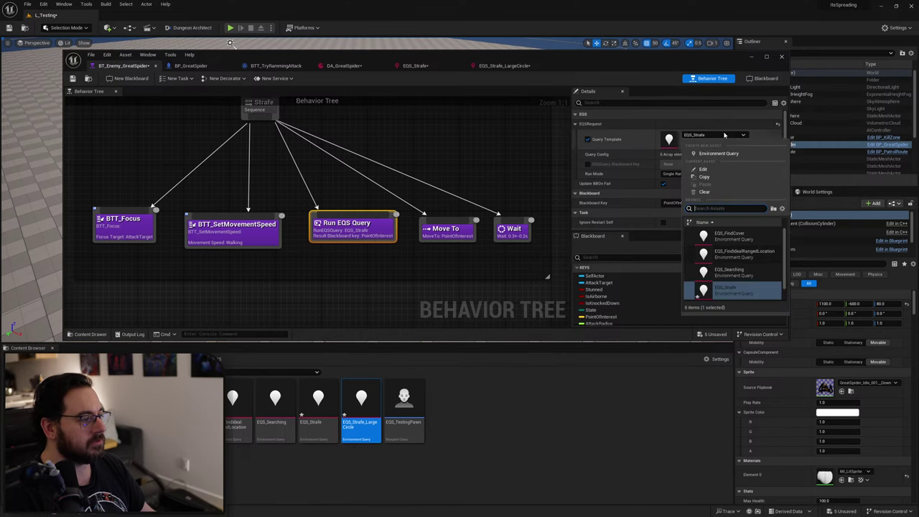
click(754, 295)
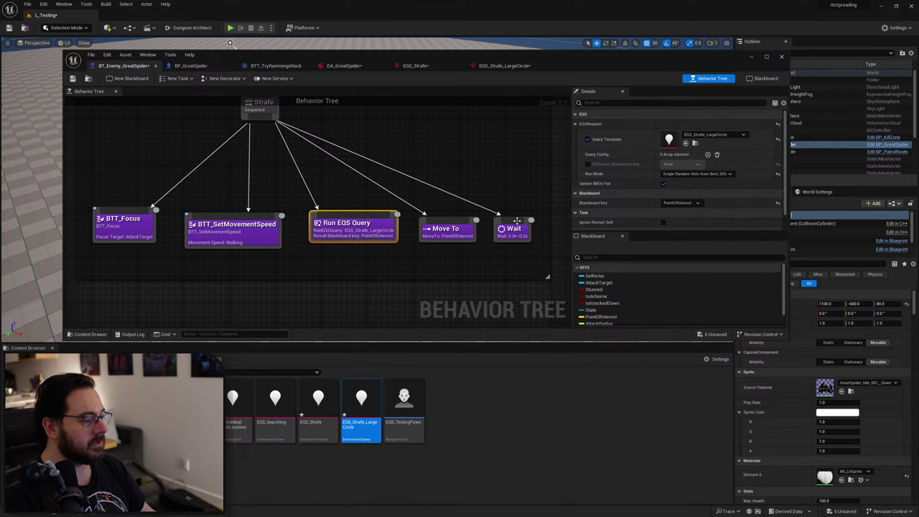
click(471, 150)
key(ctrl+shift+s)
Play-test the level beside the simulating behavior tree, checking the Strafe branch while moving around the spider, and stop the session.
mouse_move(549, 61)
mouse_down()
mouse_move(488, 477)
mouse_move(483, 460)
mouse_up()
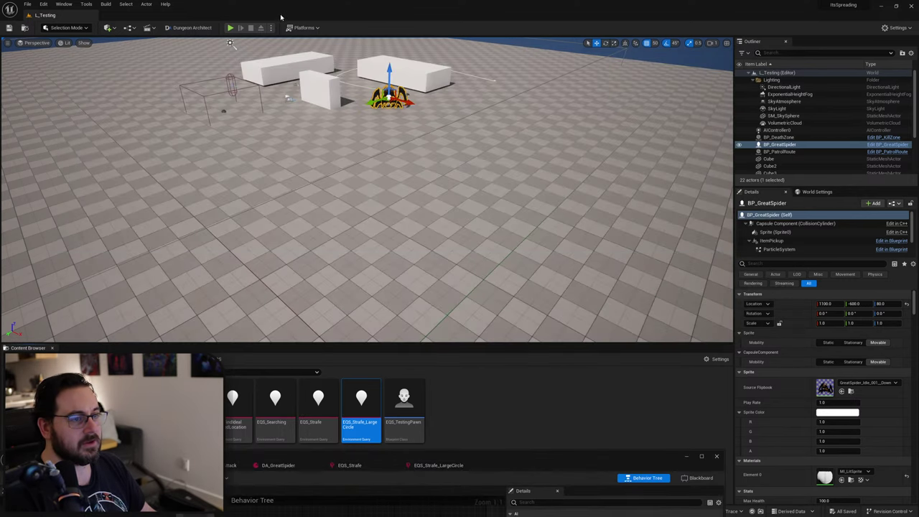
click(229, 27)
key(d)
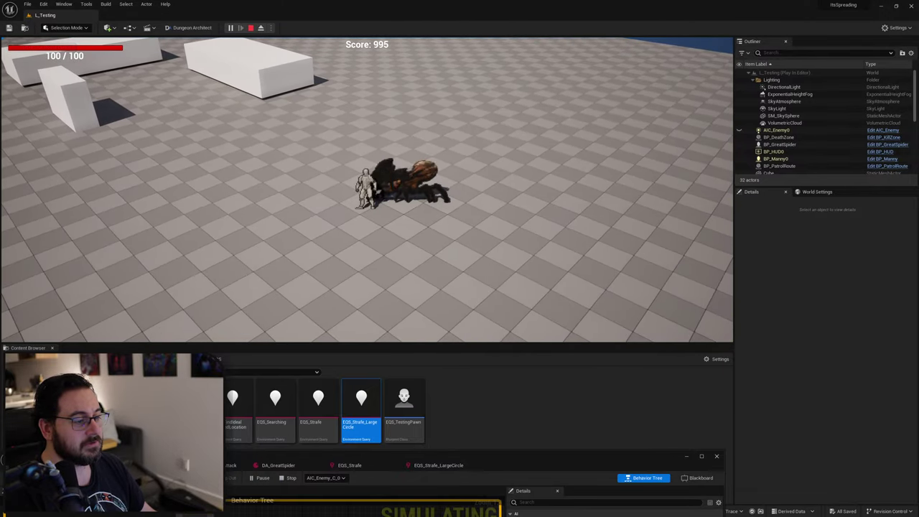
key(shift+F1)
drag(566, 462, 572, 297)
click(559, 265)
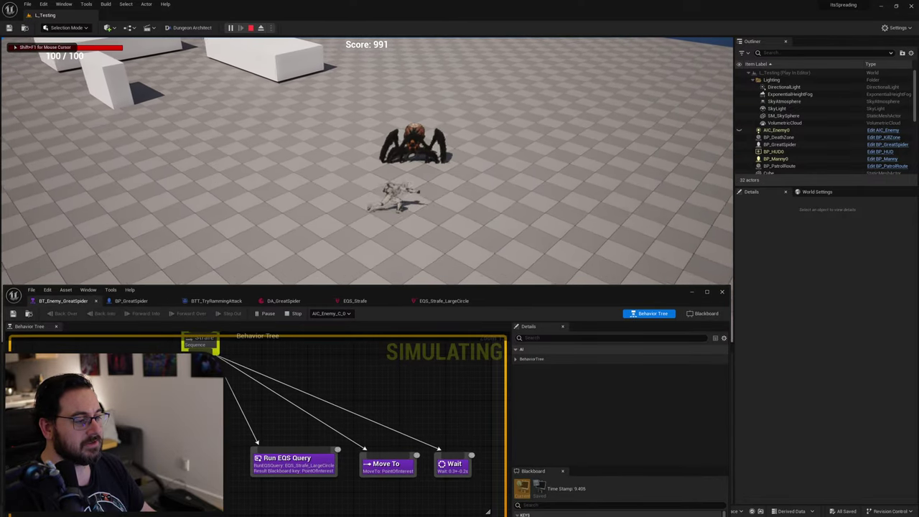
key(d)
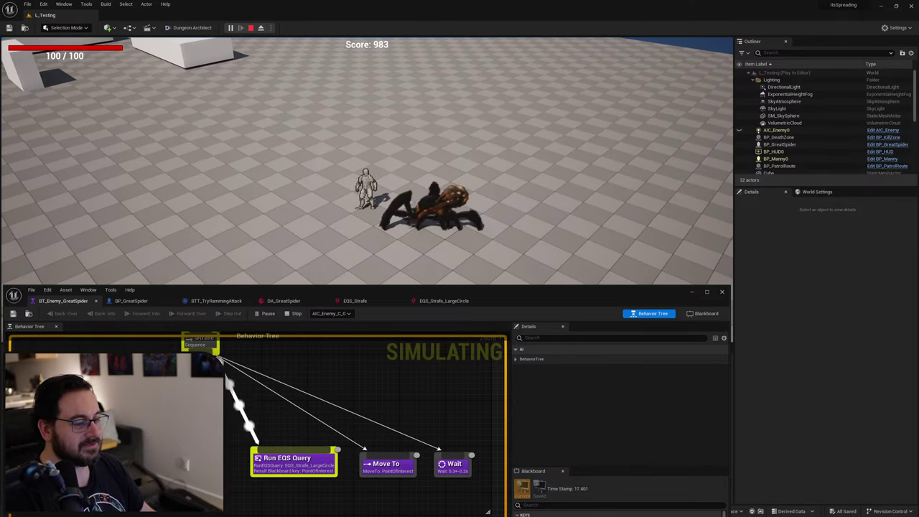
key(Escape)
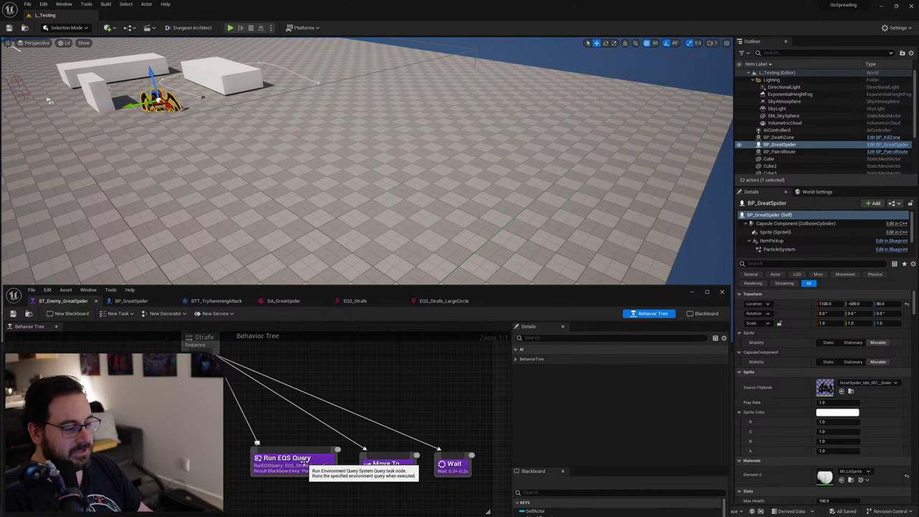
click(320, 466)
click(672, 371)
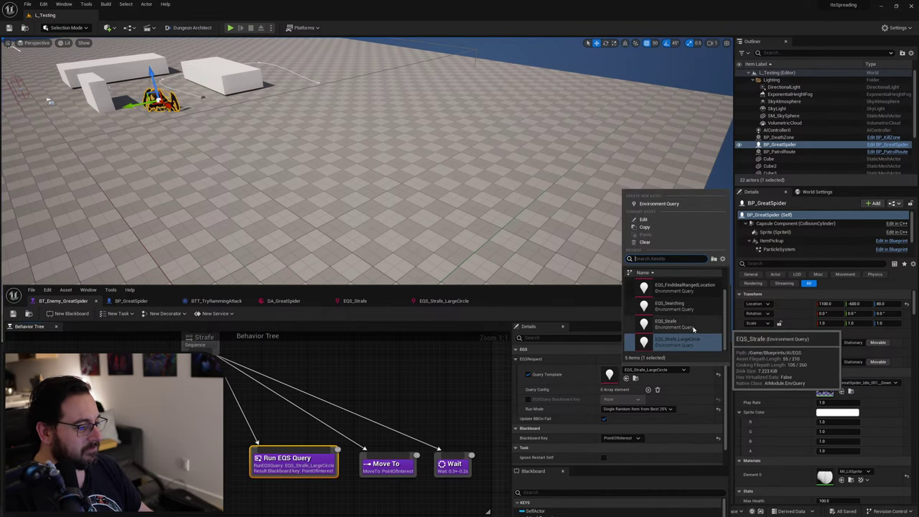
key(Escape)
Play-test with the AI gameplay debugger and EQS category shown, examine the large-circle strafe points while moving, and stop the session.
click(230, 28)
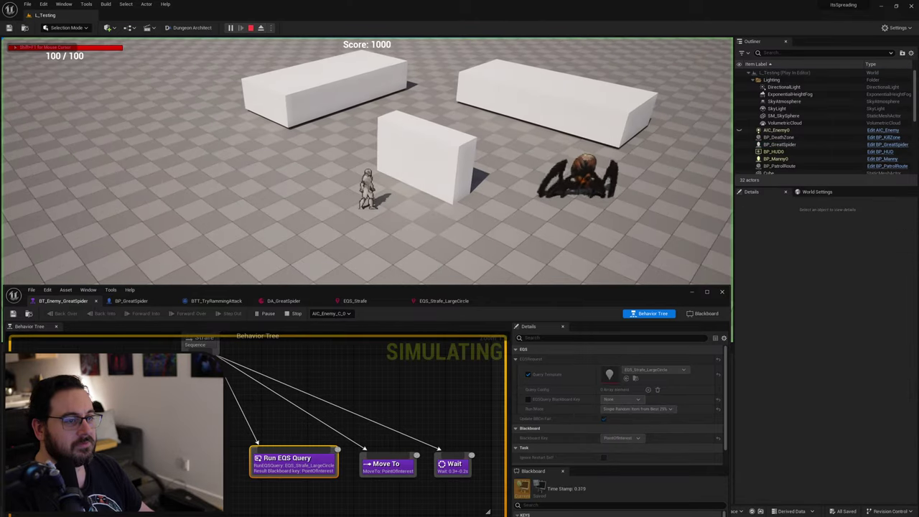
key(apostrophe)
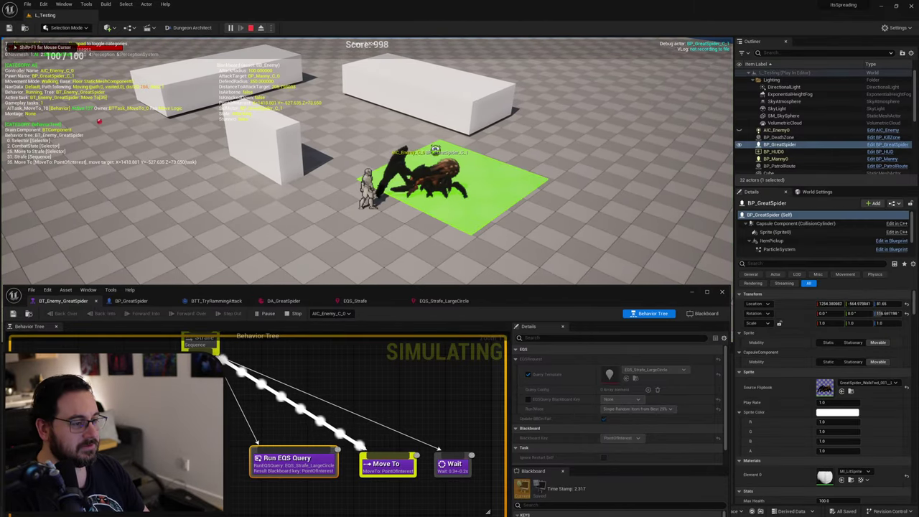
key(d)
key(s)
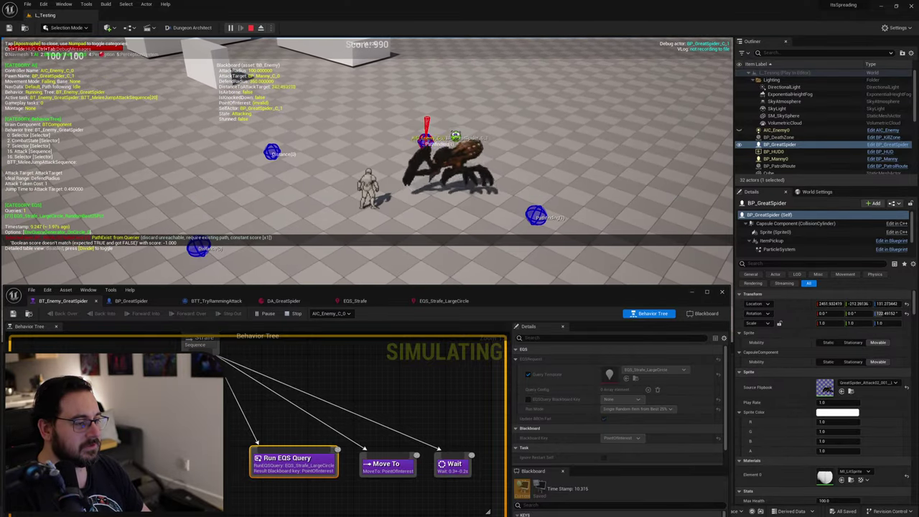
key(Escape)
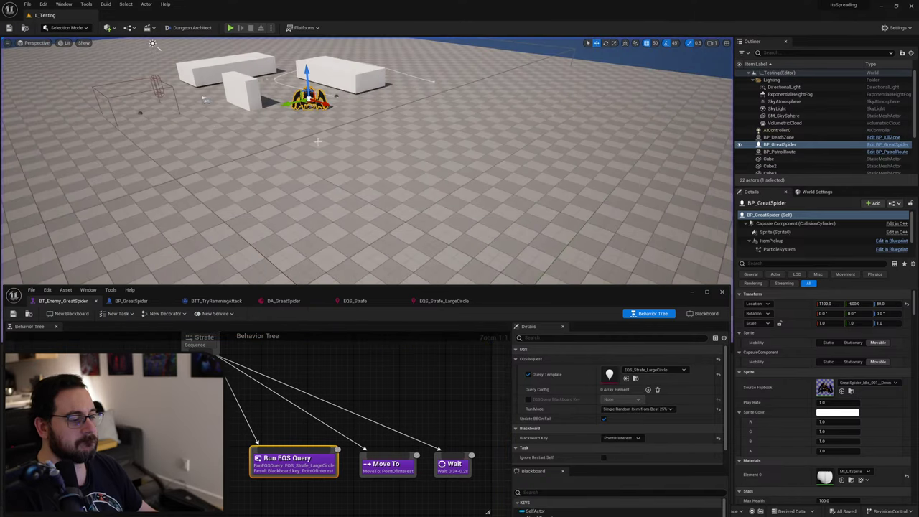
Examine the Data Binding options under Space Between and Circle Radius in EQS_Strafe_LargeCircle's OnCircle generator.
drag(532, 304, 557, 249)
click(470, 246)
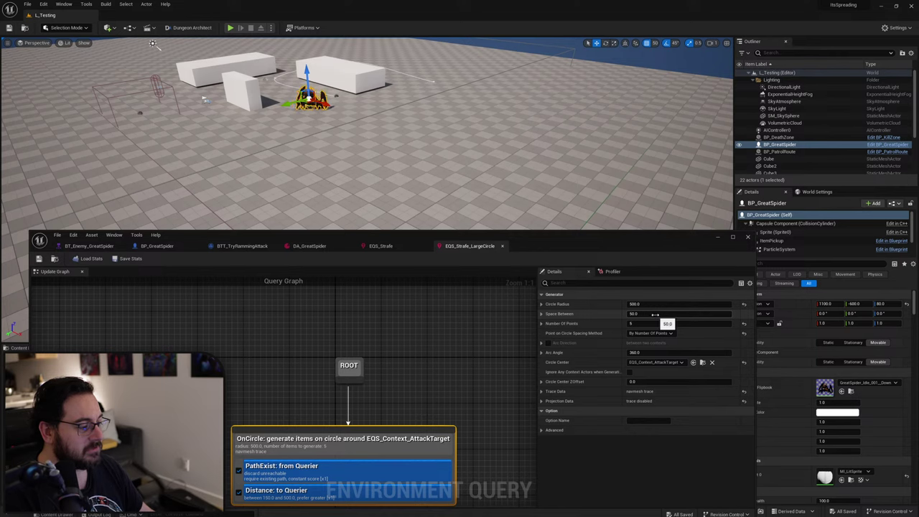
click(541, 313)
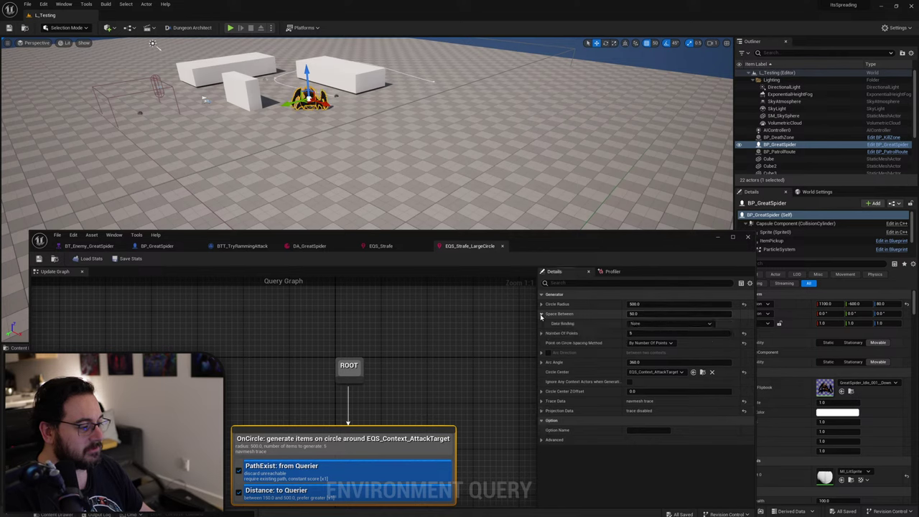
click(541, 314)
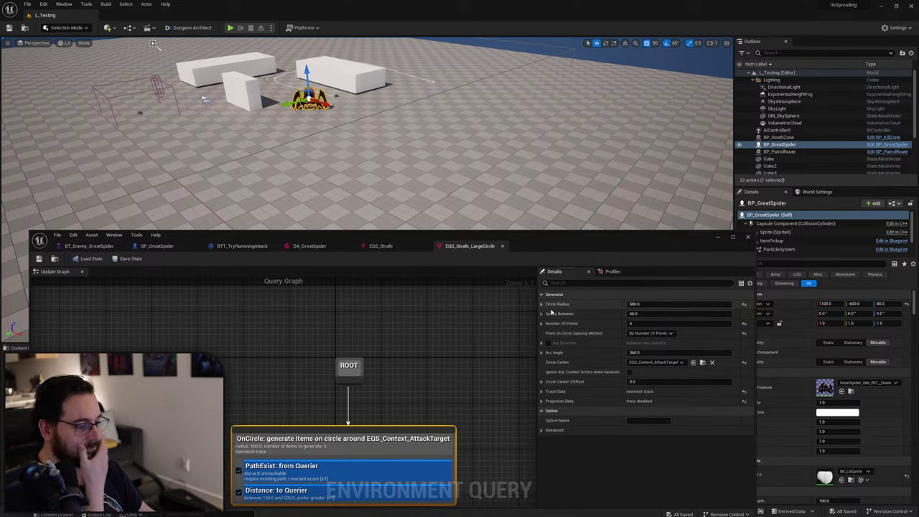
click(541, 304)
click(650, 314)
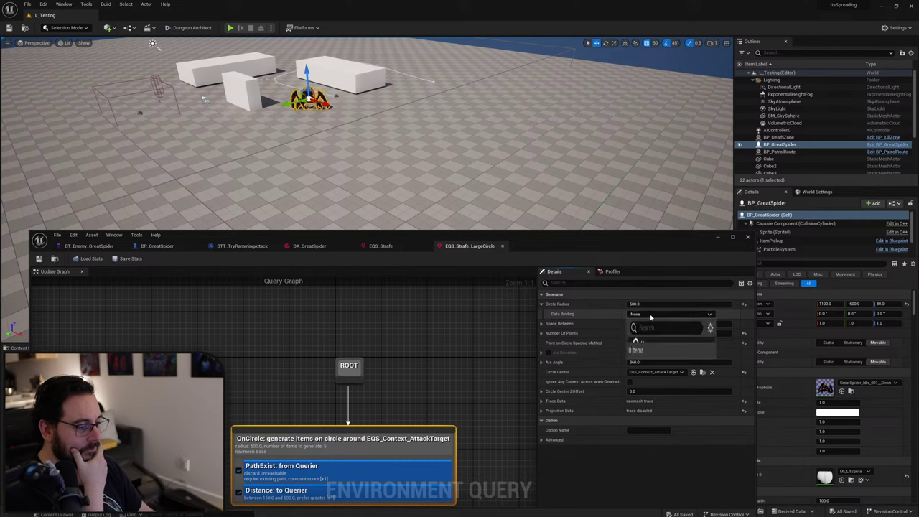
click(639, 316)
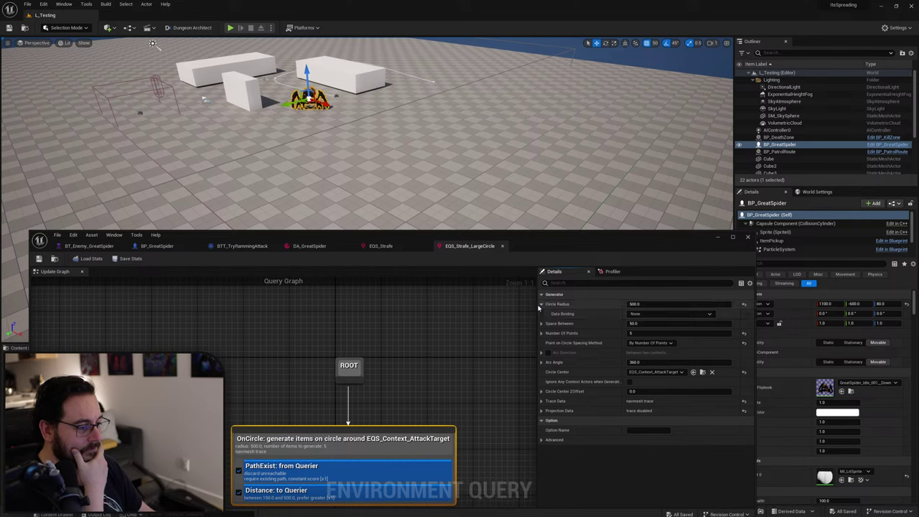
click(541, 304)
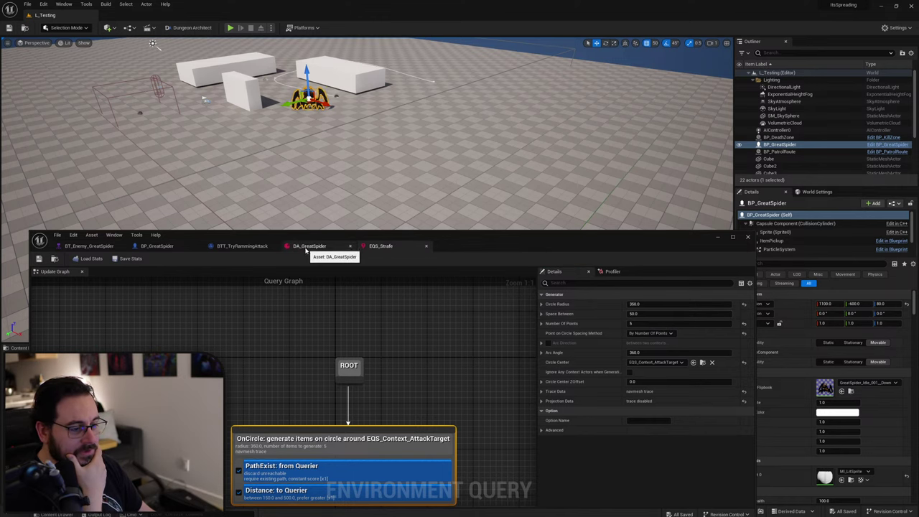
Move the asset editor window up over the viewport and show the event graph of BTT_TryRammingAttack.
drag(456, 244, 497, 155)
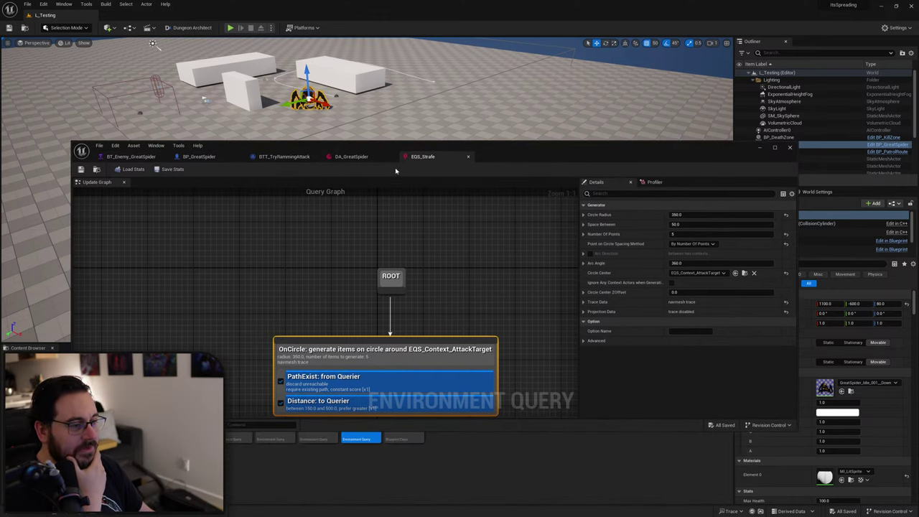
click(283, 156)
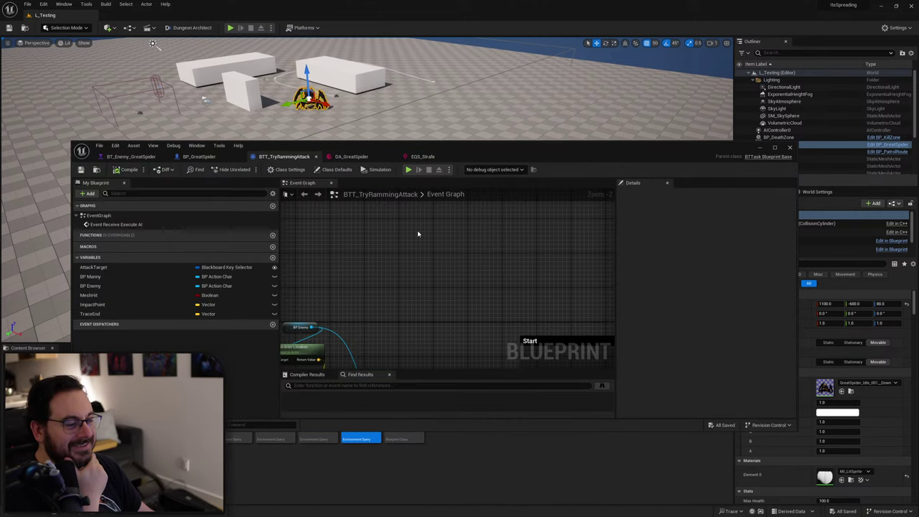
Set the Query Template of the Strafe branch's Run EQS Query task in BT_Enemy_GreatSpider back to EQS_Strafe.
click(131, 157)
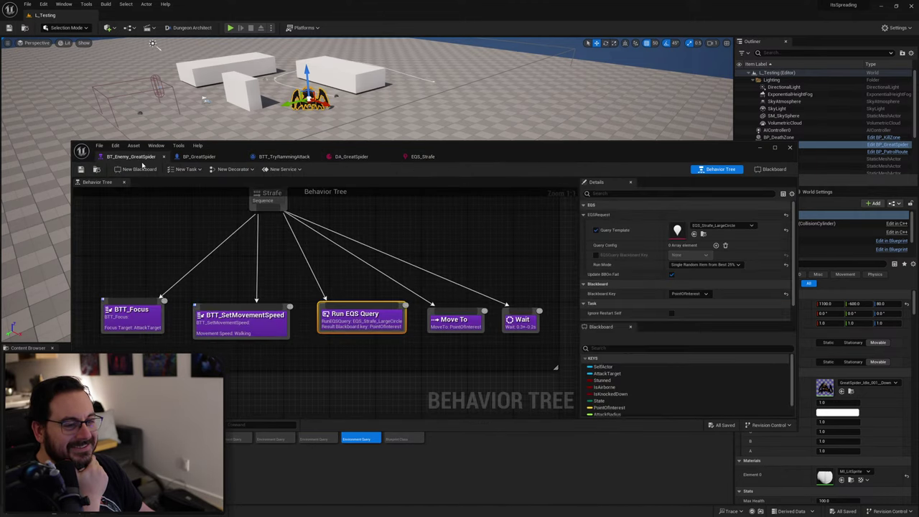
click(721, 226)
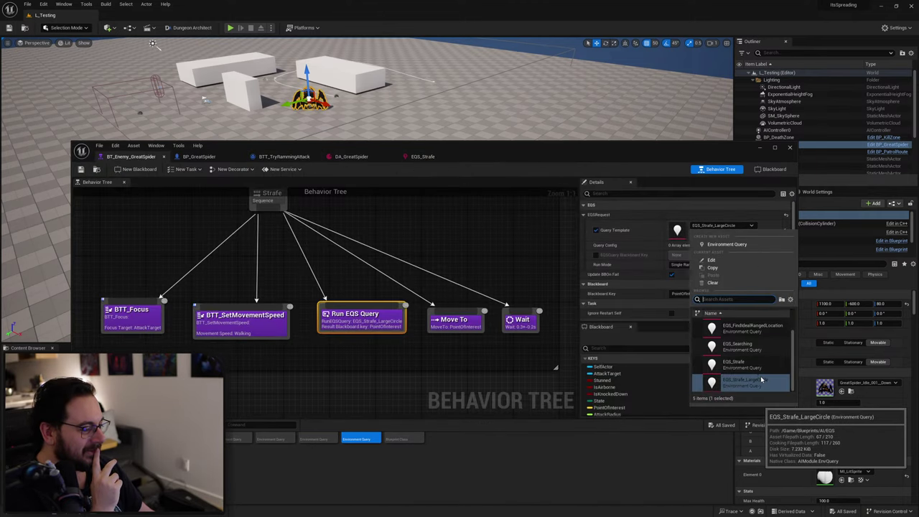
click(758, 371)
Uncover the asset list behind the behavior tree window and delete the EQS_Strafe_LargeCircle environment query.
drag(599, 158, 561, 85)
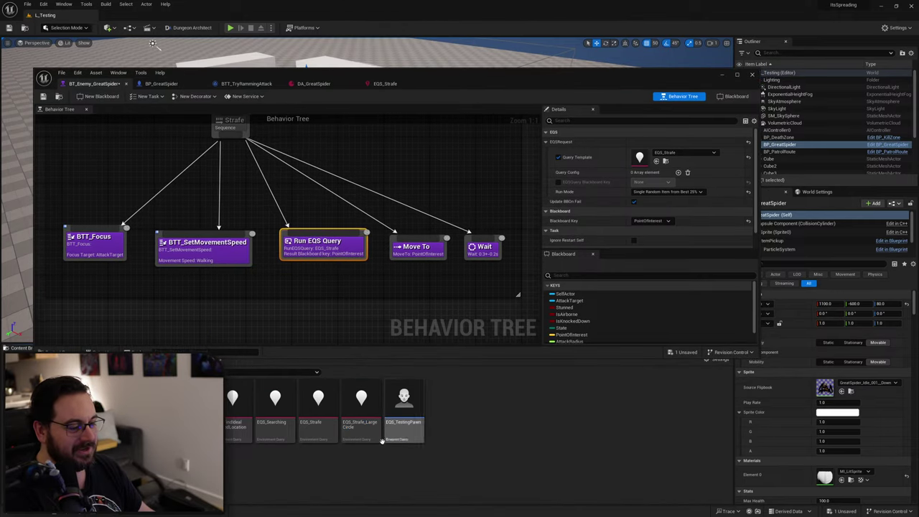
click(361, 415)
key(Delete)
click(460, 378)
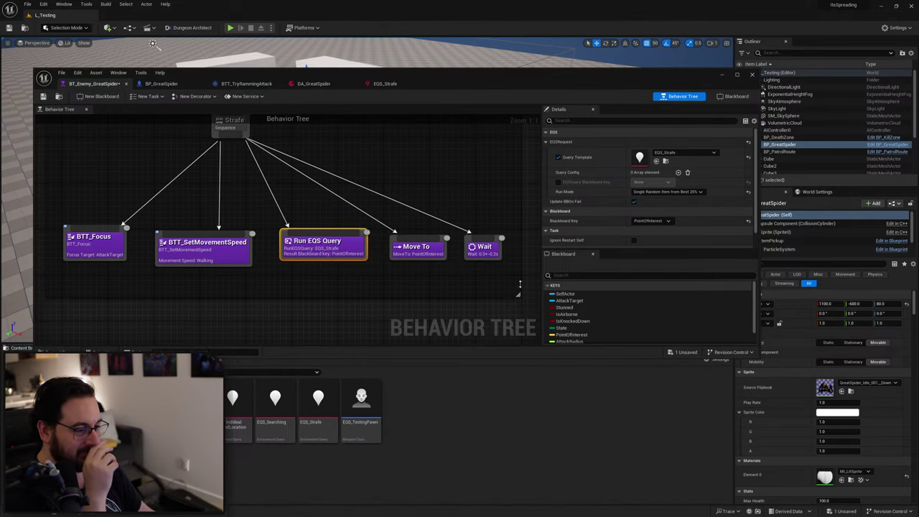
Clear the viewport, play-test the spider's strafing with EQS_Strafe while moving the character around it, and stop the session.
drag(468, 112, 477, 403)
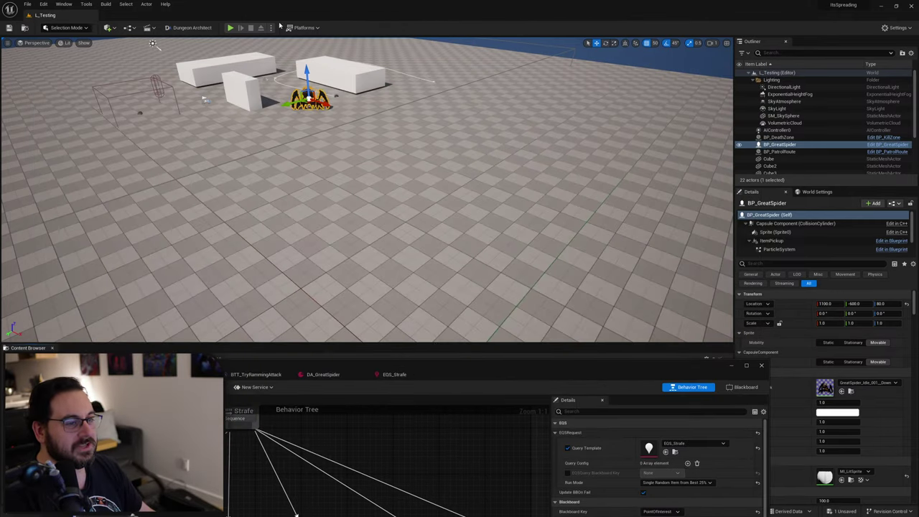
click(230, 27)
key(d)
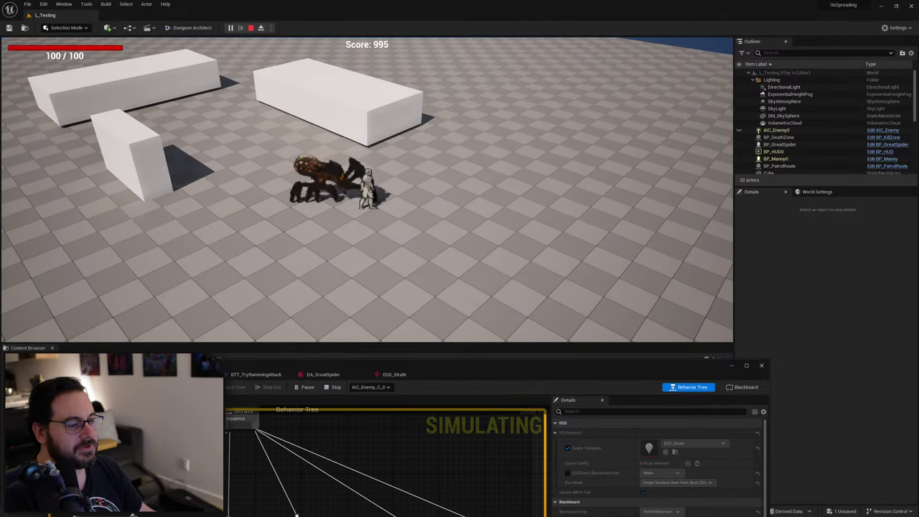
key(a)
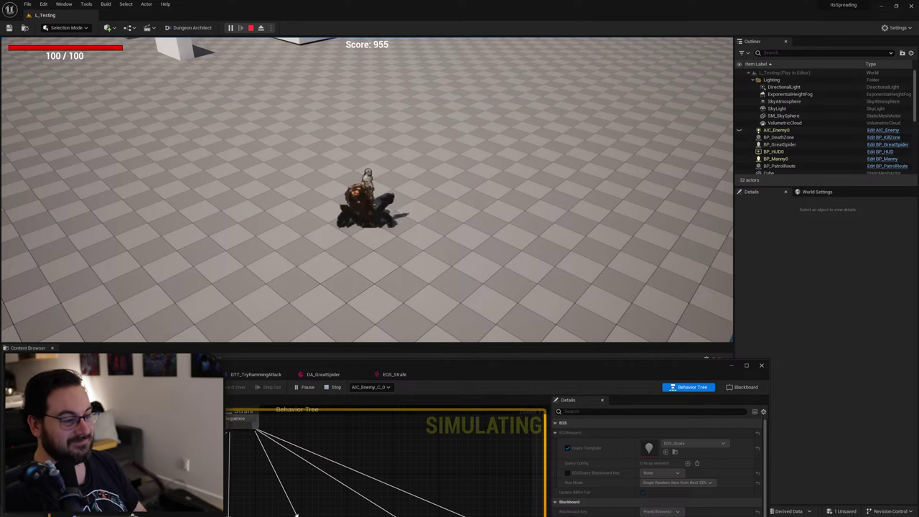
key(Escape)
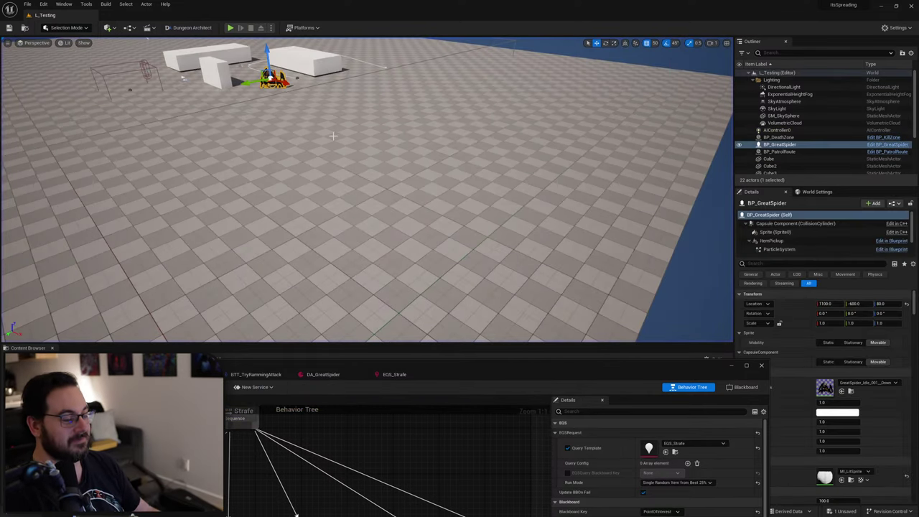
Add a BTT_TryTeleport task node beside BTT_TryRammingAttack in the Great Spider's behavior tree.
drag(496, 372, 518, 182)
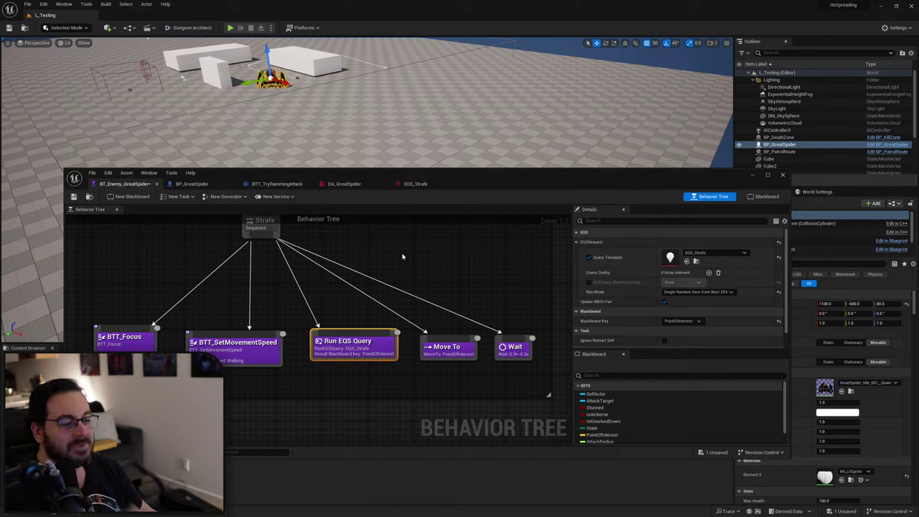
scroll(402, 256, down, 5)
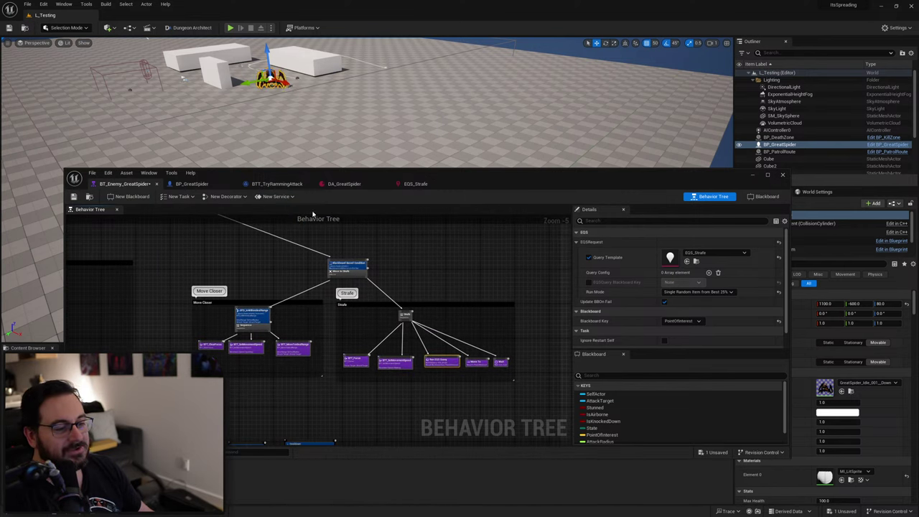
scroll(351, 285, down, 5)
right_drag(215, 281, 509, 359)
scroll(299, 338, up, 7)
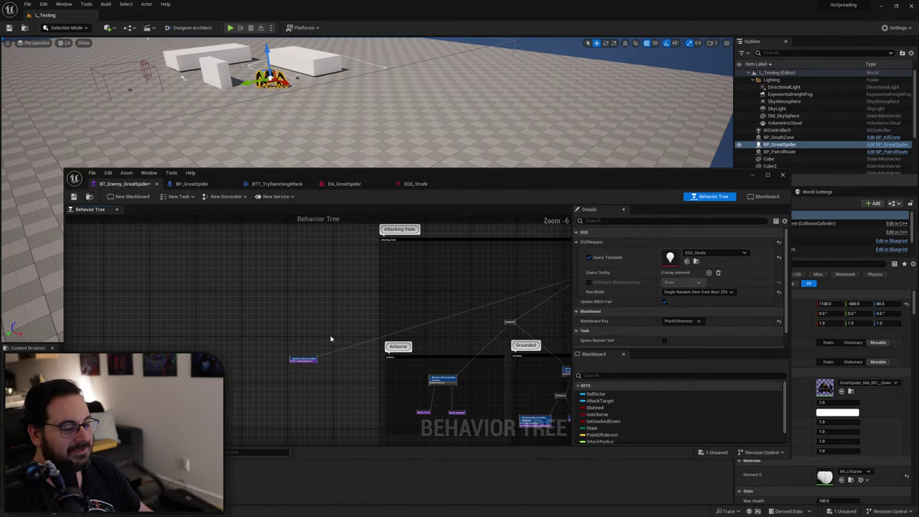
right_drag(273, 336, 363, 291)
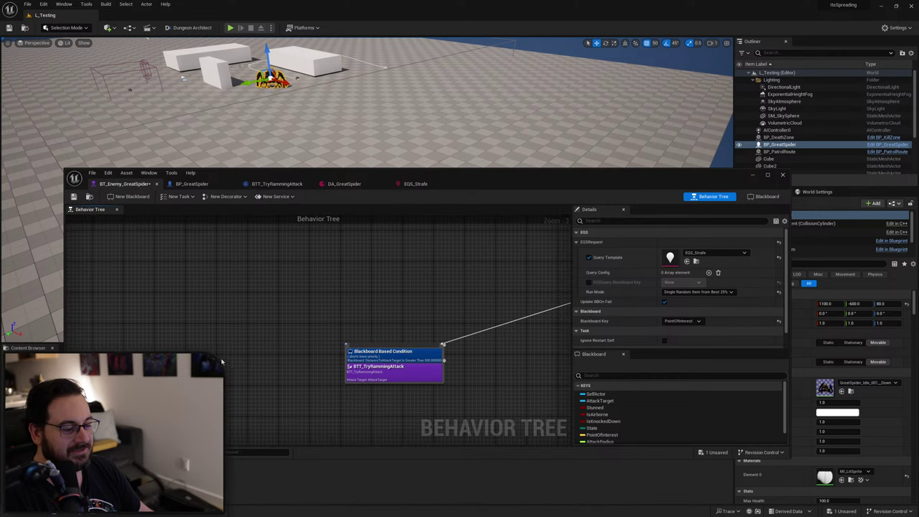
right_click(224, 357)
text(telepo)
key(Return)
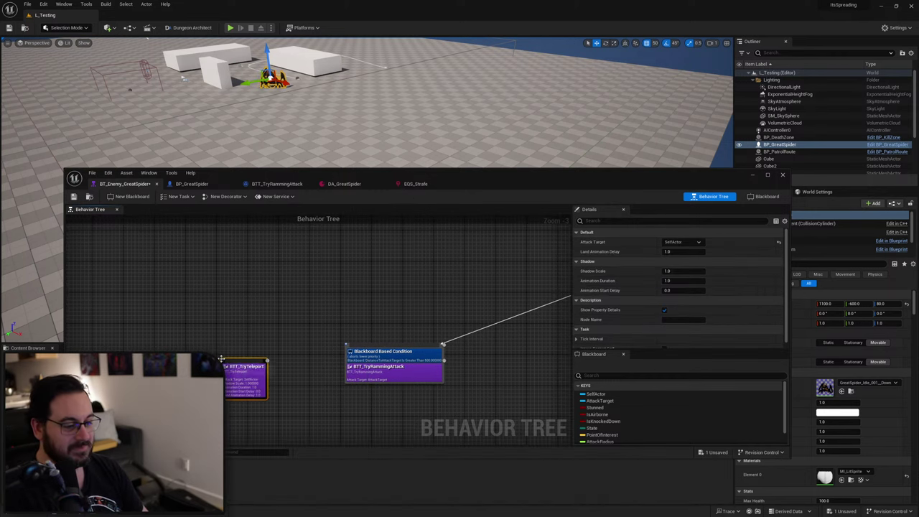
Copy the ramming distance condition onto BTT_TryTeleport with Key Value 1000, and connect the task to the Attacking State's top composite ahead of ramming.
ctrl+drag(390, 351, 250, 391)
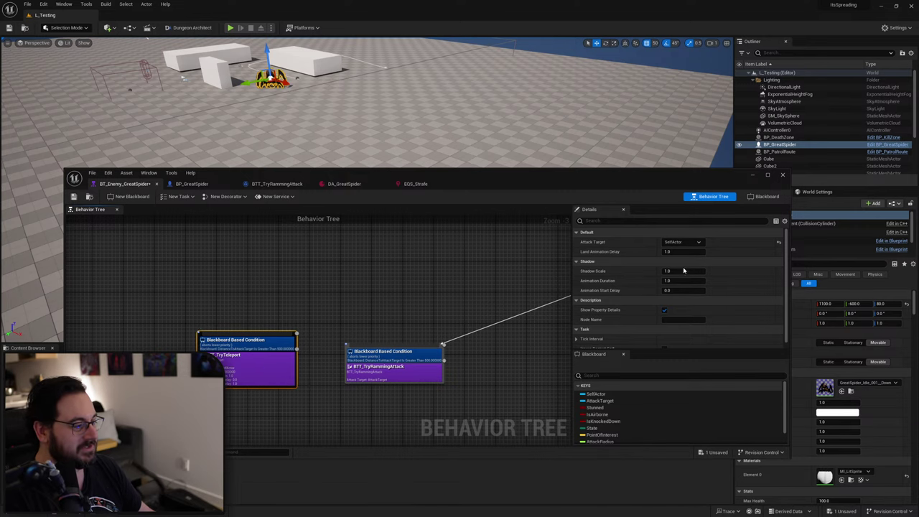
click(263, 343)
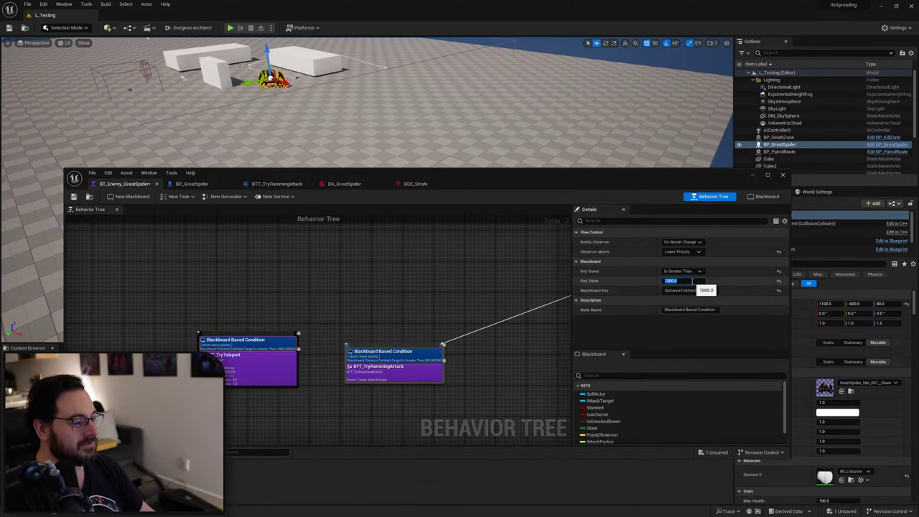
scroll(307, 294, down, 4)
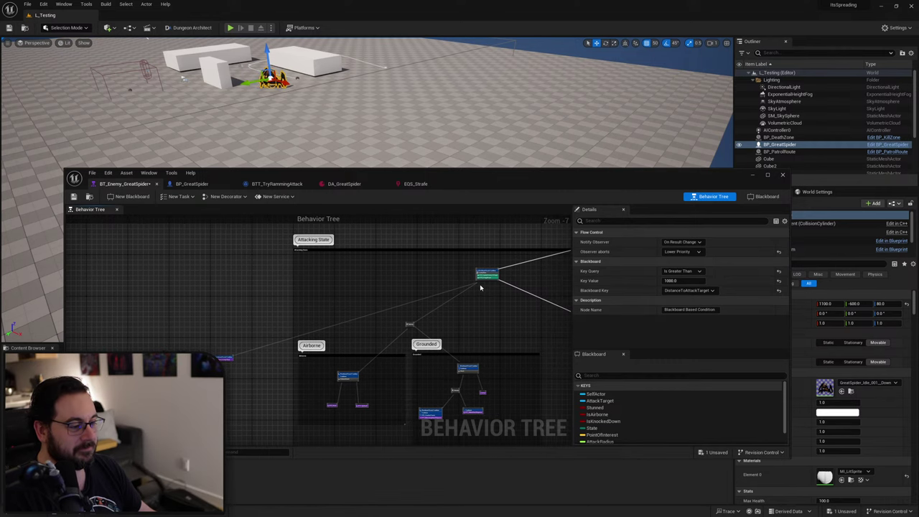
drag(208, 335, 174, 351)
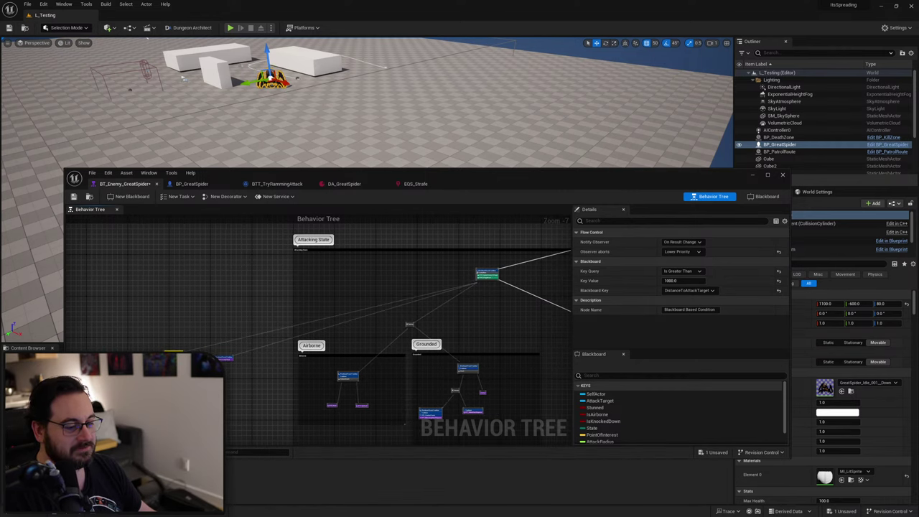
Play-test the teleport beside the simulating tree by running the character far from the spider and back, and stop the session.
drag(575, 179, 484, 407)
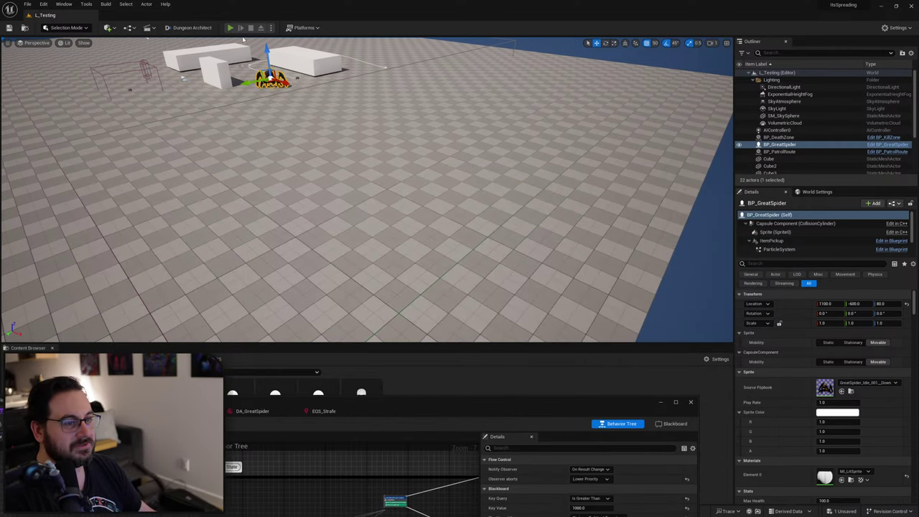
click(230, 27)
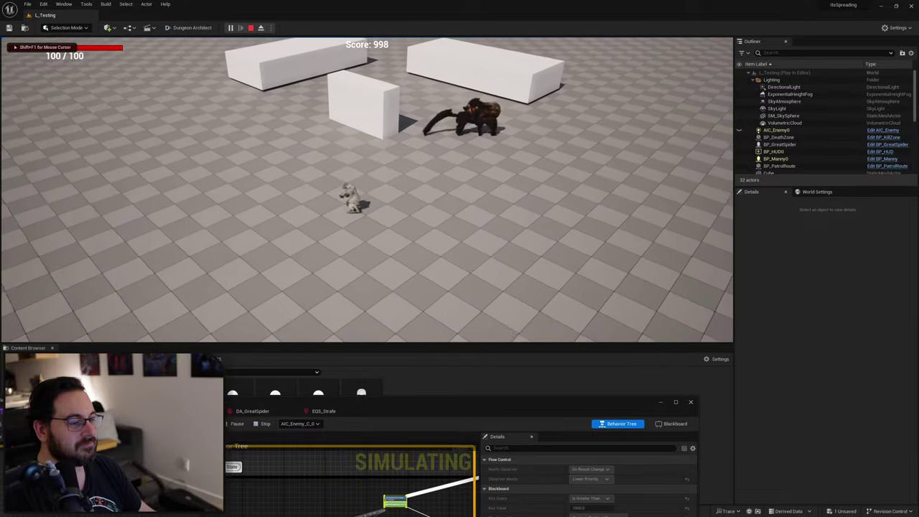
key(a)
key(s)
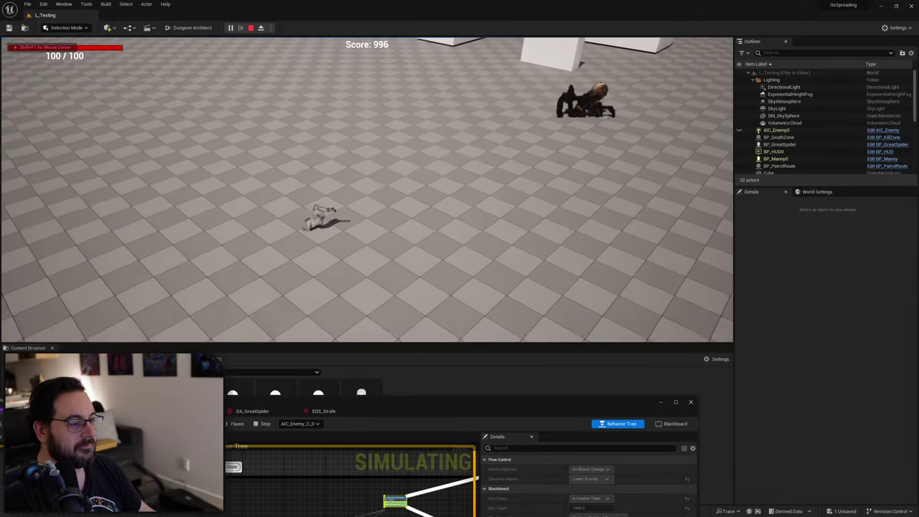
key(a)
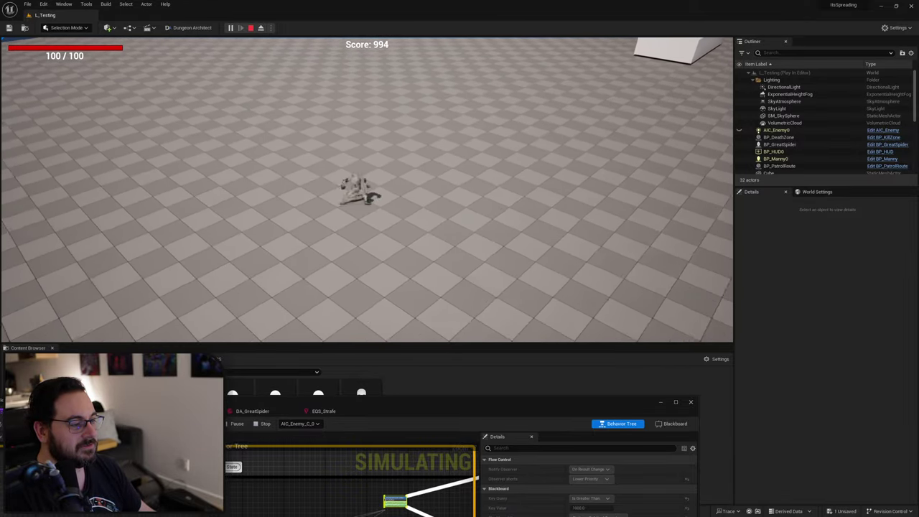
key(a)
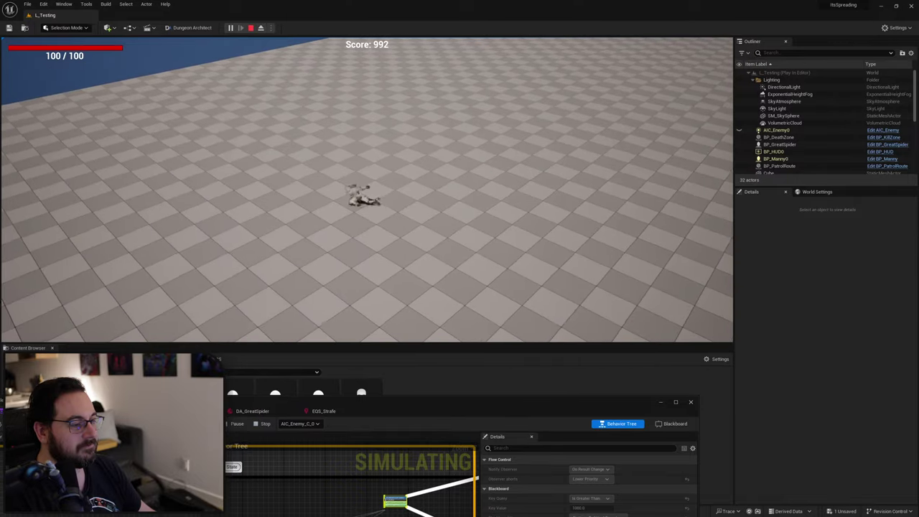
key(a)
key(d)
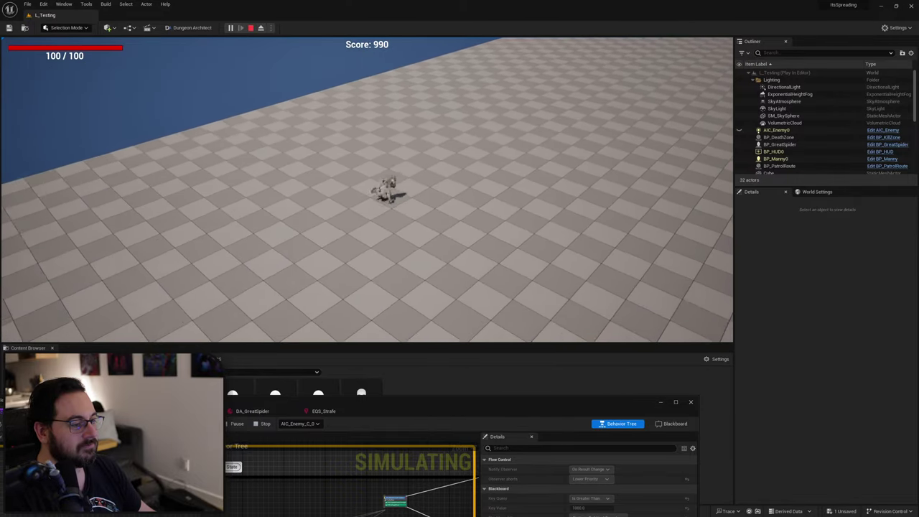
key(d)
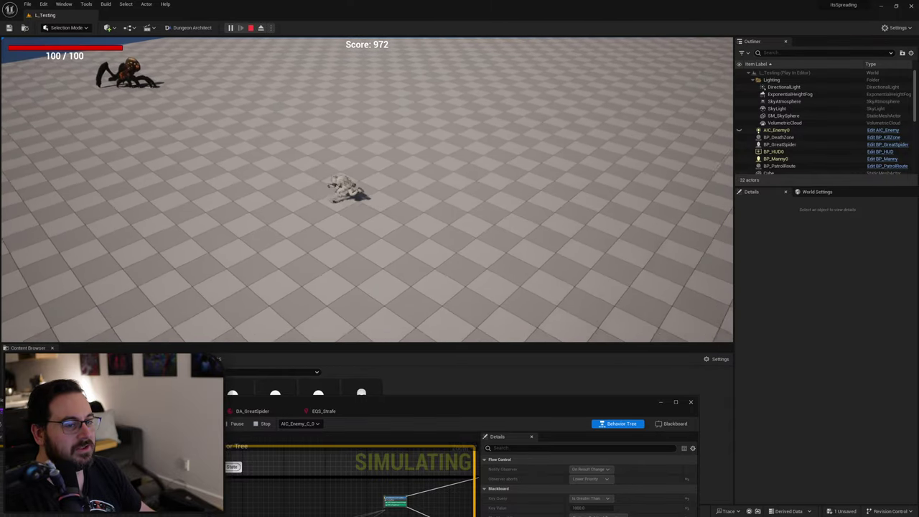
key(a)
key(a)
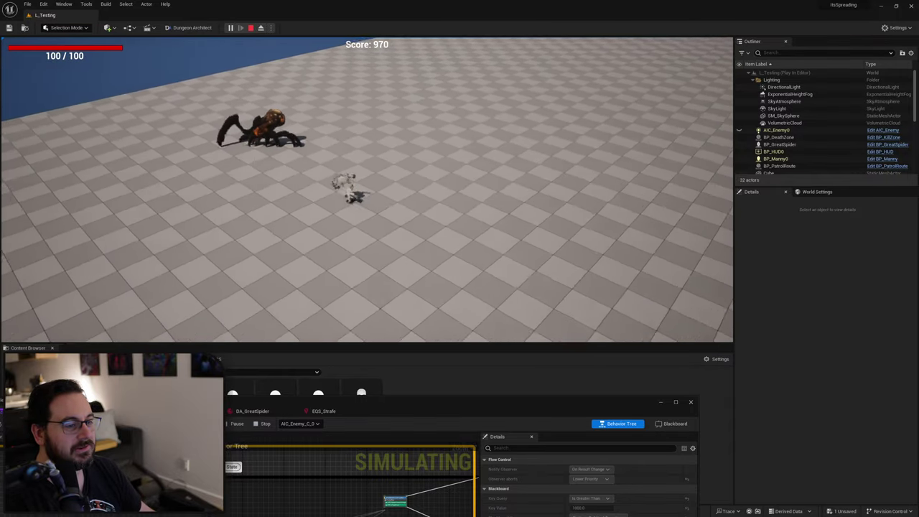
key(d)
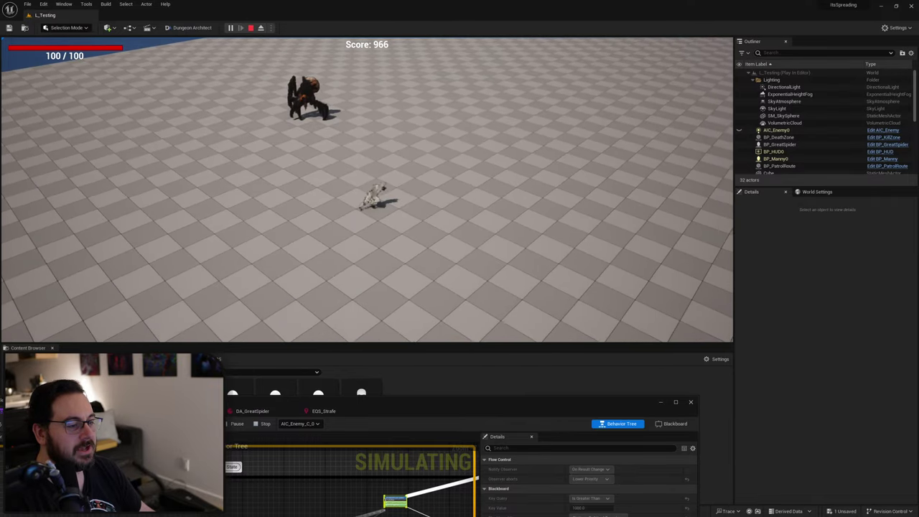
key(Escape)
Add a Cooldown decorator to the BTT_TryRammingAttack task below its distance condition.
scroll(337, 486, up, 4)
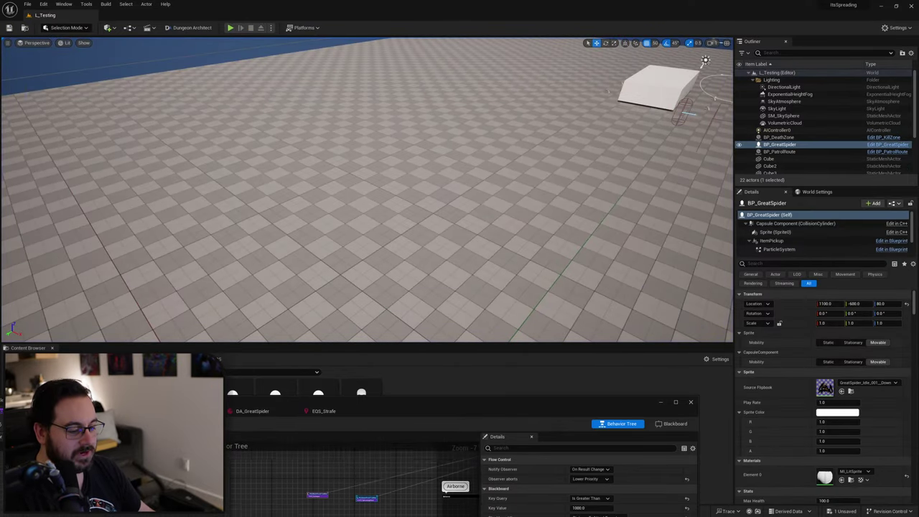
drag(494, 405, 585, 261)
scroll(423, 380, up, 4)
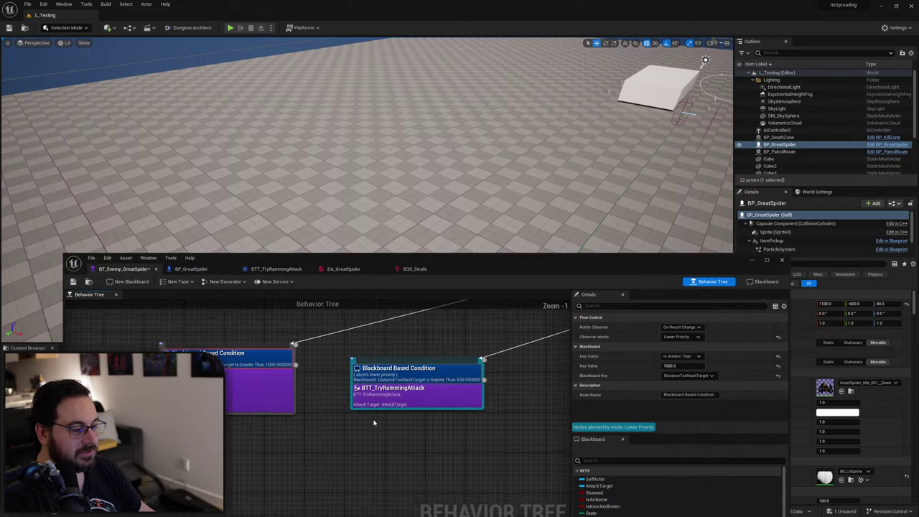
click(428, 390)
right_click(429, 391)
mouse_move(481, 492)
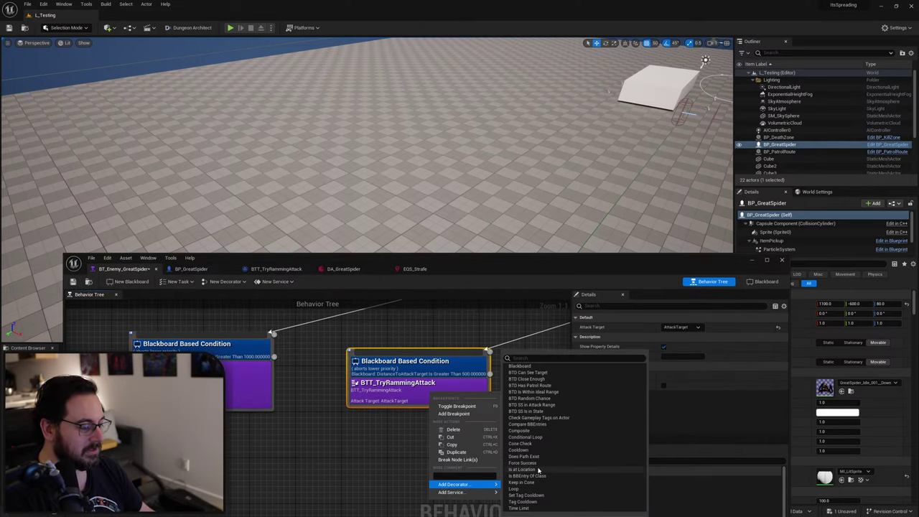
click(524, 449)
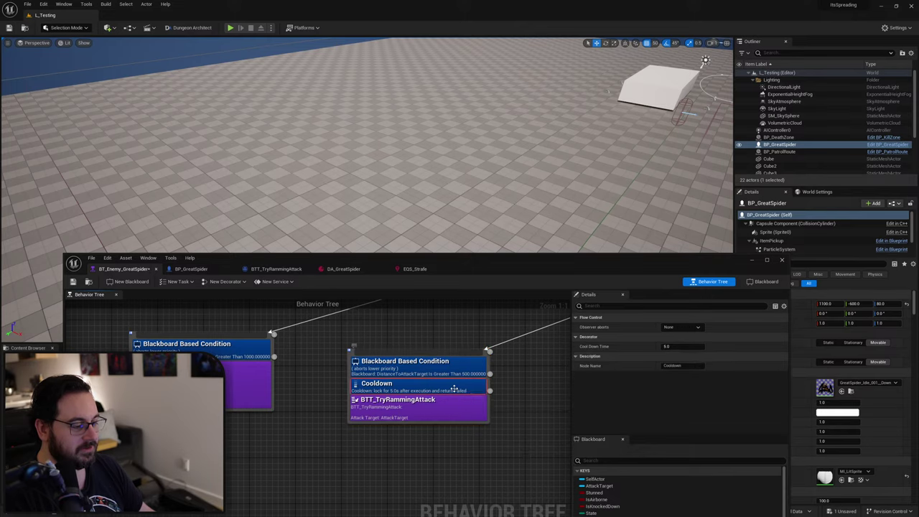
Play-test the ramming cooldown and teleport beside the simulating behavior tree by running the character away from the spider, and stop the session.
drag(515, 262, 511, 413)
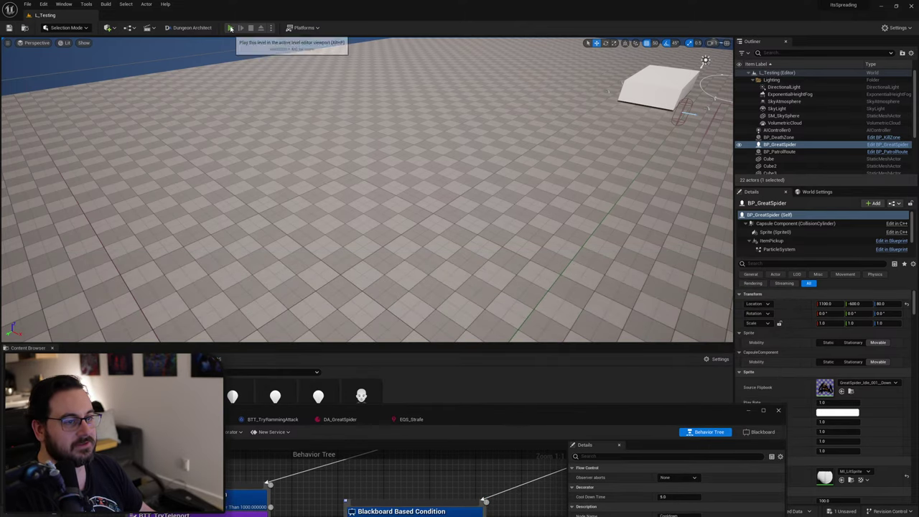
click(231, 28)
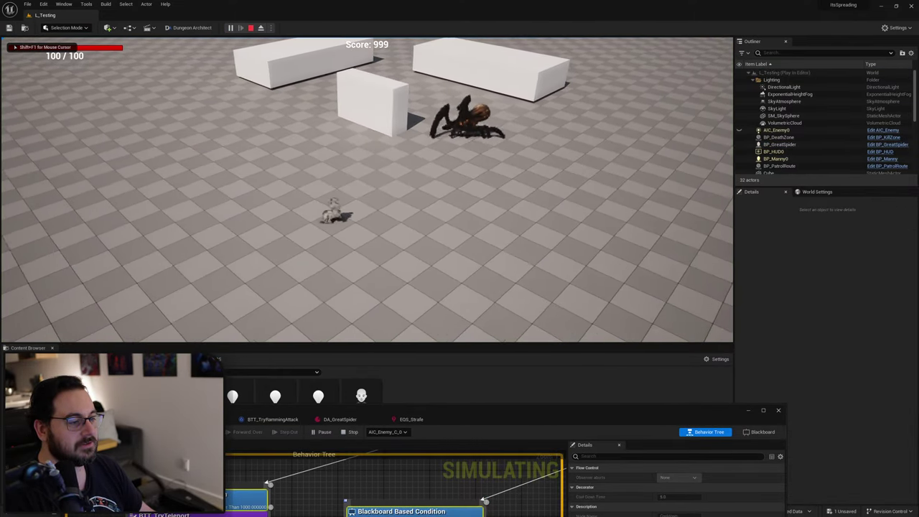
key(a)
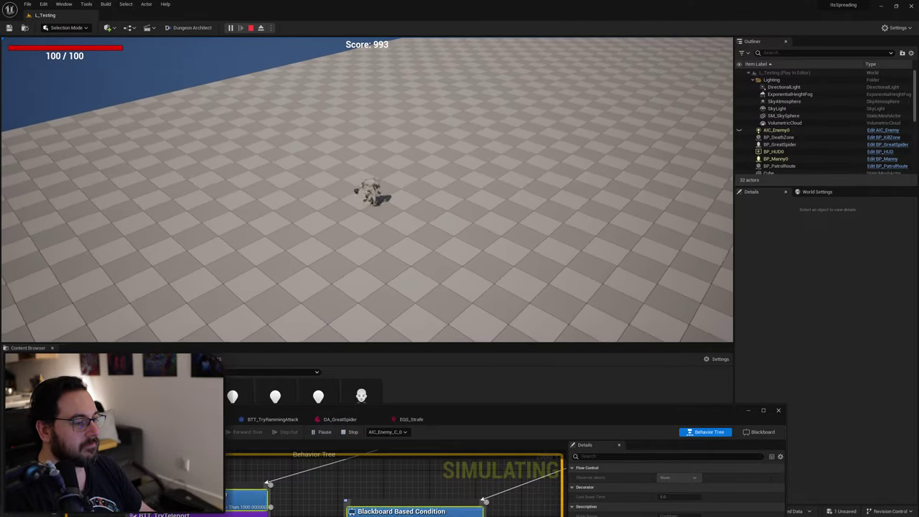
key(shift+F1)
scroll(385, 488, down, 2)
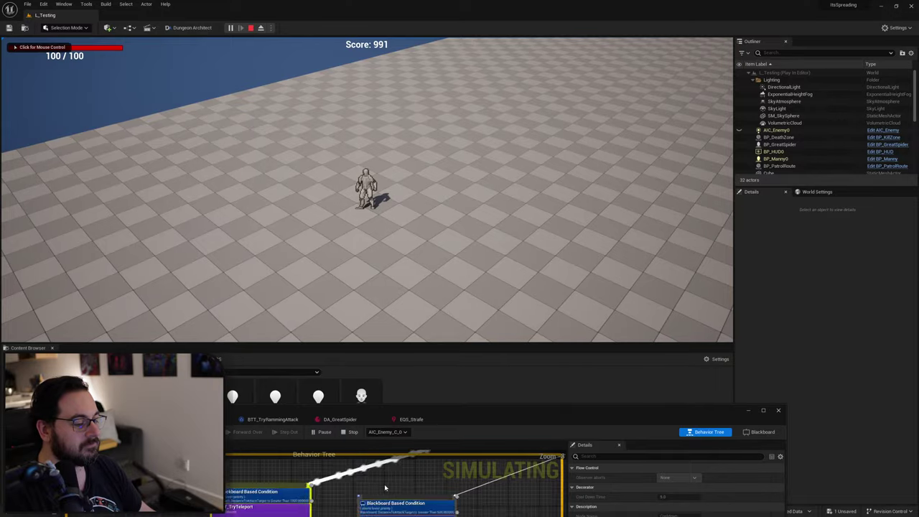
scroll(384, 488, down, 2)
scroll(392, 503, up, 3)
click(482, 266)
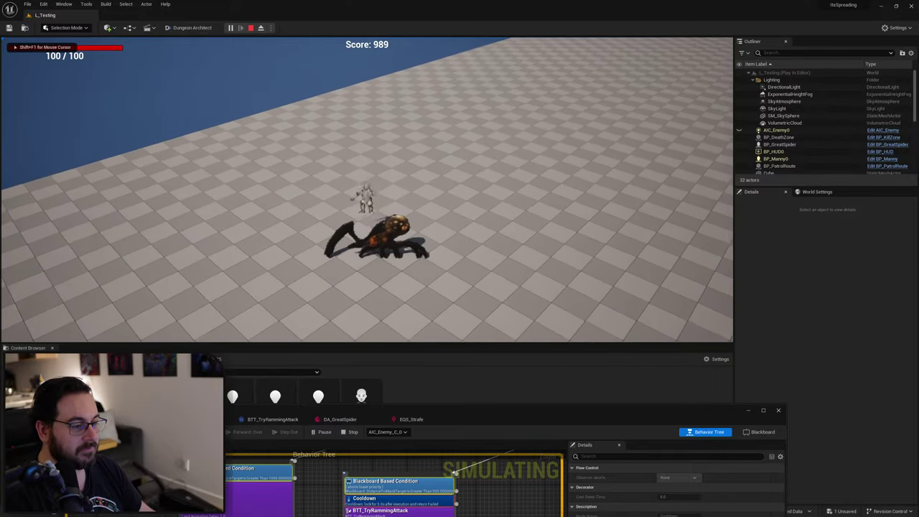
key(s)
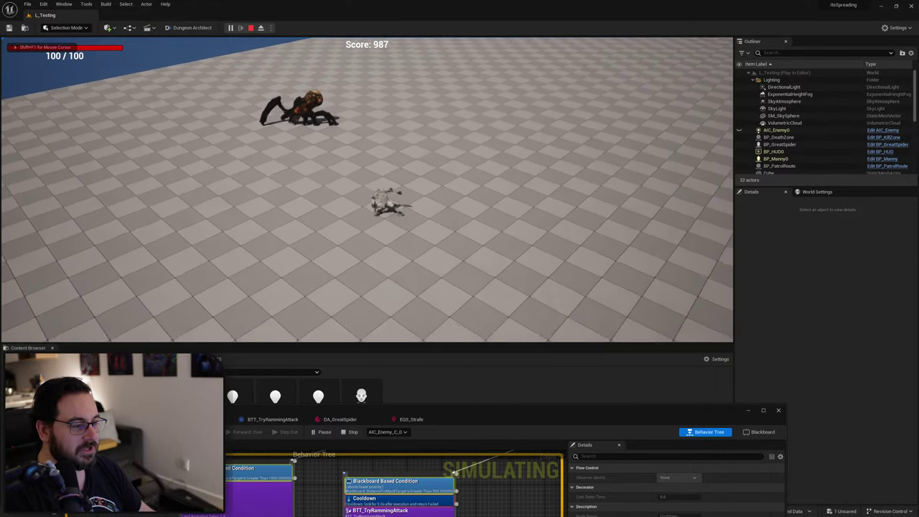
key(s)
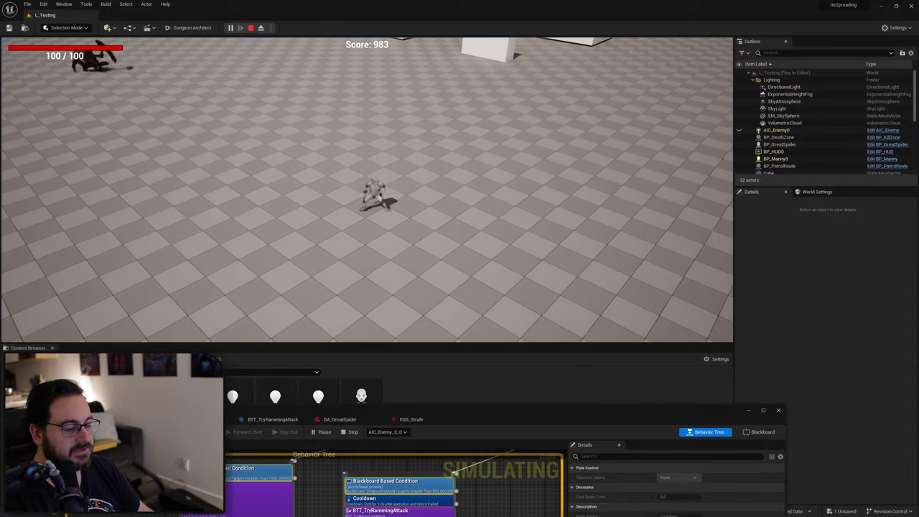
key(Escape)
Open the BTT_TryTeleport task blueprint and go to the Reserve Attack Token node in its event graph.
right_drag(291, 493, 330, 487)
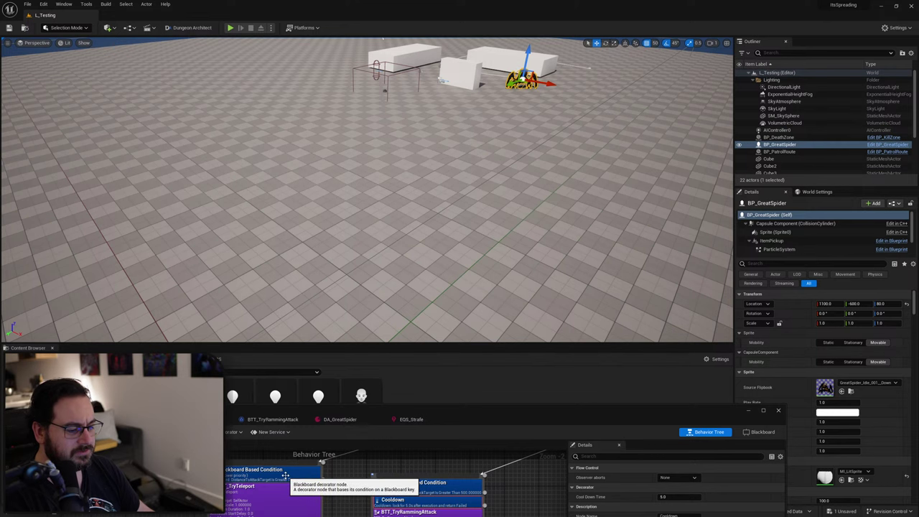
double_click(298, 493)
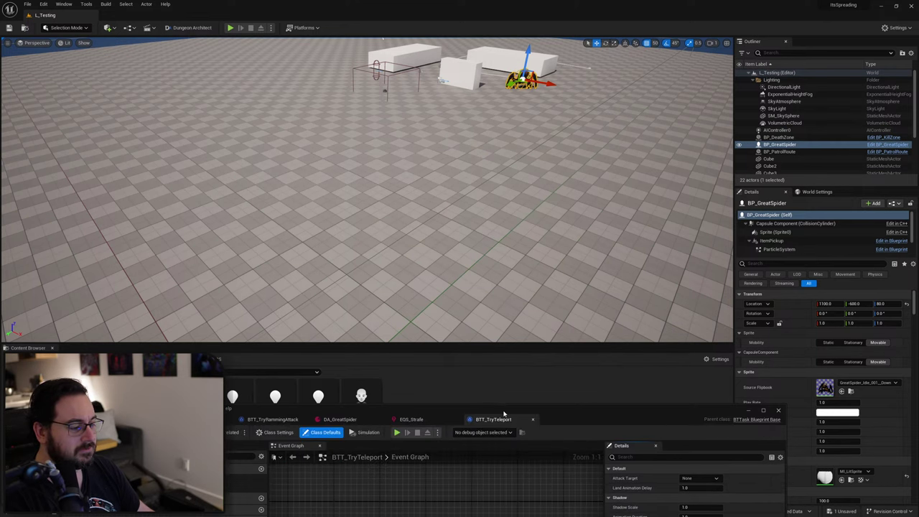
drag(504, 414, 592, 198)
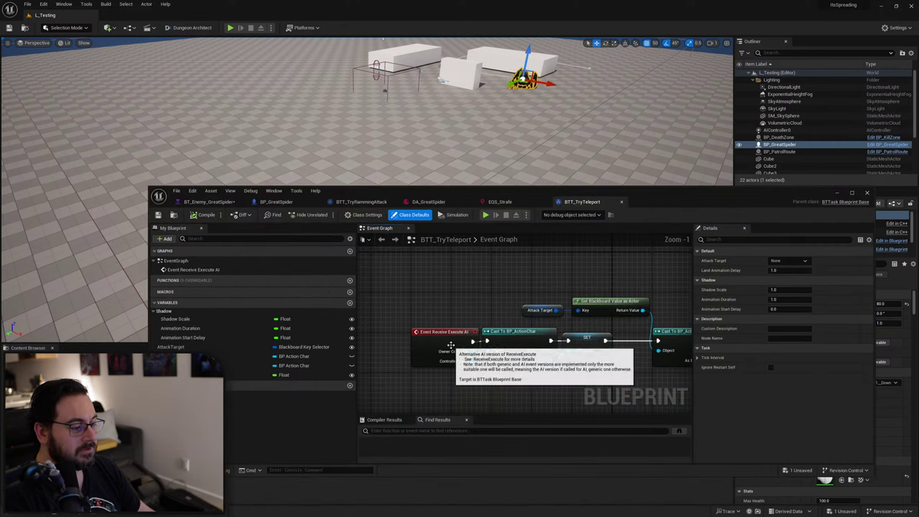
drag(451, 345, 440, 344)
right_drag(631, 338, 416, 331)
right_drag(572, 311, 484, 320)
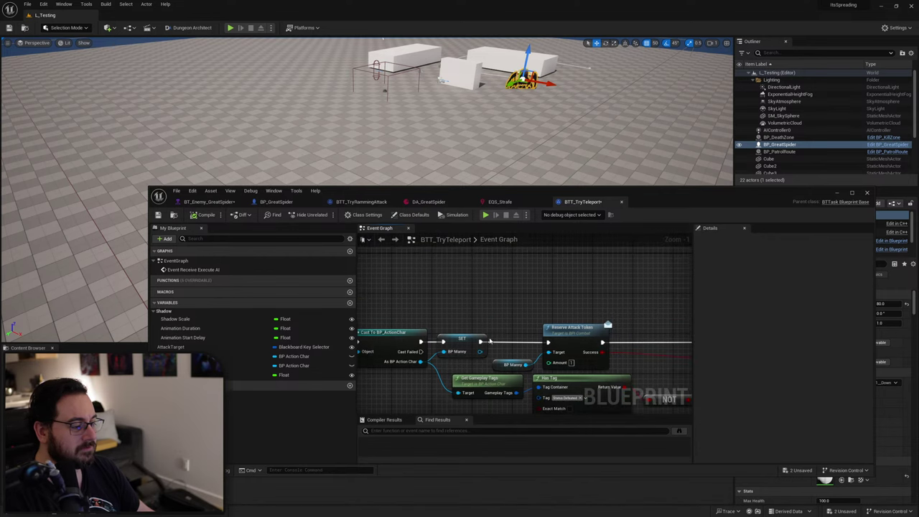
Insert a Print String node between the BP Manny Set node and Reserve Attack Token.
drag(499, 252, 499, 256)
text(print)
key(Return)
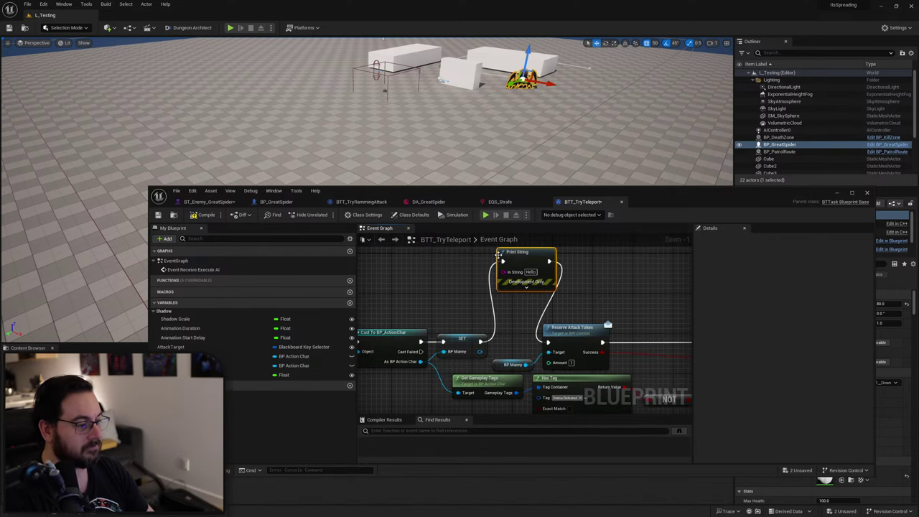
Play-test beside the BTT_TryTeleport graph by running the character far from the spider, inspect the task's flow, and stop the session.
drag(625, 208, 444, 363)
click(230, 27)
key(s)
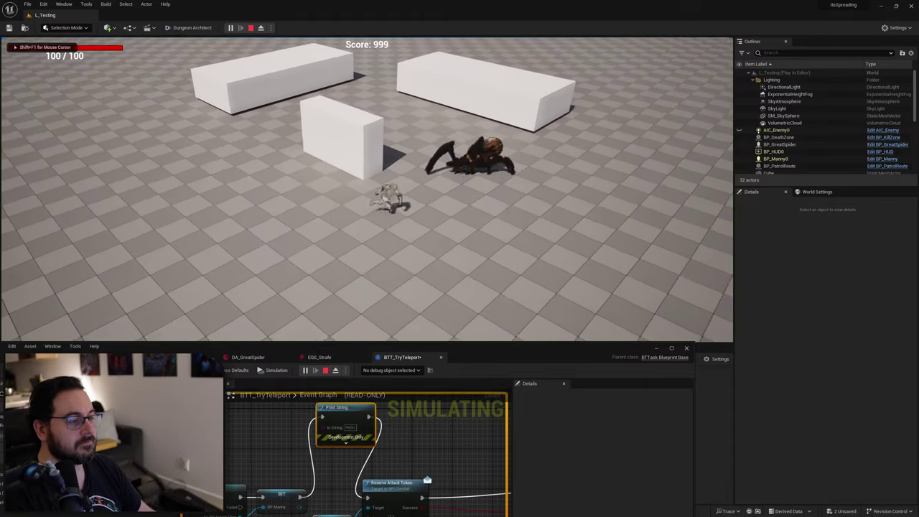
key(a)
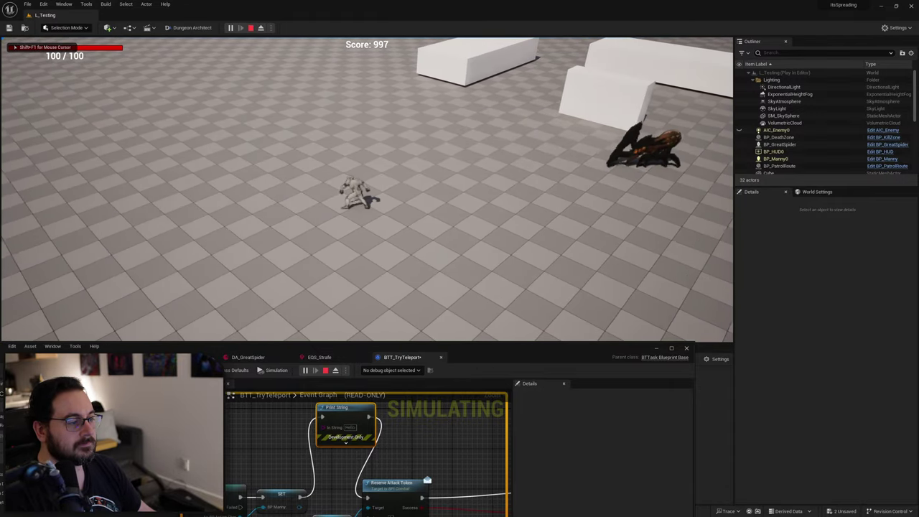
key(a)
key(a)
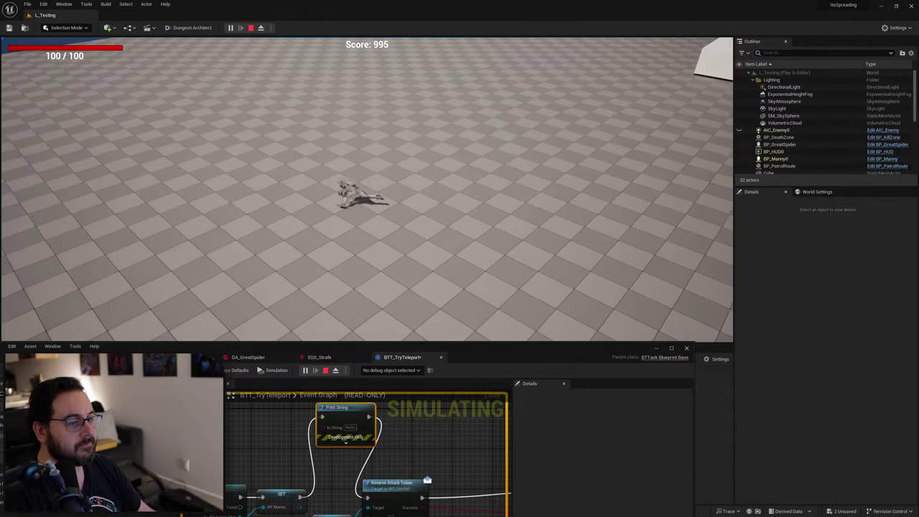
key(a)
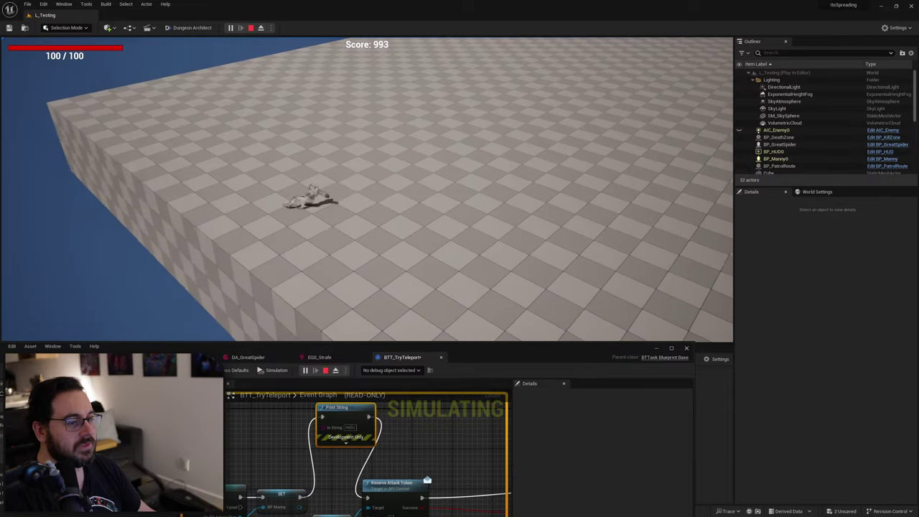
key(d)
key(d)
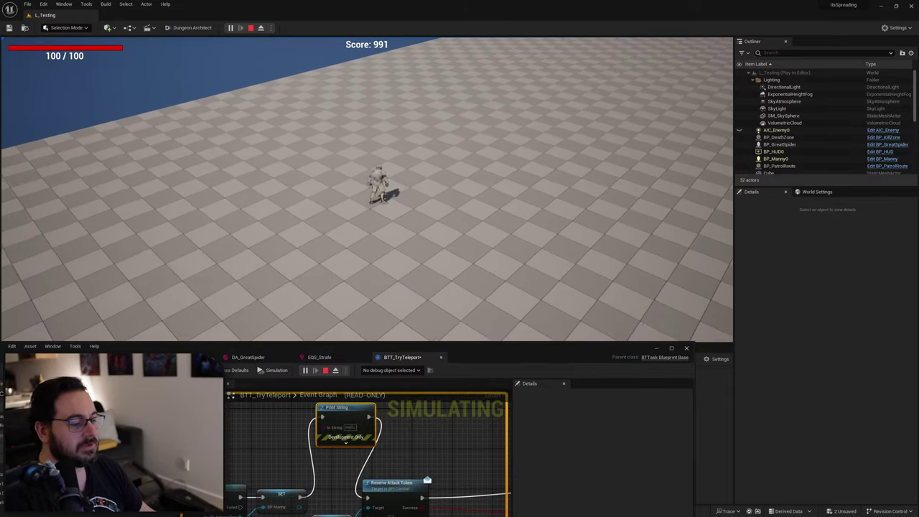
scroll(369, 445, down, 6)
scroll(359, 450, up, 4)
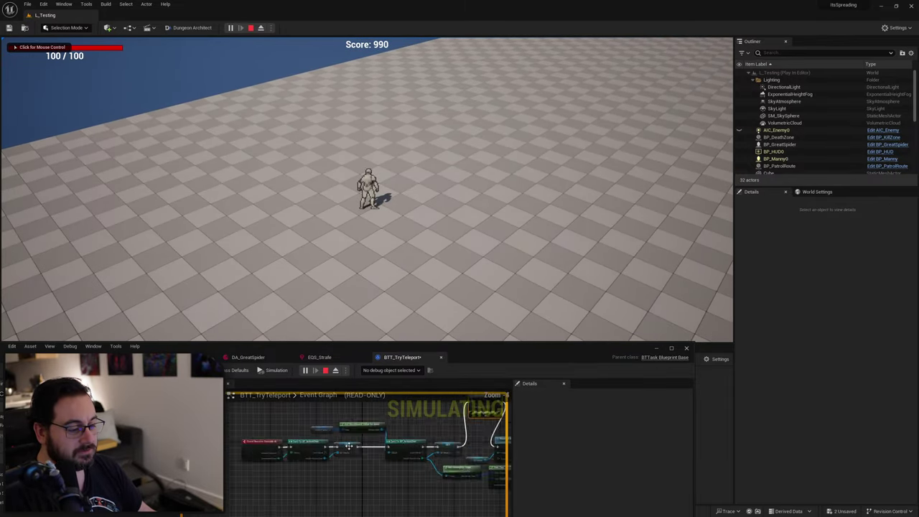
right_drag(372, 455, 291, 470)
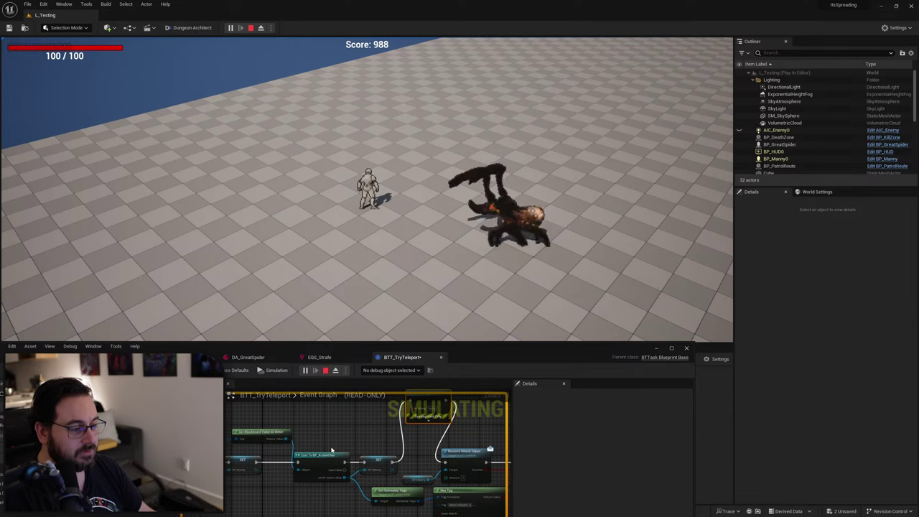
key(Escape)
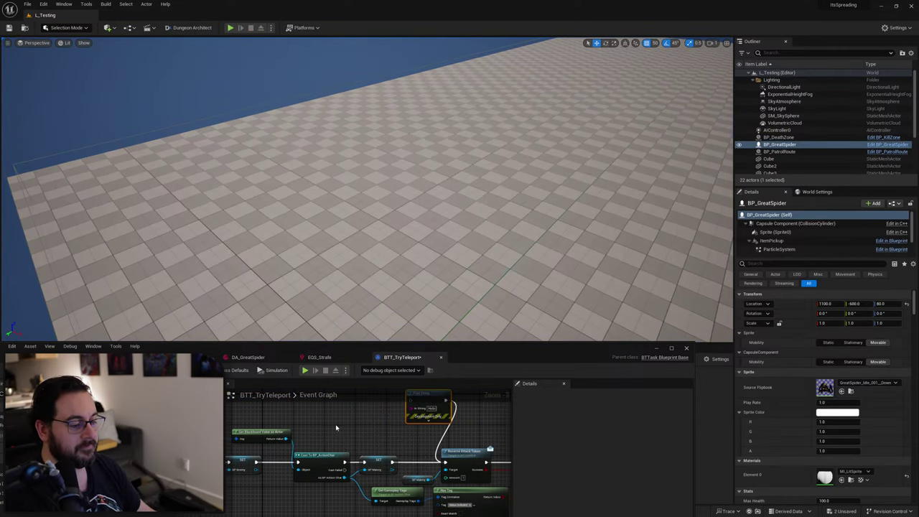
Delete the Print String node and insert a new one between Event Receive Execute AI and the first Cast To BP_ActionChar.
key(Delete)
right_drag(280, 427, 406, 433)
scroll(381, 439, up, 2)
right_drag(281, 445, 359, 452)
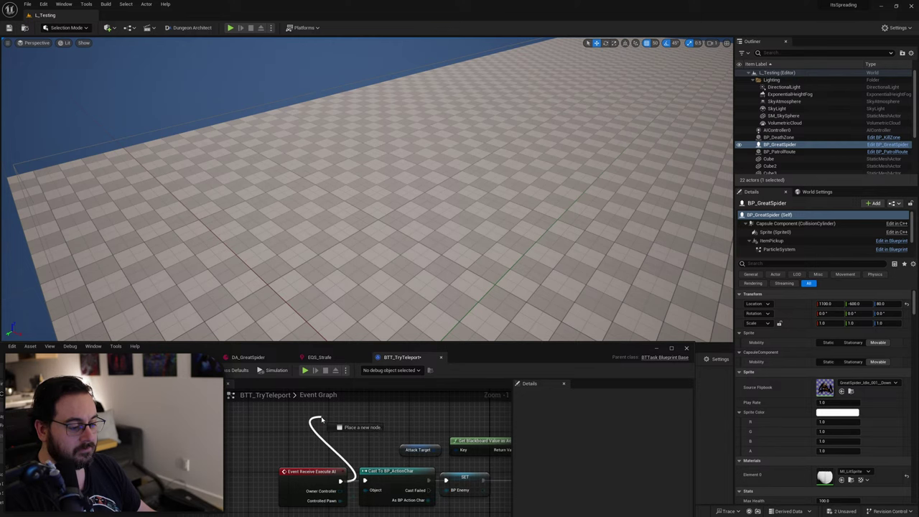
drag(321, 420, 321, 420)
text(print)
key(Return)
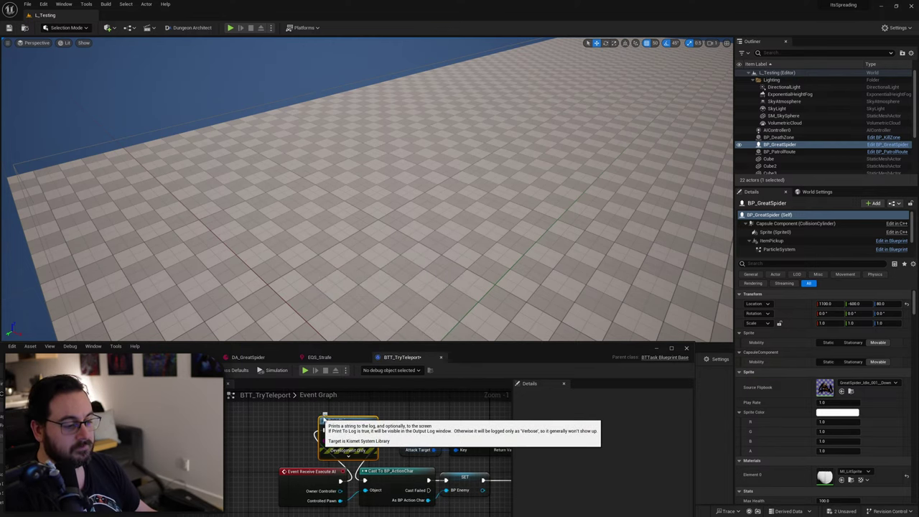
Reconnect Event Receive Execute AI directly to its cast and insert a Print String between Reserve Attack Token and the Branch.
drag(501, 350, 793, 293)
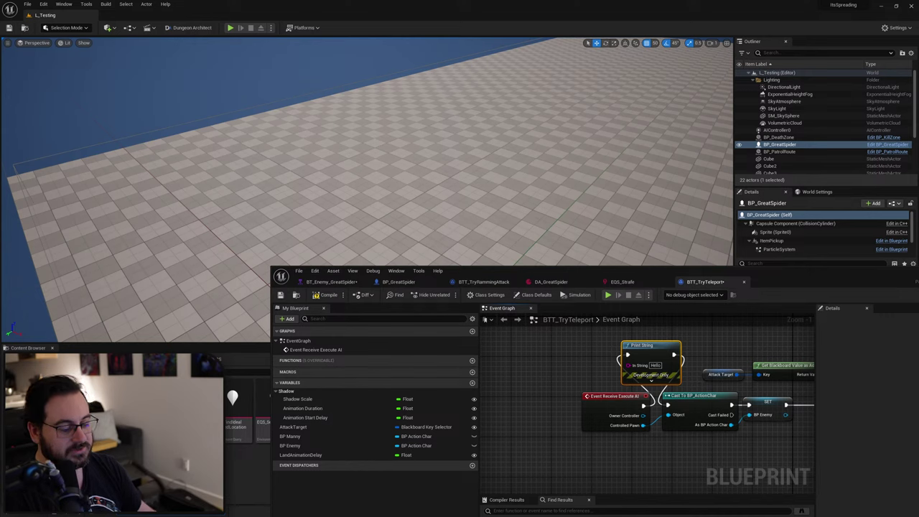
right_drag(668, 404, 517, 421)
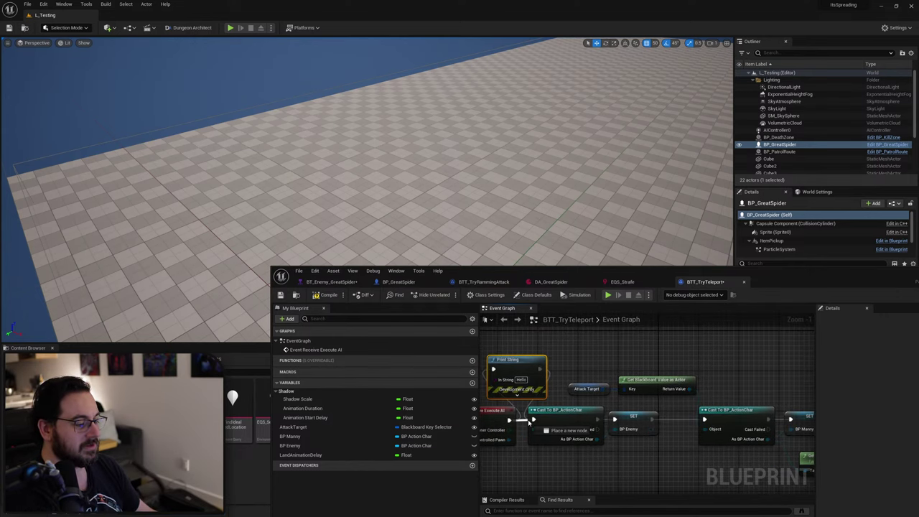
right_drag(790, 381, 563, 388)
right_drag(703, 396, 672, 393)
drag(588, 378, 591, 366)
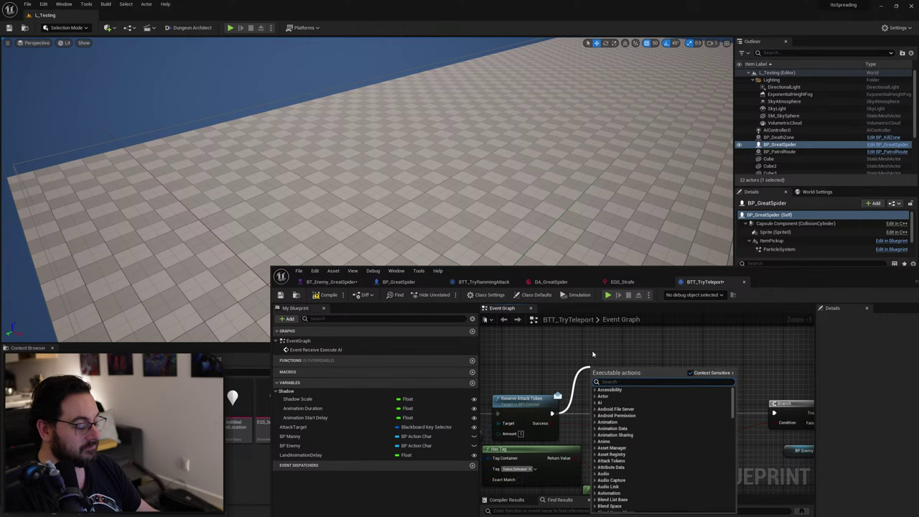
text(print)
key(Return)
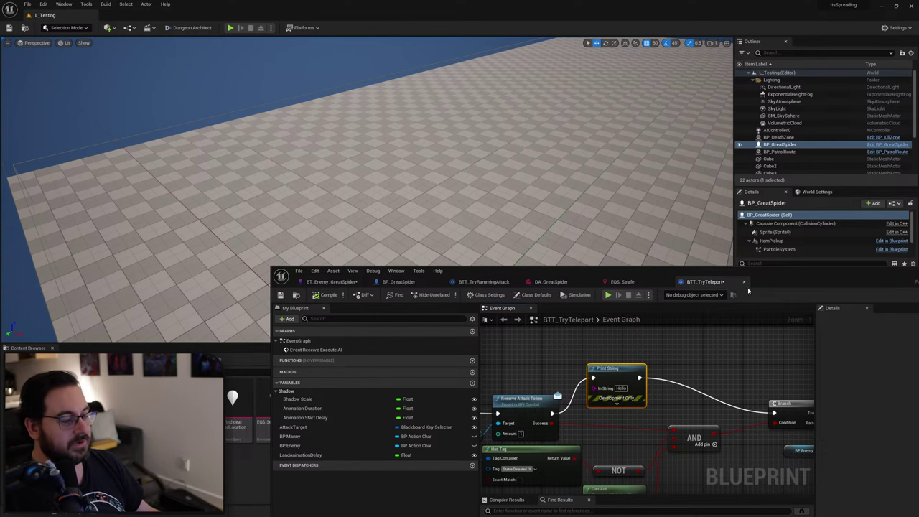
Play-test whether the print after Reserve Attack Token fires by running the character away from the spider, and stop the session.
drag(794, 284, 518, 416)
right_drag(557, 200, 528, 198)
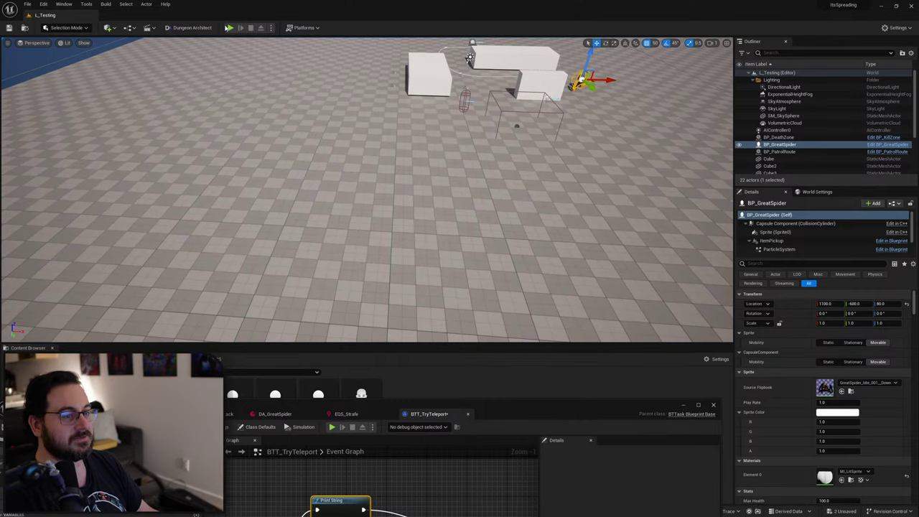
key(alt+p)
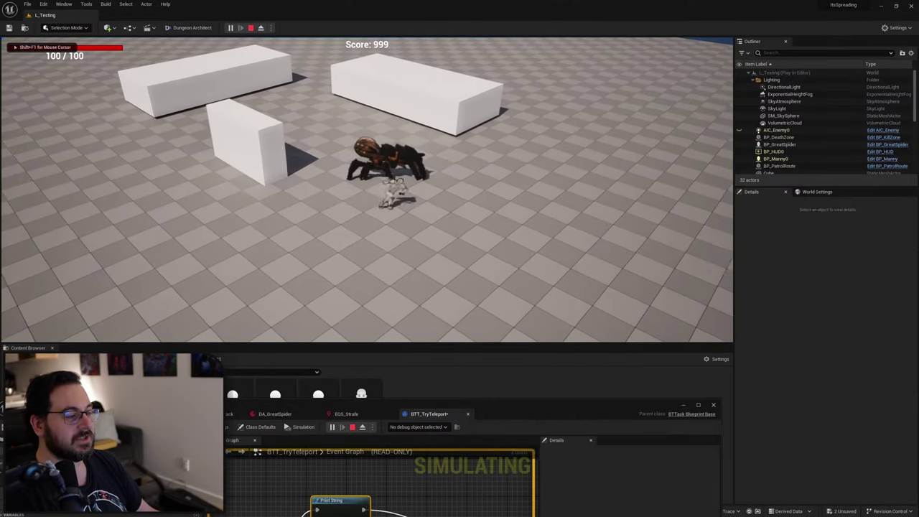
key(d)
key(s)
key(a)
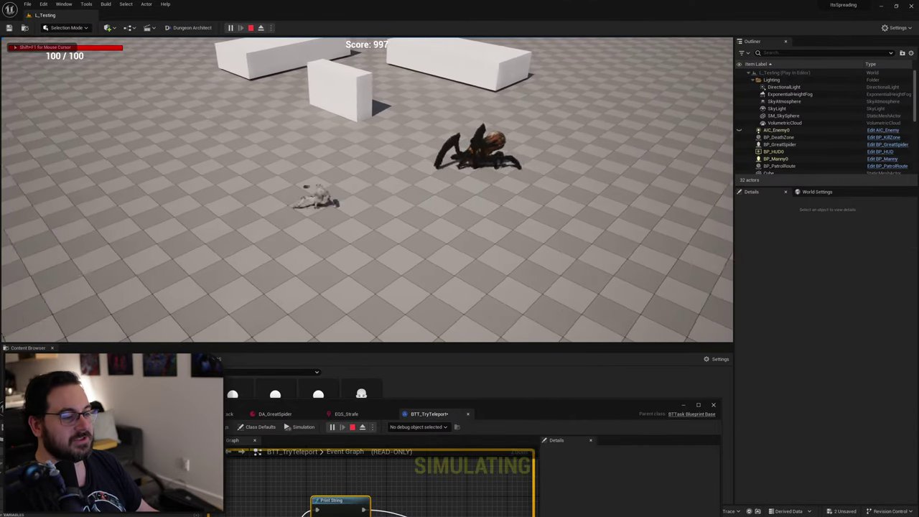
key(a)
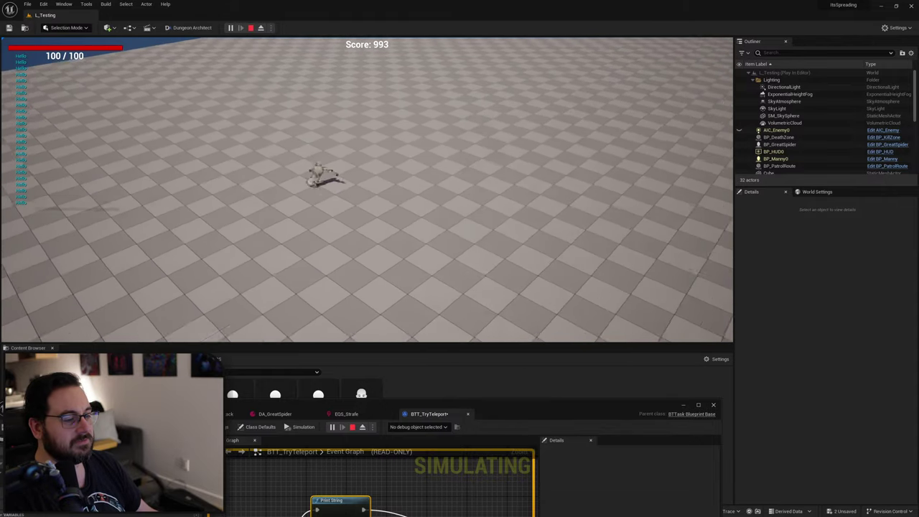
key(Escape)
Maximize the BTT_TryTeleport editor, reconnect Reserve Attack Token directly to the Branch, and delete the Print String node.
double_click(567, 407)
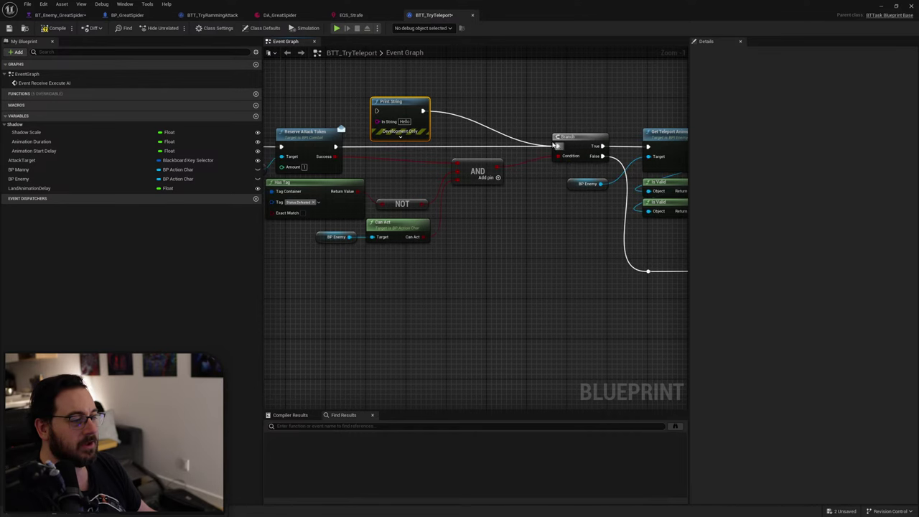
key(Delete)
right_drag(408, 122, 500, 137)
scroll(487, 157, up, 1)
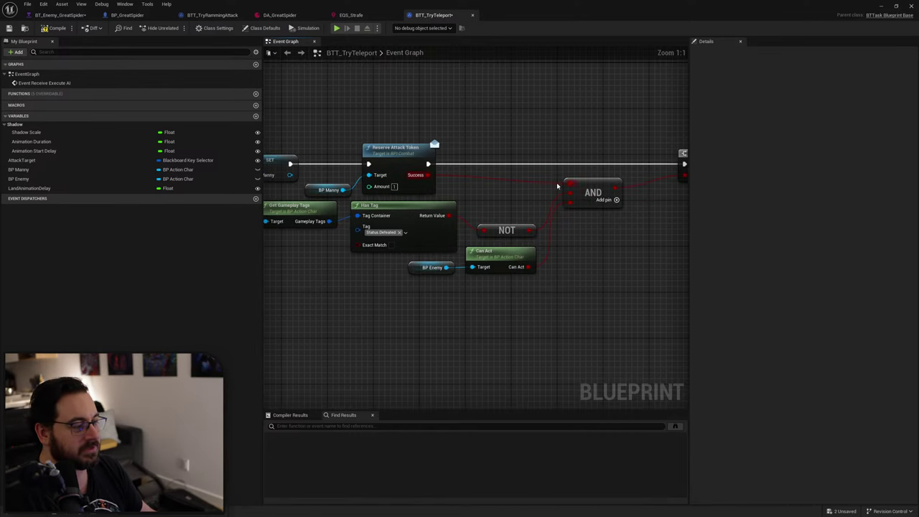
Add a Branch after Reserve Attack Token conditioned on its Success output, and remove the AND node's input pin that Success used.
right_drag(501, 169, 455, 175)
key(b)
click(420, 150)
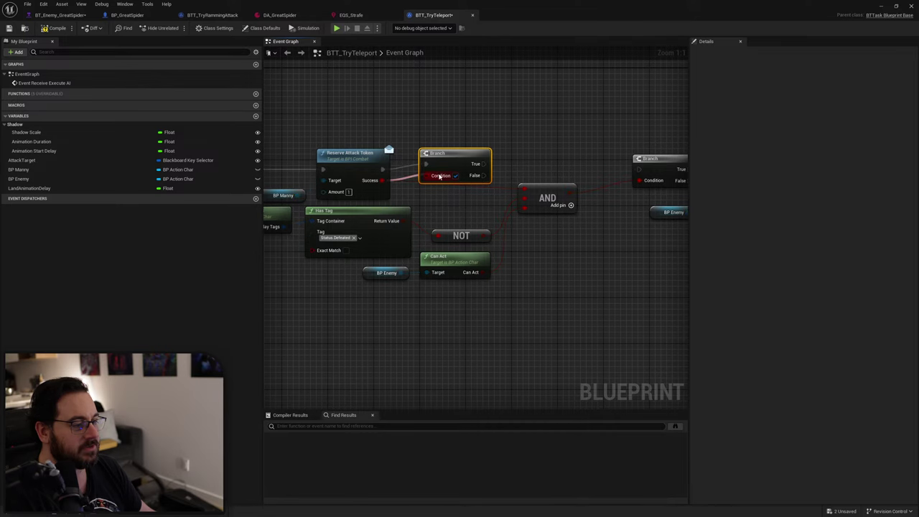
right_click(530, 191)
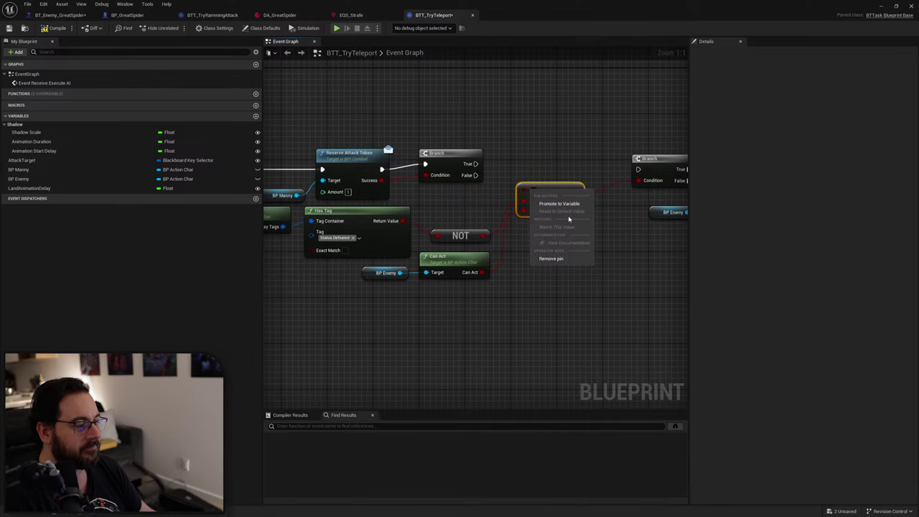
click(558, 259)
right_drag(444, 179, 482, 196)
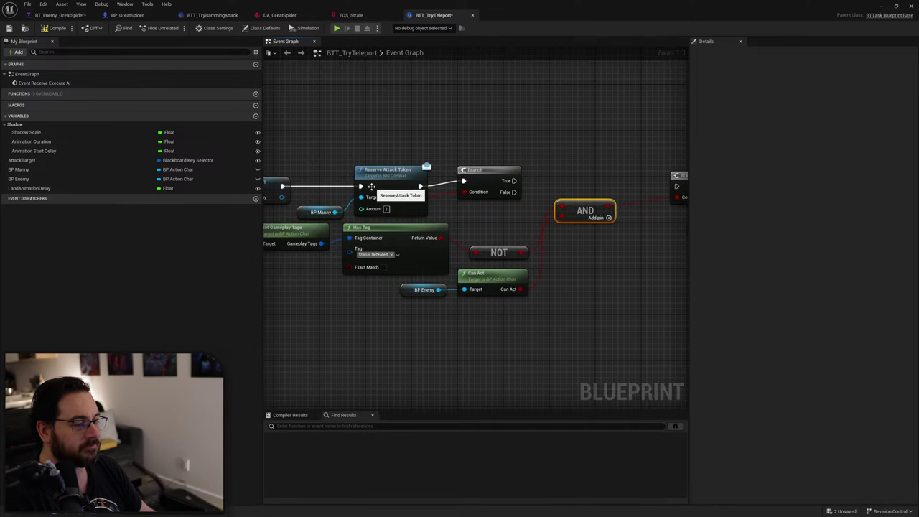
Move Reserve Attack Token with its Branch out of the execution chain, and disconnect the outputs of the Branch driven by the AND node.
drag(327, 208, 327, 208)
right_drag(491, 187, 406, 193)
drag(407, 178, 591, 86)
right_drag(491, 213, 605, 172)
drag(604, 173, 624, 207)
right_drag(625, 207, 450, 233)
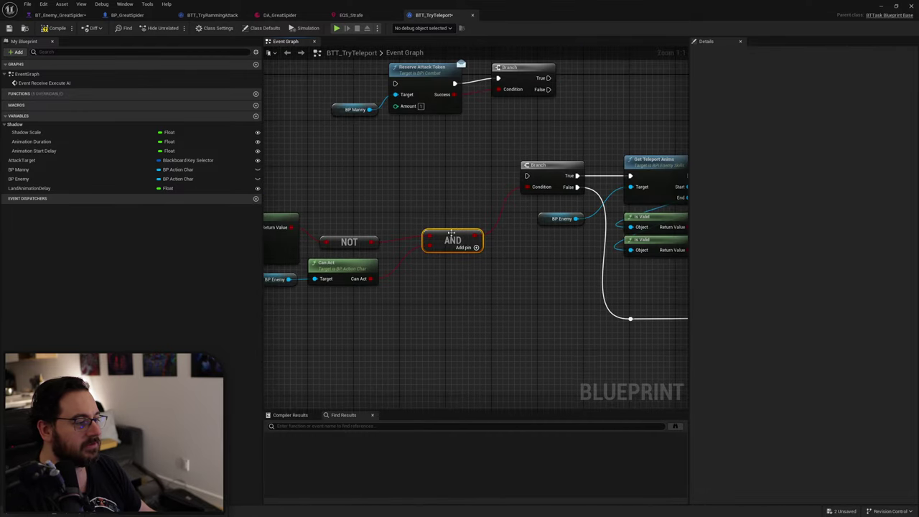
right_drag(572, 188, 484, 204)
scroll(607, 205, down, 4)
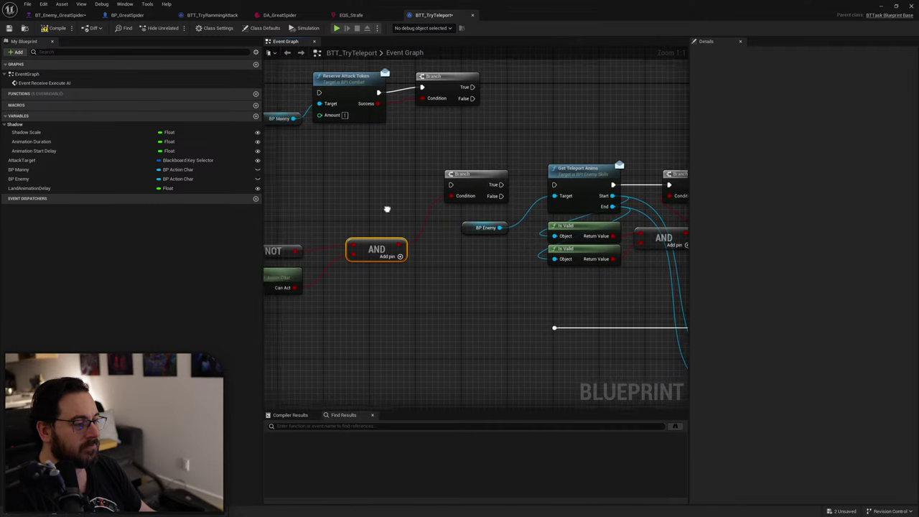
right_drag(644, 206, 583, 201)
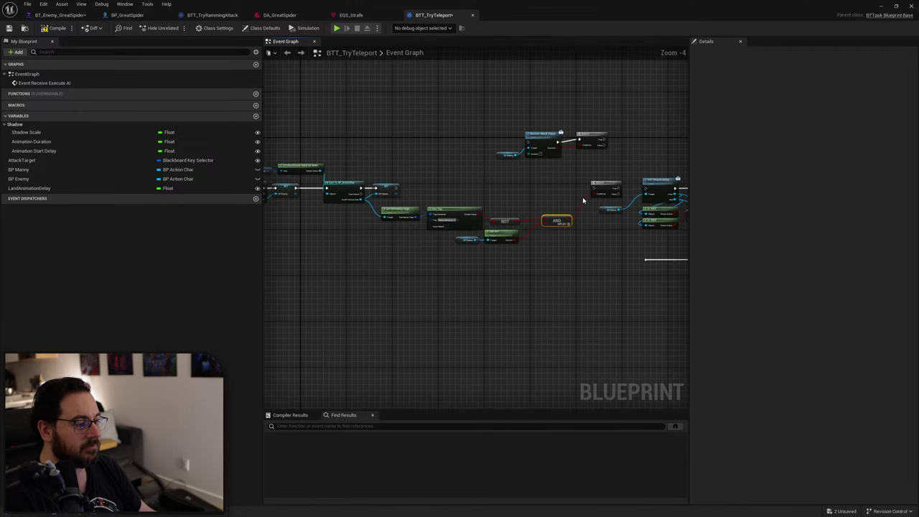
Reposition the condition nodes and AND-driven Branch closer to the start, and connect the BP Manny SET node's execution directly to that Branch.
click(600, 185)
shift+drag(569, 180, 372, 279)
right_drag(372, 278, 524, 291)
shift+drag(509, 159, 351, 248)
right_drag(425, 254, 279, 256)
drag(607, 206, 435, 211)
click(353, 198)
right_drag(352, 198, 449, 200)
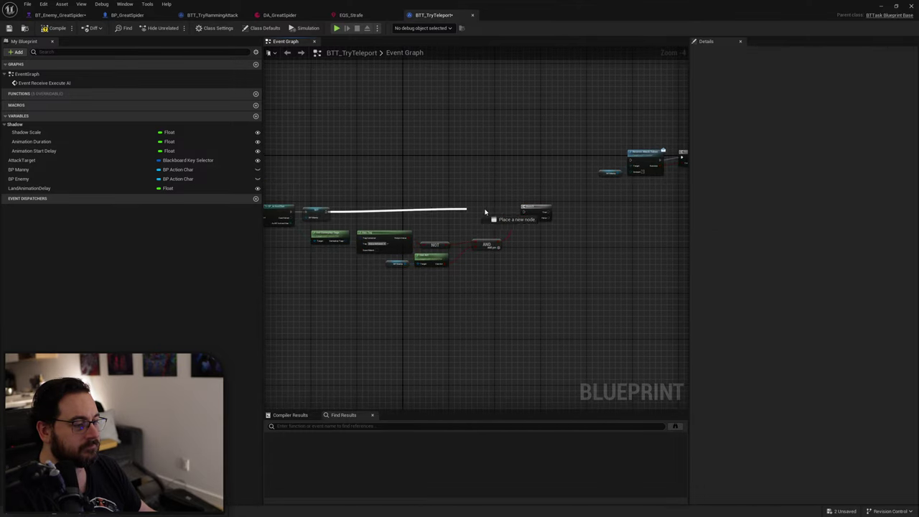
Copy the Finish Execute node with Success unchecked next to the AND-driven Branch, and connect that Branch's False output to the copy.
scroll(526, 213, up, 6)
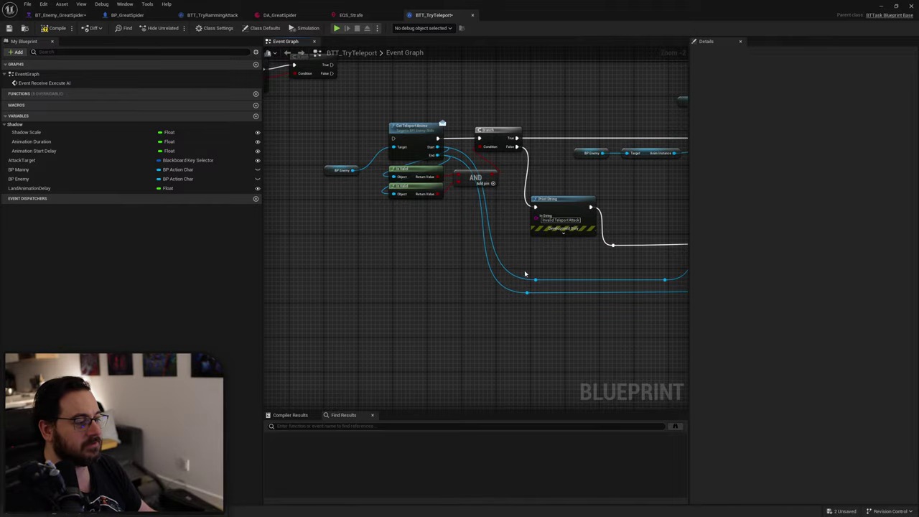
scroll(525, 273, down, 3)
right_drag(525, 273, 344, 273)
right_drag(522, 273, 331, 270)
right_drag(618, 271, 335, 271)
scroll(542, 272, up, 2)
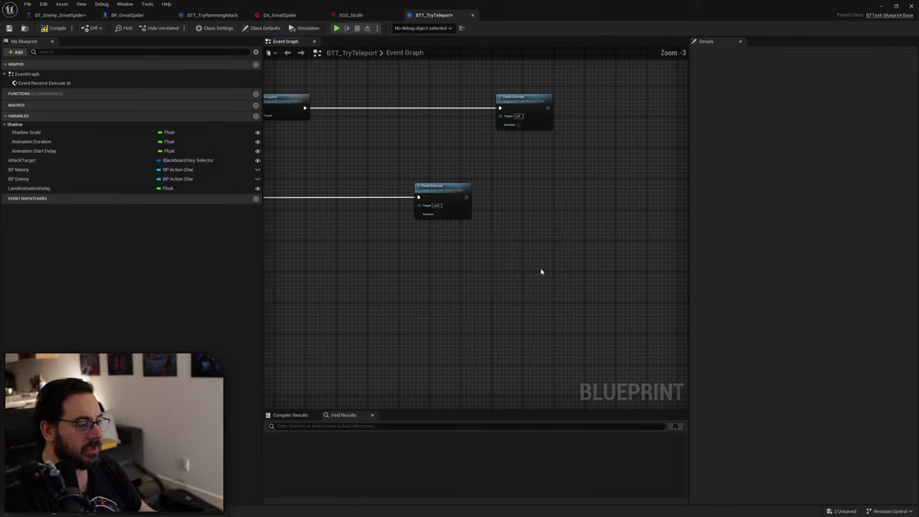
scroll(424, 215, down, 3)
right_drag(425, 215, 589, 248)
right_drag(498, 256, 636, 267)
scroll(551, 252, up, 1)
right_drag(459, 257, 301, 245)
scroll(445, 263, up, 3)
key(ctrl+v)
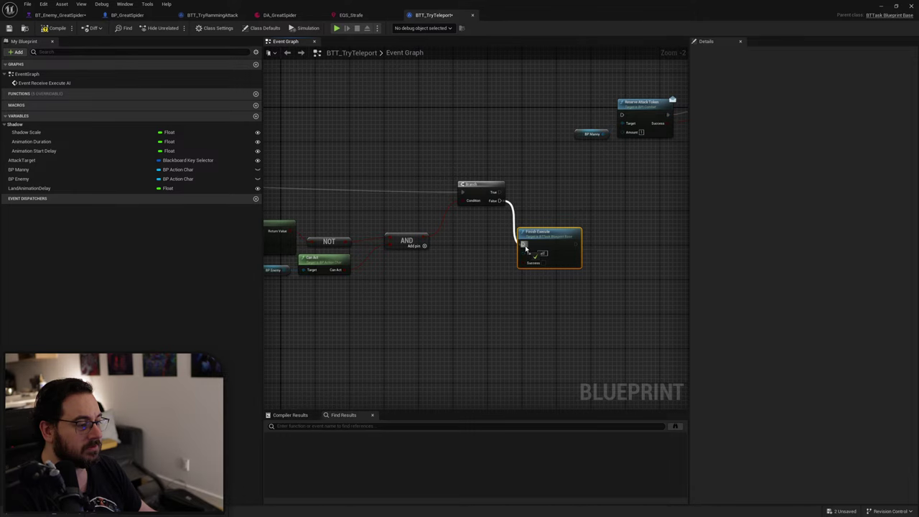
drag(524, 248, 522, 245)
Connect the AND-driven Branch's True output to Reserve Attack Token, and move that node with its Branch in line.
right_drag(523, 245, 364, 201)
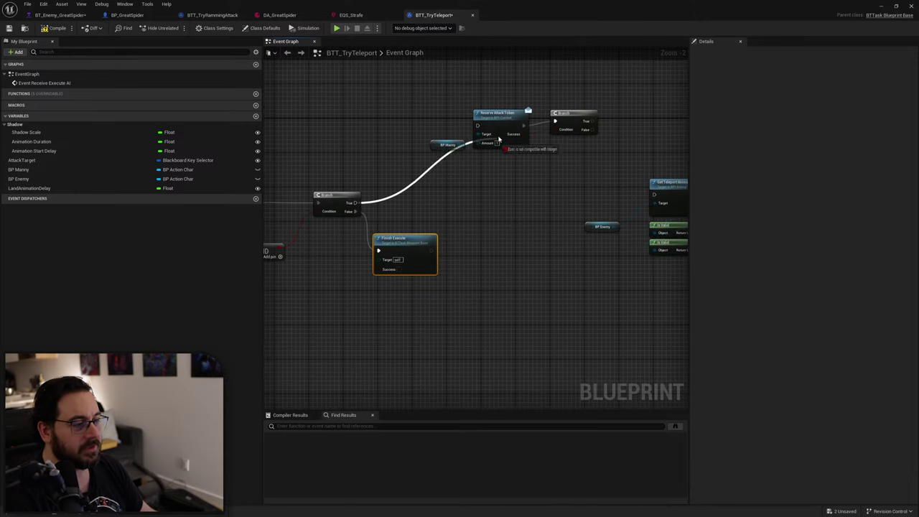
drag(507, 122, 452, 193)
click(493, 241)
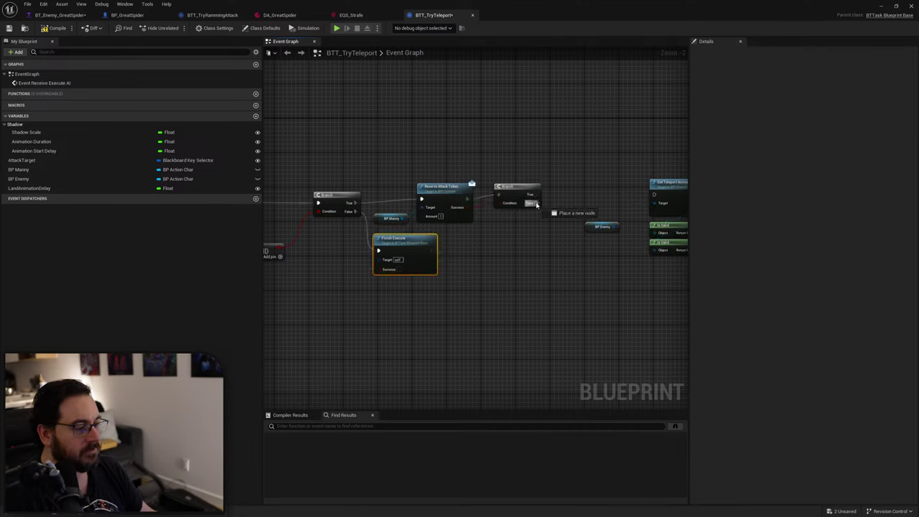
Route both Branches' False outputs to the shared Finish Execute, and connect the token Branch's True output to Get Teleport Anims.
drag(381, 253, 554, 264)
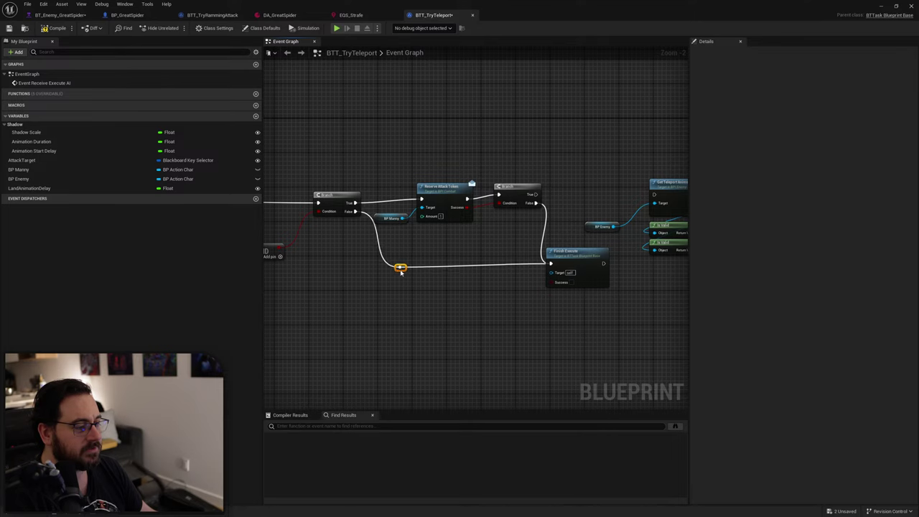
click(508, 201)
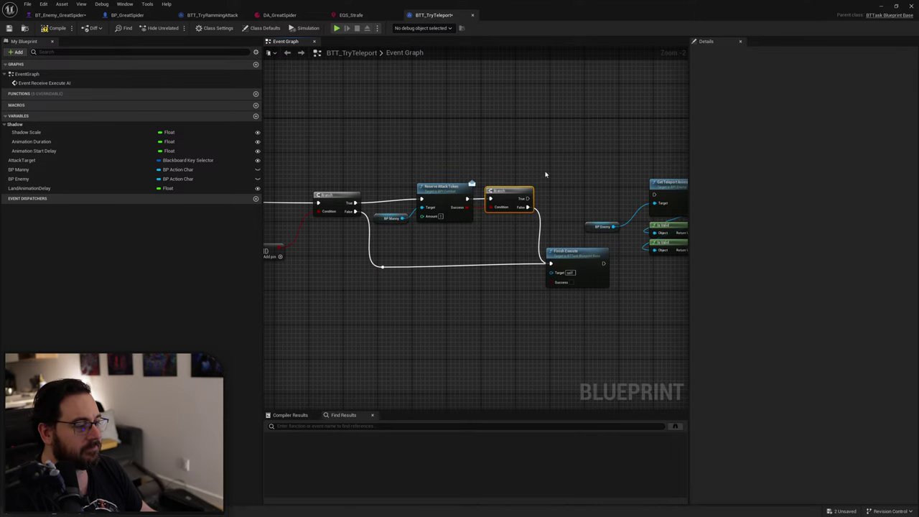
right_drag(545, 174, 464, 179)
drag(573, 204, 574, 203)
right_drag(566, 171, 453, 182)
right_drag(392, 186, 488, 189)
Insert a Print String between the token Branch's True output and Get Teleport Anims.
drag(461, 176, 462, 177)
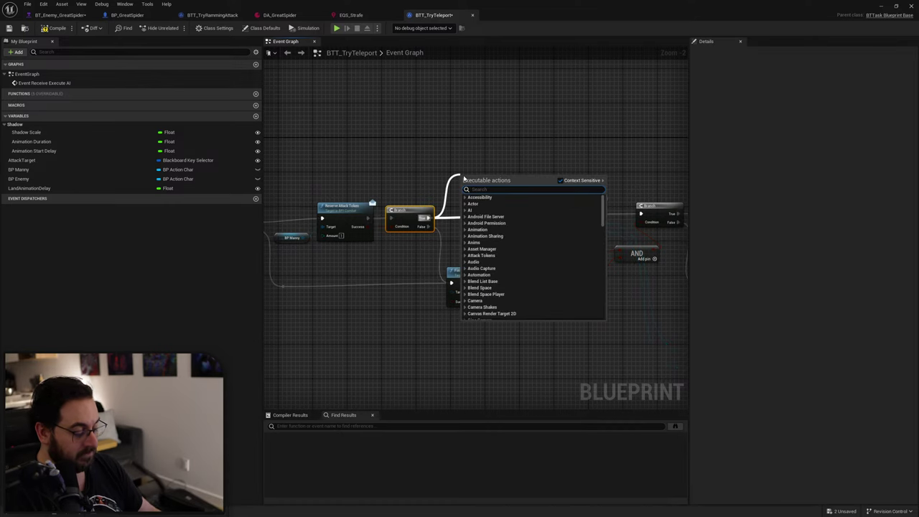
text(print)
key(Return)
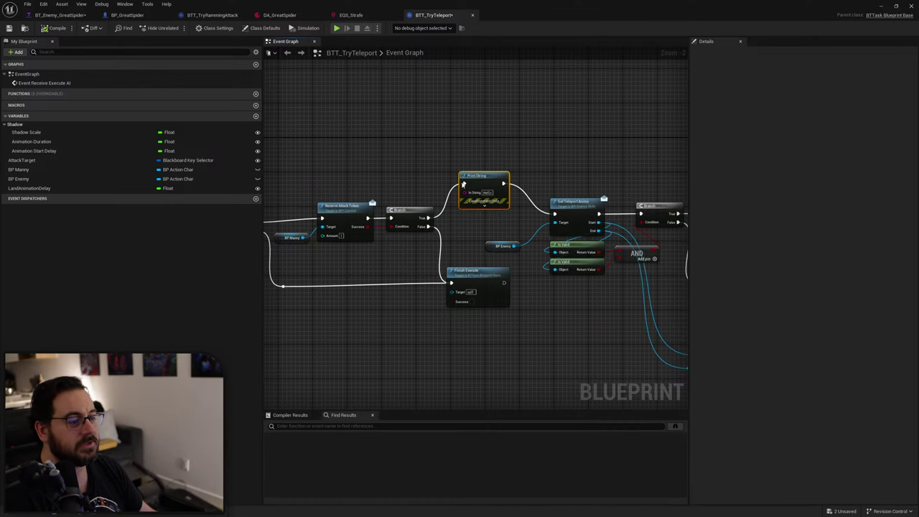
right_drag(404, 201, 548, 169)
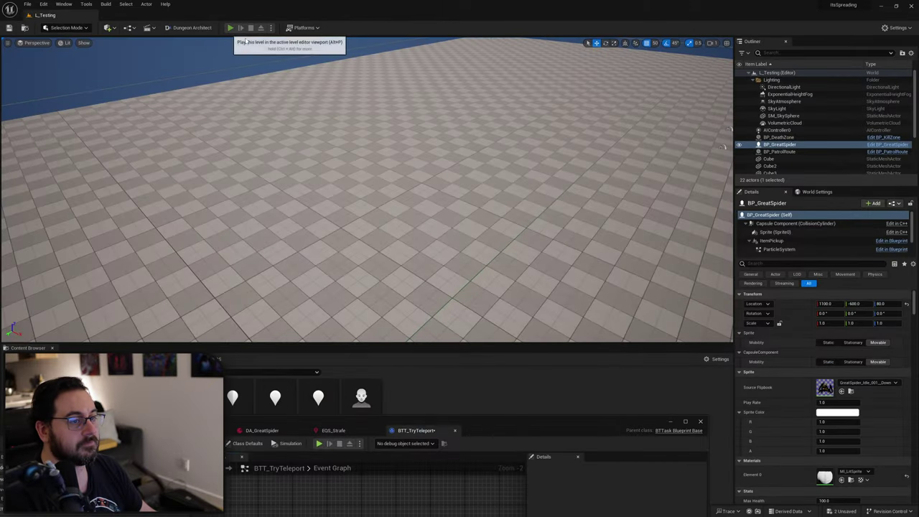
Play-test the rewired teleport task by running the character away from the spider, and stop the session.
click(231, 28)
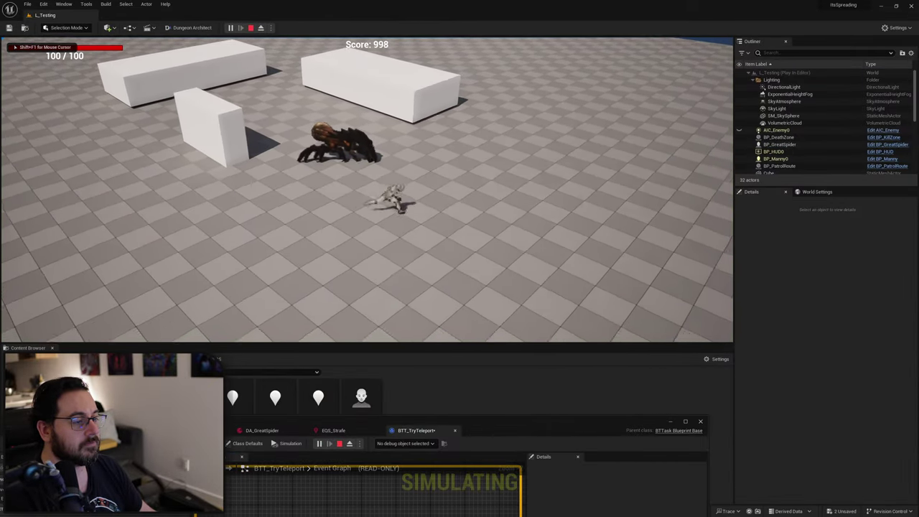
key(a)
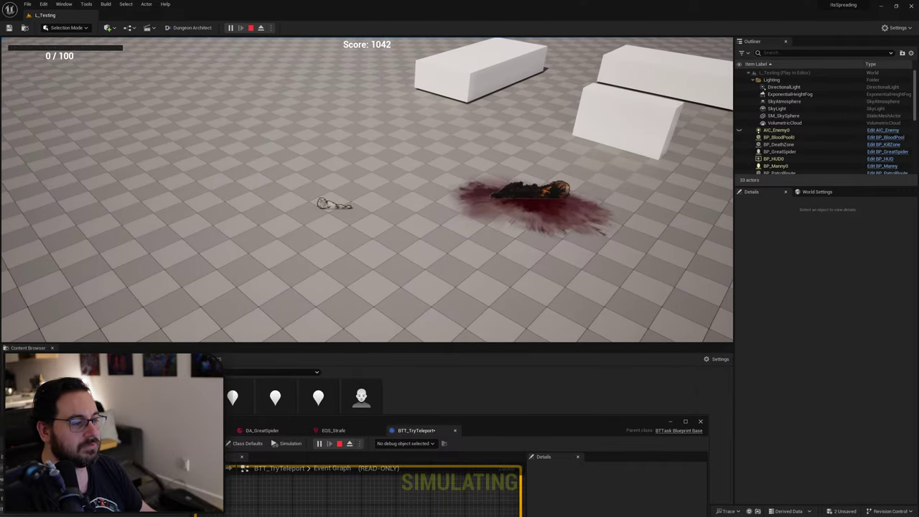
key(Escape)
Delete the death zone actor from the test level.
key(w)
right_drag(470, 181, 439, 159)
click(416, 203)
click(409, 198)
key(Delete)
key(s)
Play-test again by running the character far from the spider to check whether the teleport print fires, and stop the session.
click(231, 29)
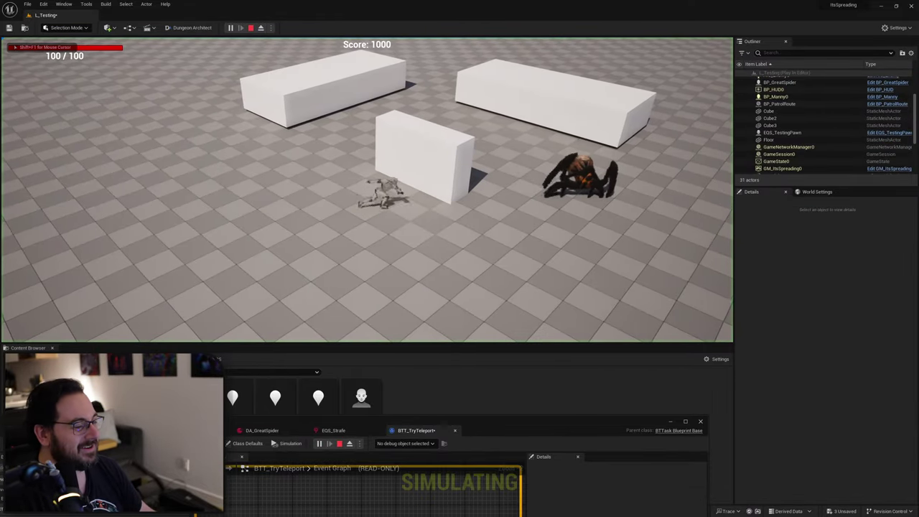
key(a)
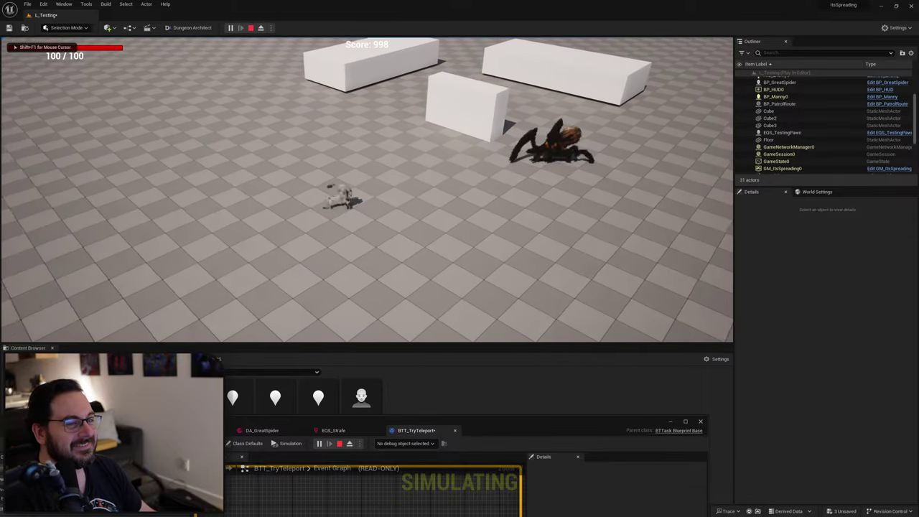
key(a)
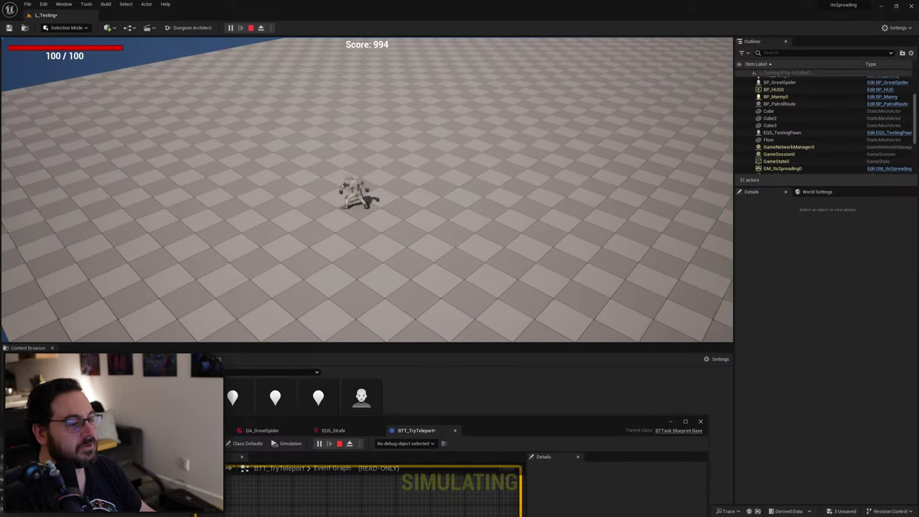
key(Escape)
Remove the Print String before Get Teleport Anims, and insert a Print String between the BP Manny SET node and the first Branch.
right_drag(440, 294, 278, 245)
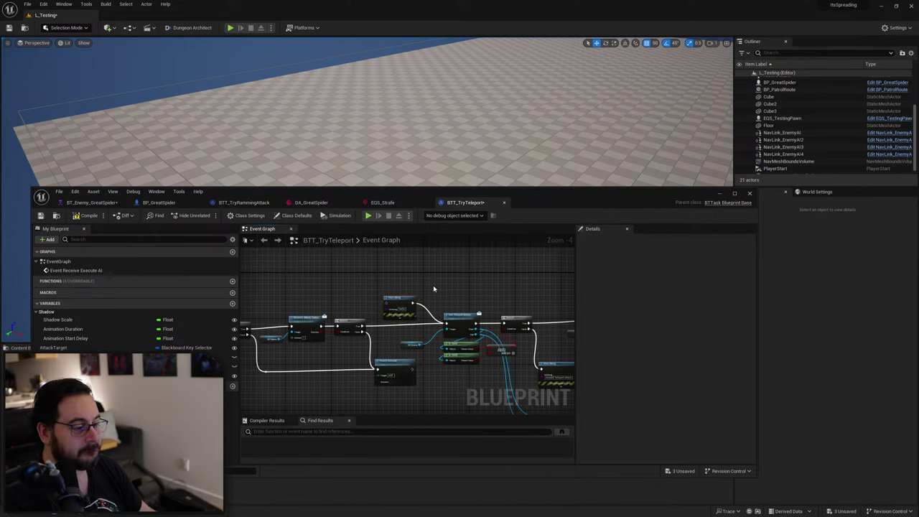
scroll(433, 285, up, 2)
right_drag(461, 305, 493, 301)
right_drag(337, 310, 568, 299)
drag(345, 317, 430, 266)
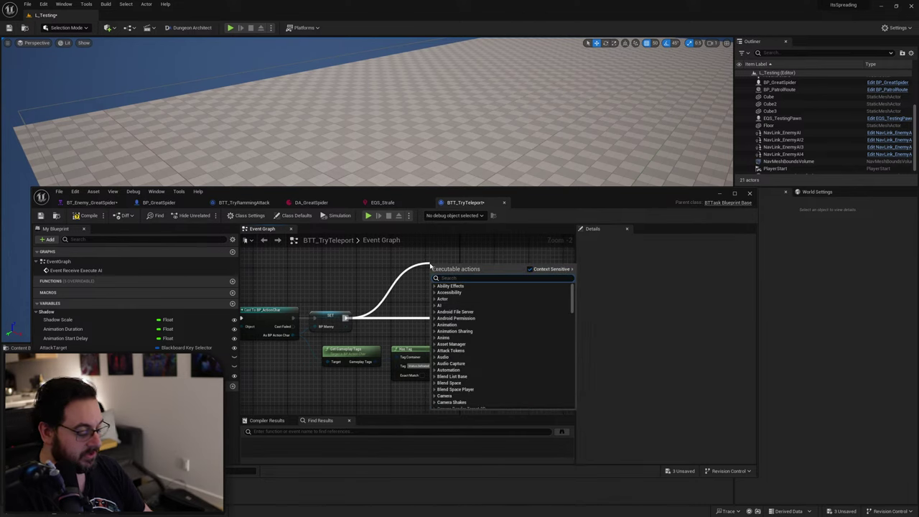
text(print)
key(Return)
Insert a Print String with its own short text between the first Branch's True output and Reserve Attack Token.
right_drag(472, 285, 192, 301)
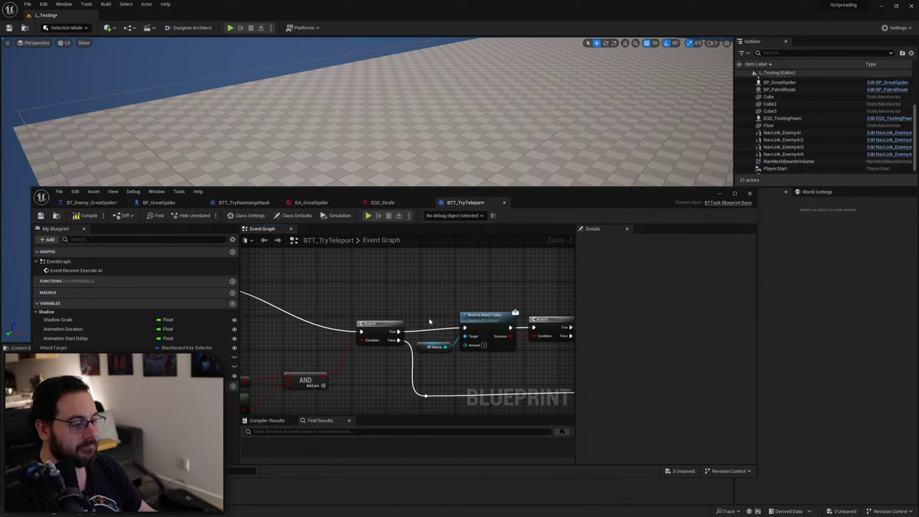
drag(400, 333, 404, 285)
text(print)
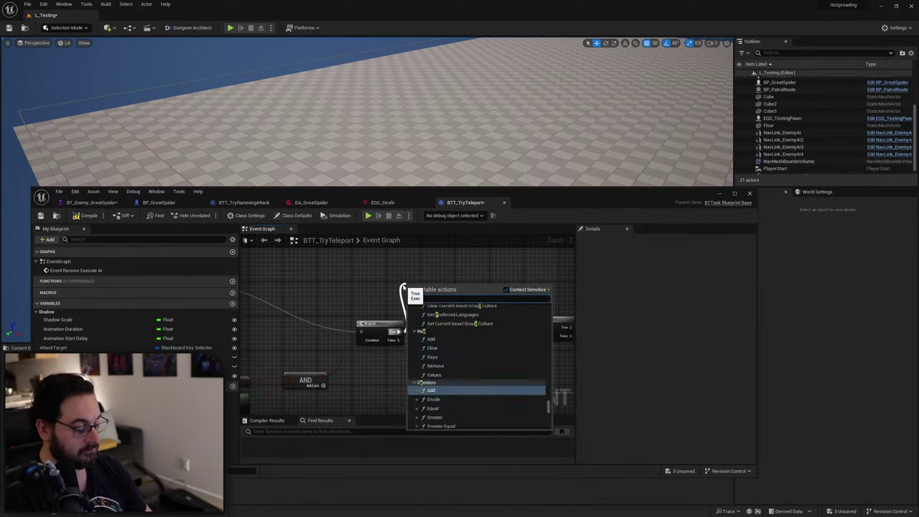
key(Return)
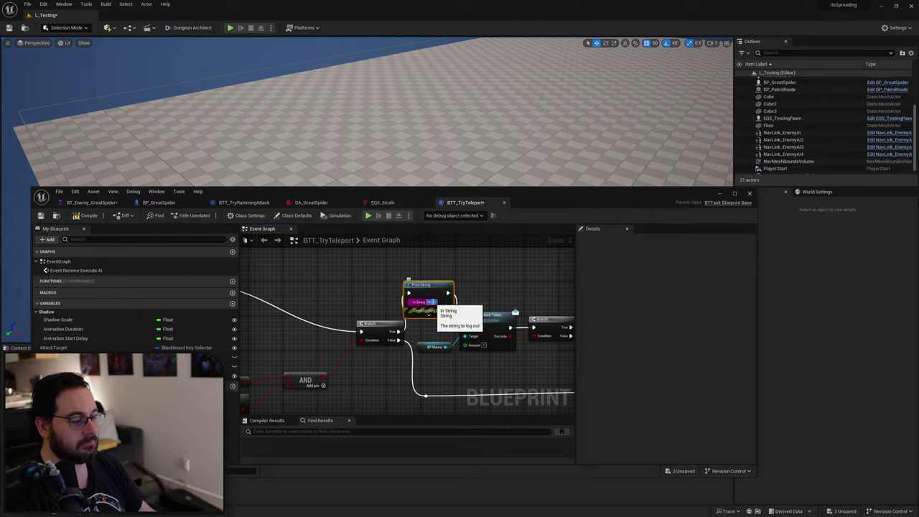
Insert a Print String reading "Token" between the token Branch's True output and Get Teleport Anims.
right_drag(524, 299, 386, 303)
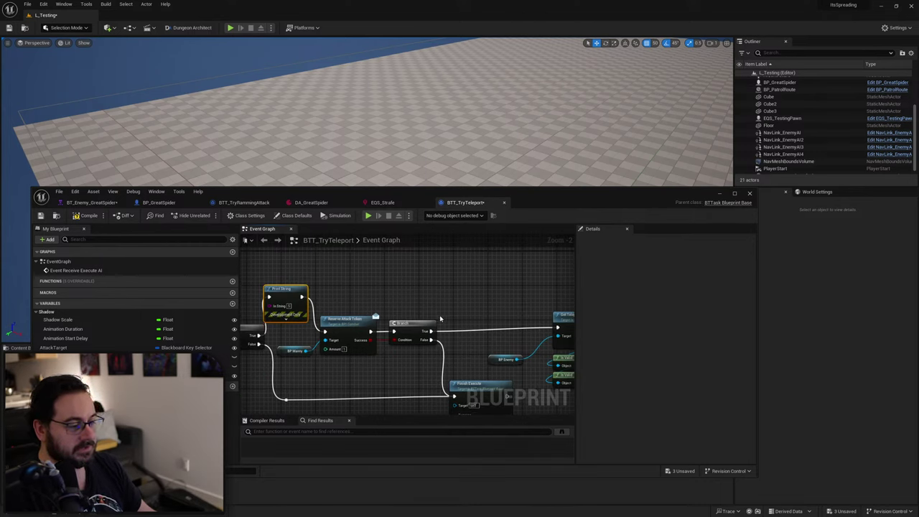
right_drag(431, 329, 411, 314)
drag(411, 314, 429, 263)
text(print)
key(Return)
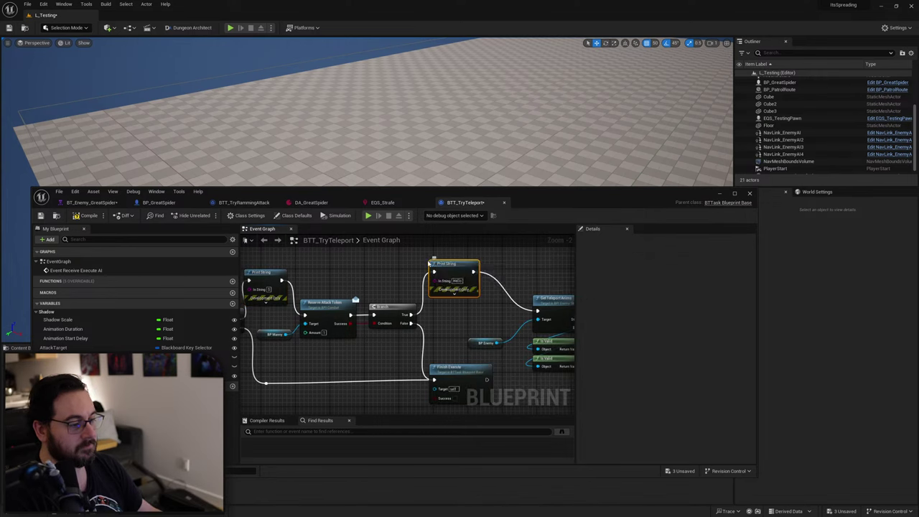
click(459, 281)
text(Tok)
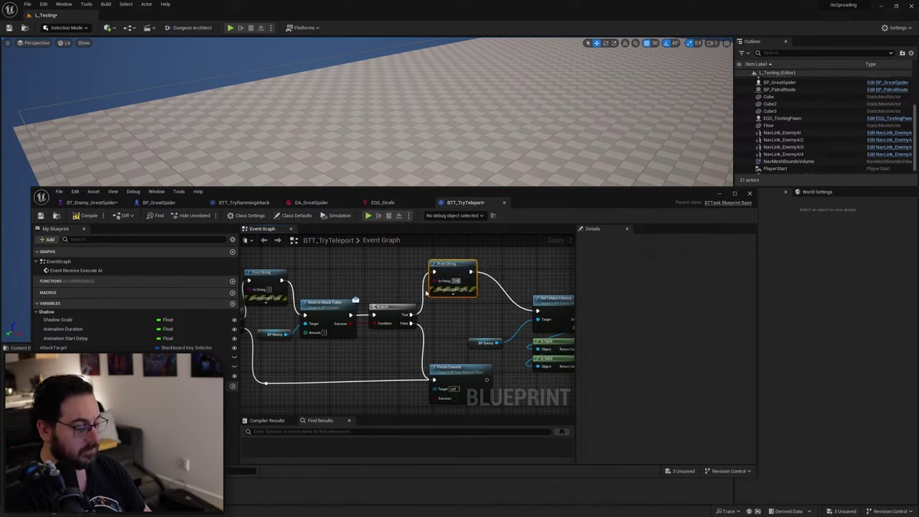
text(en)
key(Return)
Insert a Print String reading "Fail Token" between the token Branch's False output and Finish Execute, and compile the blueprint.
drag(409, 323, 428, 323)
text(print)
key(Return)
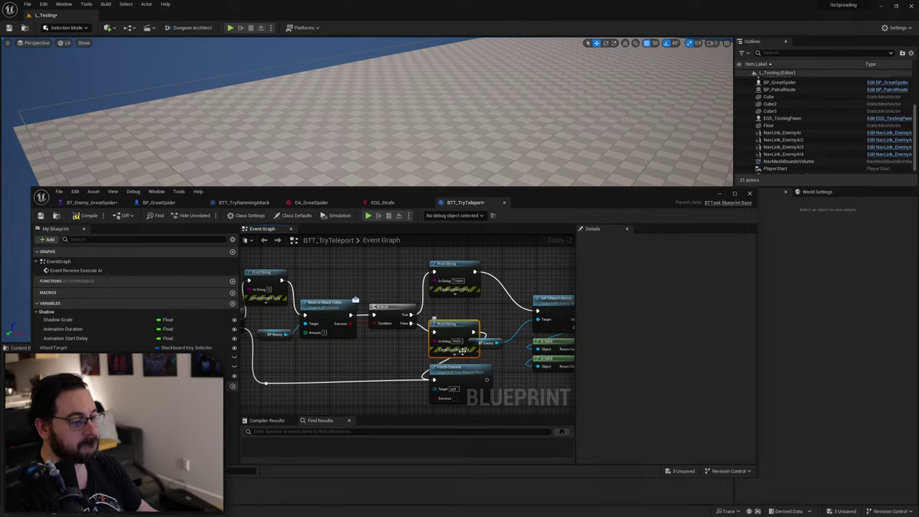
click(463, 342)
text(Fail Token)
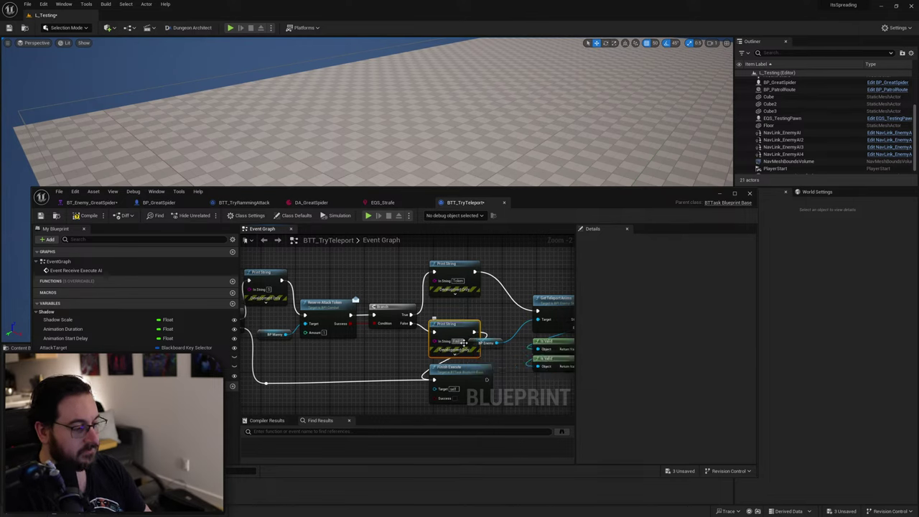
key(Return)
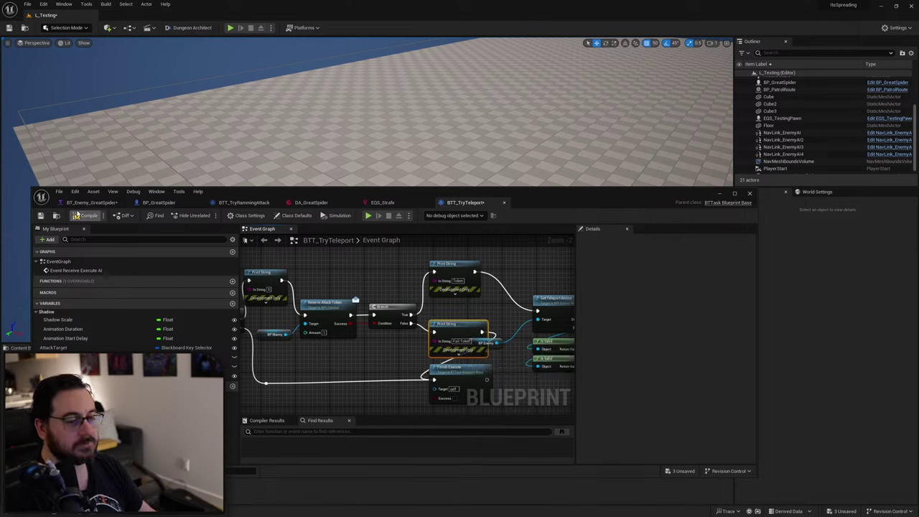
click(86, 217)
Play-test which debug prints fire while running away from the spider, stop the session, and return to the token Branch in BTT_TryTeleport.
drag(520, 202, 565, 413)
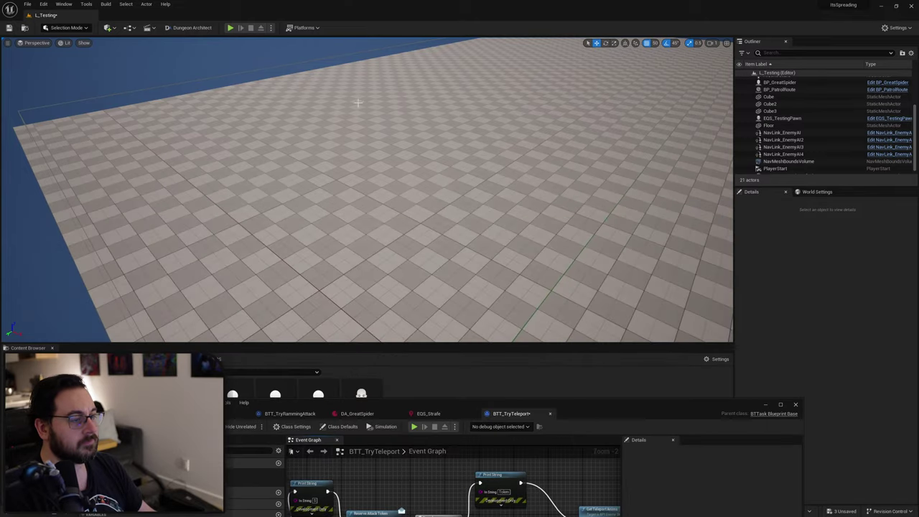
click(230, 27)
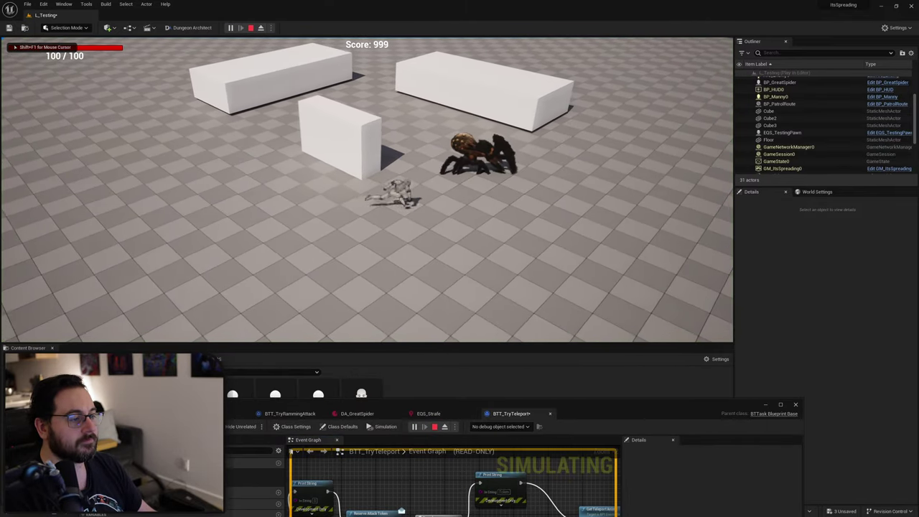
key(d)
key(a)
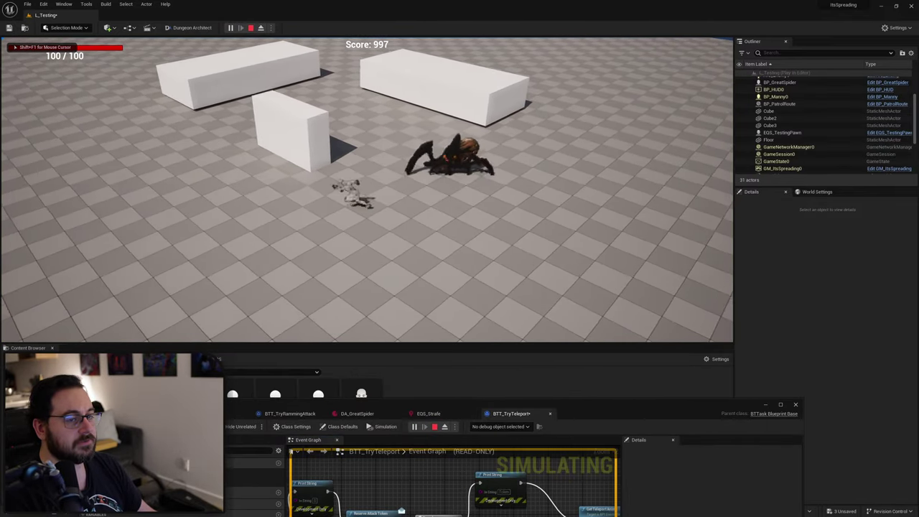
key(space)
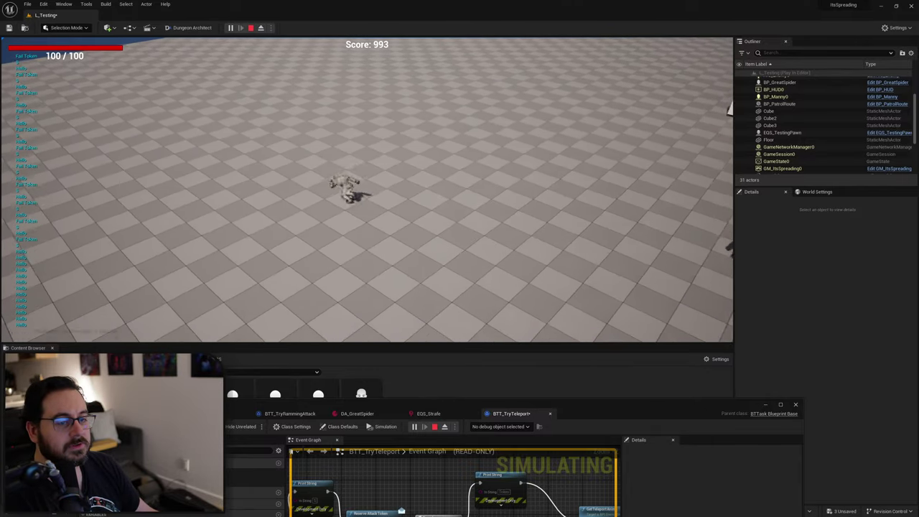
key(w)
key(Escape)
drag(587, 416, 566, 207)
right_drag(508, 325, 437, 308)
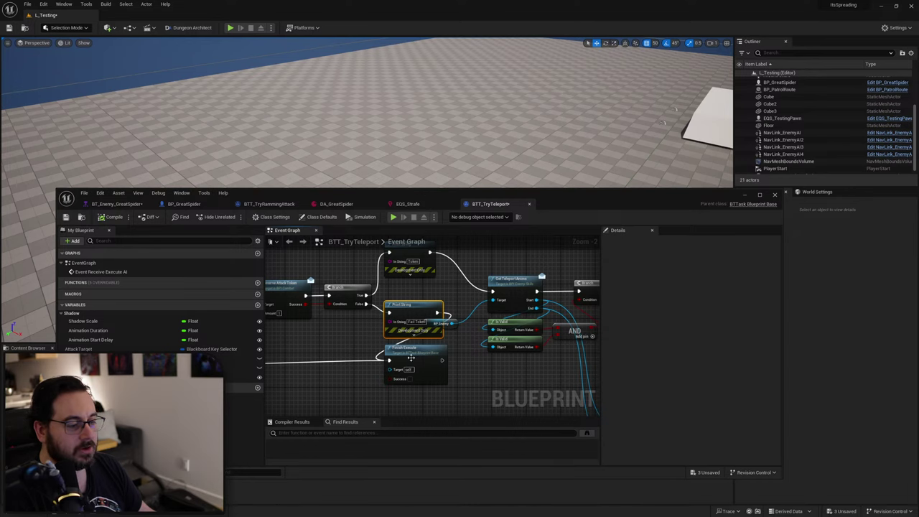
Try to delete the "Fail Token" Print String and wire the token Branch's False output directly to Finish Execute, and undo both changes.
drag(367, 304, 388, 360)
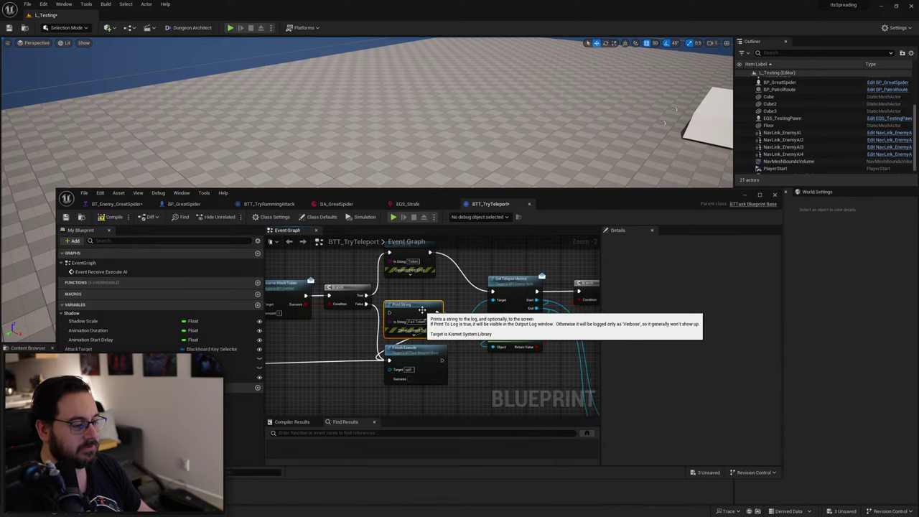
key(Delete)
right_drag(413, 293, 418, 311)
key(ctrl+z)
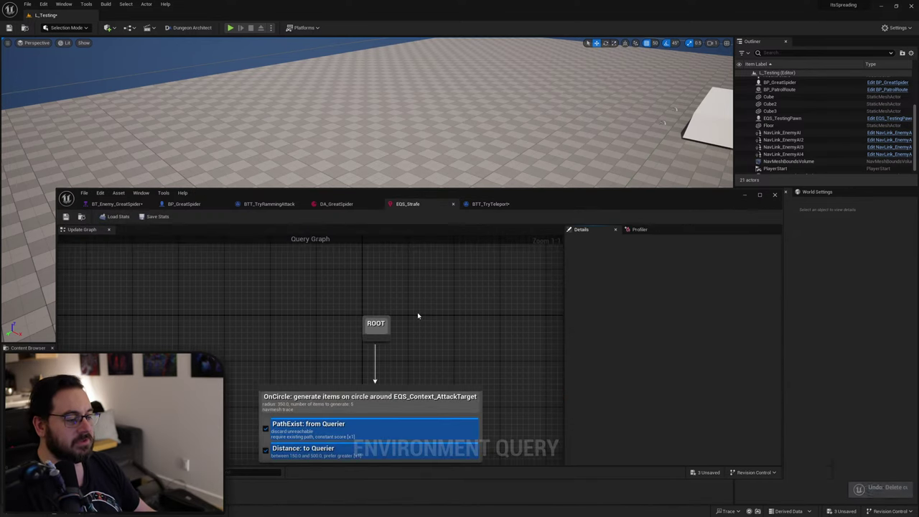
click(132, 207)
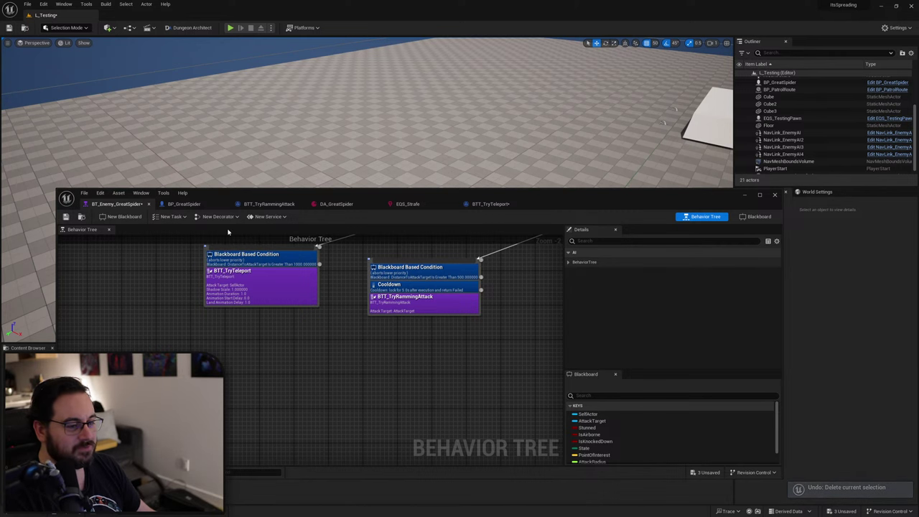
click(490, 206)
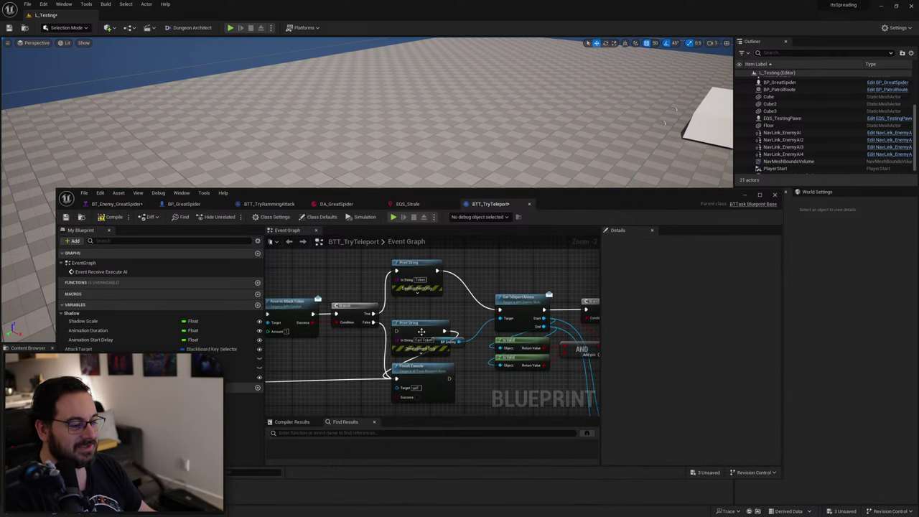
key(ctrl+z)
Paste the copied 5-second Cooldown decorator onto the BTT_TryTeleport task in BT_Enemy_GreatSpider.
click(117, 204)
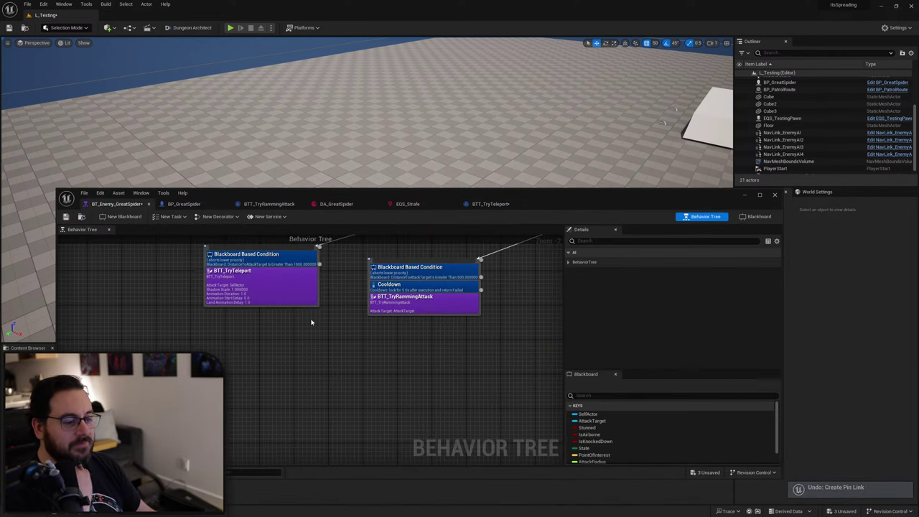
right_drag(310, 323, 377, 386)
click(354, 350)
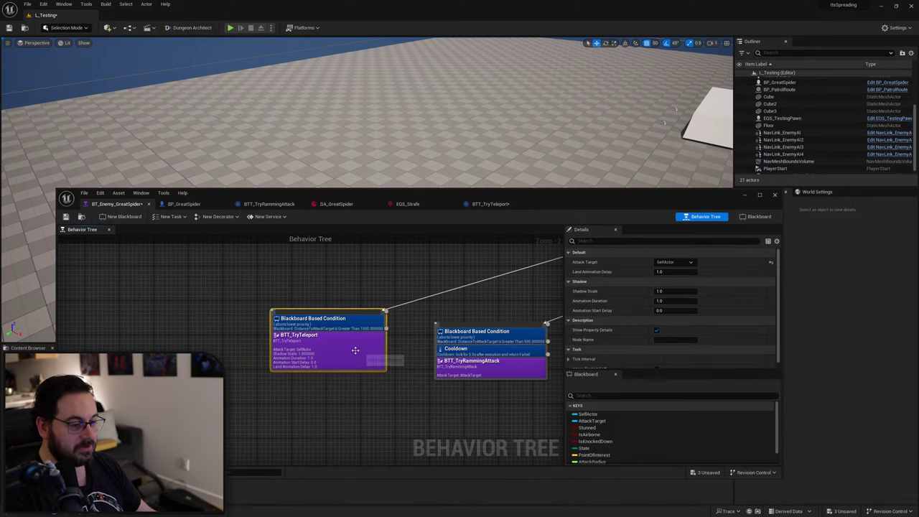
key(ctrl+v)
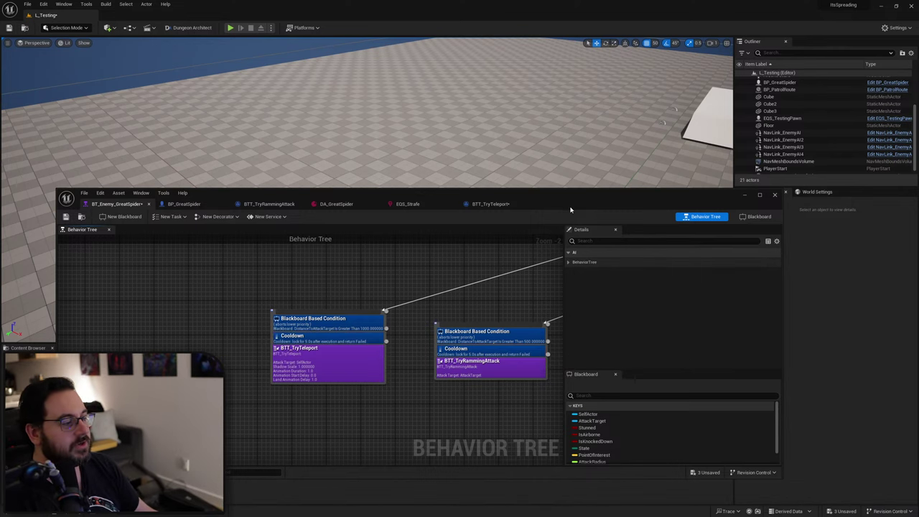
Play-test the spider's teleport with its cooldown by resuming past the pause and running away from it, and stop the session.
drag(570, 207, 531, 392)
click(229, 28)
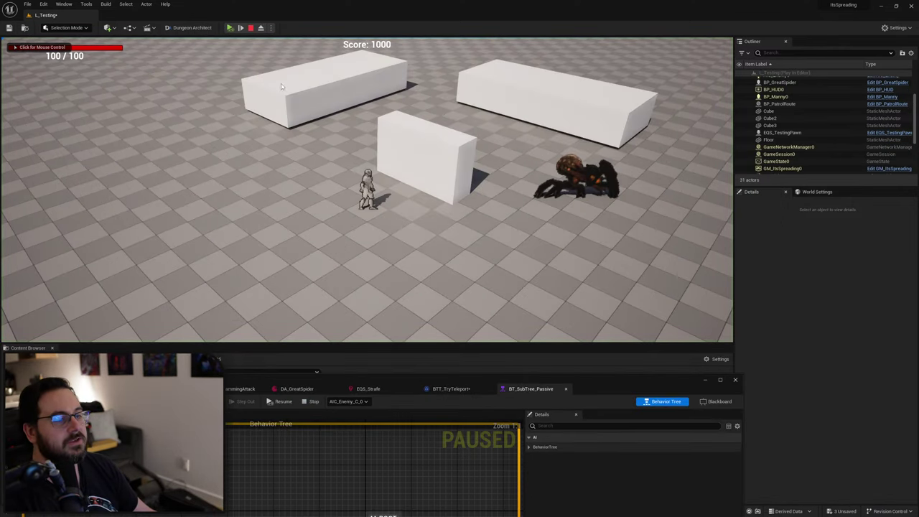
click(230, 28)
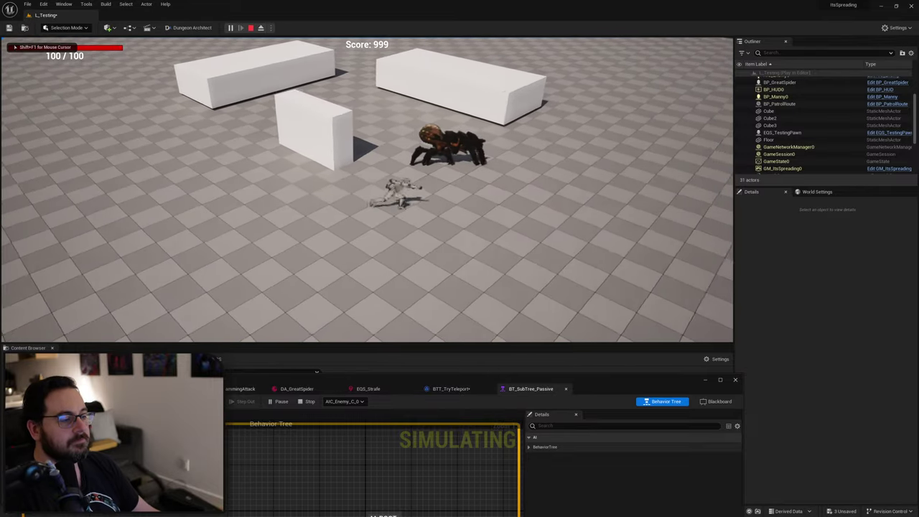
key(a)
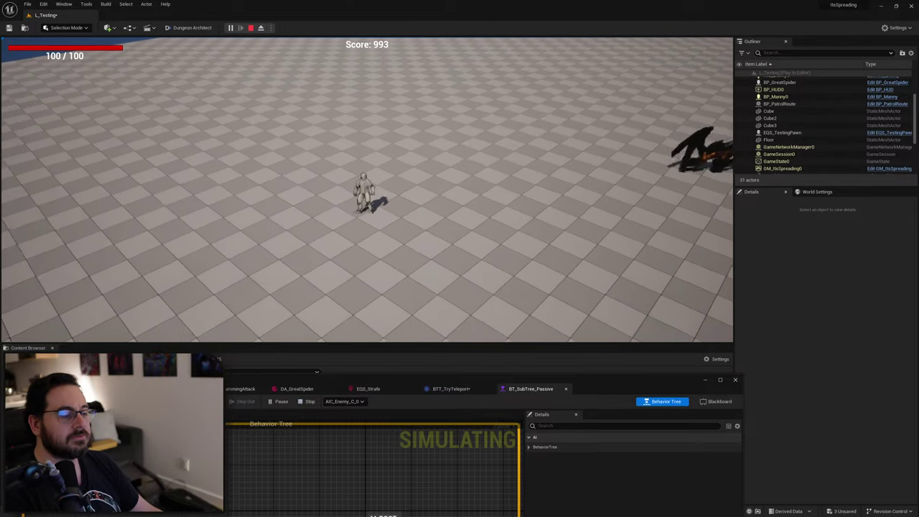
key(Escape)
Maximize the asset editor, examine the Start and Ram sections of BTT_TryRammingAttack's event graph, and open BP_GreatSpider's event graph.
double_click(614, 388)
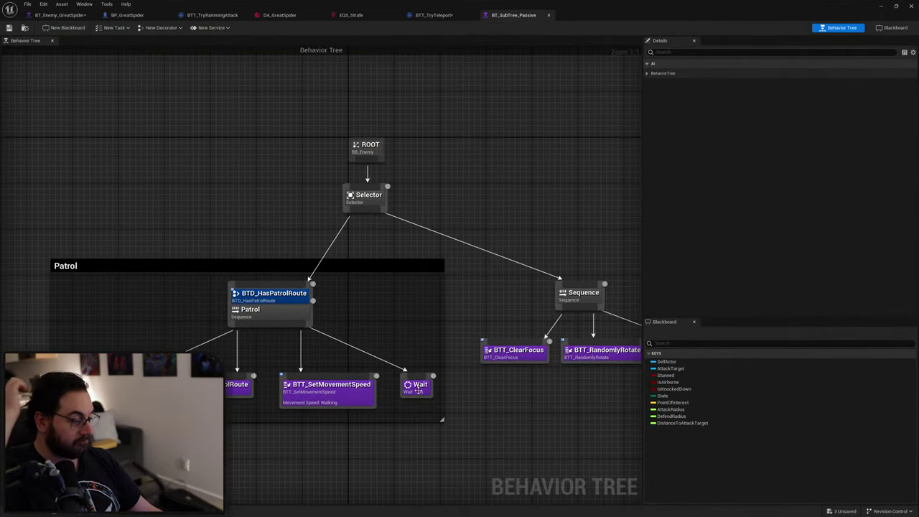
click(60, 14)
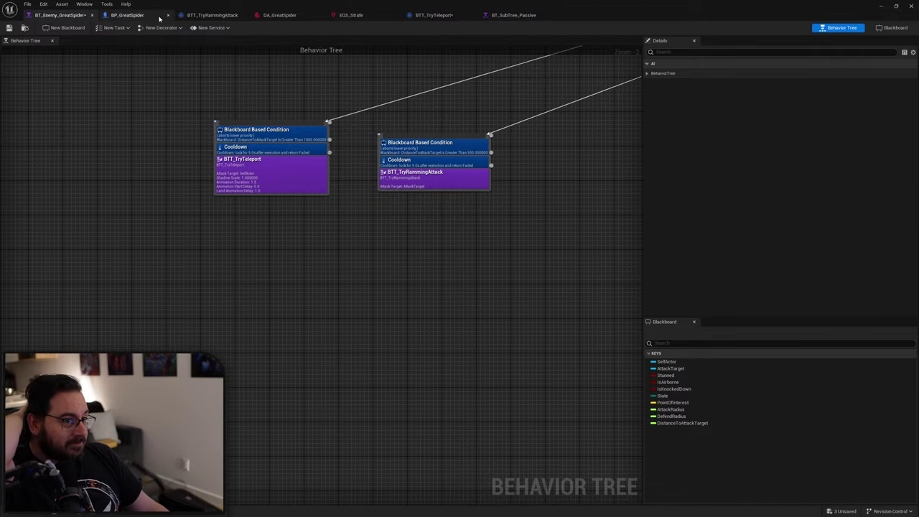
click(211, 14)
right_drag(484, 207, 316, 185)
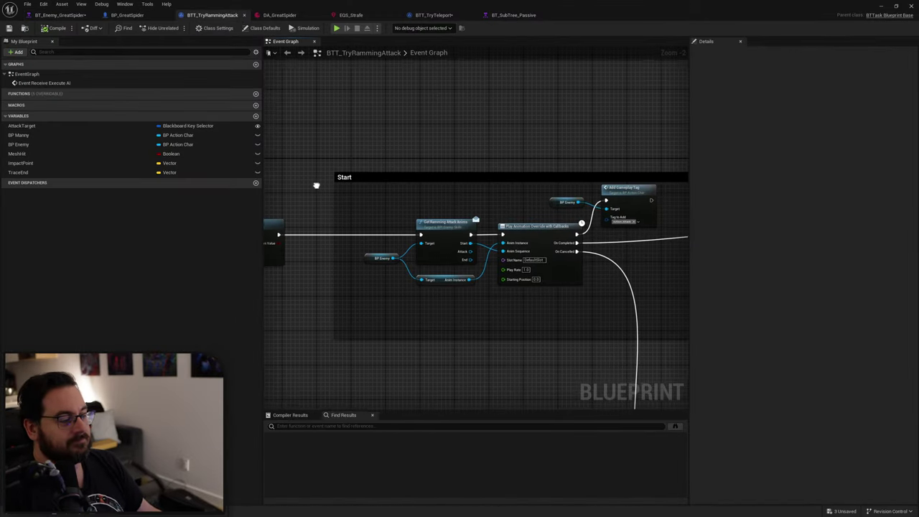
scroll(317, 184, down, 1)
right_drag(569, 238, 368, 218)
scroll(399, 216, up, 2)
scroll(399, 216, down, 4)
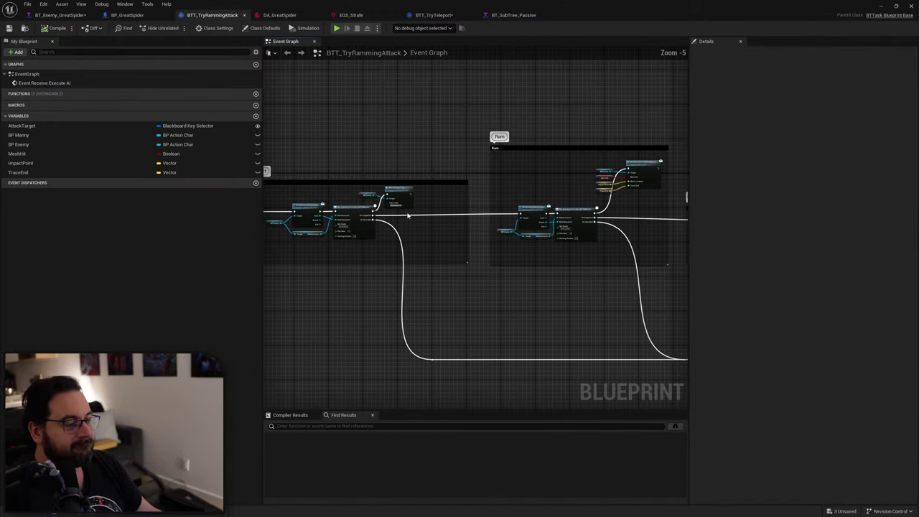
right_drag(582, 191, 483, 203)
click(120, 15)
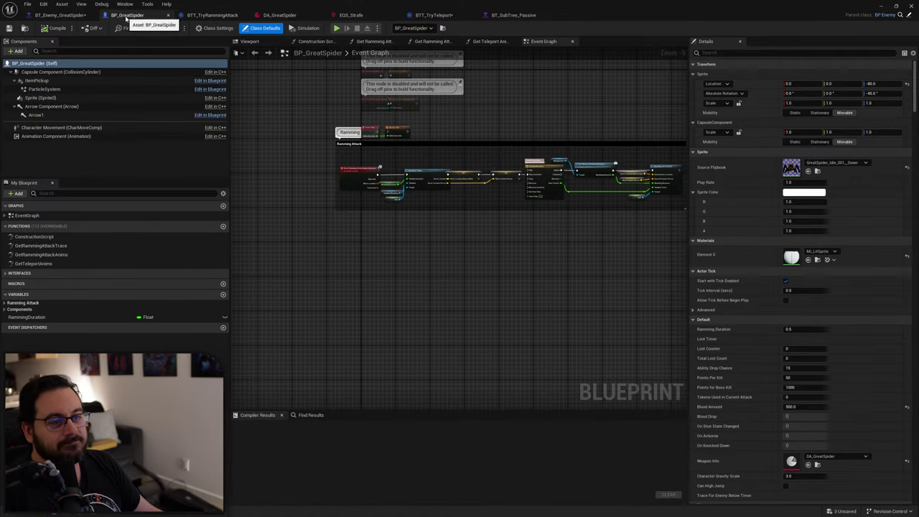